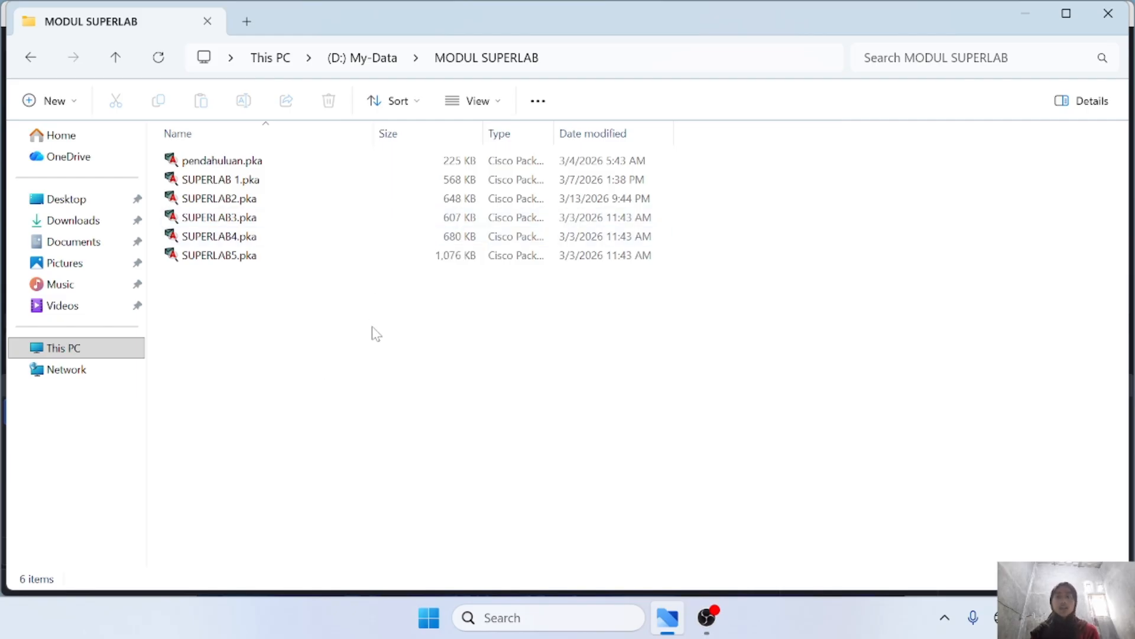
Step: Open SUPERLAB3.pka from the MODUL SUPERLAB folder and dock the activity instructions beside the workspace
{"action": "double_click", "coordinate": [341, 219]}
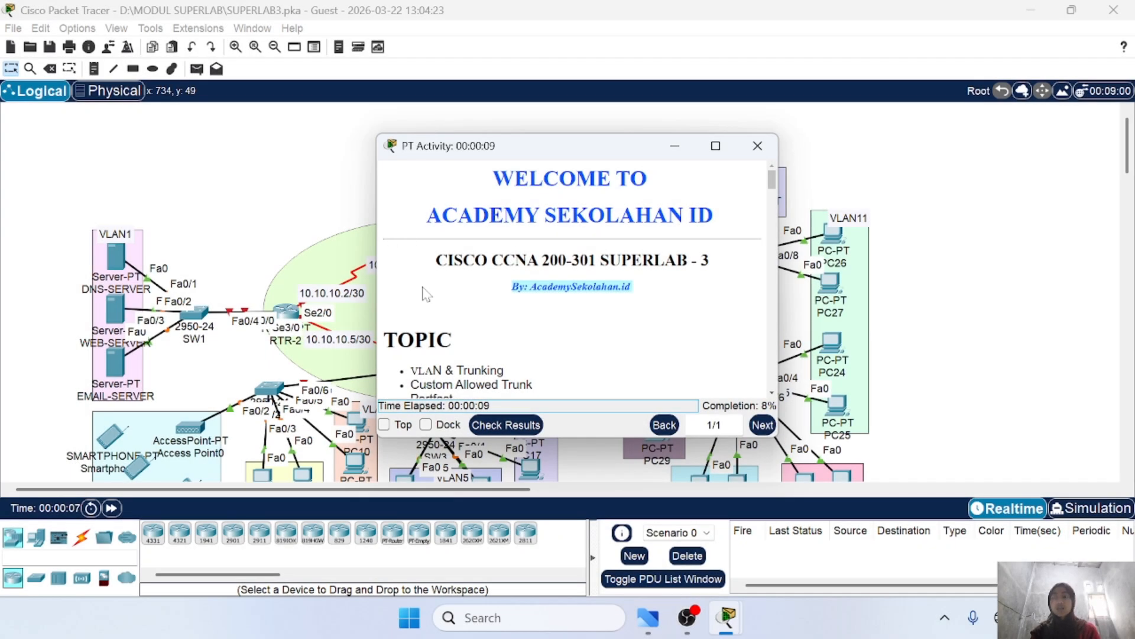
{"action": "left_click", "coordinate": [425, 425]}
Step: Review the list of topics covered by the Superlab 3 activity
{"action": "scroll", "coordinate": [184, 378], "scroll_direction": "down", "scroll_amount": 2}
{"action": "scroll", "coordinate": [186, 380], "scroll_direction": "down", "scroll_amount": 1}
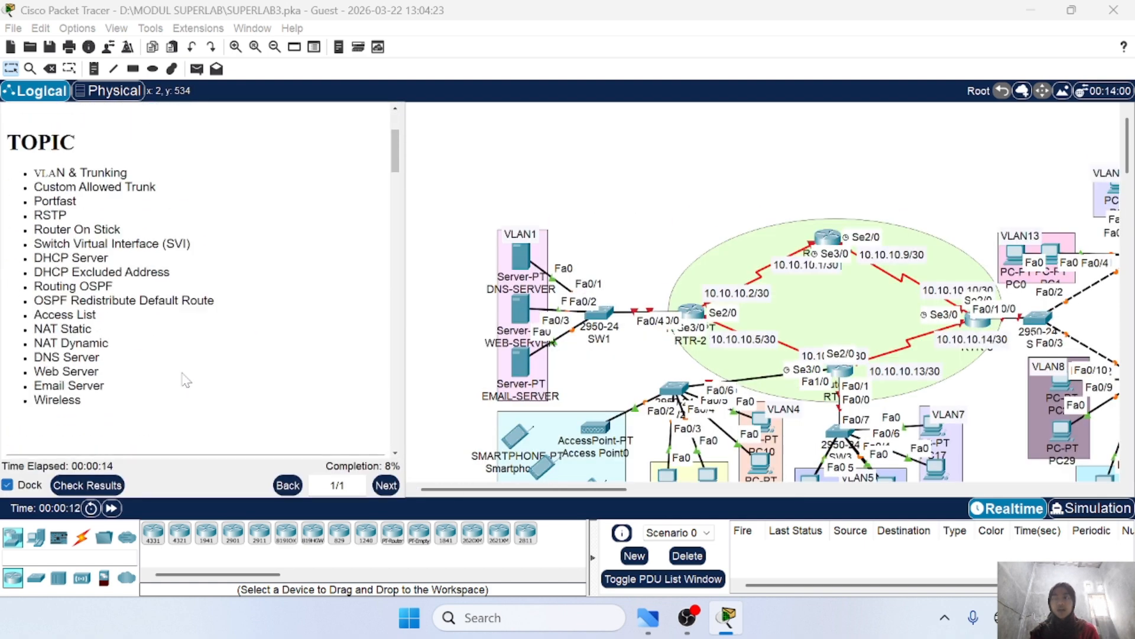
{"action": "scroll", "coordinate": [187, 380], "scroll_direction": "up", "scroll_amount": 1}
{"action": "scroll", "coordinate": [184, 379], "scroll_direction": "down", "scroll_amount": 2}
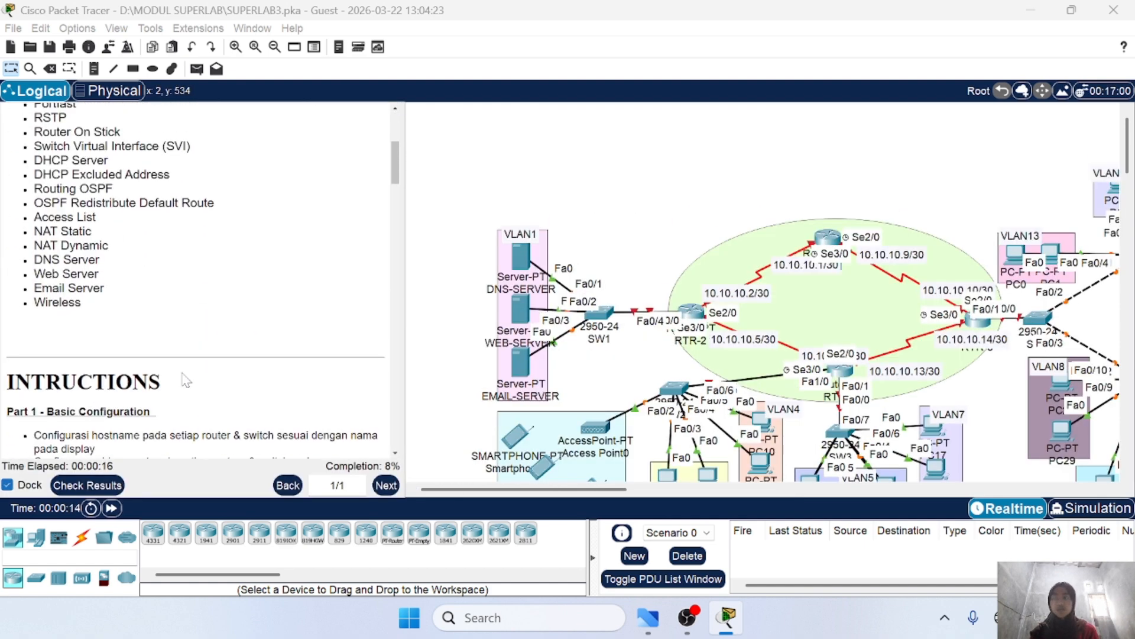
{"action": "scroll", "coordinate": [182, 375], "scroll_direction": "up", "scroll_amount": 3}
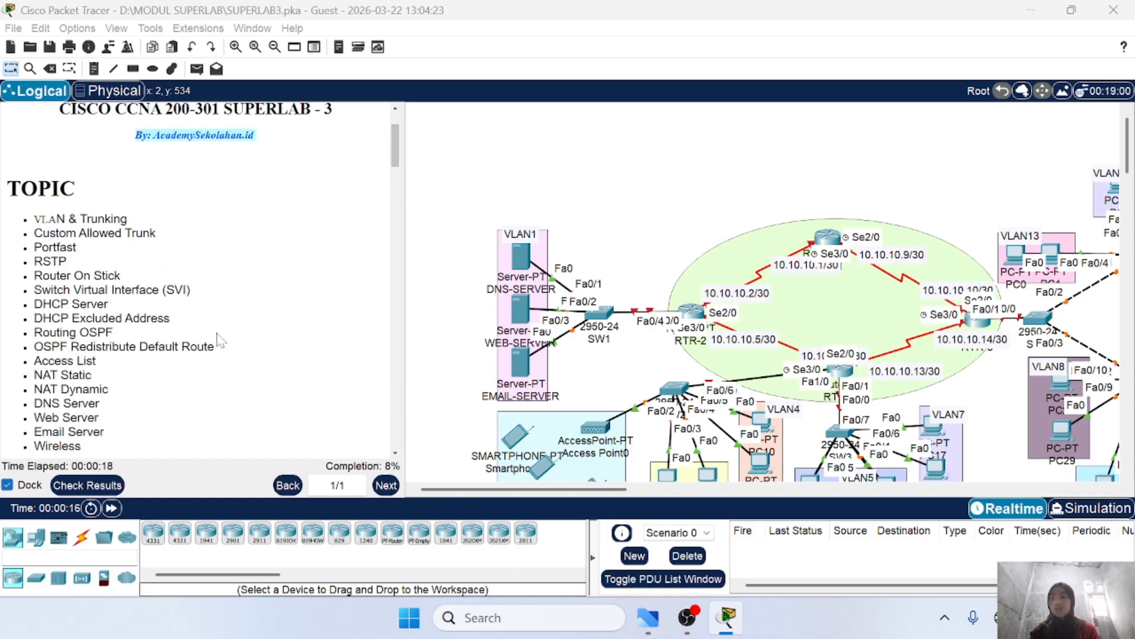
{"action": "scroll", "coordinate": [221, 338], "scroll_direction": "down", "scroll_amount": 1}
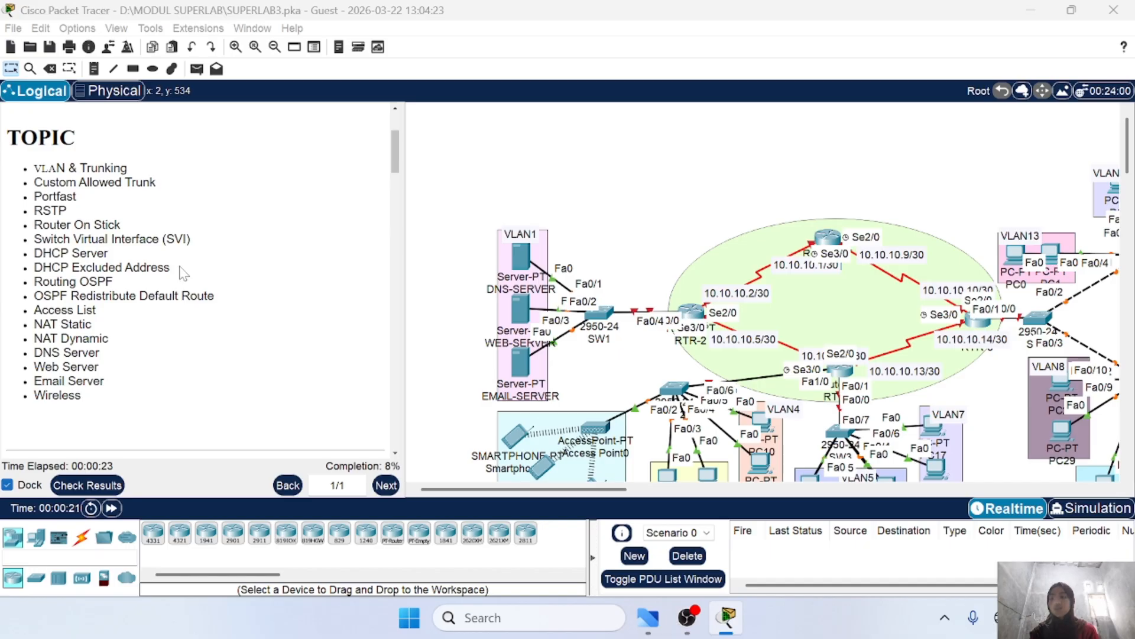
{"action": "scroll", "coordinate": [183, 272], "scroll_direction": "down", "scroll_amount": 1}
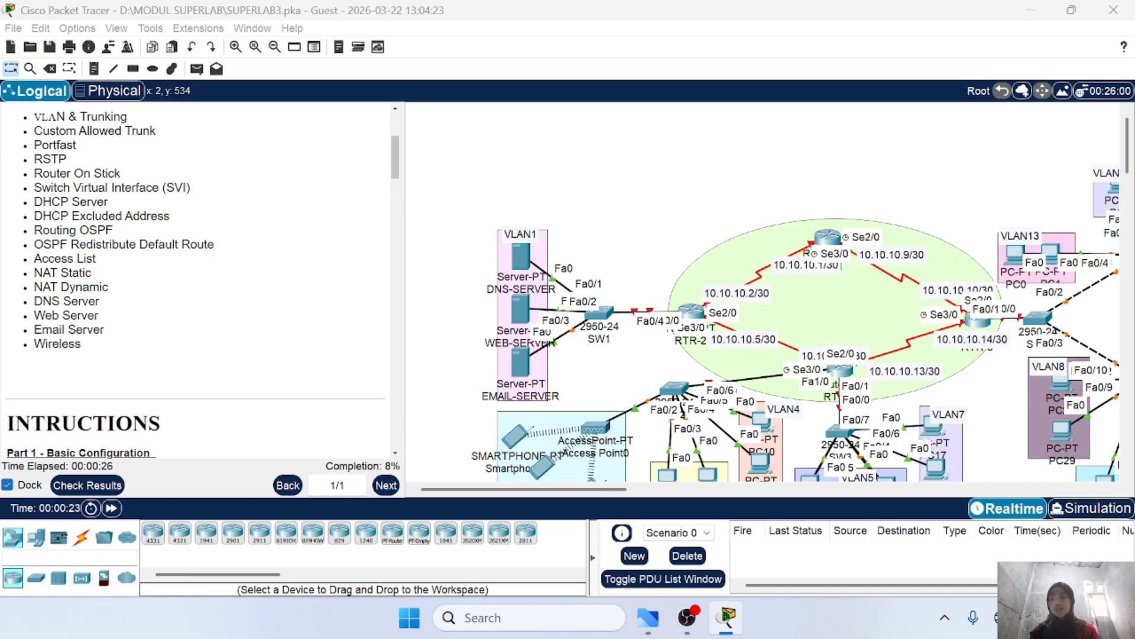
{"action": "scroll", "coordinate": [195, 314], "scroll_direction": "down", "scroll_amount": 1}
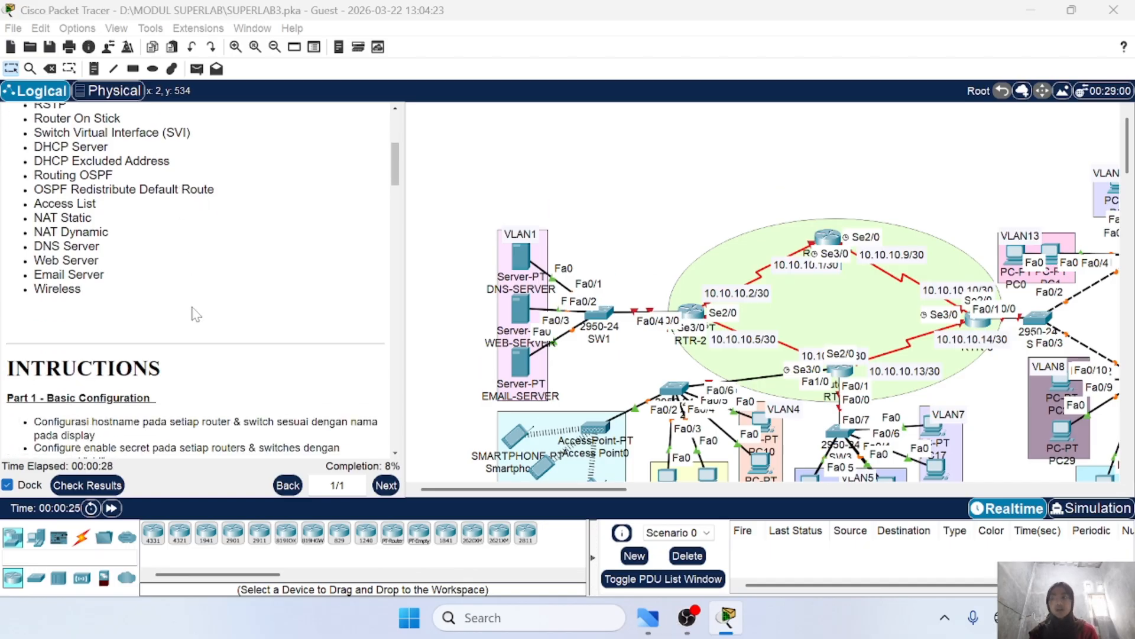
{"action": "scroll", "coordinate": [195, 314], "scroll_direction": "down", "scroll_amount": 1}
{"action": "scroll", "coordinate": [190, 316], "scroll_direction": "up", "scroll_amount": 2}
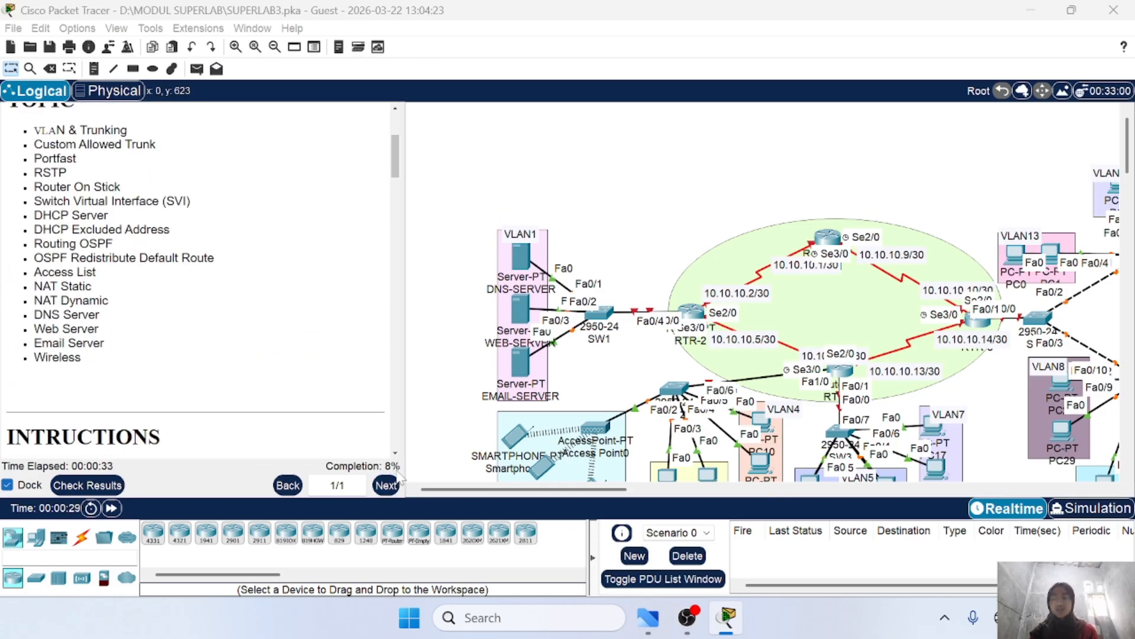
Step: Read the Part 1 Basic Configuration instructions and look over the routers and switches in the topology
{"action": "scroll", "coordinate": [228, 390], "scroll_direction": "down", "scroll_amount": 3}
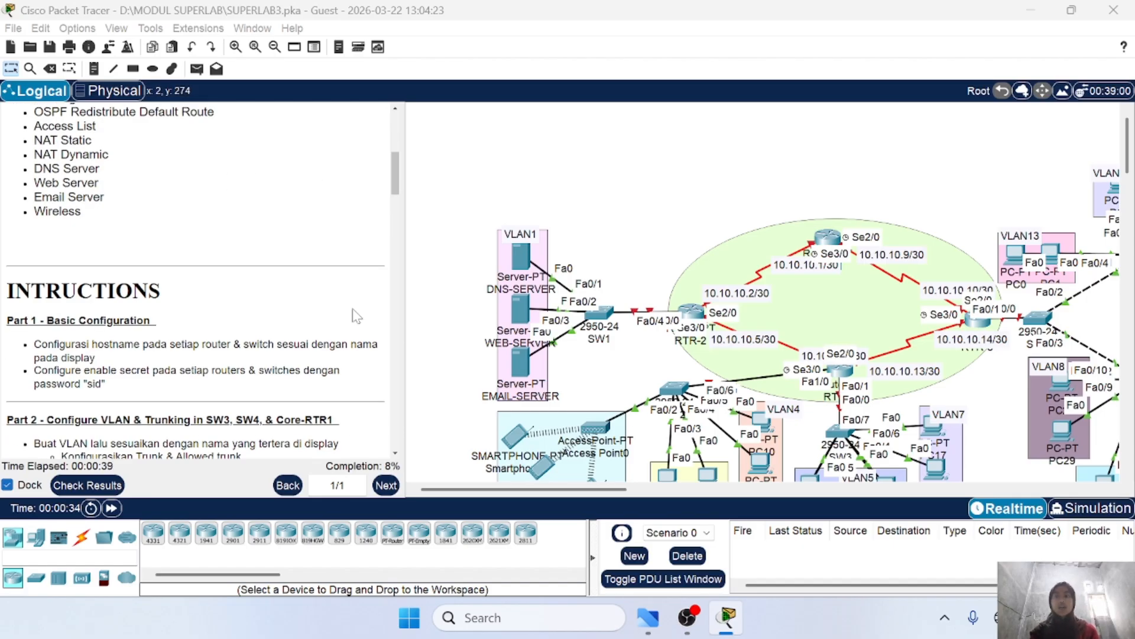
{"action": "scroll", "coordinate": [341, 323], "scroll_direction": "down", "scroll_amount": 2}
{"action": "scroll", "coordinate": [341, 324], "scroll_direction": "down", "scroll_amount": 1}
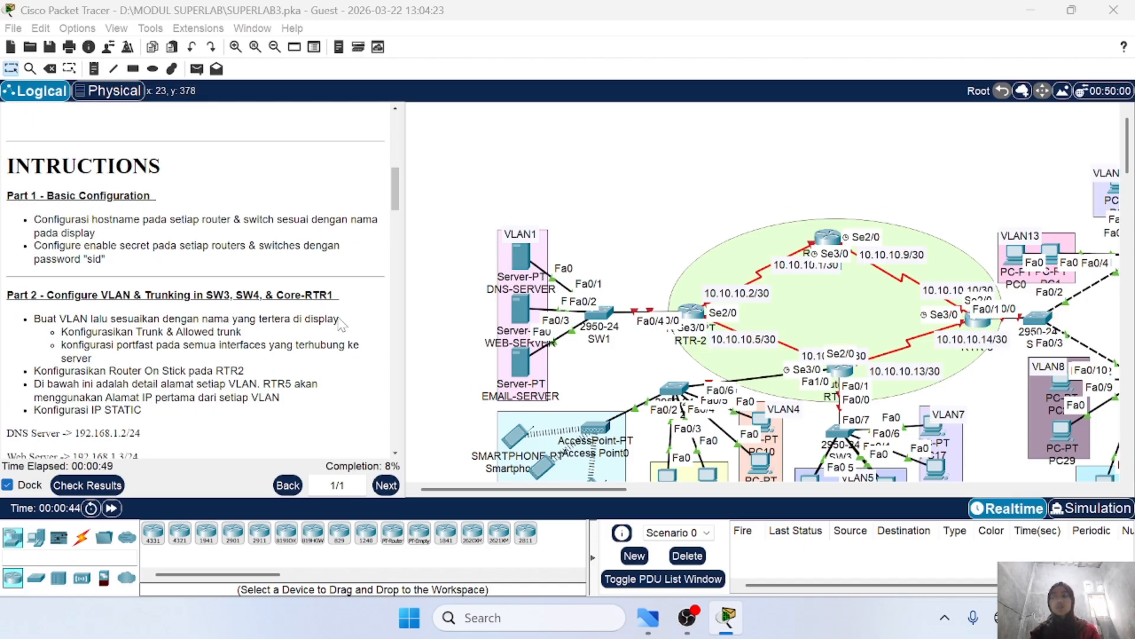
{"action": "scroll", "coordinate": [341, 324], "scroll_direction": "up", "scroll_amount": 6}
{"action": "scroll", "coordinate": [341, 324], "scroll_direction": "down", "scroll_amount": 8}
{"action": "scroll", "coordinate": [342, 325], "scroll_direction": "up", "scroll_amount": 1}
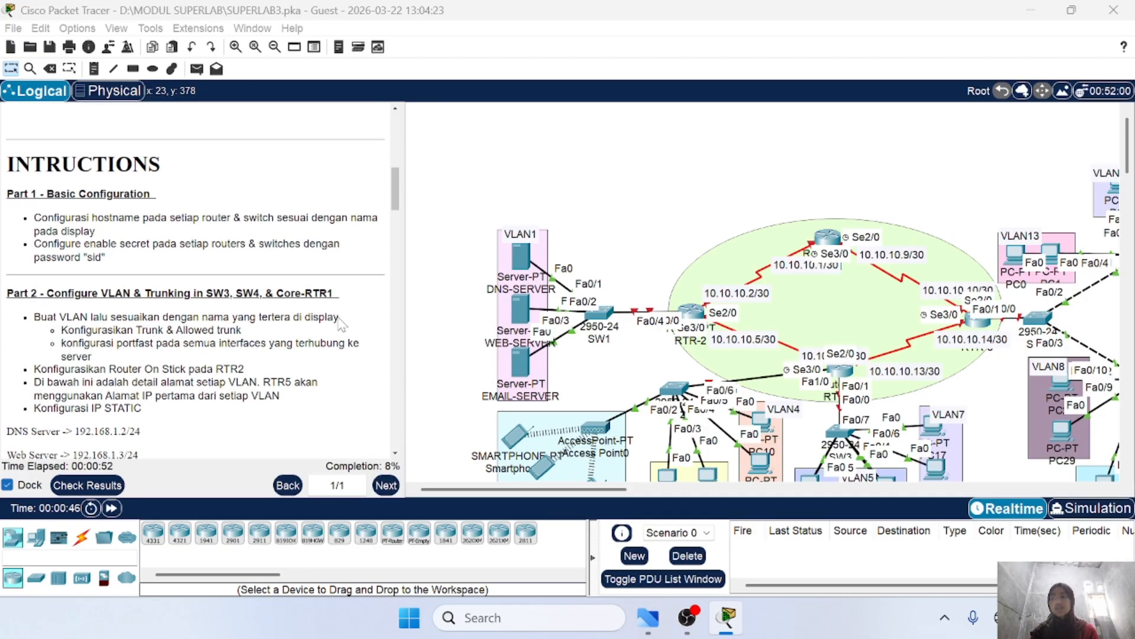
{"action": "left_click_drag", "start_coordinate": [13, 178], "coordinate": [190, 187]}
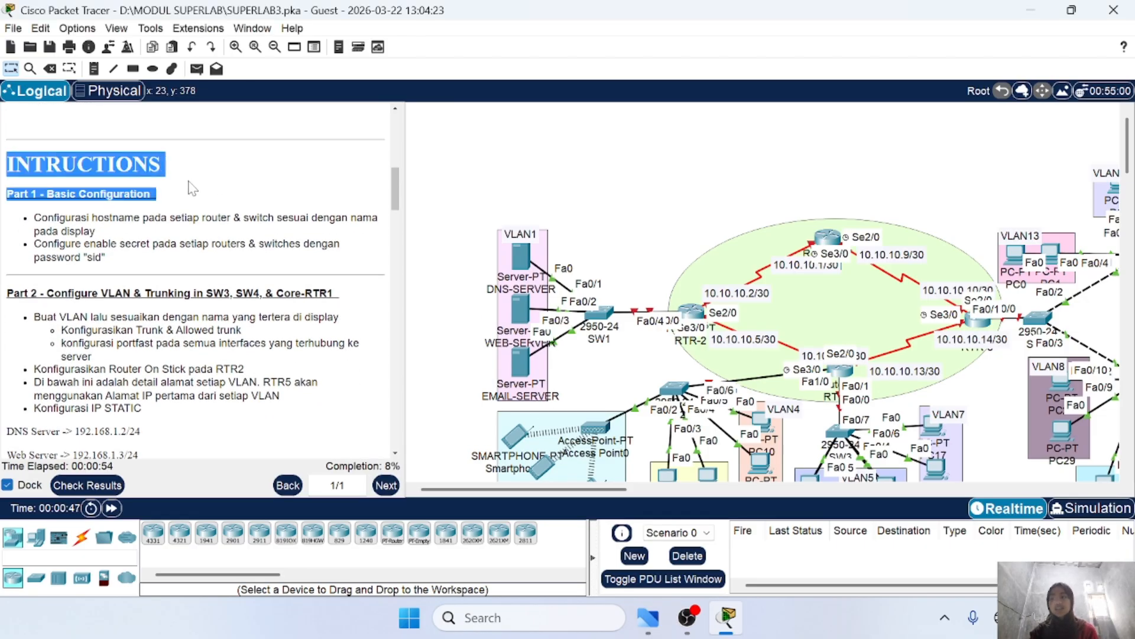
{"action": "left_click", "coordinate": [190, 188]}
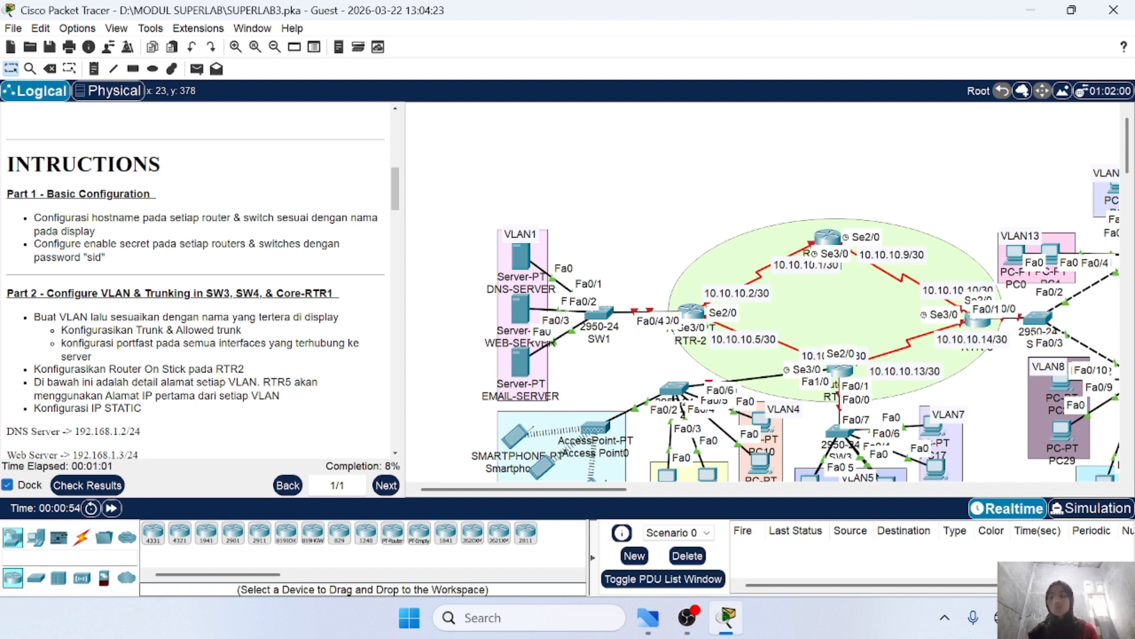
{"action": "left_click_drag", "start_coordinate": [143, 217], "coordinate": [337, 218]}
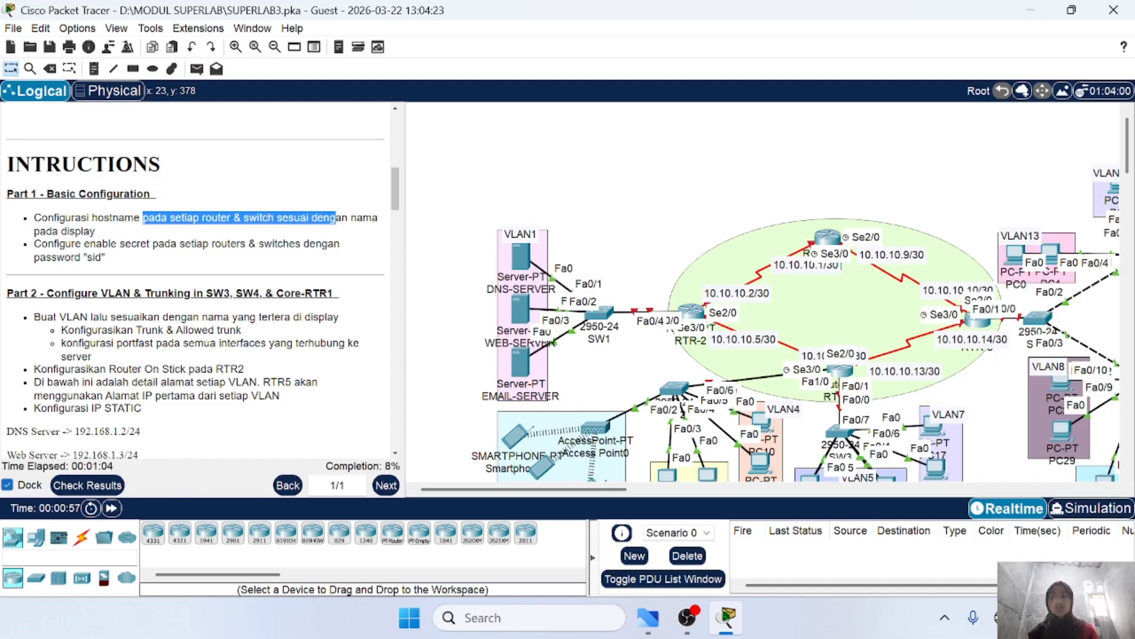
{"action": "scroll", "coordinate": [482, 348], "scroll_direction": "down", "scroll_amount": 1}
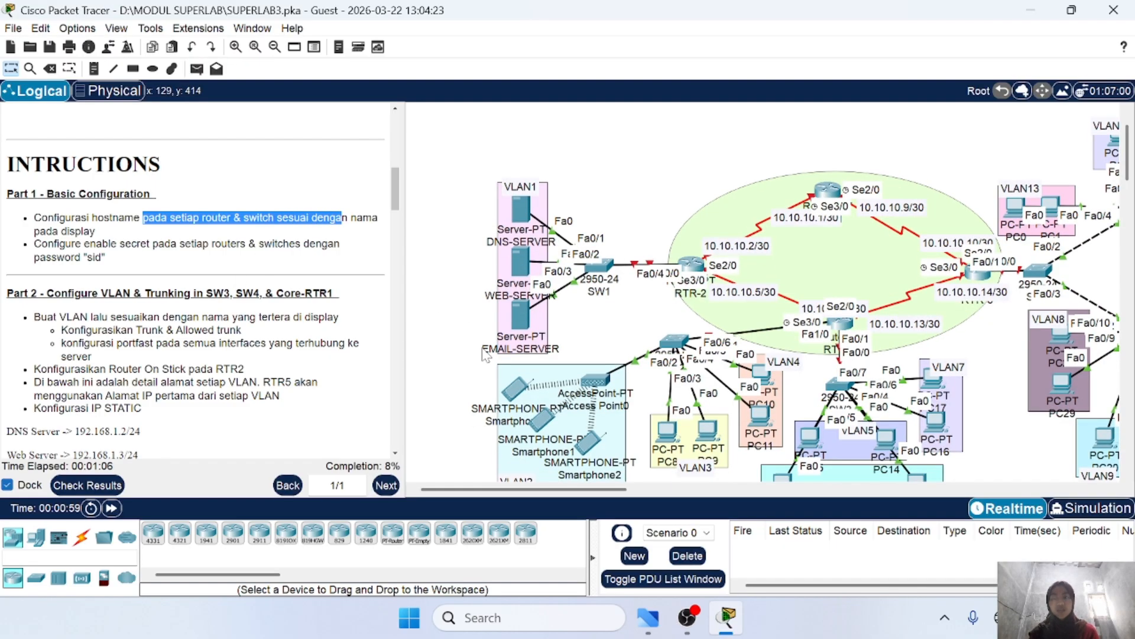
{"action": "scroll", "coordinate": [482, 348], "scroll_direction": "right", "scroll_amount": 4}
{"action": "left_click", "coordinate": [166, 269]}
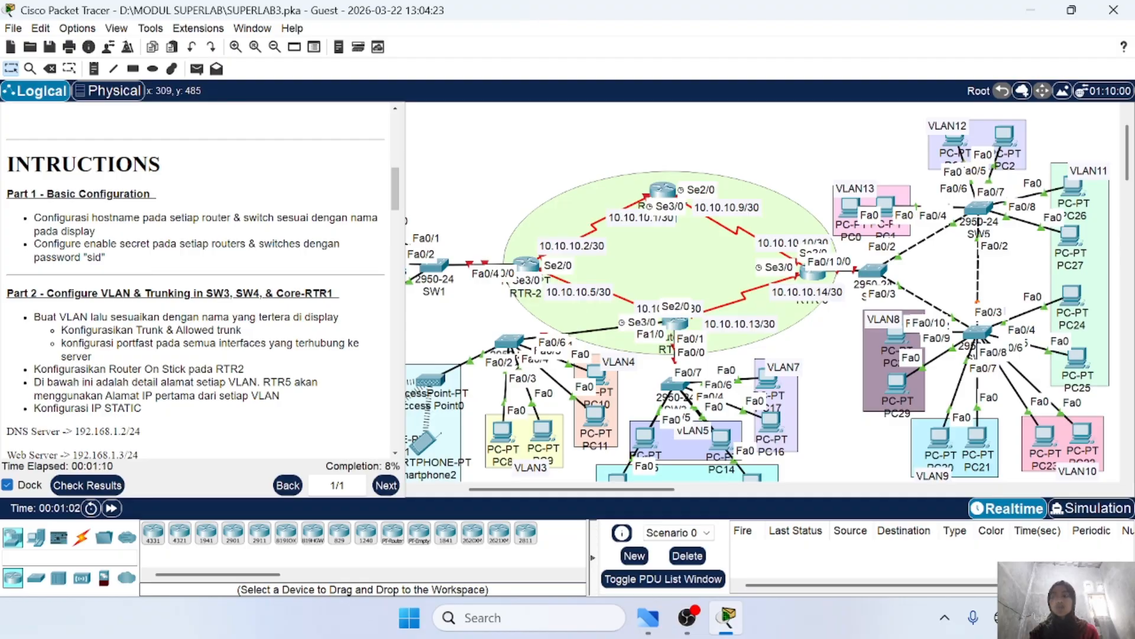
{"action": "left_click_drag", "start_coordinate": [54, 243], "coordinate": [177, 277]}
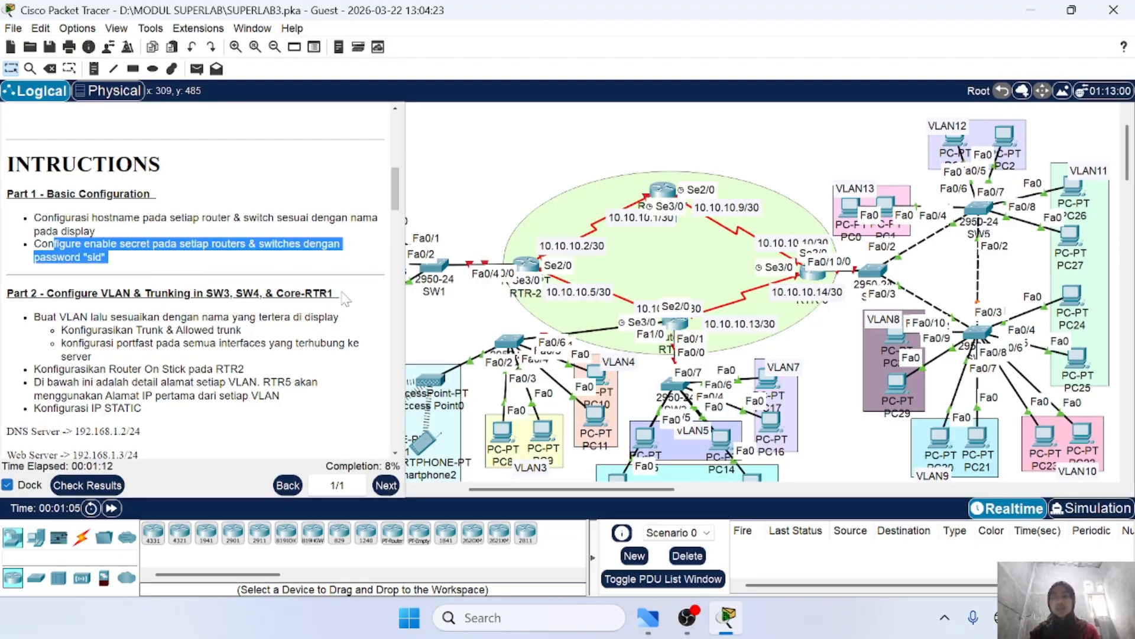
{"action": "left_click", "coordinate": [153, 268]}
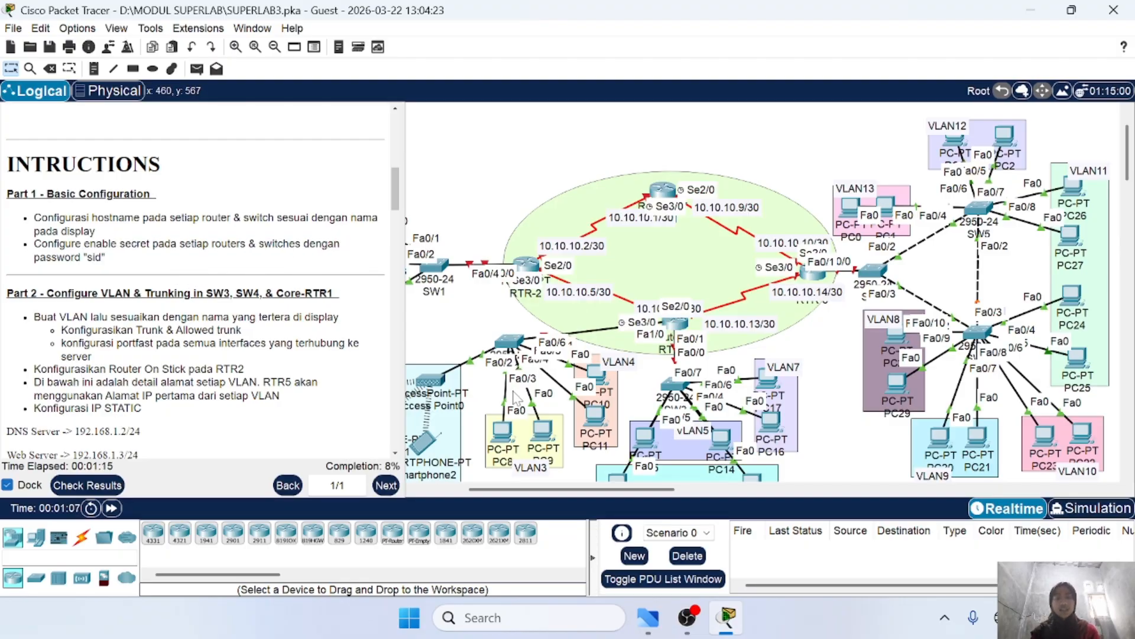
Step: Open the command line of switch SW1 and enter global configuration mode from privileged mode
{"action": "scroll", "coordinate": [515, 397], "scroll_direction": "down", "scroll_amount": 1}
{"action": "scroll", "coordinate": [520, 343], "scroll_direction": "left", "scroll_amount": 4}
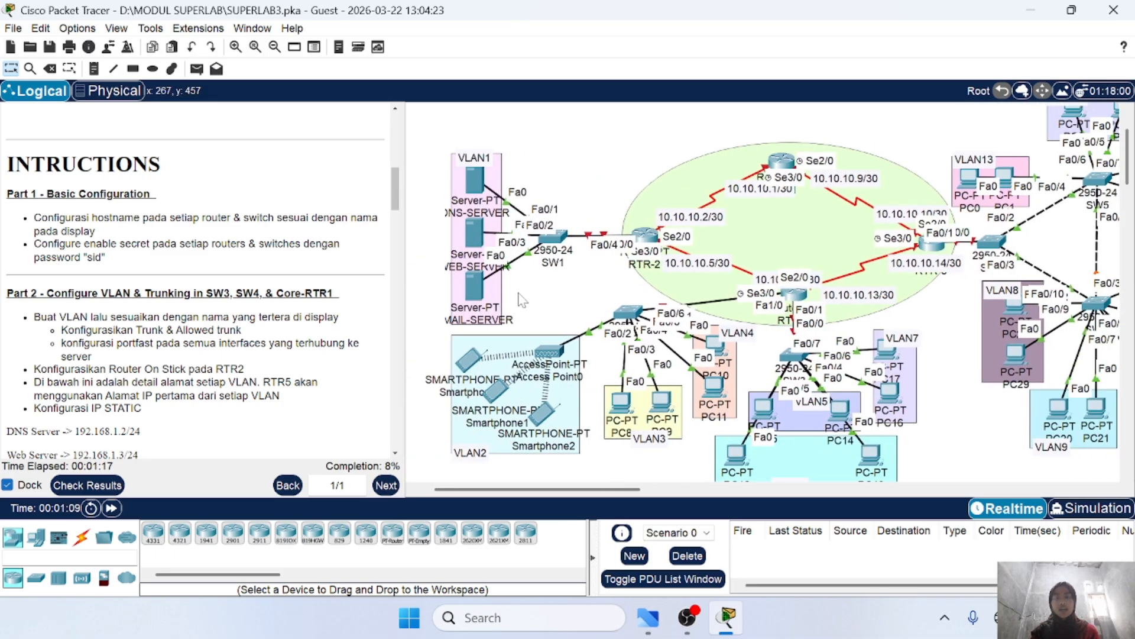
{"action": "left_click", "coordinate": [552, 236]}
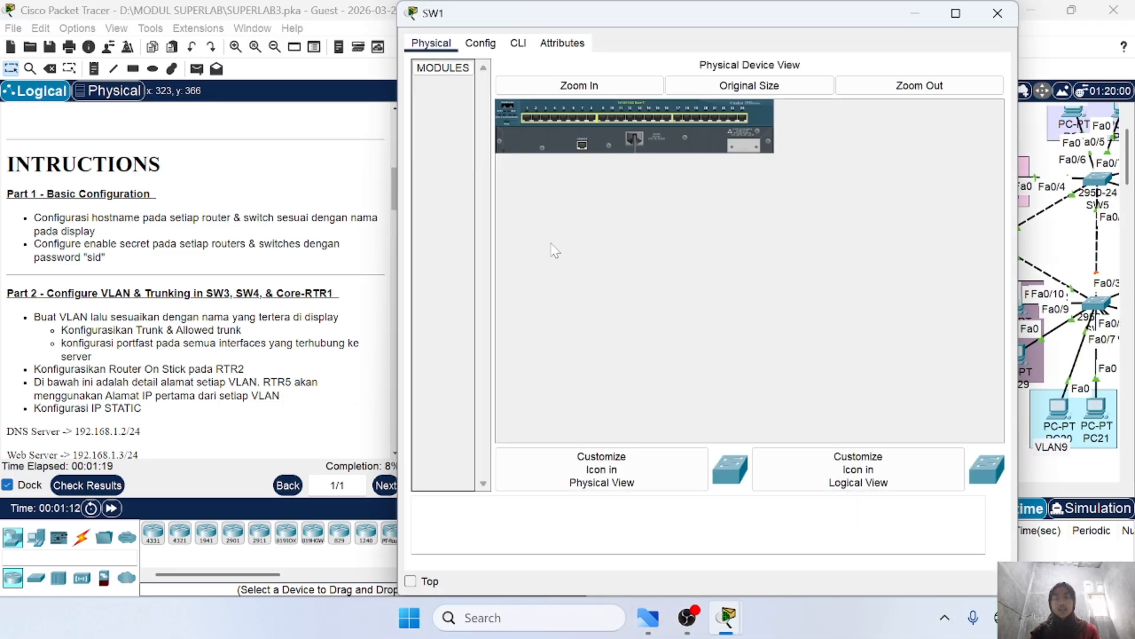
{"action": "left_click", "coordinate": [519, 43]}
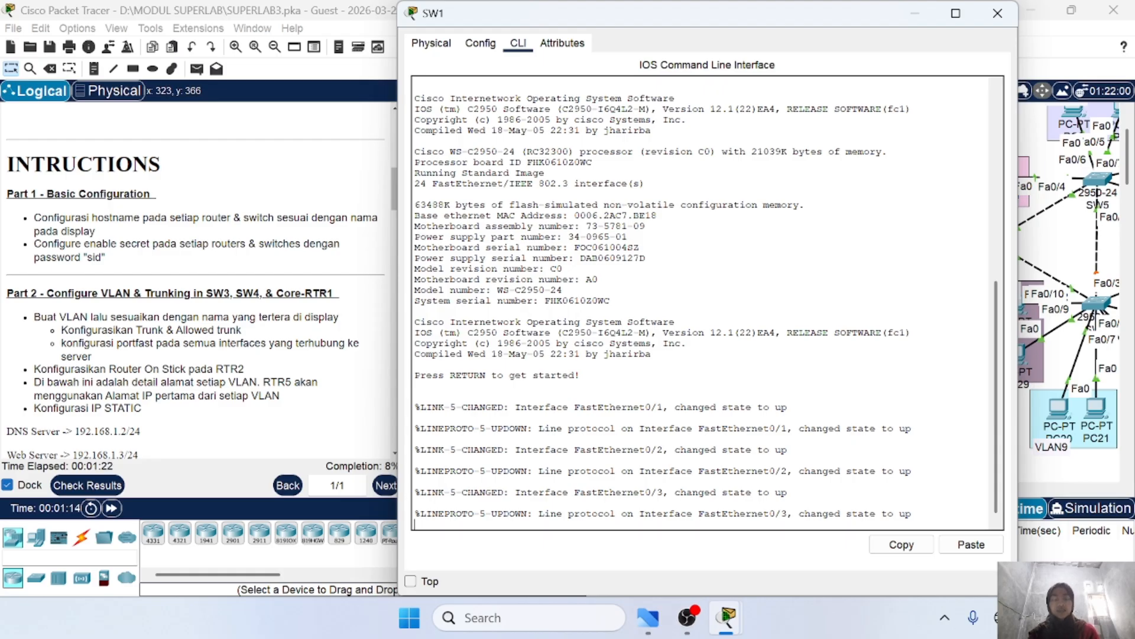
{"action": "key", "text": "Return"}
{"action": "type", "text": "en"}
{"action": "key", "text": "Return"}
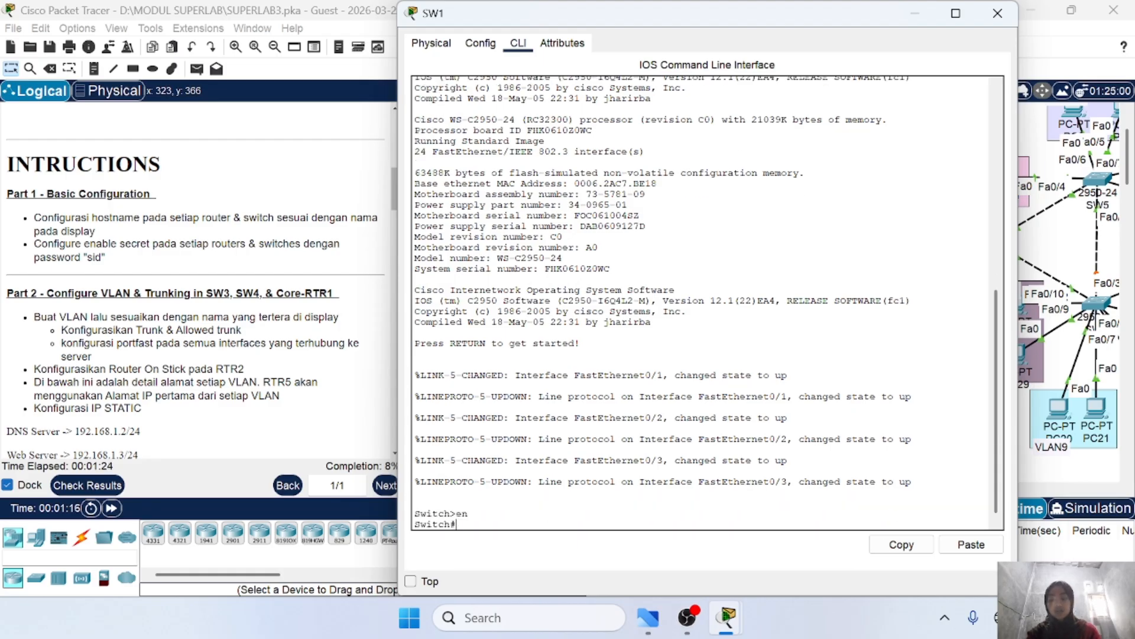
{"action": "type", "text": "conf t"}
{"action": "key", "text": "Return"}
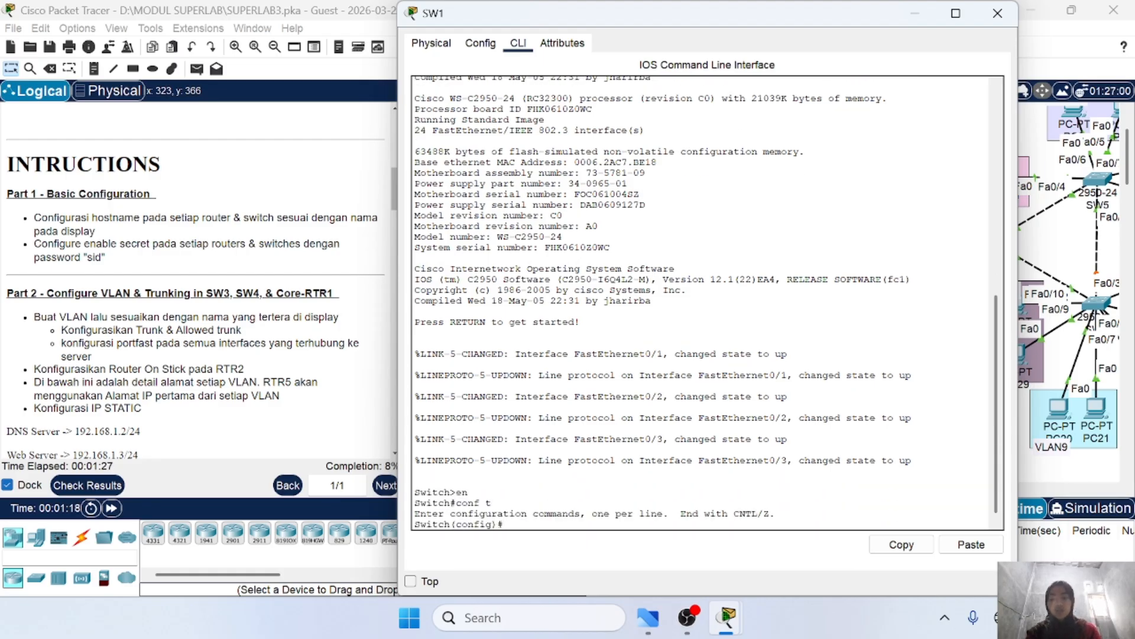
Step: Set the switch's hostname to SW1
{"action": "type", "text": "host"}
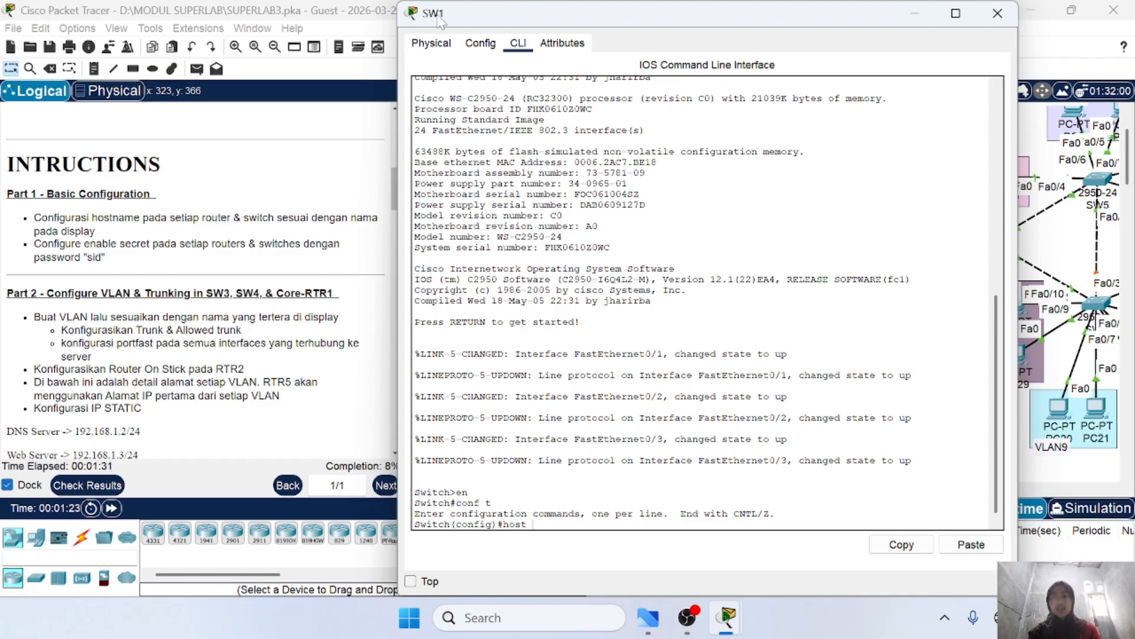
{"action": "key", "text": "Caps_Lock"}
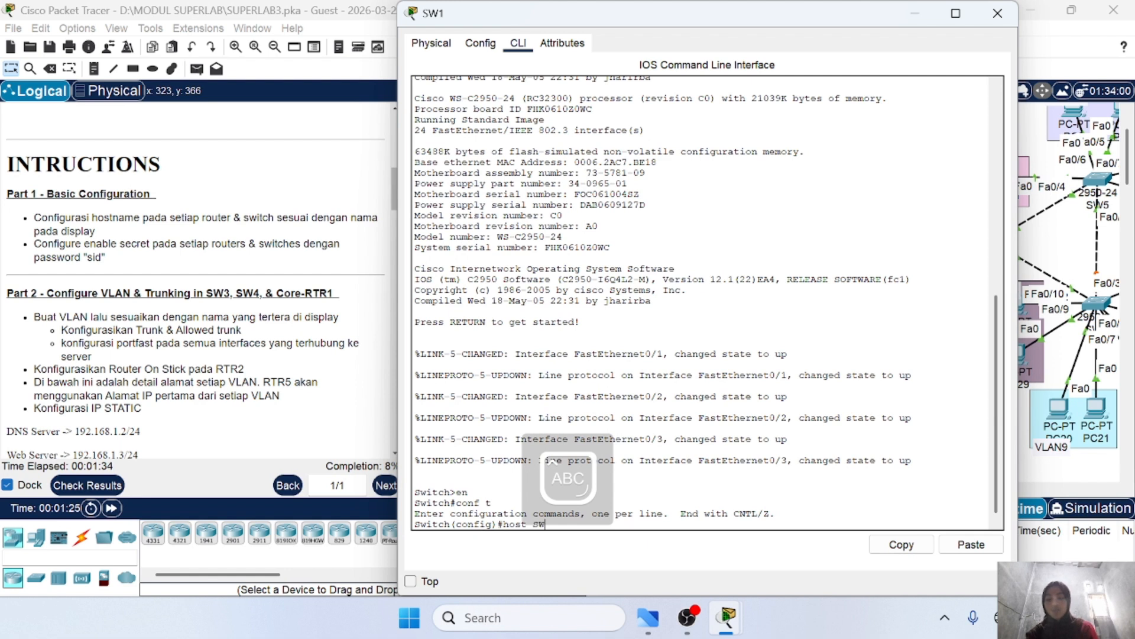
{"action": "type", "text": "SW1"}
{"action": "key", "text": "Return"}
{"action": "key", "text": "Caps_Lock"}
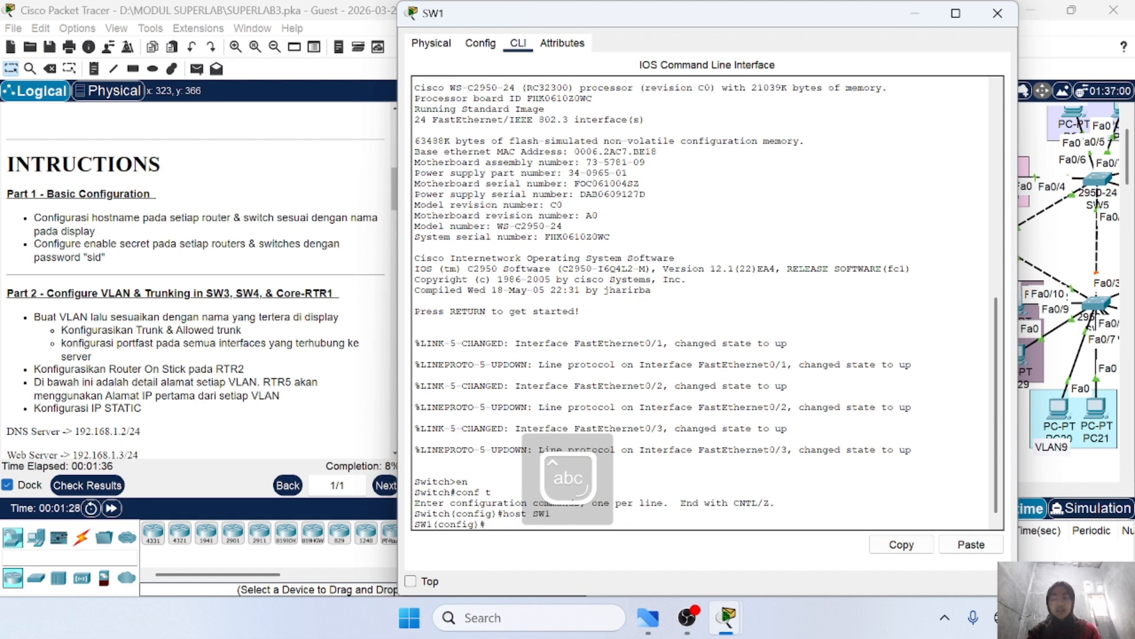
Step: Configure the enable secret on SW1 with the password given in the instructions and leave configuration mode
{"action": "type", "text": "ena"}
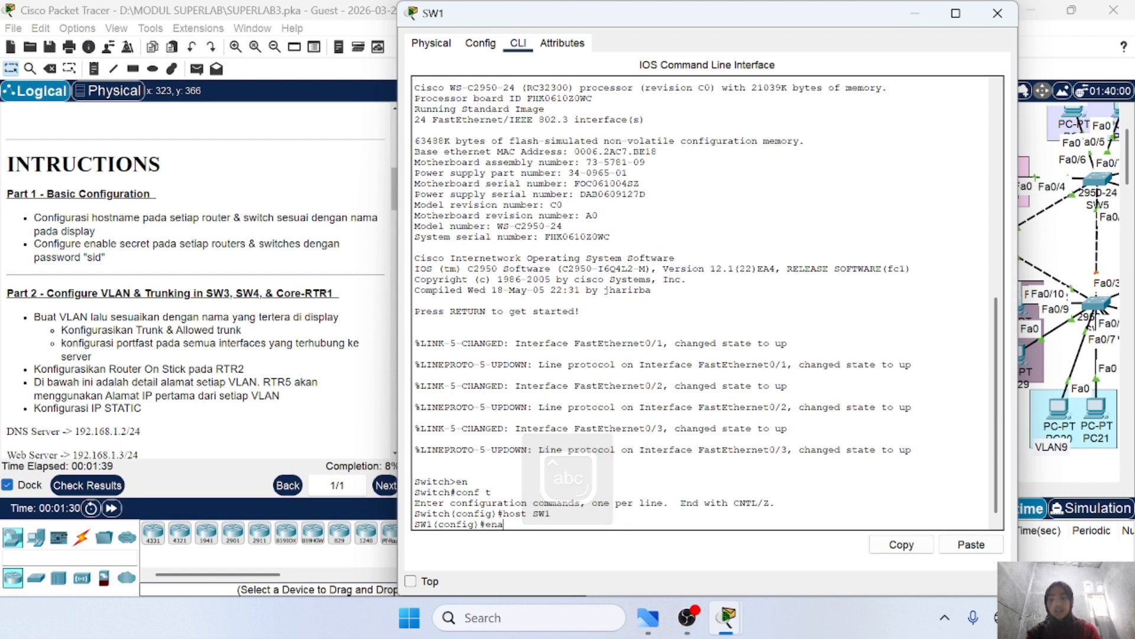
{"action": "type", "text": " sec"}
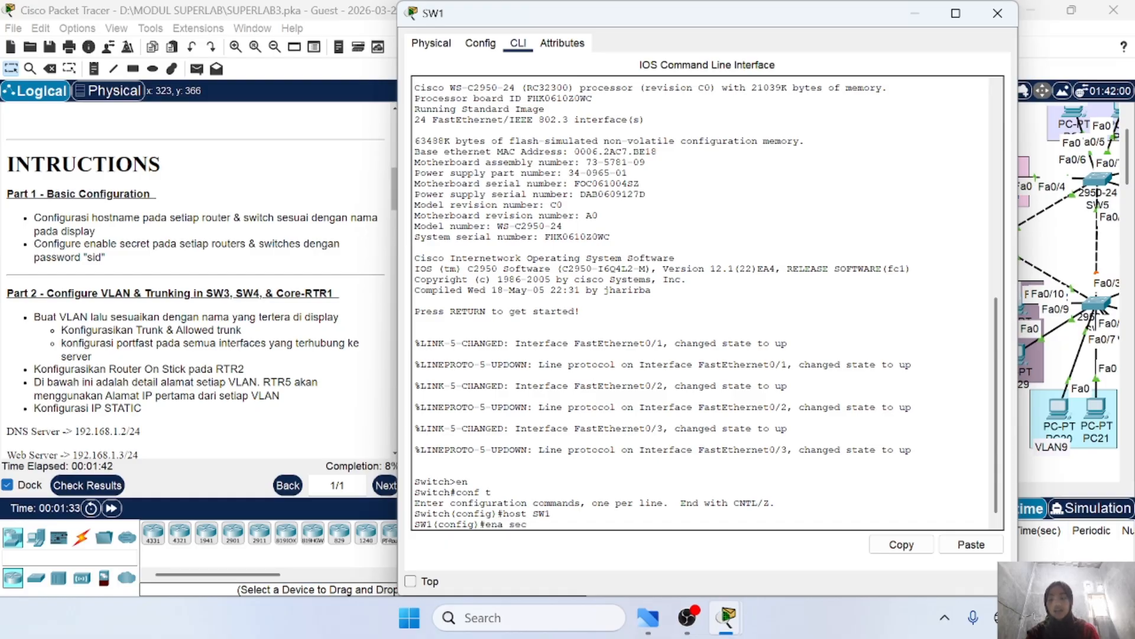
{"action": "type", "text": " sid"}
{"action": "key", "text": "Return"}
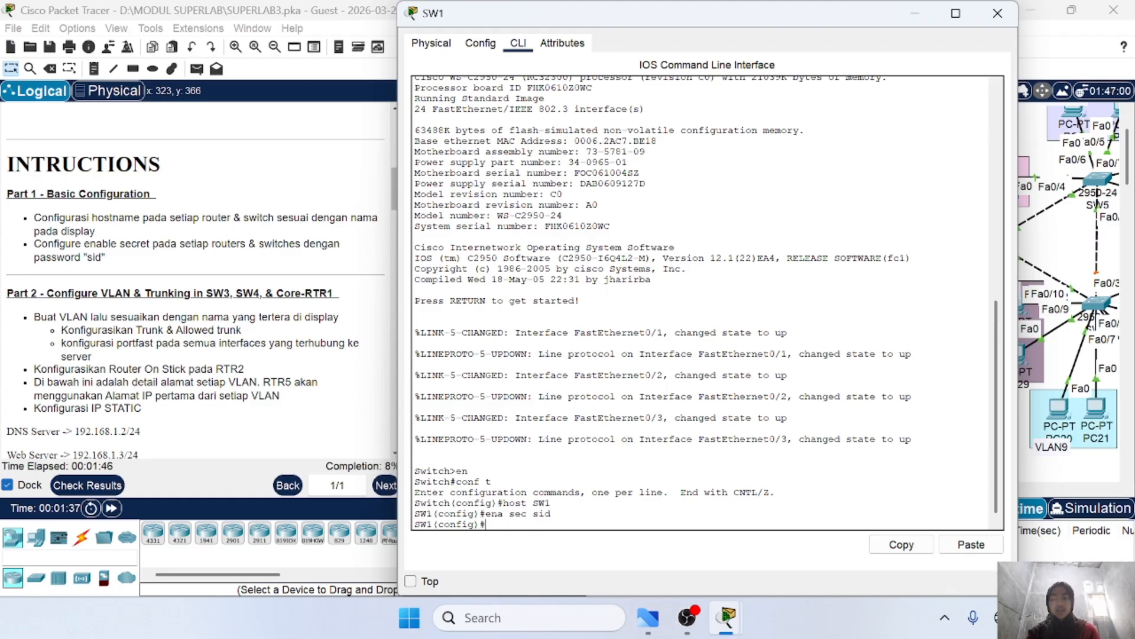
{"action": "type", "text": "end"}
{"action": "key", "text": "Return"}
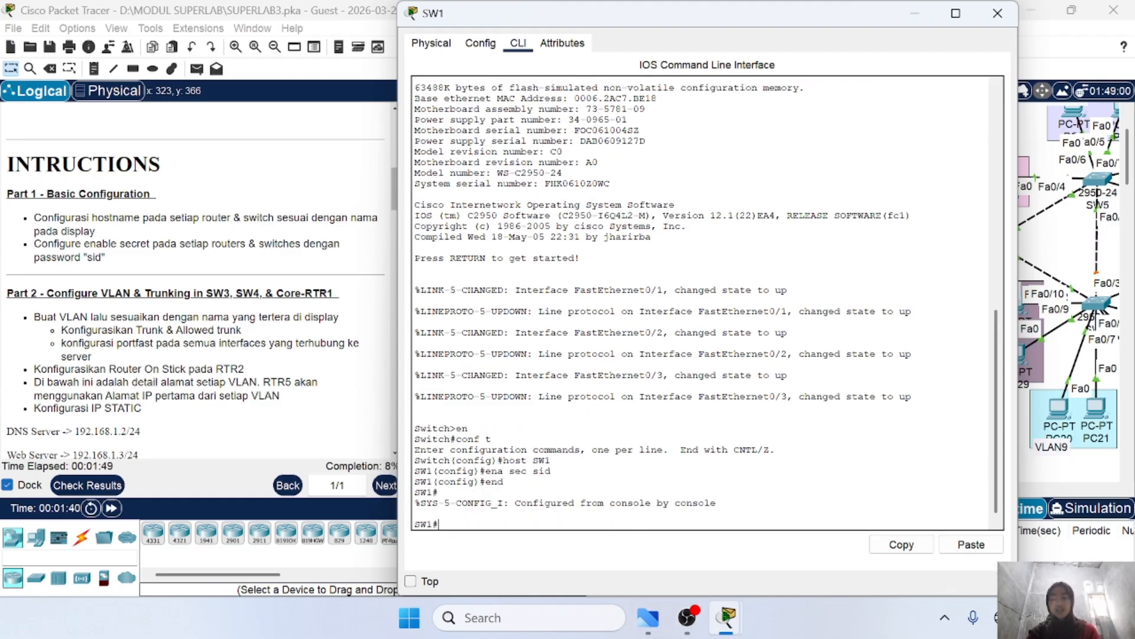
Step: Log out of the SW1 console and re-enter privileged mode with the enable secret password to test it
{"action": "type", "text": "ex"}
{"action": "key", "text": "Return"}
{"action": "key", "text": "Return"}
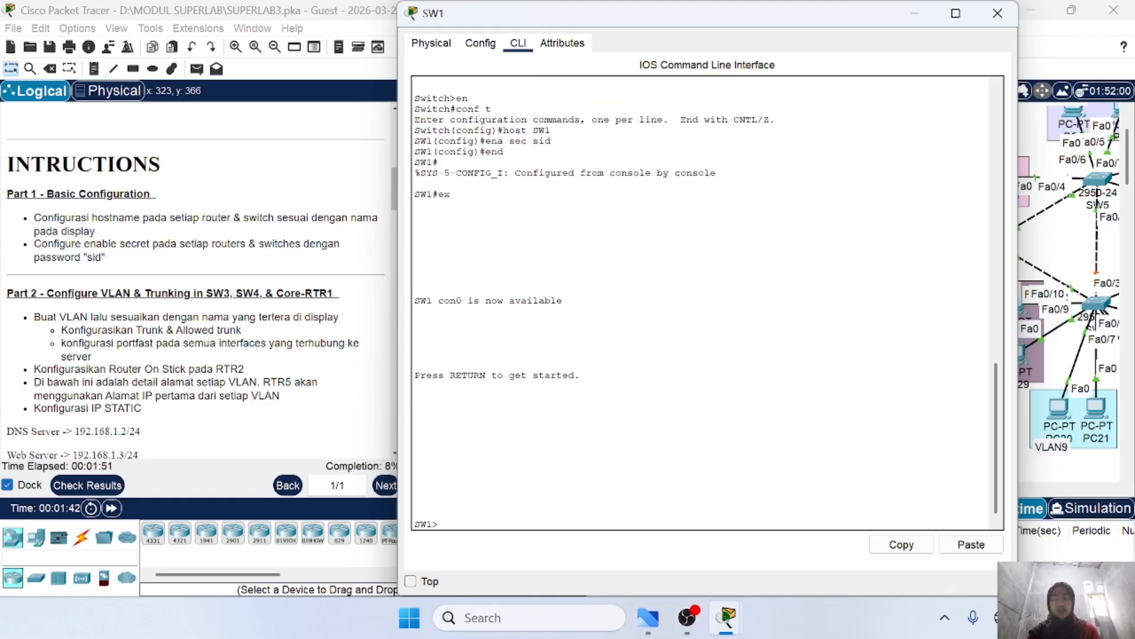
{"action": "left_click_drag", "start_coordinate": [415, 524], "coordinate": [458, 536]}
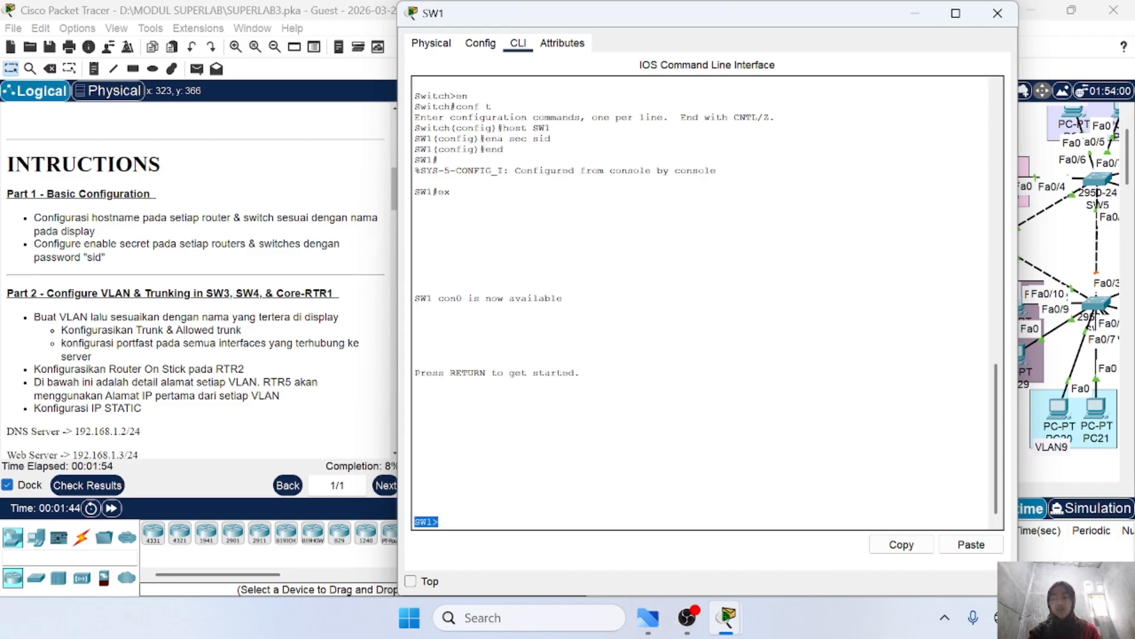
{"action": "left_click", "coordinate": [452, 520]}
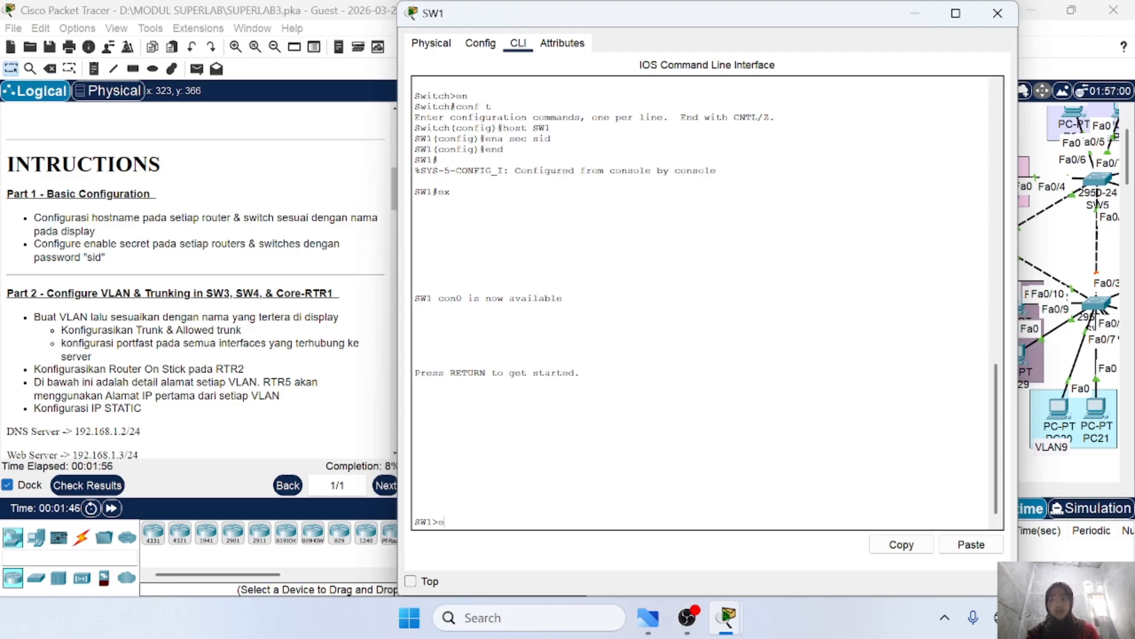
{"action": "key", "text": "Return"}
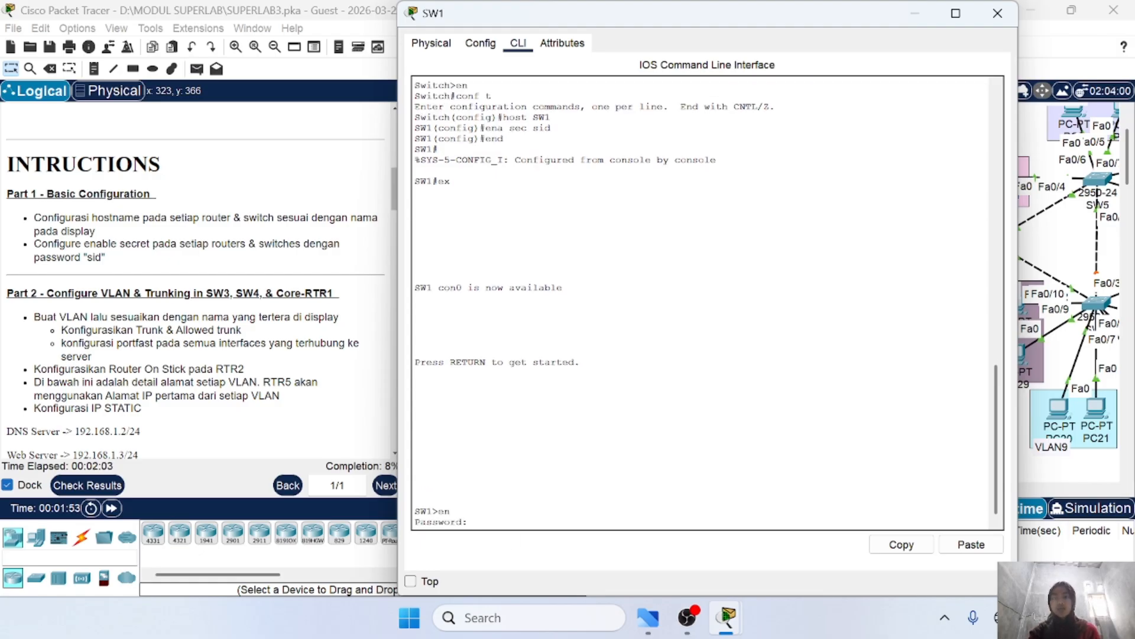
{"action": "left_click_drag", "start_coordinate": [485, 128], "coordinate": [554, 119]}
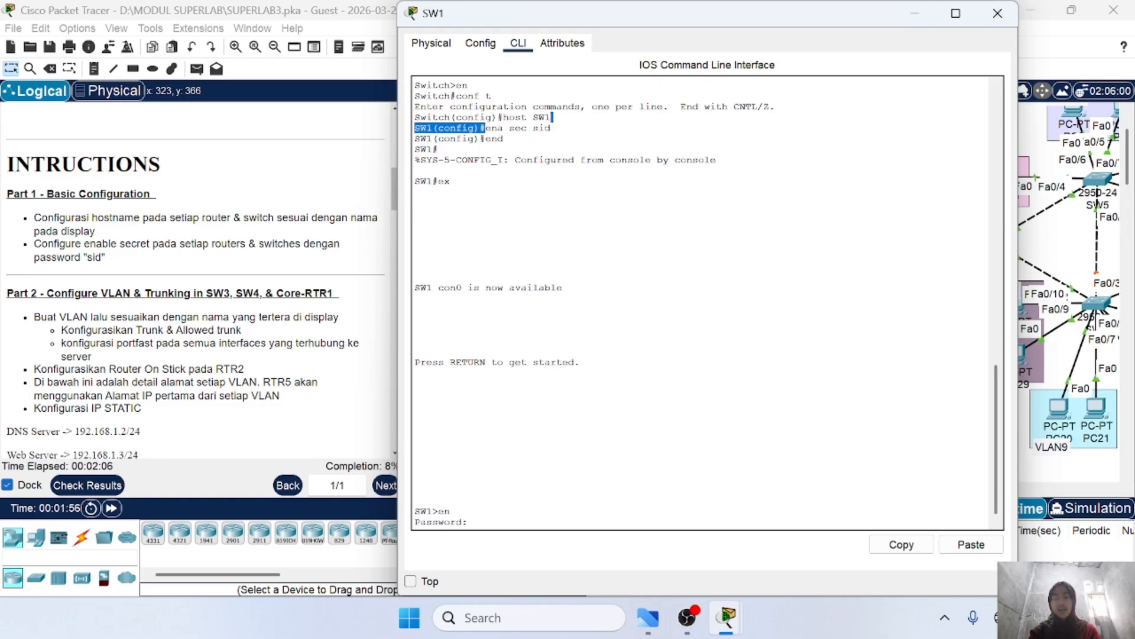
{"action": "left_click", "coordinate": [473, 512]}
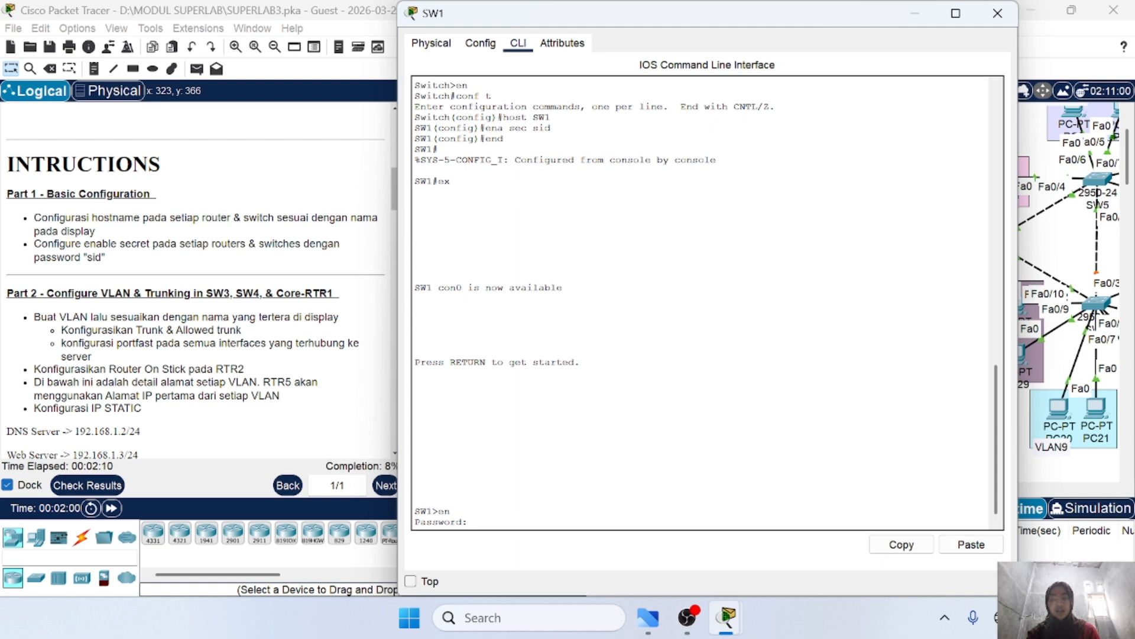
{"action": "type", "text": "sid"}
{"action": "key", "text": "Return"}
Step: Enter global configuration mode on SW1, review the enable secret and login lines, and close the switch
{"action": "type", "text": "conf"}
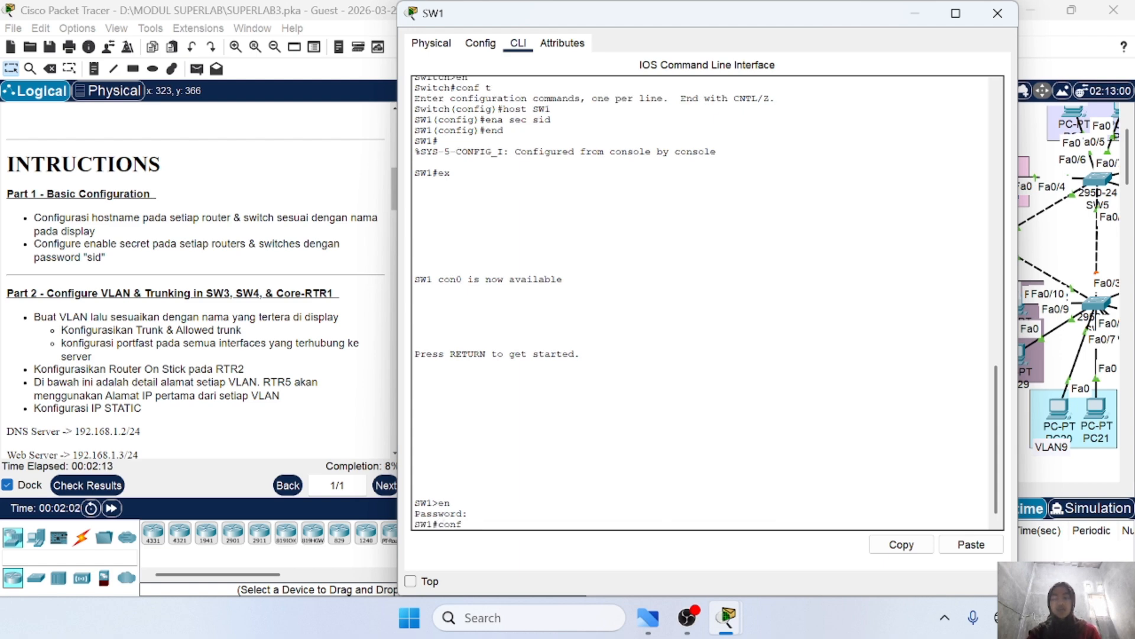
{"action": "type", "text": " t"}
{"action": "key", "text": "Return"}
{"action": "scroll", "coordinate": [707, 303], "scroll_direction": "up", "scroll_amount": 3}
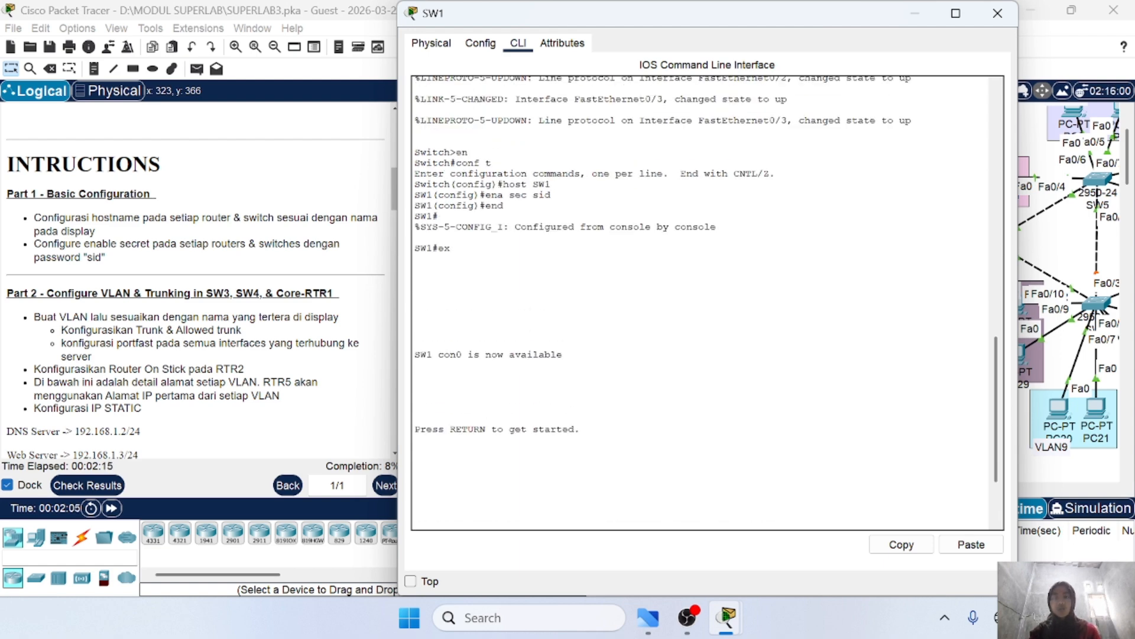
{"action": "scroll", "coordinate": [707, 303], "scroll_direction": "down", "scroll_amount": 3}
{"action": "left_click_drag", "start_coordinate": [485, 95], "coordinate": [439, 117]}
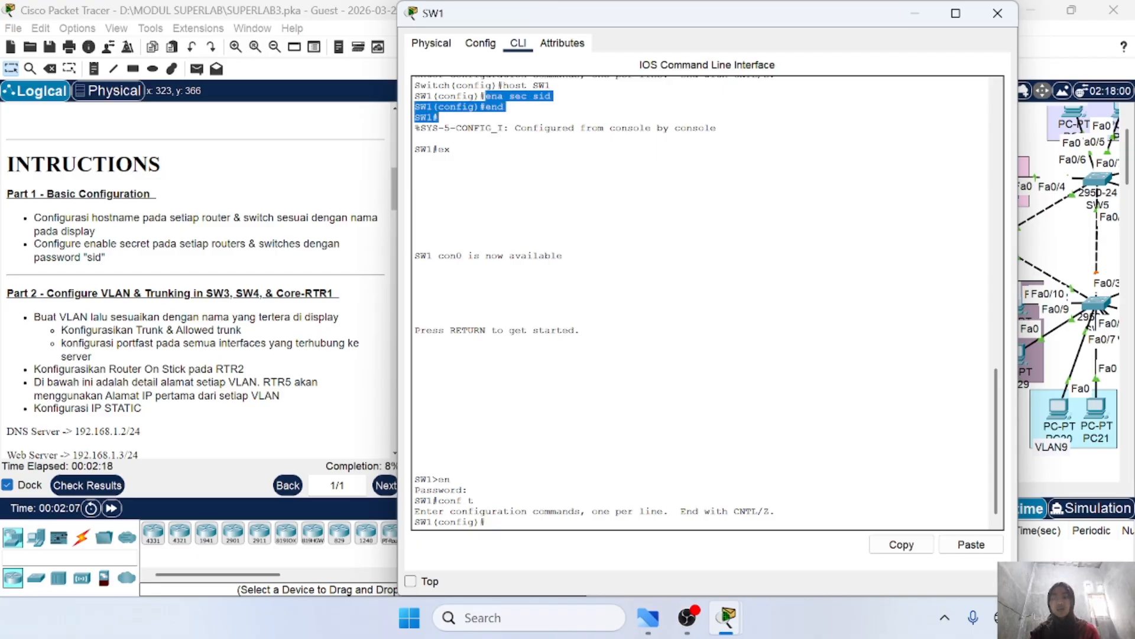
{"action": "left_click", "coordinate": [416, 459]}
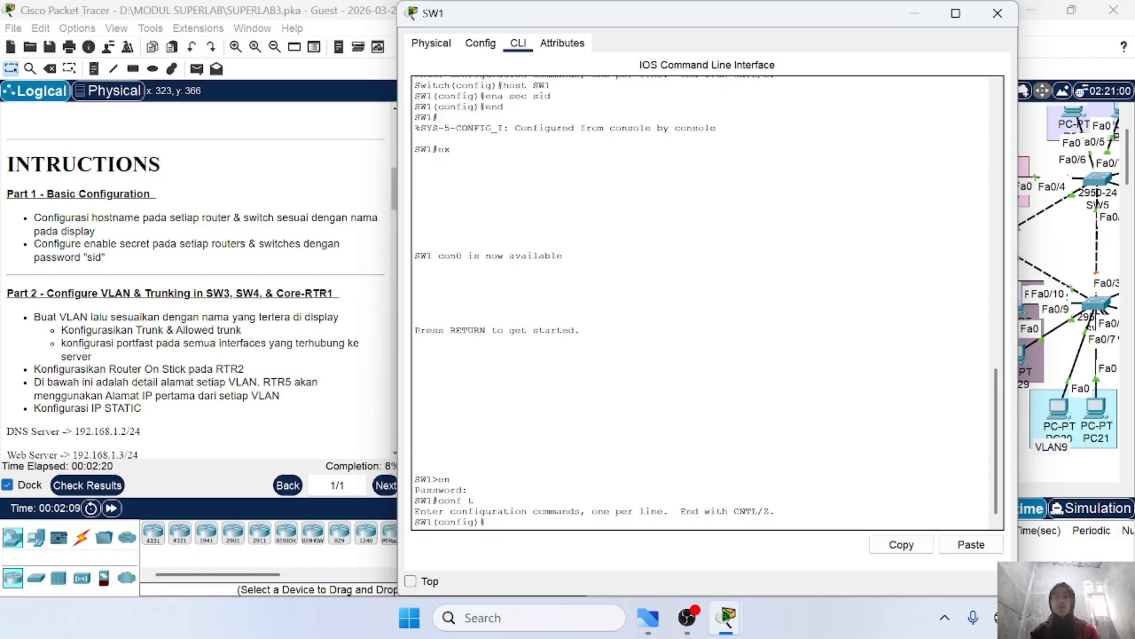
{"action": "left_click_drag", "start_coordinate": [432, 479], "coordinate": [450, 479]}
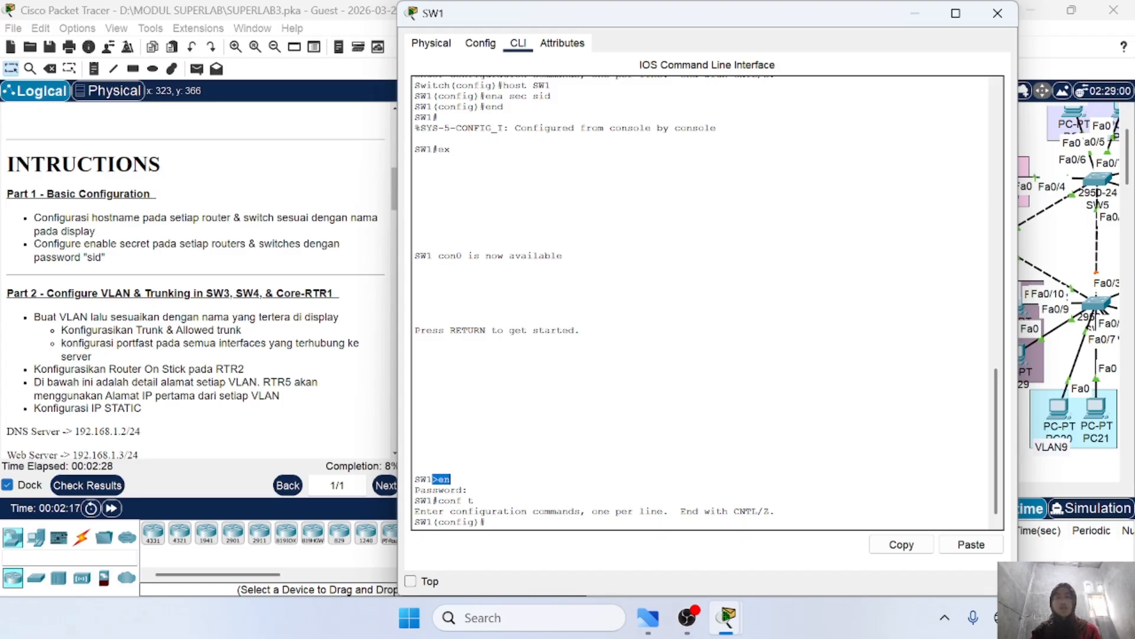
{"action": "left_click", "coordinate": [998, 13]}
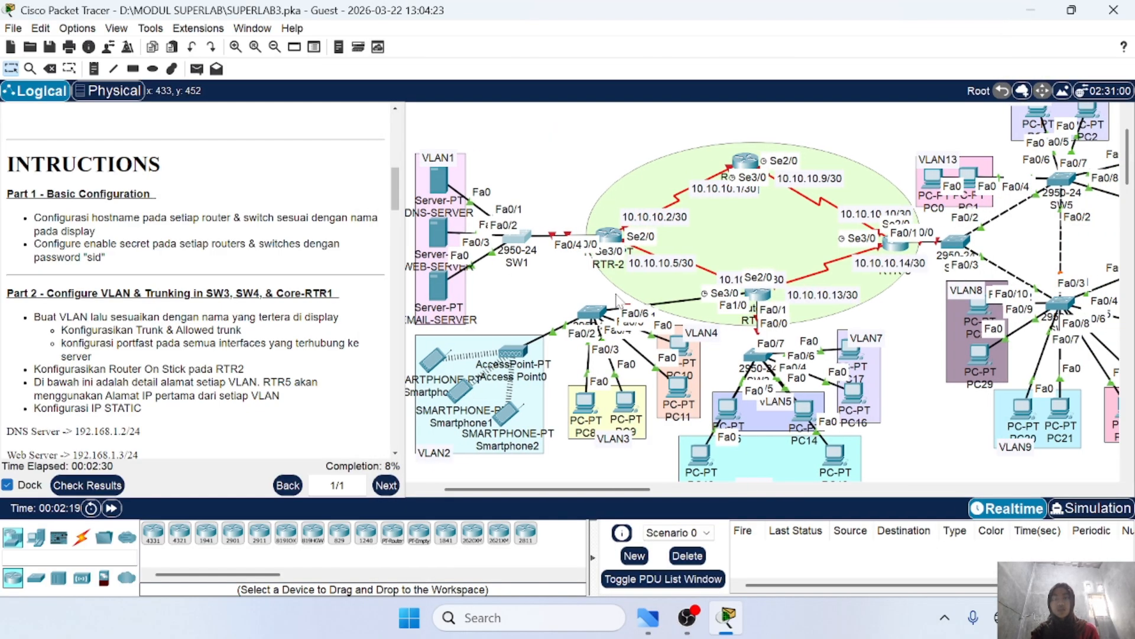
Step: Open the command line of router RTR-2 and enter global configuration mode from privileged mode
{"action": "left_click", "coordinate": [609, 237]}
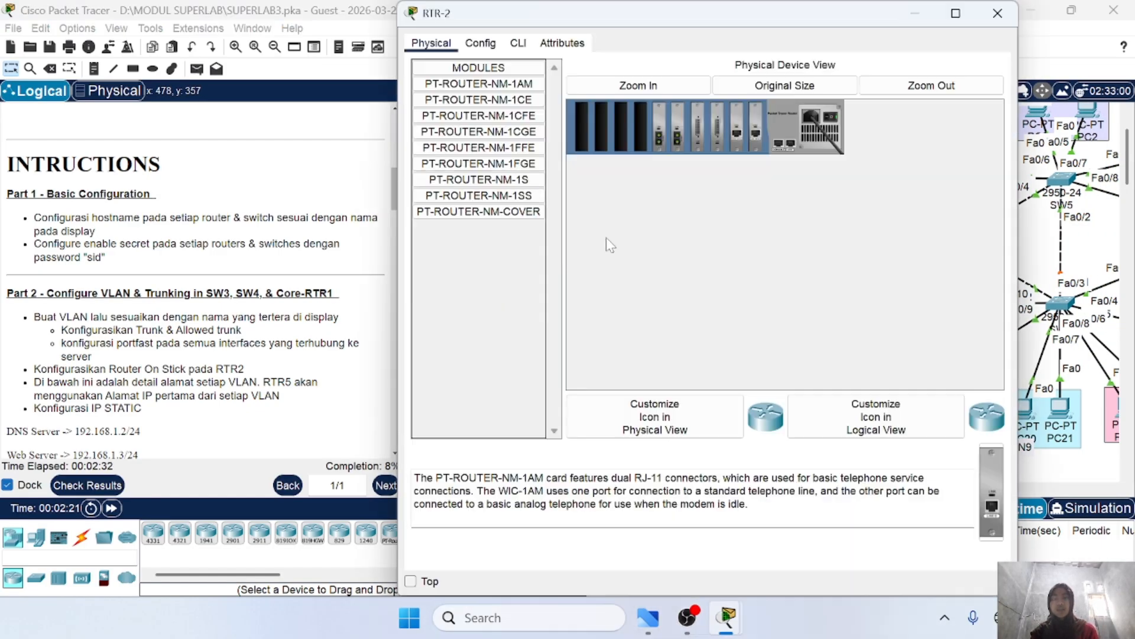
{"action": "left_click", "coordinate": [518, 43]}
{"action": "key", "text": "Return"}
{"action": "type", "text": "en"}
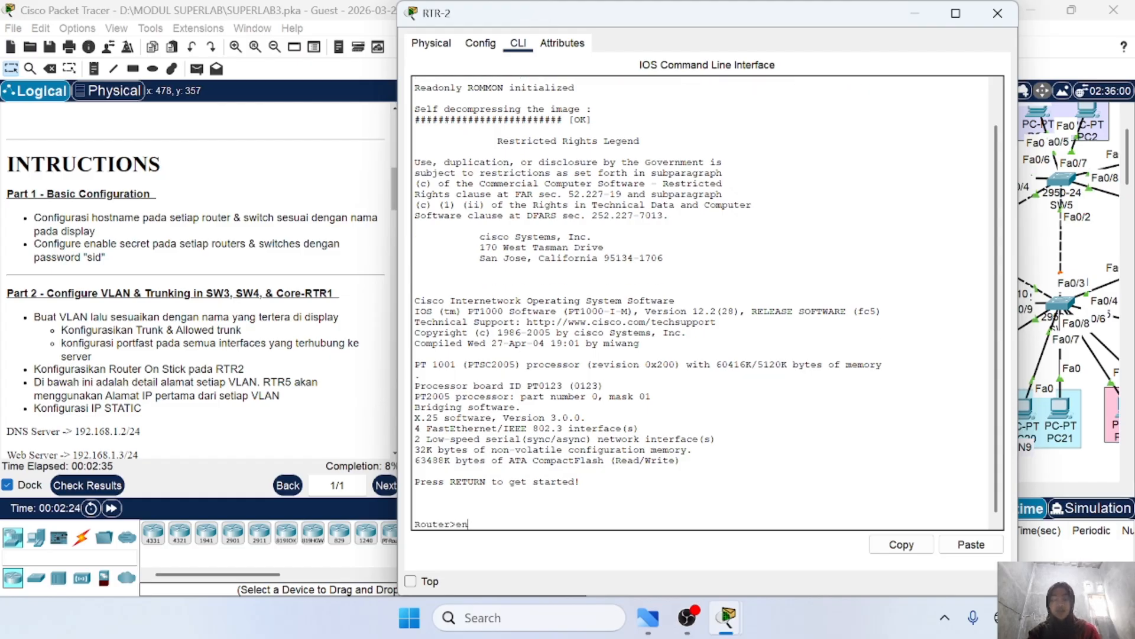
{"action": "key", "text": "Return"}
{"action": "type", "text": "conf t"}
{"action": "key", "text": "Return"}
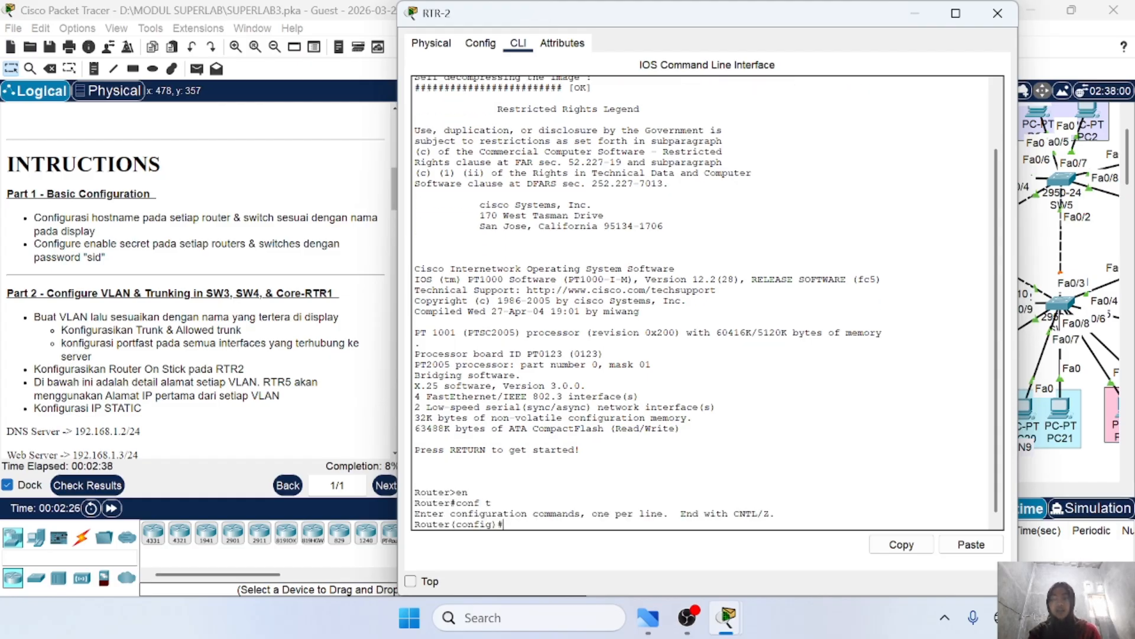
Step: Set the router's hostname to RTR-2
{"action": "type", "text": "hos"}
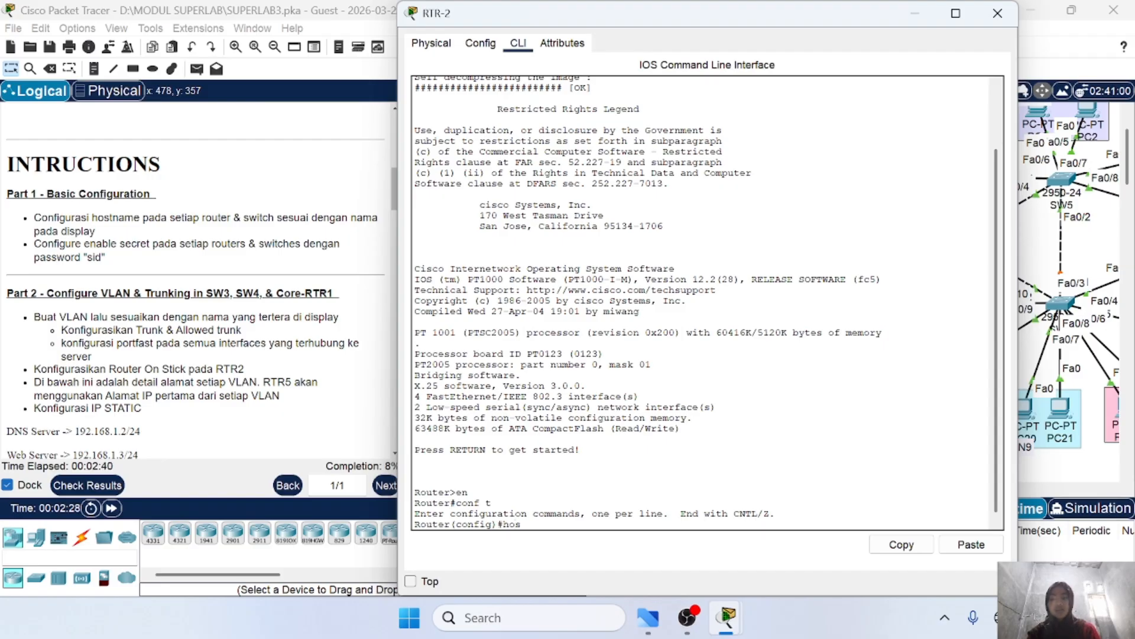
{"action": "type", "text": "t"}
{"action": "key", "text": "Caps_Lock"}
{"action": "type", "text": "RTR"}
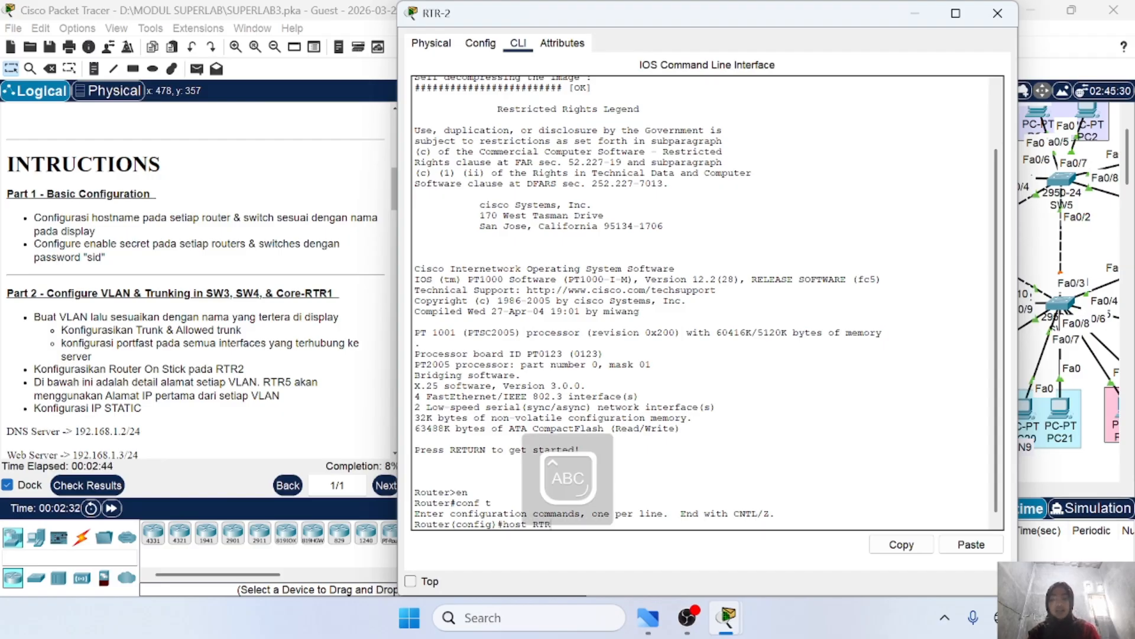
{"action": "type", "text": "-2"}
{"action": "key", "text": "Caps_Lock"}
{"action": "key", "text": "Return"}
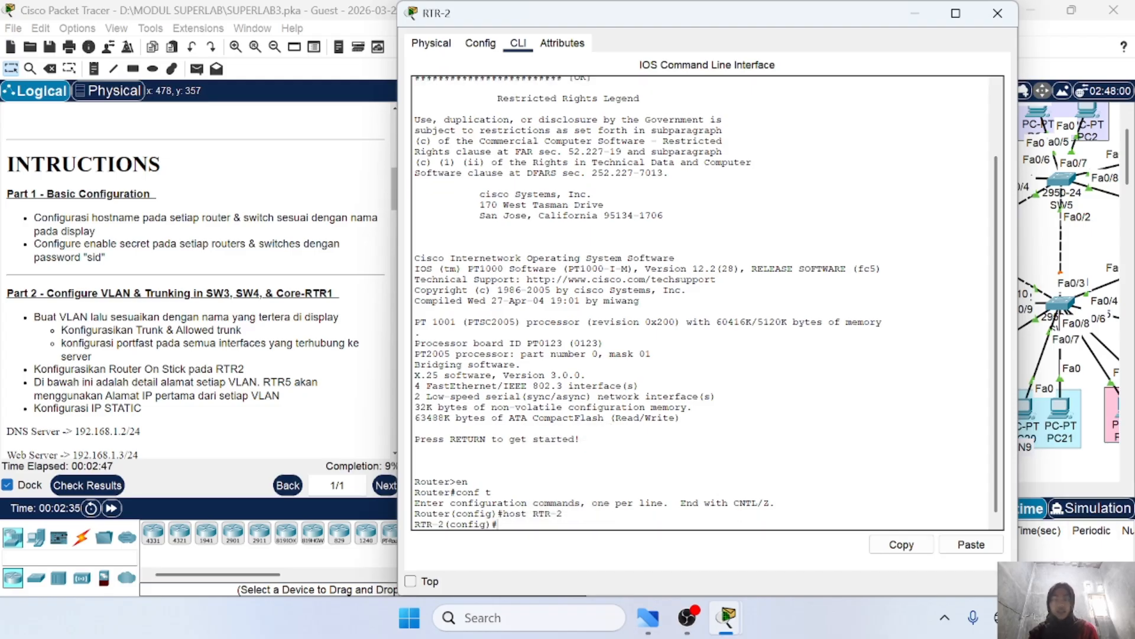
Step: Configure the enable secret on RTR-2 with the password given in the instructions and leave configuration mode
{"action": "type", "text": "ena se"}
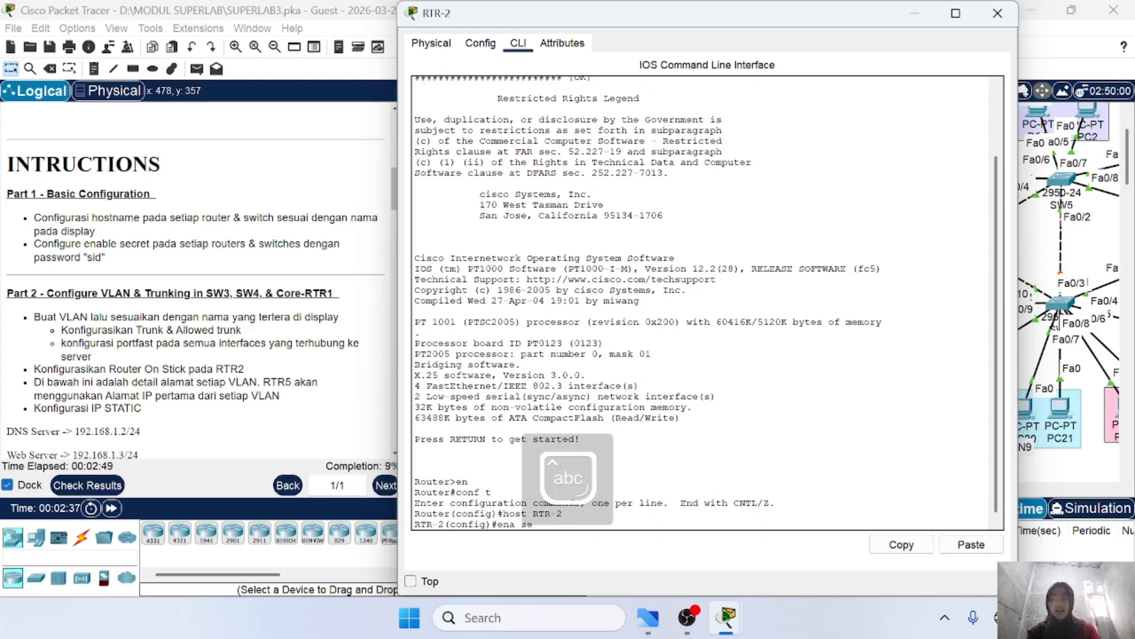
{"action": "type", "text": "c sid"}
{"action": "key", "text": "Return"}
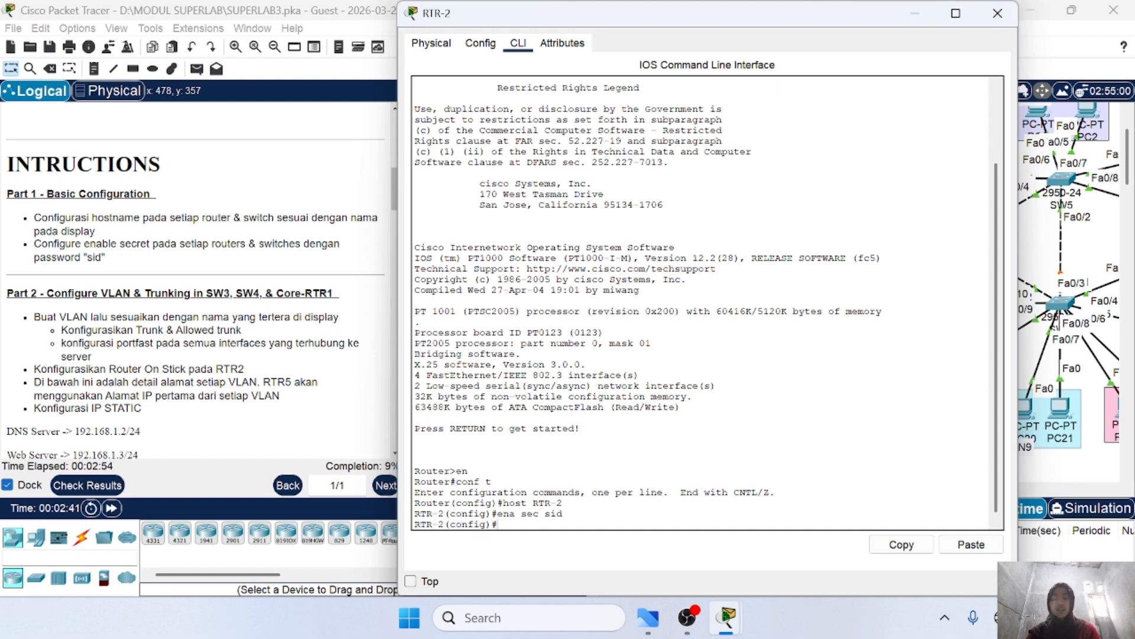
{"action": "type", "text": "end"}
{"action": "key", "text": "Return"}
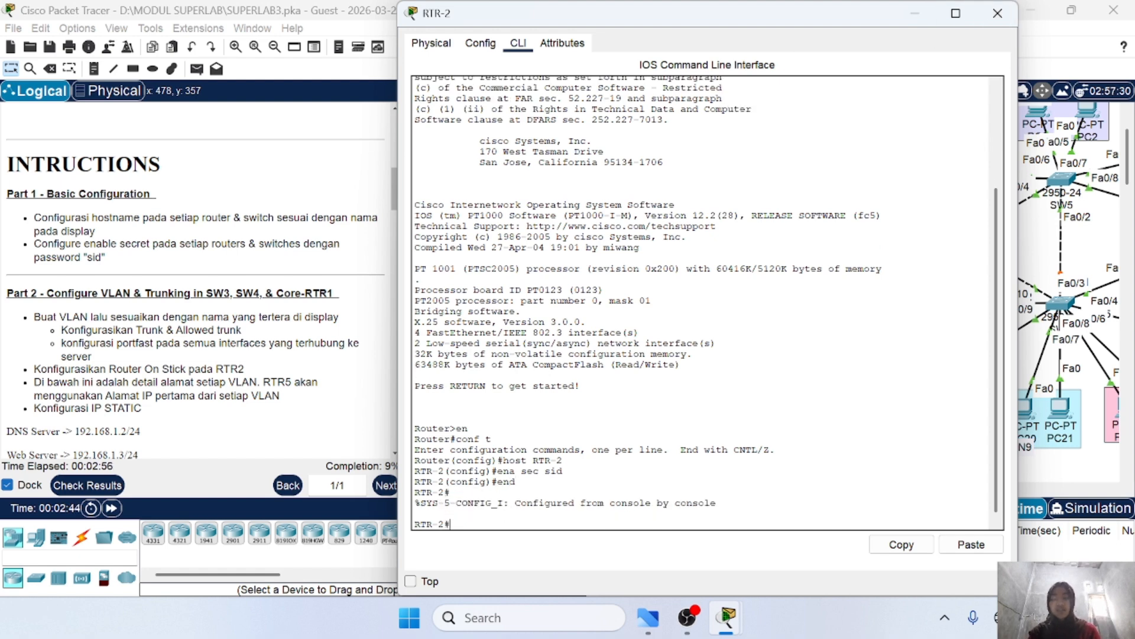
Step: Test RTR-2's enable secret by logging out, re-entering privileged mode with the password, and close the router
{"action": "type", "text": "ex"}
{"action": "key", "text": "Return"}
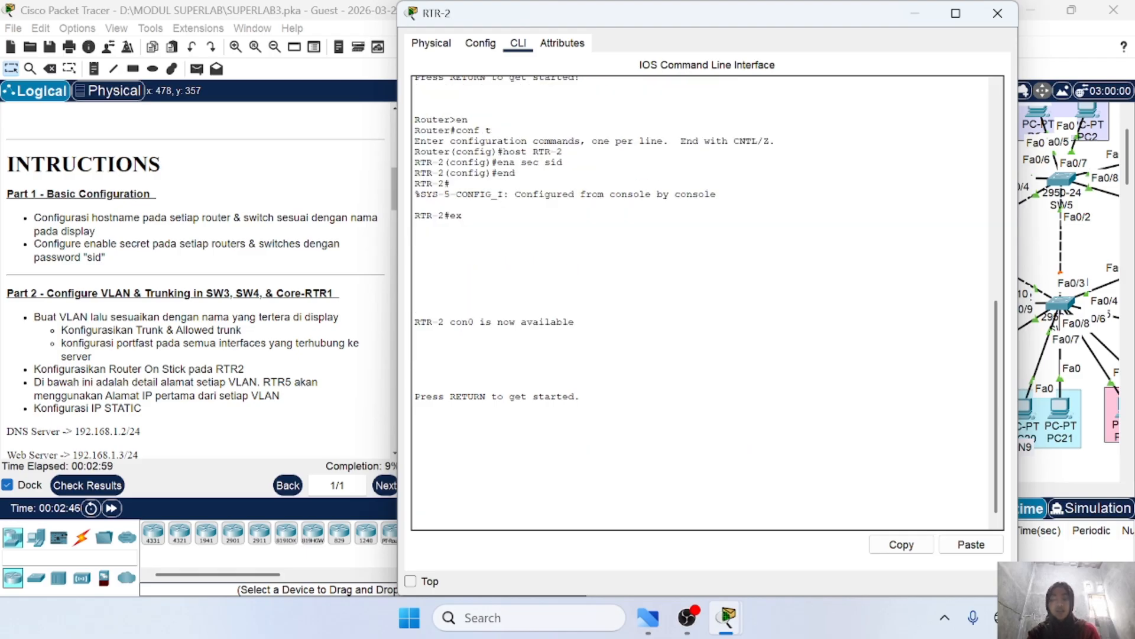
{"action": "key", "text": "Return"}
{"action": "type", "text": "en"}
{"action": "key", "text": "Return"}
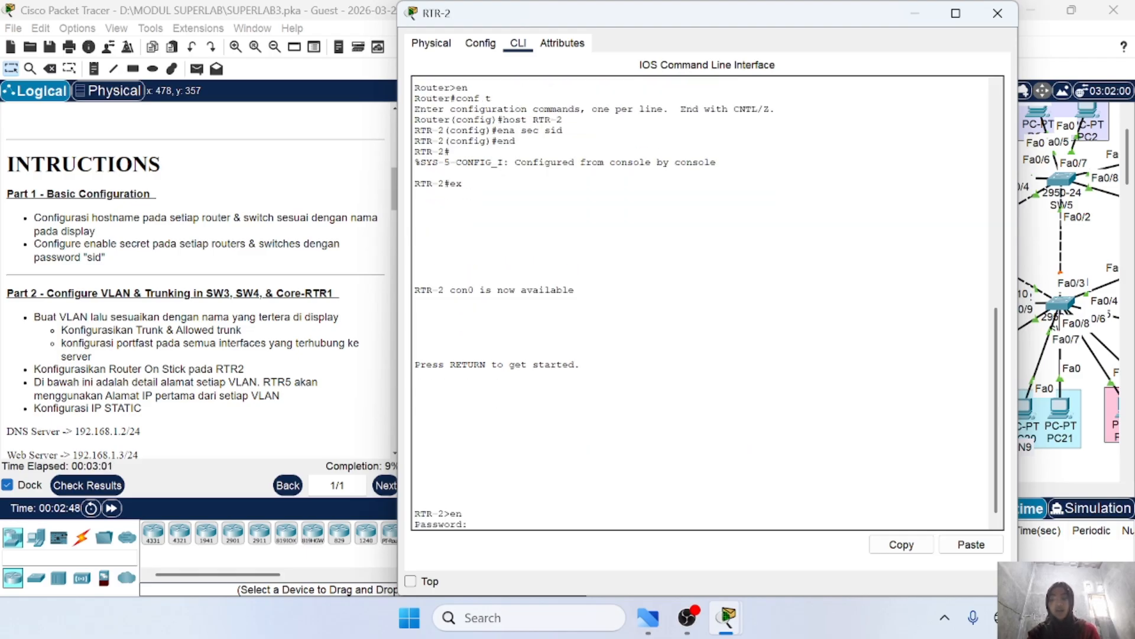
{"action": "type", "text": "sid"}
{"action": "key", "text": "Return"}
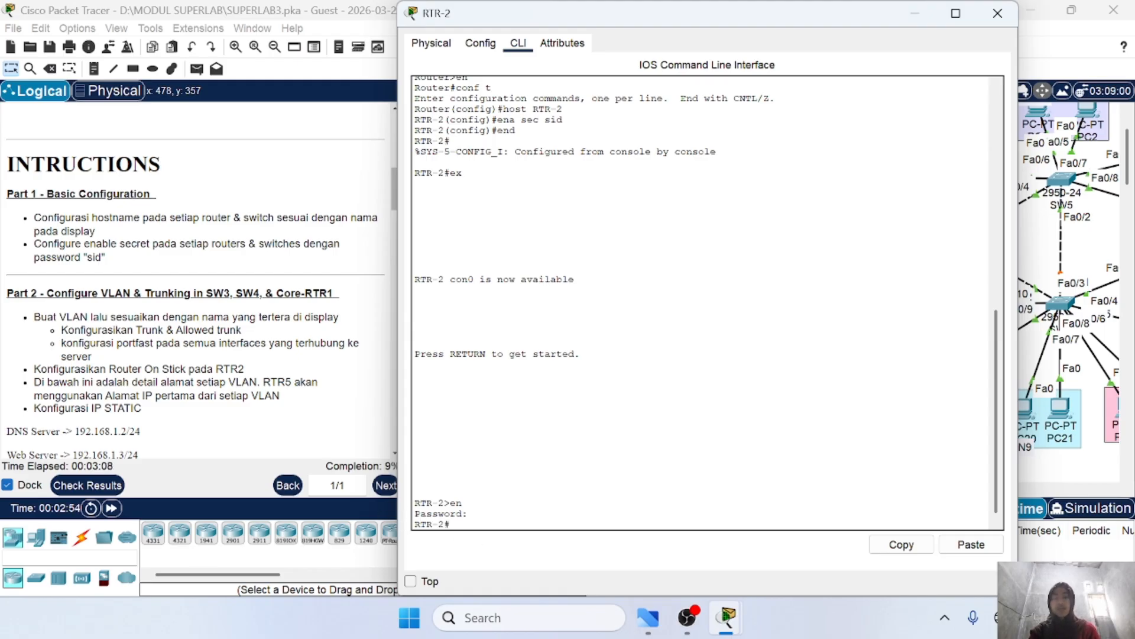
{"action": "left_click_drag", "start_coordinate": [564, 120], "coordinate": [540, 120]}
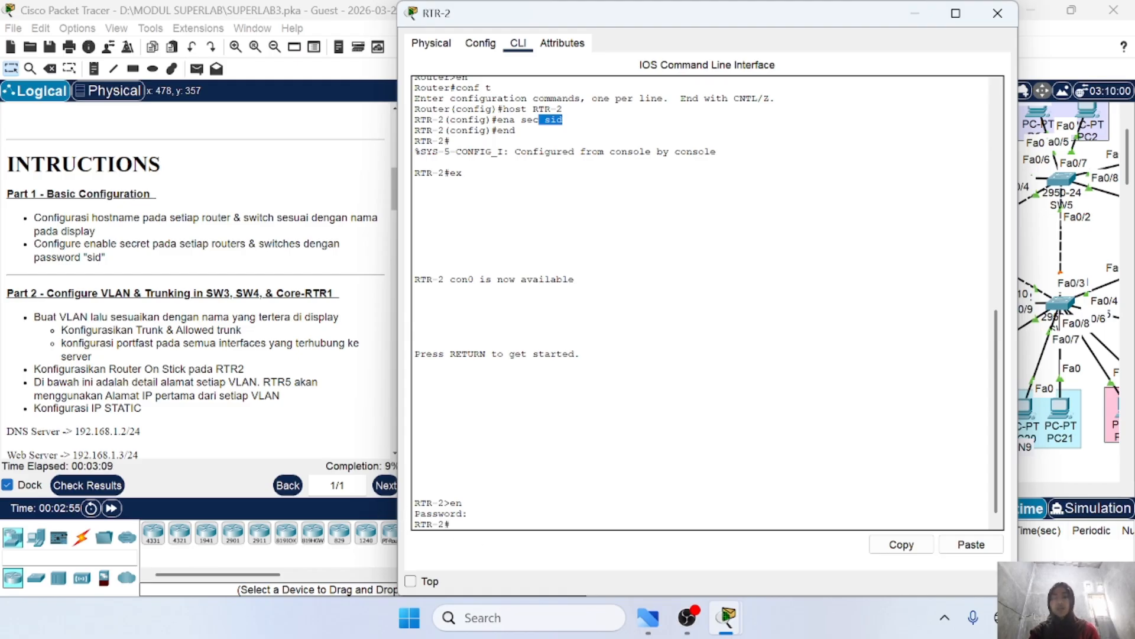
{"action": "left_click", "coordinate": [998, 13]}
Step: Open the command line of switch SW2 and enter global configuration mode from privileged mode
{"action": "scroll", "coordinate": [565, 298], "scroll_direction": "right", "scroll_amount": 2}
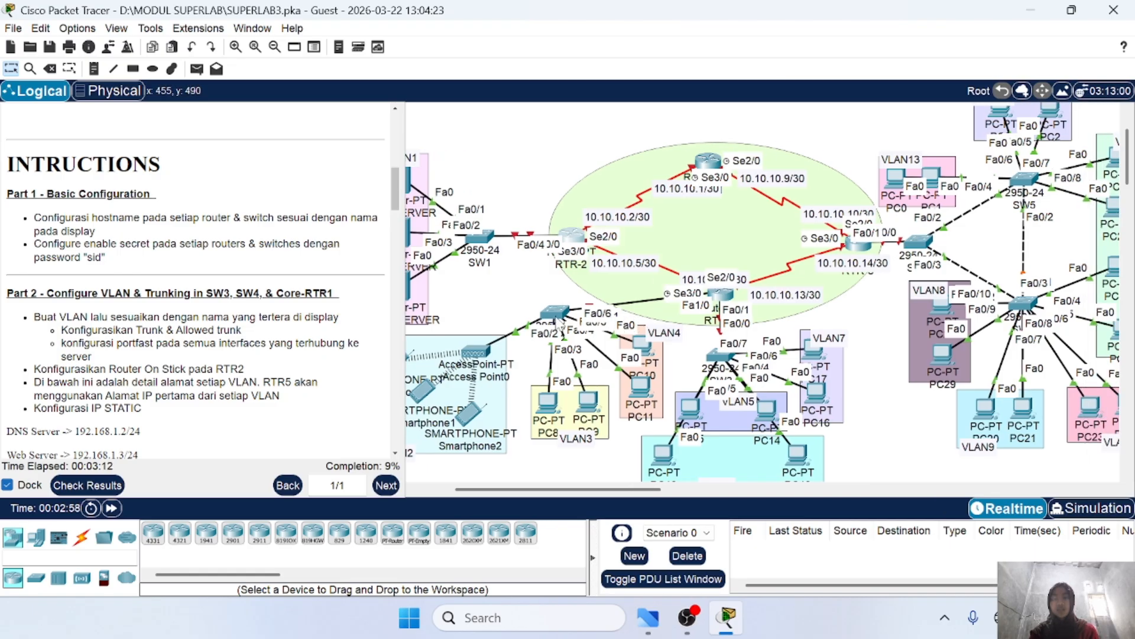
{"action": "left_click", "coordinate": [556, 313]}
{"action": "left_click", "coordinate": [513, 42]}
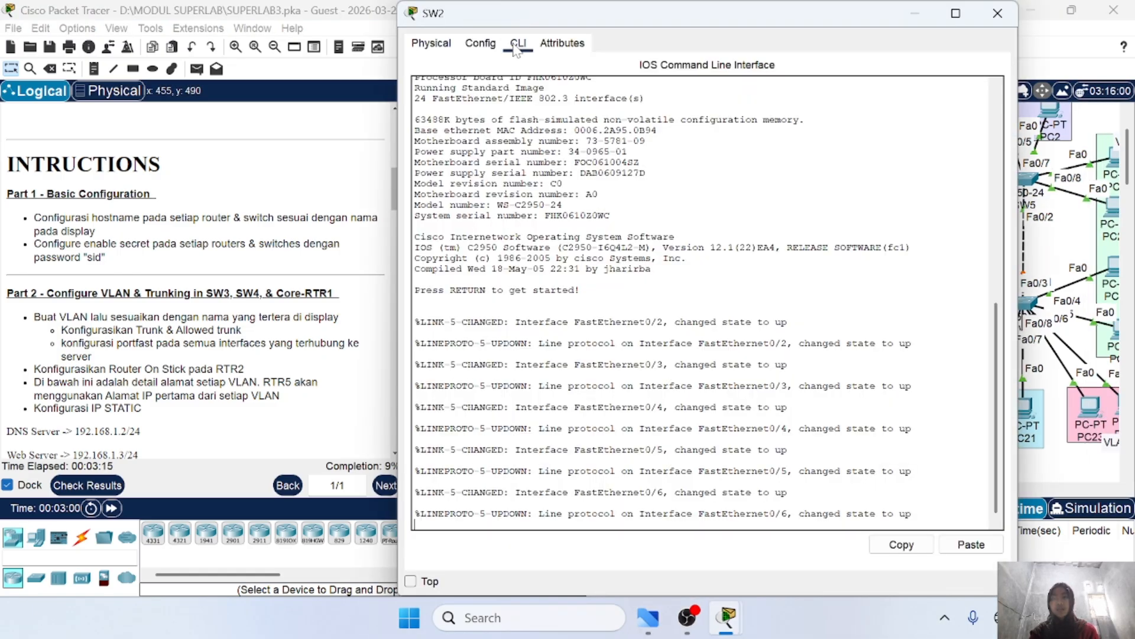
{"action": "type", "text": "en"}
{"action": "key", "text": "Return"}
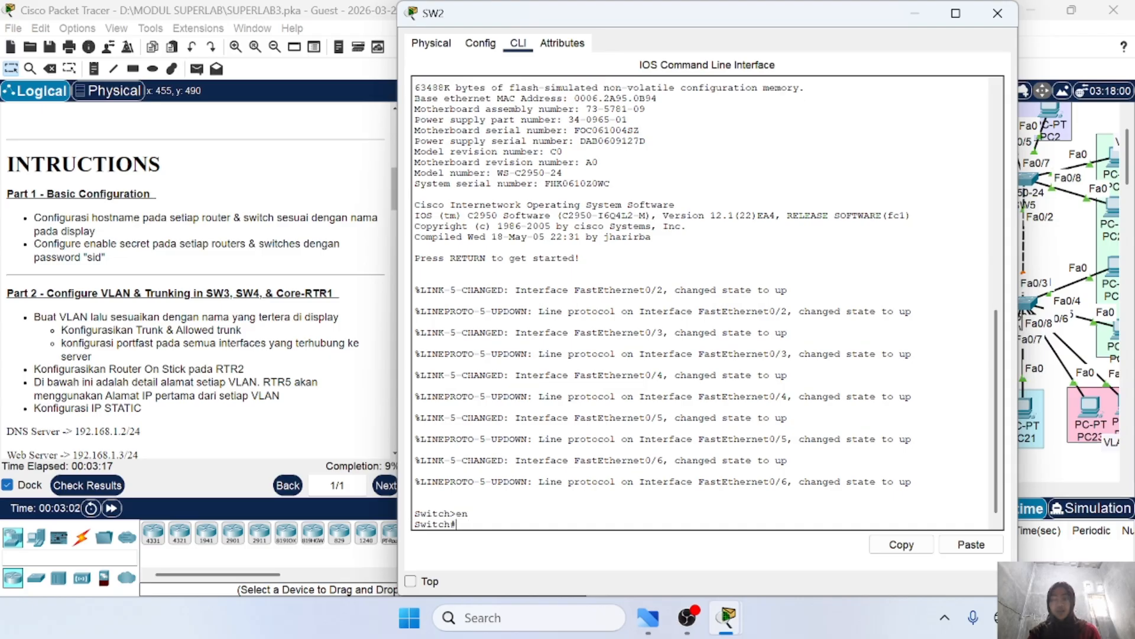
{"action": "type", "text": "conf t"}
{"action": "key", "text": "Return"}
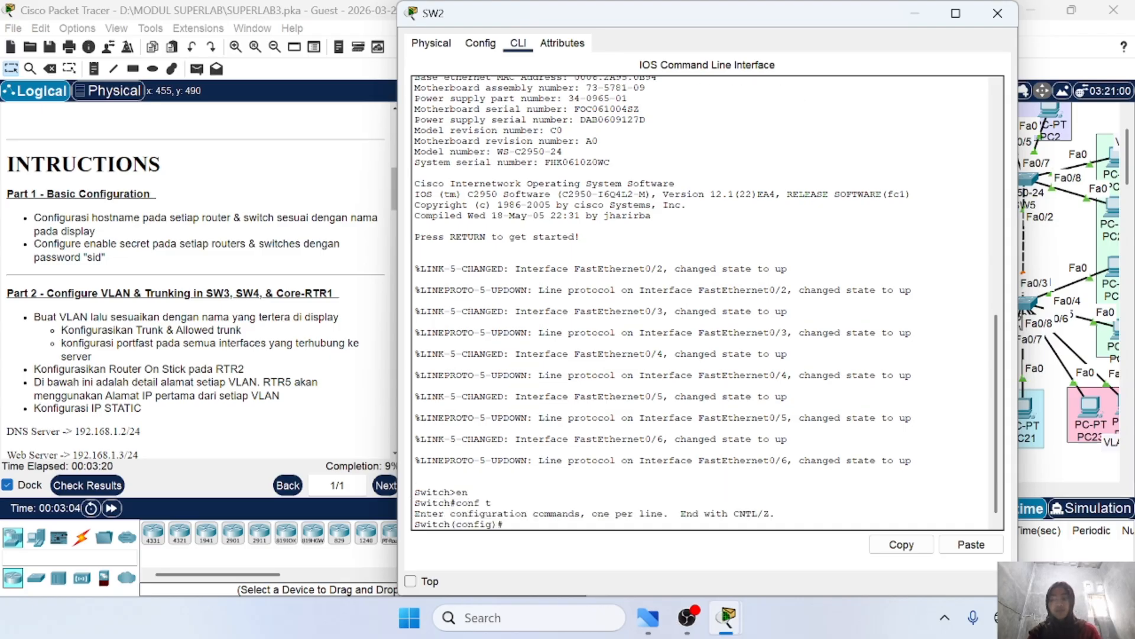
Step: Set the hostname to SW2, configure its enable secret with the password from the instructions, and close the switch
{"action": "type", "text": "host SW2"}
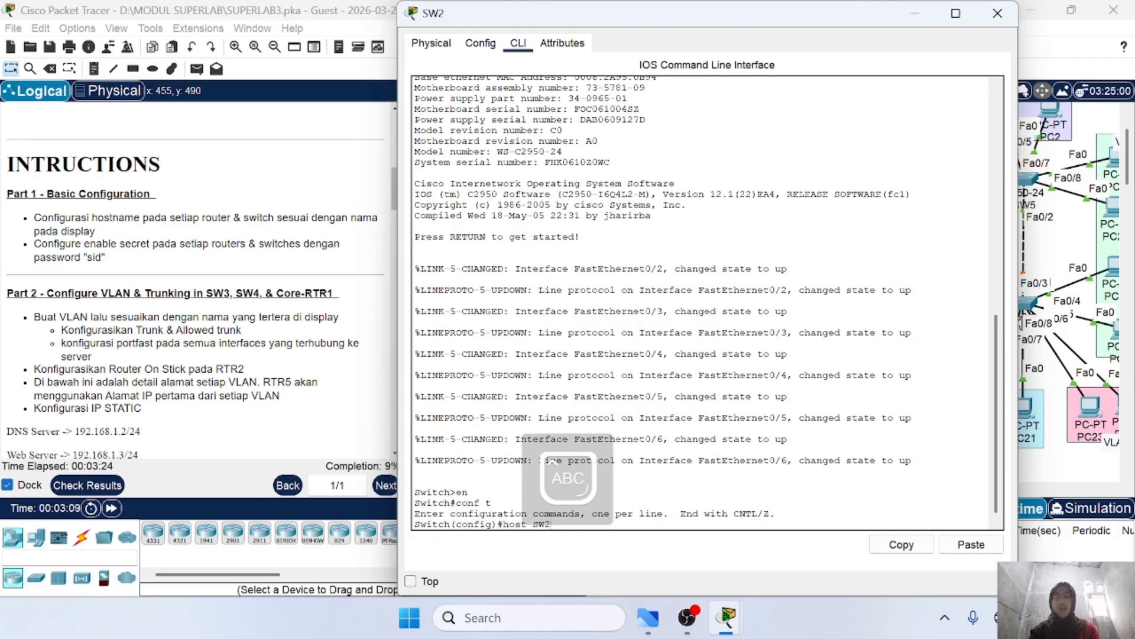
{"action": "key", "text": "Return"}
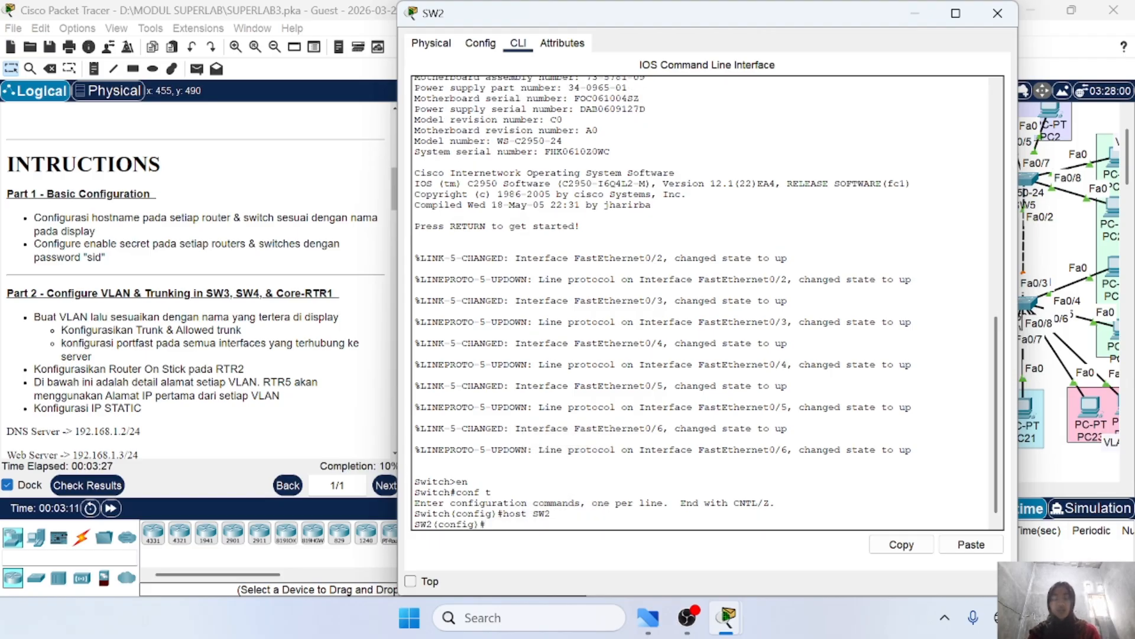
{"action": "key", "text": "Caps_Lock"}
{"action": "type", "text": "ena sec"}
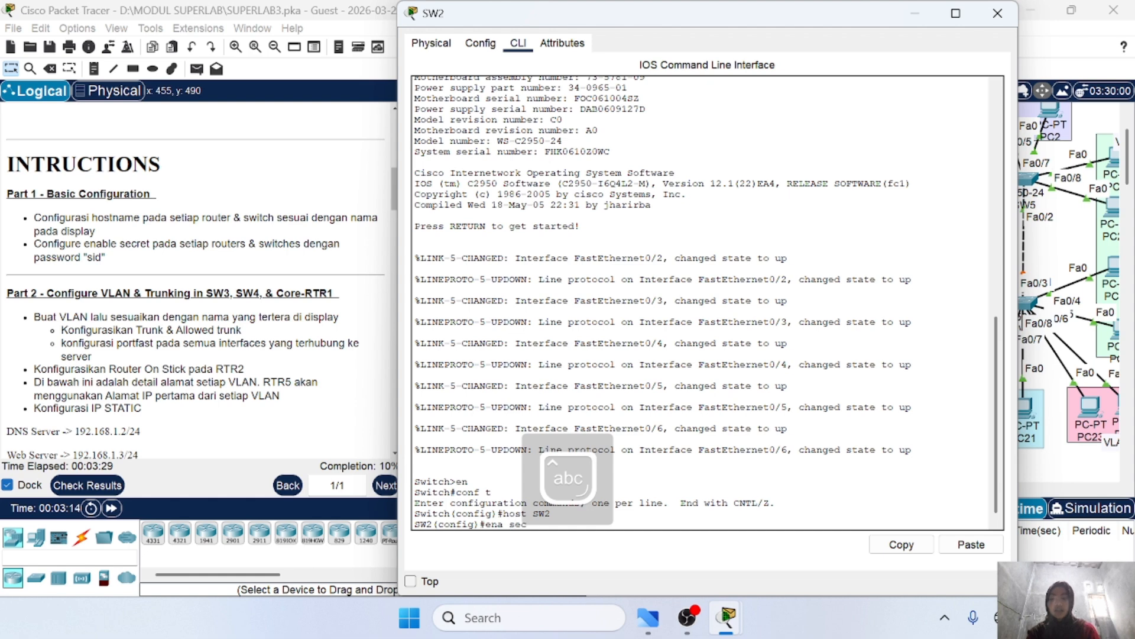
{"action": "type", "text": " sid"}
{"action": "key", "text": "Return"}
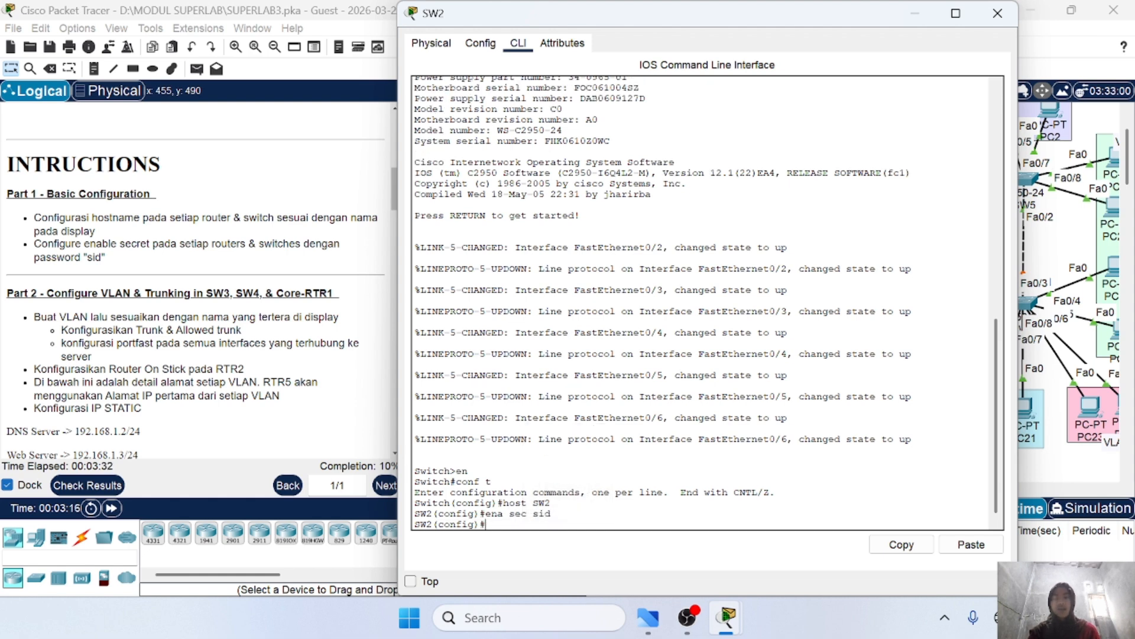
{"action": "left_click", "coordinate": [997, 18]}
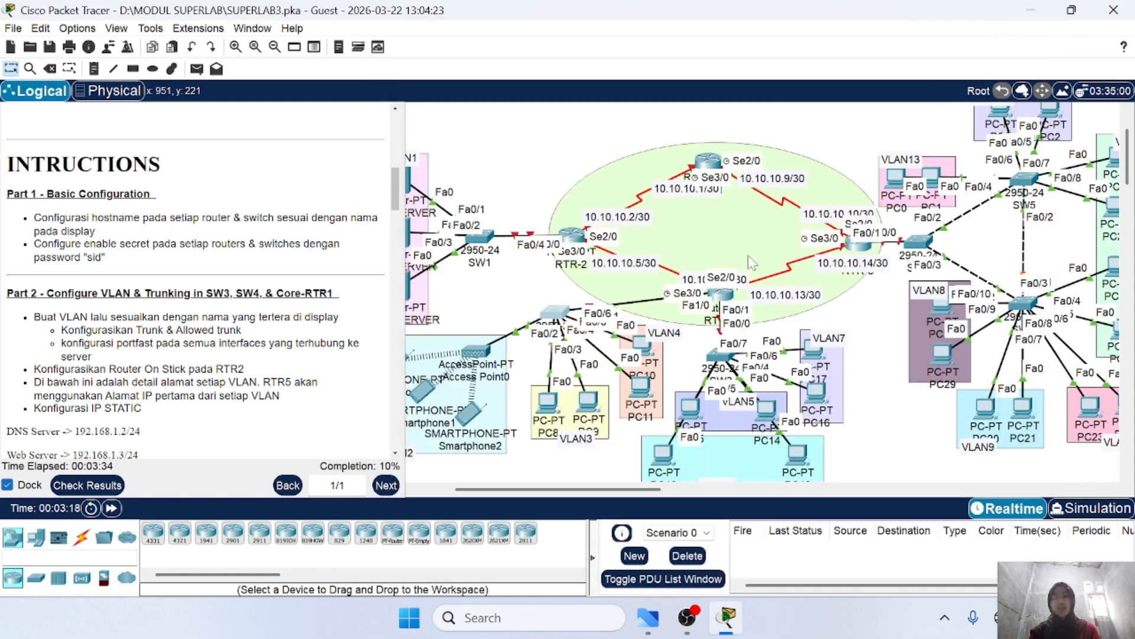
Step: Review the hostname and enable secret commands in SW2's command line, copy them, and close the switch
{"action": "scroll", "coordinate": [715, 340], "scroll_direction": "right", "scroll_amount": 2}
{"action": "scroll", "coordinate": [715, 340], "scroll_direction": "down", "scroll_amount": 2}
{"action": "scroll", "coordinate": [714, 340], "scroll_direction": "left", "scroll_amount": 3}
{"action": "scroll", "coordinate": [714, 340], "scroll_direction": "up", "scroll_amount": 1}
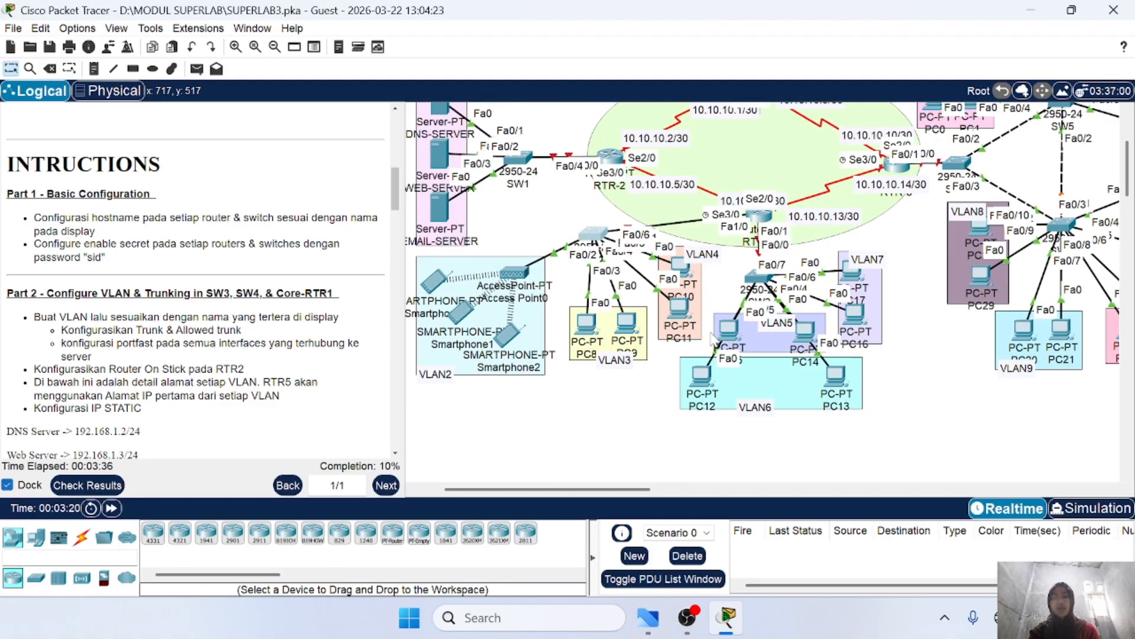
{"action": "scroll", "coordinate": [714, 340], "scroll_direction": "up", "scroll_amount": 2}
{"action": "scroll", "coordinate": [714, 340], "scroll_direction": "down", "scroll_amount": 1}
{"action": "scroll", "coordinate": [714, 340], "scroll_direction": "right", "scroll_amount": 1}
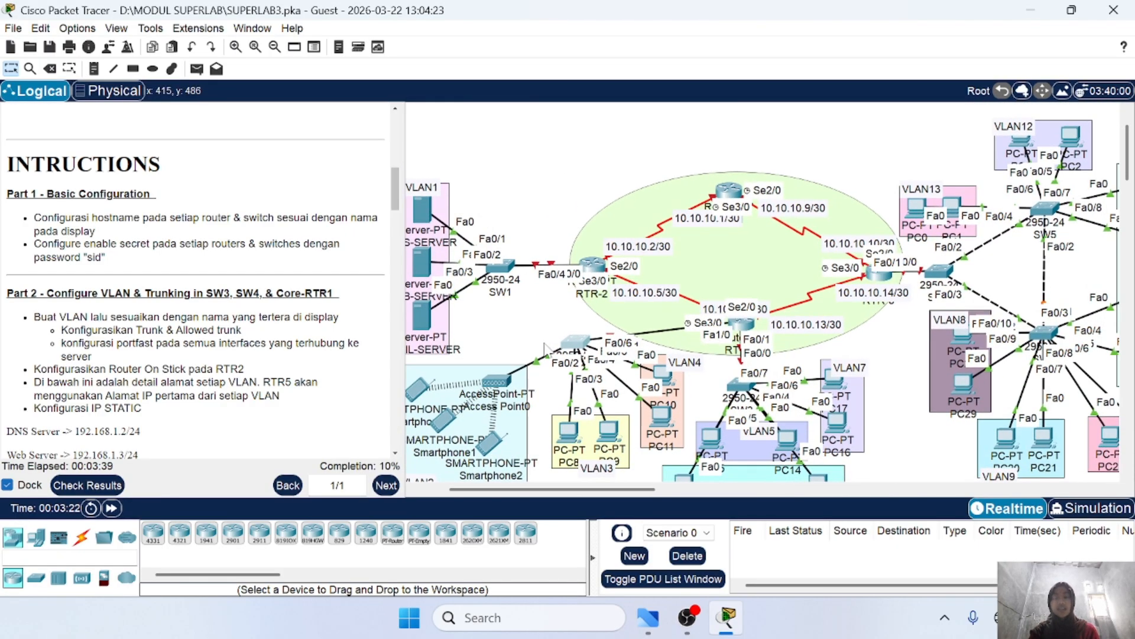
{"action": "left_click", "coordinate": [577, 344]}
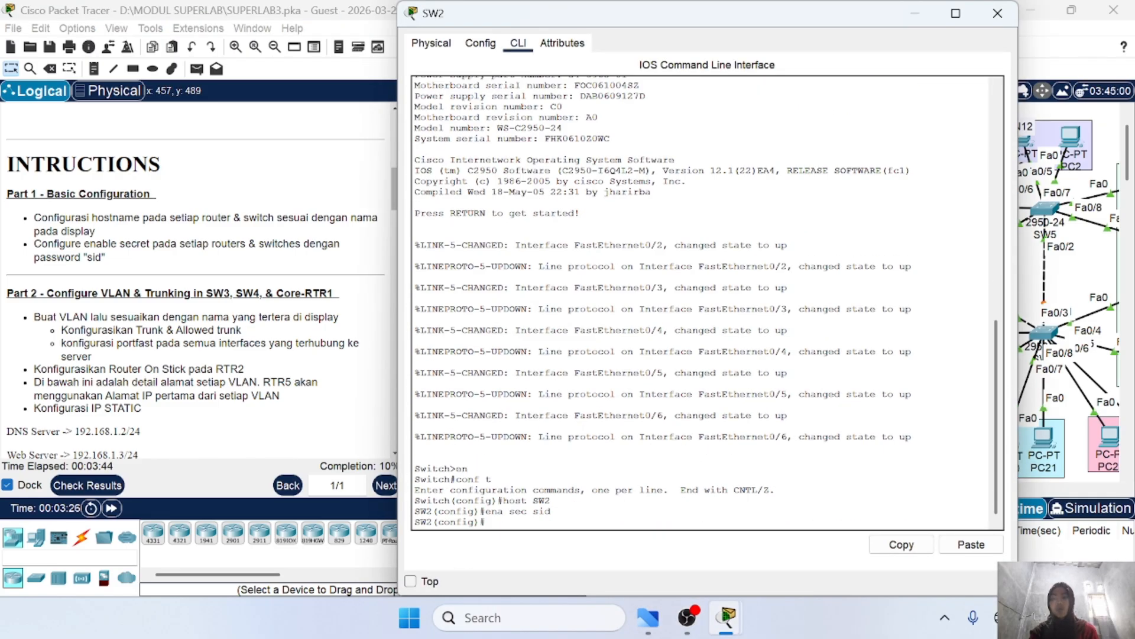
{"action": "left_click_drag", "start_coordinate": [504, 501], "coordinate": [552, 512]}
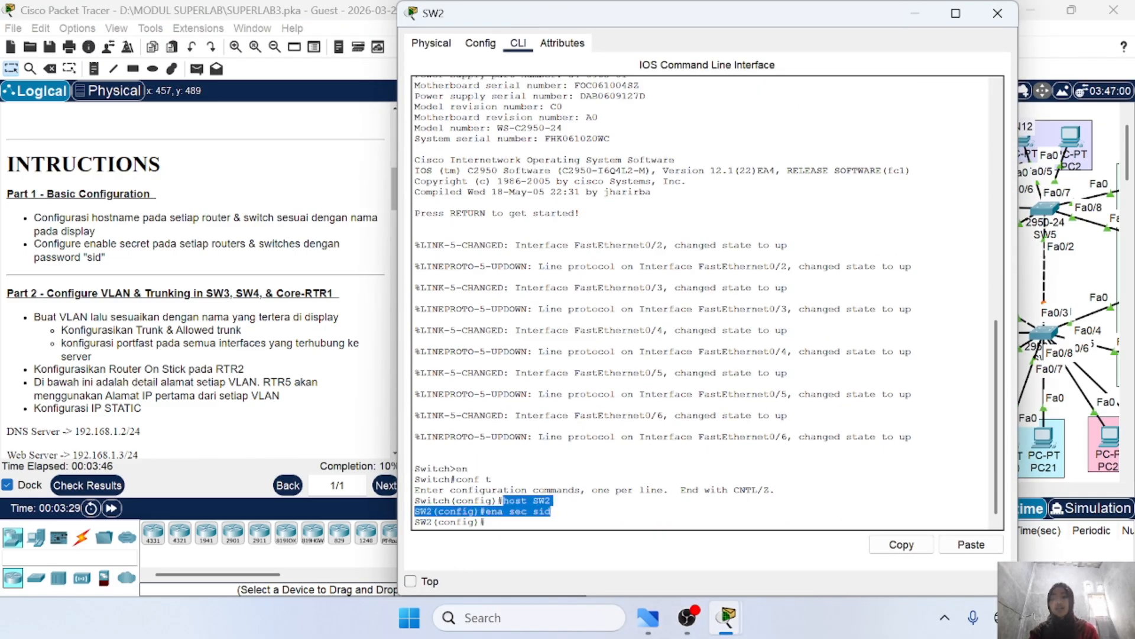
{"action": "key", "text": "ctrl+c"}
{"action": "left_click_drag", "start_coordinate": [485, 511], "coordinate": [551, 511]}
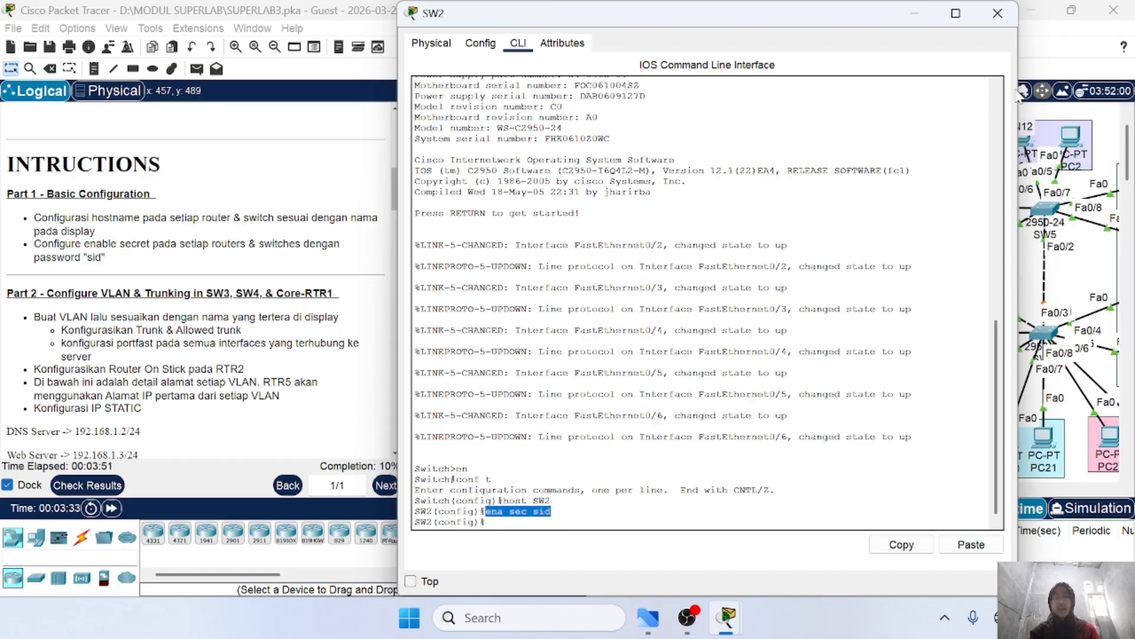
{"action": "left_click", "coordinate": [998, 13]}
Step: Set the topmost router's hostname to RTR-1, configure its enable secret with the password from the instructions, and close the router
{"action": "scroll", "coordinate": [652, 324], "scroll_direction": "down", "scroll_amount": 5}
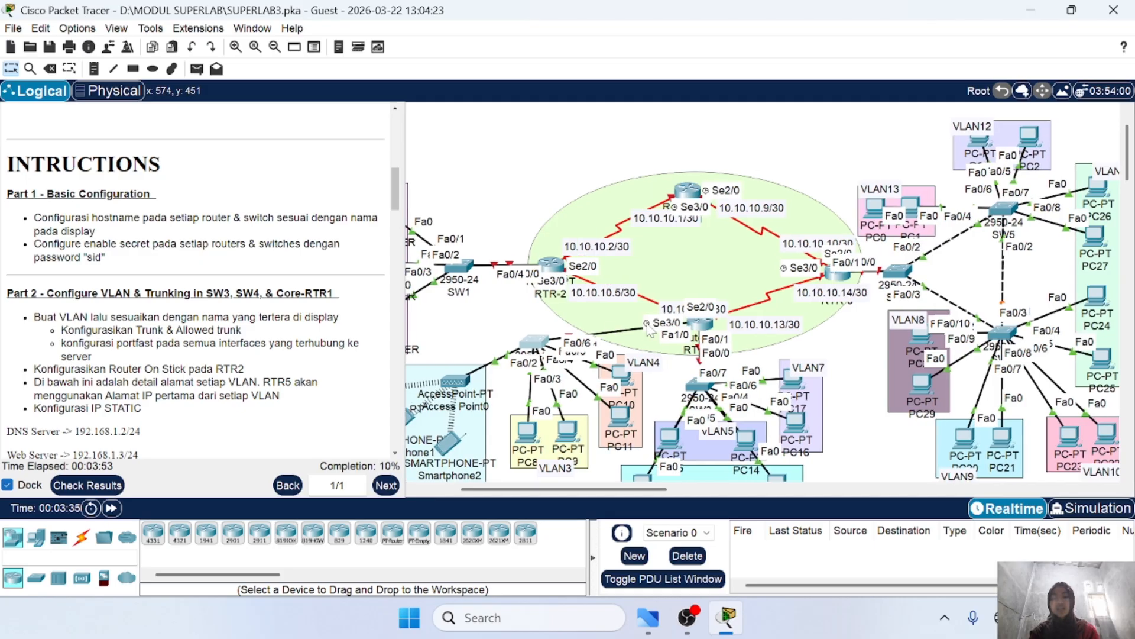
{"action": "scroll", "coordinate": [651, 330], "scroll_direction": "up", "scroll_amount": 5}
{"action": "scroll", "coordinate": [651, 330], "scroll_direction": "right", "scroll_amount": 5}
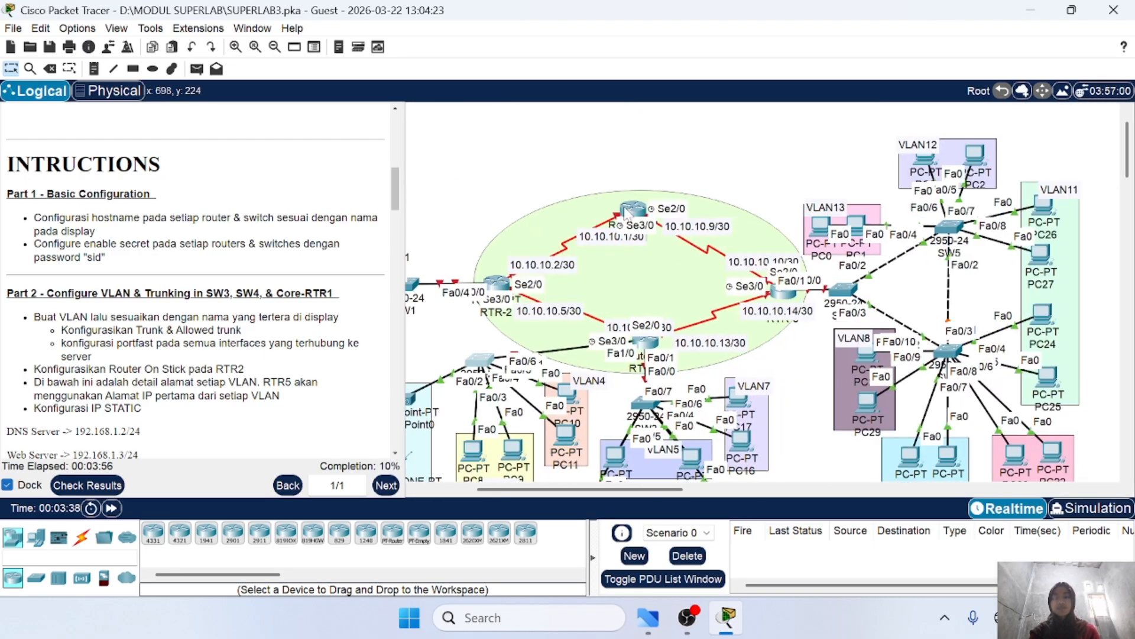
{"action": "left_click", "coordinate": [634, 216]}
{"action": "left_click", "coordinate": [519, 43]}
{"action": "key", "text": "Return"}
{"action": "type", "text": "en conf t host RTR-1"}
{"action": "key", "text": "Return"}
{"action": "type", "text": "ena sec sid"}
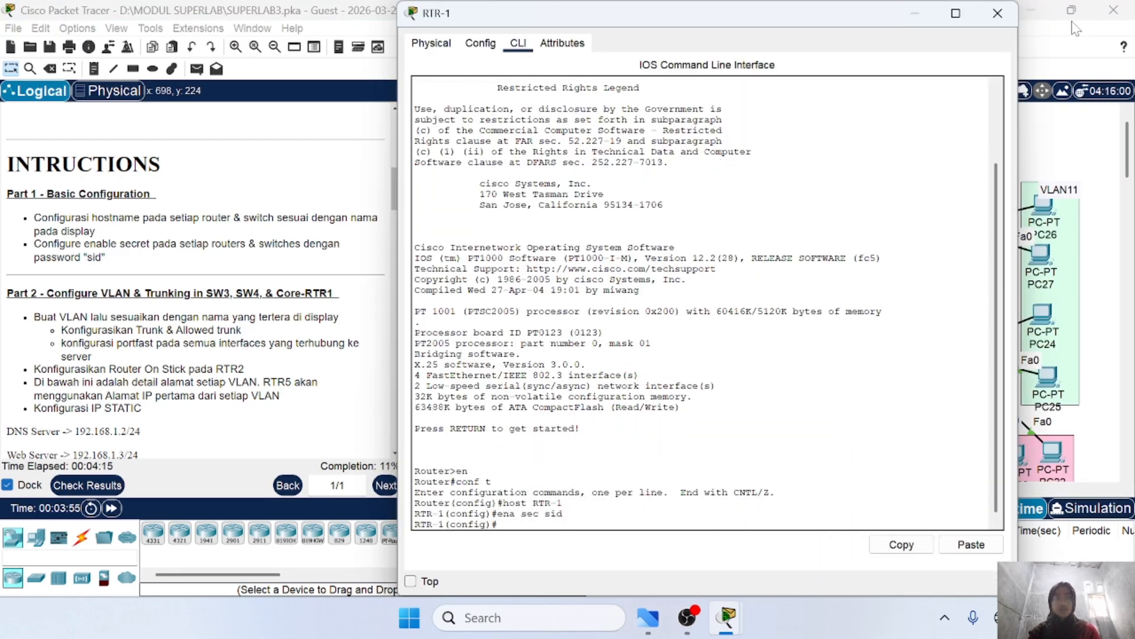
{"action": "left_click", "coordinate": [997, 13]}
Step: Set the lower router's hostname to RTR-4, configure its enable secret with the password from the instructions, and close the router
{"action": "scroll", "coordinate": [651, 330], "scroll_direction": "right", "scroll_amount": 5}
{"action": "left_click", "coordinate": [627, 352]}
{"action": "left_click", "coordinate": [518, 43]}
{"action": "key", "text": "Return"}
{"action": "type", "text": "en conf t host RTR-4 ena sec sid"}
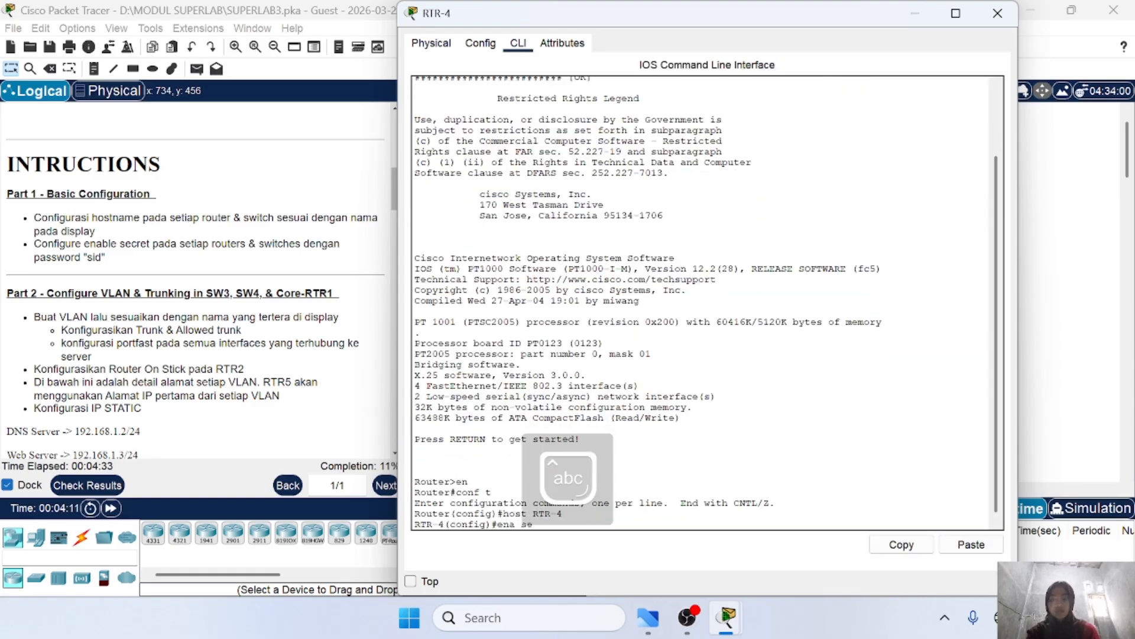
{"action": "left_click", "coordinate": [998, 13]}
Step: Set the hostname of the switch below RTR-4 to SW3 and configure its enable secret with the password from the instructions
{"action": "scroll", "coordinate": [592, 296], "scroll_direction": "down", "scroll_amount": 2}
{"action": "left_click", "coordinate": [577, 275]}
{"action": "left_click", "coordinate": [518, 43]}
{"action": "key", "text": "Return"}
{"action": "type", "text": "en conf t host SW3 "}
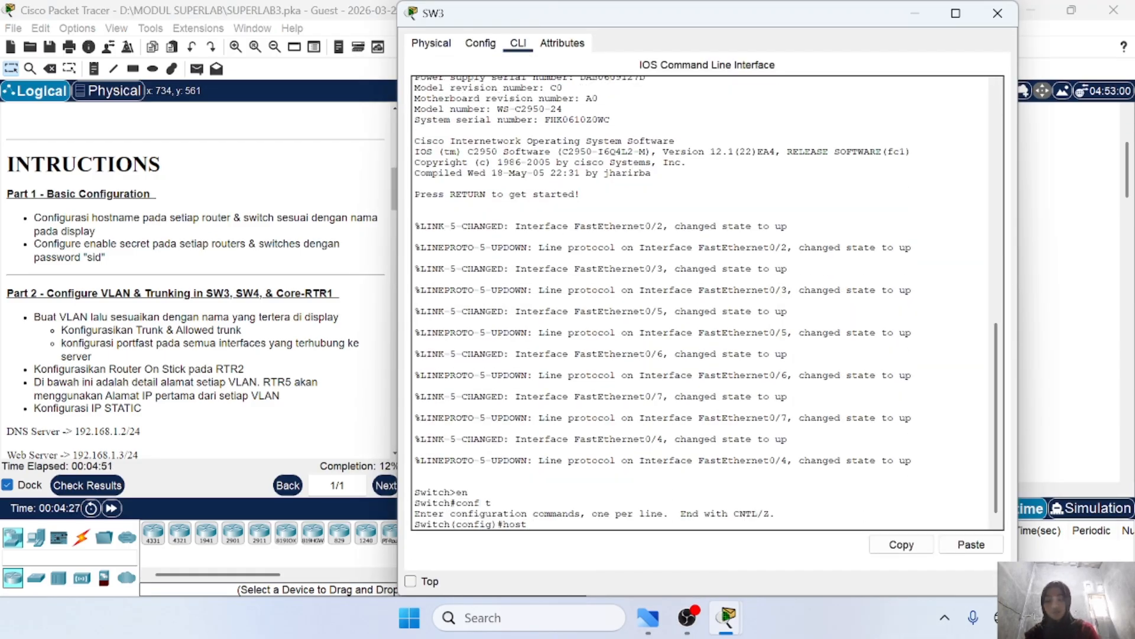
{"action": "type", "text": "ena sec sid"}
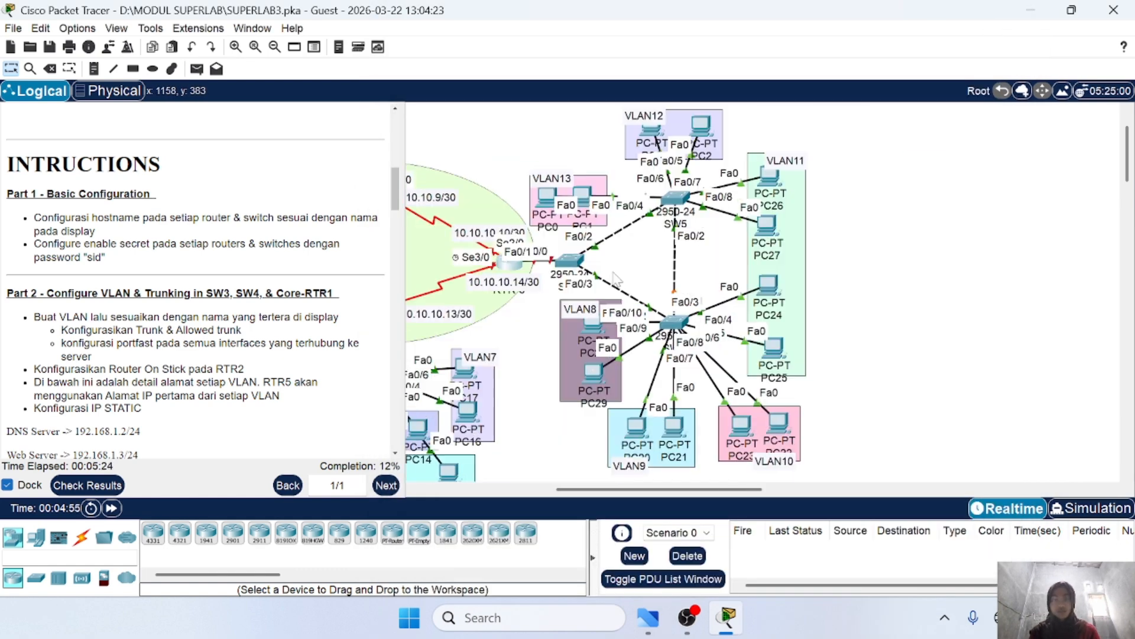
Step: Enter global configuration mode on the switch beside RTR-3, set its hostname to SW4, and close the switch
{"action": "left_click", "coordinate": [570, 261]}
{"action": "left_click", "coordinate": [518, 43]}
{"action": "key", "text": "Return"}
{"action": "type", "text": "en"}
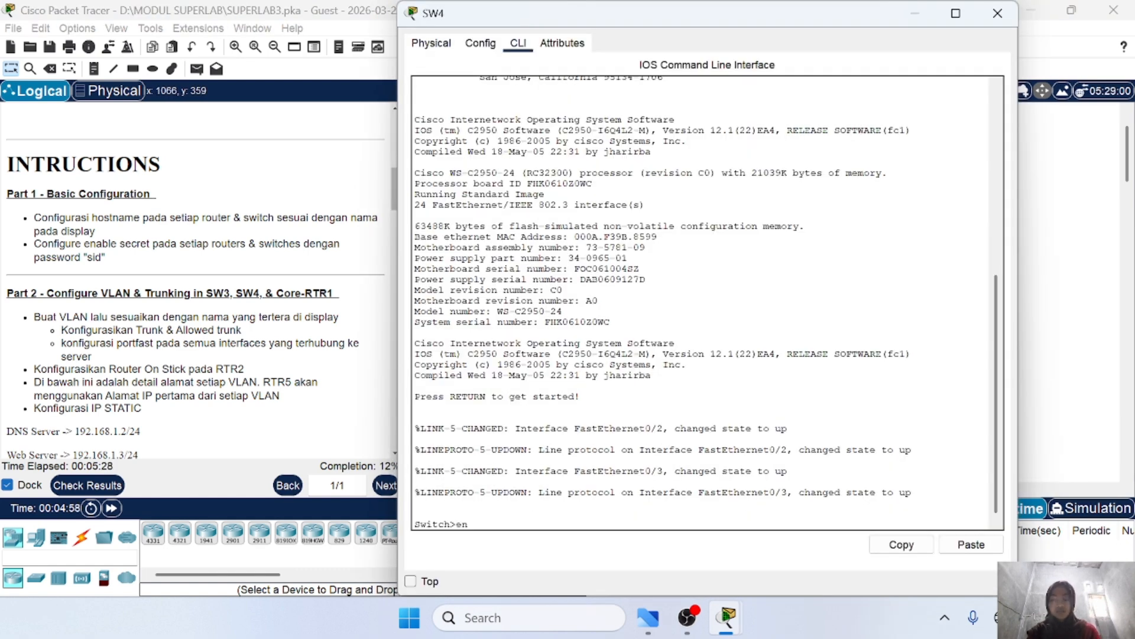
{"action": "key", "text": "Return"}
{"action": "type", "text": "conf t"}
{"action": "key", "text": "Return"}
{"action": "type", "text": "host SW4"}
{"action": "left_click", "coordinate": [995, 10]}
Step: Open the command line of switch SW5, enter global configuration mode from privileged mode, and close the switch
{"action": "left_click", "coordinate": [722, 173]}
{"action": "left_click", "coordinate": [518, 45]}
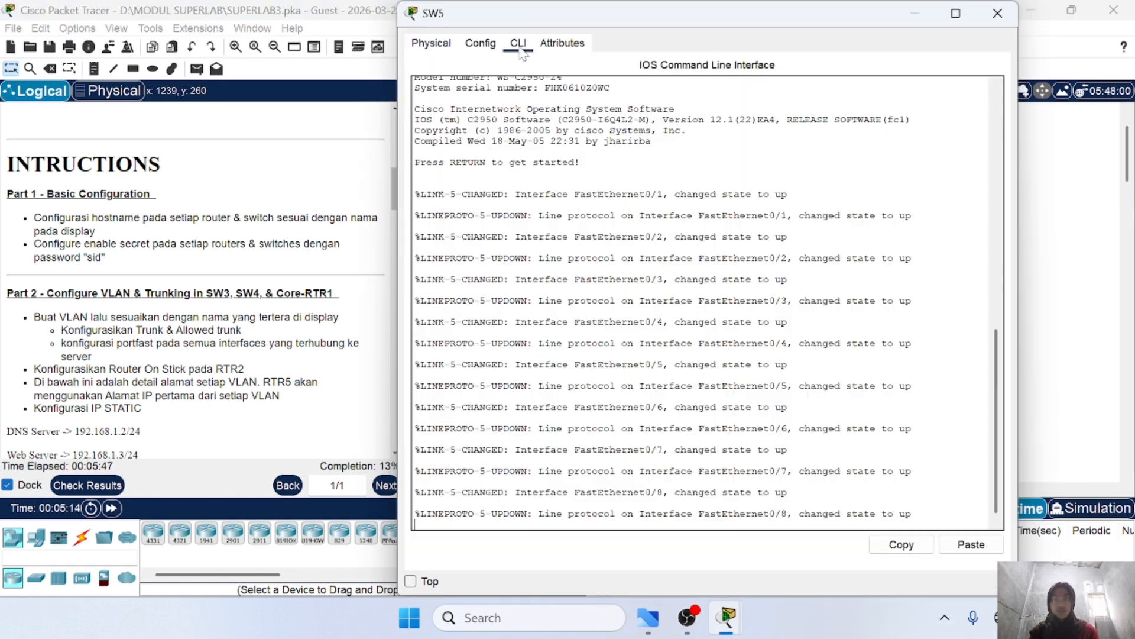
{"action": "key", "text": "Return"}
{"action": "type", "text": "en"}
{"action": "key", "text": "Return"}
{"action": "type", "text": "conf t"}
{"action": "key", "text": "Return"}
{"action": "left_click", "coordinate": [998, 13]}
Step: Open the command line of switch SW6 and enter global configuration mode from privileged mode
{"action": "left_click", "coordinate": [659, 322]}
{"action": "left_click", "coordinate": [518, 43]}
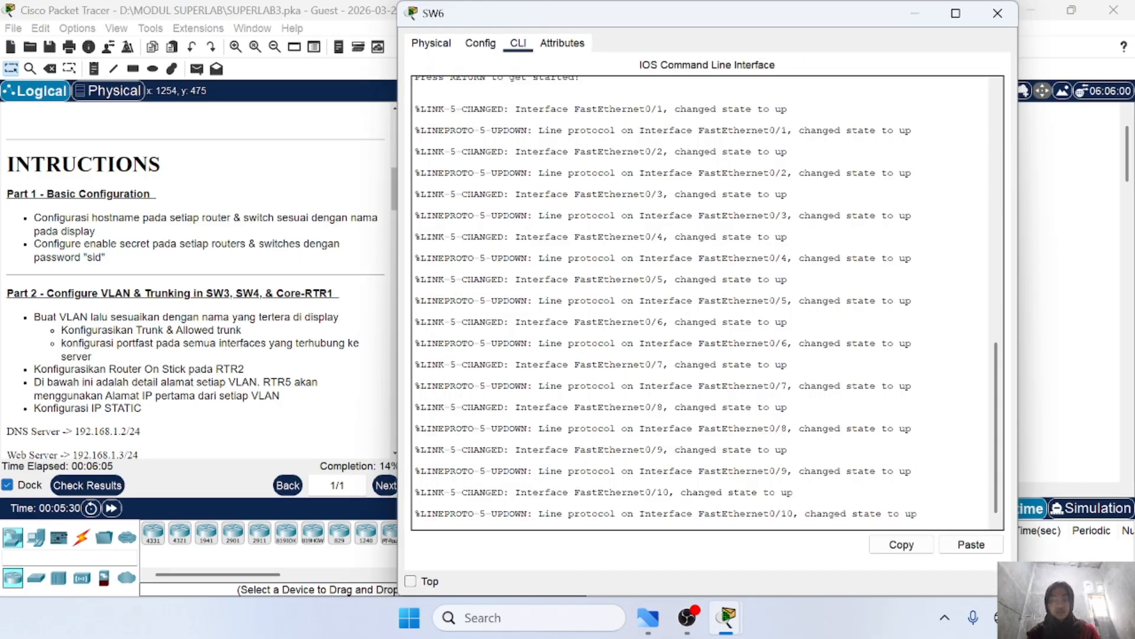
{"action": "key", "text": "Return"}
{"action": "type", "text": "en"}
{"action": "key", "text": "Return"}
{"action": "type", "text": "conf t"}
{"action": "key", "text": "Return"}
Step: Look over all routers and switches in the topology against the Part 1 hostname and enable secret instructions
{"action": "scroll", "coordinate": [702, 273], "scroll_direction": "left", "scroll_amount": 8}
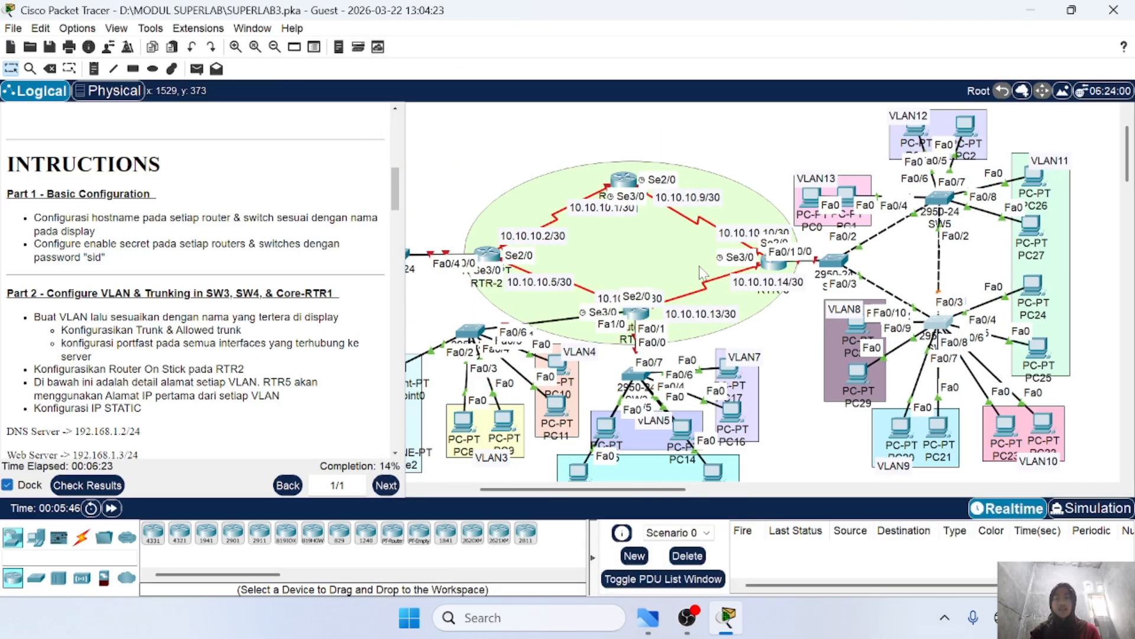
{"action": "scroll", "coordinate": [701, 273], "scroll_direction": "down", "scroll_amount": 1}
{"action": "scroll", "coordinate": [702, 273], "scroll_direction": "up", "scroll_amount": 1}
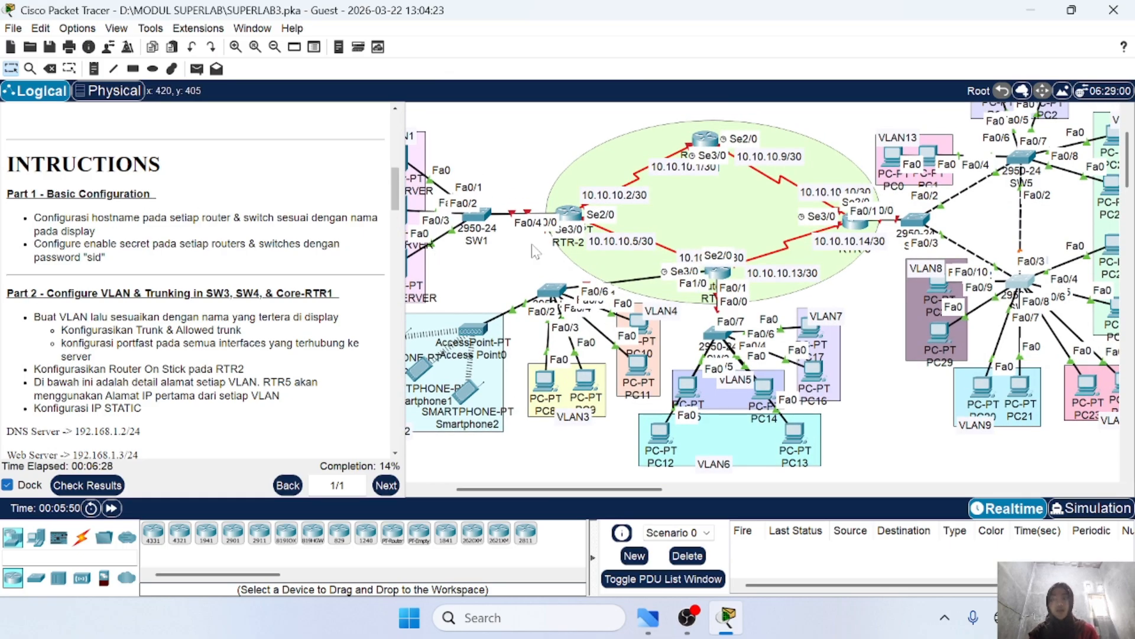
{"action": "scroll", "coordinate": [532, 251], "scroll_direction": "left", "scroll_amount": 1}
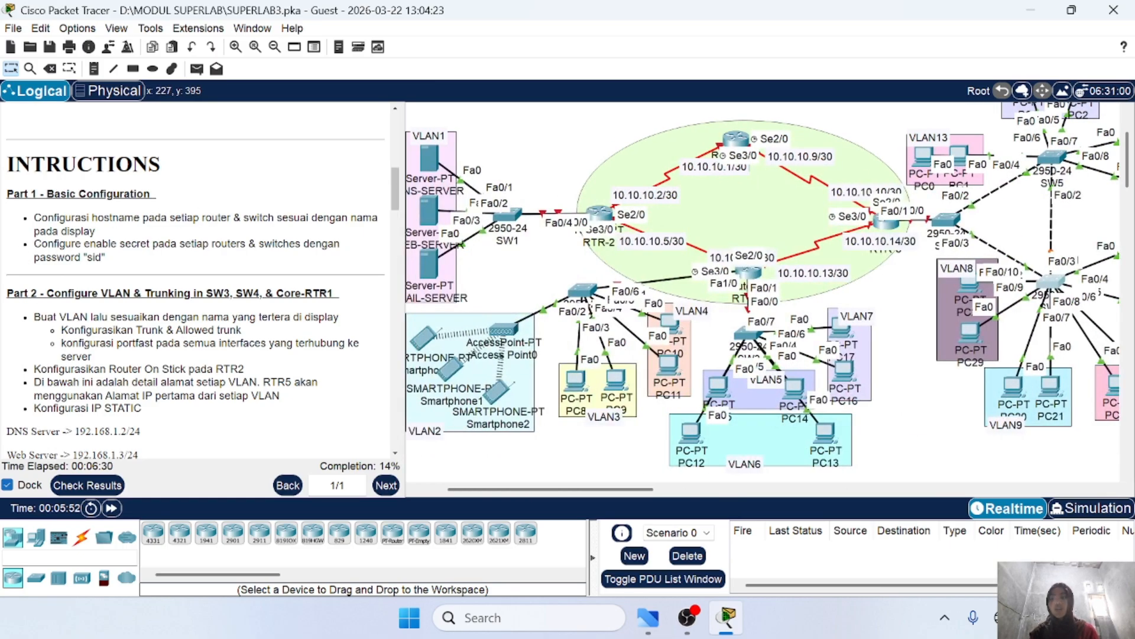
{"action": "scroll", "coordinate": [567, 301], "scroll_direction": "right", "scroll_amount": 10}
{"action": "scroll", "coordinate": [572, 319], "scroll_direction": "left", "scroll_amount": 2}
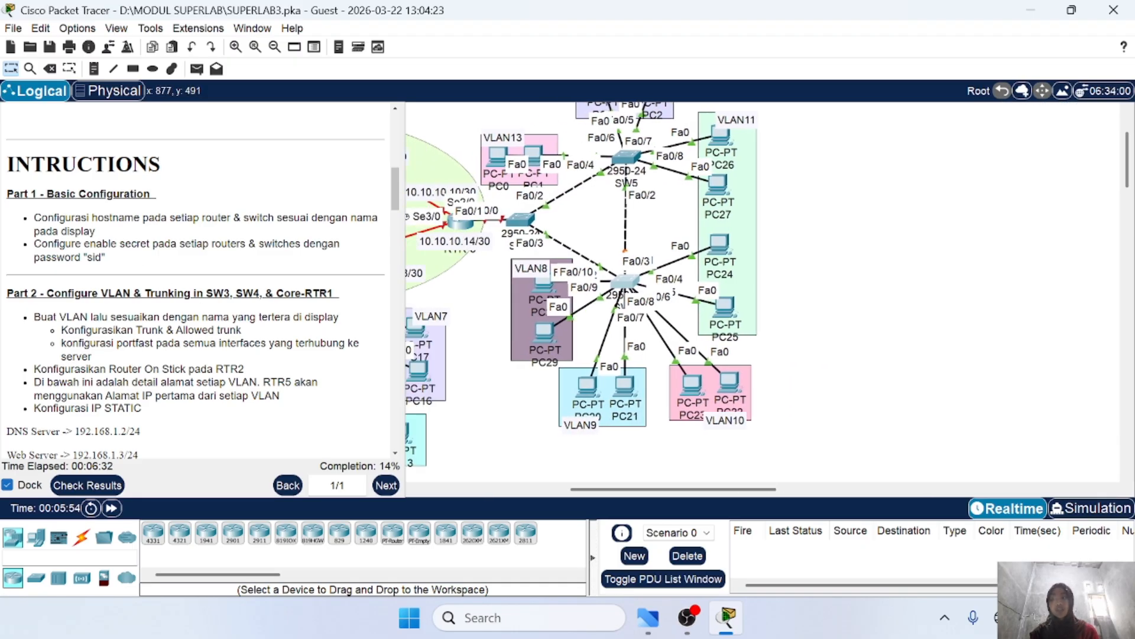
{"action": "left_click_drag", "start_coordinate": [84, 258], "coordinate": [125, 258]}
{"action": "scroll", "coordinate": [632, 339], "scroll_direction": "up", "scroll_amount": 2}
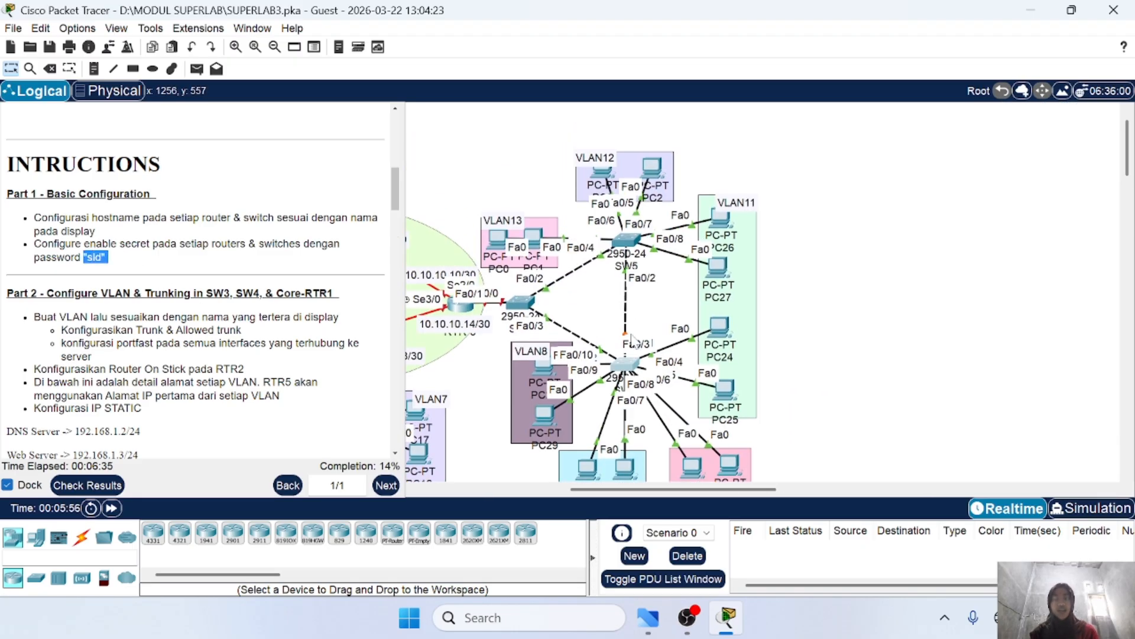
{"action": "scroll", "coordinate": [632, 339], "scroll_direction": "left", "scroll_amount": 3}
{"action": "scroll", "coordinate": [632, 339], "scroll_direction": "left", "scroll_amount": 1}
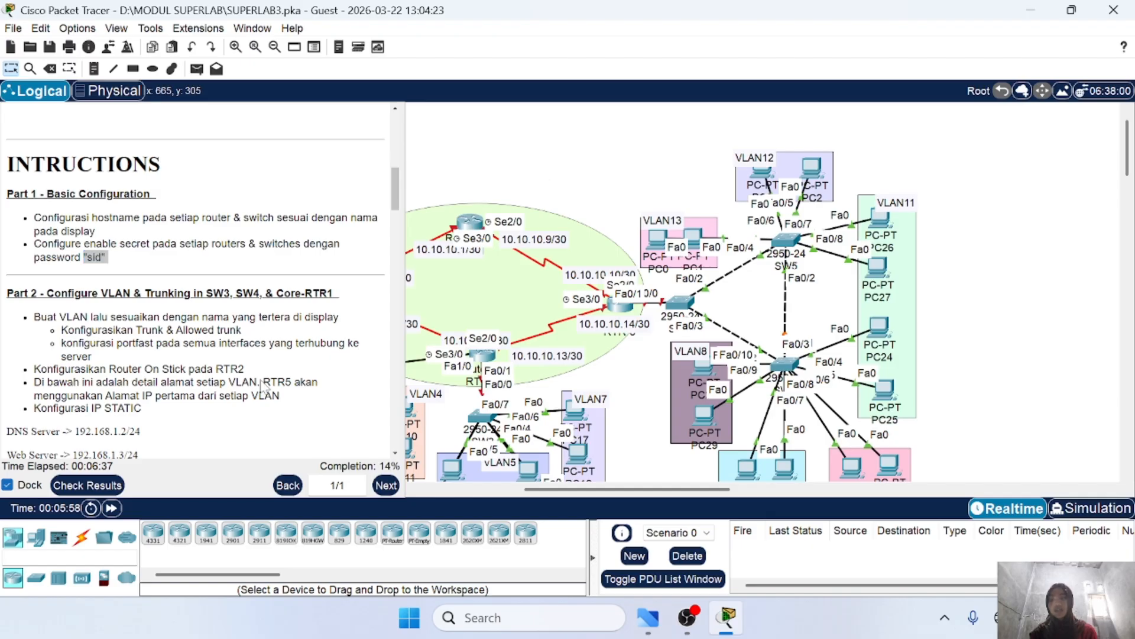
Step: Check the activity's assessment items for the hostname and enable secret status of the routers and switches, then close the results
{"action": "left_click", "coordinate": [71, 488]}
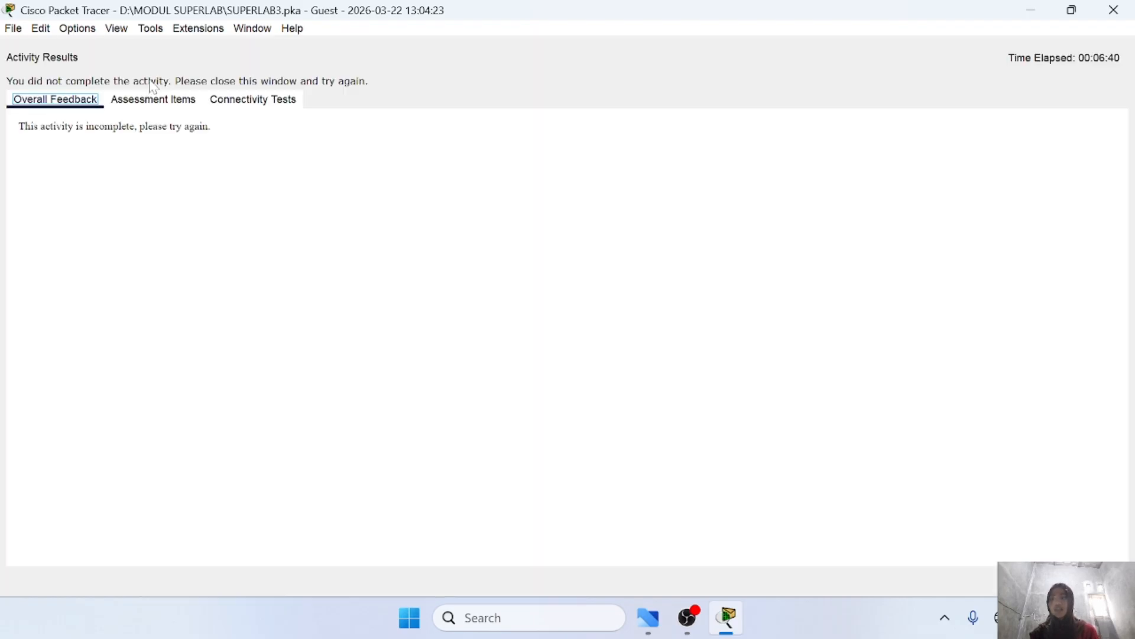
{"action": "left_click", "coordinate": [136, 110]}
{"action": "scroll", "coordinate": [291, 408], "scroll_direction": "down", "scroll_amount": 6}
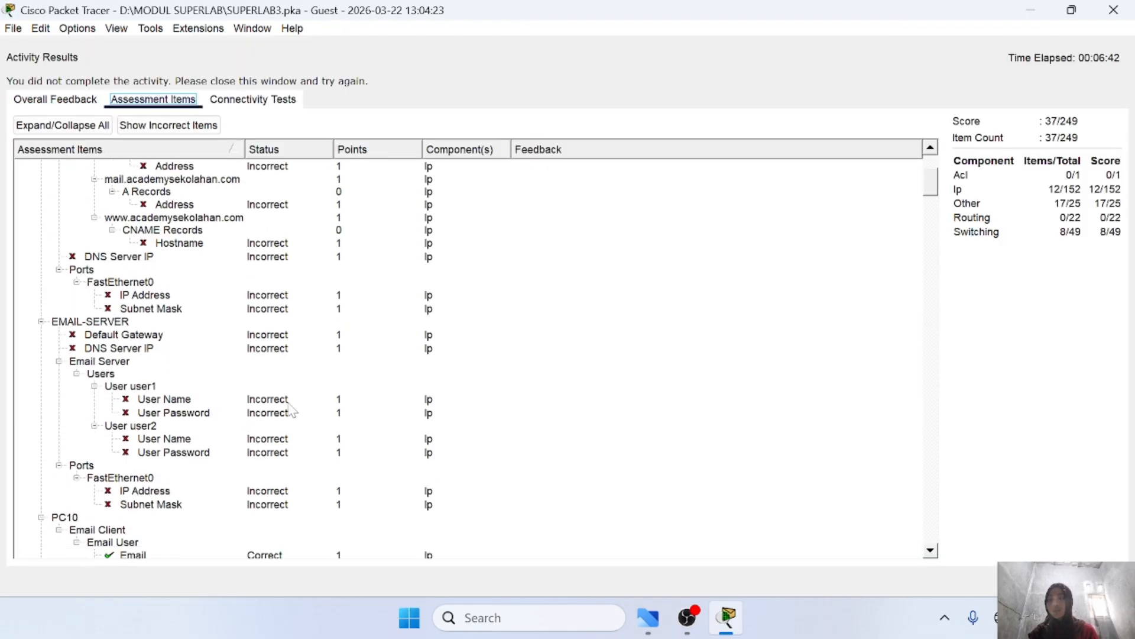
{"action": "scroll", "coordinate": [291, 409], "scroll_direction": "down", "scroll_amount": 15}
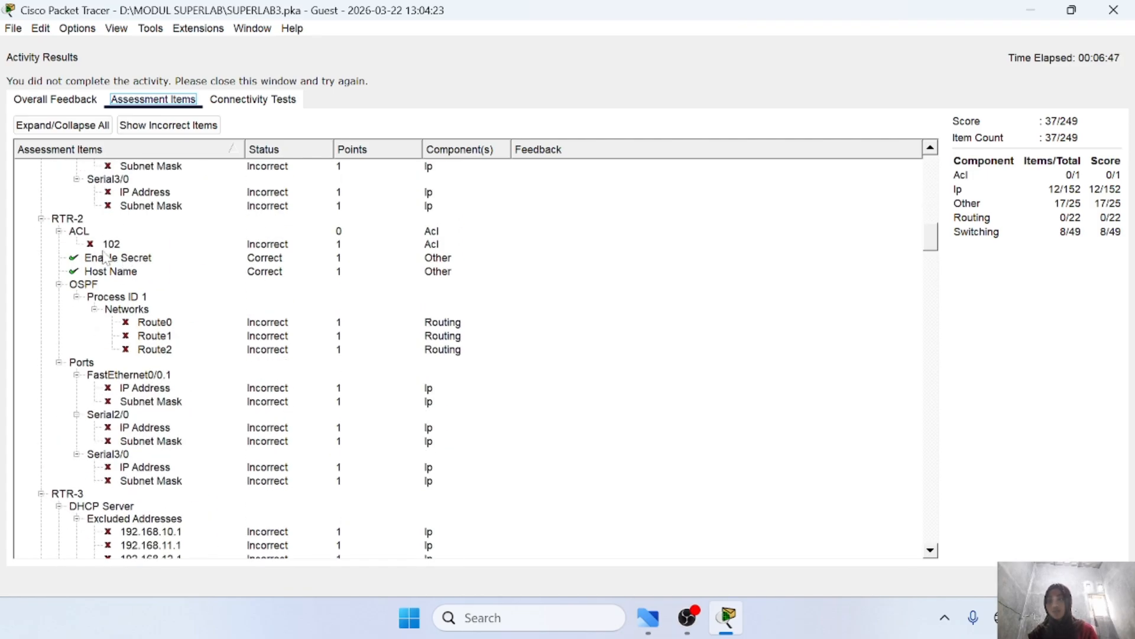
{"action": "scroll", "coordinate": [224, 326], "scroll_direction": "down", "scroll_amount": 9}
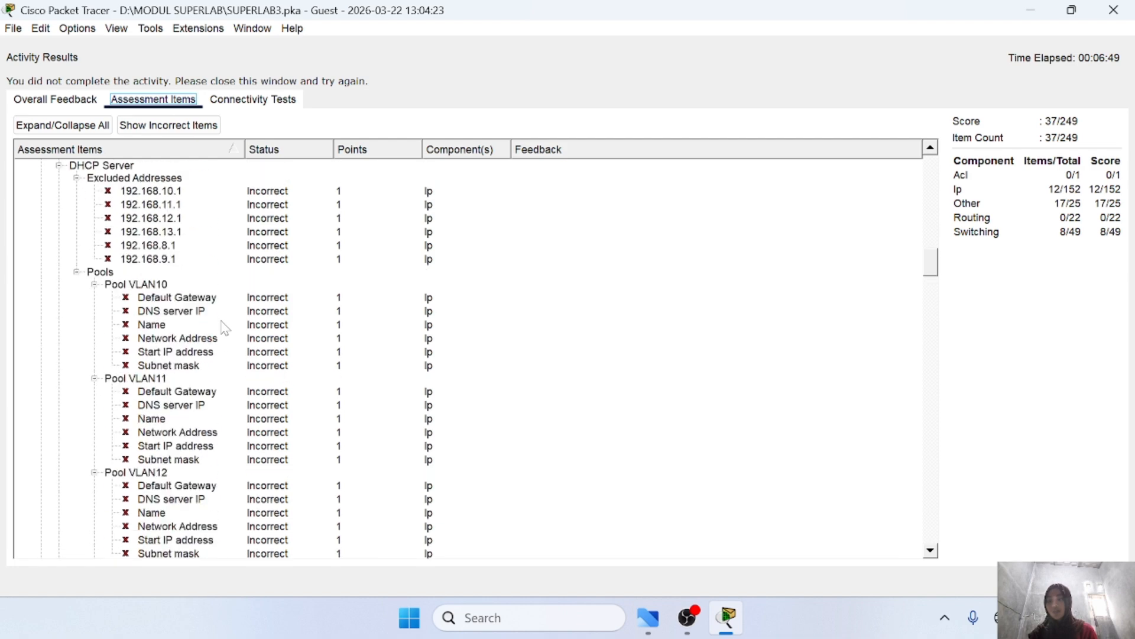
{"action": "scroll", "coordinate": [223, 326], "scroll_direction": "up", "scroll_amount": 4}
{"action": "scroll", "coordinate": [167, 332], "scroll_direction": "down", "scroll_amount": 20}
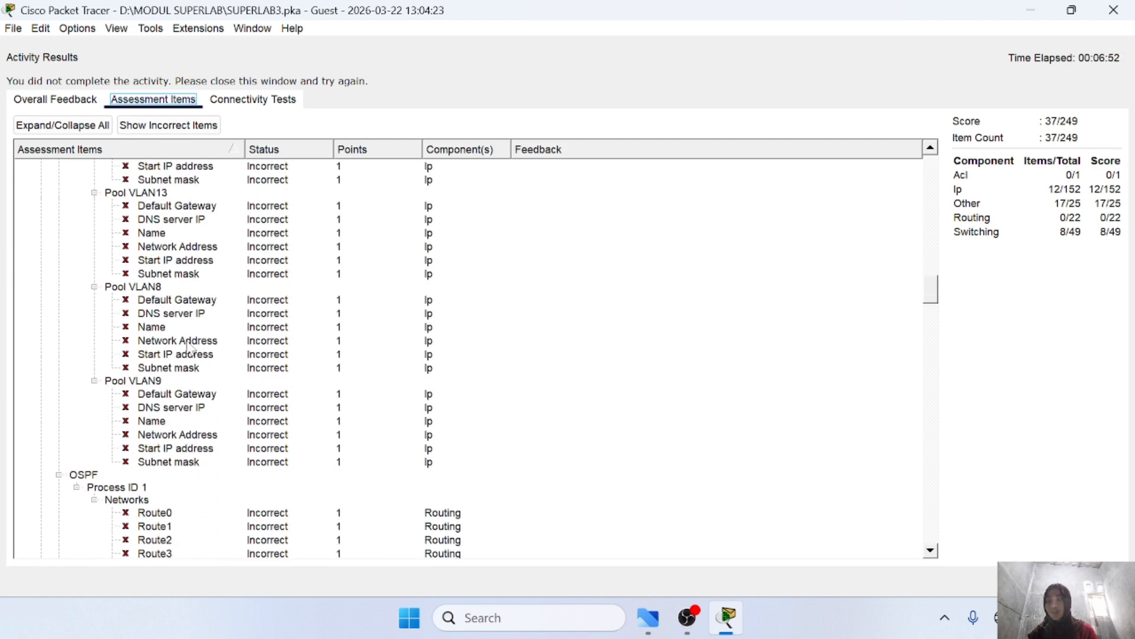
{"action": "scroll", "coordinate": [190, 348], "scroll_direction": "down", "scroll_amount": 14}
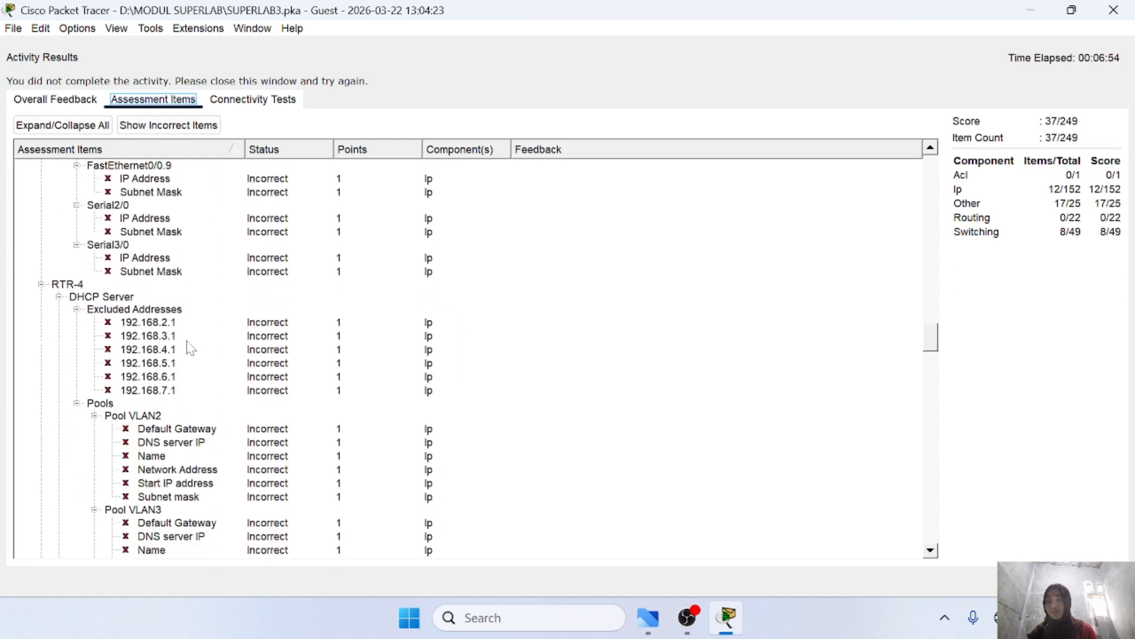
{"action": "scroll", "coordinate": [189, 346], "scroll_direction": "down", "scroll_amount": 14}
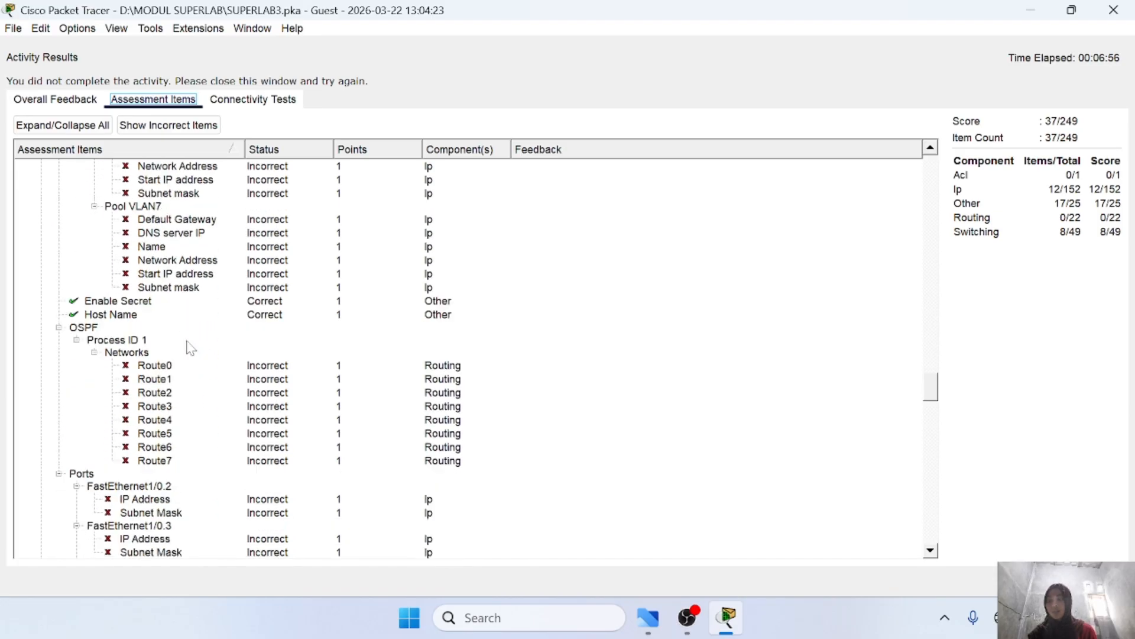
{"action": "scroll", "coordinate": [231, 245], "scroll_direction": "up", "scroll_amount": 20}
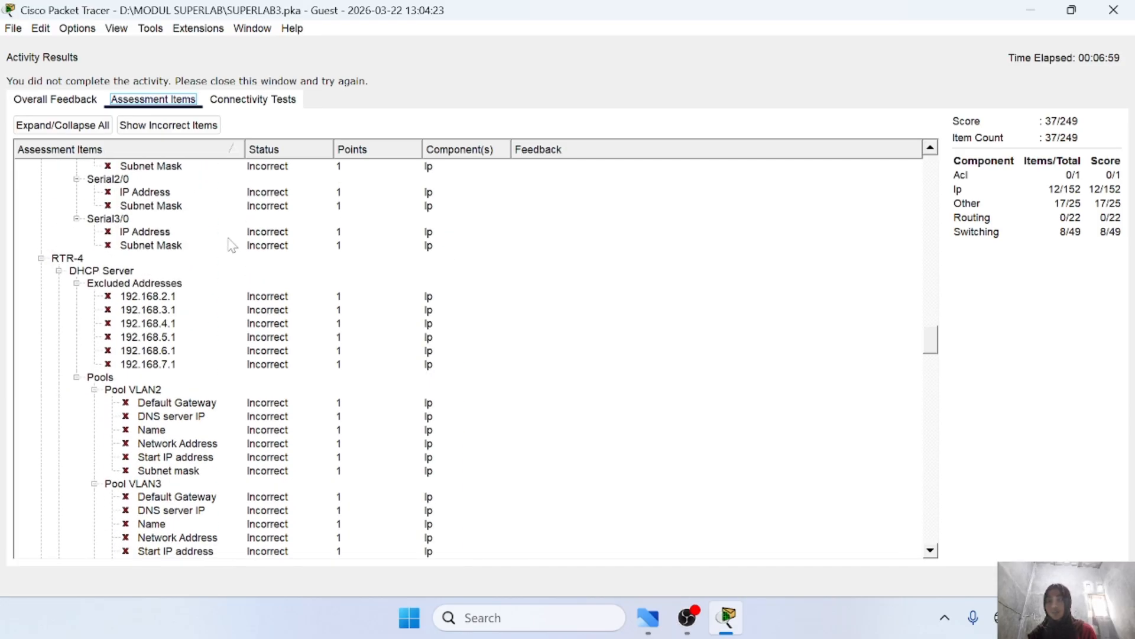
{"action": "scroll", "coordinate": [231, 245], "scroll_direction": "up", "scroll_amount": 15}
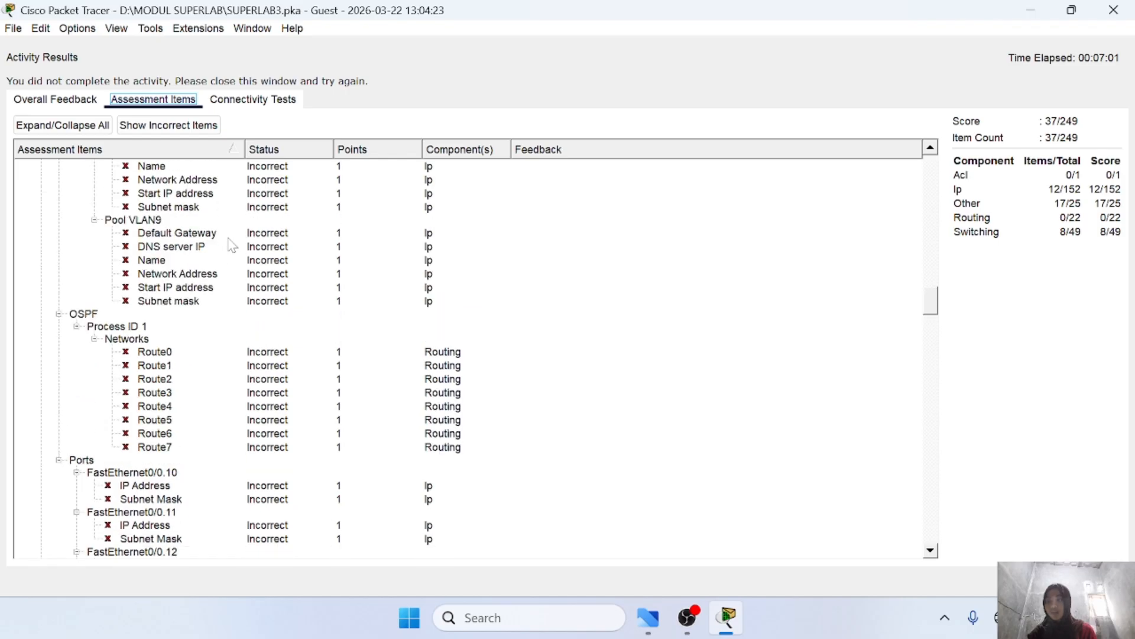
{"action": "scroll", "coordinate": [231, 245], "scroll_direction": "up", "scroll_amount": 4}
{"action": "scroll", "coordinate": [231, 245], "scroll_direction": "down", "scroll_amount": 17}
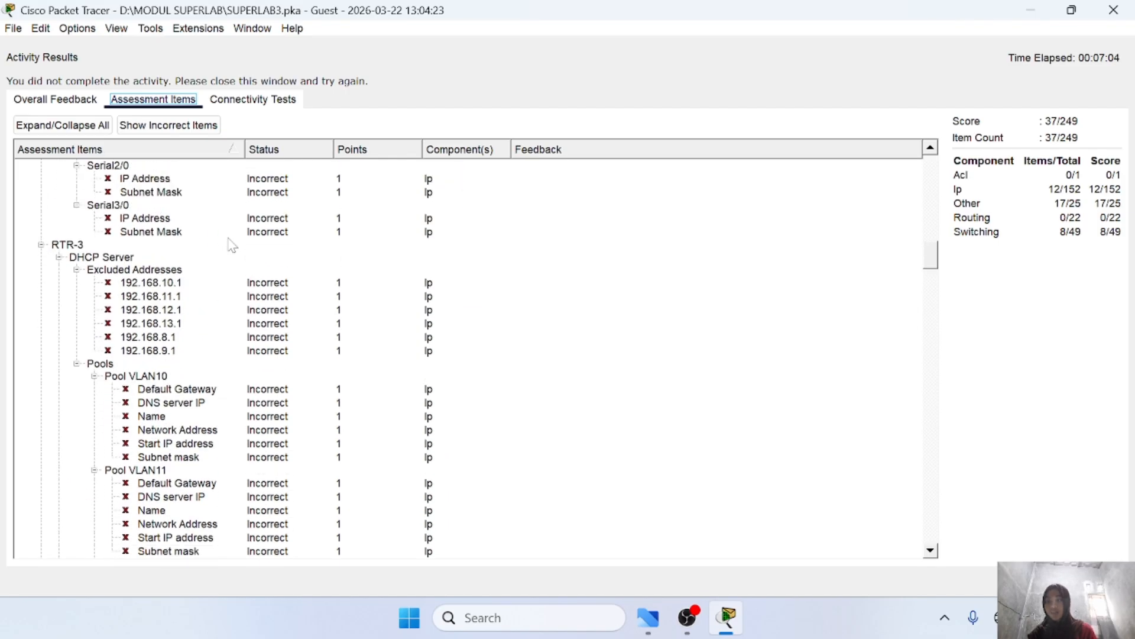
{"action": "scroll", "coordinate": [232, 245], "scroll_direction": "down", "scroll_amount": 20}
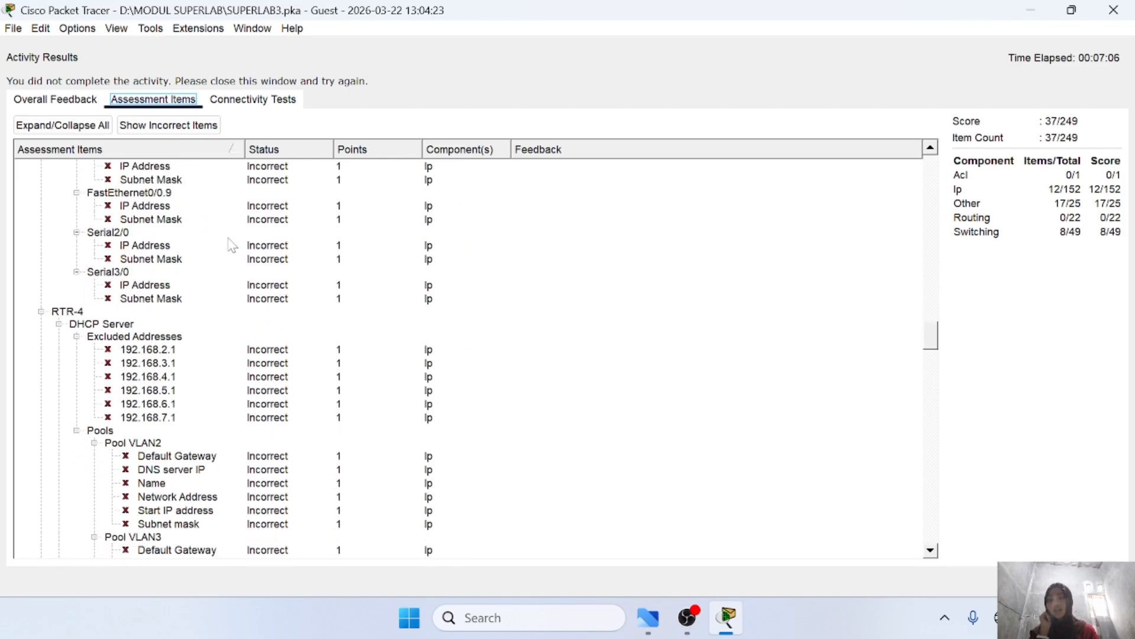
{"action": "scroll", "coordinate": [232, 245], "scroll_direction": "down", "scroll_amount": 6}
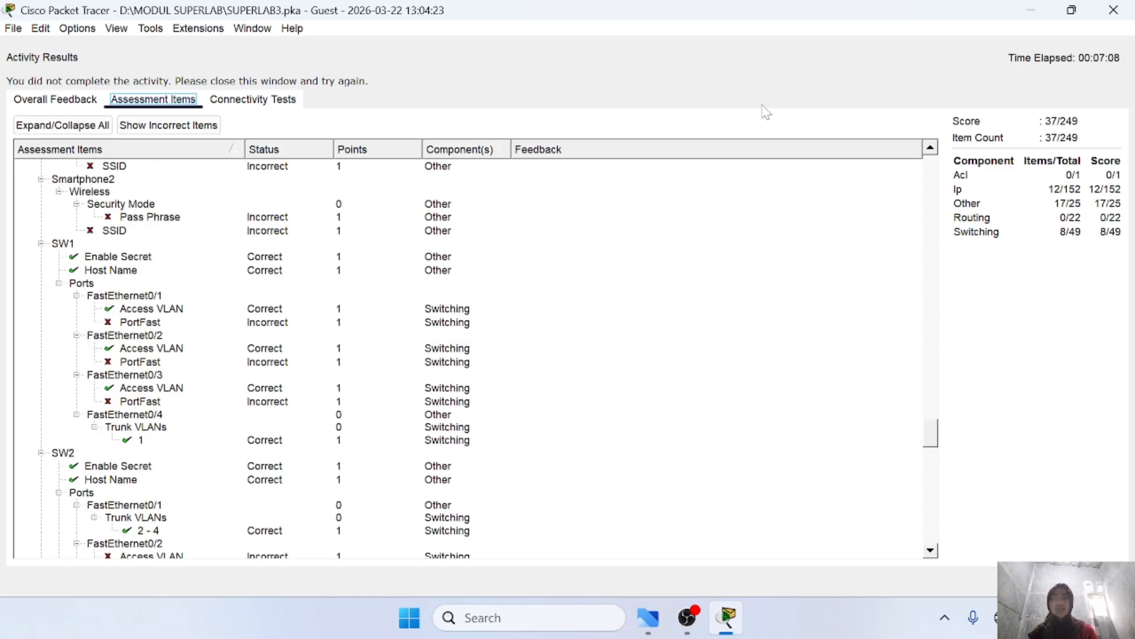
{"action": "left_click", "coordinate": [1129, 13]}
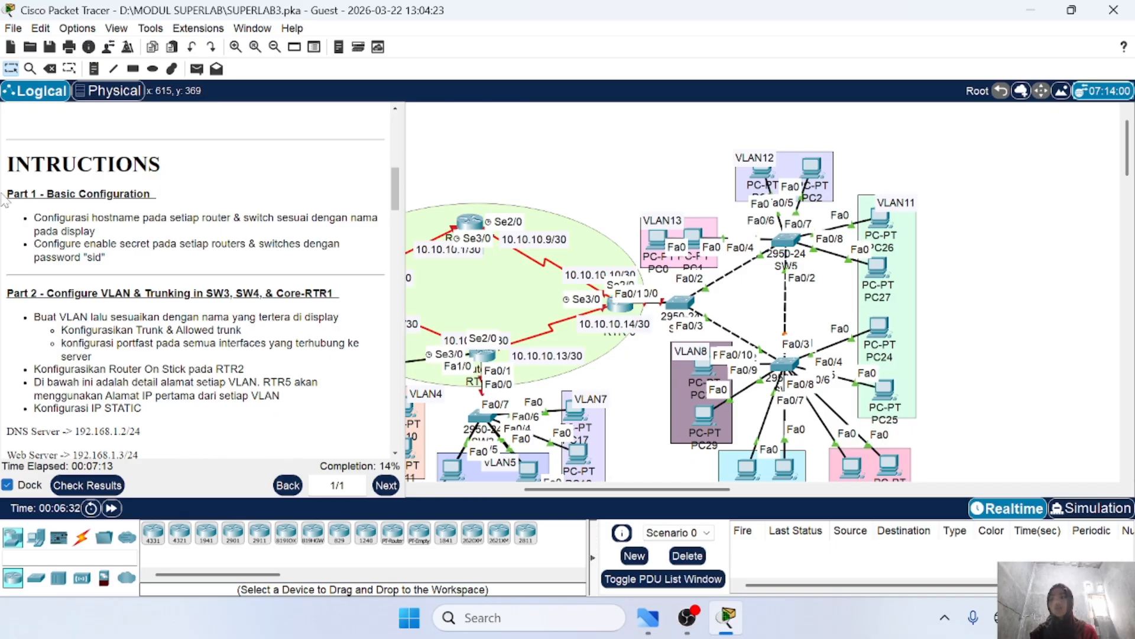
Step: Read the Part 2 instructions on VLAN and trunking configuration
{"action": "scroll", "coordinate": [220, 312], "scroll_direction": "down", "scroll_amount": 3}
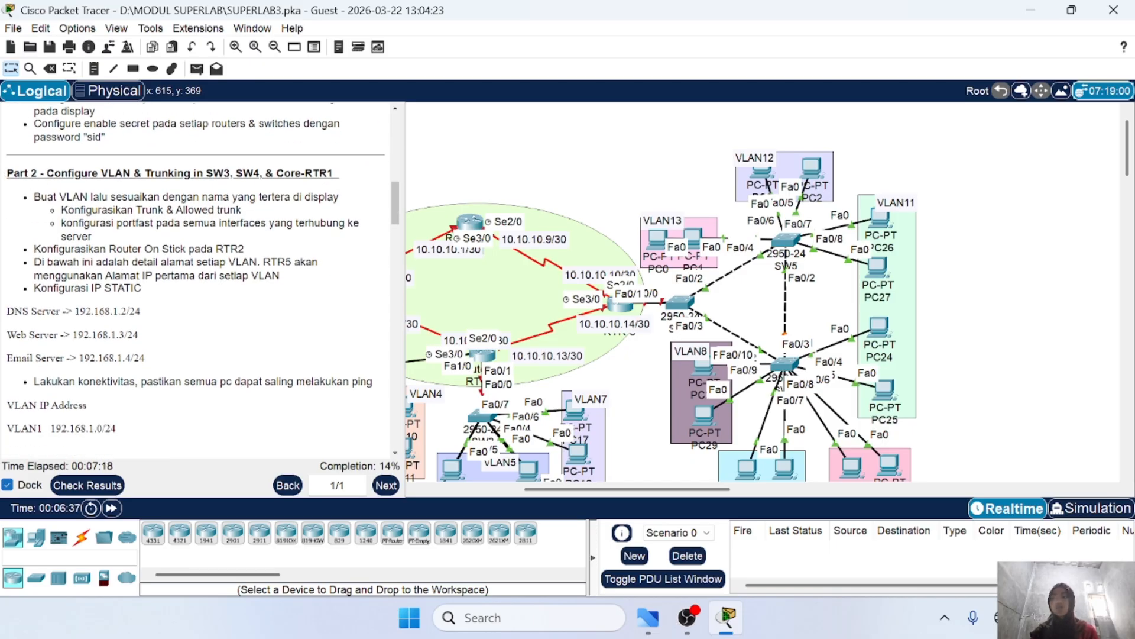
{"action": "triple_click", "coordinate": [201, 173]}
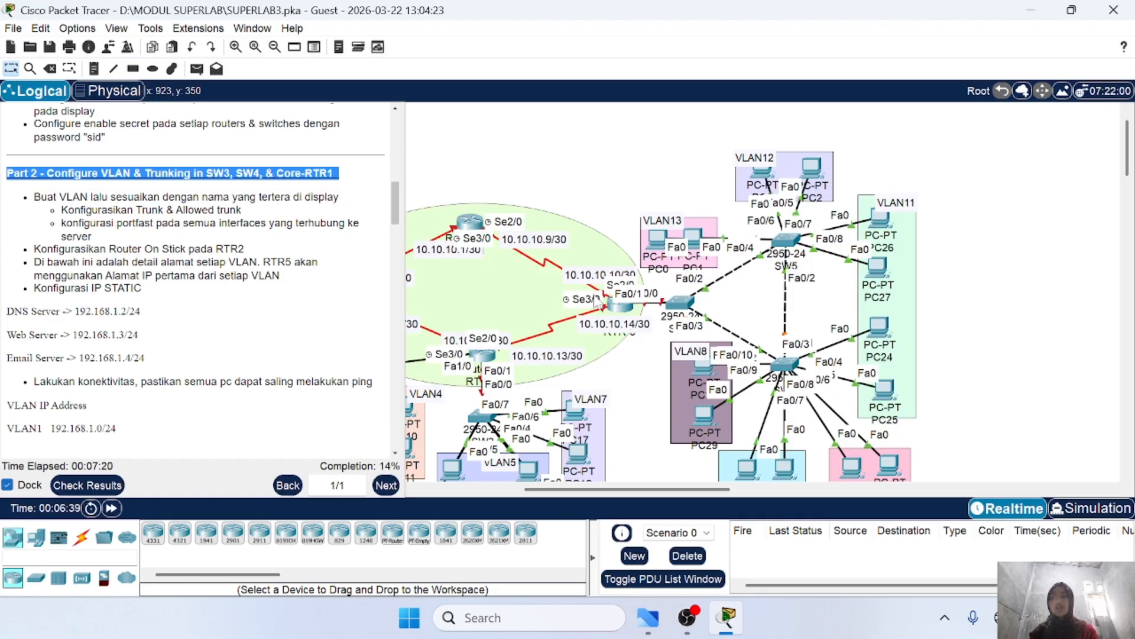
Step: Examine the Part 2 requirements for trunking, portfast, router-on-a-stick and static IPs against the VLAN1 servers, SW1 and RTR-2
{"action": "scroll", "coordinate": [597, 301], "scroll_direction": "left", "scroll_amount": 5}
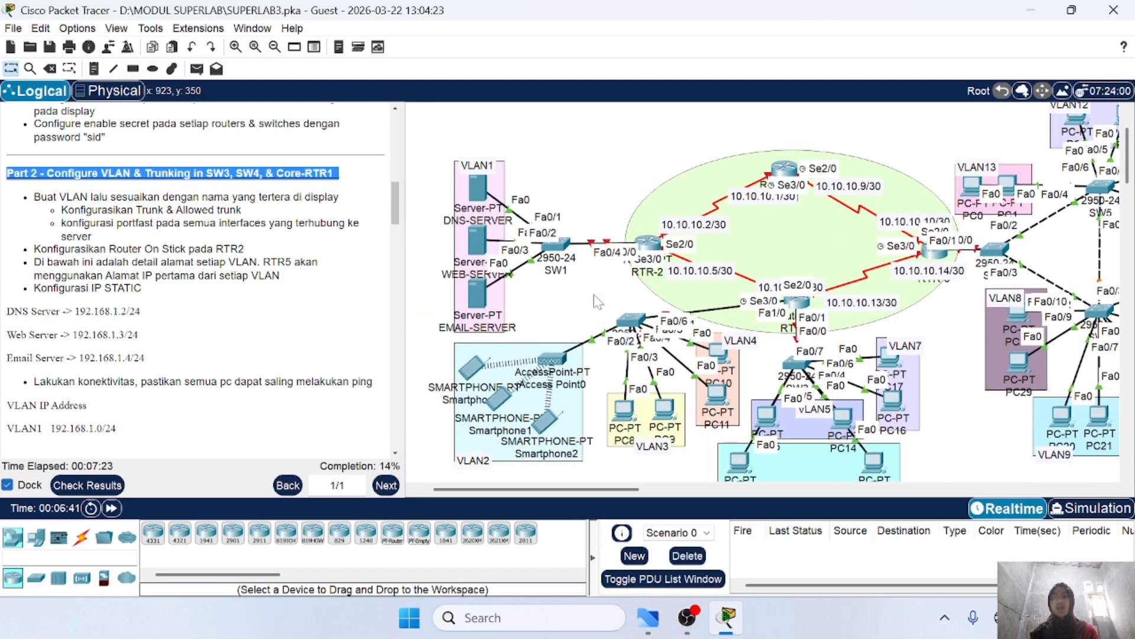
{"action": "scroll", "coordinate": [597, 300], "scroll_direction": "right", "scroll_amount": 2}
{"action": "left_click", "coordinate": [305, 320]}
{"action": "scroll", "coordinate": [305, 319], "scroll_direction": "down", "scroll_amount": 1}
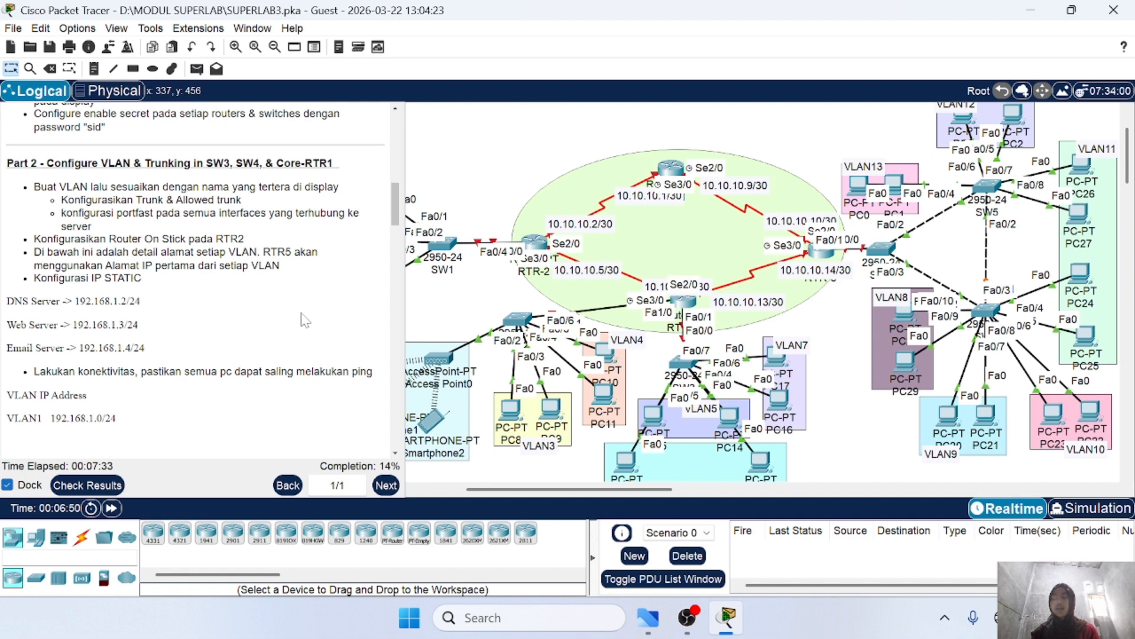
{"action": "scroll", "coordinate": [198, 278], "scroll_direction": "up", "scroll_amount": 1}
{"action": "scroll", "coordinate": [199, 278], "scroll_direction": "down", "scroll_amount": 2}
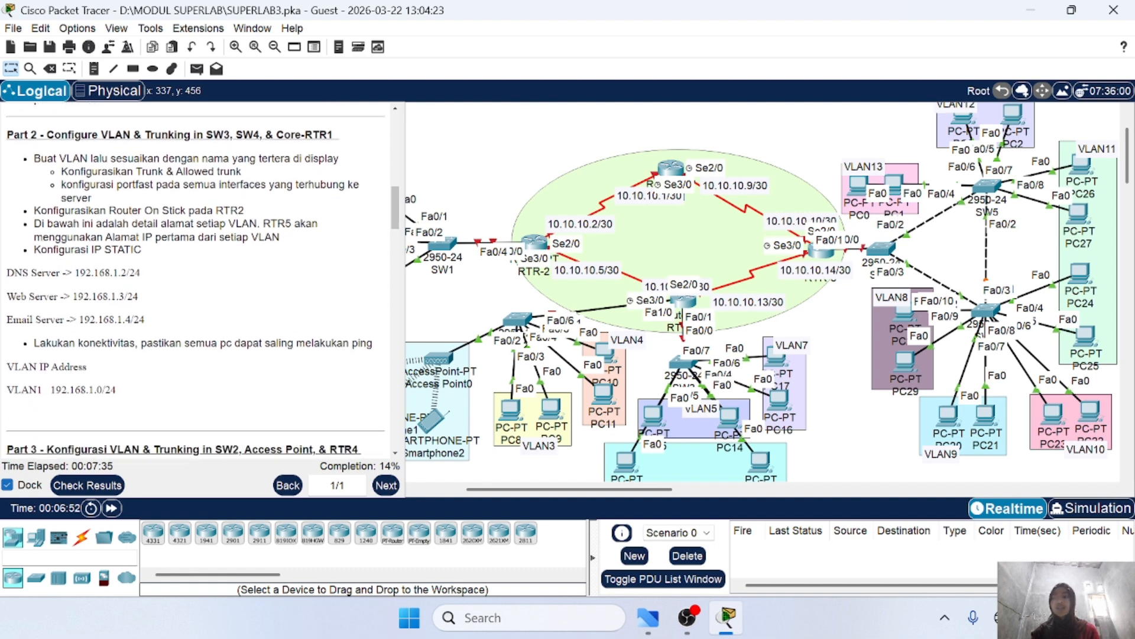
{"action": "scroll", "coordinate": [198, 278], "scroll_direction": "up", "scroll_amount": 1}
{"action": "left_click_drag", "start_coordinate": [41, 185], "coordinate": [139, 185]}
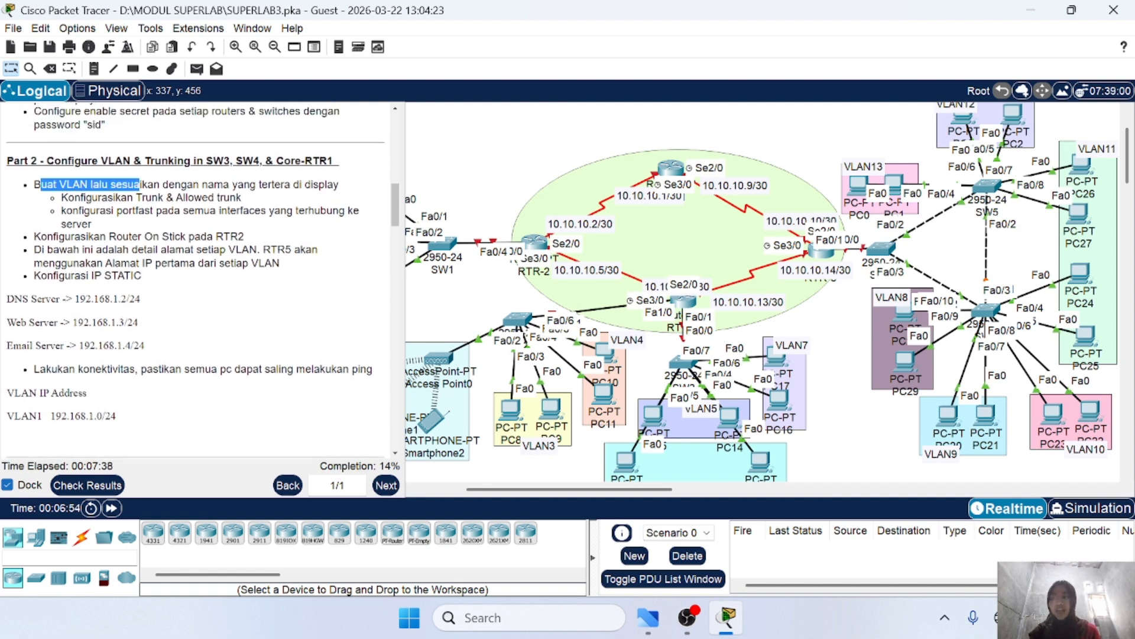
{"action": "left_click", "coordinate": [217, 220]}
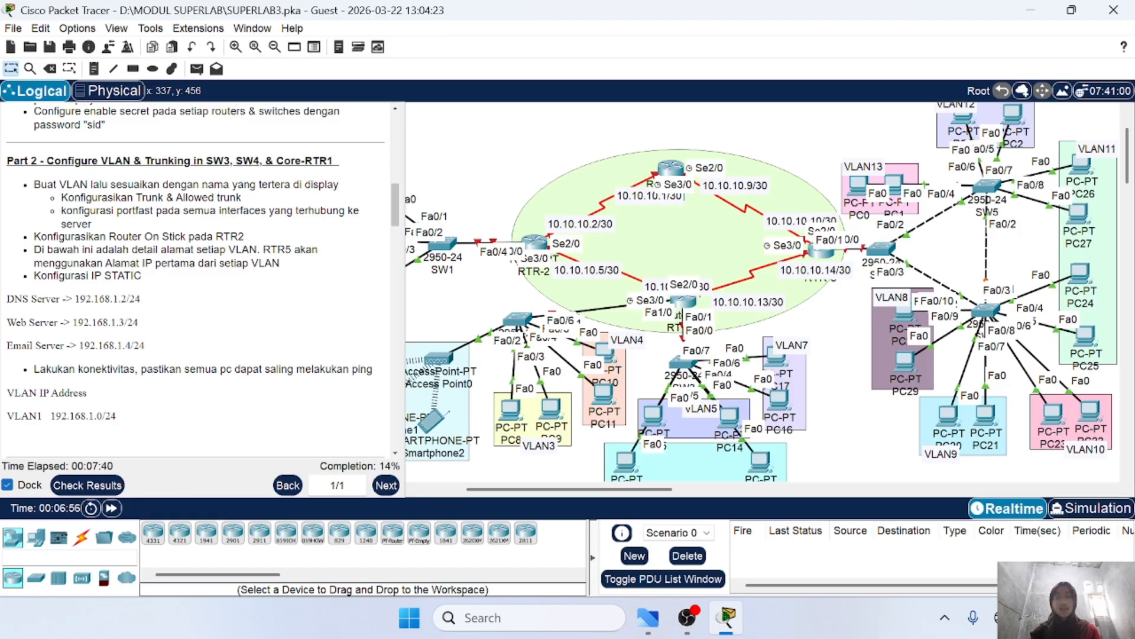
{"action": "left_click_drag", "start_coordinate": [61, 197], "coordinate": [254, 200]}
{"action": "left_click", "coordinate": [195, 230]}
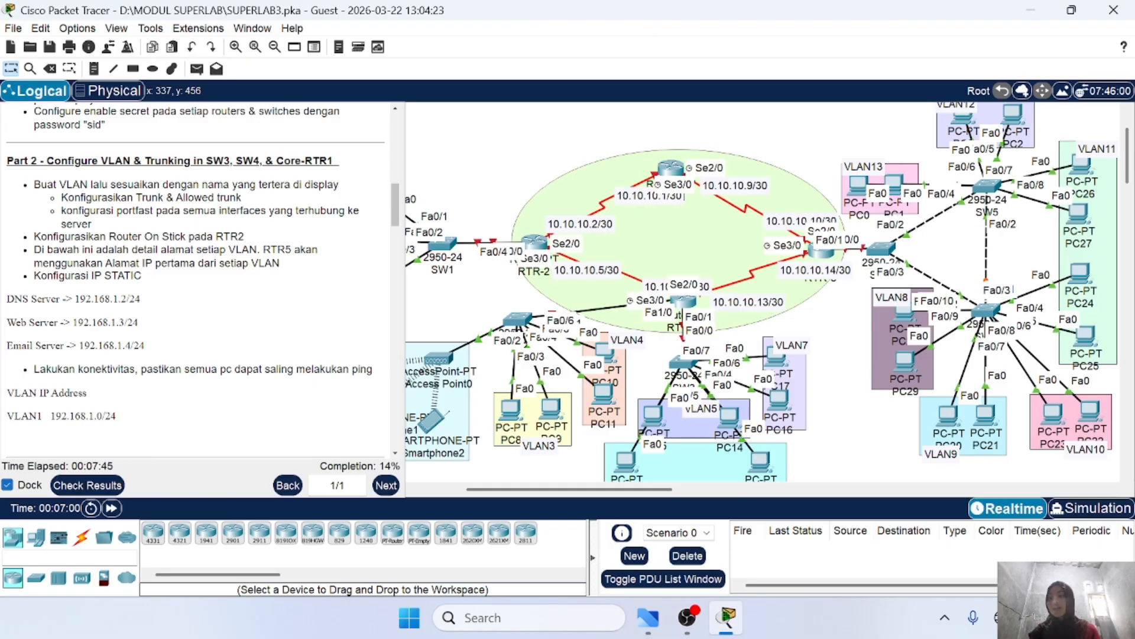
{"action": "left_click_drag", "start_coordinate": [61, 213], "coordinate": [156, 231]}
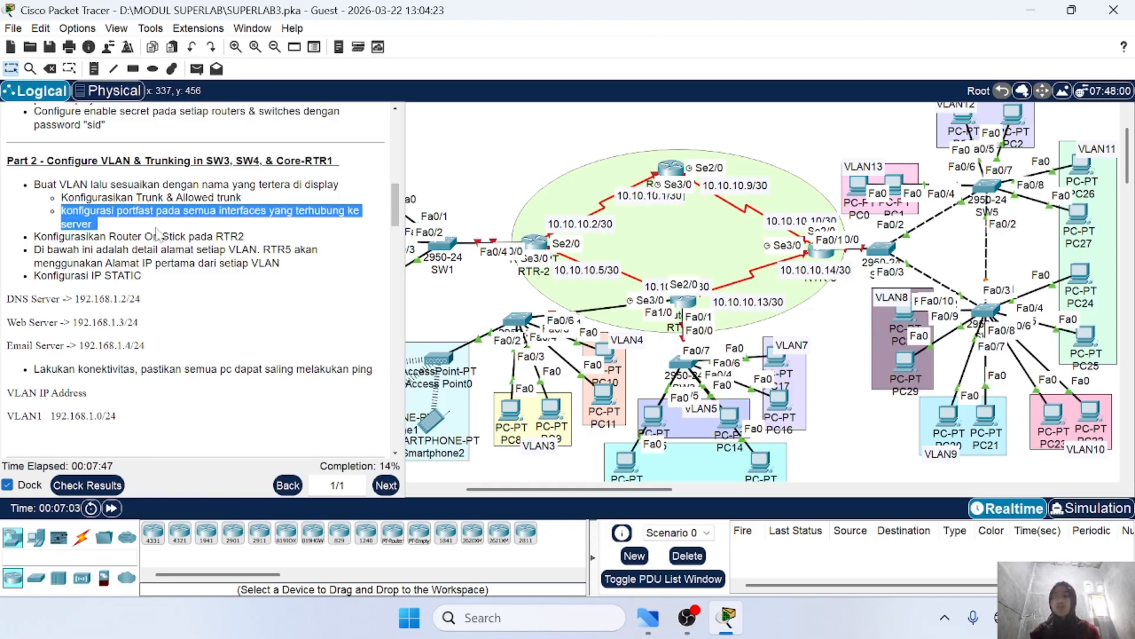
{"action": "left_click", "coordinate": [314, 289]}
{"action": "scroll", "coordinate": [317, 291], "scroll_direction": "down", "scroll_amount": 1}
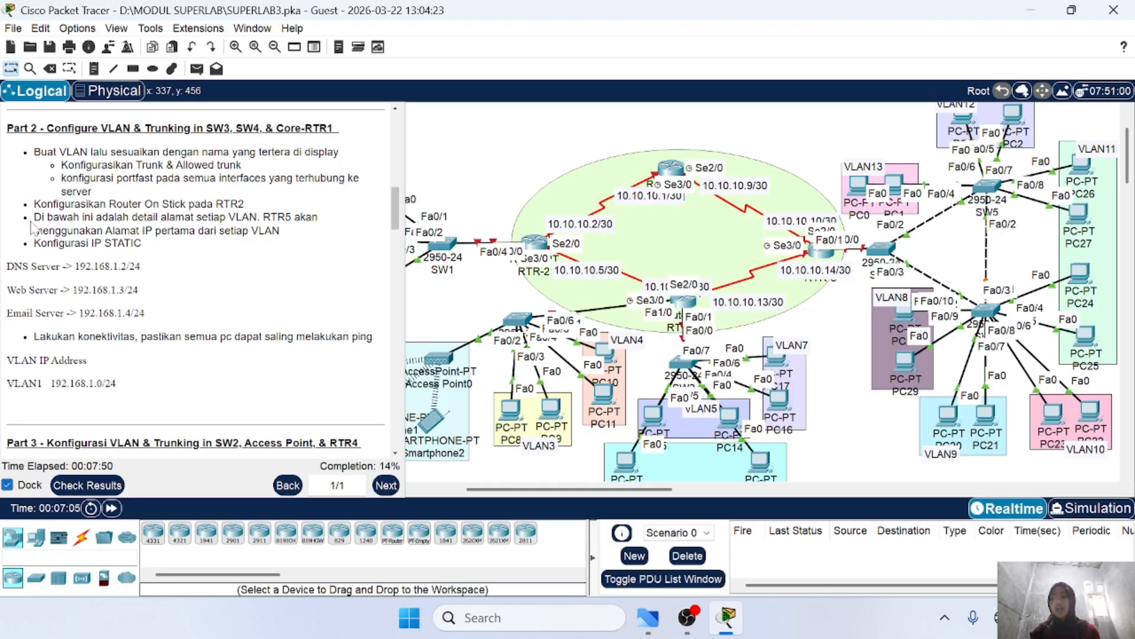
{"action": "left_click_drag", "start_coordinate": [34, 204], "coordinate": [277, 217]}
{"action": "scroll", "coordinate": [526, 308], "scroll_direction": "left", "scroll_amount": 1}
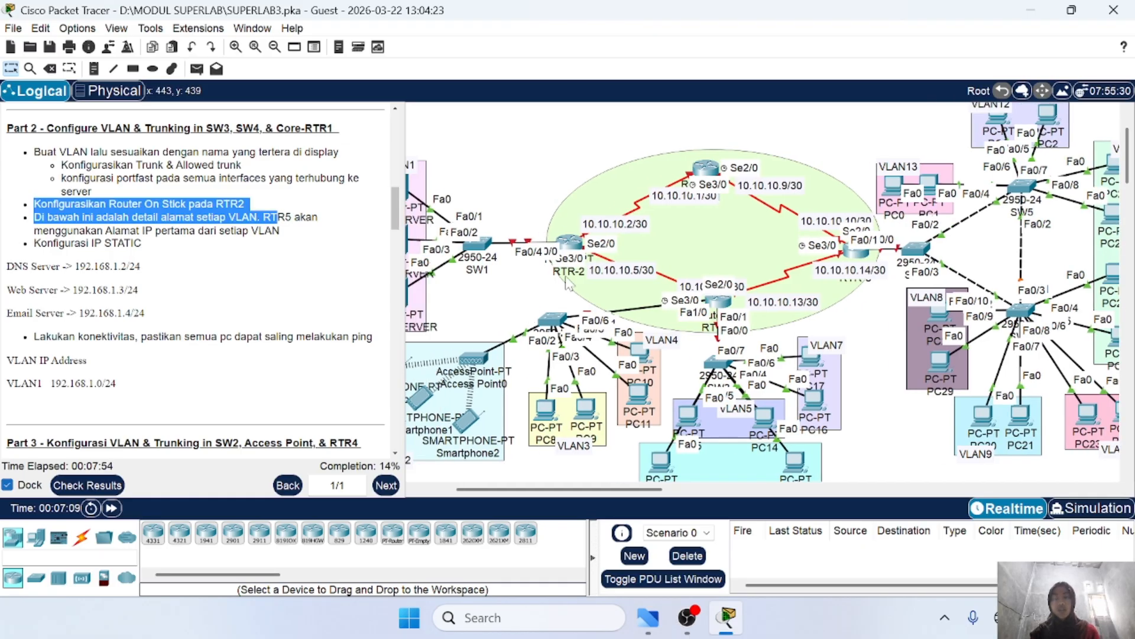
{"action": "left_click", "coordinate": [318, 247]}
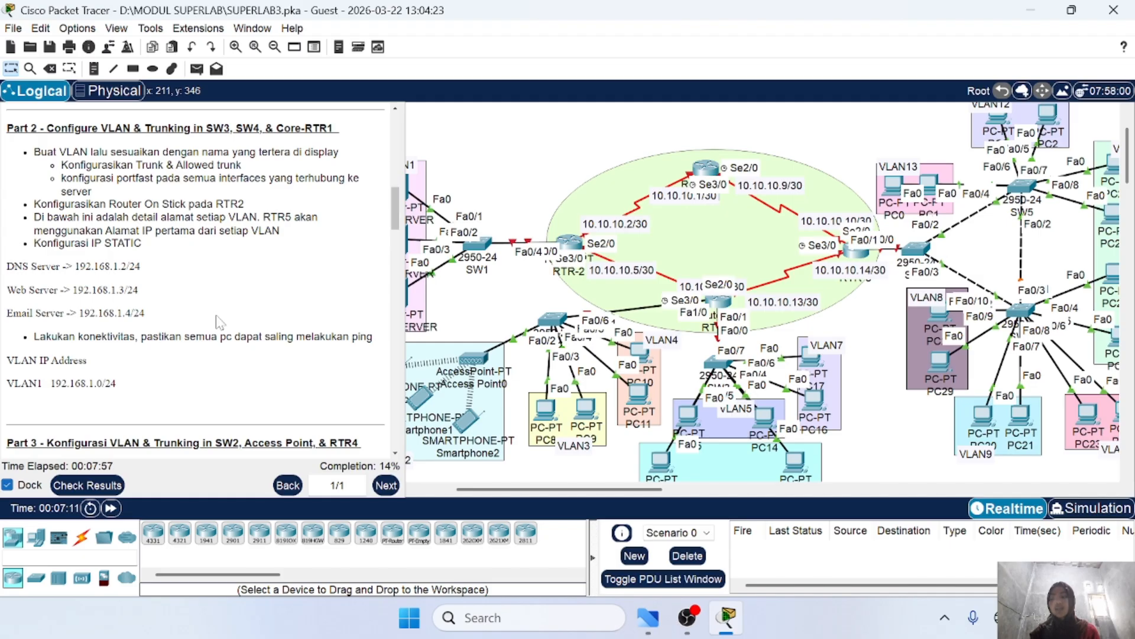
{"action": "scroll", "coordinate": [219, 322], "scroll_direction": "down", "scroll_amount": 1}
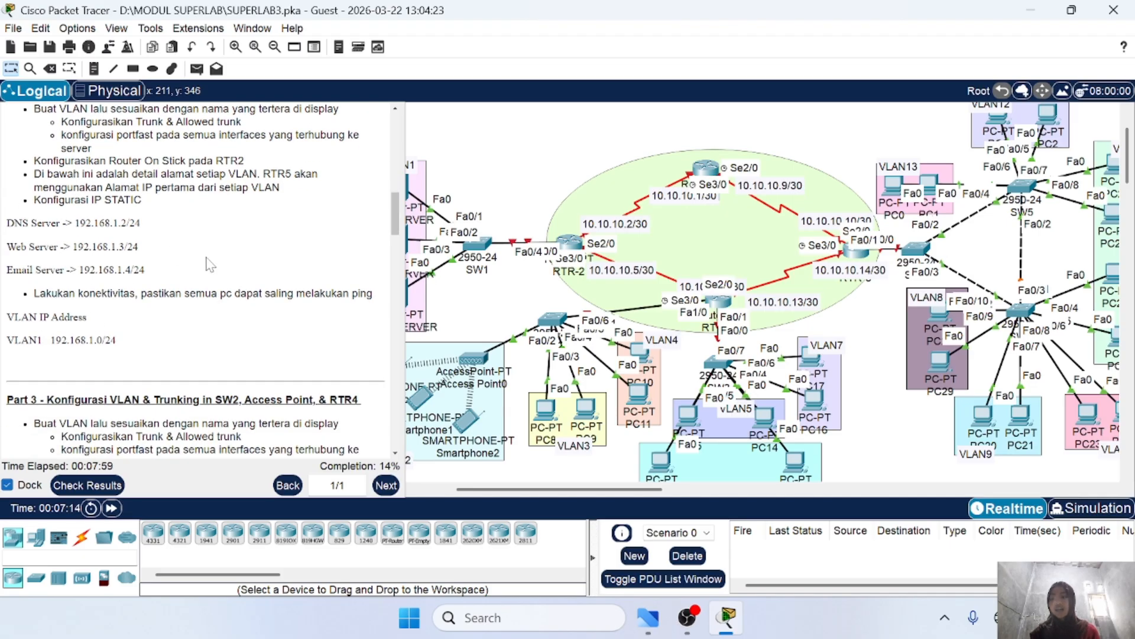
{"action": "scroll", "coordinate": [209, 264], "scroll_direction": "up", "scroll_amount": 1}
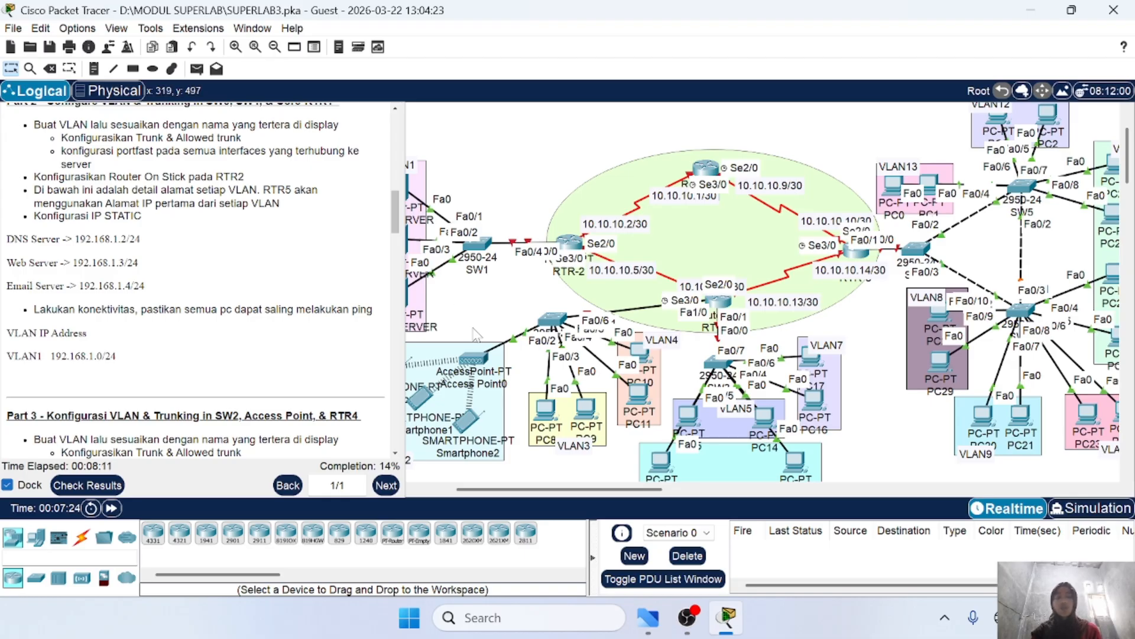
Step: Compare the Part 1 and Part 2 instructions with the VLAN1 segment of the topology around SW1
{"action": "scroll", "coordinate": [289, 209], "scroll_direction": "up", "scroll_amount": 5}
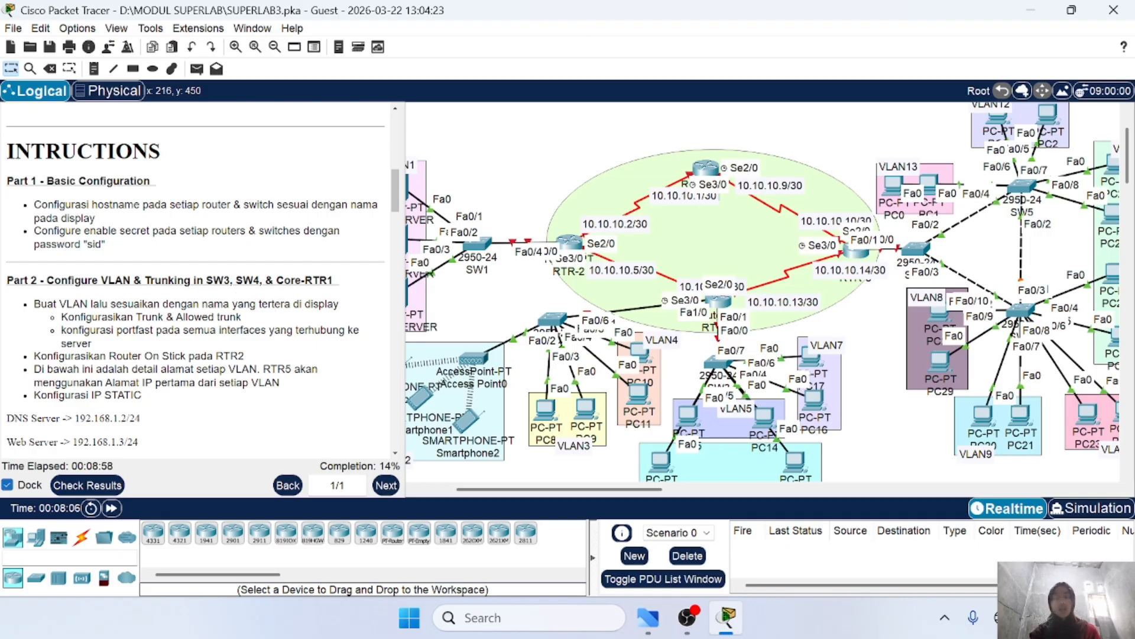
{"action": "scroll", "coordinate": [594, 362], "scroll_direction": "left", "scroll_amount": 3}
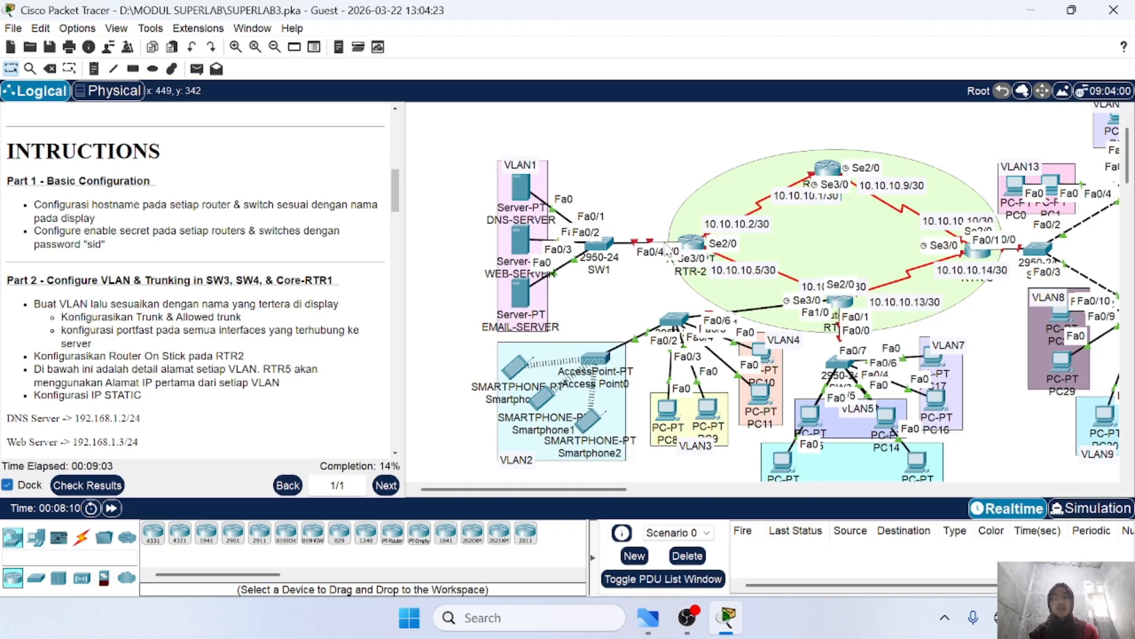
{"action": "scroll", "coordinate": [195, 278], "scroll_direction": "down", "scroll_amount": 5}
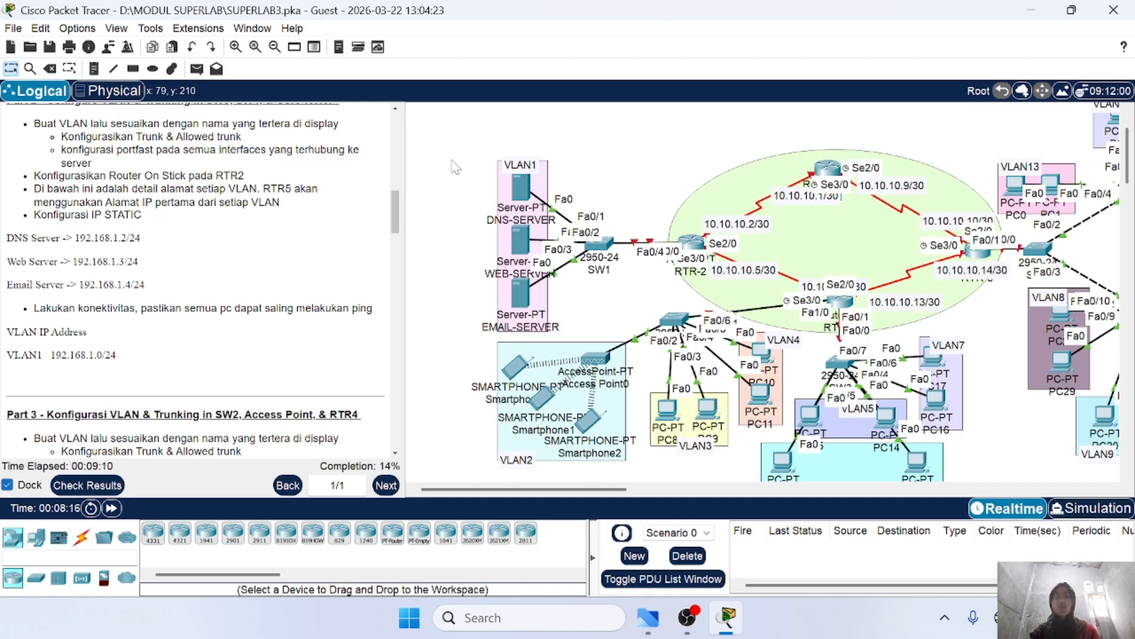
{"action": "scroll", "coordinate": [644, 287], "scroll_direction": "down", "scroll_amount": 1}
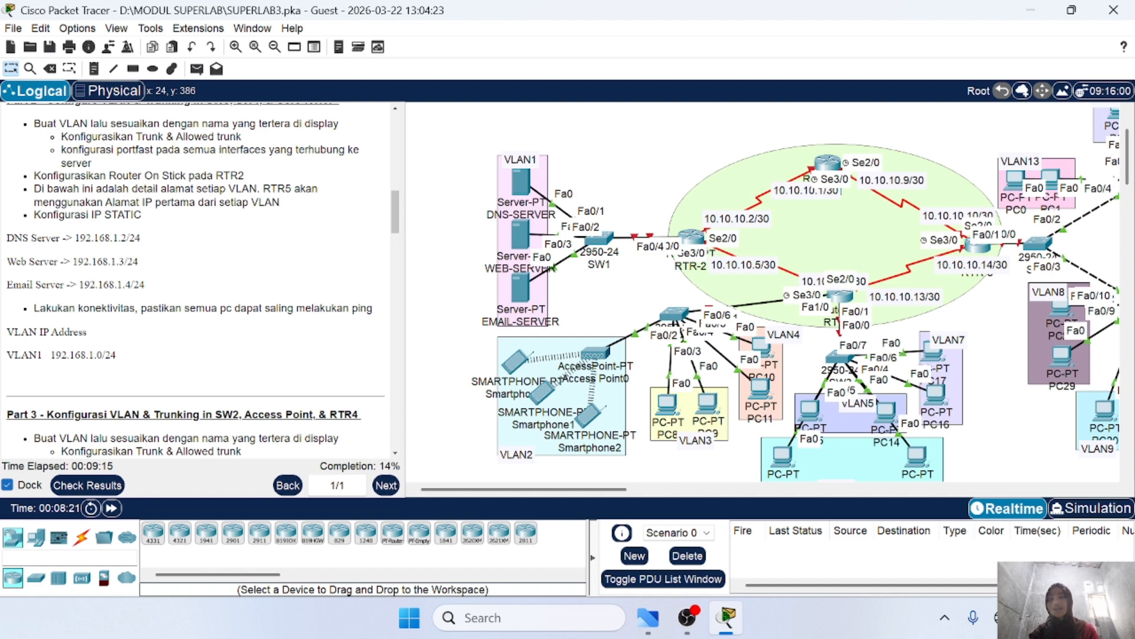
{"action": "scroll", "coordinate": [267, 276], "scroll_direction": "up", "scroll_amount": 5}
{"action": "scroll", "coordinate": [266, 277], "scroll_direction": "down", "scroll_amount": 3}
{"action": "scroll", "coordinate": [171, 204], "scroll_direction": "down", "scroll_amount": 2}
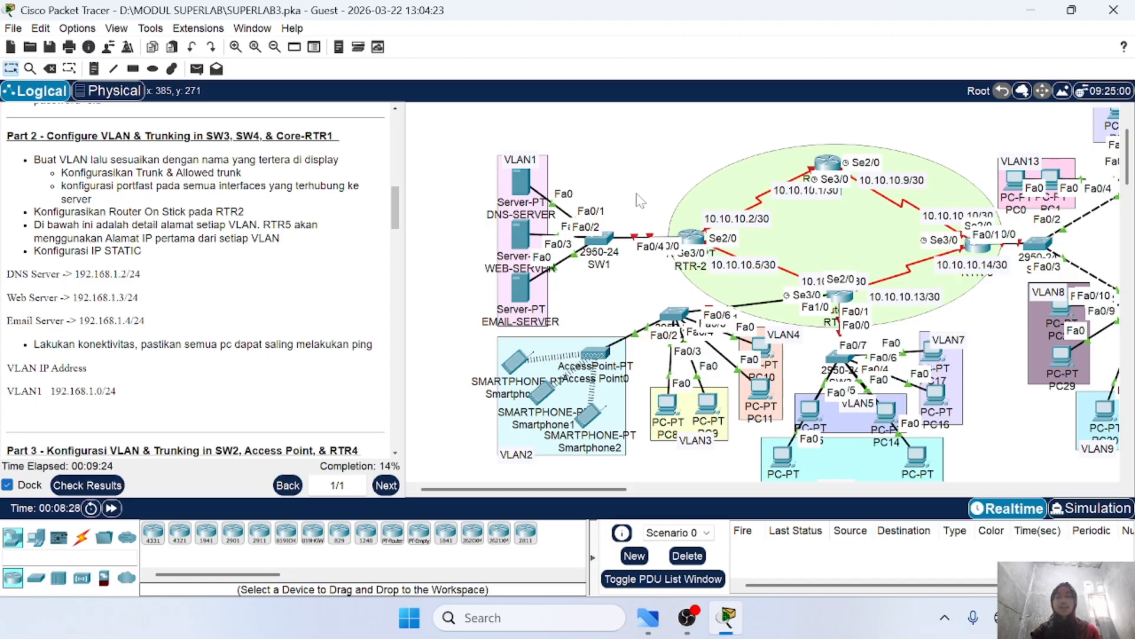
{"action": "scroll", "coordinate": [622, 313], "scroll_direction": "up", "scroll_amount": 4}
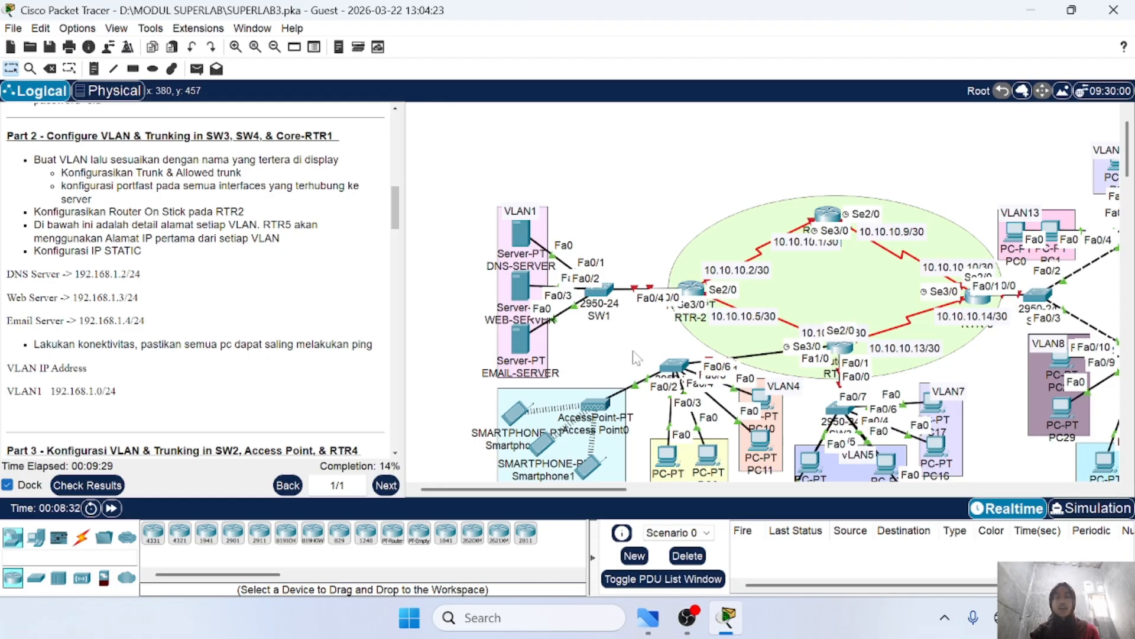
Step: Open the command line of switch SW1, submit the enable password and enter global configuration mode, keeping the VLAN1 servers in view
{"action": "left_click", "coordinate": [598, 289]}
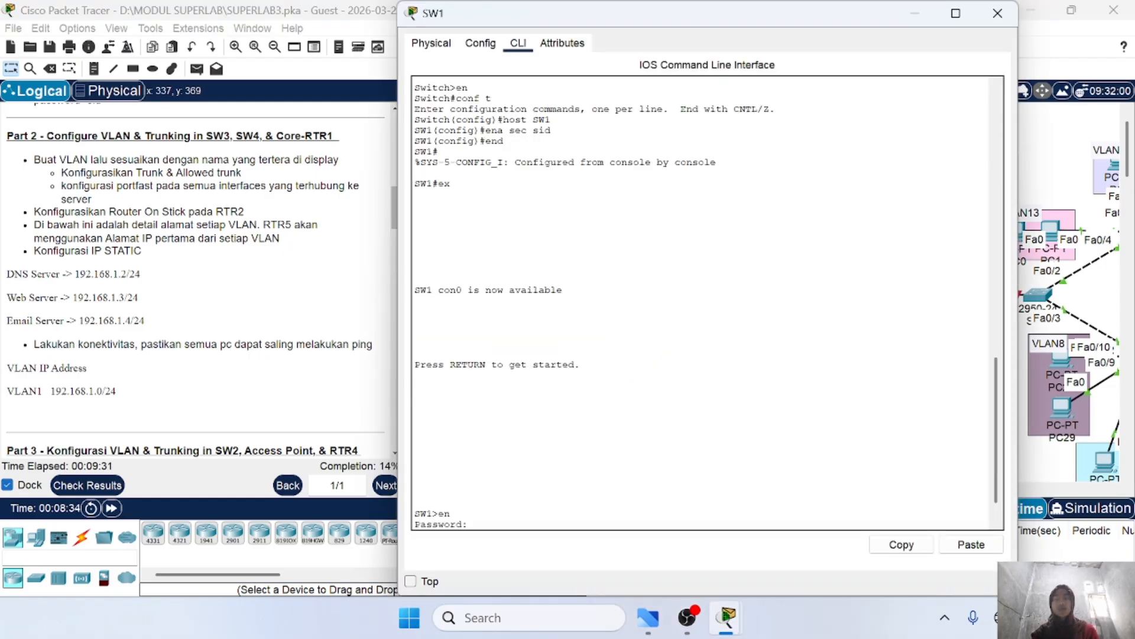
{"action": "key", "text": "Return"}
{"action": "type", "text": "conf t"}
{"action": "key", "text": "Return"}
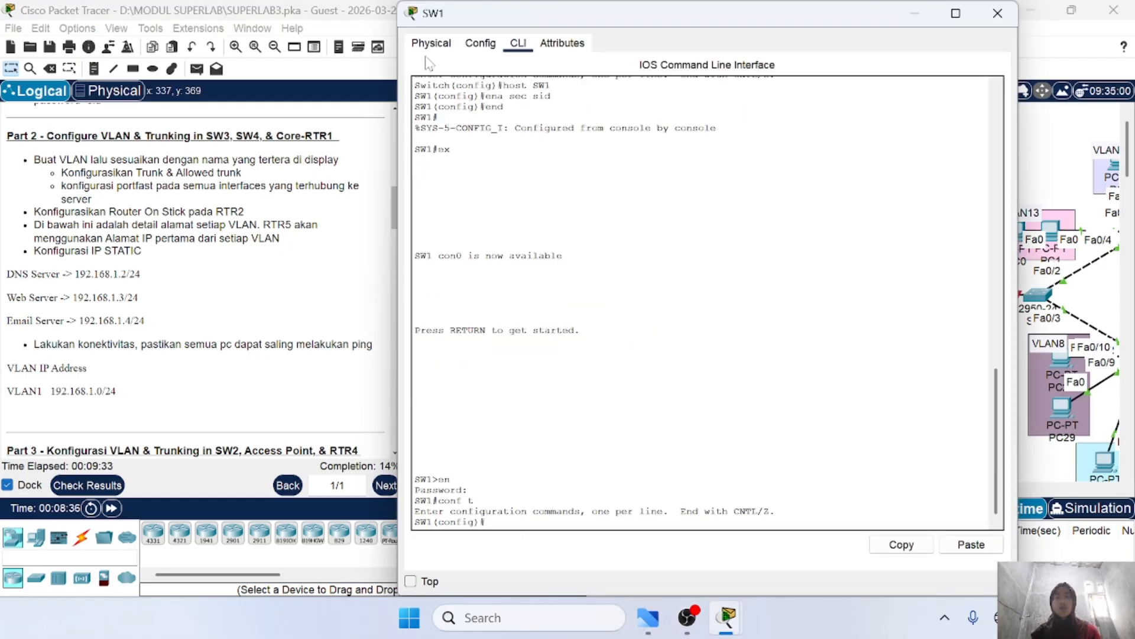
{"action": "left_click_drag", "start_coordinate": [398, 2], "coordinate": [484, 260]}
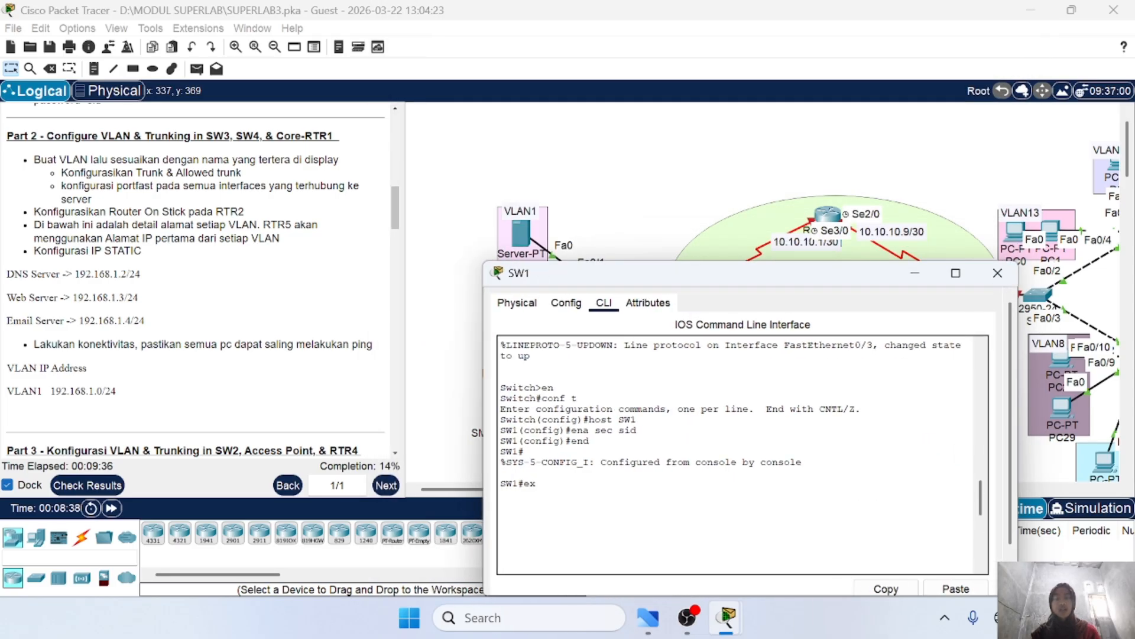
{"action": "left_click_drag", "start_coordinate": [733, 283], "coordinate": [823, 162]}
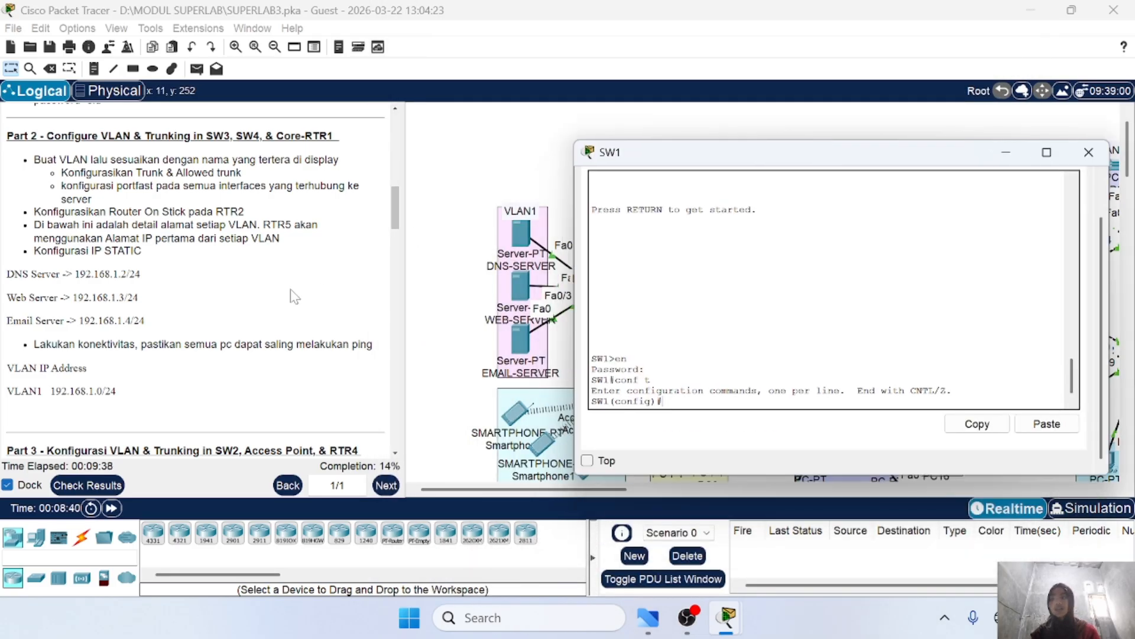
Step: Check SW1's server links against the Part 2 instructions and examine its VLAN port assignments with do sh vlan br
{"action": "scroll", "coordinate": [278, 219], "scroll_direction": "up", "scroll_amount": 2}
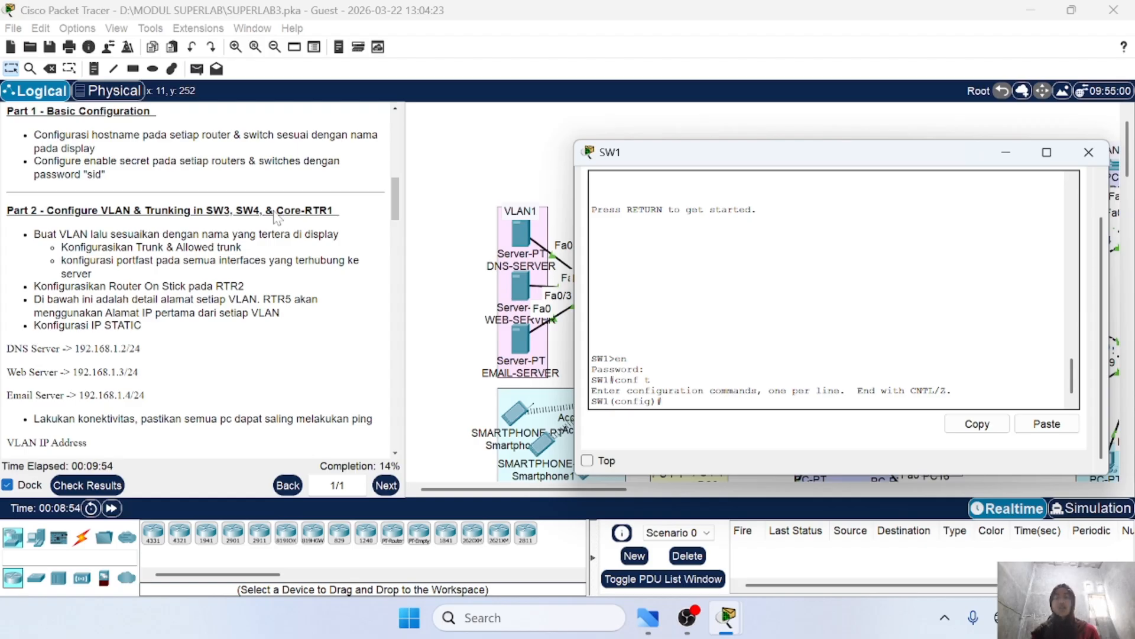
{"action": "scroll", "coordinate": [508, 316], "scroll_direction": "right", "scroll_amount": 3}
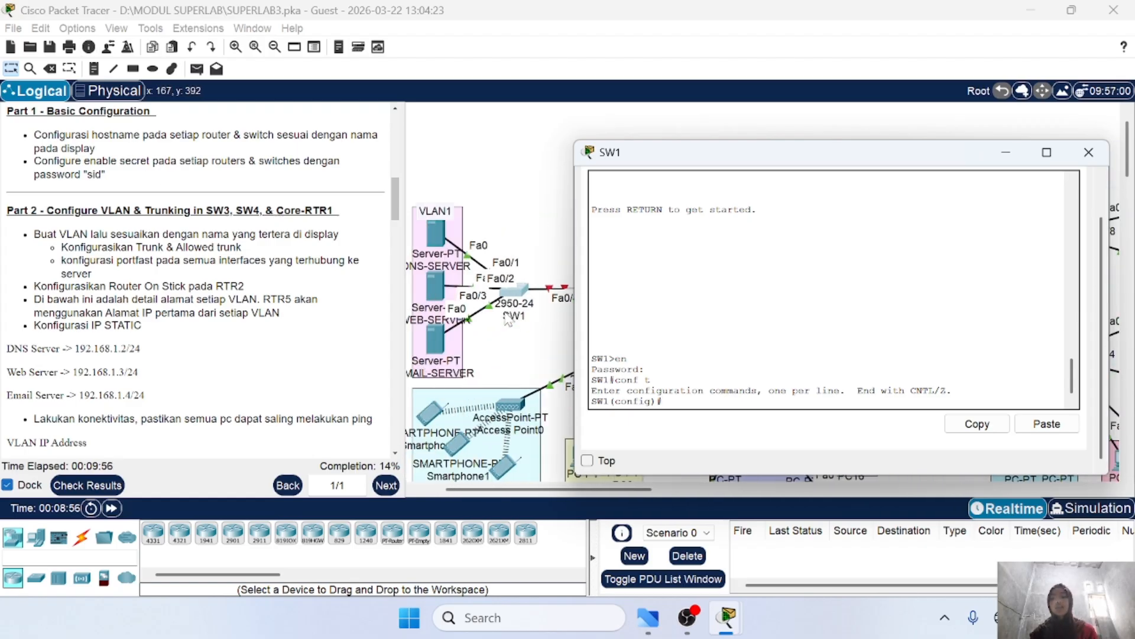
{"action": "scroll", "coordinate": [506, 305], "scroll_direction": "down", "scroll_amount": 2}
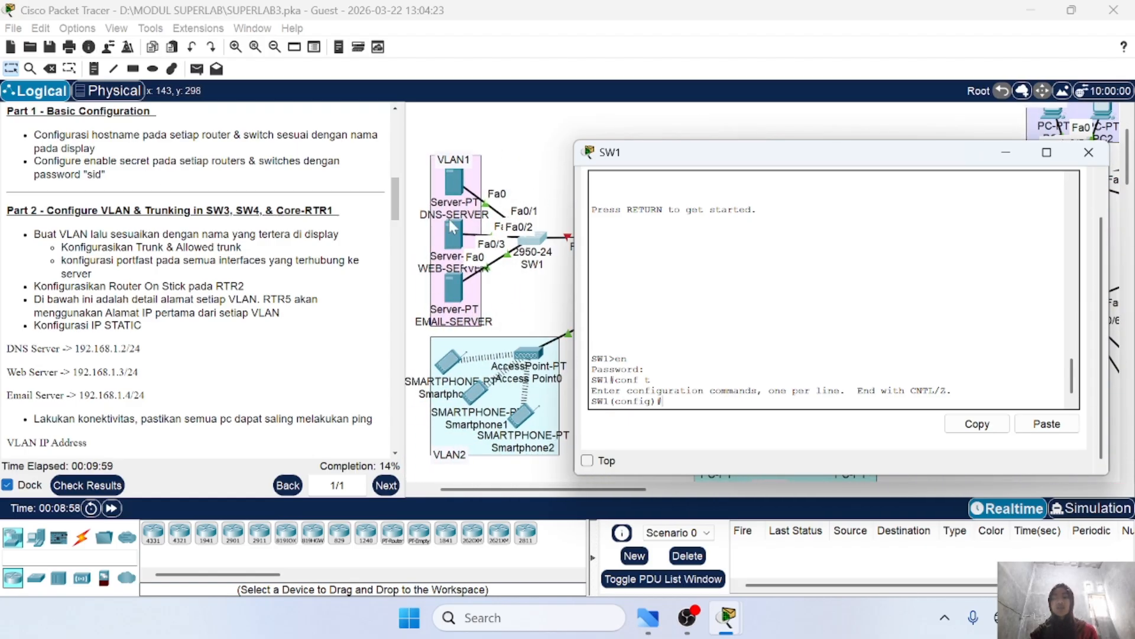
{"action": "scroll", "coordinate": [199, 281], "scroll_direction": "down", "scroll_amount": 3}
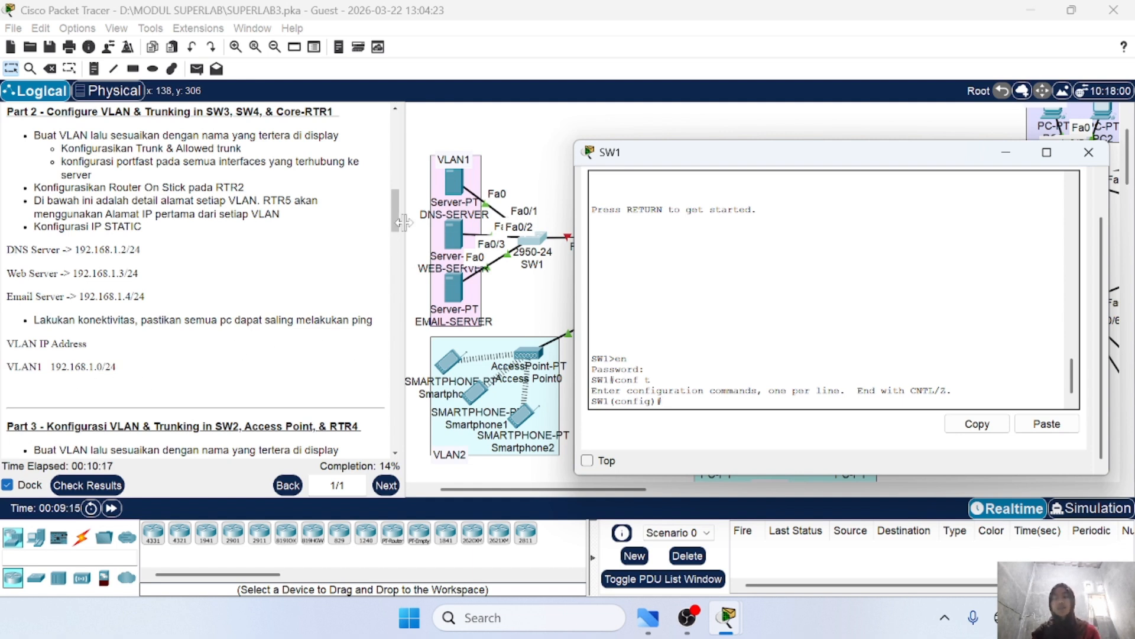
{"action": "scroll", "coordinate": [296, 280], "scroll_direction": "up", "scroll_amount": 1}
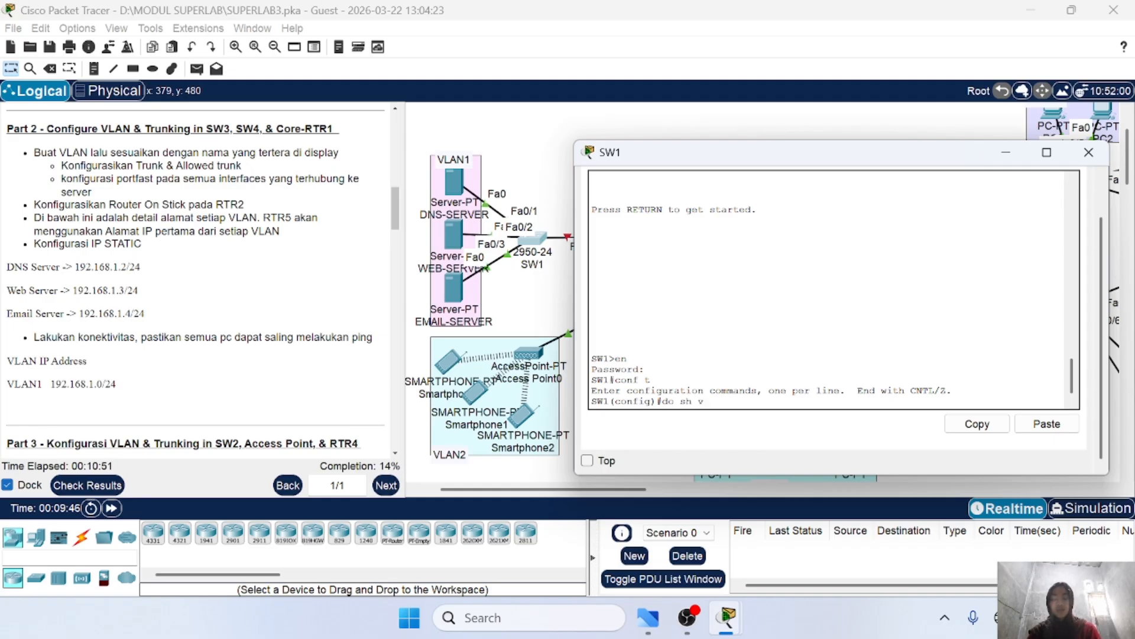
{"action": "key", "text": "Return"}
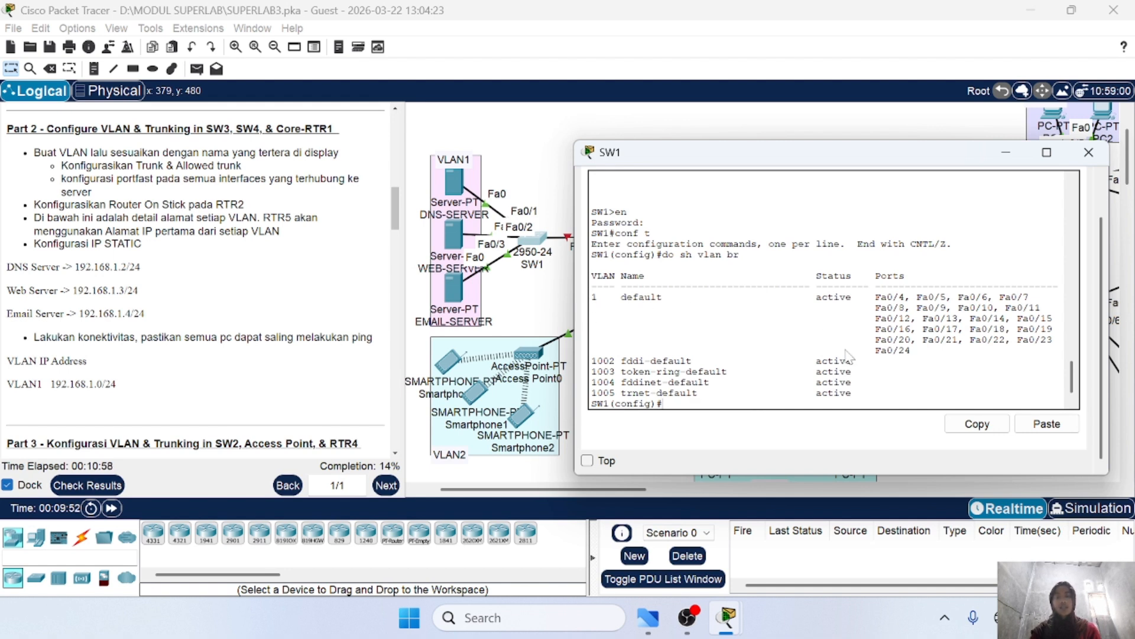
{"action": "left_click_drag", "start_coordinate": [870, 294], "coordinate": [875, 359]}
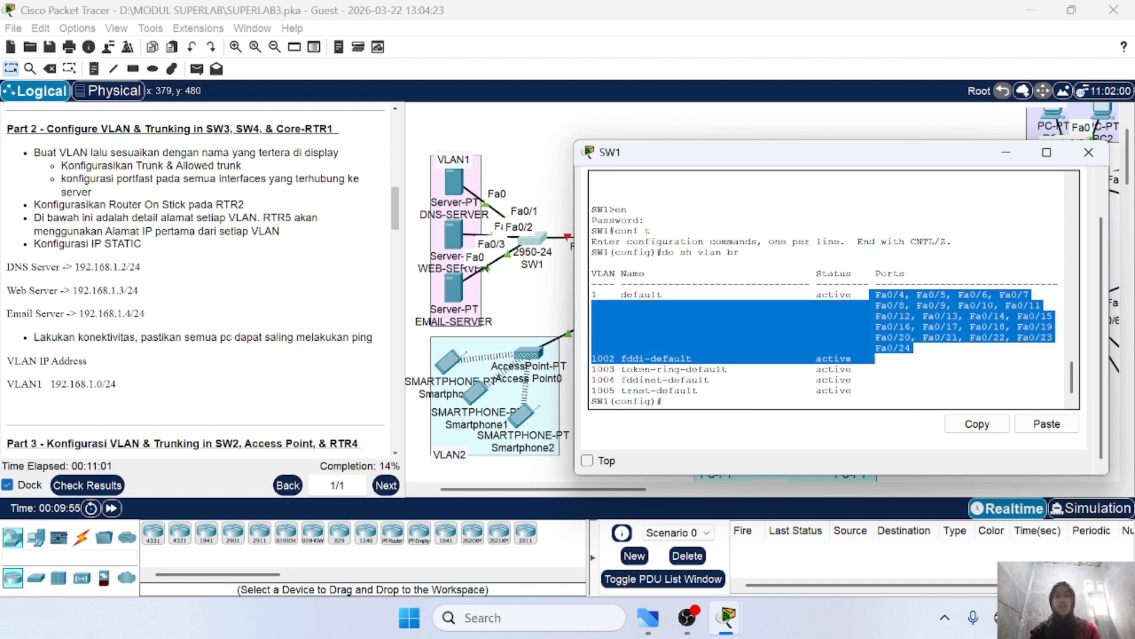
{"action": "left_click", "coordinate": [876, 359]}
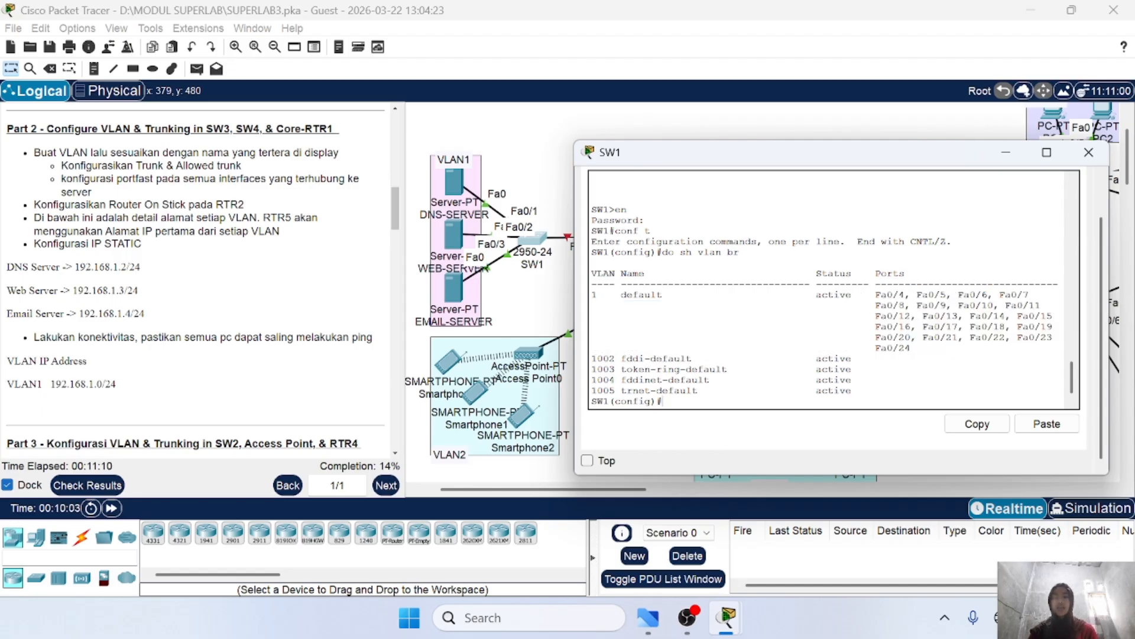
Step: Set SW1 interface range fa0/1-3 to access mode and assign it to VLAN 1
{"action": "left_click", "coordinate": [1006, 153]}
{"action": "scroll", "coordinate": [455, 189], "scroll_direction": "up", "scroll_amount": 2}
{"action": "left_click_drag", "start_coordinate": [599, 110], "coordinate": [453, 248]}
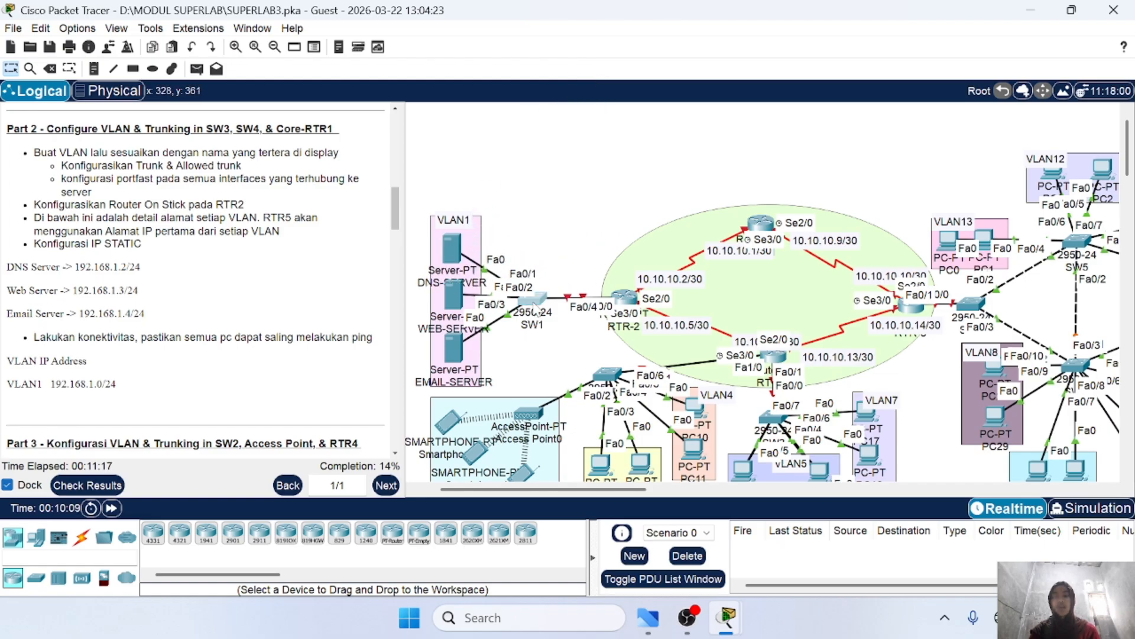
{"action": "left_click", "coordinate": [533, 298]}
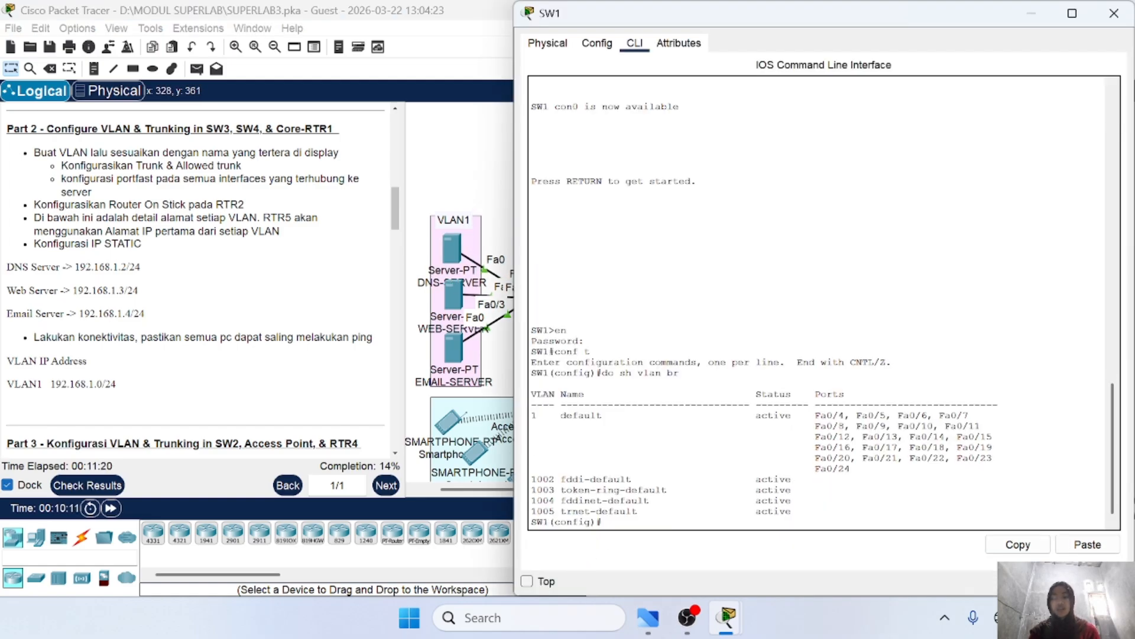
{"action": "type", "text": "int range fa0/1-2"}
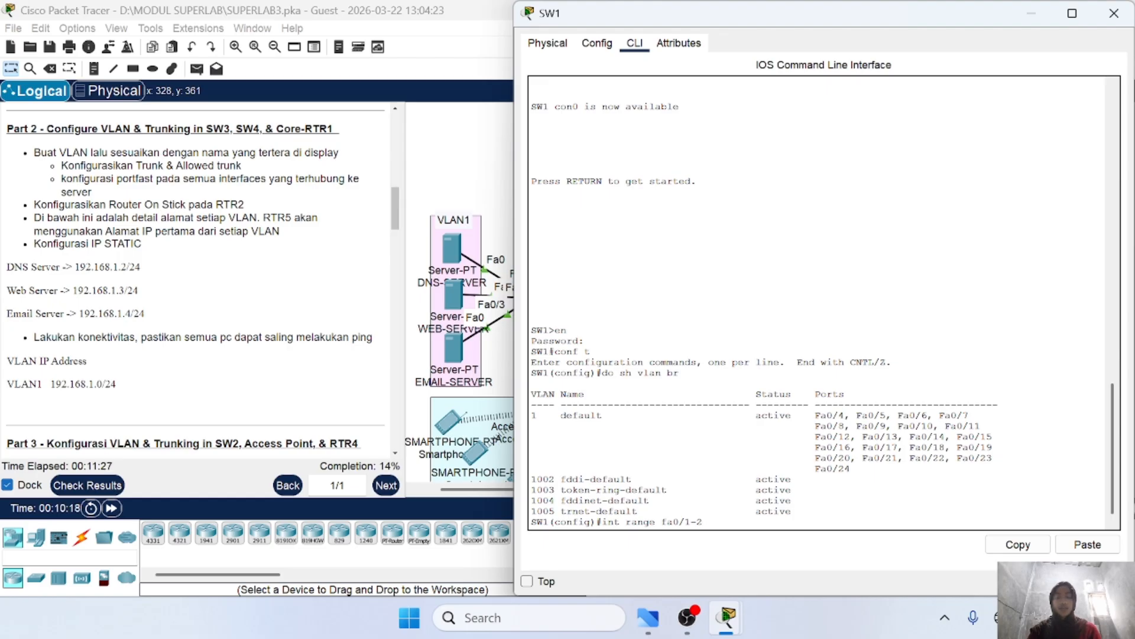
{"action": "type", "text": "3"}
{"action": "key", "text": "Return"}
{"action": "type", "text": "sw m"}
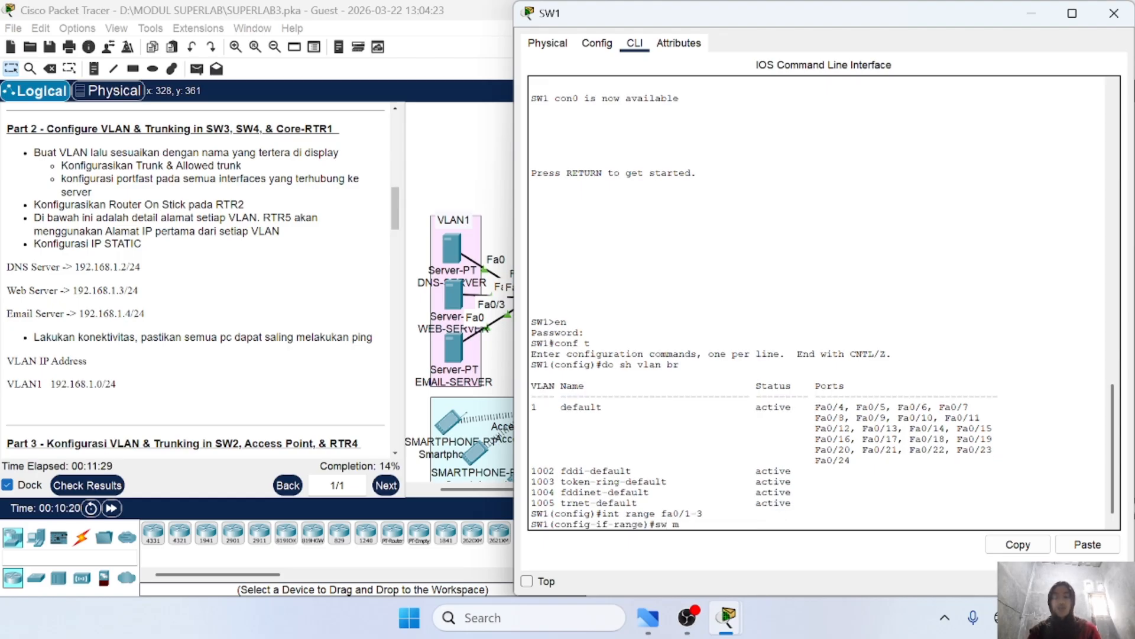
{"action": "type", "text": " a"}
{"action": "key", "text": "Return"}
{"action": "type", "text": "sw"}
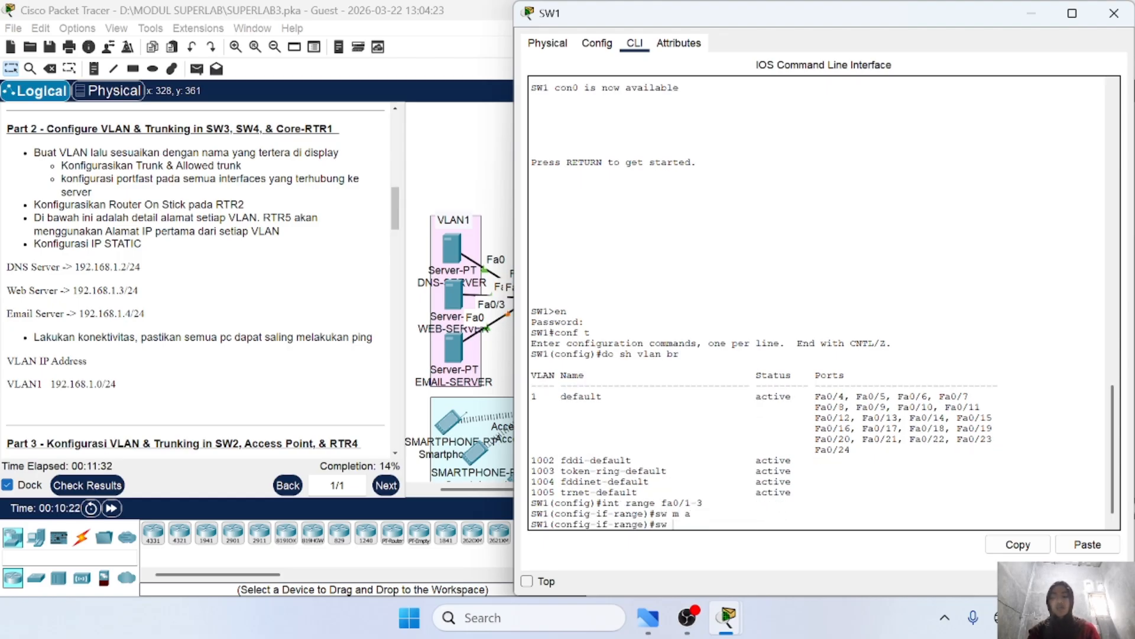
{"action": "type", "text": " ac vl 1"}
{"action": "key", "text": "Return"}
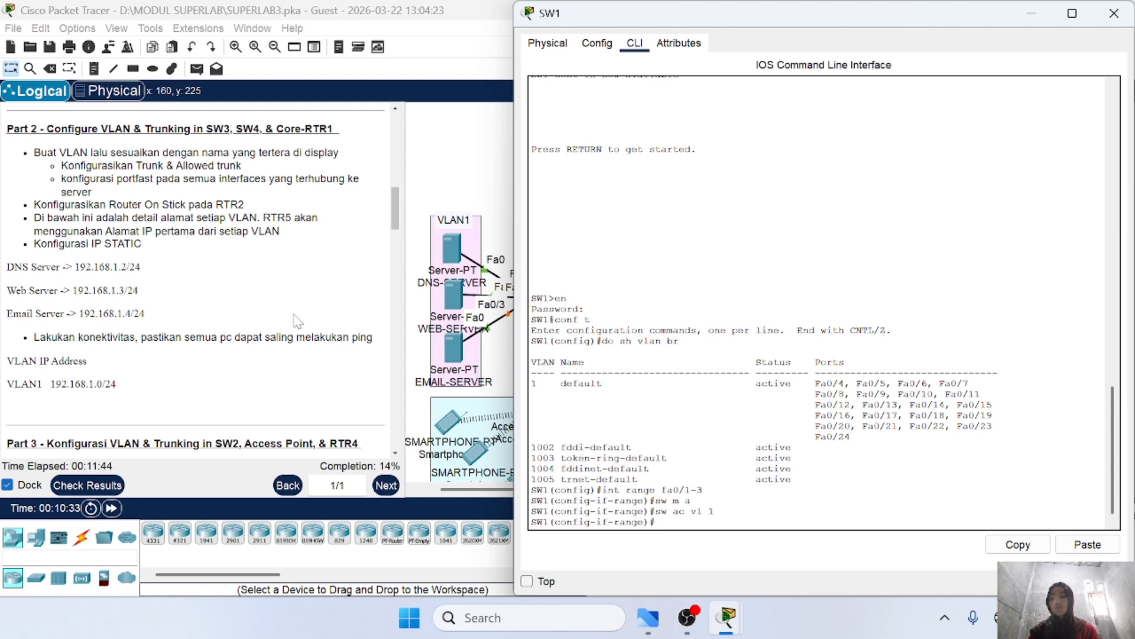
Step: Check the Part 2 portfast requirement and enable spanning-tree portfast on SW1 interfaces fa0/1-3
{"action": "scroll", "coordinate": [310, 320], "scroll_direction": "up", "scroll_amount": 3}
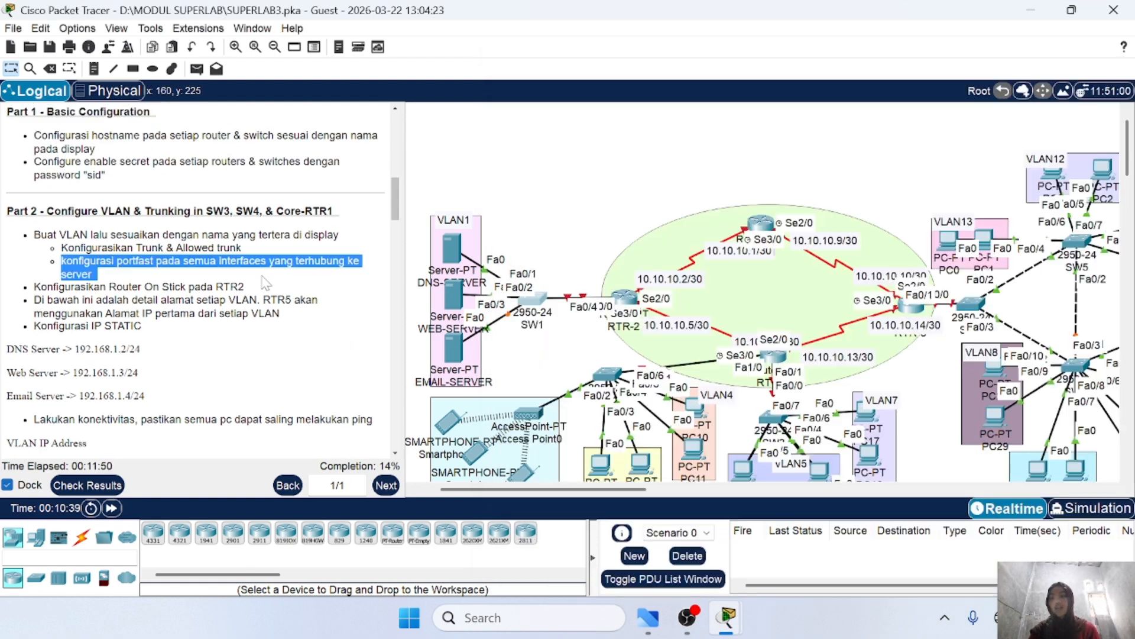
{"action": "triple_click", "coordinate": [135, 275]}
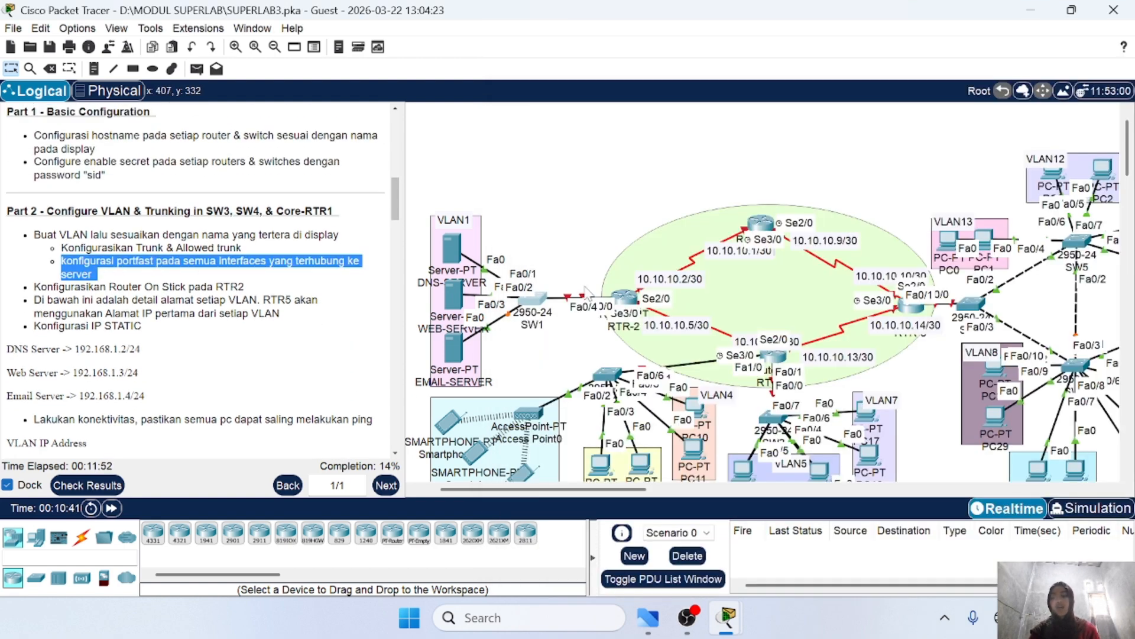
{"action": "left_click", "coordinate": [531, 305]}
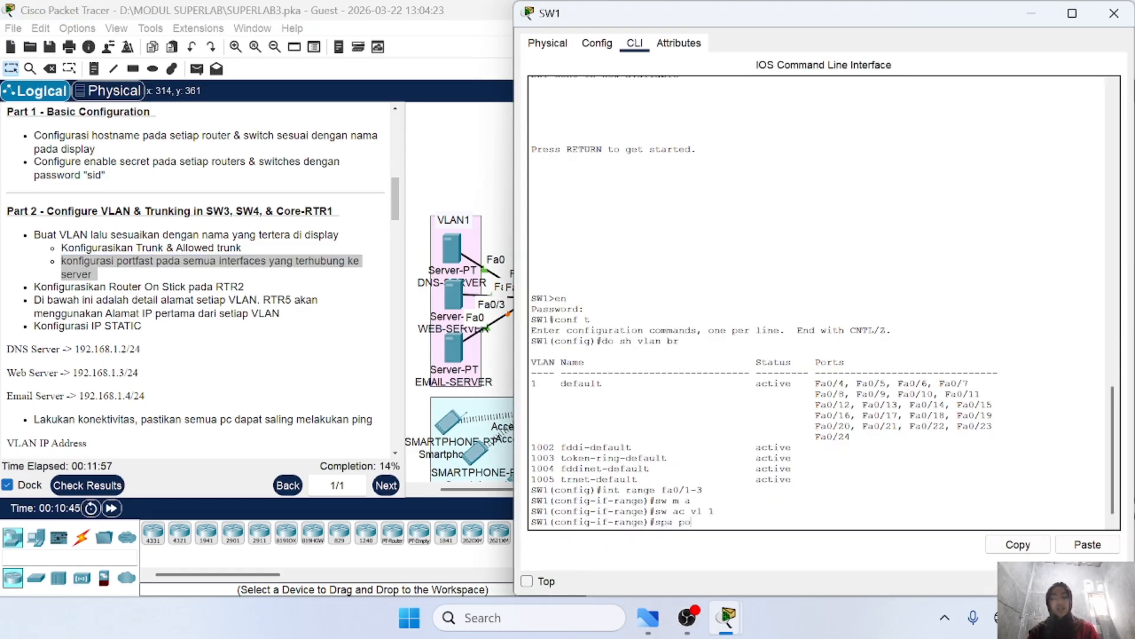
{"action": "key", "text": "Return"}
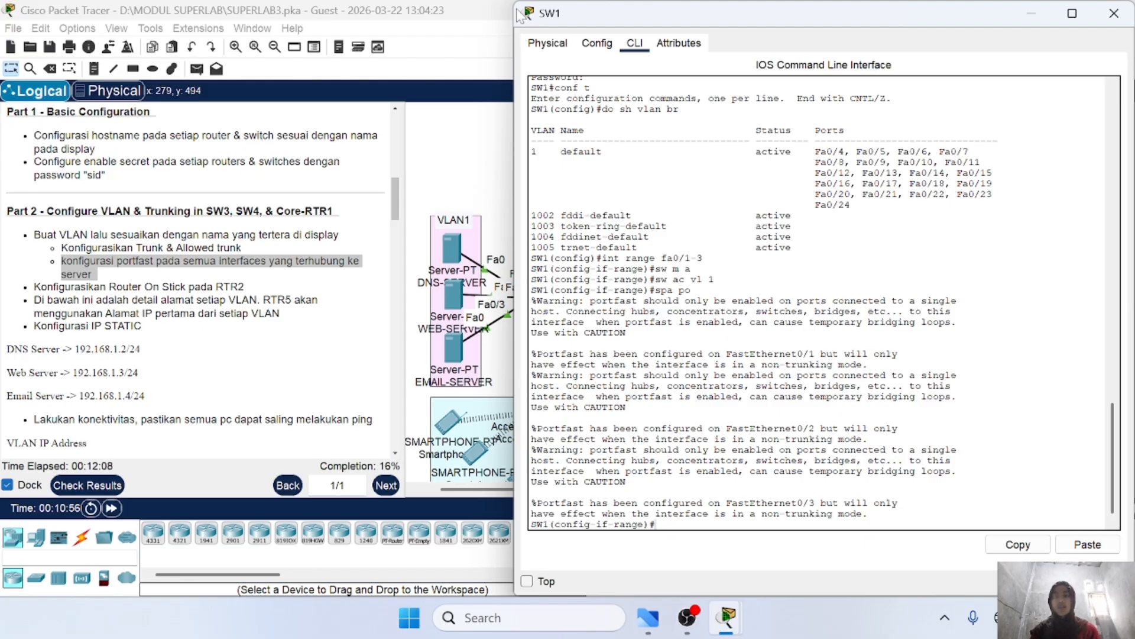
Step: Leave the interface range and set SW1's fa0/4 link toward RTR-2 to trunk mode, keeping the topology in view
{"action": "left_click_drag", "start_coordinate": [514, 4], "coordinate": [652, 239]}
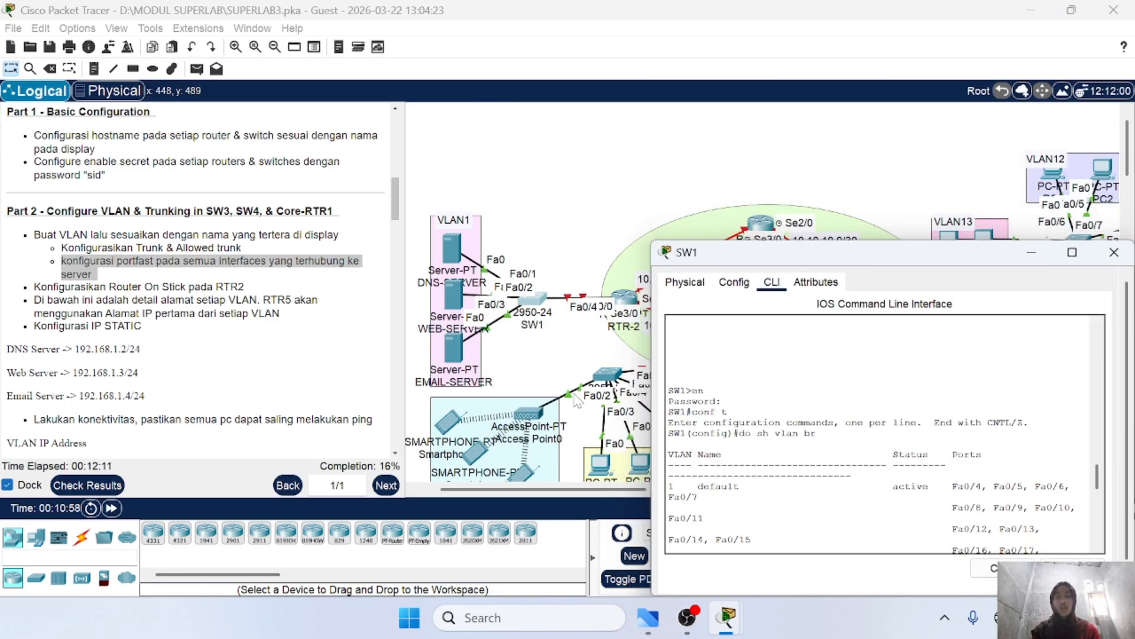
{"action": "scroll", "coordinate": [555, 414], "scroll_direction": "down", "scroll_amount": 5}
{"action": "scroll", "coordinate": [556, 415], "scroll_direction": "up", "scroll_amount": 4}
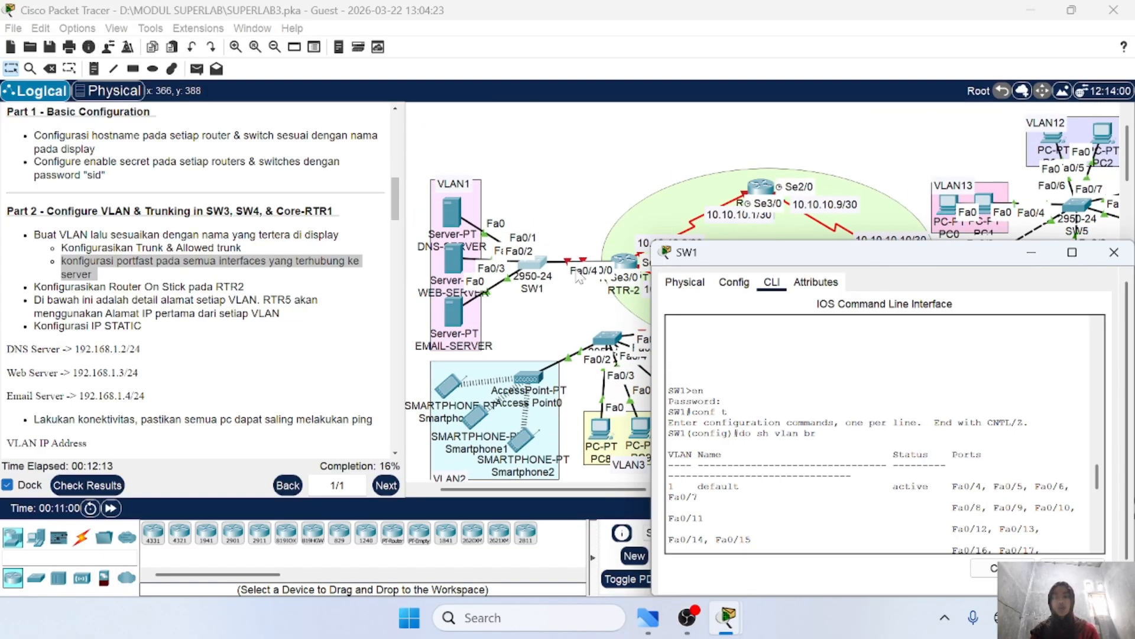
{"action": "scroll", "coordinate": [880, 434], "scroll_direction": "down", "scroll_amount": 15}
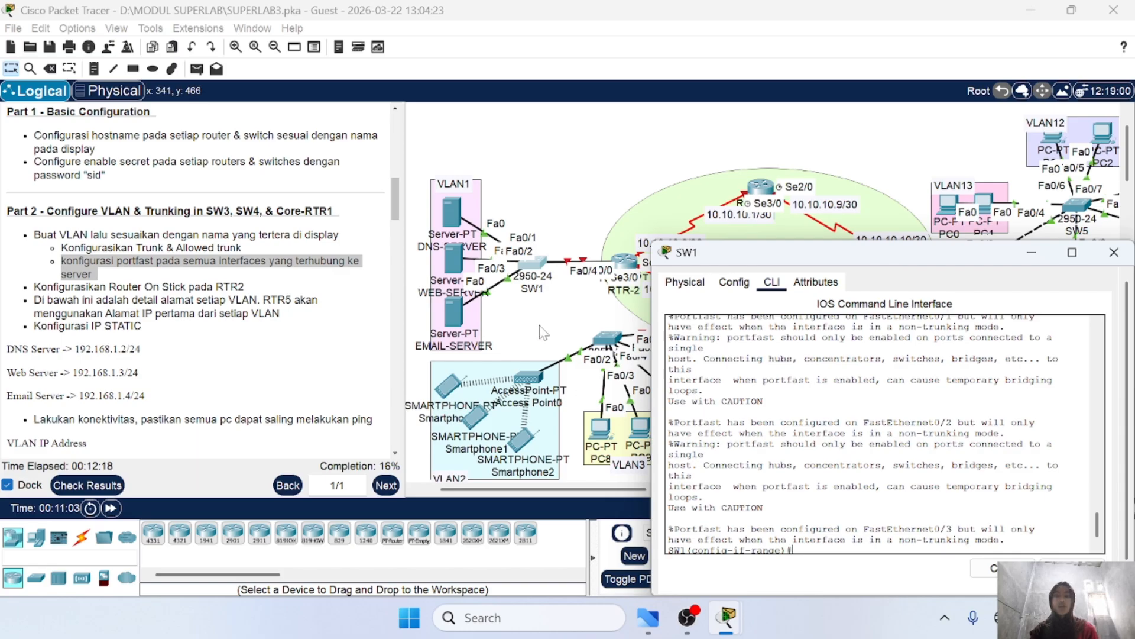
{"action": "scroll", "coordinate": [858, 414], "scroll_direction": "down", "scroll_amount": 3}
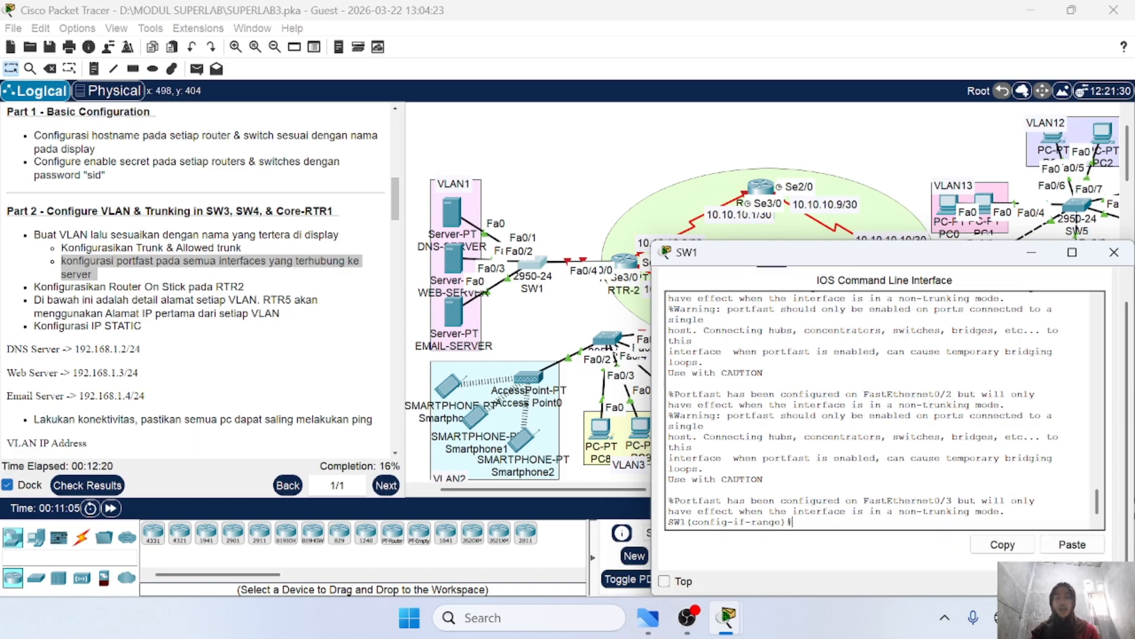
{"action": "type", "text": "ex"}
{"action": "key", "text": "Return"}
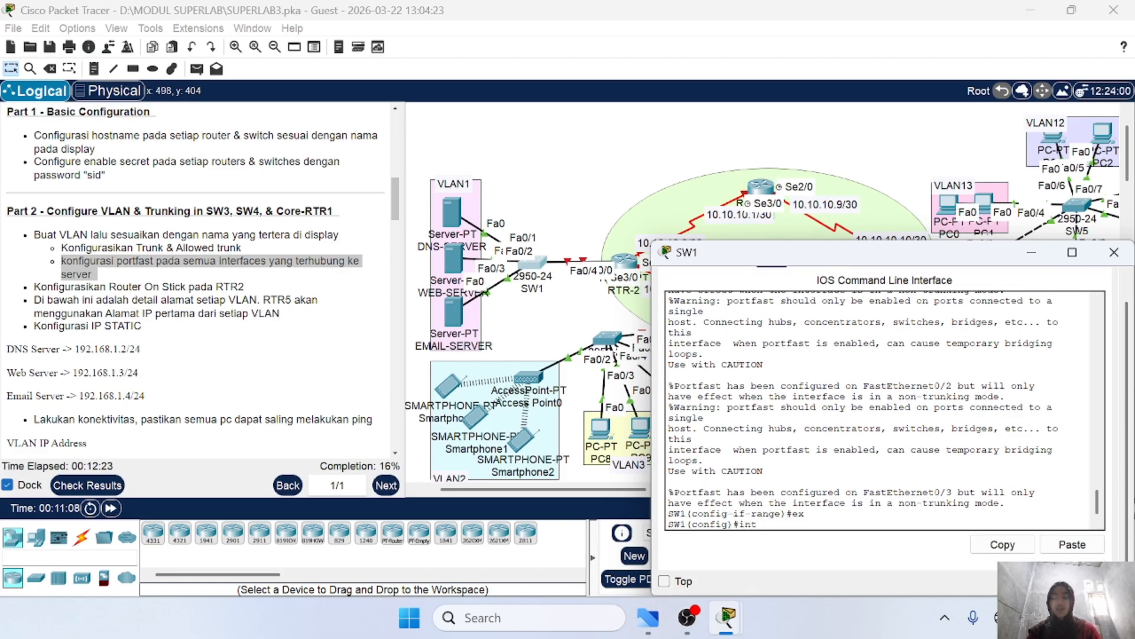
{"action": "type", "text": "int fa0/4"}
{"action": "key", "text": "Return"}
{"action": "type", "text": "sw m t"}
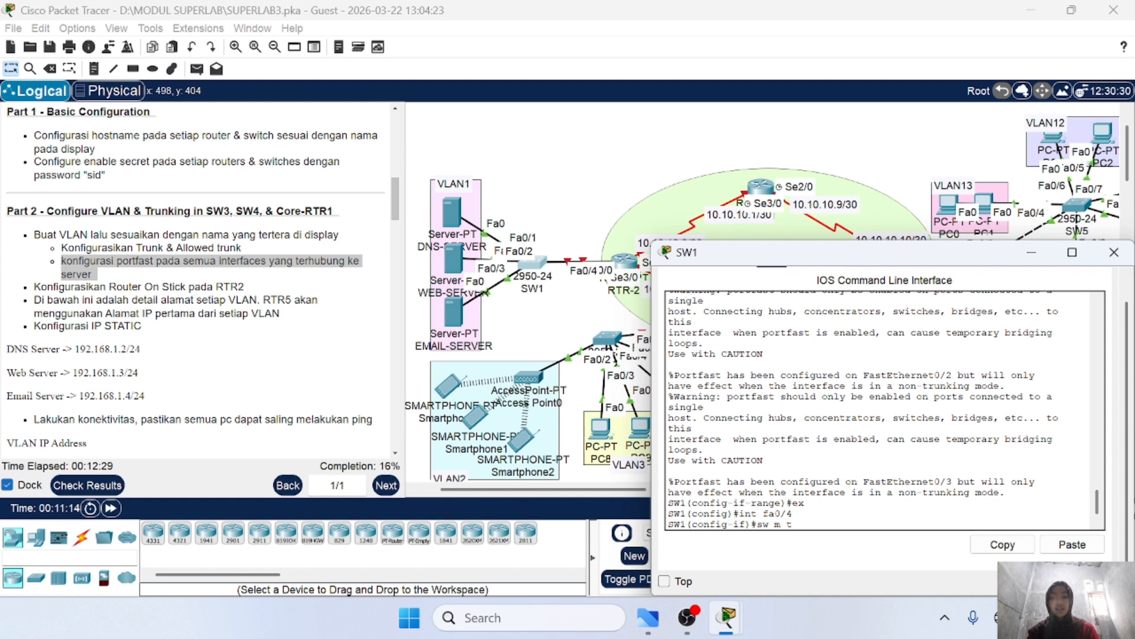
{"action": "key", "text": "Return"}
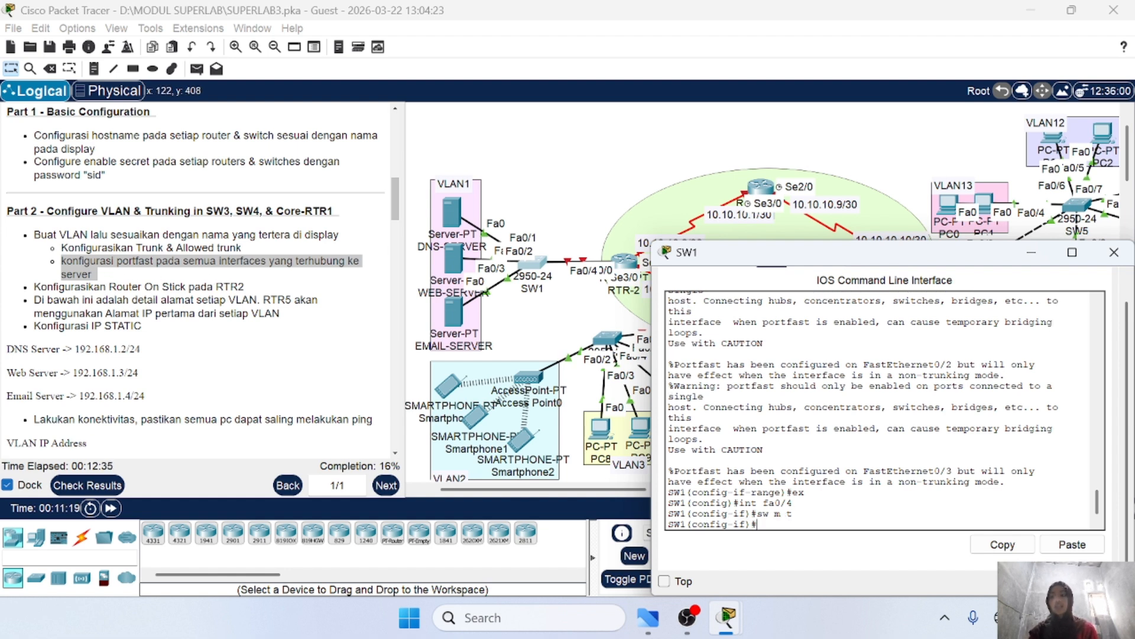
Step: Restrict the allowed VLANs on SW1's fa0/4 trunk to VLAN 1 and close the switch's window
{"action": "scroll", "coordinate": [621, 286], "scroll_direction": "down", "scroll_amount": 3}
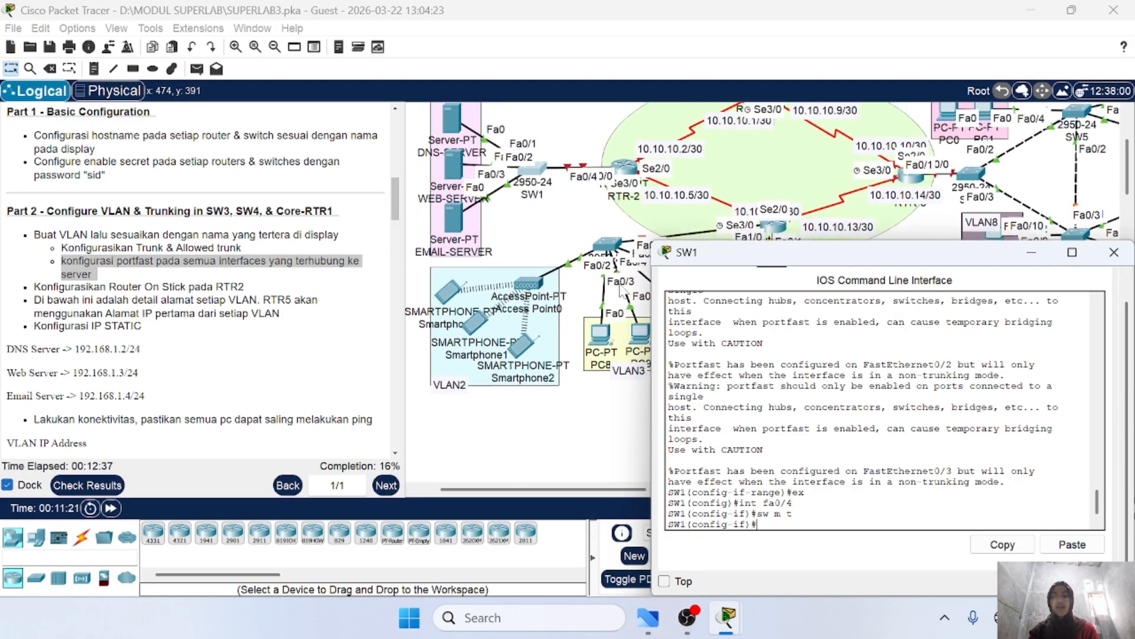
{"action": "scroll", "coordinate": [621, 290], "scroll_direction": "up", "scroll_amount": 2}
{"action": "type", "text": "sw"}
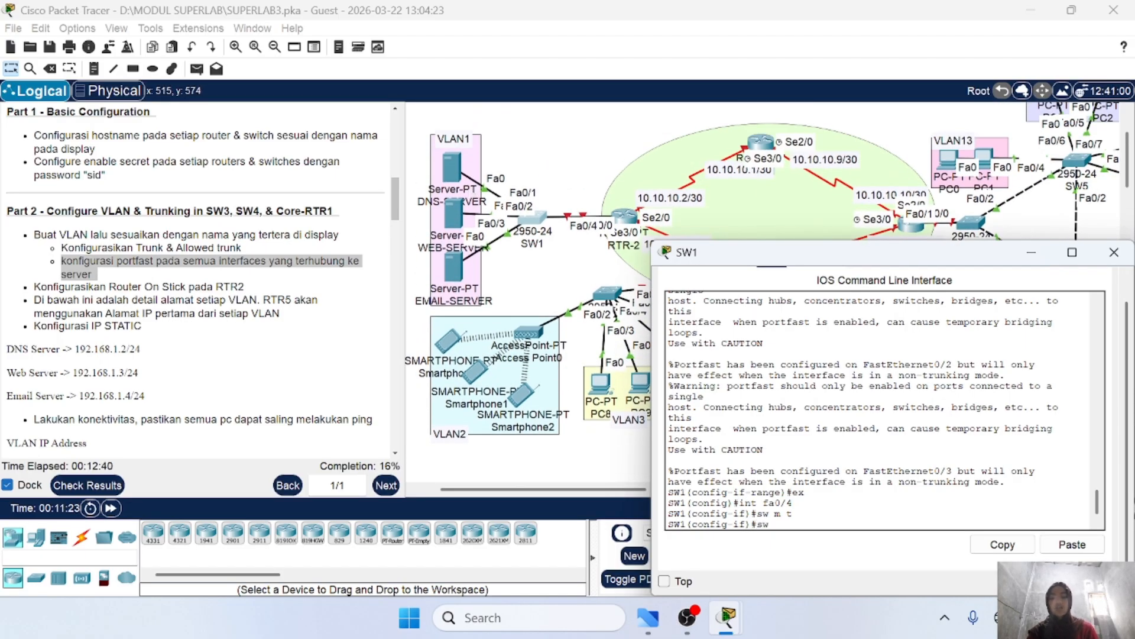
{"action": "type", "text": " tr all"}
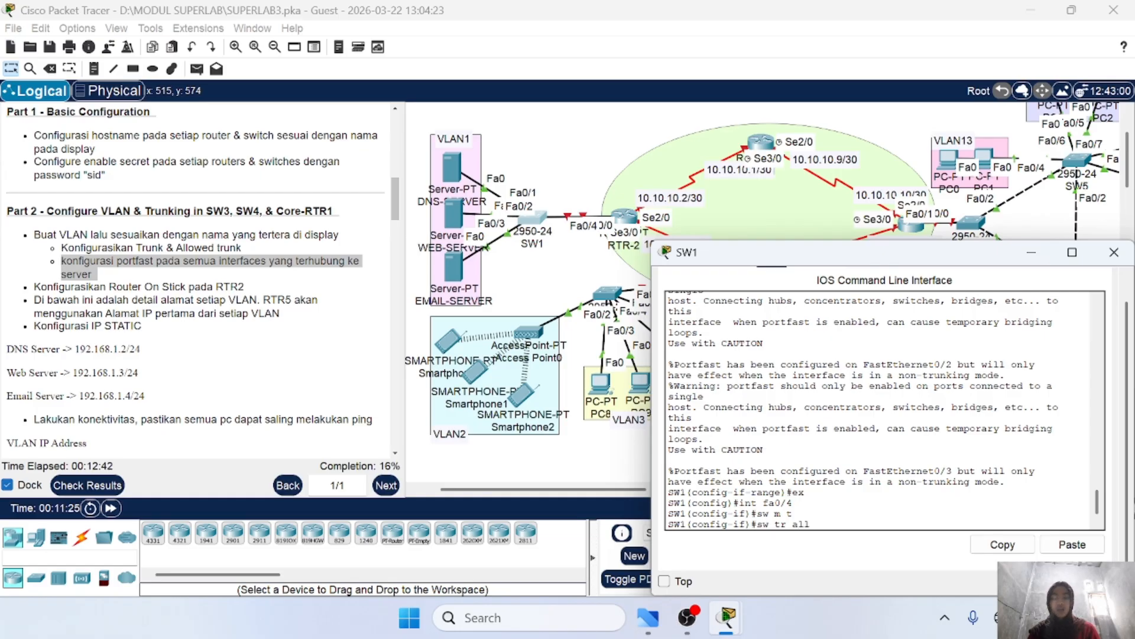
{"action": "type", "text": " vlan 1"}
{"action": "key", "text": "Return"}
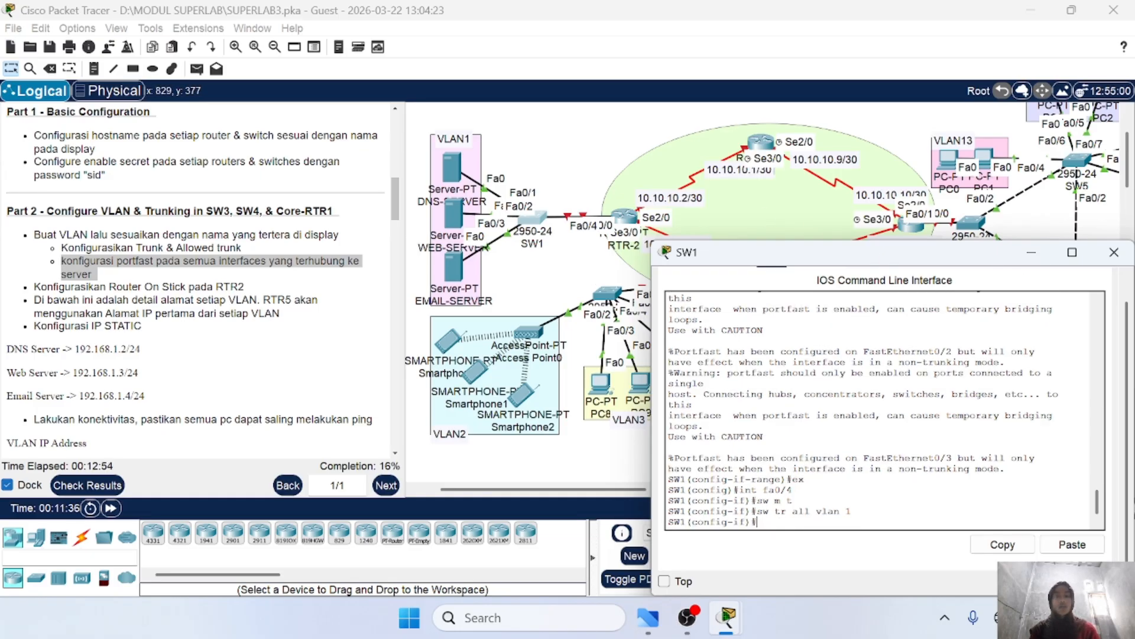
{"action": "left_click", "coordinate": [1114, 253]}
Step: Nudge SW1 slightly toward the VLAN1 servers, open RTR-2's command line and enter global configuration mode
{"action": "scroll", "coordinate": [707, 322], "scroll_direction": "down", "scroll_amount": 2}
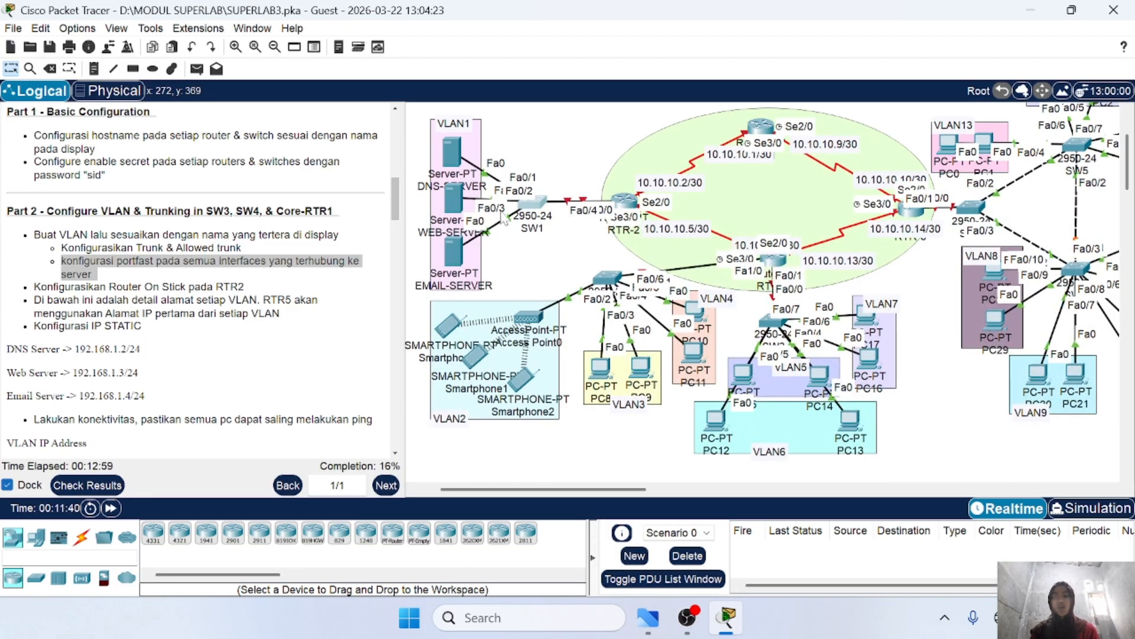
{"action": "left_click_drag", "start_coordinate": [534, 217], "coordinate": [519, 217]}
{"action": "left_click", "coordinate": [622, 203]}
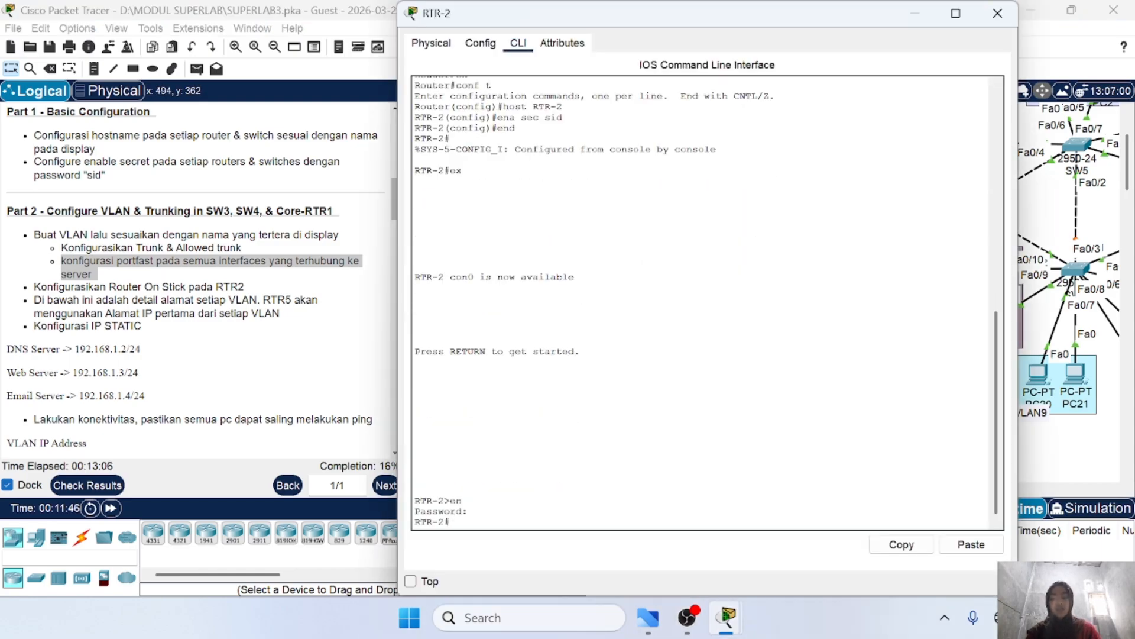
{"action": "type", "text": "conf t"}
{"action": "key", "text": "Return"}
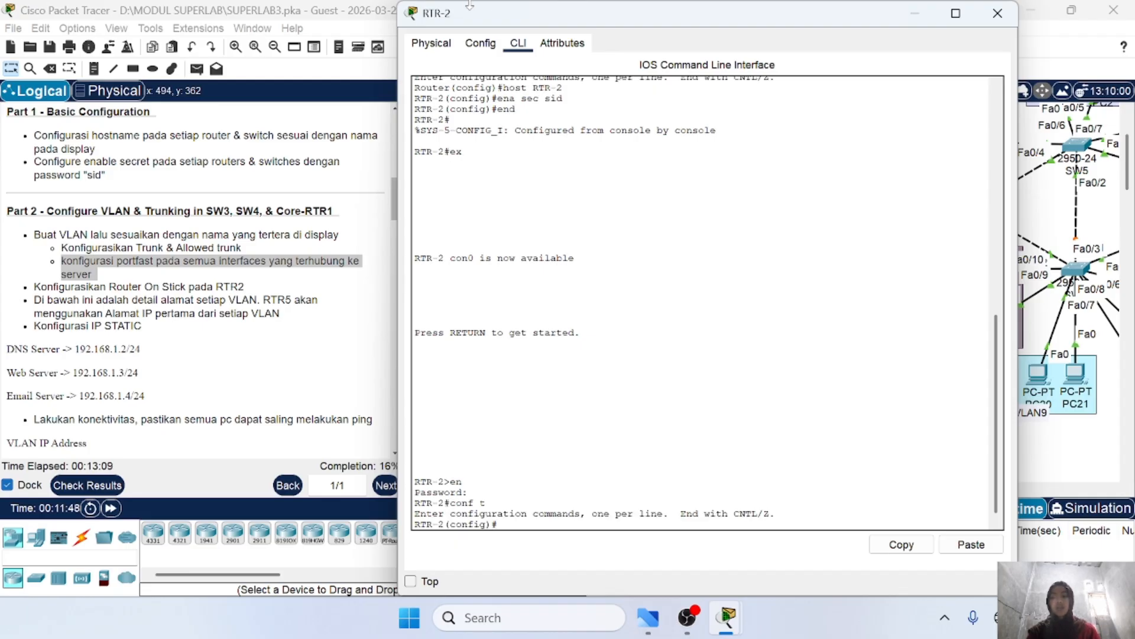
Step: Enable RTR-2's fa0/0 interface toward SW1 with no sh, keeping the VLAN1 segment in view
{"action": "left_click_drag", "start_coordinate": [399, 4], "coordinate": [622, 178]}
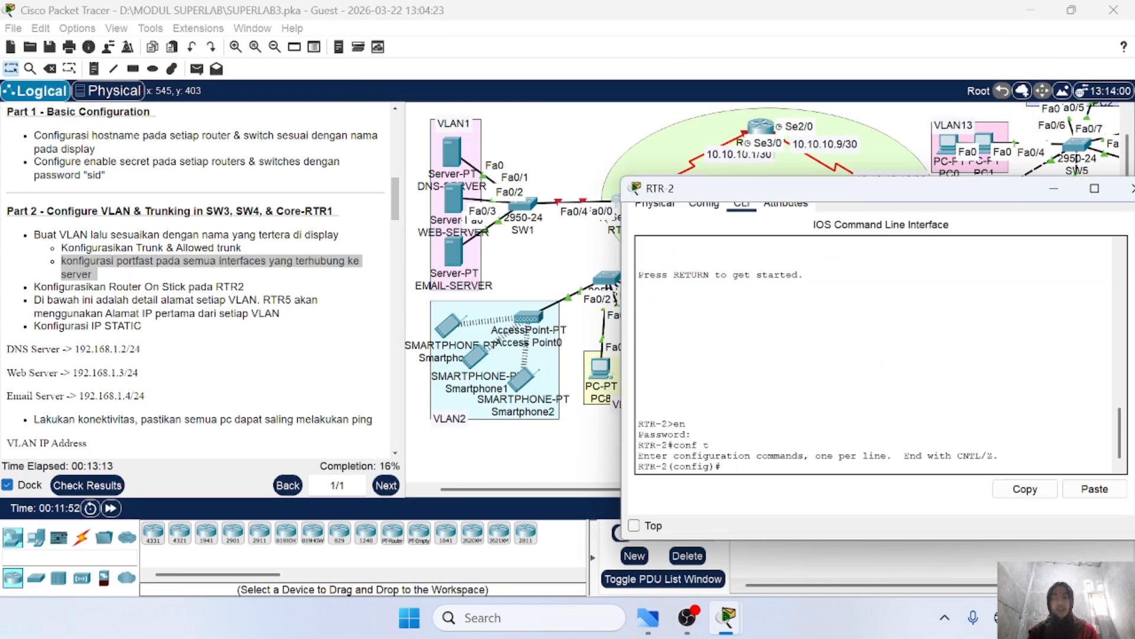
{"action": "scroll", "coordinate": [565, 390], "scroll_direction": "right", "scroll_amount": 3}
{"action": "scroll", "coordinate": [566, 388], "scroll_direction": "left", "scroll_amount": 2}
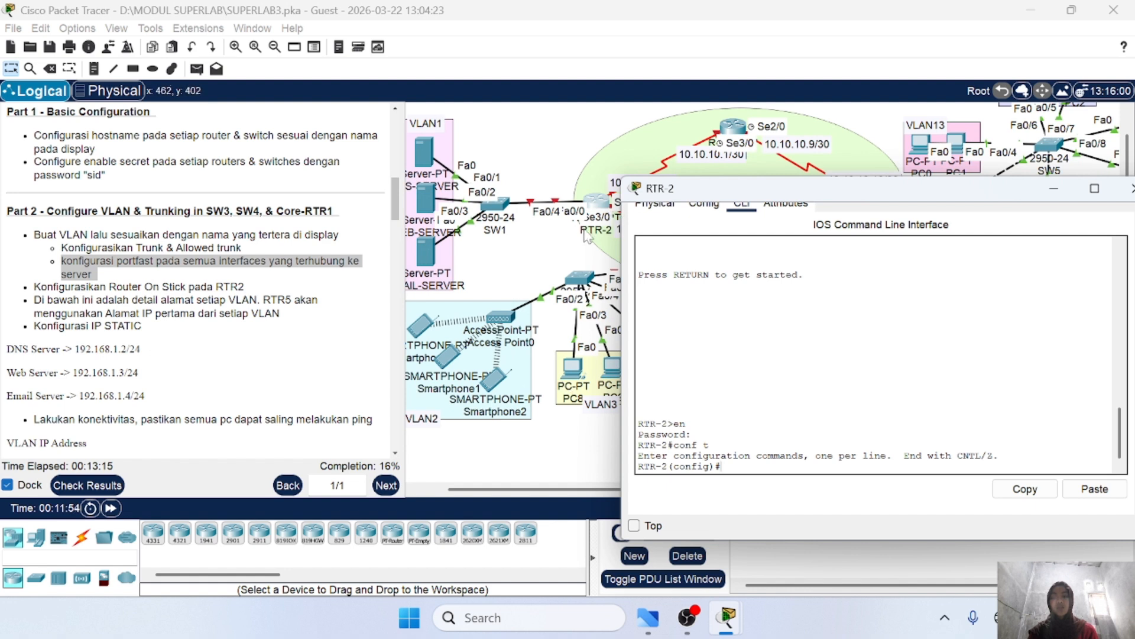
{"action": "type", "text": "i"}
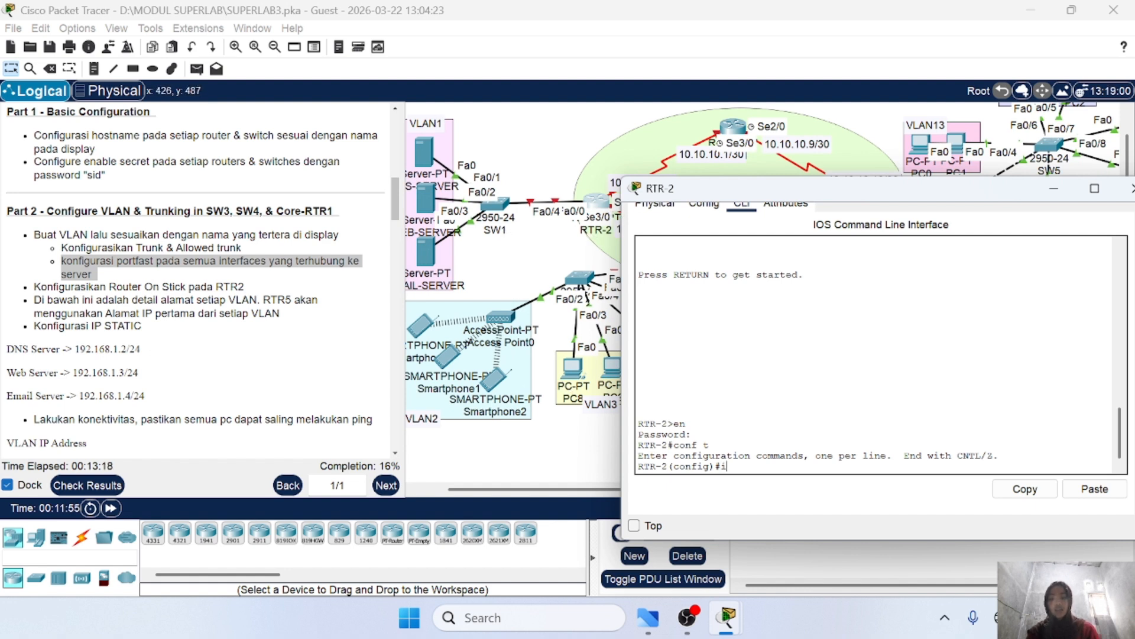
{"action": "type", "text": "nt fa0/0"}
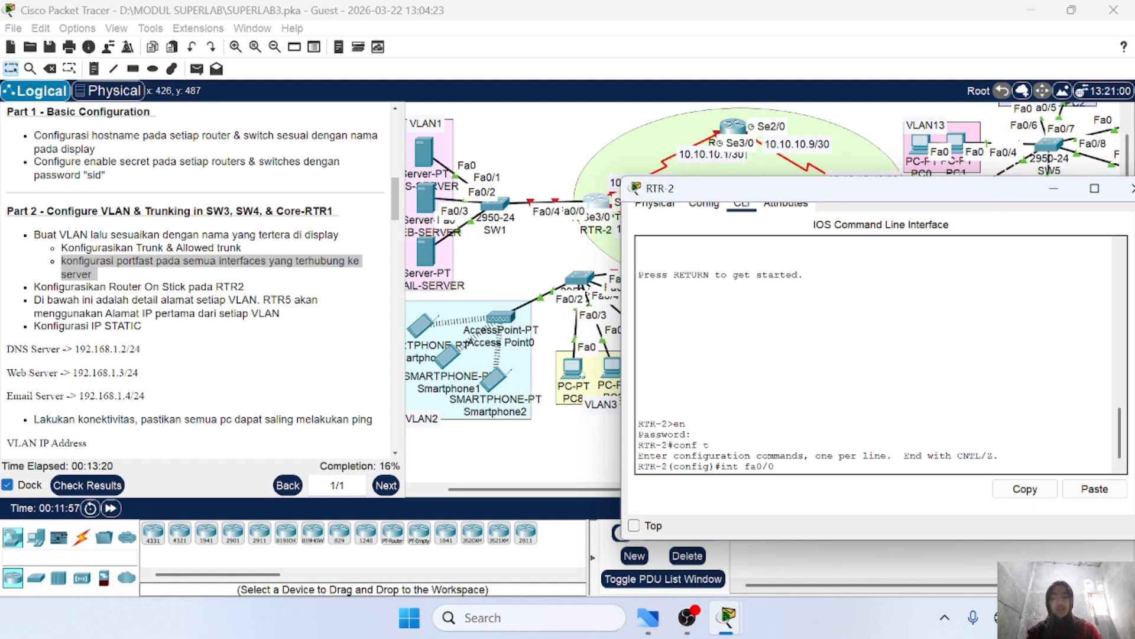
{"action": "key", "text": "Return"}
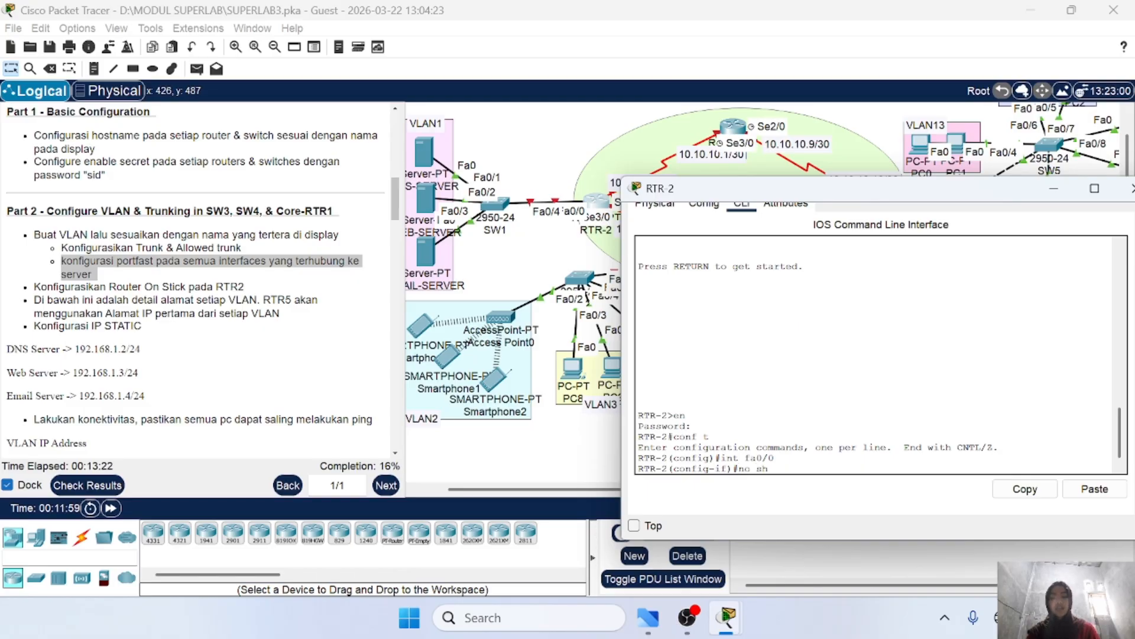
{"action": "key", "text": "Return"}
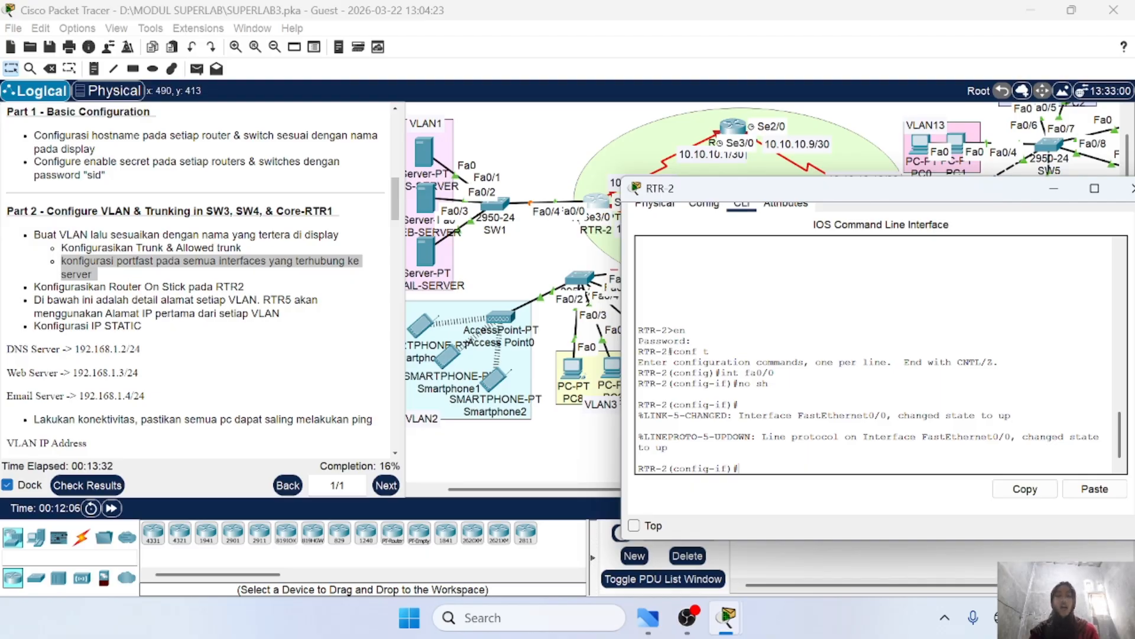
Step: Examine the links from the VLAN1 servers through SW1 to RTR-2 in the topology
{"action": "scroll", "coordinate": [514, 248], "scroll_direction": "up", "scroll_amount": 2}
{"action": "scroll", "coordinate": [515, 248], "scroll_direction": "left", "scroll_amount": 2}
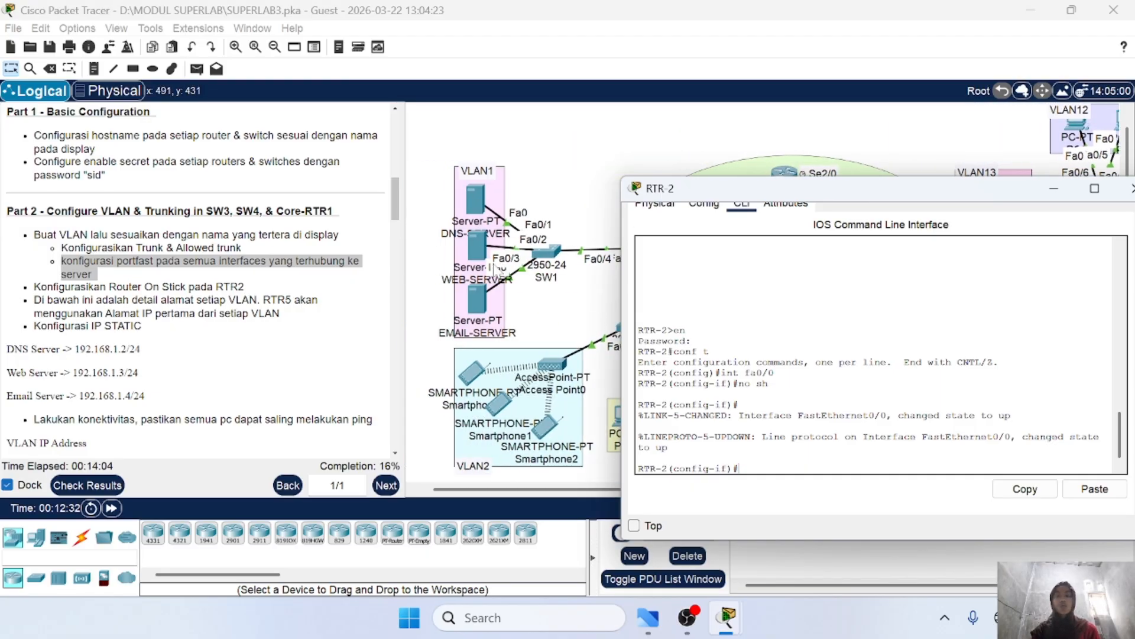
{"action": "scroll", "coordinate": [485, 281], "scroll_direction": "right", "scroll_amount": 3}
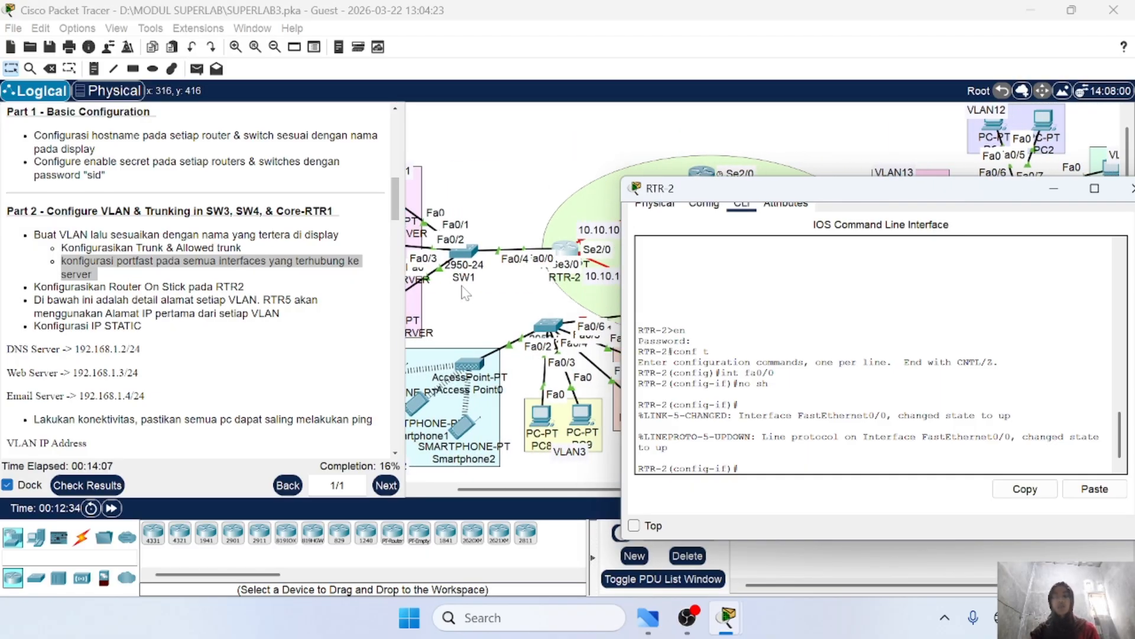
{"action": "scroll", "coordinate": [502, 312], "scroll_direction": "left", "scroll_amount": 4}
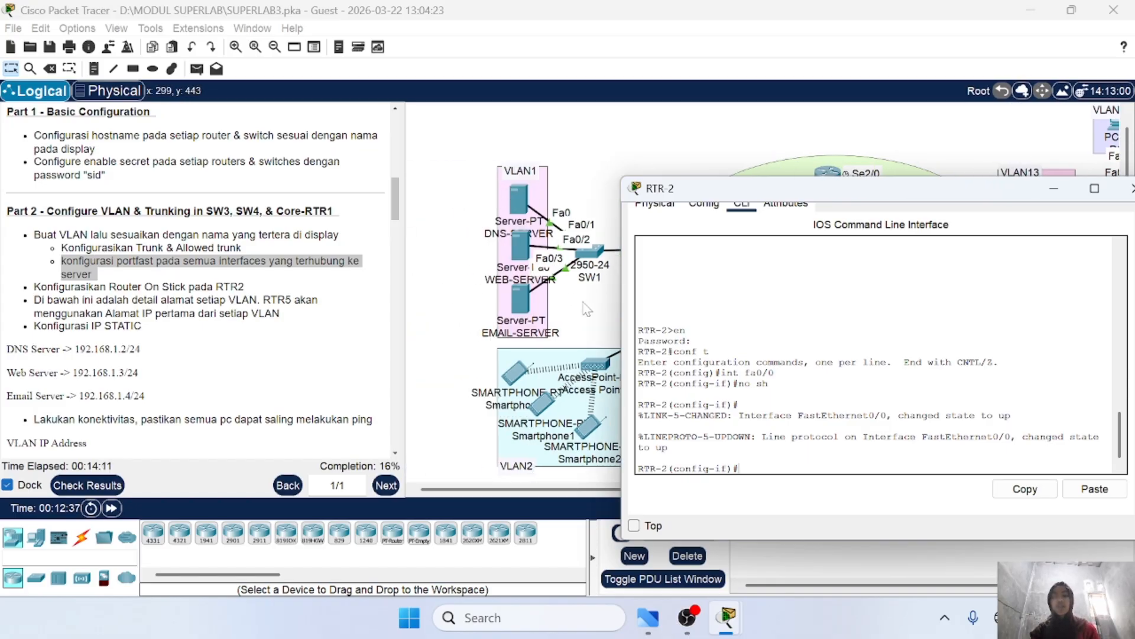
{"action": "scroll", "coordinate": [586, 308], "scroll_direction": "right", "scroll_amount": 5}
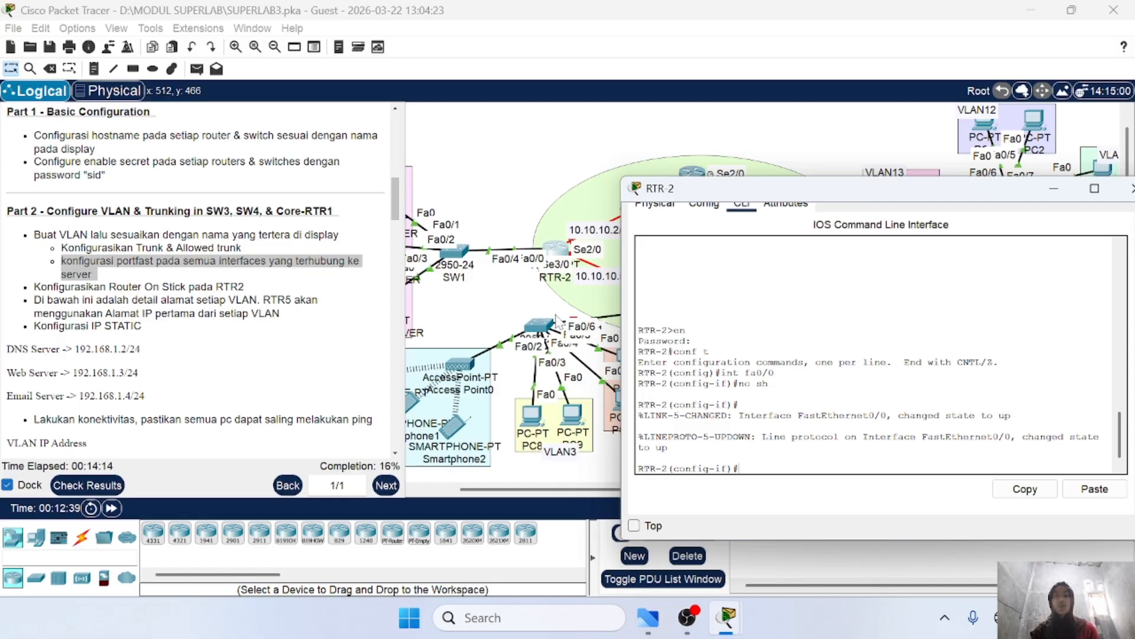
{"action": "scroll", "coordinate": [532, 316], "scroll_direction": "left", "scroll_amount": 3}
{"action": "scroll", "coordinate": [504, 314], "scroll_direction": "down", "scroll_amount": 2}
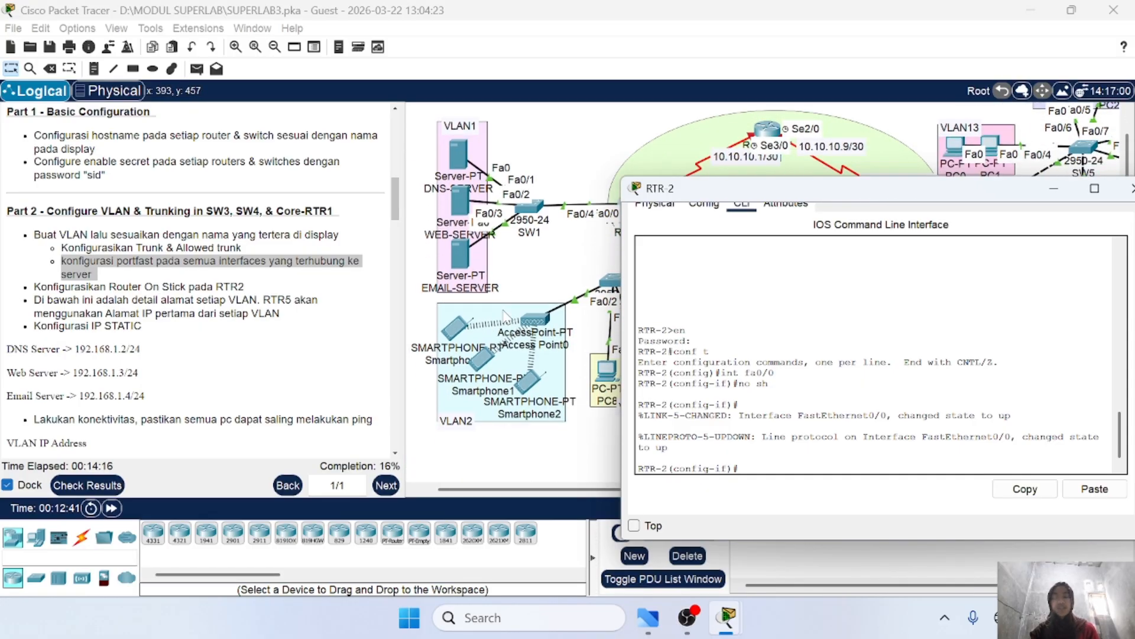
Step: Leave the fa0/0 interface mode on RTR-2 and create subinterface fa0/0.1 for the VLAN1 segment
{"action": "scroll", "coordinate": [507, 317], "scroll_direction": "up", "scroll_amount": 2}
{"action": "scroll", "coordinate": [507, 318], "scroll_direction": "right", "scroll_amount": 3}
{"action": "scroll", "coordinate": [507, 318], "scroll_direction": "left", "scroll_amount": 4}
{"action": "scroll", "coordinate": [507, 317], "scroll_direction": "right", "scroll_amount": 10}
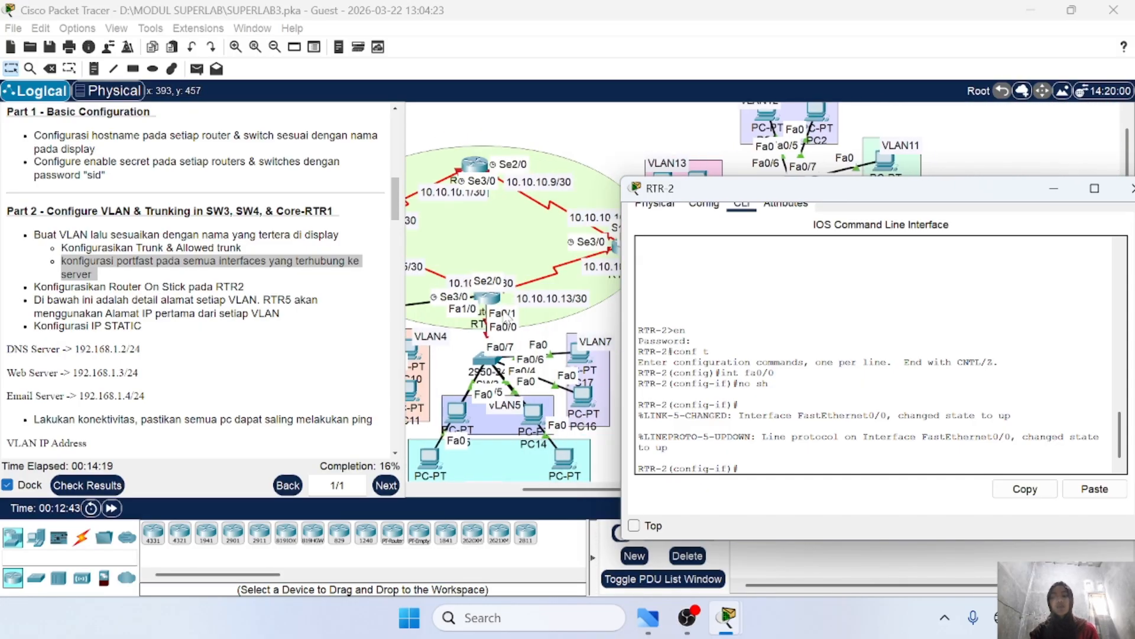
{"action": "scroll", "coordinate": [507, 318], "scroll_direction": "left", "scroll_amount": 12}
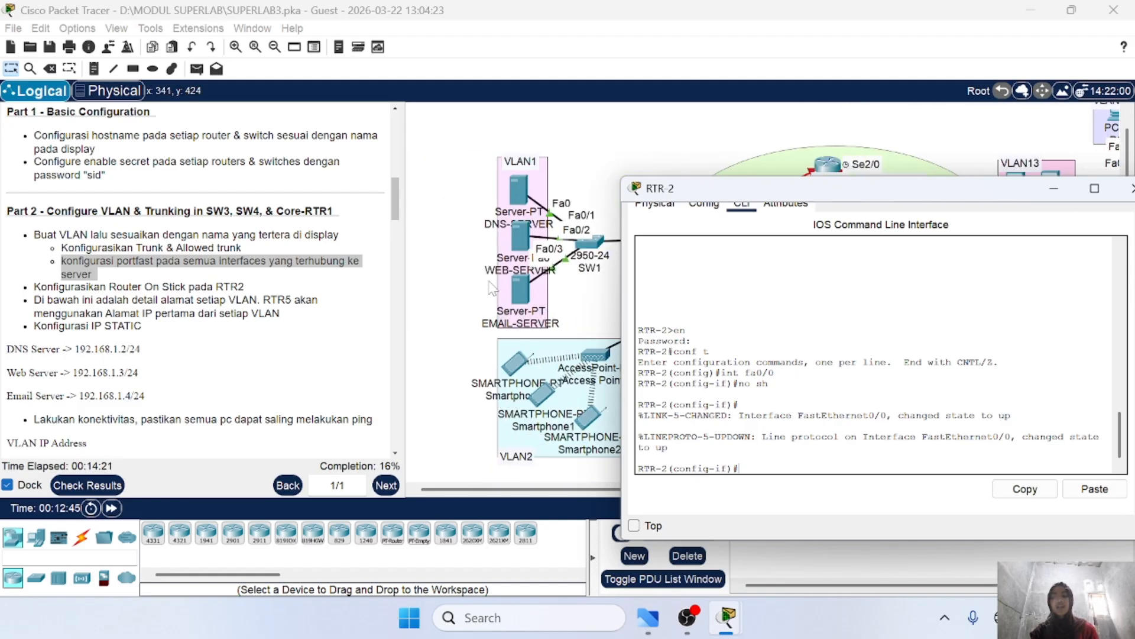
{"action": "scroll", "coordinate": [491, 289], "scroll_direction": "right", "scroll_amount": 2}
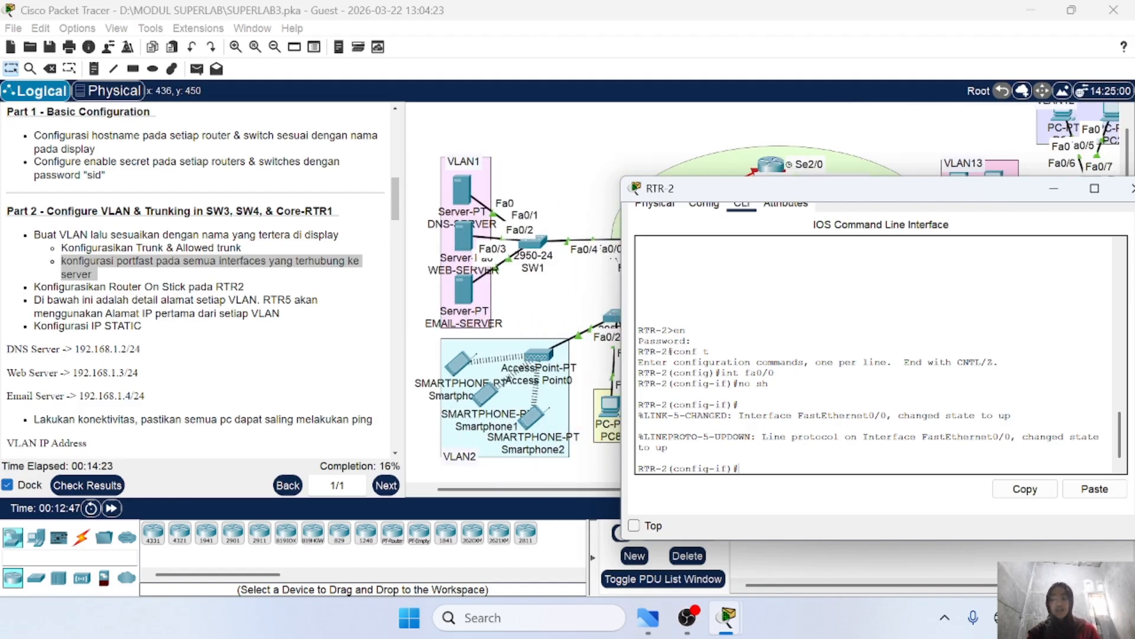
{"action": "key", "text": "Return"}
{"action": "type", "text": "int"}
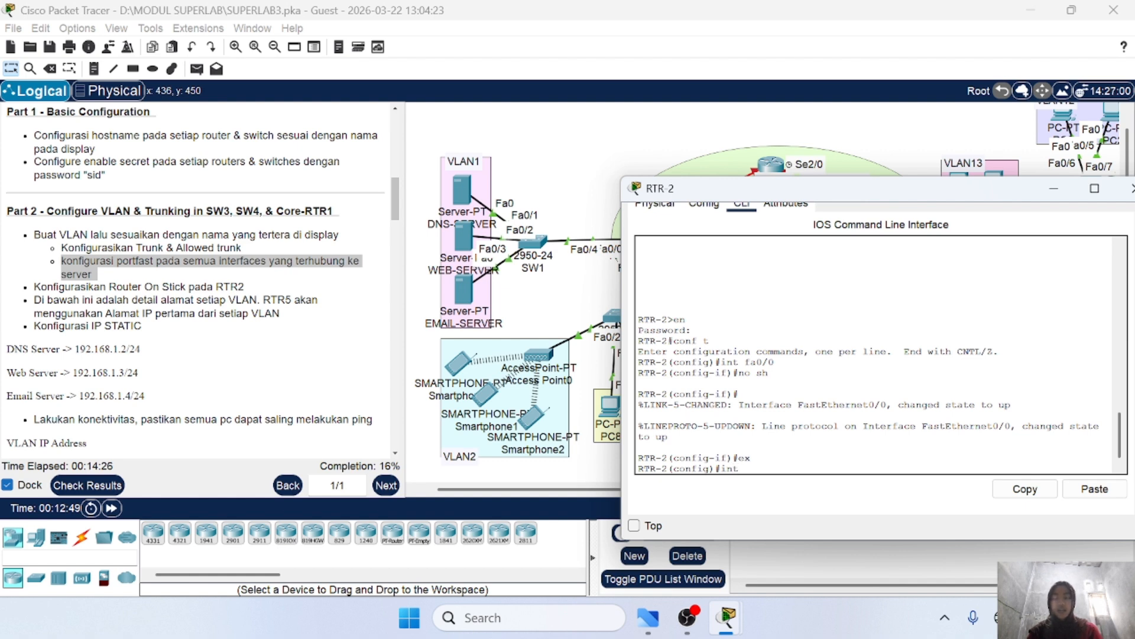
{"action": "type", "text": " fa0/0."}
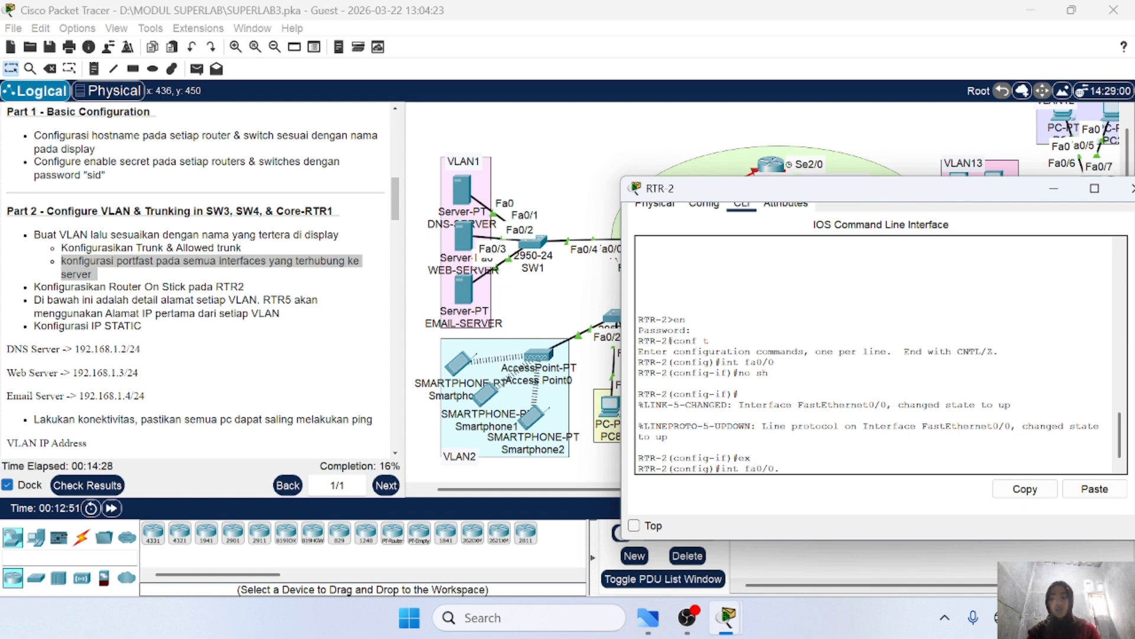
{"action": "type", "text": "1"}
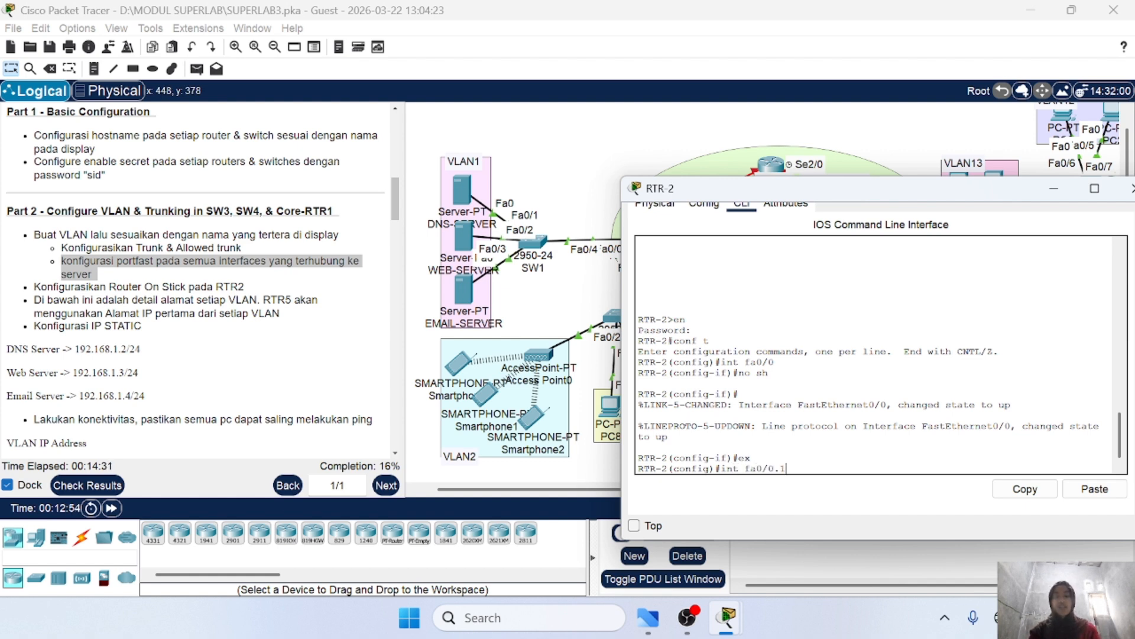
{"action": "key", "text": "Return"}
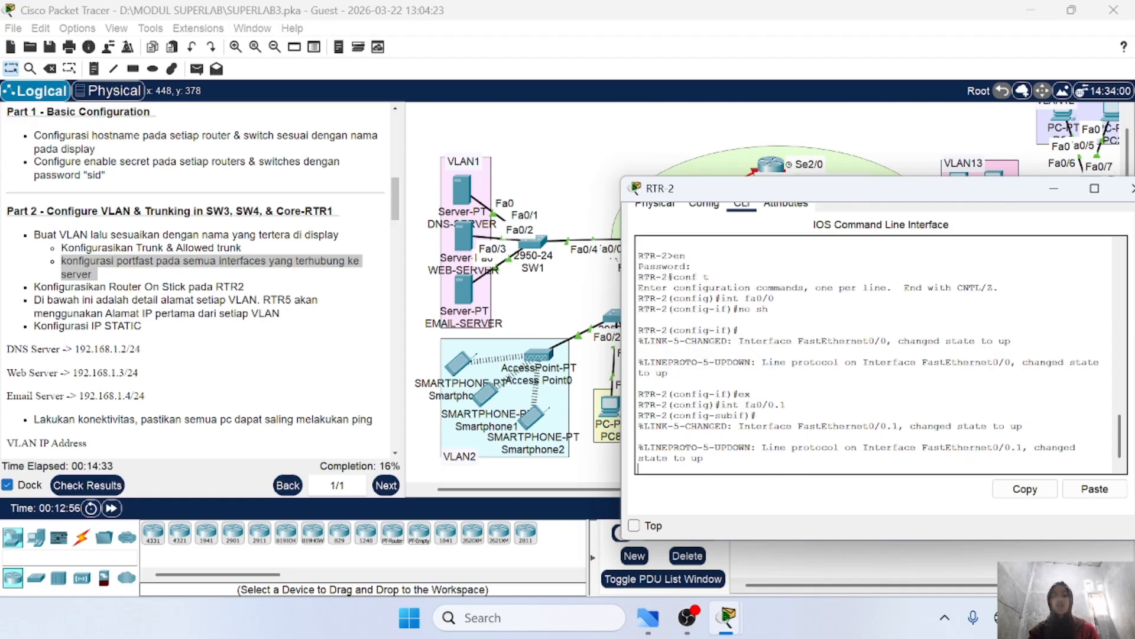
Step: Set encapsulation dot1q 1 on RTR-2's fa0/0.1 subinterface
{"action": "key", "text": "Return"}
{"action": "type", "text": "enca"}
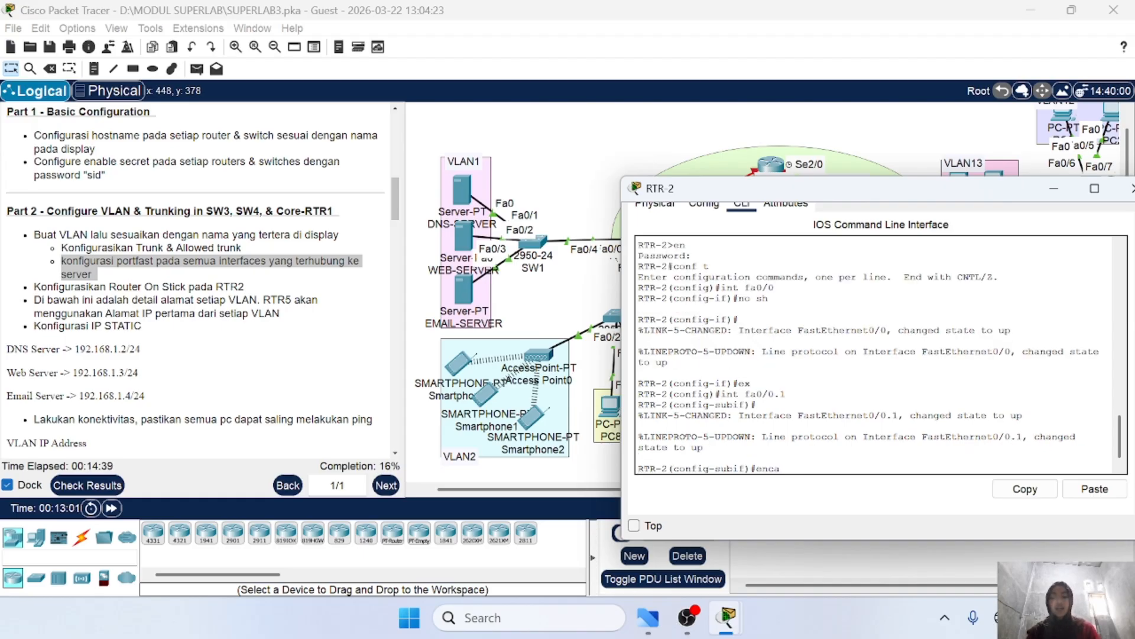
{"action": "key", "text": "BackSpace"}
{"action": "key", "text": "BackSpace"}
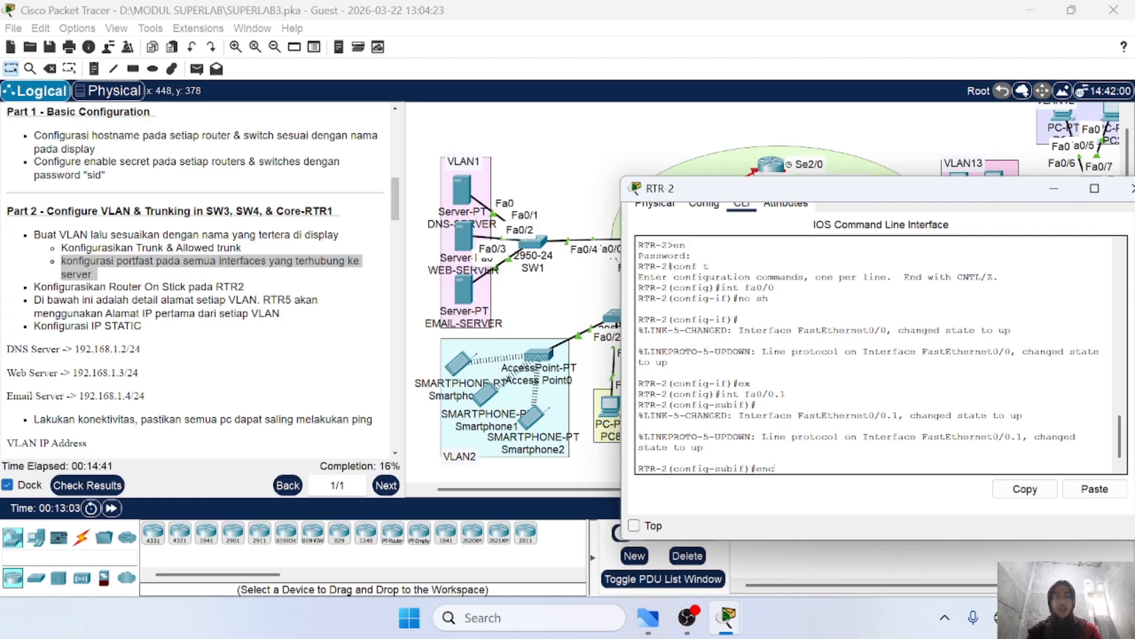
{"action": "type", "text": "psulatio"}
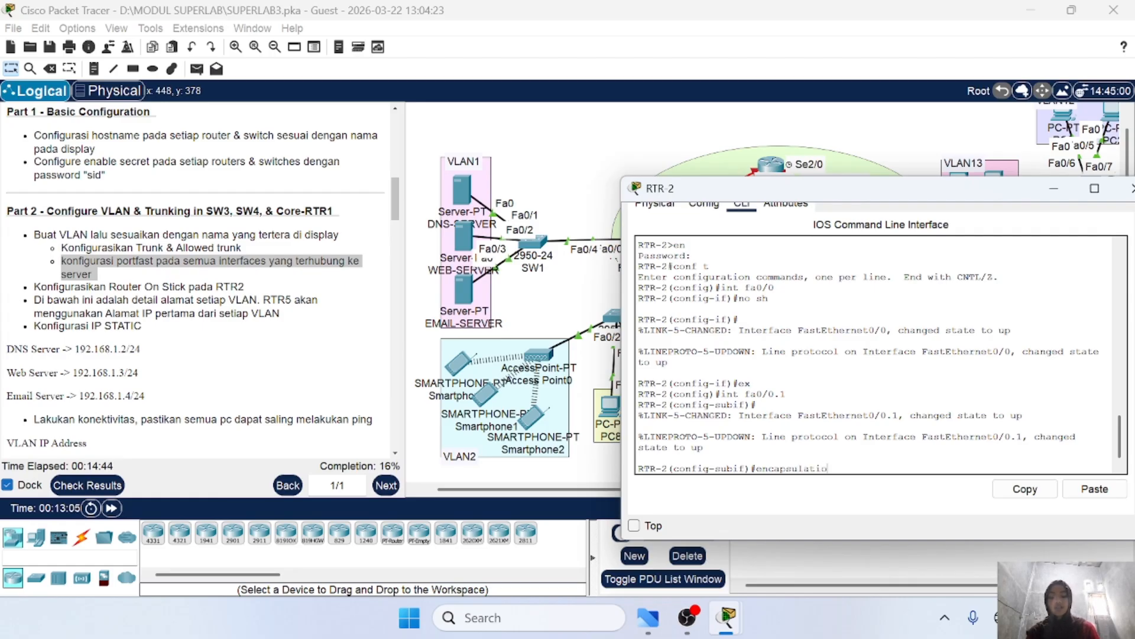
{"action": "type", "text": "n dot1q 1"}
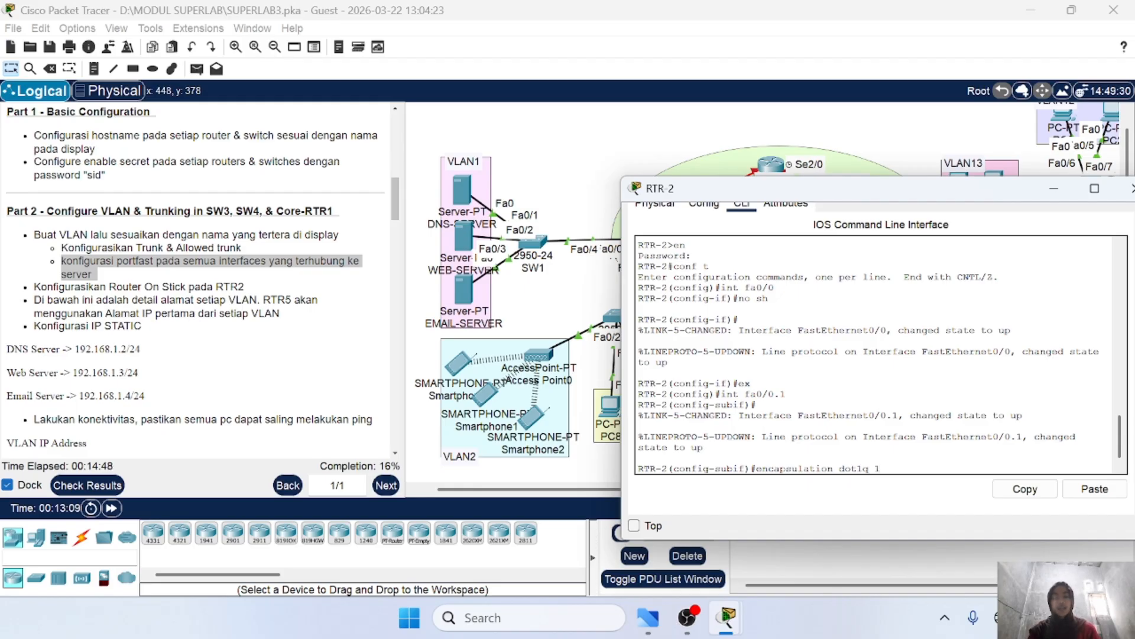
{"action": "left_click_drag", "start_coordinate": [726, 393], "coordinate": [786, 393]}
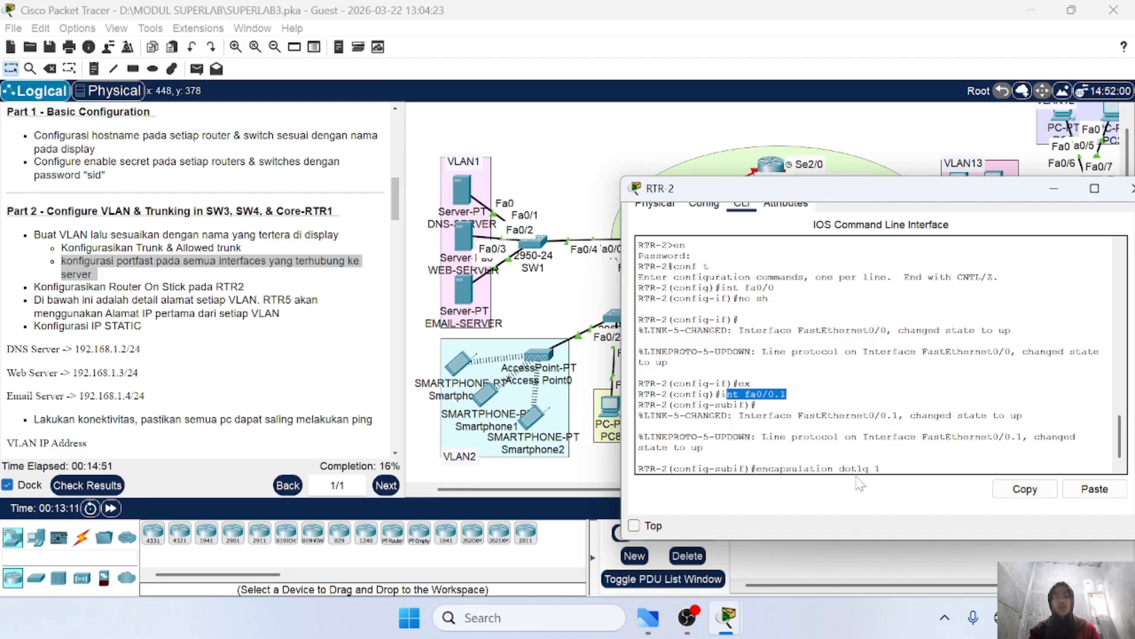
{"action": "left_click", "coordinate": [881, 468]}
{"action": "key", "text": "Return"}
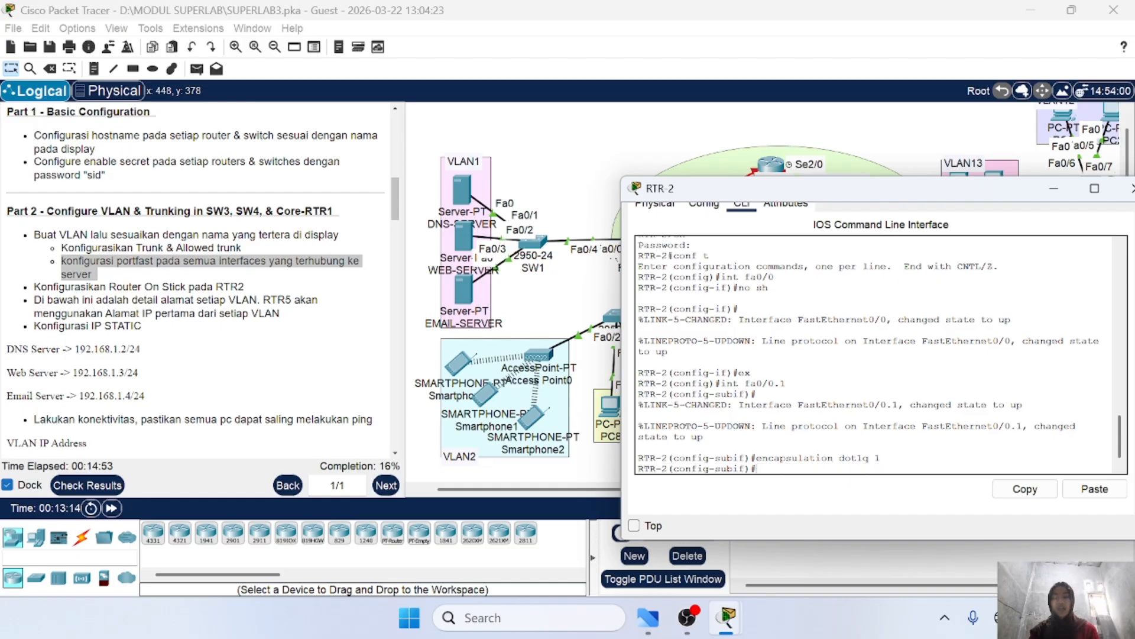
Step: Assign IP address 192.168.1.1 with mask 255.255.255.0 to RTR-2's fa0/0.1, following the Part 2 instructions, and close the router's window
{"action": "type", "text": "ip add"}
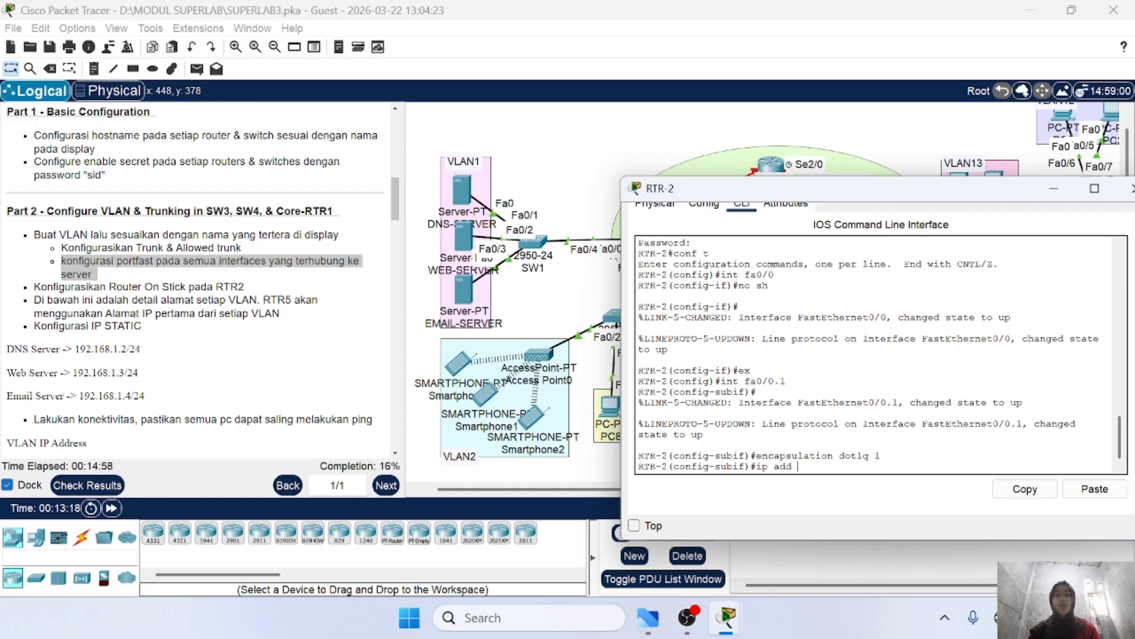
{"action": "left_click_drag", "start_coordinate": [762, 456], "coordinate": [800, 466]}
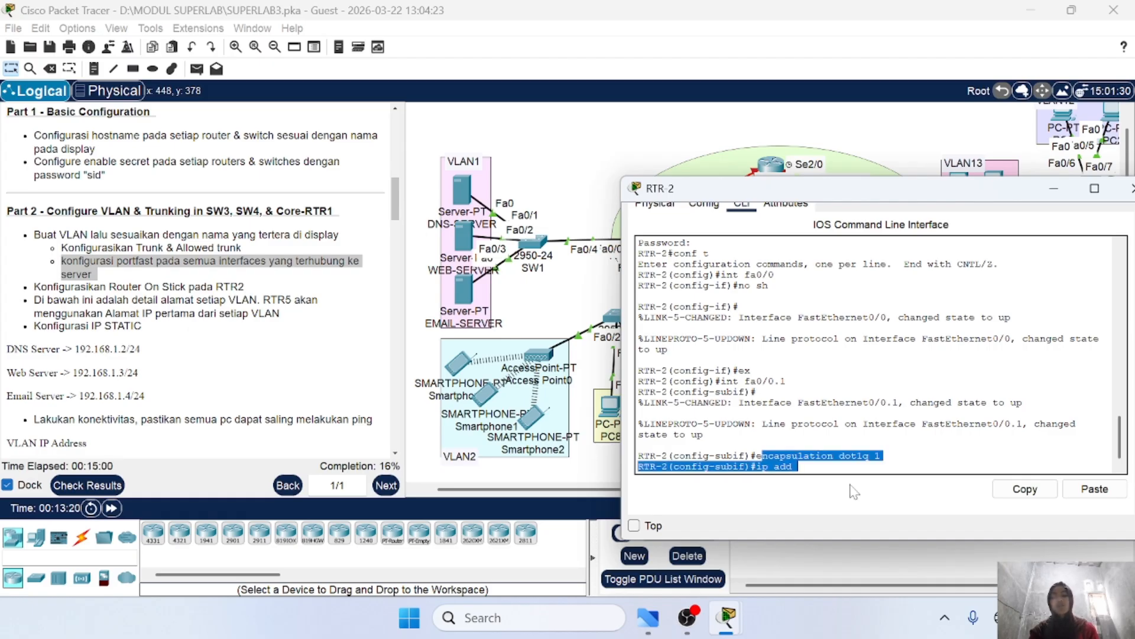
{"action": "left_click", "coordinate": [799, 467]}
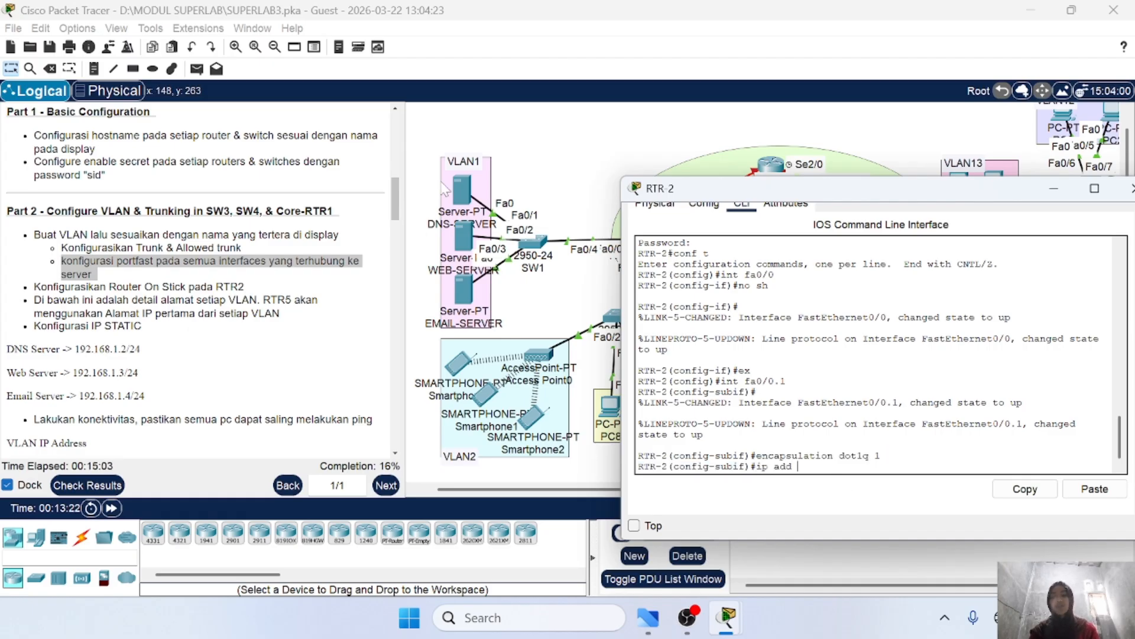
{"action": "scroll", "coordinate": [195, 278], "scroll_direction": "down", "scroll_amount": 3}
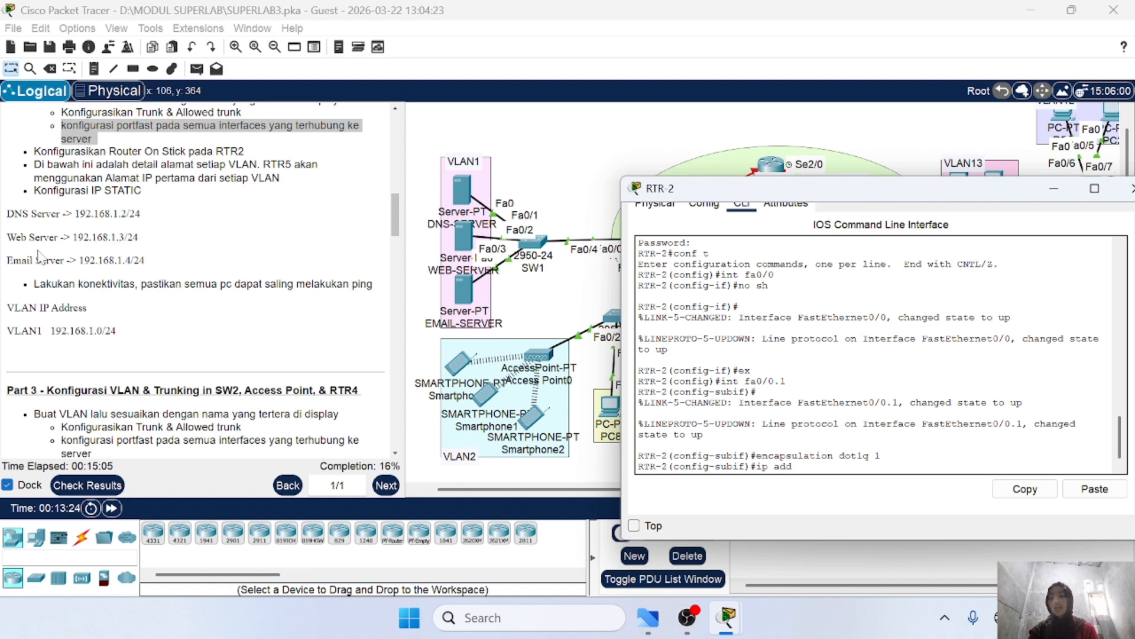
{"action": "scroll", "coordinate": [224, 326], "scroll_direction": "down", "scroll_amount": 1}
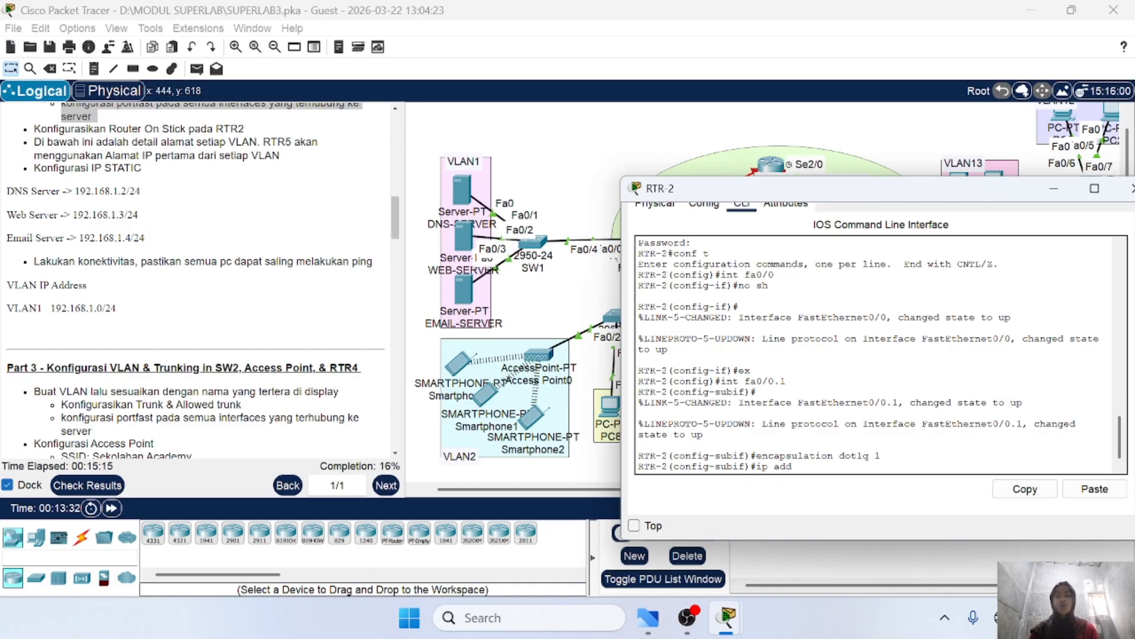
{"action": "scroll", "coordinate": [265, 304], "scroll_direction": "up", "scroll_amount": 2}
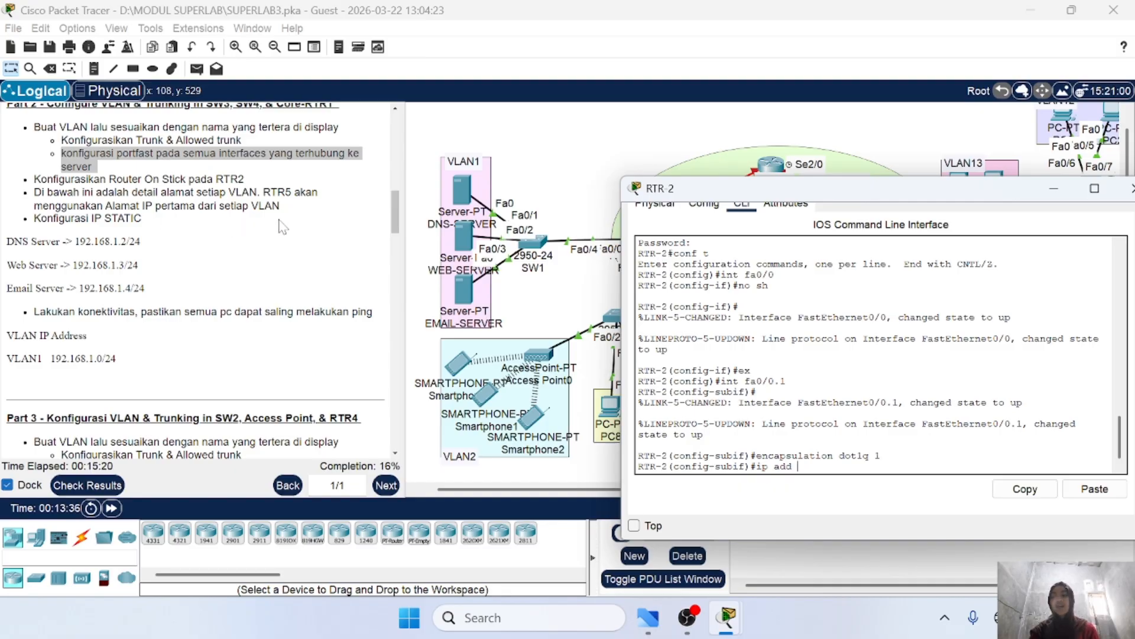
{"action": "scroll", "coordinate": [280, 220], "scroll_direction": "up", "scroll_amount": 1}
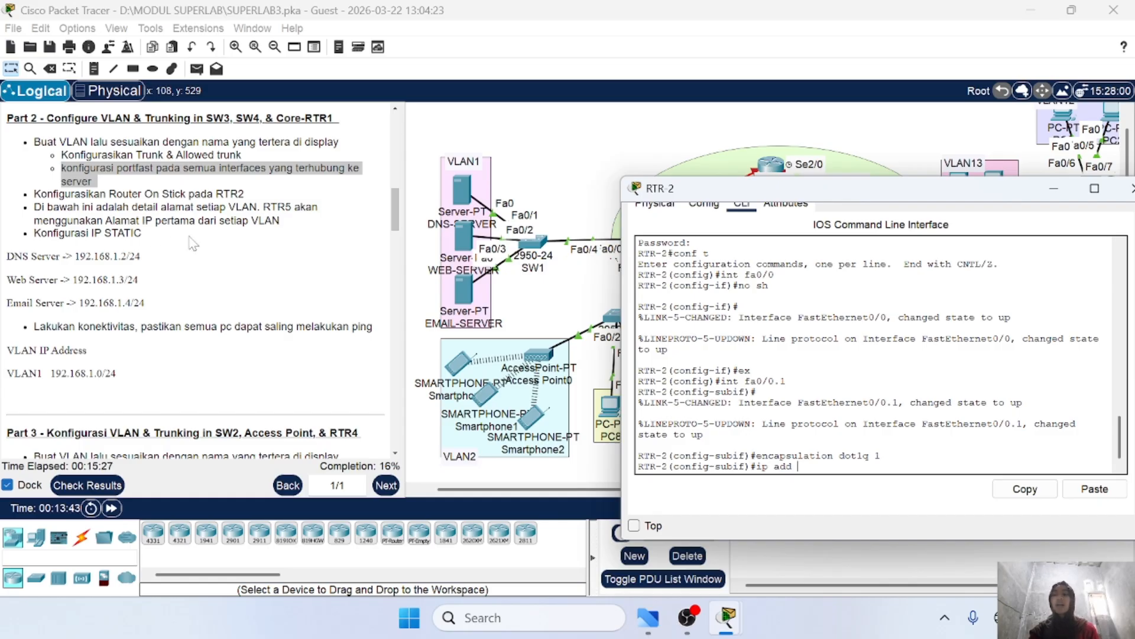
{"action": "scroll", "coordinate": [294, 313], "scroll_direction": "down", "scroll_amount": 4}
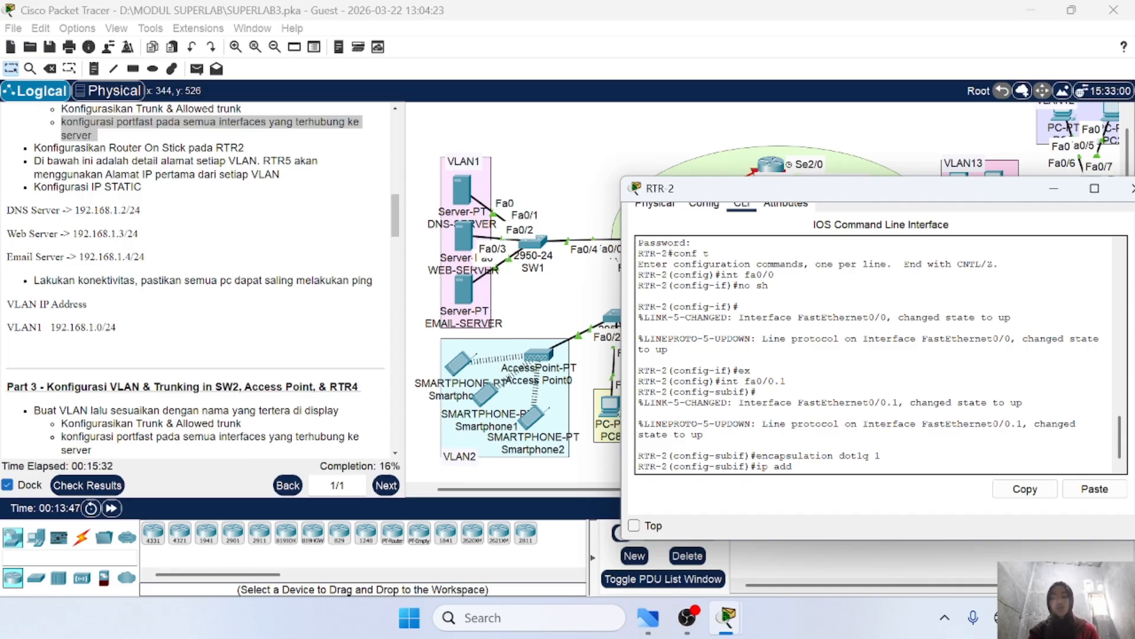
{"action": "type", "text": "92.168"}
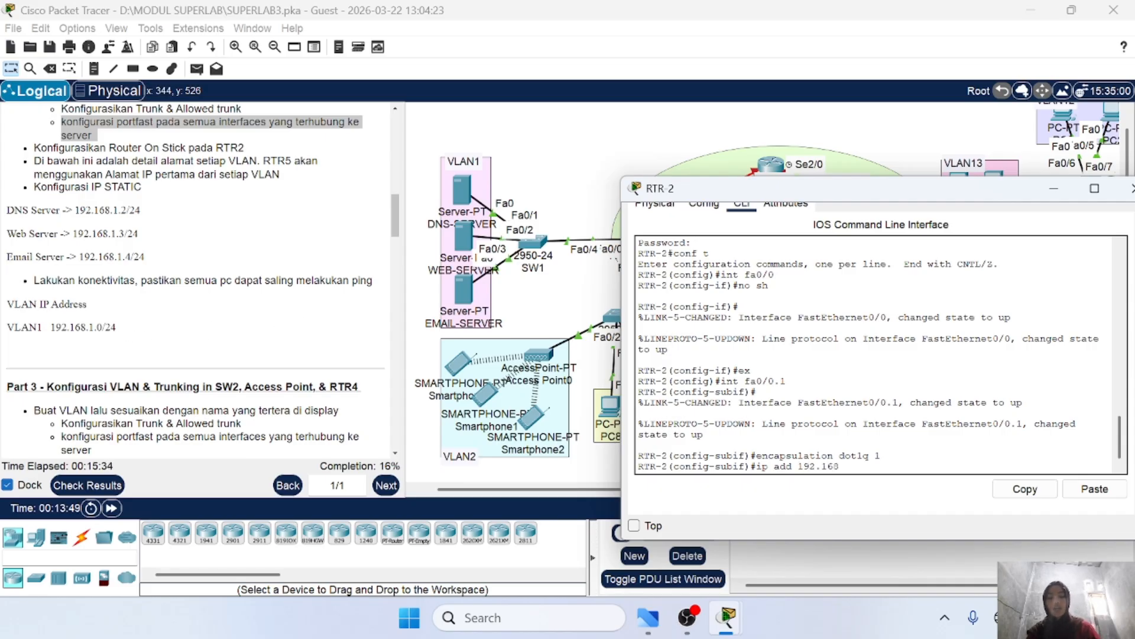
{"action": "type", "text": ".1.1"}
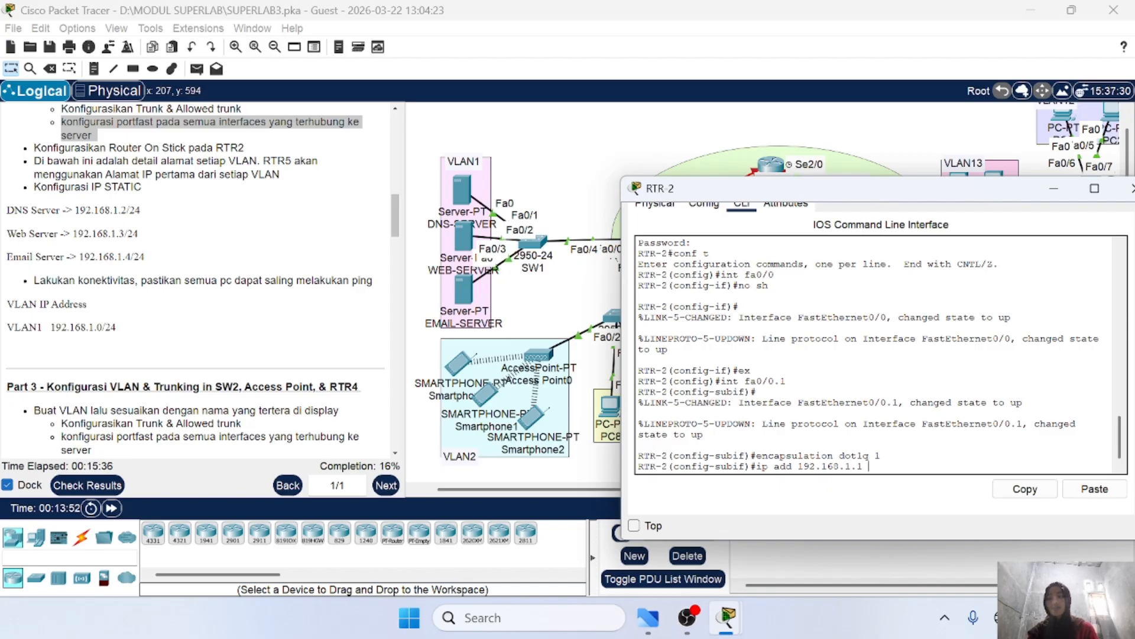
{"action": "type", "text": " 255.25"}
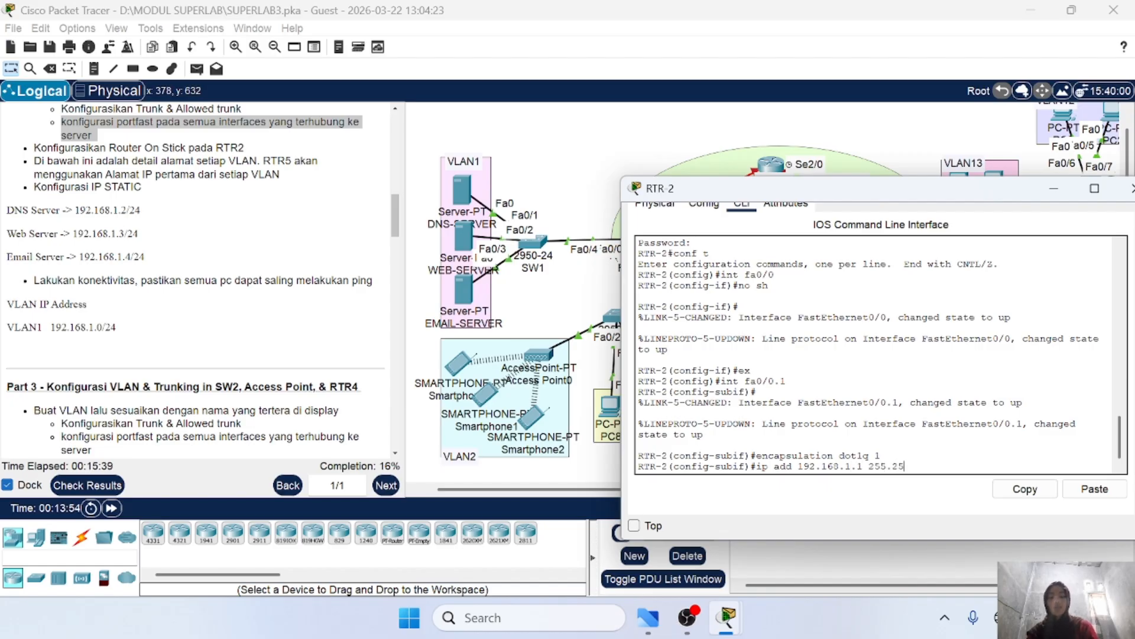
{"action": "type", "text": "5.25"}
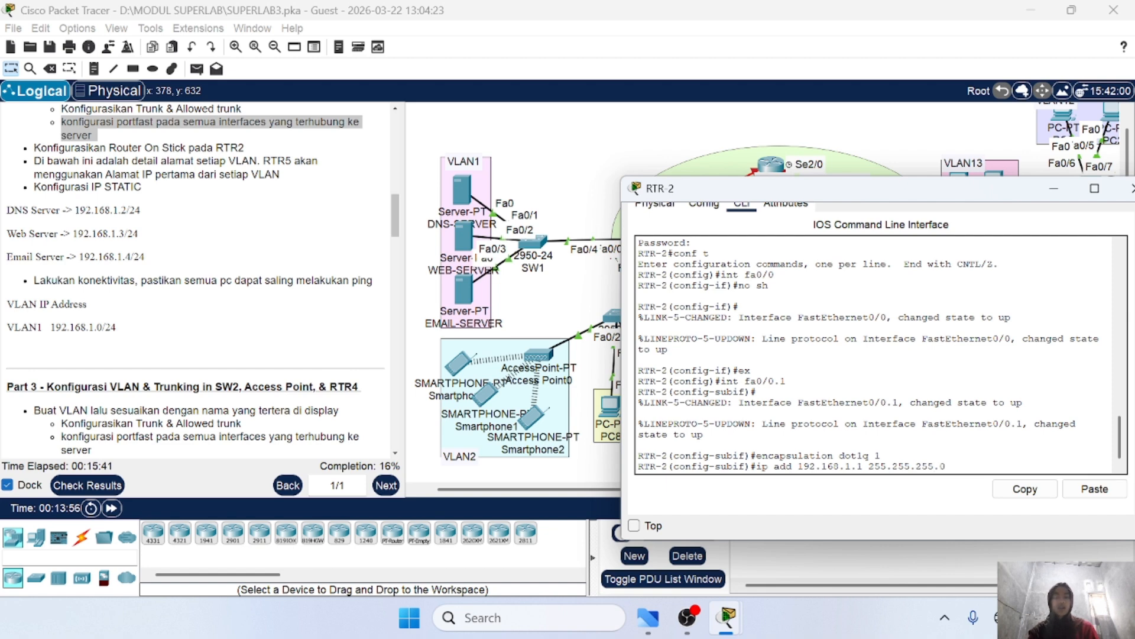
{"action": "type", "text": "5.0"}
{"action": "key", "text": "Return"}
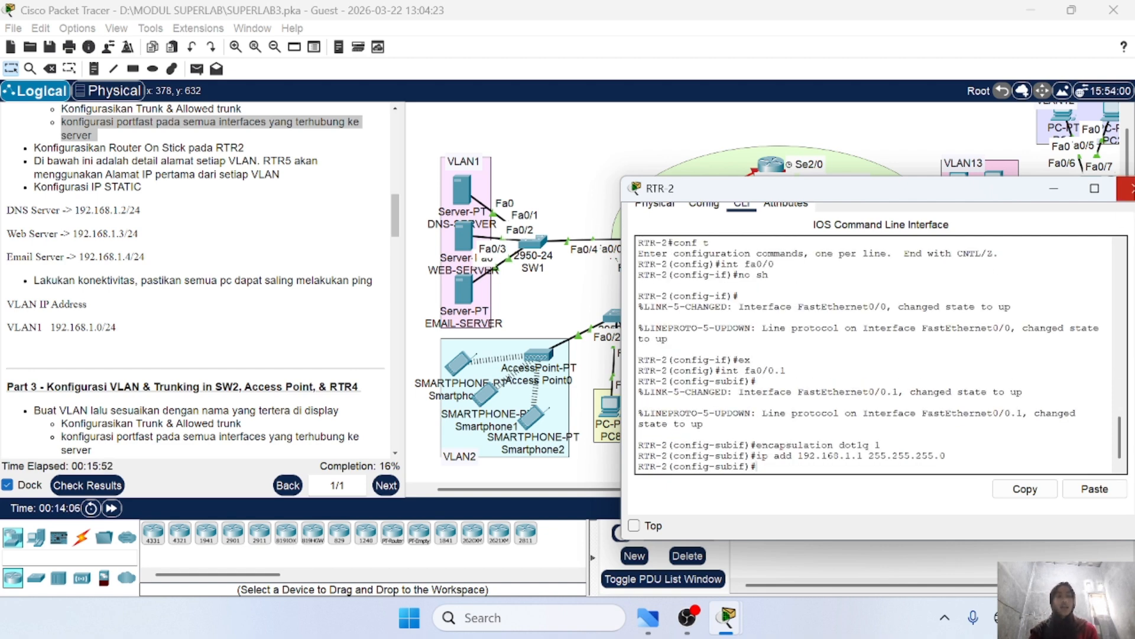
{"action": "left_click", "coordinate": [1127, 188]}
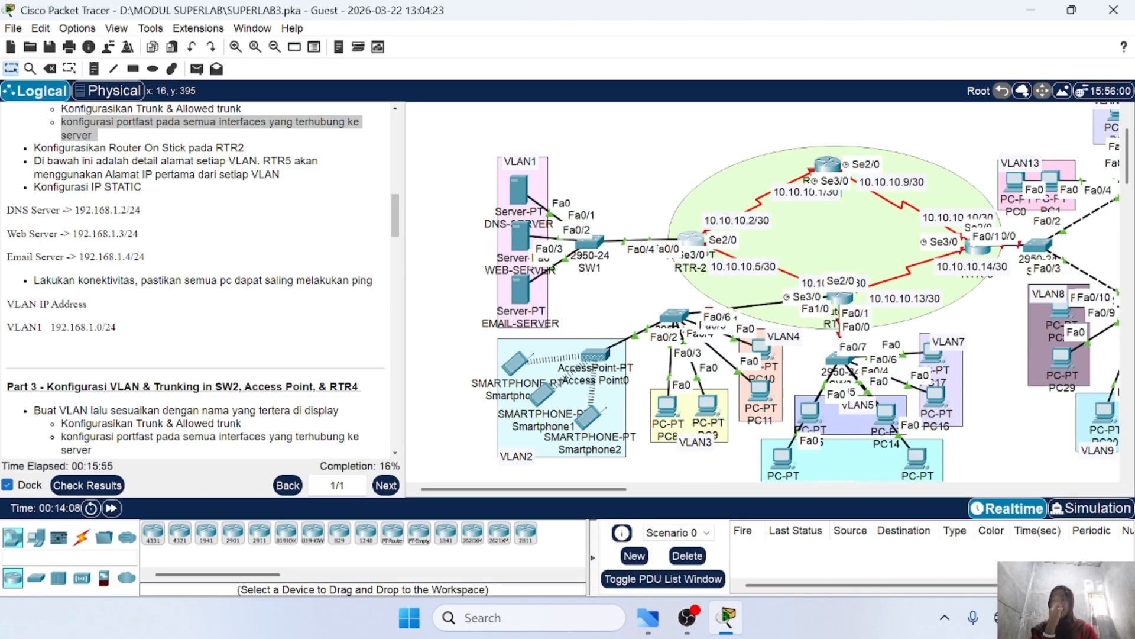
Step: Check the static IP instructions in Part 2 and open the IP configuration of DNS-SERVER
{"action": "scroll", "coordinate": [195, 281], "scroll_direction": "up", "scroll_amount": 2}
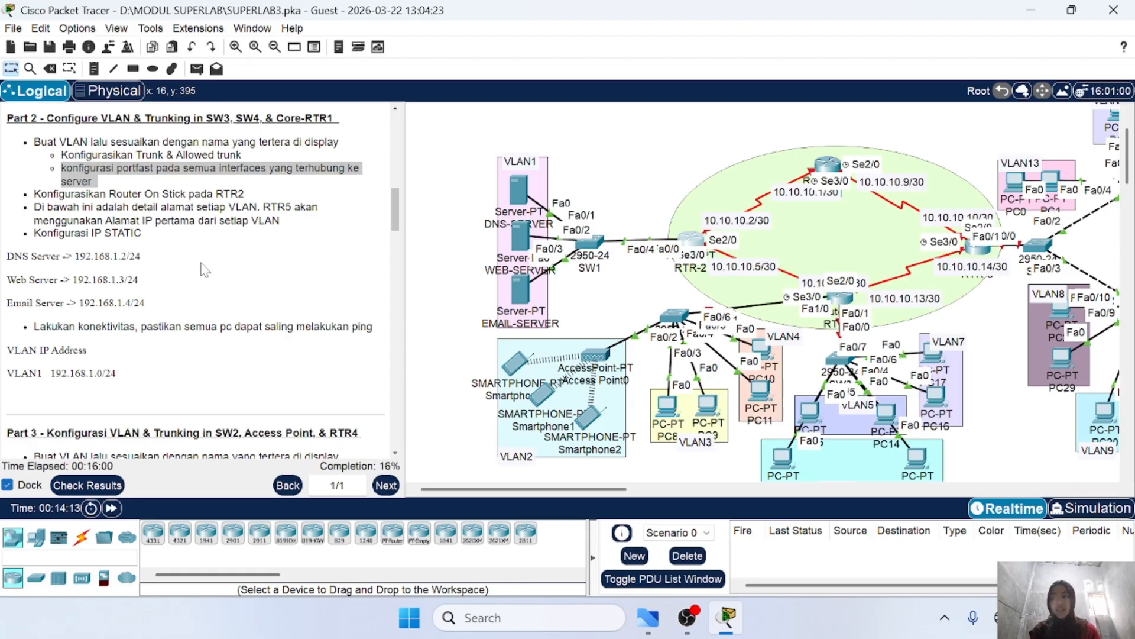
{"action": "left_click", "coordinate": [273, 289]}
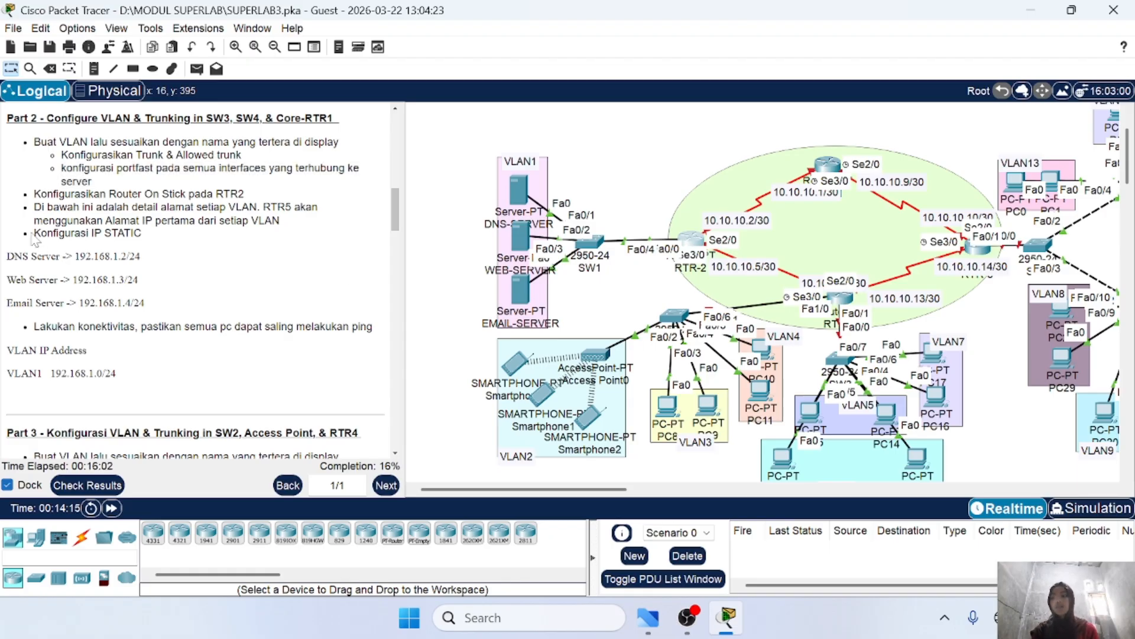
{"action": "left_click_drag", "start_coordinate": [34, 233], "coordinate": [155, 239]}
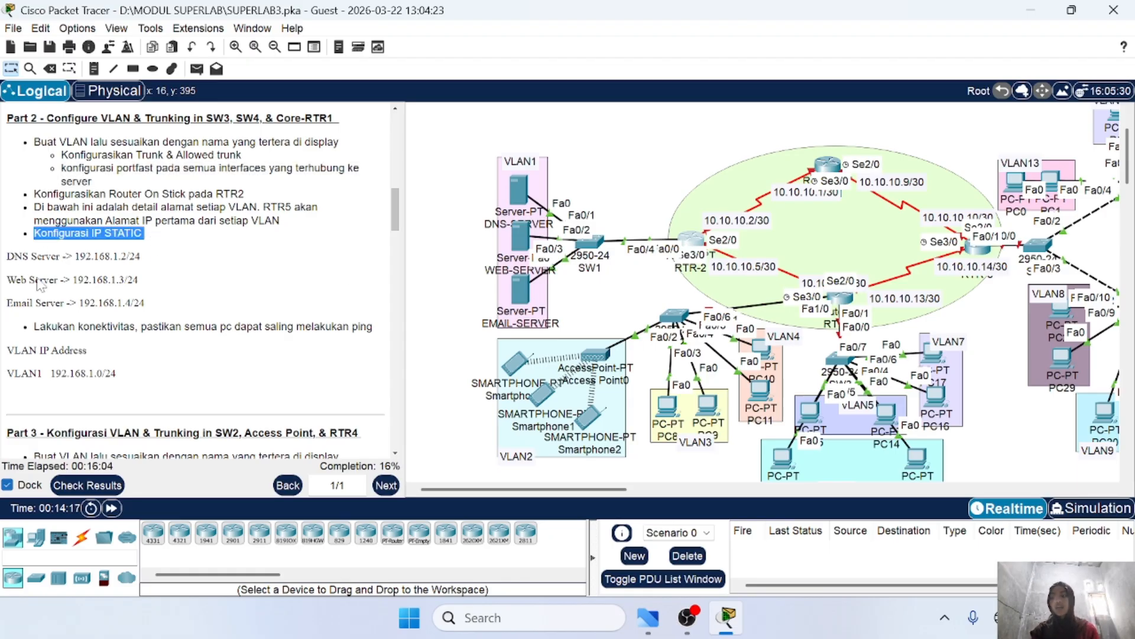
{"action": "left_click", "coordinate": [236, 286]}
{"action": "scroll", "coordinate": [236, 286], "scroll_direction": "up", "scroll_amount": 1}
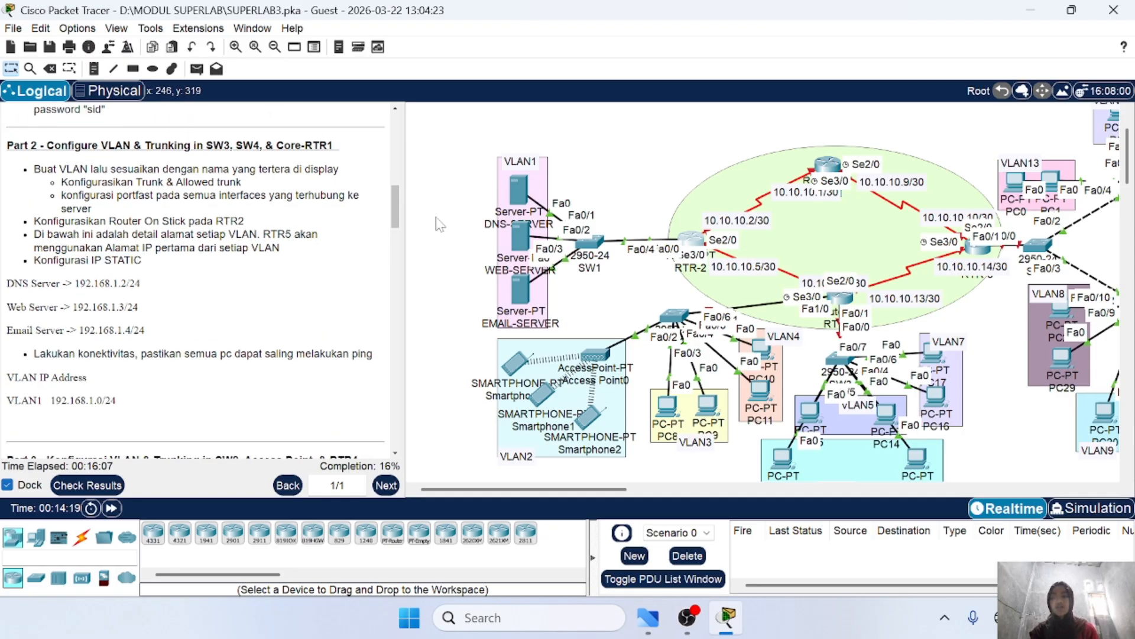
{"action": "left_click", "coordinate": [520, 190]}
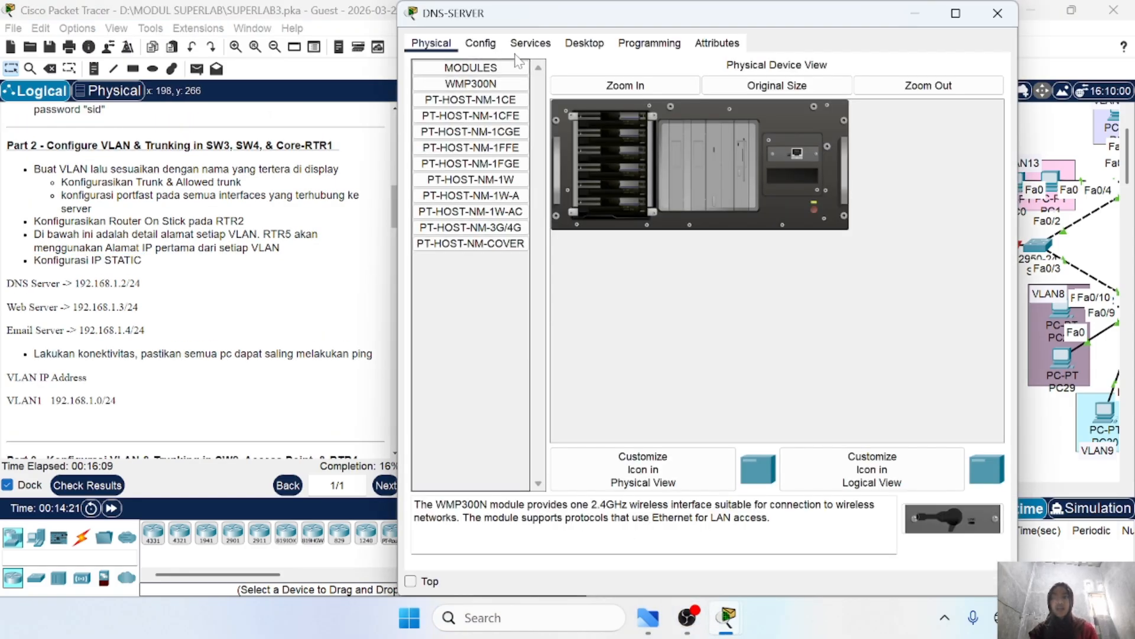
{"action": "left_click", "coordinate": [575, 46]}
{"action": "left_click", "coordinate": [444, 87]}
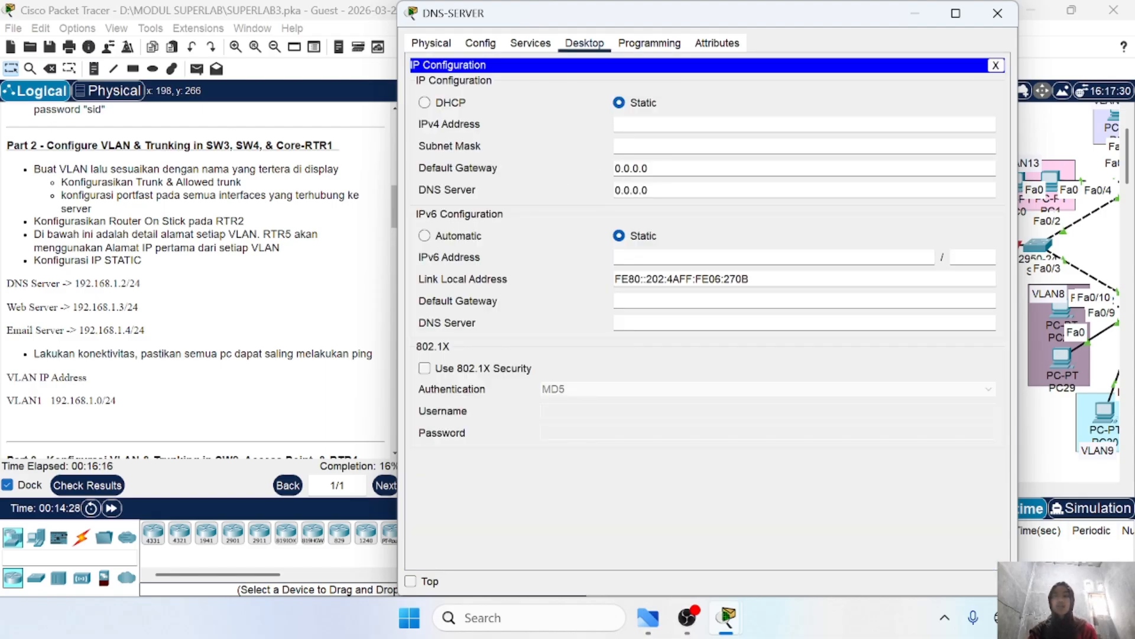
Step: Set DNS-SERVER's static IPv4 address to 192.168.1.2 and copy the address
{"action": "left_click", "coordinate": [627, 124]}
{"action": "type", "text": "192.168"}
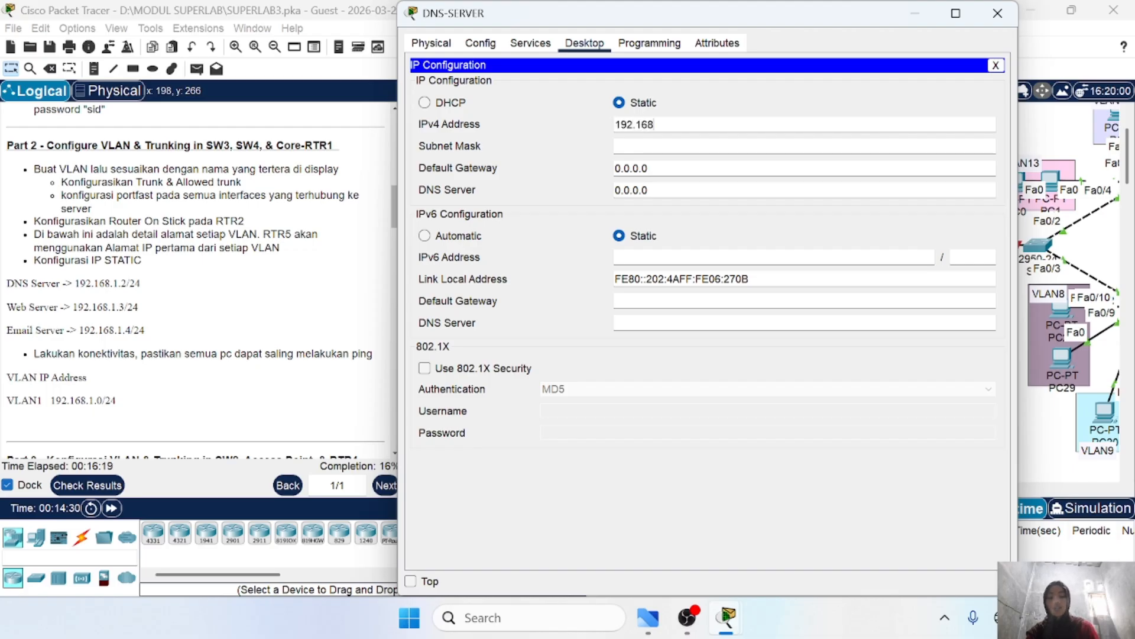
{"action": "type", "text": ".1.2"}
{"action": "key", "text": "ctrl+a"}
{"action": "key", "text": "ctrl+c"}
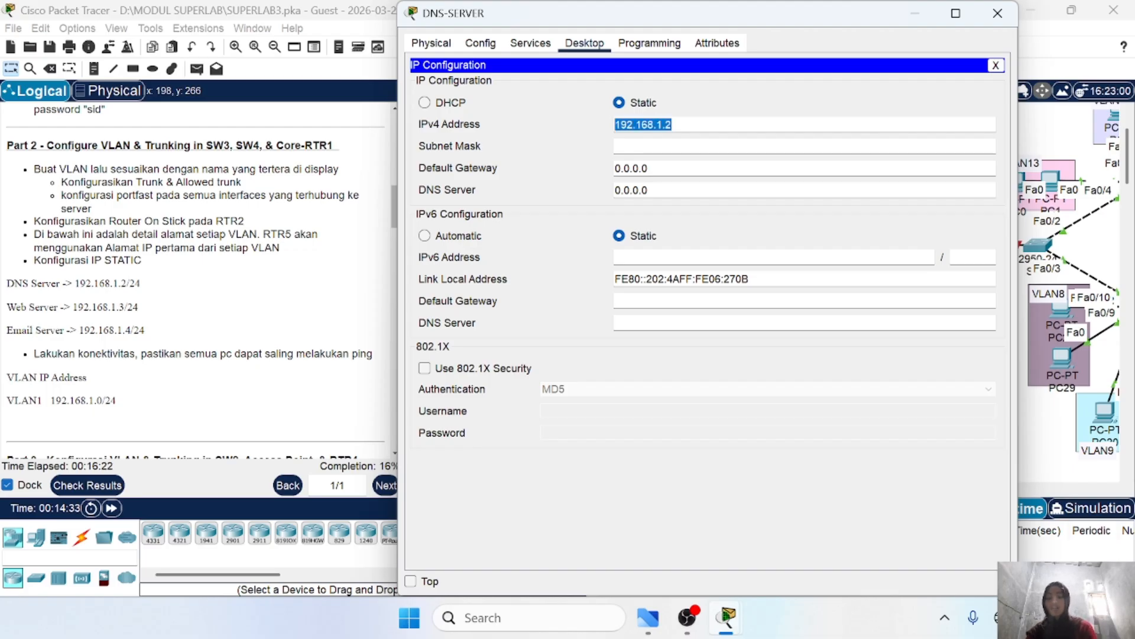
Step: Set DNS-SERVER's subnet mask to 255.255.255.0 and its default gateway to 192.168.1.1
{"action": "left_click", "coordinate": [642, 146]}
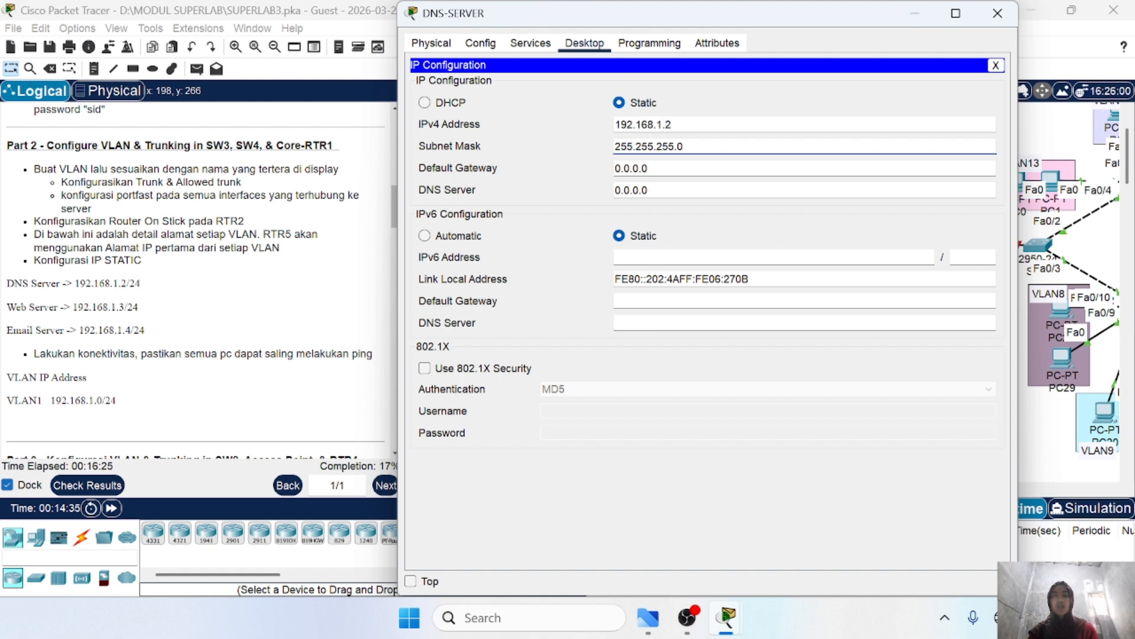
{"action": "left_click", "coordinate": [651, 168]}
{"action": "key", "text": "BackSpace"}
{"action": "key", "text": "BackSpace"}
{"action": "key", "text": "BackSpace"}
{"action": "key", "text": "BackSpace"}
{"action": "key", "text": "BackSpace"}
{"action": "key", "text": "BackSpace"}
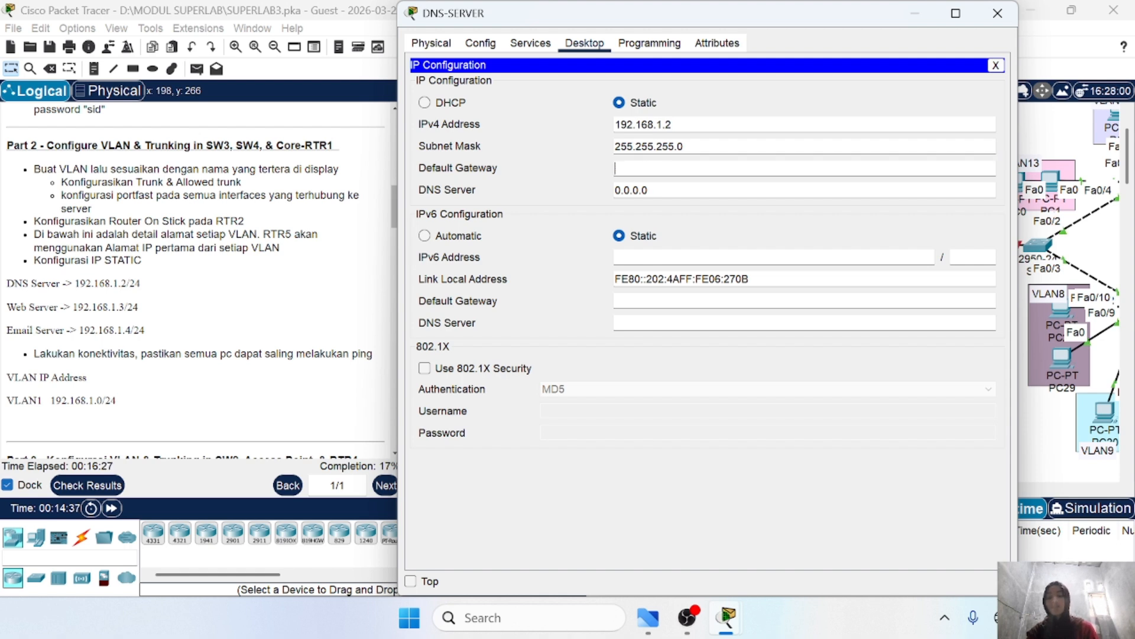
{"action": "key", "text": "ctrl+v"}
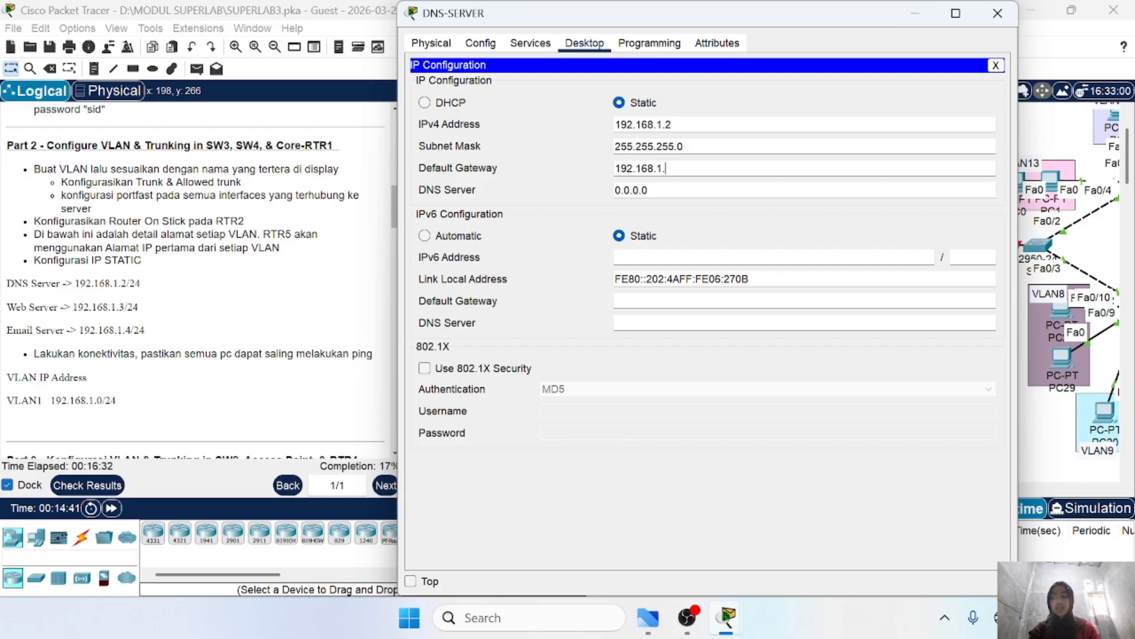
Step: Set DNS-SERVER's IPv4 DNS server to 192.168.1.2 and close its window
{"action": "left_click", "coordinate": [649, 190]}
{"action": "key", "text": "ctrl+v"}
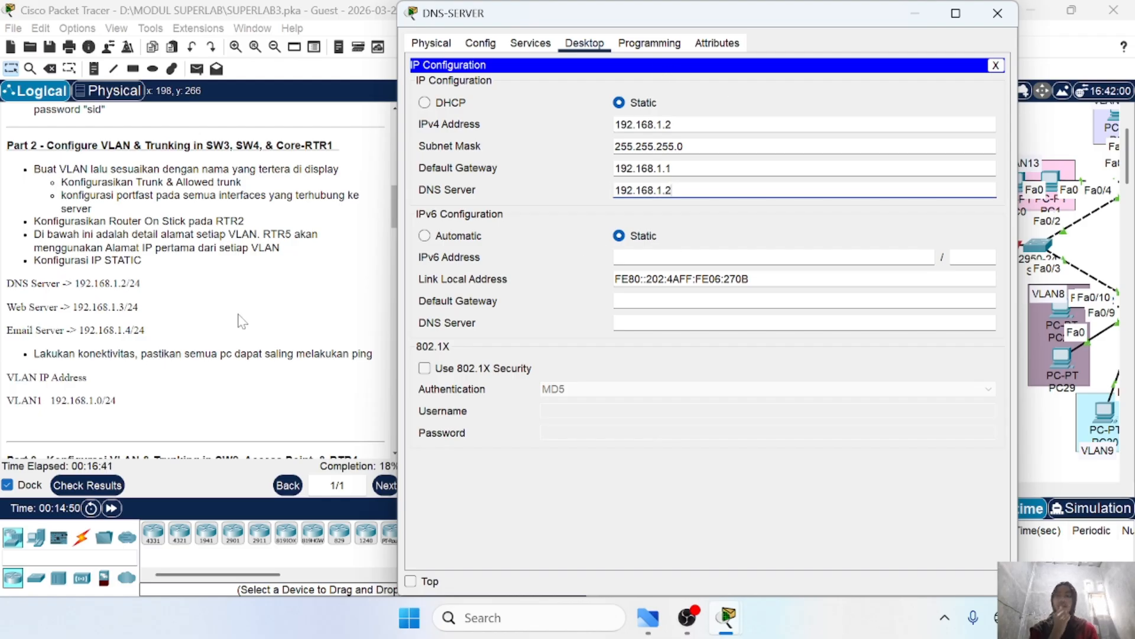
{"action": "left_click", "coordinate": [998, 18]}
{"action": "scroll", "coordinate": [524, 197], "scroll_direction": "down", "scroll_amount": 1}
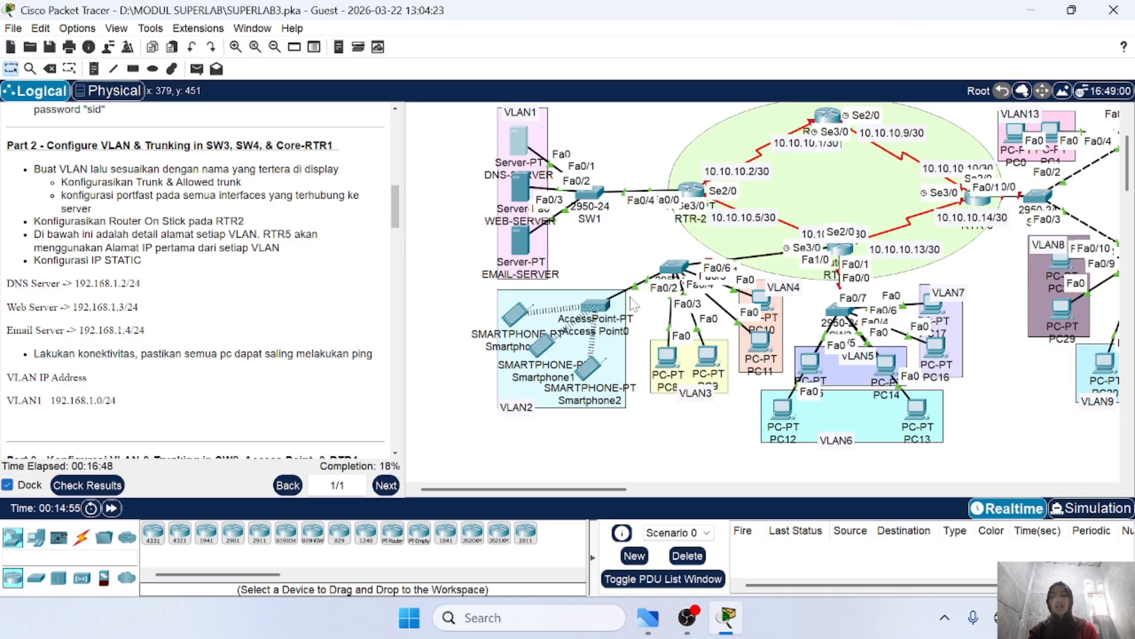
Step: Give WEB-SERVER the static IPv4 address 192.168.1.3 with subnet mask 255.255.255.0
{"action": "left_click", "coordinate": [522, 192]}
{"action": "left_click", "coordinate": [584, 44]}
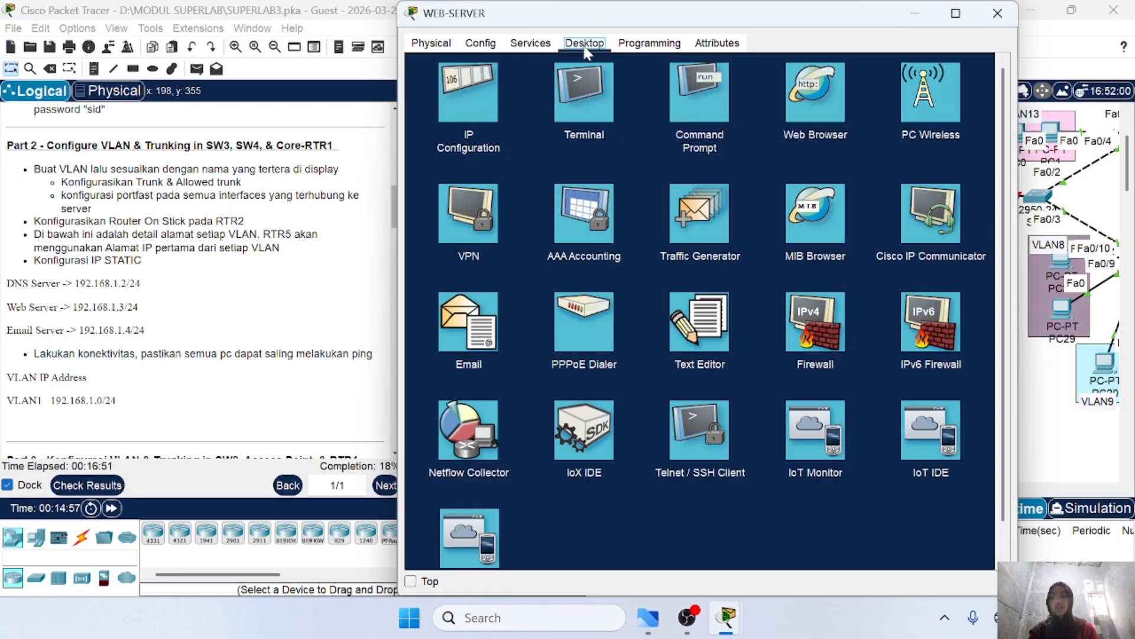
{"action": "left_click", "coordinate": [479, 99]}
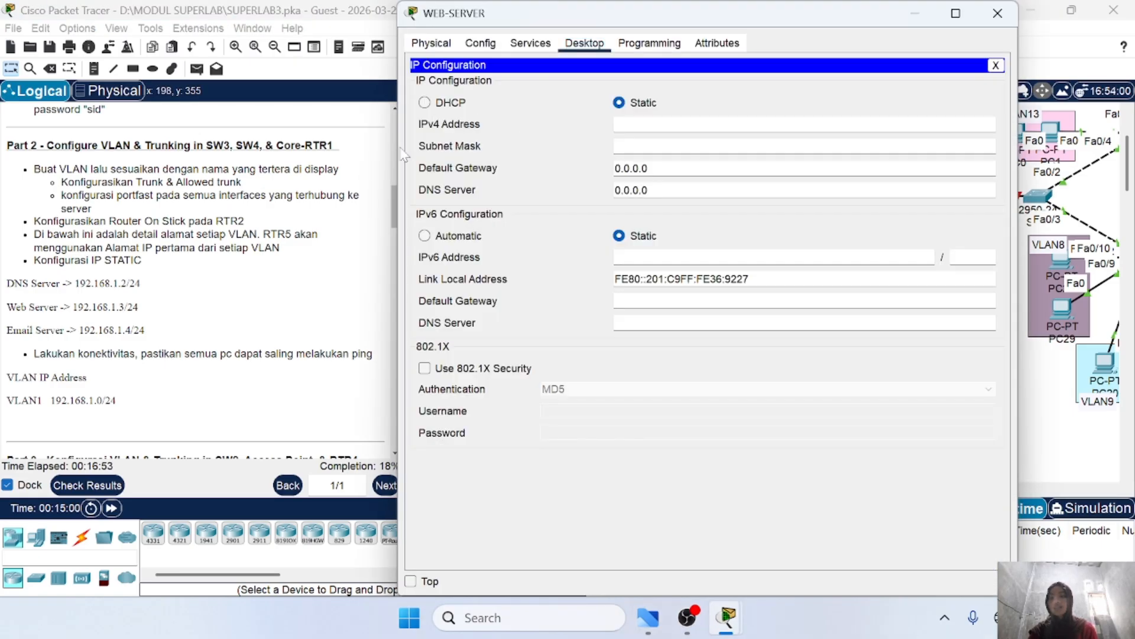
{"action": "scroll", "coordinate": [243, 330], "scroll_direction": "down", "scroll_amount": 1}
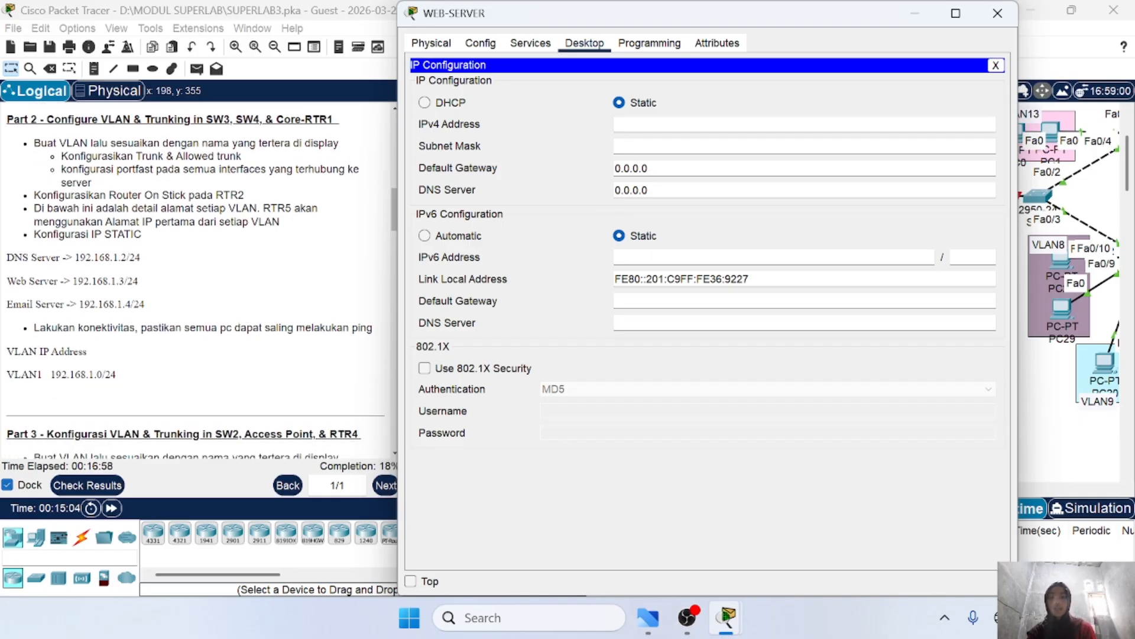
{"action": "key", "text": "ctrl+v"}
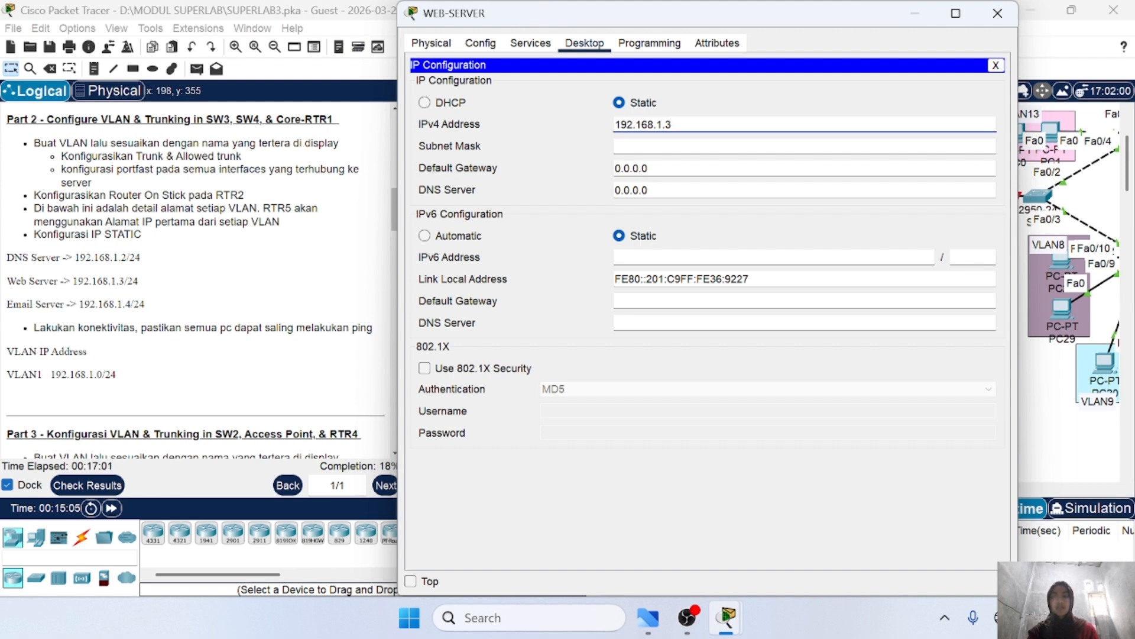
{"action": "key", "text": "Tab"}
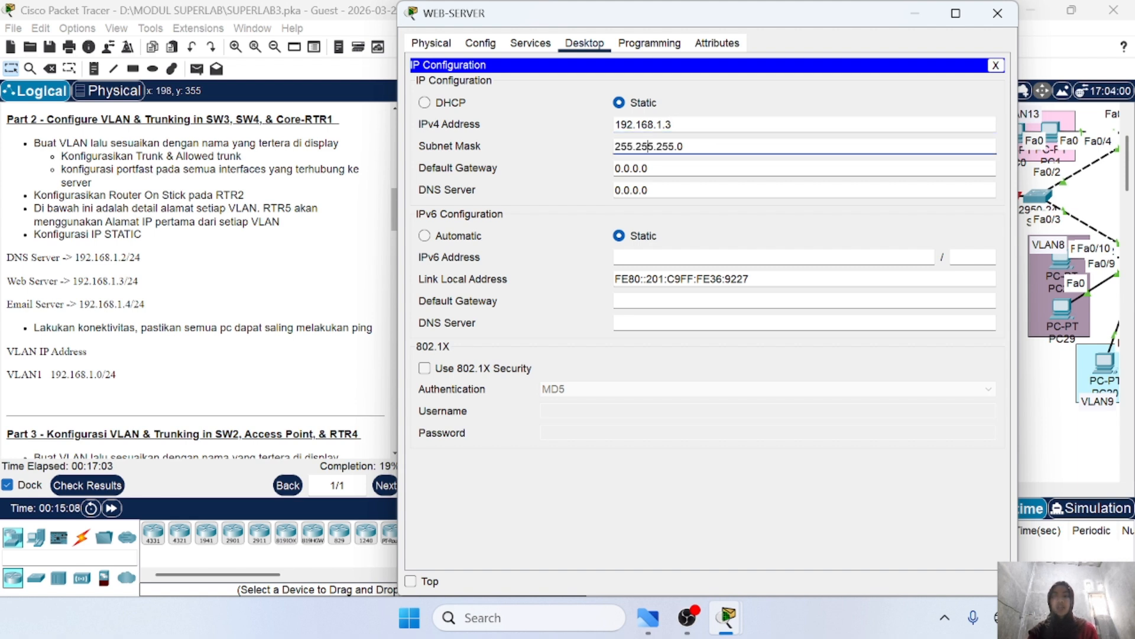
Step: Set WEB-SERVER's IPv4 default gateway to 192.168.1.1, checking the topology for the gateway router
{"action": "key", "text": "Tab"}
{"action": "key", "text": "BackSpace"}
{"action": "key", "text": "BackSpace"}
{"action": "key", "text": "BackSpace"}
{"action": "key", "text": "BackSpace"}
{"action": "key", "text": "BackSpace"}
{"action": "key", "text": "BackSpace"}
{"action": "key", "text": "BackSpace"}
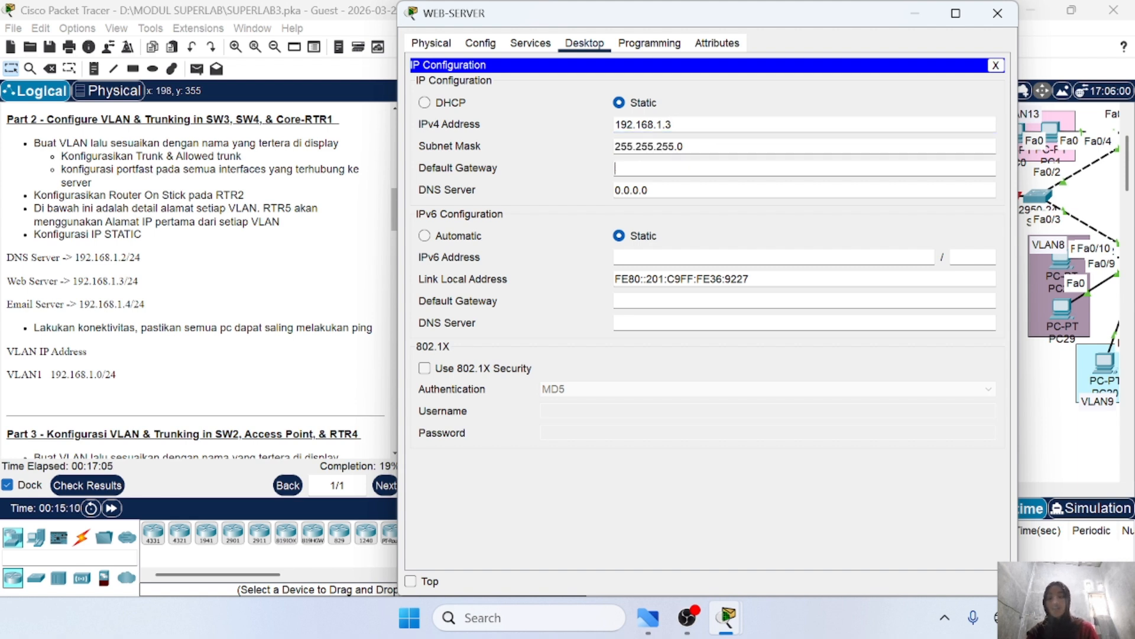
{"action": "type", "text": "192.168.1.2"}
{"action": "left_click_drag", "start_coordinate": [649, 19], "coordinate": [784, 47]}
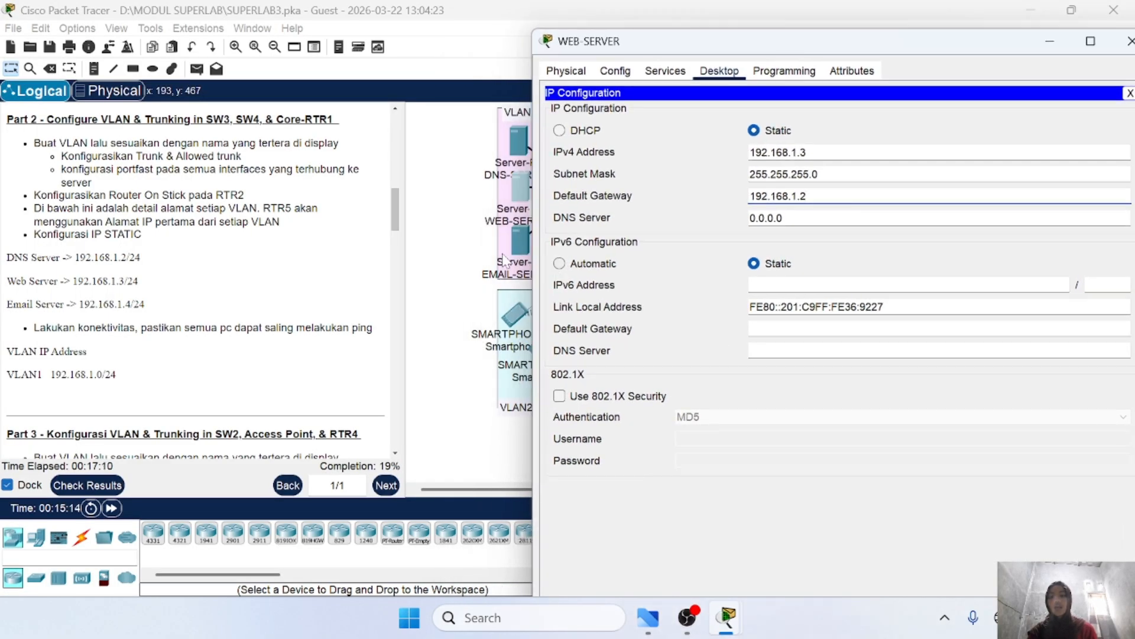
{"action": "scroll", "coordinate": [503, 260], "scroll_direction": "right", "scroll_amount": 5}
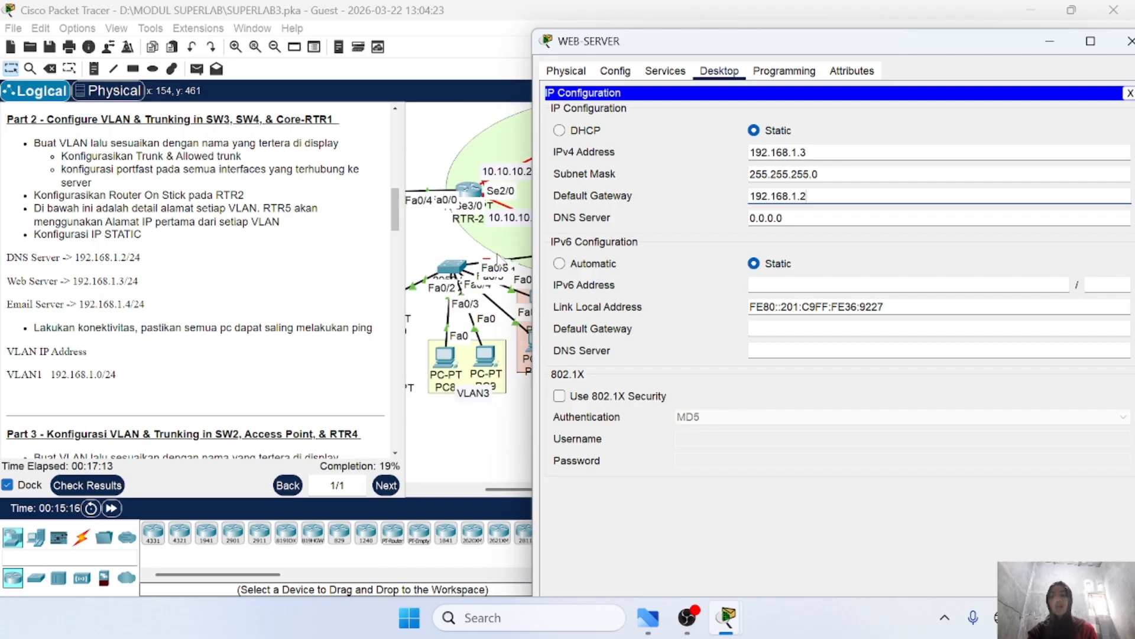
{"action": "scroll", "coordinate": [497, 259], "scroll_direction": "left", "scroll_amount": 5}
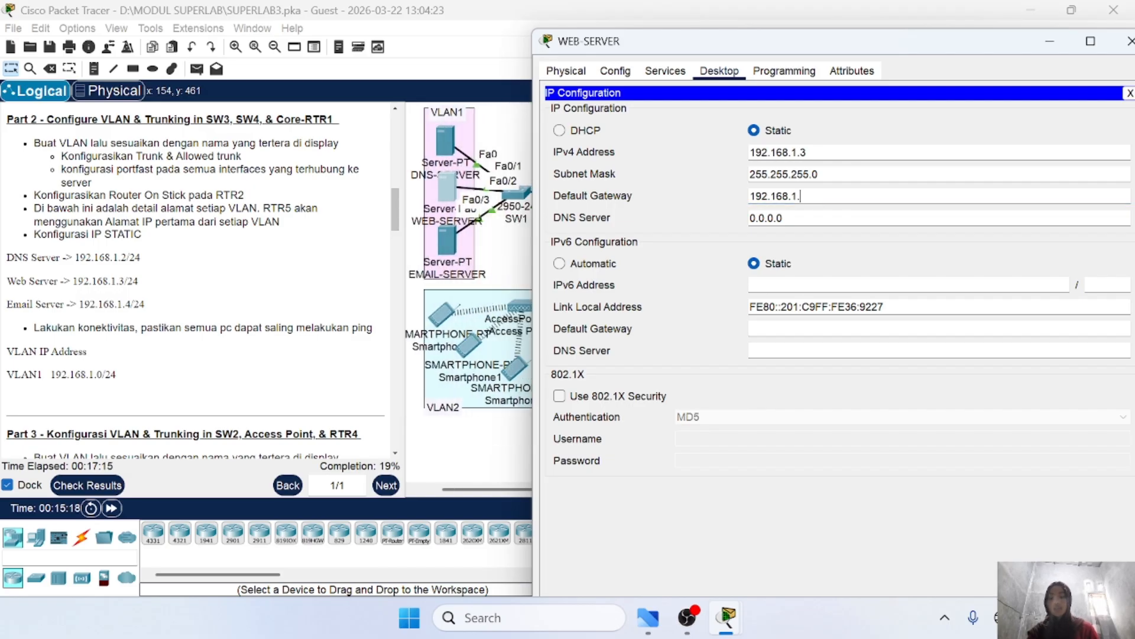
Step: Set WEB-SERVER's IPv4 DNS server to 192.168.1.2 and close its window
{"action": "left_click", "coordinate": [828, 218]}
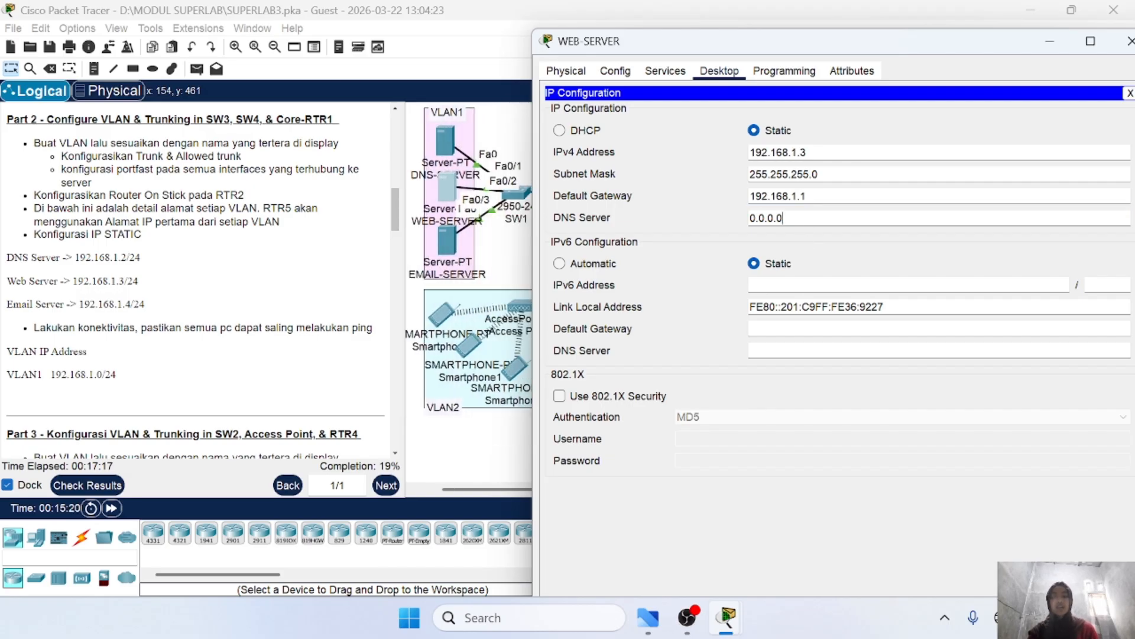
{"action": "key", "text": "BackSpace"}
{"action": "key", "text": "BackSpace"}
{"action": "key", "text": "BackSpace"}
{"action": "key", "text": "BackSpace"}
{"action": "key", "text": "BackSpace"}
{"action": "type", "text": "192.168.1.2"}
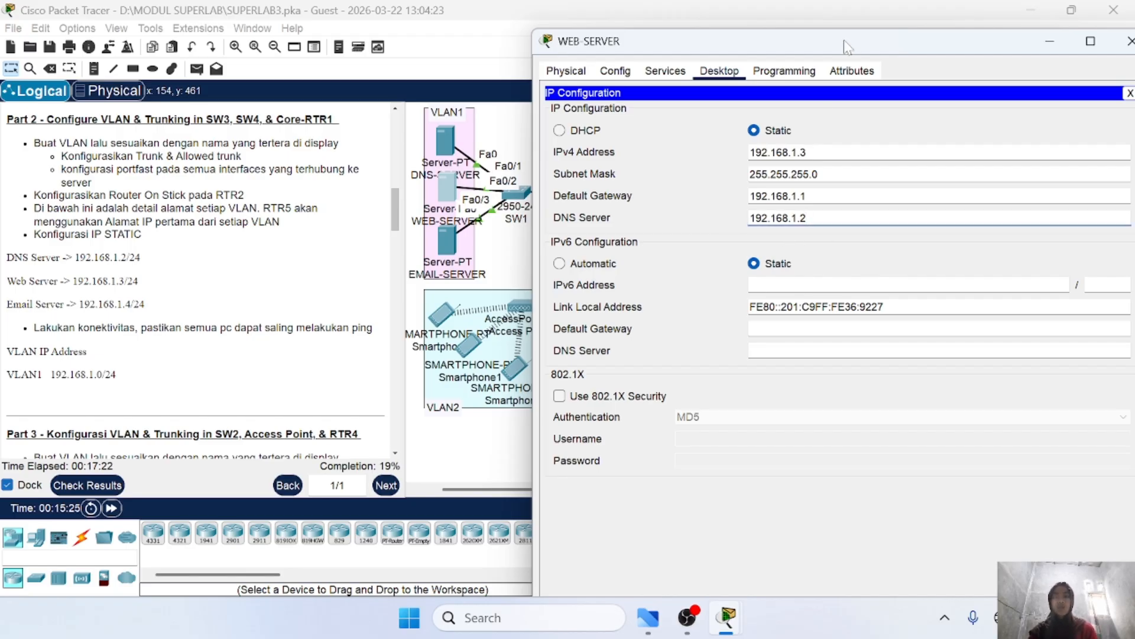
{"action": "left_click_drag", "start_coordinate": [843, 40], "coordinate": [662, 121]}
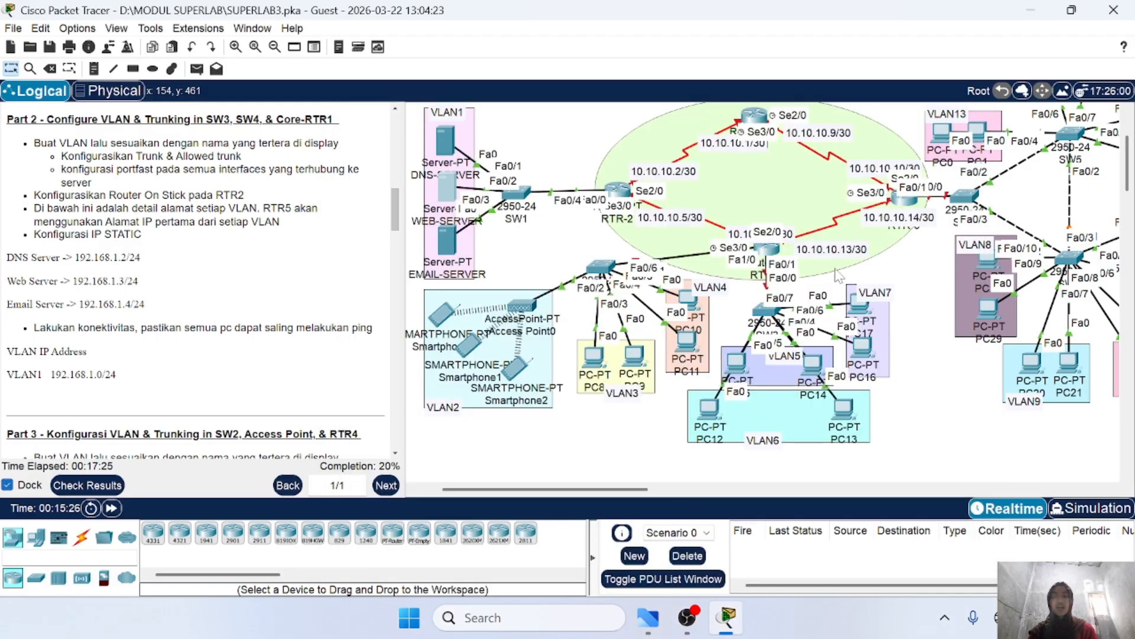
{"action": "left_click", "coordinate": [952, 122]}
Step: Give EMAIL-SERVER the static IPv4 address 192.168.1.4 with subnet mask 255.255.255.0
{"action": "left_click", "coordinate": [521, 240]}
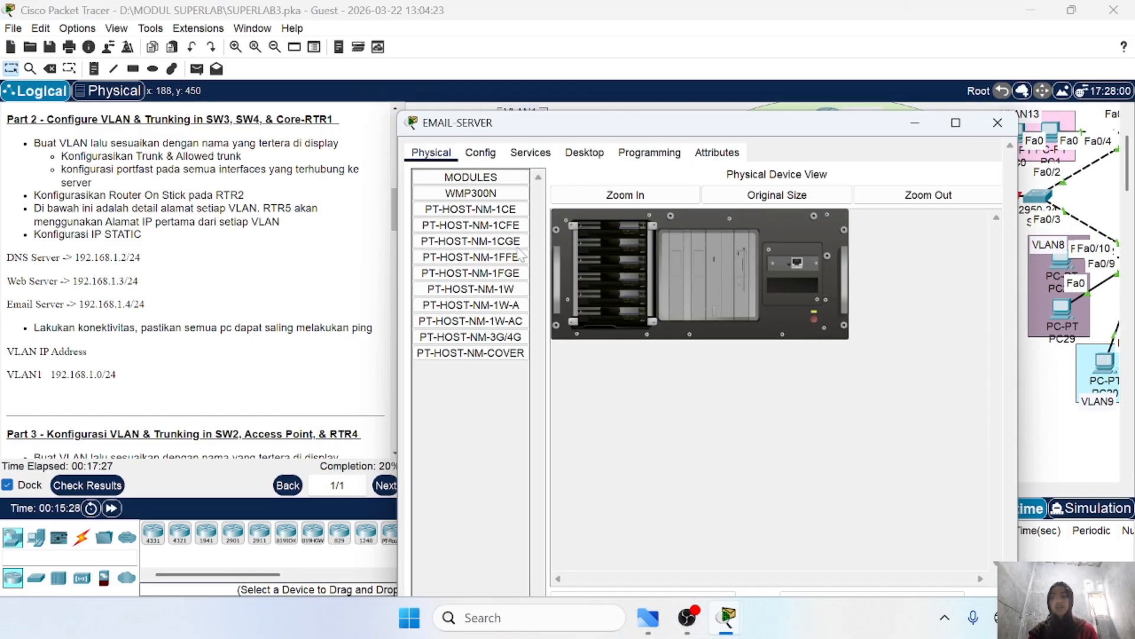
{"action": "left_click", "coordinate": [530, 44]}
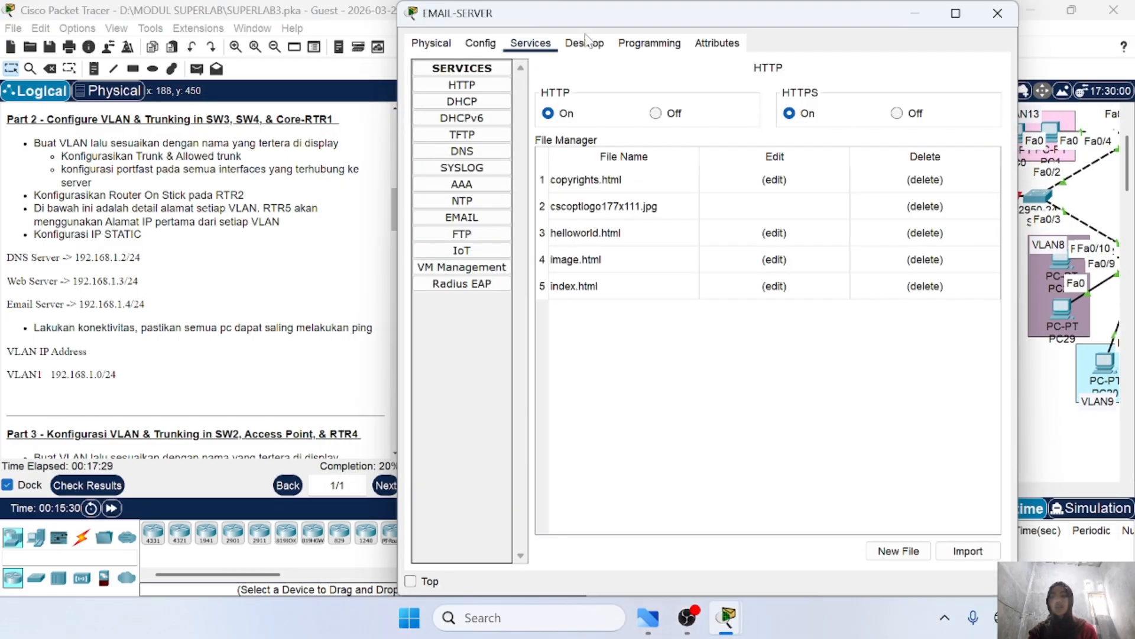
{"action": "left_click", "coordinate": [583, 43]}
{"action": "left_click", "coordinate": [483, 101]}
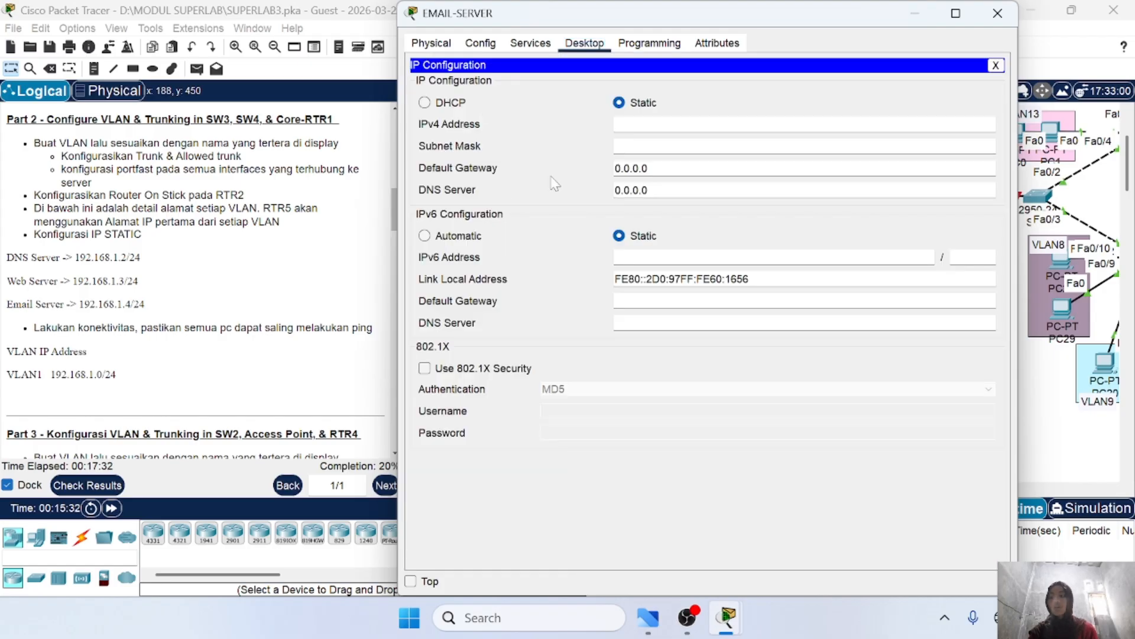
{"action": "type", "text": "192.168.1.2"}
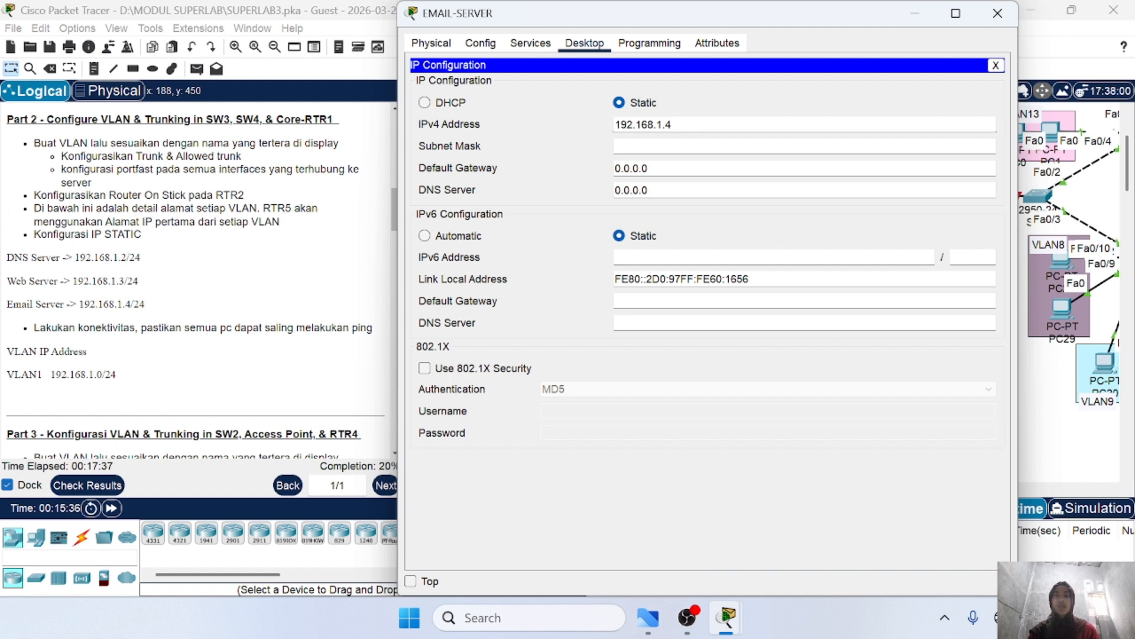
{"action": "key", "text": "Tab"}
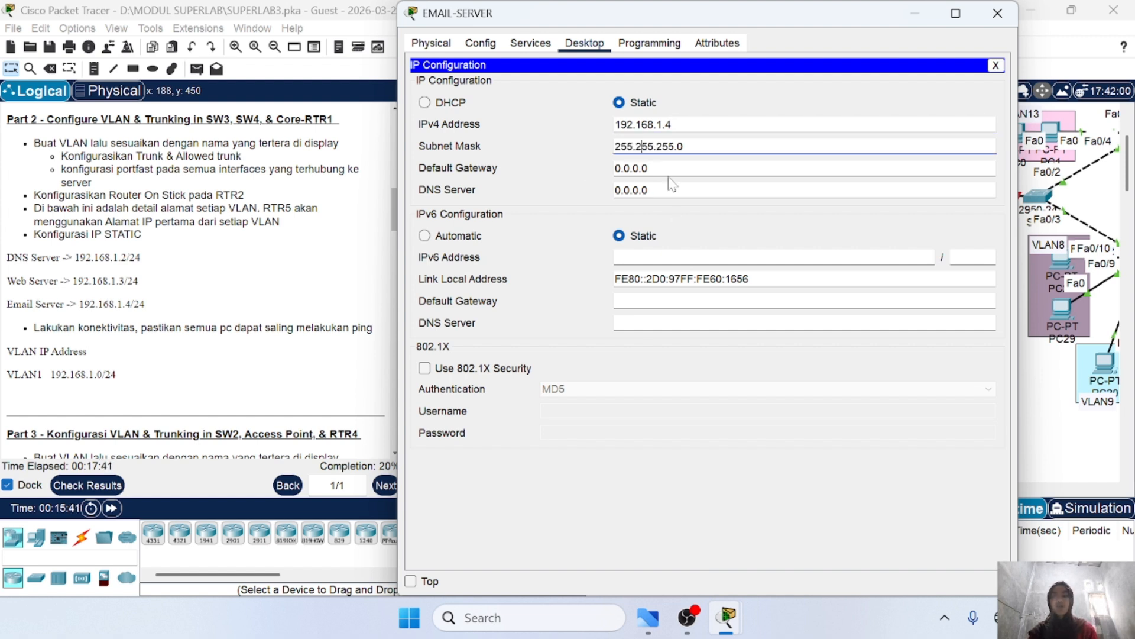
Step: Replace EMAIL-SERVER's IPv4 default gateway with 192.168.1.1
{"action": "left_click", "coordinate": [651, 168]}
{"action": "key", "text": "BackSpace"}
{"action": "key", "text": "BackSpace"}
{"action": "key", "text": "BackSpace"}
{"action": "key", "text": "BackSpace"}
{"action": "key", "text": "BackSpace"}
{"action": "key", "text": "BackSpace"}
{"action": "key", "text": "BackSpace"}
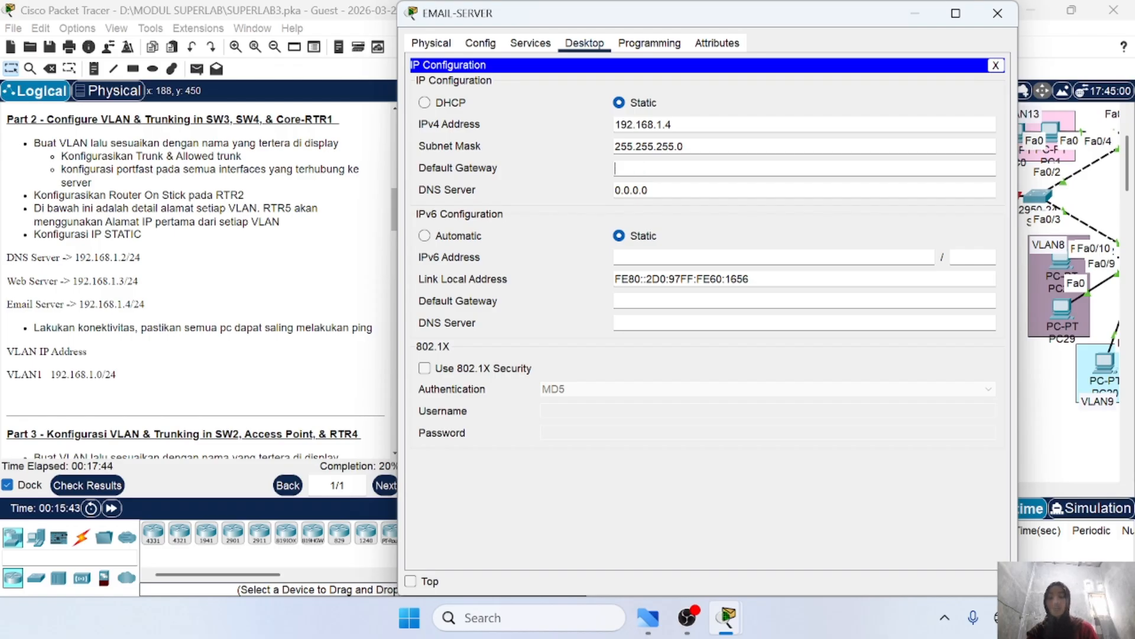
{"action": "type", "text": "192.168.1.2"}
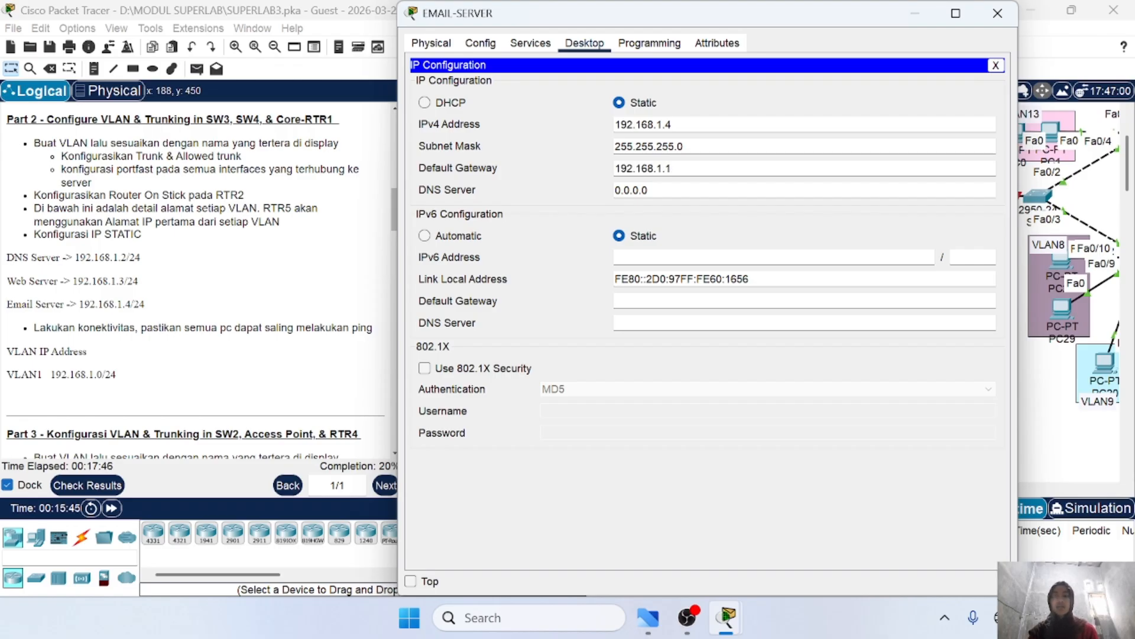
Step: Set EMAIL-SERVER's IPv4 DNS server to 192.168.1.2 and close its window
{"action": "left_click", "coordinate": [657, 190]}
{"action": "key", "text": "BackSpace"}
{"action": "key", "text": "BackSpace"}
{"action": "key", "text": "BackSpace"}
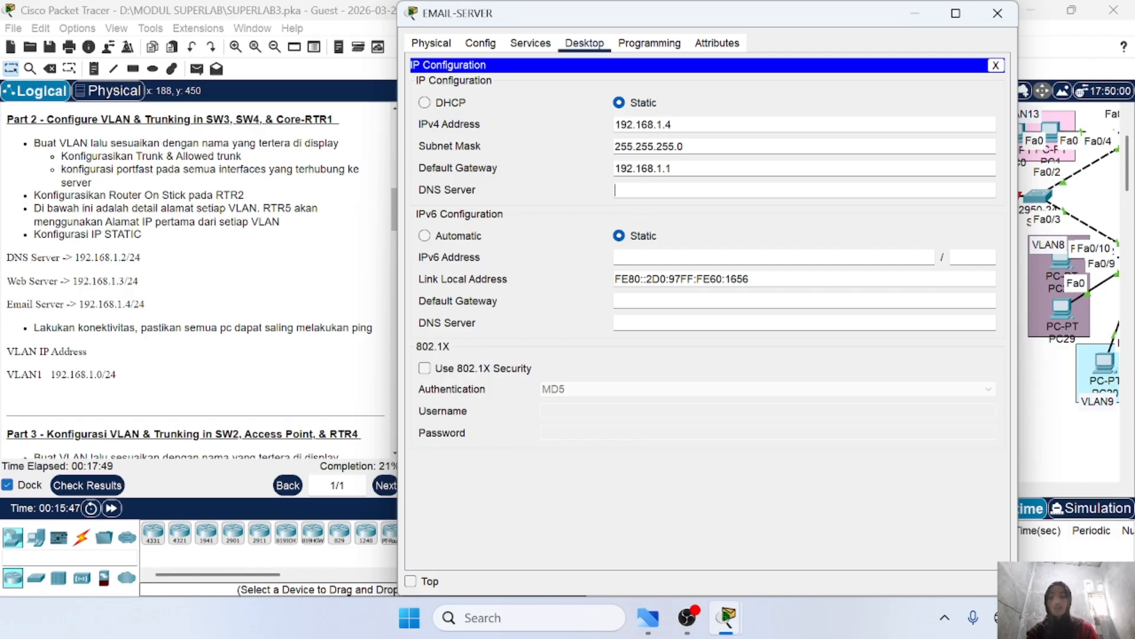
{"action": "type", "text": "192.168.1.2"}
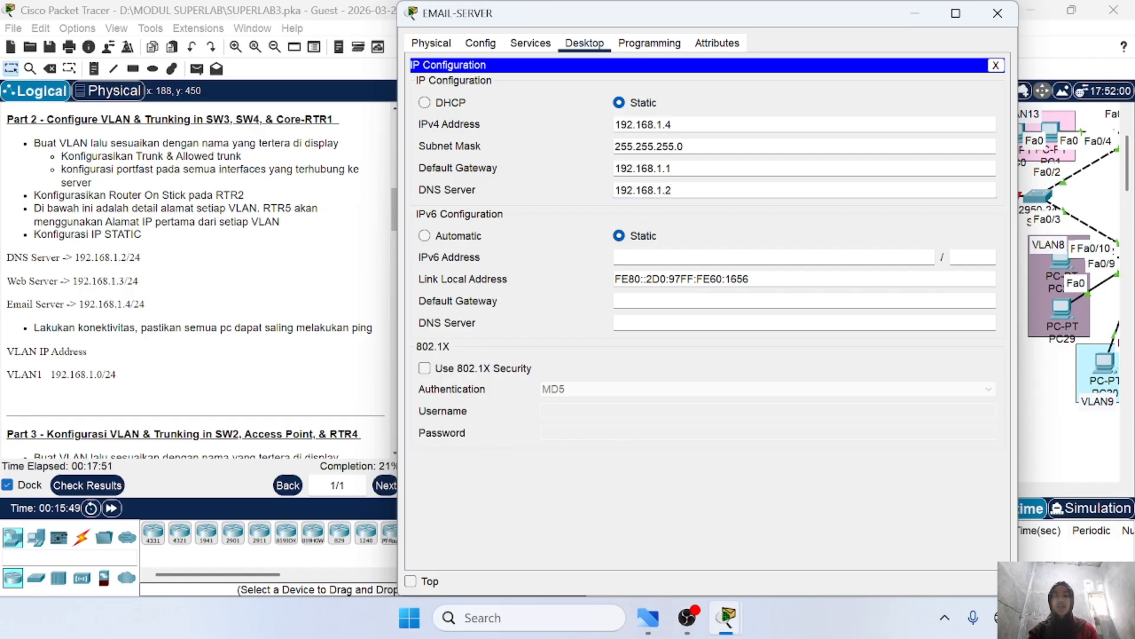
{"action": "left_click", "coordinate": [999, 11]}
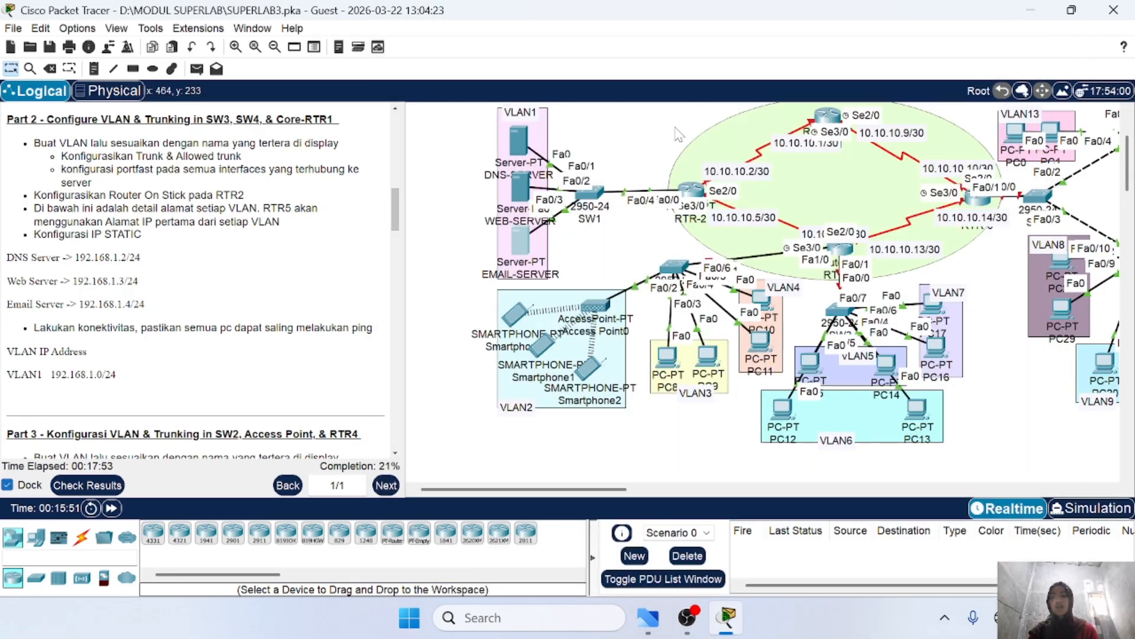
Step: Review the network topology and the connectivity test requirement in the Part 2 instructions
{"action": "scroll", "coordinate": [678, 137], "scroll_direction": "up", "scroll_amount": 2}
{"action": "scroll", "coordinate": [678, 137], "scroll_direction": "right", "scroll_amount": 2}
{"action": "scroll", "coordinate": [679, 138], "scroll_direction": "left", "scroll_amount": 2}
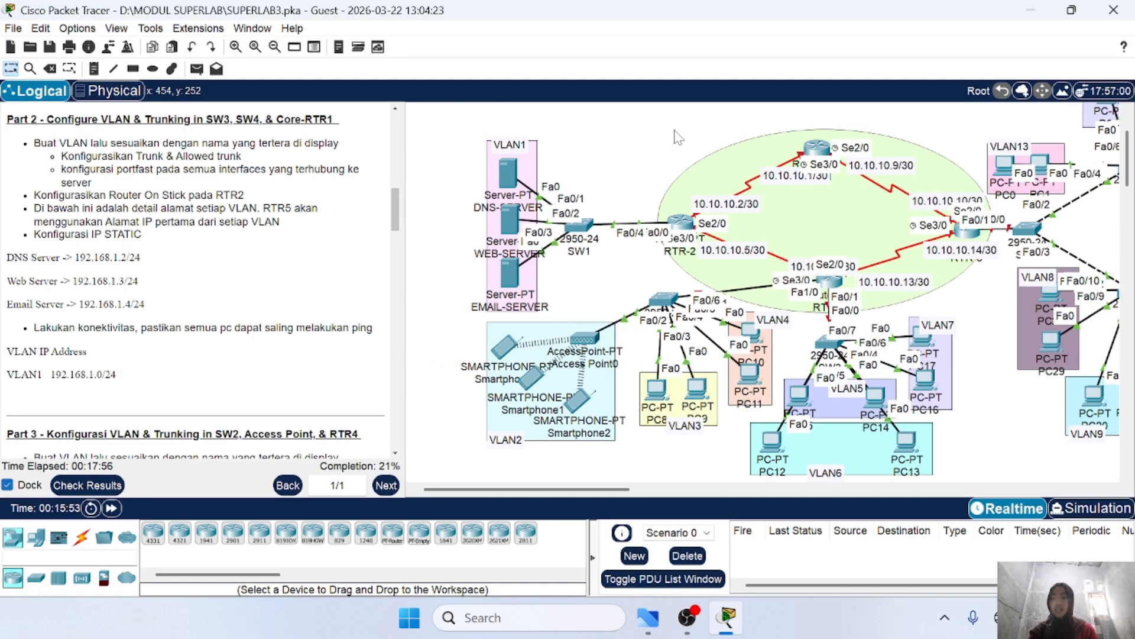
{"action": "scroll", "coordinate": [589, 266], "scroll_direction": "right", "scroll_amount": 1}
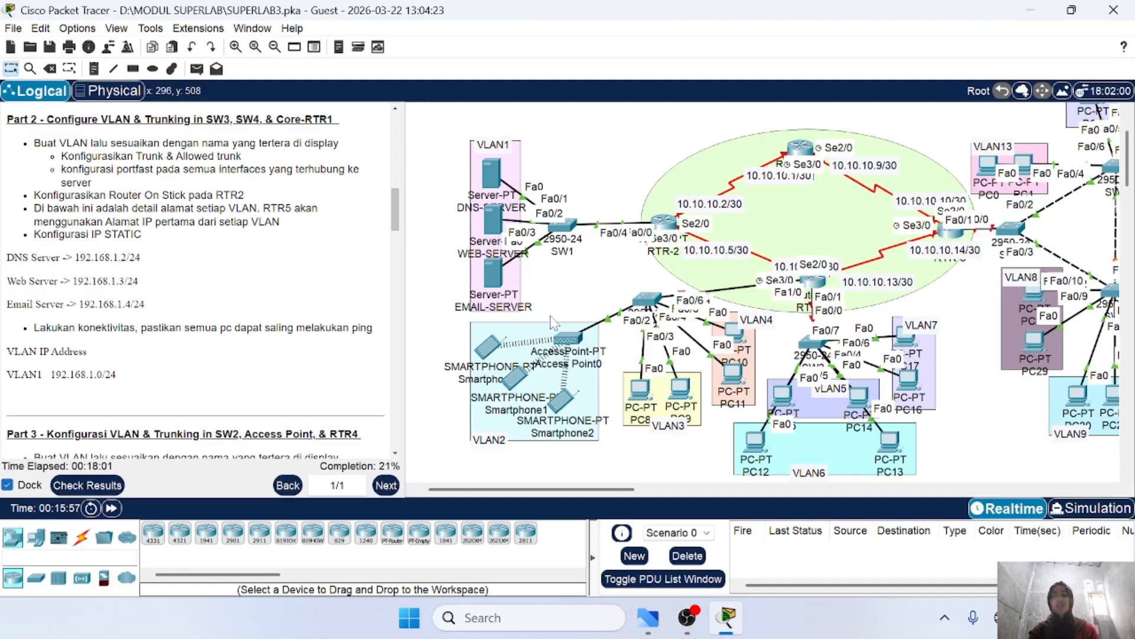
{"action": "scroll", "coordinate": [604, 300], "scroll_direction": "up", "scroll_amount": 1}
{"action": "scroll", "coordinate": [604, 299], "scroll_direction": "down", "scroll_amount": 1}
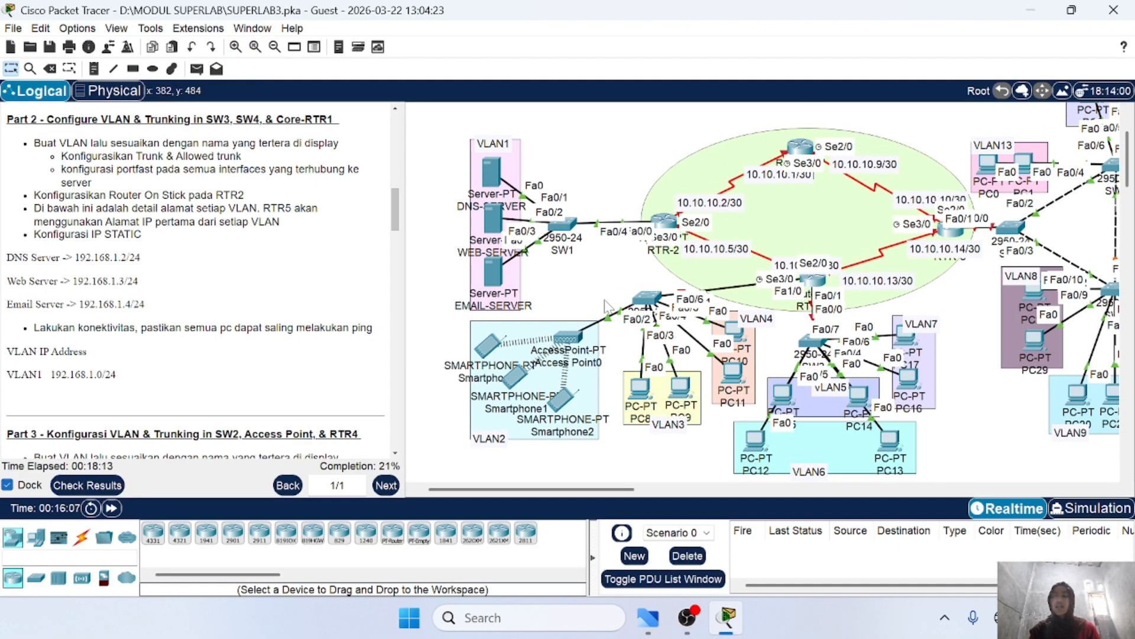
{"action": "scroll", "coordinate": [234, 301], "scroll_direction": "down", "scroll_amount": 3}
{"action": "scroll", "coordinate": [234, 302], "scroll_direction": "up", "scroll_amount": 2}
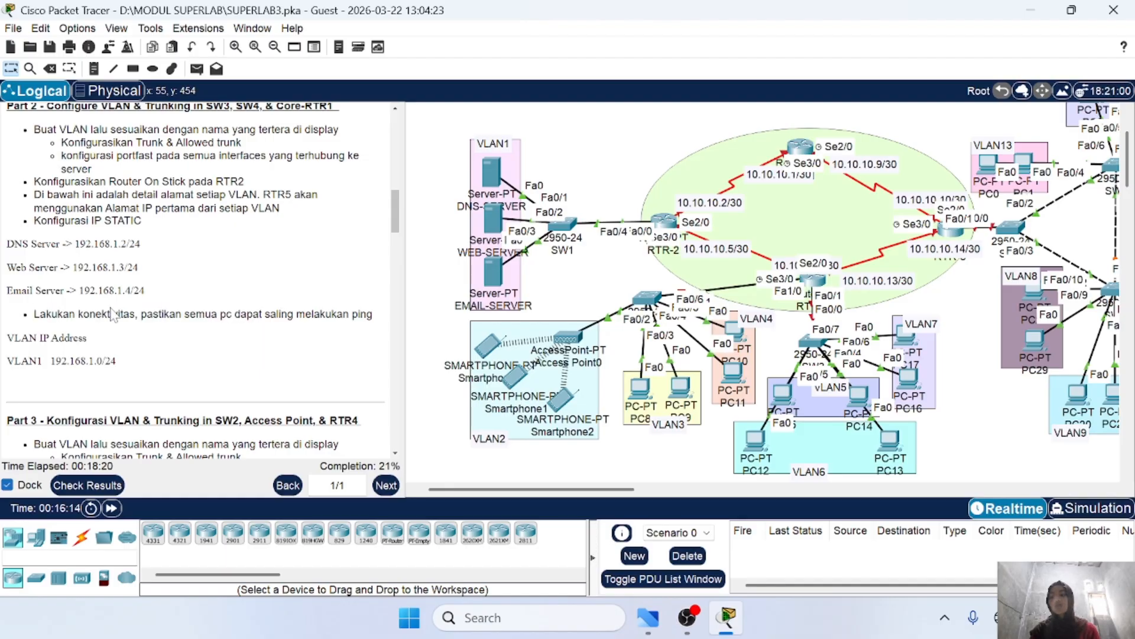
{"action": "left_click_drag", "start_coordinate": [35, 312], "coordinate": [217, 308]}
{"action": "left_click", "coordinate": [244, 363]}
{"action": "scroll", "coordinate": [622, 295], "scroll_direction": "left", "scroll_amount": 1}
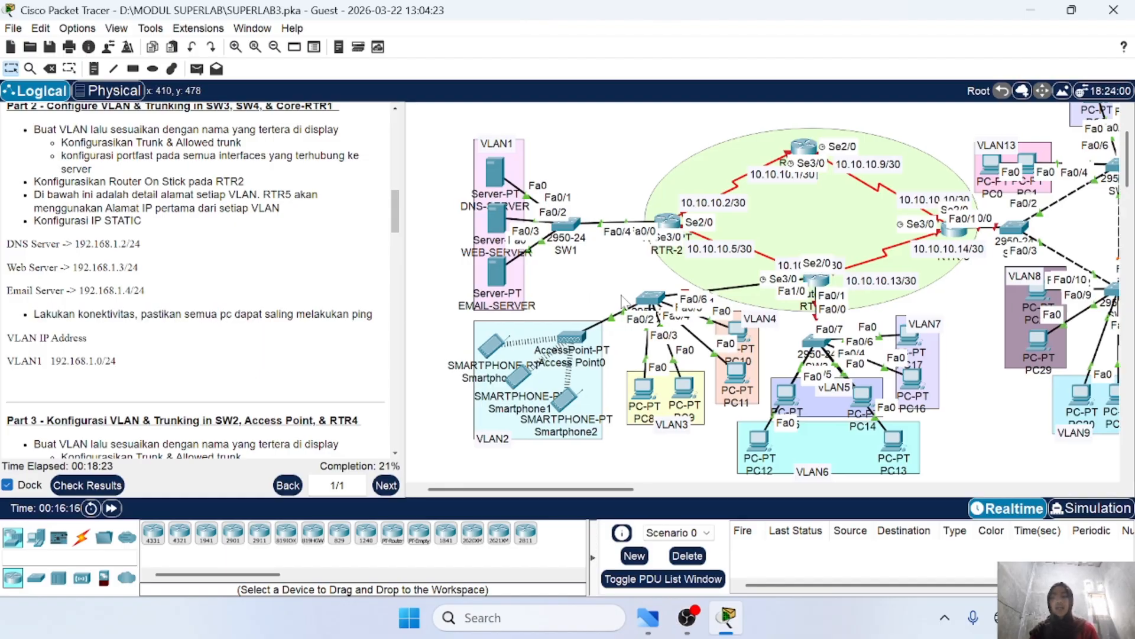
Step: Send a simple PDU from DNS-SERVER to WEB-SERVER to test connectivity within VLAN1
{"action": "scroll", "coordinate": [622, 302], "scroll_direction": "left", "scroll_amount": 1}
{"action": "left_click", "coordinate": [197, 69]}
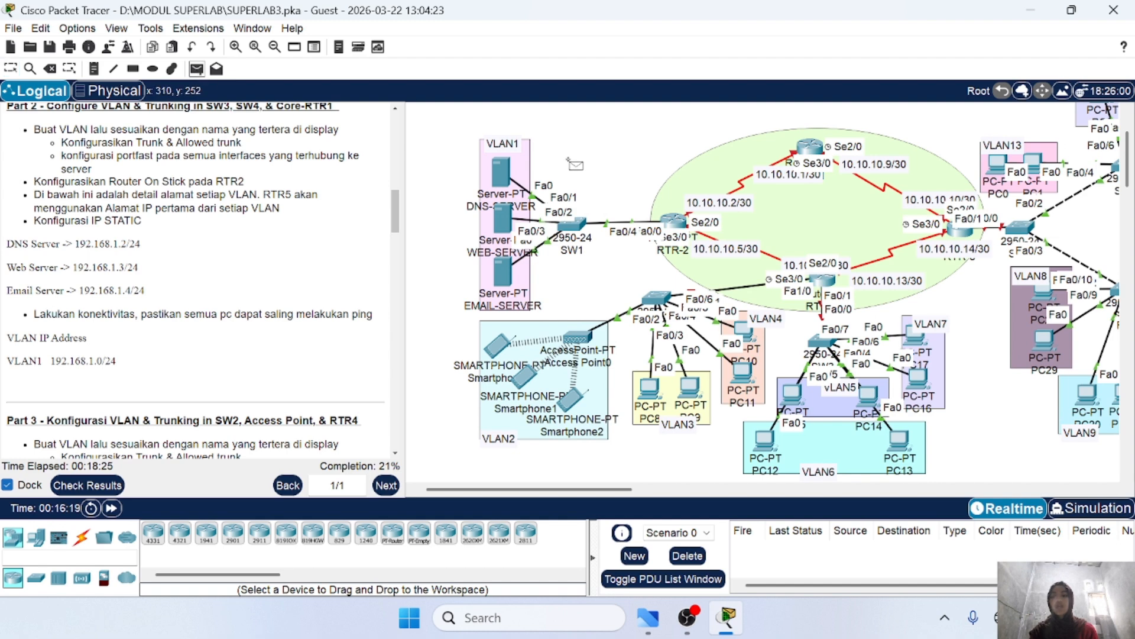
{"action": "left_click", "coordinate": [497, 165]}
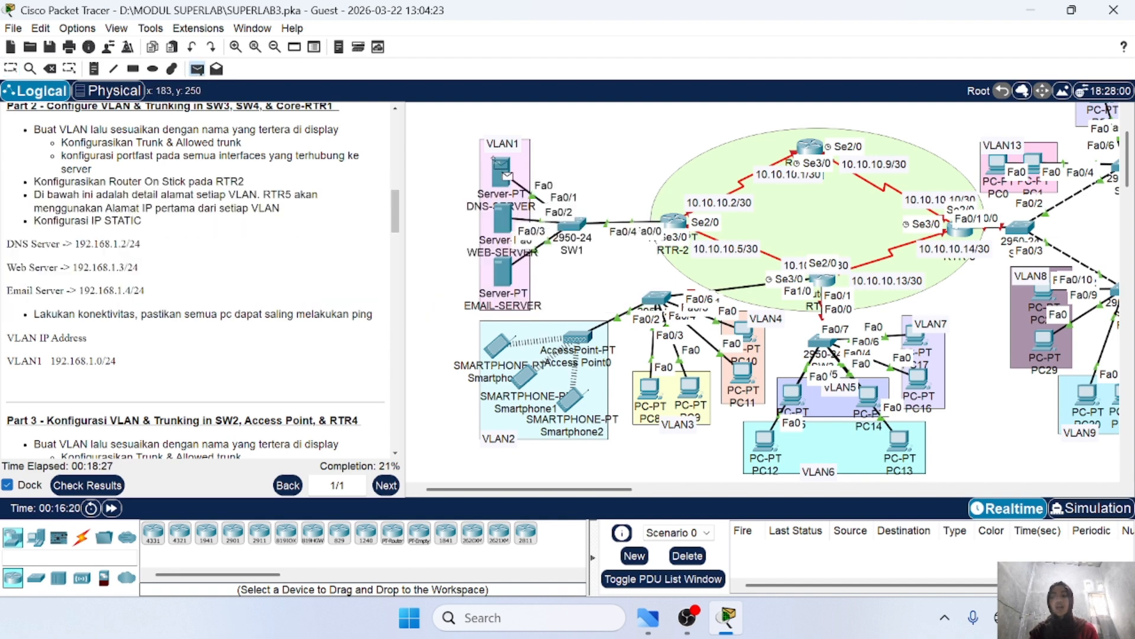
{"action": "left_click", "coordinate": [503, 222]}
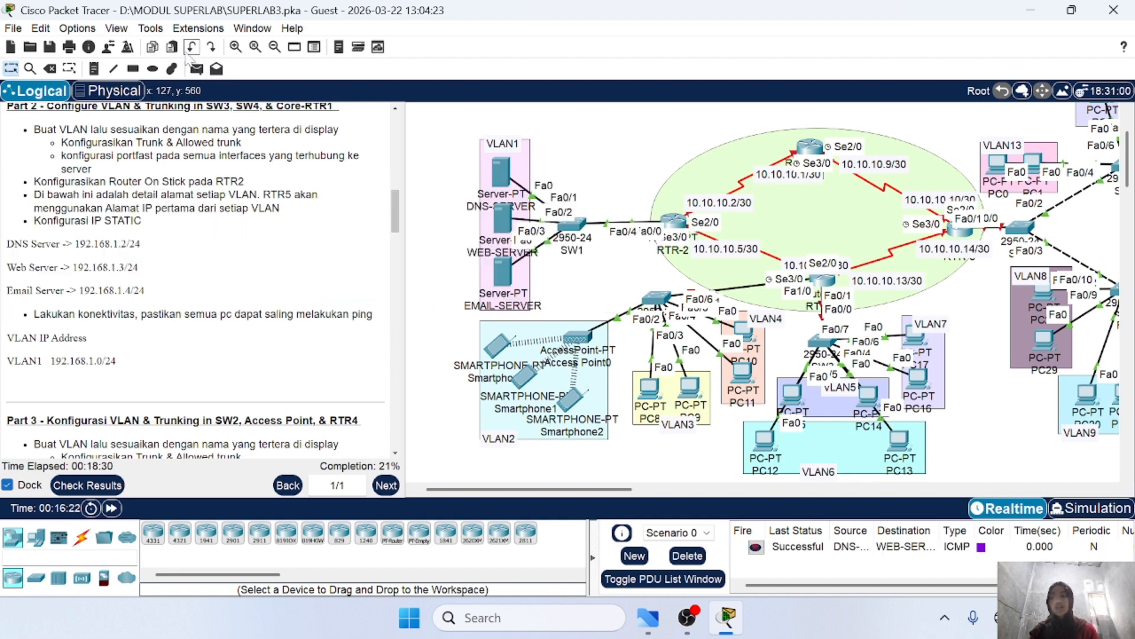
Step: Send simple PDUs from WEB-SERVER to EMAIL-SERVER and from EMAIL-SERVER to DNS-SERVER to test connectivity within VLAN1
{"action": "left_click", "coordinate": [196, 69]}
{"action": "left_click", "coordinate": [502, 220]}
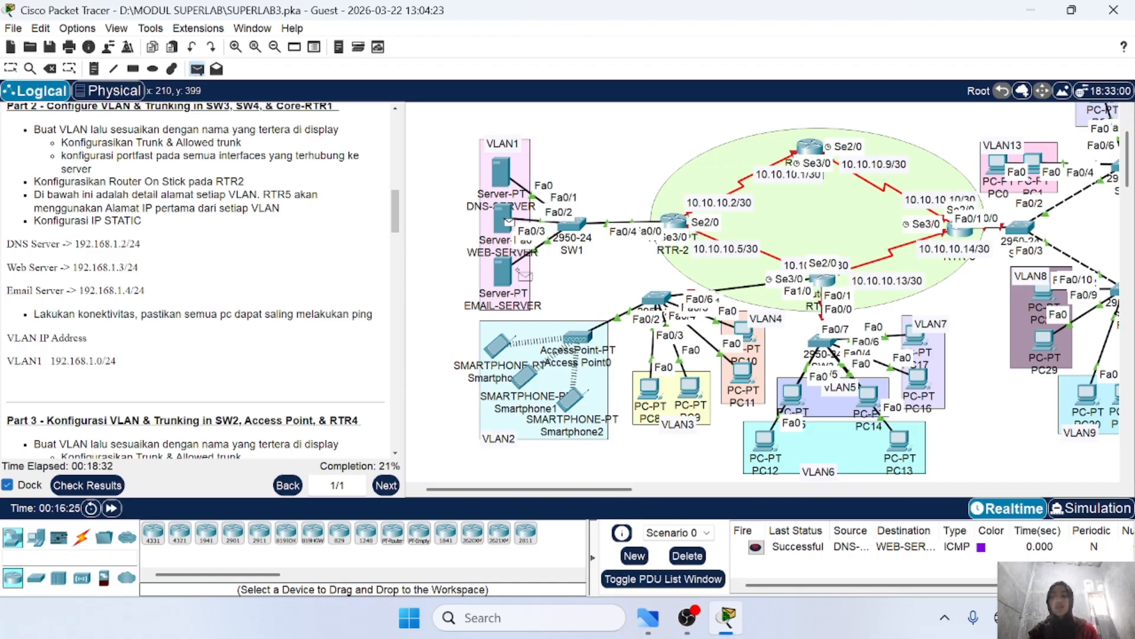
{"action": "left_click", "coordinate": [507, 278]}
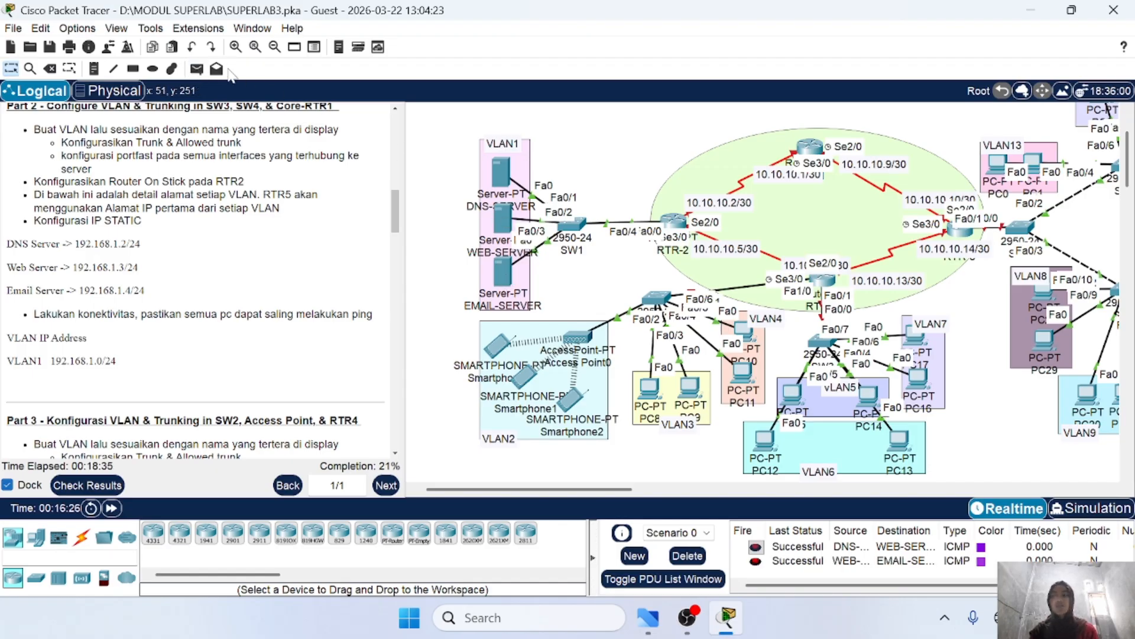
{"action": "left_click", "coordinate": [196, 69]}
{"action": "left_click", "coordinate": [503, 277]}
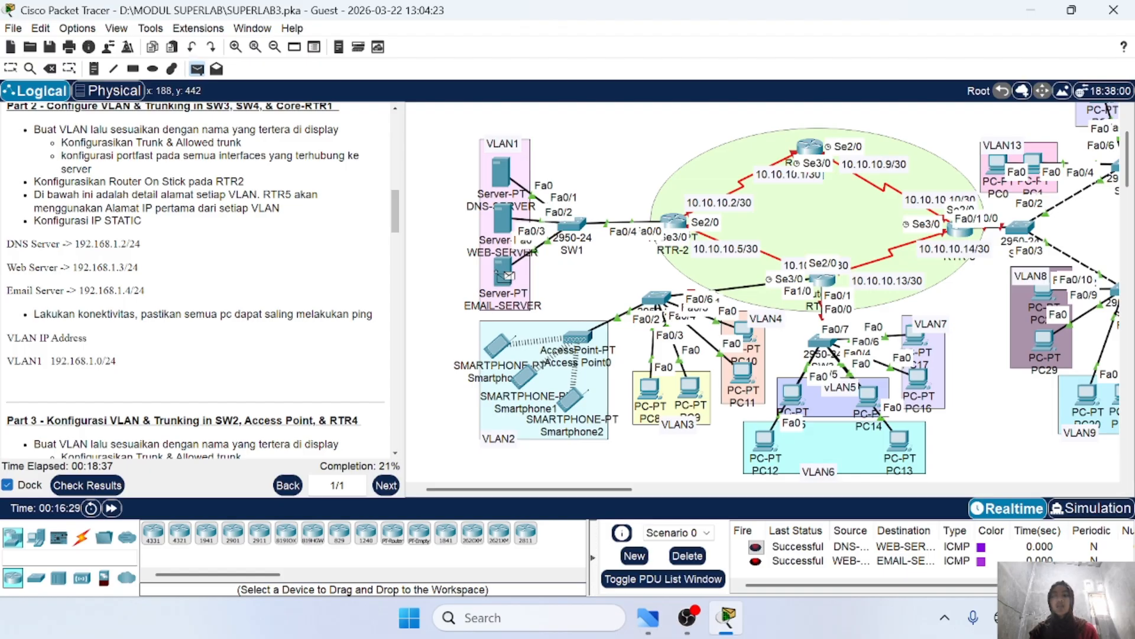
{"action": "left_click", "coordinate": [500, 170]}
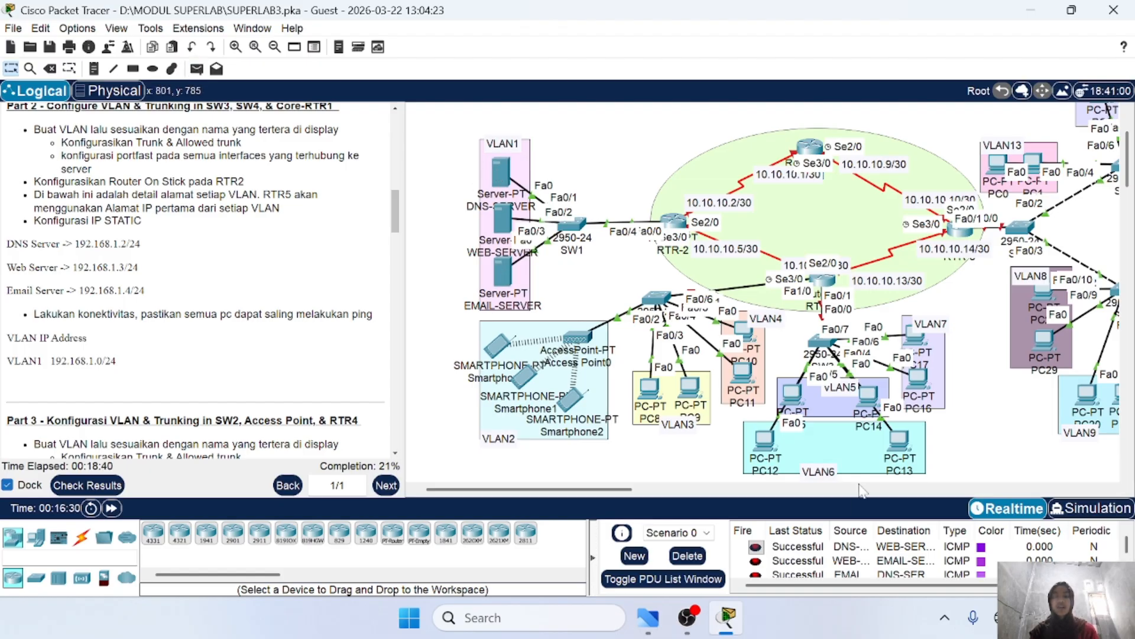
{"action": "scroll", "coordinate": [818, 547], "scroll_direction": "down", "scroll_amount": 1}
{"action": "scroll", "coordinate": [817, 547], "scroll_direction": "up", "scroll_amount": 1}
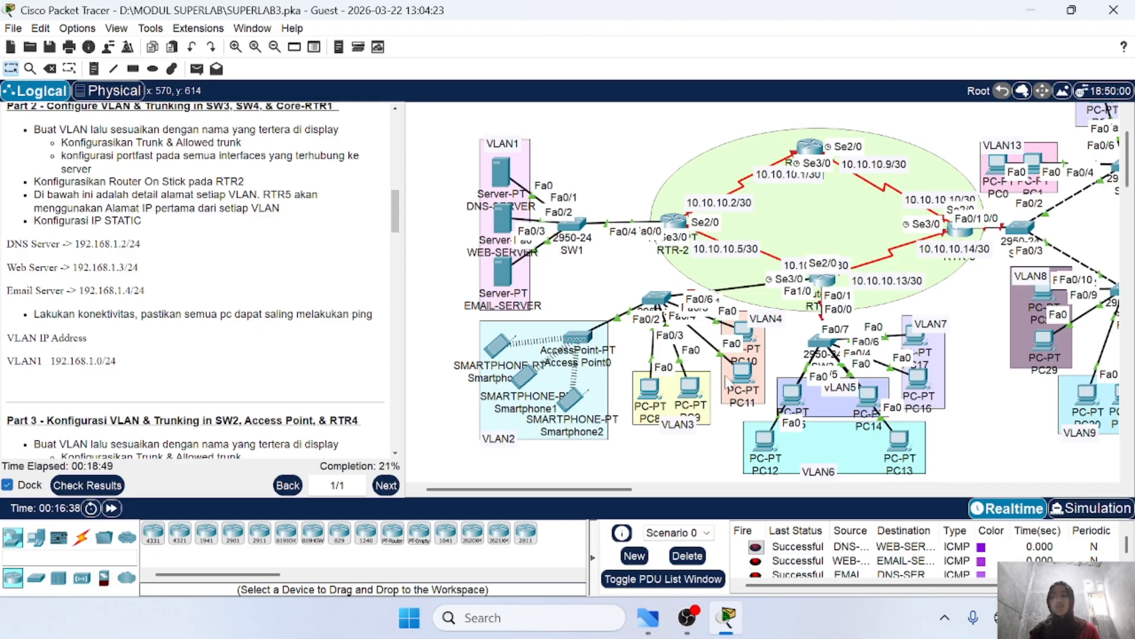
Step: Review the Part 3 instructions for SW2, the access point and RTR4 alongside the VLAN2, VLAN3 and VLAN4 areas of the topology
{"action": "scroll", "coordinate": [318, 355], "scroll_direction": "down", "scroll_amount": 3}
{"action": "scroll", "coordinate": [319, 355], "scroll_direction": "down", "scroll_amount": 3}
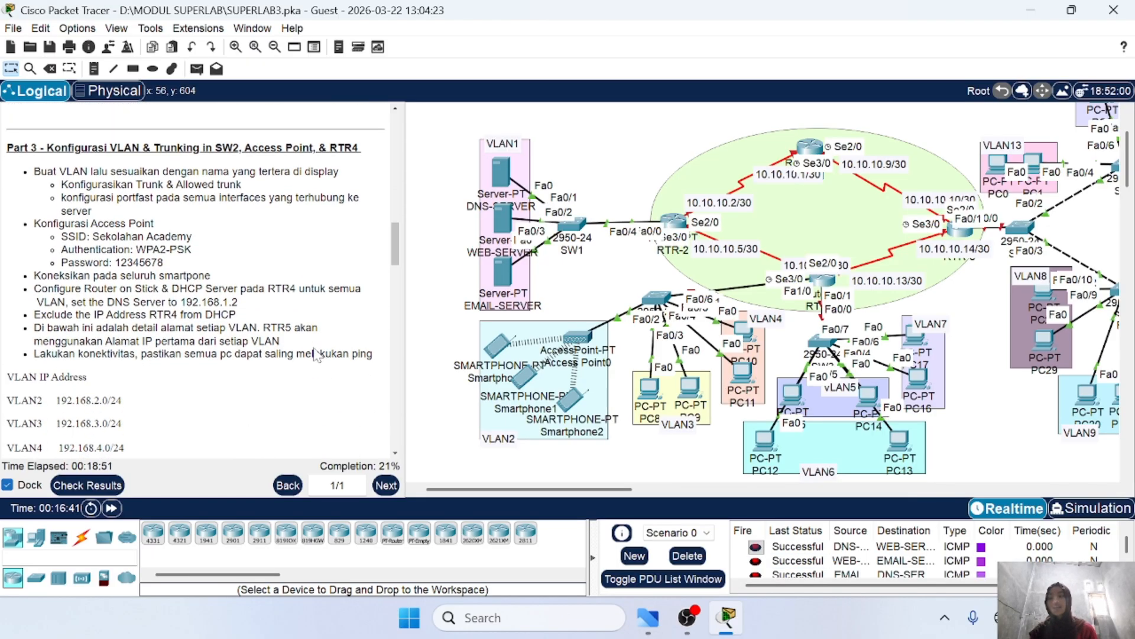
{"action": "left_click_drag", "start_coordinate": [41, 148], "coordinate": [339, 148]}
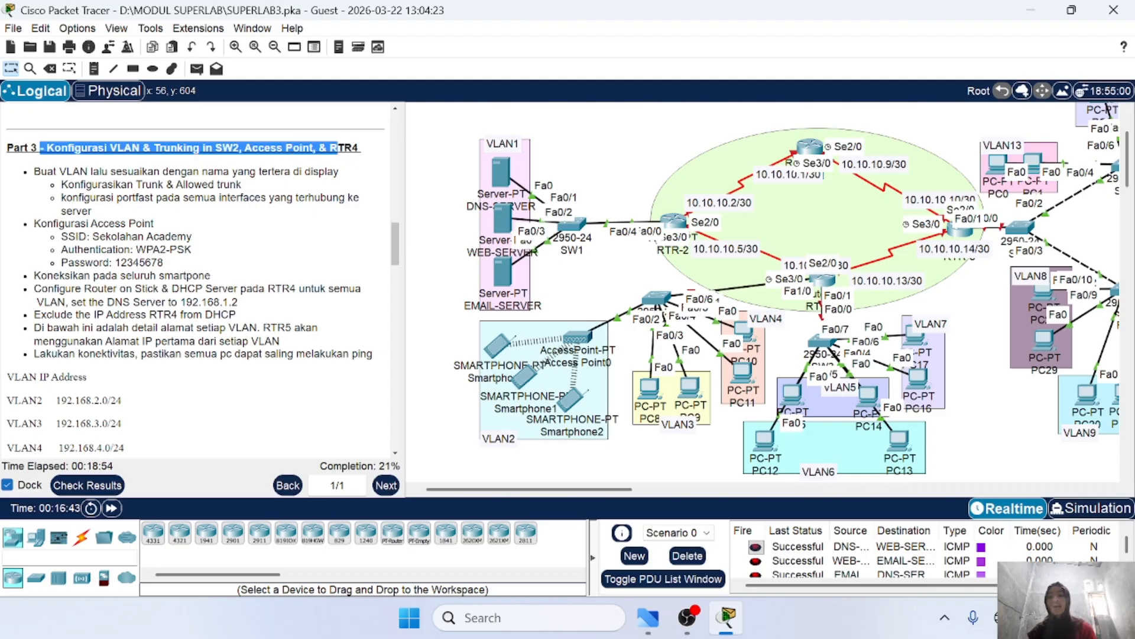
{"action": "left_click", "coordinate": [322, 269]}
{"action": "scroll", "coordinate": [557, 290], "scroll_direction": "right", "scroll_amount": 3}
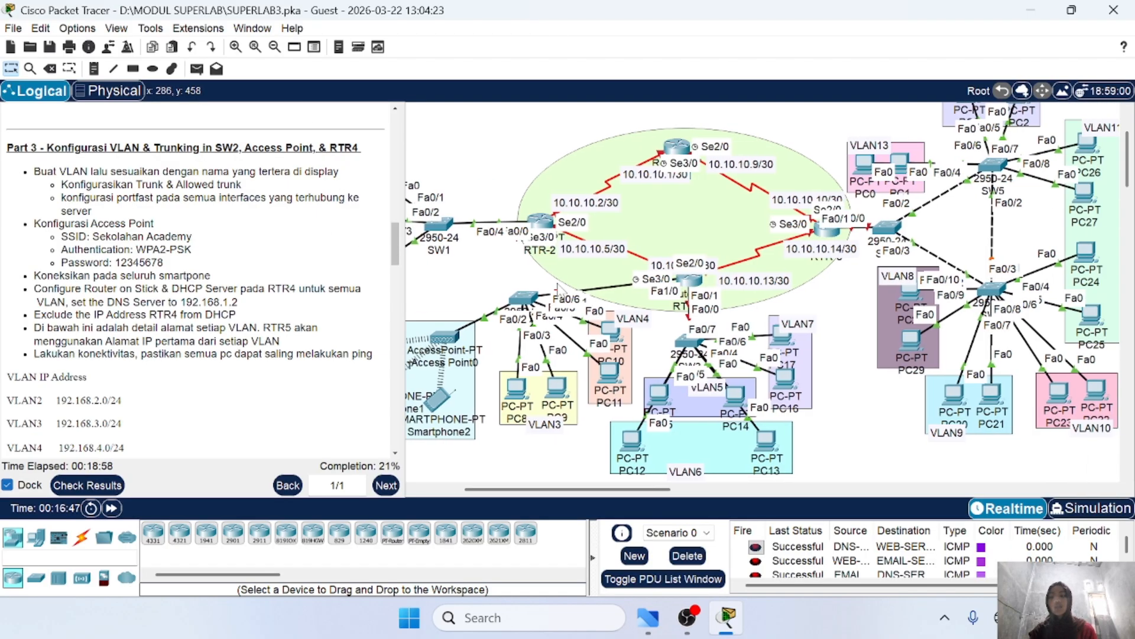
{"action": "scroll", "coordinate": [557, 290], "scroll_direction": "left", "scroll_amount": 3}
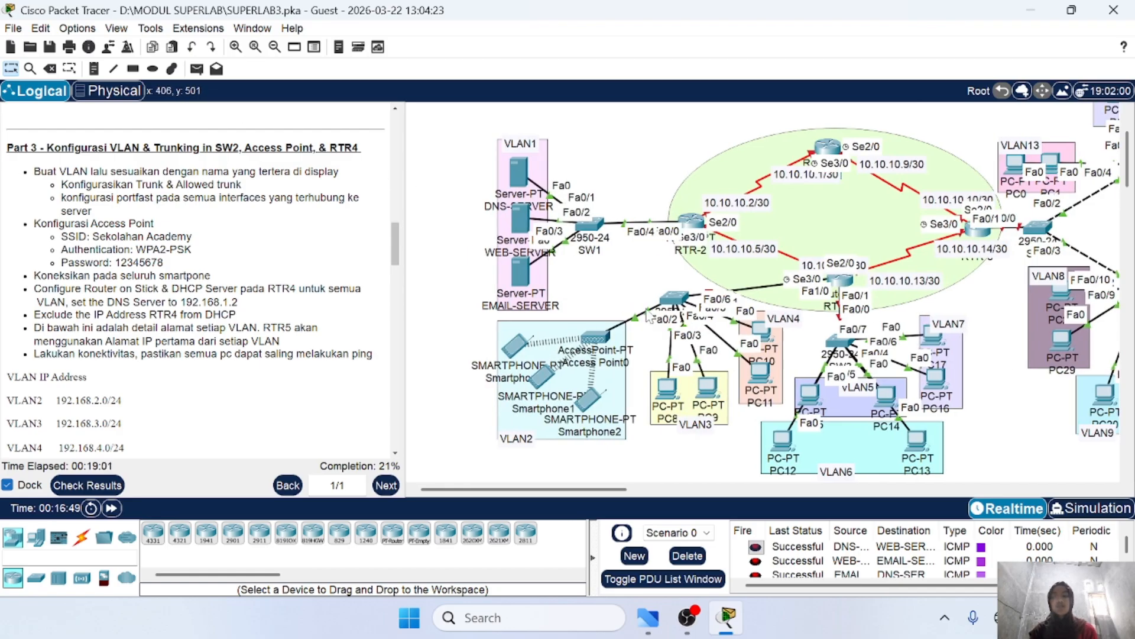
{"action": "scroll", "coordinate": [650, 315], "scroll_direction": "down", "scroll_amount": 3}
{"action": "scroll", "coordinate": [650, 315], "scroll_direction": "right", "scroll_amount": 1}
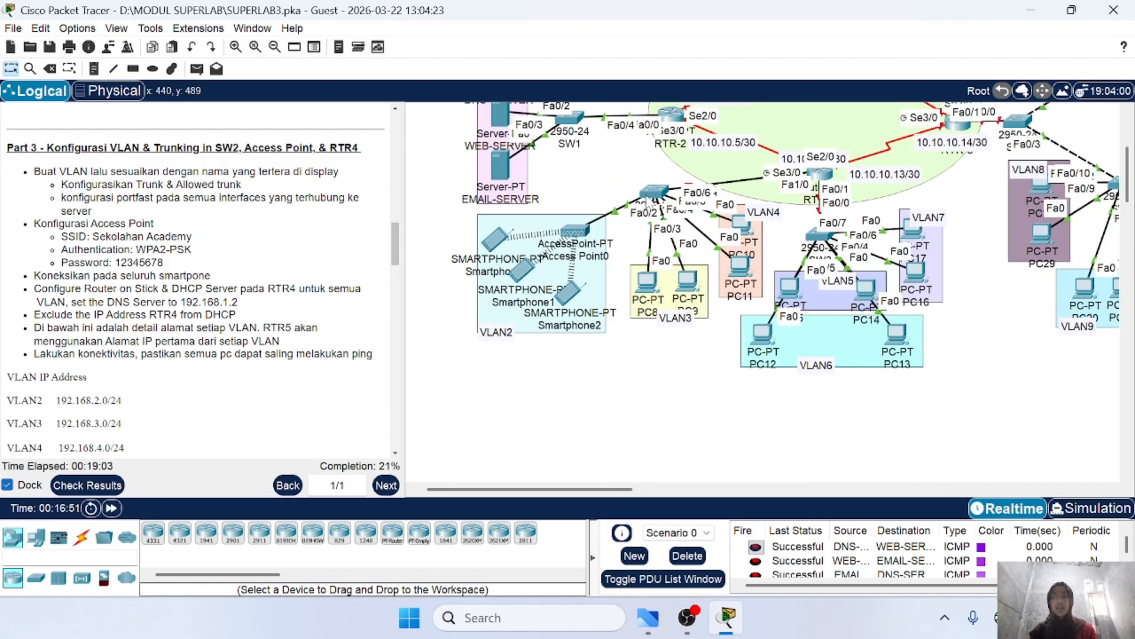
{"action": "scroll", "coordinate": [763, 293], "scroll_direction": "up", "scroll_amount": 1}
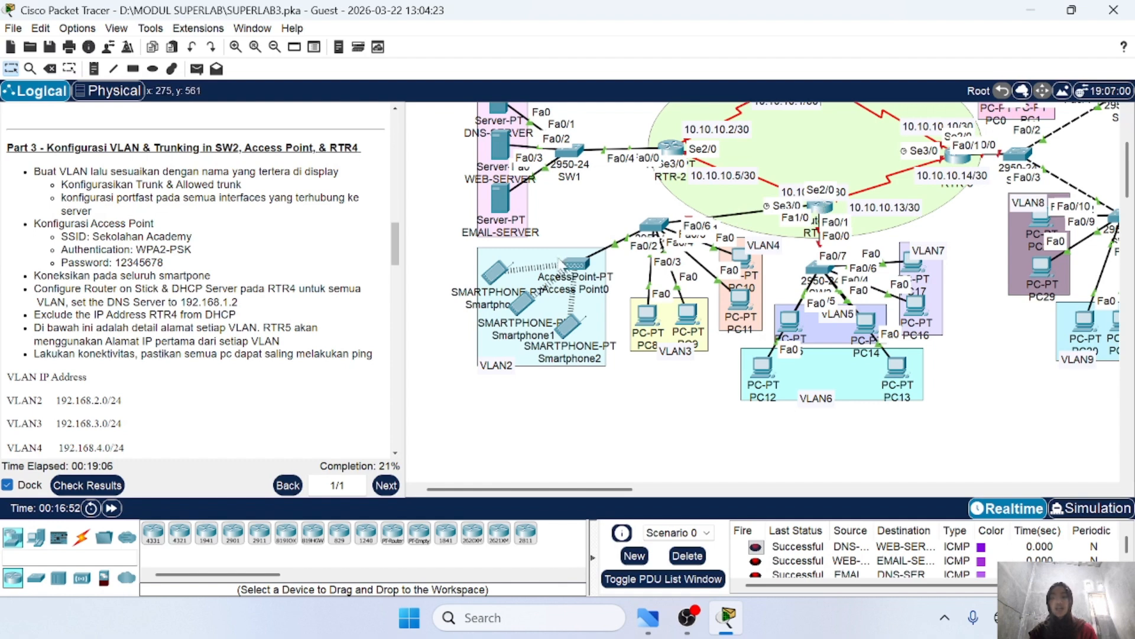
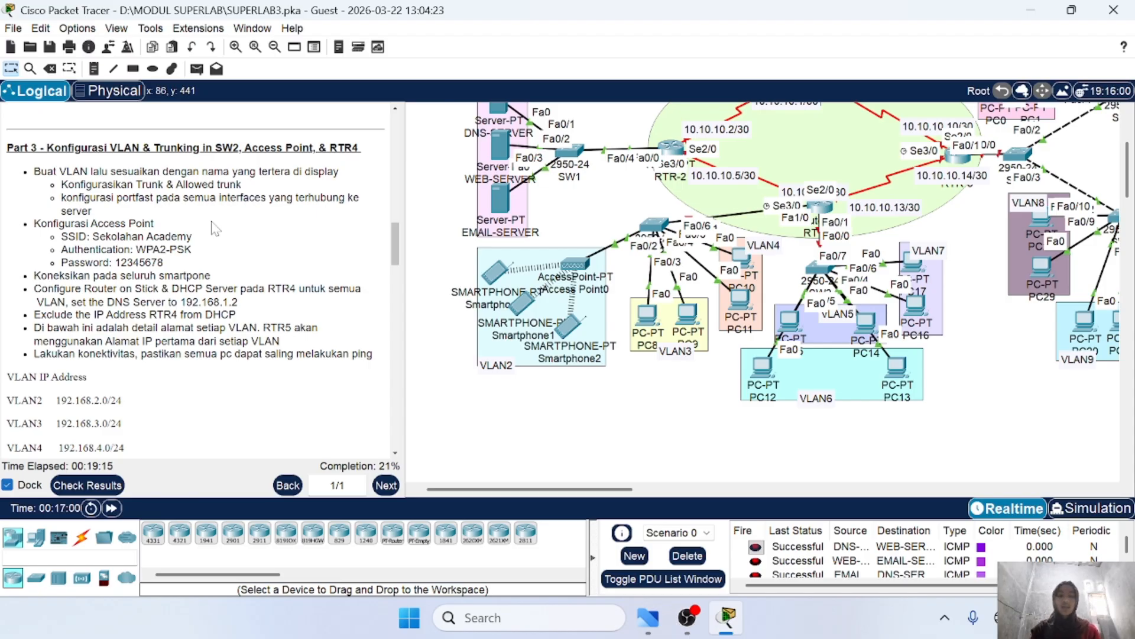
{"action": "scroll", "coordinate": [290, 254], "scroll_direction": "down", "scroll_amount": 1}
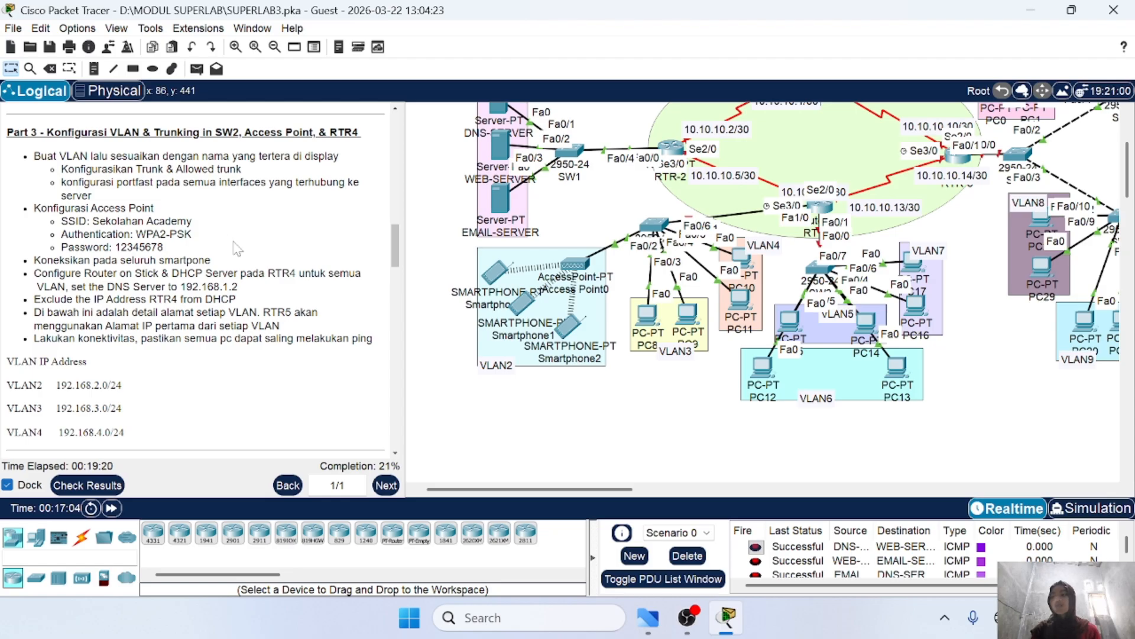
{"action": "scroll", "coordinate": [237, 248], "scroll_direction": "up", "scroll_amount": 2}
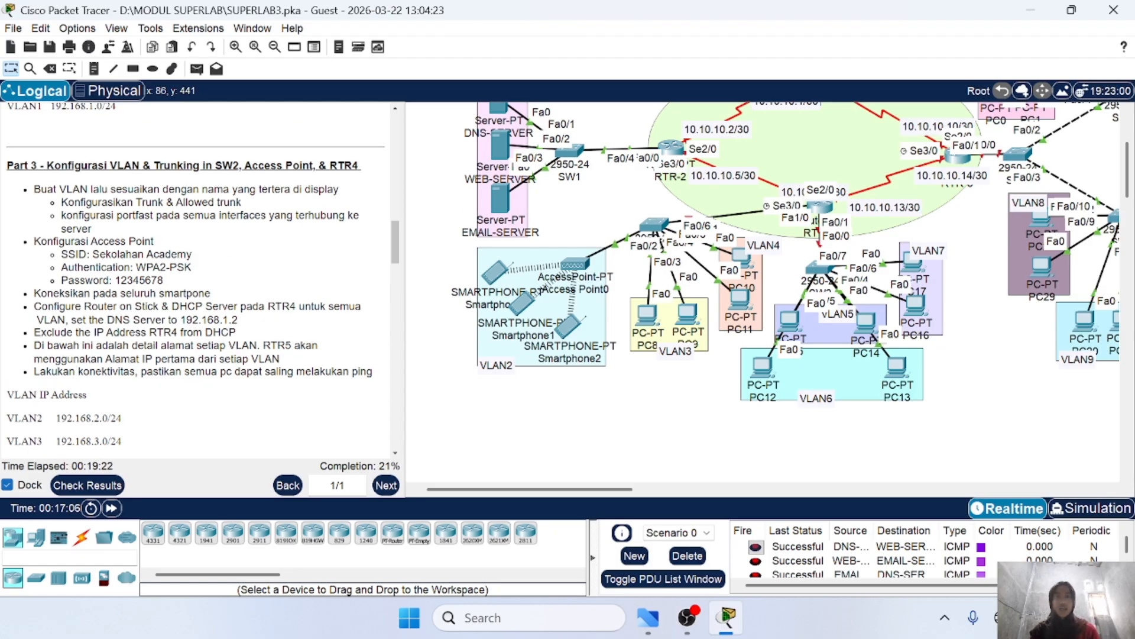
{"action": "scroll", "coordinate": [517, 399], "scroll_direction": "right", "scroll_amount": 2}
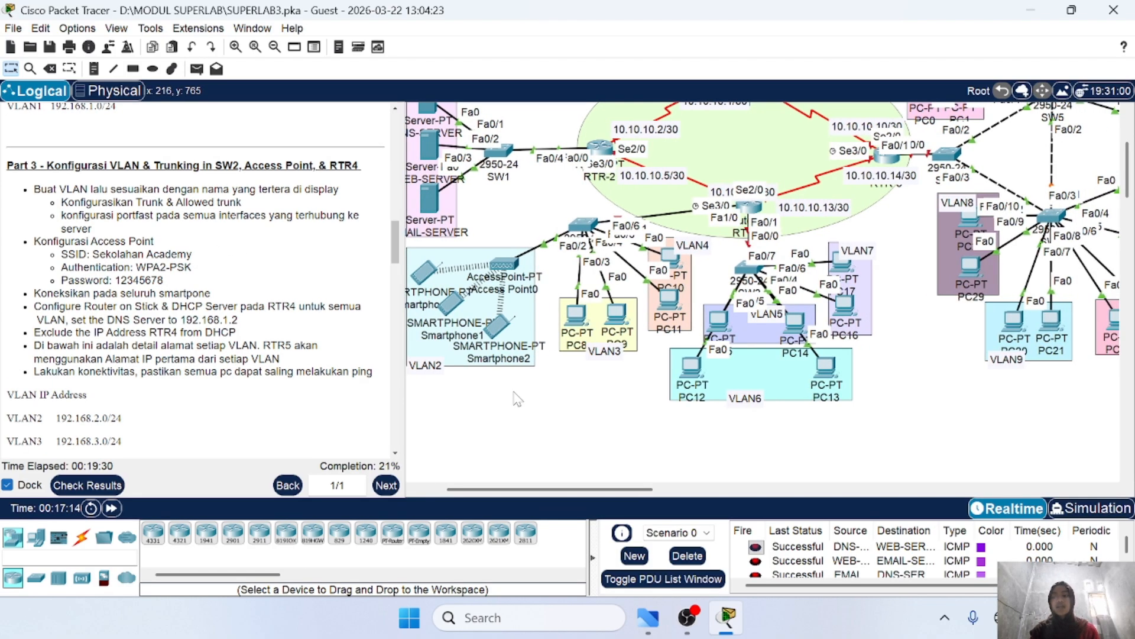
{"action": "scroll", "coordinate": [517, 399], "scroll_direction": "up", "scroll_amount": 1}
{"action": "scroll", "coordinate": [517, 399], "scroll_direction": "left", "scroll_amount": 3}
{"action": "scroll", "coordinate": [518, 399], "scroll_direction": "right", "scroll_amount": 2}
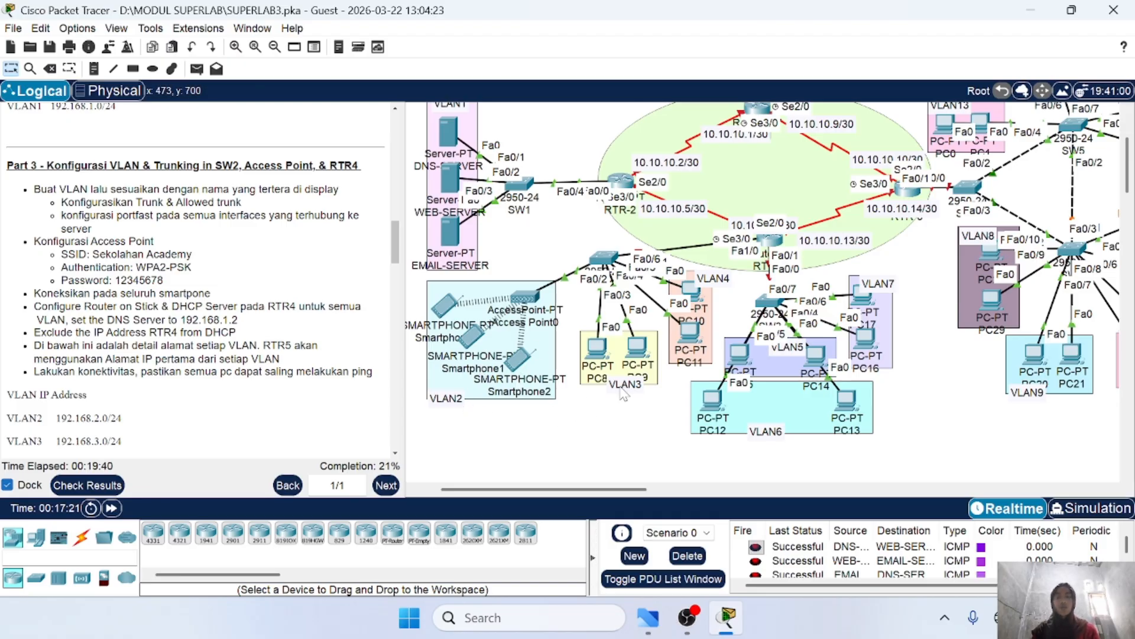
Step: Open SW2's command line, enter privileged mode with the enable password, and enter global configuration mode
{"action": "left_click", "coordinate": [599, 258]}
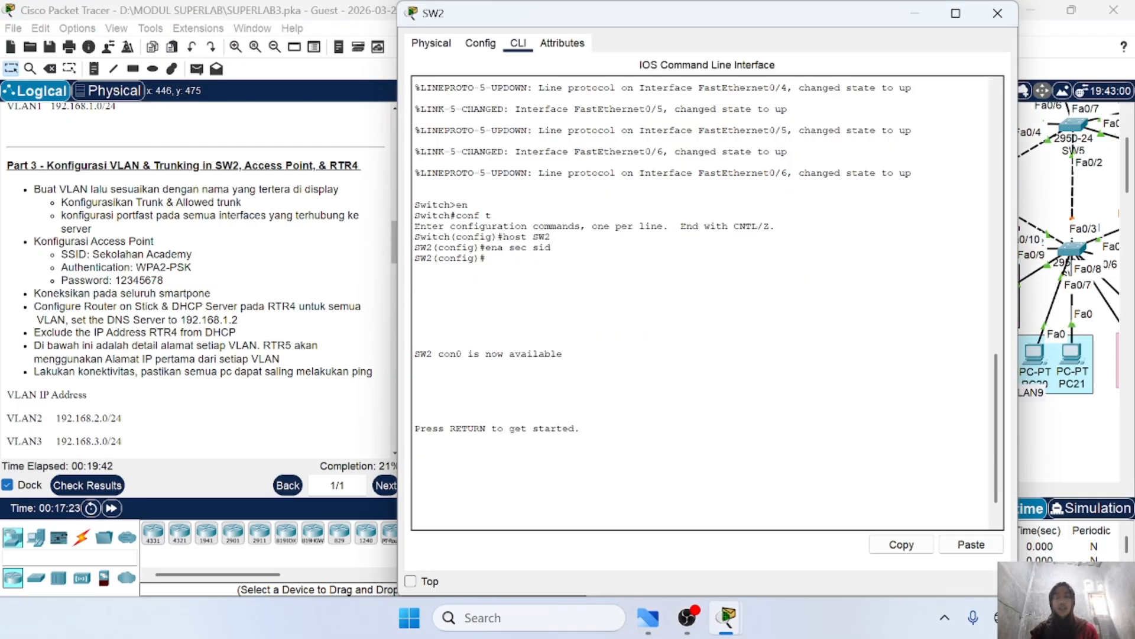
{"action": "left_click_drag", "start_coordinate": [395, 3], "coordinate": [477, 199]}
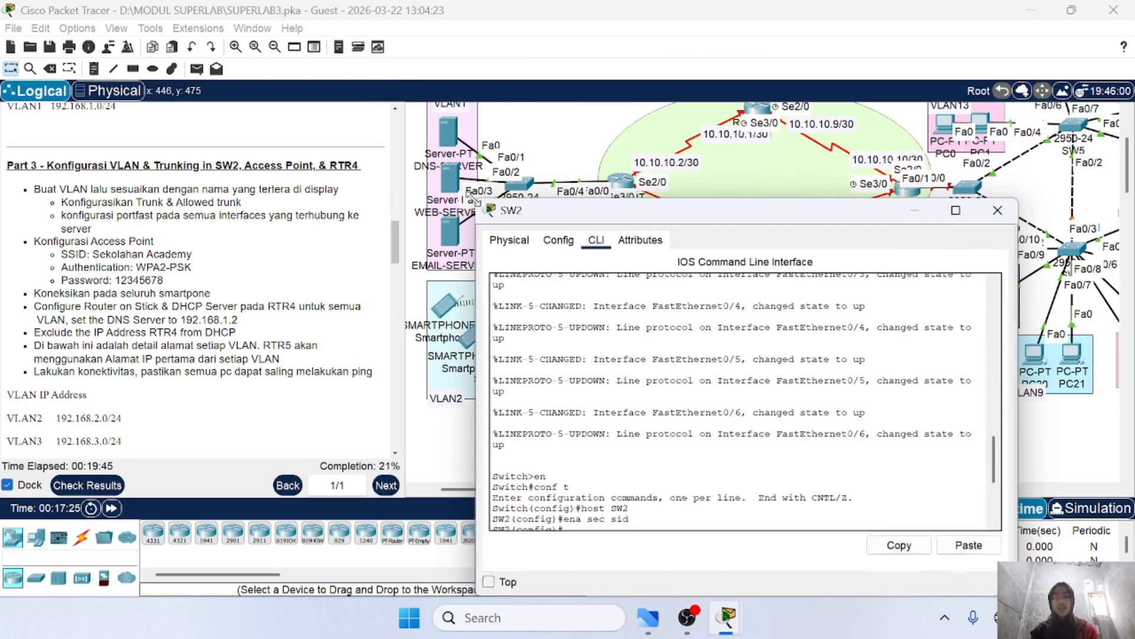
{"action": "key", "text": "Return"}
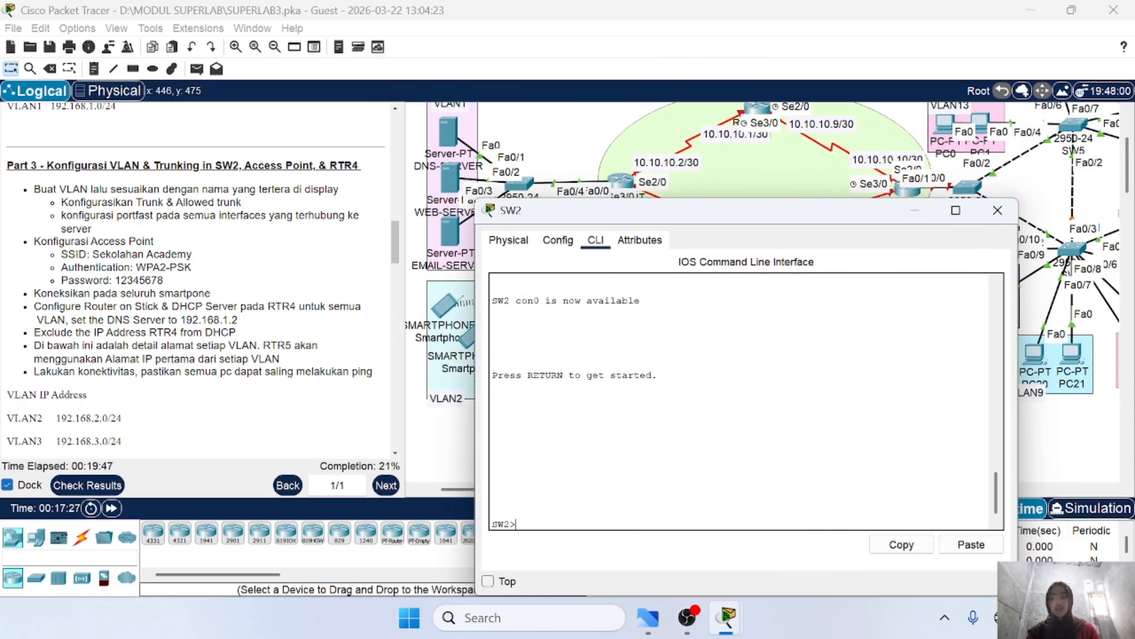
{"action": "type", "text": "en"}
{"action": "key", "text": "Return"}
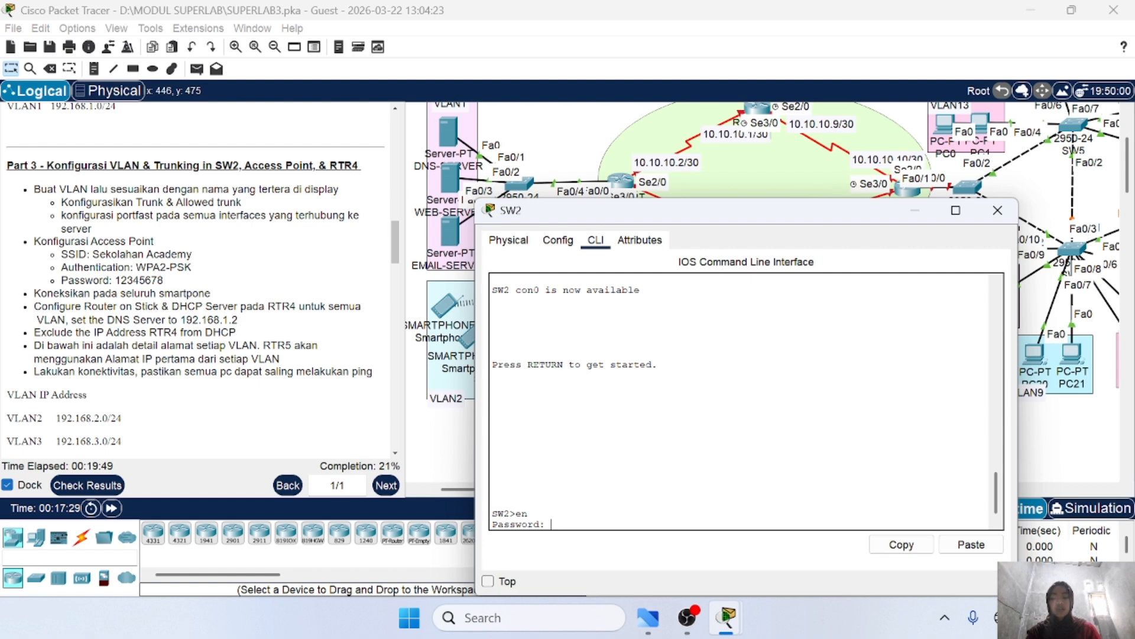
{"action": "key", "text": "Return"}
{"action": "type", "text": "conf"}
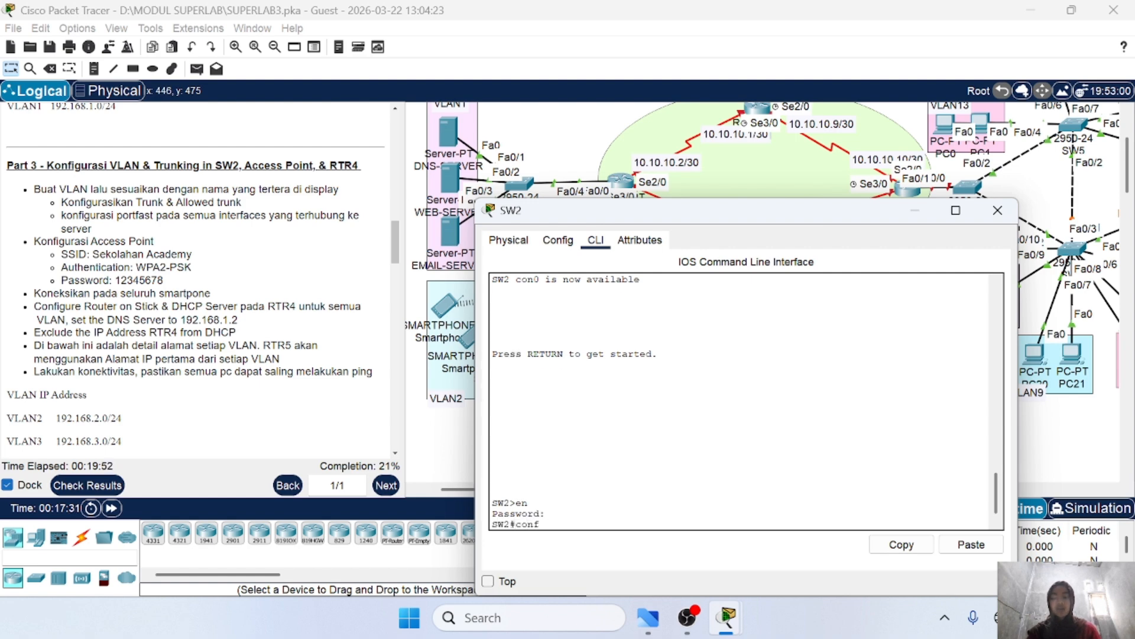
{"action": "type", "text": " t"}
{"action": "key", "text": "Return"}
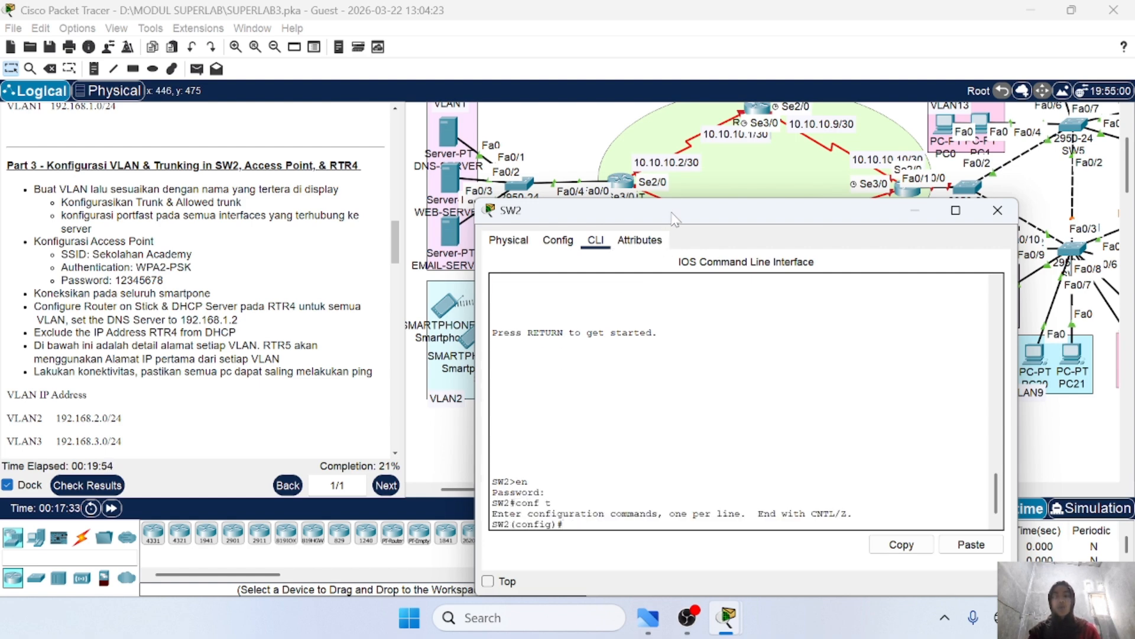
Step: Enter the VLAN 1 configuration on SW2 and exit back to global configuration mode
{"action": "left_click_drag", "start_coordinate": [676, 214], "coordinate": [823, 148]}
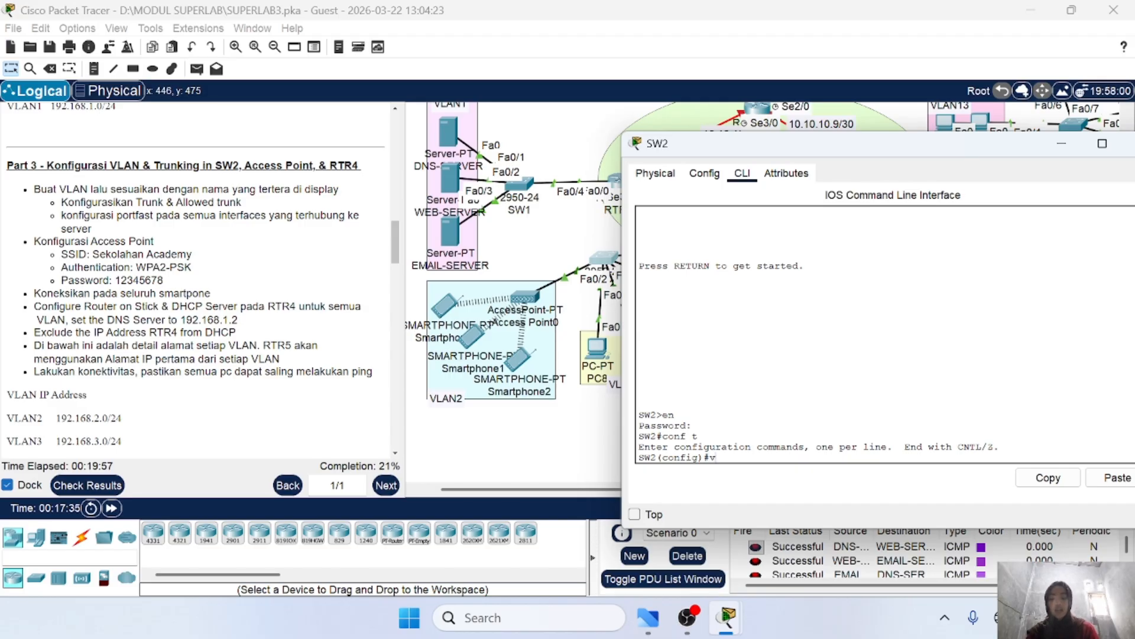
{"action": "type", "text": "vlan 1"}
{"action": "key", "text": "Return"}
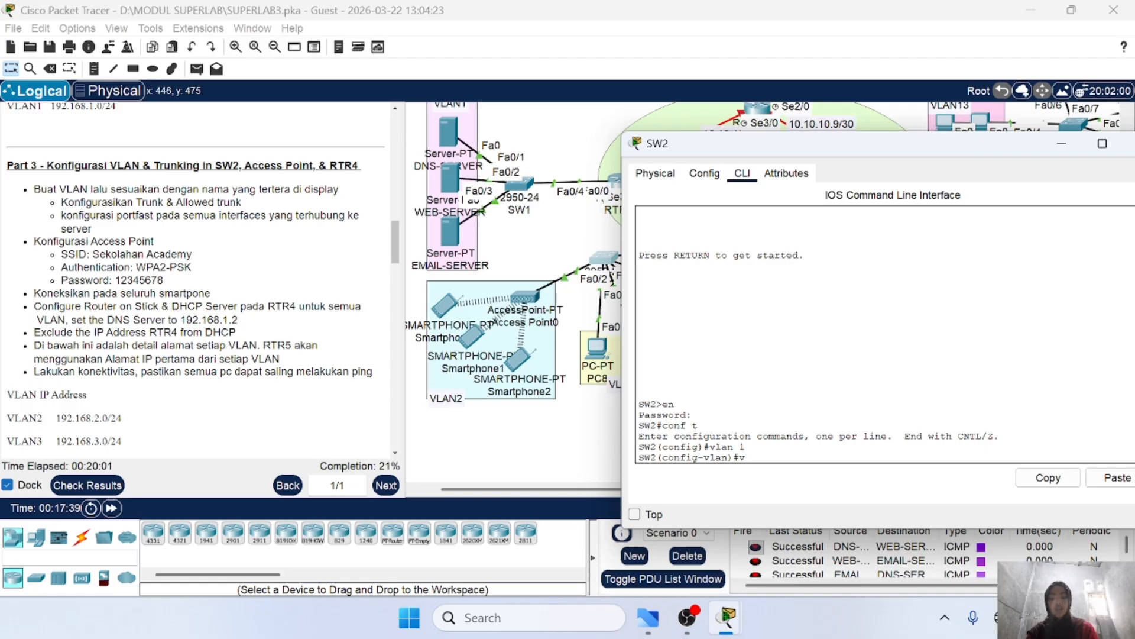
{"action": "type", "text": "ex"}
{"action": "key", "text": "Return"}
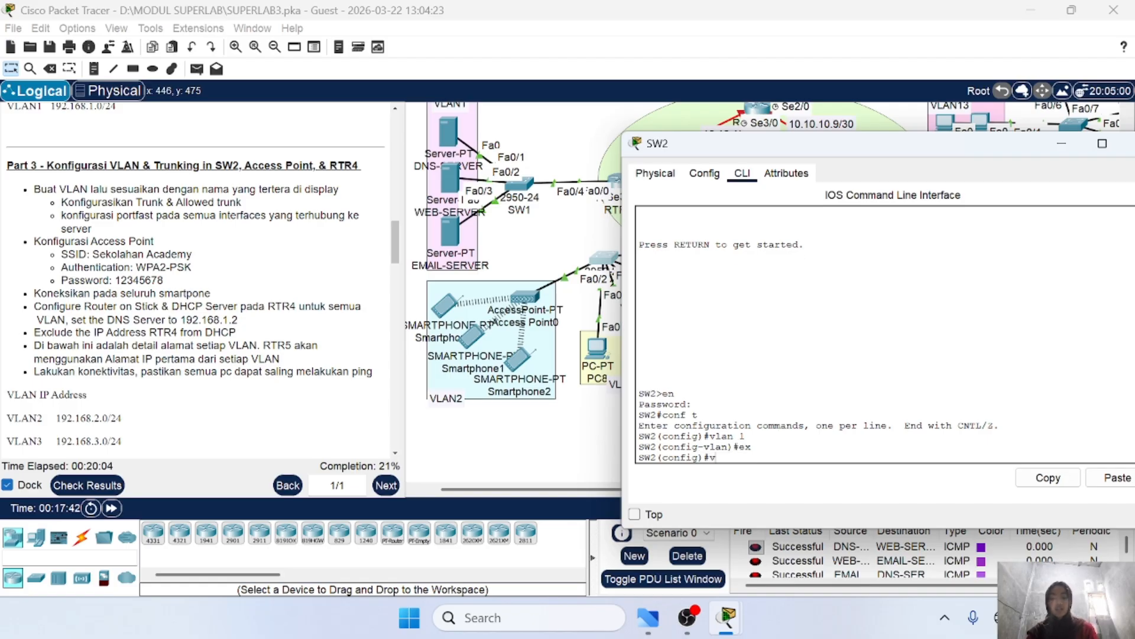
Step: Create VLAN 2 on SW2, name it VLAN2, and exit its configuration
{"action": "type", "text": "vlan 2"}
{"action": "key", "text": "Return"}
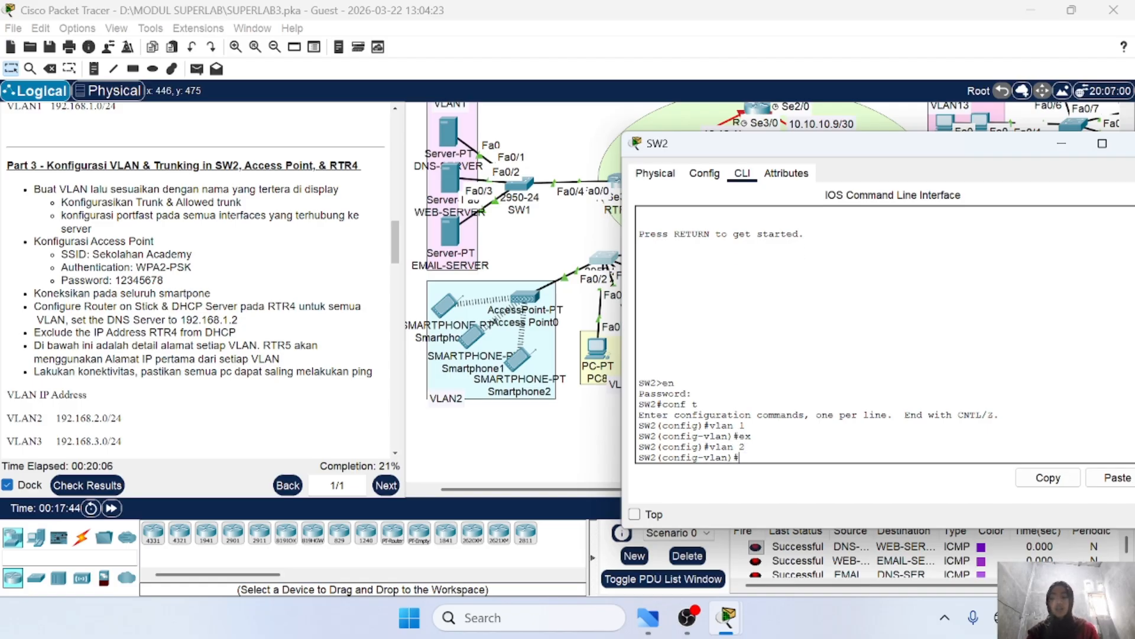
{"action": "key", "text": "Caps_Lock"}
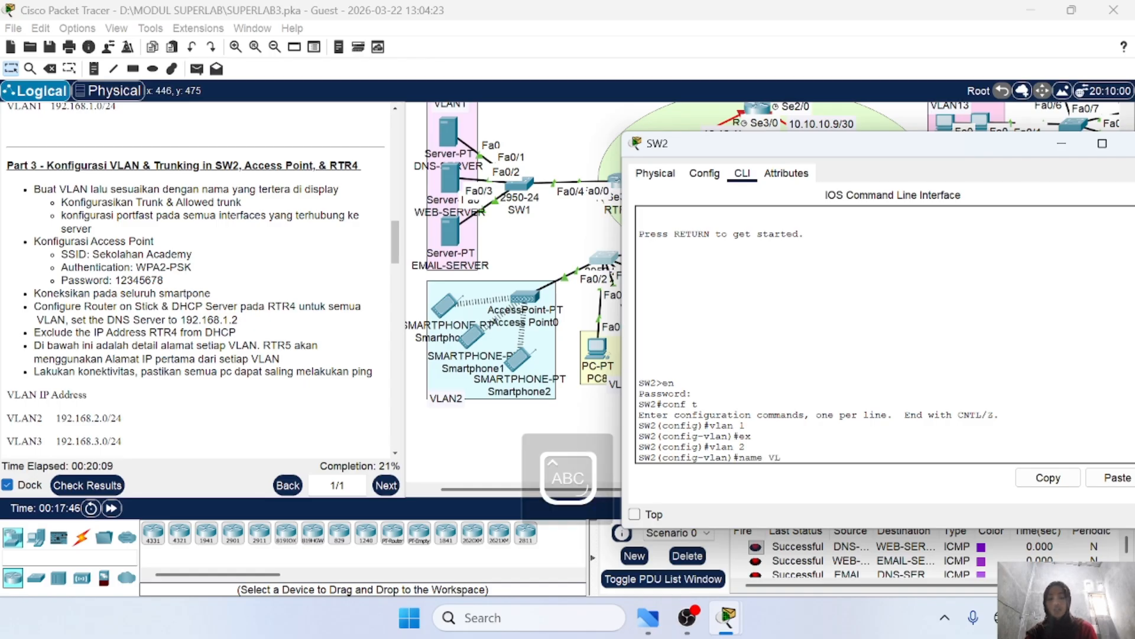
{"action": "type", "text": "VLAN"}
{"action": "type", "text": "2"}
{"action": "key", "text": "Return"}
{"action": "key", "text": "Caps_Lock"}
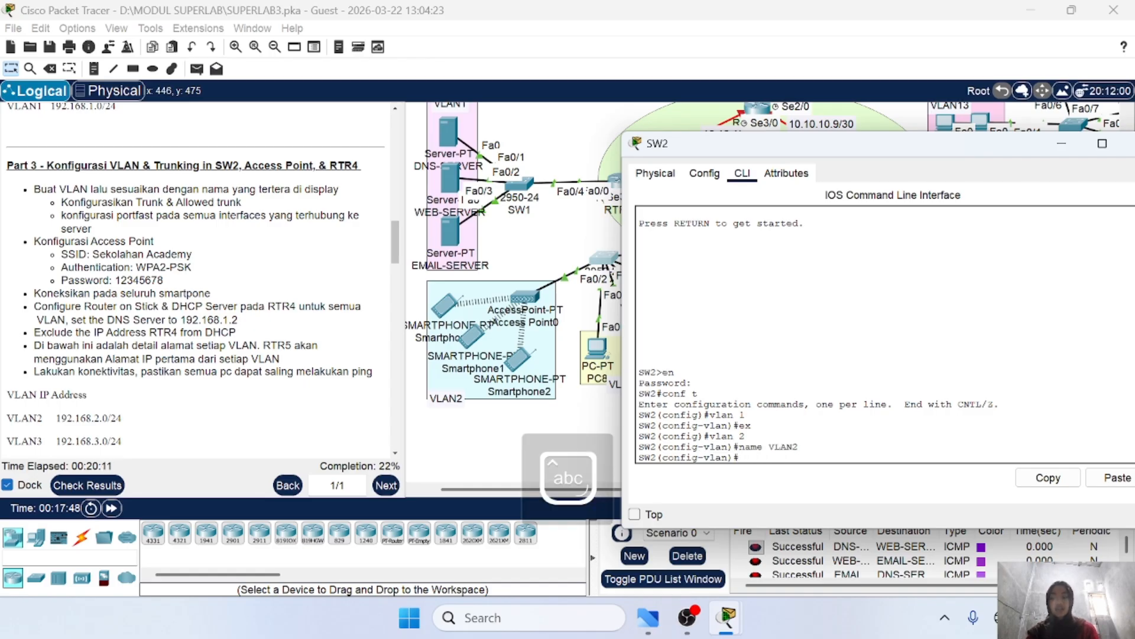
{"action": "type", "text": "ex"}
{"action": "key", "text": "Return"}
Step: Create VLAN 3 on SW2, name it VLAN3, and exit its configuration
{"action": "type", "text": "vla"}
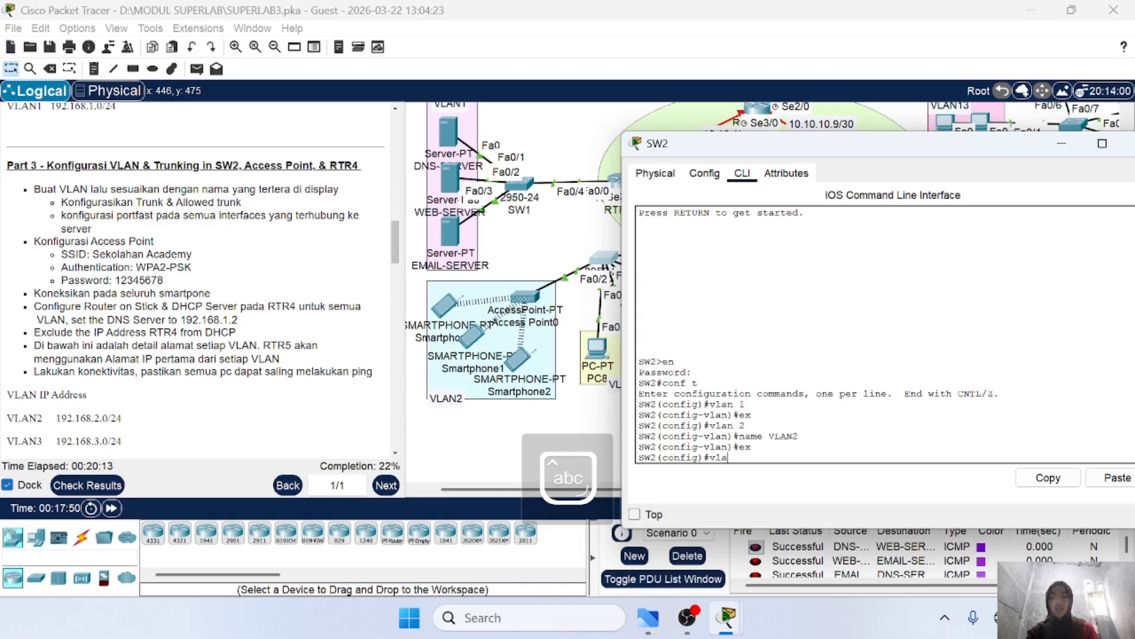
{"action": "type", "text": "n"}
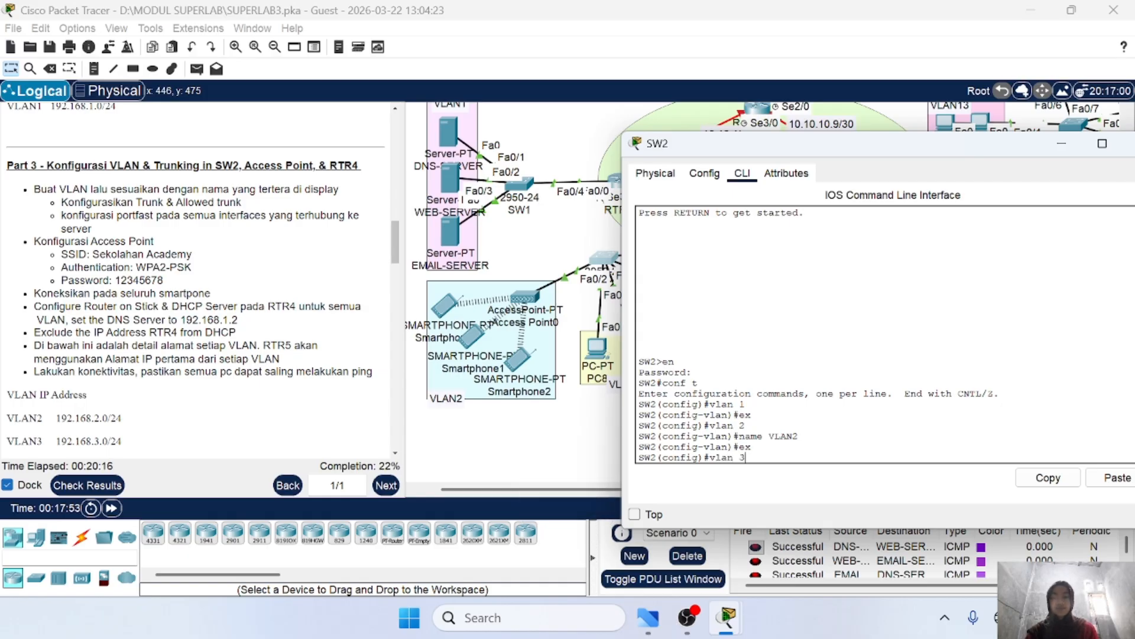
{"action": "type", "text": " 3"}
{"action": "key", "text": "Return"}
{"action": "key", "text": "Up"}
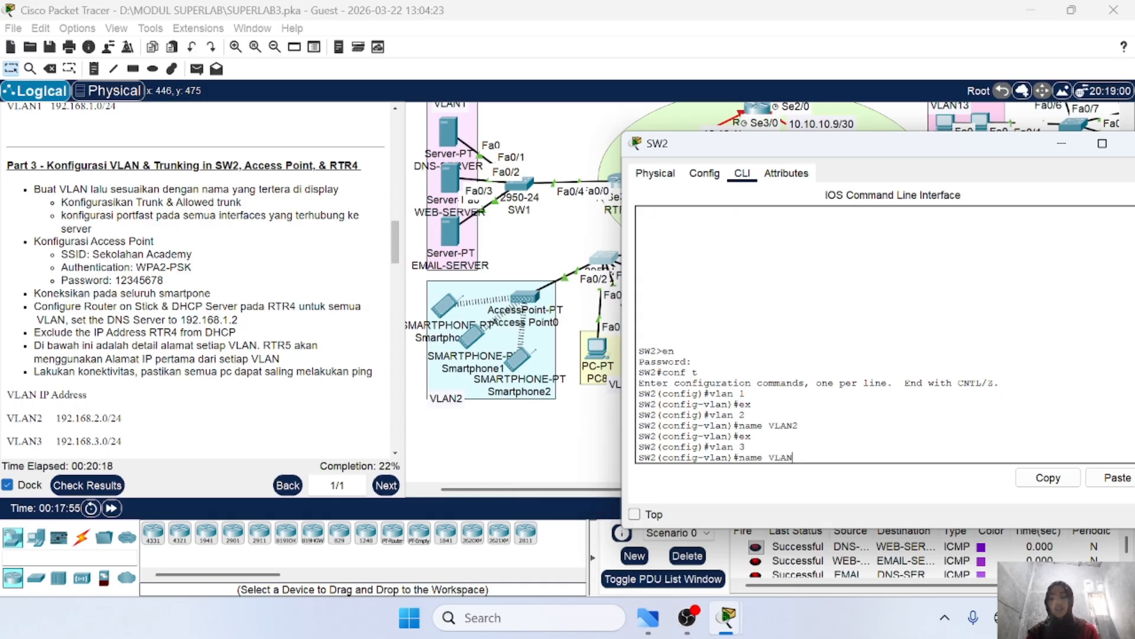
{"action": "type", "text": "3"}
{"action": "key", "text": "Return"}
{"action": "type", "text": "ex"}
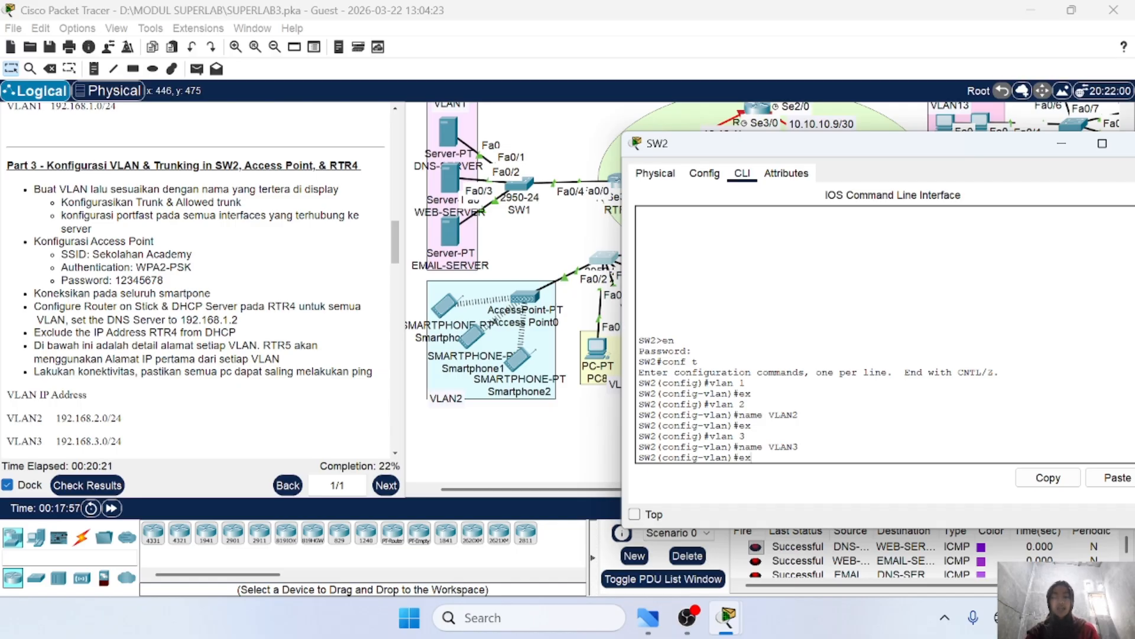
{"action": "key", "text": "Return"}
Step: Create VLAN 4 on SW2 and name it VLAN4
{"action": "type", "text": "ex"}
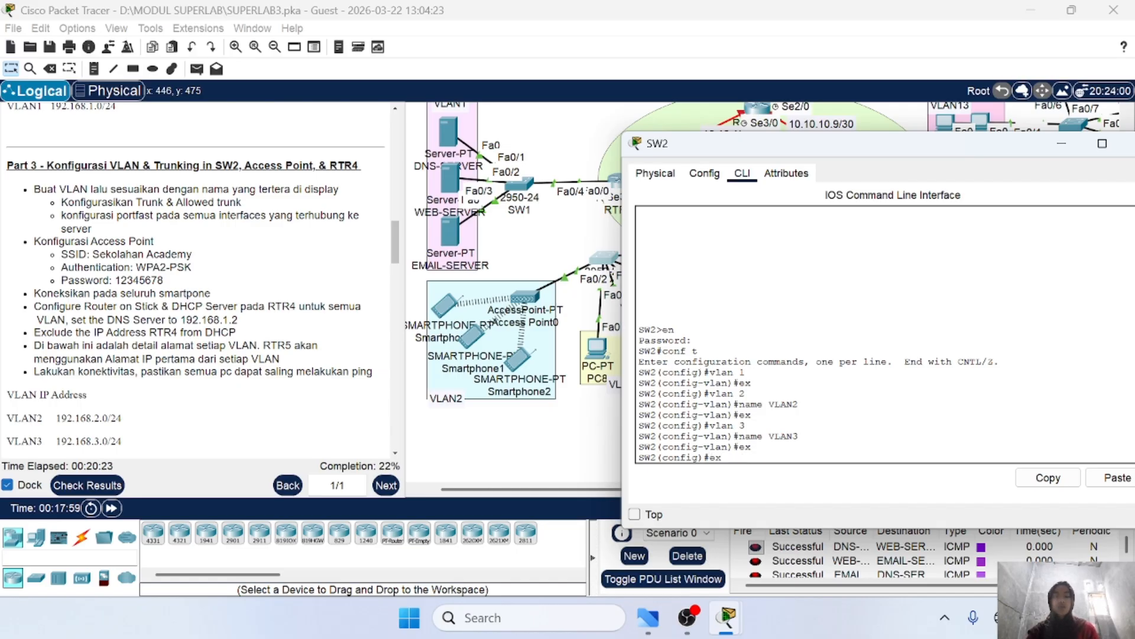
{"action": "key", "text": "Up"}
{"action": "type", "text": "4"}
{"action": "key", "text": "Return"}
{"action": "key", "text": "Up"}
{"action": "key", "text": "Up"}
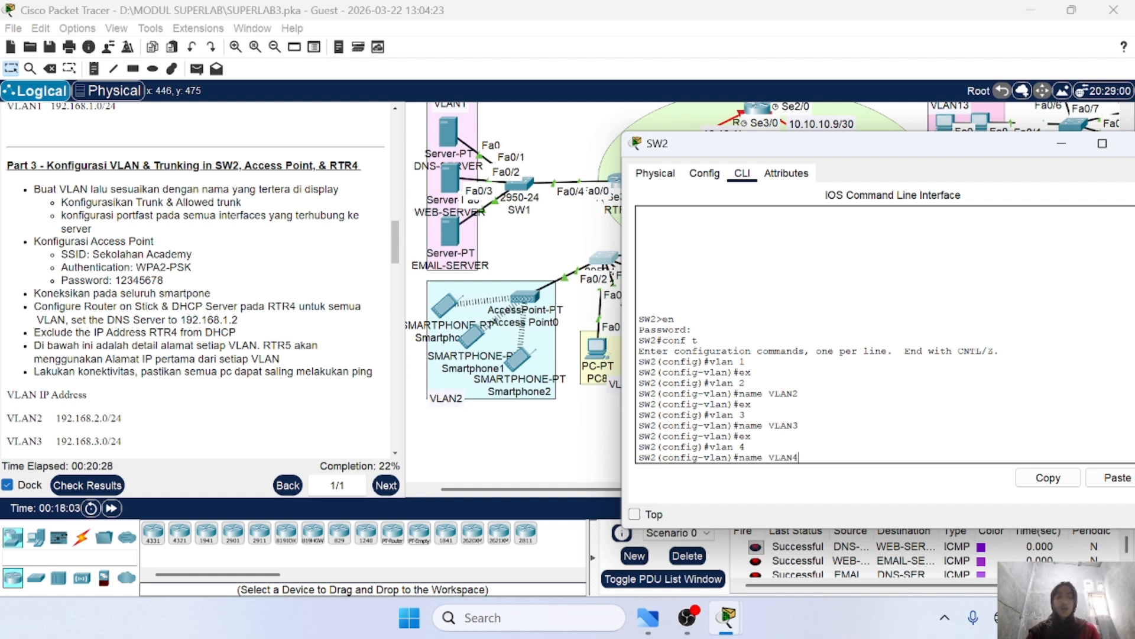
{"action": "key", "text": "Return"}
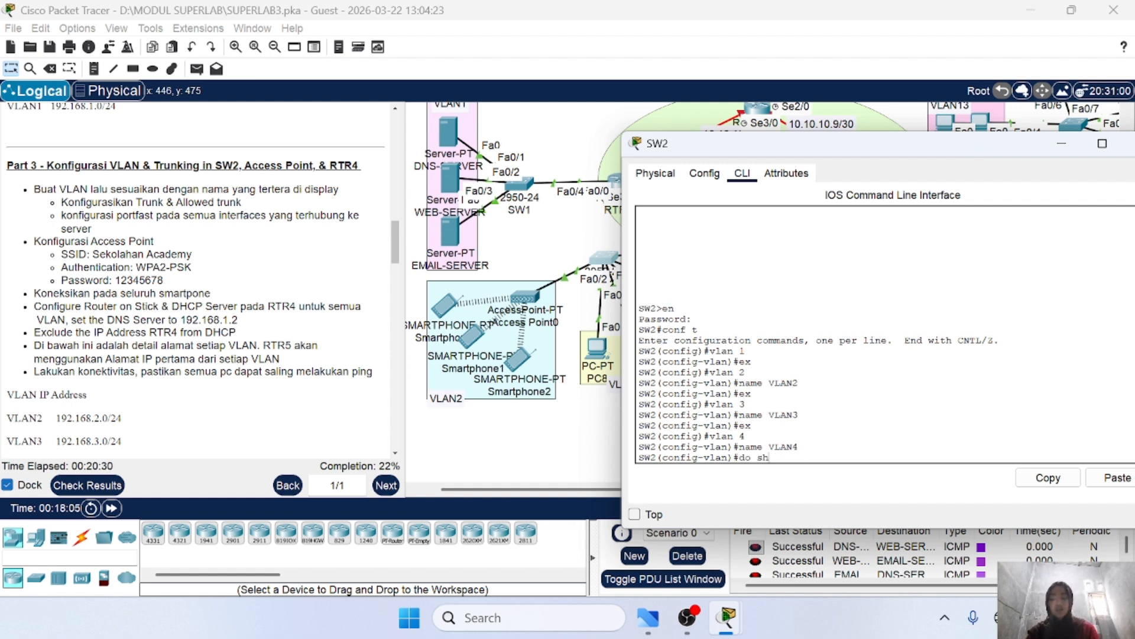
Step: Display the brief VLAN list on SW2, check VLANs 2 to 4, and exit to global configuration mode
{"action": "type", "text": "do sh vl br"}
{"action": "key", "text": "Return"}
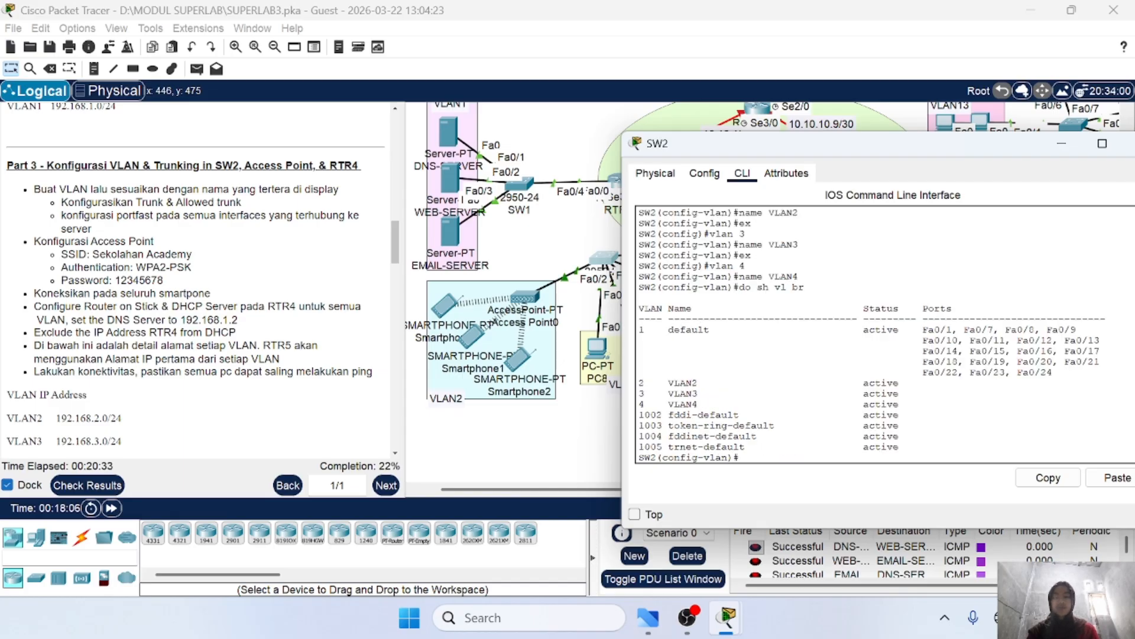
{"action": "left_click_drag", "start_coordinate": [640, 383], "coordinate": [715, 405]}
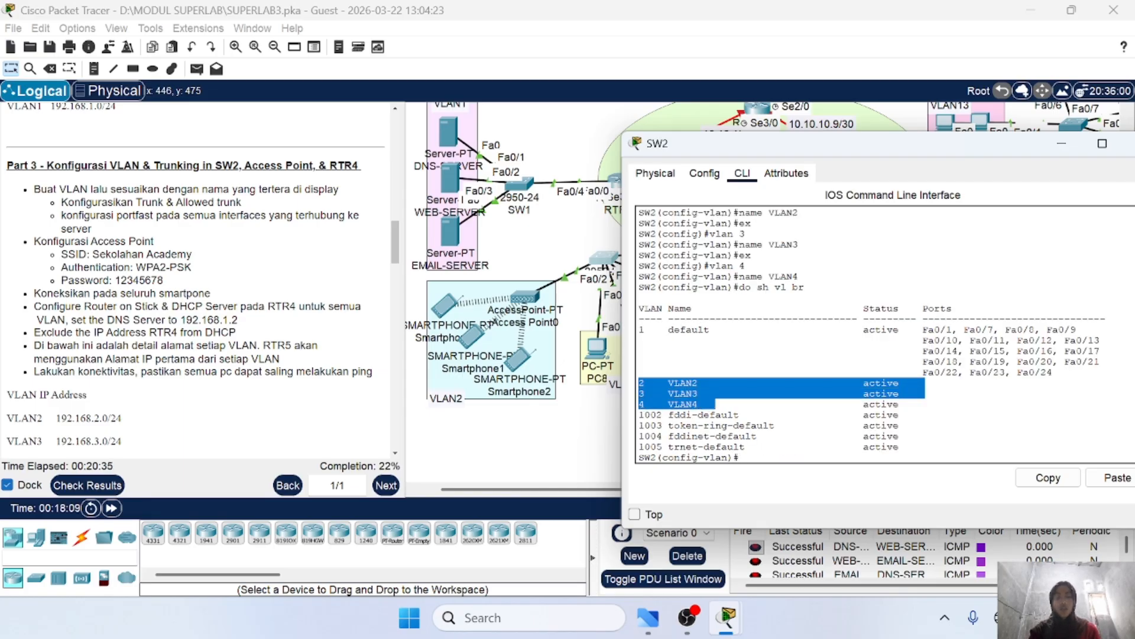
{"action": "scroll", "coordinate": [559, 411], "scroll_direction": "right", "scroll_amount": 5}
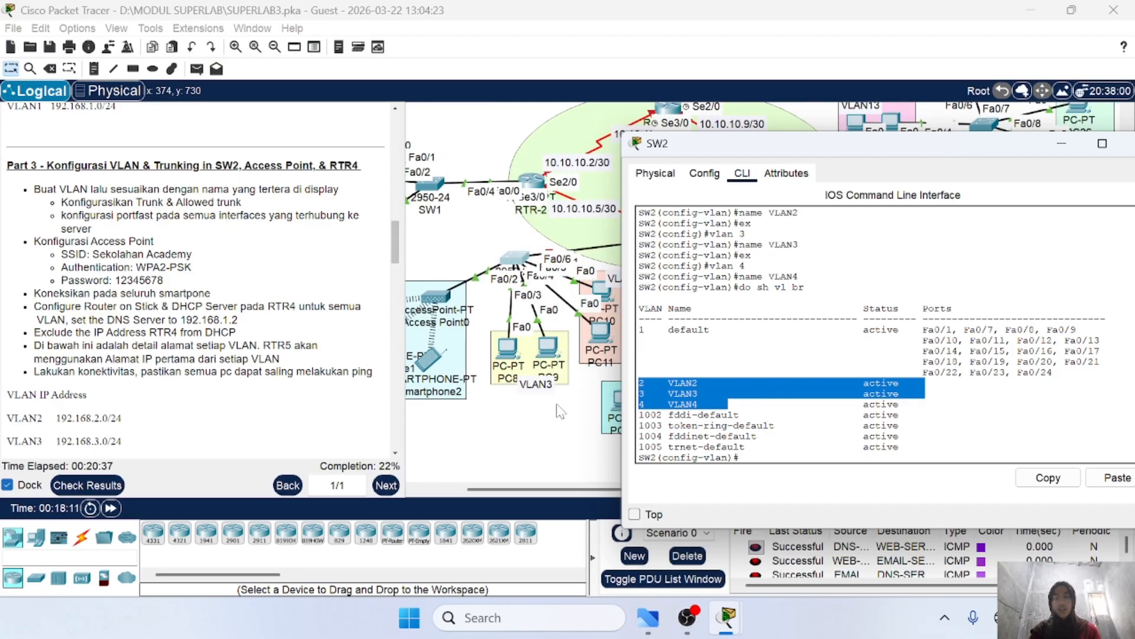
{"action": "scroll", "coordinate": [532, 359], "scroll_direction": "left", "scroll_amount": 5}
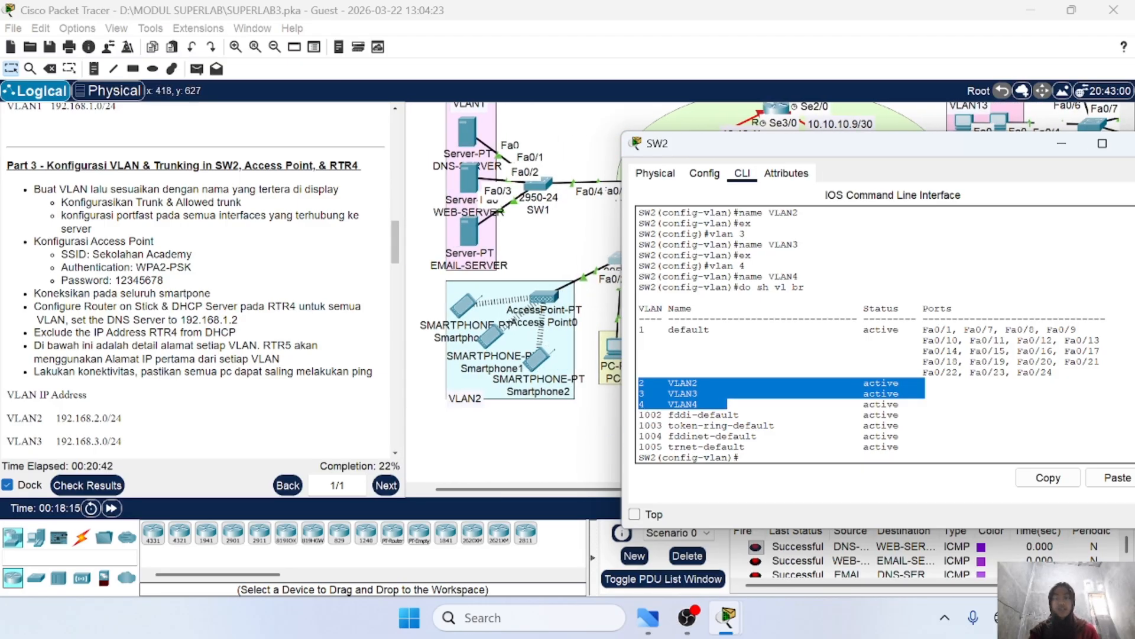
{"action": "scroll", "coordinate": [775, 414], "scroll_direction": "down", "scroll_amount": 1}
{"action": "left_click", "coordinate": [775, 454]}
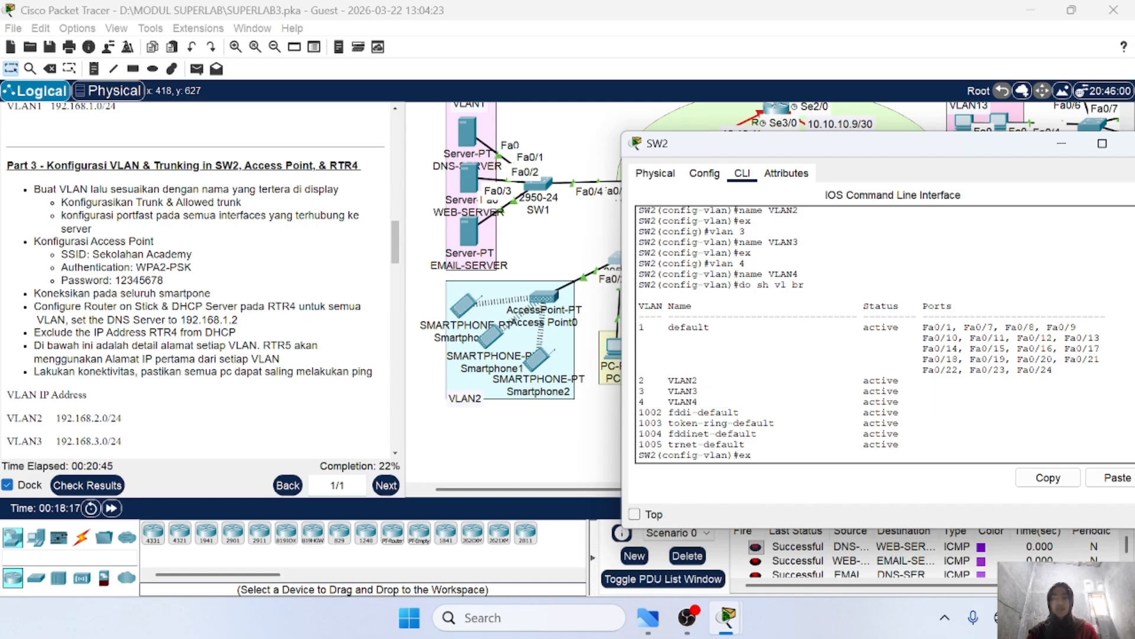
{"action": "type", "text": "ex"}
{"action": "key", "text": "Return"}
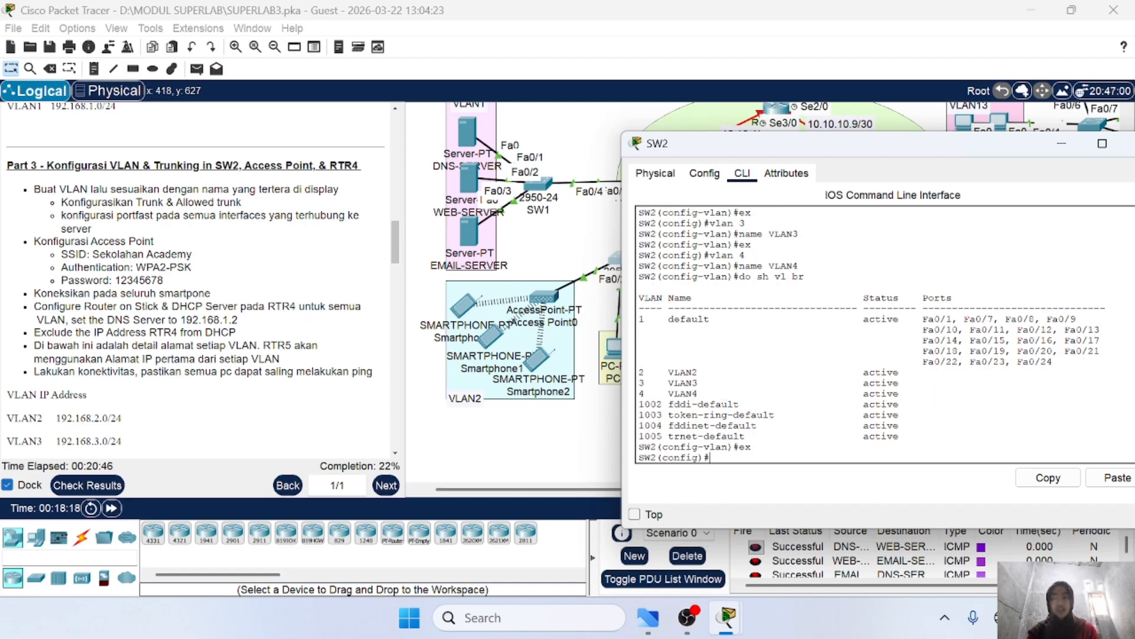
Step: Set SW2's interface Fa0/2 to access mode in VLAN 2 and enable spanning-tree PortFast on it
{"action": "left_click", "coordinate": [1062, 143]}
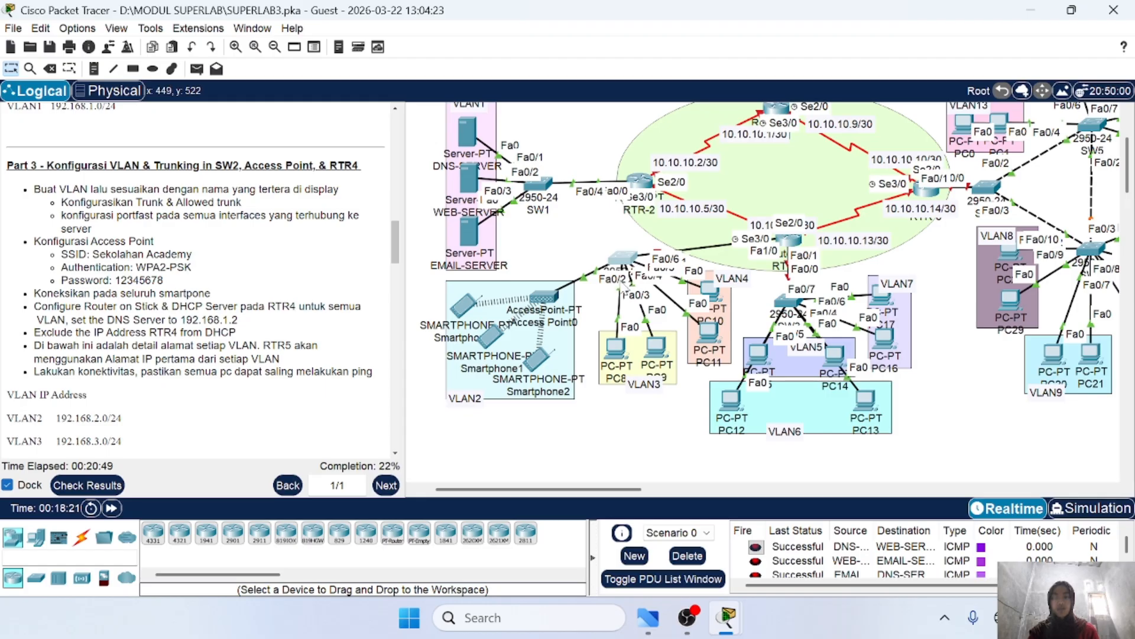
{"action": "left_click", "coordinate": [625, 263]}
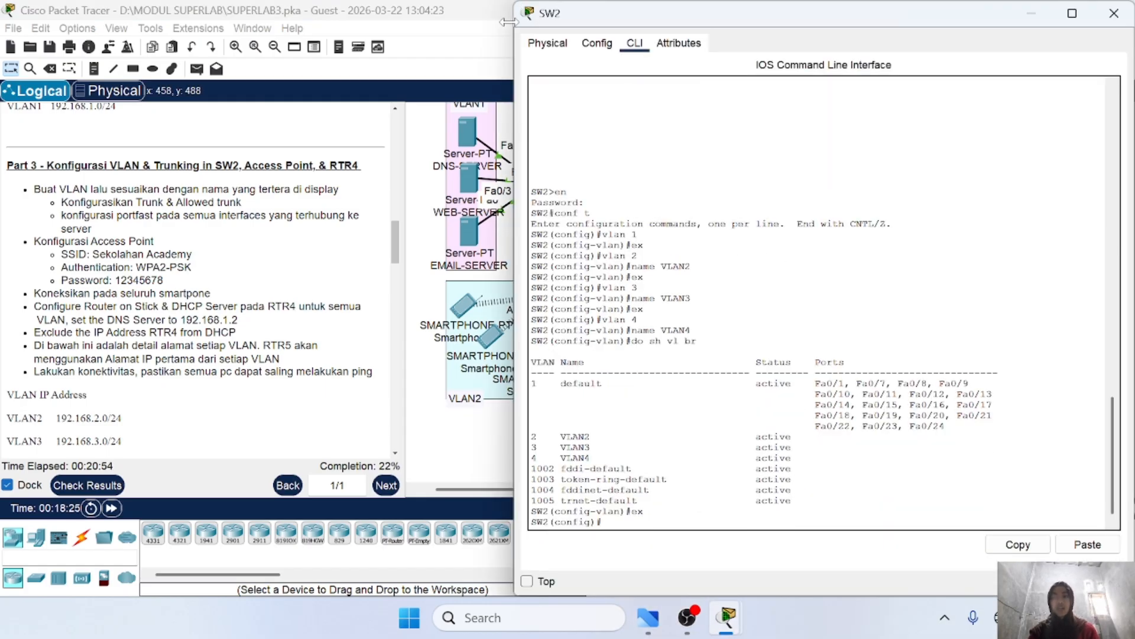
{"action": "left_click_drag", "start_coordinate": [520, 3], "coordinate": [552, 177]}
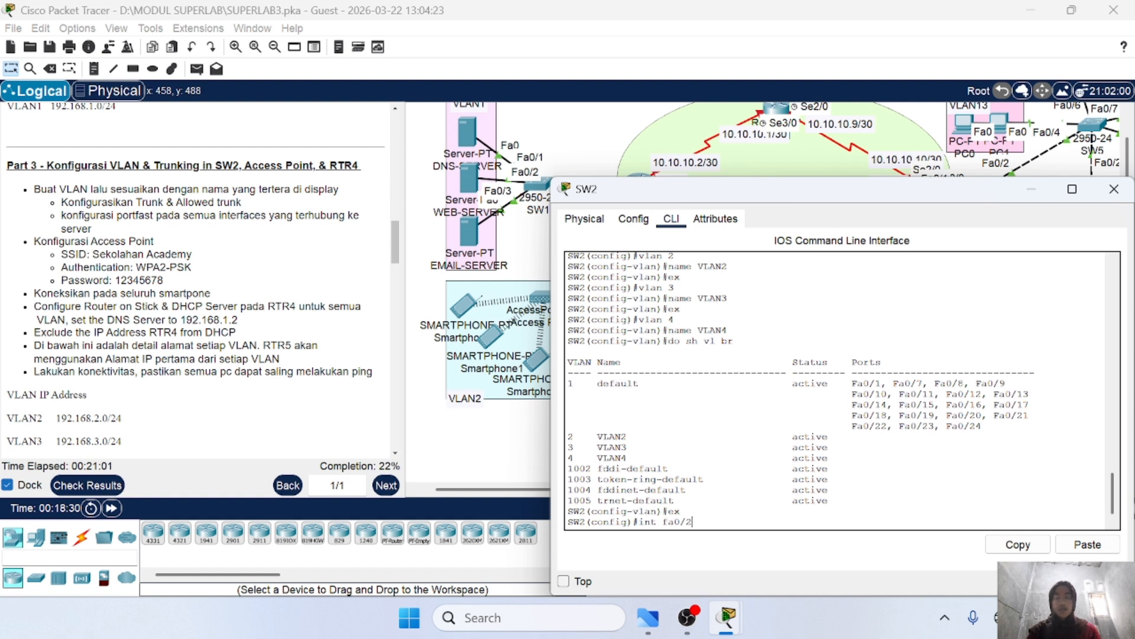
{"action": "key", "text": "Return"}
{"action": "type", "text": "sw m a"}
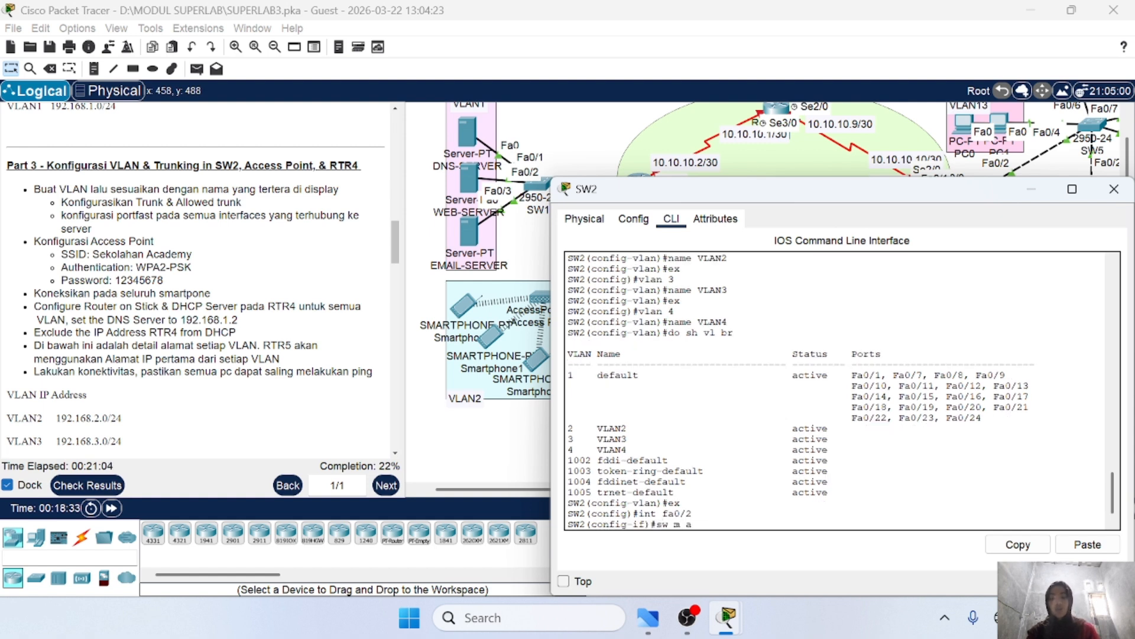
{"action": "key", "text": "Return"}
{"action": "type", "text": "sw ac"}
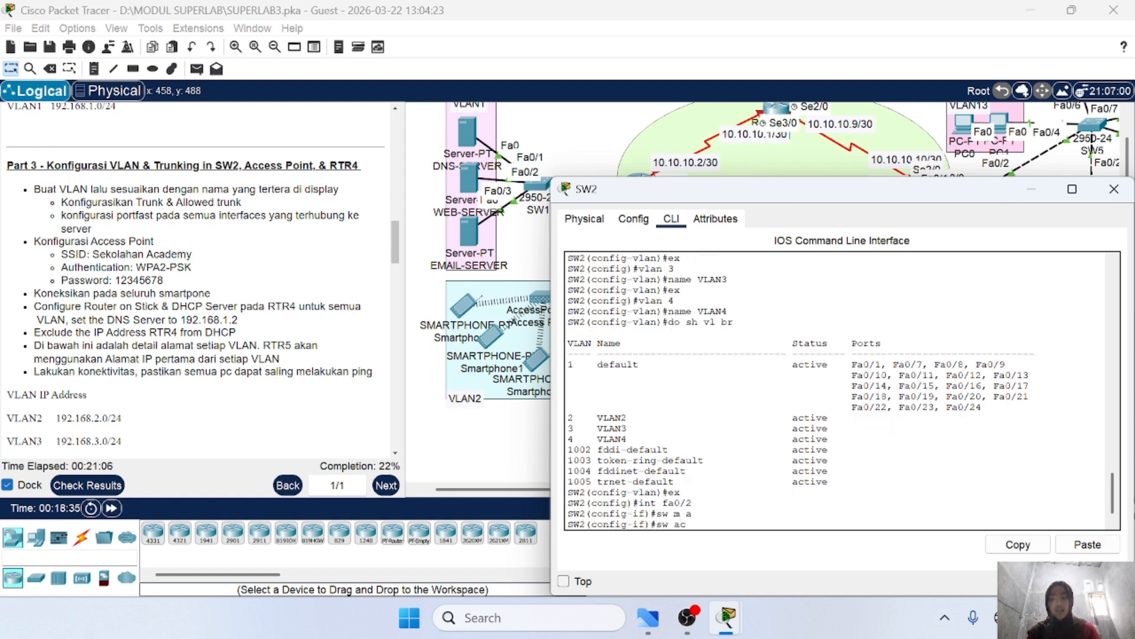
{"action": "type", "text": " vl 2"}
{"action": "key", "text": "Return"}
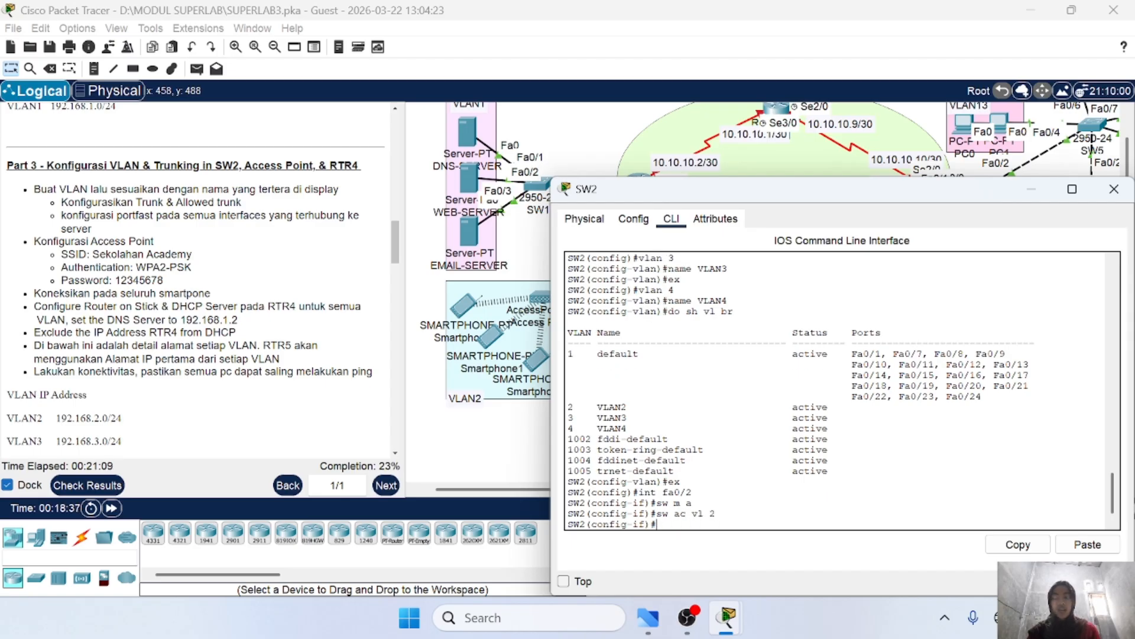
{"action": "type", "text": "spa po"}
{"action": "key", "text": "Return"}
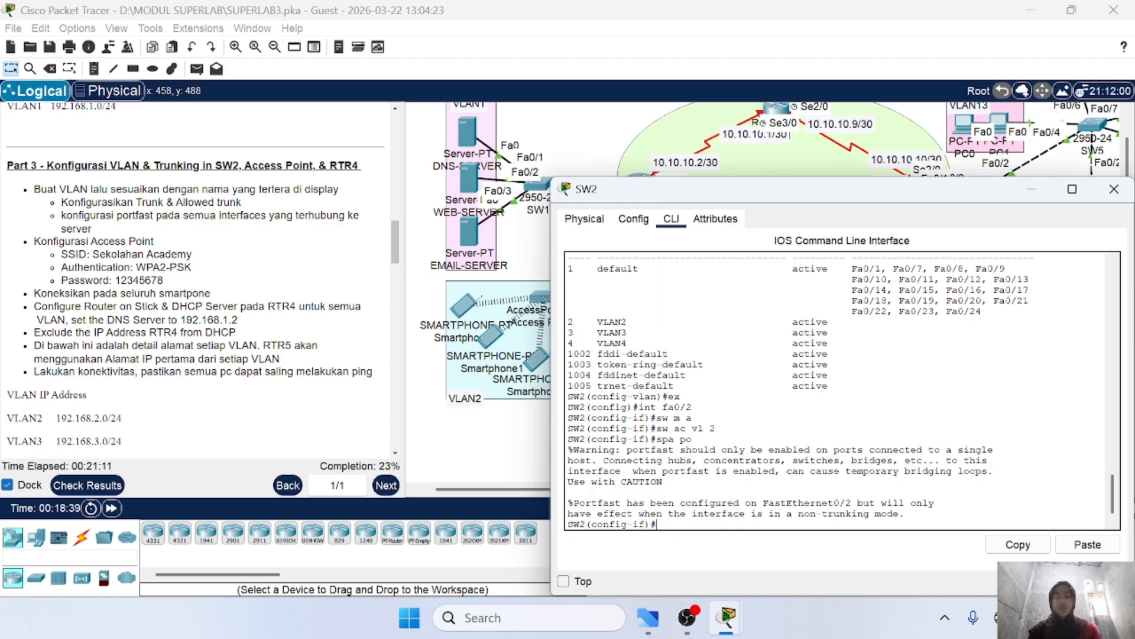
Step: Exit the Fa0/2 configuration and enter configuration for the interface range Fa0/3-4 on SW2
{"action": "scroll", "coordinate": [495, 402], "scroll_direction": "right", "scroll_amount": 1}
{"action": "scroll", "coordinate": [496, 402], "scroll_direction": "right", "scroll_amount": 2}
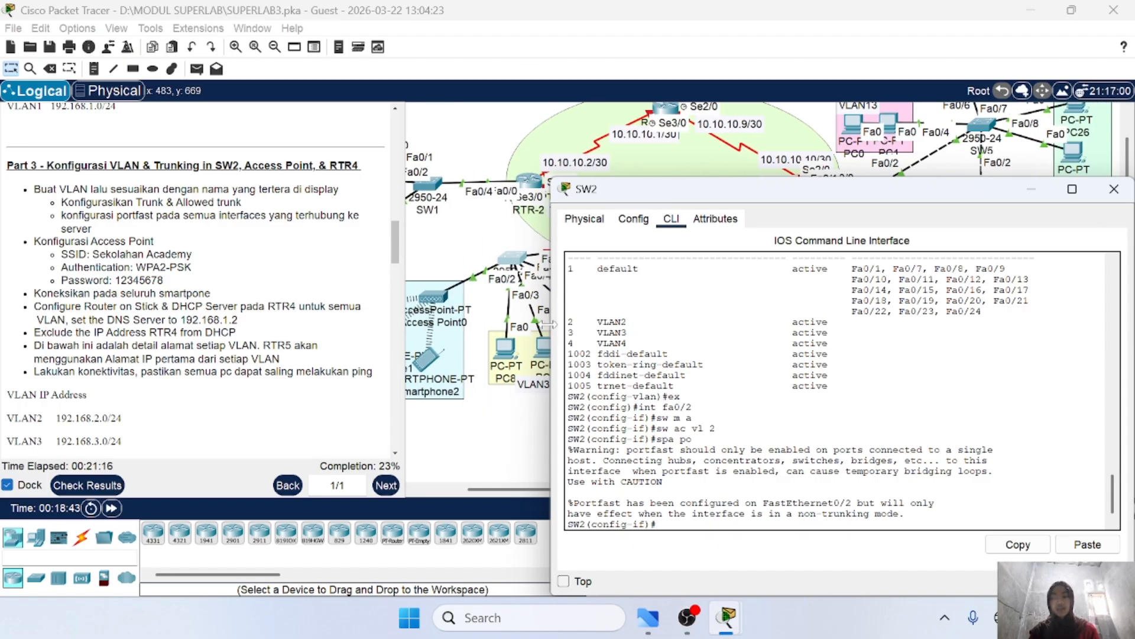
{"action": "left_click_drag", "start_coordinate": [555, 332], "coordinate": [680, 349]}
{"action": "scroll", "coordinate": [480, 396], "scroll_direction": "left", "scroll_amount": 2}
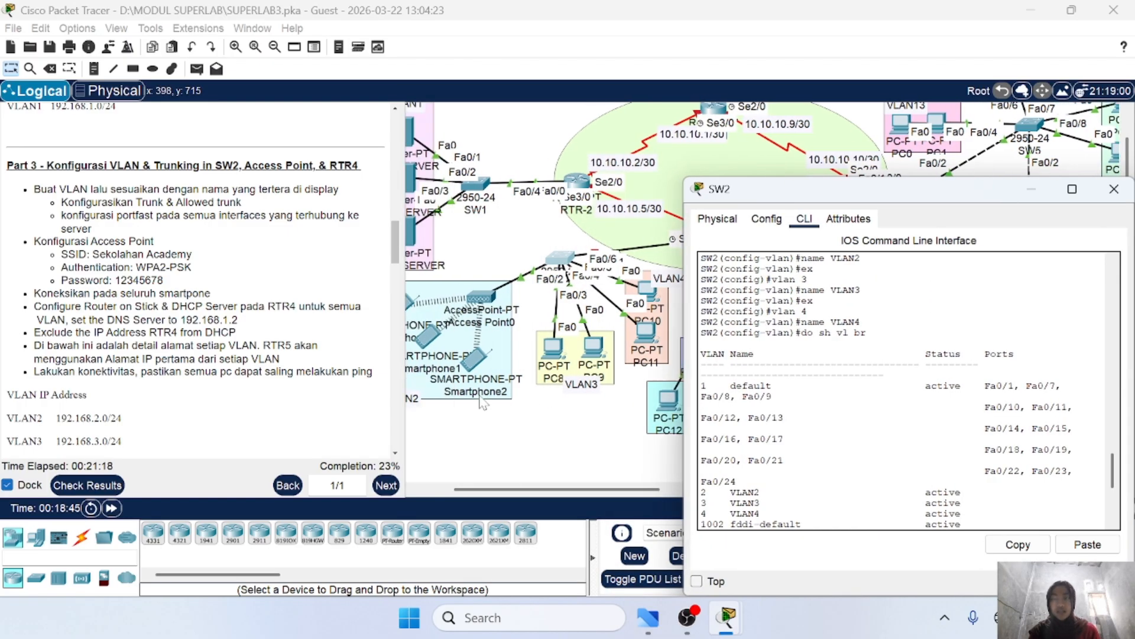
{"action": "scroll", "coordinate": [605, 317], "scroll_direction": "right", "scroll_amount": 2}
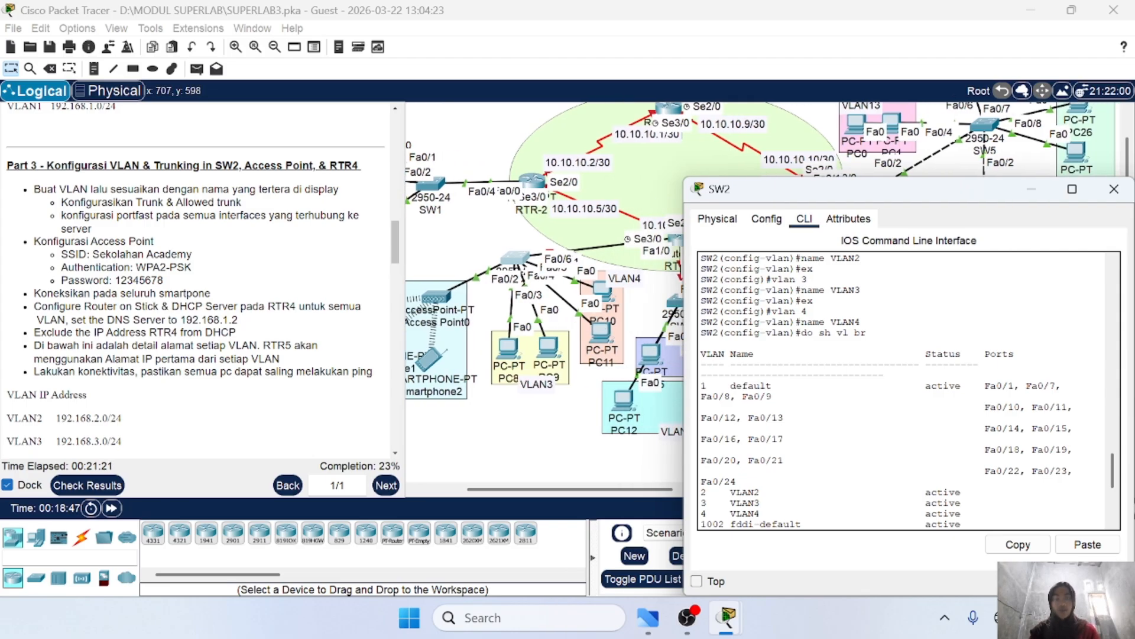
{"action": "type", "text": "ex int fa0/2 sw m a sw ac vl 2 spa po"}
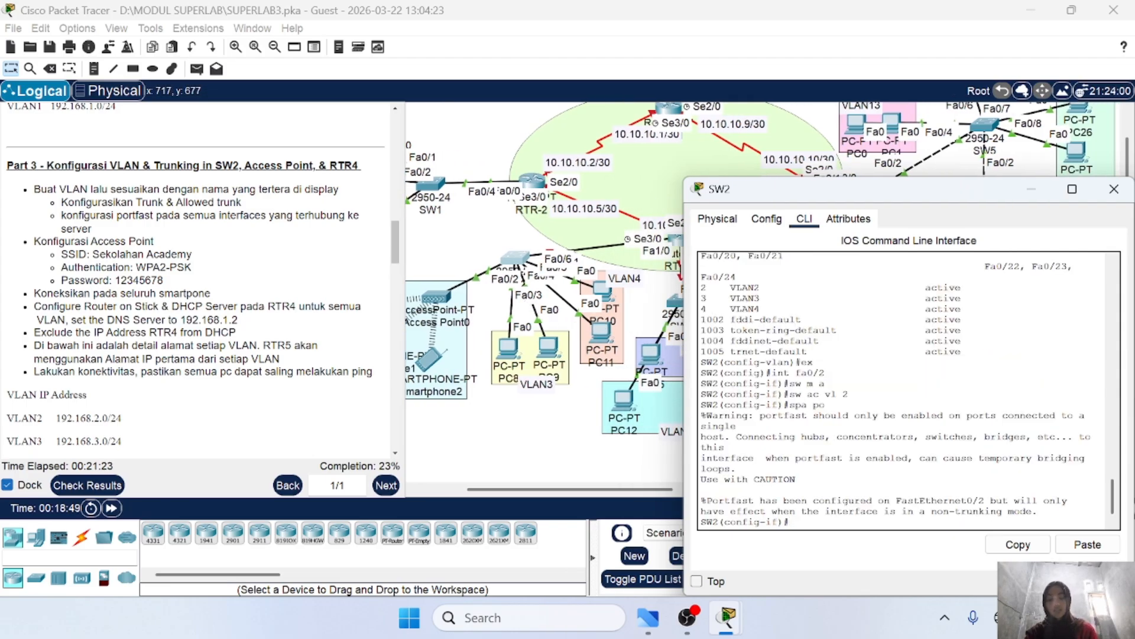
{"action": "type", "text": "ex"}
{"action": "key", "text": "Return"}
{"action": "type", "text": "int f"}
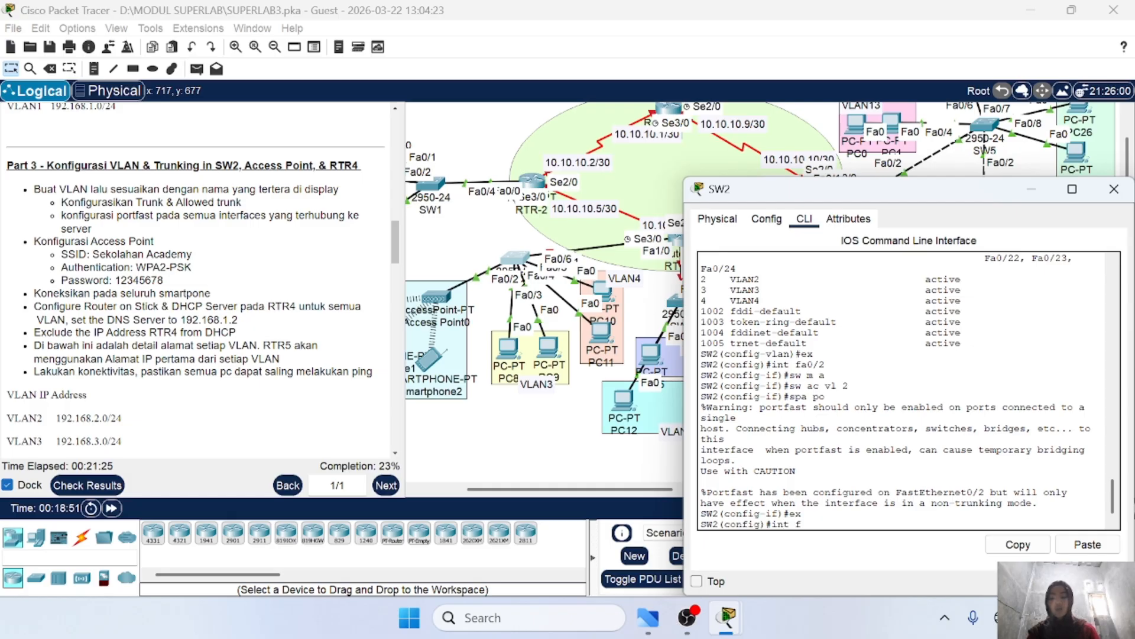
{"action": "key", "text": "BackSpace"}
{"action": "type", "text": "range faf"}
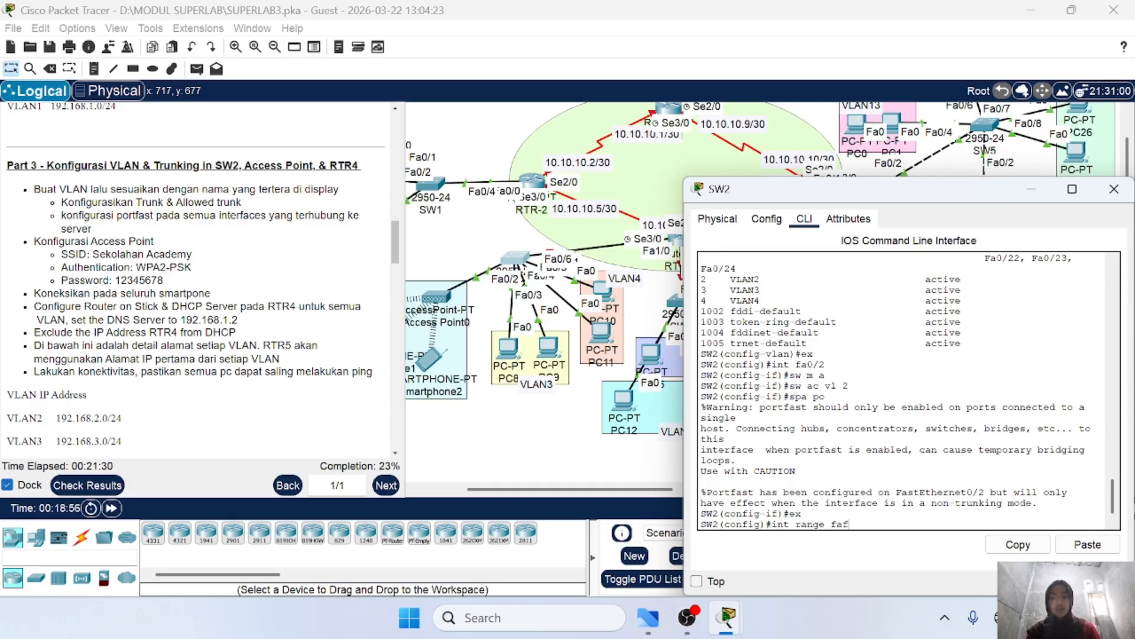
{"action": "key", "text": "BackSpace"}
{"action": "type", "text": "0/3-4"}
{"action": "key", "text": "Return"}
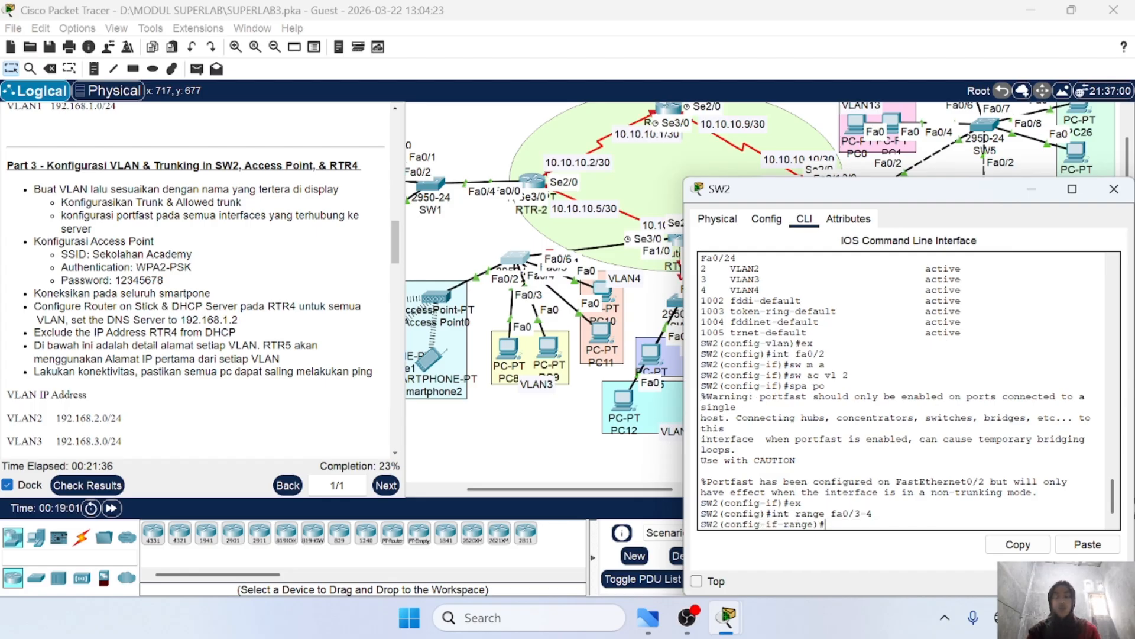
Step: Set Fa0/3-4 to access mode in VLAN 3 and enable spanning-tree PortFast on both ports
{"action": "type", "text": "sp"}
{"action": "key", "text": "BackSpace"}
{"action": "key", "text": "BackSpace"}
{"action": "type", "text": "sw "}
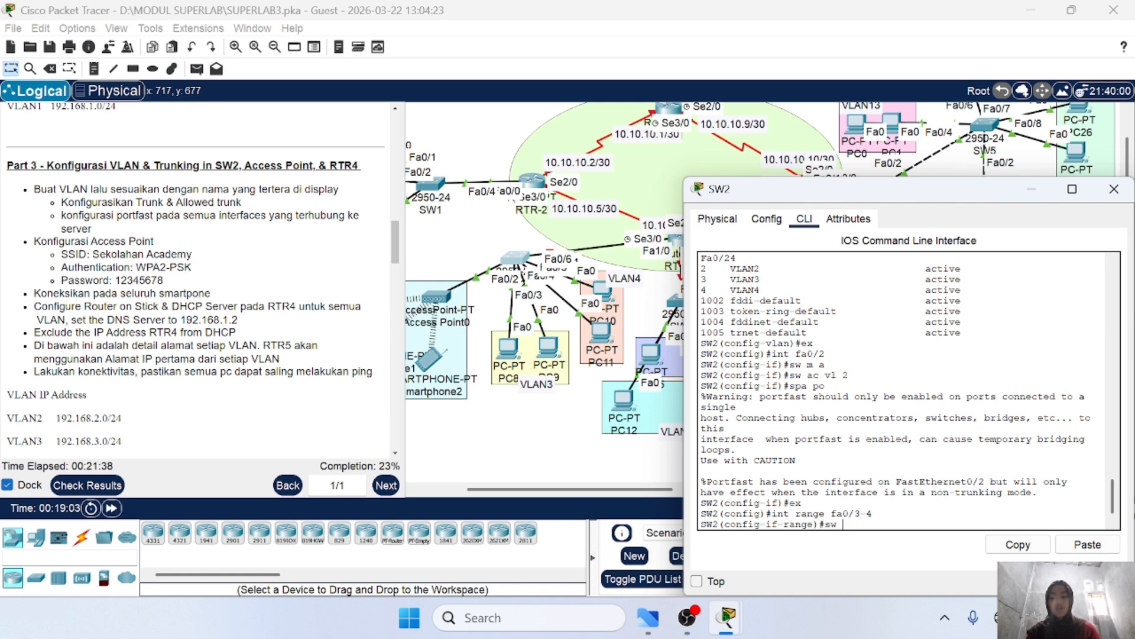
{"action": "type", "text": "m a"}
{"action": "key", "text": "Return"}
{"action": "type", "text": "s"}
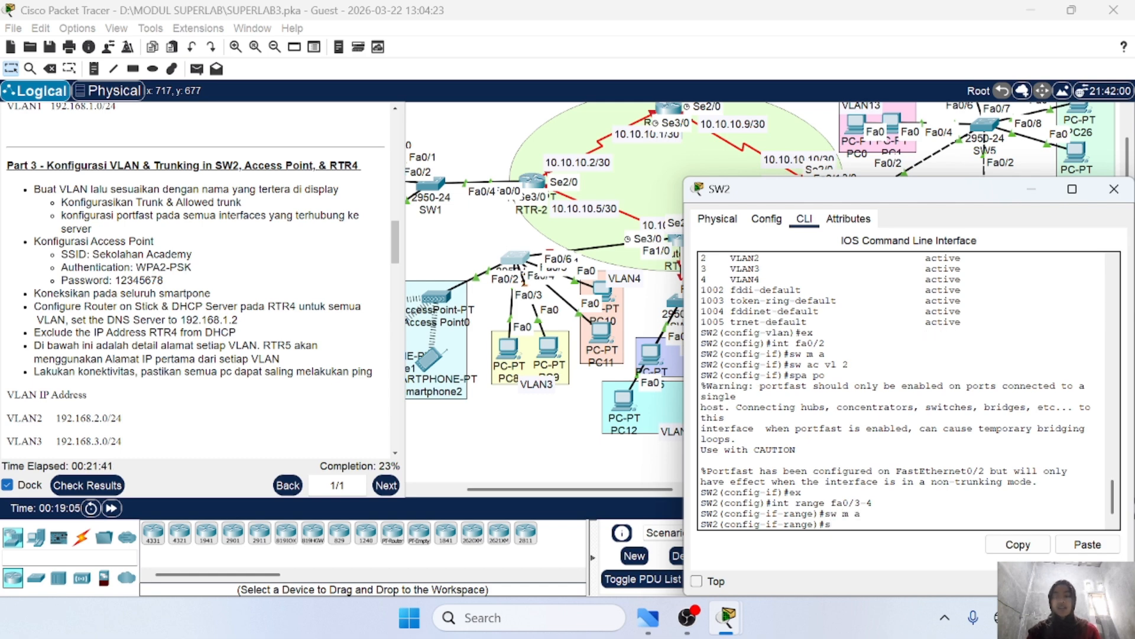
{"action": "type", "text": "w ac vl"}
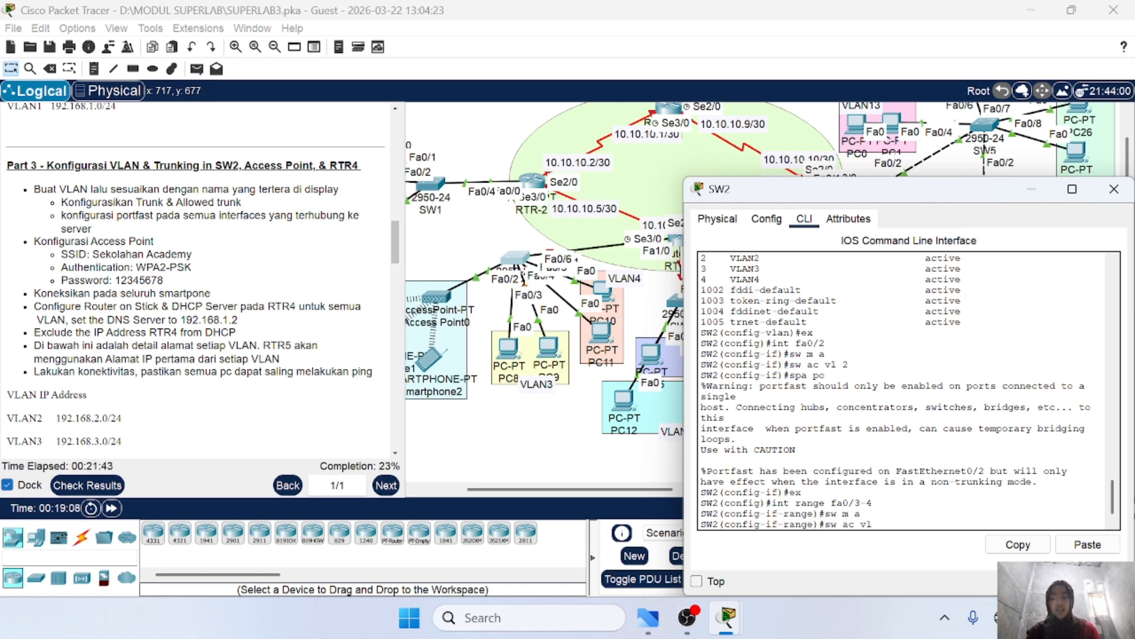
{"action": "type", "text": " 3"}
{"action": "key", "text": "Return"}
{"action": "type", "text": "spa p"}
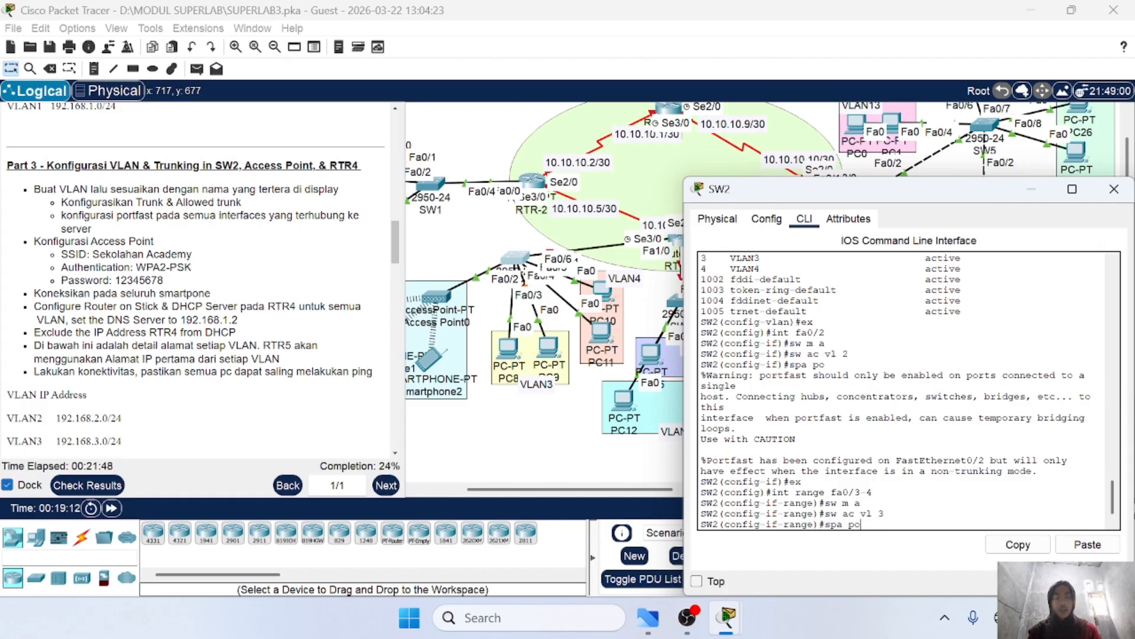
{"action": "type", "text": "o"}
{"action": "key", "text": "Return"}
Step: Exit the Fa0/3-4 configuration and enter configuration for the interface range Fa0/5-6 on SW2
{"action": "scroll", "coordinate": [591, 427], "scroll_direction": "right", "scroll_amount": 2}
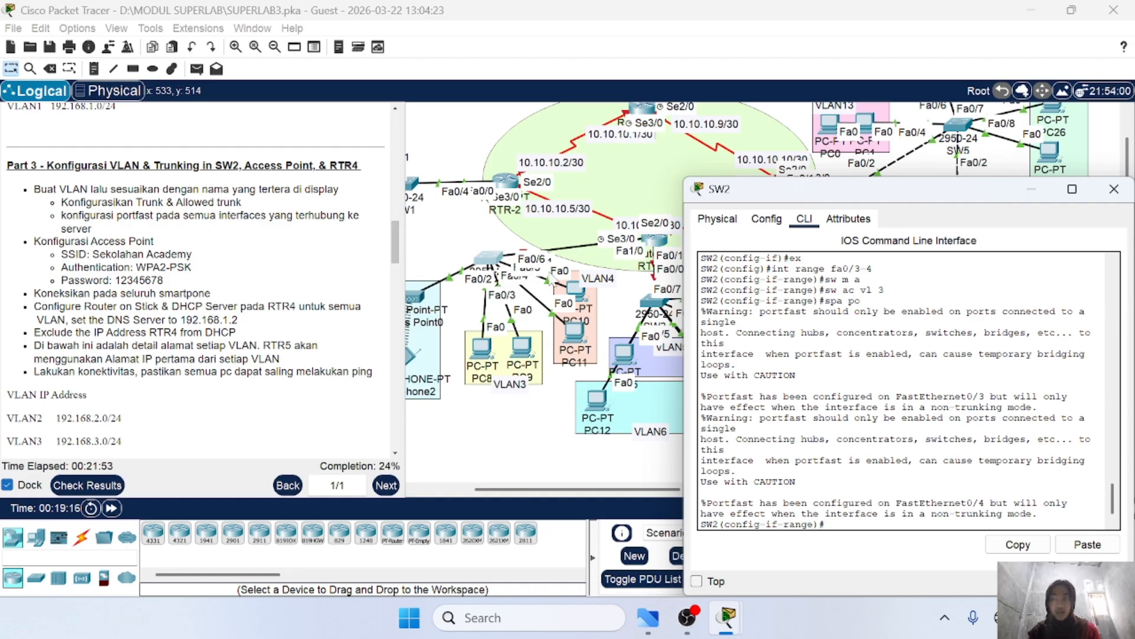
{"action": "type", "text": "ex"}
{"action": "key", "text": "Return"}
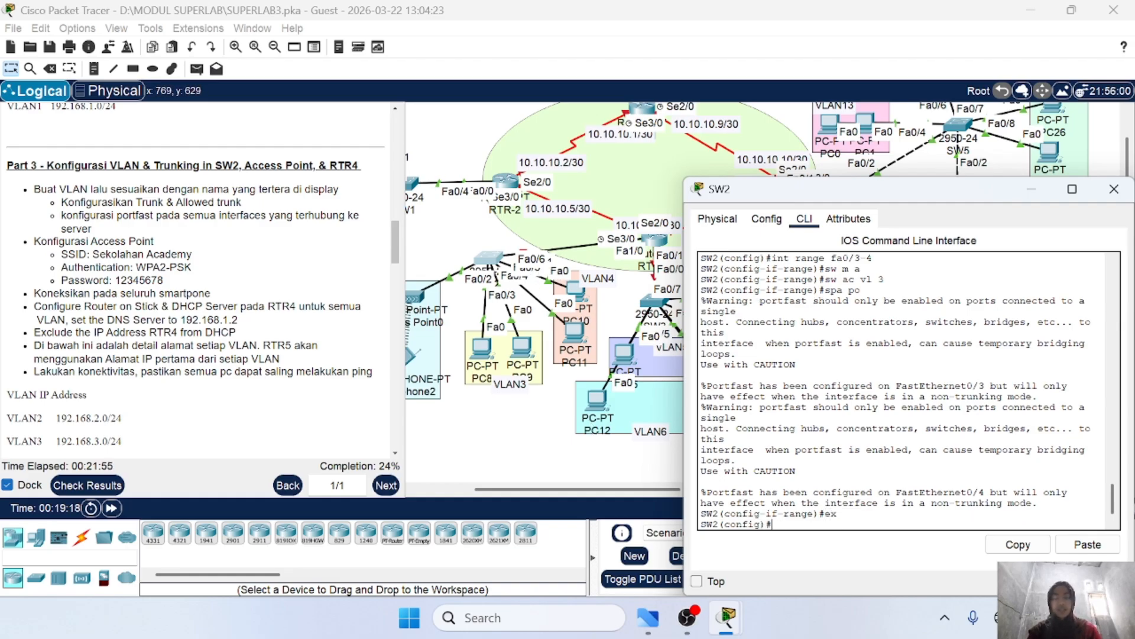
{"action": "type", "text": "int range "}
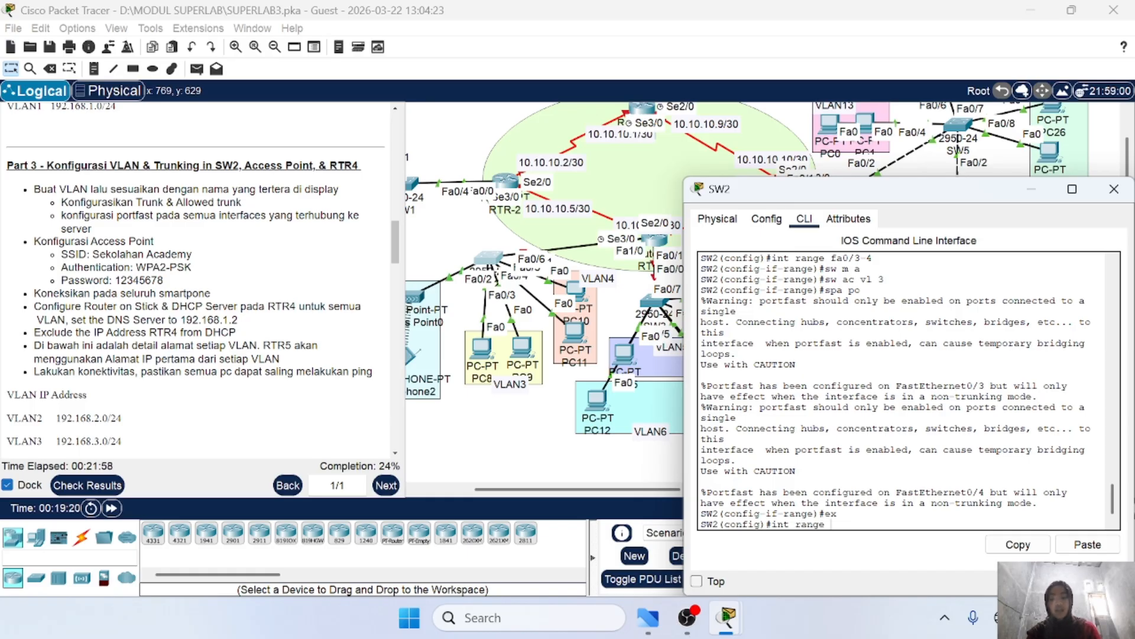
{"action": "type", "text": "f"}
{"action": "type", "text": "a0/5-6"}
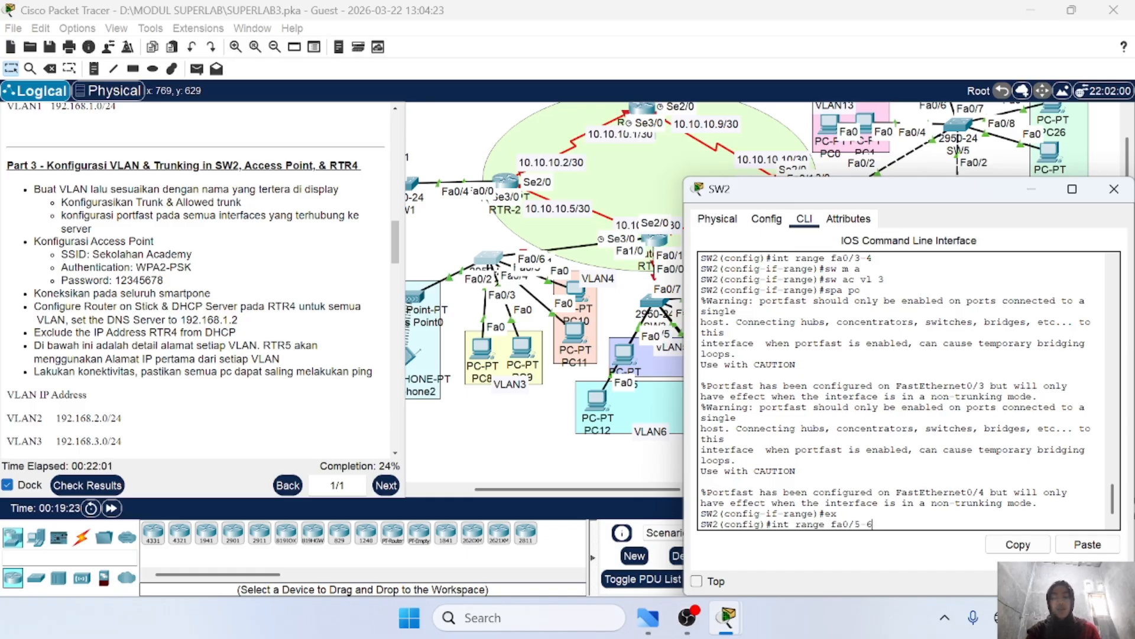
{"action": "key", "text": "Return"}
Step: Set Fa0/5-6 to access mode in VLAN 4 and enable spanning-tree PortFast on both ports
{"action": "type", "text": "sw"}
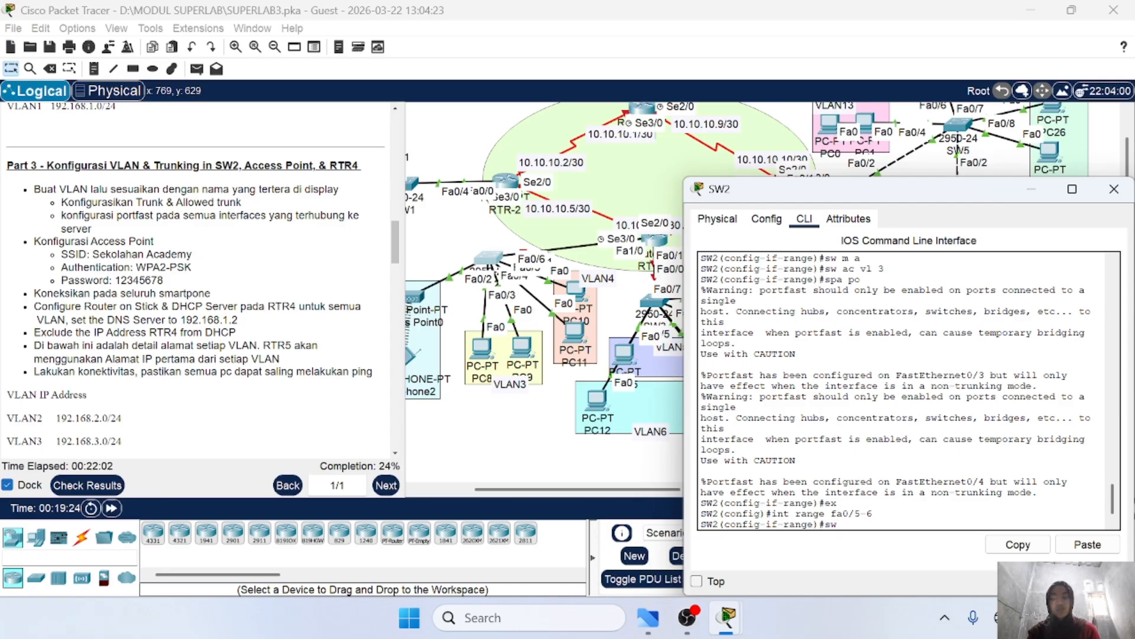
{"action": "type", "text": " m a"}
{"action": "key", "text": "Return"}
{"action": "type", "text": "sw a"}
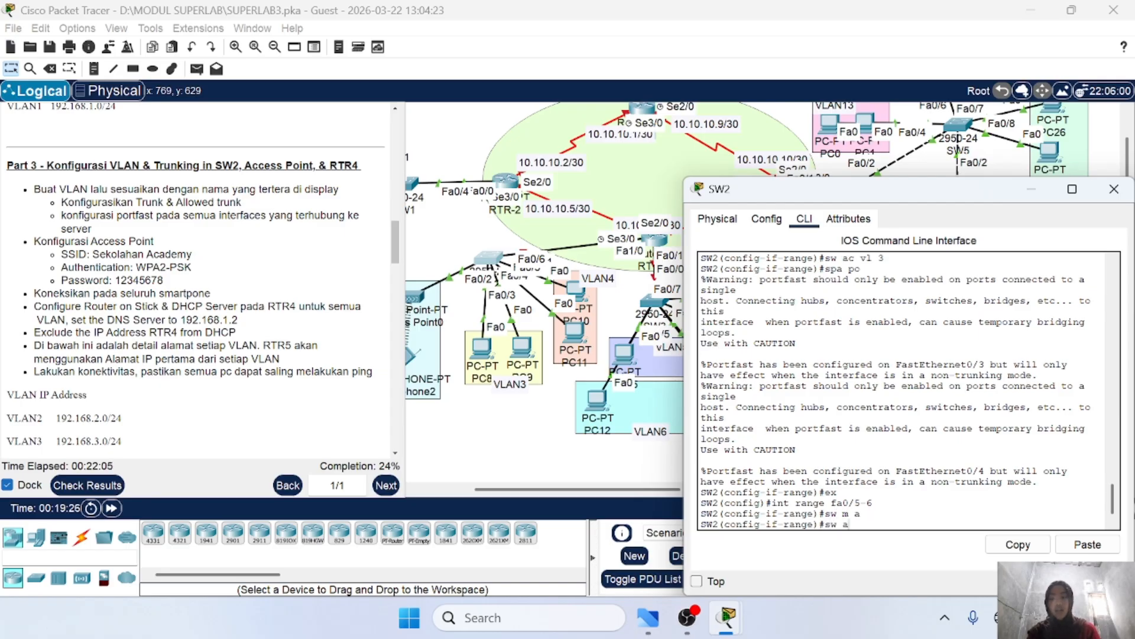
{"action": "type", "text": " vlan"}
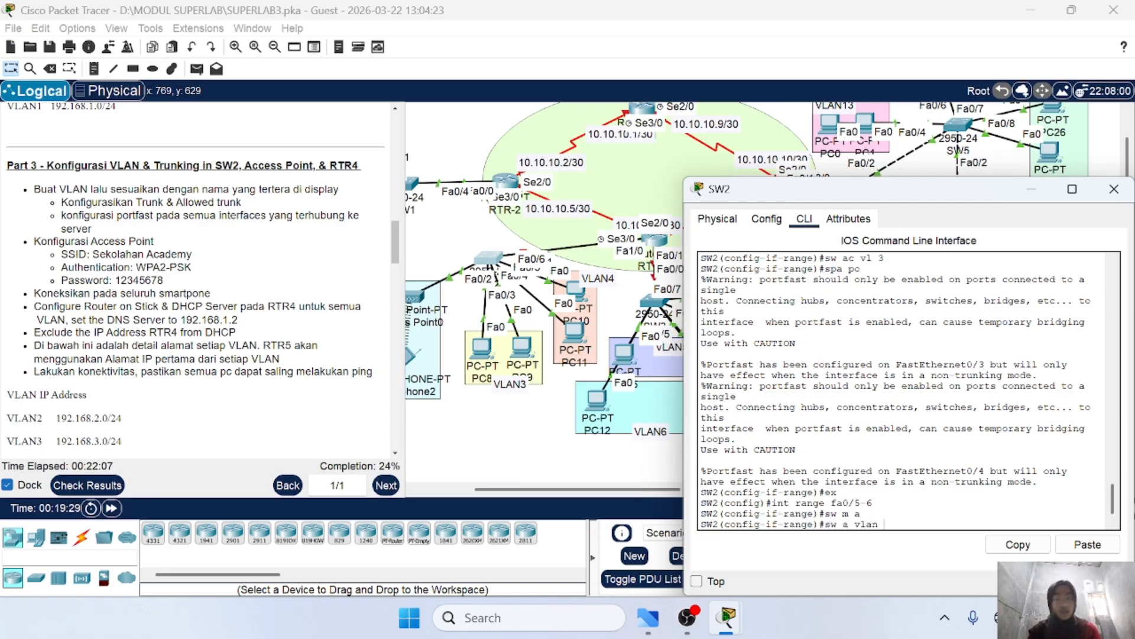
{"action": "type", "text": " 4"}
{"action": "key", "text": "Return"}
{"action": "type", "text": "spa"}
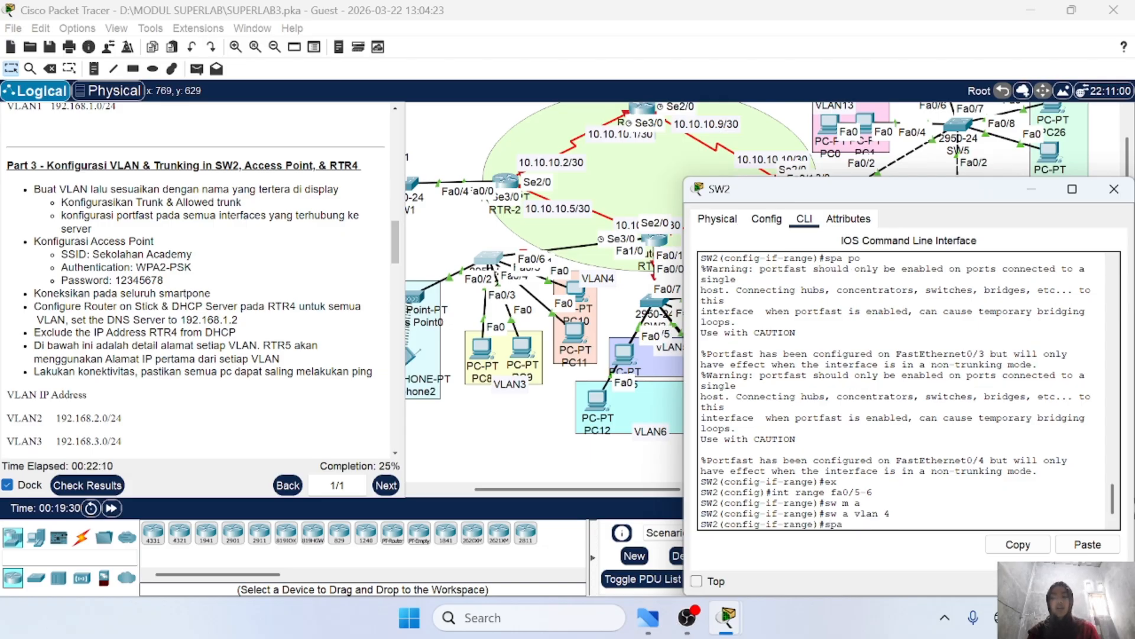
{"action": "type", "text": " po"}
{"action": "key", "text": "Return"}
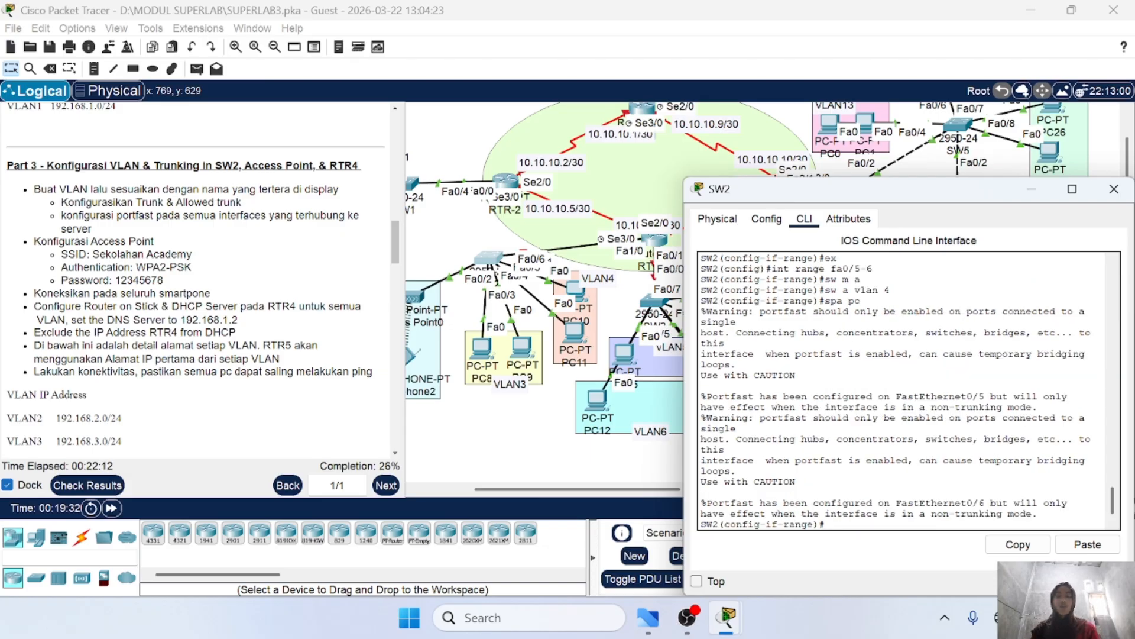
{"action": "scroll", "coordinate": [544, 296], "scroll_direction": "left", "scroll_amount": 3}
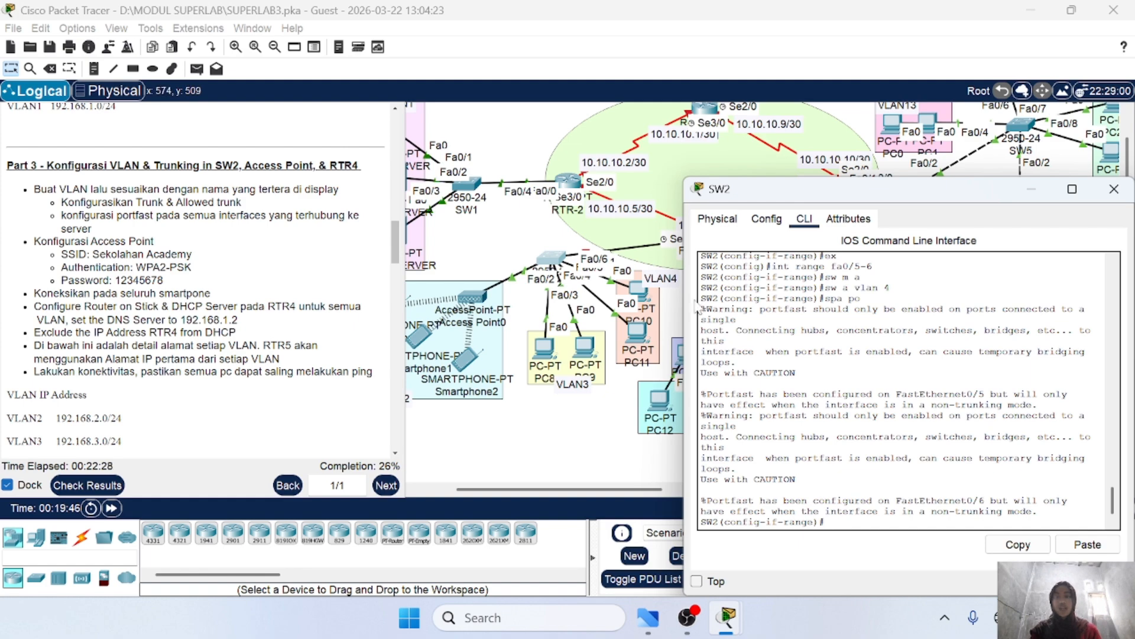
{"action": "scroll", "coordinate": [903, 390], "scroll_direction": "up", "scroll_amount": 8}
{"action": "scroll", "coordinate": [903, 391], "scroll_direction": "down", "scroll_amount": 8}
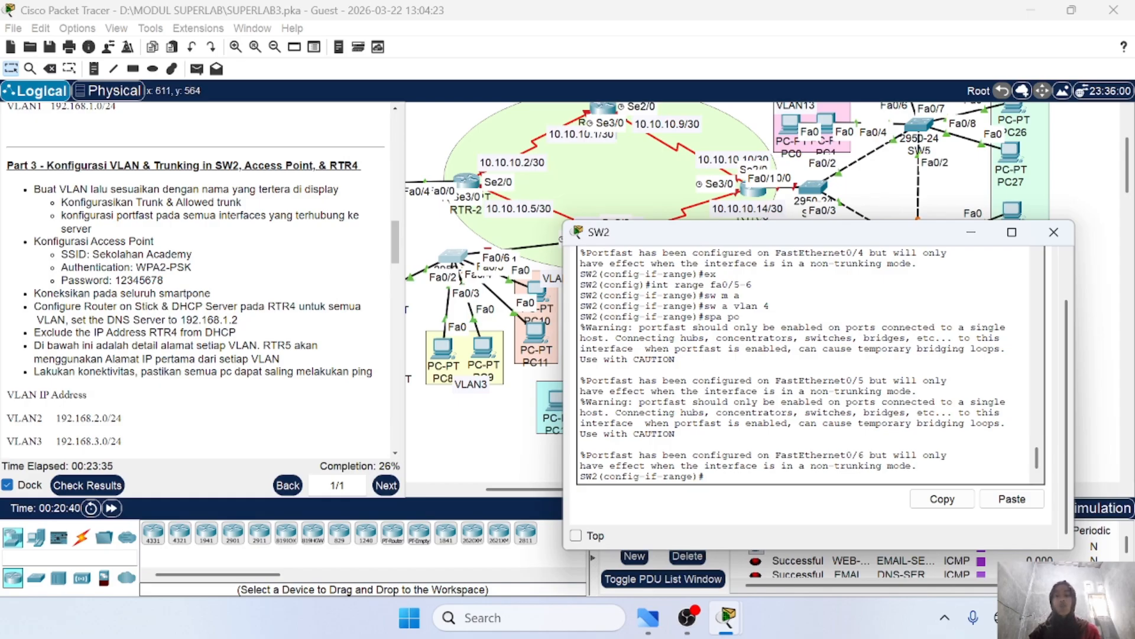
Step: Exit the Fa0/5-6 range configuration and enter configuration for interface Fa0/1 on SW2
{"action": "left_click_drag", "start_coordinate": [734, 232], "coordinate": [816, 224]}
{"action": "scroll", "coordinate": [583, 281], "scroll_direction": "left", "scroll_amount": 3}
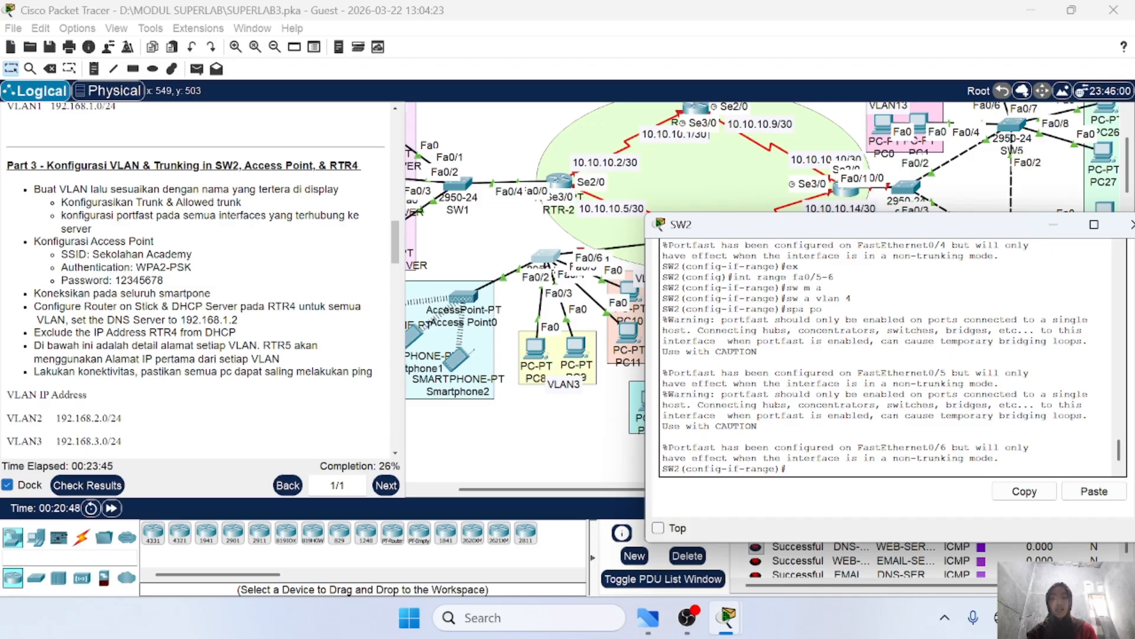
{"action": "type", "text": "ex"}
{"action": "key", "text": "Return"}
{"action": "type", "text": "ig)#i"}
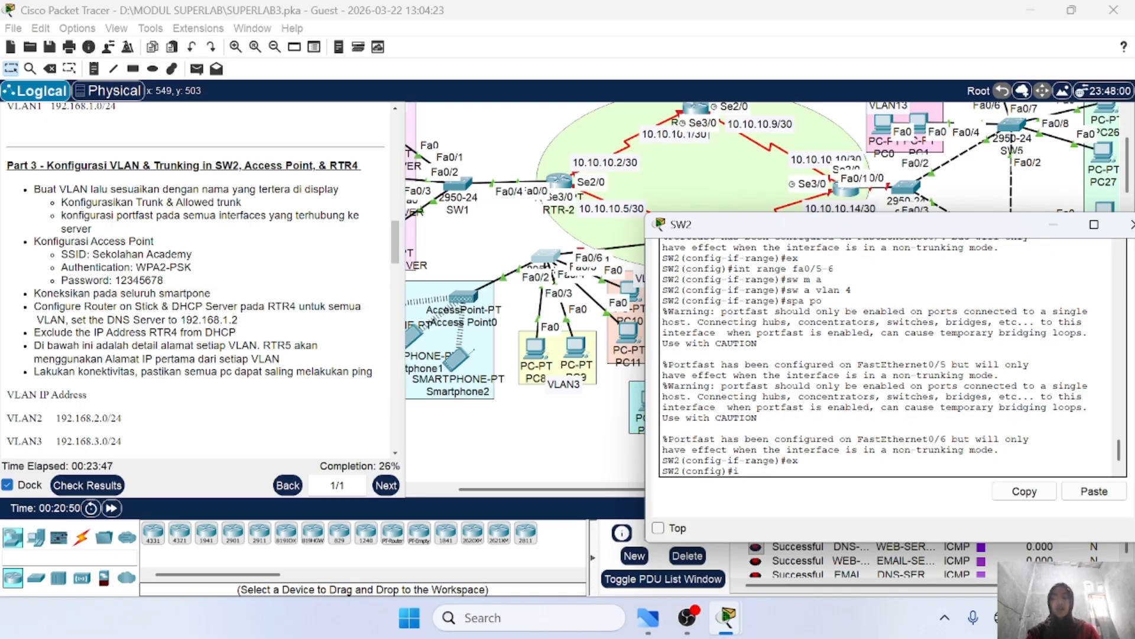
{"action": "type", "text": "nt fa0/"}
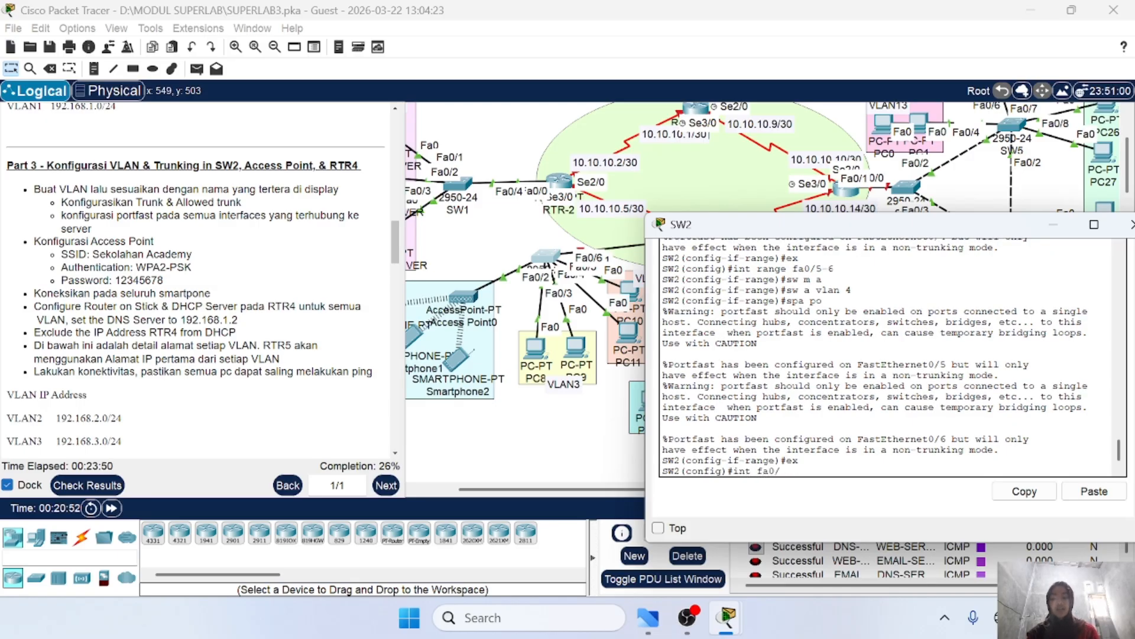
{"action": "type", "text": "1"}
{"action": "key", "text": "Return"}
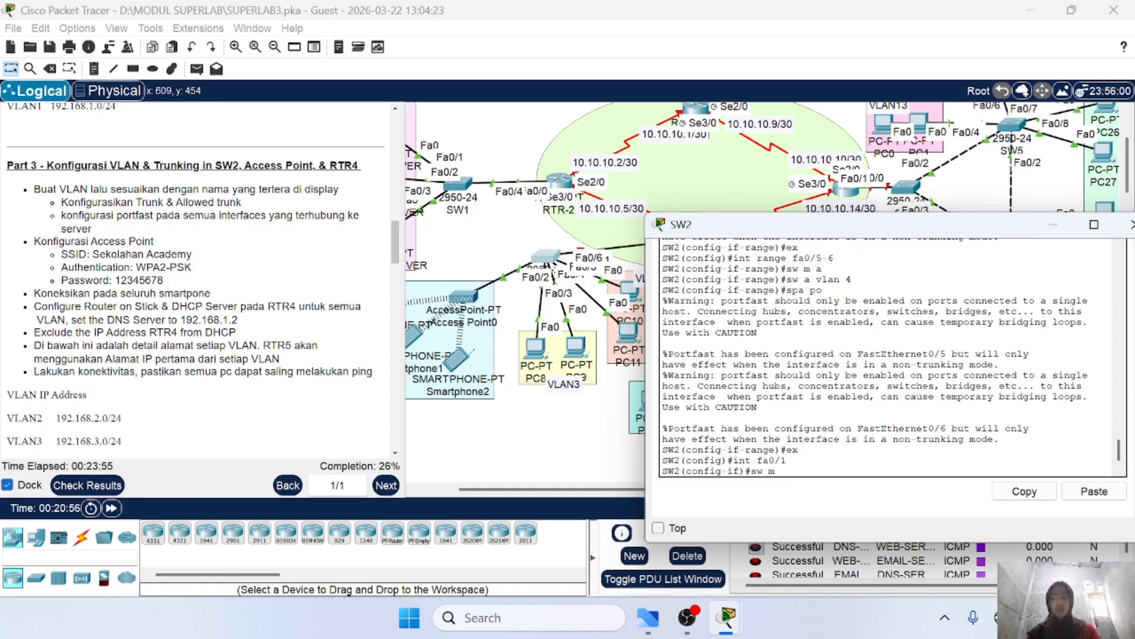
Step: Set SW2's Fa0/1 to trunk mode with allowed VLANs 2-4, and close the switch window
{"action": "type", "text": "sw m tr"}
{"action": "key", "text": "Return"}
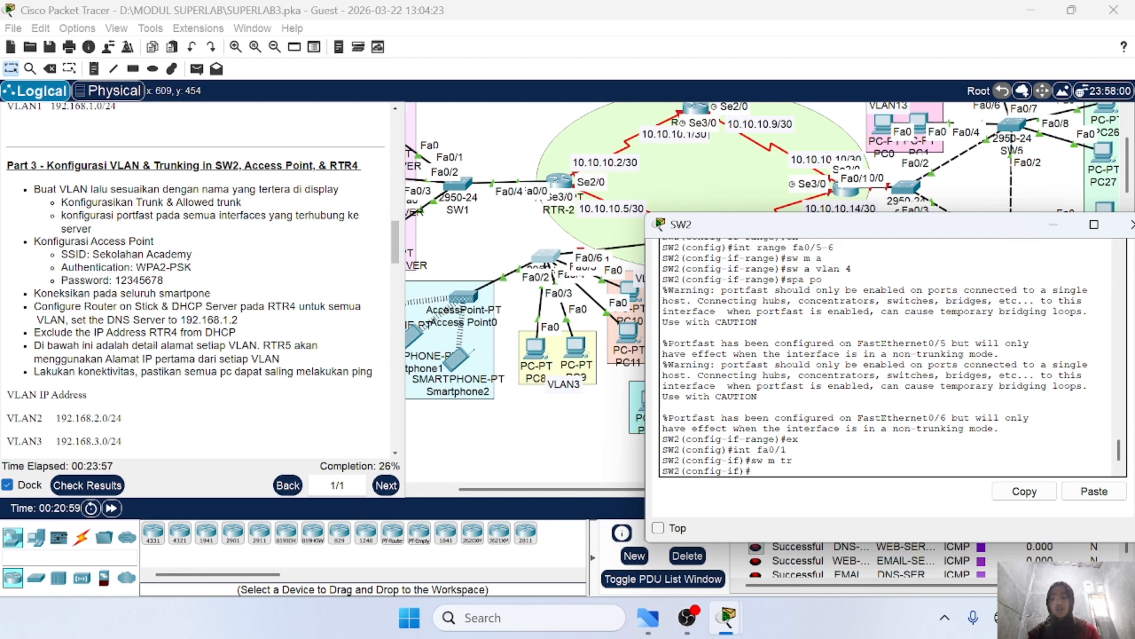
{"action": "type", "text": "sw tr al"}
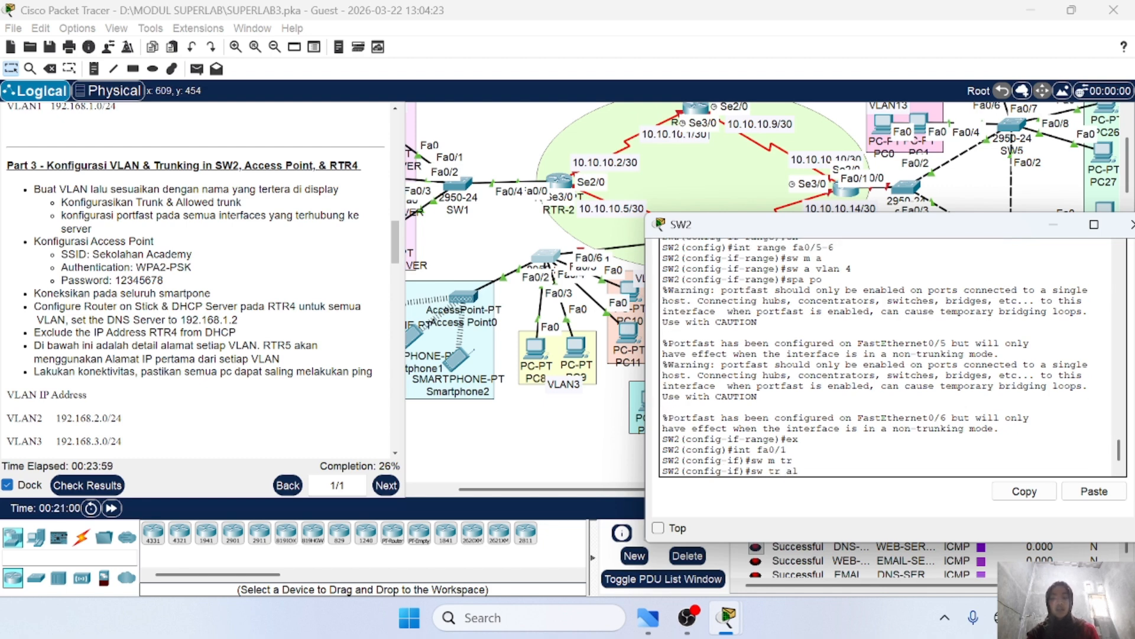
{"action": "type", "text": "l vlan 2-4"}
{"action": "key", "text": "Return"}
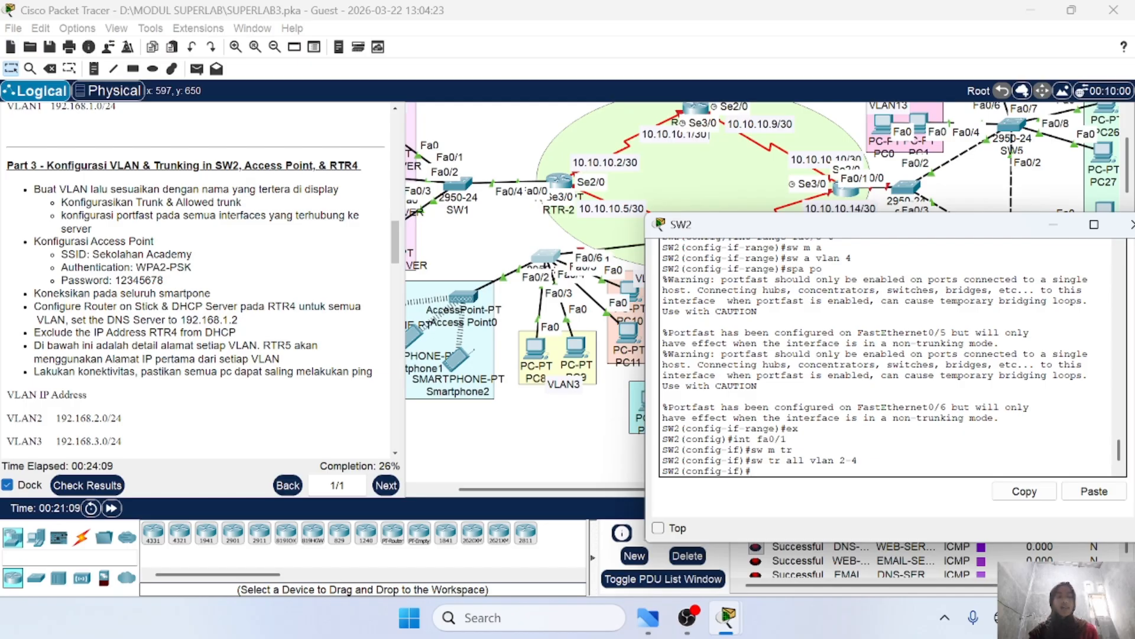
{"action": "left_click", "coordinate": [1131, 224]}
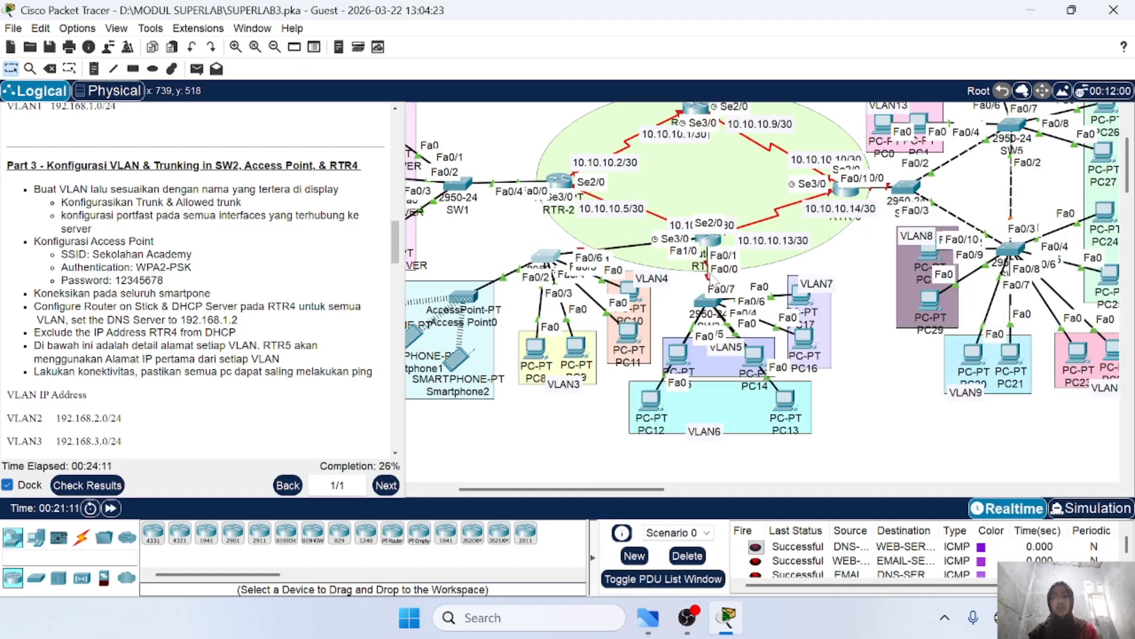
Step: Open the RTR-4 command line beside the topology and start its console session
{"action": "left_click", "coordinate": [710, 241]}
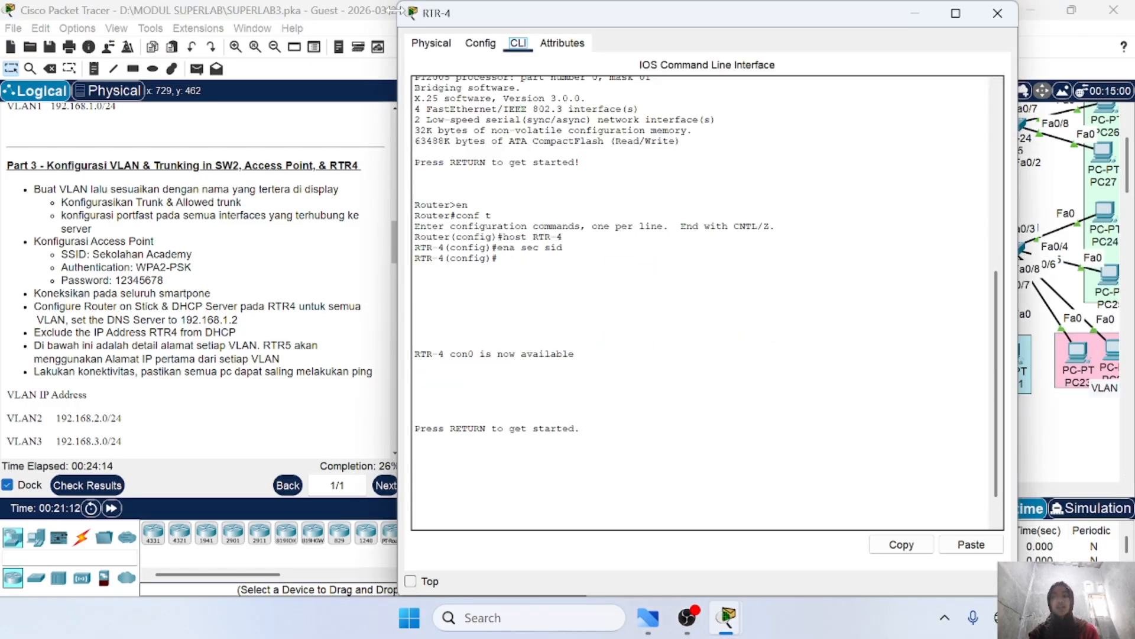
{"action": "left_click_drag", "start_coordinate": [399, 3], "coordinate": [550, 300]}
{"action": "left_click_drag", "start_coordinate": [774, 320], "coordinate": [886, 216]}
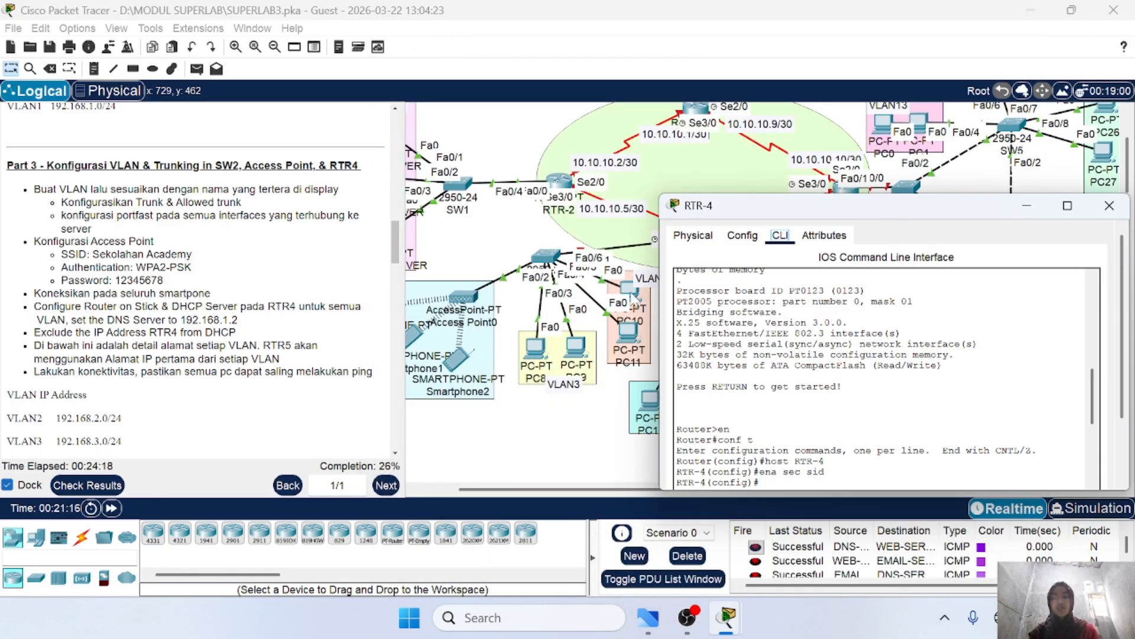
{"action": "scroll", "coordinate": [632, 295], "scroll_direction": "right", "scroll_amount": 5}
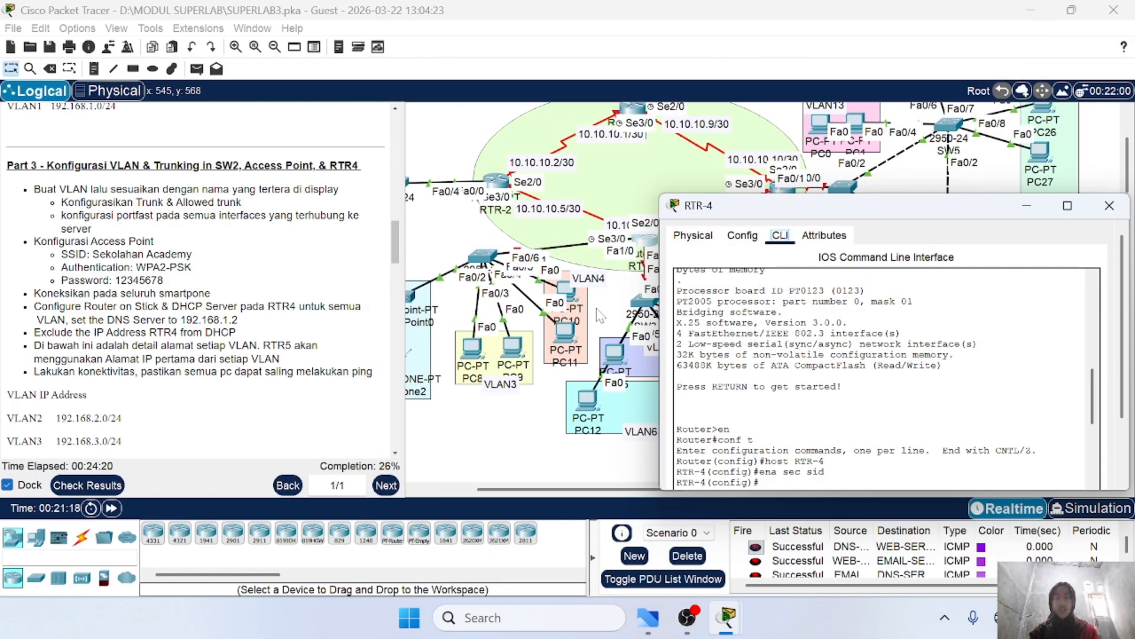
{"action": "scroll", "coordinate": [600, 315], "scroll_direction": "left", "scroll_amount": 2}
{"action": "scroll", "coordinate": [599, 317], "scroll_direction": "left", "scroll_amount": 4}
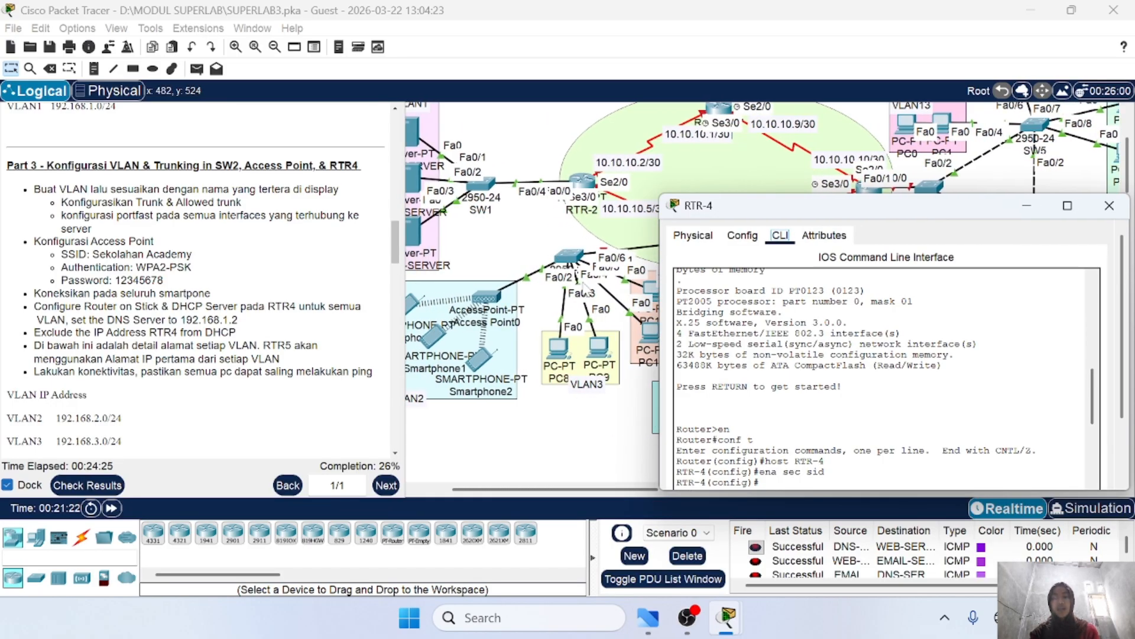
{"action": "scroll", "coordinate": [584, 286], "scroll_direction": "left", "scroll_amount": 3}
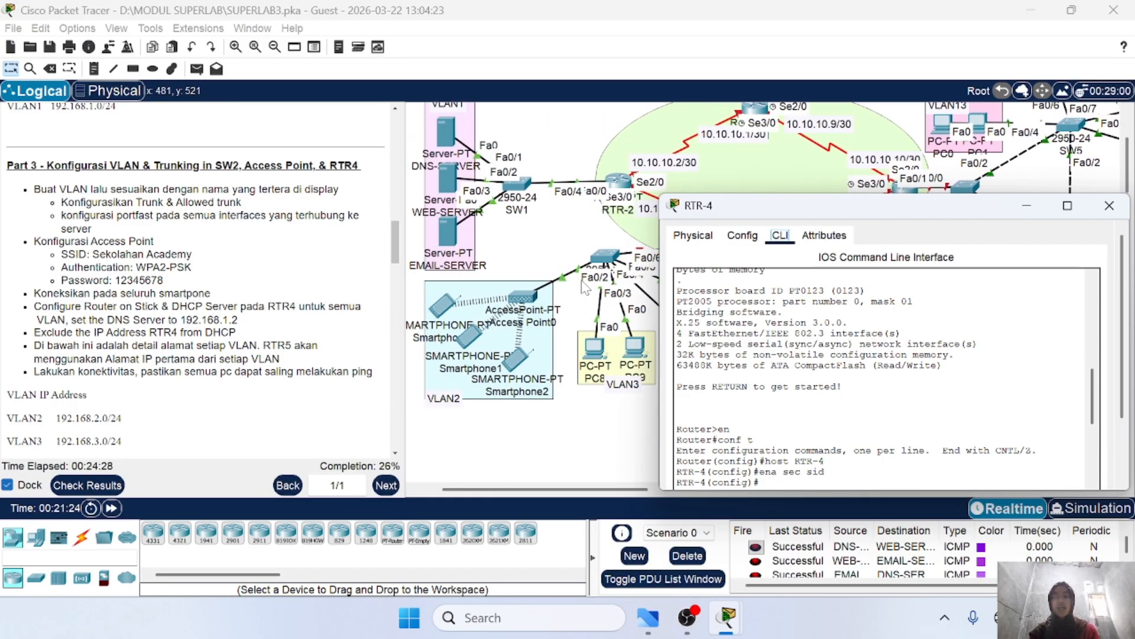
{"action": "scroll", "coordinate": [585, 288], "scroll_direction": "left", "scroll_amount": 2}
{"action": "scroll", "coordinate": [586, 288], "scroll_direction": "left", "scroll_amount": 2}
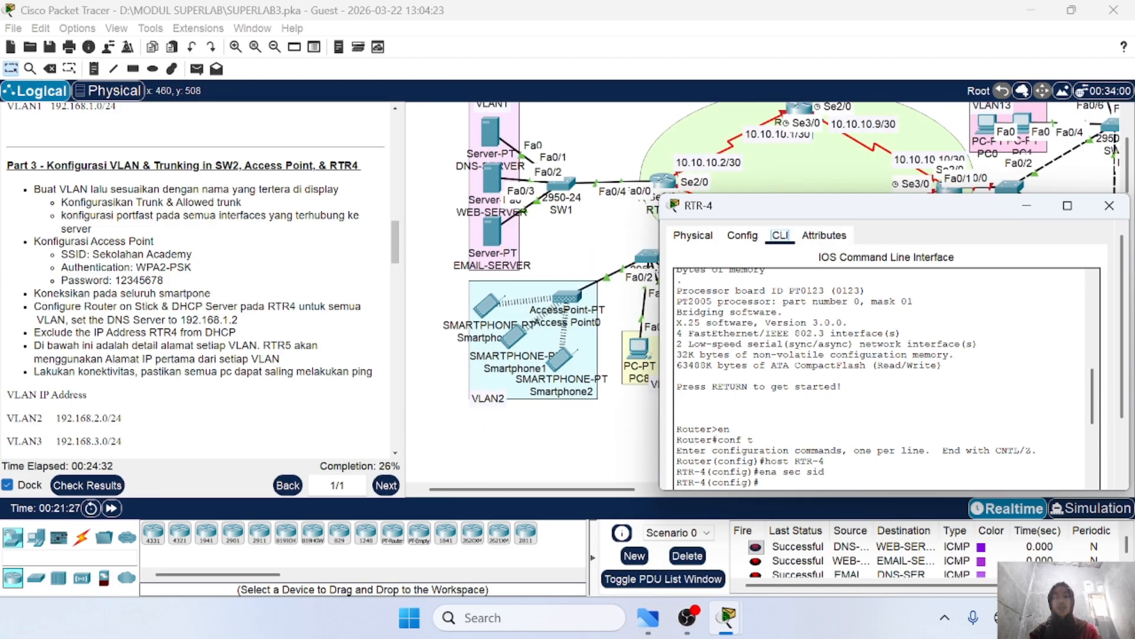
{"action": "scroll", "coordinate": [881, 367], "scroll_direction": "down", "scroll_amount": 10}
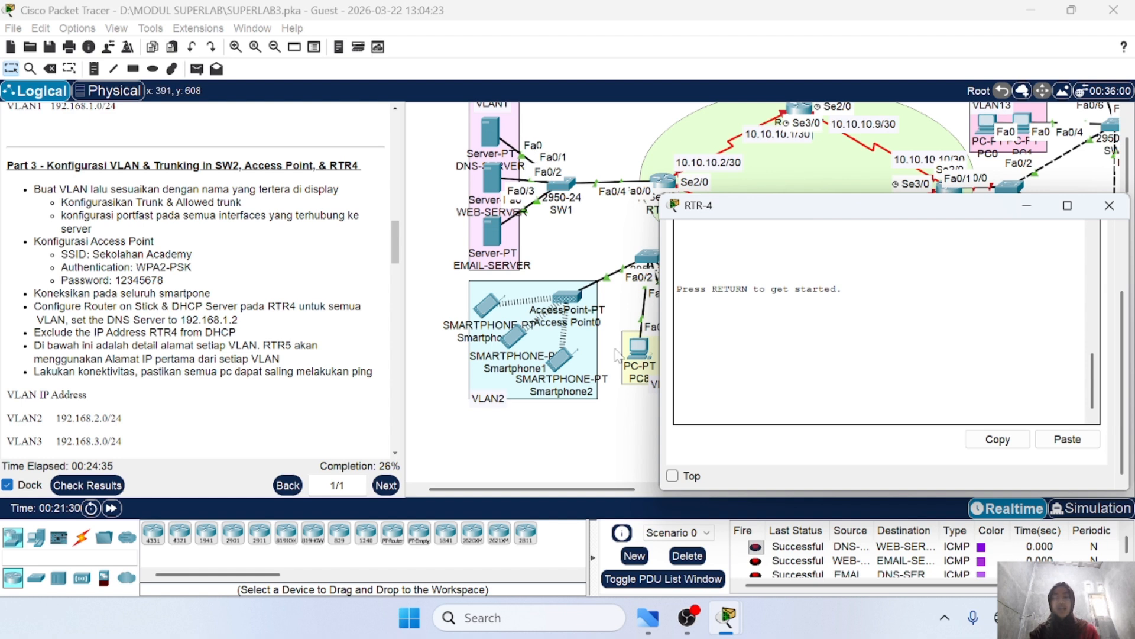
{"action": "key", "text": "Return"}
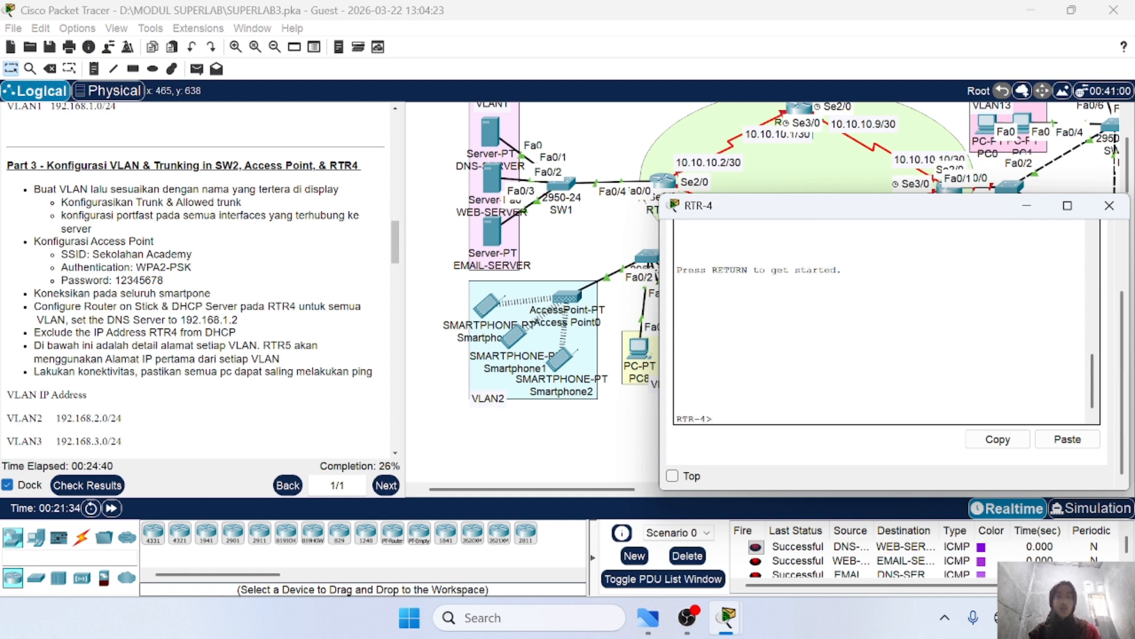
Step: Enter privileged mode on RTR-4 with the enable password and go into global configuration mode
{"action": "scroll", "coordinate": [605, 371], "scroll_direction": "right", "scroll_amount": 5}
{"action": "scroll", "coordinate": [605, 371], "scroll_direction": "right", "scroll_amount": 1}
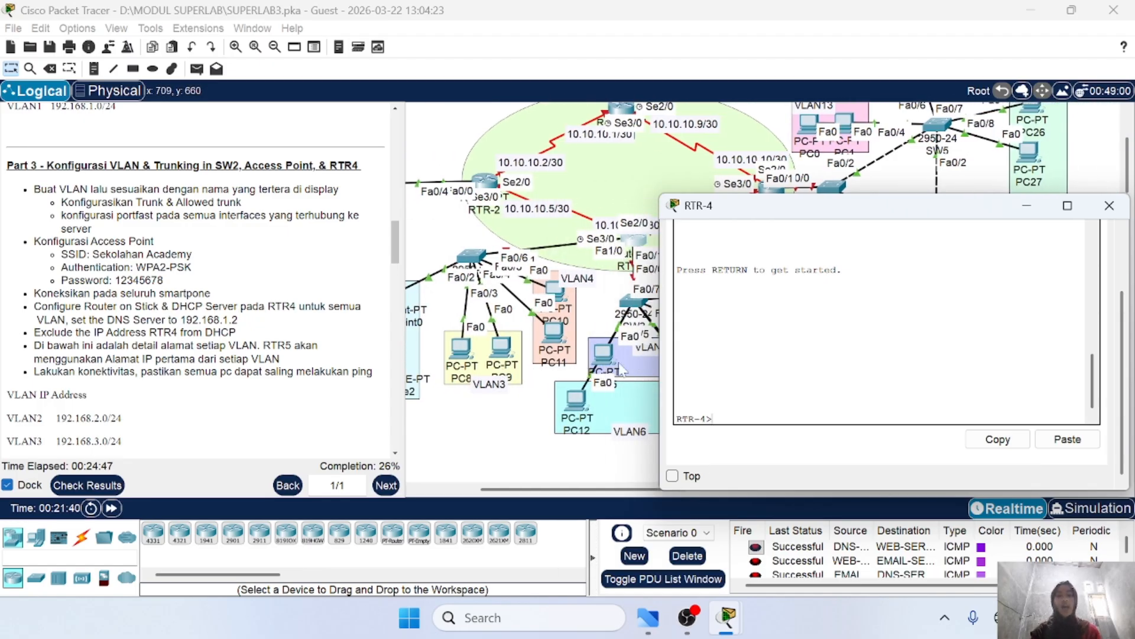
{"action": "scroll", "coordinate": [604, 260], "scroll_direction": "left", "scroll_amount": 4}
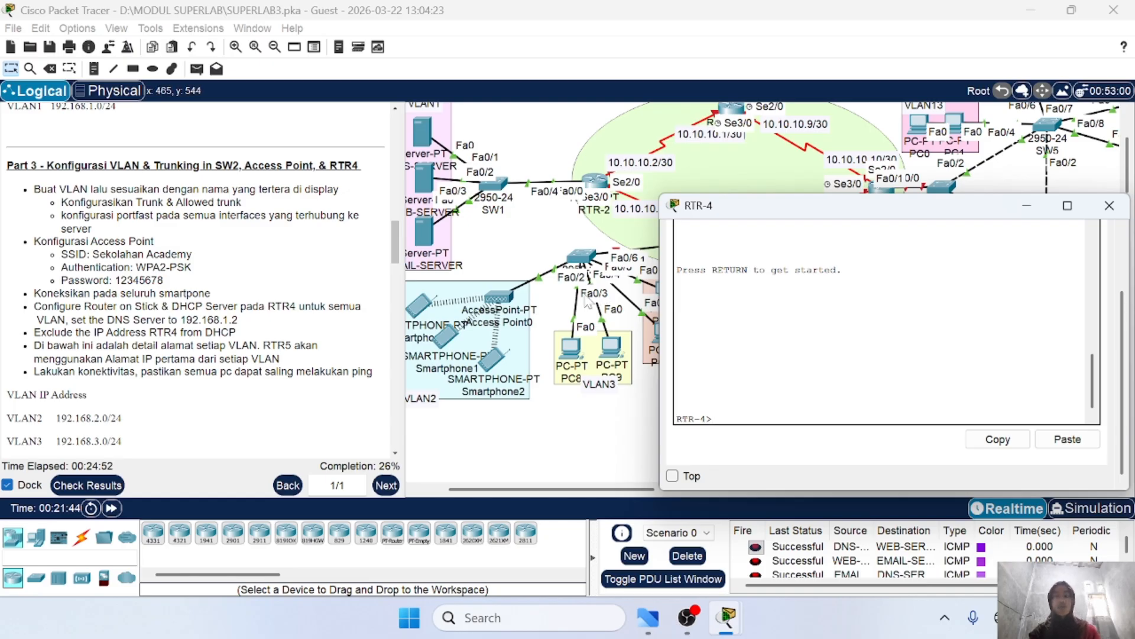
{"action": "scroll", "coordinate": [603, 329], "scroll_direction": "right", "scroll_amount": 4}
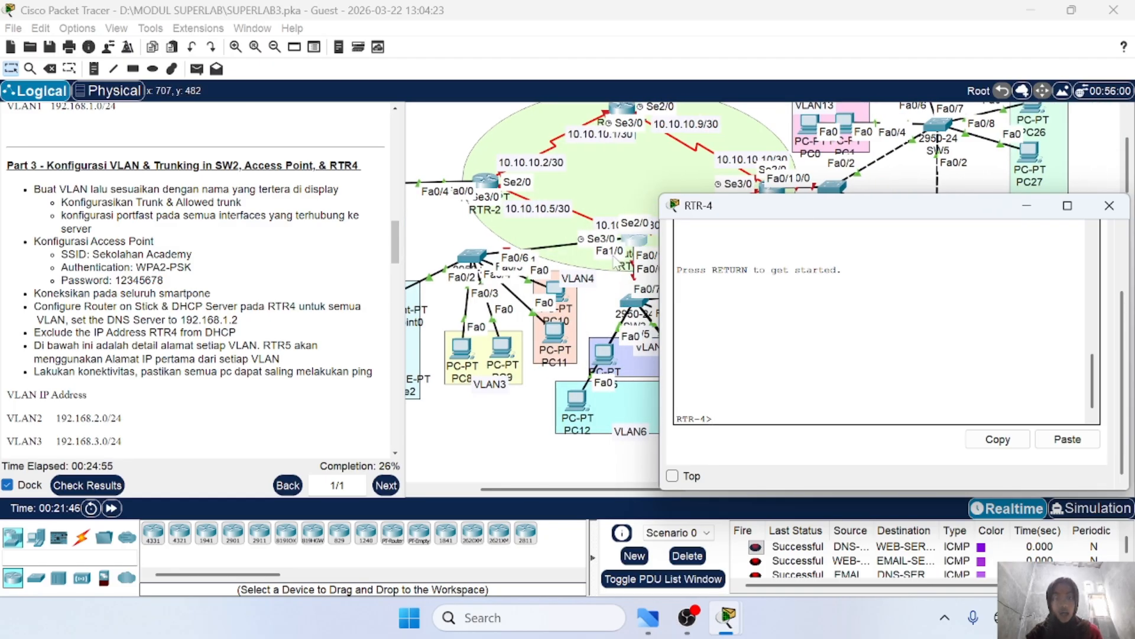
{"action": "type", "text": "en"}
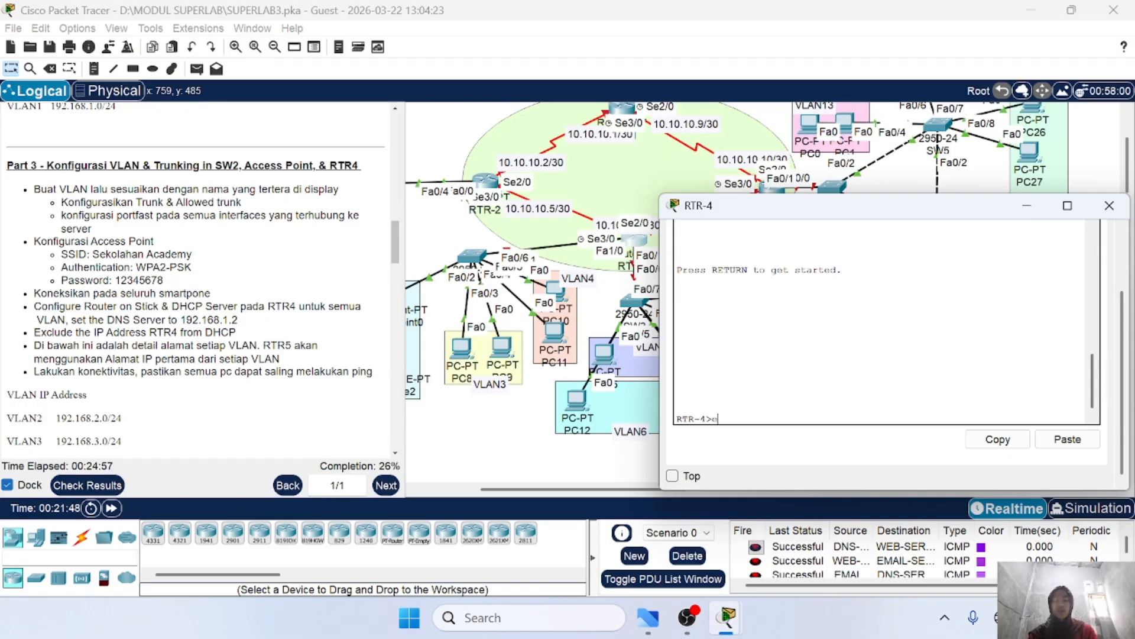
{"action": "key", "text": "Return"}
{"action": "key", "text": "Return"}
{"action": "type", "text": "conf t"}
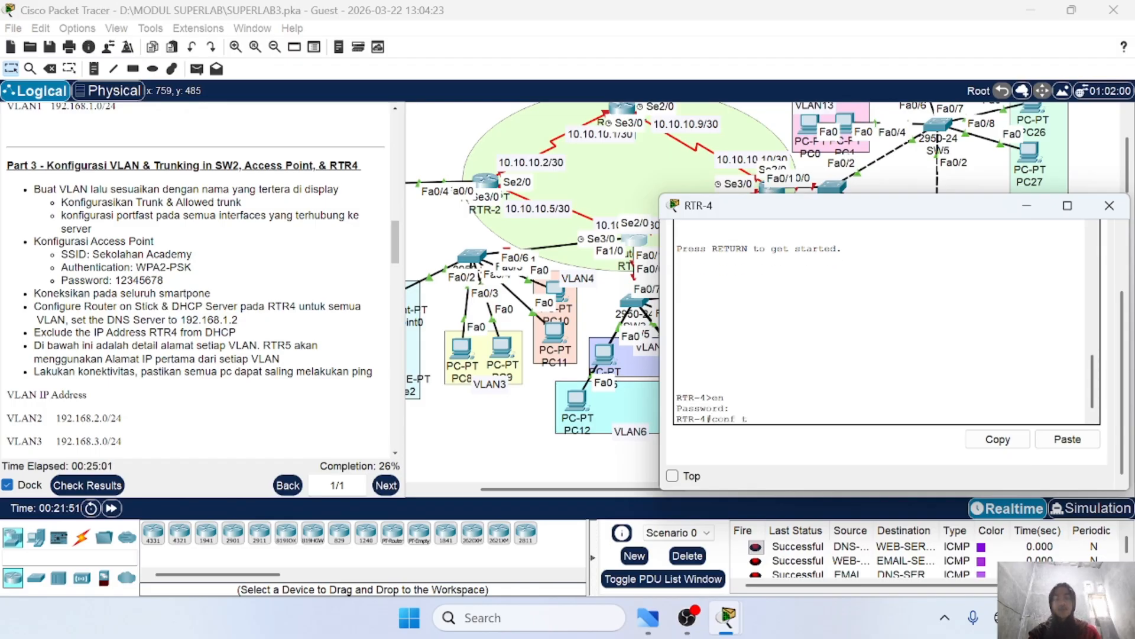
{"action": "key", "text": "Return"}
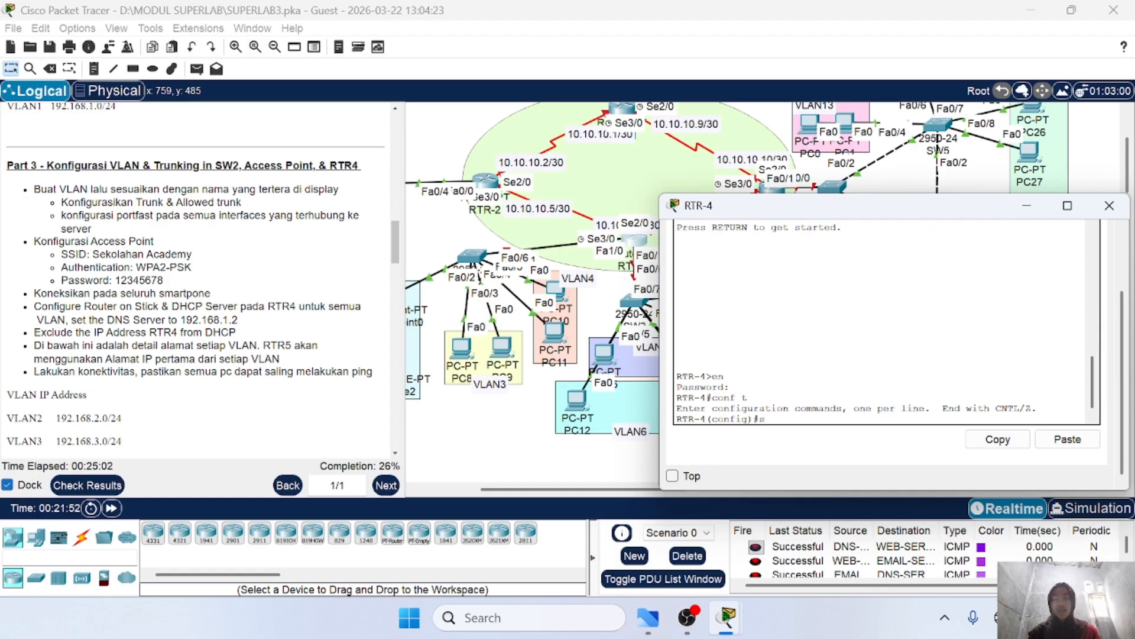
Step: Enter configuration for RTR-4's interface Fa1/0 towards SW2 and enable it with no shutdown
{"action": "type", "text": "int fa"}
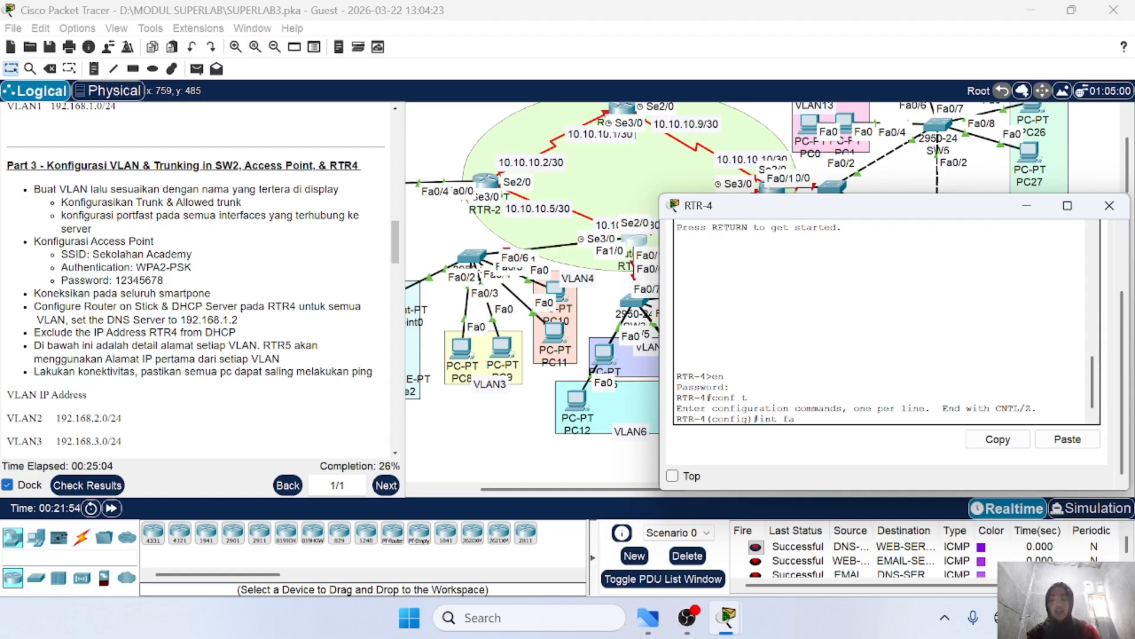
{"action": "type", "text": "1/0"}
{"action": "key", "text": "Return"}
{"action": "type", "text": "no"}
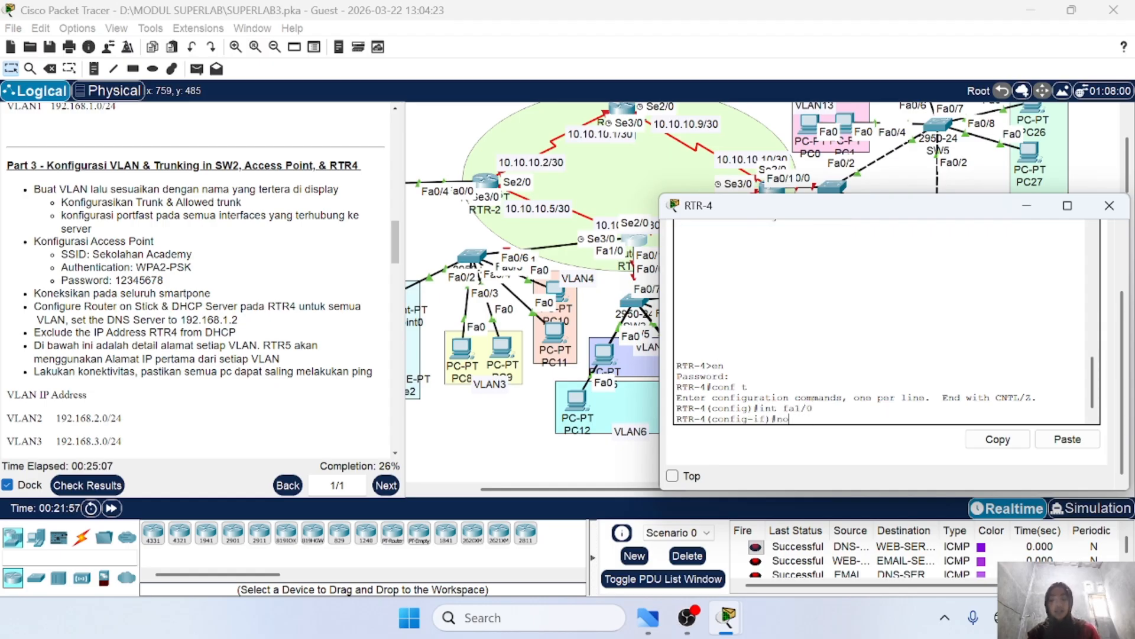
{"action": "type", "text": " sh"}
{"action": "key", "text": "Return"}
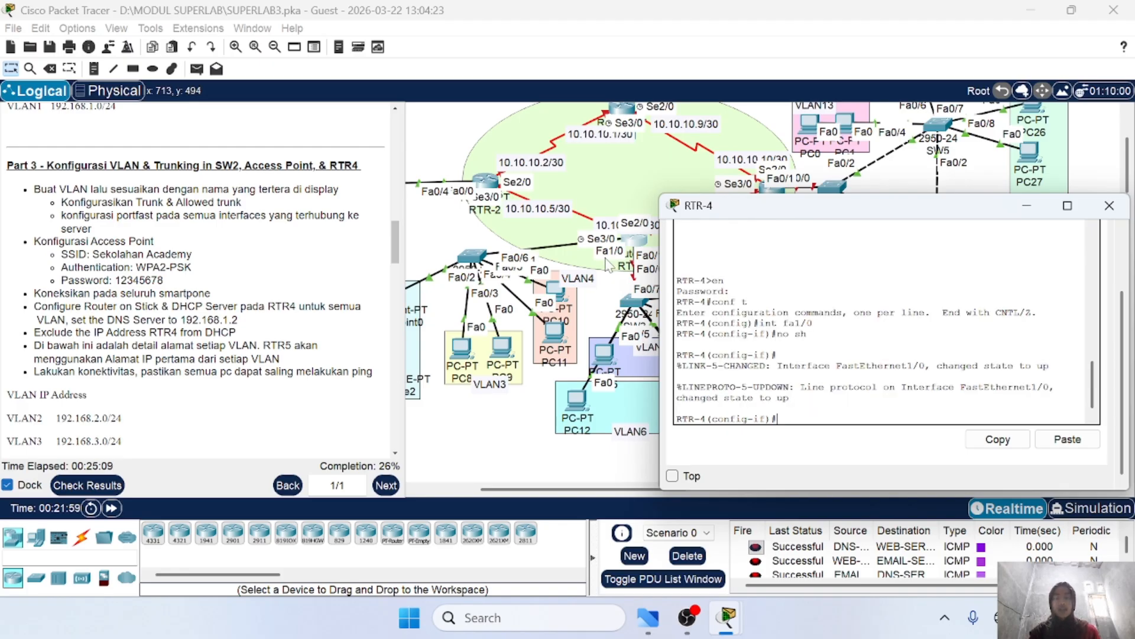
Step: Exit the Fa1/0 configuration and create subinterface Fa1/0.2 on RTR-4
{"action": "scroll", "coordinate": [532, 296], "scroll_direction": "left", "scroll_amount": 2}
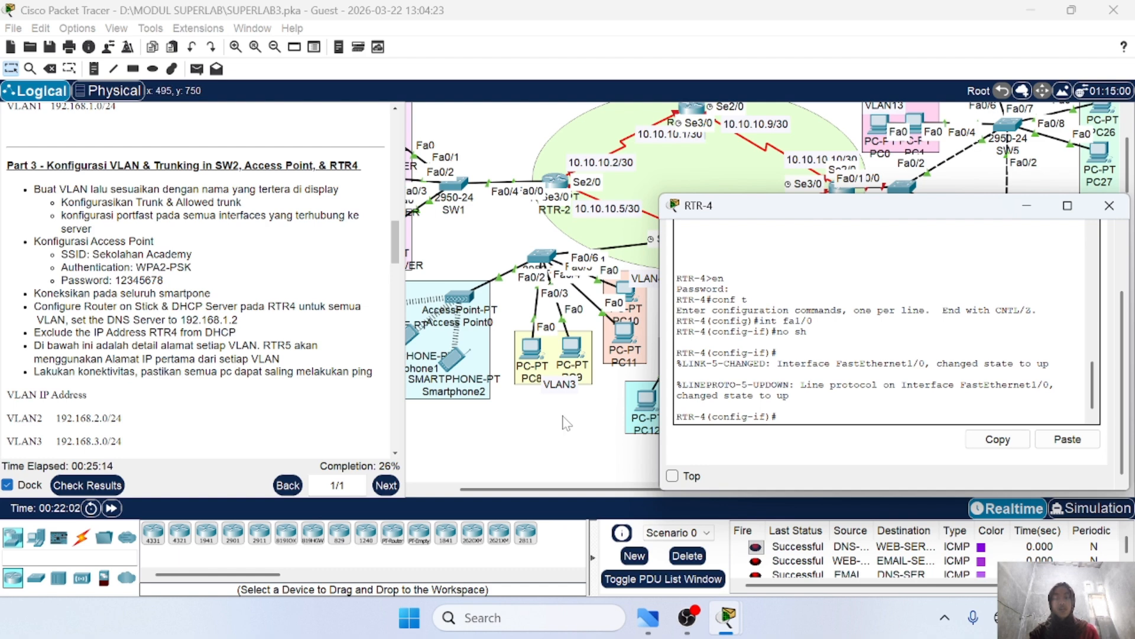
{"action": "scroll", "coordinate": [565, 423], "scroll_direction": "right", "scroll_amount": 4}
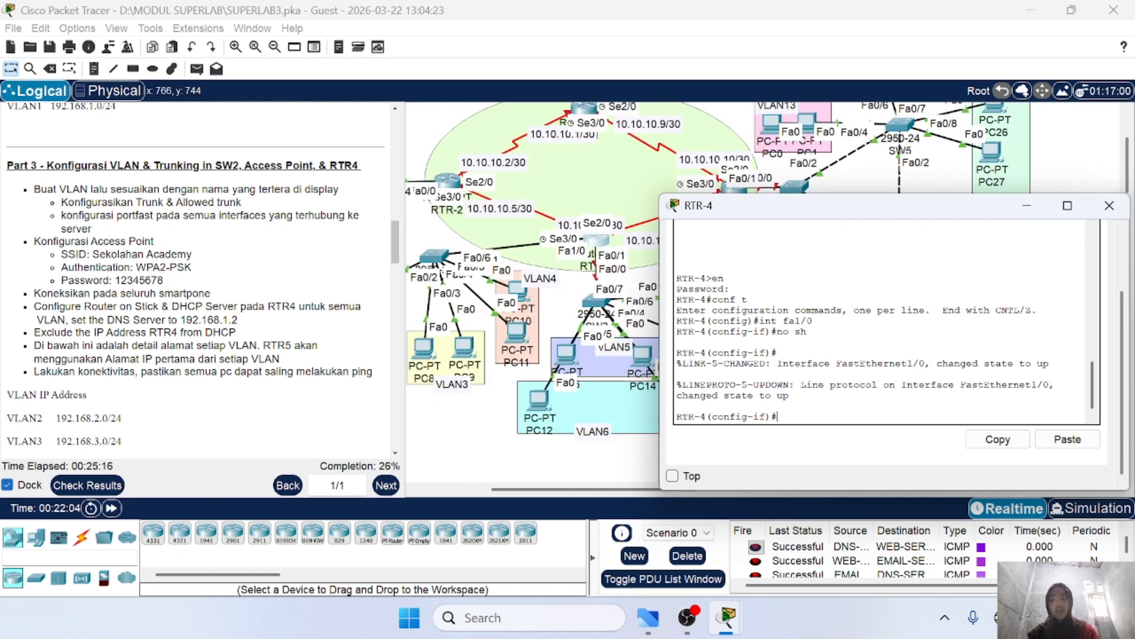
{"action": "type", "text": "ex"}
{"action": "key", "text": "Return"}
{"action": "type", "text": "int"}
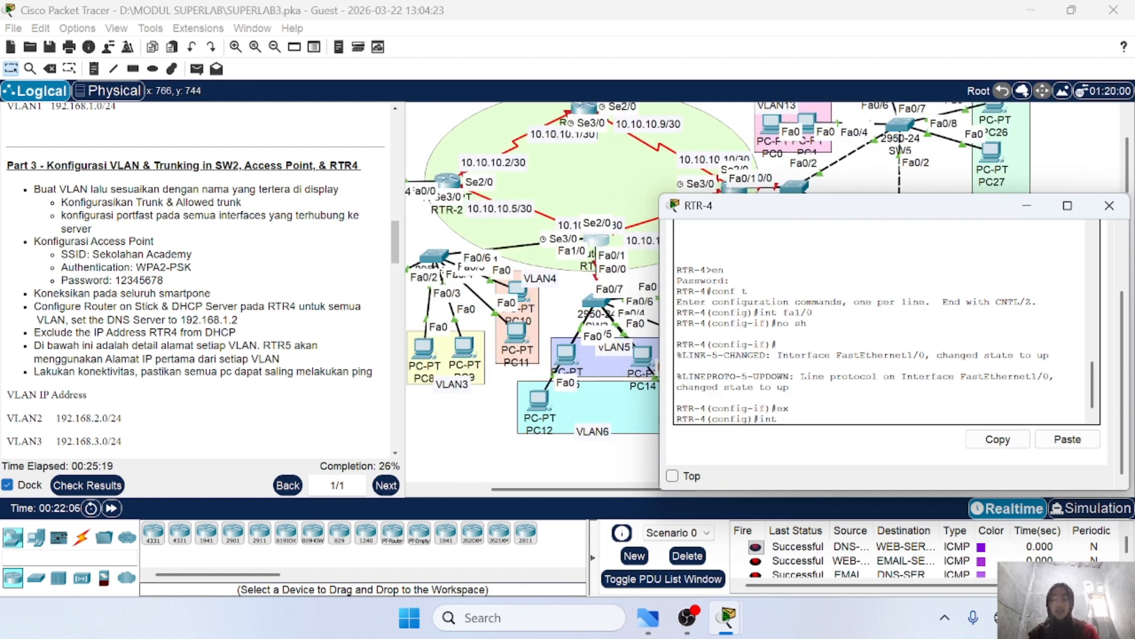
{"action": "type", "text": " fa1"}
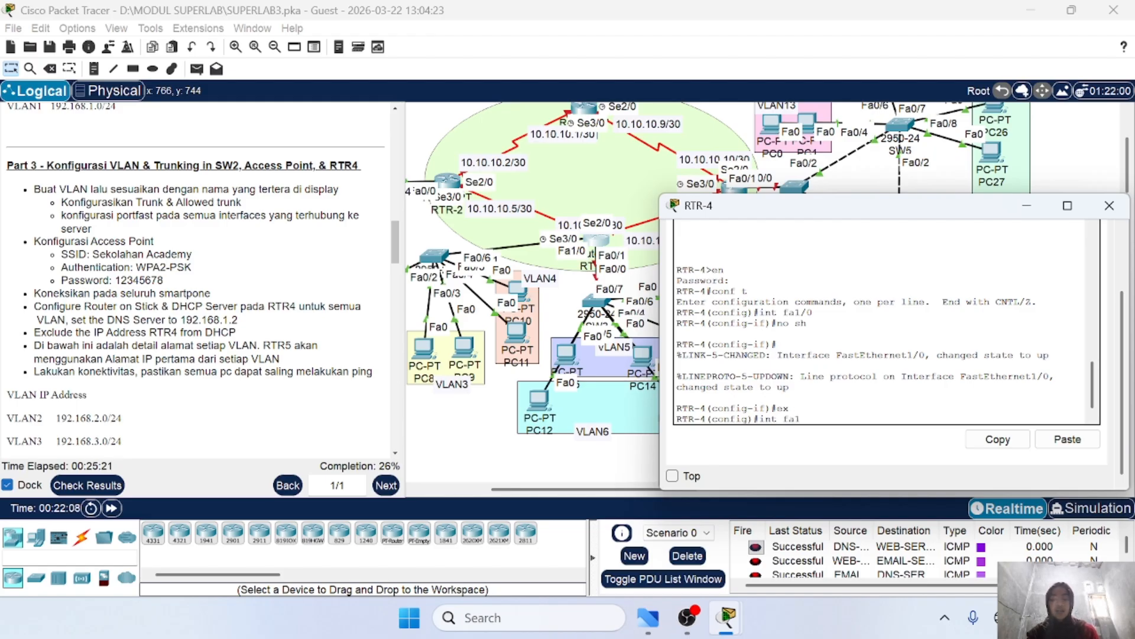
{"action": "type", "text": "/0"}
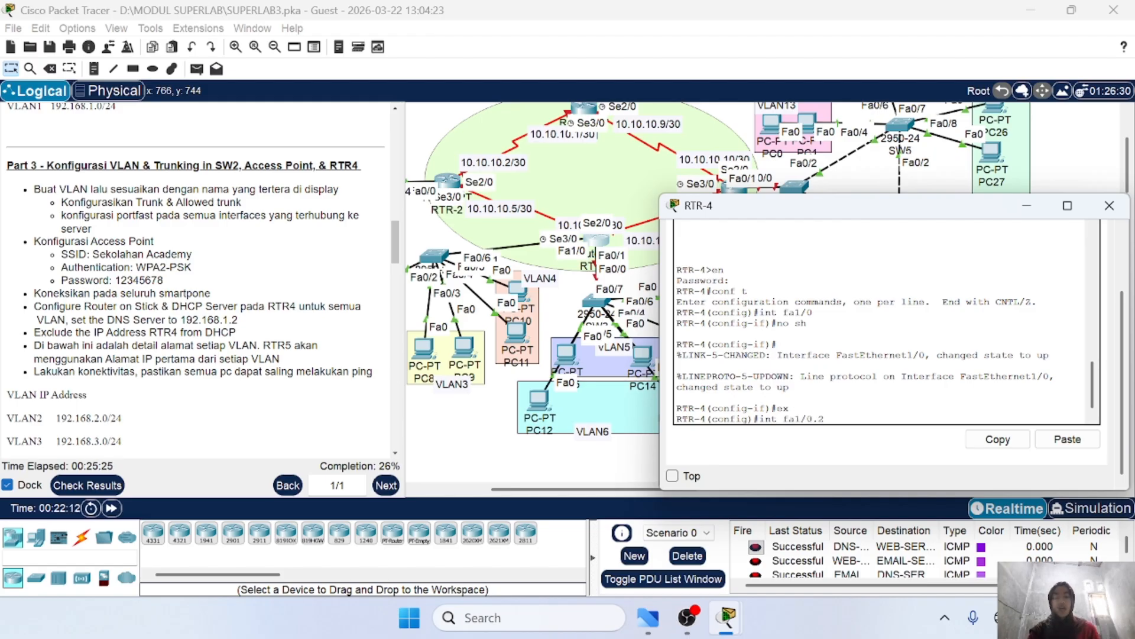
{"action": "type", "text": ".2"}
{"action": "key", "text": "Return"}
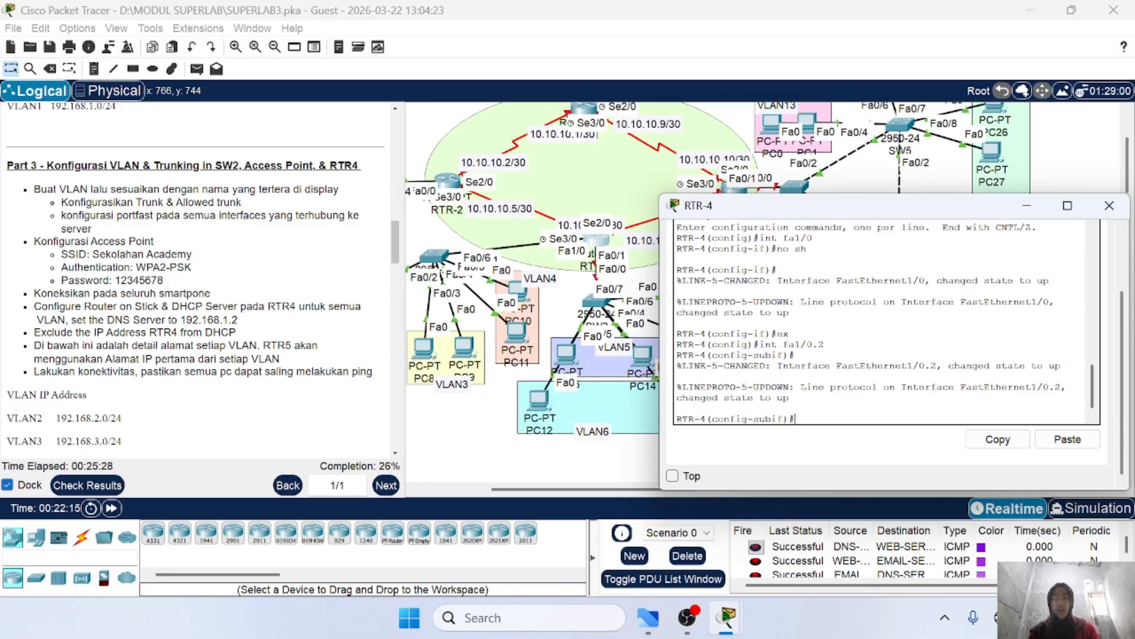
Step: Set dot1q encapsulation with VLAN 2 on RTR-4's subinterface Fa1/0.2, correcting the misspelled command
{"action": "type", "text": "encapsu"}
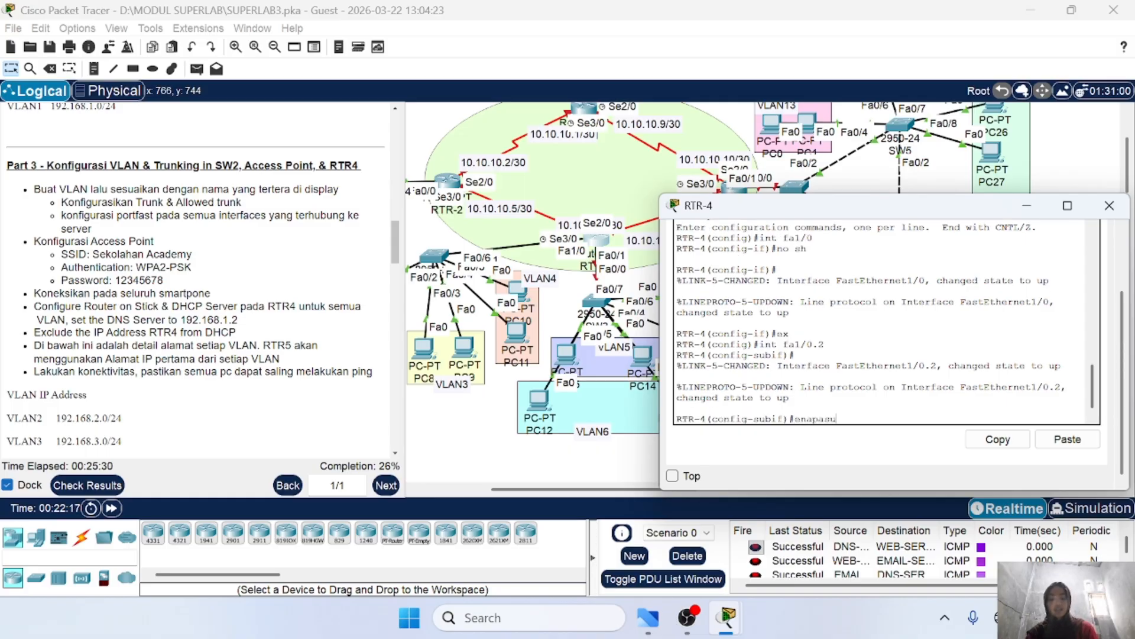
{"action": "type", "text": "lation dot1q 2"}
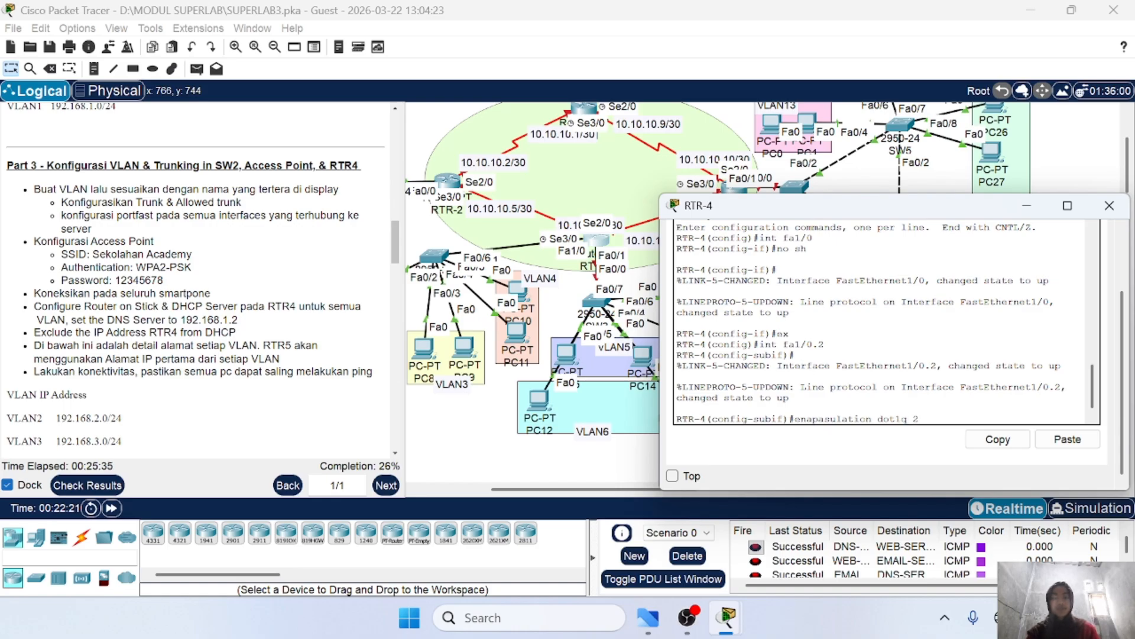
{"action": "key", "text": "Return"}
{"action": "key", "text": "Up"}
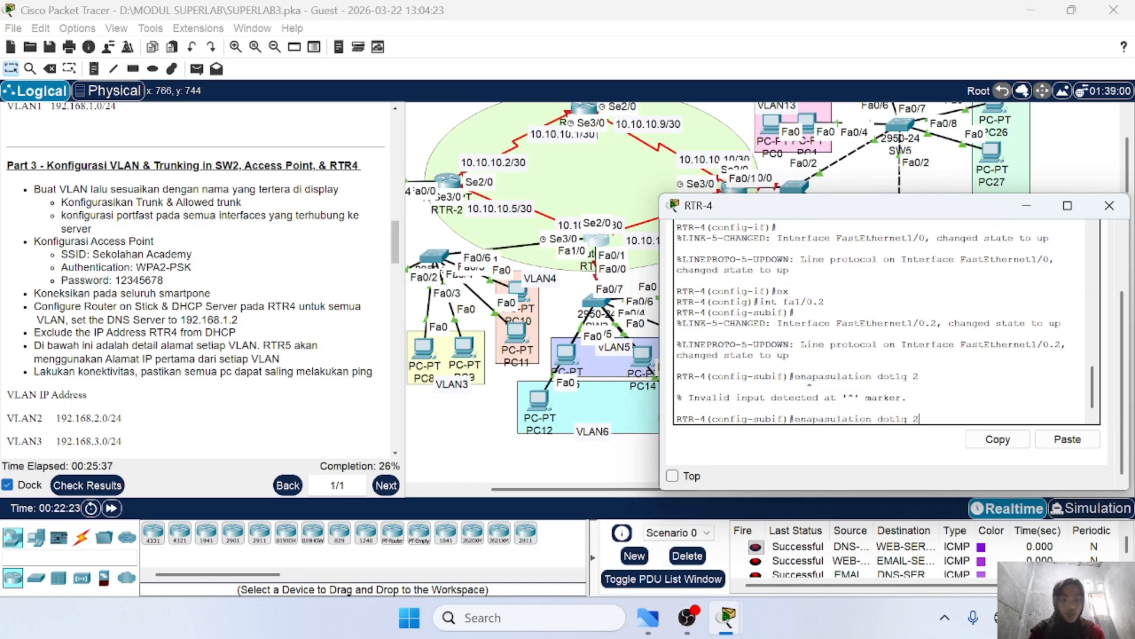
{"action": "key", "text": "Left"}
{"action": "key", "text": "Left"}
{"action": "key", "text": "Left"}
{"action": "key", "text": "Left"}
{"action": "key", "text": "Left"}
{"action": "key", "text": "Left"}
{"action": "key", "text": "Left"}
{"action": "key", "text": "Left"}
{"action": "key", "text": "Left"}
{"action": "key", "text": "Left"}
{"action": "key", "text": "Left"}
{"action": "key", "text": "Left"}
{"action": "key", "text": "Left"}
{"action": "key", "text": "Left"}
{"action": "key", "text": "Left"}
{"action": "key", "text": "Left"}
{"action": "key", "text": "Left"}
{"action": "key", "text": "Left"}
{"action": "type", "text": "c"}
{"action": "key", "text": "Return"}
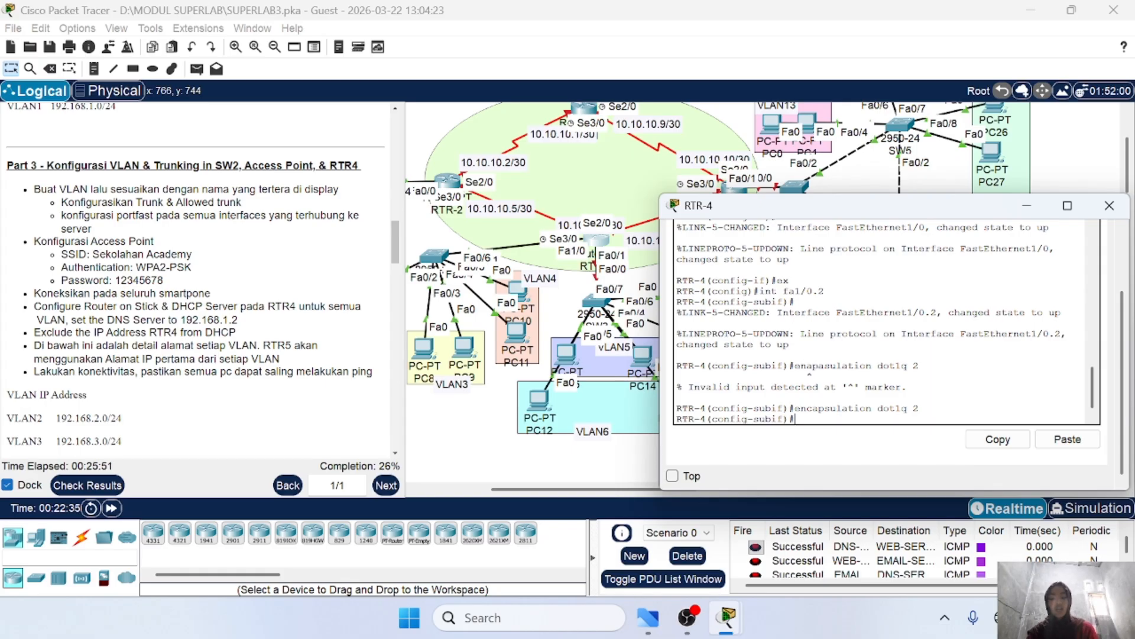
Step: Assign IP address 192.168.2.1 with mask 255.255.255.0 to RTR-4's subinterface Fa1/0.2, following the lab's VLAN address list
{"action": "type", "text": "ip add"}
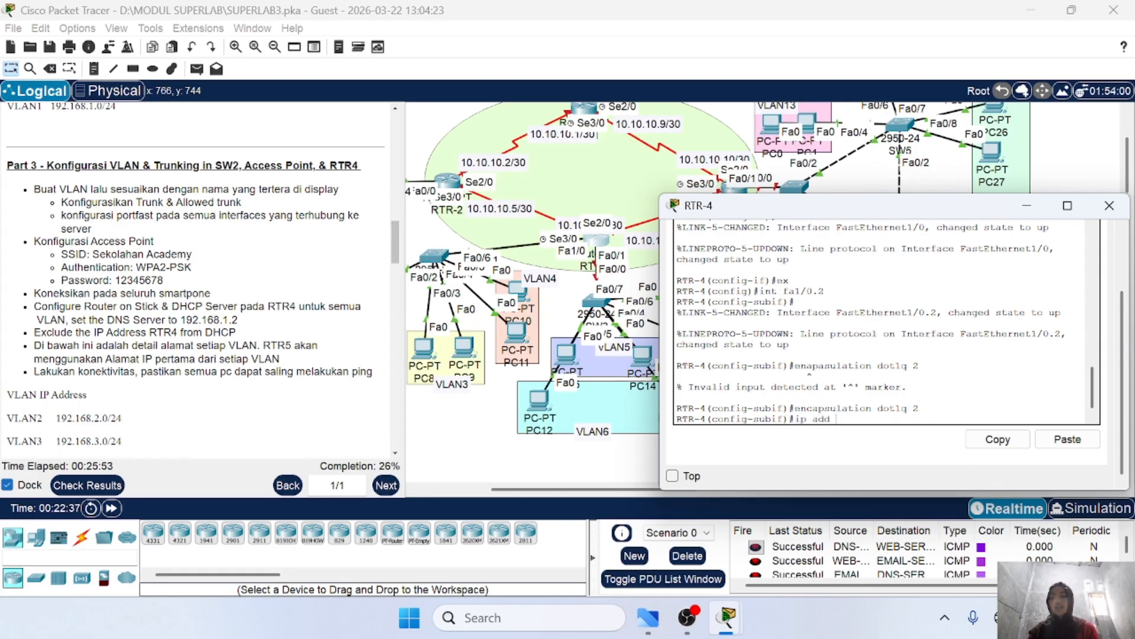
{"action": "scroll", "coordinate": [195, 278], "scroll_direction": "down", "scroll_amount": 5}
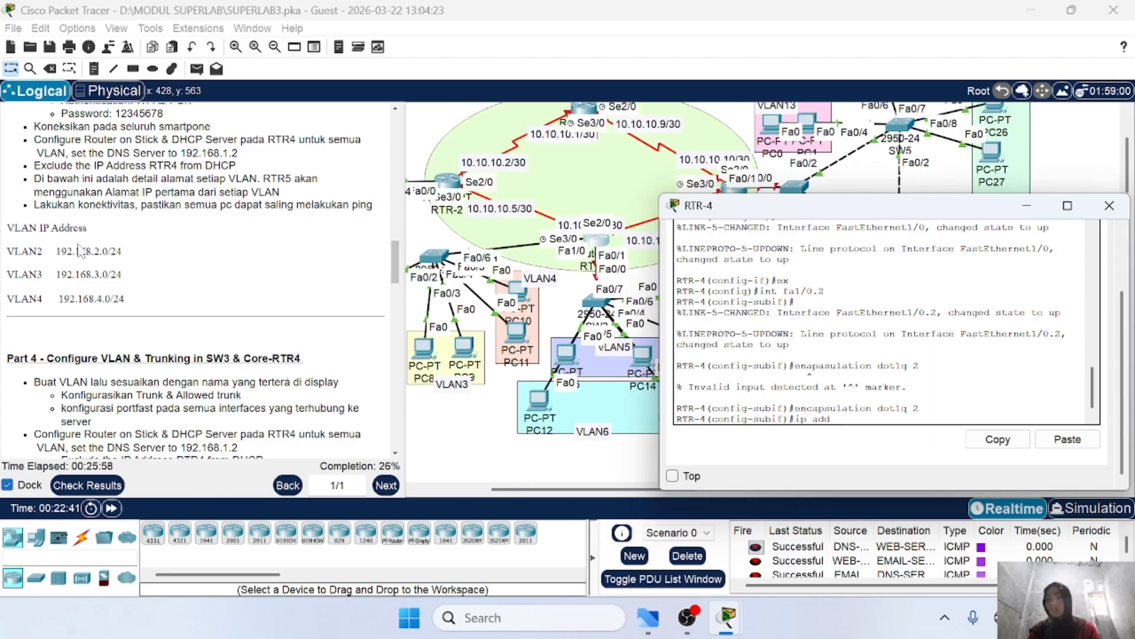
{"action": "scroll", "coordinate": [195, 278], "scroll_direction": "up", "scroll_amount": 3}
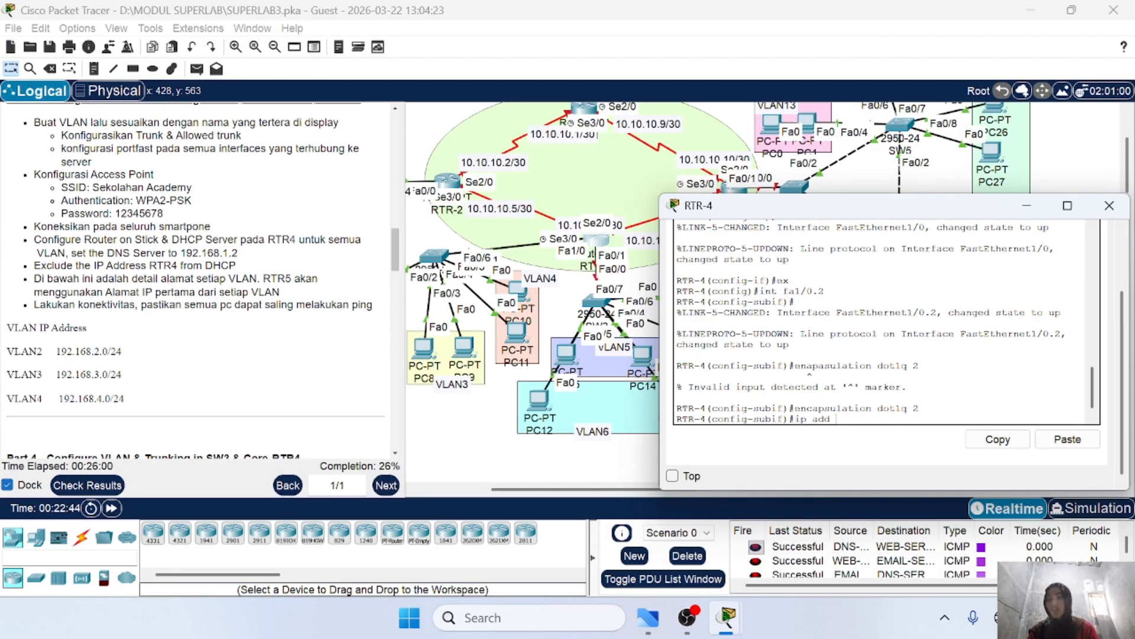
{"action": "scroll", "coordinate": [195, 278], "scroll_direction": "up", "scroll_amount": 3}
{"action": "scroll", "coordinate": [195, 278], "scroll_direction": "down", "scroll_amount": 3}
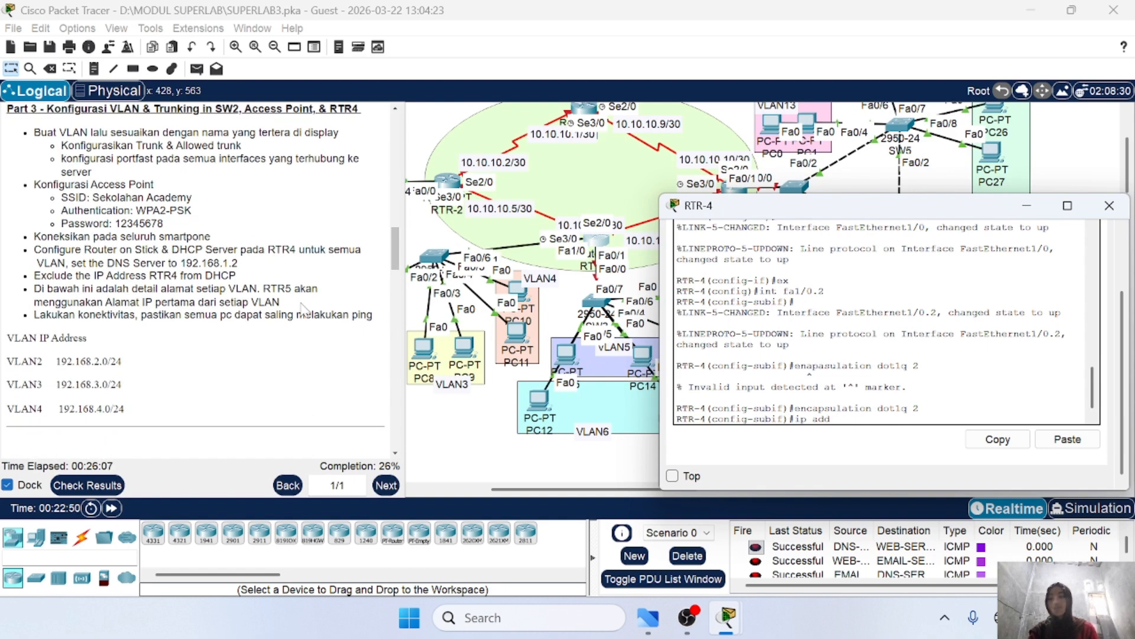
{"action": "scroll", "coordinate": [305, 309], "scroll_direction": "down", "scroll_amount": 1}
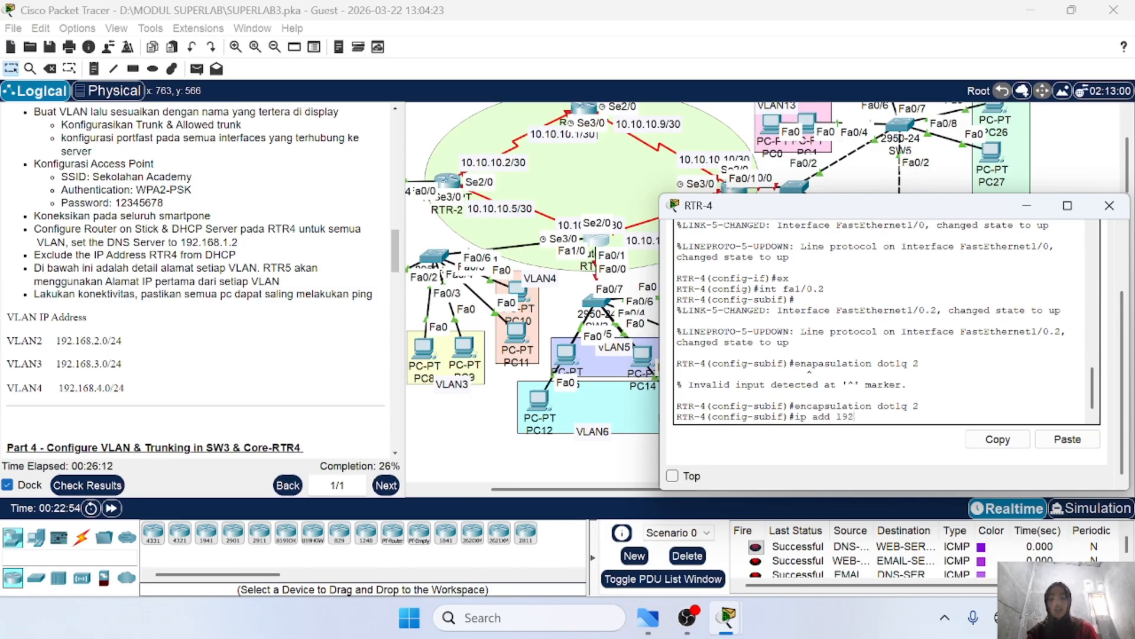
{"action": "type", "text": ".168.2"}
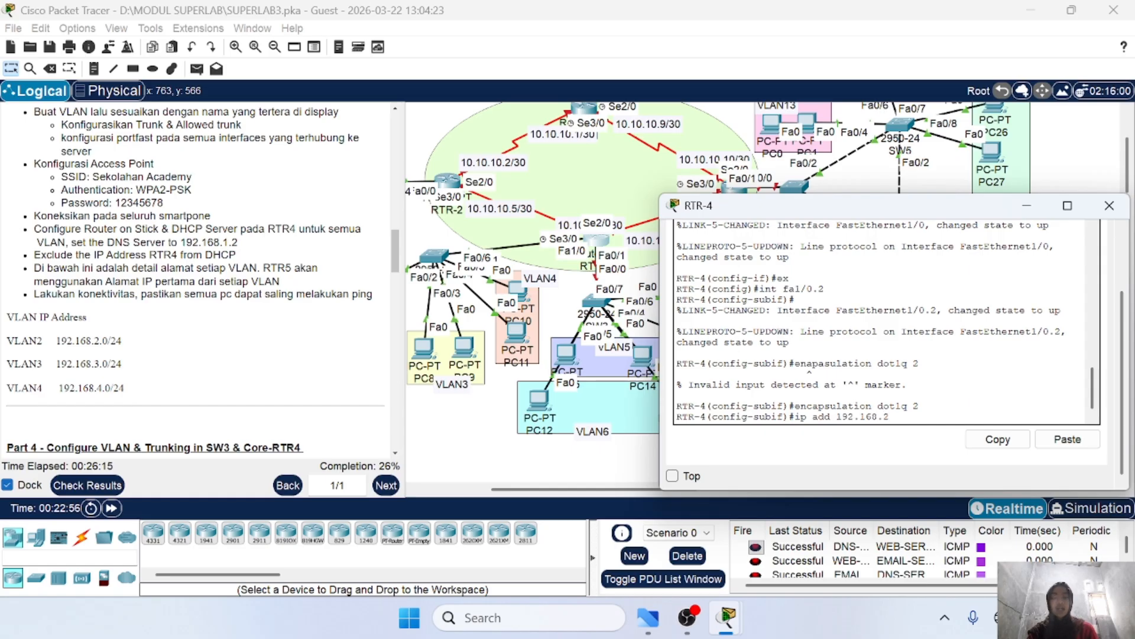
{"action": "type", "text": ".1"}
{"action": "type", "text": " 255"}
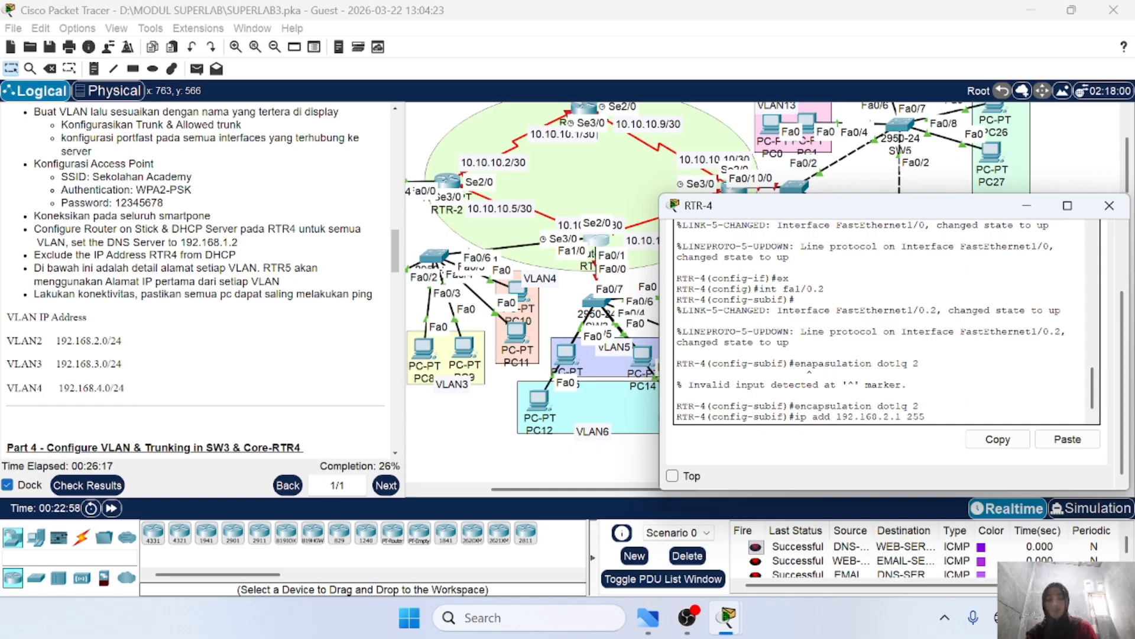
{"action": "type", "text": ".255.255"}
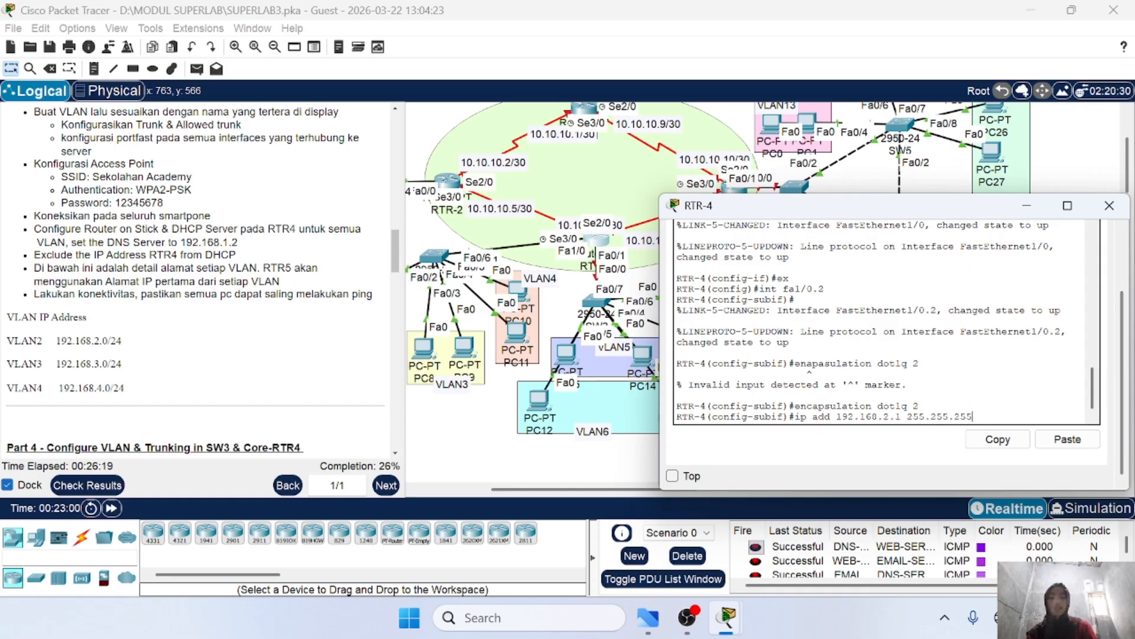
{"action": "key", "text": "BackSpace"}
{"action": "key", "text": "BackSpace"}
{"action": "key", "text": "BackSpace"}
{"action": "type", "text": "0"}
{"action": "key", "text": "Return"}
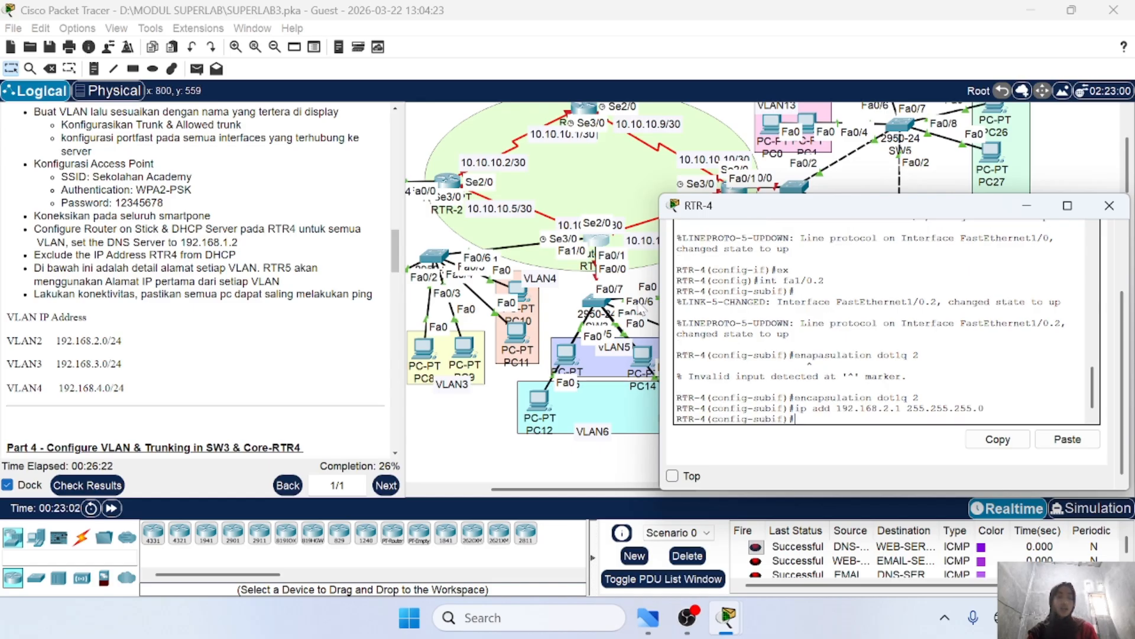
Step: Exit the Fa1/0.2 configuration and create subinterface Fa1/0.3 on RTR-4
{"action": "left_click_drag", "start_coordinate": [759, 280], "coordinate": [796, 292]}
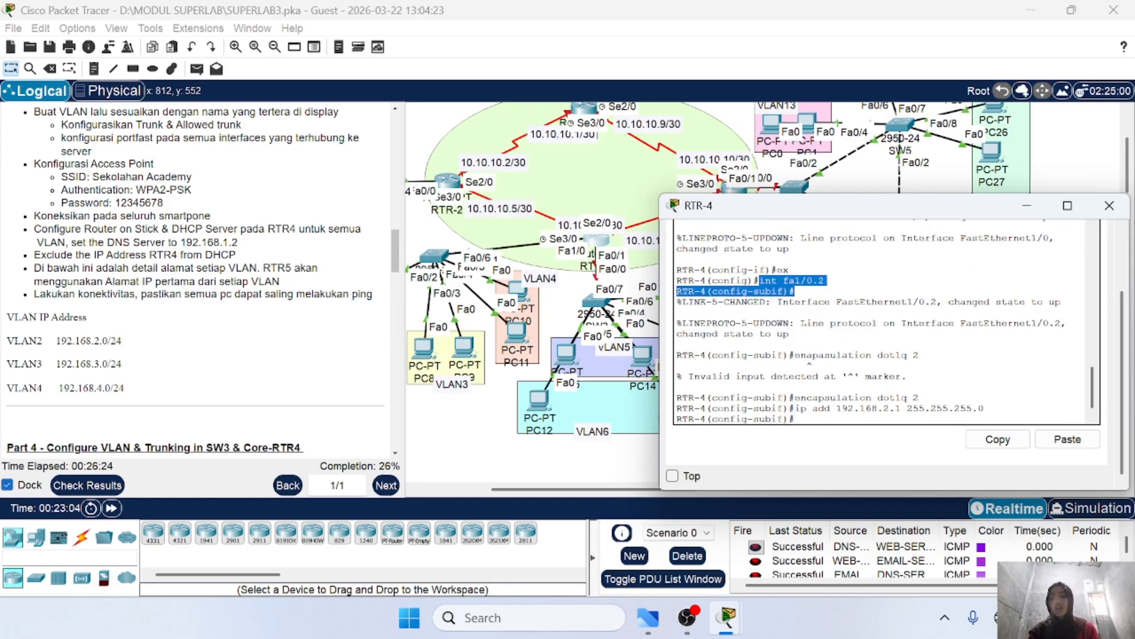
{"action": "scroll", "coordinate": [503, 345], "scroll_direction": "left", "scroll_amount": 3}
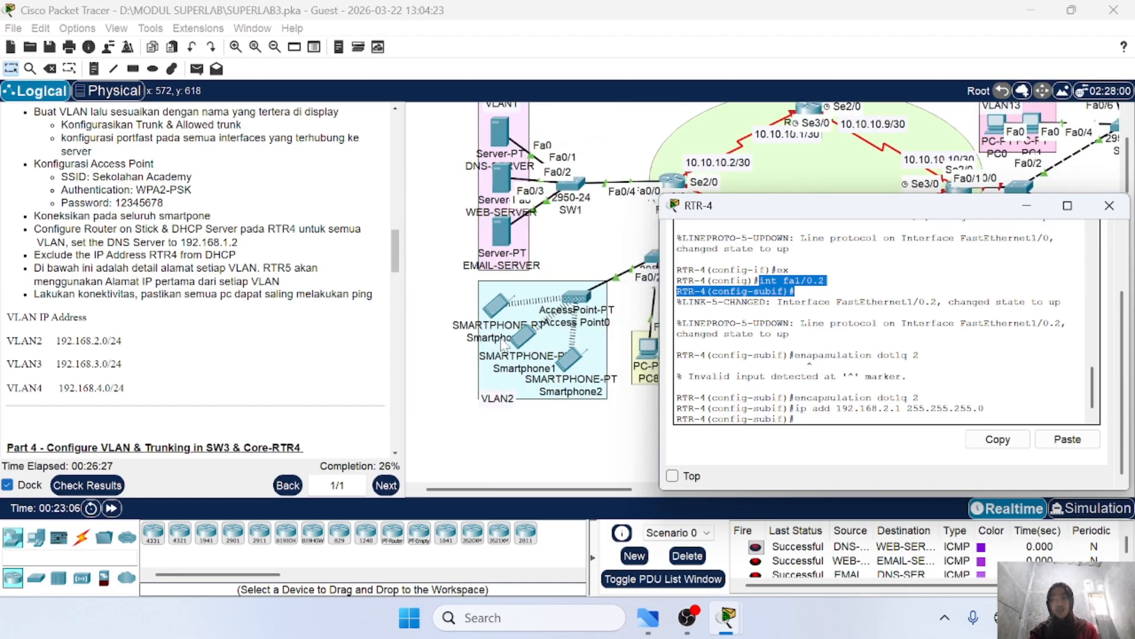
{"action": "scroll", "coordinate": [504, 345], "scroll_direction": "right", "scroll_amount": 1}
{"action": "left_click", "coordinate": [828, 378]}
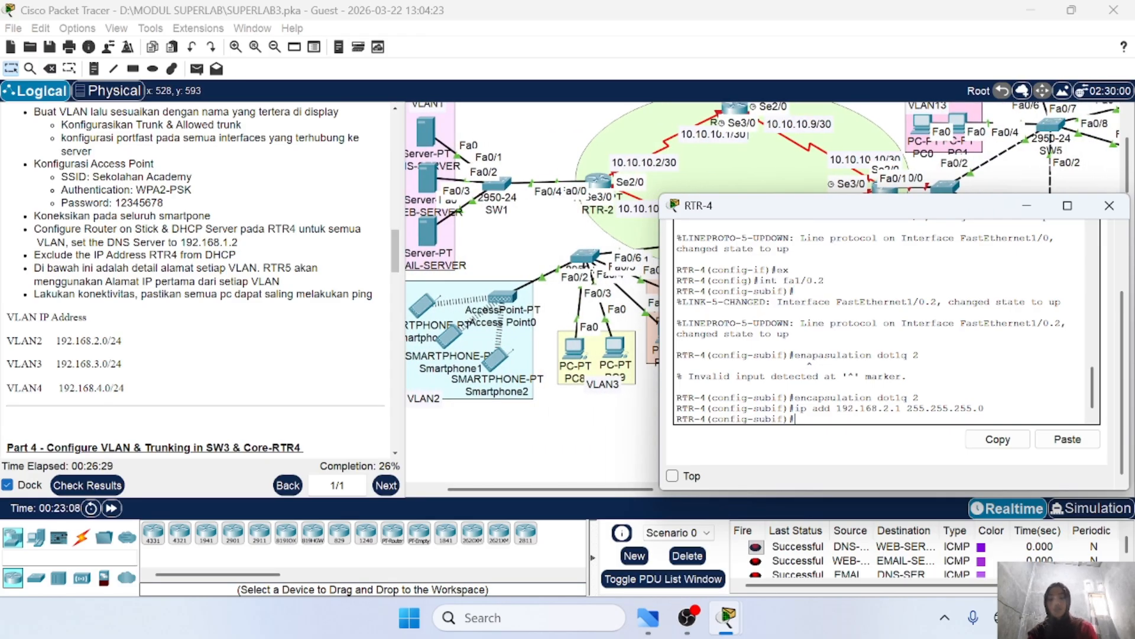
{"action": "type", "text": "ex"}
{"action": "key", "text": "Return"}
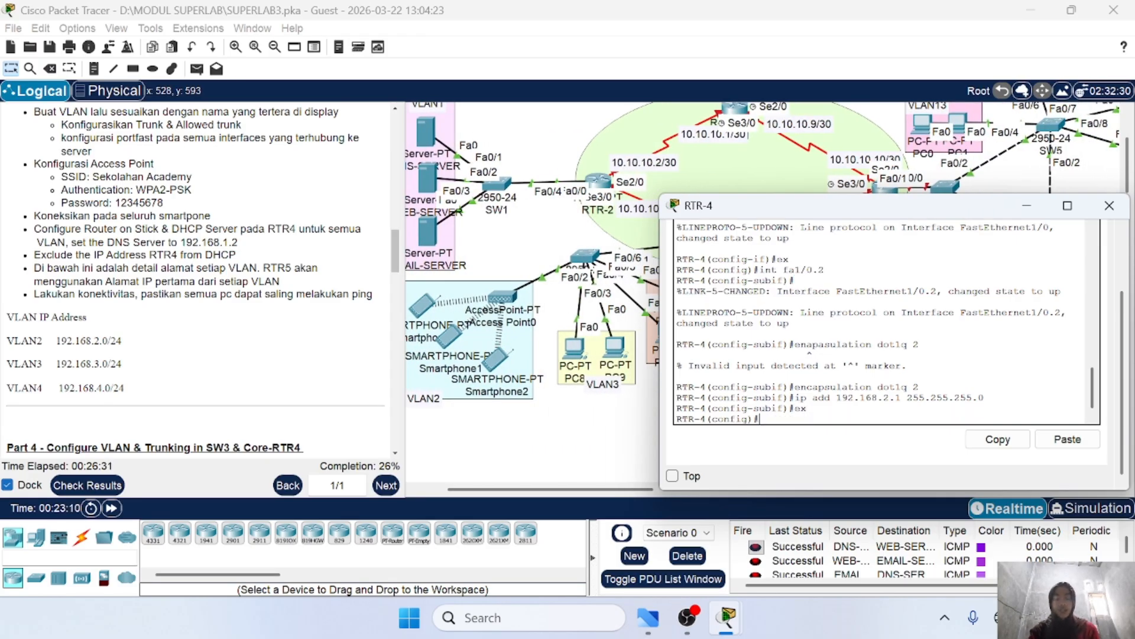
{"action": "type", "text": "int fa1/0."}
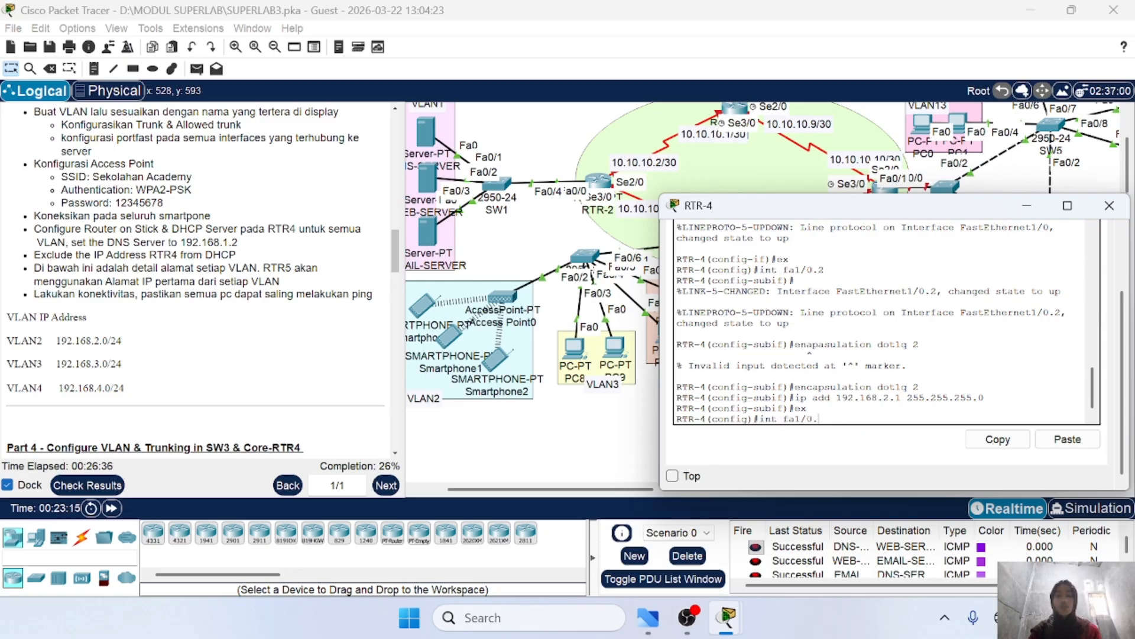
{"action": "type", "text": "23"}
{"action": "key", "text": "Return"}
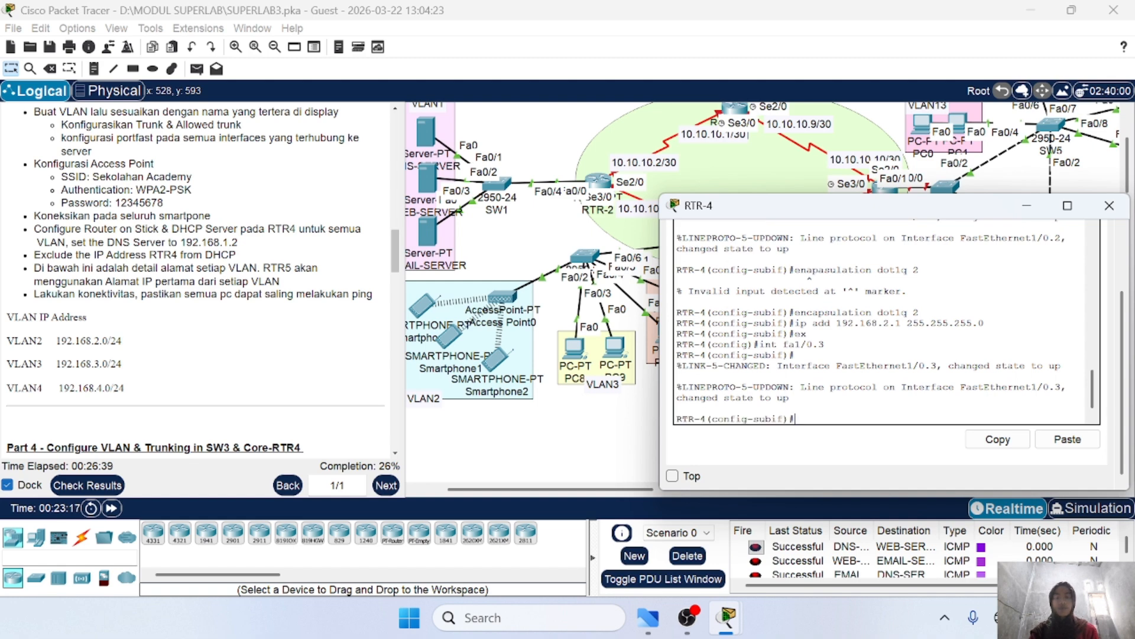
Step: Set dot1q encapsulation with VLAN 3 on RTR-4's subinterface Fa1/0.3
{"action": "key", "text": "Up"}
{"action": "key", "text": "Up"}
{"action": "key", "text": "Up"}
{"action": "key", "text": "Up"}
{"action": "key", "text": "BackSpace"}
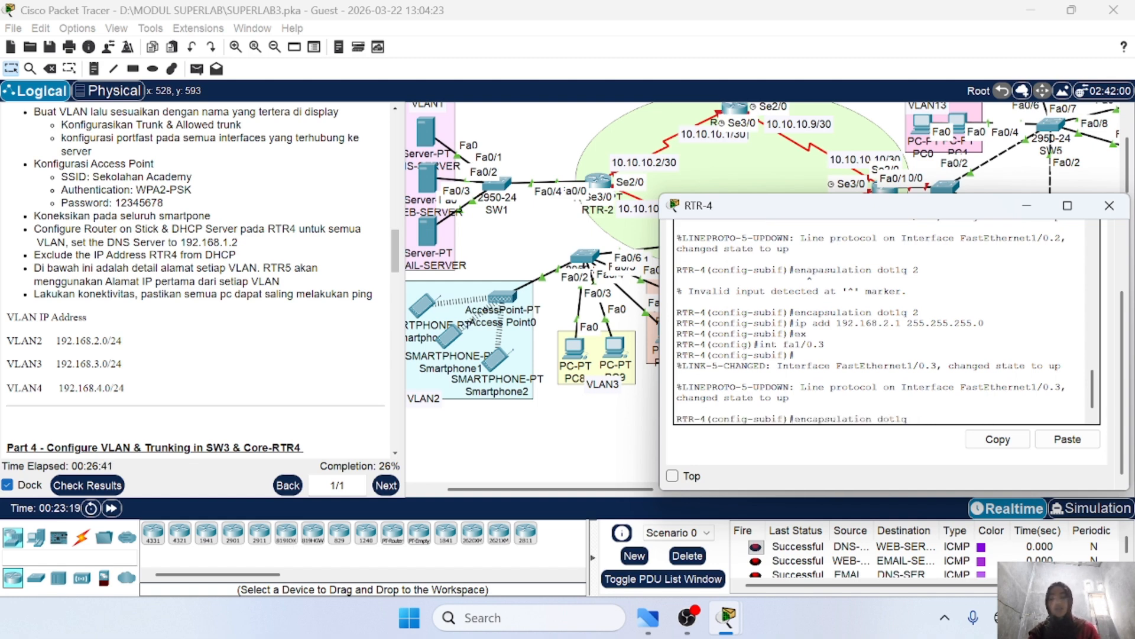
{"action": "type", "text": "3"}
{"action": "key", "text": "Return"}
Step: Recall the earlier IP address command with mask 255.255.255.0 for reuse on RTR-4's subinterface Fa1/0.3
{"action": "key", "text": "Up"}
{"action": "key", "text": "Up"}
{"action": "key", "text": "Up"}
{"action": "key", "text": "Up"}
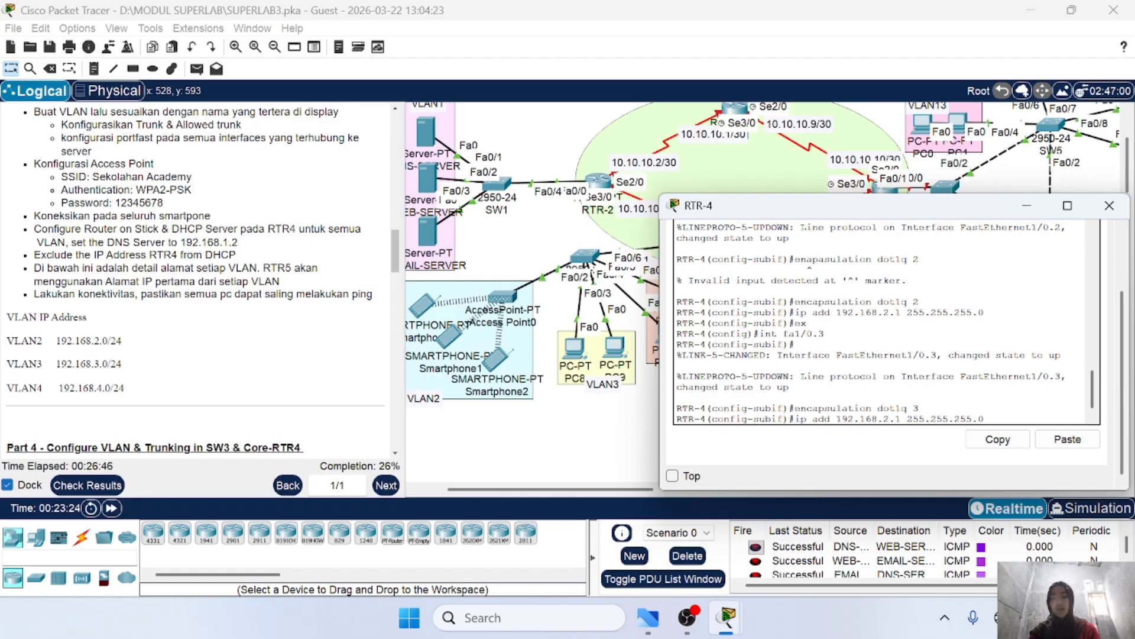
Step: Assign IP address 192.168.3.1 with mask 255.255.255.0 to RTR-4's subinterface fa1/0.3 and exit to global configuration mode
{"action": "key", "text": "Left"}
{"action": "key", "text": "Left"}
{"action": "key", "text": "Left"}
{"action": "key", "text": "Left"}
{"action": "key", "text": "Left"}
{"action": "key", "text": "Left"}
{"action": "key", "text": "Left"}
{"action": "key", "text": "Left"}
{"action": "key", "text": "Left"}
{"action": "key", "text": "Left"}
{"action": "key", "text": "Left"}
{"action": "key", "text": "Left"}
{"action": "key", "text": "Left"}
{"action": "key", "text": "Left"}
{"action": "key", "text": "Left"}
{"action": "key", "text": "Left"}
{"action": "key", "text": "BackSpace"}
{"action": "type", "text": "3"}
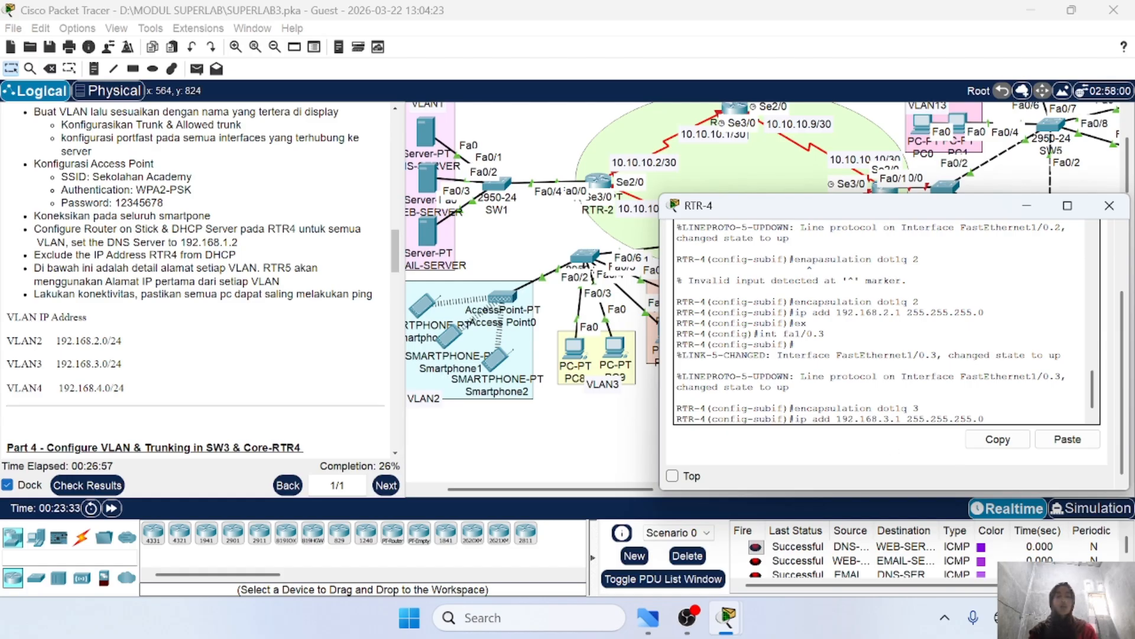
{"action": "key", "text": "Return"}
{"action": "type", "text": "e"}
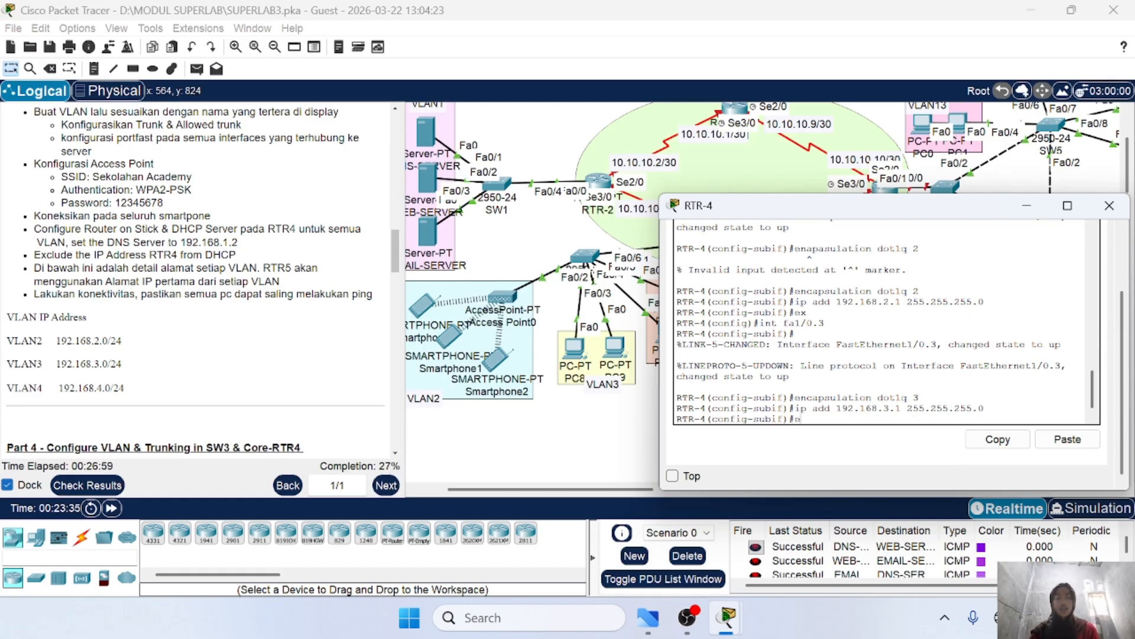
{"action": "type", "text": "x"}
{"action": "key", "text": "Return"}
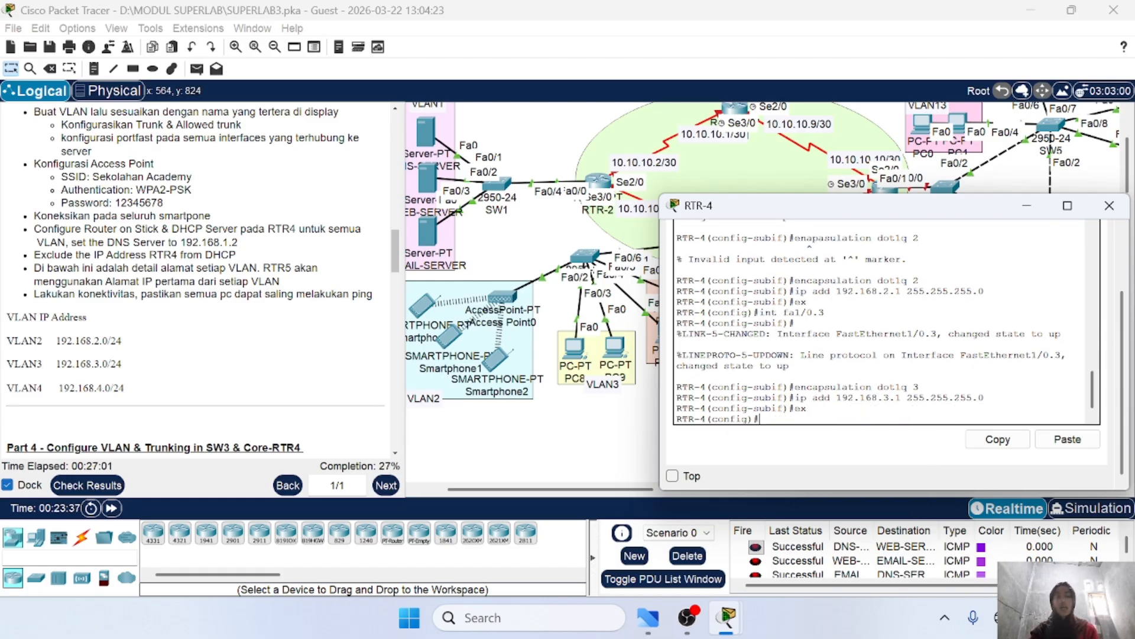
Step: Create subinterface fa1/0.4 on RTR-4 and enter its configuration mode
{"action": "scroll", "coordinate": [576, 378], "scroll_direction": "right", "scroll_amount": 2}
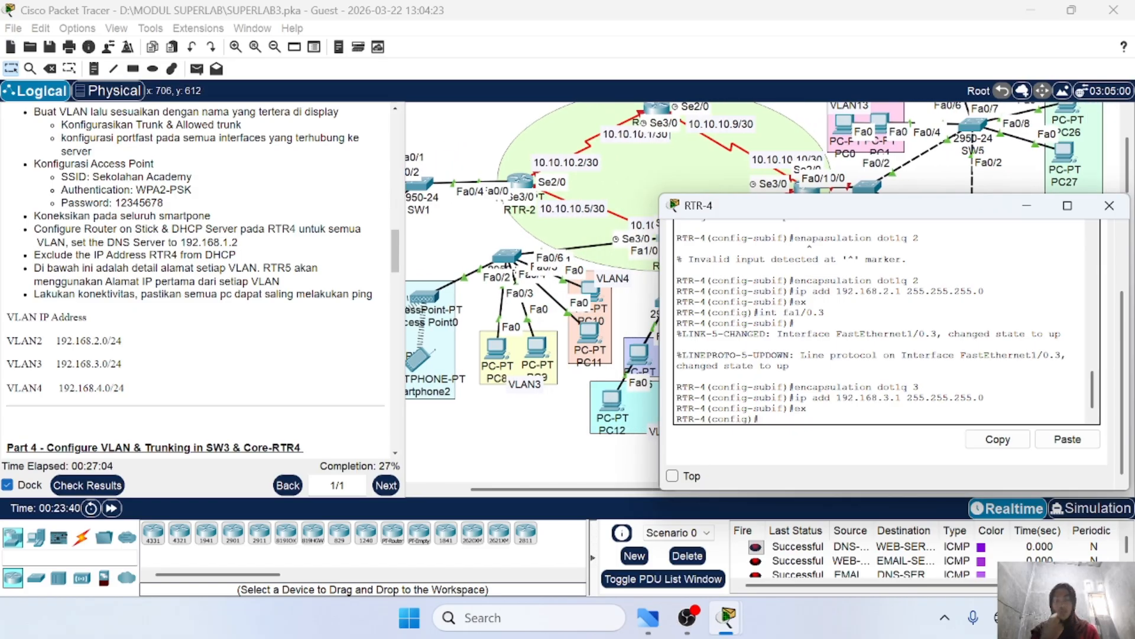
{"action": "key", "text": "Up"}
{"action": "key", "text": "Up"}
{"action": "key", "text": "Up"}
{"action": "key", "text": "Up"}
{"action": "key", "text": "Up"}
{"action": "key", "text": "Down"}
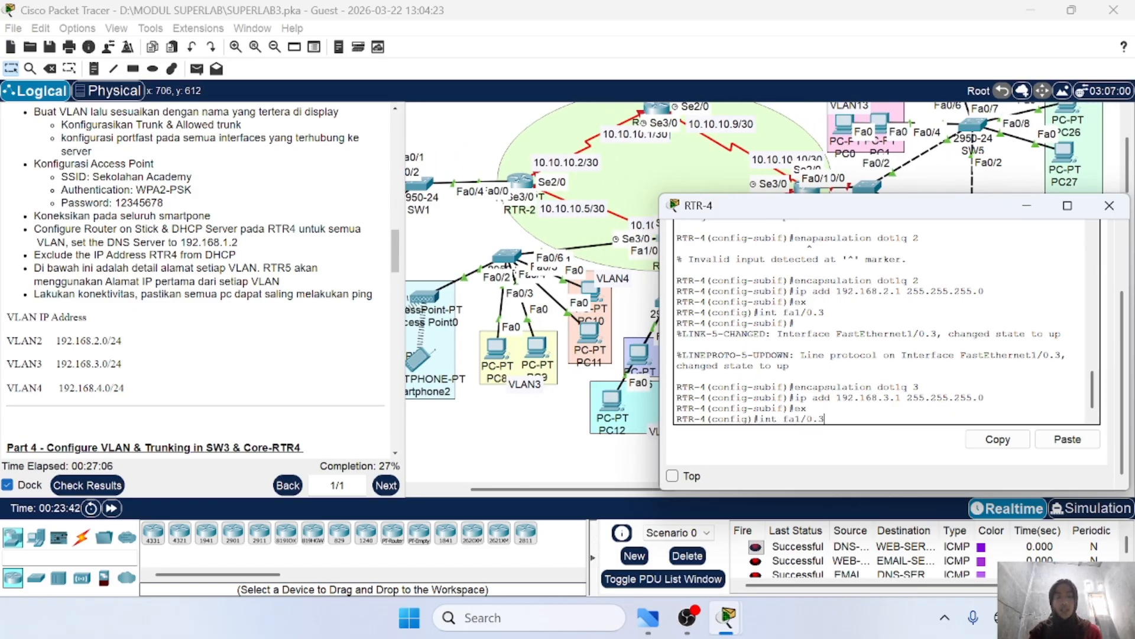
{"action": "key", "text": "BackSpace"}
{"action": "type", "text": "4"}
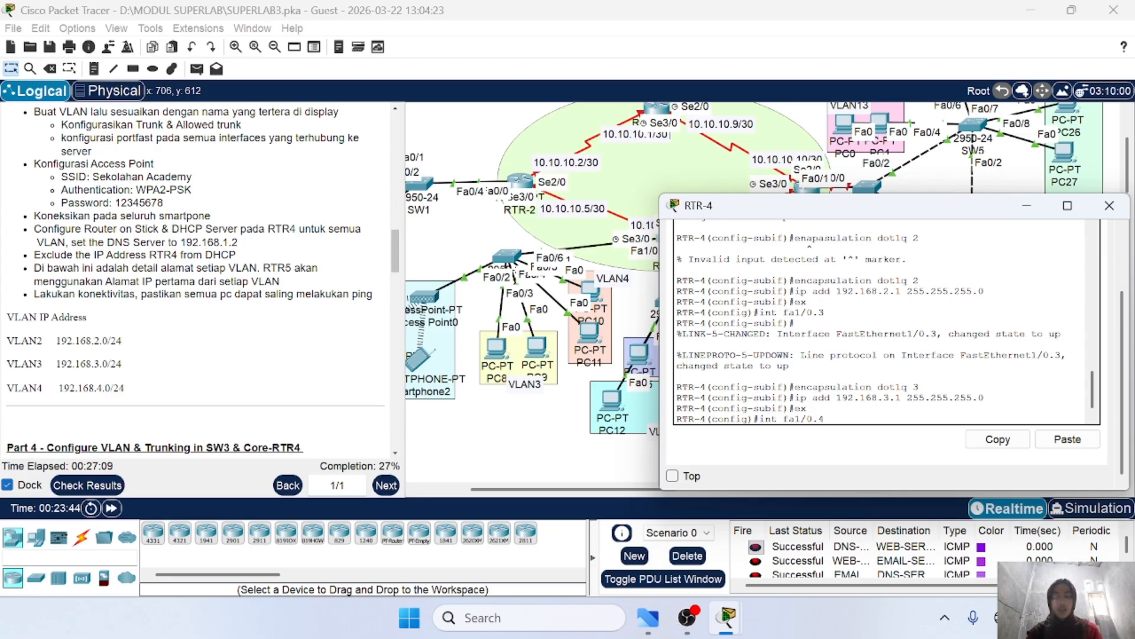
{"action": "key", "text": "Return"}
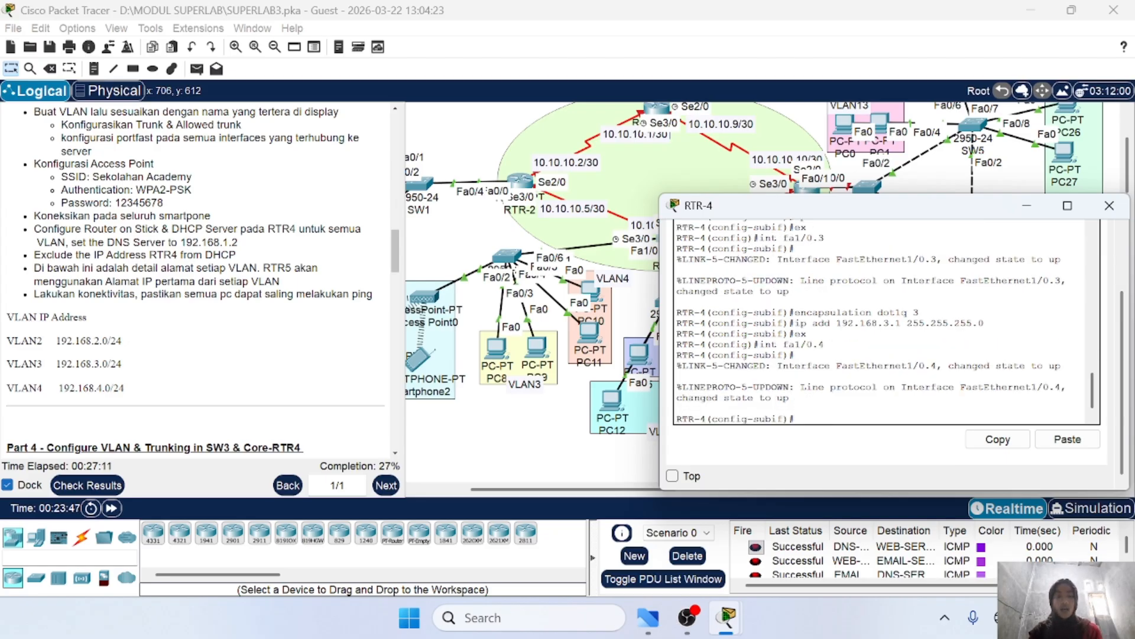
Step: Set 802.1Q encapsulation for VLAN 4 on subinterface fa1/0.4 with the command encapsulation dot1q 4
{"action": "type", "text": "ex"}
{"action": "key", "text": "Up"}
{"action": "key", "text": "Up"}
{"action": "key", "text": "Up"}
{"action": "key", "text": "Up"}
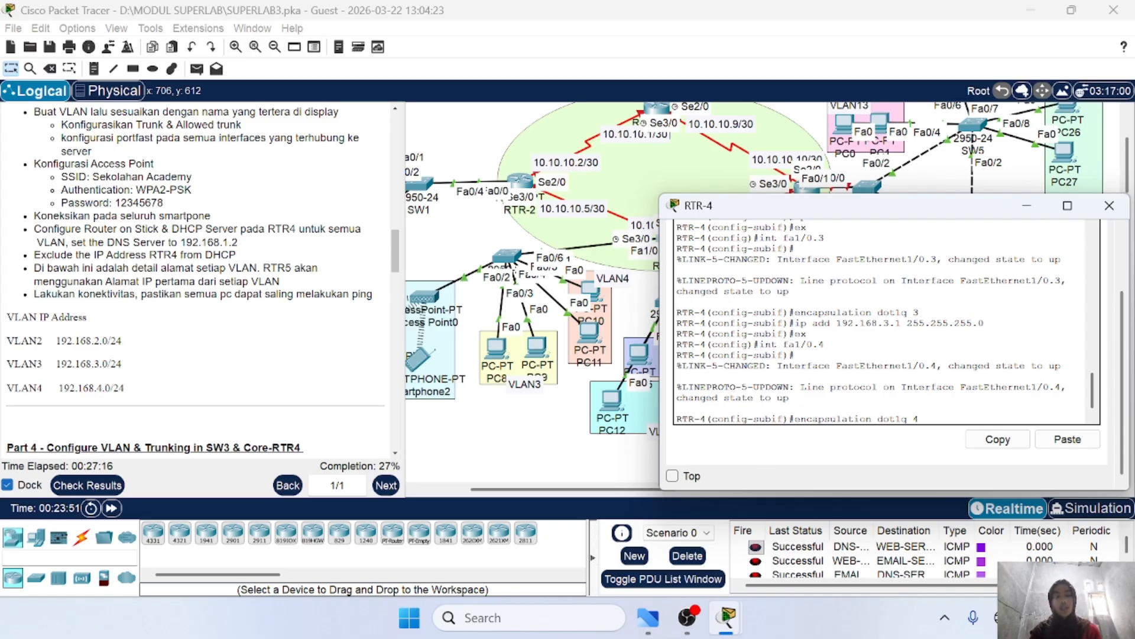
{"action": "left_click_drag", "start_coordinate": [759, 344], "coordinate": [825, 344]}
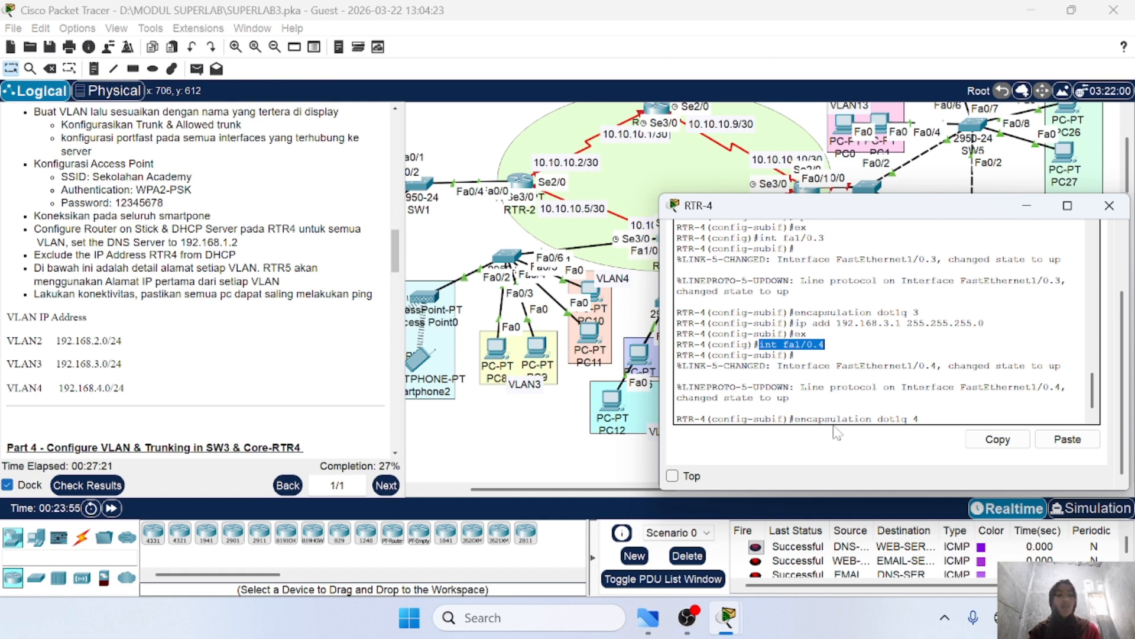
{"action": "left_click_drag", "start_coordinate": [819, 419], "coordinate": [939, 432]}
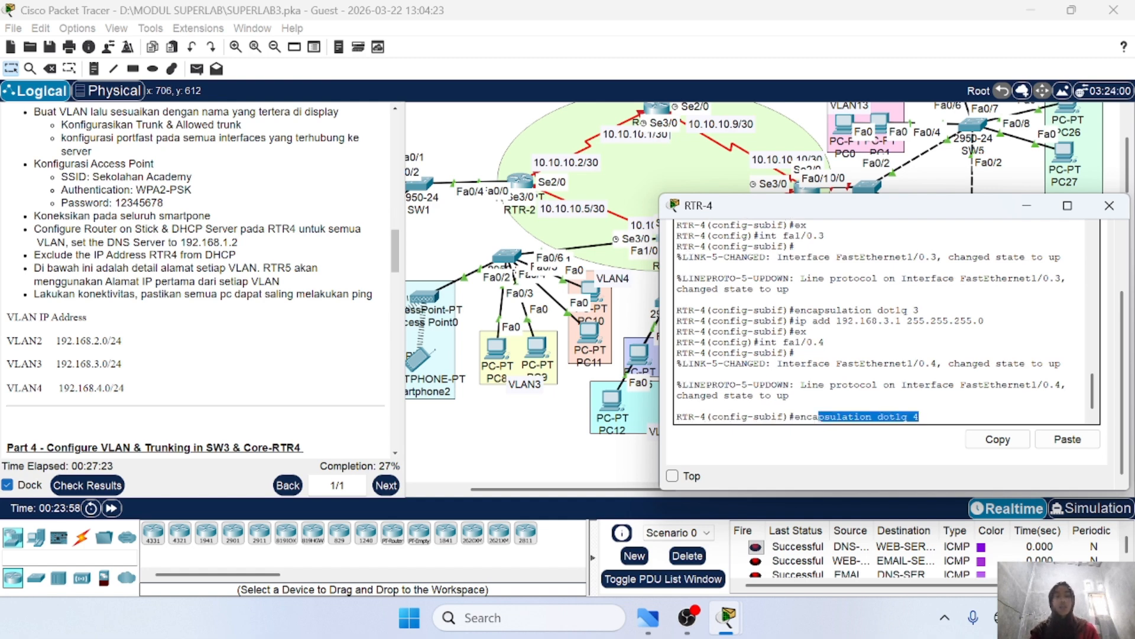
{"action": "left_click", "coordinate": [930, 418]}
{"action": "key", "text": "Return"}
Step: Assign IP address 192.168.4.1 with mask 255.255.255.0 to subinterface fa1/0.4
{"action": "key", "text": "Up"}
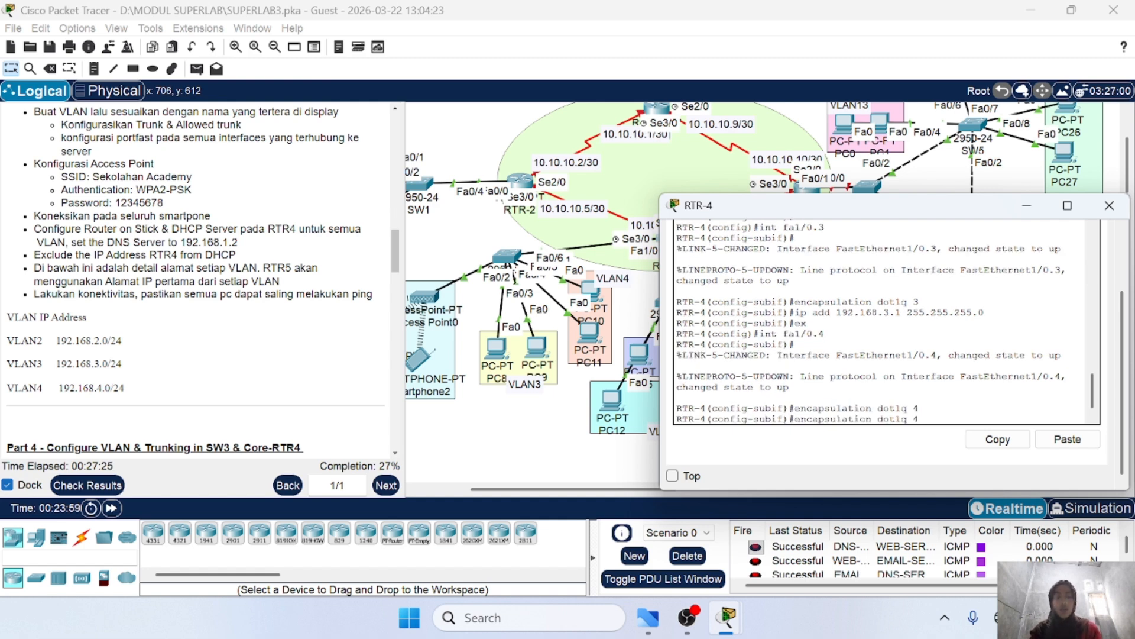
{"action": "key", "text": "Up"}
{"action": "key", "text": "Up"}
{"action": "key", "text": "Up"}
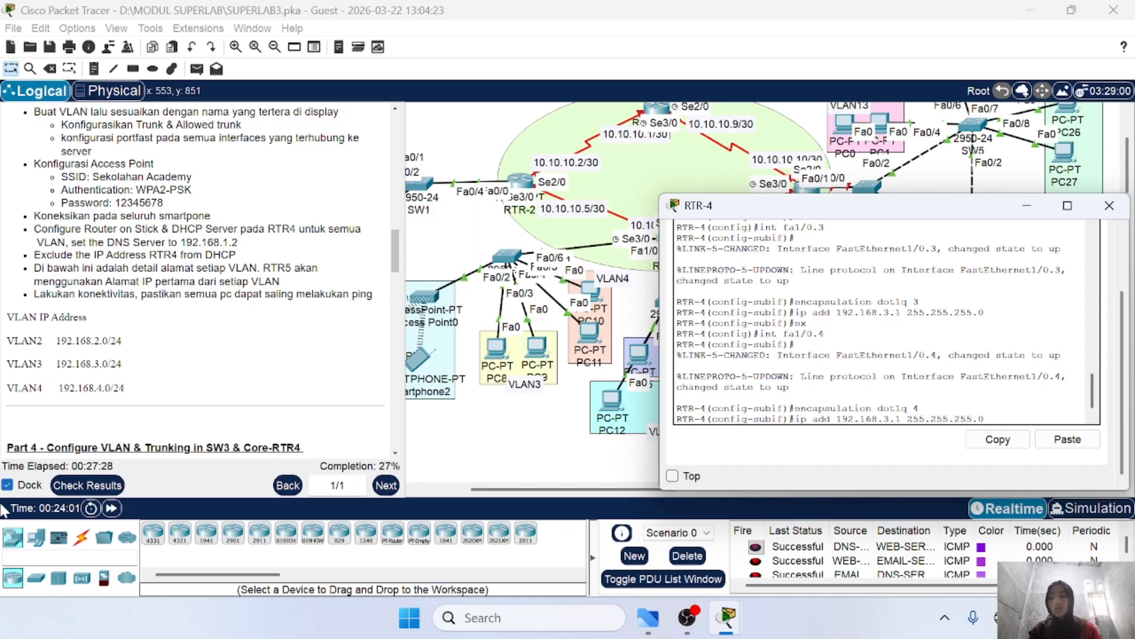
{"action": "key", "text": "Left"}
{"action": "key", "text": "Left"}
{"action": "key", "text": "Left"}
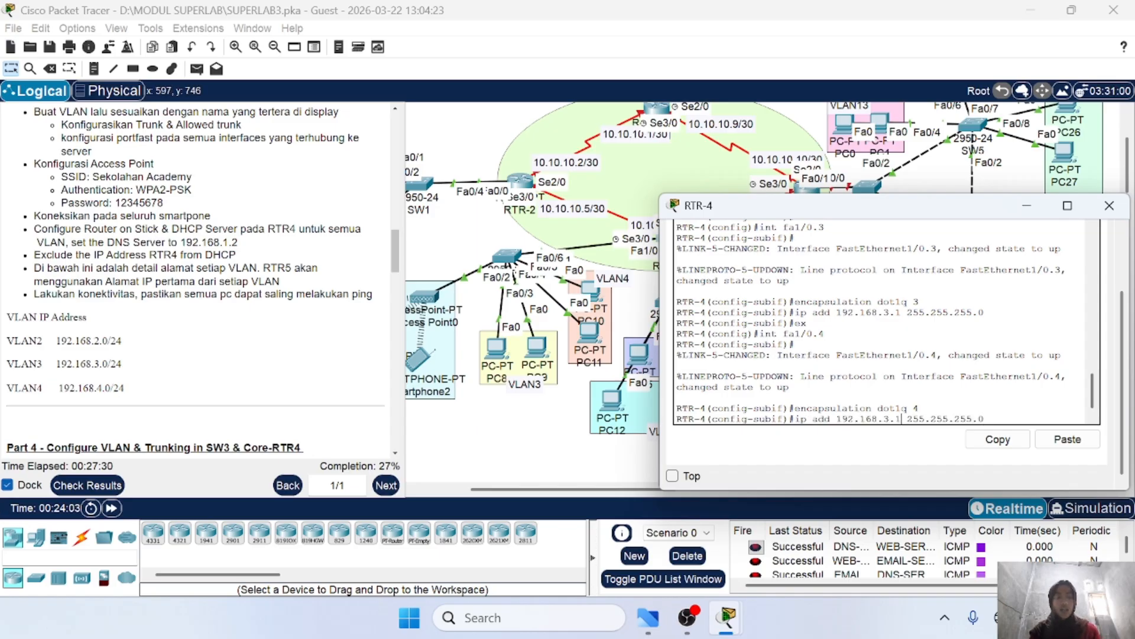
{"action": "key", "text": "Left"}
{"action": "key", "text": "Left"}
{"action": "key", "text": "BackSpace"}
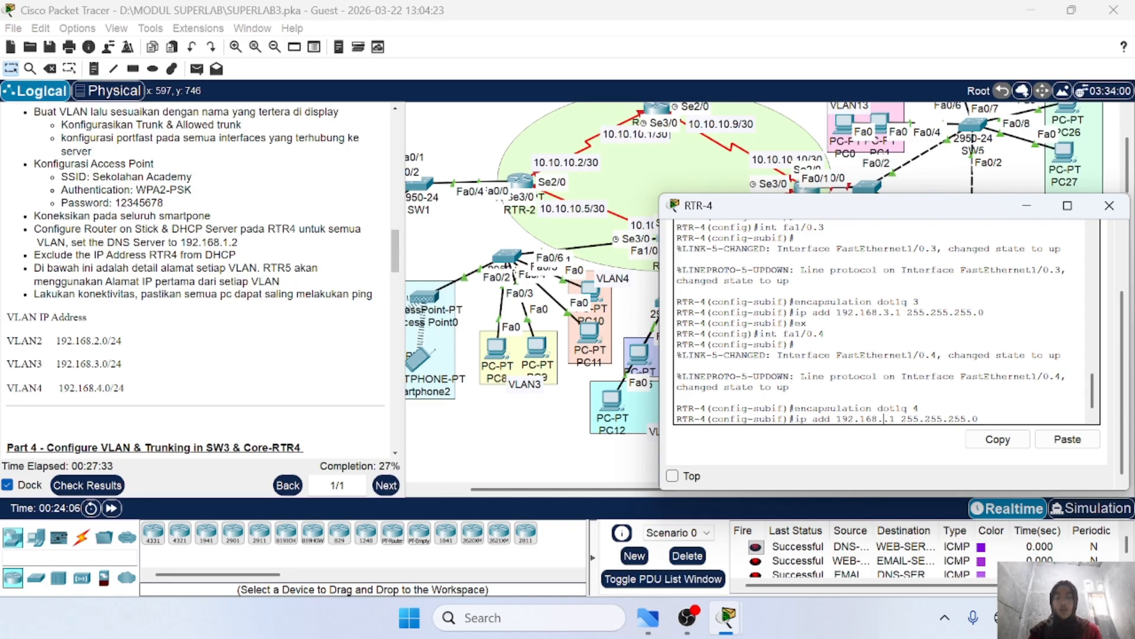
{"action": "type", "text": "4"}
{"action": "key", "text": "Return"}
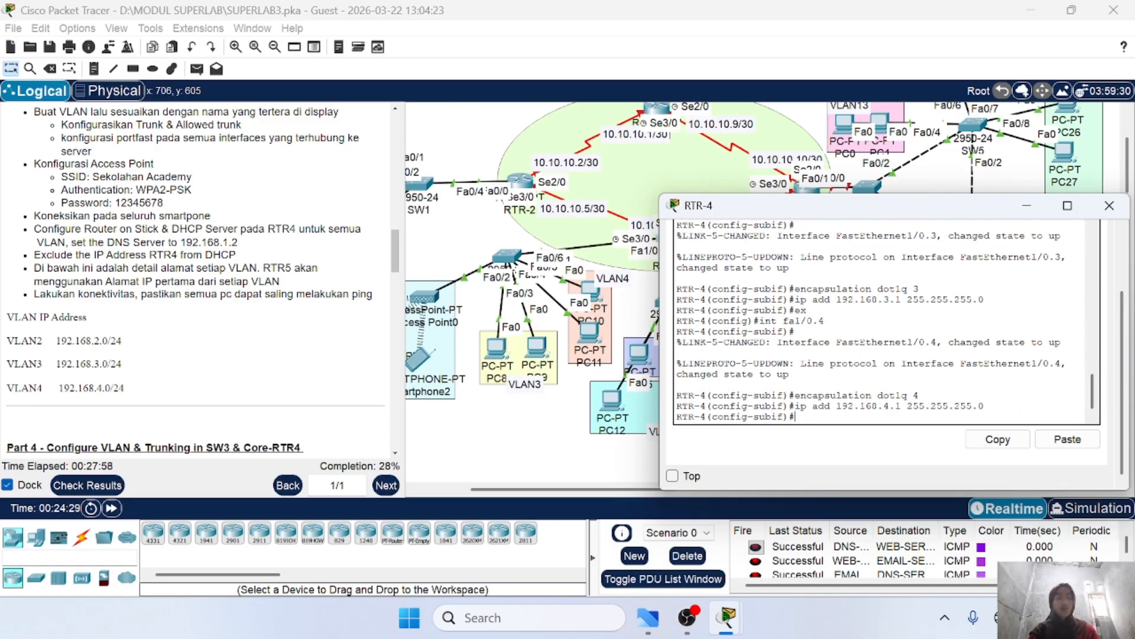
Step: Review the Part 3 DHCP server instructions for RTR4 and examine the VLAN areas connected to it in the topology
{"action": "scroll", "coordinate": [195, 278], "scroll_direction": "up", "scroll_amount": 2}
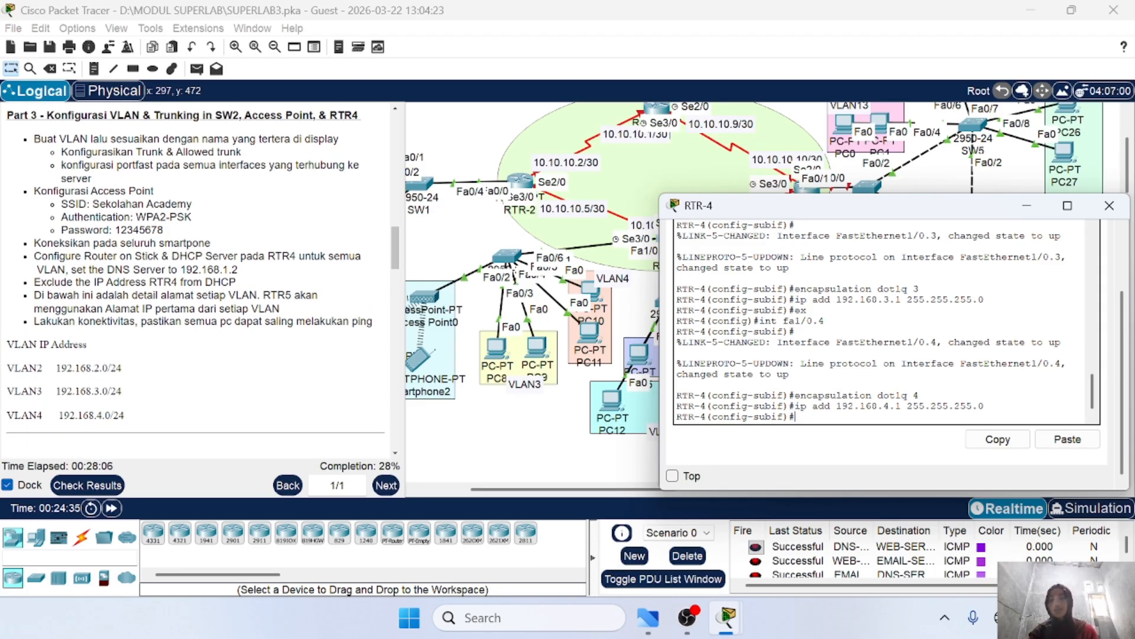
{"action": "left_click_drag", "start_coordinate": [171, 256], "coordinate": [263, 273]}
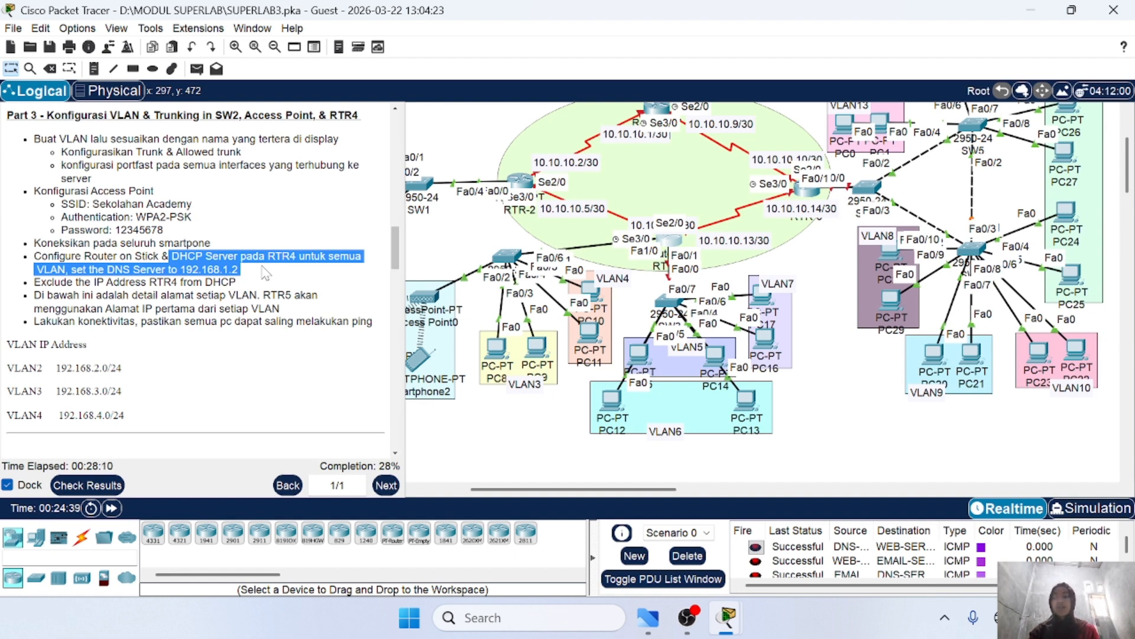
{"action": "left_click", "coordinate": [288, 274]}
{"action": "scroll", "coordinate": [288, 274], "scroll_direction": "down", "scroll_amount": 1}
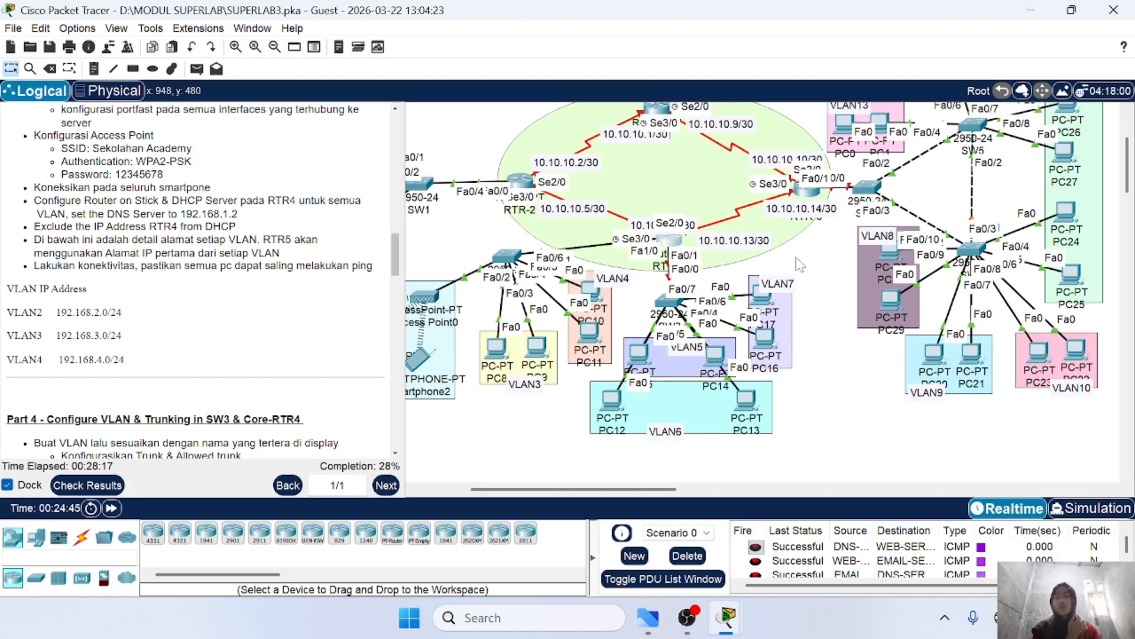
{"action": "scroll", "coordinate": [721, 282], "scroll_direction": "left", "scroll_amount": 3}
{"action": "scroll", "coordinate": [710, 331], "scroll_direction": "right", "scroll_amount": 2}
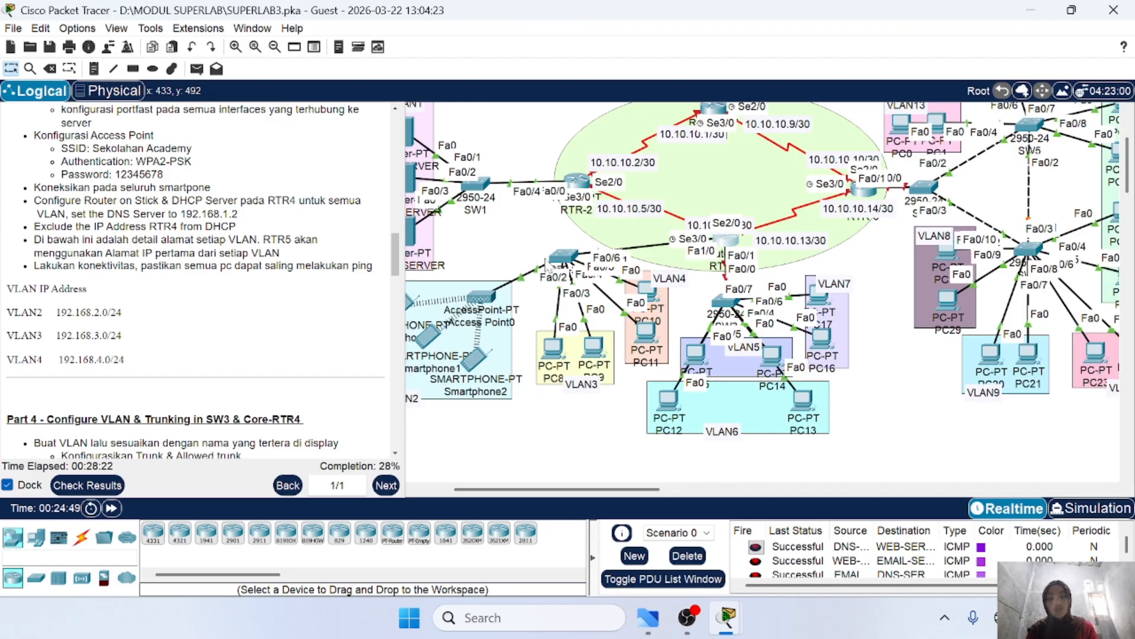
{"action": "scroll", "coordinate": [558, 391], "scroll_direction": "left", "scroll_amount": 1}
{"action": "scroll", "coordinate": [632, 399], "scroll_direction": "right", "scroll_amount": 1}
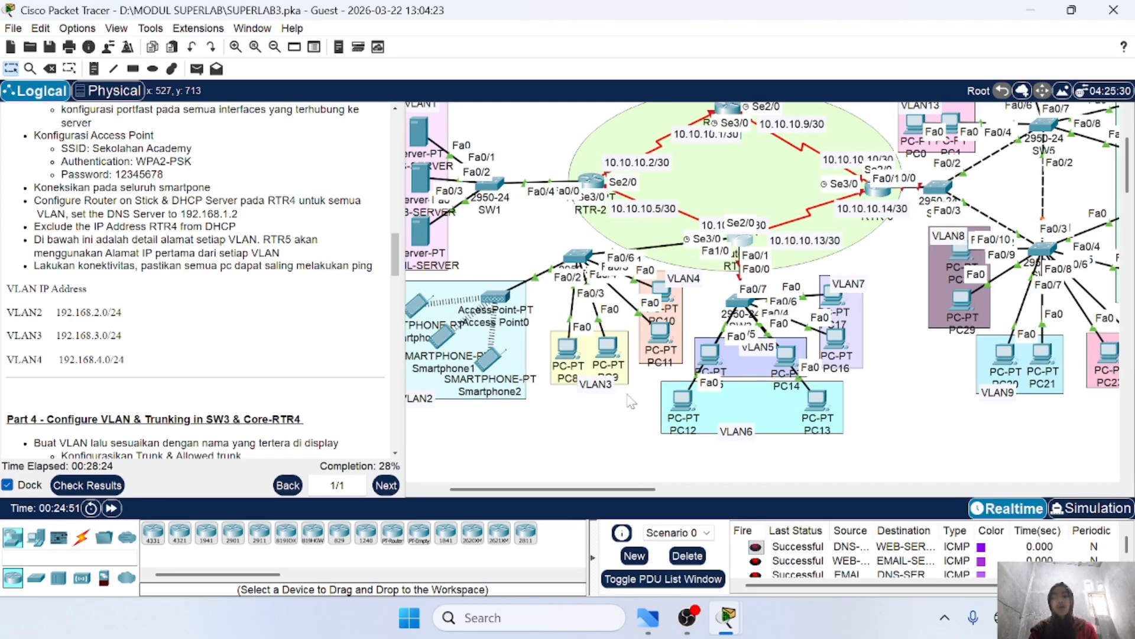
{"action": "scroll", "coordinate": [543, 413], "scroll_direction": "left", "scroll_amount": 2}
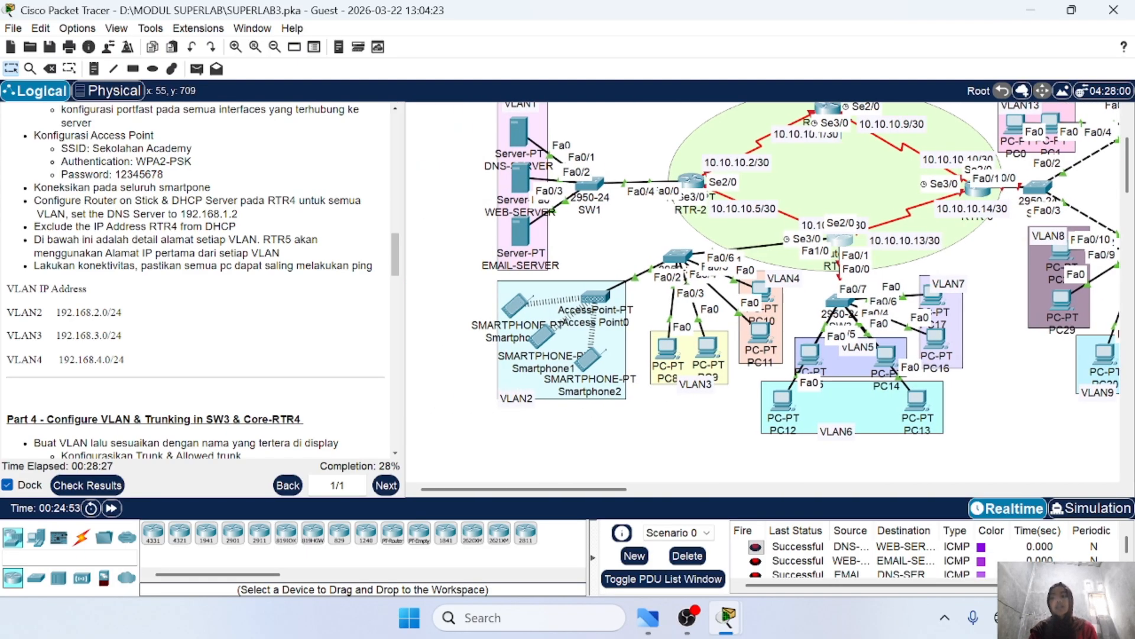
{"action": "scroll", "coordinate": [548, 361], "scroll_direction": "right", "scroll_amount": 2}
{"action": "scroll", "coordinate": [550, 361], "scroll_direction": "left", "scroll_amount": 1}
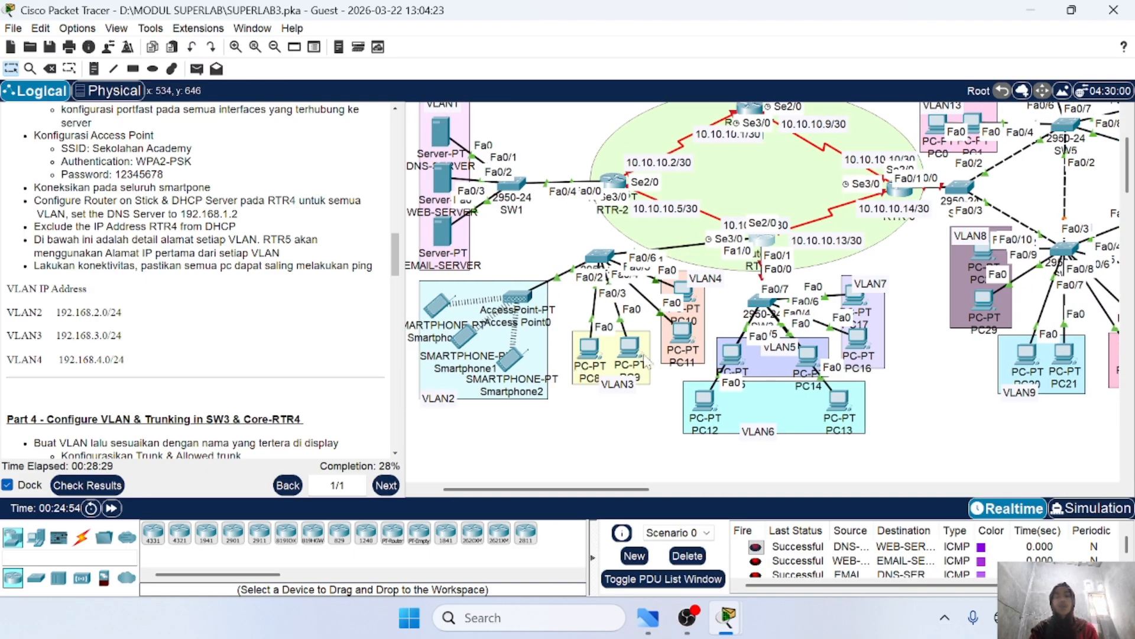
Step: Return to RTR-4's command line, exit subinterface configuration and create a DHCP pool named VLAN2
{"action": "left_click", "coordinate": [761, 241]}
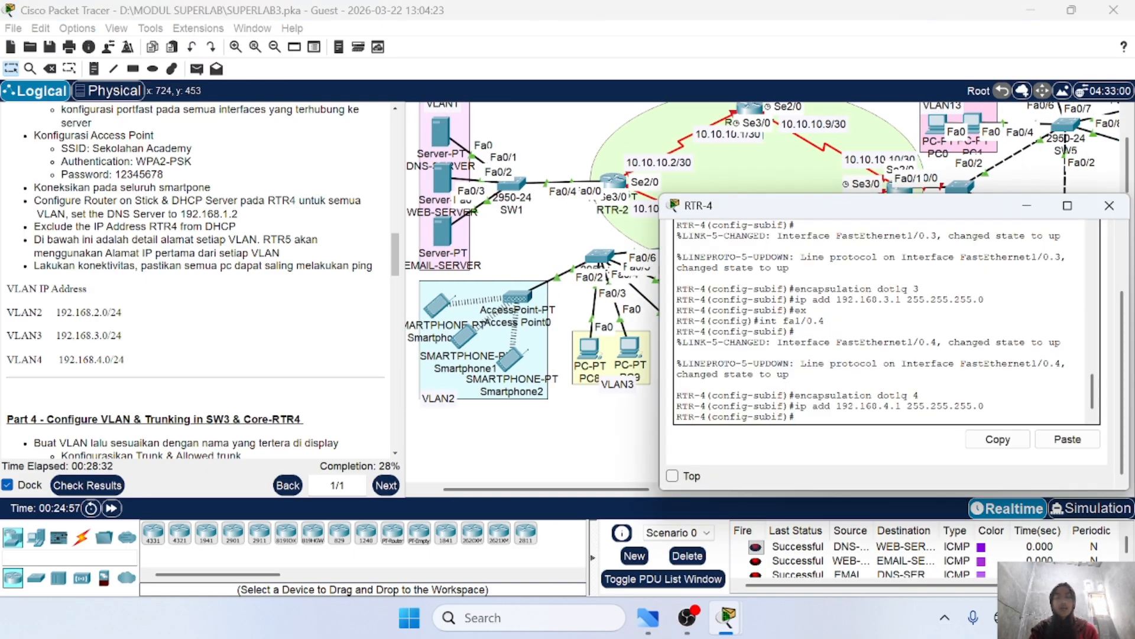
{"action": "type", "text": "ex"}
{"action": "key", "text": "Return"}
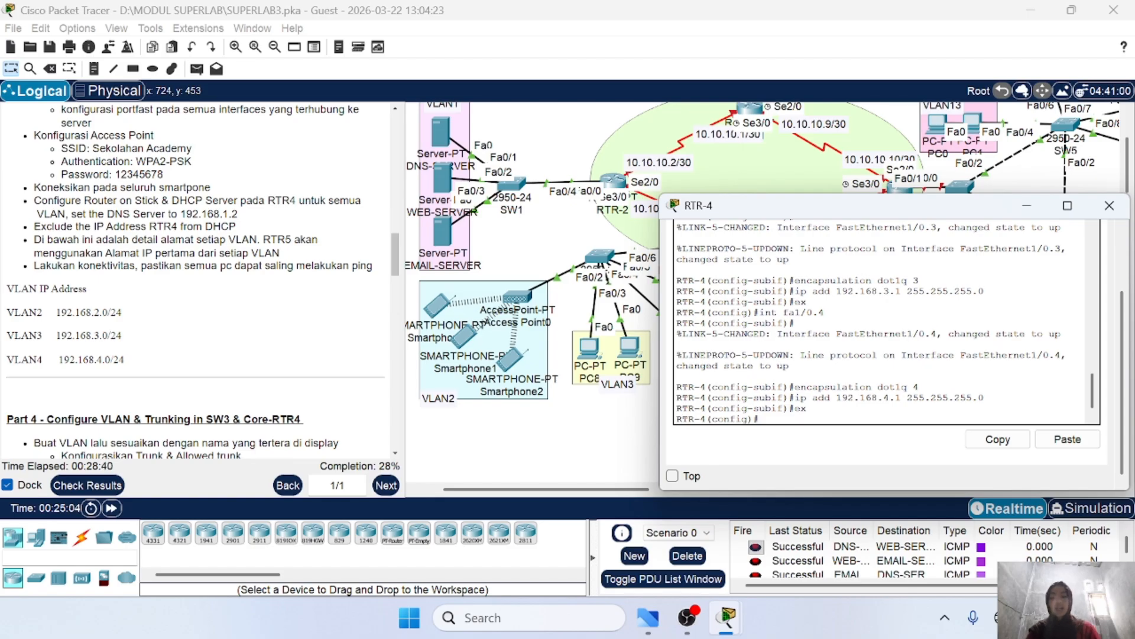
{"action": "type", "text": "ip dhcp "}
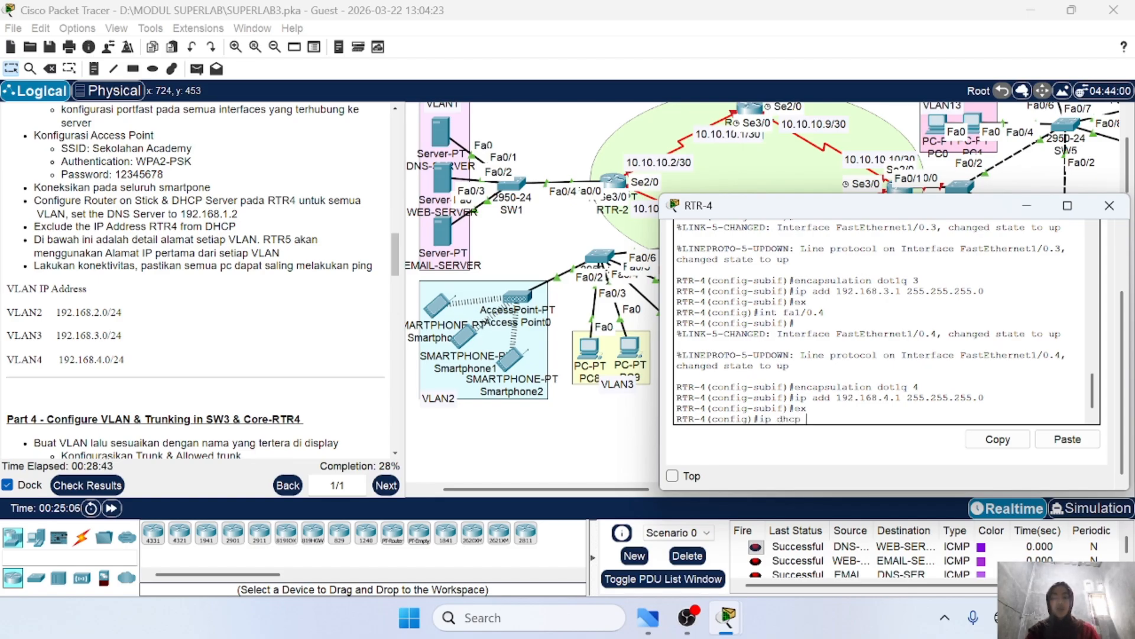
{"action": "type", "text": "pool"}
{"action": "key", "text": "Caps_Lock"}
{"action": "type", "text": "V"}
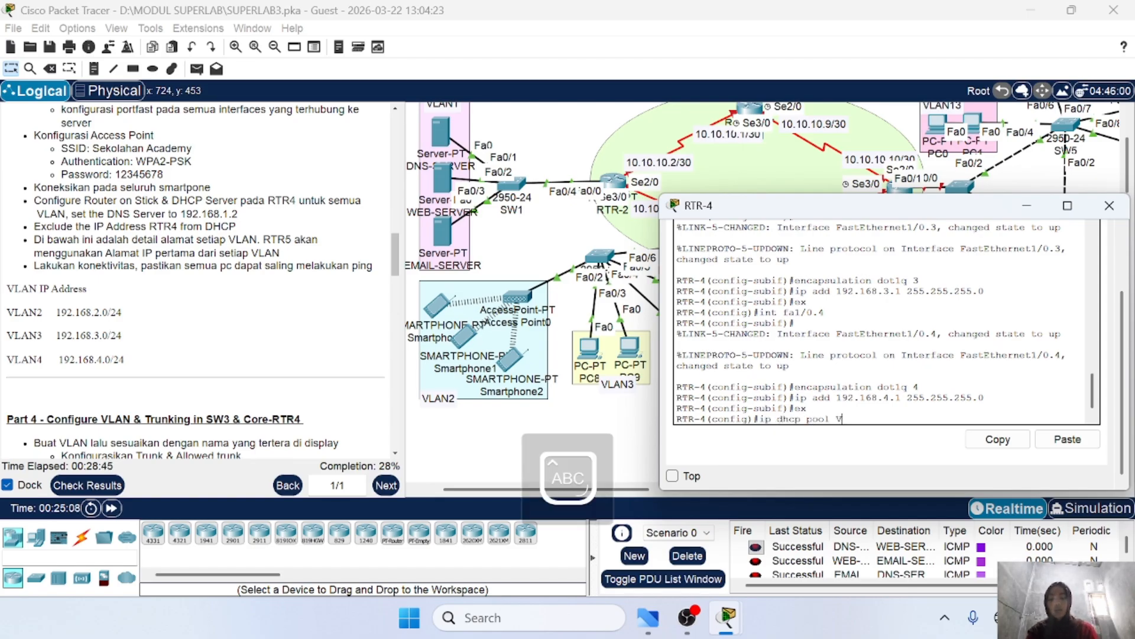
{"action": "type", "text": "LAN2"}
{"action": "key", "text": "Caps_Lock"}
{"action": "key", "text": "Return"}
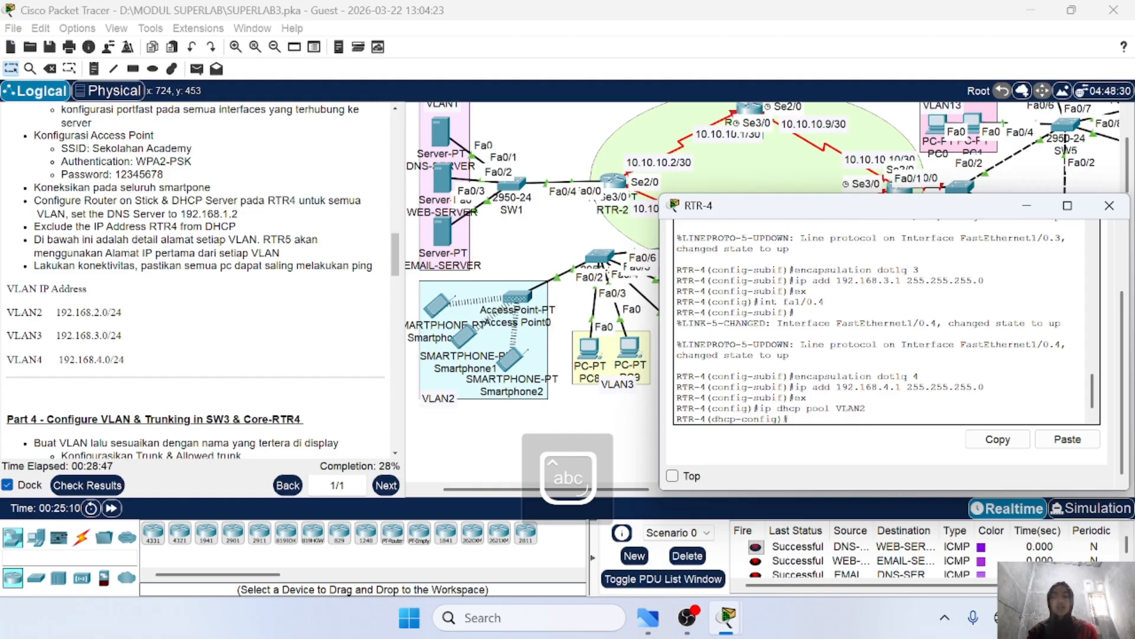
Step: Set the VLAN2 DHCP pool's network to 192.168.2.0 with mask 255.255.255.0
{"action": "type", "text": "netw 19"}
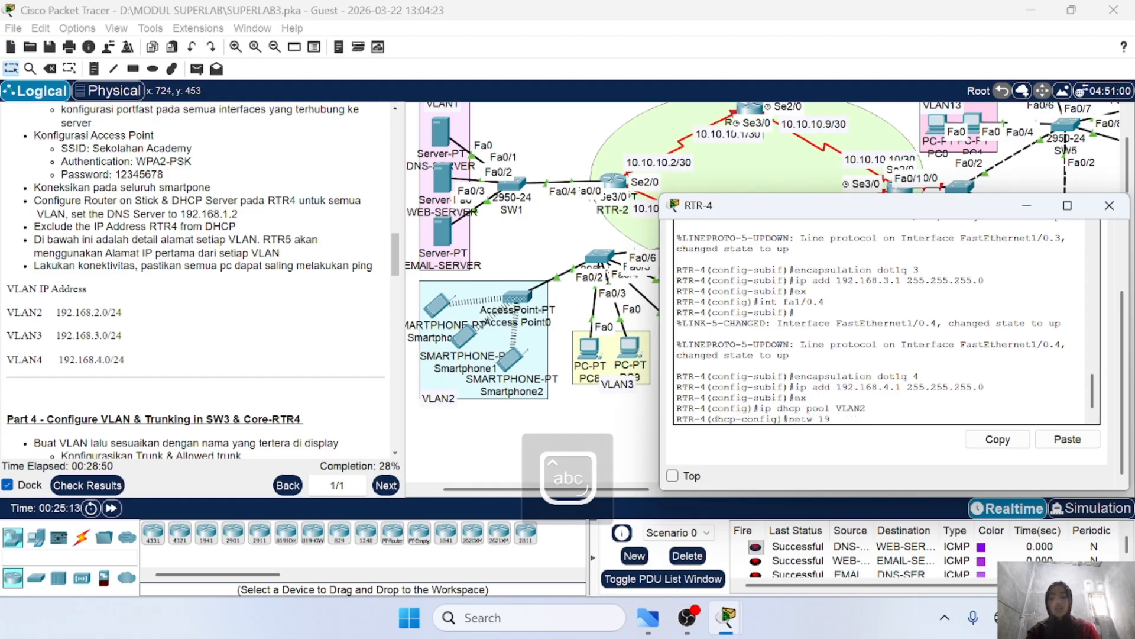
{"action": "type", "text": "2.168.2."}
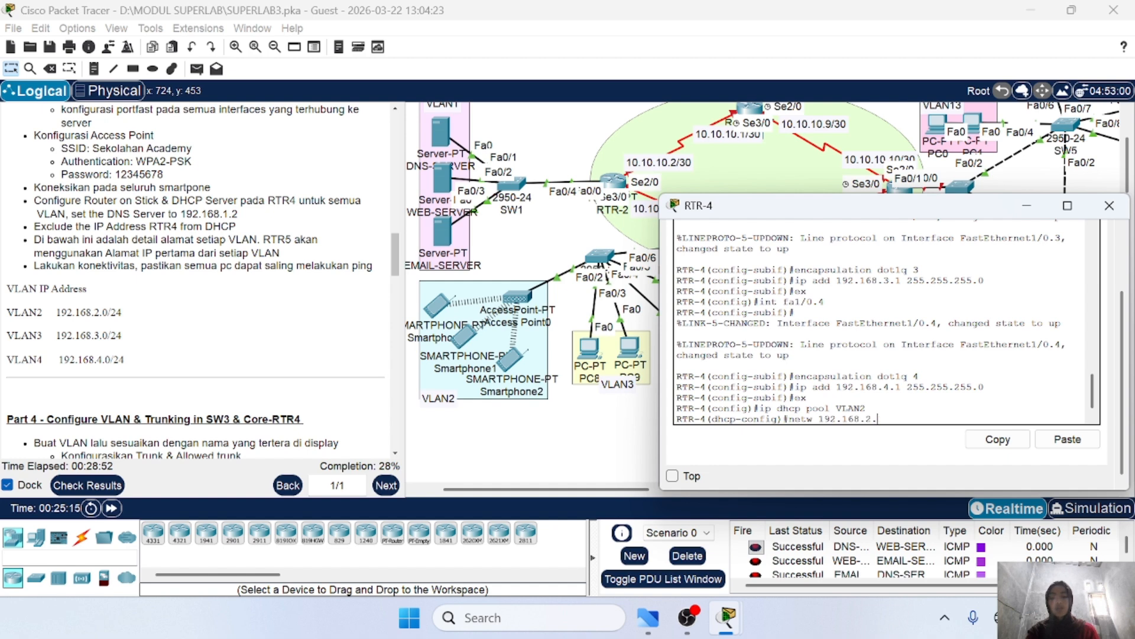
{"action": "type", "text": "0 255.2"}
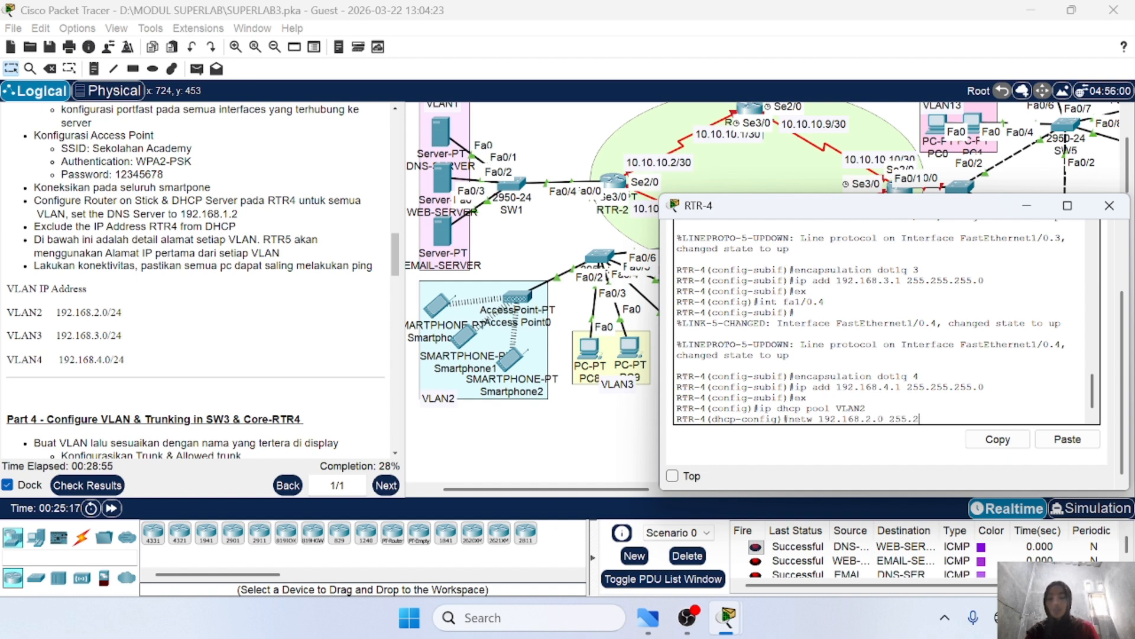
{"action": "type", "text": "55.255.0"}
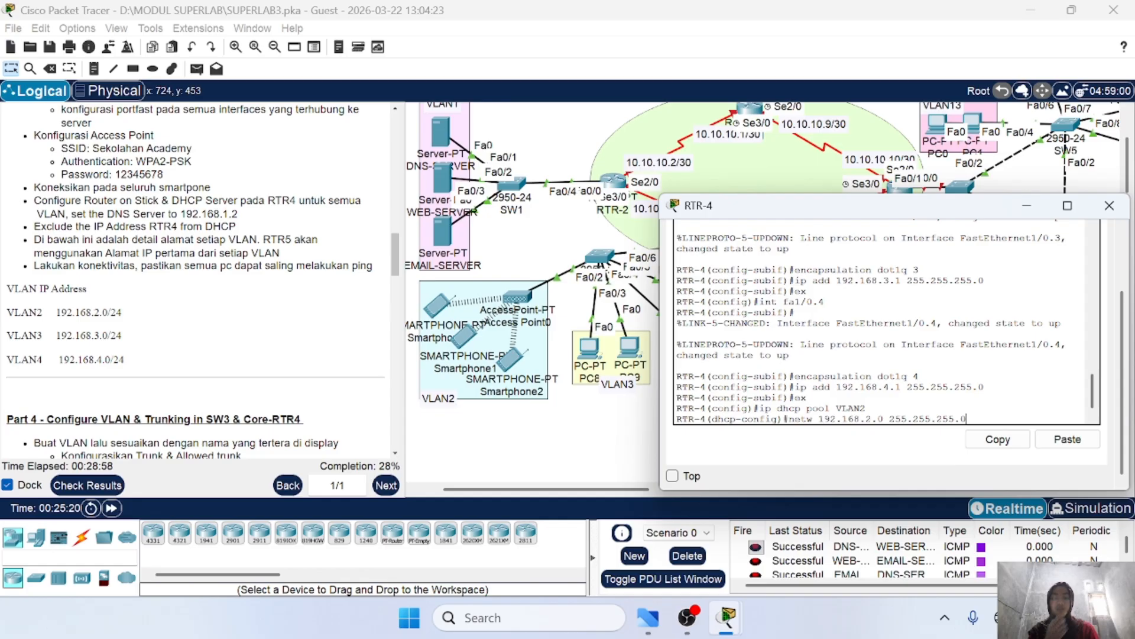
{"action": "key", "text": "Return"}
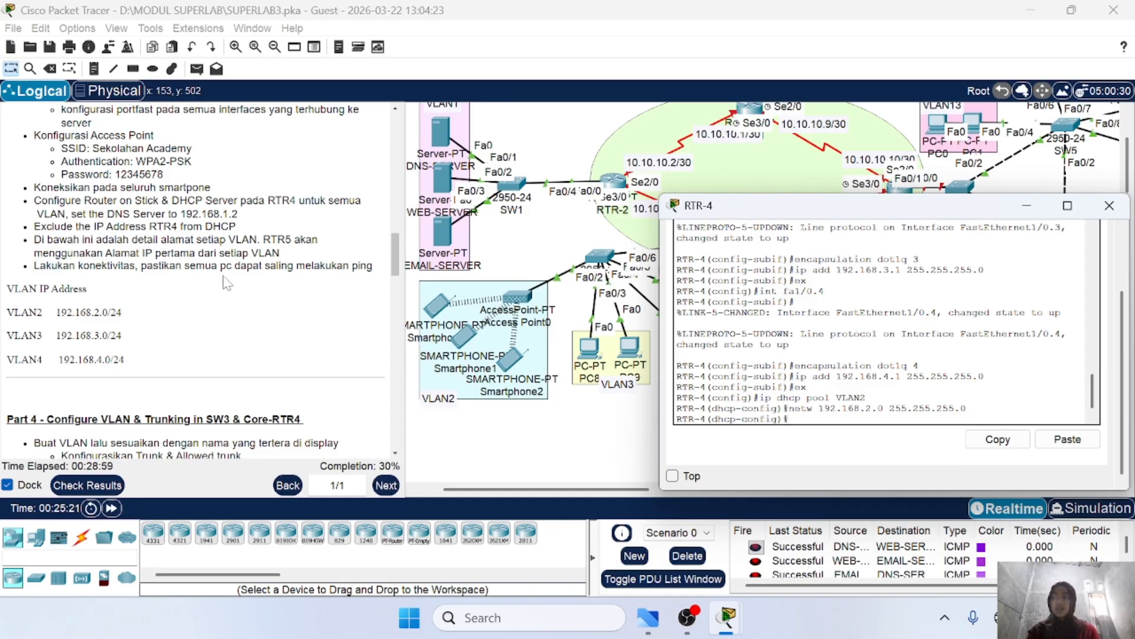
Step: Set the VLAN2 DHCP pool's default router to 192.168.2.1
{"action": "type", "text": "defaul"}
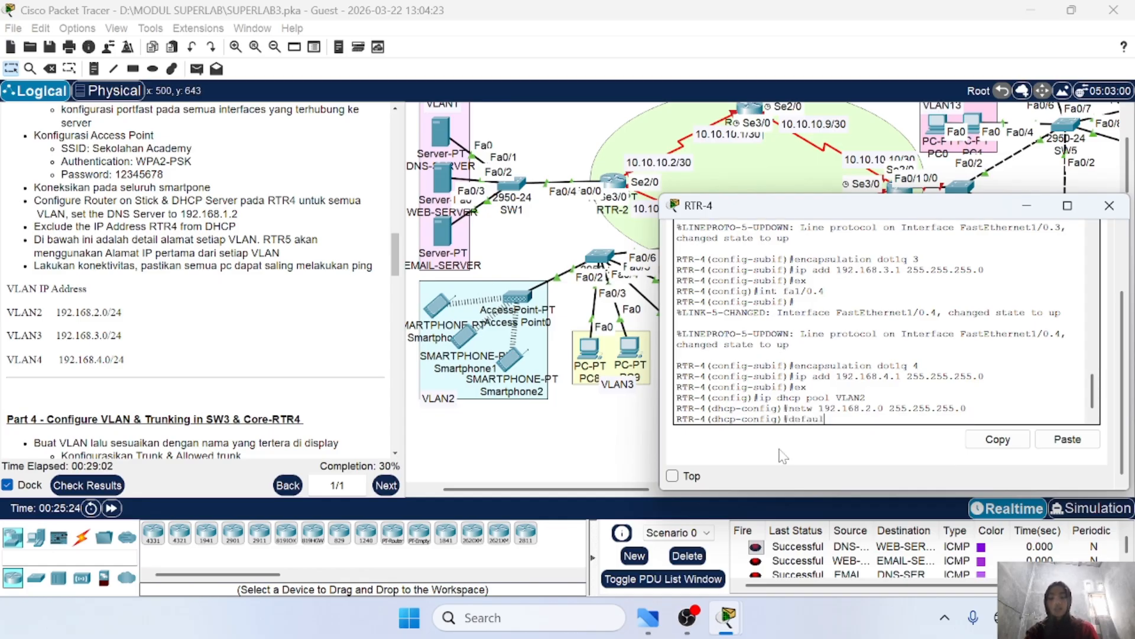
{"action": "type", "text": "t-router"}
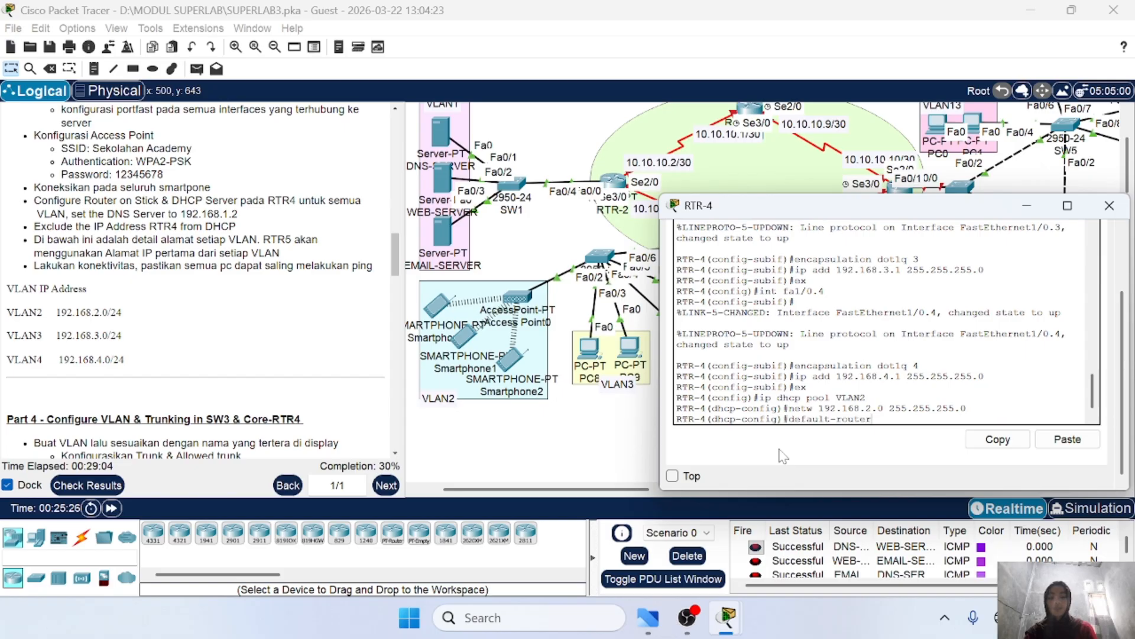
{"action": "type", "text": " 192.168."}
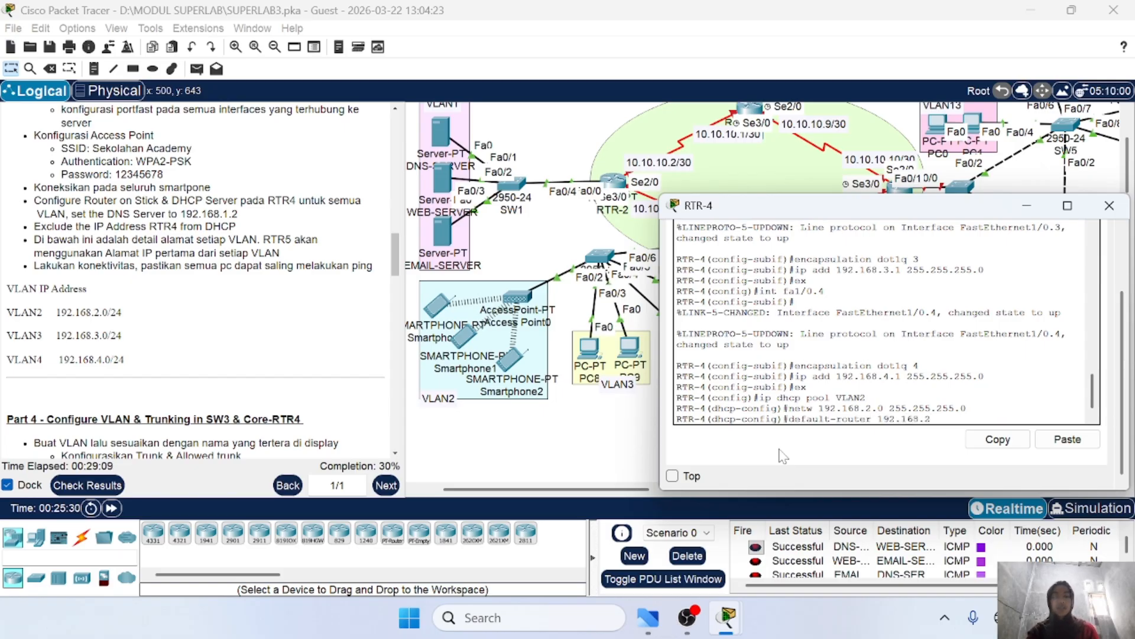
{"action": "type", "text": "2.1"}
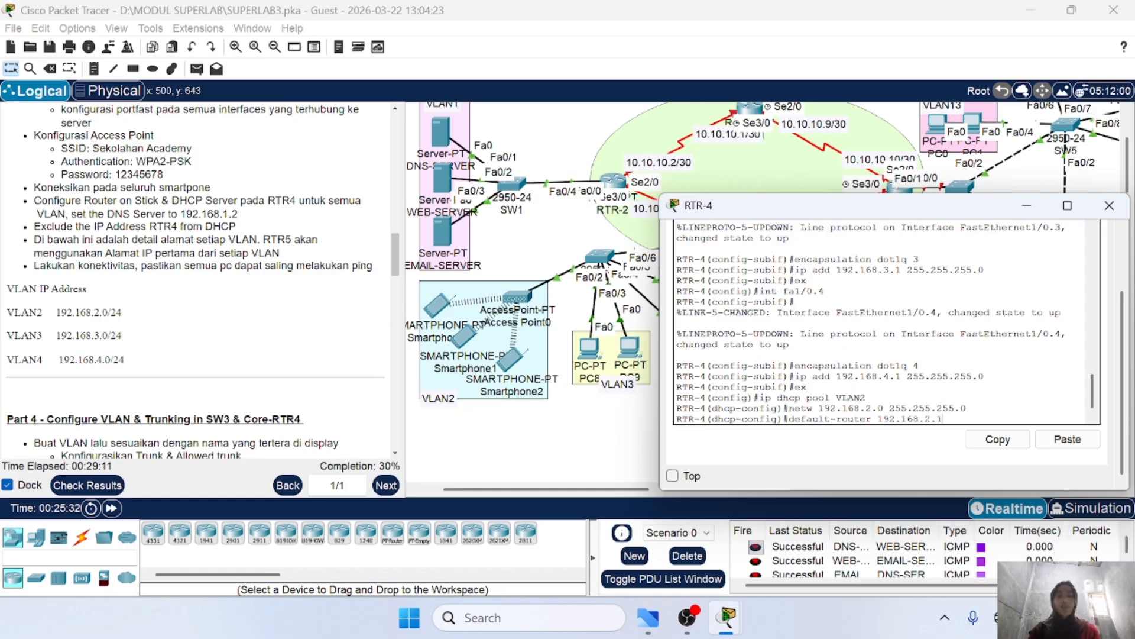
{"action": "key", "text": "Return"}
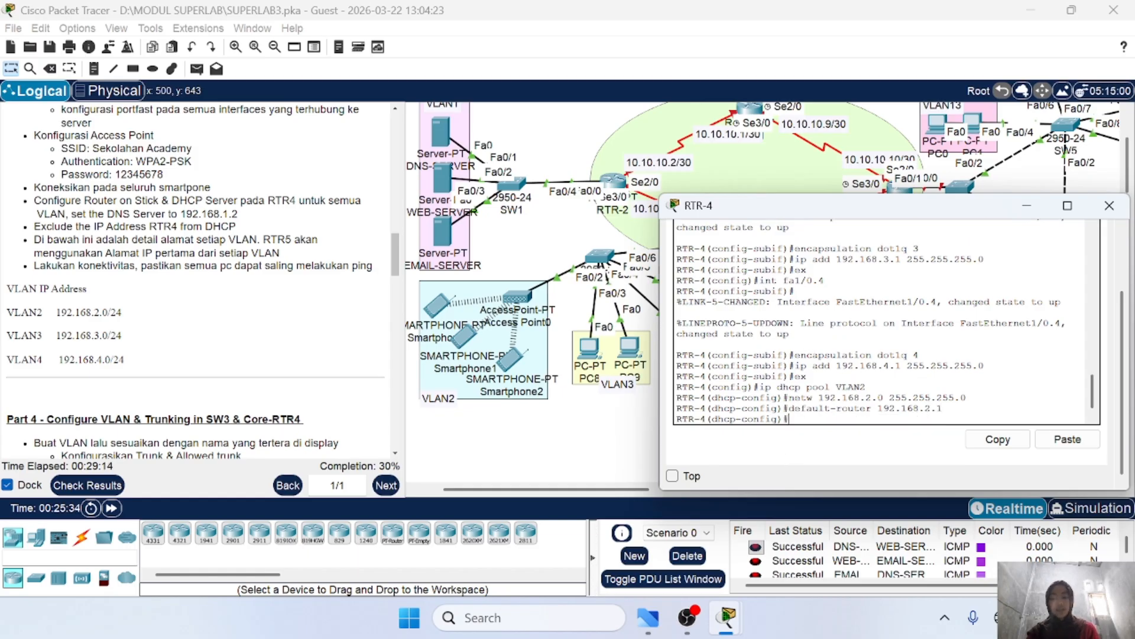
Step: Set the VLAN2 DHCP pool's DNS server to 192.168.1.2, as given in the Part 3 instructions
{"action": "type", "text": "dns-ser"}
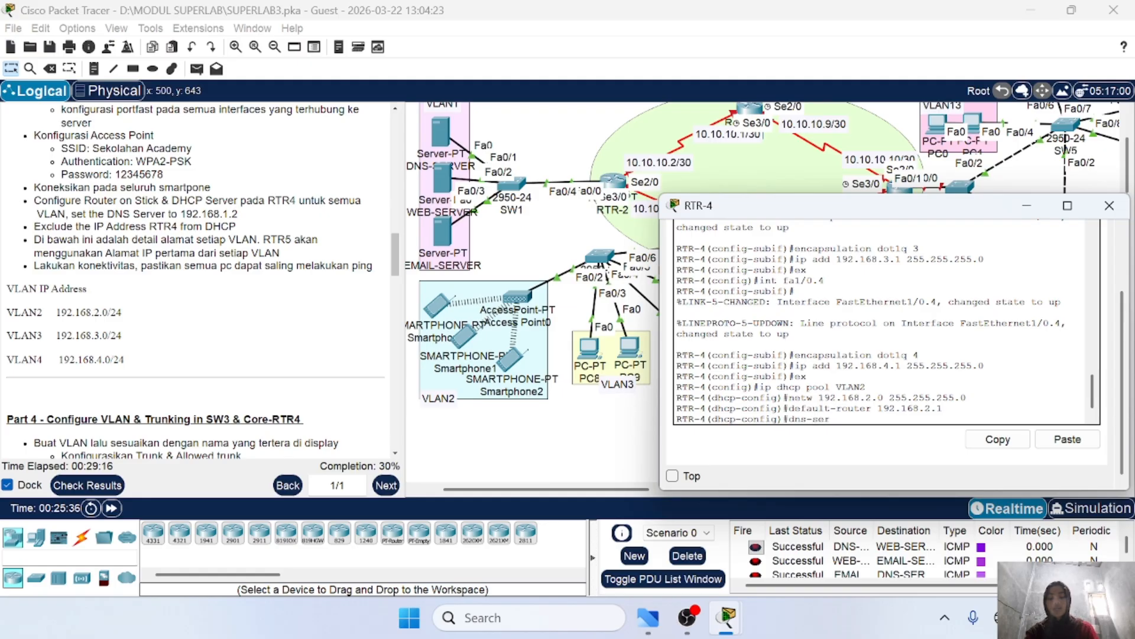
{"action": "type", "text": "ver"}
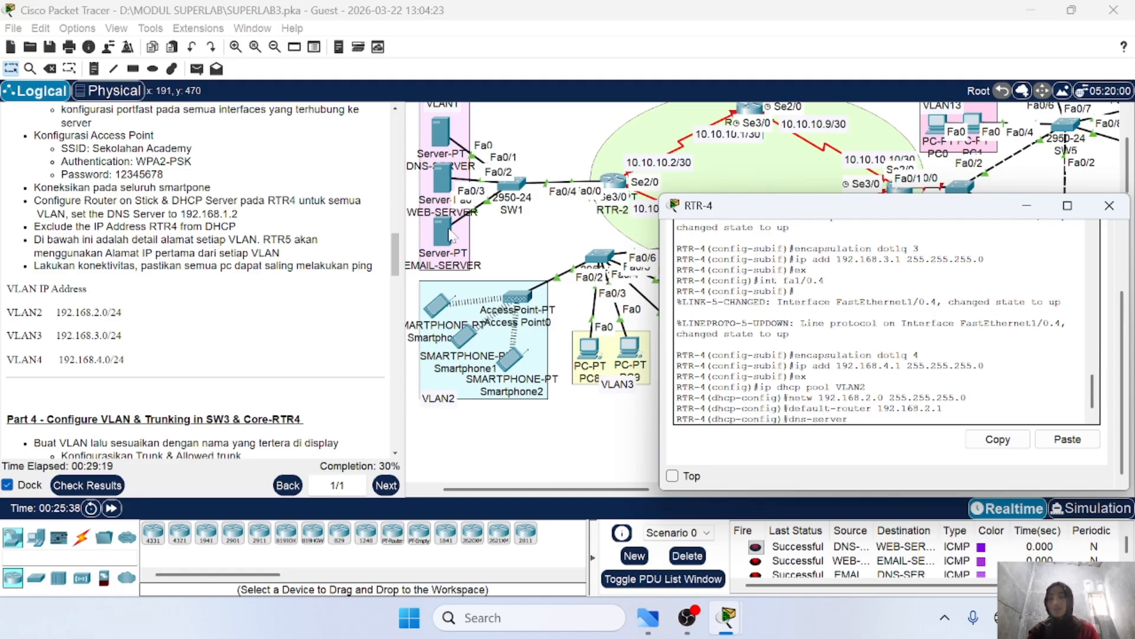
{"action": "scroll", "coordinate": [195, 277], "scroll_direction": "up", "scroll_amount": 1}
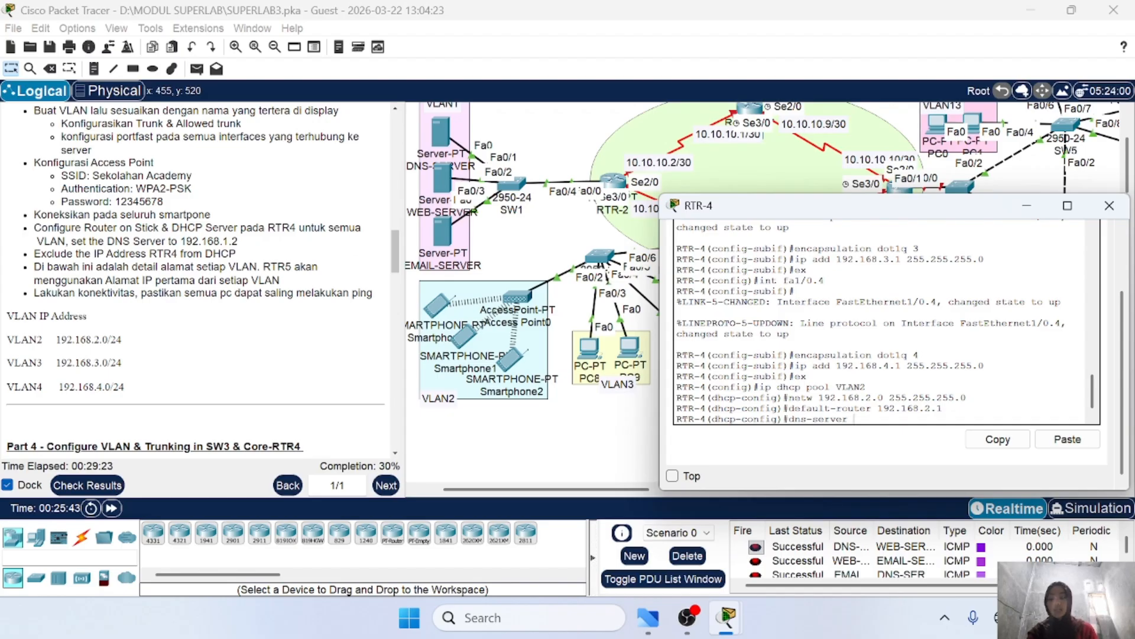
{"action": "type", "text": "192.168.1.2"}
{"action": "key", "text": "Return"}
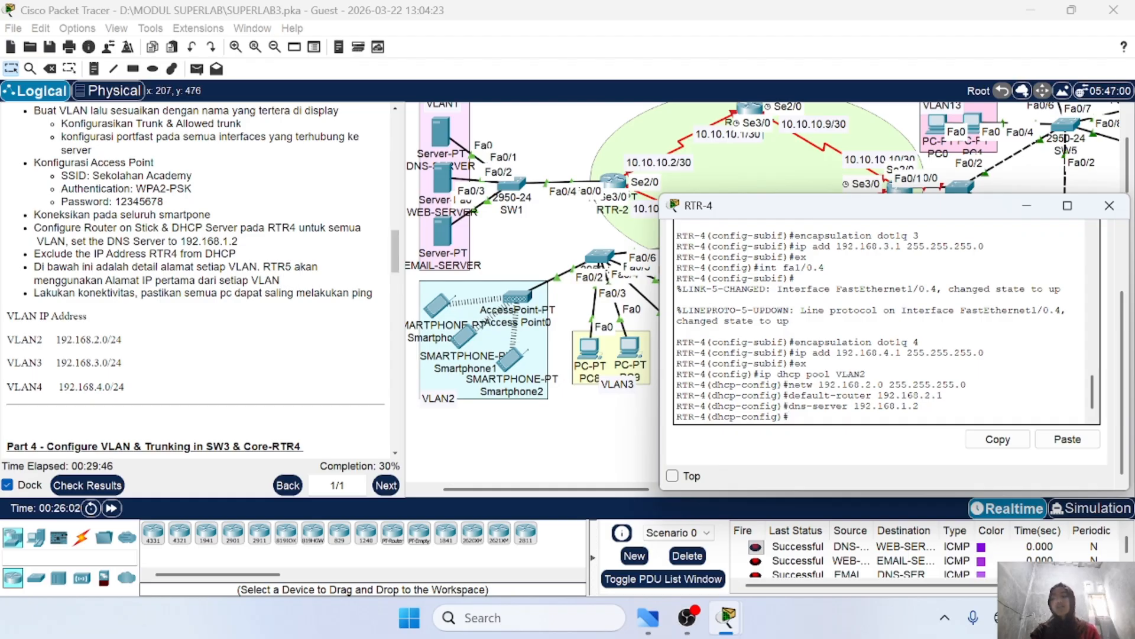
Step: Return to RTR-4's command line, leave the VLAN2 pool and create a DHCP pool named VLAN3
{"action": "left_click", "coordinate": [80, 343]}
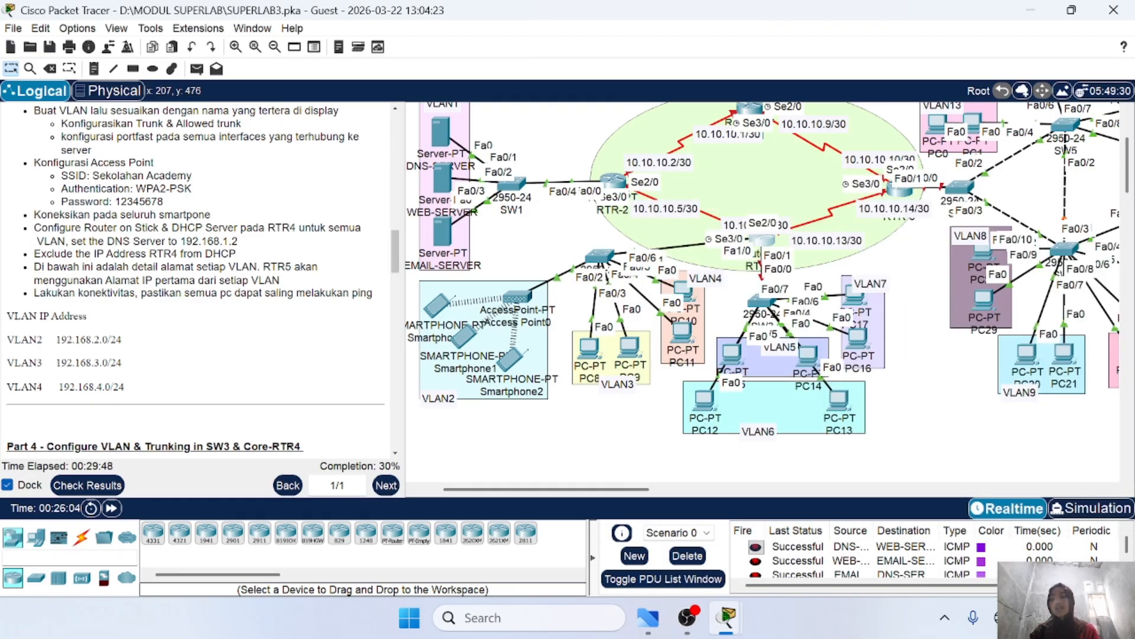
{"action": "left_click_drag", "start_coordinate": [7, 314], "coordinate": [256, 405]}
{"action": "left_click", "coordinate": [256, 404]}
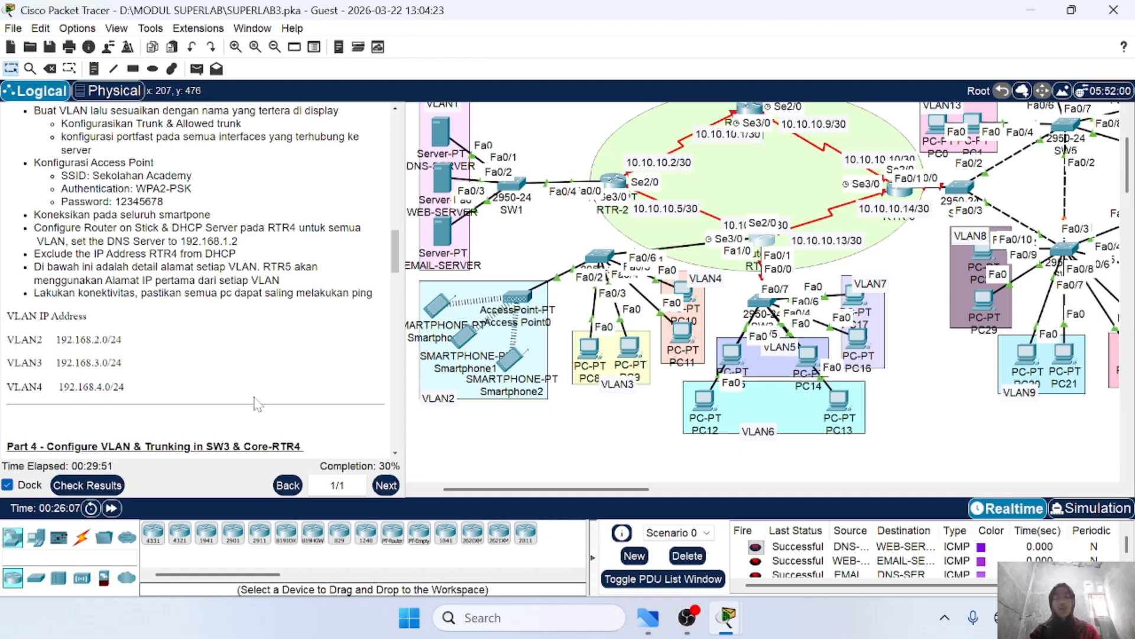
{"action": "scroll", "coordinate": [782, 323], "scroll_direction": "down", "scroll_amount": 1}
{"action": "scroll", "coordinate": [783, 324], "scroll_direction": "left", "scroll_amount": 2}
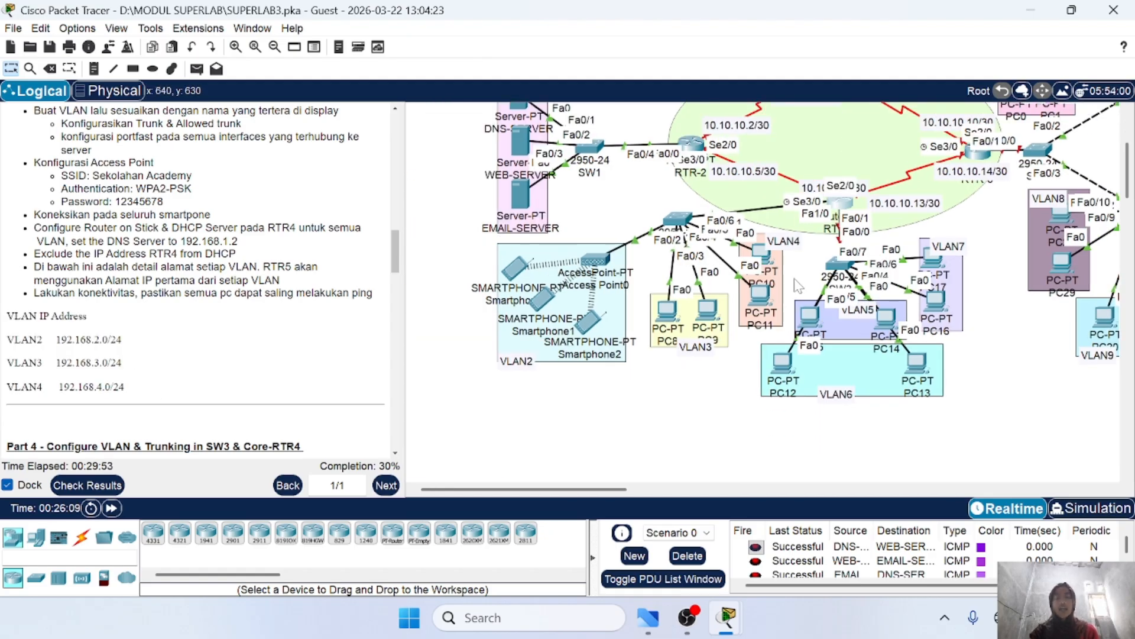
{"action": "left_click", "coordinate": [843, 204]}
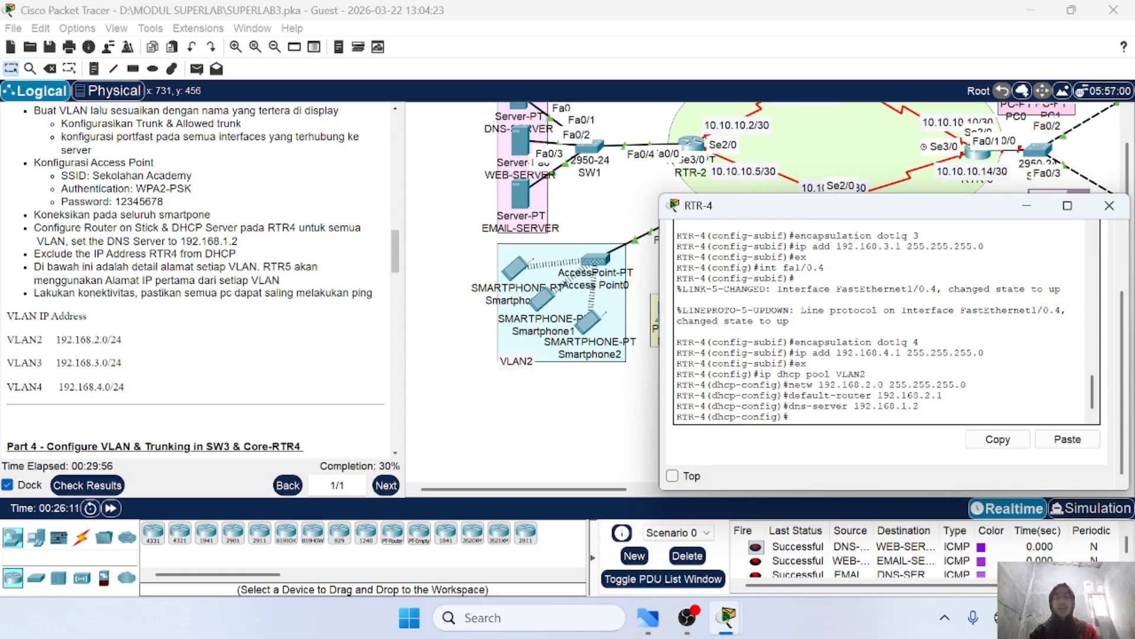
{"action": "type", "text": "ex"}
{"action": "key", "text": "Return"}
{"action": "key", "text": "Up"}
{"action": "key", "text": "Up"}
{"action": "key", "text": "Up"}
{"action": "key", "text": "Up"}
{"action": "key", "text": "Up"}
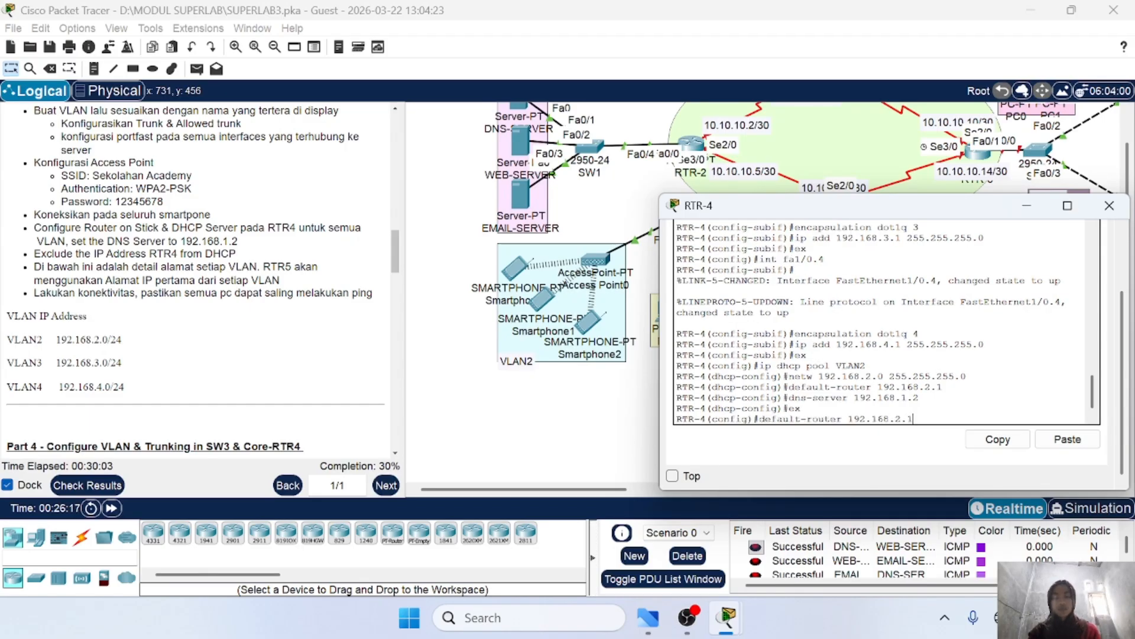
{"action": "key", "text": "BackSpace"}
{"action": "type", "text": "3"}
{"action": "key", "text": "Return"}
Step: Try to set the VLAN3 DHCP pool's network with mask 255.255.255.0
{"action": "key", "text": "Up"}
{"action": "key", "text": "Up"}
{"action": "key", "text": "Up"}
{"action": "key", "text": "Up"}
{"action": "key", "text": "Up"}
{"action": "key", "text": "Left"}
{"action": "key", "text": "Left"}
{"action": "key", "text": "Left"}
{"action": "key", "text": "Left"}
{"action": "key", "text": "Left"}
{"action": "key", "text": "Left"}
{"action": "key", "text": "Left"}
{"action": "key", "text": "Left"}
{"action": "key", "text": "Left"}
{"action": "key", "text": "Left"}
{"action": "key", "text": "Left"}
{"action": "key", "text": "Left"}
{"action": "key", "text": "Left"}
{"action": "key", "text": "Left"}
{"action": "key", "text": "Left"}
{"action": "key", "text": "Left"}
{"action": "key", "text": "Left"}
{"action": "key", "text": "BackSpace"}
{"action": "type", "text": "3"}
{"action": "key", "text": "Return"}
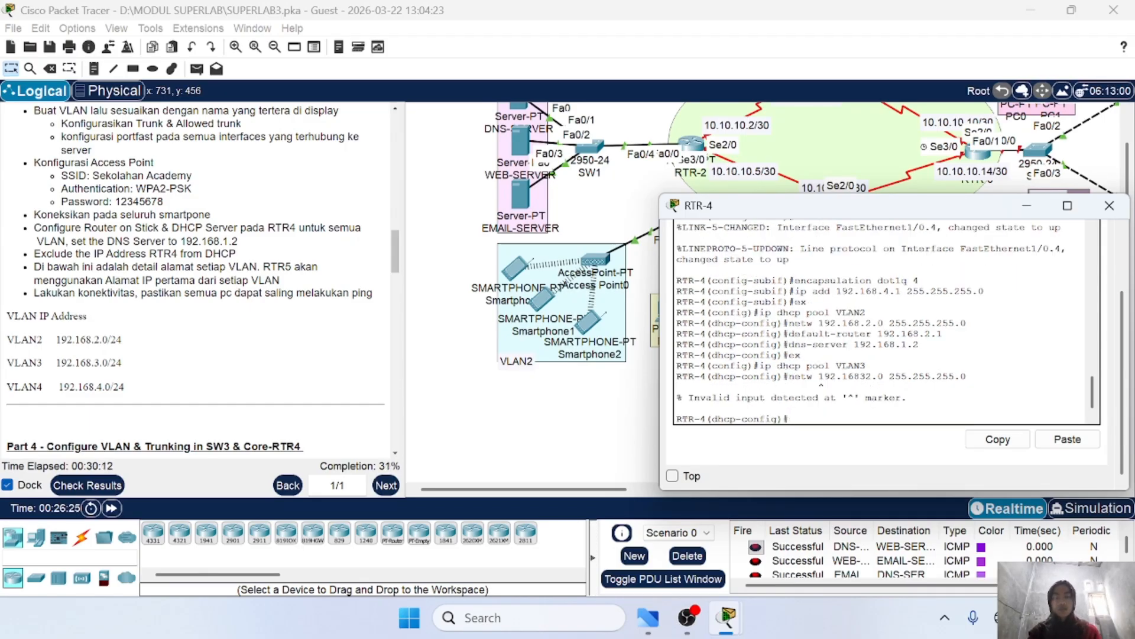
Step: Set the VLAN3 DHCP pool's network to 192.168.3.0 with mask 255.255.255.0
{"action": "key", "text": "Up"}
{"action": "key", "text": "Up"}
{"action": "key", "text": "Up"}
{"action": "key", "text": "Up"}
{"action": "key", "text": "Up"}
{"action": "key", "text": "Up"}
{"action": "key", "text": "Left"}
{"action": "key", "text": "Left"}
{"action": "key", "text": "Left"}
{"action": "key", "text": "Left"}
{"action": "key", "text": "Left"}
{"action": "key", "text": "Left"}
{"action": "key", "text": "Left"}
{"action": "key", "text": "Left"}
{"action": "key", "text": "Left"}
{"action": "key", "text": "Left"}
{"action": "key", "text": "Left"}
{"action": "key", "text": "Left"}
{"action": "key", "text": "Left"}
{"action": "key", "text": "Left"}
{"action": "key", "text": "Left"}
{"action": "key", "text": "Left"}
{"action": "key", "text": "BackSpace"}
{"action": "type", "text": "3"}
{"action": "key", "text": "Return"}
Step: Set the VLAN3 DHCP pool's default router to 192.168.3.1
{"action": "key", "text": "Up"}
{"action": "key", "text": "Up"}
{"action": "key", "text": "Up"}
{"action": "key", "text": "Up"}
{"action": "key", "text": "Up"}
{"action": "key", "text": "Up"}
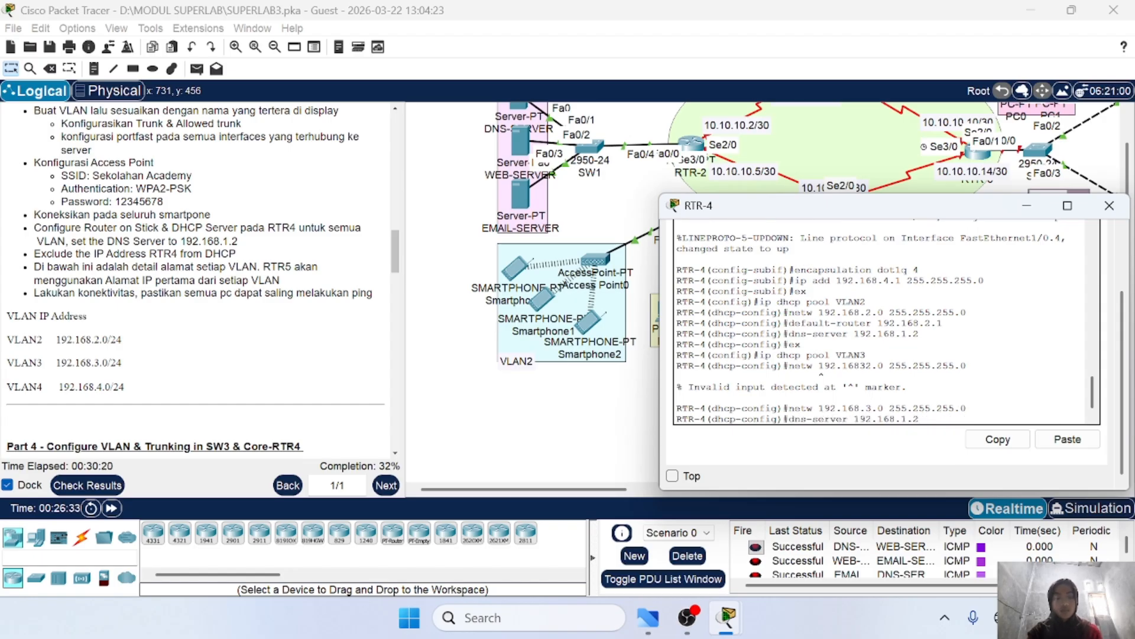
{"action": "key", "text": "Left"}
{"action": "key", "text": "Left"}
{"action": "key", "text": "BackSpace"}
{"action": "type", "text": "3"}
{"action": "key", "text": "Return"}
Step: Set the VLAN3 DHCP pool's DNS server to 192.168.1.2
{"action": "key", "text": "Up"}
{"action": "key", "text": "Up"}
{"action": "key", "text": "Up"}
{"action": "key", "text": "Up"}
{"action": "key", "text": "Up"}
{"action": "key", "text": "Up"}
{"action": "key", "text": "Return"}
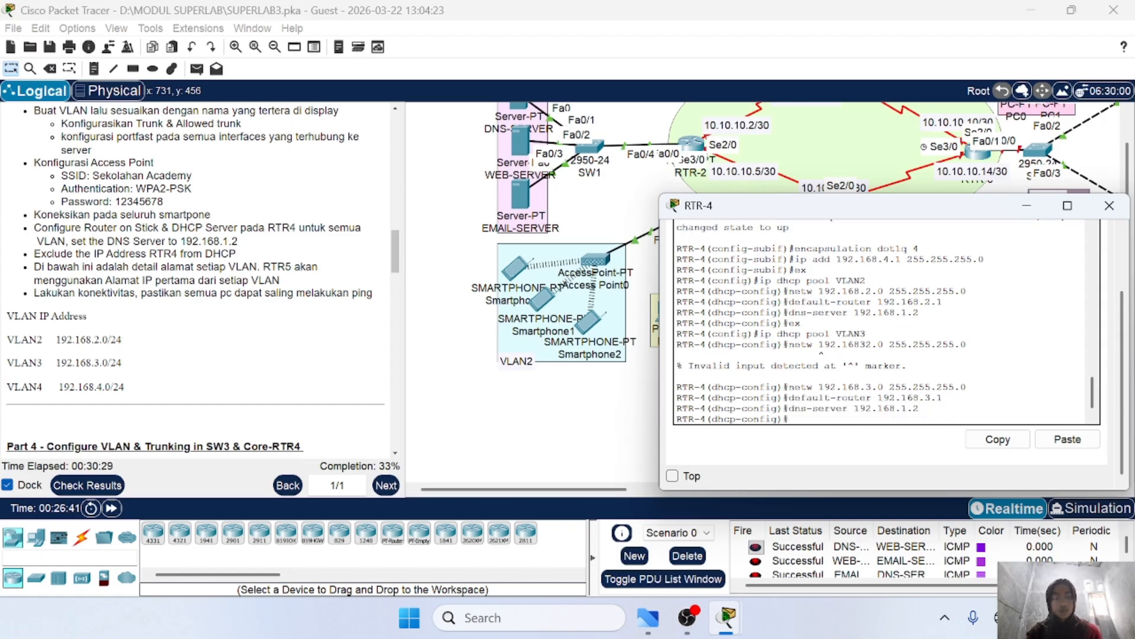
Step: Leave the VLAN3 pool configuration and create a DHCP pool named VLAN4
{"action": "type", "text": "ex"}
{"action": "key", "text": "Return"}
{"action": "key", "text": "Up"}
{"action": "key", "text": "Up"}
{"action": "key", "text": "Up"}
{"action": "key", "text": "Up"}
{"action": "key", "text": "Up"}
{"action": "key", "text": "Up"}
{"action": "key", "text": "BackSpace"}
{"action": "type", "text": "4"}
{"action": "key", "text": "Return"}
Step: Set the VLAN4 DHCP pool's network to 192.168.4.0 with mask 255.255.255.0
{"action": "key", "text": "Up"}
{"action": "key", "text": "Up"}
{"action": "key", "text": "Up"}
{"action": "key", "text": "Up"}
{"action": "key", "text": "Up"}
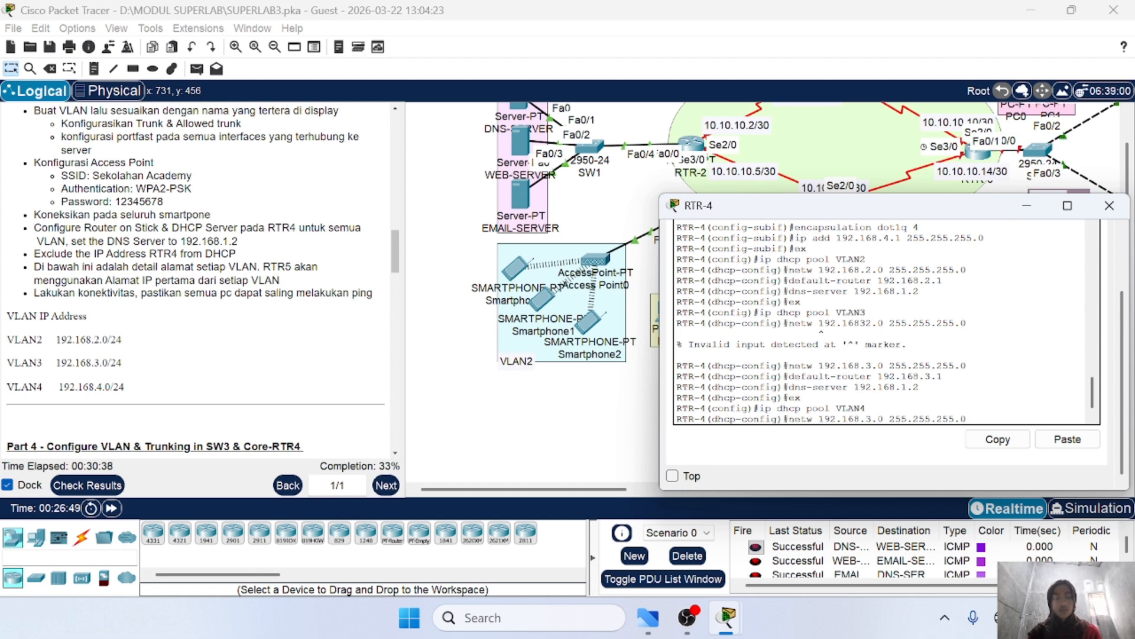
{"action": "key", "text": "Left"}
{"action": "key", "text": "Left"}
{"action": "key", "text": "Left"}
{"action": "key", "text": "Left"}
{"action": "key", "text": "Left"}
{"action": "key", "text": "Left"}
{"action": "key", "text": "Left"}
{"action": "key", "text": "Left"}
{"action": "key", "text": "Left"}
{"action": "key", "text": "Left"}
{"action": "key", "text": "Left"}
{"action": "key", "text": "Left"}
{"action": "key", "text": "Left"}
{"action": "key", "text": "Left"}
{"action": "key", "text": "Left"}
{"action": "key", "text": "Left"}
{"action": "key", "text": "BackSpace"}
{"action": "type", "text": "4"}
{"action": "key", "text": "Return"}
Step: Set the VLAN4 DHCP pool's default router to 192.168.4.1
{"action": "key", "text": "Up"}
{"action": "key", "text": "Up"}
{"action": "key", "text": "Up"}
{"action": "key", "text": "Up"}
{"action": "key", "text": "Up"}
{"action": "key", "text": "Left"}
{"action": "key", "text": "Left"}
{"action": "key", "text": "BackSpace"}
{"action": "type", "text": "4"}
{"action": "key", "text": "Return"}
Step: Set the VLAN4 DHCP pool's DNS server to 192.168.1.2
{"action": "key", "text": "Up"}
{"action": "key", "text": "Up"}
{"action": "key", "text": "Up"}
{"action": "key", "text": "Up"}
{"action": "key", "text": "Up"}
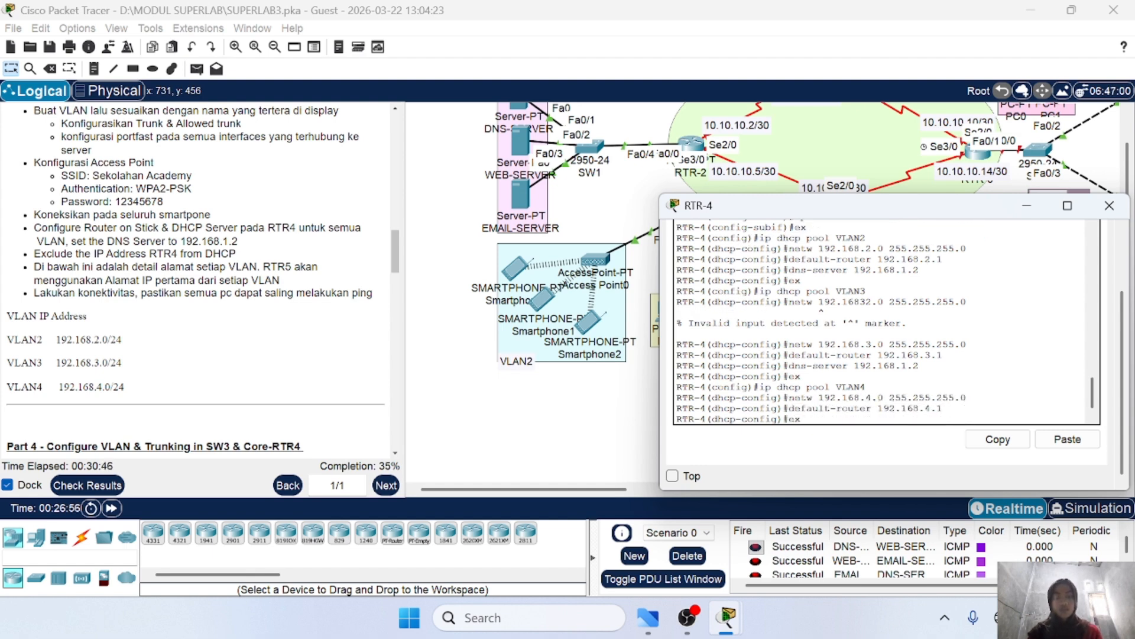
{"action": "key", "text": "Return"}
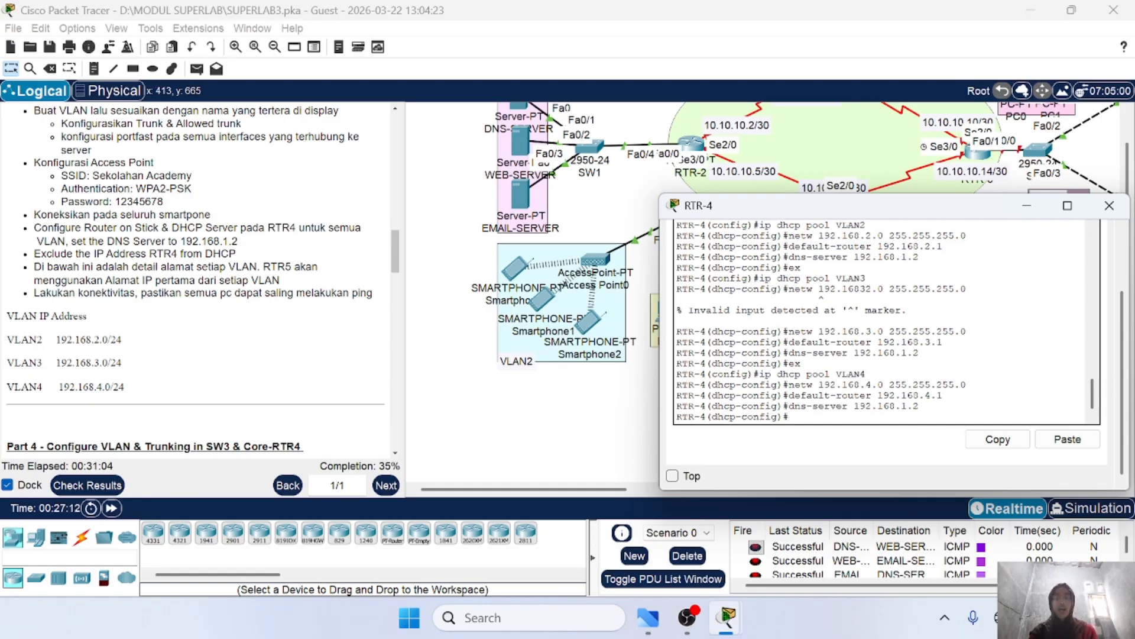
Step: Leave the VLAN4 pool configuration and exclude RTR-4's VLAN2 address 192.168.2.1 from DHCP assignment
{"action": "scroll", "coordinate": [196, 278], "scroll_direction": "up", "scroll_amount": 1}
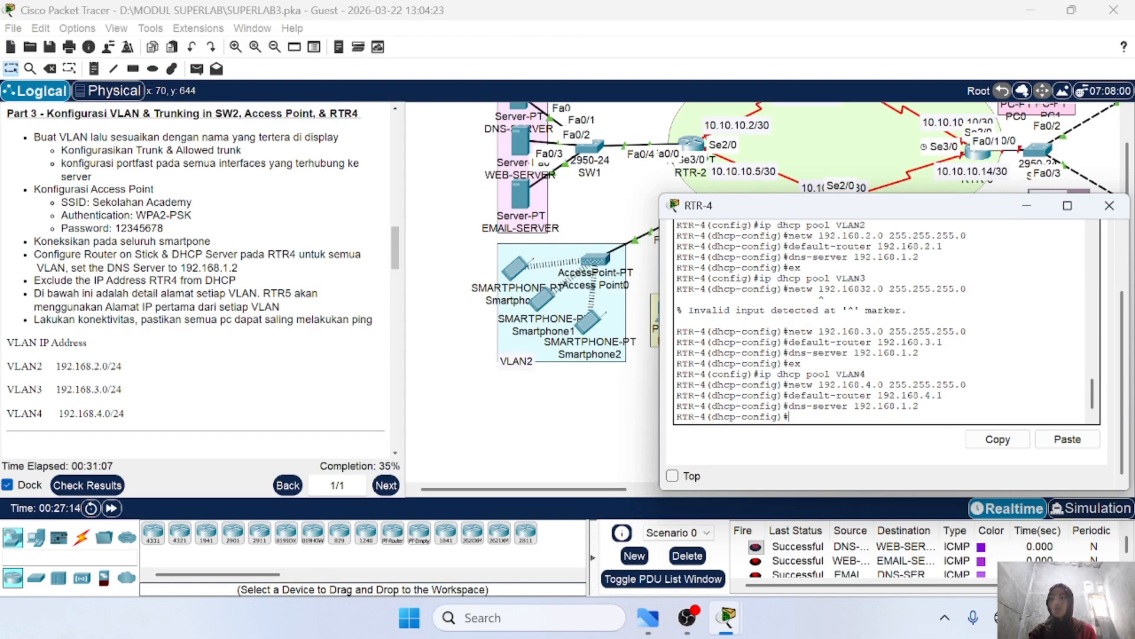
{"action": "scroll", "coordinate": [195, 278], "scroll_direction": "down", "scroll_amount": 2}
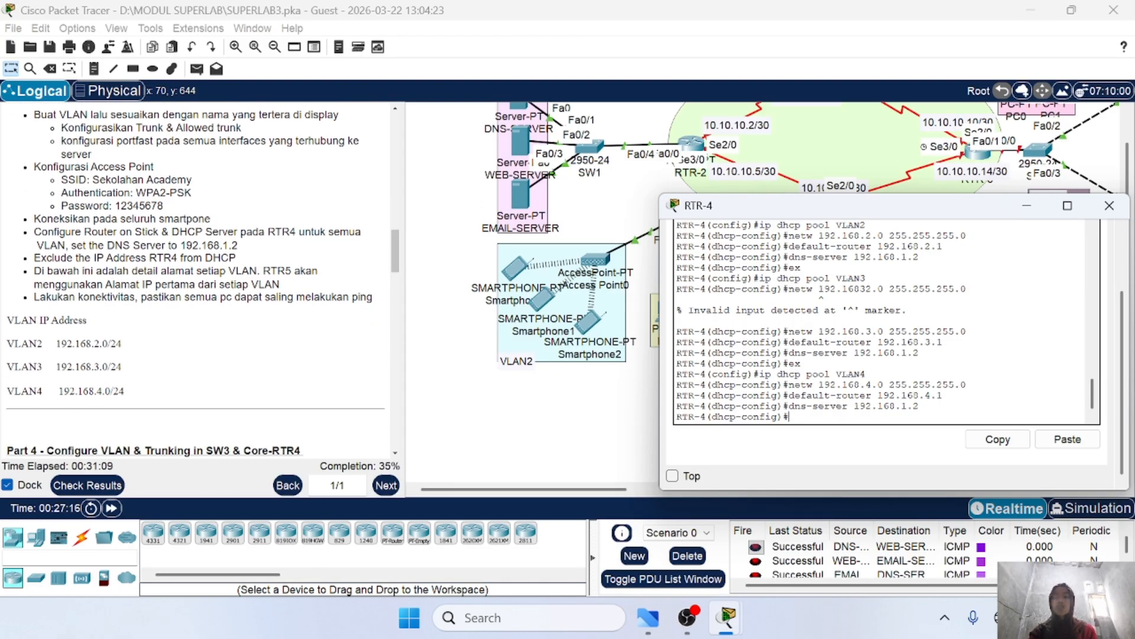
{"action": "scroll", "coordinate": [195, 278], "scroll_direction": "up", "scroll_amount": 3}
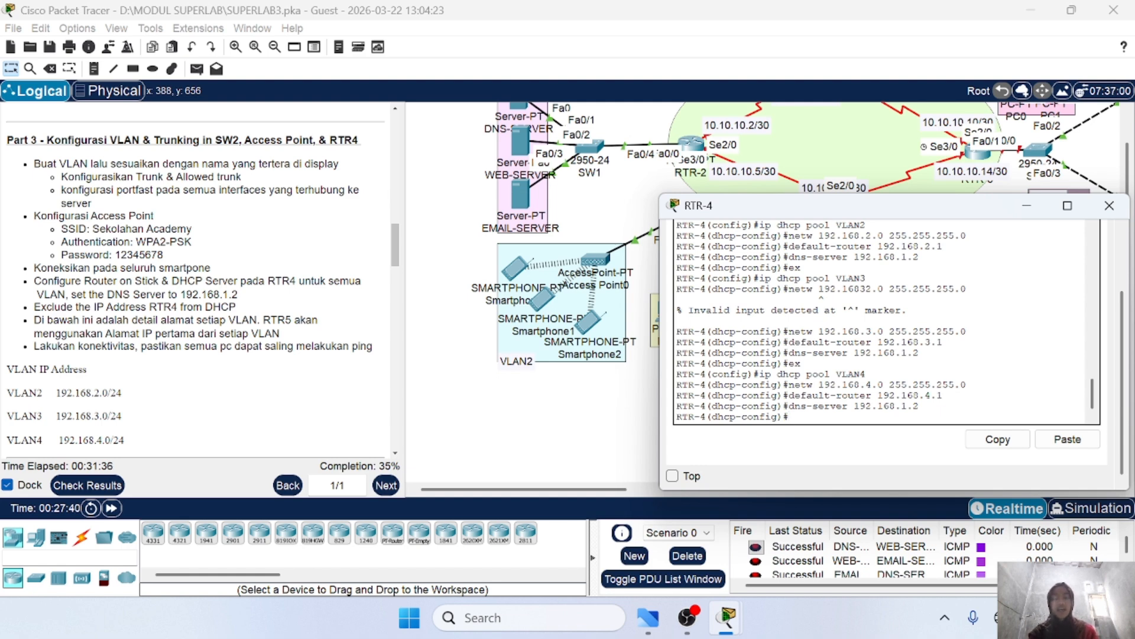
{"action": "type", "text": "ex"}
{"action": "key", "text": "Return"}
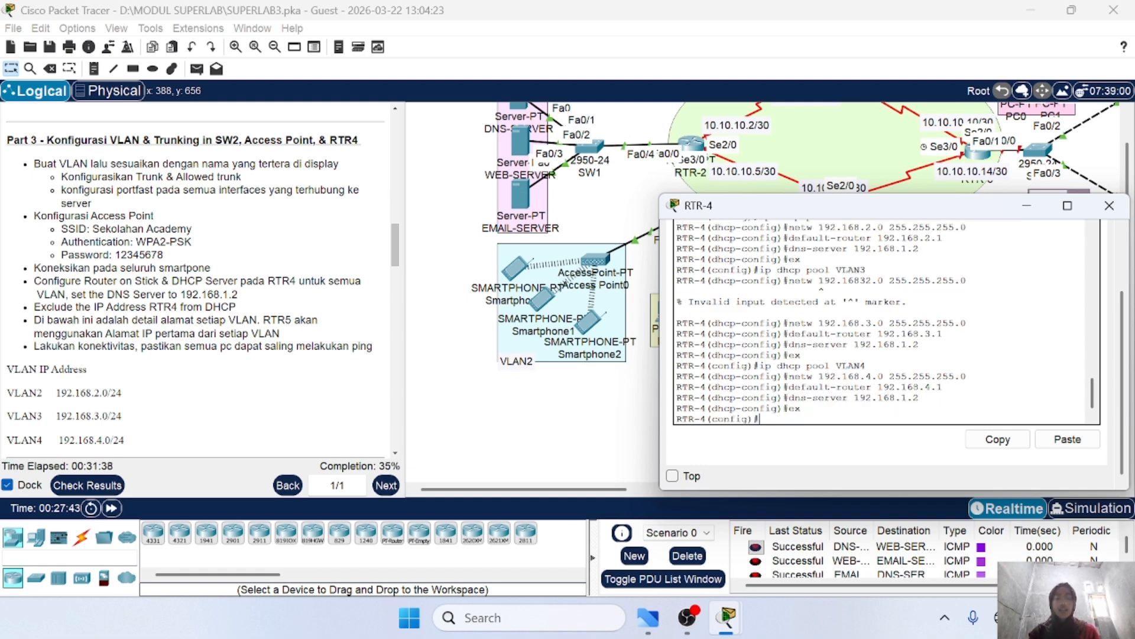
{"action": "type", "text": "ip d"}
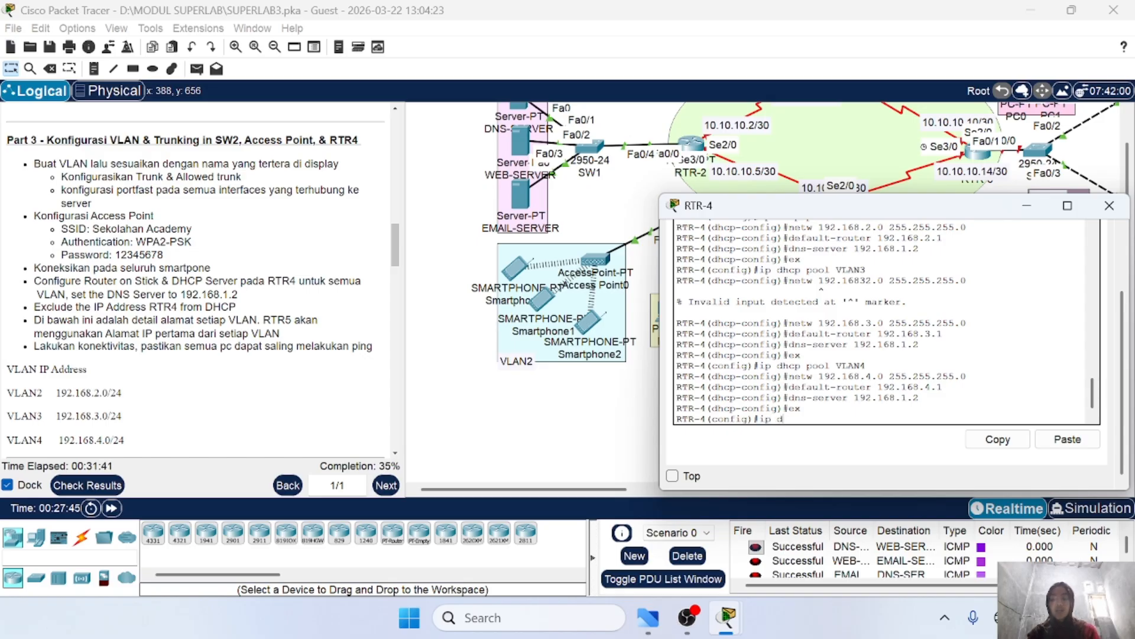
{"action": "type", "text": "hcp e"}
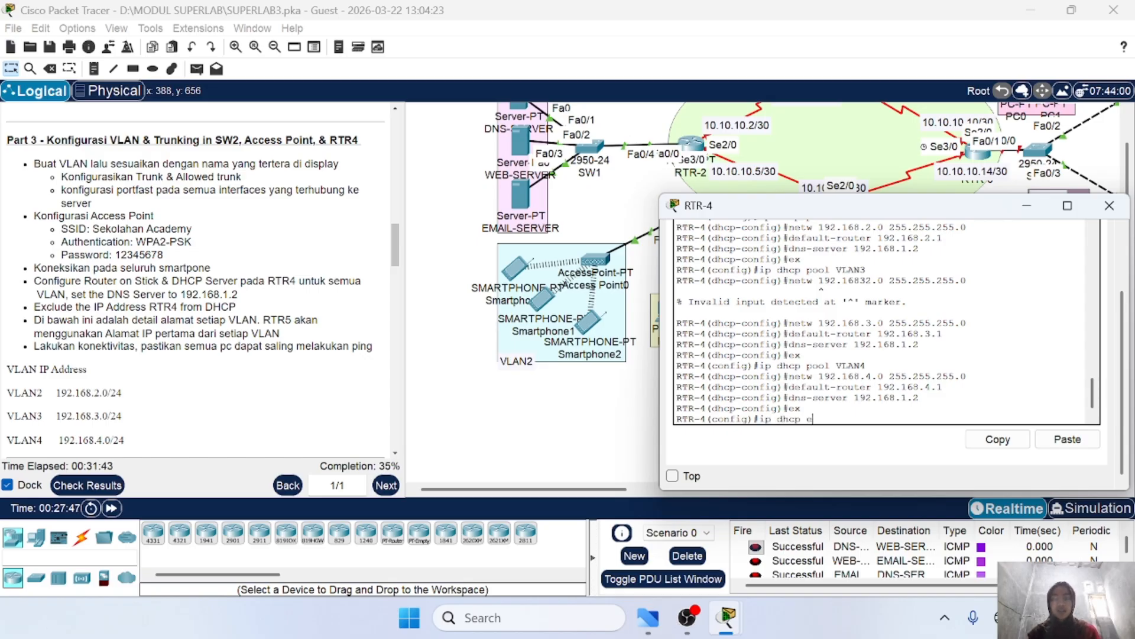
{"action": "type", "text": "xcluded-address 192.168.2"}
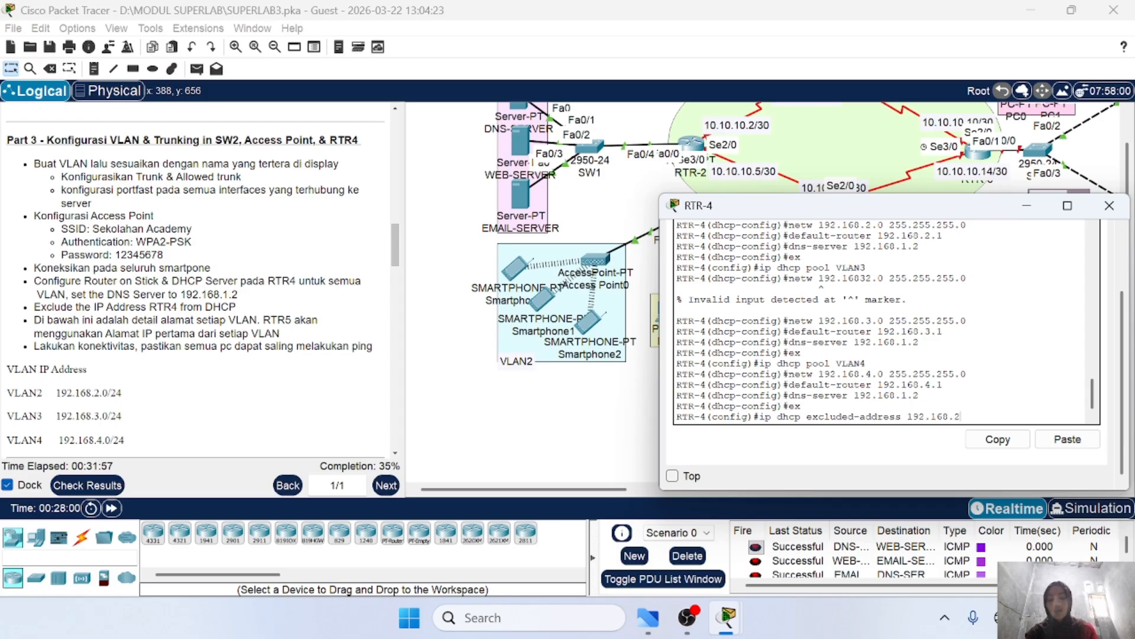
{"action": "type", "text": "1"}
{"action": "key", "text": "Return"}
Step: Exclude RTR-4's VLAN3 and VLAN4 addresses, 192.168.3.1 and 192.168.4.1, from DHCP assignment
{"action": "key", "text": "Up"}
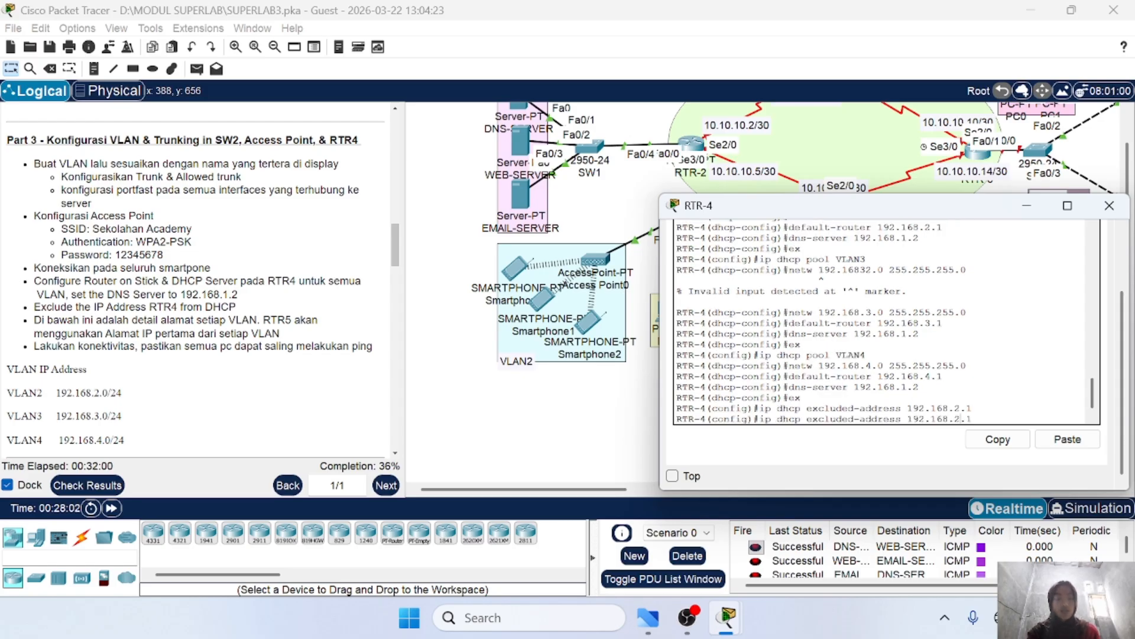
{"action": "key", "text": "Return"}
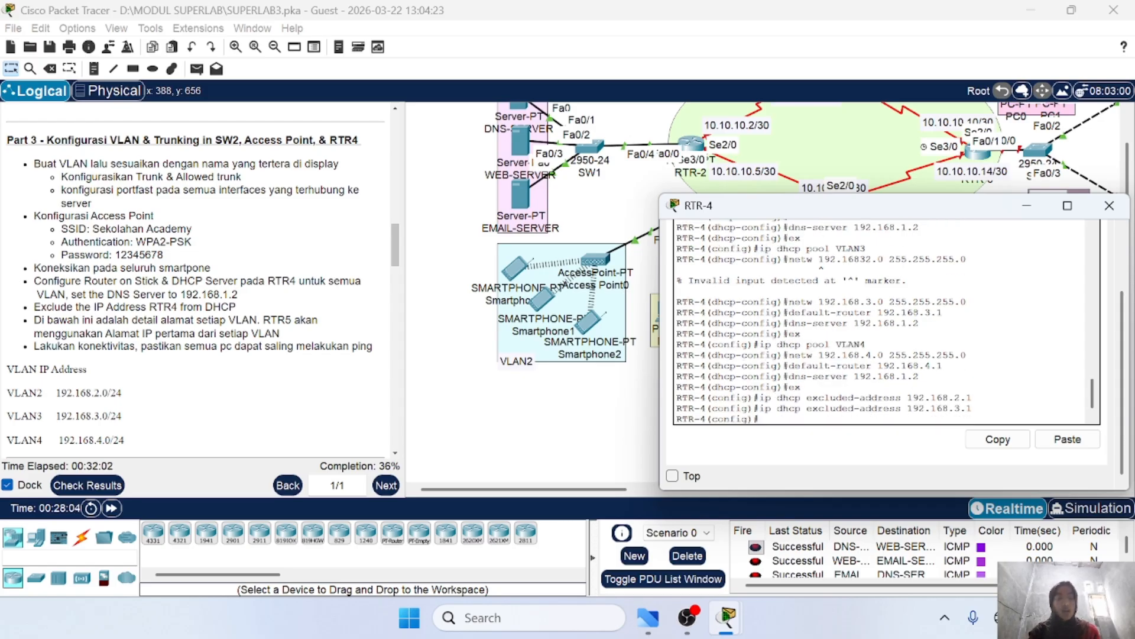
{"action": "key", "text": "Up"}
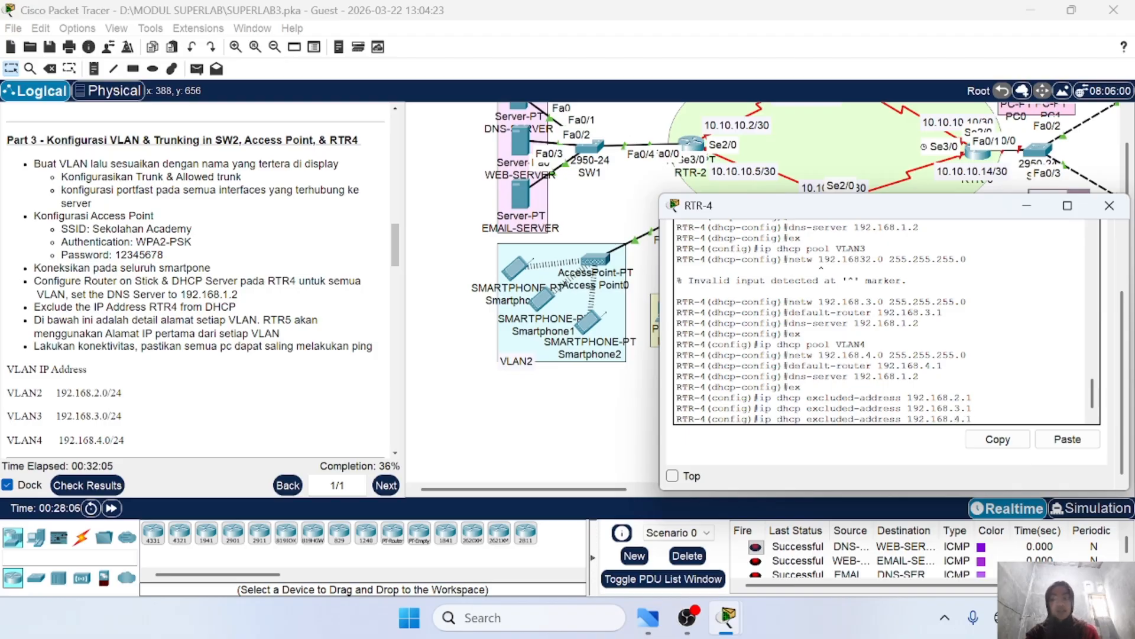
{"action": "key", "text": "Return"}
{"action": "scroll", "coordinate": [881, 322], "scroll_direction": "up", "scroll_amount": 6}
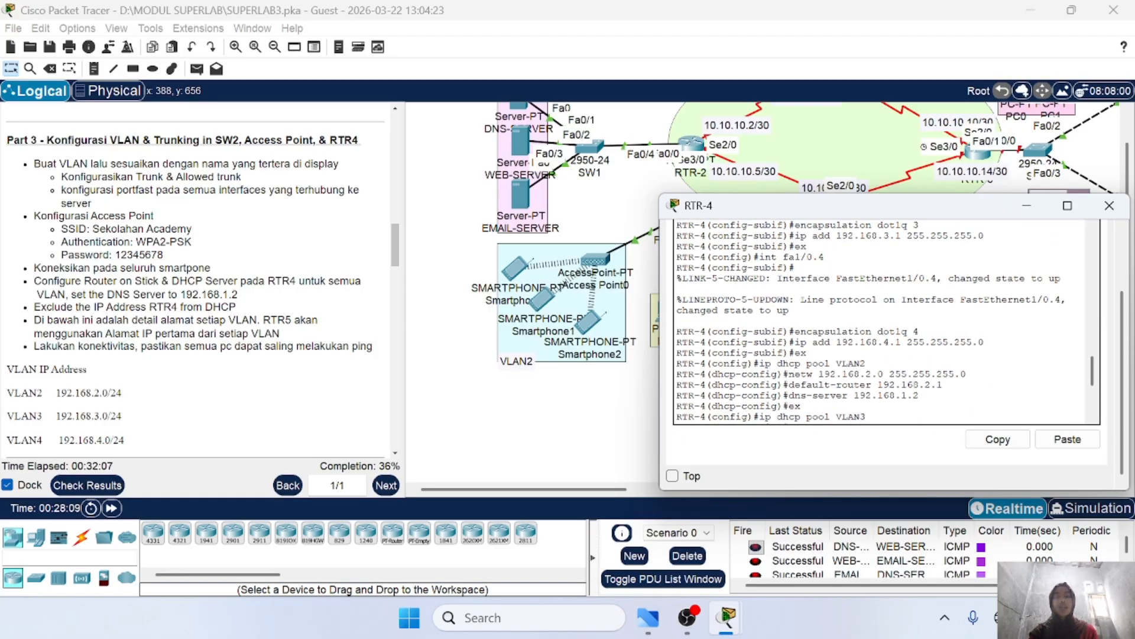
Step: Review the DHCP excluded-address commands in RTR-4's console, check the Part 3 requirements, and close the router's window
{"action": "scroll", "coordinate": [881, 322], "scroll_direction": "down", "scroll_amount": 6}
{"action": "left_click_drag", "start_coordinate": [807, 405], "coordinate": [889, 405]}
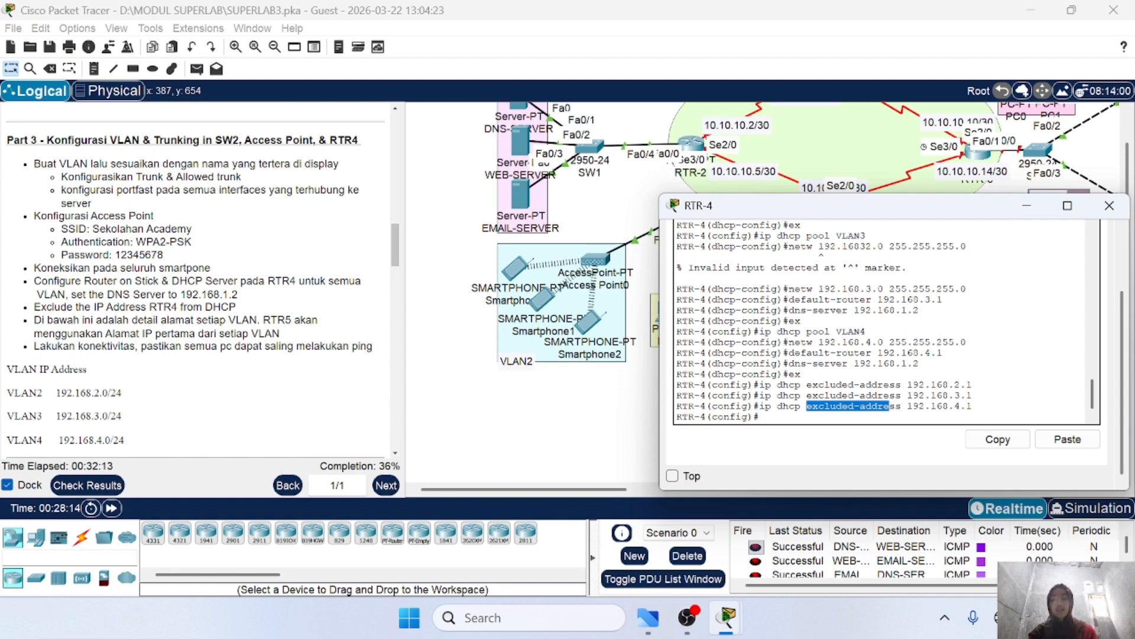
{"action": "left_click", "coordinate": [763, 417]}
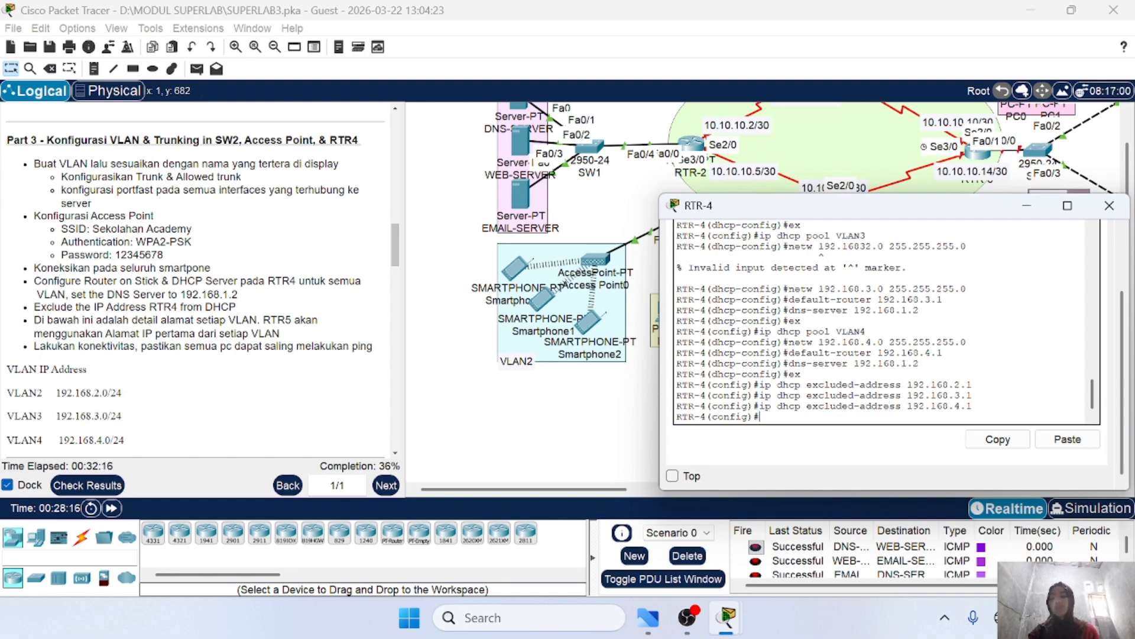
{"action": "scroll", "coordinate": [198, 278], "scroll_direction": "down", "scroll_amount": 1}
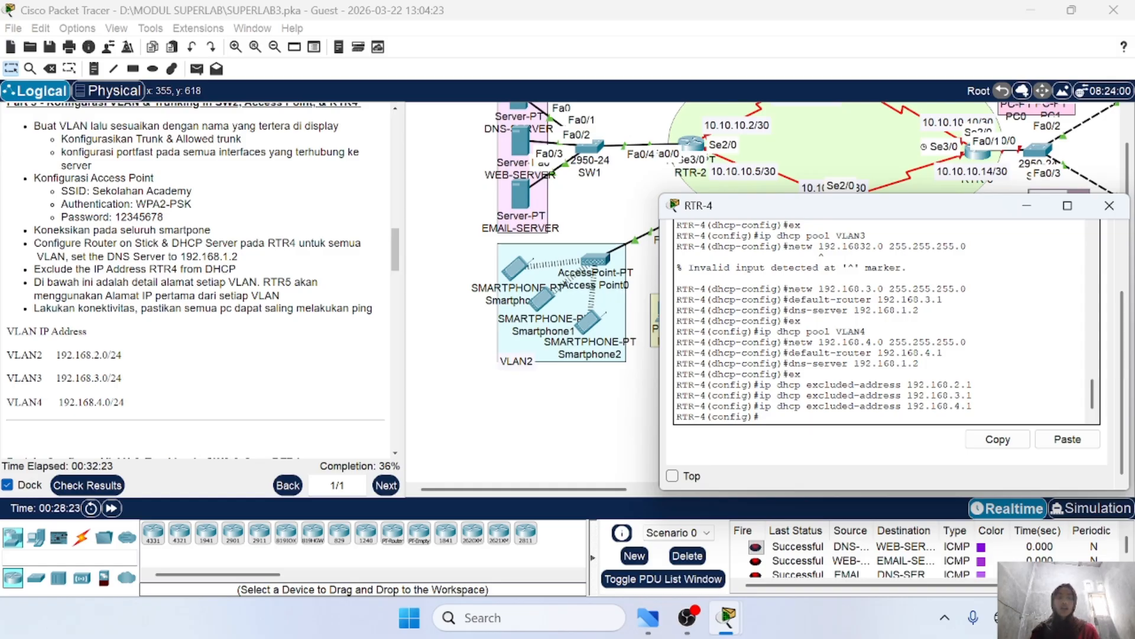
{"action": "left_click", "coordinate": [1109, 205]}
Step: Set PC8 in VLAN3 to obtain its IPv4 configuration through DHCP, and close its window
{"action": "scroll", "coordinate": [721, 338], "scroll_direction": "up", "scroll_amount": 1}
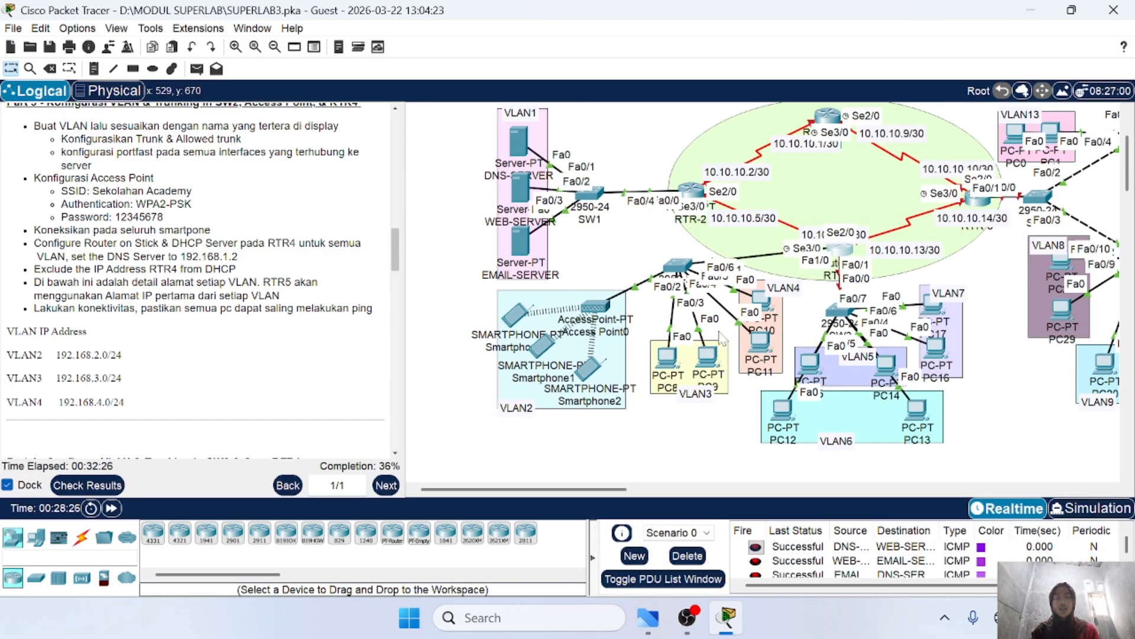
{"action": "left_click", "coordinate": [667, 358]}
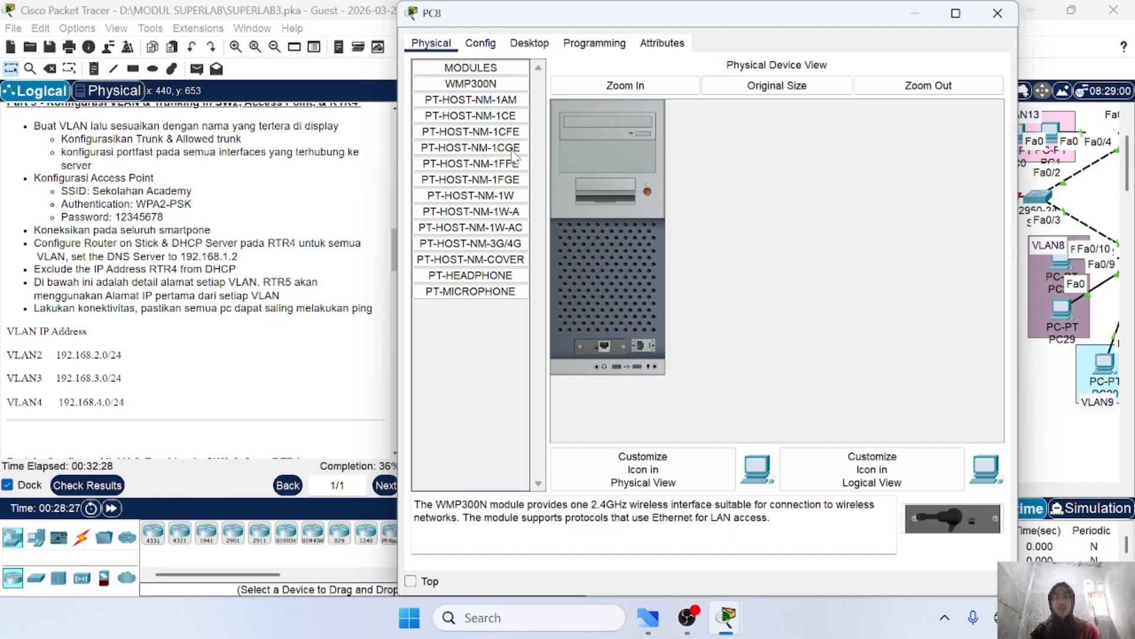
{"action": "left_click", "coordinate": [518, 40]}
{"action": "left_click", "coordinate": [472, 87]}
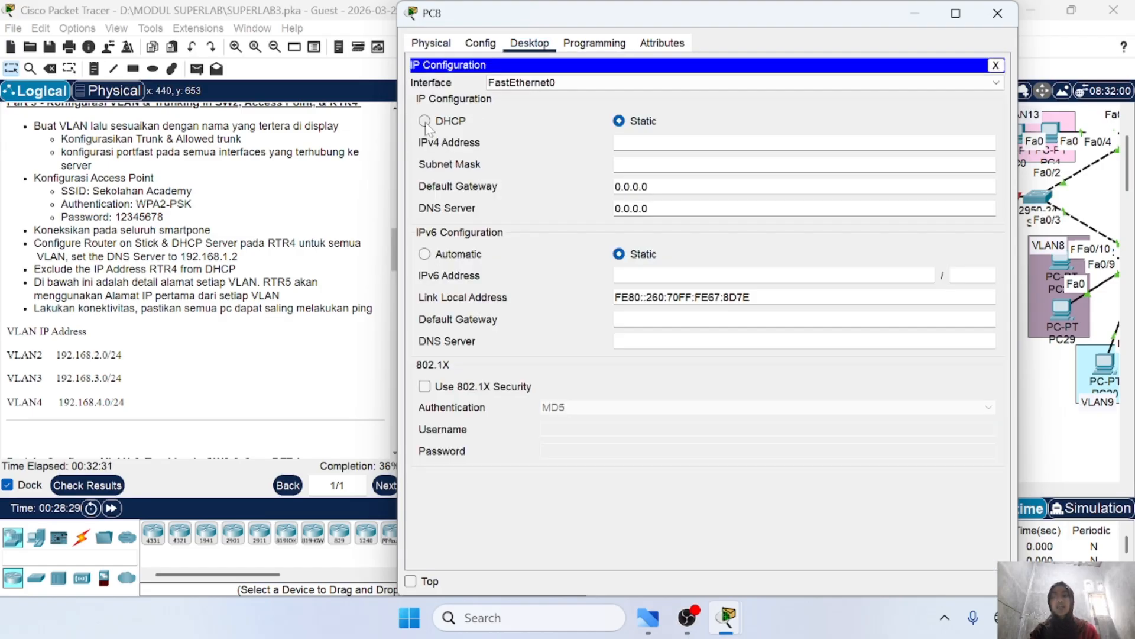
{"action": "left_click", "coordinate": [424, 122]}
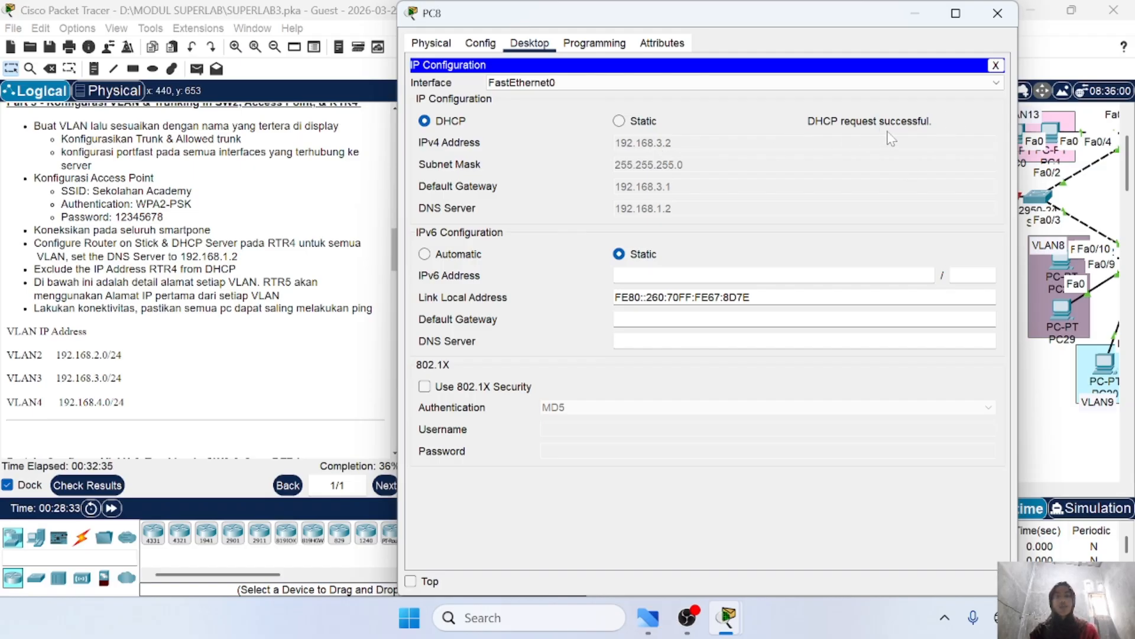
{"action": "left_click", "coordinate": [998, 13]}
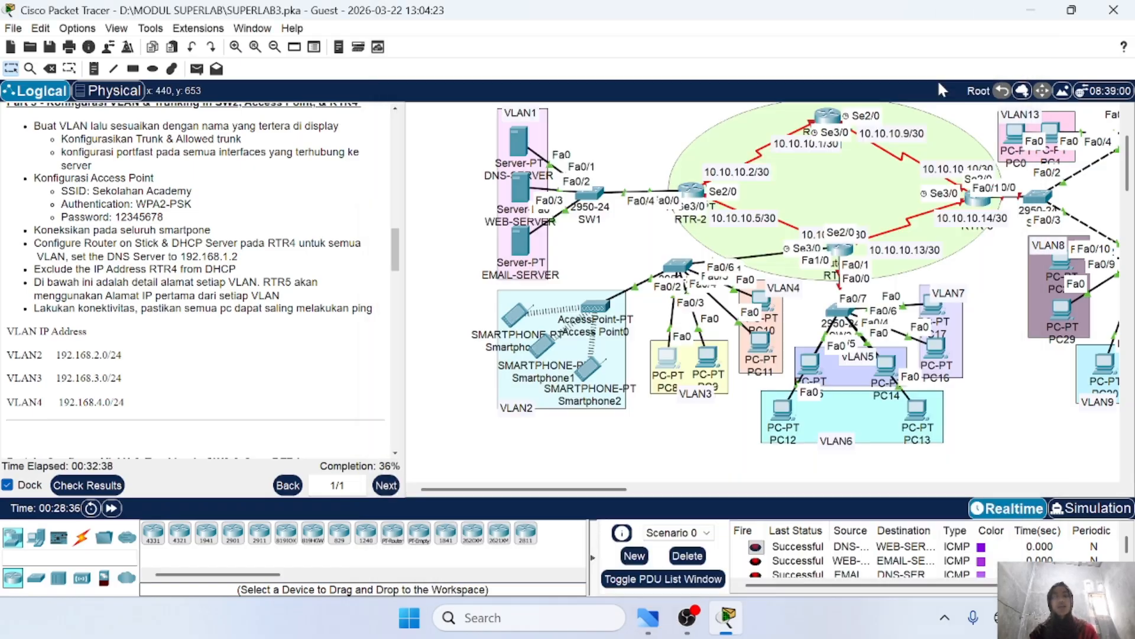
Step: Set PC10 in VLAN4 to obtain its IPv4 configuration through DHCP, and close its window
{"action": "scroll", "coordinate": [754, 345], "scroll_direction": "right", "scroll_amount": 2}
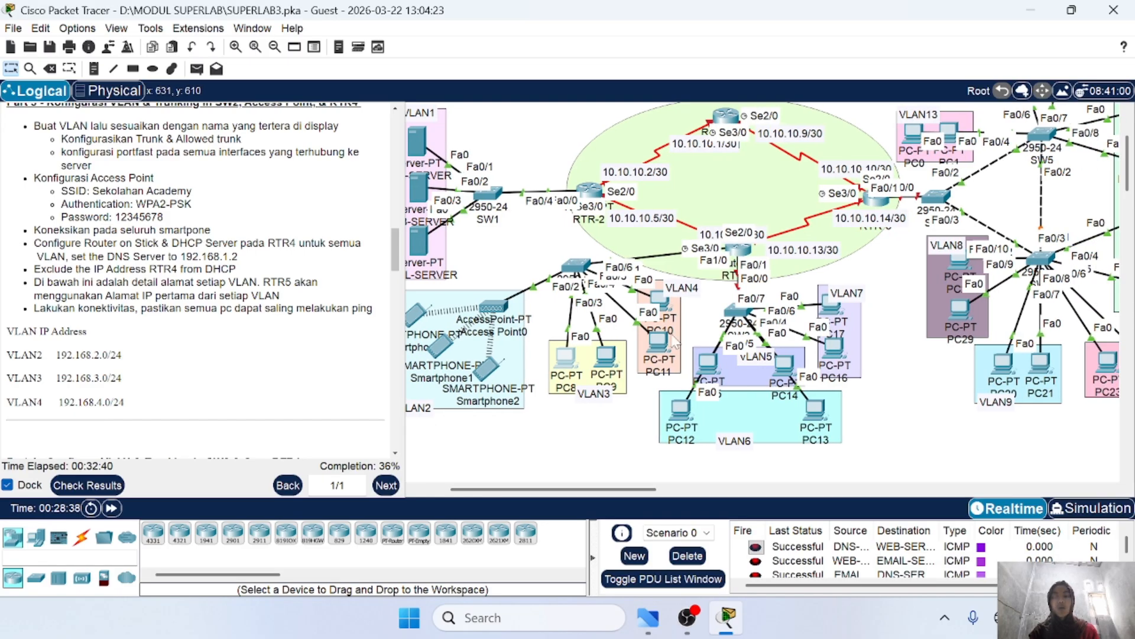
{"action": "left_click", "coordinate": [660, 299]}
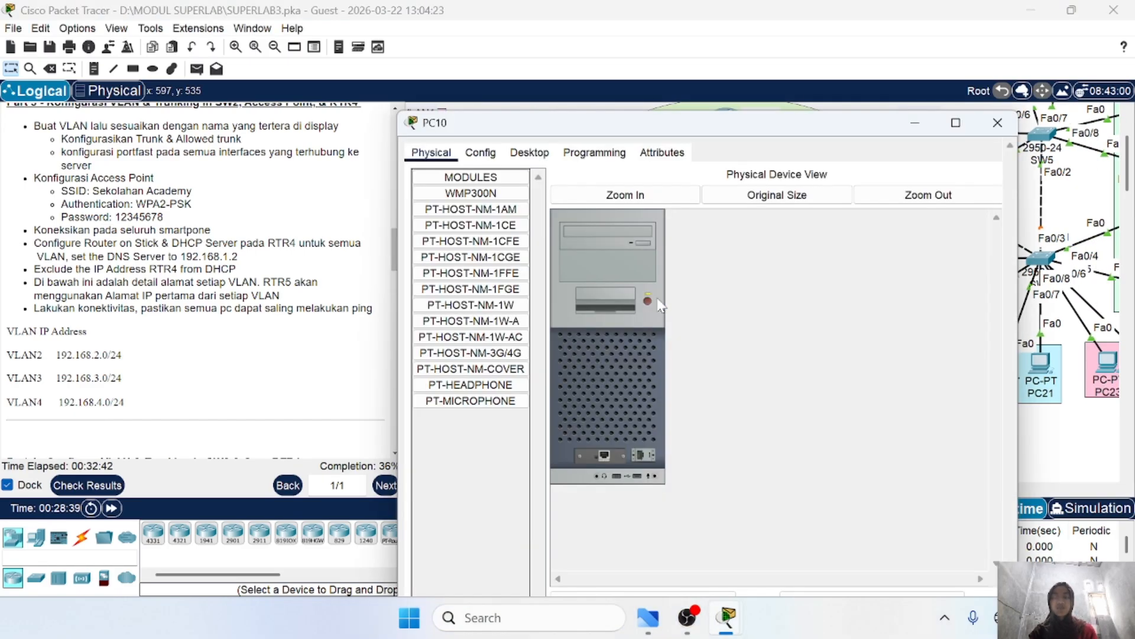
{"action": "left_click", "coordinate": [529, 42]}
{"action": "left_click", "coordinate": [459, 85]}
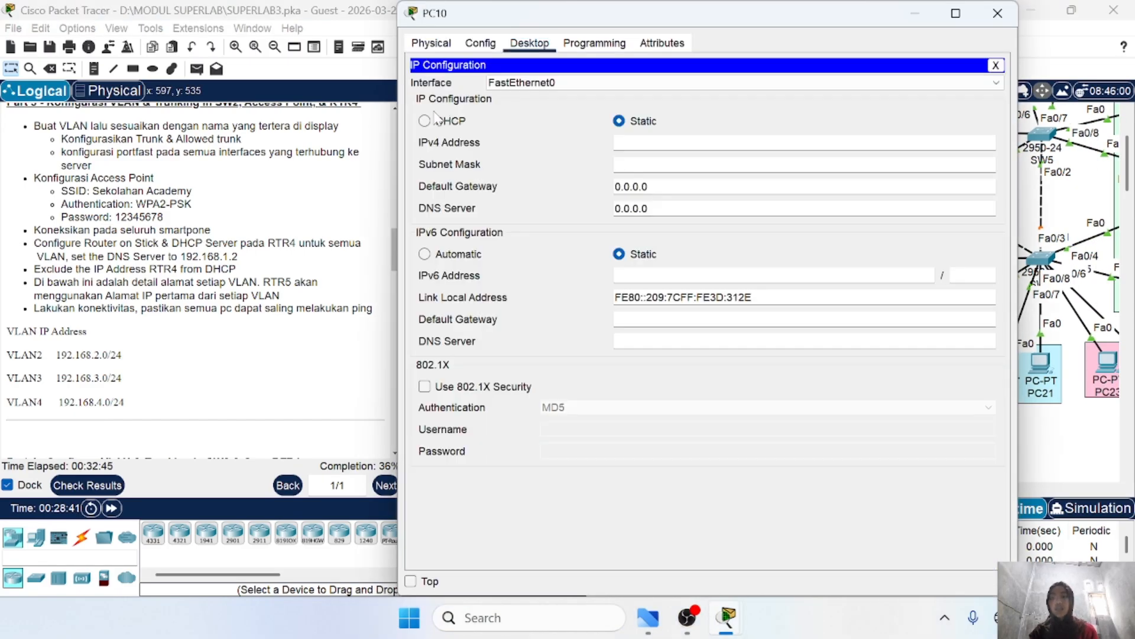
{"action": "left_click", "coordinate": [424, 121]}
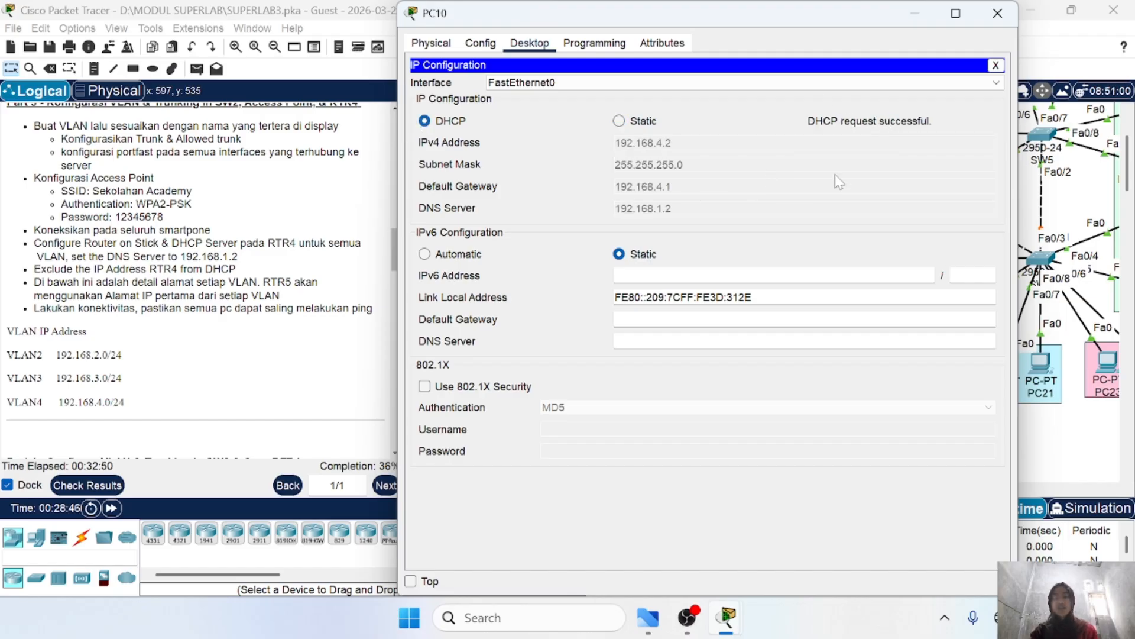
{"action": "left_click", "coordinate": [998, 13]}
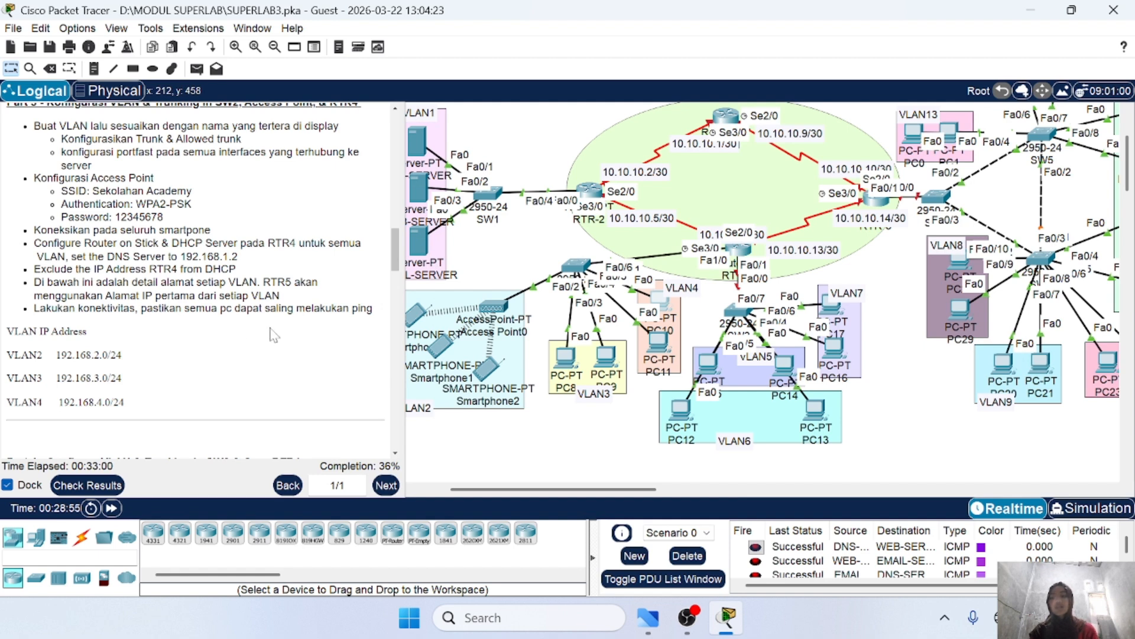
Step: Read the Part 4 requirements for SW3 and Core-RTR4, including trunking, portfast, DHCP and the VLAN5–VLAN7 networks, and compare them with the topology
{"action": "scroll", "coordinate": [239, 336], "scroll_direction": "up", "scroll_amount": 2}
{"action": "scroll", "coordinate": [239, 335], "scroll_direction": "down", "scroll_amount": 4}
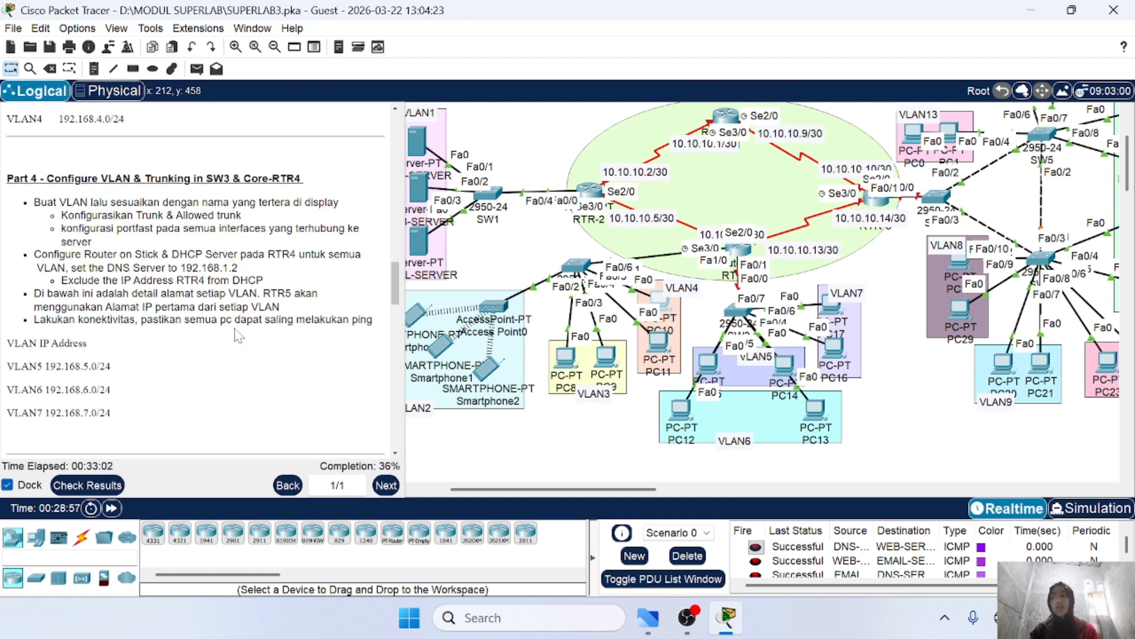
{"action": "left_click_drag", "start_coordinate": [44, 178], "coordinate": [308, 180]}
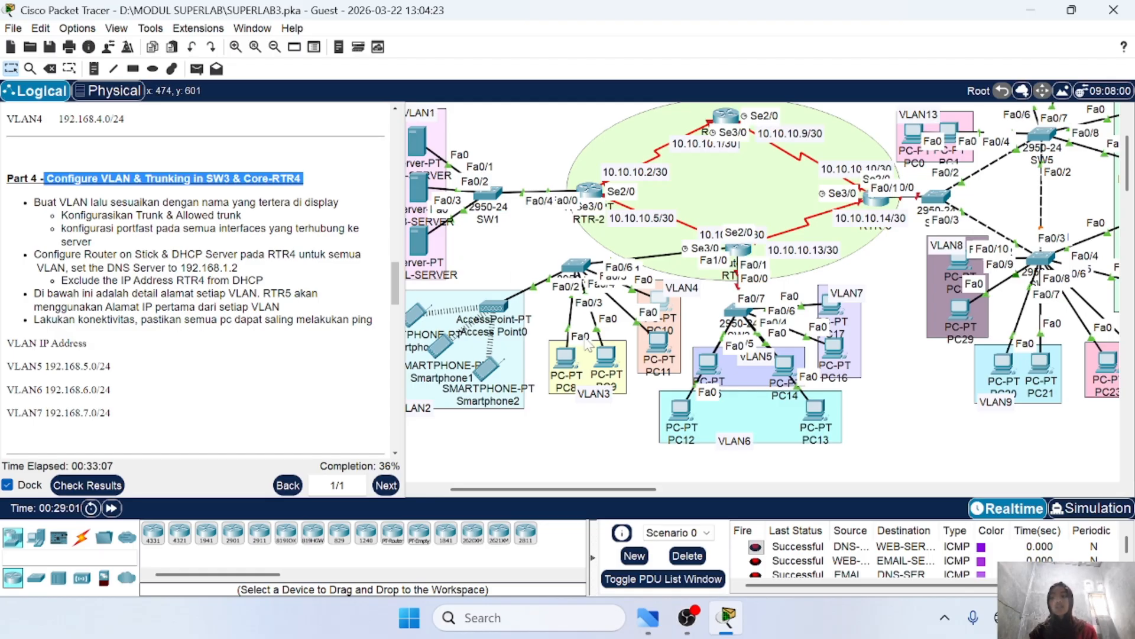
{"action": "scroll", "coordinate": [587, 345], "scroll_direction": "right", "scroll_amount": 5}
{"action": "scroll", "coordinate": [587, 345], "scroll_direction": "down", "scroll_amount": 2}
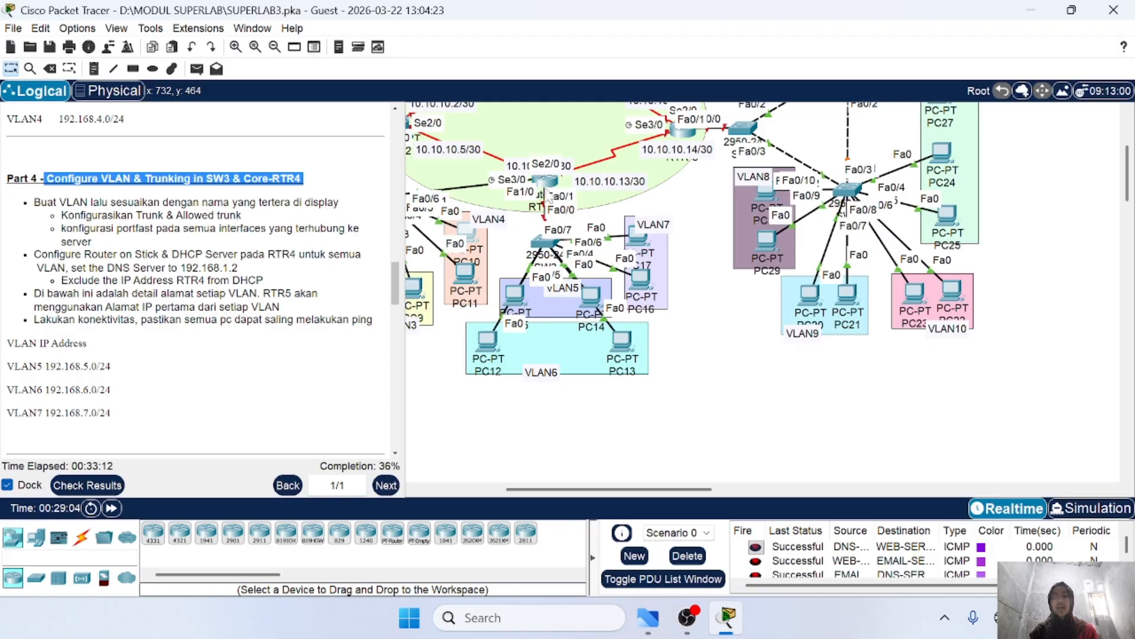
{"action": "left_click", "coordinate": [371, 271]}
{"action": "scroll", "coordinate": [371, 272], "scroll_direction": "down", "scroll_amount": 1}
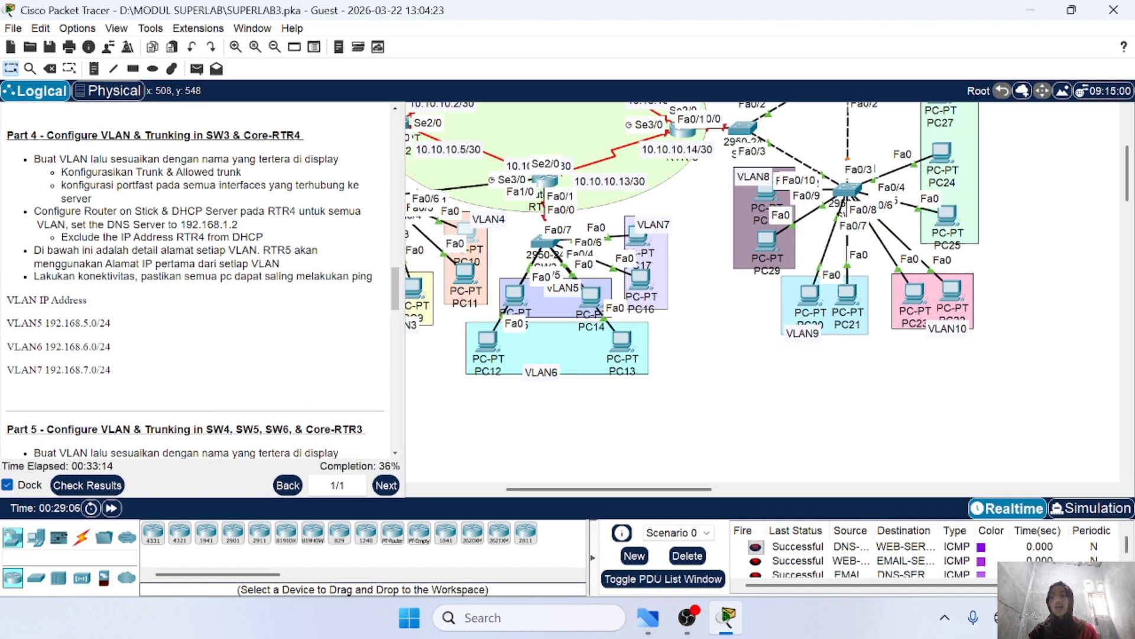
{"action": "scroll", "coordinate": [200, 281], "scroll_direction": "up", "scroll_amount": 1}
{"action": "scroll", "coordinate": [200, 281], "scroll_direction": "down", "scroll_amount": 1}
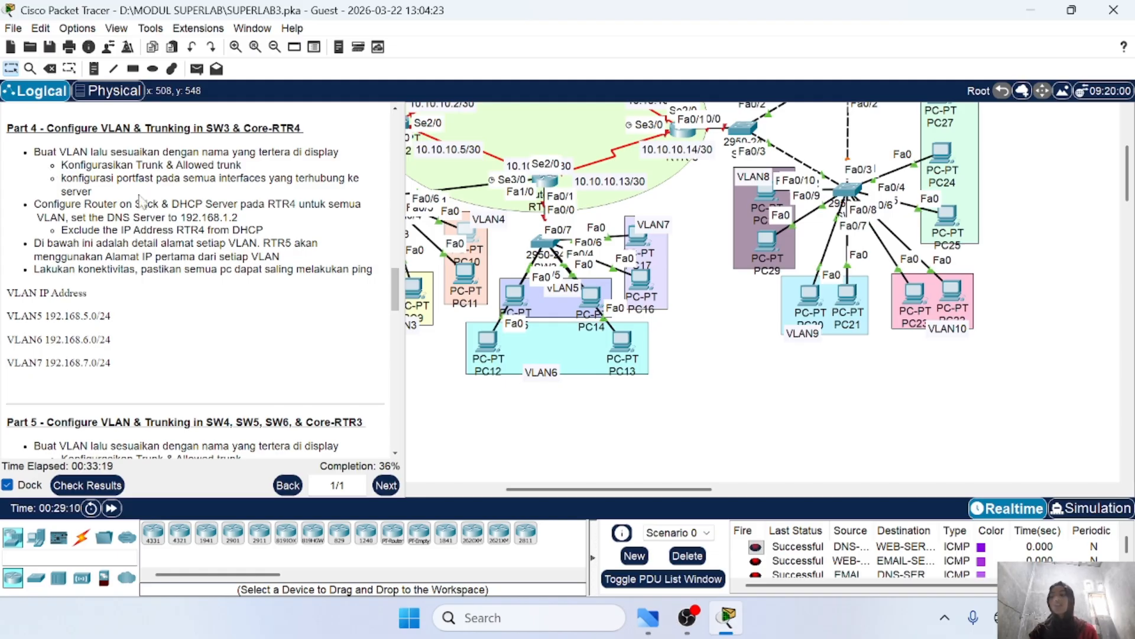
{"action": "left_click_drag", "start_coordinate": [40, 152], "coordinate": [186, 217]}
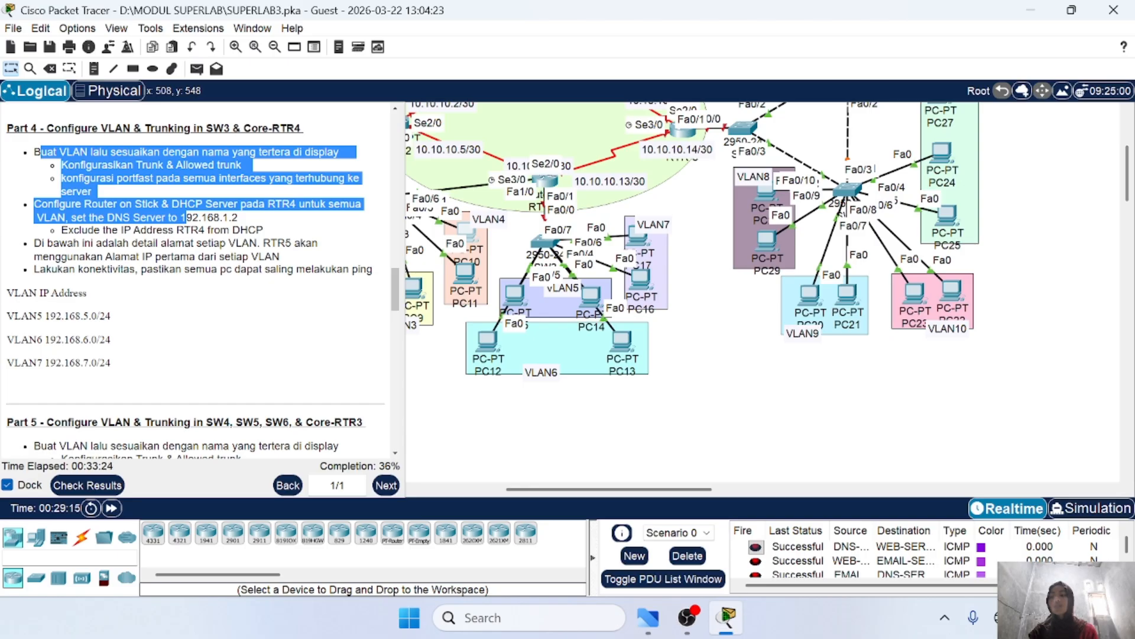
{"action": "left_click", "coordinate": [187, 218]}
{"action": "scroll", "coordinate": [199, 281], "scroll_direction": "down", "scroll_amount": 1}
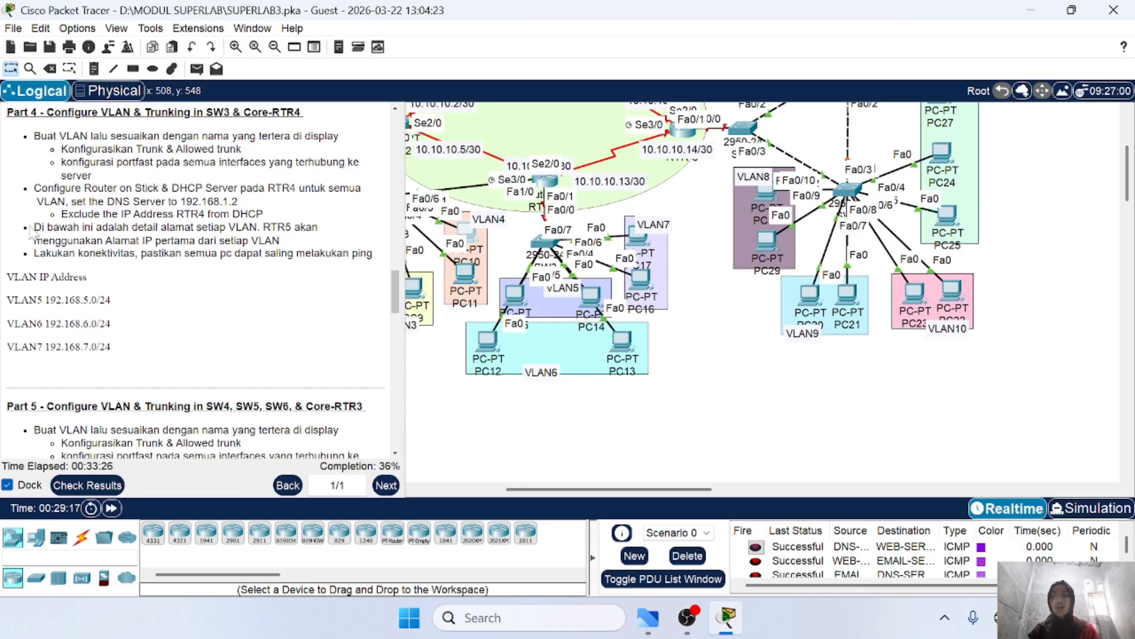
{"action": "scroll", "coordinate": [198, 281], "scroll_direction": "up", "scroll_amount": 1}
Step: Open SW3's command-line console and shrink its window so part of the topology stays in view
{"action": "scroll", "coordinate": [643, 260], "scroll_direction": "left", "scroll_amount": 5}
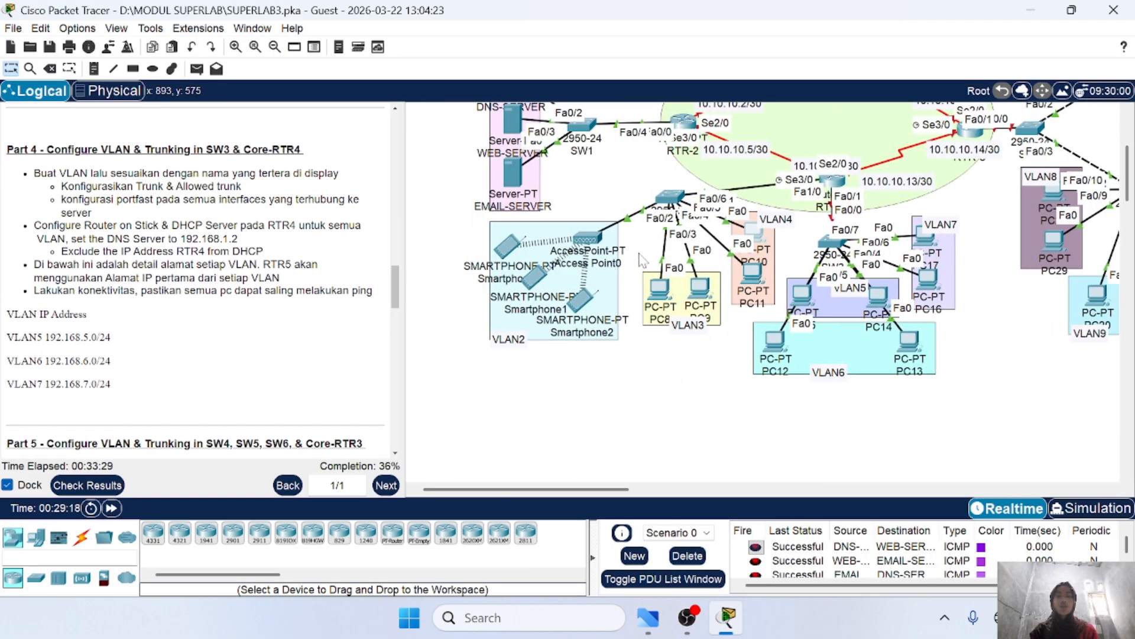
{"action": "scroll", "coordinate": [643, 260], "scroll_direction": "up", "scroll_amount": 1}
{"action": "scroll", "coordinate": [640, 259], "scroll_direction": "right", "scroll_amount": 2}
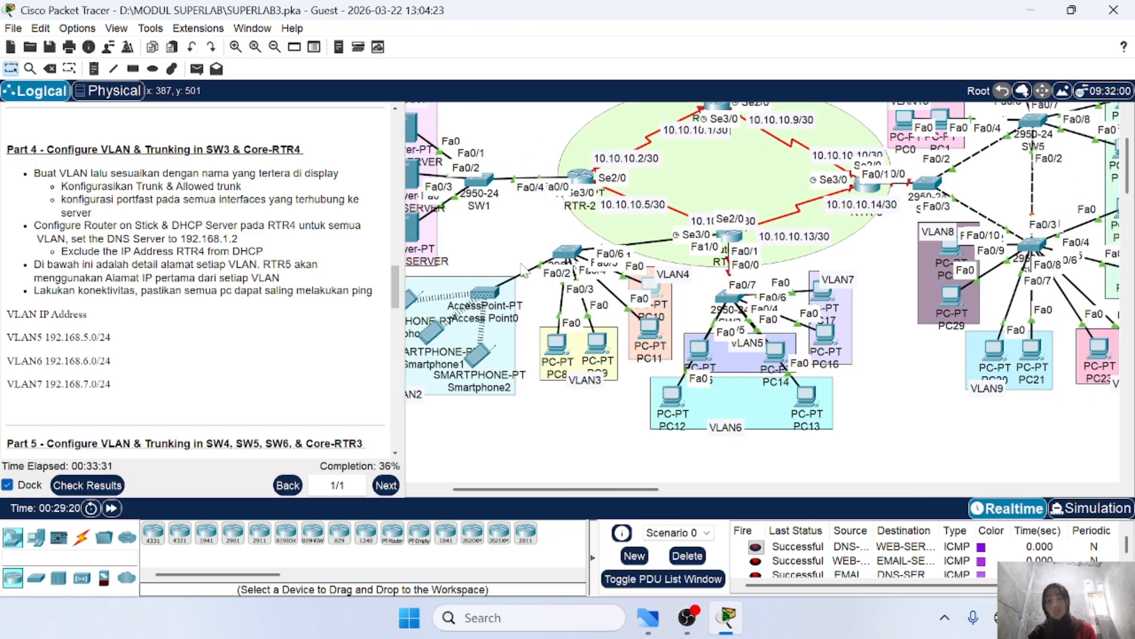
{"action": "scroll", "coordinate": [620, 261], "scroll_direction": "right", "scroll_amount": 1}
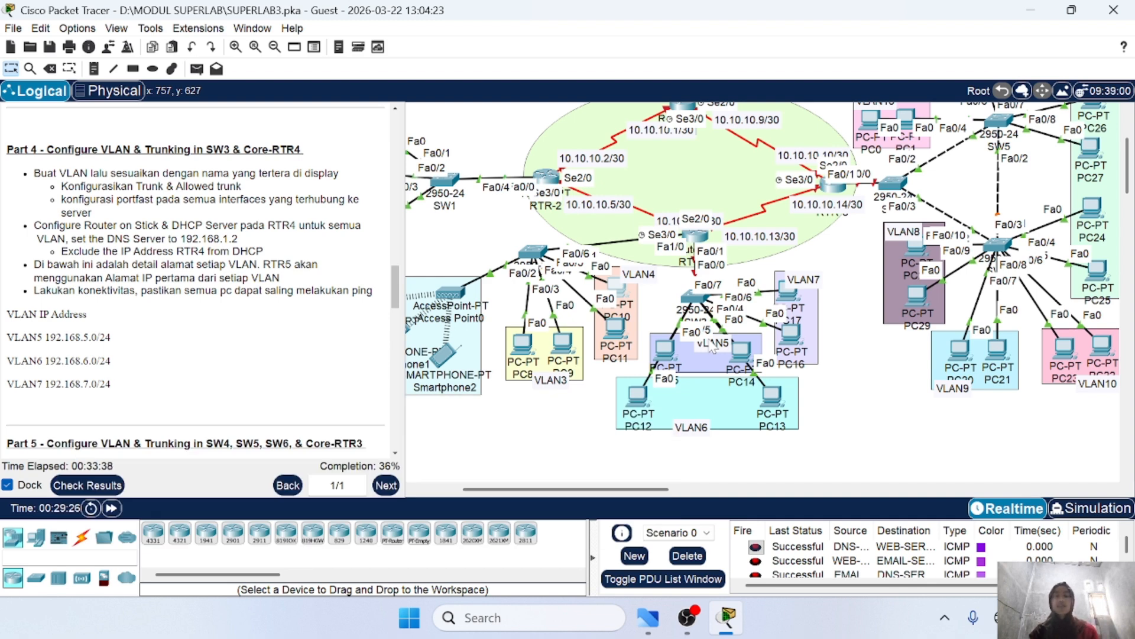
{"action": "scroll", "coordinate": [714, 348], "scroll_direction": "down", "scroll_amount": 1}
{"action": "scroll", "coordinate": [714, 348], "scroll_direction": "right", "scroll_amount": 3}
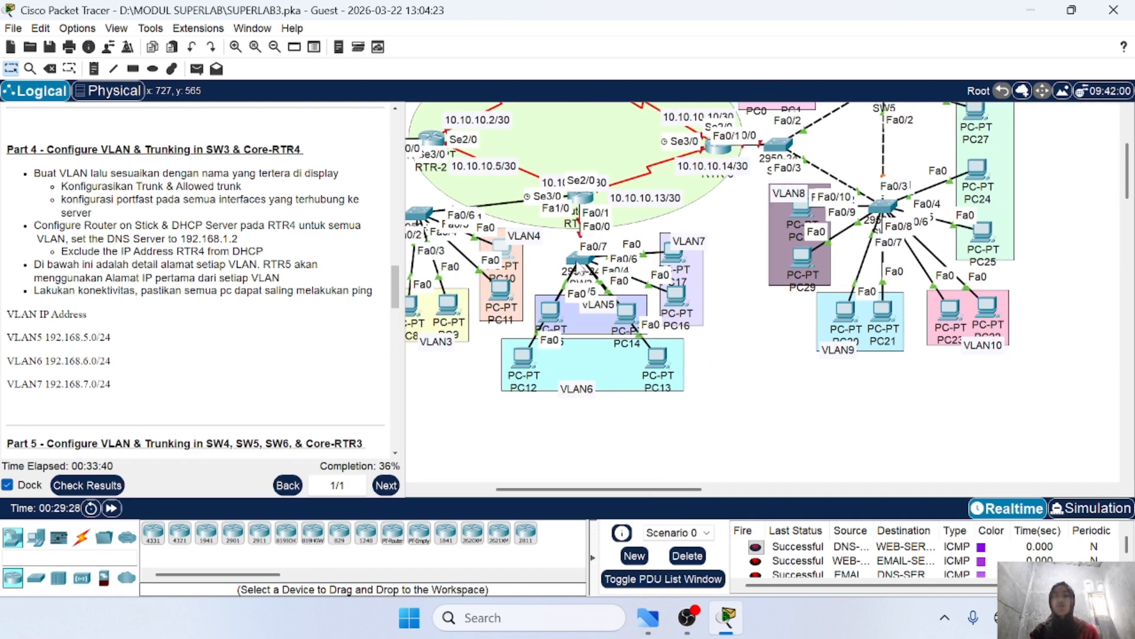
{"action": "left_click", "coordinate": [579, 259]}
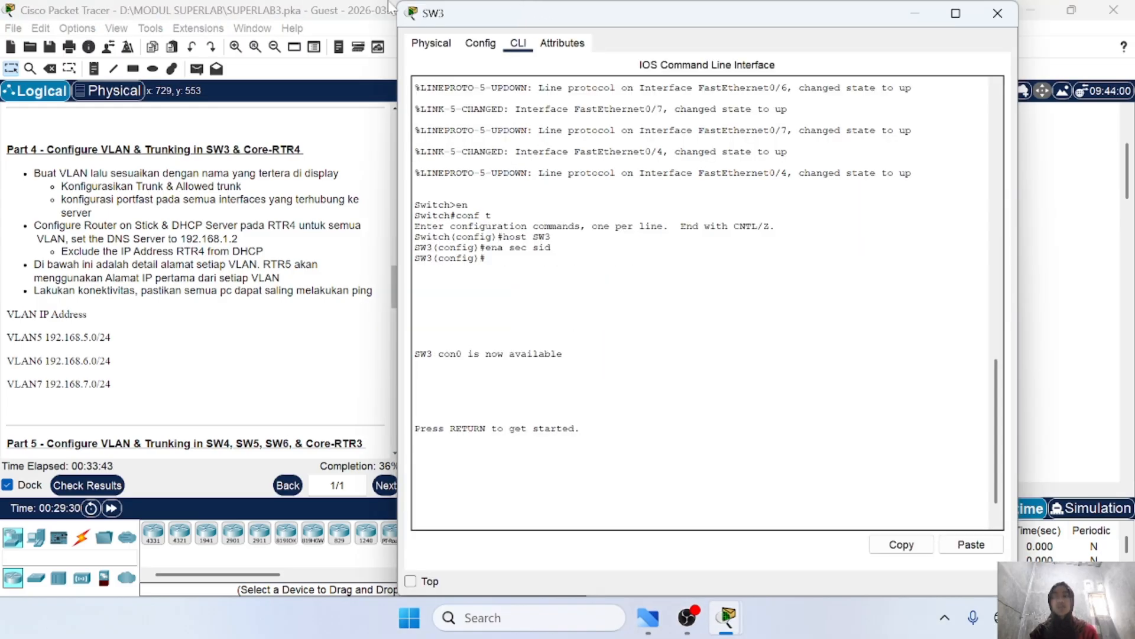
{"action": "left_click_drag", "start_coordinate": [398, 2], "coordinate": [510, 205]}
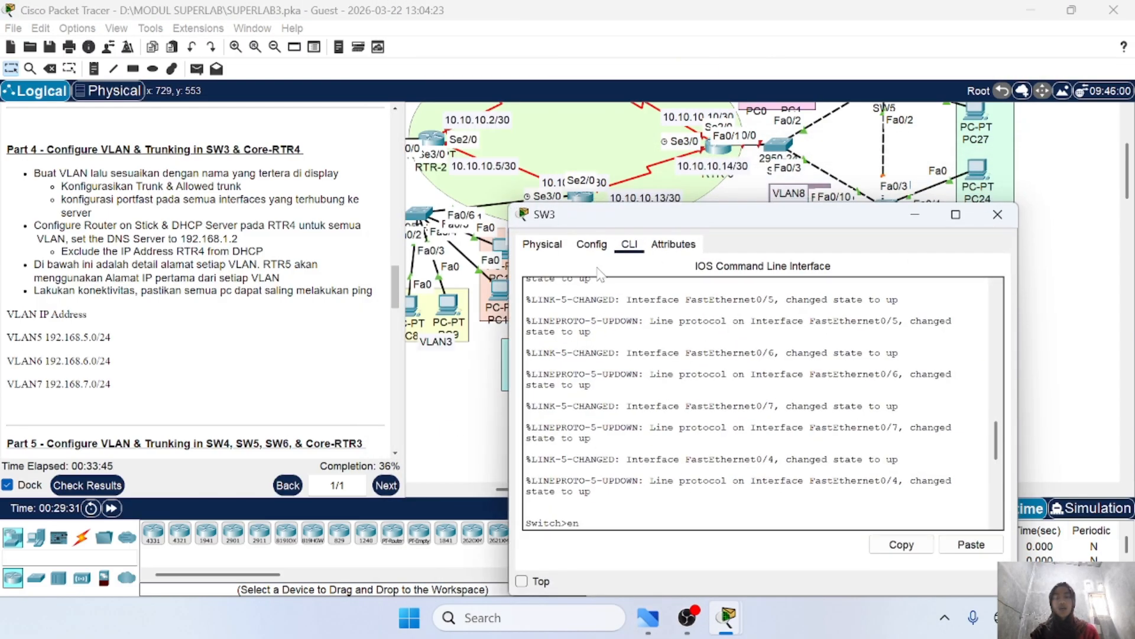
Step: Start an SW3 console session, enter privileged mode with the enable password, and enter global configuration mode
{"action": "key", "text": "Return"}
{"action": "key", "text": "Return"}
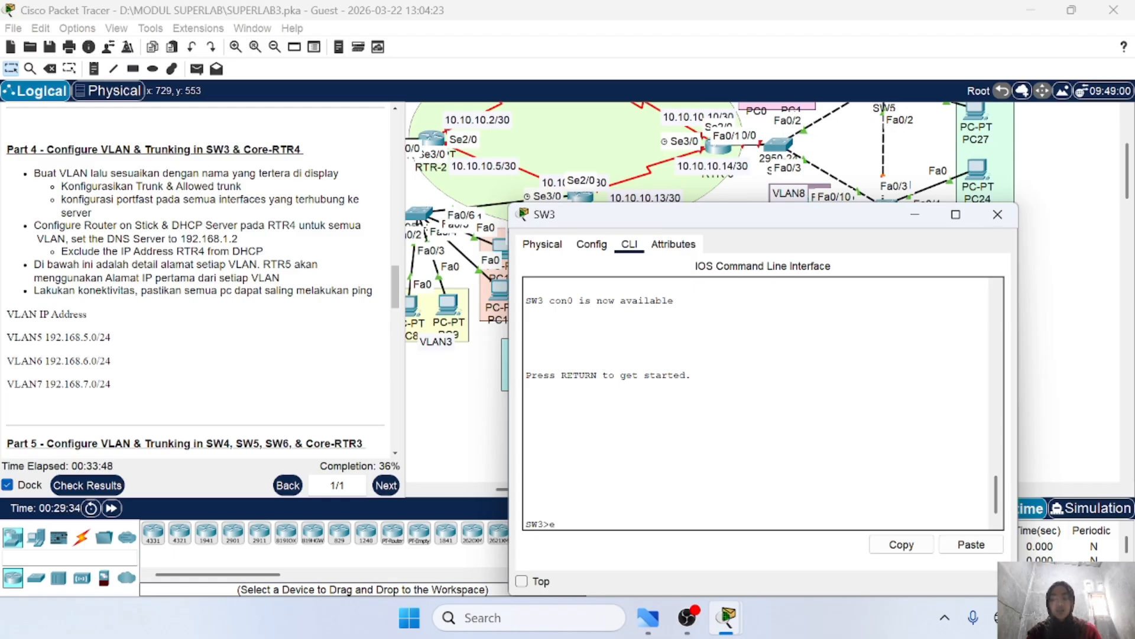
{"action": "type", "text": "en"}
{"action": "key", "text": "Return"}
{"action": "key", "text": "Return"}
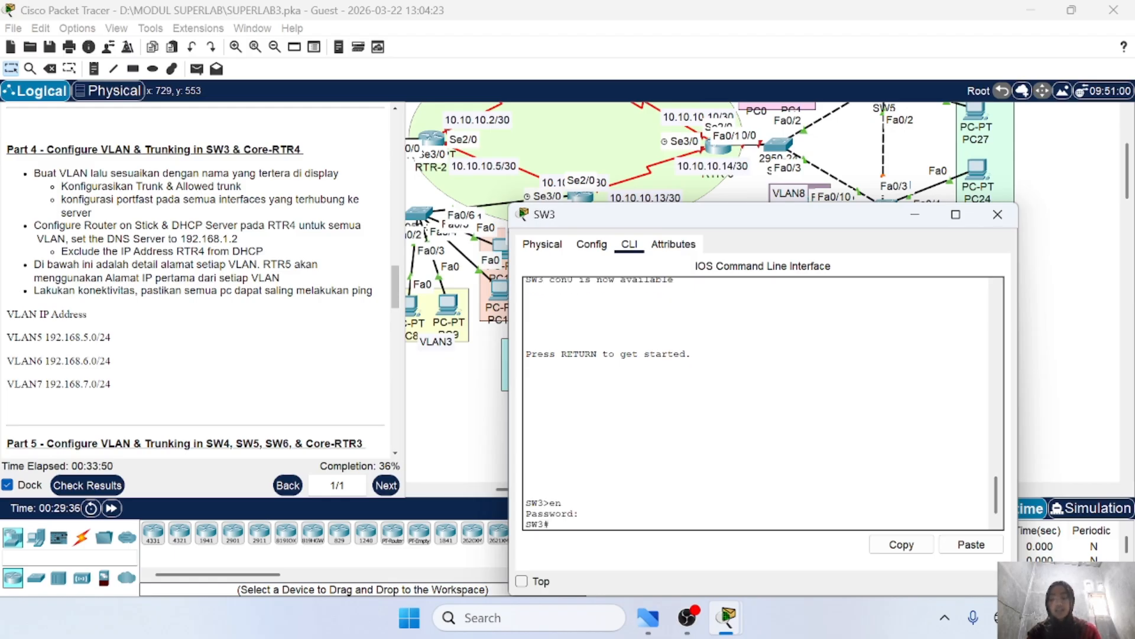
{"action": "type", "text": "conf t"}
{"action": "key", "text": "Return"}
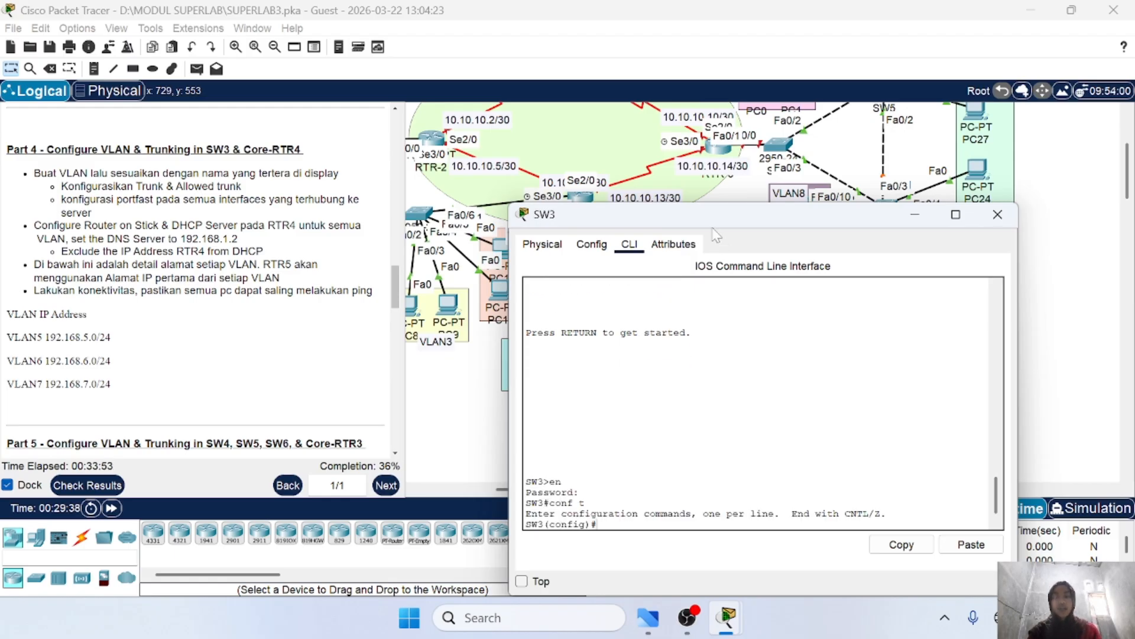
Step: Clear SW3's window from the topology and rearrange the hosts, placing PC12 and PC13 in the VLAN5 area and PC15 and PC14 in VLAN6
{"action": "left_click_drag", "start_coordinate": [698, 215], "coordinate": [813, 179]}
{"action": "scroll", "coordinate": [596, 346], "scroll_direction": "right", "scroll_amount": 5}
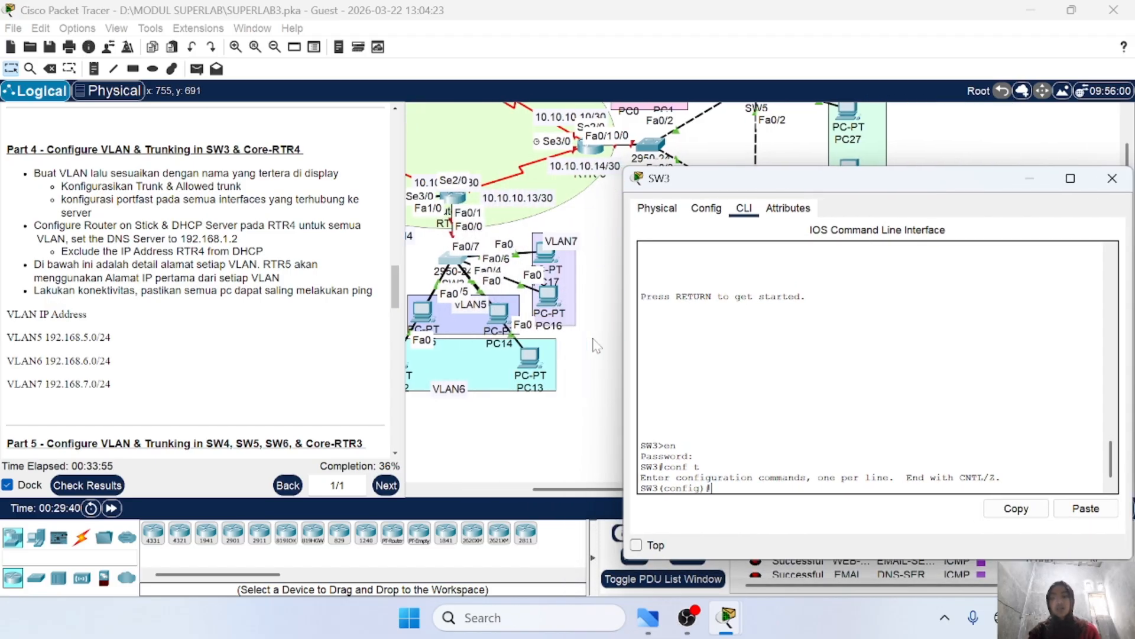
{"action": "scroll", "coordinate": [570, 407], "scroll_direction": "left", "scroll_amount": 3}
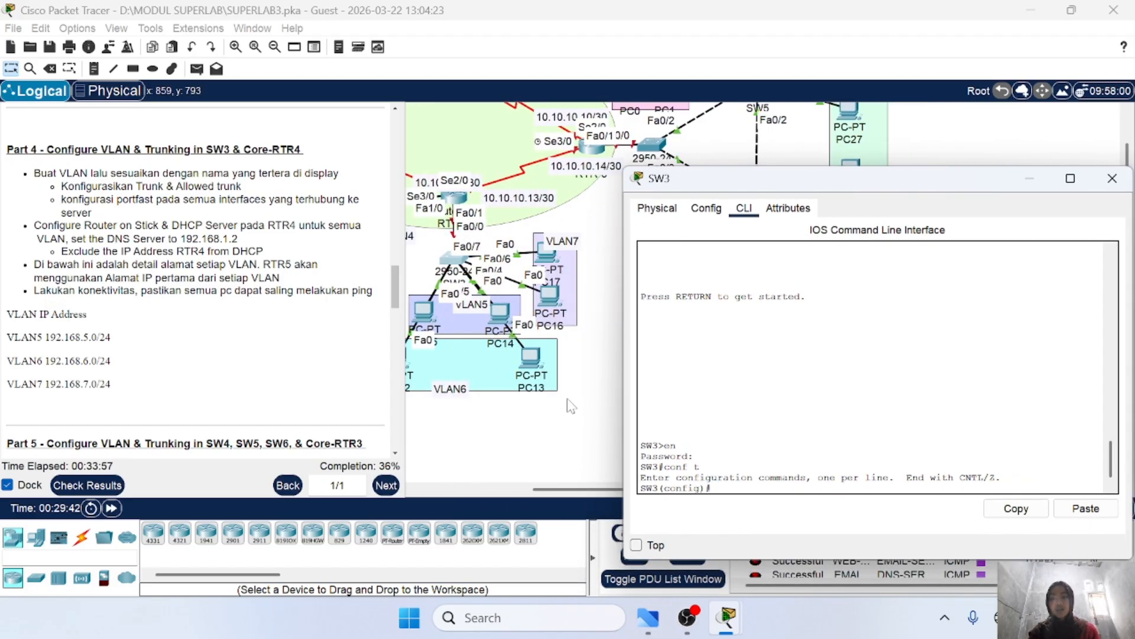
{"action": "scroll", "coordinate": [559, 438], "scroll_direction": "right", "scroll_amount": 5}
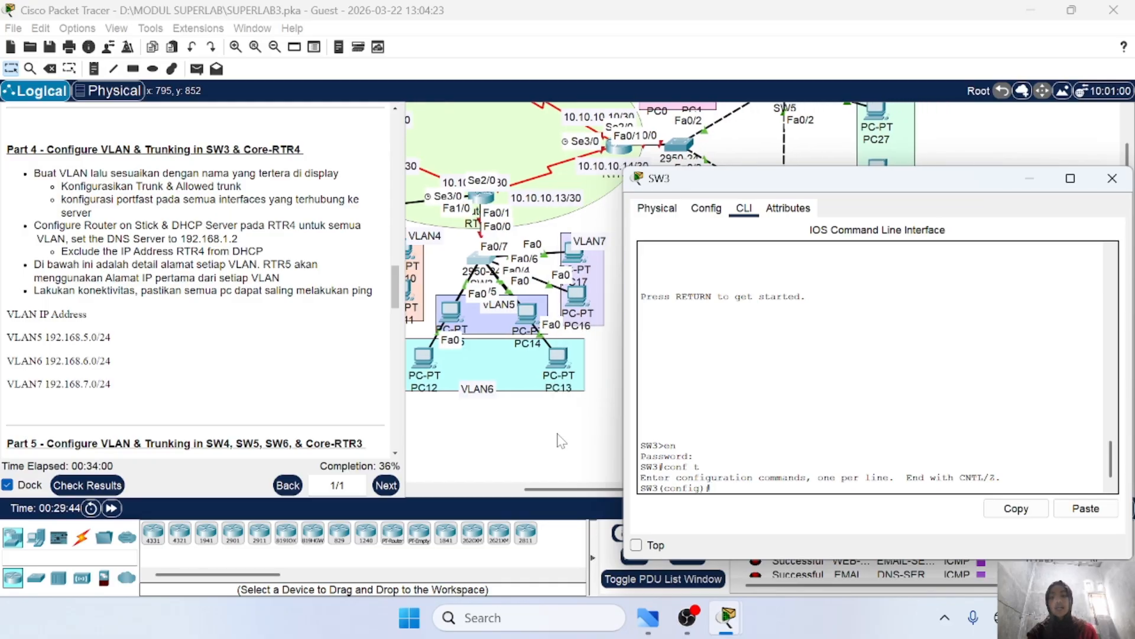
{"action": "left_click", "coordinate": [1027, 188]}
{"action": "scroll", "coordinate": [586, 441], "scroll_direction": "left", "scroll_amount": 10}
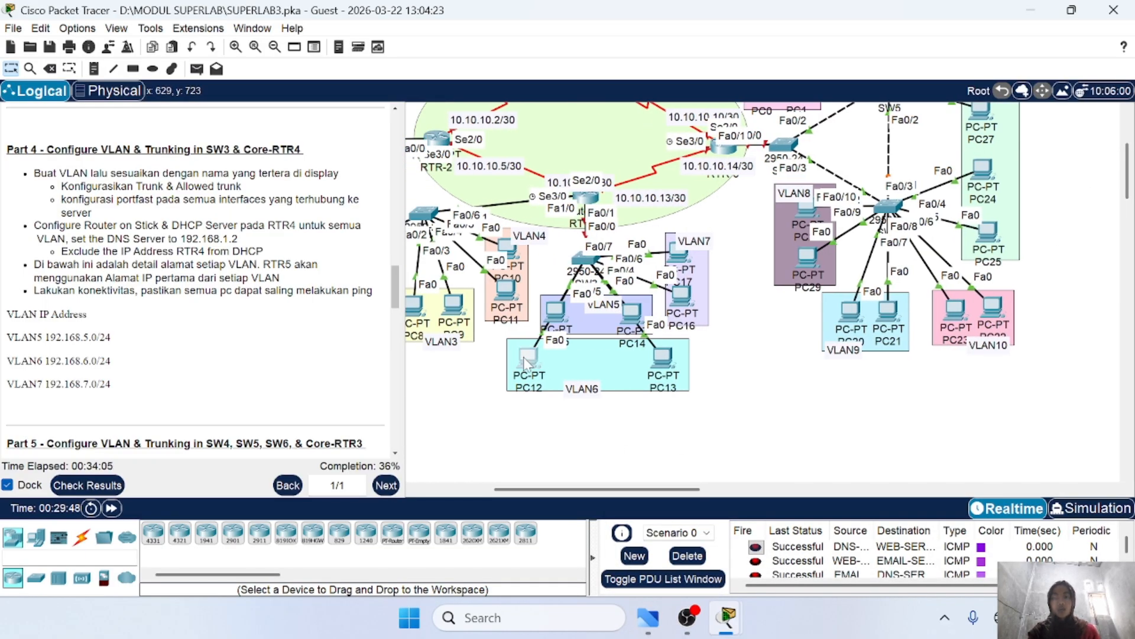
{"action": "mouse_move", "coordinate": [528, 357]}
{"action": "left_mouse_down"}
{"action": "mouse_move", "coordinate": [574, 283]}
{"action": "mouse_move", "coordinate": [536, 356]}
{"action": "left_mouse_up"}
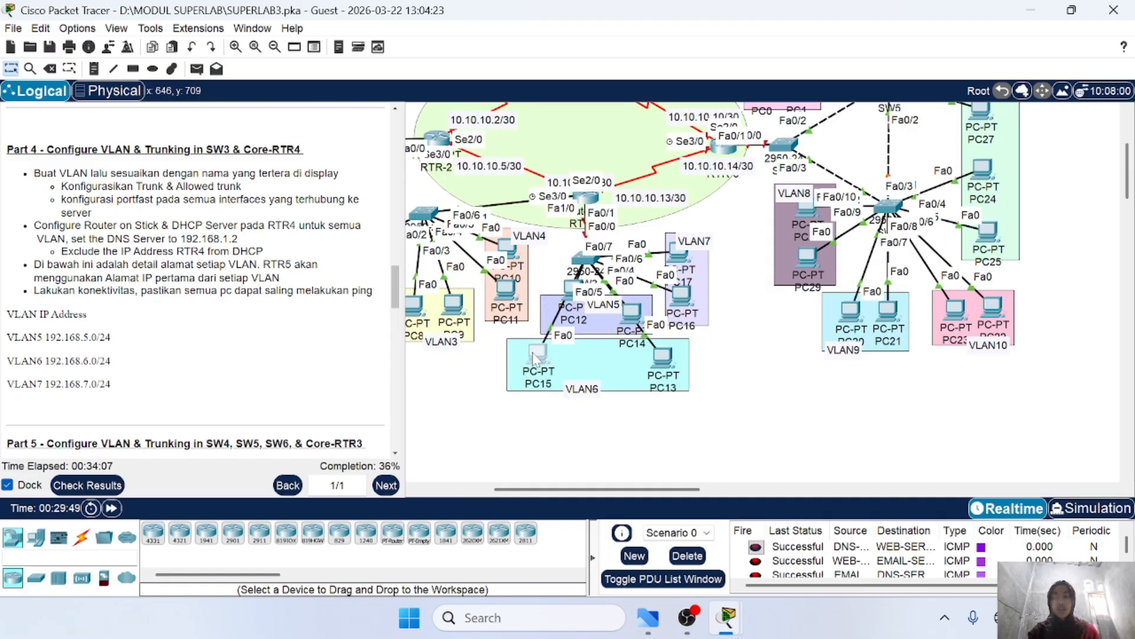
{"action": "mouse_move", "coordinate": [667, 365]}
{"action": "left_mouse_down"}
{"action": "mouse_move", "coordinate": [612, 289]}
{"action": "mouse_move", "coordinate": [655, 356]}
{"action": "left_mouse_up"}
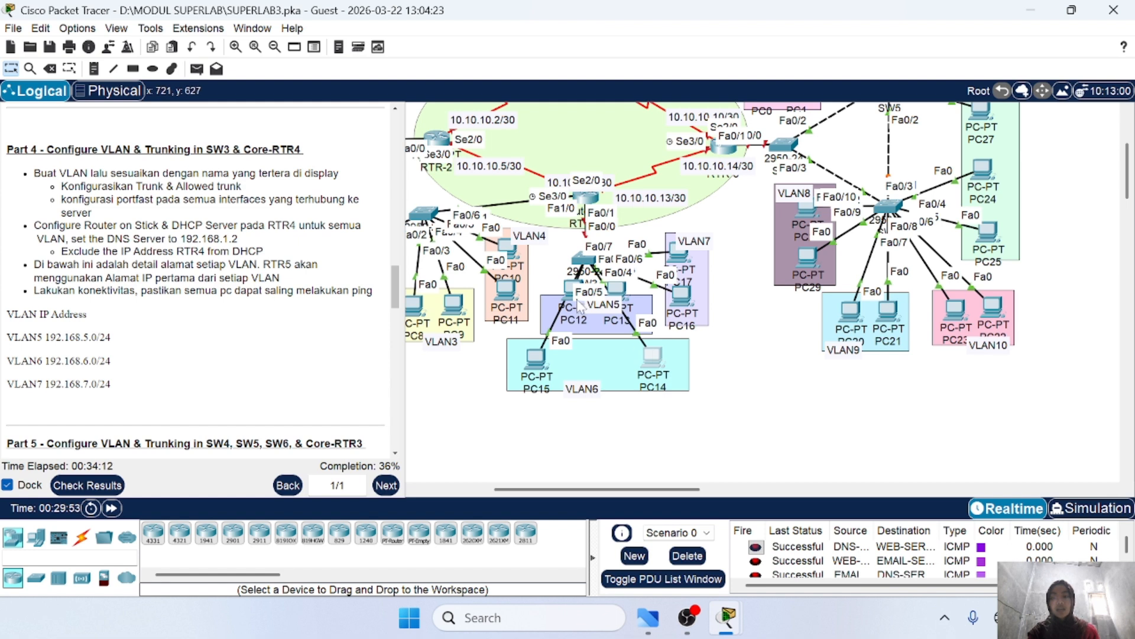
Step: Rearrange the hosts below SW3 so PC12 sits on the left of VLAN5 and PC14 and PC15 spread across VLAN6
{"action": "left_click_drag", "start_coordinate": [570, 297], "coordinate": [559, 301]}
{"action": "left_click_drag", "start_coordinate": [531, 354], "coordinate": [553, 365]}
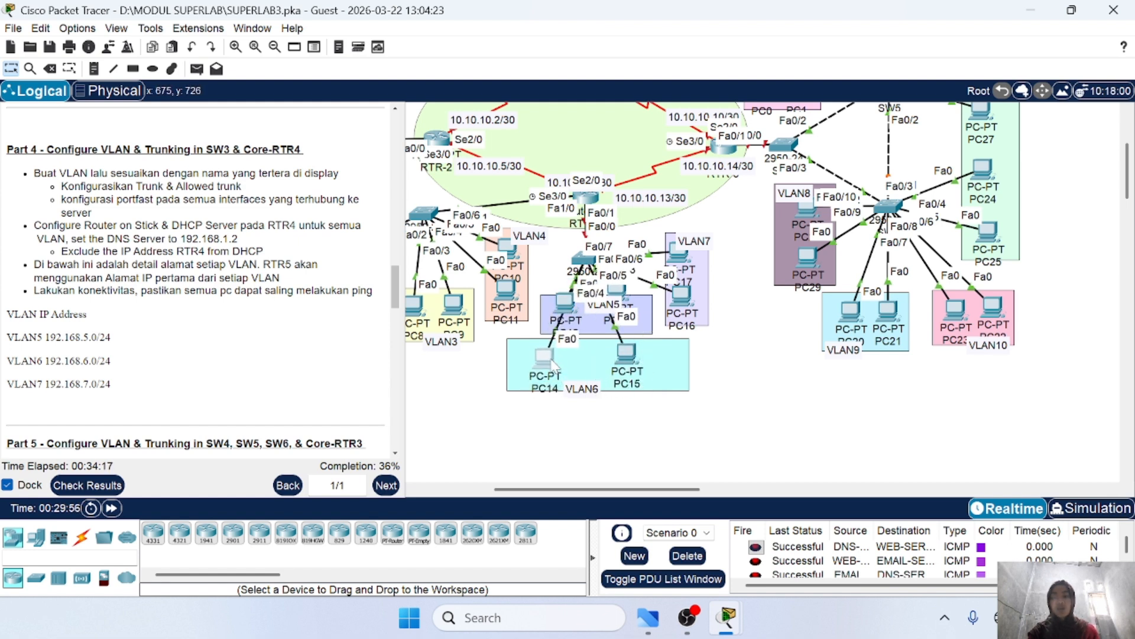
{"action": "left_click_drag", "start_coordinate": [632, 356], "coordinate": [654, 360]}
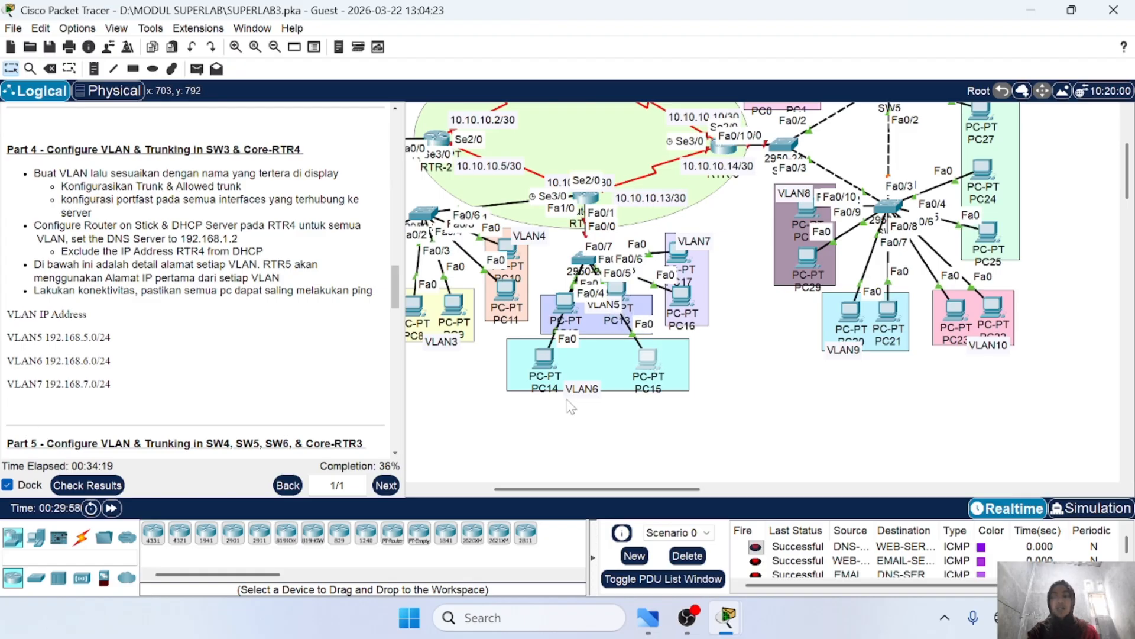
{"action": "scroll", "coordinate": [647, 412], "scroll_direction": "right", "scroll_amount": 2}
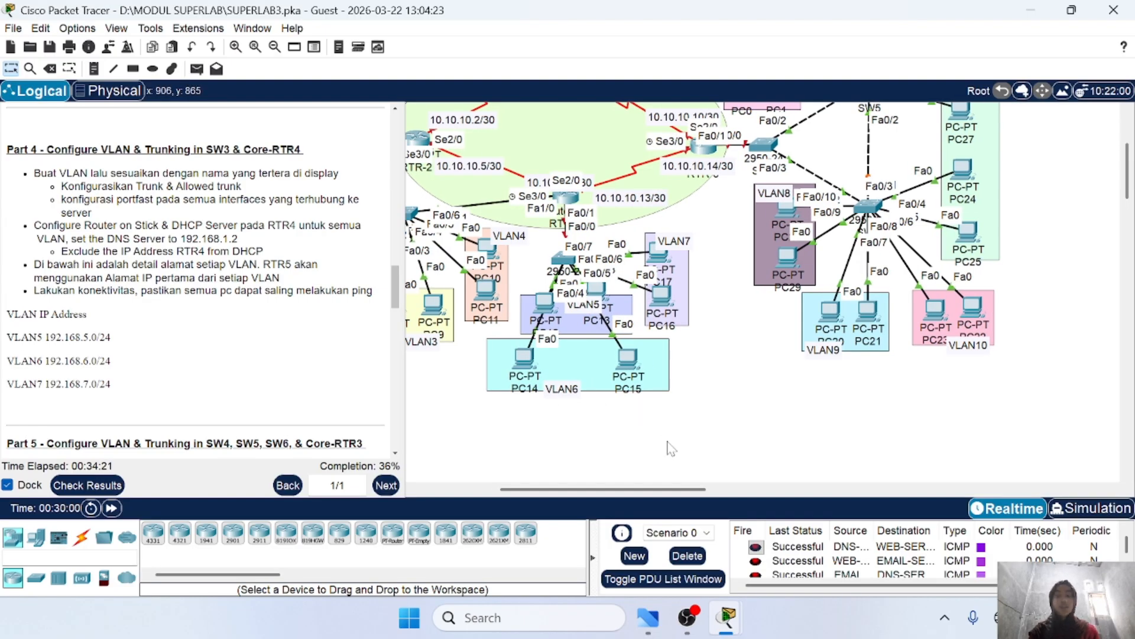
{"action": "scroll", "coordinate": [670, 448], "scroll_direction": "left", "scroll_amount": 2}
{"action": "mouse_move", "coordinate": [568, 307]}
{"action": "left_mouse_down"}
{"action": "mouse_move", "coordinate": [631, 301]}
{"action": "mouse_move", "coordinate": [563, 301]}
{"action": "left_mouse_up"}
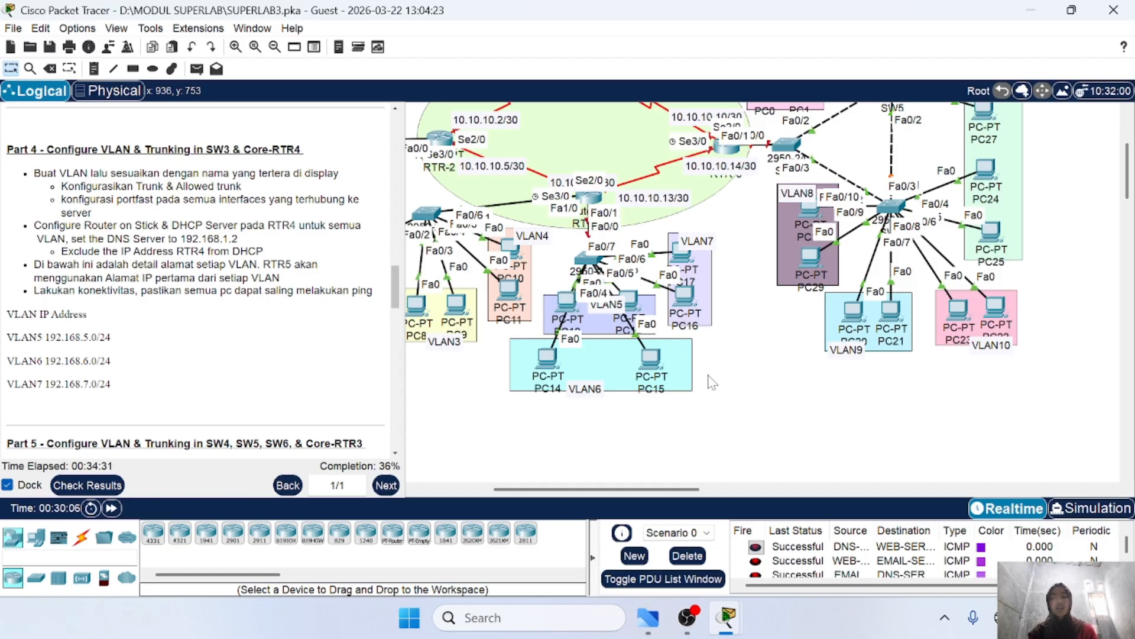
Step: Reopen SW3's console and shrink its window so the switch and the VLAN5–VLAN7 hosts stay in view
{"action": "scroll", "coordinate": [705, 379], "scroll_direction": "right", "scroll_amount": 2}
{"action": "scroll", "coordinate": [680, 420], "scroll_direction": "left", "scroll_amount": 1}
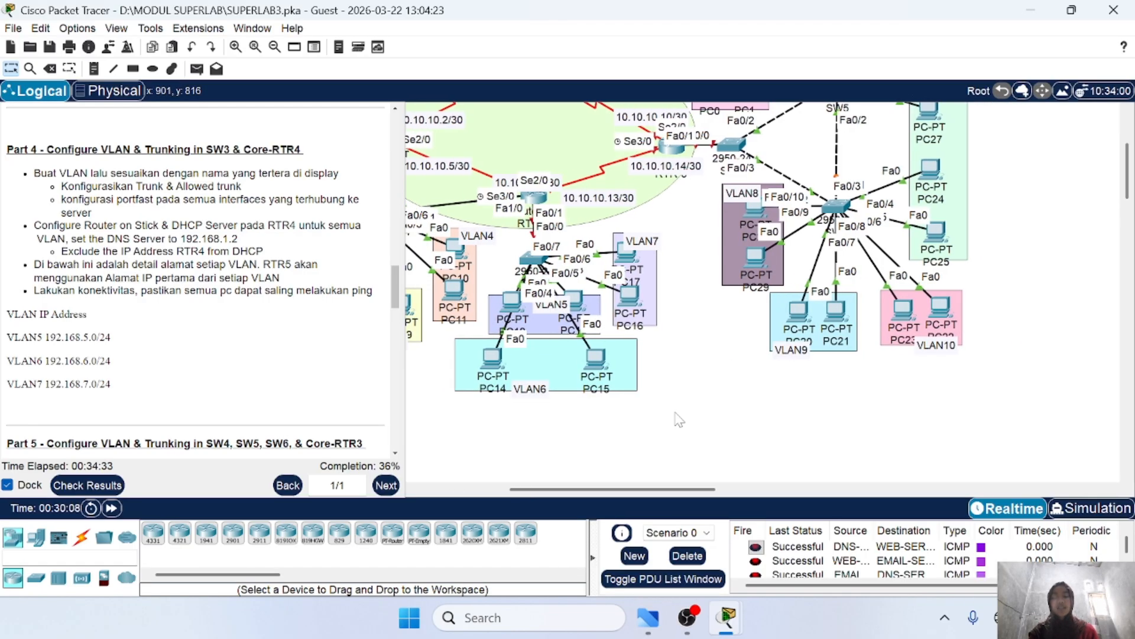
{"action": "scroll", "coordinate": [679, 420], "scroll_direction": "up", "scroll_amount": 2}
{"action": "scroll", "coordinate": [679, 419], "scroll_direction": "down", "scroll_amount": 2}
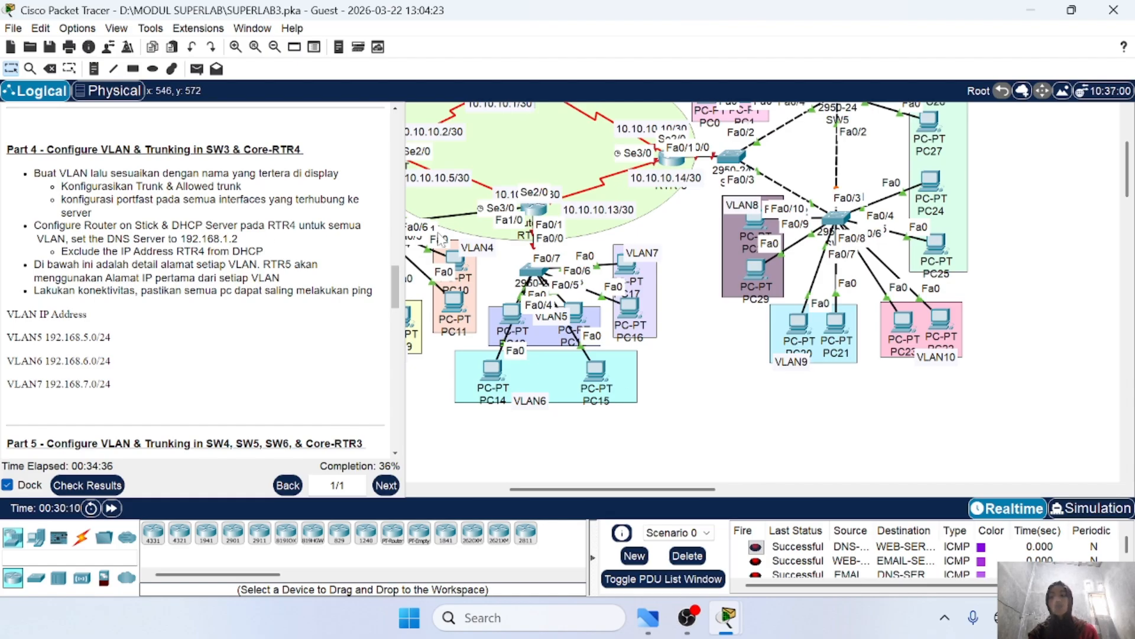
{"action": "scroll", "coordinate": [674, 371], "scroll_direction": "left", "scroll_amount": 2}
{"action": "scroll", "coordinate": [673, 371], "scroll_direction": "right", "scroll_amount": 2}
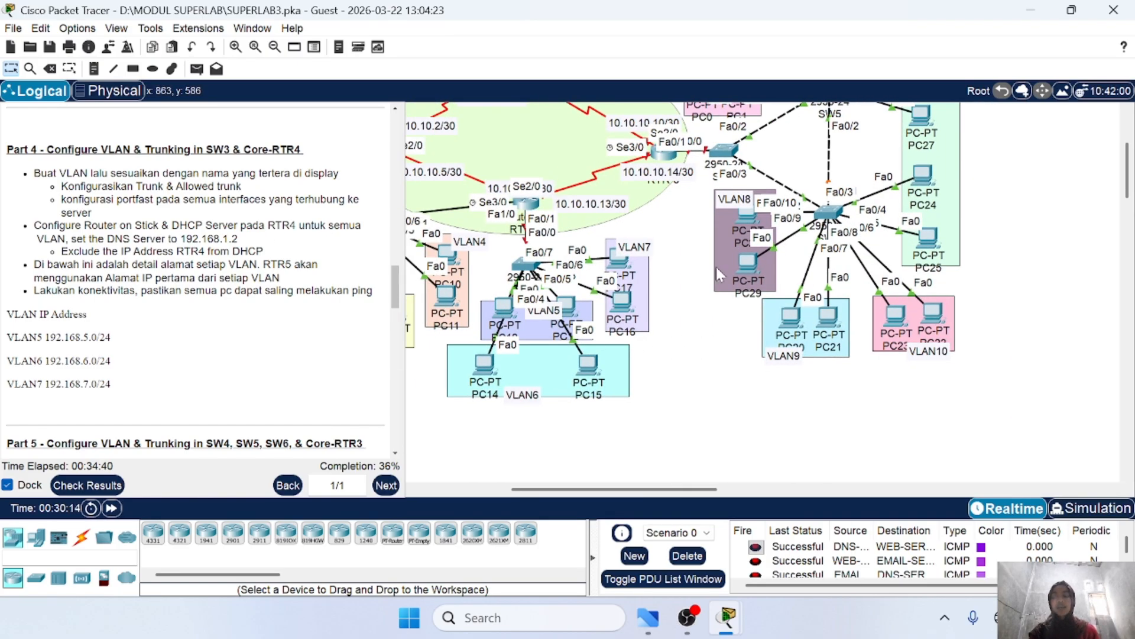
{"action": "double_click", "coordinate": [525, 264]}
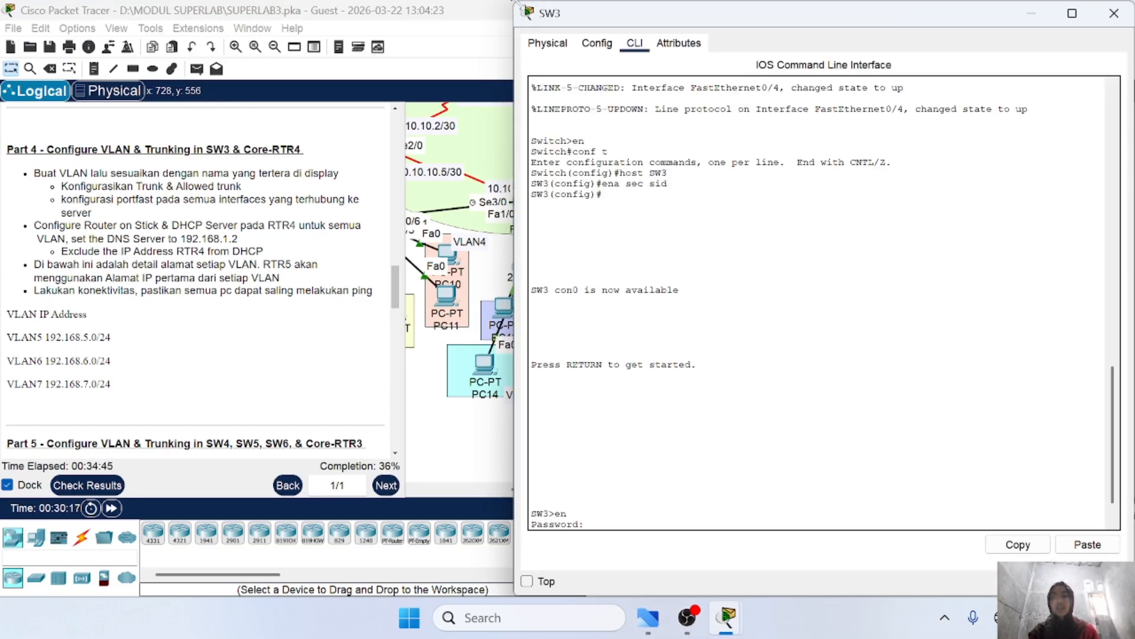
{"action": "left_click_drag", "start_coordinate": [518, 5], "coordinate": [643, 267]}
{"action": "scroll", "coordinate": [769, 402], "scroll_direction": "down", "scroll_amount": 10}
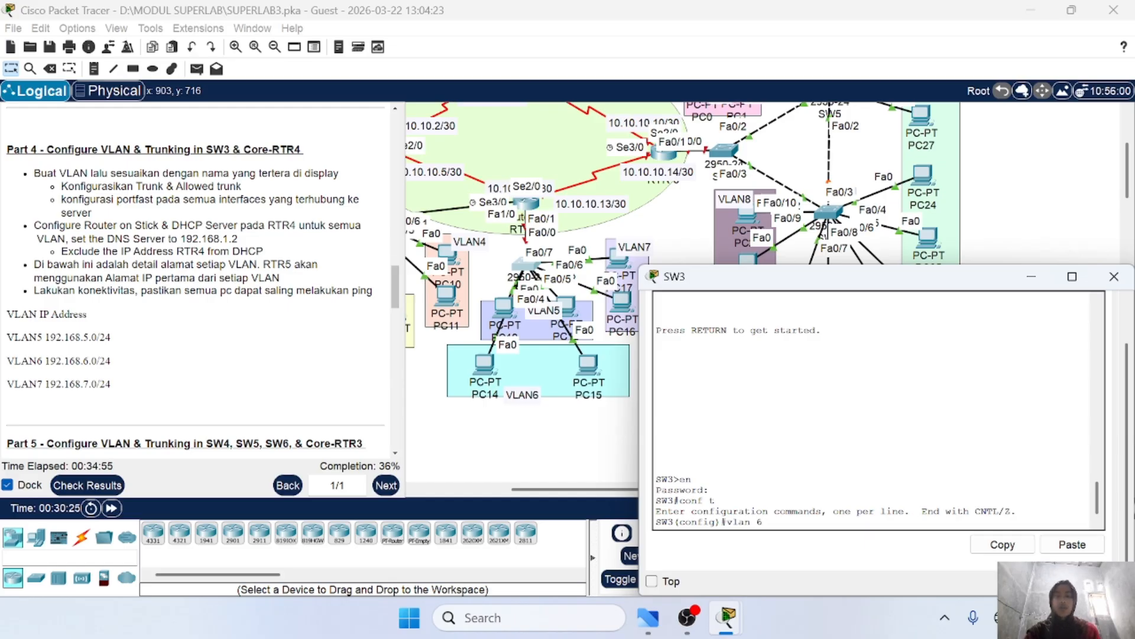
Step: Create VLAN 5 on SW3, name it VLAN5, and return to global configuration mode
{"action": "type", "text": "5"}
{"action": "key", "text": "Return"}
{"action": "type", "text": "name VLAN5"}
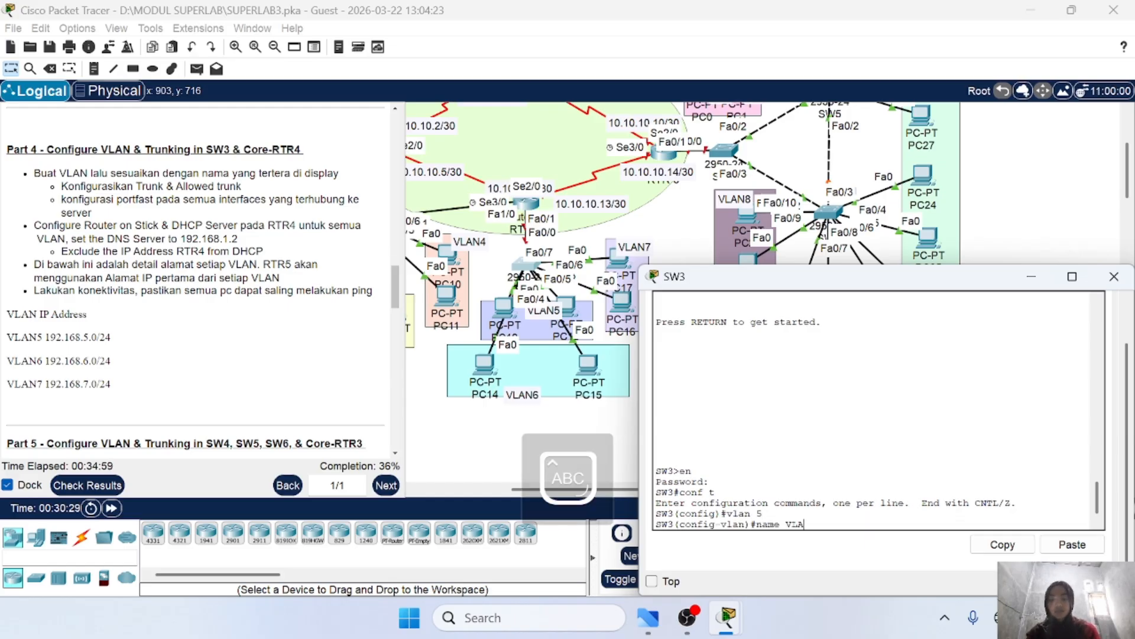
{"action": "key", "text": "Return"}
{"action": "type", "text": "ex"}
{"action": "key", "text": "Return"}
Step: Create VLAN 6 on SW3, name it VLAN6, and return to global configuration mode
{"action": "type", "text": "vlan 5"}
{"action": "key", "text": "BackSpace"}
{"action": "type", "text": "6"}
{"action": "key", "text": "Return"}
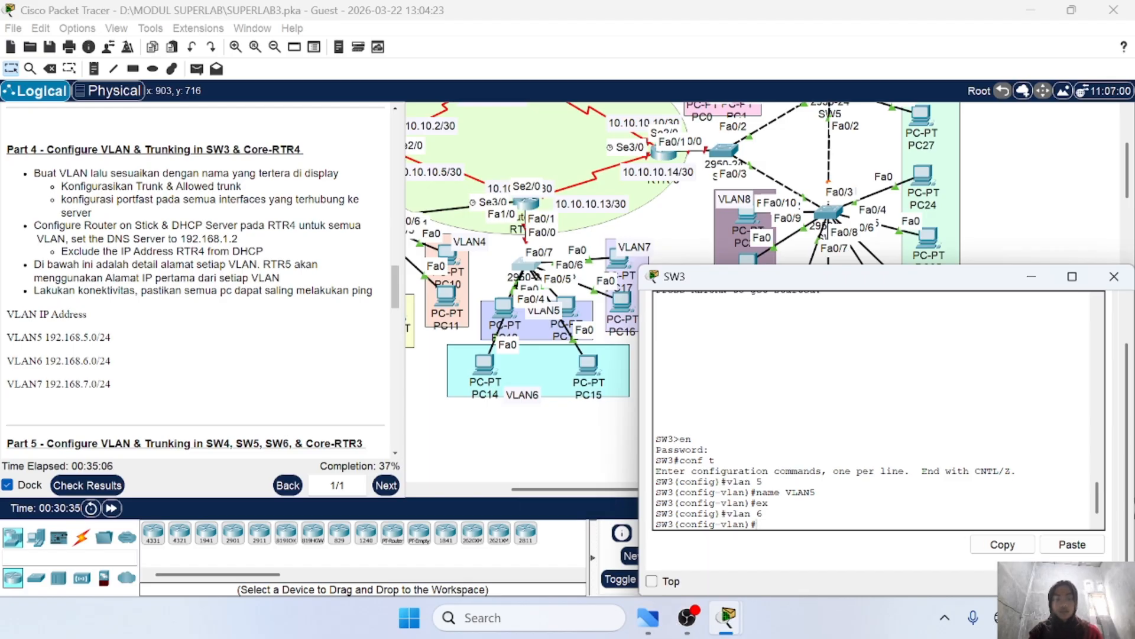
{"action": "type", "text": "name VLAN6"}
{"action": "key", "text": "Return"}
{"action": "type", "text": "ex"}
{"action": "key", "text": "Return"}
Step: Create VLAN 7 on SW3 and name it VLAN7
{"action": "type", "text": "vlan 7"}
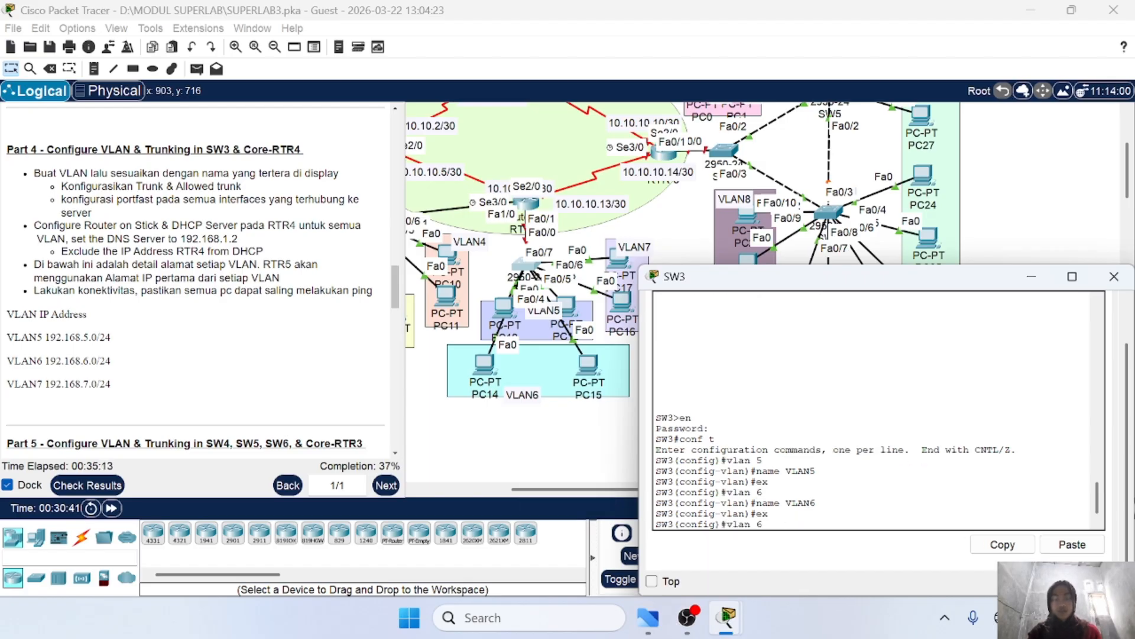
{"action": "key", "text": "Return"}
{"action": "type", "text": "name VLAN7"}
{"action": "key", "text": "Return"}
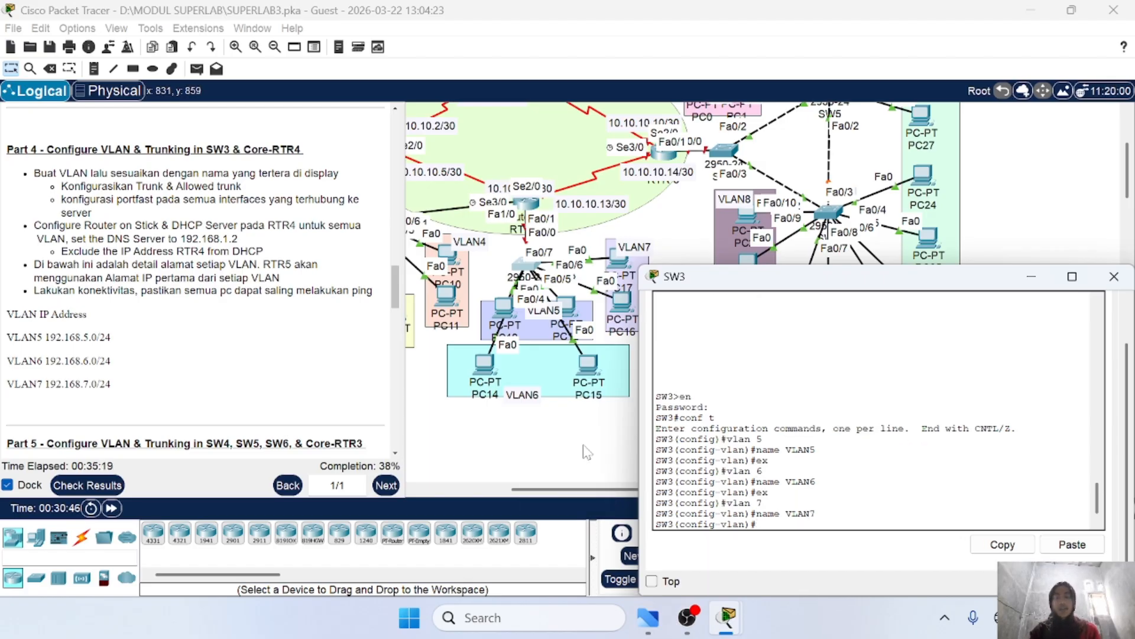
Step: Clear SW3's window from the topology and reposition PC12 and PC13 in the VLAN5 area to expose the port labels
{"action": "scroll", "coordinate": [553, 354], "scroll_direction": "down", "scroll_amount": 1}
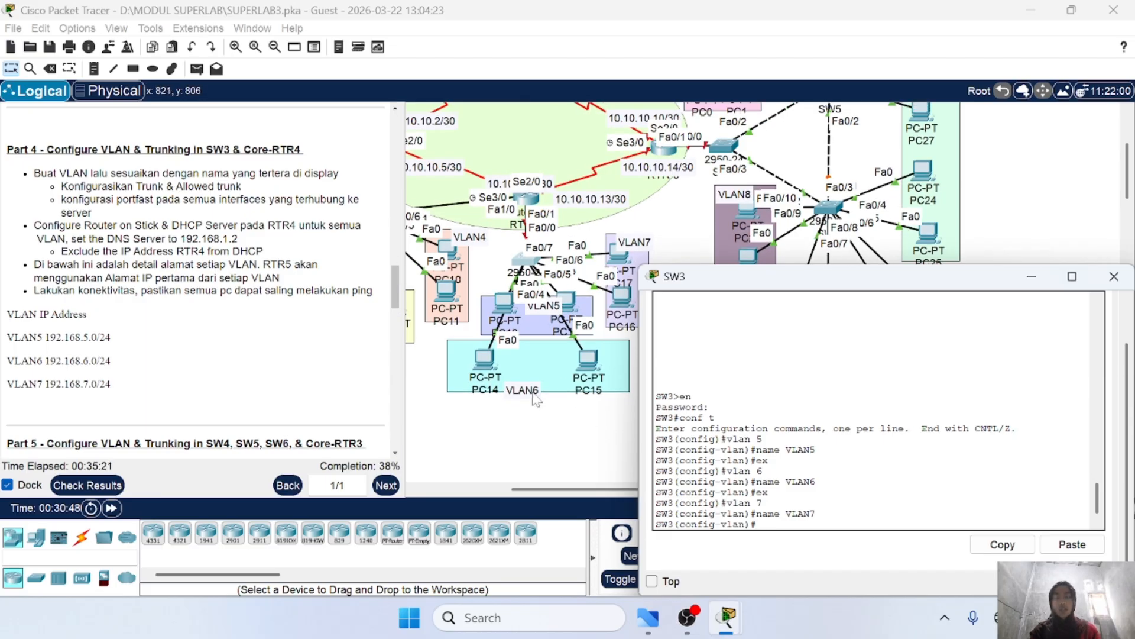
{"action": "scroll", "coordinate": [539, 404], "scroll_direction": "left", "scroll_amount": 2}
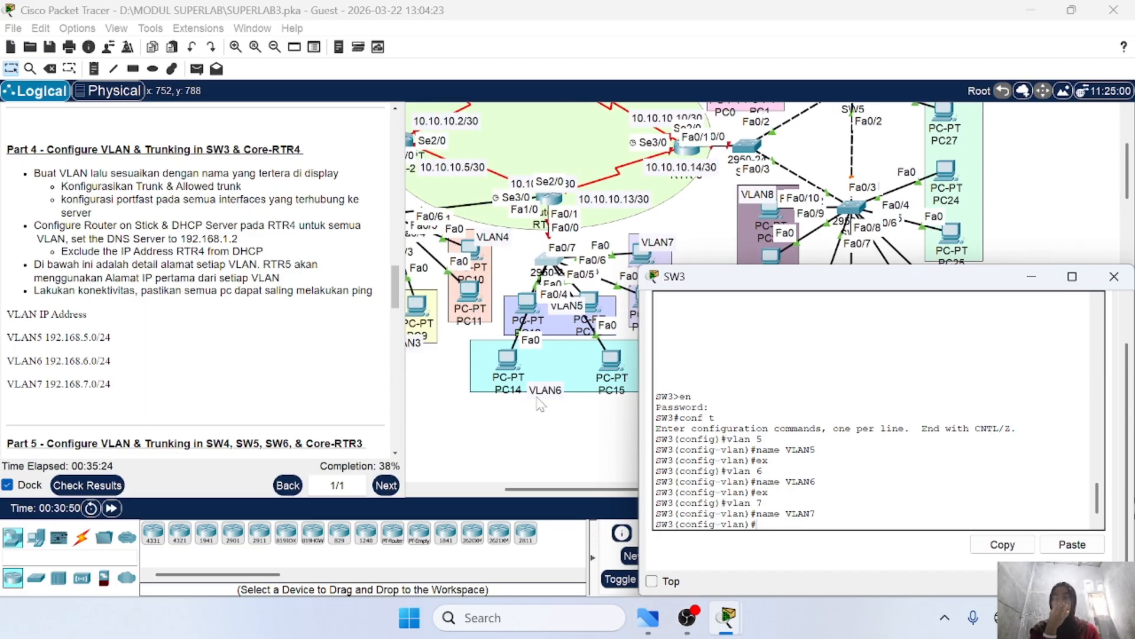
{"action": "scroll", "coordinate": [562, 423], "scroll_direction": "right", "scroll_amount": 3}
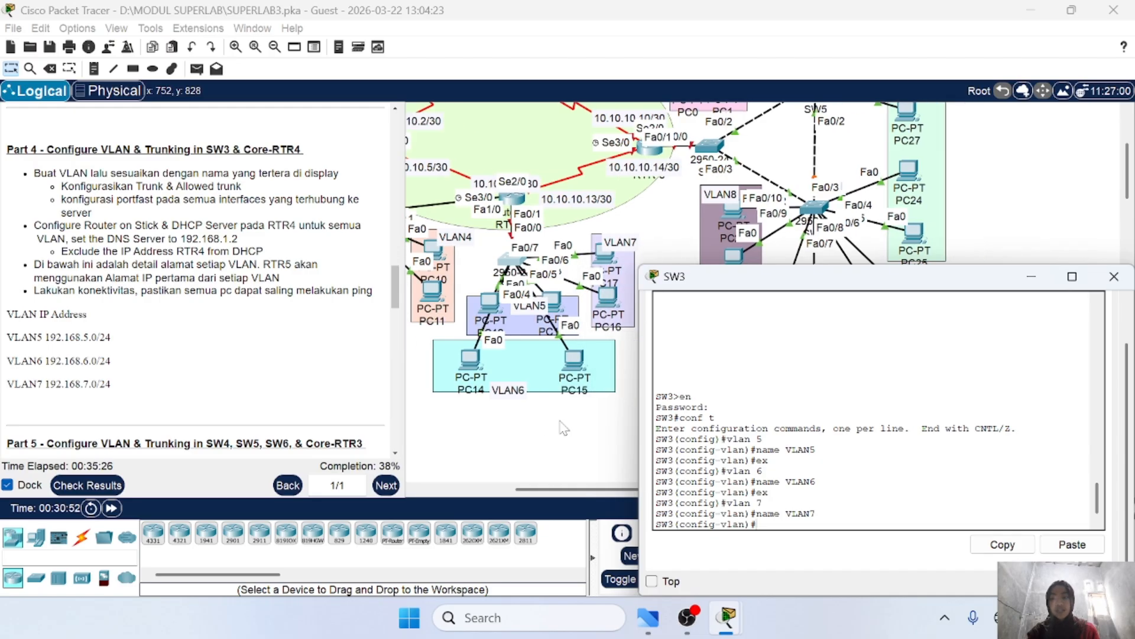
{"action": "left_click", "coordinate": [1032, 278]}
{"action": "scroll", "coordinate": [650, 408], "scroll_direction": "left", "scroll_amount": 3}
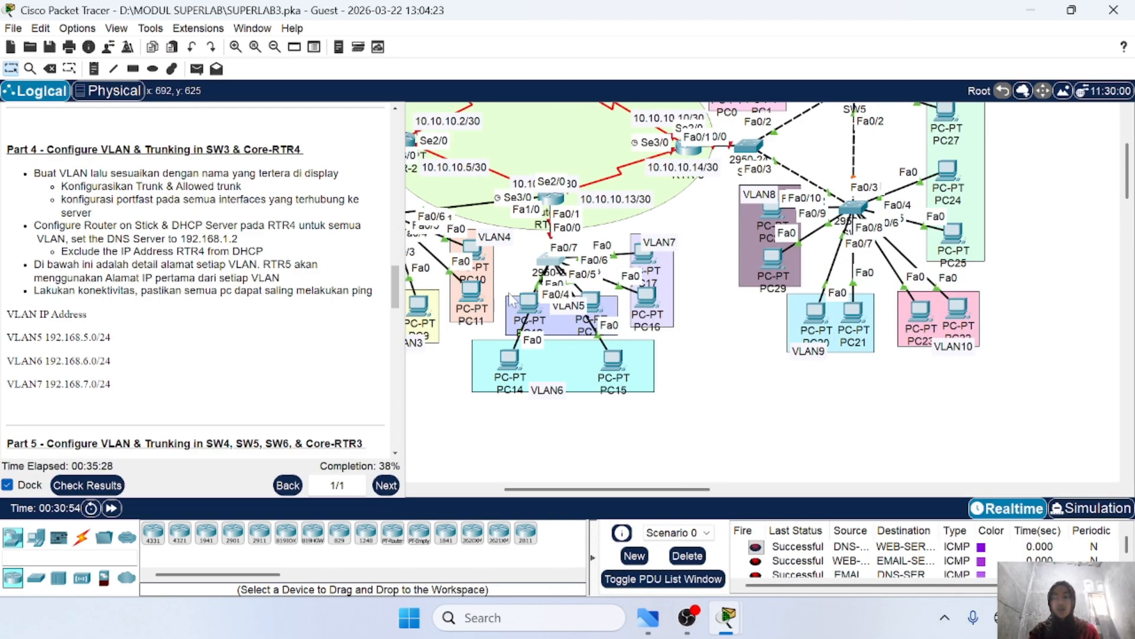
{"action": "left_click_drag", "start_coordinate": [529, 304], "coordinate": [597, 305]}
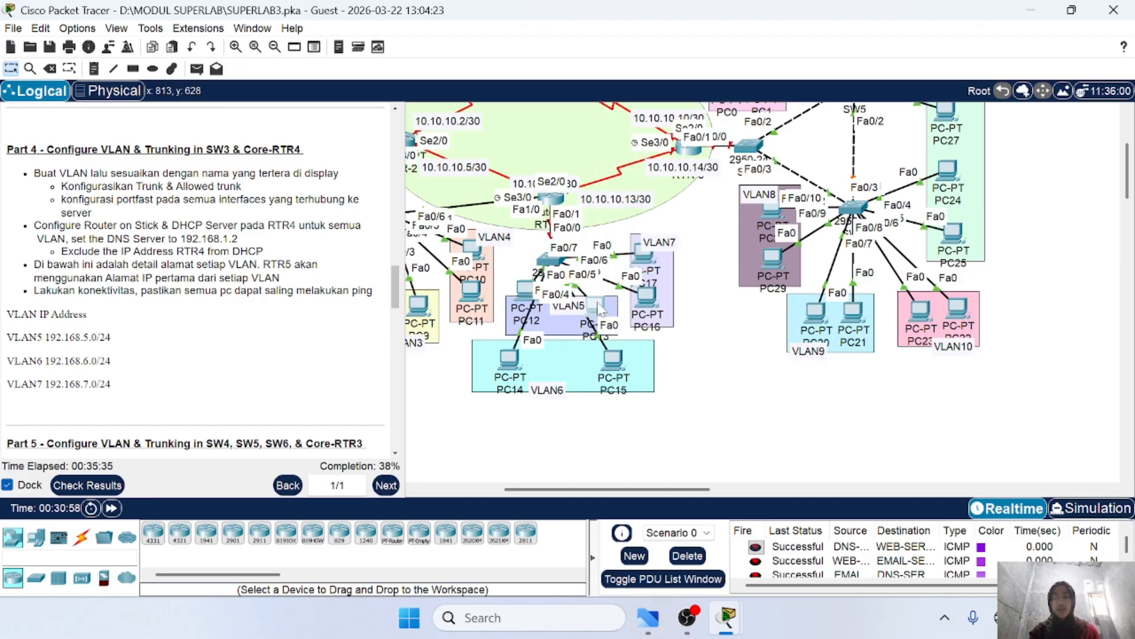
Step: Return to SW3's console, leave VLAN configuration, and set interfaces fa0/2-3 to access mode in VLAN 5
{"action": "left_click", "coordinate": [551, 261]}
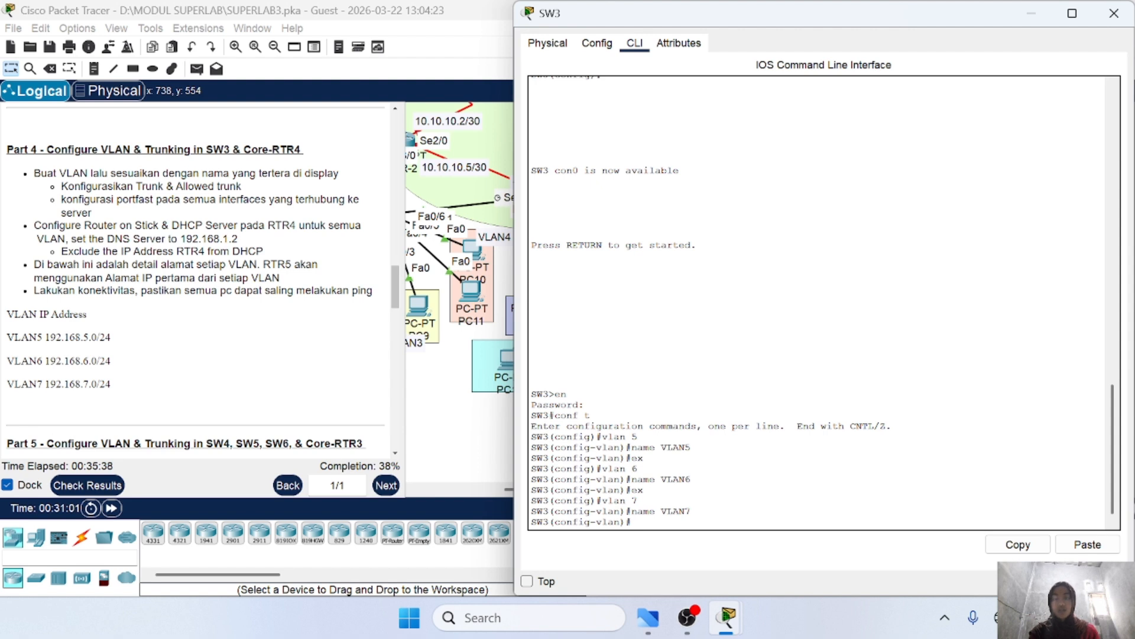
{"action": "type", "text": "ex"}
{"action": "key", "text": "Return"}
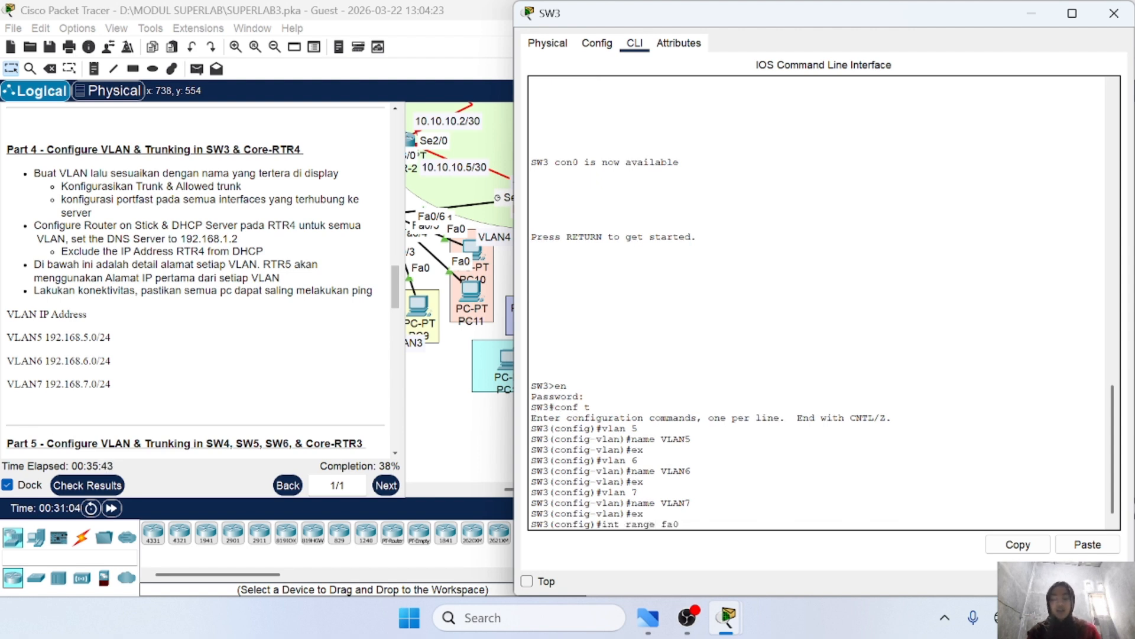
{"action": "key", "text": "Return"}
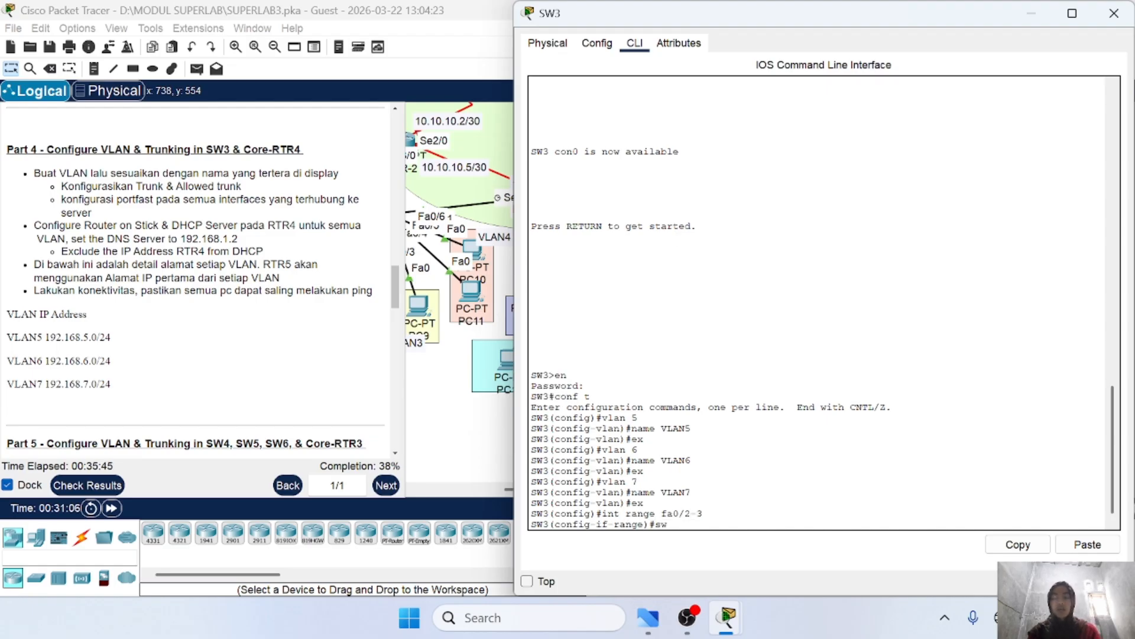
{"action": "type", "text": "sw m a"}
{"action": "key", "text": "Return"}
{"action": "type", "text": "sw a"}
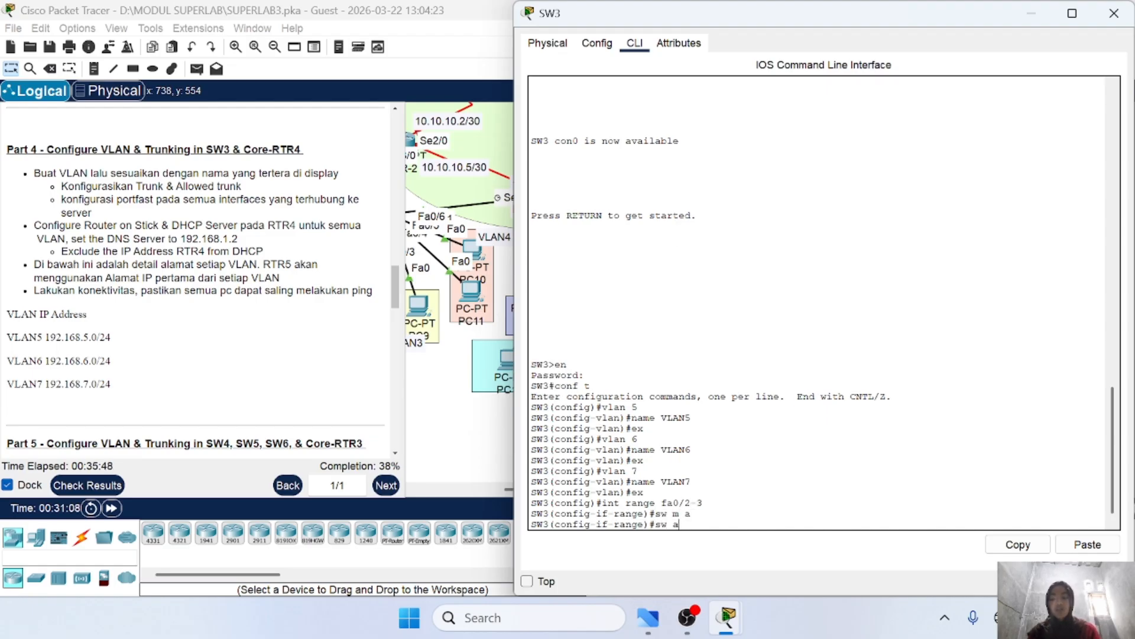
{"action": "type", "text": "c vl 5"}
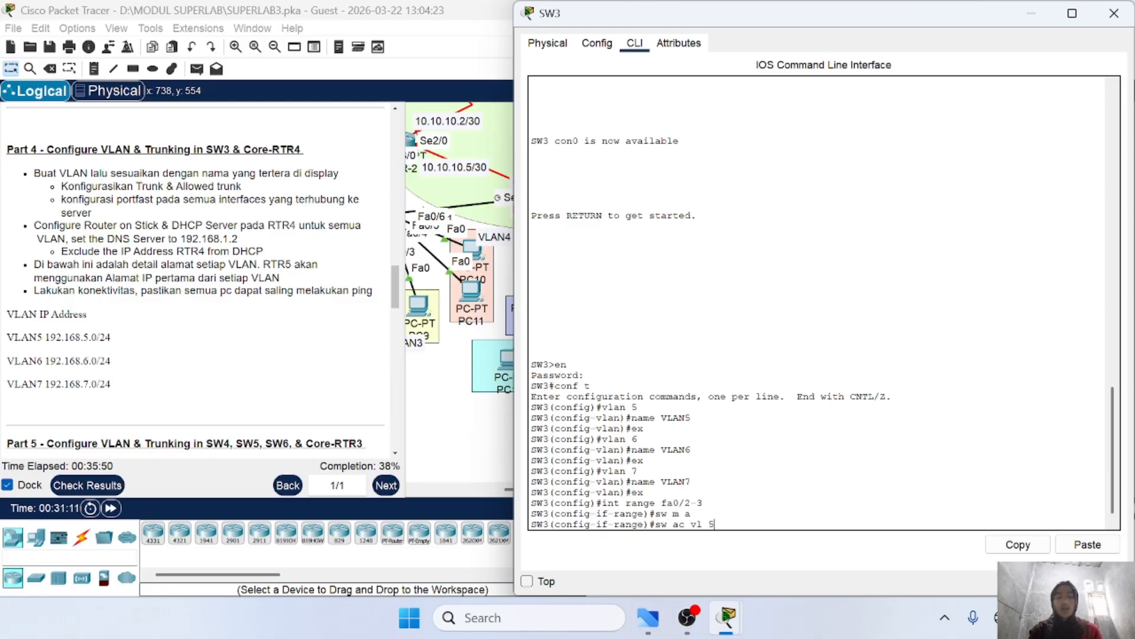
{"action": "key", "text": "Return"}
Step: Enable spanning-tree portfast on SW3's fa0/2-3 interfaces
{"action": "type", "text": "sa"}
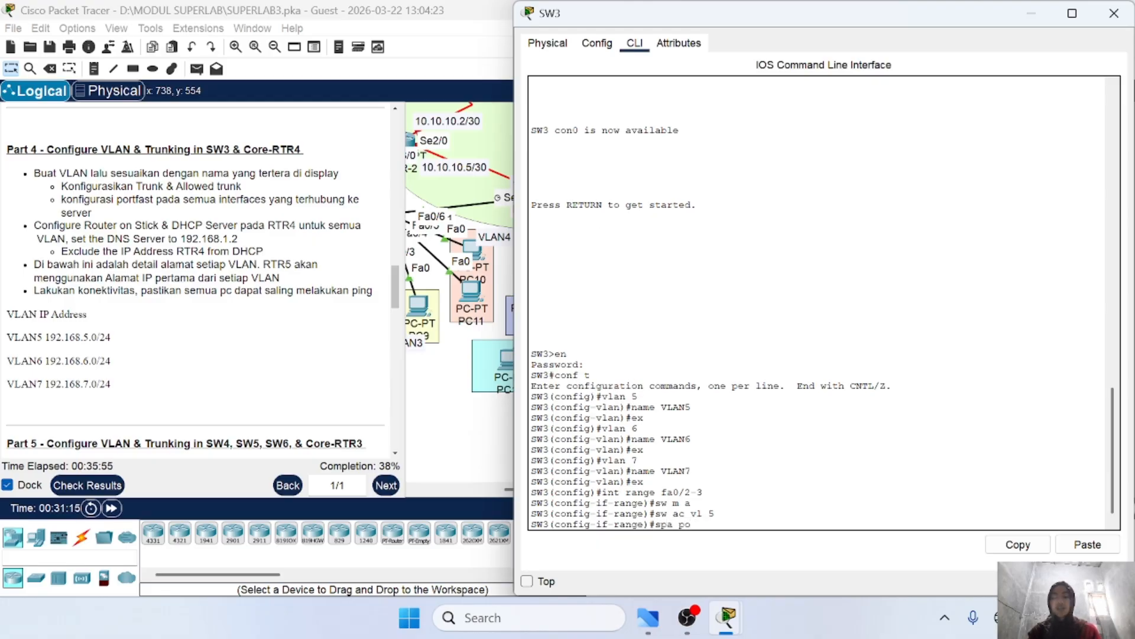
{"action": "type", "text": "a po"}
{"action": "key", "text": "Return"}
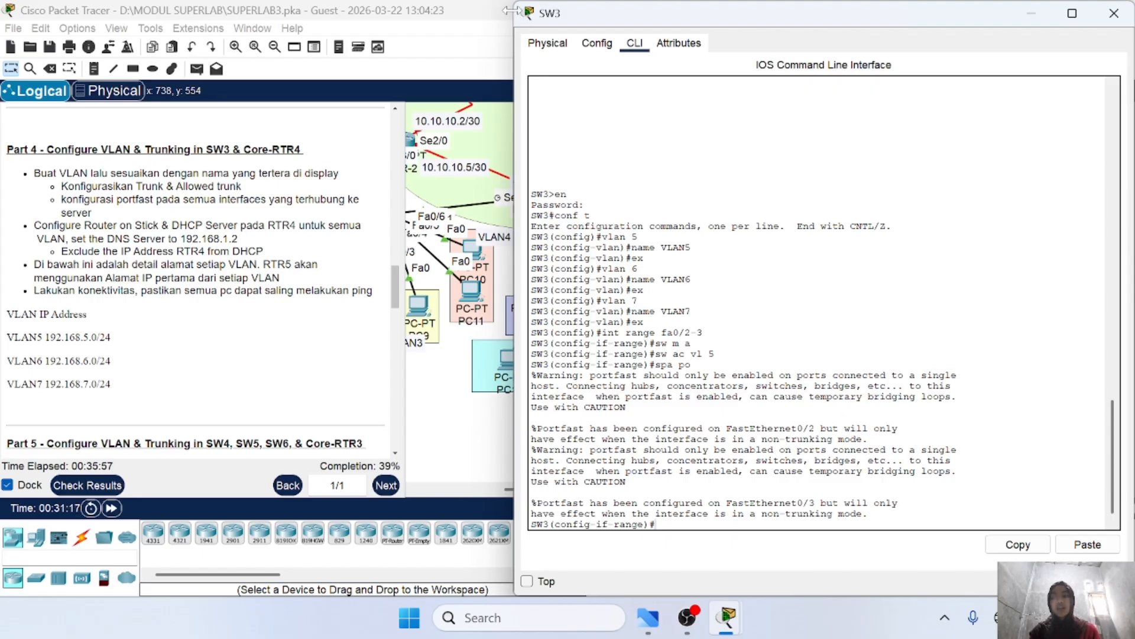
Step: Shrink and move SW3's window off the topology, then enter configuration of the interface range fa0/4-5
{"action": "left_click_drag", "start_coordinate": [510, 10], "coordinate": [717, 12]}
{"action": "left_click_drag", "start_coordinate": [846, 5], "coordinate": [811, 246]}
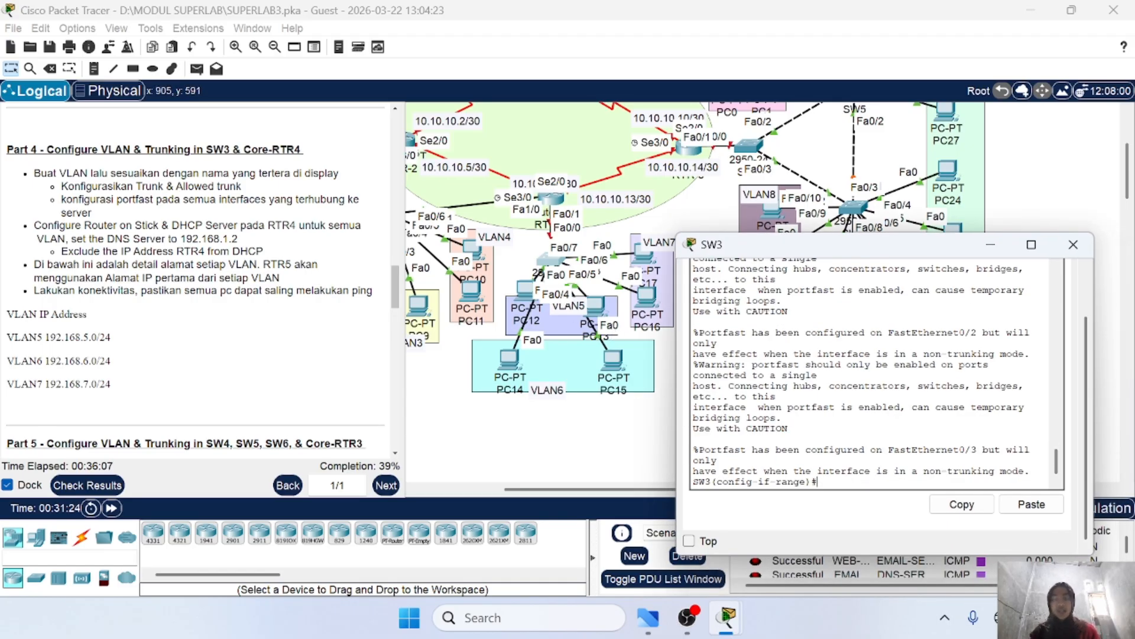
{"action": "type", "text": "x"}
{"action": "key", "text": "Return"}
{"action": "type", "text": "ig)#i"}
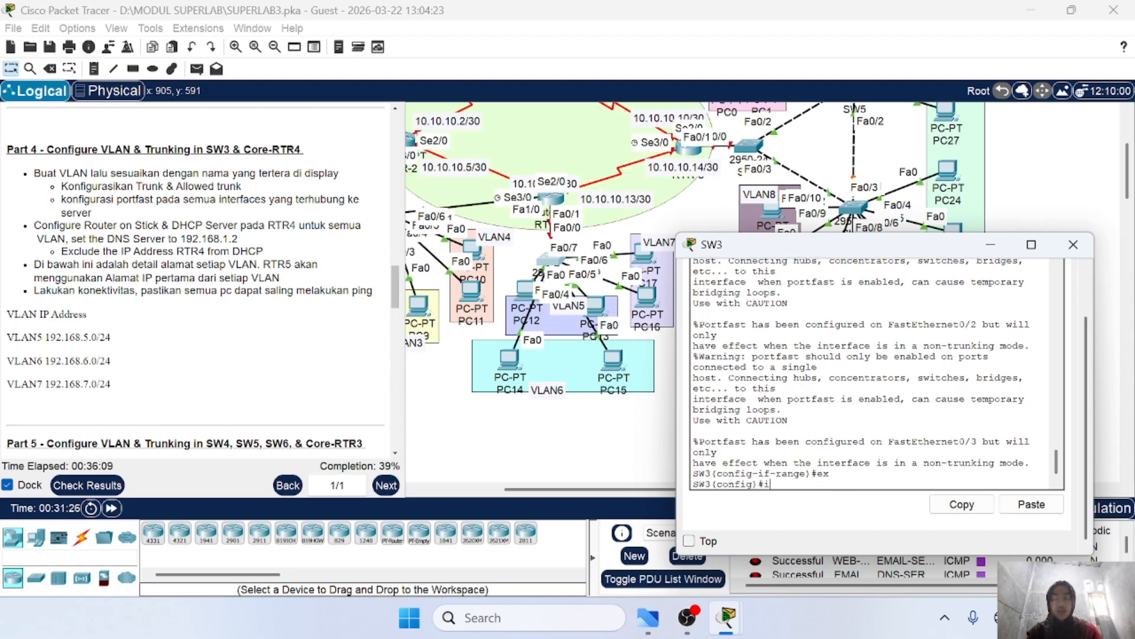
{"action": "type", "text": "nt range fa0/4-"}
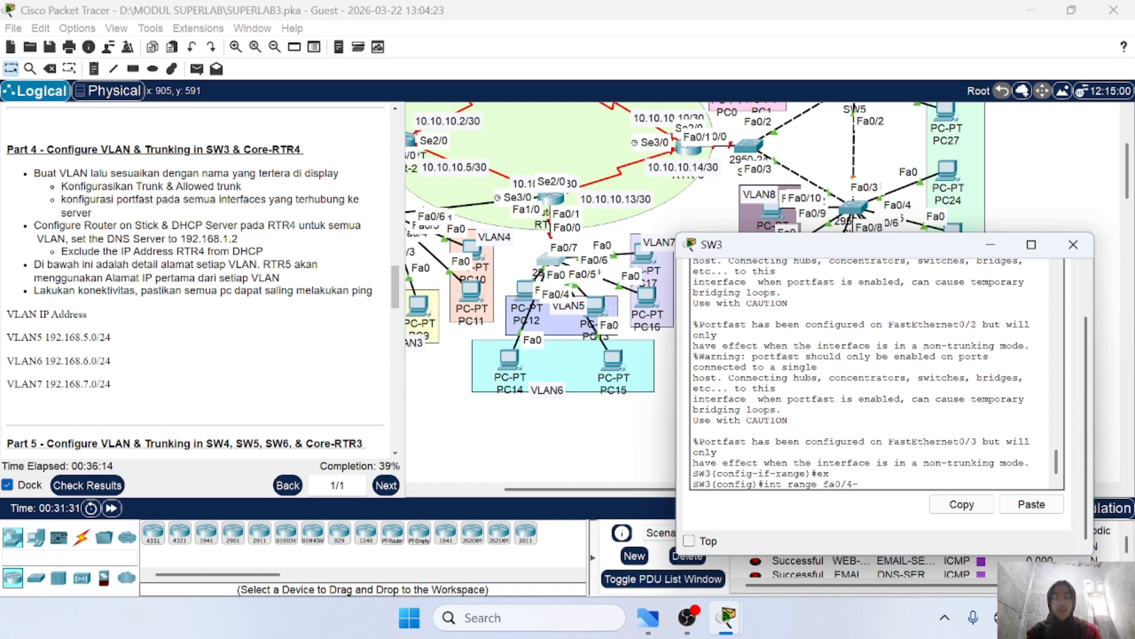
{"action": "type", "text": "5"}
{"action": "key", "text": "Return"}
Step: Set SW3's fa0/4-5 interfaces to access mode and assign them to VLAN 6
{"action": "type", "text": "sw m"}
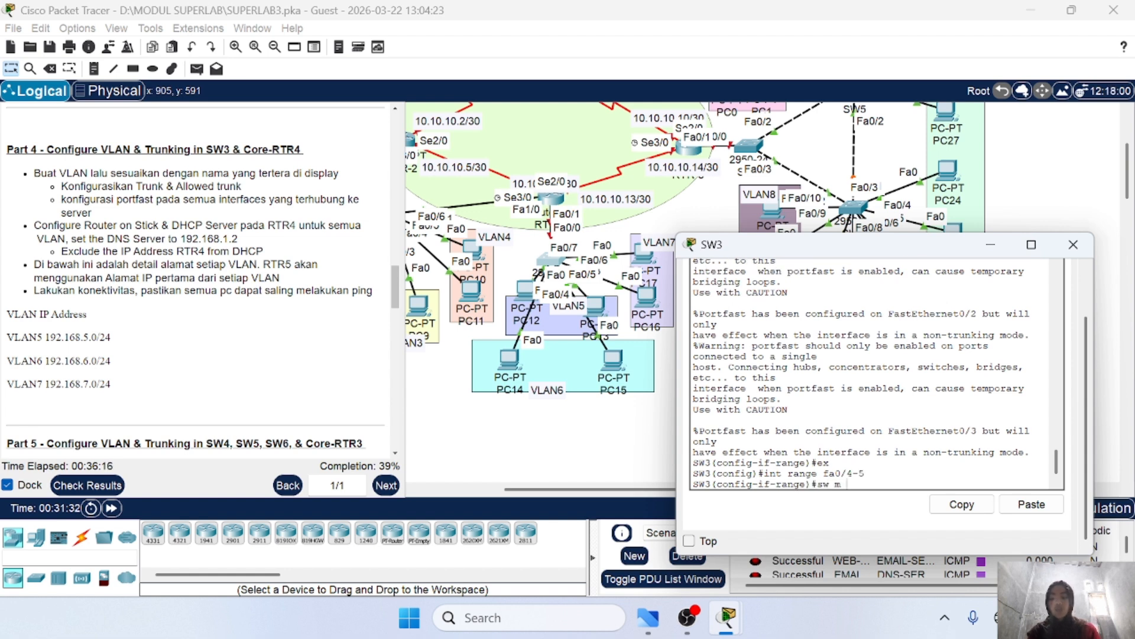
{"action": "type", "text": " a"}
{"action": "key", "text": "Return"}
{"action": "type", "text": "sw m a"}
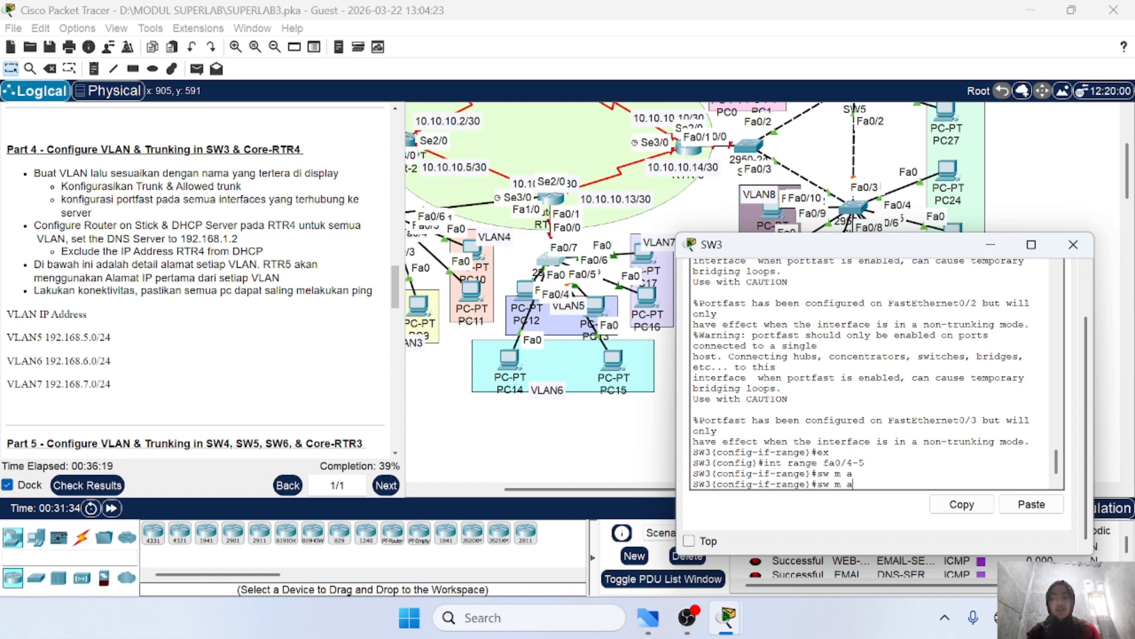
{"action": "key", "text": "BackSpace"}
{"action": "key", "text": "BackSpace"}
{"action": "key", "text": "BackSpace"}
{"action": "key", "text": "BackSpace"}
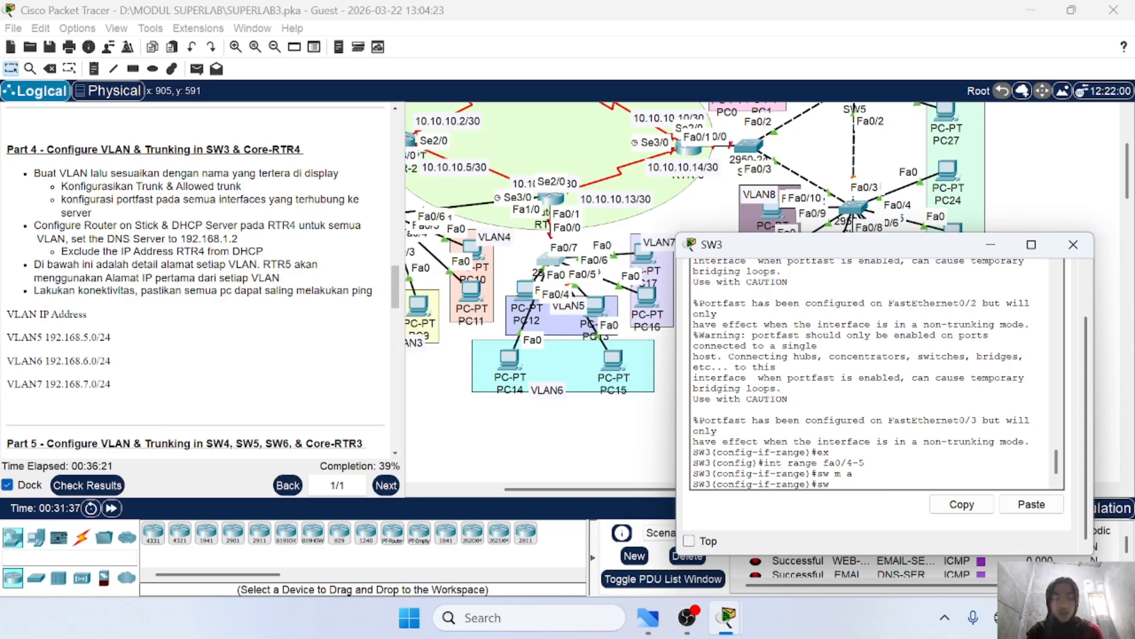
{"action": "type", "text": "a vl"}
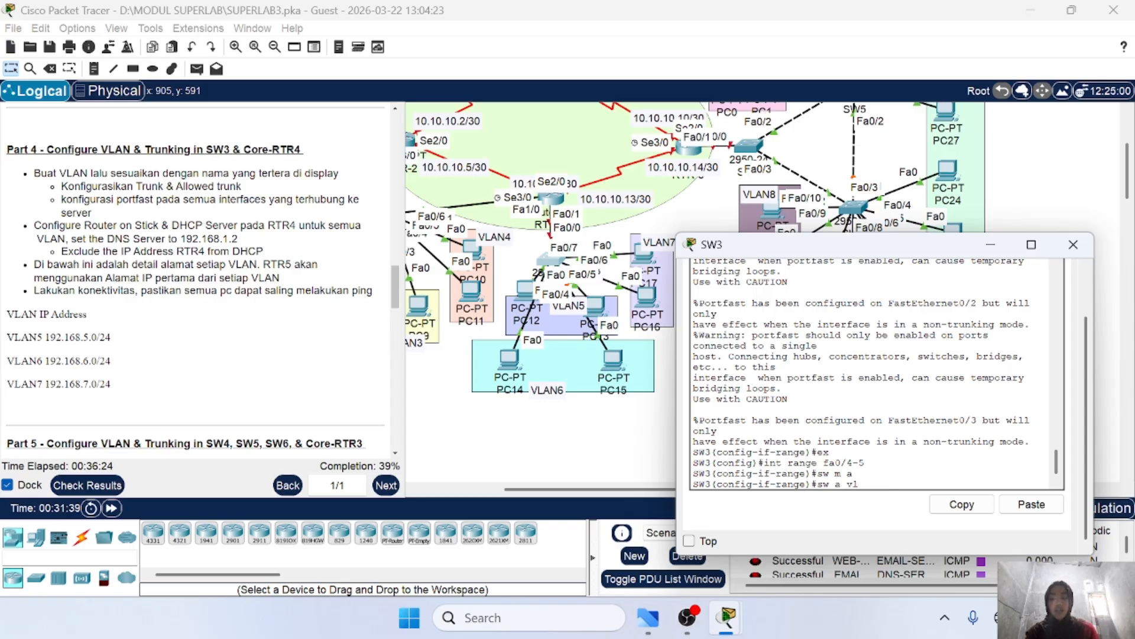
{"action": "type", "text": " 6"}
{"action": "key", "text": "Return"}
Step: Enable spanning-tree portfast on SW3's fa0/4-5 interfaces
{"action": "type", "text": "spa"}
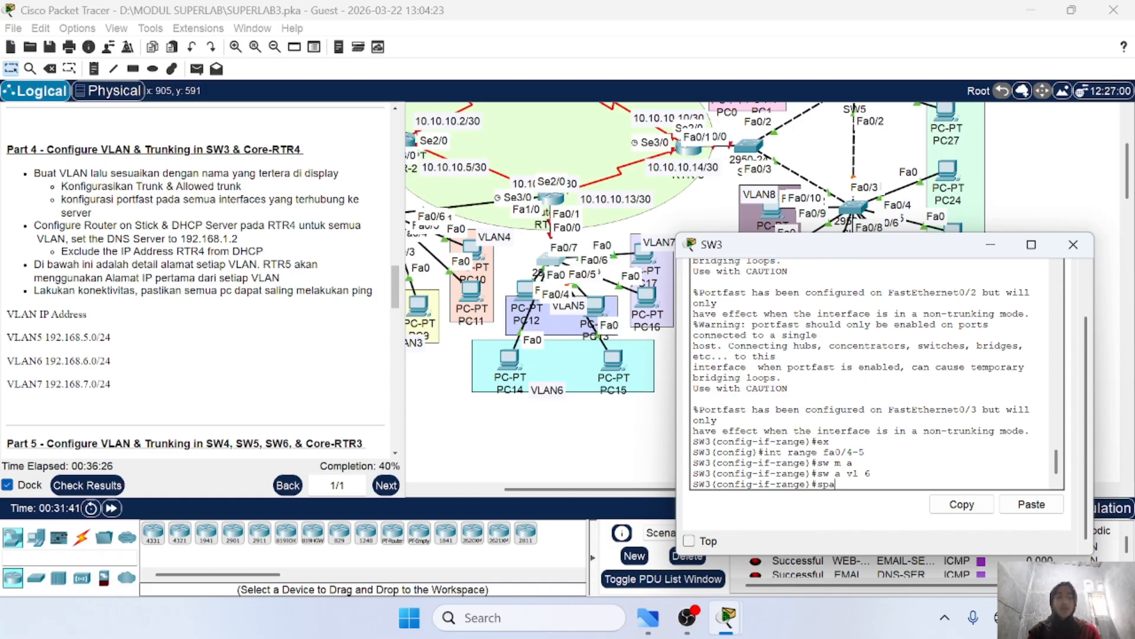
{"action": "type", "text": " portfast"}
{"action": "key", "text": "Return"}
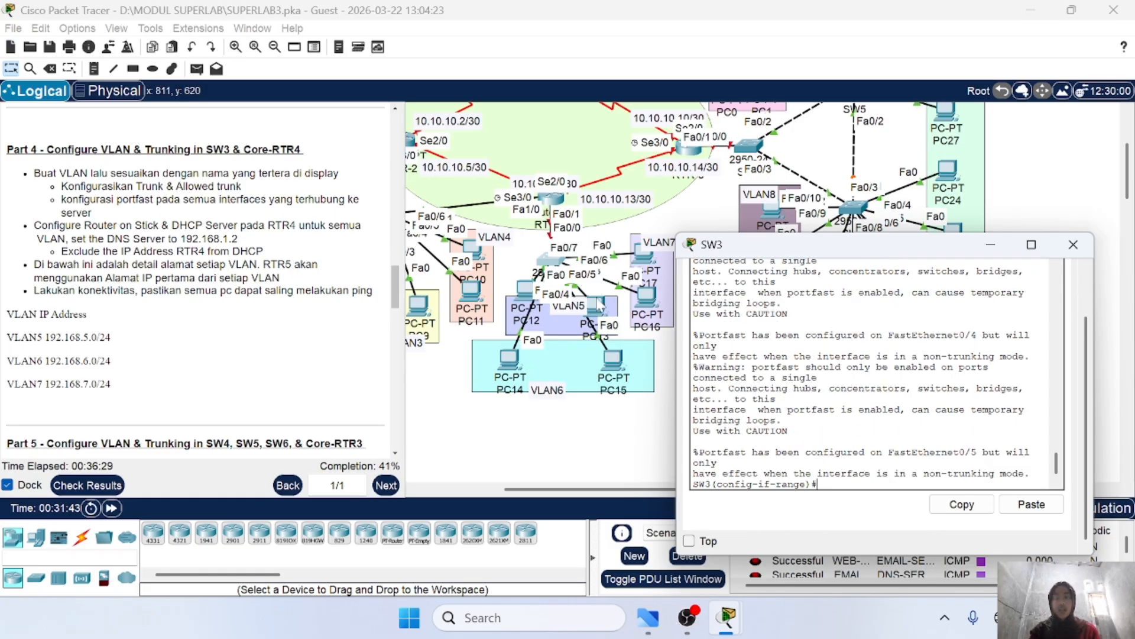
{"action": "scroll", "coordinate": [599, 305], "scroll_direction": "right", "scroll_amount": 2}
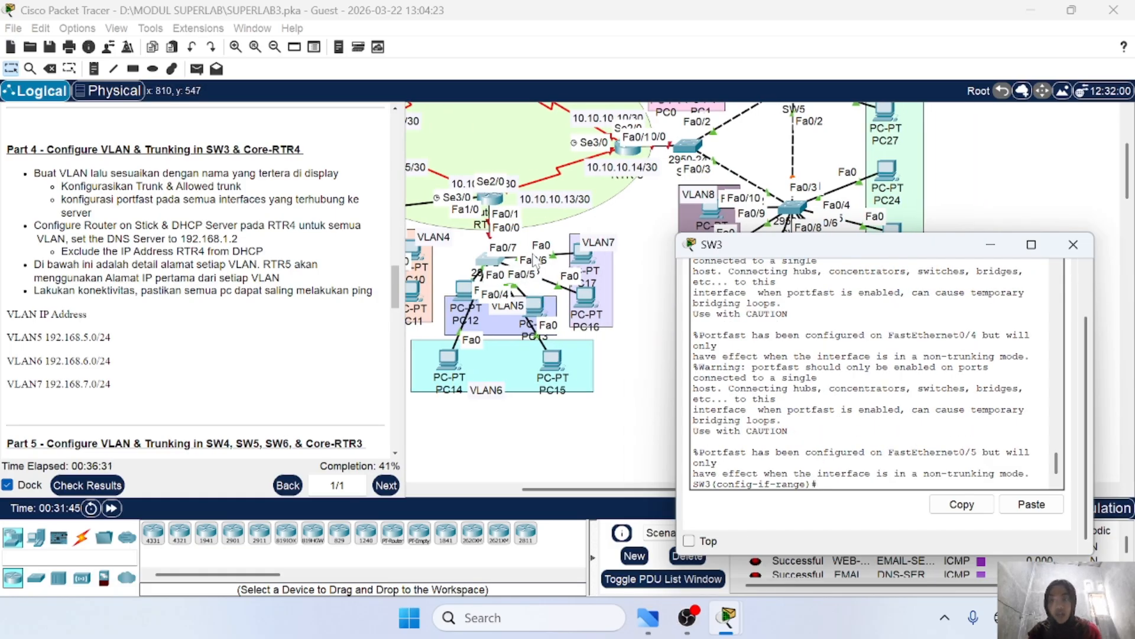
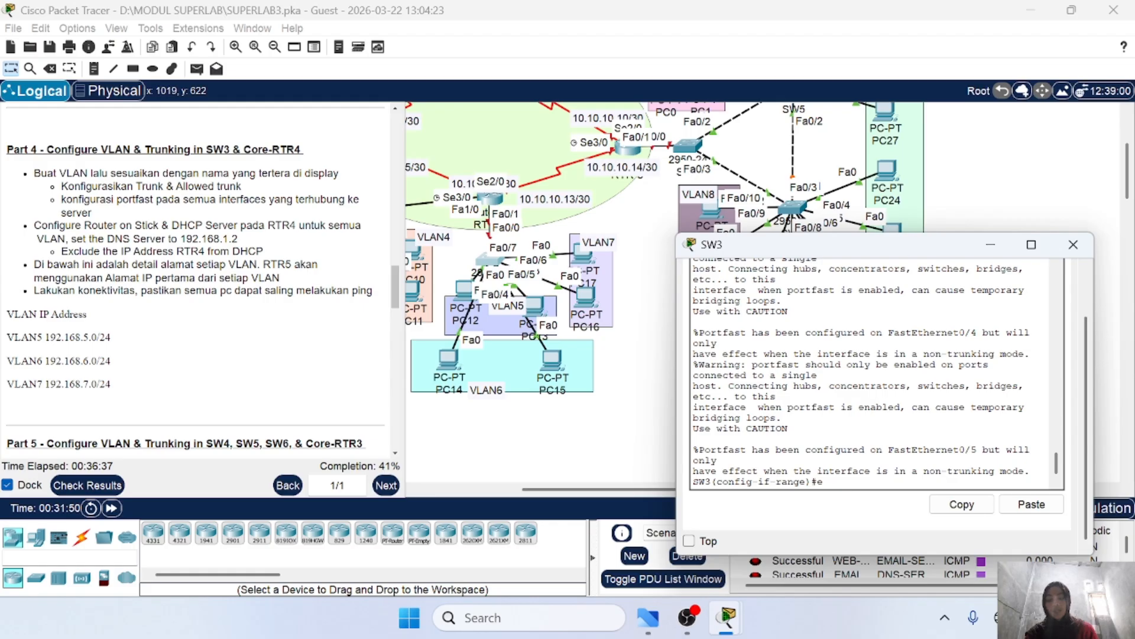
Step: Leave SW3's fa0/4-5 range configuration and enter configuration of the interface range fa0/6-7
{"action": "type", "text": "x"}
{"action": "key", "text": "Return"}
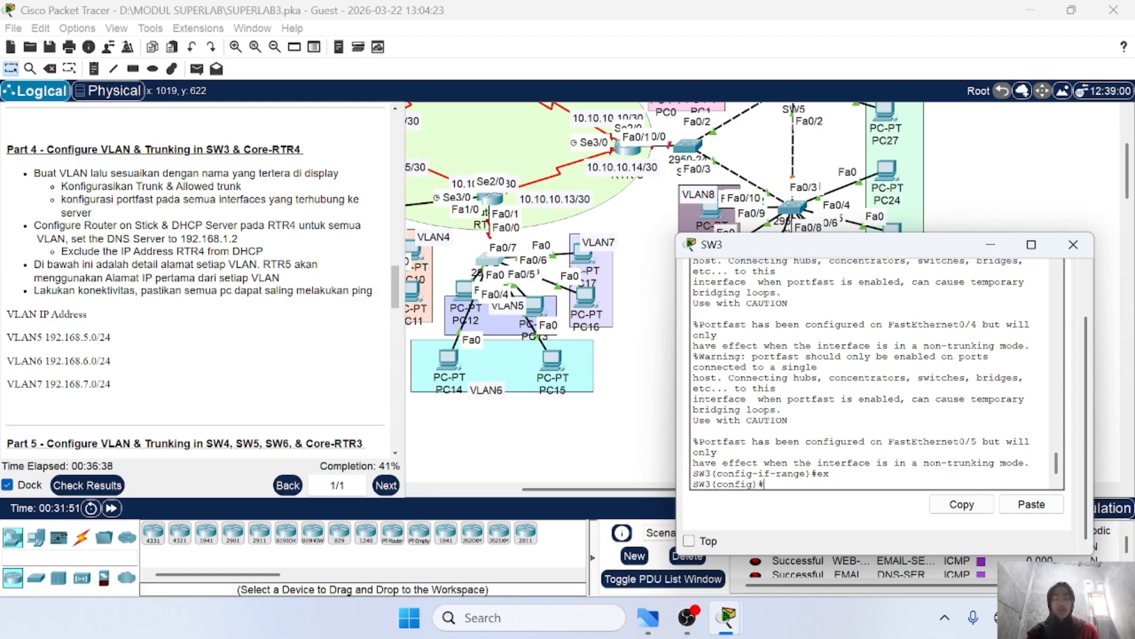
{"action": "type", "text": "int rang"}
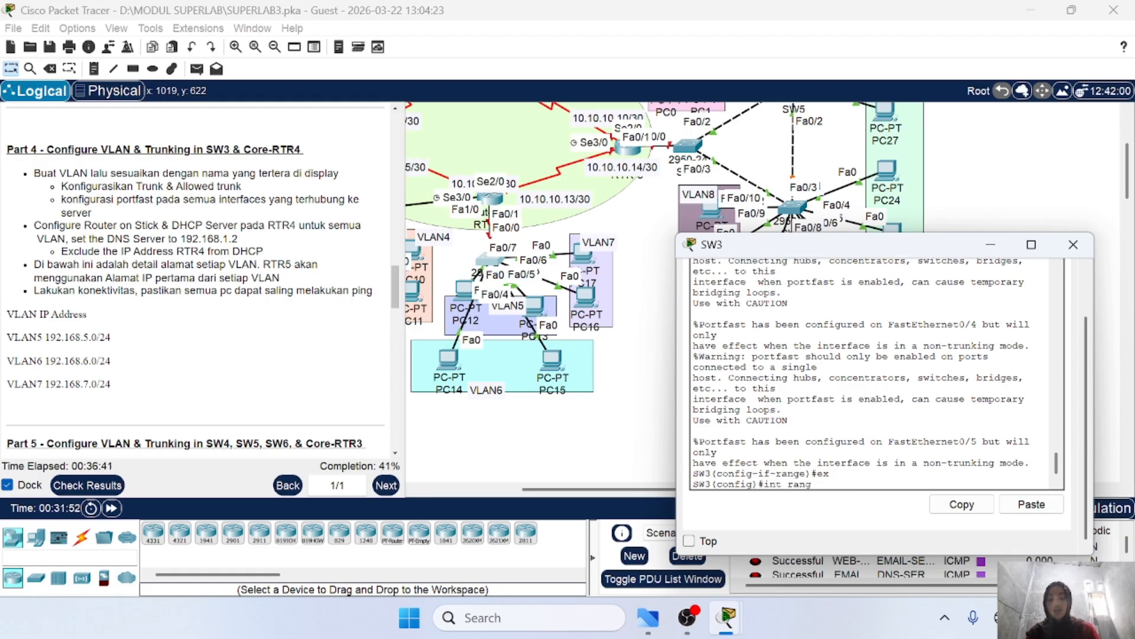
{"action": "type", "text": "e fa0/"}
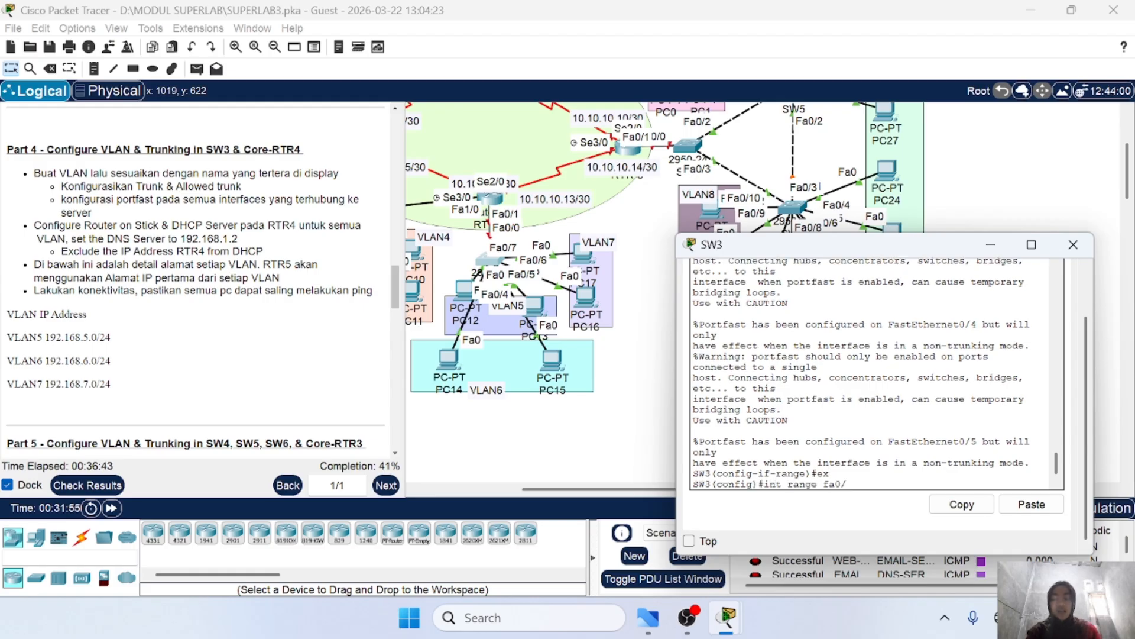
{"action": "type", "text": "6-7"}
{"action": "key", "text": "Return"}
Step: Set SW3's fa0/6-7 interfaces to access mode in VLAN 7 and enable spanning-tree portfast on them
{"action": "type", "text": "sw "}
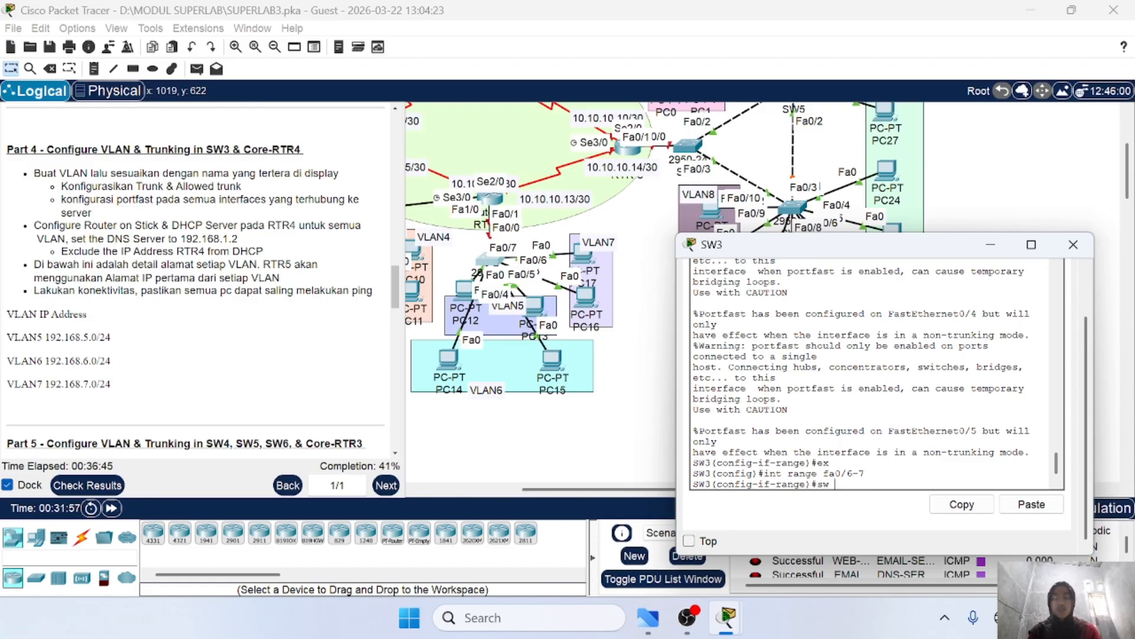
{"action": "type", "text": "m a"}
{"action": "key", "text": "Return"}
{"action": "type", "text": "sw ac "}
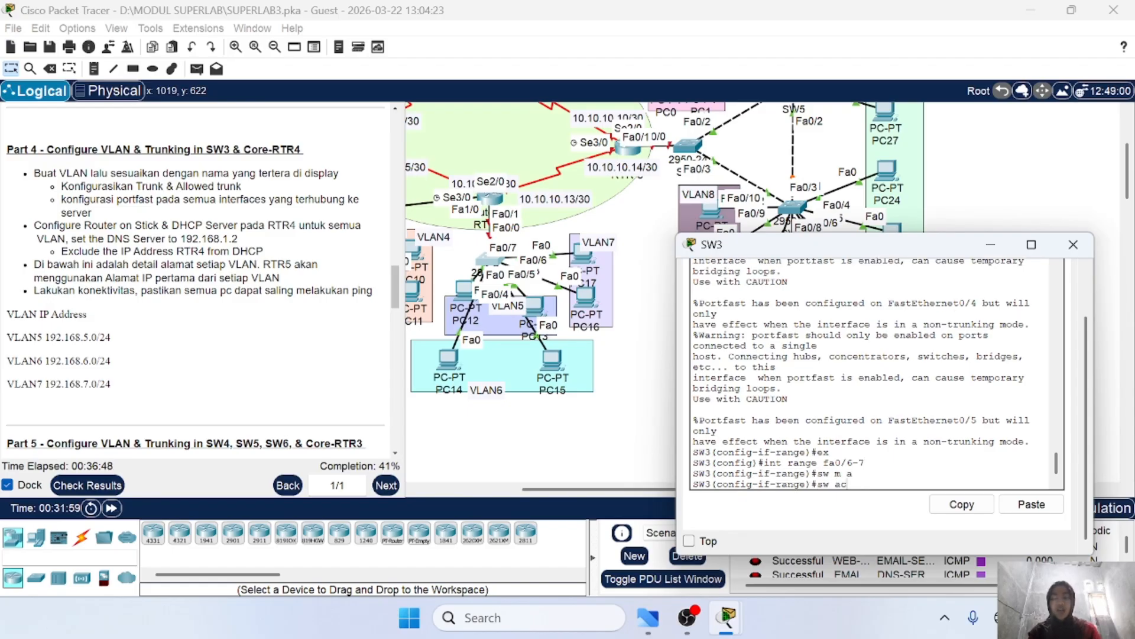
{"action": "type", "text": "vl"}
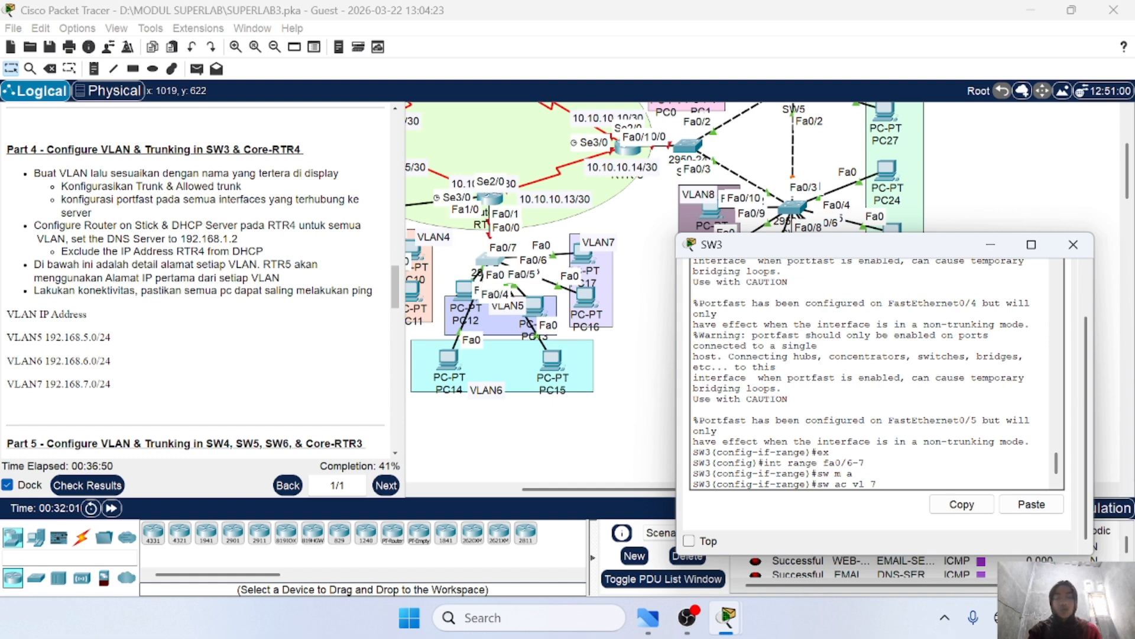
{"action": "type", "text": " 7"}
{"action": "key", "text": "Return"}
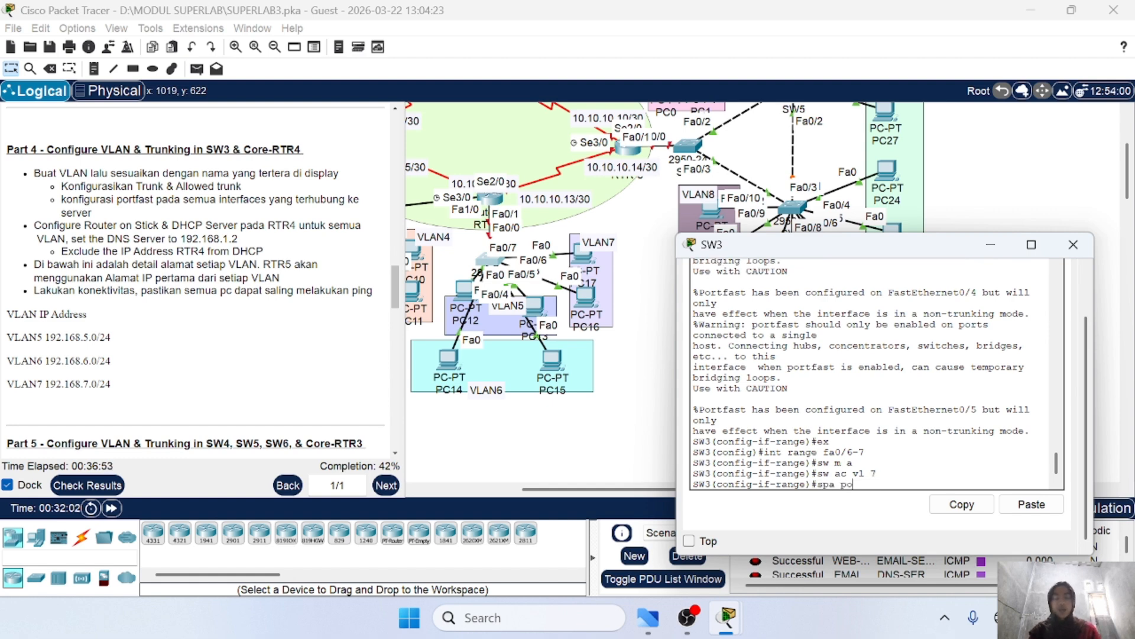
{"action": "type", "text": "spa po"}
{"action": "key", "text": "Return"}
Step: Nudge SW3 slightly in the topology to uncover its port labels, then reopen its command line
{"action": "scroll", "coordinate": [507, 412], "scroll_direction": "left", "scroll_amount": 3}
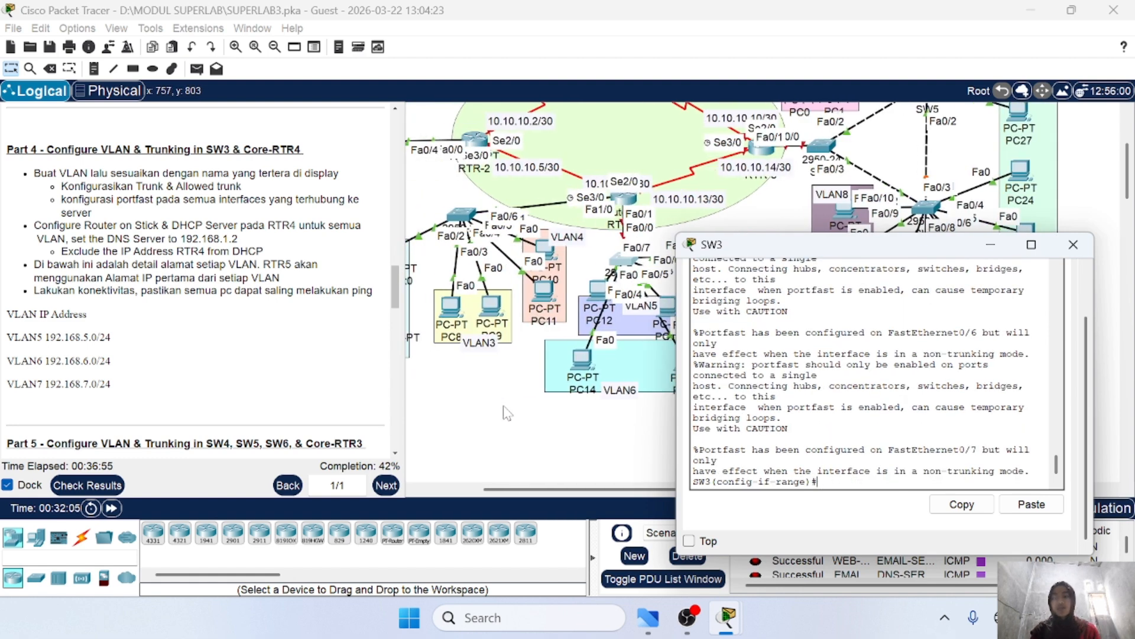
{"action": "scroll", "coordinate": [507, 412], "scroll_direction": "up", "scroll_amount": 2}
{"action": "scroll", "coordinate": [507, 413], "scroll_direction": "right", "scroll_amount": 4}
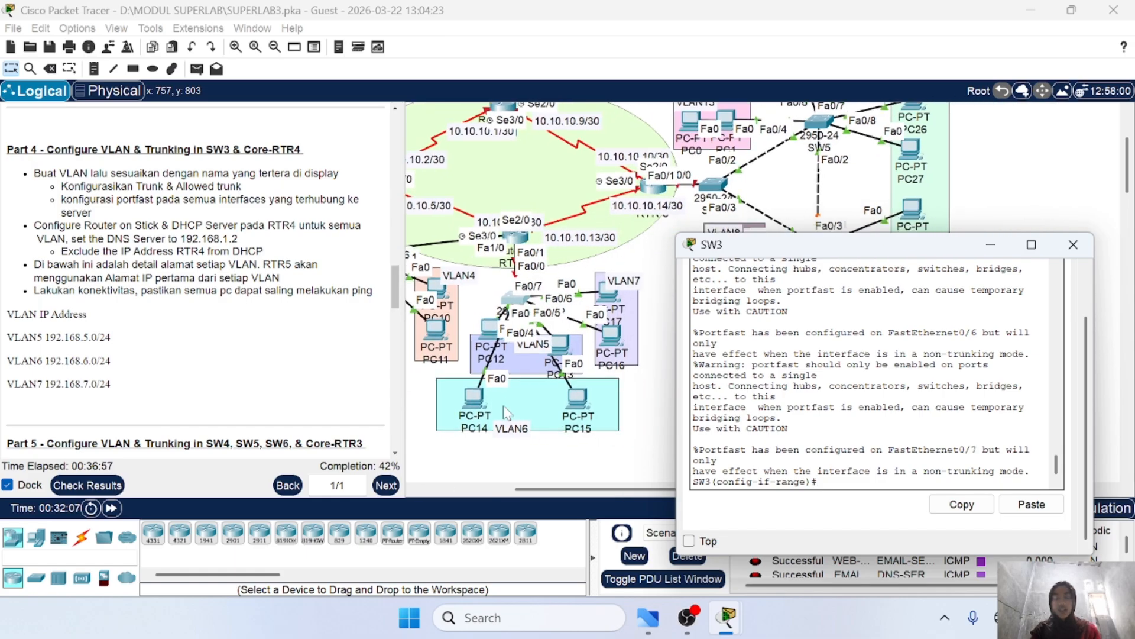
{"action": "scroll", "coordinate": [502, 406], "scroll_direction": "down", "scroll_amount": 1}
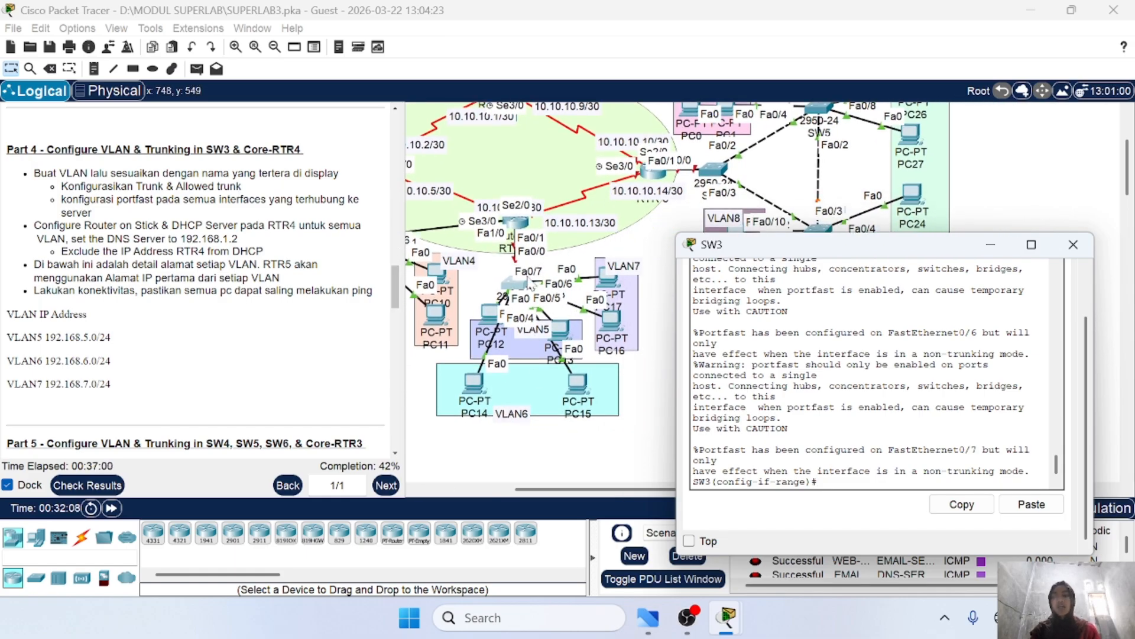
{"action": "left_click", "coordinate": [993, 247]}
{"action": "mouse_move", "coordinate": [528, 290]}
{"action": "left_mouse_down"}
{"action": "mouse_move", "coordinate": [531, 314]}
{"action": "mouse_move", "coordinate": [519, 291]}
{"action": "left_mouse_up"}
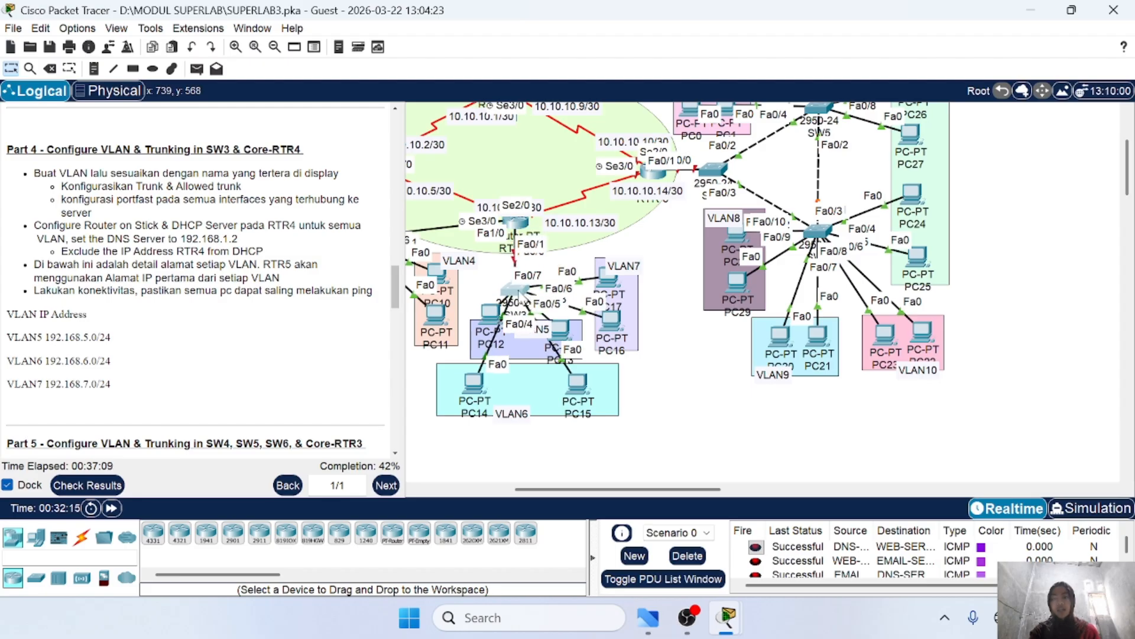
{"action": "left_click", "coordinate": [519, 291]}
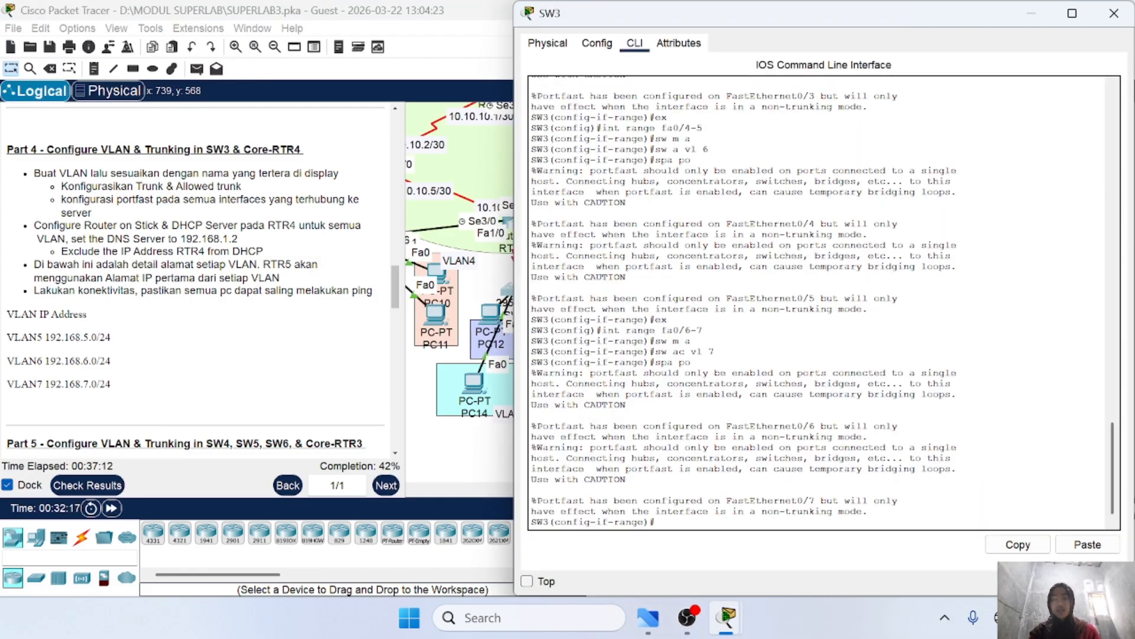
Step: Leave the fa0/6-7 range and set SW3's fa0/1 interface to trunk mode
{"action": "key", "text": "Return"}
{"action": "type", "text": "int"}
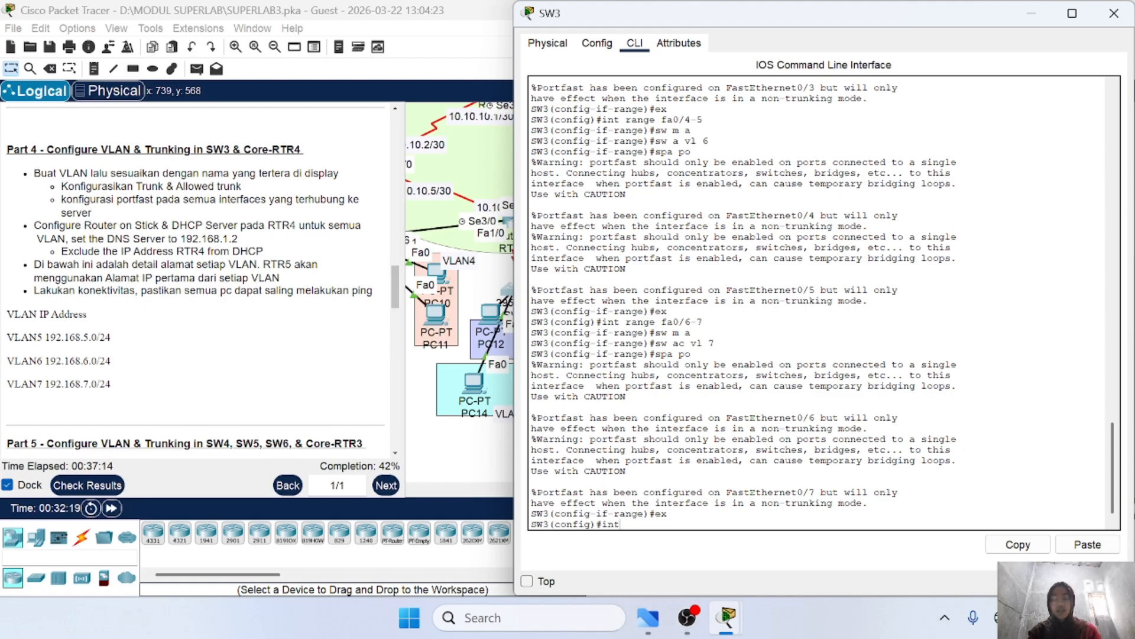
{"action": "type", "text": " fa0/1"}
{"action": "key", "text": "Return"}
{"action": "type", "text": "sw m"}
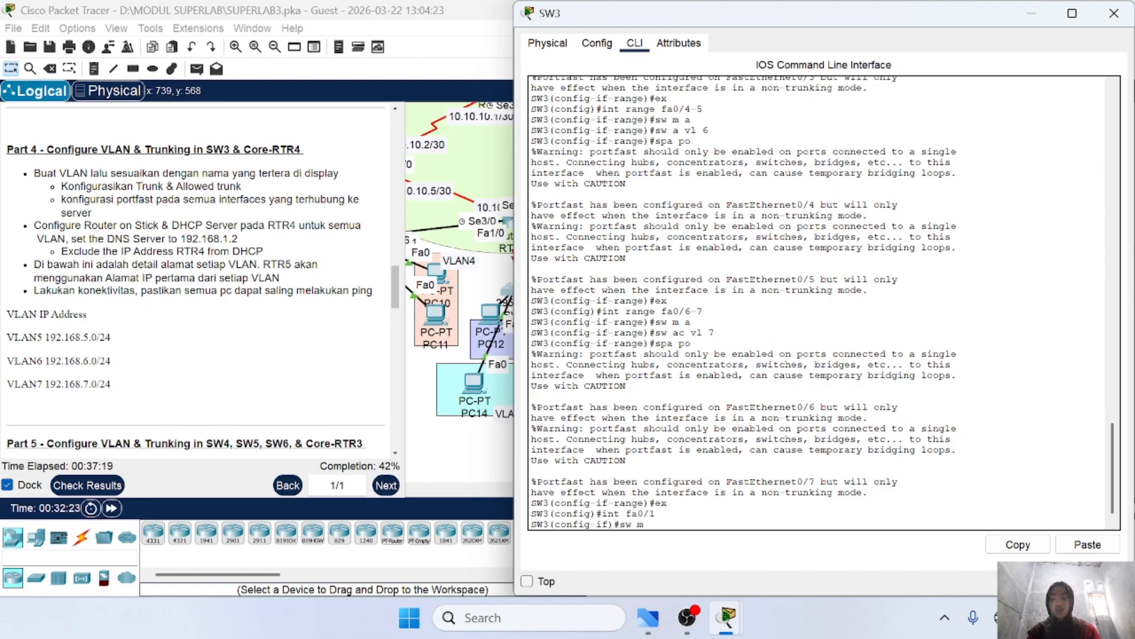
{"action": "type", "text": " t"}
{"action": "key", "text": "Return"}
Step: Allow VLANs 5-7 on the trunk of SW3's fa0/1 interface
{"action": "type", "text": "sw"}
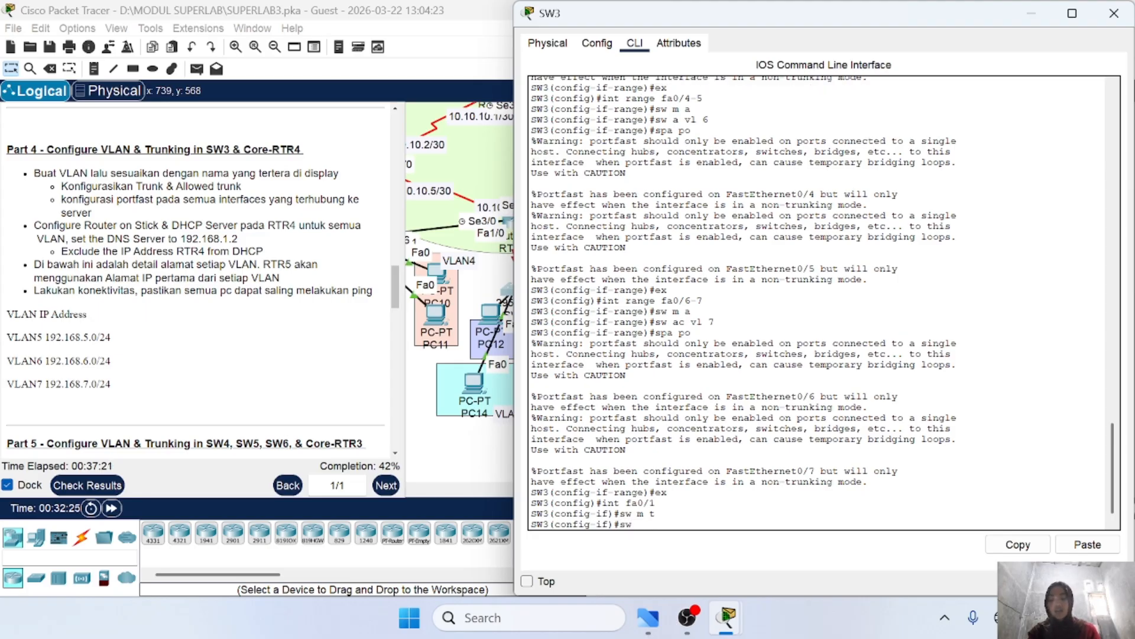
{"action": "type", "text": " tr all vlan"}
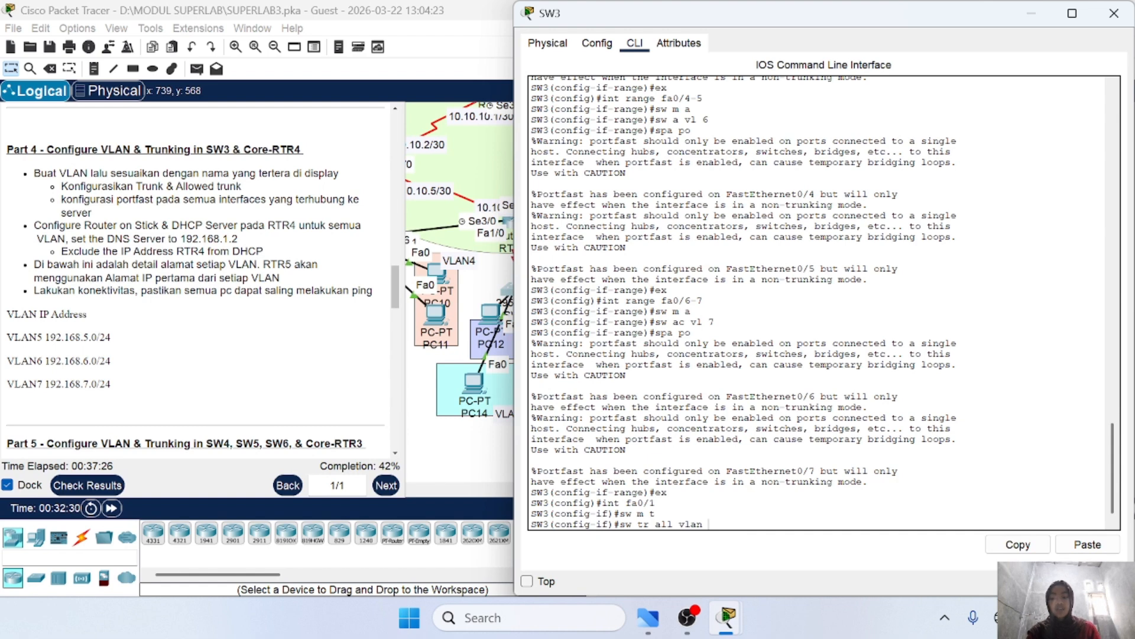
{"action": "type", "text": " 5-7"}
{"action": "key", "text": "Return"}
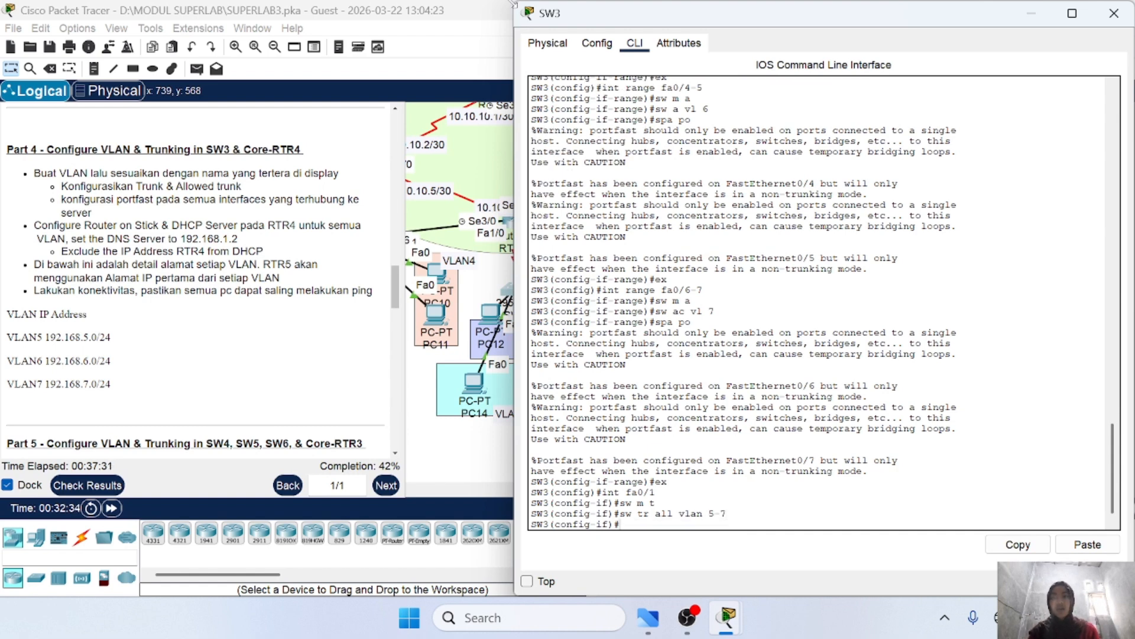
Step: Close SW3's window and open RTR-4's command line from the topology
{"action": "left_click_drag", "start_coordinate": [514, 2], "coordinate": [731, 237]}
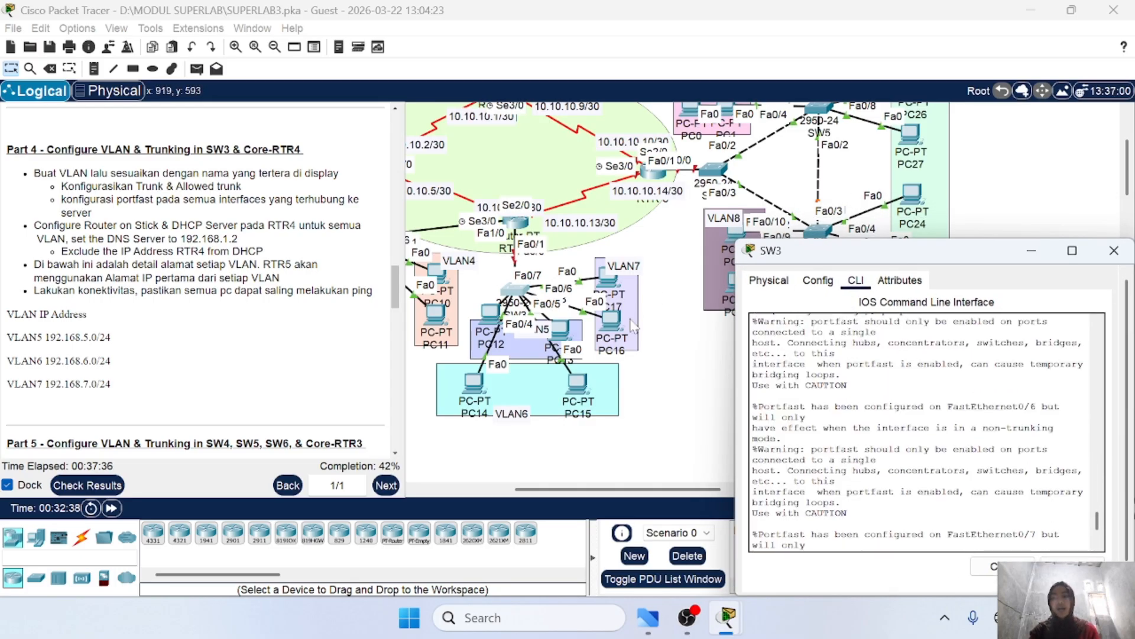
{"action": "scroll", "coordinate": [927, 432], "scroll_direction": "down", "scroll_amount": 5}
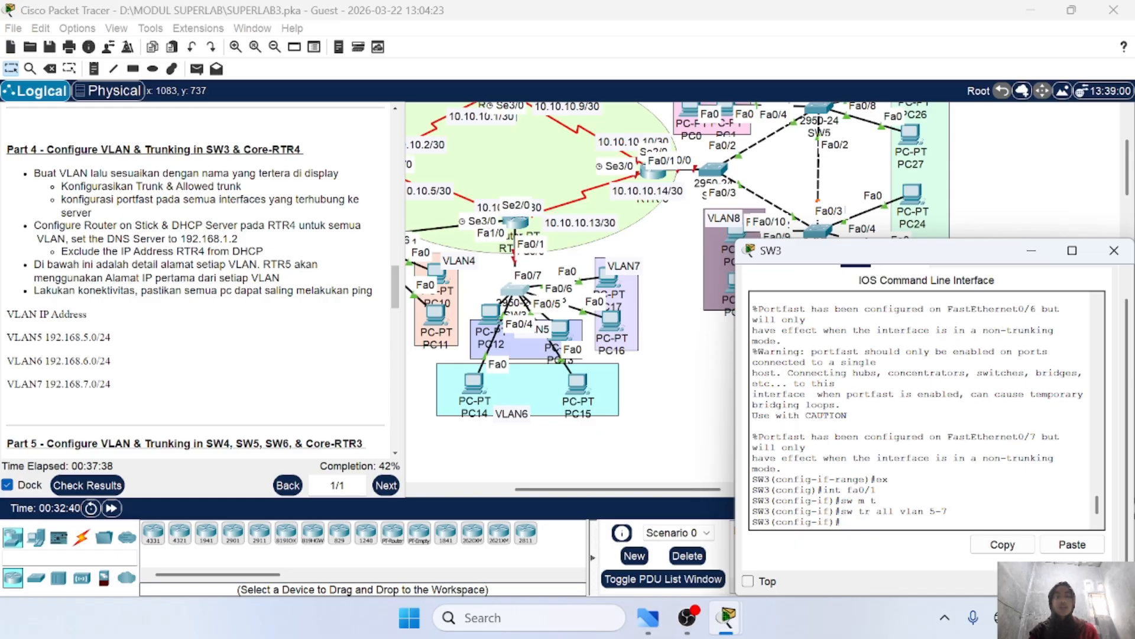
{"action": "left_click", "coordinate": [1114, 251]}
{"action": "scroll", "coordinate": [683, 381], "scroll_direction": "left", "scroll_amount": 3}
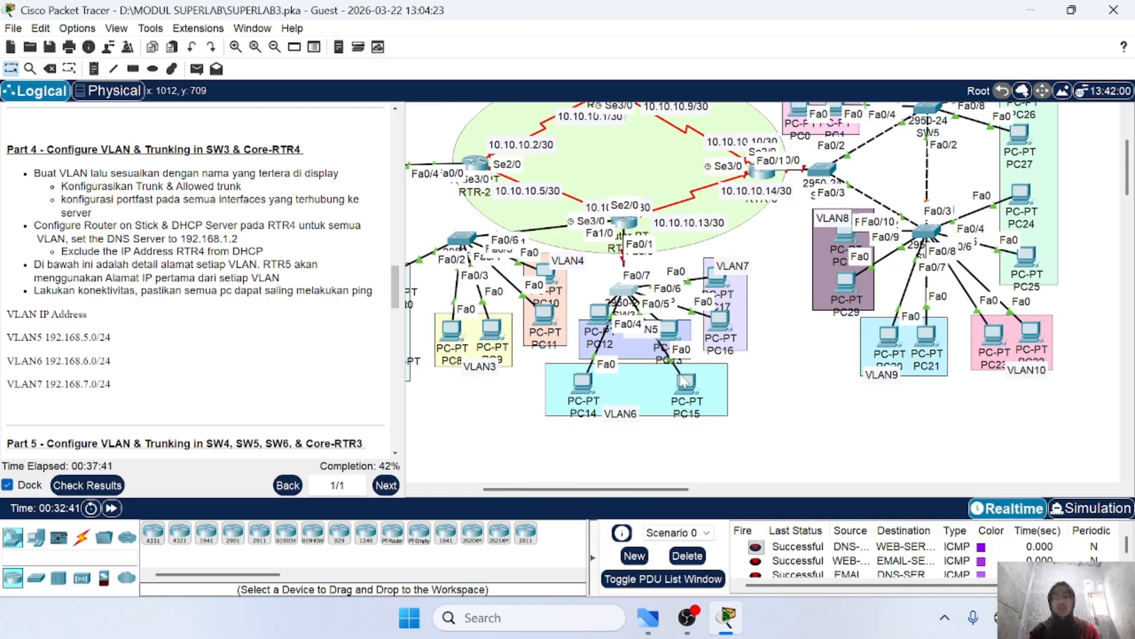
{"action": "left_click", "coordinate": [624, 223]}
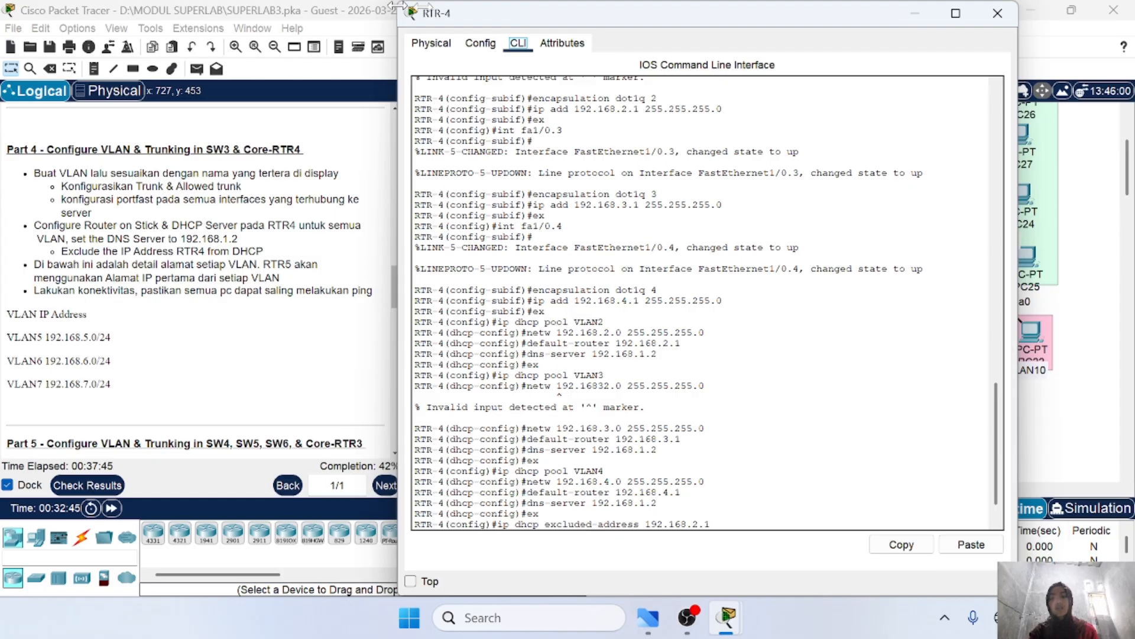
Step: Nudge RTR-4 in the topology to uncover its interface labels, then reopen its command line
{"action": "left_click_drag", "start_coordinate": [398, 5], "coordinate": [699, 323]}
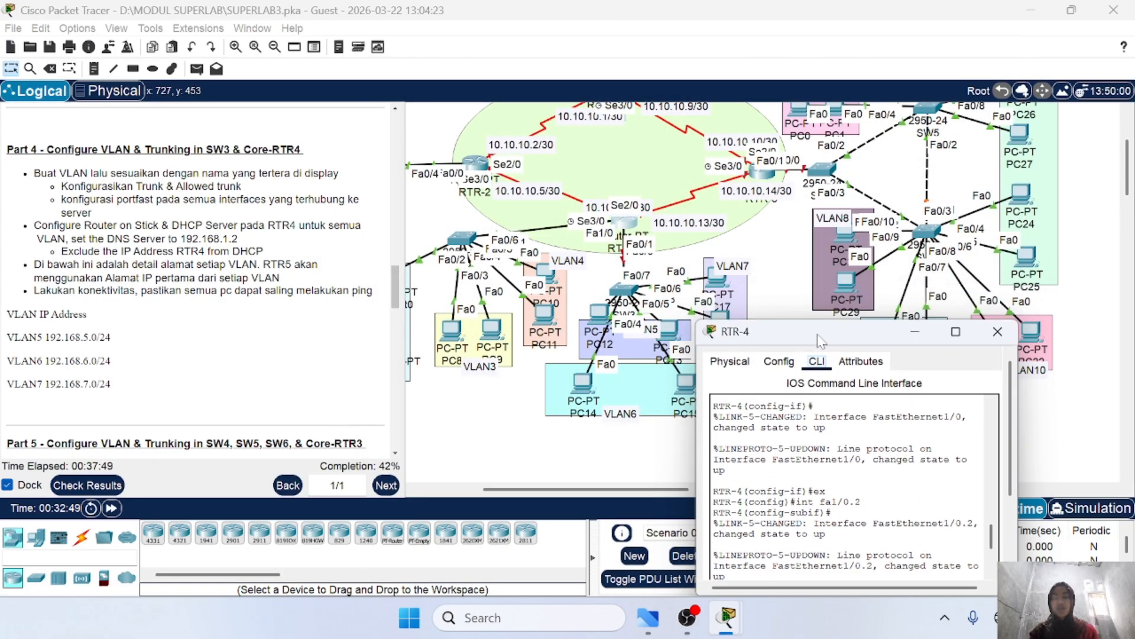
{"action": "left_click_drag", "start_coordinate": [820, 342], "coordinate": [869, 129]}
{"action": "left_click_drag", "start_coordinate": [742, 233], "coordinate": [643, 238]}
{"action": "scroll", "coordinate": [745, 273], "scroll_direction": "down", "scroll_amount": 15}
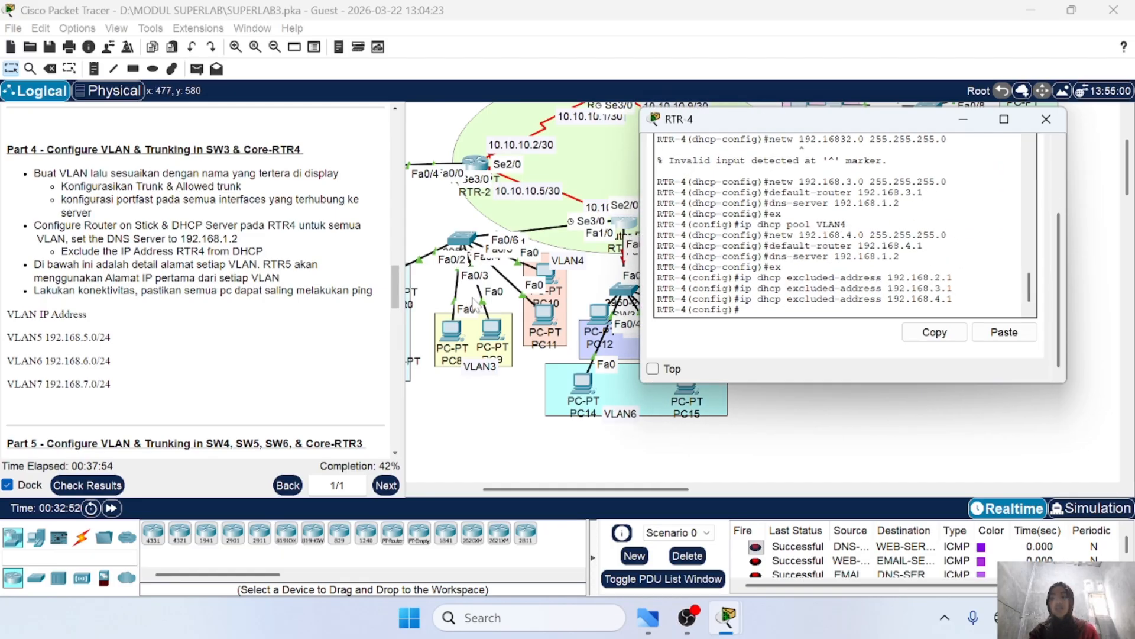
{"action": "left_click", "coordinate": [961, 126]}
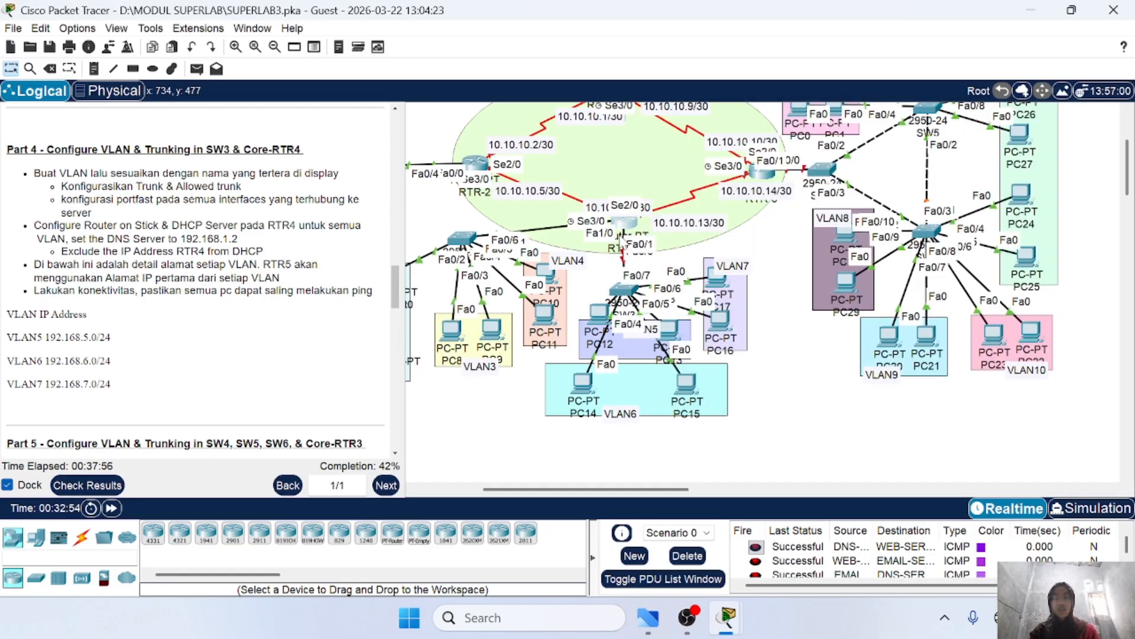
{"action": "left_click_drag", "start_coordinate": [624, 198], "coordinate": [621, 231]}
{"action": "left_click", "coordinate": [621, 232]}
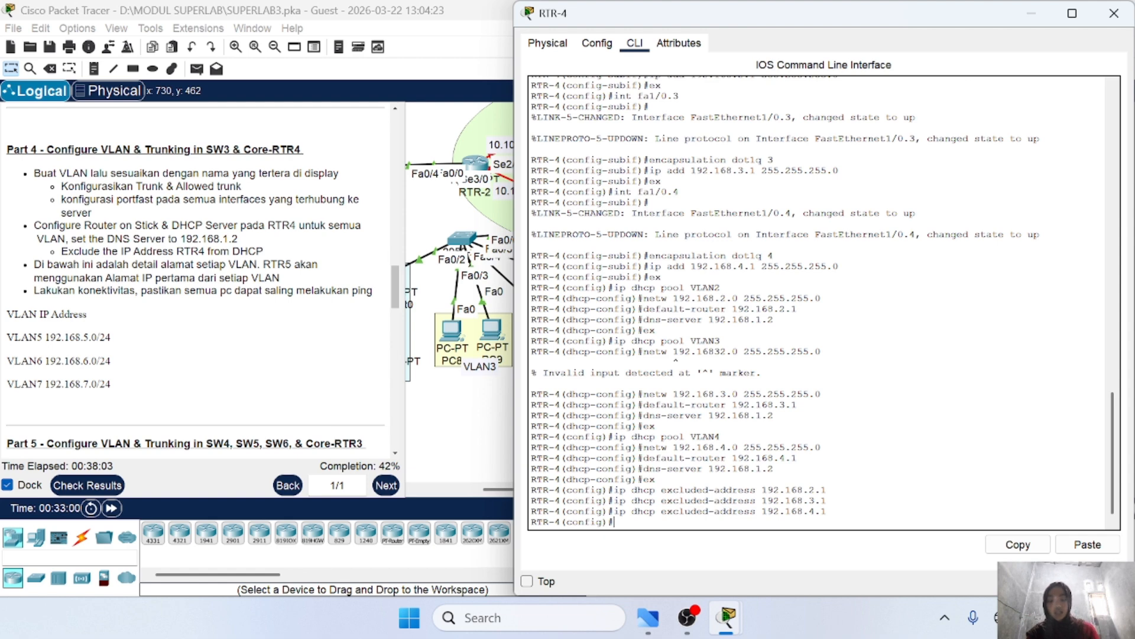
Step: Enable RTR-4's fa0/0 interface with no shutdown
{"action": "type", "text": "int fa0/0"}
{"action": "key", "text": "Return"}
{"action": "type", "text": "no s"}
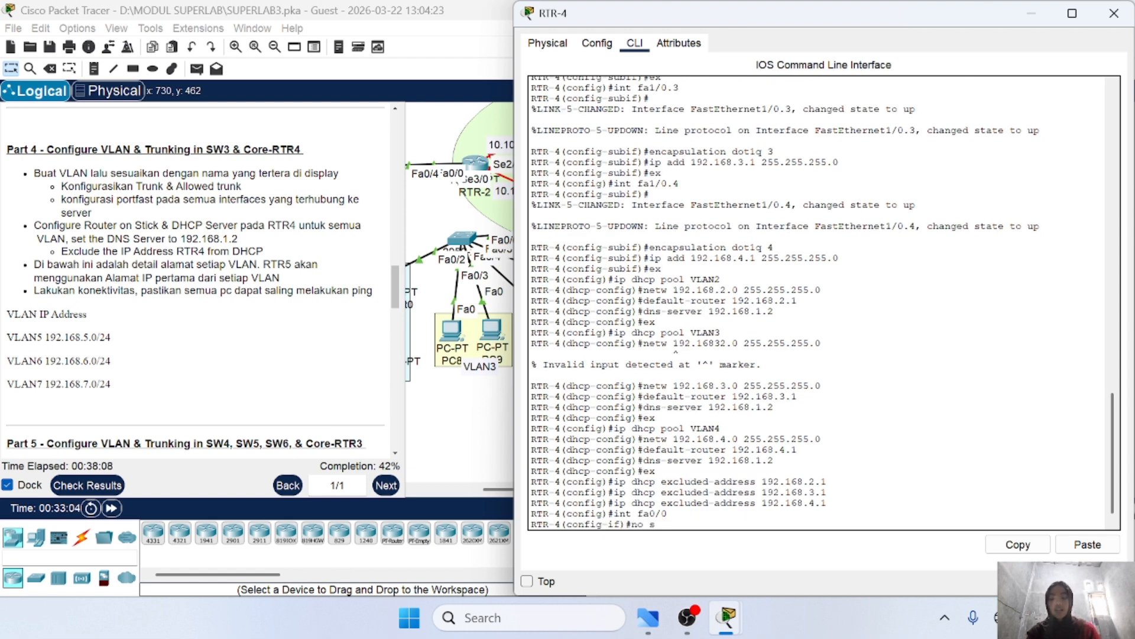
{"action": "type", "text": "h"}
{"action": "key", "text": "Return"}
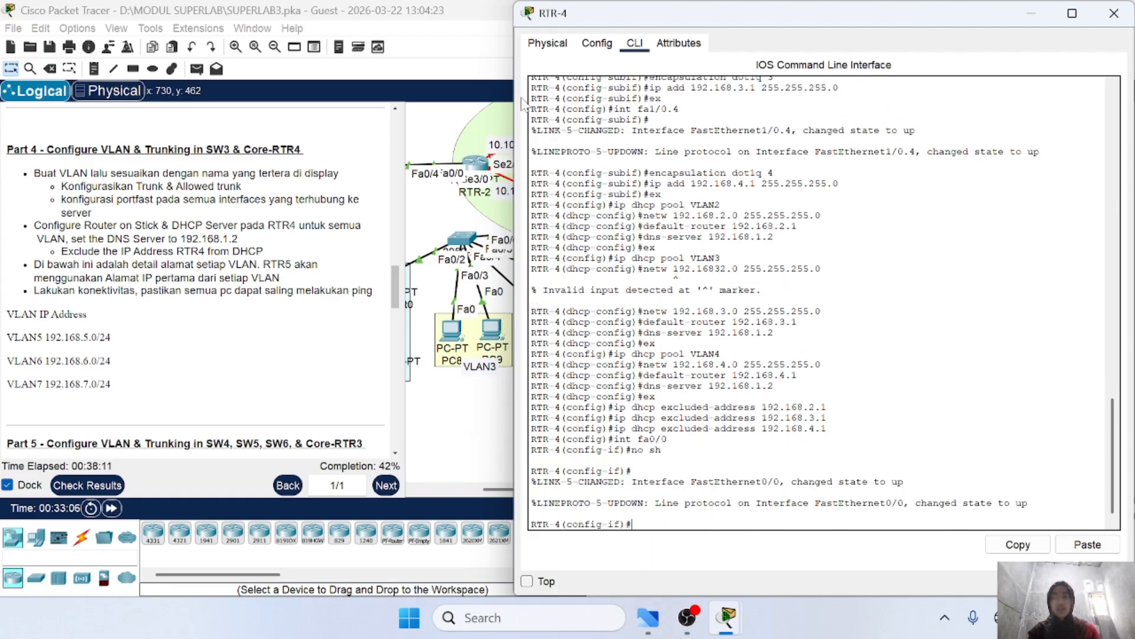
Step: Shrink and move RTR-4's window so the VLAN 5, 6 and 7 part of the topology stays in view beside the prompt
{"action": "left_click_drag", "start_coordinate": [515, 3], "coordinate": [740, 320]}
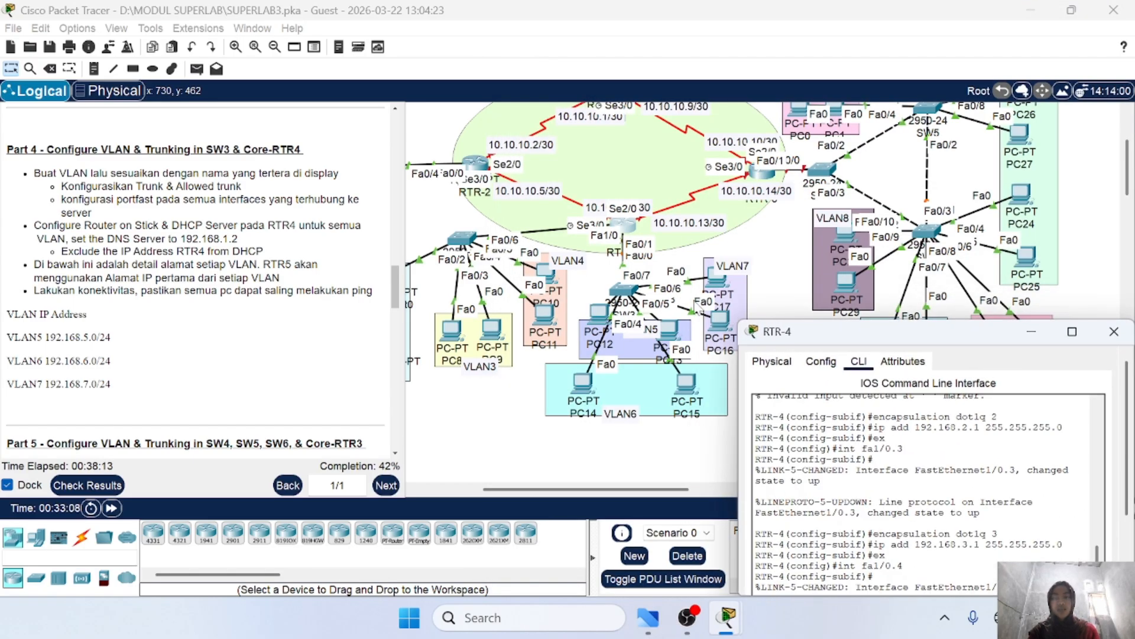
{"action": "left_click_drag", "start_coordinate": [944, 331], "coordinate": [855, 190]}
{"action": "scroll", "coordinate": [840, 237], "scroll_direction": "down", "scroll_amount": 10}
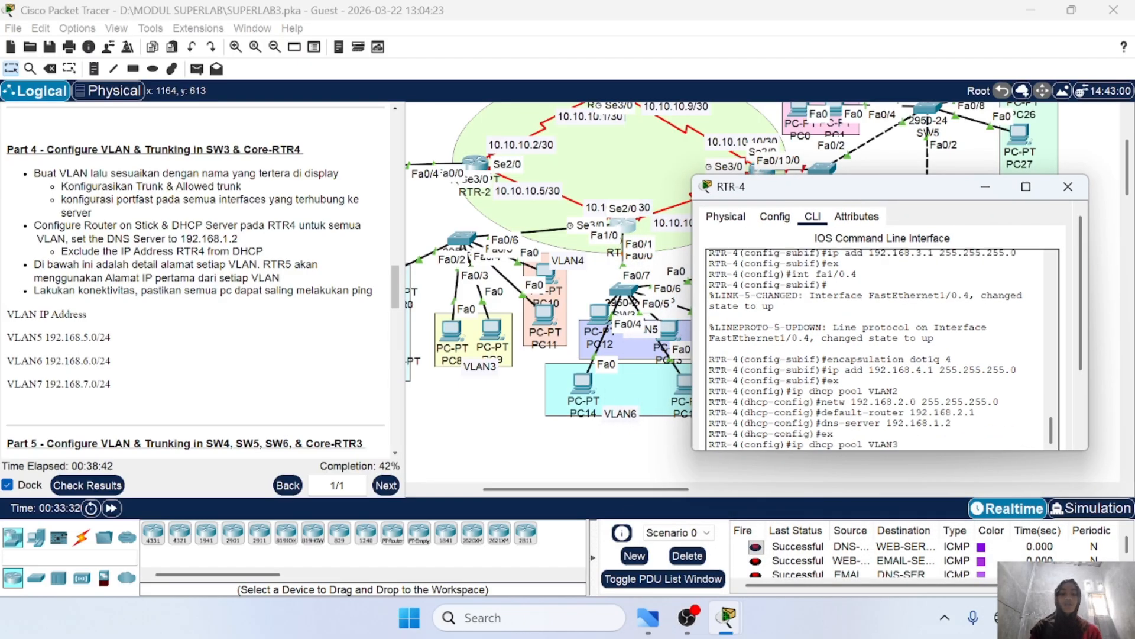
{"action": "scroll", "coordinate": [574, 336], "scroll_direction": "right", "scroll_amount": 3}
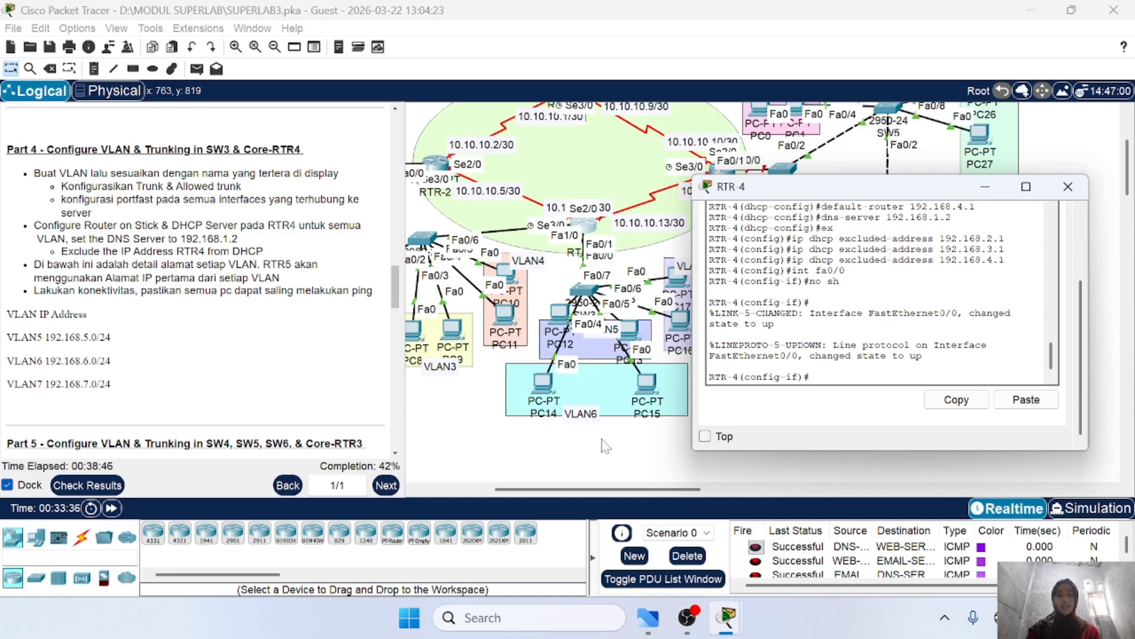
{"action": "scroll", "coordinate": [605, 447], "scroll_direction": "right", "scroll_amount": 6}
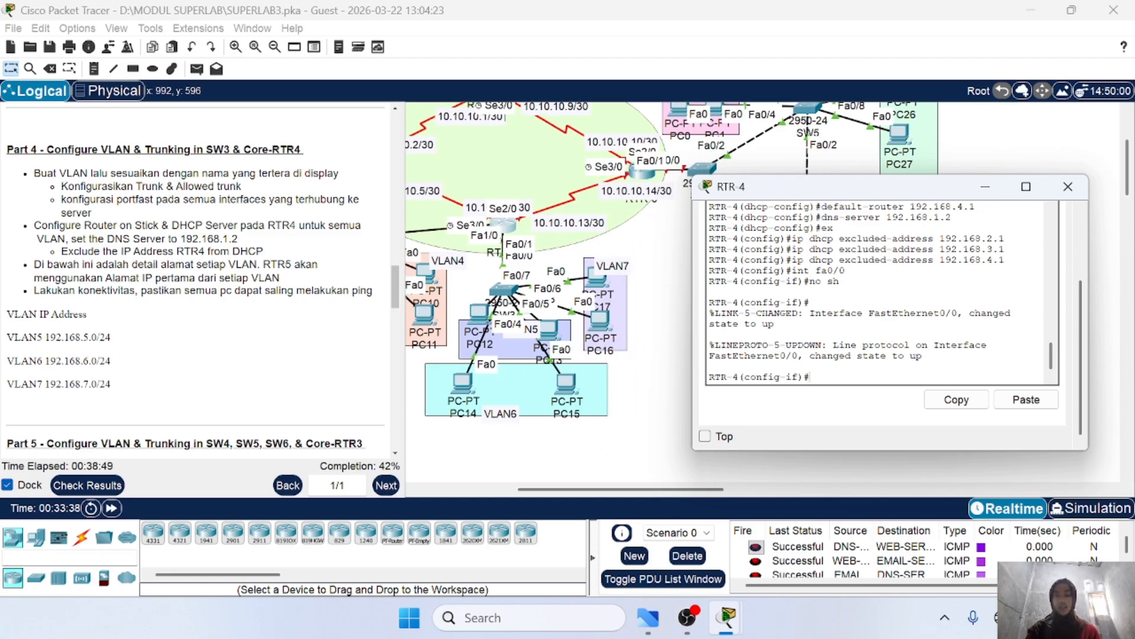
Step: Leave the fa0/0 interface configuration and create subinterface fa0/0.5 on RTR-4
{"action": "key", "text": "Return"}
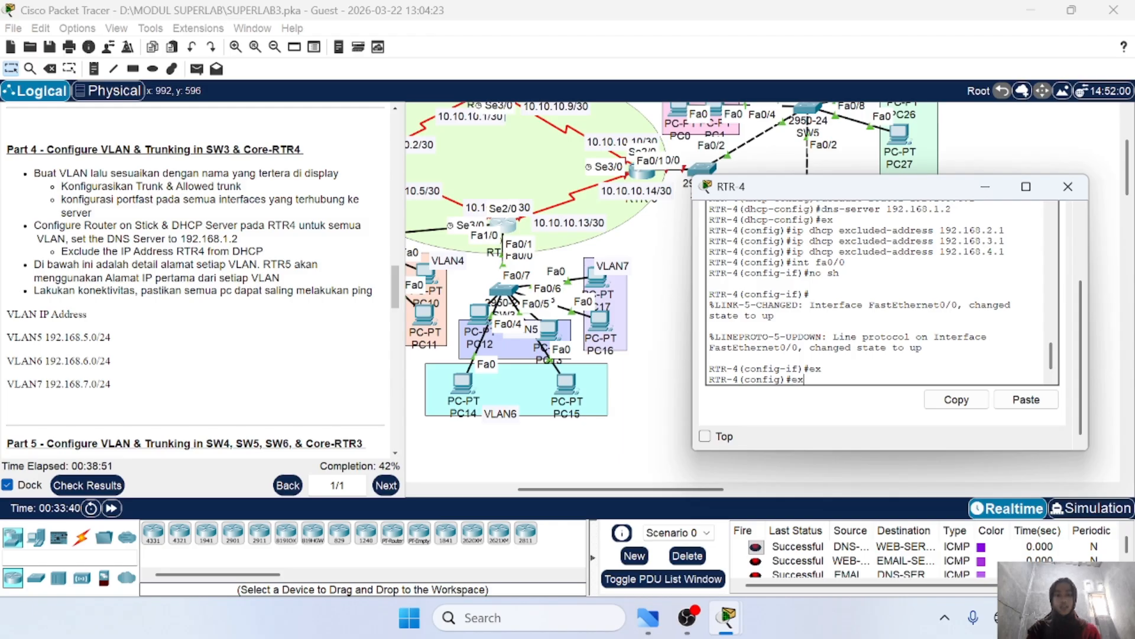
{"action": "key", "text": "Up"}
{"action": "key", "text": "Up"}
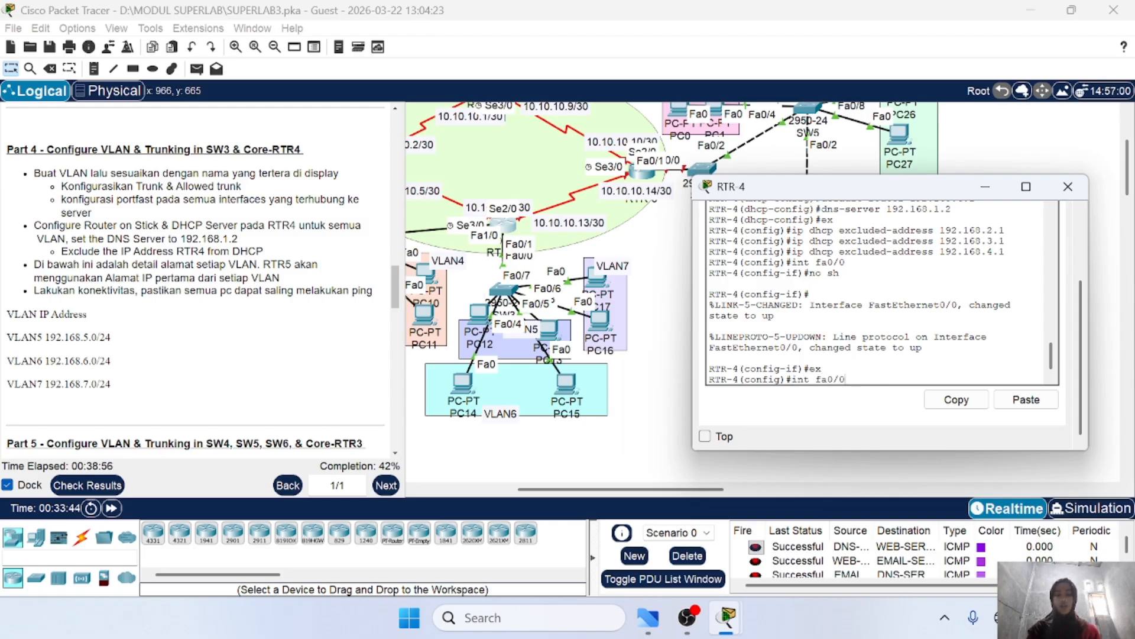
{"action": "type", "text": "."}
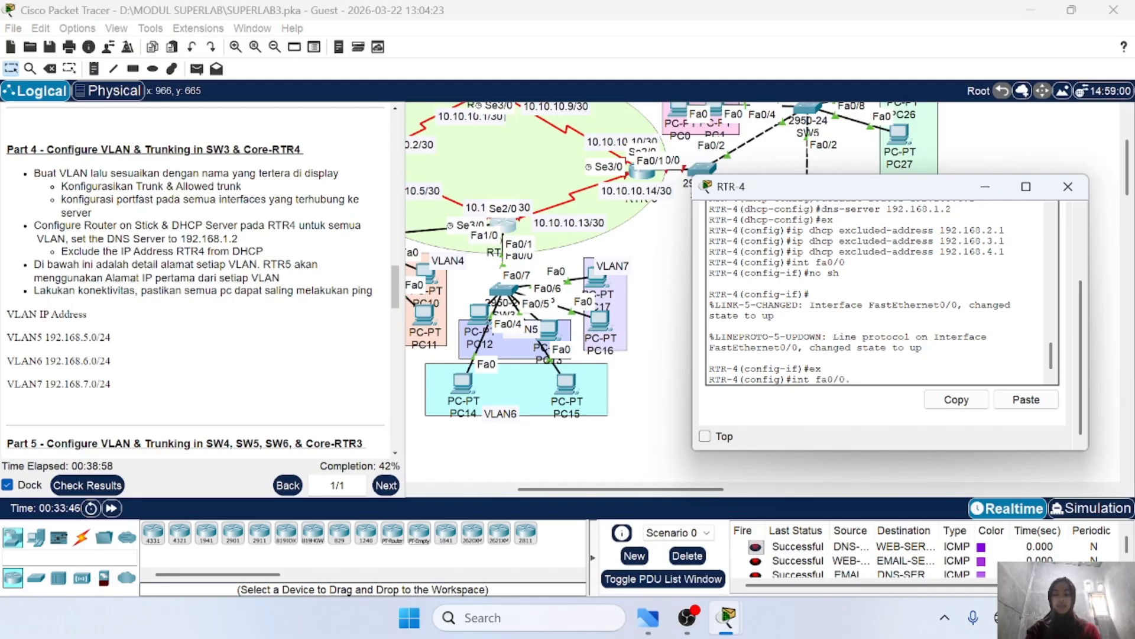
{"action": "type", "text": "5"}
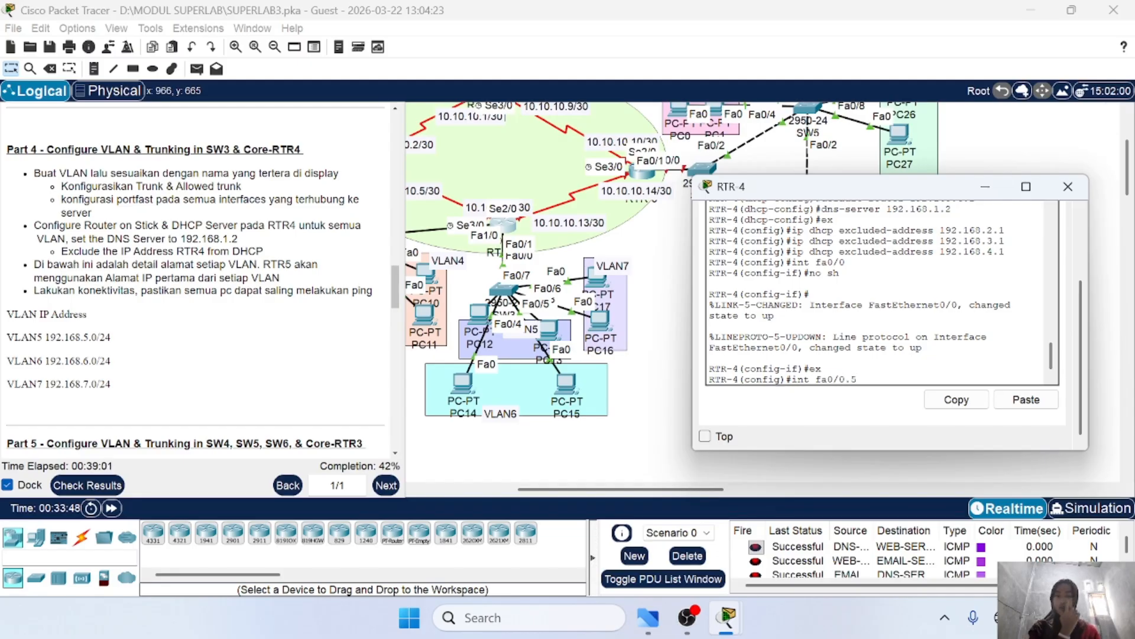
{"action": "key", "text": "Return"}
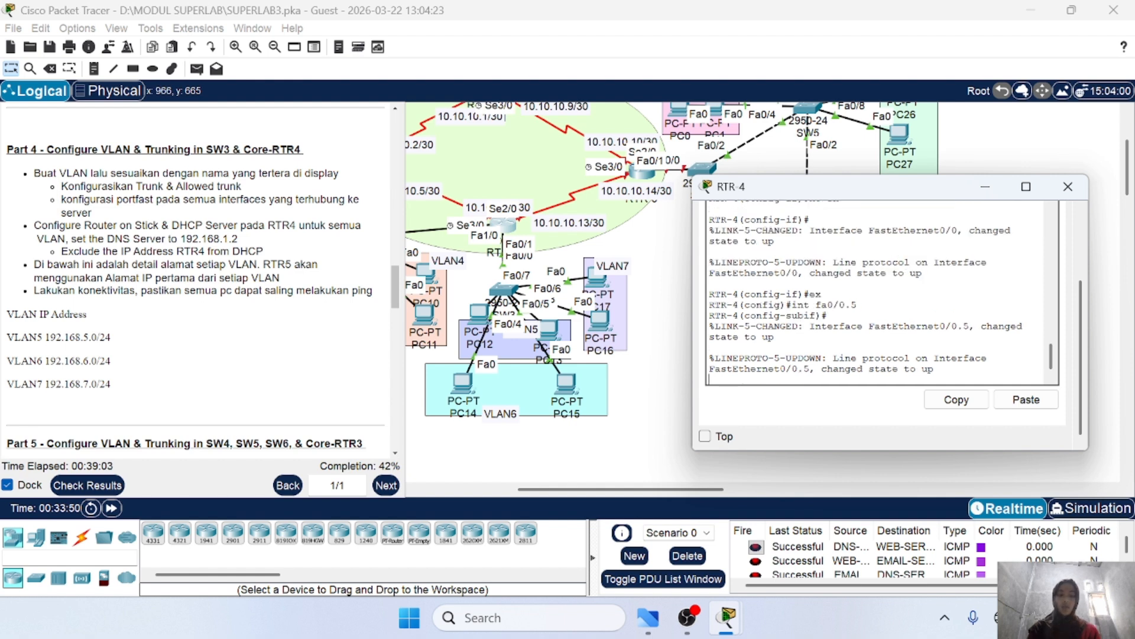
Step: Set dot1Q encapsulation with VLAN 5 on subinterface fa0/0.5
{"action": "type", "text": "enca"}
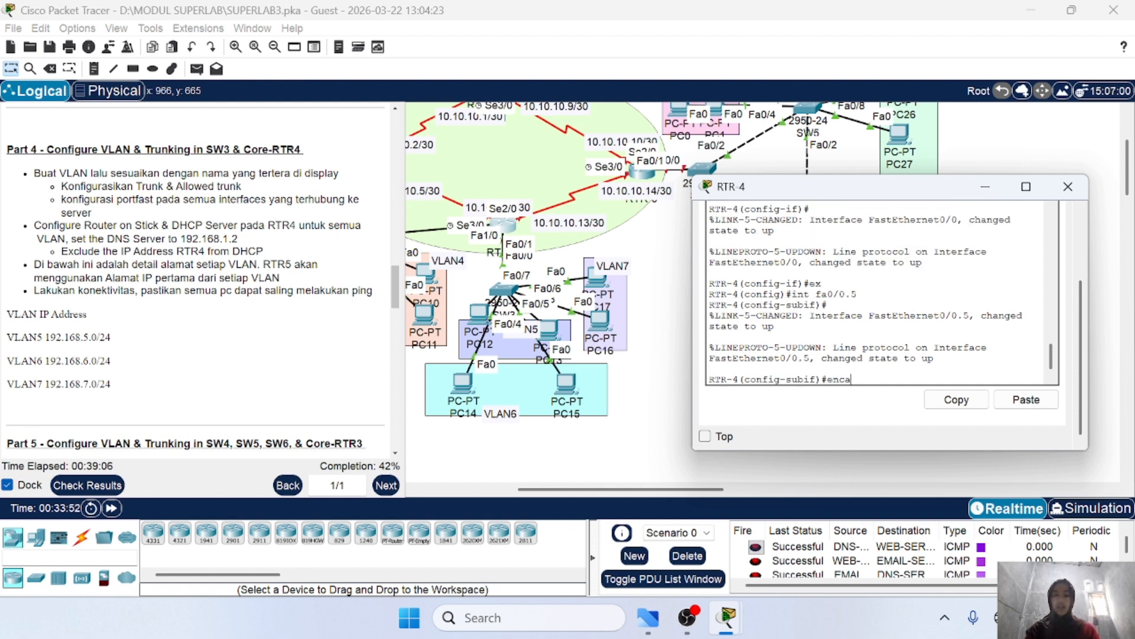
{"action": "type", "text": "psulatio"}
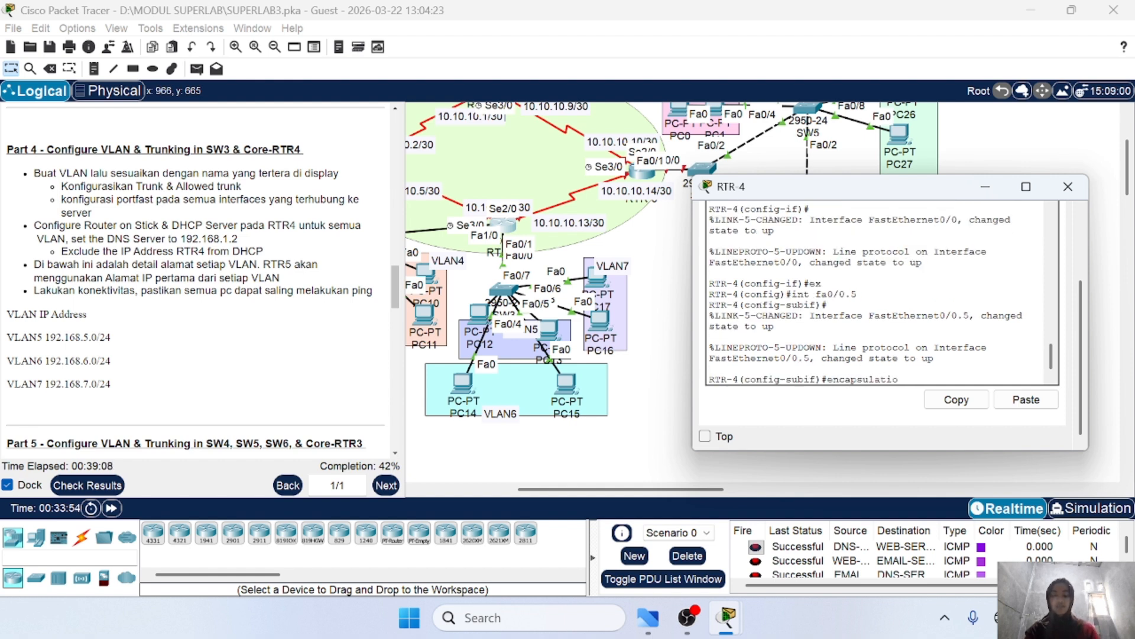
{"action": "type", "text": "n dot 1"}
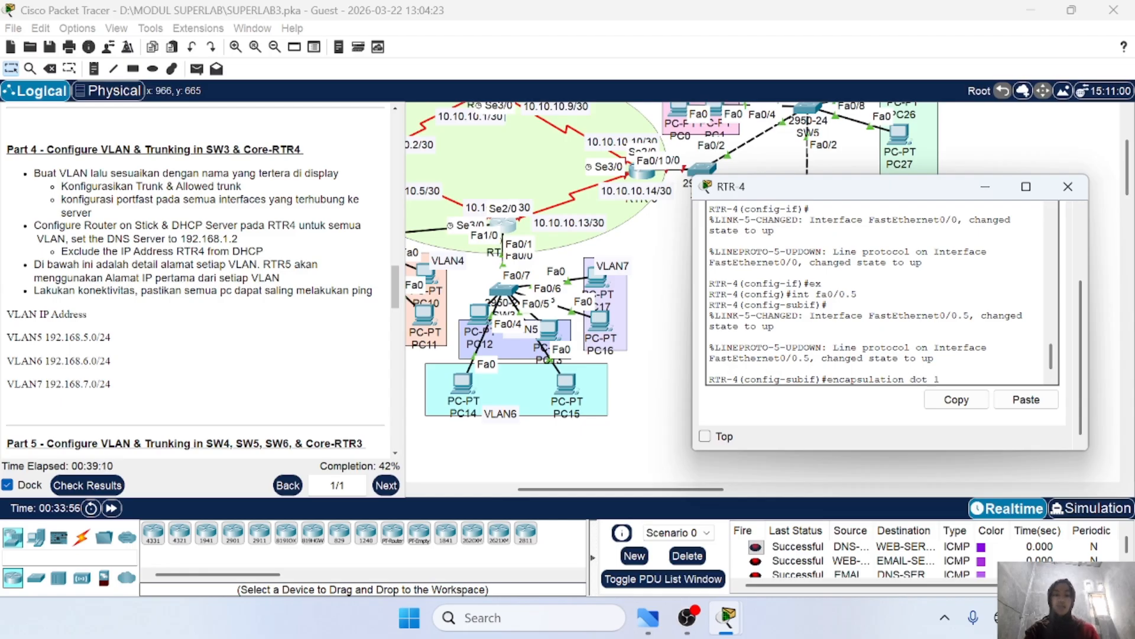
{"action": "type", "text": "q"}
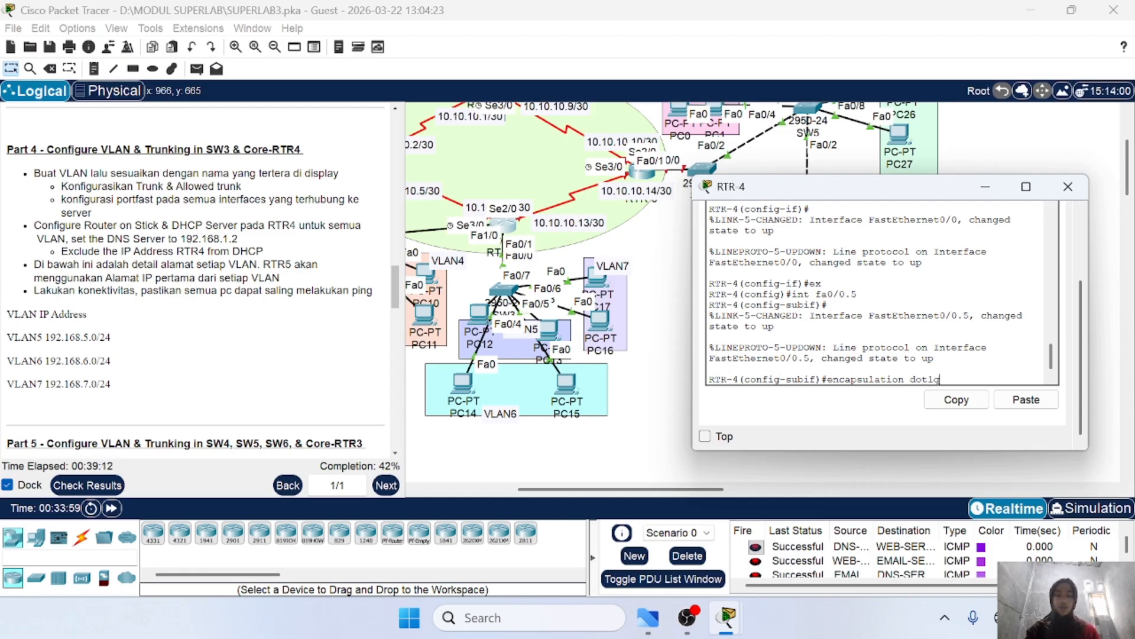
{"action": "type", "text": " 5"}
{"action": "key", "text": "Return"}
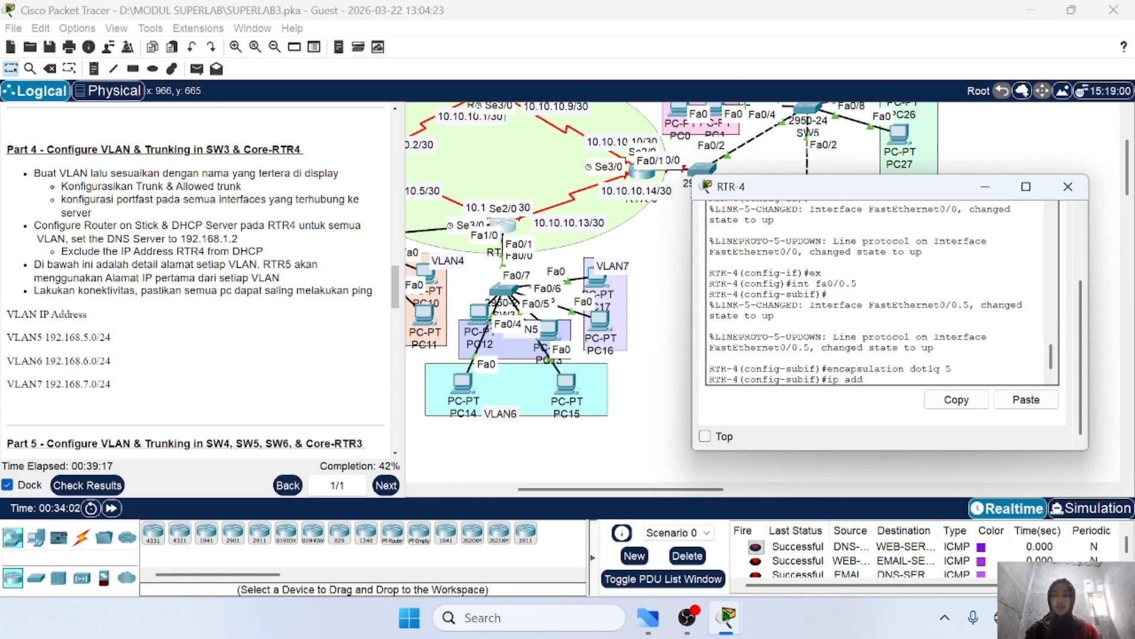
Step: Assign 192.168.5.1 with mask 255.255.255.0 to subinterface fa0/0.5, copying the mask to the clipboard for reuse
{"action": "scroll", "coordinate": [151, 222], "scroll_direction": "down", "scroll_amount": 3}
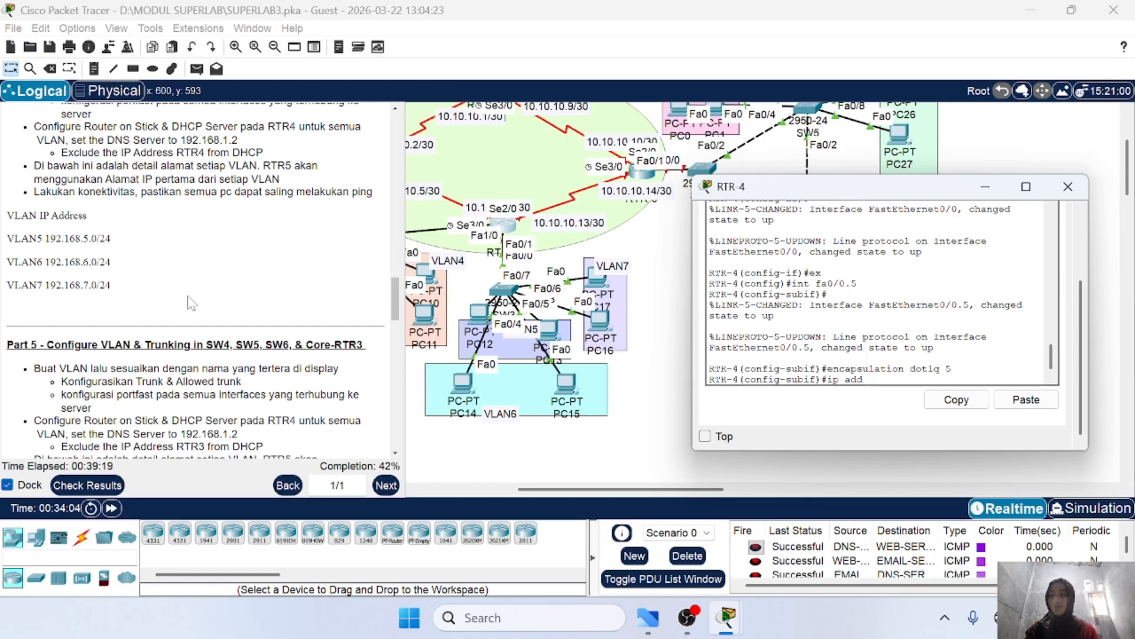
{"action": "scroll", "coordinate": [191, 303], "scroll_direction": "up", "scroll_amount": 2}
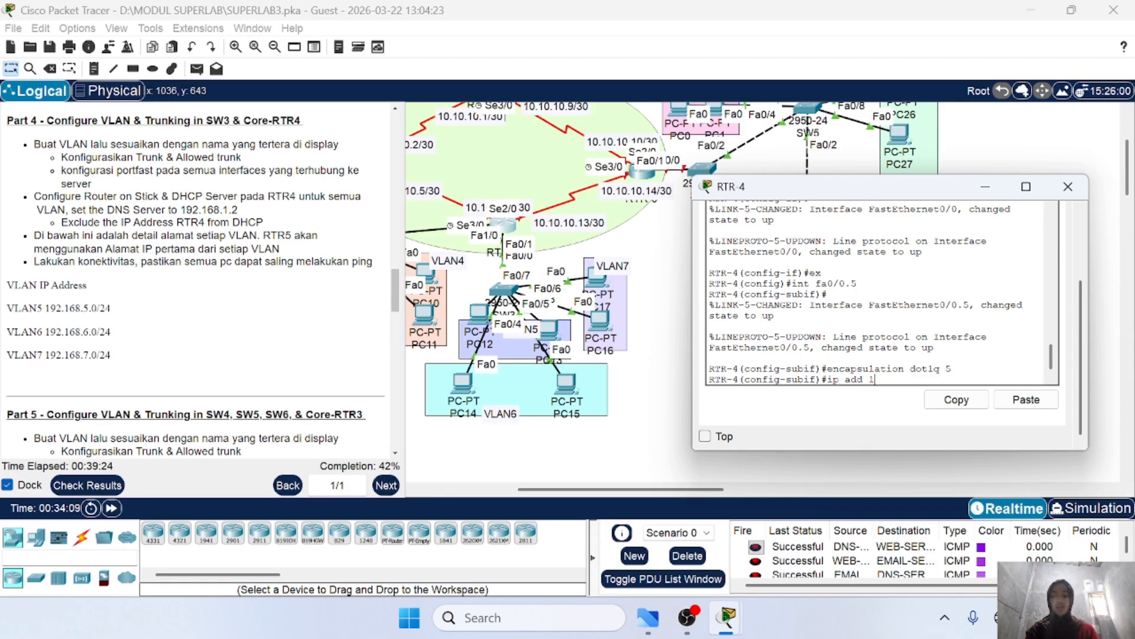
{"action": "type", "text": ".168.5"}
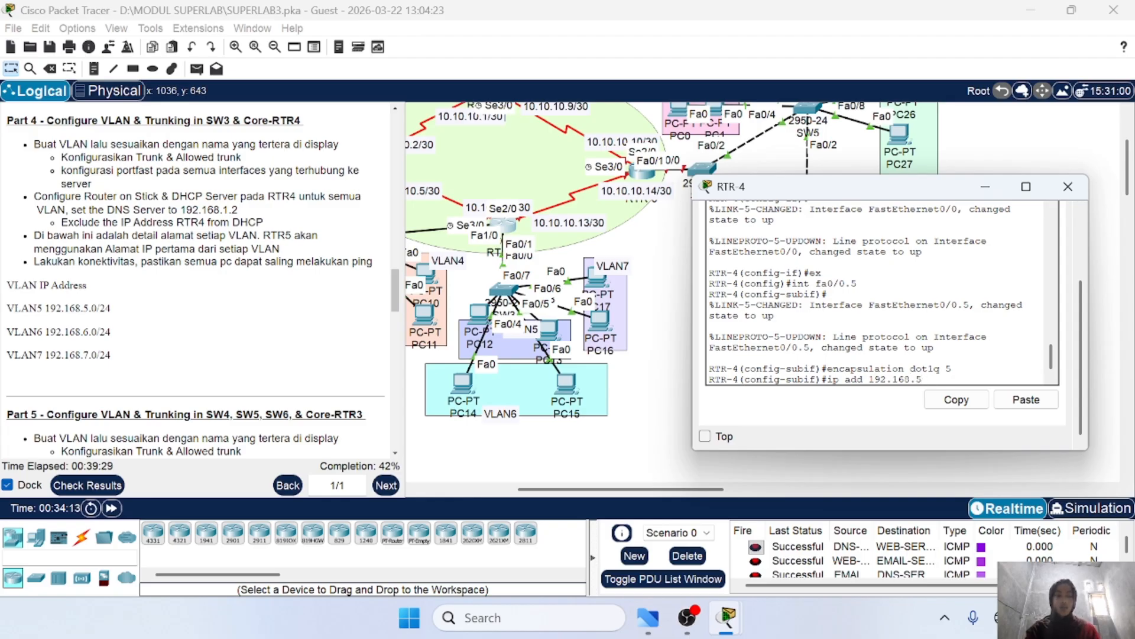
{"action": "type", "text": ".1 255"}
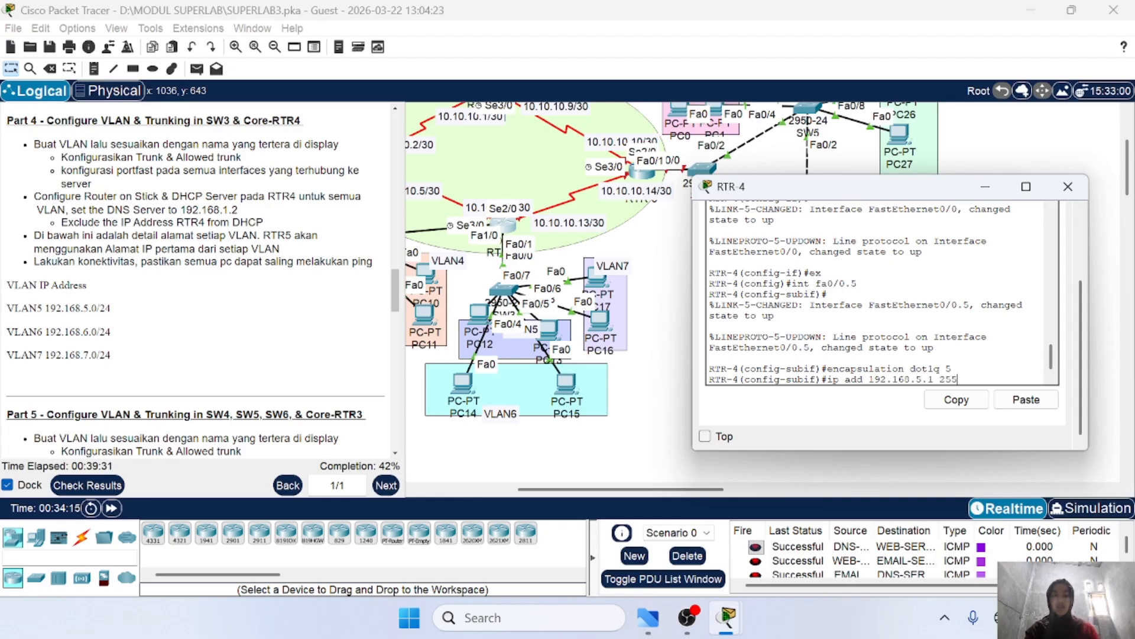
{"action": "type", "text": ".255.255.0"}
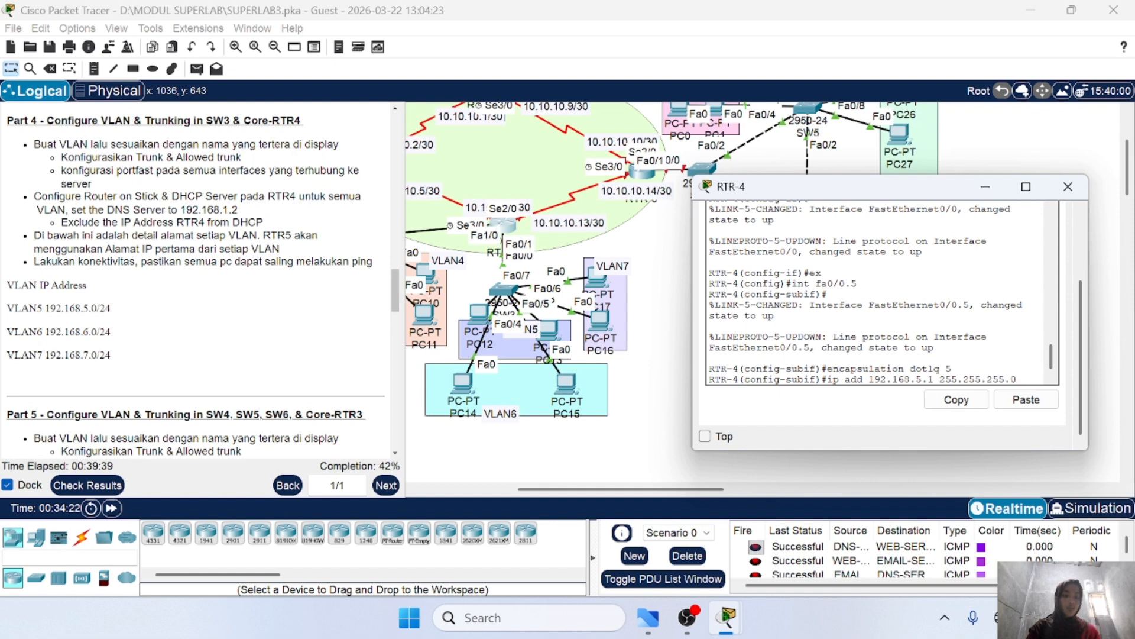
{"action": "left_click_drag", "start_coordinate": [935, 380], "coordinate": [1019, 381]}
{"action": "left_click", "coordinate": [974, 405]}
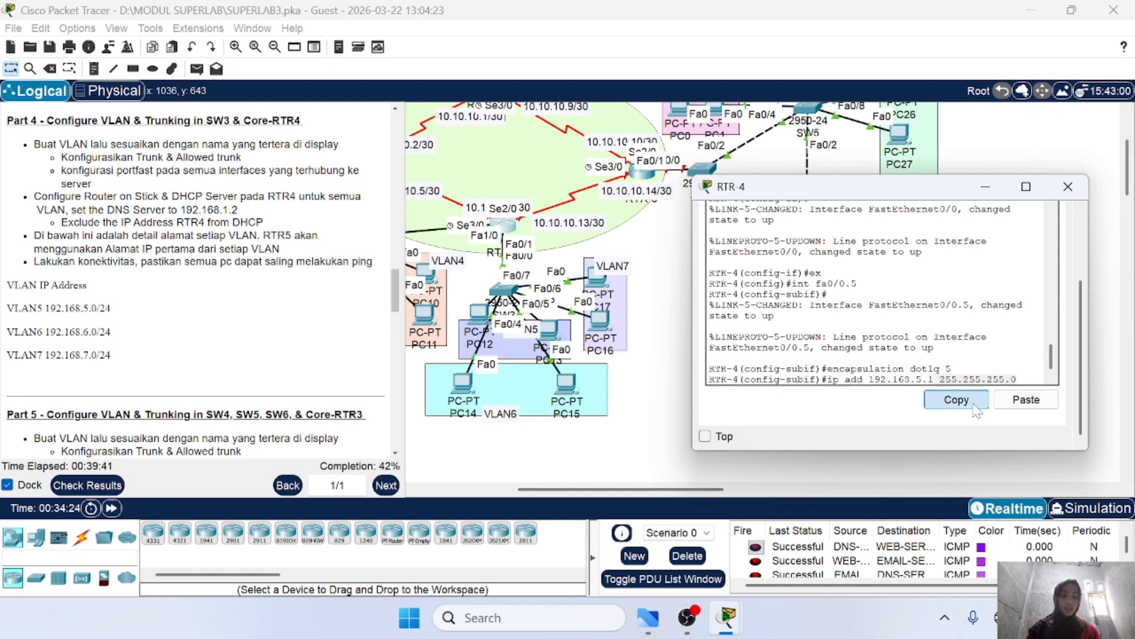
{"action": "key", "text": "Return"}
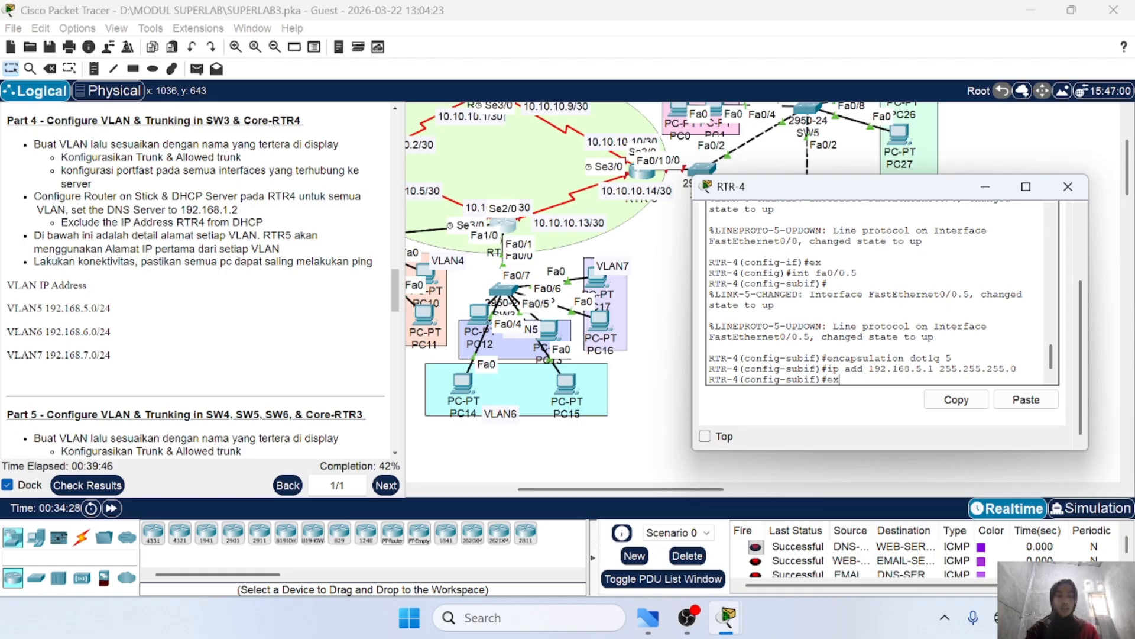
Step: Exit fa0/0.5 and create subinterface fa0/0.6 on RTR-4
{"action": "type", "text": "ex"}
{"action": "key", "text": "Return"}
{"action": "type", "text": "int fa0/0.5"}
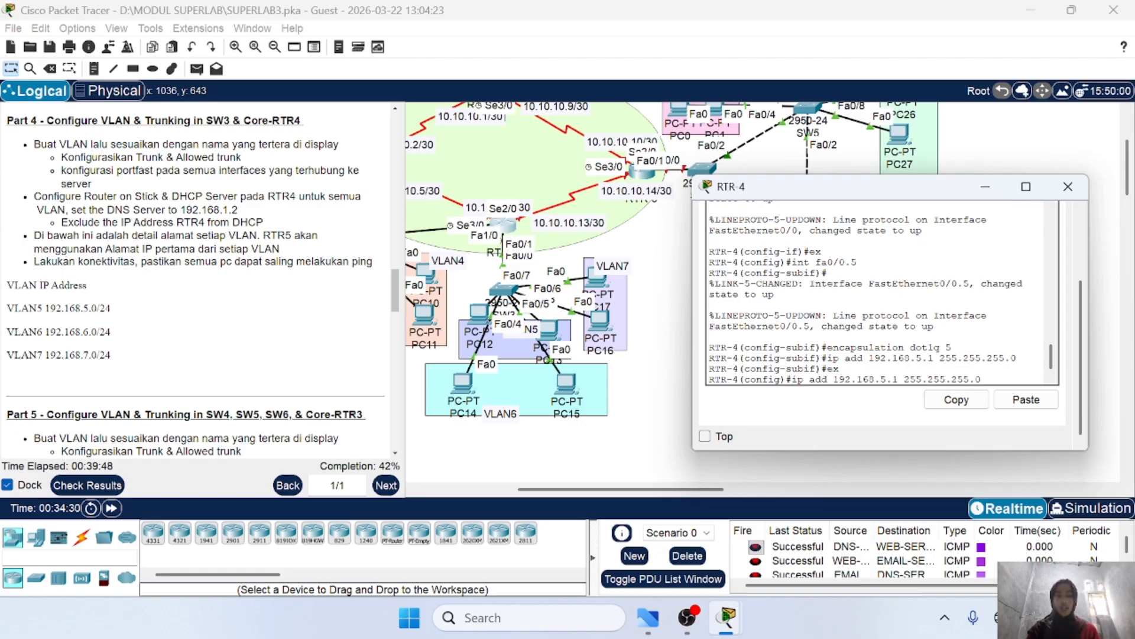
{"action": "key", "text": "BackSpace"}
{"action": "type", "text": "6"}
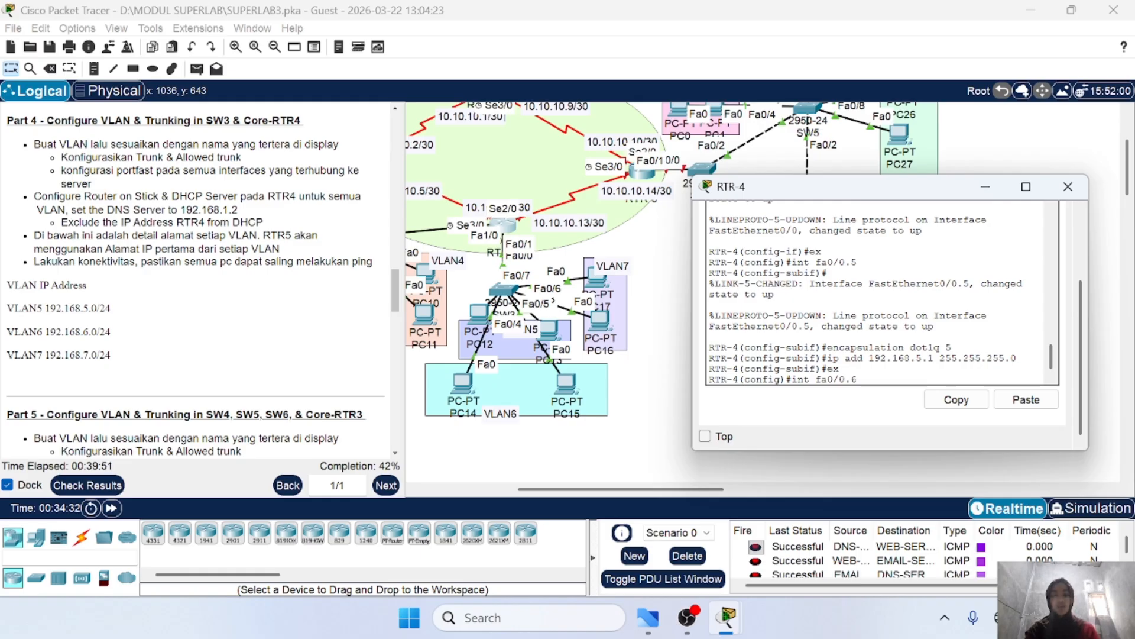
{"action": "key", "text": "Return"}
Step: Set dot1Q encapsulation with VLAN 6 on subinterface fa0/0.6
{"action": "key", "text": "Up"}
{"action": "key", "text": "Up"}
{"action": "key", "text": "Up"}
{"action": "key", "text": "Up"}
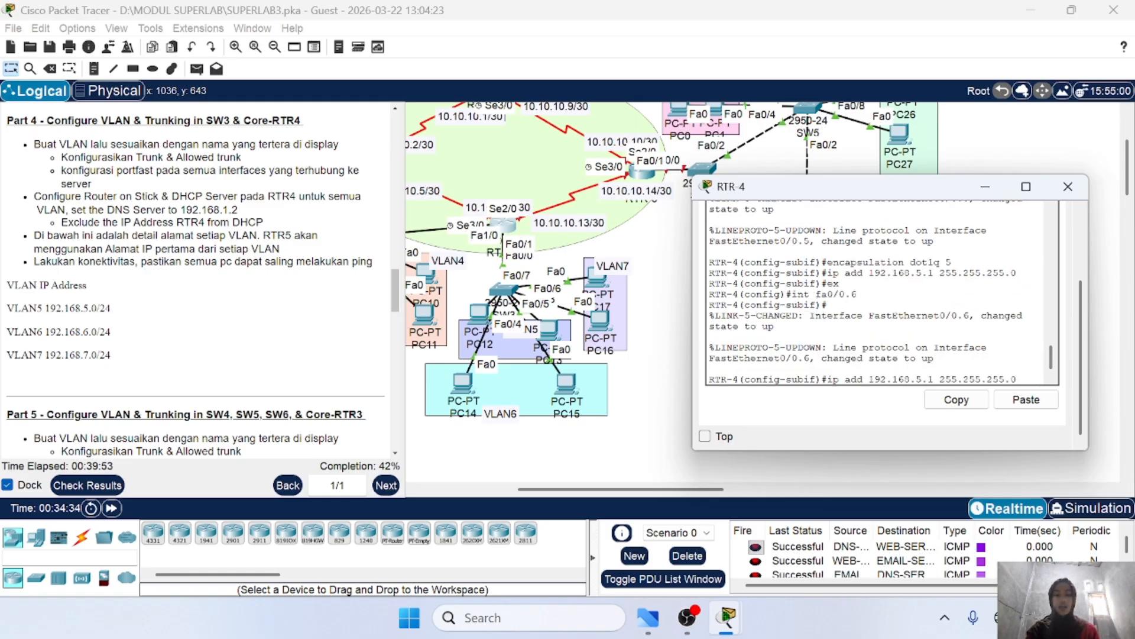
{"action": "type", "text": "6"}
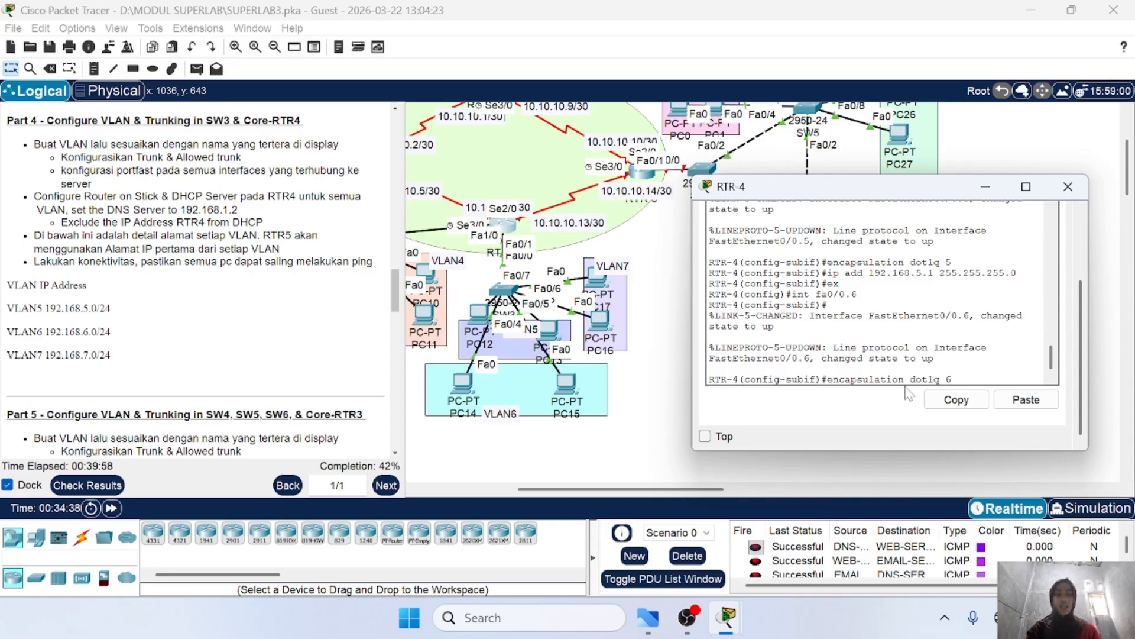
{"action": "left_click_drag", "start_coordinate": [916, 380], "coordinate": [953, 380]}
{"action": "left_click", "coordinate": [953, 380]}
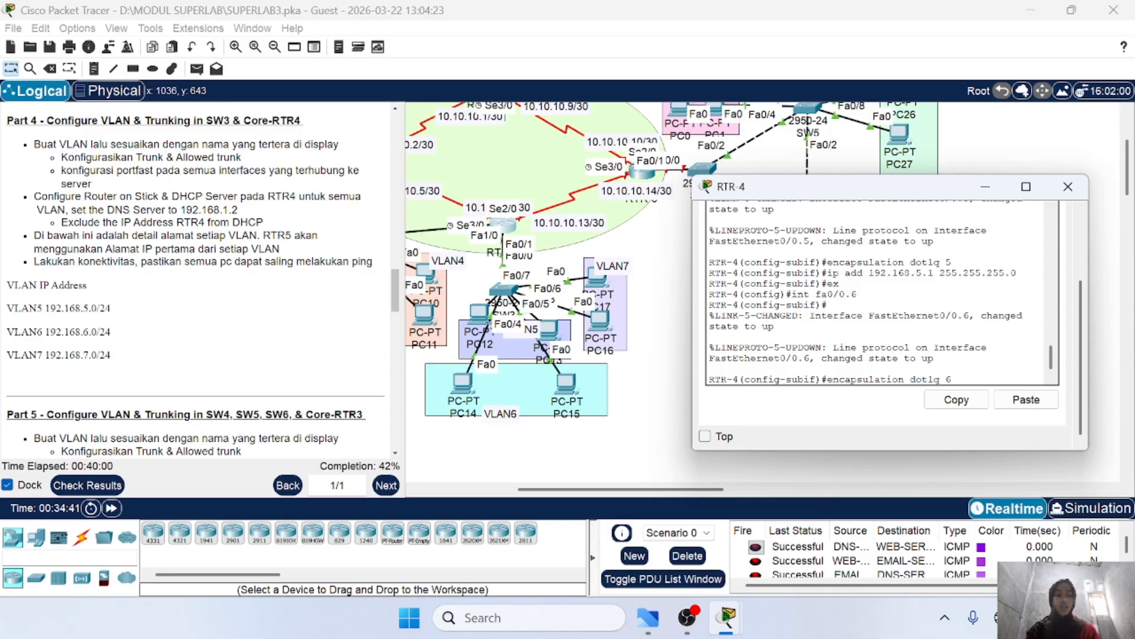
{"action": "key", "text": "Return"}
Step: Assign 192.168.6.1 to subinterface fa0/0.6, pasting the copied mask 255.255.255.0
{"action": "type", "text": "ip"}
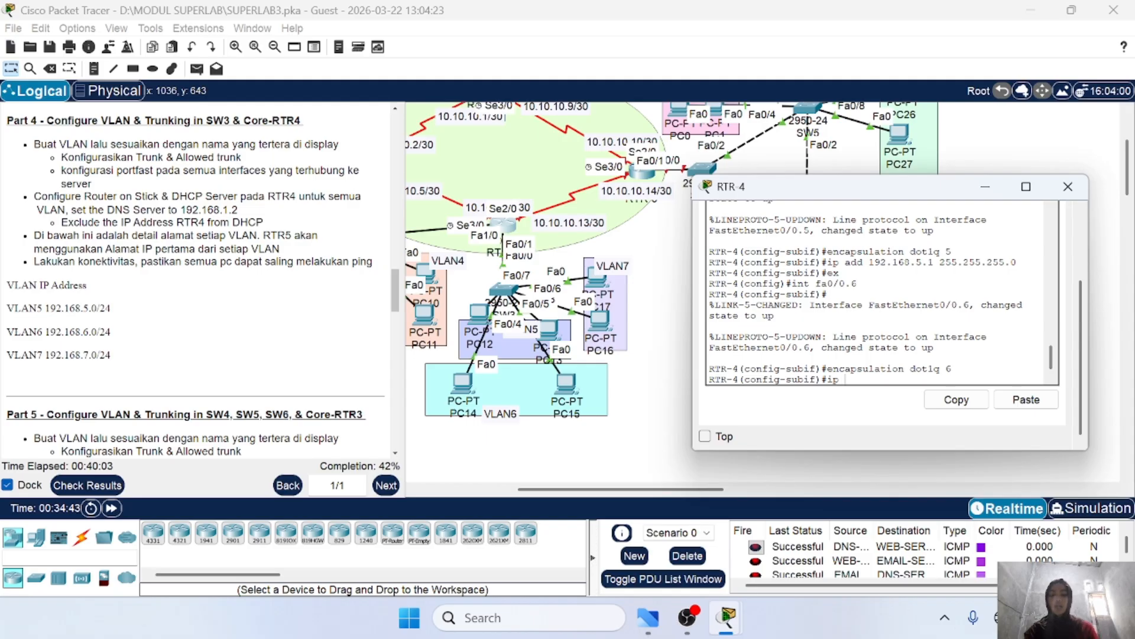
{"action": "type", "text": " add 192.1"}
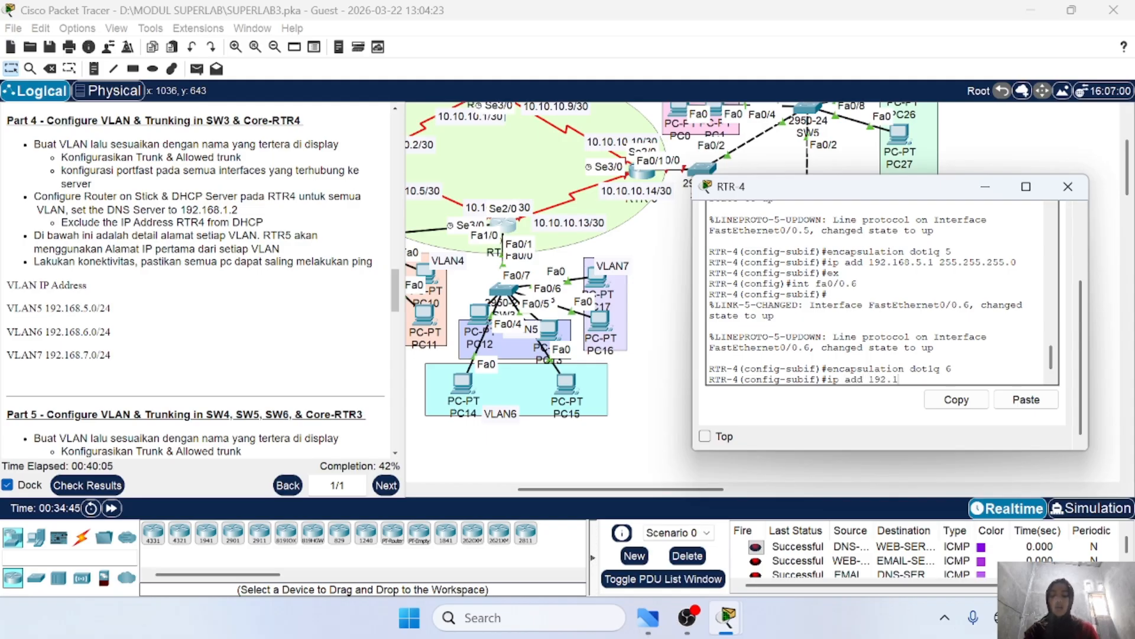
{"action": "type", "text": "68.61"}
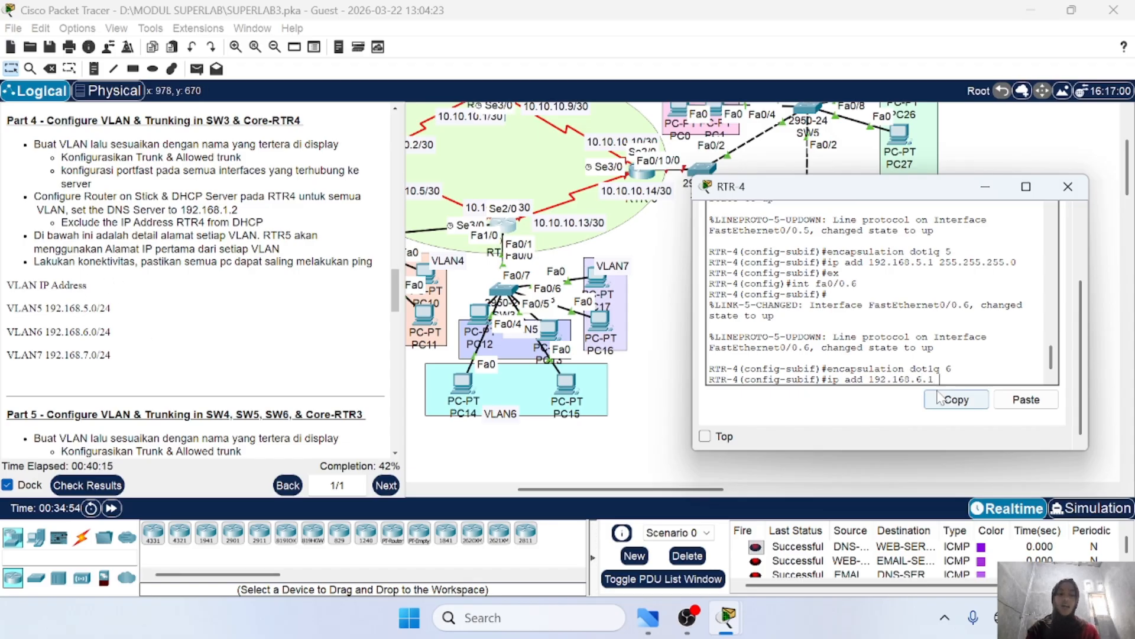
{"action": "left_click", "coordinate": [1020, 399]}
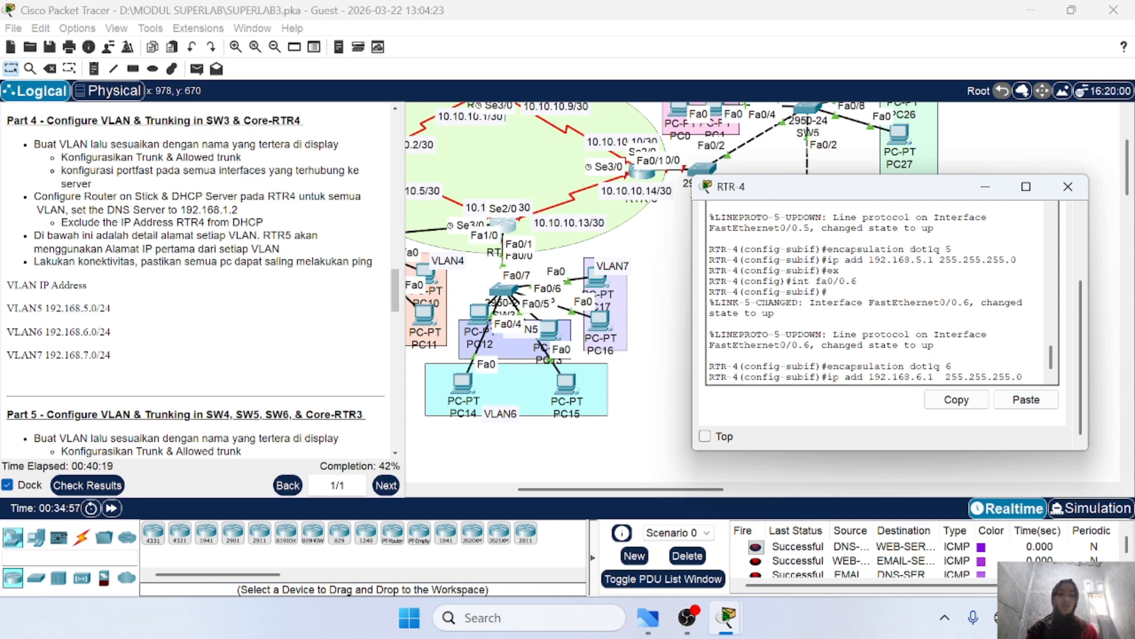
{"action": "key", "text": "Return"}
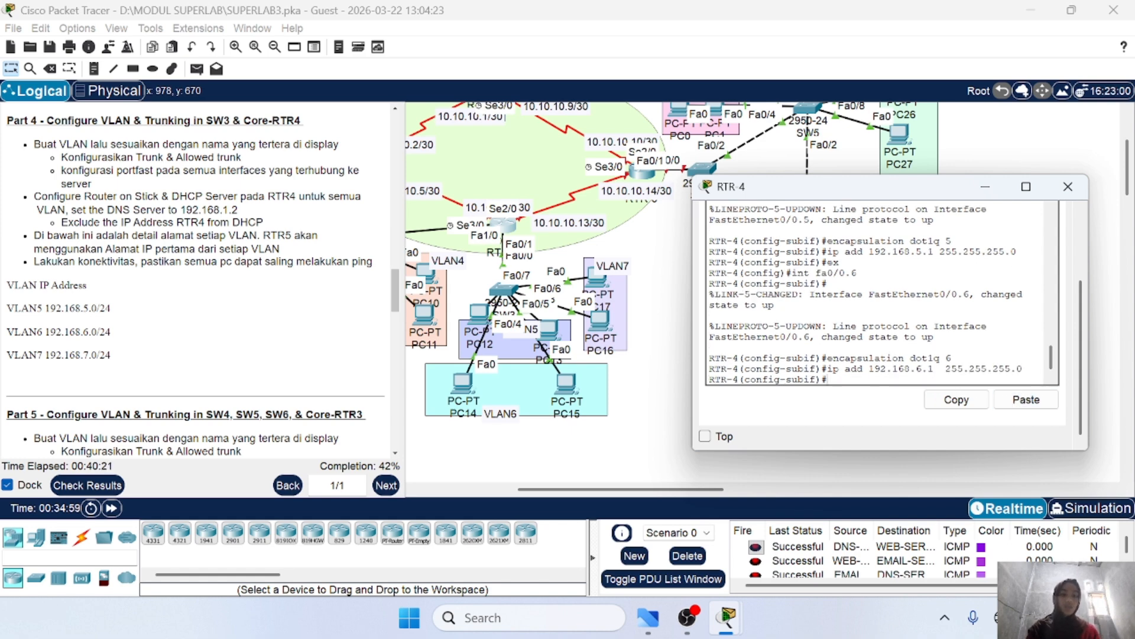
Step: Exit fa0/0.6 and create subinterface fa0/0.7 on RTR-4
{"action": "type", "text": "e"}
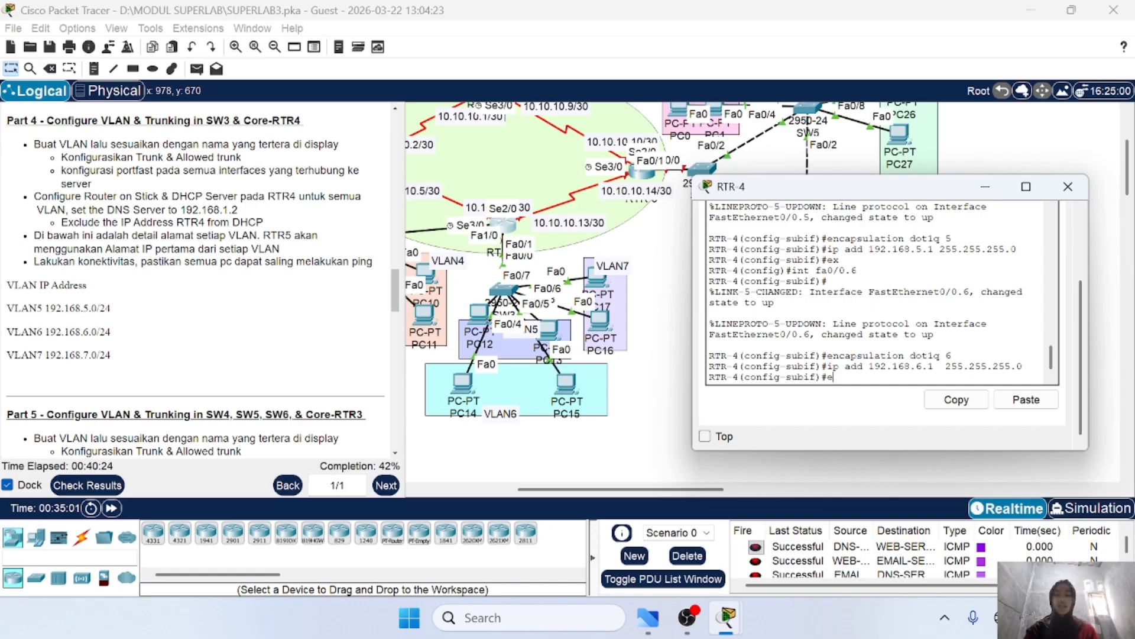
{"action": "type", "text": "x"}
{"action": "key", "text": "Return"}
{"action": "key", "text": "Up"}
{"action": "key", "text": "Up"}
{"action": "key", "text": "Up"}
{"action": "key", "text": "Up"}
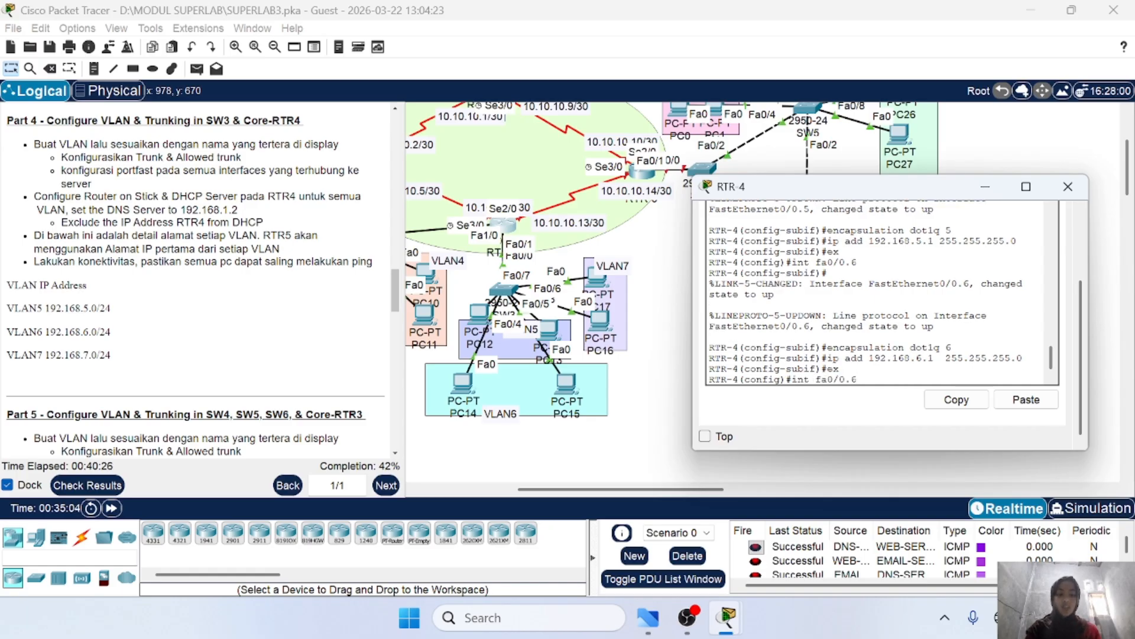
{"action": "key", "text": "BackSpace"}
{"action": "type", "text": "7"}
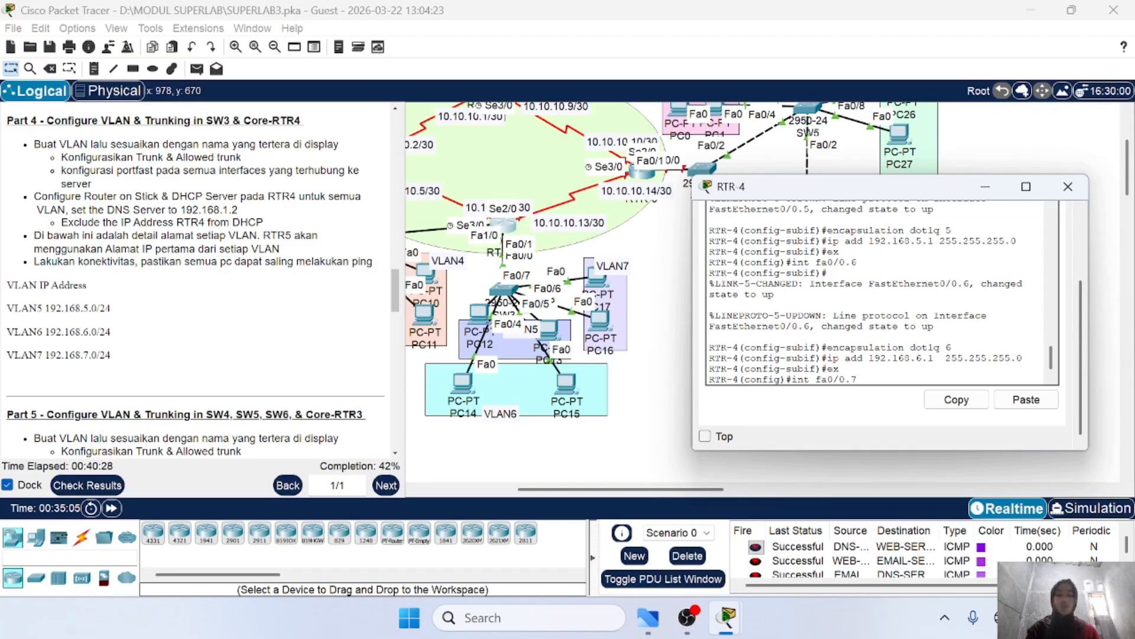
{"action": "key", "text": "Return"}
{"action": "key", "text": "Return"}
Step: Set dot1Q encapsulation with VLAN 7 on subinterface fa0/0.7
{"action": "key", "text": "Up"}
{"action": "key", "text": "Up"}
{"action": "key", "text": "Up"}
{"action": "key", "text": "Up"}
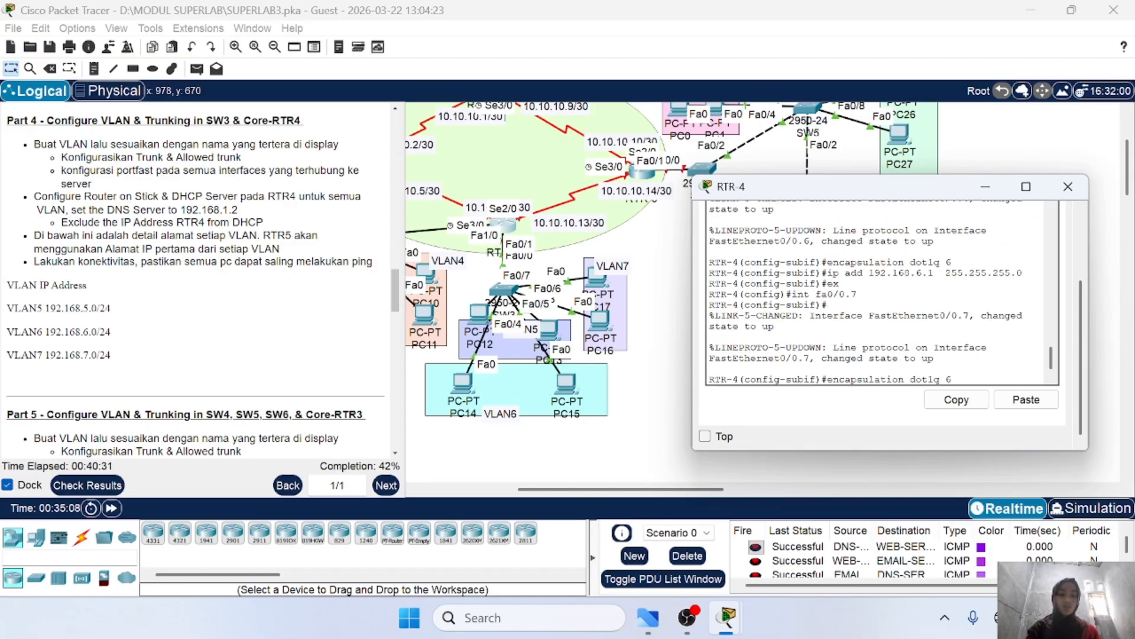
{"action": "key", "text": "BackSpace"}
{"action": "type", "text": "7"}
{"action": "key", "text": "Return"}
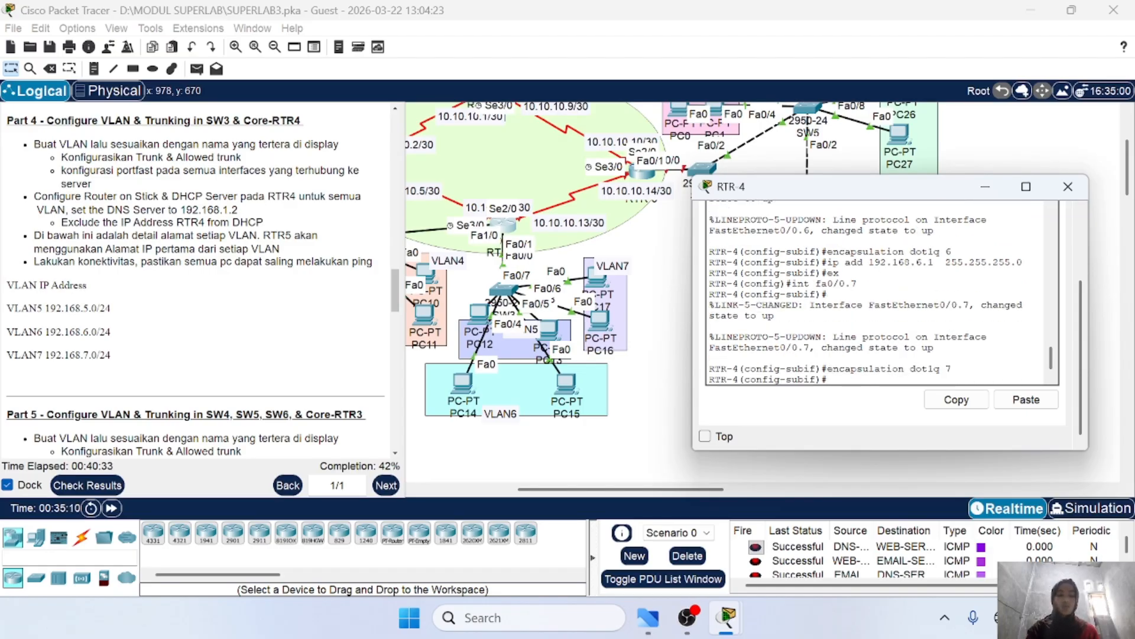
Step: Assign 192.168.7.1 with mask 255.255.255.0 to subinterface fa0/0.7, reusing the earlier address command
{"action": "key", "text": "Up"}
{"action": "key", "text": "Up"}
{"action": "key", "text": "Up"}
{"action": "key", "text": "Up"}
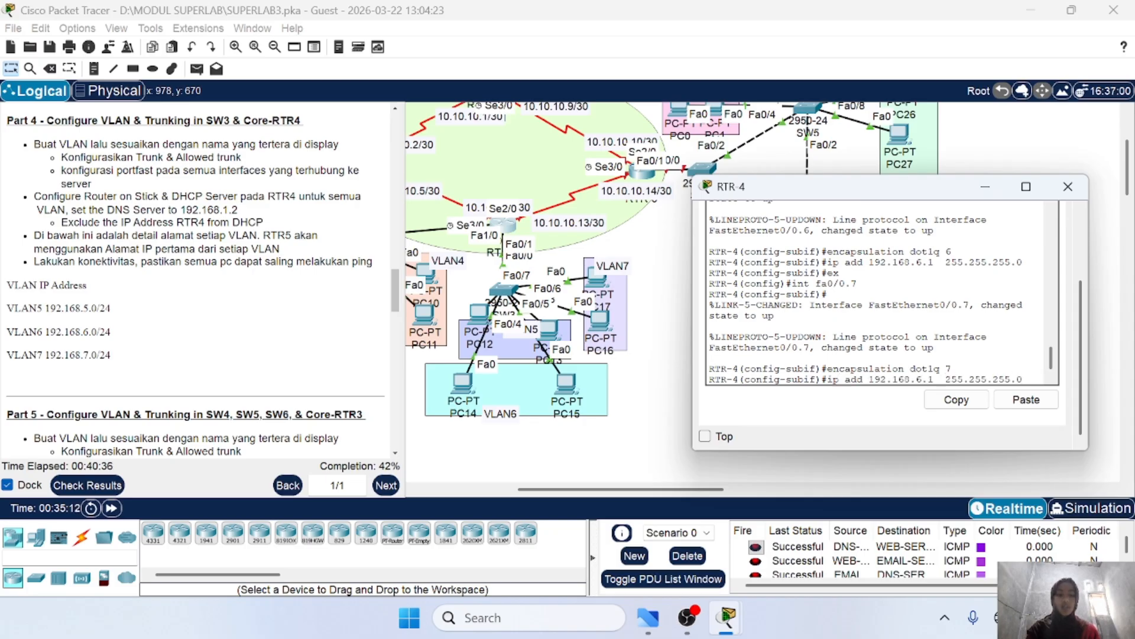
{"action": "key", "text": "Left"}
{"action": "key", "text": "Left"}
{"action": "key", "text": "Left"}
{"action": "key", "text": "Left"}
{"action": "key", "text": "Left"}
{"action": "key", "text": "Left"}
{"action": "key", "text": "Left"}
{"action": "key", "text": "Left"}
{"action": "key", "text": "Left"}
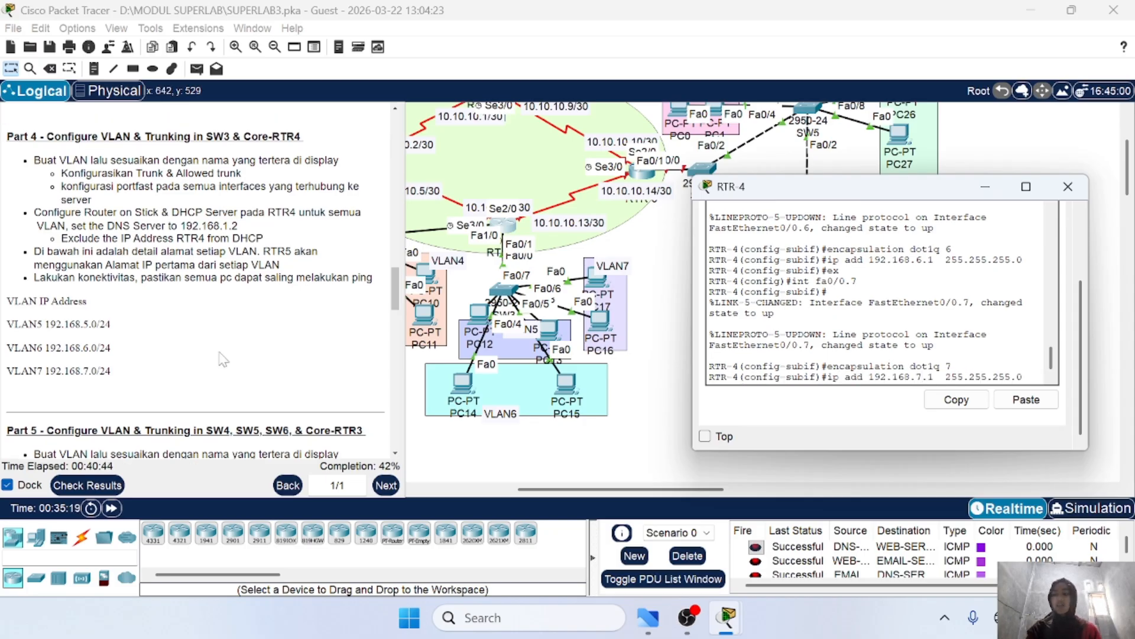
{"action": "scroll", "coordinate": [226, 360], "scroll_direction": "down", "scroll_amount": 2}
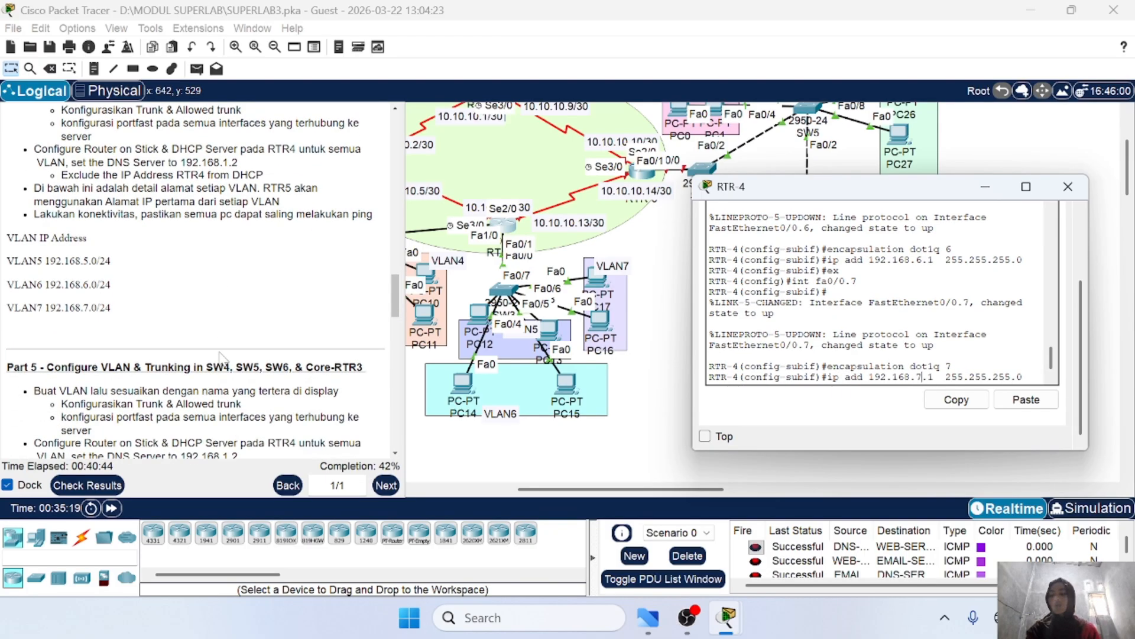
{"action": "key", "text": "Return"}
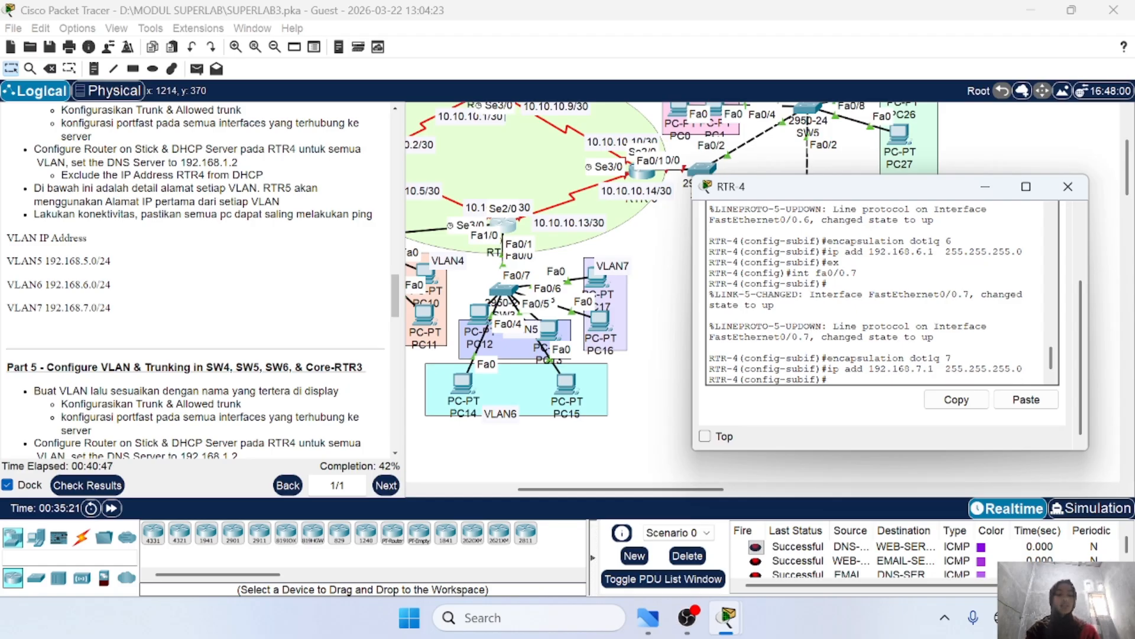
Step: Review the Part 4 instructions and the VLAN 5-7 area of the topology for the DHCP requirements
{"action": "scroll", "coordinate": [668, 353], "scroll_direction": "left", "scroll_amount": 3}
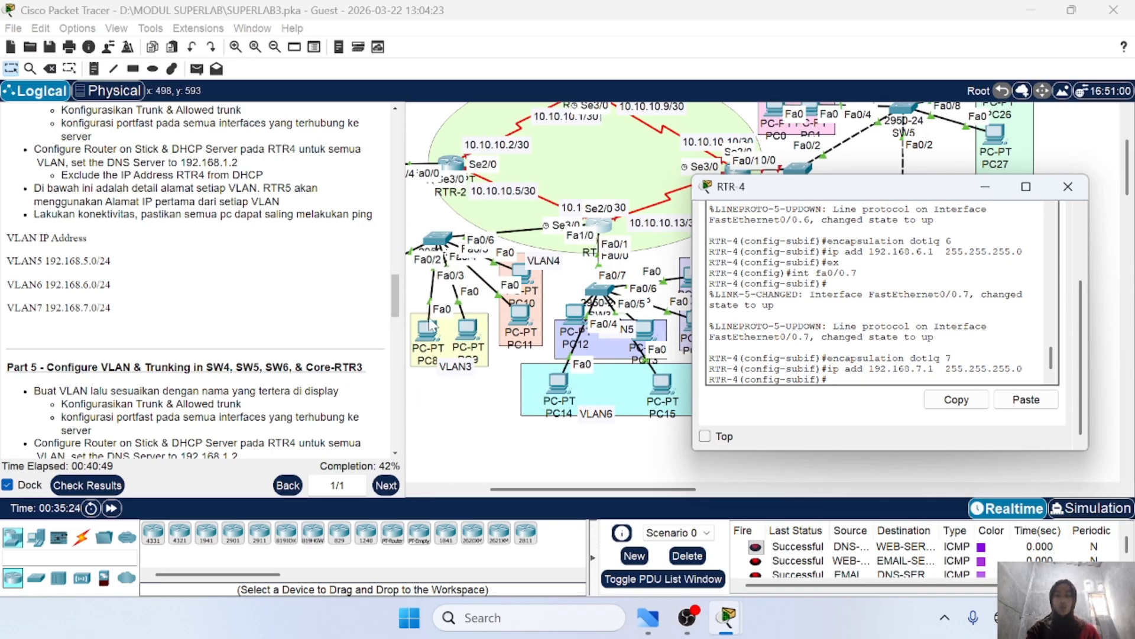
{"action": "scroll", "coordinate": [881, 292], "scroll_direction": "up", "scroll_amount": 5}
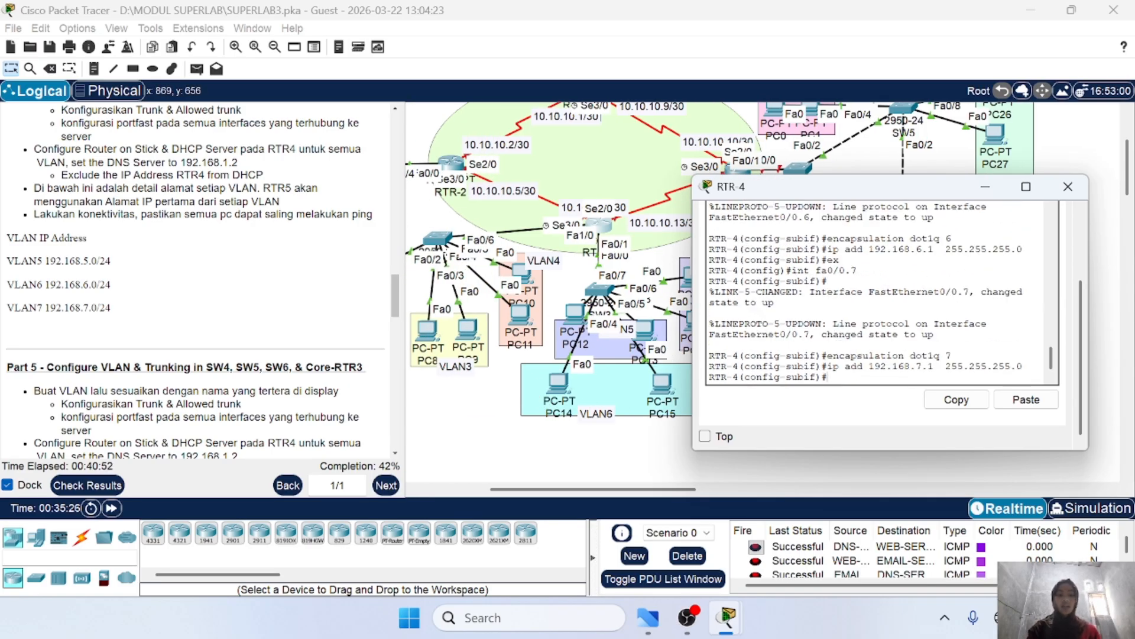
{"action": "scroll", "coordinate": [882, 293], "scroll_direction": "down", "scroll_amount": 5}
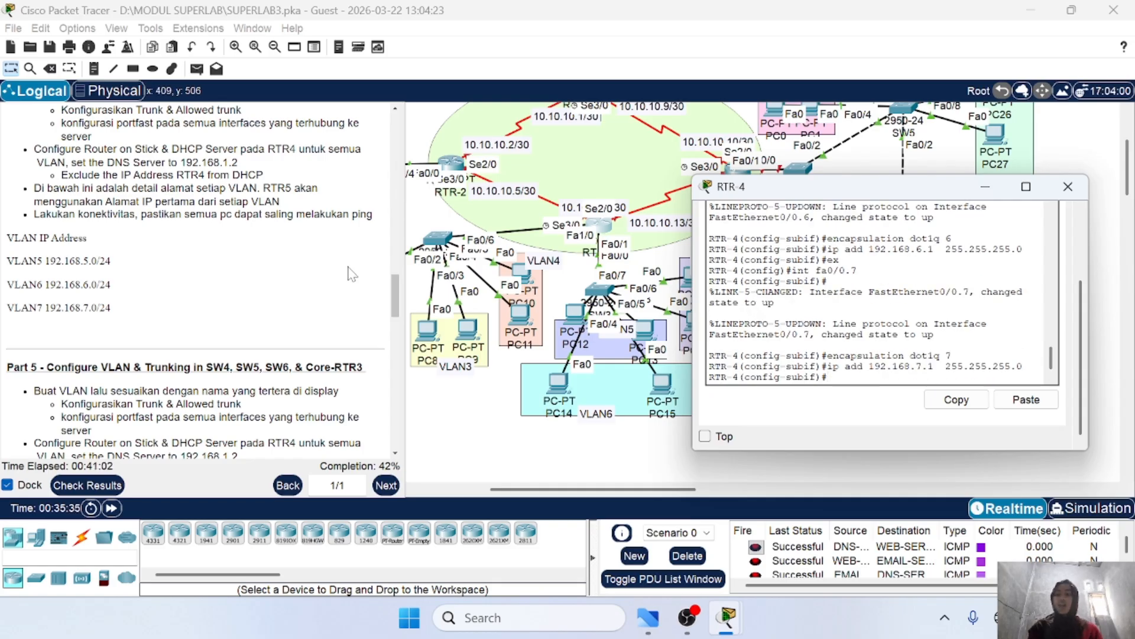
{"action": "scroll", "coordinate": [340, 278], "scroll_direction": "up", "scroll_amount": 3}
{"action": "scroll", "coordinate": [338, 280], "scroll_direction": "down", "scroll_amount": 3}
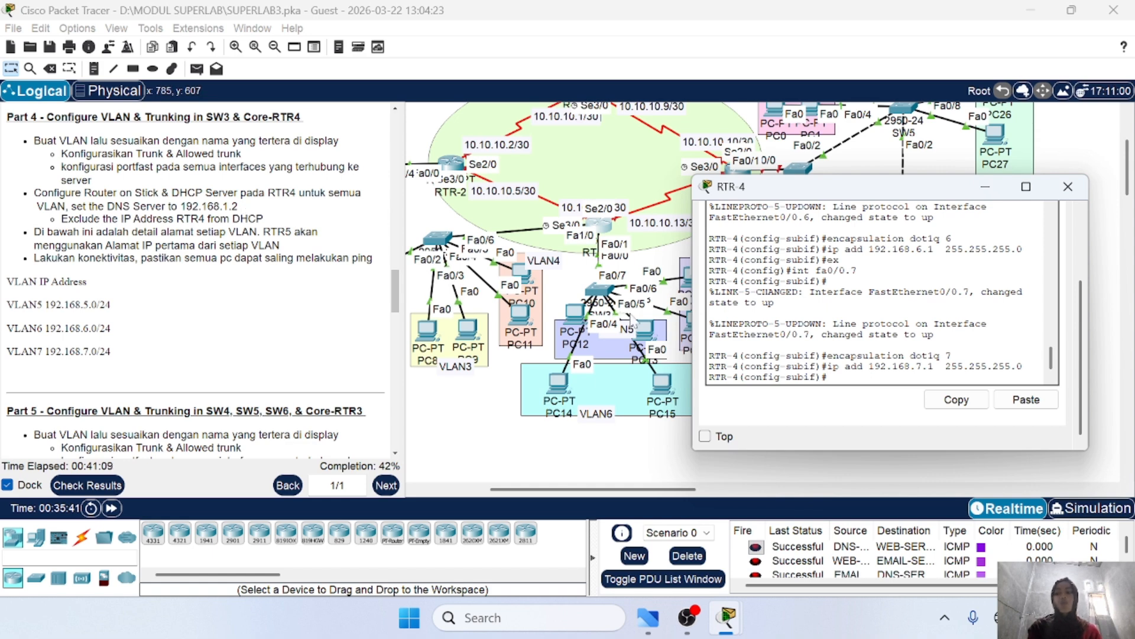
{"action": "scroll", "coordinate": [632, 320], "scroll_direction": "down", "scroll_amount": 2}
{"action": "scroll", "coordinate": [633, 320], "scroll_direction": "right", "scroll_amount": 3}
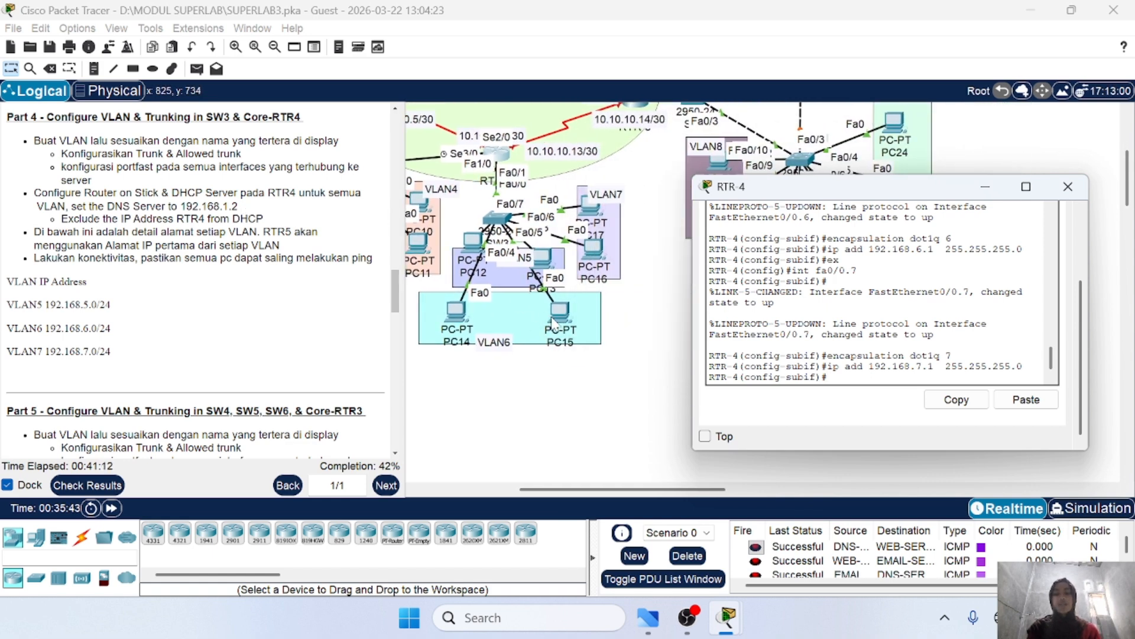
{"action": "scroll", "coordinate": [556, 323], "scroll_direction": "up", "scroll_amount": 1}
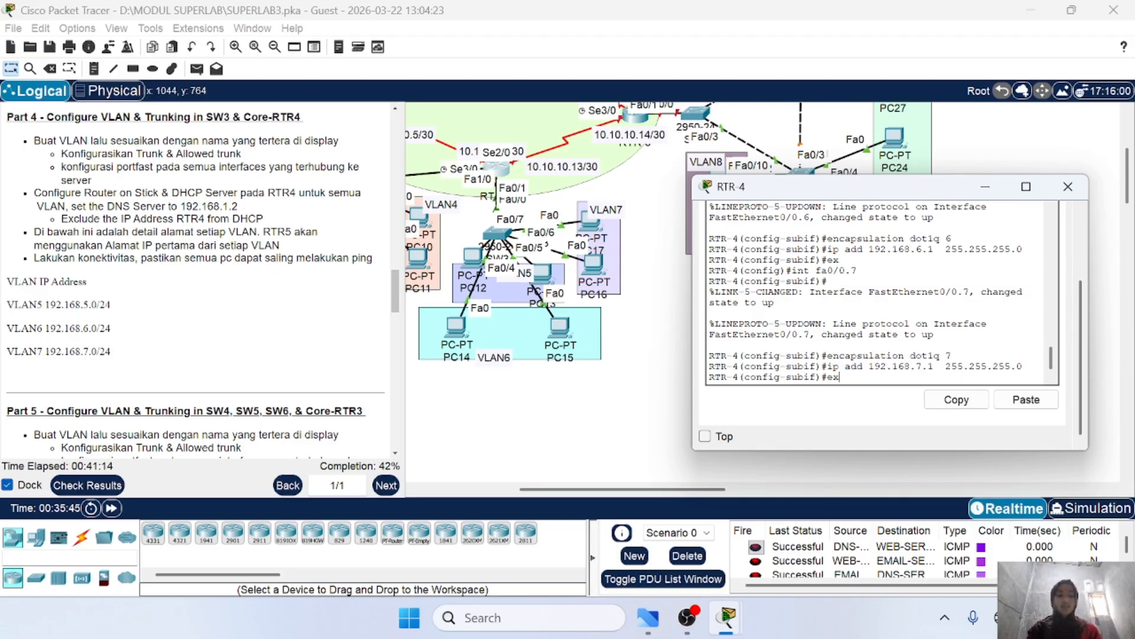
Step: Exit subinterface fa0/0.7 and create a DHCP pool named VLAN5 on RTR-4
{"action": "key", "text": "Return"}
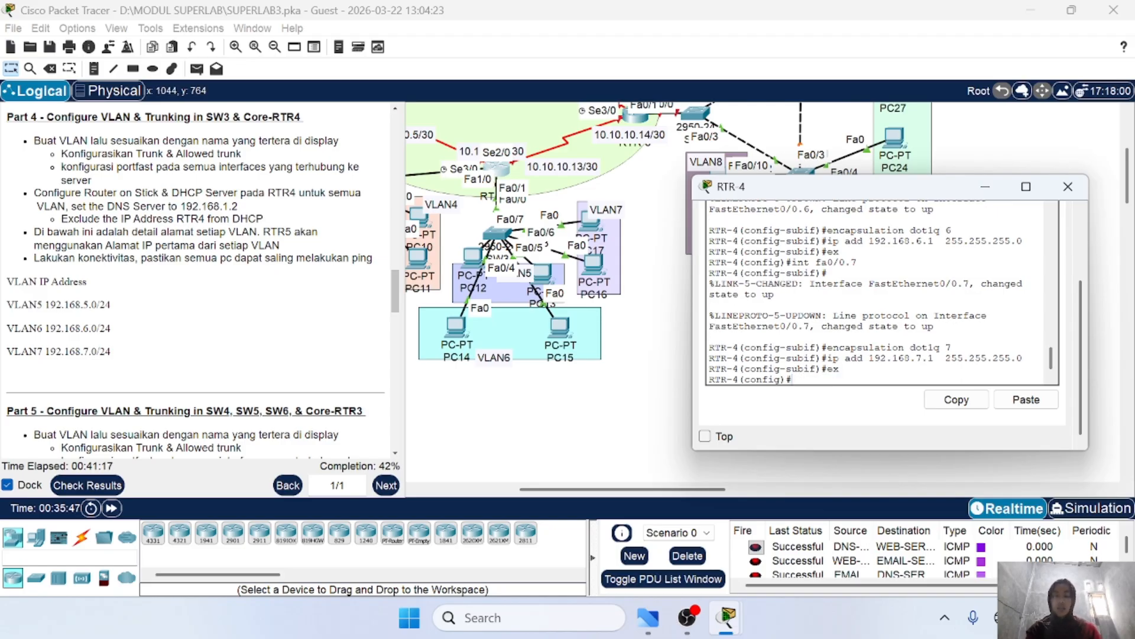
{"action": "type", "text": "ip dhcp p"}
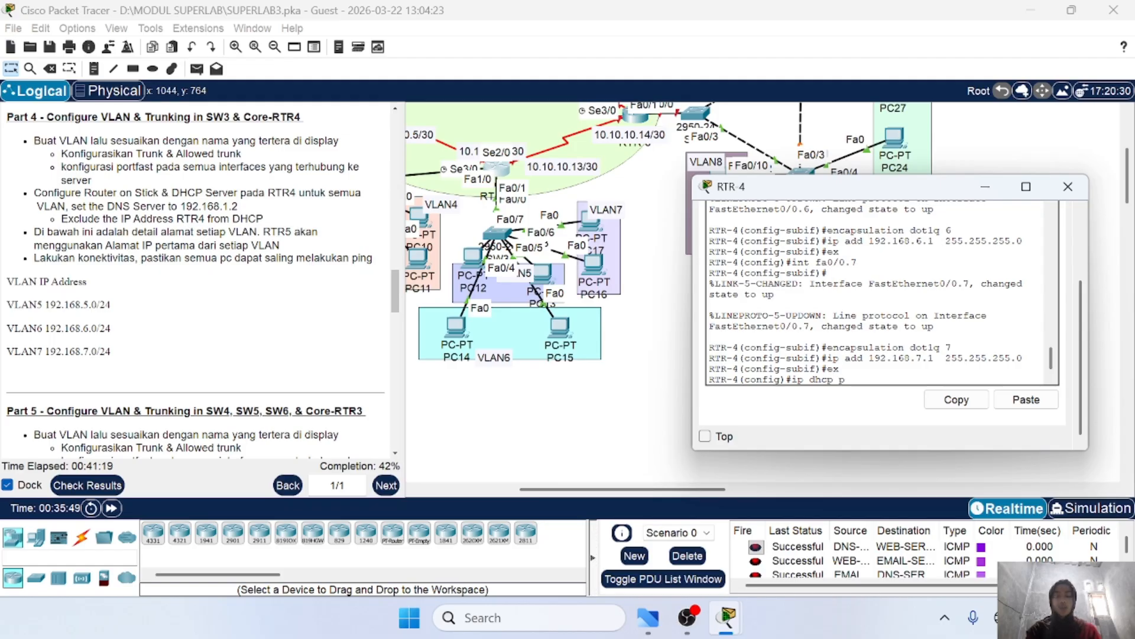
{"action": "type", "text": "ool"}
{"action": "key", "text": "Caps_Lock"}
{"action": "type", "text": "VLAN5"}
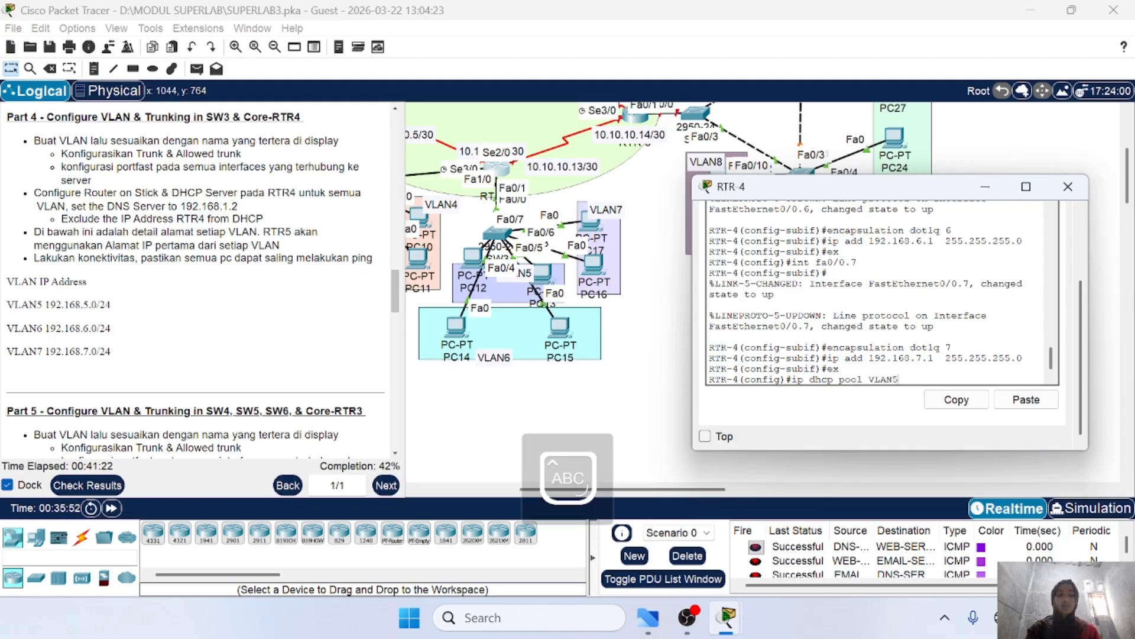
{"action": "key", "text": "Return"}
{"action": "key", "text": "Caps_Lock"}
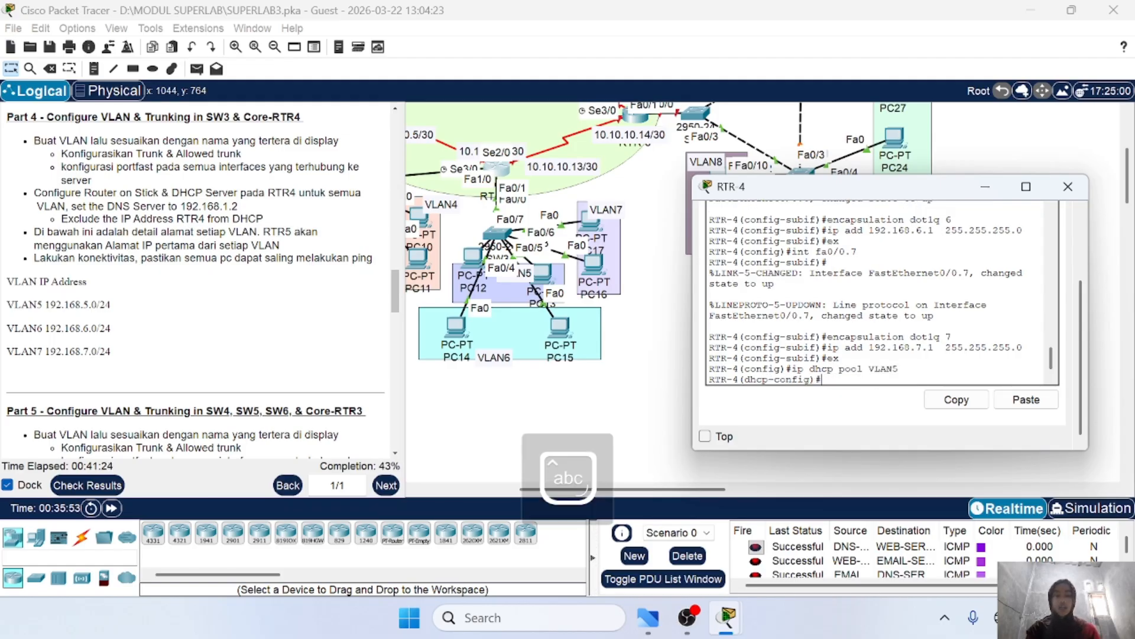
Step: Set the VLAN5 pool's network to 192.168.5.0 with mask 255.255.255.0
{"action": "type", "text": "netw "}
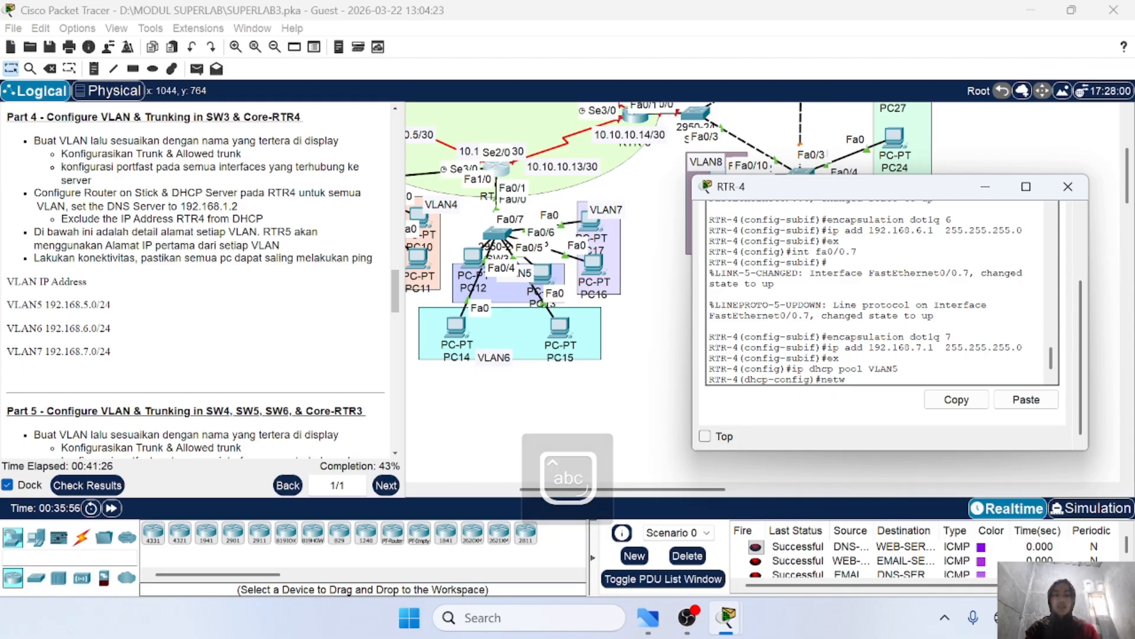
{"action": "type", "text": "192.168."}
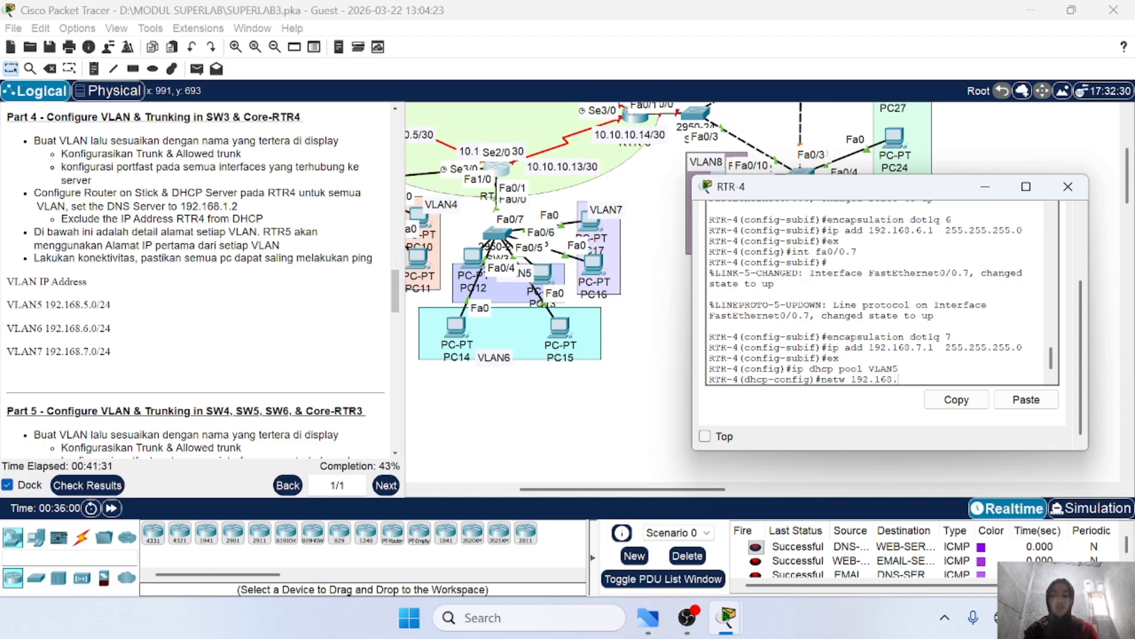
{"action": "type", "text": "5.0 "}
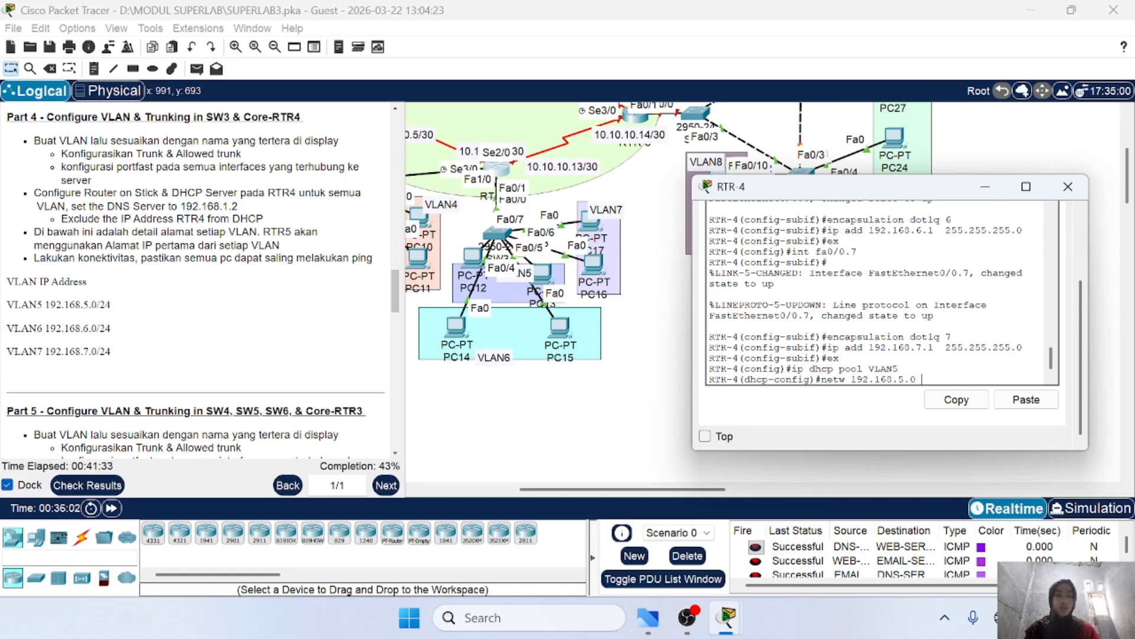
{"action": "type", "text": " 255.255.255.0"}
{"action": "key", "text": "Return"}
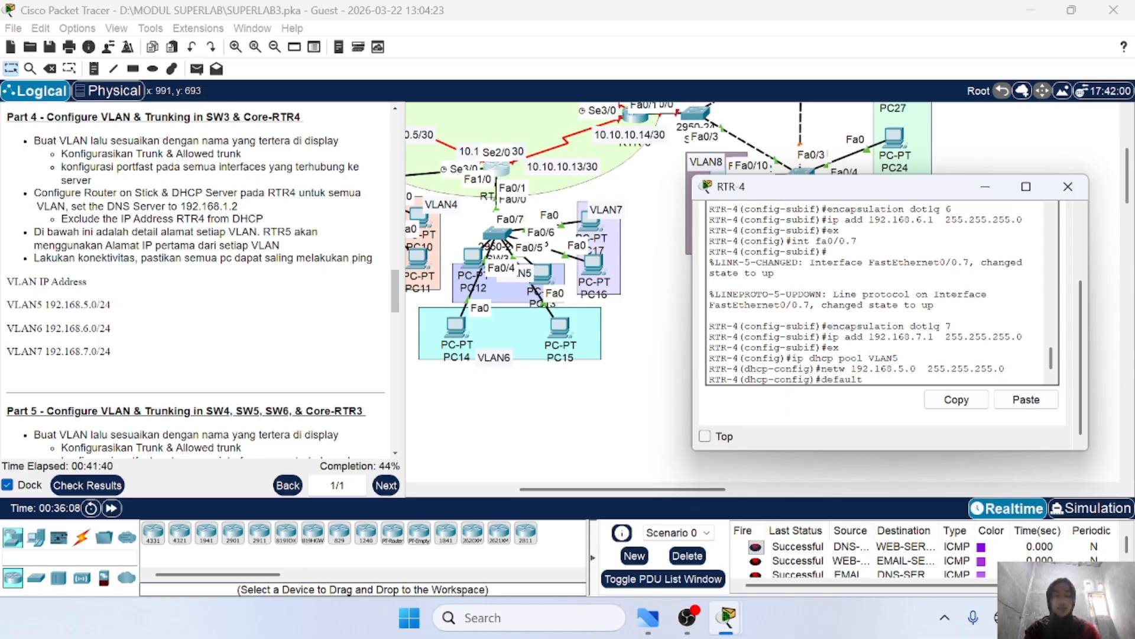
Step: Set the VLAN5 pool's default router to 192.168.5.1 and its DNS server to 192.168.1.2
{"action": "type", "text": "default-router "}
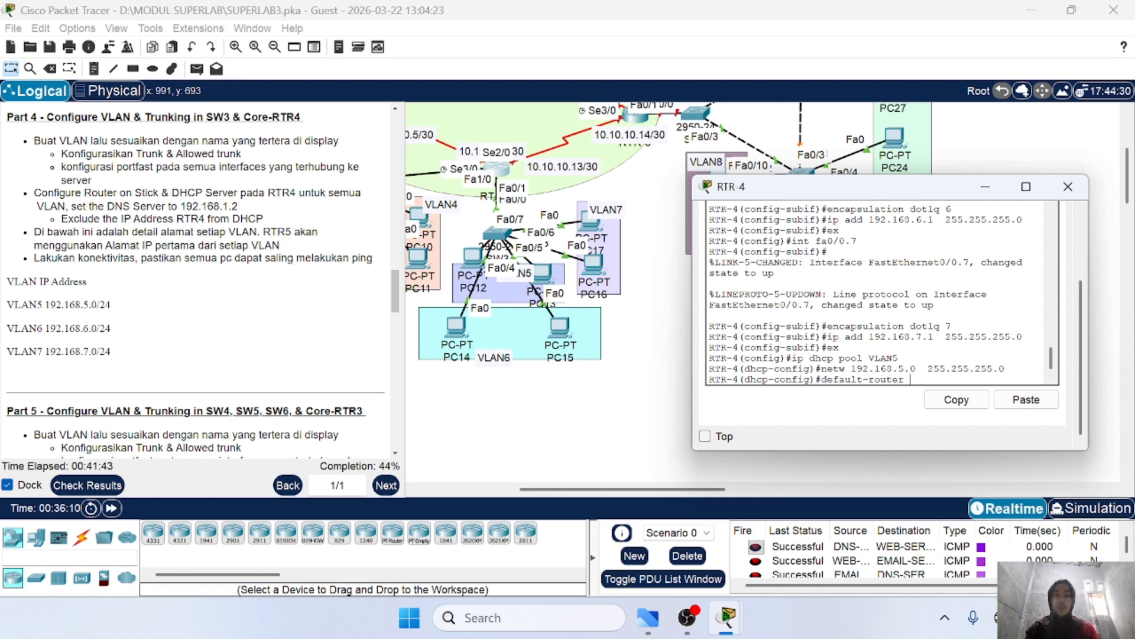
{"action": "type", "text": "192.168.5.1"}
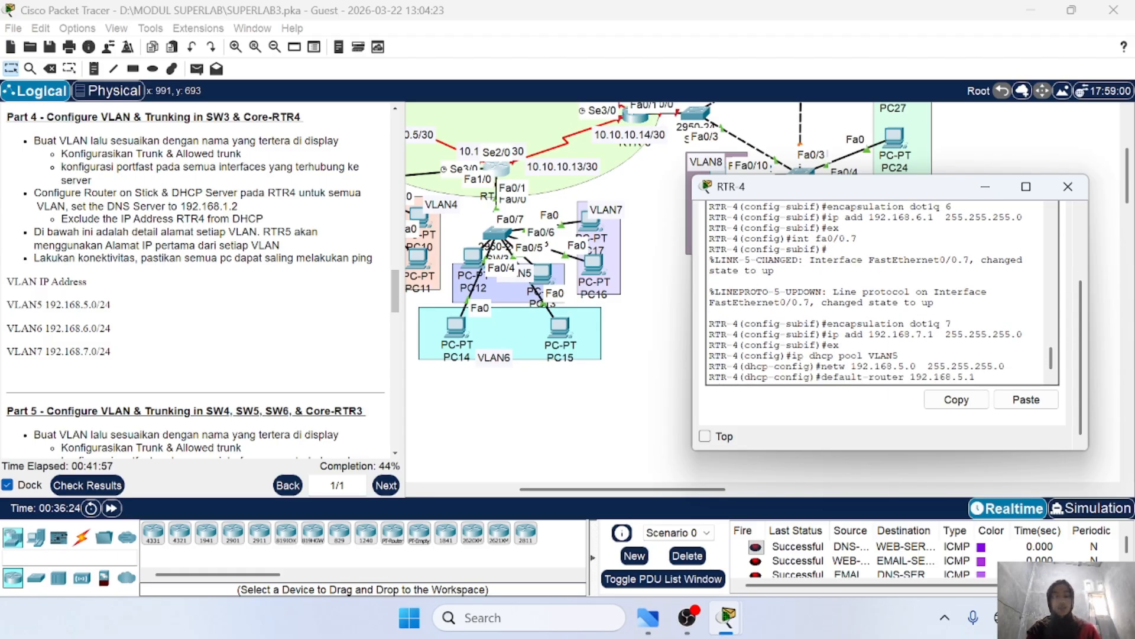
{"action": "key", "text": "Return"}
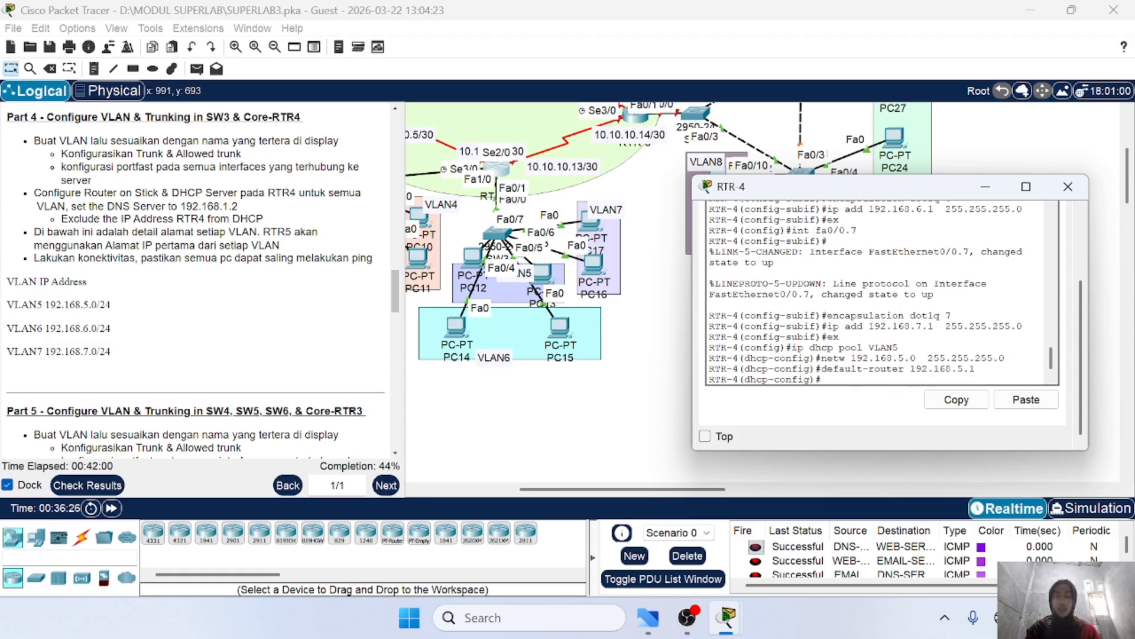
{"action": "type", "text": "dns-server"}
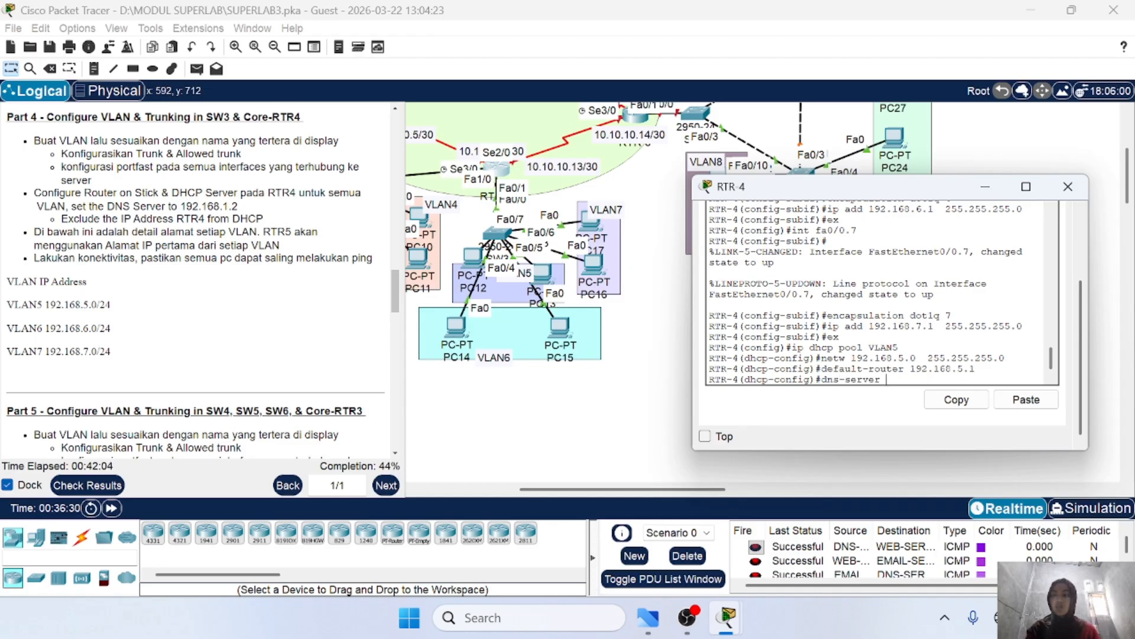
{"action": "type", "text": " 192"}
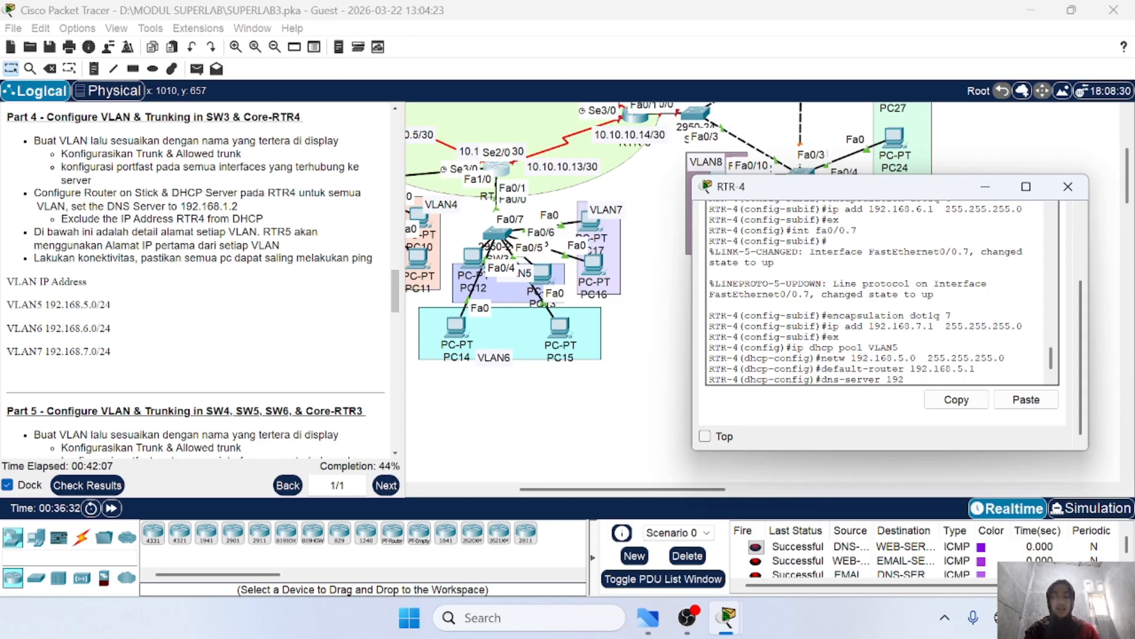
{"action": "type", "text": ".168.1.2"}
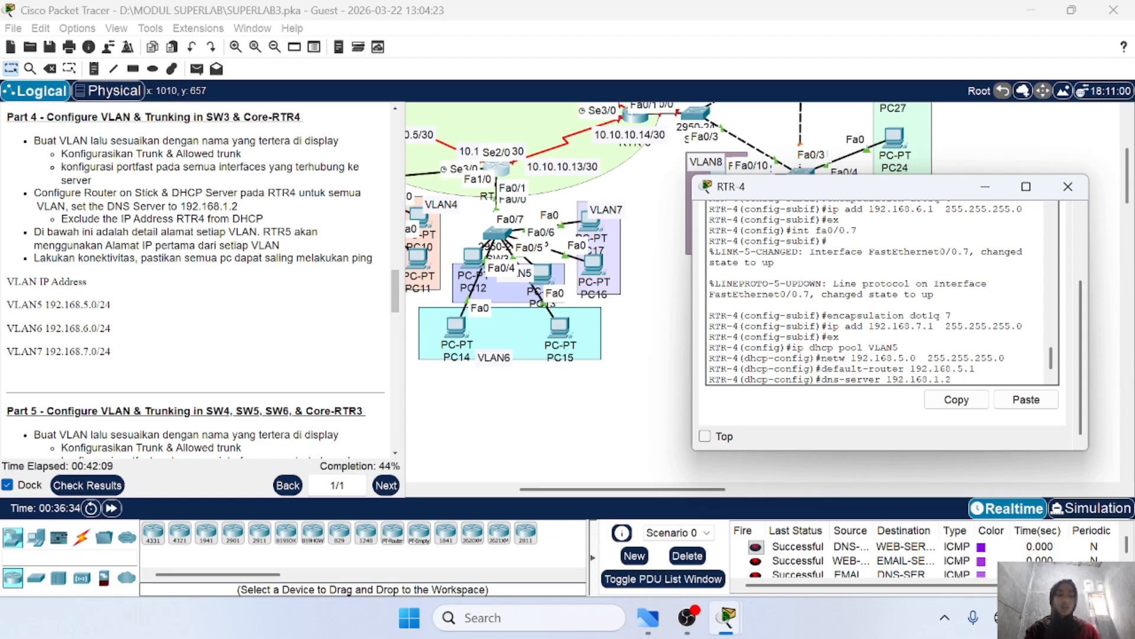
{"action": "key", "text": "Return"}
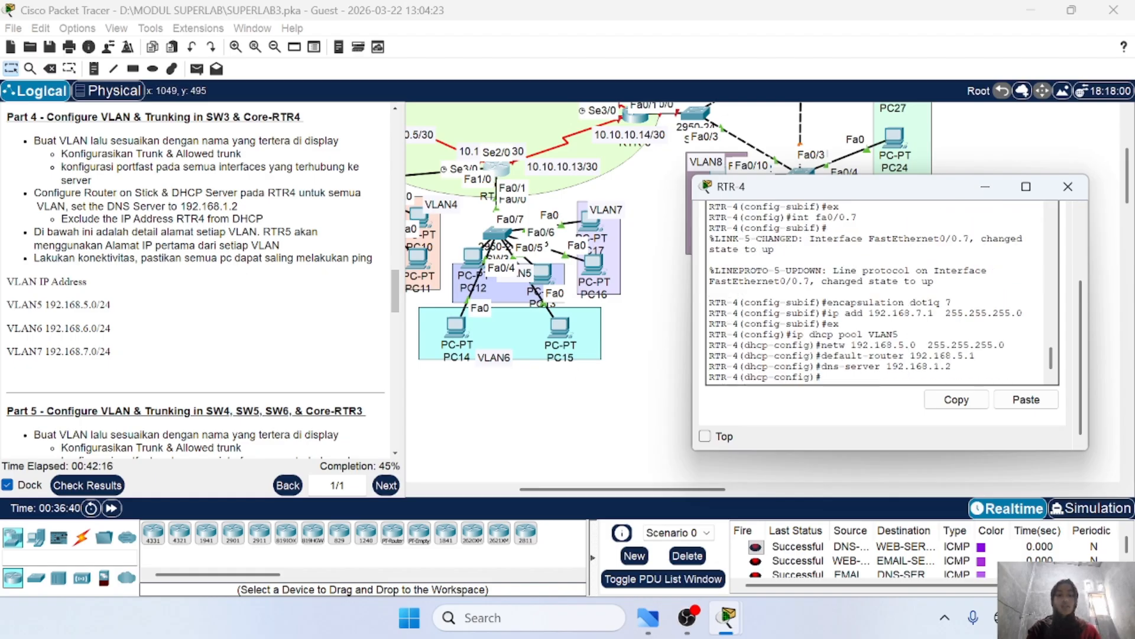
Step: Leave the VLAN5 pool and create a DHCP pool named VLAN6 by editing the recalled pool command
{"action": "left_click_drag", "start_coordinate": [787, 335], "coordinate": [898, 366]}
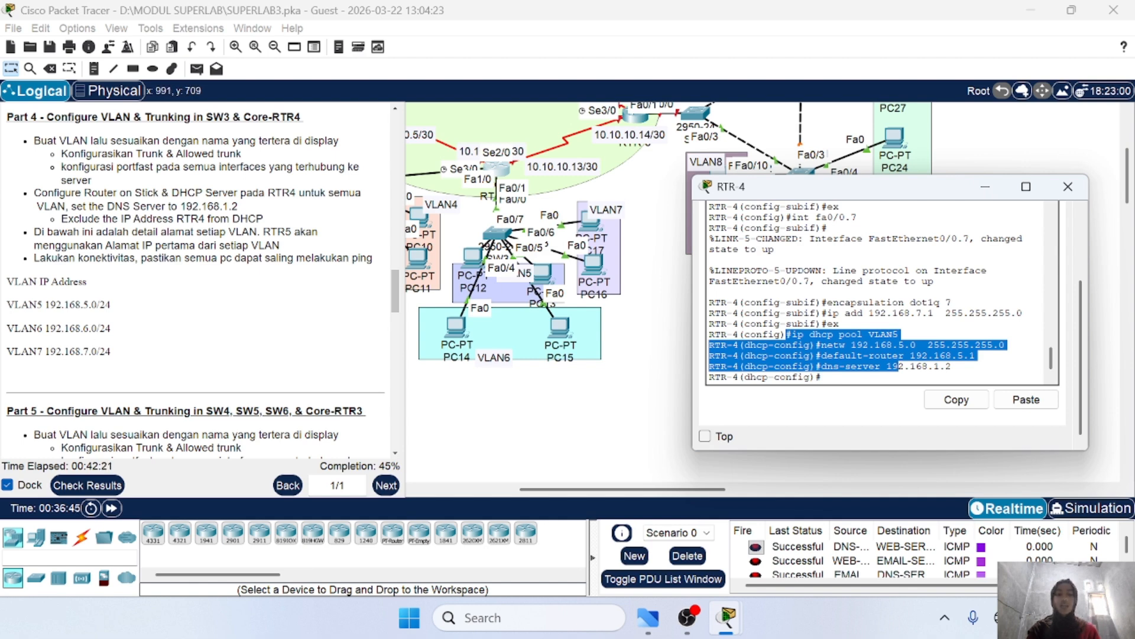
{"action": "left_click", "coordinate": [823, 376]}
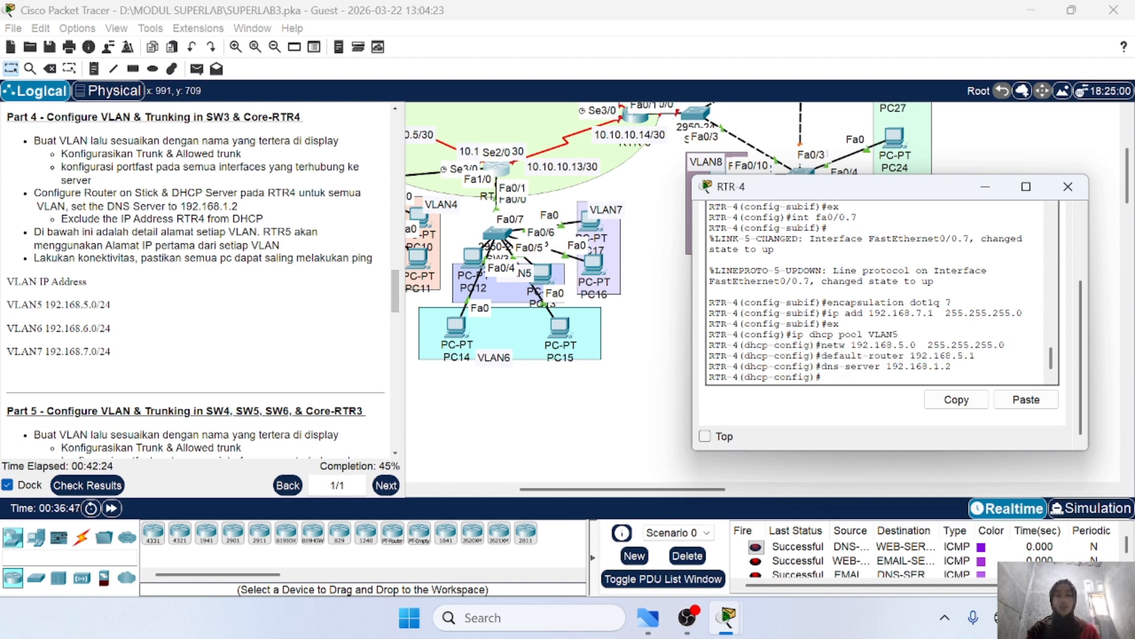
{"action": "type", "text": "ex"}
{"action": "key", "text": "Return"}
{"action": "key", "text": "Up"}
{"action": "key", "text": "Up"}
{"action": "key", "text": "Up"}
{"action": "key", "text": "Up"}
{"action": "key", "text": "Up"}
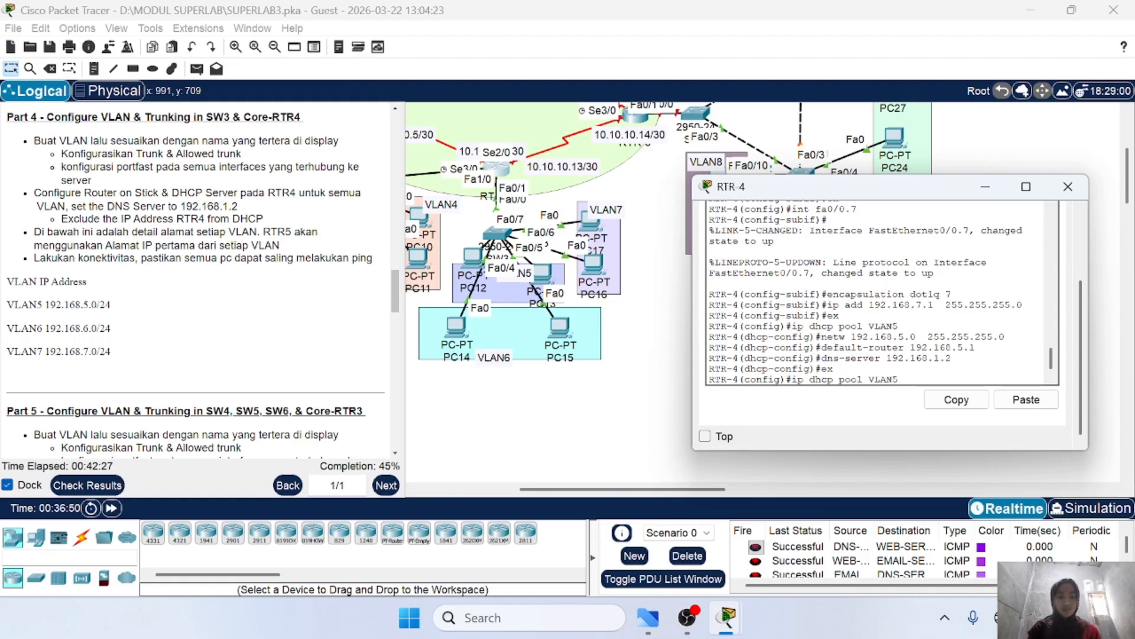
{"action": "key", "text": "BackSpace"}
{"action": "type", "text": "6"}
{"action": "key", "text": "Return"}
Step: Set the VLAN6 pool's network to 192.168.6.0 with mask 255.255.255.0
{"action": "key", "text": "Up"}
{"action": "key", "text": "Up"}
{"action": "key", "text": "Up"}
{"action": "key", "text": "Up"}
{"action": "key", "text": "Up"}
{"action": "key", "text": "BackSpace"}
{"action": "type", "text": "6"}
{"action": "key", "text": "Return"}
Step: Set the VLAN6 pool's default router to 192.168.6.1
{"action": "key", "text": "Up"}
{"action": "key", "text": "Up"}
{"action": "key", "text": "Up"}
{"action": "key", "text": "Up"}
{"action": "key", "text": "Up"}
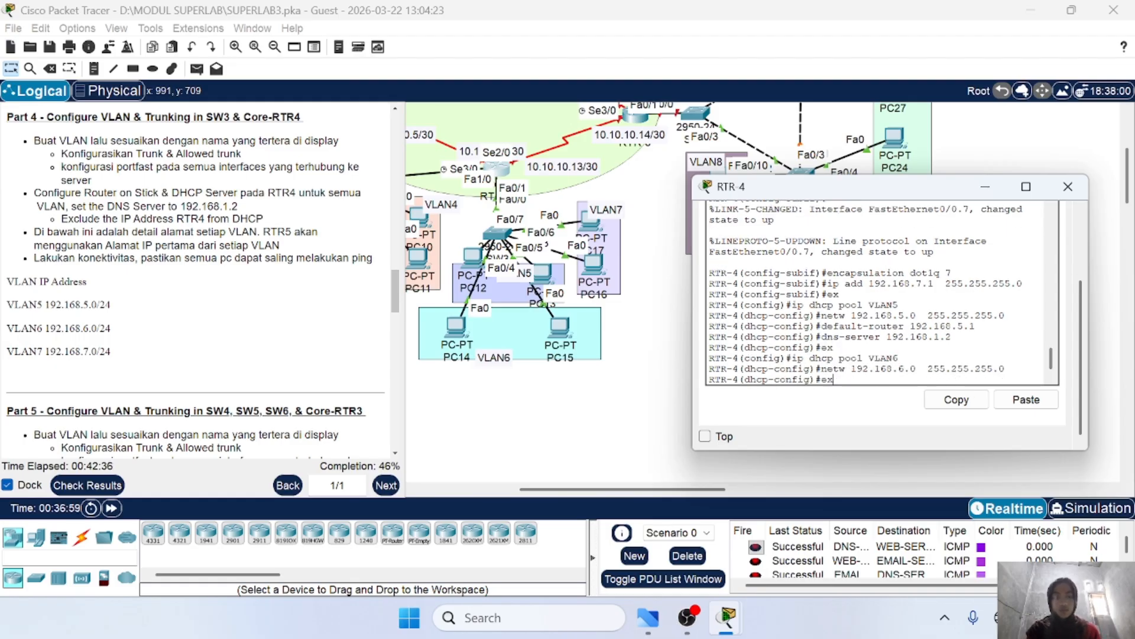
{"action": "key", "text": "Left"}
{"action": "key", "text": "Left"}
{"action": "key", "text": "BackSpace"}
{"action": "type", "text": "6"}
{"action": "key", "text": "Return"}
Step: Set the VLAN6 pool's DNS server to 192.168.1.2 and return to global configuration
{"action": "key", "text": "Up"}
{"action": "key", "text": "Up"}
{"action": "key", "text": "Up"}
{"action": "key", "text": "Up"}
{"action": "key", "text": "Up"}
{"action": "key", "text": "Return"}
{"action": "type", "text": "ex"}
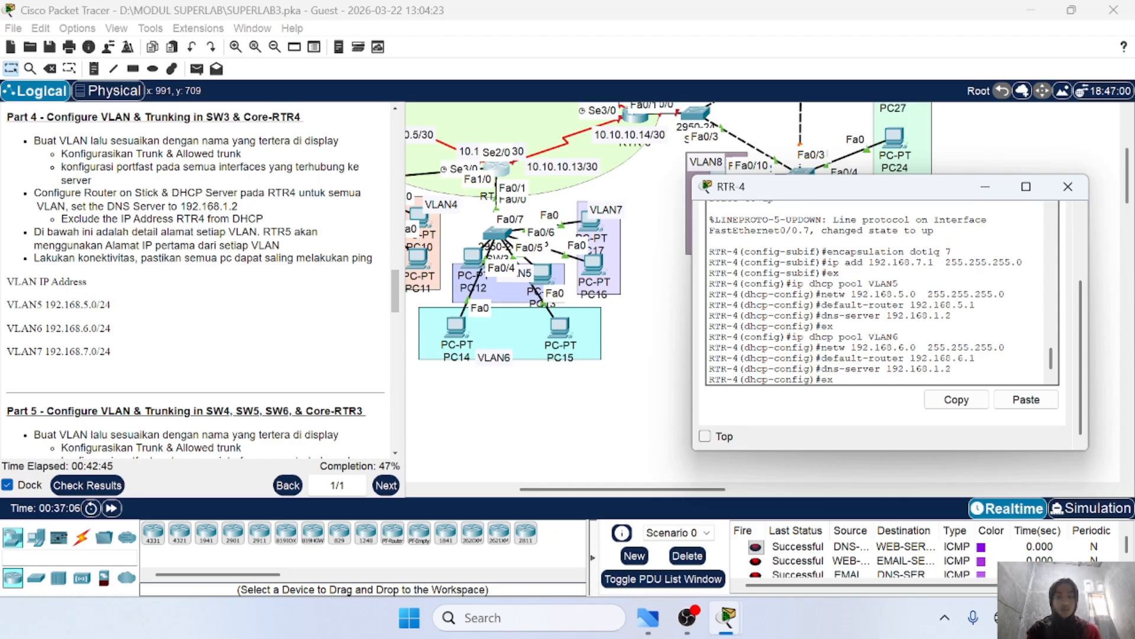
{"action": "key", "text": "Return"}
Step: Create a DHCP pool named VLAN7 on RTR-4 by editing the recalled pool command
{"action": "key", "text": "Up"}
{"action": "key", "text": "Up"}
{"action": "key", "text": "Up"}
{"action": "key", "text": "Up"}
{"action": "key", "text": "Up"}
{"action": "key", "text": "BackSpace"}
{"action": "type", "text": "7"}
{"action": "key", "text": "Return"}
Step: Set the VLAN7 pool's network to 192.168.7.0 with mask 255.255.255.0
{"action": "key", "text": "Up"}
{"action": "key", "text": "Up"}
{"action": "key", "text": "Up"}
{"action": "key", "text": "Up"}
{"action": "key", "text": "Up"}
{"action": "key", "text": "Left"}
{"action": "key", "text": "Left"}
{"action": "key", "text": "Left"}
{"action": "key", "text": "Left"}
{"action": "key", "text": "Left"}
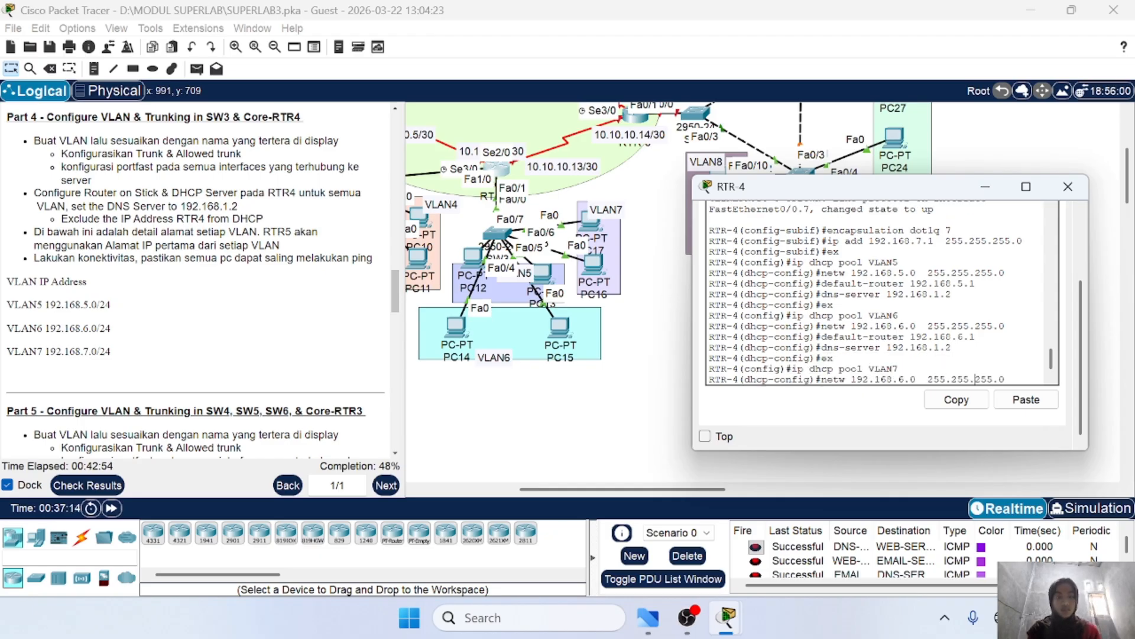
{"action": "key", "text": "Return"}
Step: Set the VLAN7 pool's default router to 192.168.7.1
{"action": "key", "text": "Up"}
{"action": "key", "text": "Up"}
{"action": "key", "text": "Up"}
{"action": "key", "text": "Up"}
{"action": "key", "text": "Up"}
{"action": "key", "text": "Left"}
{"action": "key", "text": "Left"}
{"action": "key", "text": "BackSpace"}
{"action": "type", "text": "7"}
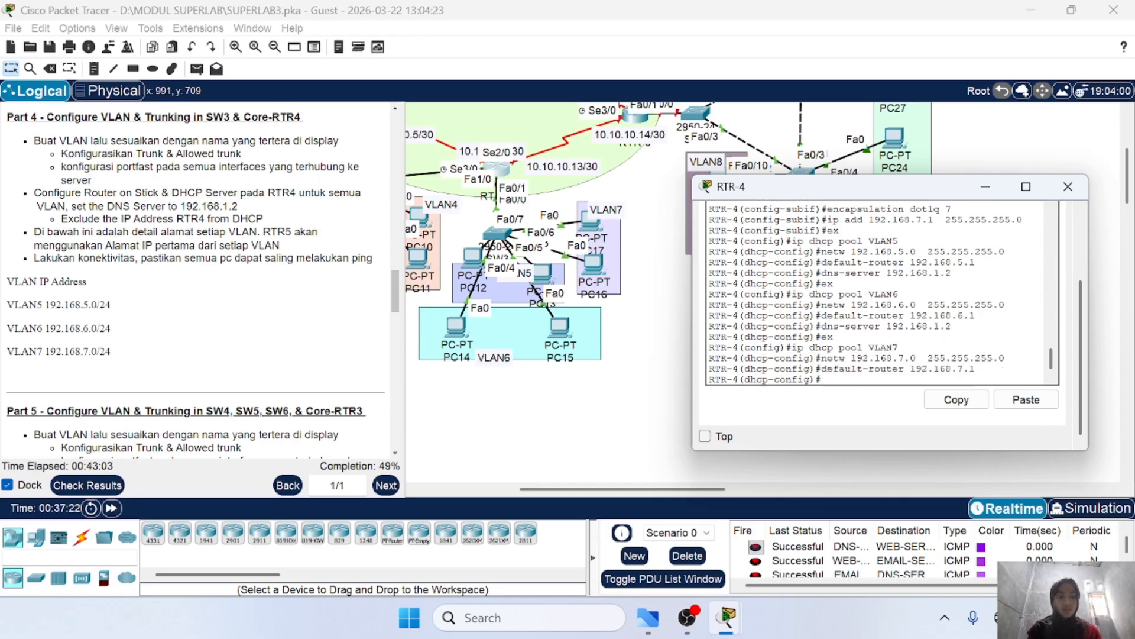
{"action": "key", "text": "Return"}
Step: Set the VLAN7 pool's DNS server to 192.168.1.2, reusing the earlier DNS command
{"action": "key", "text": "Up"}
{"action": "key", "text": "Up"}
{"action": "key", "text": "Up"}
{"action": "key", "text": "Up"}
{"action": "key", "text": "Up"}
{"action": "key", "text": "Return"}
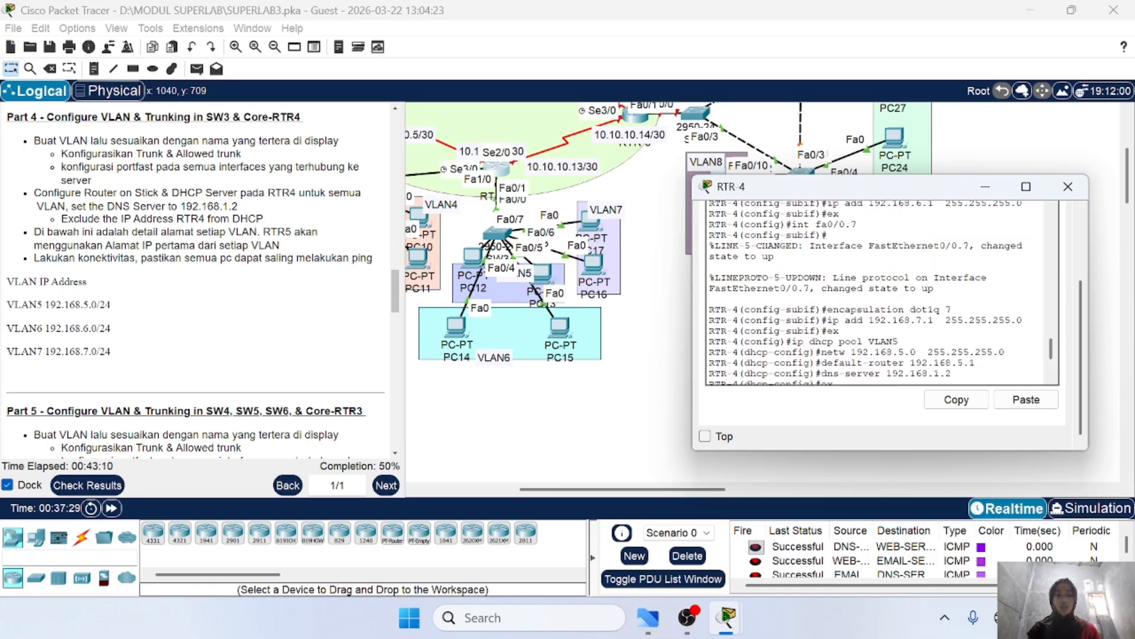
{"action": "scroll", "coordinate": [195, 280], "scroll_direction": "down", "scroll_amount": 1}
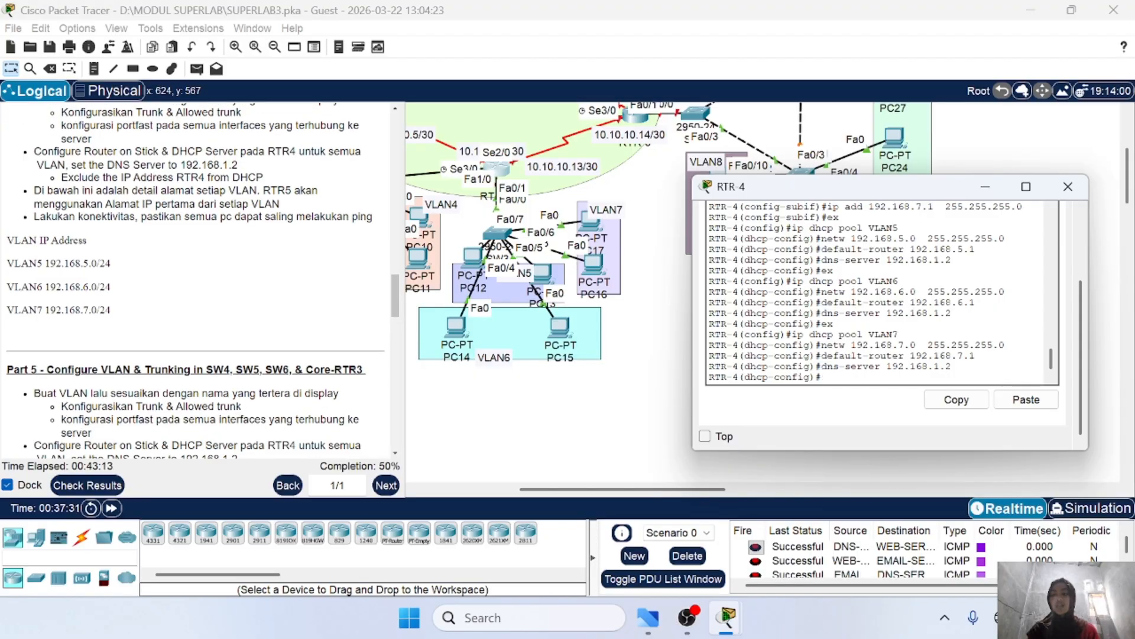
{"action": "scroll", "coordinate": [195, 281], "scroll_direction": "up", "scroll_amount": 1}
{"action": "scroll", "coordinate": [196, 281], "scroll_direction": "up", "scroll_amount": 1}
{"action": "scroll", "coordinate": [196, 281], "scroll_direction": "down", "scroll_amount": 1}
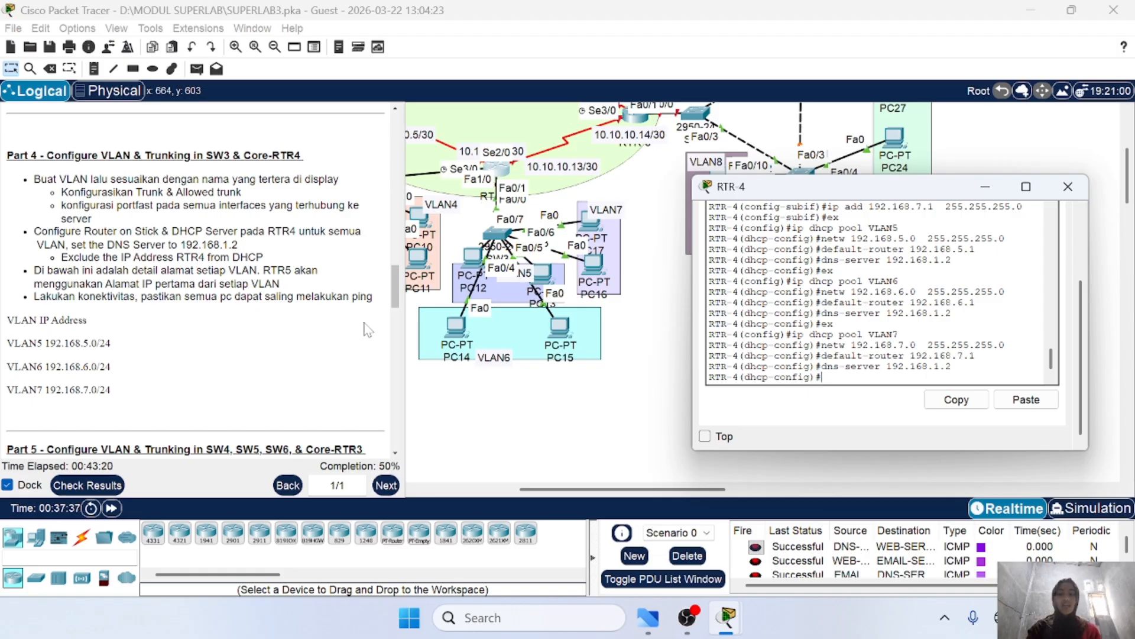
{"action": "scroll", "coordinate": [816, 320], "scroll_direction": "up", "scroll_amount": 2}
{"action": "scroll", "coordinate": [816, 319], "scroll_direction": "down", "scroll_amount": 2}
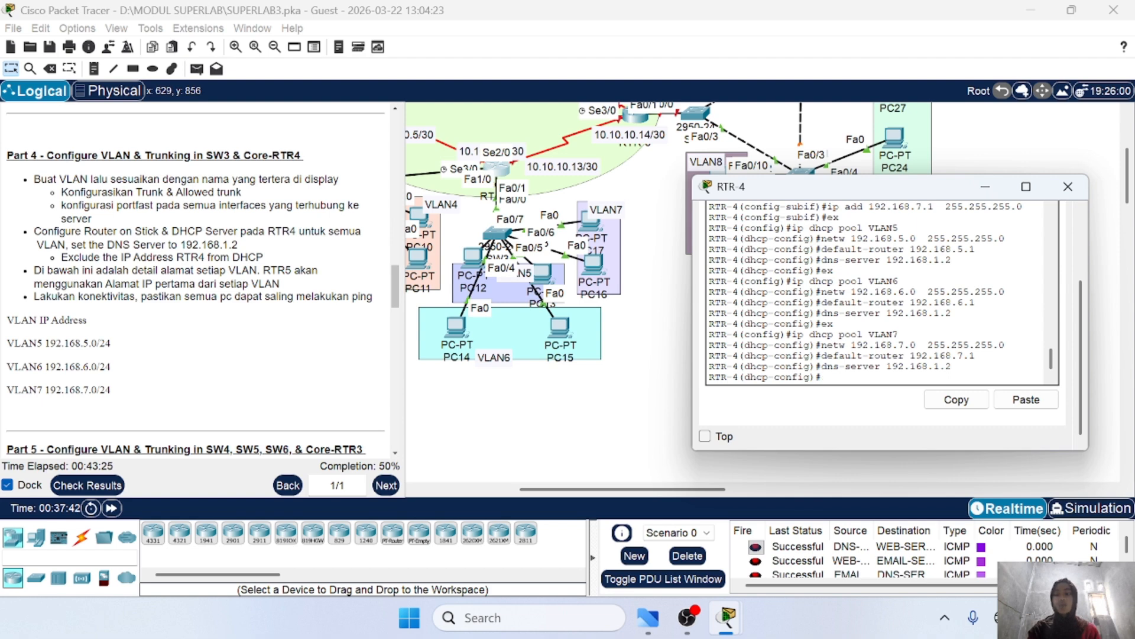
{"action": "scroll", "coordinate": [882, 292], "scroll_direction": "up", "scroll_amount": 2}
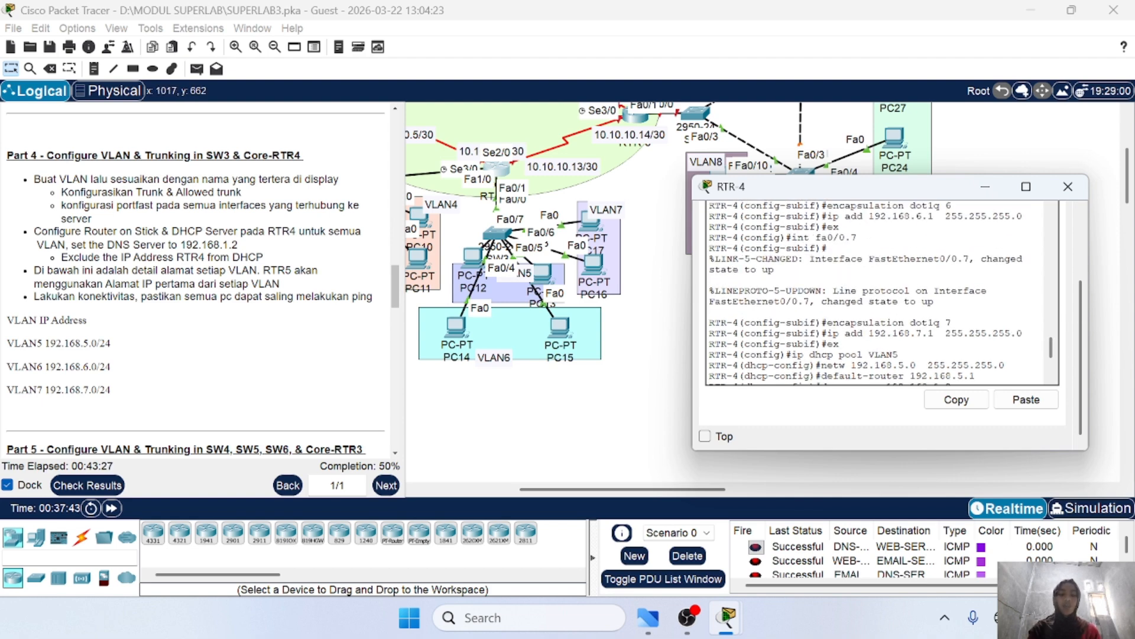
{"action": "scroll", "coordinate": [881, 292], "scroll_direction": "down", "scroll_amount": 2}
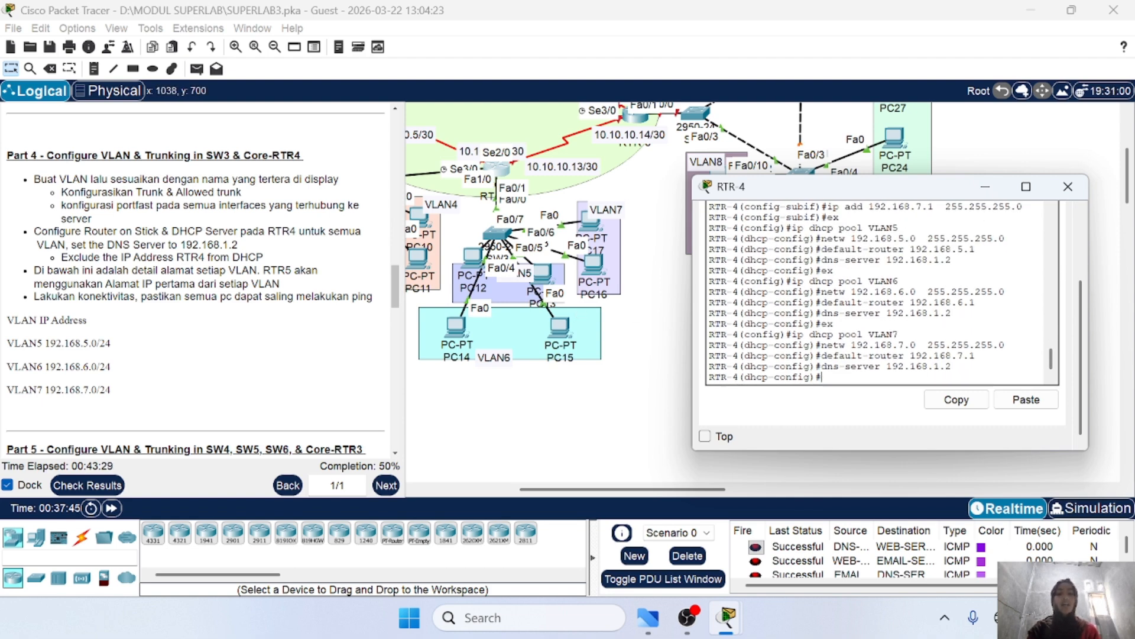
{"action": "scroll", "coordinate": [653, 366], "scroll_direction": "left", "scroll_amount": 2}
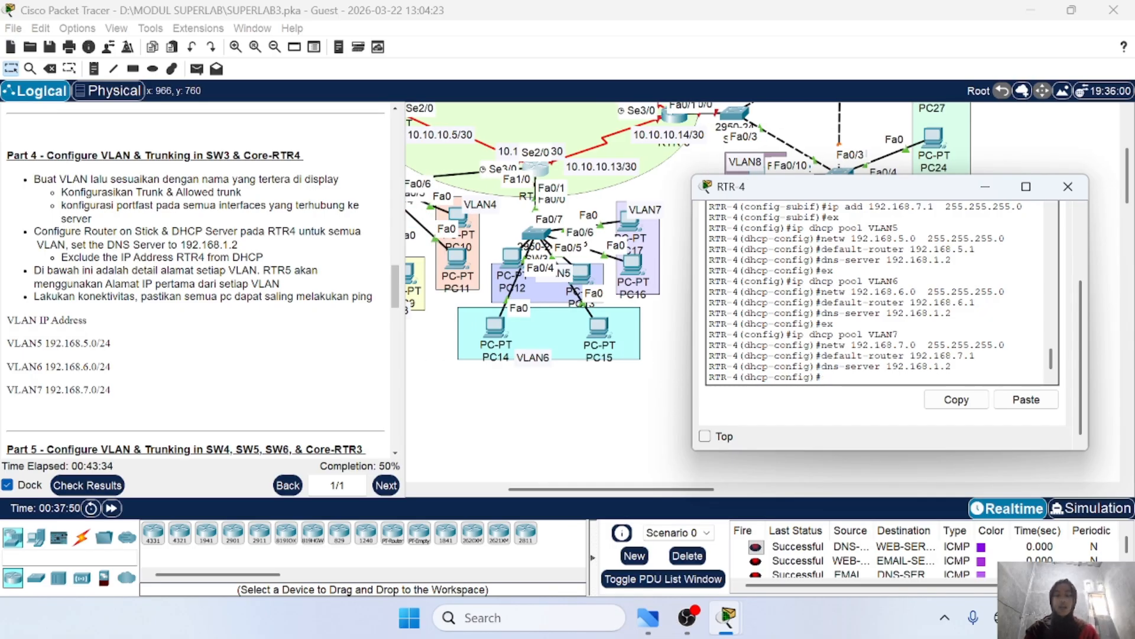
Step: Leave the VLAN7 pool configuration and try to exclude 192.168.5.1 from DHCP on RTR-4
{"action": "type", "text": "ex"}
{"action": "key", "text": "Return"}
{"action": "type", "text": "ip dhcp ecx"}
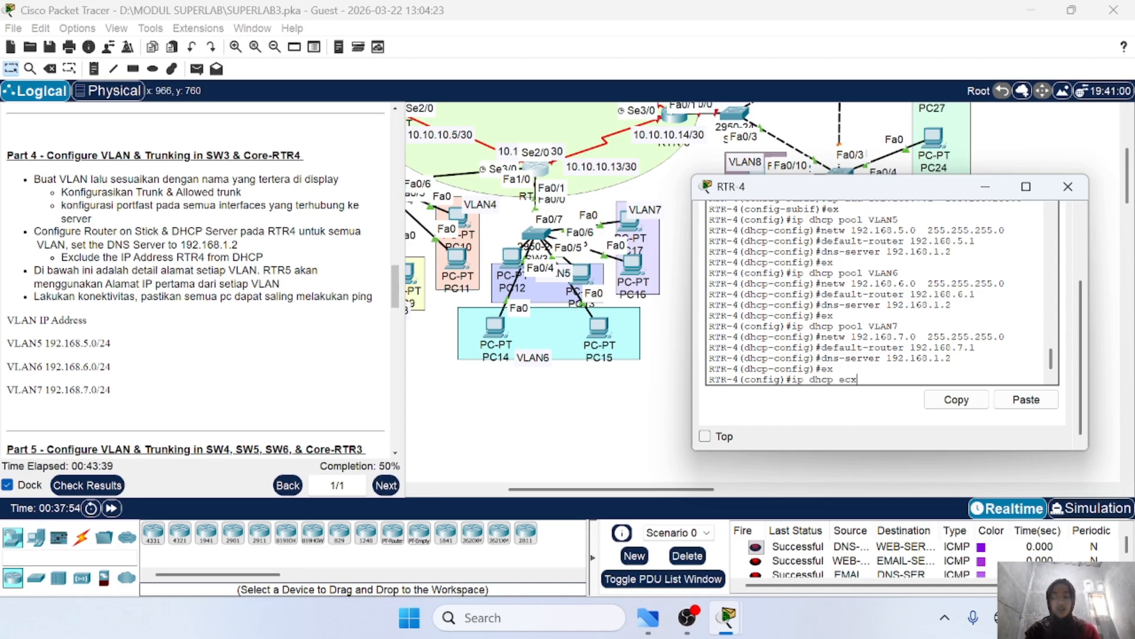
{"action": "type", "text": "luded-address 192.168.5.1"}
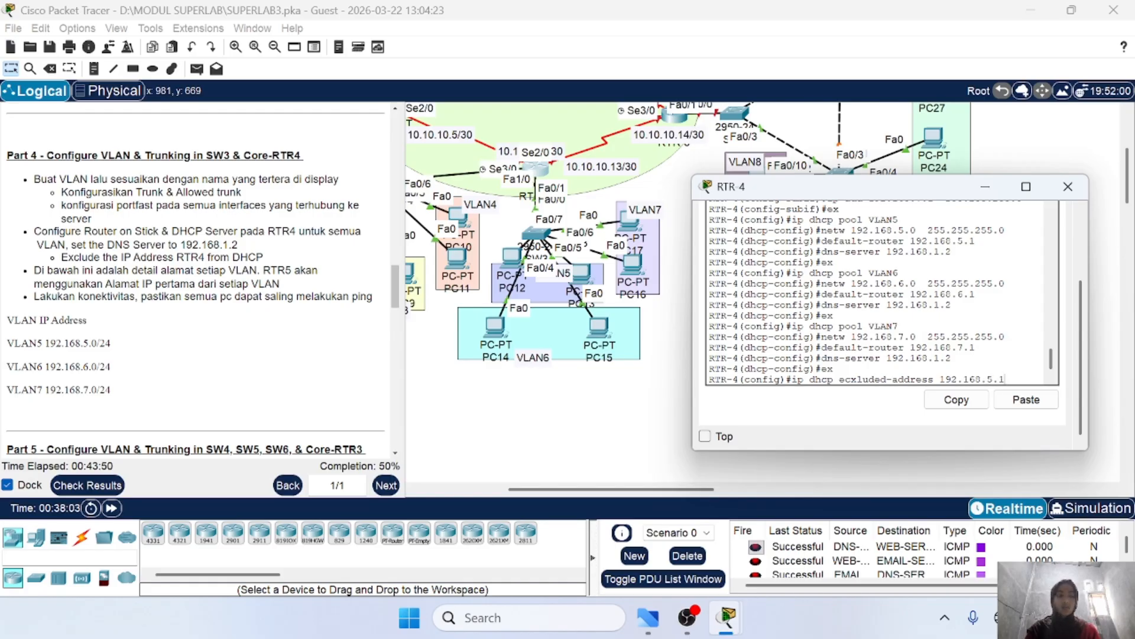
{"action": "key", "text": "Return"}
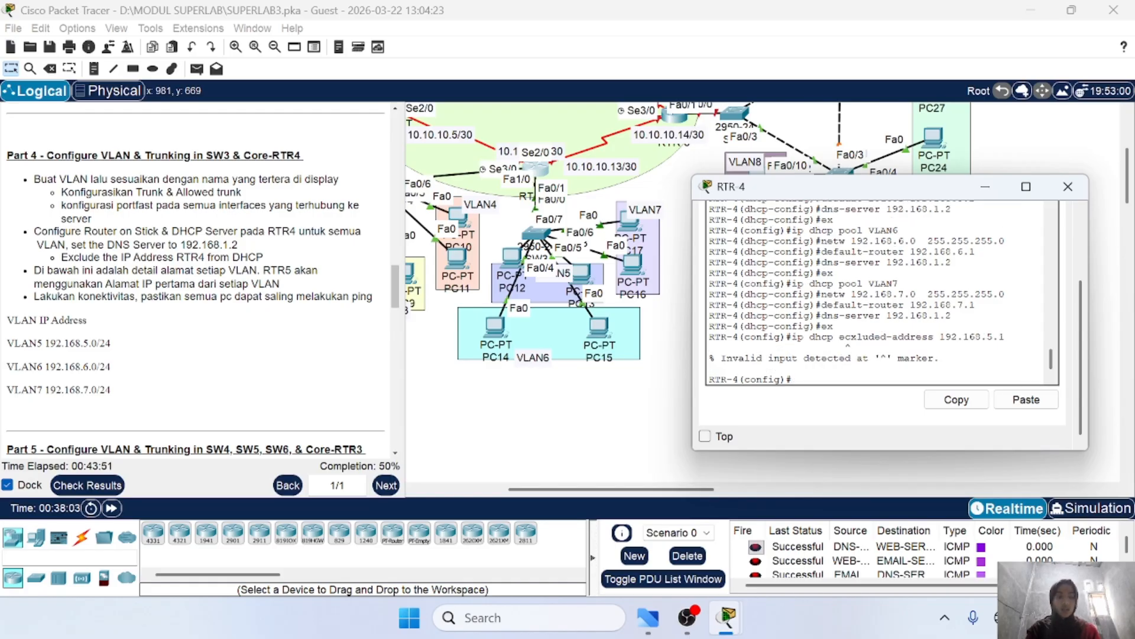
Step: Correct the misspelled keyword in the recalled command to excluded-address and exclude 192.168.5.1 from DHCP
{"action": "key", "text": "Up"}
{"action": "key", "text": "Left"}
{"action": "key", "text": "Left"}
{"action": "key", "text": "Left"}
{"action": "key", "text": "Left"}
{"action": "key", "text": "Left"}
{"action": "key", "text": "Left"}
{"action": "key", "text": "Left"}
{"action": "key", "text": "Left"}
{"action": "key", "text": "Left"}
{"action": "key", "text": "Left"}
{"action": "key", "text": "Left"}
{"action": "key", "text": "Left"}
{"action": "key", "text": "Left"}
{"action": "key", "text": "Left"}
{"action": "key", "text": "Left"}
{"action": "key", "text": "Left"}
{"action": "key", "text": "Left"}
{"action": "key", "text": "Left"}
{"action": "key", "text": "Left"}
{"action": "key", "text": "Left"}
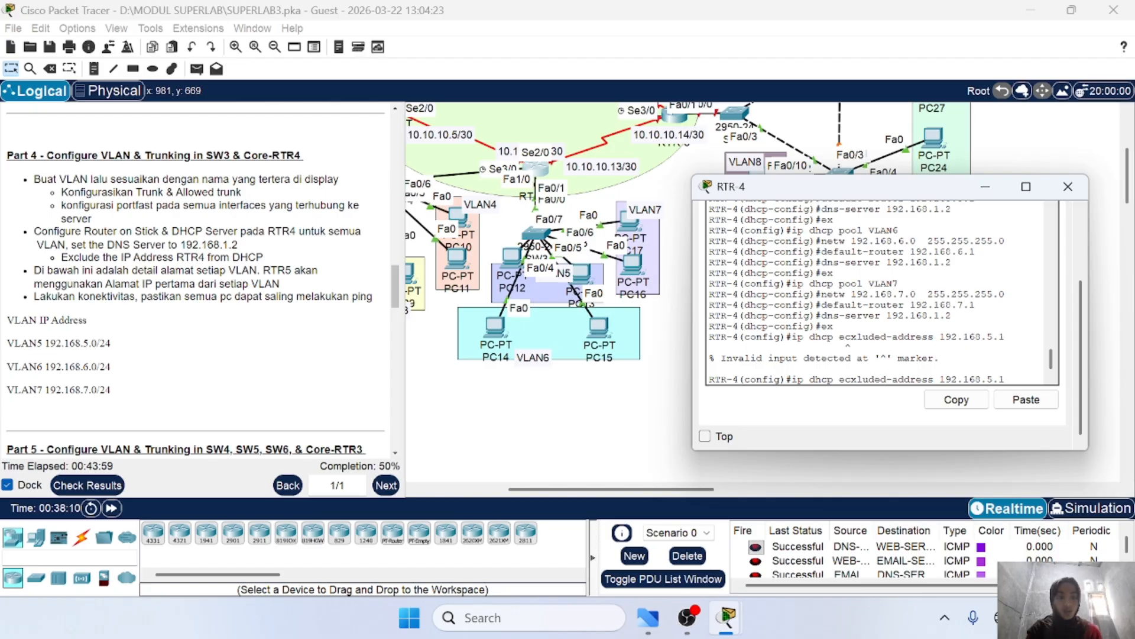
{"action": "key", "text": "BackSpace"}
{"action": "key", "text": "BackSpace"}
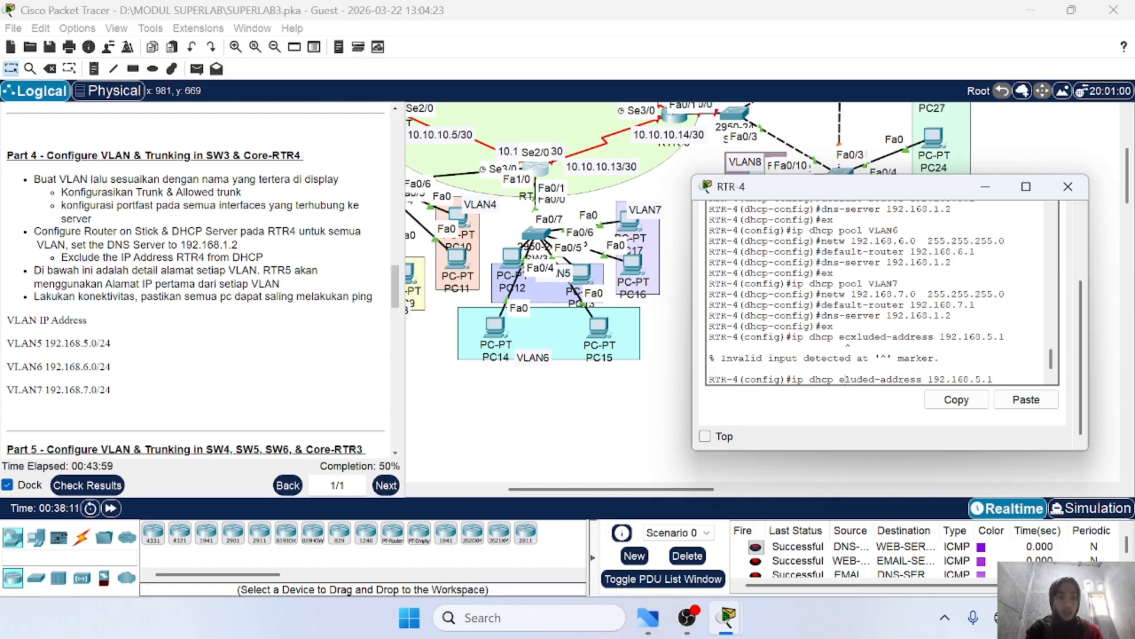
{"action": "type", "text": "xc"}
{"action": "key", "text": "Return"}
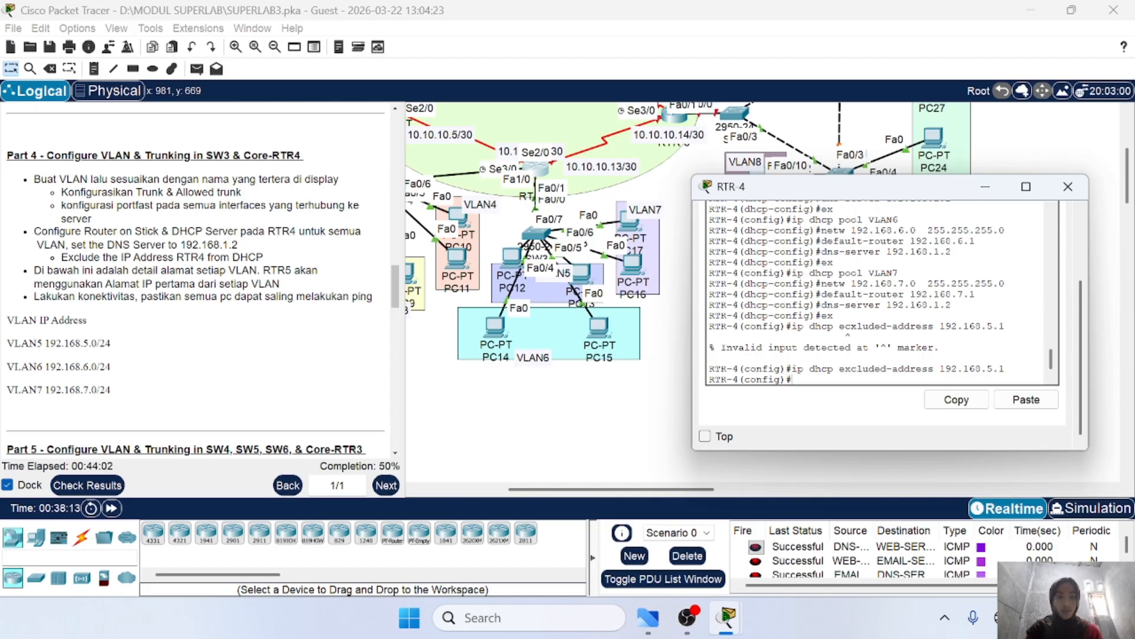
Step: Exclude 192.168.6.1 and 192.168.7.1 from DHCP by editing the recalled exclusion command, and close RTR-4's window
{"action": "key", "text": "Up"}
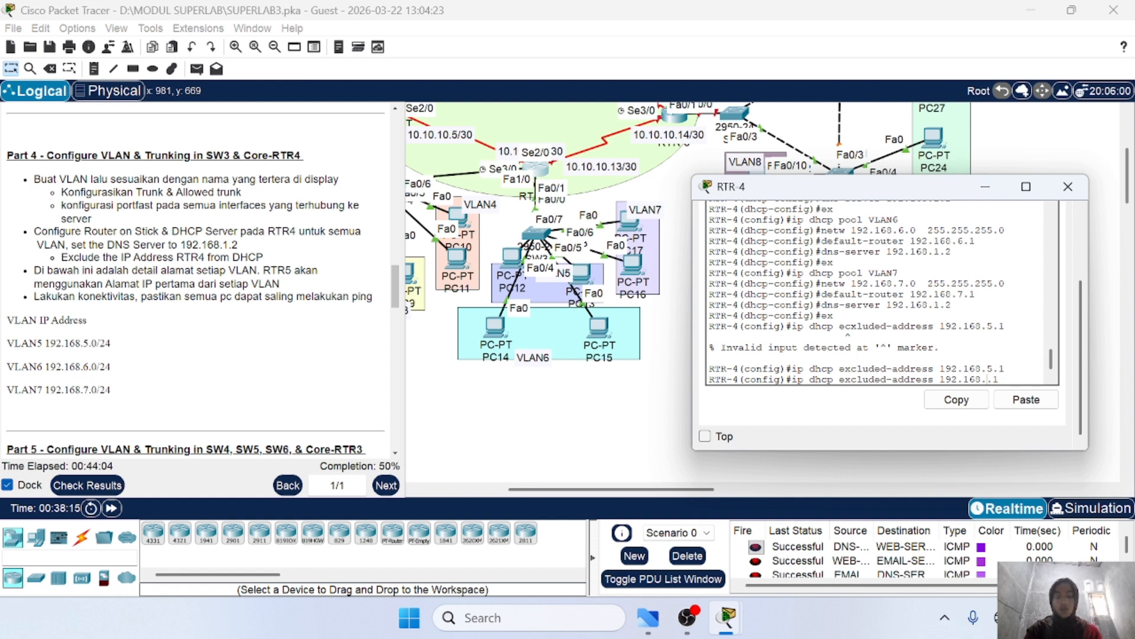
{"action": "type", "text": "6"}
{"action": "key", "text": "Return"}
{"action": "key", "text": "Up"}
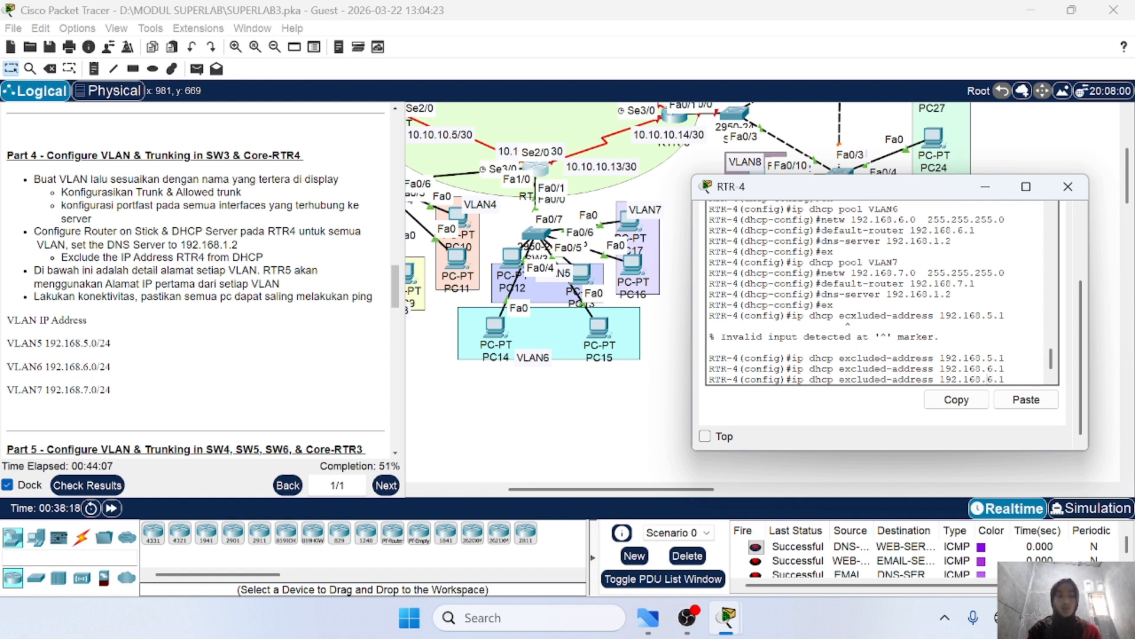
{"action": "key", "text": "BackSpace"}
{"action": "type", "text": "7"}
{"action": "key", "text": "Return"}
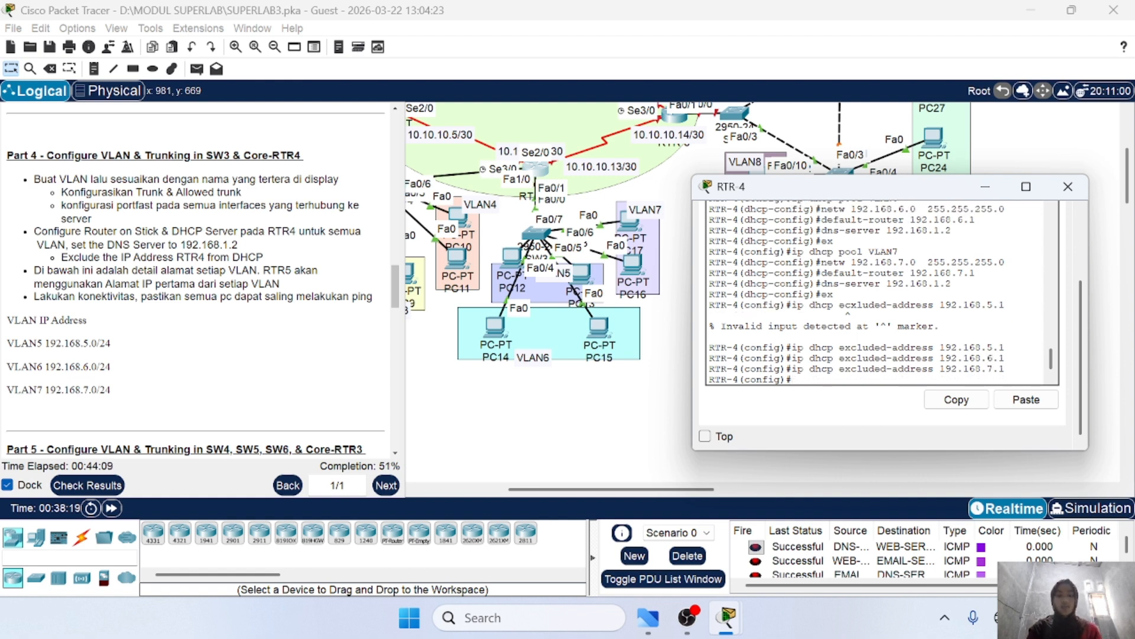
{"action": "scroll", "coordinate": [180, 406], "scroll_direction": "down", "scroll_amount": 1}
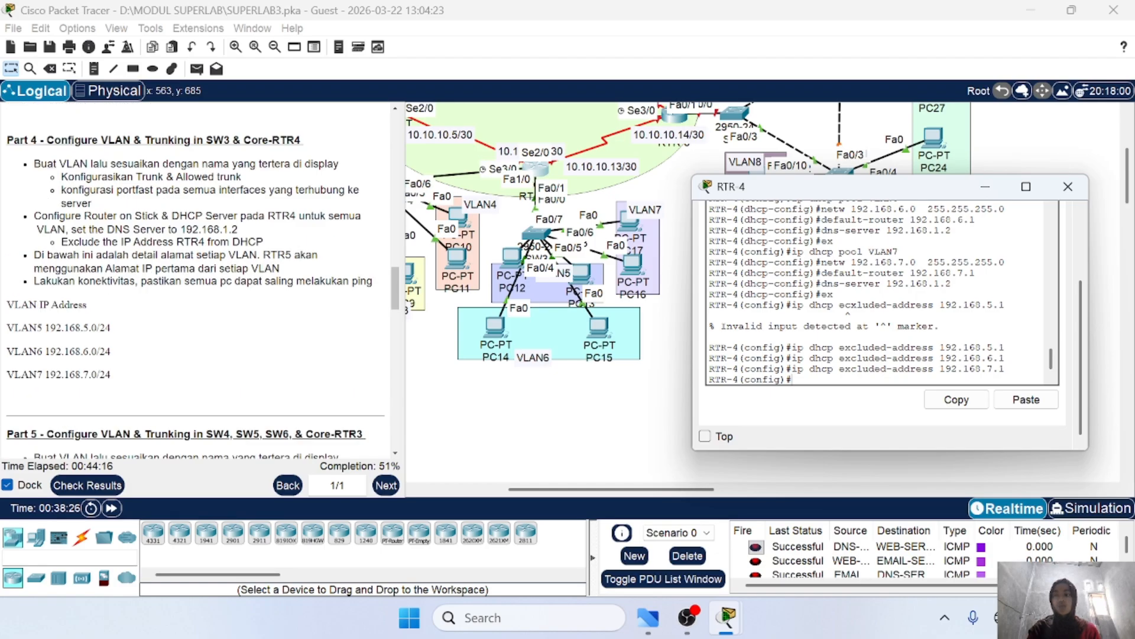
{"action": "scroll", "coordinate": [201, 281], "scroll_direction": "up", "scroll_amount": 1}
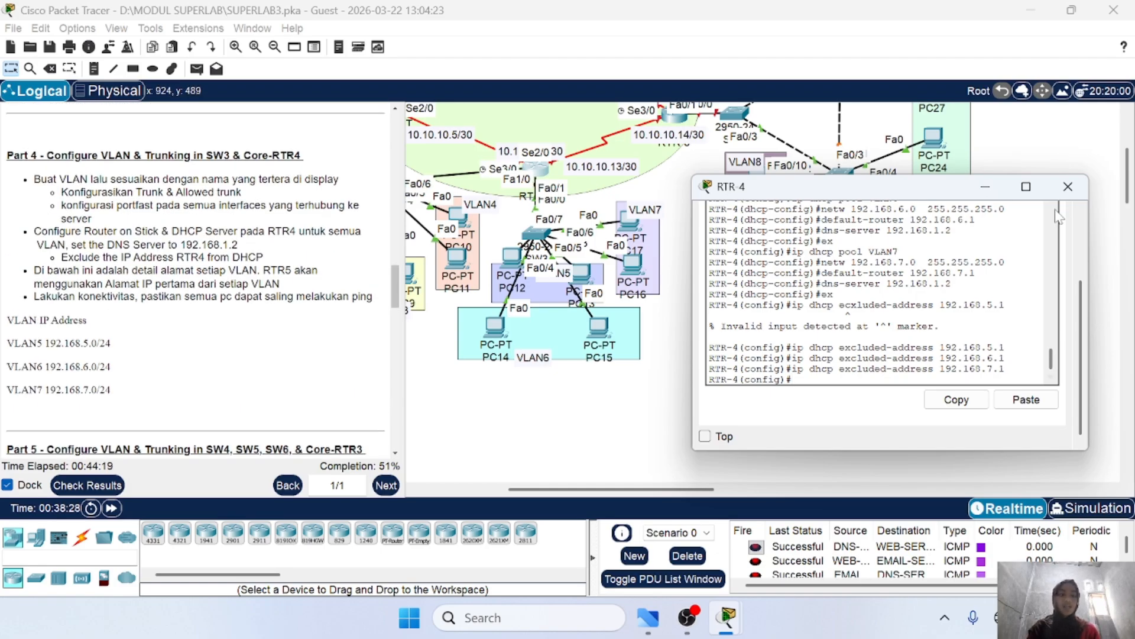
{"action": "left_click", "coordinate": [1068, 186]}
Step: Set PC12 in VLAN5 to obtain its IPv4 configuration through DHCP and close its window
{"action": "scroll", "coordinate": [697, 405], "scroll_direction": "left", "scroll_amount": 3}
{"action": "scroll", "coordinate": [697, 405], "scroll_direction": "up", "scroll_amount": 1}
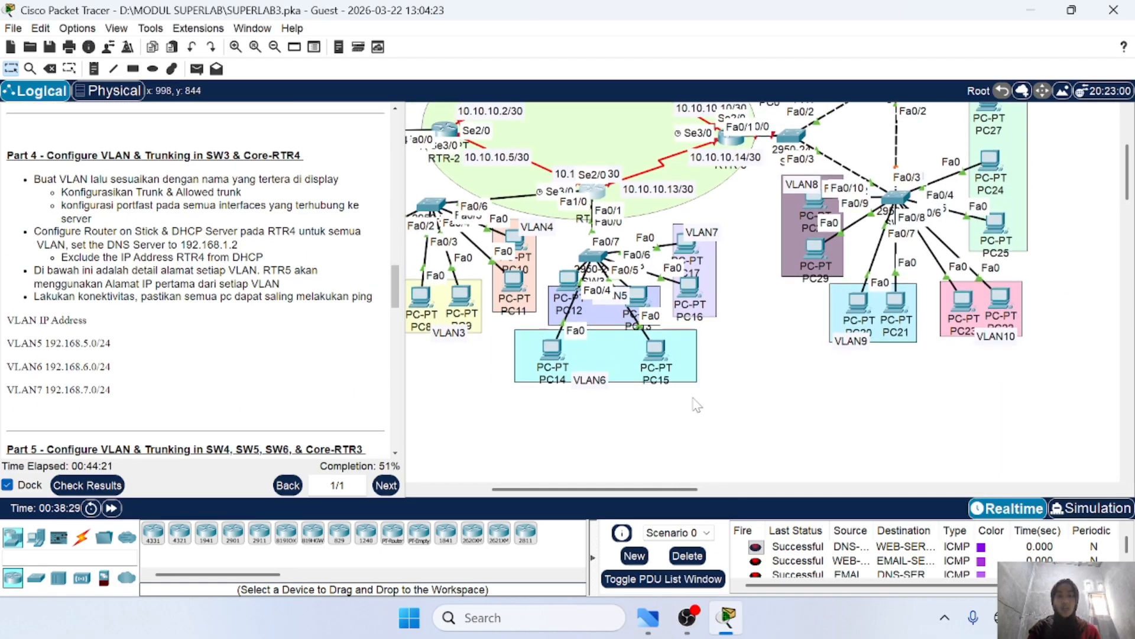
{"action": "left_click", "coordinate": [568, 279]}
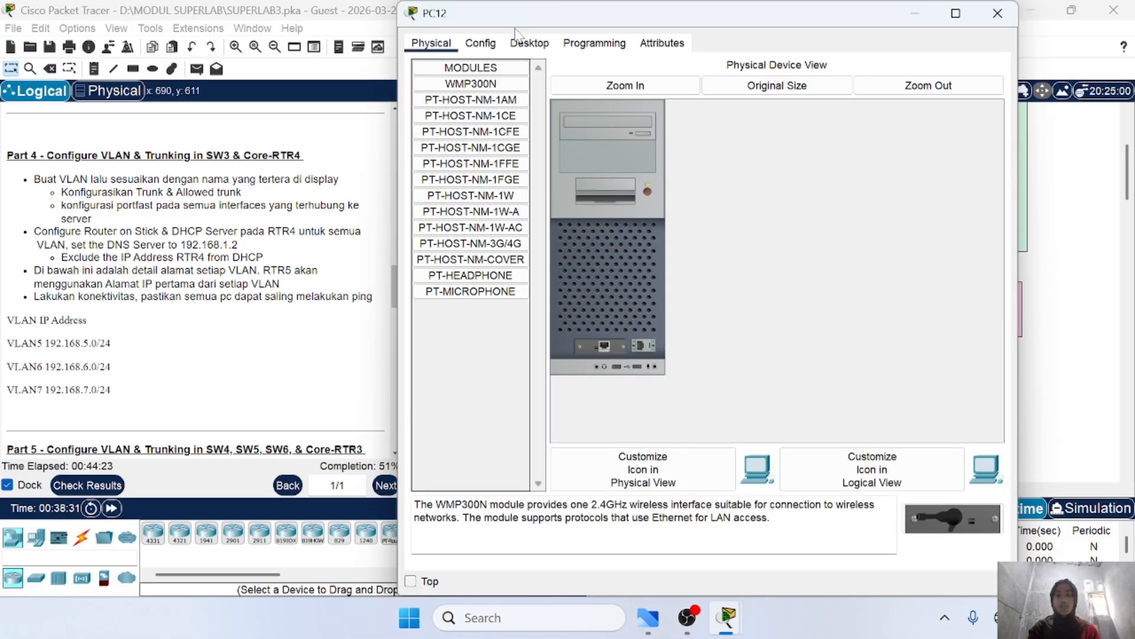
{"action": "left_click", "coordinate": [529, 43]}
{"action": "left_click", "coordinate": [474, 90]}
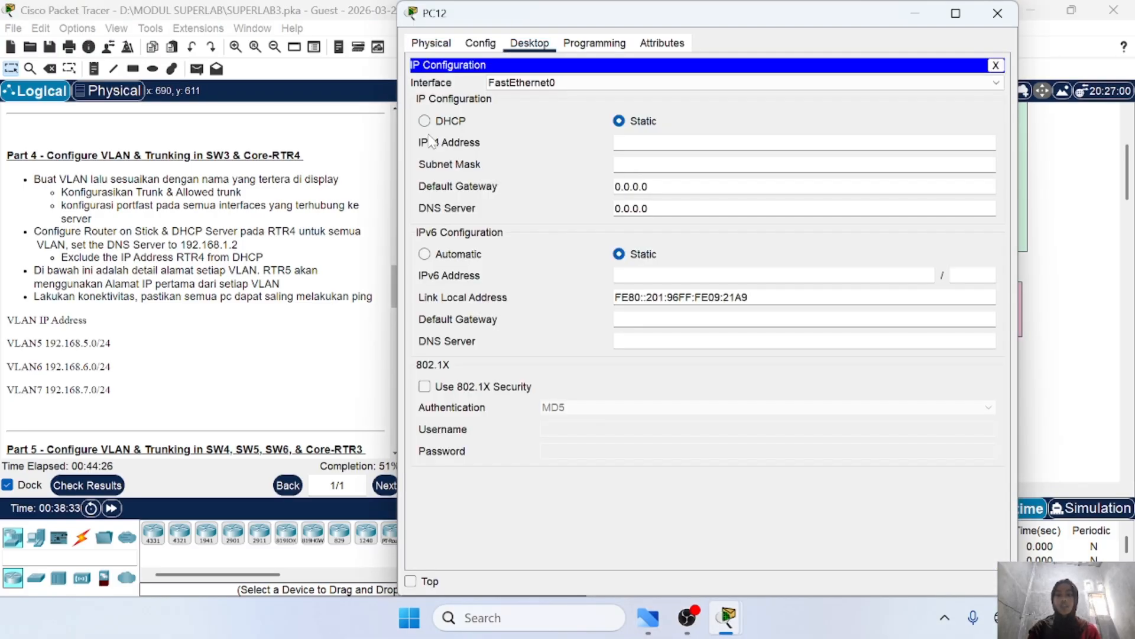
{"action": "left_click", "coordinate": [424, 121]}
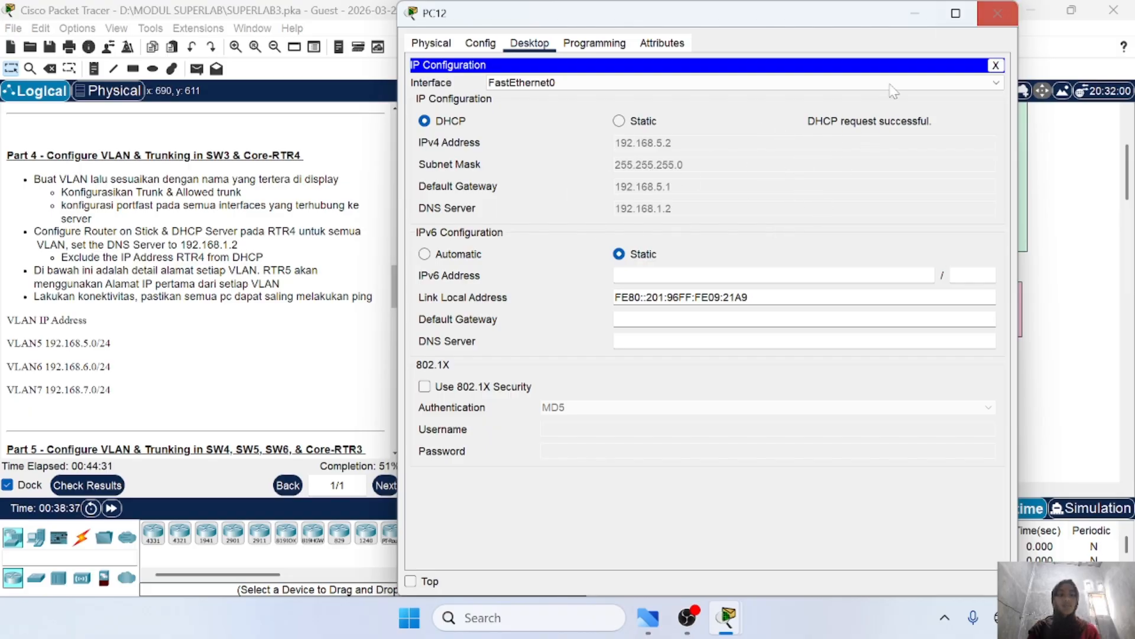
{"action": "left_click", "coordinate": [997, 13]}
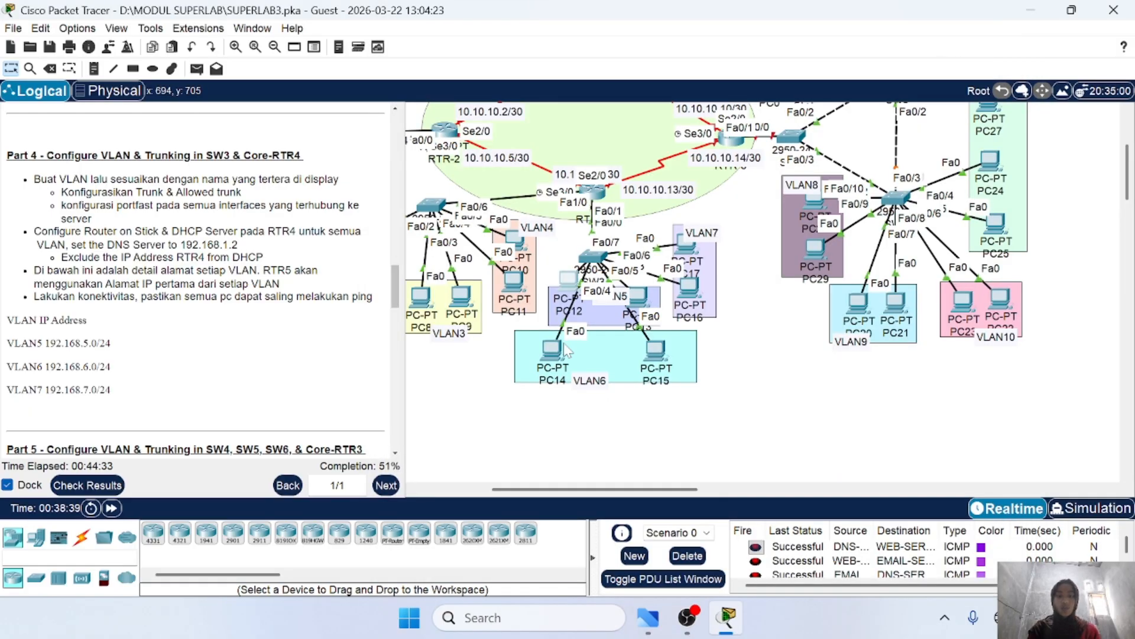
Step: Set PC14 in VLAN6 to obtain its IPv4 configuration through DHCP and close its window
{"action": "left_click", "coordinate": [552, 351]}
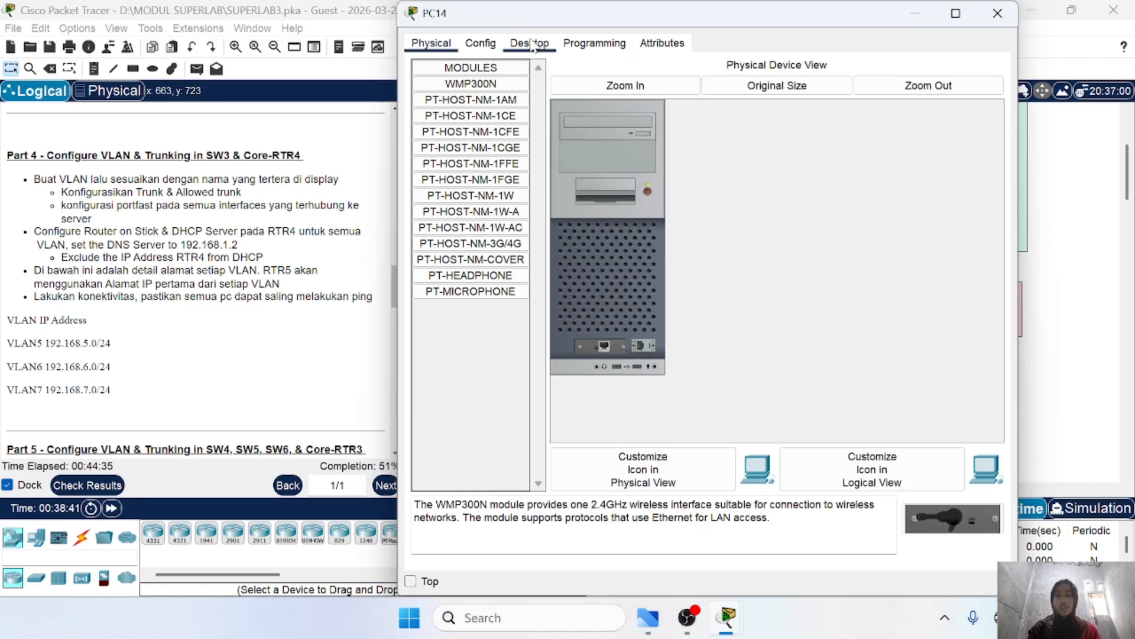
{"action": "left_click", "coordinate": [529, 42]}
{"action": "left_click", "coordinate": [464, 220]}
{"action": "left_click", "coordinate": [424, 121]}
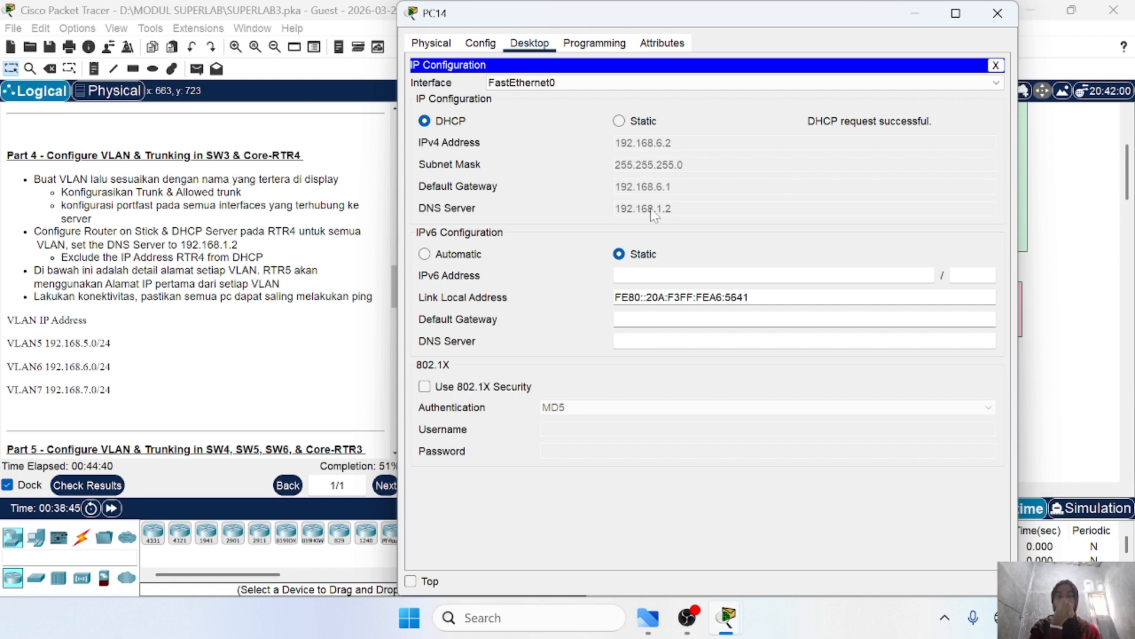
{"action": "left_click", "coordinate": [997, 14]}
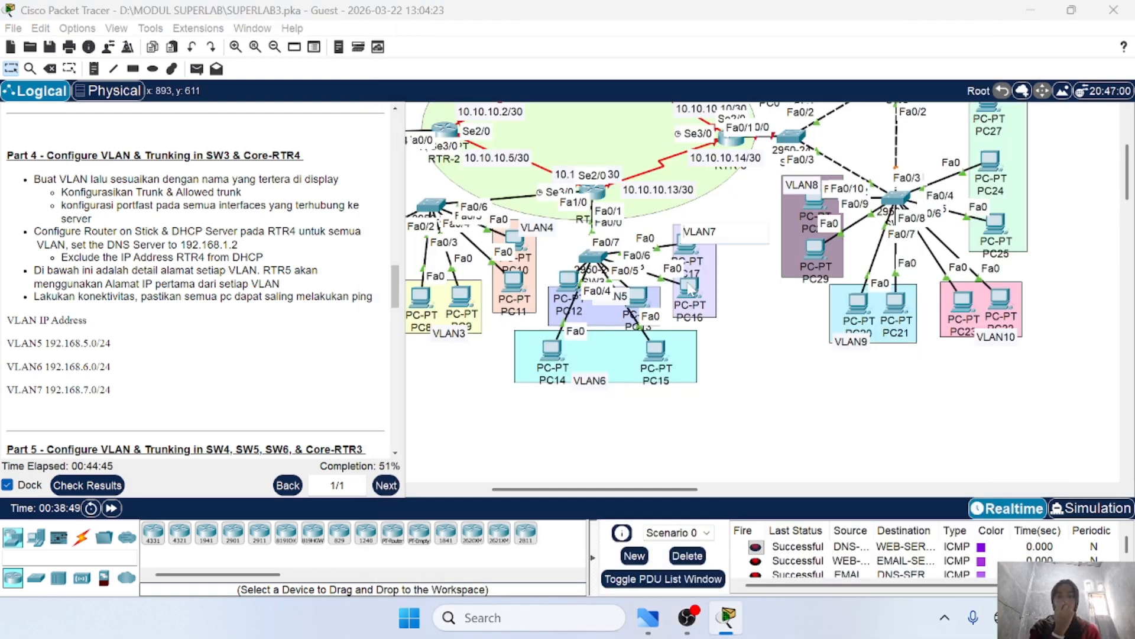
Step: Set PC16 in VLAN7 to obtain its IPv4 configuration through DHCP and close its window
{"action": "left_click", "coordinate": [689, 288]}
{"action": "left_click", "coordinate": [521, 44]}
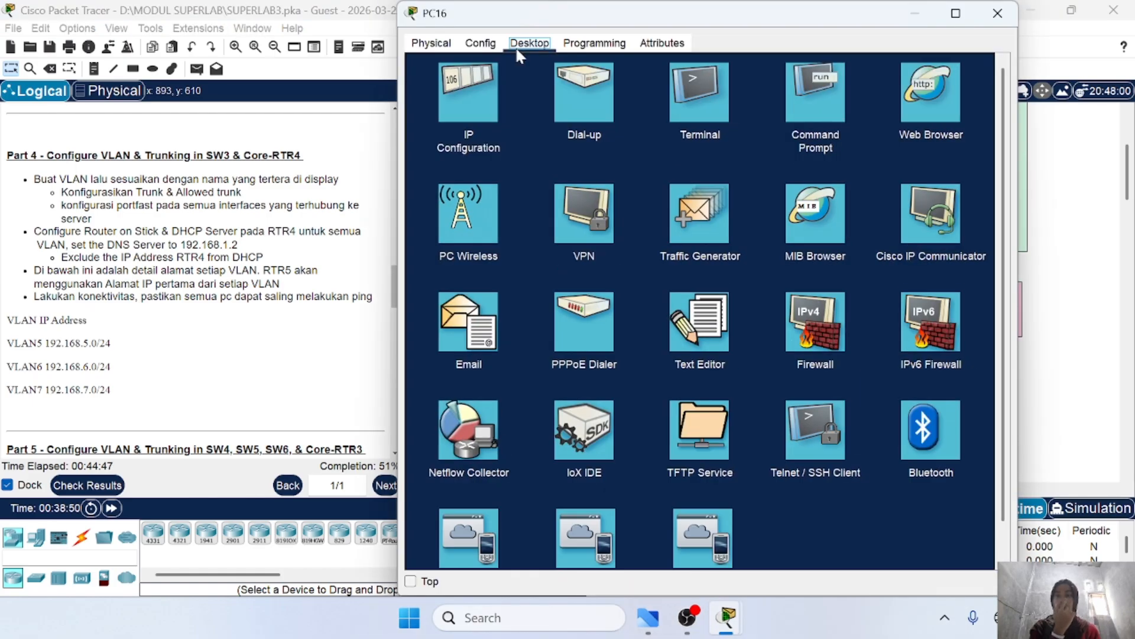
{"action": "left_click", "coordinate": [470, 77]}
{"action": "left_click", "coordinate": [431, 122]}
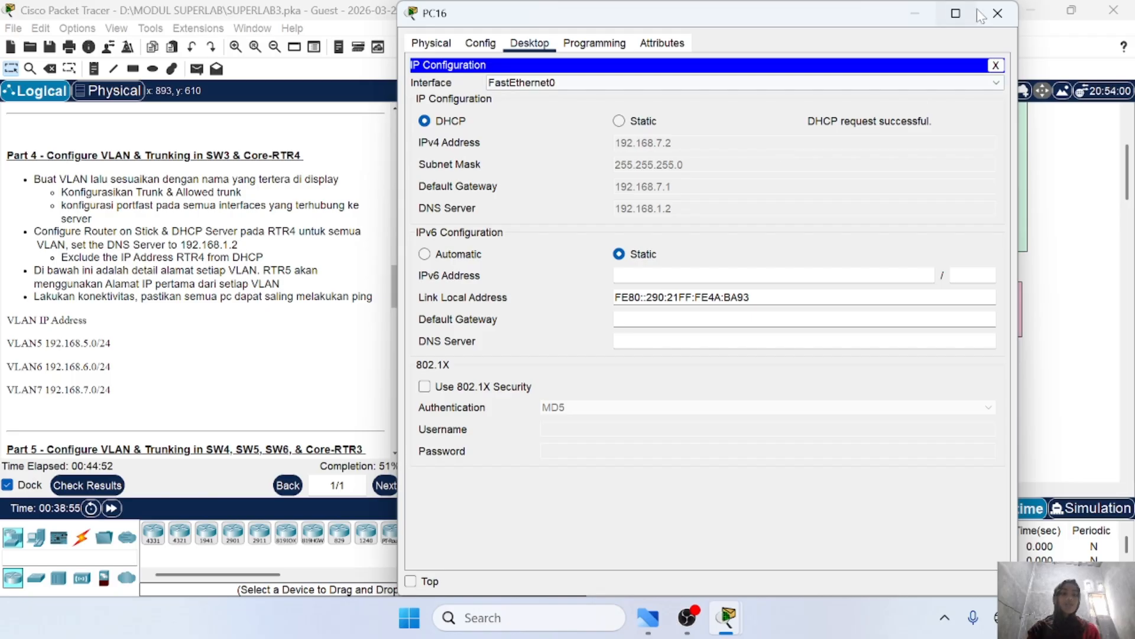
{"action": "left_click", "coordinate": [997, 13]}
Step: Read the Part 5 instructions for VLANs 8-13 and examine the matching SW4, SW5, SW6 and RTR-3 topology
{"action": "scroll", "coordinate": [773, 363], "scroll_direction": "up", "scroll_amount": 1}
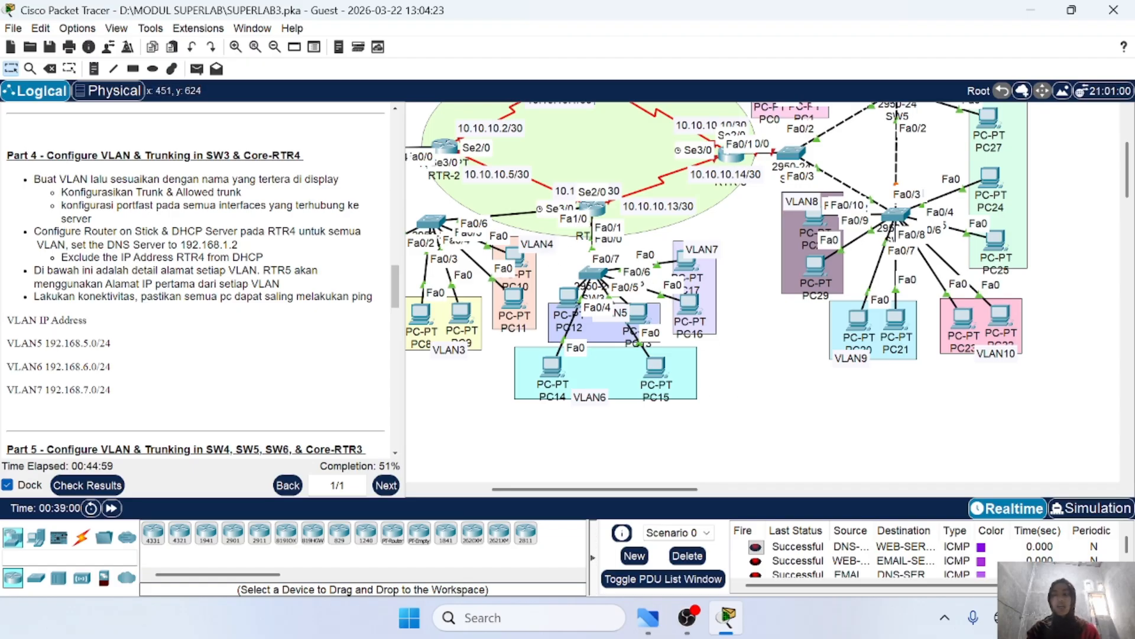
{"action": "scroll", "coordinate": [195, 278], "scroll_direction": "down", "scroll_amount": 10}
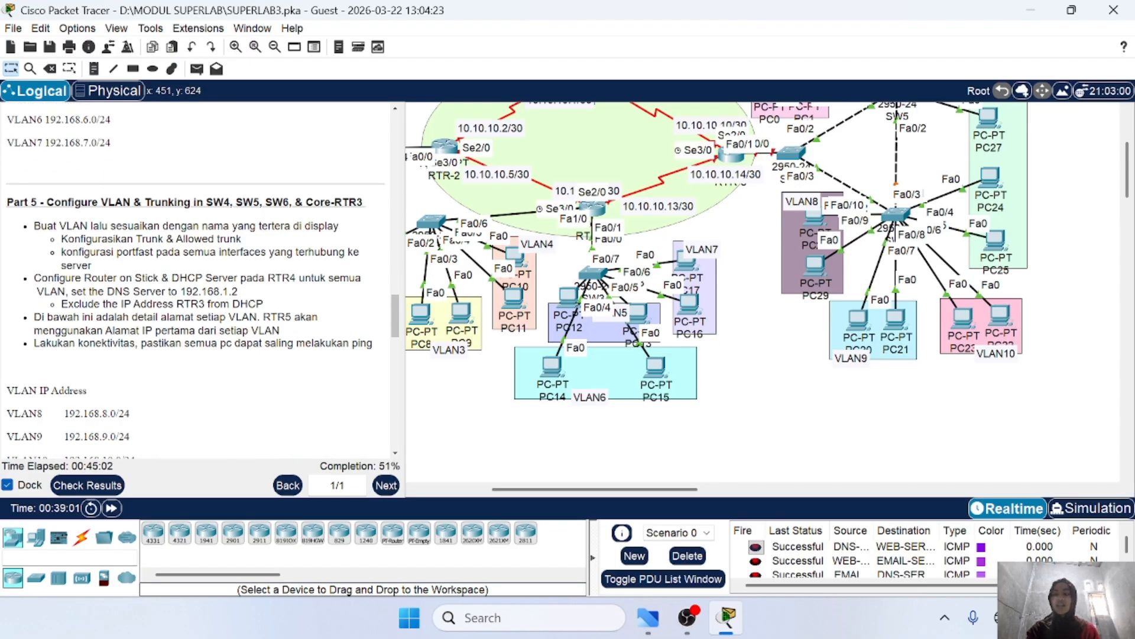
{"action": "scroll", "coordinate": [109, 165], "scroll_direction": "down", "scroll_amount": 1}
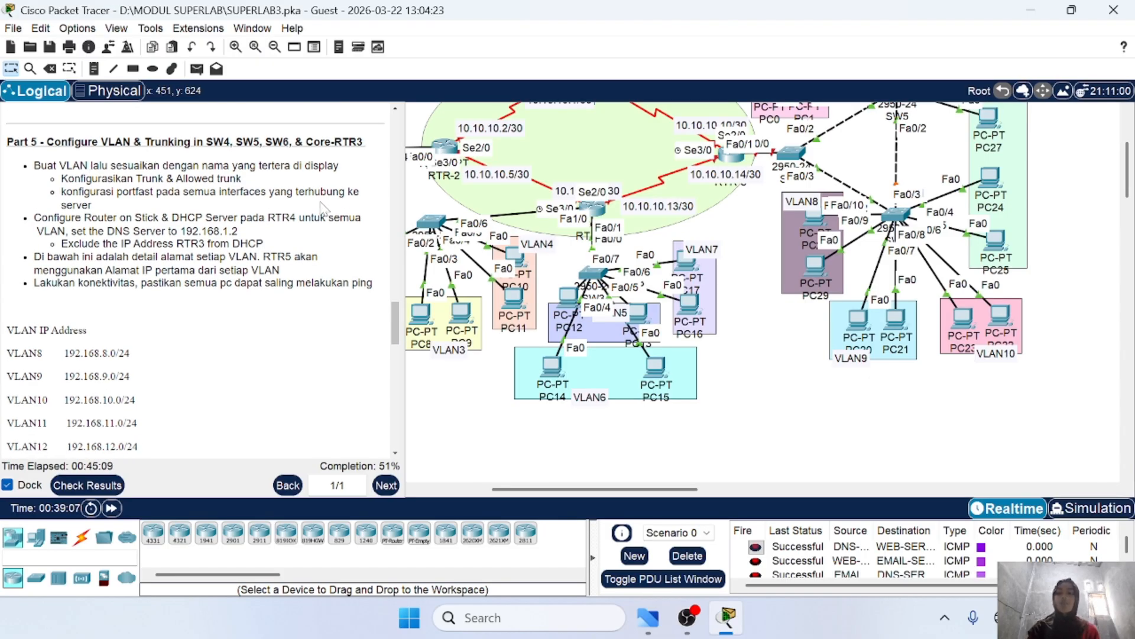
{"action": "scroll", "coordinate": [572, 314], "scroll_direction": "right", "scroll_amount": 4}
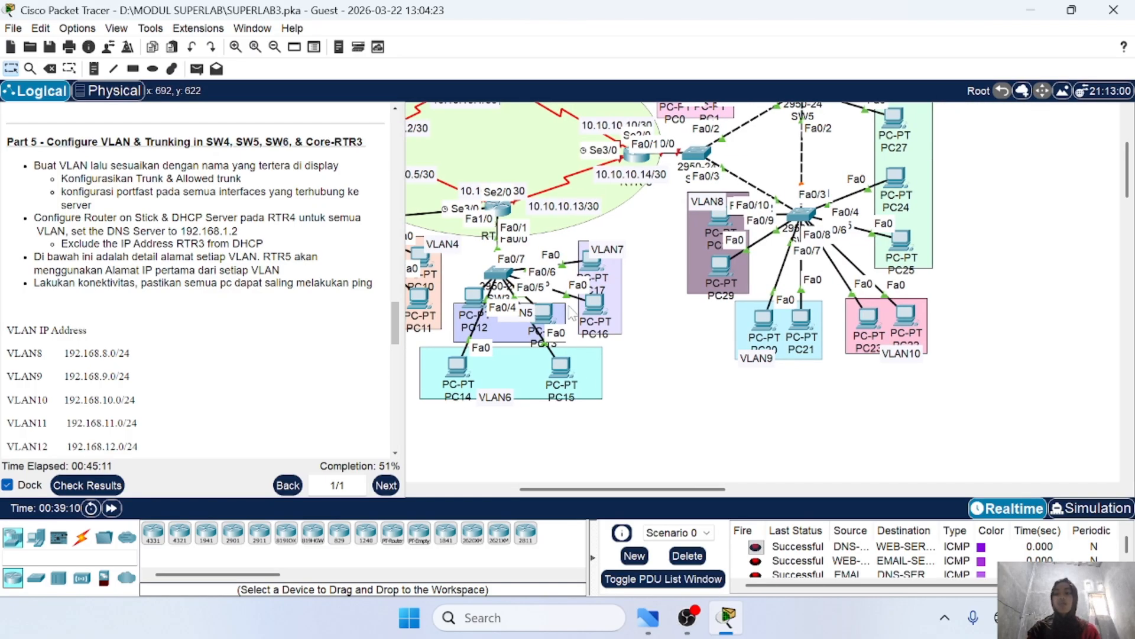
{"action": "scroll", "coordinate": [573, 314], "scroll_direction": "up", "scroll_amount": 2}
{"action": "scroll", "coordinate": [571, 309], "scroll_direction": "right", "scroll_amount": 1}
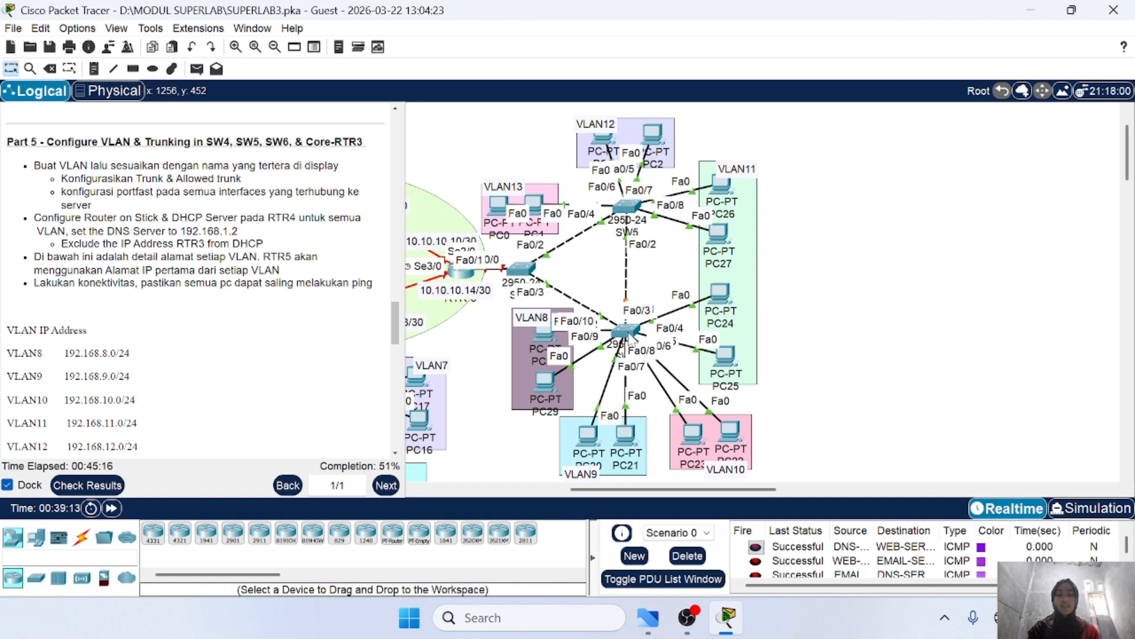
{"action": "scroll", "coordinate": [619, 325], "scroll_direction": "left", "scroll_amount": 1}
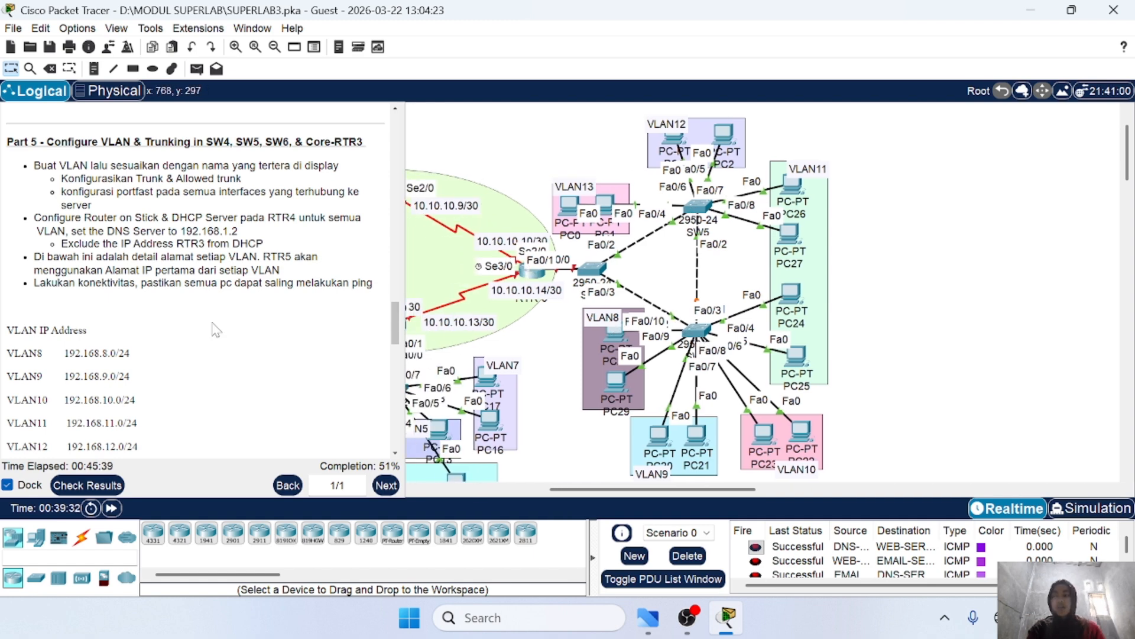
{"action": "scroll", "coordinate": [216, 329], "scroll_direction": "down", "scroll_amount": 3}
{"action": "scroll", "coordinate": [215, 329], "scroll_direction": "up", "scroll_amount": 4}
{"action": "scroll", "coordinate": [216, 330], "scroll_direction": "down", "scroll_amount": 2}
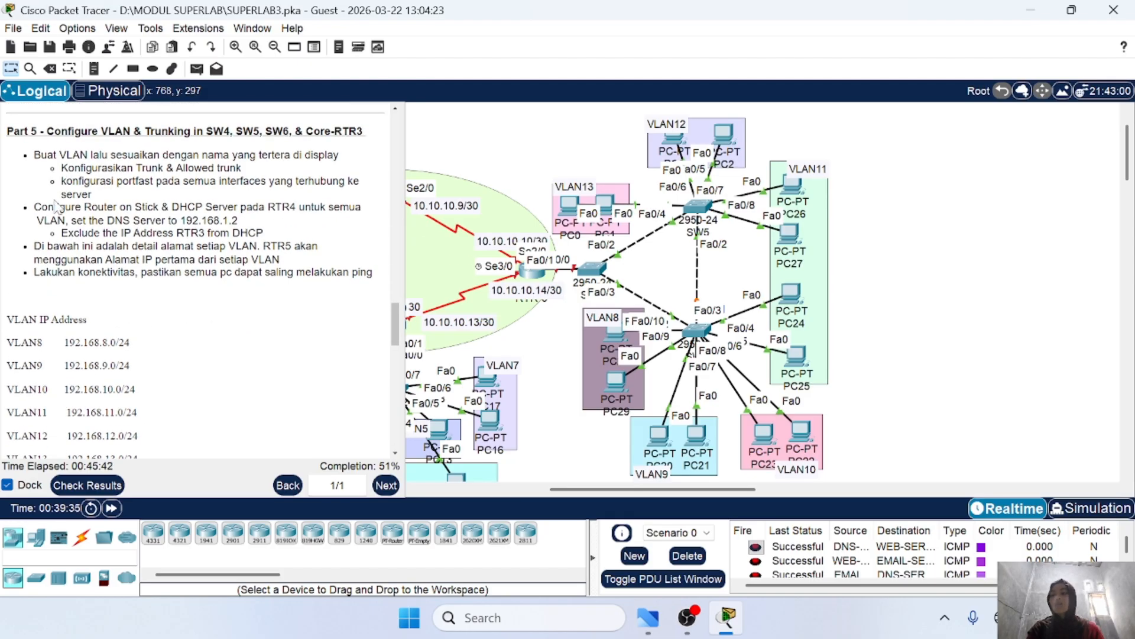
{"action": "left_click_drag", "start_coordinate": [33, 155], "coordinate": [269, 181]}
{"action": "left_click", "coordinate": [214, 195]}
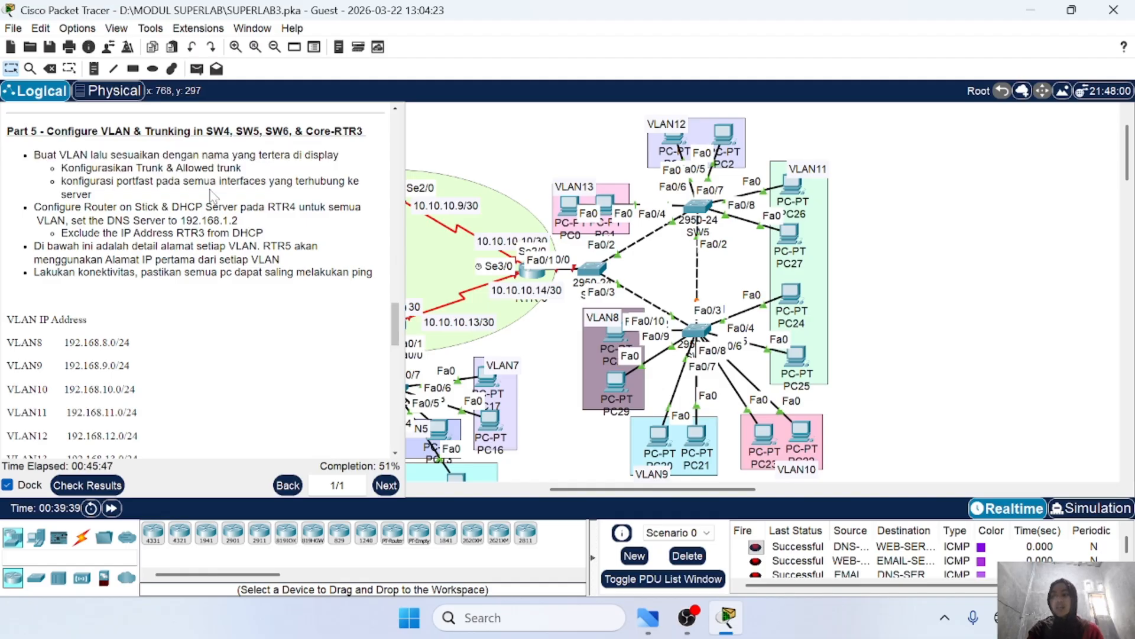
{"action": "scroll", "coordinate": [234, 288], "scroll_direction": "down", "scroll_amount": 1}
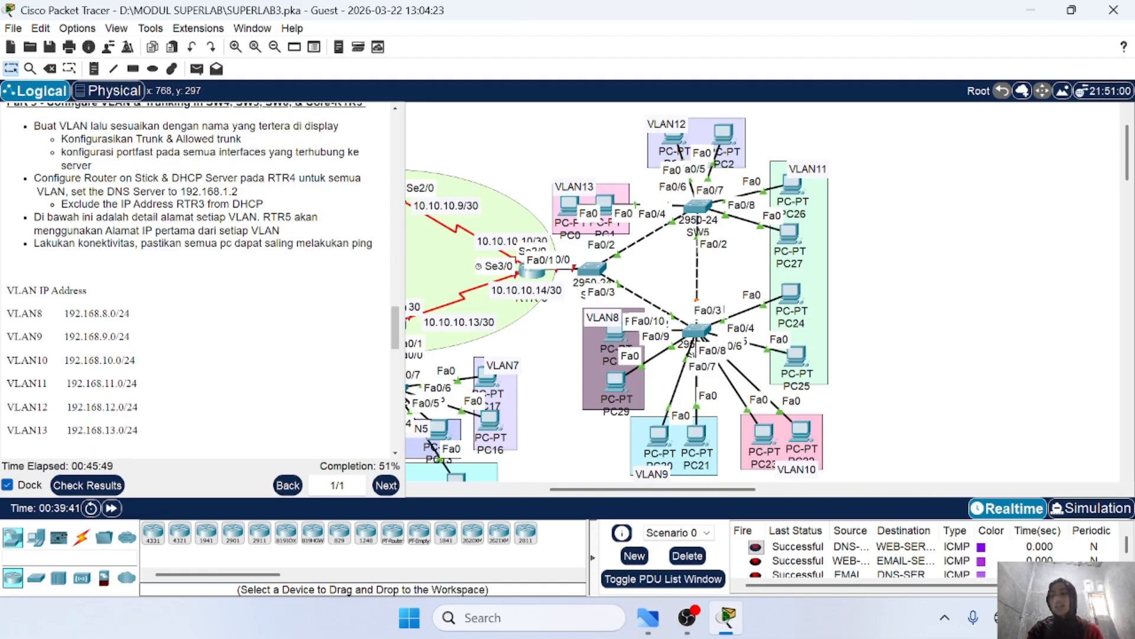
{"action": "scroll", "coordinate": [234, 289], "scroll_direction": "down", "scroll_amount": 1}
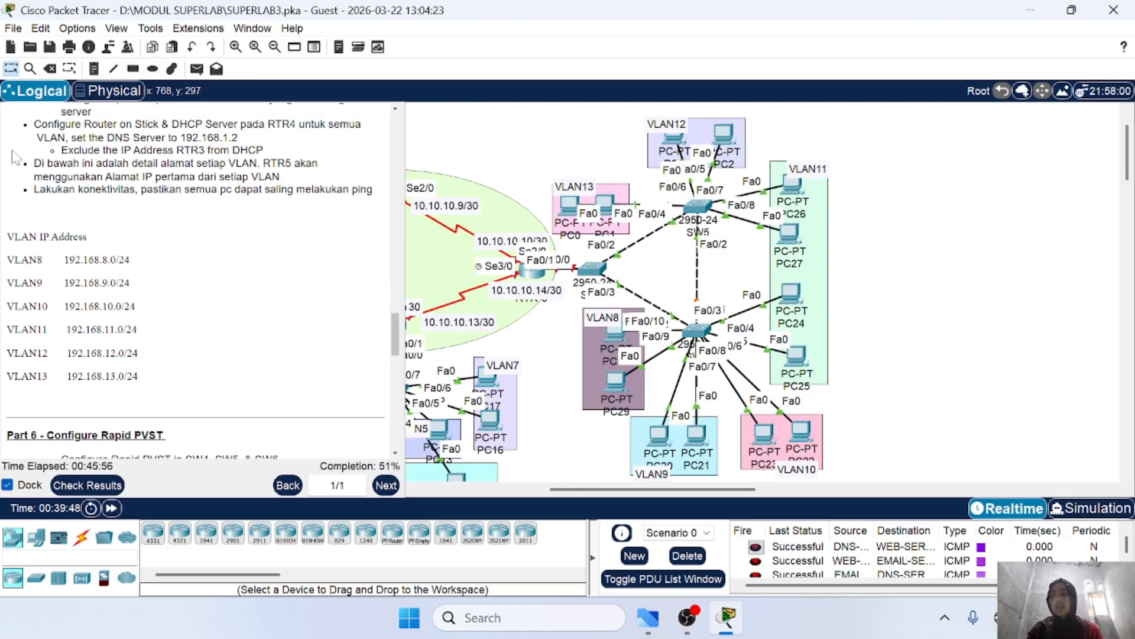
Step: Review the VLAN8-13 details and topology, open SW6's CLI, enter the enable password and go to global configuration mode
{"action": "scroll", "coordinate": [201, 278], "scroll_direction": "down", "scroll_amount": 2}
{"action": "scroll", "coordinate": [10, 255], "scroll_direction": "up", "scroll_amount": 1}
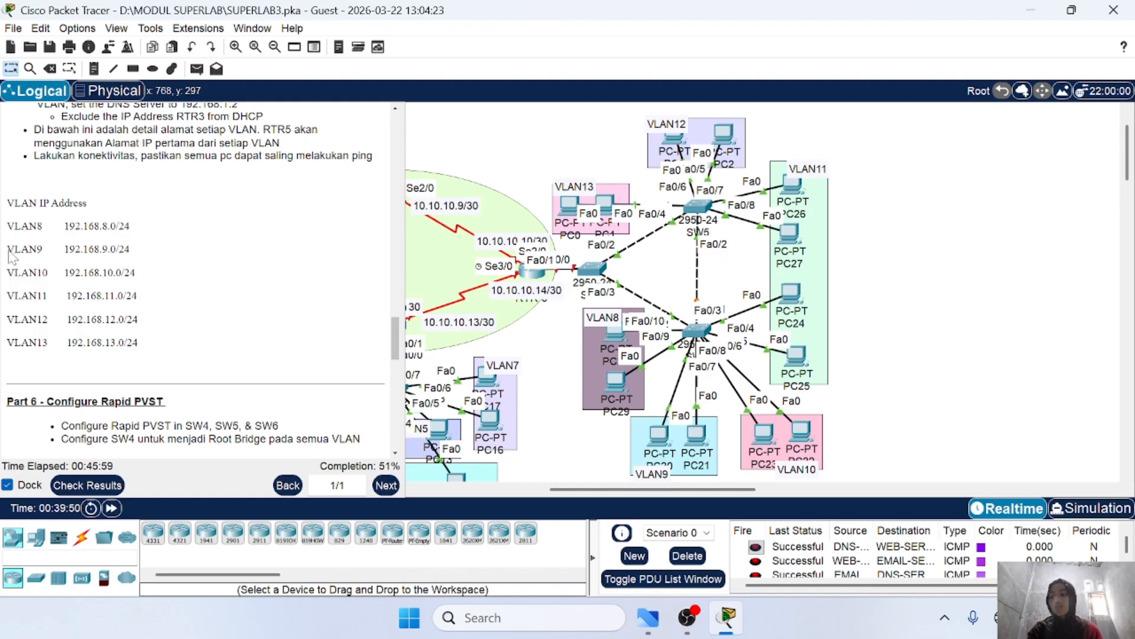
{"action": "scroll", "coordinate": [201, 278], "scroll_direction": "up", "scroll_amount": 1}
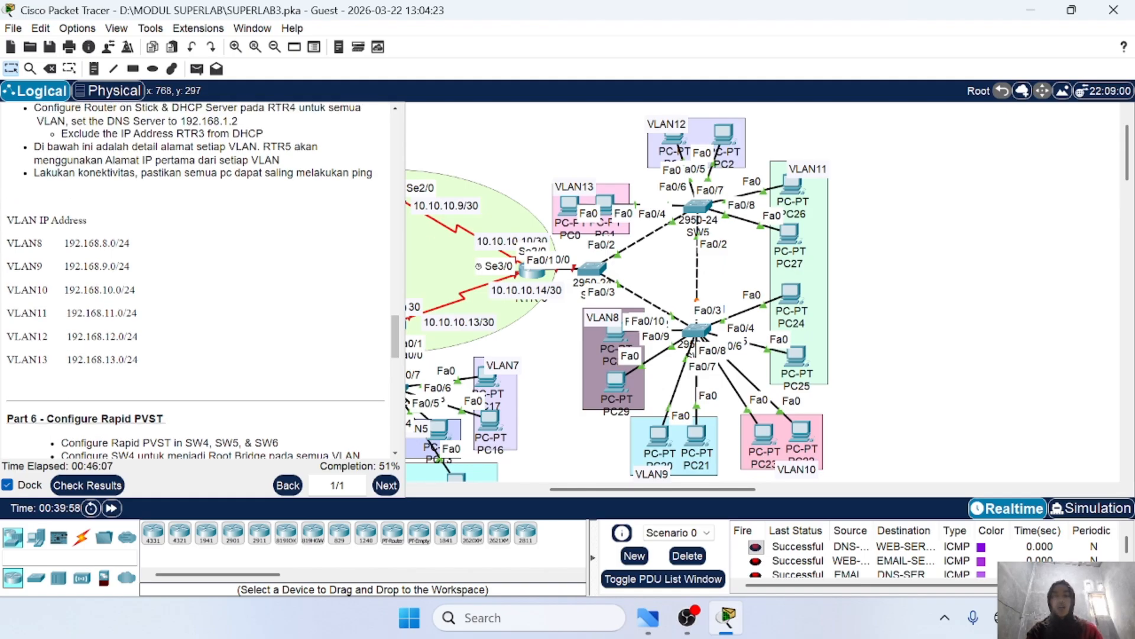
{"action": "scroll", "coordinate": [436, 374], "scroll_direction": "right", "scroll_amount": 3}
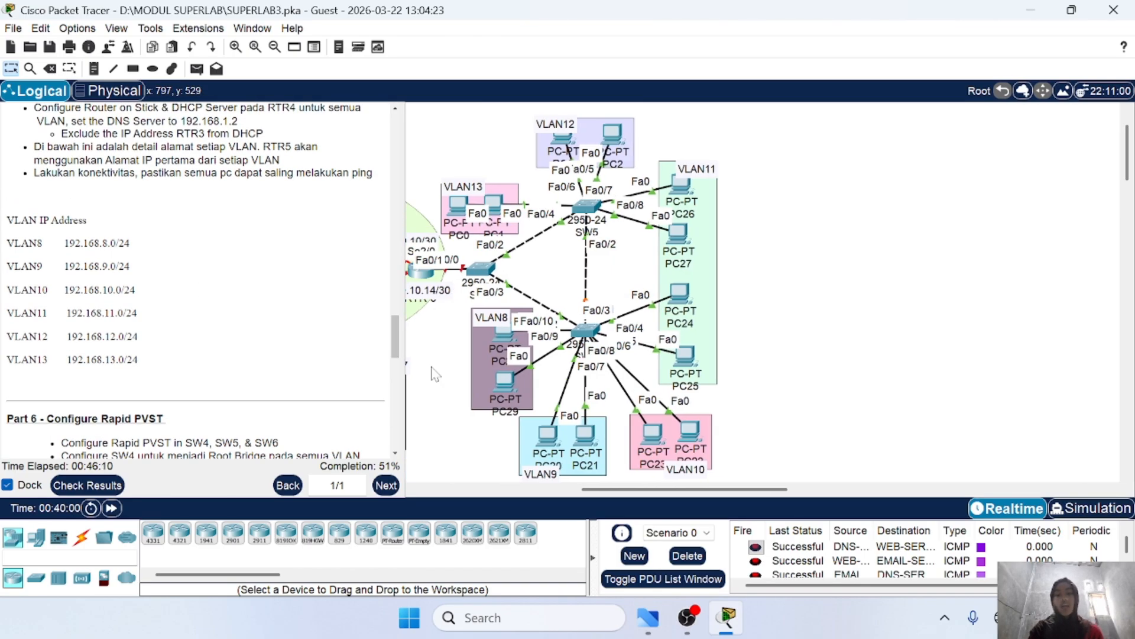
{"action": "scroll", "coordinate": [436, 373], "scroll_direction": "down", "scroll_amount": 3}
{"action": "scroll", "coordinate": [436, 374], "scroll_direction": "up", "scroll_amount": 2}
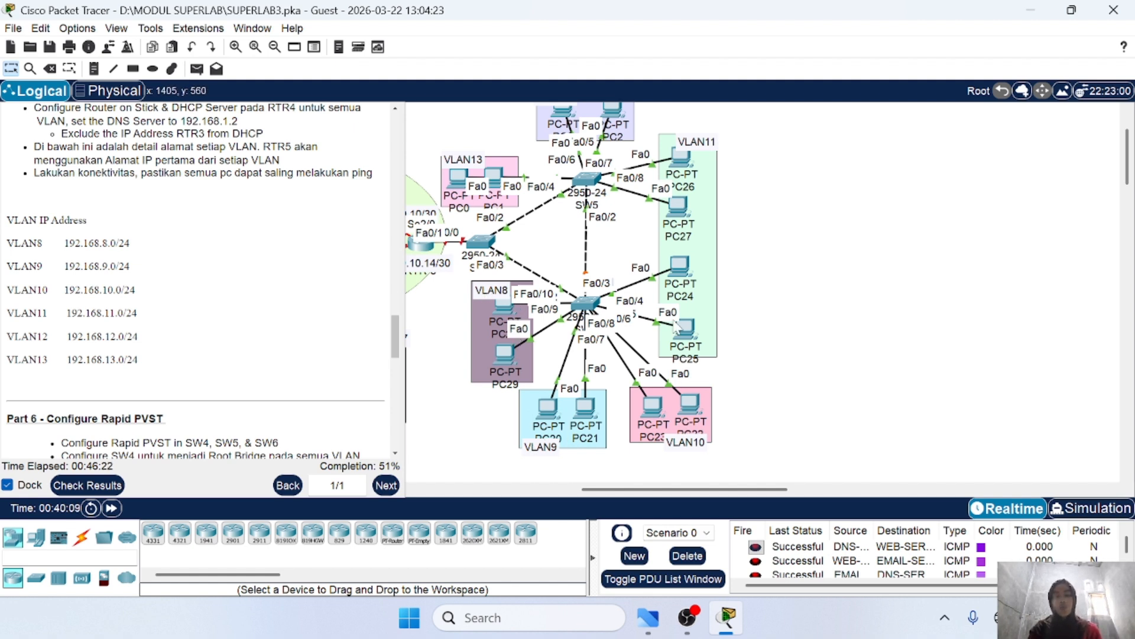
{"action": "left_click", "coordinate": [585, 303]}
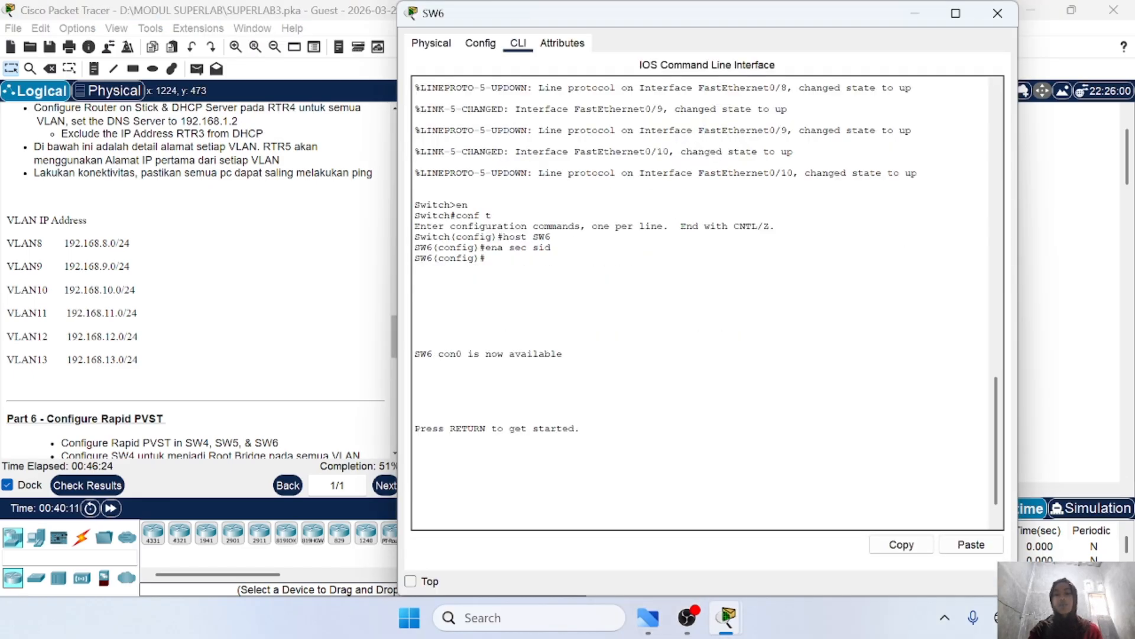
{"action": "left_click_drag", "start_coordinate": [397, 6], "coordinate": [663, 75]}
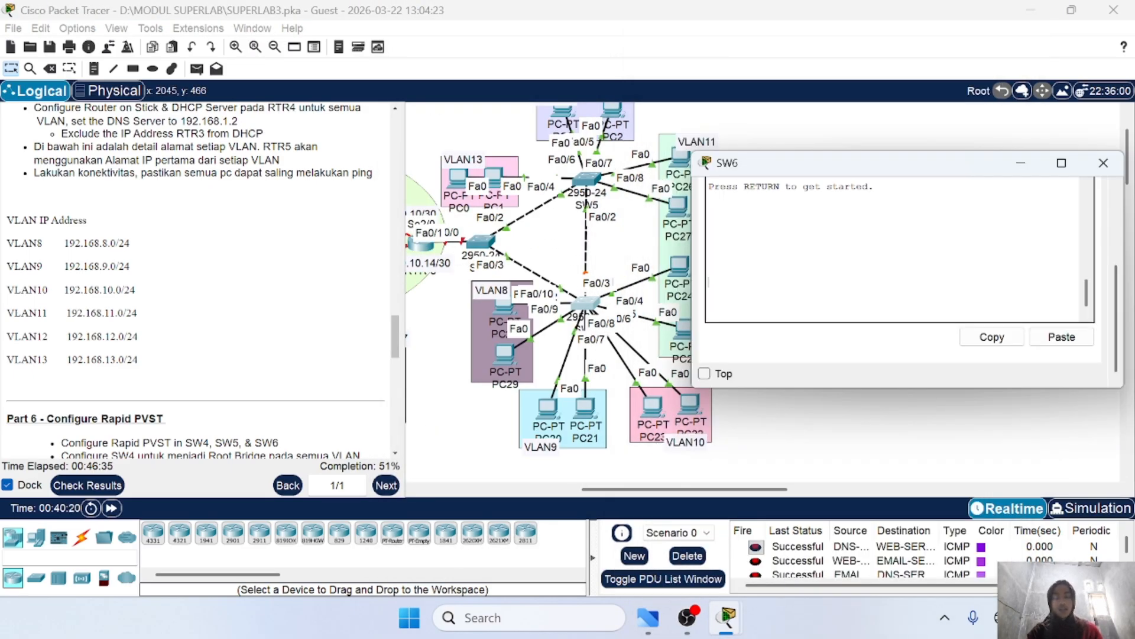
{"action": "key", "text": "Return"}
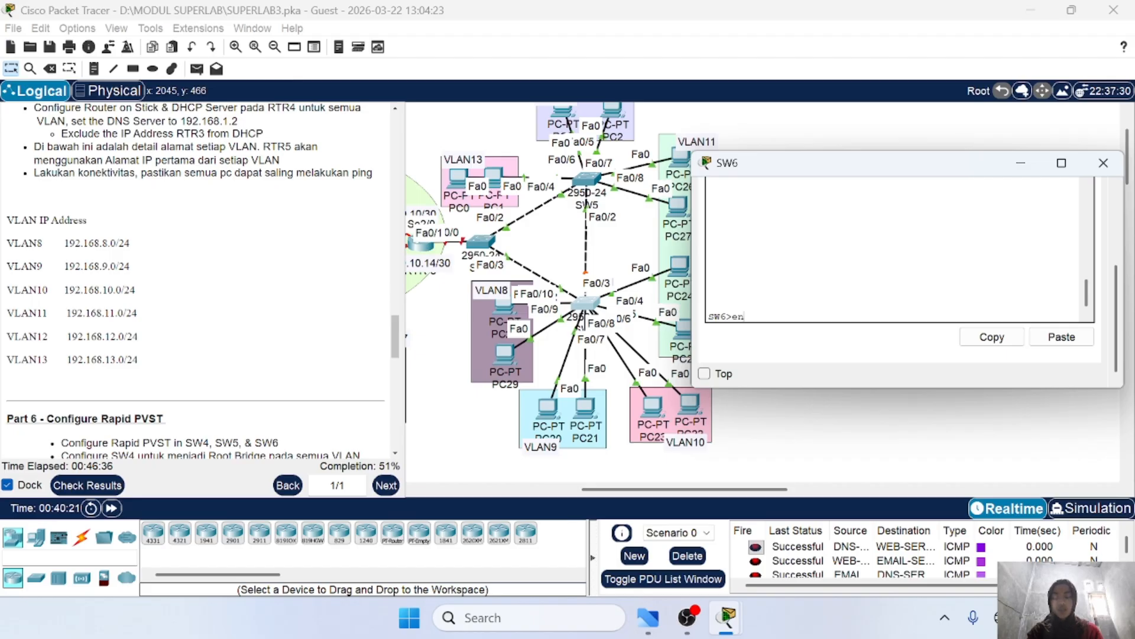
{"action": "type", "text": "en"}
{"action": "key", "text": "Return"}
{"action": "key", "text": "Return"}
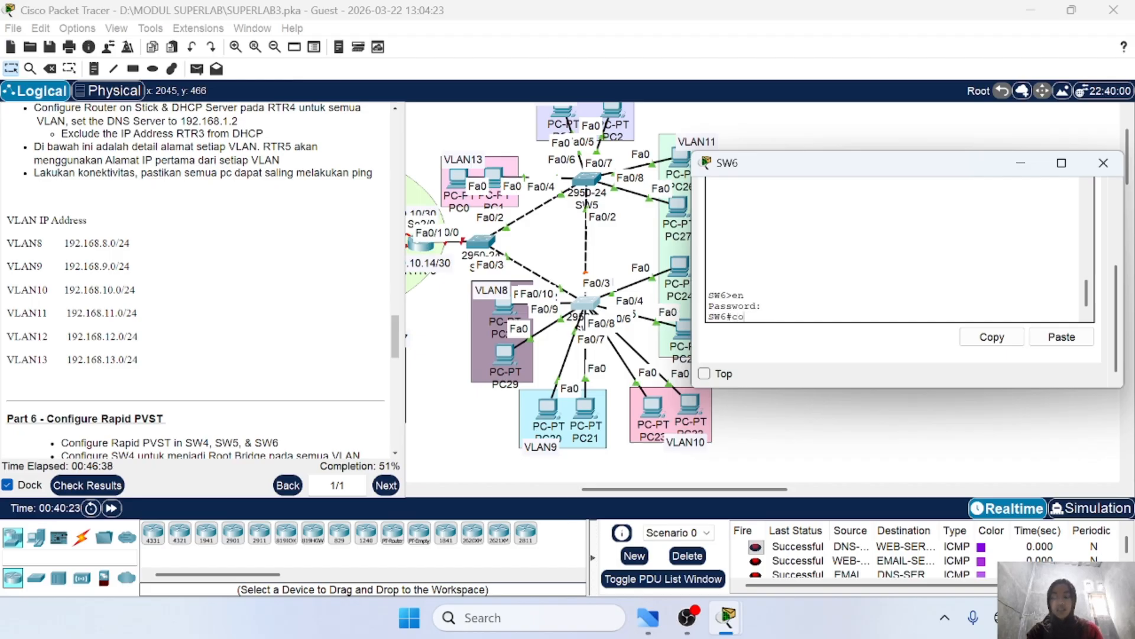
{"action": "key", "text": "Return"}
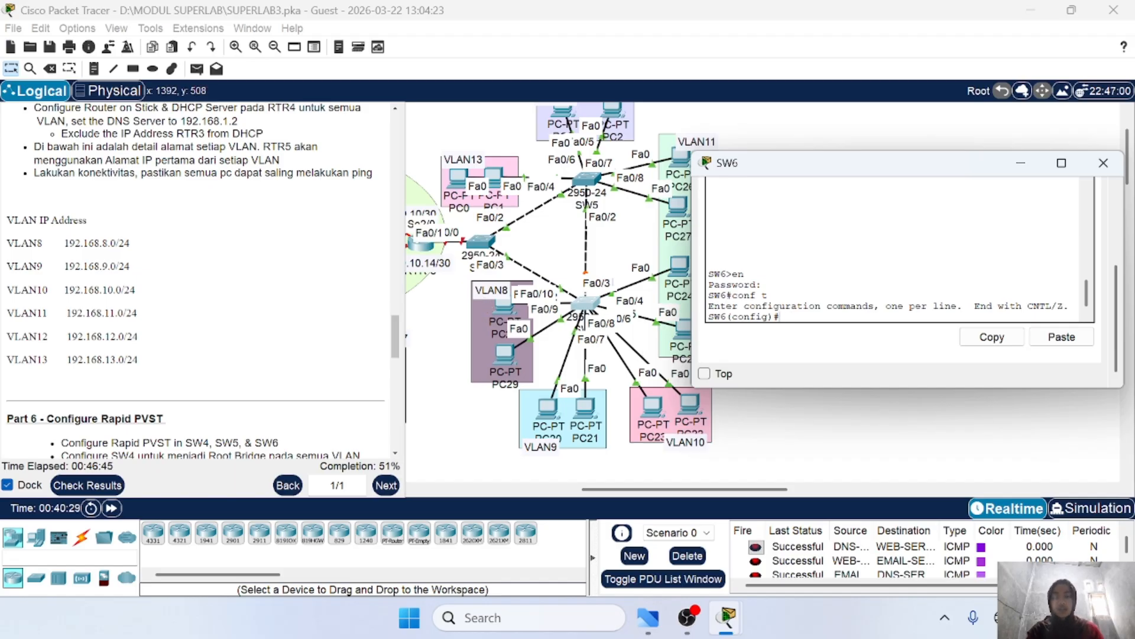
Step: Create VLAN 8 on SW6, name it VLAN8 and exit VLAN configuration
{"action": "type", "text": "vlan 8"}
{"action": "key", "text": "Return"}
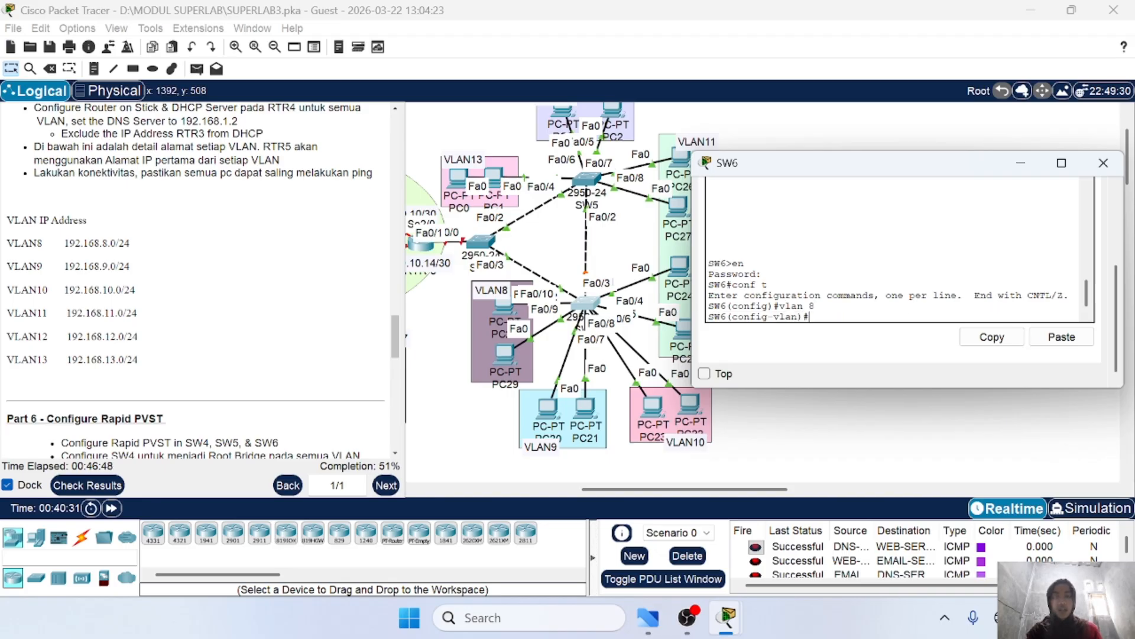
{"action": "type", "text": "name"}
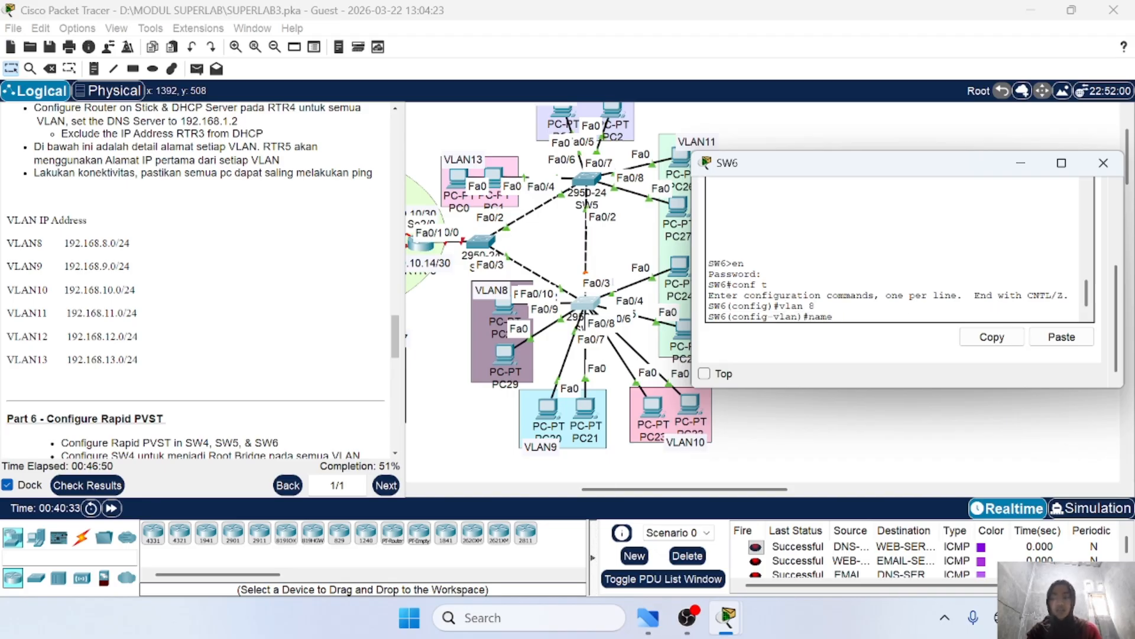
{"action": "key", "text": "Caps_Lock"}
{"action": "type", "text": "VLAN8"}
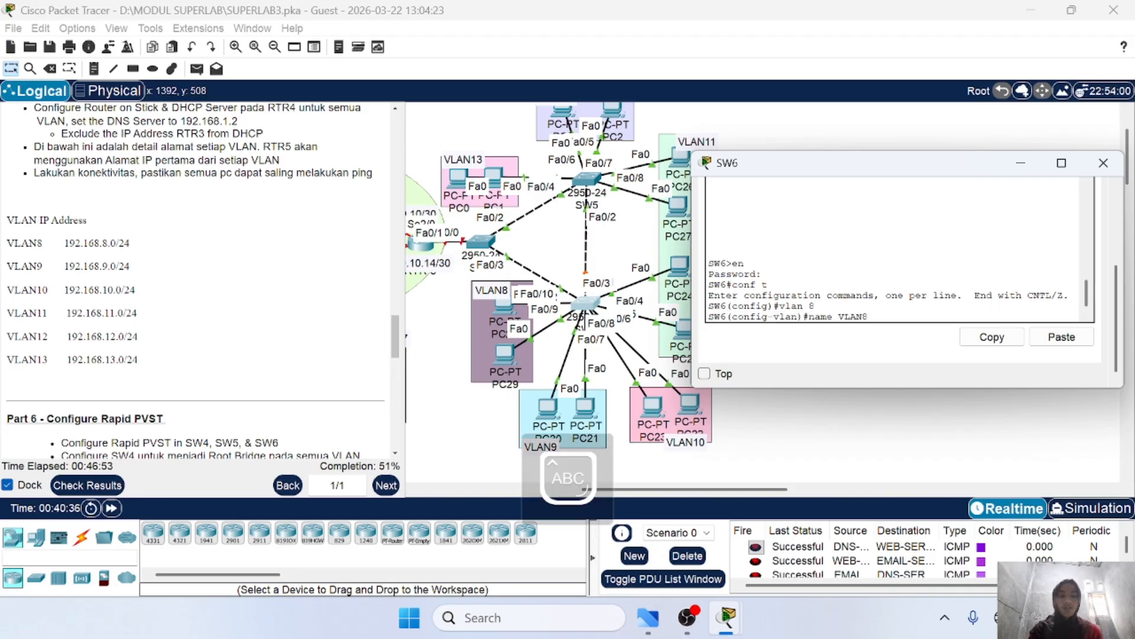
{"action": "key", "text": "Return"}
{"action": "type", "text": "EX"}
{"action": "key", "text": "Return"}
{"action": "key", "text": "Caps_Lock"}
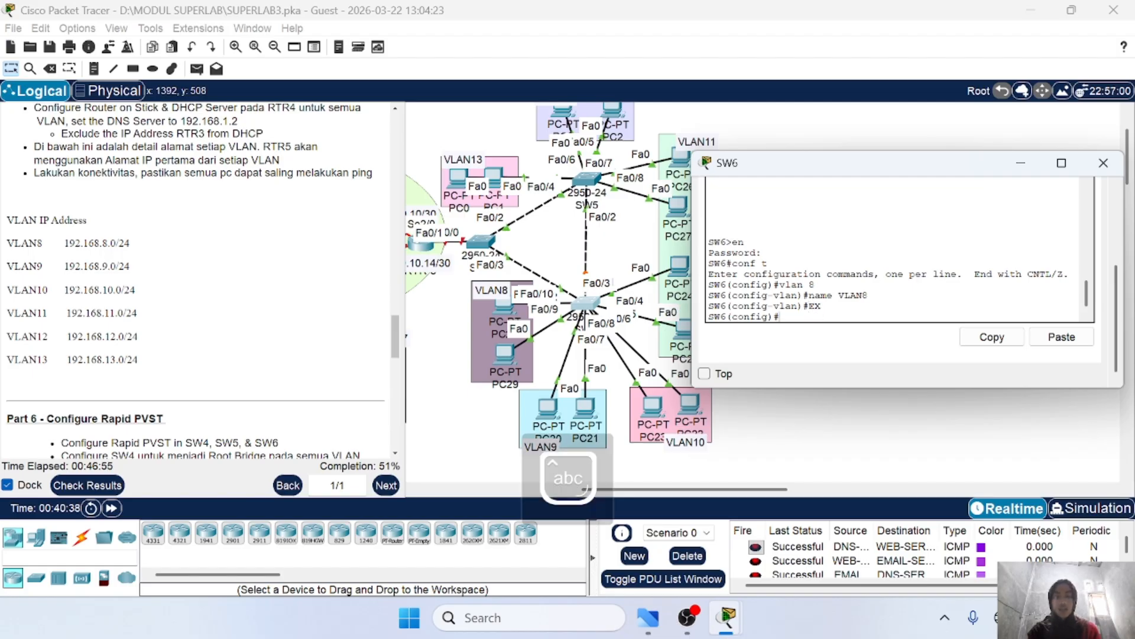
Step: Create VLAN 9 on SW6, name it VLAN9 and exit VLAN configuration
{"action": "type", "text": "vlan 9"}
{"action": "key", "text": "Return"}
{"action": "type", "text": "name VLAN9"}
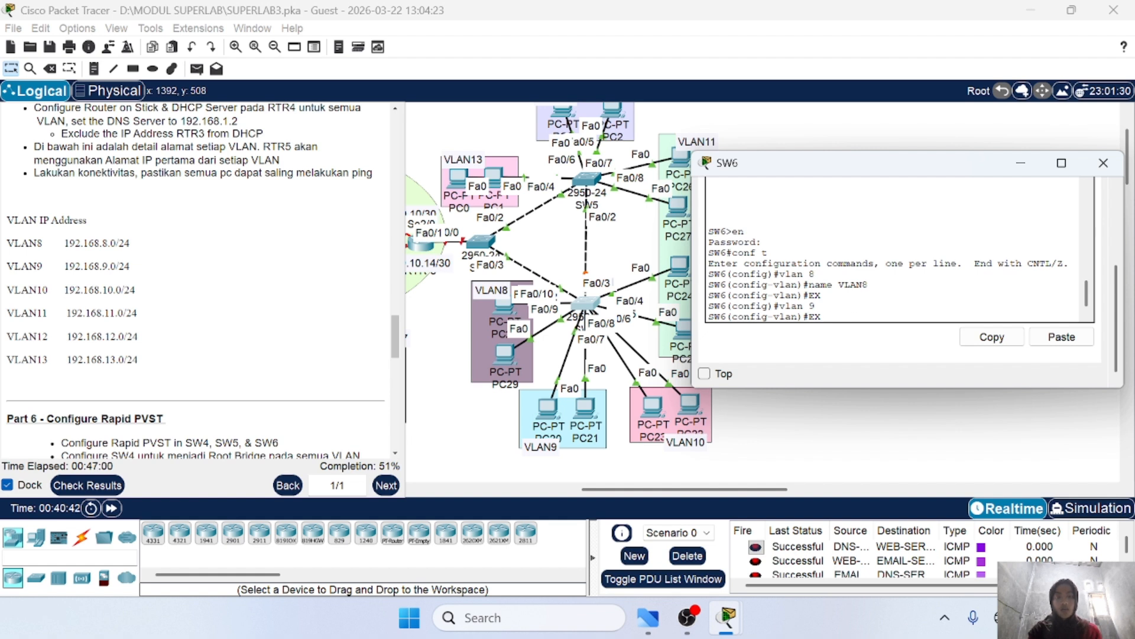
{"action": "key", "text": "Return"}
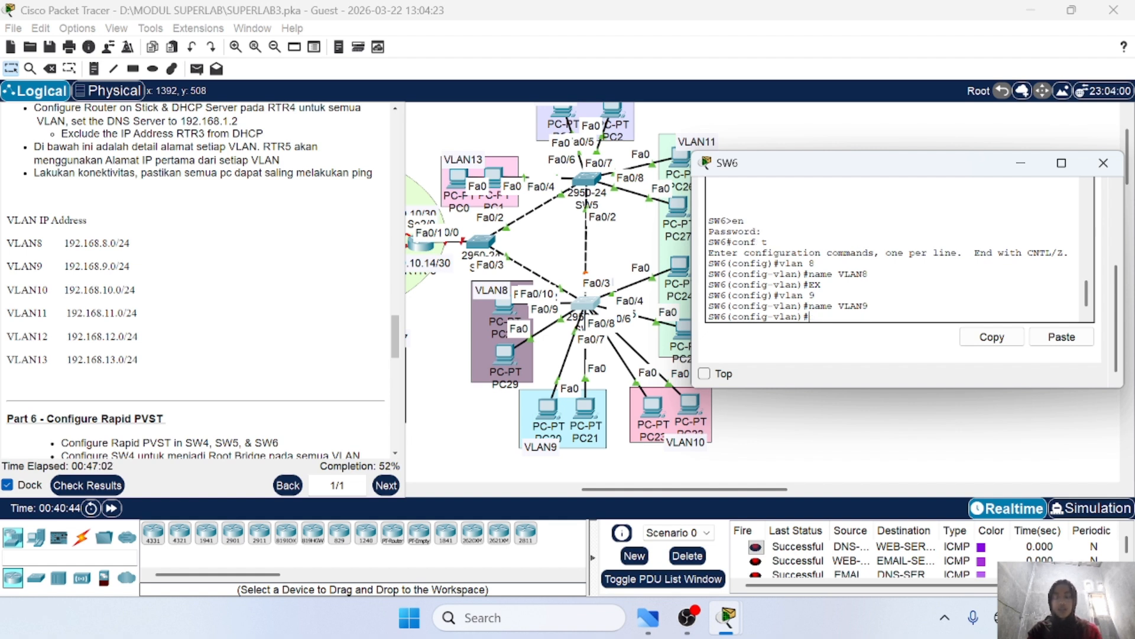
{"action": "type", "text": "ex"}
{"action": "key", "text": "Return"}
Step: Create VLAN 10 on SW6, name it VLAN10 and exit VLAN configuration
{"action": "type", "text": "EX"}
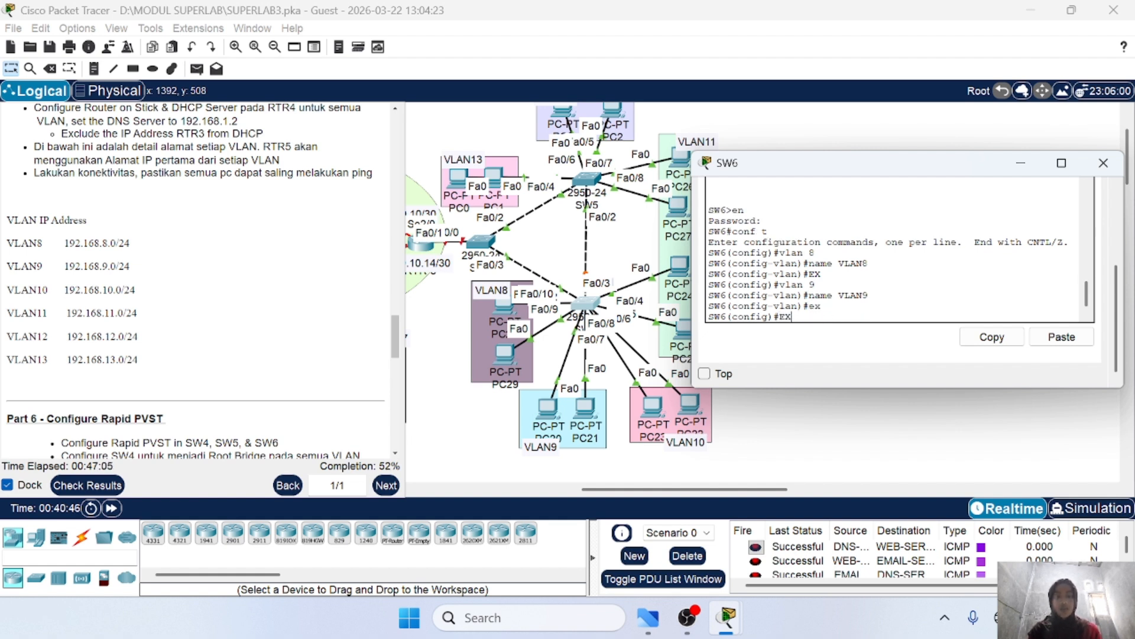
{"action": "key", "text": "Down"}
{"action": "key", "text": "Return"}
{"action": "key", "text": "Up"}
{"action": "key", "text": "Up"}
{"action": "key", "text": "Up"}
{"action": "key", "text": "BackSpace"}
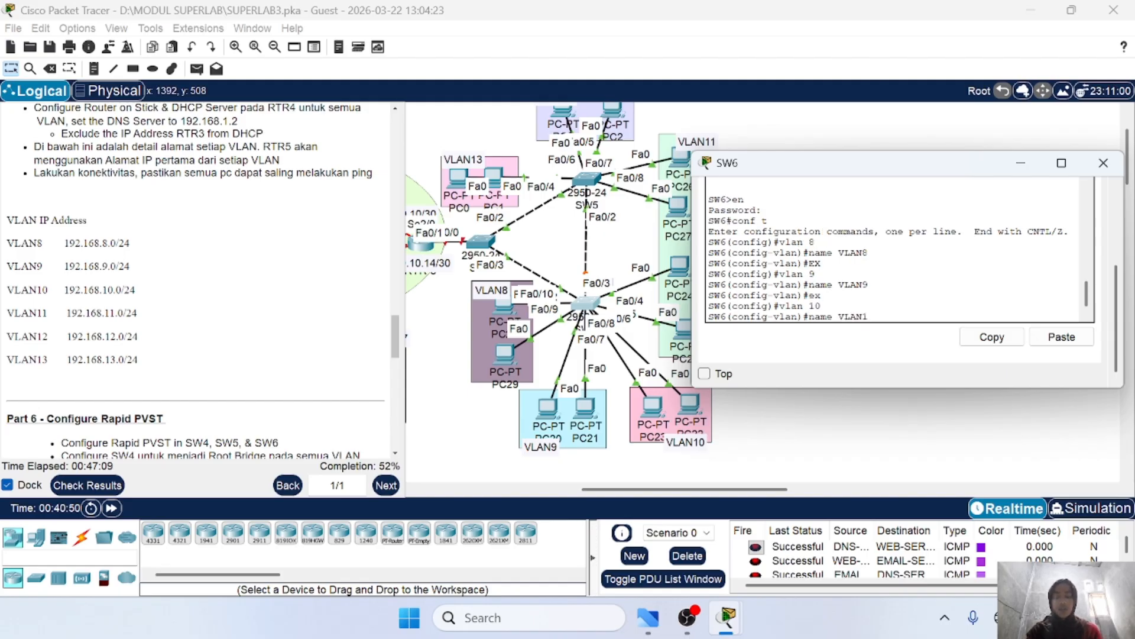
{"action": "type", "text": "10"}
{"action": "key", "text": "Return"}
{"action": "type", "text": "ex"}
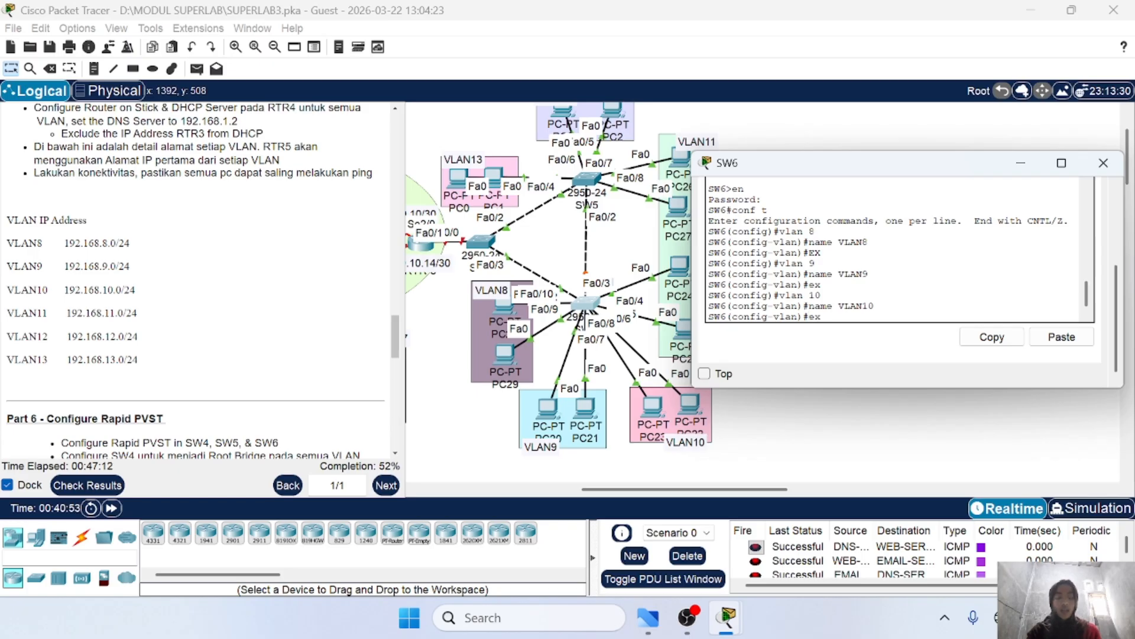
{"action": "key", "text": "Return"}
Step: Create VLAN 11 on SW6 and name it VLAN11
{"action": "key", "text": "Up"}
{"action": "key", "text": "Up"}
{"action": "key", "text": "Up"}
{"action": "key", "text": "Up"}
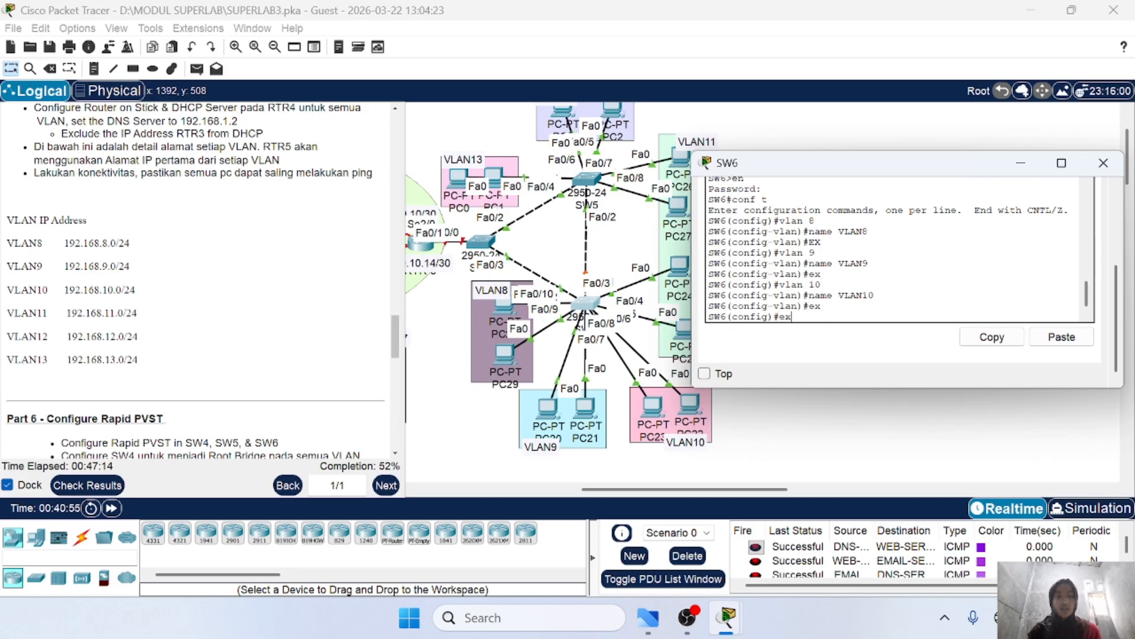
{"action": "key", "text": "Down"}
{"action": "key", "text": "Return"}
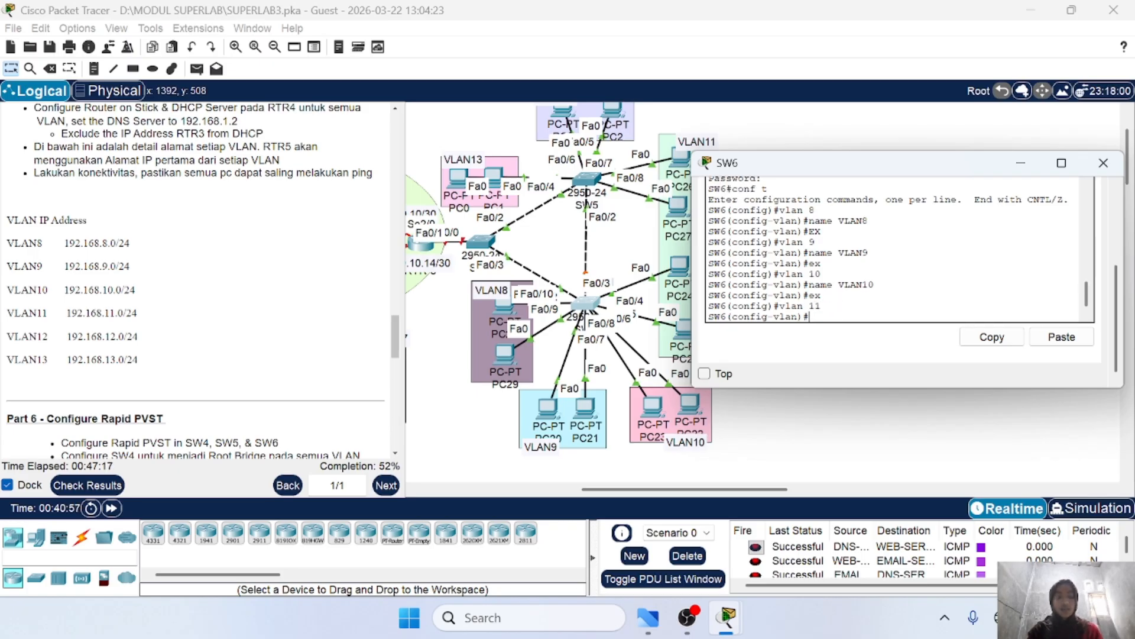
{"action": "key", "text": "Up"}
{"action": "key", "text": "Up"}
{"action": "key", "text": "Up"}
{"action": "key", "text": "BackSpace"}
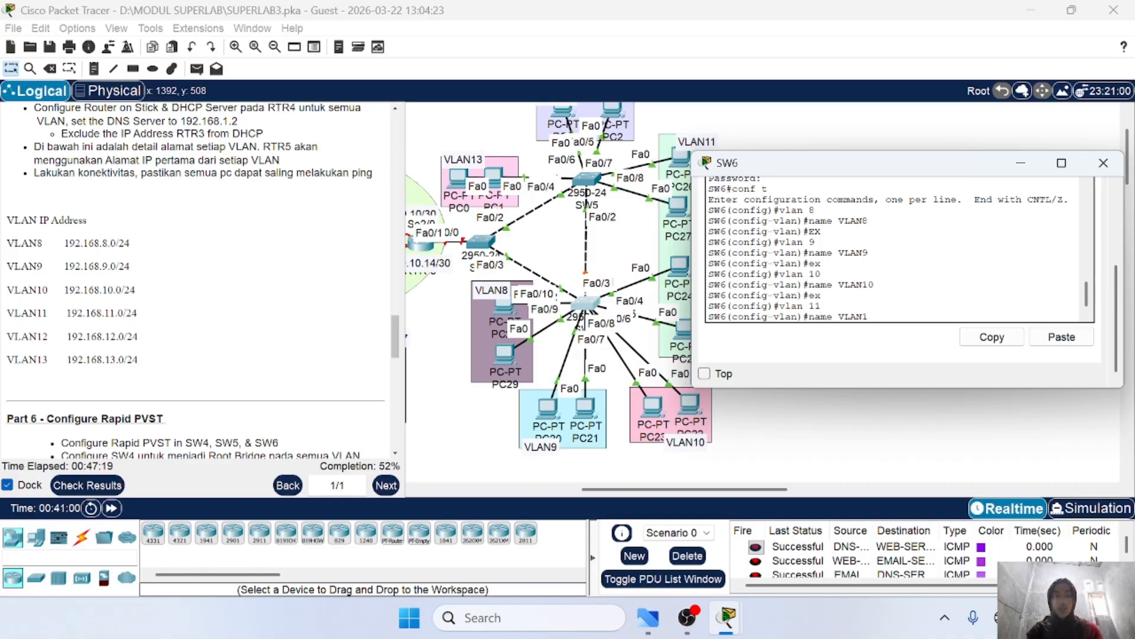
{"action": "type", "text": "1"}
{"action": "key", "text": "Return"}
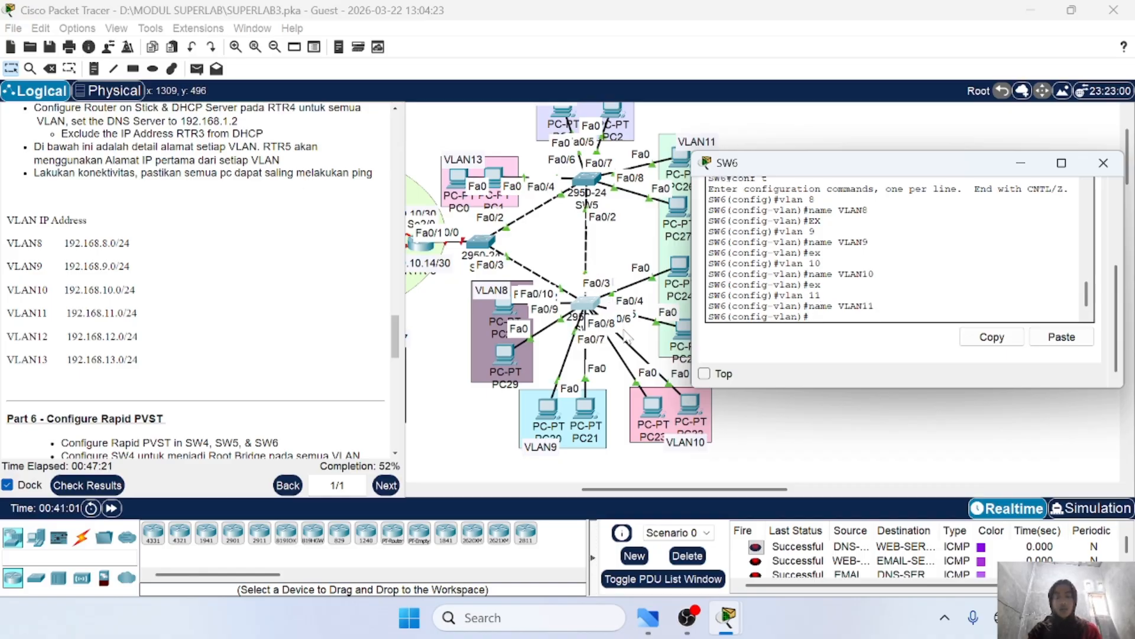
Step: Shift the two VLAN8 PCs slightly in the topology to uncover their SW6 port labels, and bring back SW6's CLI
{"action": "scroll", "coordinate": [628, 335], "scroll_direction": "down", "scroll_amount": 1}
{"action": "scroll", "coordinate": [628, 335], "scroll_direction": "right", "scroll_amount": 2}
{"action": "scroll", "coordinate": [264, 306], "scroll_direction": "up", "scroll_amount": 4}
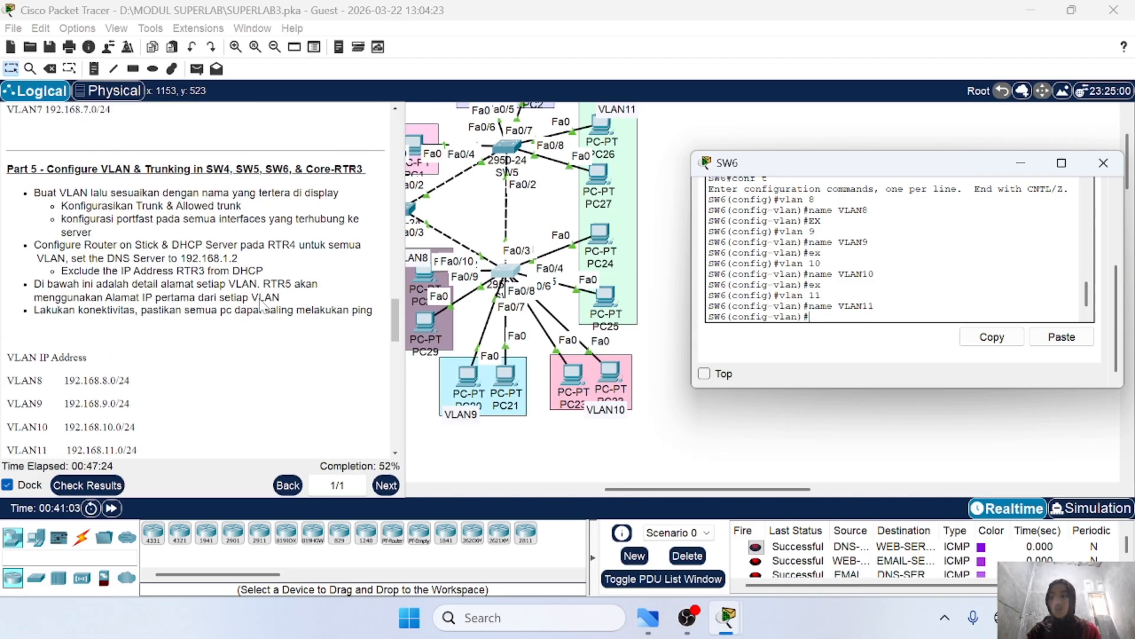
{"action": "scroll", "coordinate": [650, 282], "scroll_direction": "left", "scroll_amount": 2}
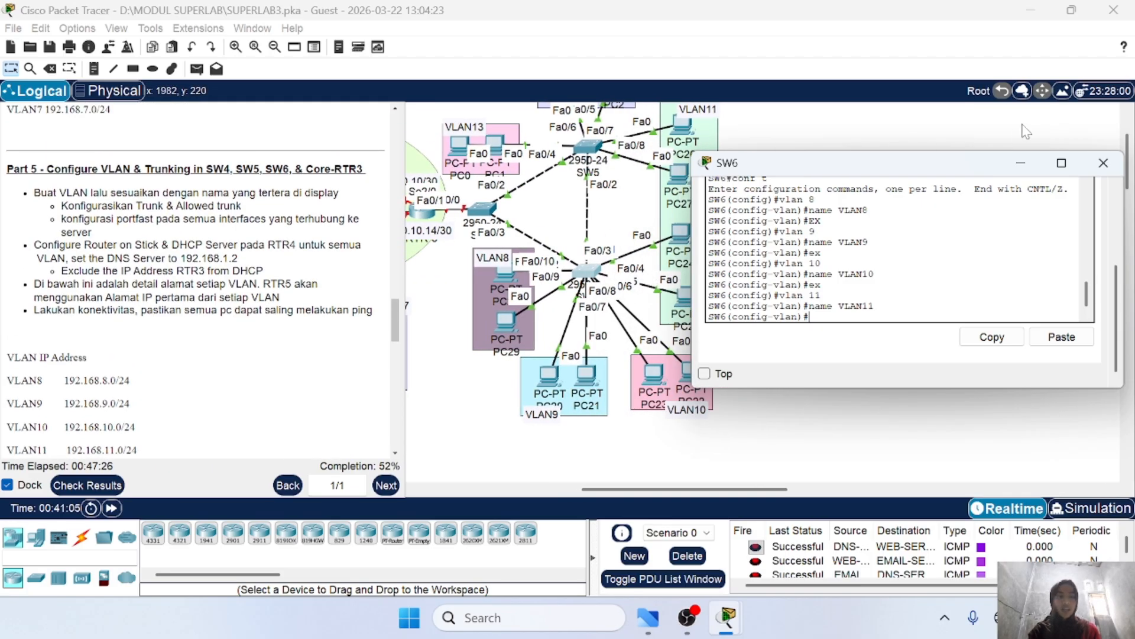
{"action": "left_click", "coordinate": [1021, 161]}
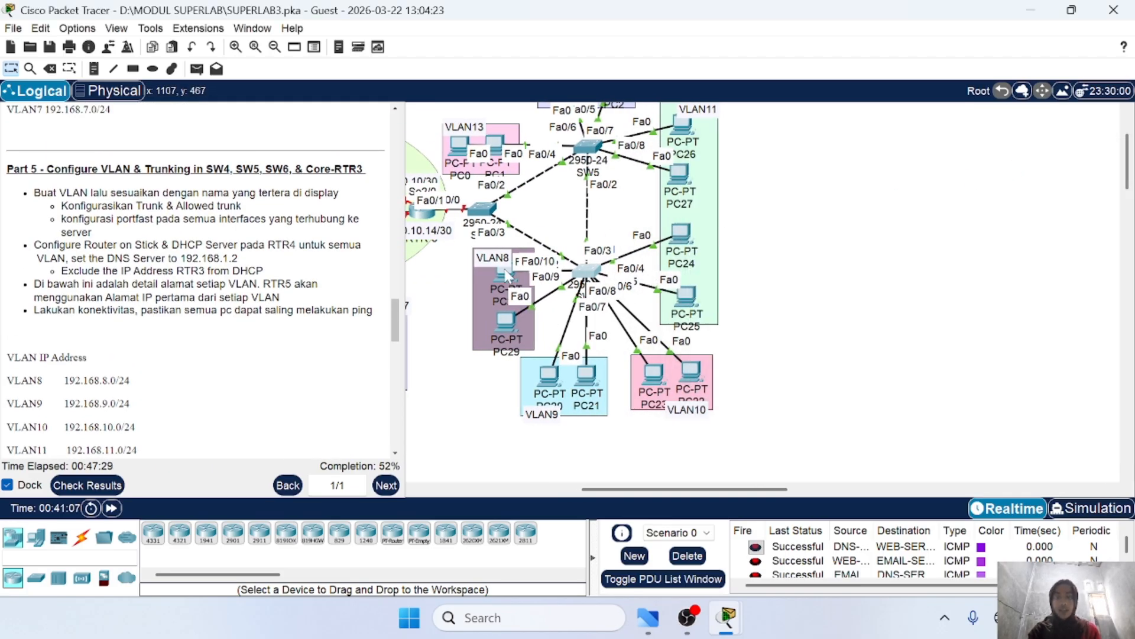
{"action": "mouse_move", "coordinate": [504, 274]}
{"action": "left_mouse_down"}
{"action": "mouse_move", "coordinate": [526, 260]}
{"action": "mouse_move", "coordinate": [539, 208]}
{"action": "mouse_move", "coordinate": [503, 277]}
{"action": "left_mouse_up"}
{"action": "left_click_drag", "start_coordinate": [507, 326], "coordinate": [510, 311]}
{"action": "left_click", "coordinate": [589, 278]}
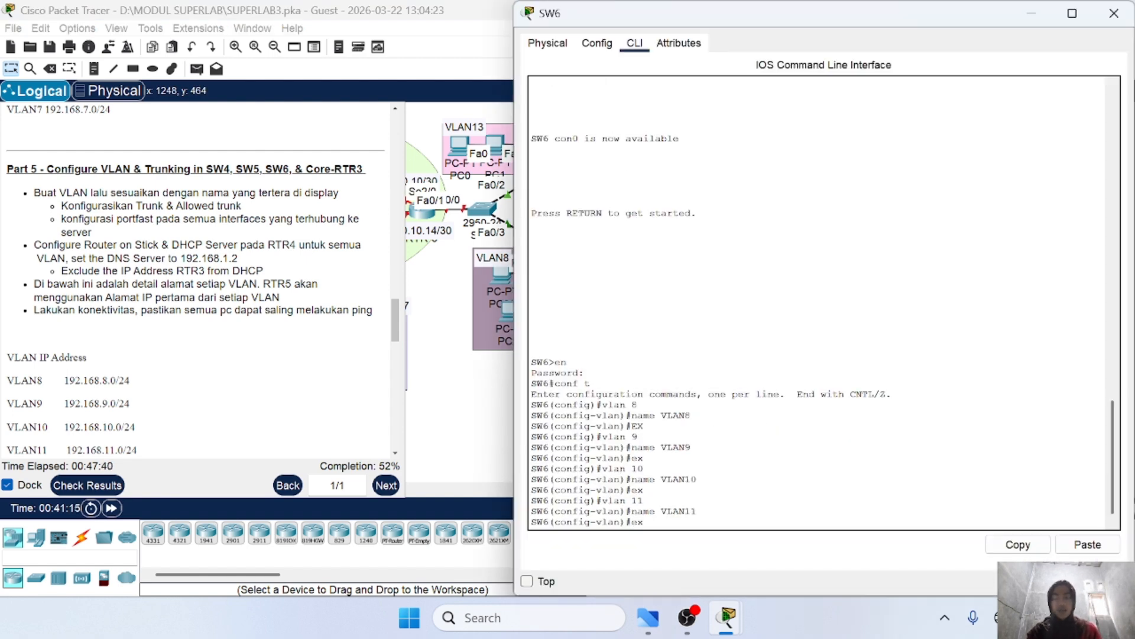
Step: Set SW6's interface range Fa0/9-10 to access mode and assign it to VLAN 8
{"action": "key", "text": "Return"}
{"action": "type", "text": "int fa"}
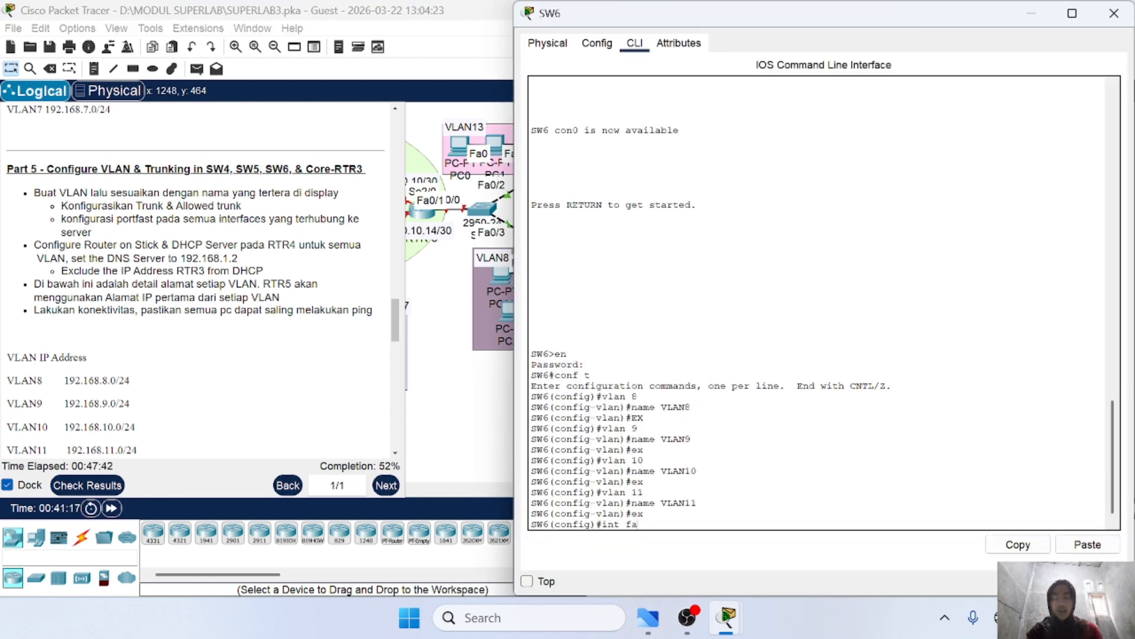
{"action": "type", "text": "0/9-1"}
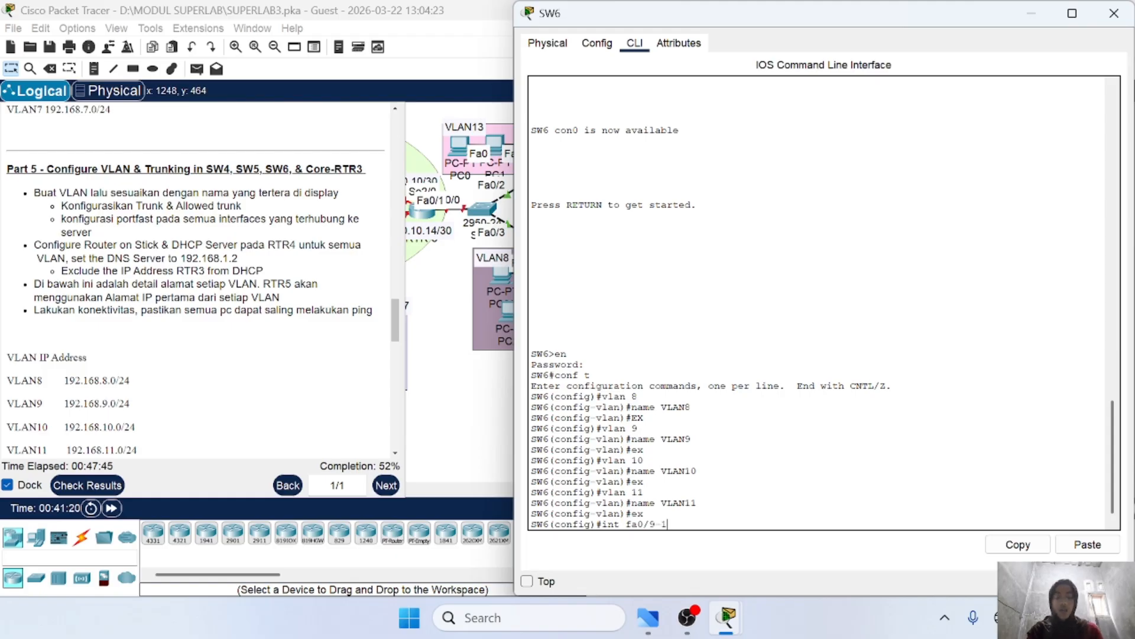
{"action": "type", "text": "0"}
{"action": "key", "text": "Return"}
{"action": "key", "text": "Up"}
{"action": "key", "text": "Left"}
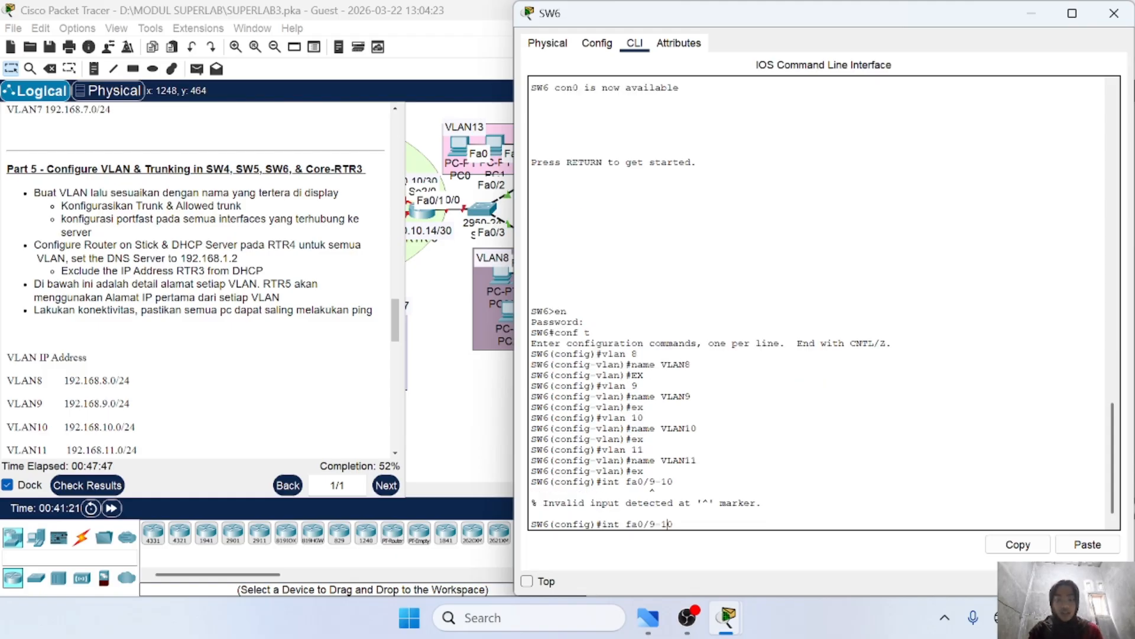
{"action": "key", "text": "Left"}
{"action": "key", "text": "Left"}
{"action": "key", "text": "Left"}
{"action": "key", "text": "Left"}
{"action": "key", "text": "Left"}
{"action": "key", "text": "Left"}
{"action": "key", "text": "Left"}
{"action": "type", "text": "range"}
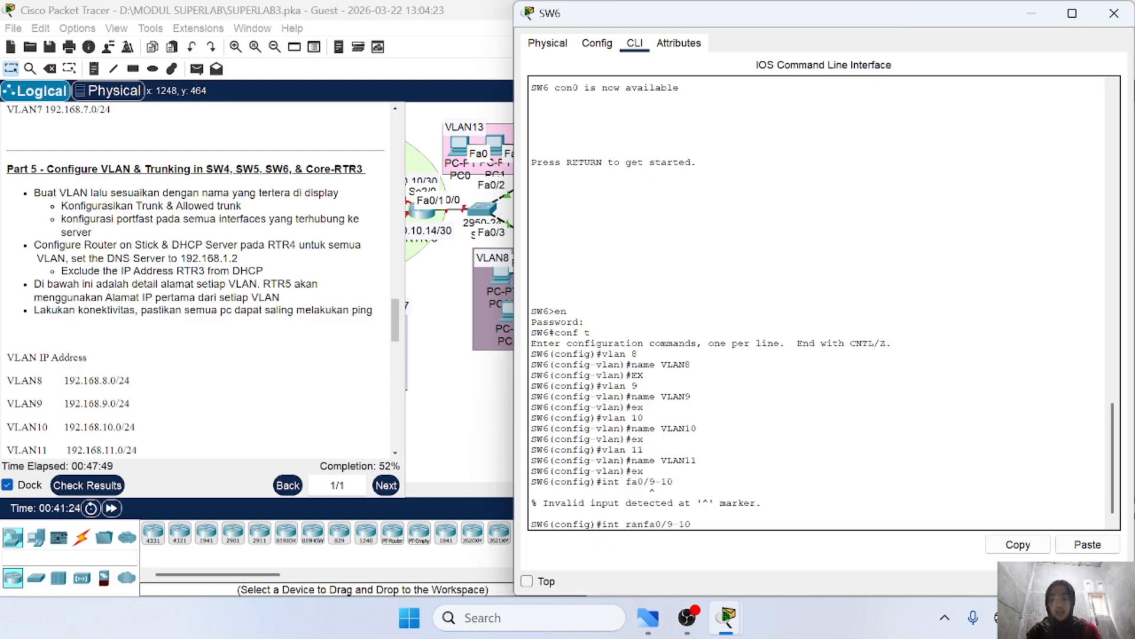
{"action": "key", "text": "Return"}
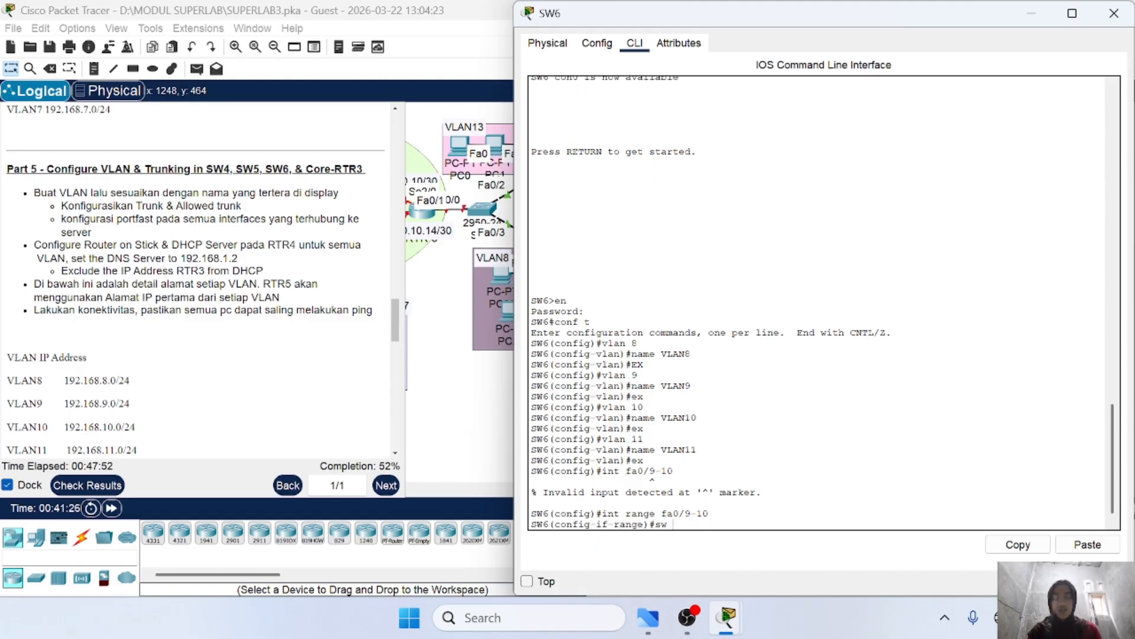
{"action": "type", "text": "sw m a"}
{"action": "key", "text": "Return"}
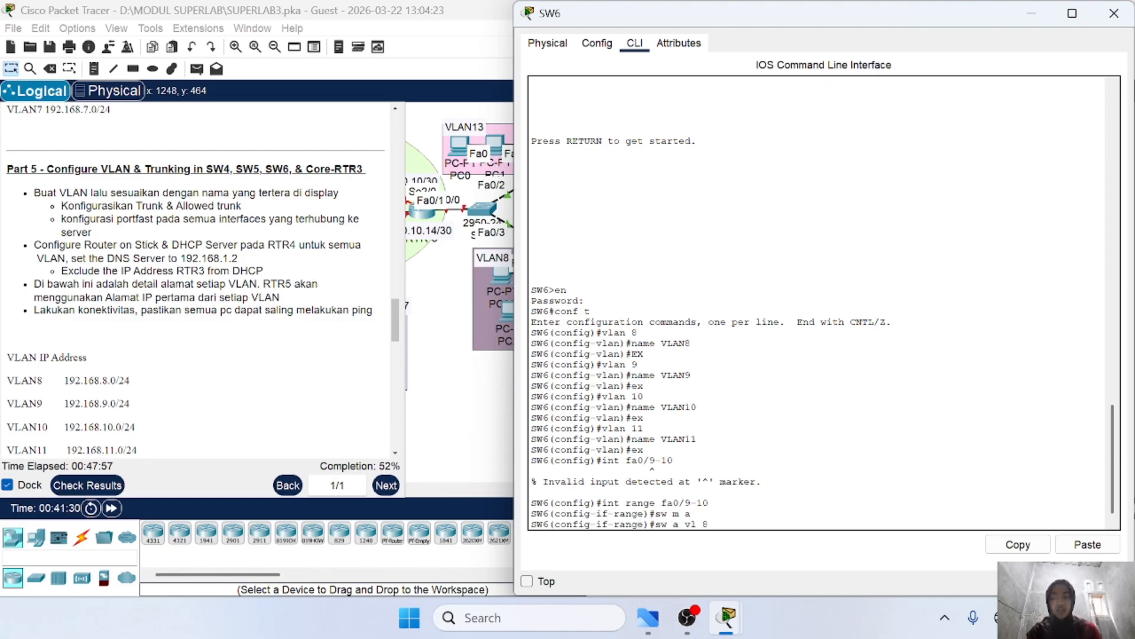
{"action": "type", "text": "sw a vl 8"}
{"action": "key", "text": "Return"}
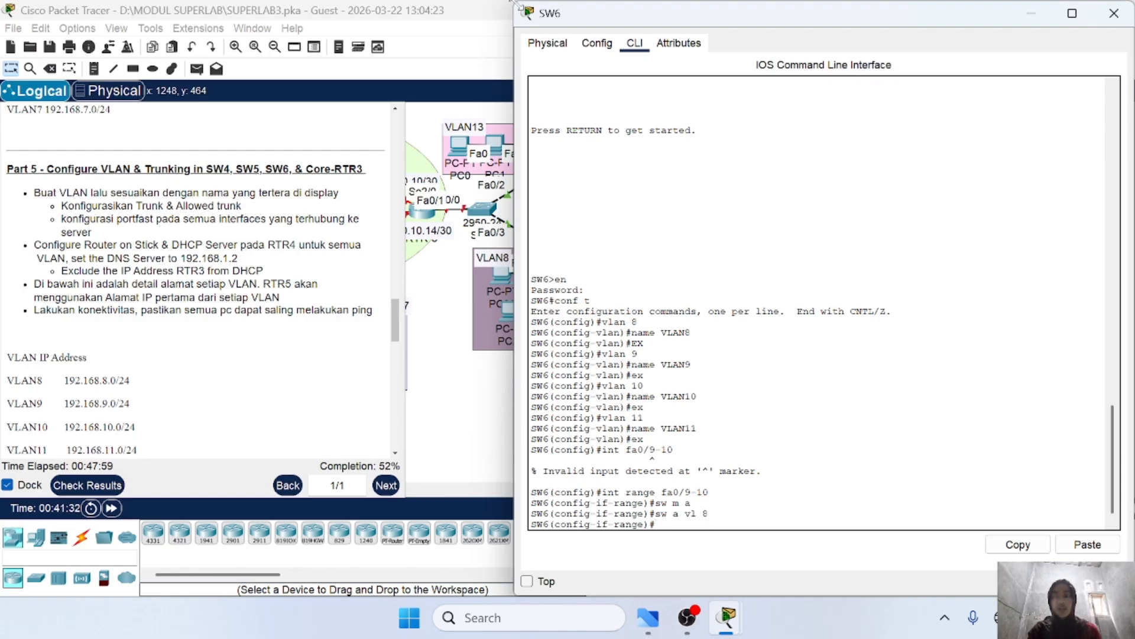
Step: Shrink SW6's CLI window to uncover the topology, and enable PortFast on interface range Fa0/9-10
{"action": "left_click_drag", "start_coordinate": [514, 2], "coordinate": [644, 266]}
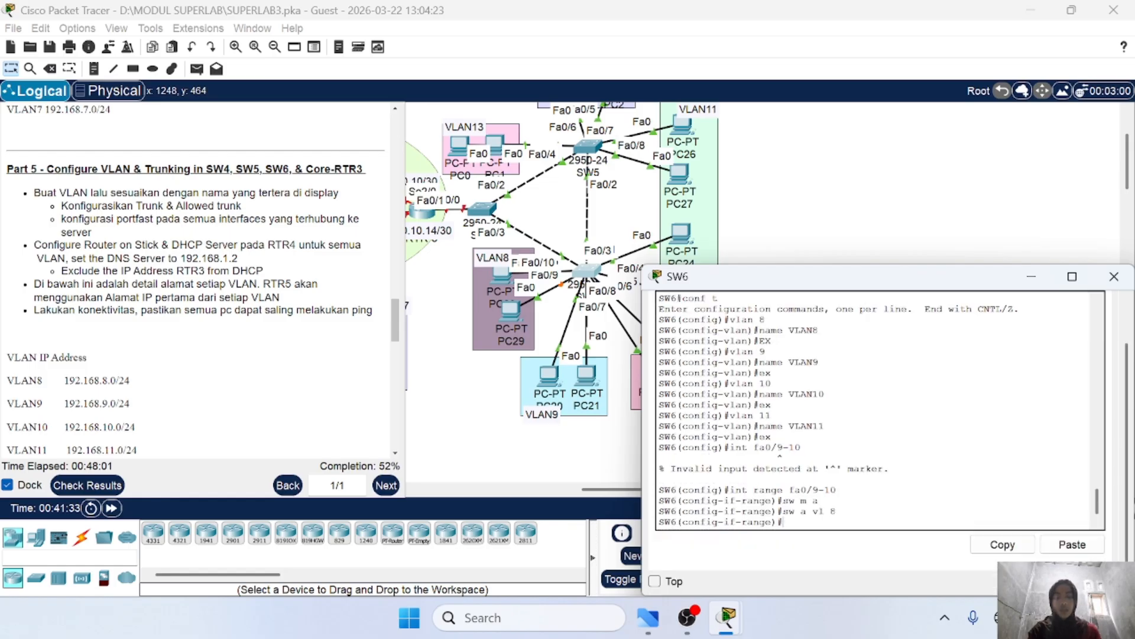
{"action": "type", "text": "spa po"}
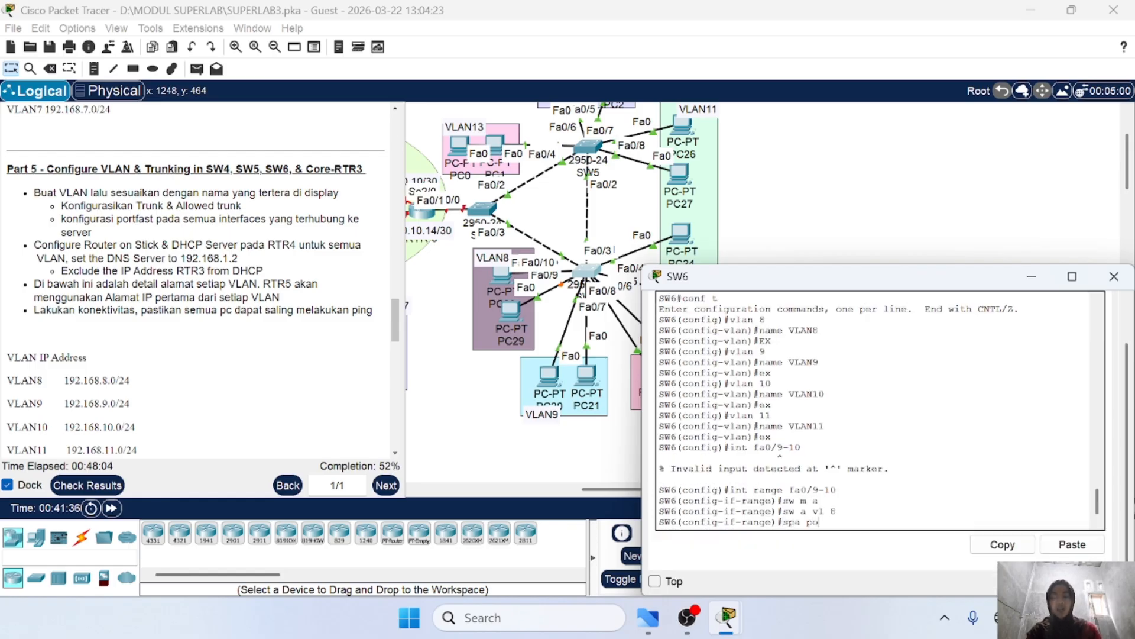
{"action": "key", "text": "Return"}
Step: Shift the two VLAN9 PCs slightly in the topology to uncover their SW6 port labels, and bring back SW6's CLI
{"action": "scroll", "coordinate": [530, 355], "scroll_direction": "down", "scroll_amount": 1}
{"action": "scroll", "coordinate": [530, 355], "scroll_direction": "right", "scroll_amount": 1}
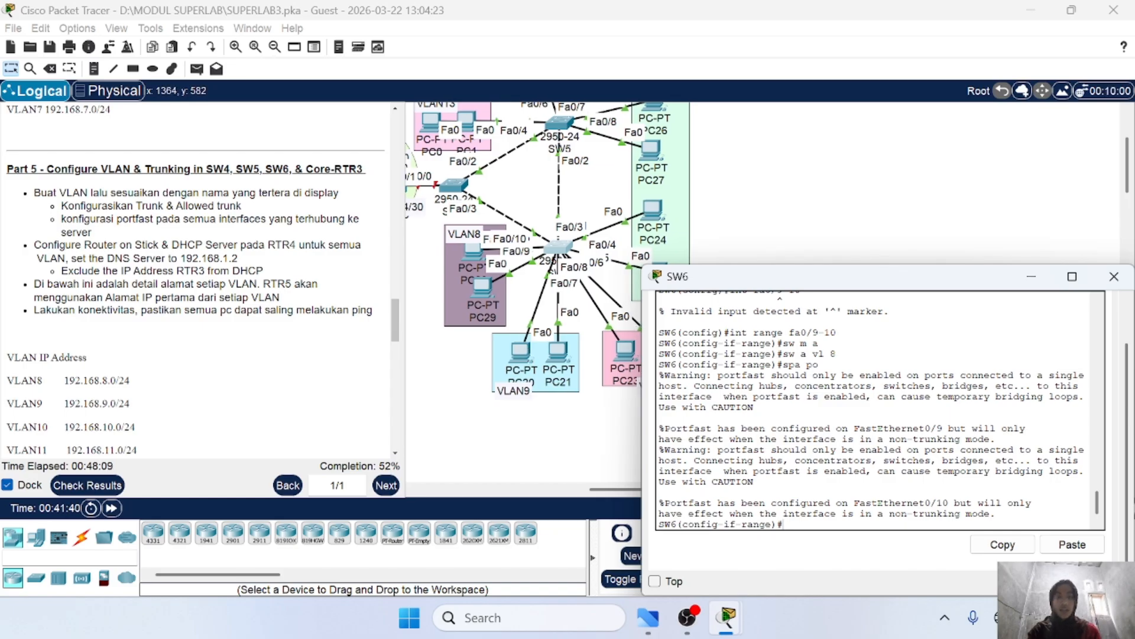
{"action": "left_click", "coordinate": [1032, 278]}
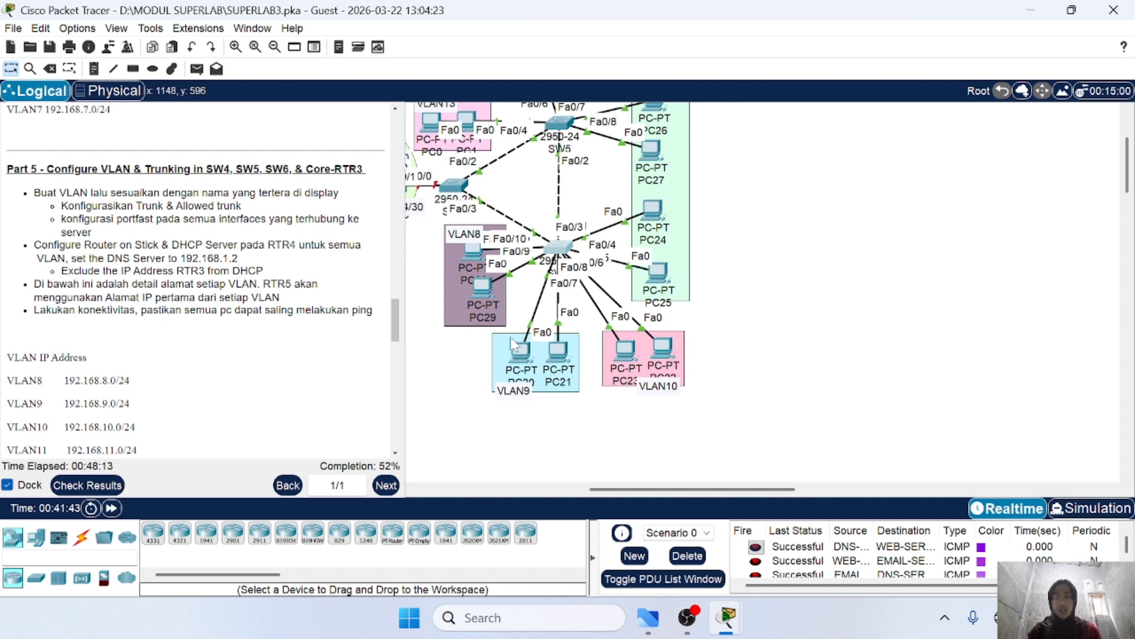
{"action": "left_click_drag", "start_coordinate": [513, 343], "coordinate": [547, 367]}
{"action": "left_click", "coordinate": [558, 355]}
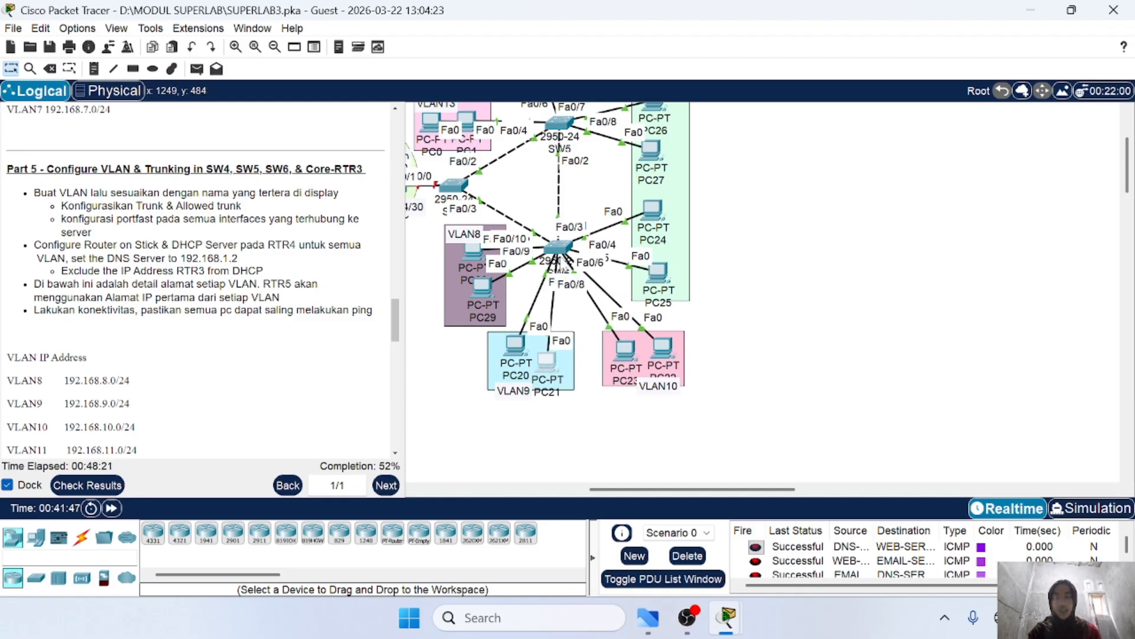
{"action": "left_click", "coordinate": [559, 247]}
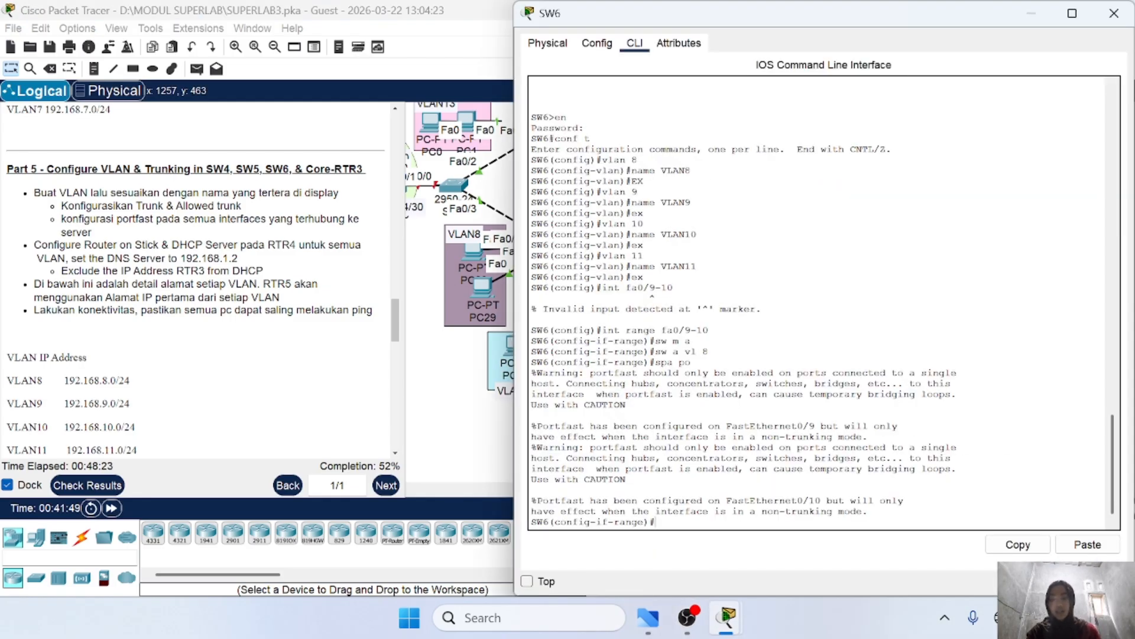
Step: Exit the current range on SW6 and set interface range Fa0/7-8 to access mode
{"action": "type", "text": "ex"}
{"action": "key", "text": "Return"}
{"action": "type", "text": "int"}
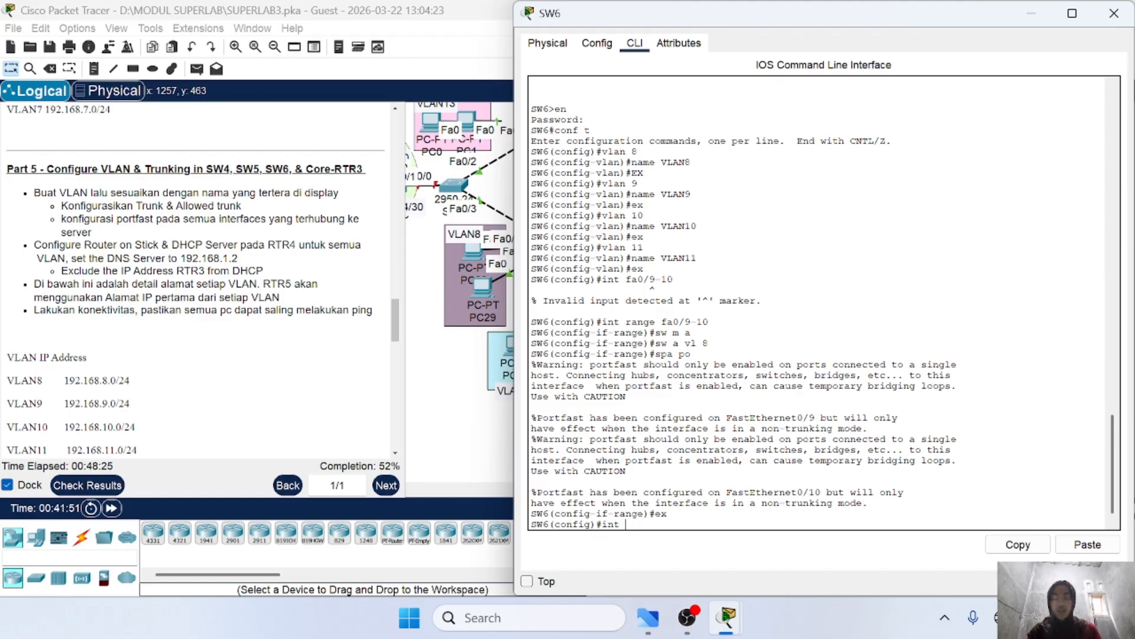
{"action": "type", "text": " range fa0"}
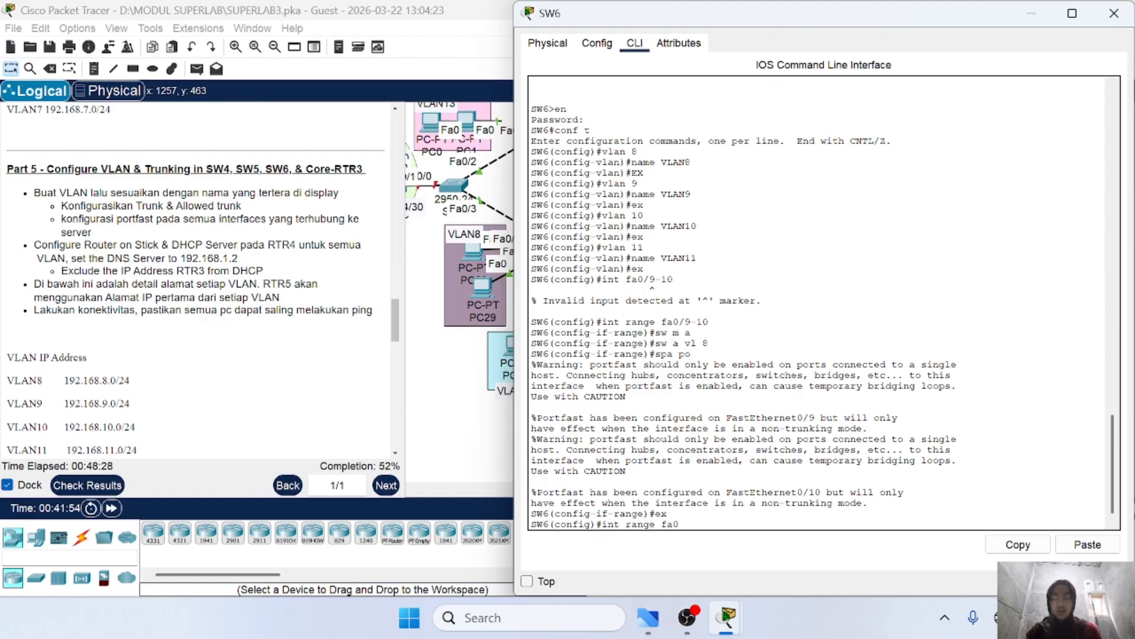
{"action": "type", "text": "/7-"}
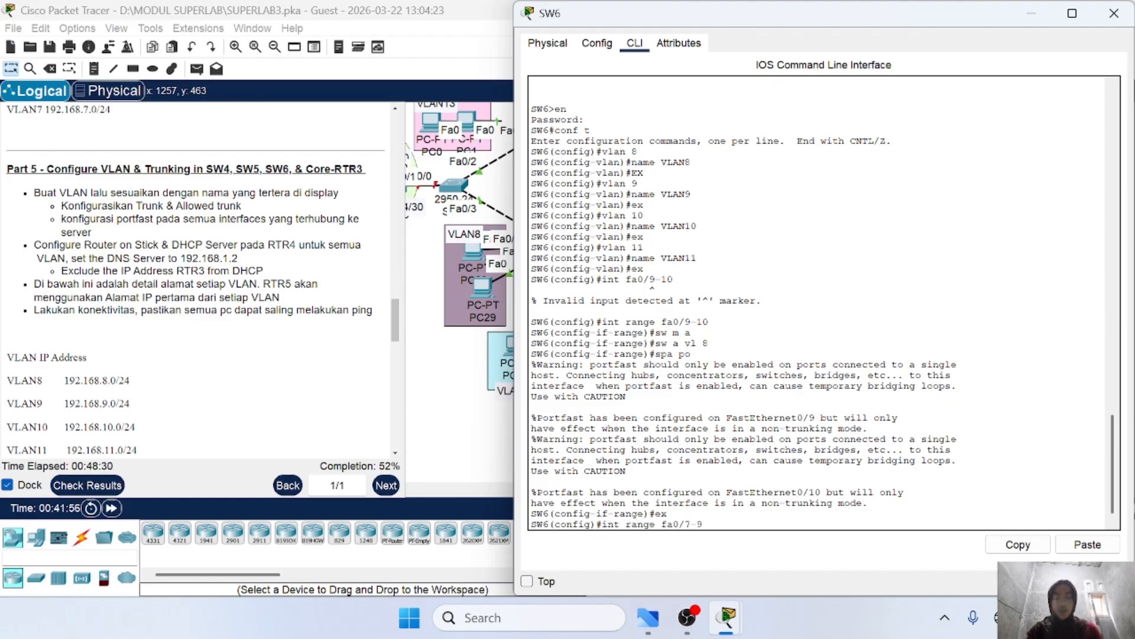
{"action": "type", "text": "8"}
{"action": "key", "text": "Return"}
{"action": "type", "text": "sw m a"}
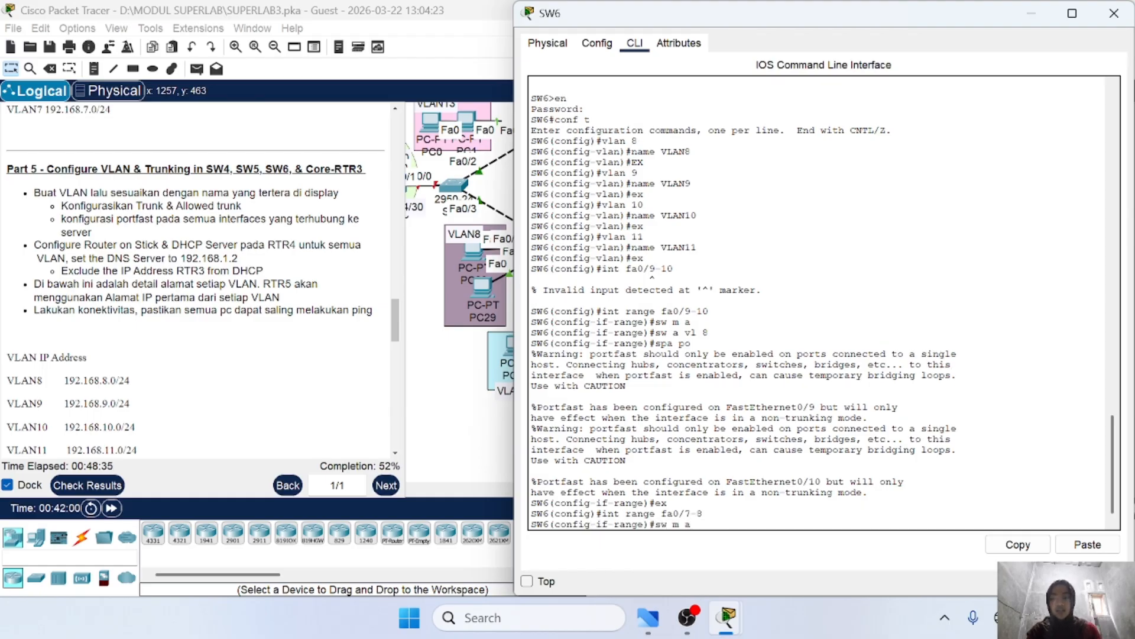
{"action": "key", "text": "Return"}
Step: Assign SW6's interface range Fa0/7-8 to VLAN 9 and enable PortFast on it
{"action": "type", "text": "sw ac vl"}
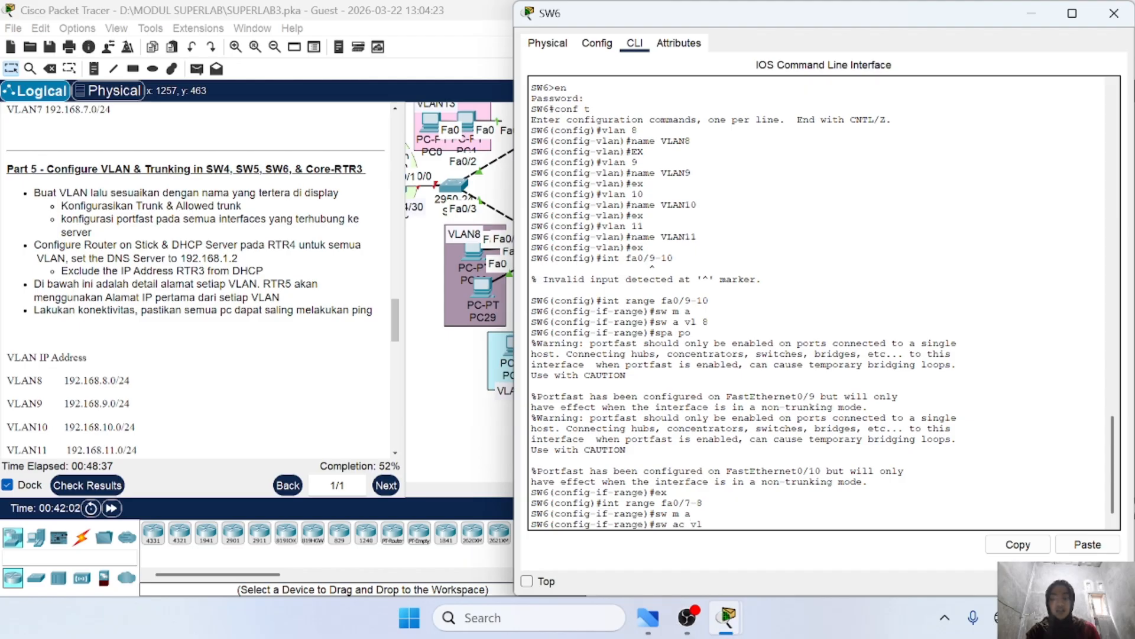
{"action": "type", "text": "an 9"}
{"action": "key", "text": "Return"}
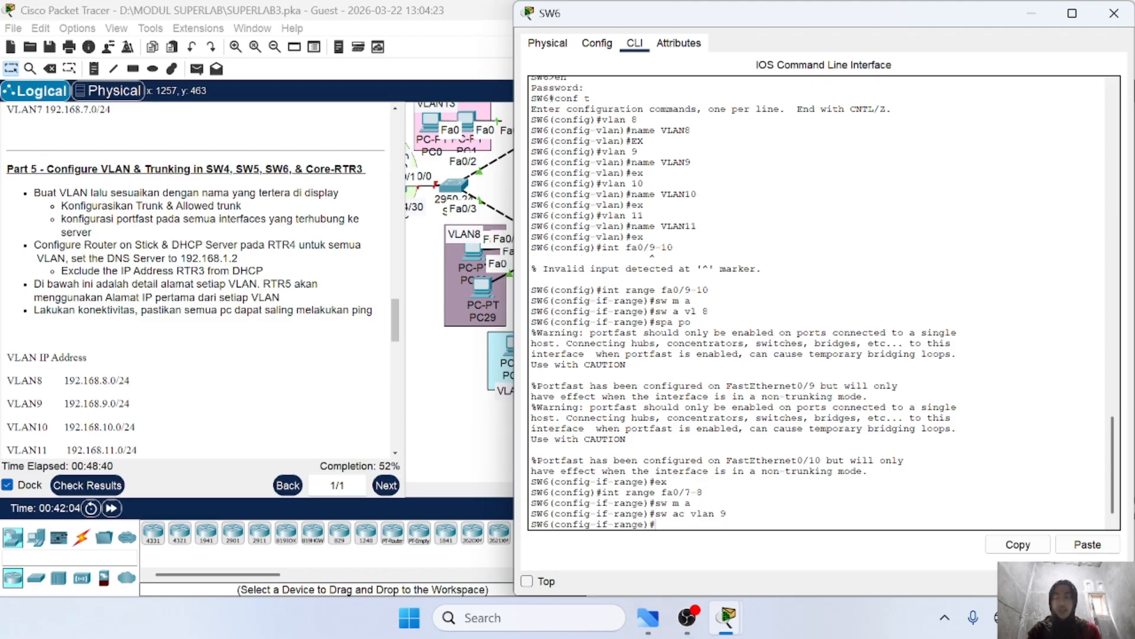
{"action": "type", "text": "spa po"}
{"action": "key", "text": "Return"}
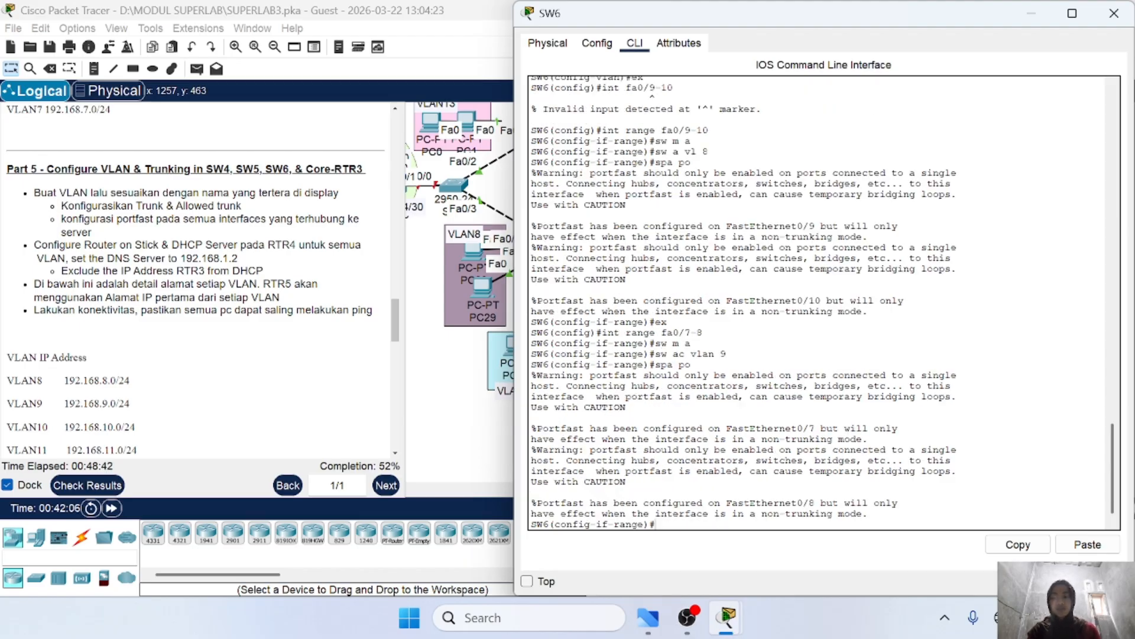
Step: Shrink SW6's CLI window to uncover the VLAN10 links, and set interface range Fa0/5-6 to access mode
{"action": "left_click_drag", "start_coordinate": [518, 6], "coordinate": [744, 231]}
{"action": "scroll", "coordinate": [623, 354], "scroll_direction": "right", "scroll_amount": 3}
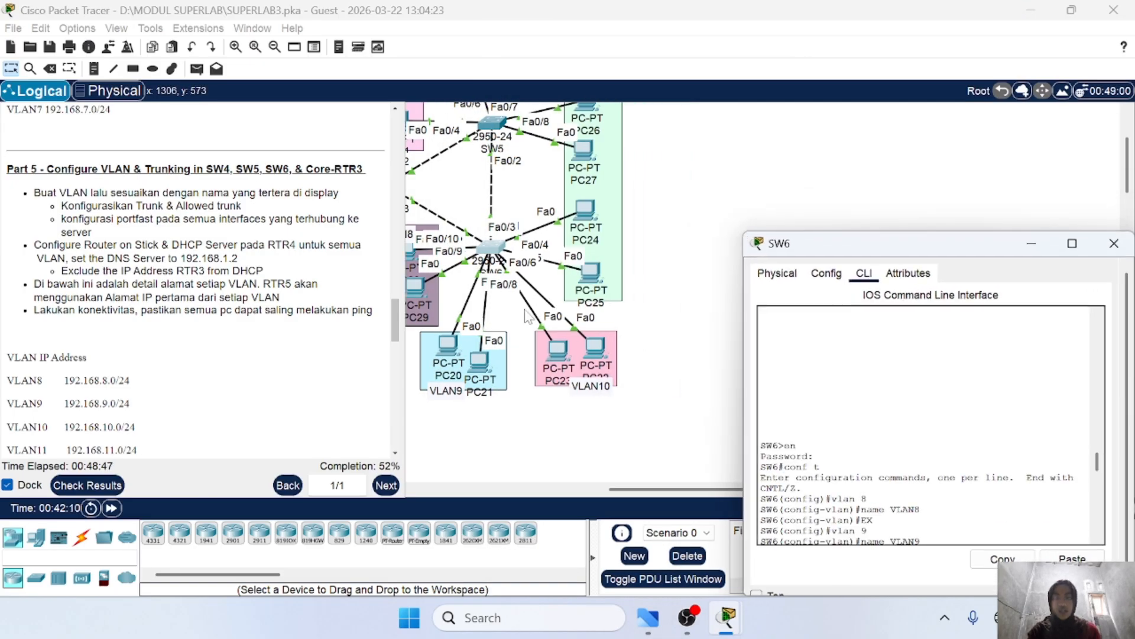
{"action": "scroll", "coordinate": [910, 417], "scroll_direction": "down", "scroll_amount": 15}
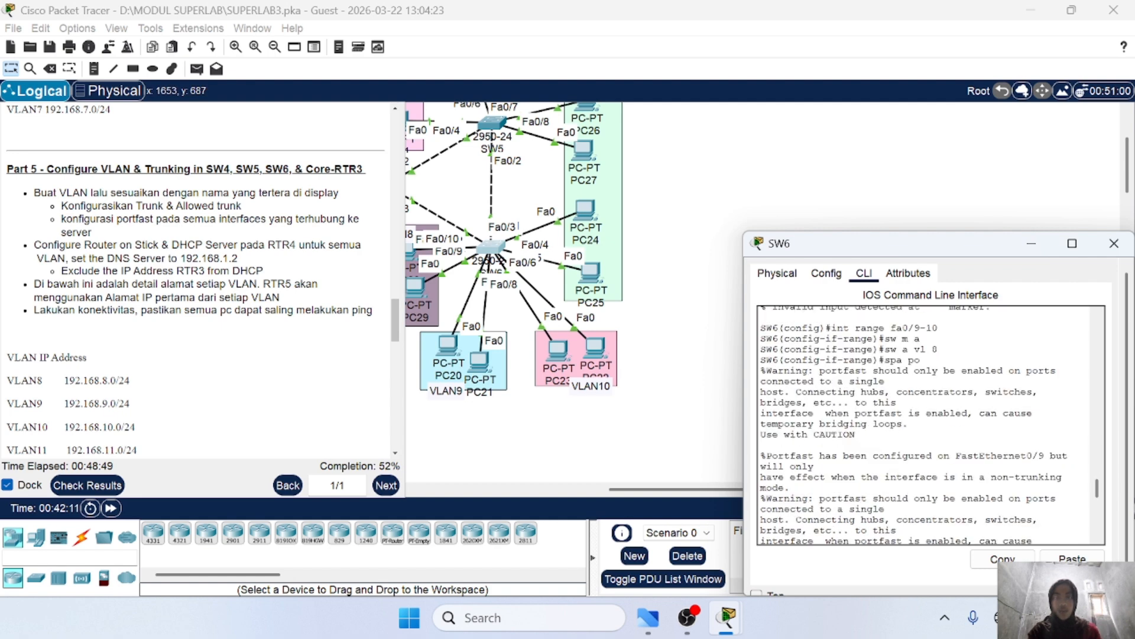
{"action": "type", "text": "ex"}
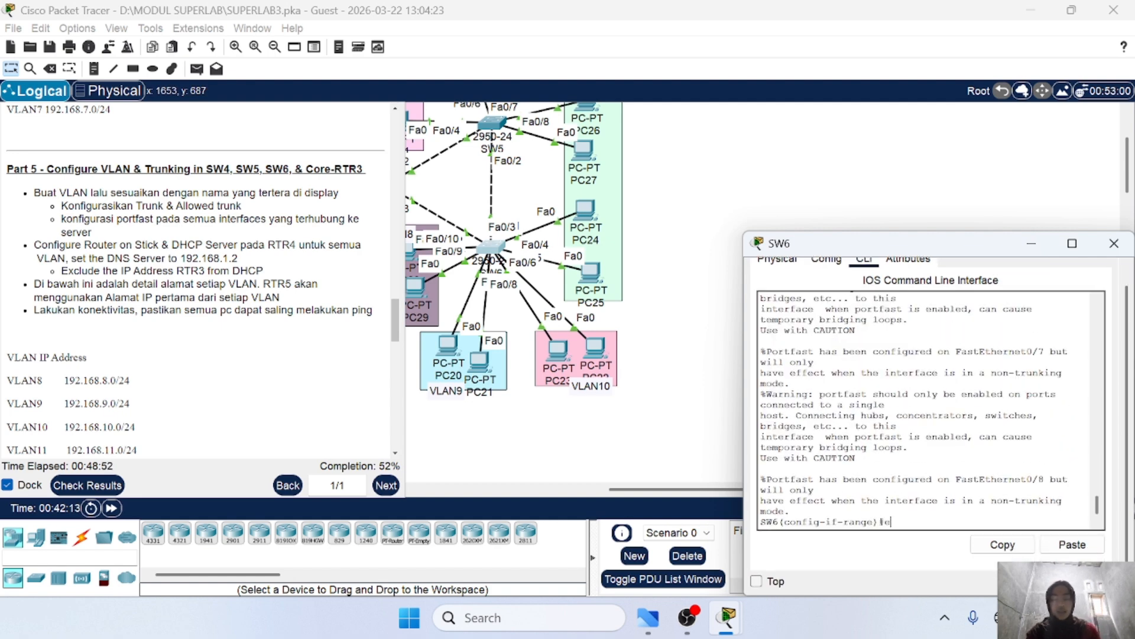
{"action": "key", "text": "Return"}
{"action": "type", "text": "int r"}
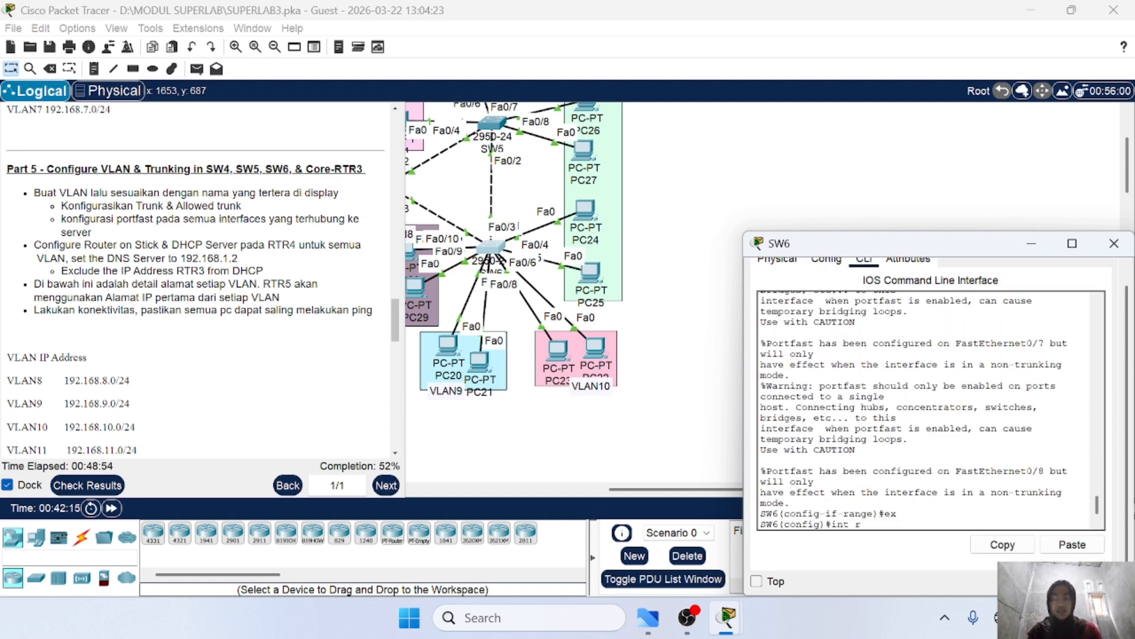
{"action": "type", "text": "ange"}
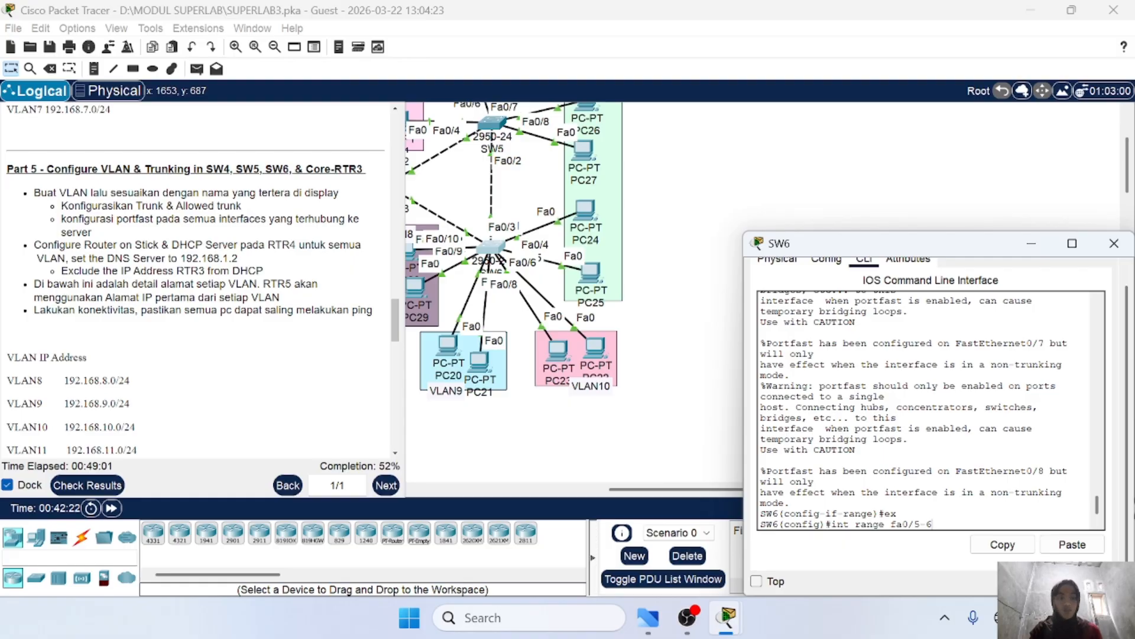
{"action": "type", "text": " fa0/5-6"}
{"action": "key", "text": "Return"}
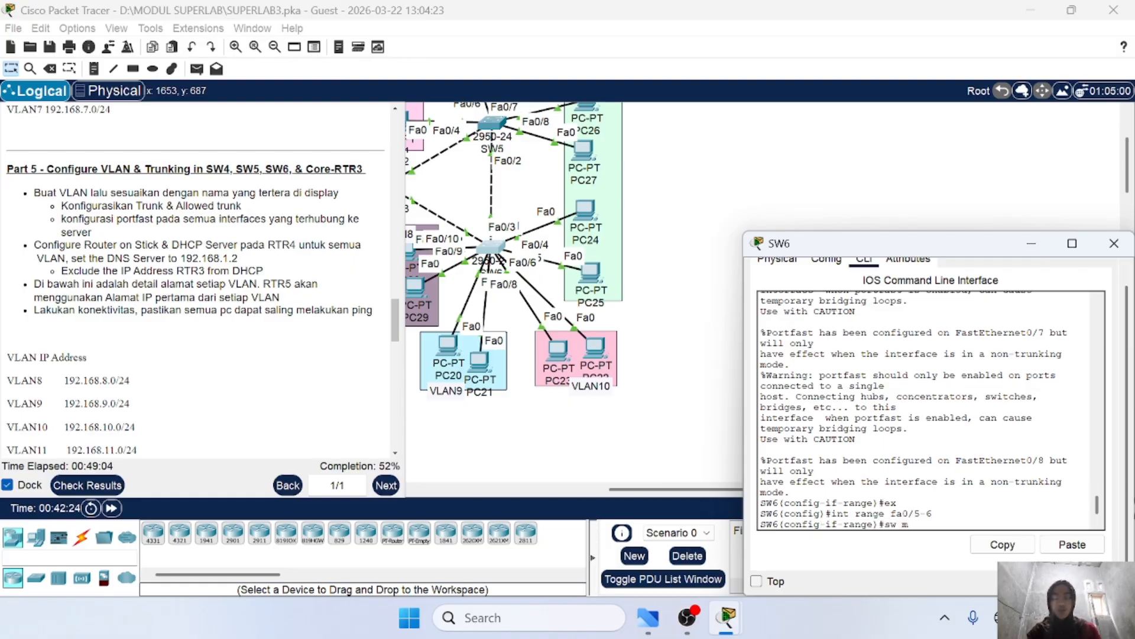
{"action": "type", "text": "sw m a"}
{"action": "key", "text": "Return"}
Step: Assign SW6's interface range Fa0/5-6 to VLAN 10 and enable PortFast on it
{"action": "type", "text": "sw ac"}
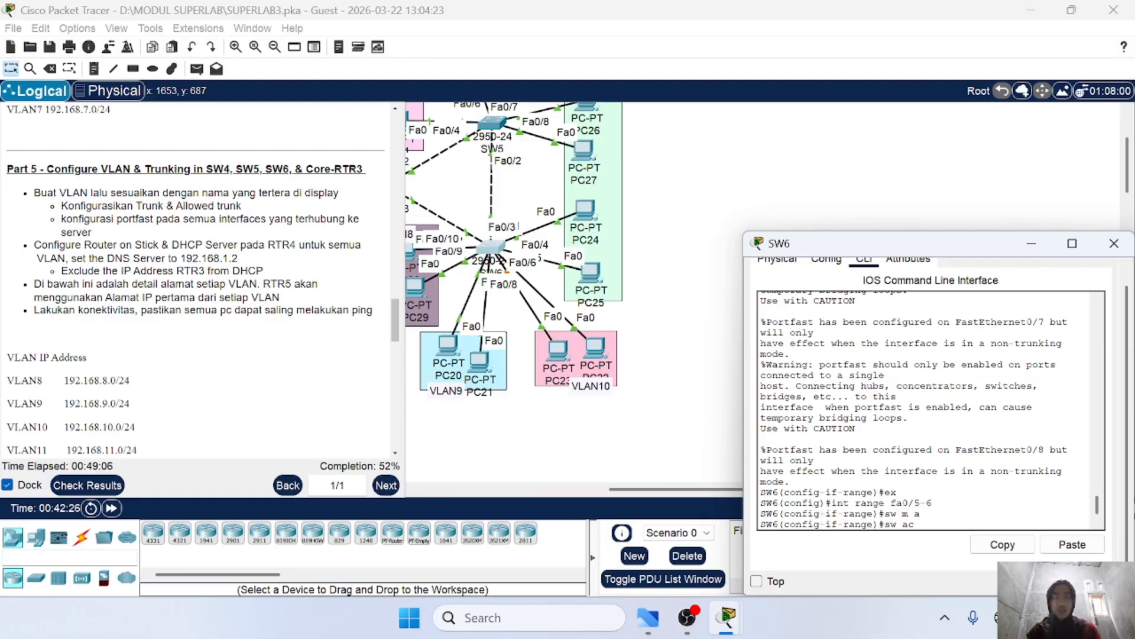
{"action": "type", "text": " vl 10"}
{"action": "key", "text": "Return"}
{"action": "type", "text": "s"}
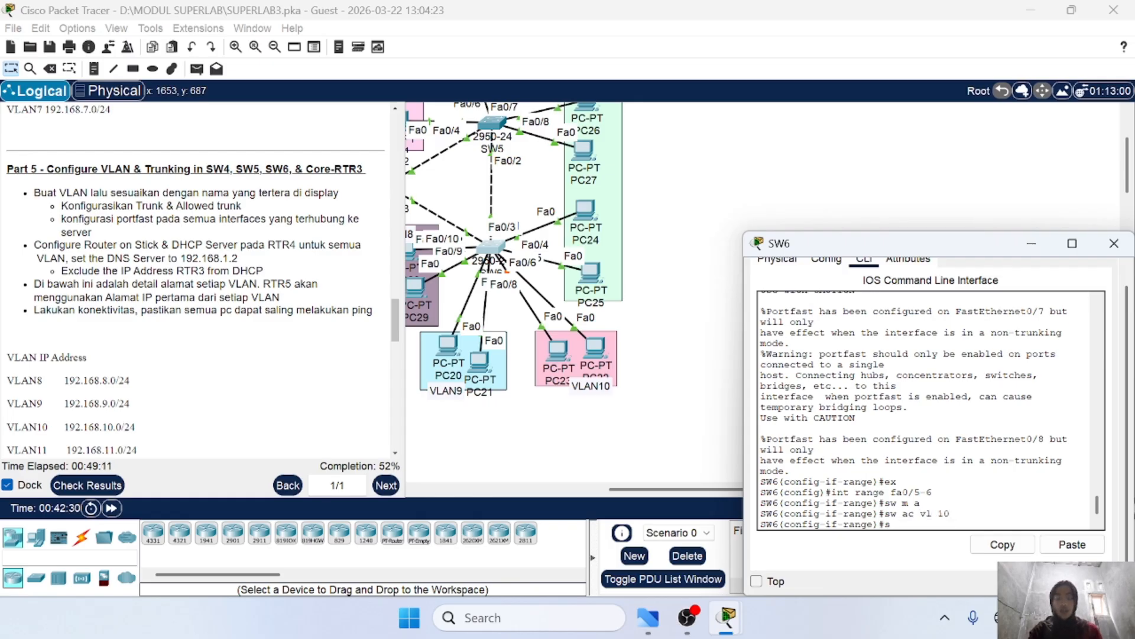
{"action": "type", "text": "pa po"}
{"action": "key", "text": "Return"}
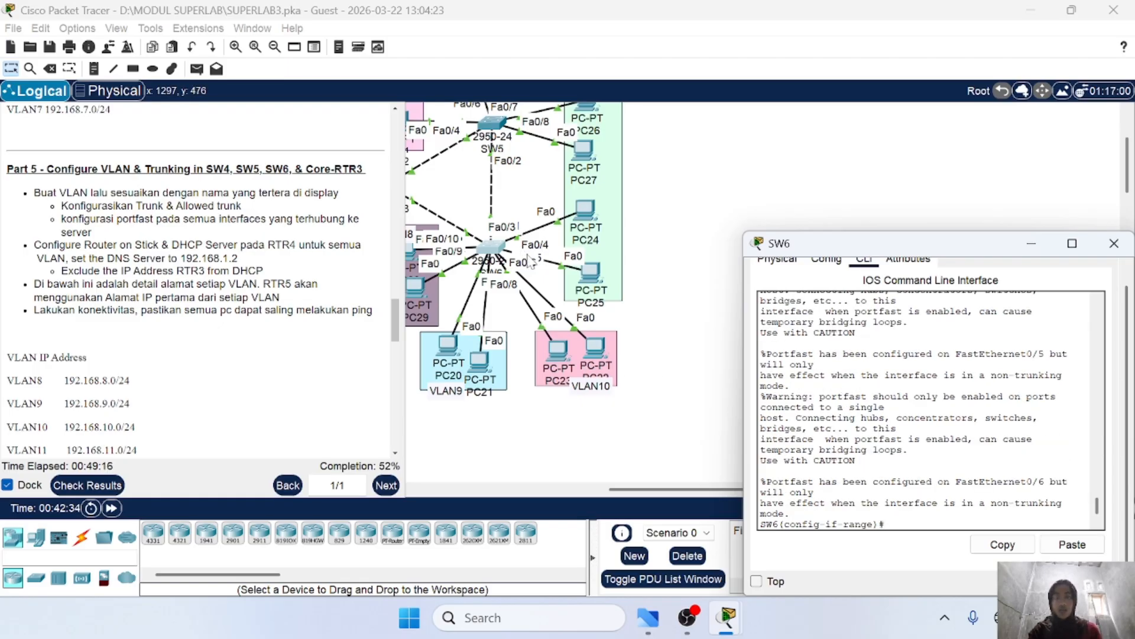
Step: Exit the Fa0/5-6 range and try to enter interface configuration with int fa0/3-4
{"action": "scroll", "coordinate": [595, 260], "scroll_direction": "up", "scroll_amount": 2}
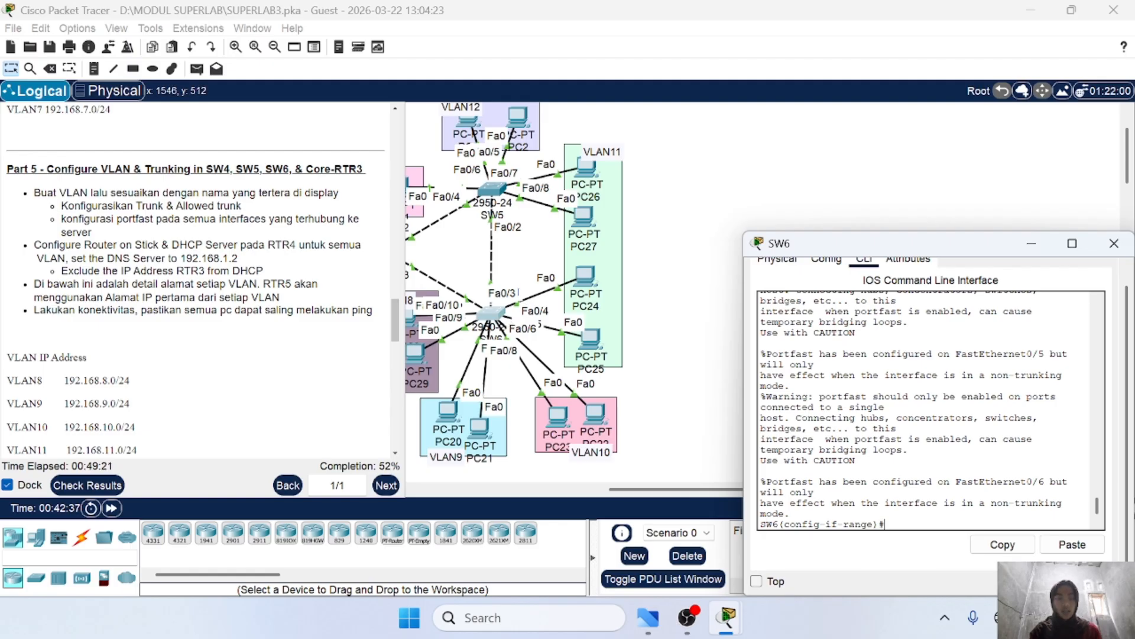
{"action": "type", "text": "x"}
{"action": "key", "text": "Return"}
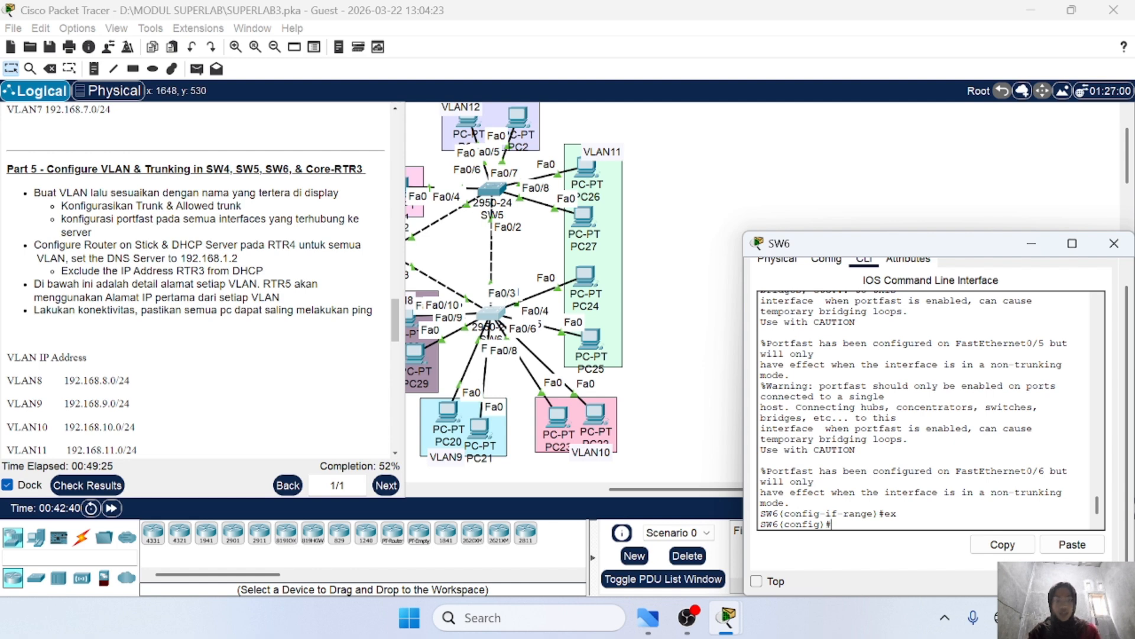
{"action": "type", "text": "int fa"}
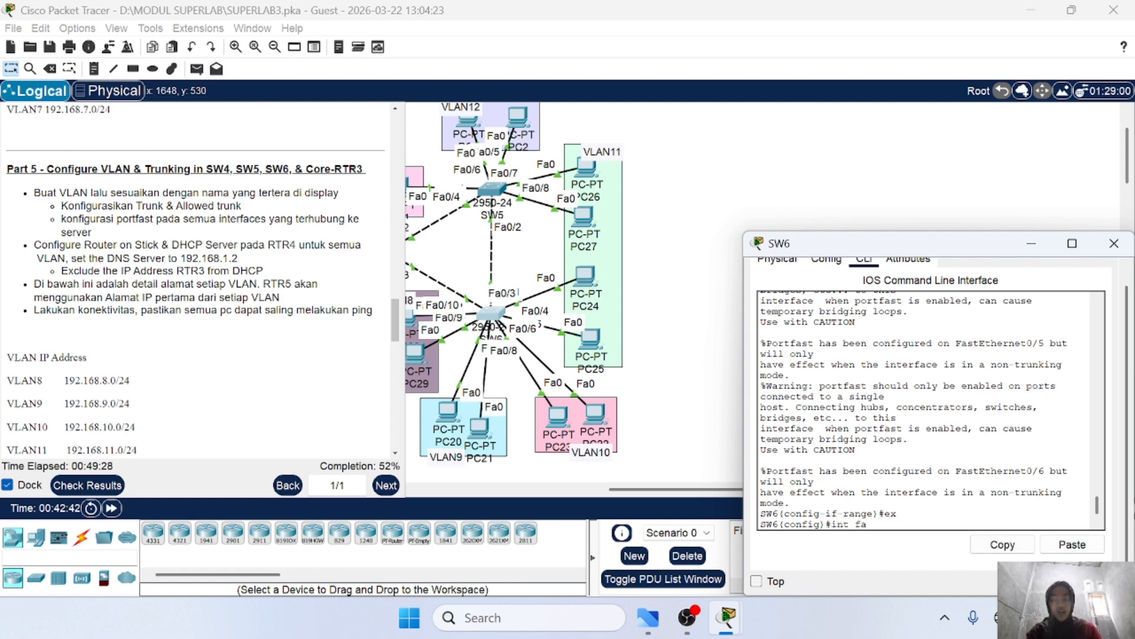
{"action": "type", "text": "0/3-4"}
{"action": "key", "text": "Return"}
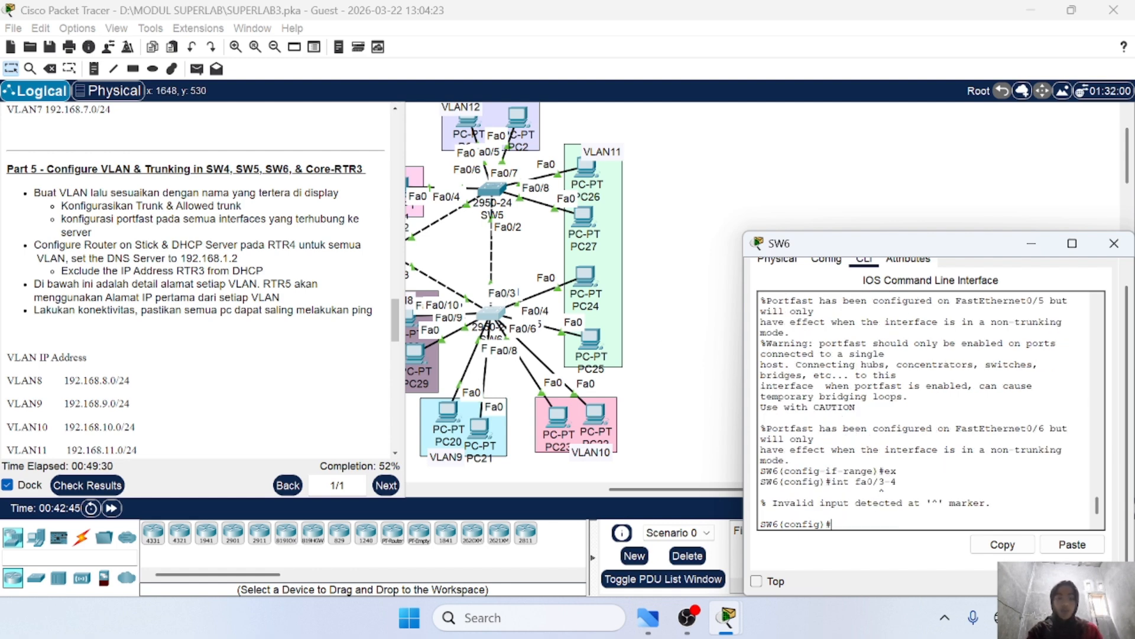
Step: Correct the command to int range fa0/3-4 and set those SW6 interfaces to access mode
{"action": "key", "text": "Up"}
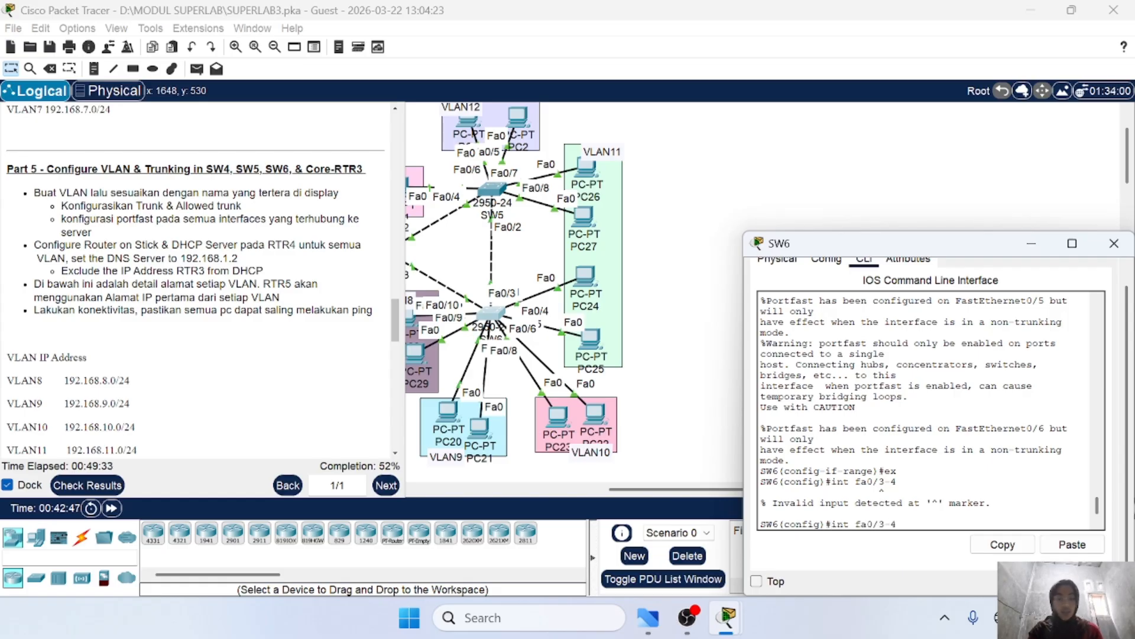
{"action": "key", "text": "Left"}
{"action": "key", "text": "Left"}
{"action": "key", "text": "Left"}
{"action": "key", "text": "Left"}
{"action": "key", "text": "Left"}
{"action": "key", "text": "Left"}
{"action": "key", "text": "Left"}
{"action": "type", "text": "ra"}
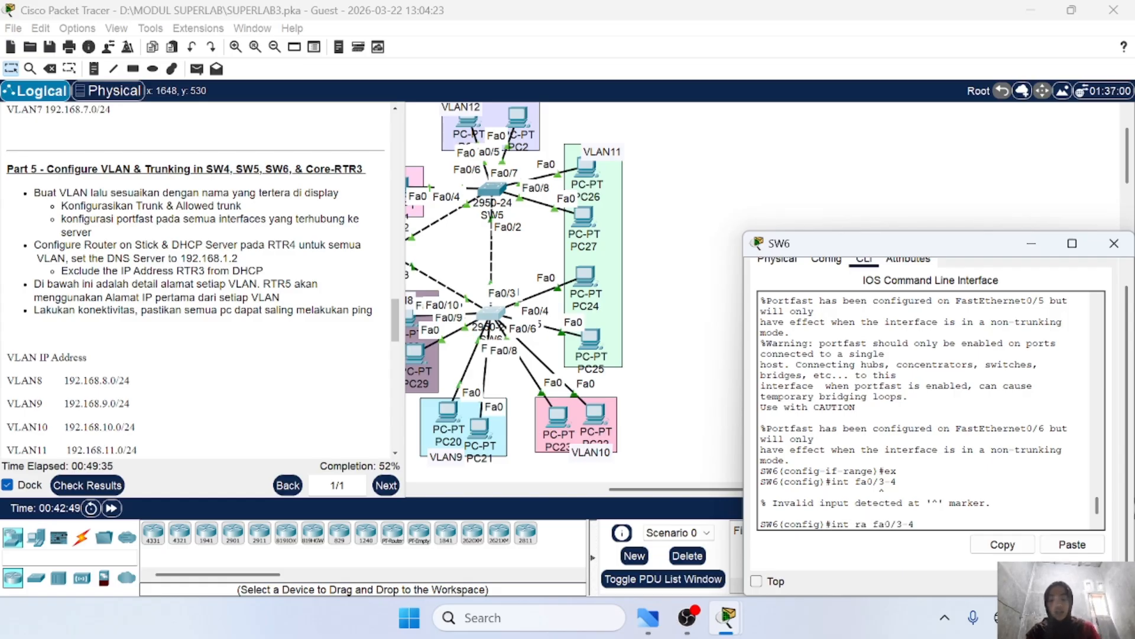
{"action": "key", "text": "Left"}
{"action": "type", "text": "nge"}
{"action": "key", "text": "Return"}
{"action": "type", "text": "sw m"}
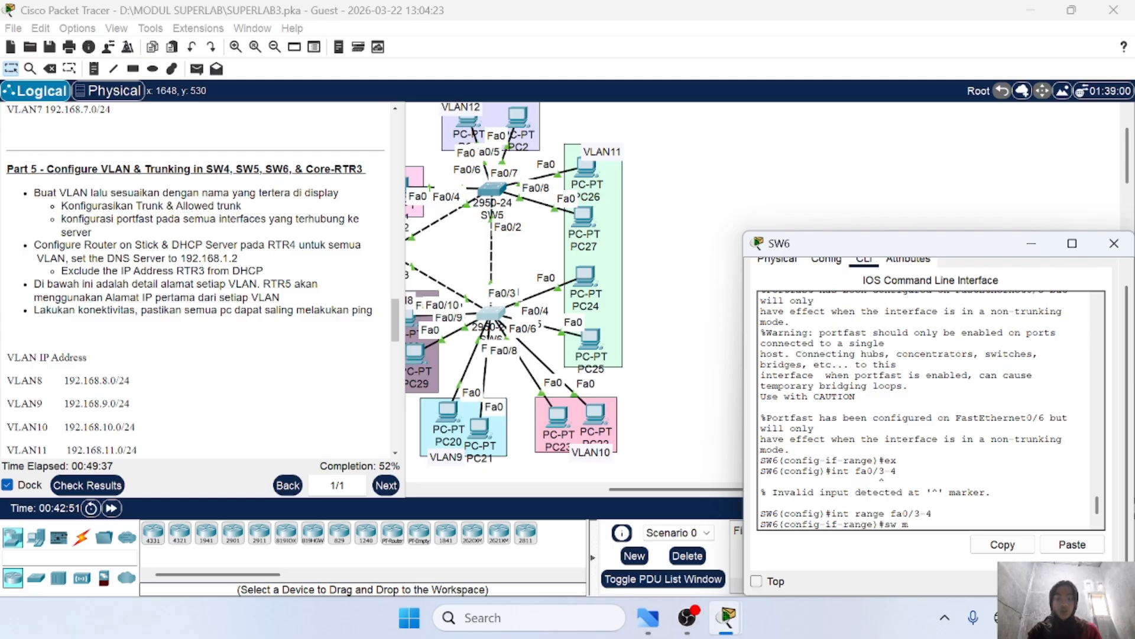
{"action": "type", "text": " a"}
{"action": "key", "text": "Return"}
Step: Assign SW6's interface range Fa0/3-4 to VLAN 11 and enable PortFast on it
{"action": "type", "text": "sw a"}
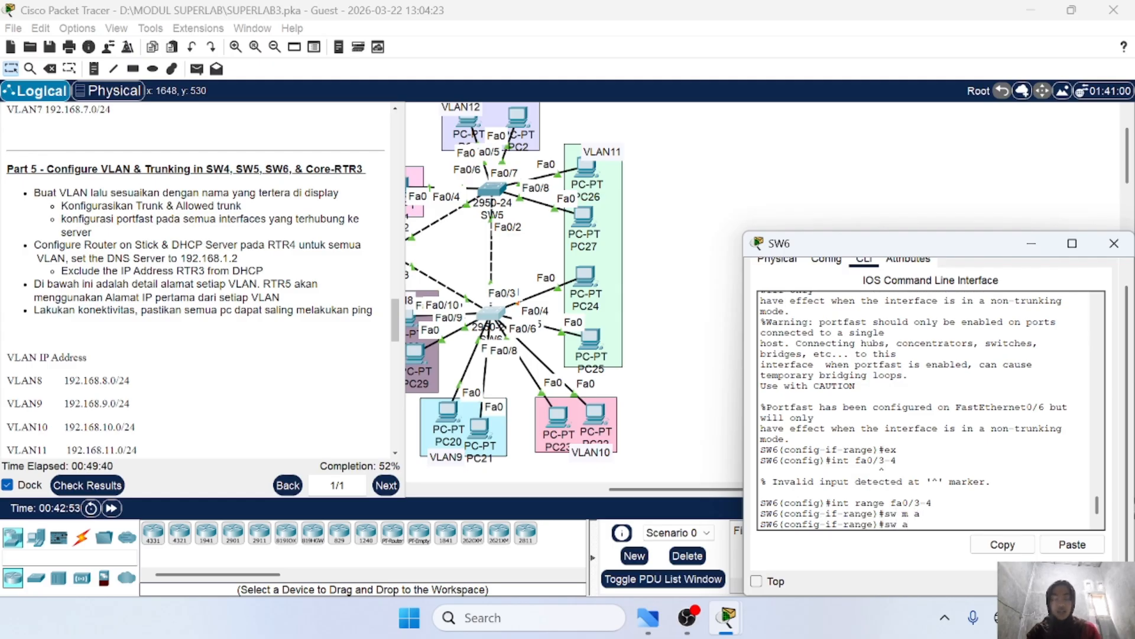
{"action": "type", "text": " vl 11"}
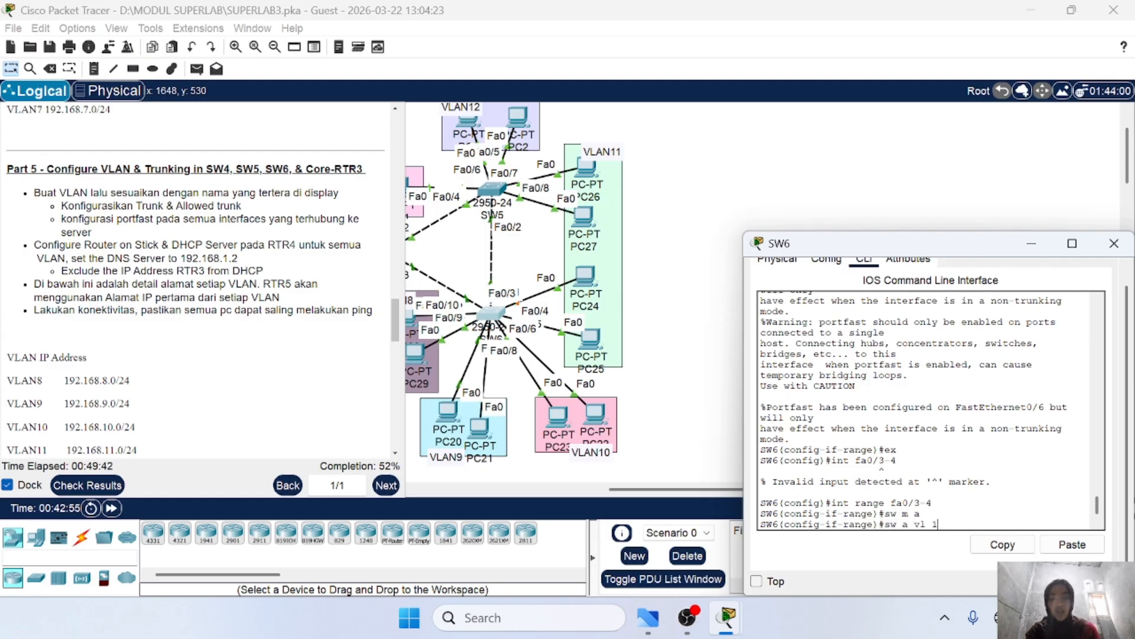
{"action": "key", "text": "Return"}
{"action": "type", "text": "sp"}
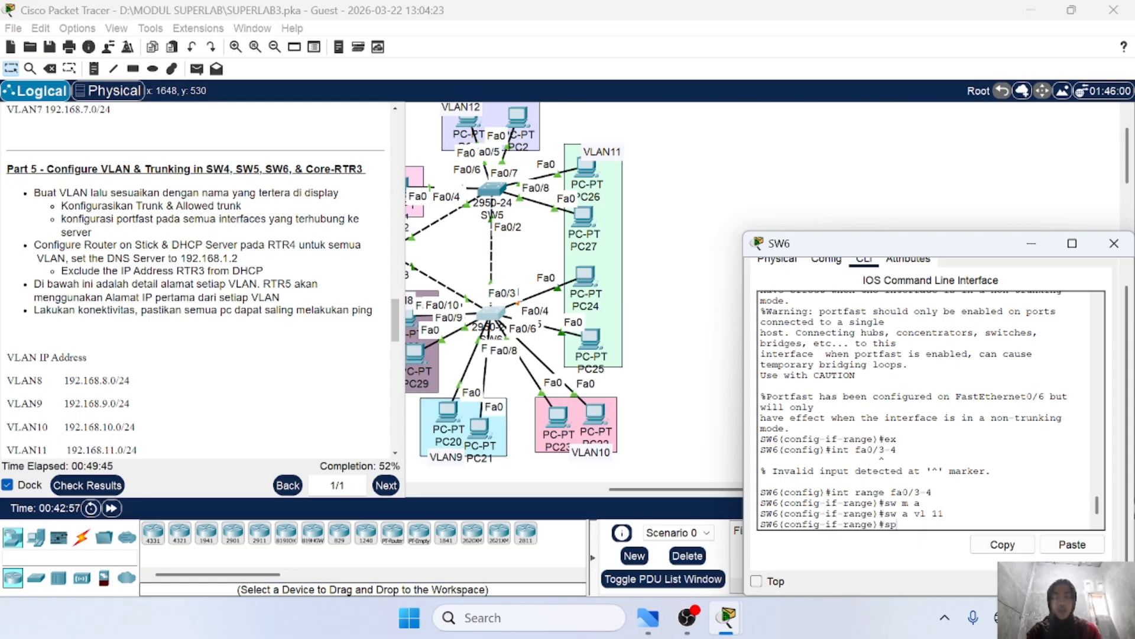
{"action": "type", "text": "a portfast"}
{"action": "key", "text": "Return"}
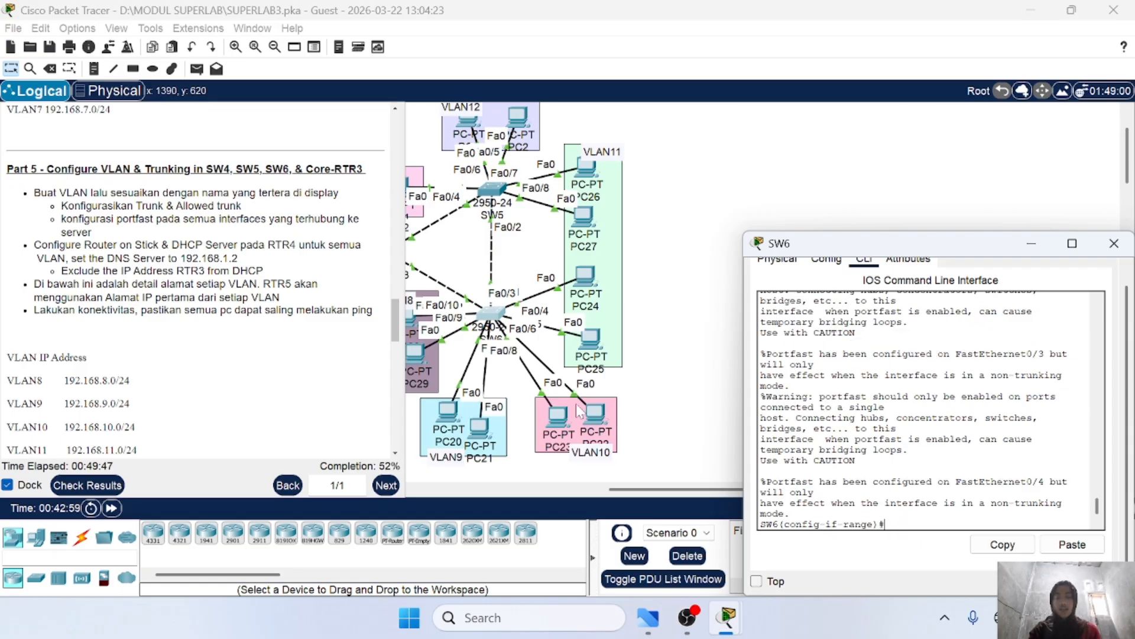
Step: Minimize SW6's window and bring the topology around SW4, SW5 and SW6 back into view
{"action": "left_click", "coordinate": [1032, 243]}
{"action": "scroll", "coordinate": [594, 391], "scroll_direction": "left", "scroll_amount": 3}
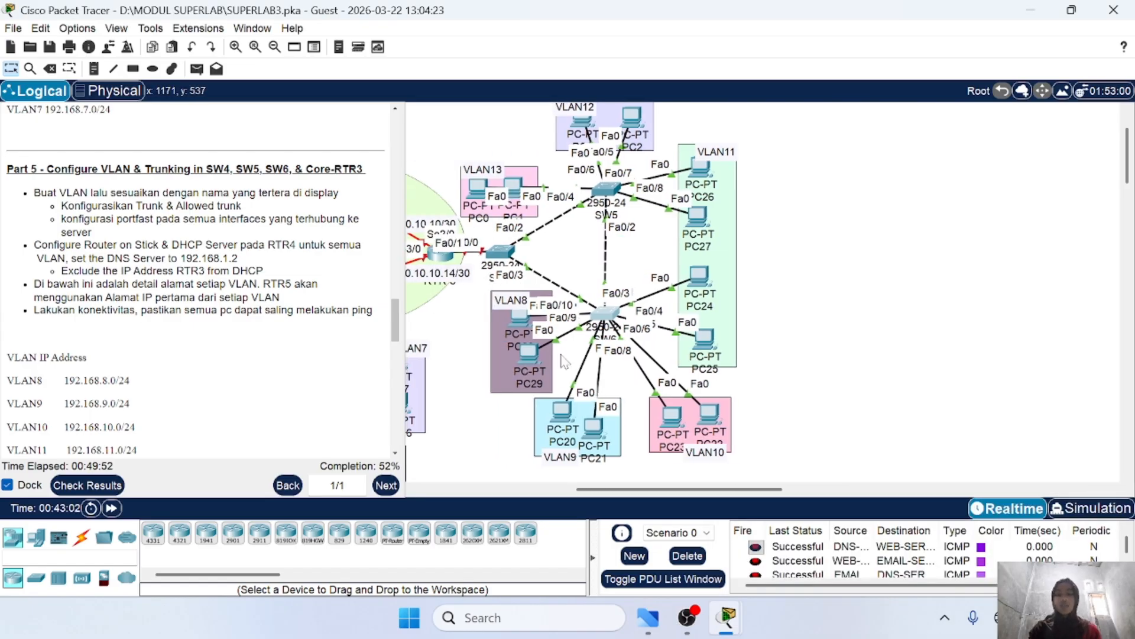
{"action": "scroll", "coordinate": [532, 355], "scroll_direction": "left", "scroll_amount": 1}
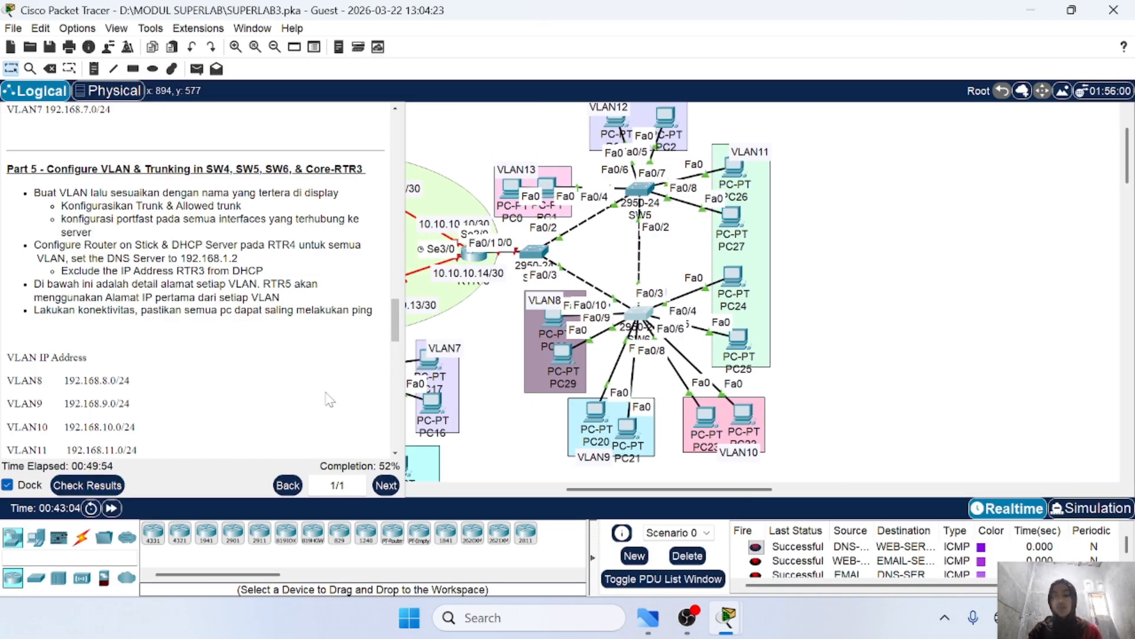
Step: Check the activity results and review the assessment items for SW4, SW5 and SW6, then close the results
{"action": "left_click", "coordinate": [89, 486]}
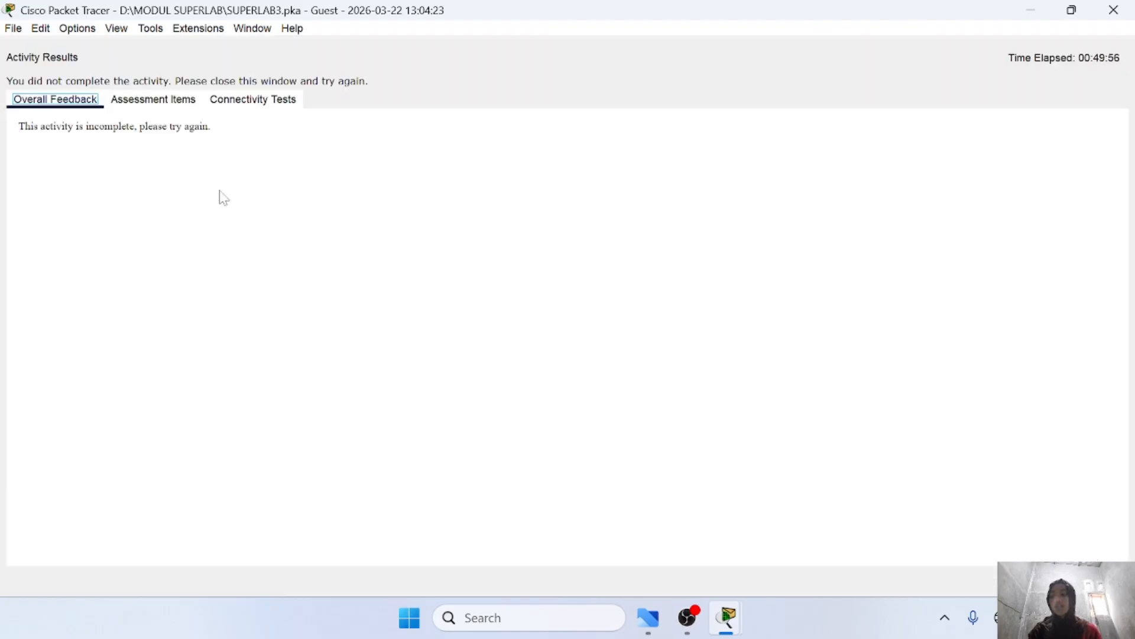
{"action": "left_click", "coordinate": [150, 99]}
{"action": "scroll", "coordinate": [233, 372], "scroll_direction": "down", "scroll_amount": 20}
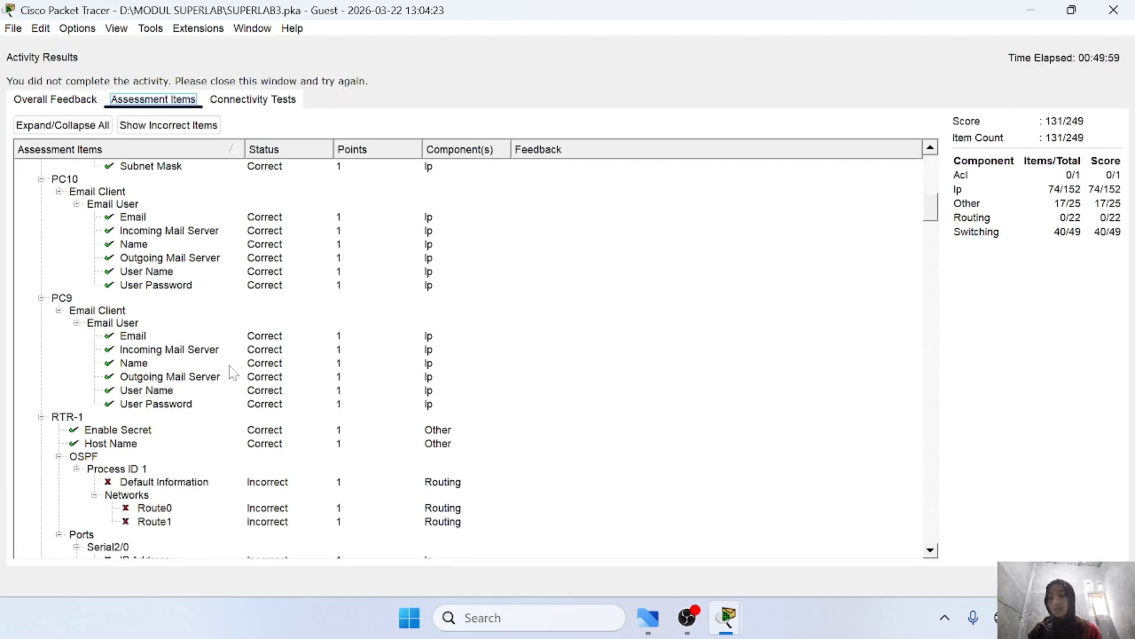
{"action": "scroll", "coordinate": [234, 373], "scroll_direction": "down", "scroll_amount": 20}
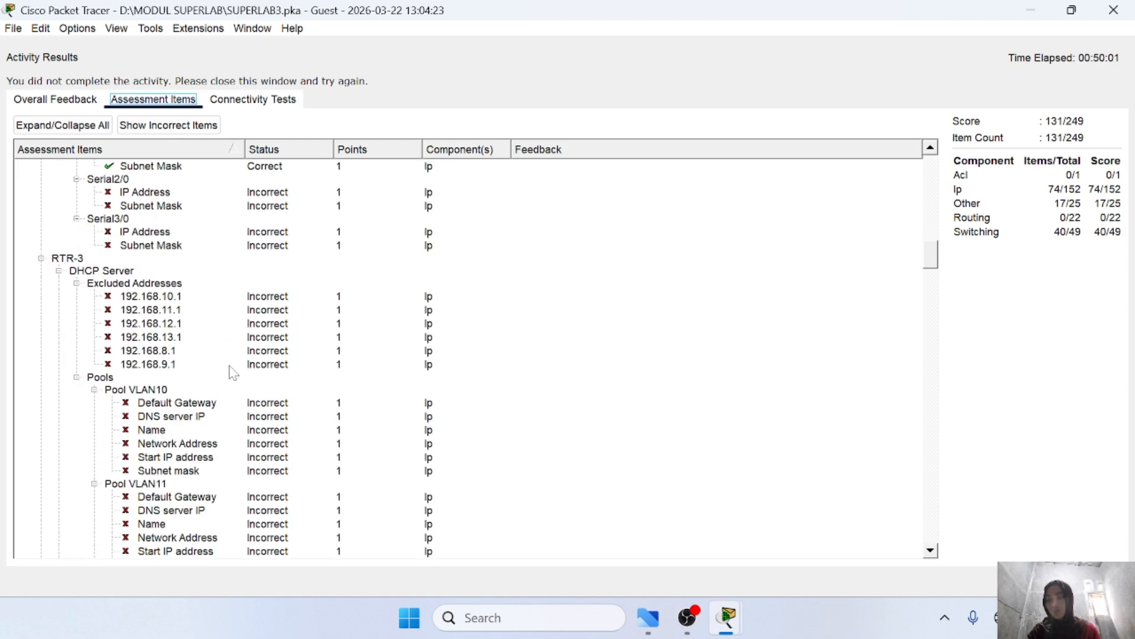
{"action": "scroll", "coordinate": [234, 373], "scroll_direction": "down", "scroll_amount": 20}
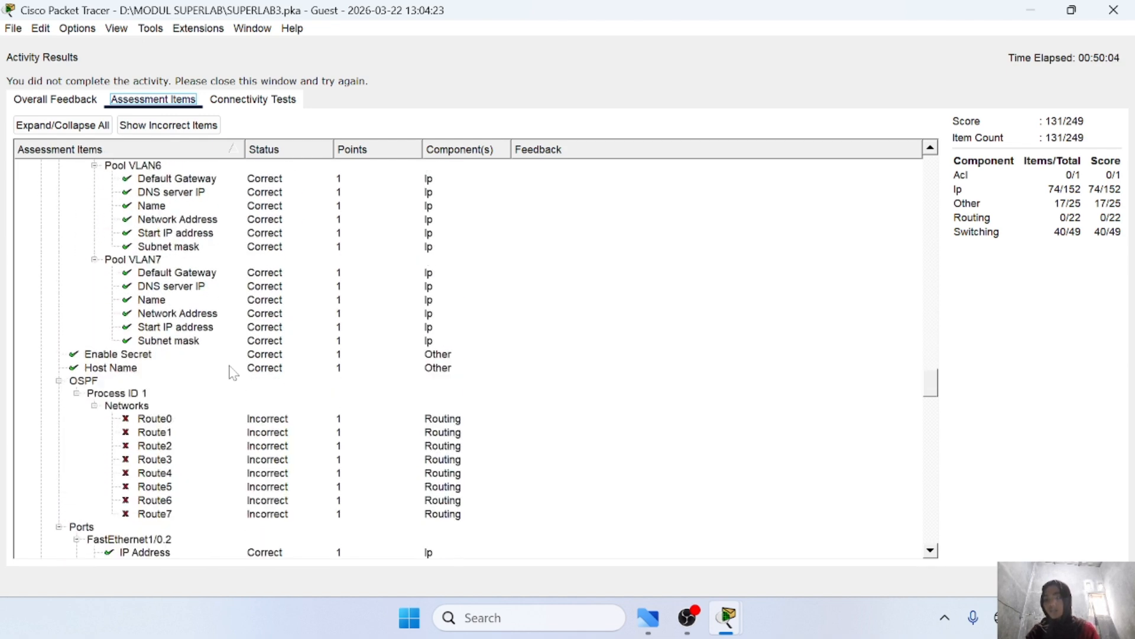
{"action": "scroll", "coordinate": [233, 373], "scroll_direction": "down", "scroll_amount": 20}
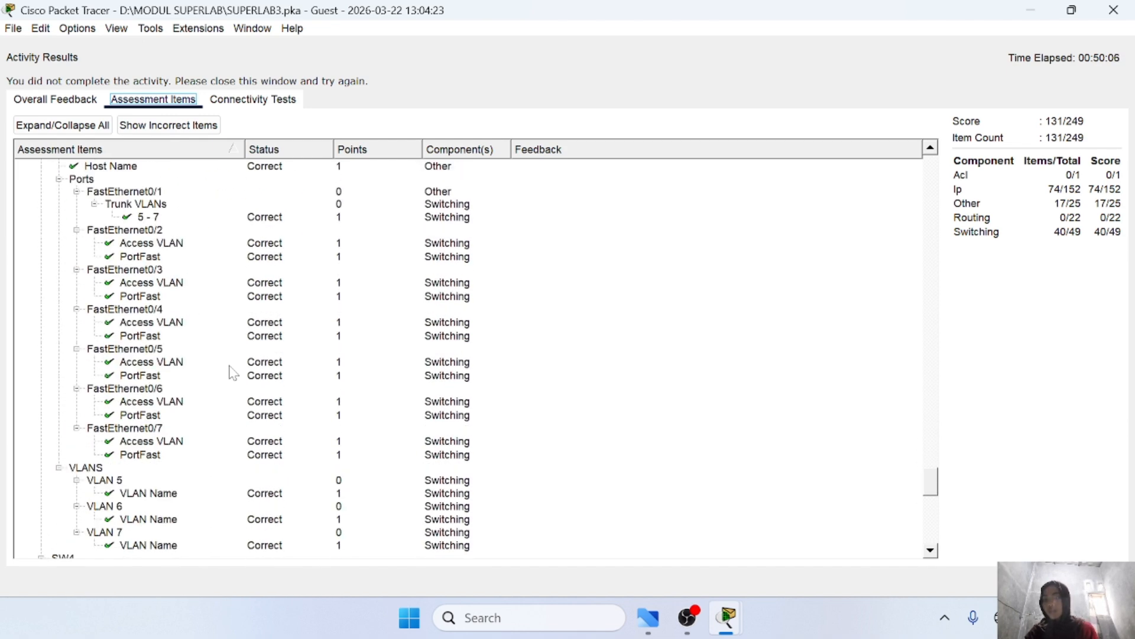
{"action": "scroll", "coordinate": [233, 372], "scroll_direction": "down", "scroll_amount": 2}
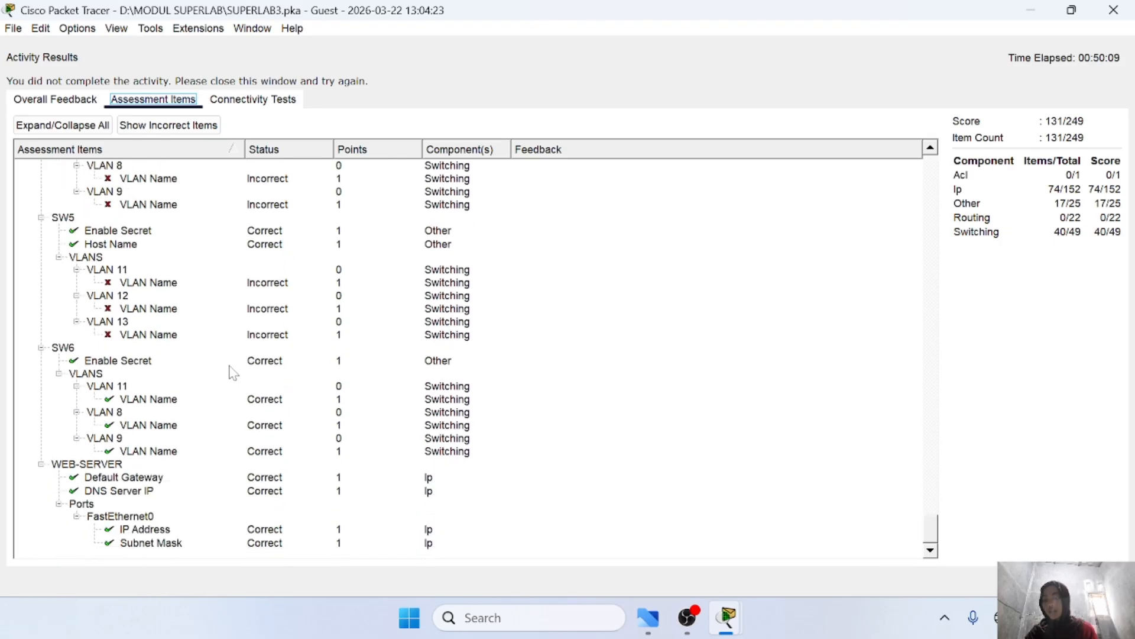
{"action": "scroll", "coordinate": [163, 468], "scroll_direction": "up", "scroll_amount": 4}
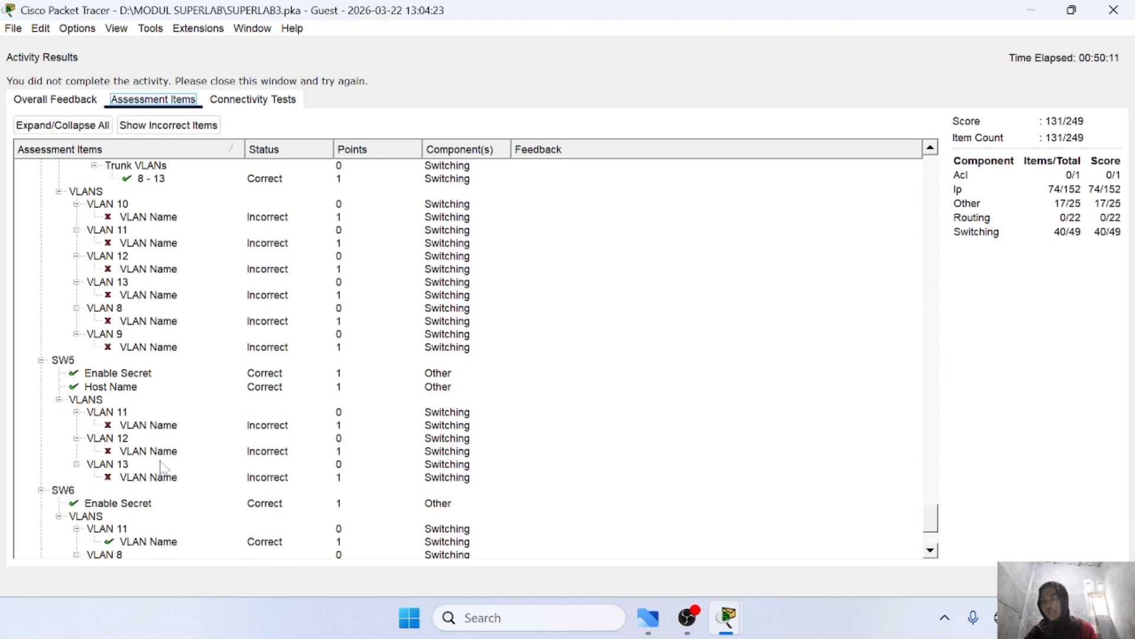
{"action": "scroll", "coordinate": [118, 414], "scroll_direction": "down", "scroll_amount": 4}
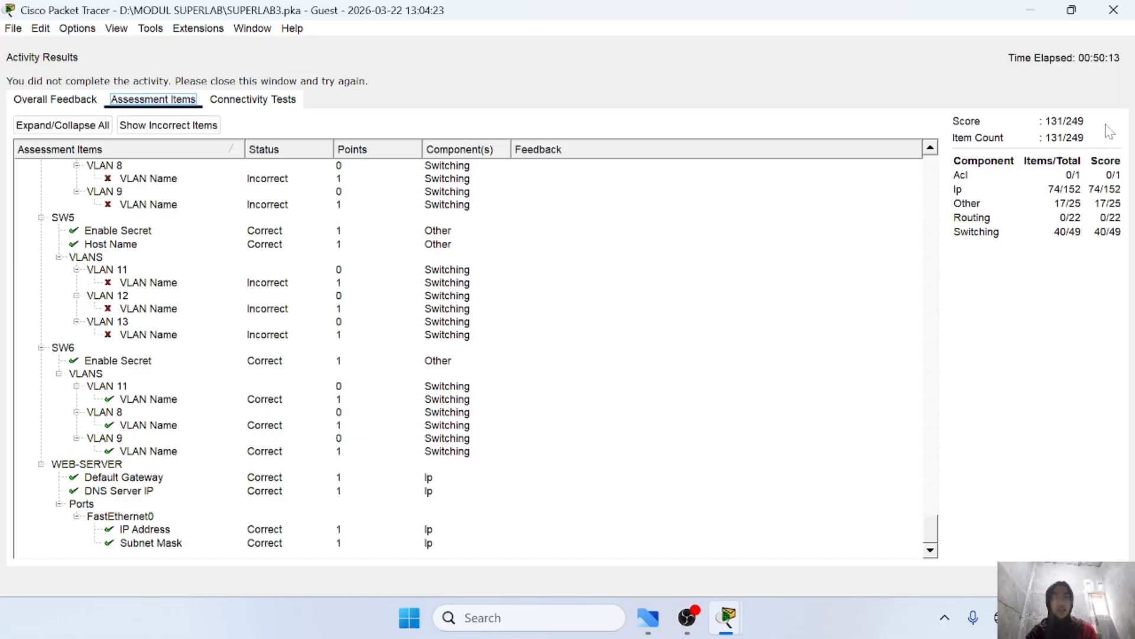
{"action": "left_click", "coordinate": [1114, 10]}
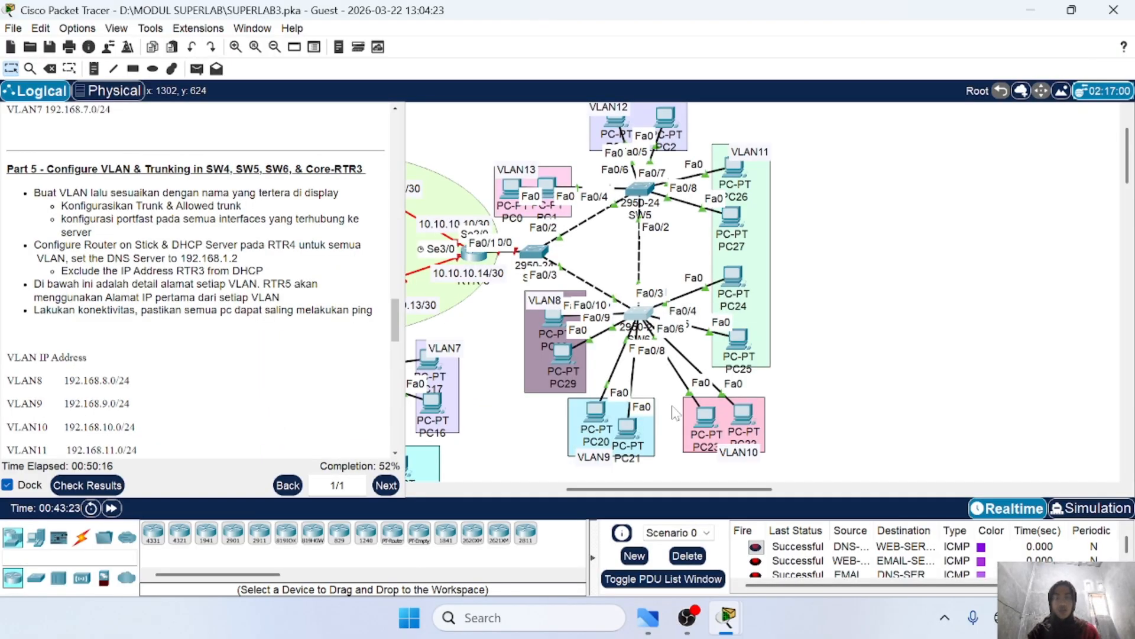
Step: Open SW5's command line, enter privileged mode with the enable password and start global configuration with conf t
{"action": "scroll", "coordinate": [673, 405], "scroll_direction": "up", "scroll_amount": 2}
{"action": "scroll", "coordinate": [673, 405], "scroll_direction": "right", "scroll_amount": 2}
{"action": "scroll", "coordinate": [689, 366], "scroll_direction": "left", "scroll_amount": 2}
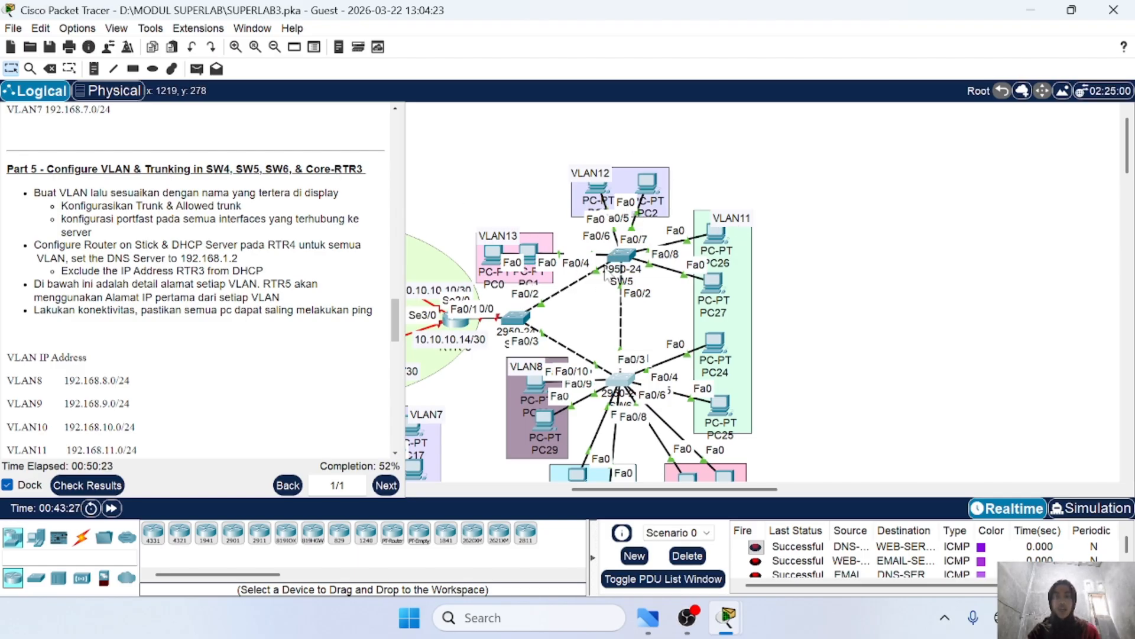
{"action": "left_click", "coordinate": [615, 256]}
{"action": "key", "text": "Return"}
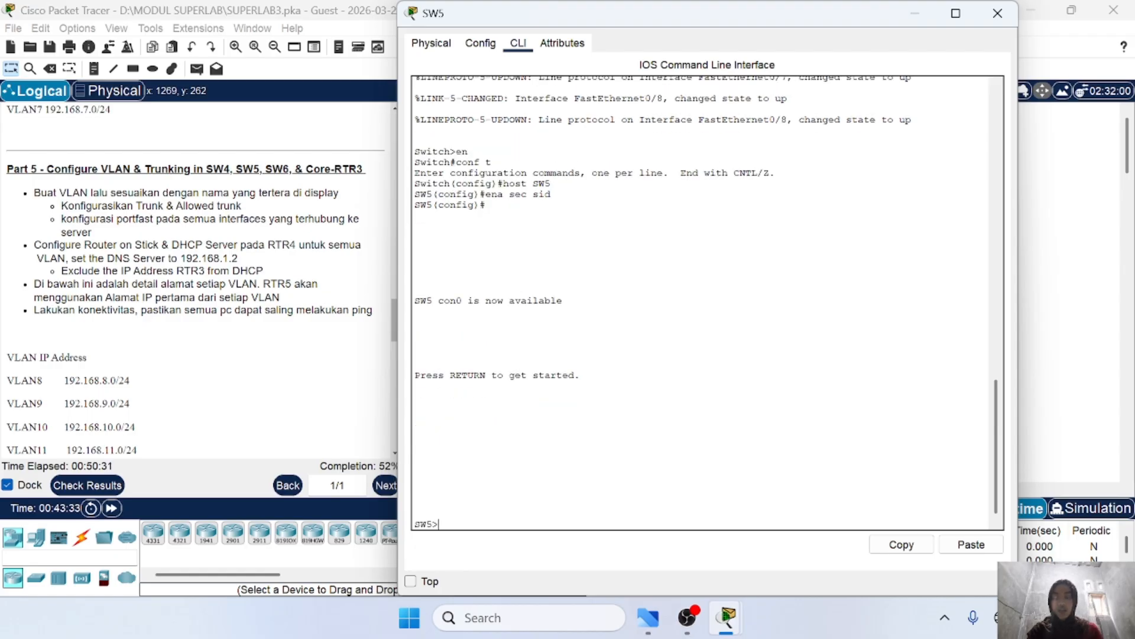
{"action": "type", "text": "en"}
{"action": "key", "text": "Return"}
{"action": "type", "text": "sid"}
{"action": "key", "text": "Return"}
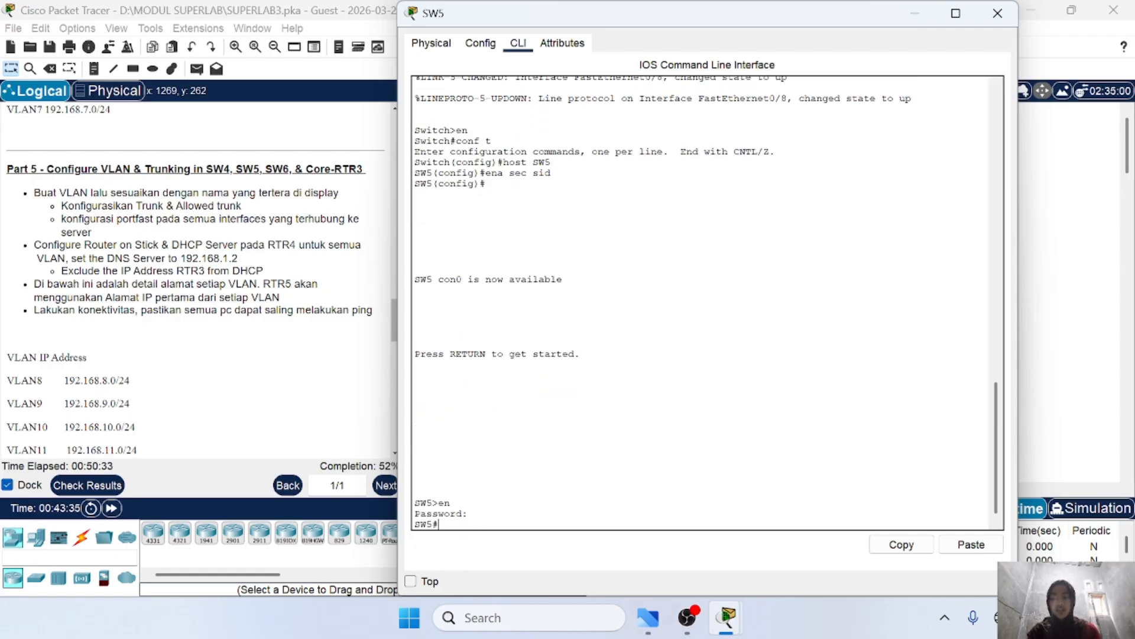
{"action": "type", "text": "conf t"}
{"action": "key", "text": "Return"}
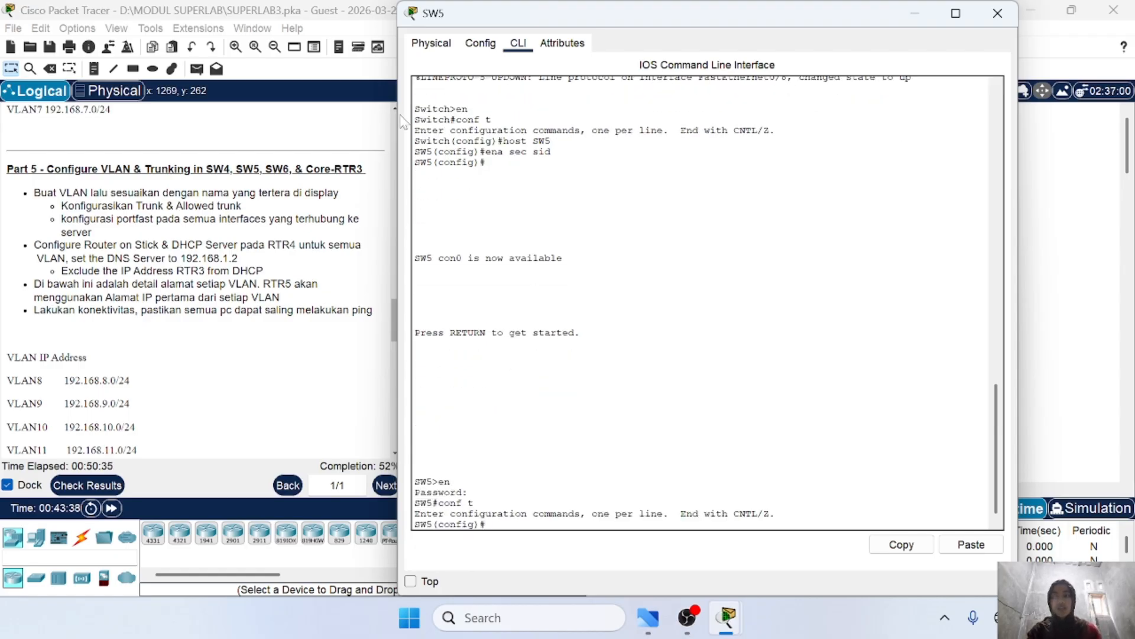
Step: Shrink and move SW5's window clear of the topology, and create VLAN 11 on SW5 with the name VLAN11
{"action": "left_click_drag", "start_coordinate": [397, 5], "coordinate": [535, 246]}
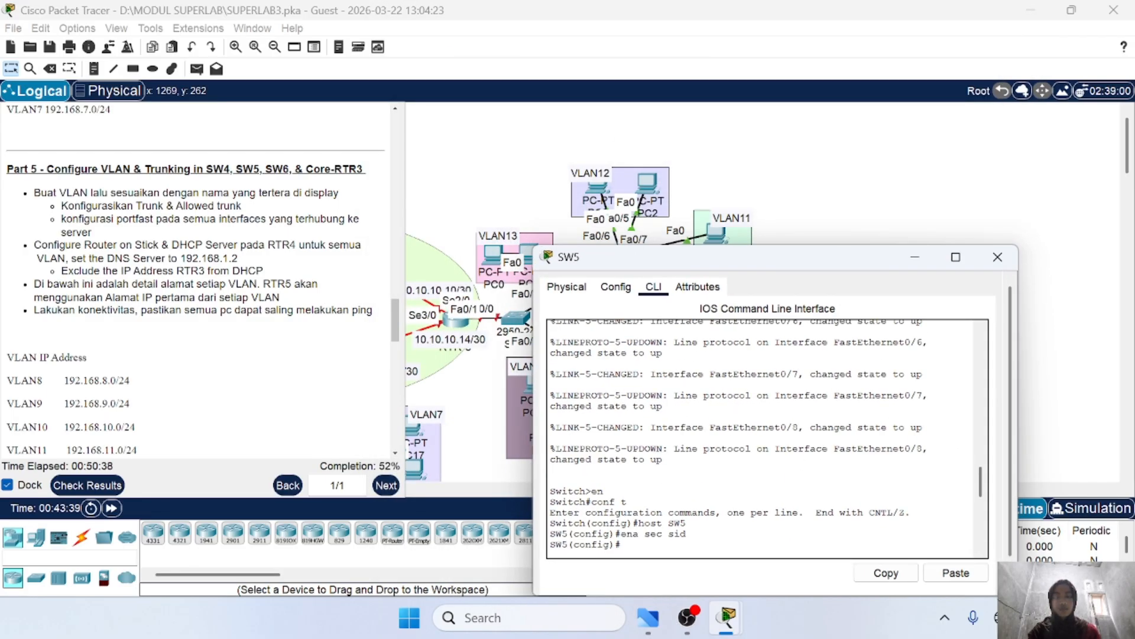
{"action": "left_click_drag", "start_coordinate": [774, 254], "coordinate": [920, 168]}
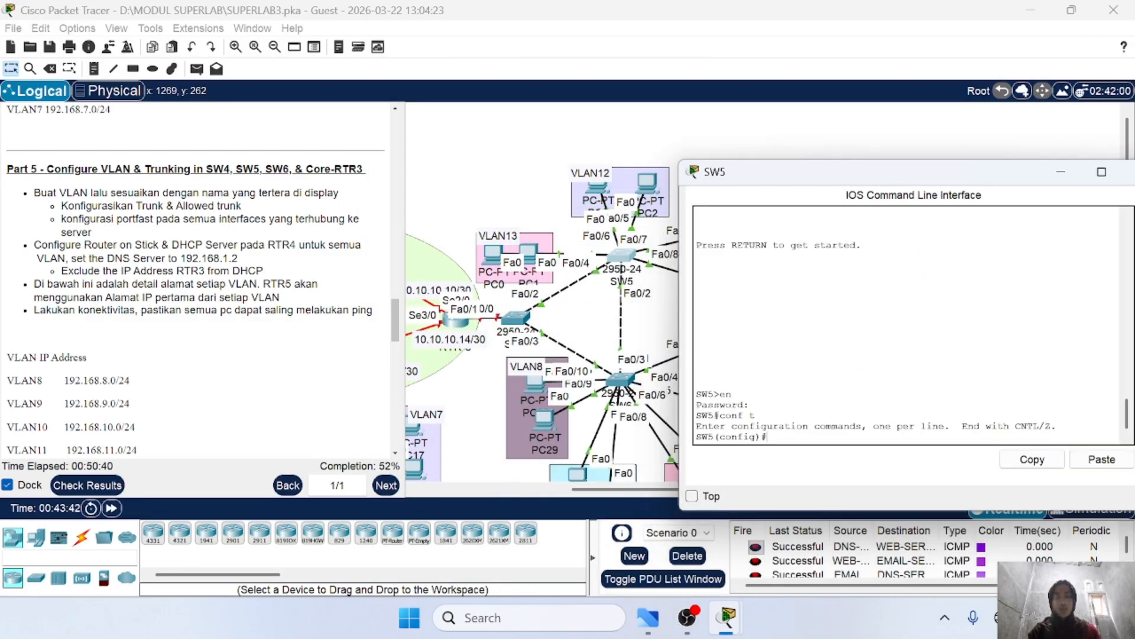
{"action": "type", "text": "vlan 11"}
{"action": "key", "text": "Return"}
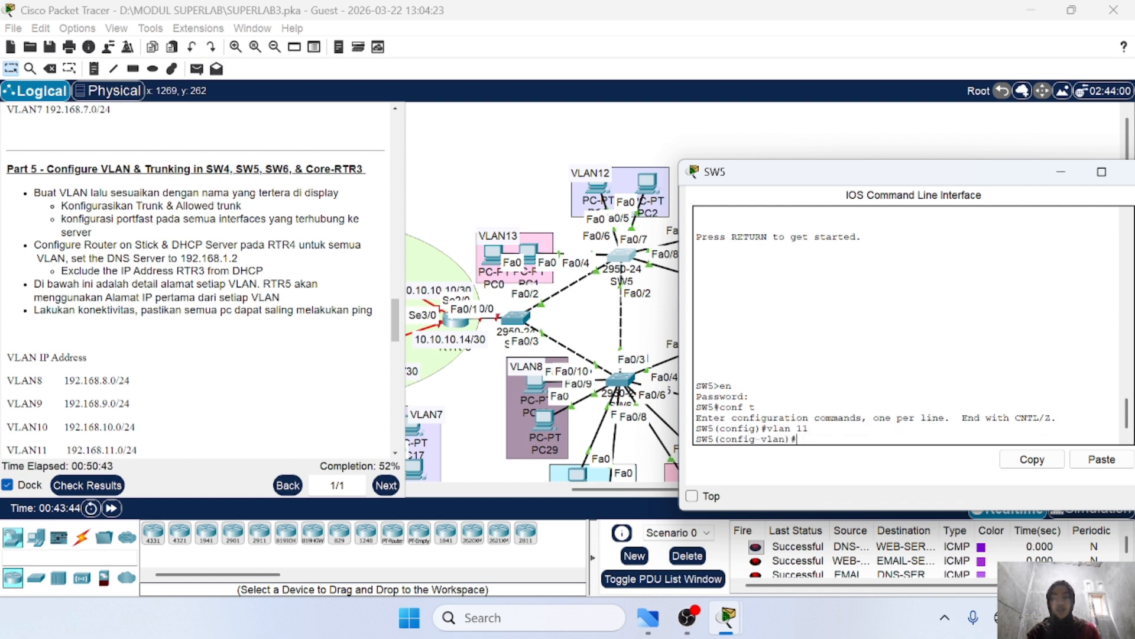
{"action": "type", "text": "name"}
{"action": "key", "text": "Caps_Lock"}
{"action": "type", "text": "VL"}
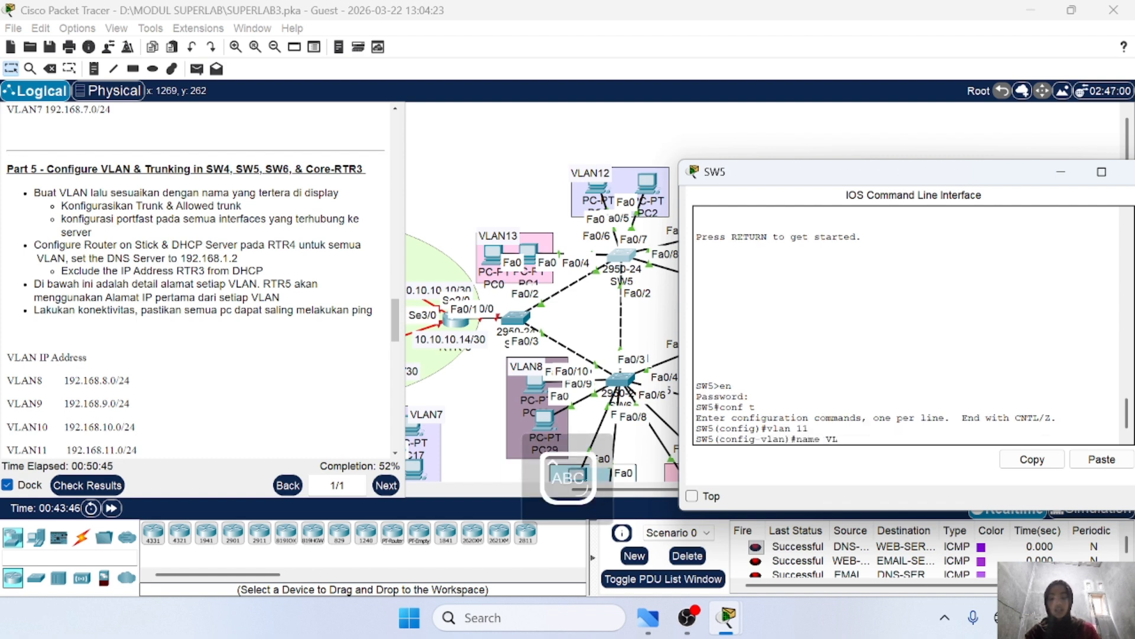
{"action": "type", "text": "AN11"}
{"action": "key", "text": "Return"}
{"action": "key", "text": "Caps_Lock"}
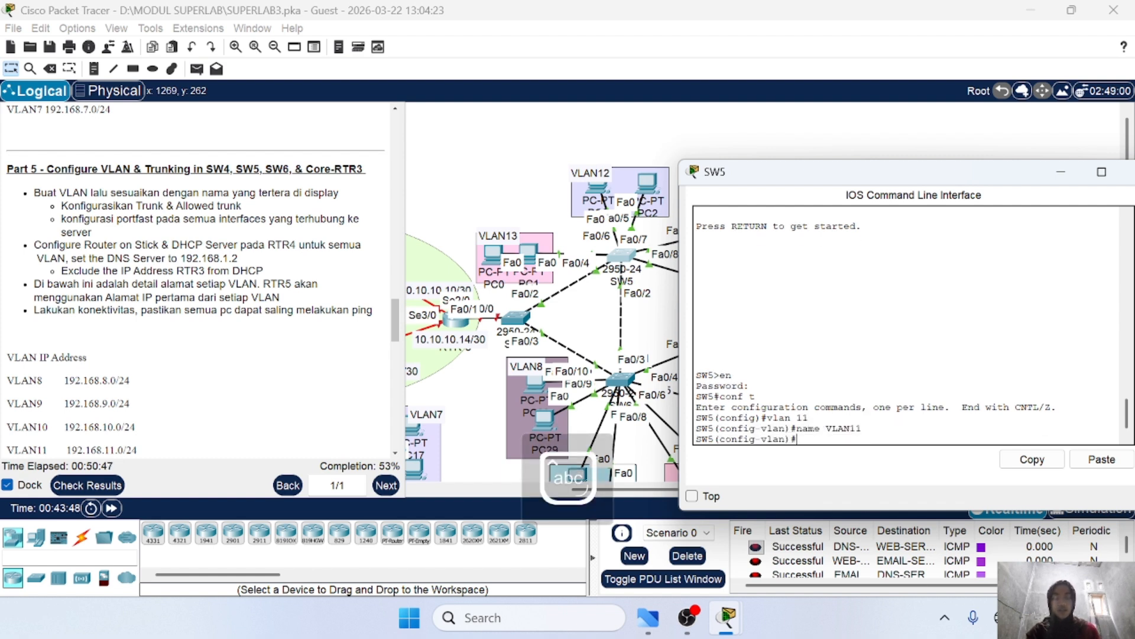
Step: Exit VLAN 11's configuration and create VLAN 12 on SW5 with the name VLAN12
{"action": "type", "text": "ex"}
{"action": "key", "text": "Return"}
{"action": "type", "text": "vlan 12"}
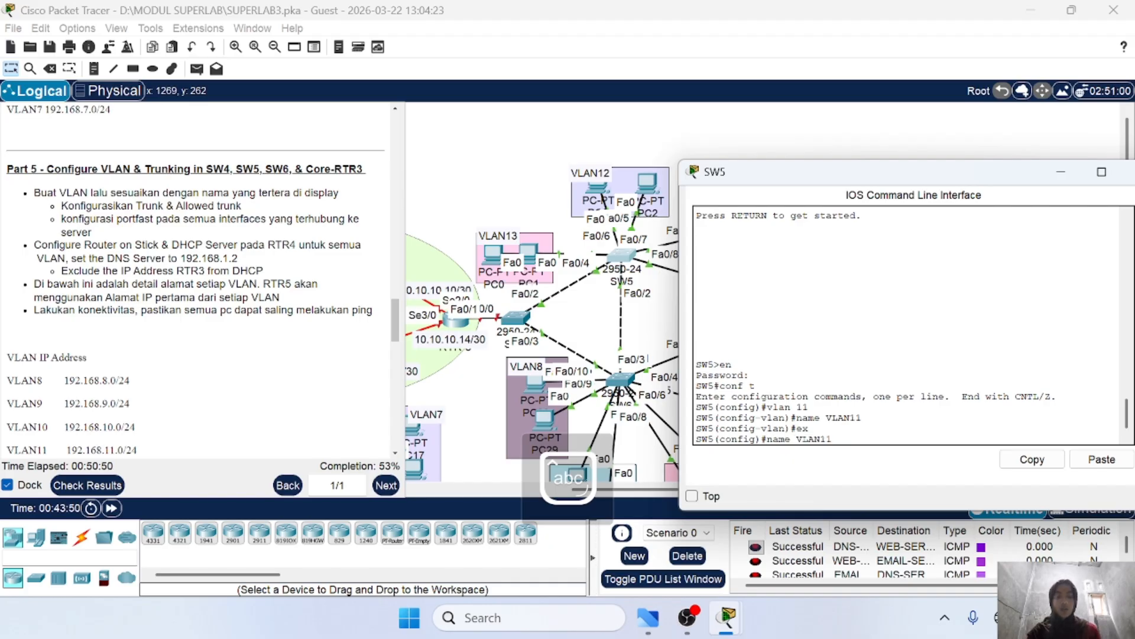
{"action": "key", "text": "Return"}
{"action": "key", "text": "Up"}
{"action": "key", "text": "Up"}
{"action": "key", "text": "Up"}
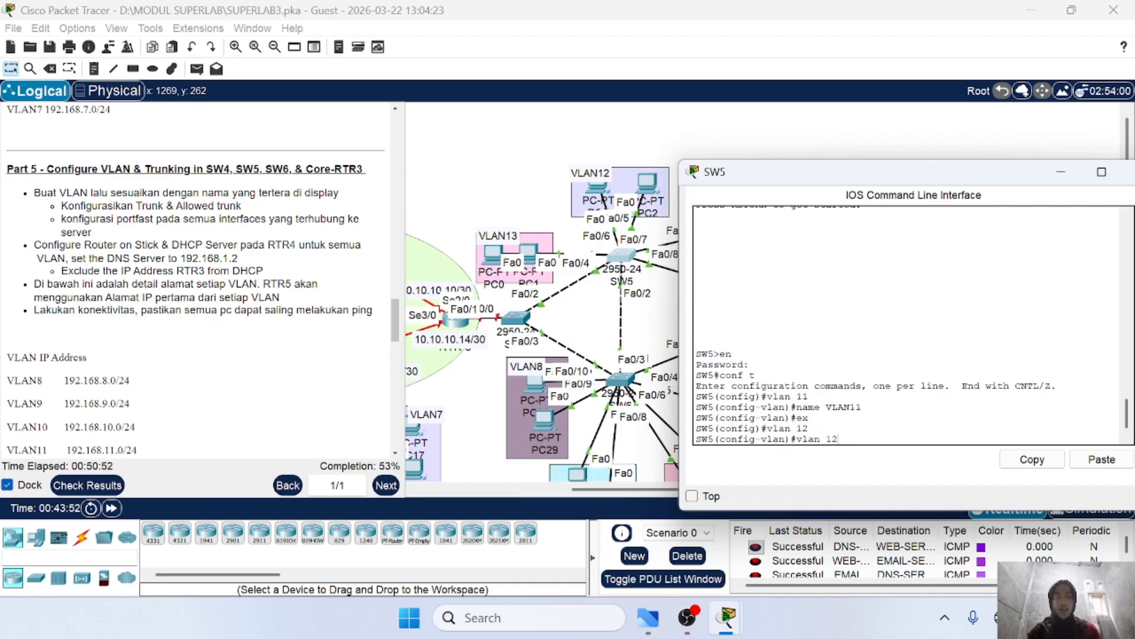
{"action": "key", "text": "Return"}
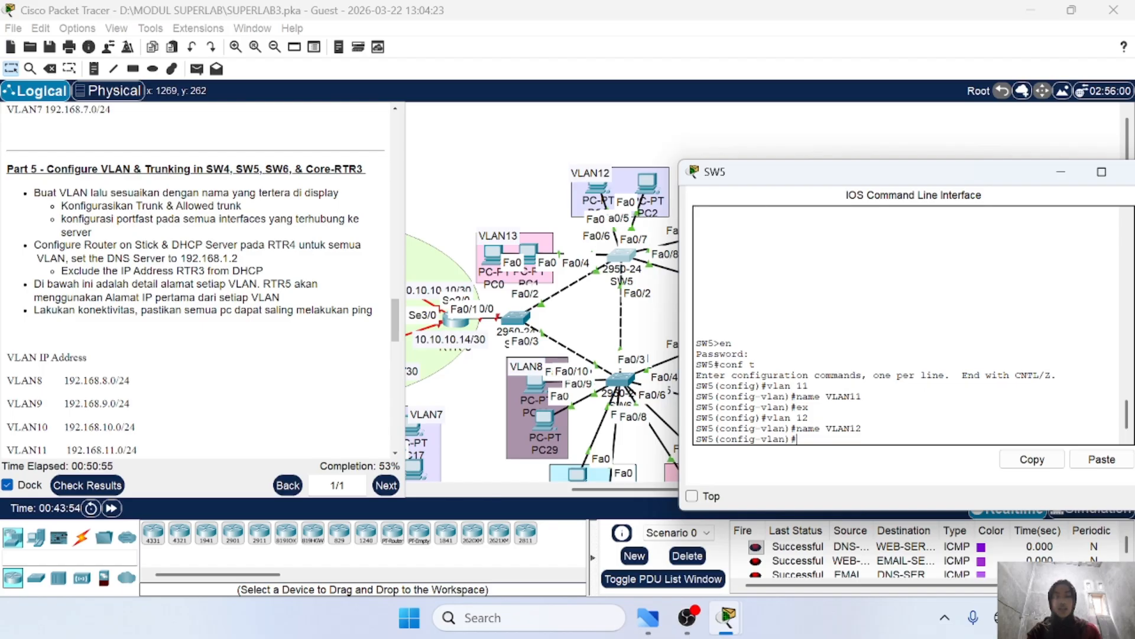
Step: Create VLAN 13 on SW5 and name it VLAN13
{"action": "type", "text": "ex"}
{"action": "key", "text": "Return"}
{"action": "key", "text": "Up"}
{"action": "key", "text": "Up"}
{"action": "key", "text": "Up"}
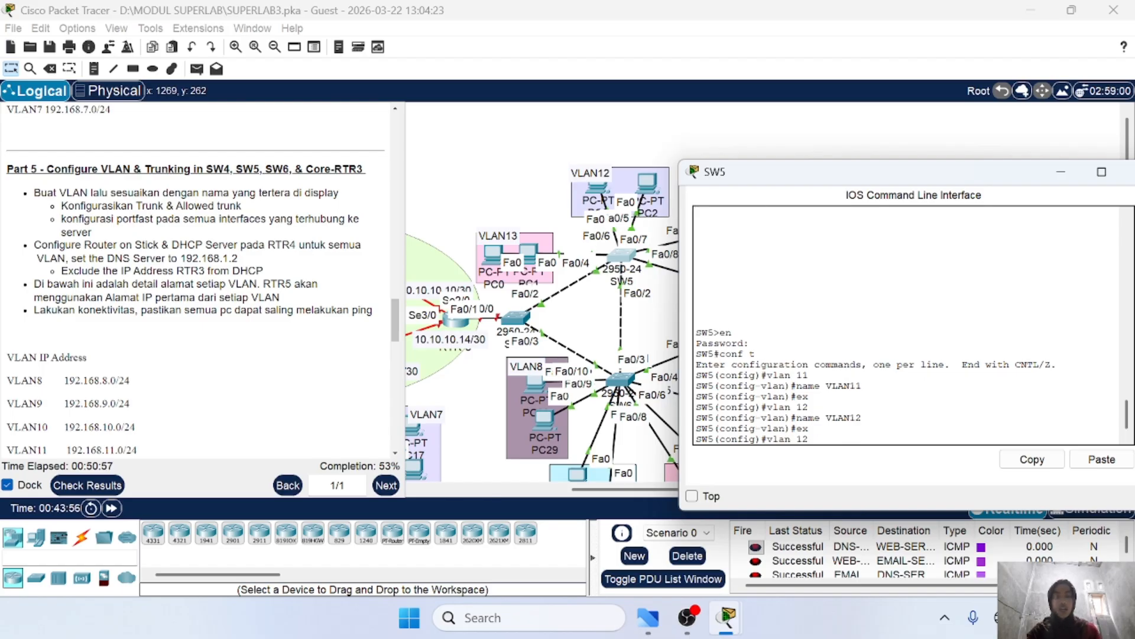
{"action": "key", "text": "BackSpace"}
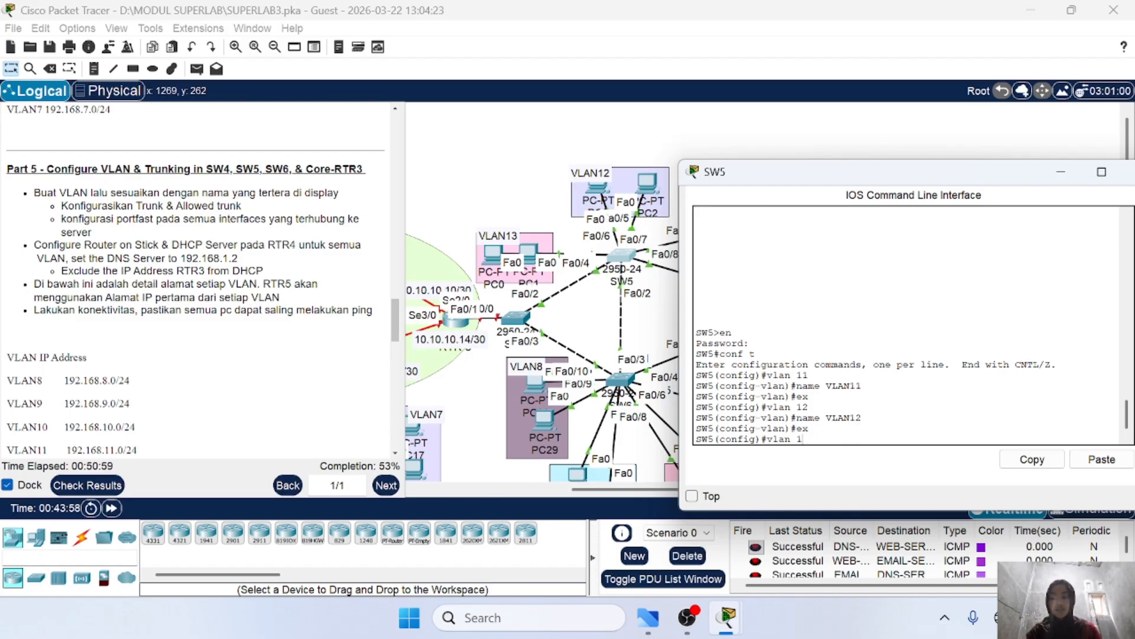
{"action": "type", "text": "3"}
{"action": "key", "text": "Return"}
{"action": "key", "text": "Up"}
{"action": "key", "text": "Up"}
{"action": "key", "text": "Up"}
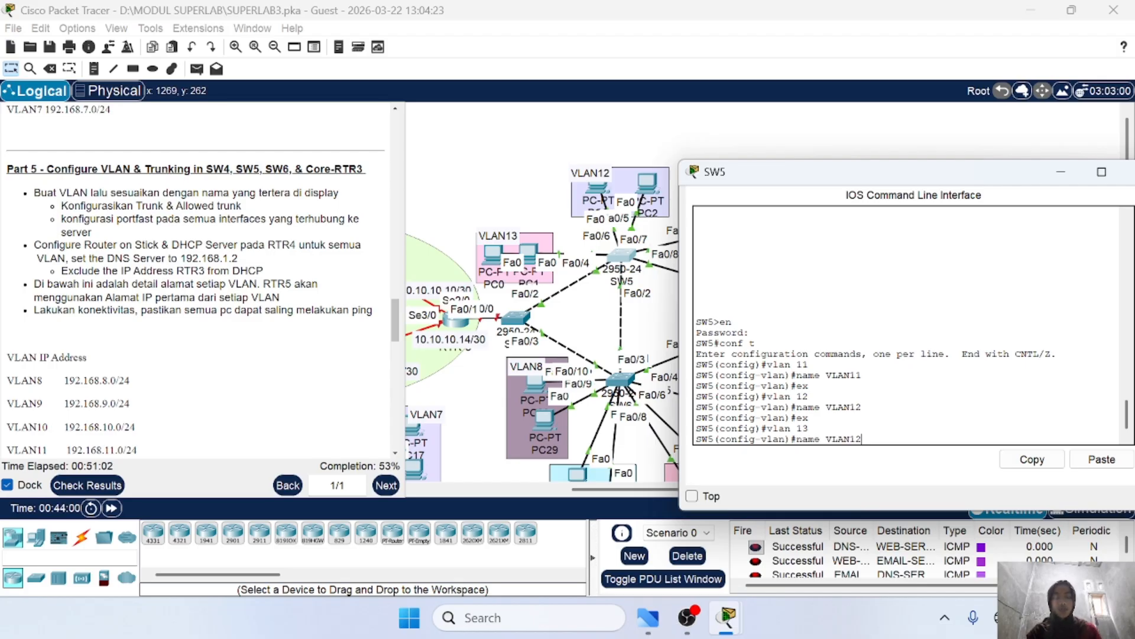
{"action": "type", "text": "3"}
{"action": "key", "text": "Return"}
Step: Check in the topology which SW5 ports connect to PC26 and PC27 in VLAN11, then return to the SW5 command line
{"action": "scroll", "coordinate": [497, 369], "scroll_direction": "down", "scroll_amount": 2}
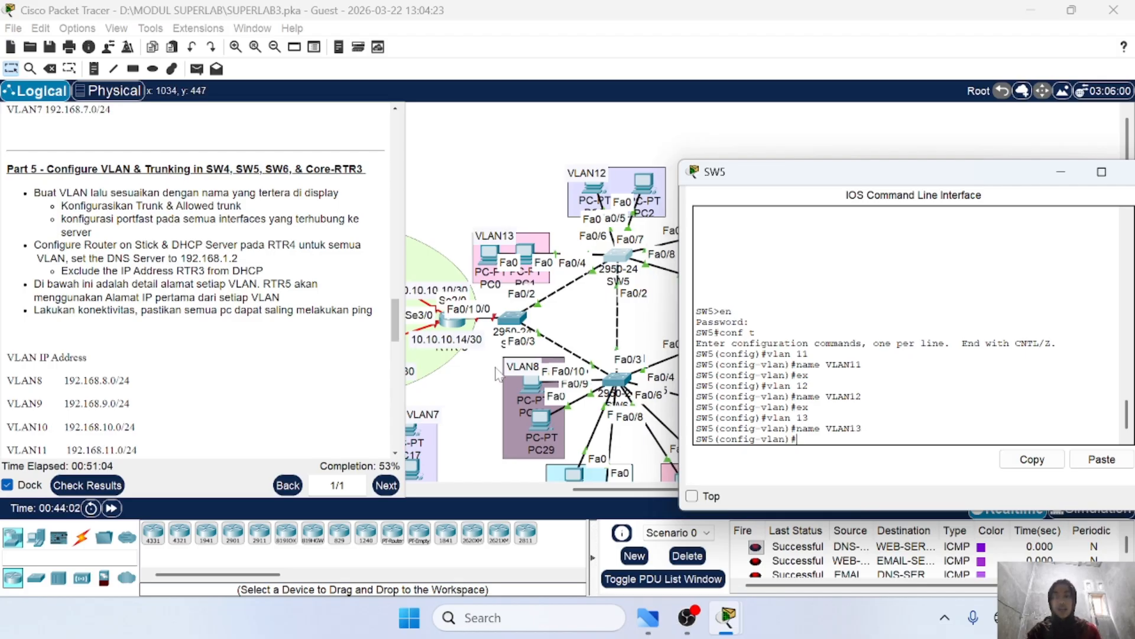
{"action": "scroll", "coordinate": [497, 369], "scroll_direction": "right", "scroll_amount": 2}
{"action": "scroll", "coordinate": [497, 369], "scroll_direction": "up", "scroll_amount": 1}
{"action": "scroll", "coordinate": [495, 367], "scroll_direction": "up", "scroll_amount": 1}
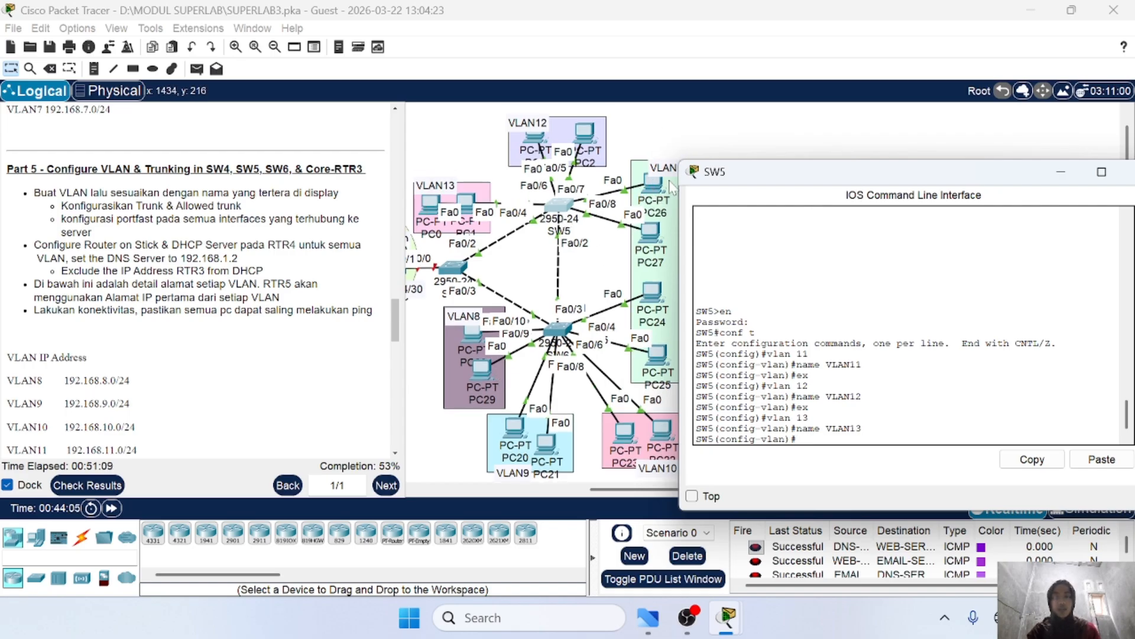
{"action": "left_click", "coordinate": [1061, 172]}
{"action": "mouse_move", "coordinate": [649, 226]}
{"action": "left_mouse_down"}
{"action": "mouse_move", "coordinate": [649, 269]}
{"action": "mouse_move", "coordinate": [650, 232]}
{"action": "left_mouse_up"}
{"action": "mouse_move", "coordinate": [653, 185]}
{"action": "left_mouse_down"}
{"action": "mouse_move", "coordinate": [712, 119]}
{"action": "mouse_move", "coordinate": [664, 151]}
{"action": "mouse_move", "coordinate": [655, 187]}
{"action": "left_mouse_up"}
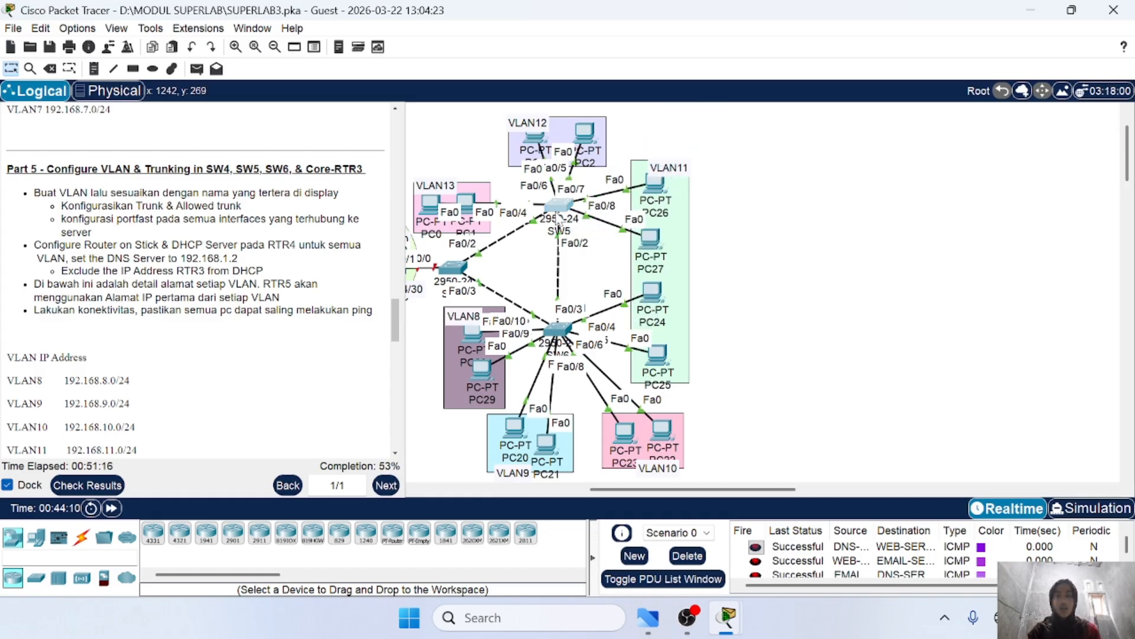
{"action": "left_click", "coordinate": [559, 206]}
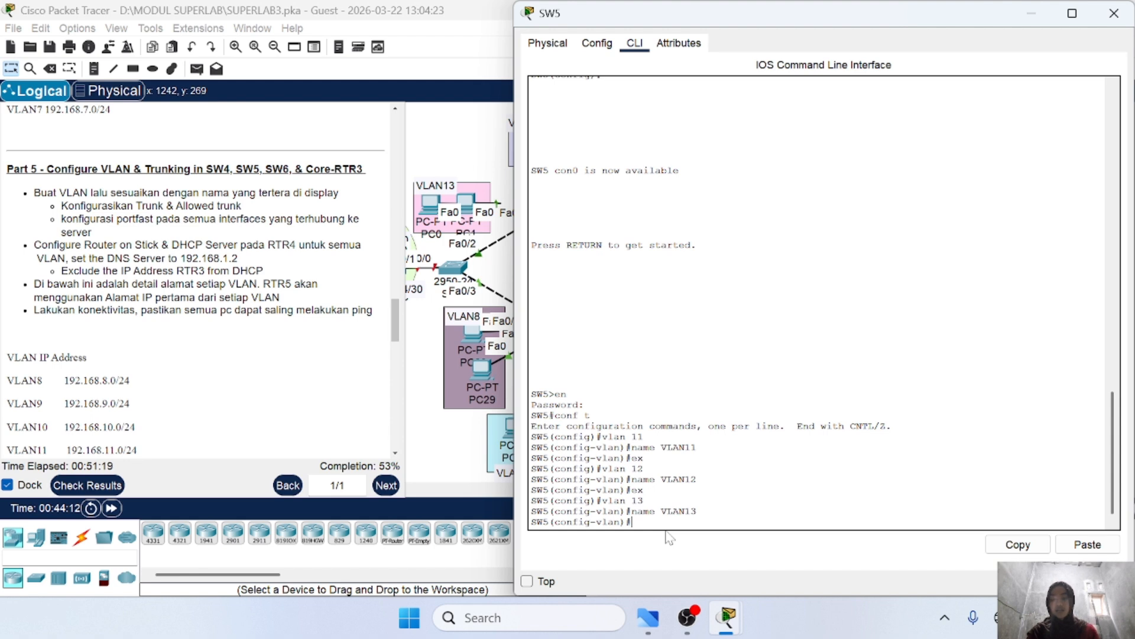
Step: Set SW5 interfaces fa0/7-8 to access mode in VLAN 11 and enable spanning-tree portfast on them
{"action": "key", "text": "Return"}
{"action": "type", "text": "int r"}
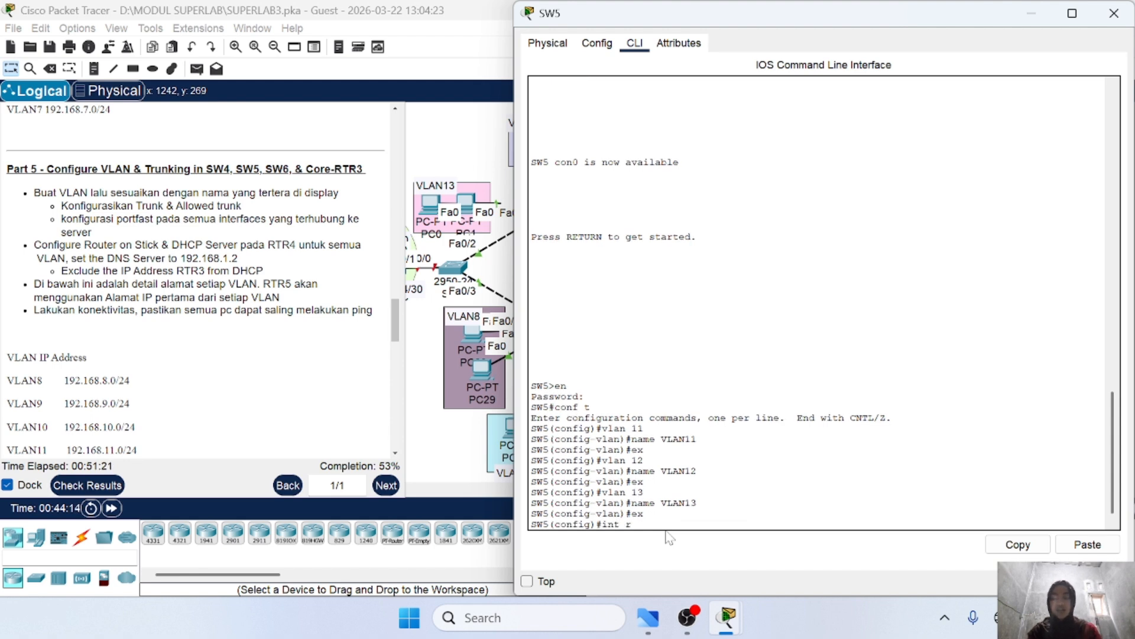
{"action": "type", "text": "ange fa0/"}
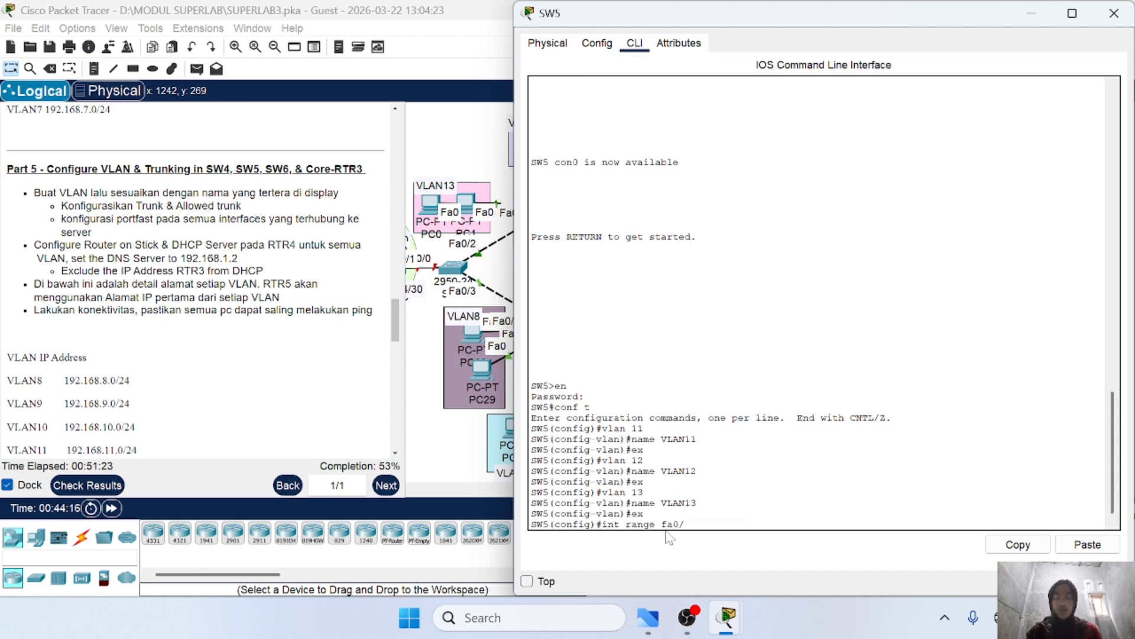
{"action": "type", "text": "7-8"}
{"action": "key", "text": "Return"}
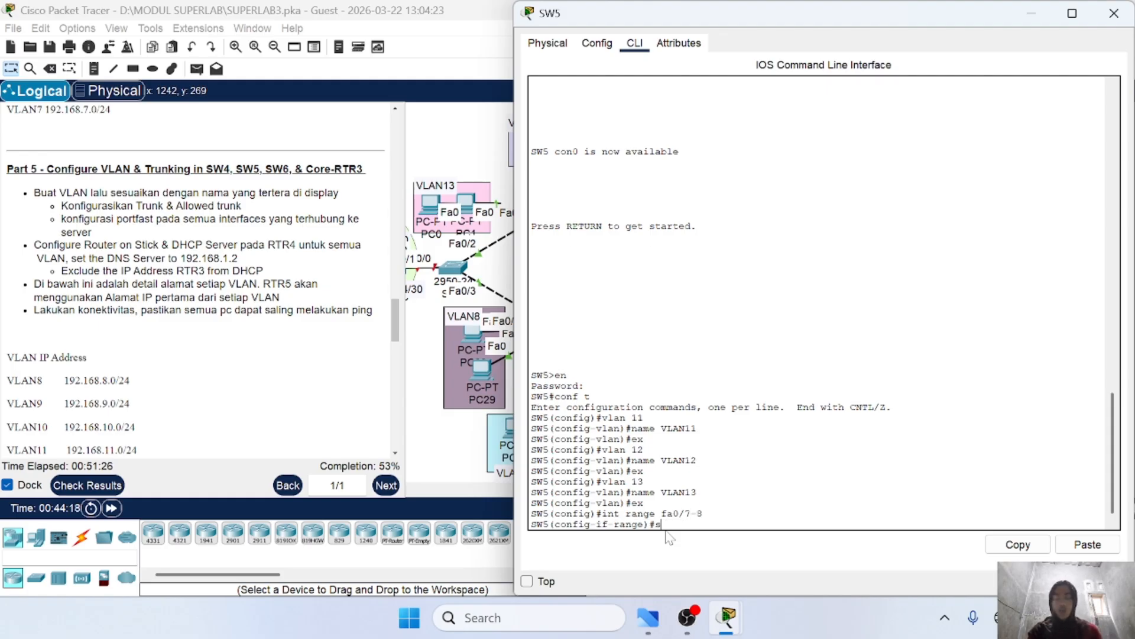
{"action": "type", "text": "sw m a"}
{"action": "key", "text": "Return"}
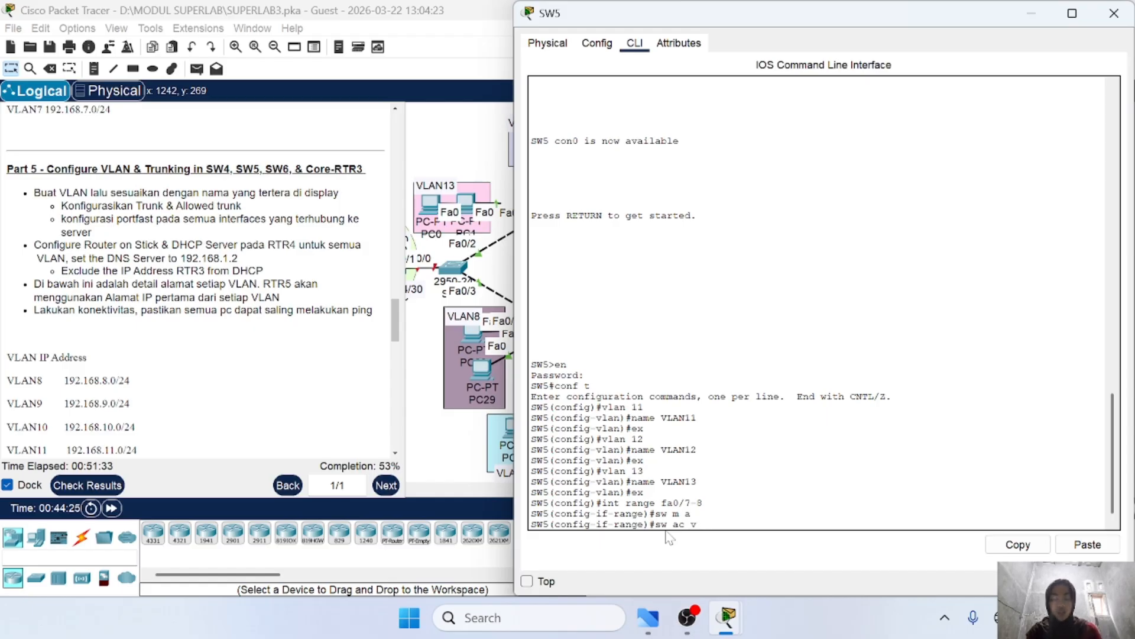
{"action": "type", "text": "sw ac vlan 11"}
{"action": "key", "text": "Return"}
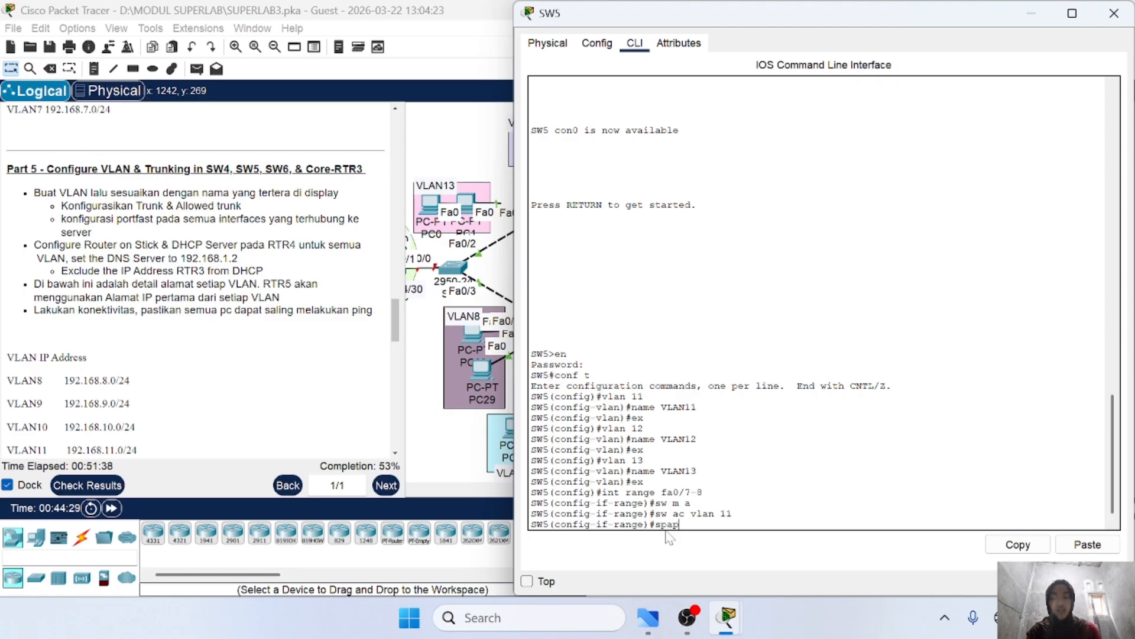
{"action": "type", "text": "spa po"}
{"action": "key", "text": "Return"}
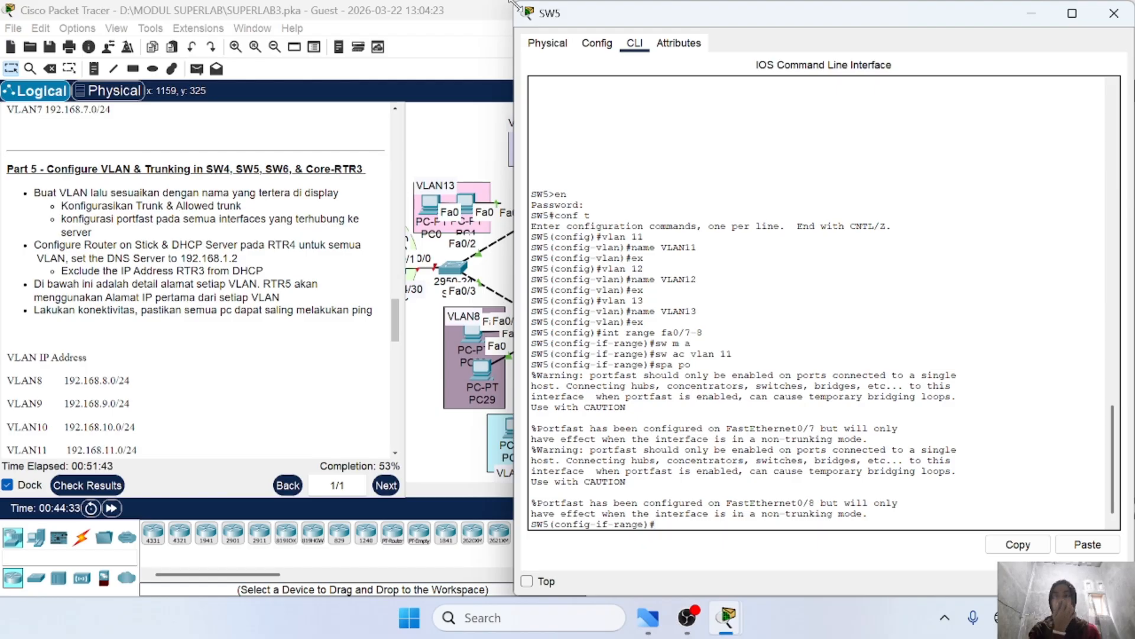
Step: Check in the topology which SW5 ports connect to the two VLAN12 PCs, returning to the SW5 command line
{"action": "left_click_drag", "start_coordinate": [513, 3], "coordinate": [680, 289]}
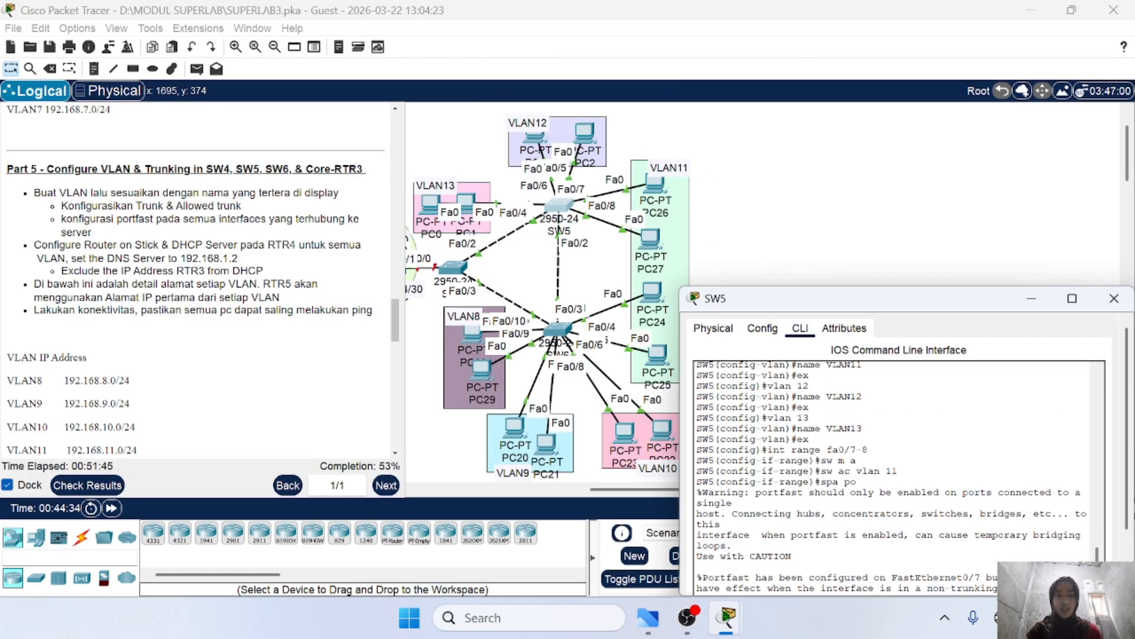
{"action": "left_click", "coordinate": [1032, 298]}
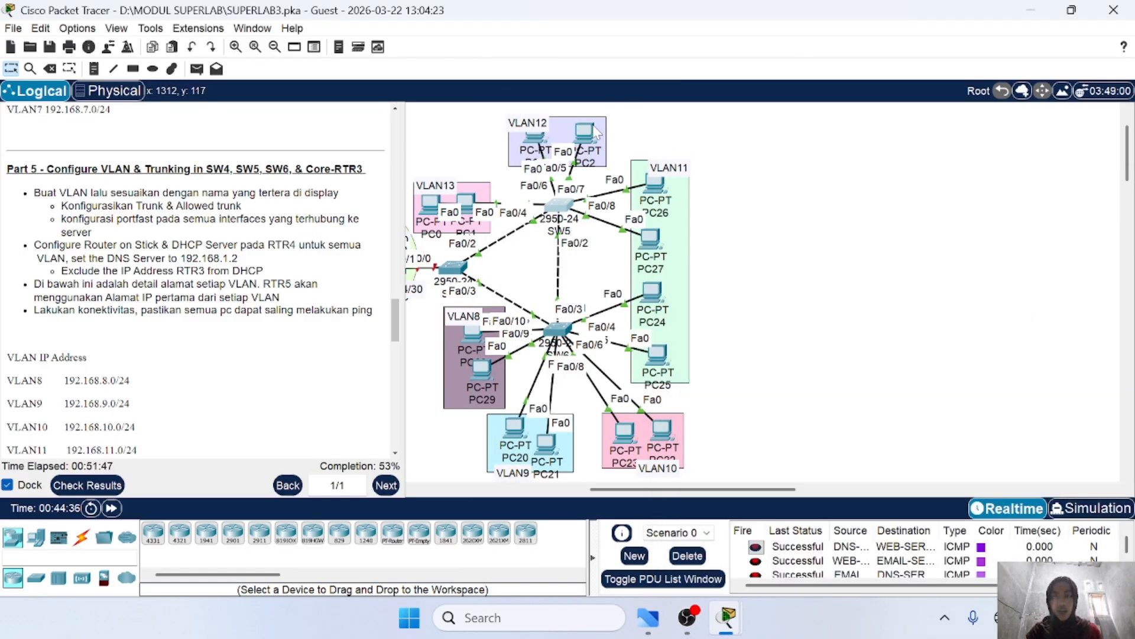
{"action": "left_click_drag", "start_coordinate": [595, 127], "coordinate": [536, 141]}
{"action": "left_click", "coordinate": [563, 204]}
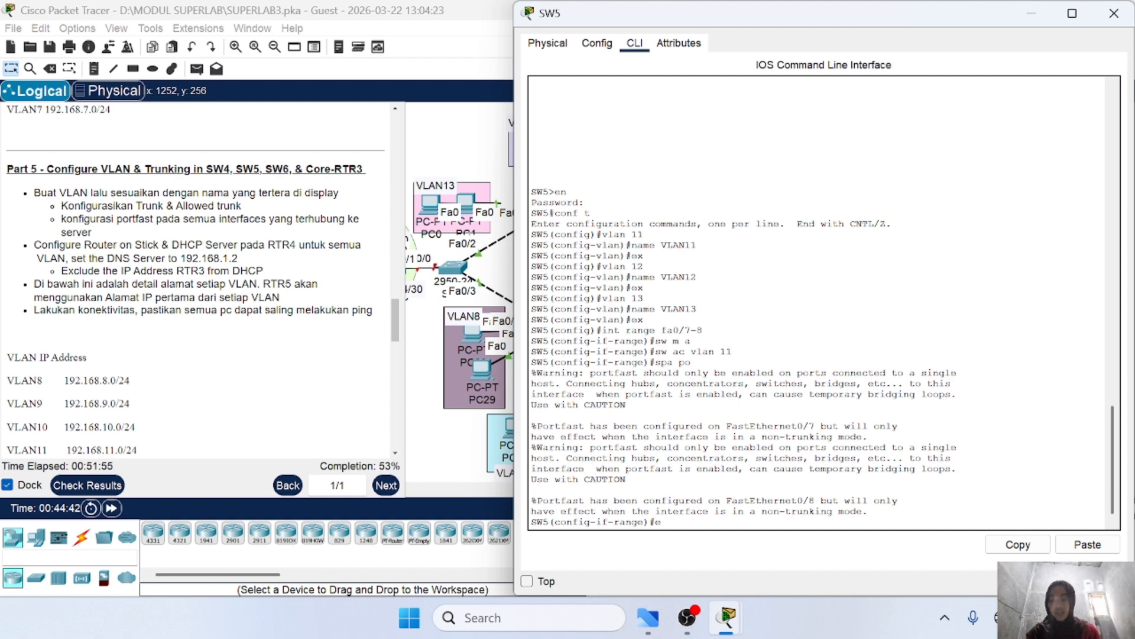
Step: Set SW5 interfaces fa0/5-6 to access mode in VLAN 12 and enable spanning-tree portfast on them
{"action": "type", "text": "ex"}
{"action": "key", "text": "Return"}
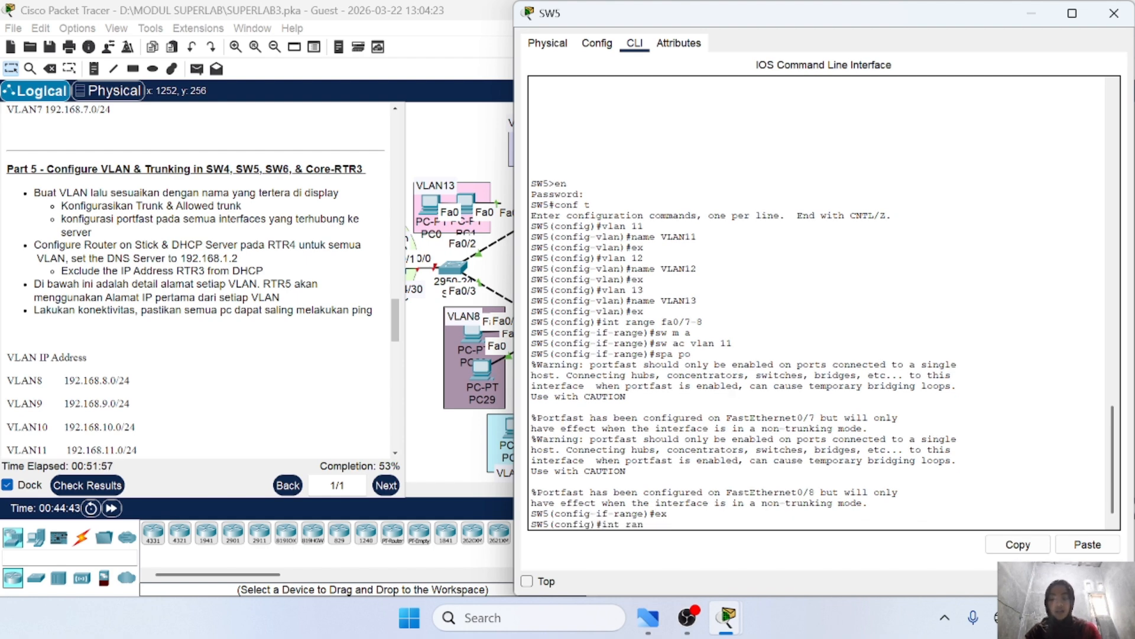
{"action": "type", "text": "int rangr fa0/"}
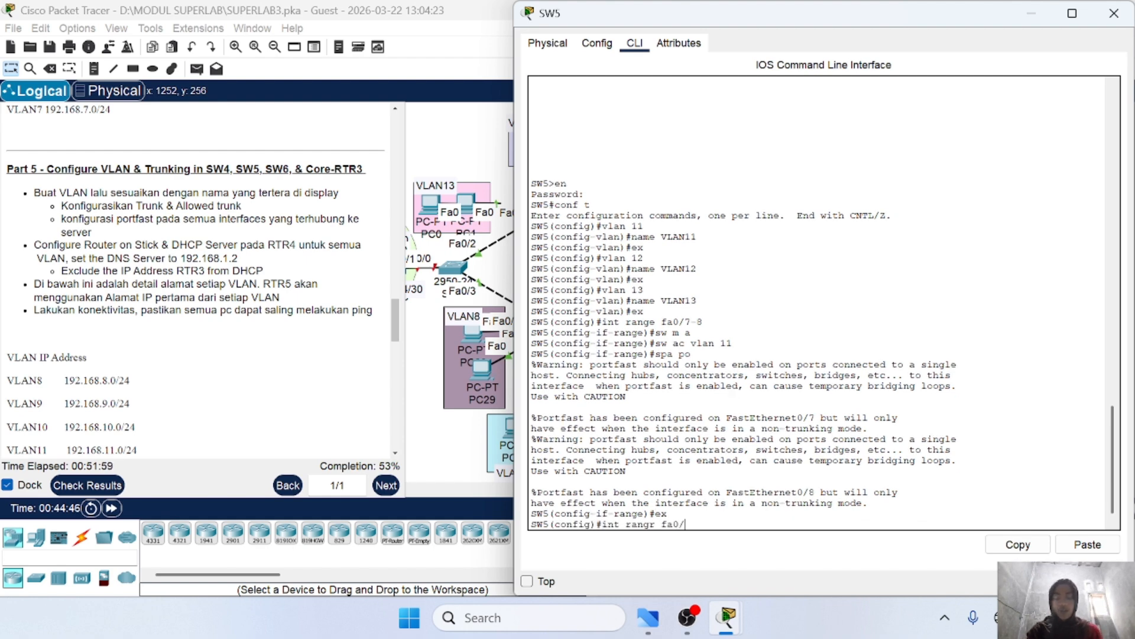
{"action": "type", "text": "5-6"}
{"action": "key", "text": "Return"}
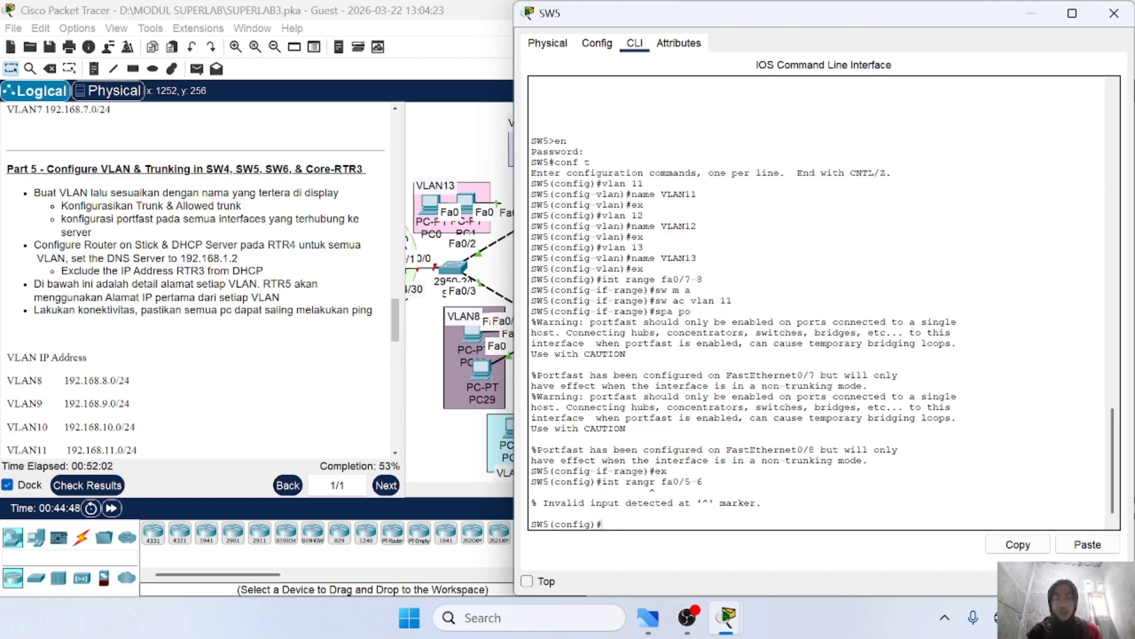
{"action": "key", "text": "Up"}
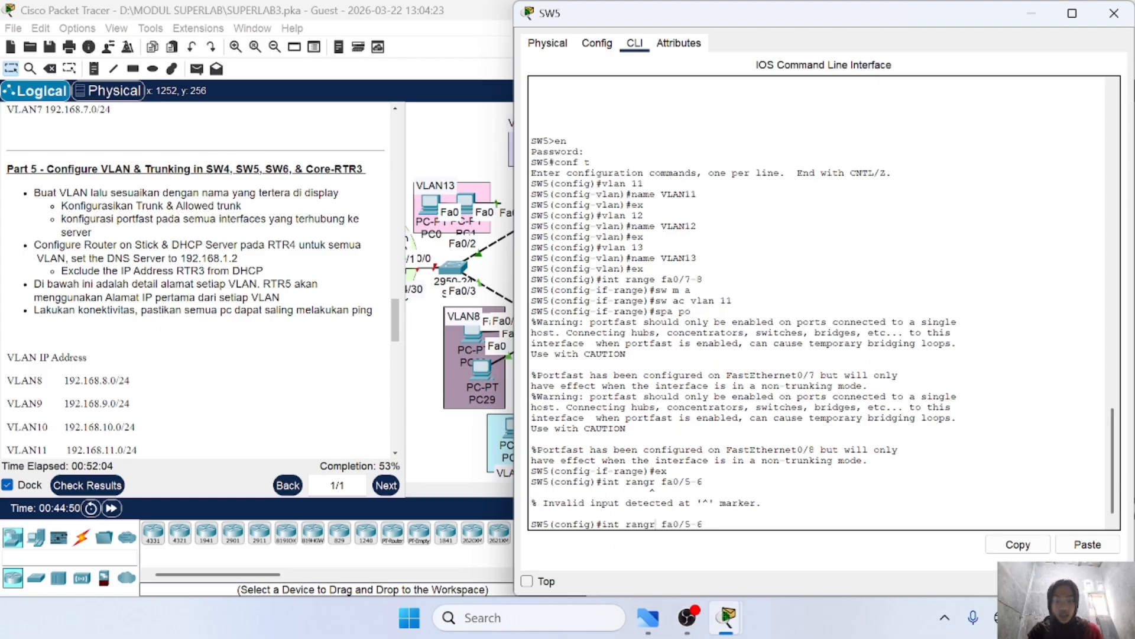
{"action": "key", "text": "BackSpace"}
{"action": "type", "text": "e"}
{"action": "key", "text": "Return"}
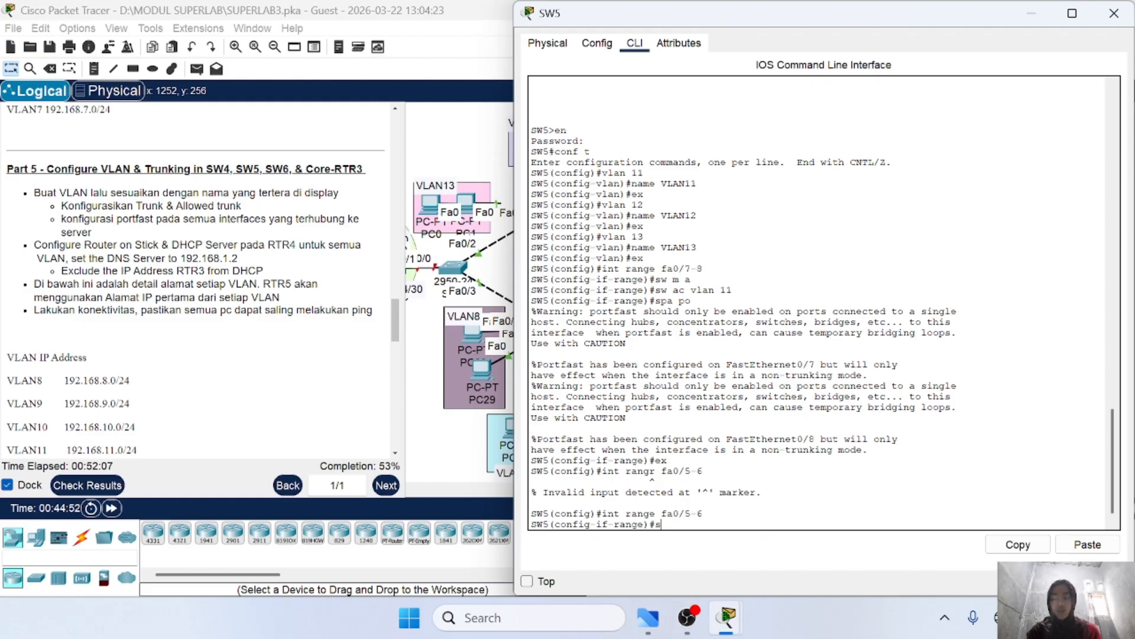
{"action": "type", "text": "sw m a"}
{"action": "key", "text": "Return"}
{"action": "type", "text": "sw"}
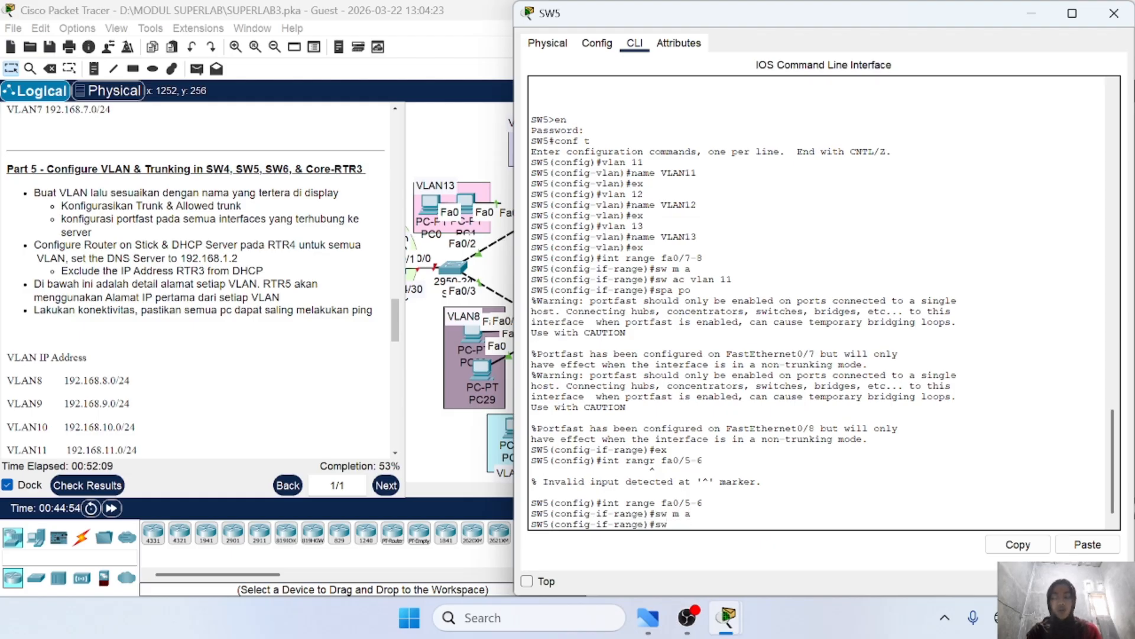
{"action": "type", "text": " a vl 12"}
{"action": "key", "text": "Return"}
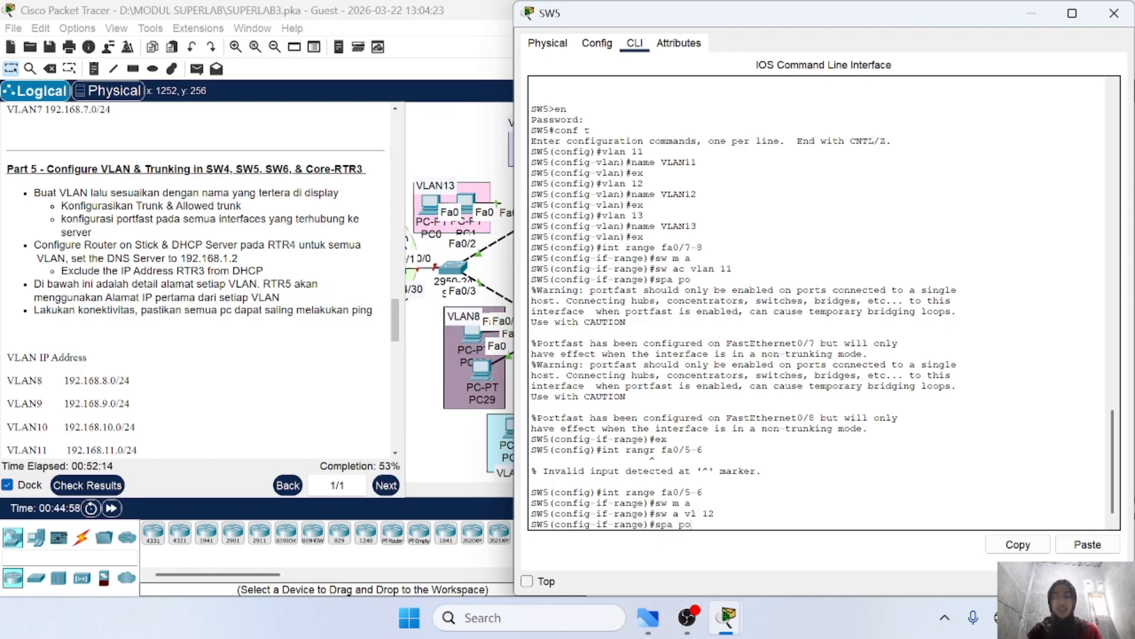
{"action": "key", "text": "Return"}
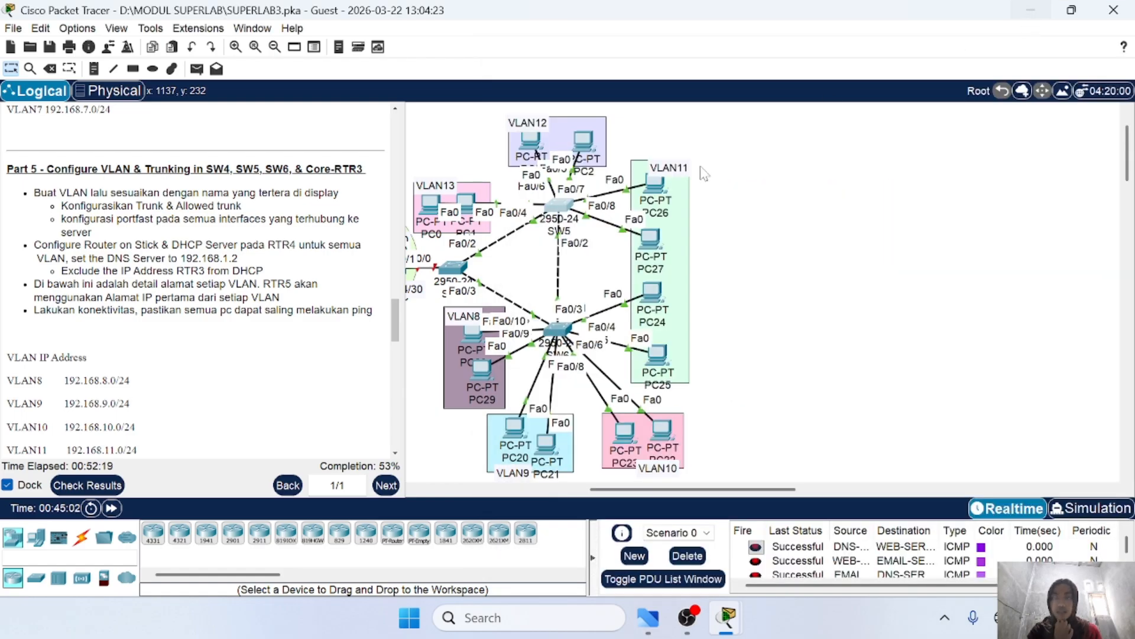
Step: Check in the topology which SW5 ports connect to the VLAN13 PCs, returning to the SW5 command line
{"action": "left_click", "coordinate": [1032, 13]}
{"action": "mouse_move", "coordinate": [461, 201]}
{"action": "left_mouse_down"}
{"action": "mouse_move", "coordinate": [494, 156]}
{"action": "mouse_move", "coordinate": [459, 204]}
{"action": "left_mouse_up"}
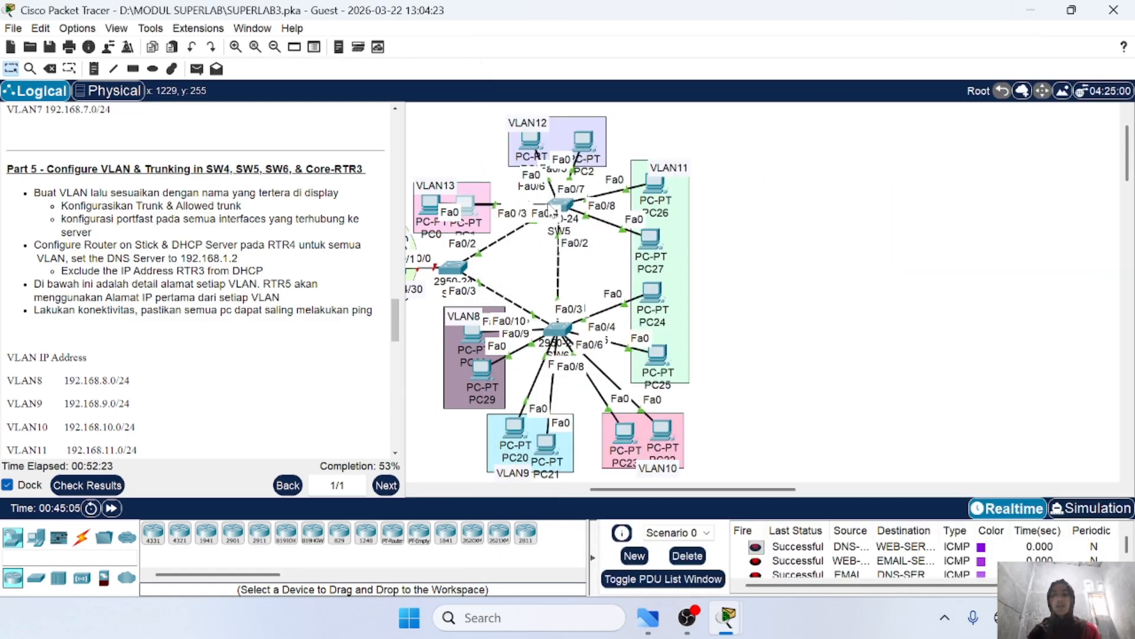
{"action": "left_click", "coordinate": [563, 205]}
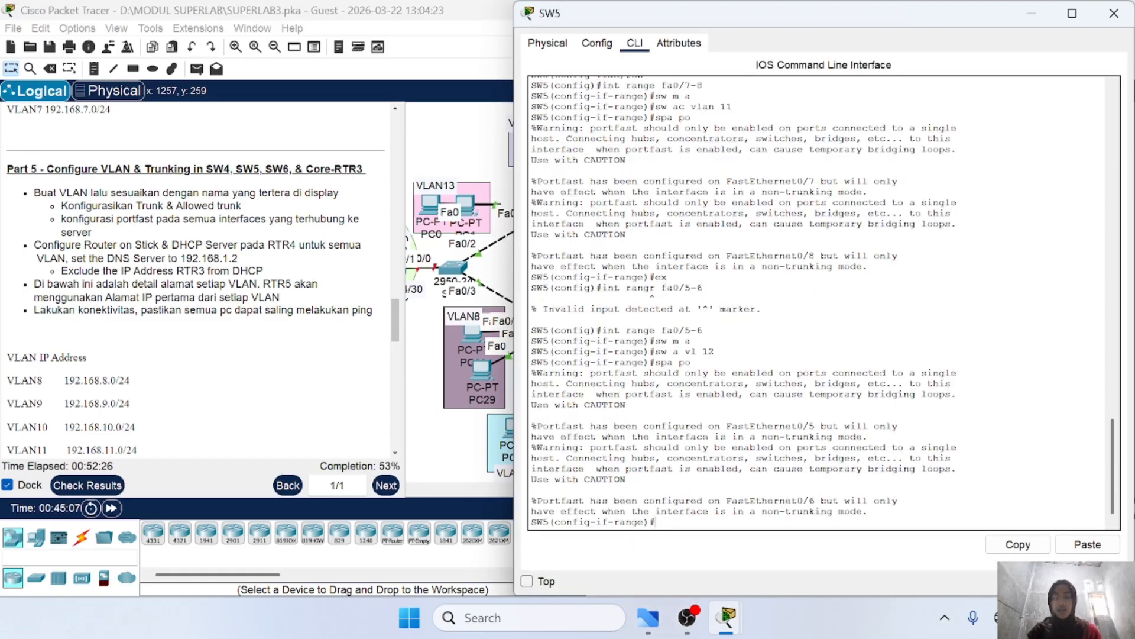
Step: Set SW5 interfaces fa0/3-4 to access mode in VLAN 13 and enable spanning-tree portfast on them
{"action": "type", "text": "ex"}
{"action": "key", "text": "Return"}
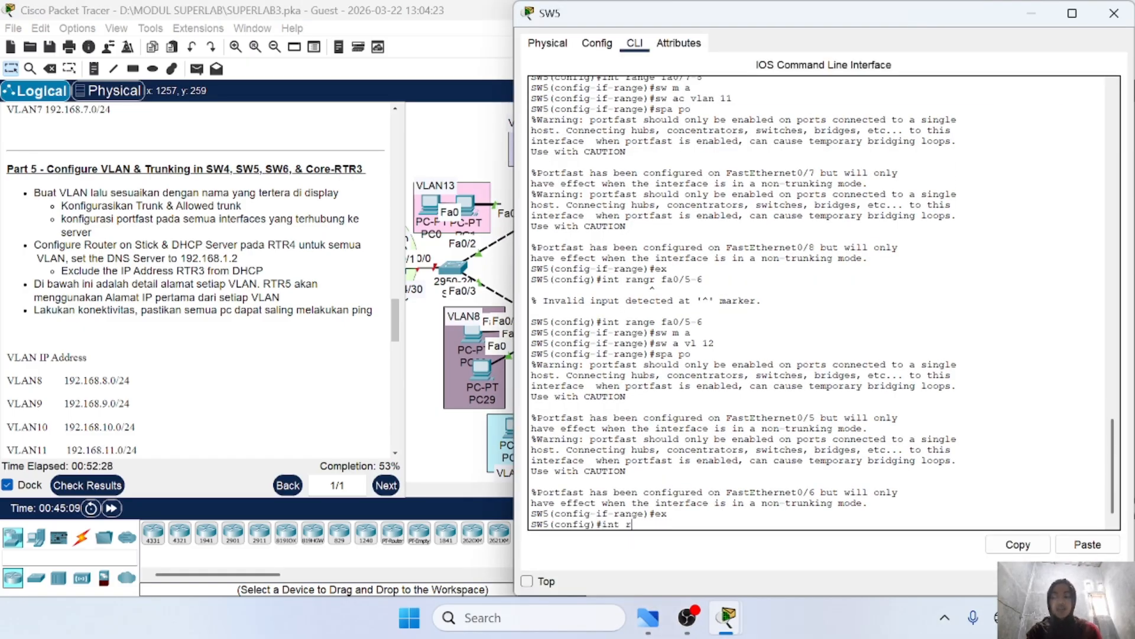
{"action": "type", "text": "int range fa0/"}
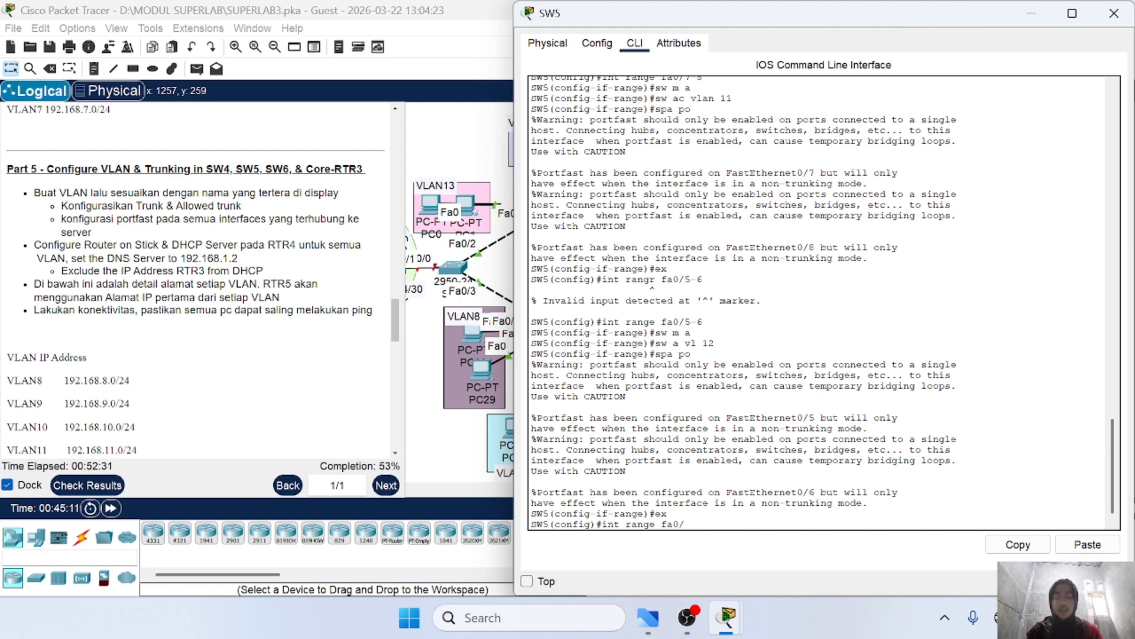
{"action": "type", "text": "3-4"}
{"action": "key", "text": "Return"}
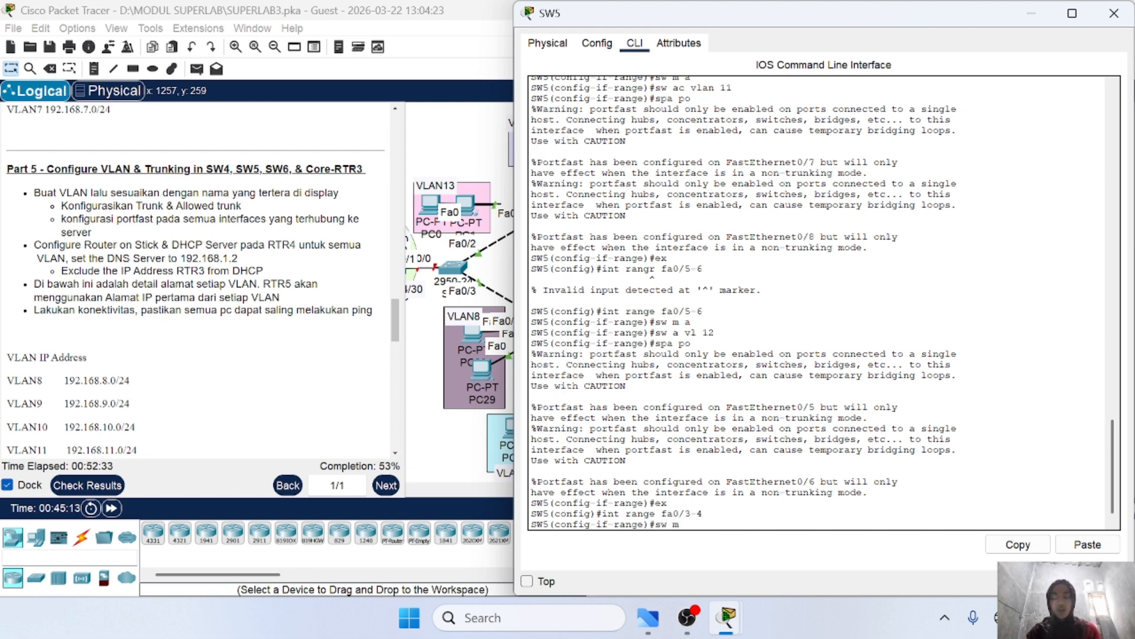
{"action": "type", "text": "sw m a"}
{"action": "key", "text": "Return"}
{"action": "type", "text": "sw ac"}
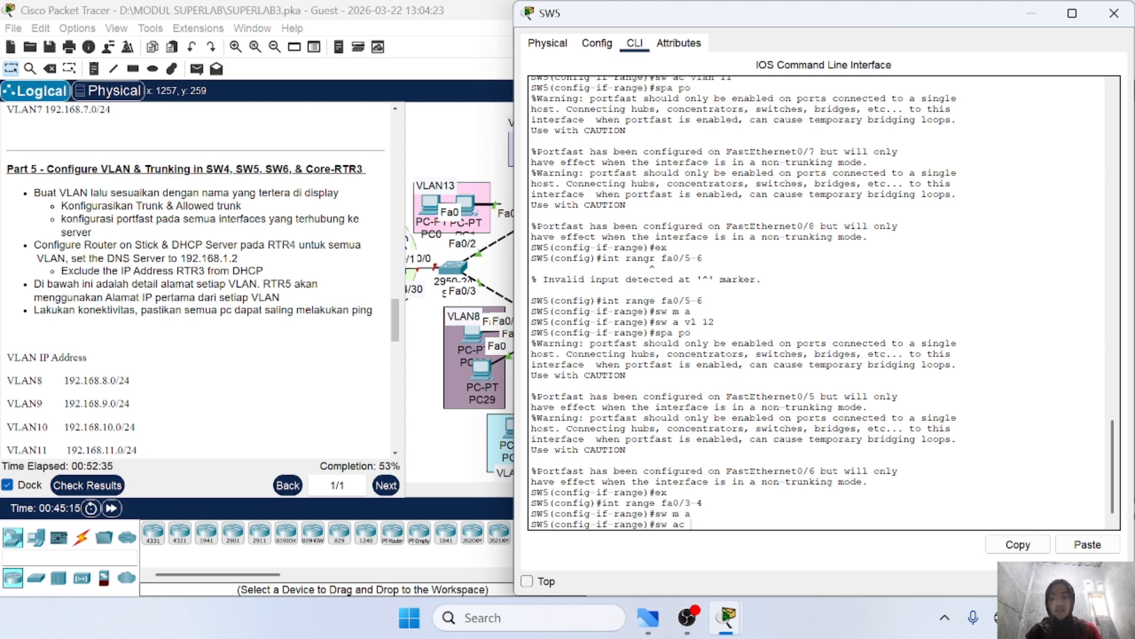
{"action": "type", "text": " vl 13"}
{"action": "key", "text": "Return"}
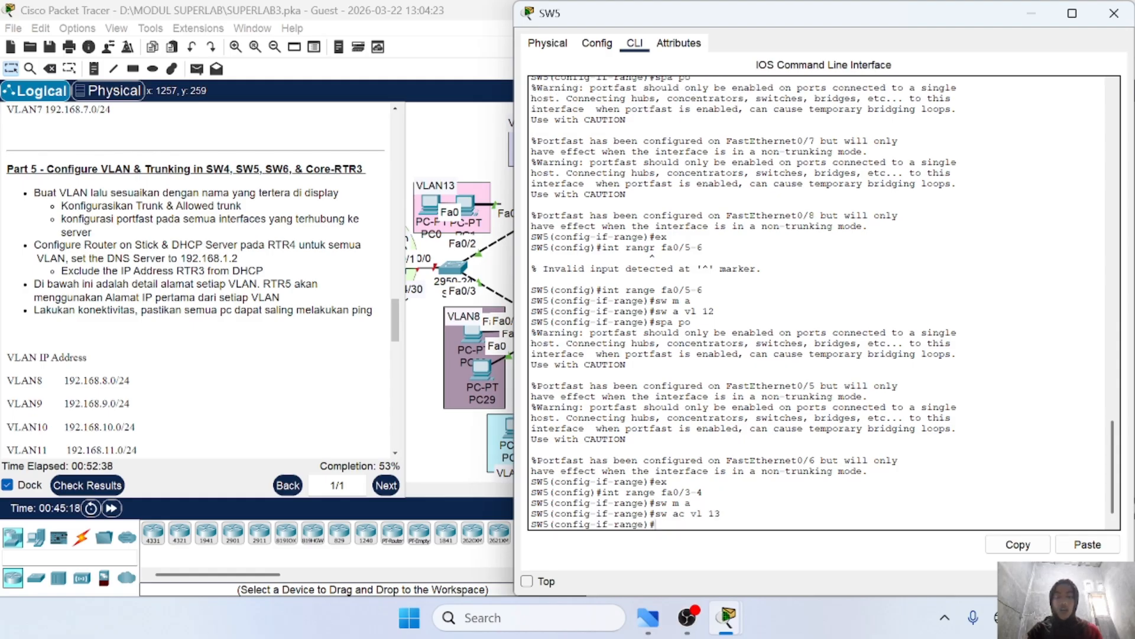
{"action": "key", "text": "BackSpace"}
{"action": "key", "text": "BackSpace"}
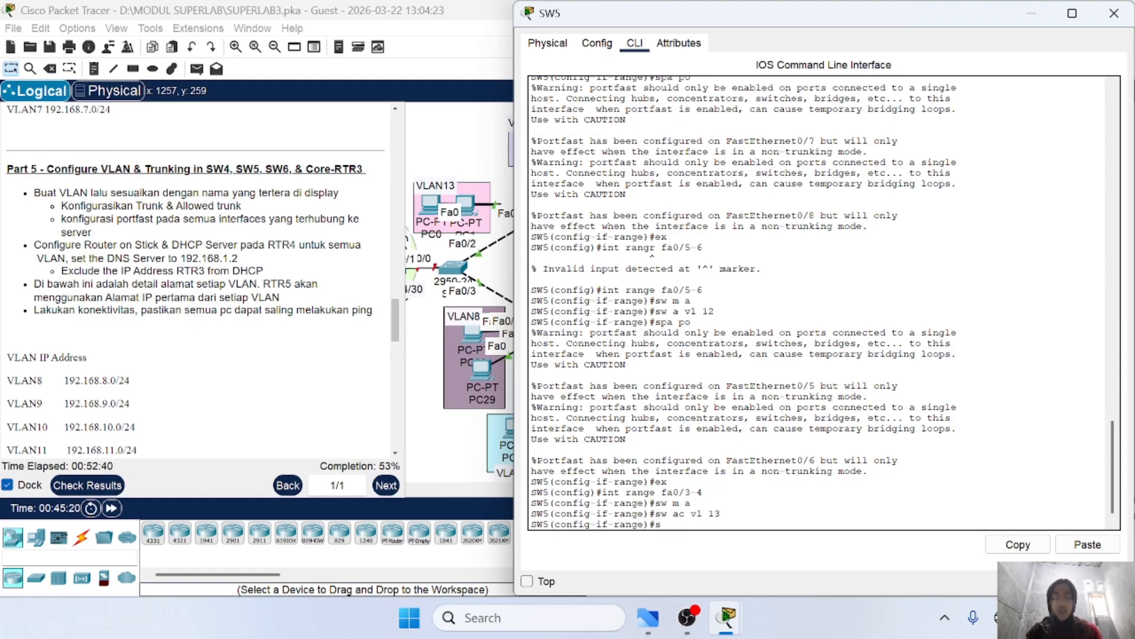
{"action": "type", "text": "pa po"}
{"action": "key", "text": "Return"}
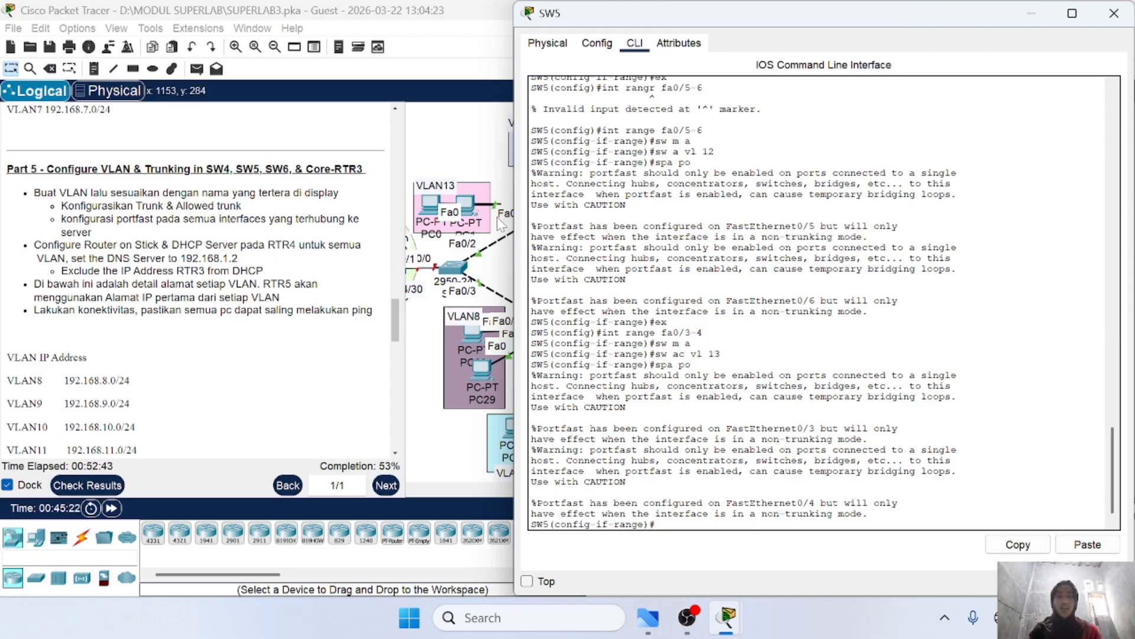
{"action": "left_click_drag", "start_coordinate": [511, 3], "coordinate": [660, 264]}
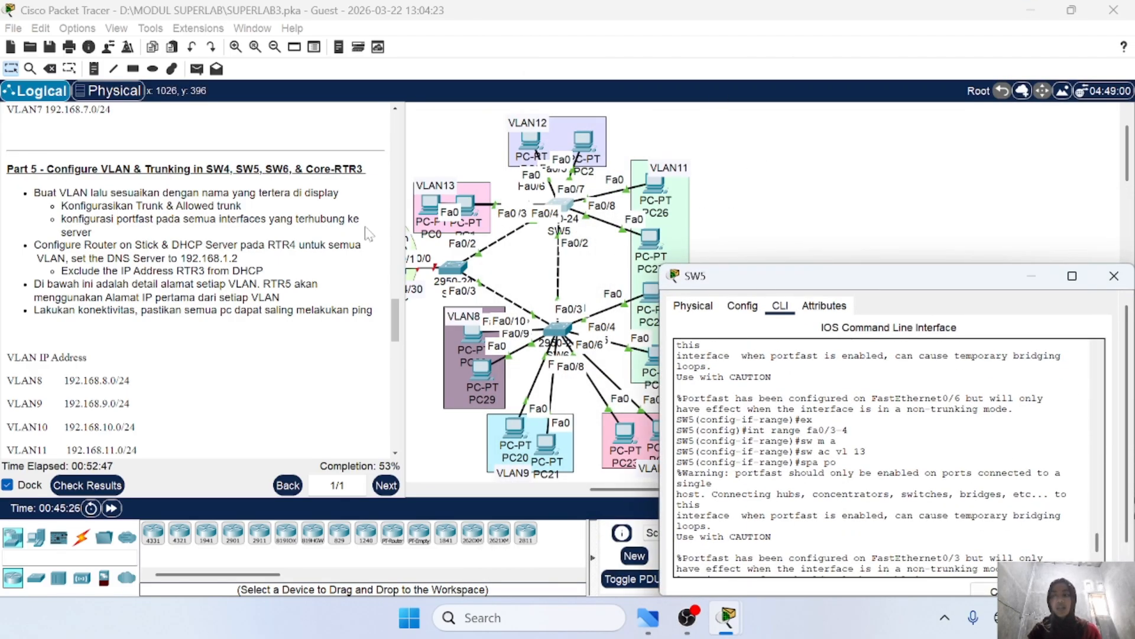
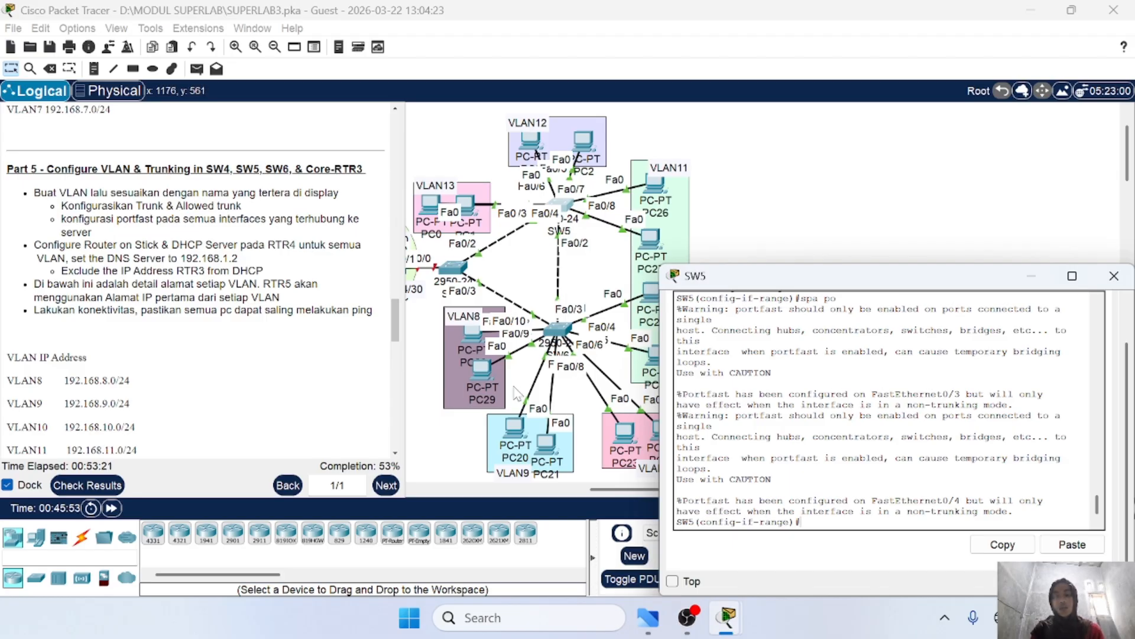
Step: Examine the topology around SW5 to identify its ports toward SW4 and SW6, minimizing the SW5 window for a clear view
{"action": "left_click_drag", "start_coordinate": [761, 290], "coordinate": [763, 238]}
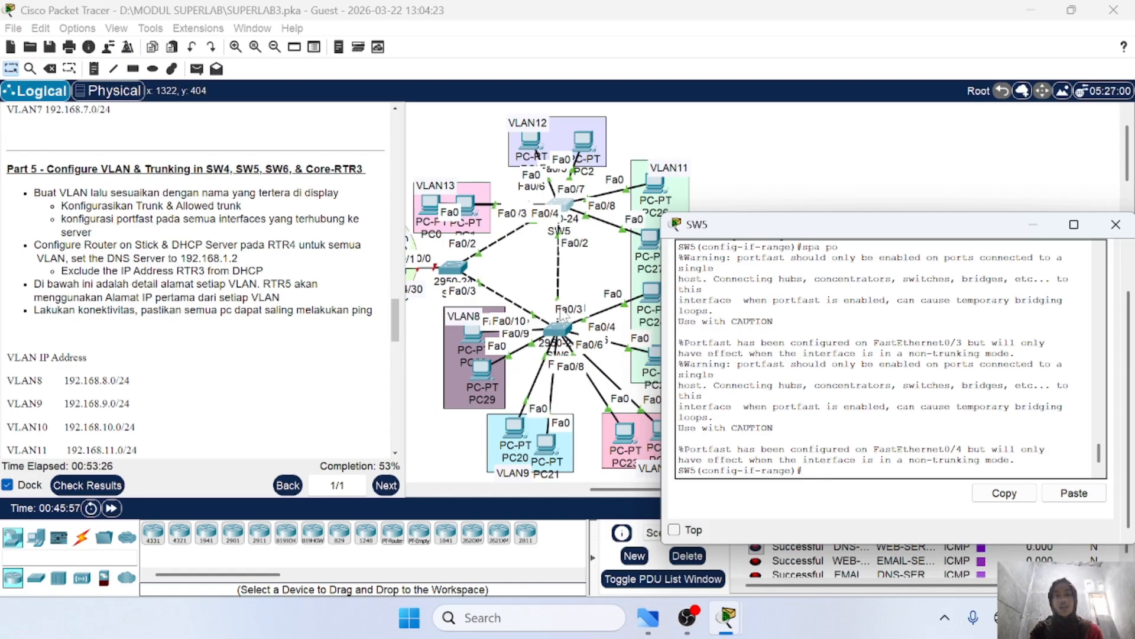
{"action": "scroll", "coordinate": [523, 305], "scroll_direction": "up", "scroll_amount": 1}
{"action": "scroll", "coordinate": [522, 305], "scroll_direction": "down", "scroll_amount": 1}
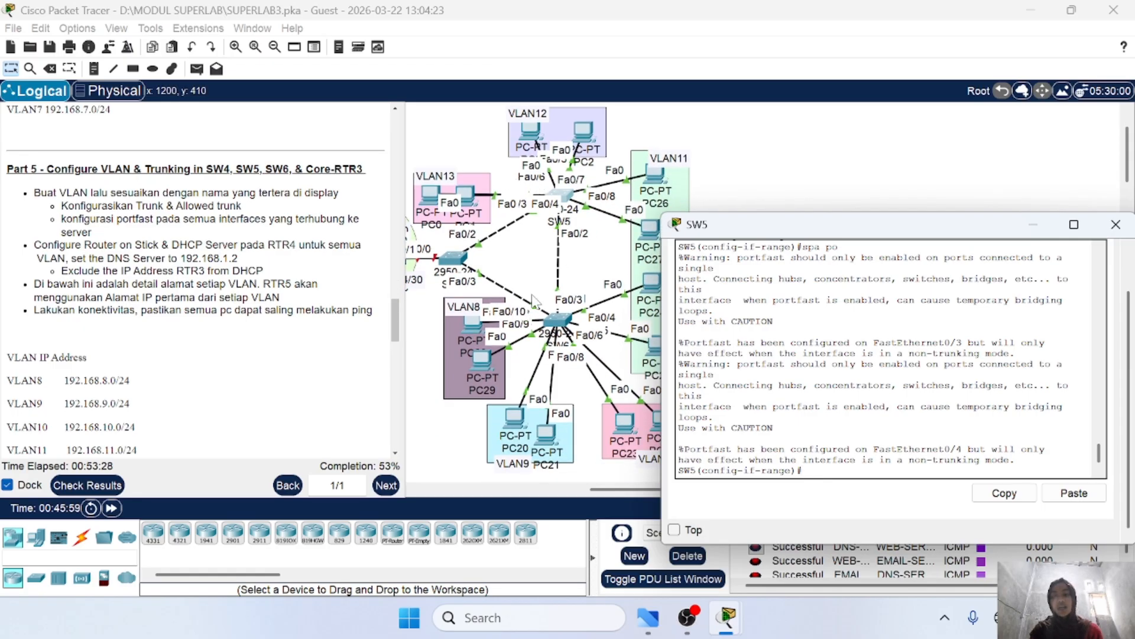
{"action": "scroll", "coordinate": [525, 301], "scroll_direction": "left", "scroll_amount": 1}
{"action": "scroll", "coordinate": [525, 299], "scroll_direction": "right", "scroll_amount": 1}
{"action": "scroll", "coordinate": [525, 292], "scroll_direction": "left", "scroll_amount": 1}
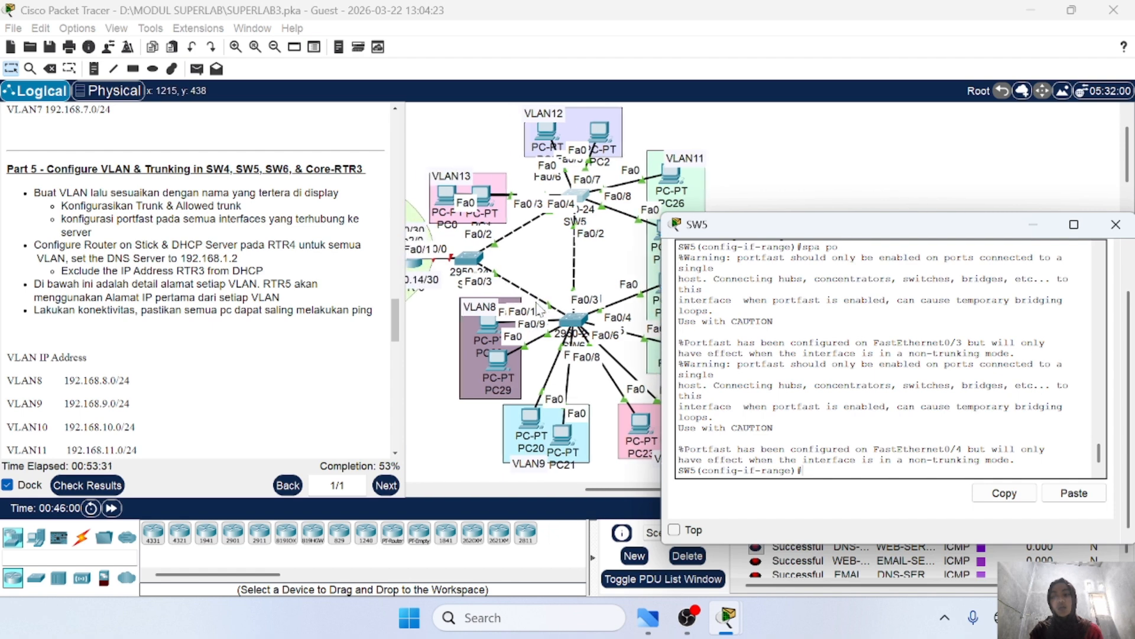
{"action": "scroll", "coordinate": [562, 278], "scroll_direction": "left", "scroll_amount": 1}
{"action": "scroll", "coordinate": [583, 269], "scroll_direction": "right", "scroll_amount": 1}
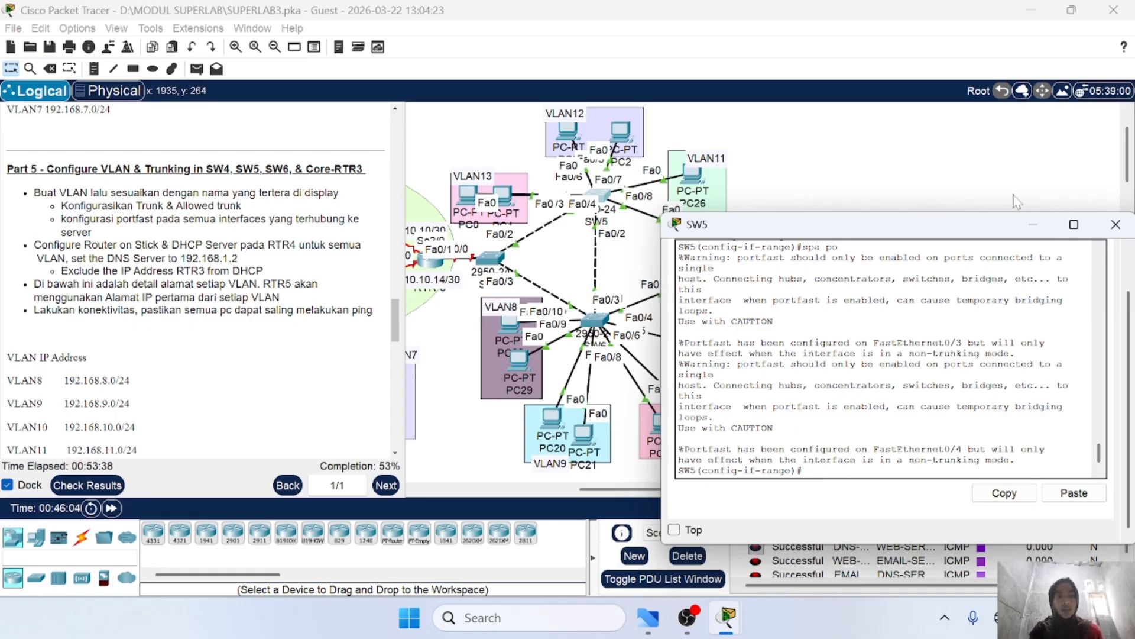
{"action": "left_click", "coordinate": [1034, 224]}
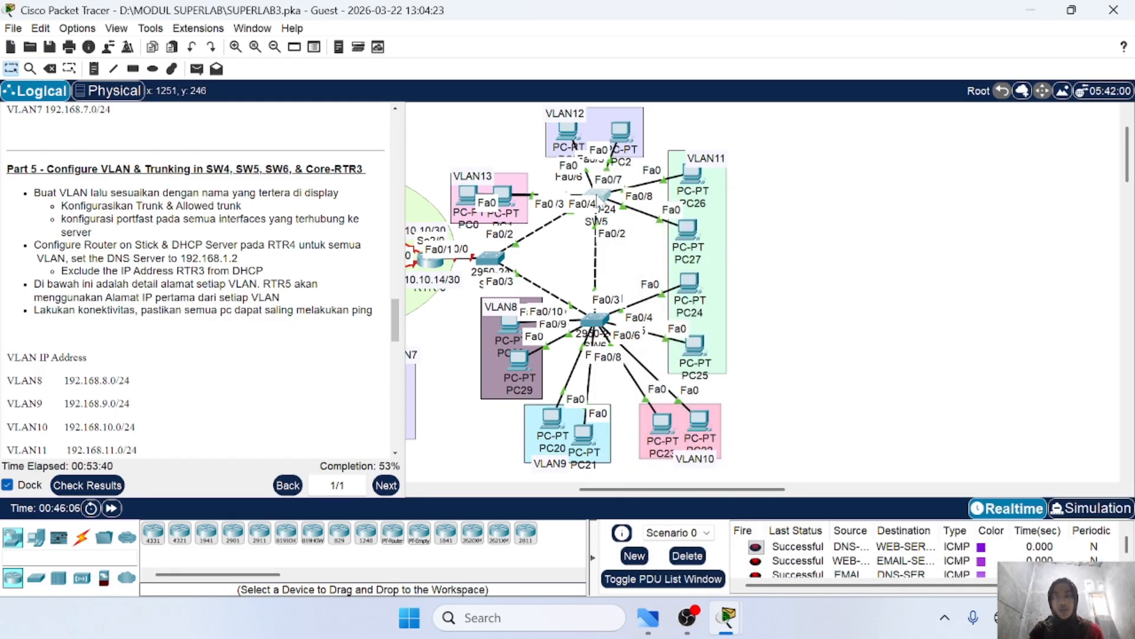
Step: Shift SW5 slightly in the topology to uncover its port labels, and reopen its command line
{"action": "mouse_move", "coordinate": [609, 204]}
{"action": "left_mouse_down"}
{"action": "mouse_move", "coordinate": [607, 219]}
{"action": "mouse_move", "coordinate": [608, 205]}
{"action": "left_mouse_up"}
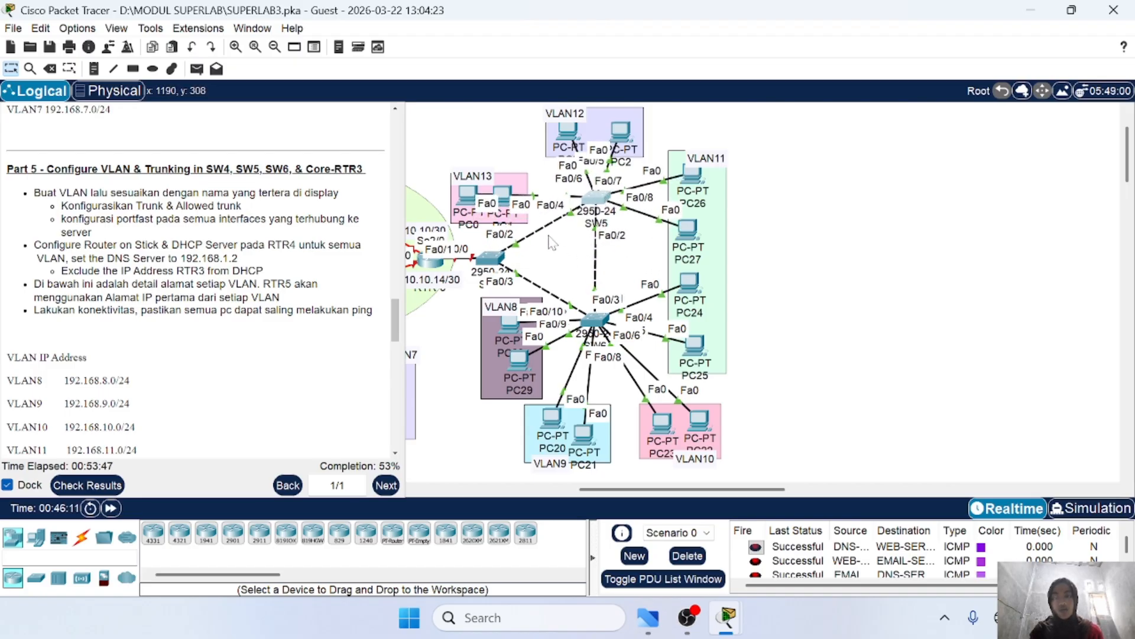
{"action": "left_click_drag", "start_coordinate": [598, 212], "coordinate": [594, 219]}
{"action": "left_click", "coordinate": [593, 213]}
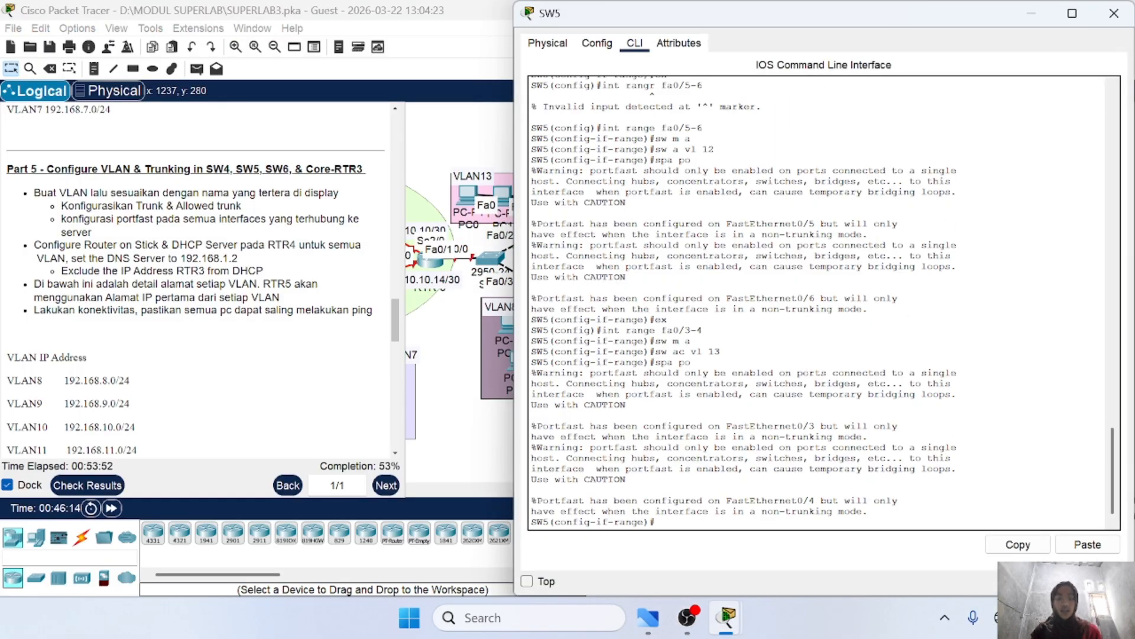
Step: Check SW5's links to the other switches in the topology and set its interfaces fa0/1-2 to trunk mode
{"action": "type", "text": "ex"}
{"action": "key", "text": "Return"}
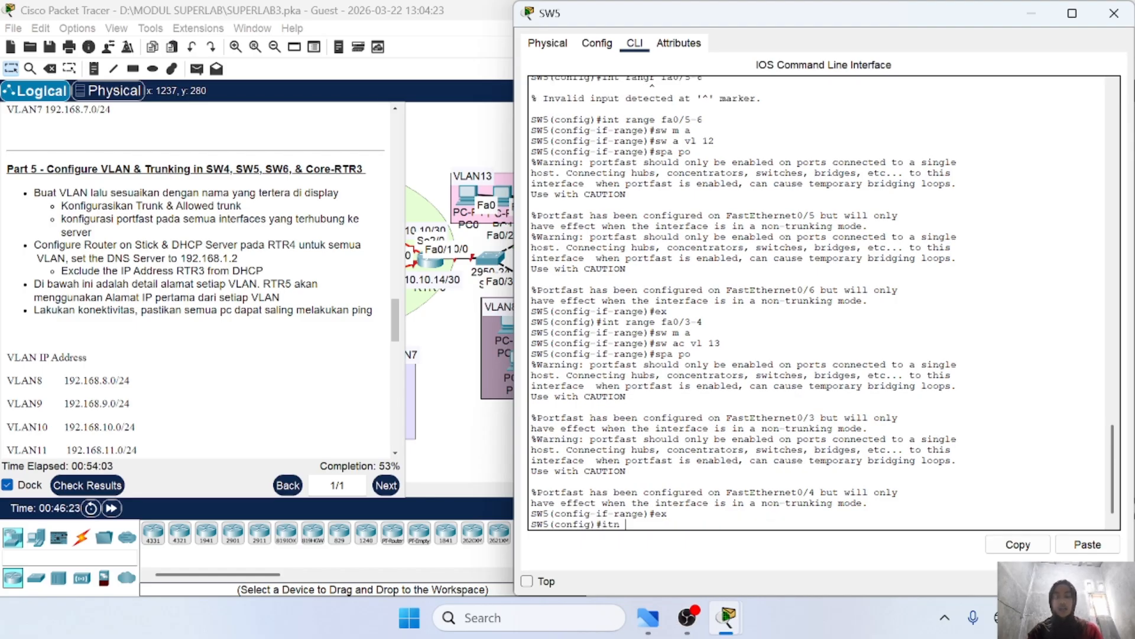
{"action": "type", "text": "itn"}
{"action": "key", "text": "BackSpace"}
{"action": "key", "text": "BackSpace"}
{"action": "key", "text": "BackSpace"}
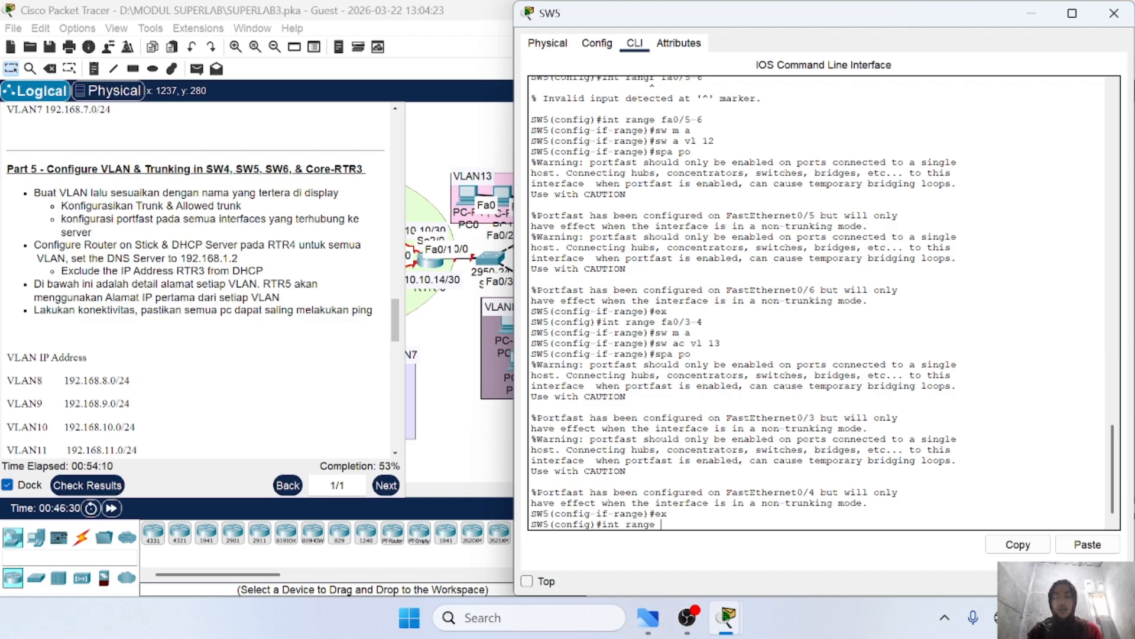
{"action": "left_click_drag", "start_coordinate": [556, 17], "coordinate": [760, 51]}
{"action": "left_click_drag", "start_coordinate": [936, 1], "coordinate": [938, 218]}
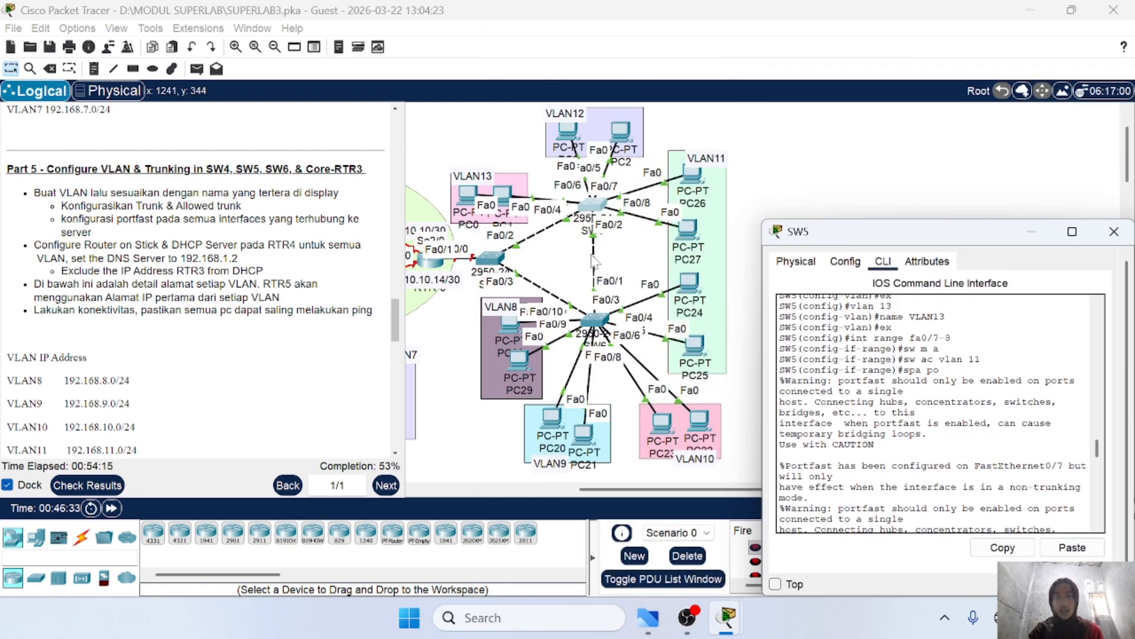
{"action": "type", "text": "ex int range fa0/3-4 sw m a sw ac vl 13 spa po"}
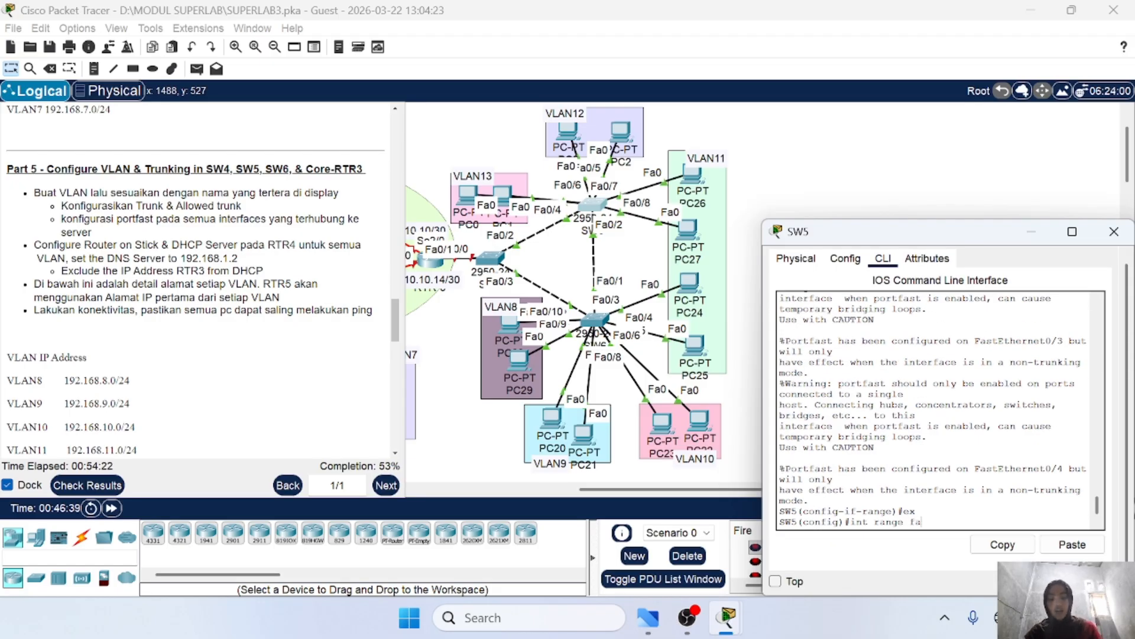
{"action": "type", "text": "1-2"}
{"action": "key", "text": "Return"}
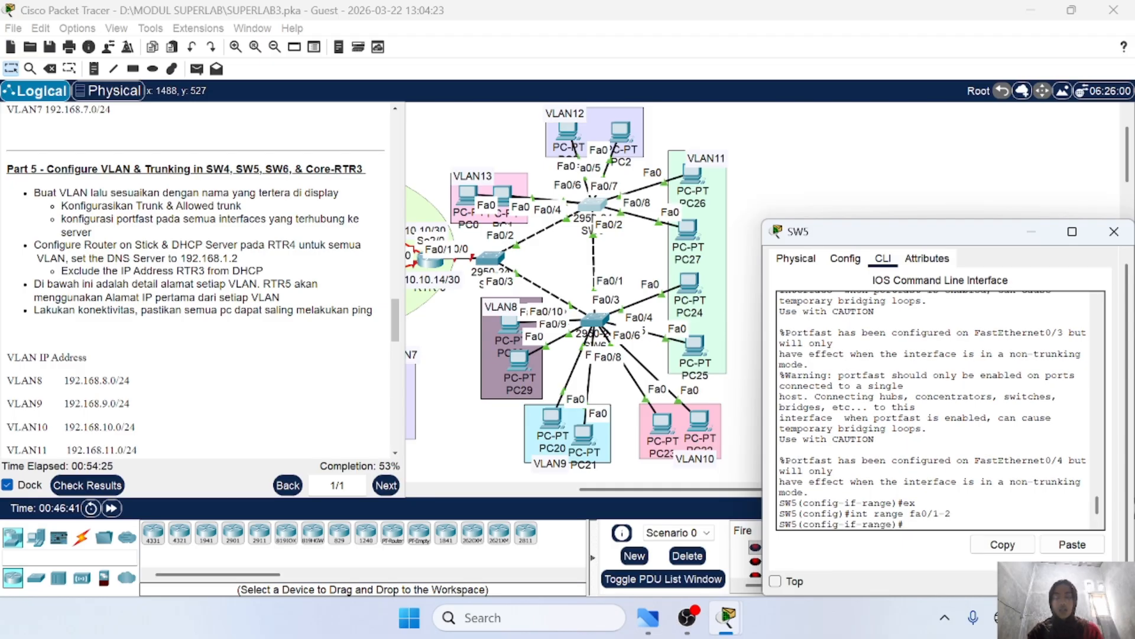
{"action": "type", "text": "sw m t"}
{"action": "key", "text": "Return"}
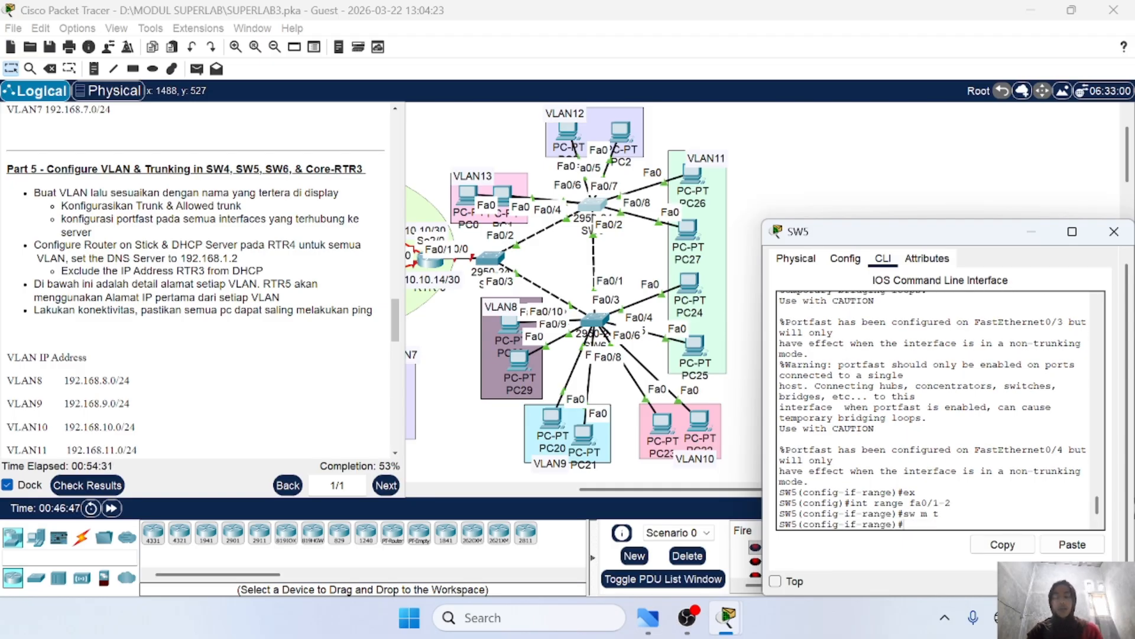
Step: Allow VLANs 11-13 on SW5's trunk interfaces fa0/1-2 and close the SW5 window
{"action": "type", "text": "sw tr a"}
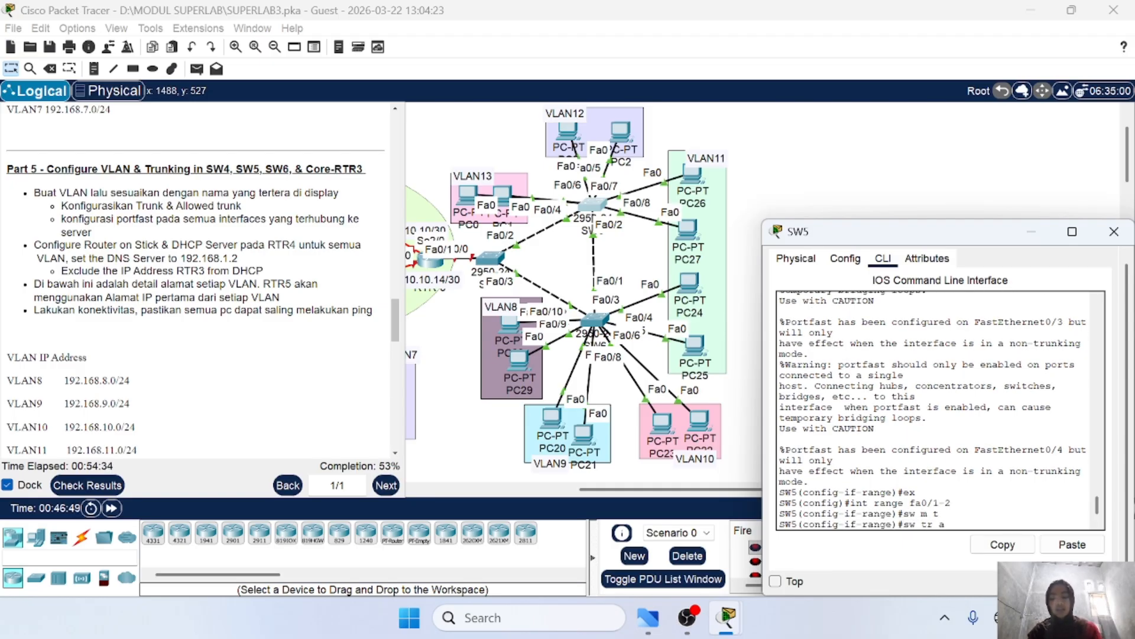
{"action": "type", "text": "ll"}
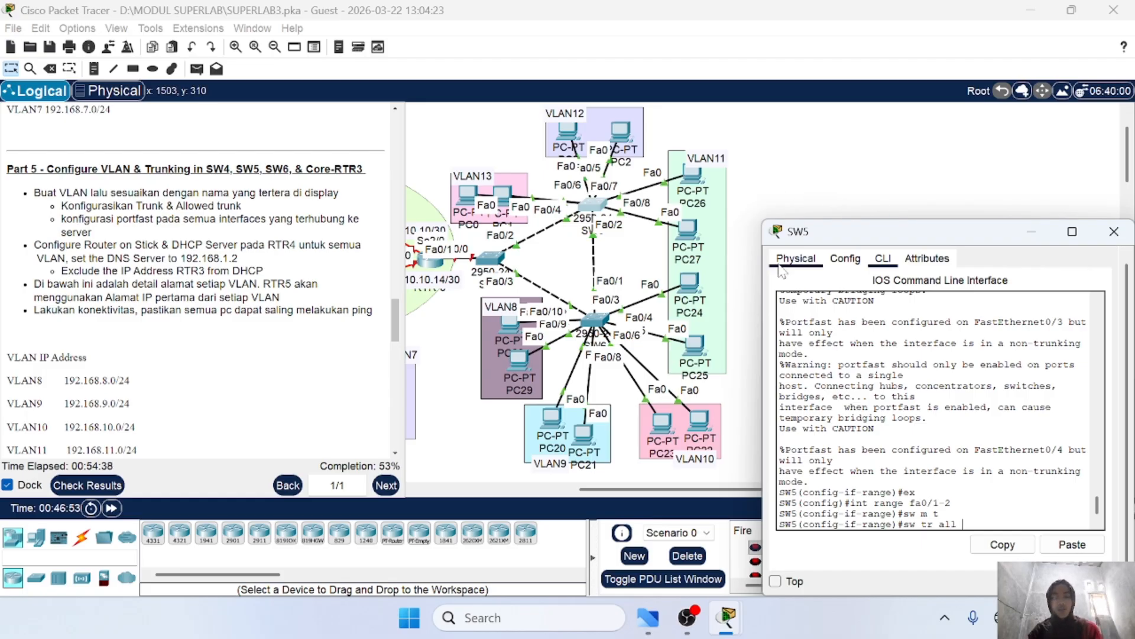
{"action": "type", "text": " vl 11-13"}
{"action": "key", "text": "Return"}
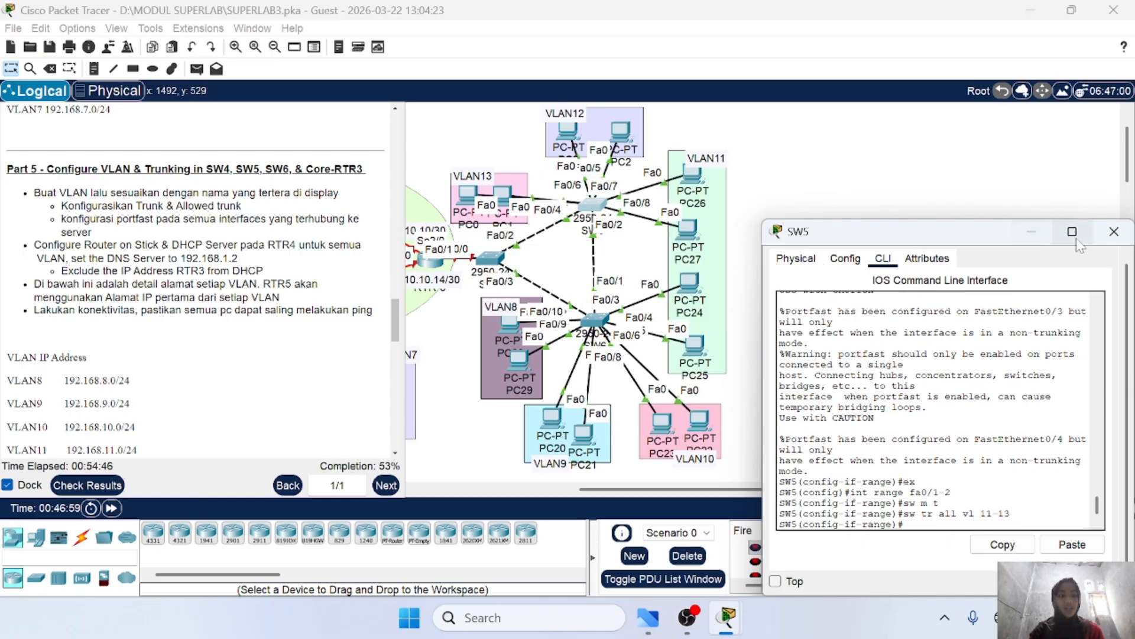
{"action": "left_click", "coordinate": [1114, 231]}
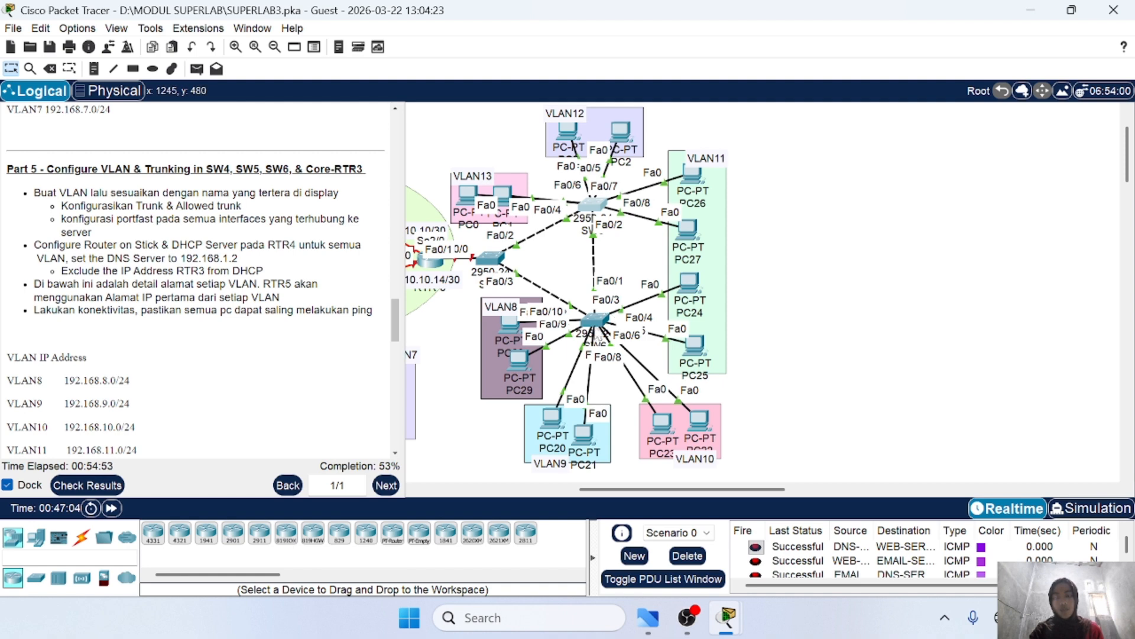
Step: Shift SW6 slightly up in the topology, open its command line and set interfaces fa0/1-2 to trunk mode
{"action": "mouse_move", "coordinate": [597, 322]}
{"action": "left_mouse_down"}
{"action": "mouse_move", "coordinate": [612, 290]}
{"action": "mouse_move", "coordinate": [597, 303]}
{"action": "left_mouse_up"}
{"action": "left_click", "coordinate": [597, 303]}
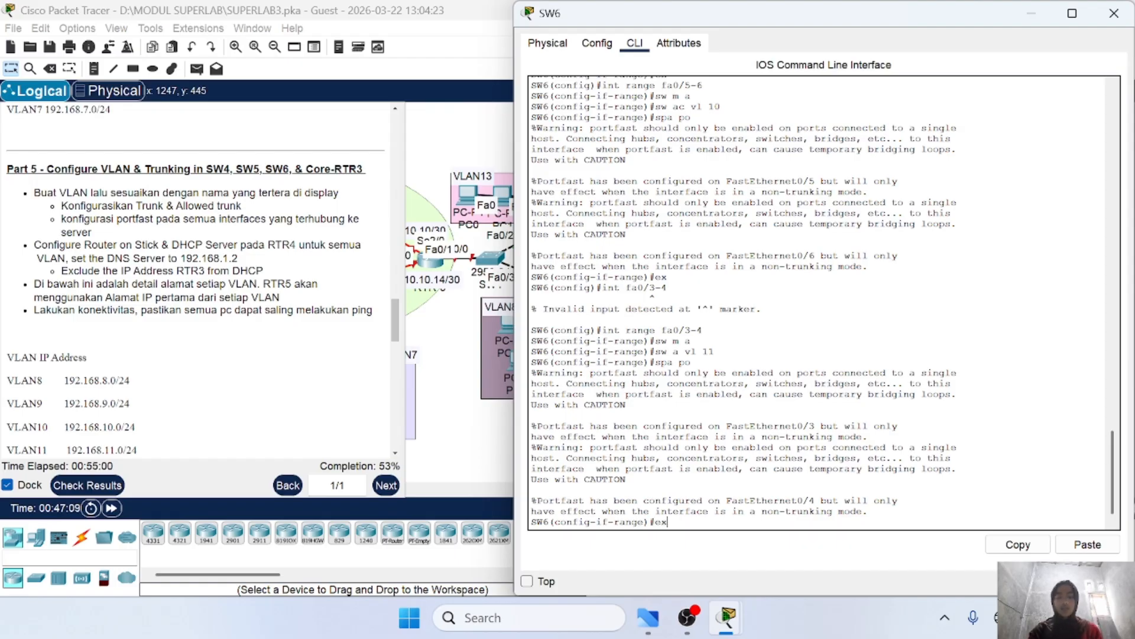
{"action": "type", "text": "ex"}
{"action": "key", "text": "Return"}
{"action": "type", "text": "int ran"}
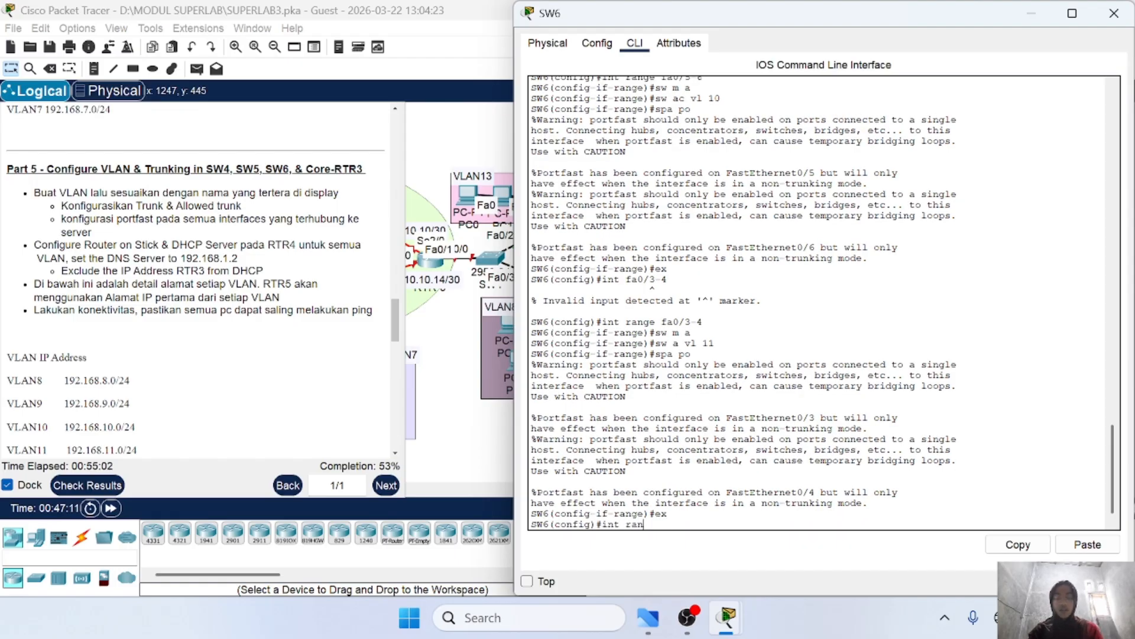
{"action": "type", "text": "ge fa"}
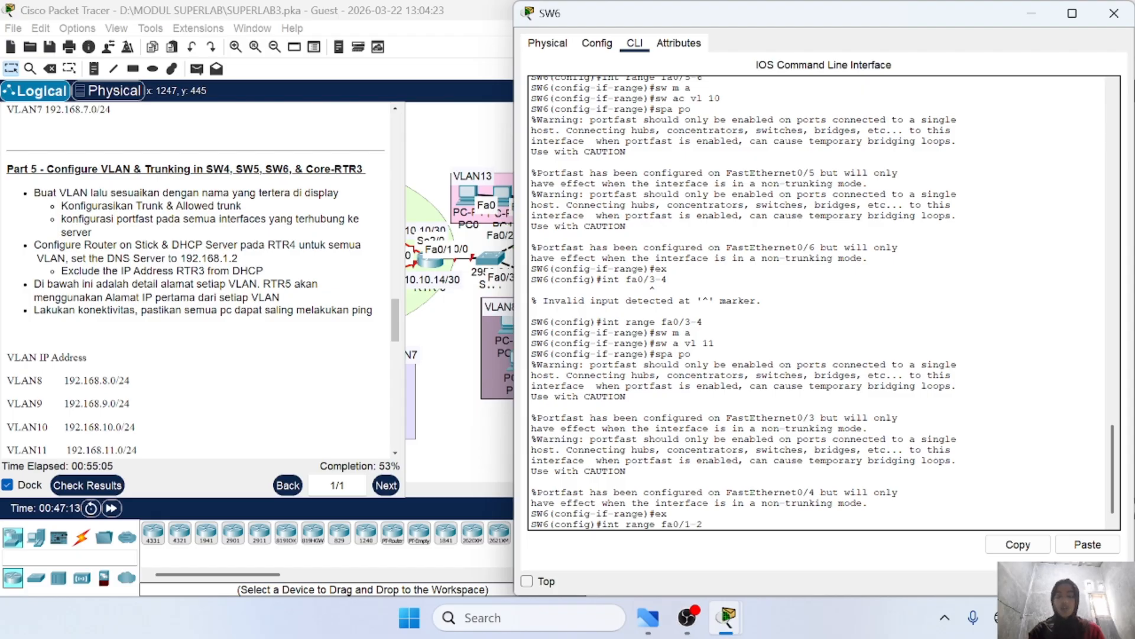
{"action": "type", "text": "0/1-2"}
{"action": "key", "text": "Return"}
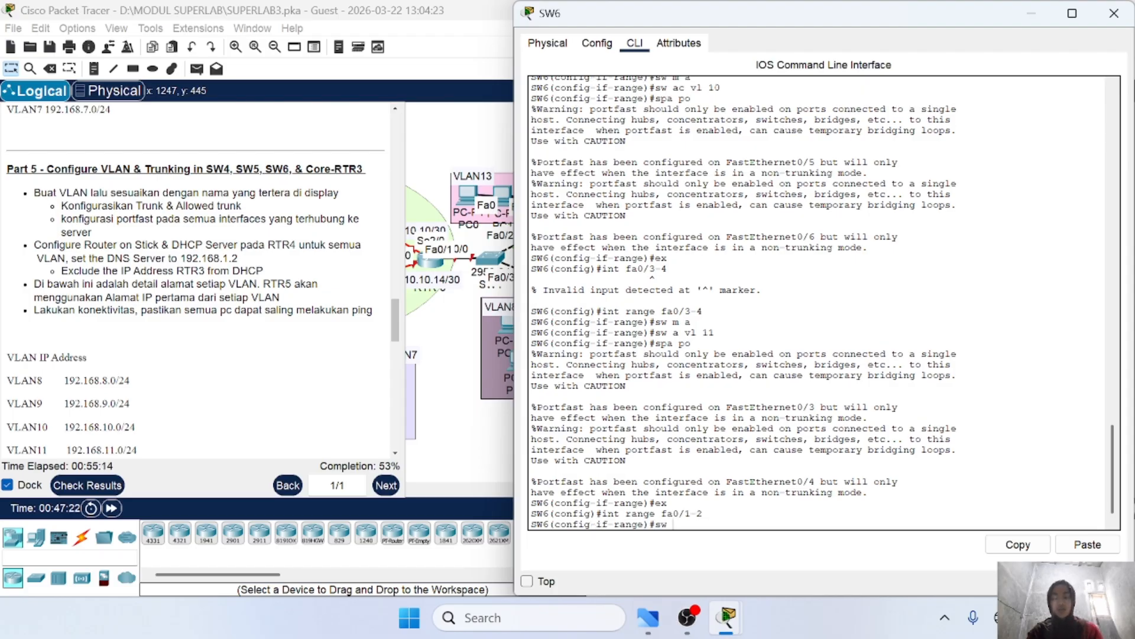
{"action": "type", "text": "sw m tr"}
{"action": "key", "text": "Return"}
Step: Allow VLANs 8-11 on SW6's trunk interfaces fa0/1-2, checking them against the topology, and close the SW6 window
{"action": "type", "text": "s"}
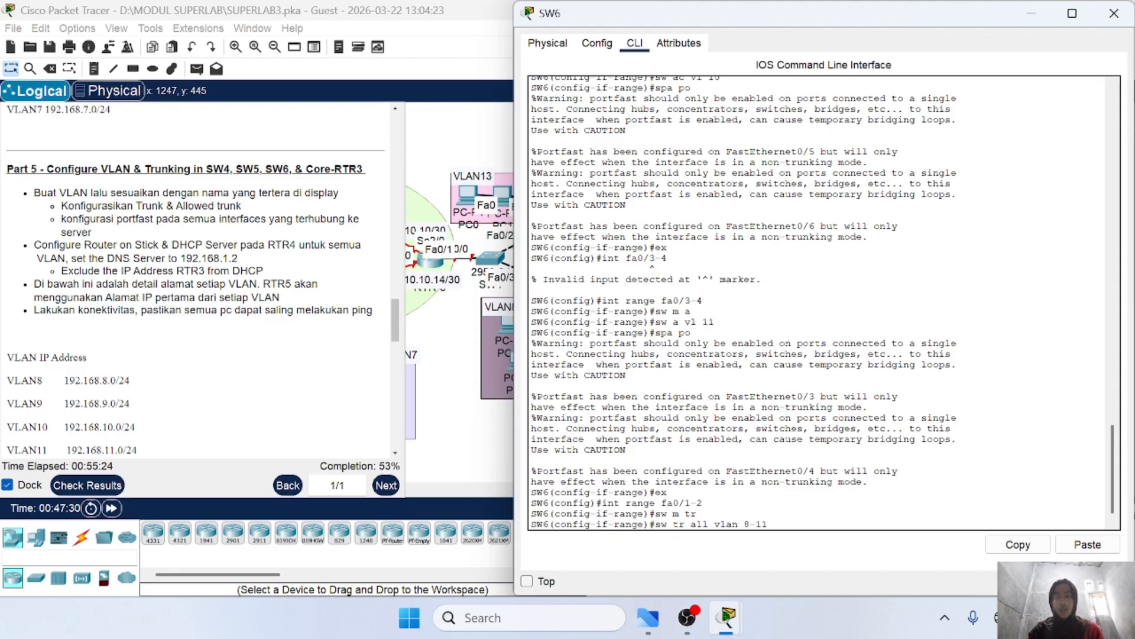
{"action": "left_click_drag", "start_coordinate": [509, 2], "coordinate": [699, 248]}
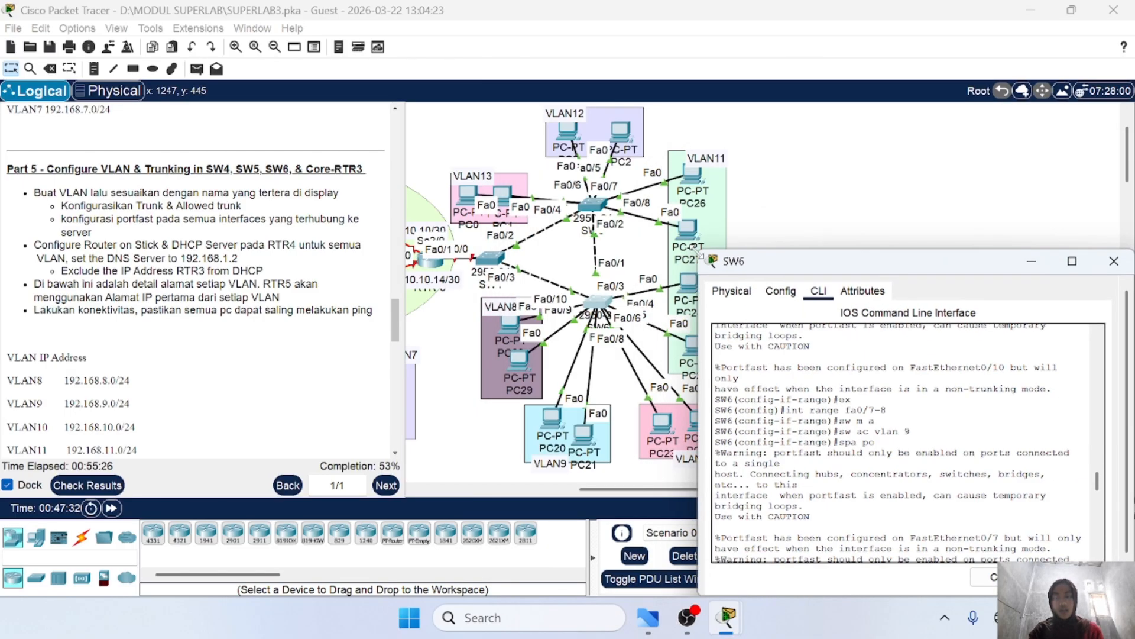
{"action": "scroll", "coordinate": [887, 450], "scroll_direction": "down", "scroll_amount": 18}
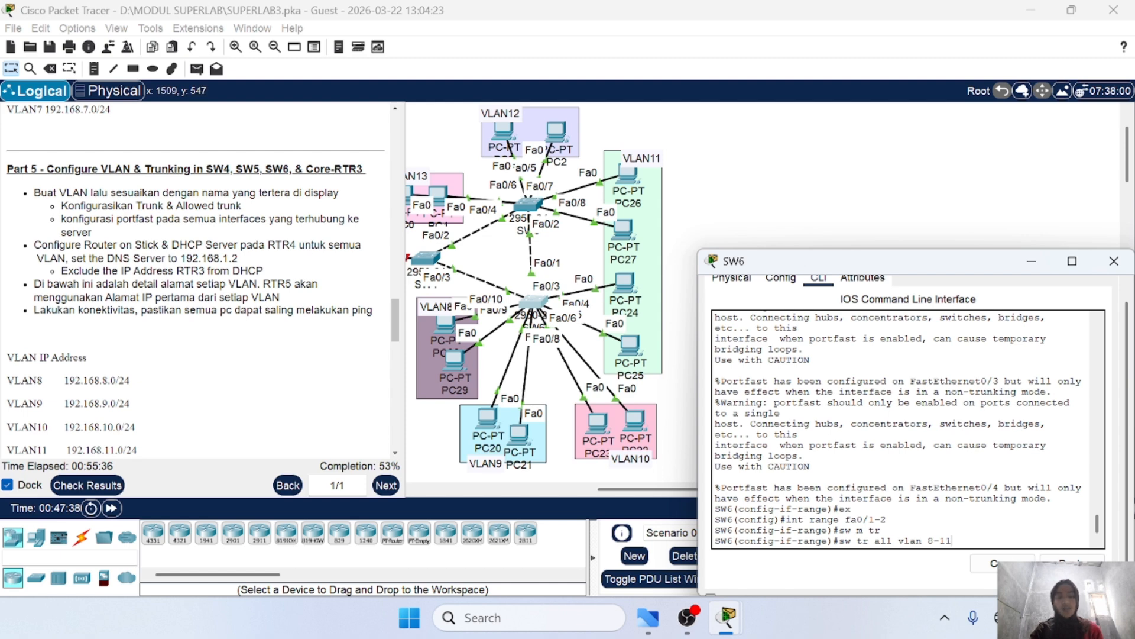
{"action": "key", "text": "Return"}
{"action": "scroll", "coordinate": [544, 346], "scroll_direction": "left", "scroll_amount": 3}
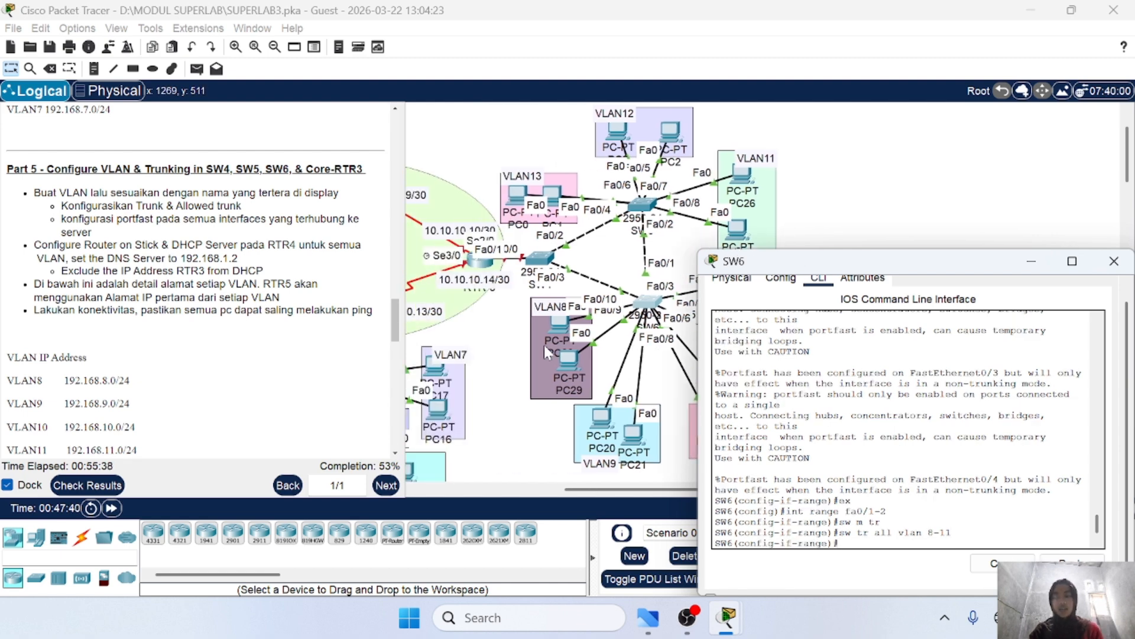
{"action": "left_click", "coordinate": [1116, 262]}
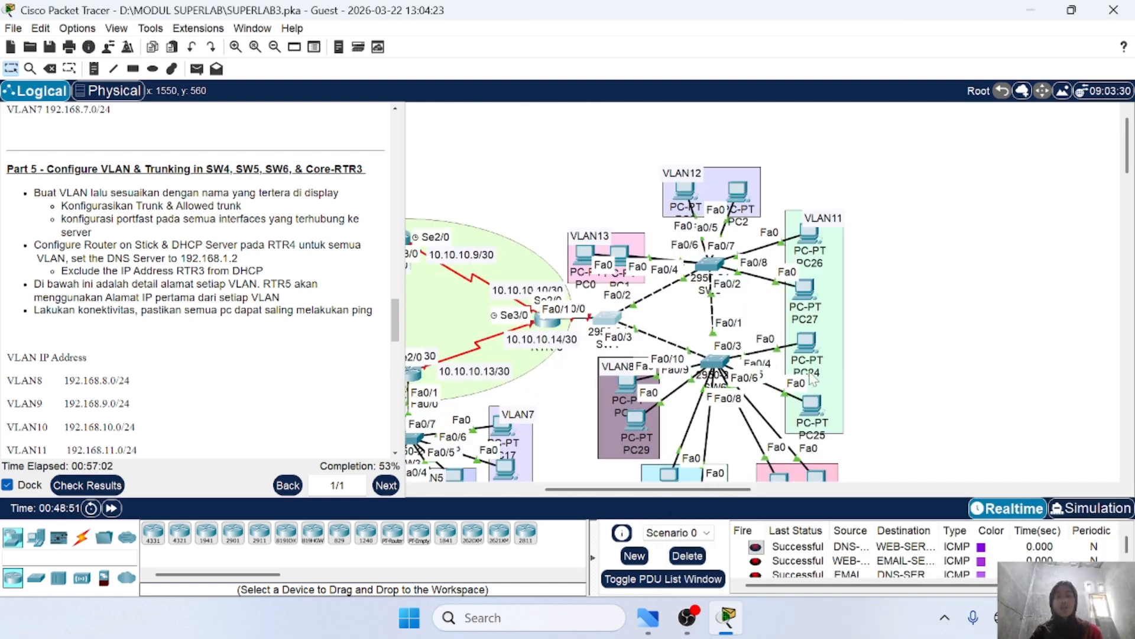
Step: Open SW4's command line and resize and place its window so the switches' links in the topology stay visible
{"action": "scroll", "coordinate": [699, 453], "scroll_direction": "left", "scroll_amount": 2}
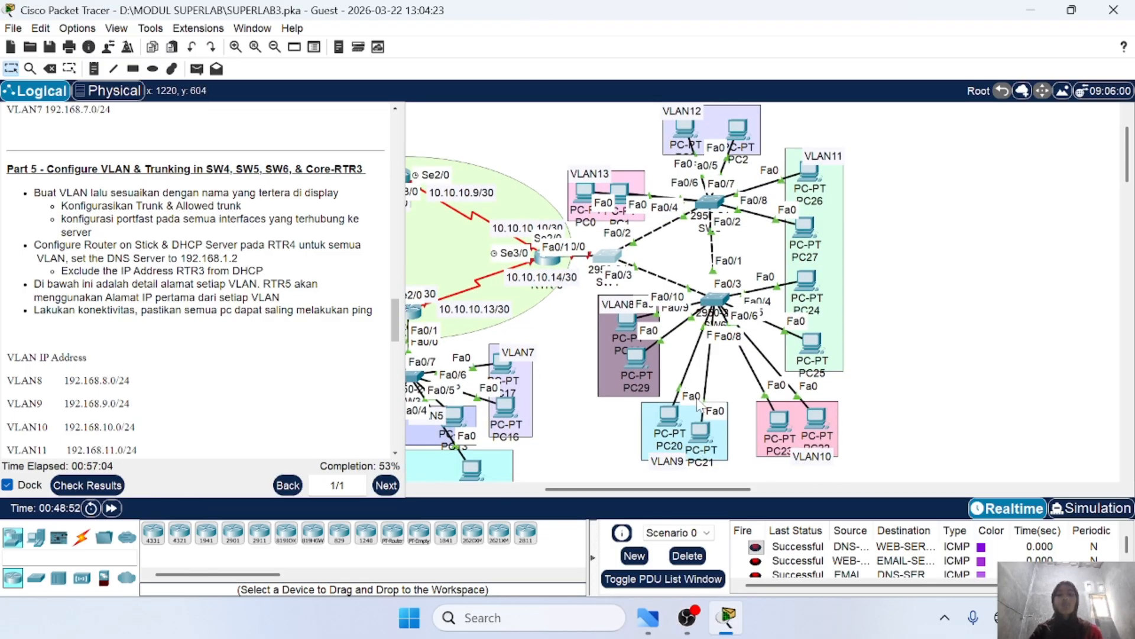
{"action": "left_click", "coordinate": [608, 256]}
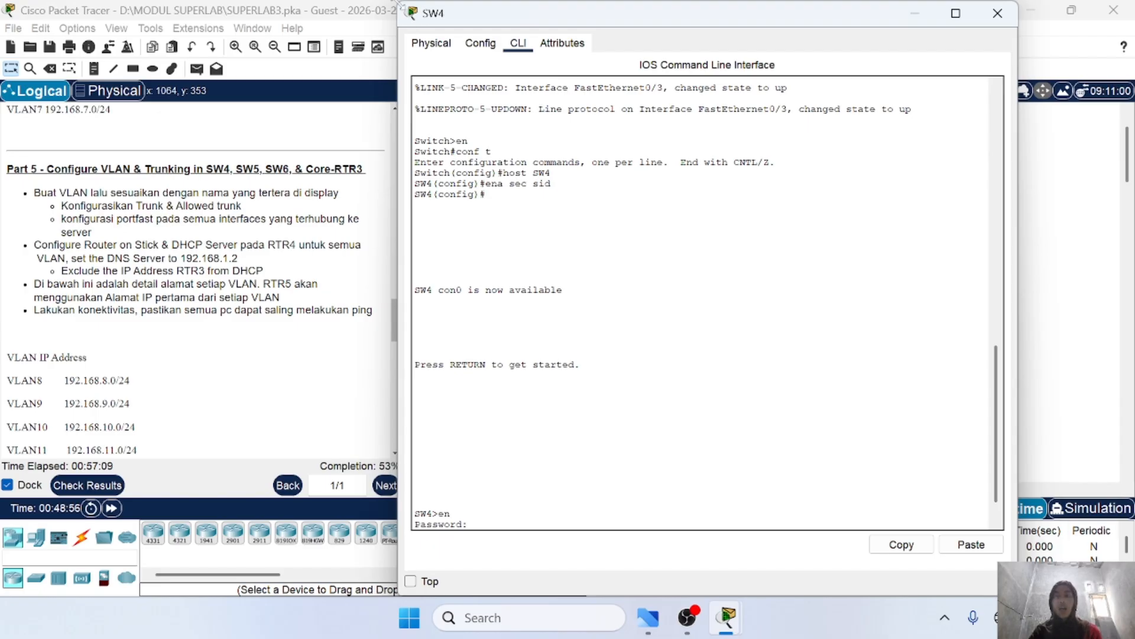
{"action": "left_click_drag", "start_coordinate": [414, 22], "coordinate": [625, 236]}
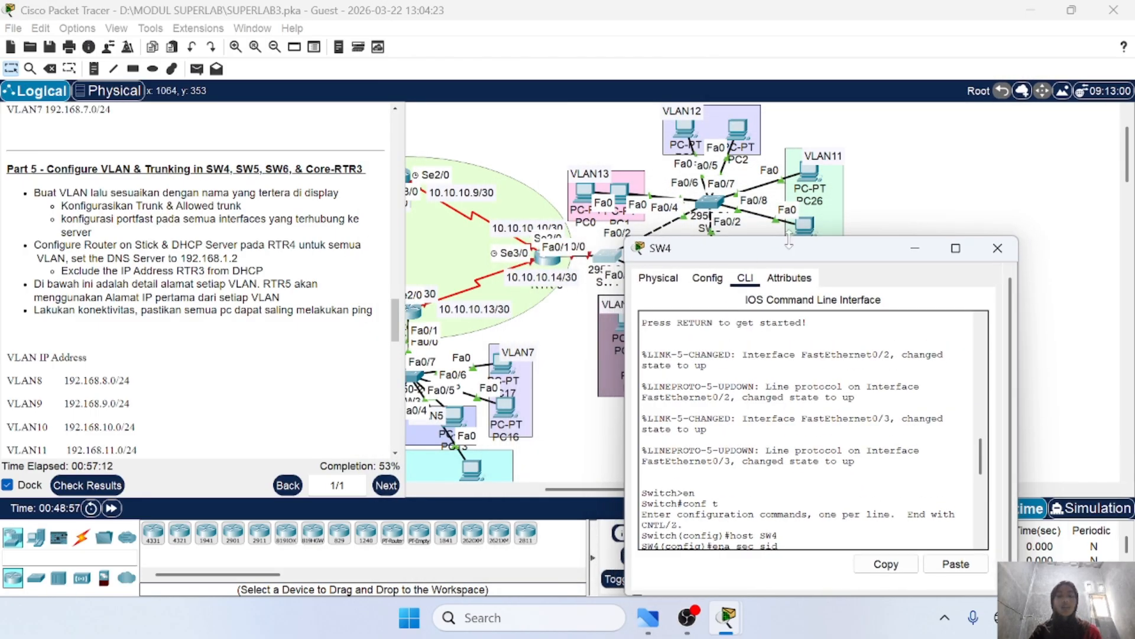
{"action": "left_click_drag", "start_coordinate": [798, 248], "coordinate": [867, 171]}
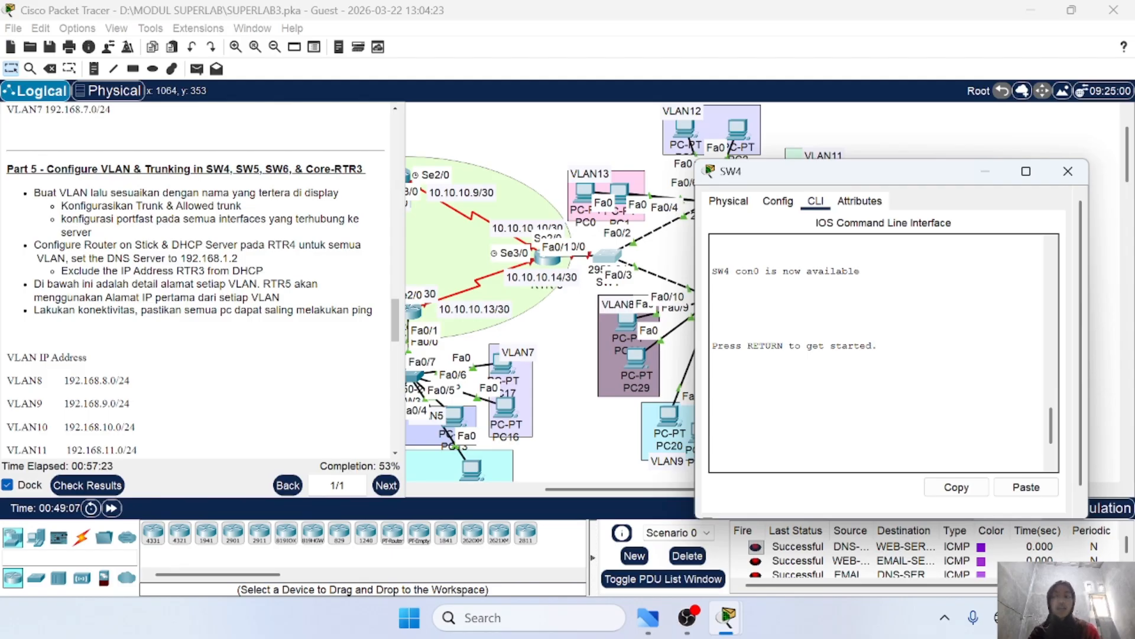
{"action": "left_click_drag", "start_coordinate": [811, 172], "coordinate": [877, 184]}
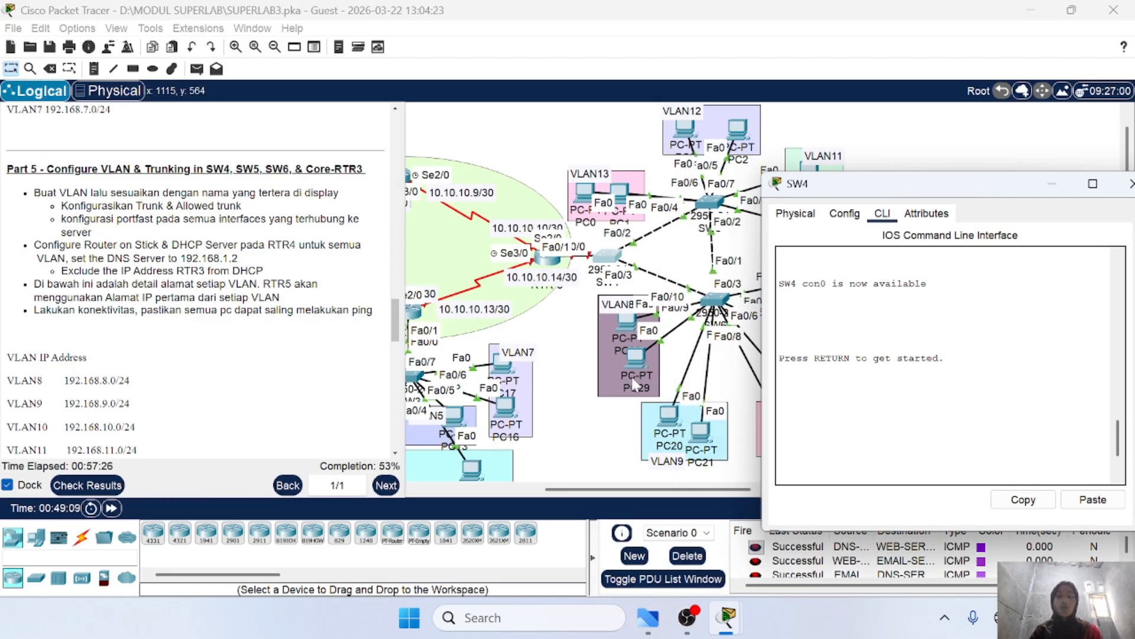
Step: Examine SW4's links to the router, SW5 and SW6 and the VLANs behind them in the topology
{"action": "scroll", "coordinate": [635, 384], "scroll_direction": "right", "scroll_amount": 2}
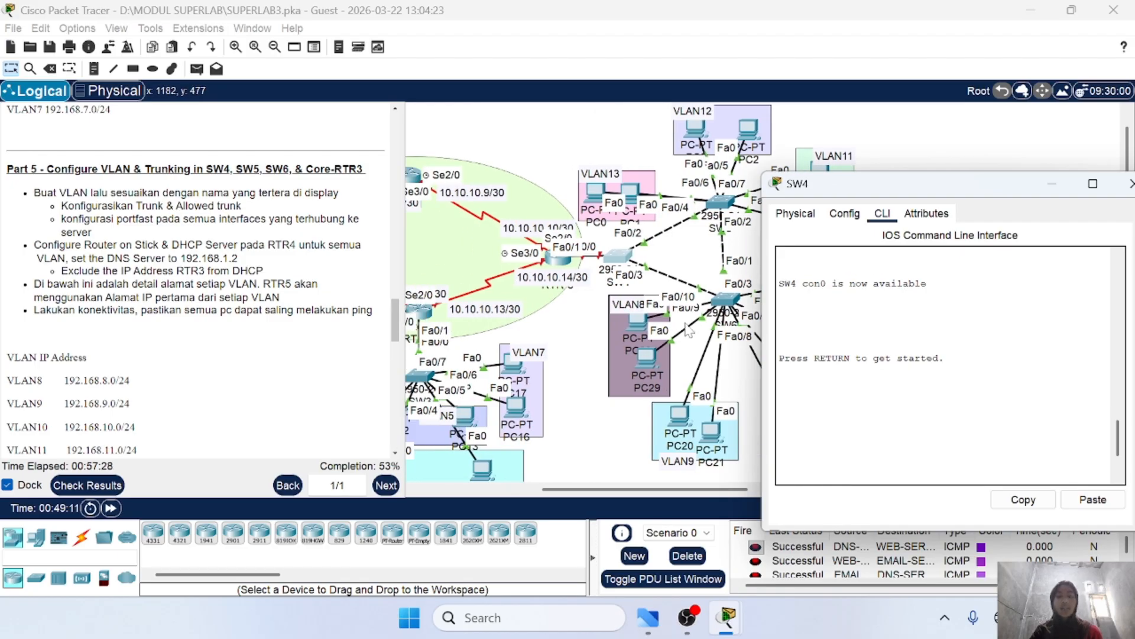
{"action": "scroll", "coordinate": [585, 332], "scroll_direction": "right", "scroll_amount": 4}
{"action": "scroll", "coordinate": [580, 329], "scroll_direction": "left", "scroll_amount": 3}
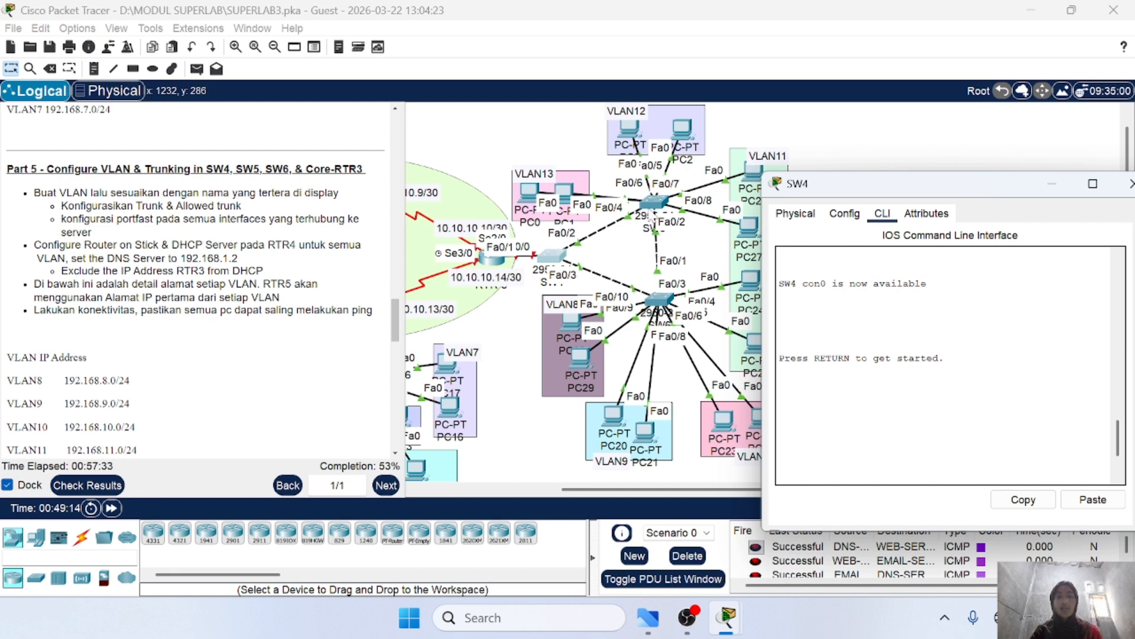
{"action": "scroll", "coordinate": [675, 291], "scroll_direction": "left", "scroll_amount": 1}
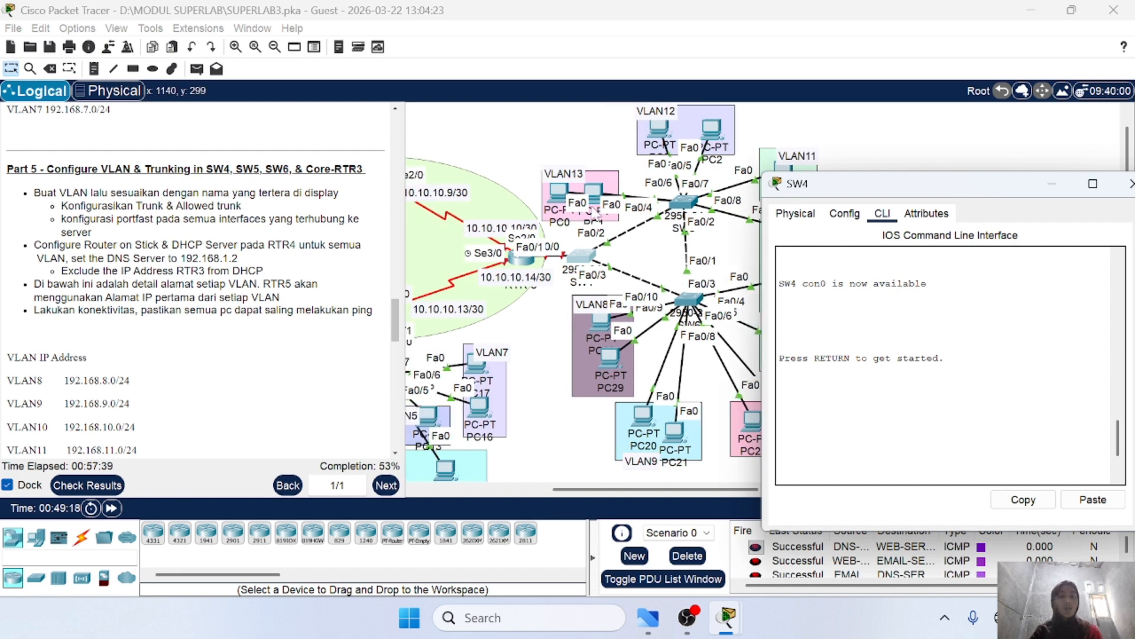
{"action": "scroll", "coordinate": [558, 266], "scroll_direction": "right", "scroll_amount": 1}
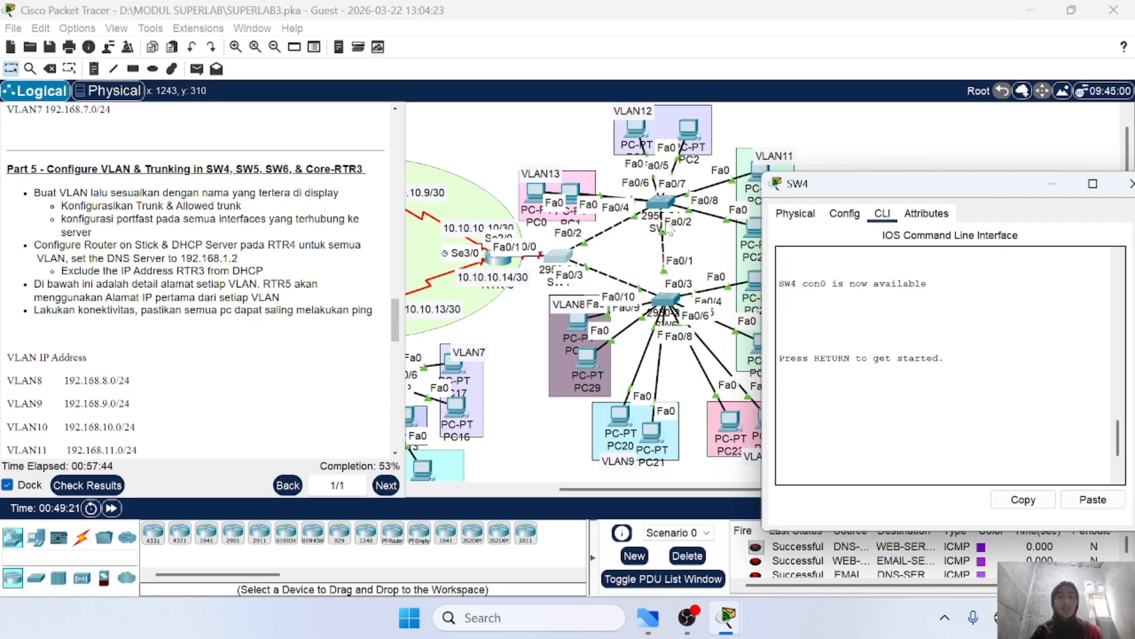
{"action": "scroll", "coordinate": [633, 303], "scroll_direction": "left", "scroll_amount": 1}
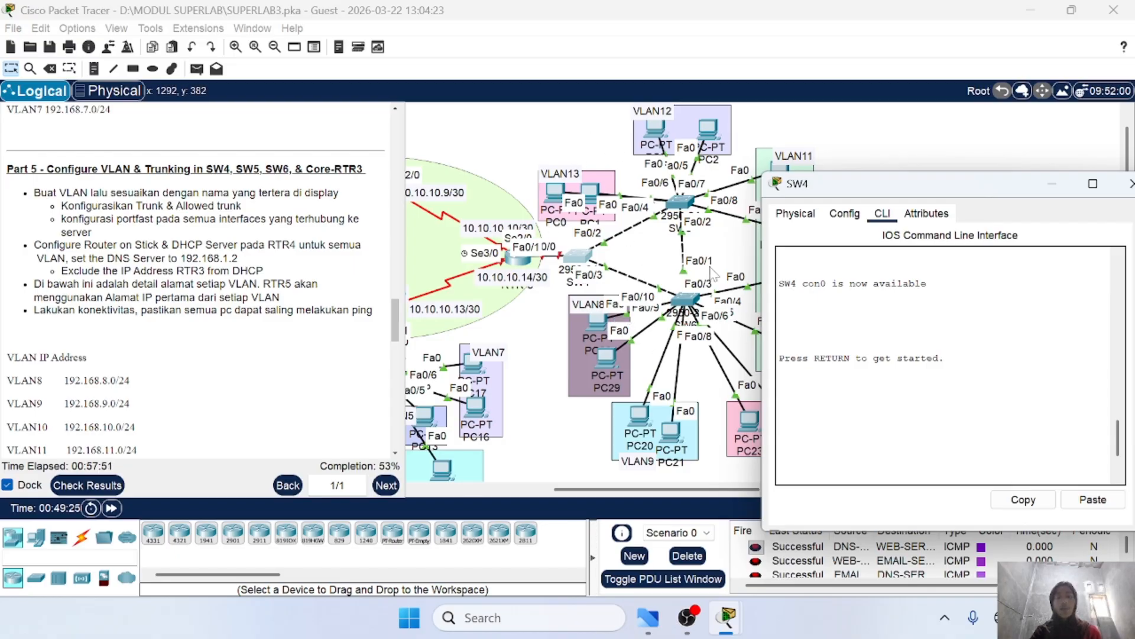
{"action": "scroll", "coordinate": [946, 365], "scroll_direction": "down", "scroll_amount": 4}
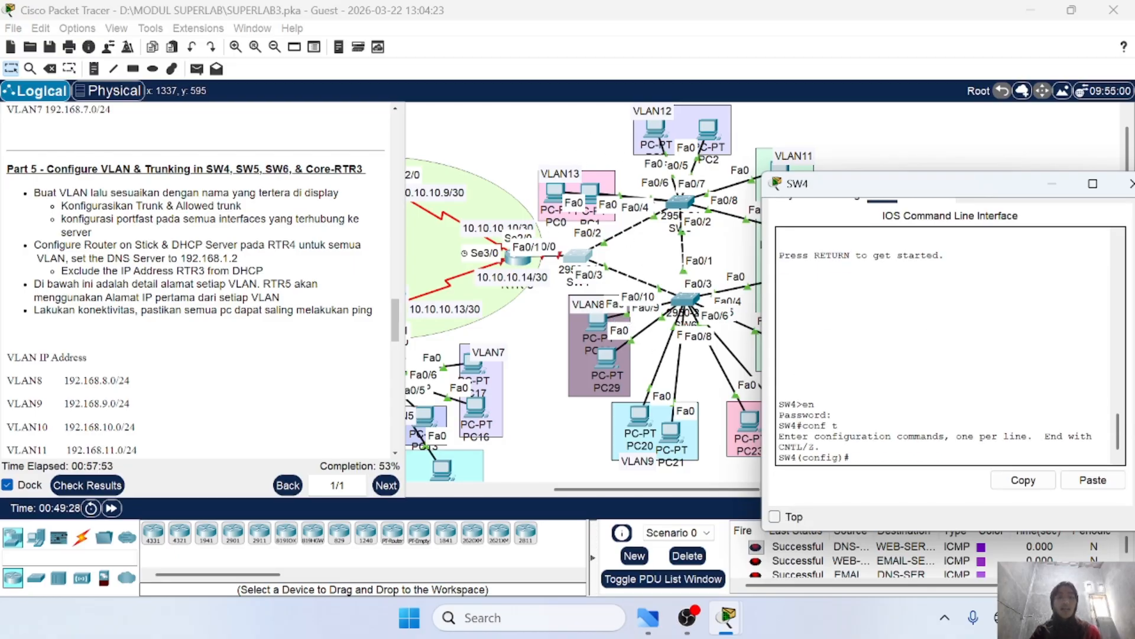
Step: Reposition and widen the SW4 window, then create VLAN 8 on SW4 with the name VLAN8
{"action": "left_click_drag", "start_coordinate": [886, 192], "coordinate": [796, 205]}
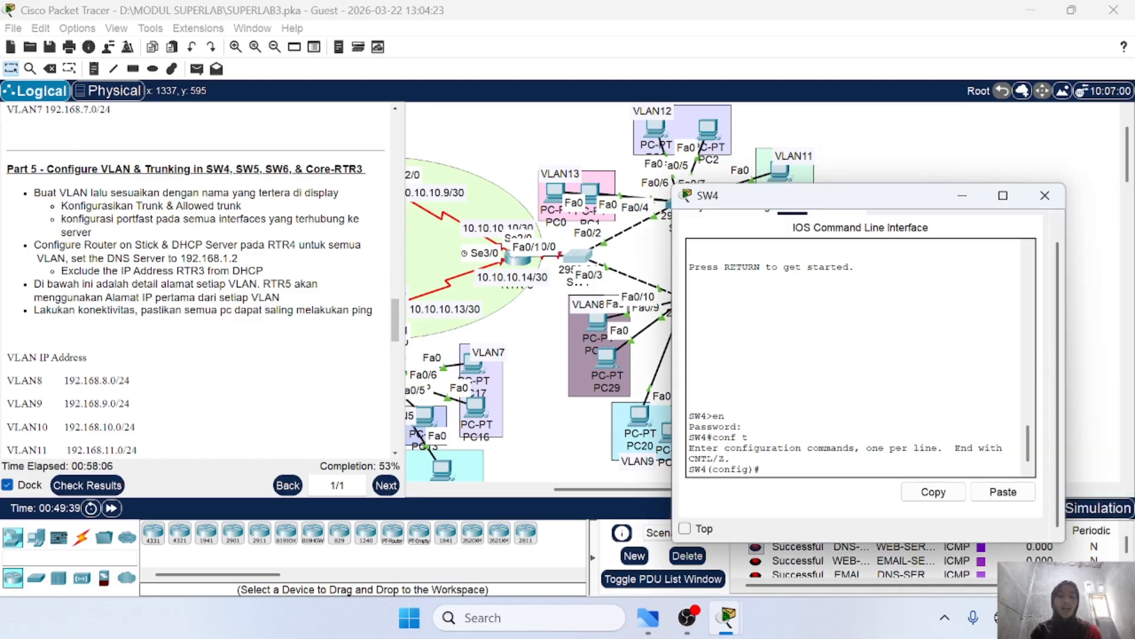
{"action": "left_click_drag", "start_coordinate": [807, 202], "coordinate": [786, 176]}
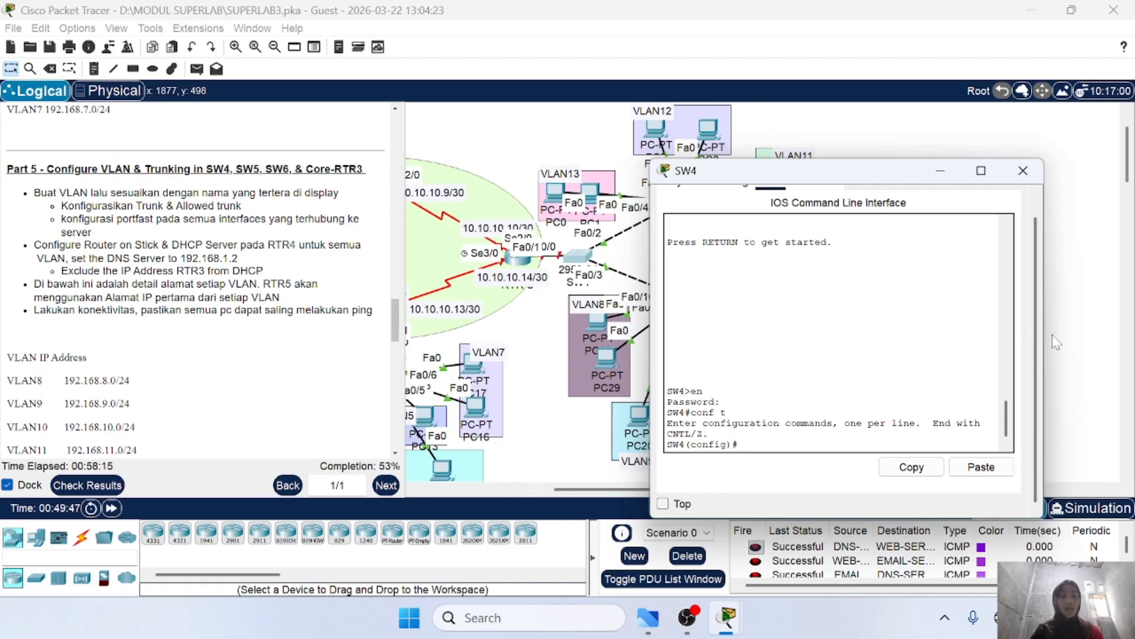
{"action": "left_click_drag", "start_coordinate": [1044, 330], "coordinate": [1120, 328]}
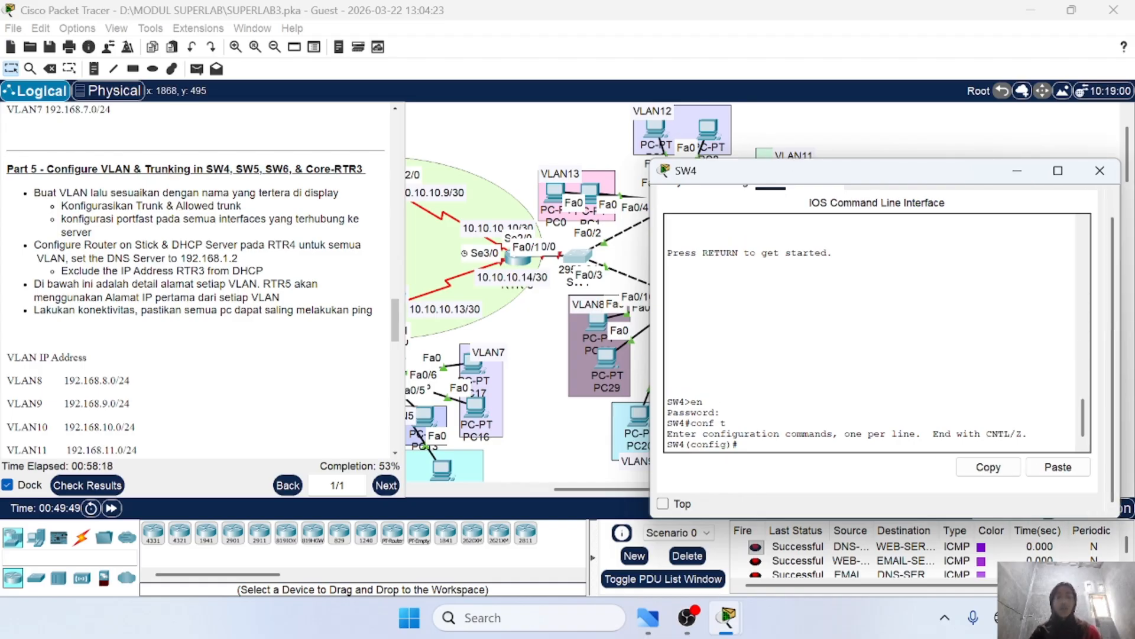
{"action": "type", "text": "vlan 8"}
{"action": "key", "text": "Return"}
{"action": "type", "text": "name VLAN8"}
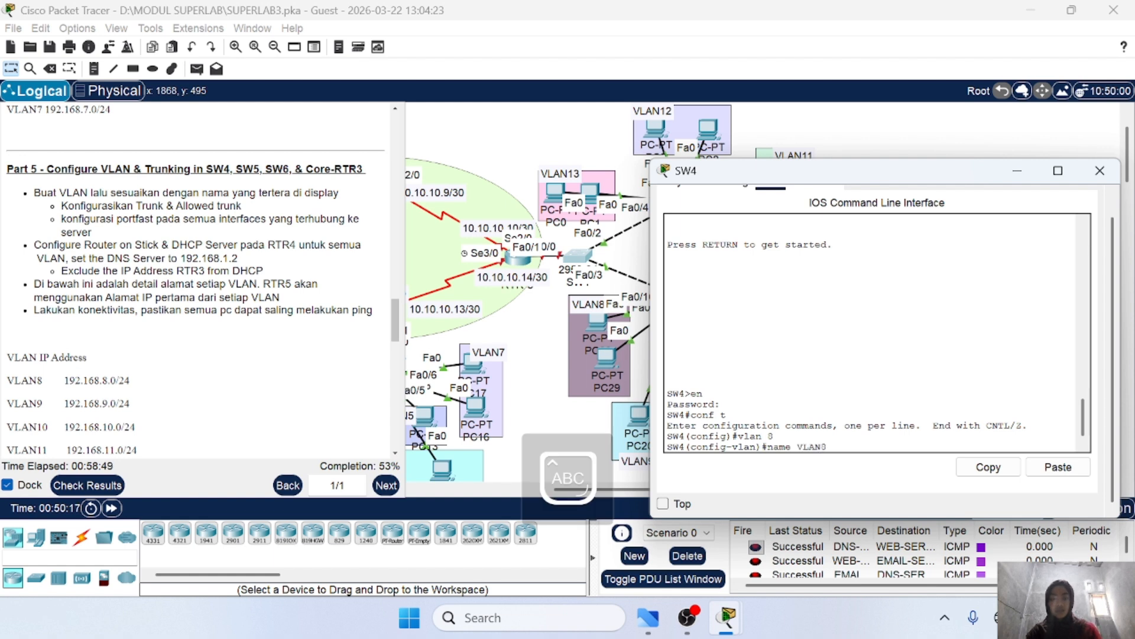
{"action": "key", "text": "Return"}
{"action": "type", "text": "ex"}
{"action": "key", "text": "Return"}
Step: Create VLANs 9 and 10 on SW4, naming them VLAN9 and VLAN10
{"action": "type", "text": "vlan 9"}
{"action": "key", "text": "Return"}
{"action": "type", "text": "name VLAN9"}
{"action": "key", "text": "Return"}
{"action": "type", "text": "ex"}
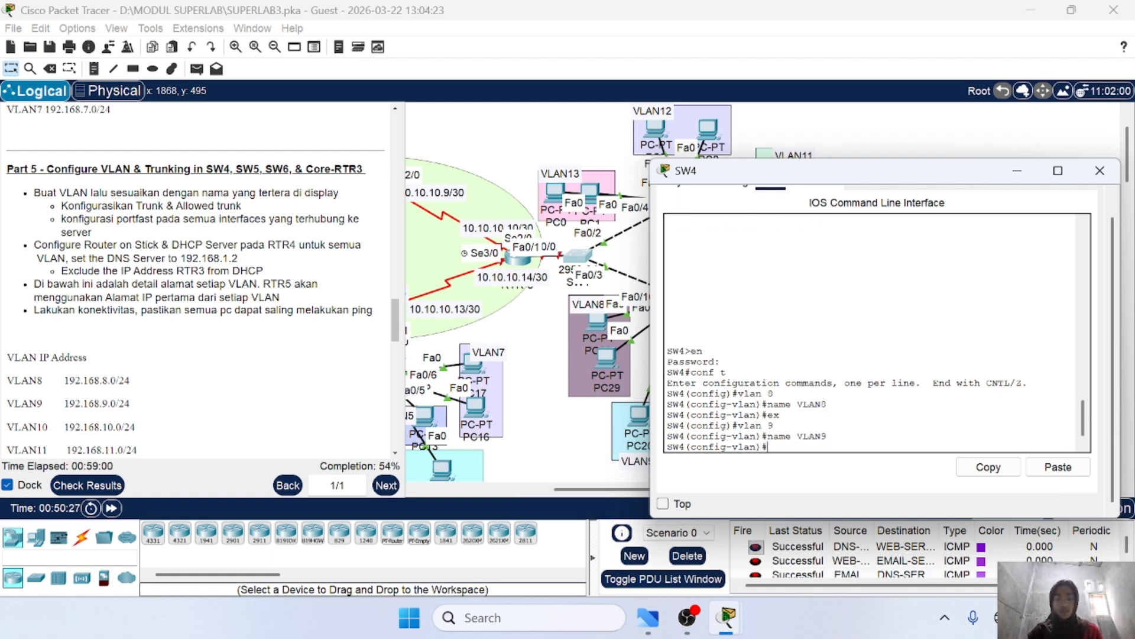
{"action": "key", "text": "Return"}
{"action": "type", "text": "vlan 10 name VLAN9"}
{"action": "key", "text": "BackSpace"}
{"action": "type", "text": "10"}
{"action": "key", "text": "Return"}
{"action": "type", "text": "ex"}
{"action": "key", "text": "Return"}
Step: Create VLANs 11 and 12 on SW4, naming them VLAN11 and VLAN12
{"action": "type", "text": "vlan 11 name VLAN11 ex"}
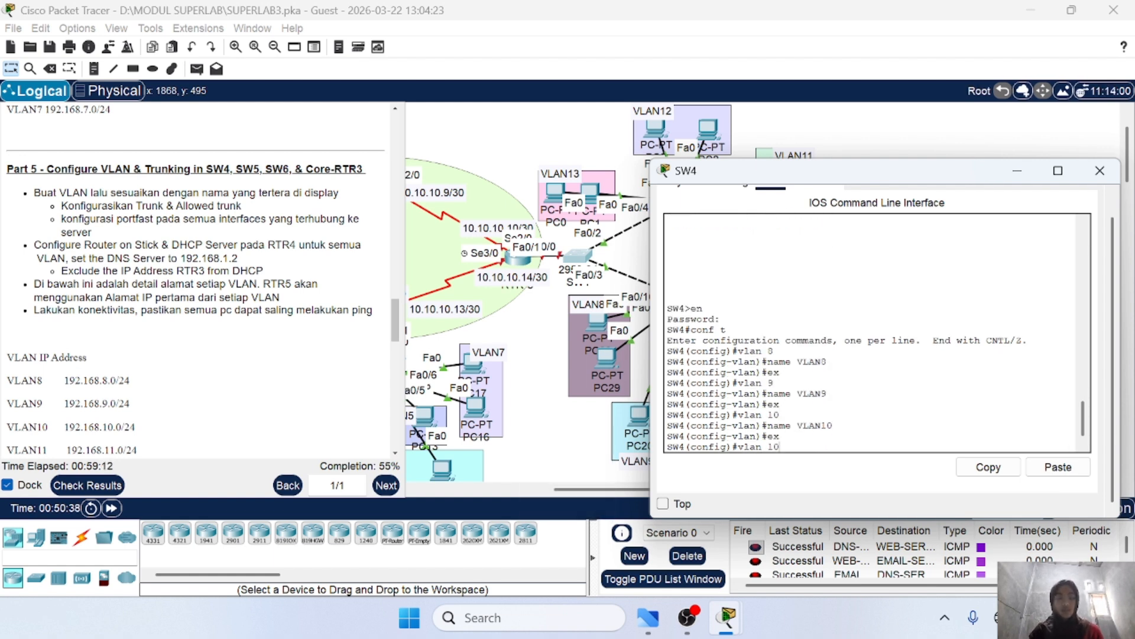
{"action": "key", "text": "Return"}
{"action": "type", "text": "vlan 12"}
{"action": "key", "text": "Return"}
{"action": "type", "text": "name VLAN12"}
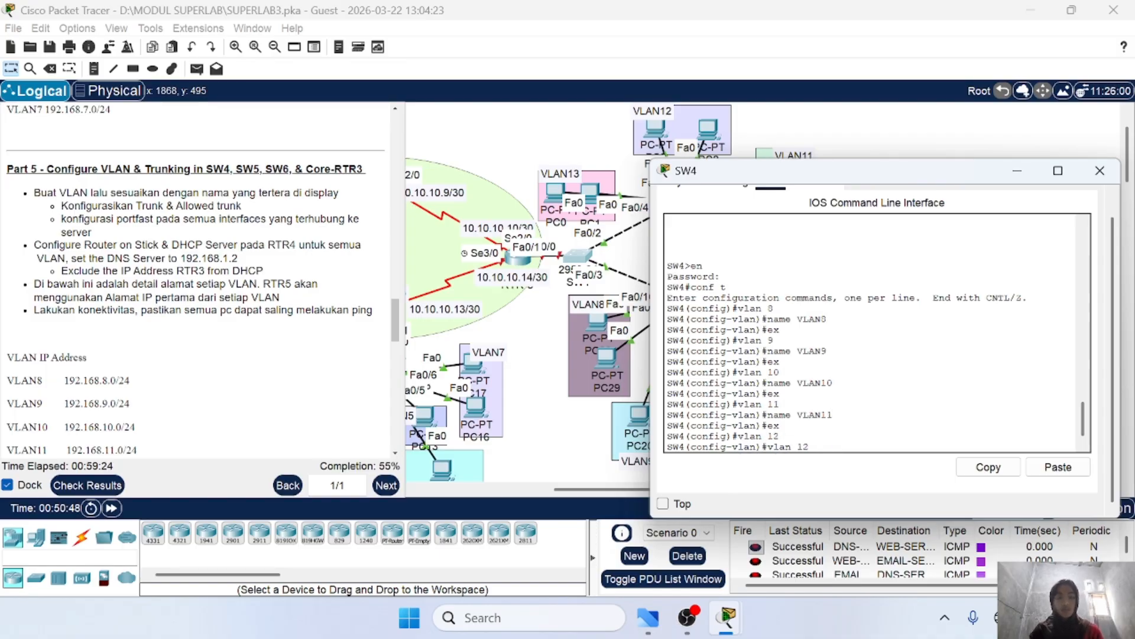
{"action": "key", "text": "Return"}
{"action": "type", "text": "ex"}
{"action": "key", "text": "Return"}
Step: Create VLAN 13 on SW4 with the name VLAN13
{"action": "type", "text": "vlan 13"}
{"action": "key", "text": "Return"}
{"action": "type", "text": "name VLAN13"}
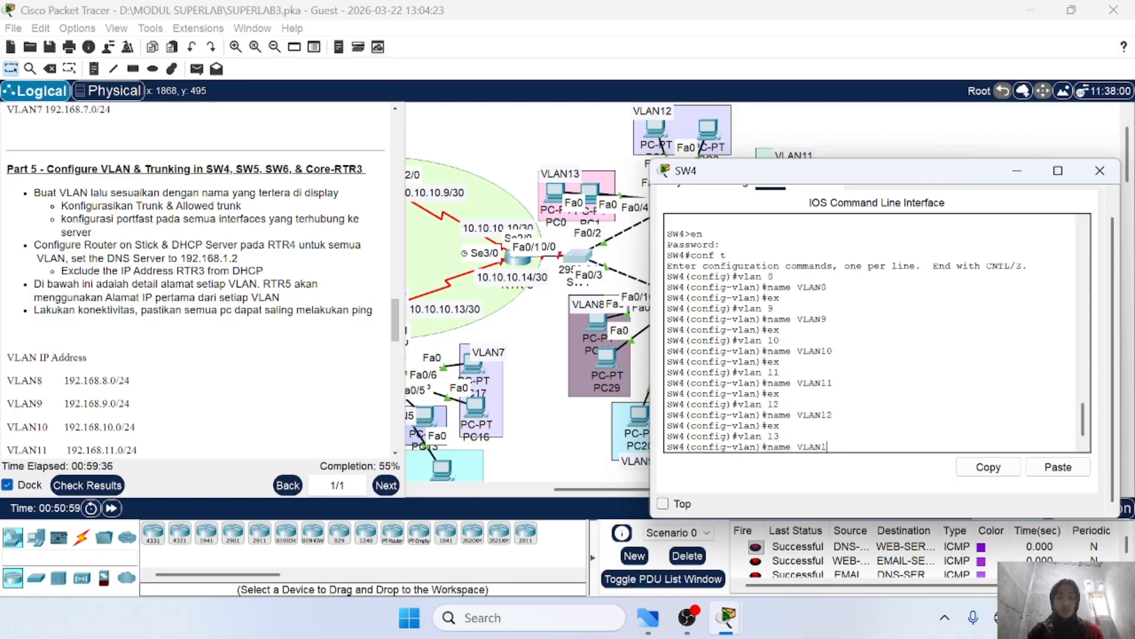
{"action": "key", "text": "Return"}
{"action": "scroll", "coordinate": [876, 333], "scroll_direction": "up", "scroll_amount": 1}
{"action": "scroll", "coordinate": [876, 333], "scroll_direction": "down", "scroll_amount": 1}
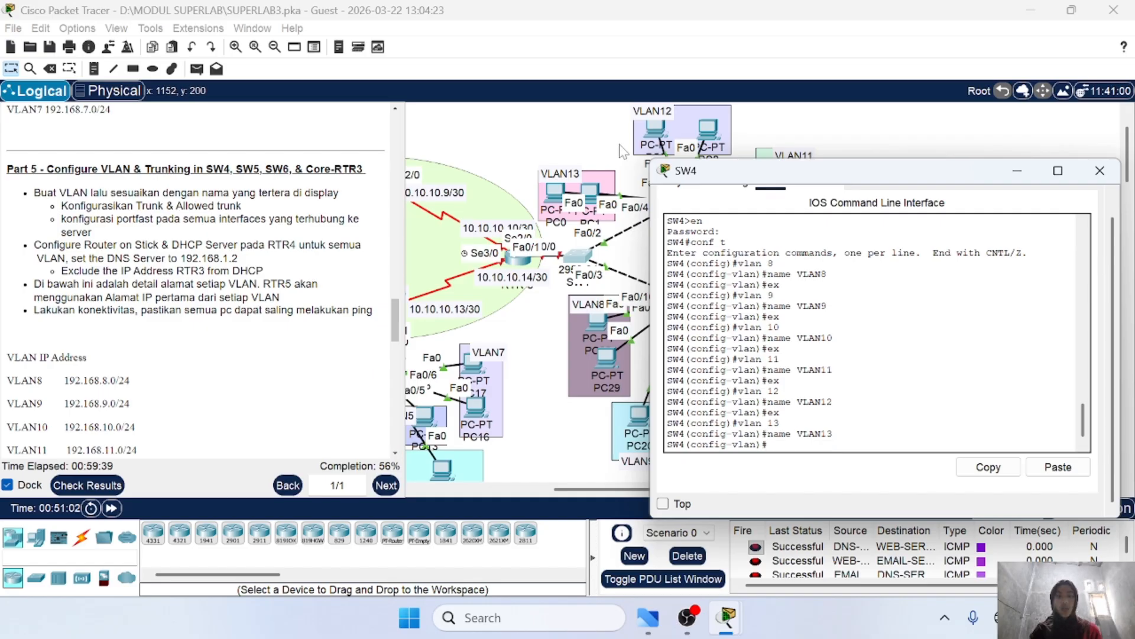
Step: Minimize the SW4 window and shift SW4 slightly away from the router in the topology to expose its interface labels
{"action": "scroll", "coordinate": [601, 340], "scroll_direction": "right", "scroll_amount": 1}
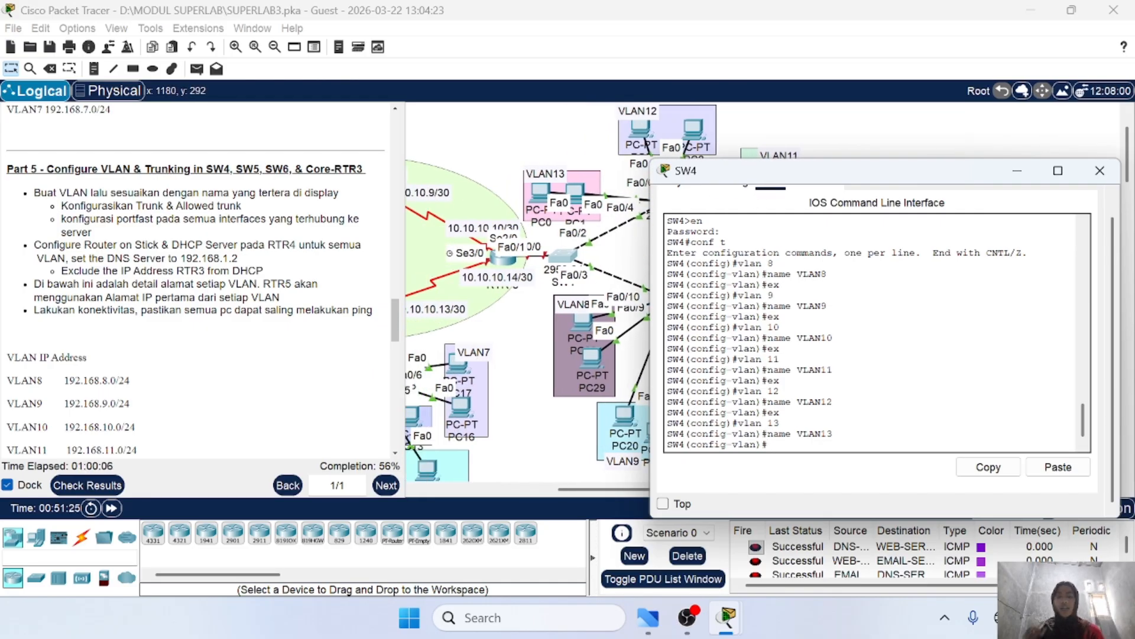
{"action": "left_click", "coordinate": [1017, 171]}
{"action": "scroll", "coordinate": [741, 324], "scroll_direction": "left", "scroll_amount": 1}
{"action": "scroll", "coordinate": [741, 324], "scroll_direction": "left", "scroll_amount": 1}
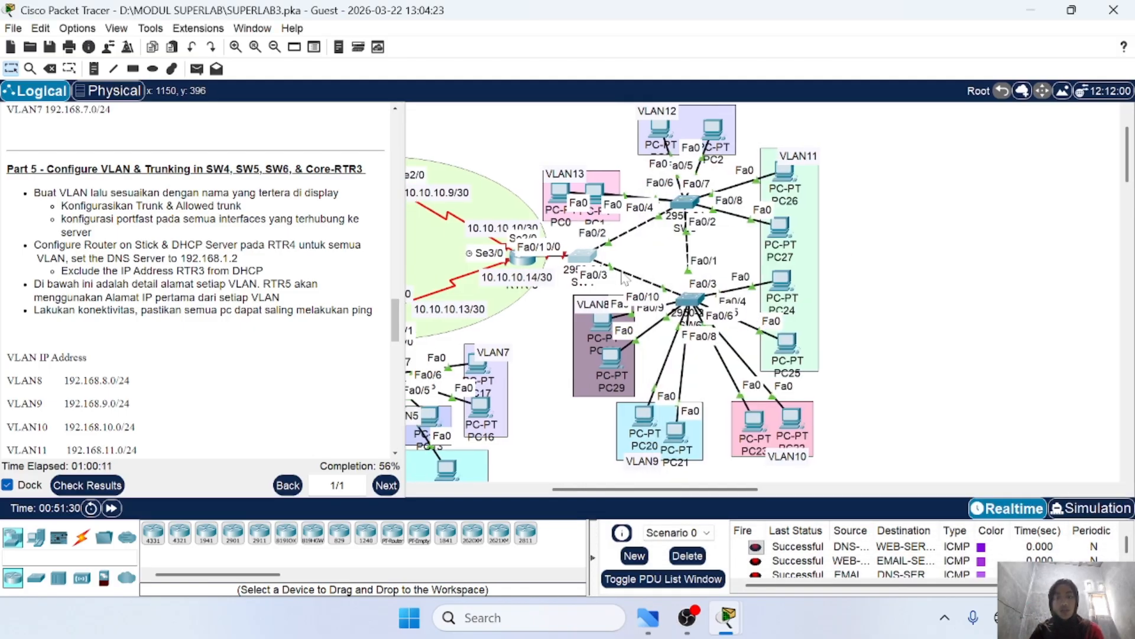
{"action": "mouse_move", "coordinate": [621, 264]}
{"action": "left_mouse_down"}
{"action": "mouse_move", "coordinate": [646, 260]}
{"action": "mouse_move", "coordinate": [605, 264]}
{"action": "left_mouse_up"}
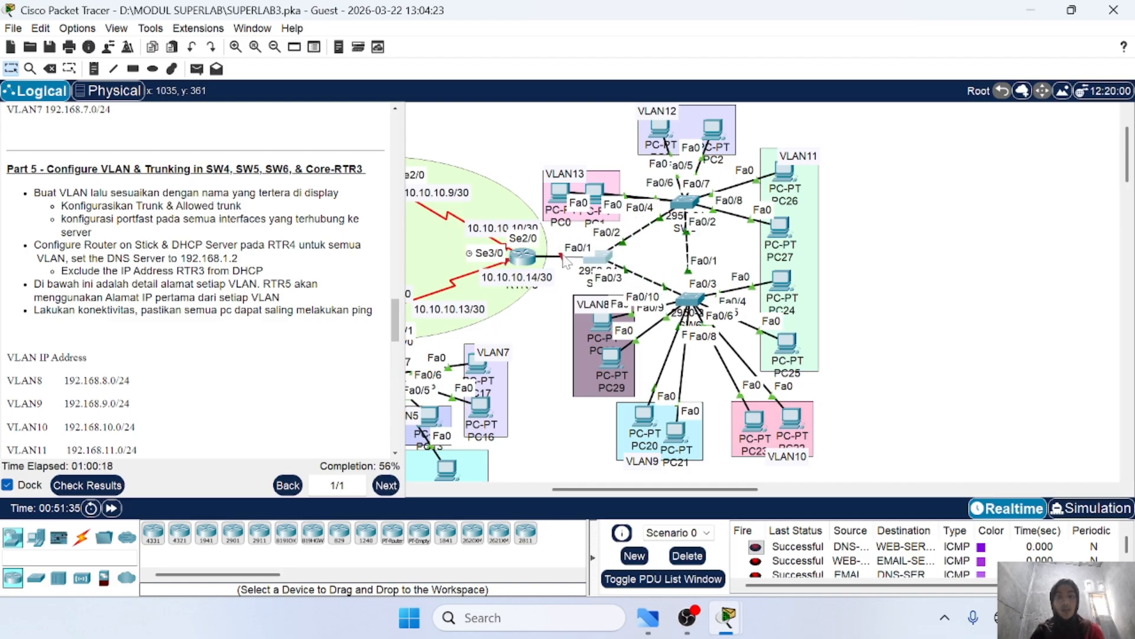
Step: Reopen SW4's command line, shrink its window clear of the switch and leave VLAN 13's configuration mode
{"action": "left_click", "coordinate": [600, 260]}
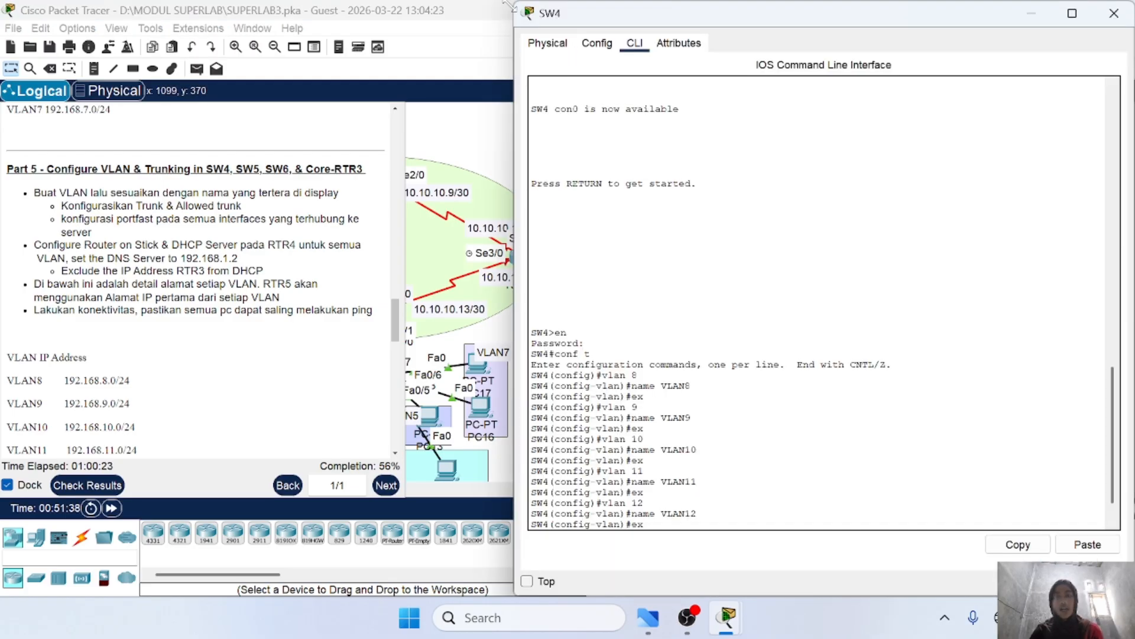
{"action": "left_click_drag", "start_coordinate": [511, 5], "coordinate": [677, 237]}
{"action": "scroll", "coordinate": [763, 384], "scroll_direction": "down", "scroll_amount": 10}
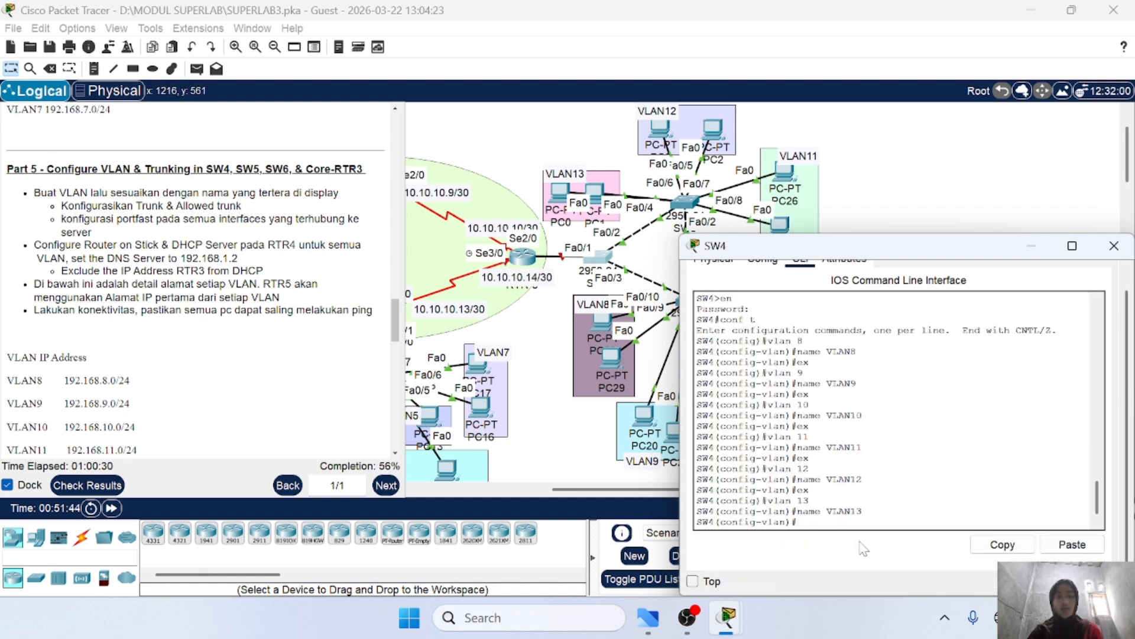
{"action": "type", "text": "x"}
{"action": "key", "text": "Return"}
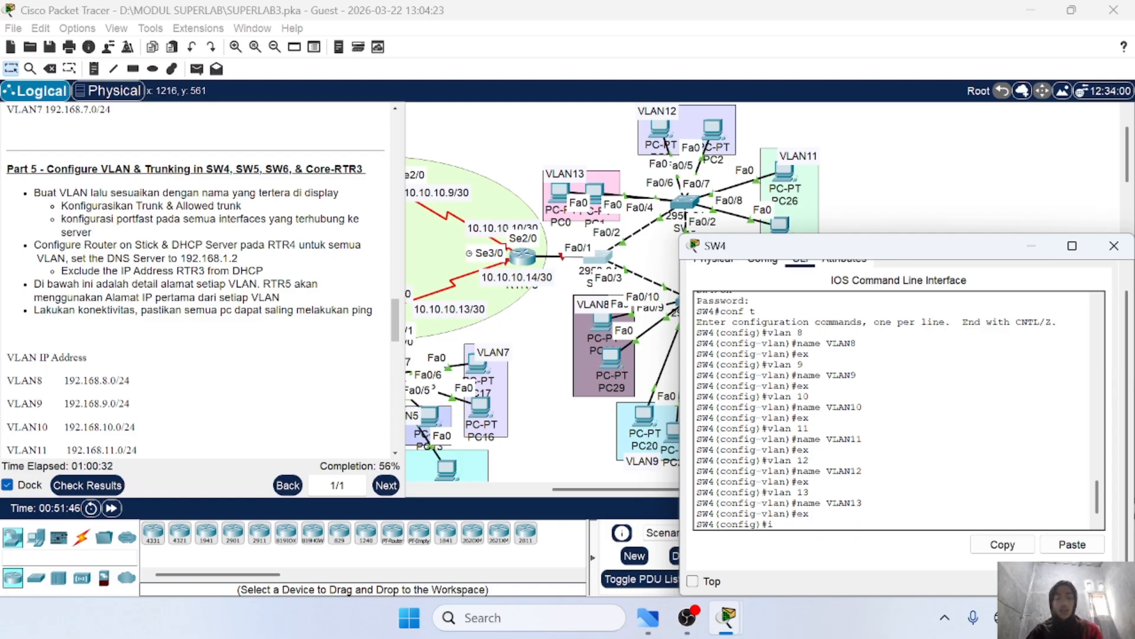
Step: Set SW4's interfaces fa0/1-3 to trunk mode with VLANs 8-13 allowed and close the SW4 window
{"action": "type", "text": "int range fa0/1-3"}
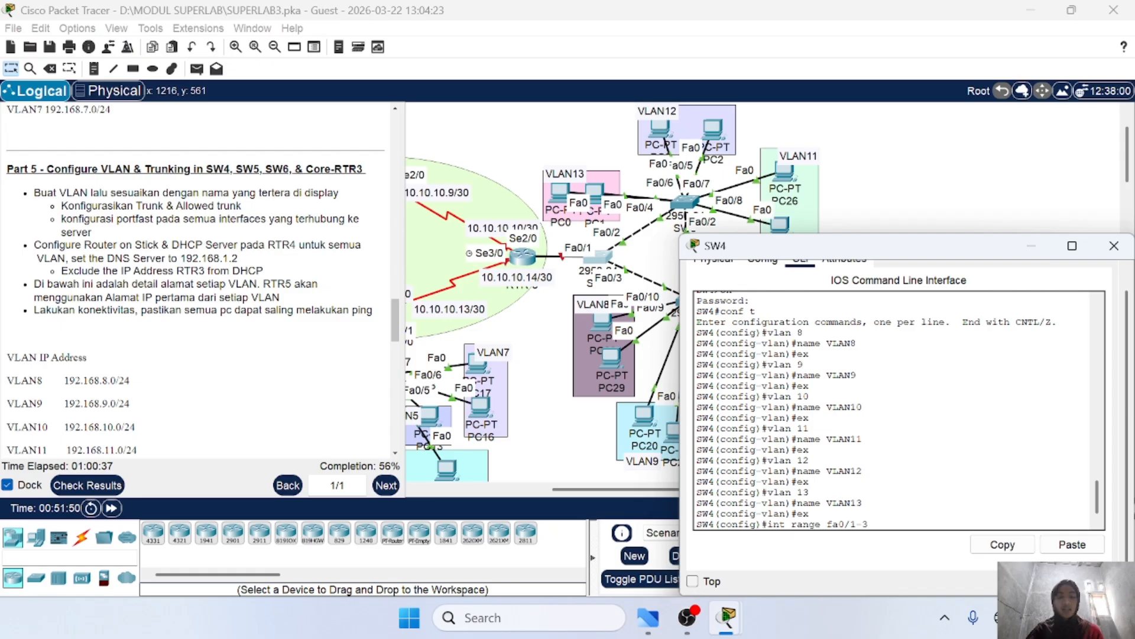
{"action": "key", "text": "Return"}
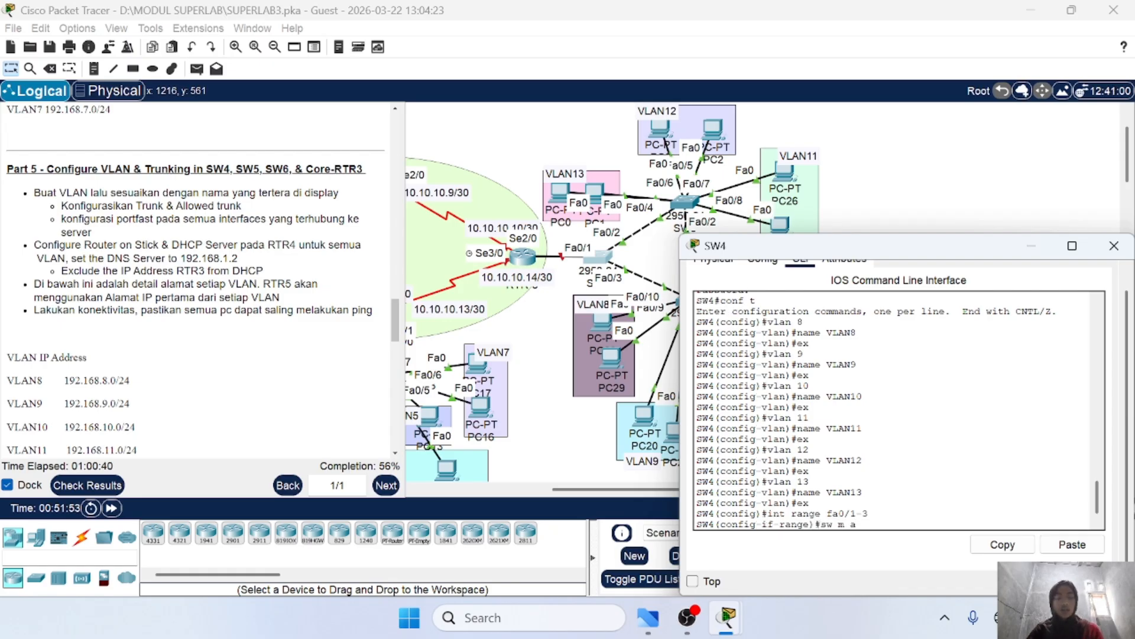
{"action": "type", "text": "sw m tr"}
{"action": "key", "text": "Return"}
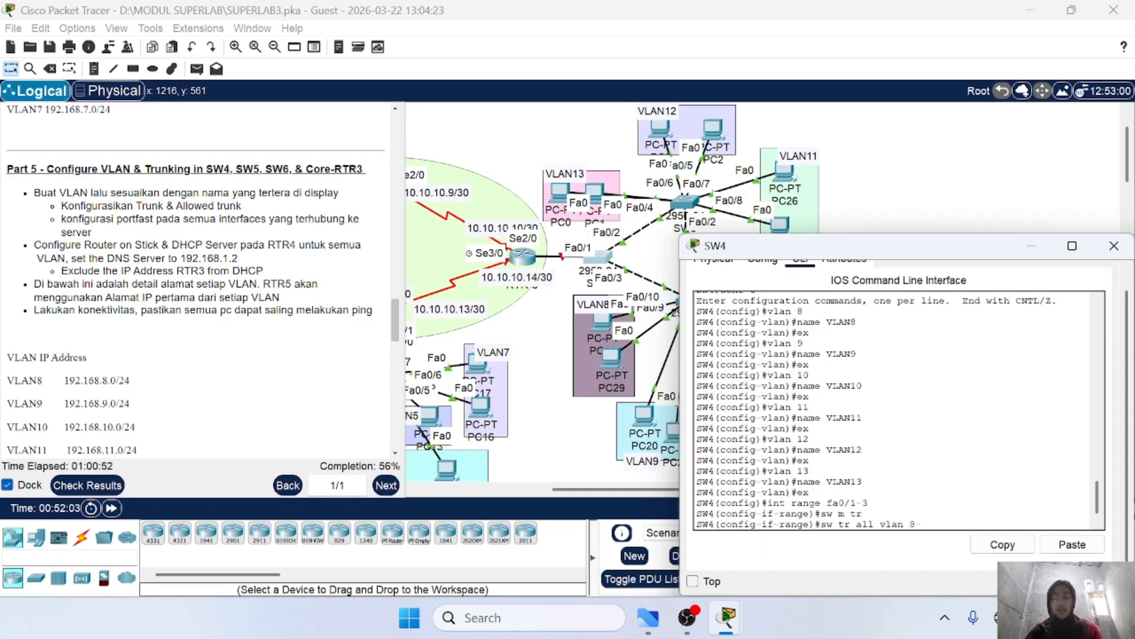
{"action": "key", "text": "Return"}
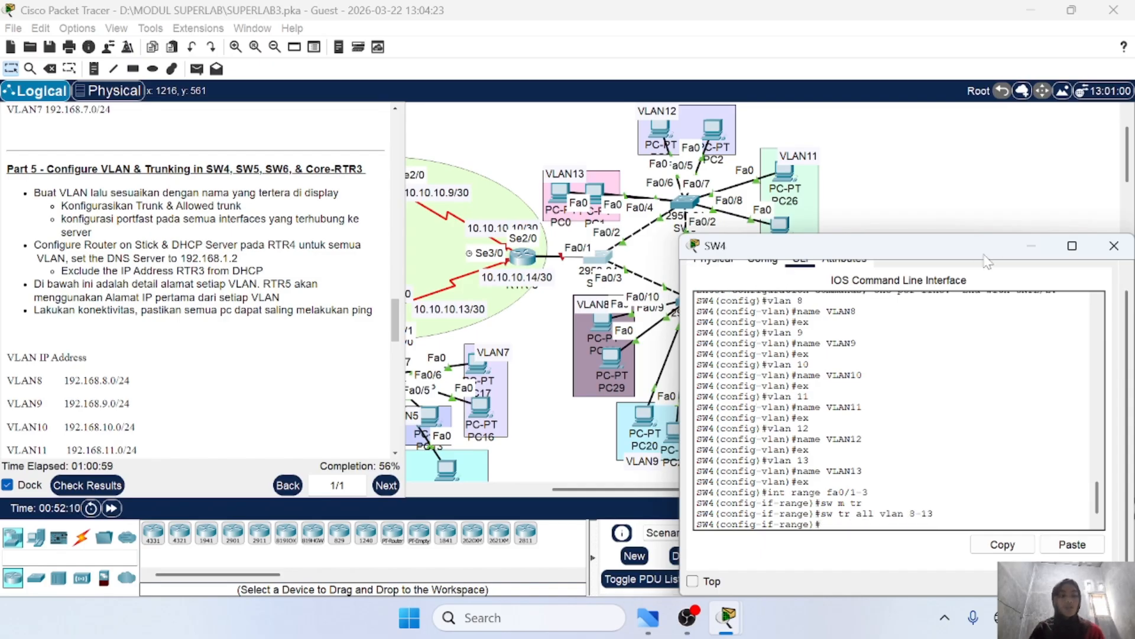
{"action": "left_click", "coordinate": [1109, 247]}
Step: Check the activity results and review the assessment items for SW4's trunk ports and VLAN names
{"action": "left_click_drag", "start_coordinate": [677, 489], "coordinate": [623, 489]}
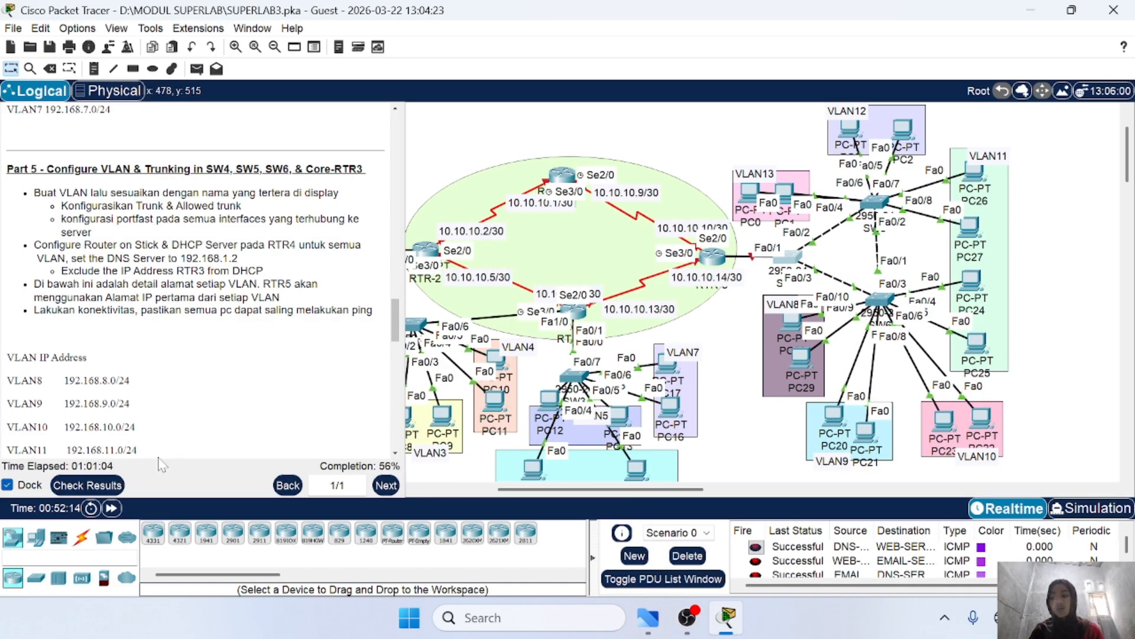
{"action": "left_click", "coordinate": [115, 485]}
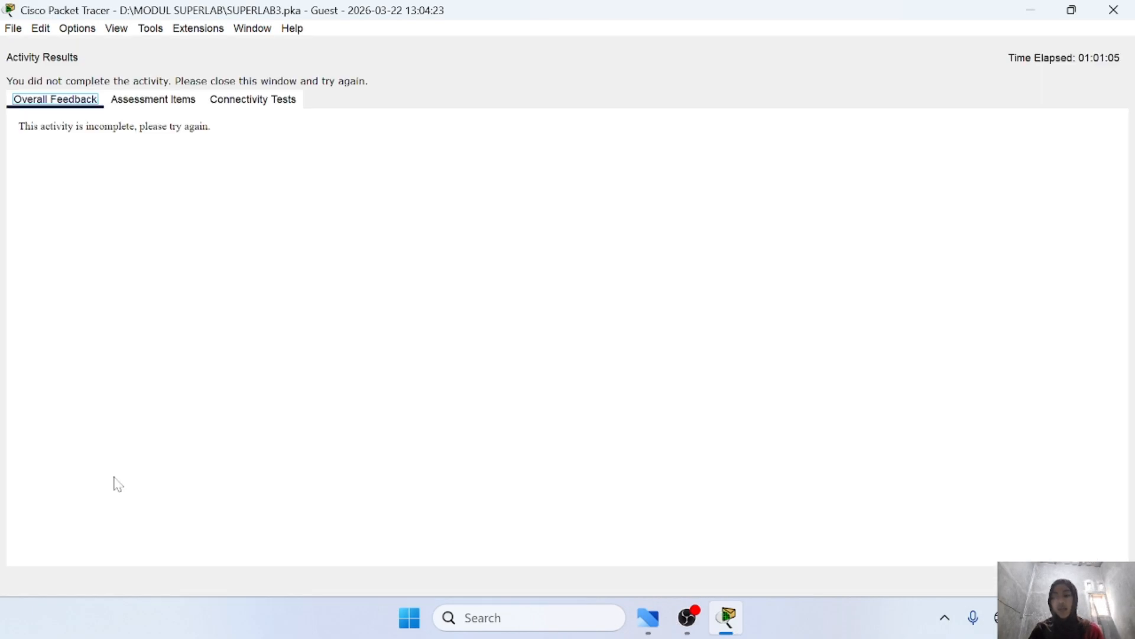
{"action": "left_click", "coordinate": [151, 101]}
{"action": "scroll", "coordinate": [307, 415], "scroll_direction": "down", "scroll_amount": 20}
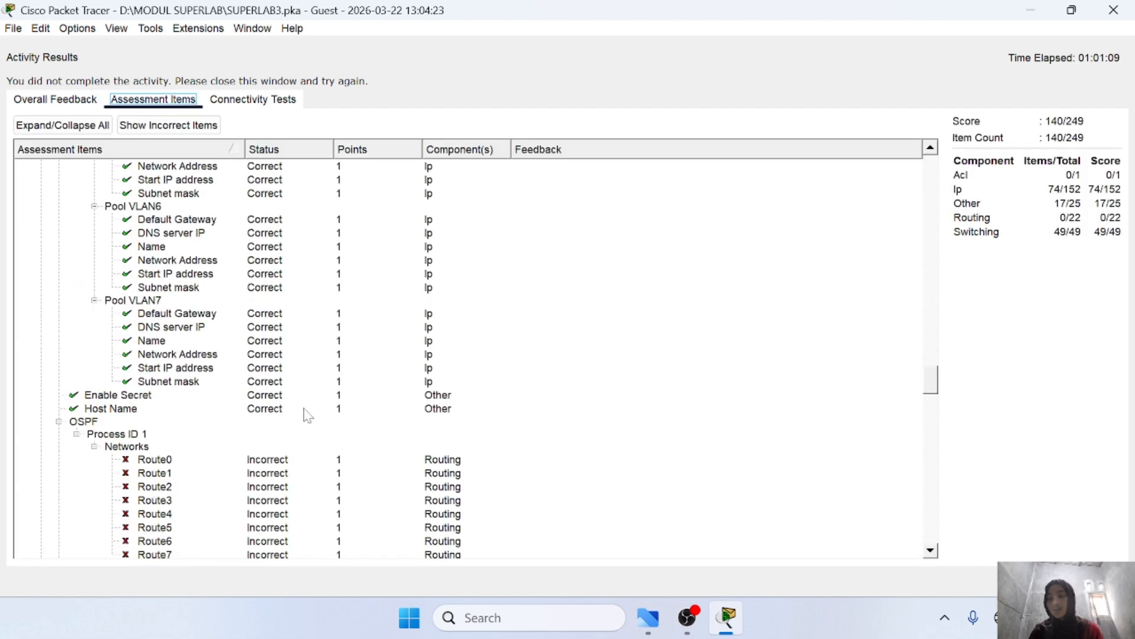
{"action": "scroll", "coordinate": [308, 415], "scroll_direction": "down", "scroll_amount": 10}
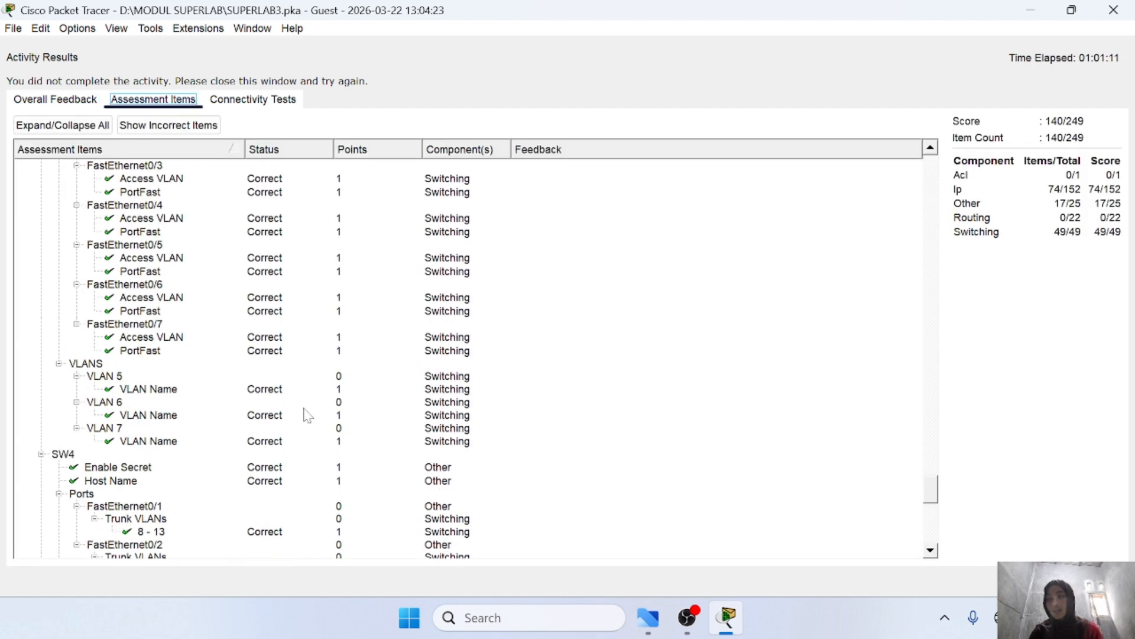
{"action": "scroll", "coordinate": [307, 415], "scroll_direction": "down", "scroll_amount": 6}
{"action": "scroll", "coordinate": [187, 334], "scroll_direction": "down", "scroll_amount": 3}
{"action": "scroll", "coordinate": [114, 286], "scroll_direction": "up", "scroll_amount": 2}
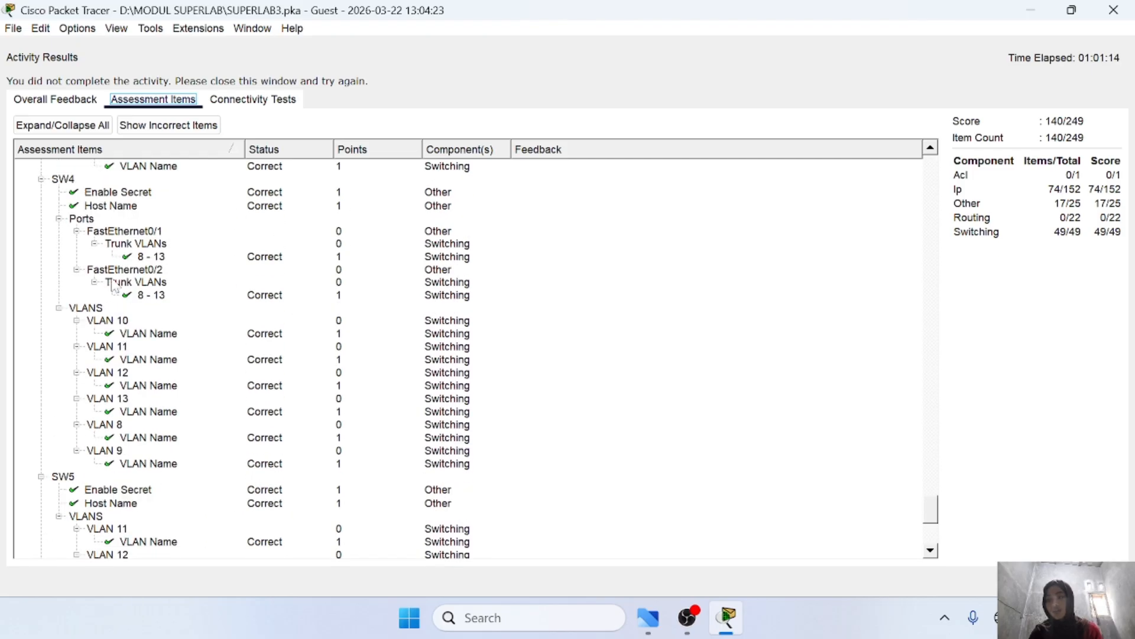
Step: Review the assessment items for switches SW1 to SW6, including their ports and VLAN names, and close the activity results
{"action": "scroll", "coordinate": [192, 299], "scroll_direction": "down", "scroll_amount": 6}
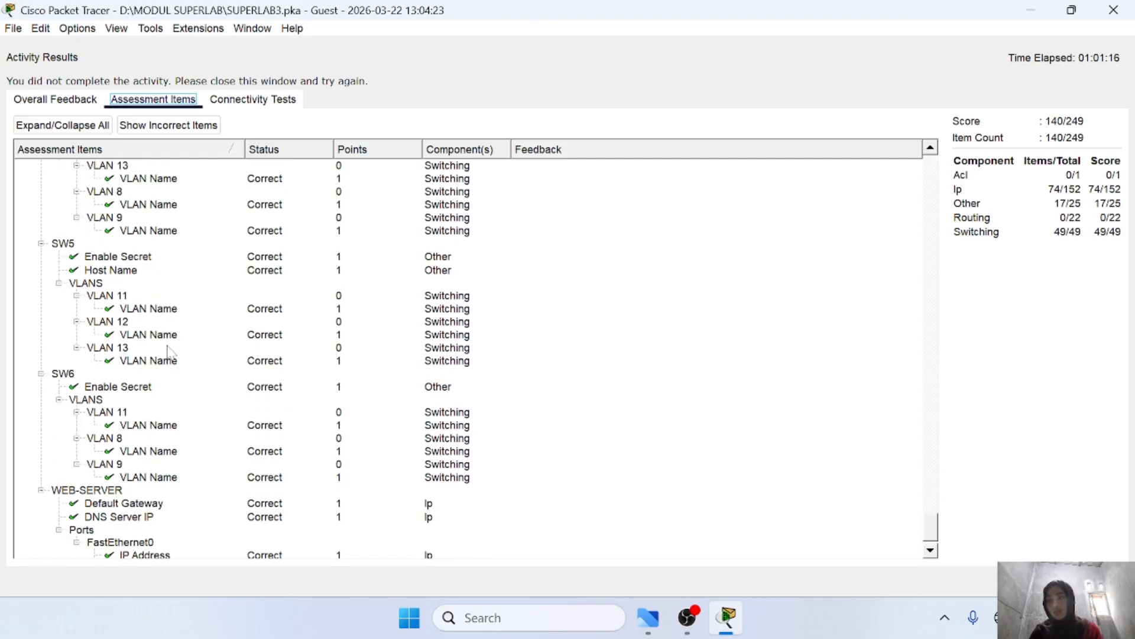
{"action": "scroll", "coordinate": [173, 363], "scroll_direction": "down", "scroll_amount": 1}
{"action": "scroll", "coordinate": [180, 356], "scroll_direction": "up", "scroll_amount": 18}
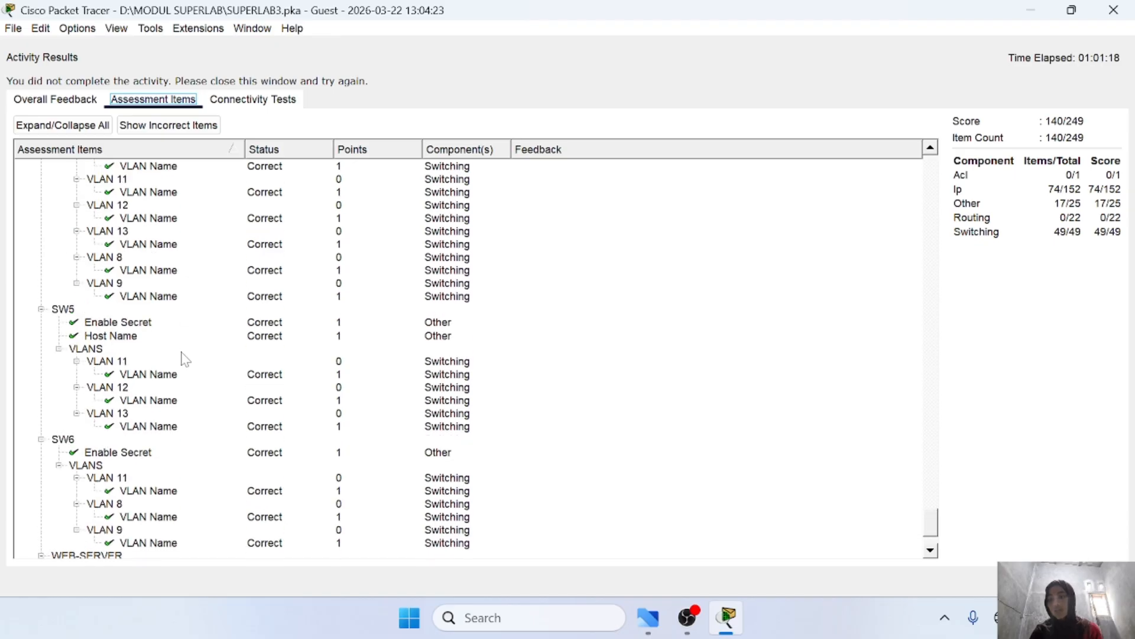
{"action": "scroll", "coordinate": [183, 358], "scroll_direction": "up", "scroll_amount": 2}
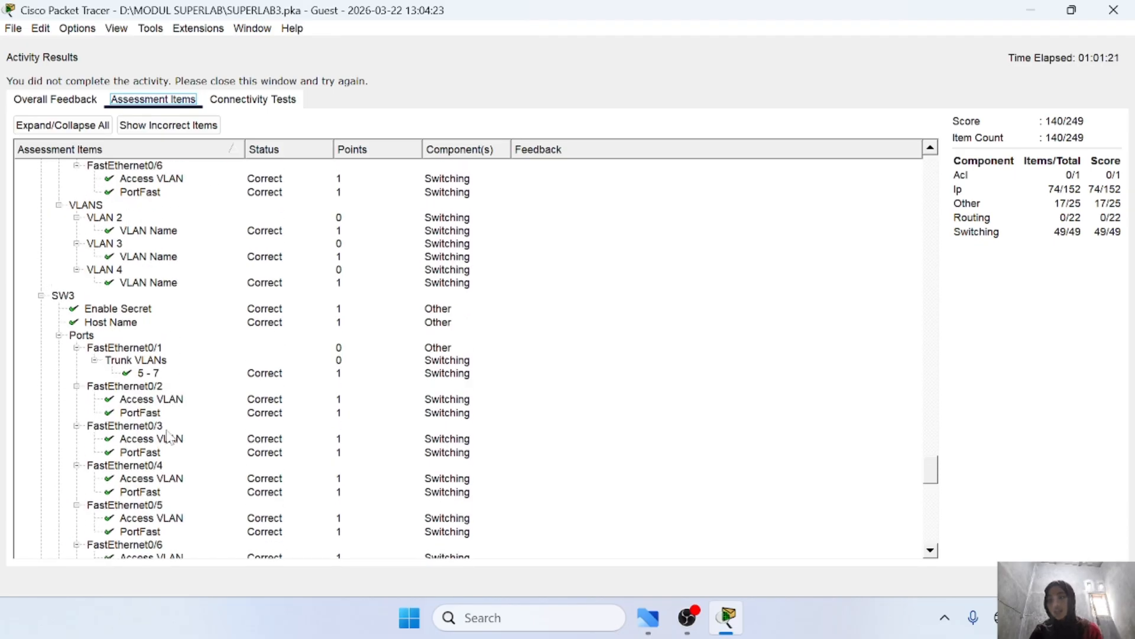
{"action": "scroll", "coordinate": [168, 437], "scroll_direction": "down", "scroll_amount": 3}
{"action": "scroll", "coordinate": [201, 389], "scroll_direction": "up", "scroll_amount": 12}
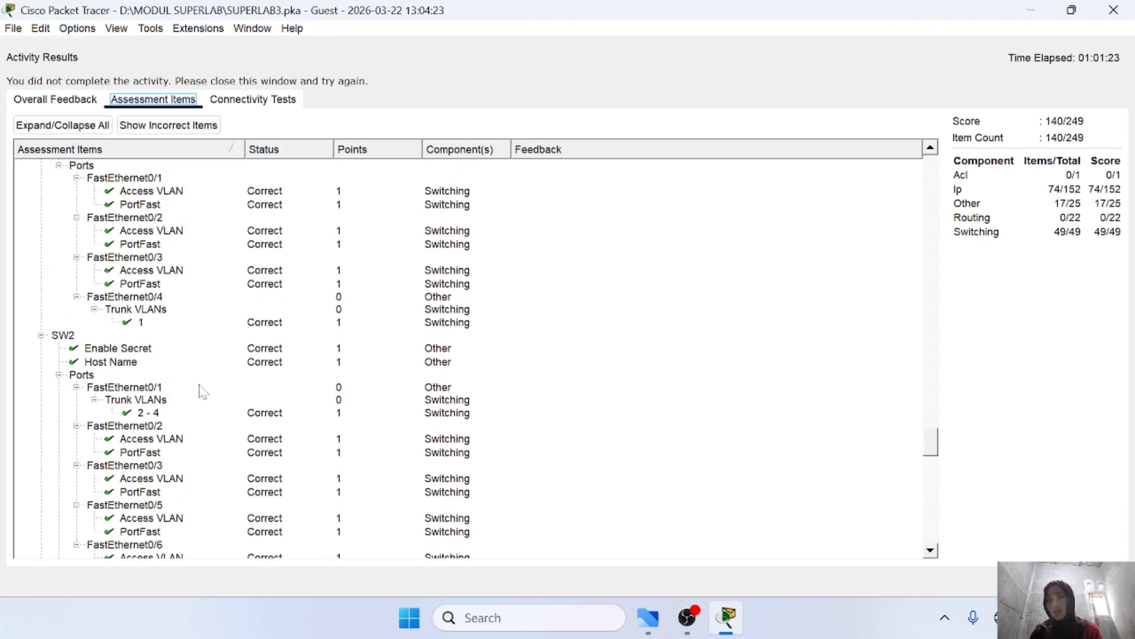
{"action": "scroll", "coordinate": [190, 373], "scroll_direction": "down", "scroll_amount": 3}
{"action": "scroll", "coordinate": [186, 366], "scroll_direction": "up", "scroll_amount": 7}
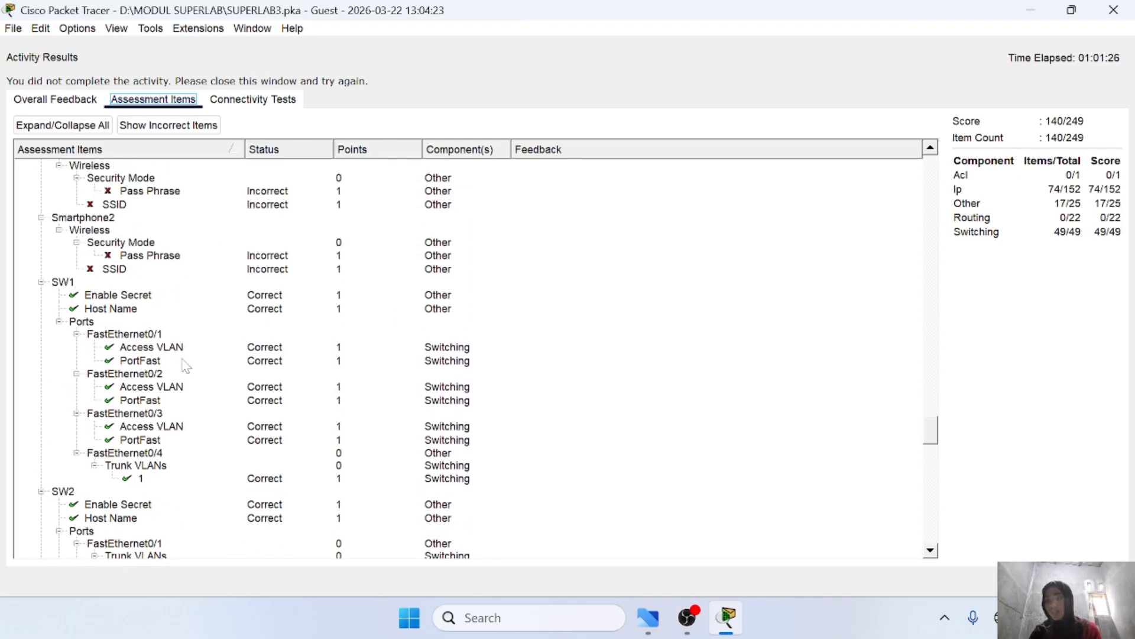
{"action": "scroll", "coordinate": [259, 391], "scroll_direction": "up", "scroll_amount": 1}
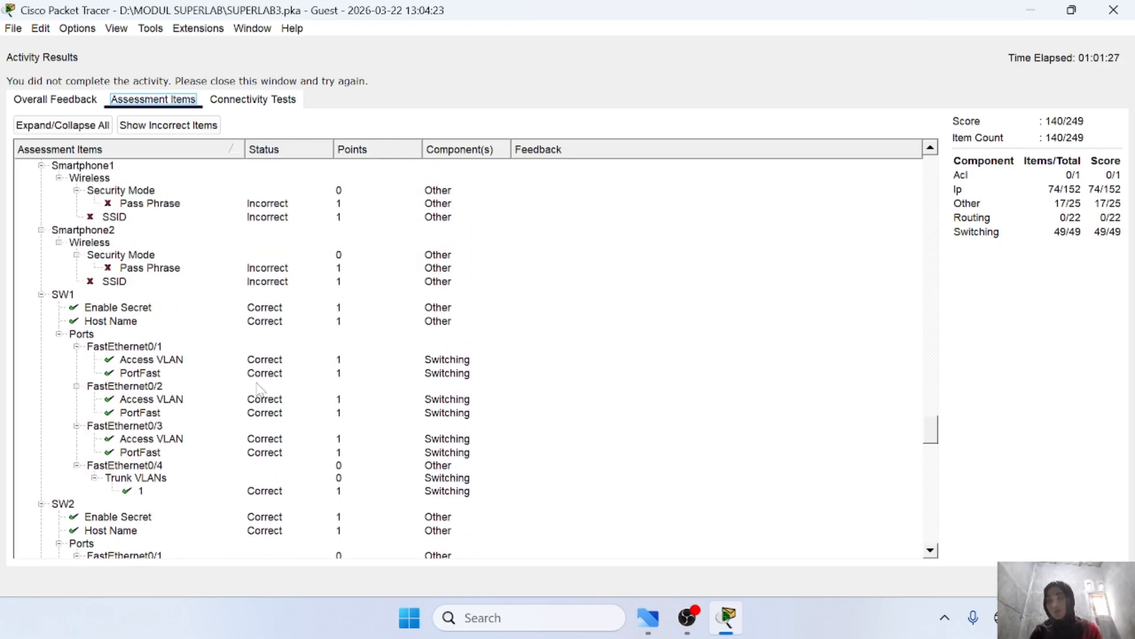
{"action": "left_click", "coordinate": [1113, 11]}
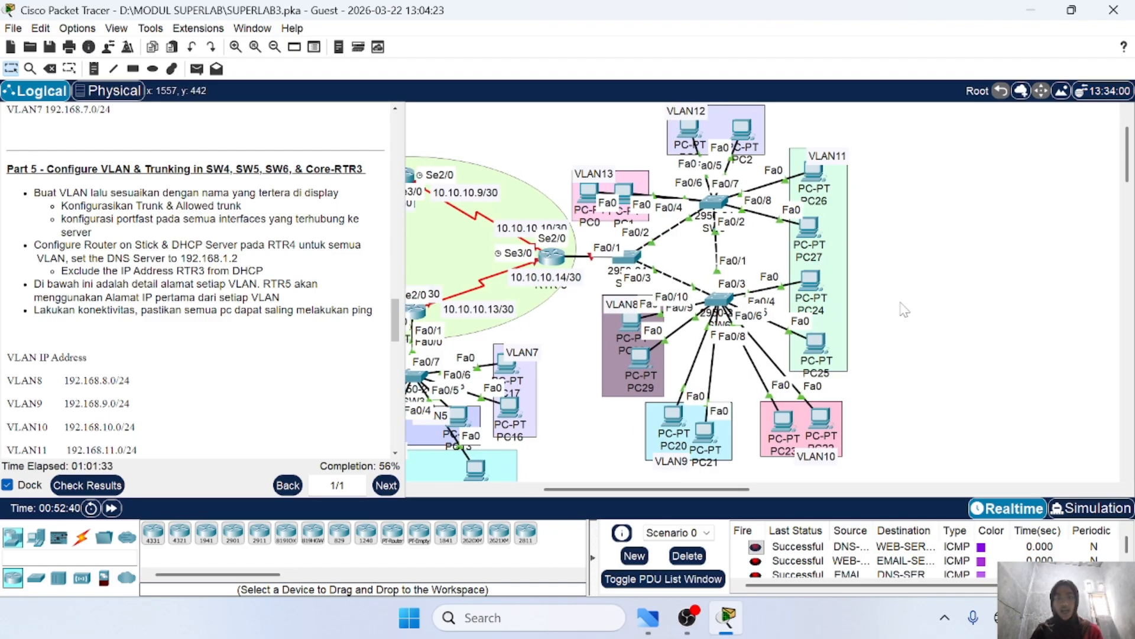
Step: Open RTR-3's window, shrink and minimize it, and shift the router slightly away from SW4 to expose its interface label
{"action": "scroll", "coordinate": [502, 383], "scroll_direction": "left", "scroll_amount": 3}
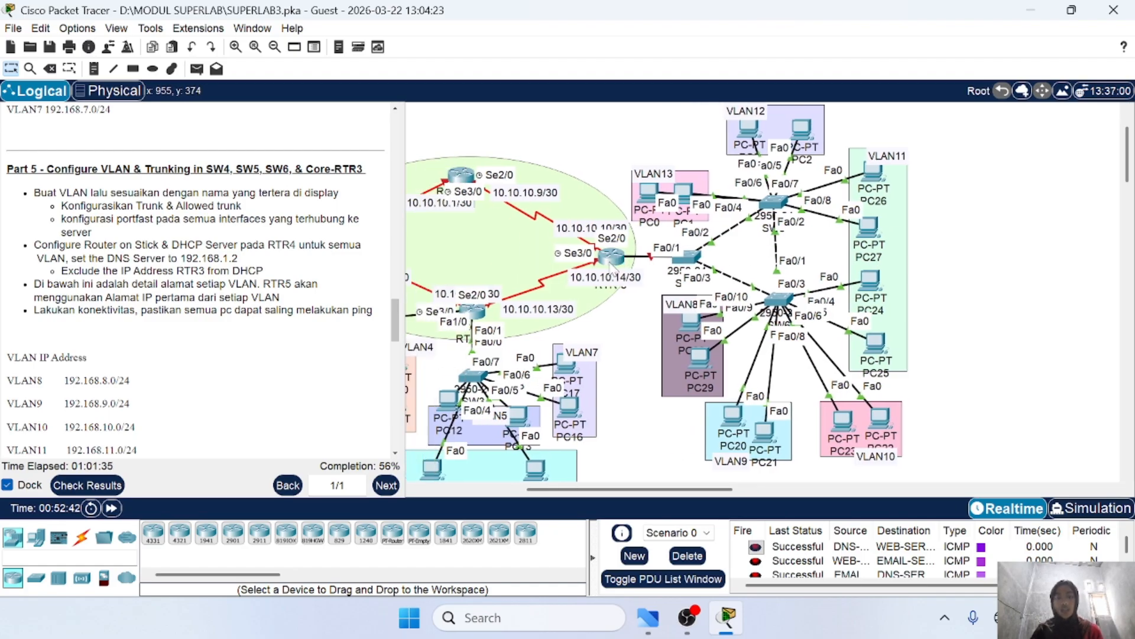
{"action": "left_click", "coordinate": [610, 260]}
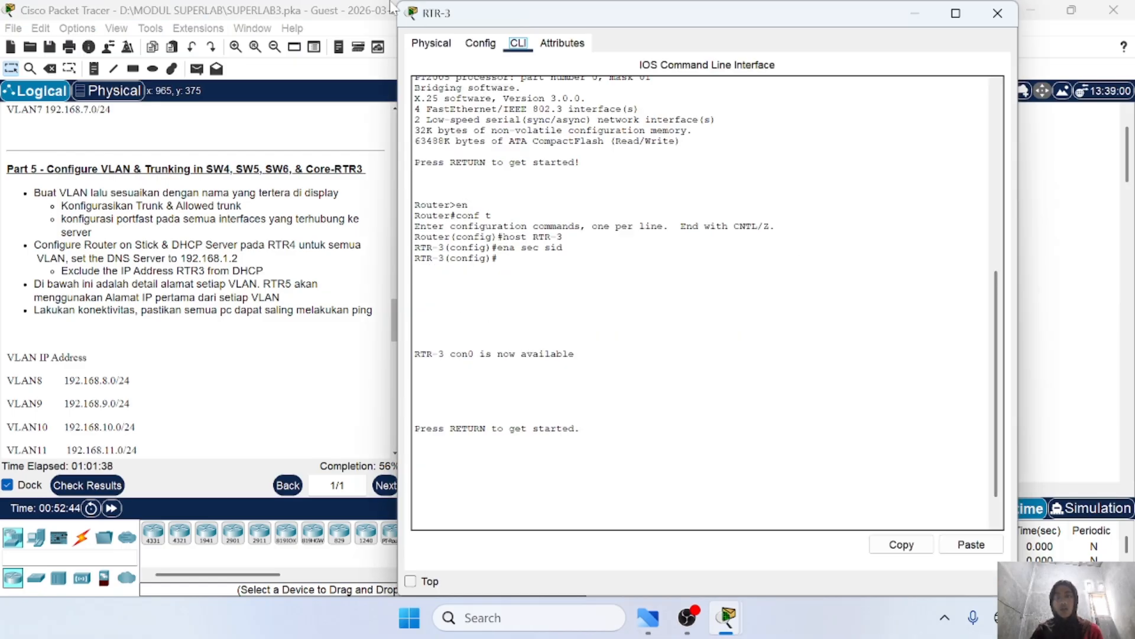
{"action": "left_click_drag", "start_coordinate": [393, 3], "coordinate": [590, 346]}
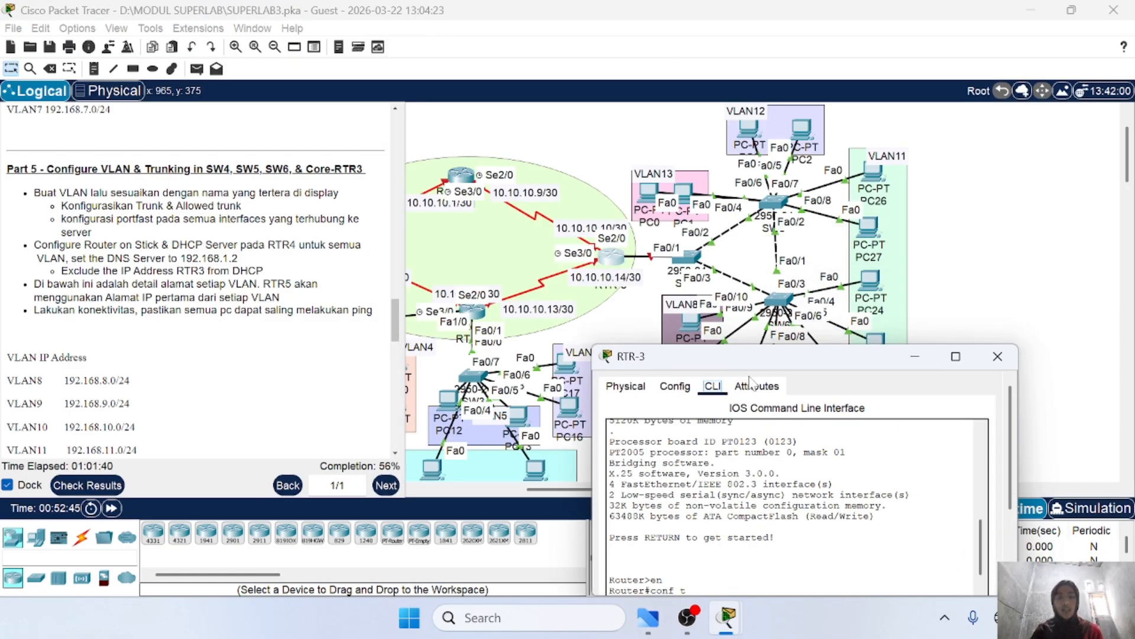
{"action": "left_click_drag", "start_coordinate": [800, 363], "coordinate": [893, 186]}
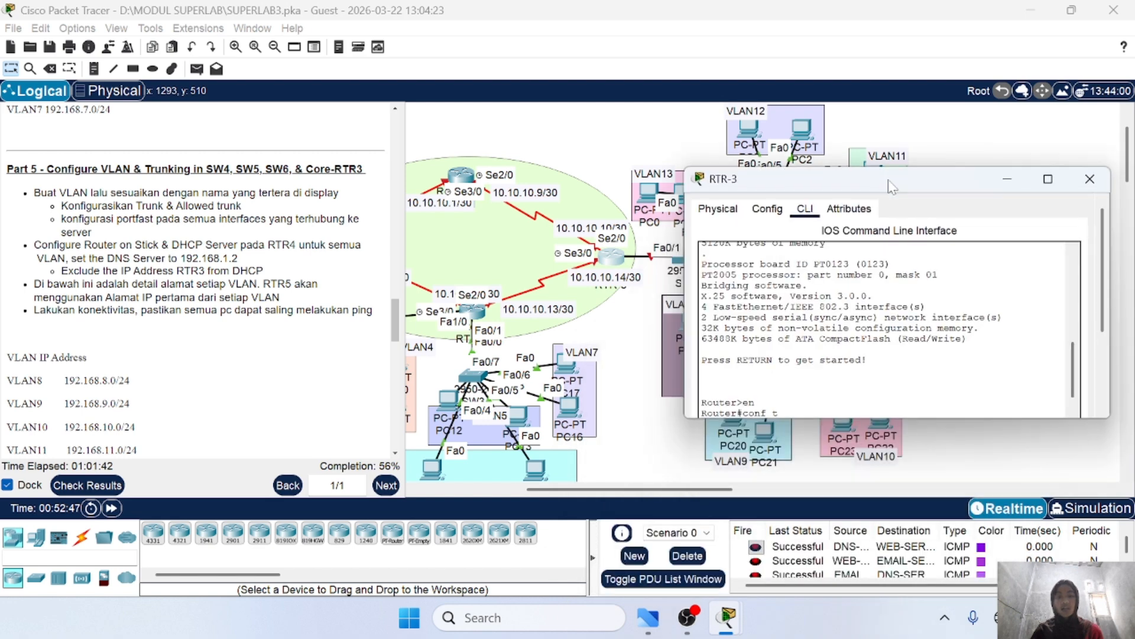
{"action": "scroll", "coordinate": [543, 287], "scroll_direction": "right", "scroll_amount": 5}
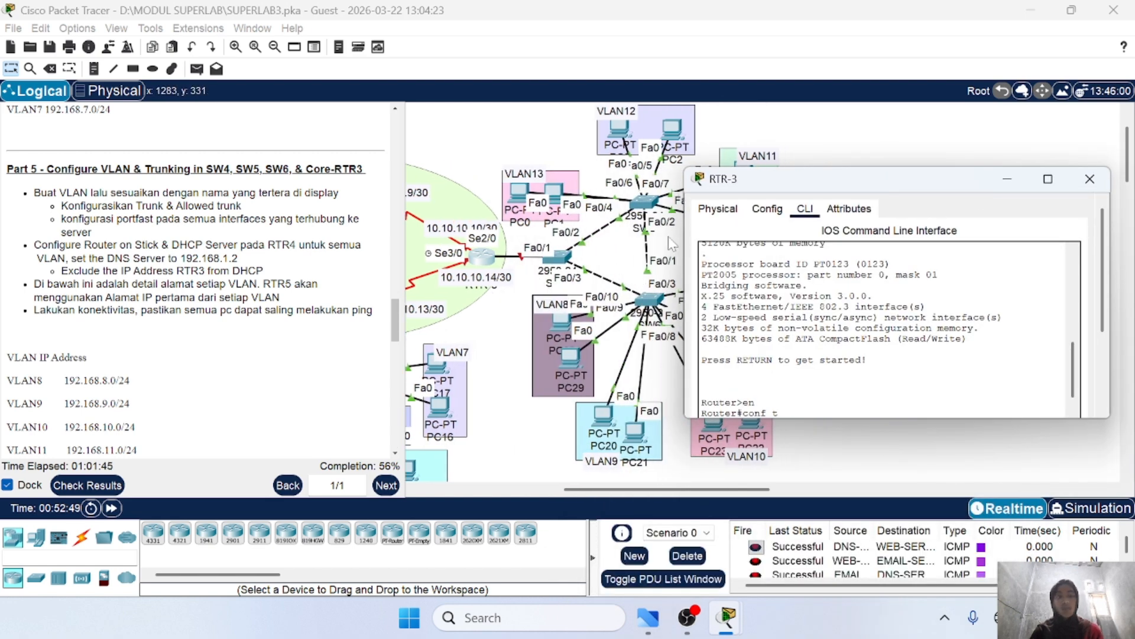
{"action": "left_click", "coordinate": [1001, 187]}
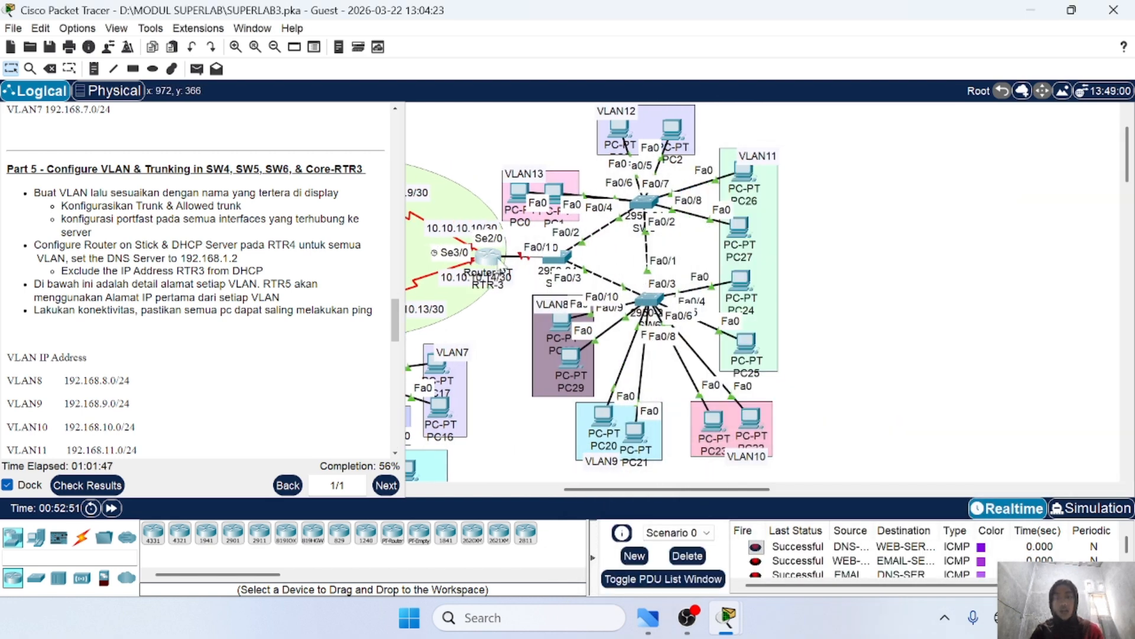
{"action": "mouse_move", "coordinate": [487, 262]}
{"action": "left_mouse_down"}
{"action": "mouse_move", "coordinate": [436, 260]}
{"action": "mouse_move", "coordinate": [468, 260]}
{"action": "left_mouse_up"}
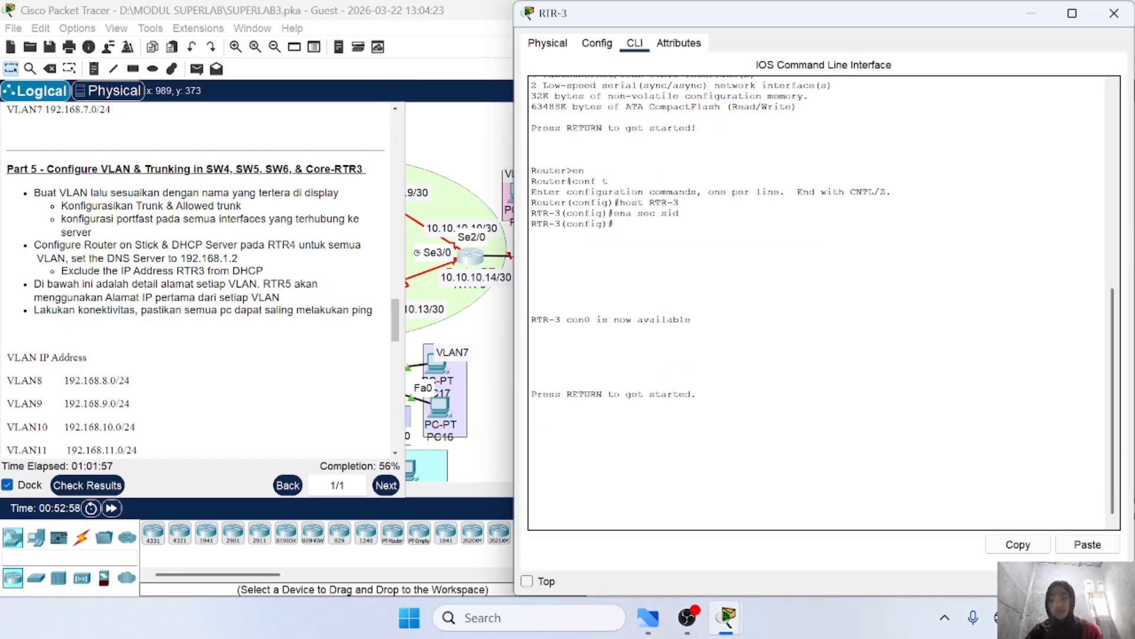
Step: Reopen RTR-3's command line, enter privileged mode with the enable password and enter global configuration mode
{"action": "key", "text": "Return"}
{"action": "type", "text": "e"}
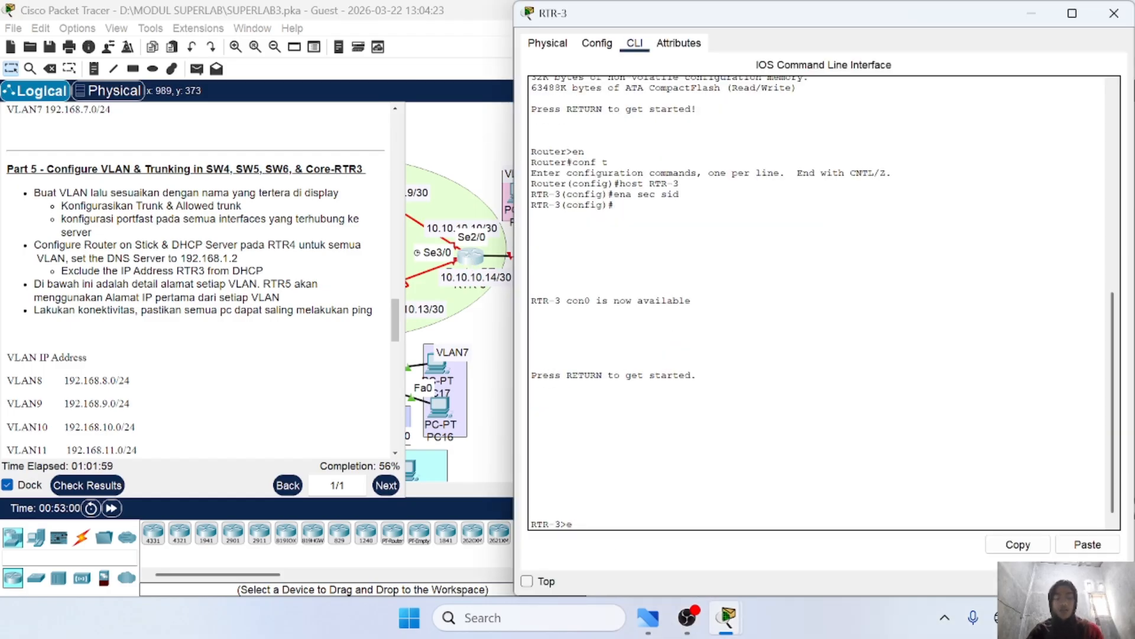
{"action": "type", "text": "n"}
{"action": "key", "text": "Return"}
{"action": "type", "text": "sid"}
{"action": "key", "text": "Return"}
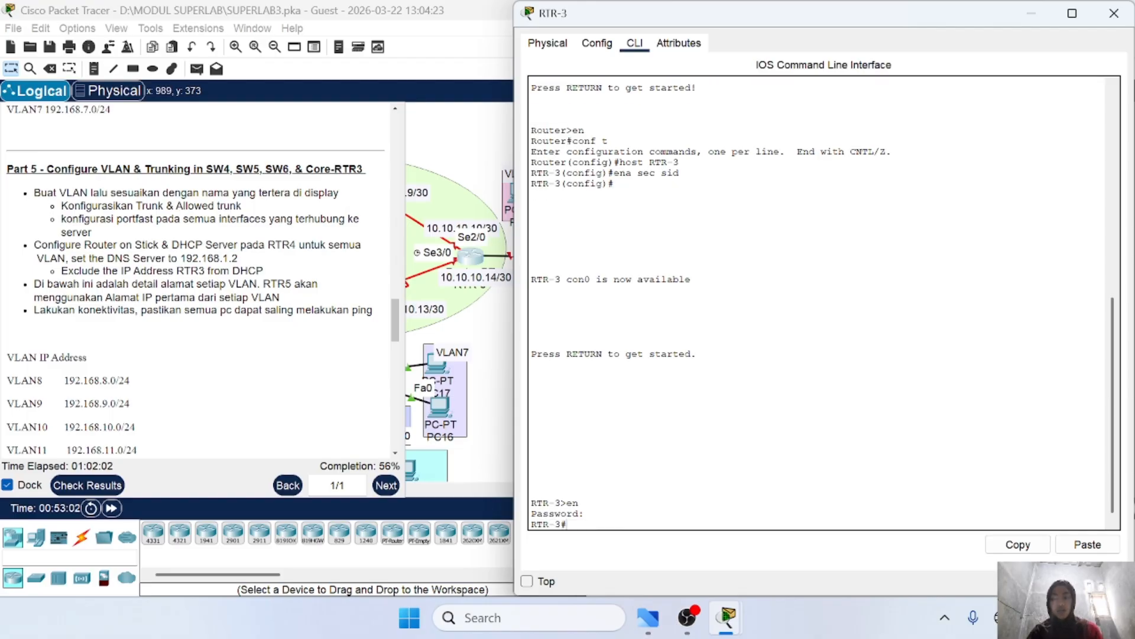
{"action": "type", "text": "conf t"}
{"action": "key", "text": "Return"}
Step: Enable RTR-3's interface fa0/0 with the no shutdown command
{"action": "type", "text": "fa"}
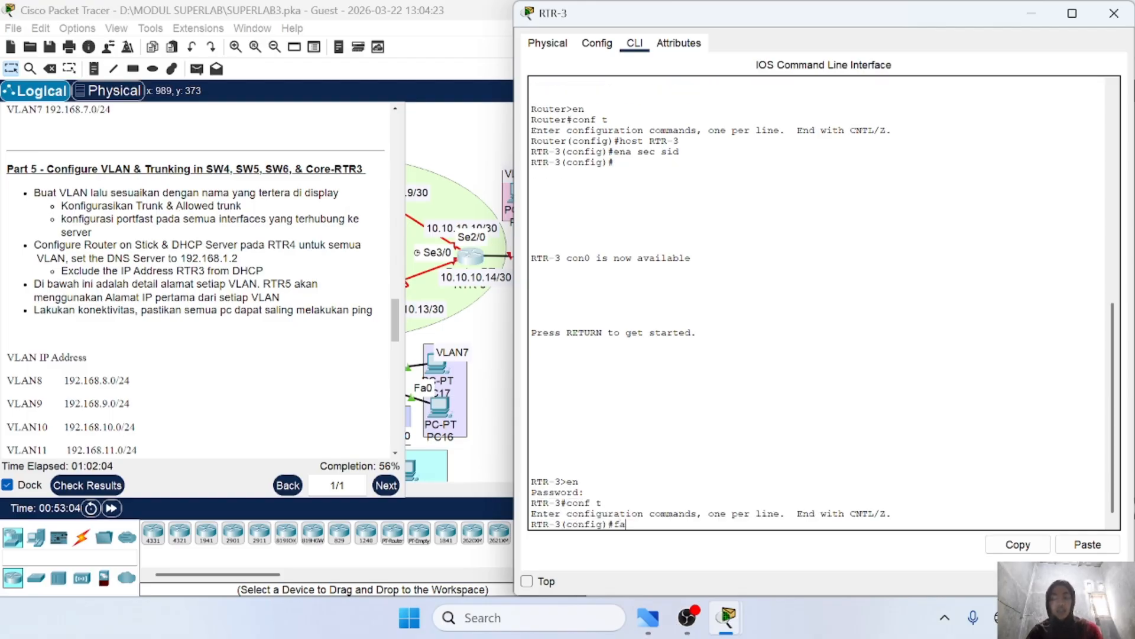
{"action": "type", "text": "0"}
{"action": "type", "text": "nt fa0/"}
{"action": "type", "text": "0"}
{"action": "key", "text": "Return"}
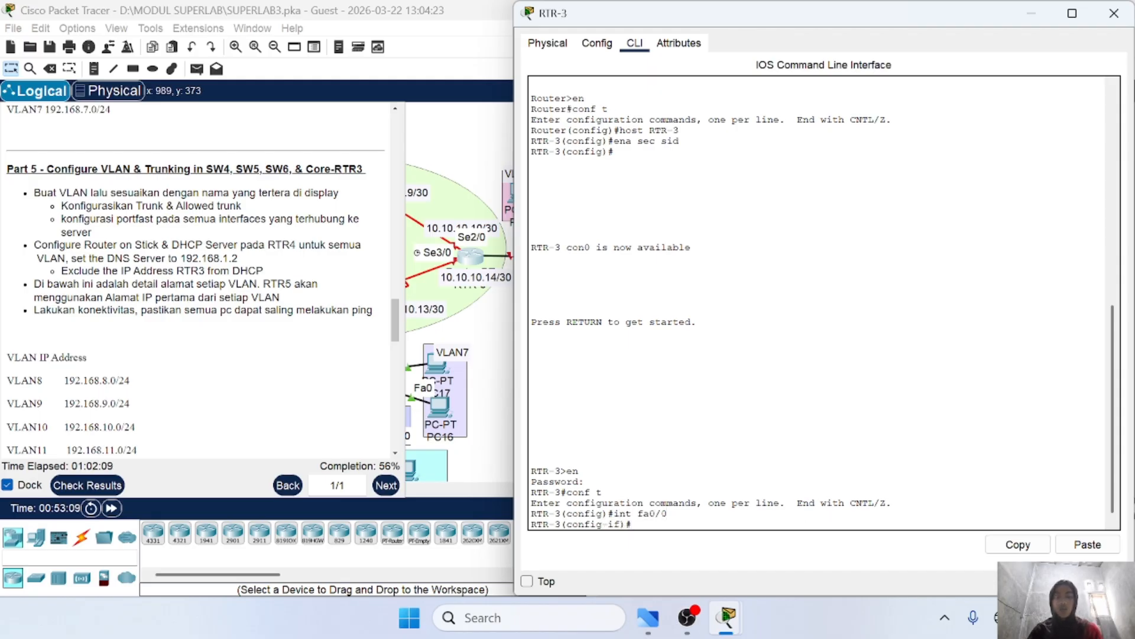
{"action": "type", "text": "no sh"}
{"action": "key", "text": "Return"}
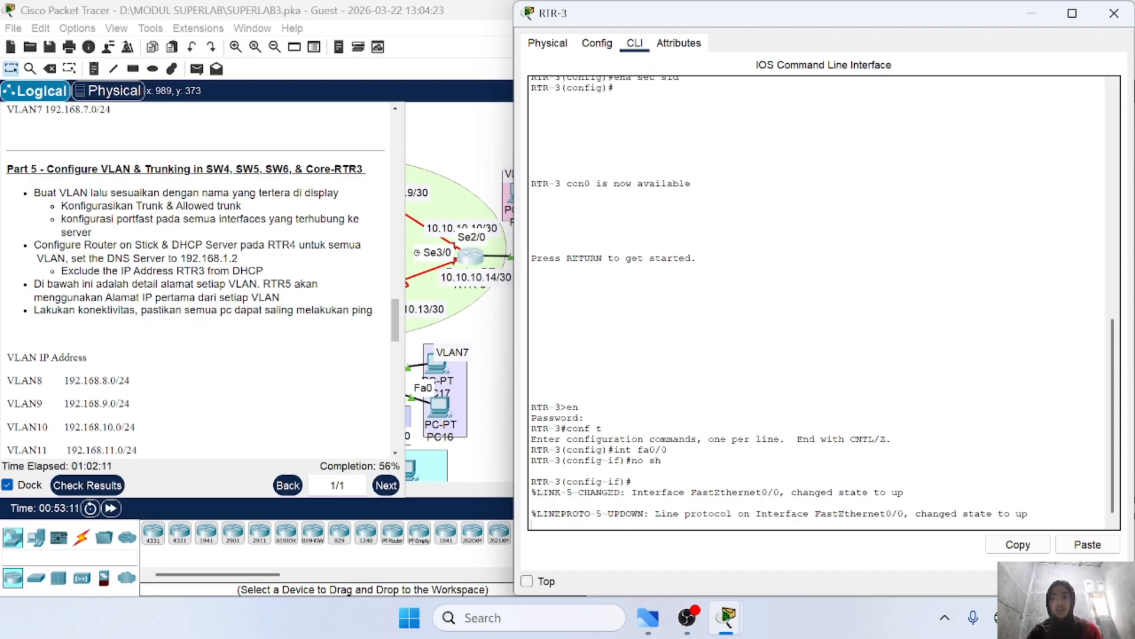
Step: Shrink the RTR-3 window and move it clear of the router and SW4 in the topology
{"action": "left_click_drag", "start_coordinate": [515, 8], "coordinate": [645, 60]}
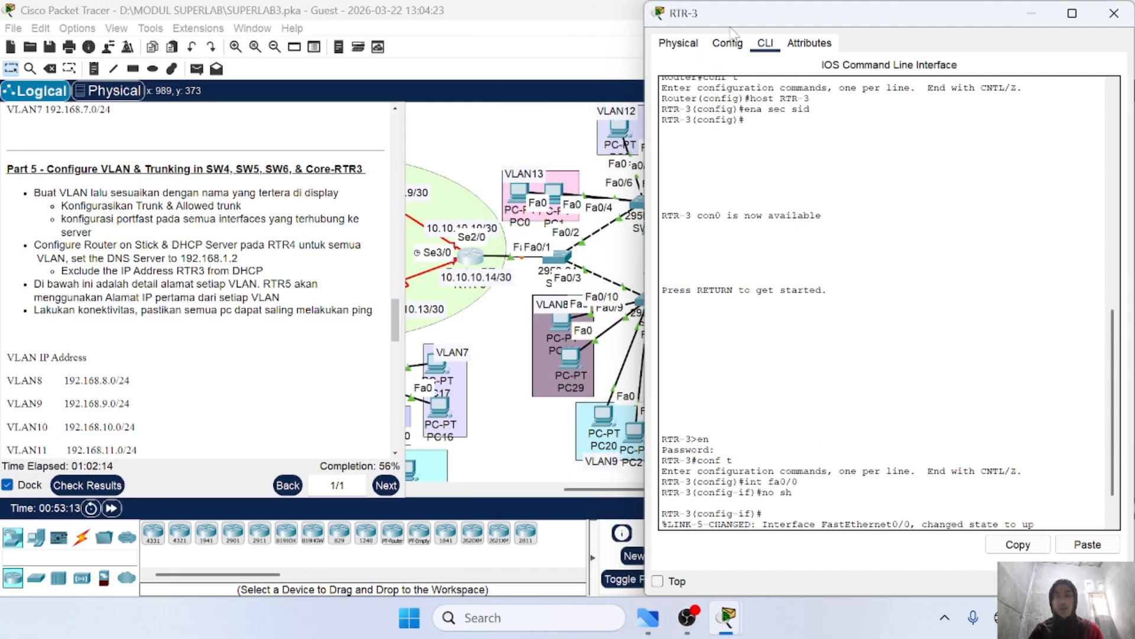
{"action": "left_click_drag", "start_coordinate": [743, 2], "coordinate": [812, 193]}
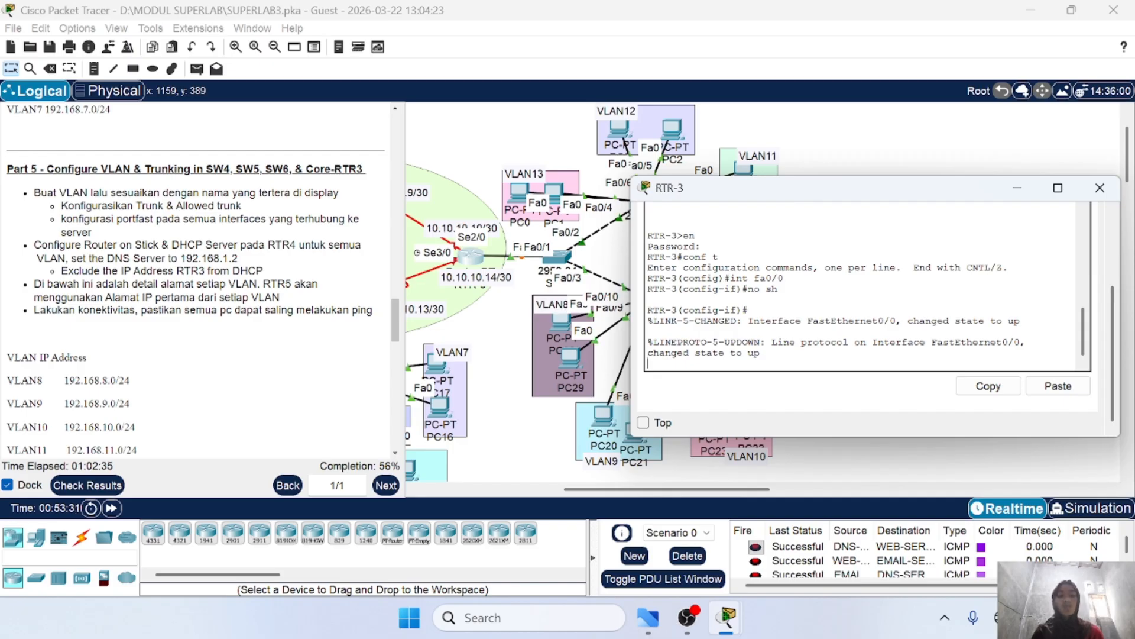
{"action": "left_click_drag", "start_coordinate": [769, 201], "coordinate": [781, 239]}
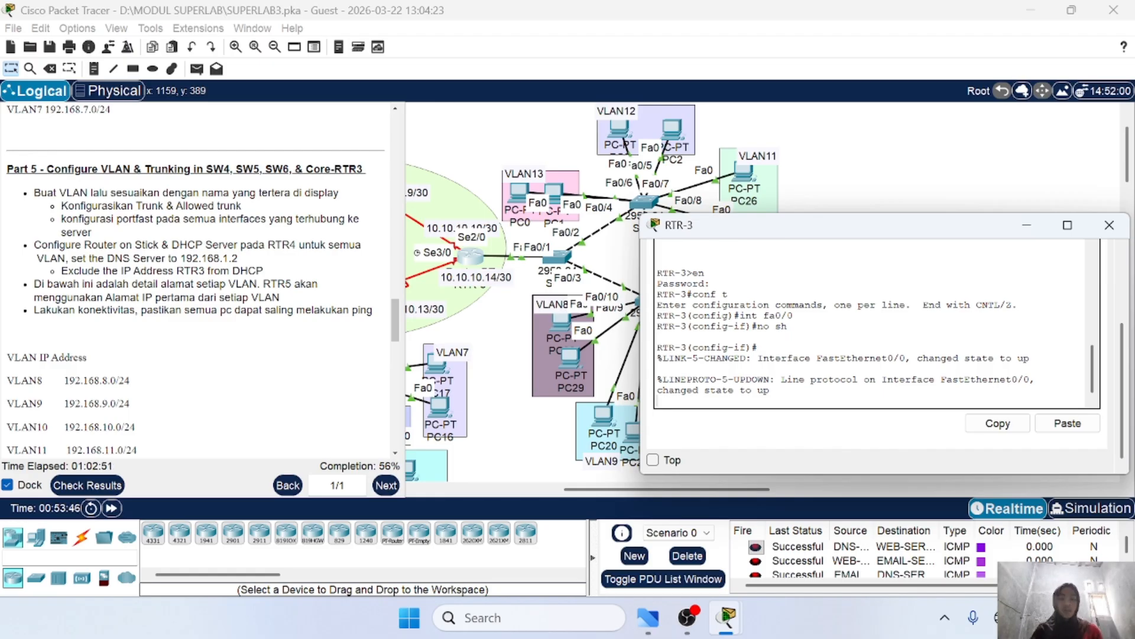
Step: Leave fa0/0's configuration mode on RTR-3 and create subinterface fa0/0.8
{"action": "key", "text": "Return"}
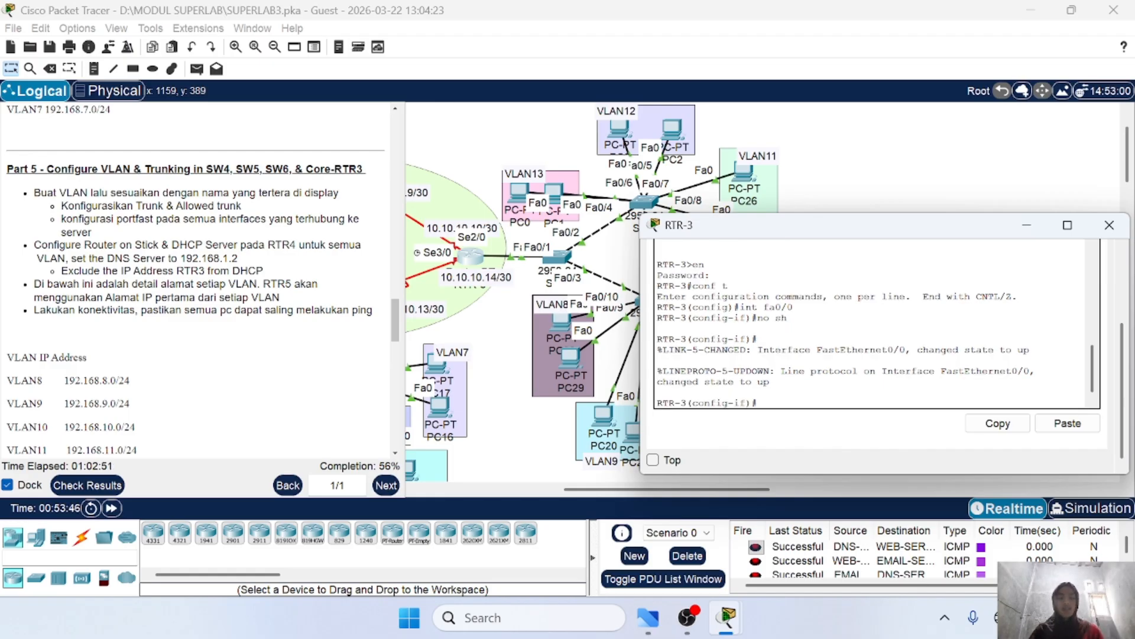
{"action": "type", "text": "ex"}
{"action": "key", "text": "Return"}
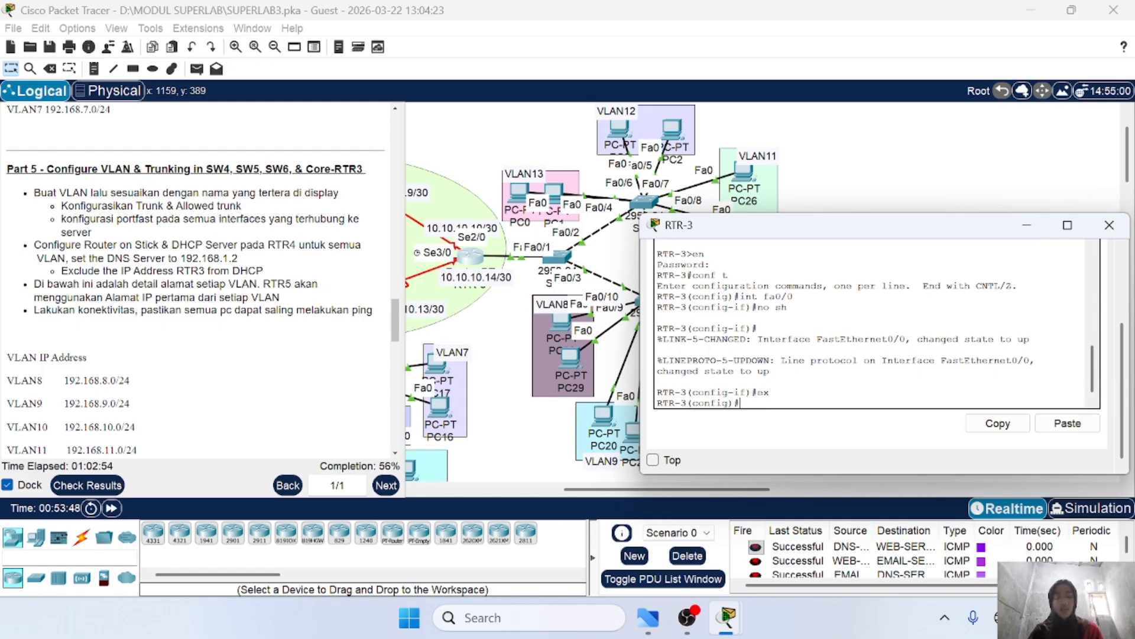
{"action": "type", "text": "int fa0/0"}
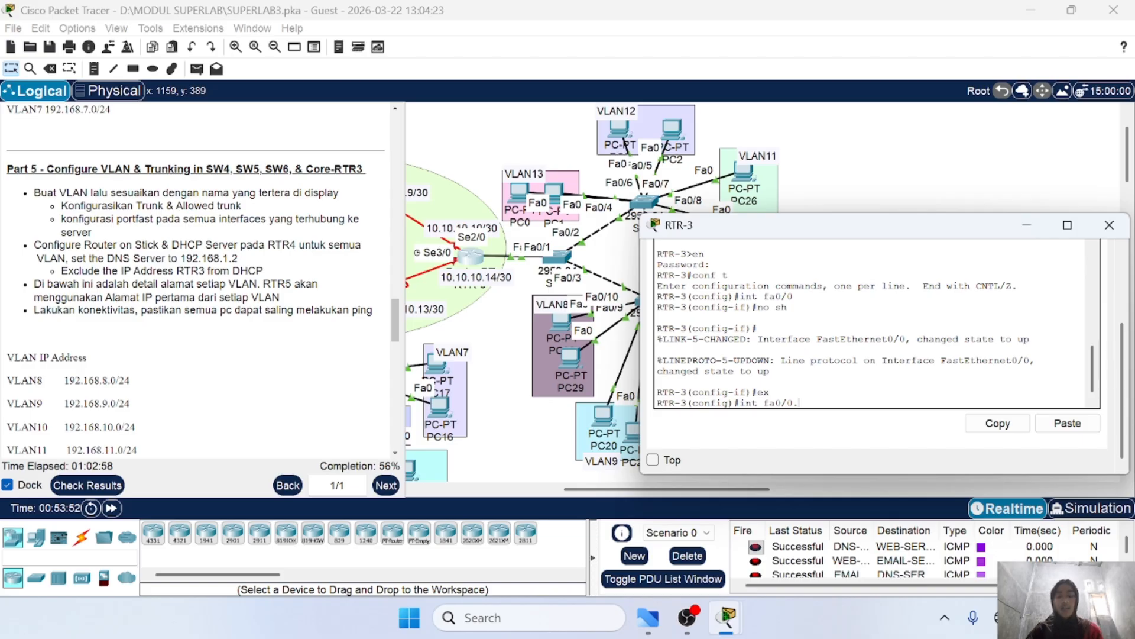
{"action": "type", "text": ".8"}
{"action": "key", "text": "Return"}
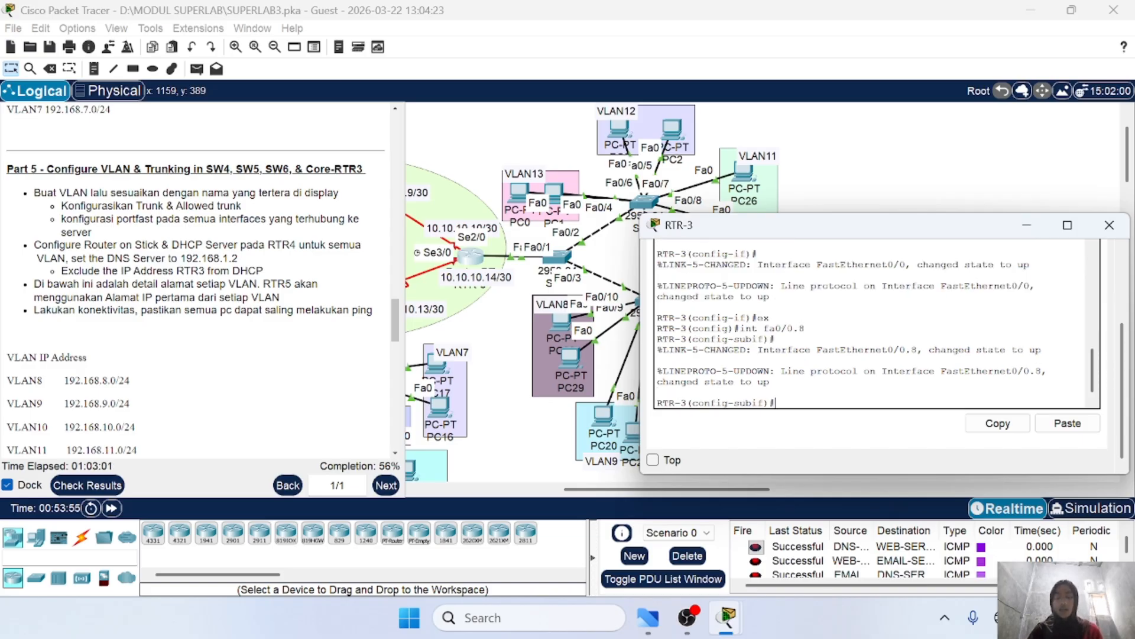
Step: Set subinterface fa0/0.8's encapsulation to dot1q for VLAN 8, correcting the misspelled encapsulation command
{"action": "type", "text": "enacpsula"}
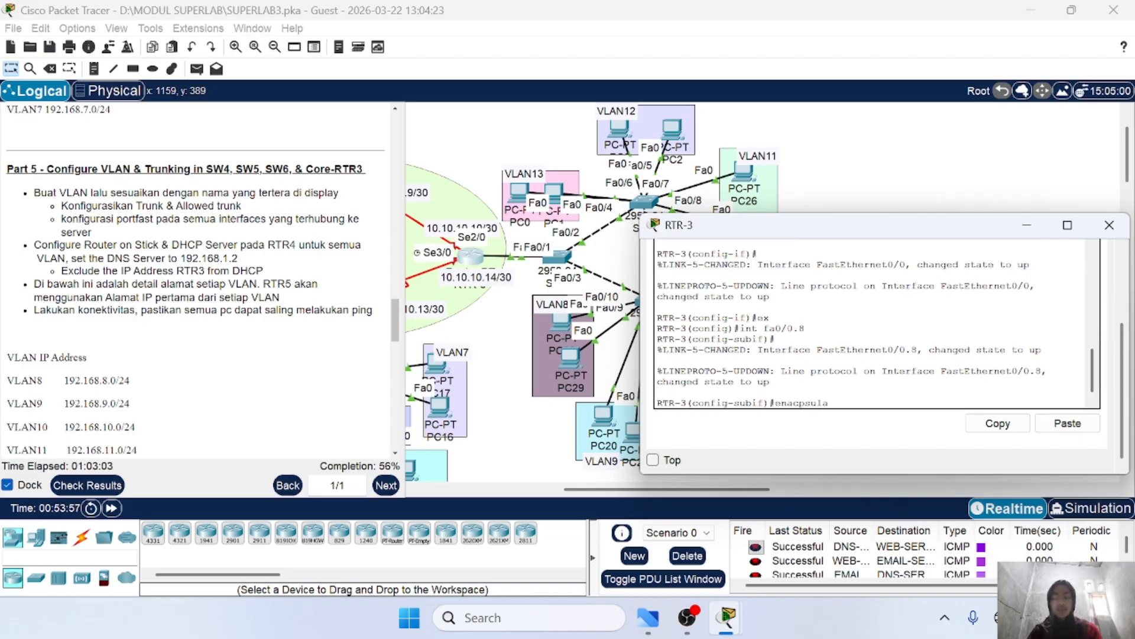
{"action": "type", "text": "tion dot1"}
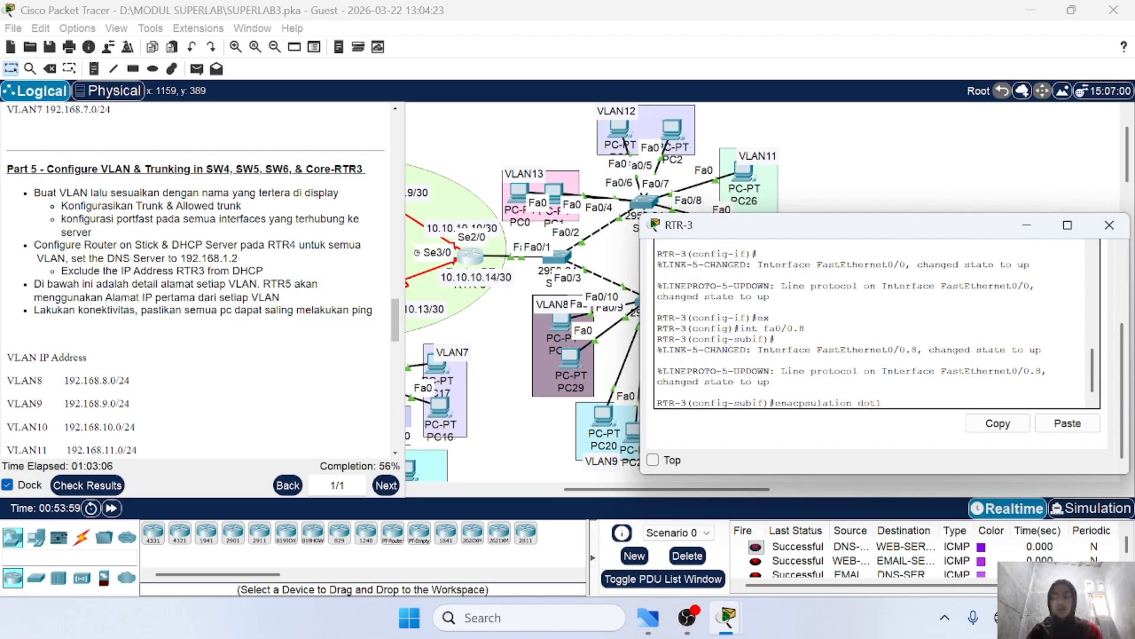
{"action": "type", "text": "q 8"}
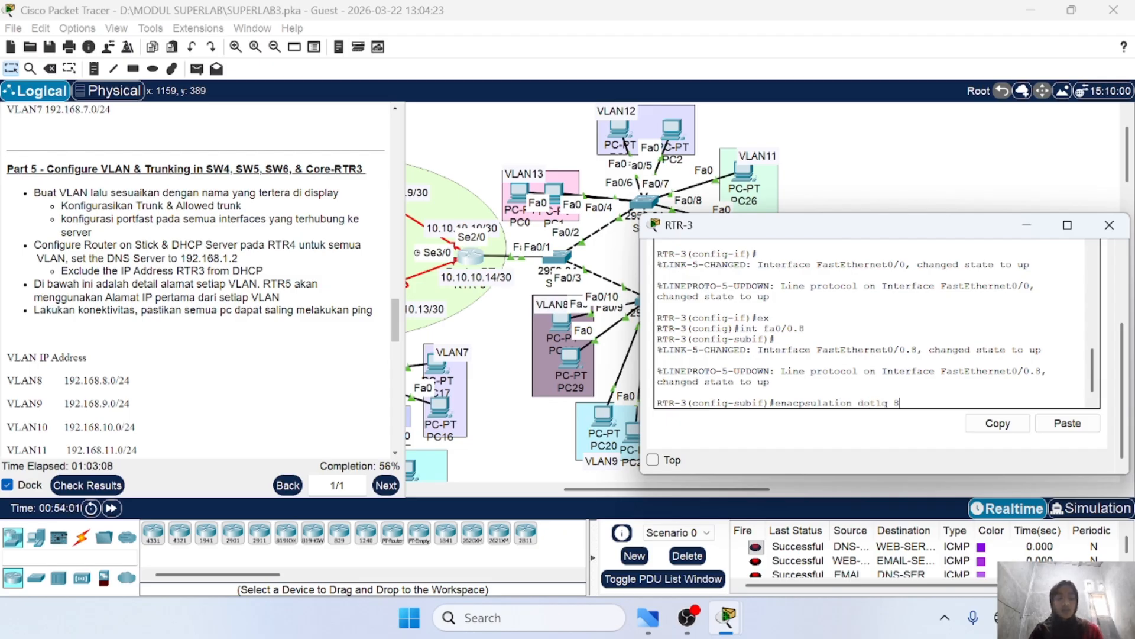
{"action": "key", "text": "Return"}
{"action": "key", "text": "Up"}
{"action": "key", "text": "Left"}
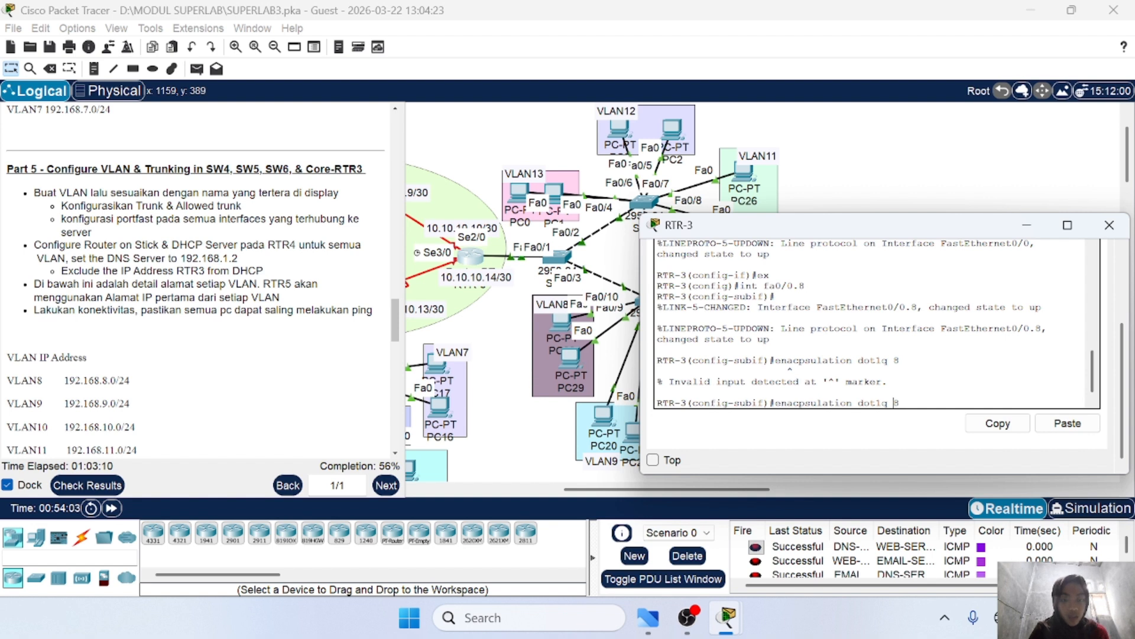
{"action": "key", "text": "Left"}
{"action": "key", "text": "Left"}
{"action": "key", "text": "Left"}
{"action": "key", "text": "Left"}
{"action": "key", "text": "Left"}
{"action": "key", "text": "Left"}
{"action": "key", "text": "Left"}
{"action": "key", "text": "Left"}
{"action": "key", "text": "Left"}
{"action": "key", "text": "Left"}
{"action": "key", "text": "Left"}
{"action": "key", "text": "Left"}
{"action": "key", "text": "Left"}
{"action": "key", "text": "Left"}
{"action": "key", "text": "Left"}
{"action": "key", "text": "Left"}
{"action": "key", "text": "Left"}
{"action": "key", "text": "BackSpace"}
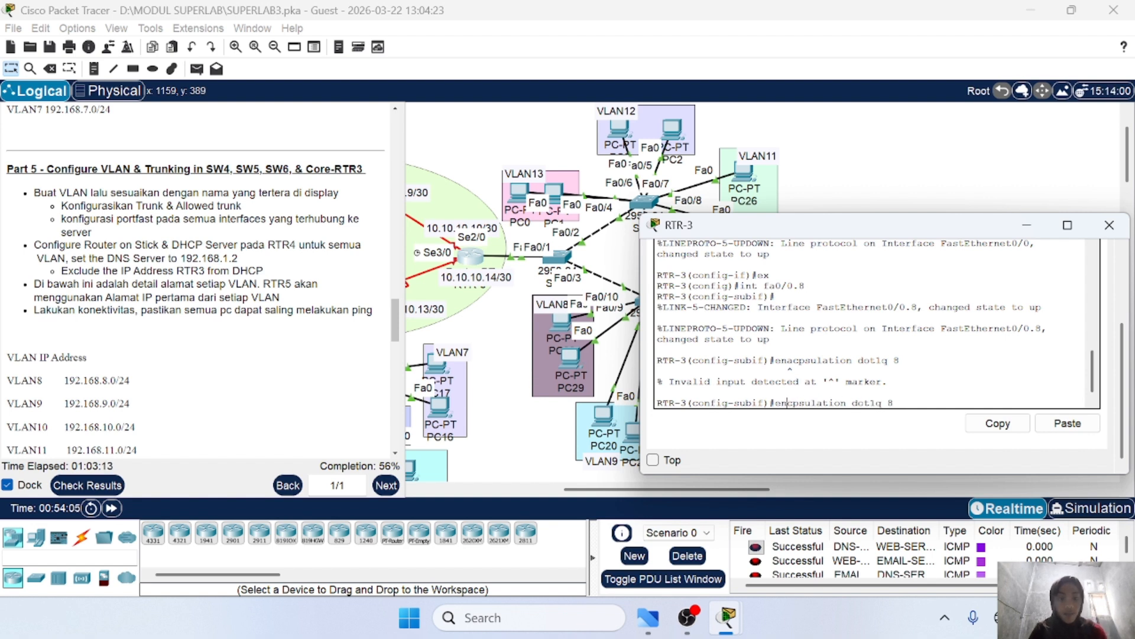
{"action": "type", "text": "a"}
{"action": "key", "text": "Return"}
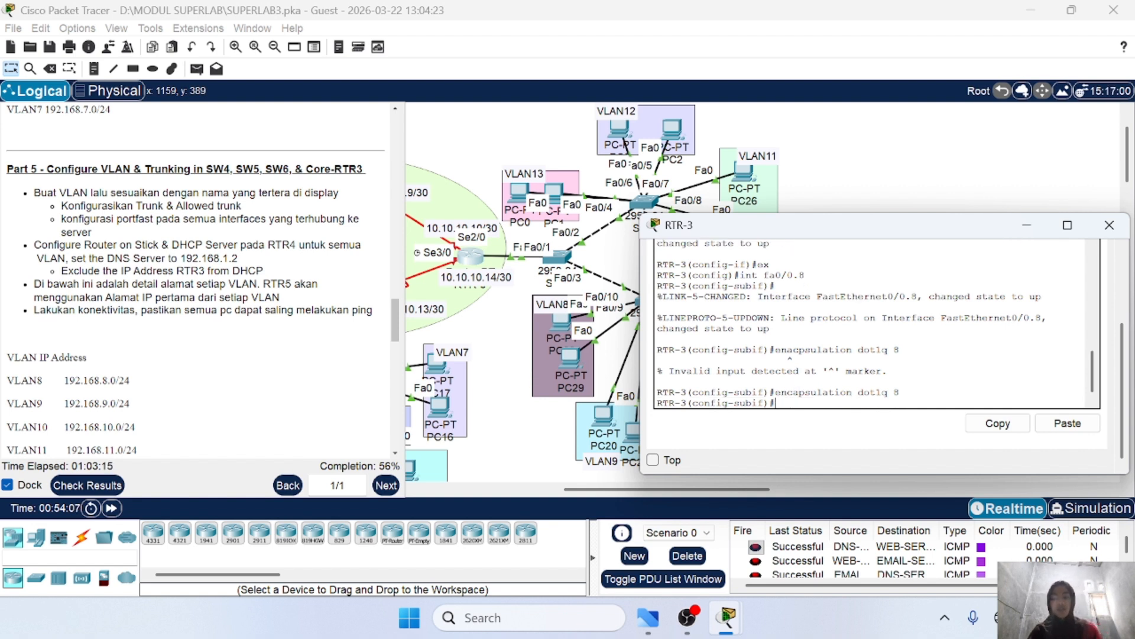
Step: Assign IP address 192.168.8.1 with mask 255.255.255.0 to subinterface fa0/0.8 on RTR-3
{"action": "type", "text": "ip add"}
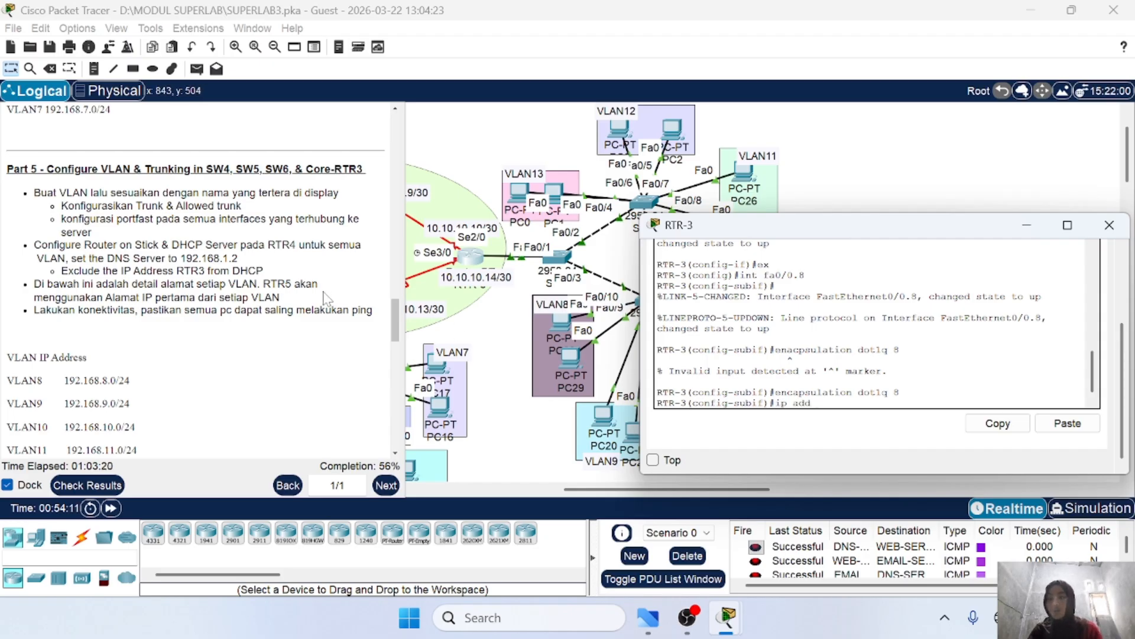
{"action": "scroll", "coordinate": [219, 337], "scroll_direction": "down", "scroll_amount": 3}
{"action": "scroll", "coordinate": [251, 334], "scroll_direction": "down", "scroll_amount": 1}
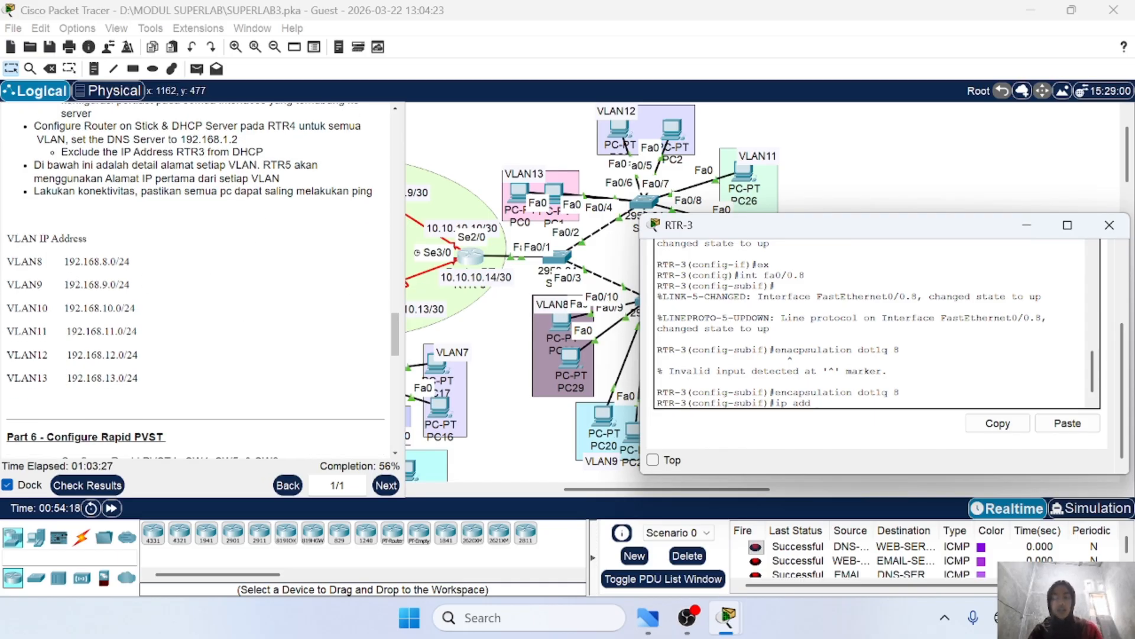
{"action": "type", "text": "192.168"}
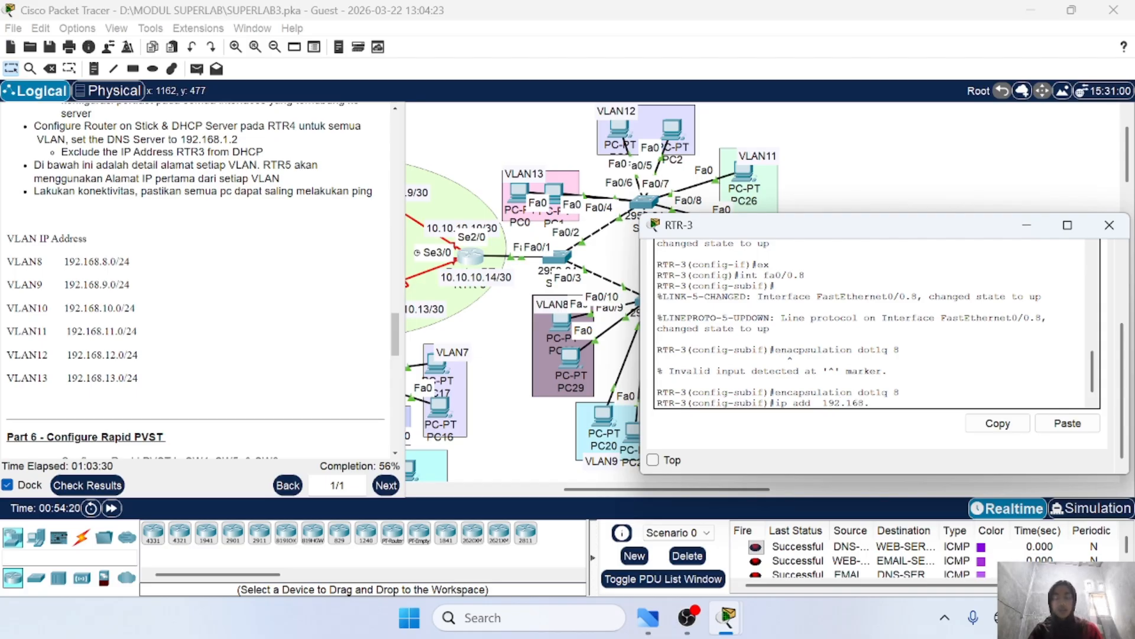
{"action": "type", "text": ".8."}
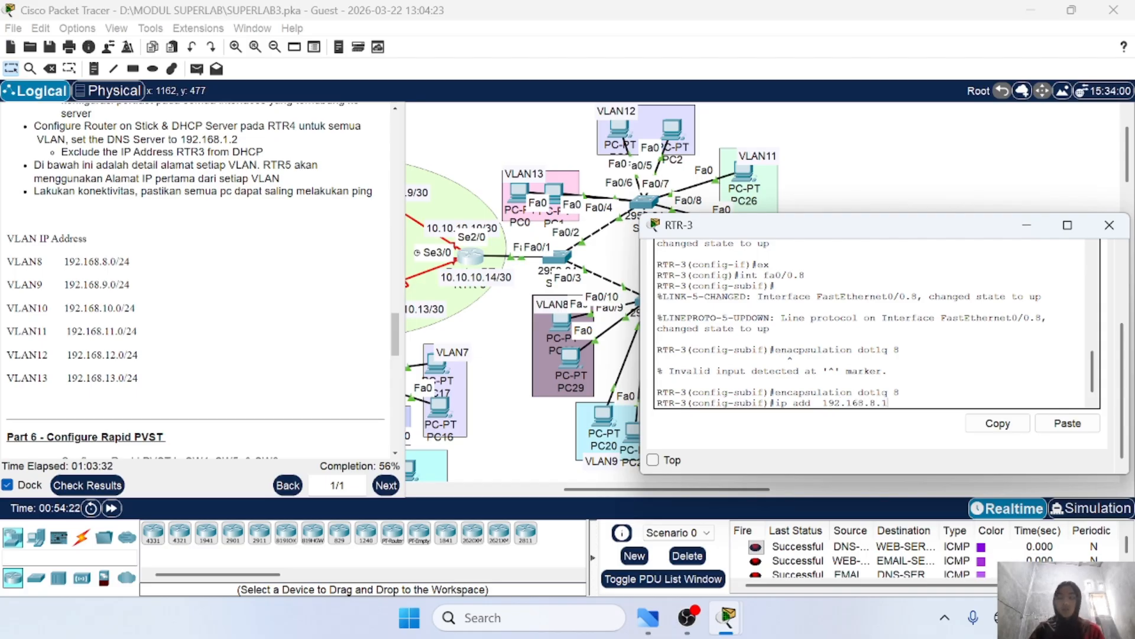
{"action": "type", "text": "1"}
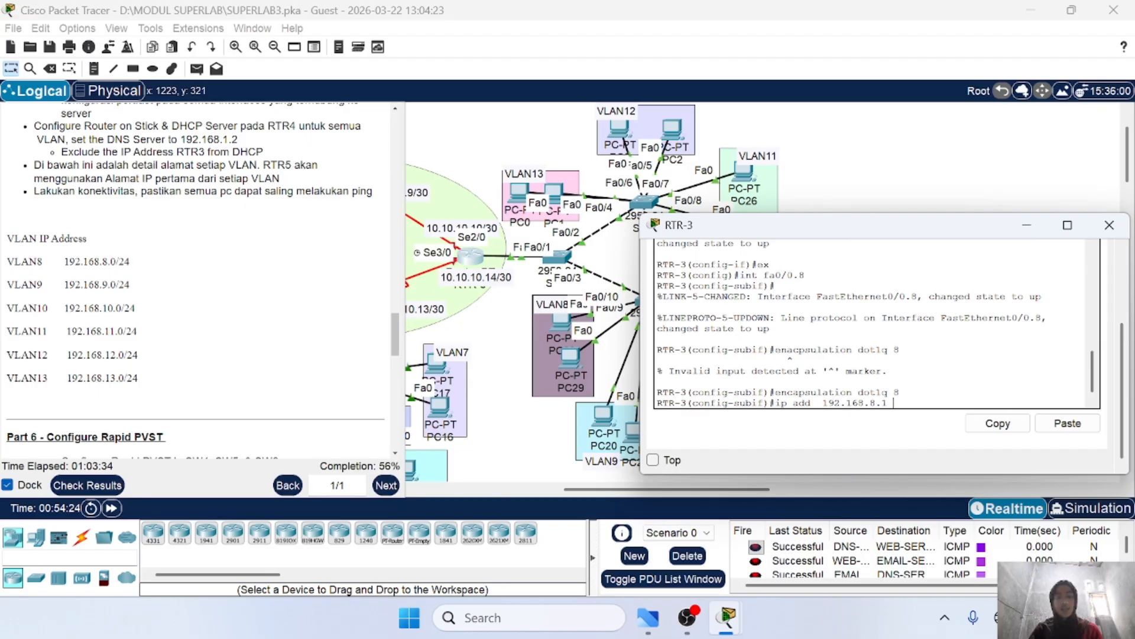
{"action": "type", "text": " 255"}
{"action": "key", "text": "BackSpace"}
{"action": "key", "text": "BackSpace"}
{"action": "key", "text": "BackSpace"}
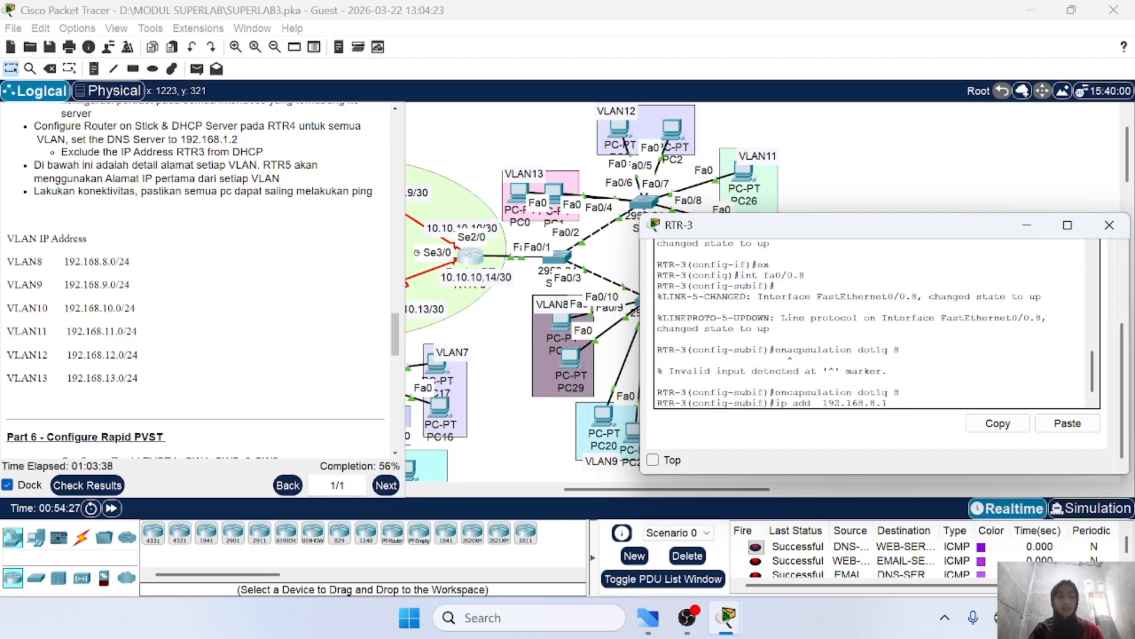
{"action": "left_click", "coordinate": [1058, 430]}
{"action": "key", "text": "Return"}
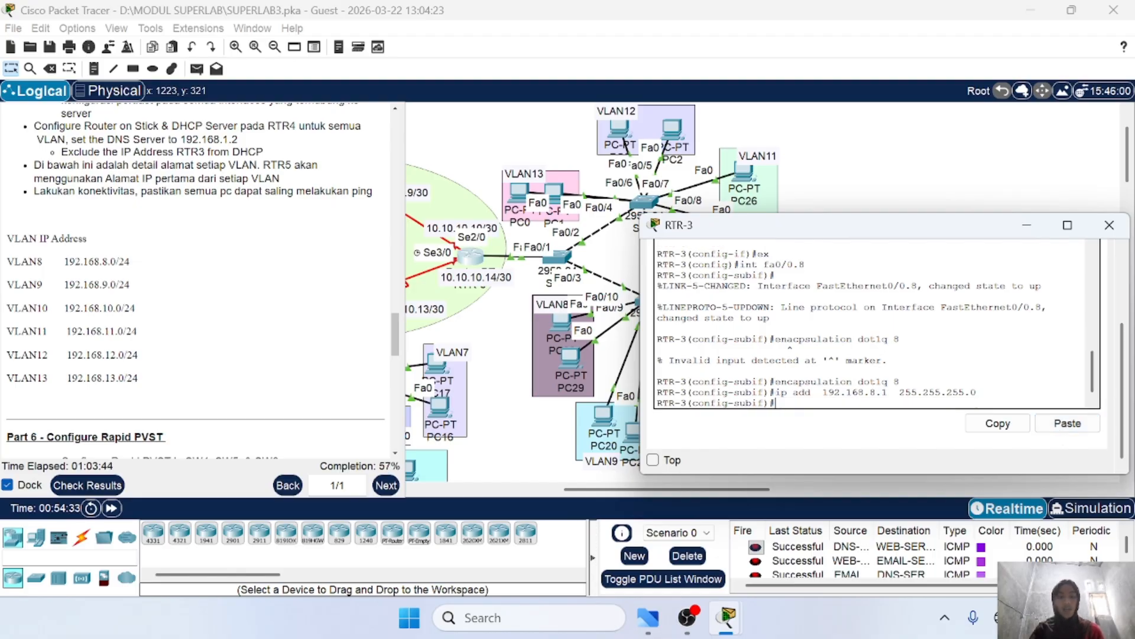
Step: Leave fa0/0.8's configuration mode on RTR-3 and create subinterface fa0/0.9
{"action": "type", "text": "ex"}
{"action": "key", "text": "Return"}
{"action": "type", "text": "encapsulation dot1q 8"}
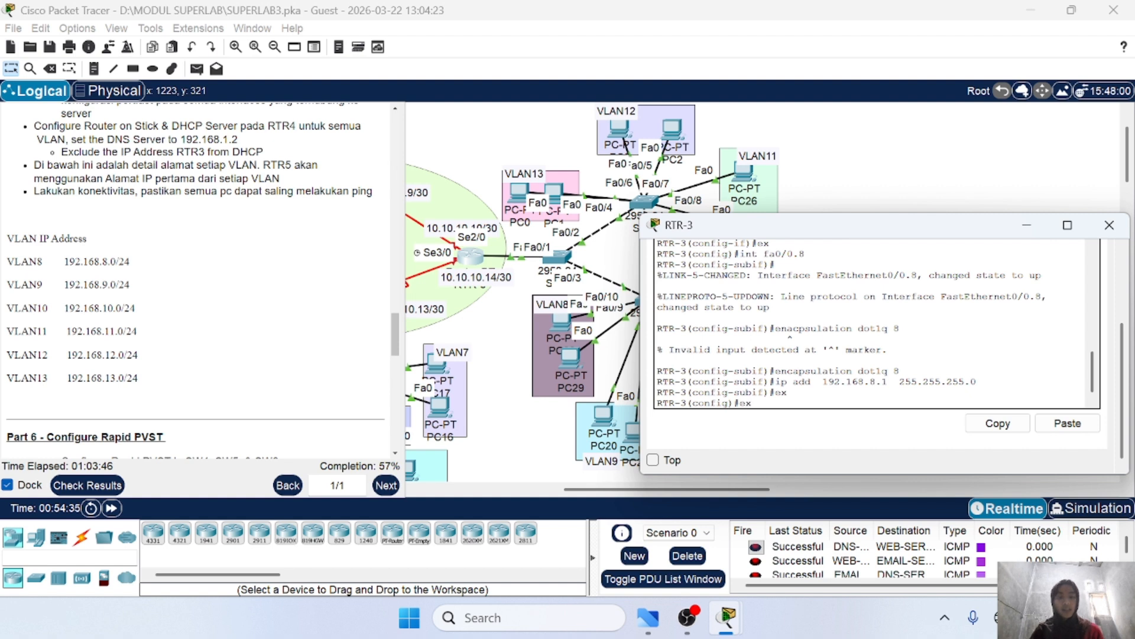
{"action": "key", "text": "Up"}
{"action": "key", "text": "Up"}
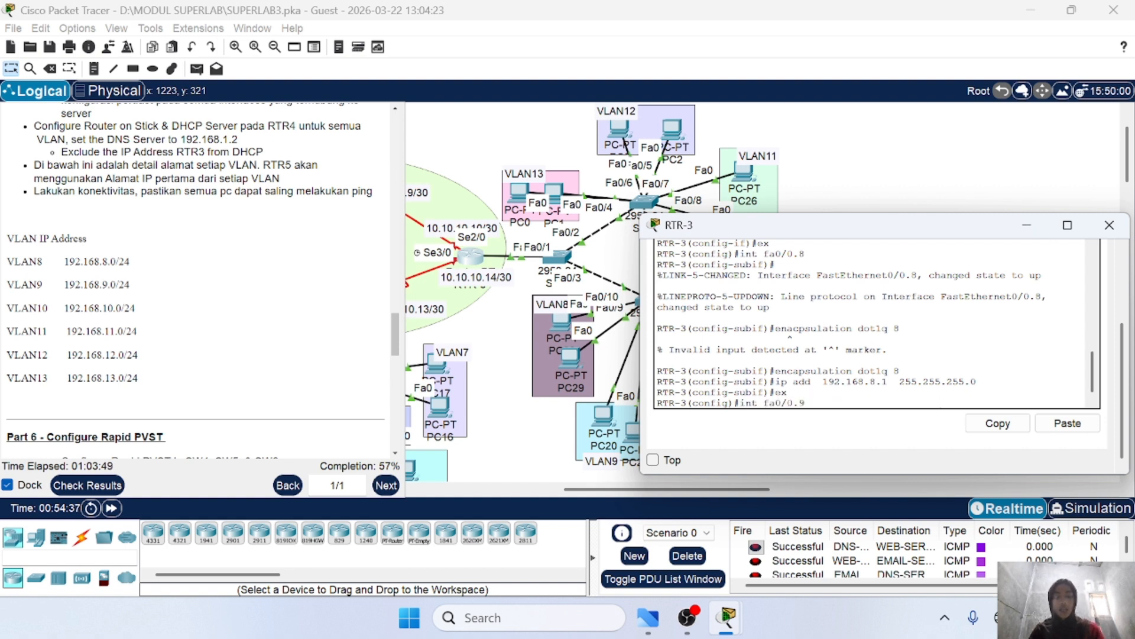
{"action": "key", "text": "Return"}
Step: Set subinterface fa0/0.9's encapsulation to dot1q for VLAN 9
{"action": "type", "text": "ex"}
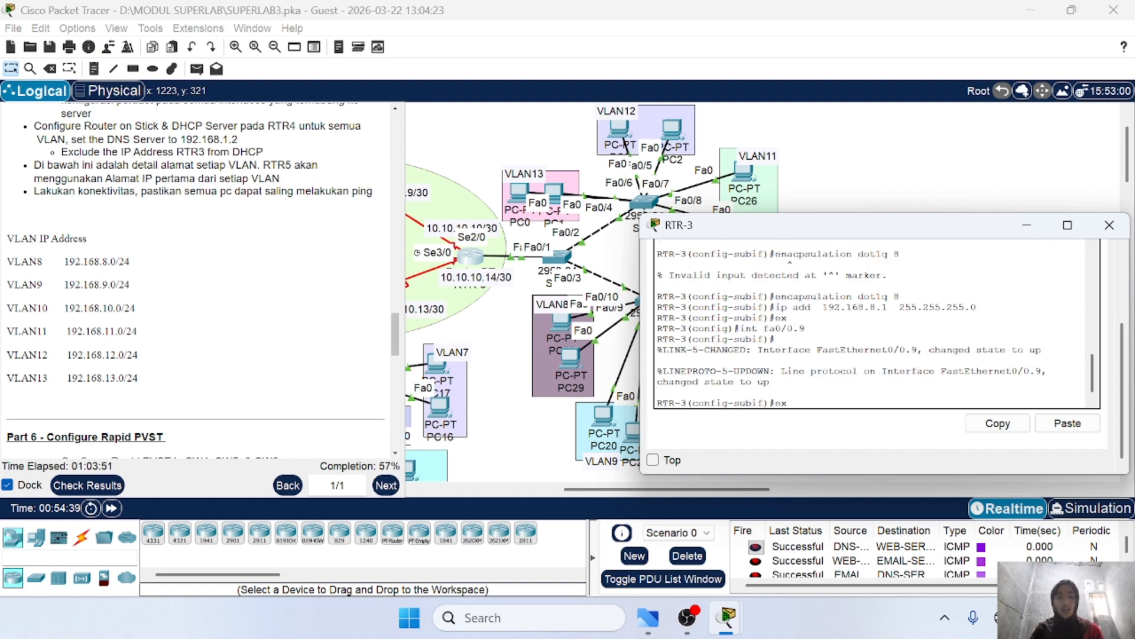
{"action": "key", "text": "Up"}
{"action": "key", "text": "Up"}
{"action": "key", "text": "Up"}
{"action": "key", "text": "Up"}
{"action": "key", "text": "BackSpace"}
{"action": "type", "text": "9"}
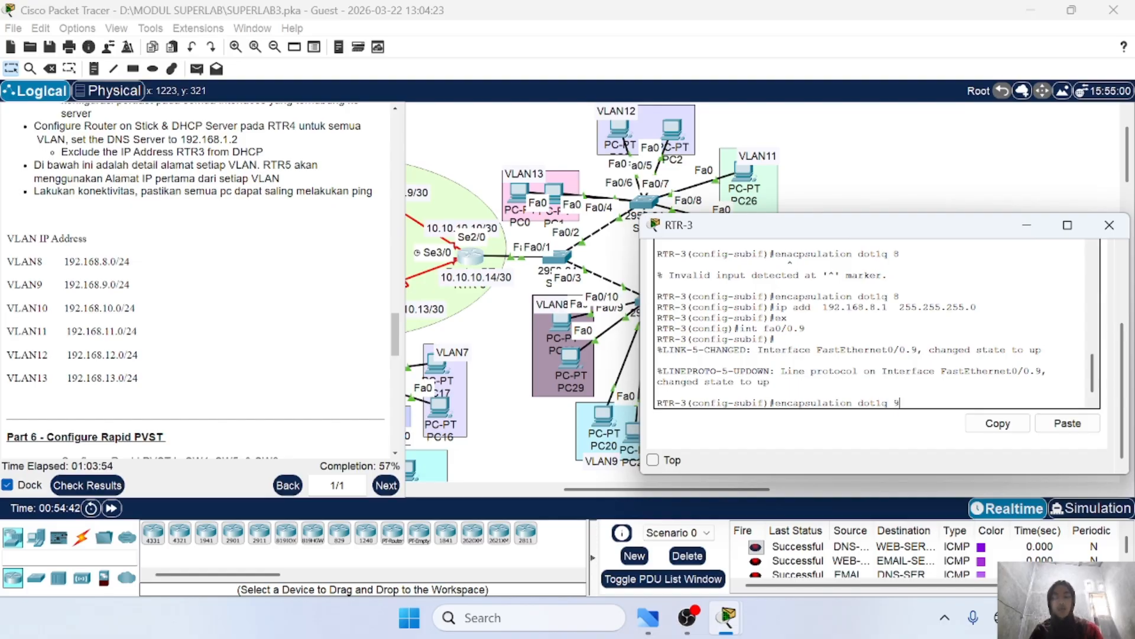
{"action": "key", "text": "Return"}
Step: Assign IP address 192.168.9.1 with mask 255.255.255.0 to subinterface fa0/0.9, reusing the previous address command
{"action": "key", "text": "Up"}
{"action": "key", "text": "Up"}
{"action": "key", "text": "Up"}
{"action": "key", "text": "Up"}
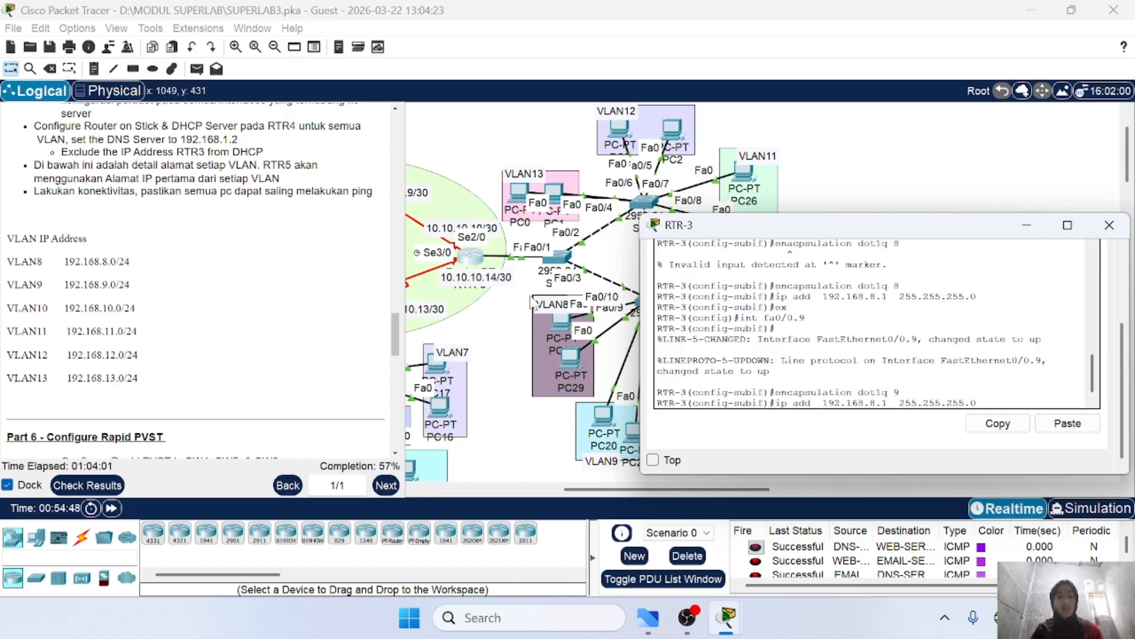
{"action": "key", "text": "Left"}
{"action": "key", "text": "Left"}
{"action": "key", "text": "Left"}
{"action": "key", "text": "Left"}
{"action": "key", "text": "Left"}
{"action": "key", "text": "Left"}
{"action": "key", "text": "Left"}
{"action": "key", "text": "Left"}
{"action": "key", "text": "Left"}
{"action": "key", "text": "Left"}
{"action": "key", "text": "Left"}
{"action": "key", "text": "Left"}
{"action": "key", "text": "Left"}
{"action": "key", "text": "Left"}
{"action": "key", "text": "Left"}
{"action": "key", "text": "Left"}
{"action": "key", "text": "BackSpace"}
{"action": "type", "text": "9"}
{"action": "key", "text": "Return"}
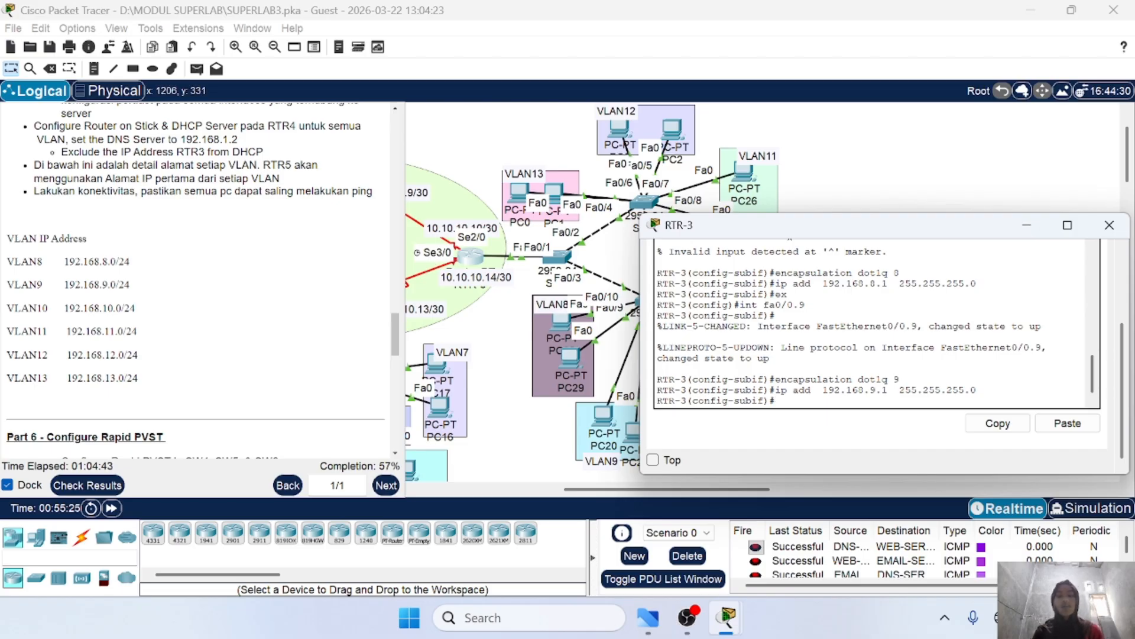
Step: Review the fa0/0.9 commands in RTR-3's console and reread the Part 5 instructions and VLAN address list
{"action": "scroll", "coordinate": [237, 304], "scroll_direction": "down", "scroll_amount": 1}
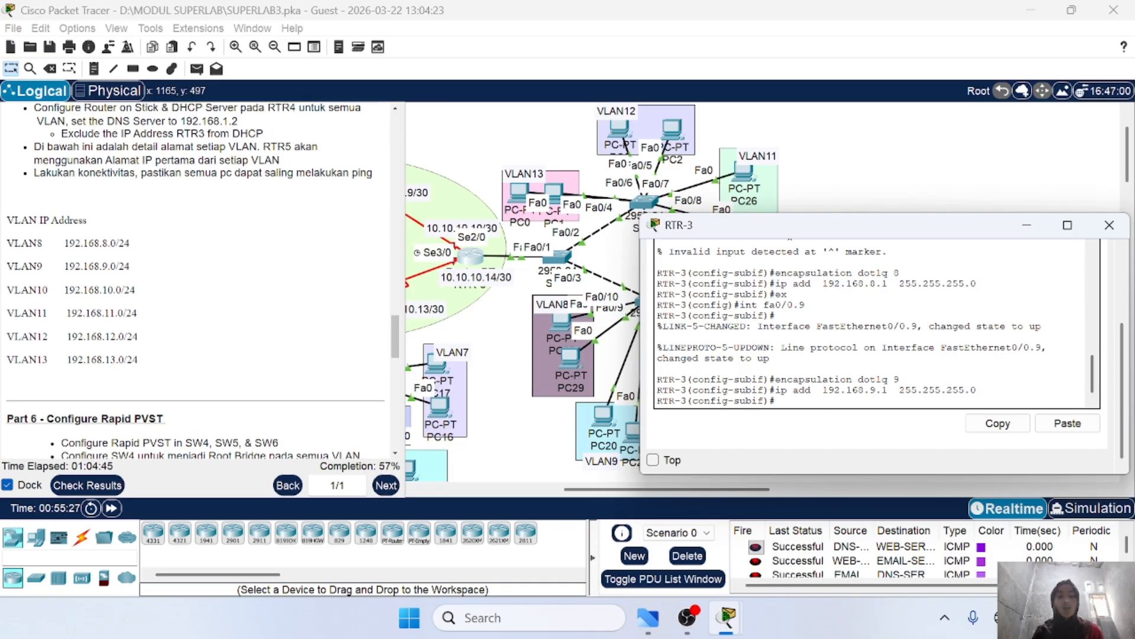
{"action": "left_click_drag", "start_coordinate": [741, 304], "coordinate": [805, 305]}
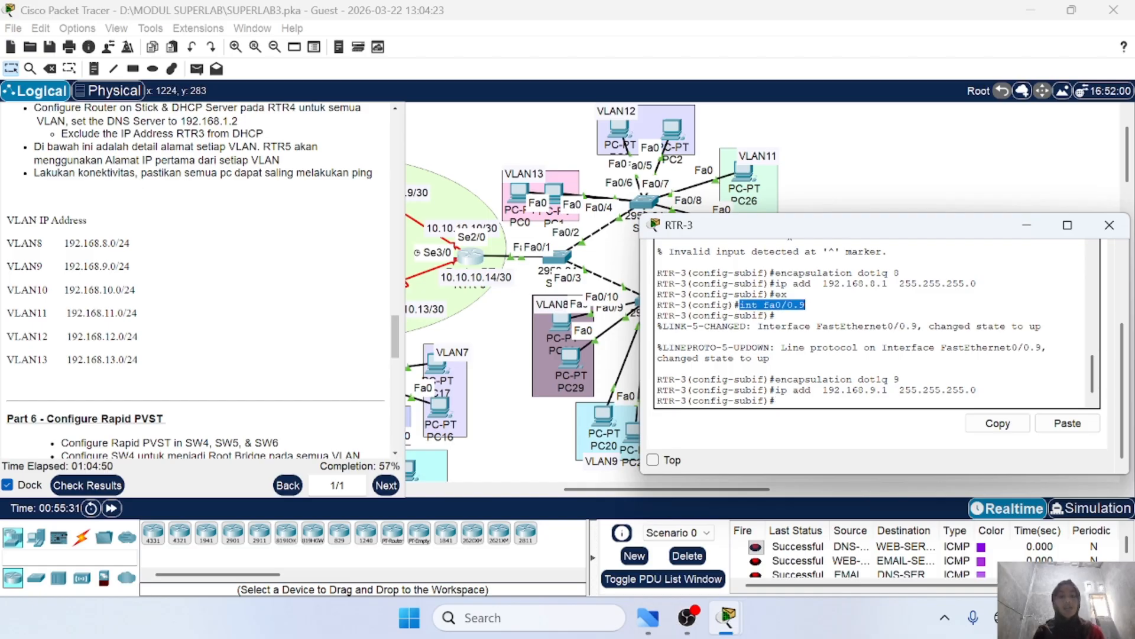
{"action": "left_click", "coordinate": [818, 397]}
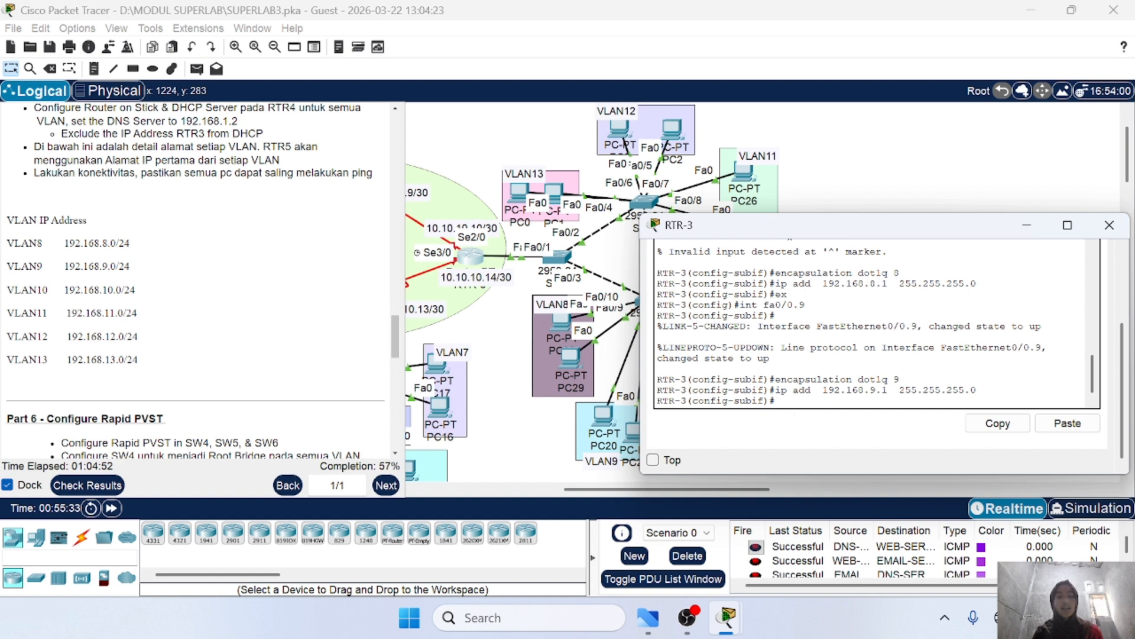
{"action": "left_click_drag", "start_coordinate": [776, 379], "coordinate": [900, 379]}
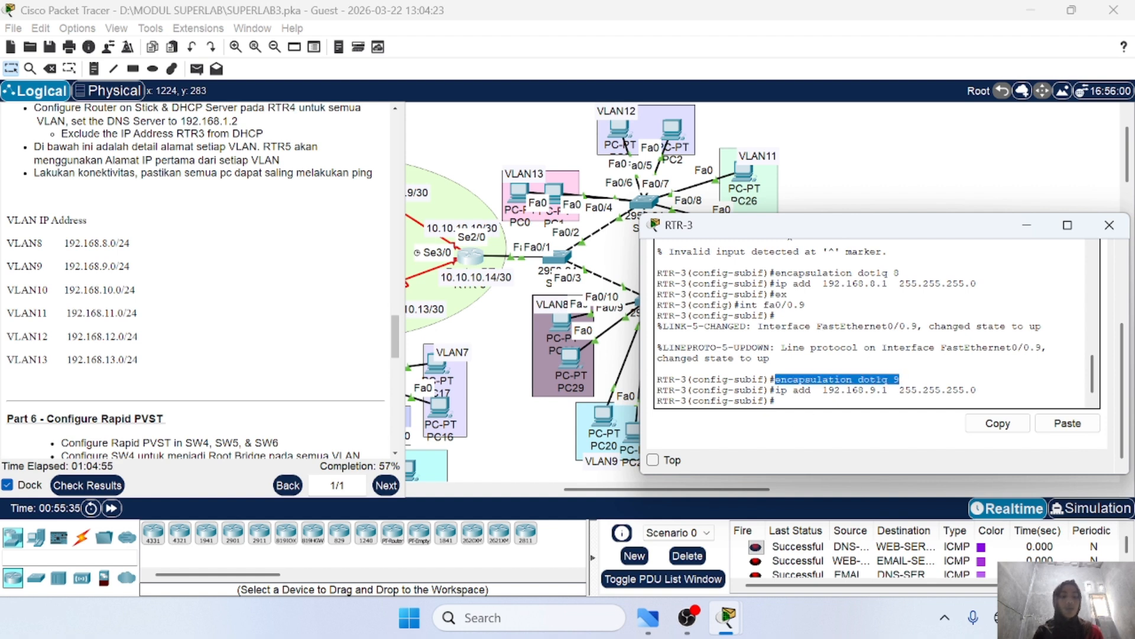
{"action": "left_click", "coordinate": [818, 400]}
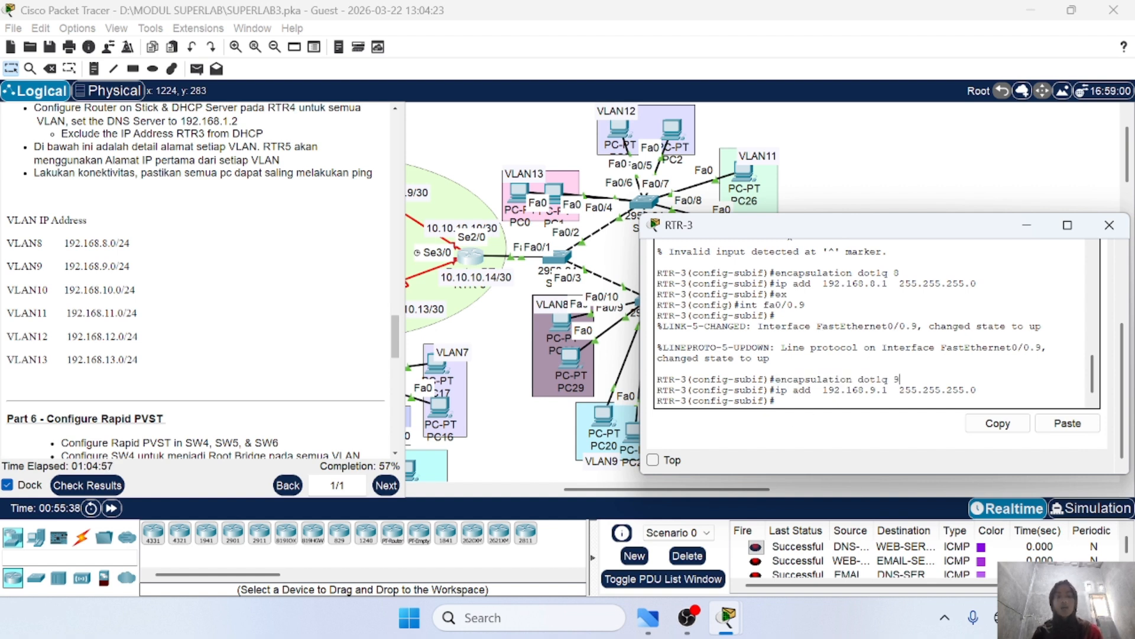
{"action": "mouse_move", "coordinate": [781, 390]}
{"action": "left_mouse_down"}
{"action": "mouse_move", "coordinate": [861, 390]}
{"action": "mouse_move", "coordinate": [775, 400]}
{"action": "left_mouse_up"}
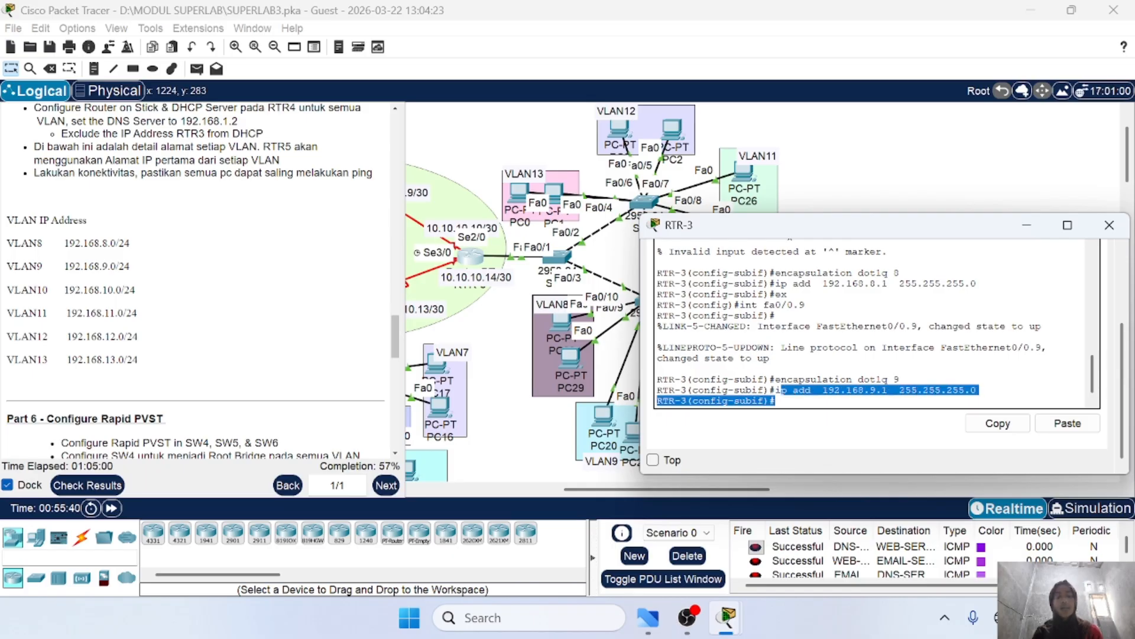
{"action": "left_click", "coordinate": [811, 401]}
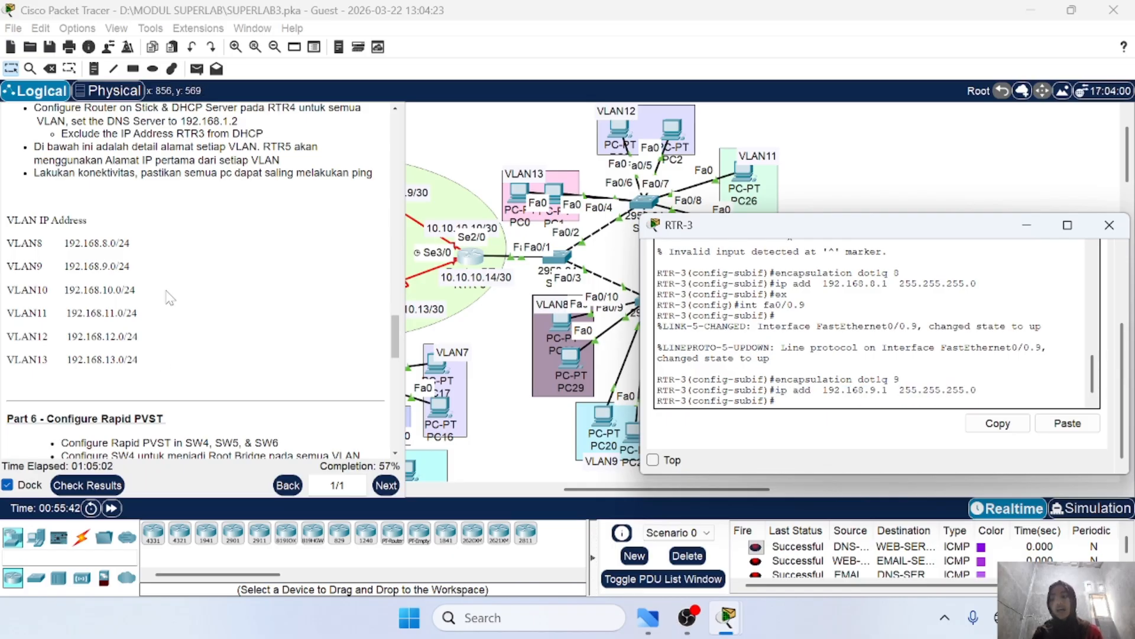
{"action": "scroll", "coordinate": [163, 289], "scroll_direction": "up", "scroll_amount": 3}
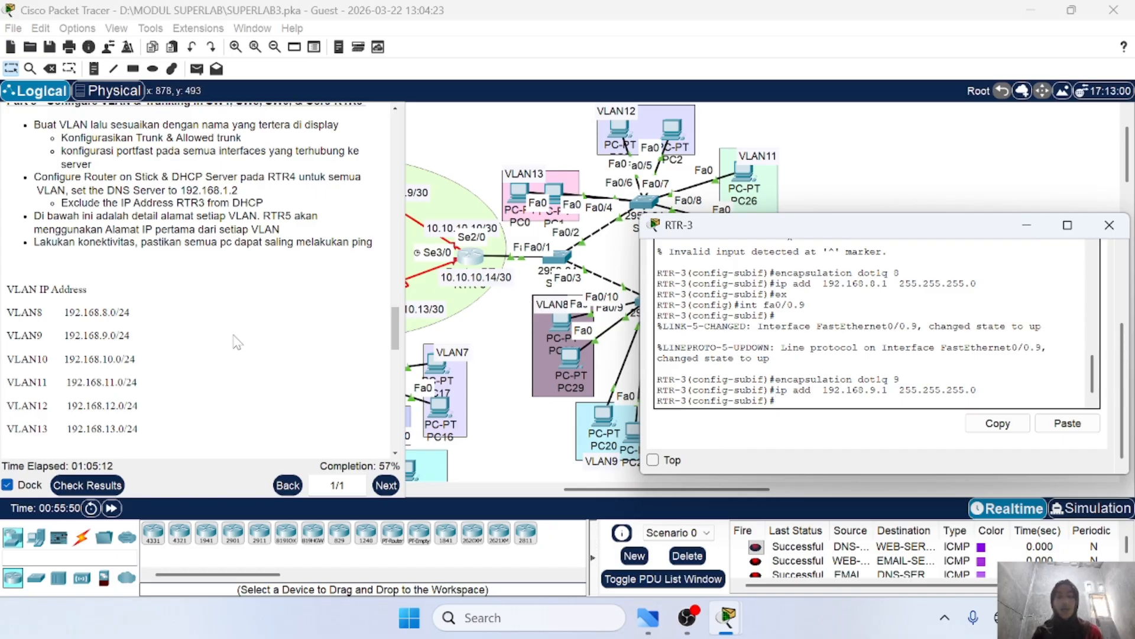
{"action": "scroll", "coordinate": [238, 341], "scroll_direction": "down", "scroll_amount": 2}
{"action": "scroll", "coordinate": [238, 342], "scroll_direction": "down", "scroll_amount": 1}
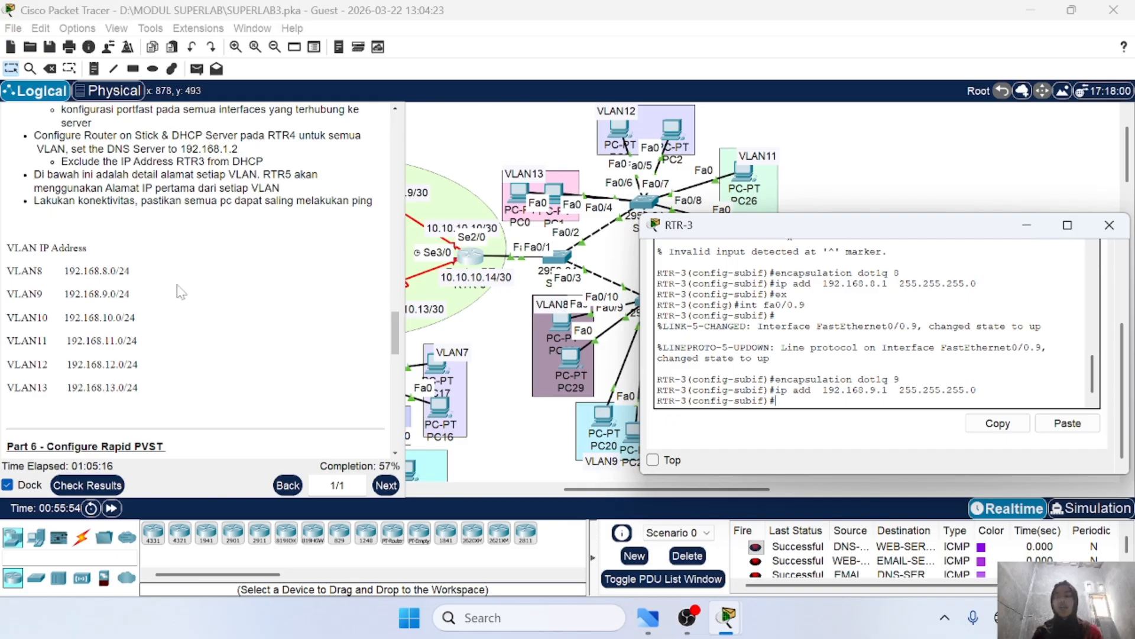
{"action": "scroll", "coordinate": [181, 292], "scroll_direction": "up", "scroll_amount": 5}
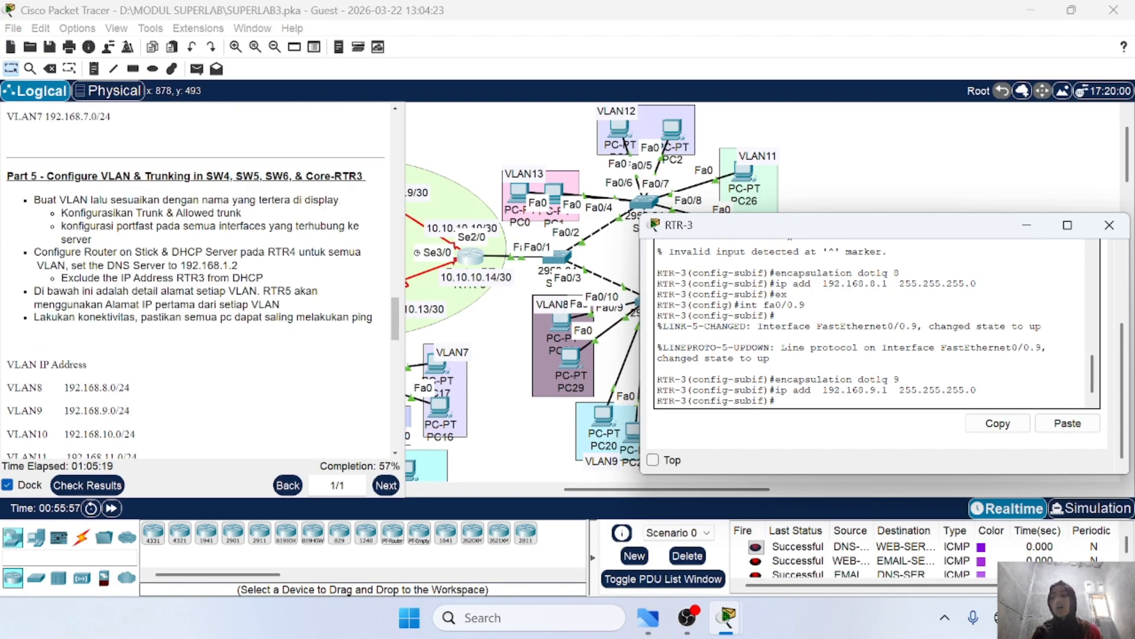
{"action": "scroll", "coordinate": [195, 278], "scroll_direction": "down", "scroll_amount": 3}
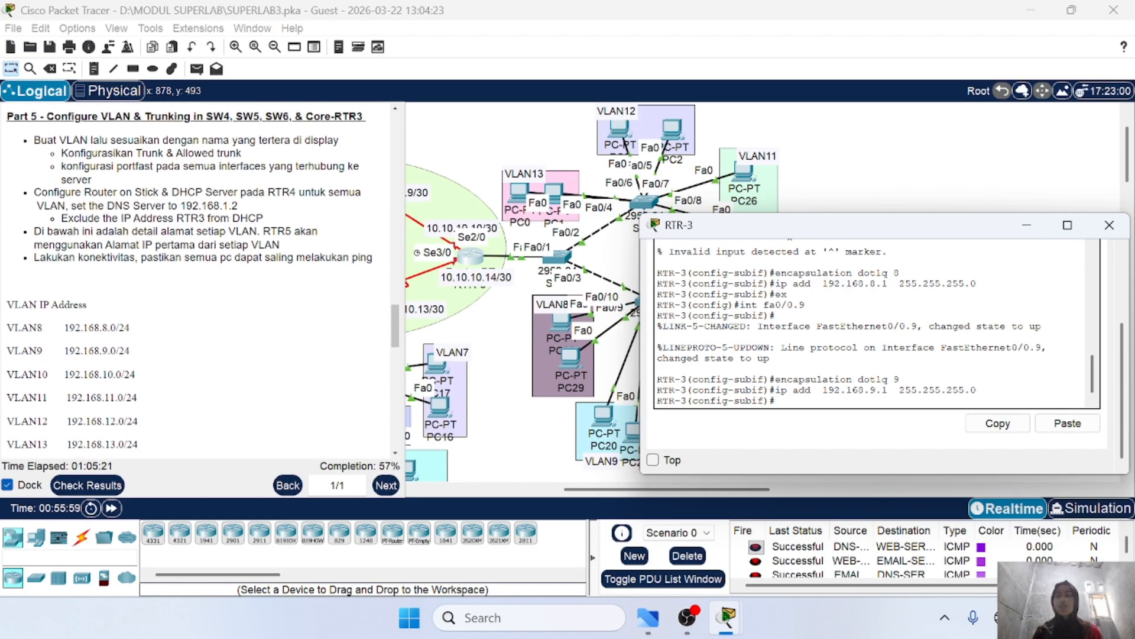
{"action": "scroll", "coordinate": [195, 278], "scroll_direction": "down", "scroll_amount": 2}
{"action": "scroll", "coordinate": [195, 278], "scroll_direction": "up", "scroll_amount": 2}
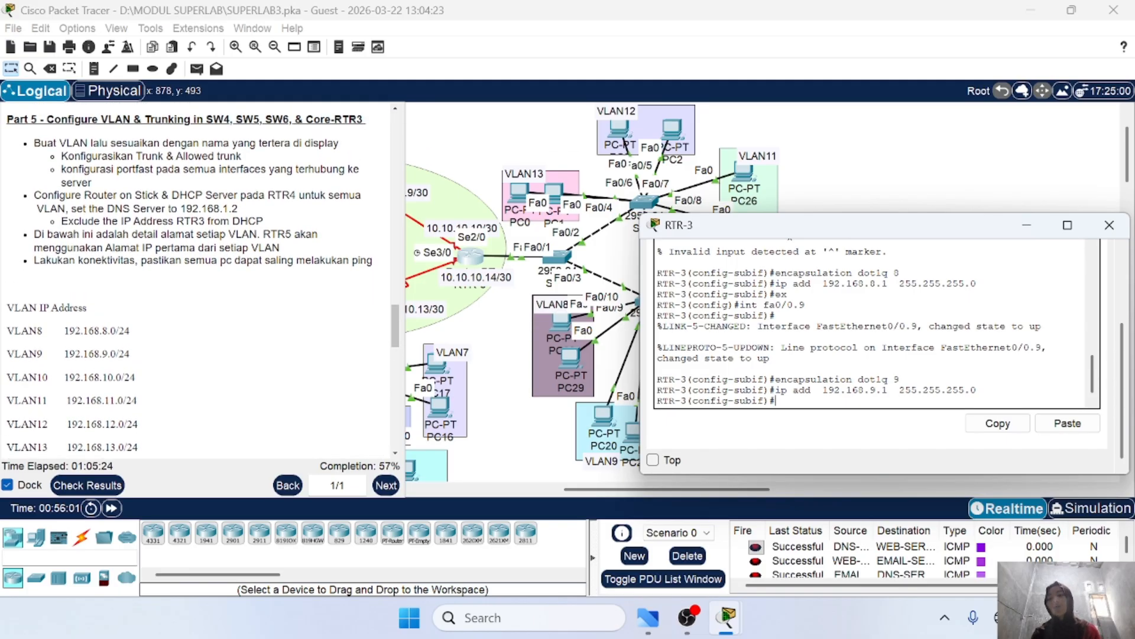
{"action": "scroll", "coordinate": [195, 278], "scroll_direction": "down", "scroll_amount": 1}
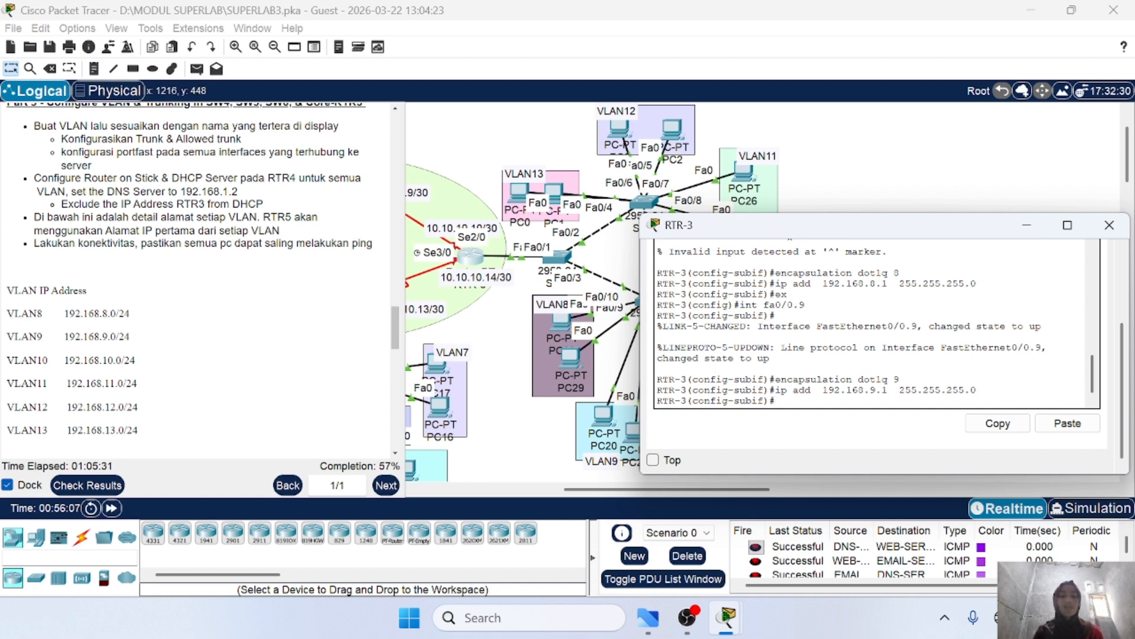
Step: Leave fa0/0.9's configuration mode on RTR-3 and create subinterface fa0/0.10
{"action": "type", "text": "ex"}
{"action": "key", "text": "Return"}
{"action": "type", "text": "int fa0/0.10"}
{"action": "key", "text": "Return"}
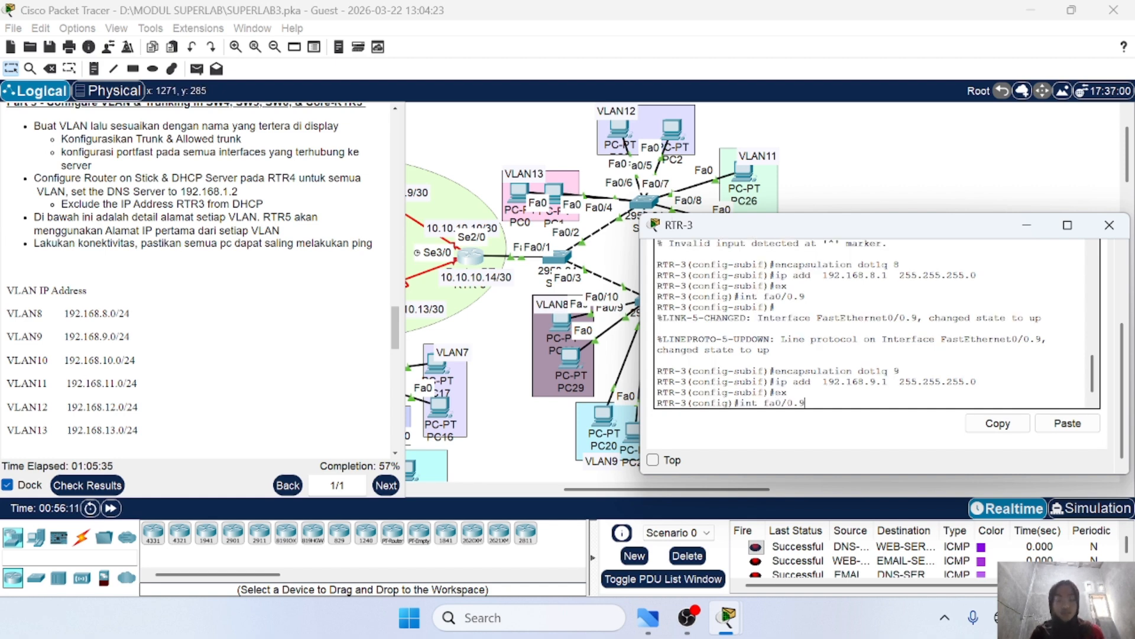
Step: Set fa0/0.10's encapsulation to dot1q for VLAN 10 and its IP address to 192.168.10.1 with mask 255.255.255.0
{"action": "type", "text": "encapsulation dot1q 10"}
{"action": "key", "text": "Return"}
{"action": "type", "text": "ip add 192.168.10.1 255.255.255.0"}
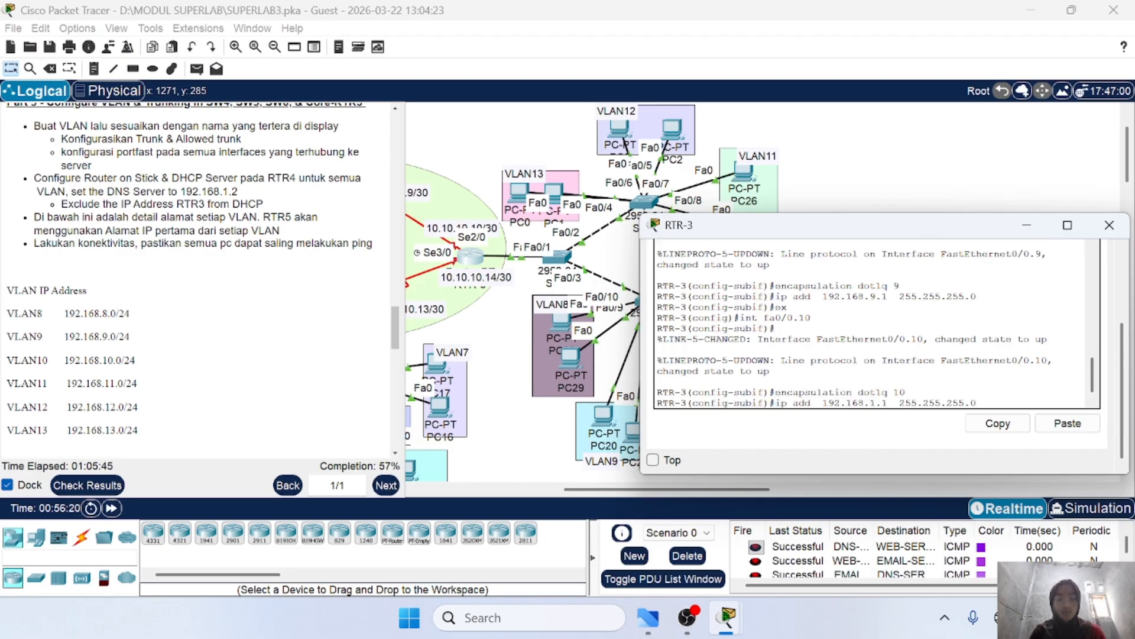
{"action": "key", "text": "Return"}
Step: Leave fa0/0.10's configuration mode on RTR-3 and create subinterface fa0/0.11
{"action": "type", "text": "ex"}
{"action": "key", "text": "Return"}
{"action": "type", "text": "int fa0/0.11"}
{"action": "key", "text": "Return"}
Step: Set fa0/0.11's encapsulation to dot1q for VLAN 11 and its IP address to 192.168.11.1 with mask 255.255.255.0
{"action": "type", "text": "encapsulation dot1q 11"}
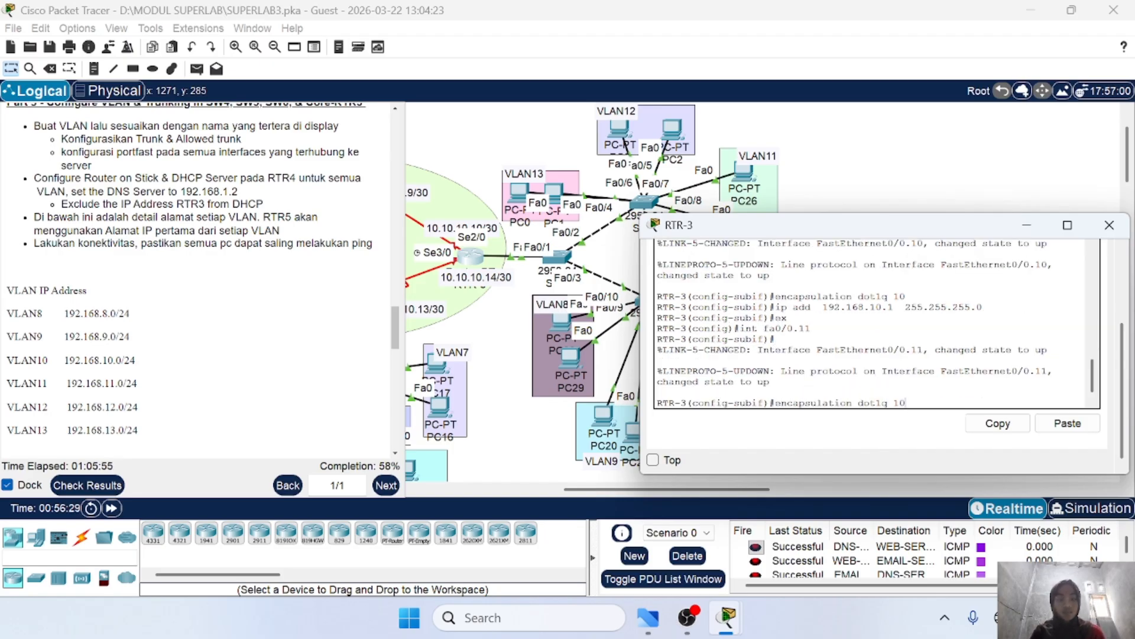
{"action": "key", "text": "Return"}
{"action": "type", "text": "ex"}
{"action": "key", "text": "BackSpace"}
{"action": "key", "text": "BackSpace"}
{"action": "type", "text": "ip add 192.168.11.1 255.255.255.0"}
{"action": "key", "text": "Return"}
Step: Leave fa0/0.11's configuration mode on RTR-3 and create subinterface fa0/0.12
{"action": "type", "text": "ex"}
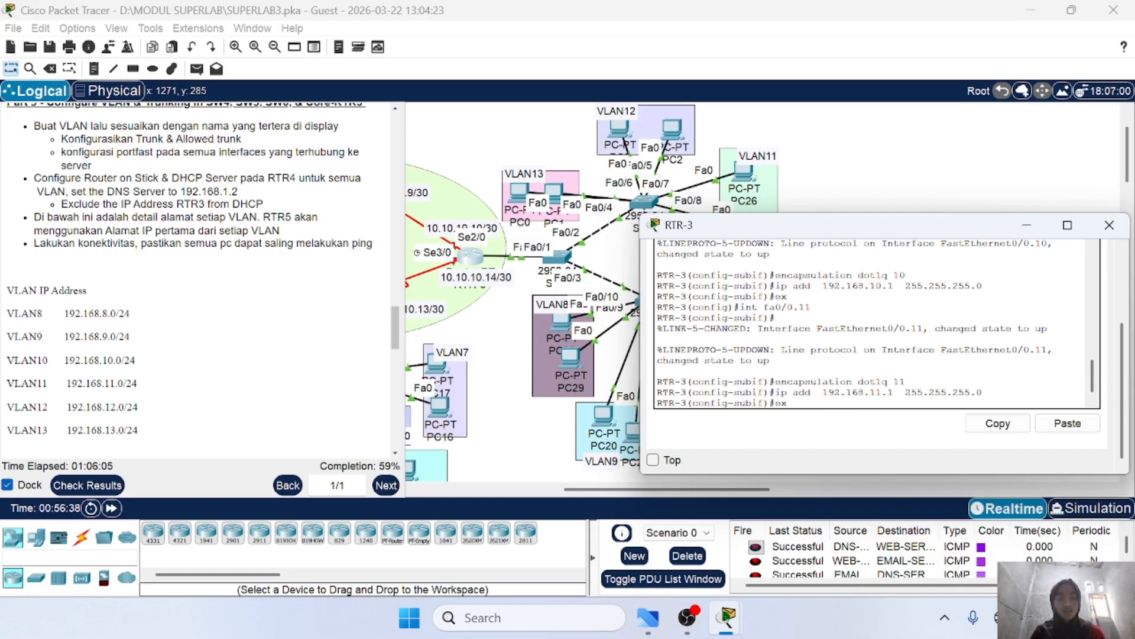
{"action": "key", "text": "Return"}
{"action": "key", "text": "Up"}
{"action": "key", "text": "Up"}
{"action": "key", "text": "Up"}
{"action": "key", "text": "Up"}
{"action": "key", "text": "BackSpace"}
{"action": "type", "text": "2"}
{"action": "key", "text": "Return"}
Step: Set subinterface fa0/0.12's encapsulation to dot1q for VLAN 12
{"action": "key", "text": "Up"}
{"action": "key", "text": "Up"}
{"action": "key", "text": "Up"}
{"action": "key", "text": "Up"}
{"action": "key", "text": "BackSpace"}
{"action": "type", "text": "2"}
{"action": "key", "text": "Return"}
Step: Assign IP address 192.168.12.1 with mask 255.255.255.0 to subinterface fa0/0.12, adapting the previous address command
{"action": "key", "text": "Up"}
{"action": "key", "text": "Up"}
{"action": "key", "text": "Up"}
{"action": "key", "text": "Up"}
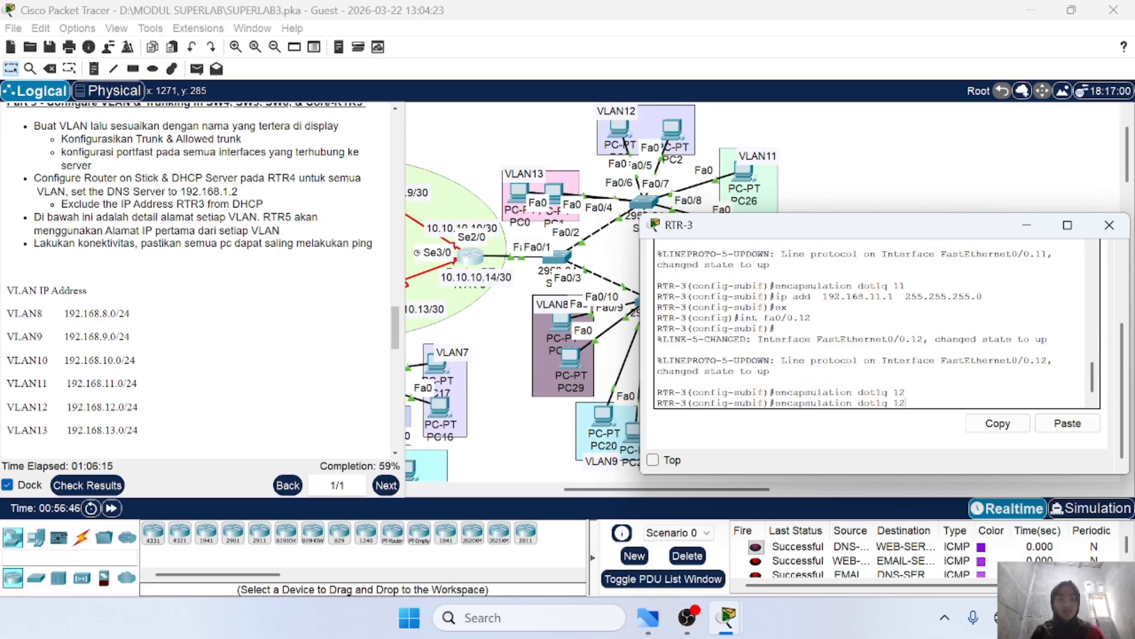
{"action": "key", "text": "Left"}
{"action": "key", "text": "Left"}
{"action": "key", "text": "Left"}
{"action": "key", "text": "Left"}
{"action": "key", "text": "Left"}
{"action": "key", "text": "Left"}
{"action": "key", "text": "Left"}
{"action": "key", "text": "Left"}
{"action": "key", "text": "Left"}
{"action": "key", "text": "Left"}
{"action": "key", "text": "Left"}
{"action": "key", "text": "Left"}
{"action": "key", "text": "Left"}
{"action": "key", "text": "Left"}
{"action": "key", "text": "Left"}
{"action": "key", "text": "Left"}
{"action": "key", "text": "Left"}
{"action": "key", "text": "BackSpace"}
{"action": "type", "text": "2"}
{"action": "key", "text": "Return"}
Step: Leave fa0/0.12's configuration mode on RTR-3 and create subinterface fa0/0.13
{"action": "type", "text": "ex"}
{"action": "key", "text": "Return"}
{"action": "key", "text": "Up"}
{"action": "key", "text": "Up"}
{"action": "key", "text": "Up"}
{"action": "key", "text": "Up"}
{"action": "key", "text": "BackSpace"}
{"action": "type", "text": "3"}
{"action": "key", "text": "Return"}
Step: Set subinterface fa0/0.13's encapsulation to dot1q for VLAN 13
{"action": "key", "text": "Up"}
{"action": "key", "text": "Up"}
{"action": "key", "text": "Up"}
{"action": "key", "text": "Up"}
{"action": "key", "text": "BackSpace"}
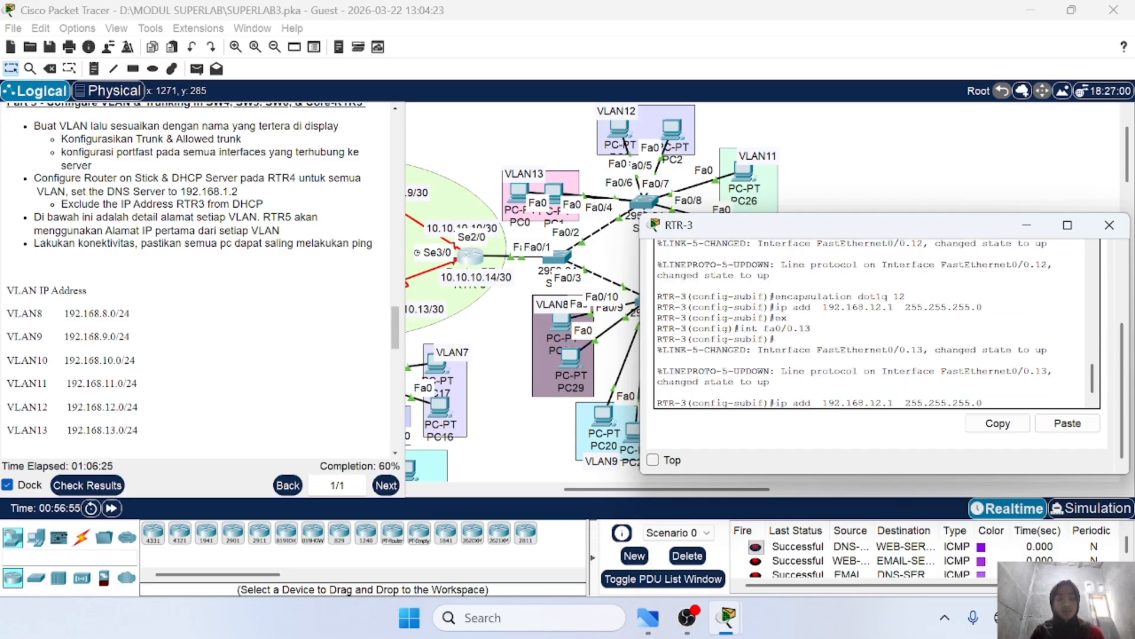
{"action": "key", "text": "3"}
{"action": "key", "text": "Return"}
Step: Assign IP address 192.168.13.1 with mask 255.255.255.0 to subinterface fa0/0.13 on RTR-3
{"action": "key", "text": "Up"}
{"action": "key", "text": "Up"}
{"action": "key", "text": "Up"}
{"action": "key", "text": "Up"}
{"action": "key", "text": "Return"}
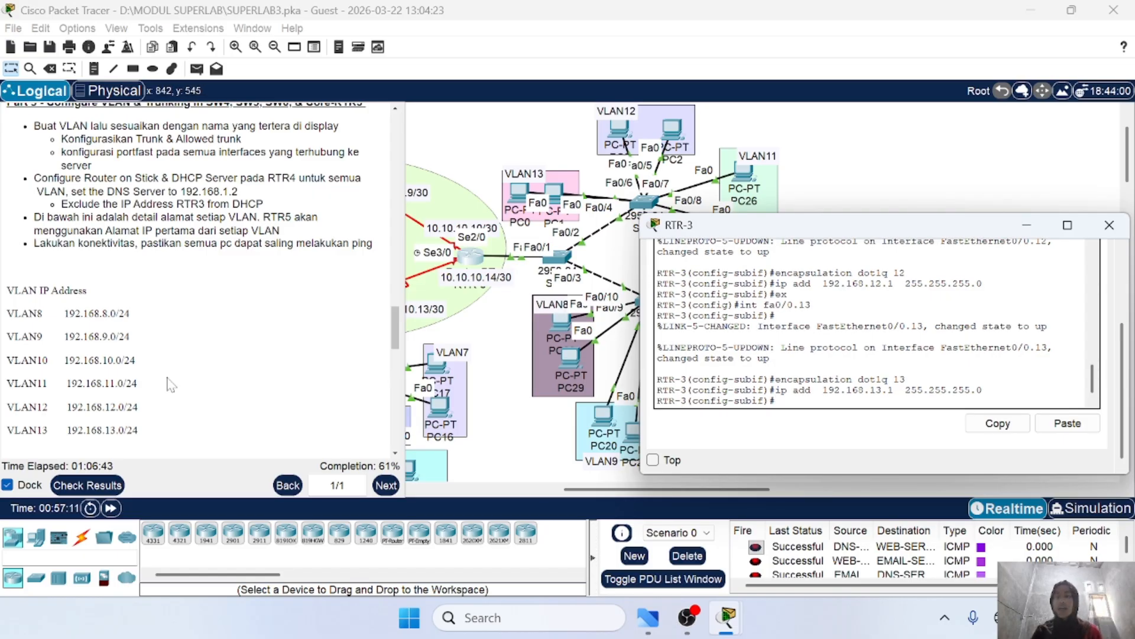
Step: Check the Part 5 instructions and return RTR-3 from fa0/0.13 to global configuration mode
{"action": "scroll", "coordinate": [201, 292], "scroll_direction": "up", "scroll_amount": 3}
{"action": "scroll", "coordinate": [202, 293], "scroll_direction": "up", "scroll_amount": 1}
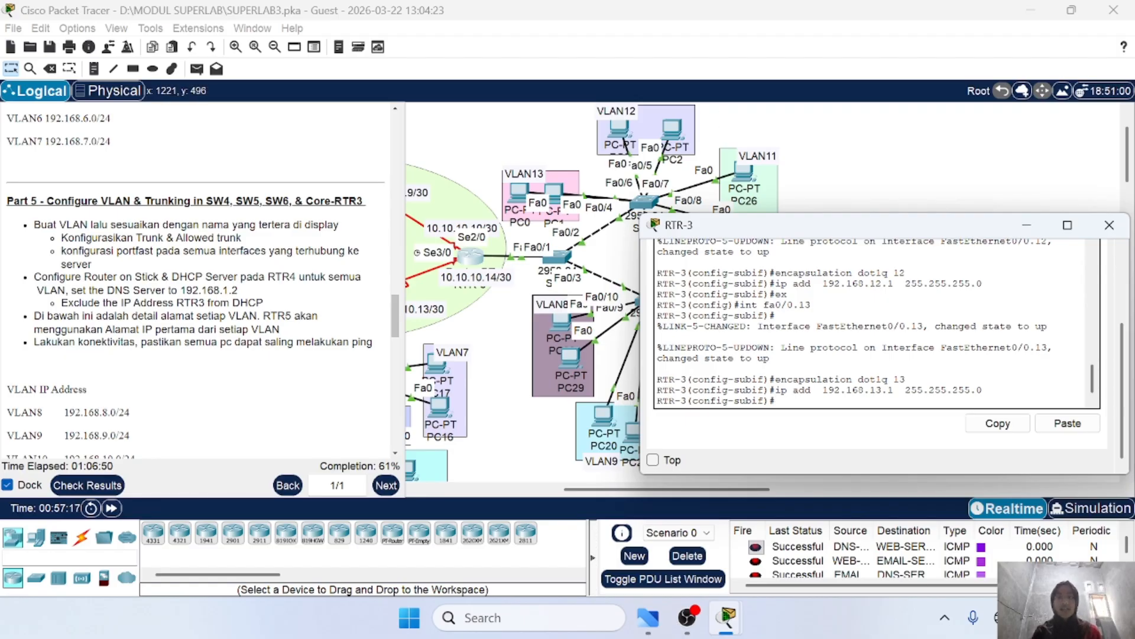
{"action": "type", "text": "ex"}
{"action": "key", "text": "Return"}
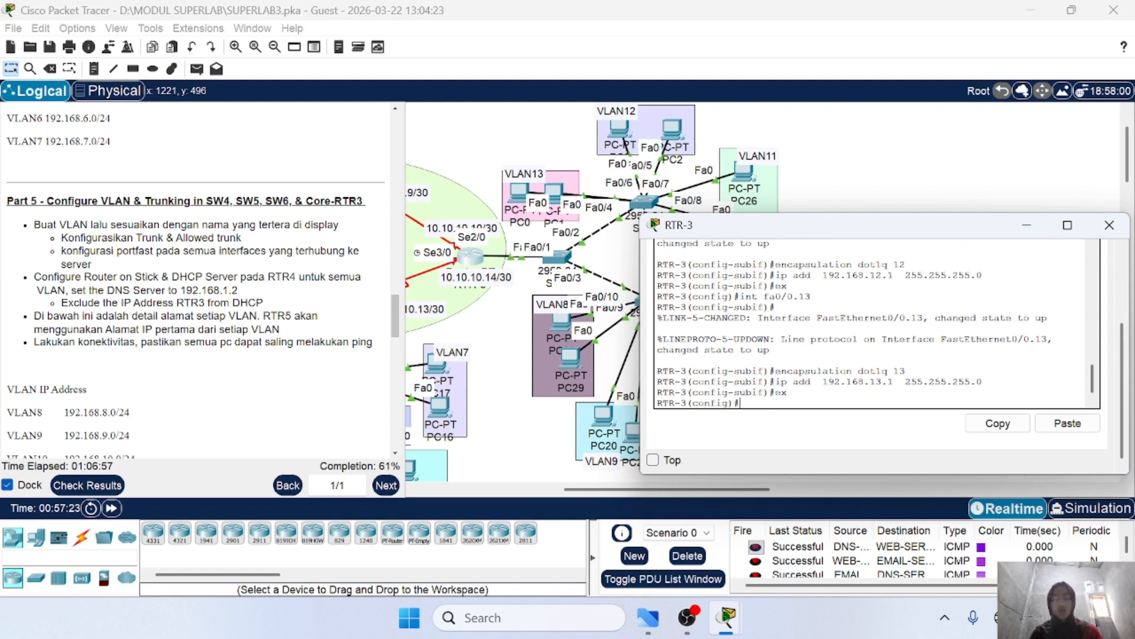
Step: Create a DHCP pool named VLAN8 on RTR-3
{"action": "type", "text": "ip dhcp "}
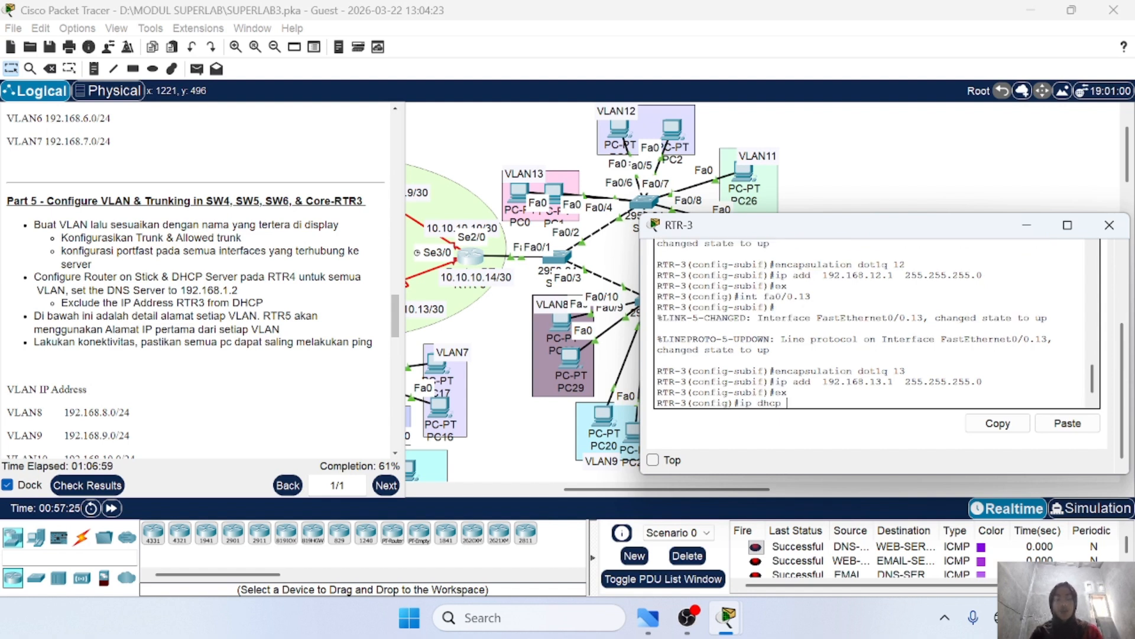
{"action": "type", "text": "pool"}
{"action": "key", "text": "Caps_Lock"}
{"action": "type", "text": "VLA"}
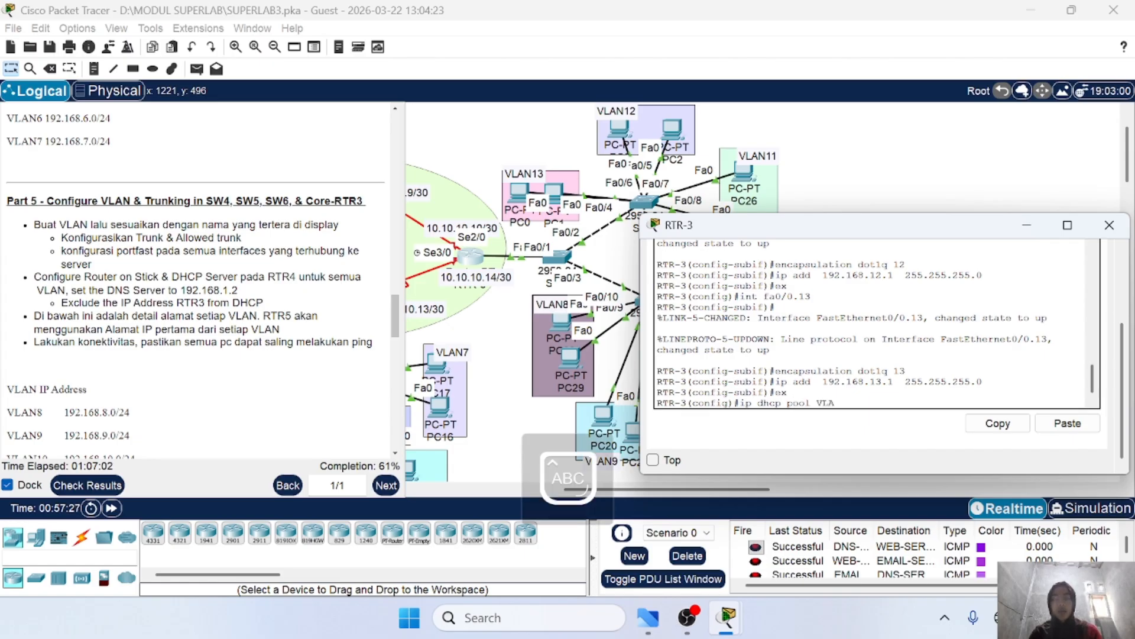
{"action": "type", "text": "N8"}
{"action": "key", "text": "Caps_Lock"}
{"action": "key", "text": "Return"}
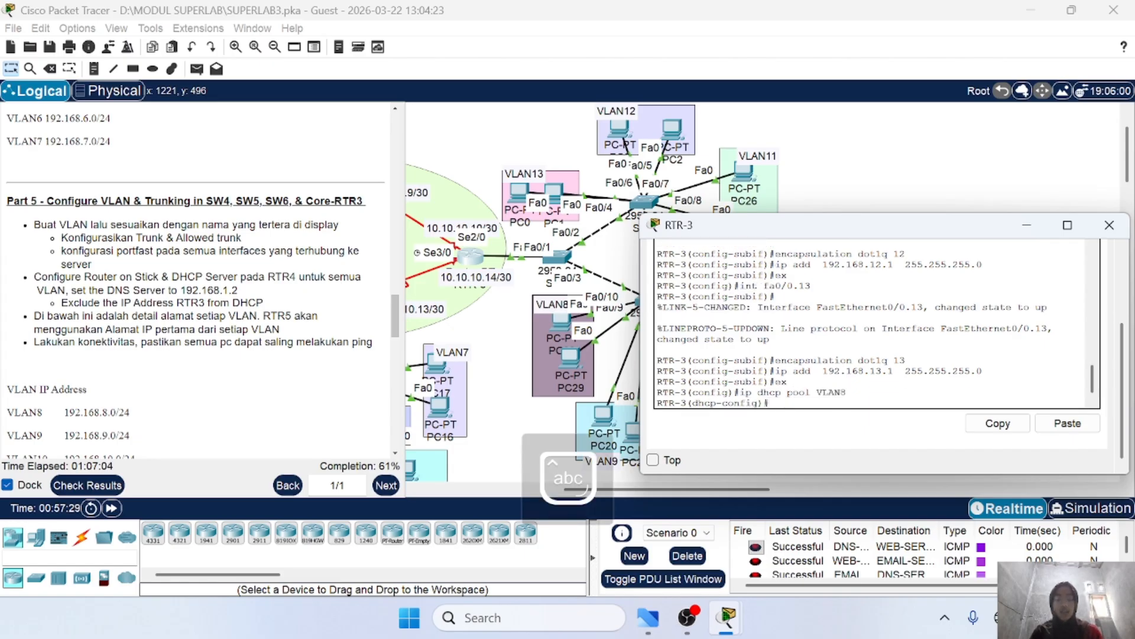
Step: Set the VLAN8 DHCP pool's network to 192.168.8.0 with mask 255.255.255.0
{"action": "type", "text": "netw 192."}
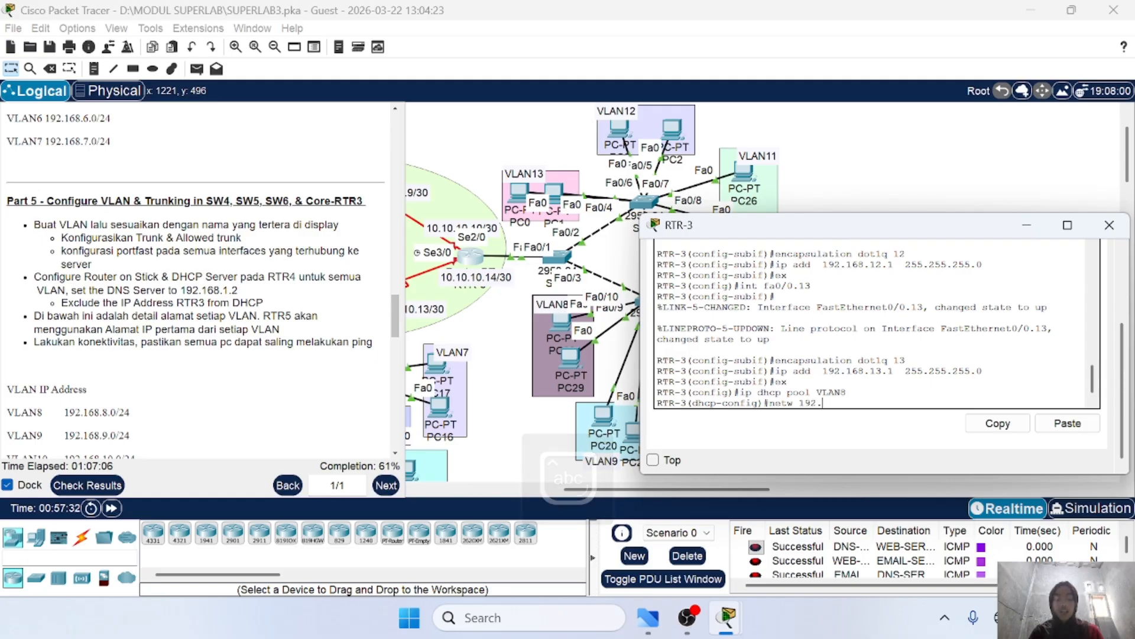
{"action": "type", "text": "168."}
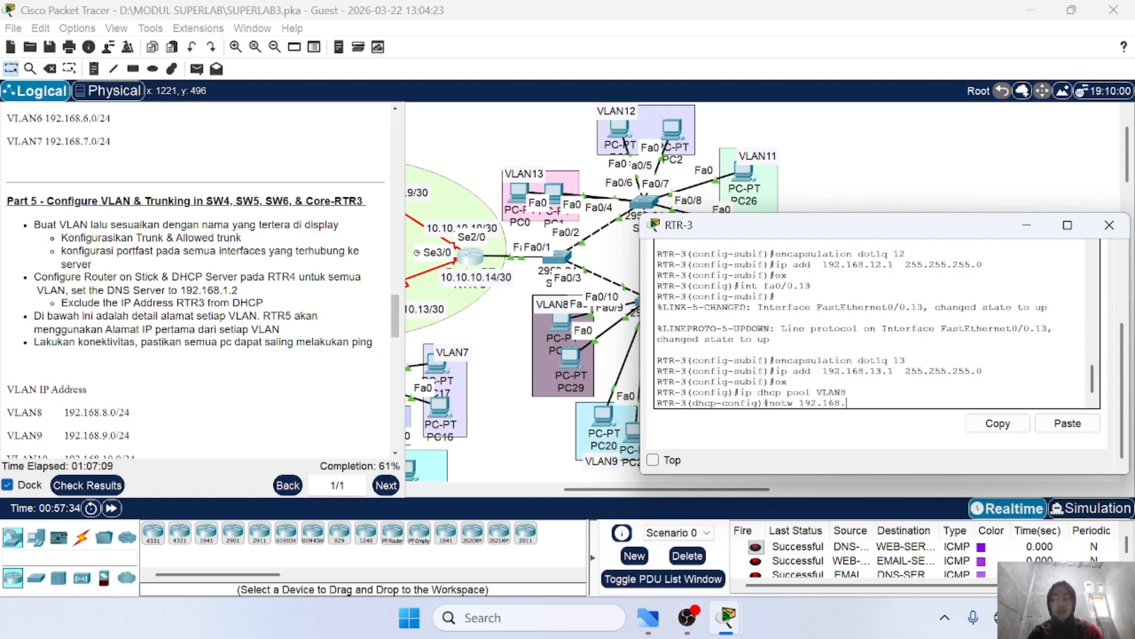
{"action": "type", "text": "8.0"}
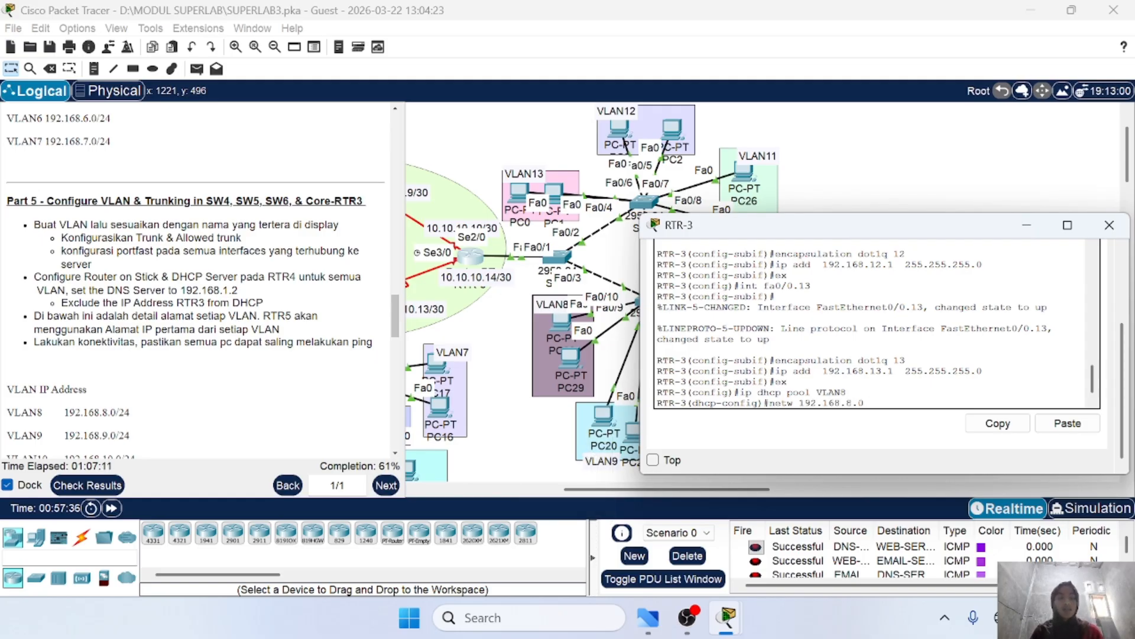
{"action": "type", "text": " 255.255.255.0"}
{"action": "key", "text": "Return"}
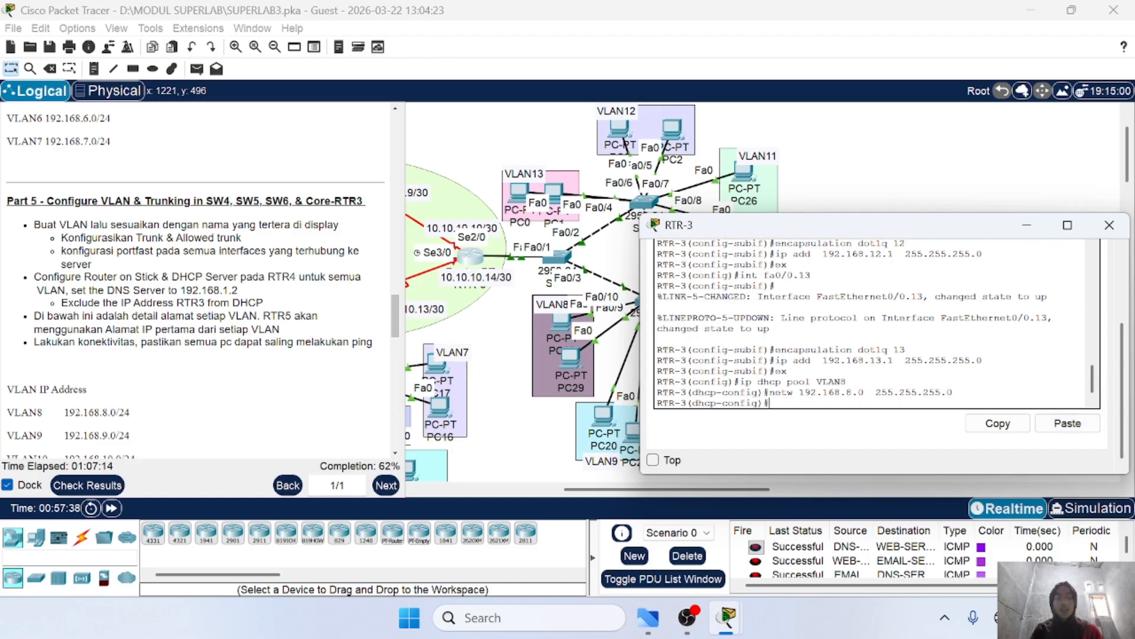
Step: Set the VLAN8 DHCP pool's default router to 192.168.8.1
{"action": "type", "text": "defaul"}
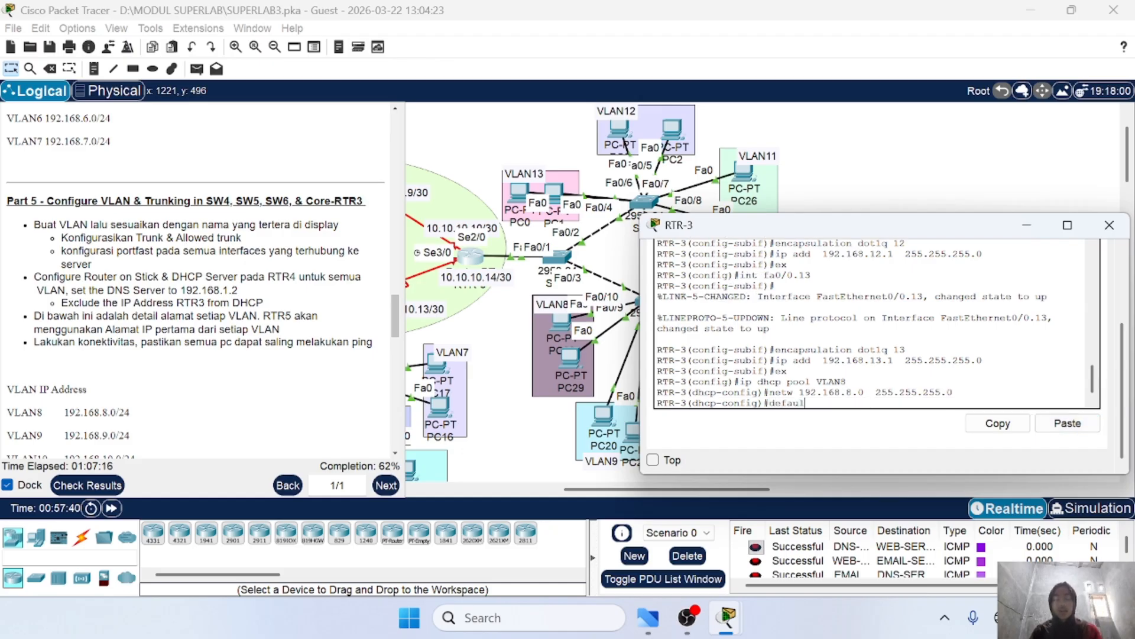
{"action": "type", "text": "t-router"}
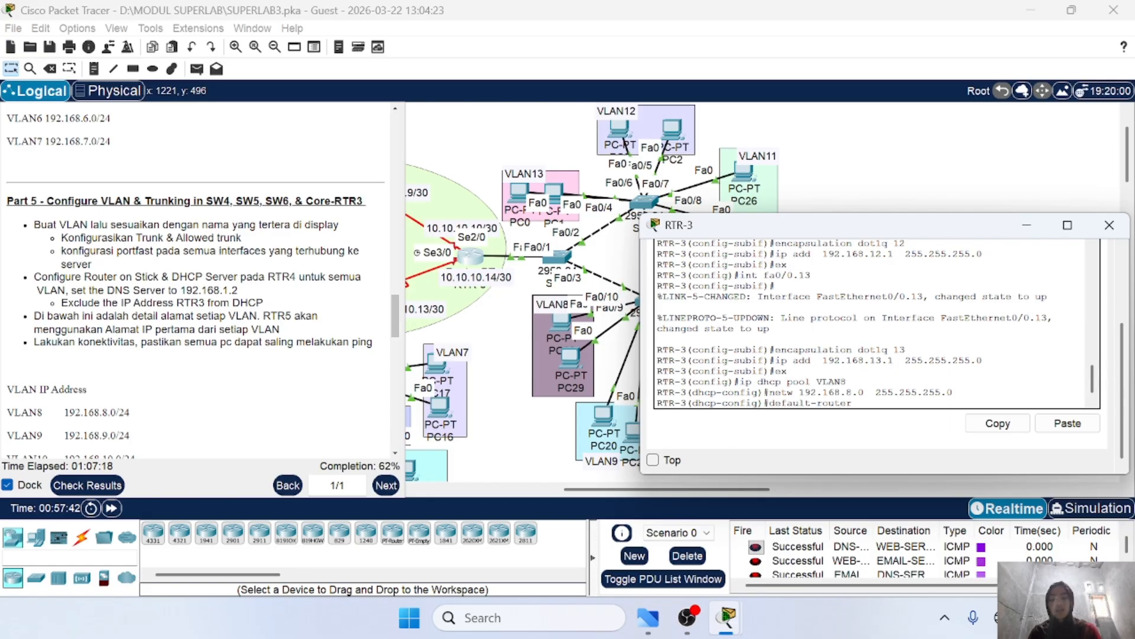
{"action": "type", "text": " 192.168"}
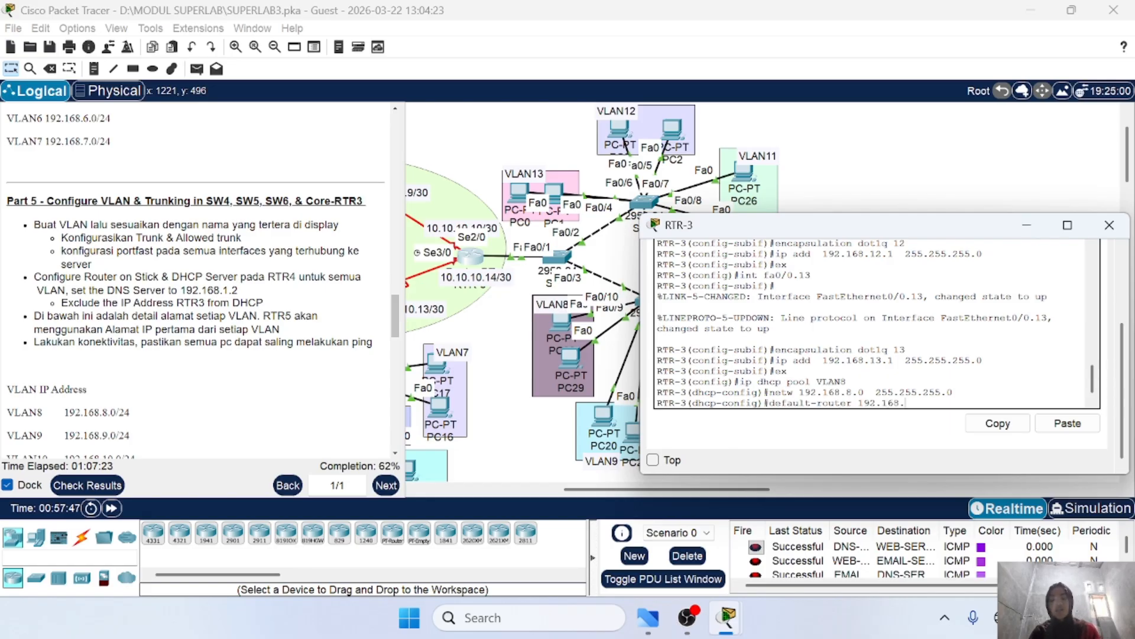
{"action": "type", "text": ".8.1"}
{"action": "key", "text": "Return"}
Step: Set the VLAN8 DHCP pool's DNS server to 192.168.1.2 and return to global configuration mode
{"action": "type", "text": "dhcp-config)#d"}
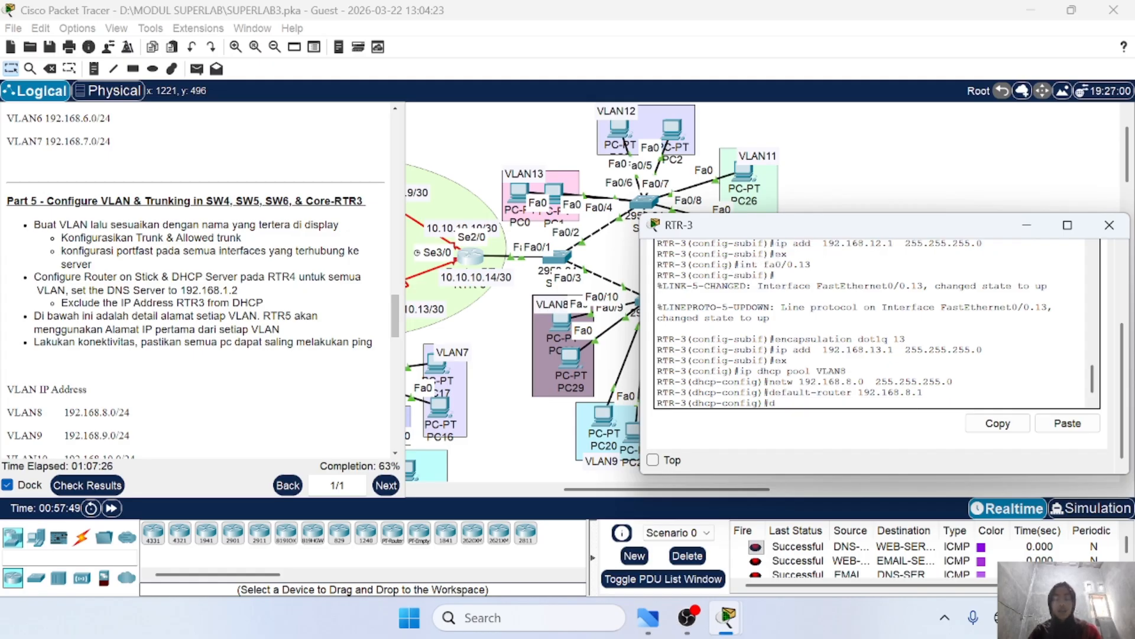
{"action": "type", "text": "ns-server 192.168."}
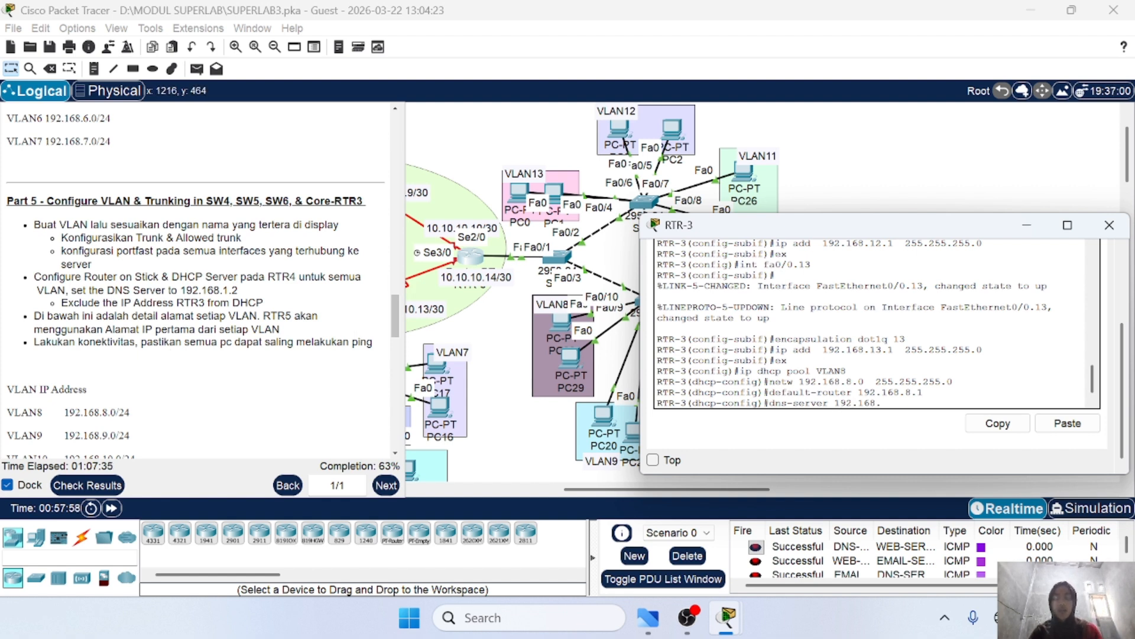
{"action": "type", "text": "1.2"}
{"action": "key", "text": "Return"}
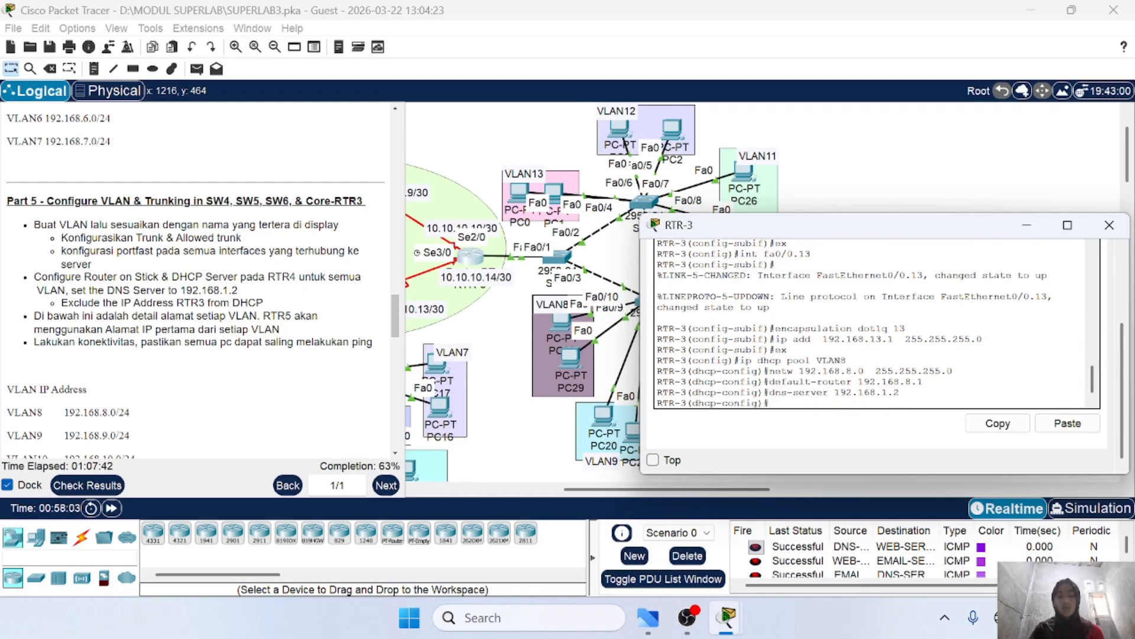
{"action": "type", "text": "ex"}
{"action": "key", "text": "Return"}
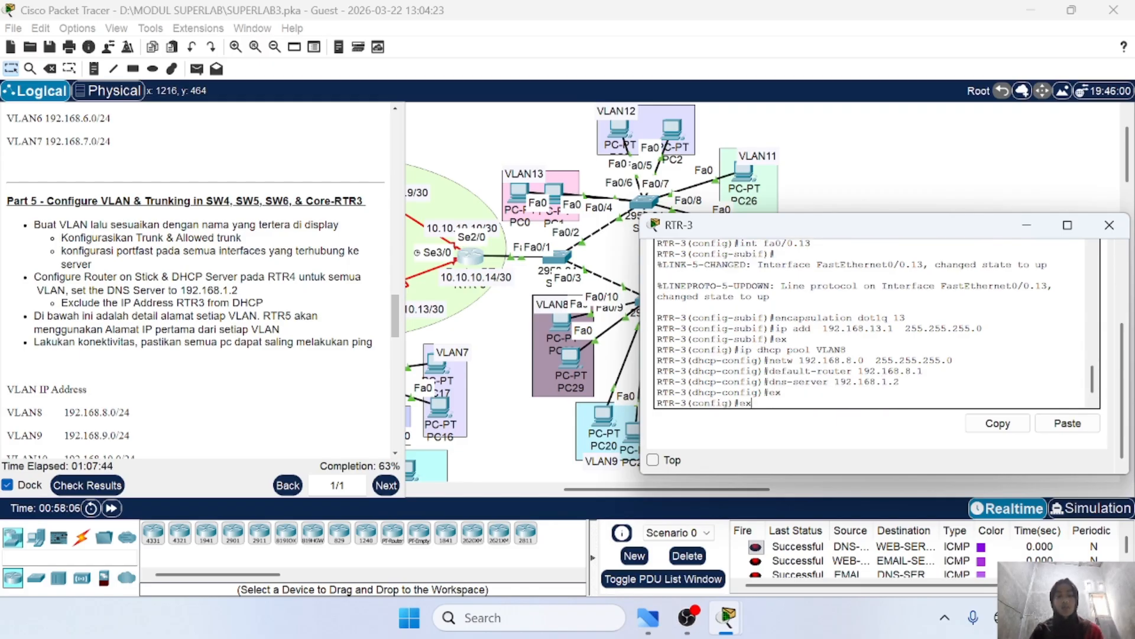
Step: Create a DHCP pool named VLAN9 on RTR-3
{"action": "key", "text": "Up"}
{"action": "key", "text": "Up"}
{"action": "key", "text": "Up"}
{"action": "key", "text": "Up"}
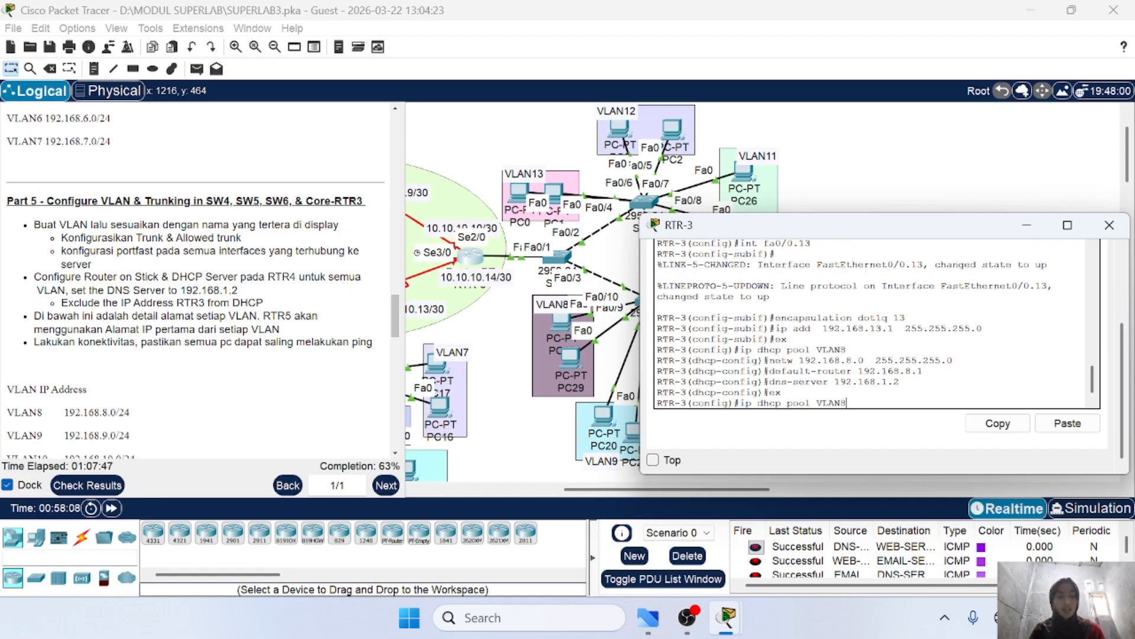
{"action": "key", "text": "Return"}
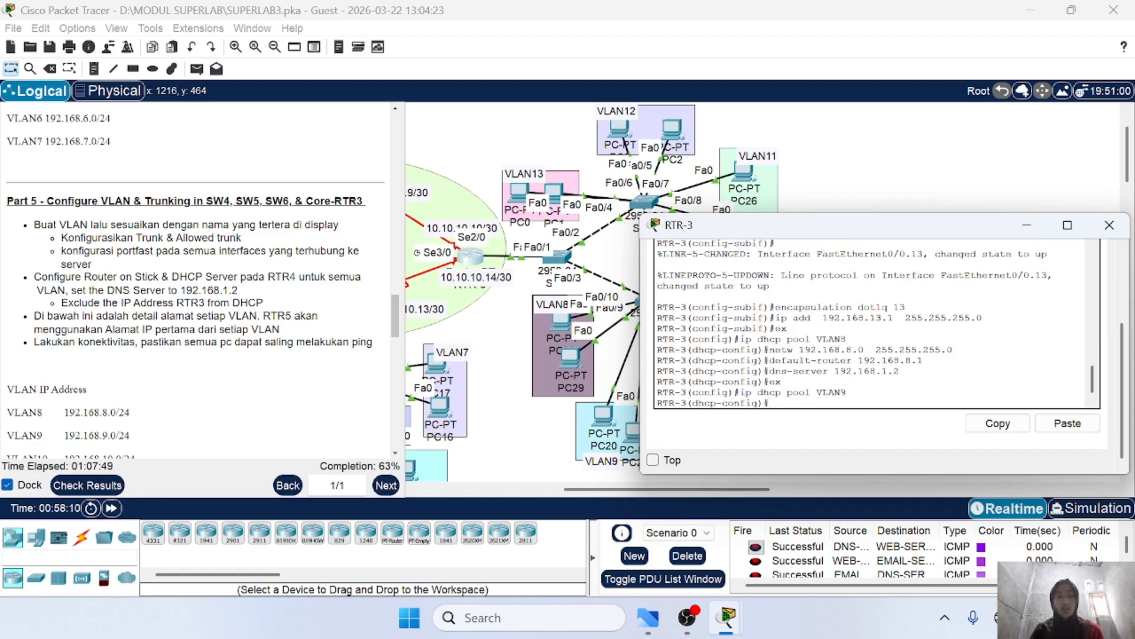
Step: Set the VLAN9 DHCP pool's network to 192.168.9.0 with mask 255.255.255.0
{"action": "key", "text": "Up"}
{"action": "key", "text": "Up"}
{"action": "key", "text": "Up"}
{"action": "key", "text": "Up"}
{"action": "key", "text": "Up"}
{"action": "key", "text": "Left"}
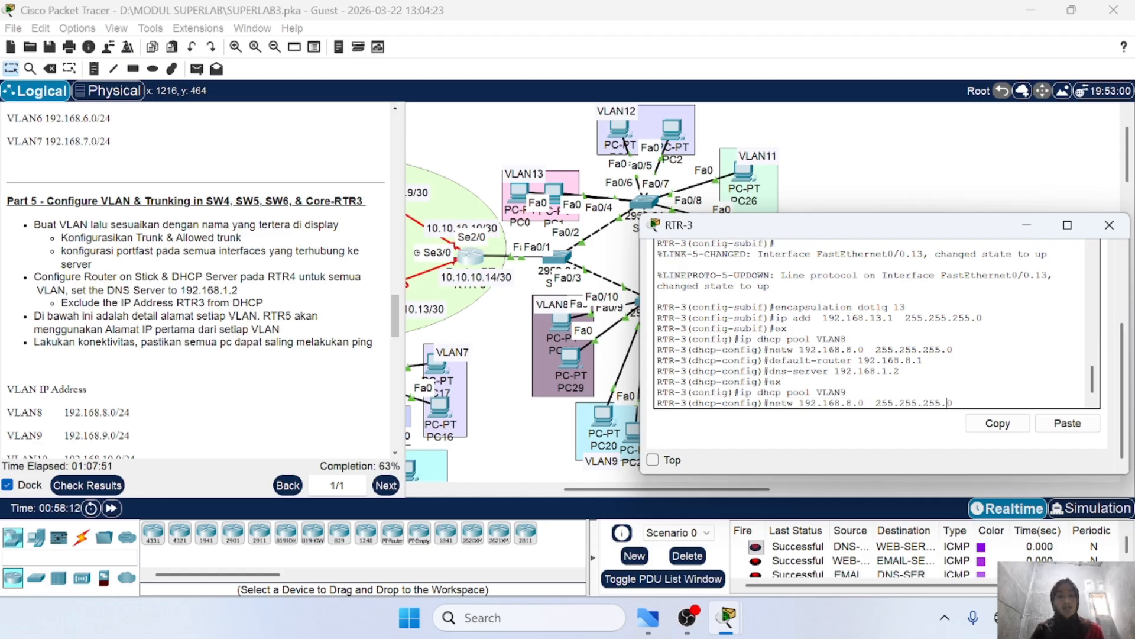
{"action": "key", "text": "BackSpace"}
{"action": "type", "text": "9"}
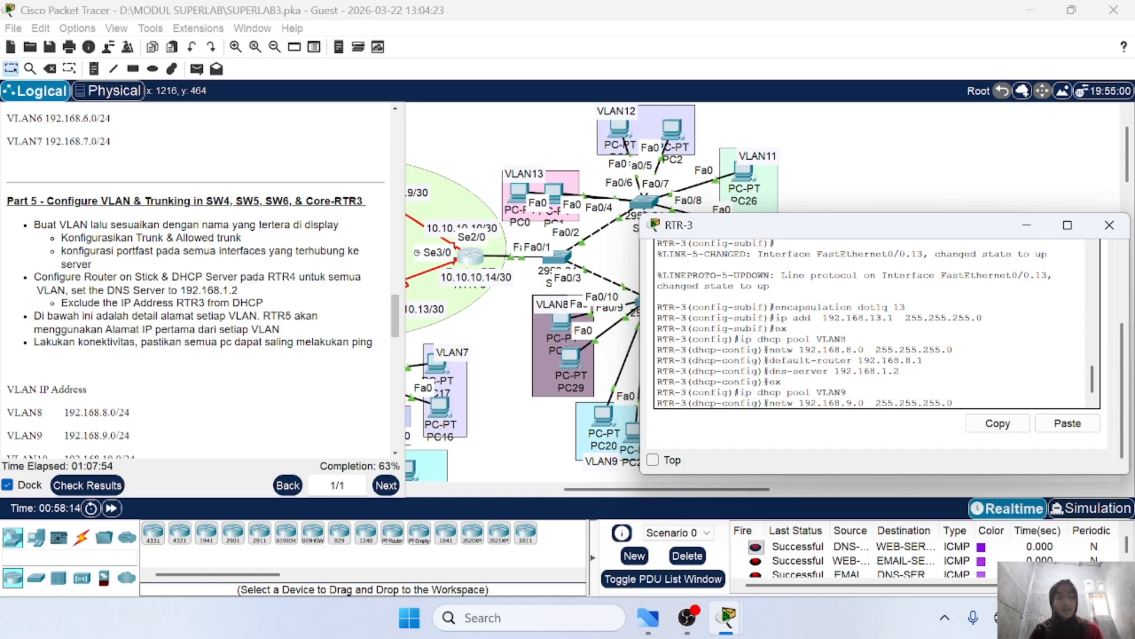
{"action": "key", "text": "Return"}
Step: Set the VLAN9 DHCP pool's default router to 192.168.9.1
{"action": "type", "text": "ex"}
{"action": "key", "text": "Up"}
{"action": "key", "text": "Up"}
{"action": "key", "text": "Up"}
{"action": "key", "text": "Up"}
{"action": "key", "text": "Up"}
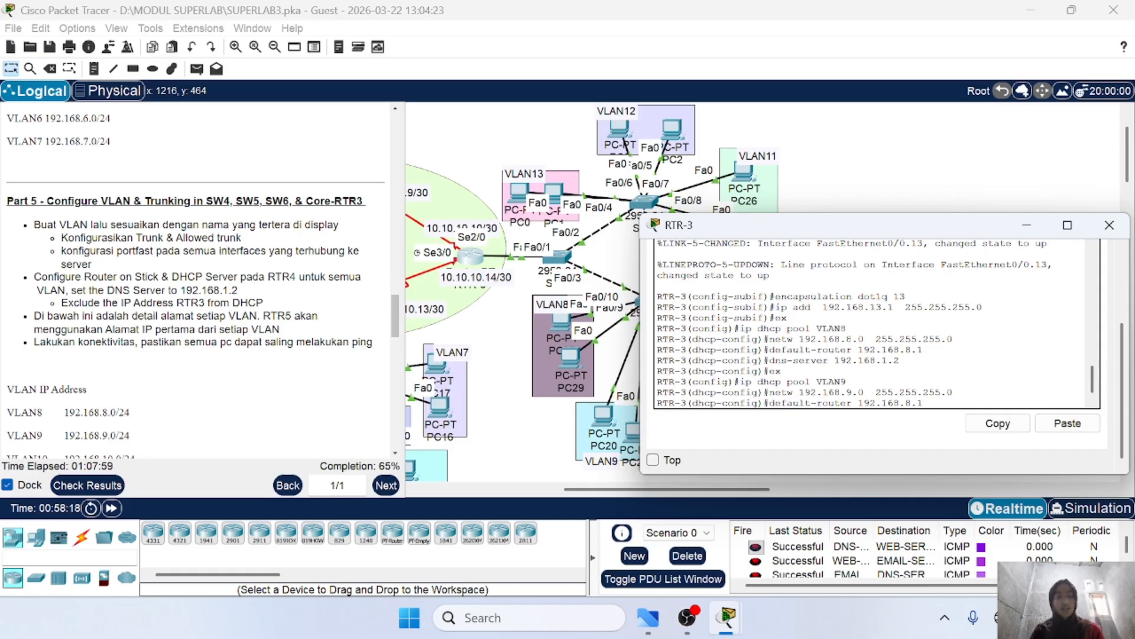
{"action": "type", "text": "9"}
{"action": "key", "text": "Return"}
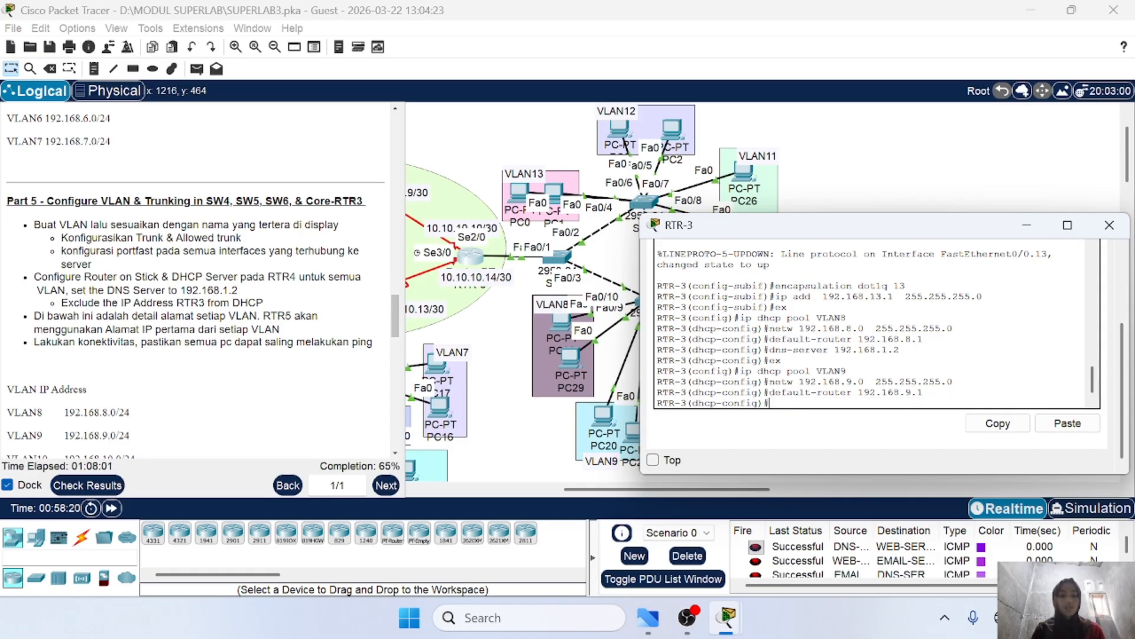
Step: Set the VLAN9 DHCP pool's DNS server to 192.168.1.2 and return to global configuration mode
{"action": "key", "text": "Up"}
{"action": "key", "text": "Up"}
{"action": "key", "text": "Up"}
{"action": "key", "text": "Up"}
{"action": "key", "text": "Down"}
{"action": "key", "text": "Down"}
{"action": "key", "text": "Down"}
{"action": "key", "text": "Down"}
{"action": "key", "text": "Up"}
{"action": "key", "text": "Up"}
{"action": "key", "text": "Up"}
{"action": "key", "text": "Up"}
{"action": "key", "text": "Up"}
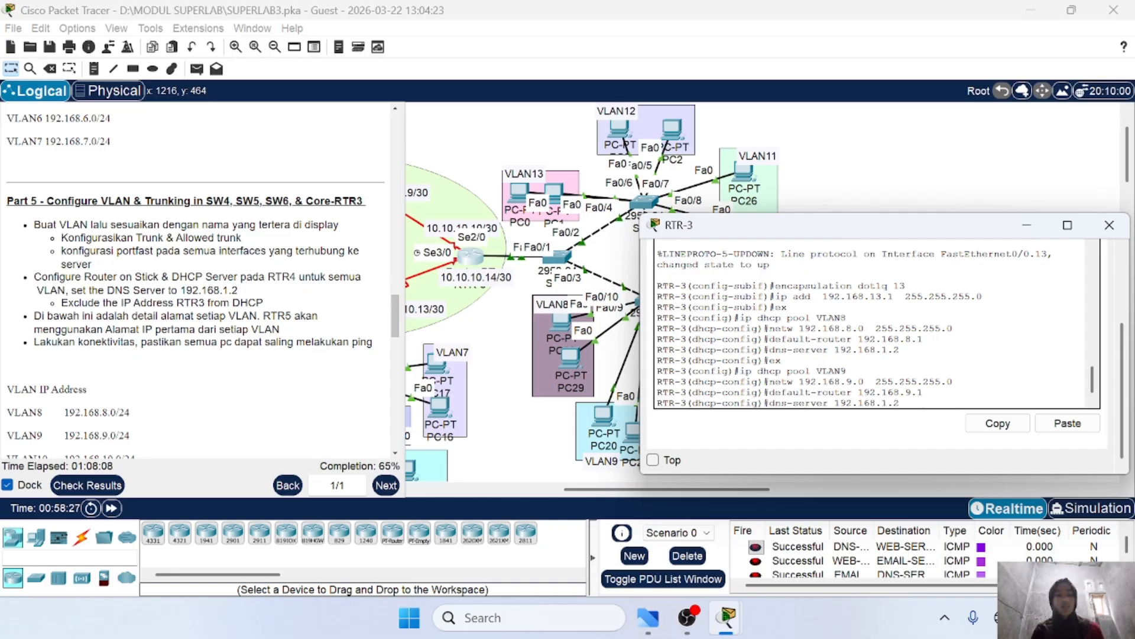
{"action": "key", "text": "Return"}
{"action": "type", "text": "ex"}
{"action": "key", "text": "Return"}
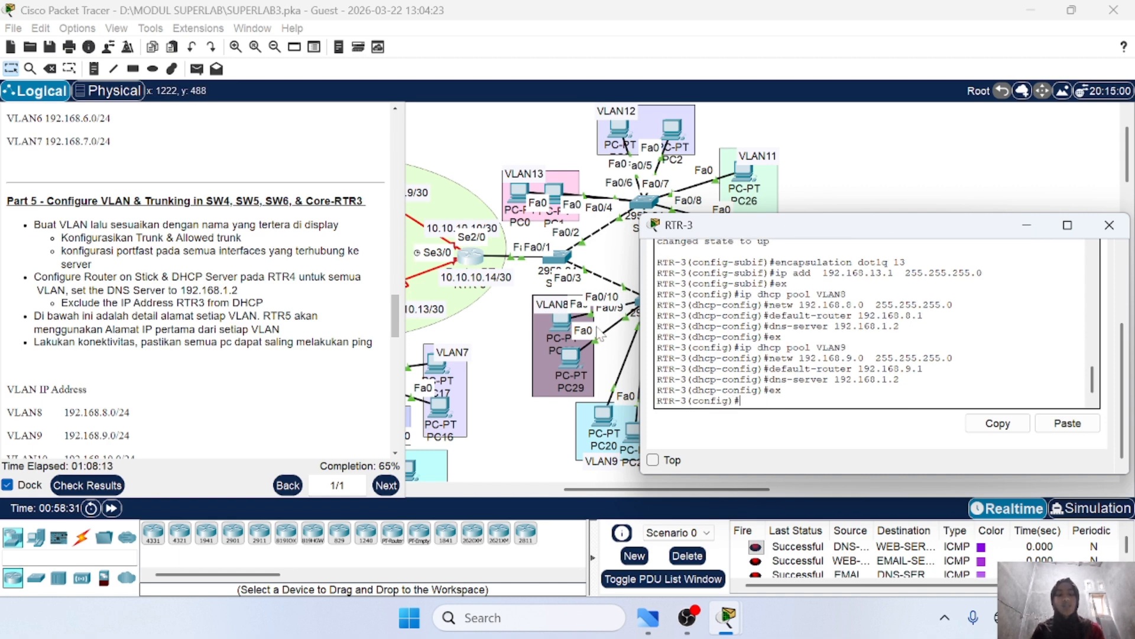
Step: Review the commands entered for the VLAN9 DHCP pool in RTR-3's console
{"action": "scroll", "coordinate": [875, 323], "scroll_direction": "up", "scroll_amount": 3}
{"action": "scroll", "coordinate": [876, 322], "scroll_direction": "down", "scroll_amount": 3}
{"action": "left_click_drag", "start_coordinate": [741, 348], "coordinate": [784, 391]}
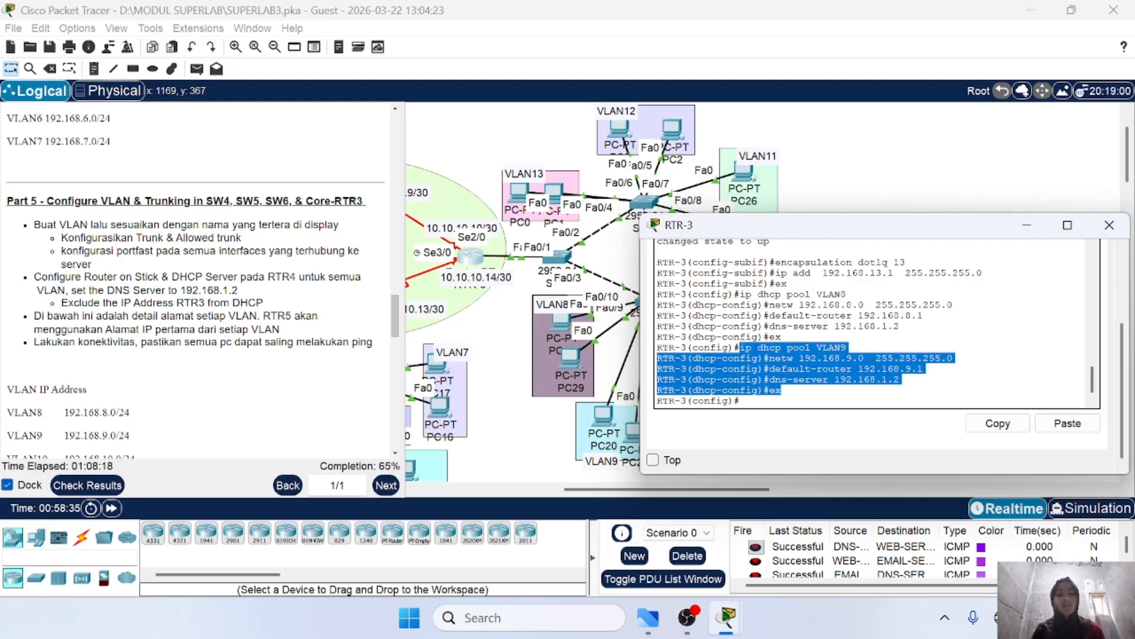
{"action": "left_click", "coordinate": [741, 402]}
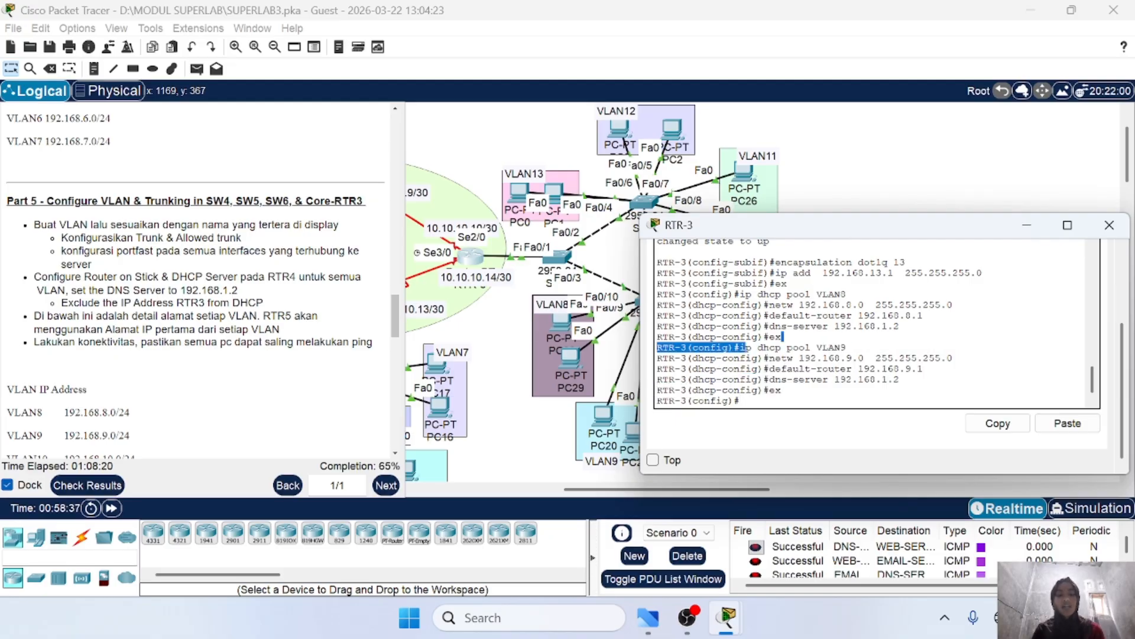
{"action": "left_click_drag", "start_coordinate": [746, 348], "coordinate": [847, 348]}
{"action": "left_click", "coordinate": [828, 348]}
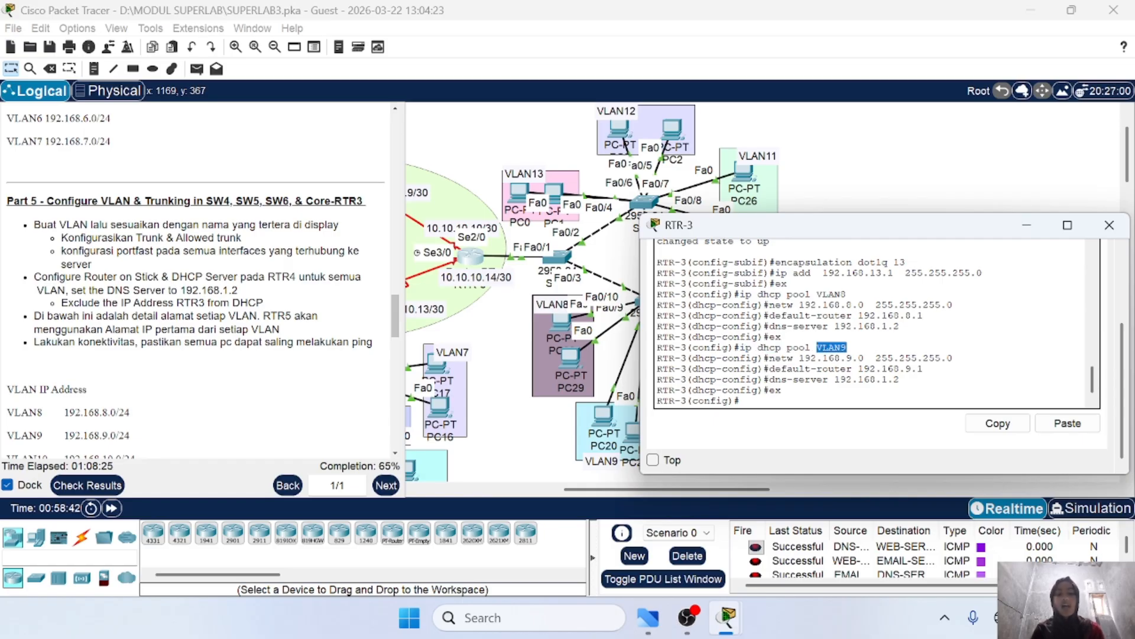
{"action": "double_click", "coordinate": [790, 369]}
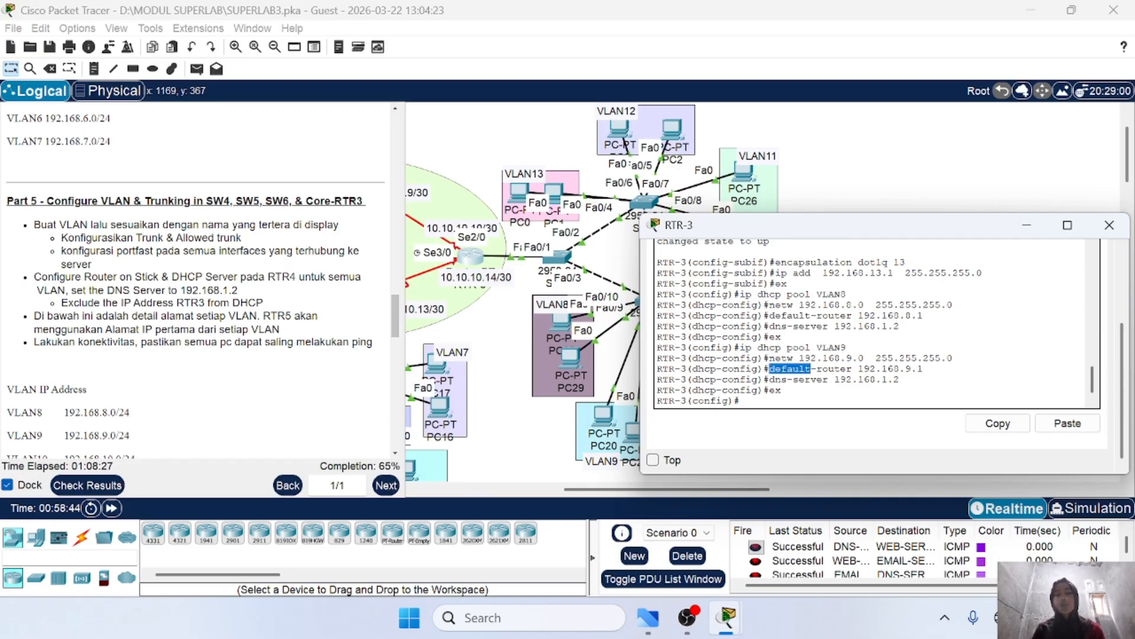
{"action": "left_click", "coordinate": [741, 401]}
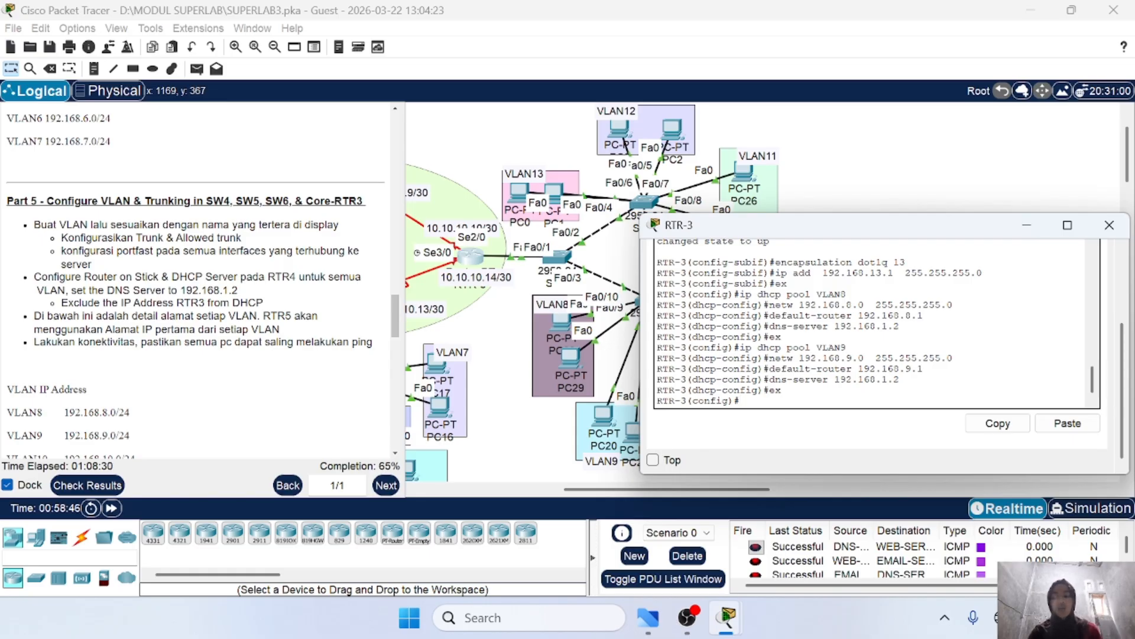
Step: Create a DHCP pool named VLAN10 with network 192.168.10.0 and mask 255.255.255.0
{"action": "type", "text": "ip dhcp pool VLAN9"}
{"action": "key", "text": "Return"}
{"action": "type", "text": "netw 192.168.10.0 255.255.255.0"}
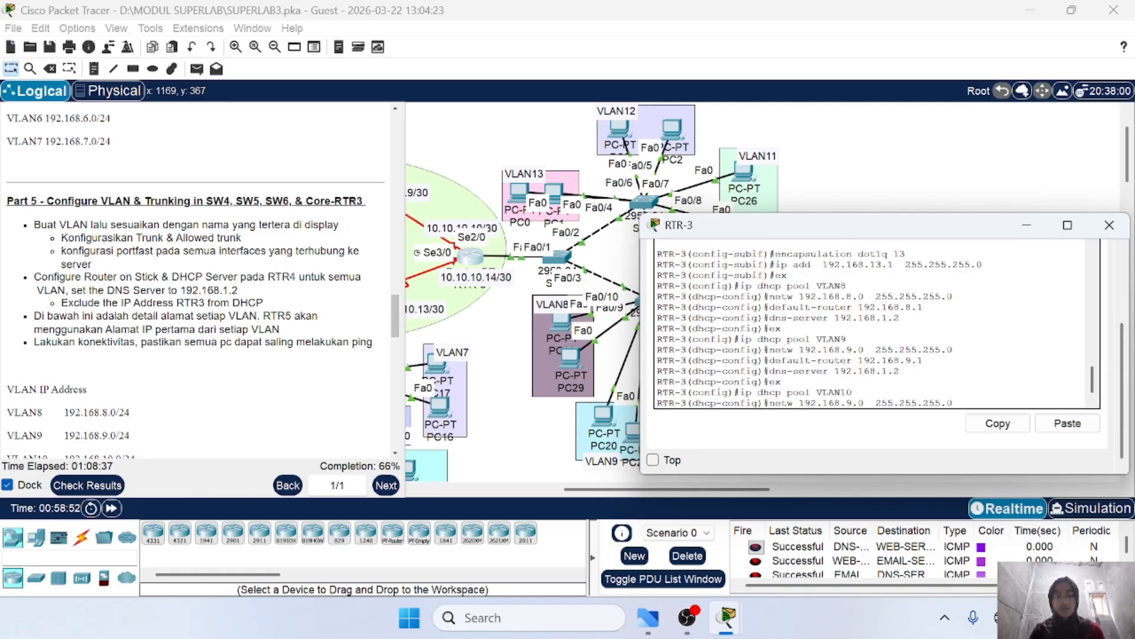
{"action": "key", "text": "Return"}
Step: Set the VLAN10 DHCP pool's default router to 192.168.10.1 and DNS server to 192.168.1.2, returning to global configuration mode
{"action": "type", "text": "default-router 192.168.9.10.10"}
{"action": "key", "text": "Return"}
{"action": "type", "text": "dns-server 192.168.1.2"}
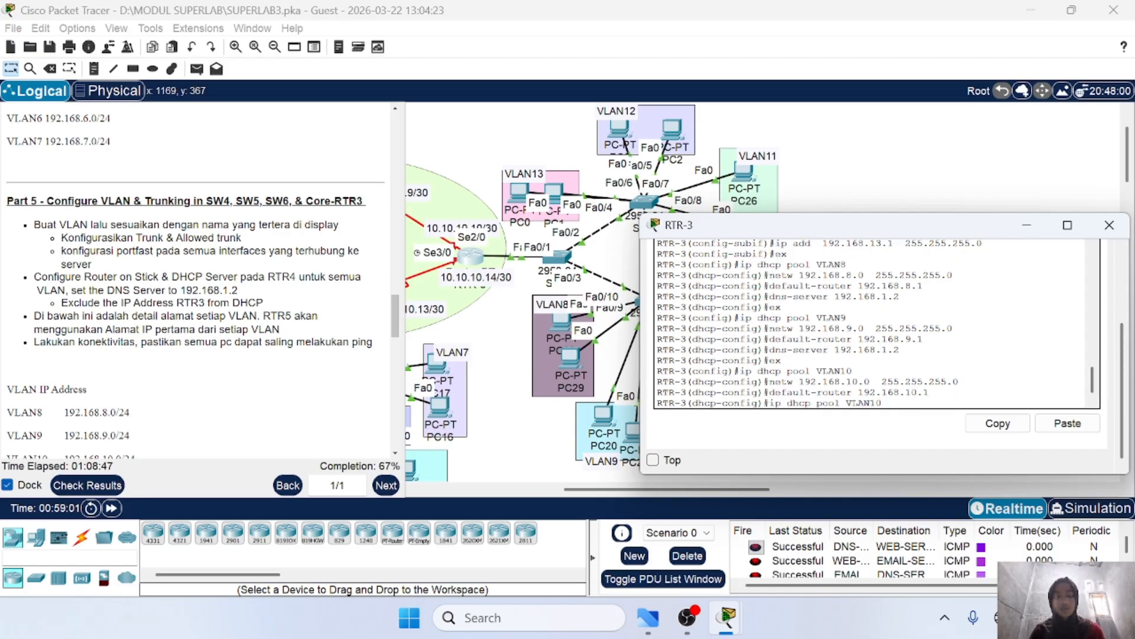
{"action": "key", "text": "Return"}
{"action": "type", "text": "ex"}
{"action": "key", "text": "Return"}
Step: Create a DHCP pool named VLAN11 on RTR-3
{"action": "type", "text": "ip dhcp pool VLAN10"}
{"action": "key", "text": "BackSpace"}
{"action": "type", "text": "1"}
{"action": "key", "text": "Return"}
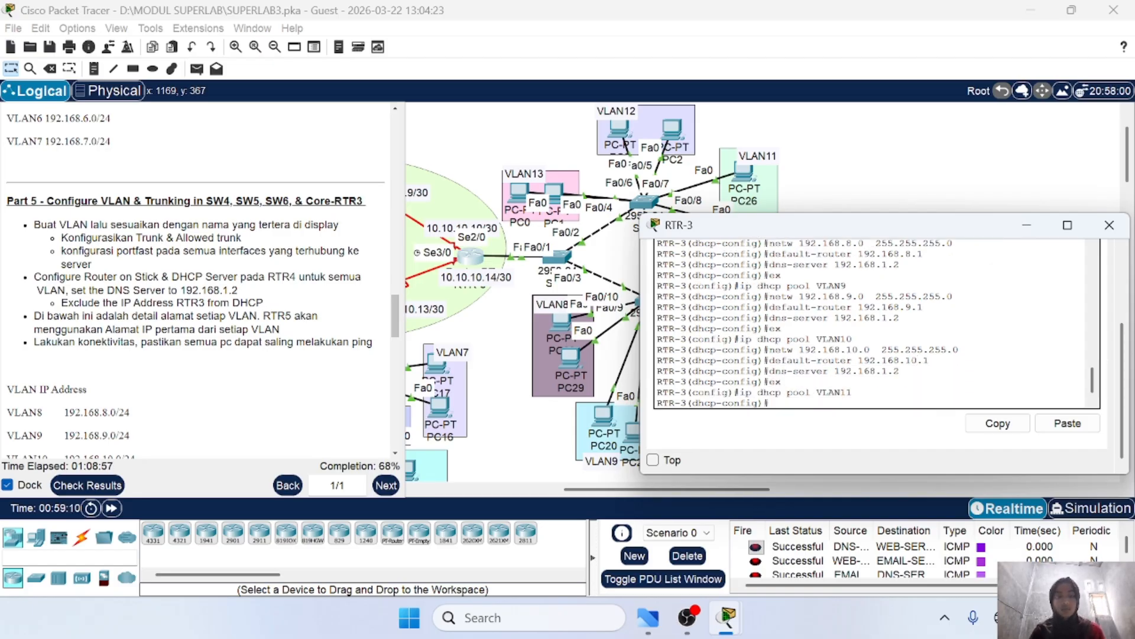
Step: Set the VLAN11 DHCP pool's network to 192.168.11.0 with mask 255.255.255.0
{"action": "key", "text": "Up"}
{"action": "key", "text": "Up"}
{"action": "key", "text": "Up"}
{"action": "key", "text": "Up"}
{"action": "key", "text": "Up"}
{"action": "key", "text": "BackSpace"}
{"action": "type", "text": "1"}
{"action": "key", "text": "Return"}
Step: Set the VLAN11 DHCP pool's default router to 192.168.11.1
{"action": "key", "text": "Up"}
{"action": "key", "text": "Up"}
{"action": "key", "text": "Up"}
{"action": "key", "text": "Up"}
{"action": "key", "text": "Up"}
{"action": "key", "text": "Left"}
{"action": "key", "text": "Left"}
{"action": "key", "text": "BackSpace"}
{"action": "type", "text": "1"}
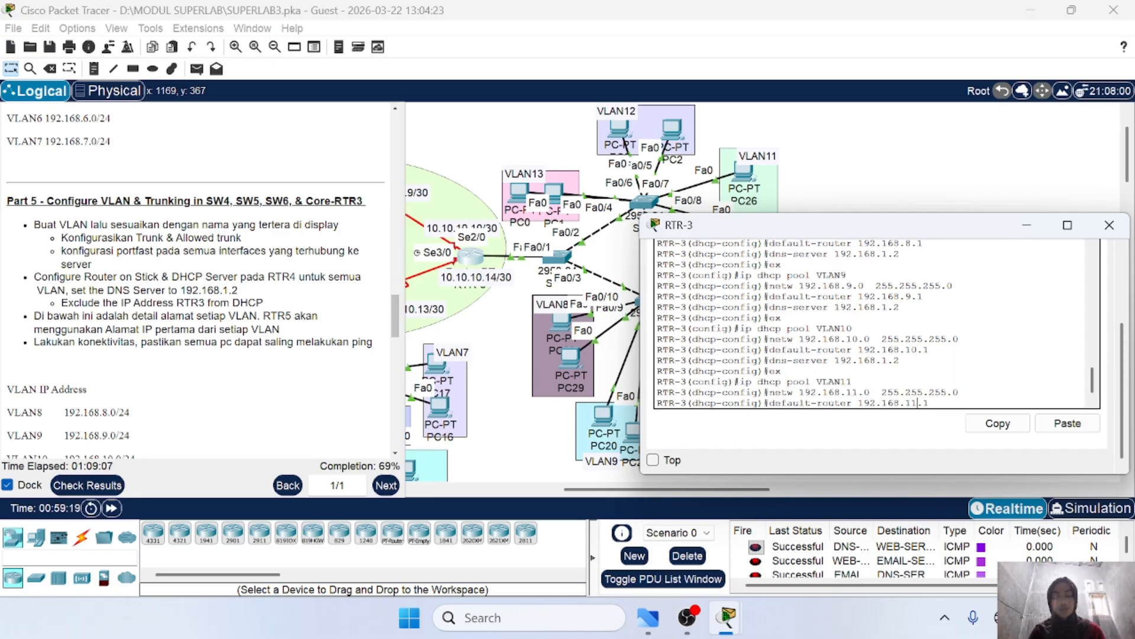
{"action": "key", "text": "Return"}
Step: Set the VLAN11 DHCP pool's DNS server to 192.168.1.2 and return to global configuration mode
{"action": "key", "text": "Up"}
{"action": "key", "text": "Up"}
{"action": "key", "text": "Up"}
{"action": "key", "text": "Up"}
{"action": "key", "text": "Up"}
{"action": "key", "text": "Return"}
{"action": "key", "text": "Up"}
{"action": "key", "text": "Up"}
{"action": "key", "text": "Up"}
{"action": "key", "text": "Up"}
{"action": "key", "text": "Up"}
{"action": "key", "text": "Return"}
Step: Create a DHCP pool named VLAN12 on RTR-3
{"action": "key", "text": "Up"}
{"action": "key", "text": "Up"}
{"action": "key", "text": "Up"}
{"action": "key", "text": "Up"}
{"action": "key", "text": "Up"}
{"action": "key", "text": "BackSpace"}
{"action": "type", "text": "2"}
{"action": "key", "text": "Return"}
Step: Set the VLAN12 DHCP pool's network to 192.168.12.0 with mask 255.255.255.0
{"action": "key", "text": "Up"}
{"action": "key", "text": "Up"}
{"action": "key", "text": "Up"}
{"action": "key", "text": "Up"}
{"action": "key", "text": "Up"}
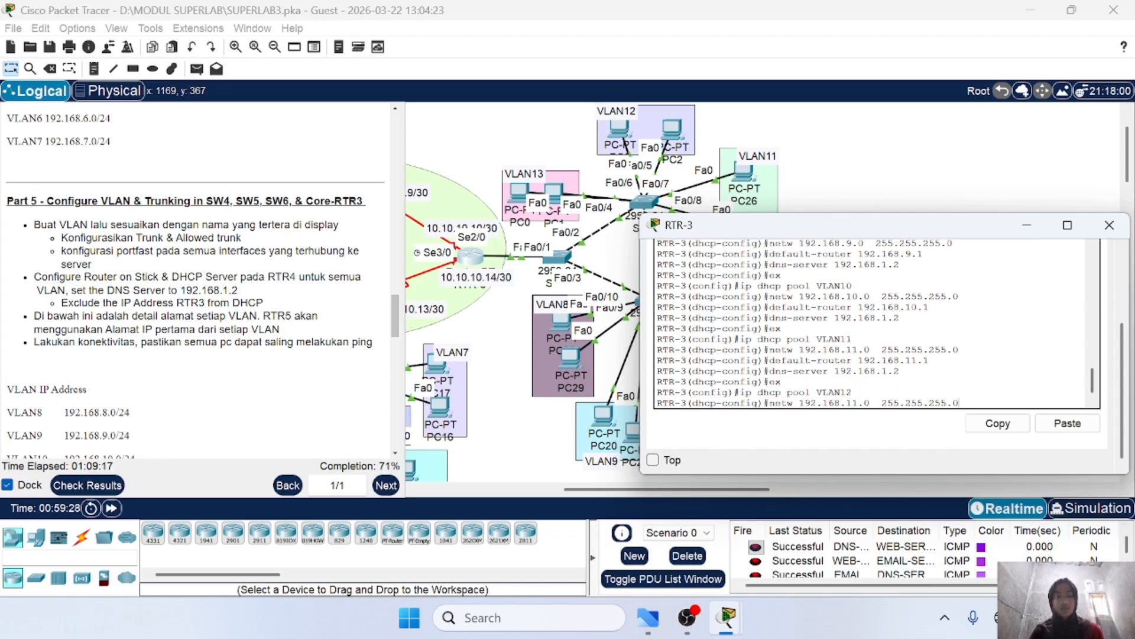
{"action": "key", "text": "Left"}
{"action": "key", "text": "Left"}
{"action": "key", "text": "Left"}
{"action": "key", "text": "Left"}
{"action": "key", "text": "Left"}
{"action": "key", "text": "Left"}
{"action": "key", "text": "Left"}
{"action": "key", "text": "Left"}
{"action": "key", "text": "Left"}
{"action": "key", "text": "Left"}
{"action": "key", "text": "Left"}
{"action": "key", "text": "Left"}
{"action": "key", "text": "Left"}
{"action": "key", "text": "Left"}
{"action": "key", "text": "Left"}
{"action": "key", "text": "Left"}
{"action": "key", "text": "Left"}
{"action": "key", "text": "BackSpace"}
{"action": "type", "text": "2"}
{"action": "key", "text": "Return"}
Step: Set the VLAN12 DHCP pool's default router to 192.168.12.1
{"action": "key", "text": "Up"}
{"action": "key", "text": "Up"}
{"action": "key", "text": "Up"}
{"action": "key", "text": "Up"}
{"action": "key", "text": "Up"}
{"action": "key", "text": "Up"}
{"action": "key", "text": "Down"}
{"action": "key", "text": "Left"}
{"action": "key", "text": "Left"}
{"action": "key", "text": "BackSpace"}
{"action": "type", "text": "2"}
{"action": "key", "text": "Return"}
Step: Set the VLAN12 DHCP pool's DNS server to 192.168.1.2 and return to global configuration mode
{"action": "key", "text": "Up"}
{"action": "key", "text": "Up"}
{"action": "key", "text": "Up"}
{"action": "key", "text": "Up"}
{"action": "key", "text": "Up"}
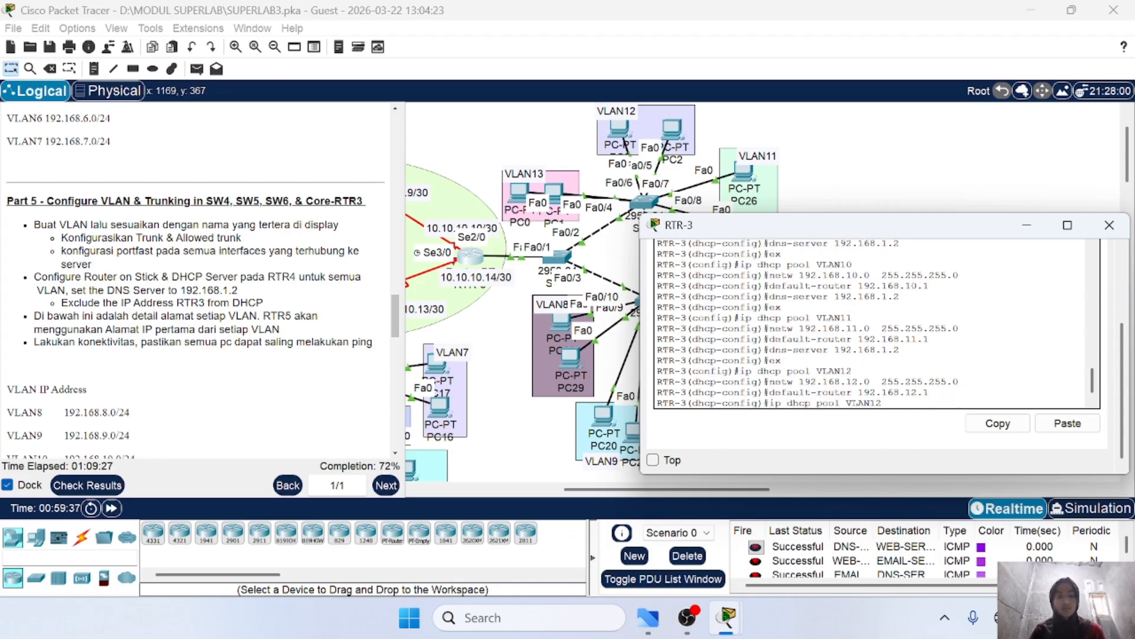
{"action": "key", "text": "Return"}
{"action": "key", "text": "Up"}
{"action": "key", "text": "Up"}
{"action": "key", "text": "Up"}
{"action": "key", "text": "Up"}
{"action": "key", "text": "Up"}
{"action": "key", "text": "Return"}
Step: Create a DHCP pool named VLAN13 on RTR-3
{"action": "key", "text": "Up"}
{"action": "key", "text": "Up"}
{"action": "key", "text": "Up"}
{"action": "key", "text": "Up"}
{"action": "key", "text": "Up"}
{"action": "key", "text": "BackSpace"}
{"action": "type", "text": "3"}
{"action": "key", "text": "Return"}
Step: Set the VLAN13 DHCP pool's network to 192.168.13.0 with mask 255.255.255.0
{"action": "key", "text": "Up"}
{"action": "key", "text": "Up"}
{"action": "key", "text": "Up"}
{"action": "key", "text": "Up"}
{"action": "key", "text": "Up"}
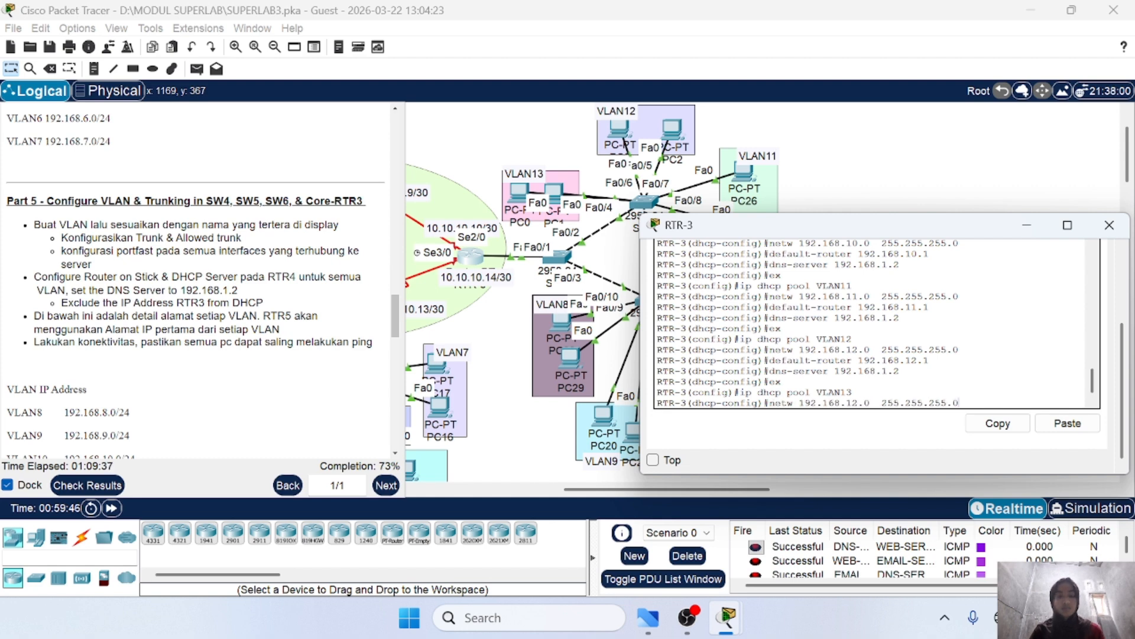
{"action": "key", "text": "Left"}
{"action": "key", "text": "Left"}
{"action": "key", "text": "Left"}
{"action": "key", "text": "Left"}
{"action": "key", "text": "Left"}
{"action": "key", "text": "Left"}
{"action": "key", "text": "Left"}
{"action": "key", "text": "Left"}
{"action": "key", "text": "Left"}
{"action": "key", "text": "Left"}
{"action": "key", "text": "Left"}
{"action": "key", "text": "Left"}
{"action": "key", "text": "Left"}
{"action": "key", "text": "Left"}
{"action": "key", "text": "Left"}
{"action": "key", "text": "Left"}
{"action": "key", "text": "BackSpace"}
{"action": "type", "text": "3"}
{"action": "key", "text": "Return"}
Step: Set the VLAN13 DHCP pool's default router to 192.168.13.1
{"action": "key", "text": "Up"}
{"action": "key", "text": "Up"}
{"action": "key", "text": "Up"}
{"action": "key", "text": "Up"}
{"action": "key", "text": "Up"}
{"action": "key", "text": "Left"}
{"action": "key", "text": "Left"}
{"action": "key", "text": "BackSpace"}
{"action": "type", "text": "3"}
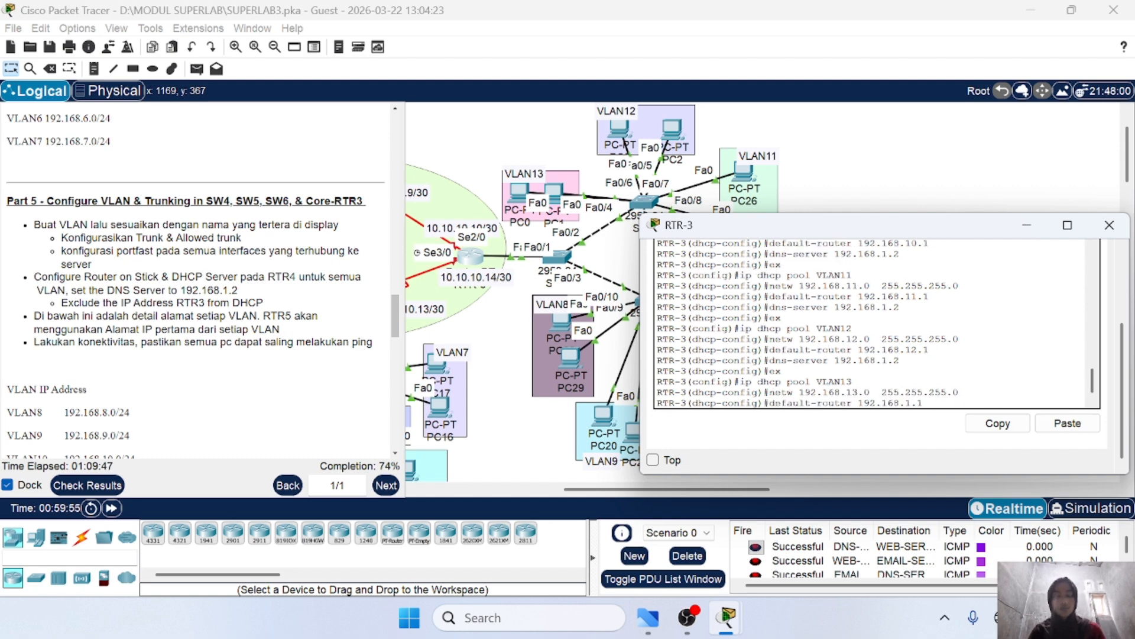
{"action": "key", "text": "Return"}
Step: Set the VLAN13 DHCP pool's DNS server to 192.168.1.2
{"action": "key", "text": "Up"}
{"action": "key", "text": "Up"}
{"action": "key", "text": "Up"}
{"action": "key", "text": "Up"}
{"action": "key", "text": "Up"}
{"action": "key", "text": "Return"}
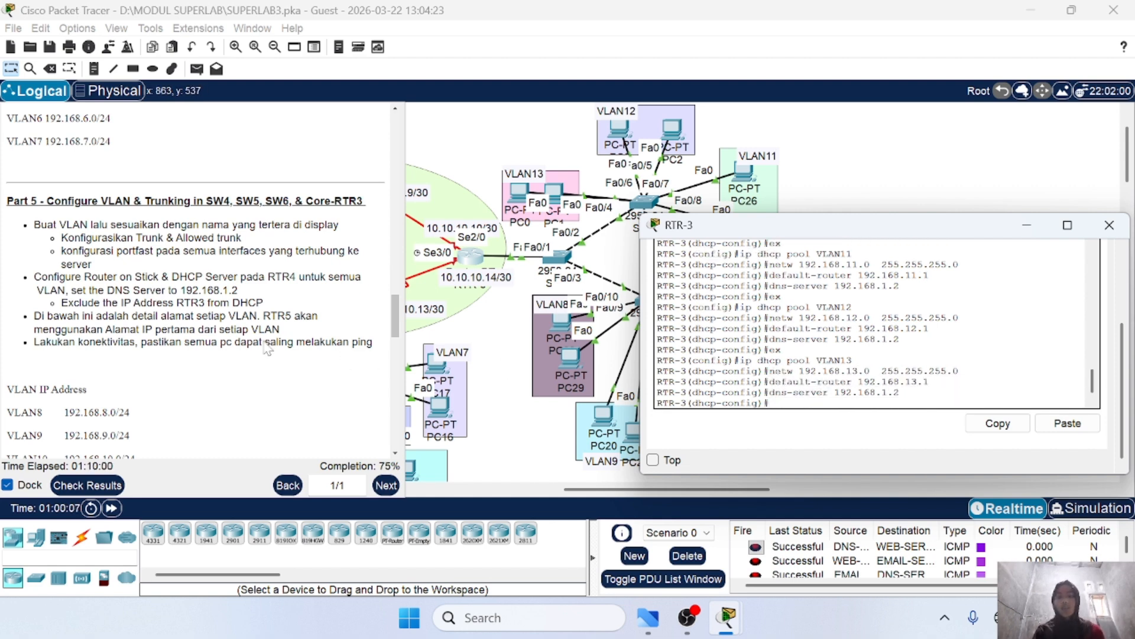
Step: Return RTR-3 to global configuration mode and exclude the address 192.168.8.1 from DHCP
{"action": "scroll", "coordinate": [196, 281], "scroll_direction": "down", "scroll_amount": 1}
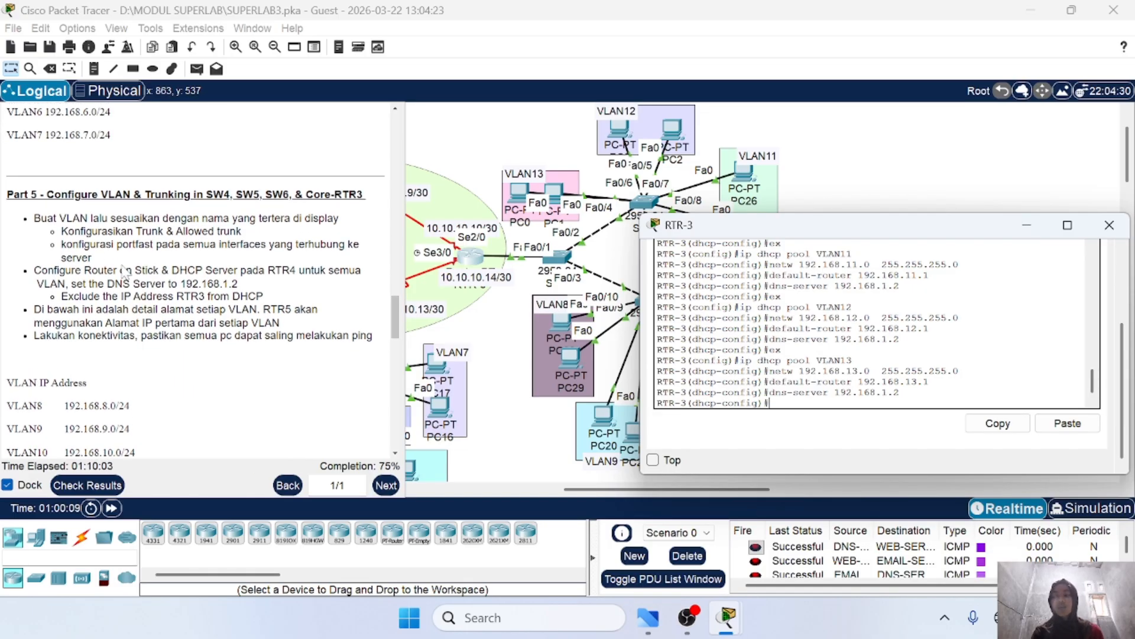
{"action": "scroll", "coordinate": [111, 301], "scroll_direction": "down", "scroll_amount": 1}
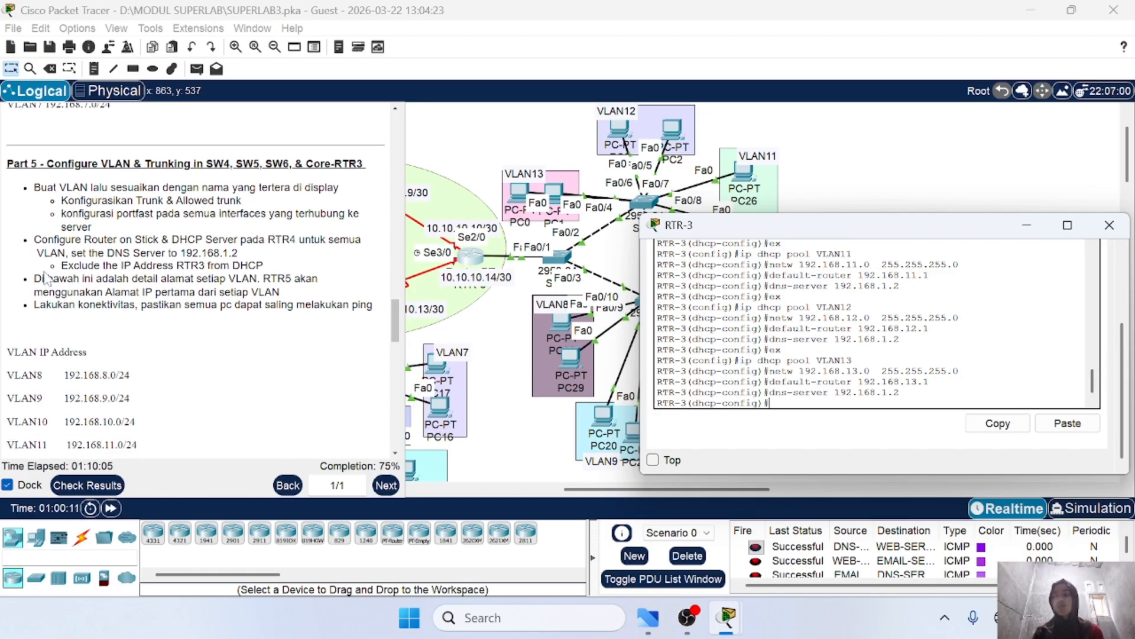
{"action": "left_click_drag", "start_coordinate": [61, 265], "coordinate": [167, 278]}
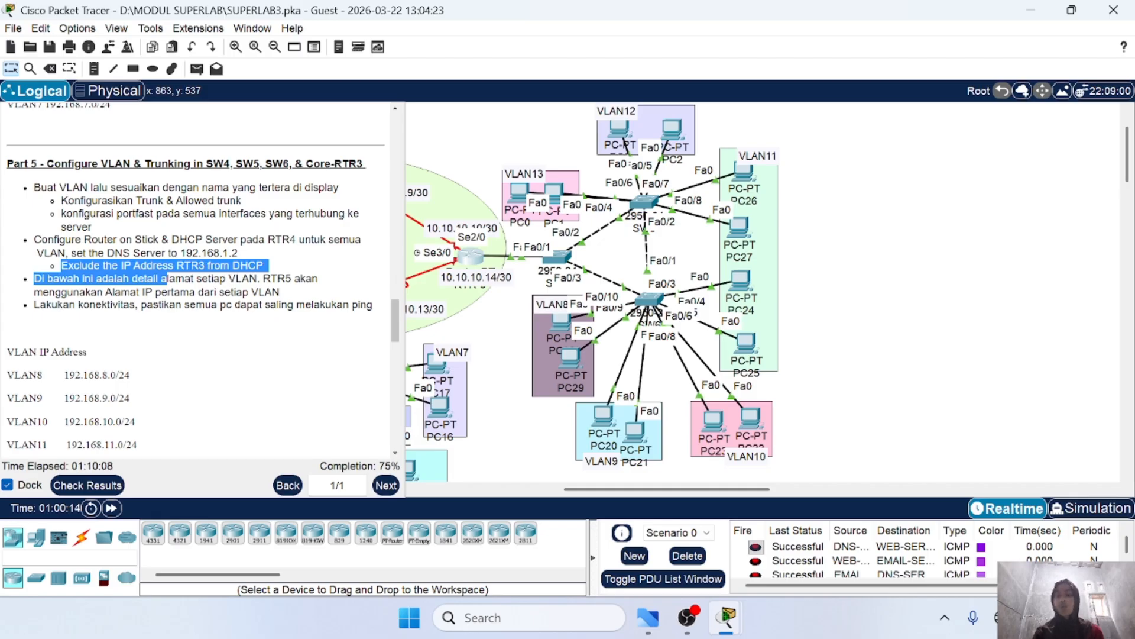
{"action": "left_click", "coordinate": [268, 325]}
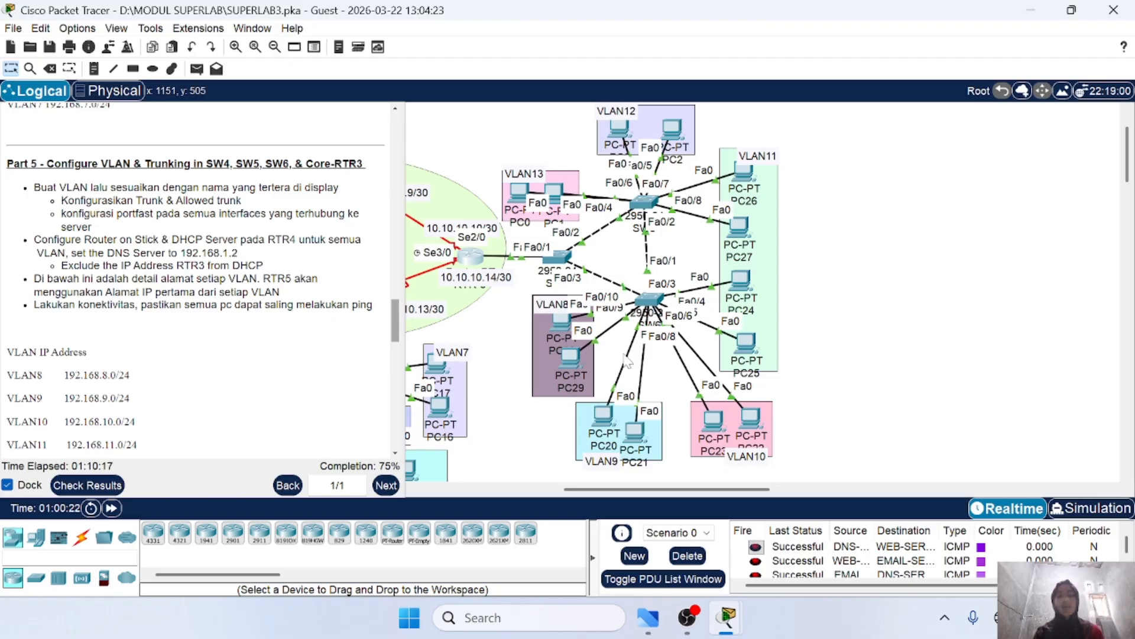
{"action": "left_click", "coordinate": [470, 256]}
{"action": "left_click", "coordinate": [792, 399]}
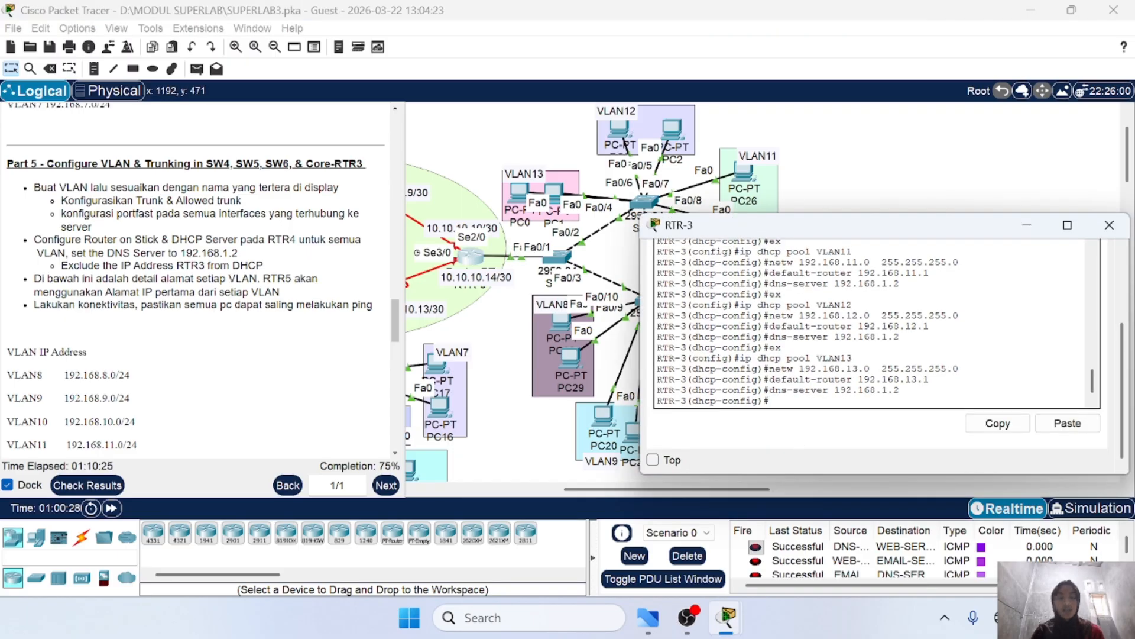
{"action": "type", "text": "ex"}
{"action": "key", "text": "Return"}
{"action": "type", "text": "ig)#ip"}
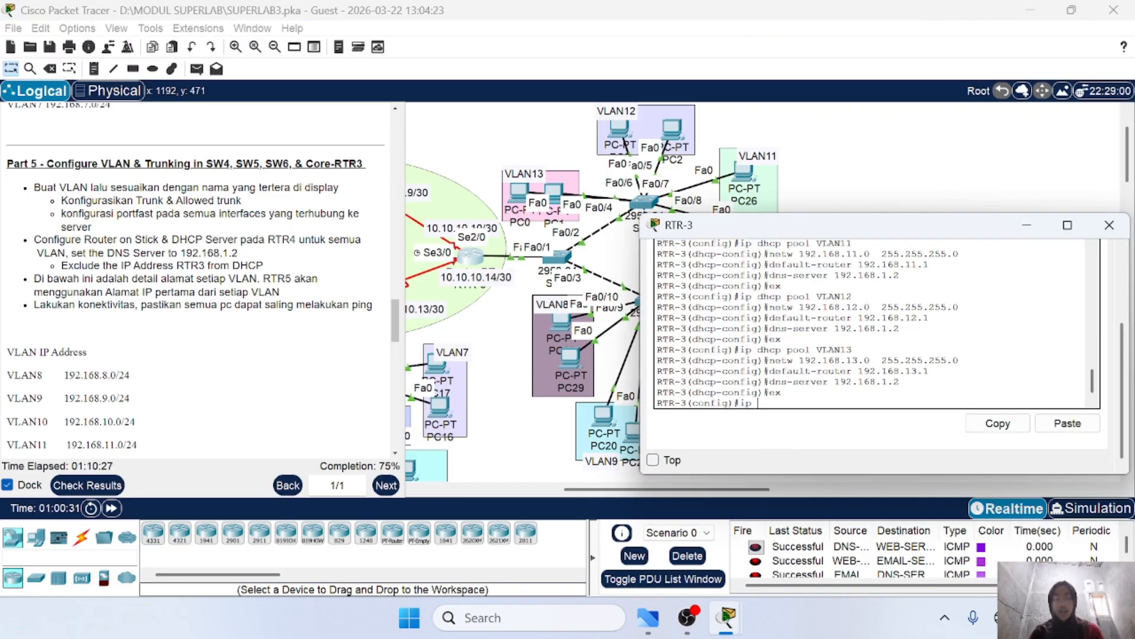
{"action": "type", "text": " dhcp e"}
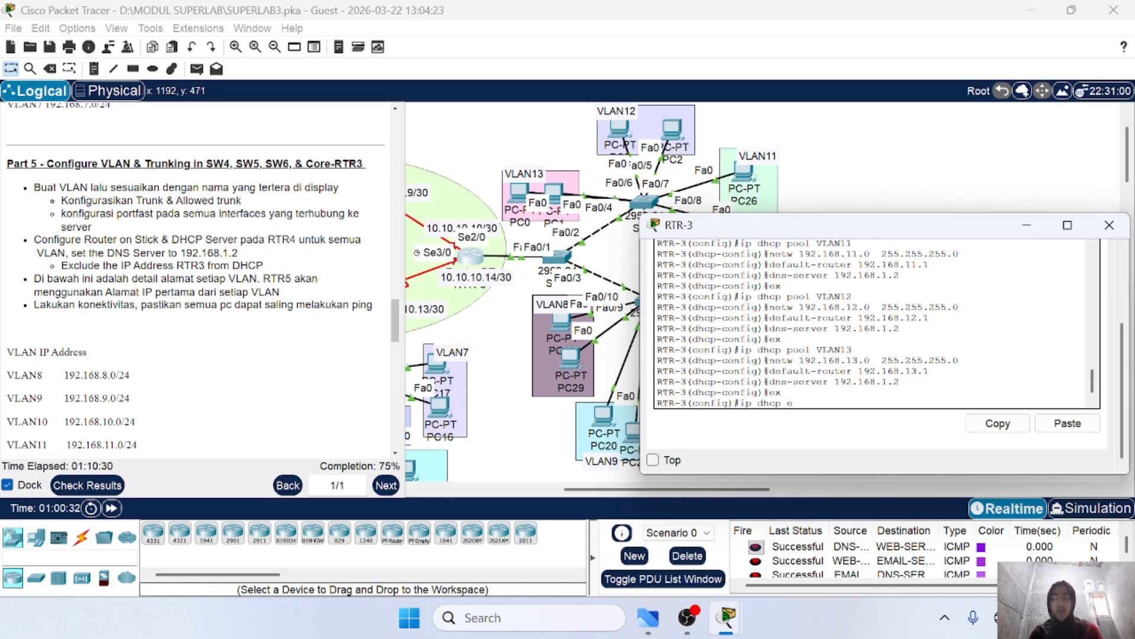
{"action": "type", "text": "xcluded-address 192.168.8.1"}
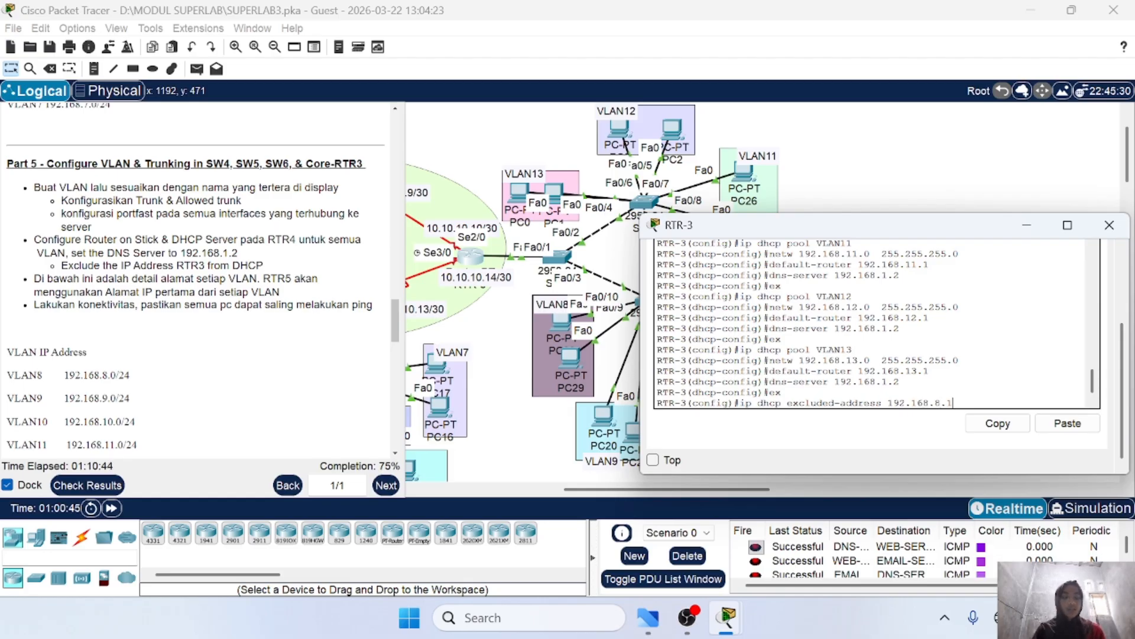
{"action": "key", "text": "Return"}
Step: Exclude the addresses 192.168.9.1 and 192.168.10.1 from DHCP on RTR-3
{"action": "key", "text": "Up"}
{"action": "key", "text": "BackSpace"}
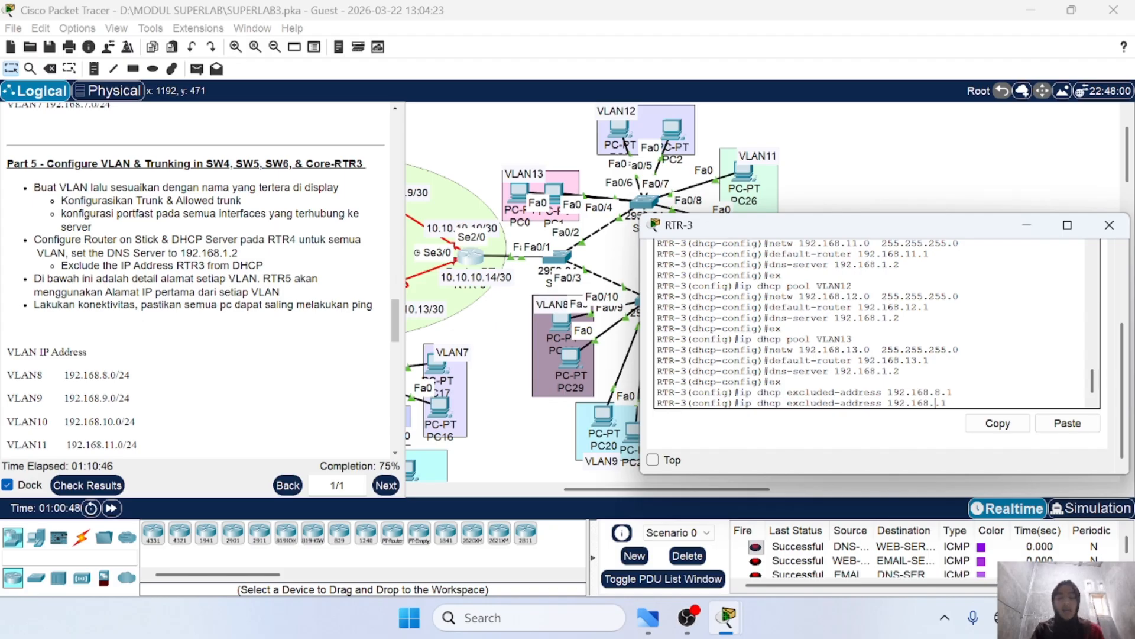
{"action": "key", "text": "Return"}
{"action": "key", "text": "Up"}
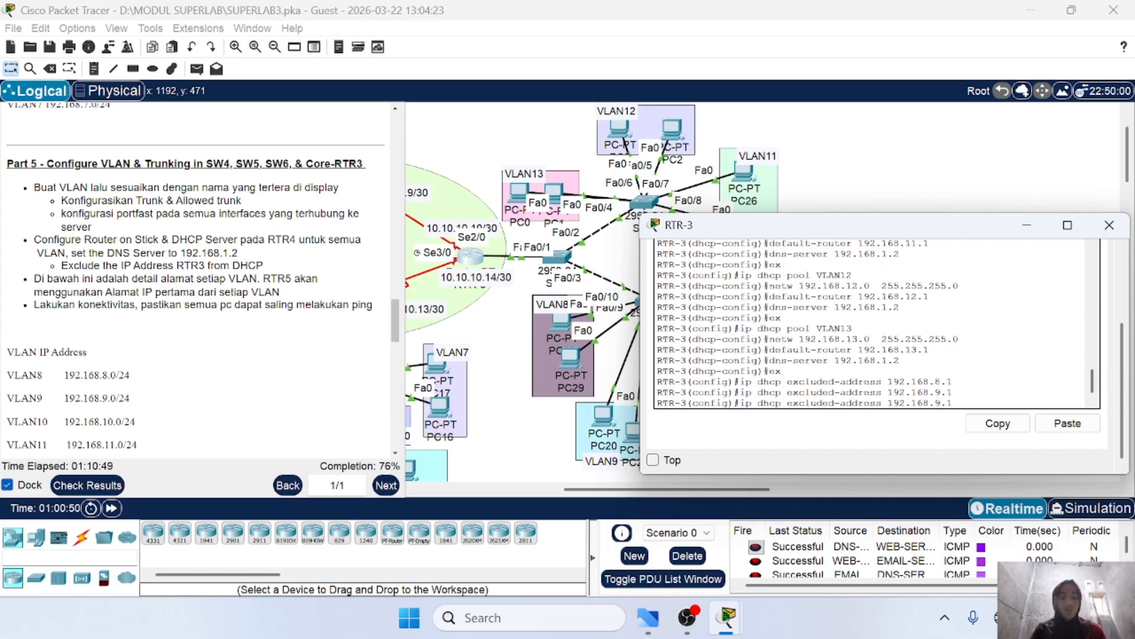
{"action": "type", "text": "10"}
{"action": "key", "text": "Return"}
Step: Exclude the addresses 192.168.11.1 and 192.168.12.1 from DHCP on RTR-3
{"action": "key", "text": "Up"}
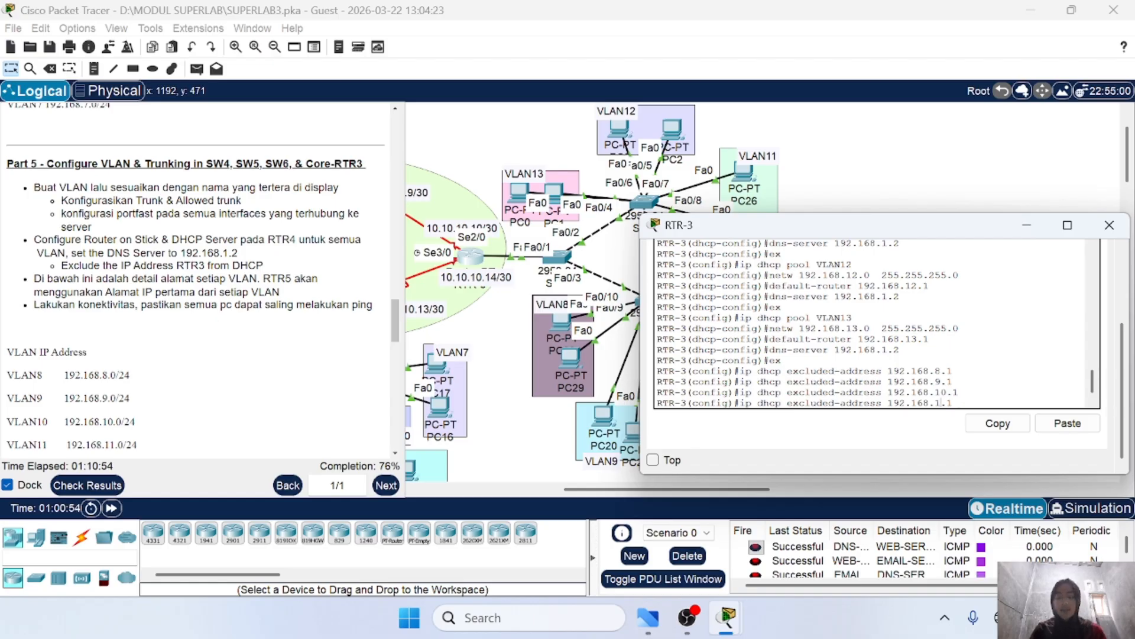
{"action": "key", "text": "Return"}
{"action": "key", "text": "Up"}
{"action": "key", "text": "Up"}
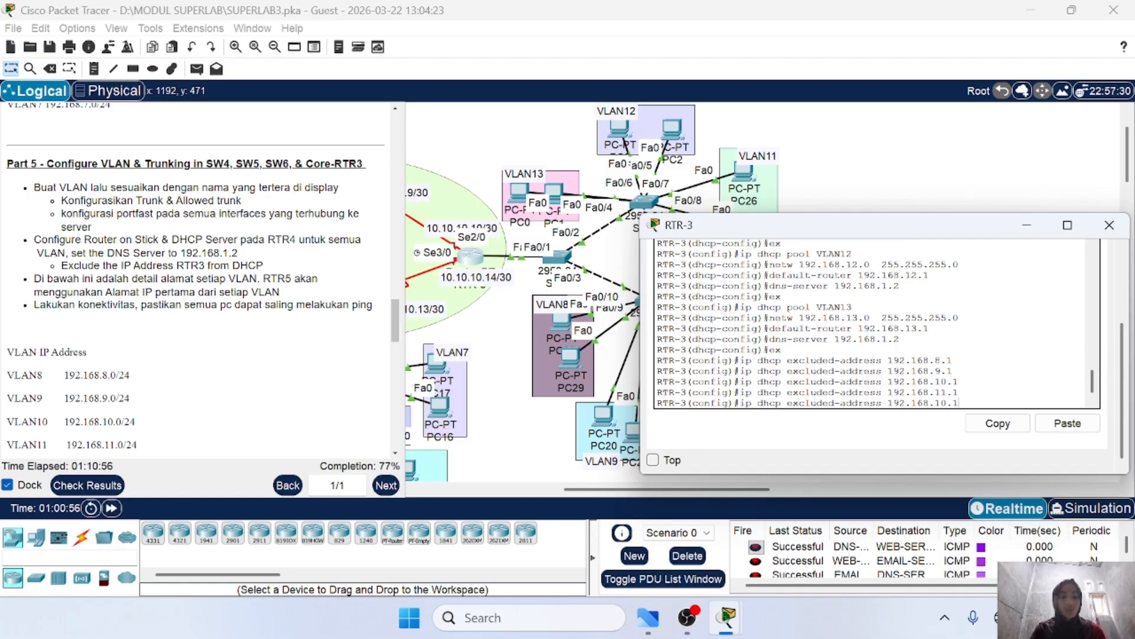
{"action": "type", "text": "2"}
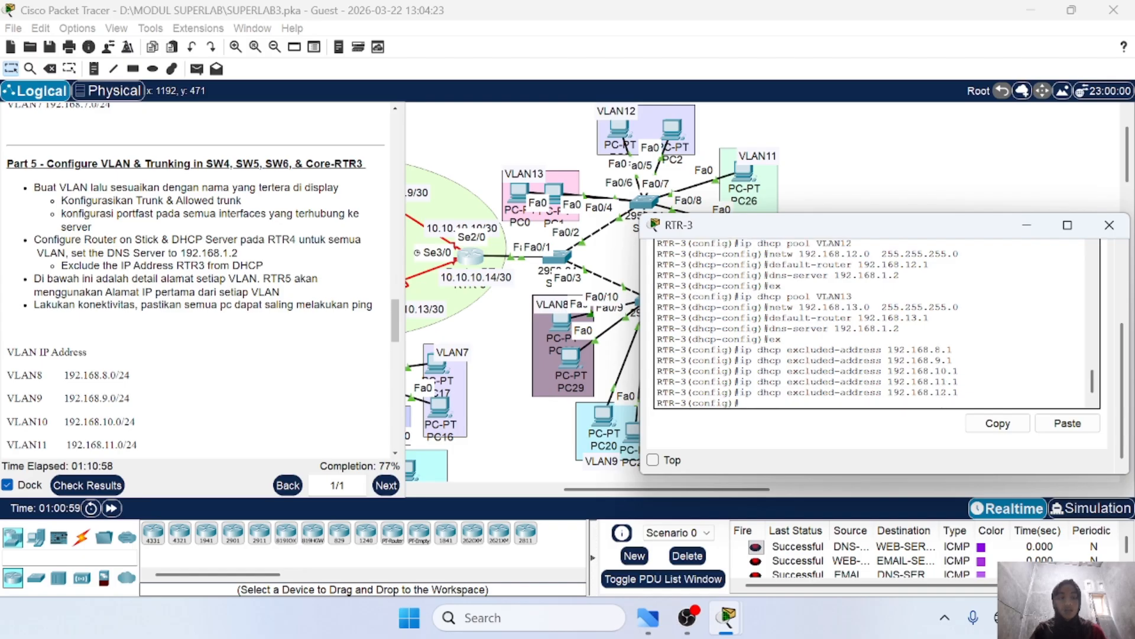
{"action": "key", "text": "Return"}
Step: Exclude the address 192.168.13.1 from DHCP on RTR-3
{"action": "key", "text": "Up"}
{"action": "key", "text": "BackSpace"}
{"action": "type", "text": "3.1"}
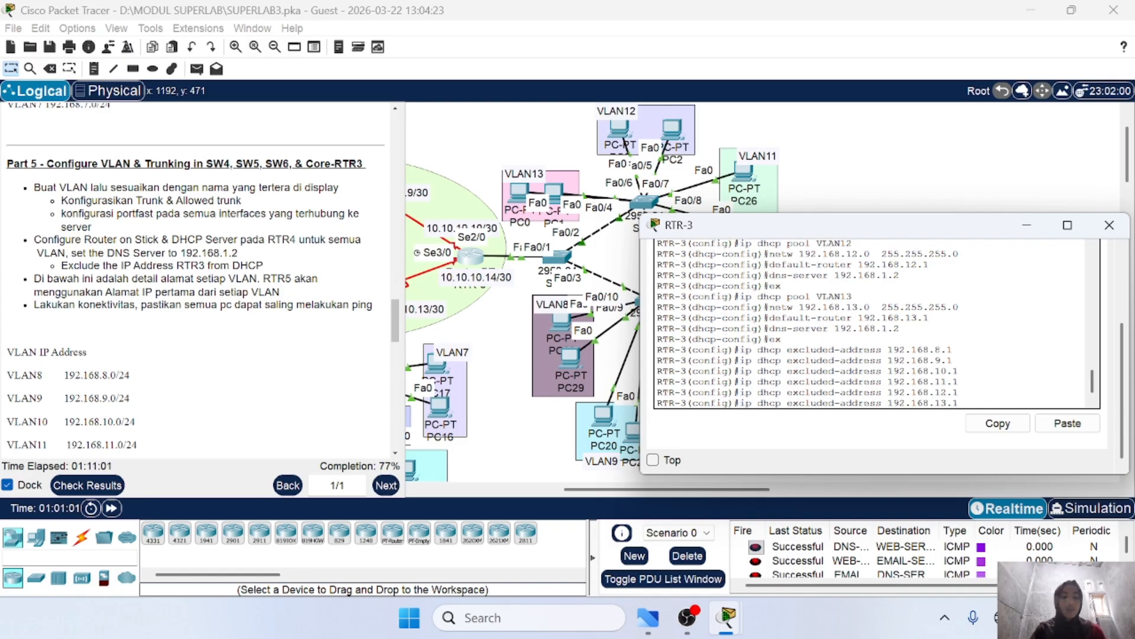
{"action": "key", "text": "Return"}
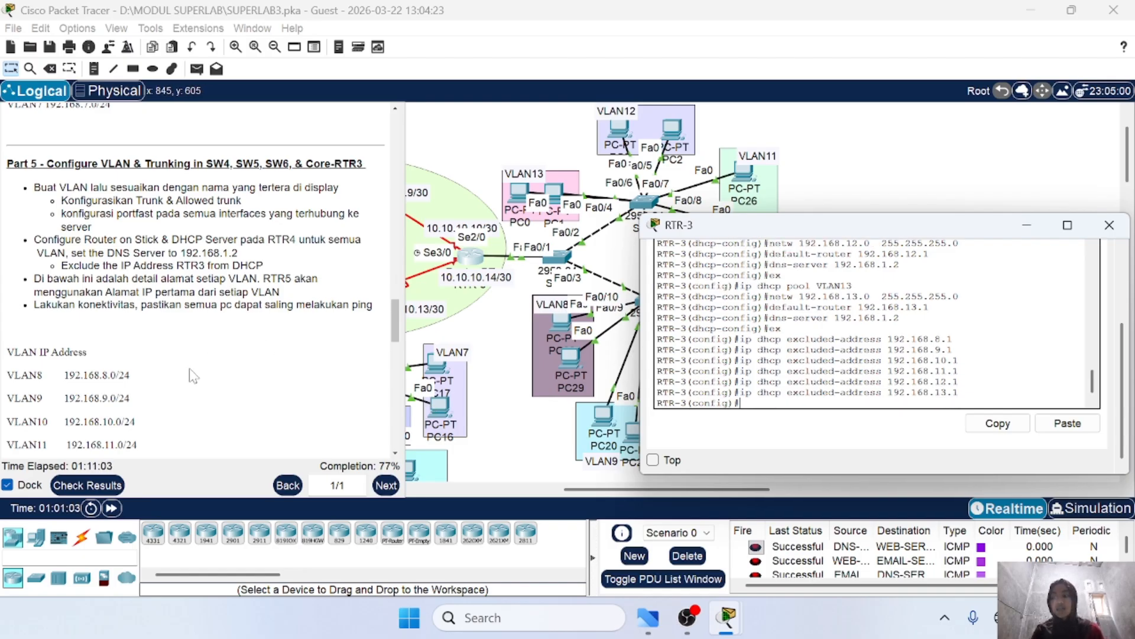
Step: Check the activity results and examine RTR-3's assessment items for excluded addresses, DHCP pools, OSPF networks and port addresses
{"action": "scroll", "coordinate": [208, 336], "scroll_direction": "down", "scroll_amount": 2}
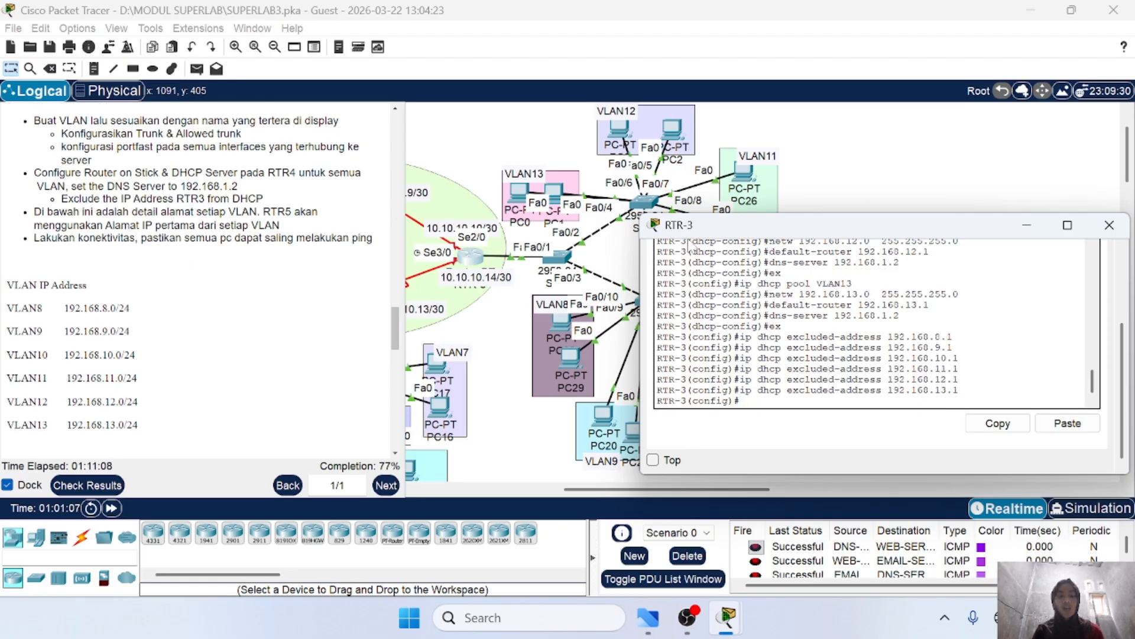
{"action": "scroll", "coordinate": [581, 317], "scroll_direction": "up", "scroll_amount": 1}
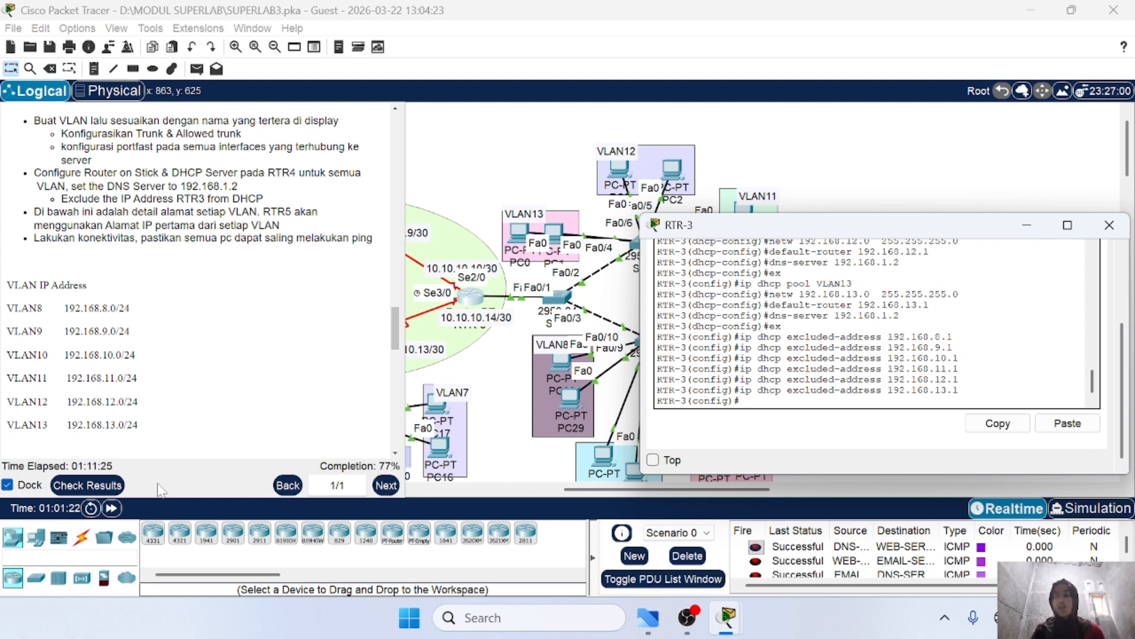
{"action": "left_click", "coordinate": [105, 488]}
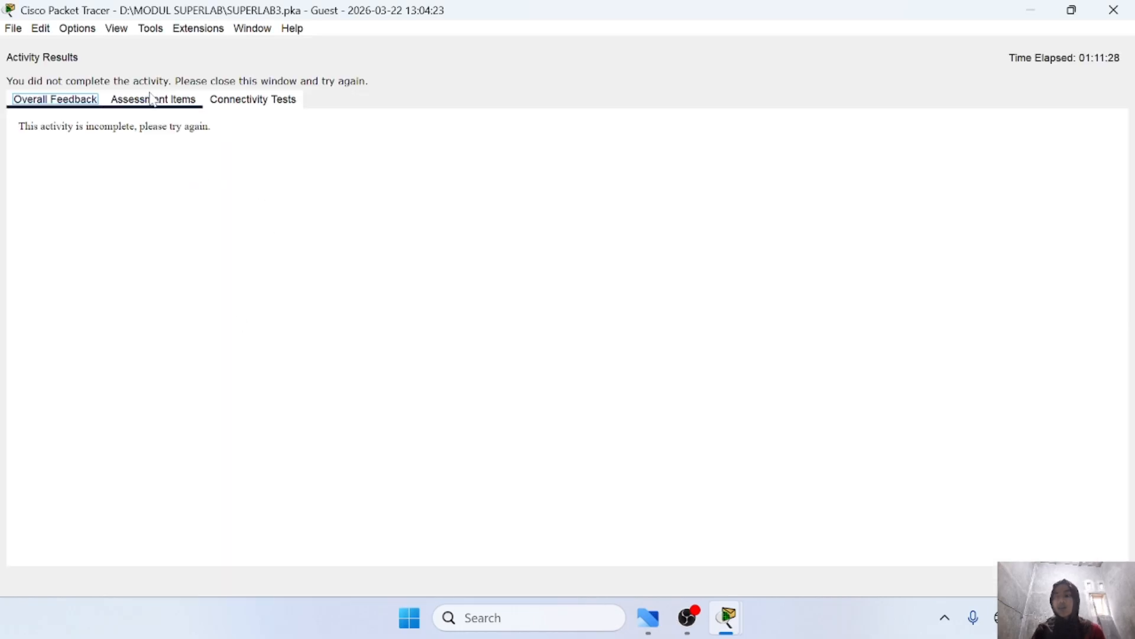
{"action": "left_click", "coordinate": [154, 99]}
{"action": "scroll", "coordinate": [382, 449], "scroll_direction": "down", "scroll_amount": 20}
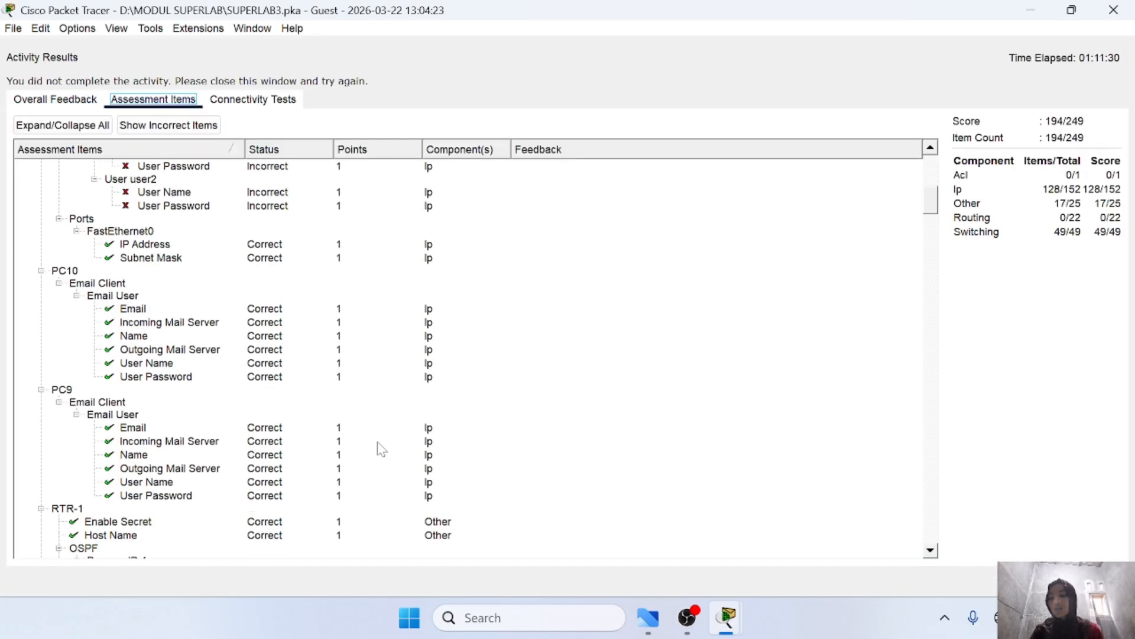
{"action": "scroll", "coordinate": [382, 450], "scroll_direction": "down", "scroll_amount": 8}
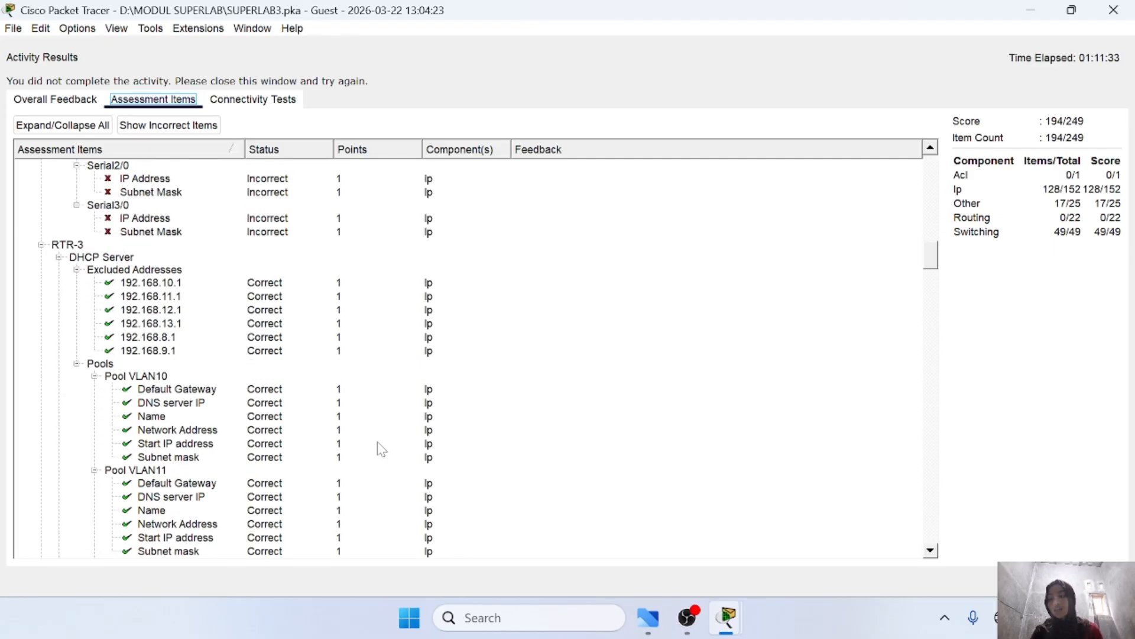
{"action": "scroll", "coordinate": [230, 378], "scroll_direction": "down", "scroll_amount": 11}
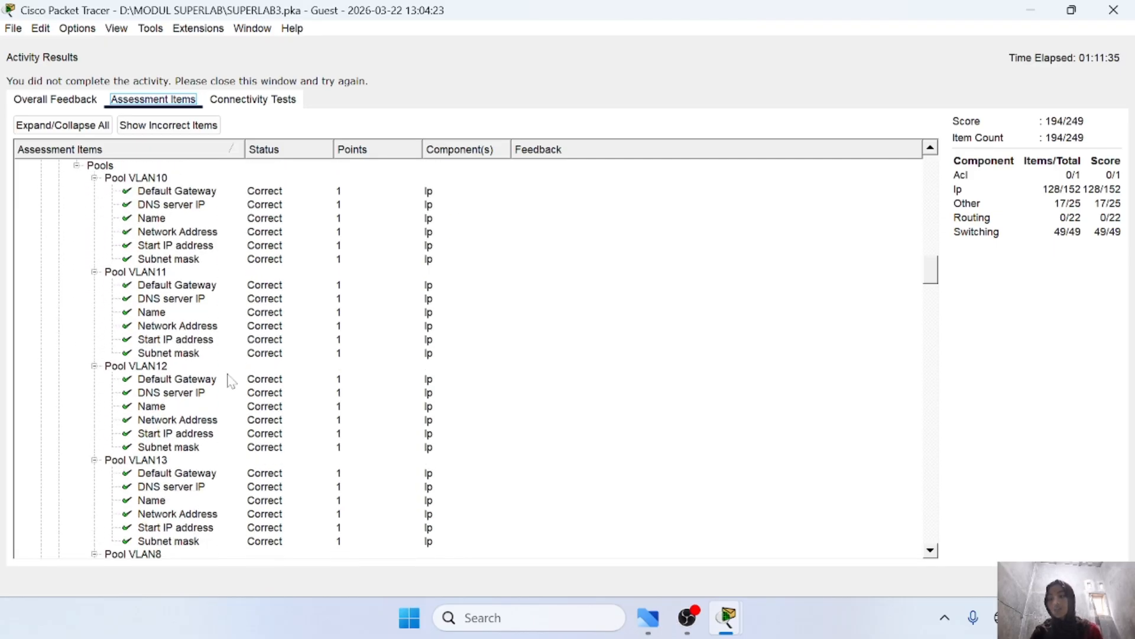
{"action": "scroll", "coordinate": [229, 382], "scroll_direction": "up", "scroll_amount": 13}
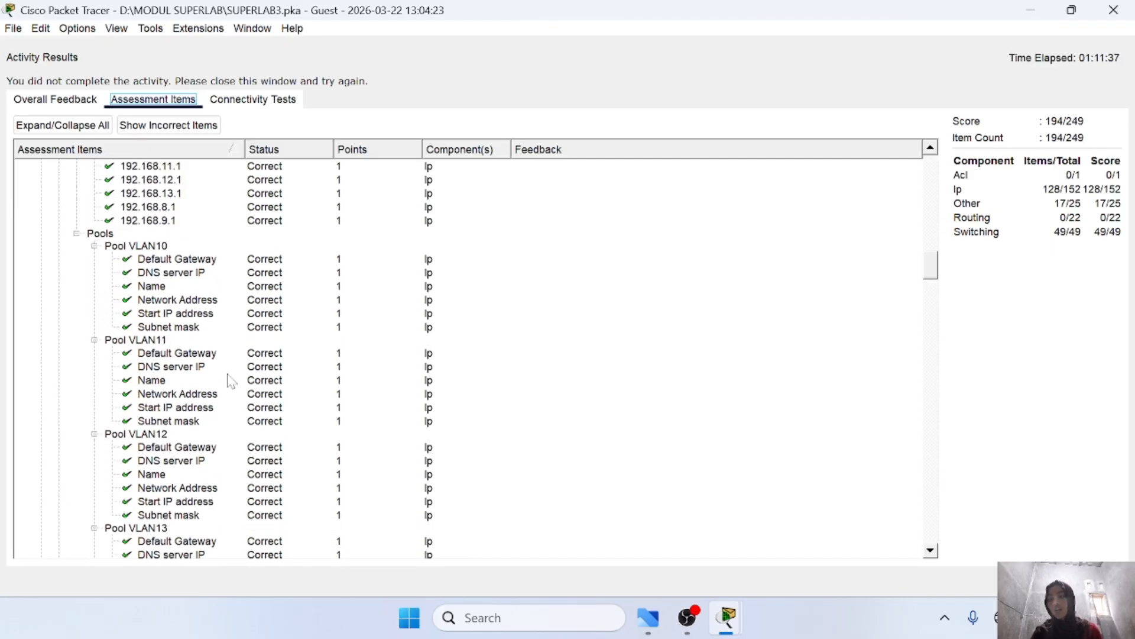
{"action": "scroll", "coordinate": [136, 335], "scroll_direction": "down", "scroll_amount": 15}
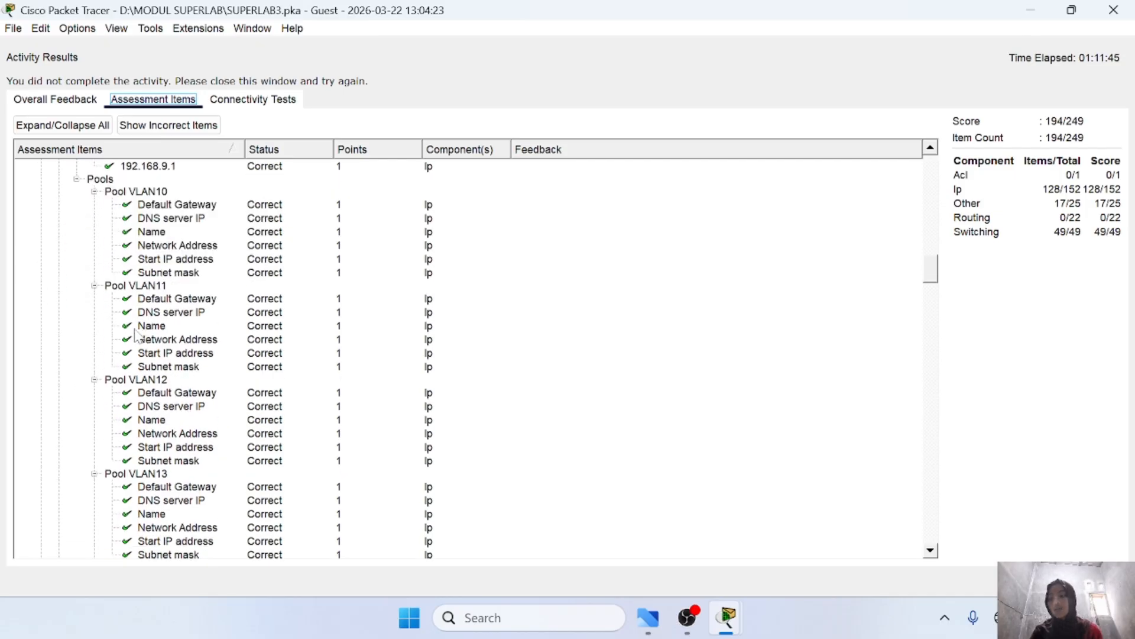
{"action": "scroll", "coordinate": [136, 336], "scroll_direction": "down", "scroll_amount": 7}
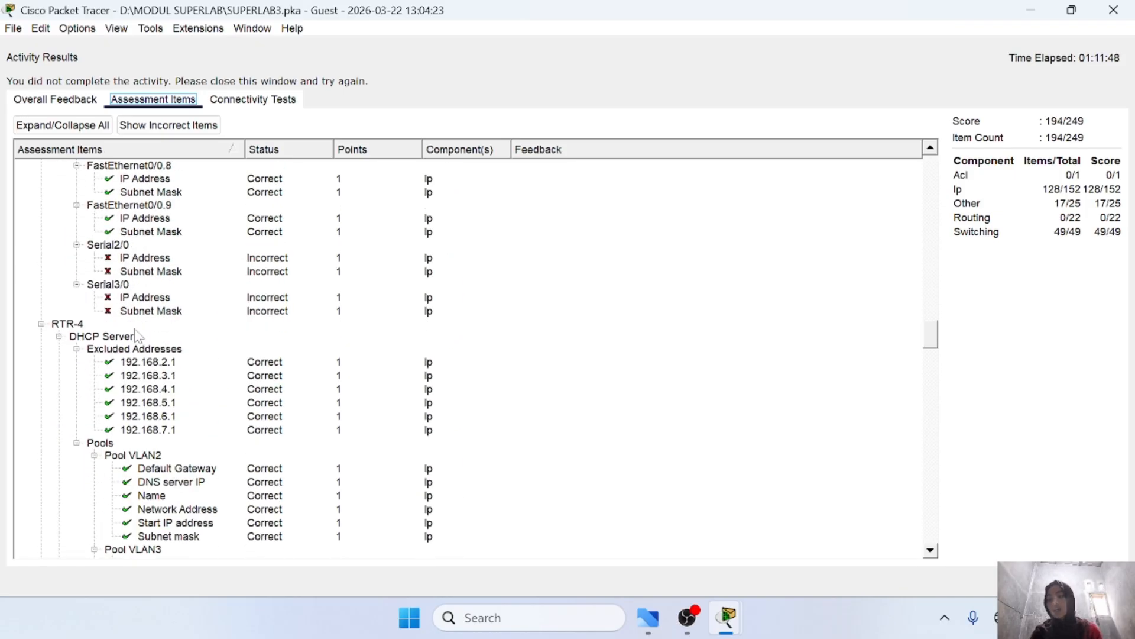
{"action": "scroll", "coordinate": [136, 336], "scroll_direction": "up", "scroll_amount": 8}
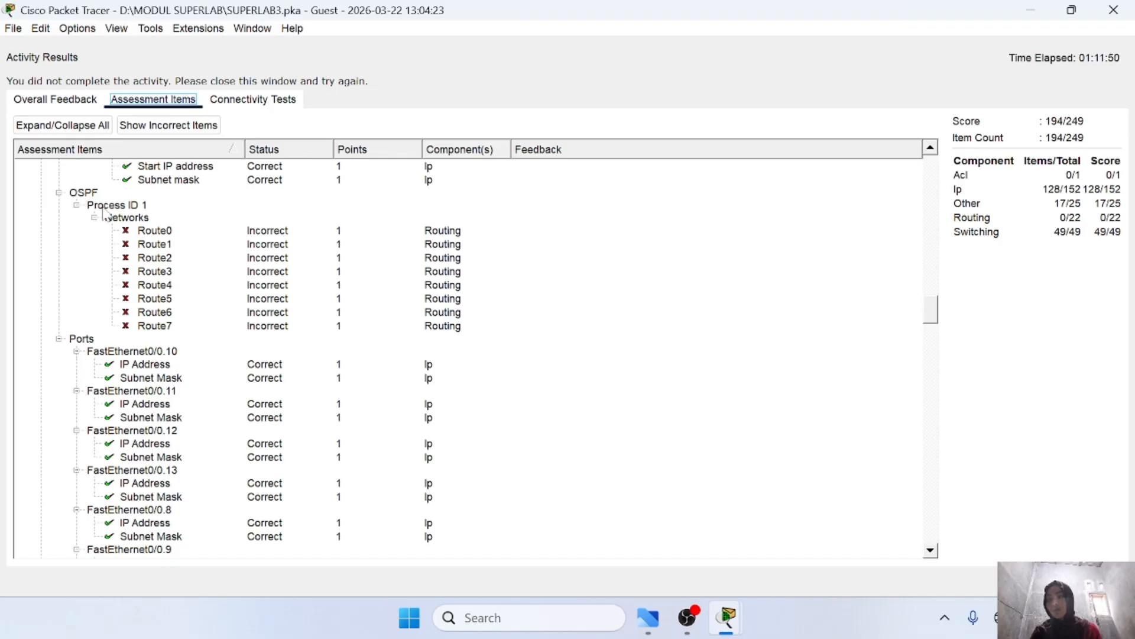
{"action": "scroll", "coordinate": [136, 251], "scroll_direction": "up", "scroll_amount": 1}
{"action": "scroll", "coordinate": [197, 347], "scroll_direction": "down", "scroll_amount": 6}
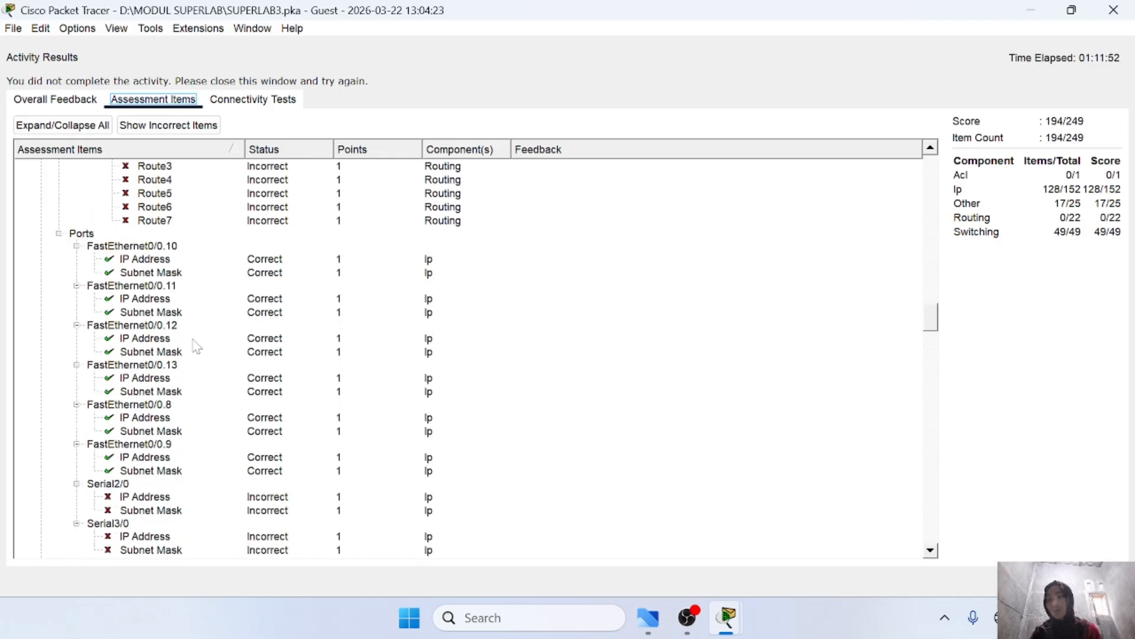
{"action": "scroll", "coordinate": [197, 348], "scroll_direction": "up", "scroll_amount": 1}
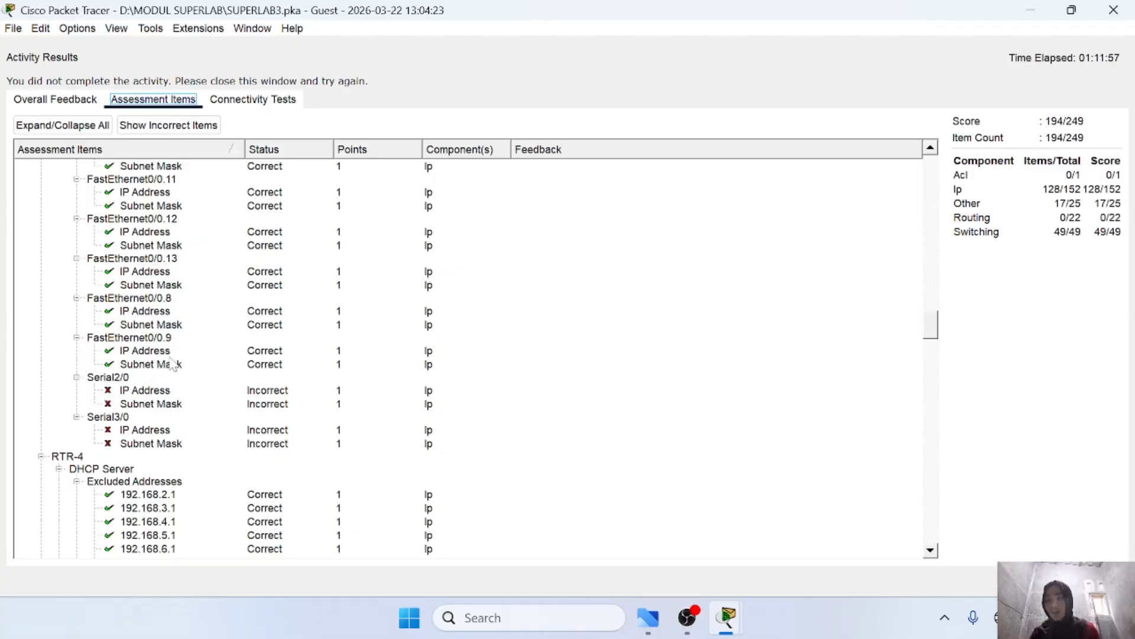
Step: Recheck the activity results and examine RTR-3's assessment items for OSPF networks and the FastEthernet and serial port addresses
{"action": "scroll", "coordinate": [173, 364], "scroll_direction": "up", "scroll_amount": 5}
{"action": "scroll", "coordinate": [172, 364], "scroll_direction": "down", "scroll_amount": 1}
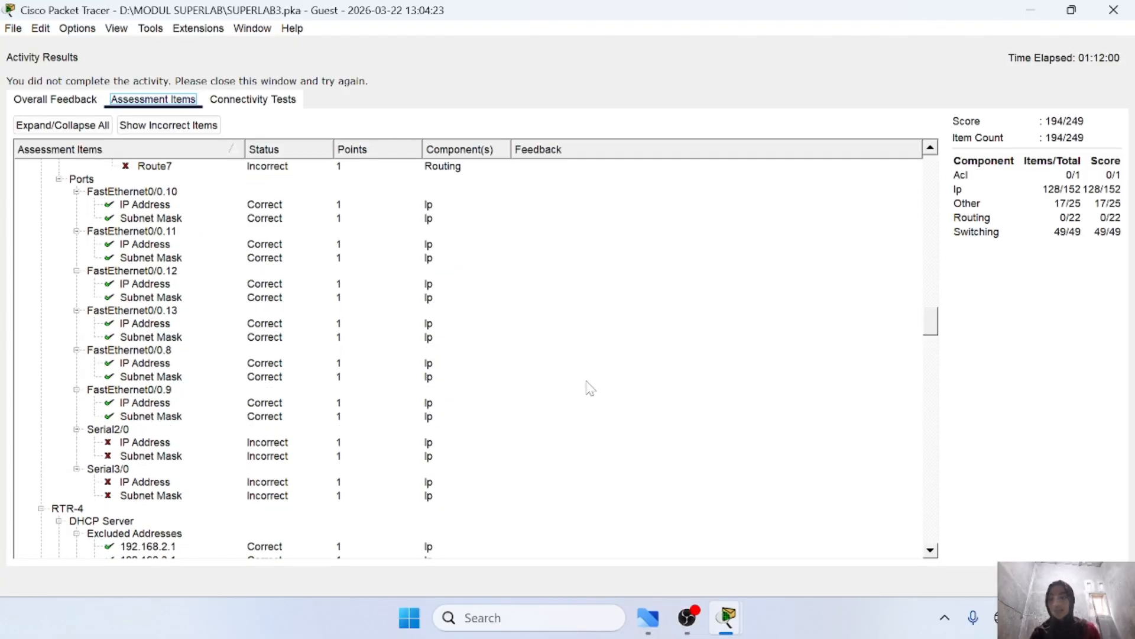
{"action": "left_click", "coordinate": [1114, 10]}
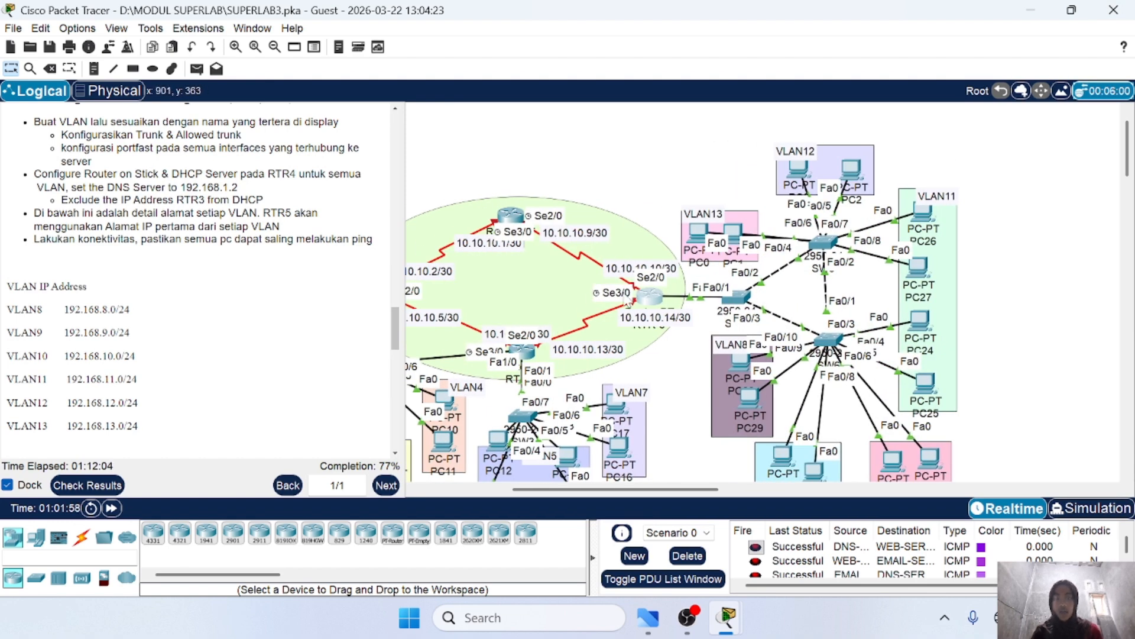
{"action": "scroll", "coordinate": [671, 334], "scroll_direction": "right", "scroll_amount": 2}
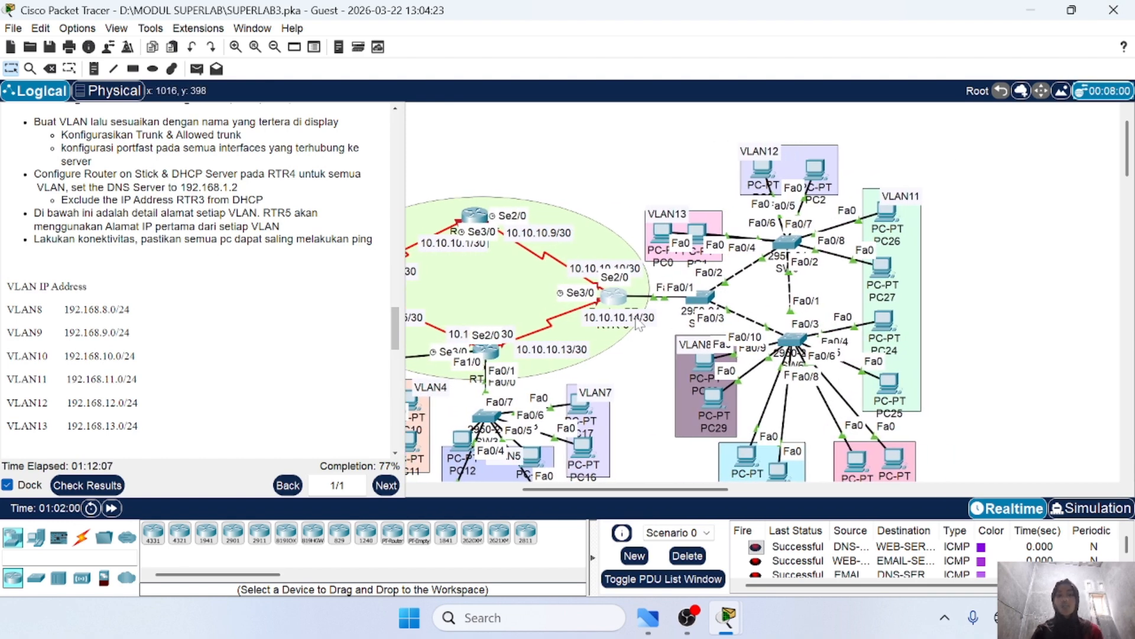
{"action": "scroll", "coordinate": [724, 335], "scroll_direction": "left", "scroll_amount": 2}
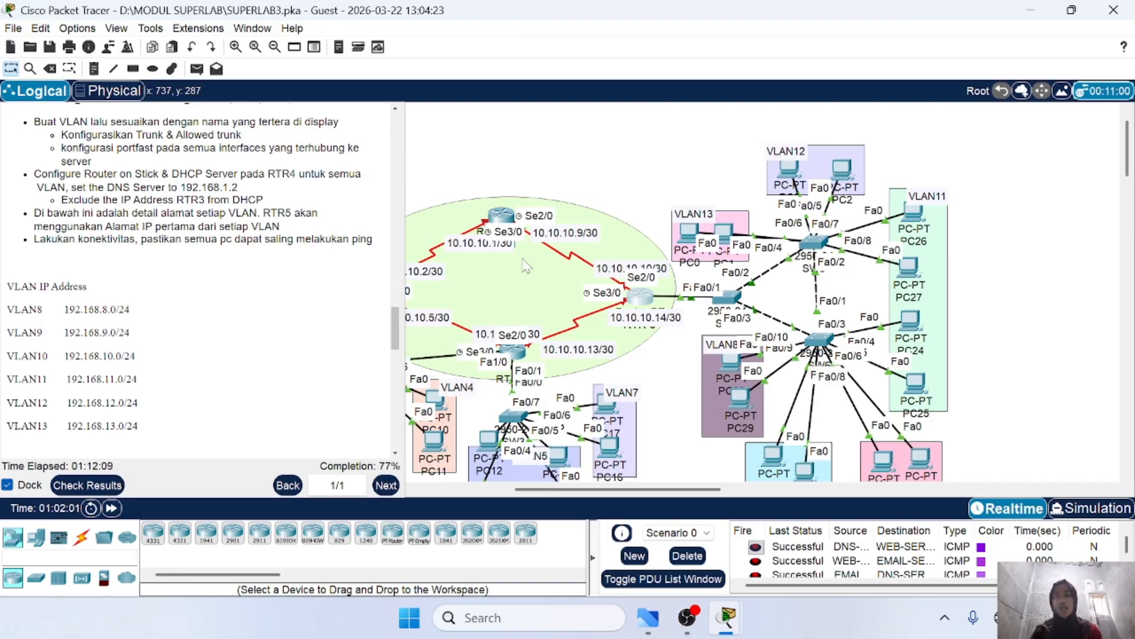
{"action": "scroll", "coordinate": [500, 300], "scroll_direction": "down", "scroll_amount": 3}
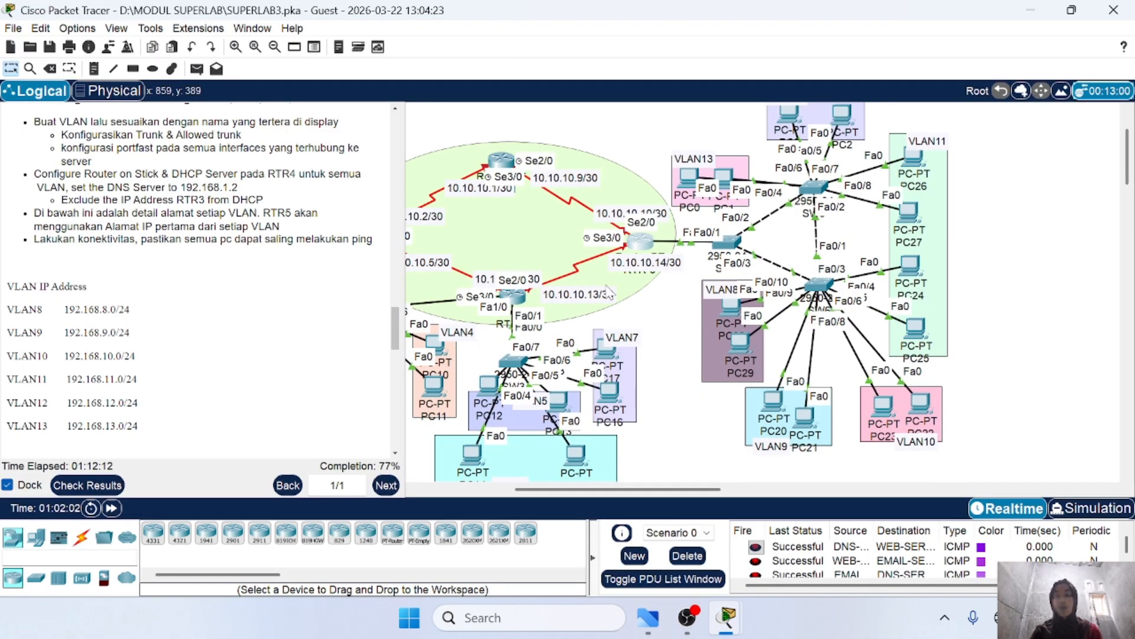
{"action": "left_click", "coordinate": [87, 485]}
{"action": "left_click", "coordinate": [153, 99]}
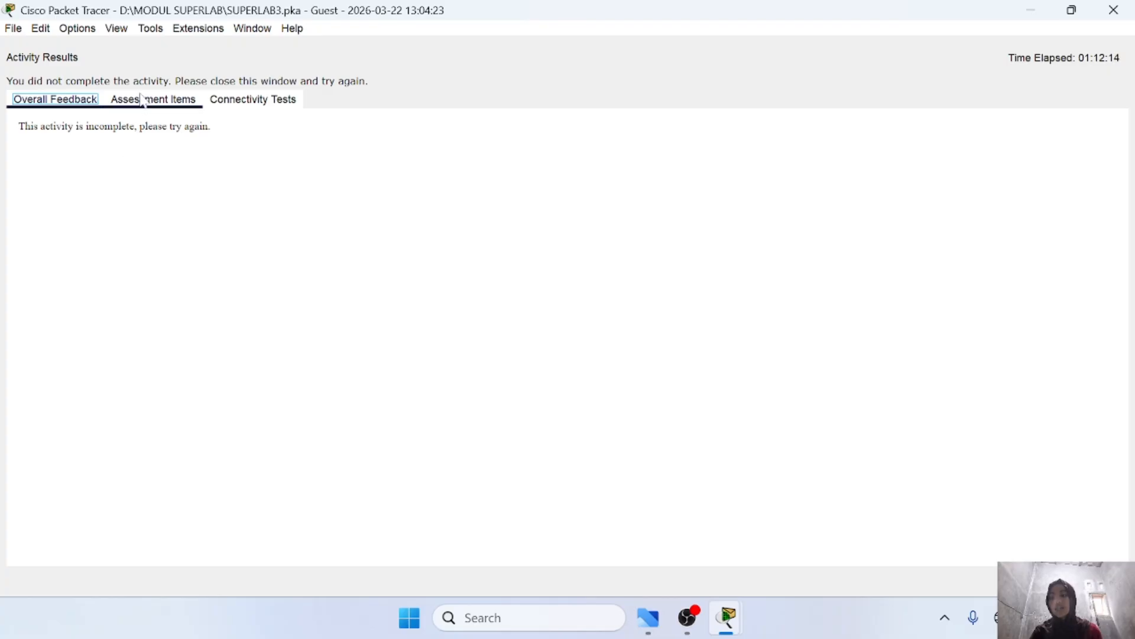
{"action": "scroll", "coordinate": [171, 447], "scroll_direction": "down", "scroll_amount": 20}
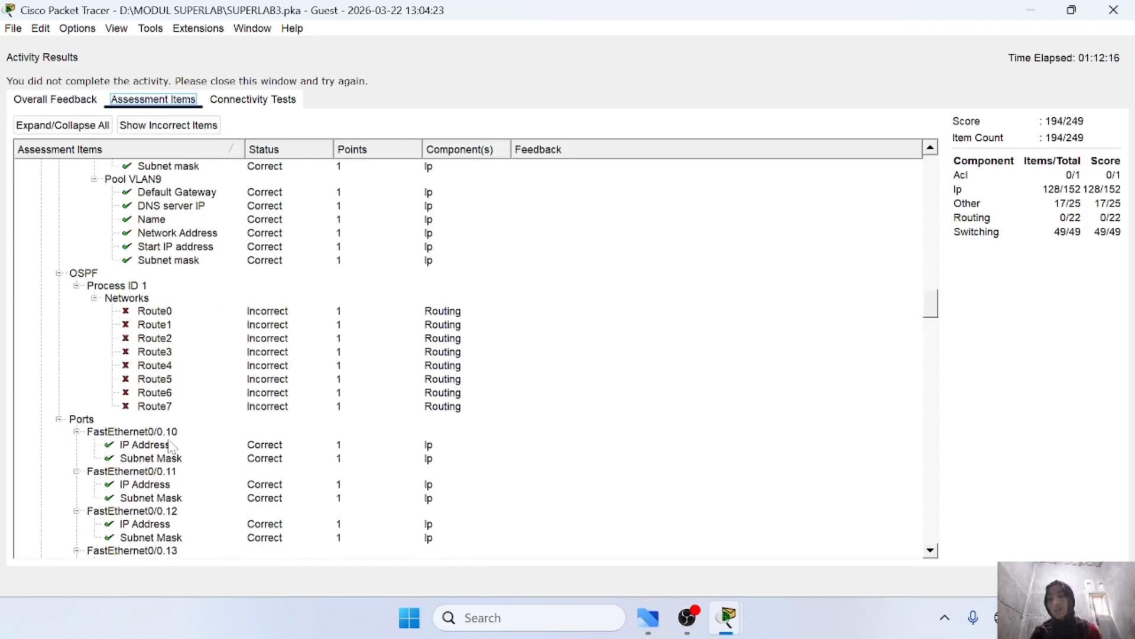
{"action": "scroll", "coordinate": [172, 447], "scroll_direction": "up", "scroll_amount": 4}
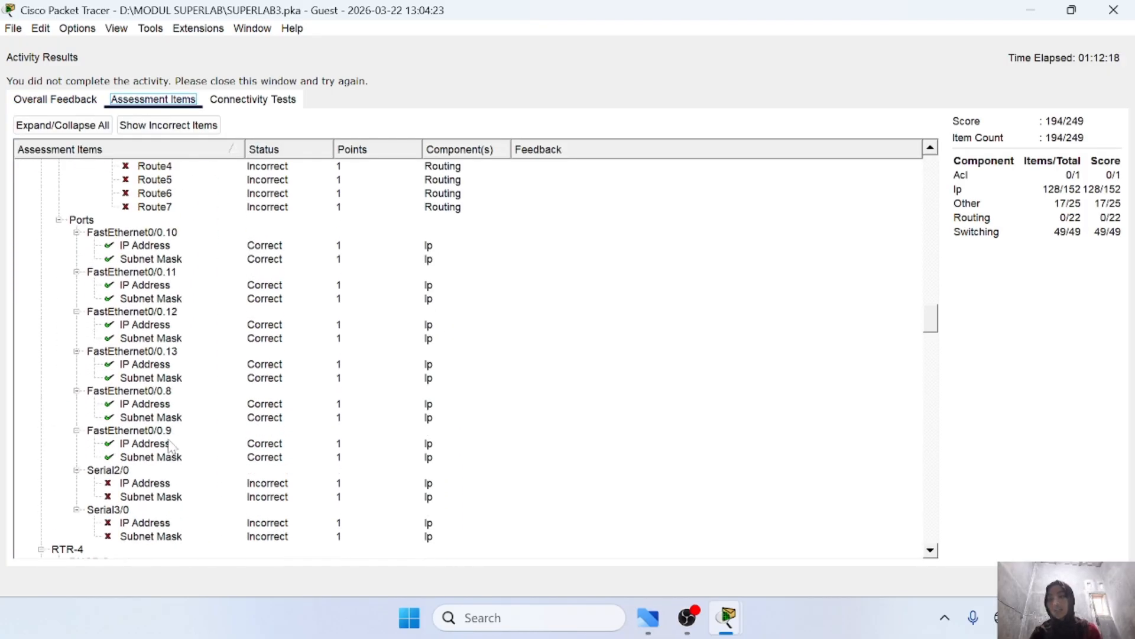
{"action": "left_click", "coordinate": [1114, 10]}
Step: Set PC28 in VLAN8 to obtain its IPv4 configuration through DHCP and close its window
{"action": "scroll", "coordinate": [784, 272], "scroll_direction": "left", "scroll_amount": 3}
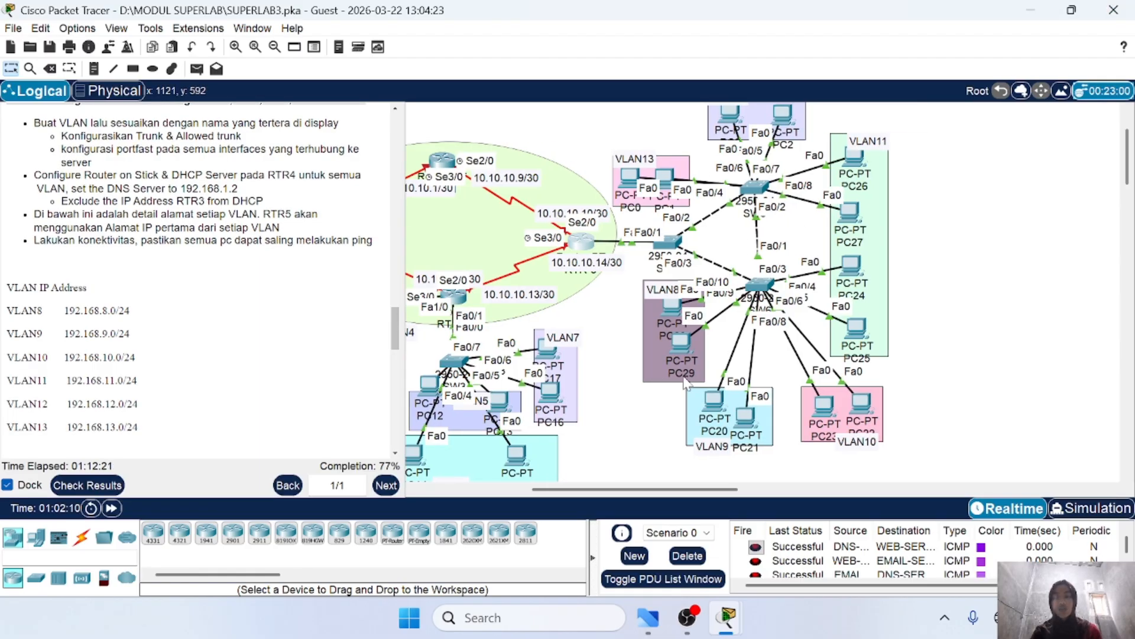
{"action": "scroll", "coordinate": [686, 383], "scroll_direction": "left", "scroll_amount": 2}
{"action": "scroll", "coordinate": [685, 383], "scroll_direction": "right", "scroll_amount": 12}
{"action": "scroll", "coordinate": [685, 383], "scroll_direction": "up", "scroll_amount": 2}
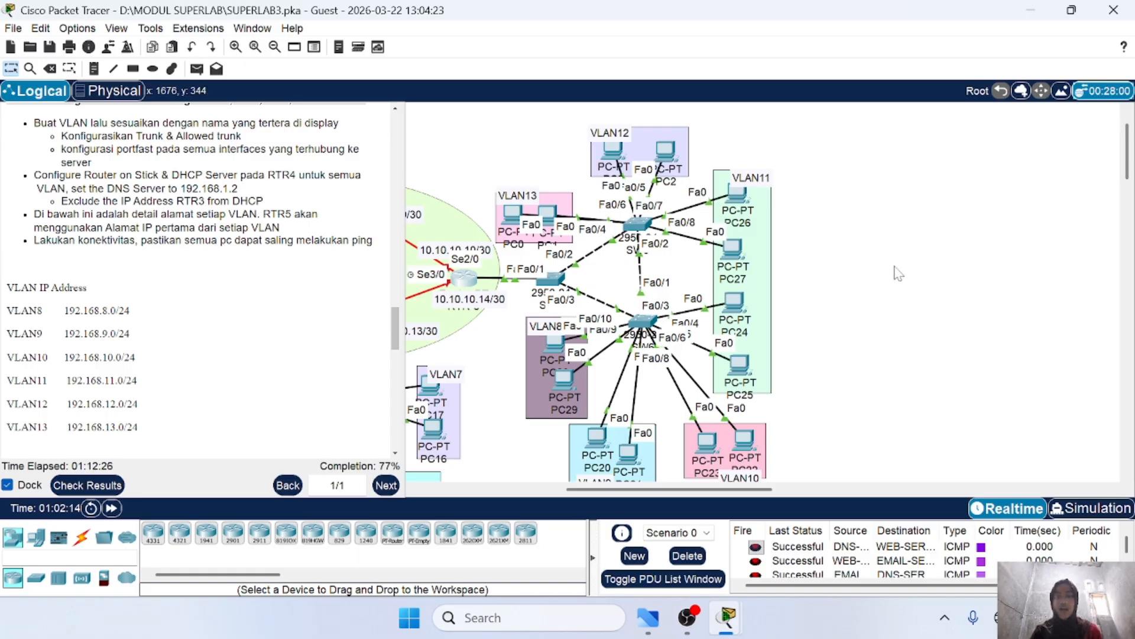
{"action": "scroll", "coordinate": [898, 272], "scroll_direction": "down", "scroll_amount": 2}
{"action": "scroll", "coordinate": [545, 282], "scroll_direction": "down", "scroll_amount": 2}
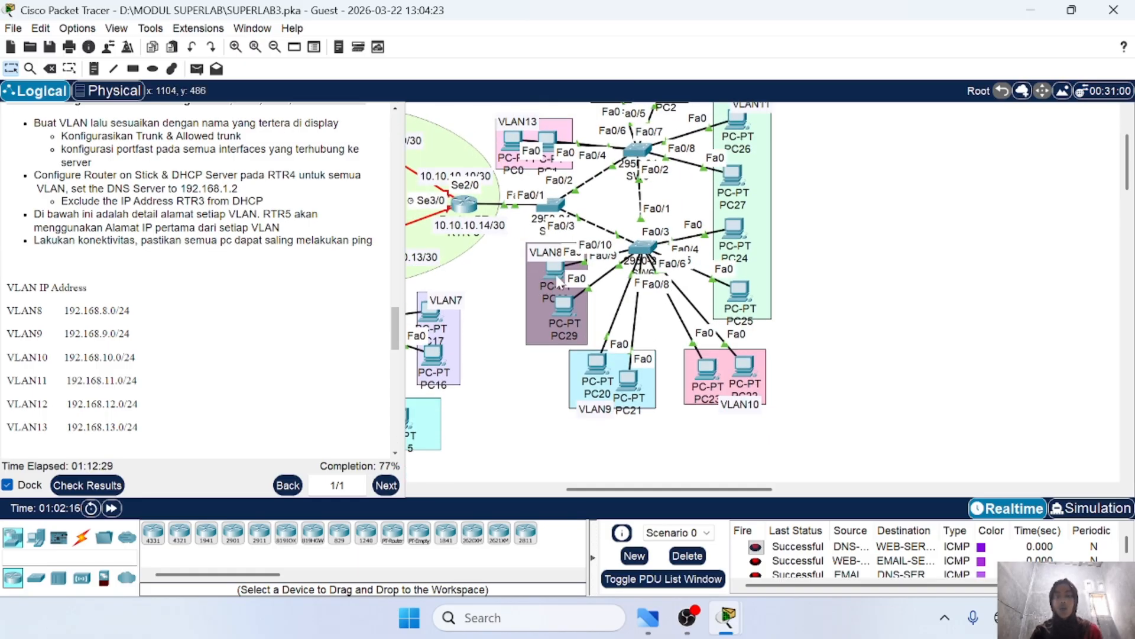
{"action": "left_click", "coordinate": [555, 278]}
{"action": "left_click", "coordinate": [529, 42]}
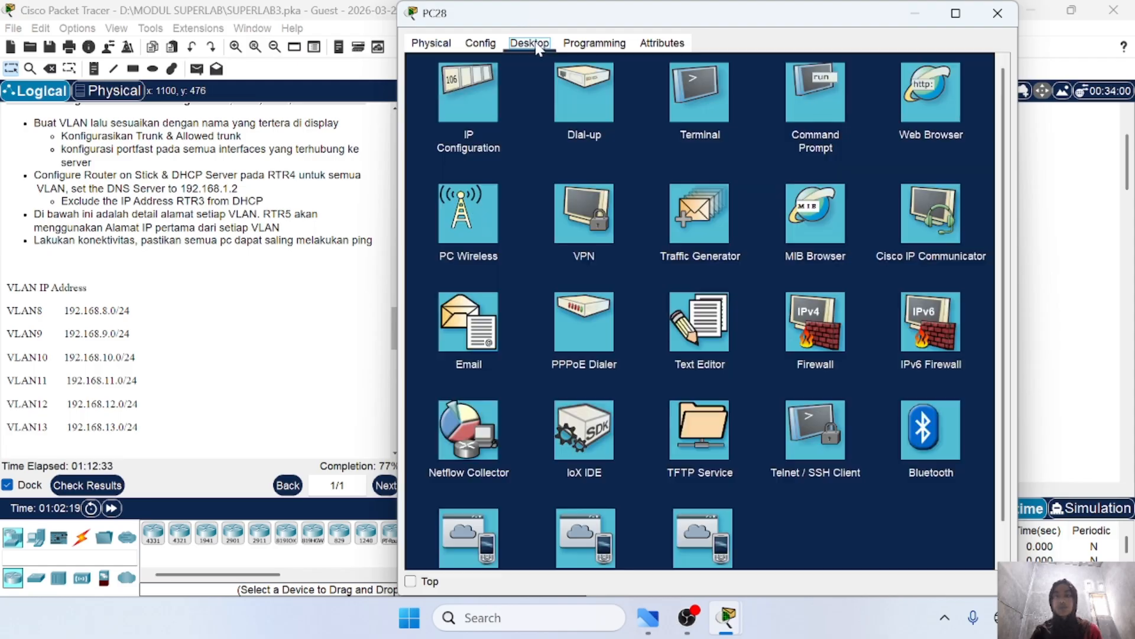
{"action": "left_click", "coordinate": [467, 106]}
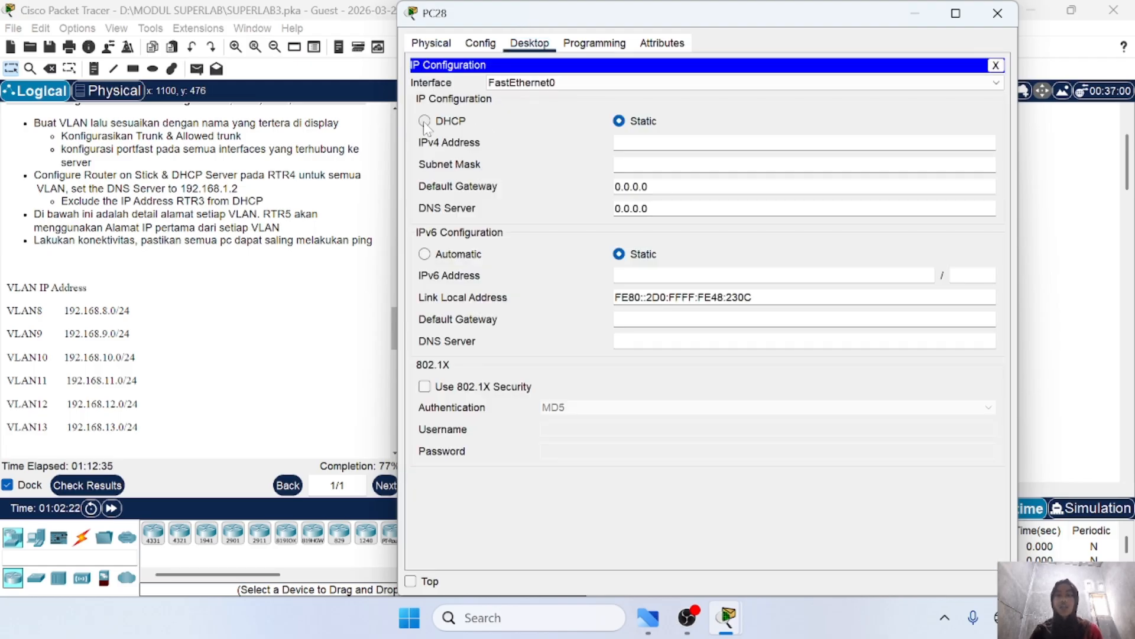
{"action": "left_click", "coordinate": [424, 121]}
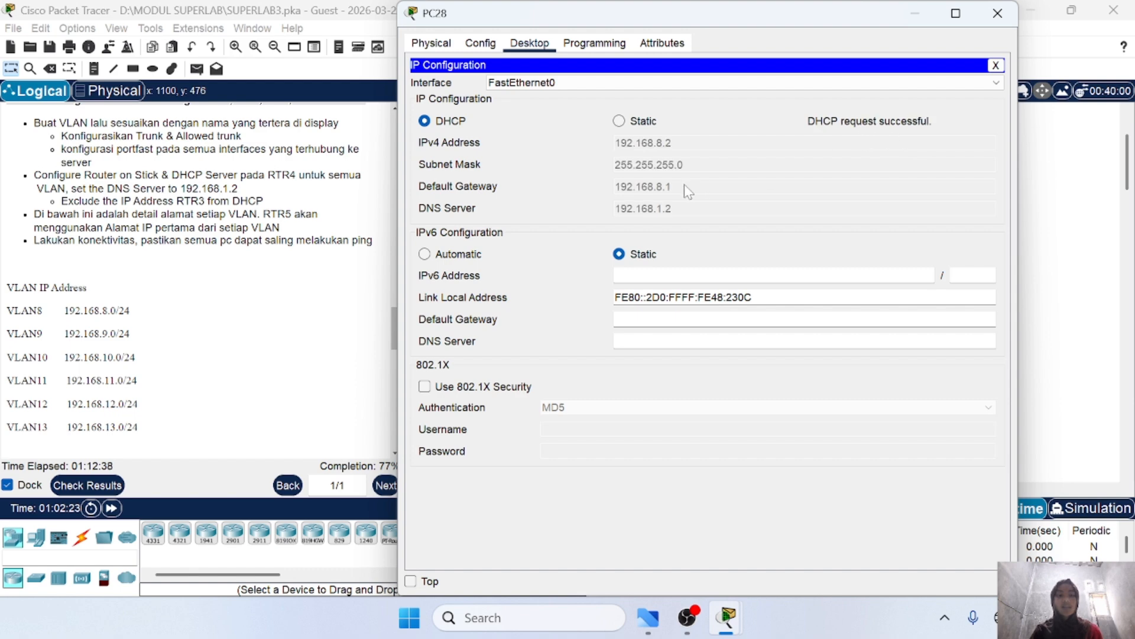
{"action": "left_click", "coordinate": [996, 16]}
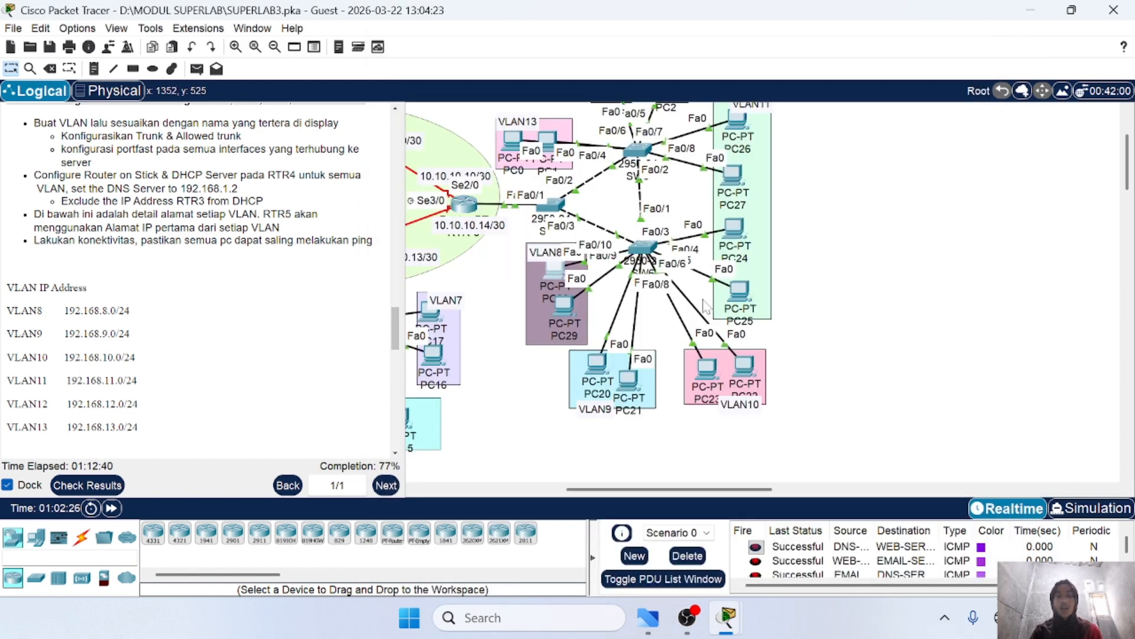
Step: Set PC20 in VLAN9 to obtain its IPv4 configuration through DHCP and close its window
{"action": "left_click", "coordinate": [600, 363]}
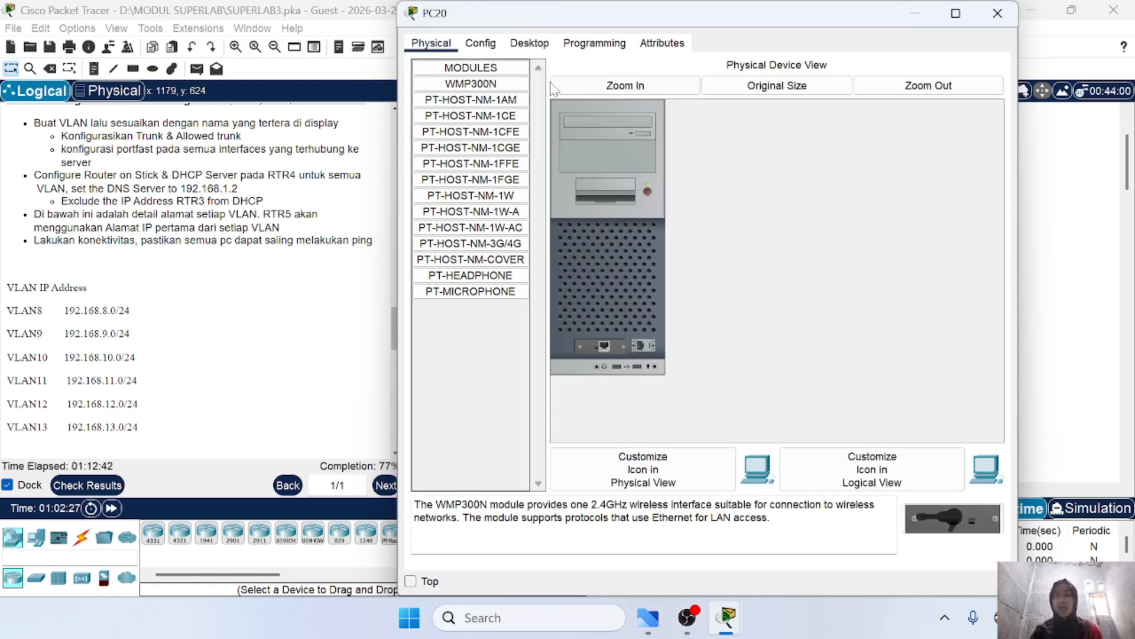
{"action": "left_click", "coordinate": [529, 43]}
{"action": "left_click", "coordinate": [445, 112]}
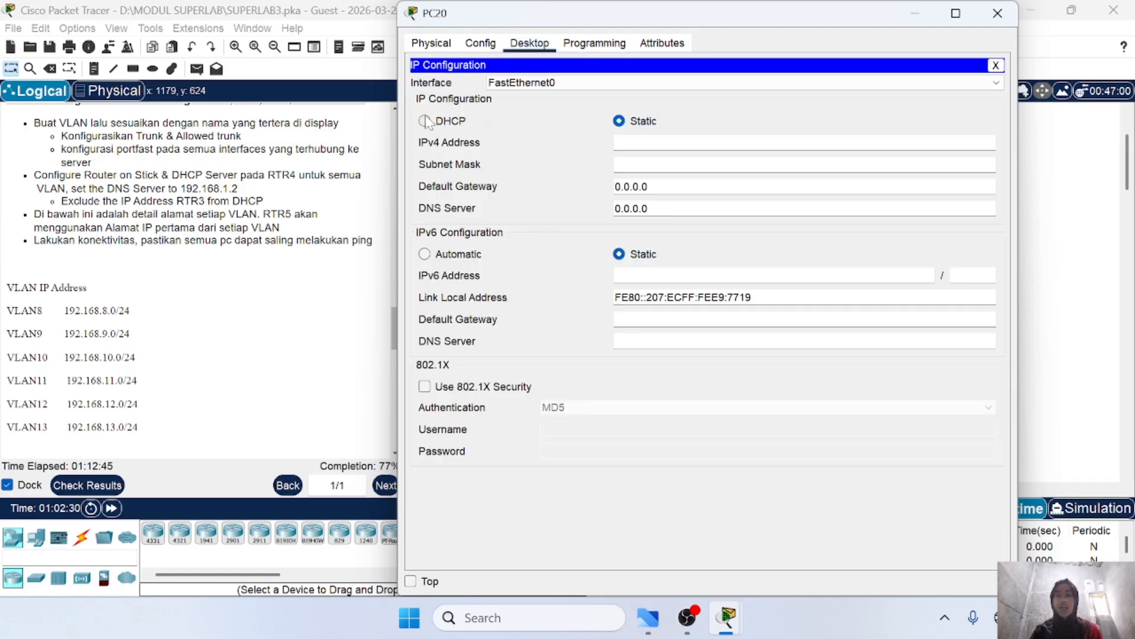
{"action": "left_click", "coordinate": [426, 121]}
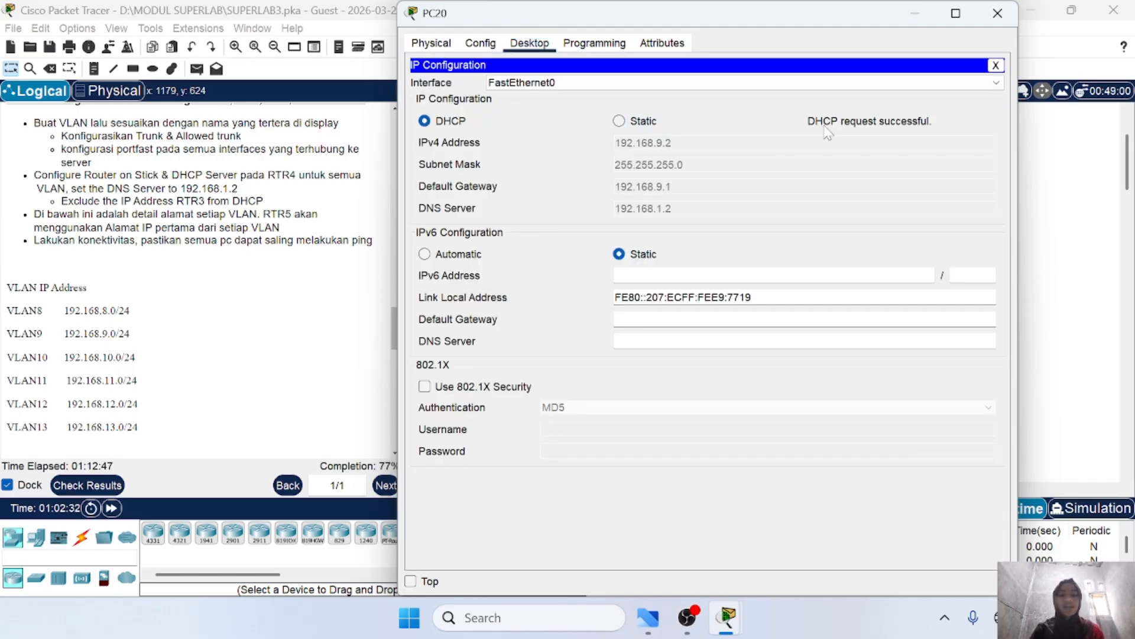
{"action": "left_click", "coordinate": [986, 11]}
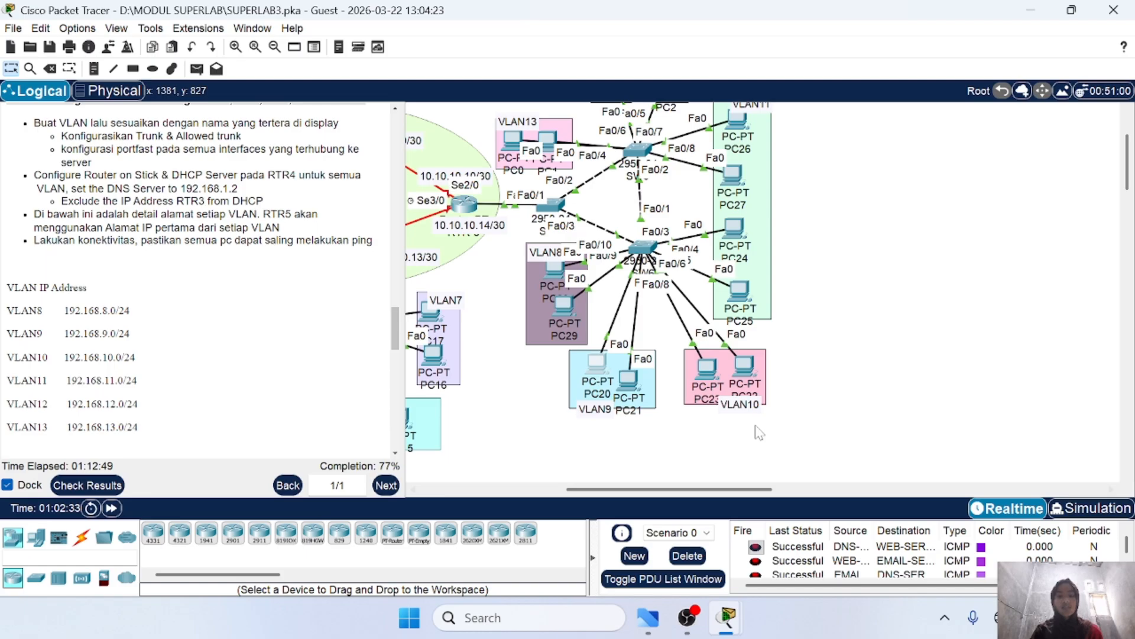
Step: Set PC23 in VLAN10 to obtain its IPv4 configuration through DHCP and close its window
{"action": "left_click", "coordinate": [708, 369]}
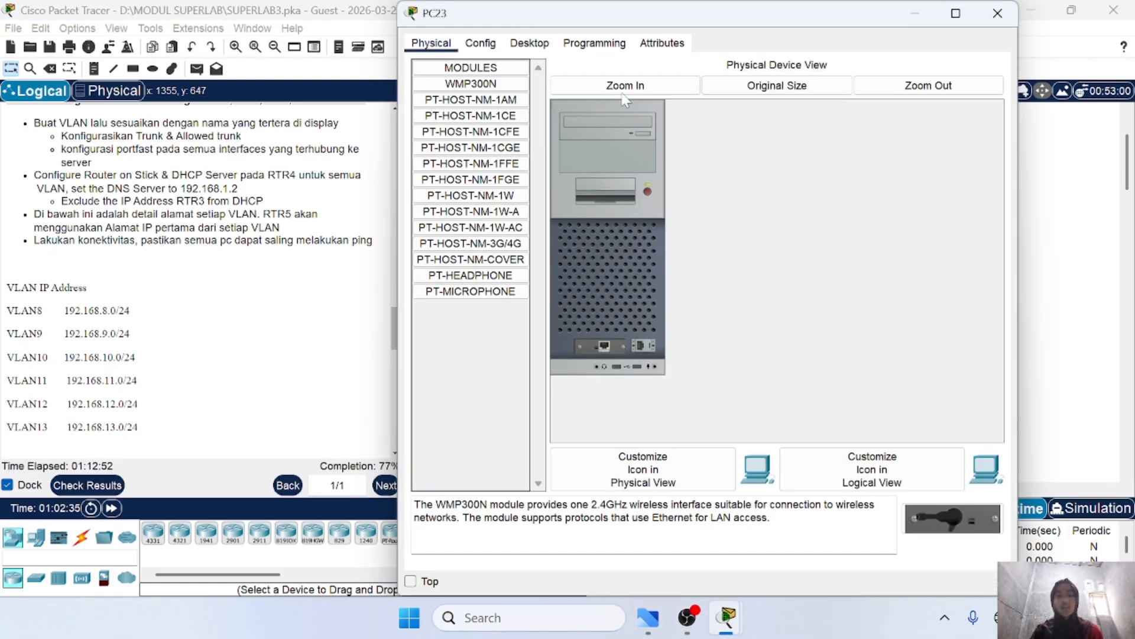
{"action": "left_click", "coordinate": [530, 43]}
{"action": "left_click", "coordinate": [497, 80]}
{"action": "left_click", "coordinate": [424, 121]}
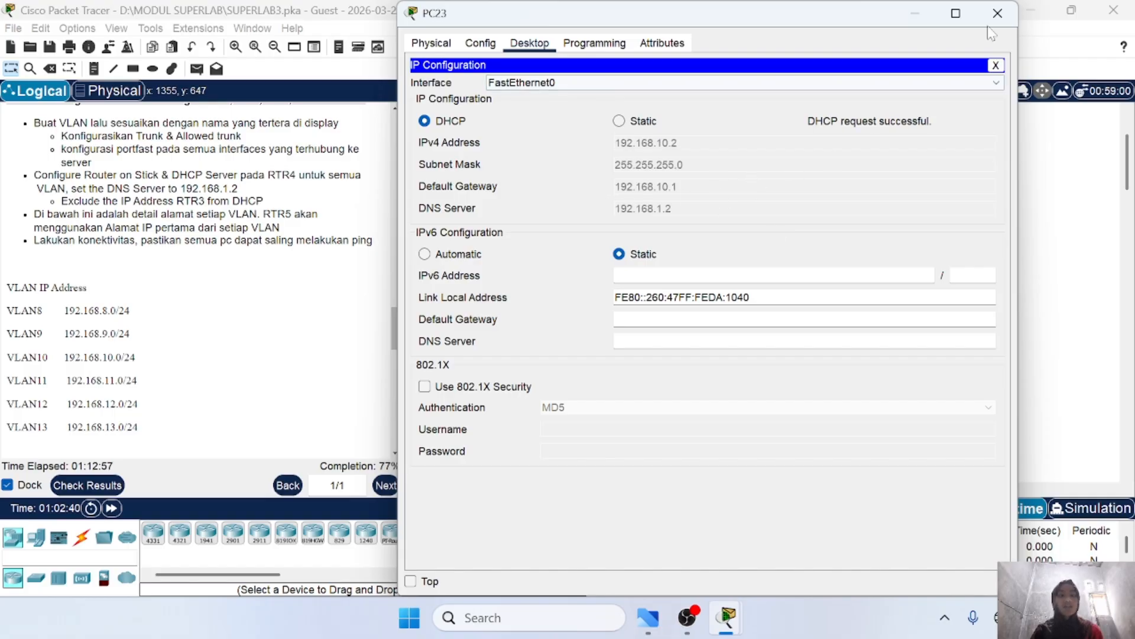
{"action": "left_click", "coordinate": [998, 13]}
Step: Set PC24 in VLAN11 to obtain its IPv4 configuration through DHCP and close its window
{"action": "scroll", "coordinate": [727, 388], "scroll_direction": "up", "scroll_amount": 2}
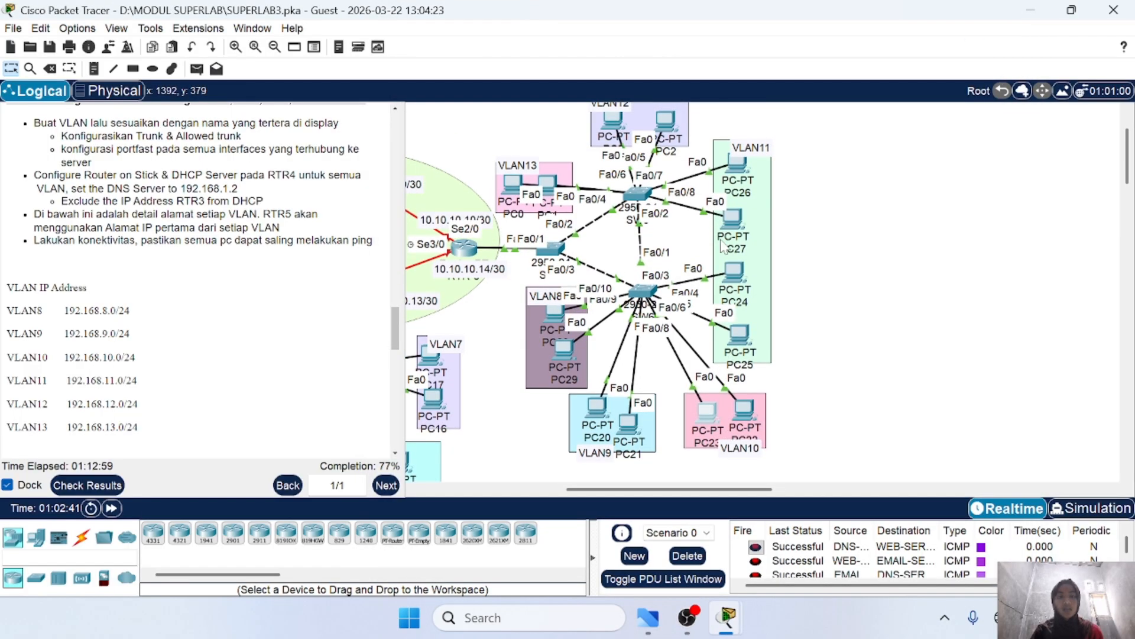
{"action": "left_click", "coordinate": [735, 285]}
{"action": "left_click", "coordinate": [530, 44]}
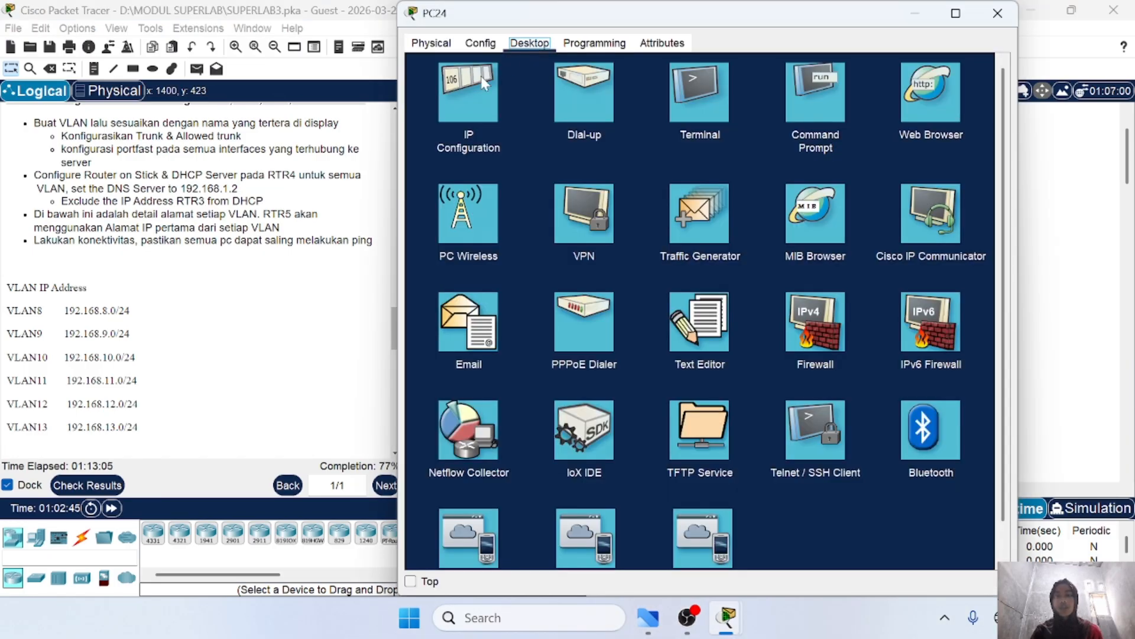
{"action": "left_click", "coordinate": [481, 75]}
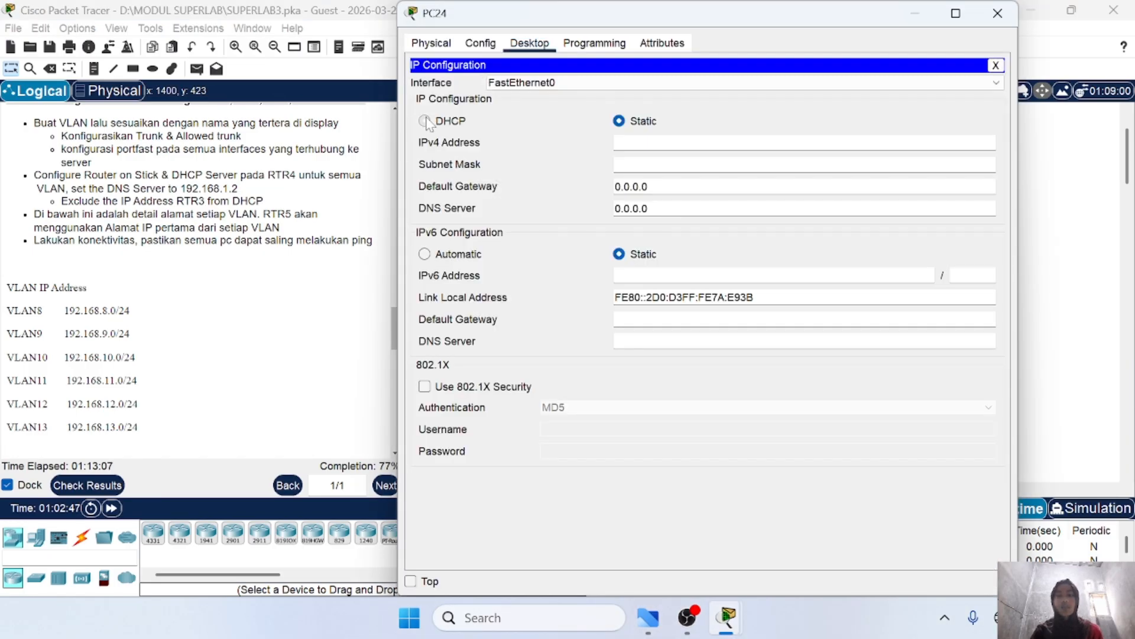
{"action": "left_click", "coordinate": [425, 121]}
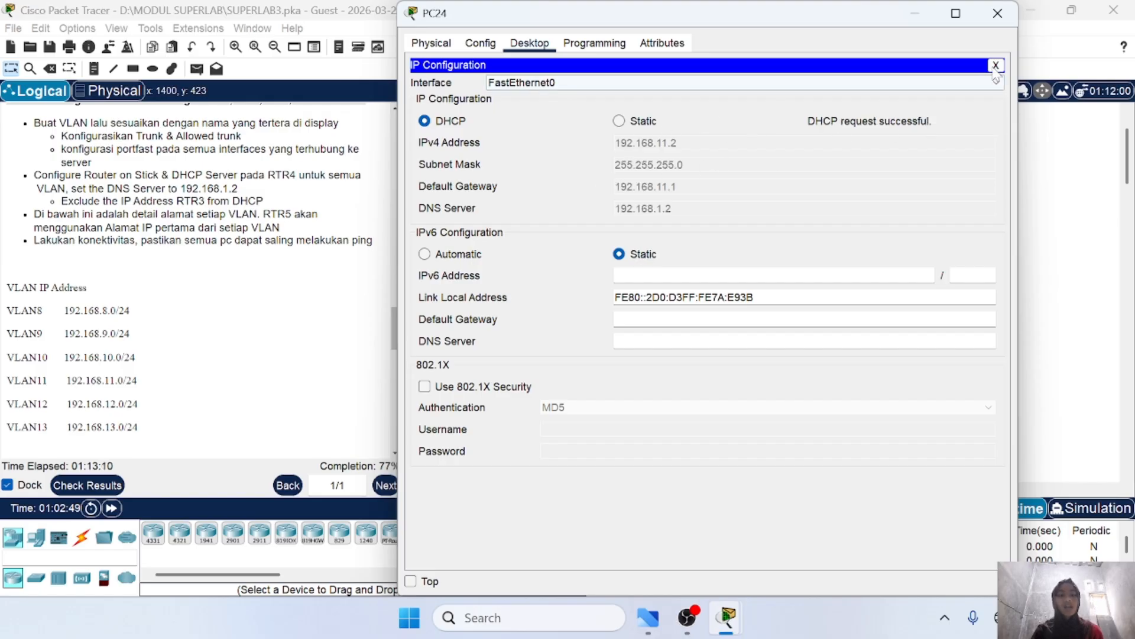
{"action": "left_click", "coordinate": [997, 13]}
Step: Set PC26 in VLAN11 to obtain its IPv4 configuration through DHCP and close its window
{"action": "scroll", "coordinate": [733, 283], "scroll_direction": "up", "scroll_amount": 1}
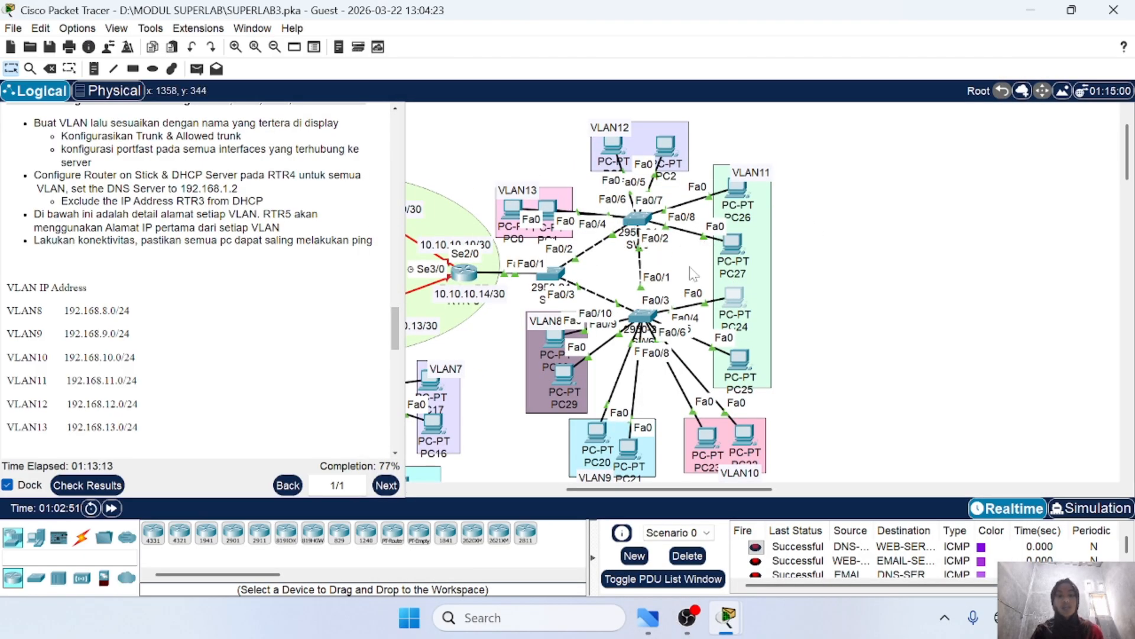
{"action": "left_click", "coordinate": [749, 201]}
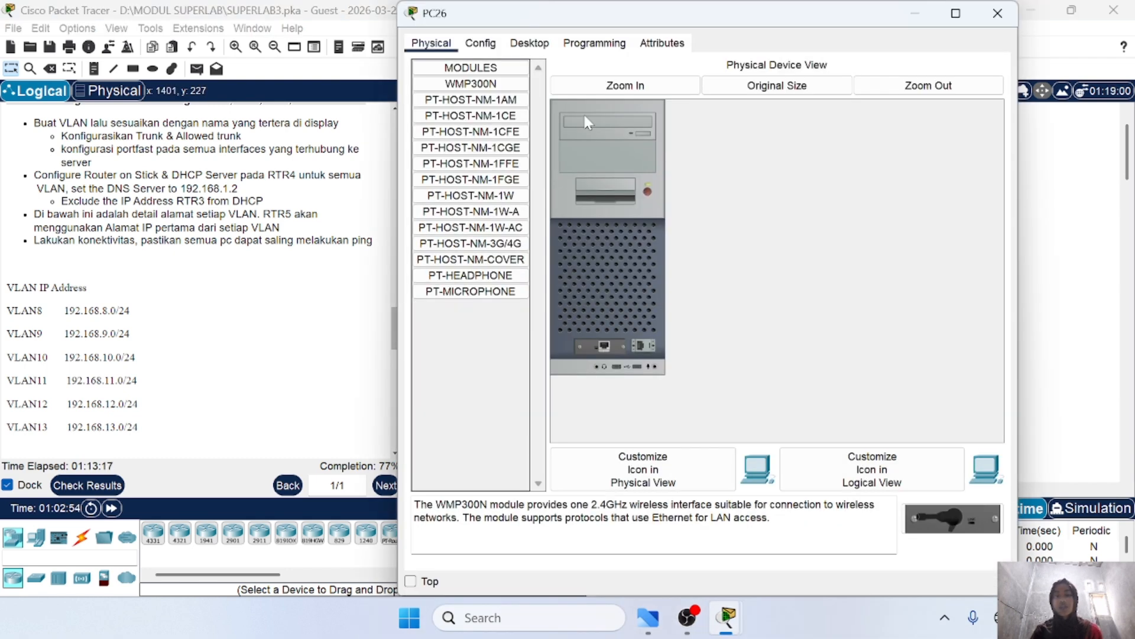
{"action": "left_click", "coordinate": [521, 45]}
{"action": "left_click", "coordinate": [470, 83]}
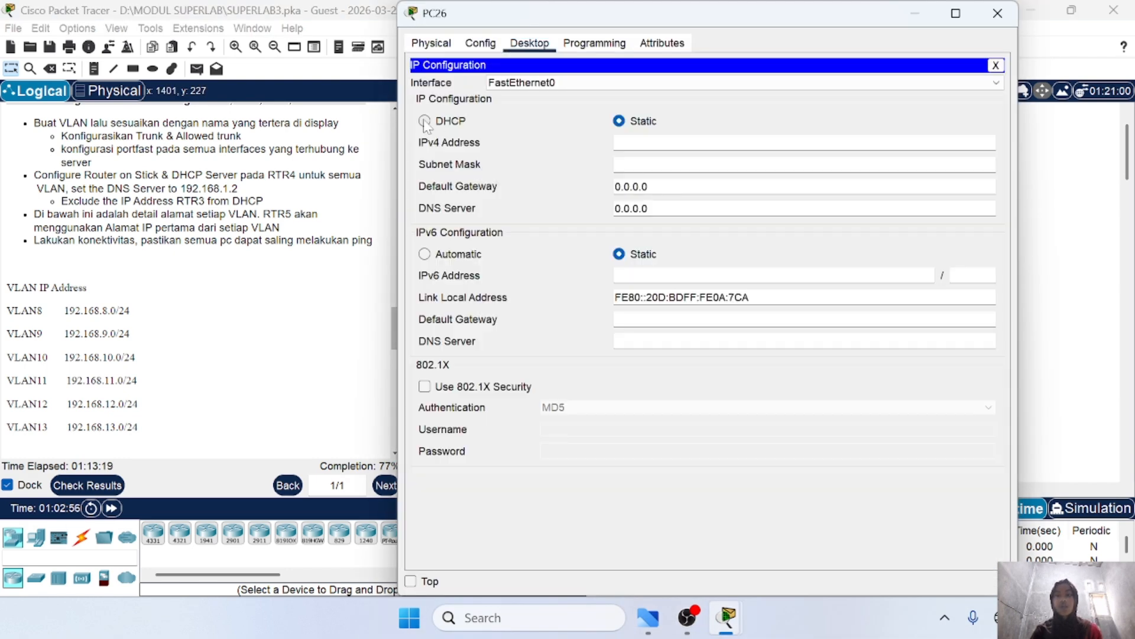
{"action": "left_click", "coordinate": [424, 121]}
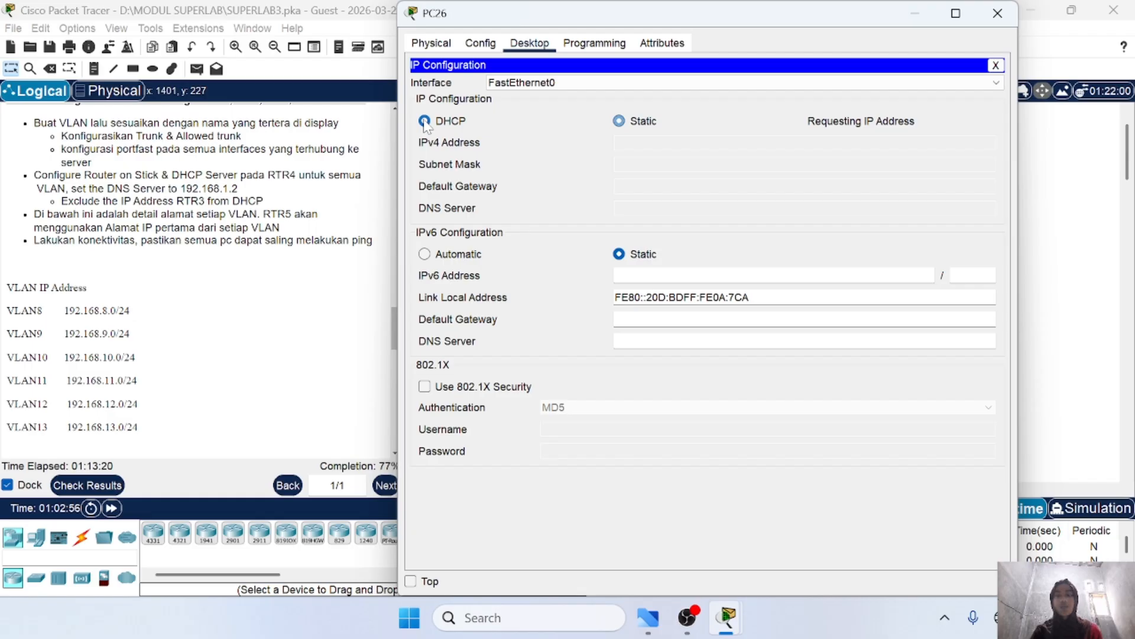
{"action": "left_click", "coordinate": [997, 13]}
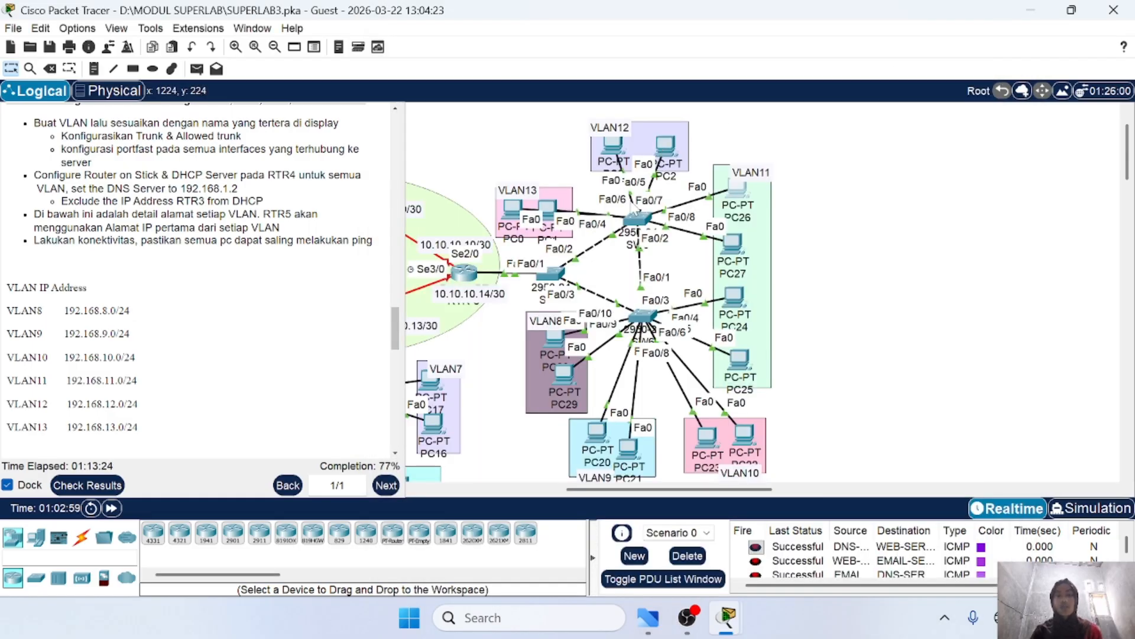
Step: Set PC2 in VLAN12 to obtain its IPv4 configuration through DHCP and close its window
{"action": "left_click", "coordinate": [666, 145]}
{"action": "left_click", "coordinate": [529, 44]}
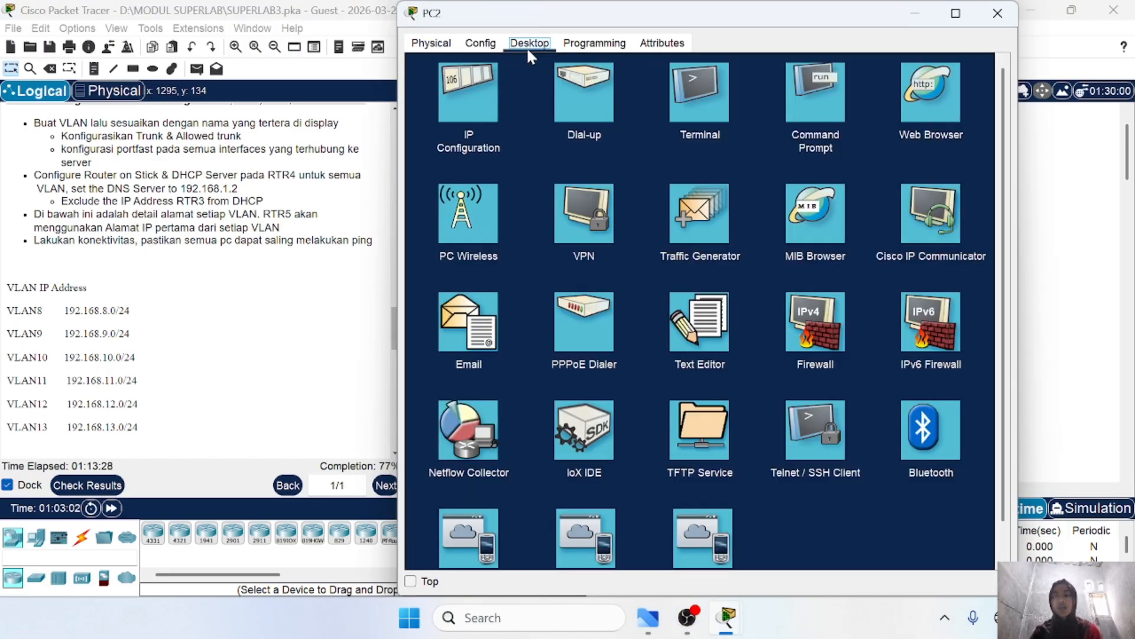
{"action": "left_click", "coordinate": [453, 93]}
{"action": "left_click", "coordinate": [424, 121]}
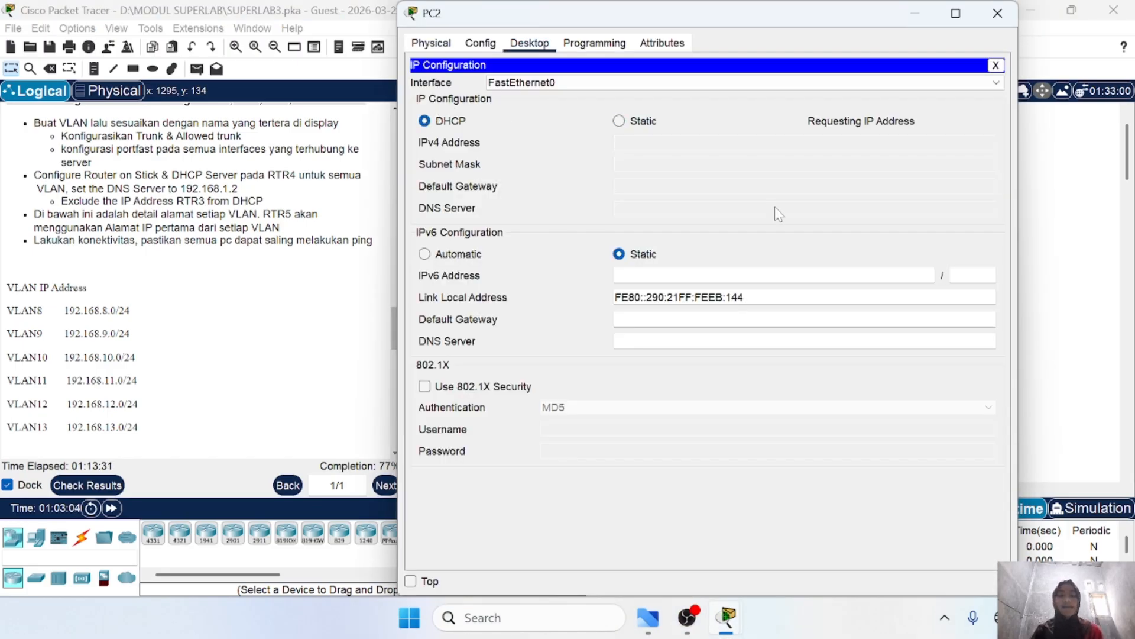
{"action": "left_click", "coordinate": [997, 13]}
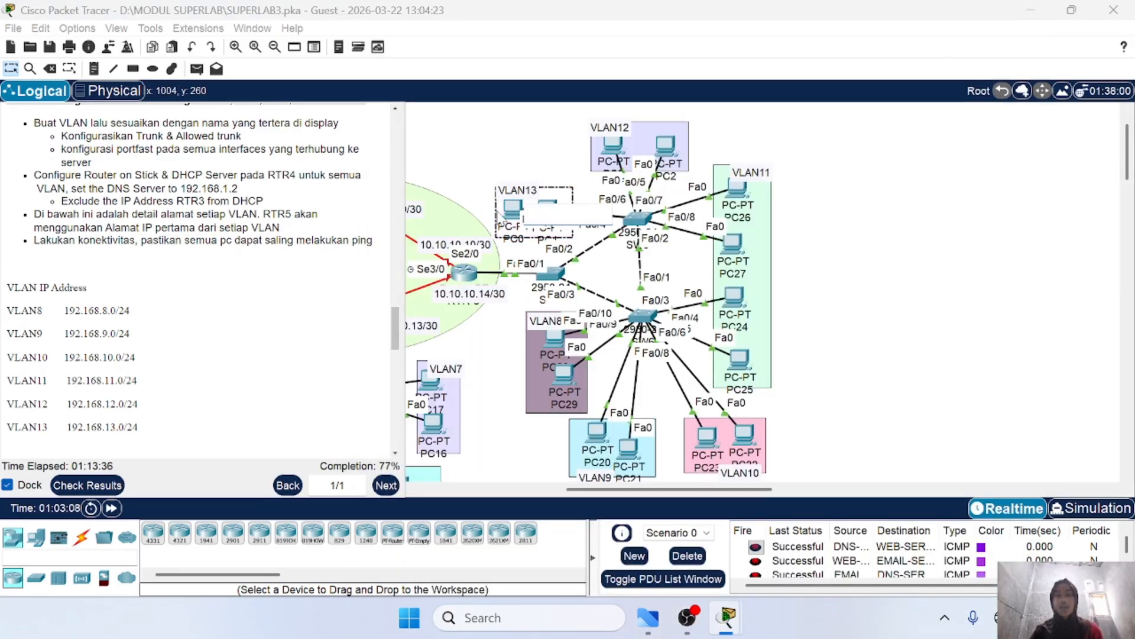
Step: Set PC0 in VLAN13 to obtain its IPv4 configuration through DHCP and close its window
{"action": "left_click", "coordinate": [512, 210]}
{"action": "left_click", "coordinate": [544, 47]}
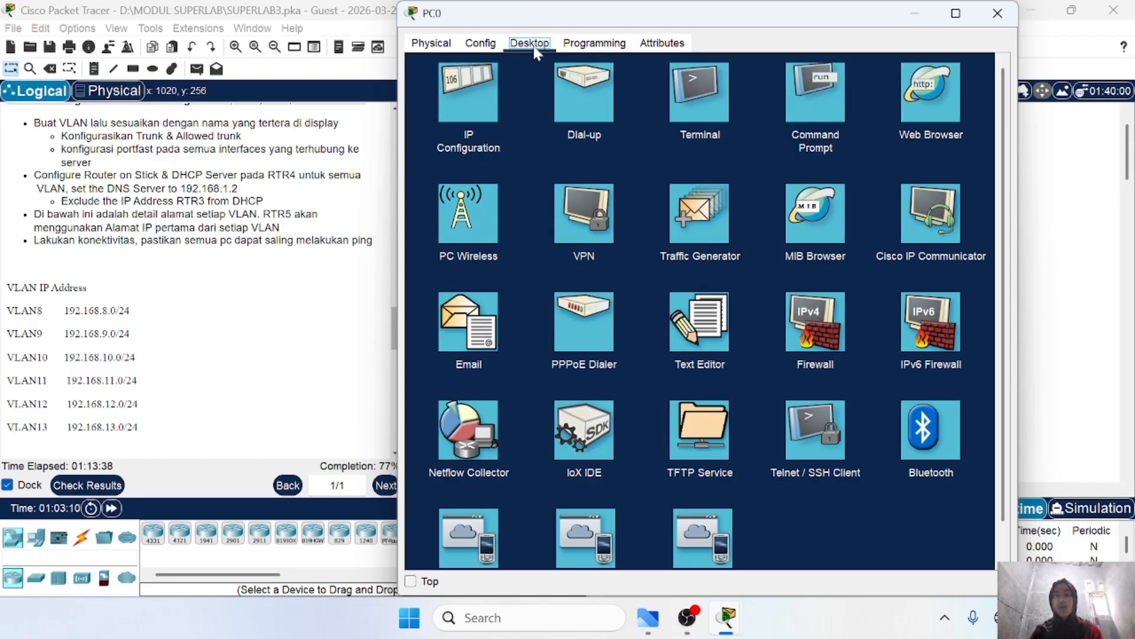
{"action": "left_click", "coordinate": [455, 127]}
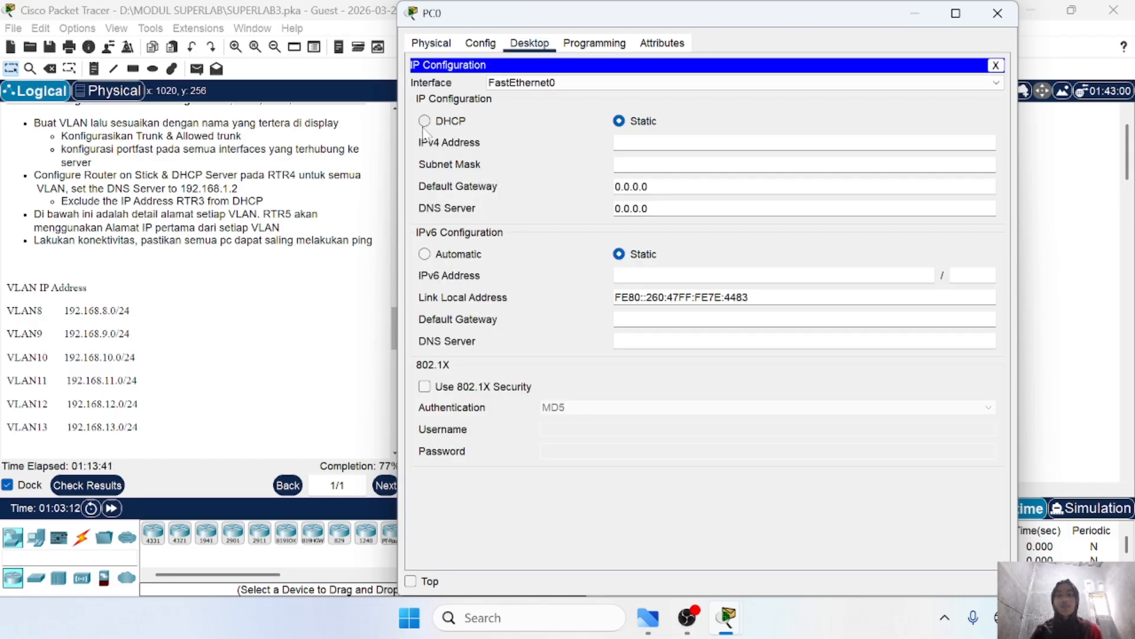
{"action": "left_click", "coordinate": [424, 121]}
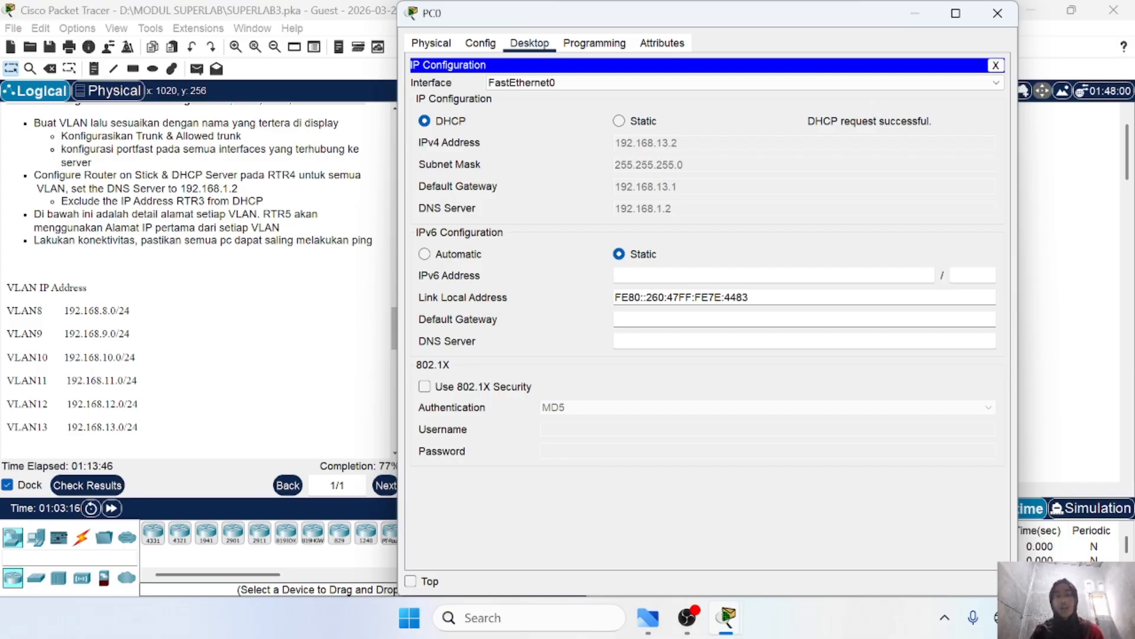
{"action": "left_click", "coordinate": [998, 13]}
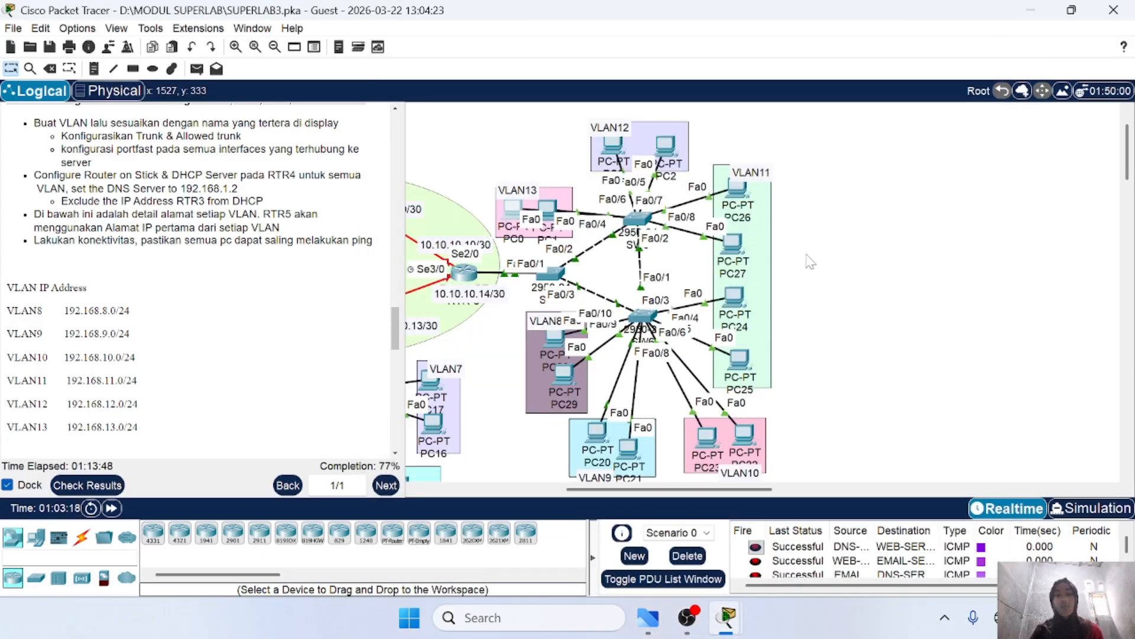
{"action": "scroll", "coordinate": [811, 261], "scroll_direction": "down", "scroll_amount": 1}
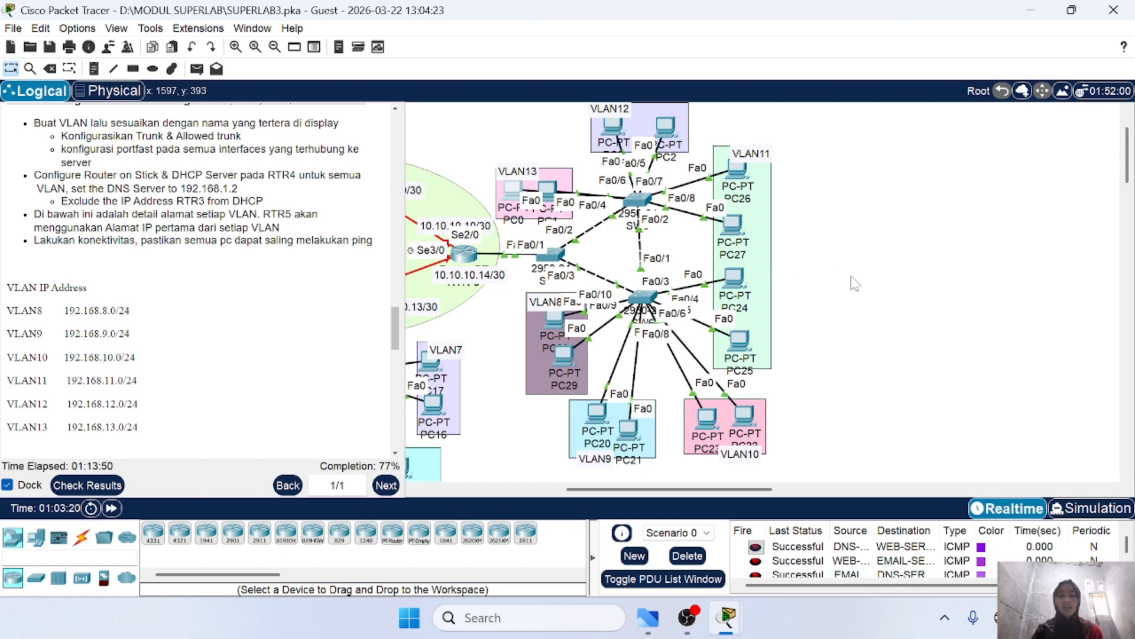
{"action": "scroll", "coordinate": [851, 283], "scroll_direction": "up", "scroll_amount": 2}
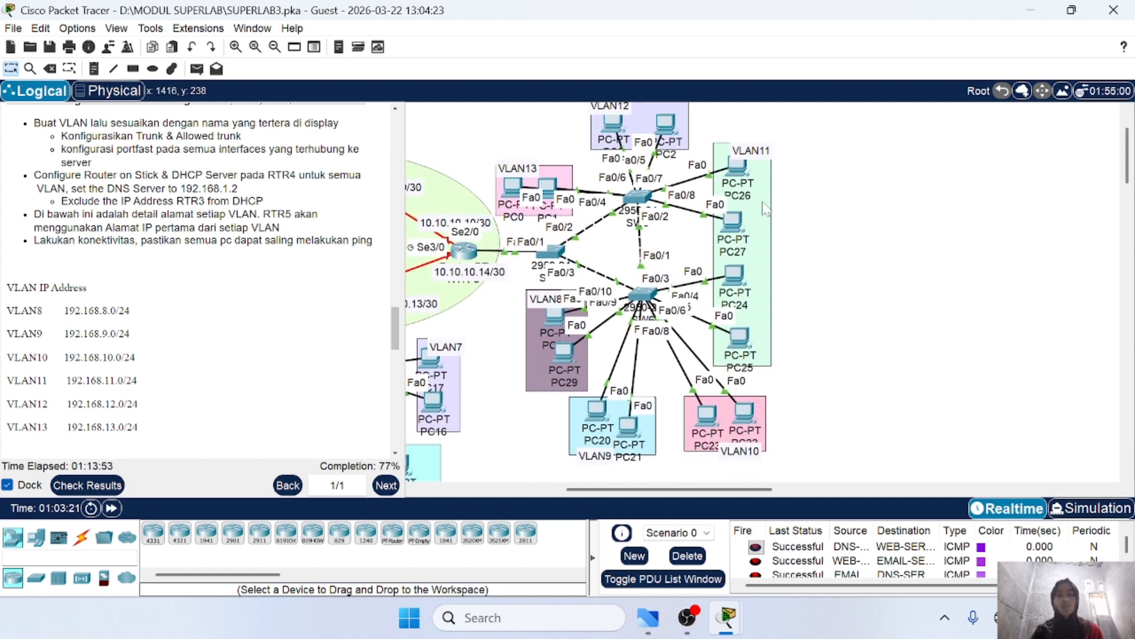
{"action": "scroll", "coordinate": [795, 231], "scroll_direction": "down", "scroll_amount": 1}
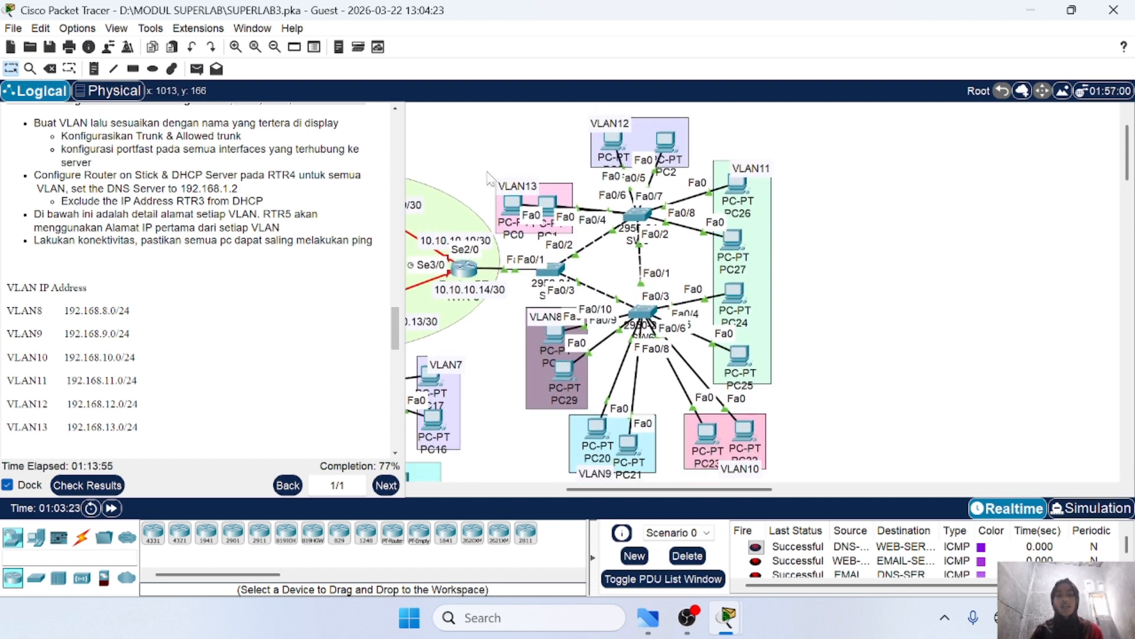
{"action": "scroll", "coordinate": [735, 240], "scroll_direction": "down", "scroll_amount": 1}
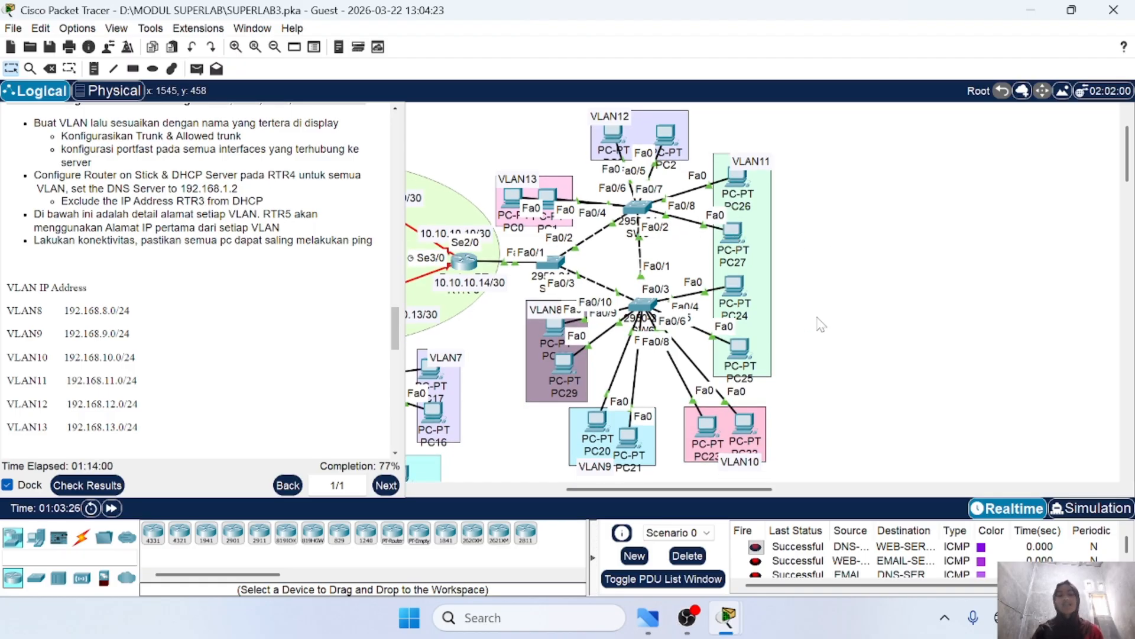
{"action": "scroll", "coordinate": [506, 373], "scroll_direction": "left", "scroll_amount": 1}
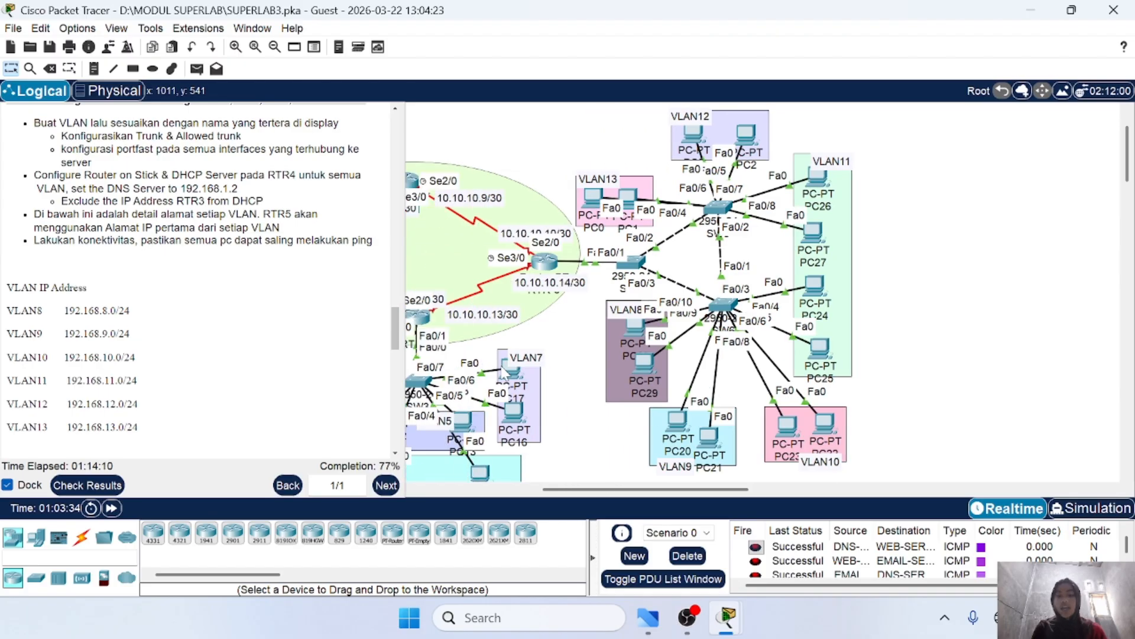
{"action": "scroll", "coordinate": [506, 373], "scroll_direction": "right", "scroll_amount": 1}
{"action": "scroll", "coordinate": [793, 334], "scroll_direction": "down", "scroll_amount": 2}
{"action": "scroll", "coordinate": [793, 334], "scroll_direction": "up", "scroll_amount": 1}
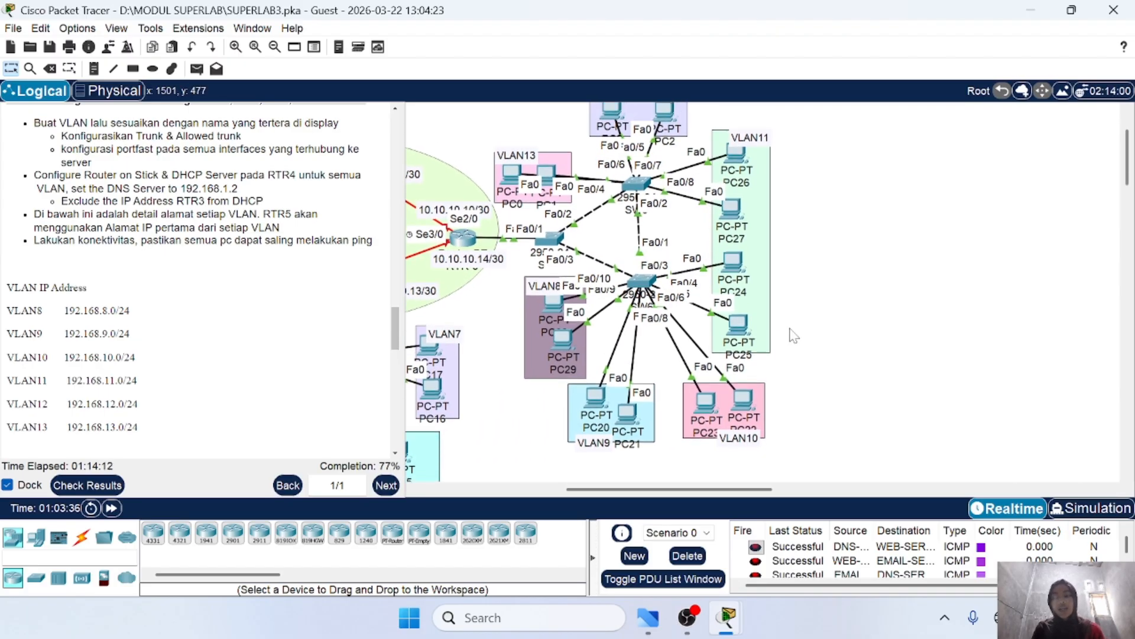
Step: Clear the old PDU results and send a simple PDU from PC28 in VLAN8 to PC20 in VLAN9
{"action": "left_click", "coordinate": [687, 555]}
{"action": "scroll", "coordinate": [654, 401], "scroll_direction": "left", "scroll_amount": 5}
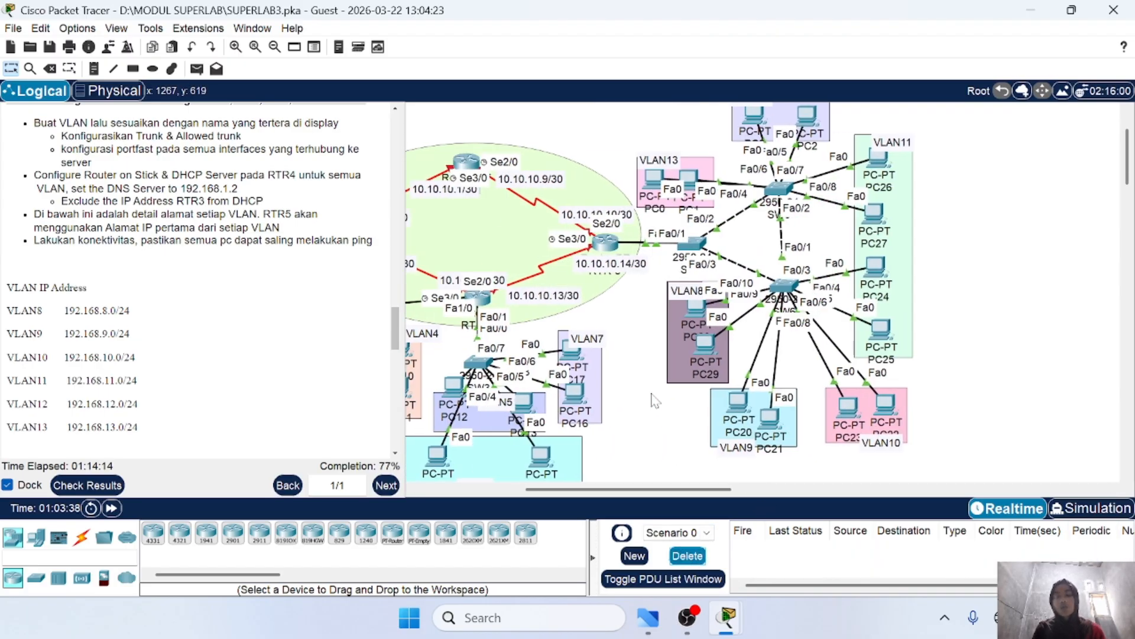
{"action": "scroll", "coordinate": [655, 400], "scroll_direction": "up", "scroll_amount": 1}
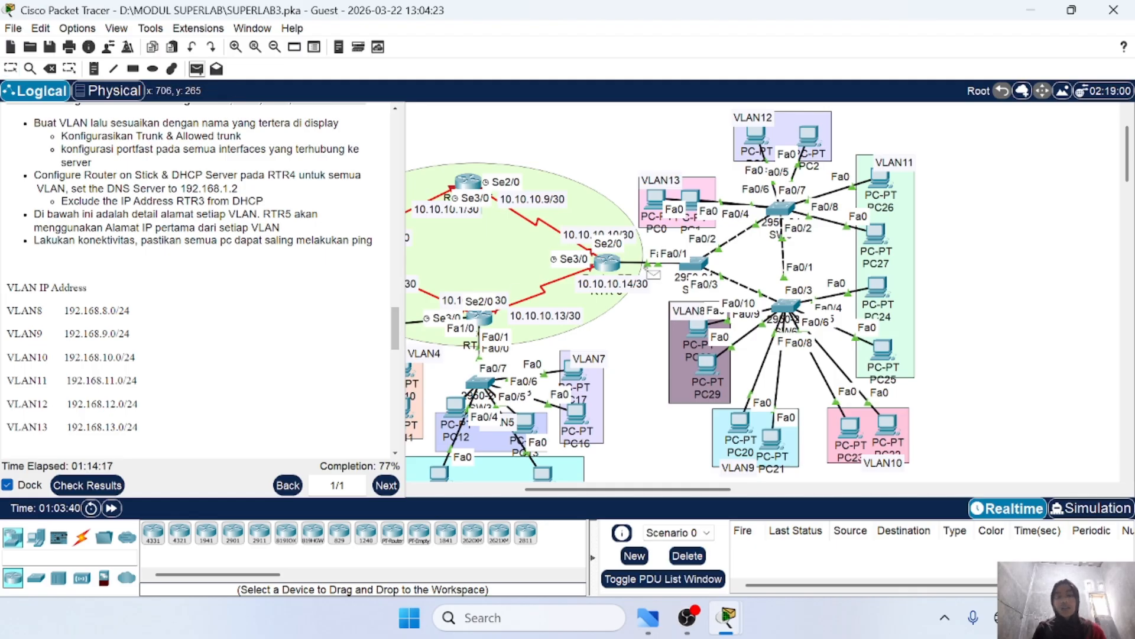
{"action": "left_click", "coordinate": [196, 69]}
{"action": "scroll", "coordinate": [775, 426], "scroll_direction": "right", "scroll_amount": 3}
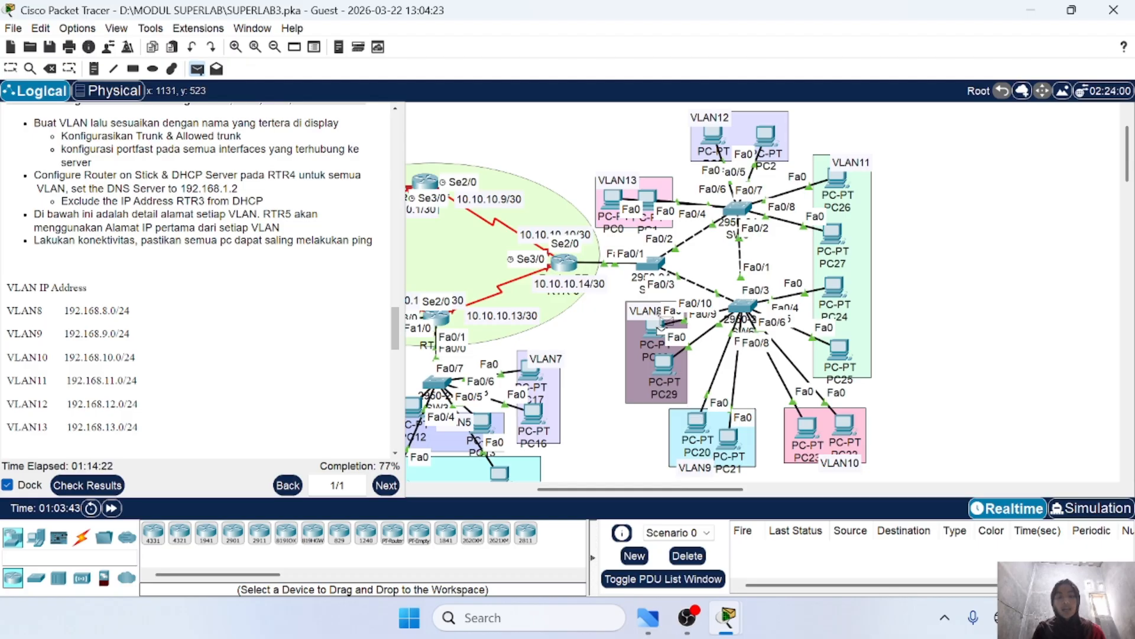
{"action": "left_click", "coordinate": [696, 422]}
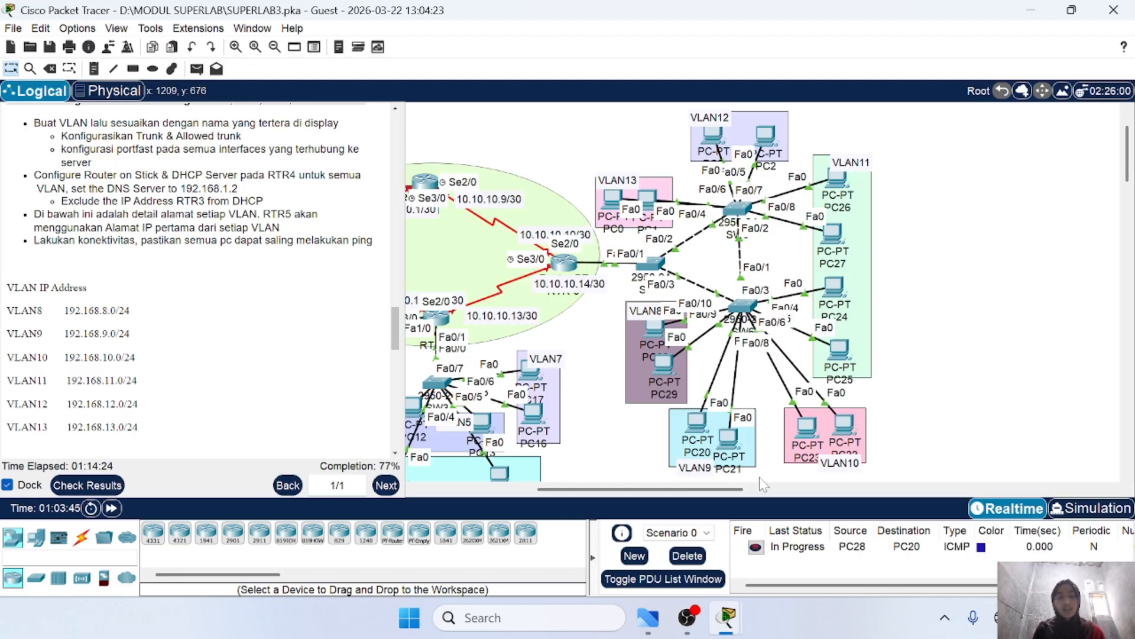
Step: Repeat the simple PDU test from PC28 to PC20
{"action": "left_click", "coordinate": [196, 70]}
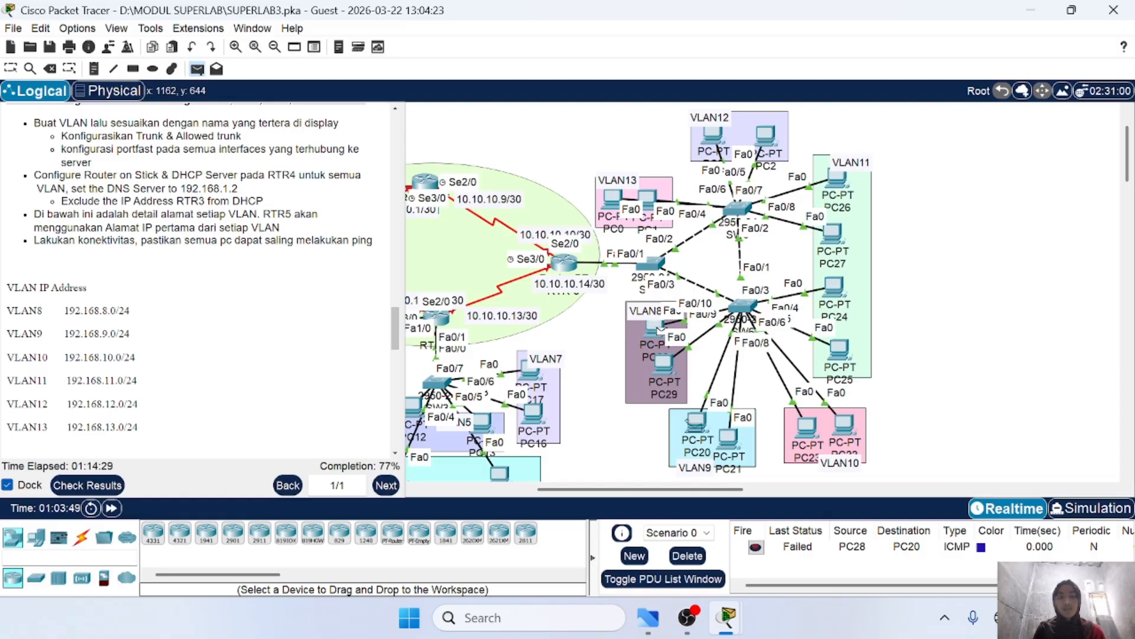
{"action": "left_click", "coordinate": [656, 327]}
{"action": "left_click", "coordinate": [696, 422]}
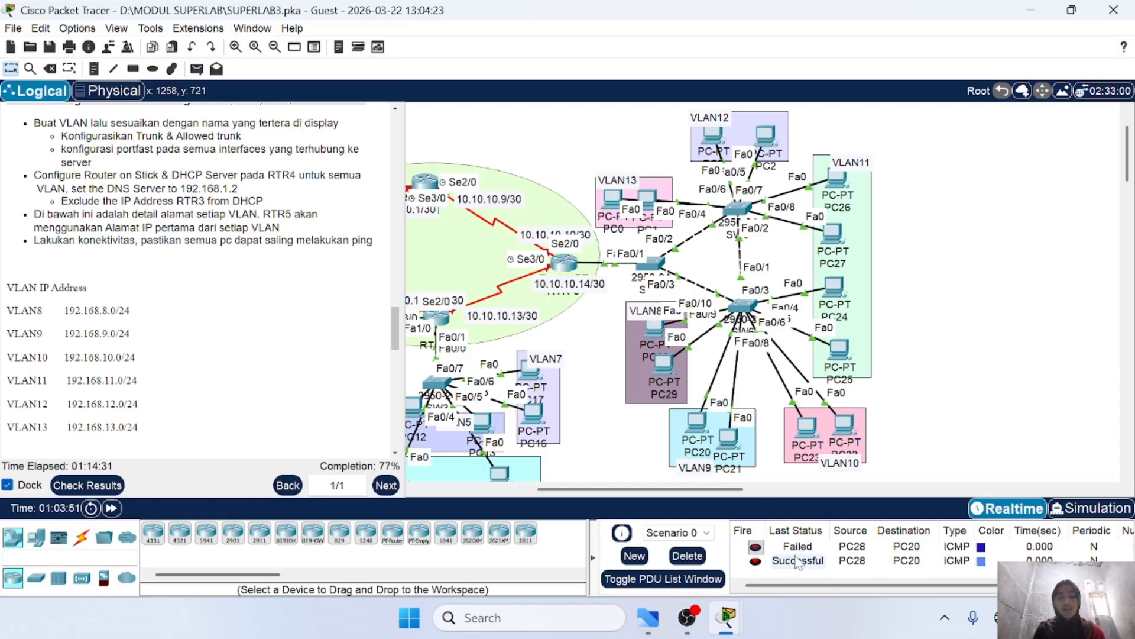
Step: Test connectivity between VLAN10 and VLAN11 by sending a simple PDU from PC23 to PC26
{"action": "scroll", "coordinate": [708, 432], "scroll_direction": "right", "scroll_amount": 1}
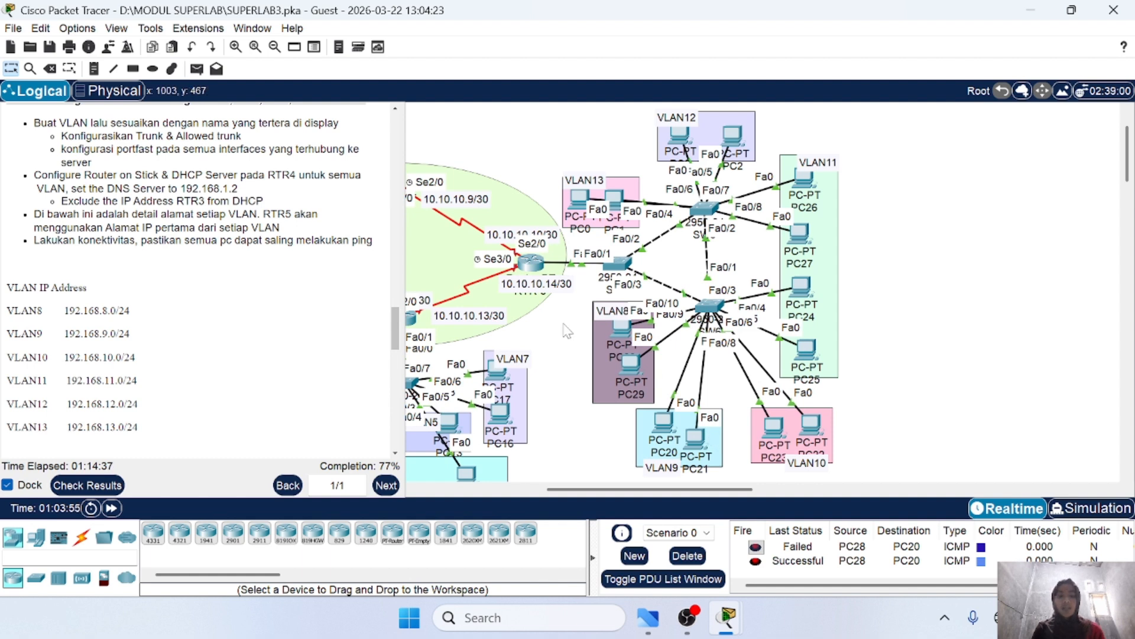
{"action": "left_click", "coordinate": [197, 68]}
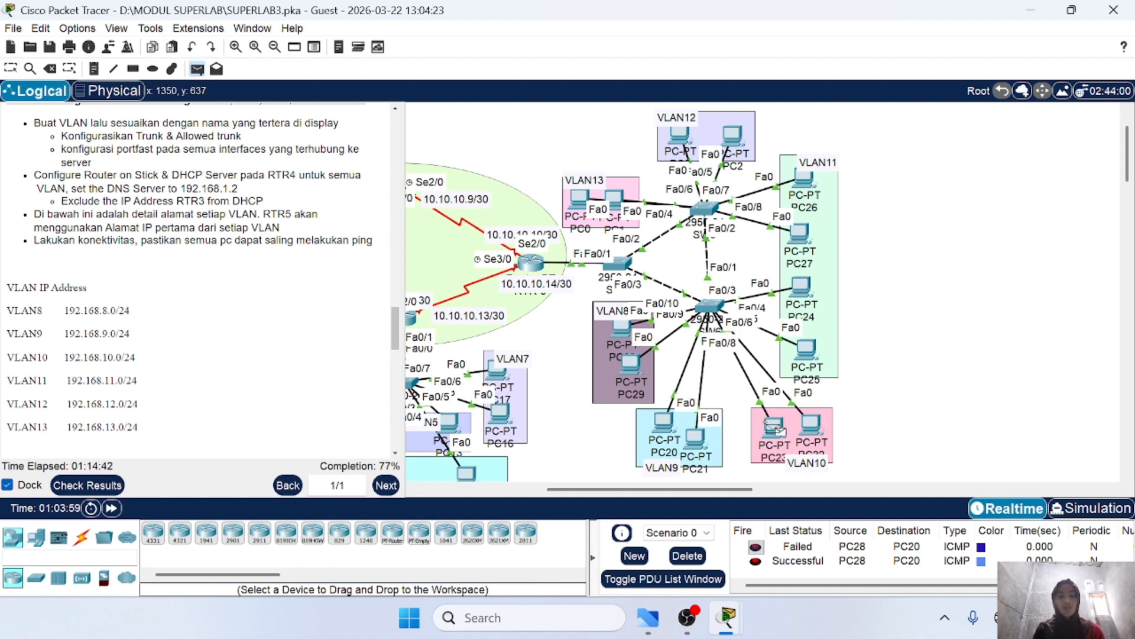
{"action": "left_click", "coordinate": [775, 427]}
{"action": "left_click", "coordinate": [805, 179]}
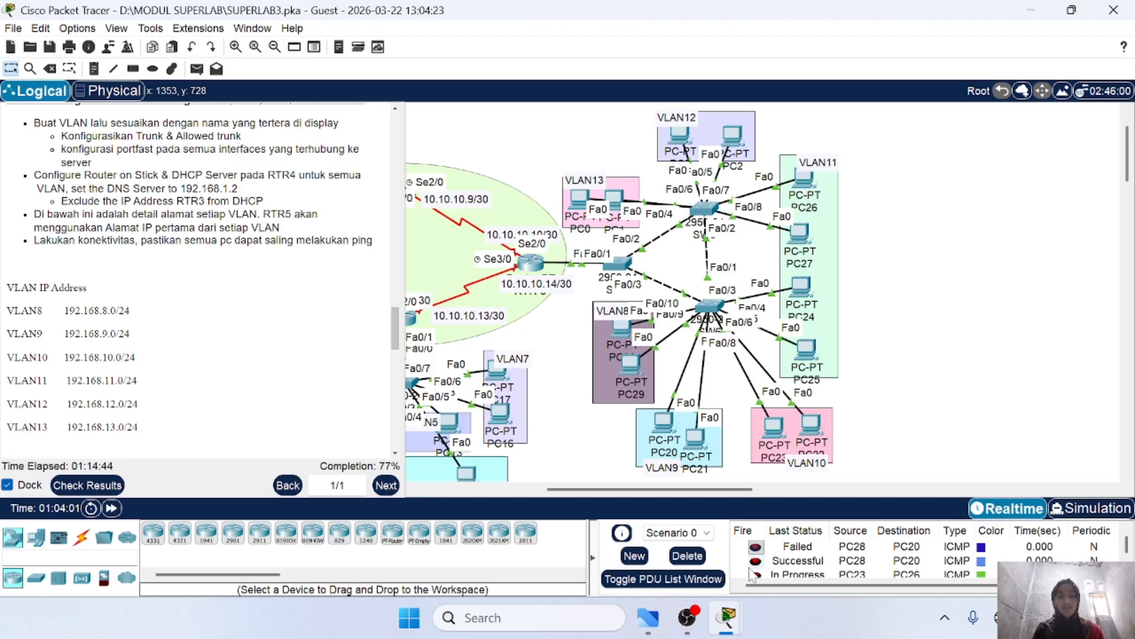
Step: Delete the current scenario's PDU results and resend a simple PDU from PC23 to PC26
{"action": "left_click", "coordinate": [686, 556]}
{"action": "left_click", "coordinate": [196, 68]}
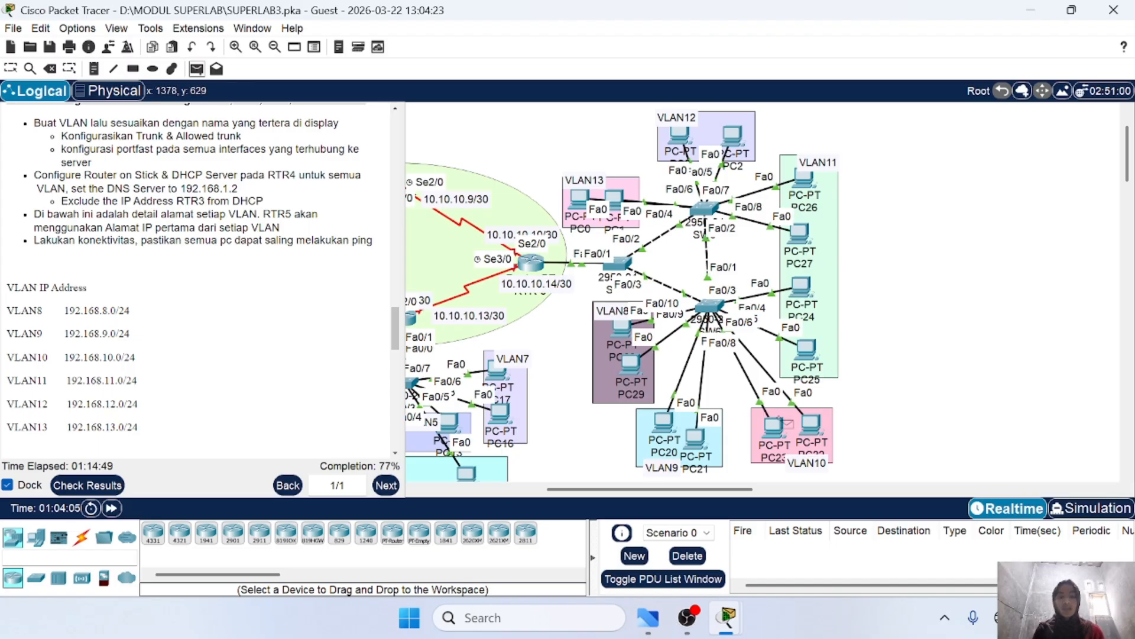
{"action": "left_click", "coordinate": [775, 424]}
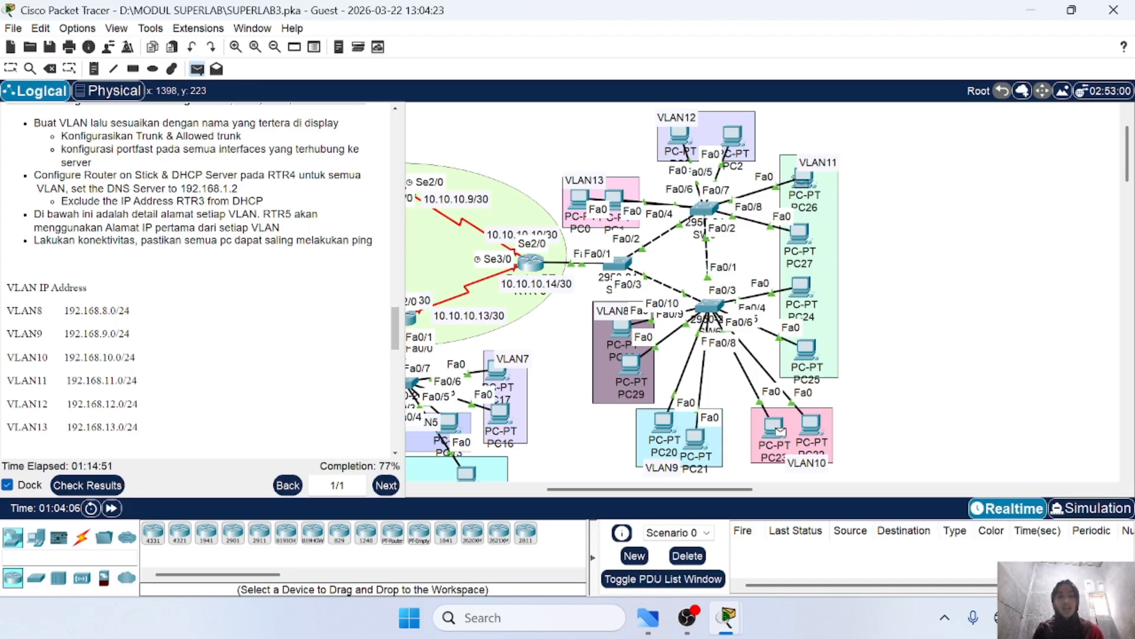
{"action": "left_click", "coordinate": [803, 180]}
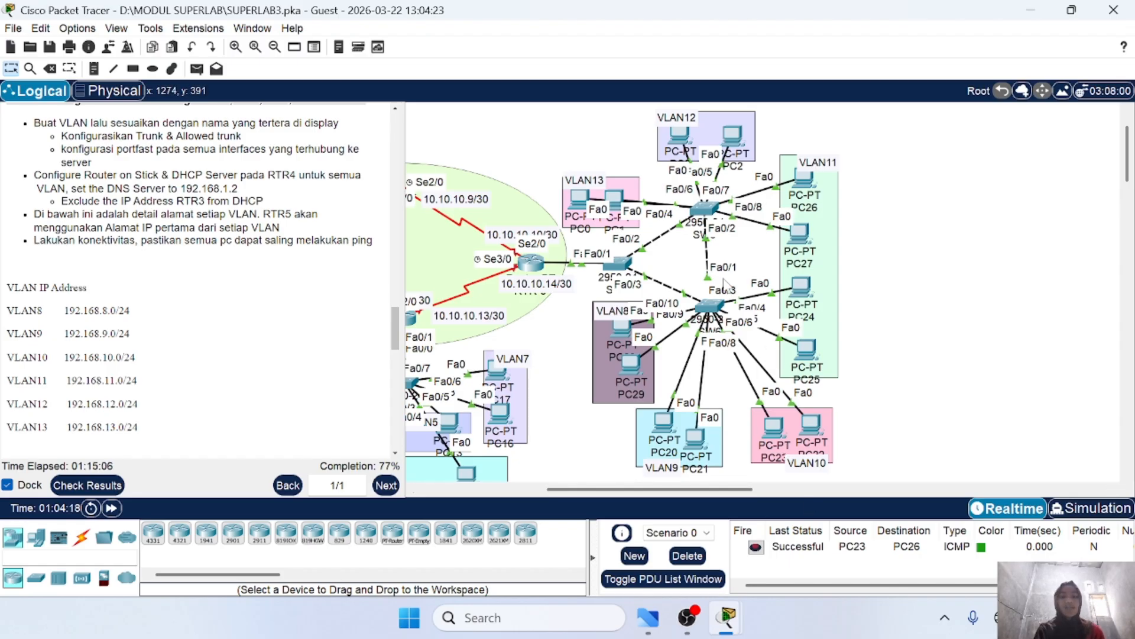
Step: Read the Part 6 instructions on Rapid PVST and the root bridge, and examine SW4, SW5 and SW6 in the topology
{"action": "scroll", "coordinate": [733, 307], "scroll_direction": "left", "scroll_amount": 3}
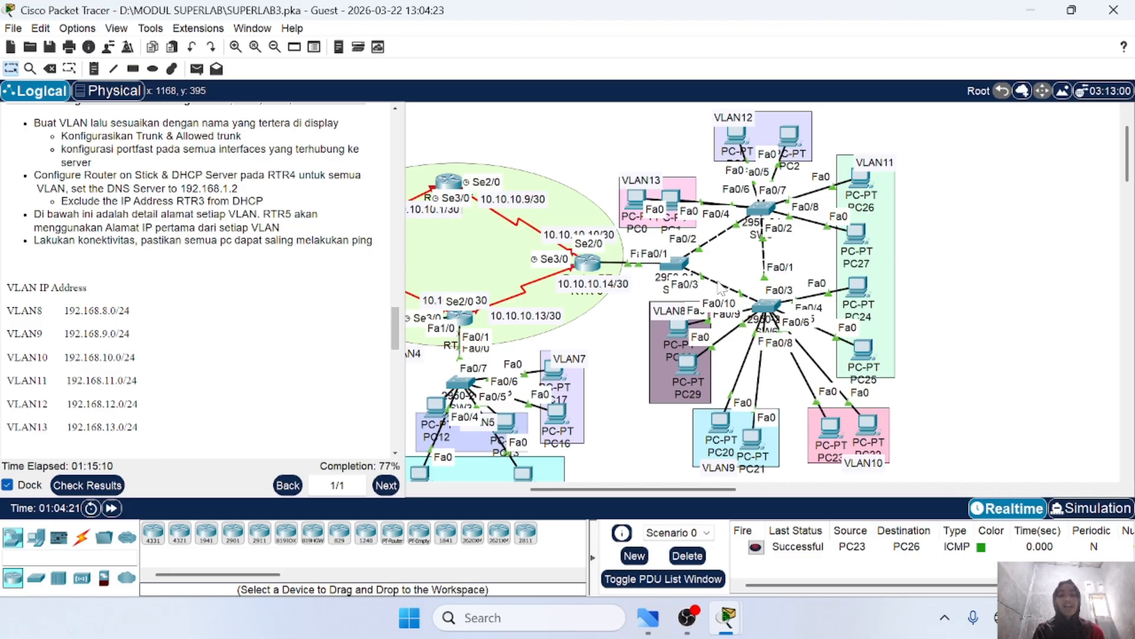
{"action": "scroll", "coordinate": [763, 305], "scroll_direction": "down", "scroll_amount": 3}
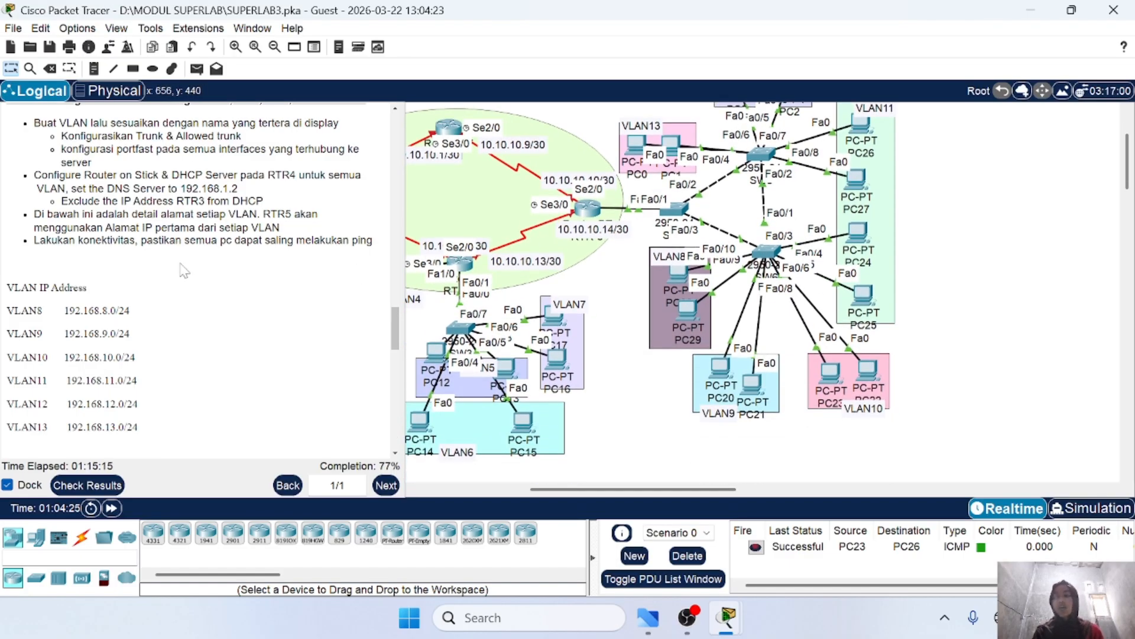
{"action": "scroll", "coordinate": [184, 270], "scroll_direction": "down", "scroll_amount": 5}
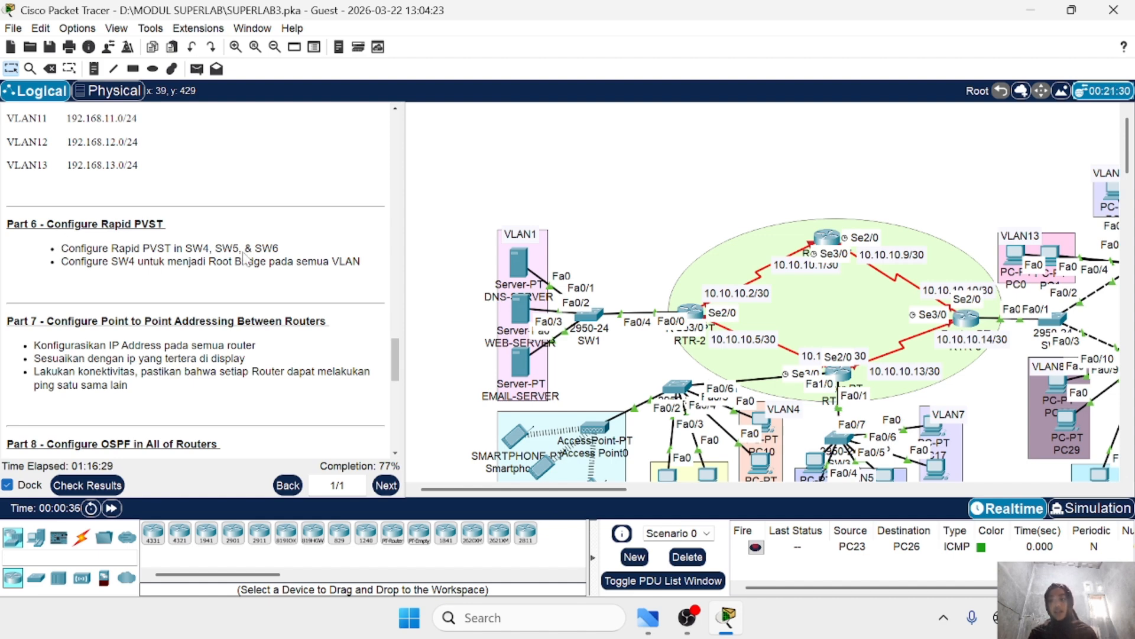
{"action": "scroll", "coordinate": [761, 357], "scroll_direction": "down", "scroll_amount": 3}
{"action": "scroll", "coordinate": [761, 357], "scroll_direction": "right", "scroll_amount": 4}
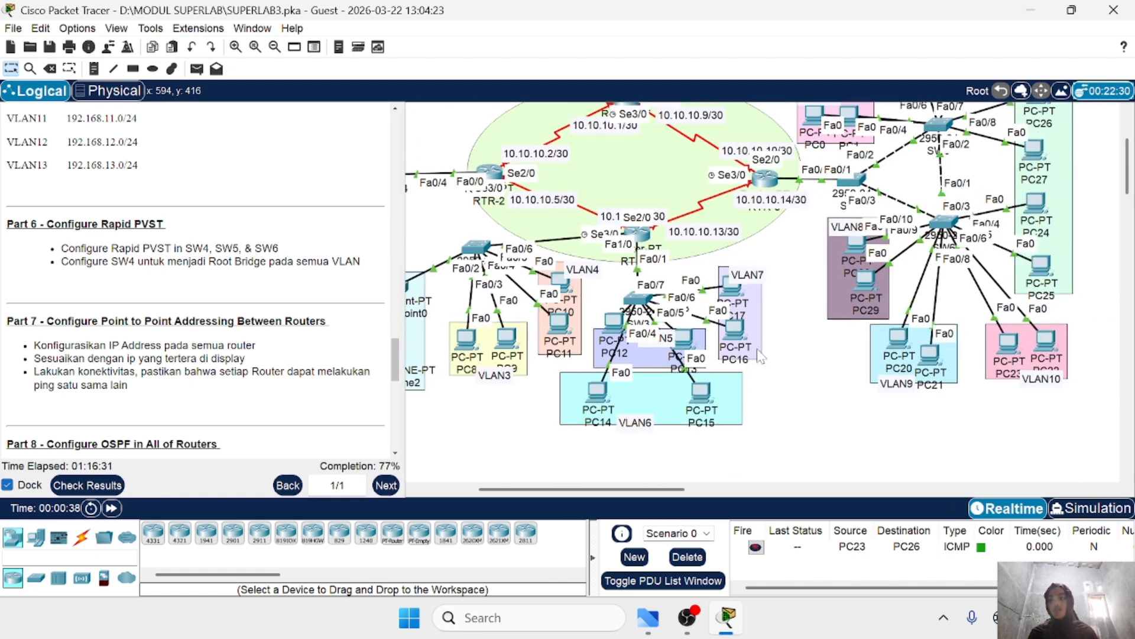
{"action": "scroll", "coordinate": [761, 356], "scroll_direction": "up", "scroll_amount": 2}
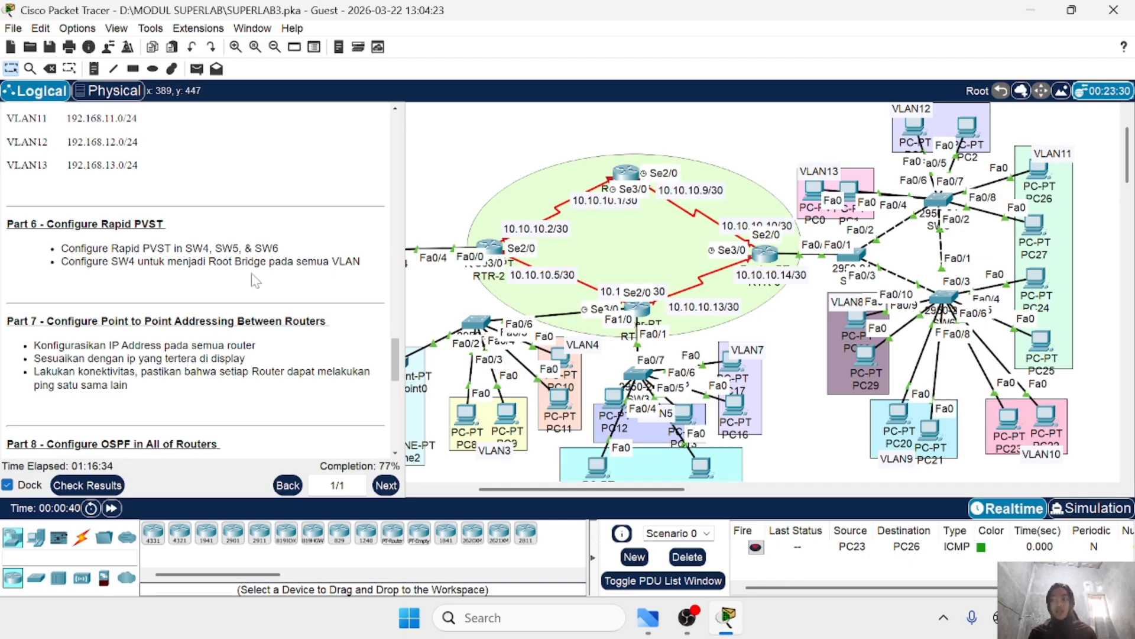
{"action": "scroll", "coordinate": [653, 299], "scroll_direction": "down", "scroll_amount": 1}
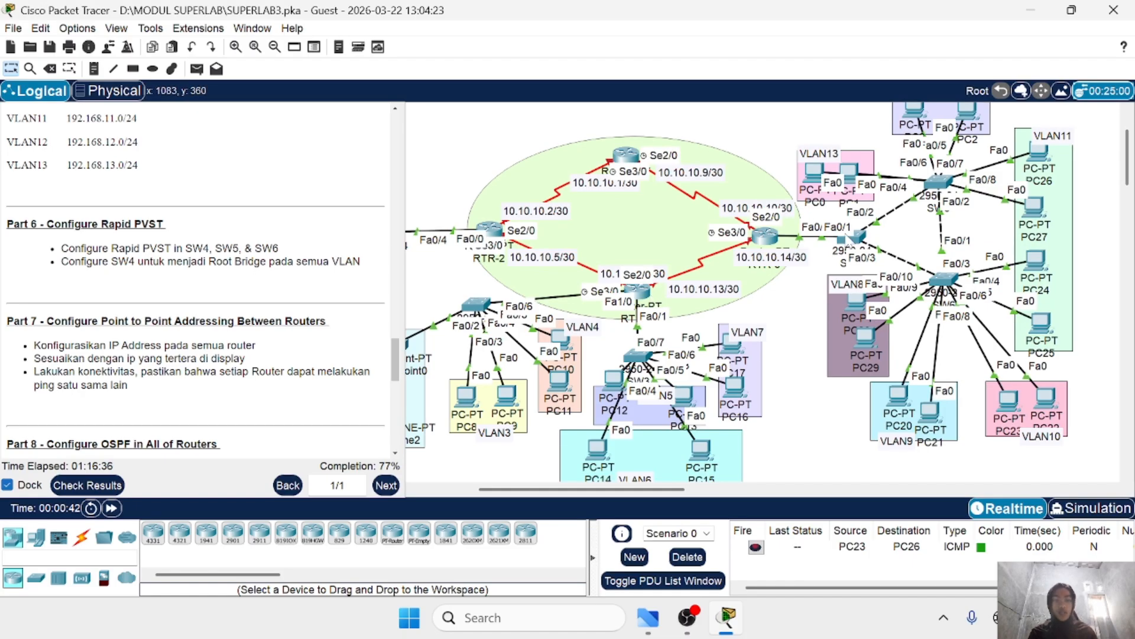
{"action": "scroll", "coordinate": [852, 237], "scroll_direction": "right", "scroll_amount": 4}
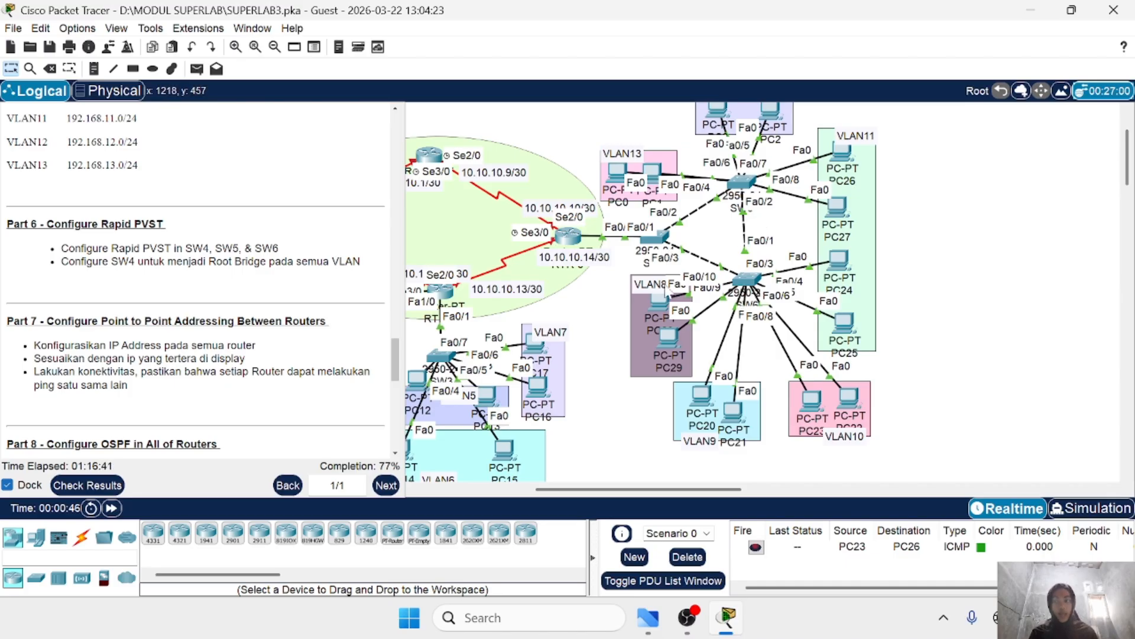
{"action": "scroll", "coordinate": [106, 258], "scroll_direction": "down", "scroll_amount": 1}
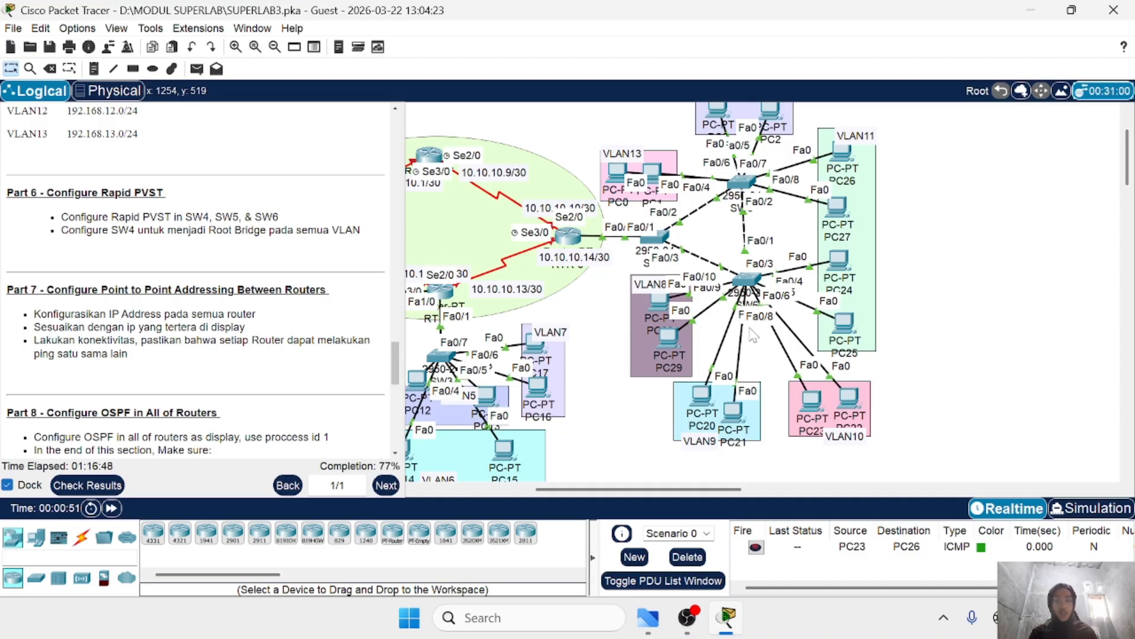
{"action": "scroll", "coordinate": [750, 329], "scroll_direction": "right", "scroll_amount": 1}
{"action": "scroll", "coordinate": [750, 328], "scroll_direction": "up", "scroll_amount": 1}
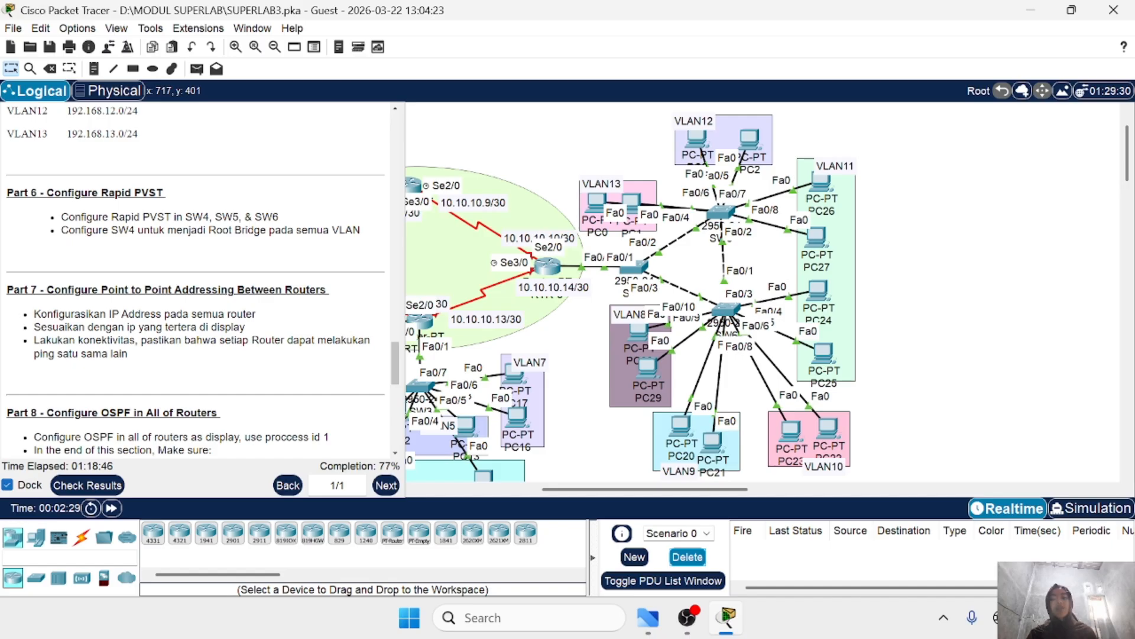
{"action": "scroll", "coordinate": [763, 296], "scroll_direction": "left", "scroll_amount": 5}
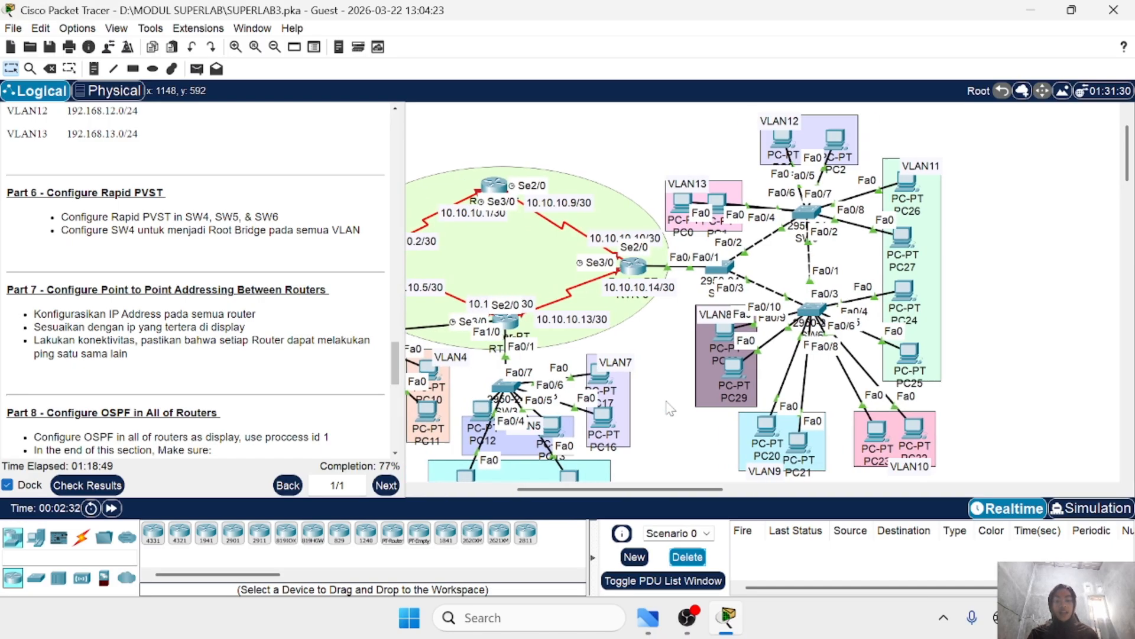
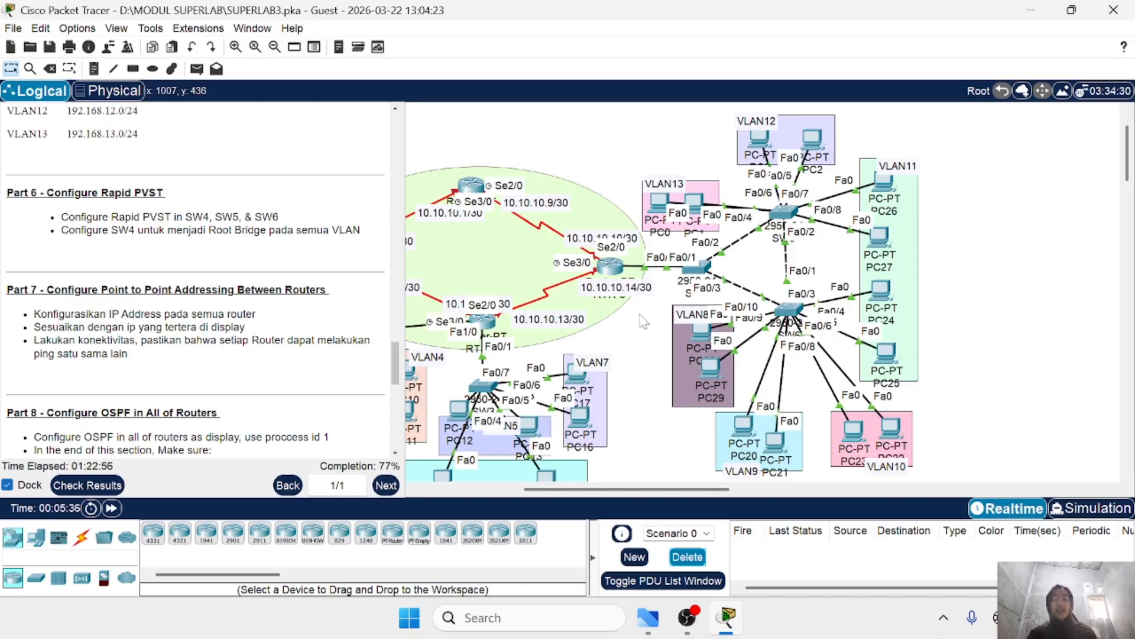
{"action": "scroll", "coordinate": [674, 337], "scroll_direction": "left", "scroll_amount": 2}
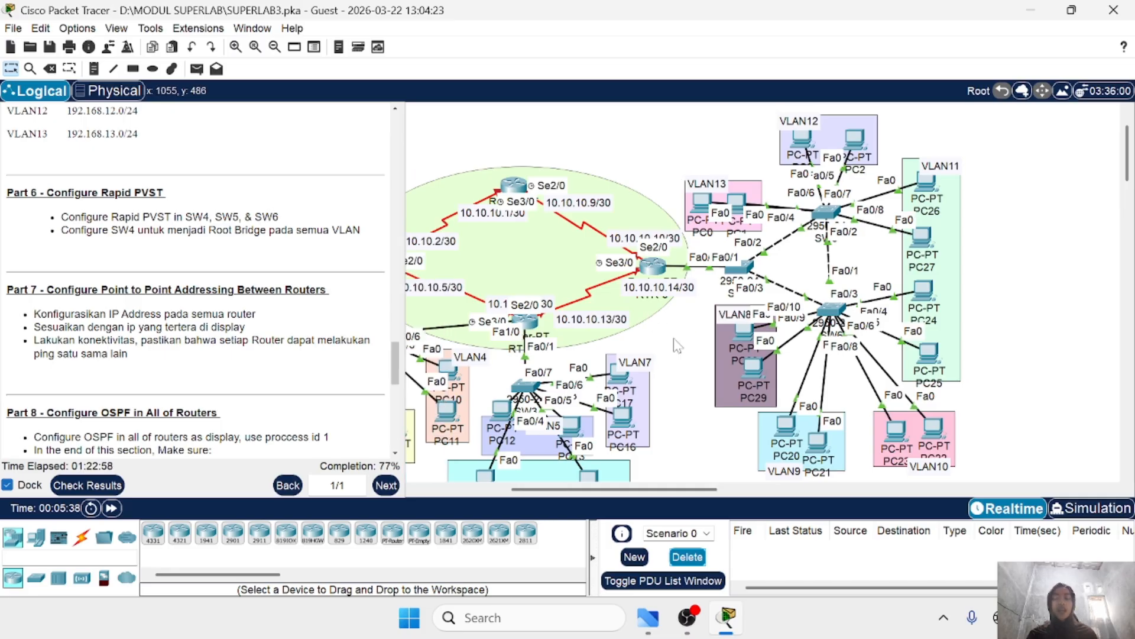
{"action": "scroll", "coordinate": [674, 342], "scroll_direction": "right", "scroll_amount": 4}
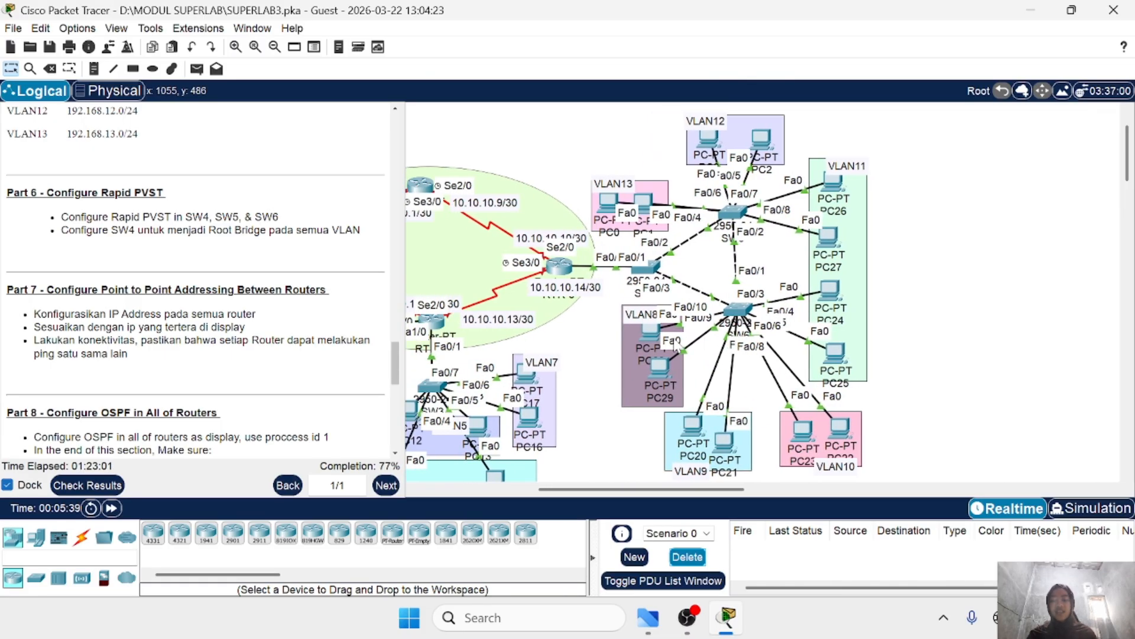
Step: Open SW4's command line, enter the privileged-mode password, and enter global configuration mode
{"action": "scroll", "coordinate": [674, 342], "scroll_direction": "left", "scroll_amount": 2}
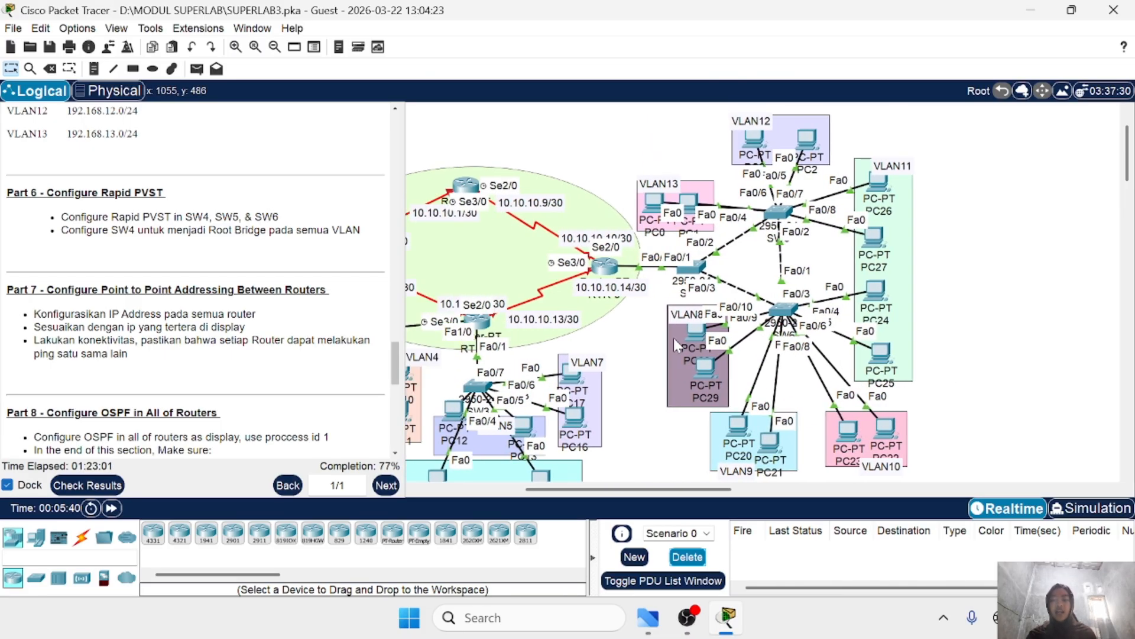
{"action": "double_click", "coordinate": [695, 272]}
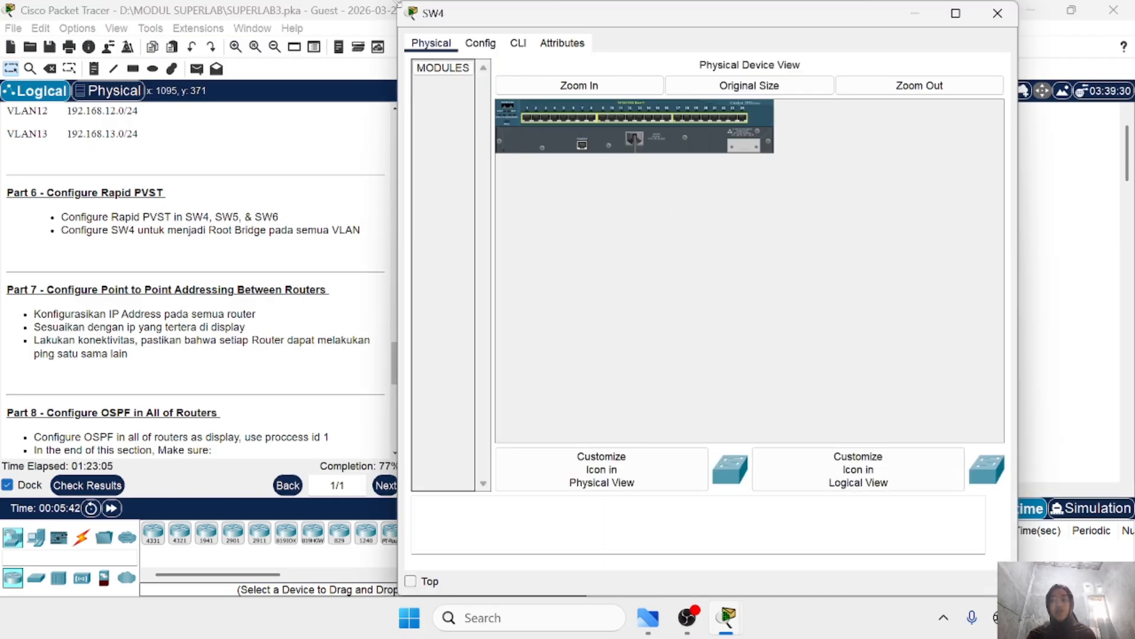
{"action": "left_click_drag", "start_coordinate": [398, 5], "coordinate": [698, 192]}
{"action": "left_click_drag", "start_coordinate": [816, 204], "coordinate": [832, 181]}
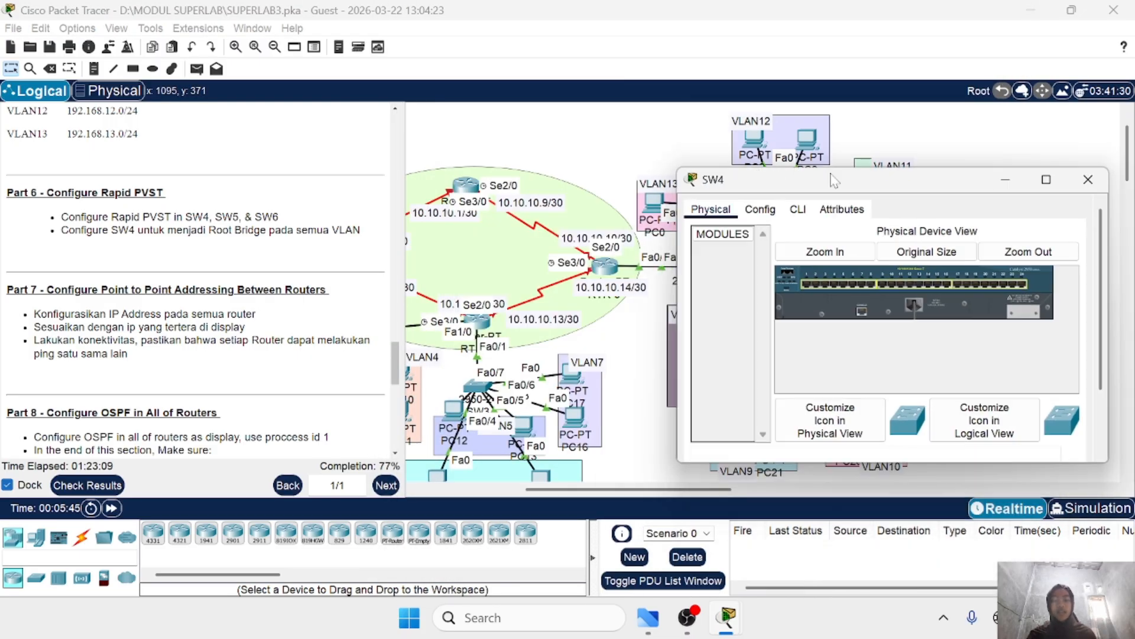
{"action": "left_click", "coordinate": [797, 209]}
{"action": "key", "text": "Return"}
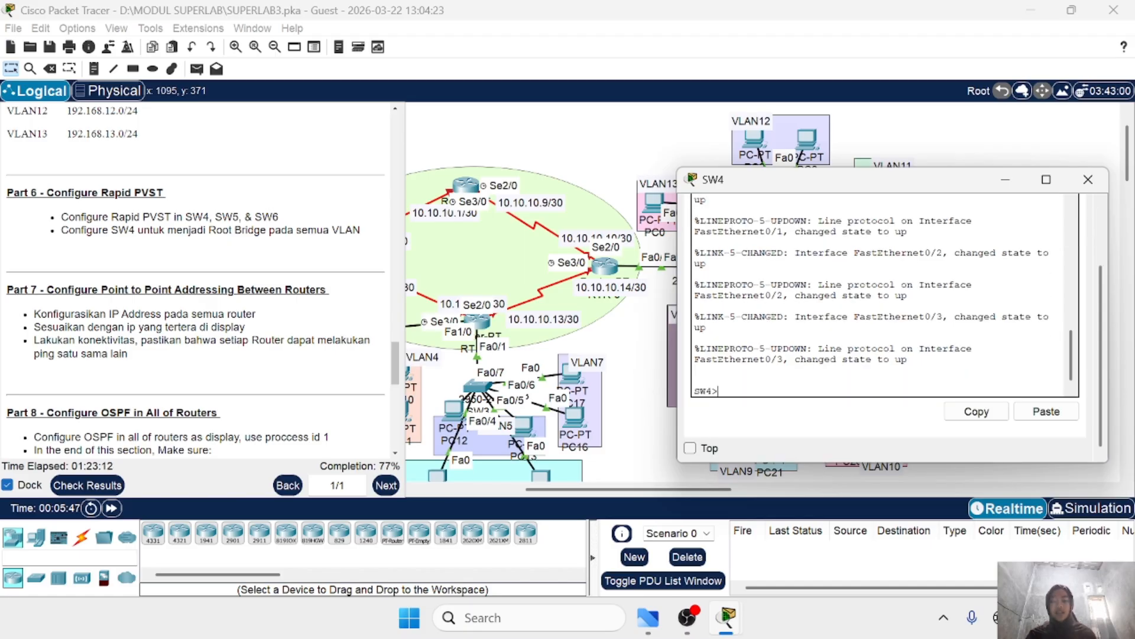
{"action": "type", "text": "en"}
{"action": "key", "text": "Return"}
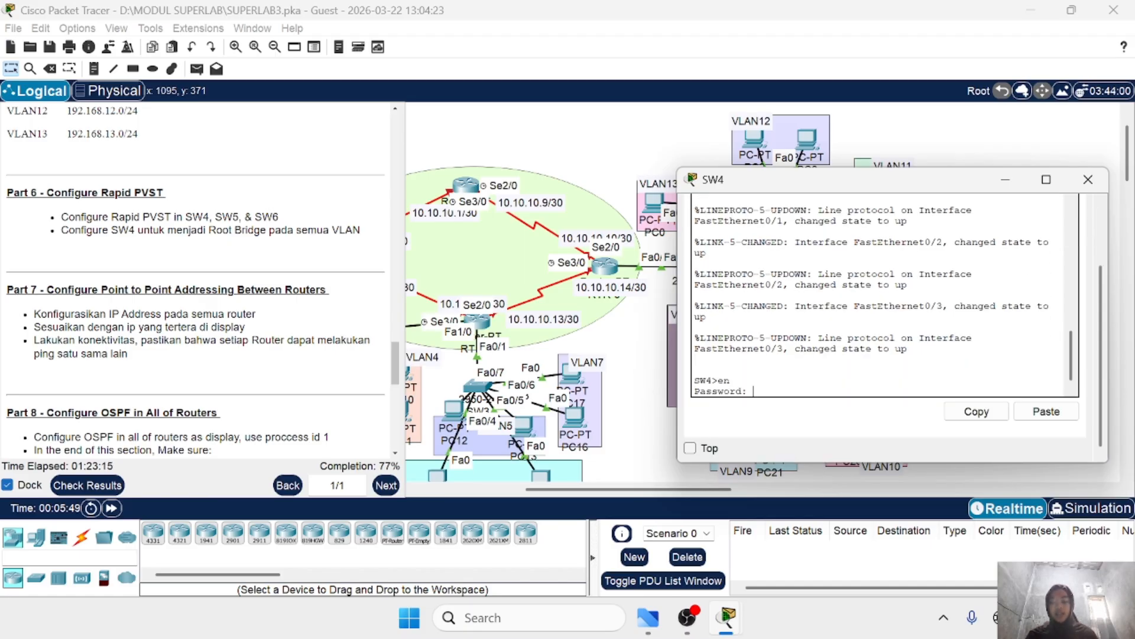
{"action": "key", "text": "Return"}
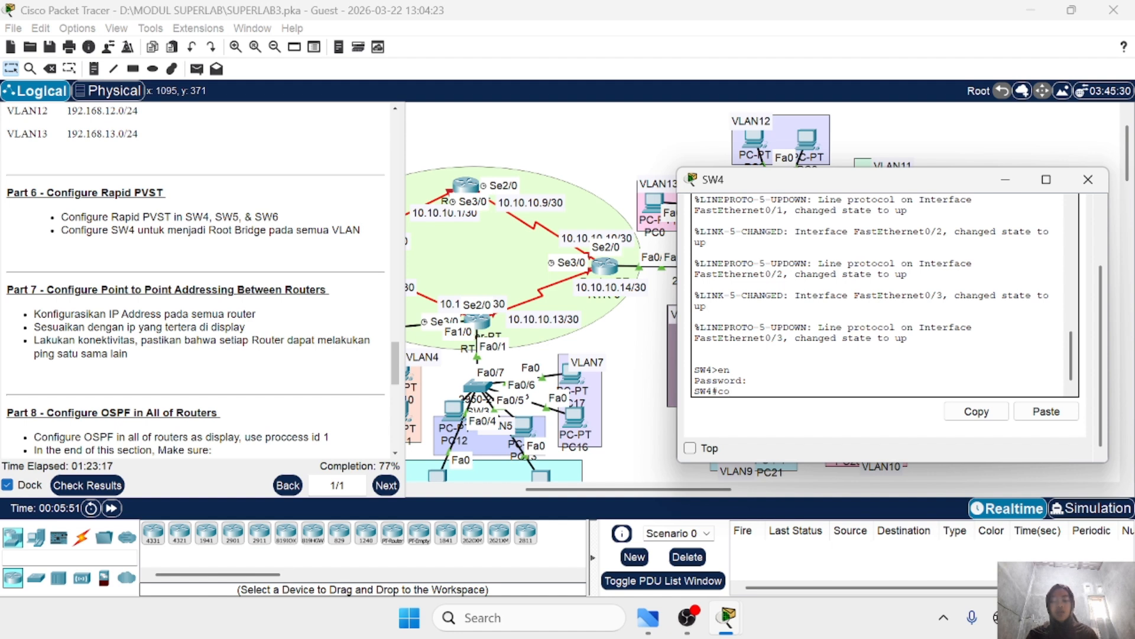
{"action": "key", "text": "Return"}
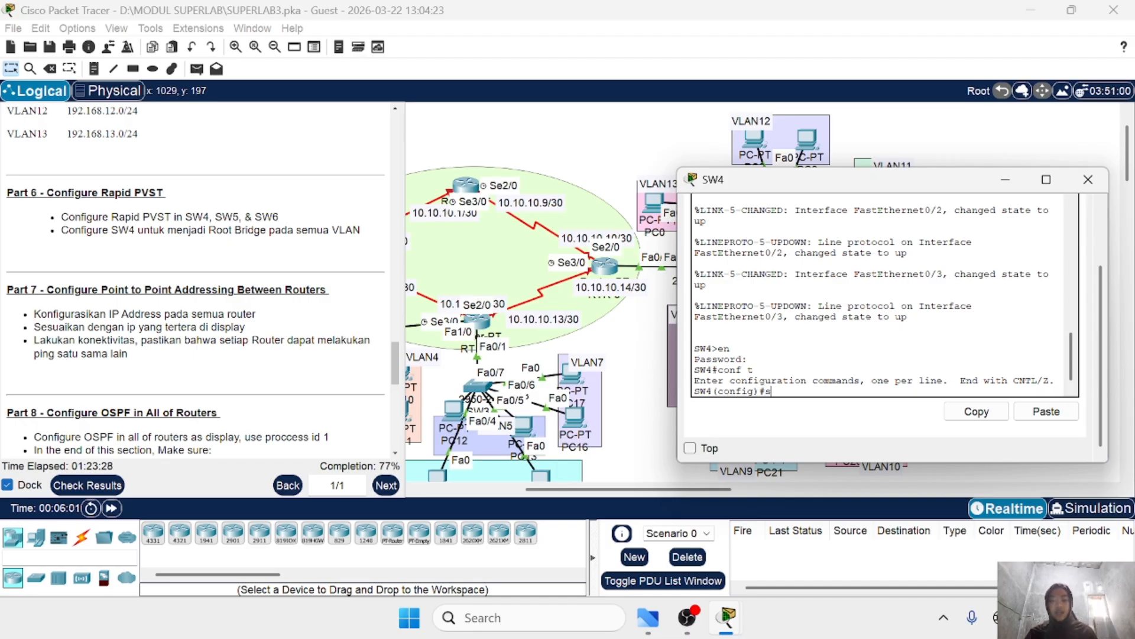
Step: Try to enable Rapid PVST on SW4 with the command spanning-tree repid-pvst
{"action": "type", "text": "spanning"}
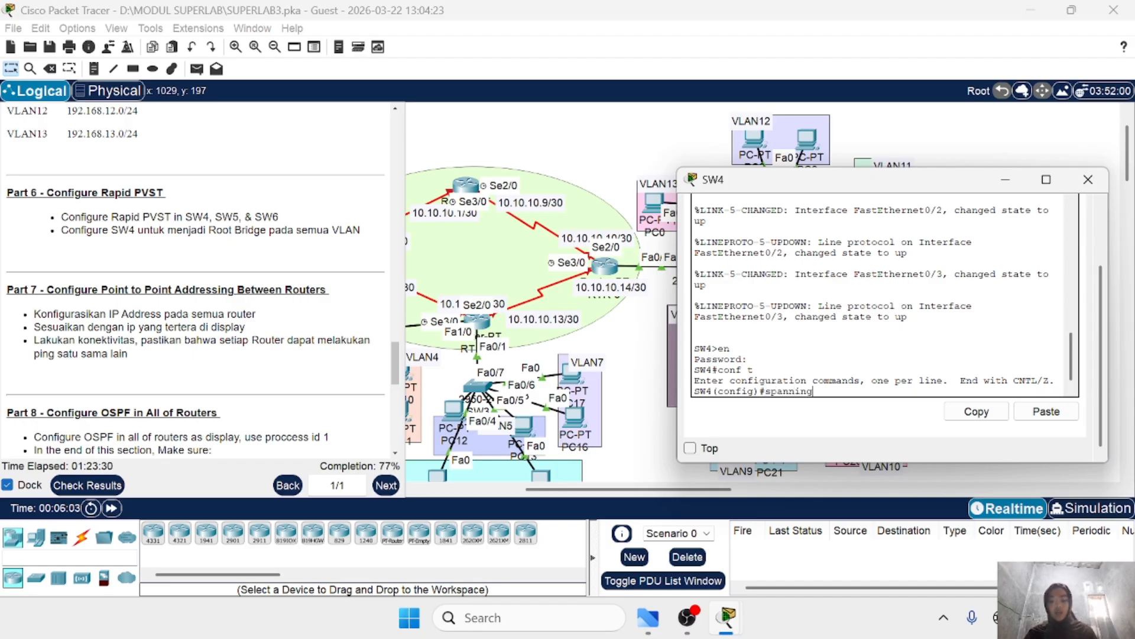
{"action": "type", "text": "-tree repid"}
{"action": "type", "text": "-pvst"}
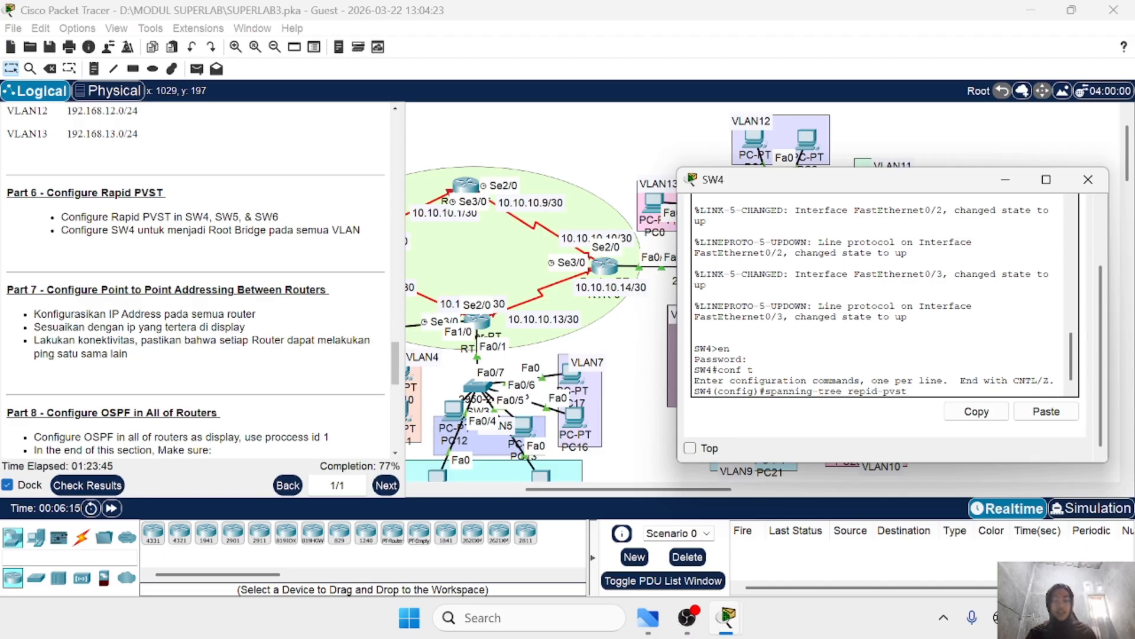
{"action": "key", "text": "Return"}
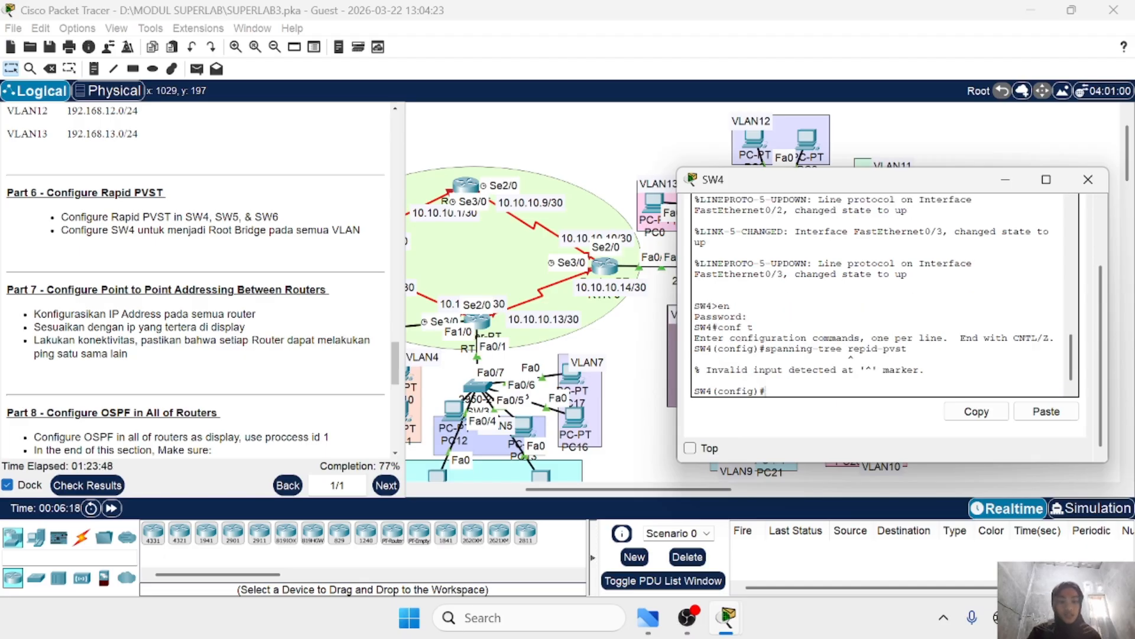
Step: Reissue the SW4 command with the missing mode keyword, as spanning-tree mode repid-pvst
{"action": "key", "text": "Up"}
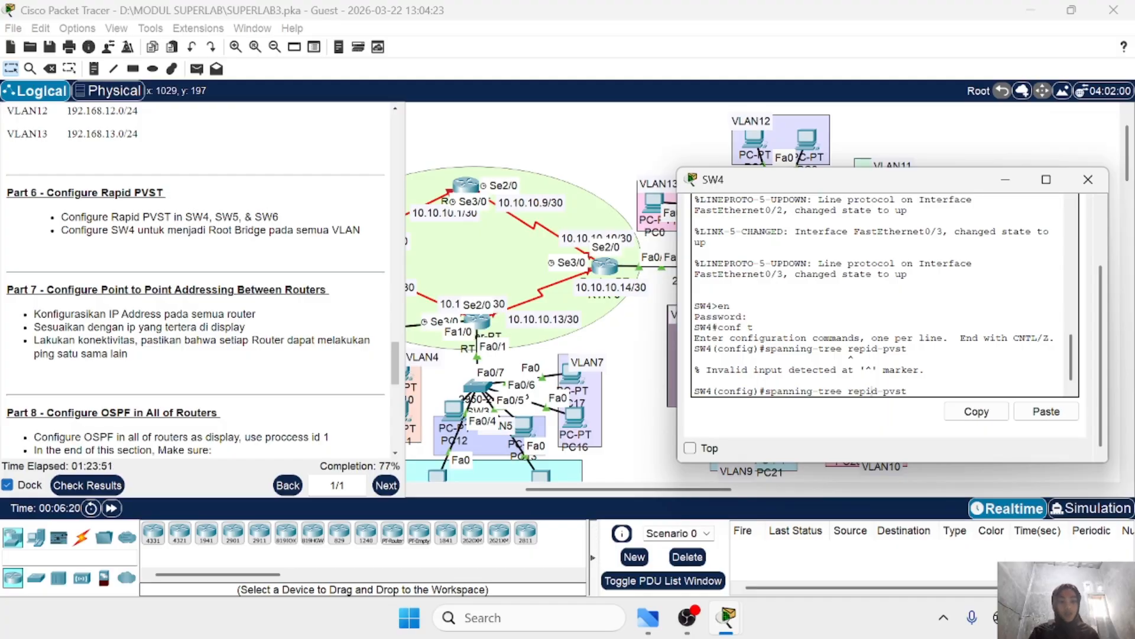
{"action": "key", "text": "Left"}
{"action": "key", "text": "Left"}
{"action": "key", "text": "Left"}
{"action": "key", "text": "Left"}
{"action": "key", "text": "Left"}
{"action": "key", "text": "Left"}
{"action": "key", "text": "Left"}
{"action": "key", "text": "Left"}
{"action": "key", "text": "Left"}
{"action": "key", "text": "Left"}
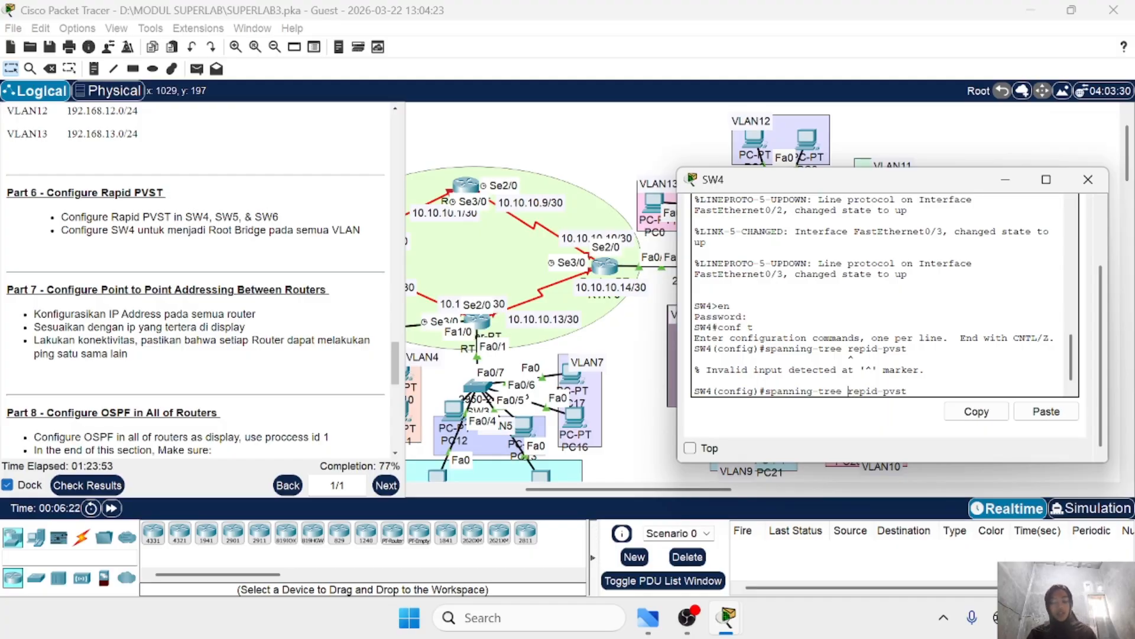
{"action": "type", "text": "mode"}
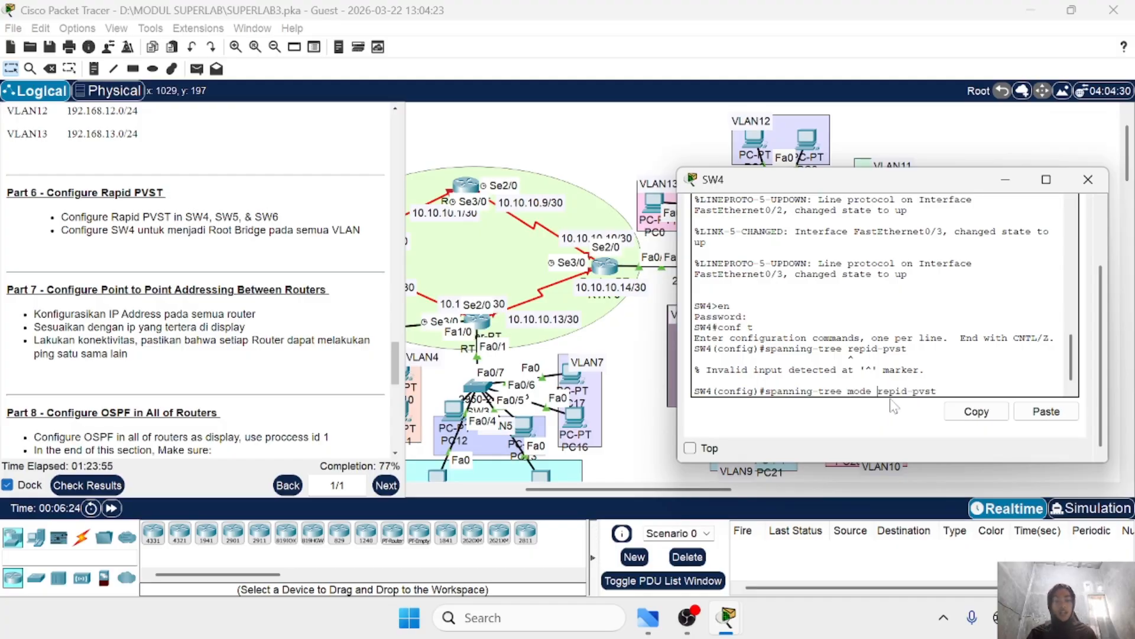
{"action": "key", "text": "Return"}
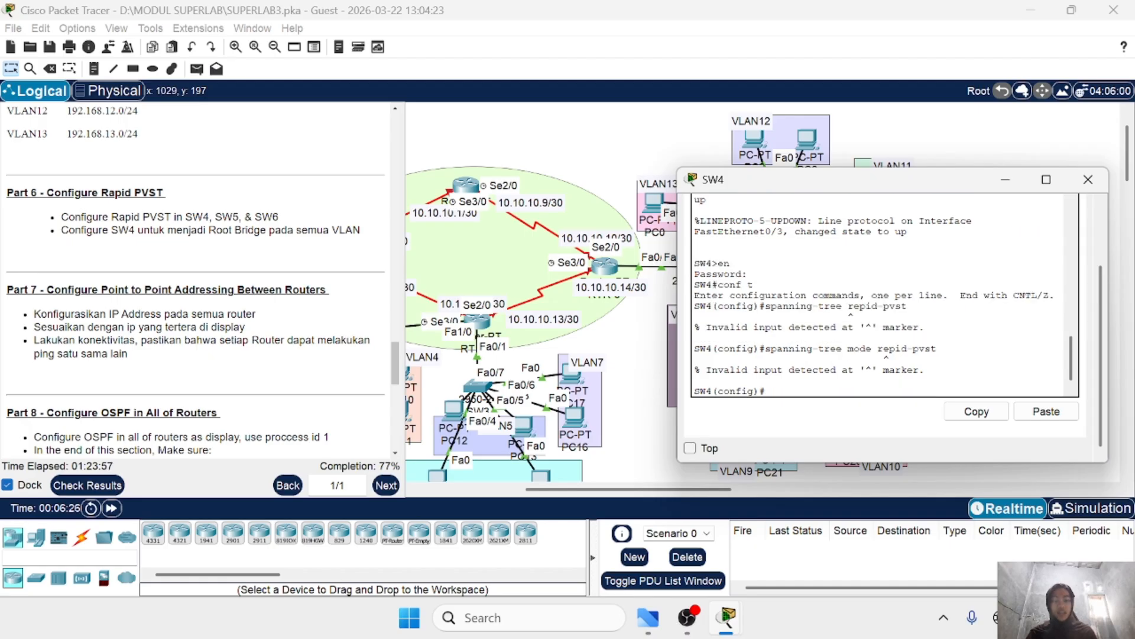
Step: Correct the misspelled keyword to set SW4's spanning-tree mode to rapid-pvst, and close the SW4 window
{"action": "key", "text": "Up"}
{"action": "key", "text": "Left"}
{"action": "key", "text": "Left"}
{"action": "key", "text": "Left"}
{"action": "key", "text": "Left"}
{"action": "key", "text": "Left"}
{"action": "key", "text": "Left"}
{"action": "key", "text": "Left"}
{"action": "key", "text": "Left"}
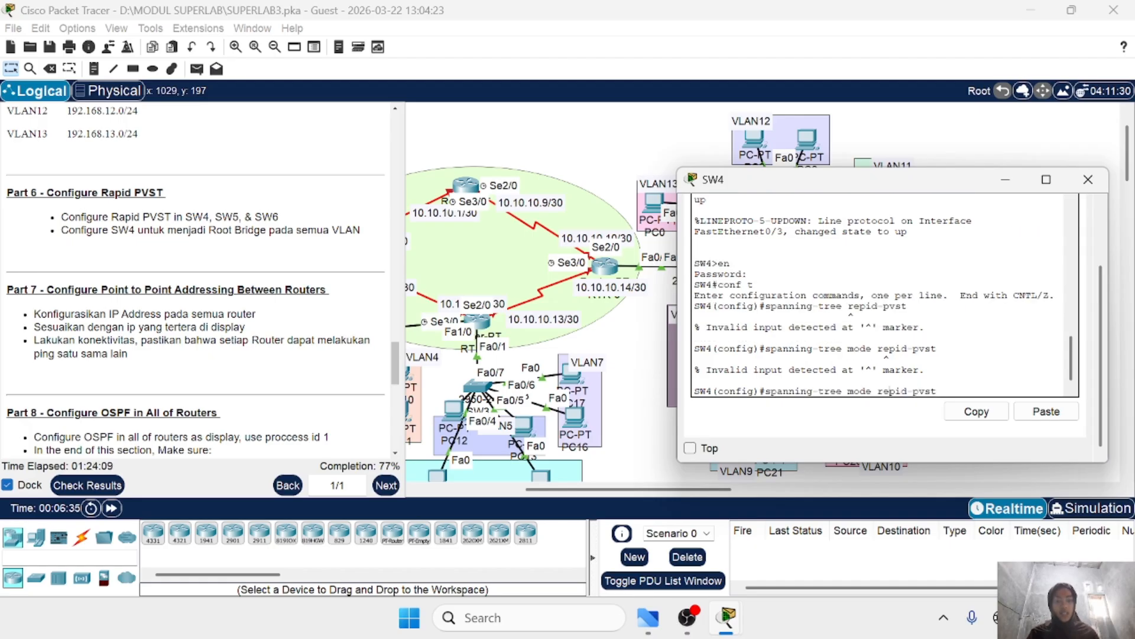
{"action": "key", "text": "BackSpace"}
{"action": "type", "text": "a"}
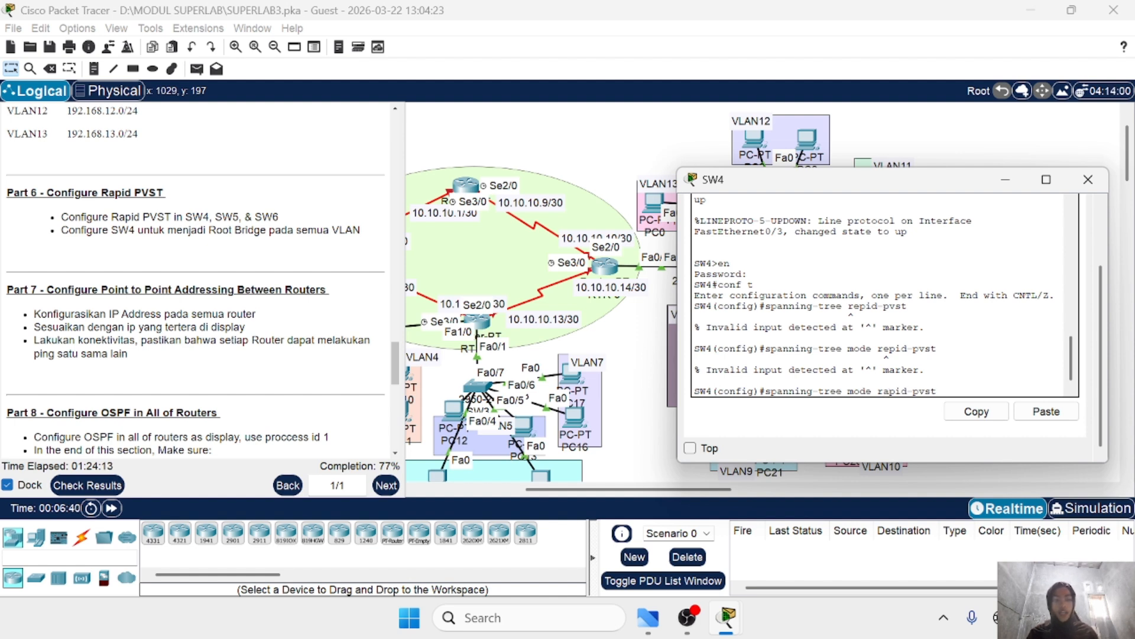
{"action": "key", "text": "Return"}
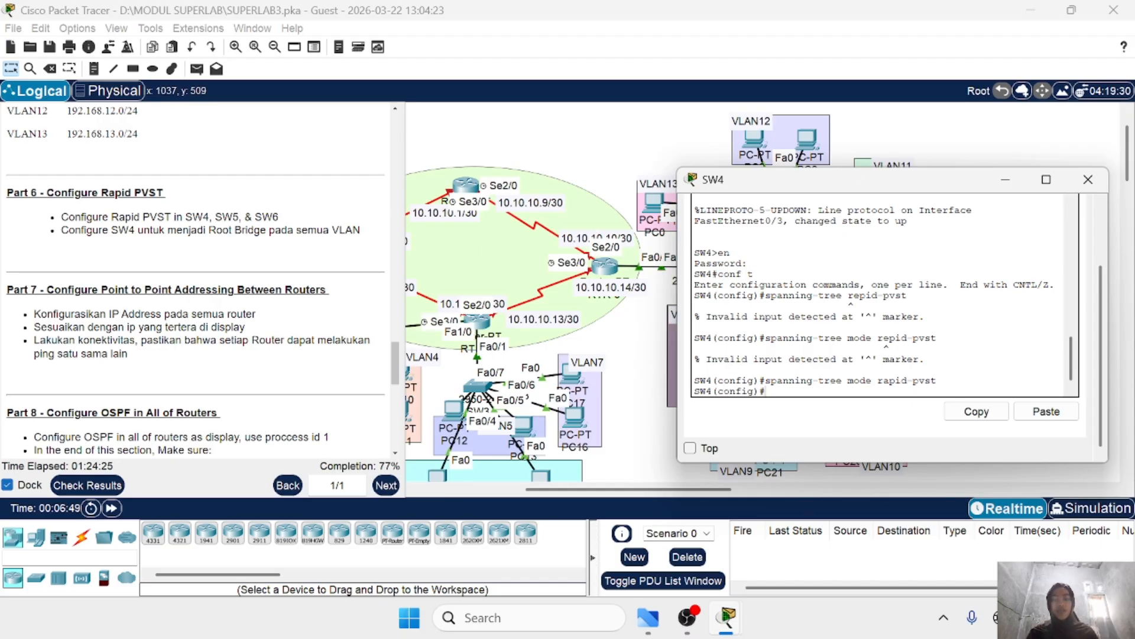
{"action": "left_click_drag", "start_coordinate": [770, 380], "coordinate": [931, 381]}
{"action": "left_click", "coordinate": [1088, 179]}
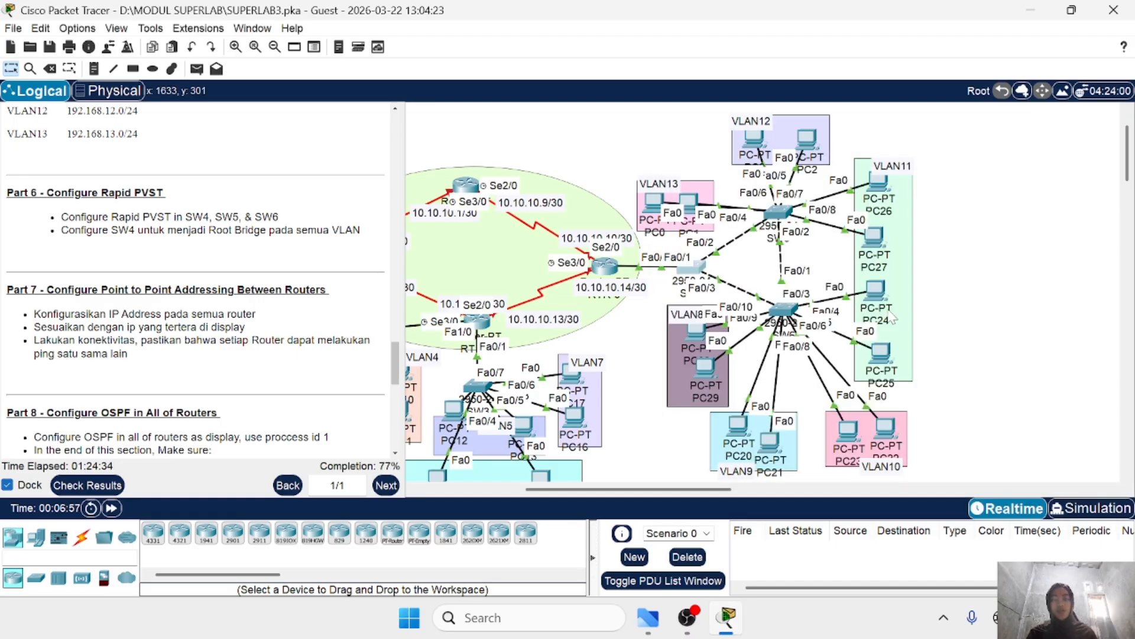
Step: Open SW5's command line, enter the privileged-mode password, and enter global configuration mode
{"action": "double_click", "coordinate": [780, 214]}
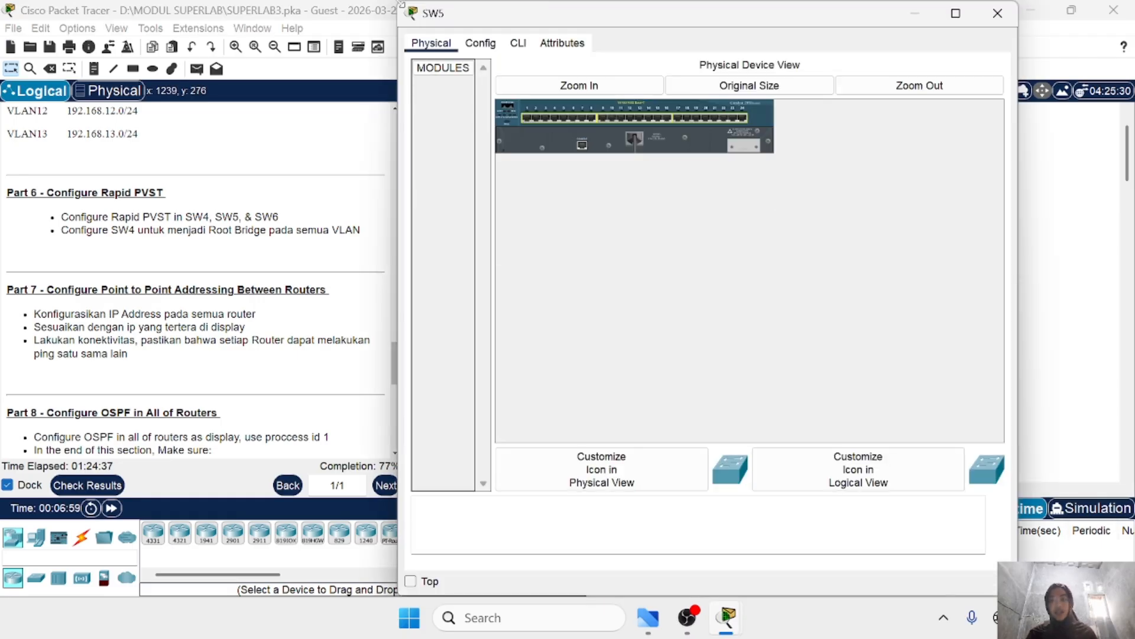
{"action": "left_click_drag", "start_coordinate": [402, 14], "coordinate": [511, 320]}
{"action": "left_click", "coordinate": [627, 347]}
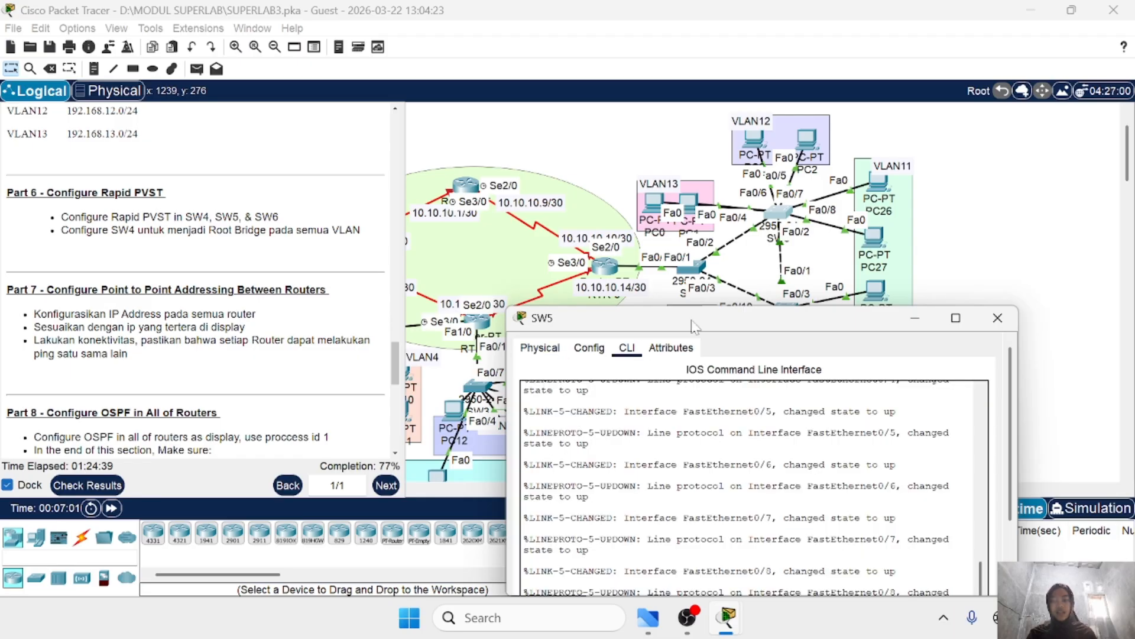
{"action": "left_click_drag", "start_coordinate": [627, 318], "coordinate": [677, 177]}
{"action": "key", "text": "Return"}
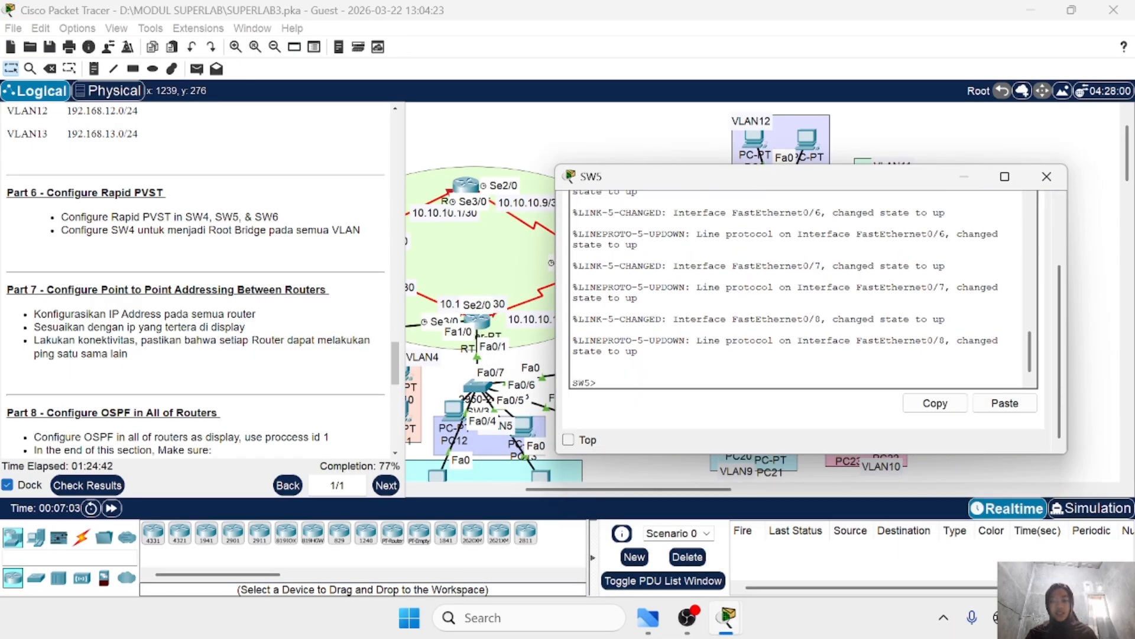
{"action": "type", "text": "e"}
{"action": "type", "text": "n"}
{"action": "key", "text": "Return"}
{"action": "key", "text": "Return"}
{"action": "type", "text": "conf t"}
{"action": "key", "text": "Return"}
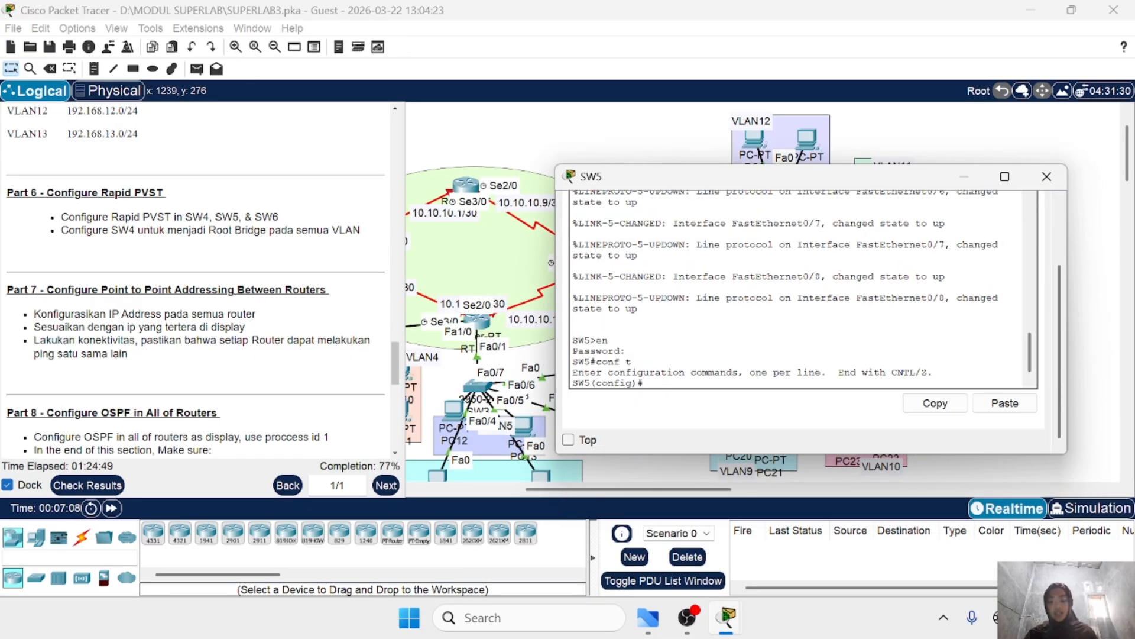
Step: Set SW5's spanning-tree mode to rapid-pvst and close the SW5 window
{"action": "type", "text": "spanni"}
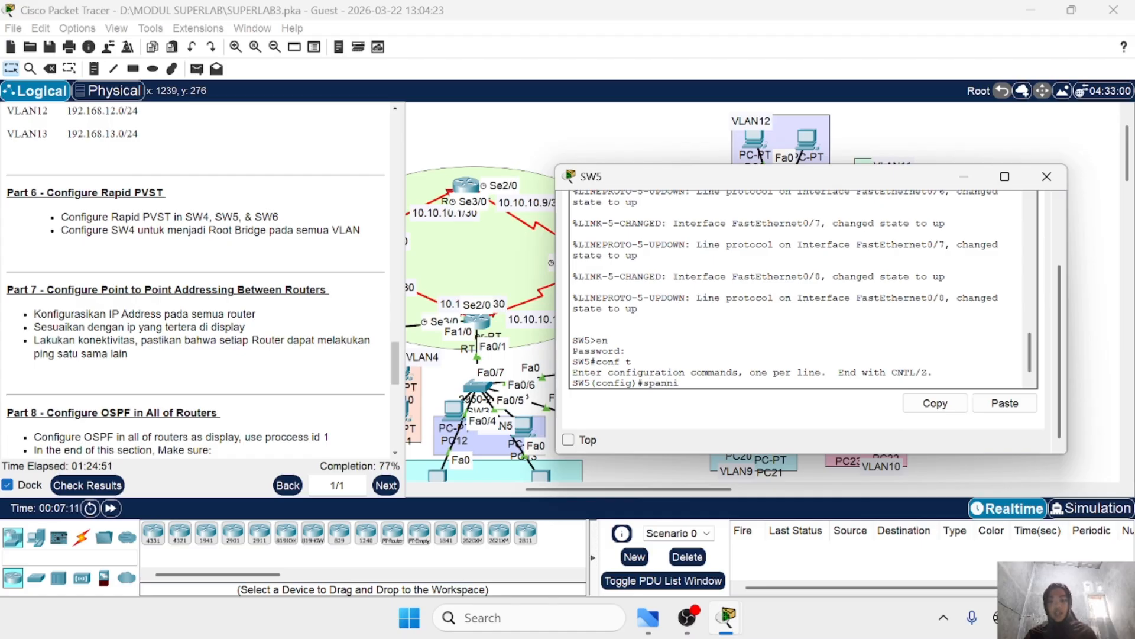
{"action": "type", "text": "ng-tree mode"}
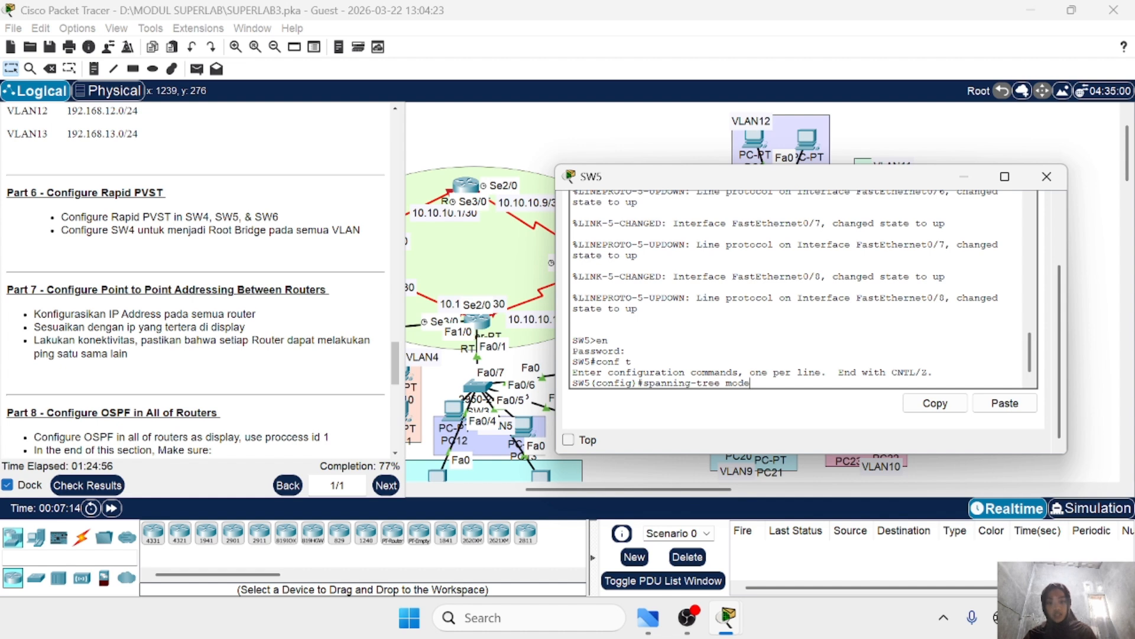
{"action": "type", "text": " rapid"}
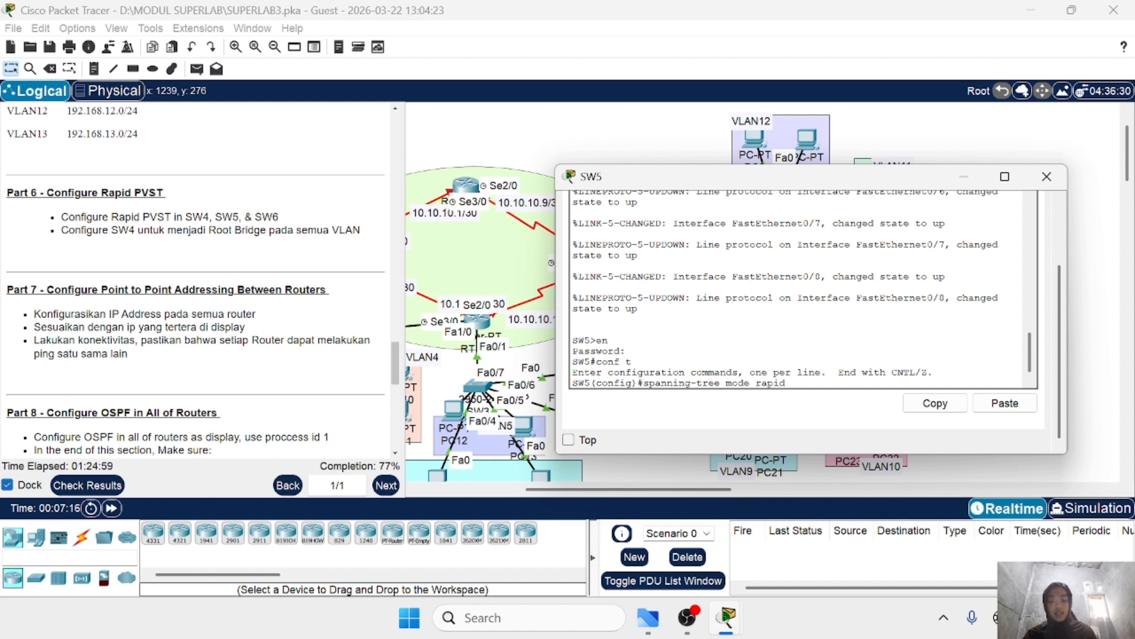
{"action": "type", "text": "-pv"}
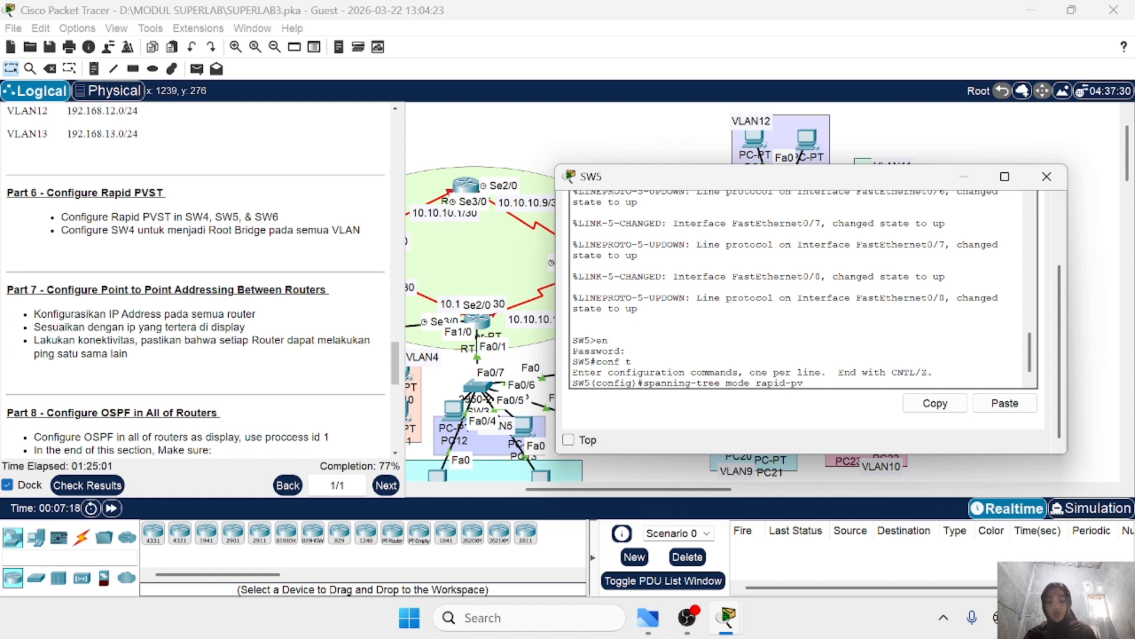
{"action": "type", "text": "st"}
{"action": "key", "text": "Return"}
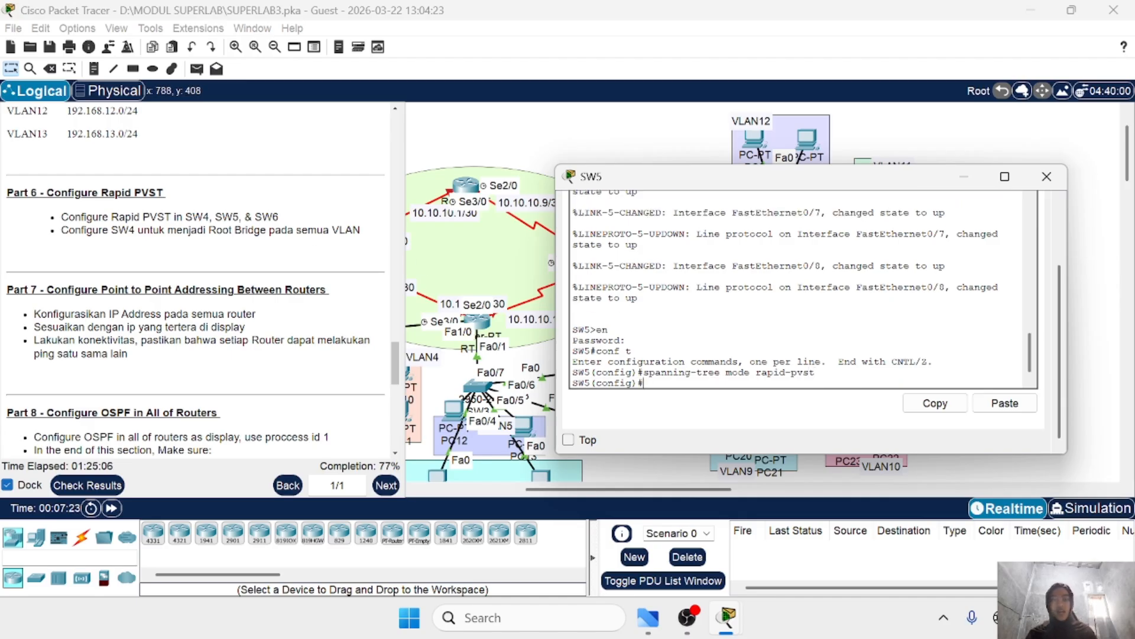
{"action": "left_click", "coordinate": [1047, 177]}
Step: Open SW6's command line, enter the privileged-mode password, and enter global configuration mode
{"action": "scroll", "coordinate": [1052, 173], "scroll_direction": "right", "scroll_amount": 5}
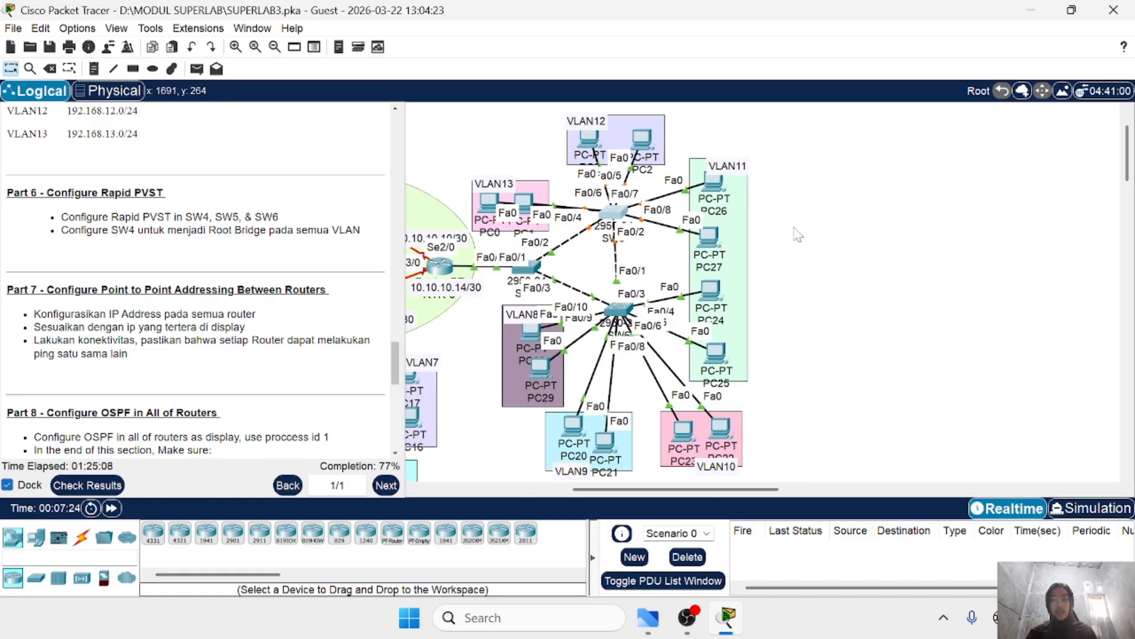
{"action": "left_click", "coordinate": [618, 311]}
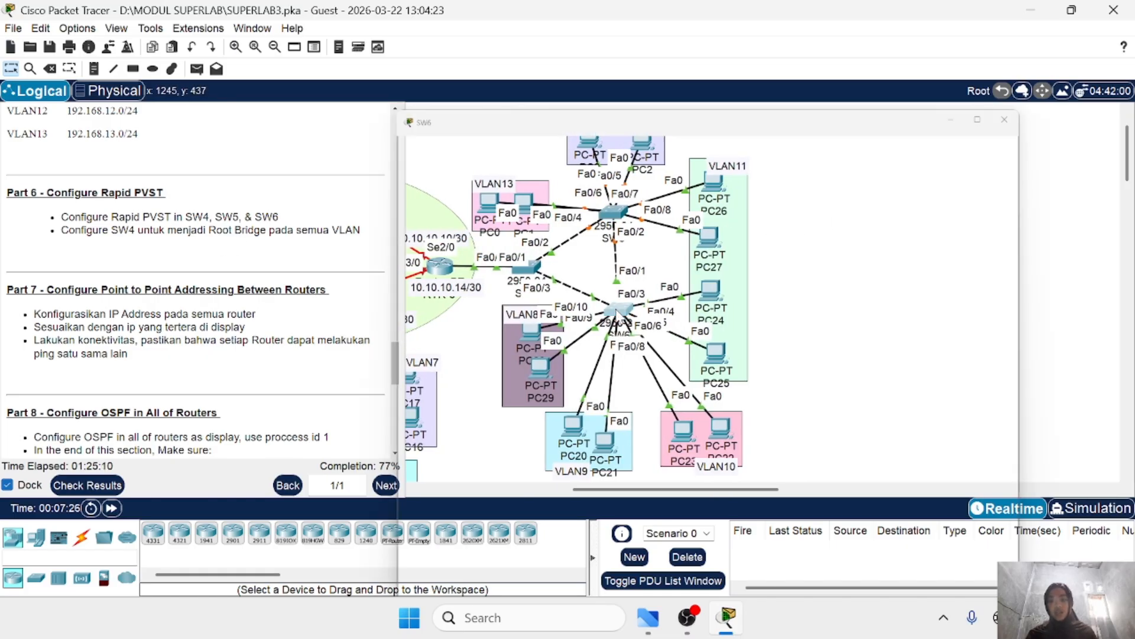
{"action": "left_click", "coordinate": [517, 44]}
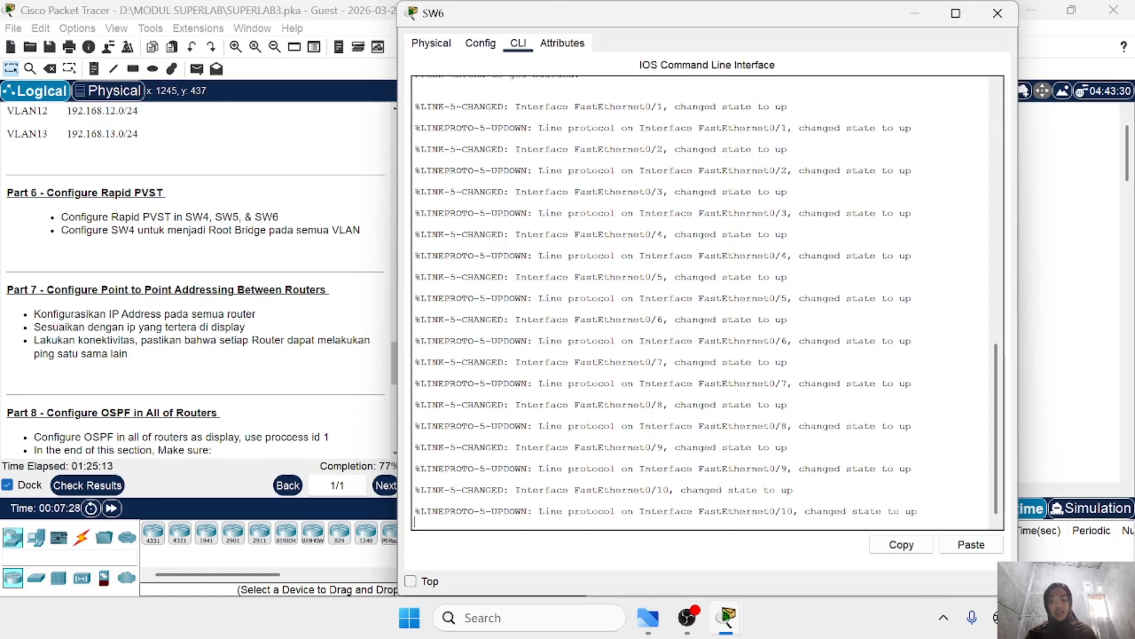
{"action": "key", "text": "Return"}
{"action": "type", "text": "en"}
{"action": "key", "text": "Return"}
{"action": "key", "text": "Return"}
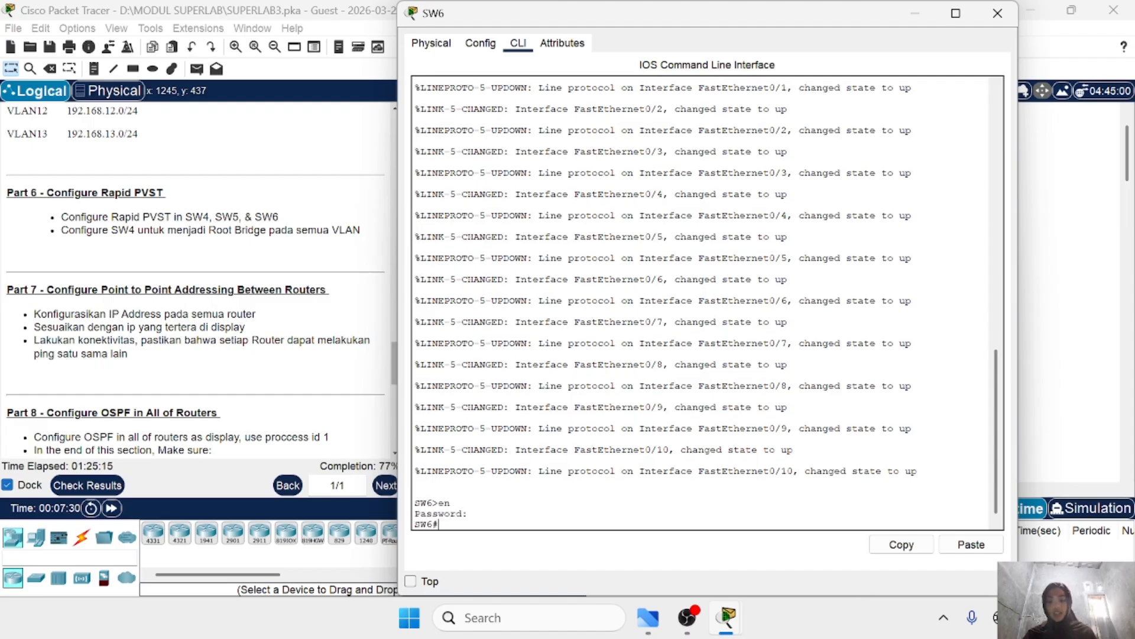
{"action": "type", "text": "conf t"}
{"action": "key", "text": "Return"}
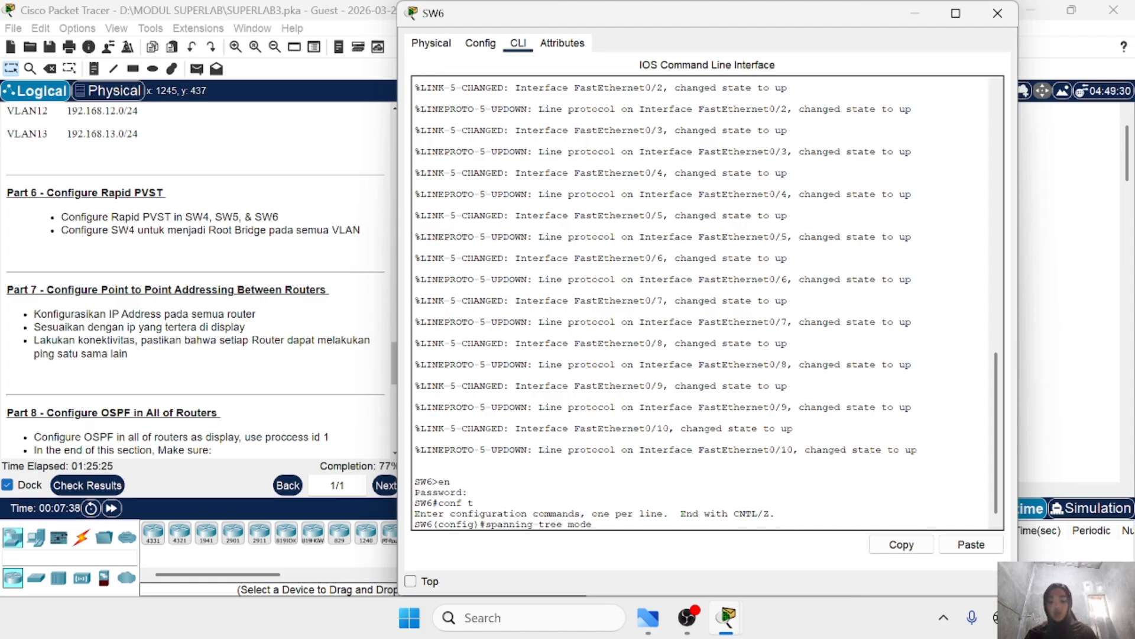
Step: Set SW6's spanning-tree mode to rapid-pvst
{"action": "type", "text": "spanning-tree mode rap"}
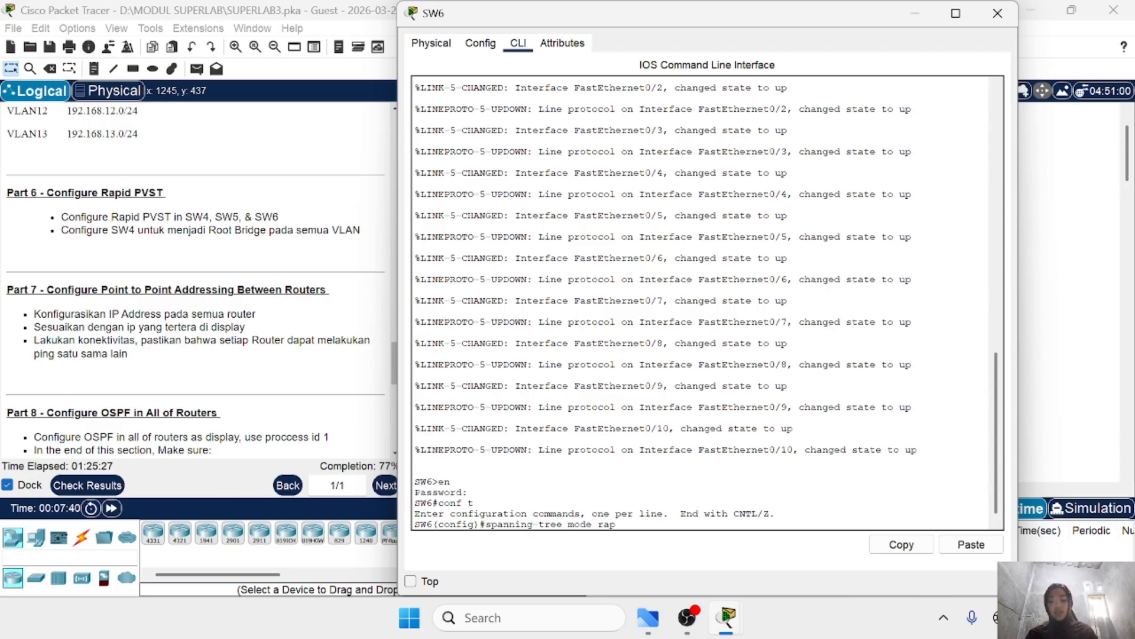
{"action": "type", "text": "id-ps"}
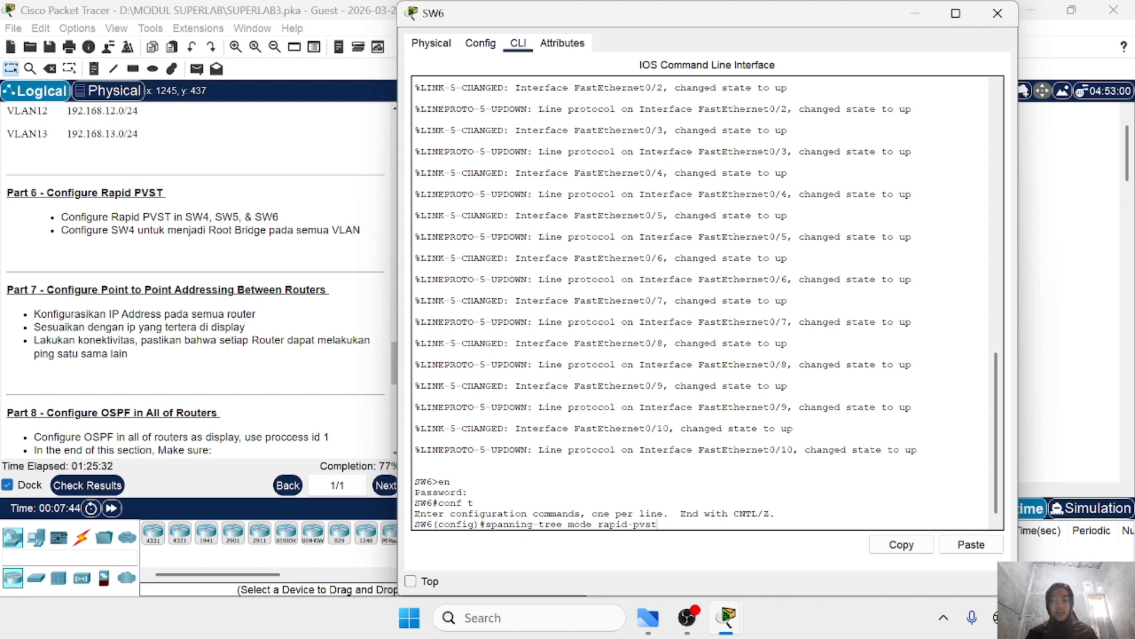
{"action": "type", "text": "st"}
{"action": "key", "text": "Return"}
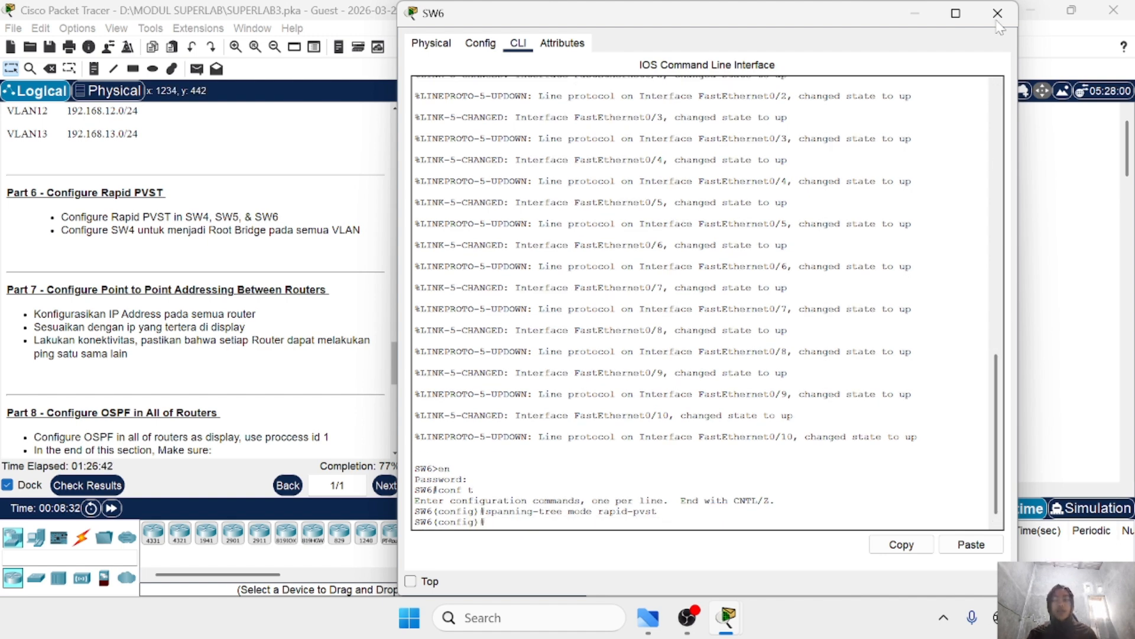
Step: Close the SW6 window and examine the topology and links around SW4, SW5 and SW6
{"action": "left_click", "coordinate": [998, 14]}
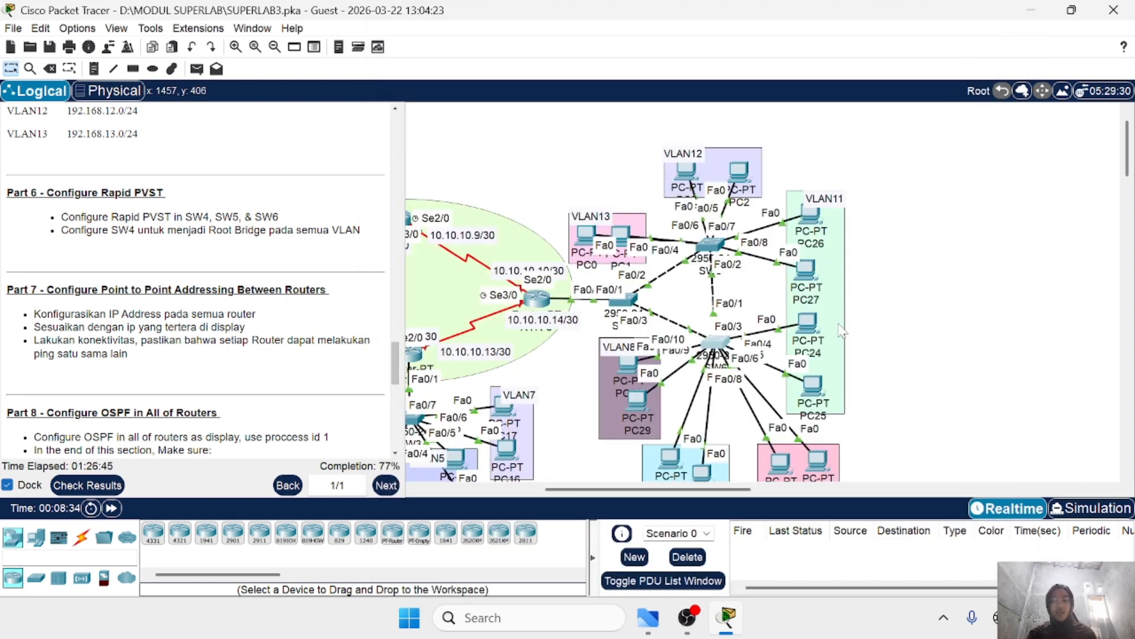
{"action": "scroll", "coordinate": [839, 325], "scroll_direction": "down", "scroll_amount": 2}
{"action": "scroll", "coordinate": [839, 324], "scroll_direction": "up", "scroll_amount": 2}
{"action": "scroll", "coordinate": [838, 324], "scroll_direction": "right", "scroll_amount": 1}
{"action": "scroll", "coordinate": [838, 324], "scroll_direction": "left", "scroll_amount": 1}
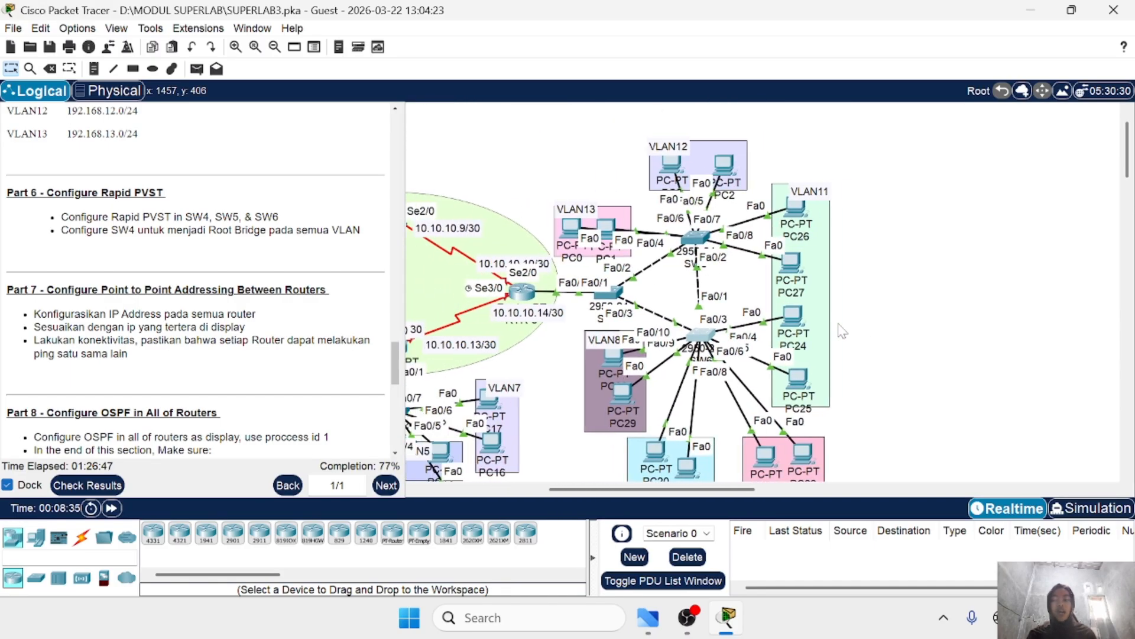
{"action": "scroll", "coordinate": [706, 295], "scroll_direction": "down", "scroll_amount": 1}
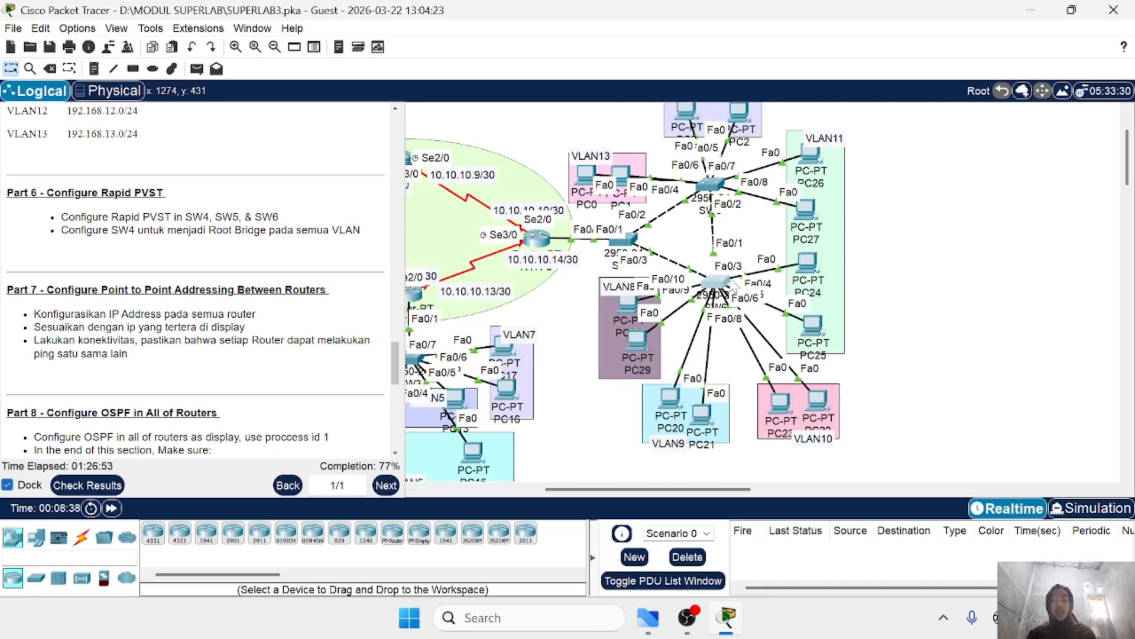
{"action": "scroll", "coordinate": [733, 286], "scroll_direction": "right", "scroll_amount": 1}
{"action": "scroll", "coordinate": [734, 286], "scroll_direction": "up", "scroll_amount": 2}
{"action": "scroll", "coordinate": [733, 286], "scroll_direction": "left", "scroll_amount": 2}
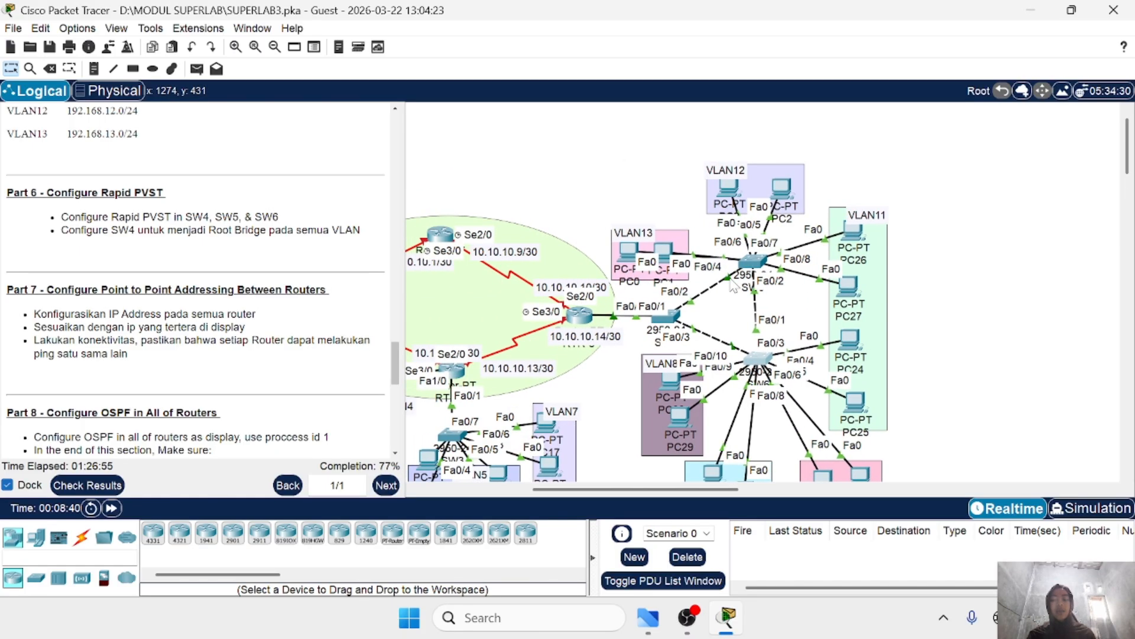
{"action": "scroll", "coordinate": [734, 286], "scroll_direction": "down", "scroll_amount": 1}
{"action": "scroll", "coordinate": [732, 282], "scroll_direction": "down", "scroll_amount": 1}
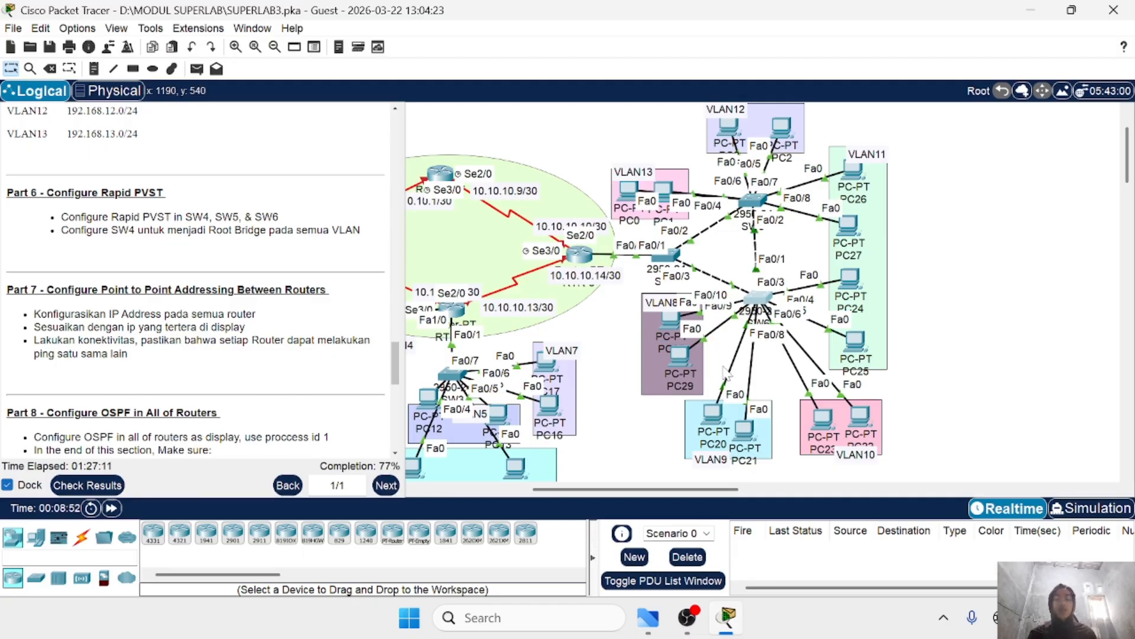
{"action": "scroll", "coordinate": [700, 390], "scroll_direction": "up", "scroll_amount": 2}
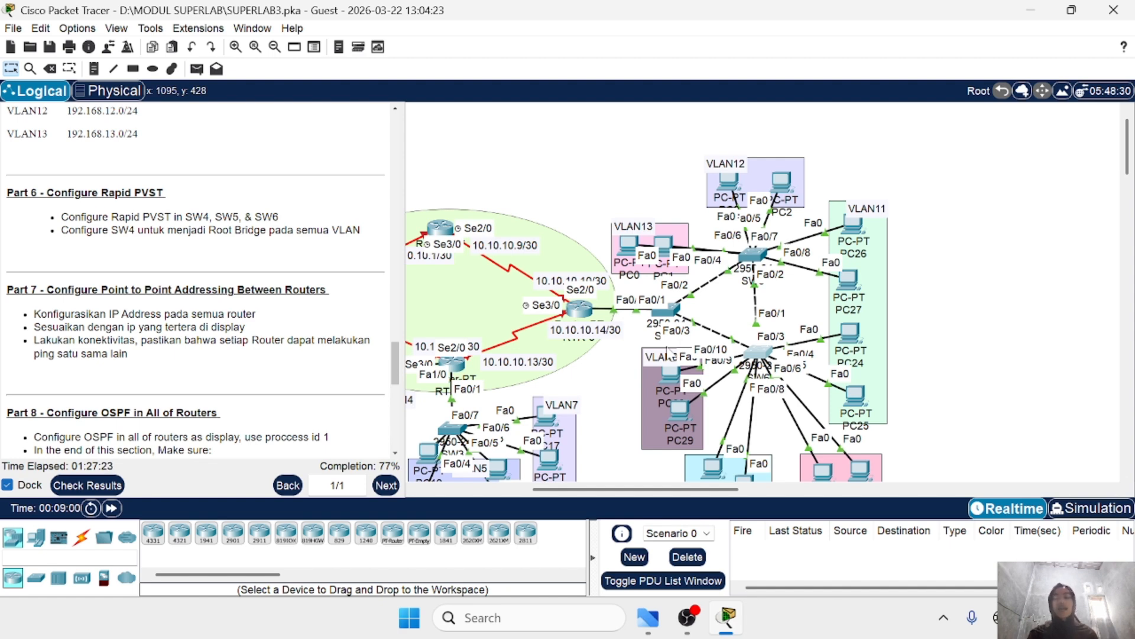
{"action": "scroll", "coordinate": [668, 353], "scroll_direction": "down", "scroll_amount": 1}
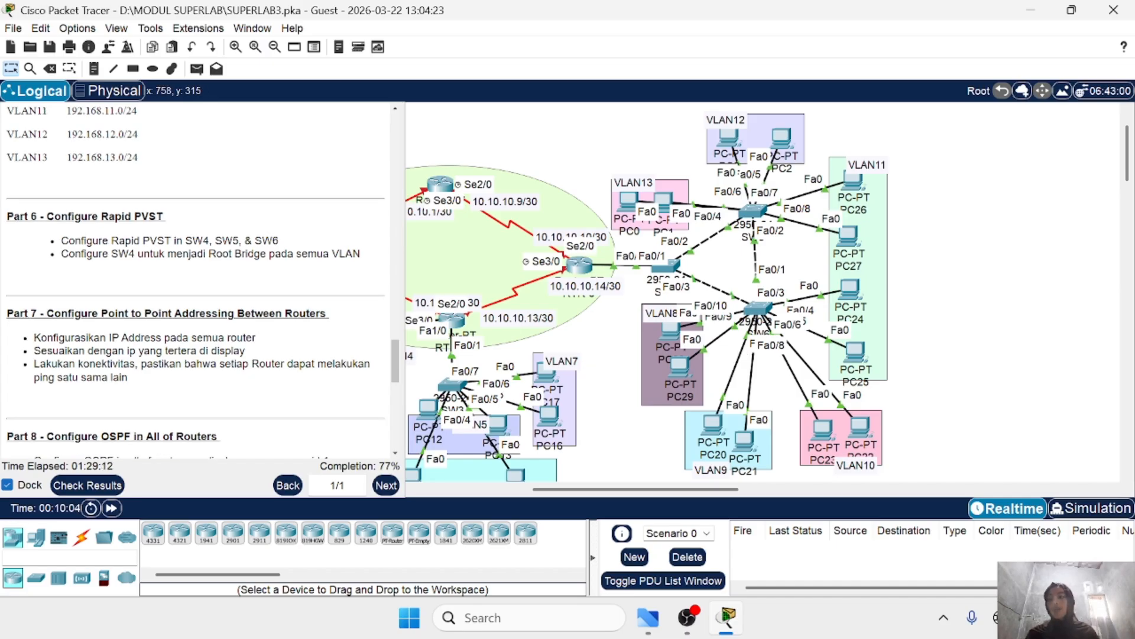
Step: Review the Part 6 instructions for Rapid PVST on the three switches and for SW4's root bridge role
{"action": "left_click_drag", "start_coordinate": [75, 240], "coordinate": [286, 242]}
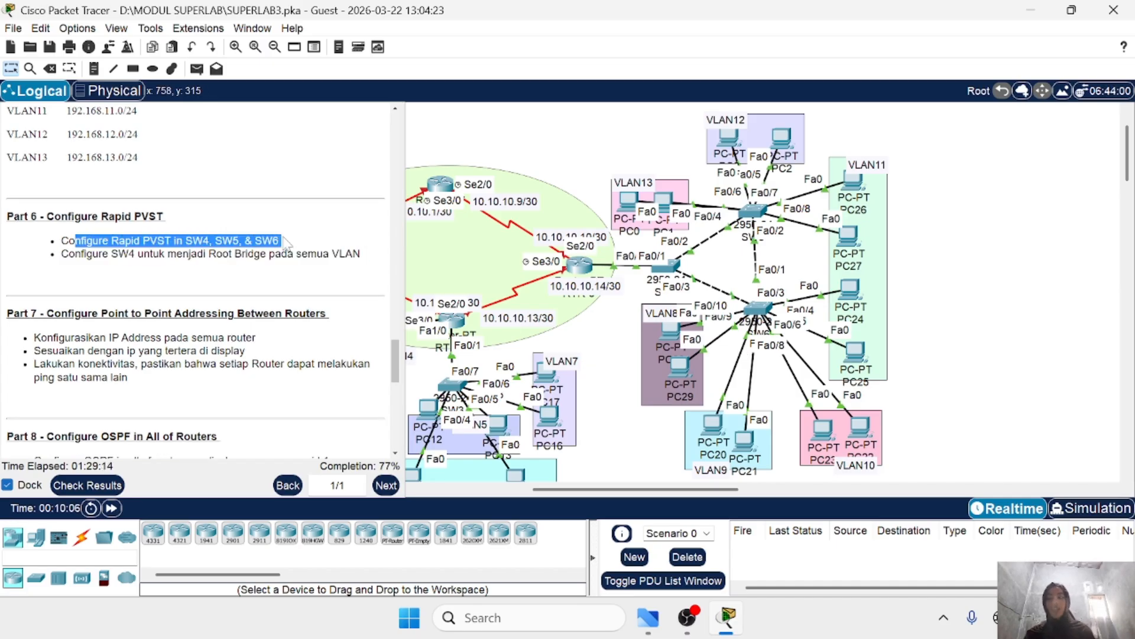
{"action": "left_click", "coordinate": [264, 265]}
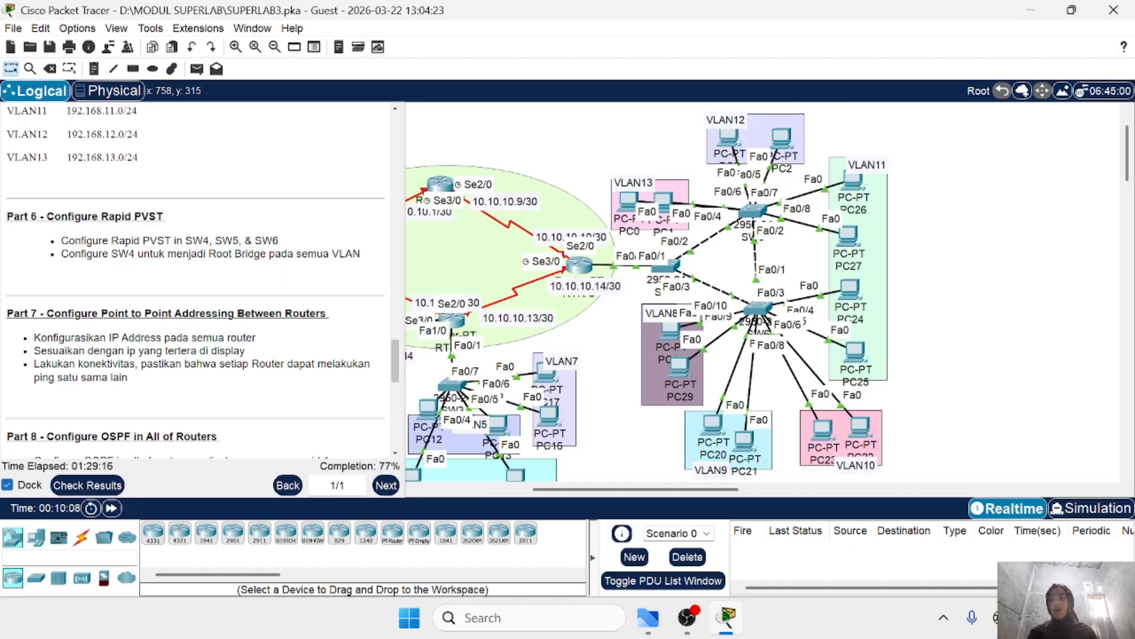
{"action": "left_click_drag", "start_coordinate": [60, 254], "coordinate": [373, 266]}
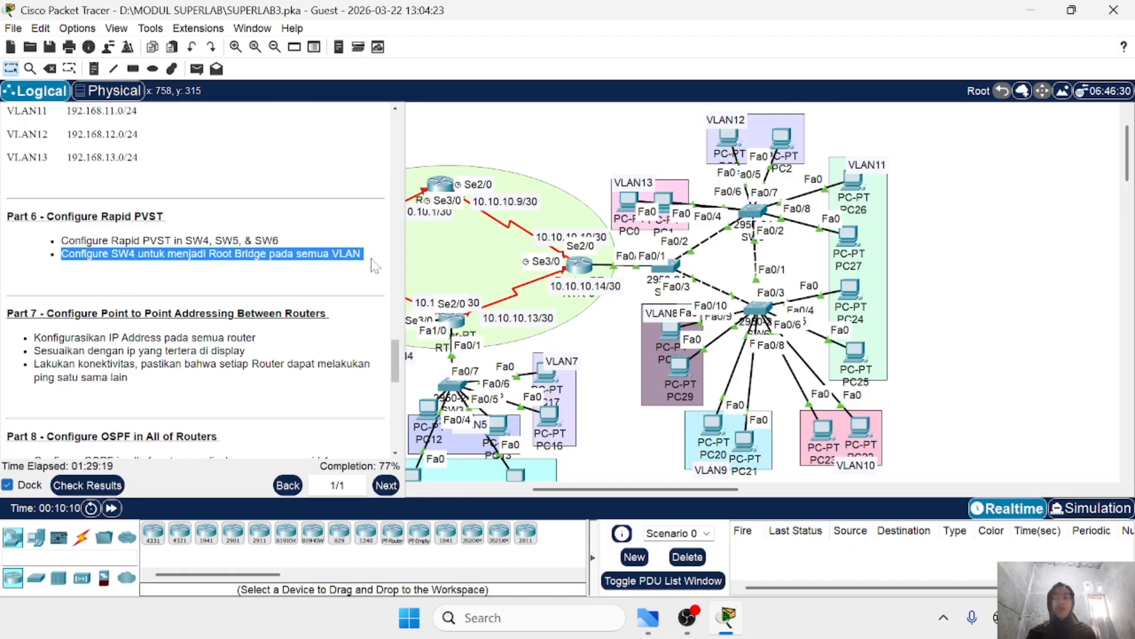
{"action": "left_click", "coordinate": [309, 280]}
Step: Open SW4's command line, shrink its window clear of the instructions, and bring the current configuration prompt into view
{"action": "scroll", "coordinate": [546, 331], "scroll_direction": "right", "scroll_amount": 3}
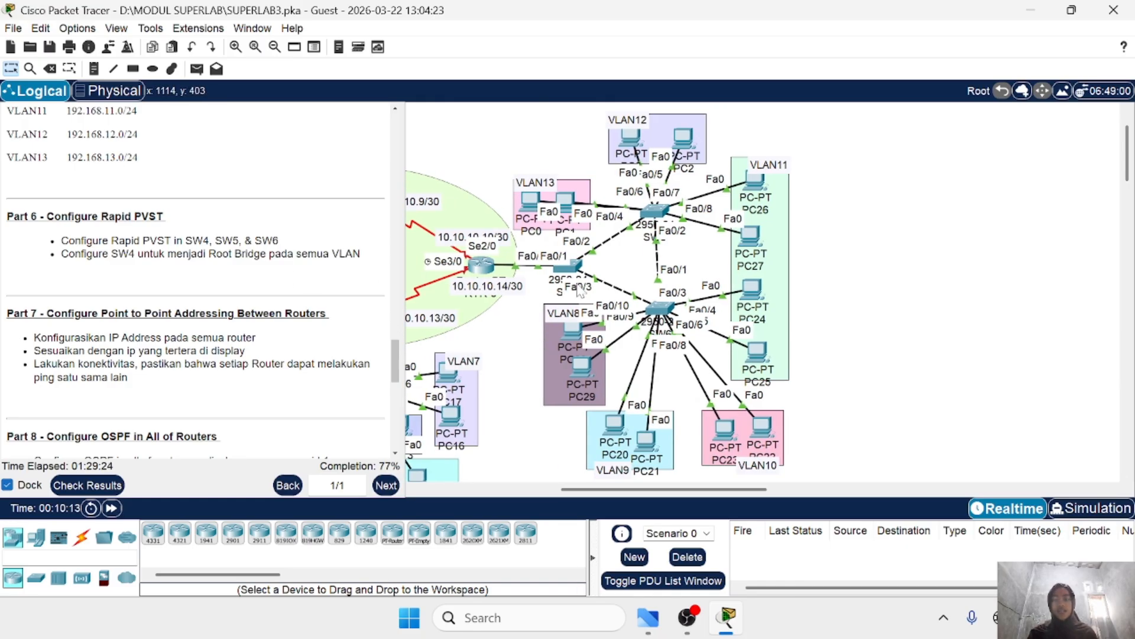
{"action": "left_click", "coordinate": [571, 272]}
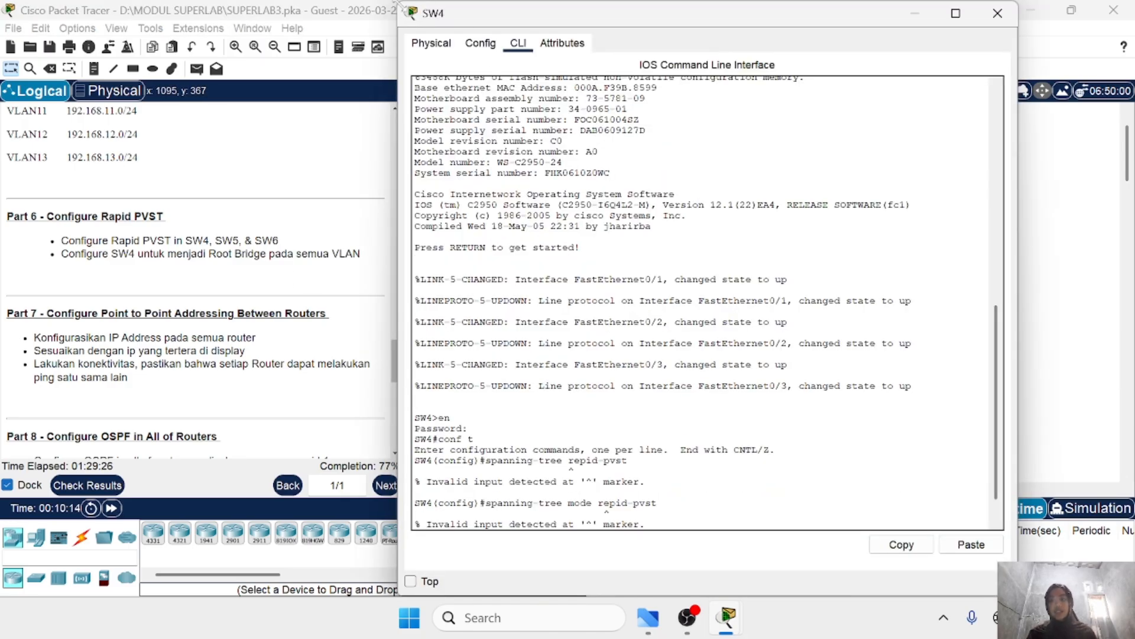
{"action": "left_click_drag", "start_coordinate": [399, 2], "coordinate": [515, 218]}
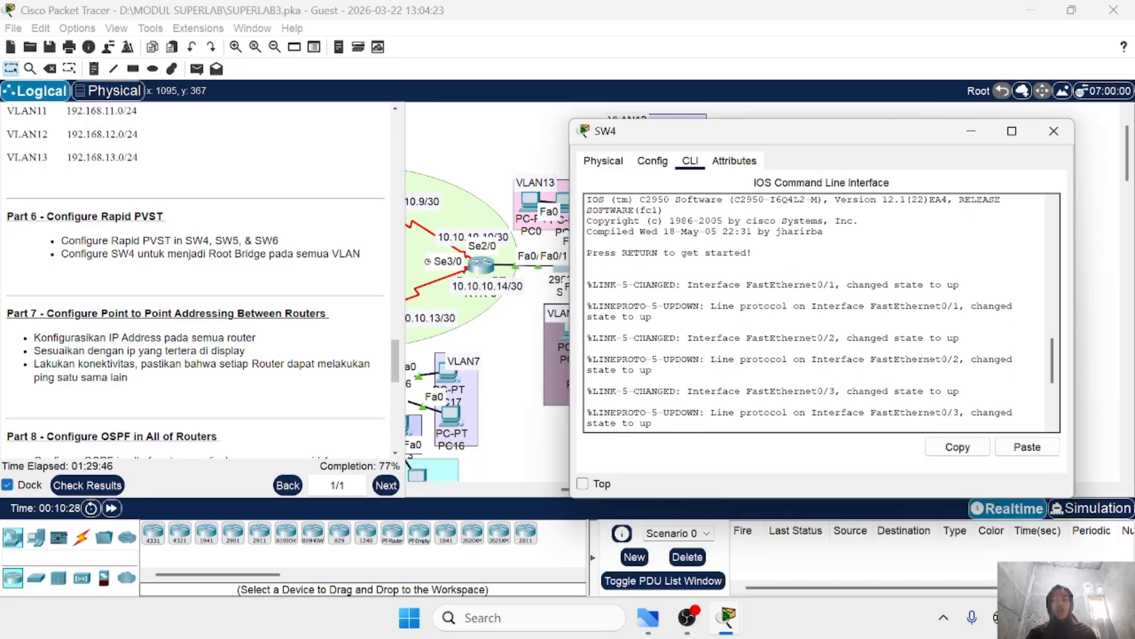
{"action": "scroll", "coordinate": [815, 314], "scroll_direction": "down", "scroll_amount": 5}
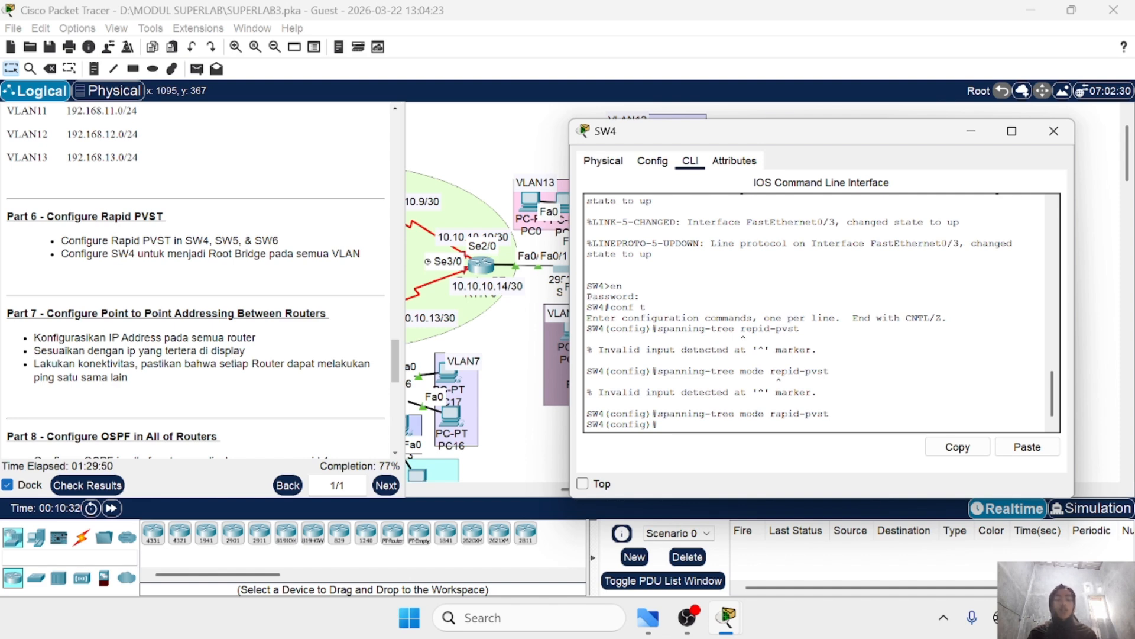
{"action": "scroll", "coordinate": [815, 313], "scroll_direction": "up", "scroll_amount": 4}
{"action": "scroll", "coordinate": [815, 313], "scroll_direction": "down", "scroll_amount": 4}
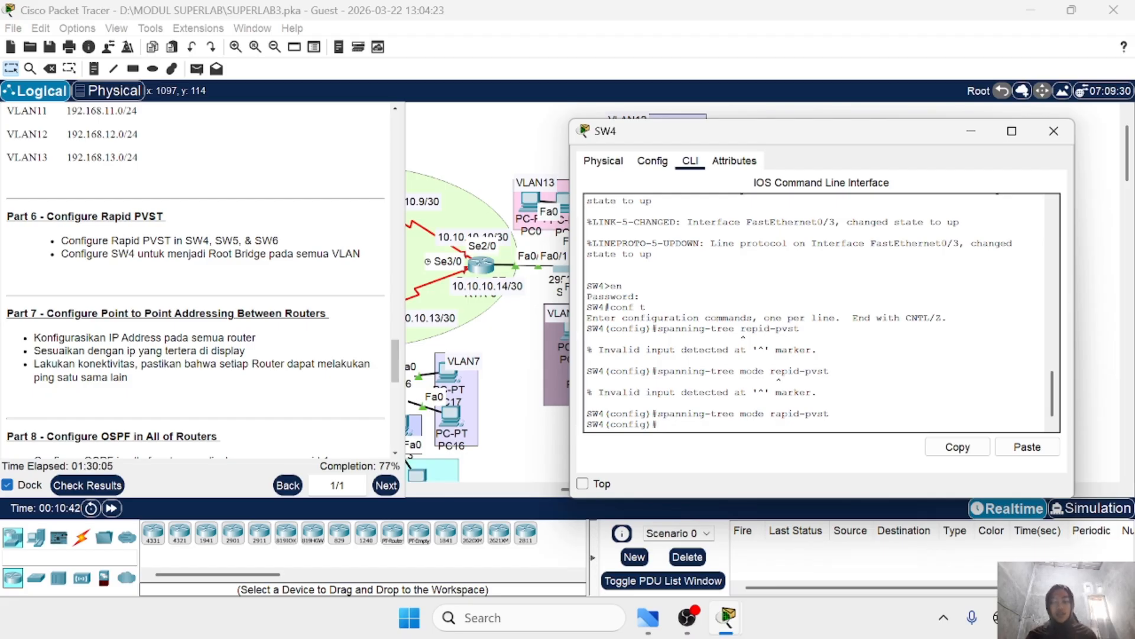
Step: Make SW4 the primary root bridge for VLANs 1 and 8-13 with spanning-tree vlan 1,8-13 root primary
{"action": "type", "text": "nning"}
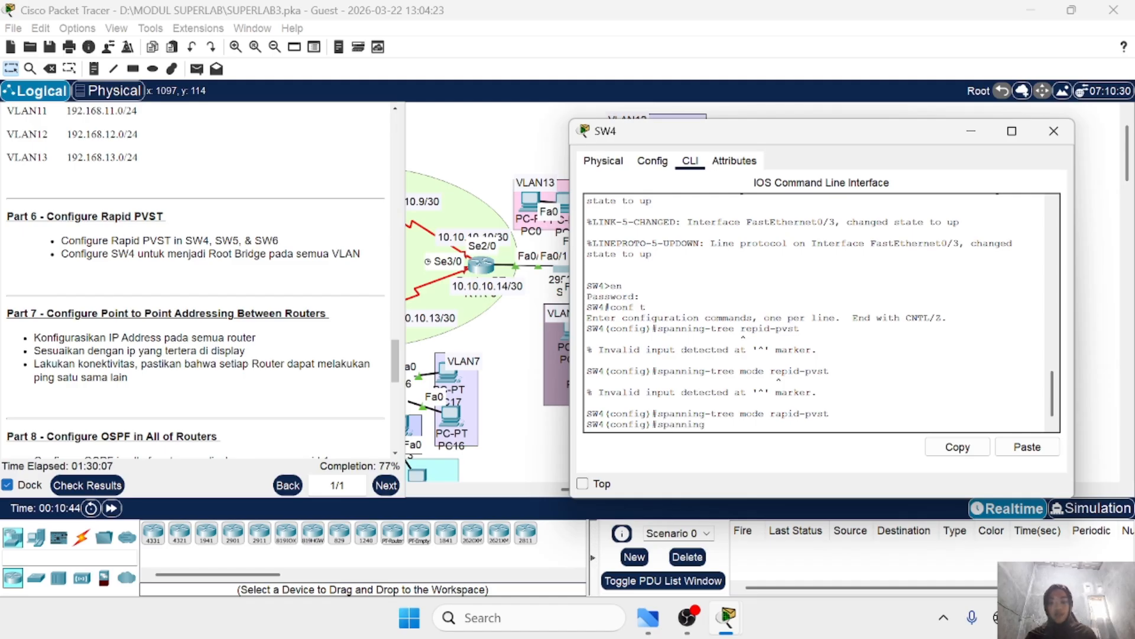
{"action": "type", "text": "-tree vlan 1,8-"}
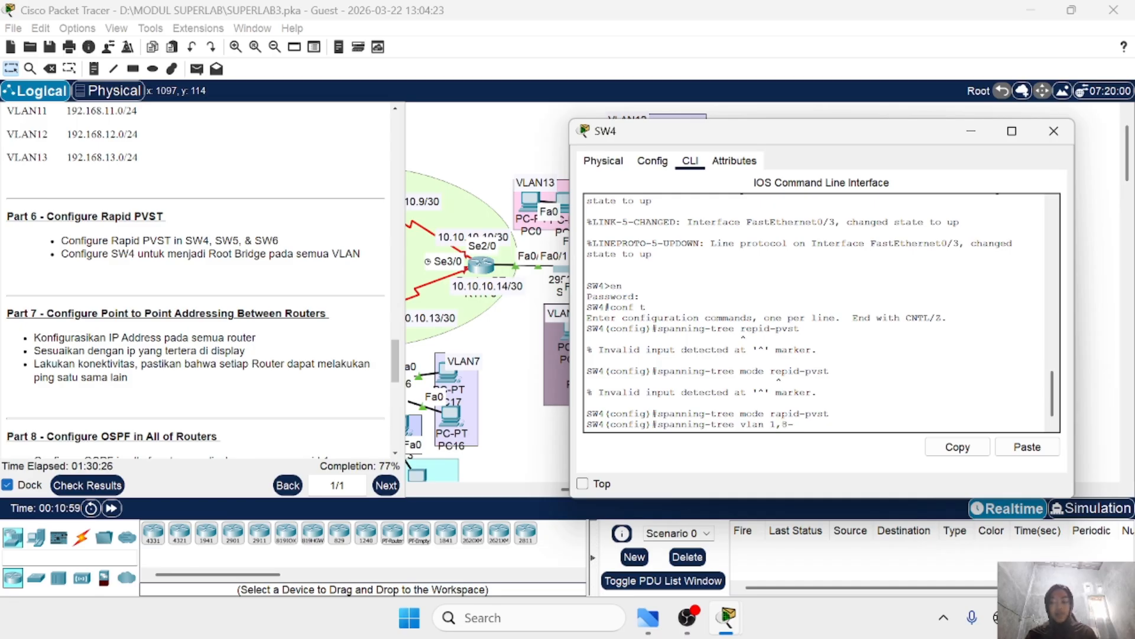
{"action": "type", "text": "3"}
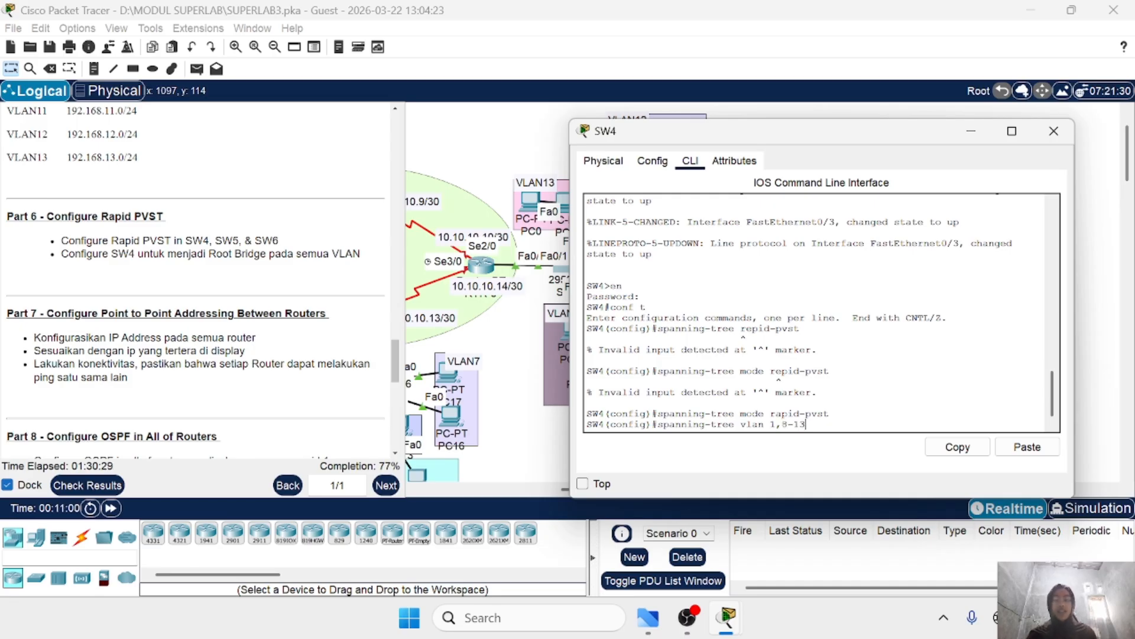
{"action": "left_click_drag", "start_coordinate": [714, 137], "coordinate": [857, 139]}
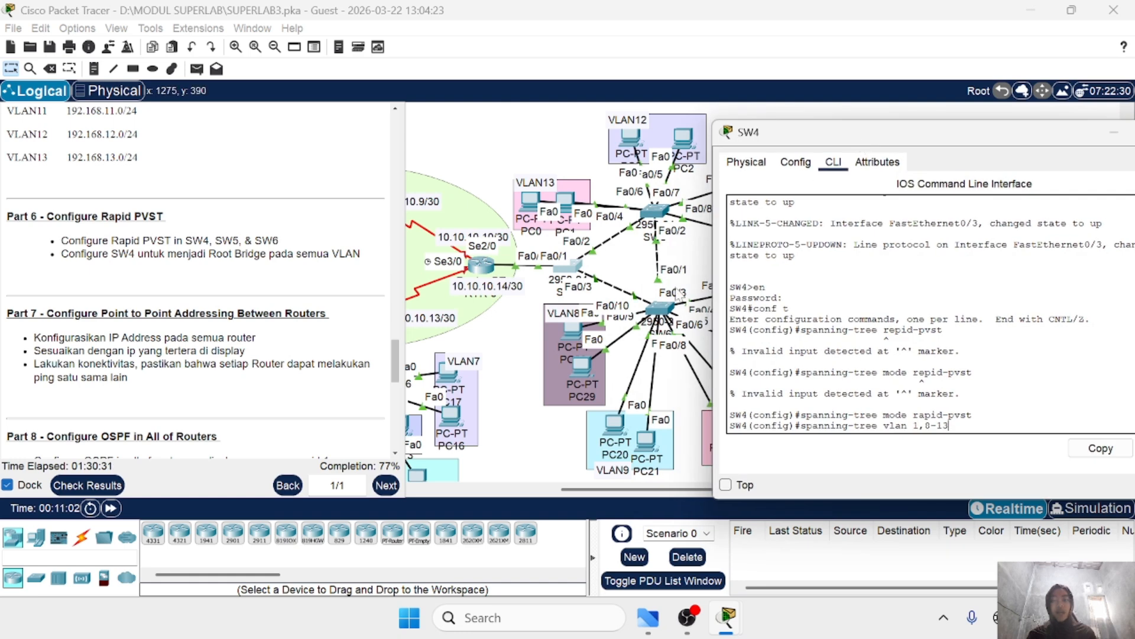
{"action": "scroll", "coordinate": [686, 316], "scroll_direction": "right", "scroll_amount": 1}
{"action": "scroll", "coordinate": [621, 350], "scroll_direction": "left", "scroll_amount": 1}
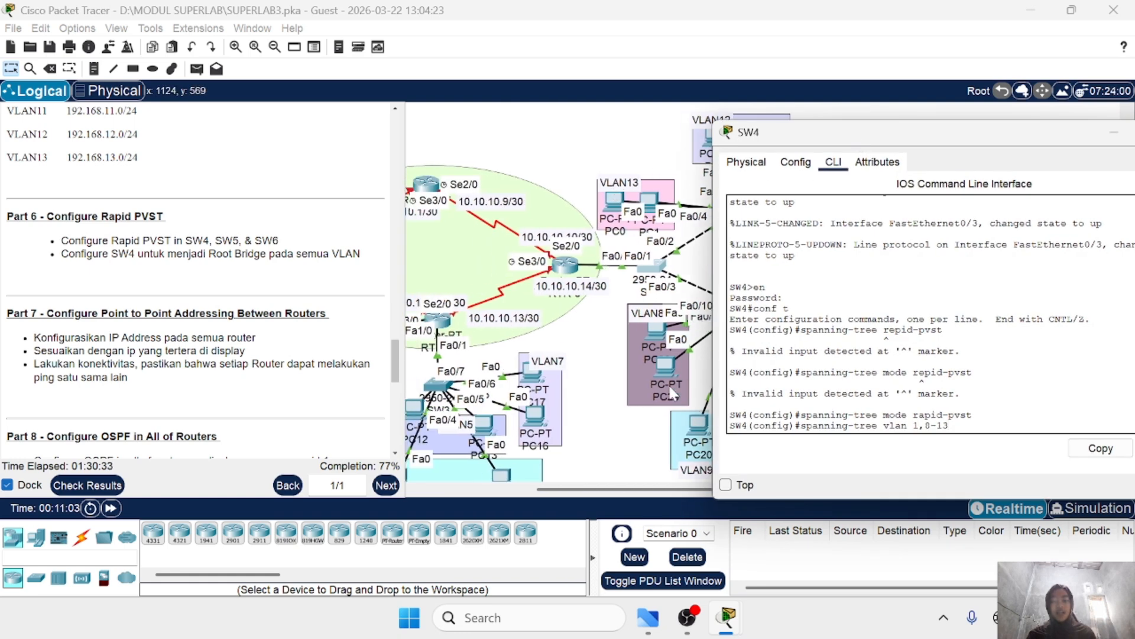
{"action": "left_click_drag", "start_coordinate": [881, 139], "coordinate": [787, 150]}
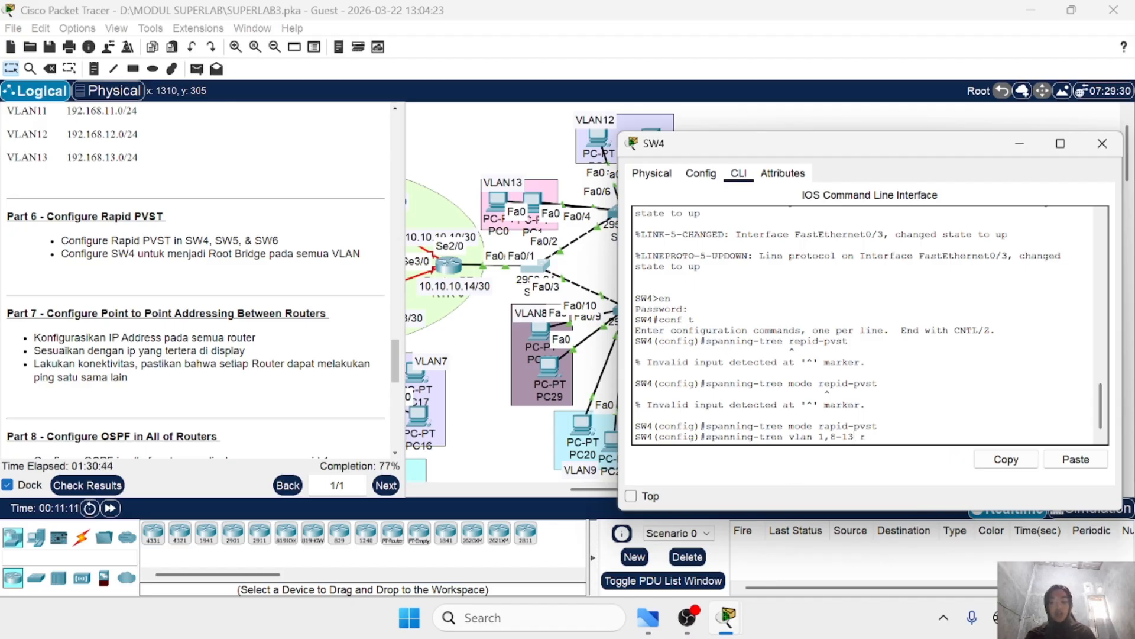
{"action": "type", "text": "oot"}
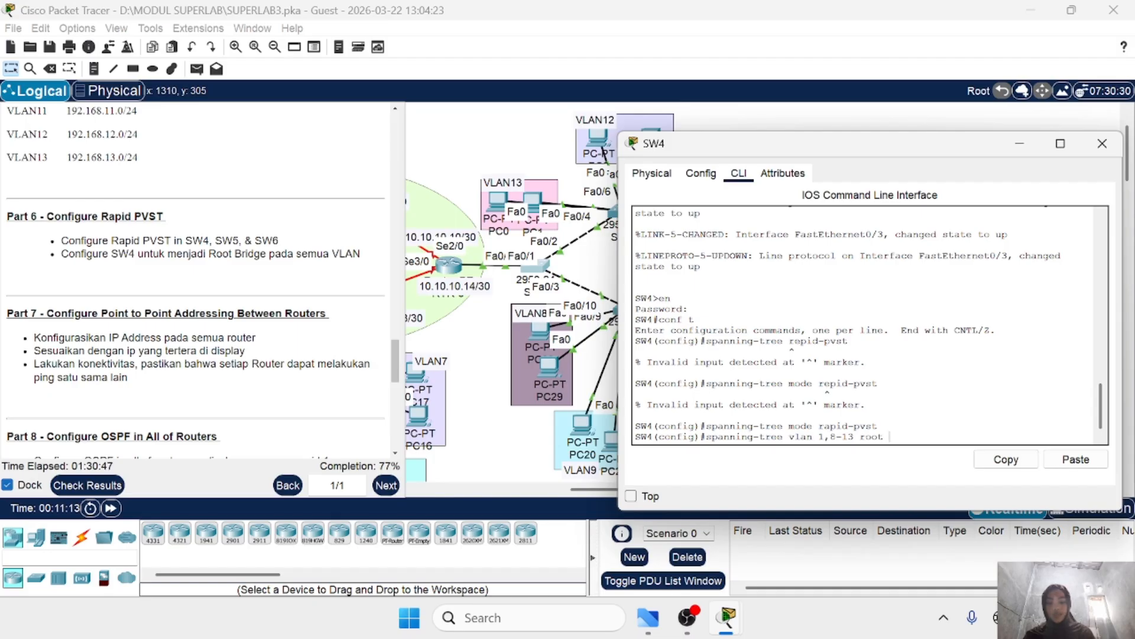
{"action": "type", "text": " prima"}
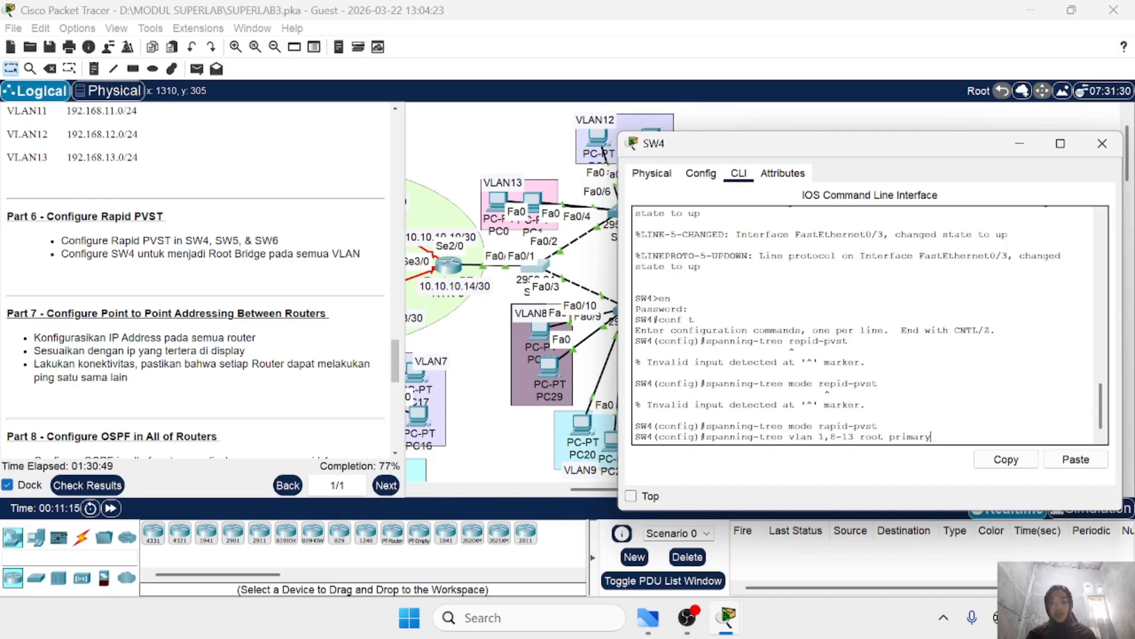
{"action": "type", "text": "ry"}
{"action": "key", "text": "Return"}
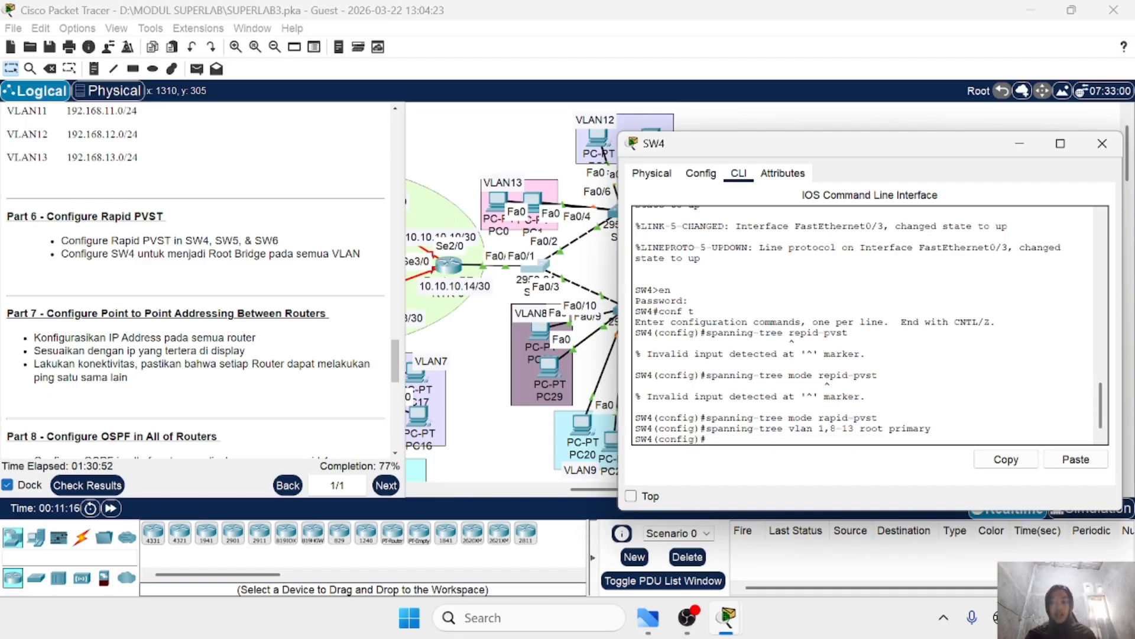
Step: Display SW4's spanning-tree status with do sh span and check the protocol and root bridge entries for each VLAN
{"action": "type", "text": "do sh span"}
{"action": "key", "text": "Return"}
{"action": "key", "text": "space"}
{"action": "key", "text": "space"}
{"action": "key", "text": "space"}
{"action": "key", "text": "space"}
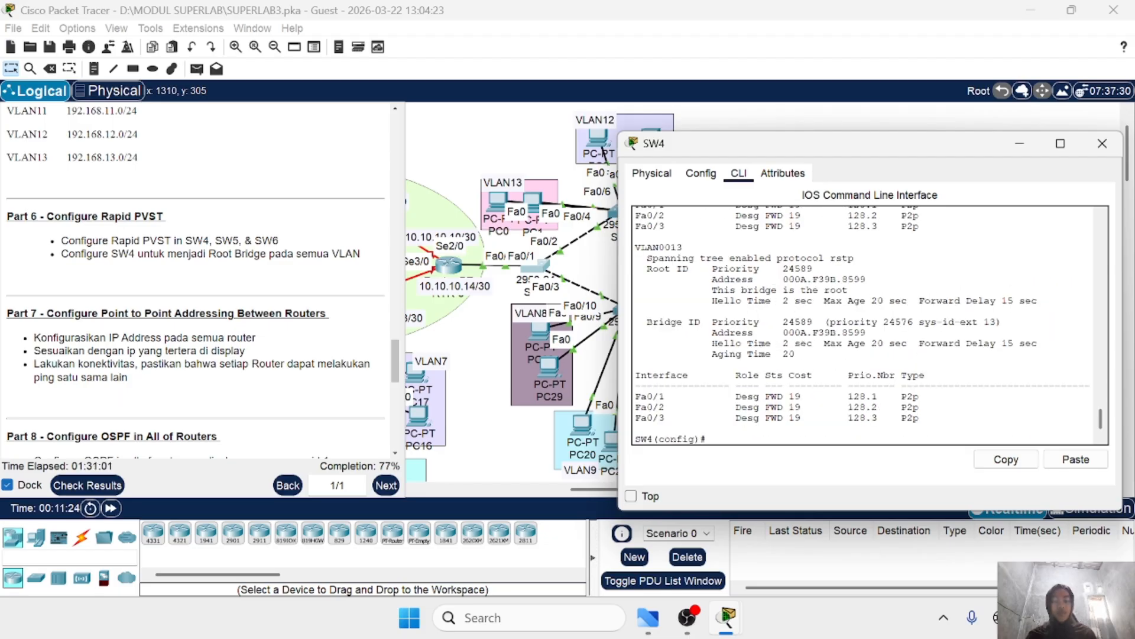
{"action": "scroll", "coordinate": [870, 326], "scroll_direction": "up", "scroll_amount": 20}
{"action": "scroll", "coordinate": [870, 325], "scroll_direction": "down", "scroll_amount": 18}
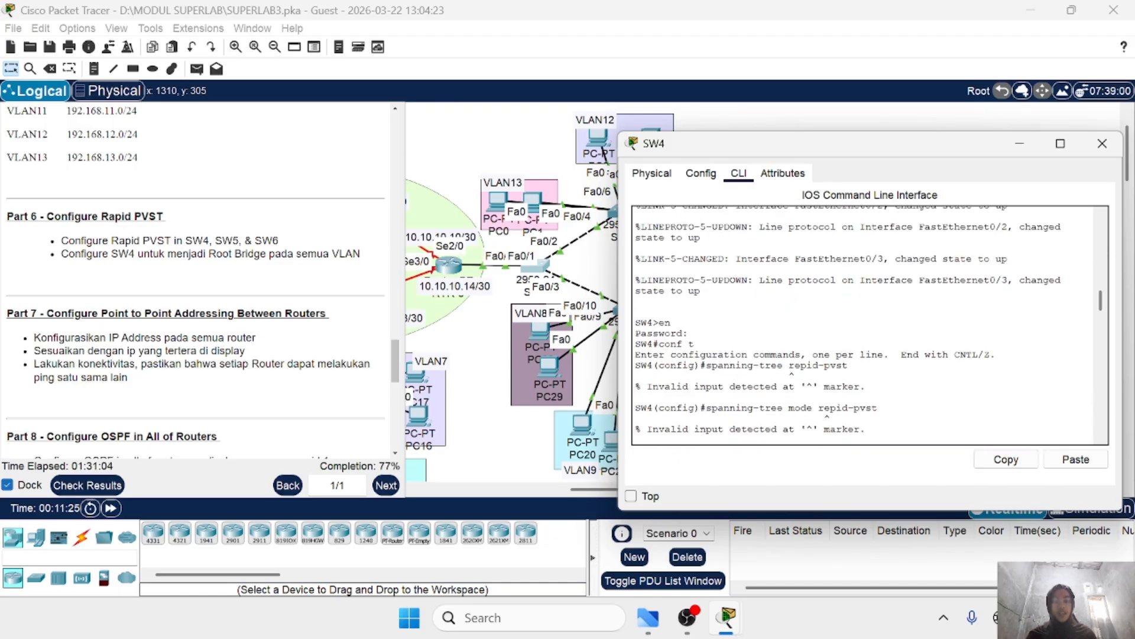
{"action": "scroll", "coordinate": [870, 325], "scroll_direction": "down", "scroll_amount": 15}
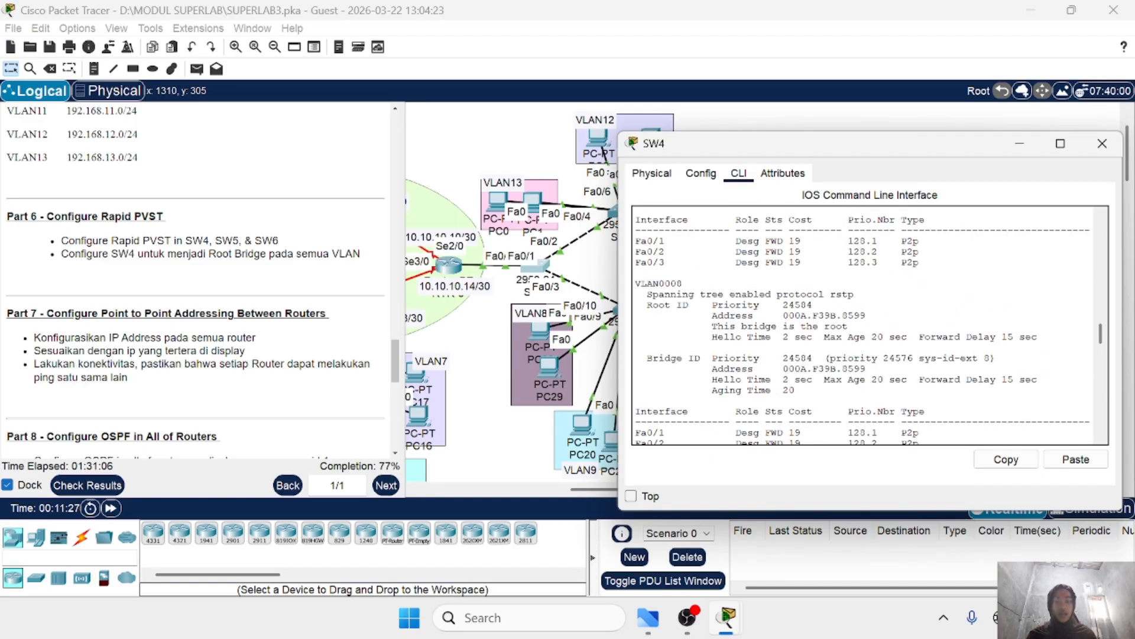
{"action": "scroll", "coordinate": [863, 327], "scroll_direction": "up", "scroll_amount": 1}
{"action": "scroll", "coordinate": [863, 326], "scroll_direction": "down", "scroll_amount": 7}
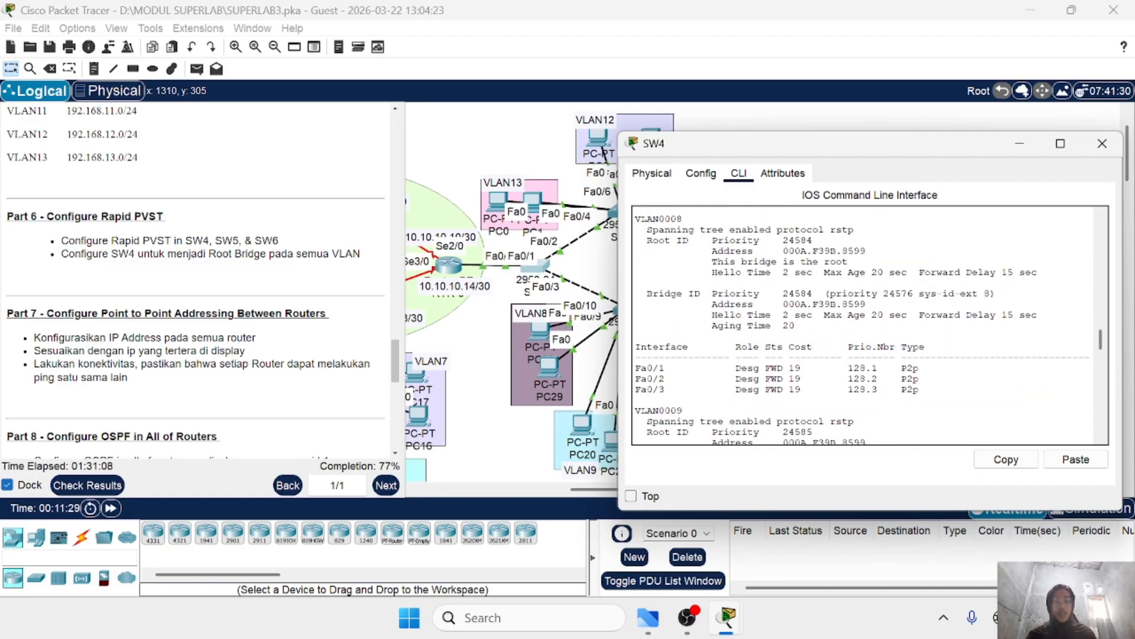
Step: Check the root bridge lines for VLANs 8 to 13 in SW4's spanning-tree output and close the switch window
{"action": "left_click_drag", "start_coordinate": [711, 262], "coordinate": [849, 262]}
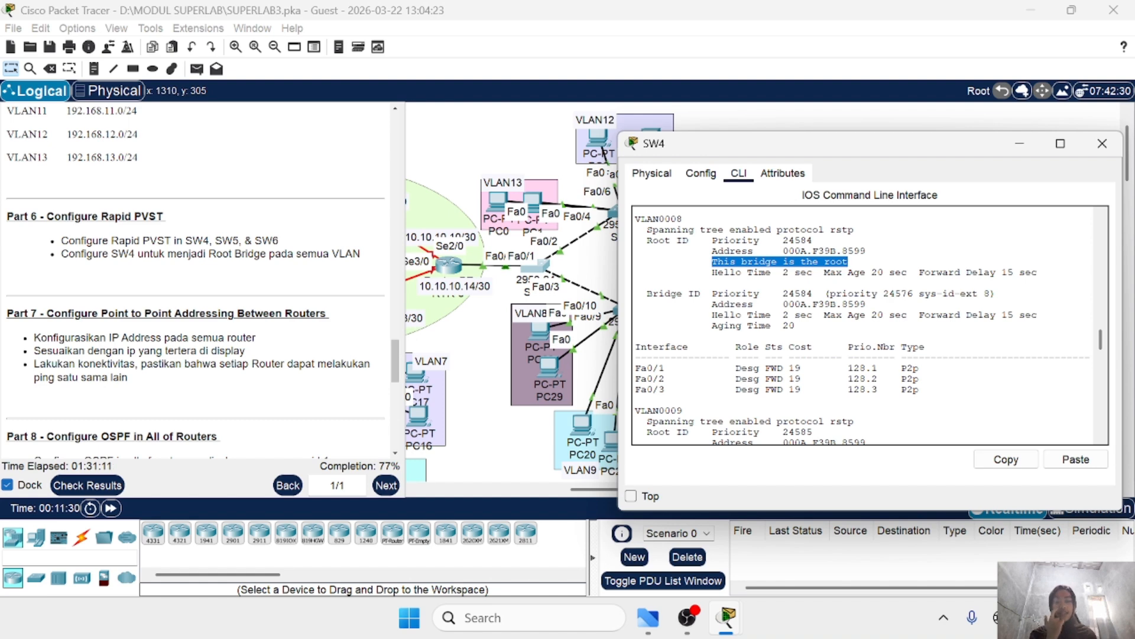
{"action": "scroll", "coordinate": [863, 327], "scroll_direction": "down", "scroll_amount": 5}
{"action": "scroll", "coordinate": [863, 326], "scroll_direction": "up", "scroll_amount": 2}
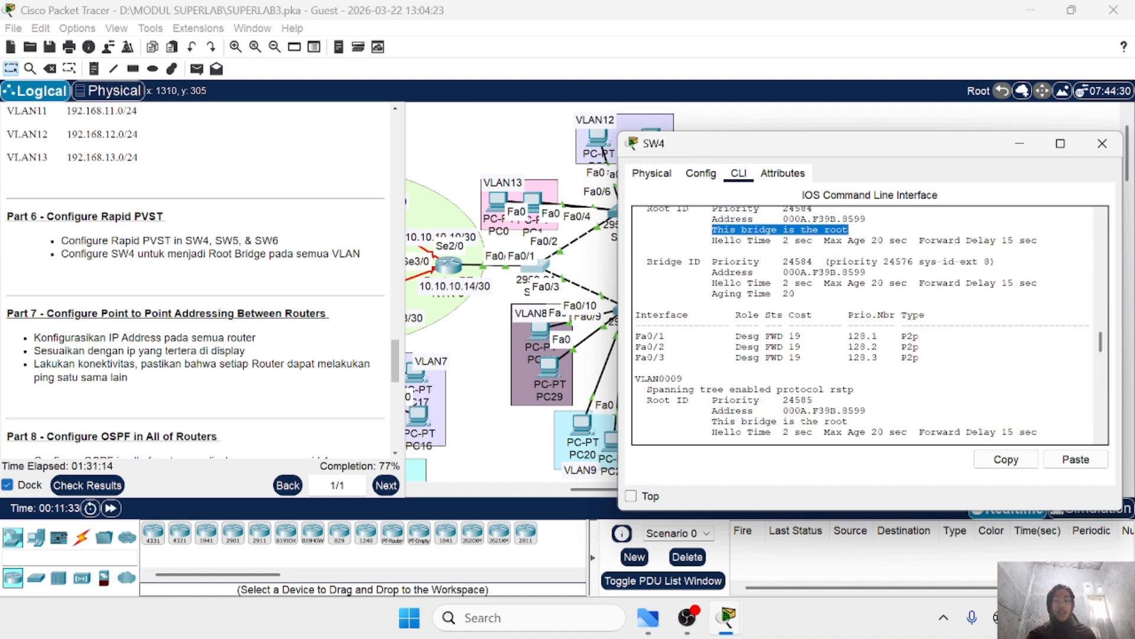
{"action": "scroll", "coordinate": [863, 326], "scroll_direction": "up", "scroll_amount": 3}
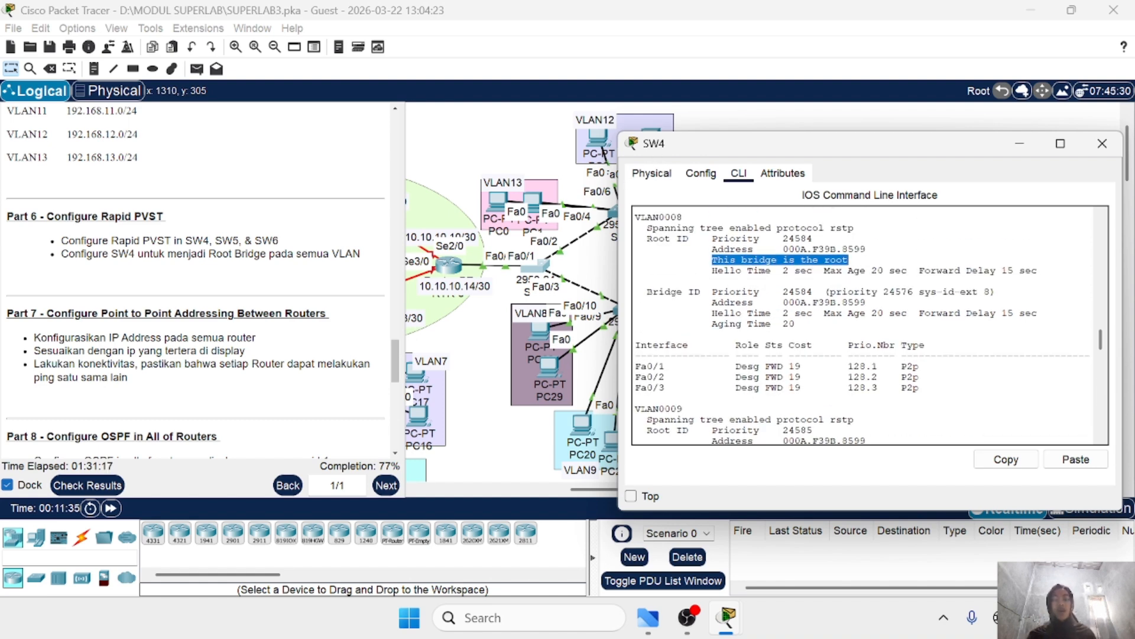
{"action": "left_click", "coordinate": [787, 283]}
{"action": "scroll", "coordinate": [863, 326], "scroll_direction": "down", "scroll_amount": 4}
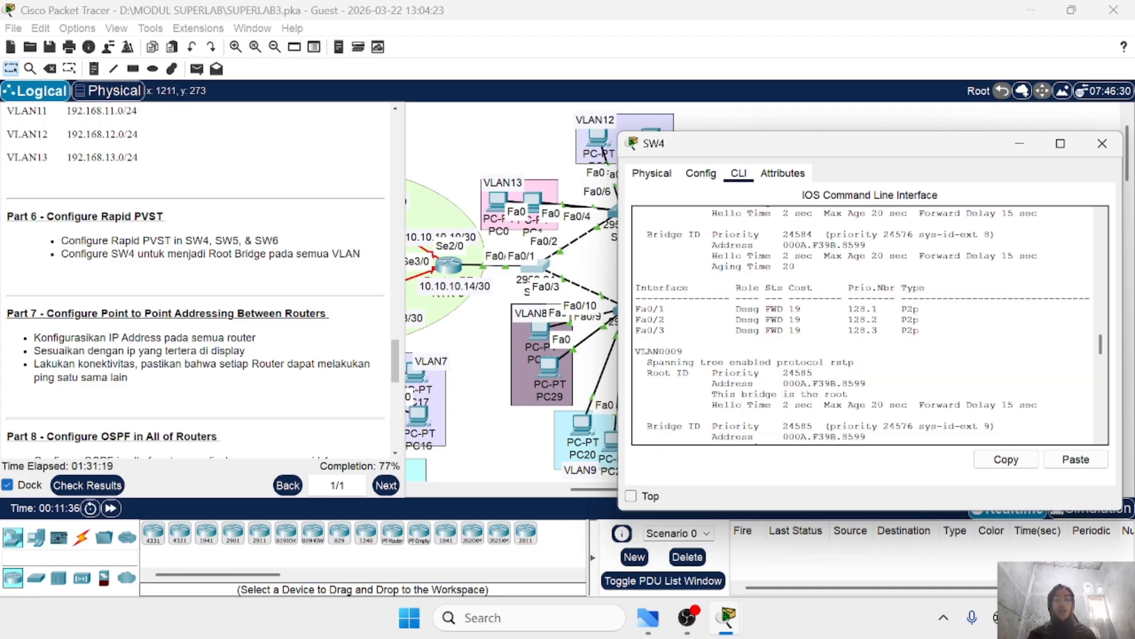
{"action": "scroll", "coordinate": [863, 325], "scroll_direction": "down", "scroll_amount": 1}
{"action": "left_click_drag", "start_coordinate": [707, 295], "coordinate": [849, 295]}
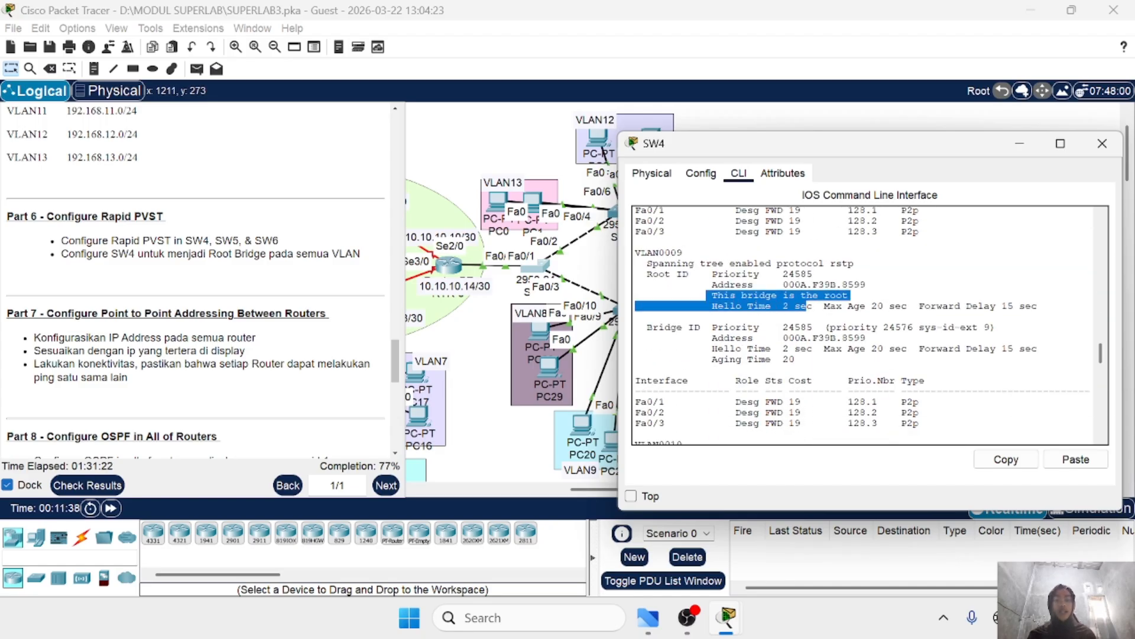
{"action": "scroll", "coordinate": [863, 326], "scroll_direction": "down", "scroll_amount": 5}
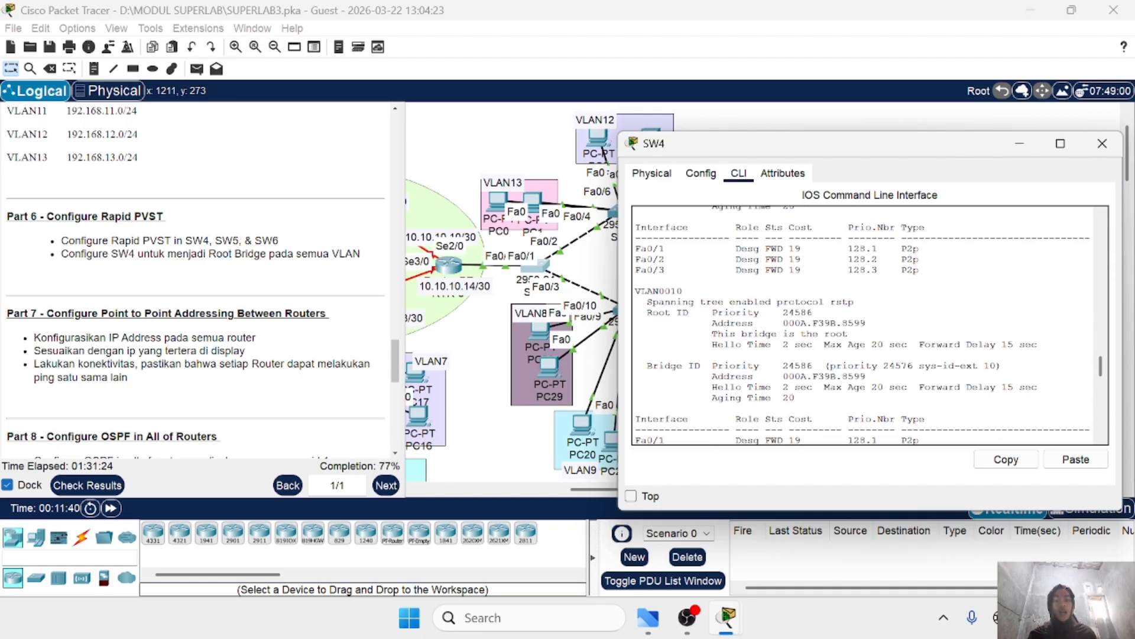
{"action": "left_click_drag", "start_coordinate": [708, 334], "coordinate": [849, 333]}
{"action": "scroll", "coordinate": [863, 325], "scroll_direction": "down", "scroll_amount": 3}
{"action": "scroll", "coordinate": [863, 325], "scroll_direction": "down", "scroll_amount": 15}
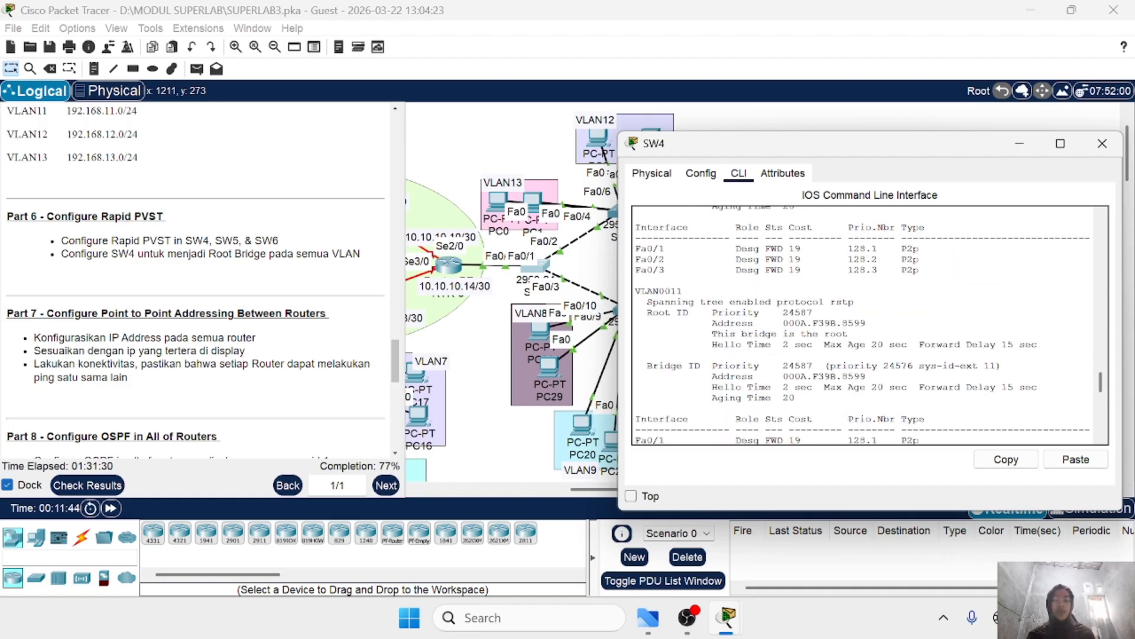
{"action": "scroll", "coordinate": [863, 325], "scroll_direction": "up", "scroll_amount": 2}
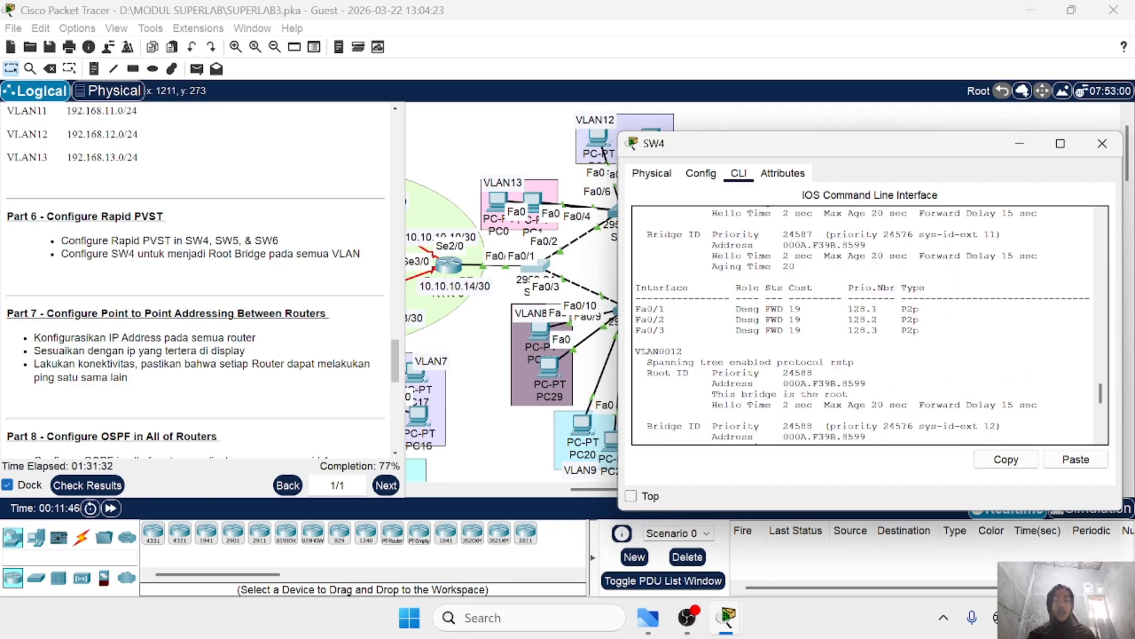
{"action": "scroll", "coordinate": [863, 325], "scroll_direction": "down", "scroll_amount": 2}
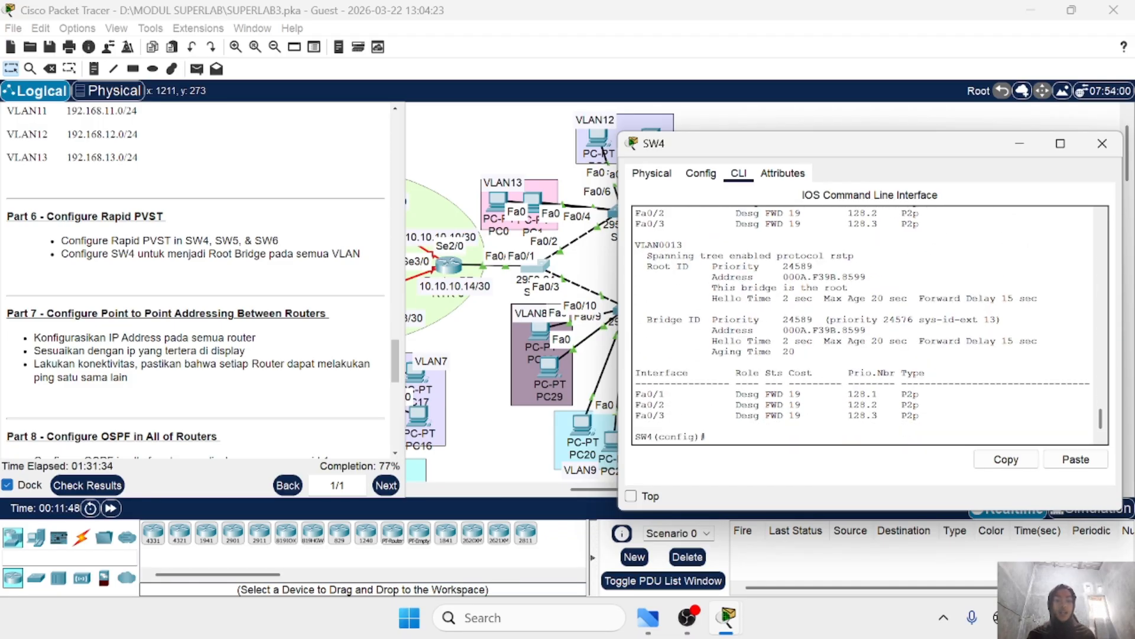
{"action": "left_click_drag", "start_coordinate": [708, 288], "coordinate": [849, 288]}
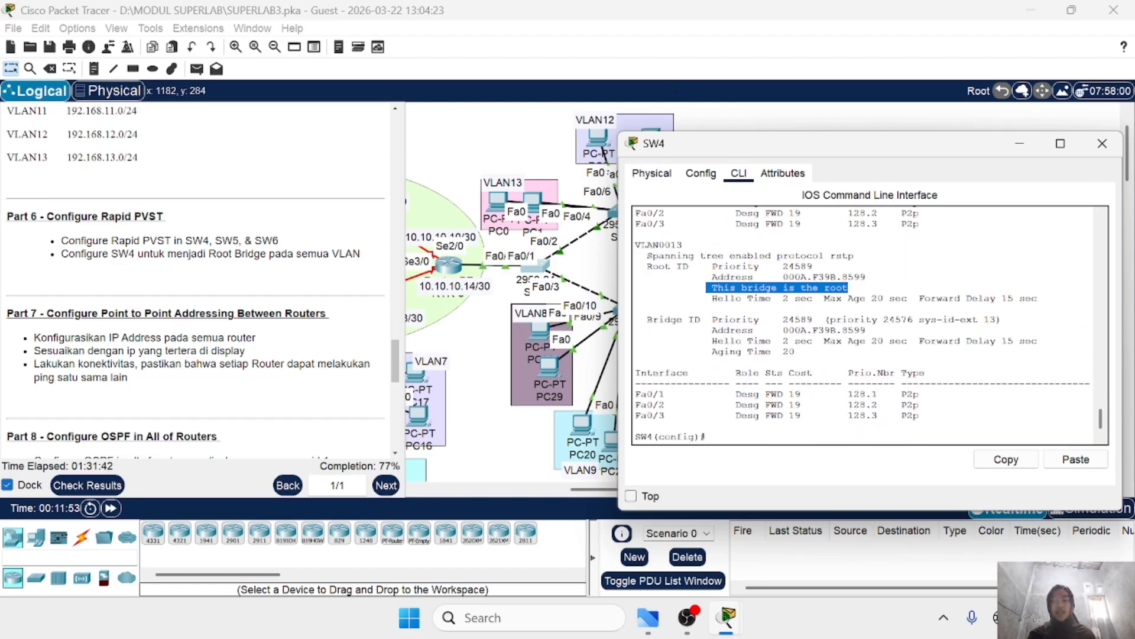
{"action": "left_click", "coordinate": [1096, 149]}
Step: Read the Part 7 point-to-point addressing instructions and examine the router IP labels in the topology
{"action": "scroll", "coordinate": [195, 278], "scroll_direction": "down", "scroll_amount": 3}
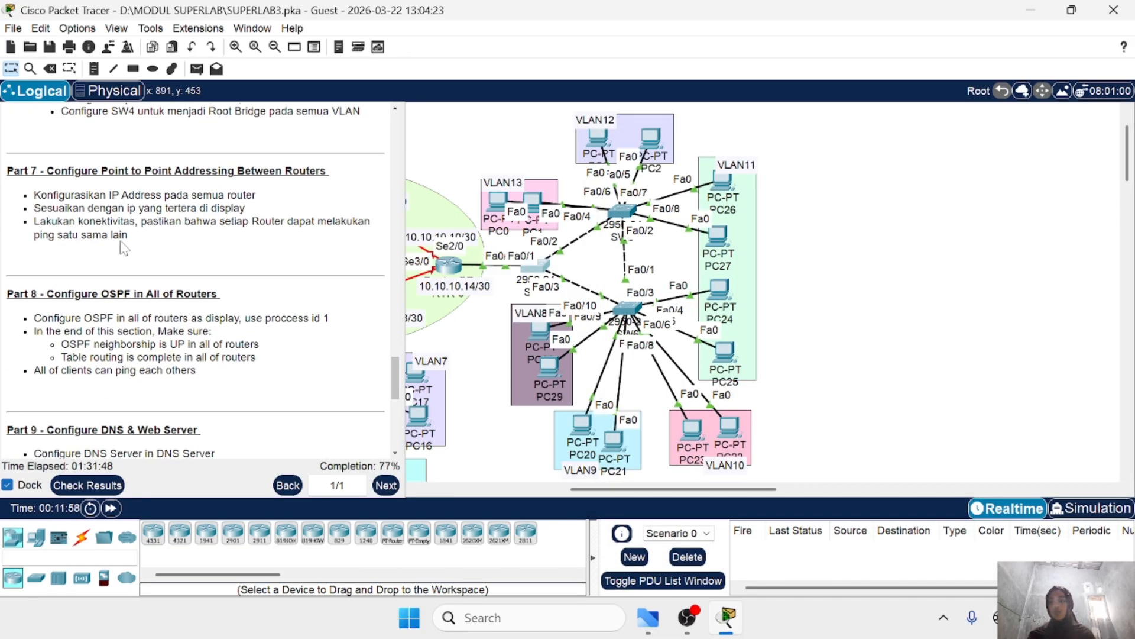
{"action": "left_click_drag", "start_coordinate": [48, 170], "coordinate": [338, 174]}
{"action": "left_click", "coordinate": [234, 243]}
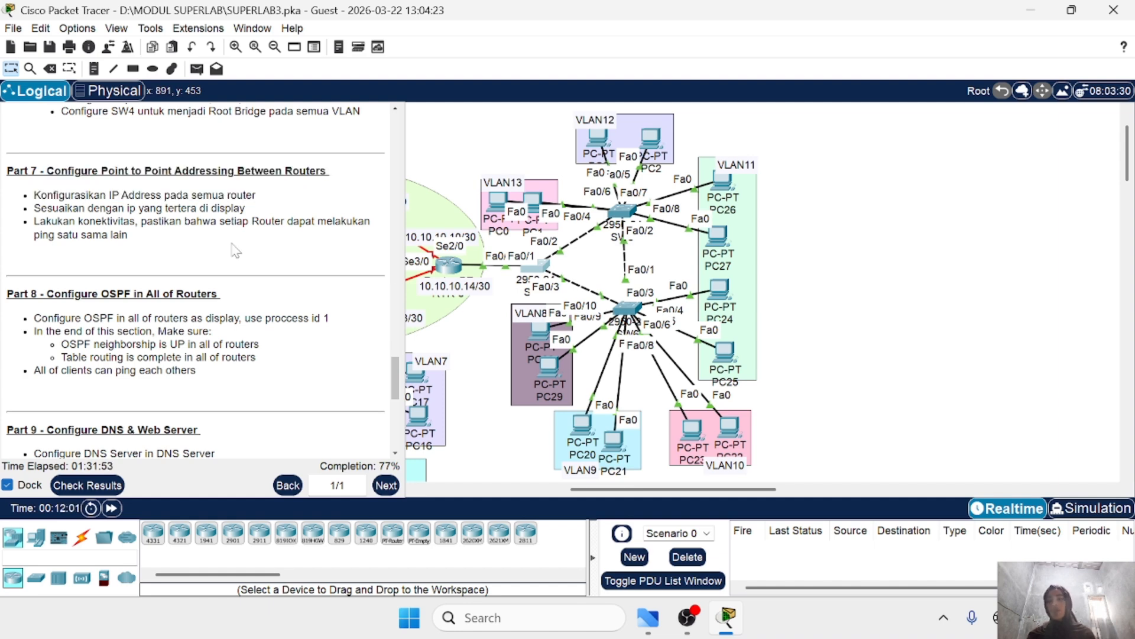
{"action": "scroll", "coordinate": [584, 236], "scroll_direction": "left", "scroll_amount": 5}
{"action": "scroll", "coordinate": [584, 236], "scroll_direction": "left", "scroll_amount": 3}
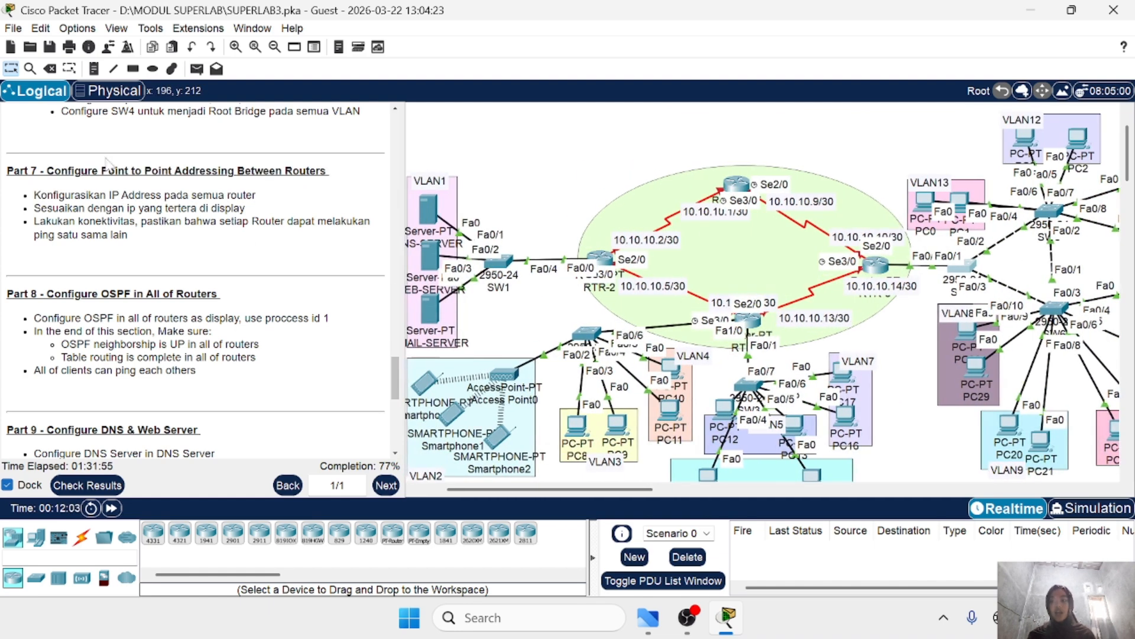
{"action": "scroll", "coordinate": [834, 299], "scroll_direction": "down", "scroll_amount": 1}
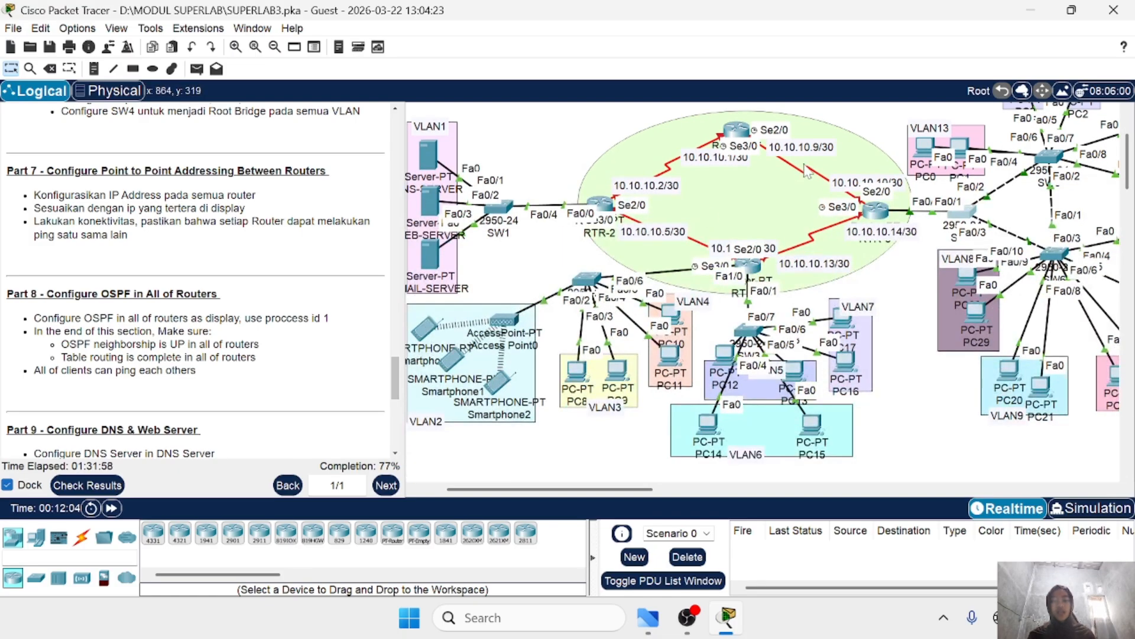
{"action": "scroll", "coordinate": [710, 160], "scroll_direction": "left", "scroll_amount": 2}
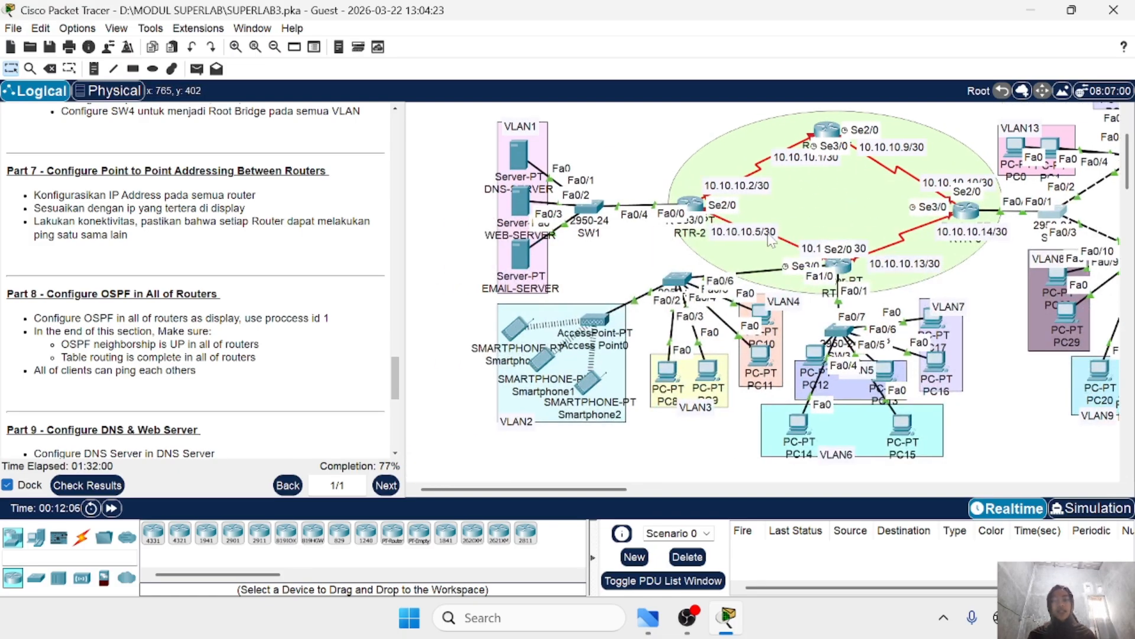
{"action": "scroll", "coordinate": [710, 201], "scroll_direction": "right", "scroll_amount": 1}
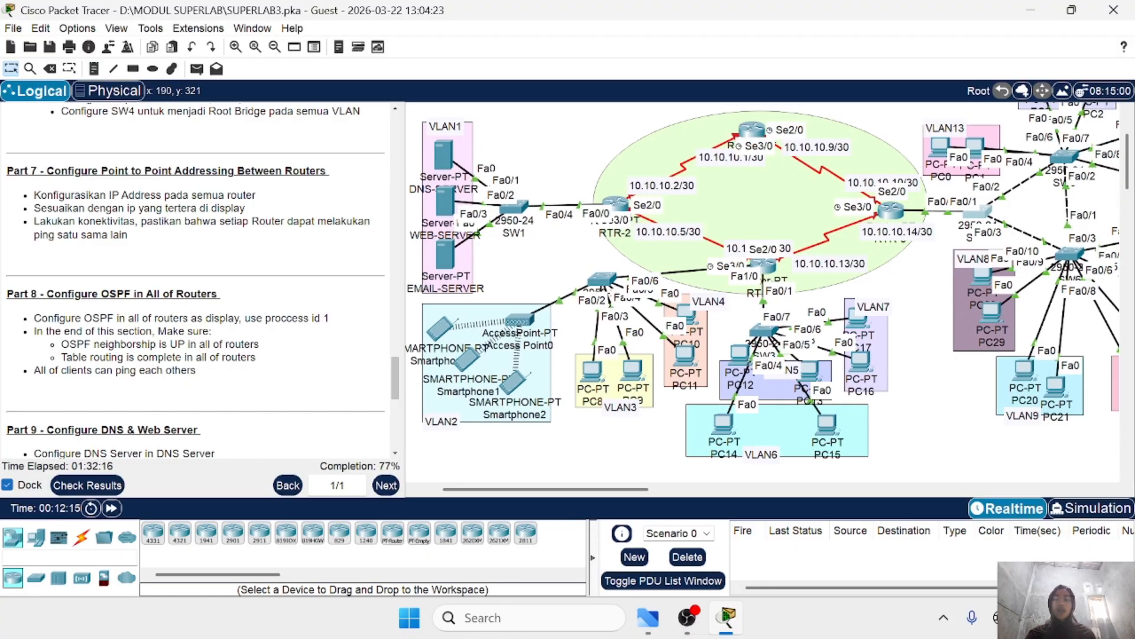
{"action": "scroll", "coordinate": [195, 281], "scroll_direction": "down", "scroll_amount": 3}
{"action": "scroll", "coordinate": [195, 280], "scroll_direction": "up", "scroll_amount": 3}
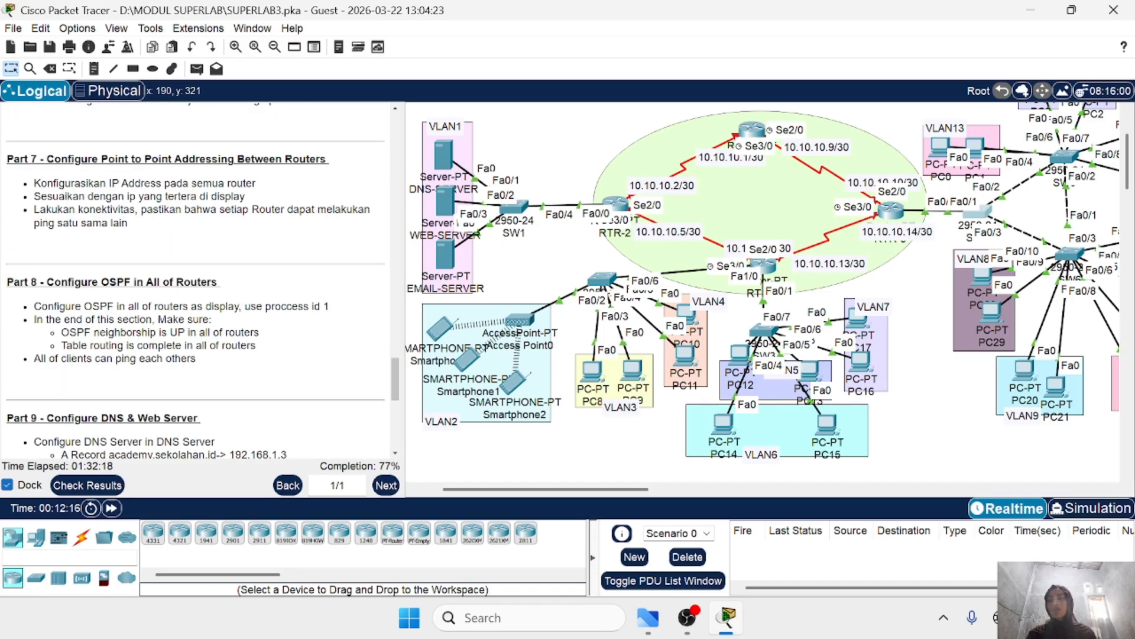
{"action": "left_click_drag", "start_coordinate": [41, 183], "coordinate": [218, 184]}
{"action": "left_click", "coordinate": [218, 185]}
{"action": "left_click_drag", "start_coordinate": [52, 195], "coordinate": [235, 196]}
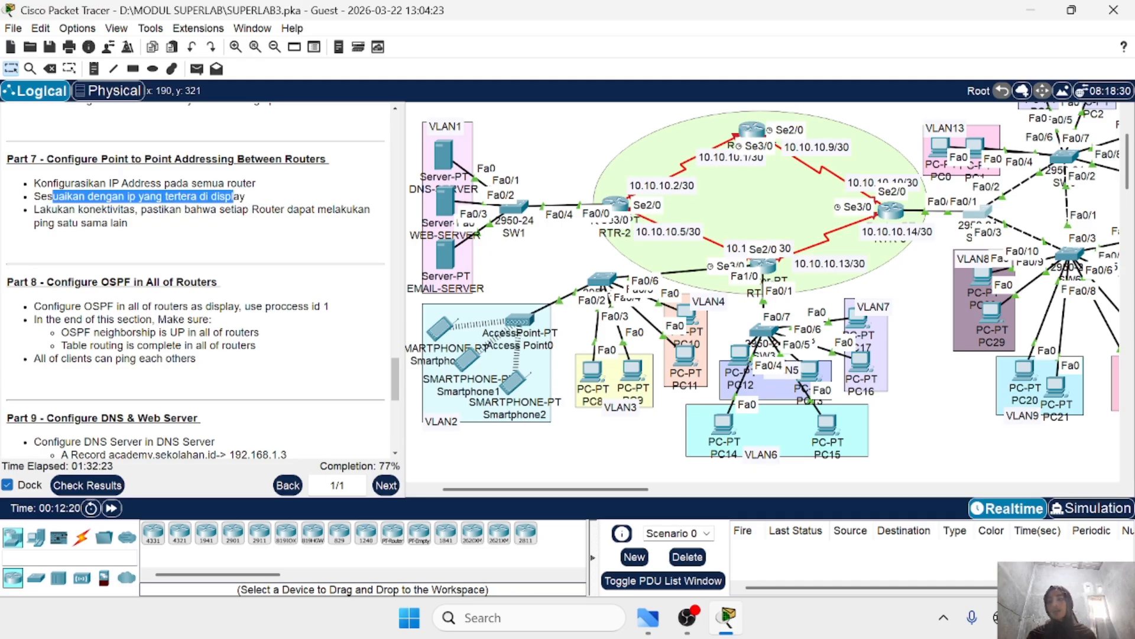
{"action": "left_click", "coordinate": [158, 247]}
{"action": "scroll", "coordinate": [159, 247], "scroll_direction": "up", "scroll_amount": 2}
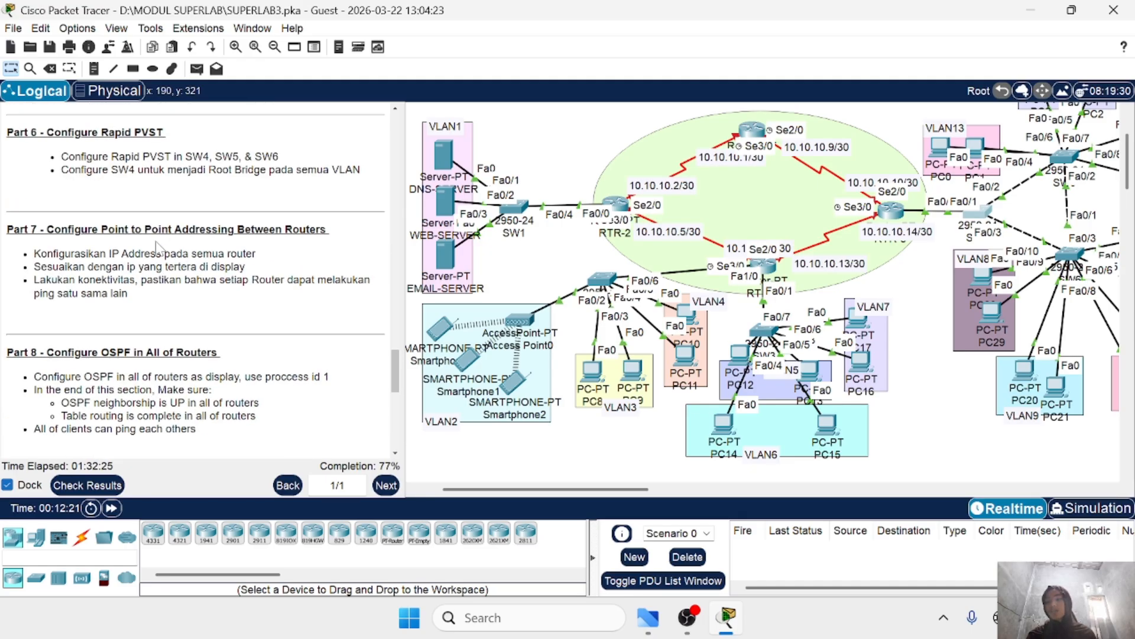
{"action": "scroll", "coordinate": [158, 247], "scroll_direction": "down", "scroll_amount": 1}
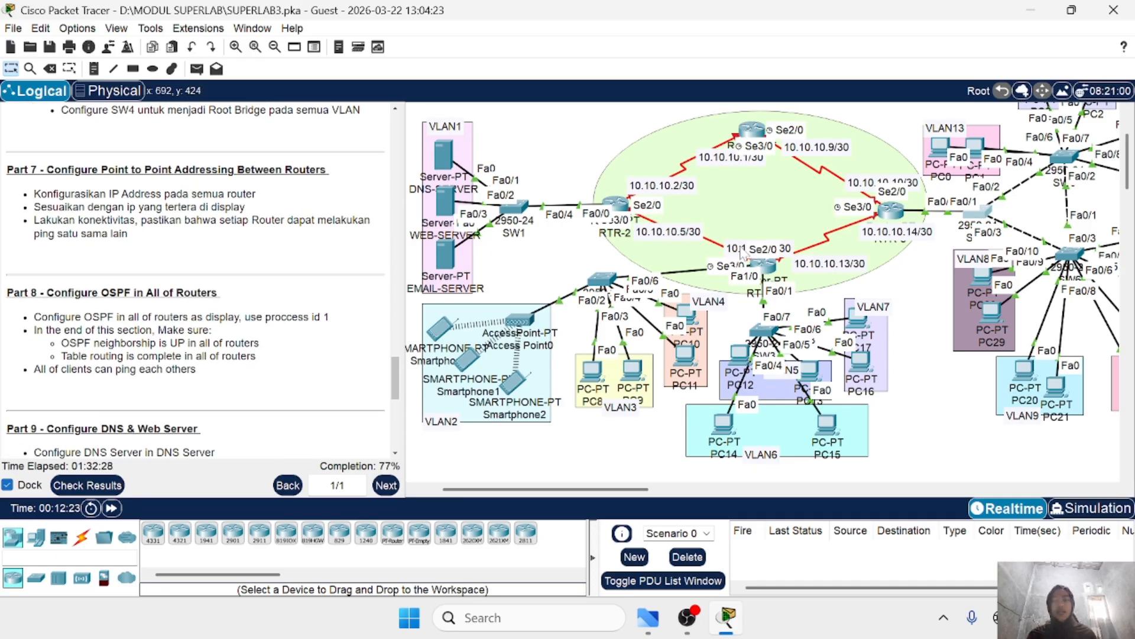
Step: Move the routers in the green ring slightly outward so their interface and address labels overlap less
{"action": "scroll", "coordinate": [744, 254], "scroll_direction": "right", "scroll_amount": 3}
{"action": "left_click_drag", "start_coordinate": [688, 135], "coordinate": [691, 119]}
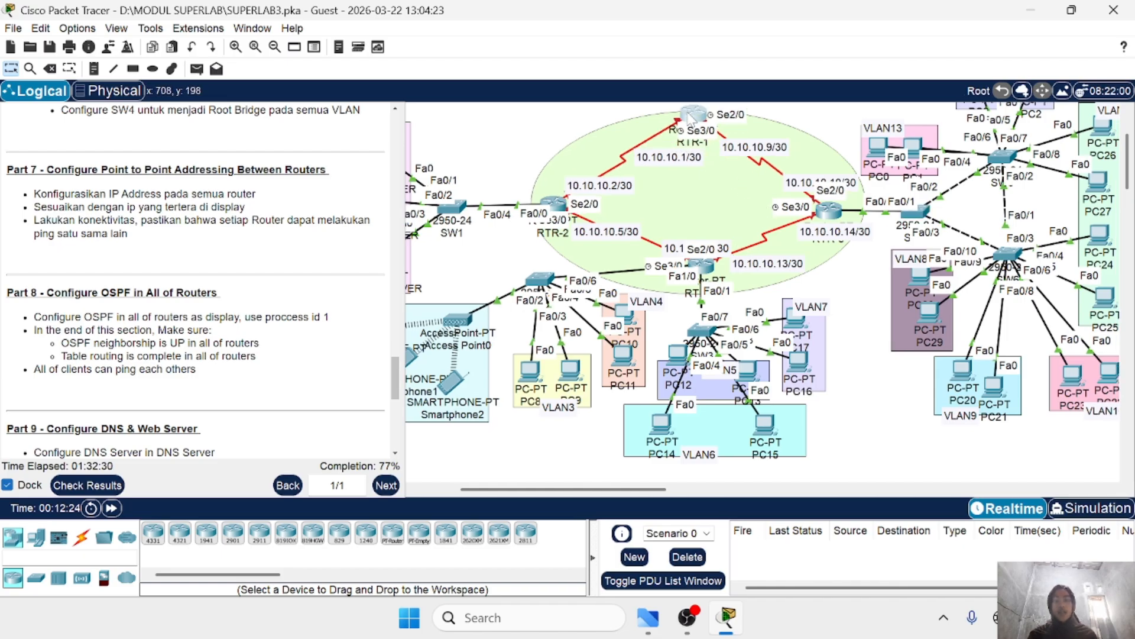
{"action": "left_click_drag", "start_coordinate": [836, 211], "coordinate": [860, 203]}
{"action": "left_click_drag", "start_coordinate": [705, 267], "coordinate": [703, 261]}
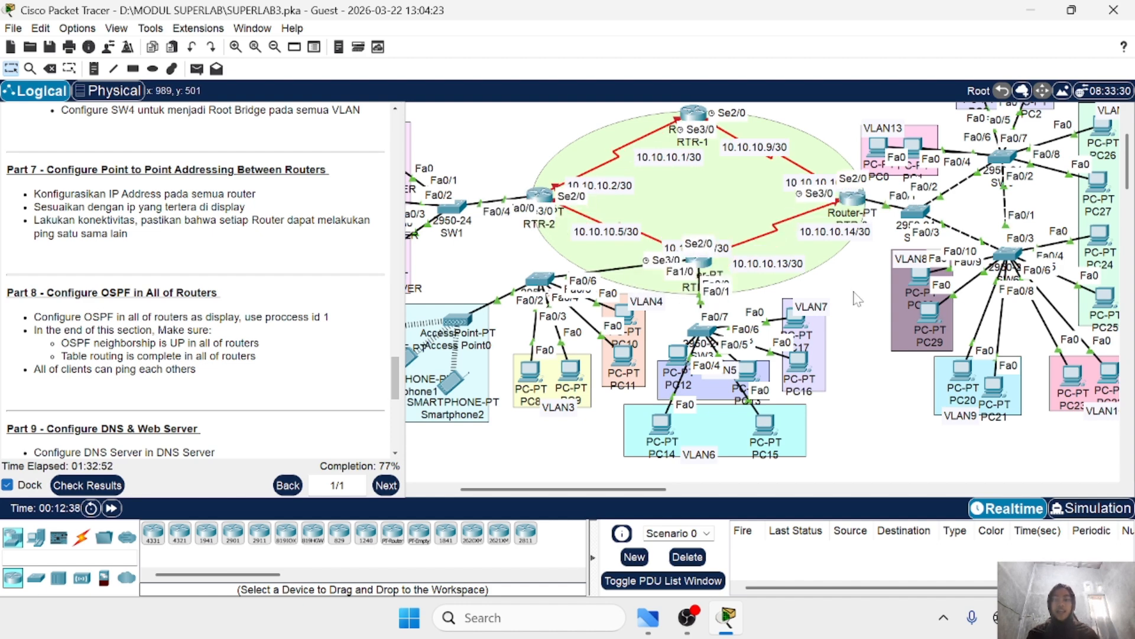
Step: Open RTR-1's command line, enter privileged mode with the enable password, and enter global configuration mode with conf t
{"action": "scroll", "coordinate": [857, 298], "scroll_direction": "up", "scroll_amount": 2}
{"action": "scroll", "coordinate": [857, 297], "scroll_direction": "right", "scroll_amount": 2}
{"action": "scroll", "coordinate": [857, 297], "scroll_direction": "right", "scroll_amount": 1}
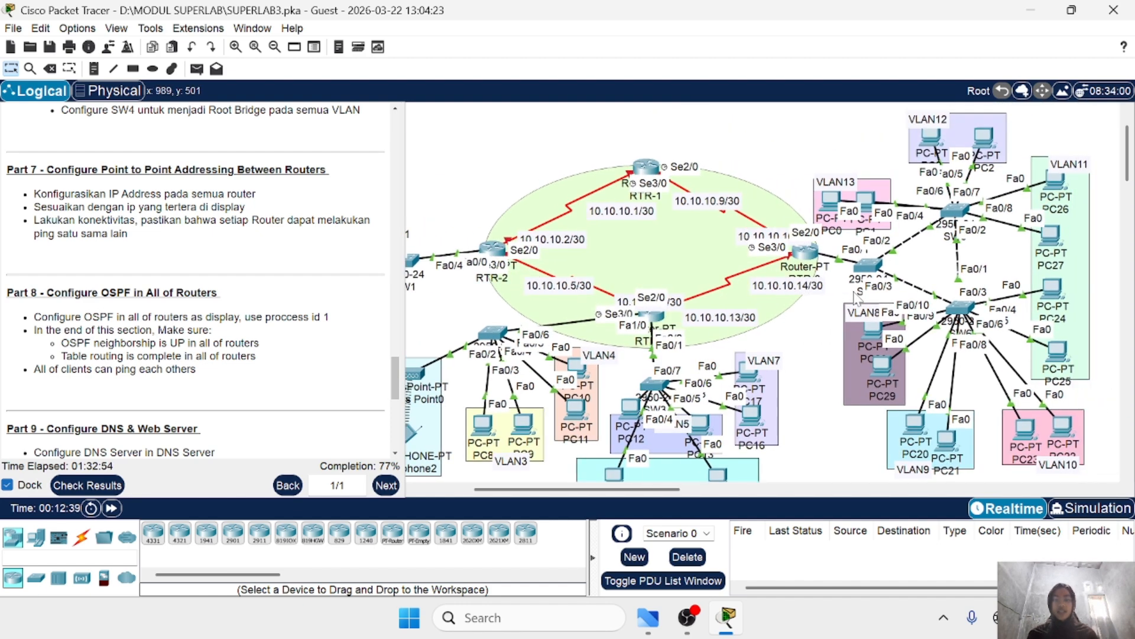
{"action": "left_click", "coordinate": [651, 170]}
{"action": "left_click", "coordinate": [518, 43]}
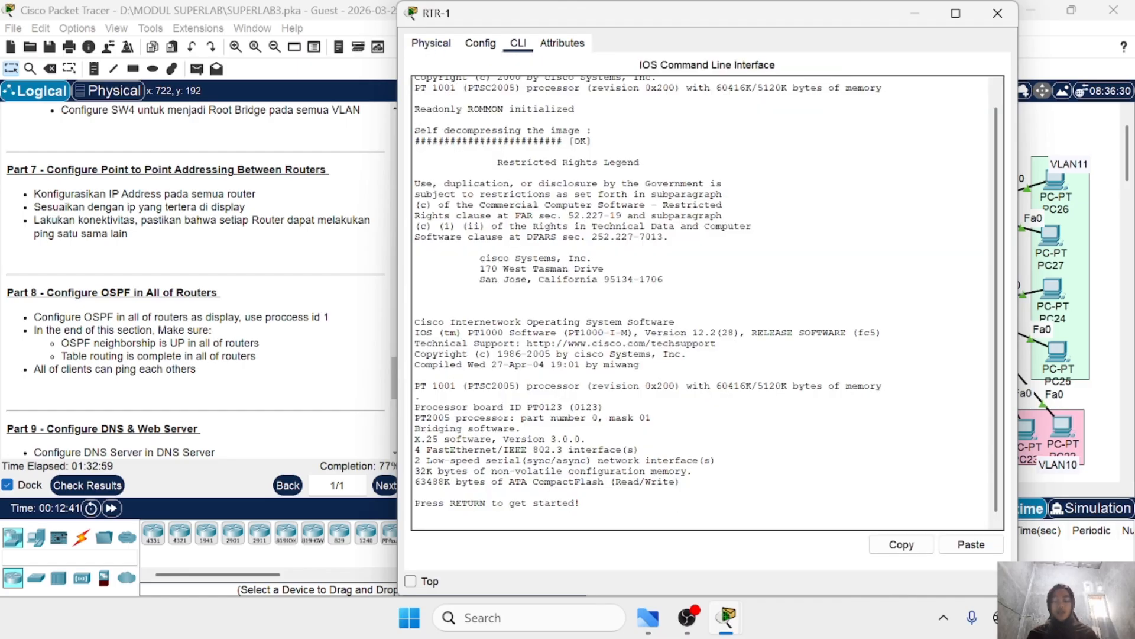
{"action": "key", "text": "Return"}
{"action": "type", "text": "en"}
{"action": "key", "text": "Return"}
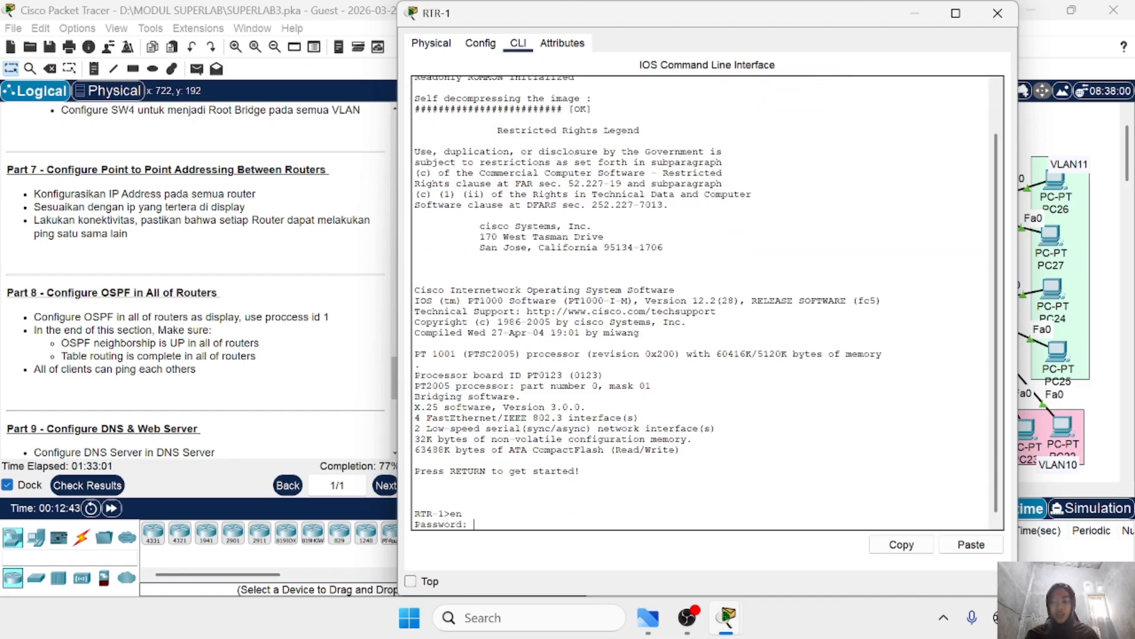
{"action": "key", "text": "Return"}
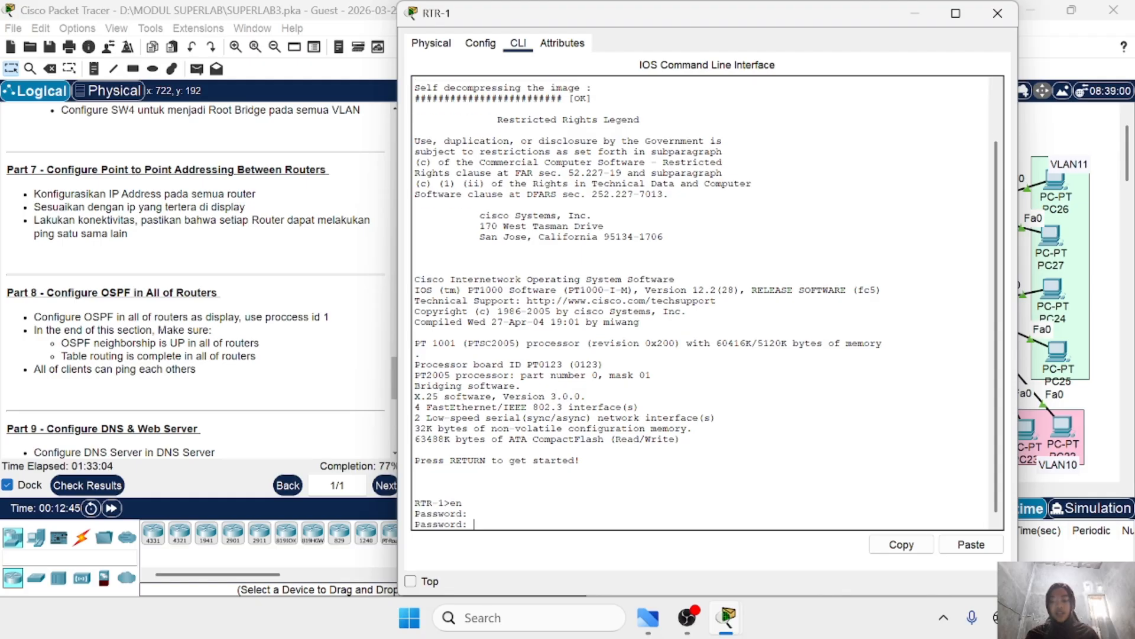
{"action": "key", "text": "Return"}
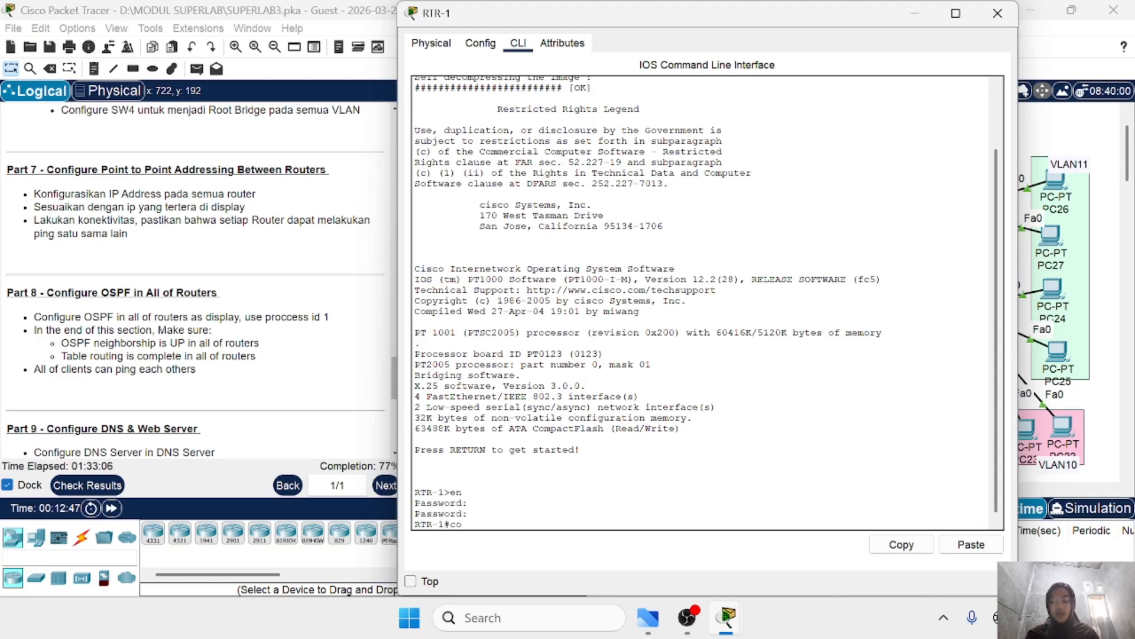
{"action": "type", "text": "conf t"}
{"action": "key", "text": "Return"}
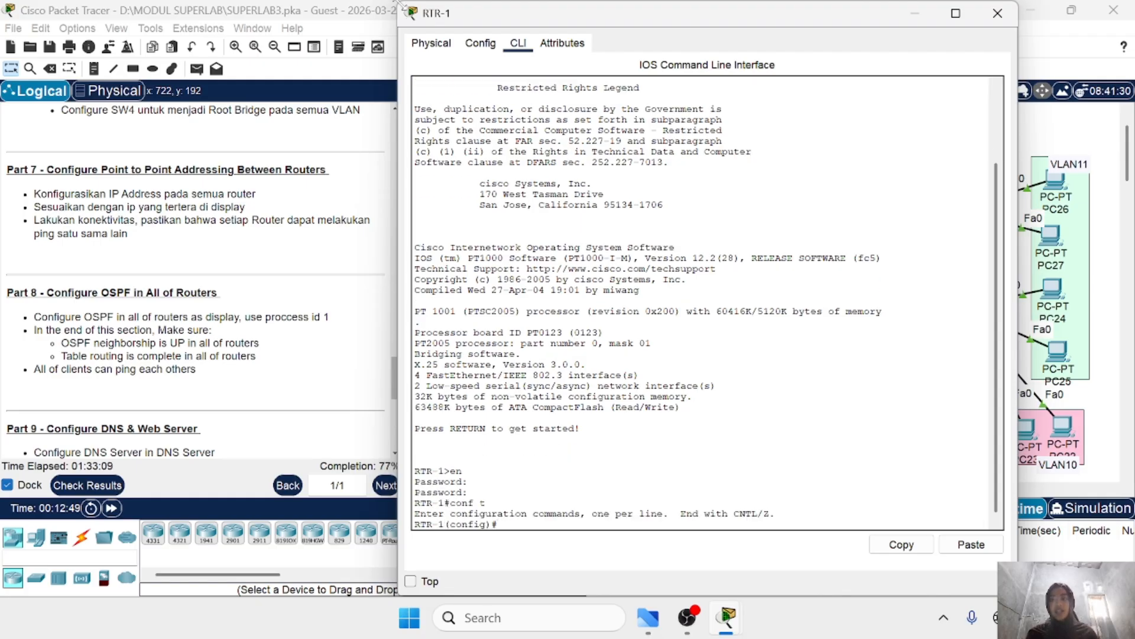
Step: Move RTR-1's window aside and narrow it to examine the serial interfaces and IP labels of the router ring
{"action": "left_click_drag", "start_coordinate": [400, 2], "coordinate": [821, 219]}
{"action": "scroll", "coordinate": [828, 349], "scroll_direction": "down", "scroll_amount": 10}
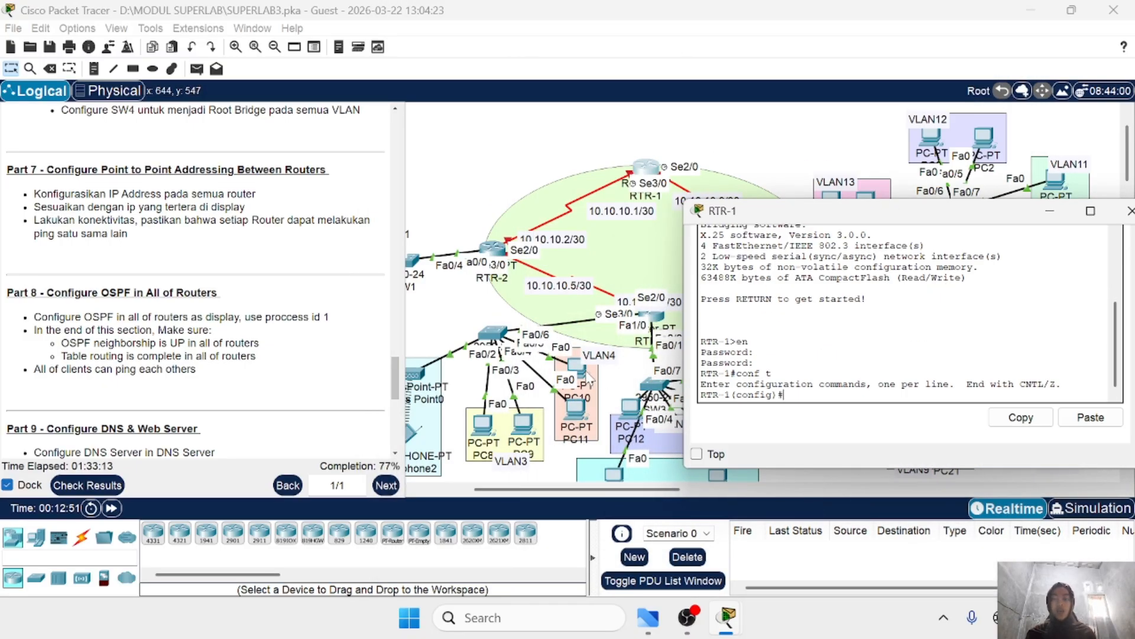
{"action": "scroll", "coordinate": [586, 373], "scroll_direction": "right", "scroll_amount": 3}
{"action": "scroll", "coordinate": [587, 376], "scroll_direction": "left", "scroll_amount": 3}
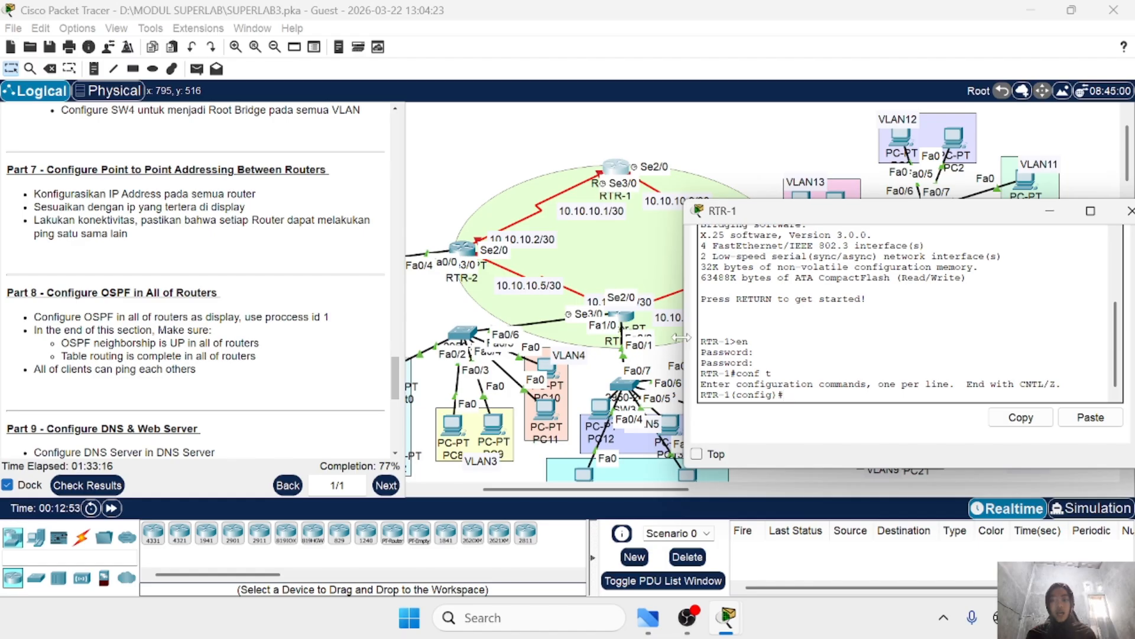
{"action": "left_click_drag", "start_coordinate": [680, 336], "coordinate": [776, 337]}
{"action": "scroll", "coordinate": [516, 154], "scroll_direction": "right", "scroll_amount": 3}
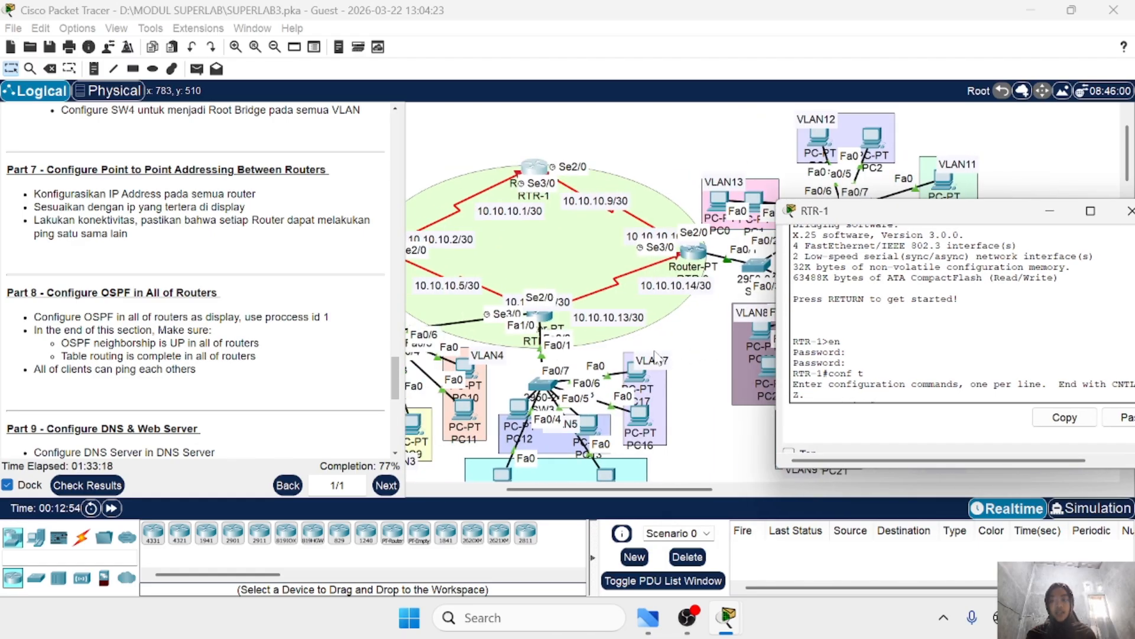
{"action": "scroll", "coordinate": [631, 326], "scroll_direction": "left", "scroll_amount": 3}
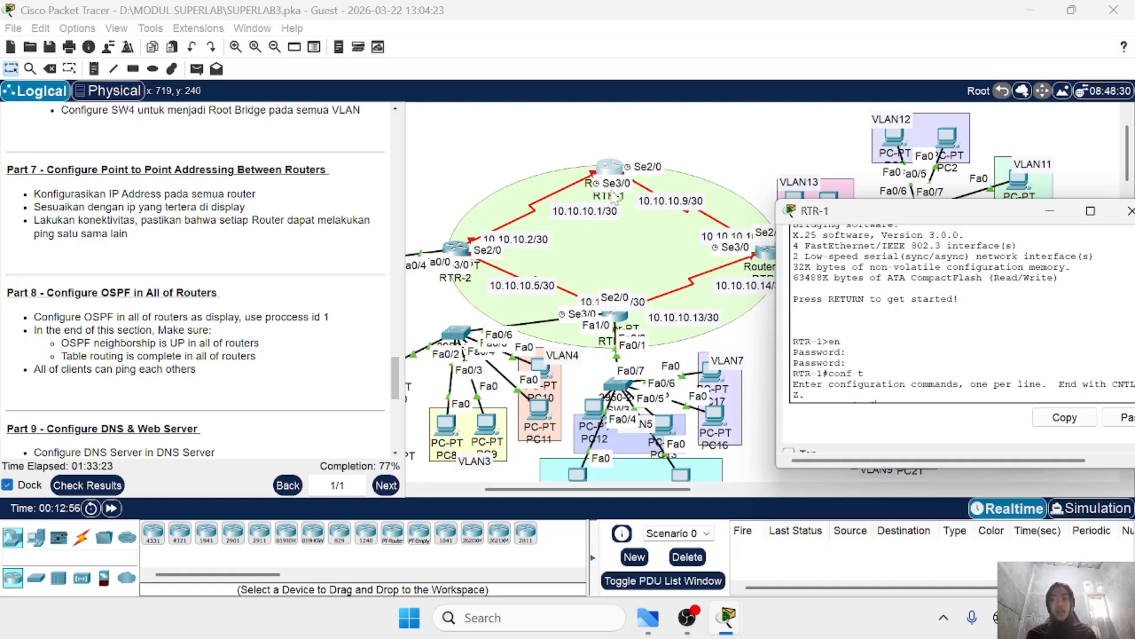
{"action": "scroll", "coordinate": [635, 234], "scroll_direction": "right", "scroll_amount": 2}
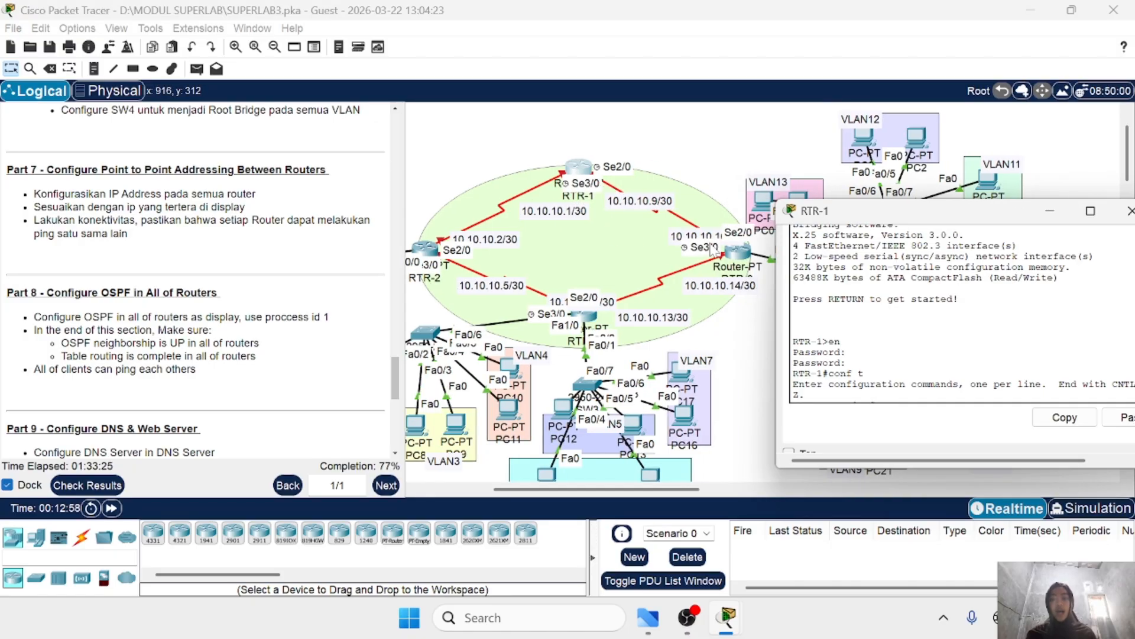
{"action": "scroll", "coordinate": [604, 188], "scroll_direction": "right", "scroll_amount": 2}
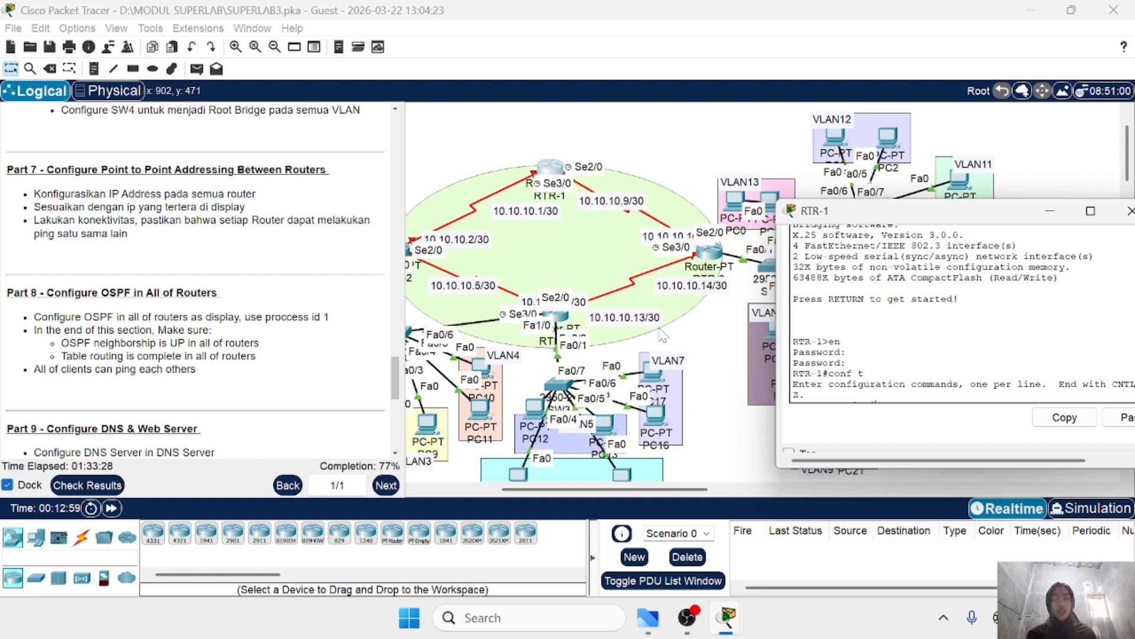
{"action": "scroll", "coordinate": [662, 334], "scroll_direction": "left", "scroll_amount": 3}
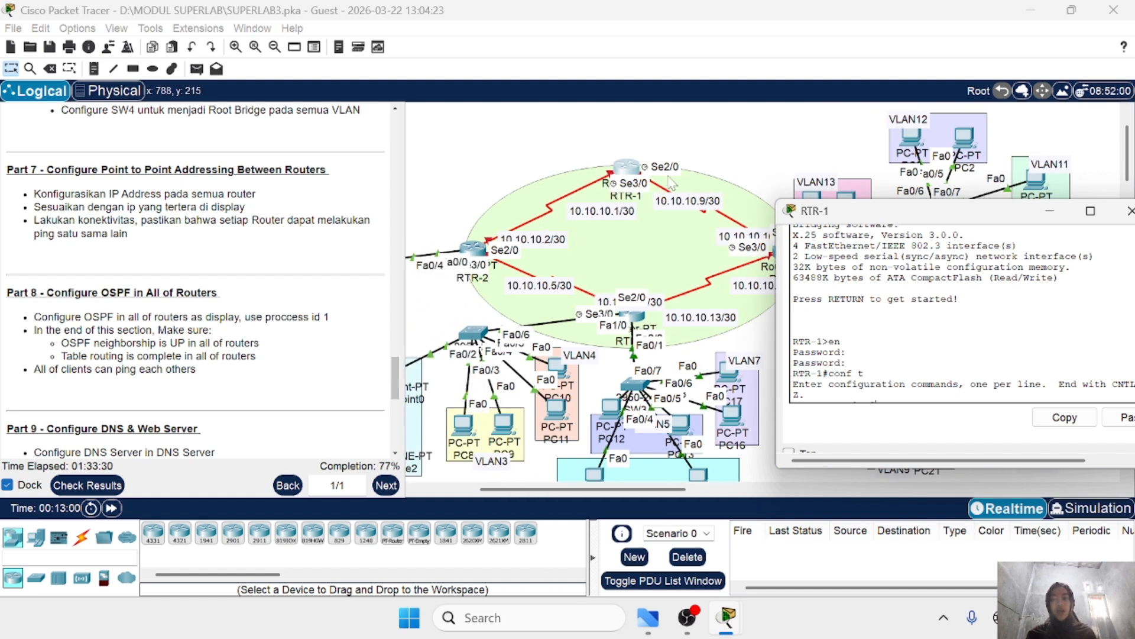
Step: Shift RTR-1's window over the topology and widen it slightly so the full command line is readable beside the router labels
{"action": "scroll", "coordinate": [686, 296], "scroll_direction": "right", "scroll_amount": 2}
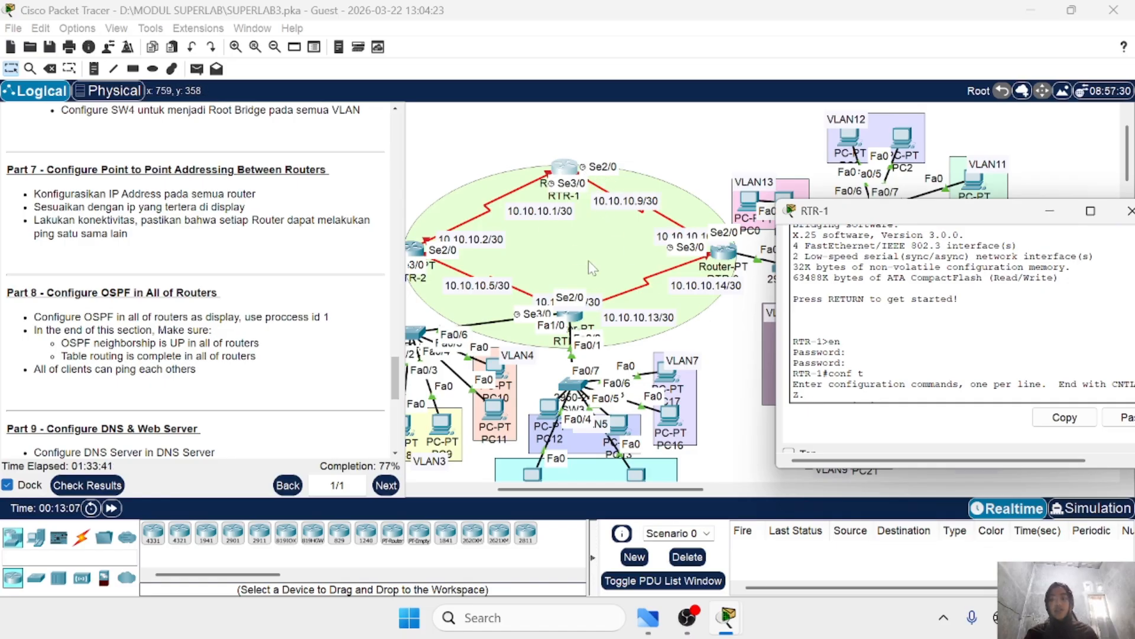
{"action": "scroll", "coordinate": [589, 263], "scroll_direction": "left", "scroll_amount": 2}
{"action": "left_click_drag", "start_coordinate": [857, 211], "coordinate": [780, 211]}
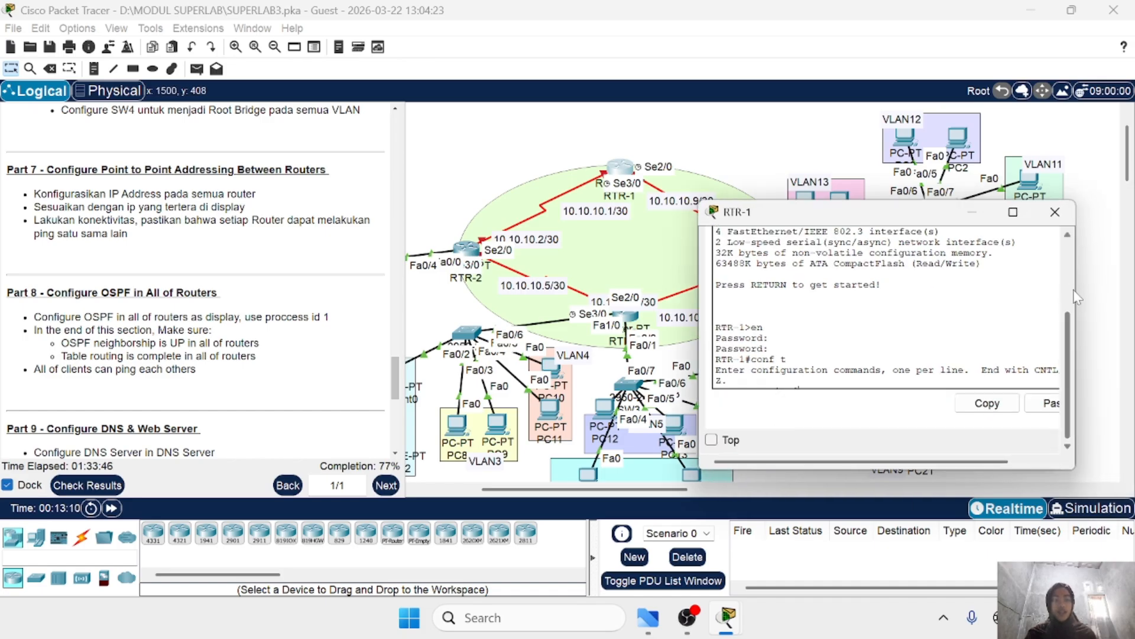
{"action": "left_click_drag", "start_coordinate": [1075, 296], "coordinate": [1115, 286]}
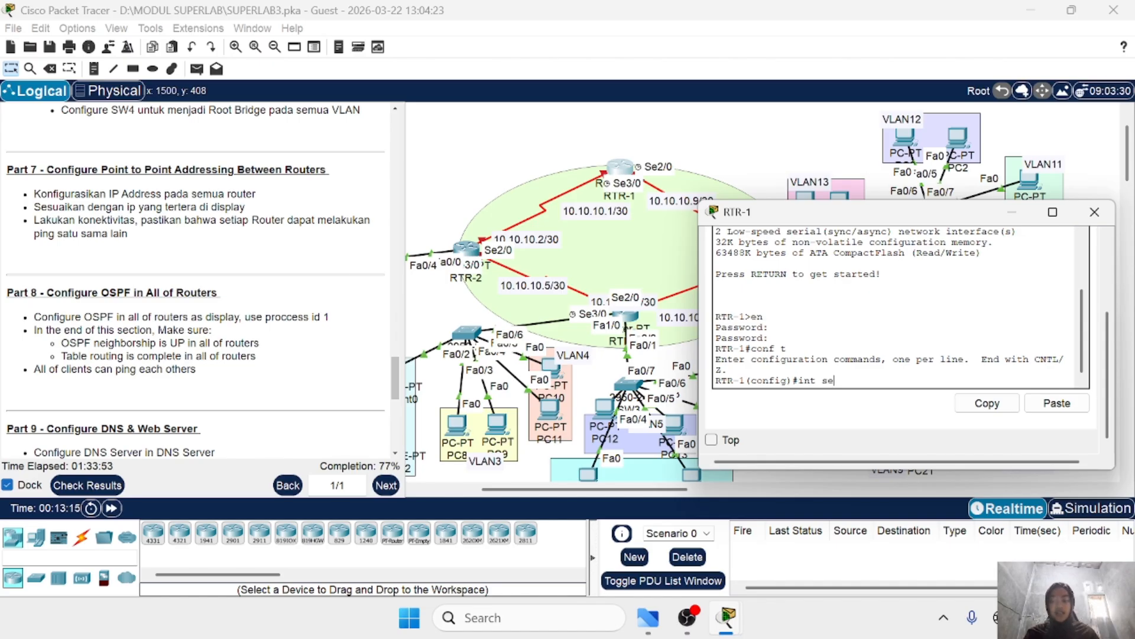
Step: Assign 10.10.10.1 255.255.255.252 to RTR-1's interface se3/0, copying the mask for reuse, and enable the interface with no sh
{"action": "type", "text": "3/0"}
{"action": "key", "text": "Return"}
{"action": "type", "text": "ip"}
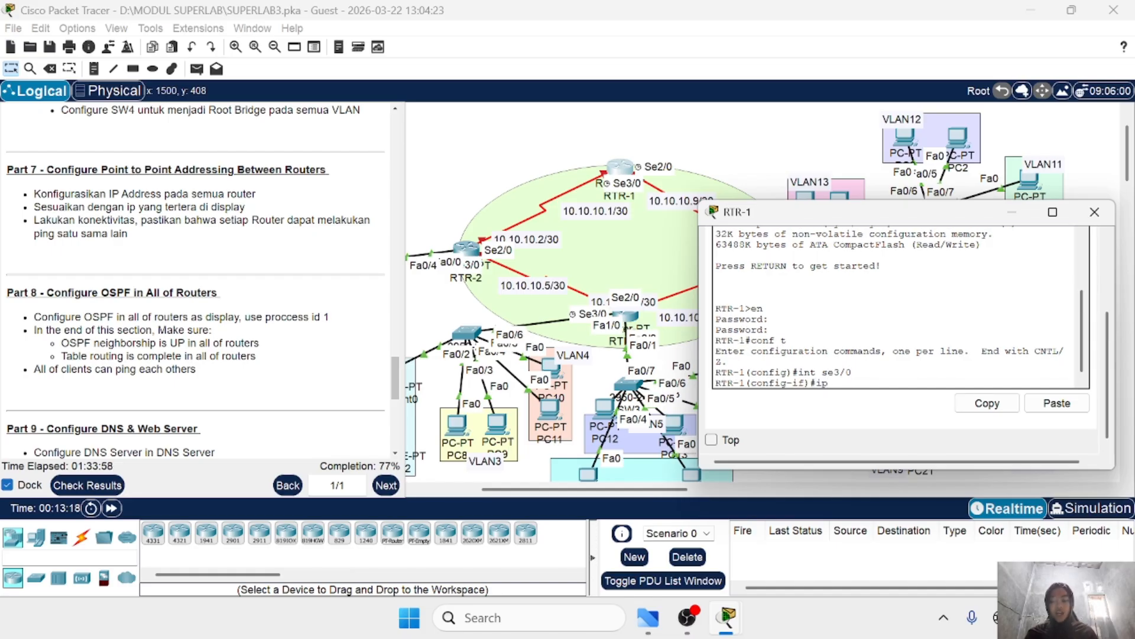
{"action": "type", "text": " add"}
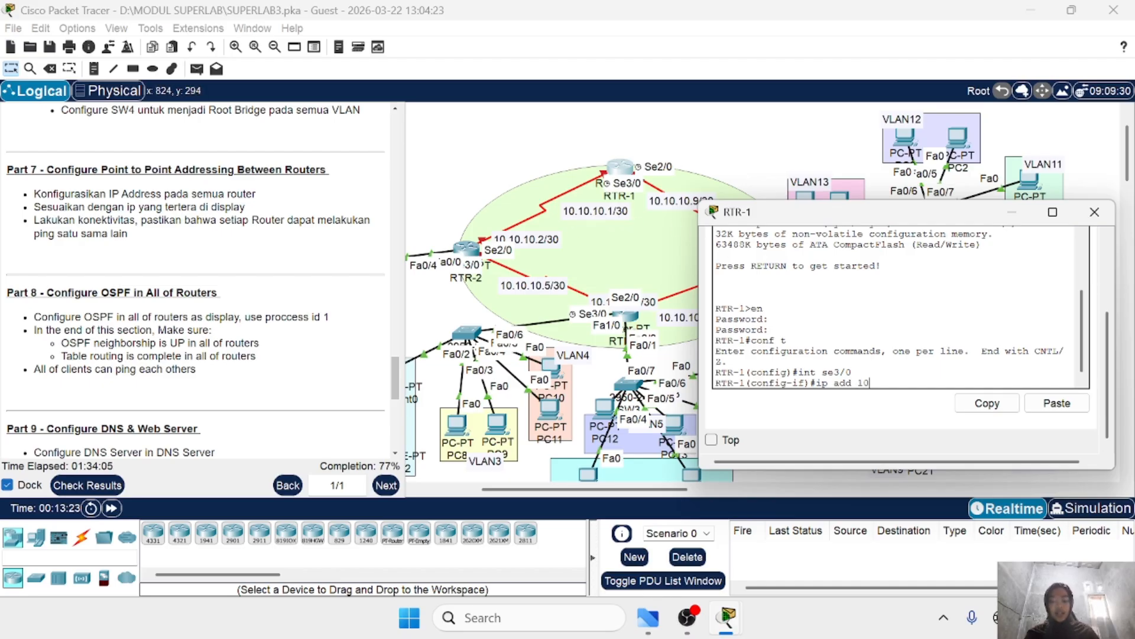
{"action": "type", "text": "10.10.10.1"}
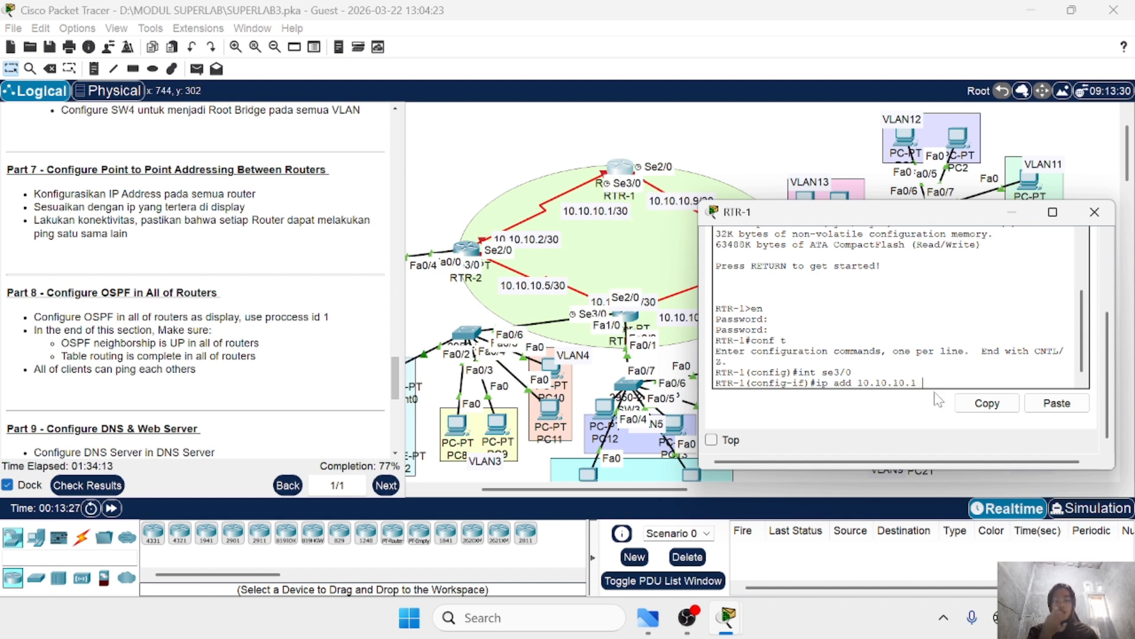
{"action": "type", "text": " 255.2"}
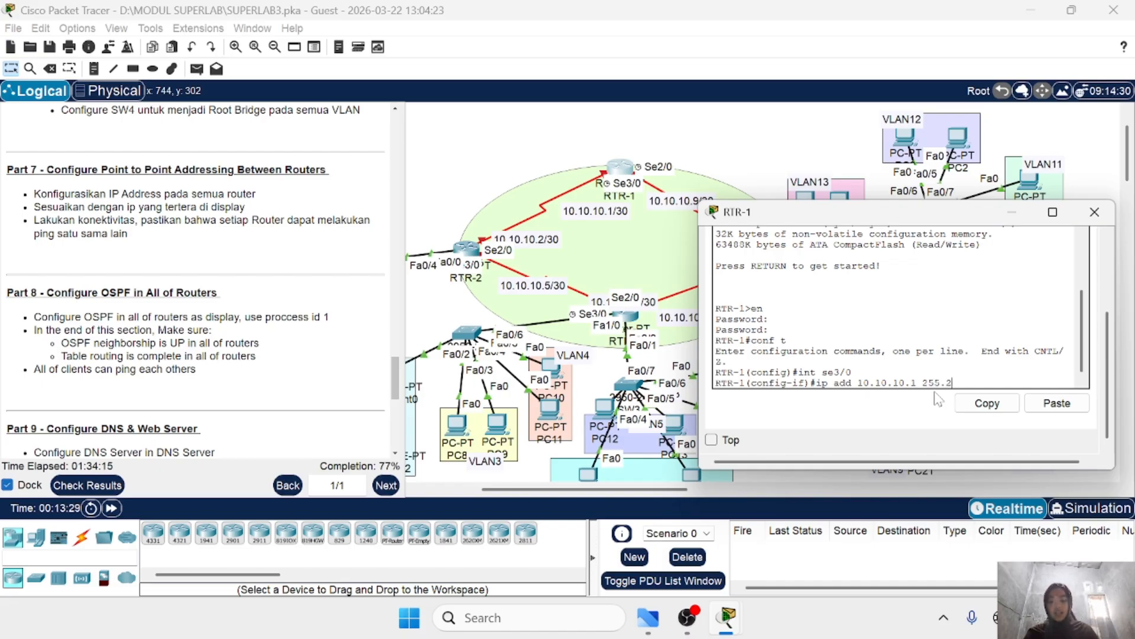
{"action": "type", "text": "55.255.252"}
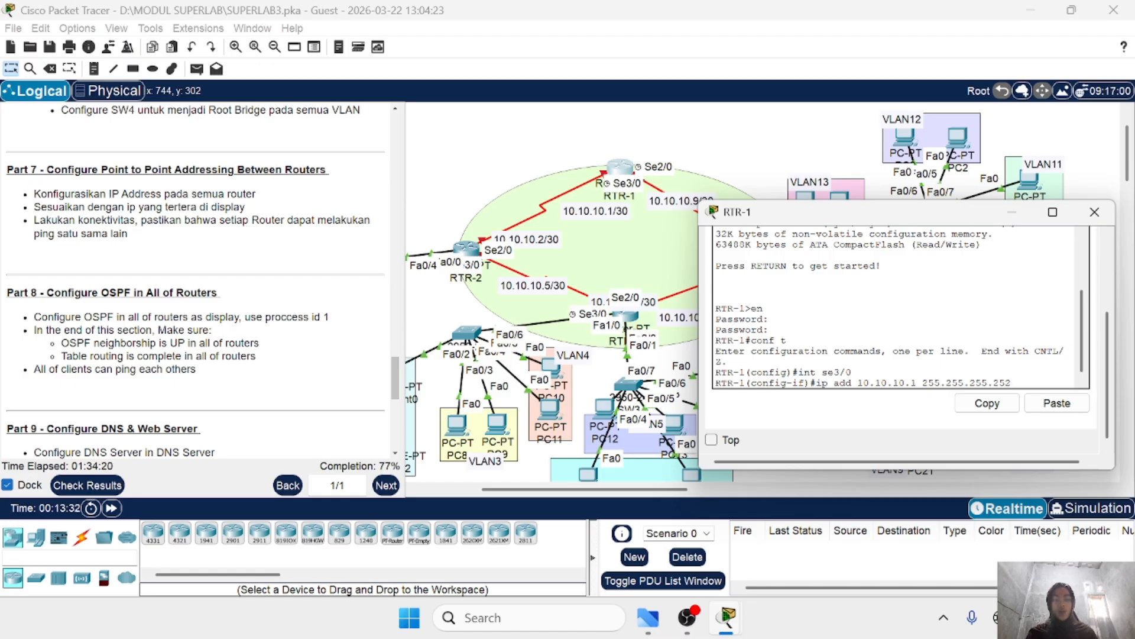
{"action": "left_click_drag", "start_coordinate": [1012, 383], "coordinate": [929, 382]}
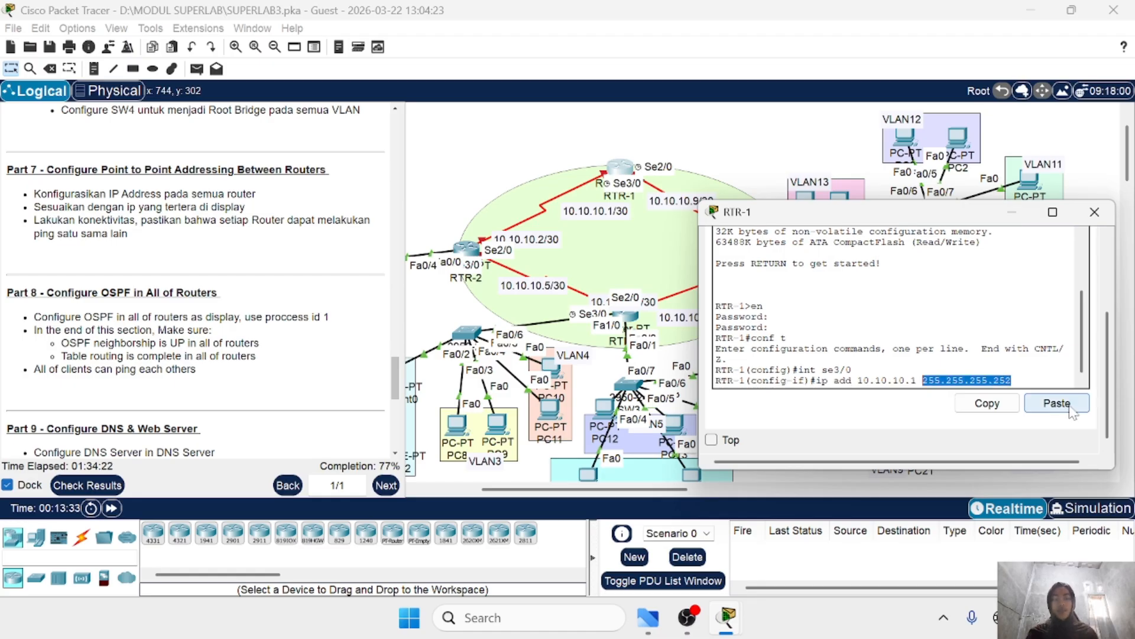
{"action": "left_click", "coordinate": [1004, 408]}
{"action": "left_click", "coordinate": [853, 370]}
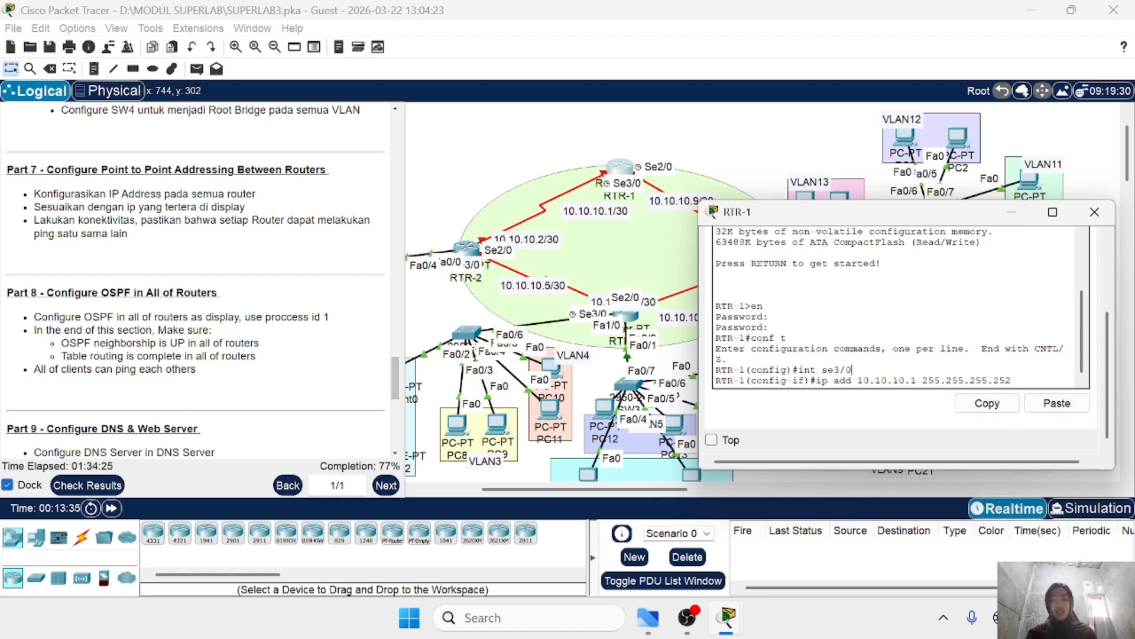
{"action": "key", "text": "Return"}
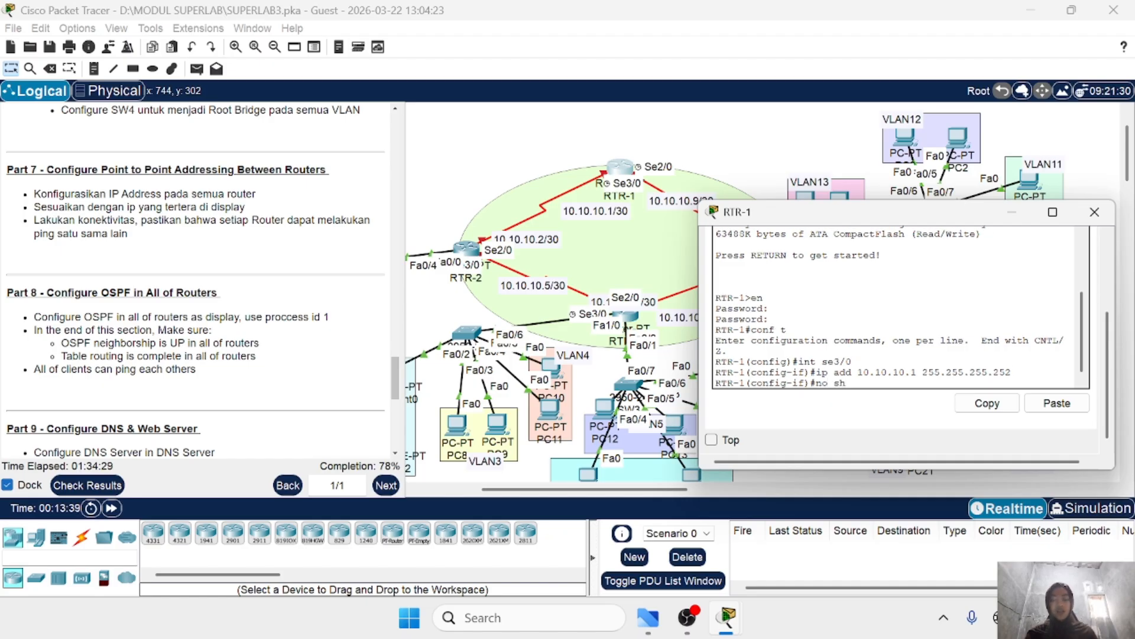
{"action": "key", "text": "Return"}
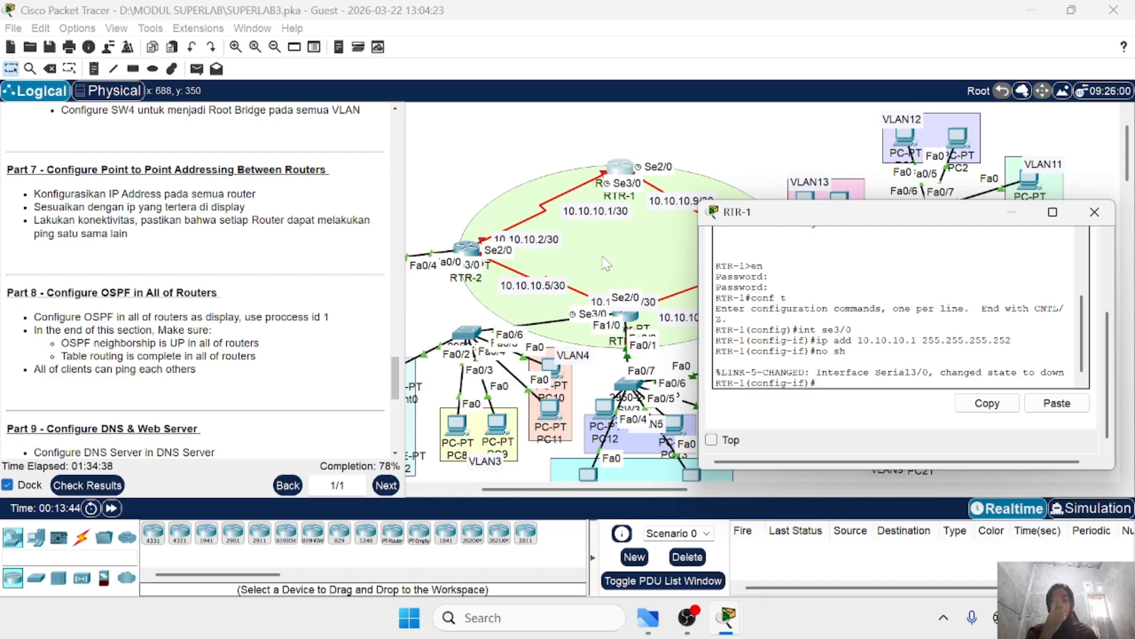
Step: Exit se3/0, assign 10.10.10.9 with the copied 255.255.255.252 mask to RTR-1's interface se2/0, and enable it with no sh
{"action": "scroll", "coordinate": [608, 259], "scroll_direction": "right", "scroll_amount": 5}
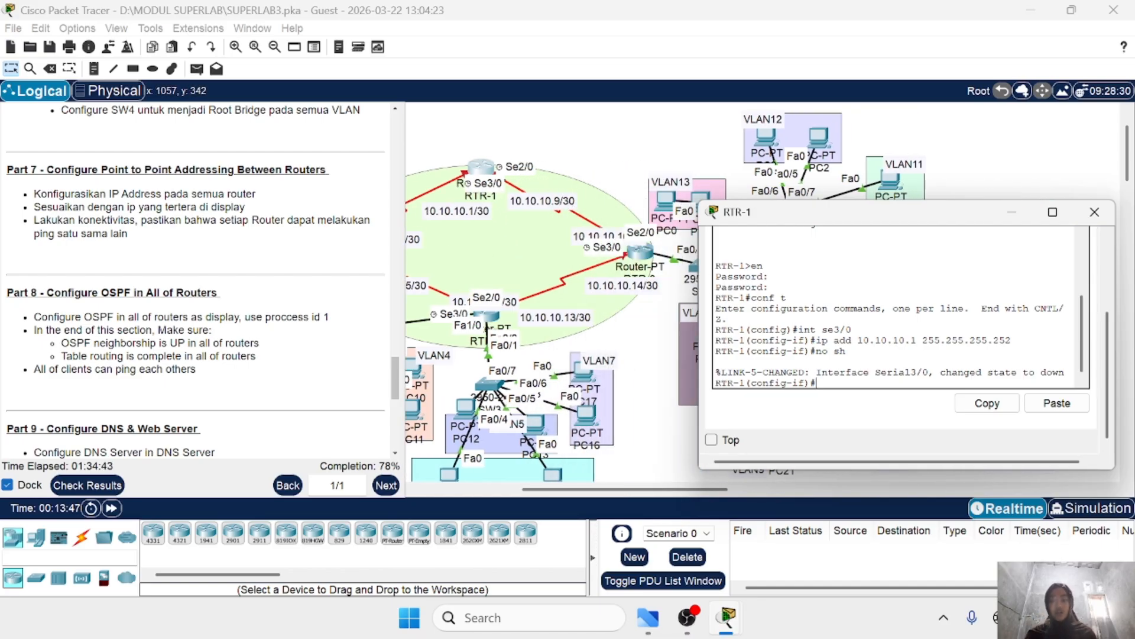
{"action": "type", "text": "ex"}
{"action": "key", "text": "Return"}
{"action": "type", "text": "int se3/0"}
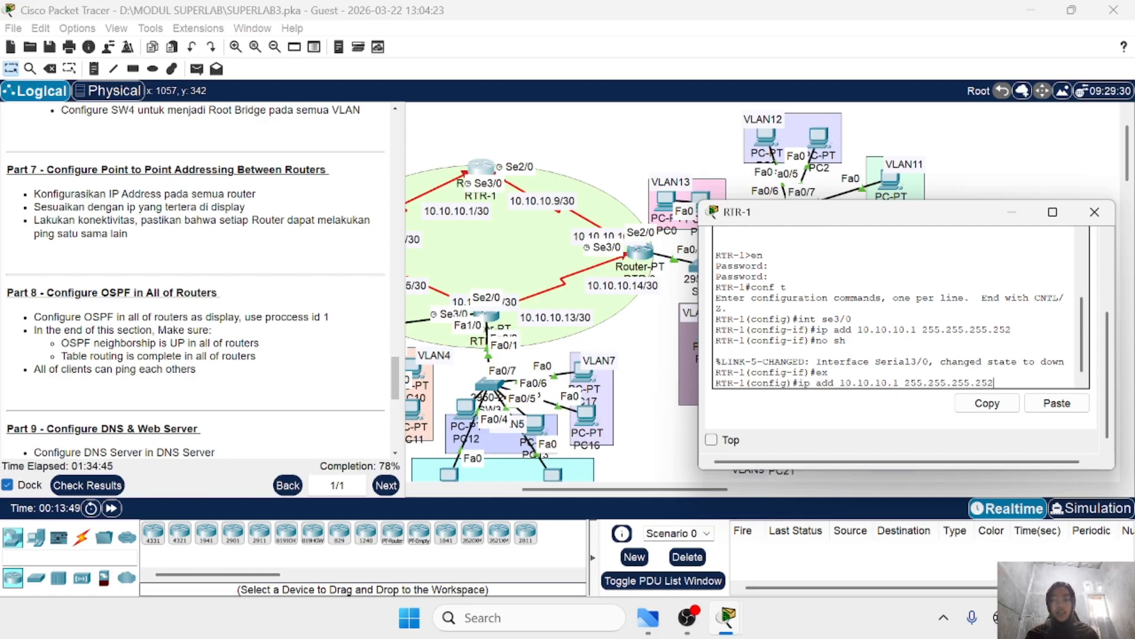
{"action": "key", "text": "BackSpace"}
{"action": "key", "text": "BackSpace"}
{"action": "key", "text": "BackSpace"}
{"action": "type", "text": "2/0"}
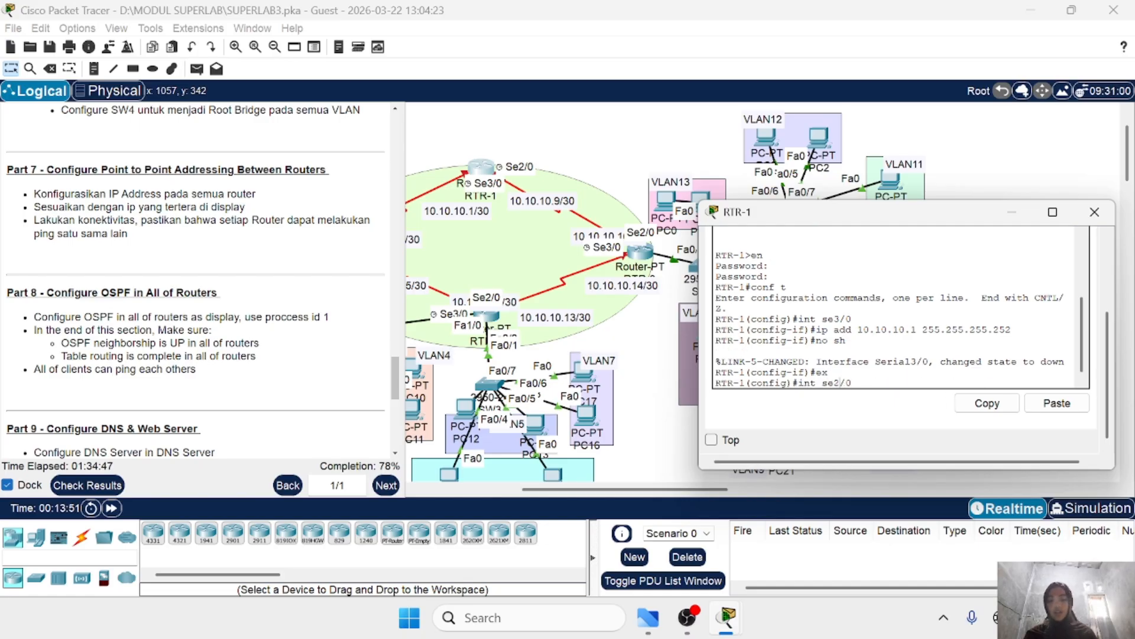
{"action": "key", "text": "Return"}
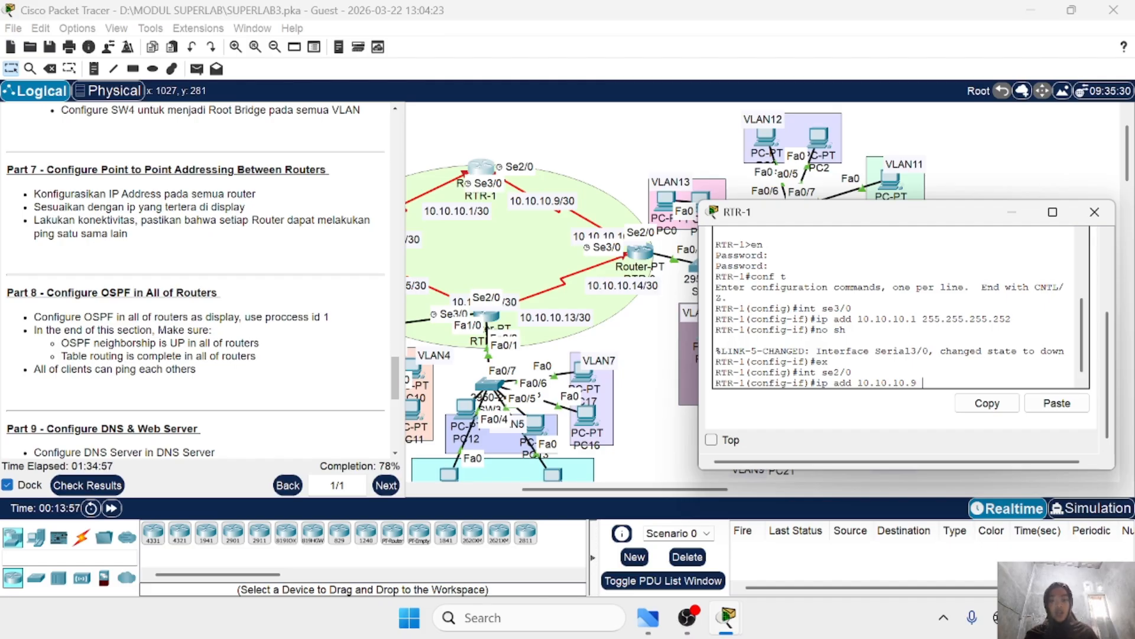
{"action": "left_click", "coordinate": [1057, 402]}
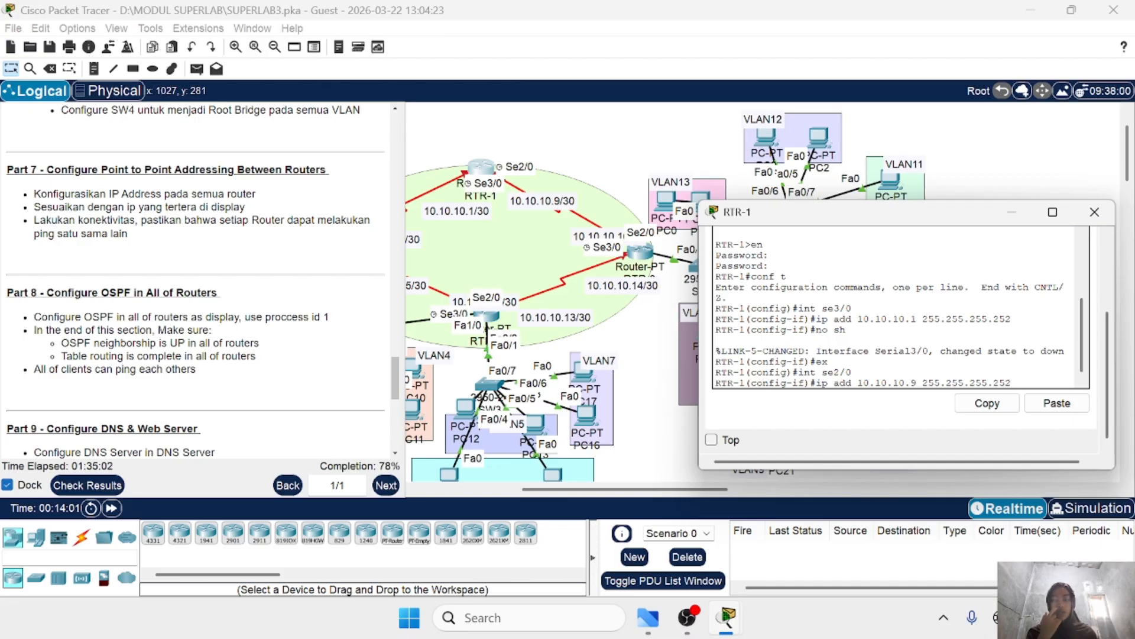
{"action": "key", "text": "Return"}
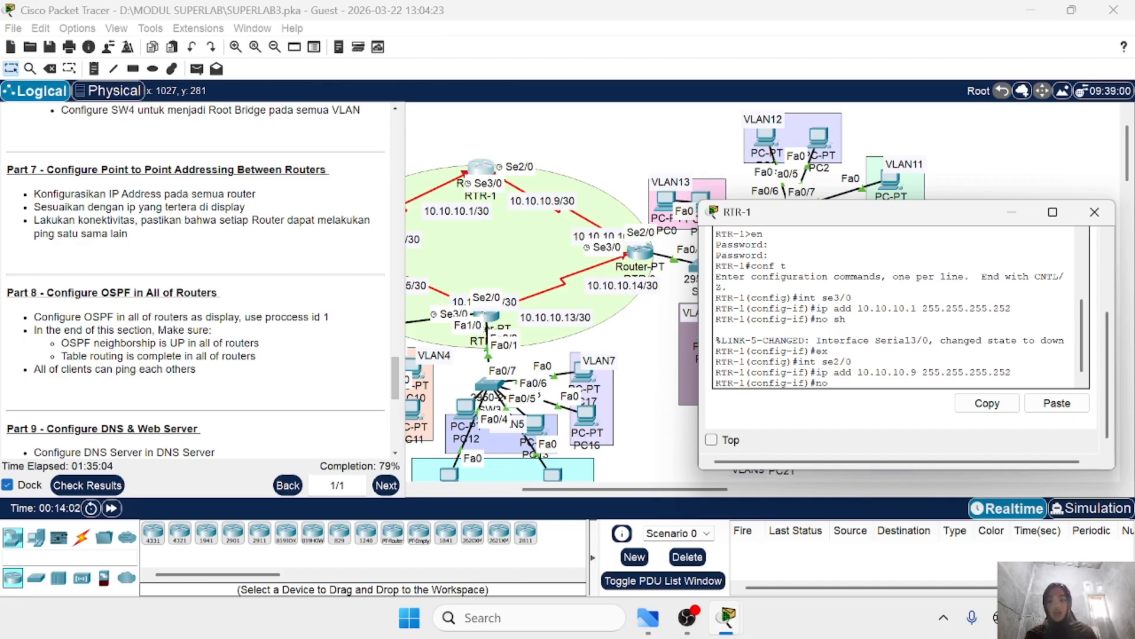
{"action": "type", "text": "no sh"}
{"action": "key", "text": "Return"}
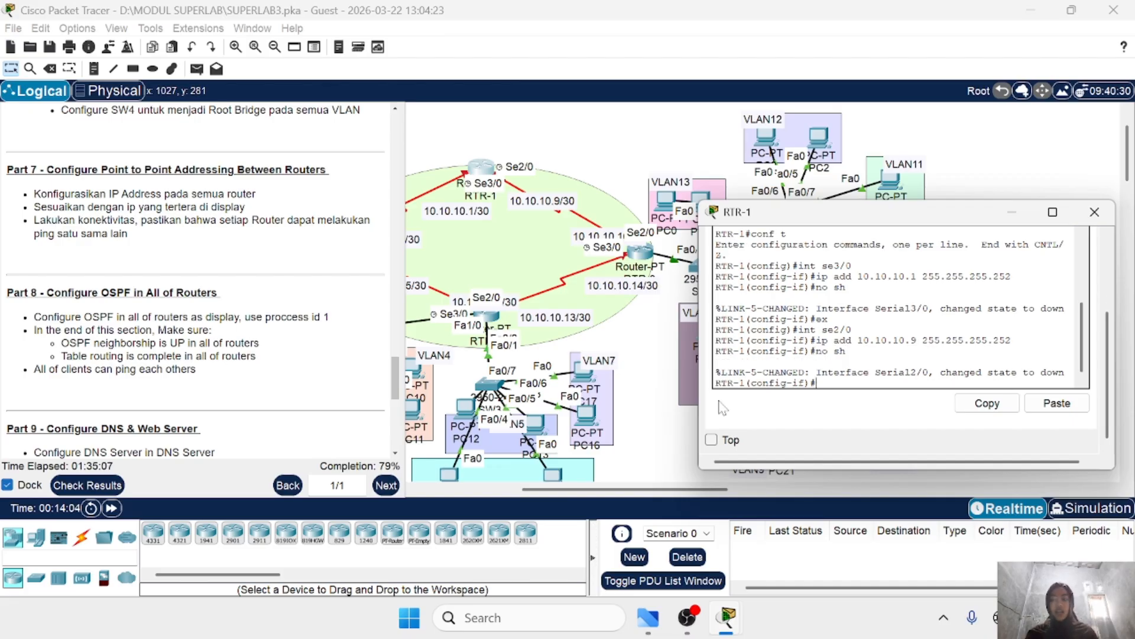
Step: Close RTR-1's window and open RTR-2's command line, shrinking its window to keep the routers visible
{"action": "scroll", "coordinate": [691, 301], "scroll_direction": "left", "scroll_amount": 5}
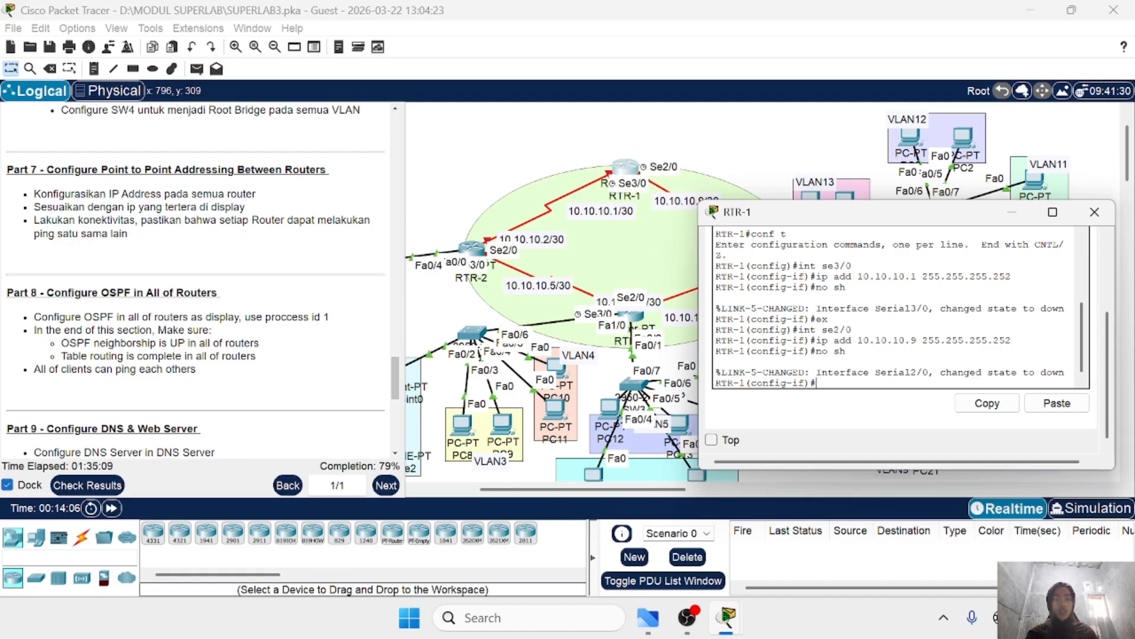
{"action": "left_click", "coordinate": [1095, 212]}
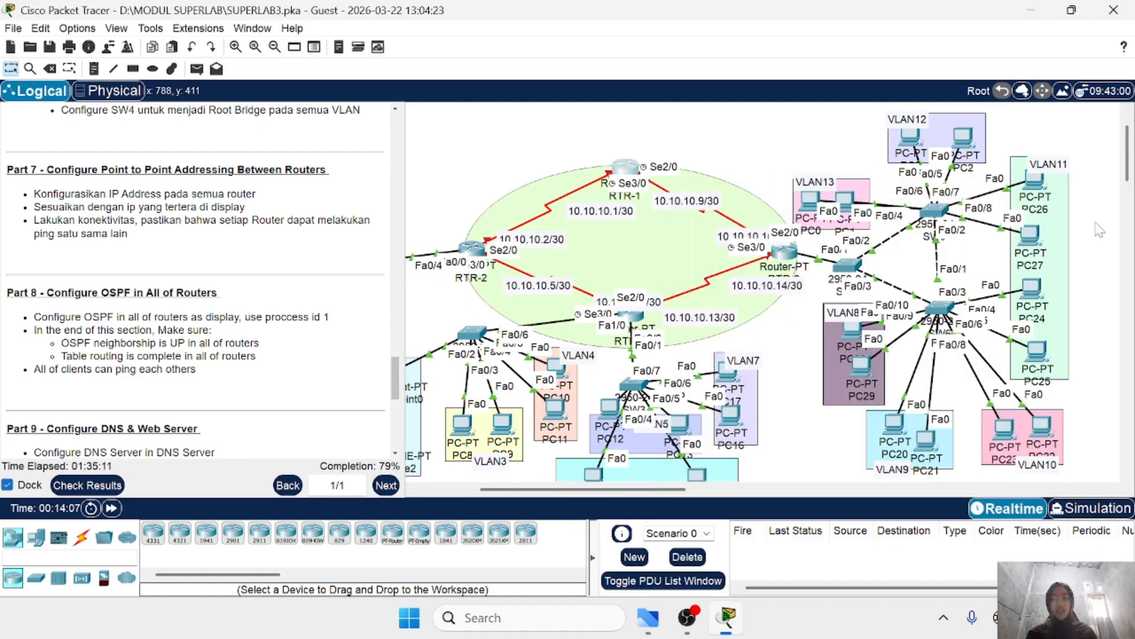
{"action": "scroll", "coordinate": [860, 349], "scroll_direction": "down", "scroll_amount": 1}
{"action": "scroll", "coordinate": [500, 222], "scroll_direction": "down", "scroll_amount": 1}
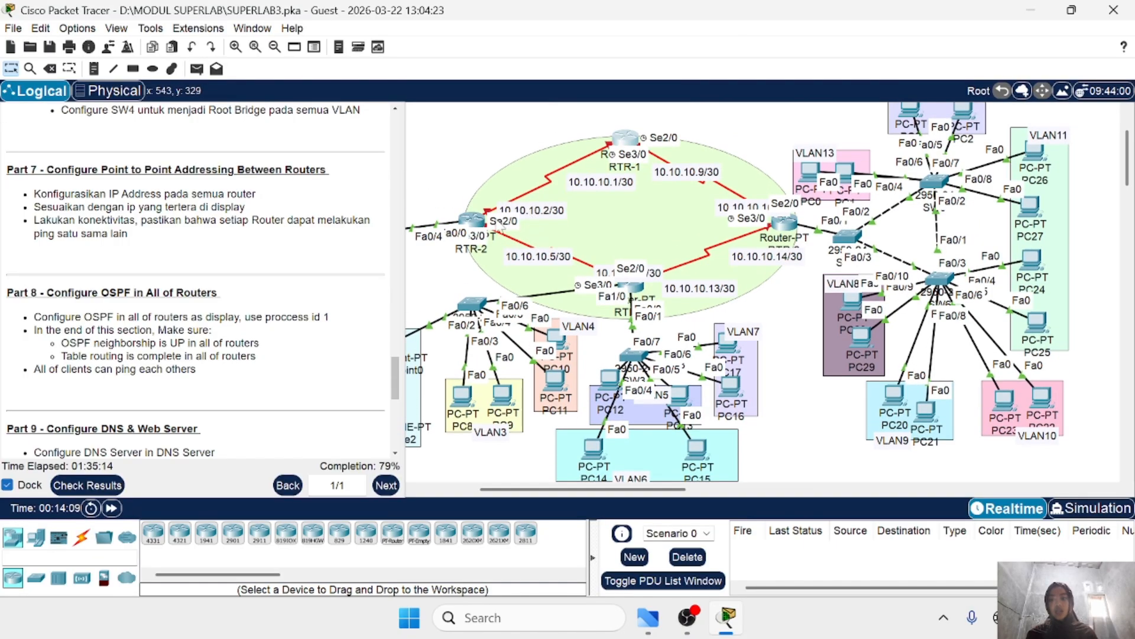
{"action": "left_click", "coordinate": [473, 221]}
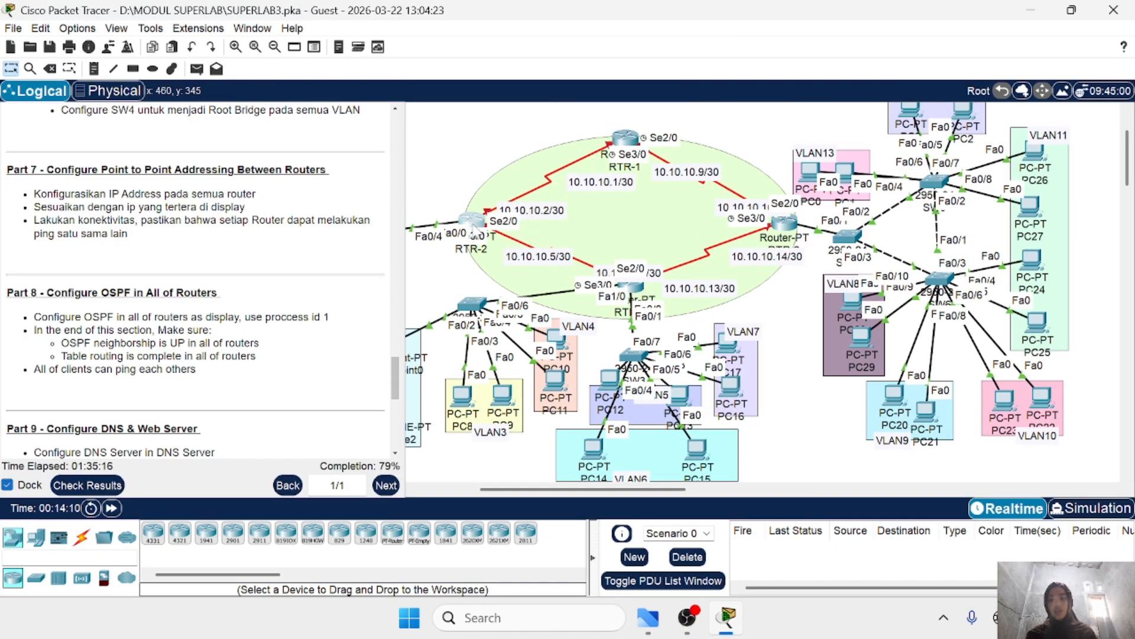
{"action": "left_click", "coordinate": [518, 43]}
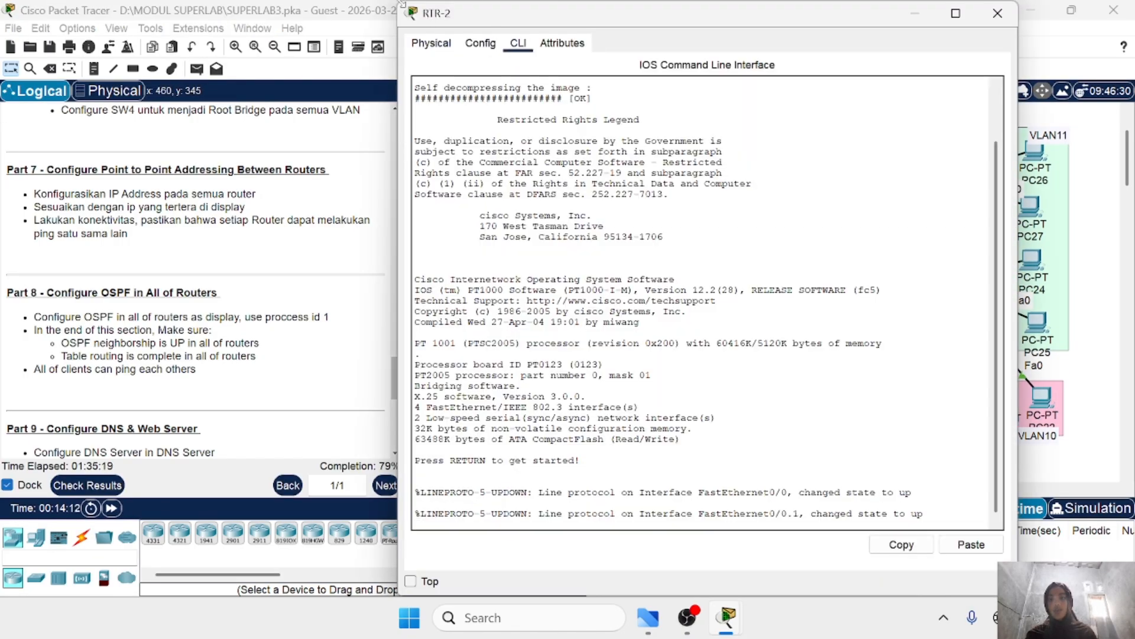
{"action": "left_click_drag", "start_coordinate": [402, 5], "coordinate": [821, 176]}
{"action": "scroll", "coordinate": [879, 319], "scroll_direction": "down", "scroll_amount": 10}
{"action": "key", "text": "Return"}
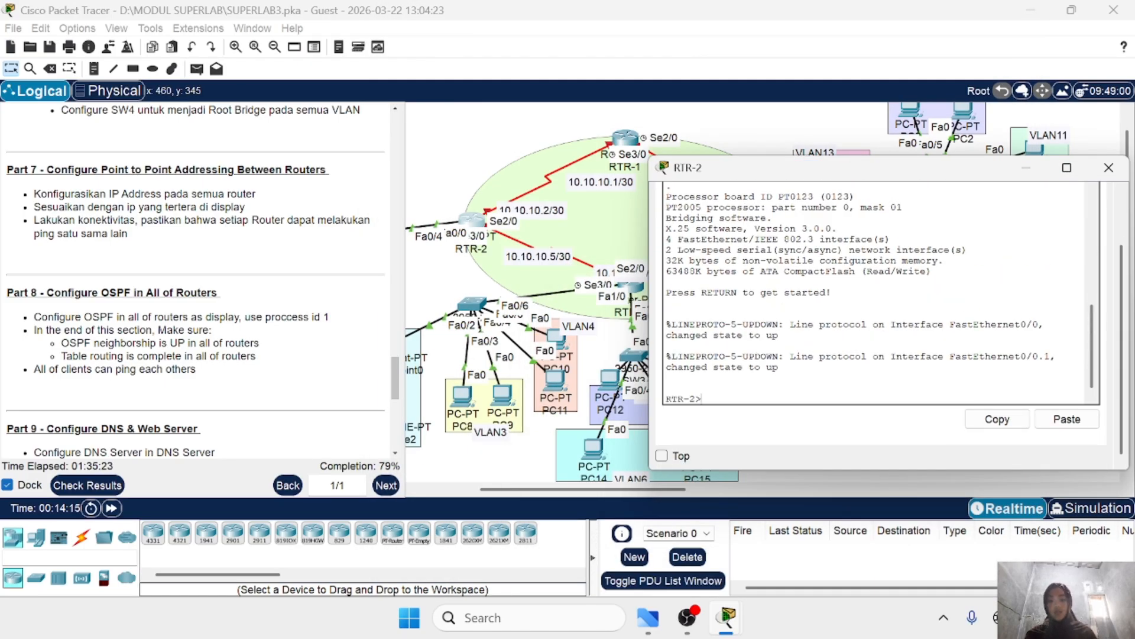
Step: Enter privileged mode on RTR-2 with the enable password and enter global configuration mode with conf t
{"action": "type", "text": "en"}
{"action": "key", "text": "Return"}
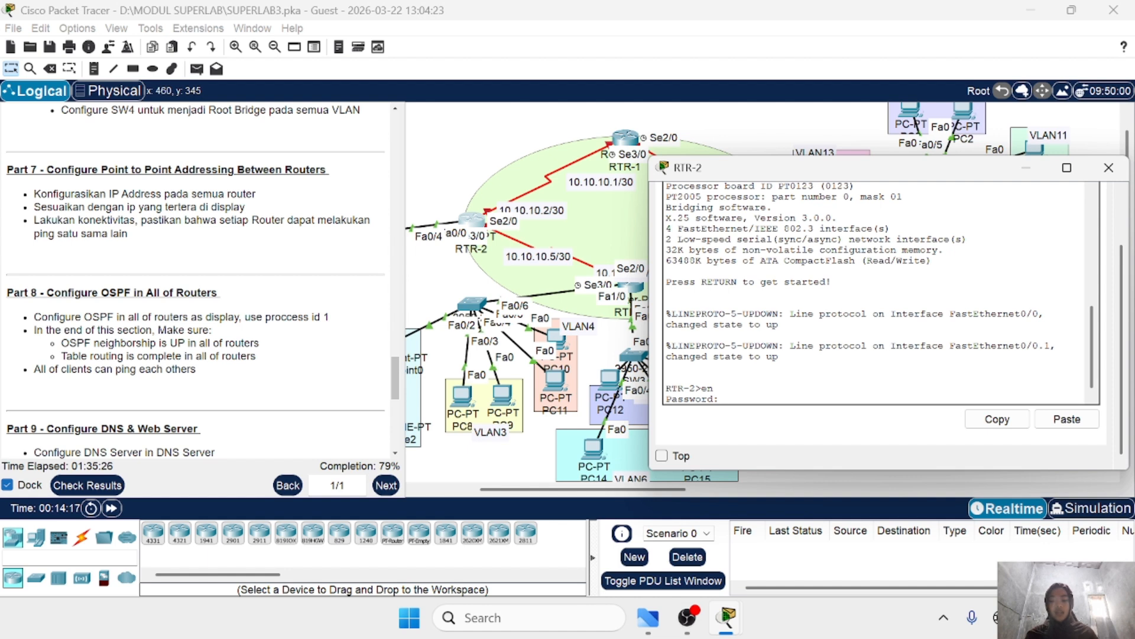
{"action": "key", "text": "Return"}
{"action": "type", "text": "con"}
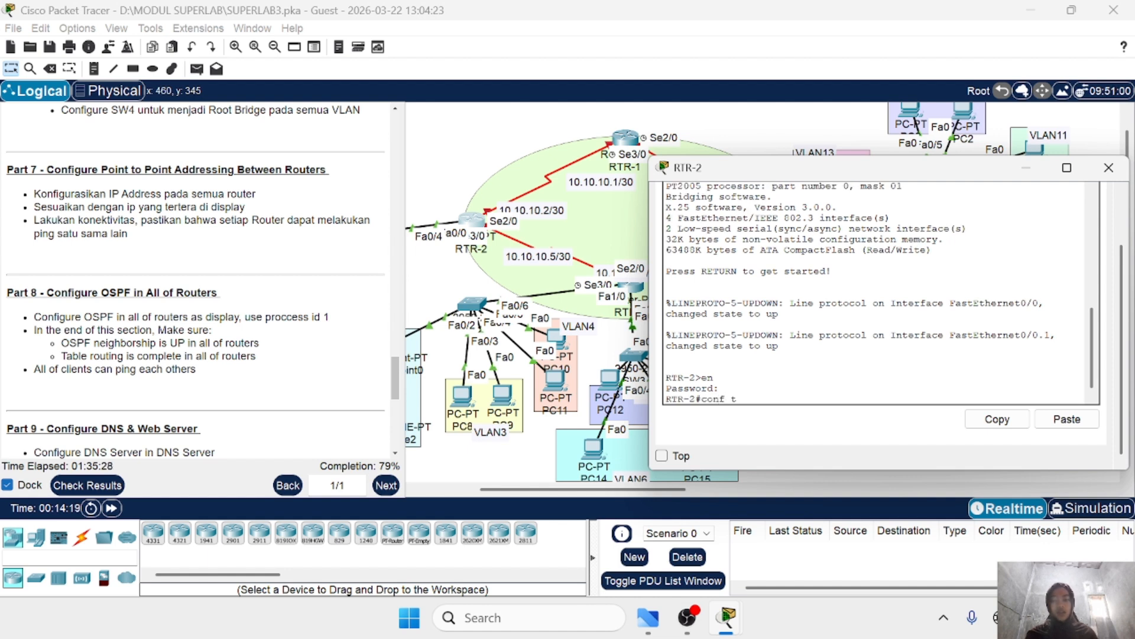
{"action": "type", "text": "f t"}
{"action": "key", "text": "Return"}
Step: Minimize RTR-2's window and nudge RTR-2 slightly right in the topology so its interface labels overlap less
{"action": "scroll", "coordinate": [633, 232], "scroll_direction": "right", "scroll_amount": 1}
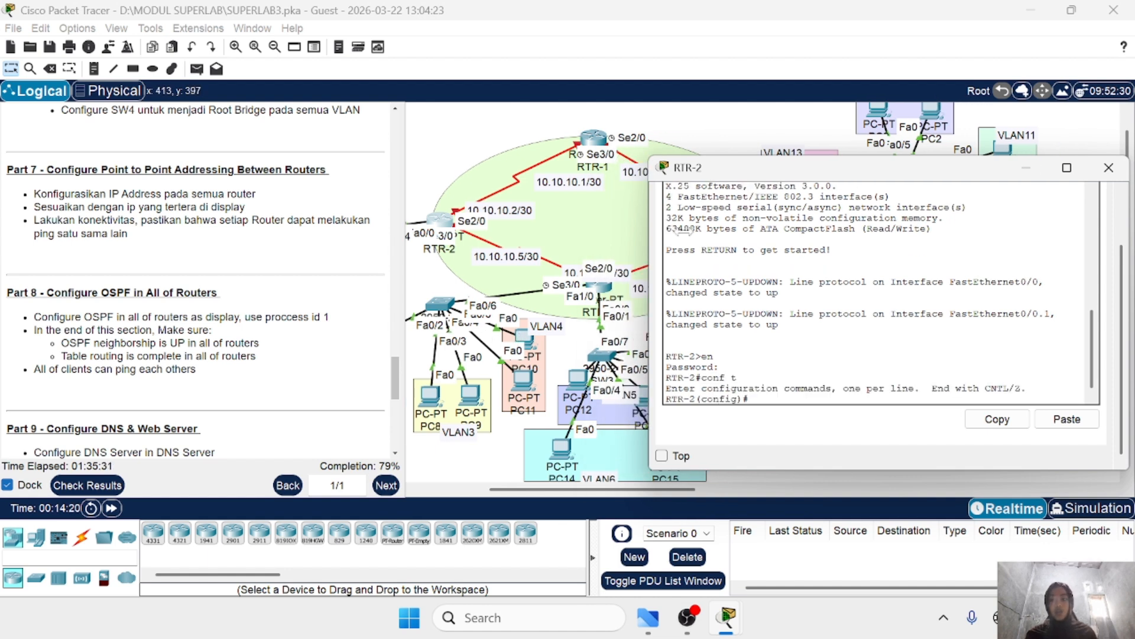
{"action": "left_click", "coordinate": [1027, 167]}
{"action": "scroll", "coordinate": [620, 320], "scroll_direction": "left", "scroll_amount": 3}
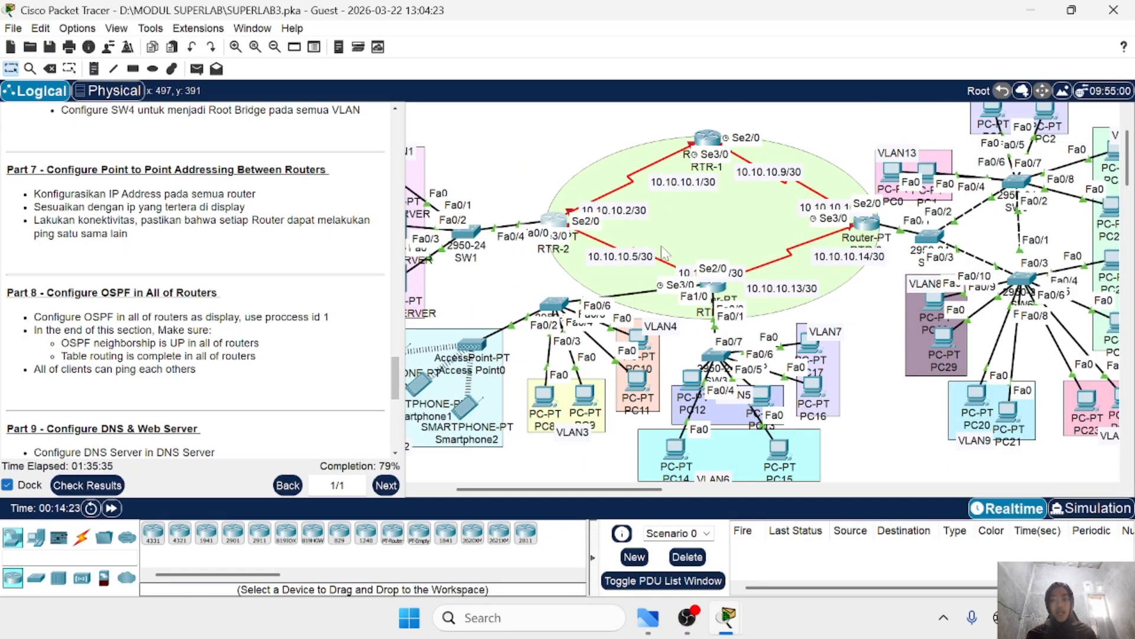
{"action": "mouse_move", "coordinate": [560, 225]}
{"action": "left_mouse_down"}
{"action": "mouse_move", "coordinate": [712, 218]}
{"action": "mouse_move", "coordinate": [565, 225]}
{"action": "left_mouse_up"}
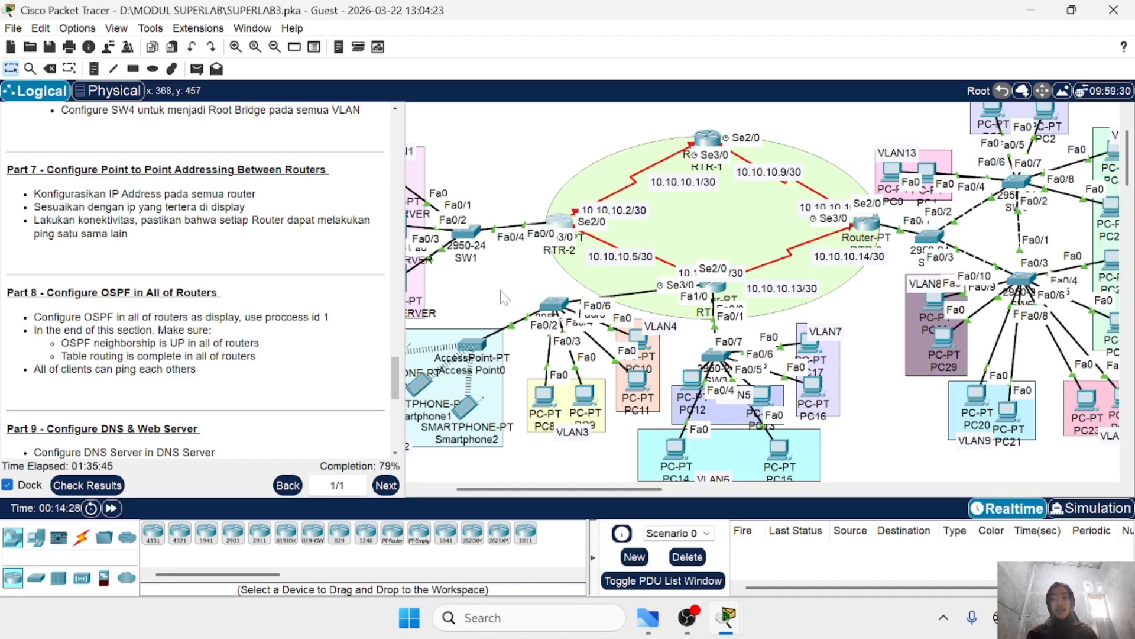
Step: Reopen RTR-2's command line and shrink and reposition its window so RTR-2's address labels stay visible
{"action": "left_click", "coordinate": [560, 221]}
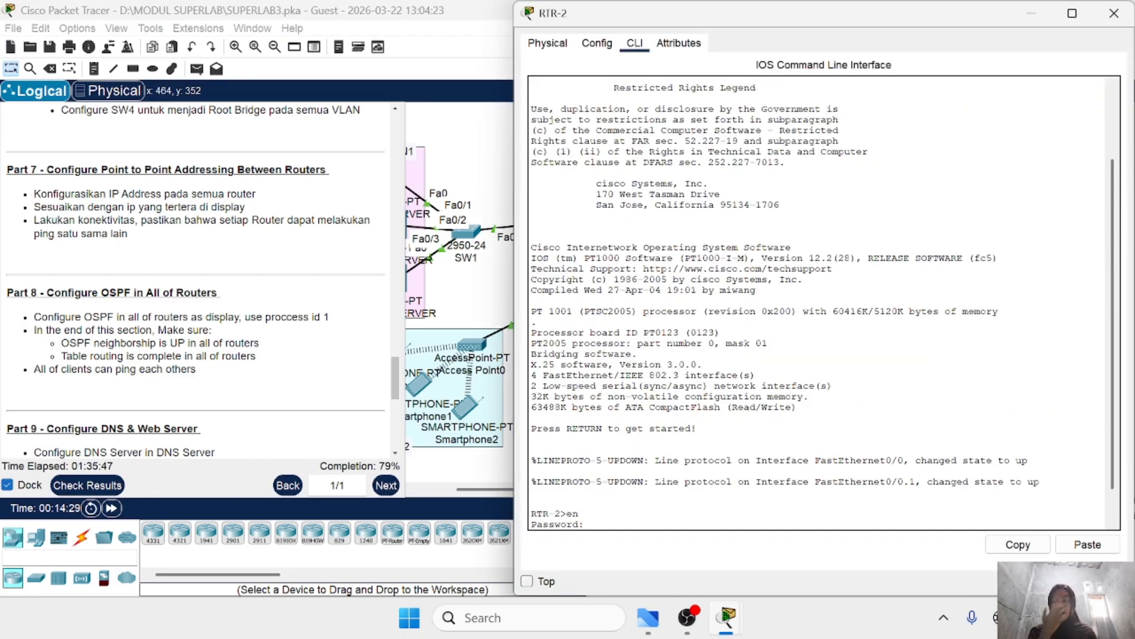
{"action": "left_click_drag", "start_coordinate": [515, 12], "coordinate": [695, 12]}
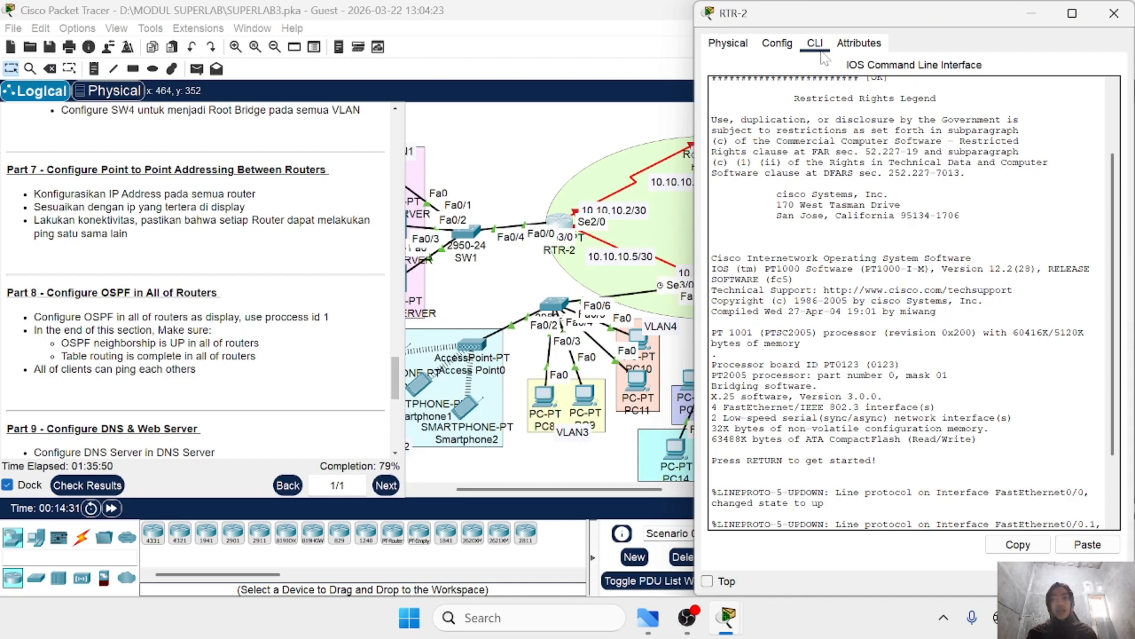
{"action": "left_click_drag", "start_coordinate": [821, 5], "coordinate": [814, 327]}
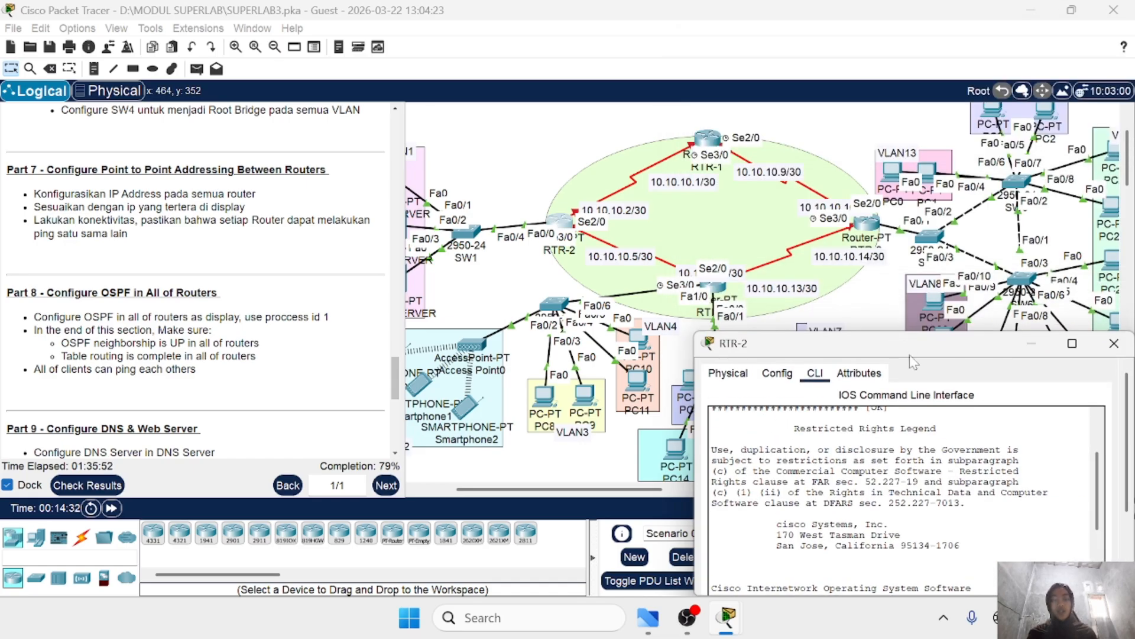
{"action": "left_click_drag", "start_coordinate": [902, 334], "coordinate": [894, 122]}
{"action": "scroll", "coordinate": [896, 237], "scroll_direction": "down", "scroll_amount": 10}
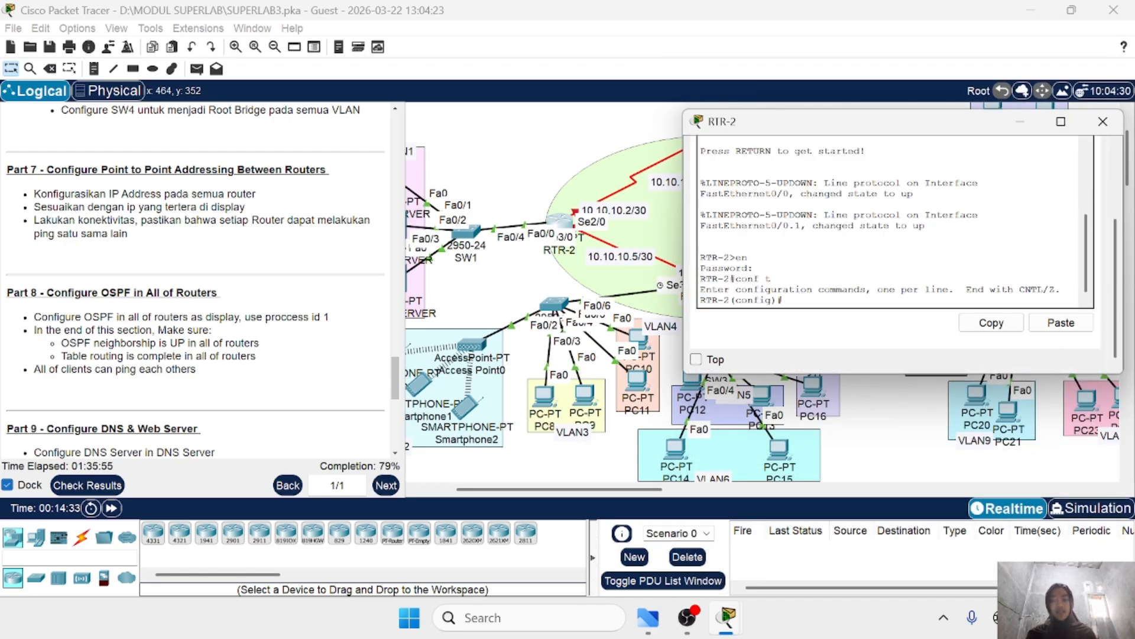
Step: Assign 10.10.10.2 with mask 255.255.255.252 to RTR-2's interface se2/0 and enable it with no sh
{"action": "type", "text": "nt"}
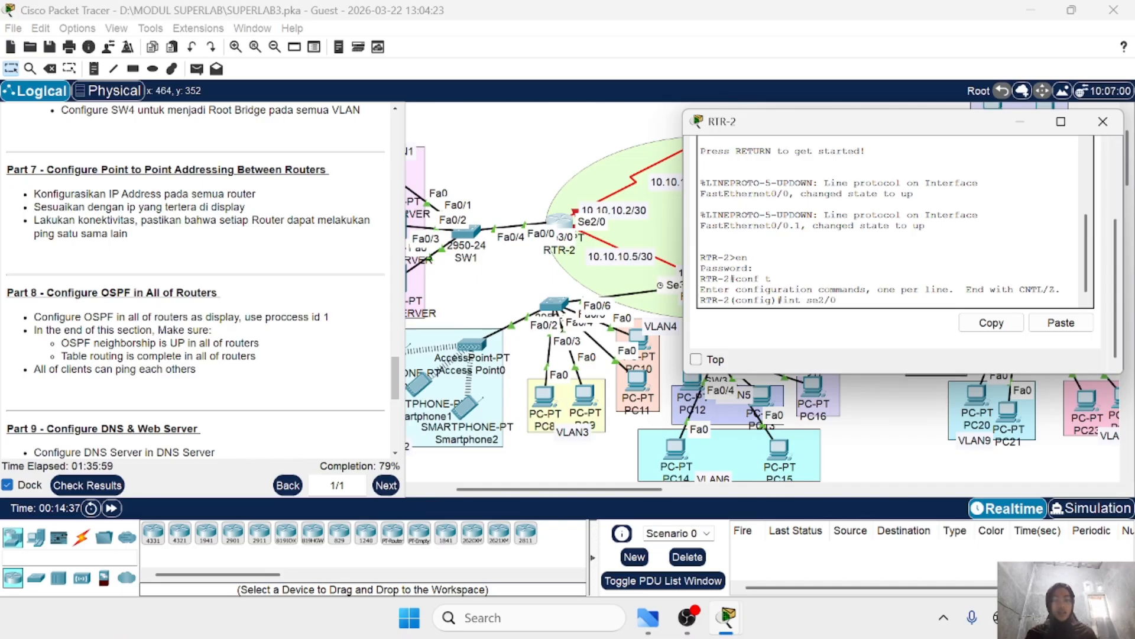
{"action": "type", "text": " se2/0"}
{"action": "key", "text": "Return"}
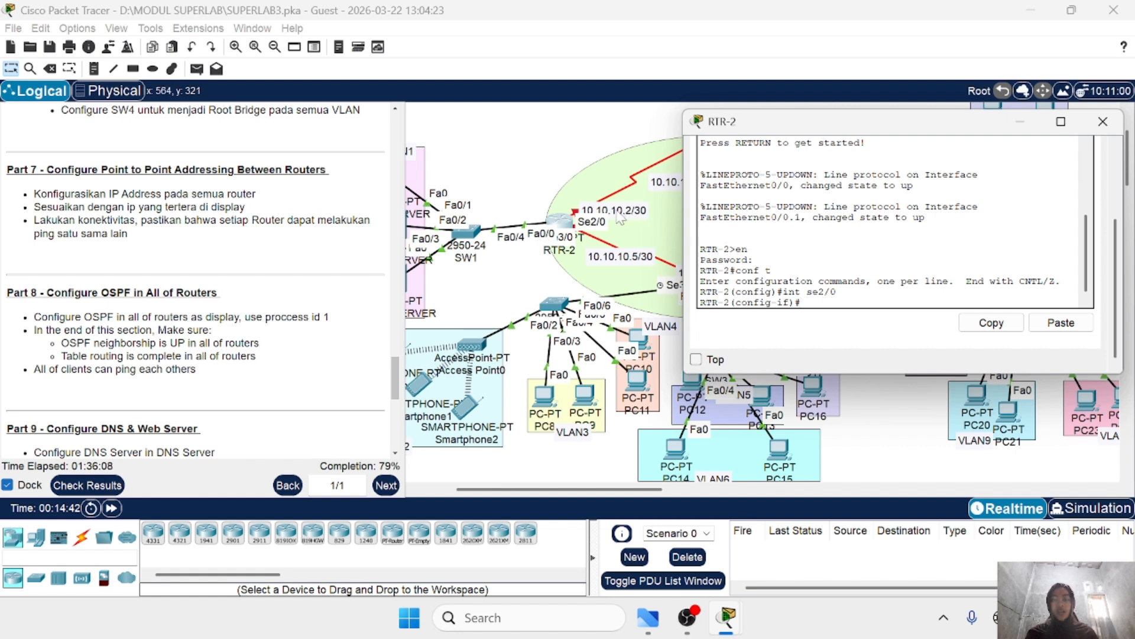
{"action": "type", "text": "10.10.10."}
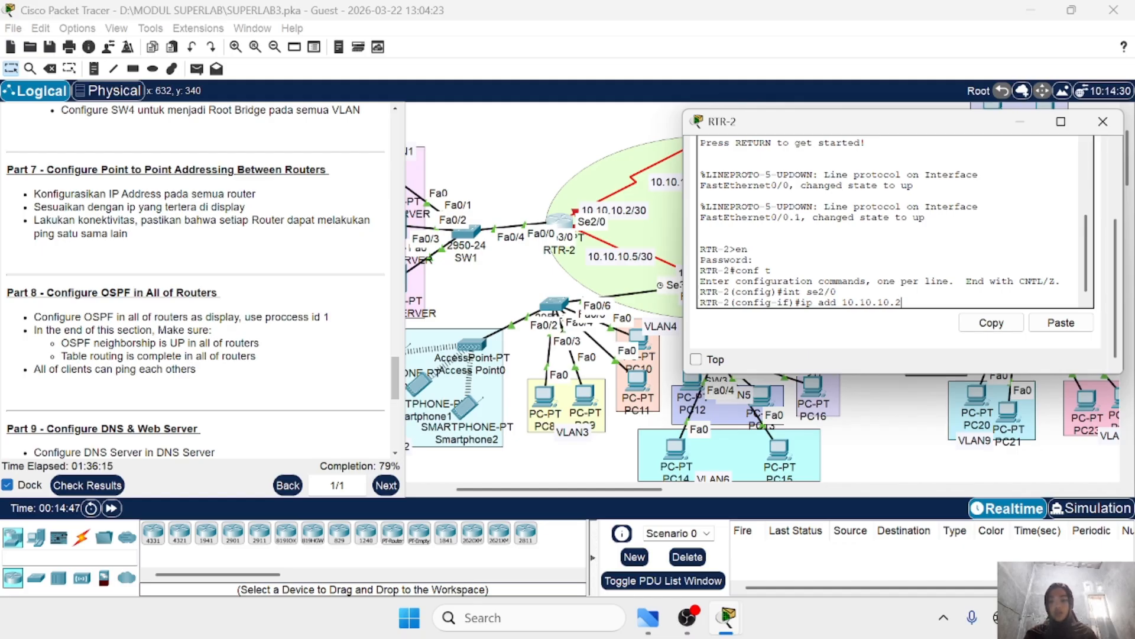
{"action": "type", "text": "255.255.255.252"}
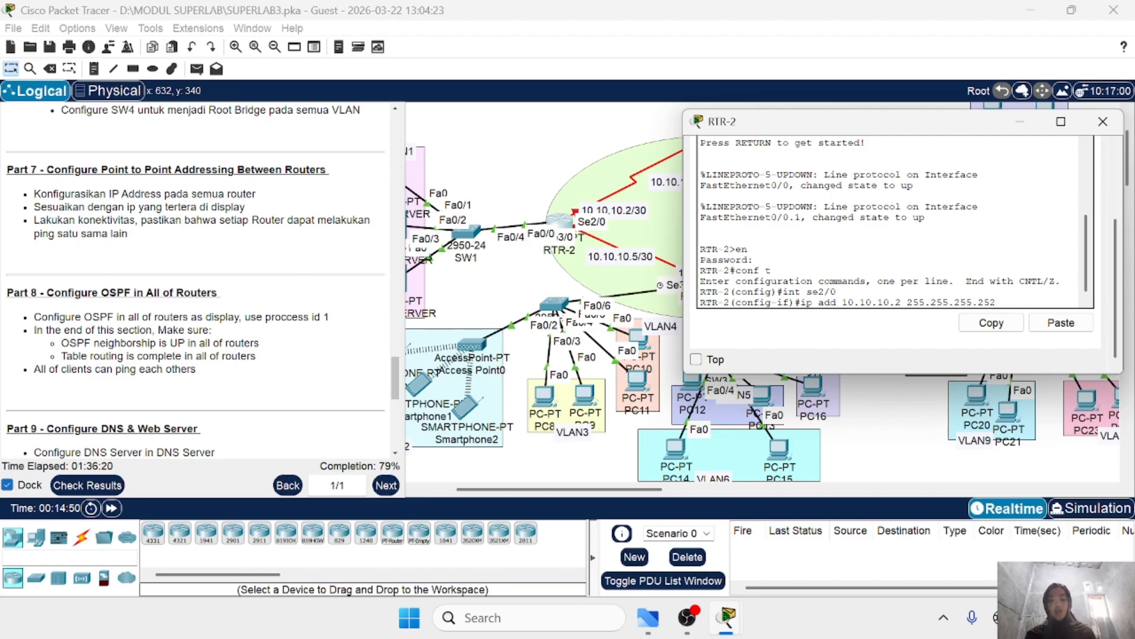
{"action": "key", "text": "Return"}
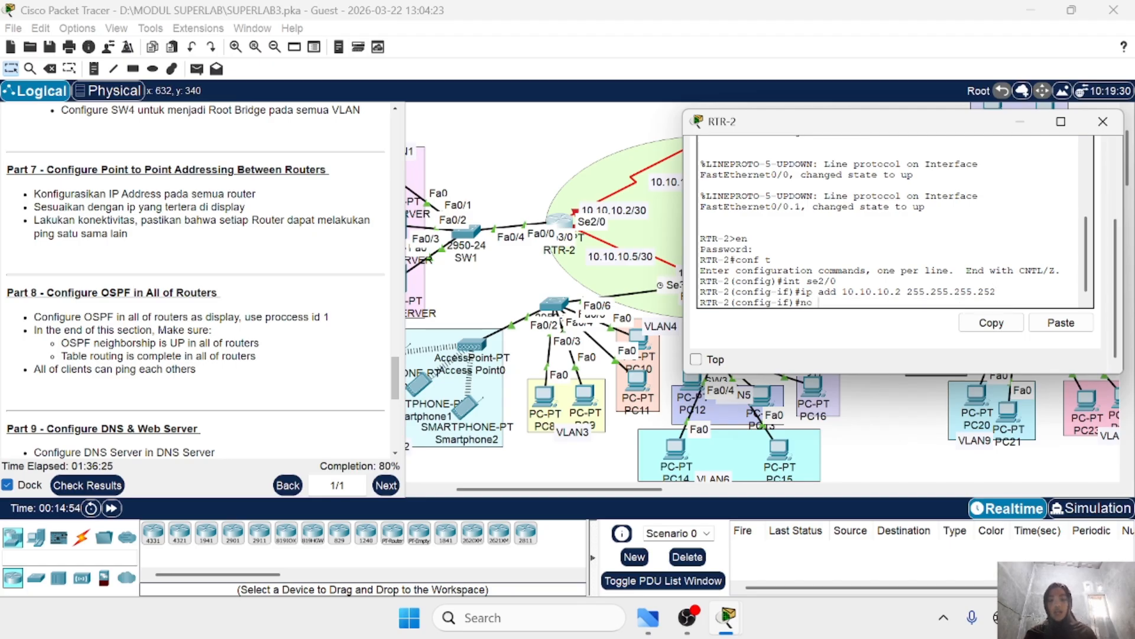
{"action": "type", "text": "no sh"}
{"action": "key", "text": "Return"}
{"action": "scroll", "coordinate": [672, 321], "scroll_direction": "right", "scroll_amount": 2}
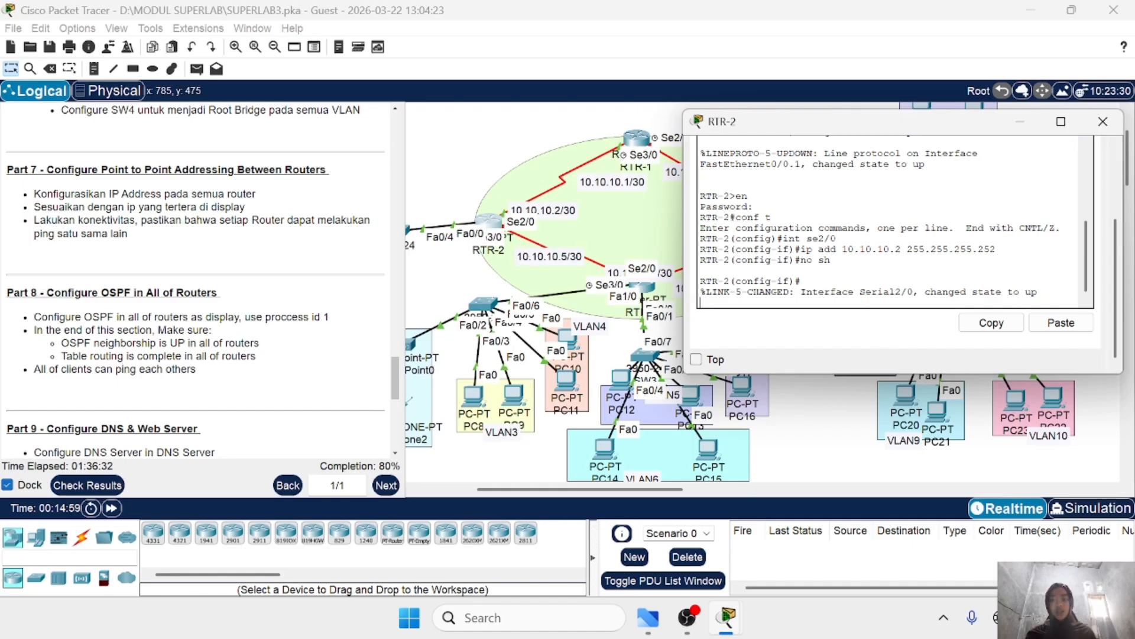
{"action": "left_click", "coordinate": [822, 284]}
{"action": "key", "text": "Return"}
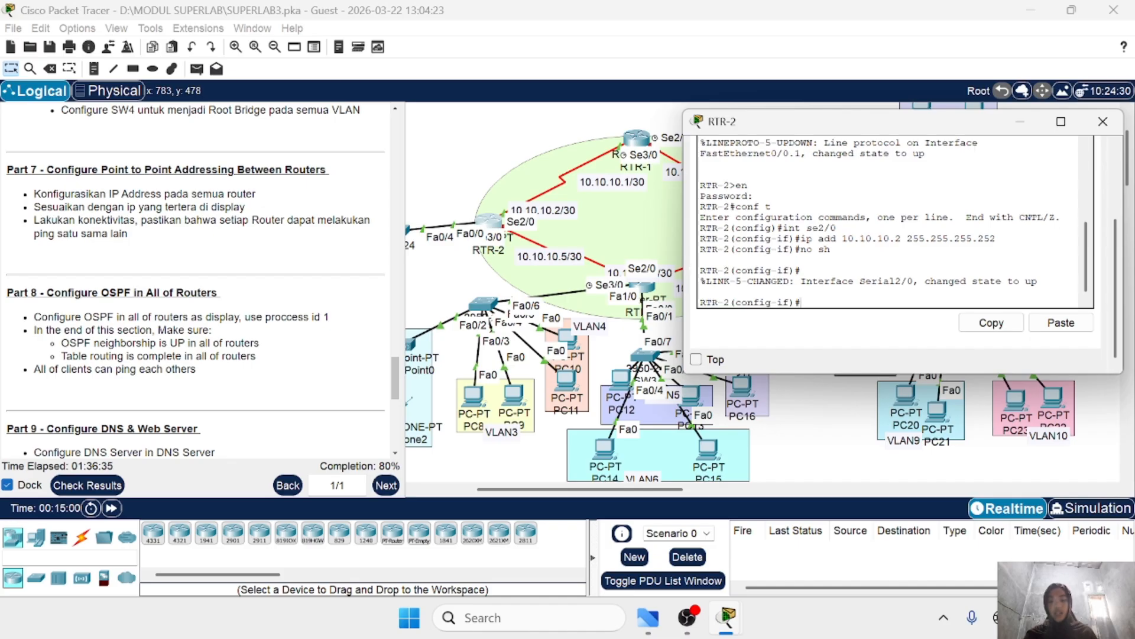
Step: Exit se2/0 and enter configuration of interface se3/0 on RTR-2
{"action": "type", "text": "ex"}
{"action": "key", "text": "Return"}
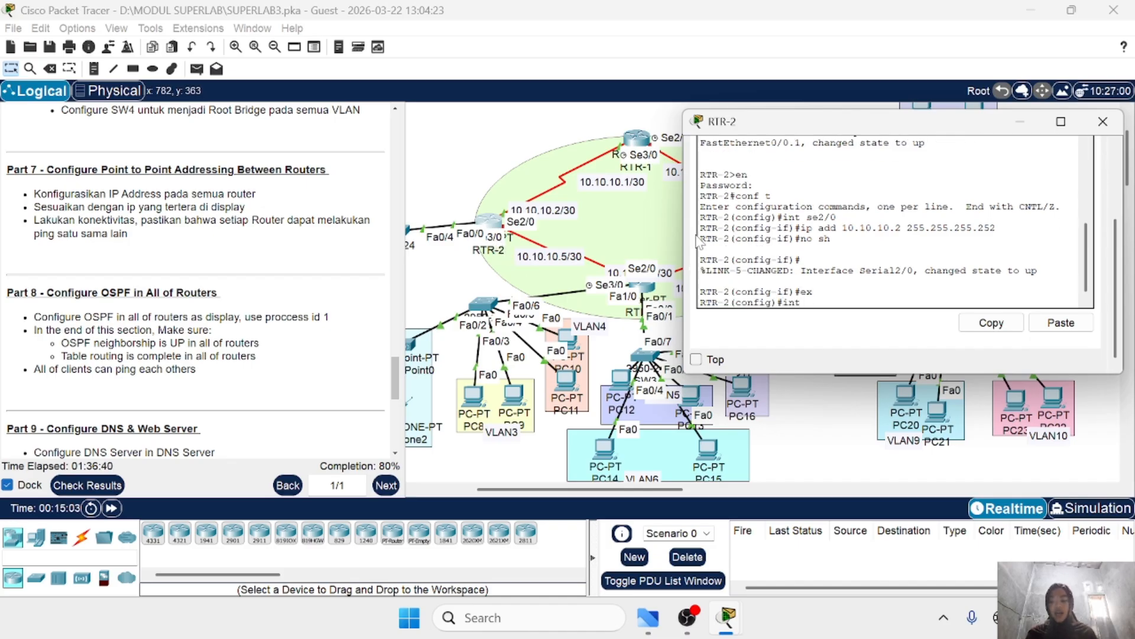
{"action": "type", "text": "int se3"}
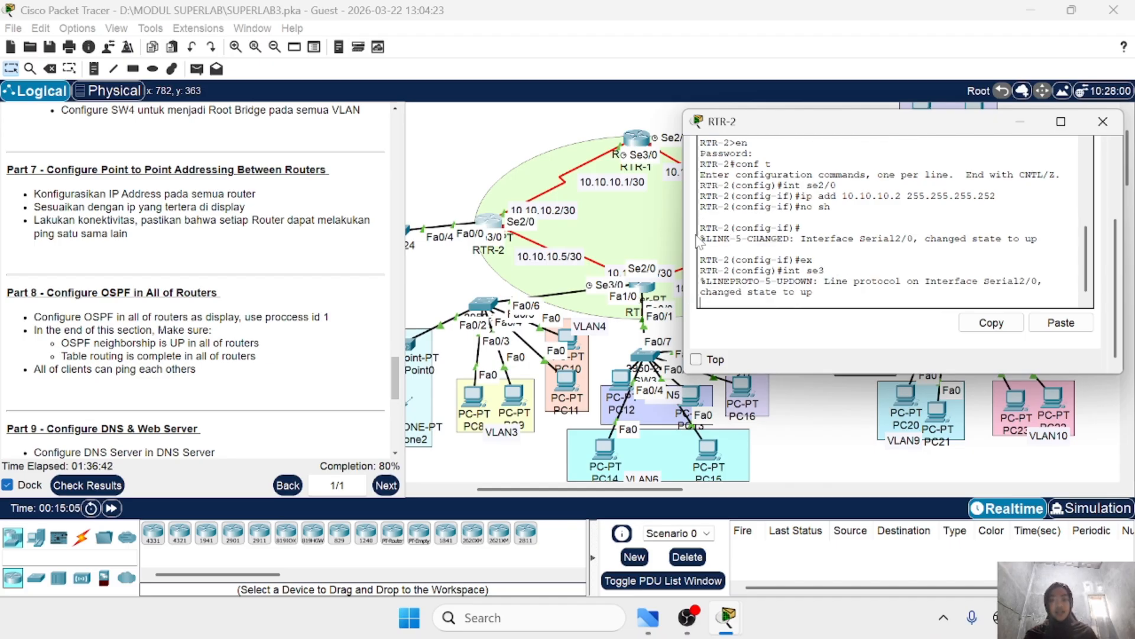
{"action": "key", "text": "Return"}
{"action": "key", "text": "Up"}
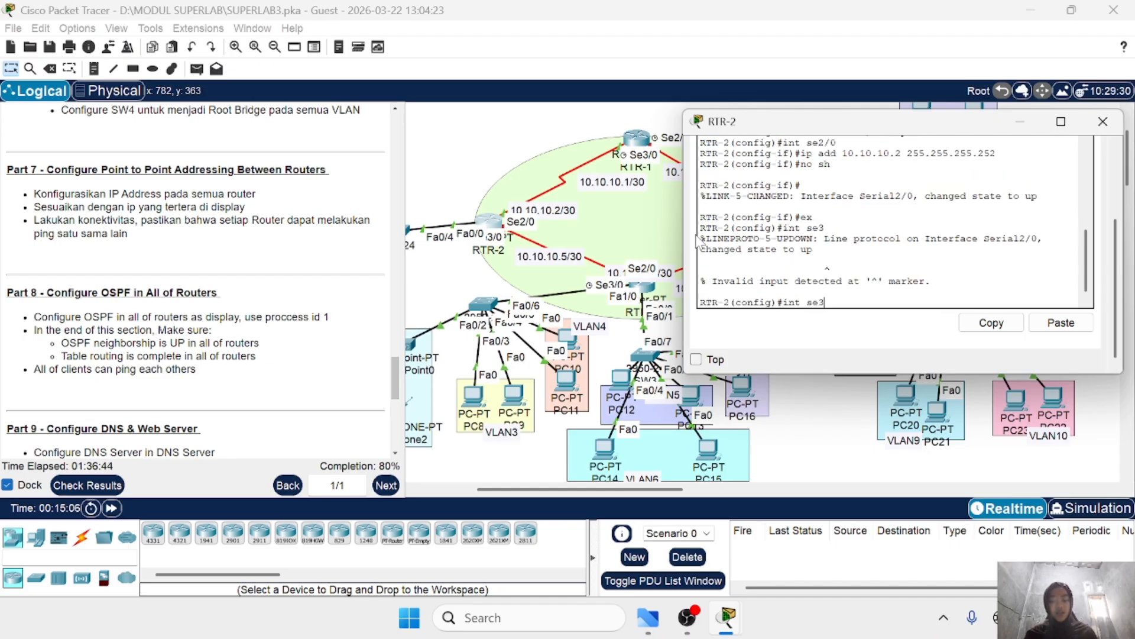
{"action": "key", "text": "Return"}
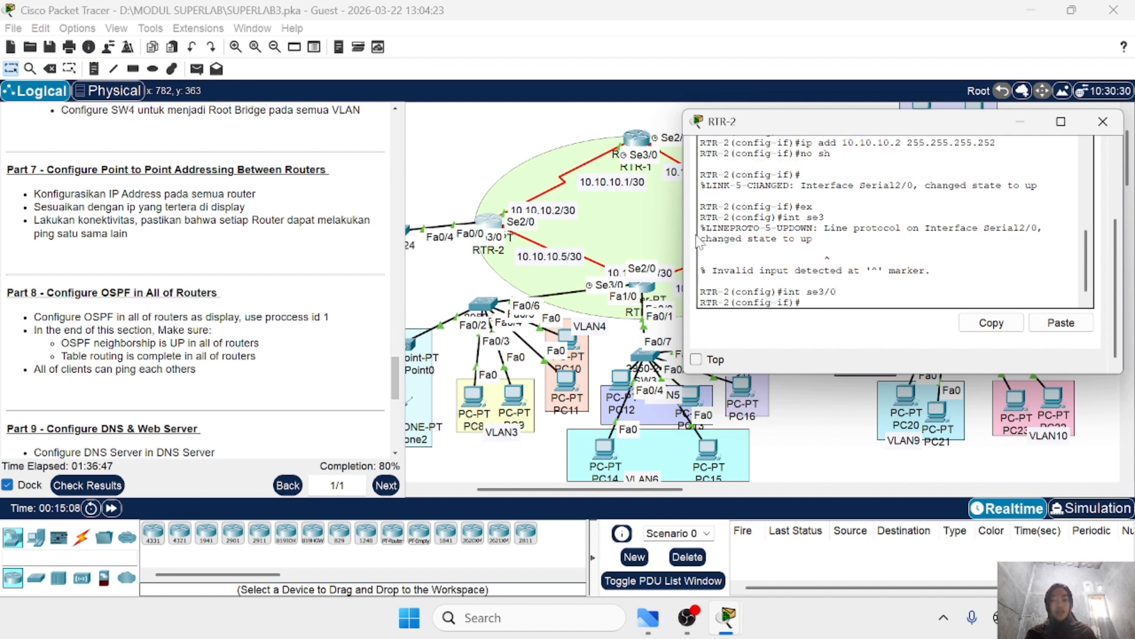
Step: Assign 10.10.10.5 with mask 255.255.255.252 to RTR-2's interface se3/0 and enable it with no sh
{"action": "type", "text": "ip add "}
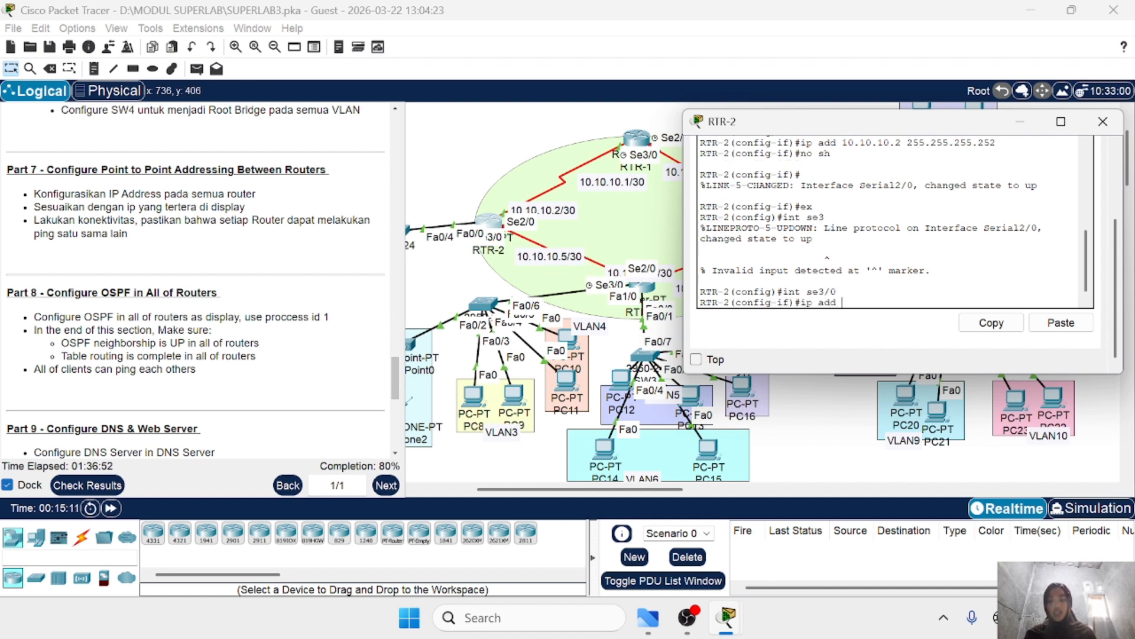
{"action": "type", "text": "10.10.10."}
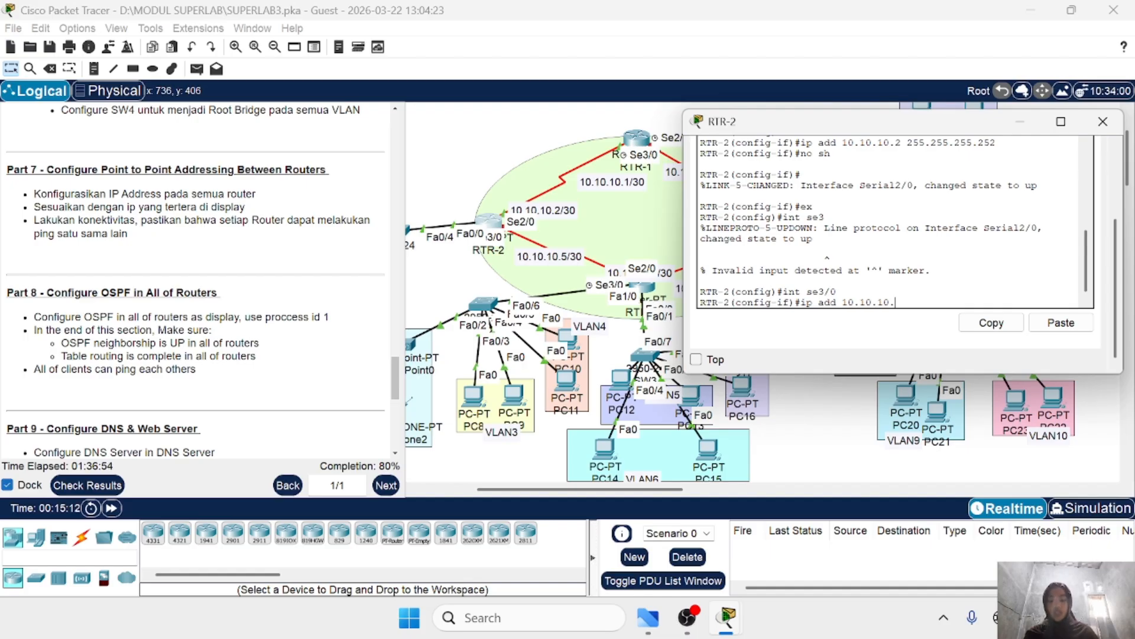
{"action": "type", "text": "5 255.255.255.252"}
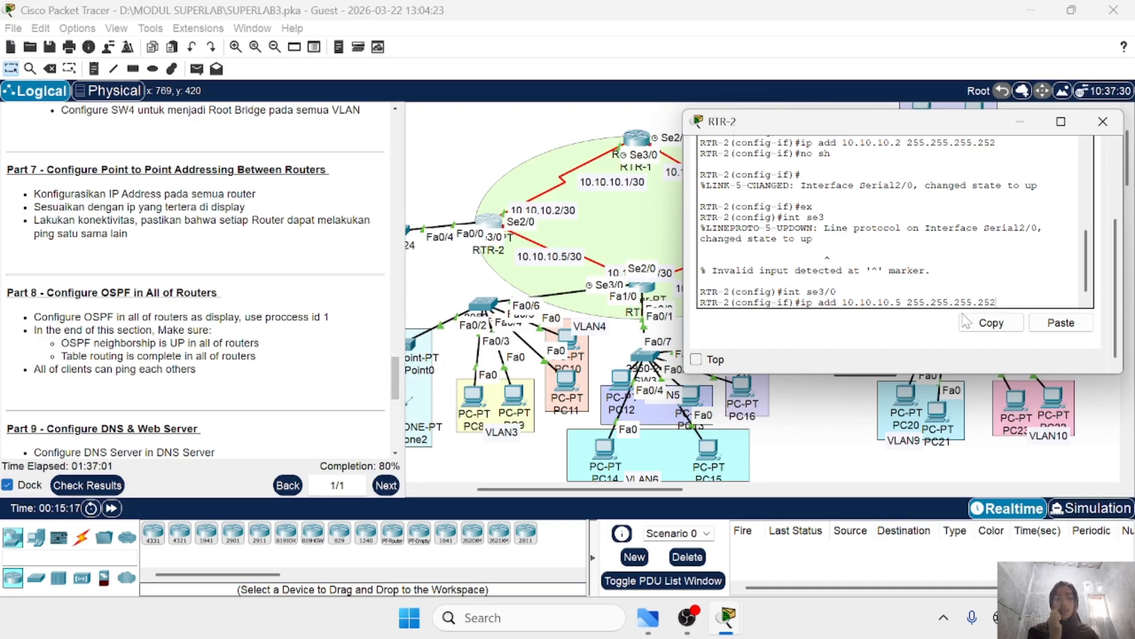
{"action": "key", "text": "Return"}
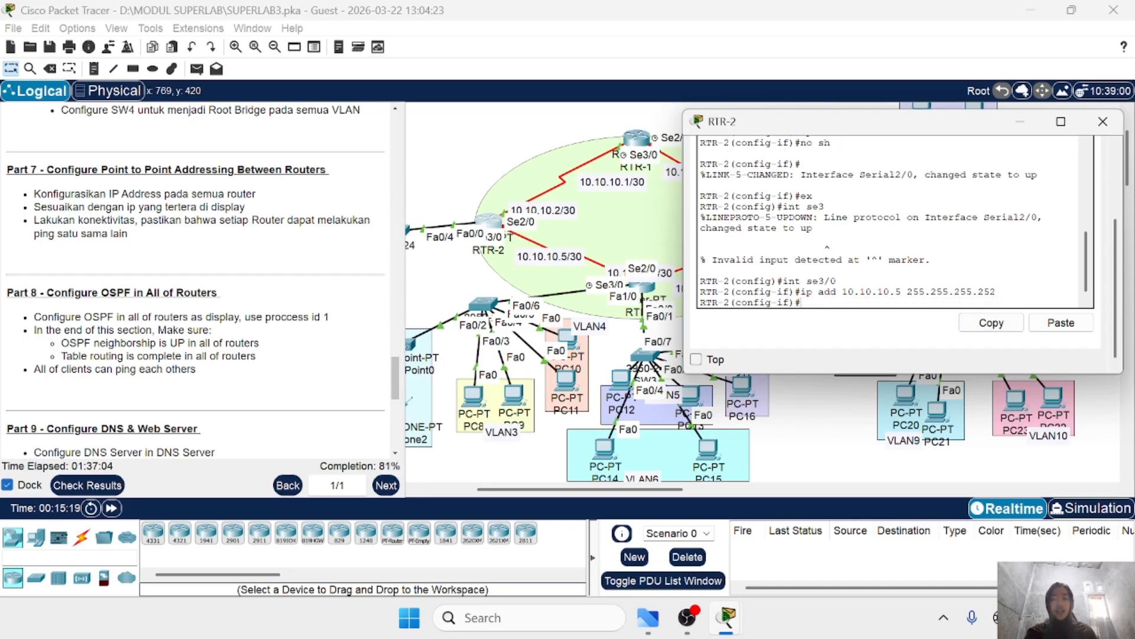
{"action": "type", "text": "no"}
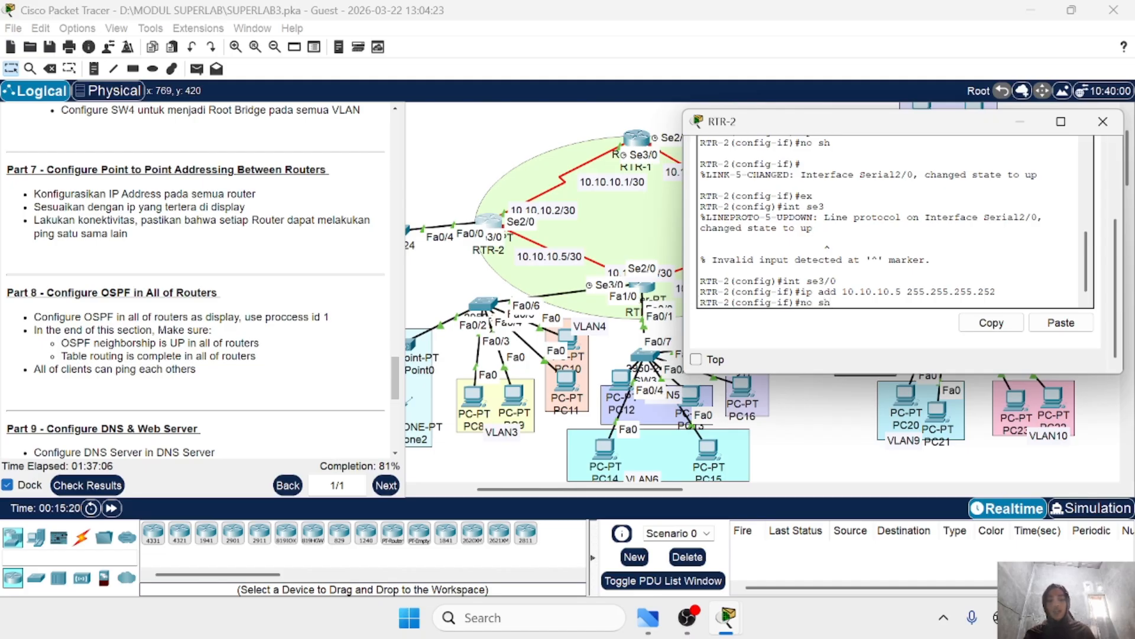
{"action": "type", "text": " sh"}
{"action": "key", "text": "Return"}
Step: Close RTR-2's window and nudge RTR-3 slightly left in the topology
{"action": "scroll", "coordinate": [545, 296], "scroll_direction": "right", "scroll_amount": 2}
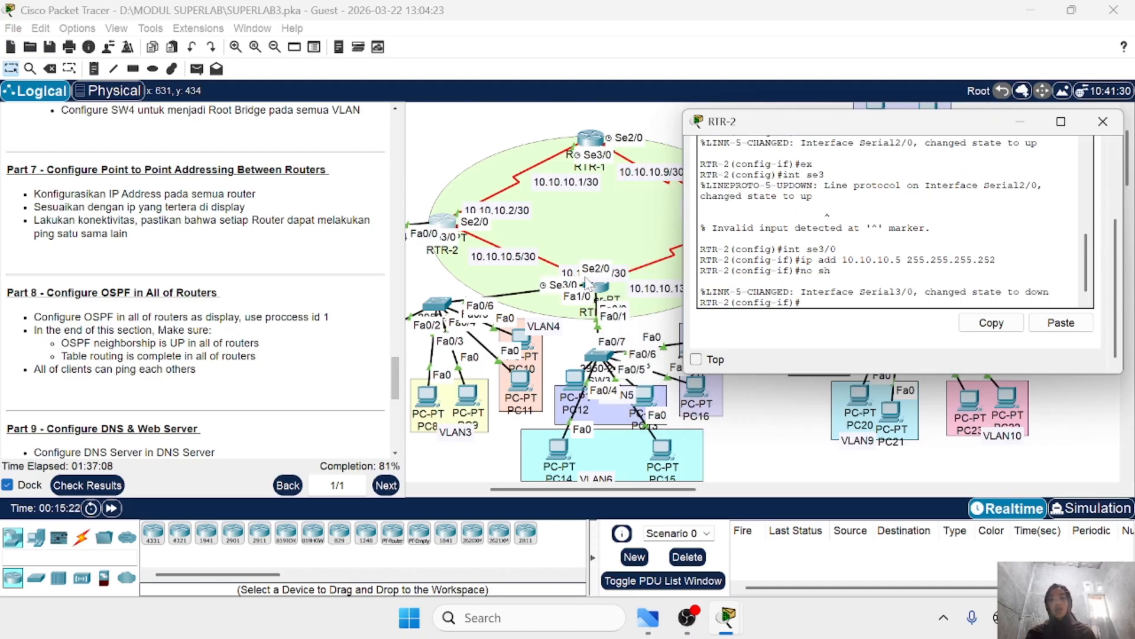
{"action": "left_click", "coordinate": [1105, 131]}
{"action": "scroll", "coordinate": [654, 307], "scroll_direction": "right", "scroll_amount": 3}
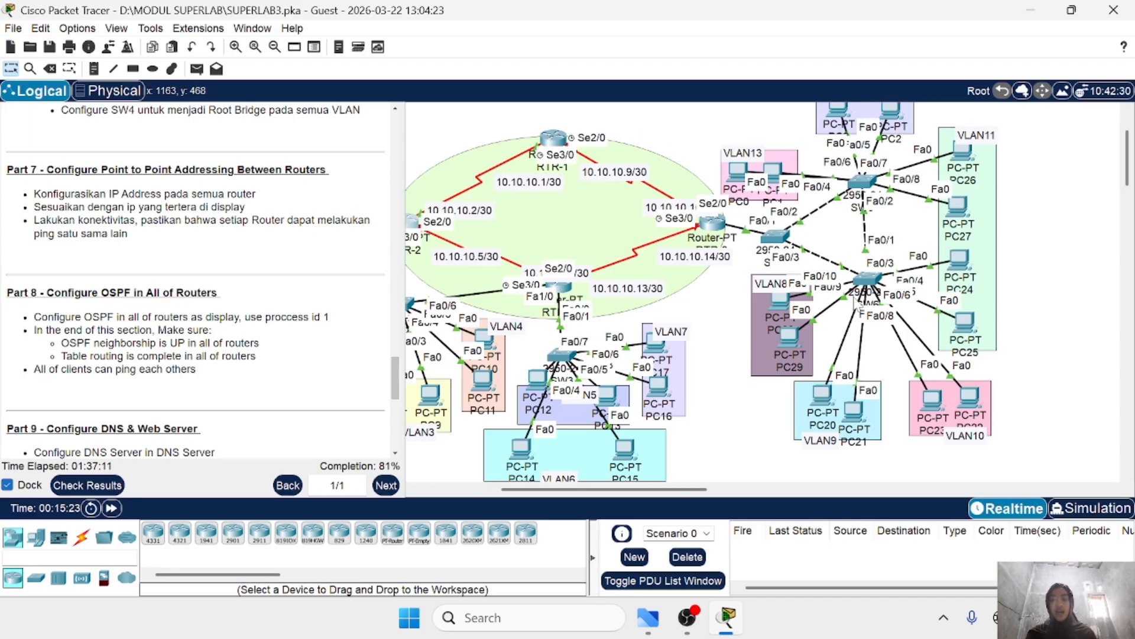
{"action": "scroll", "coordinate": [654, 307], "scroll_direction": "left", "scroll_amount": 4}
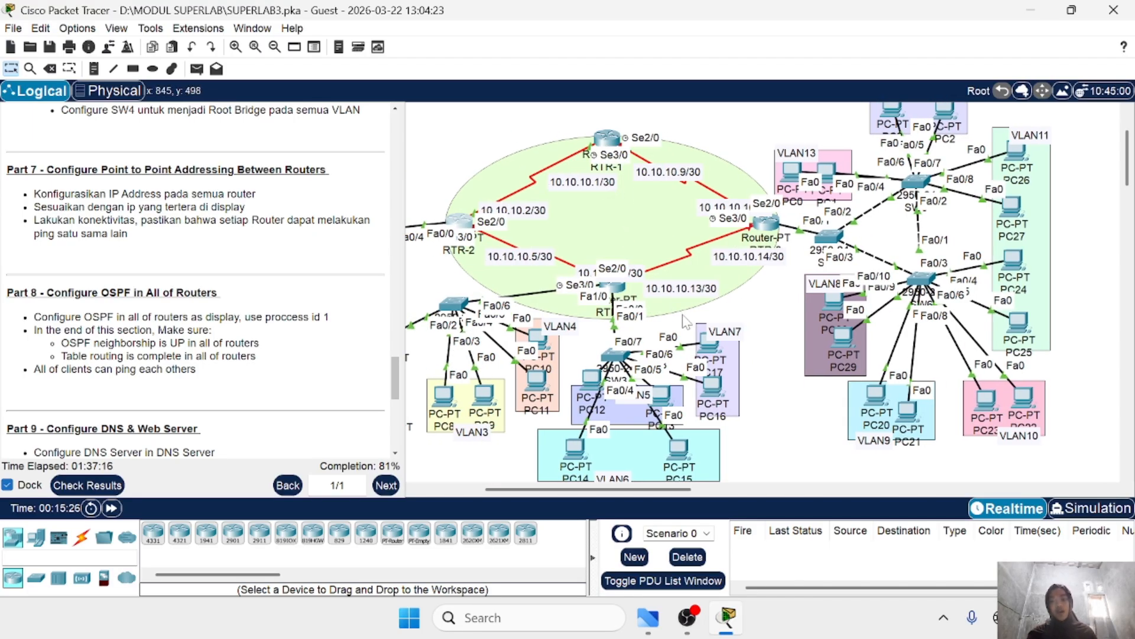
{"action": "mouse_move", "coordinate": [767, 223]}
{"action": "left_mouse_down"}
{"action": "mouse_move", "coordinate": [676, 223]}
{"action": "mouse_move", "coordinate": [760, 229]}
{"action": "left_mouse_up"}
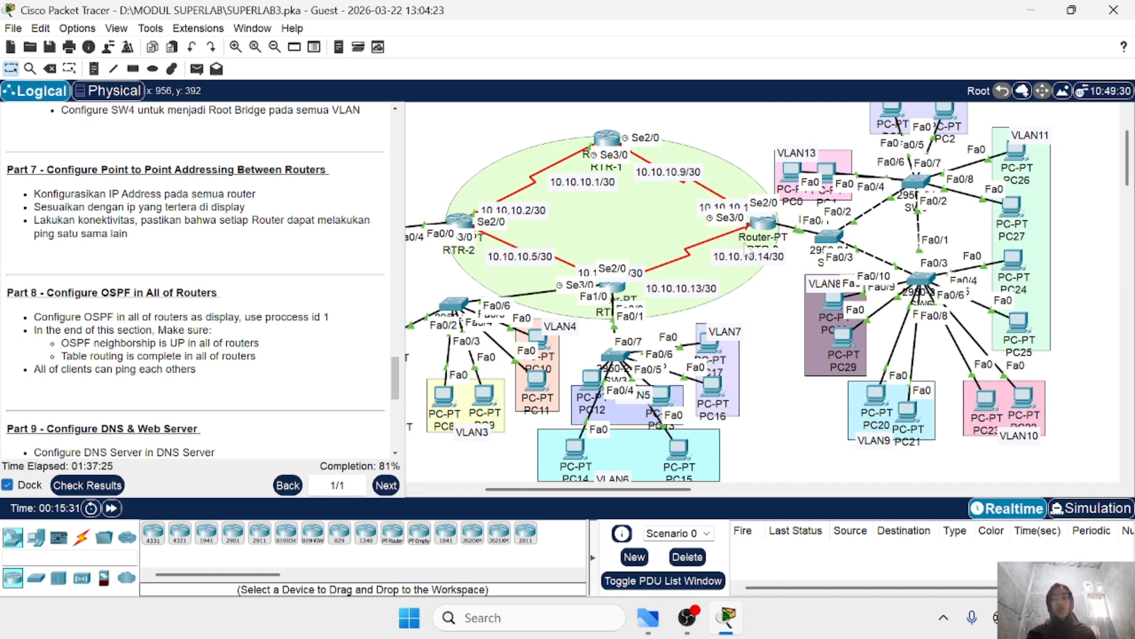
Step: Open RTR-3's command line and shrink and reposition its window beside the router to keep its links visible
{"action": "left_click", "coordinate": [757, 222]}
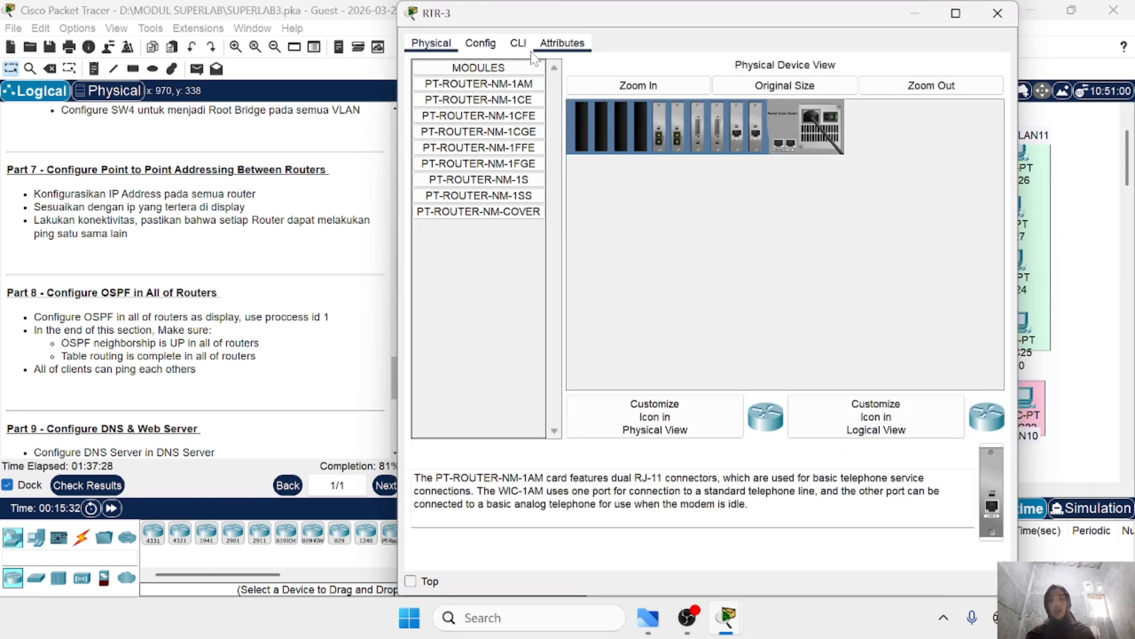
{"action": "left_click", "coordinate": [519, 45]}
{"action": "left_click_drag", "start_coordinate": [396, 3], "coordinate": [523, 274]}
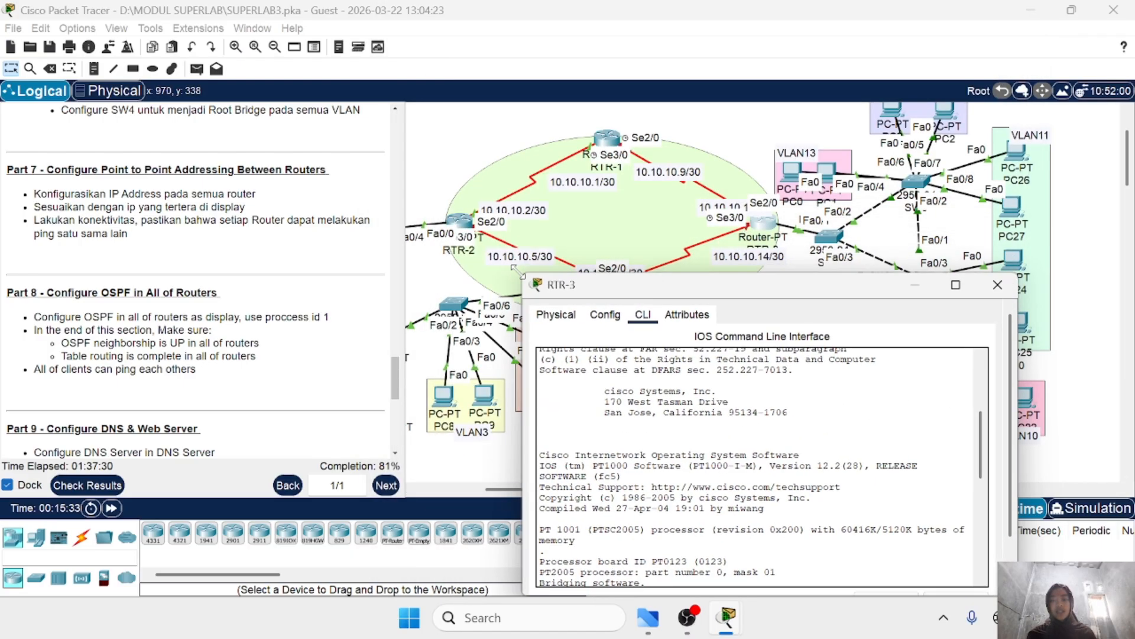
{"action": "left_click_drag", "start_coordinate": [755, 289], "coordinate": [865, 166]}
{"action": "scroll", "coordinate": [521, 296], "scroll_direction": "right", "scroll_amount": 3}
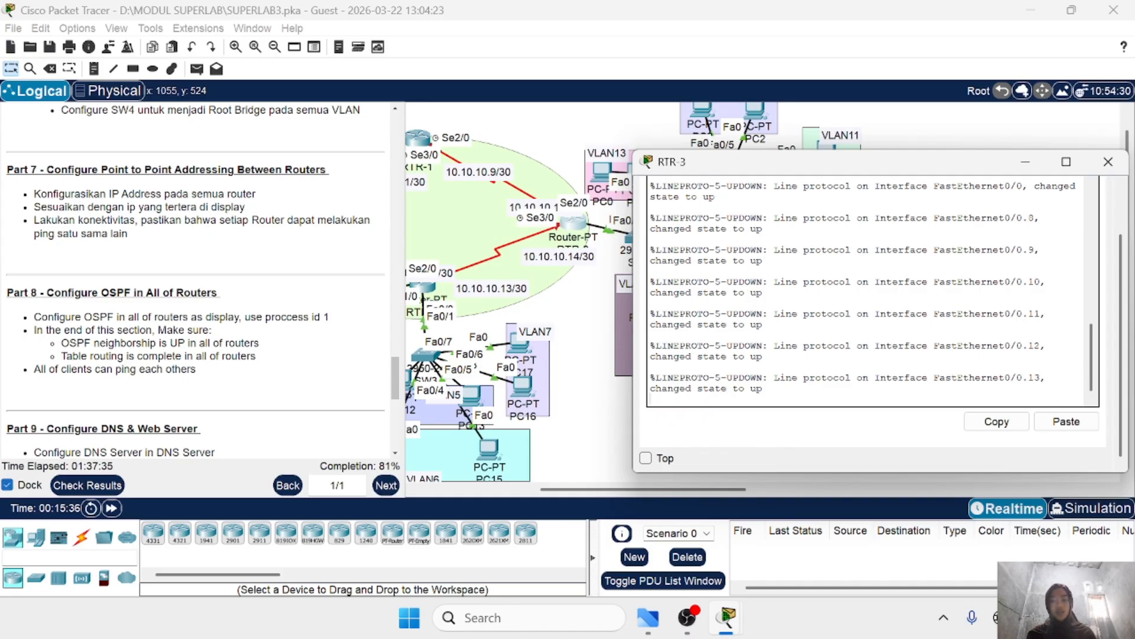
Step: Enter privileged mode on RTR-3 with the enable password and enter global configuration mode with conf t
{"action": "key", "text": "Return"}
{"action": "type", "text": "en"}
{"action": "key", "text": "Return"}
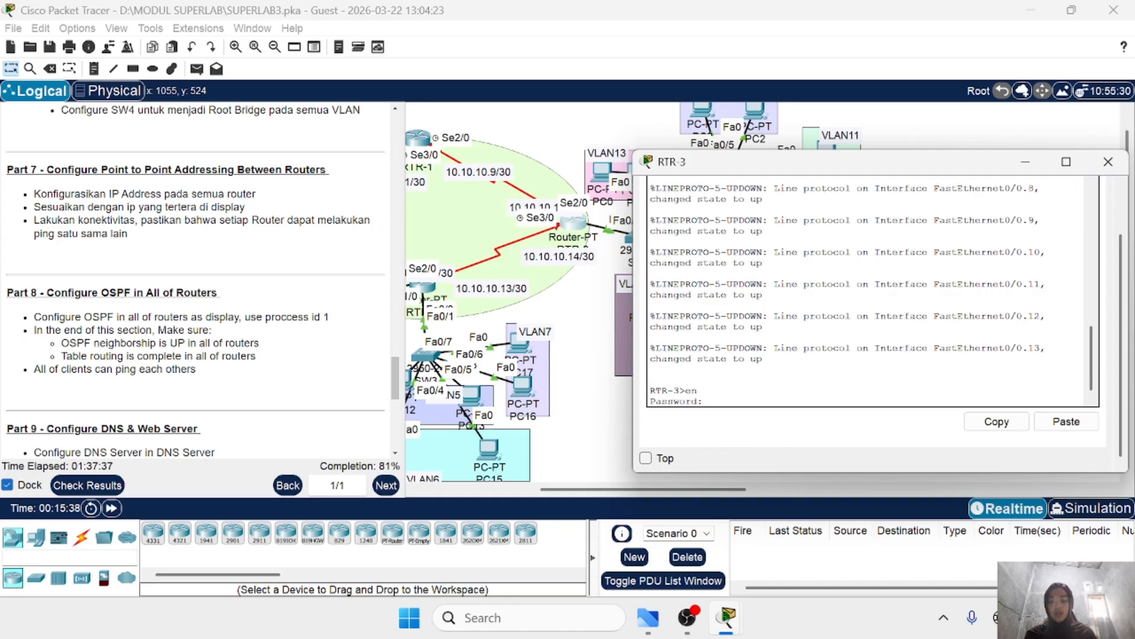
{"action": "key", "text": "Return"}
{"action": "type", "text": "conf t"}
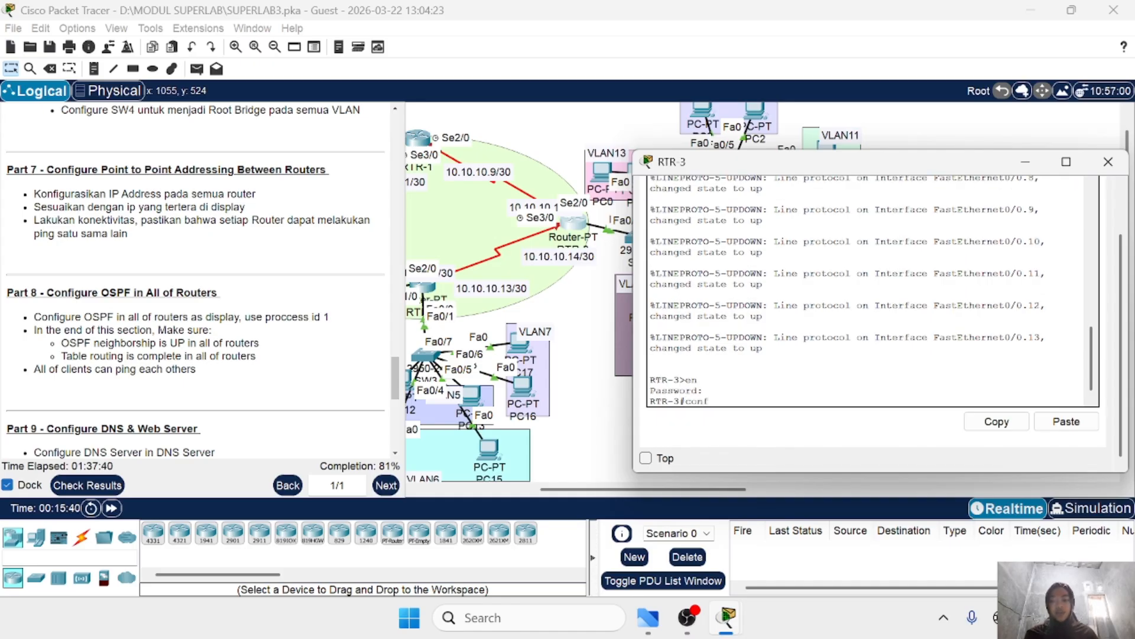
{"action": "key", "text": "Return"}
Step: Enter configuration of interface se2/0 on RTR-3
{"action": "type", "text": "int s"}
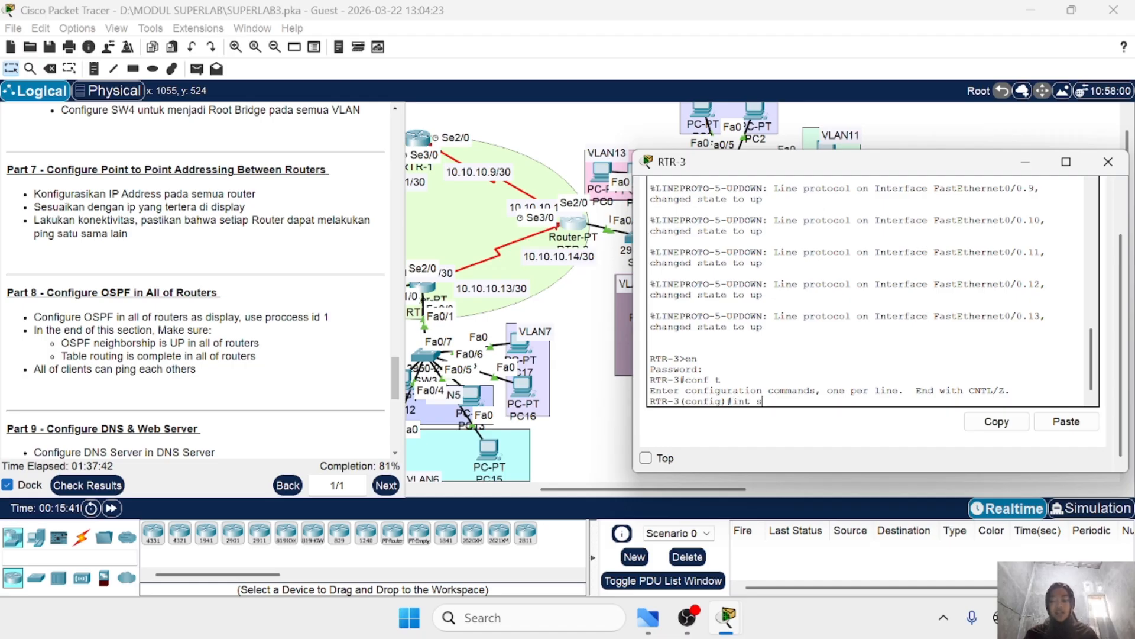
{"action": "type", "text": "e2"}
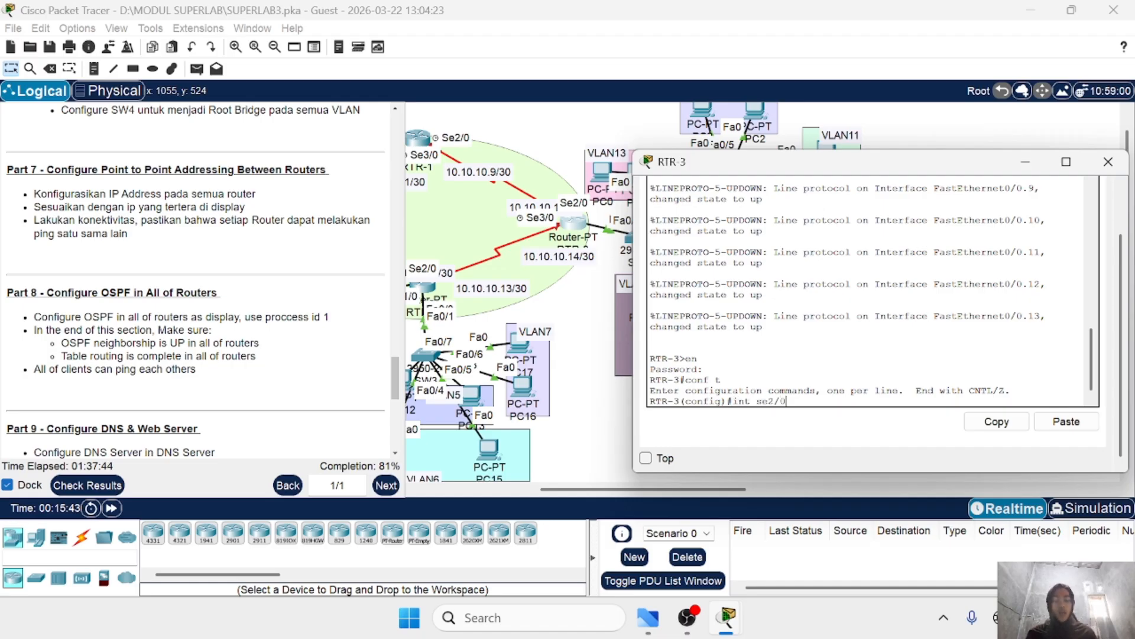
{"action": "type", "text": "/0"}
{"action": "key", "text": "Return"}
Step: Minimize RTR-3's window, uncover the 10.10.10.10/30 label near Se2/0, and bring the command line back beside the router
{"action": "left_click", "coordinate": [1022, 165]}
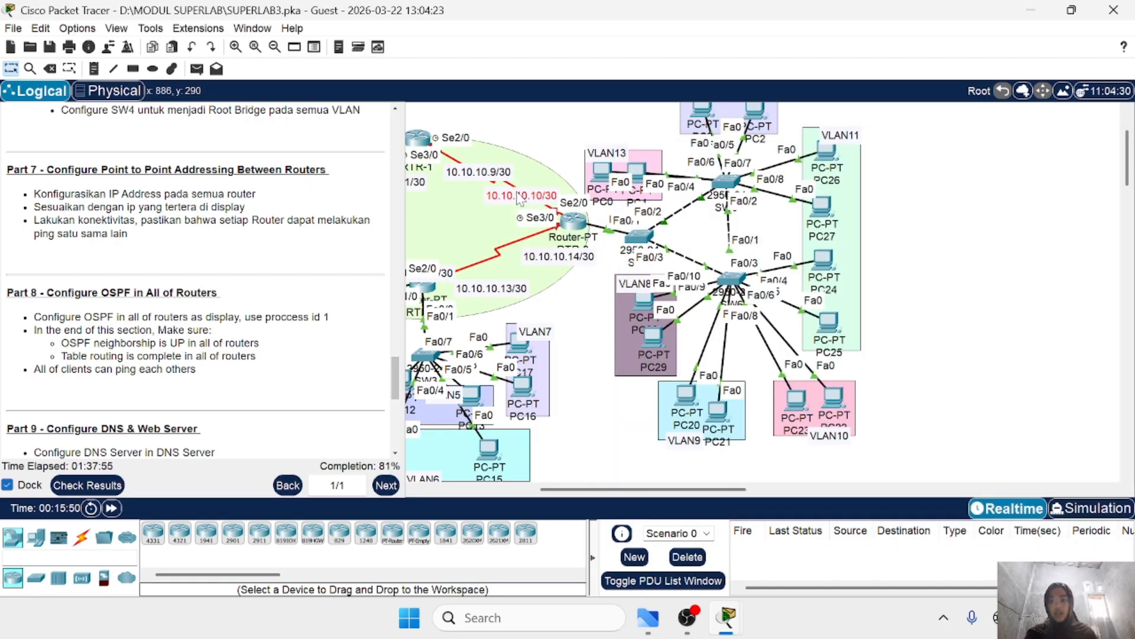
{"action": "left_click", "coordinate": [573, 223]}
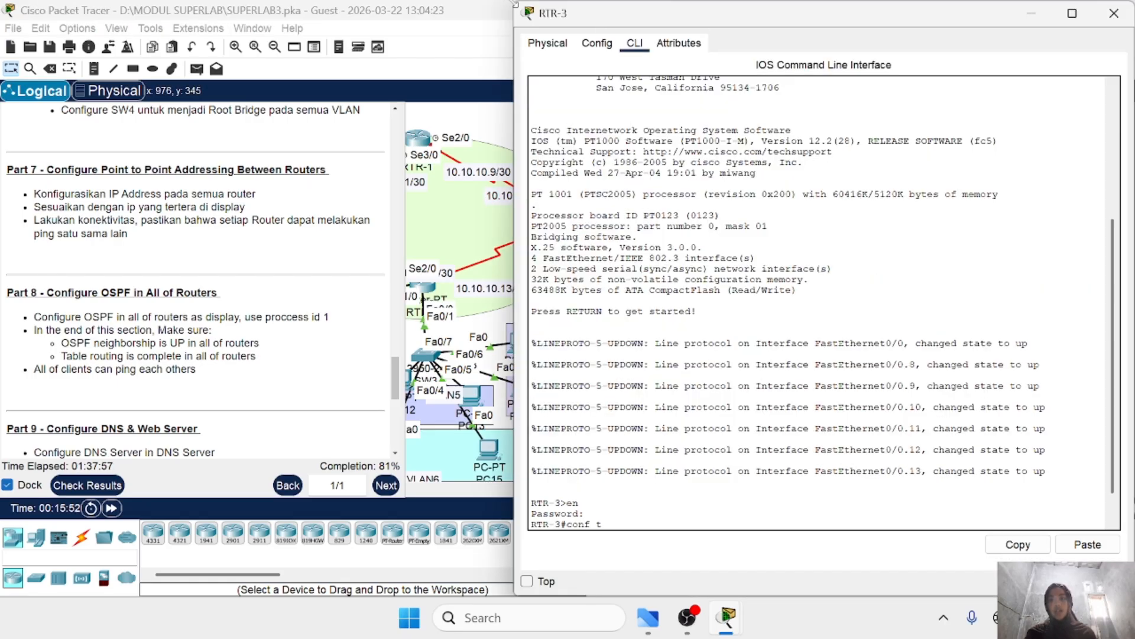
{"action": "left_click_drag", "start_coordinate": [562, 14], "coordinate": [800, 168]}
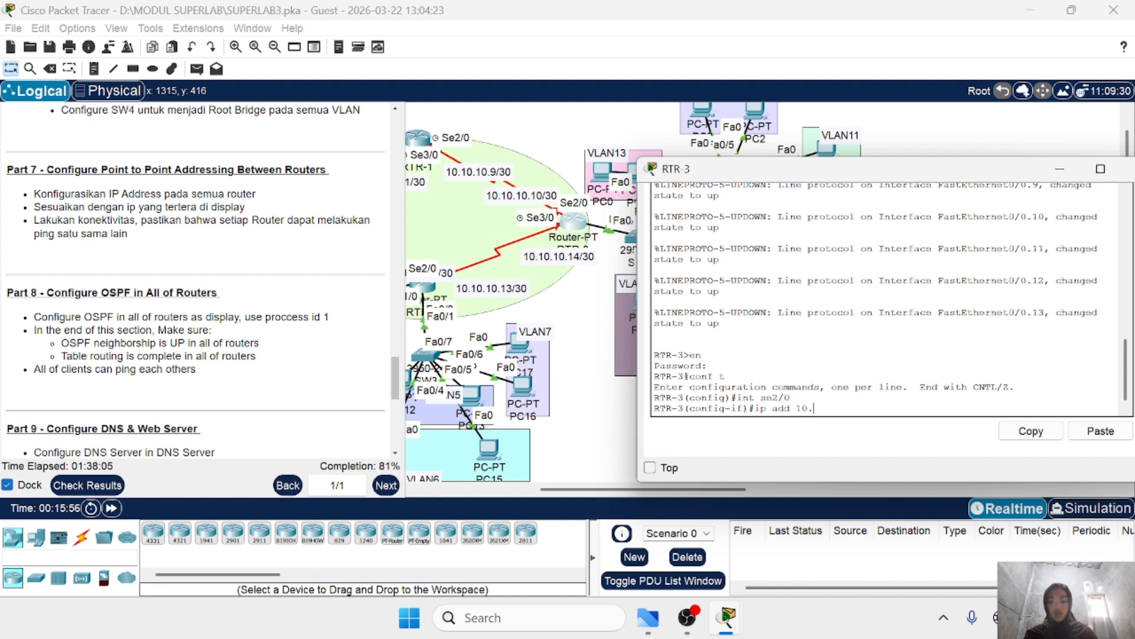
Step: Assign 10.10.10.10 with mask 255.255.255.252 to RTR-3's se2/0 interface and enable it with no sh
{"action": "type", "text": "10.10.10 2"}
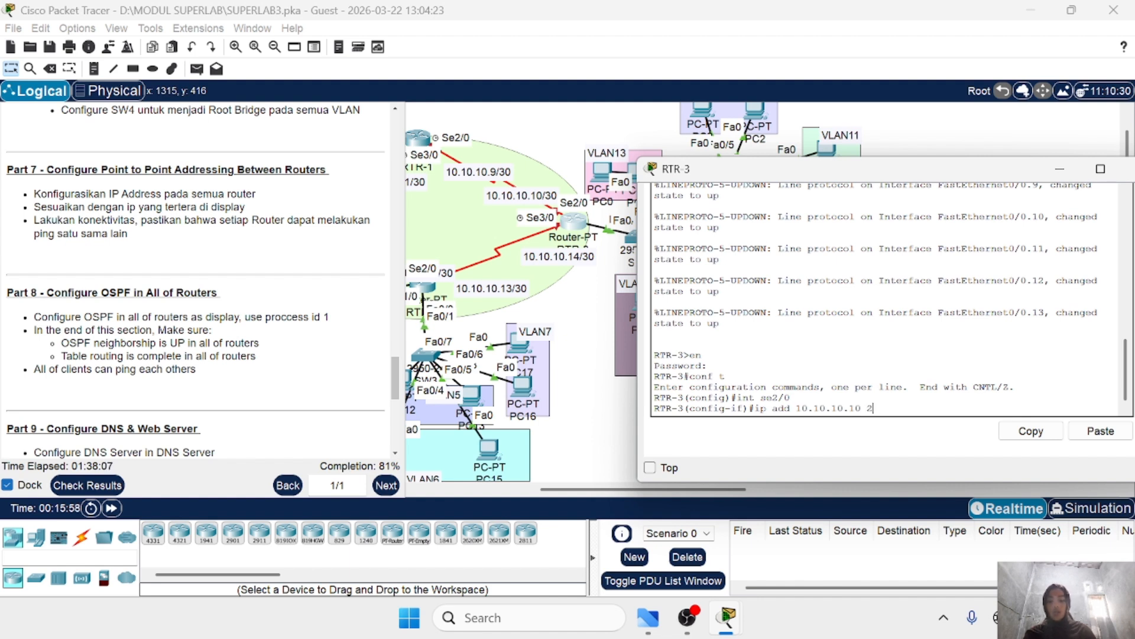
{"action": "type", "text": "55.255.255.252"}
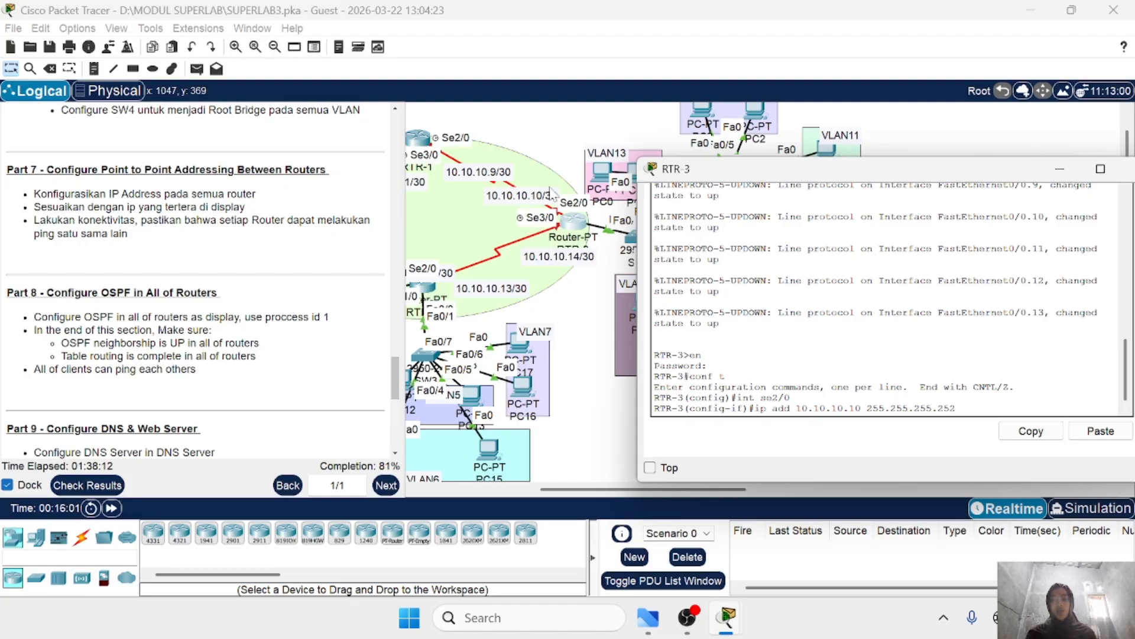
{"action": "key", "text": "Return"}
{"action": "type", "text": "nfig-if)#n"}
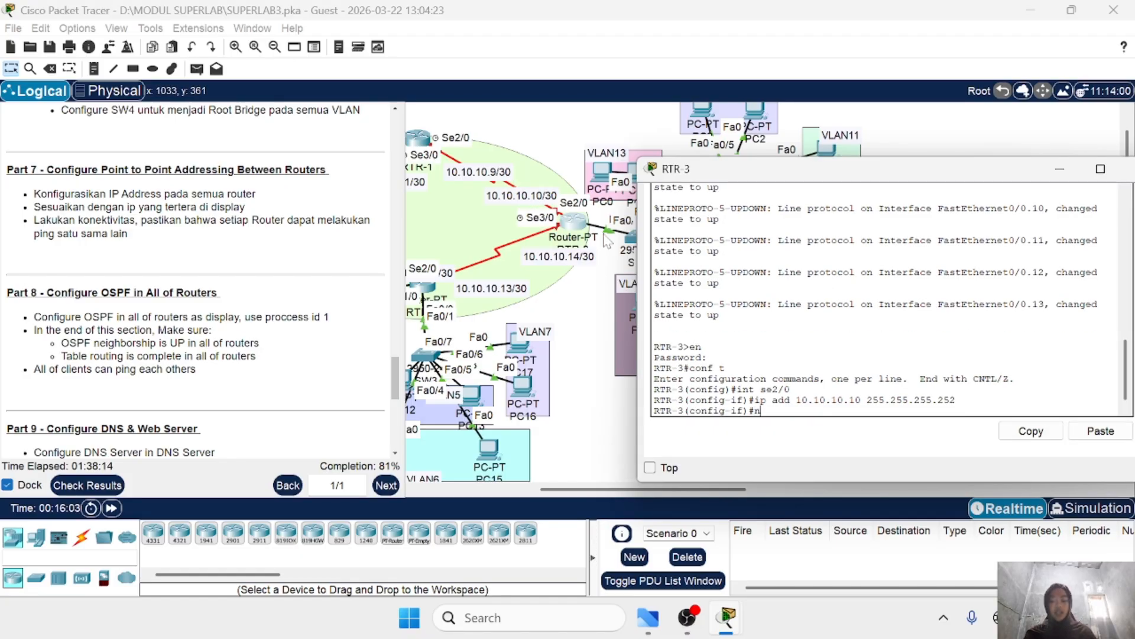
{"action": "type", "text": "o sh"}
{"action": "key", "text": "Return"}
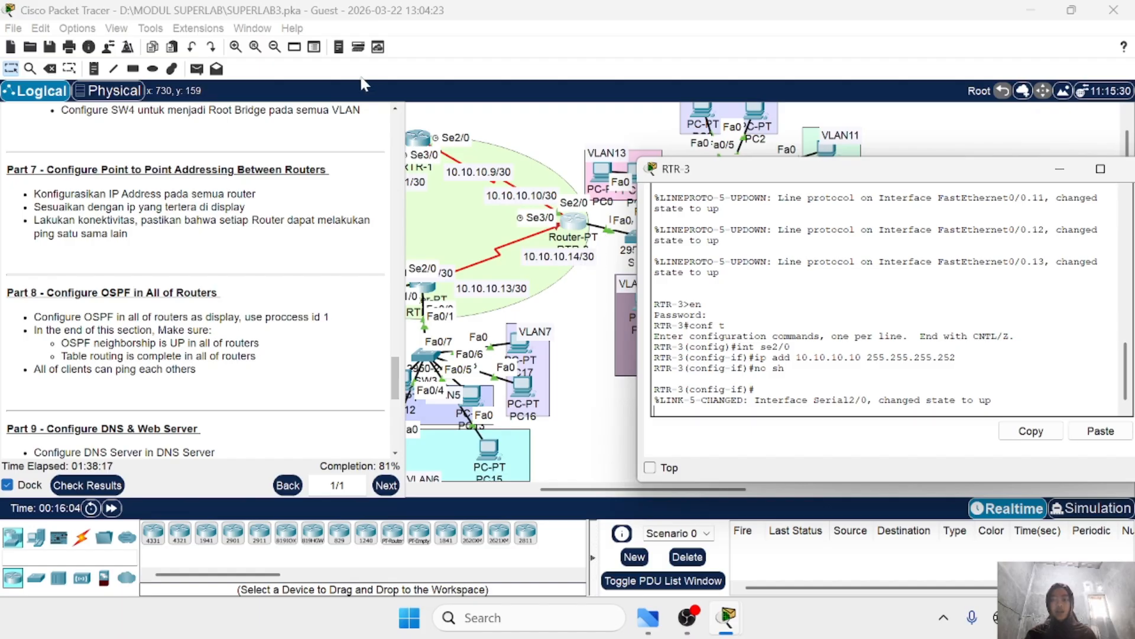
Step: Exit the se2/0 configuration on RTR-3 and enter configuration of interface se3/0
{"action": "scroll", "coordinate": [493, 226], "scroll_direction": "left", "scroll_amount": 1}
{"action": "scroll", "coordinate": [494, 227], "scroll_direction": "left", "scroll_amount": 1}
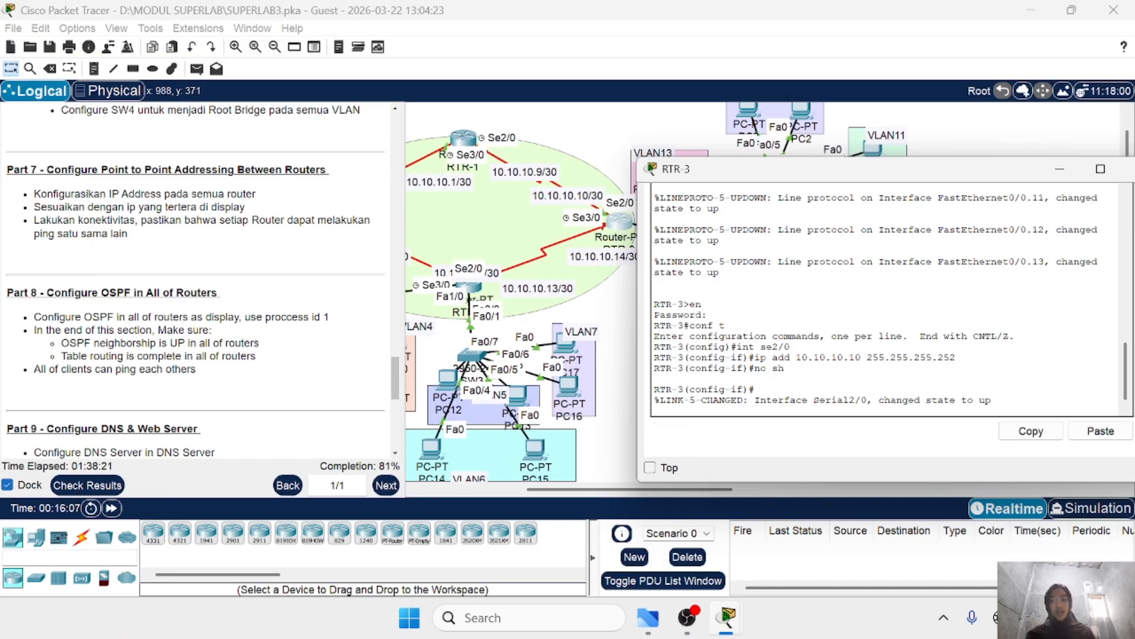
{"action": "key", "text": "Return"}
{"action": "type", "text": "ex"}
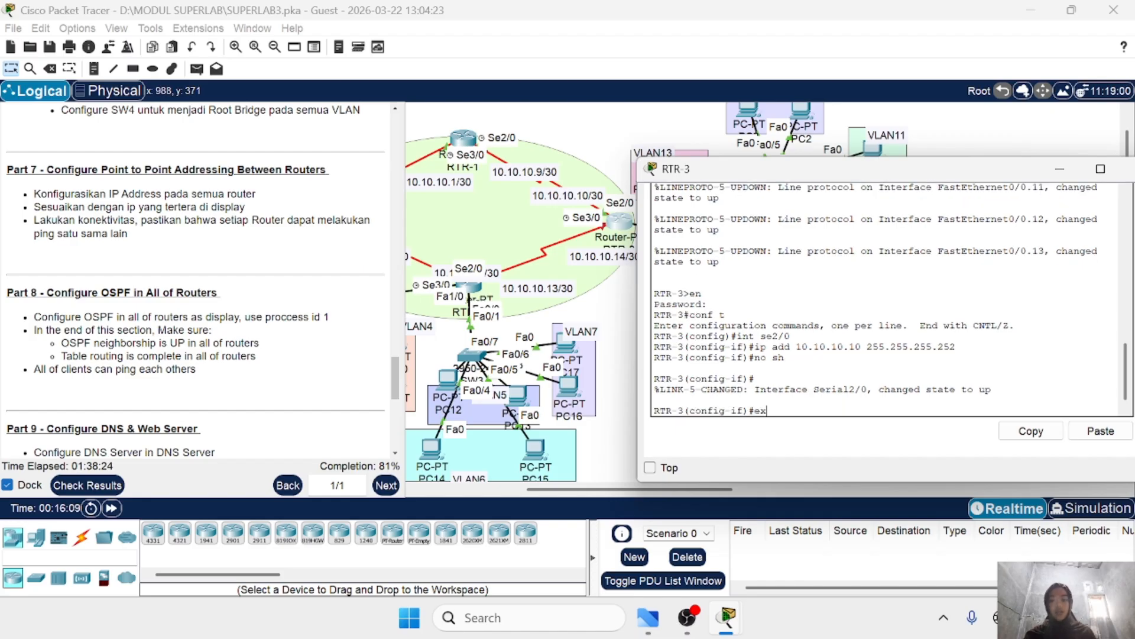
{"action": "key", "text": "Return"}
{"action": "type", "text": "int "}
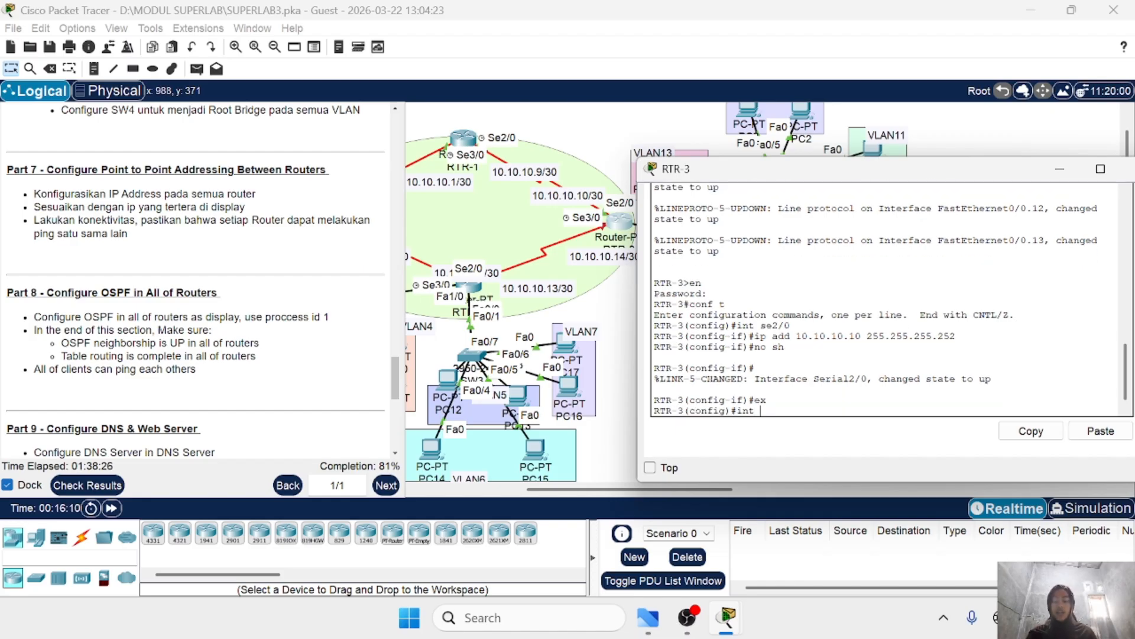
{"action": "type", "text": "se"}
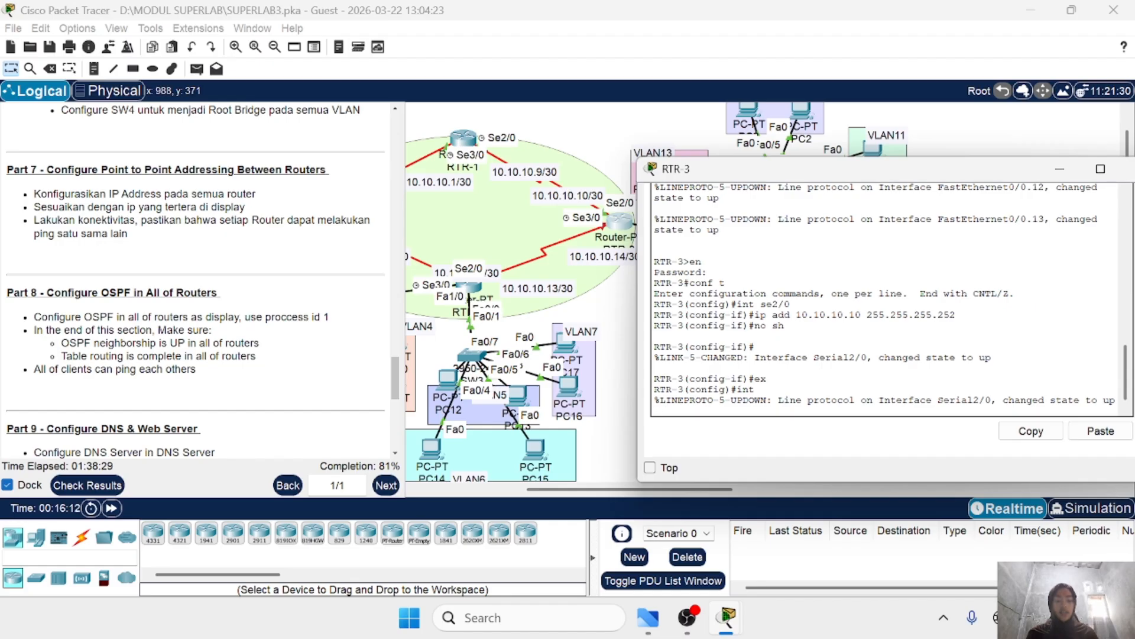
{"action": "key", "text": "Return"}
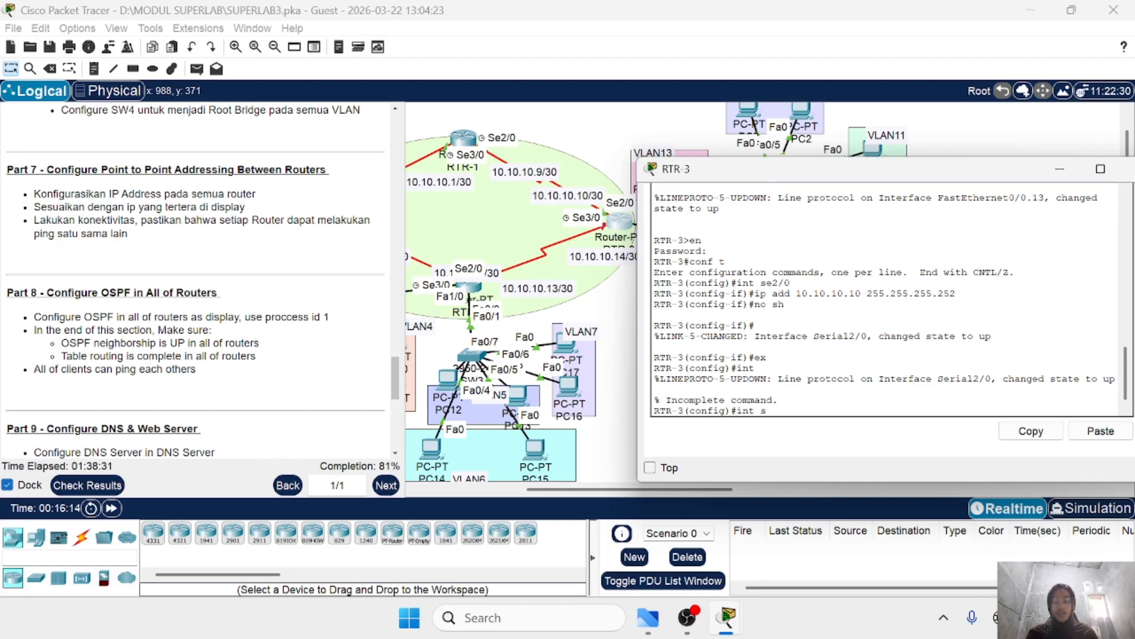
{"action": "key", "text": "Return"}
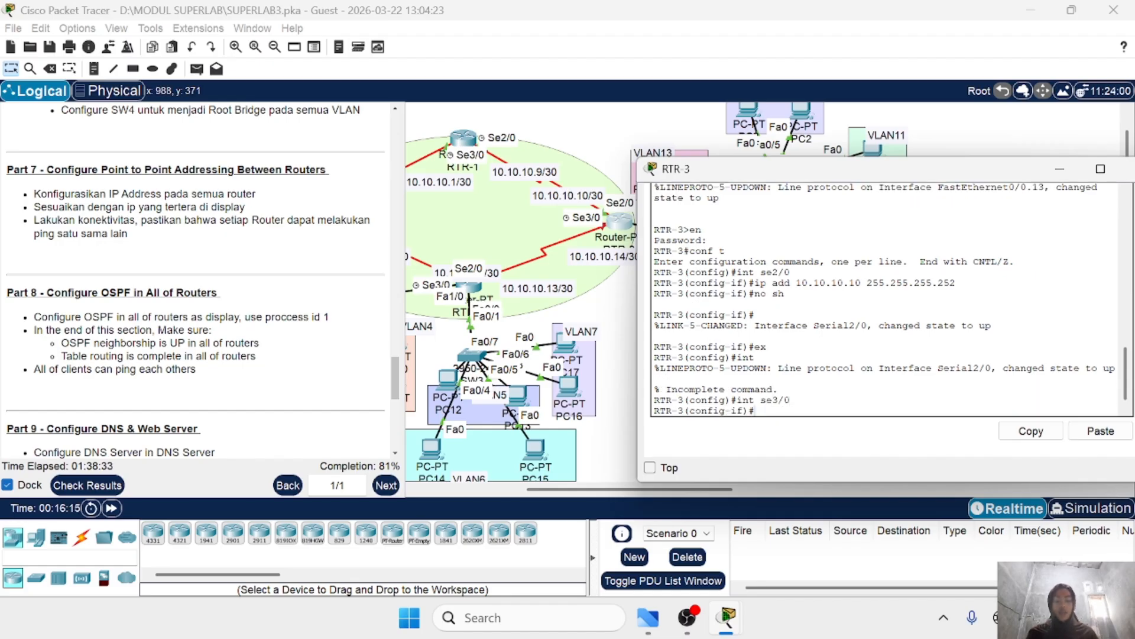
Step: Assign 10.10.10.14 with mask 255.255.255.252 to RTR-3's se3/0 interface and enable it with no sh
{"action": "type", "text": "ip add "}
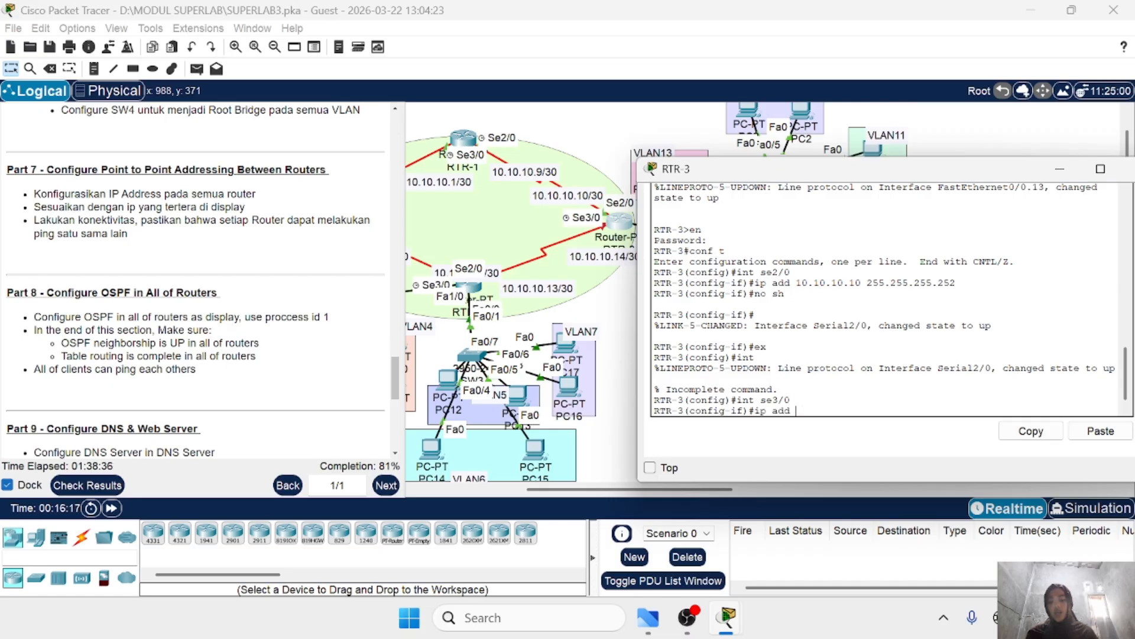
{"action": "type", "text": "10.10.10.14"}
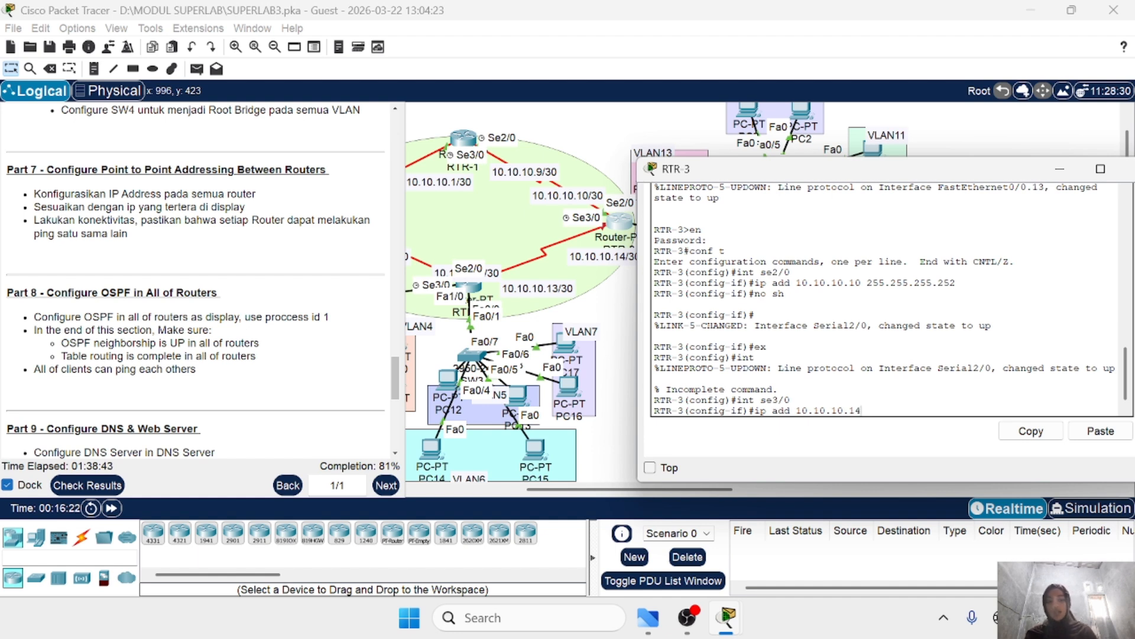
{"action": "left_click", "coordinate": [1082, 430]}
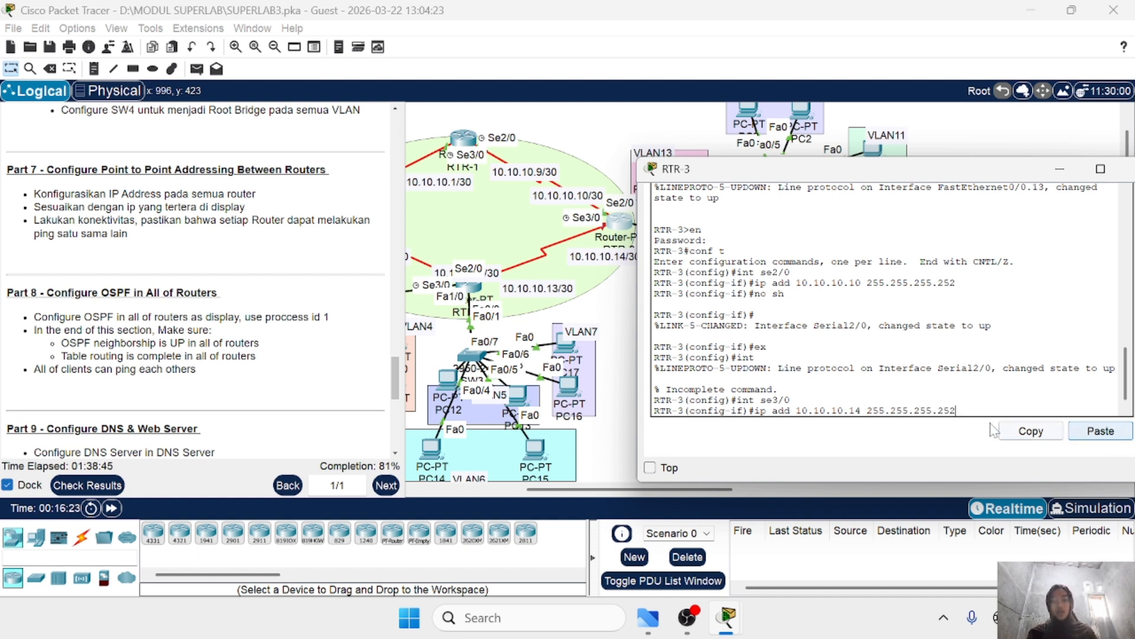
{"action": "key", "text": "Return"}
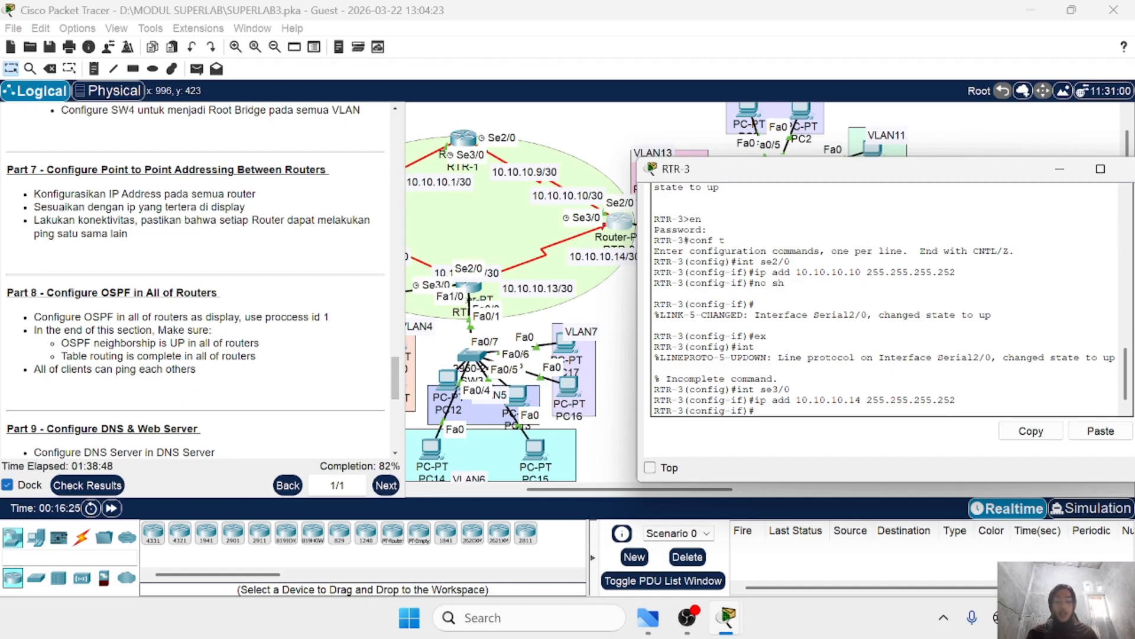
{"action": "type", "text": "no sh"}
{"action": "key", "text": "Return"}
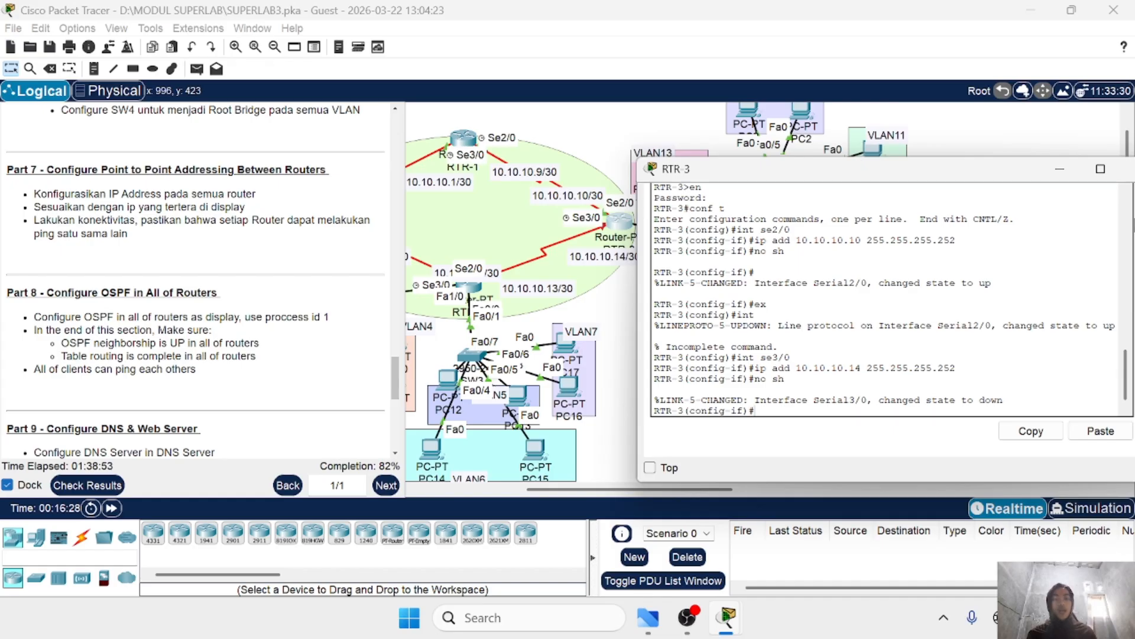
Step: Close RTR-3's window and shift the 10.10.10.5/30 and 10.10.10.6/30 labels toward RTR-2 to uncover the address beside RTR-4
{"action": "left_click", "coordinate": [1129, 169]}
{"action": "scroll", "coordinate": [797, 314], "scroll_direction": "left", "scroll_amount": 3}
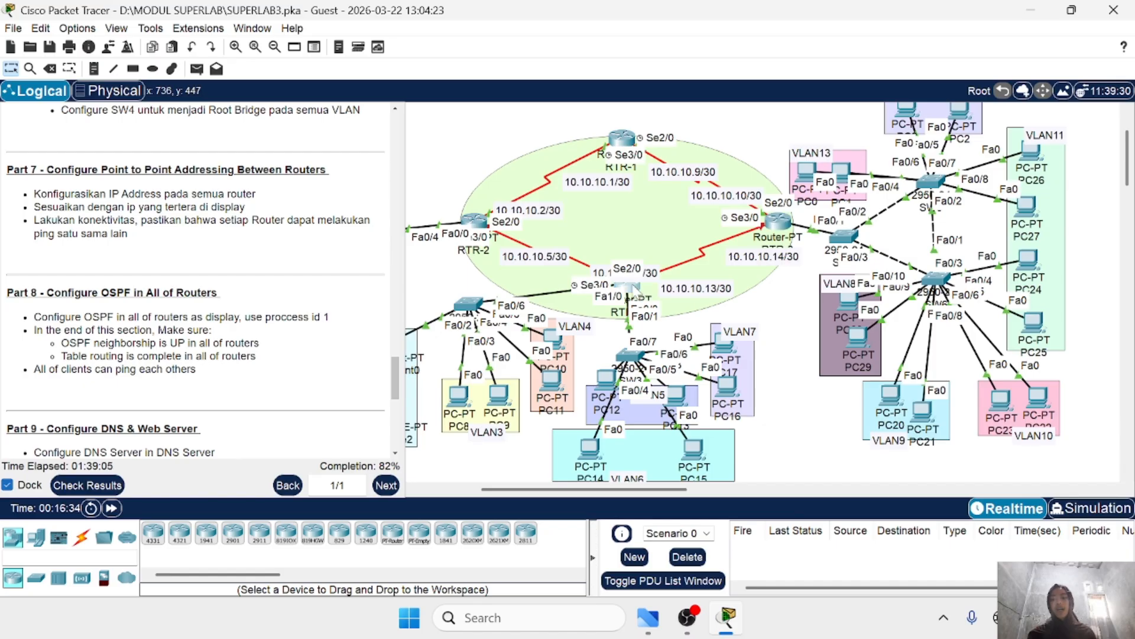
{"action": "left_click_drag", "start_coordinate": [633, 290], "coordinate": [537, 248]}
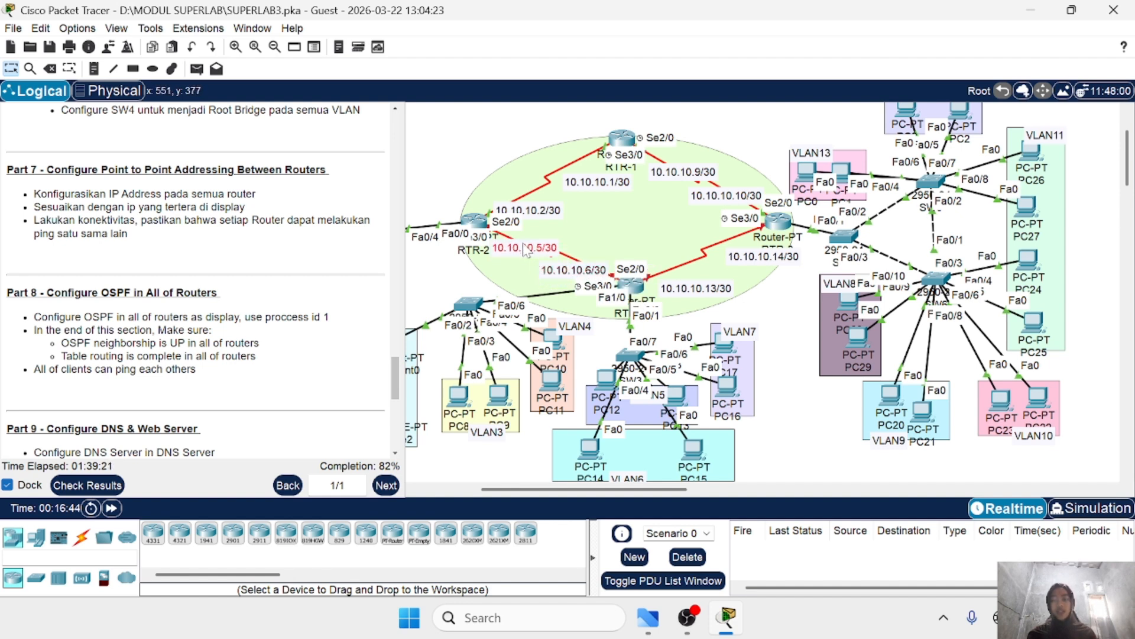
Step: Open RTR-4's command line, then shrink and reposition its window to keep the serial links visible
{"action": "left_click", "coordinate": [631, 287]}
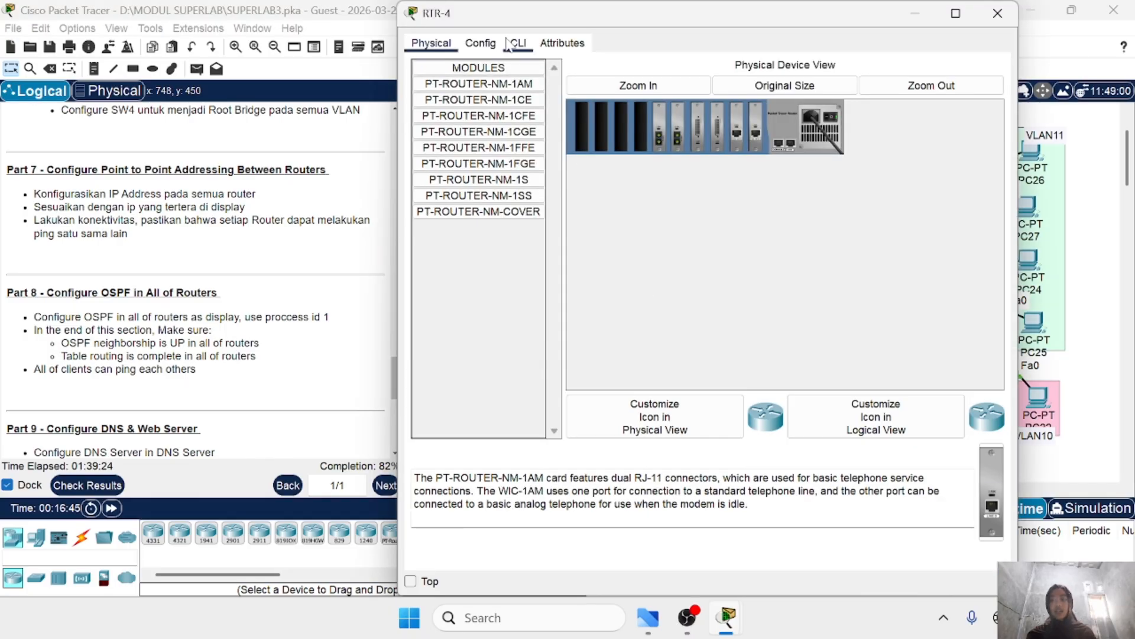
{"action": "left_click", "coordinate": [508, 45]}
{"action": "left_click_drag", "start_coordinate": [398, 2], "coordinate": [554, 264]}
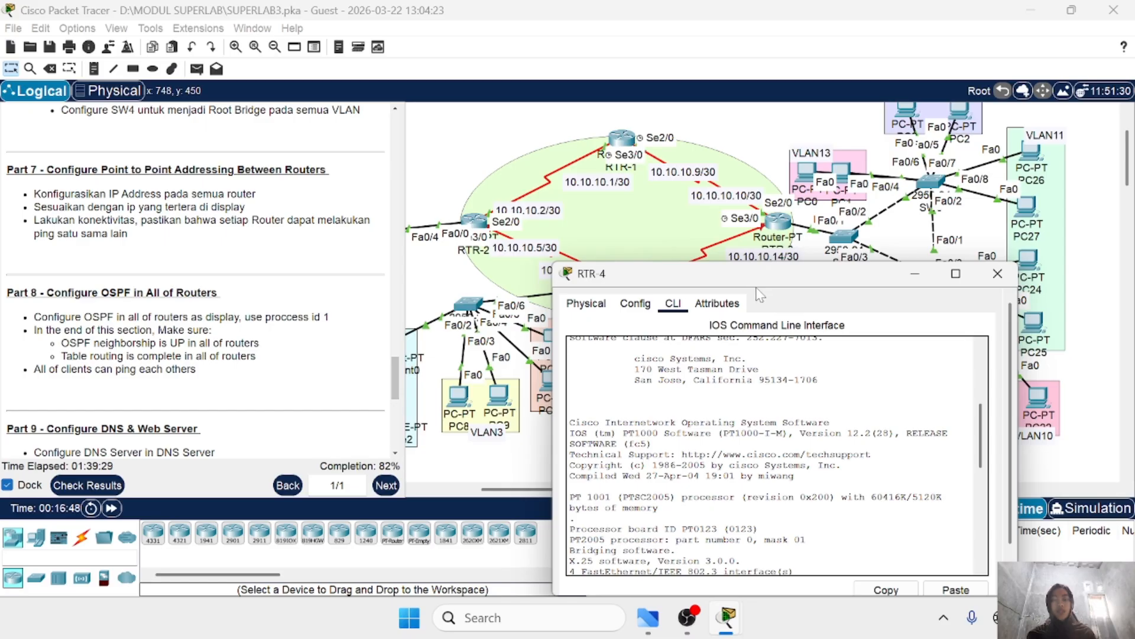
{"action": "left_click_drag", "start_coordinate": [782, 277], "coordinate": [847, 182]}
{"action": "scroll", "coordinate": [751, 438], "scroll_direction": "down", "scroll_amount": 10}
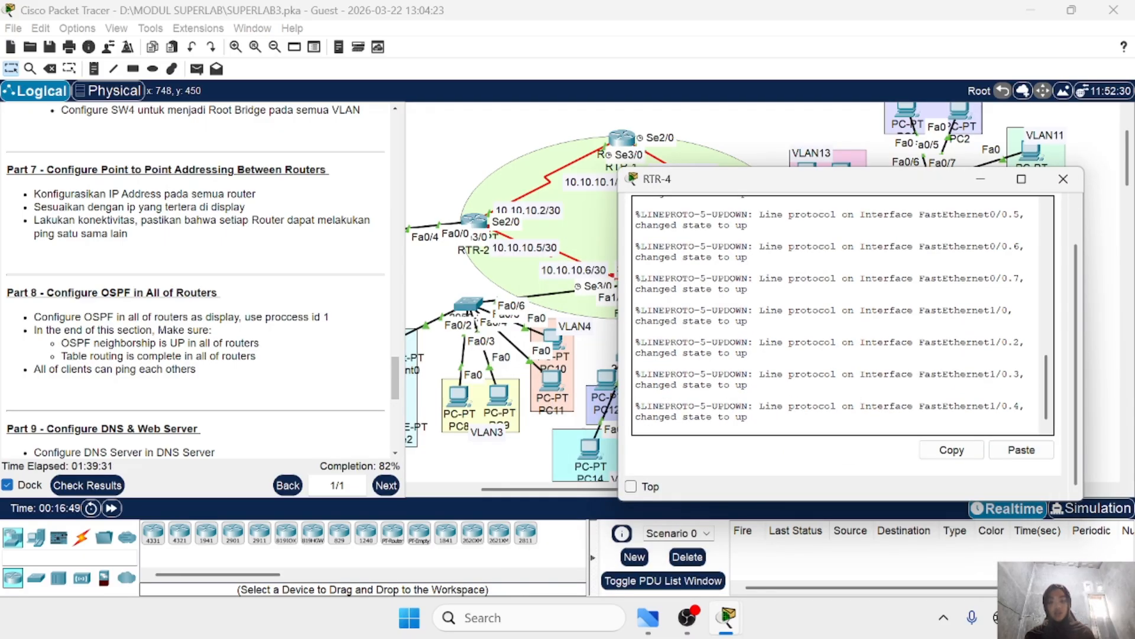
Step: Enter privileged mode on RTR-4 with the enable password and enter global configuration mode with conf t
{"action": "key", "text": "Return"}
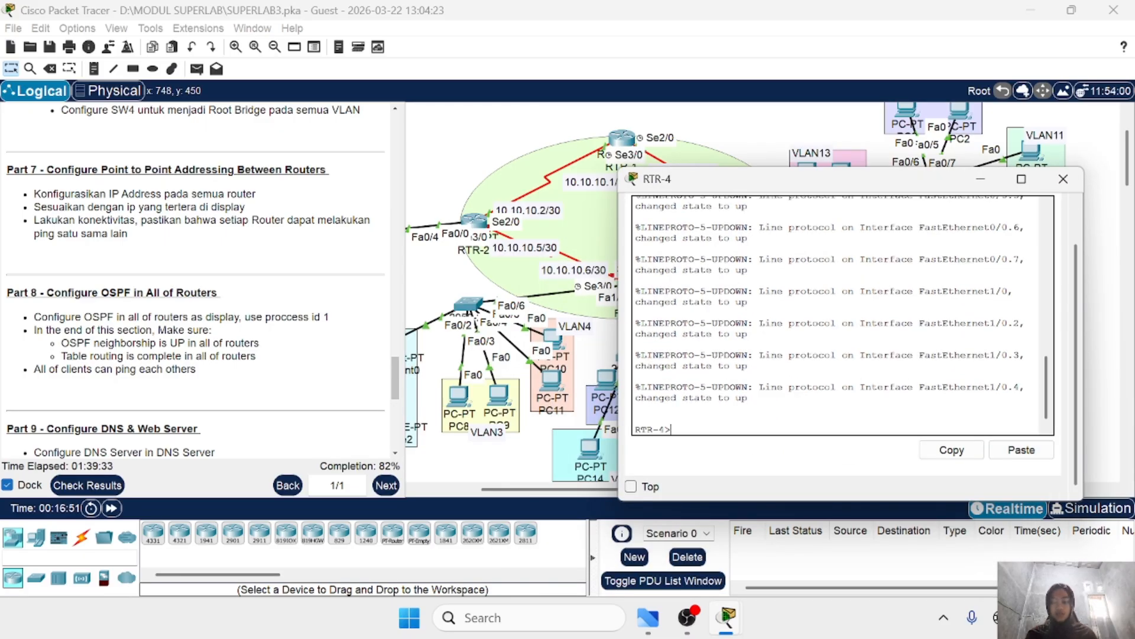
{"action": "type", "text": "en"}
{"action": "key", "text": "Return"}
{"action": "key", "text": "Return"}
{"action": "type", "text": "c"}
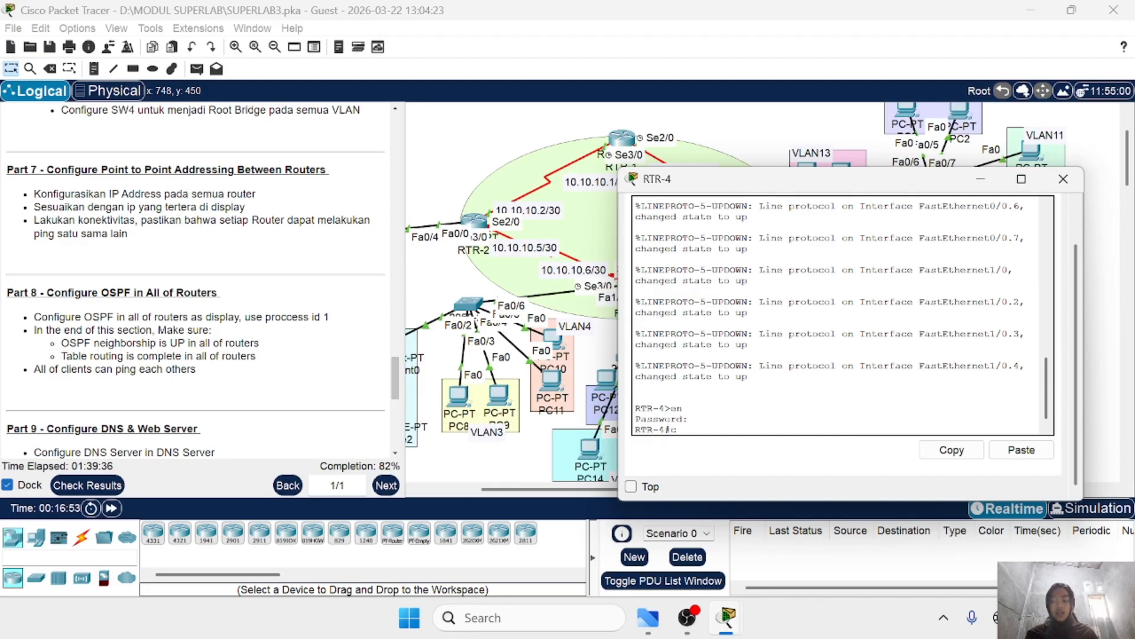
{"action": "type", "text": "onf t"}
{"action": "key", "text": "Return"}
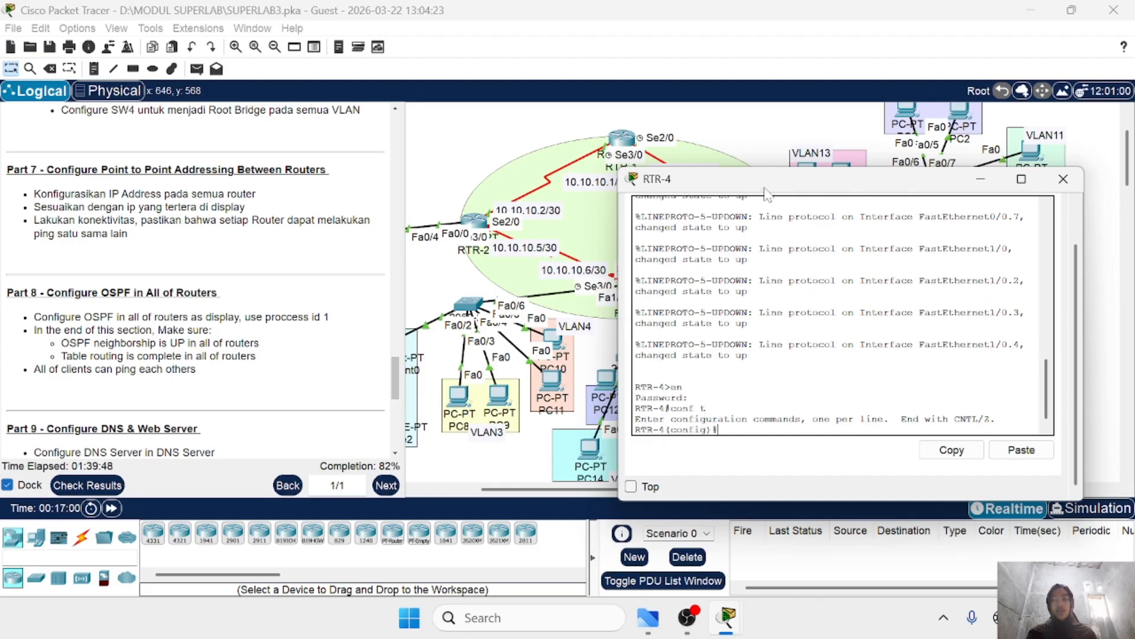
Step: Move RTR-4's window clear of the router's links and enter configuration of interface se3/0
{"action": "left_click_drag", "start_coordinate": [764, 188], "coordinate": [831, 188]}
{"action": "scroll", "coordinate": [663, 339], "scroll_direction": "right", "scroll_amount": 1}
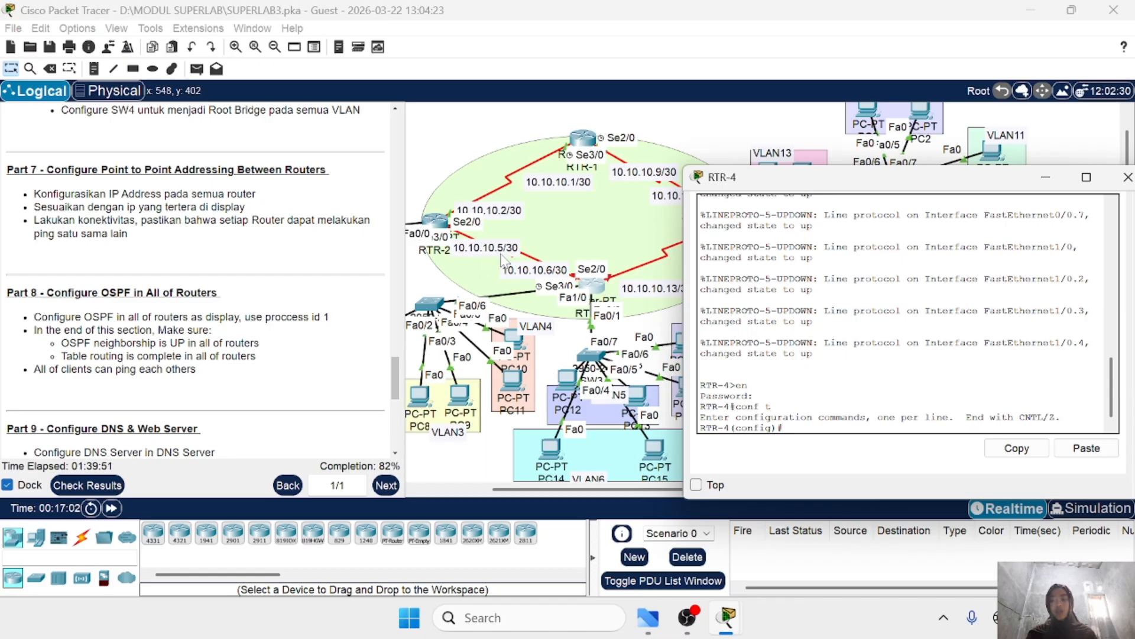
{"action": "type", "text": "i"}
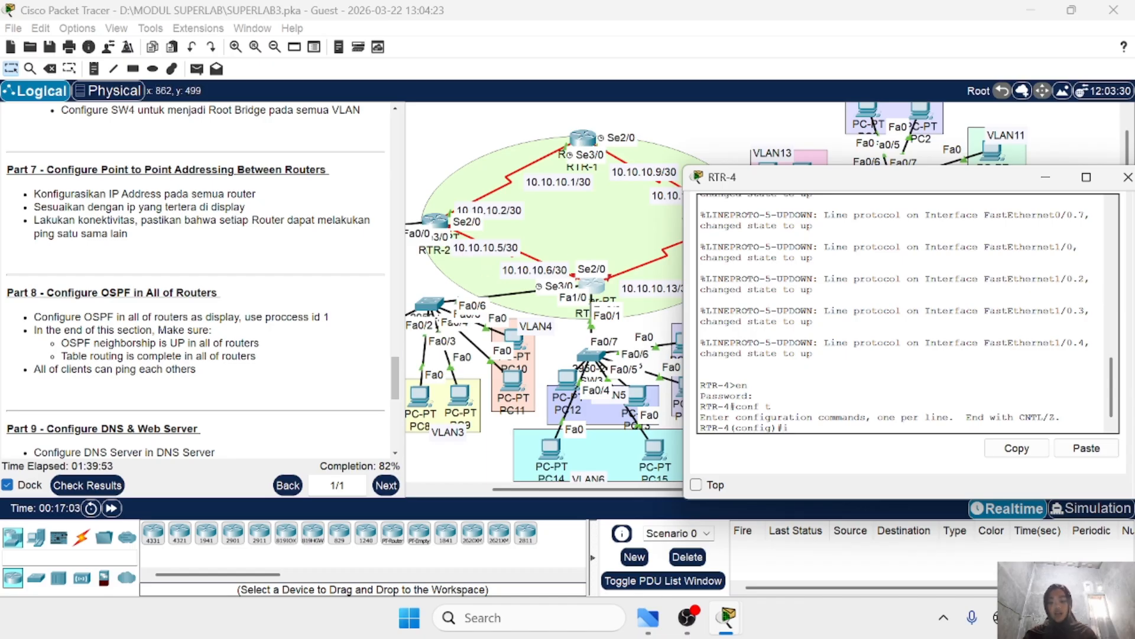
{"action": "type", "text": "nt se3/0"}
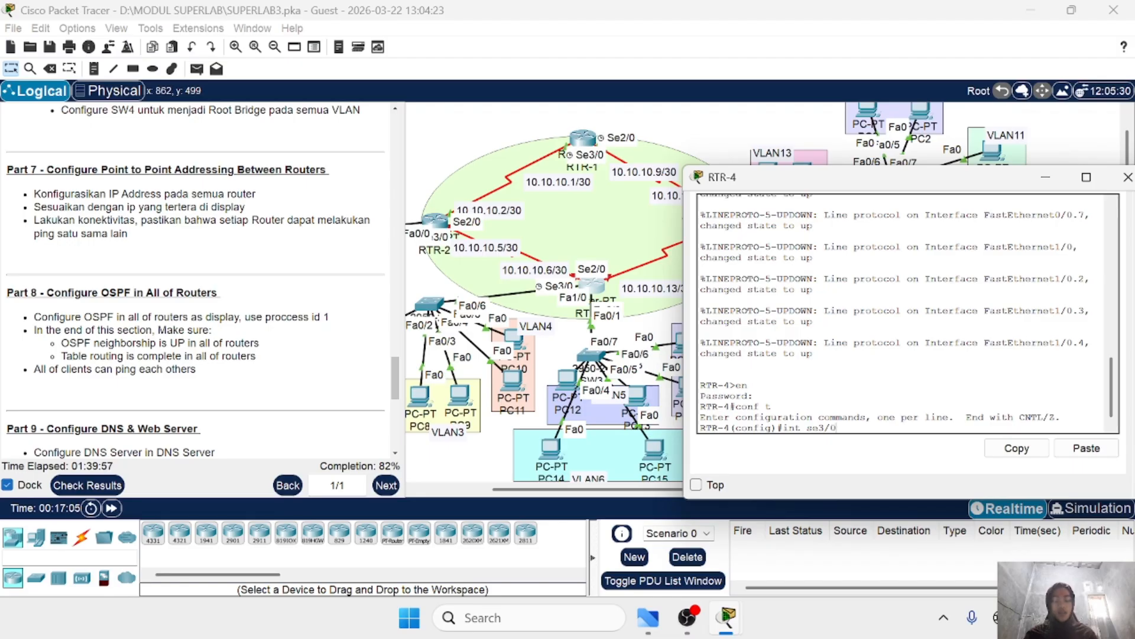
{"action": "key", "text": "Return"}
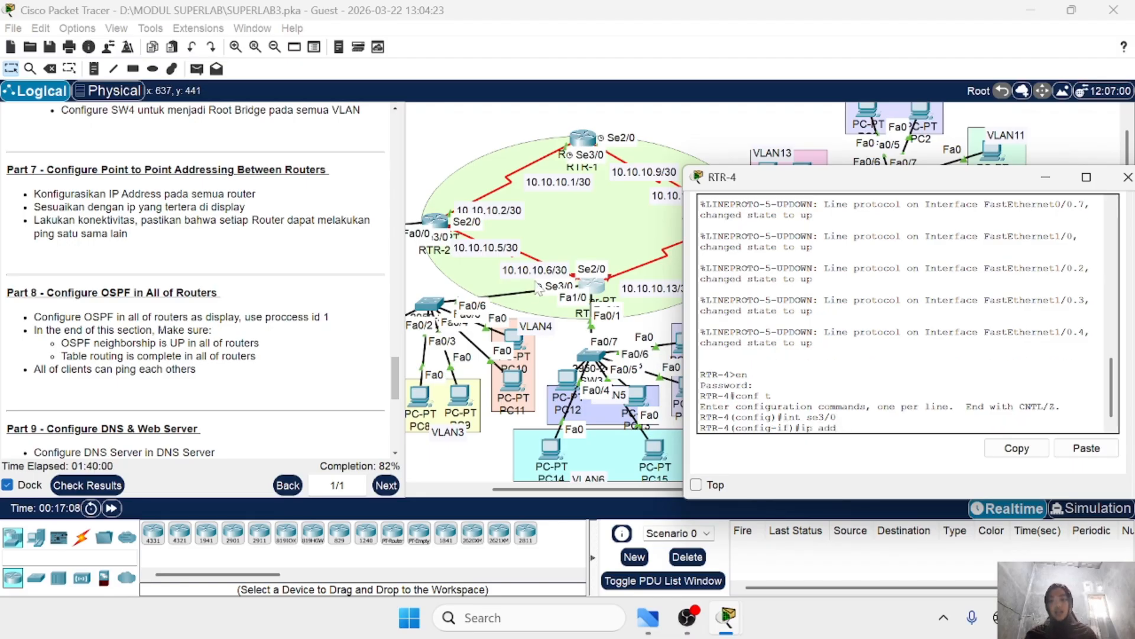
Step: Assign 10.10.10.6 with mask 255.255.255.252 to RTR-4's se3/0 interface and enable it with no sh
{"action": "type", "text": "10.10"}
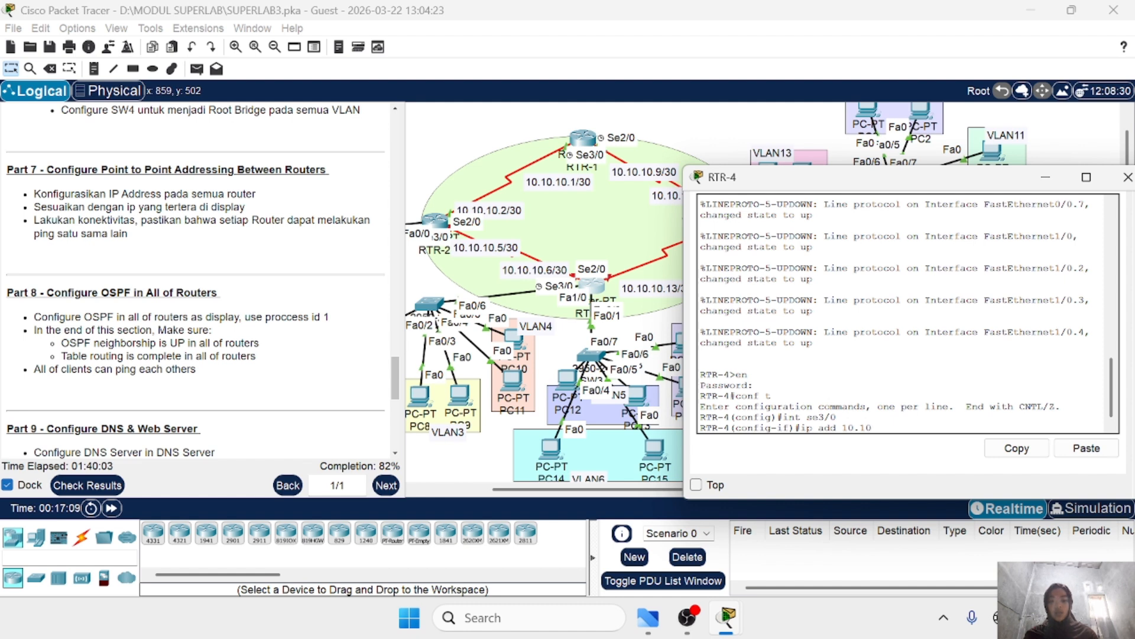
{"action": "type", "text": ".10.6"}
{"action": "left_click", "coordinate": [1086, 451]}
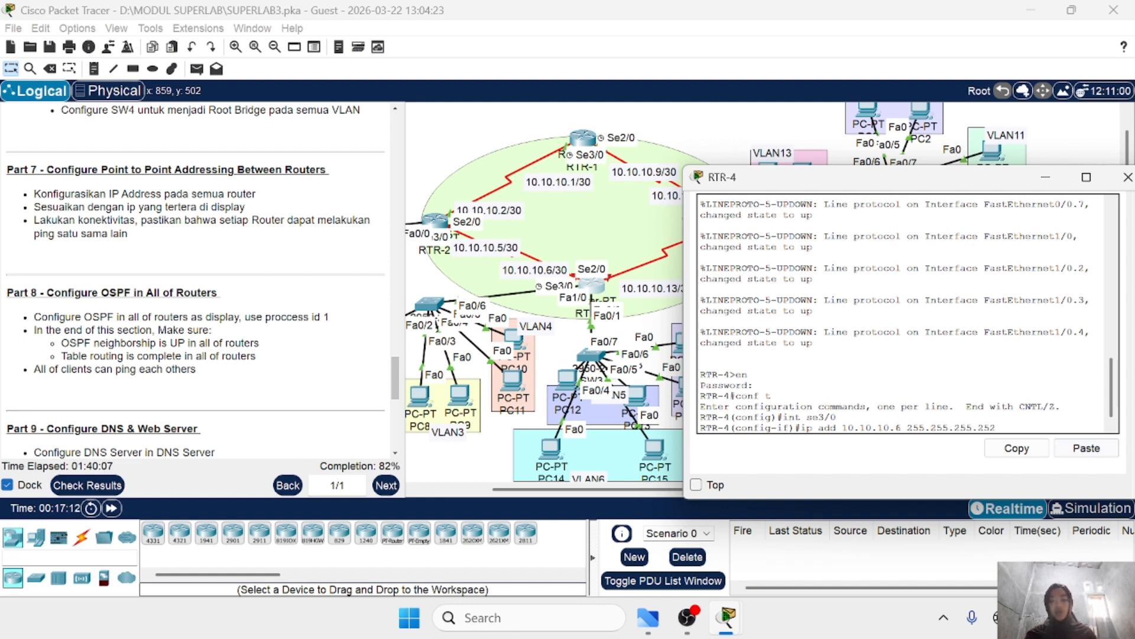
{"action": "key", "text": "Return"}
{"action": "type", "text": "no sh"}
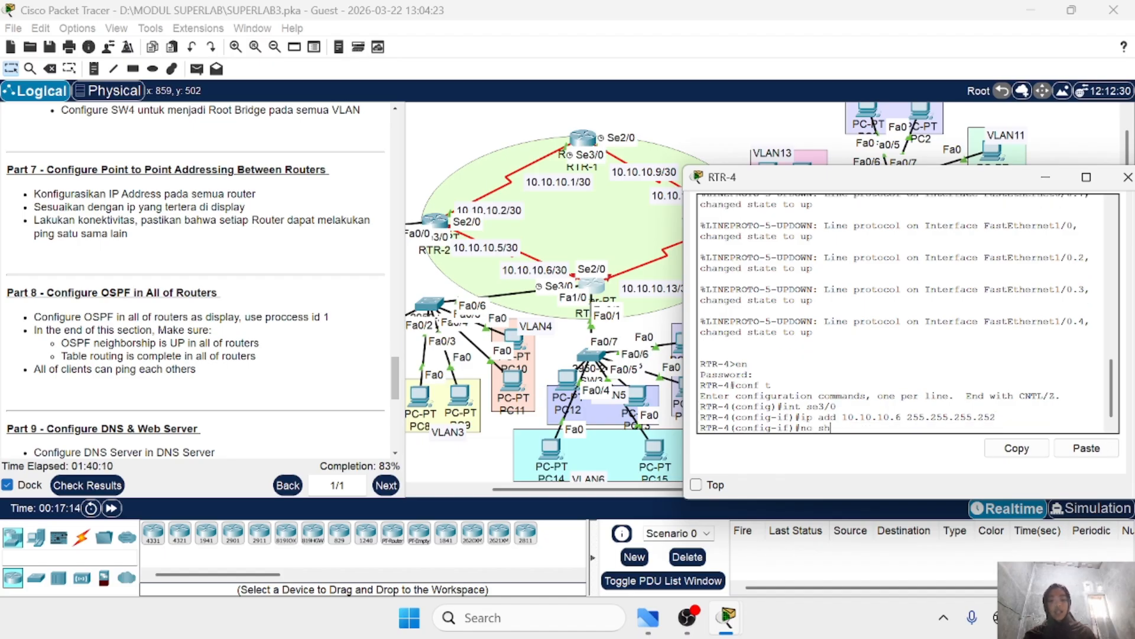
{"action": "key", "text": "Return"}
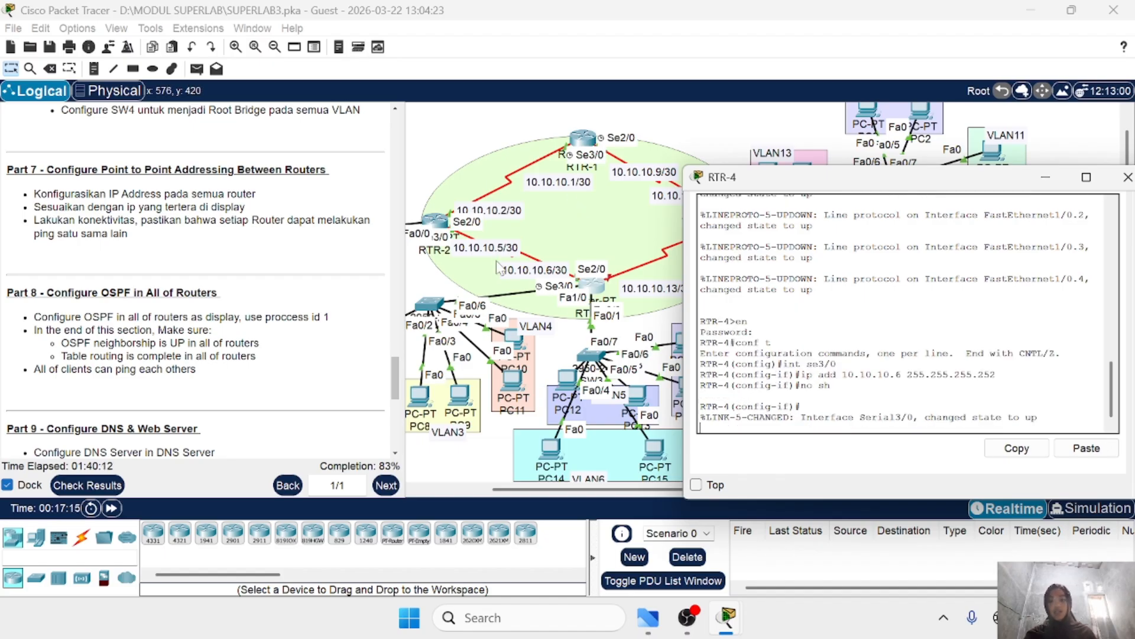
{"action": "key", "text": "Return"}
Step: Exit the se3/0 configuration on RTR-4 and enter configuration of interface se2/0
{"action": "scroll", "coordinate": [637, 323], "scroll_direction": "right", "scroll_amount": 5}
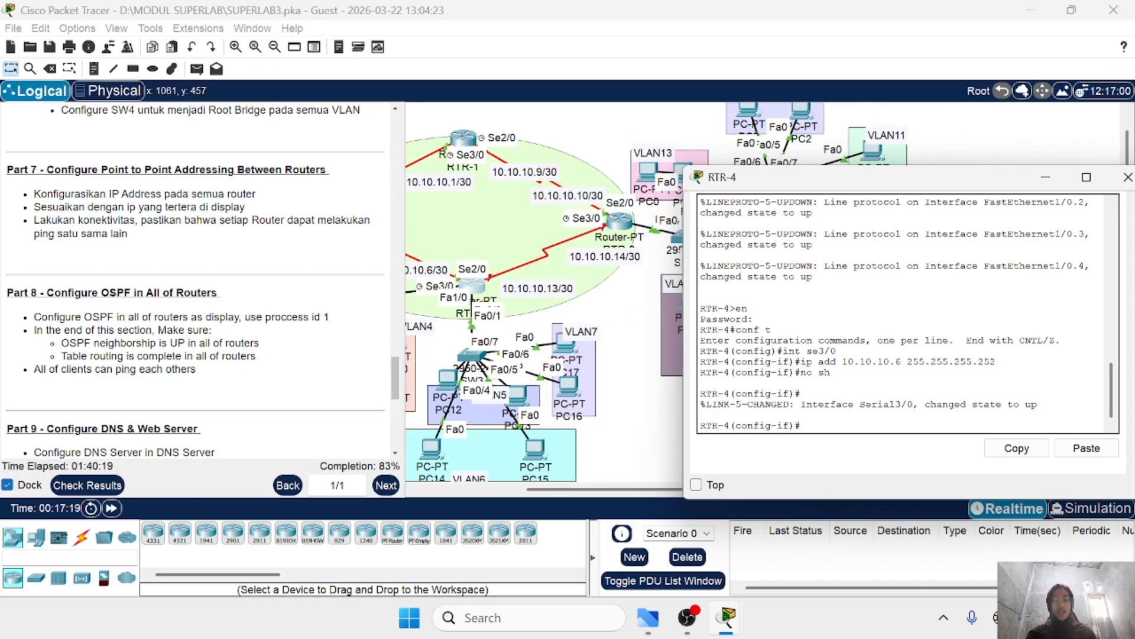
{"action": "type", "text": "ex"}
{"action": "key", "text": "Return"}
{"action": "type", "text": "int"}
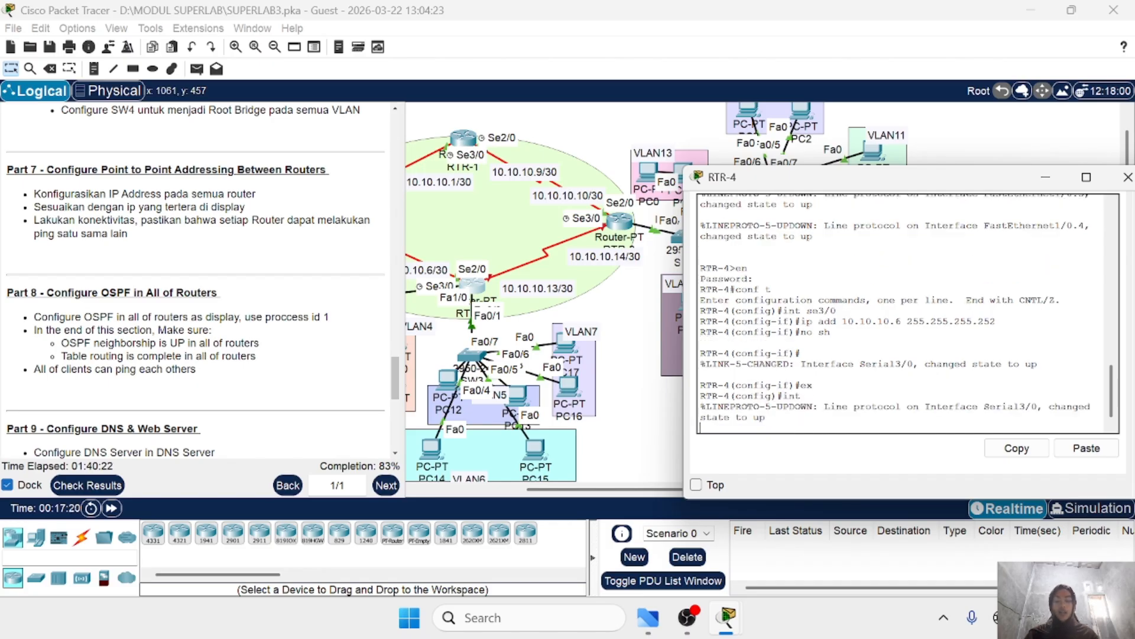
{"action": "key", "text": "Return"}
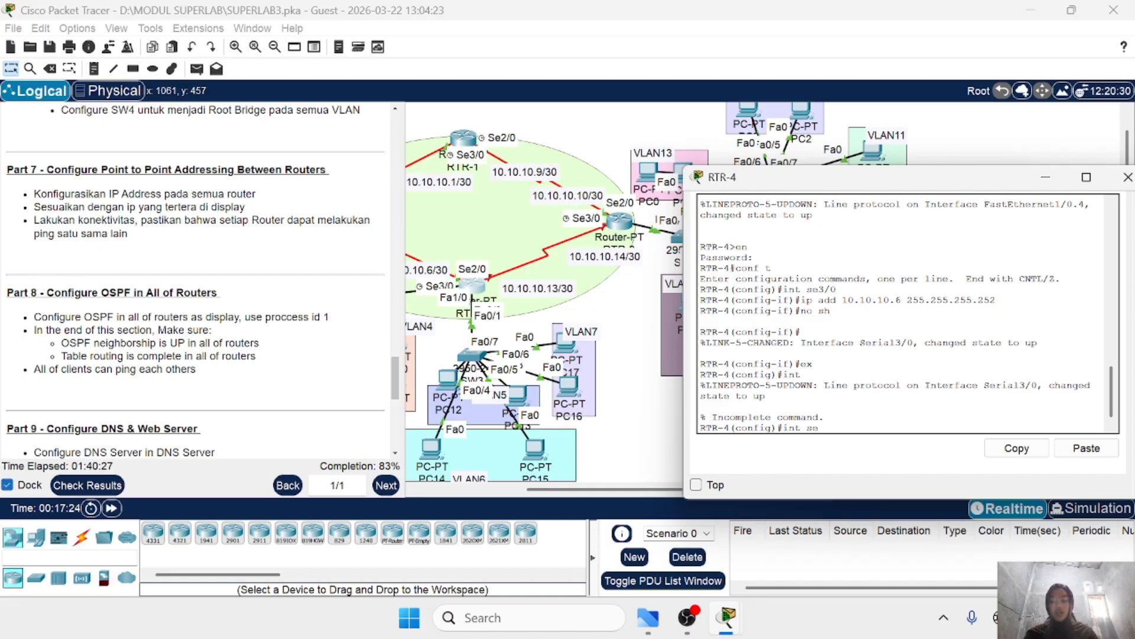
{"action": "key", "text": "Return"}
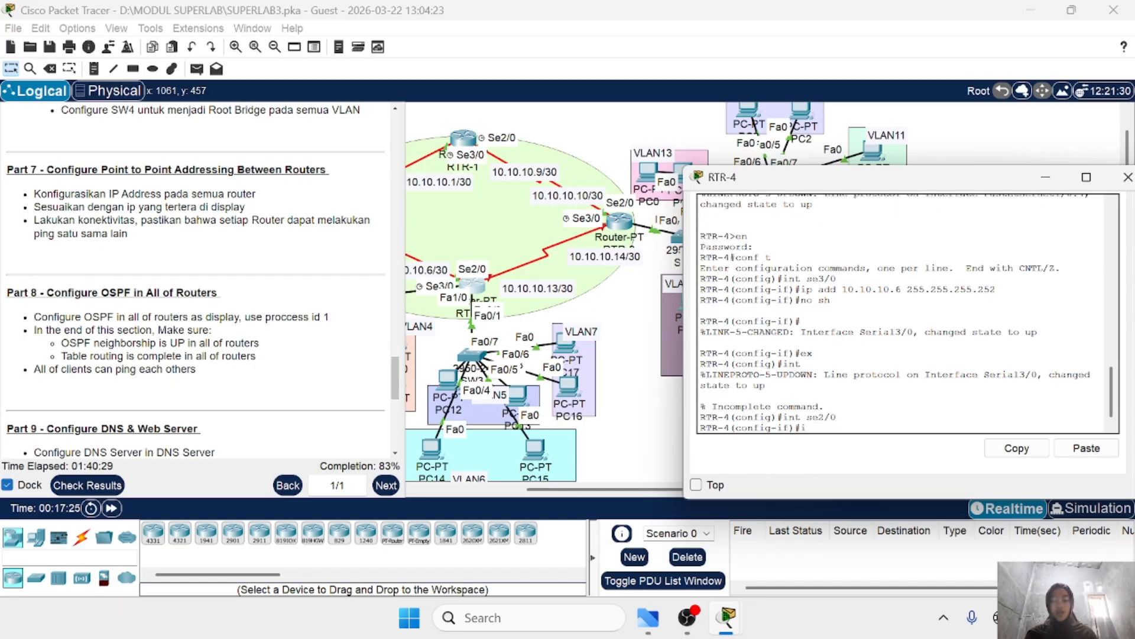
Step: Assign 10.10.10.13 with mask 255.255.255.252 to RTR-4's se2/0 interface, enable it with no sh, and close RTR-4's window
{"action": "type", "text": "ip add 10.10.10.13"}
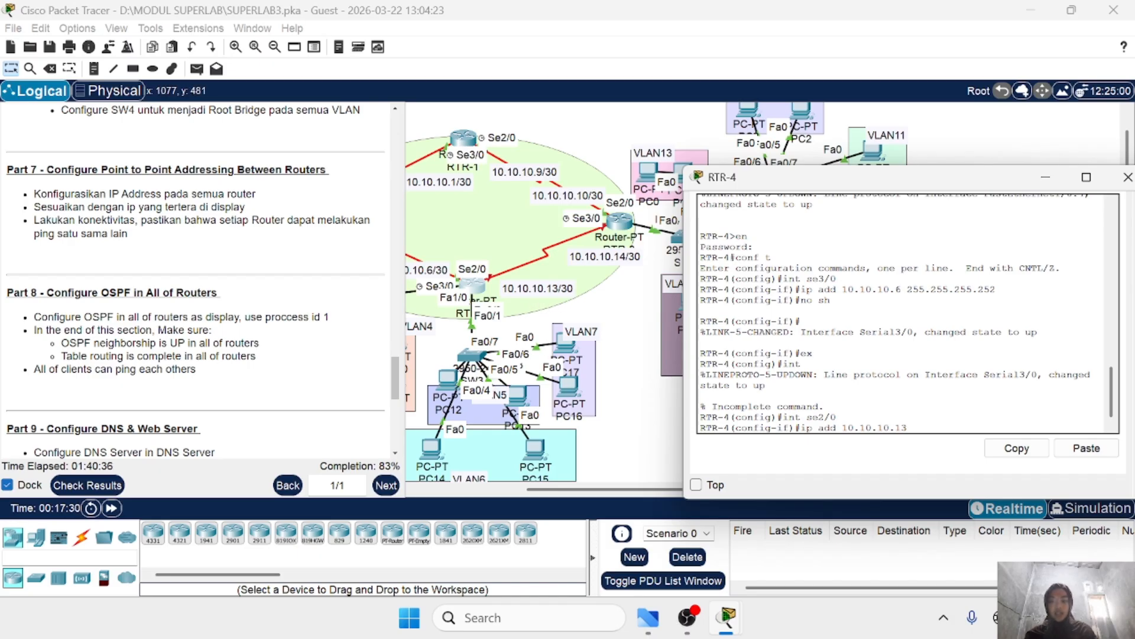
{"action": "type", "text": " 255.255.255"}
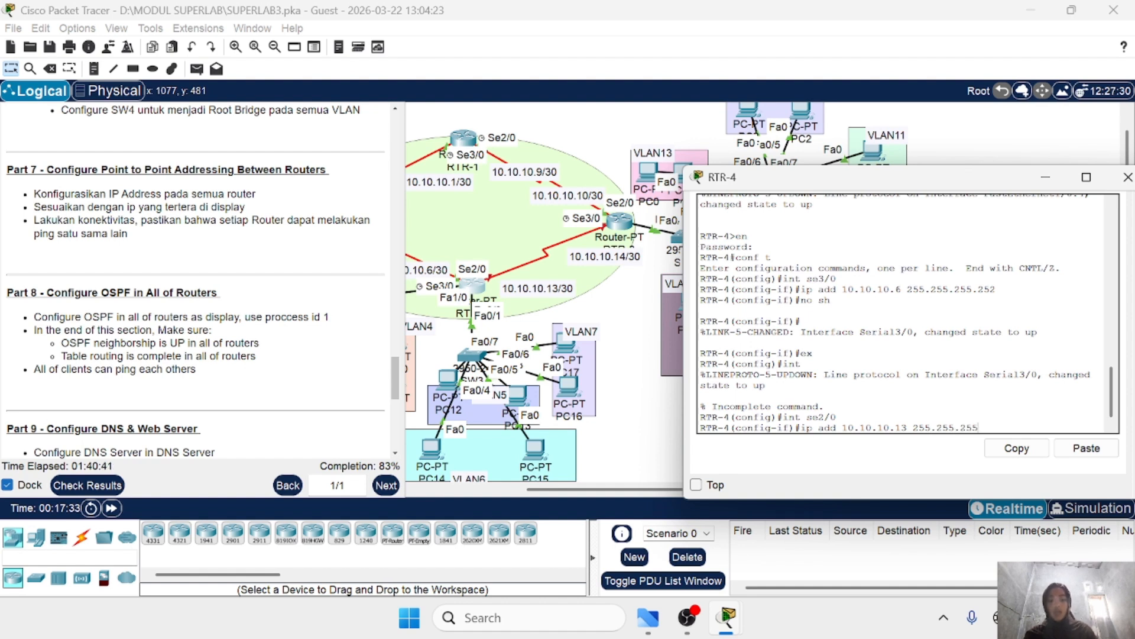
{"action": "type", "text": ".252"}
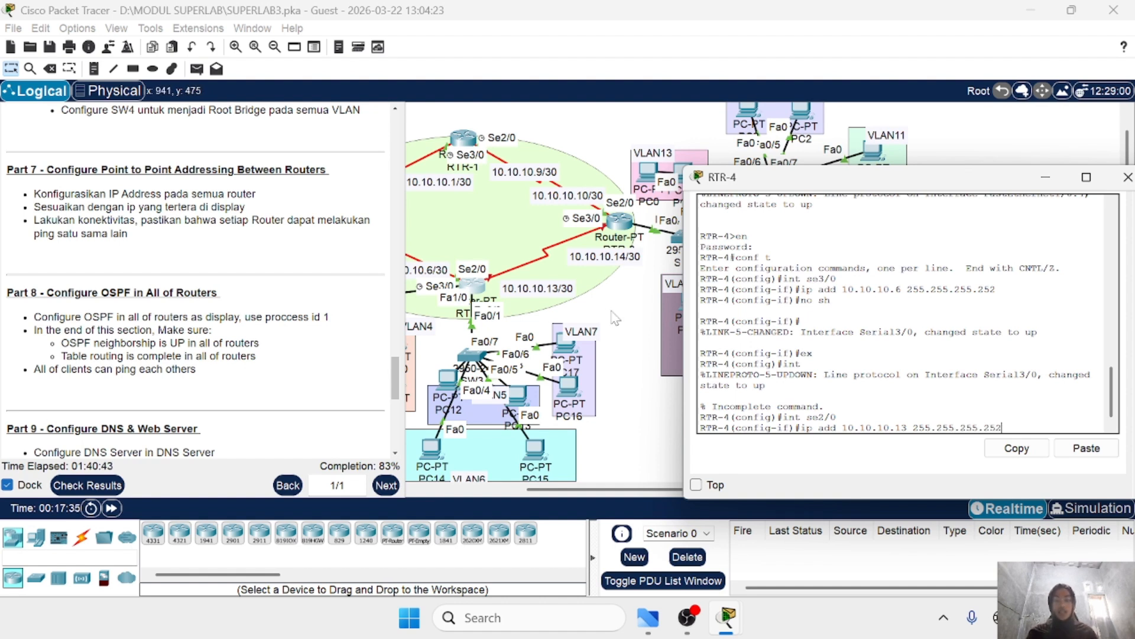
{"action": "key", "text": "Return"}
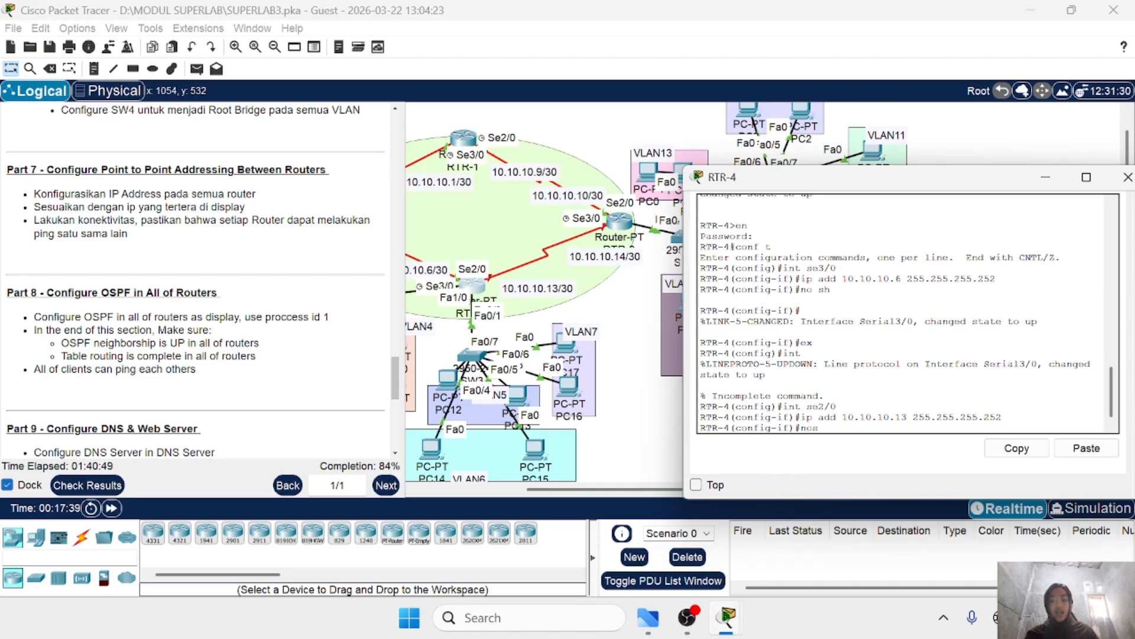
{"action": "type", "text": "no sh"}
{"action": "key", "text": "Return"}
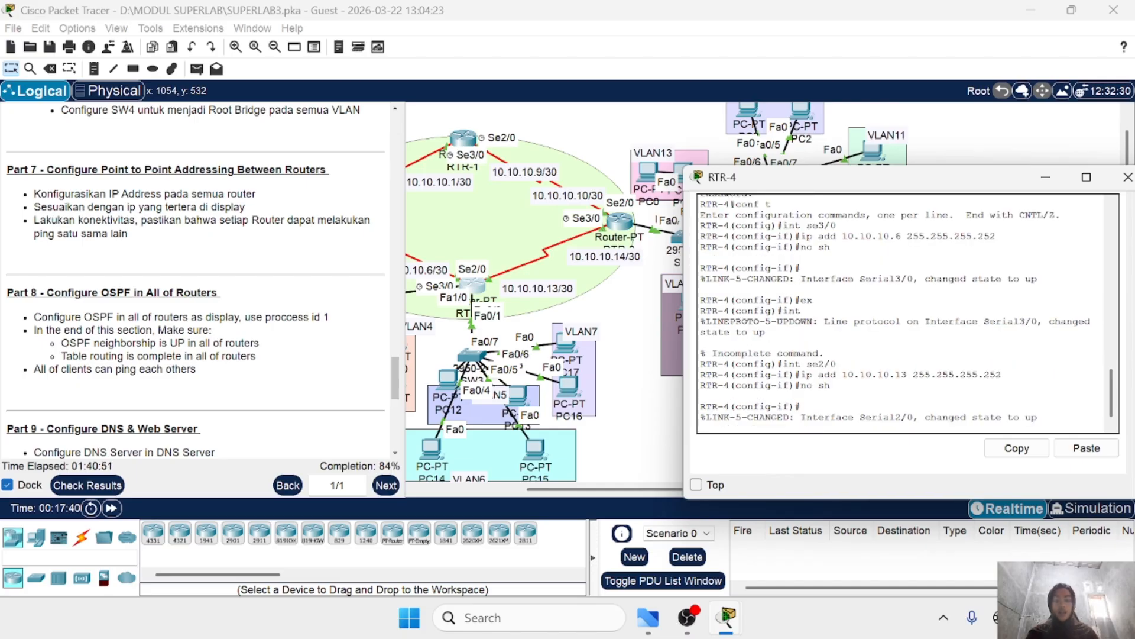
{"action": "scroll", "coordinate": [591, 369], "scroll_direction": "left", "scroll_amount": 1}
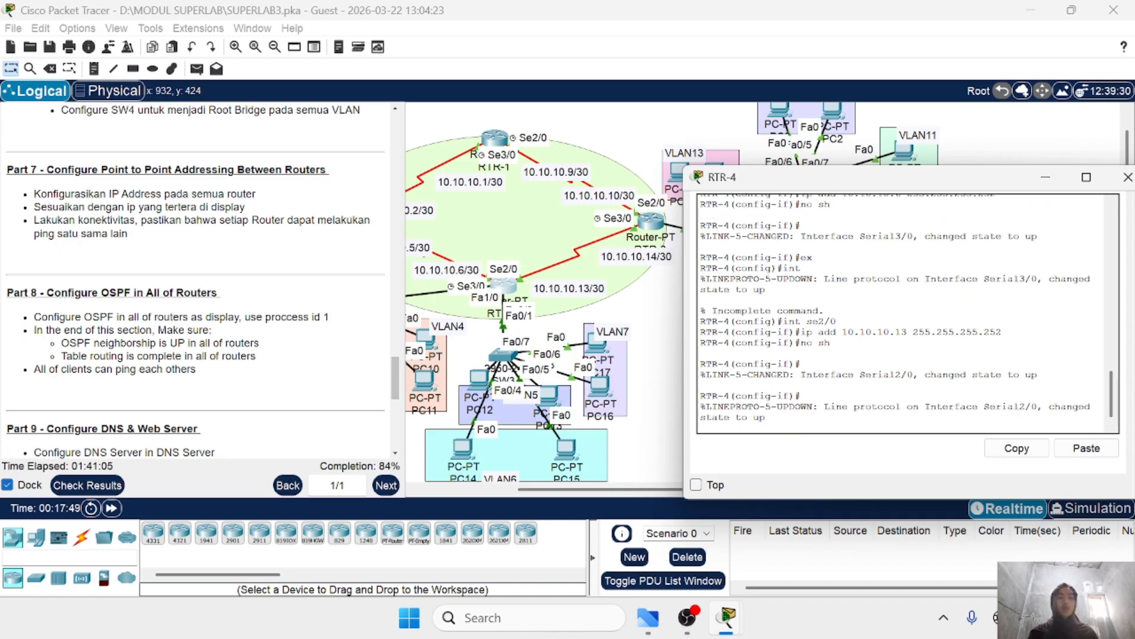
{"action": "left_click", "coordinate": [1127, 177]}
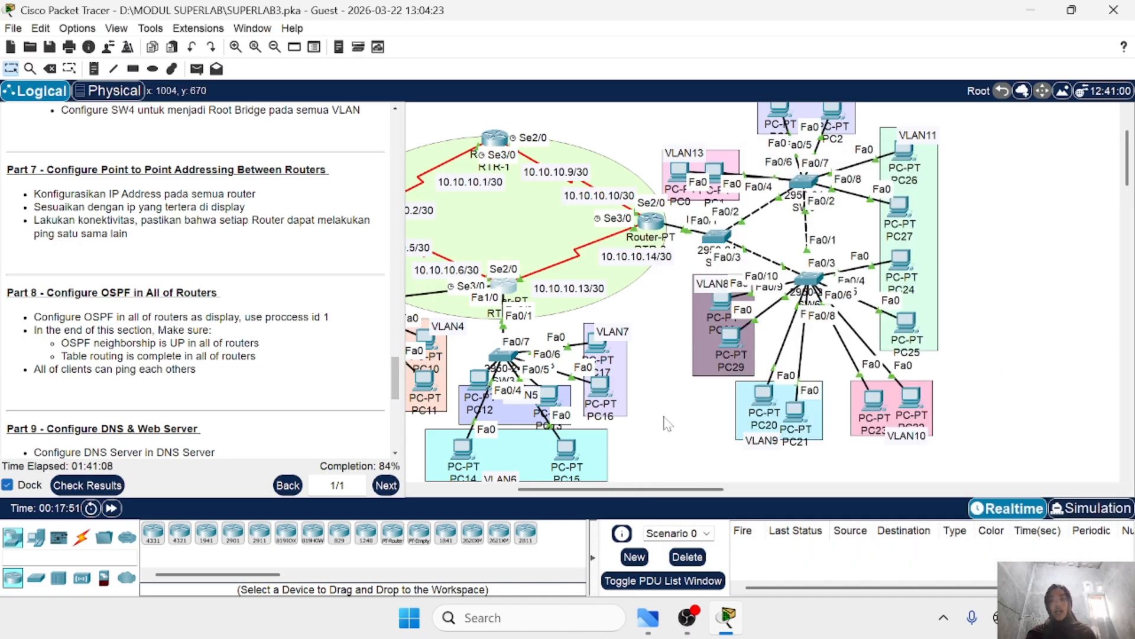
Step: Review the router ring in the topology and read the Part 8 instruction on OSPF and its process ID
{"action": "scroll", "coordinate": [664, 422], "scroll_direction": "left", "scroll_amount": 3}
{"action": "scroll", "coordinate": [759, 290], "scroll_direction": "right", "scroll_amount": 1}
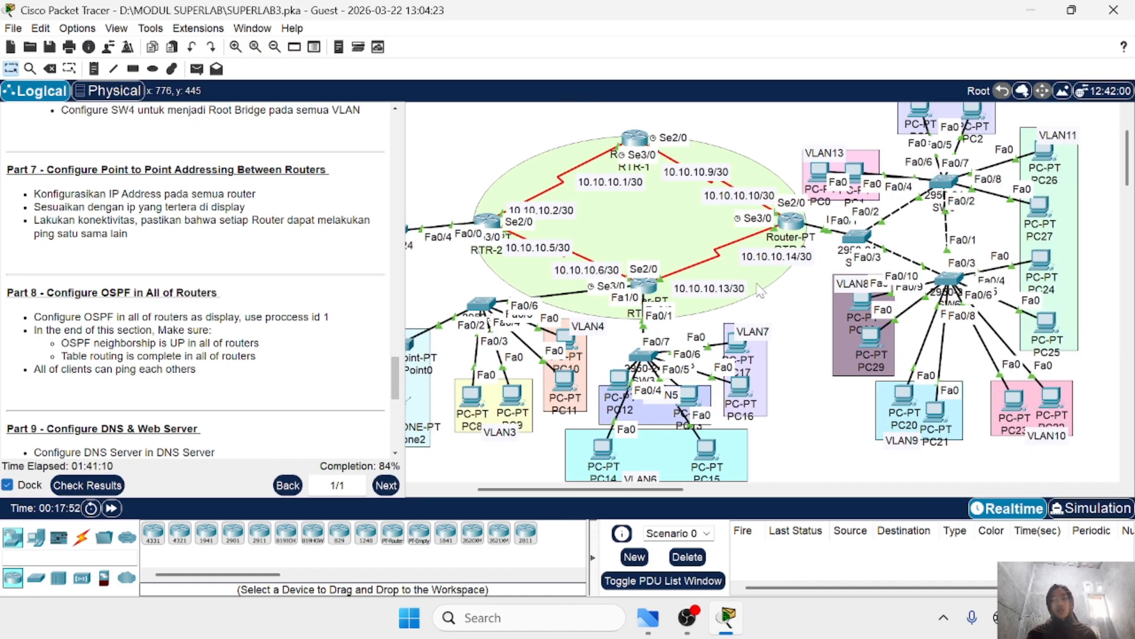
{"action": "scroll", "coordinate": [692, 311], "scroll_direction": "up", "scroll_amount": 1}
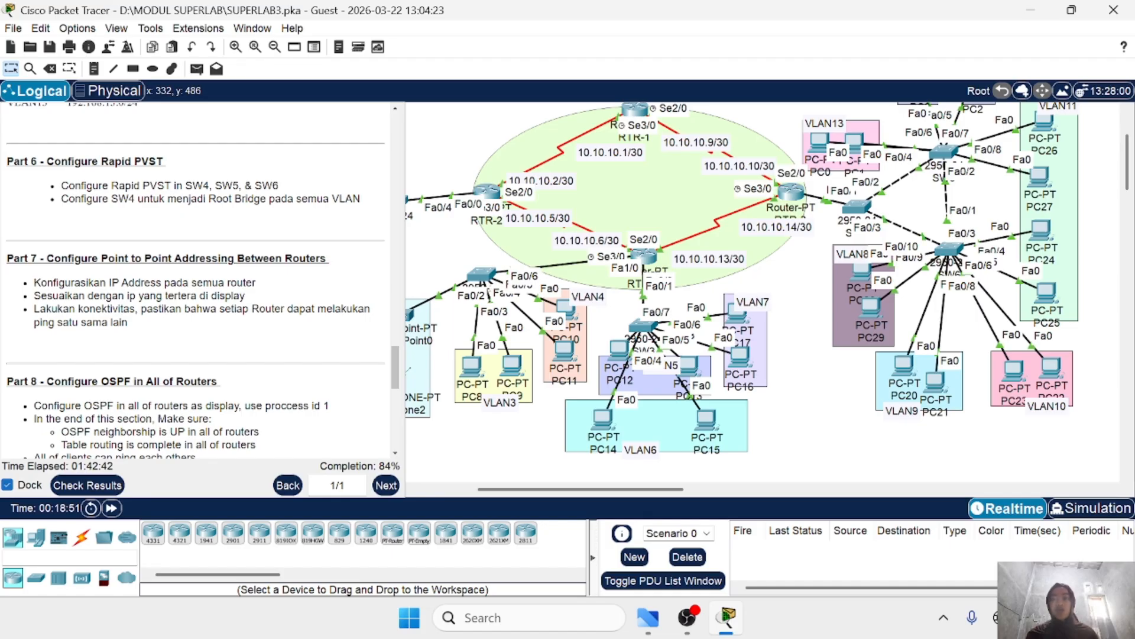
{"action": "scroll", "coordinate": [266, 319], "scroll_direction": "down", "scroll_amount": 5}
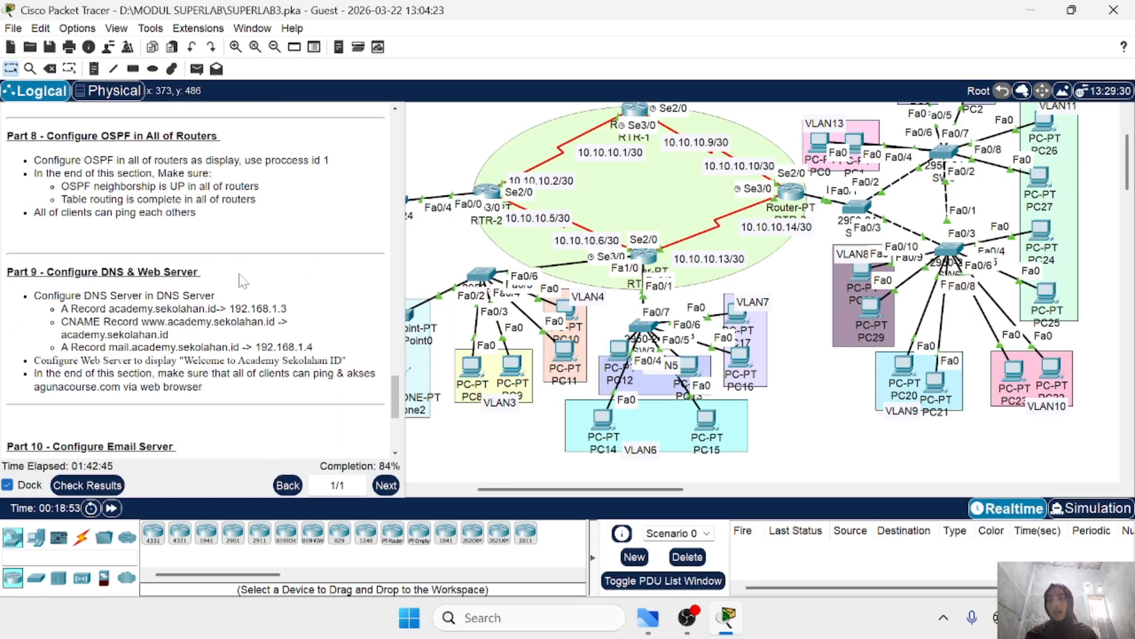
{"action": "scroll", "coordinate": [65, 189], "scroll_direction": "up", "scroll_amount": 1}
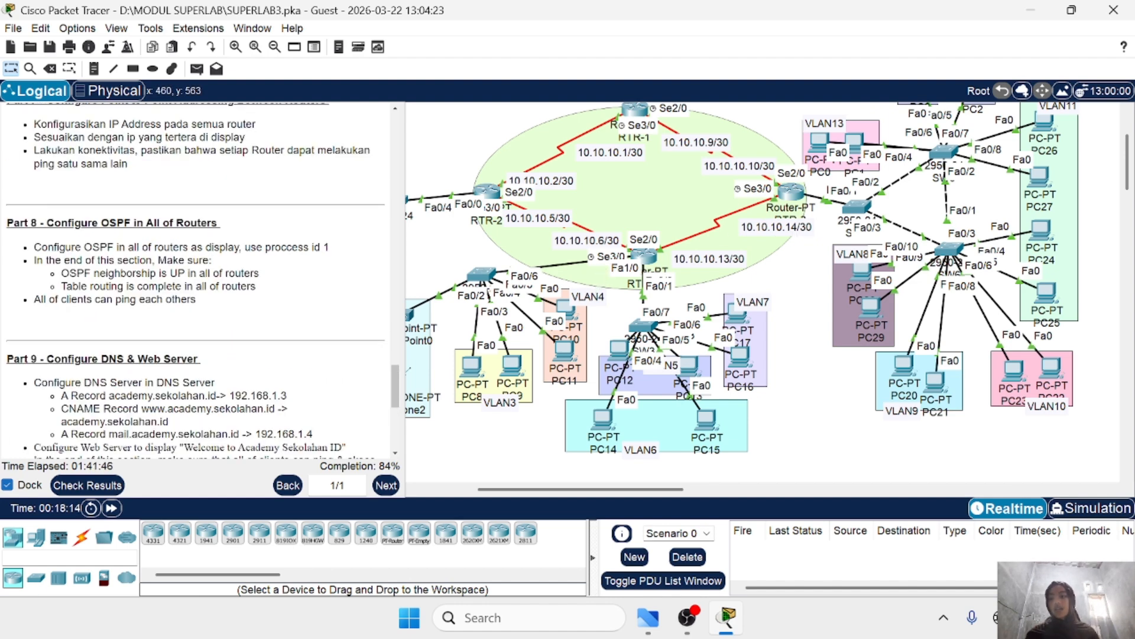
{"action": "scroll", "coordinate": [195, 278], "scroll_direction": "down", "scroll_amount": 1}
{"action": "left_click_drag", "start_coordinate": [34, 210], "coordinate": [354, 222]}
{"action": "left_click", "coordinate": [320, 286]}
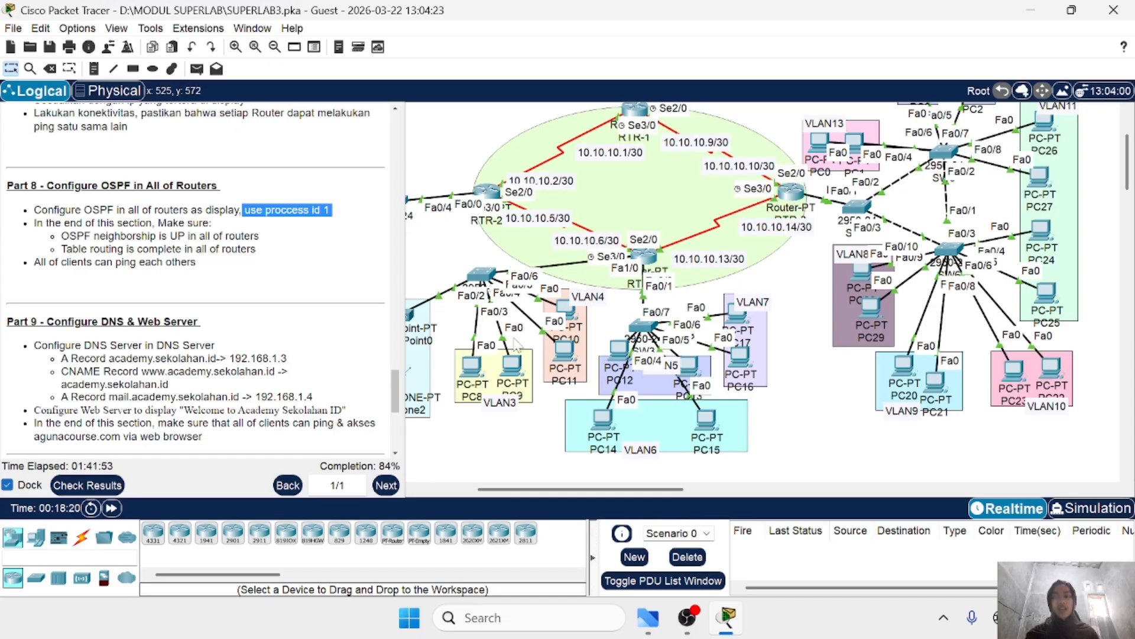
{"action": "left_click", "coordinate": [301, 296]}
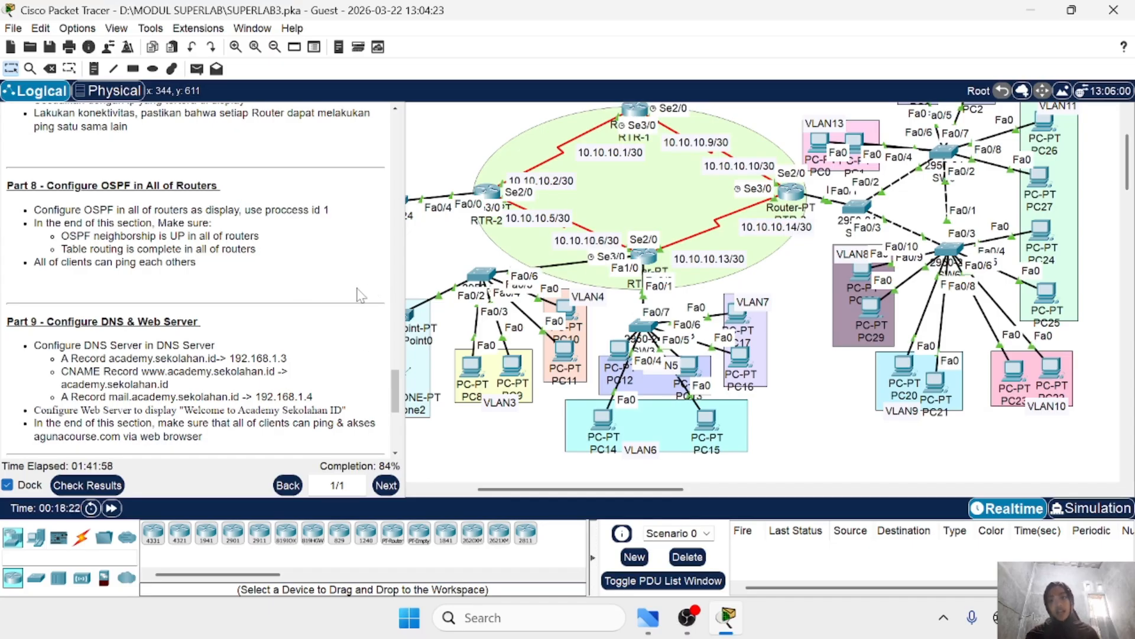
{"action": "scroll", "coordinate": [361, 294], "scroll_direction": "up", "scroll_amount": 1}
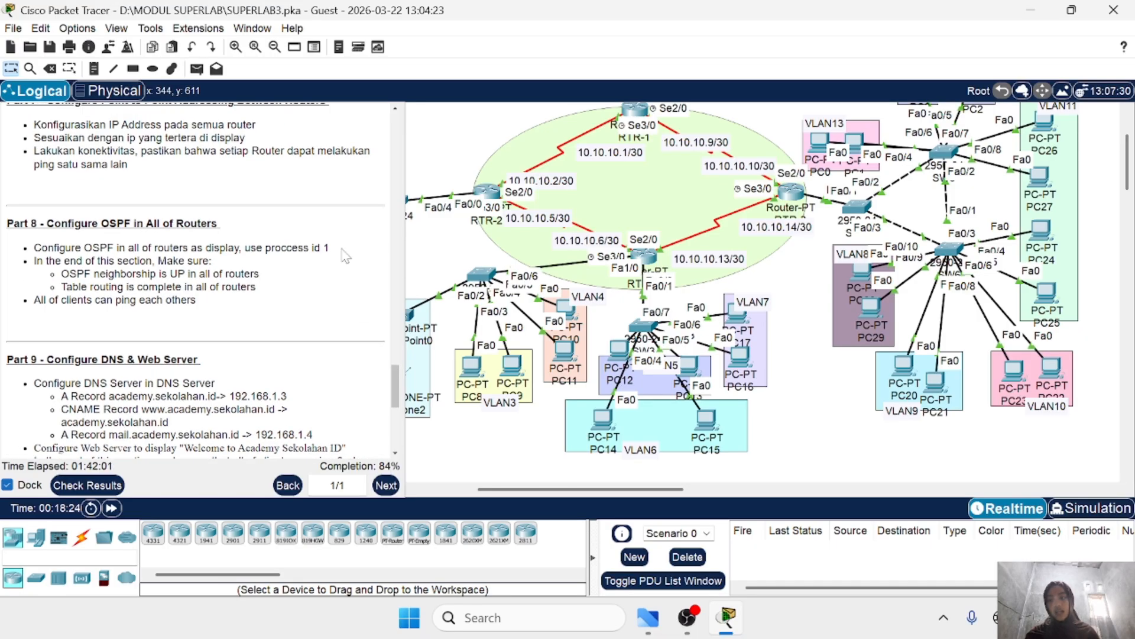
{"action": "double_click", "coordinate": [346, 250]}
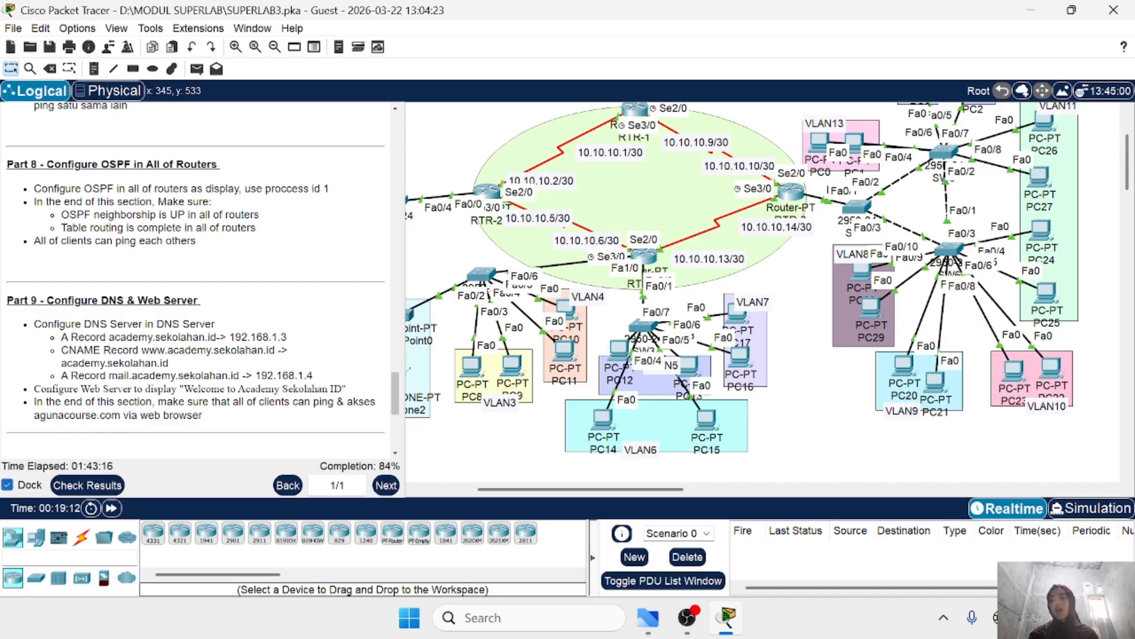
Step: Read the Part 8 completion requirements on OSPF neighborship, routing tables and pings between clients
{"action": "left_click_drag", "start_coordinate": [61, 214], "coordinate": [186, 228]}
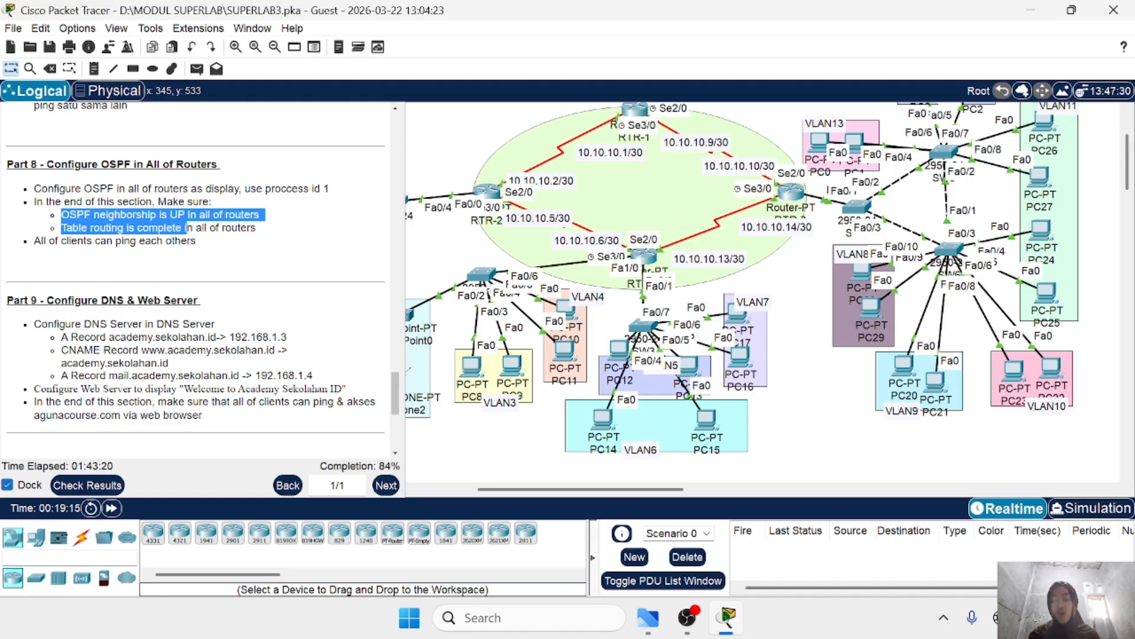
{"action": "left_click", "coordinate": [204, 256]}
{"action": "left_click_drag", "start_coordinate": [61, 228], "coordinate": [231, 244]}
{"action": "left_click_drag", "start_coordinate": [230, 244], "coordinate": [247, 229]}
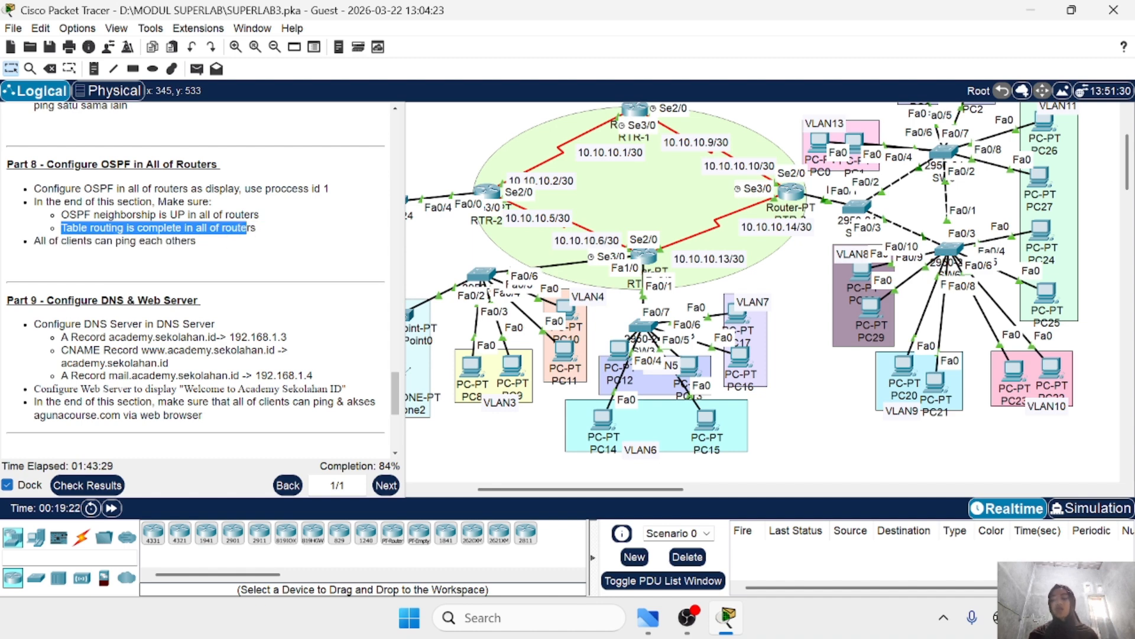
{"action": "left_click", "coordinate": [211, 248]}
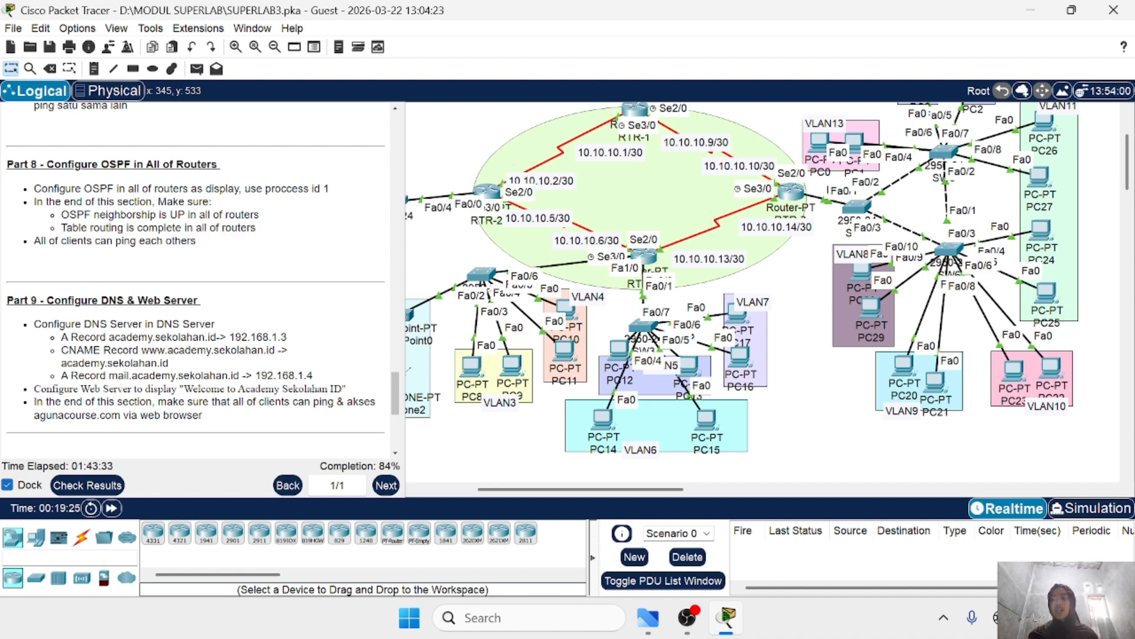
{"action": "left_click_drag", "start_coordinate": [34, 241], "coordinate": [210, 242]}
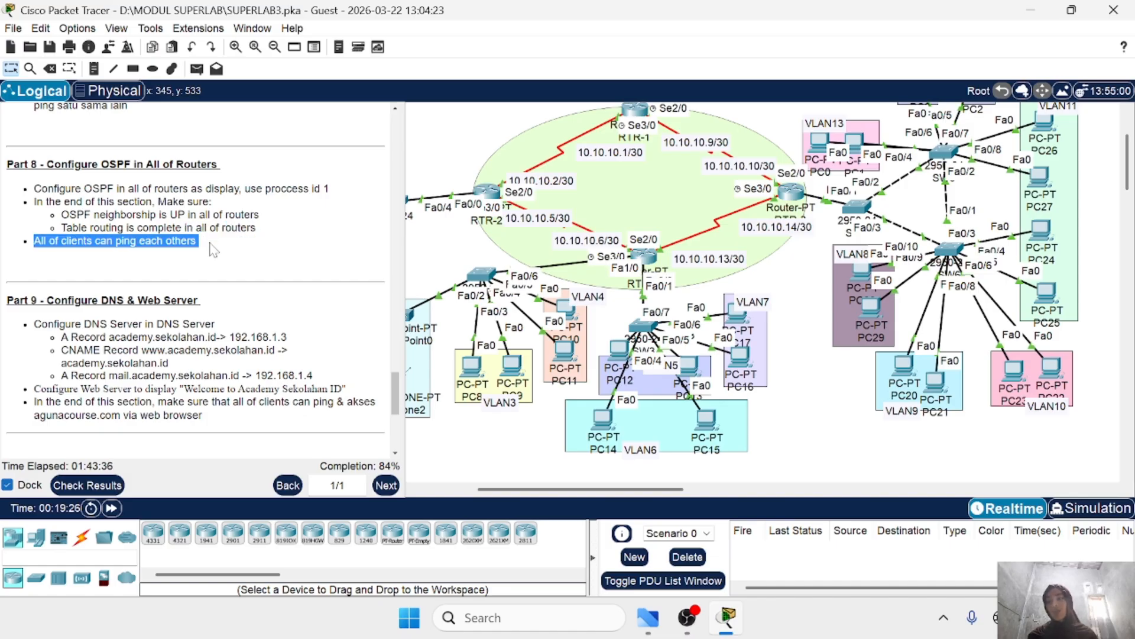
{"action": "left_click", "coordinate": [209, 243]}
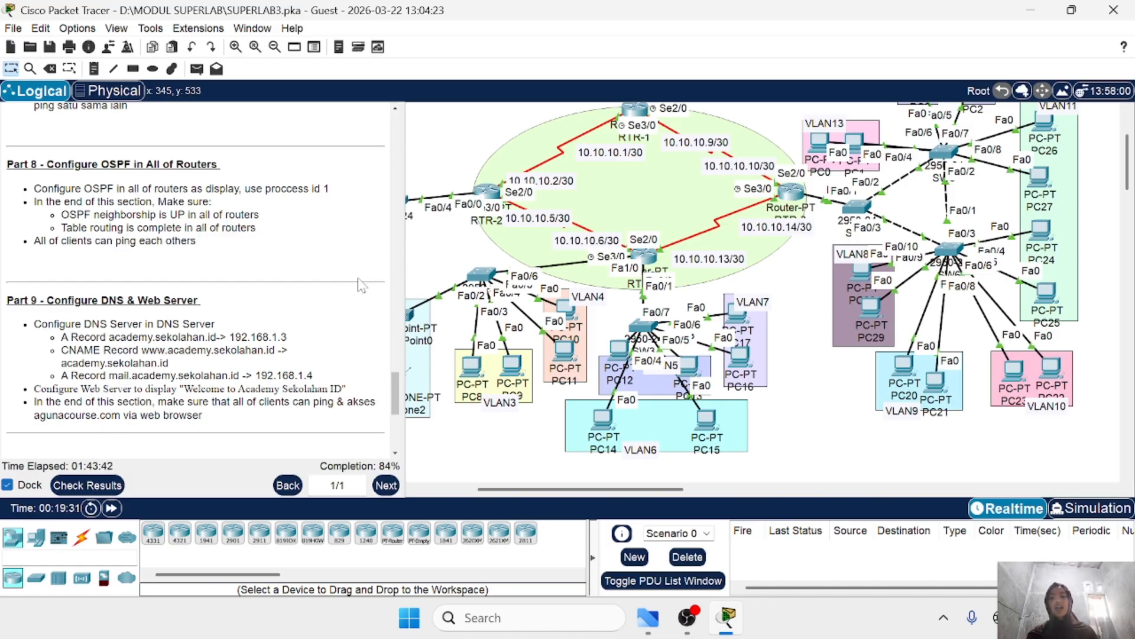
Step: Open RTR-1's command line, then move and narrow its window so part of the router ring stays in view
{"action": "scroll", "coordinate": [517, 333], "scroll_direction": "up", "scroll_amount": 3}
{"action": "scroll", "coordinate": [517, 333], "scroll_direction": "right", "scroll_amount": 2}
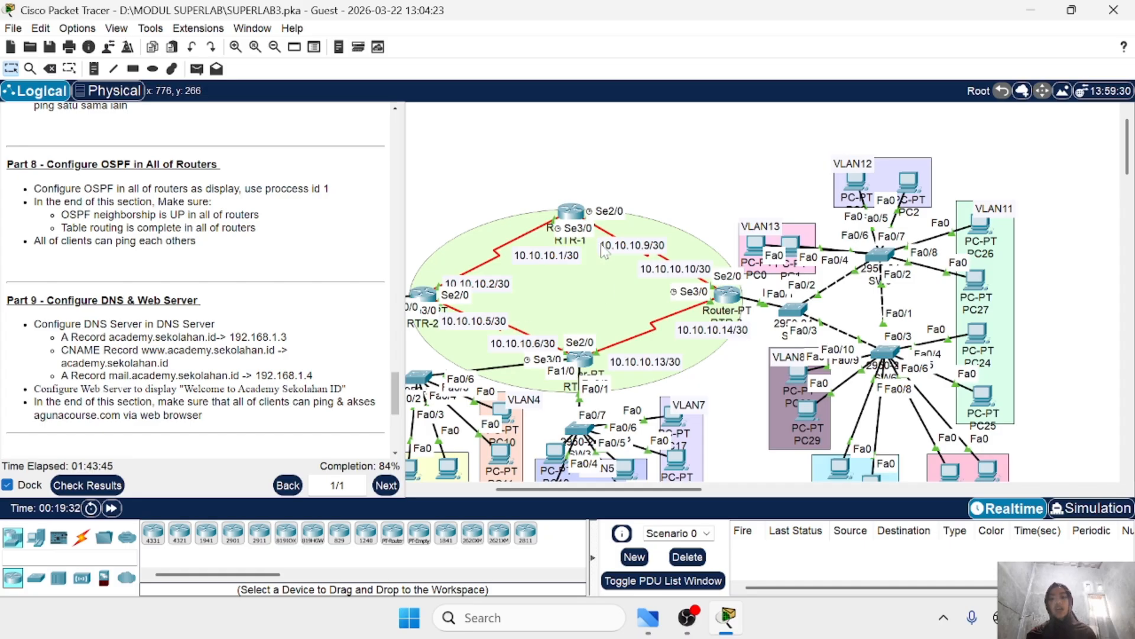
{"action": "left_click", "coordinate": [571, 213]}
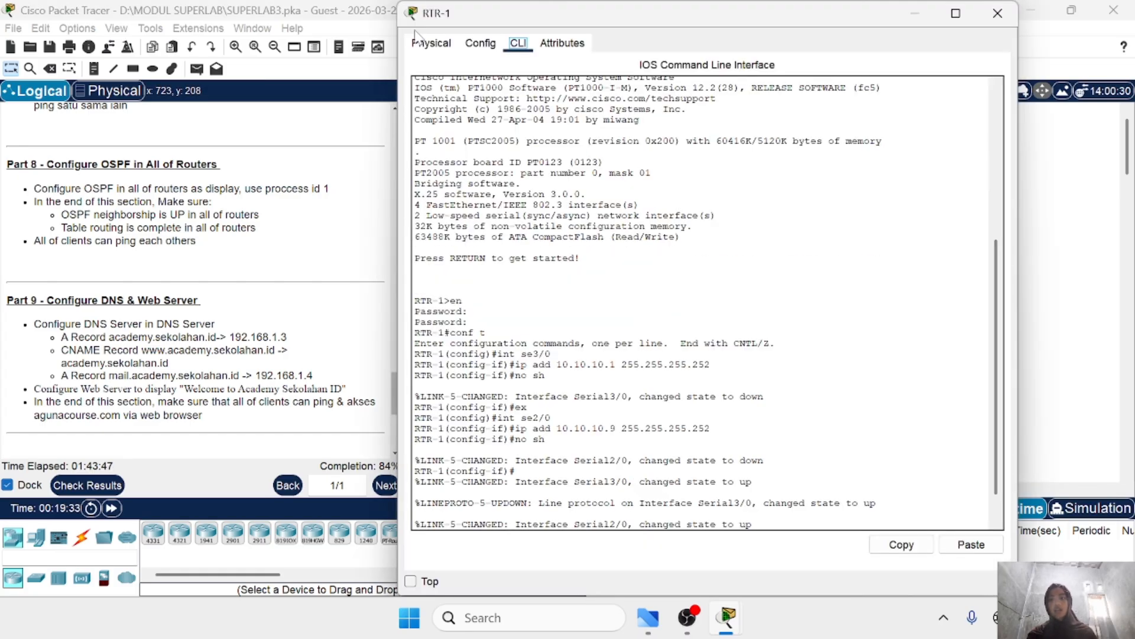
{"action": "left_click_drag", "start_coordinate": [393, 3], "coordinate": [477, 353]}
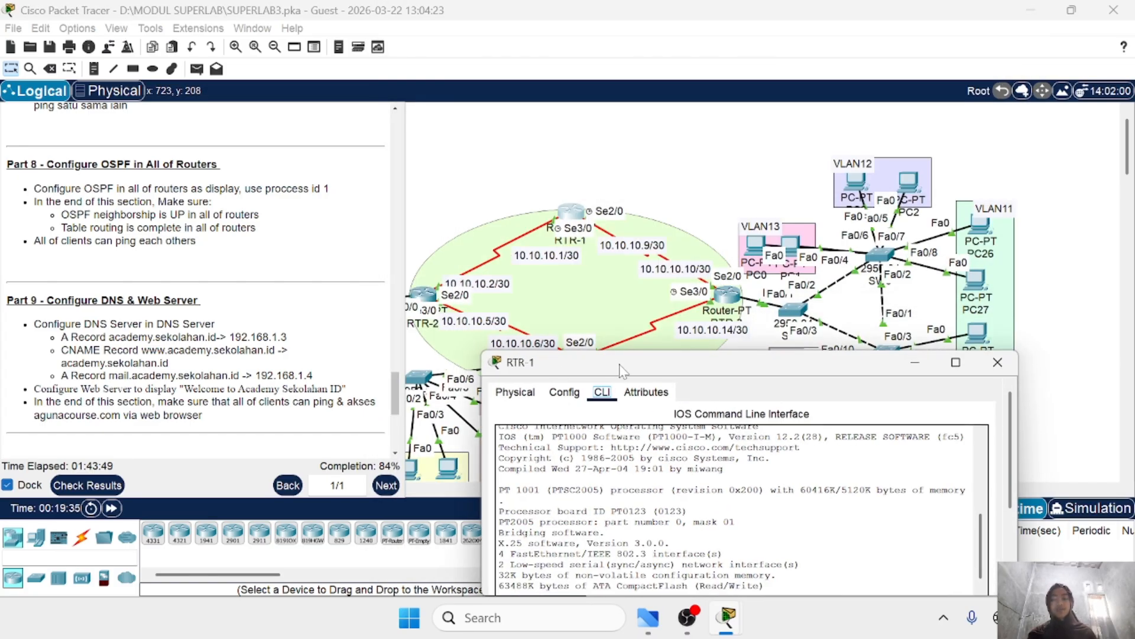
{"action": "left_click_drag", "start_coordinate": [622, 370], "coordinate": [729, 198]}
{"action": "scroll", "coordinate": [980, 337], "scroll_direction": "down", "scroll_amount": 10}
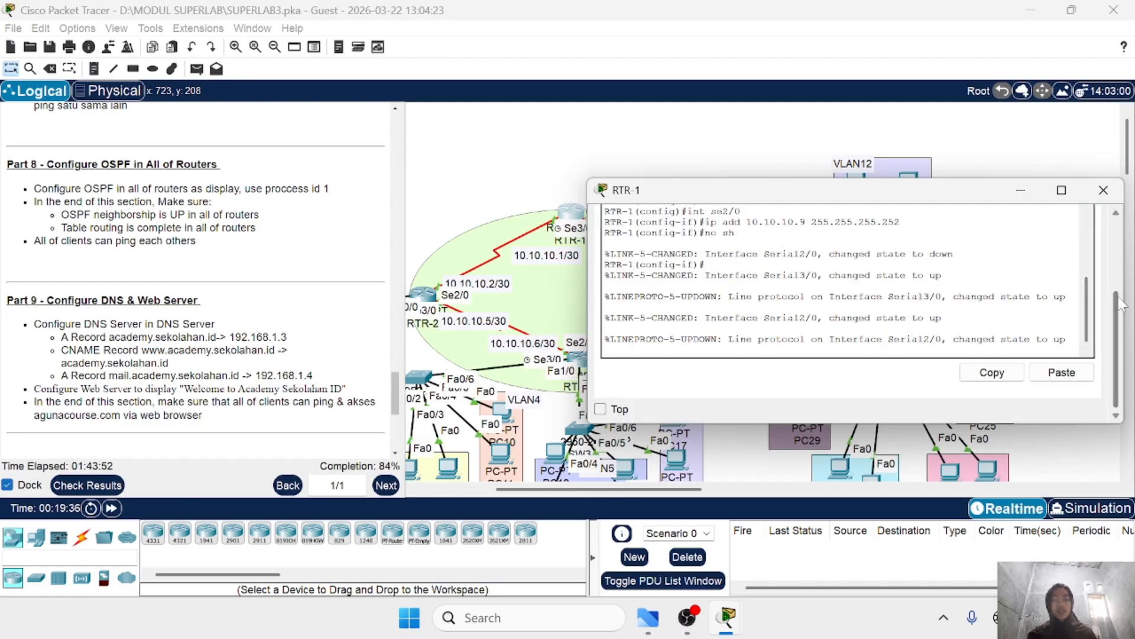
{"action": "left_click_drag", "start_coordinate": [1123, 284], "coordinate": [1051, 278]}
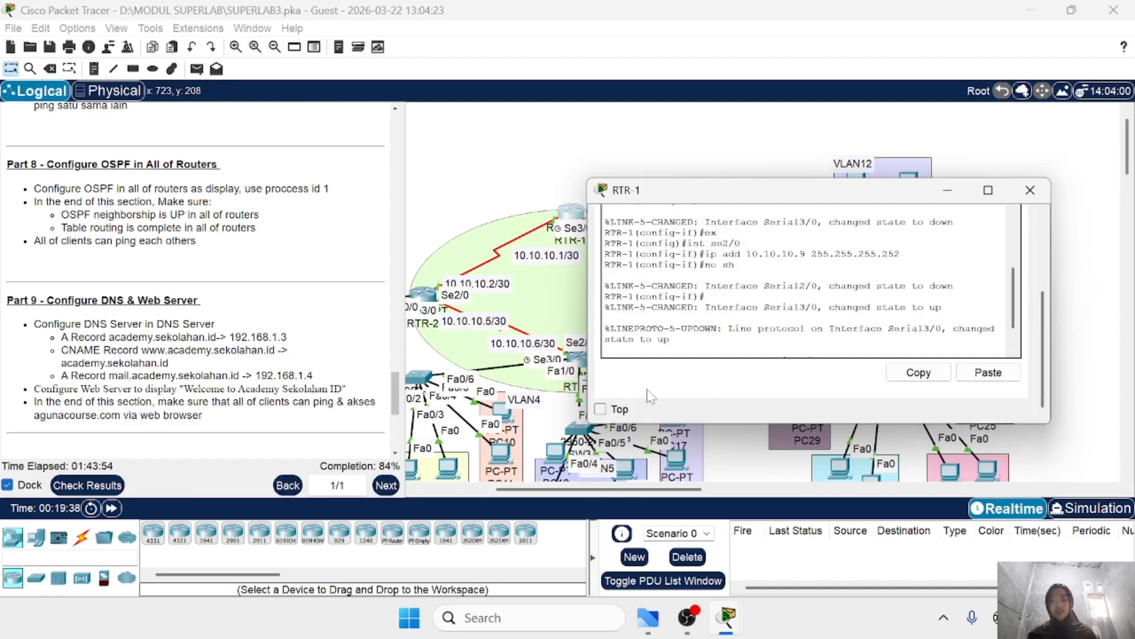
Step: Exit the interface configuration on RTR-1 and enter OSPF configuration with router ospf 1
{"action": "key", "text": "Return"}
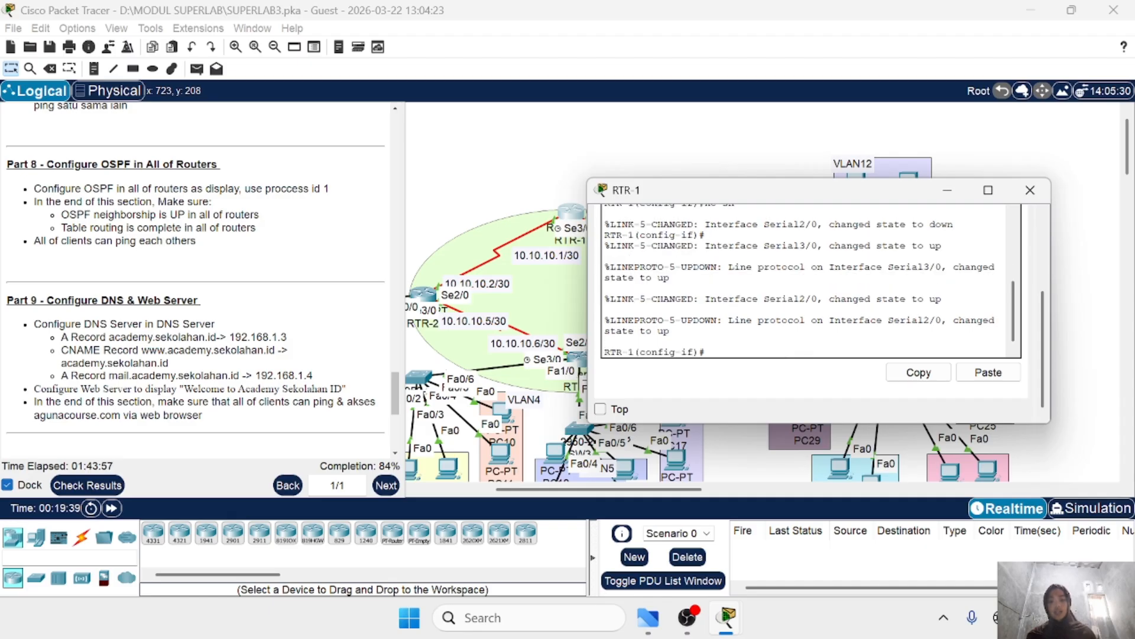
{"action": "type", "text": "ex"}
{"action": "key", "text": "Return"}
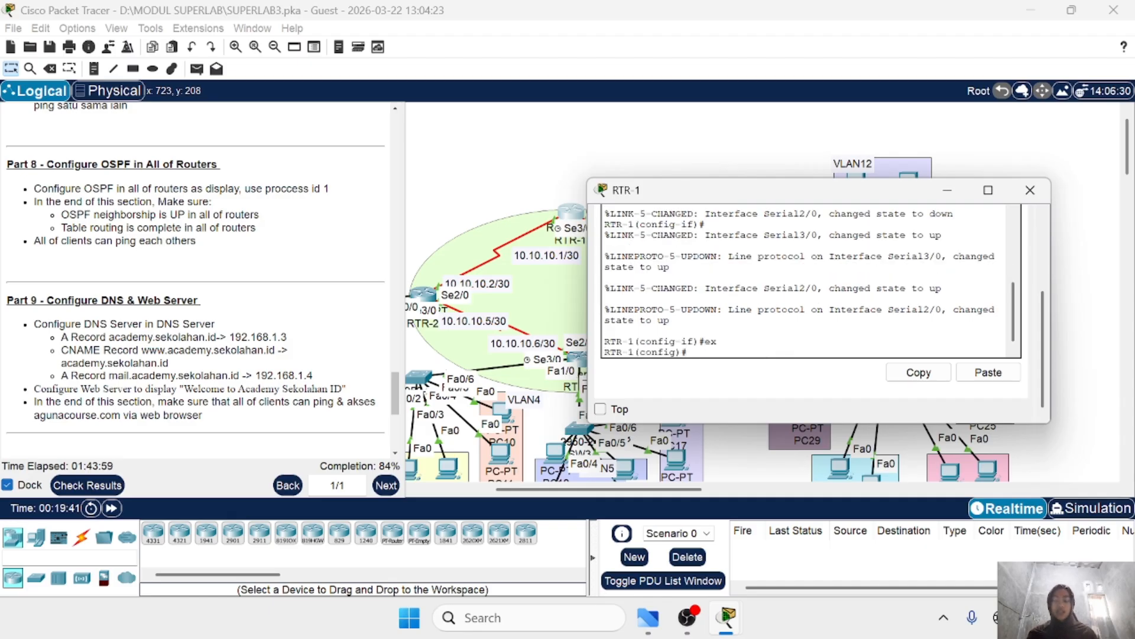
{"action": "type", "text": "rout"}
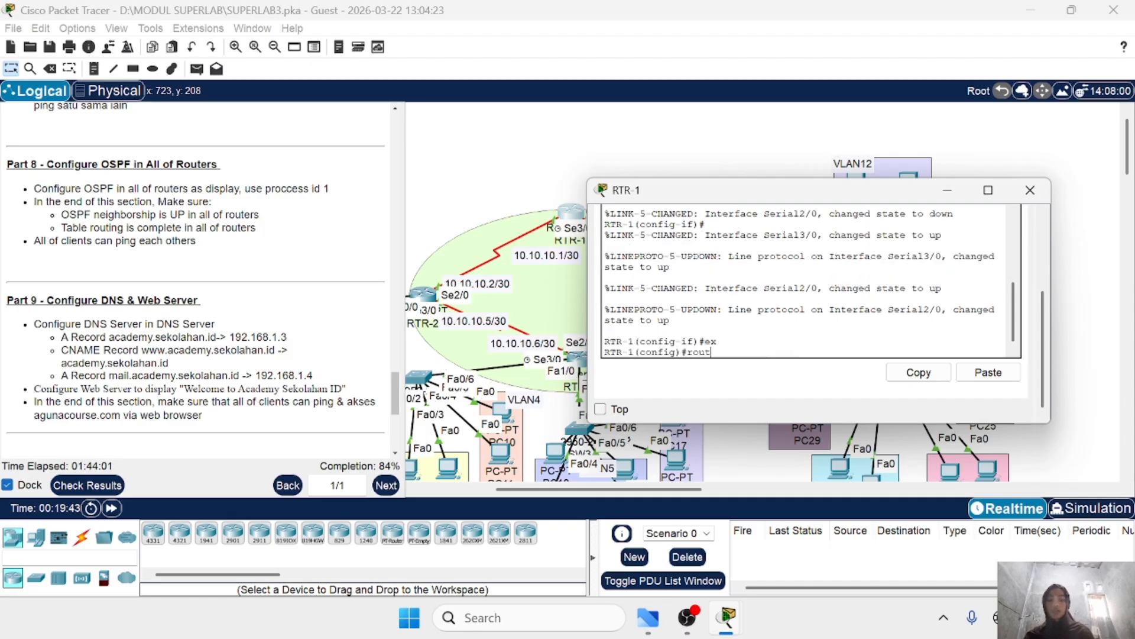
{"action": "type", "text": "er osp"}
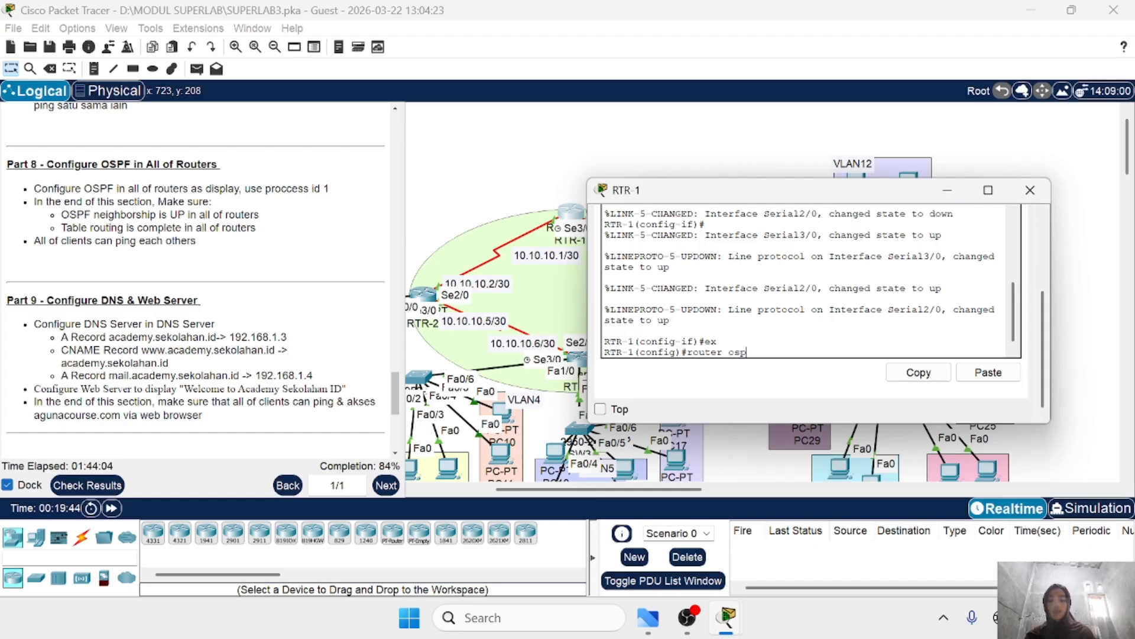
{"action": "type", "text": "f 1"}
{"action": "key", "text": "Return"}
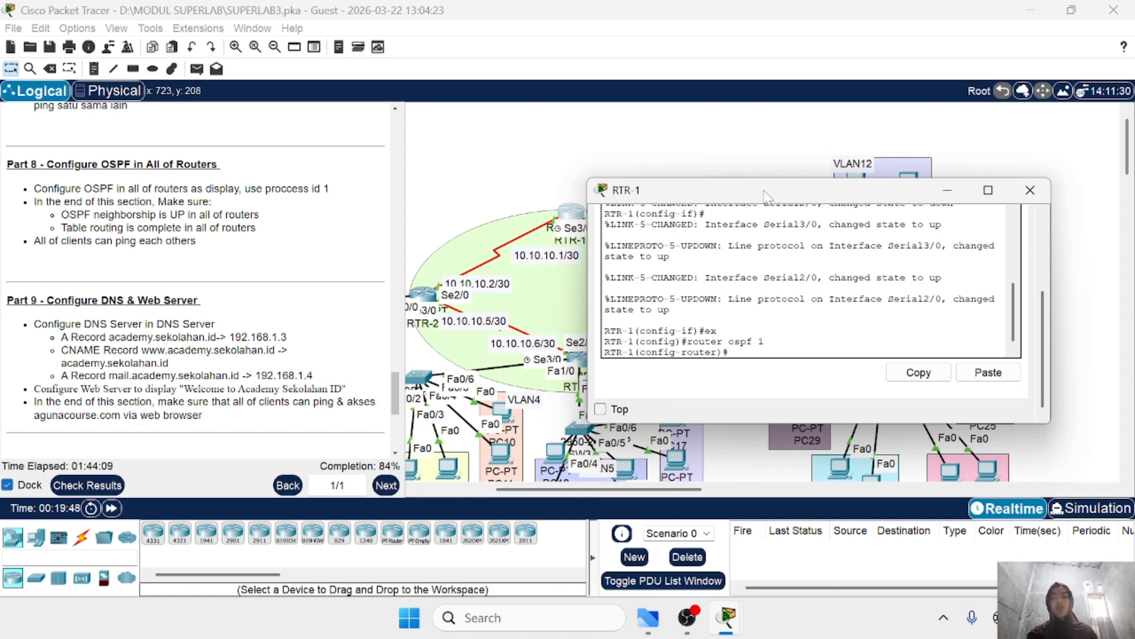
Step: Move RTR-1's window clear of the router ring and examine the addresses on the links between the routers
{"action": "left_click_drag", "start_coordinate": [768, 192], "coordinate": [887, 194]}
{"action": "scroll", "coordinate": [635, 383], "scroll_direction": "down", "scroll_amount": 3}
{"action": "scroll", "coordinate": [636, 386], "scroll_direction": "down", "scroll_amount": 1}
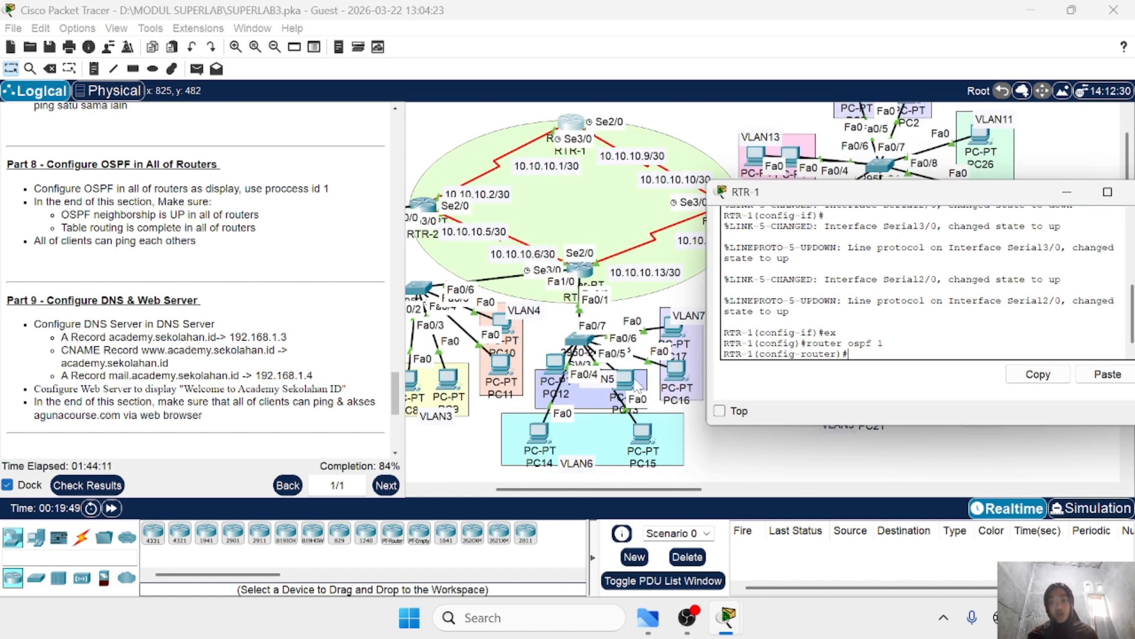
{"action": "scroll", "coordinate": [595, 336], "scroll_direction": "left", "scroll_amount": 2}
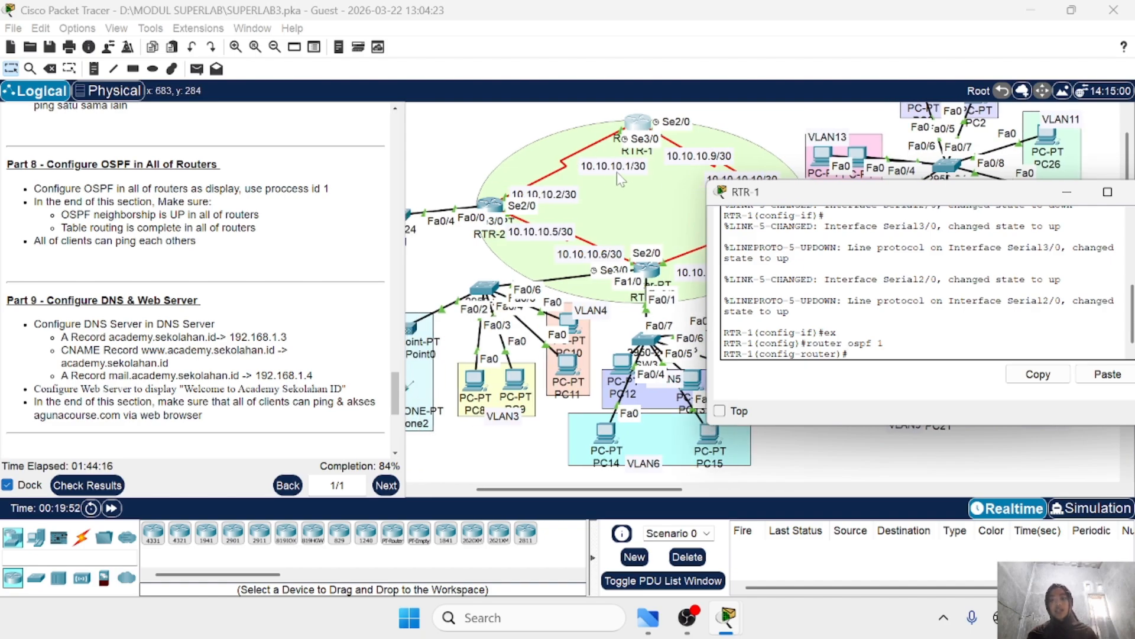
{"action": "scroll", "coordinate": [619, 178], "scroll_direction": "right", "scroll_amount": 2}
{"action": "scroll", "coordinate": [653, 231], "scroll_direction": "up", "scroll_amount": 2}
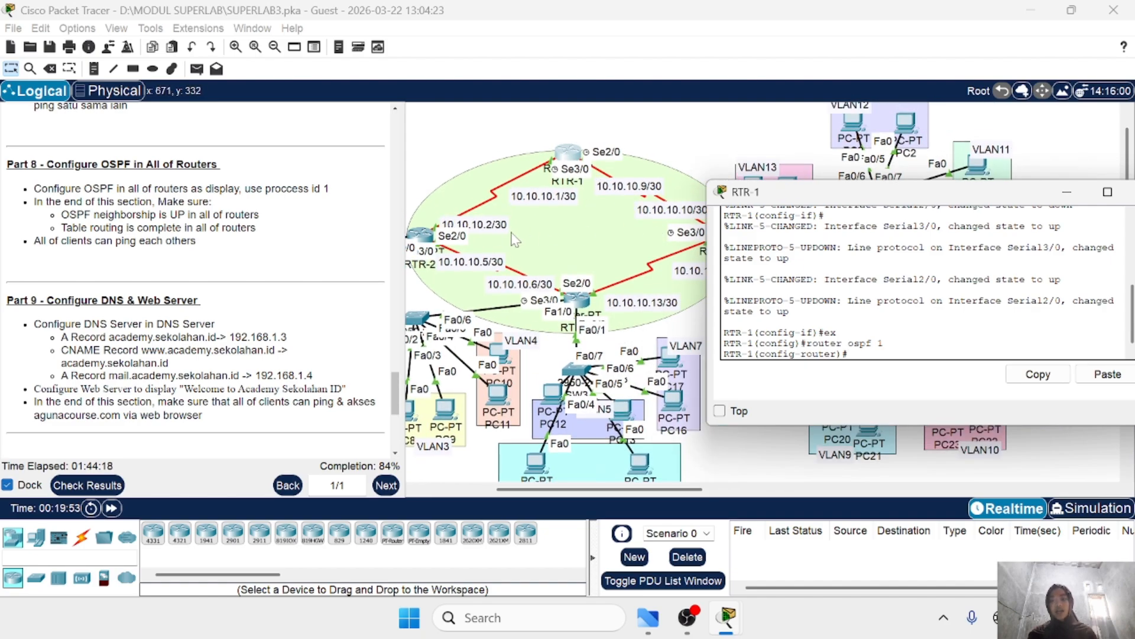
{"action": "scroll", "coordinate": [473, 251], "scroll_direction": "left", "scroll_amount": 2}
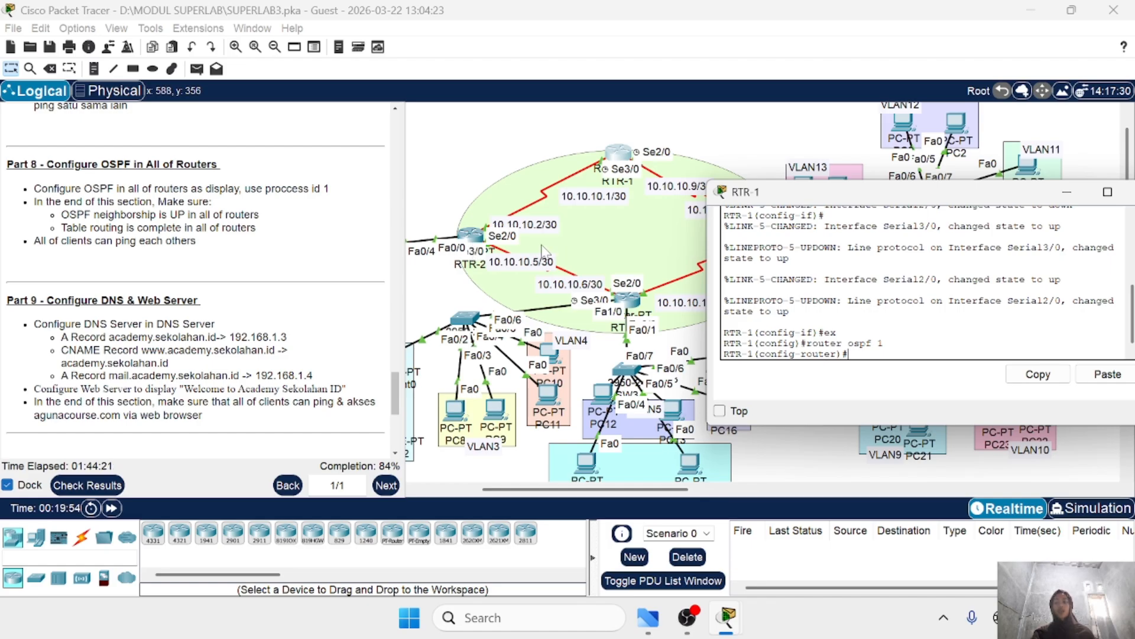
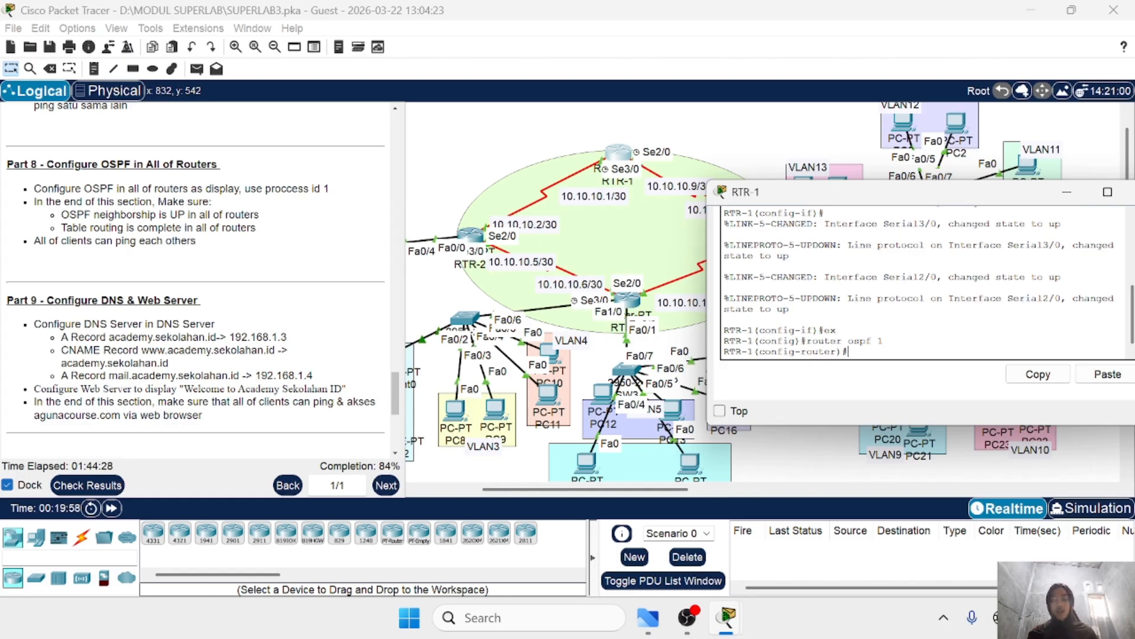
Step: Add network 10.10.10.0 with wildcard 0.0.0.3 in area 0 to RTR-1's OSPF process
{"action": "type", "text": "ne"}
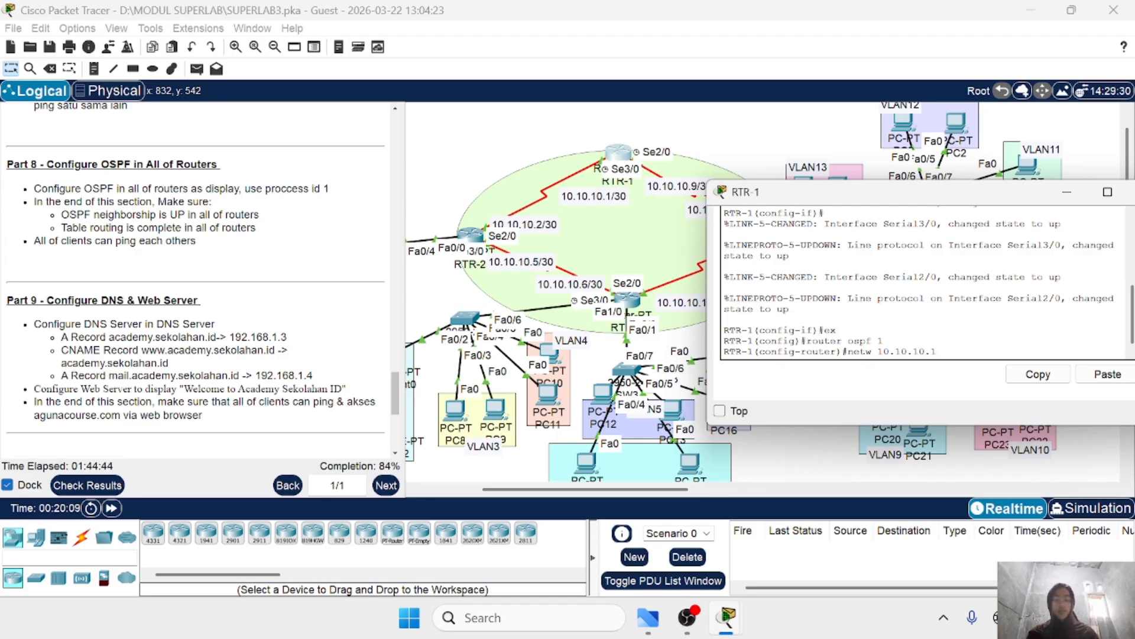
{"action": "type", "text": "tw 10.10.10.0 0"}
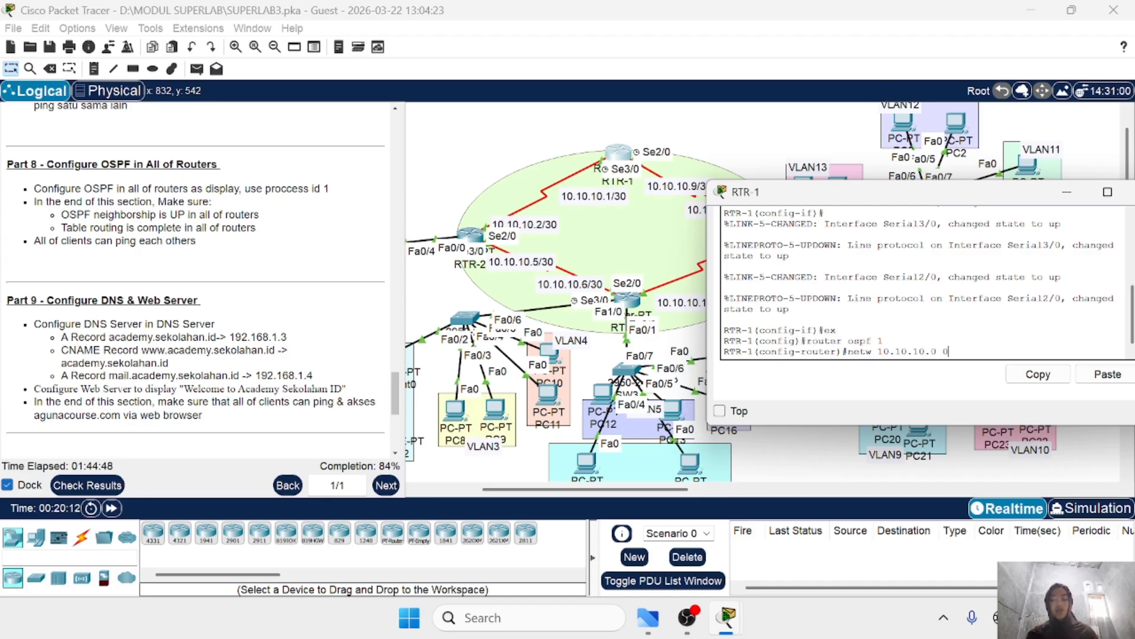
{"action": "type", "text": ".0.0"}
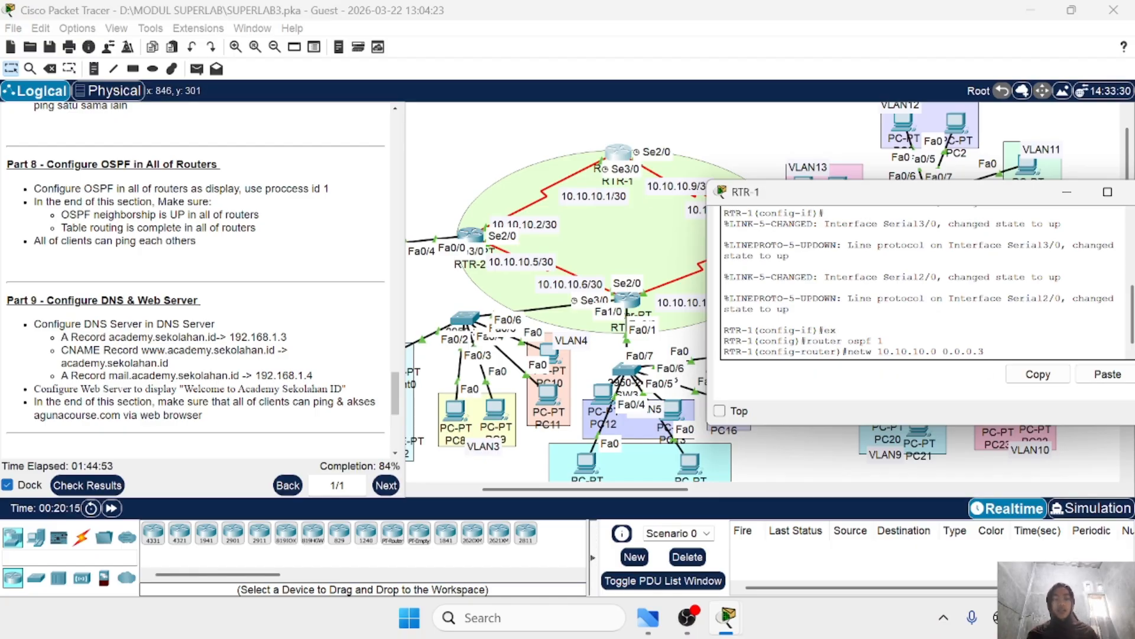
{"action": "type", "text": ".3 area 0"}
{"action": "key", "text": "Return"}
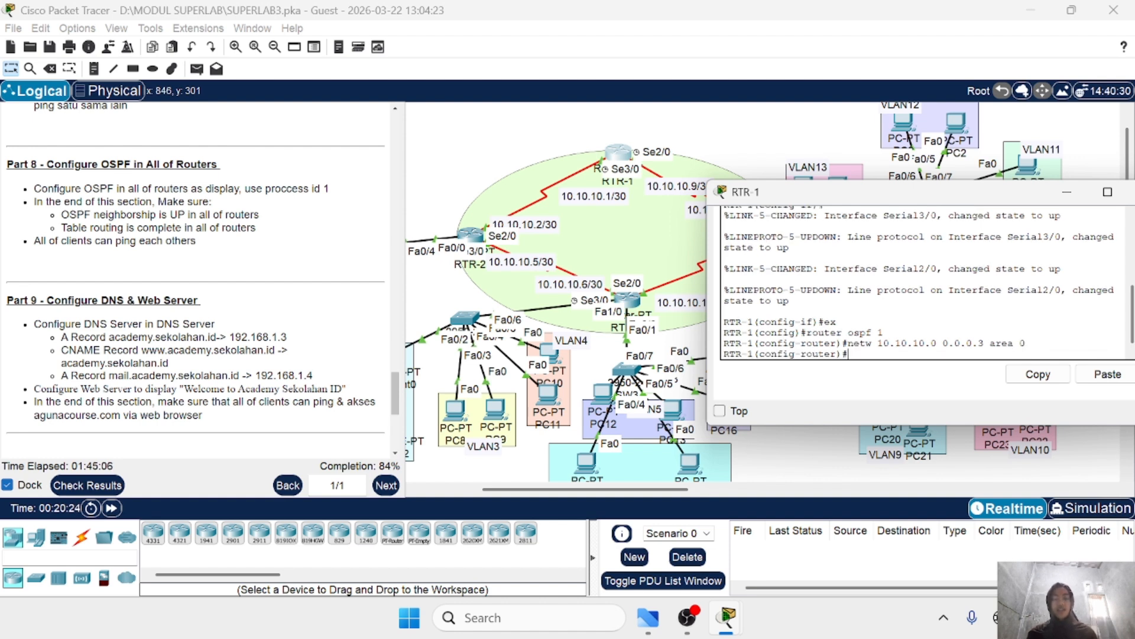
Step: Add network 10.10.10.8 with wildcard 0.0.0.3 in area 0 to RTR-1's OSPF process
{"action": "scroll", "coordinate": [567, 400], "scroll_direction": "right", "scroll_amount": 3}
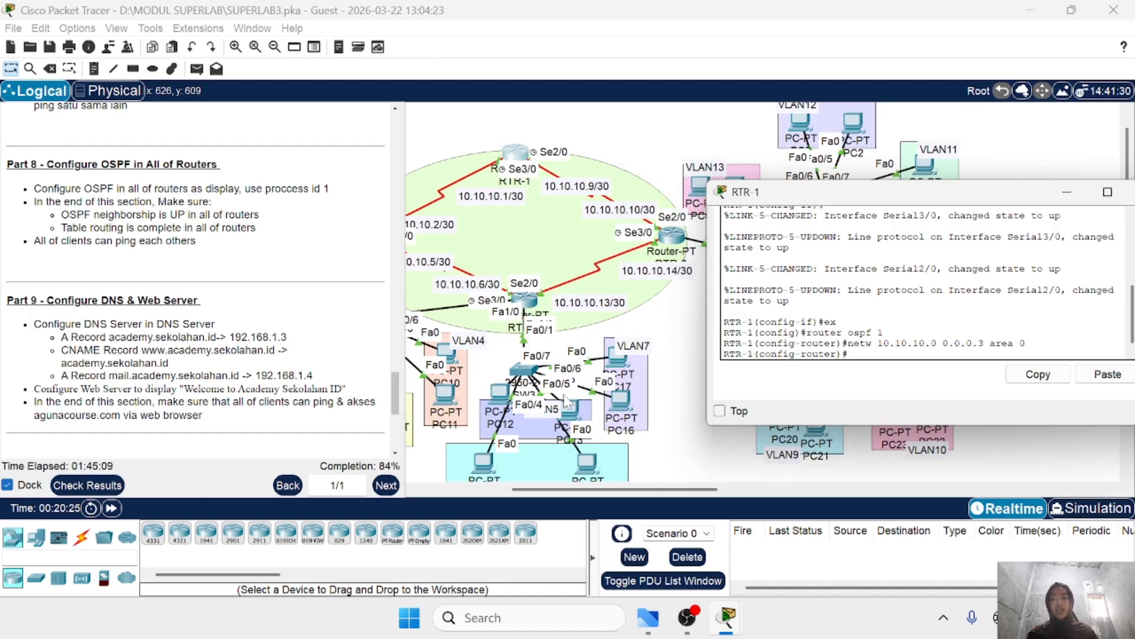
{"action": "scroll", "coordinate": [621, 278], "scroll_direction": "right", "scroll_amount": 1}
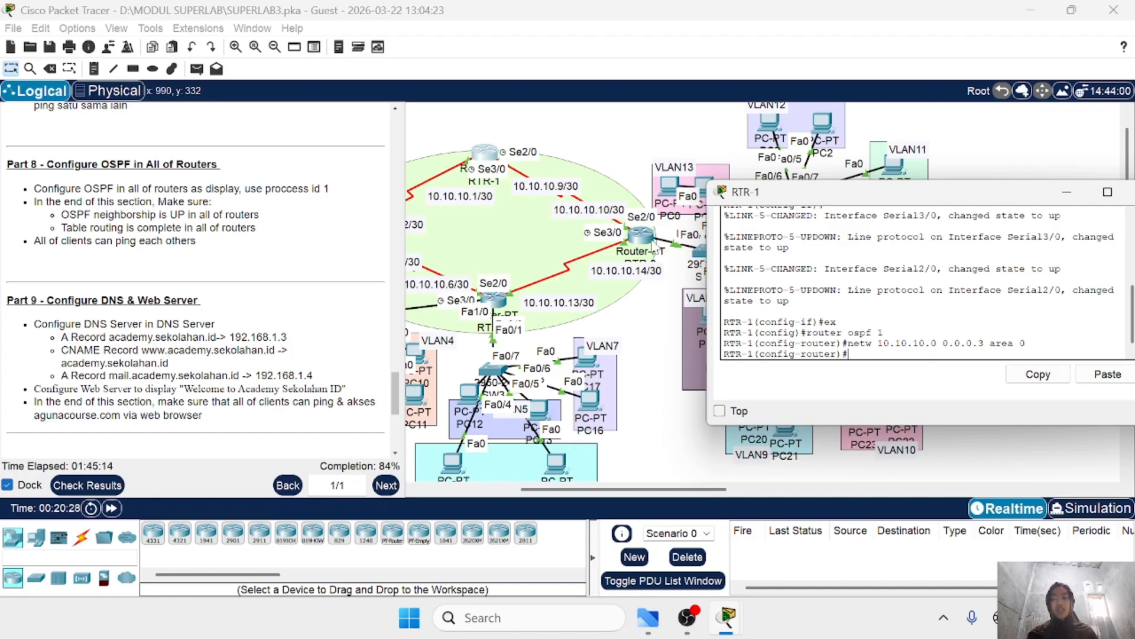
{"action": "scroll", "coordinate": [508, 283], "scroll_direction": "left", "scroll_amount": 1}
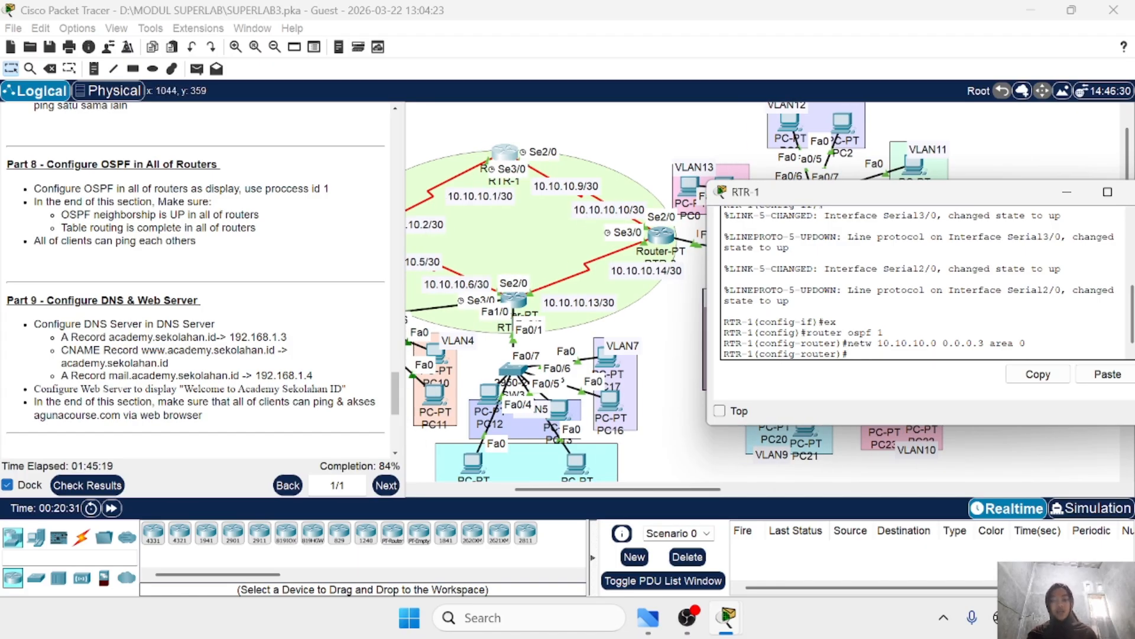
{"action": "key", "text": "Up"}
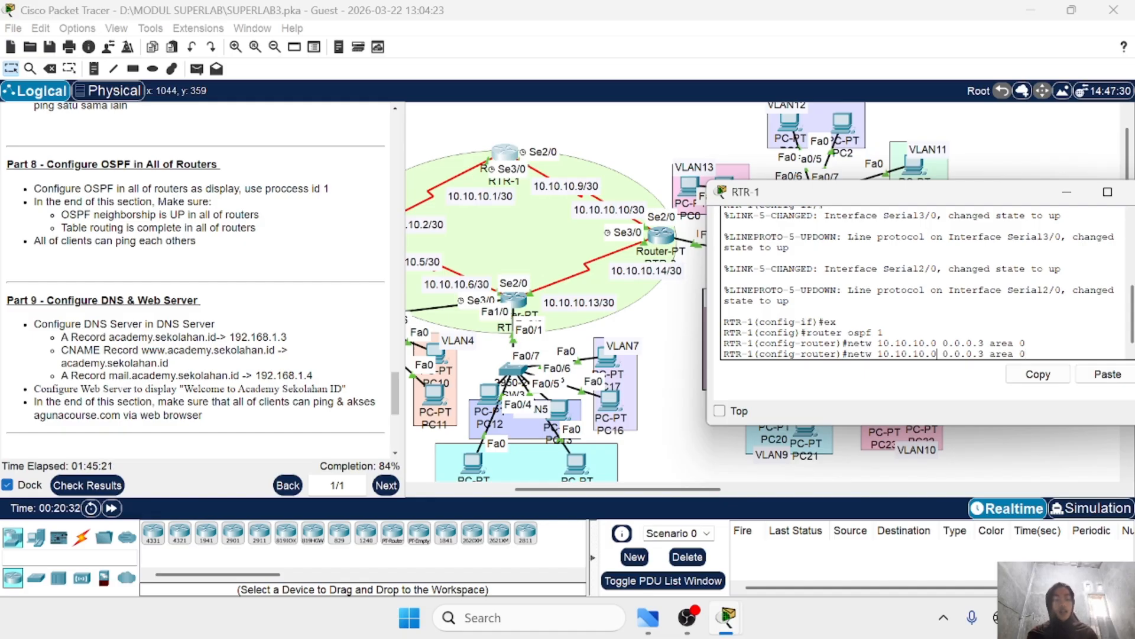
{"action": "key", "text": "BackSpace"}
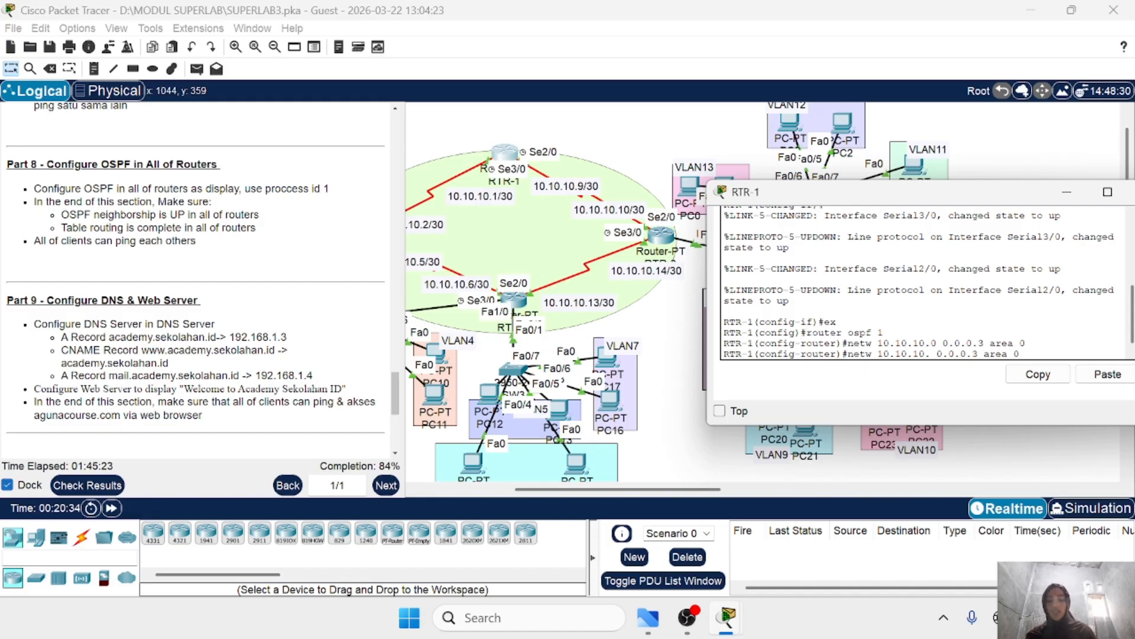
{"action": "type", "text": "8"}
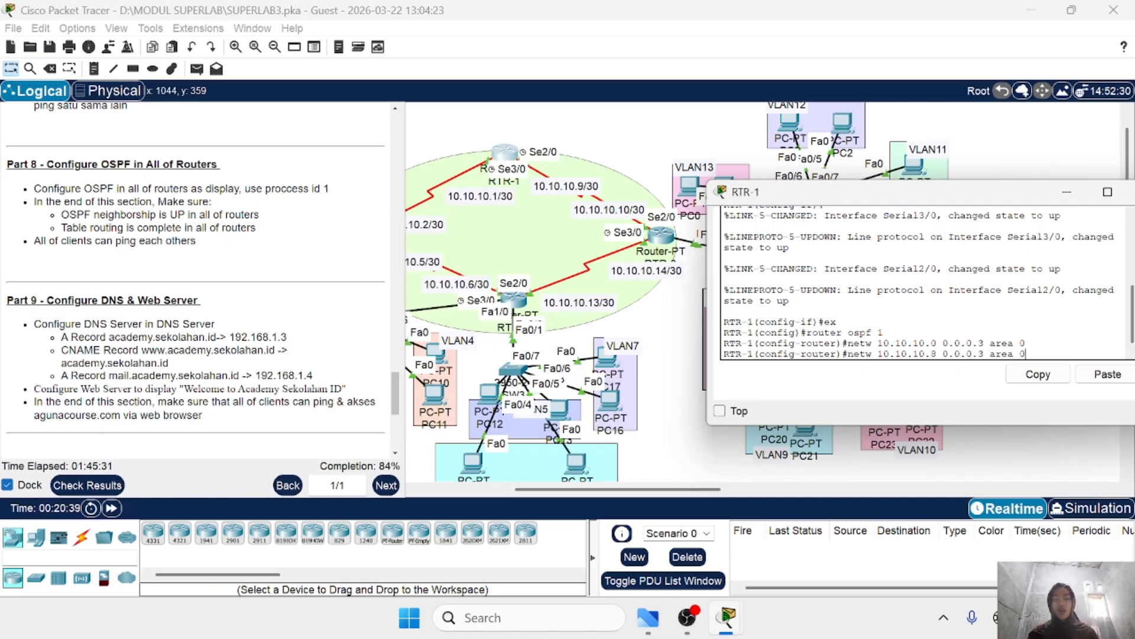
{"action": "key", "text": "Return"}
Step: Close RTR-1's window, then open RTR-2's command line and shrink and move its window so RTR-2's links stay in view
{"action": "scroll", "coordinate": [658, 343], "scroll_direction": "left", "scroll_amount": 3}
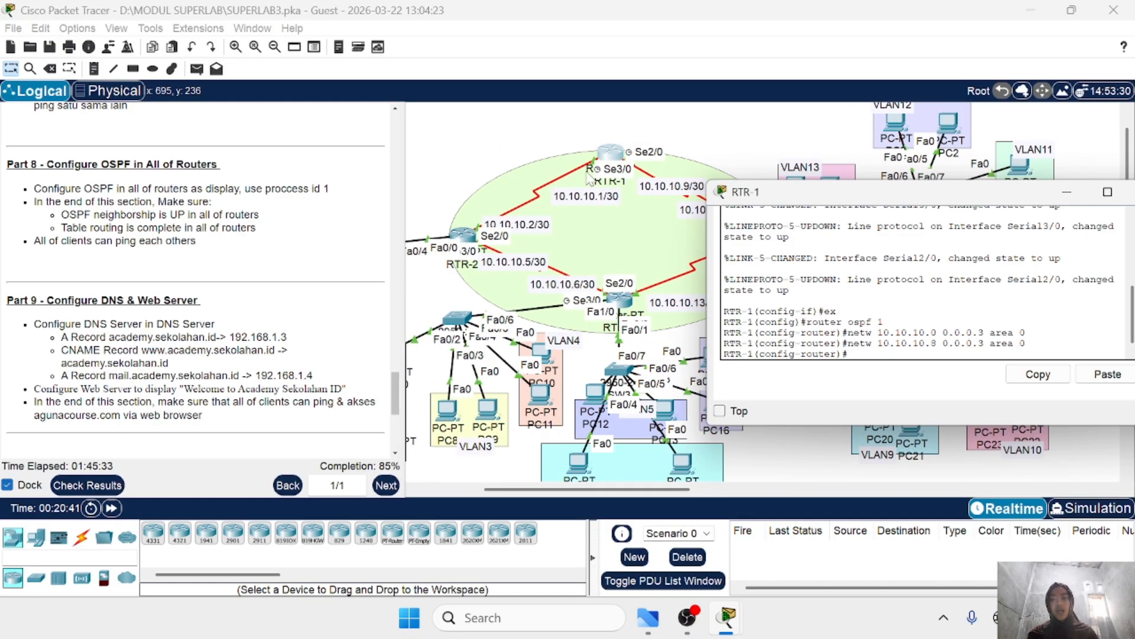
{"action": "scroll", "coordinate": [644, 305], "scroll_direction": "right", "scroll_amount": 3}
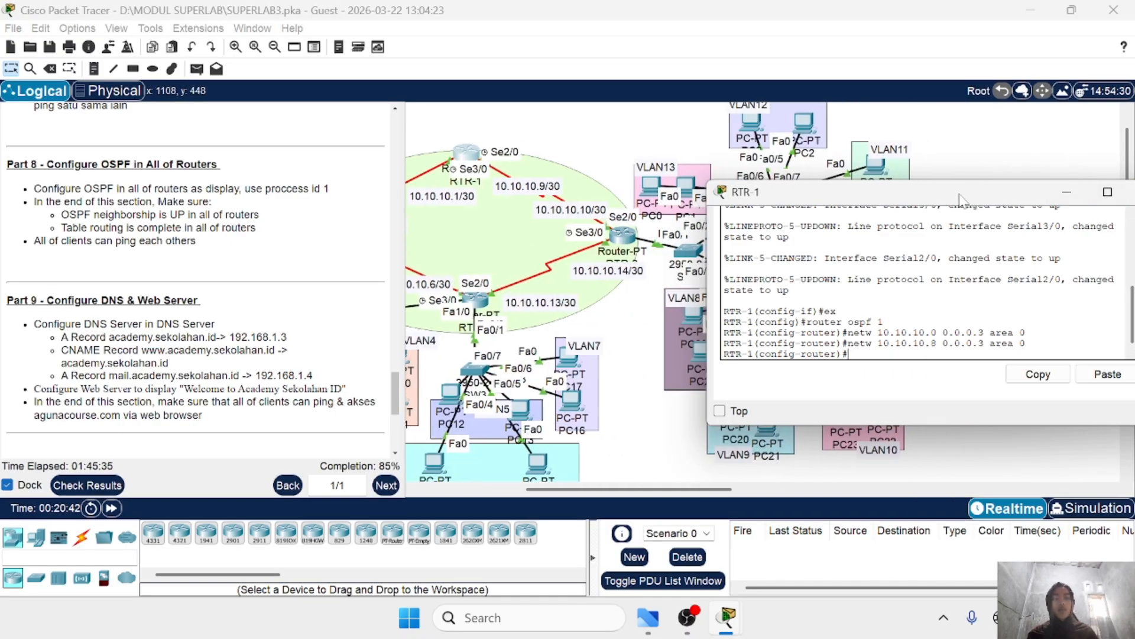
{"action": "left_click_drag", "start_coordinate": [959, 195], "coordinate": [886, 189]}
{"action": "left_click", "coordinate": [1084, 189]}
{"action": "scroll", "coordinate": [740, 277], "scroll_direction": "left", "scroll_amount": 5}
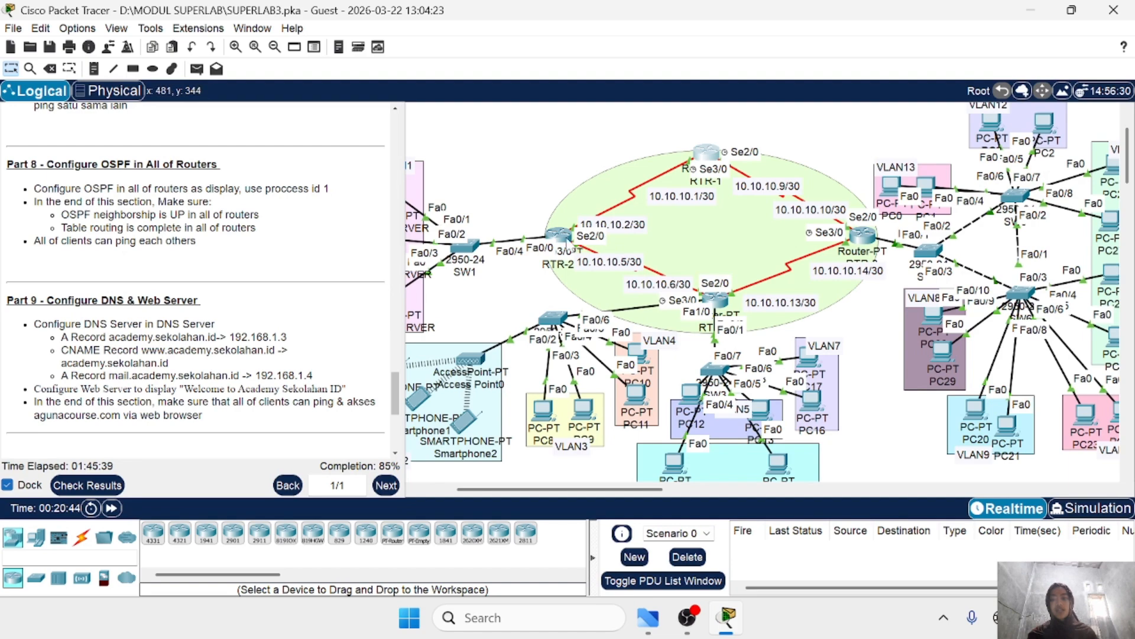
{"action": "left_click", "coordinate": [559, 235]}
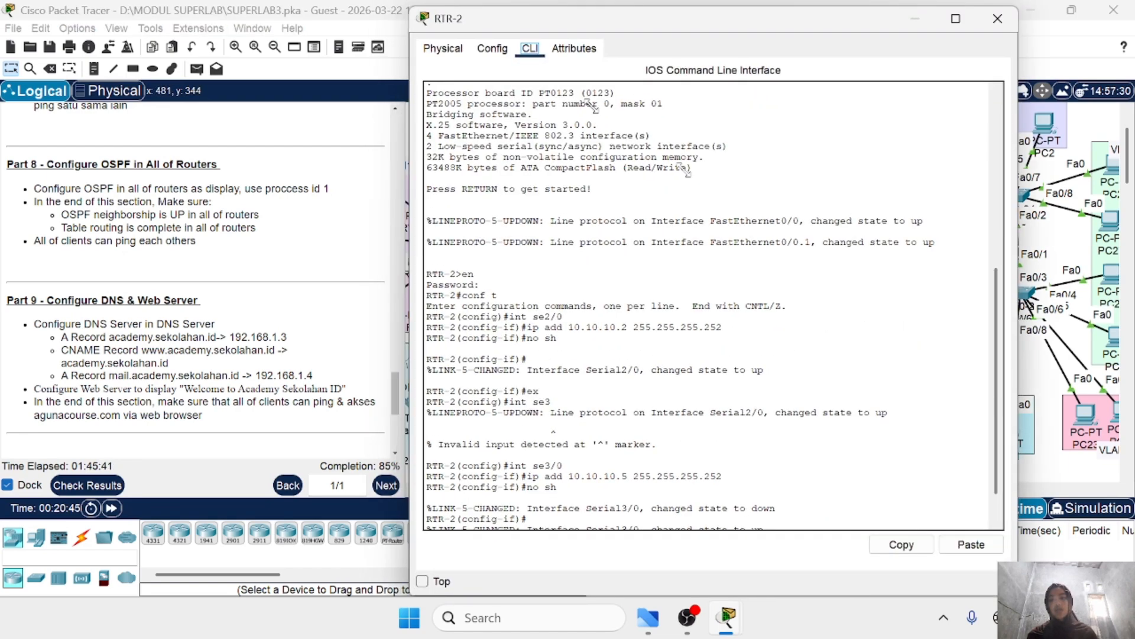
{"action": "left_click_drag", "start_coordinate": [609, 18], "coordinate": [824, 176]}
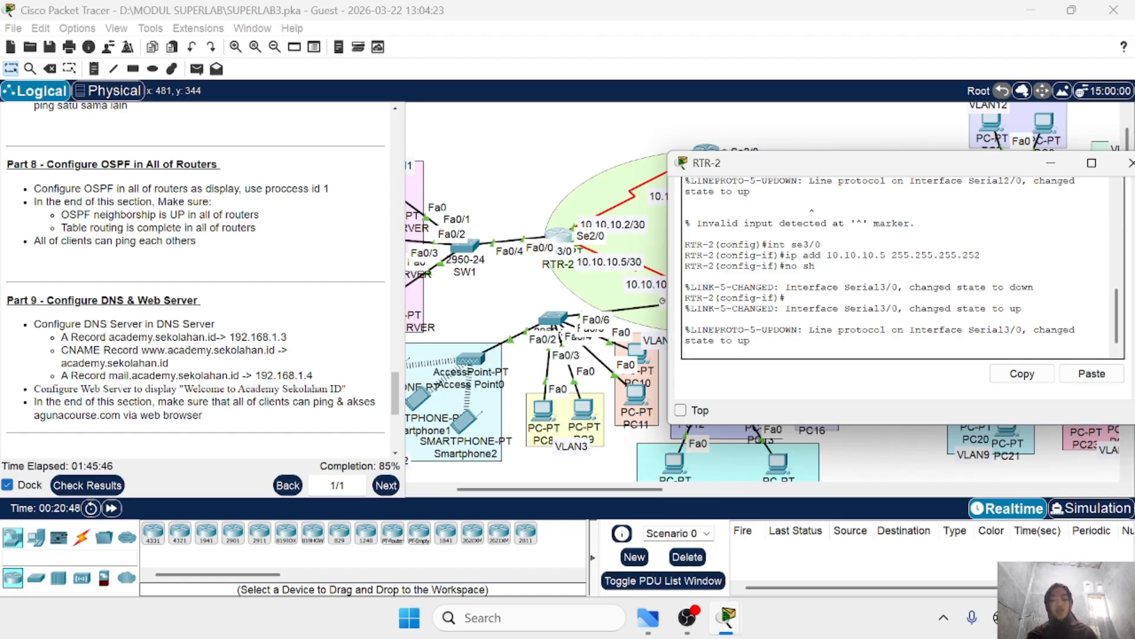
Step: Exit the interface configuration on RTR-2 and enter OSPF configuration with router ospf 1
{"action": "key", "text": "Return"}
{"action": "type", "text": "ex"}
{"action": "key", "text": "Return"}
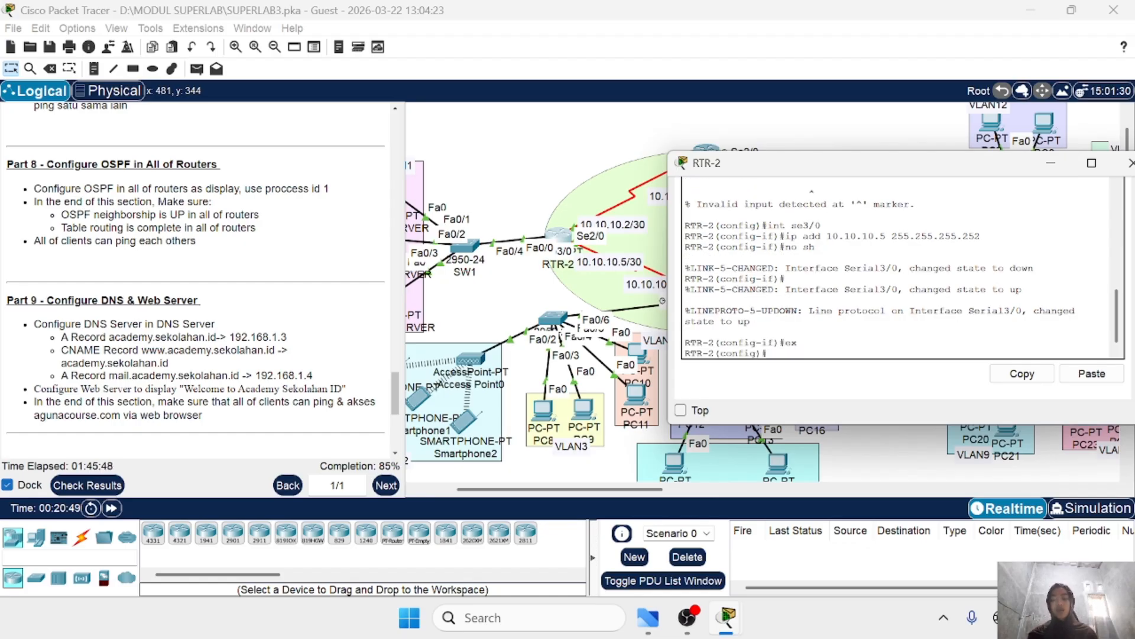
{"action": "type", "text": "router ospf 1"}
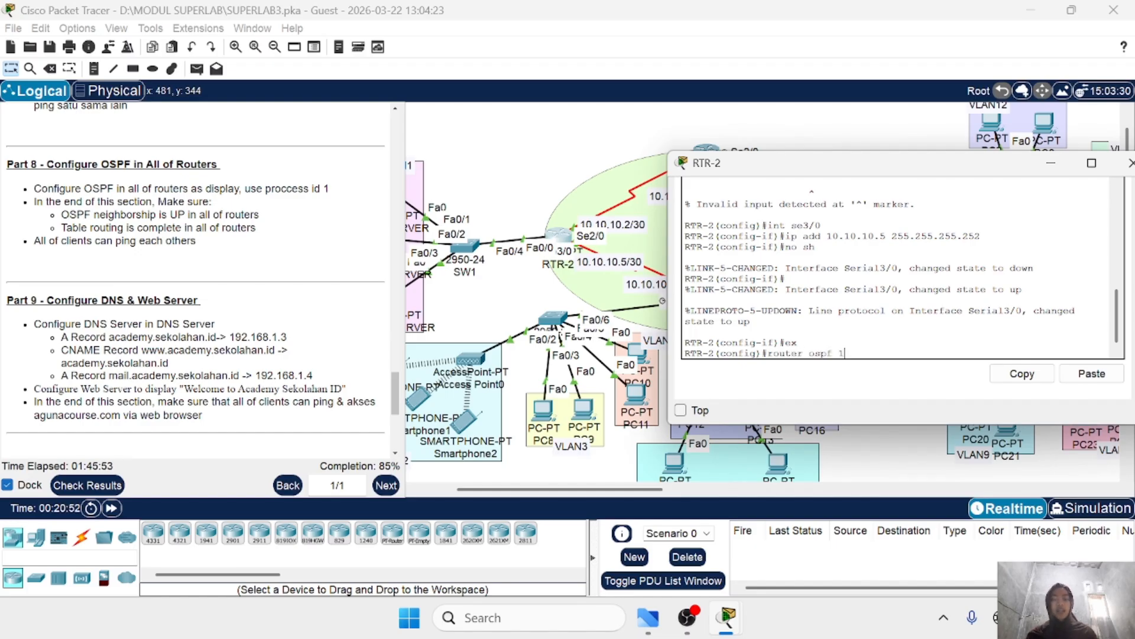
{"action": "key", "text": "Return"}
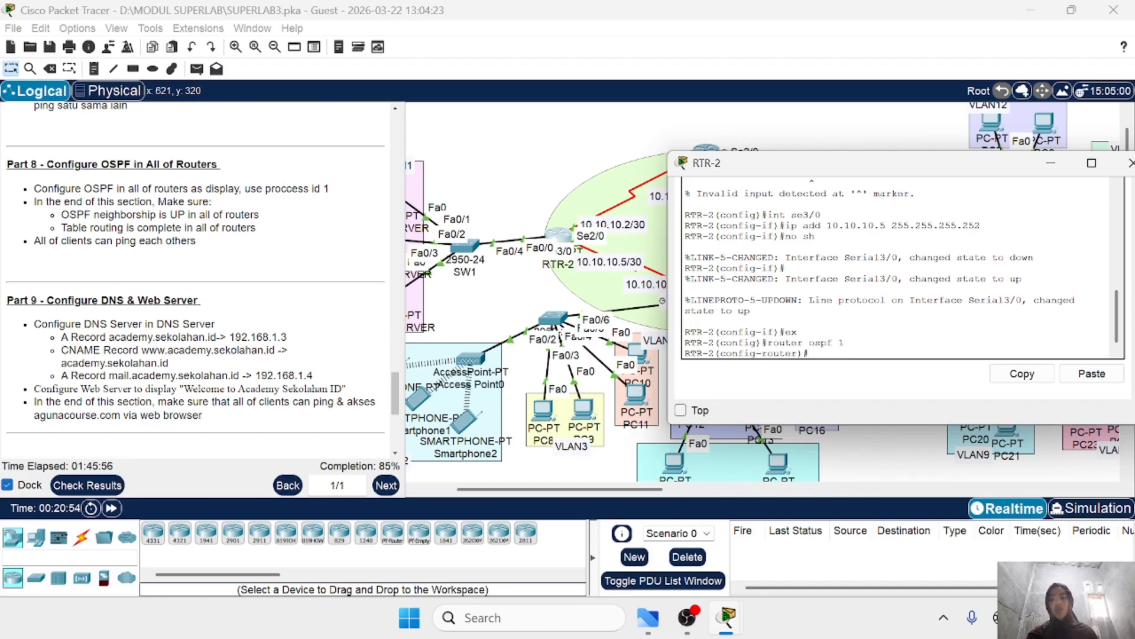
Step: Add network 10.10.10.0 with wildcard 0.0.0.3 in area 0 to RTR-2's OSPF process
{"action": "scroll", "coordinate": [627, 272], "scroll_direction": "right", "scroll_amount": 3}
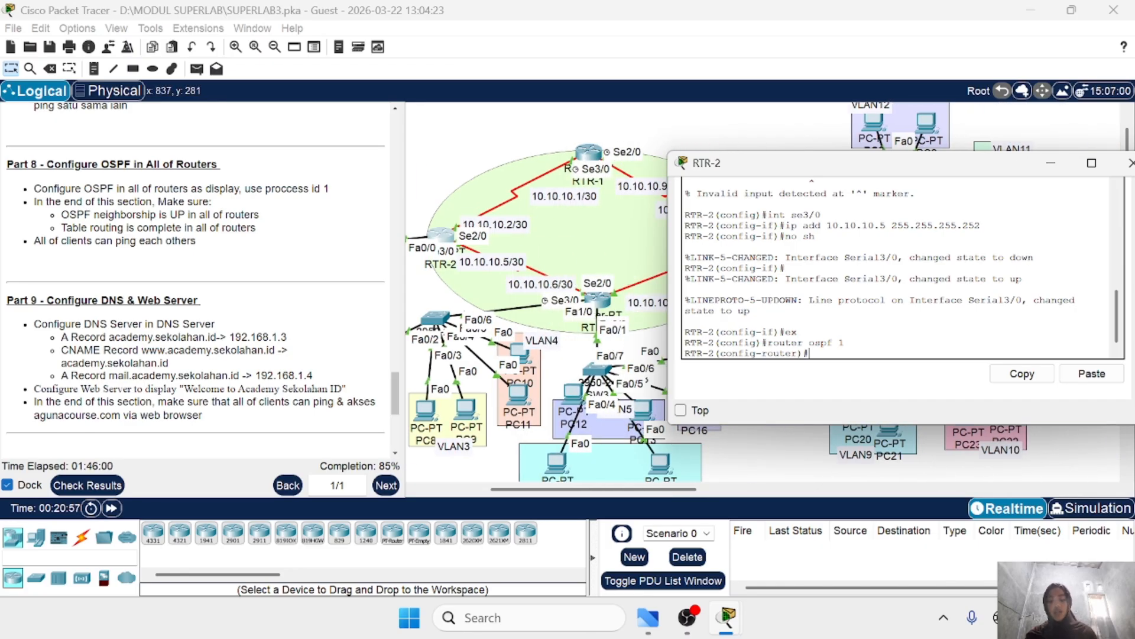
{"action": "type", "text": "10.10"}
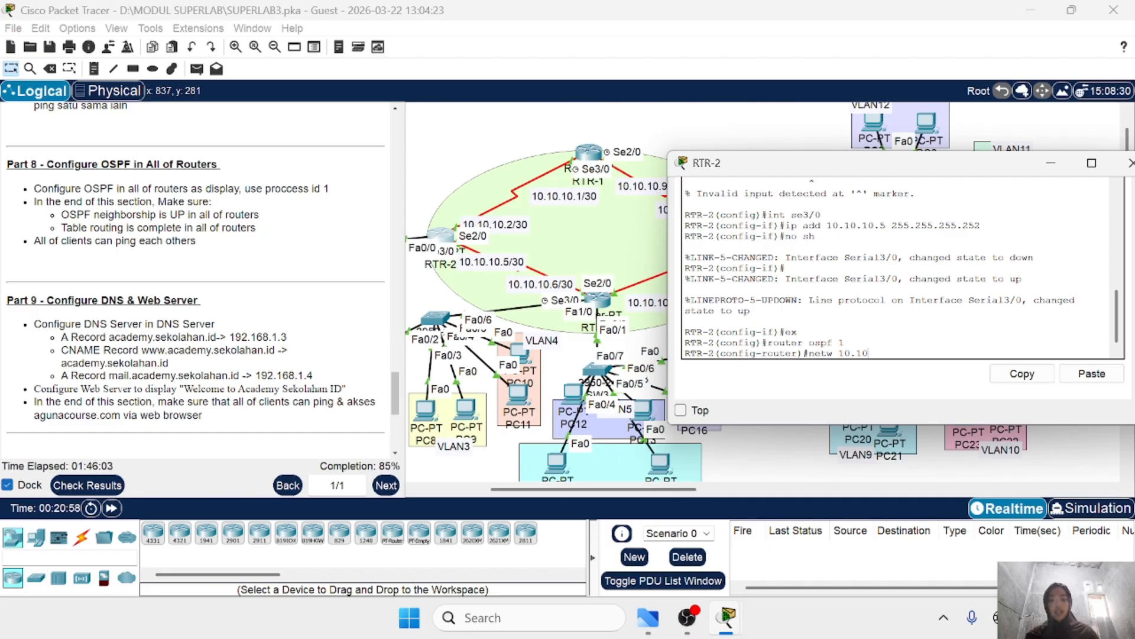
{"action": "type", "text": "1..10.0 0."}
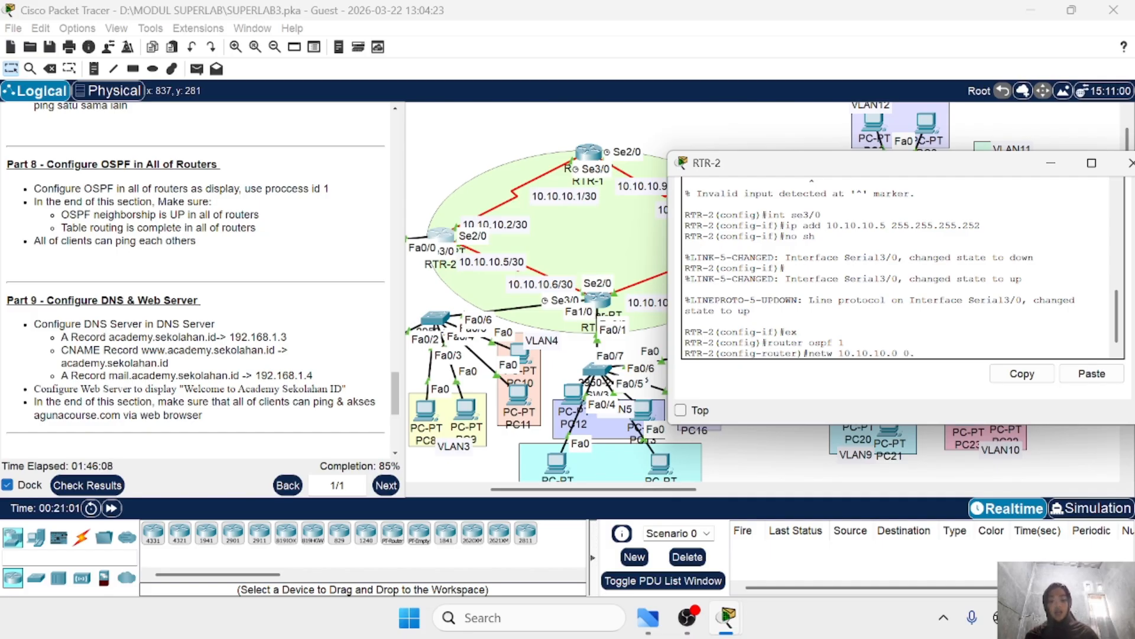
{"action": "type", "text": "0.0.3 "}
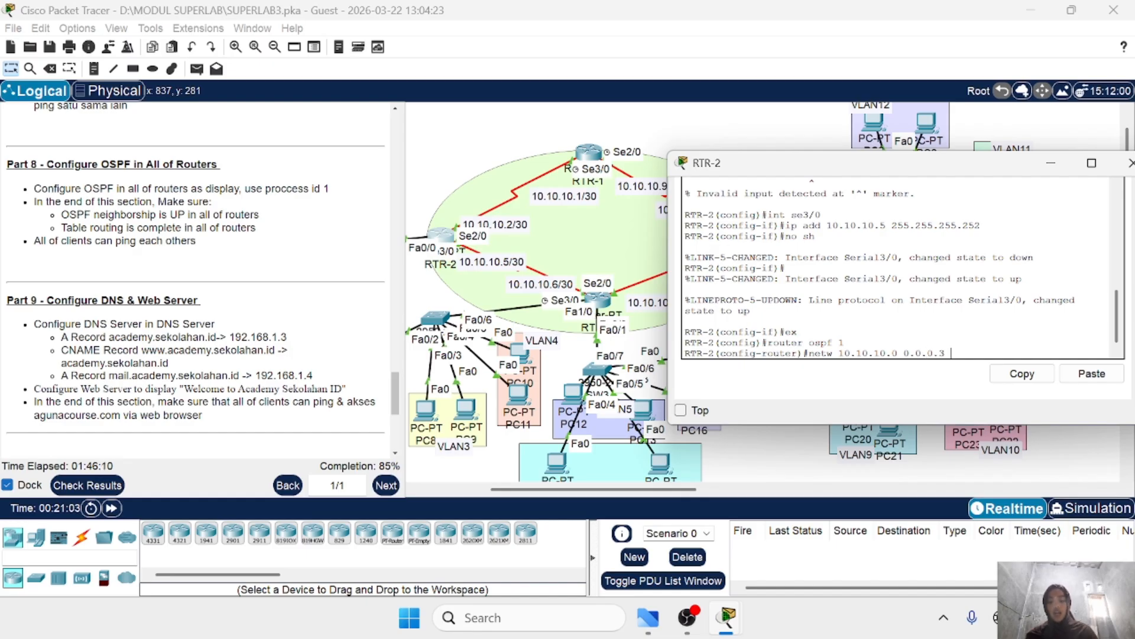
{"action": "type", "text": "area 0"}
{"action": "key", "text": "Return"}
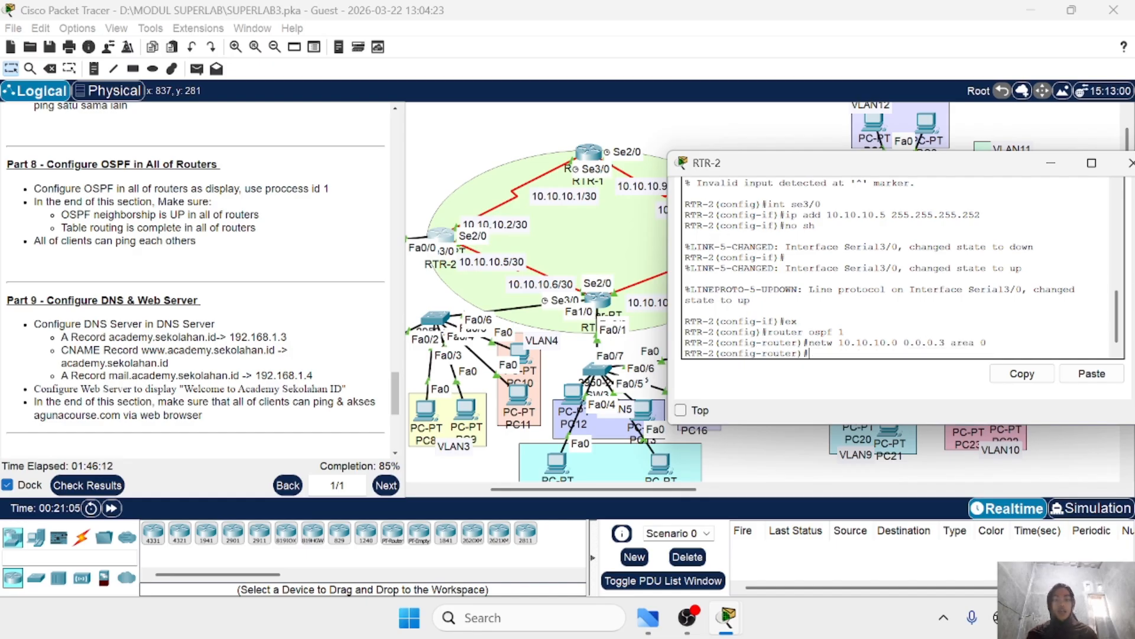
Step: Add network 10.10.10.4 with wildcard 0.0.0.3 in area 0 to RTR-2's OSPF process
{"action": "scroll", "coordinate": [609, 313], "scroll_direction": "down", "scroll_amount": 2}
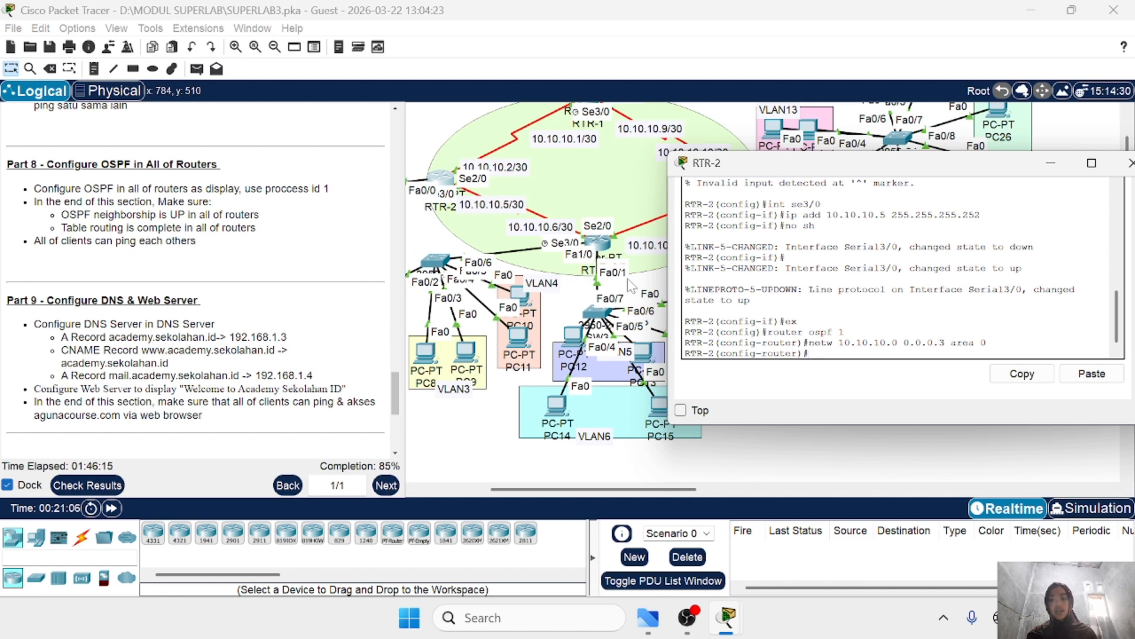
{"action": "scroll", "coordinate": [626, 277], "scroll_direction": "right", "scroll_amount": 1}
{"action": "scroll", "coordinate": [580, 294], "scroll_direction": "up", "scroll_amount": 2}
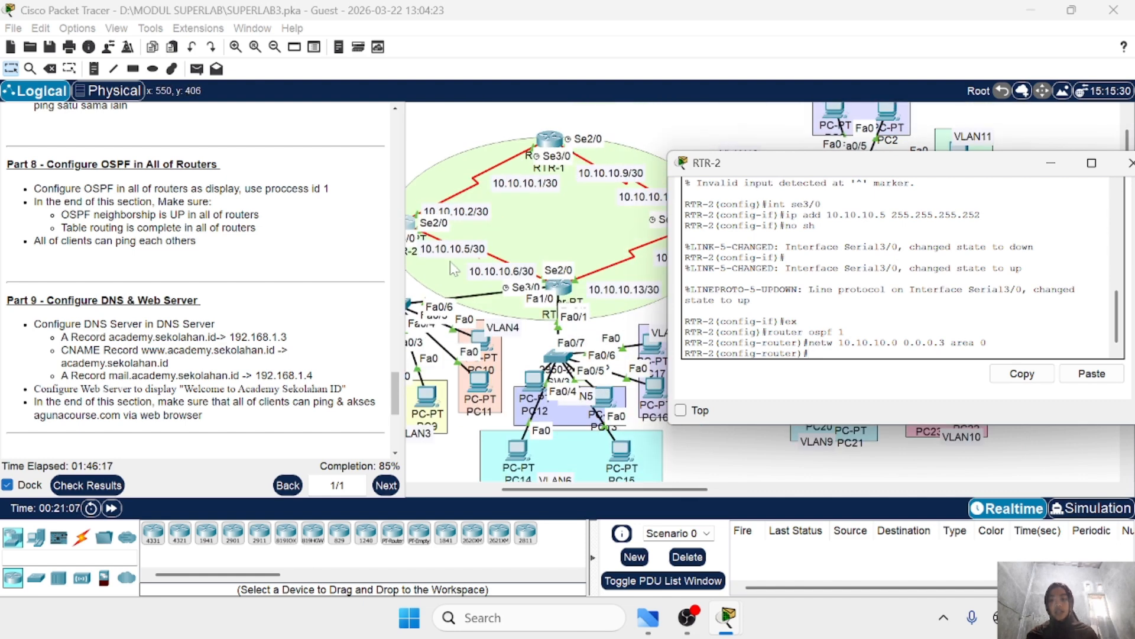
{"action": "scroll", "coordinate": [454, 268], "scroll_direction": "left", "scroll_amount": 2}
{"action": "scroll", "coordinate": [549, 288], "scroll_direction": "right", "scroll_amount": 1}
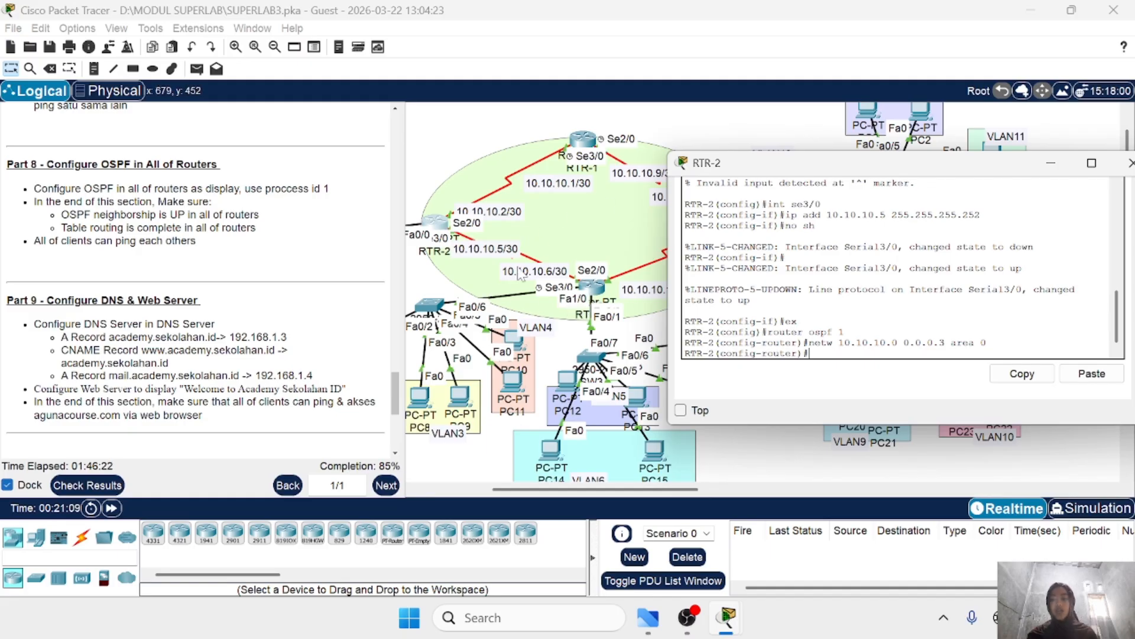
{"action": "key", "text": "Up"}
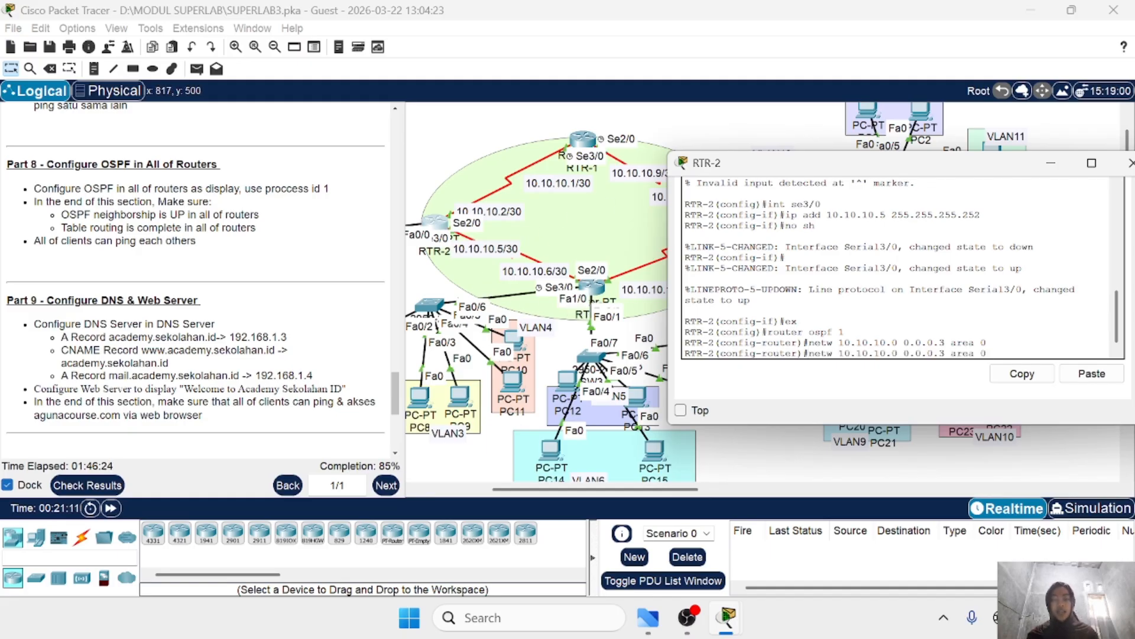
{"action": "key", "text": "Left"}
{"action": "key", "text": "Left"}
{"action": "key", "text": "Left"}
{"action": "key", "text": "BackSpace"}
{"action": "type", "text": "4"}
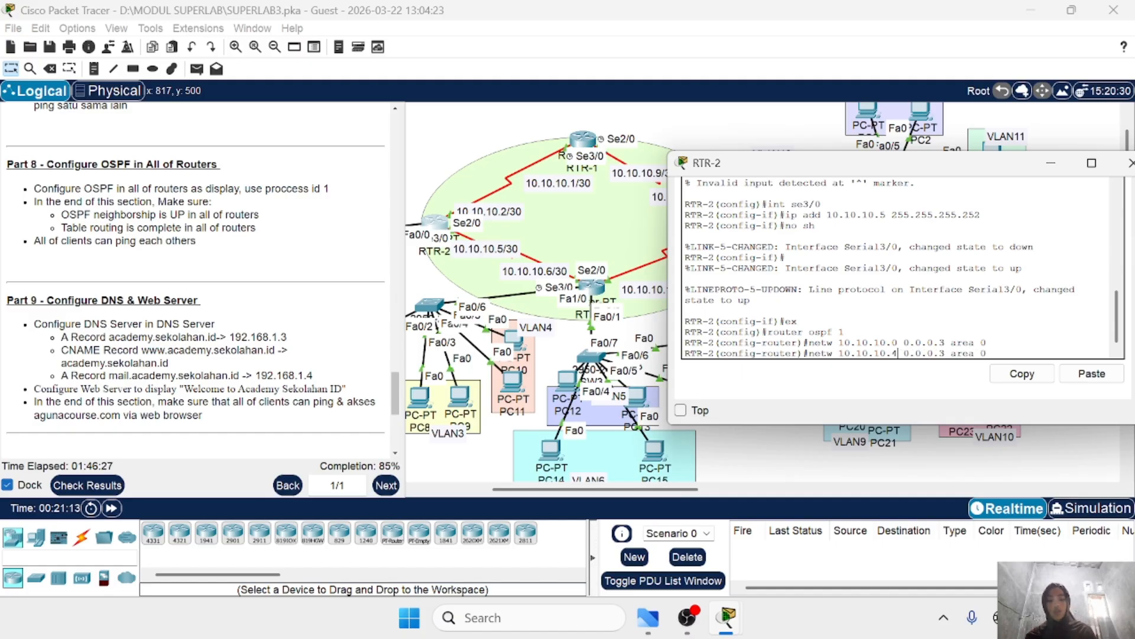
{"action": "key", "text": "Return"}
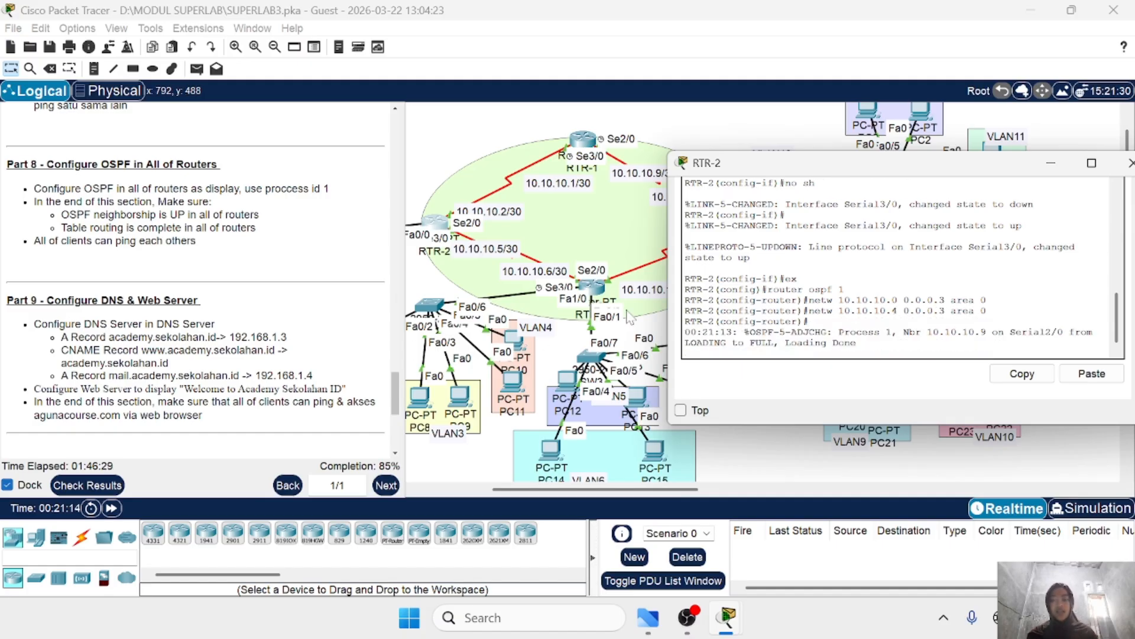
Step: Close RTR-2's window, then open RTR-3's command line and shrink and move its window clear of the router ring
{"action": "scroll", "coordinate": [627, 302], "scroll_direction": "right", "scroll_amount": 3}
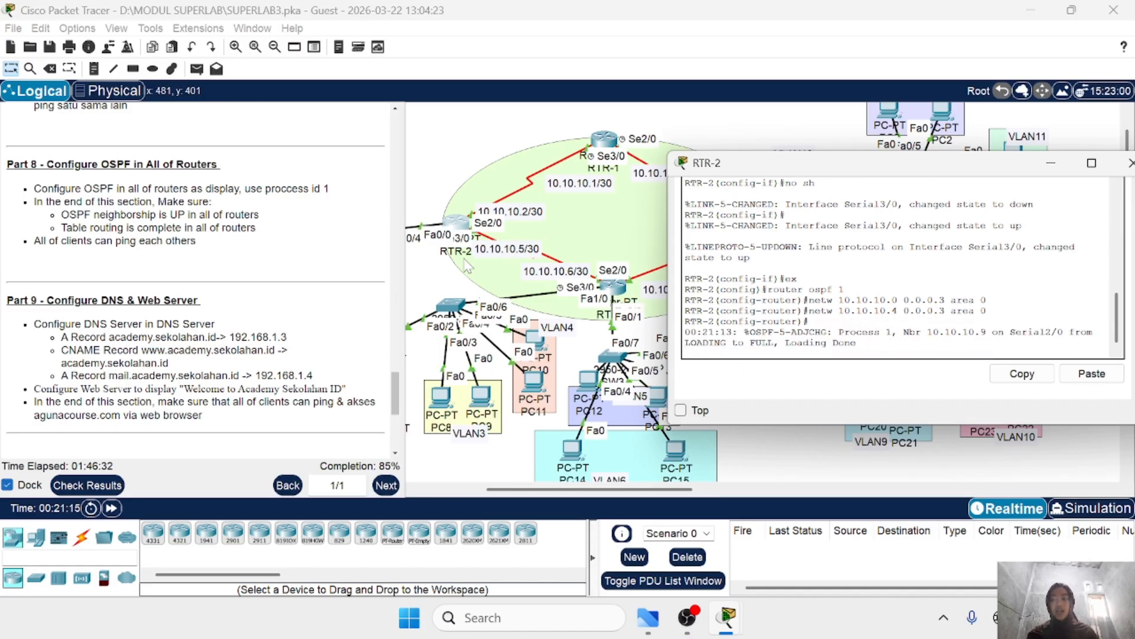
{"action": "scroll", "coordinate": [448, 251], "scroll_direction": "left", "scroll_amount": 3}
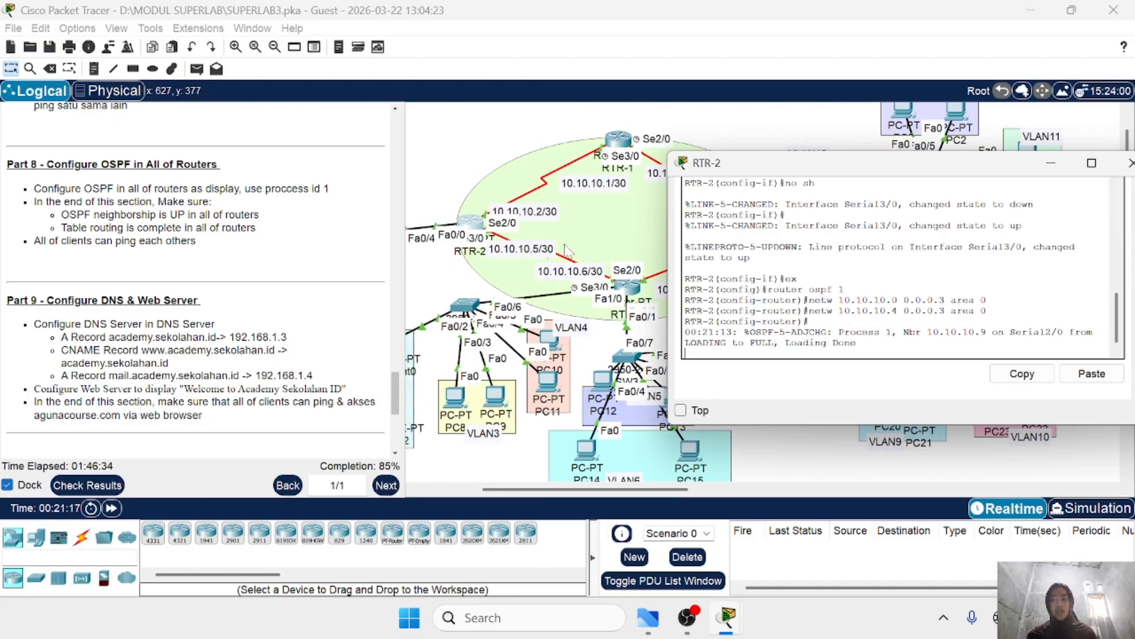
{"action": "scroll", "coordinate": [564, 246], "scroll_direction": "right", "scroll_amount": 3}
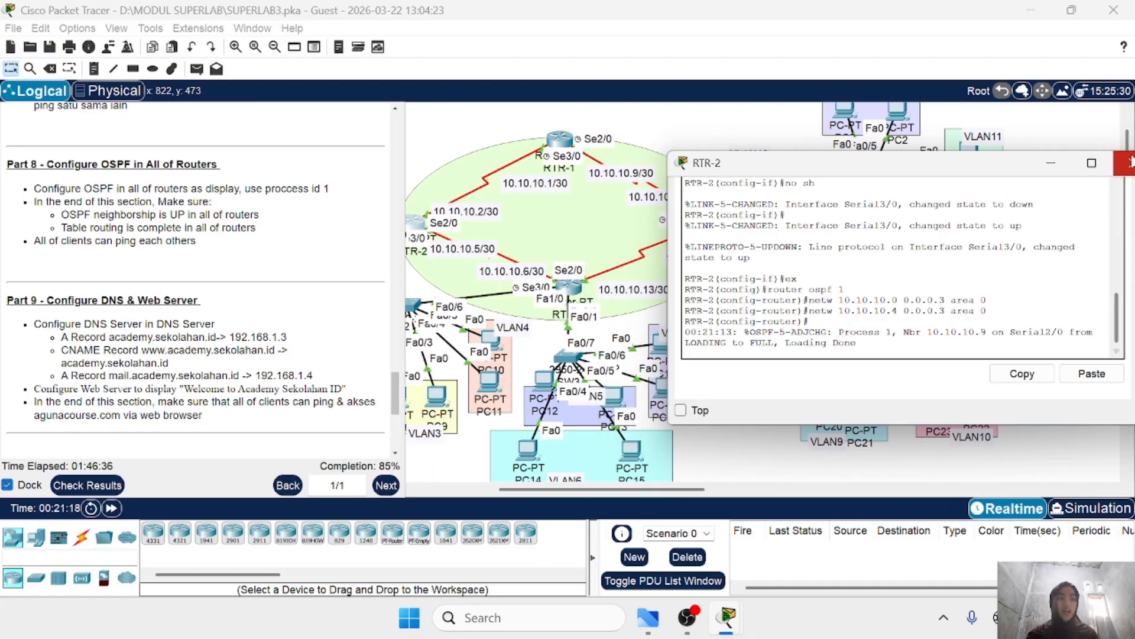
{"action": "left_click", "coordinate": [1127, 162]}
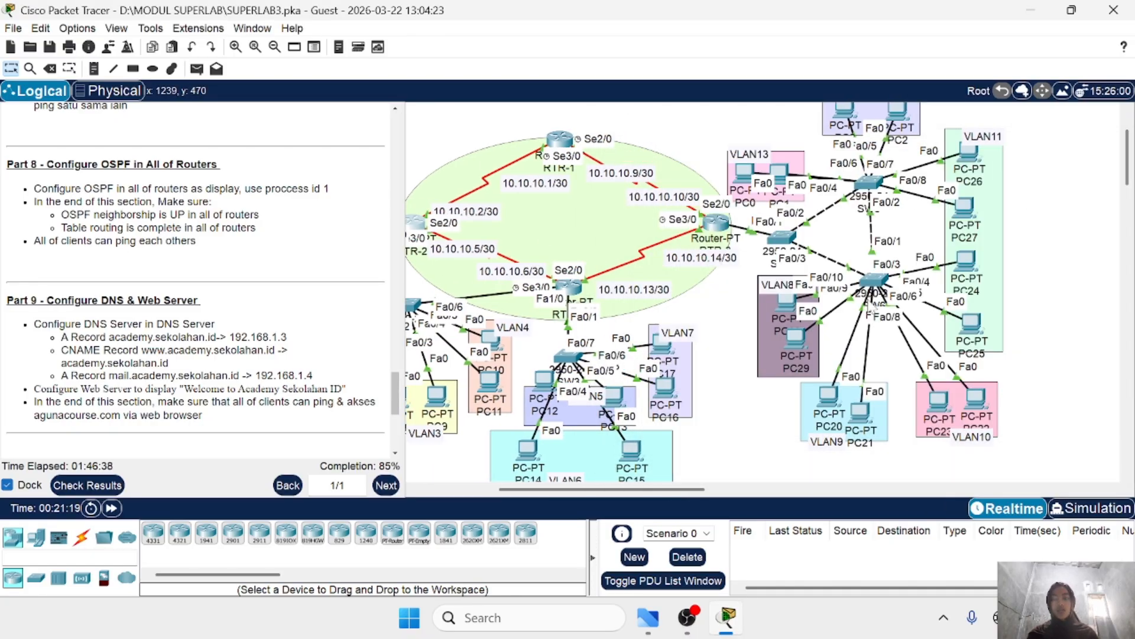
{"action": "left_click", "coordinate": [716, 229]}
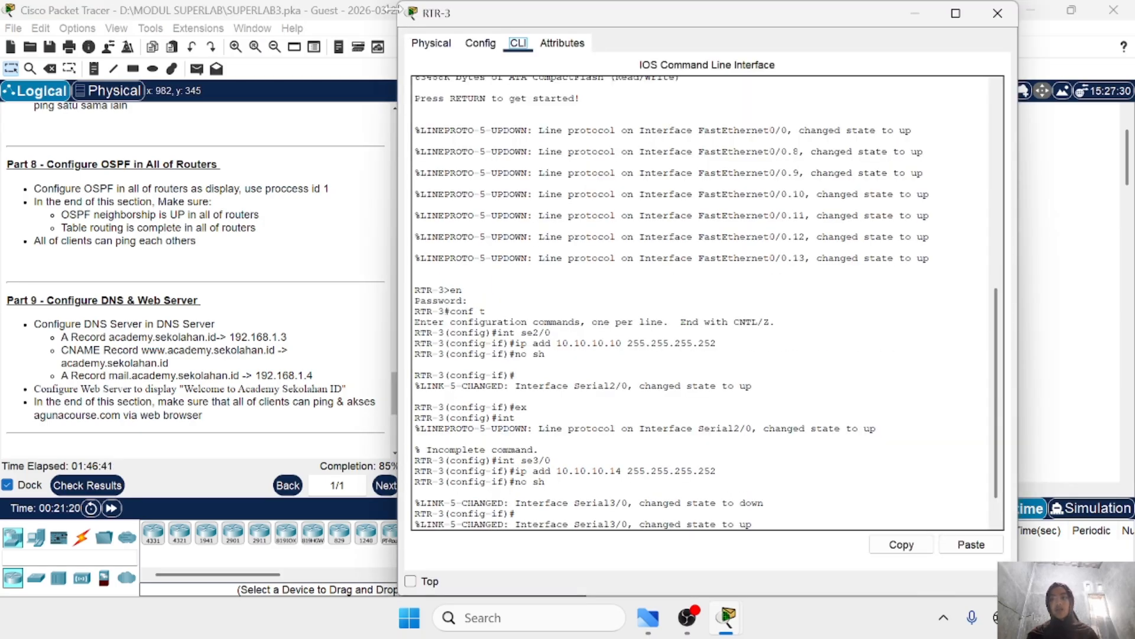
{"action": "left_click_drag", "start_coordinate": [376, 87], "coordinate": [719, 87]}
{"action": "left_click_drag", "start_coordinate": [808, 3], "coordinate": [846, 133]}
{"action": "scroll", "coordinate": [946, 248], "scroll_direction": "down", "scroll_amount": 10}
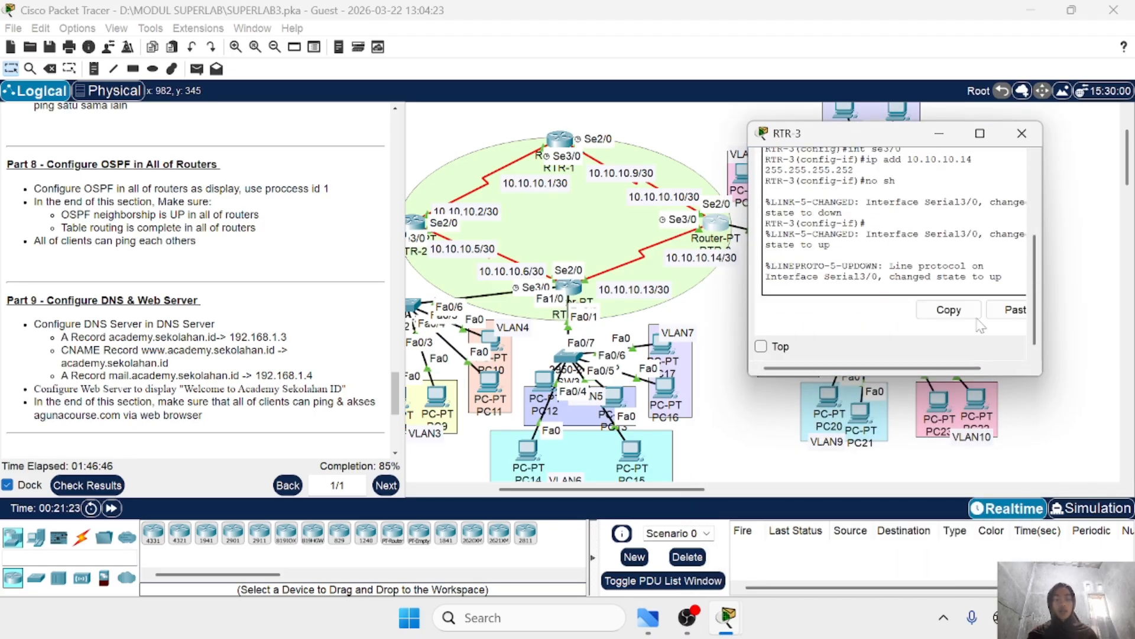
Step: Widen RTR-3's window, exit its interface configuration and enter OSPF configuration with router ospf 1
{"action": "left_click_drag", "start_coordinate": [1043, 260], "coordinate": [1119, 258]}
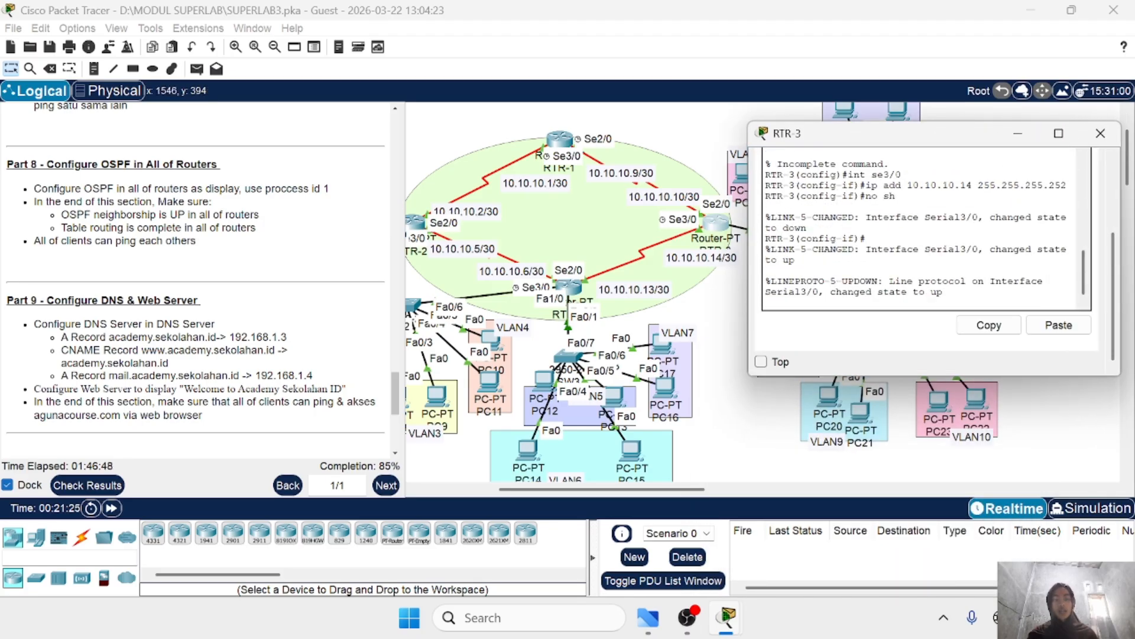
{"action": "key", "text": "Return"}
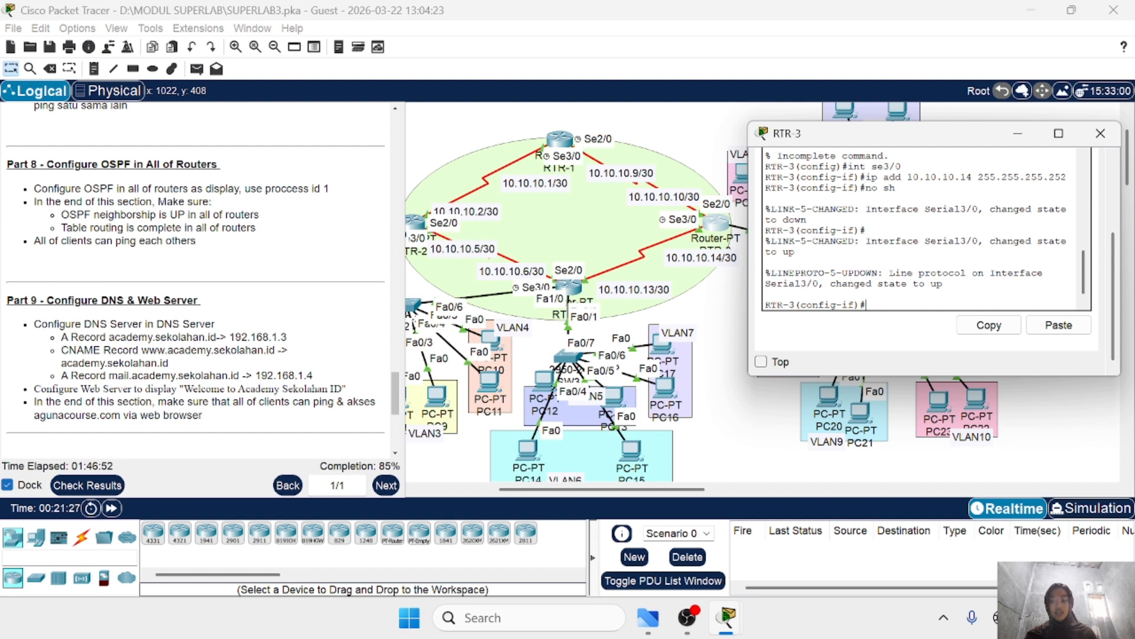
{"action": "type", "text": "ex"}
{"action": "key", "text": "Return"}
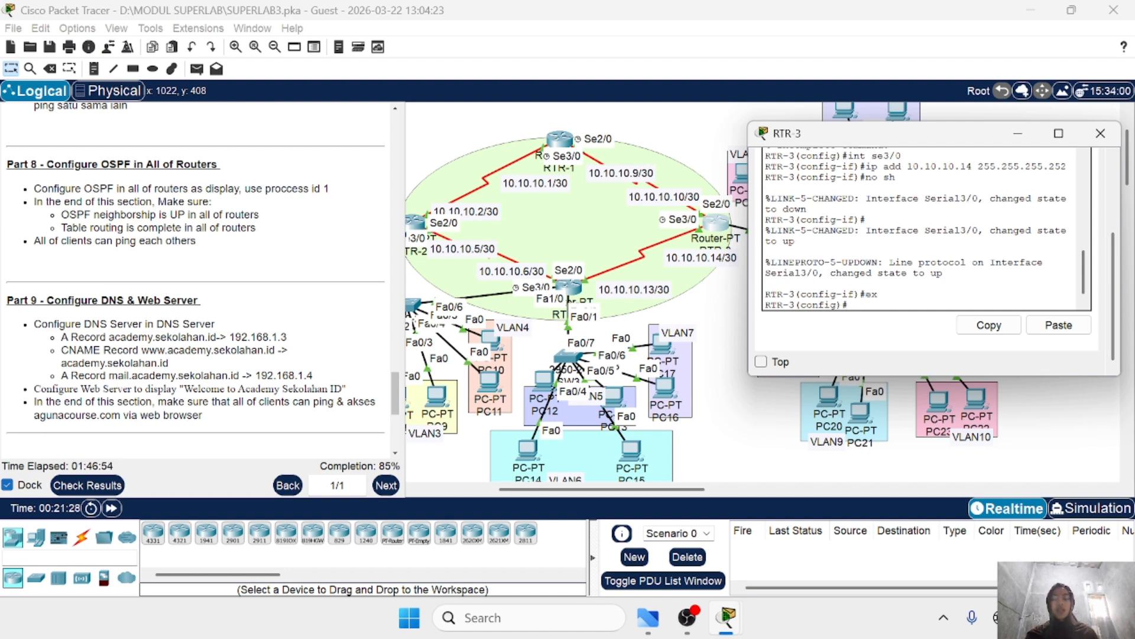
{"action": "type", "text": "router o"}
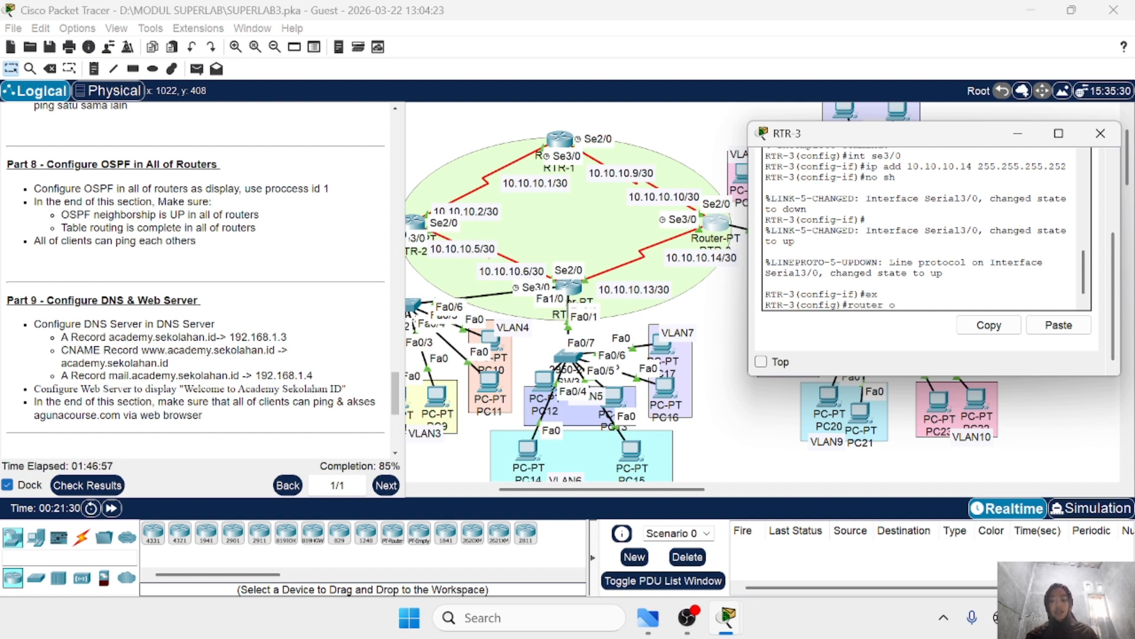
{"action": "type", "text": "spf 1"}
{"action": "key", "text": "Return"}
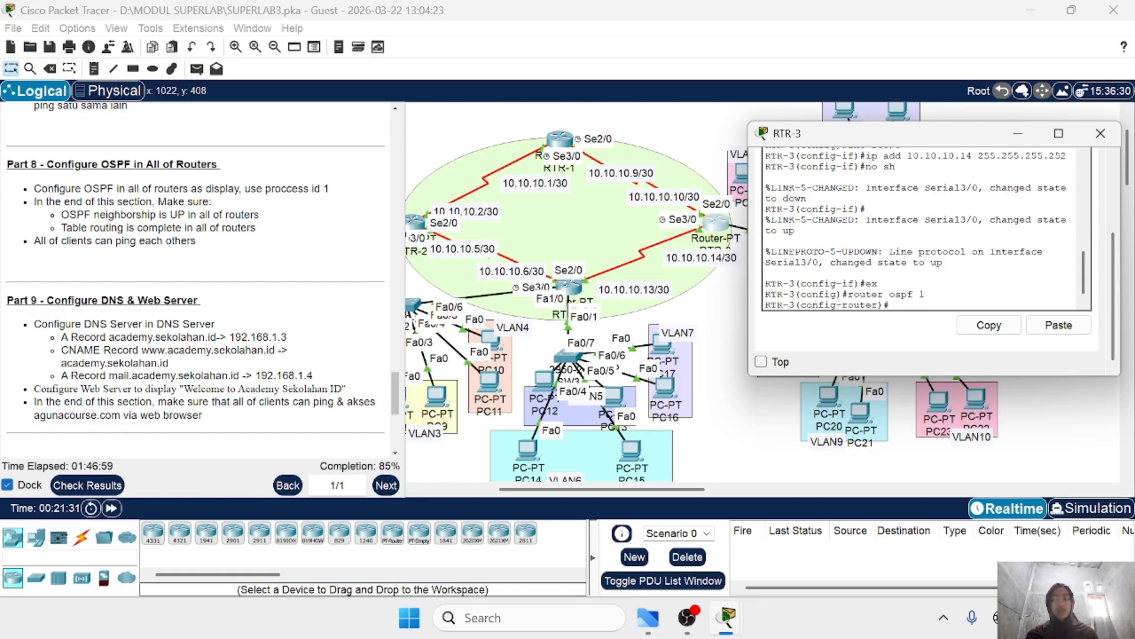
Step: Add network 10.10.10.8 with wildcard 0.0.0.3 in area 0 to RTR-3's OSPF process
{"action": "type", "text": "netw"}
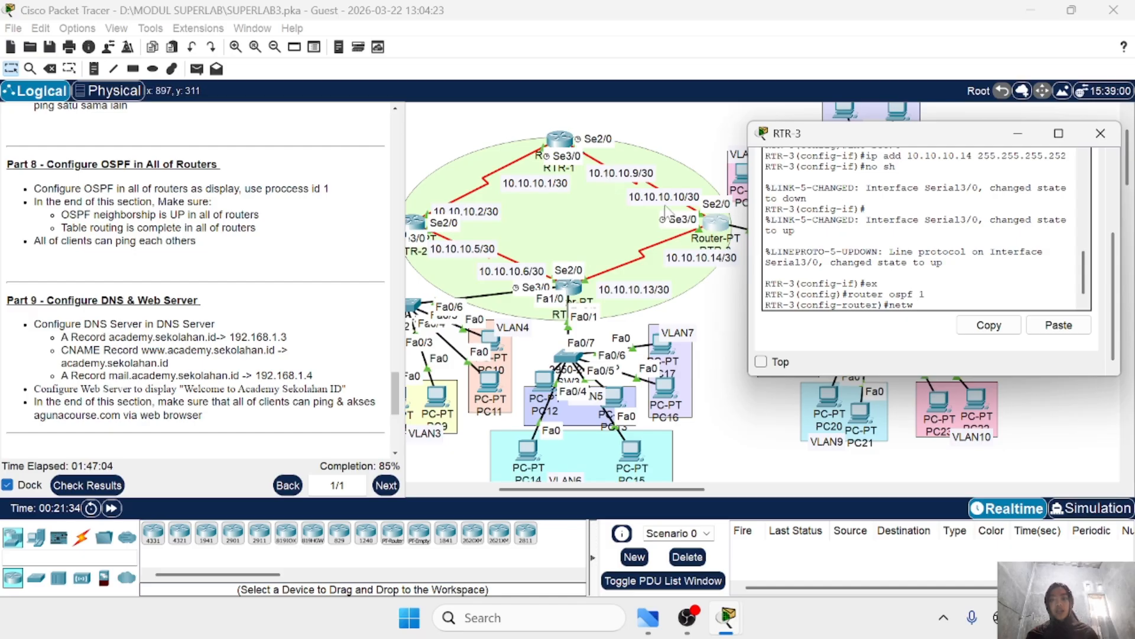
{"action": "type", "text": " 1"}
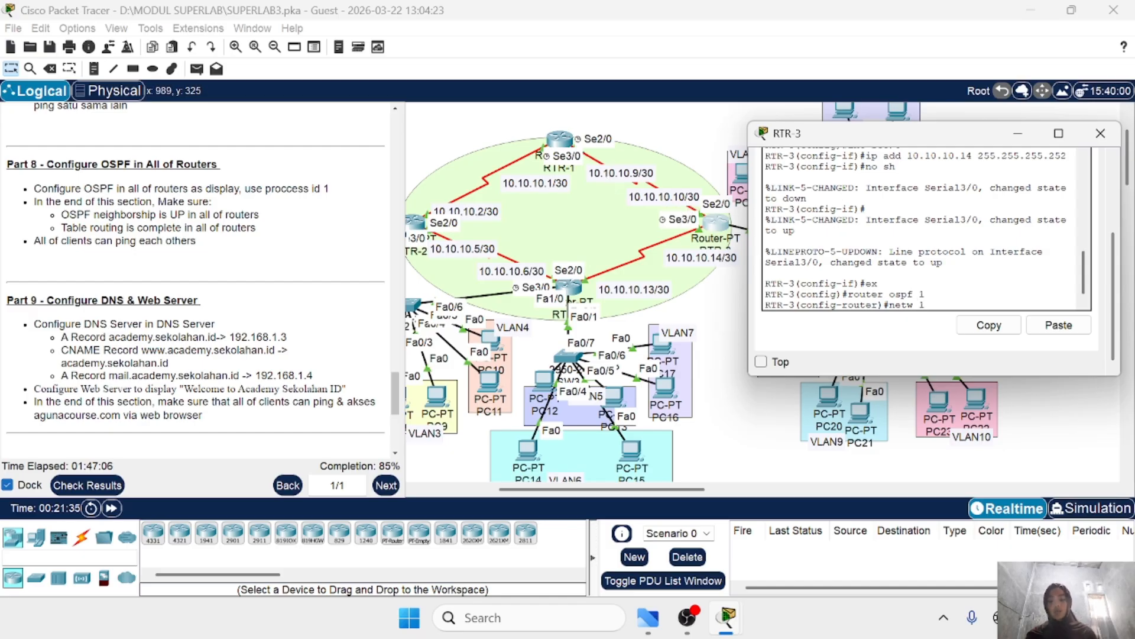
{"action": "type", "text": "0.10.10."}
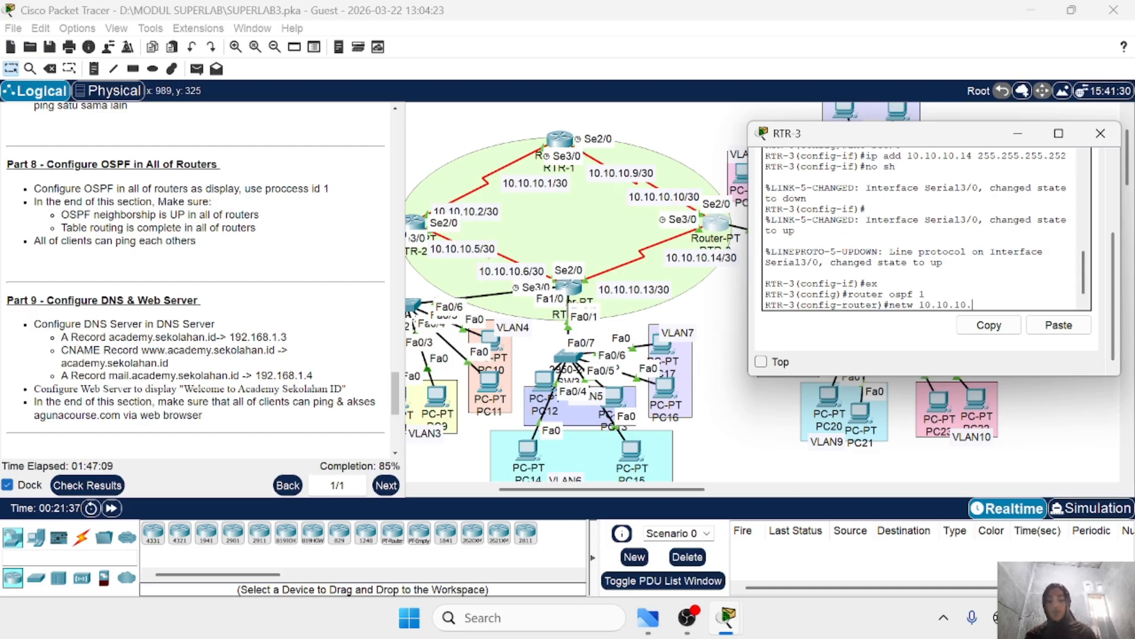
{"action": "type", "text": "8 0.0.0."}
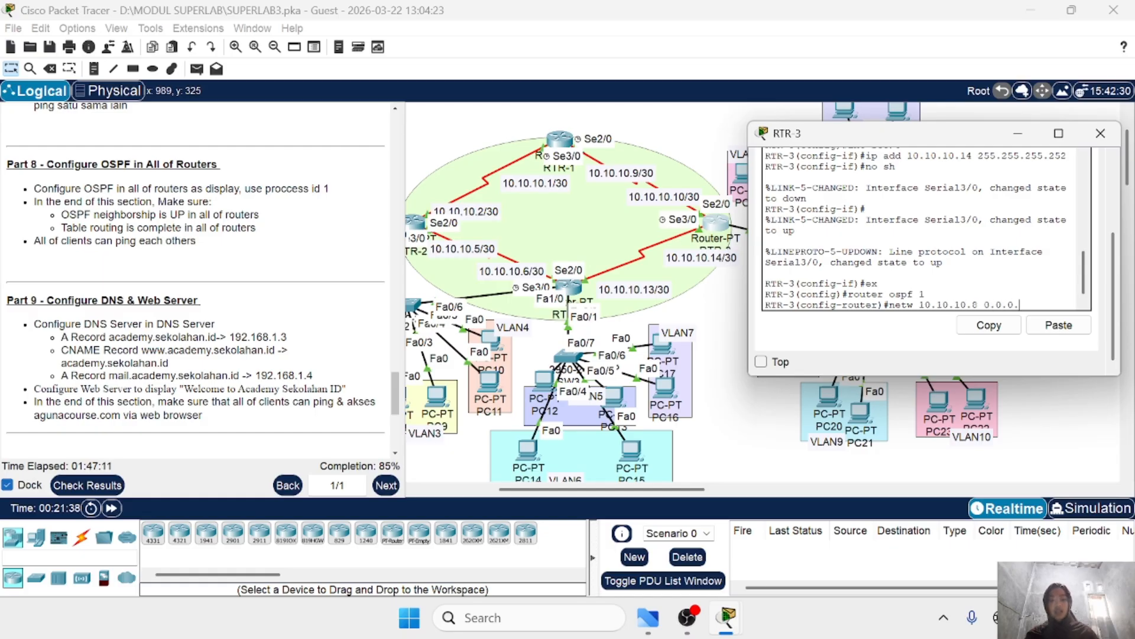
{"action": "type", "text": "3 ar"}
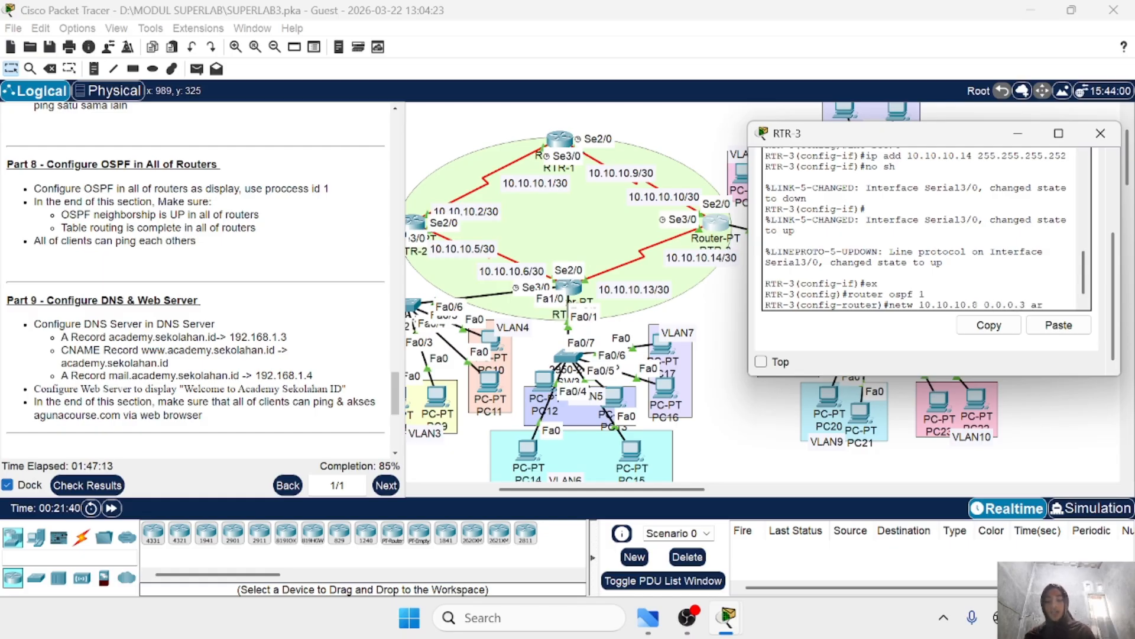
{"action": "type", "text": "ea 0"}
{"action": "key", "text": "Return"}
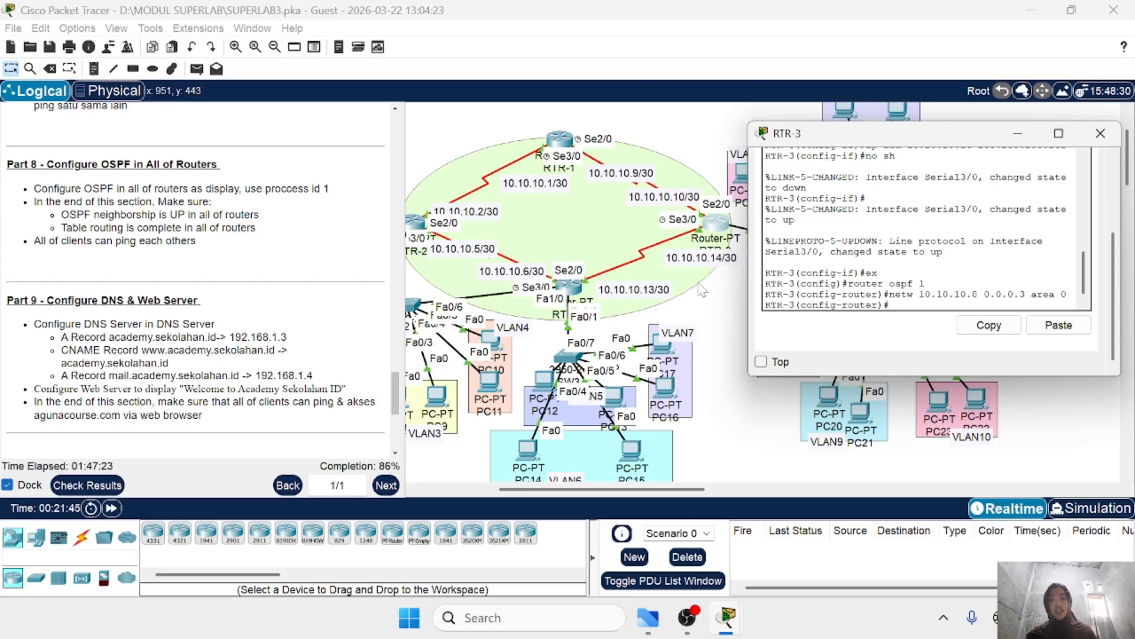
Step: Add network 10.10.10.12 with wildcard 0.0.0.3 in area 0 to RTR-3's OSPF process
{"action": "type", "text": "etw"}
{"action": "type", "text": "net"}
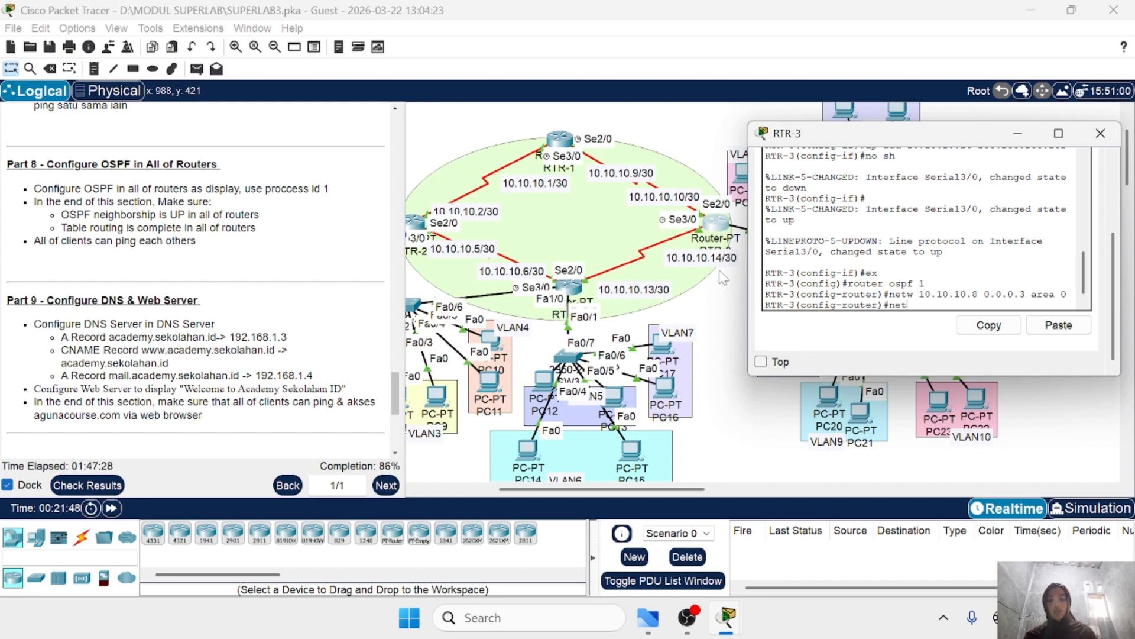
{"action": "type", "text": "w 10.10.10"}
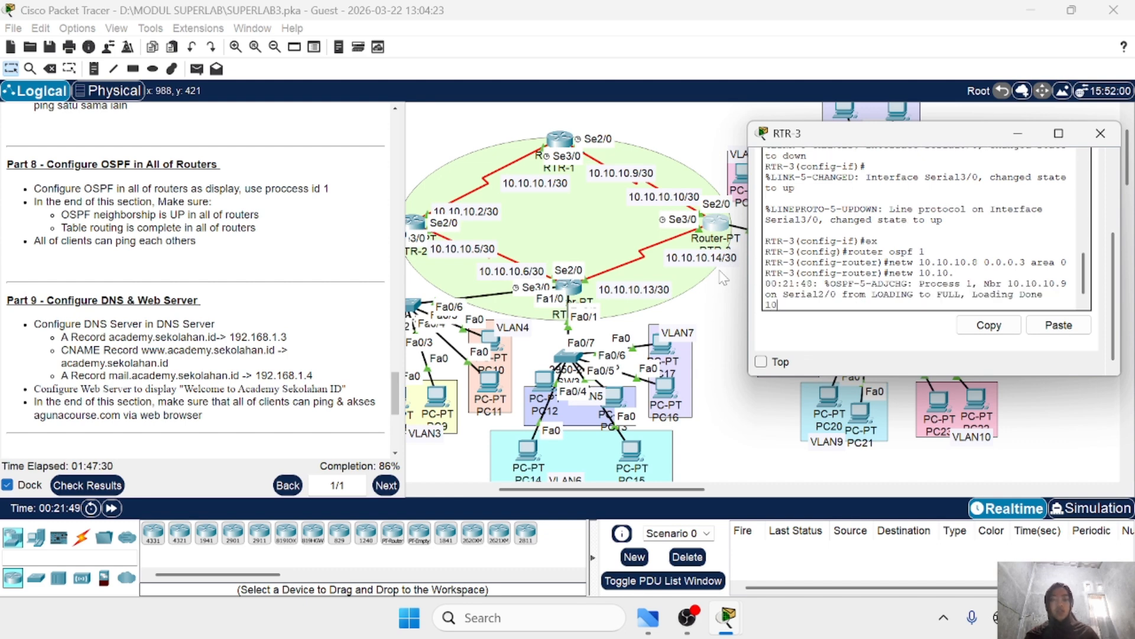
{"action": "key", "text": "Return"}
{"action": "key", "text": "Up"}
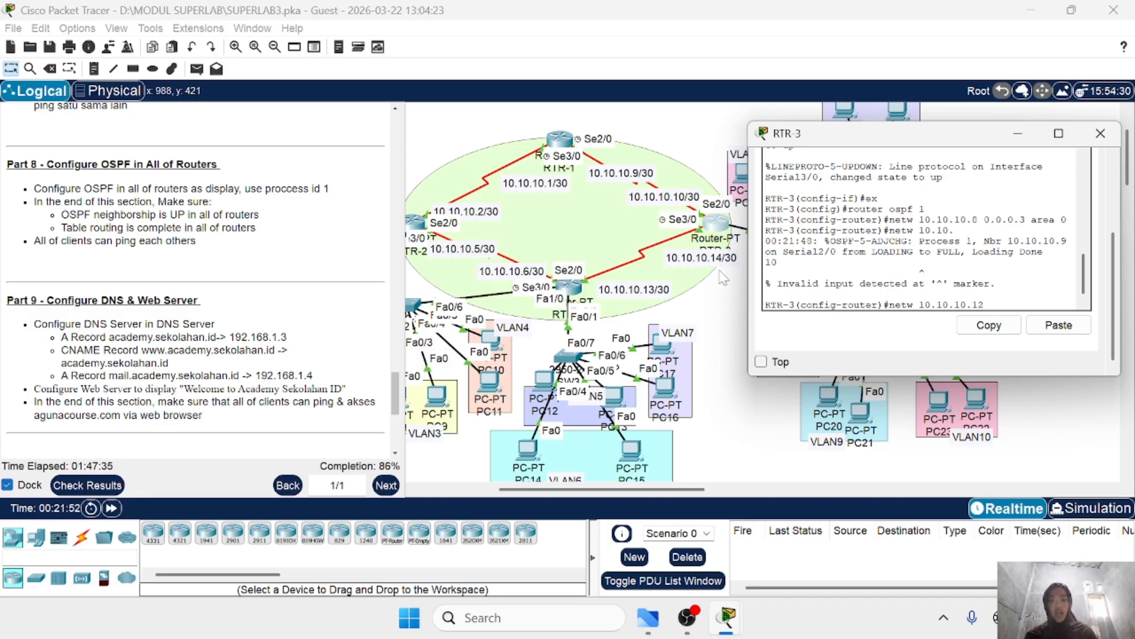
{"action": "type", "text": ".12 0.0.0."}
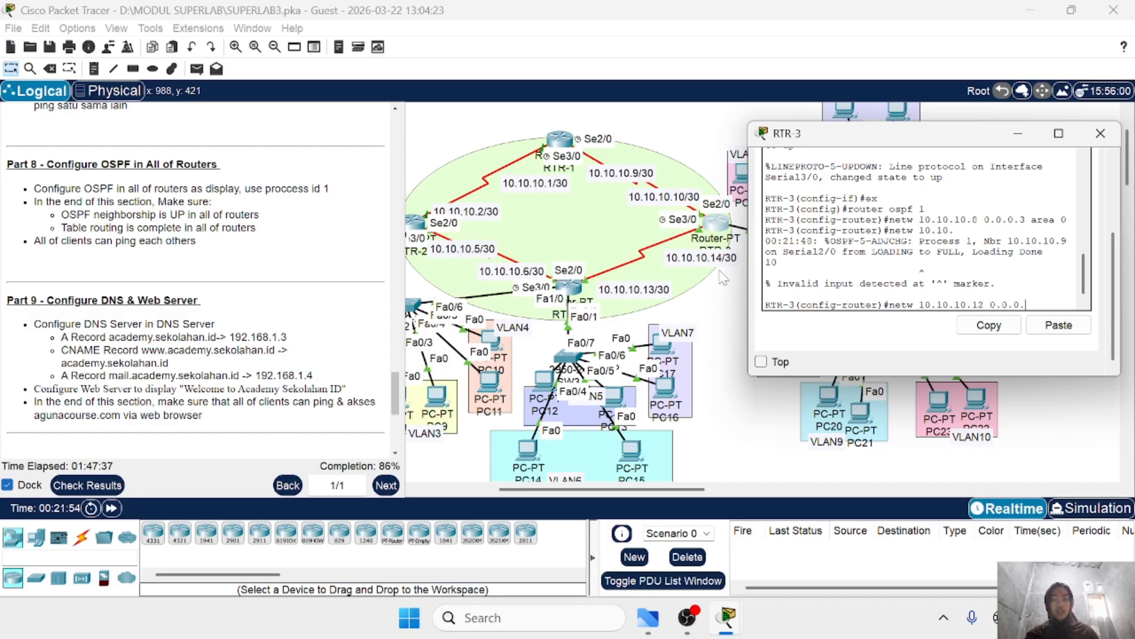
{"action": "type", "text": "3 area"}
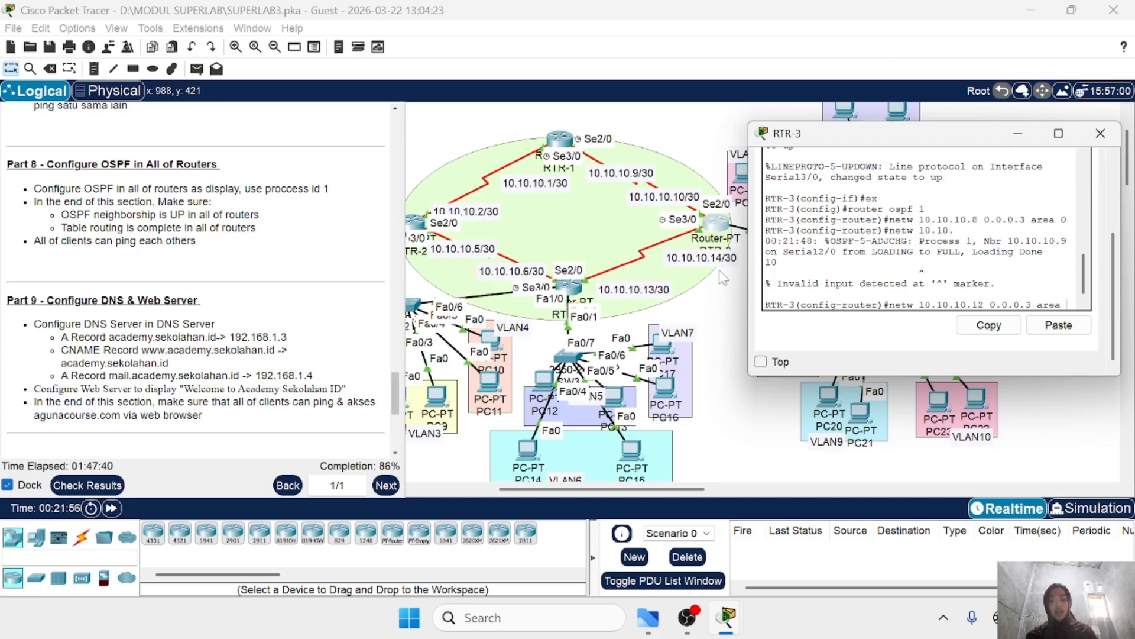
{"action": "type", "text": " 0"}
{"action": "key", "text": "Return"}
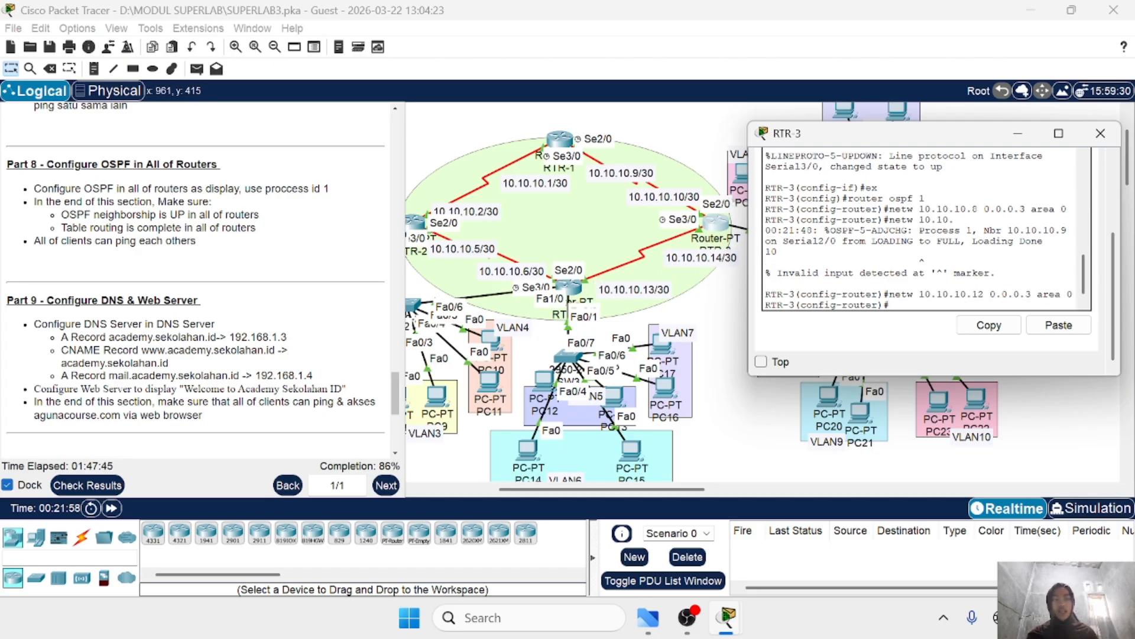
Step: Close RTR-3's window, then open RTR-4's command line and shrink and move its window clear of the router
{"action": "left_click", "coordinate": [1096, 144]}
{"action": "scroll", "coordinate": [519, 271], "scroll_direction": "left", "scroll_amount": 3}
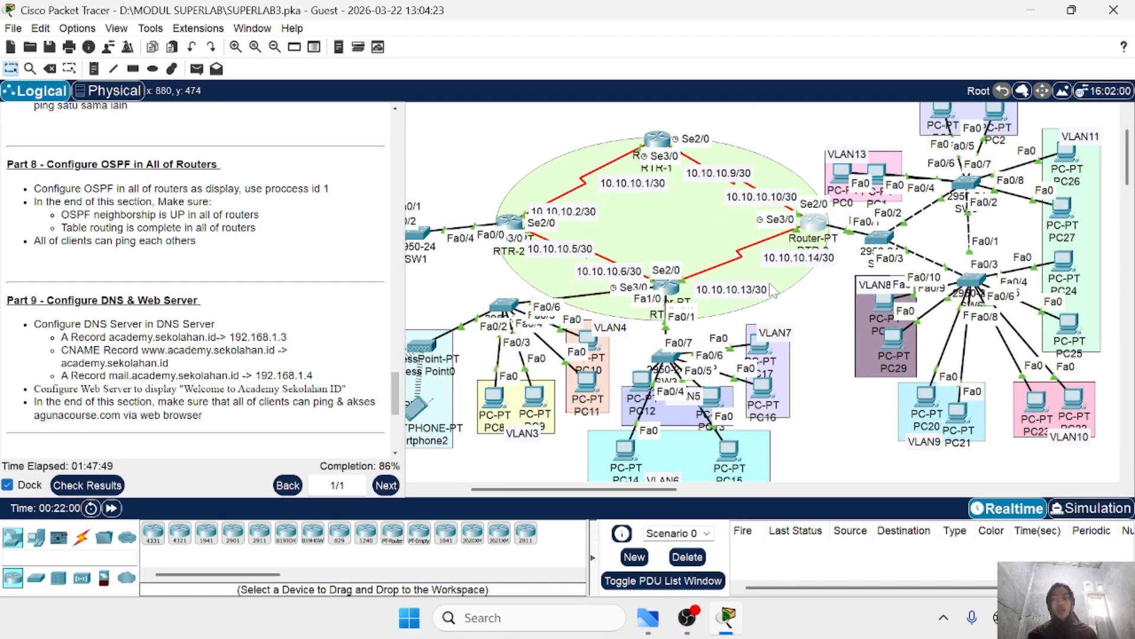
{"action": "left_click", "coordinate": [670, 288]}
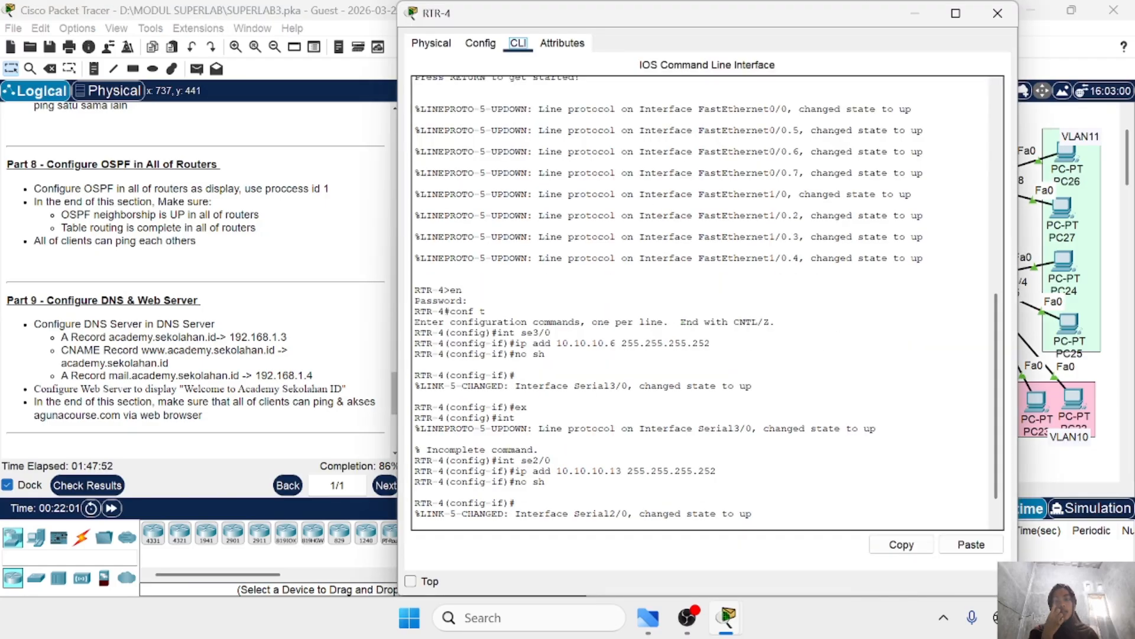
{"action": "left_click_drag", "start_coordinate": [668, 12], "coordinate": [656, 303]}
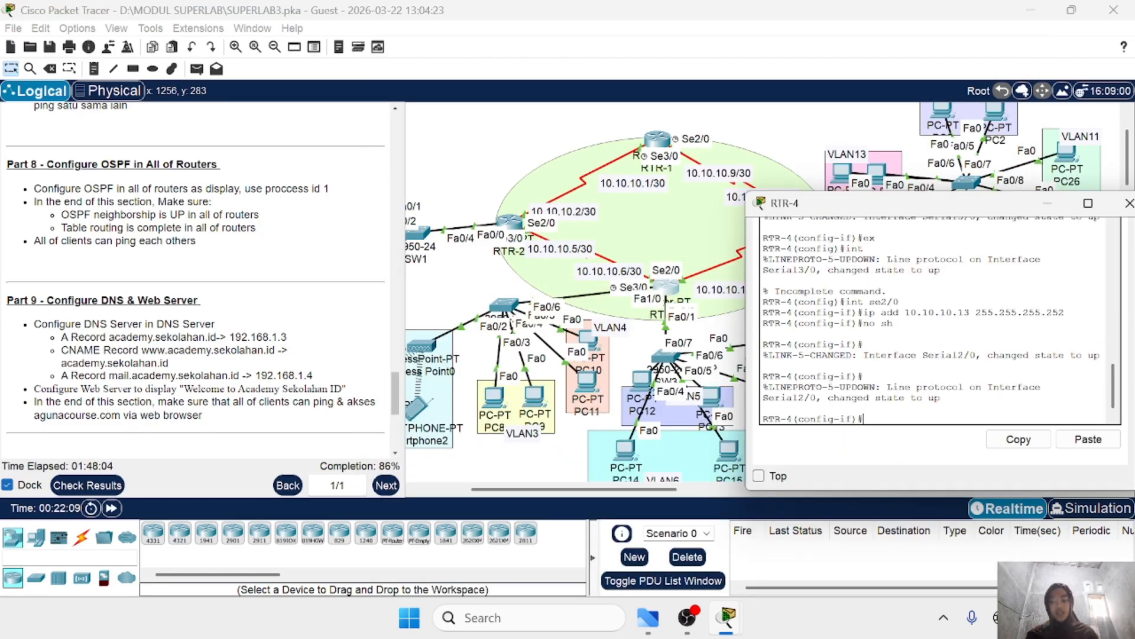
Step: Exit the interface configuration on RTR-4 and enter OSPF configuration with router ospf 1
{"action": "type", "text": "x"}
{"action": "key", "text": "Return"}
{"action": "type", "text": "ro"}
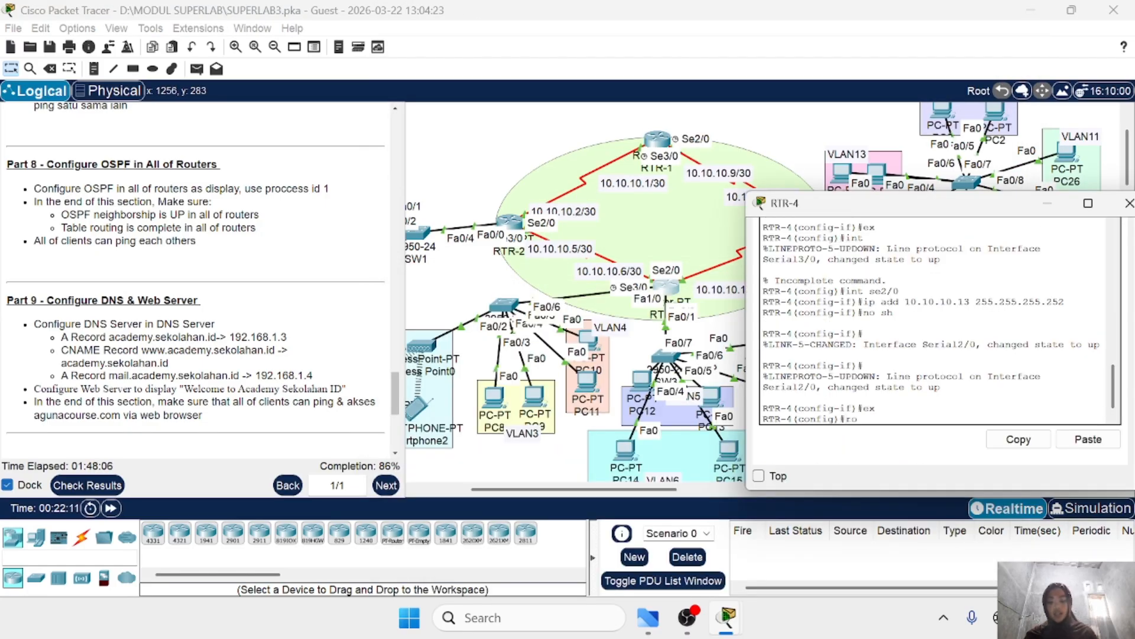
{"action": "type", "text": "uter osp"}
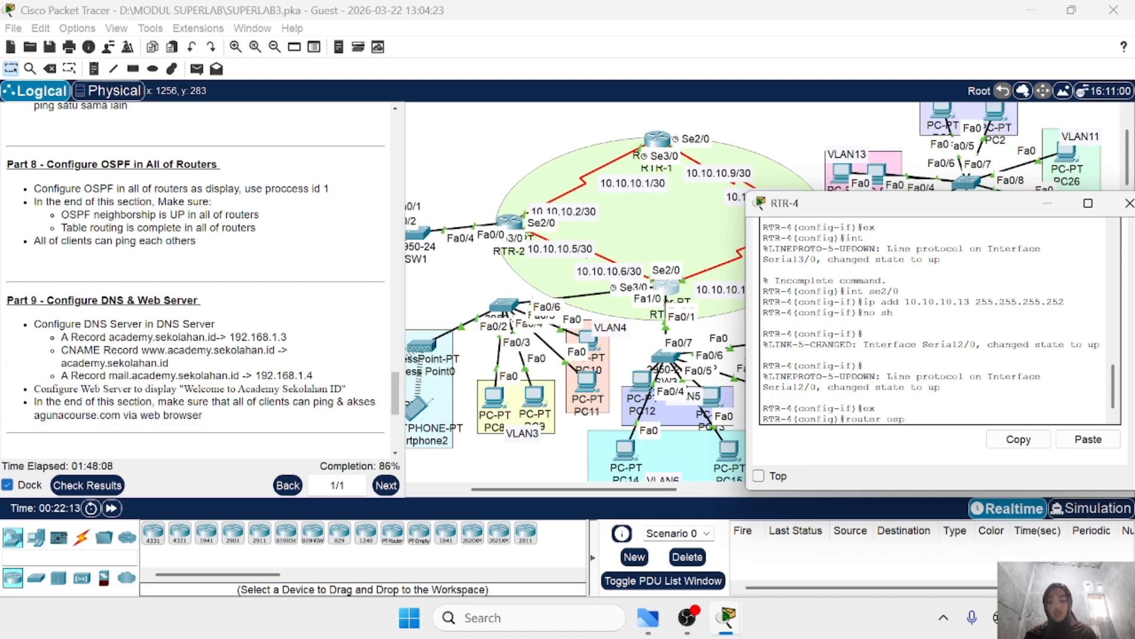
{"action": "type", "text": "d"}
{"action": "key", "text": "BackSpace"}
{"action": "type", "text": "f 1"}
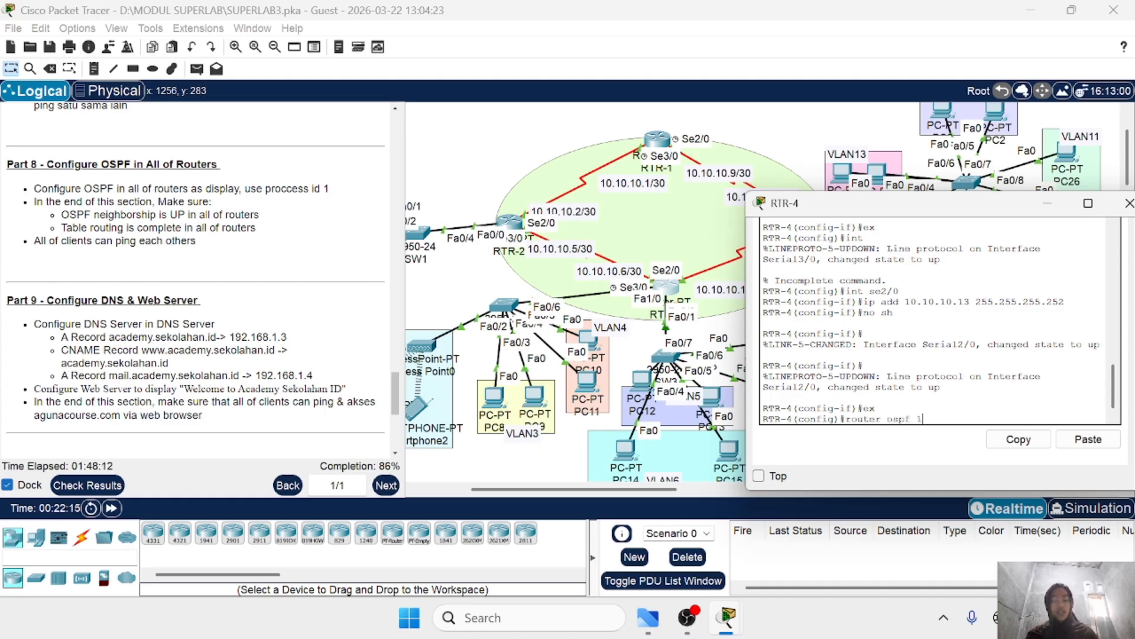
{"action": "key", "text": "Return"}
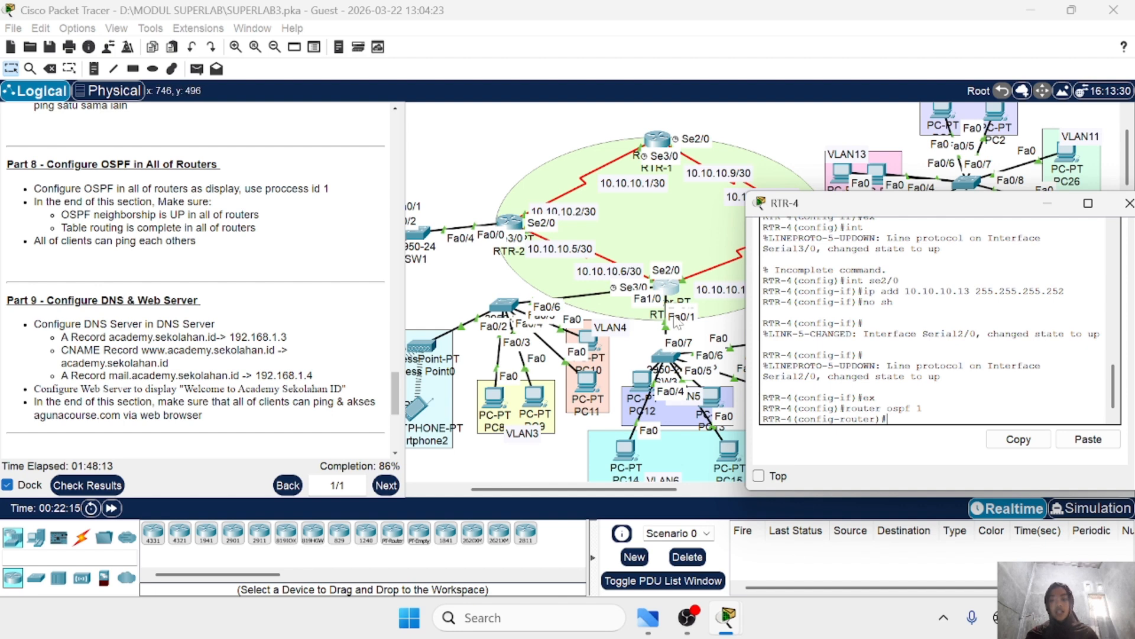
Step: Add network 10.10.10.4 with wildcard 0.0.0.3 in area 0 to RTR-4's OSPF process
{"action": "scroll", "coordinate": [531, 263], "scroll_direction": "right", "scroll_amount": 3}
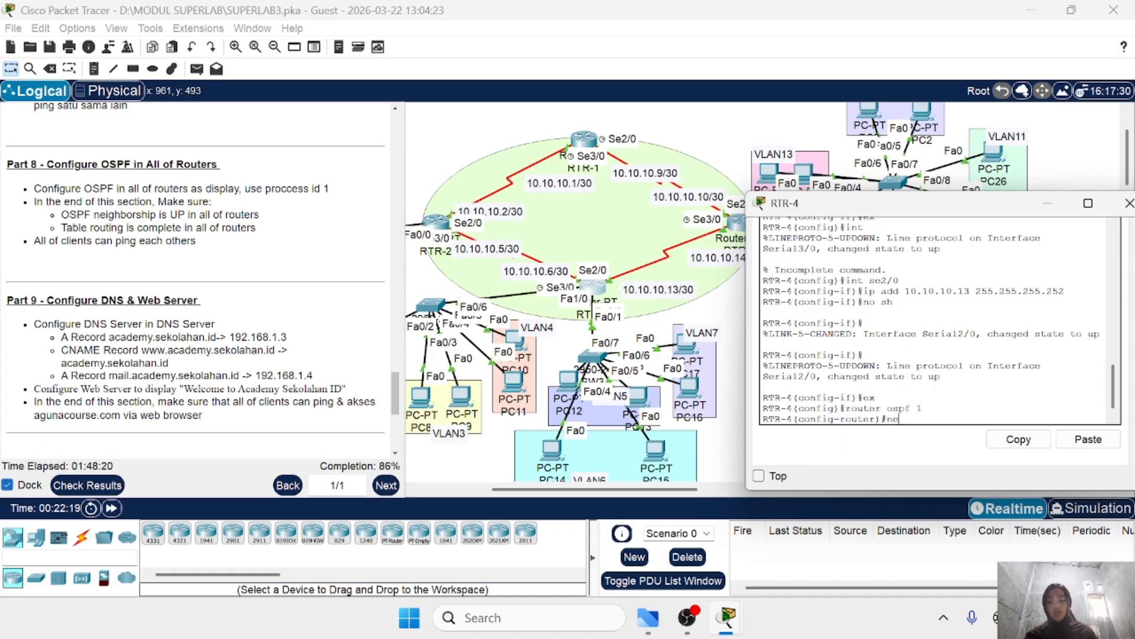
{"action": "type", "text": "netw 10.1"}
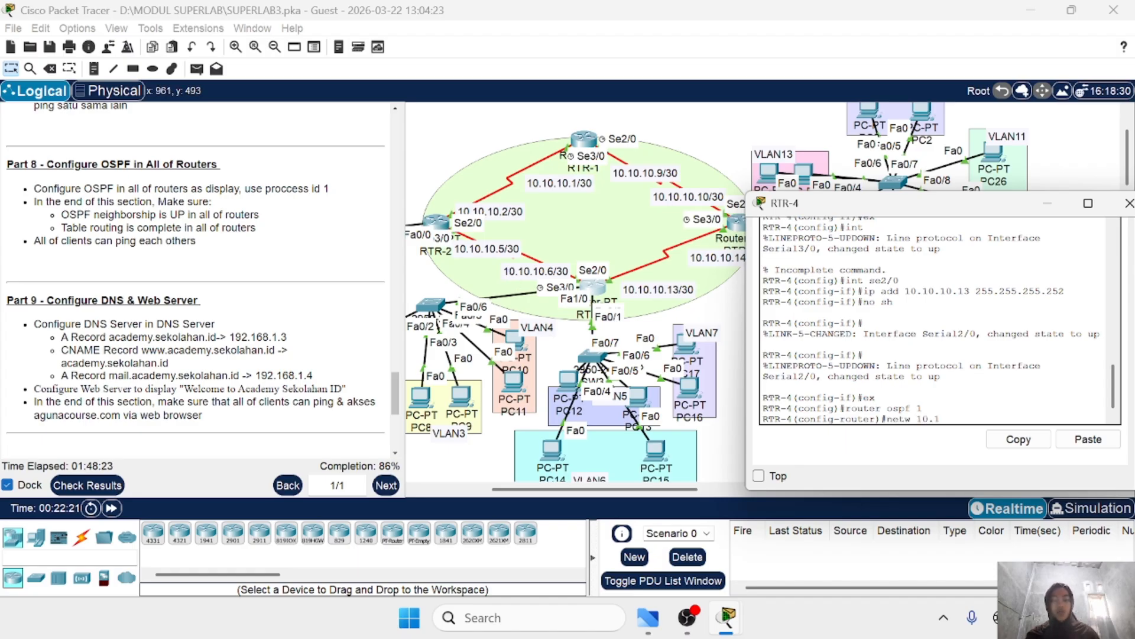
{"action": "type", "text": "0.10.4 0.0.0.3"}
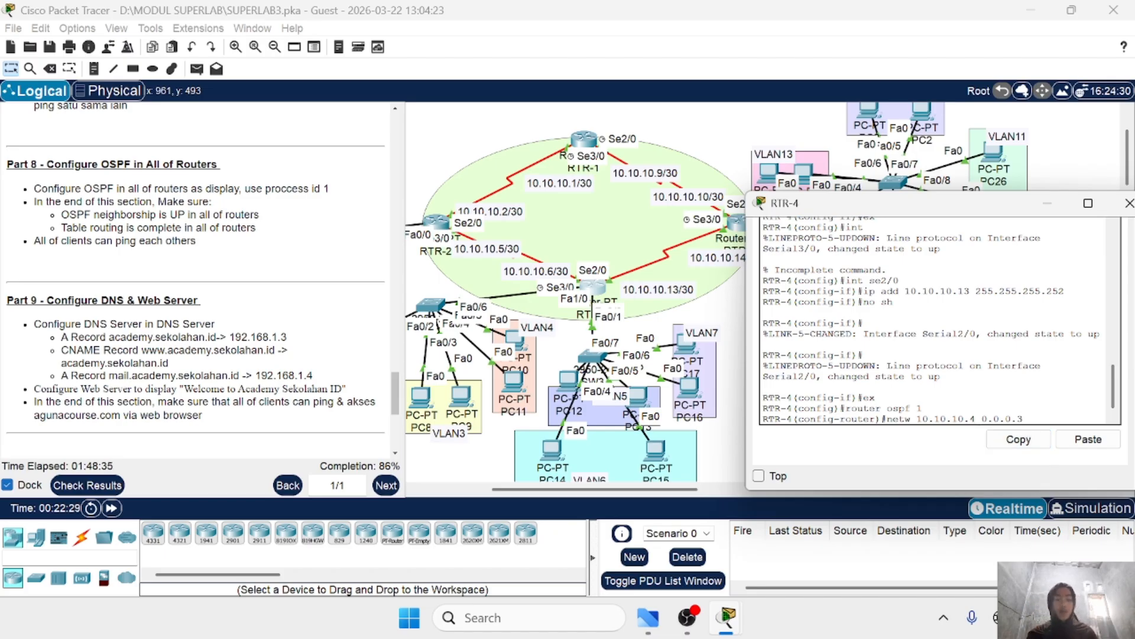
{"action": "left_click_drag", "start_coordinate": [977, 419], "coordinate": [1025, 419]}
{"action": "left_click", "coordinate": [1025, 419]}
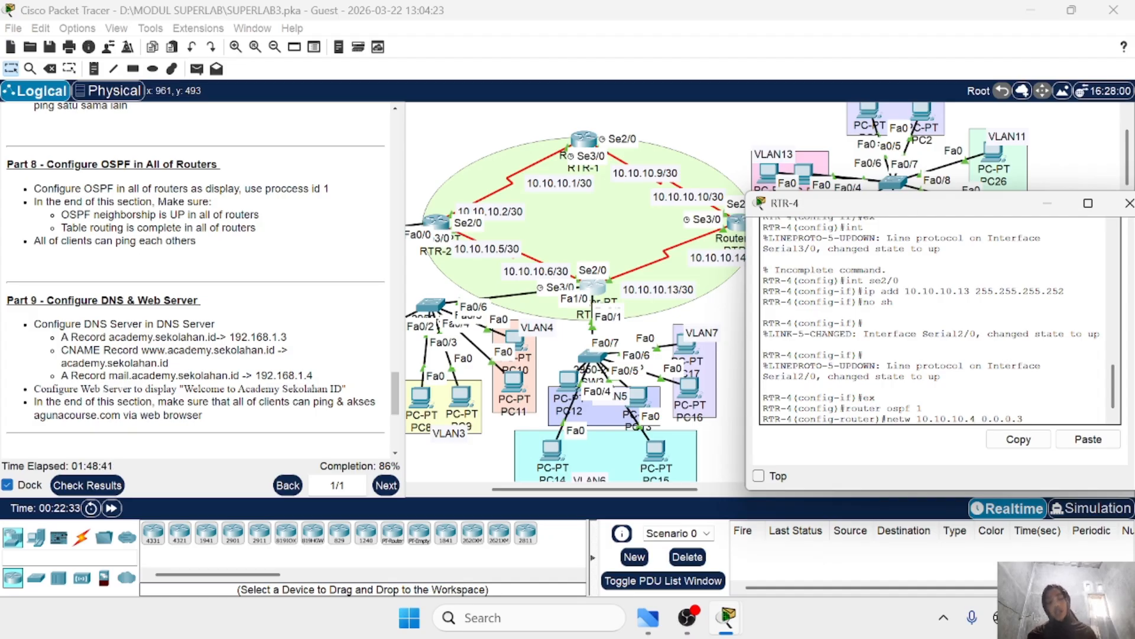
{"action": "type", "text": "are"}
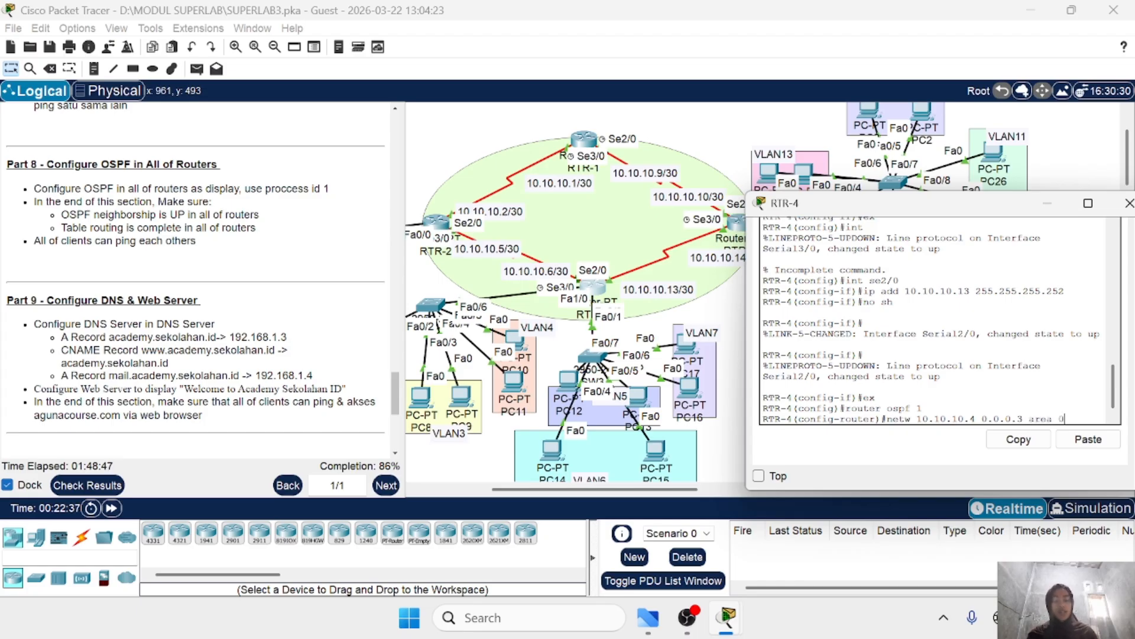
{"action": "type", "text": "a 0"}
{"action": "key", "text": "Return"}
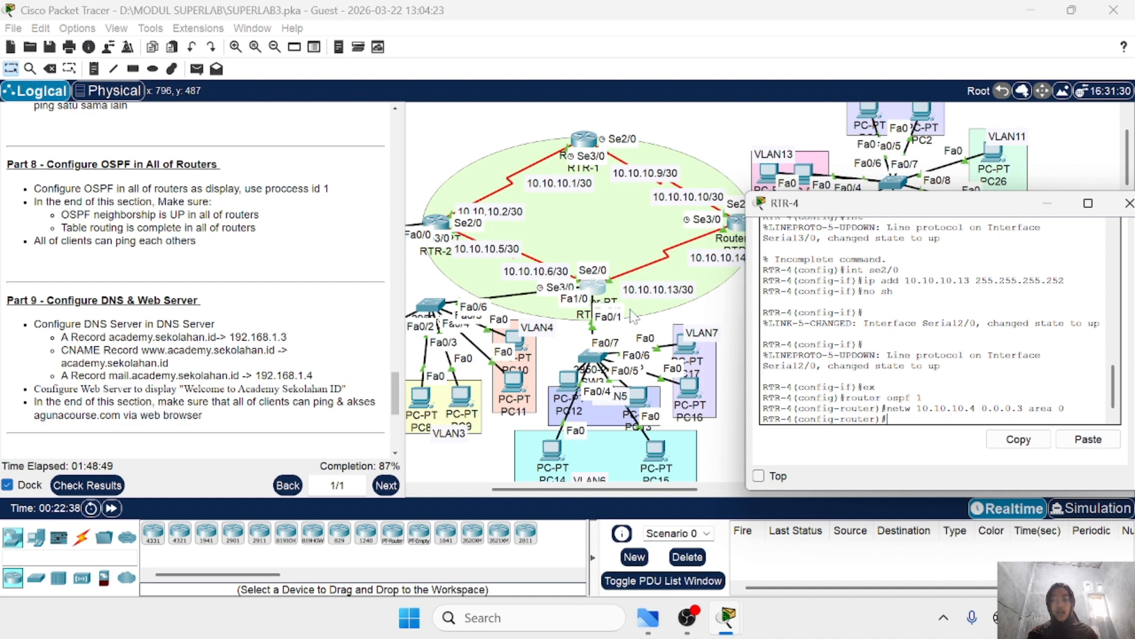
Step: Add network 10.10.10.12 with wildcard 0.0.0.3 in area 0 to RTR-4's OSPF process
{"action": "scroll", "coordinate": [633, 315], "scroll_direction": "right", "scroll_amount": 2}
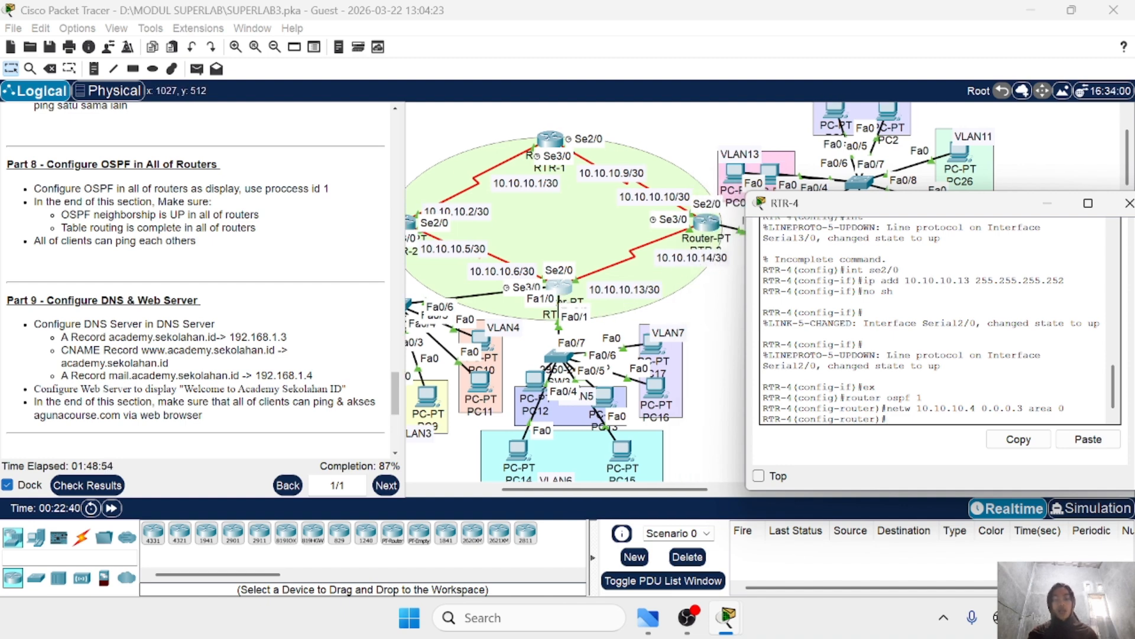
{"action": "type", "text": "netw 1"}
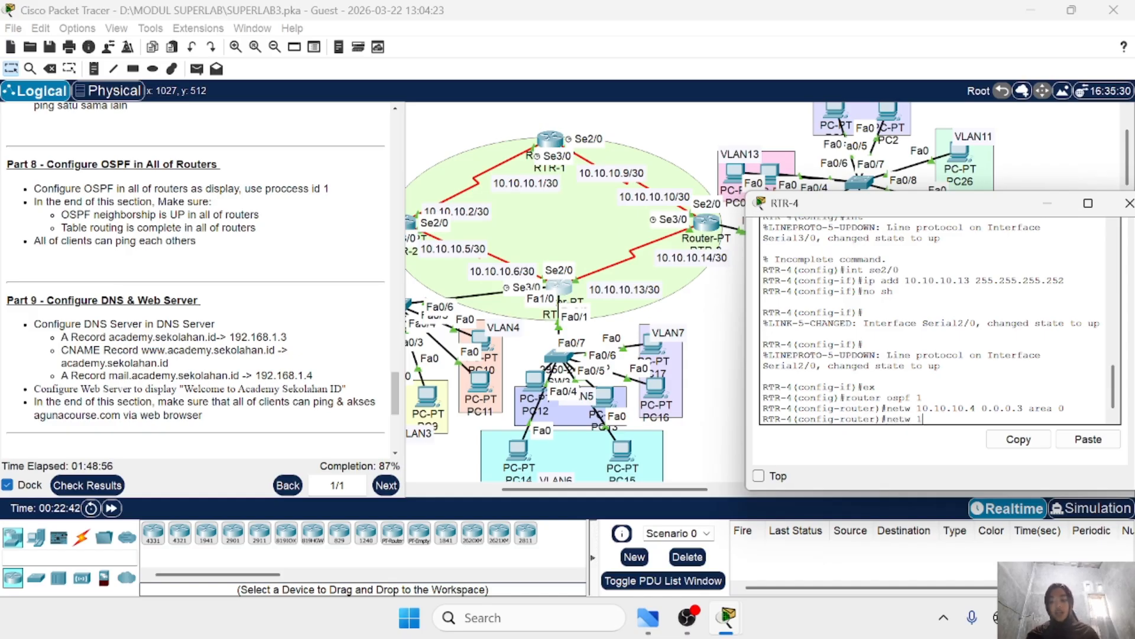
{"action": "type", "text": "0.10.10."}
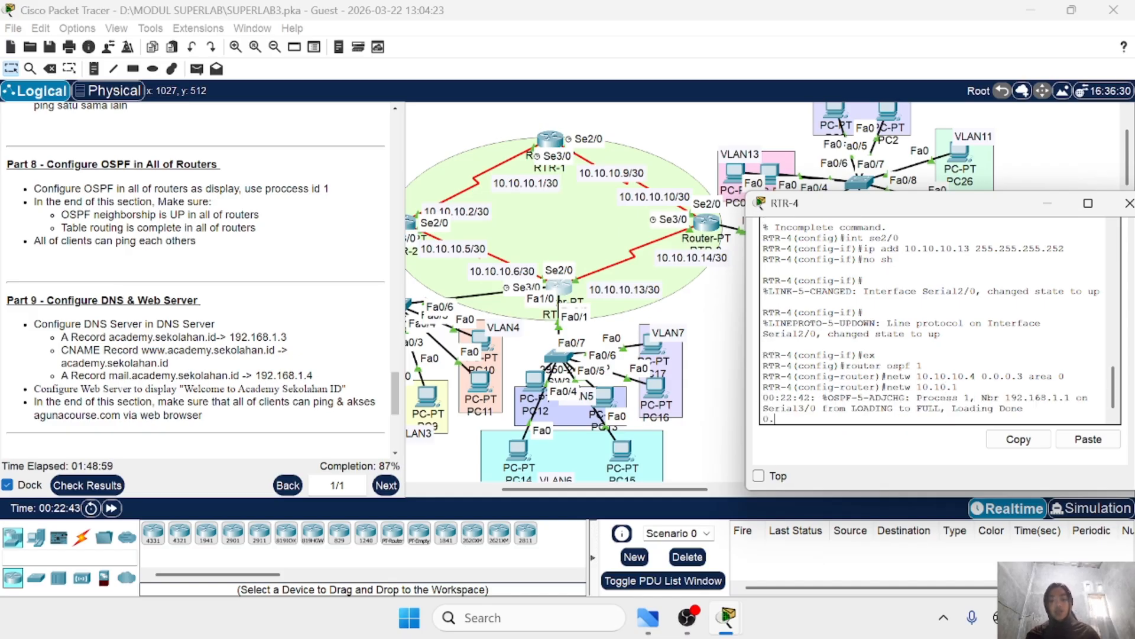
{"action": "key", "text": "Return"}
{"action": "key", "text": "Up"}
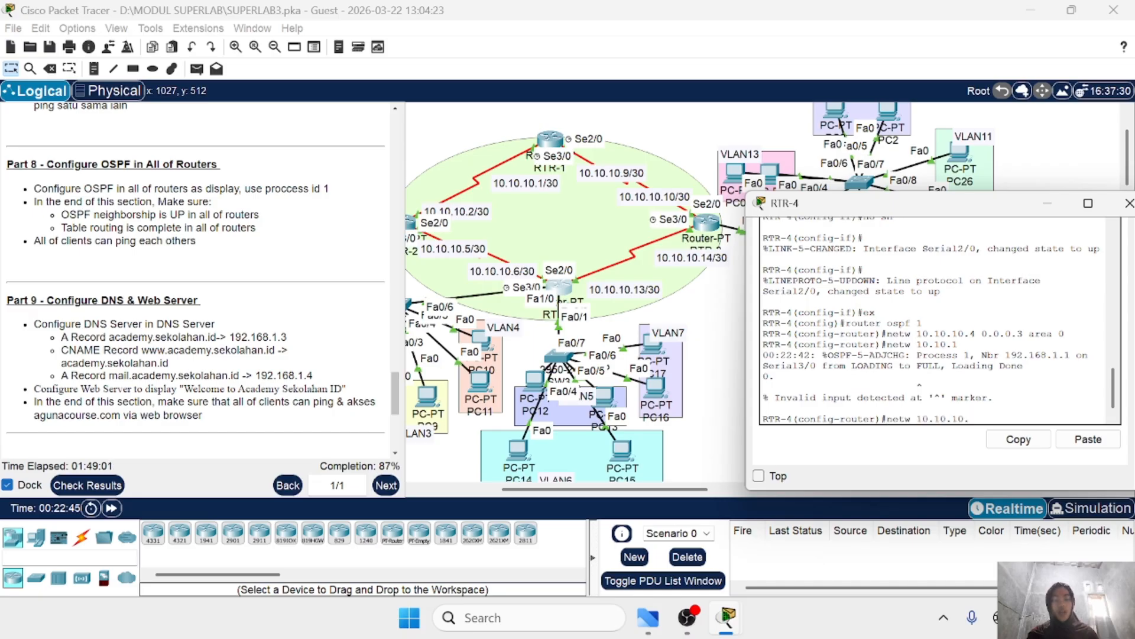
{"action": "type", "text": "12 "}
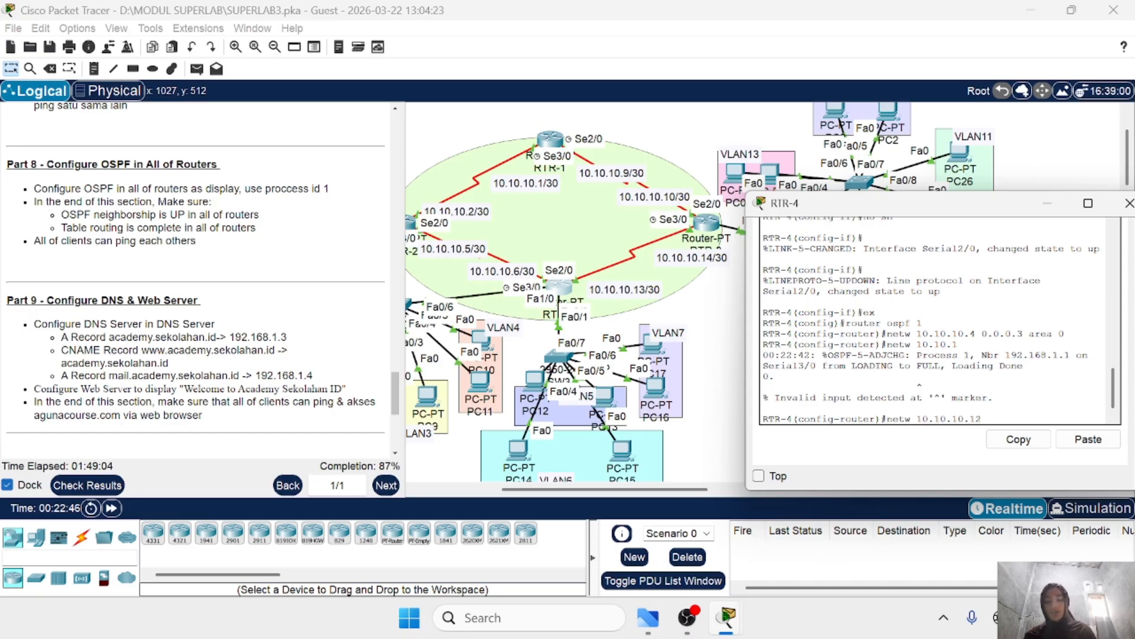
{"action": "type", "text": "0.0.0"}
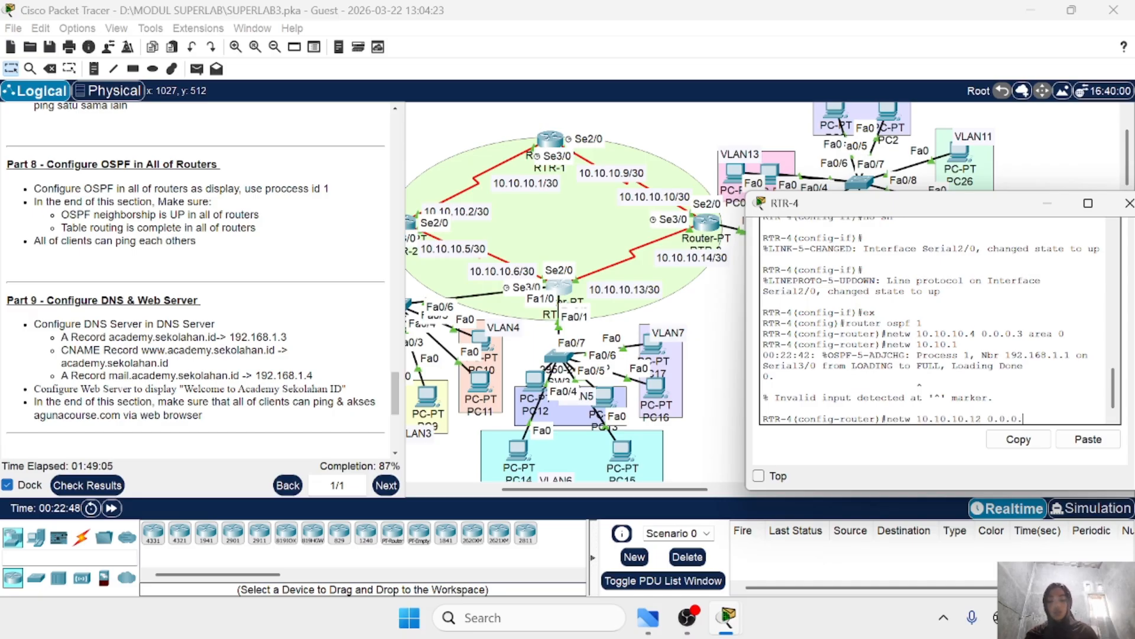
{"action": "type", "text": ".3"}
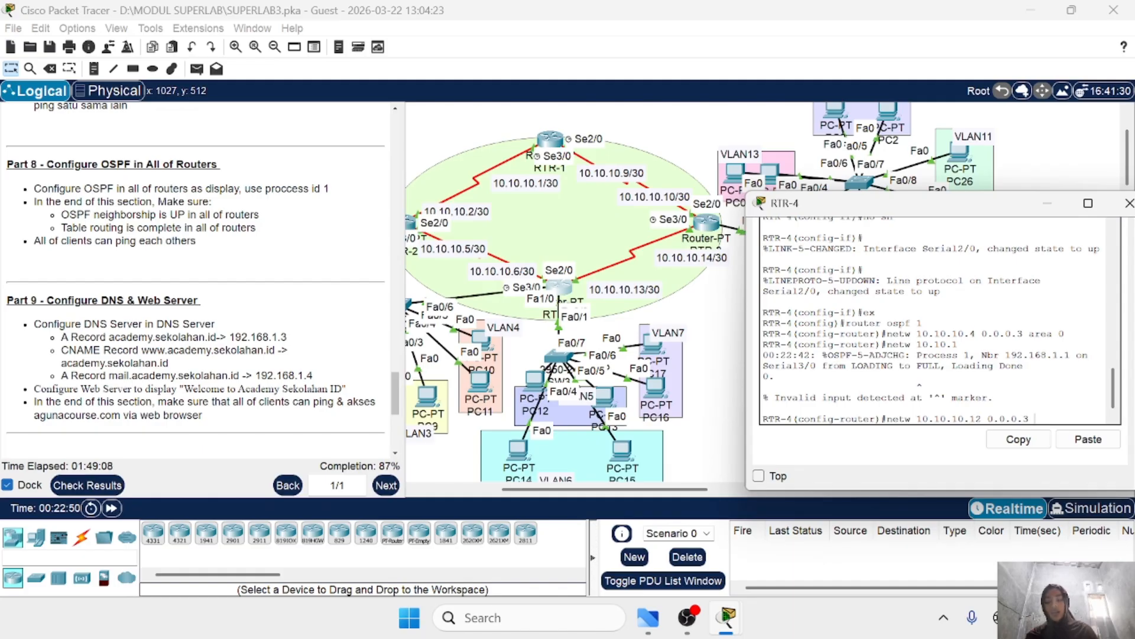
{"action": "type", "text": " area 0"}
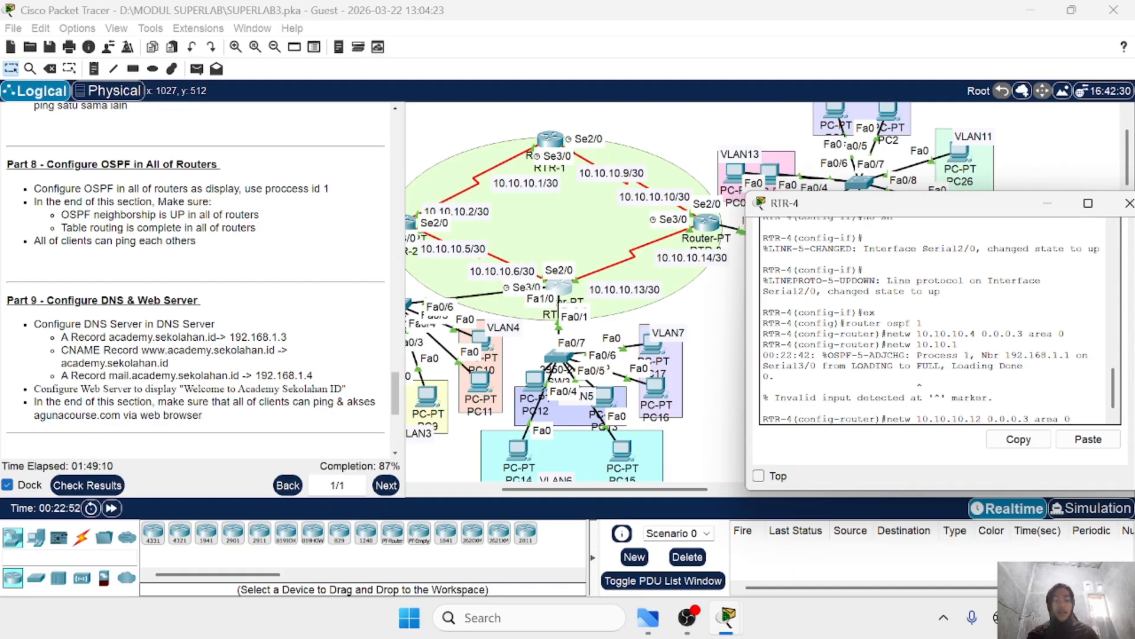
{"action": "key", "text": "Return"}
Step: Examine the topology around RTR-4 to check which VLAN networks its switches connect, from VLAN2 through VLAN7
{"action": "scroll", "coordinate": [640, 372], "scroll_direction": "left", "scroll_amount": 3}
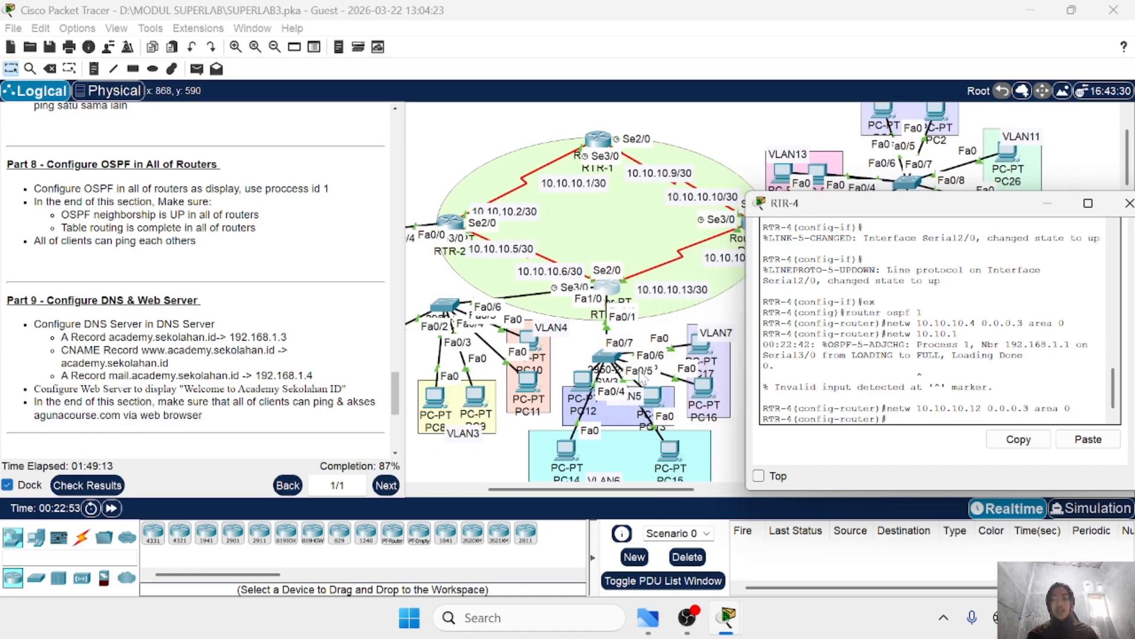
{"action": "scroll", "coordinate": [640, 373], "scroll_direction": "right", "scroll_amount": 1}
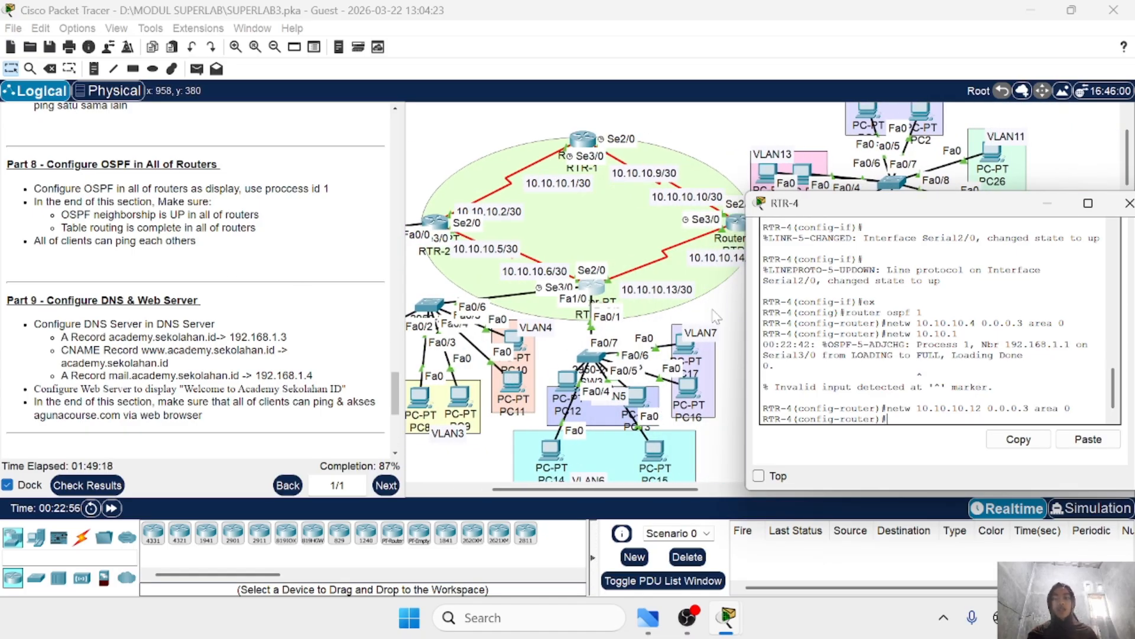
{"action": "scroll", "coordinate": [667, 335], "scroll_direction": "up", "scroll_amount": 1}
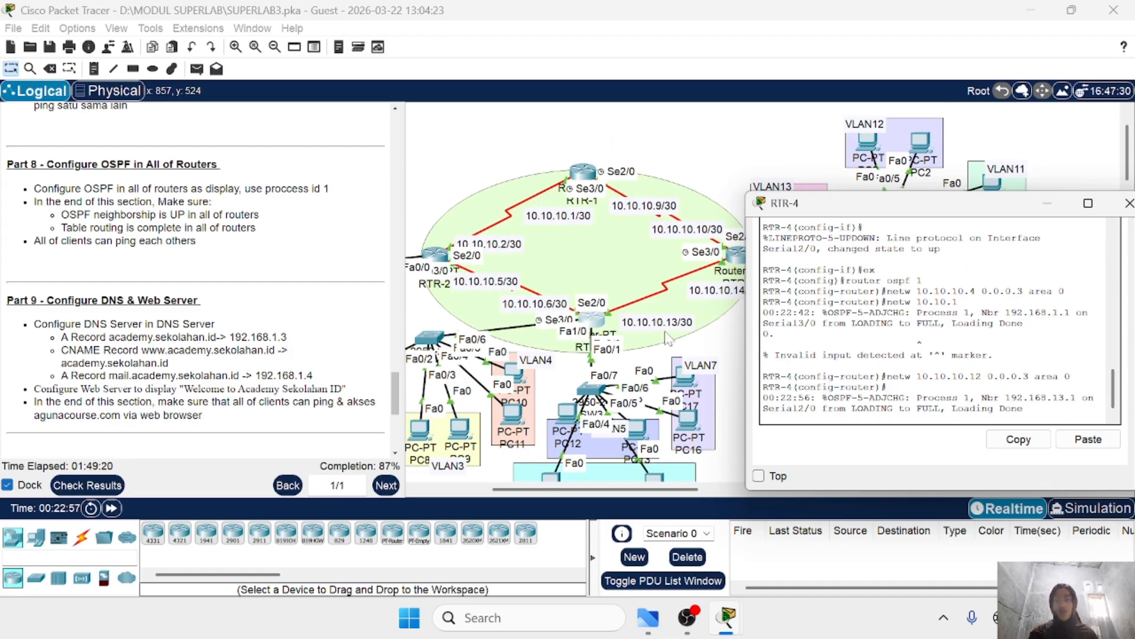
{"action": "scroll", "coordinate": [667, 337], "scroll_direction": "down", "scroll_amount": 4}
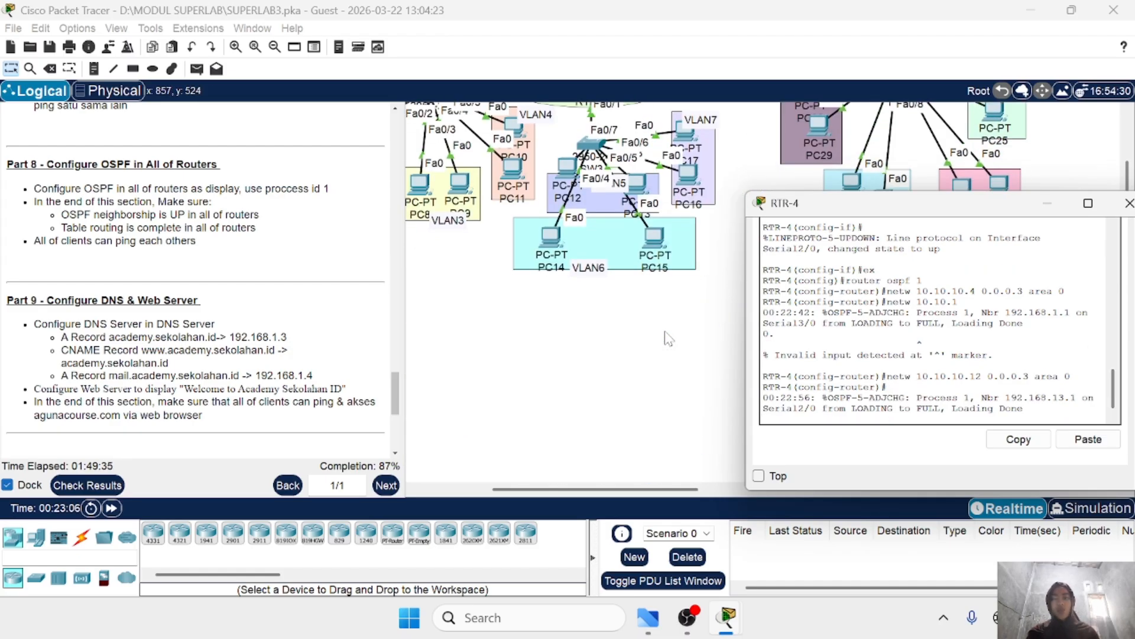
{"action": "scroll", "coordinate": [667, 337], "scroll_direction": "up", "scroll_amount": 3}
{"action": "scroll", "coordinate": [667, 338], "scroll_direction": "left", "scroll_amount": 4}
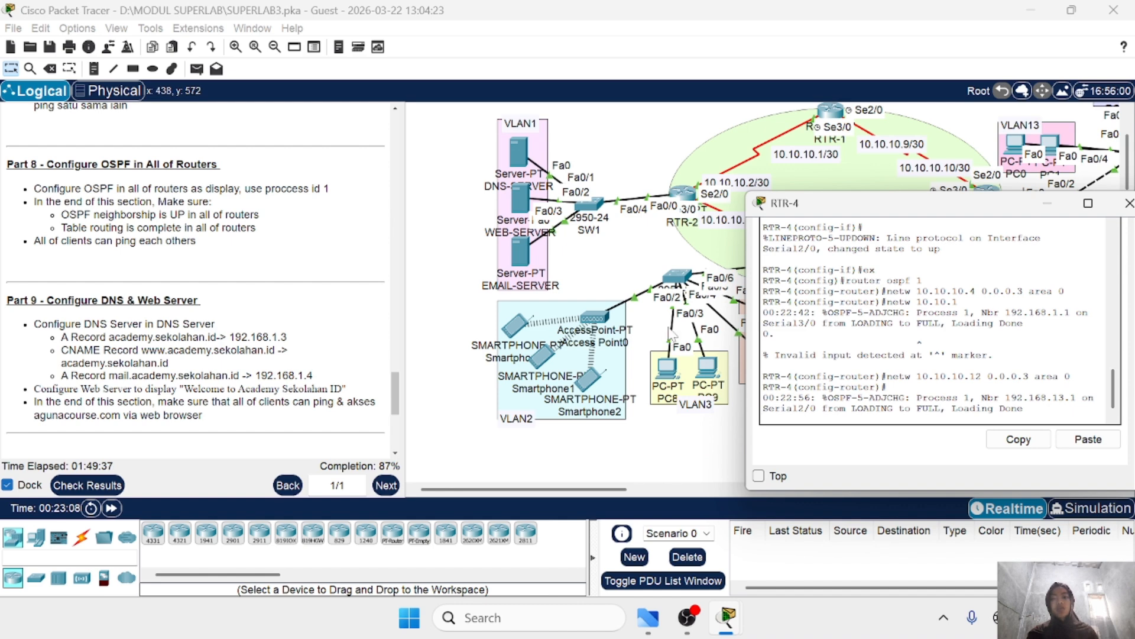
{"action": "scroll", "coordinate": [655, 222], "scroll_direction": "right", "scroll_amount": 5}
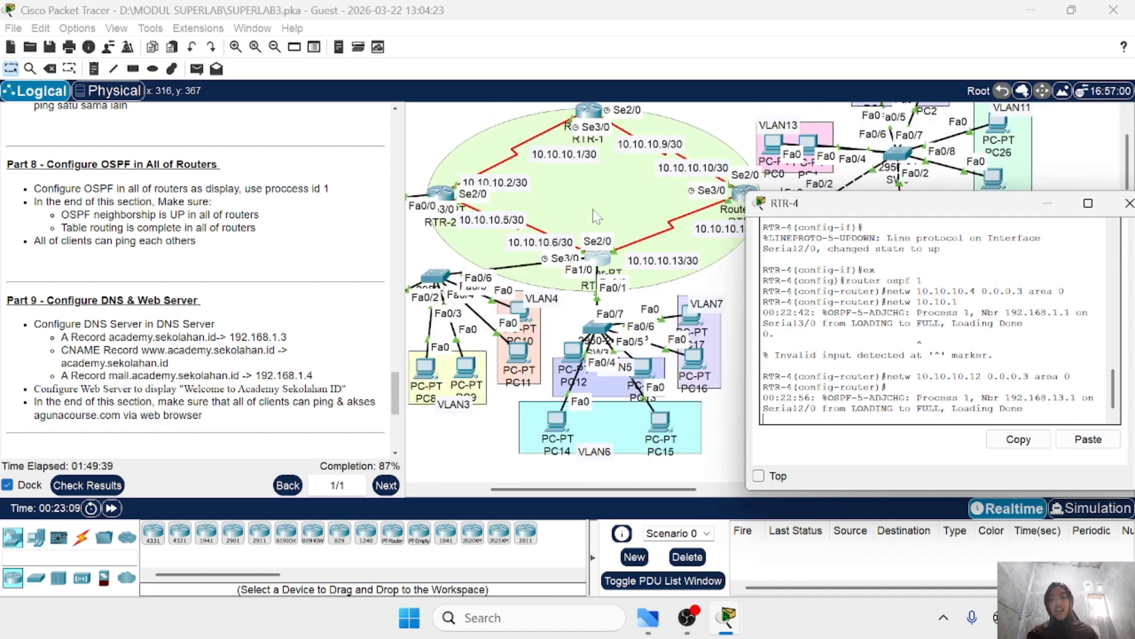
{"action": "scroll", "coordinate": [582, 299], "scroll_direction": "down", "scroll_amount": 3}
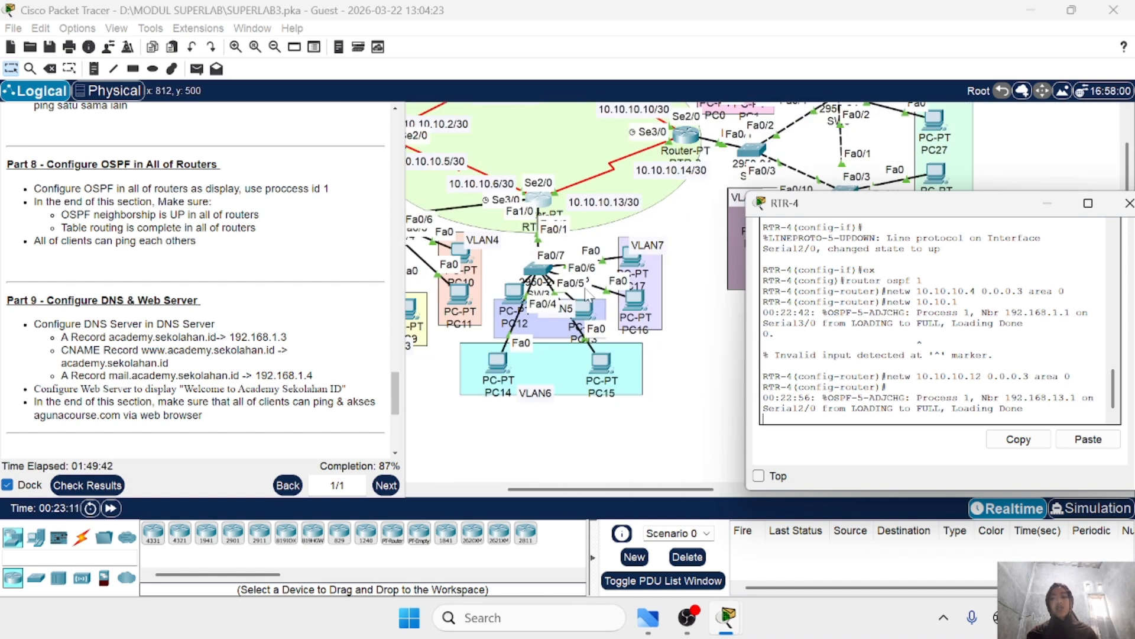
{"action": "scroll", "coordinate": [585, 298], "scroll_direction": "right", "scroll_amount": 2}
{"action": "scroll", "coordinate": [588, 296], "scroll_direction": "up", "scroll_amount": 3}
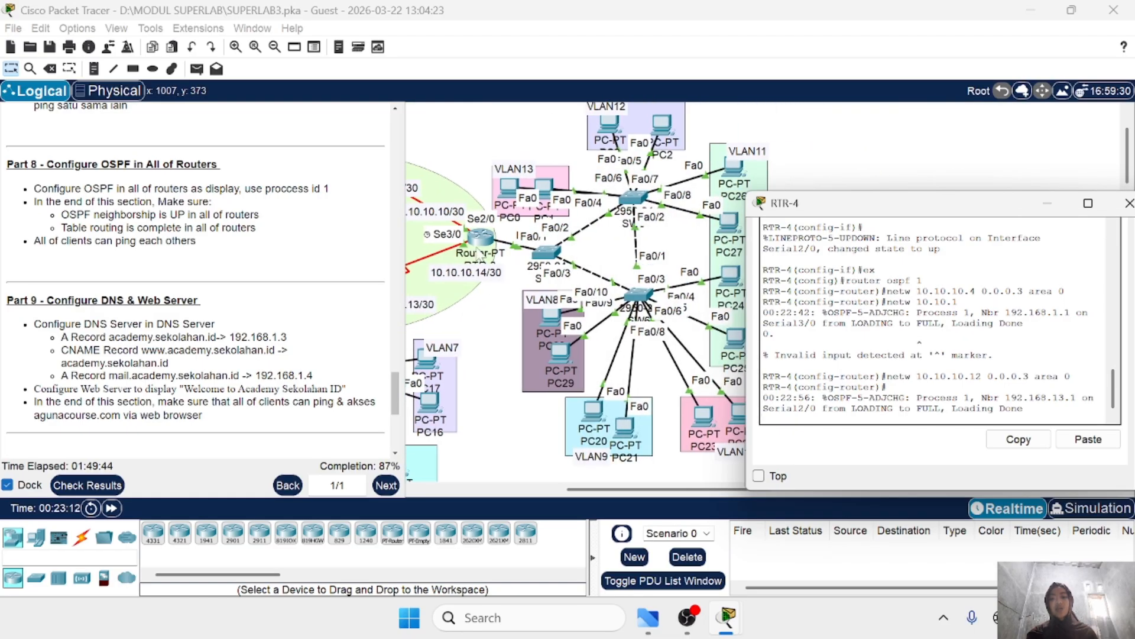
{"action": "scroll", "coordinate": [556, 335], "scroll_direction": "left", "scroll_amount": 5}
{"action": "scroll", "coordinate": [553, 338], "scroll_direction": "left", "scroll_amount": 1}
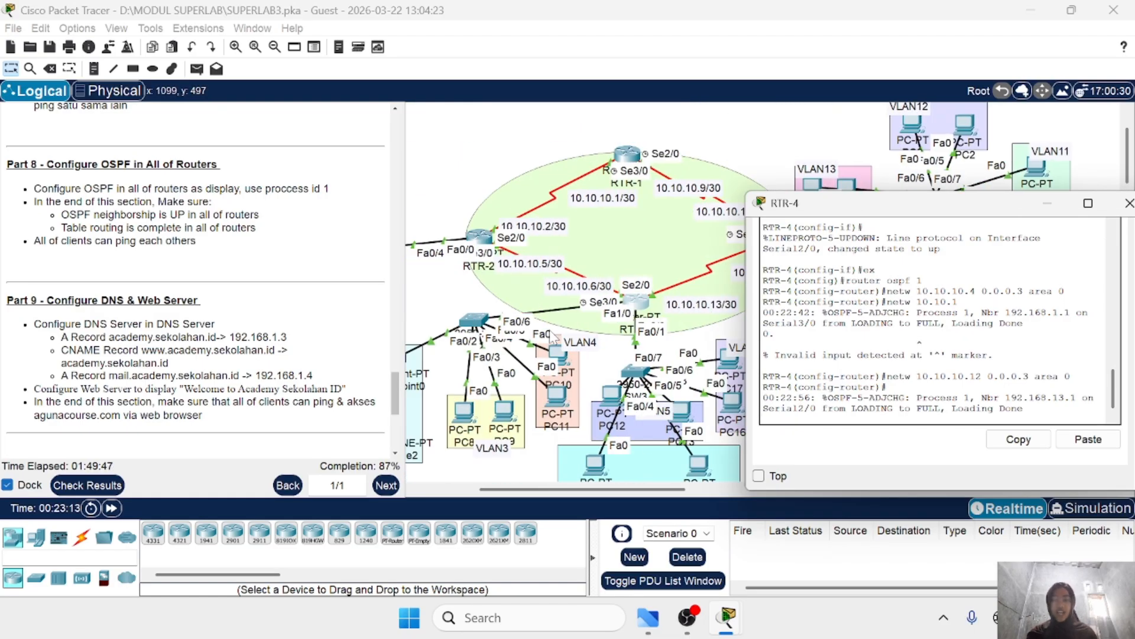
{"action": "scroll", "coordinate": [553, 339], "scroll_direction": "down", "scroll_amount": 6}
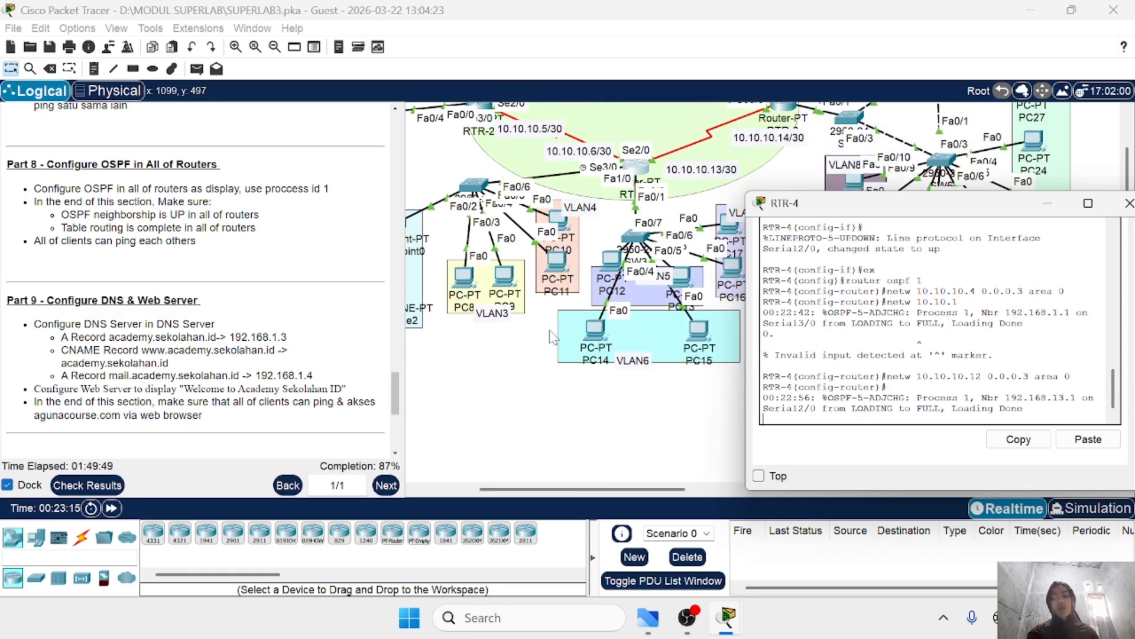
{"action": "scroll", "coordinate": [549, 329], "scroll_direction": "down", "scroll_amount": 1}
{"action": "scroll", "coordinate": [550, 329], "scroll_direction": "up", "scroll_amount": 2}
{"action": "scroll", "coordinate": [550, 329], "scroll_direction": "left", "scroll_amount": 5}
{"action": "scroll", "coordinate": [549, 329], "scroll_direction": "right", "scroll_amount": 8}
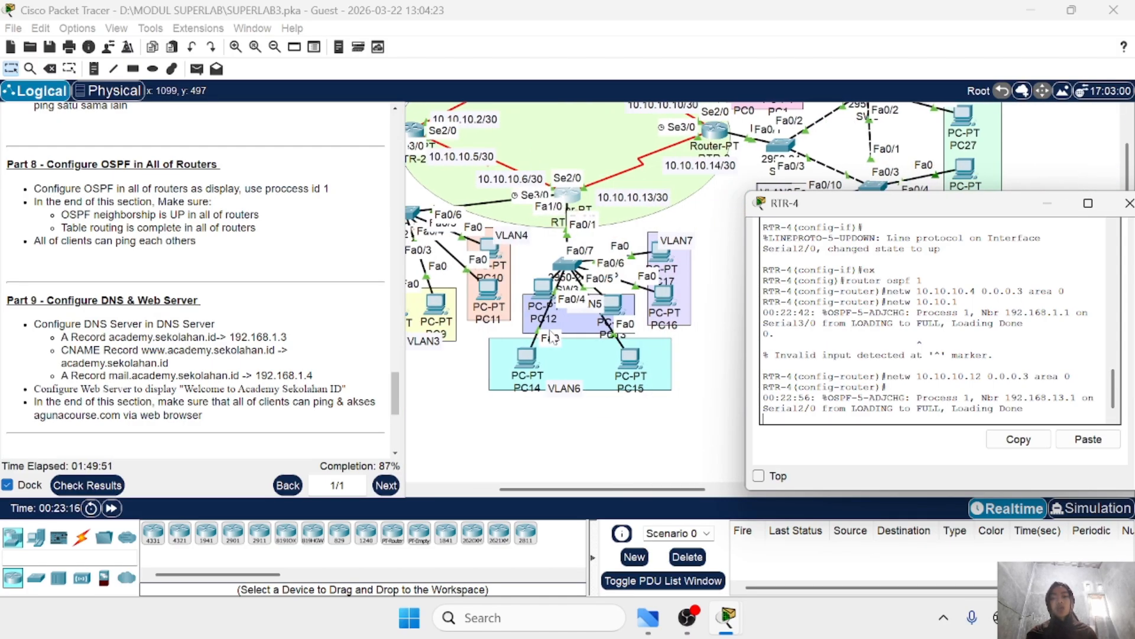
{"action": "scroll", "coordinate": [553, 337], "scroll_direction": "up", "scroll_amount": 4}
{"action": "scroll", "coordinate": [552, 338], "scroll_direction": "left", "scroll_amount": 6}
{"action": "scroll", "coordinate": [553, 337], "scroll_direction": "right", "scroll_amount": 4}
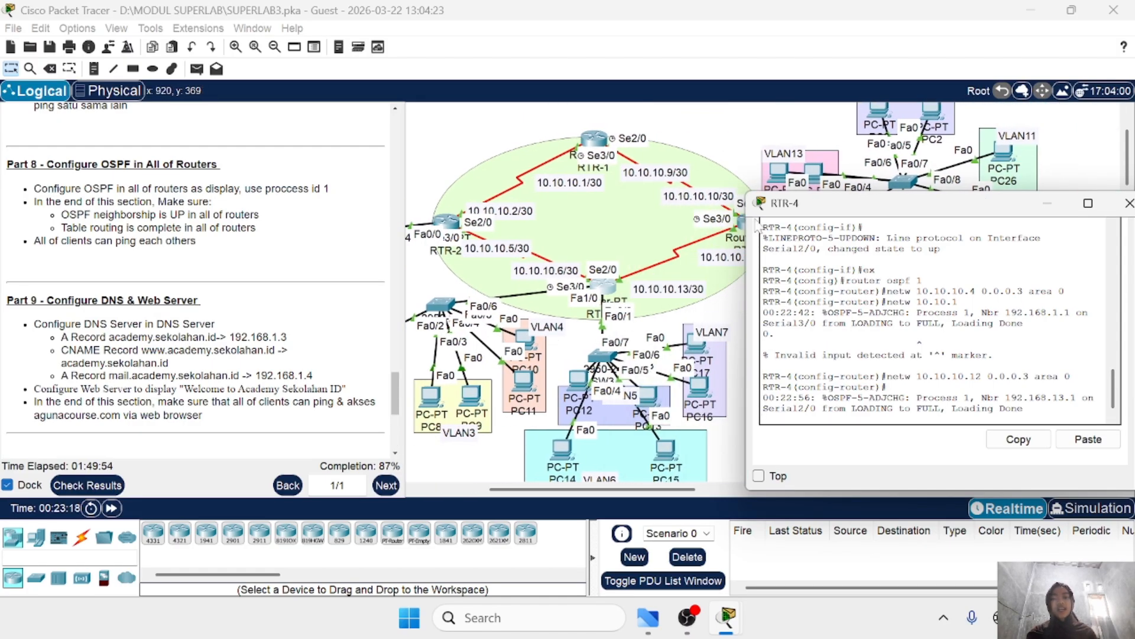
{"action": "scroll", "coordinate": [657, 358], "scroll_direction": "down", "scroll_amount": 3}
{"action": "scroll", "coordinate": [656, 358], "scroll_direction": "left", "scroll_amount": 6}
{"action": "scroll", "coordinate": [656, 357], "scroll_direction": "right", "scroll_amount": 4}
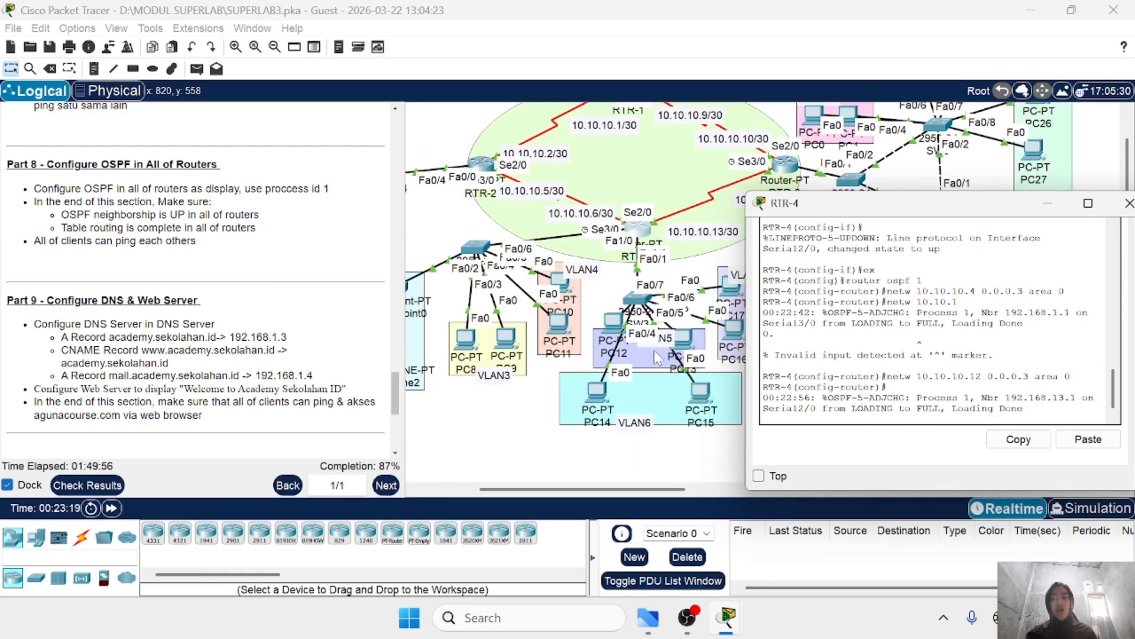
{"action": "scroll", "coordinate": [657, 358], "scroll_direction": "left", "scroll_amount": 1}
{"action": "scroll", "coordinate": [657, 357], "scroll_direction": "left", "scroll_amount": 6}
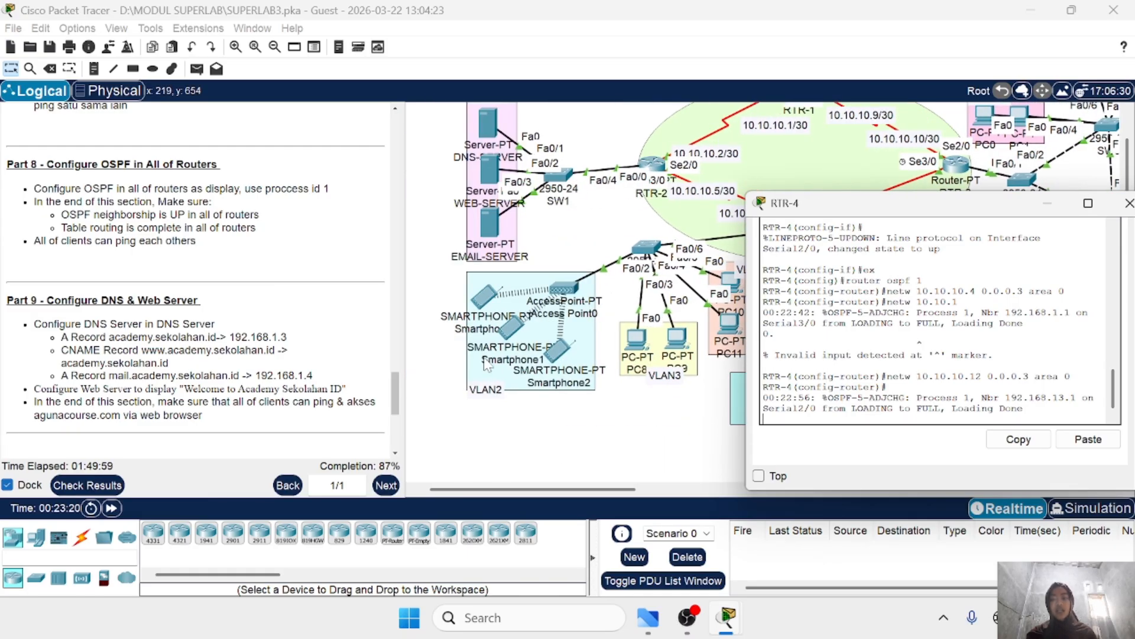
{"action": "scroll", "coordinate": [484, 365], "scroll_direction": "right", "scroll_amount": 10}
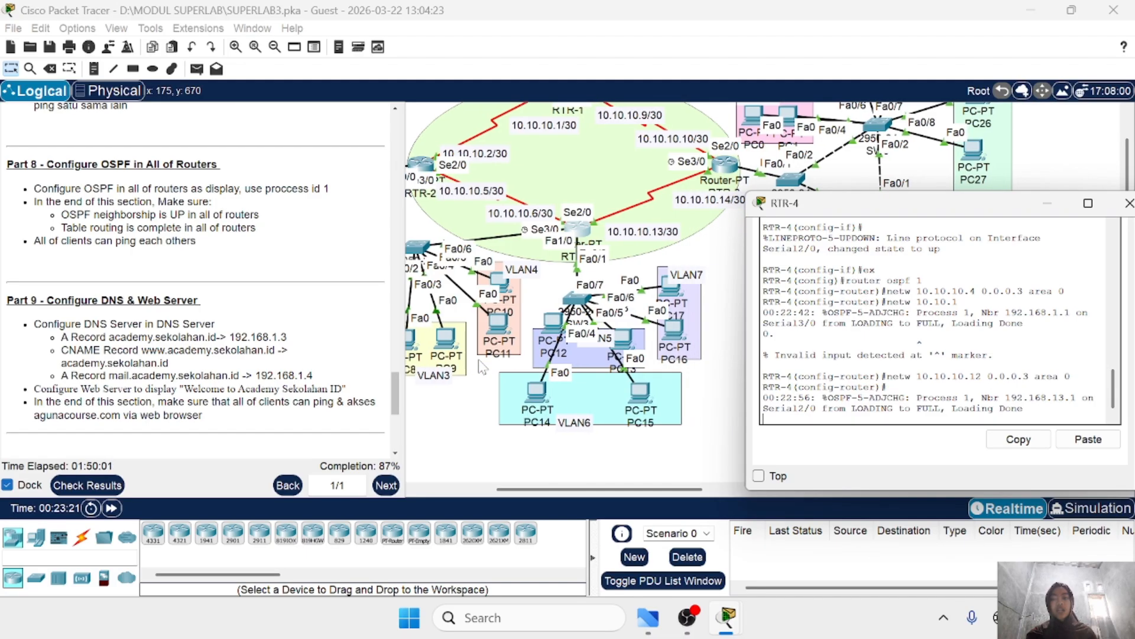
{"action": "scroll", "coordinate": [482, 367], "scroll_direction": "right", "scroll_amount": 1}
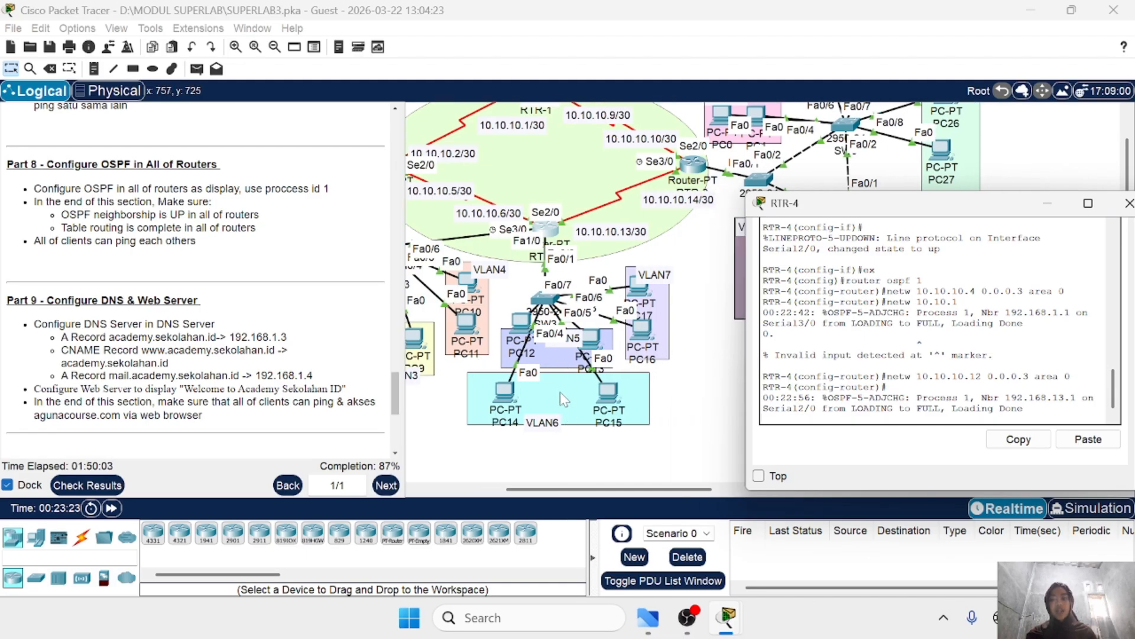
{"action": "scroll", "coordinate": [559, 391], "scroll_direction": "right", "scroll_amount": 2}
{"action": "scroll", "coordinate": [530, 391], "scroll_direction": "left", "scroll_amount": 7}
{"action": "scroll", "coordinate": [530, 391], "scroll_direction": "right", "scroll_amount": 4}
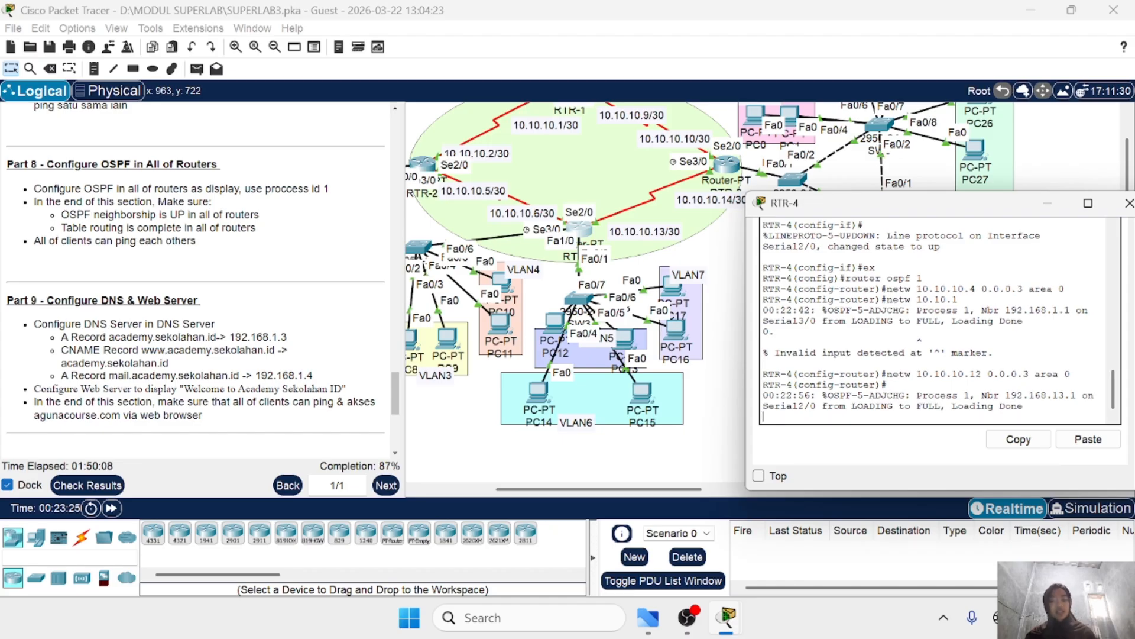
Step: Add network 192.168.2.0 with wildcard 0.0.0.255 in area 0 to RTR-4's OSPF process
{"action": "key", "text": "Return"}
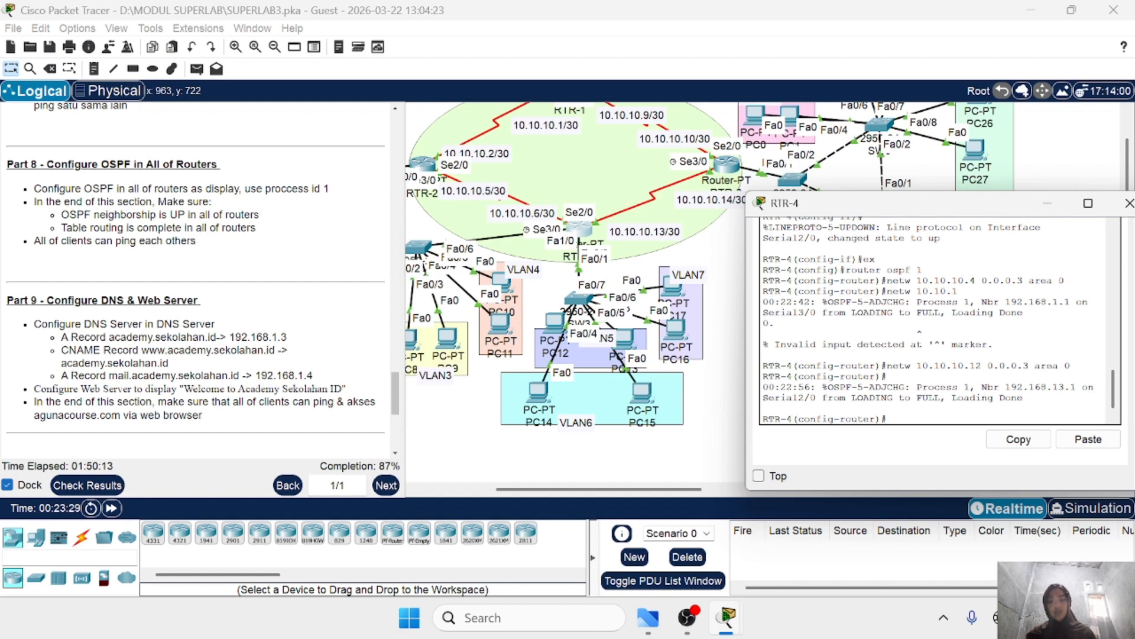
{"action": "type", "text": "netw 19"}
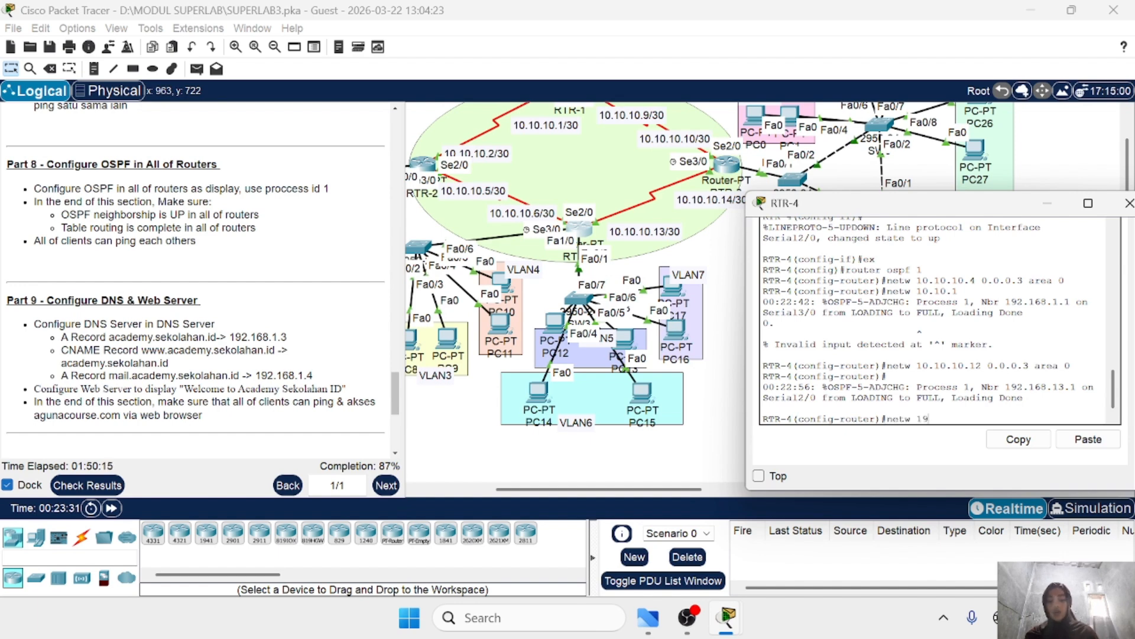
{"action": "type", "text": "2.168"}
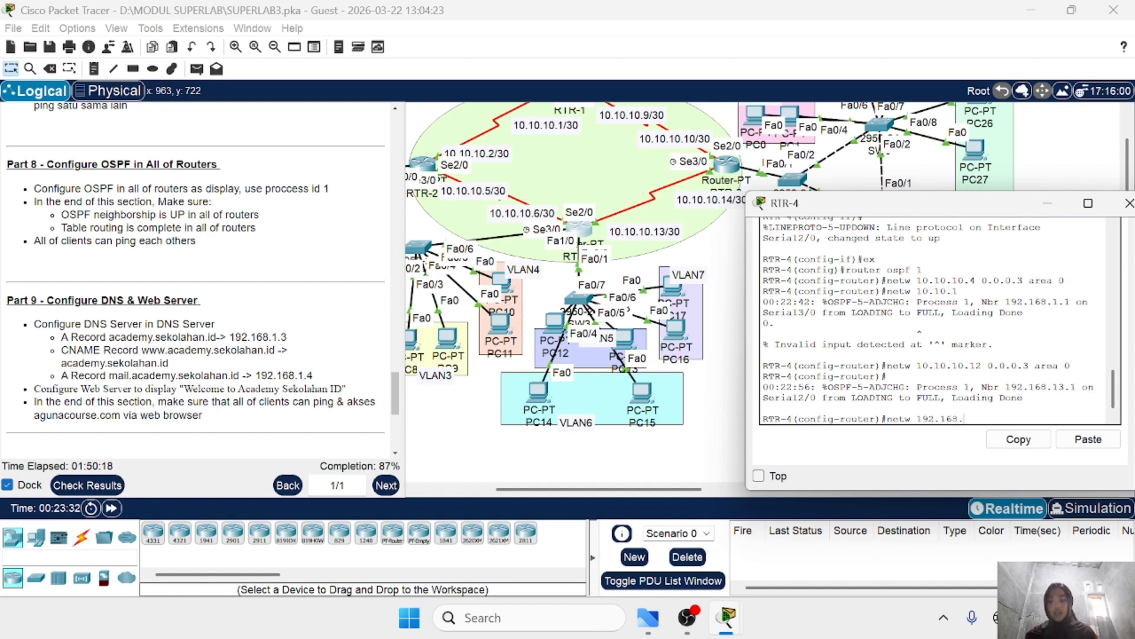
{"action": "type", "text": ".2.0"}
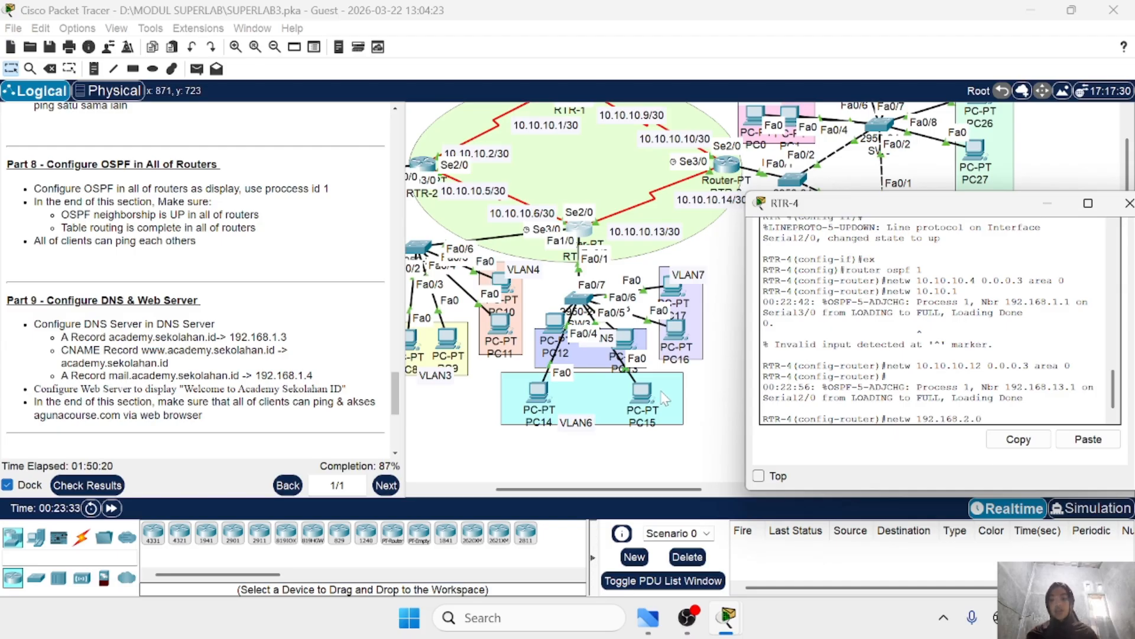
{"action": "scroll", "coordinate": [661, 392], "scroll_direction": "left", "scroll_amount": 3}
{"action": "type", "text": "0."}
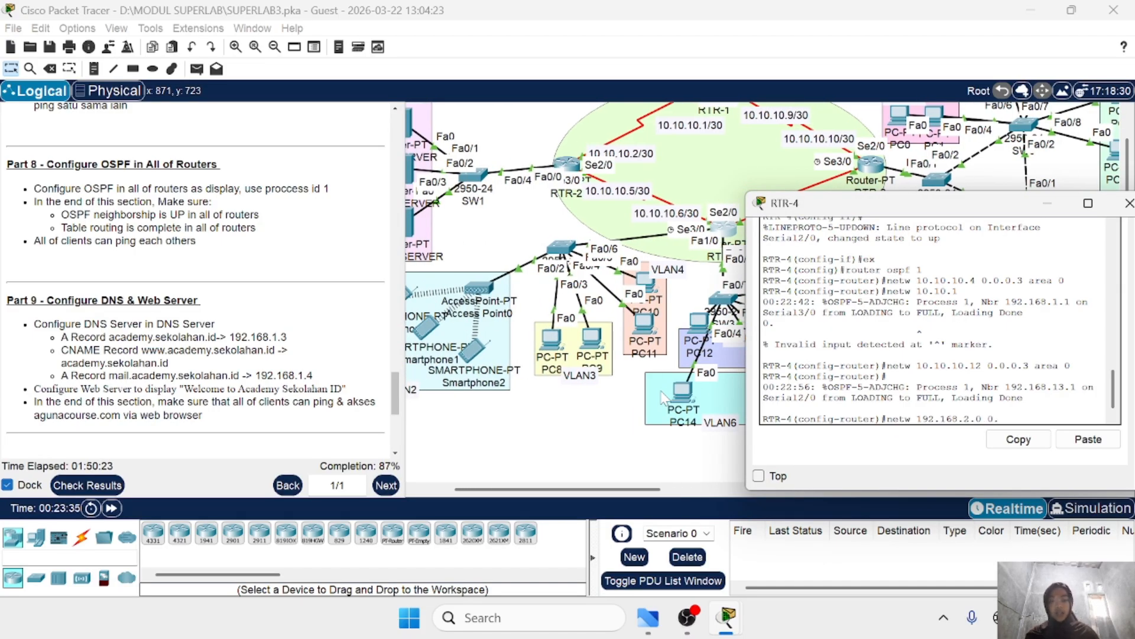
{"action": "type", "text": "0.0.255"}
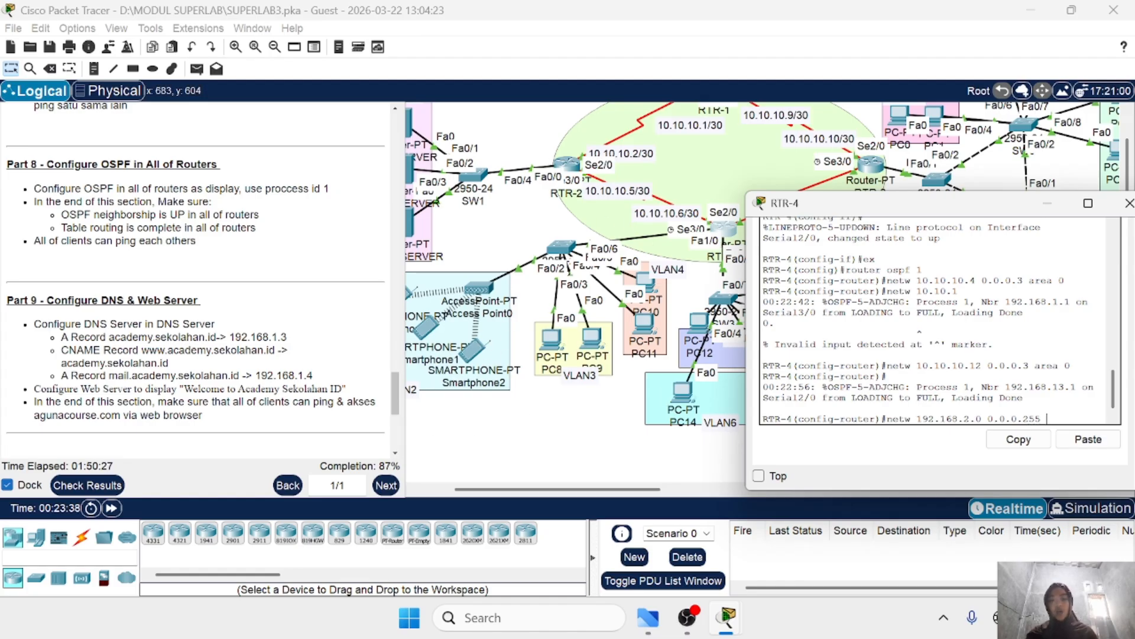
{"action": "type", "text": " area"}
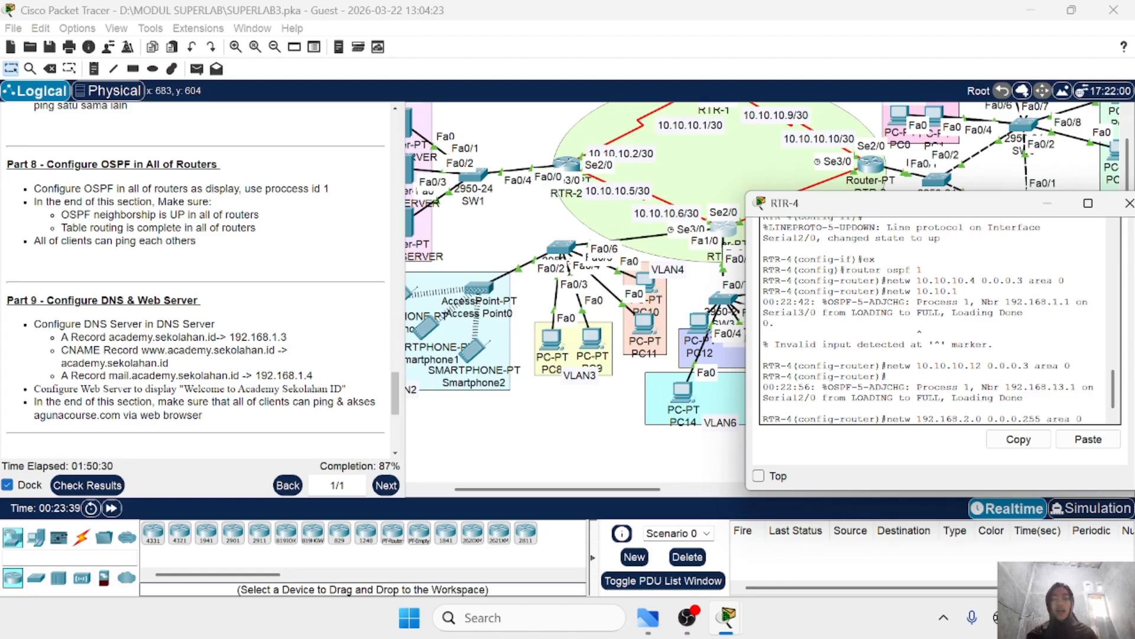
{"action": "type", "text": " 0"}
{"action": "key", "text": "Return"}
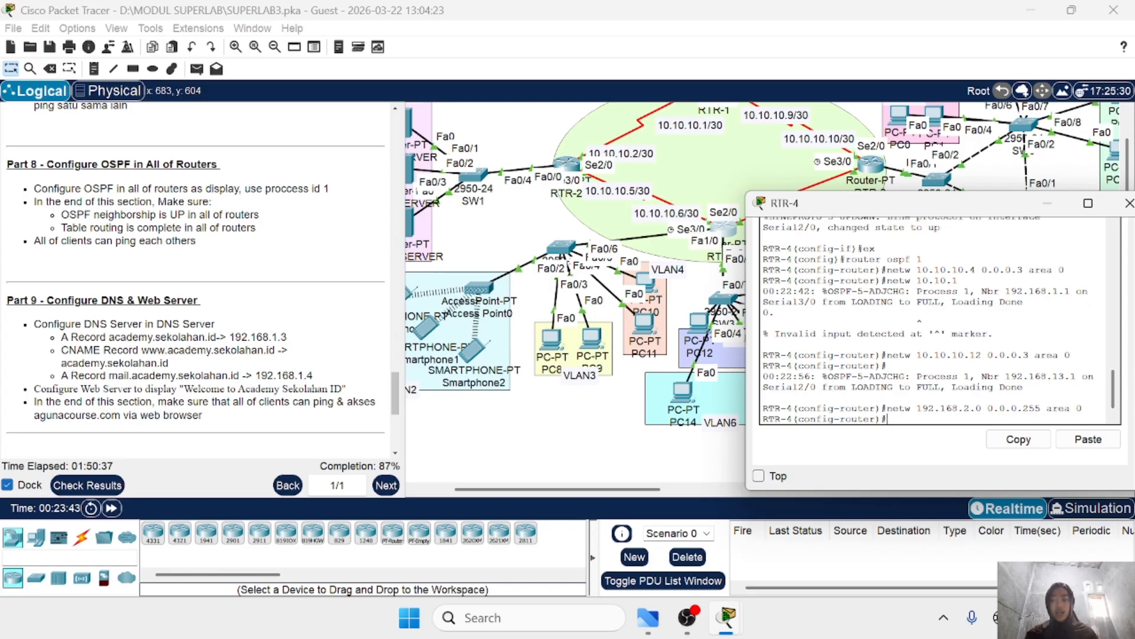
Step: Add network 192.168.3.0 with wildcard 0.0.0.255 in area 0 to RTR-4's OSPF process
{"action": "key", "text": "Up"}
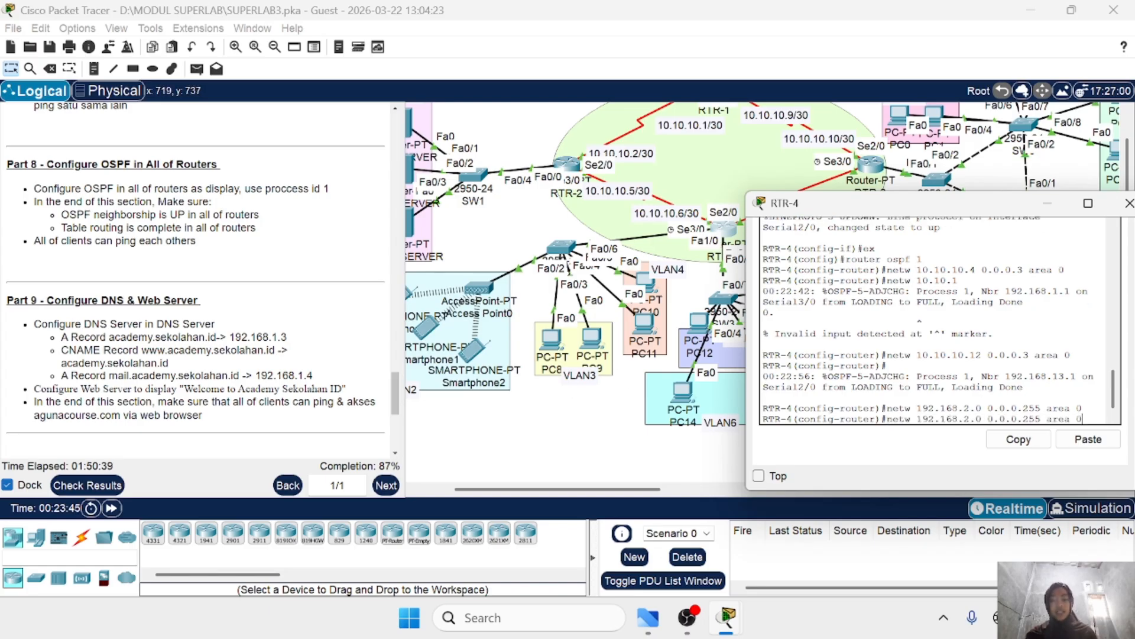
{"action": "key", "text": "Left"}
{"action": "key", "text": "Left"}
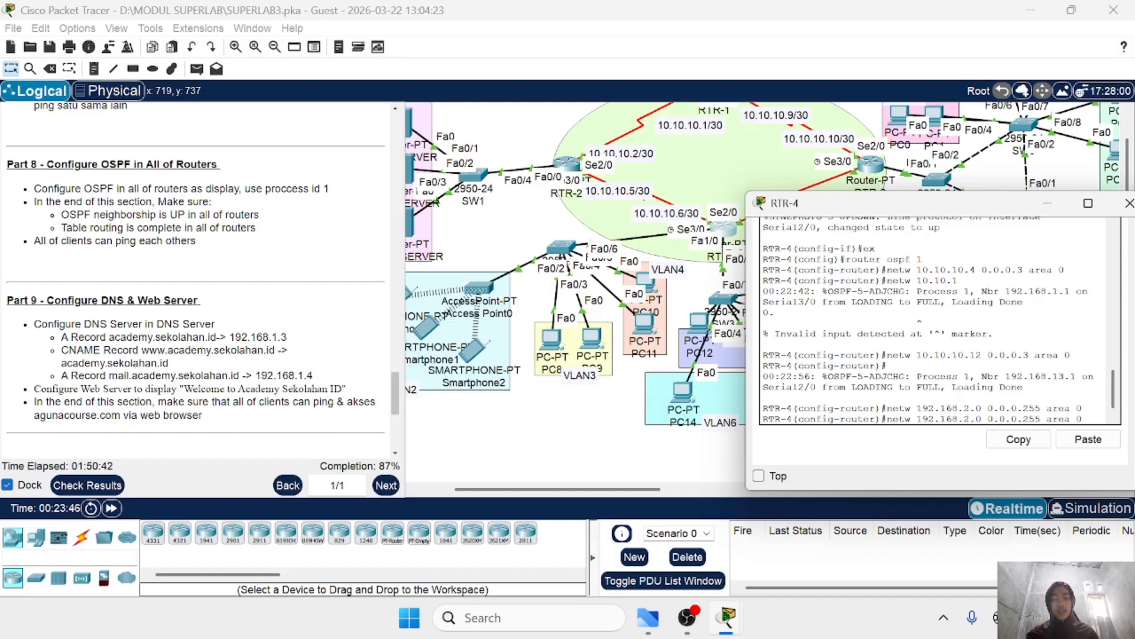
{"action": "key", "text": "Left"}
{"action": "key", "text": "Left"}
{"action": "key", "text": "Left"}
{"action": "key", "text": "BackSpace"}
{"action": "type", "text": "3"}
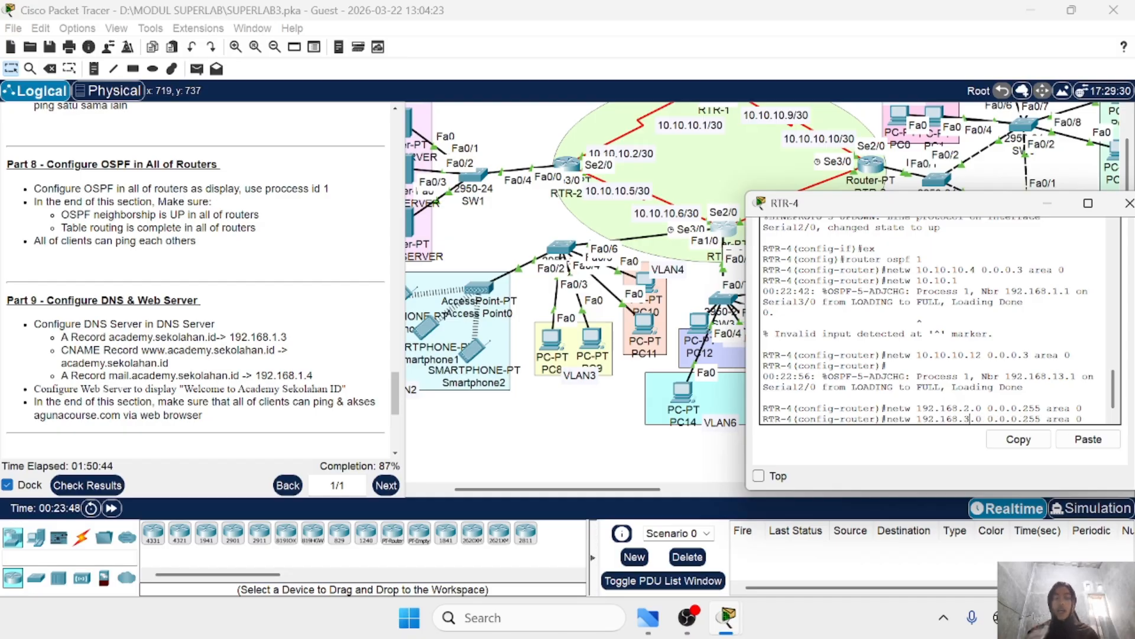
{"action": "key", "text": "Return"}
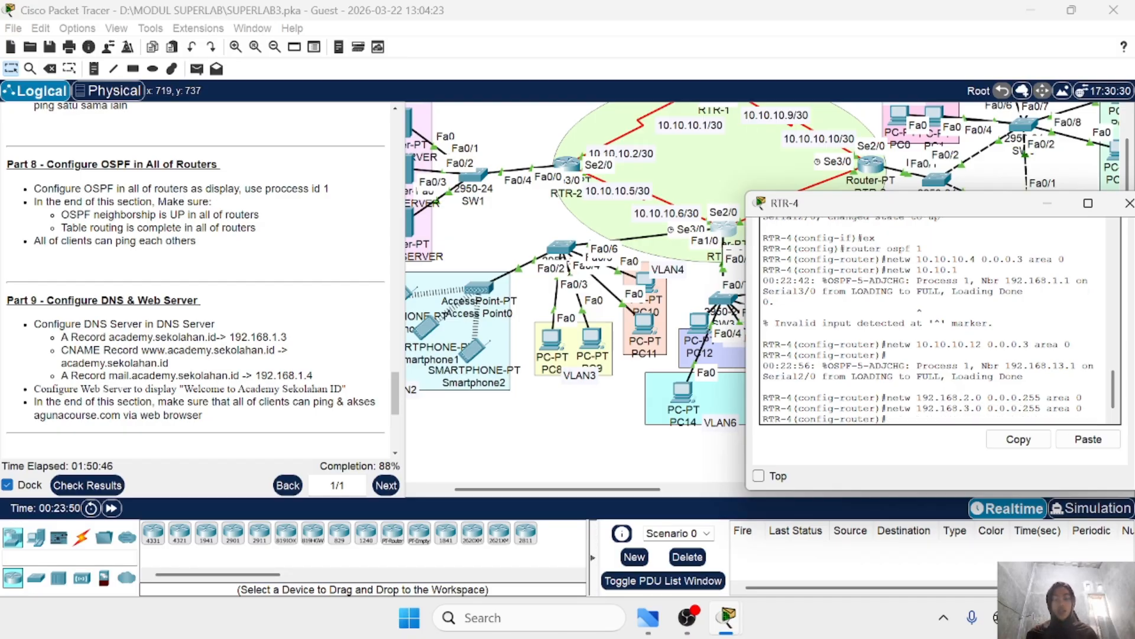
Step: Add network 192.168.4.0 with wildcard 0.0.0.255 in area 0 to RTR-4's OSPF process
{"action": "key", "text": "Up"}
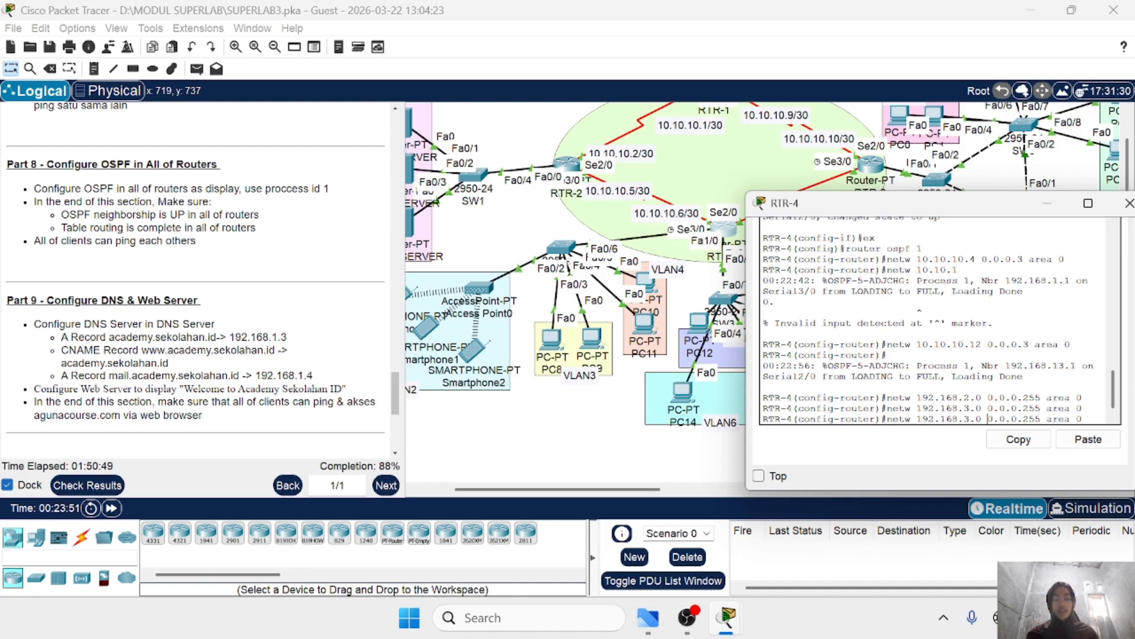
{"action": "key", "text": "BackSpace"}
{"action": "type", "text": "4"}
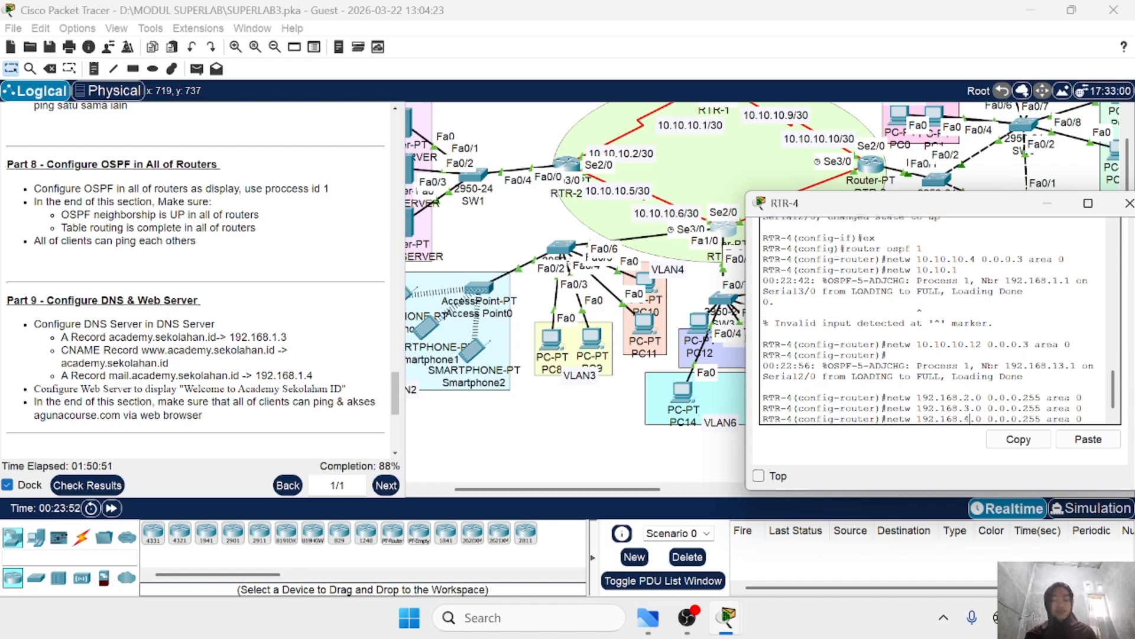
{"action": "key", "text": "Return"}
Step: Add network 192.168.5.0 with wildcard 0.0.0.255 in area 0 to RTR-4's OSPF process
{"action": "key", "text": "Up"}
{"action": "key", "text": "Up"}
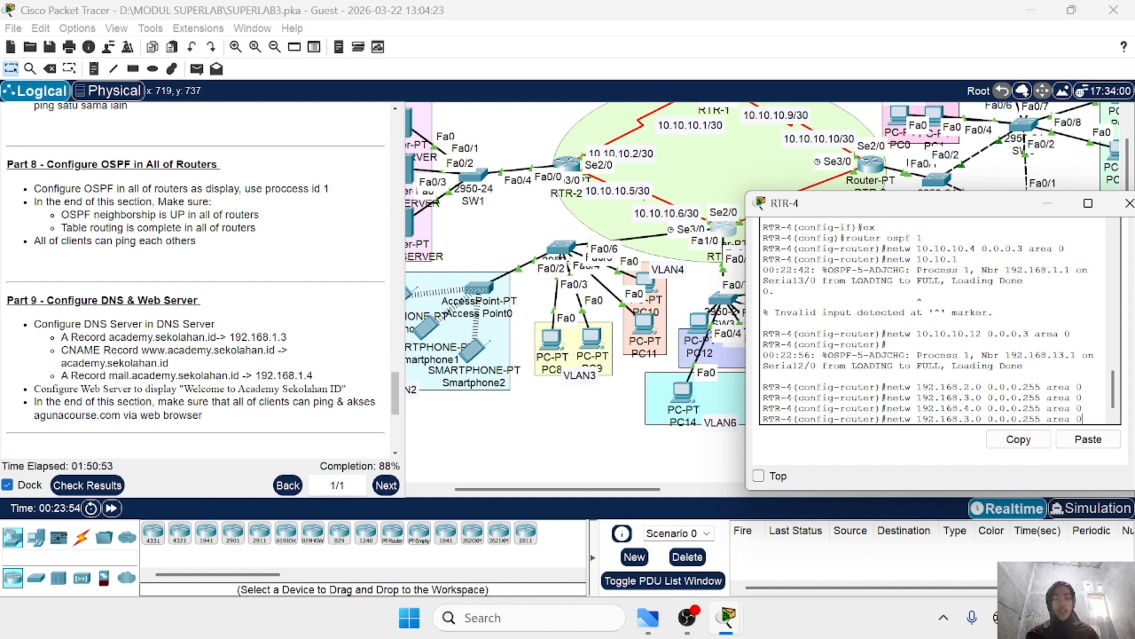
{"action": "key", "text": "Left"}
{"action": "key", "text": "Left"}
{"action": "key", "text": "Left"}
{"action": "key", "text": "Left"}
{"action": "key", "text": "Left"}
{"action": "key", "text": "Left"}
{"action": "key", "text": "Left"}
{"action": "key", "text": "Left"}
{"action": "key", "text": "Left"}
{"action": "key", "text": "Left"}
{"action": "key", "text": "Left"}
{"action": "key", "text": "Left"}
{"action": "key", "text": "Left"}
{"action": "key", "text": "Left"}
{"action": "key", "text": "Left"}
{"action": "key", "text": "Left"}
{"action": "key", "text": "Left"}
{"action": "key", "text": "Left"}
{"action": "key", "text": "Left"}
{"action": "key", "text": "Left"}
{"action": "key", "text": "Delete"}
{"action": "type", "text": "5"}
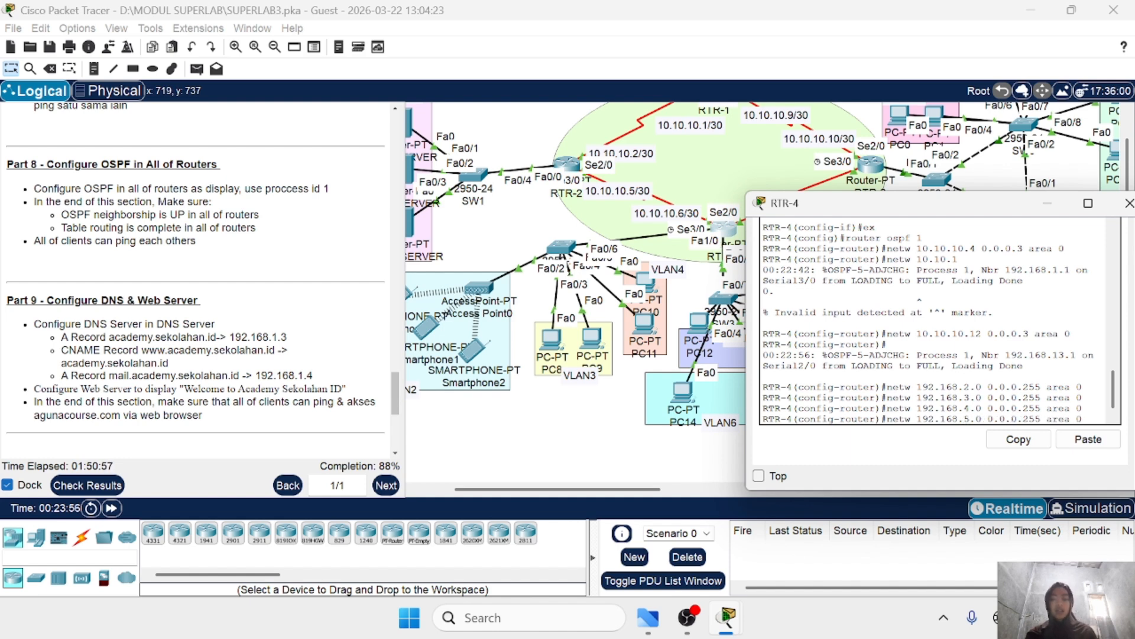
{"action": "key", "text": "Return"}
Step: Add network 192.168.6.0 with wildcard 0.0.0.255 in area 0 to RTR-4's OSPF process
{"action": "key", "text": "Up"}
{"action": "key", "text": "Left"}
{"action": "key", "text": "Left"}
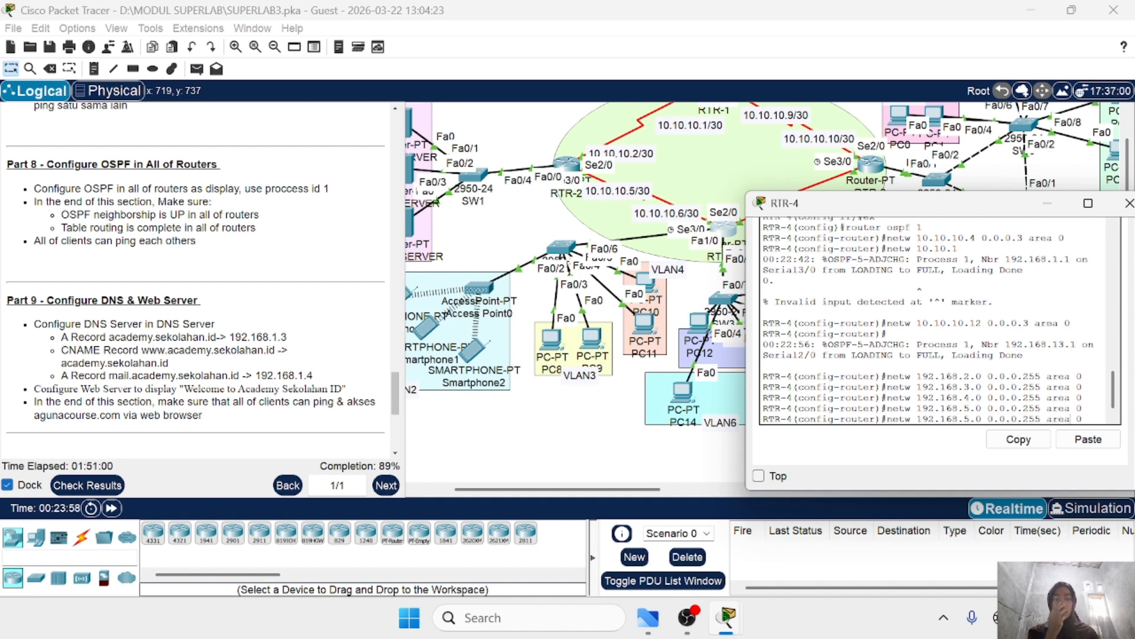
{"action": "key", "text": "Left"}
{"action": "key", "text": "Left"}
{"action": "key", "text": "Left"}
{"action": "key", "text": "Left"}
{"action": "key", "text": "Left"}
{"action": "key", "text": "BackSpace"}
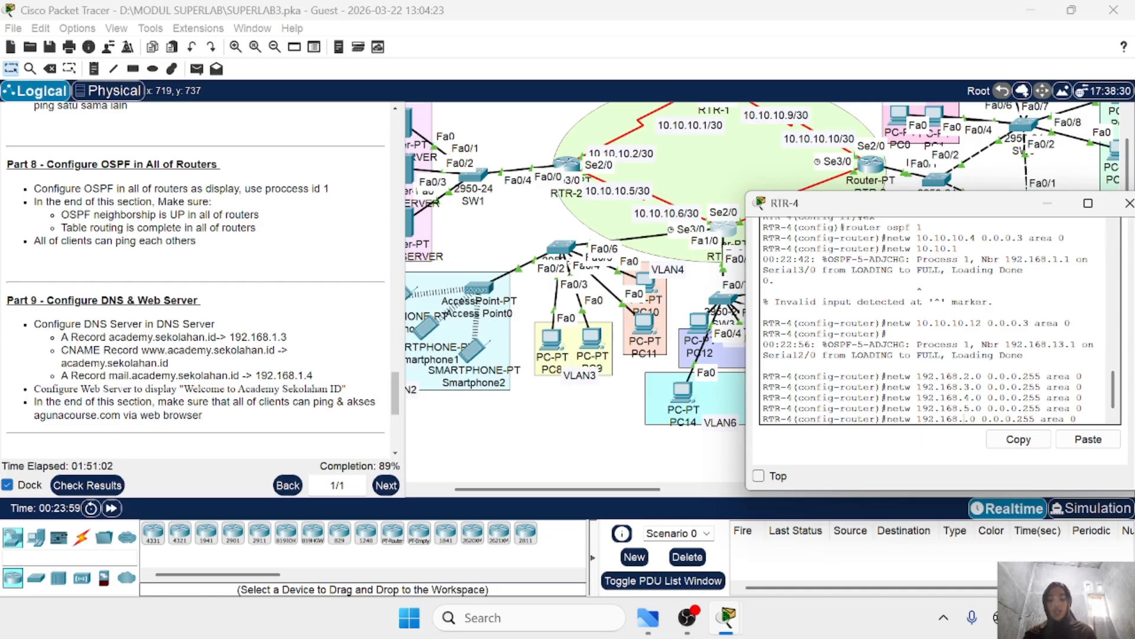
{"action": "type", "text": "6"}
{"action": "key", "text": "Return"}
Step: Add network 192.168.7.0 with wildcard 0.0.0.255 in area 0 to RTR-4's OSPF process and close RTR-4's window
{"action": "key", "text": "Up"}
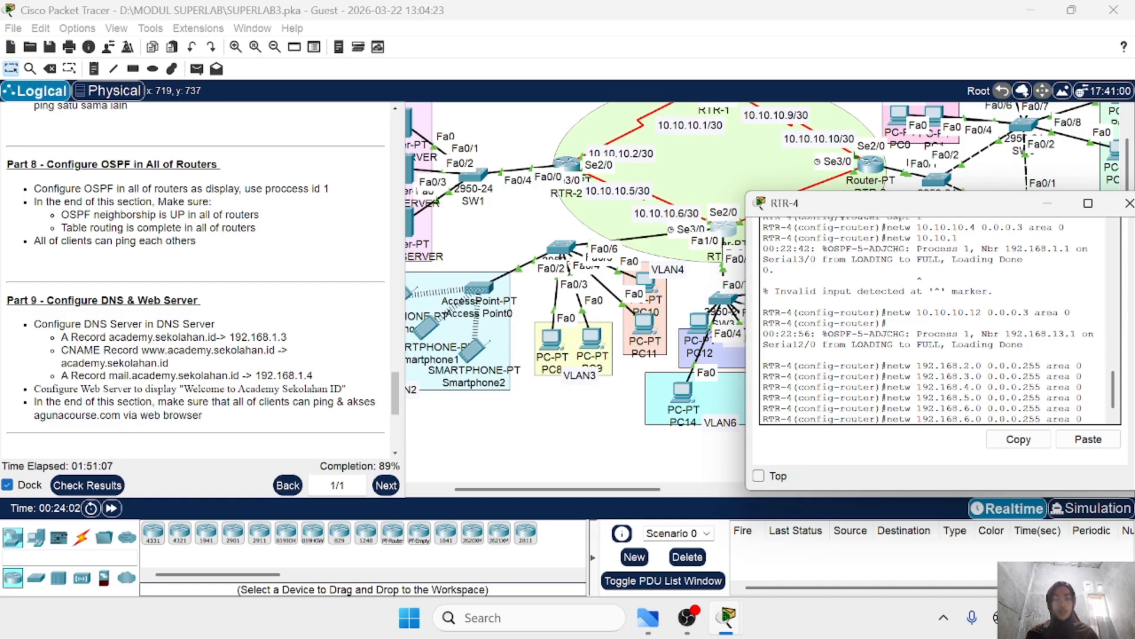
{"action": "key", "text": "BackSpace"}
{"action": "type", "text": "7"}
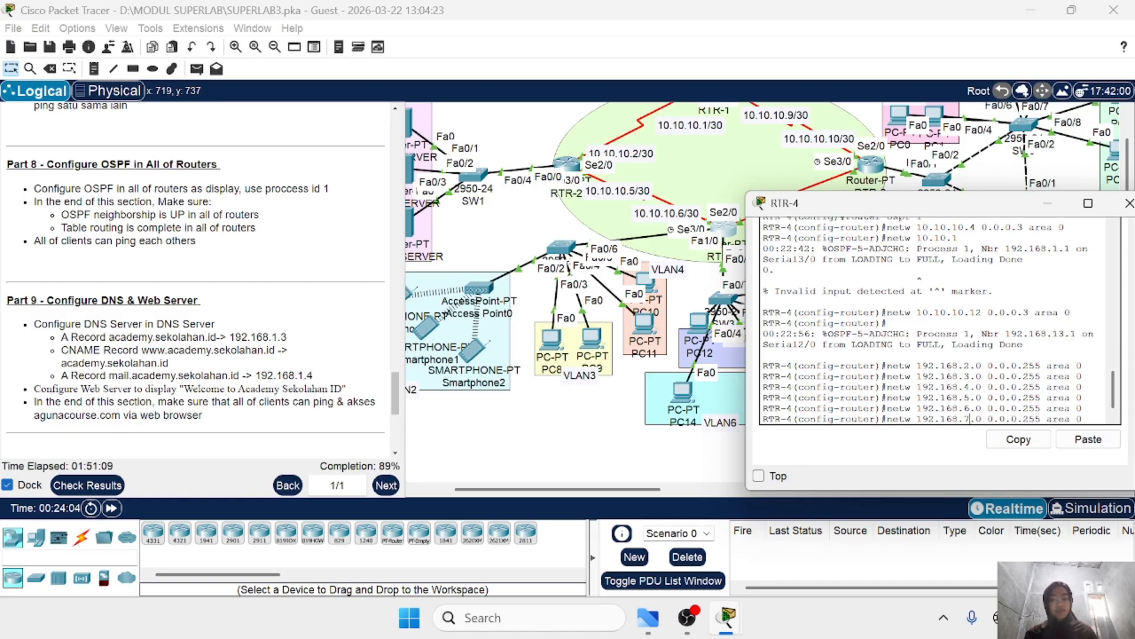
{"action": "key", "text": "Return"}
{"action": "scroll", "coordinate": [550, 365], "scroll_direction": "right", "scroll_amount": 3}
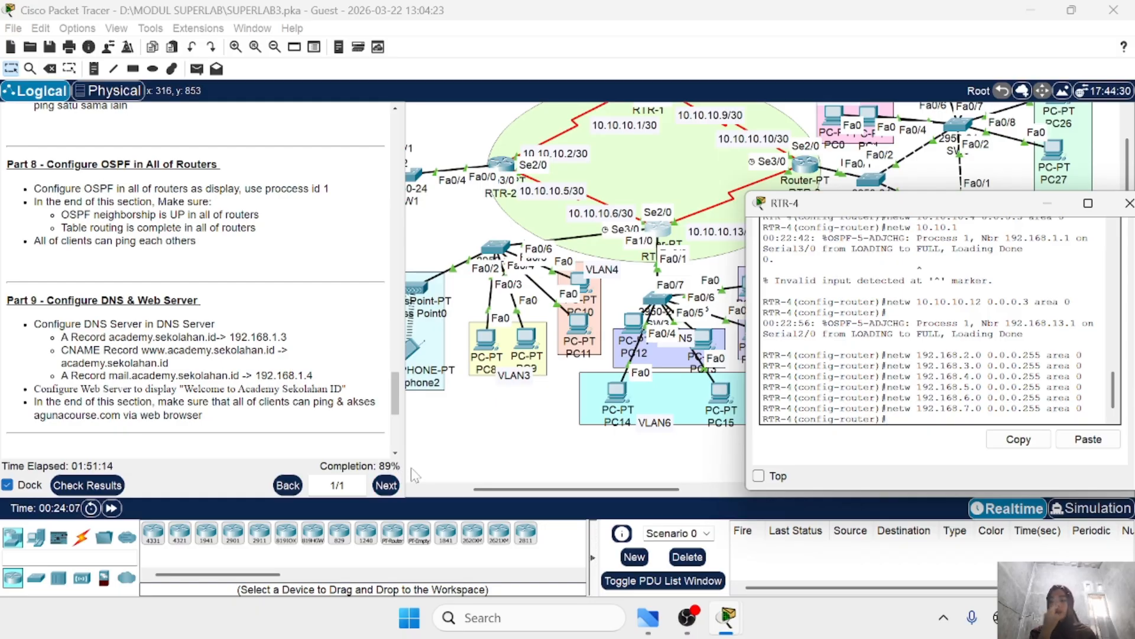
{"action": "left_click", "coordinate": [1128, 203]}
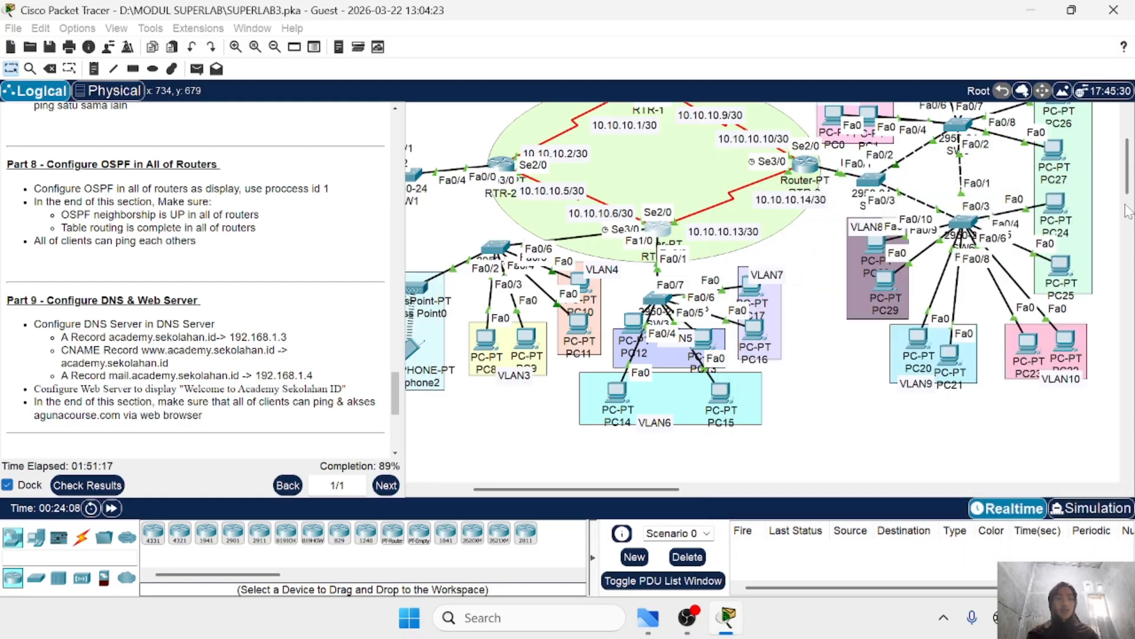
Step: Open RTR-3's command line, move its window clear of the router and its VLAN switches, and bring up a fresh OSPF configuration prompt
{"action": "scroll", "coordinate": [731, 373], "scroll_direction": "right", "scroll_amount": 5}
{"action": "scroll", "coordinate": [730, 372], "scroll_direction": "up", "scroll_amount": 4}
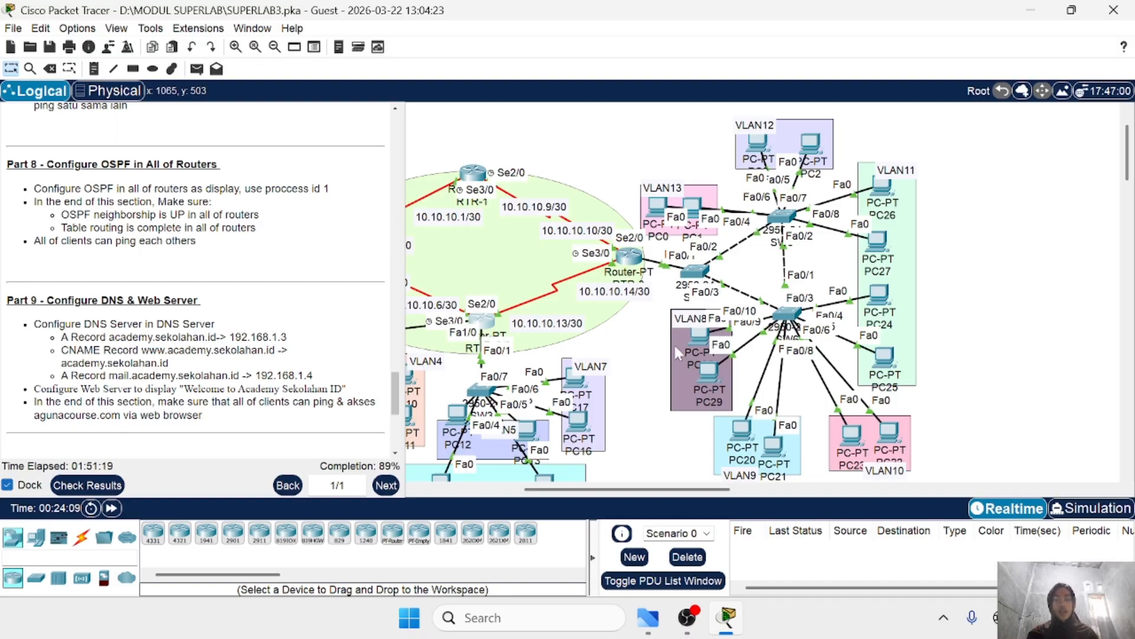
{"action": "scroll", "coordinate": [769, 367], "scroll_direction": "down", "scroll_amount": 3}
{"action": "scroll", "coordinate": [815, 390], "scroll_direction": "up", "scroll_amount": 1}
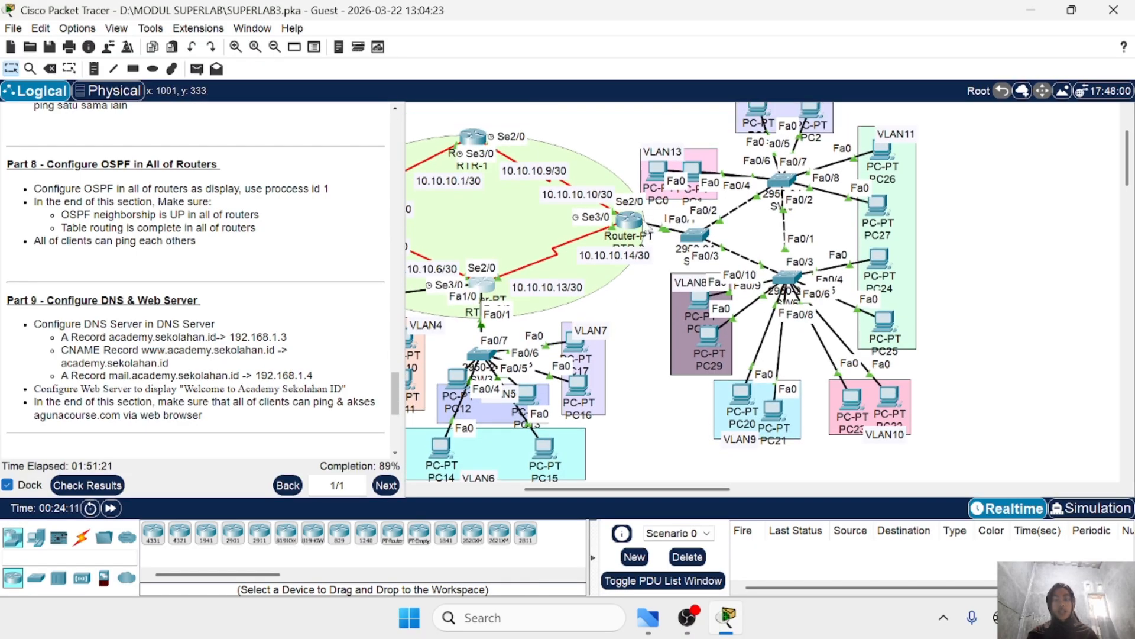
{"action": "left_click", "coordinate": [633, 226]}
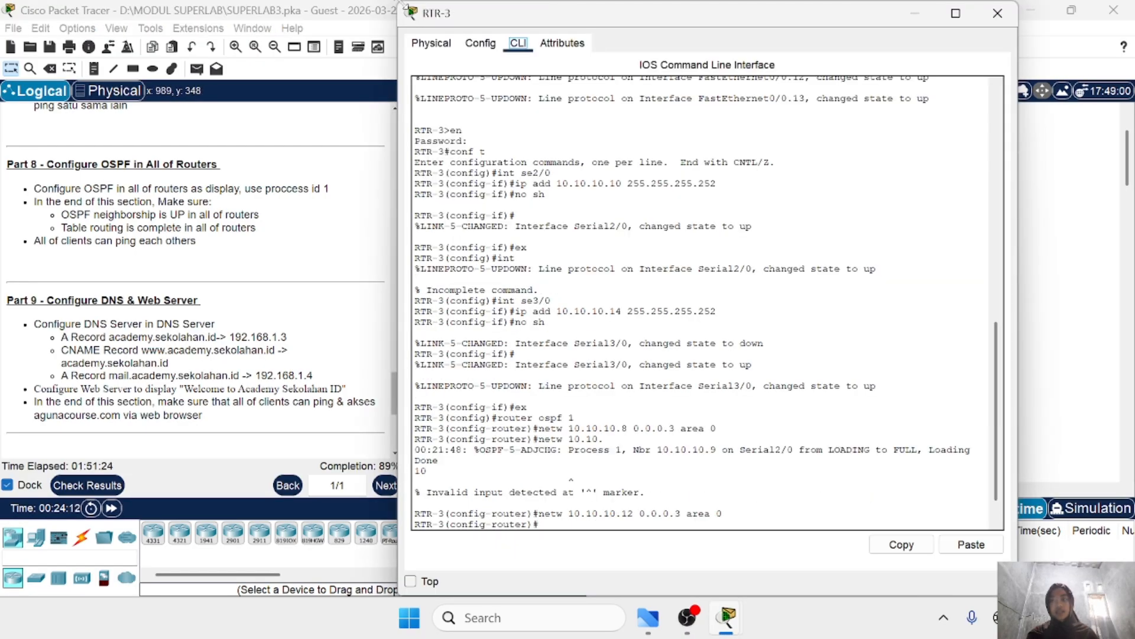
{"action": "left_click_drag", "start_coordinate": [402, 5], "coordinate": [483, 265]}
{"action": "scroll", "coordinate": [740, 457], "scroll_direction": "down", "scroll_amount": 10}
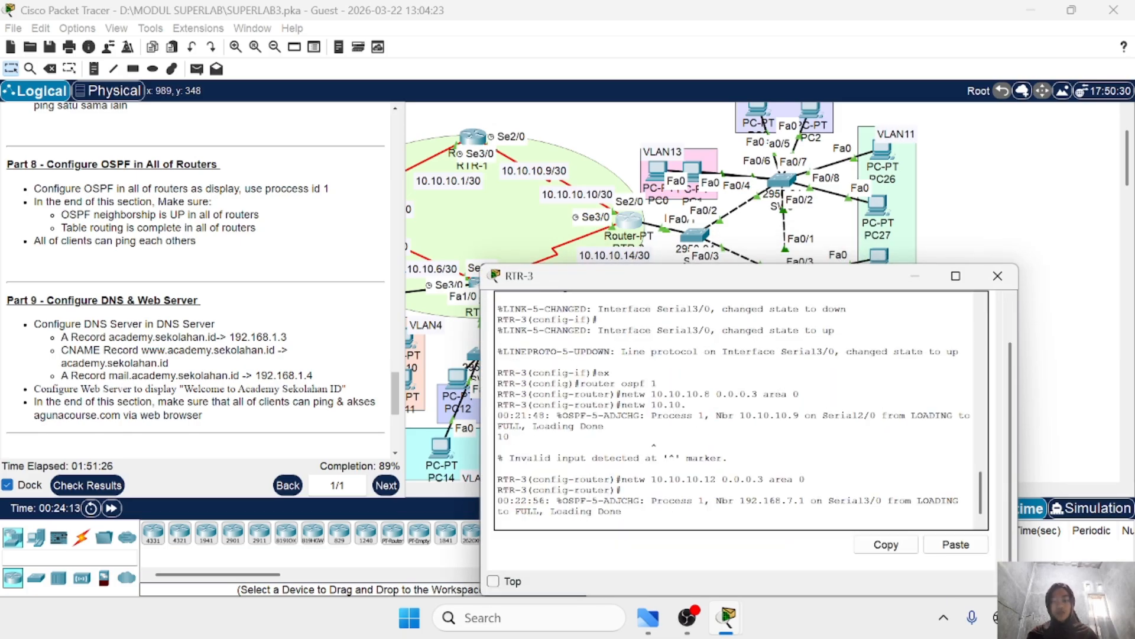
{"action": "key", "text": "Return"}
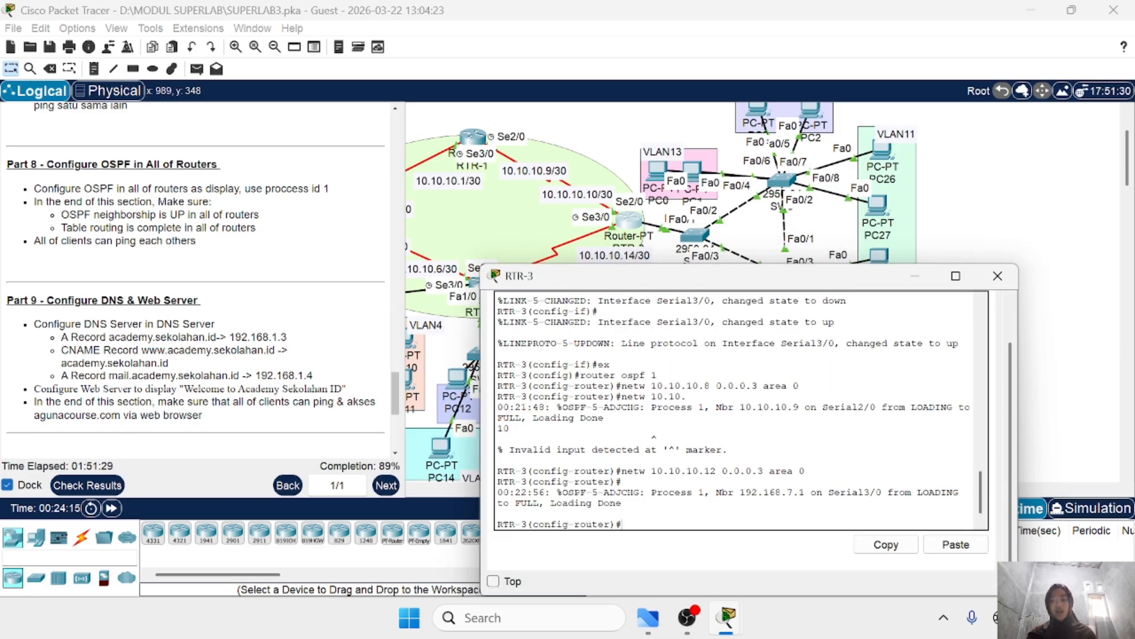
Step: Add network 192.168.8.0 with wildcard 0.0.0.255 in area 0 to RTR-3's OSPF process
{"action": "type", "text": "netw 1"}
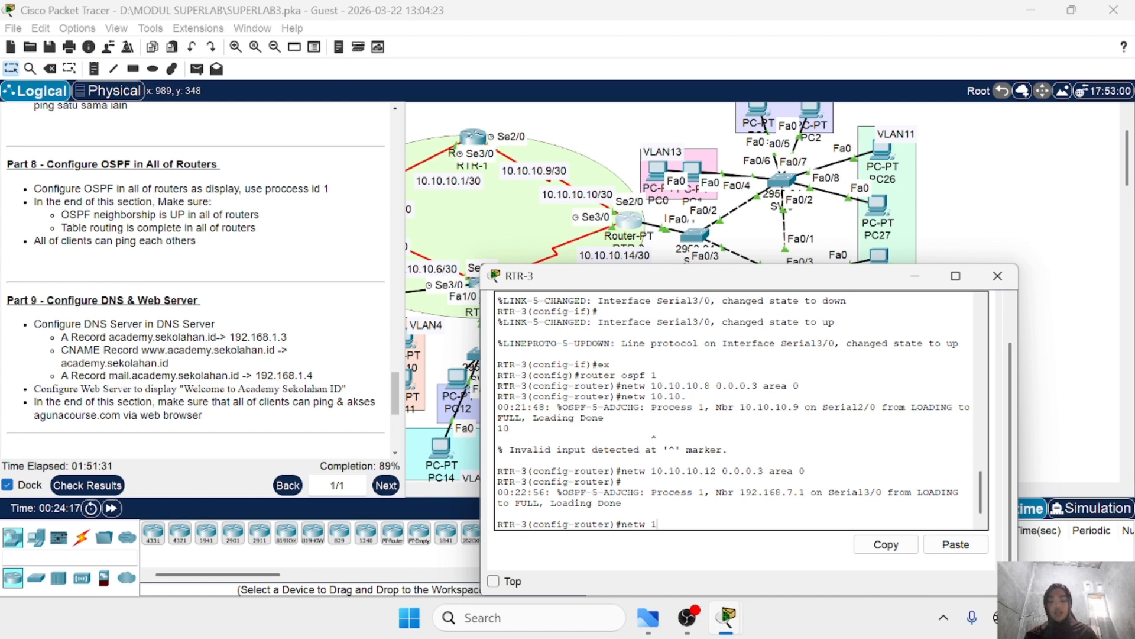
{"action": "type", "text": "92.168.8.0 0.0."}
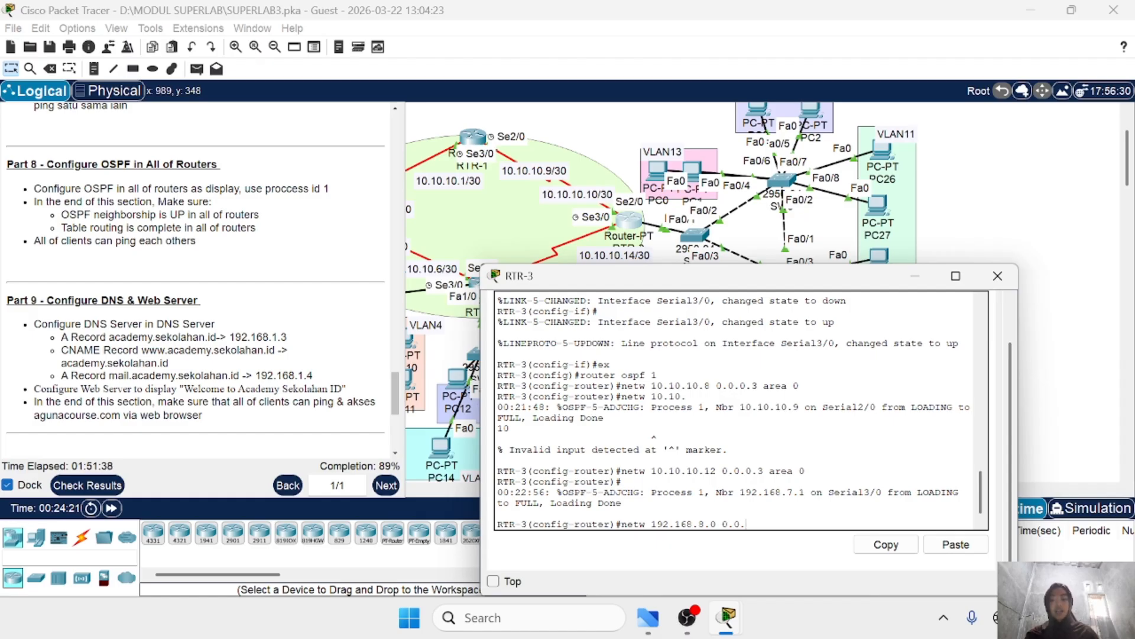
{"action": "type", "text": "0.255 area 0"}
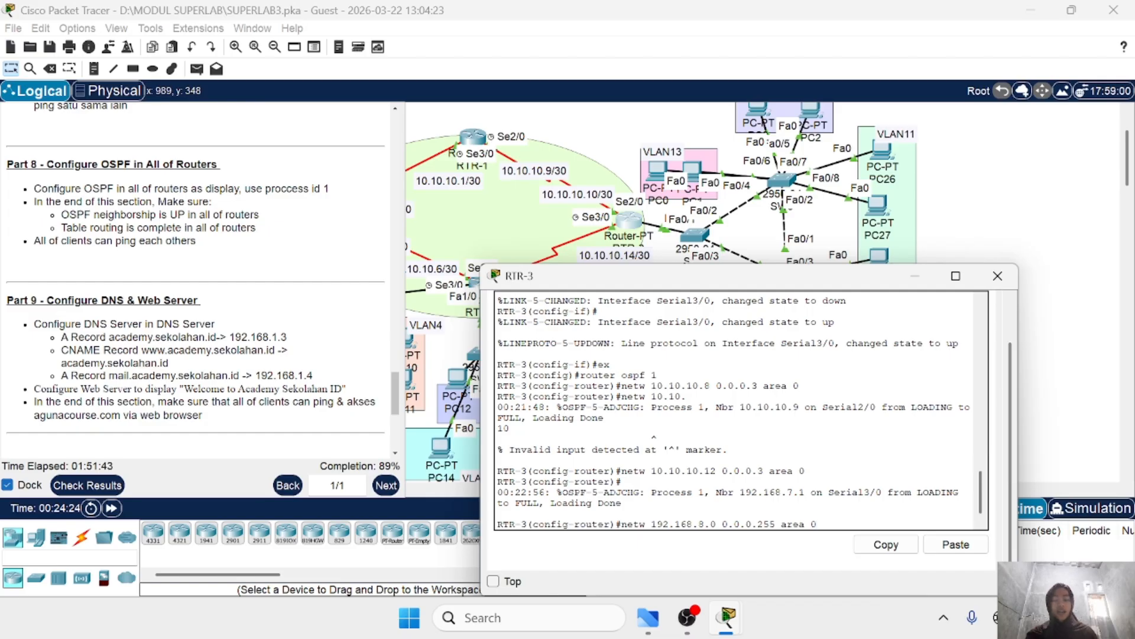
{"action": "key", "text": "Return"}
Step: Add network 192.168.9.0 with wildcard 0.0.0.255 in area 0 to RTR-3's OSPF process
{"action": "key", "text": "Up"}
{"action": "key", "text": "Left"}
{"action": "key", "text": "Left"}
{"action": "key", "text": "Left"}
{"action": "key", "text": "Left"}
{"action": "key", "text": "Left"}
{"action": "key", "text": "Left"}
{"action": "key", "text": "Left"}
{"action": "key", "text": "Left"}
{"action": "key", "text": "Left"}
{"action": "key", "text": "Left"}
{"action": "key", "text": "Left"}
{"action": "key", "text": "Left"}
{"action": "key", "text": "Left"}
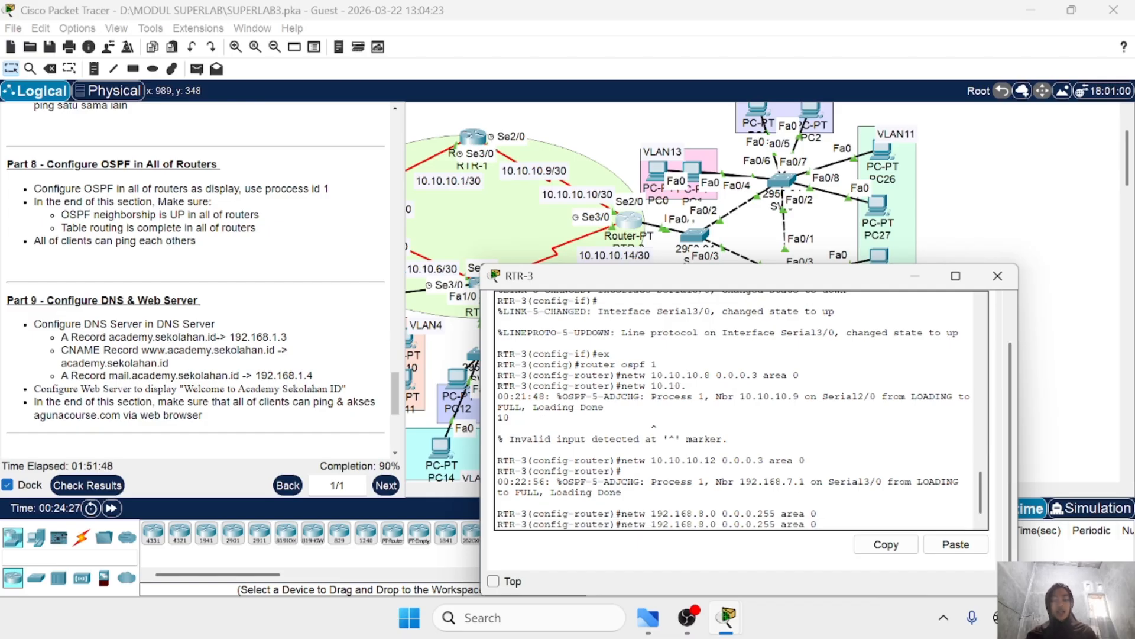
{"action": "key", "text": "Left"}
{"action": "key", "text": "Left"}
{"action": "key", "text": "Left"}
{"action": "key", "text": "Left"}
{"action": "key", "text": "Left"}
{"action": "key", "text": "Left"}
{"action": "key", "text": "BackSpace"}
{"action": "type", "text": "9"}
{"action": "key", "text": "Return"}
Step: Add network 192.168.10.0 with wildcard 0.0.0.255 in area 0 to RTR-3's OSPF process
{"action": "key", "text": "Up"}
{"action": "key", "text": "Left"}
{"action": "key", "text": "Left"}
{"action": "key", "text": "Left"}
{"action": "key", "text": "Left"}
{"action": "key", "text": "Left"}
{"action": "key", "text": "Left"}
{"action": "key", "text": "Left"}
{"action": "key", "text": "Left"}
{"action": "key", "text": "Left"}
{"action": "key", "text": "Left"}
{"action": "key", "text": "Left"}
{"action": "key", "text": "Left"}
{"action": "key", "text": "Left"}
{"action": "key", "text": "Left"}
{"action": "key", "text": "Left"}
{"action": "key", "text": "Left"}
{"action": "key", "text": "Left"}
{"action": "key", "text": "Left"}
{"action": "key", "text": "Left"}
{"action": "key", "text": "BackSpace"}
{"action": "type", "text": "10"}
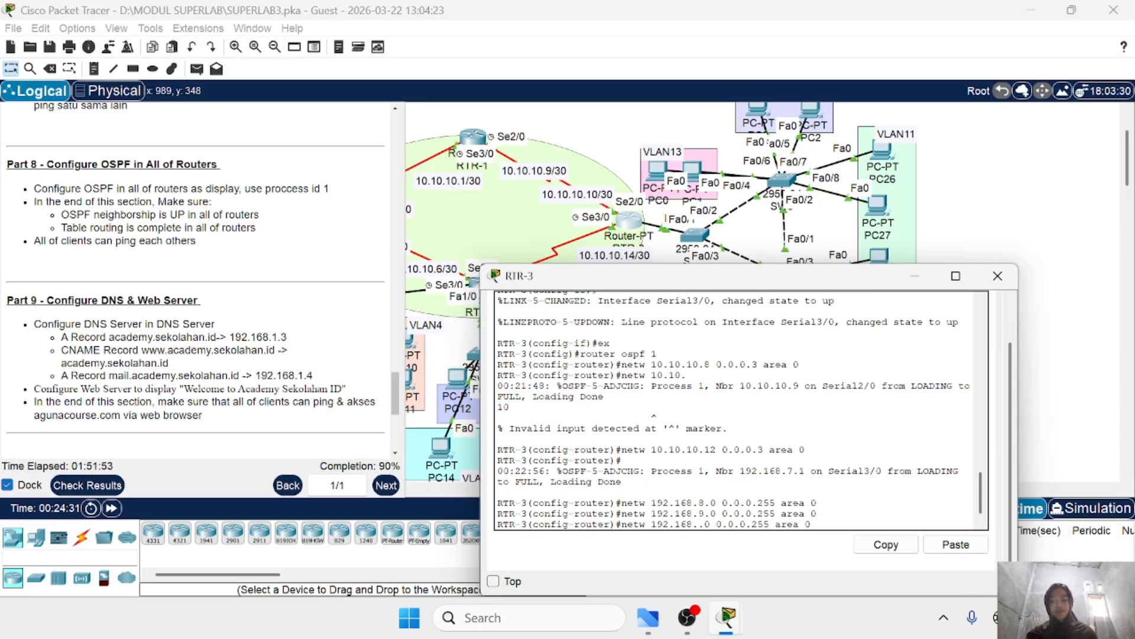
{"action": "key", "text": "Return"}
Step: Add network 192.168.11.0 with wildcard 0.0.0.255 in area 0 to RTR-3's OSPF process
{"action": "key", "text": "Up"}
{"action": "key", "text": "Left"}
{"action": "key", "text": "Left"}
{"action": "key", "text": "Left"}
{"action": "key", "text": "Left"}
{"action": "key", "text": "Left"}
{"action": "key", "text": "Left"}
{"action": "key", "text": "Left"}
{"action": "key", "text": "Left"}
{"action": "key", "text": "Left"}
{"action": "key", "text": "Left"}
{"action": "key", "text": "Left"}
{"action": "key", "text": "Left"}
{"action": "key", "text": "Left"}
{"action": "key", "text": "Left"}
{"action": "key", "text": "Left"}
{"action": "key", "text": "Left"}
{"action": "key", "text": "Left"}
{"action": "key", "text": "Left"}
{"action": "key", "text": "Left"}
{"action": "key", "text": "BackSpace"}
{"action": "type", "text": "1"}
{"action": "key", "text": "Return"}
Step: Add network 192.168.12.0 with wildcard 0.0.0.255 in area 0 to RTR-3's OSPF process
{"action": "key", "text": "Up"}
{"action": "key", "text": "Left"}
{"action": "key", "text": "Left"}
{"action": "key", "text": "Left"}
{"action": "key", "text": "Left"}
{"action": "key", "text": "Left"}
{"action": "key", "text": "Left"}
{"action": "key", "text": "Left"}
{"action": "key", "text": "Left"}
{"action": "key", "text": "Left"}
{"action": "key", "text": "Left"}
{"action": "key", "text": "Left"}
{"action": "key", "text": "Left"}
{"action": "key", "text": "Left"}
{"action": "key", "text": "Left"}
{"action": "key", "text": "Left"}
{"action": "key", "text": "Left"}
{"action": "key", "text": "Left"}
{"action": "key", "text": "Left"}
{"action": "key", "text": "Left"}
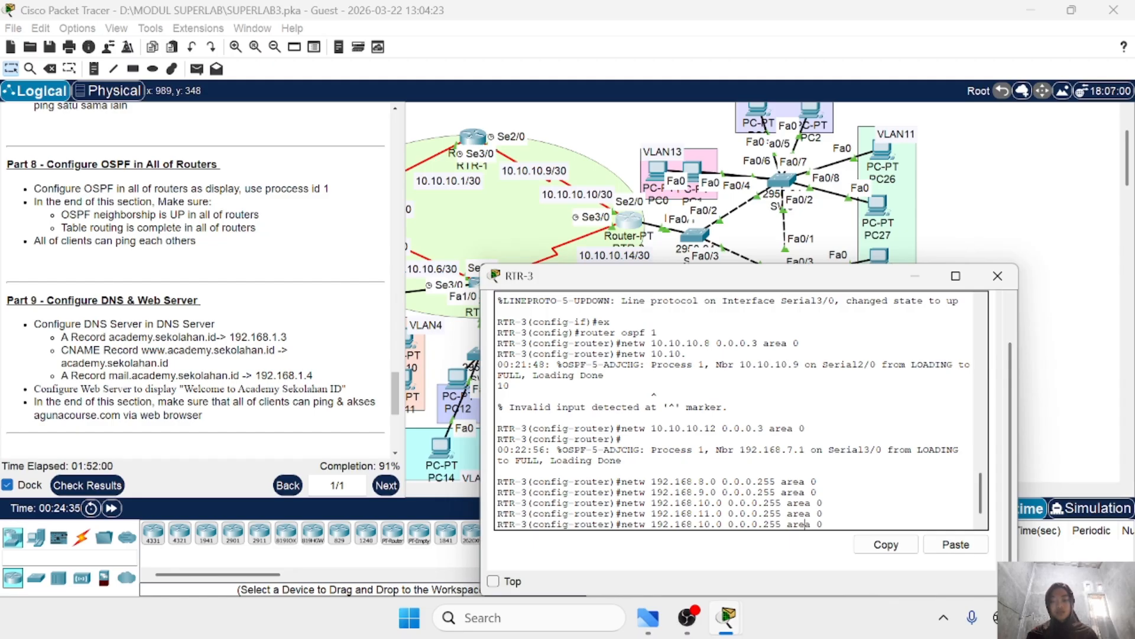
{"action": "key", "text": "BackSpace"}
{"action": "type", "text": "2"}
{"action": "key", "text": "Return"}
Step: Add network 192.168.13.0 with wildcard 0.0.0.255 in area 0 to RTR-3's OSPF process and close the router's window
{"action": "key", "text": "Up"}
{"action": "key", "text": "Left"}
{"action": "key", "text": "Left"}
{"action": "key", "text": "Left"}
{"action": "key", "text": "Left"}
{"action": "key", "text": "Left"}
{"action": "key", "text": "Left"}
{"action": "key", "text": "Left"}
{"action": "key", "text": "Left"}
{"action": "key", "text": "Left"}
{"action": "key", "text": "Left"}
{"action": "key", "text": "Left"}
{"action": "key", "text": "Left"}
{"action": "key", "text": "Left"}
{"action": "key", "text": "Left"}
{"action": "key", "text": "Left"}
{"action": "key", "text": "Left"}
{"action": "key", "text": "Left"}
{"action": "key", "text": "Left"}
{"action": "key", "text": "Left"}
{"action": "key", "text": "Left"}
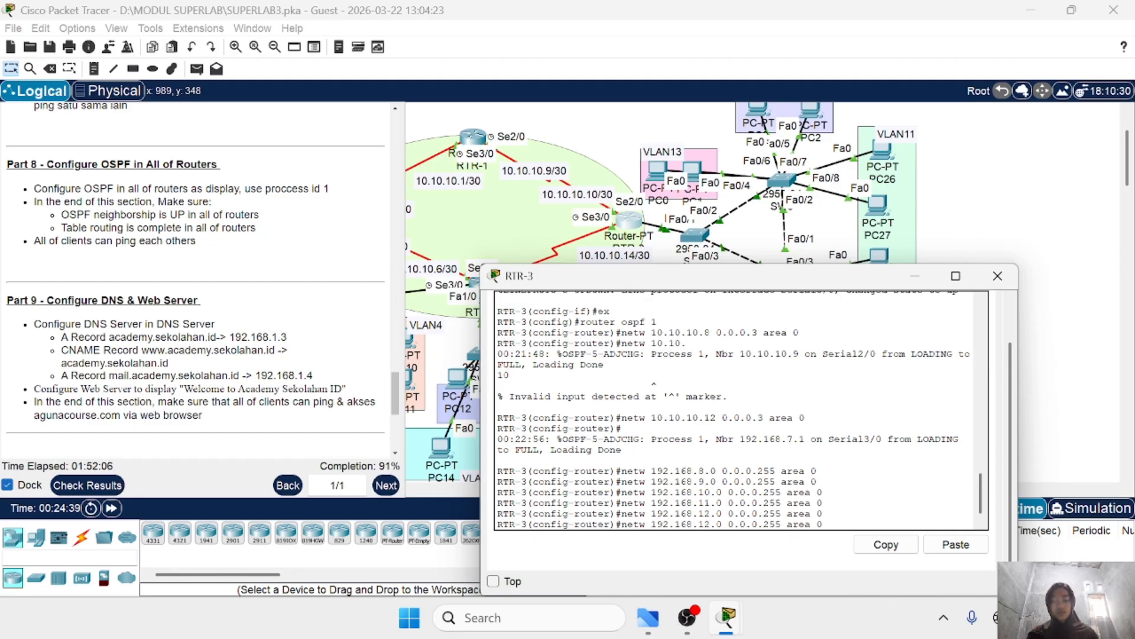
{"action": "key", "text": "Right"}
{"action": "key", "text": "Right"}
{"action": "key", "text": "BackSpace"}
{"action": "type", "text": "3"}
{"action": "key", "text": "Return"}
{"action": "left_click_drag", "start_coordinate": [628, 284], "coordinate": [785, 165]}
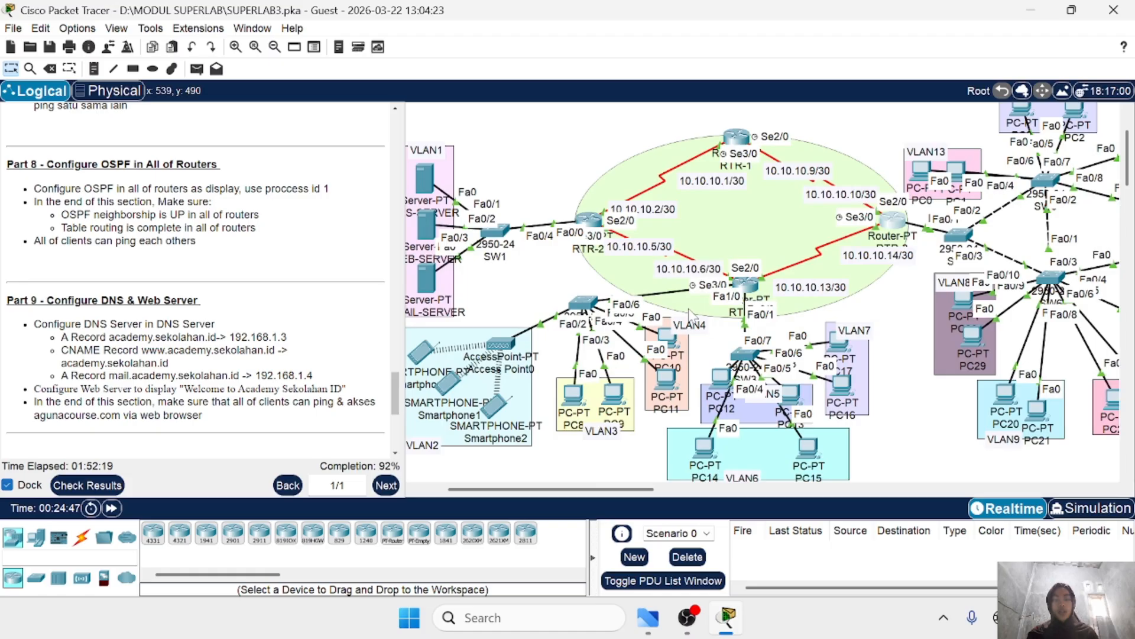
Step: Add network 192.168.1.0 with wildcard 0.0.0.255 in area 0 to RTR-2's OSPF process and close the router's window
{"action": "scroll", "coordinate": [688, 307], "scroll_direction": "left", "scroll_amount": 1}
{"action": "scroll", "coordinate": [591, 262], "scroll_direction": "left", "scroll_amount": 1}
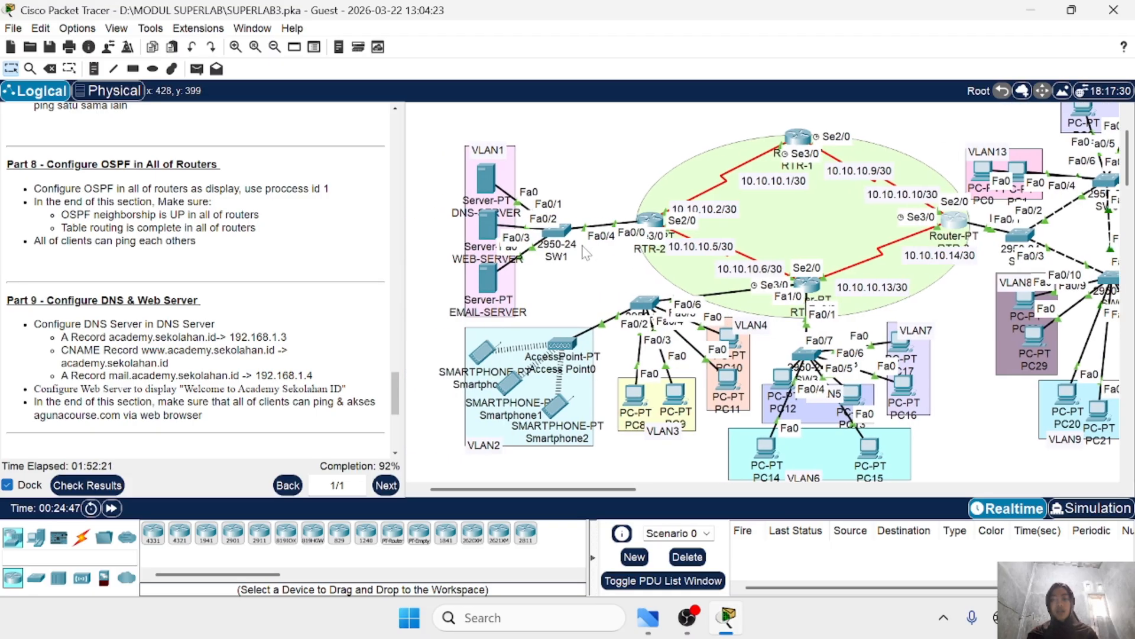
{"action": "left_click", "coordinate": [650, 220]}
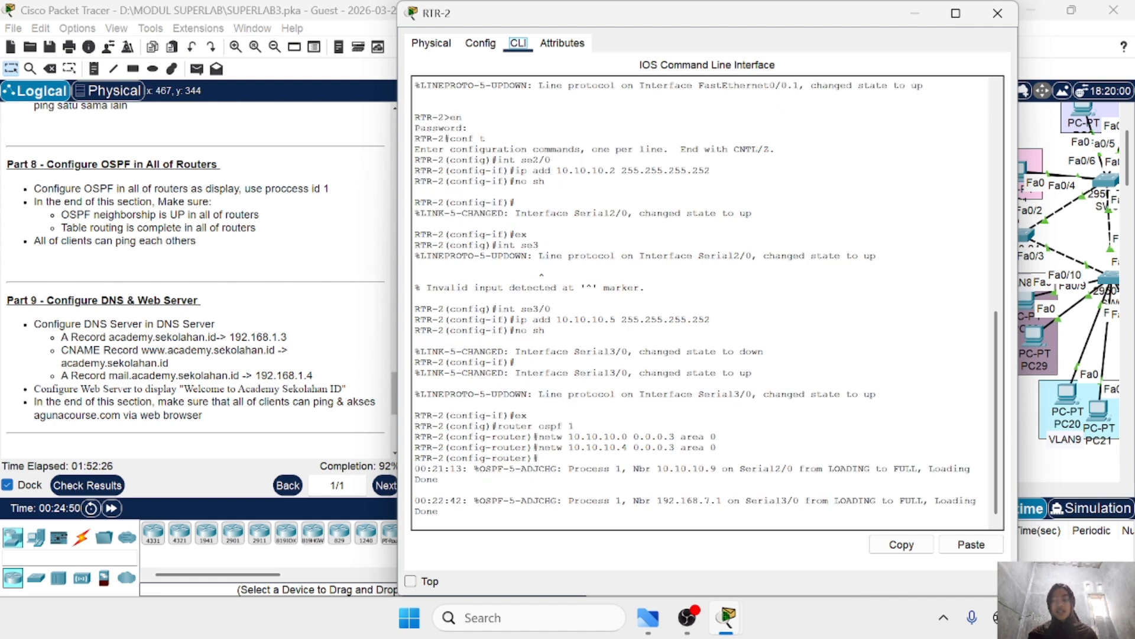
{"action": "key", "text": "Return"}
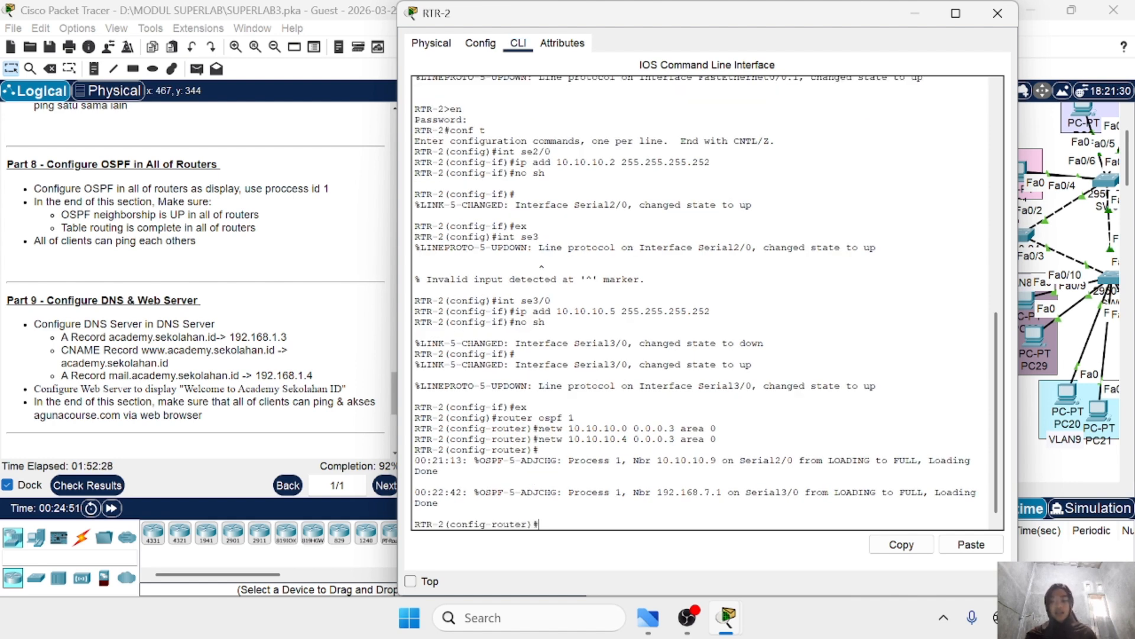
{"action": "type", "text": "netw 192.168.1.0"}
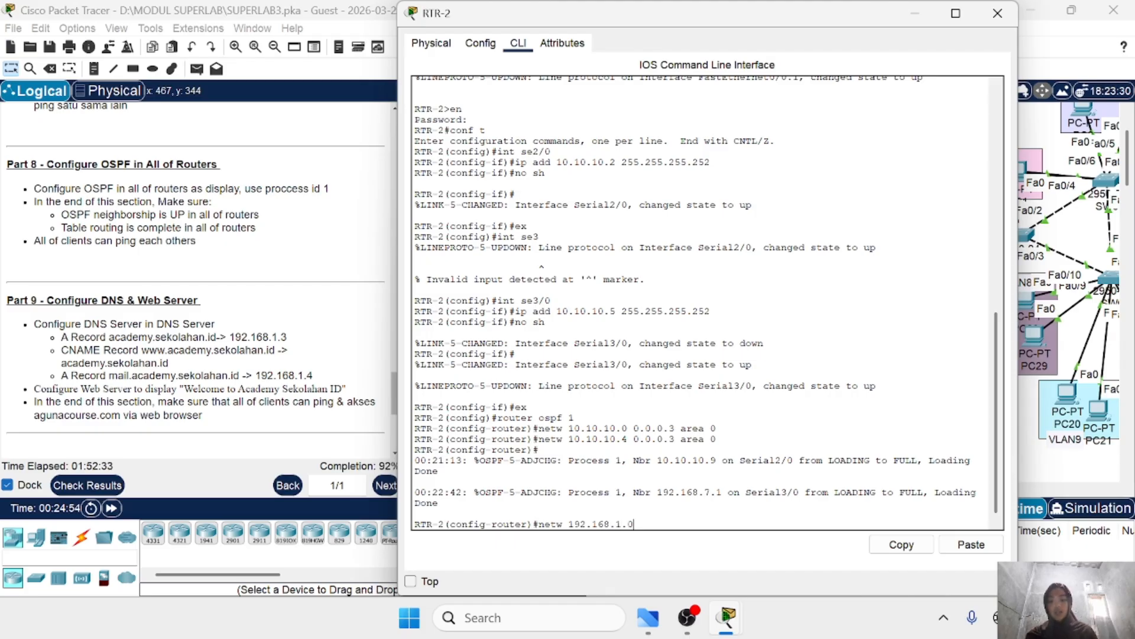
{"action": "type", "text": " 0.0.0.255 area 0"}
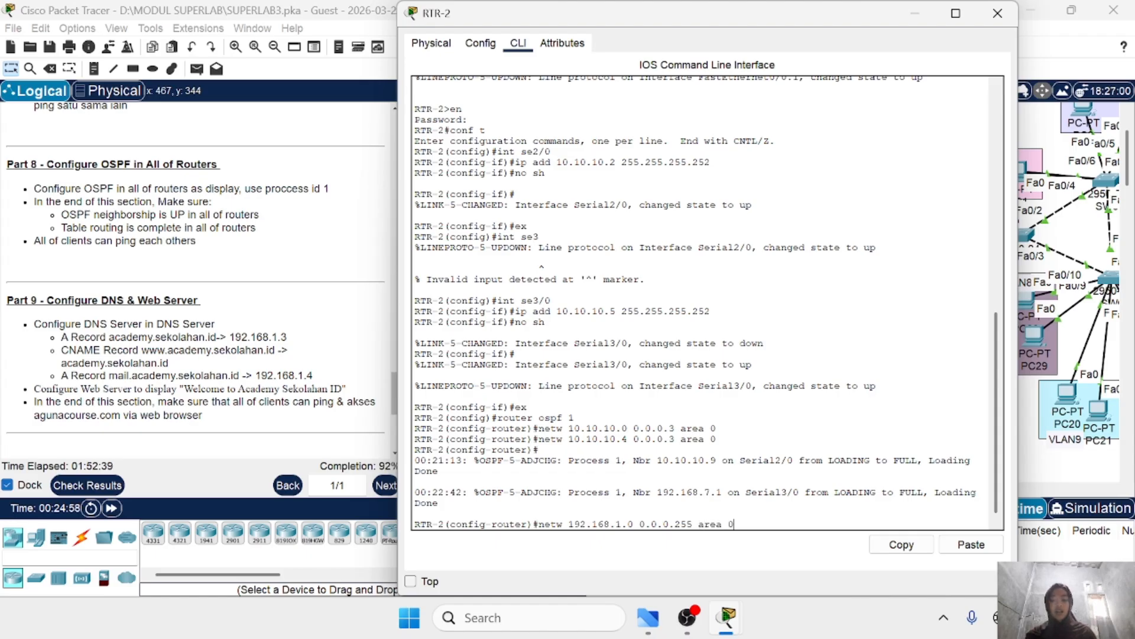
{"action": "key", "text": "Return"}
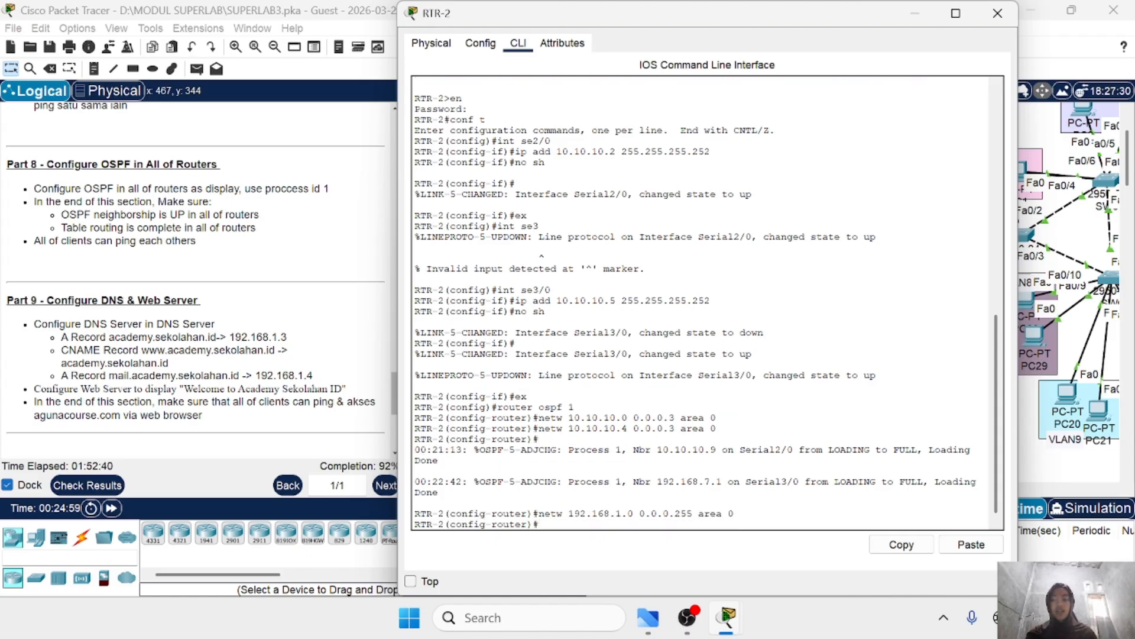
{"action": "left_click", "coordinate": [997, 13]}
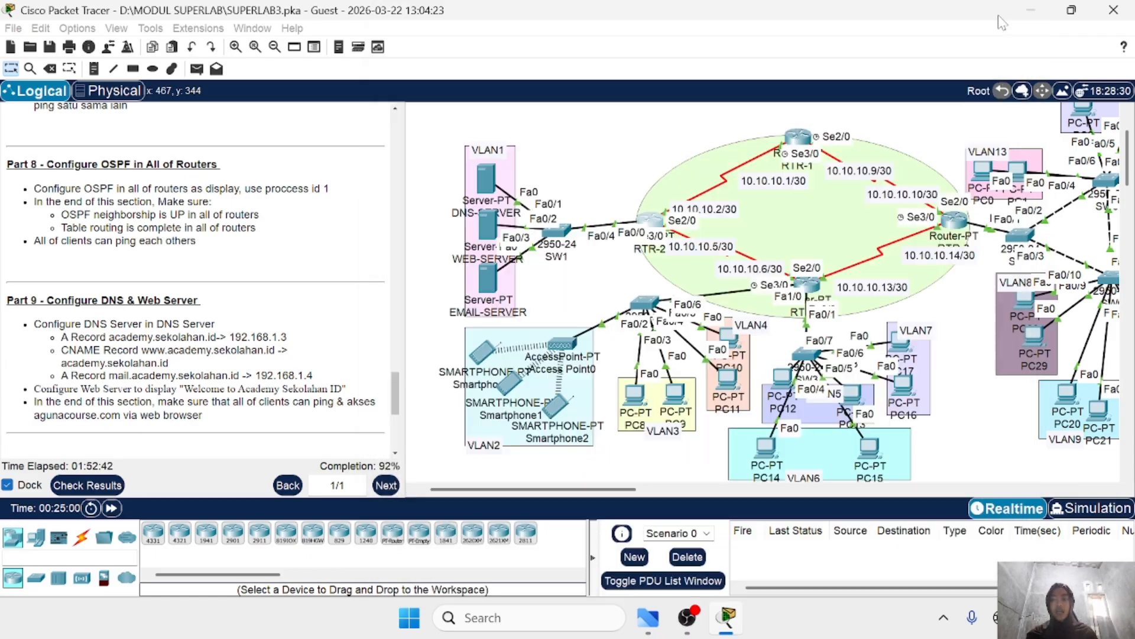
Step: Check the OSPF neighbors of RTR-1 with the command do sh ip ospf neigh
{"action": "scroll", "coordinate": [766, 283], "scroll_direction": "right", "scroll_amount": 1}
{"action": "scroll", "coordinate": [654, 263], "scroll_direction": "right", "scroll_amount": 4}
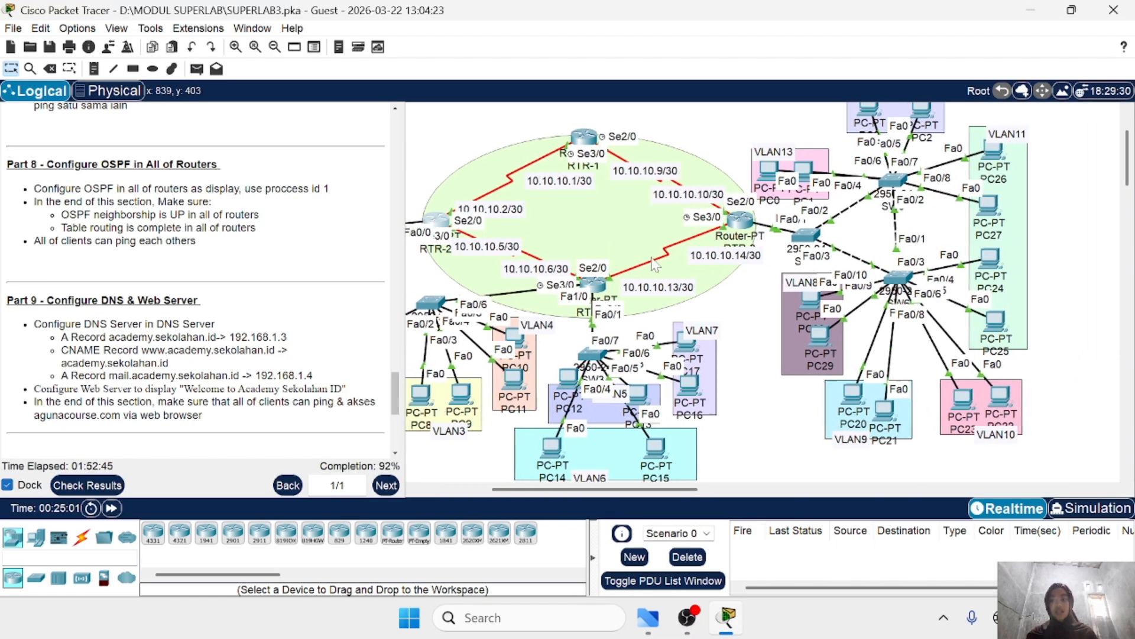
{"action": "scroll", "coordinate": [657, 254], "scroll_direction": "left", "scroll_amount": 2}
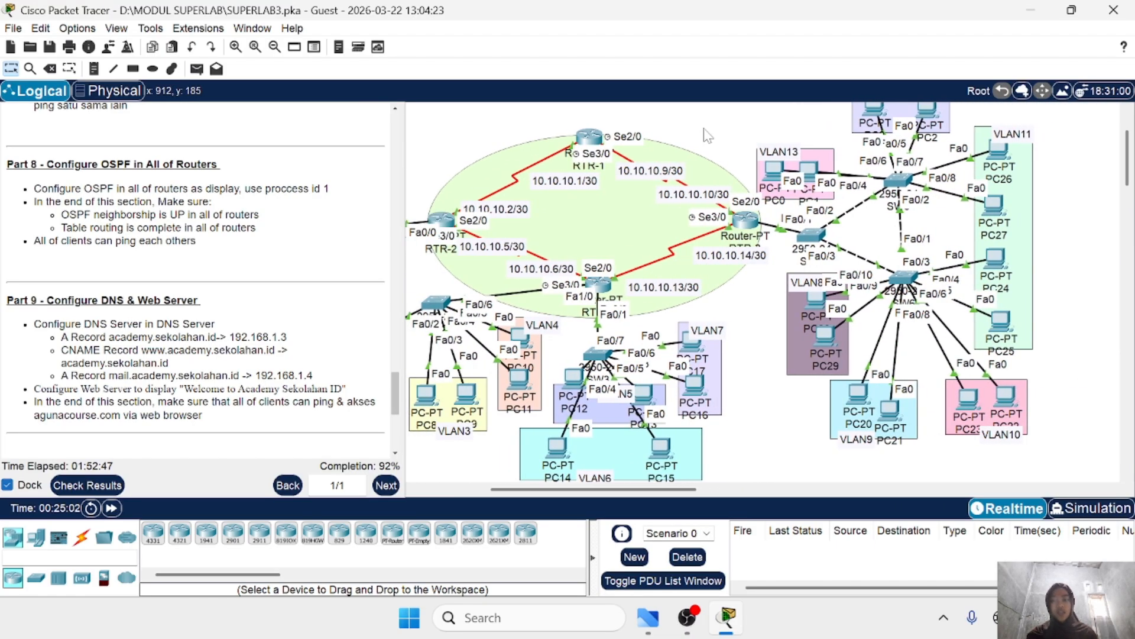
{"action": "scroll", "coordinate": [708, 134], "scroll_direction": "left", "scroll_amount": 4}
{"action": "scroll", "coordinate": [707, 135], "scroll_direction": "right", "scroll_amount": 2}
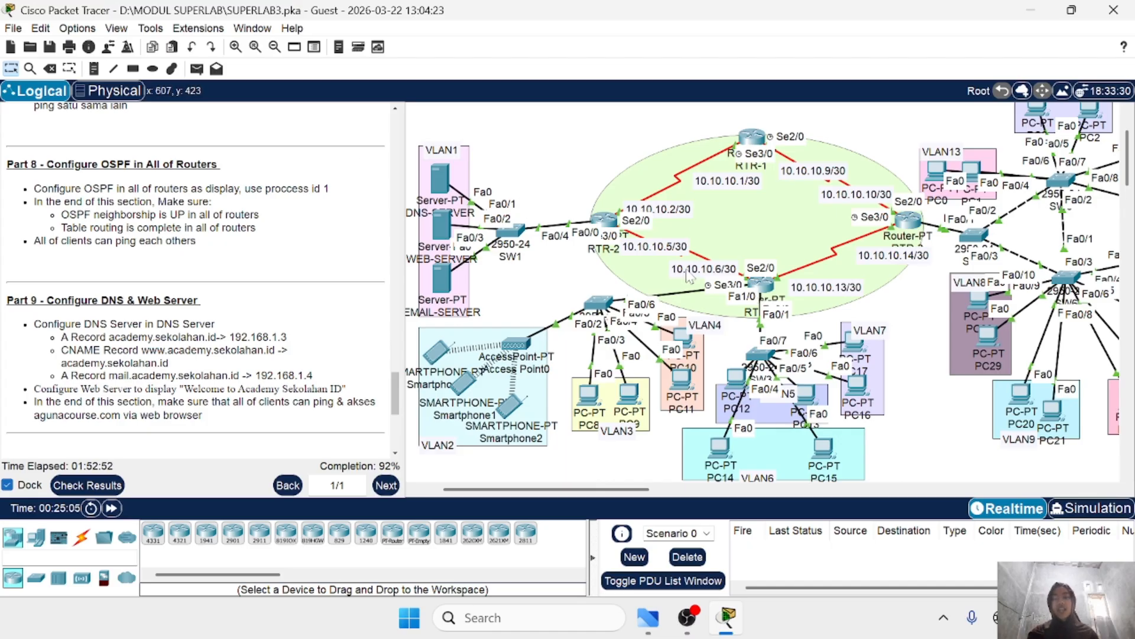
{"action": "scroll", "coordinate": [688, 276], "scroll_direction": "right", "scroll_amount": 3}
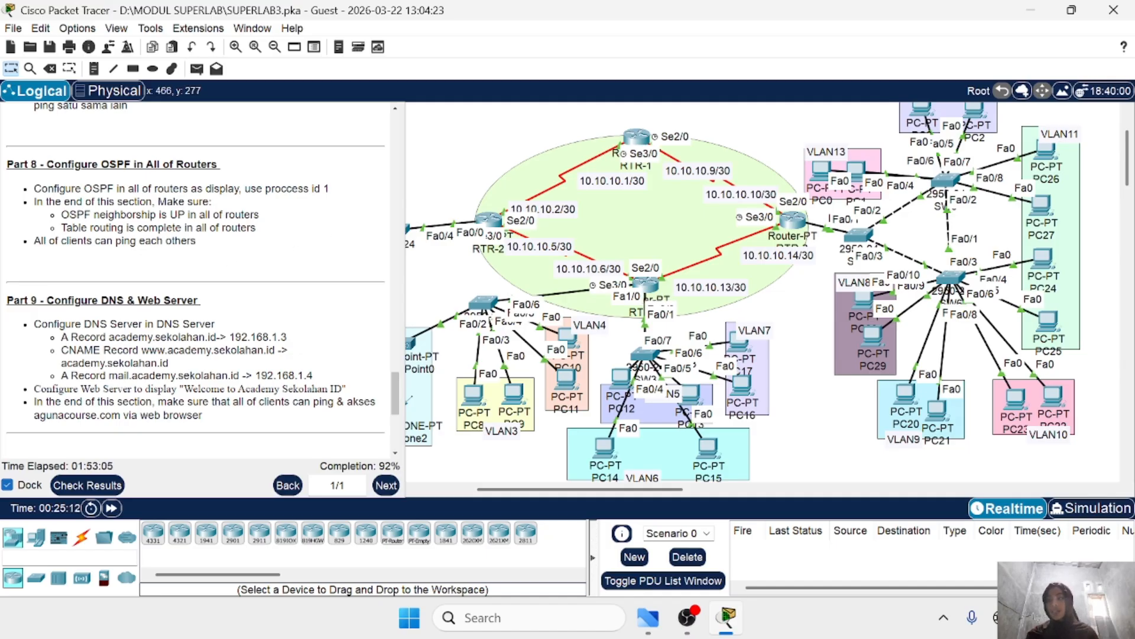
{"action": "left_click", "coordinate": [638, 138]}
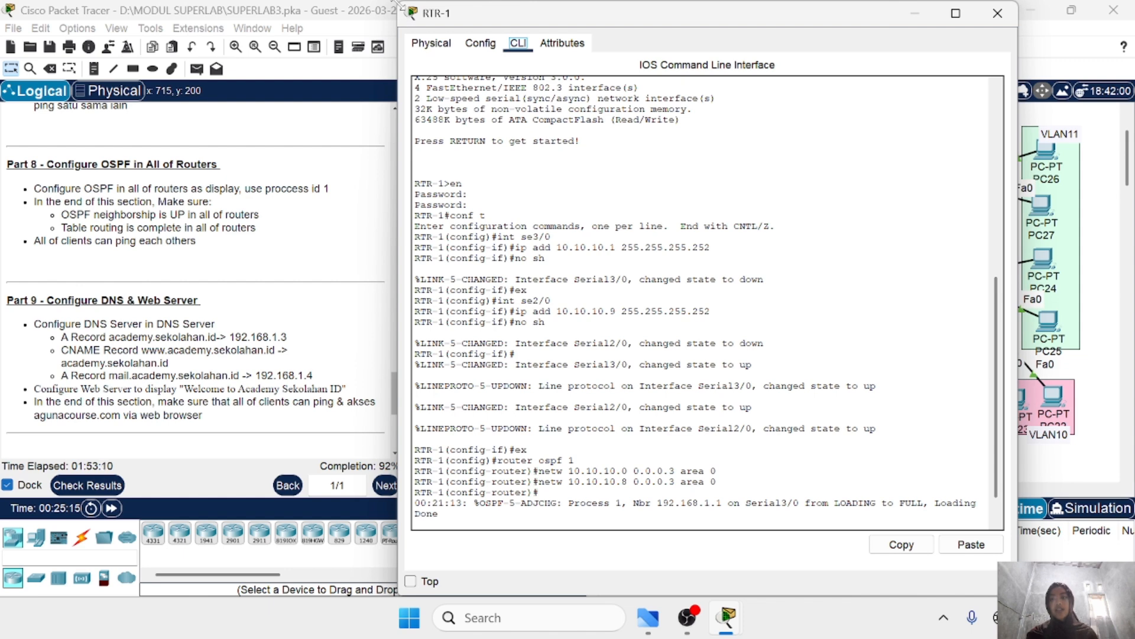
{"action": "left_click_drag", "start_coordinate": [396, 4], "coordinate": [589, 178]}
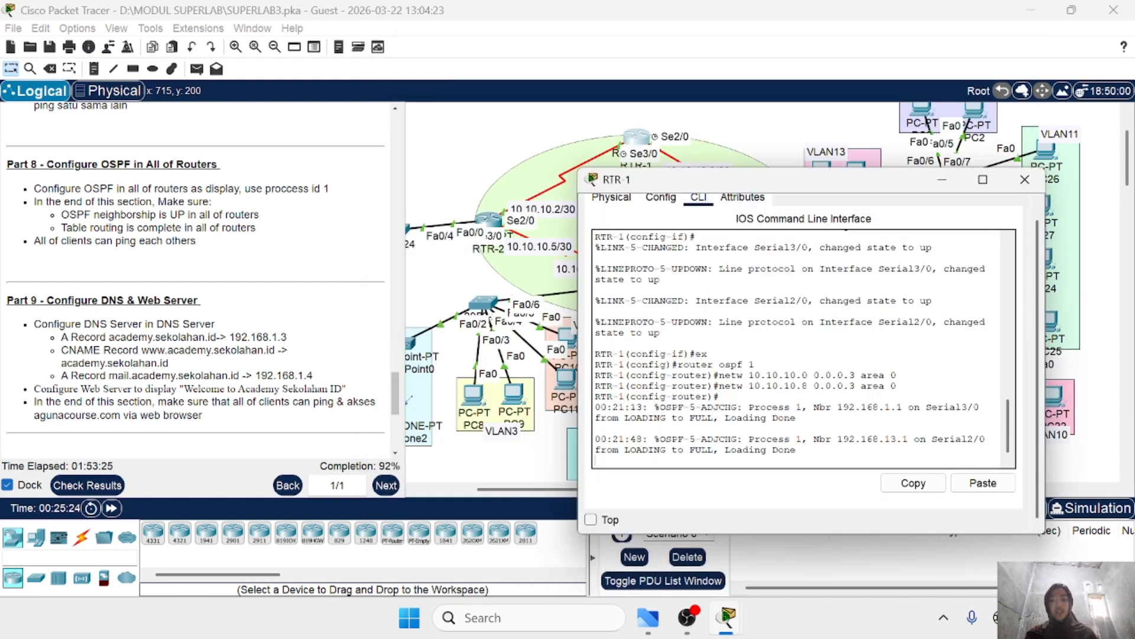
{"action": "key", "text": "Return"}
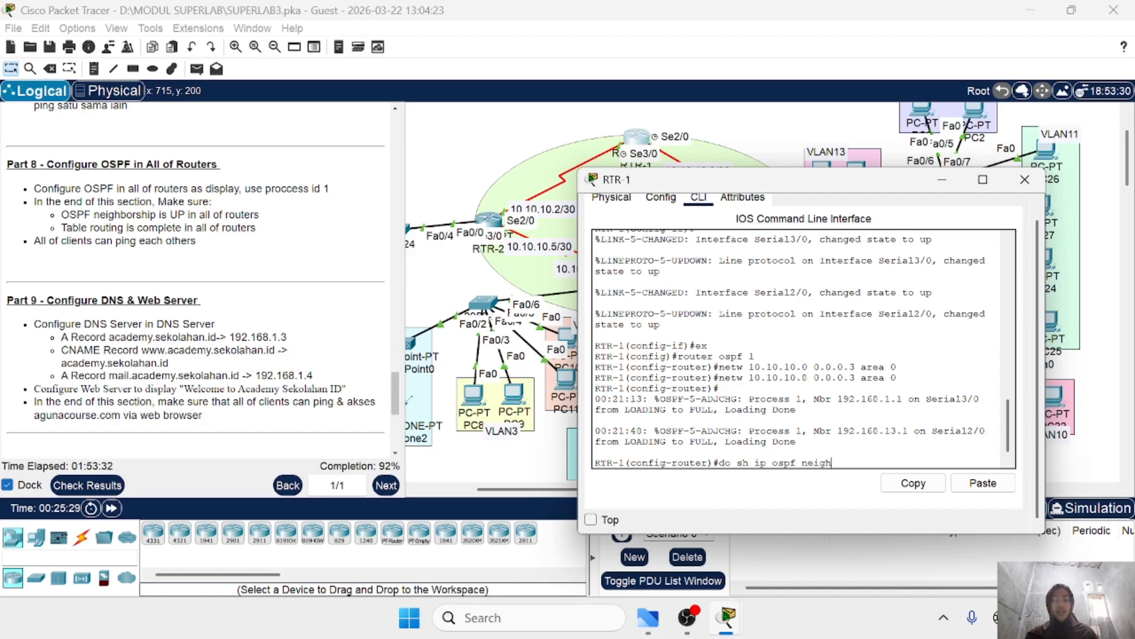
{"action": "key", "text": "Return"}
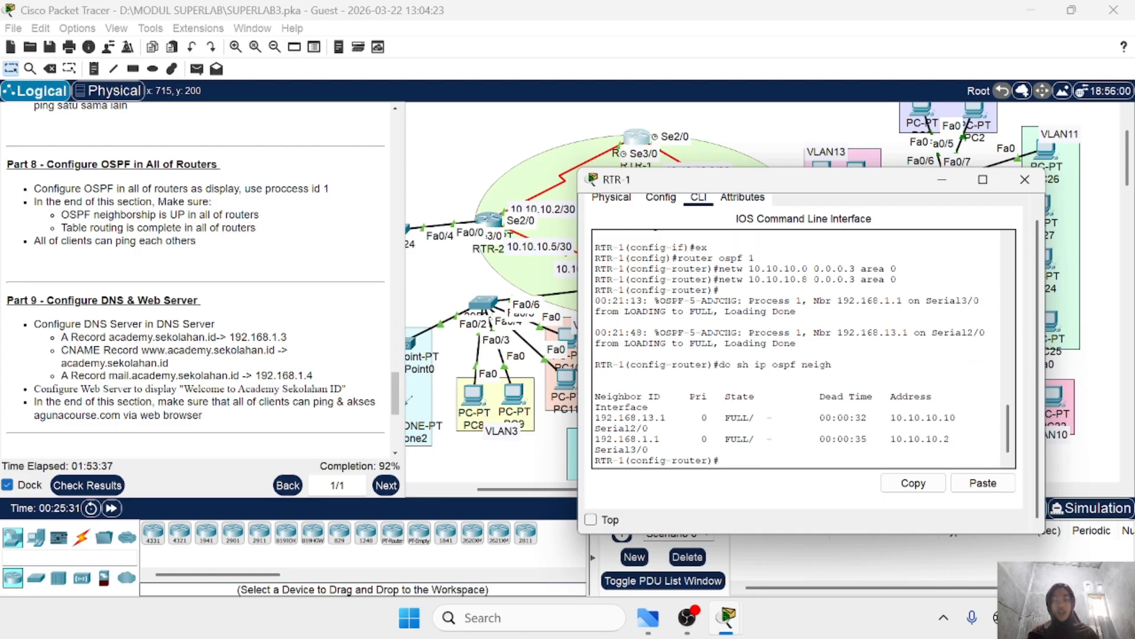
{"action": "left_click_drag", "start_coordinate": [737, 183], "coordinate": [816, 176]}
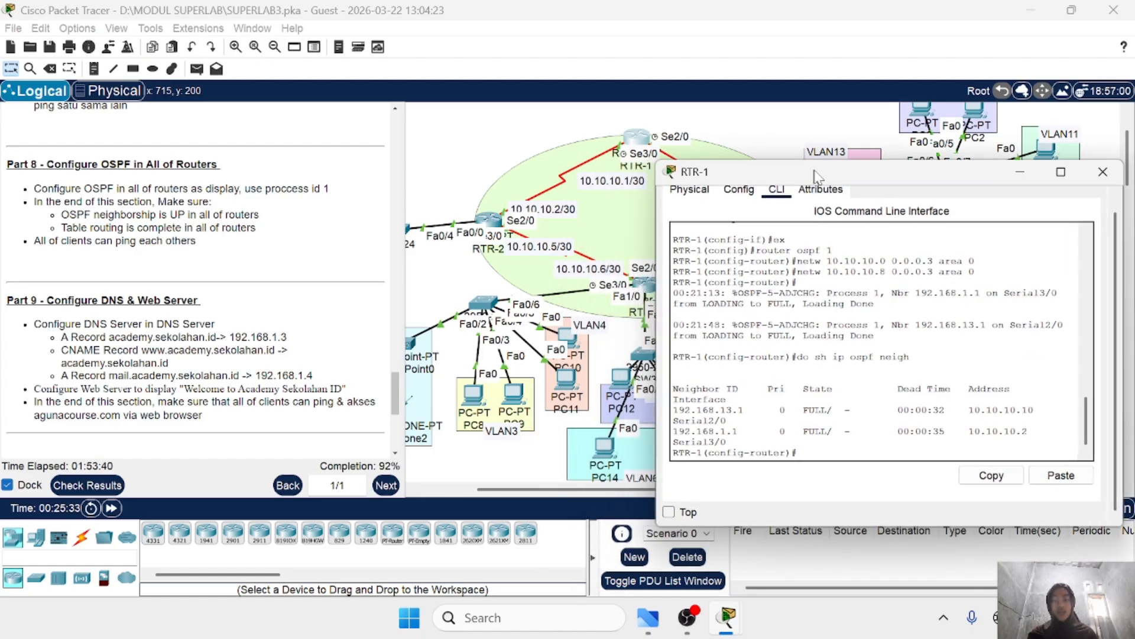
Step: Examine RTR-1's full routing table with do sh ip route for the OSPF-learned VLAN networks, and close the router's window
{"action": "scroll", "coordinate": [573, 468], "scroll_direction": "right", "scroll_amount": 5}
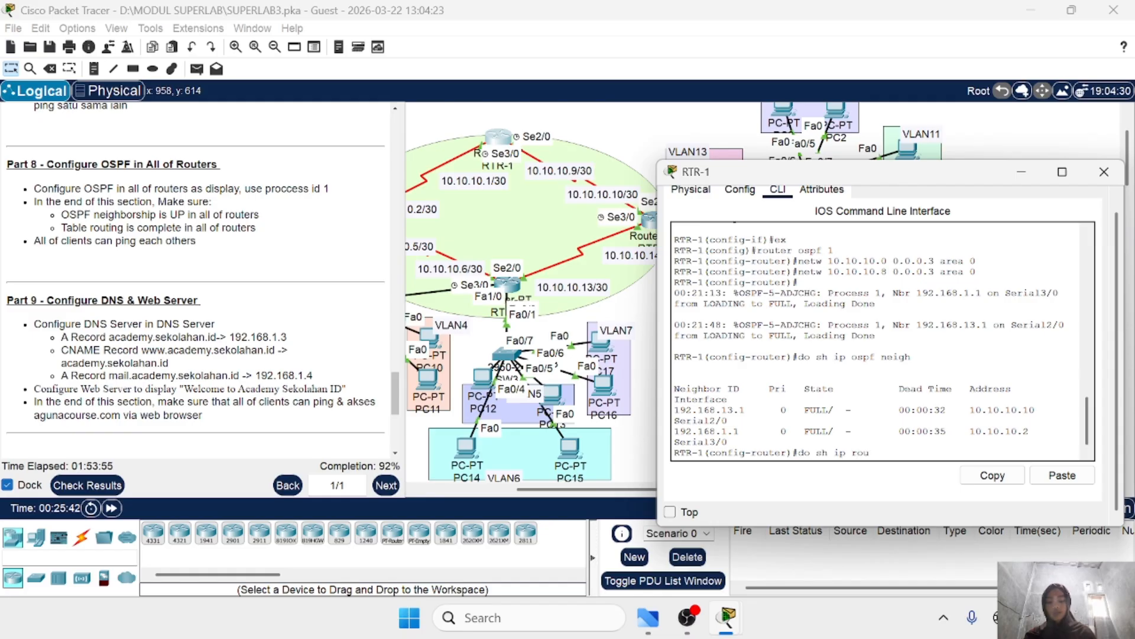
{"action": "key", "text": "Return"}
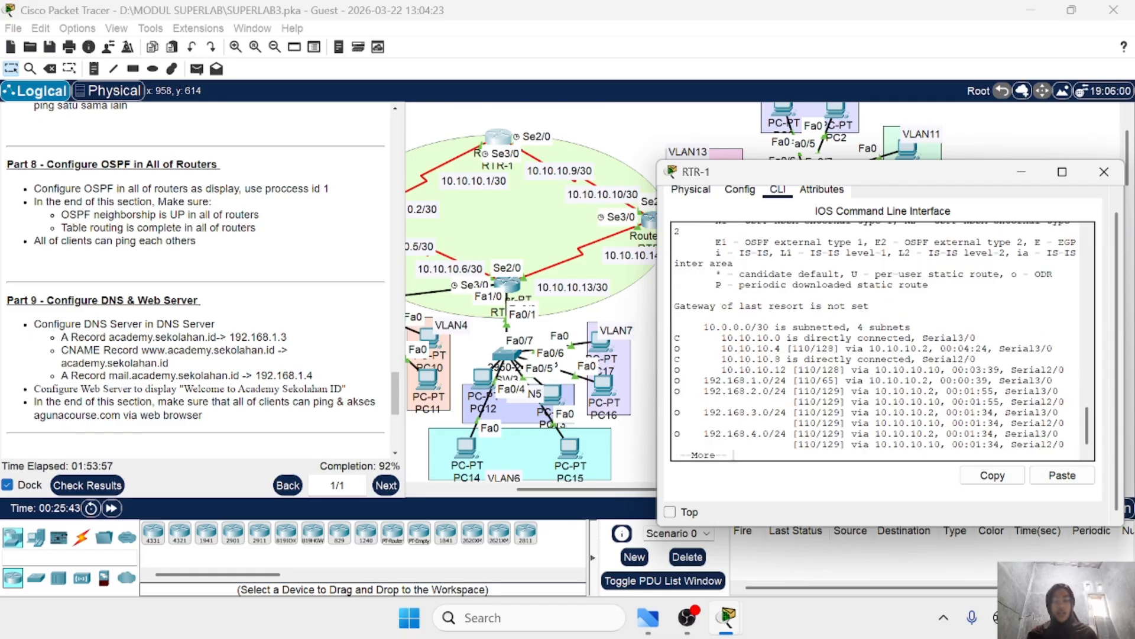
{"action": "key", "text": "space"}
{"action": "scroll", "coordinate": [883, 340], "scroll_direction": "up", "scroll_amount": 4}
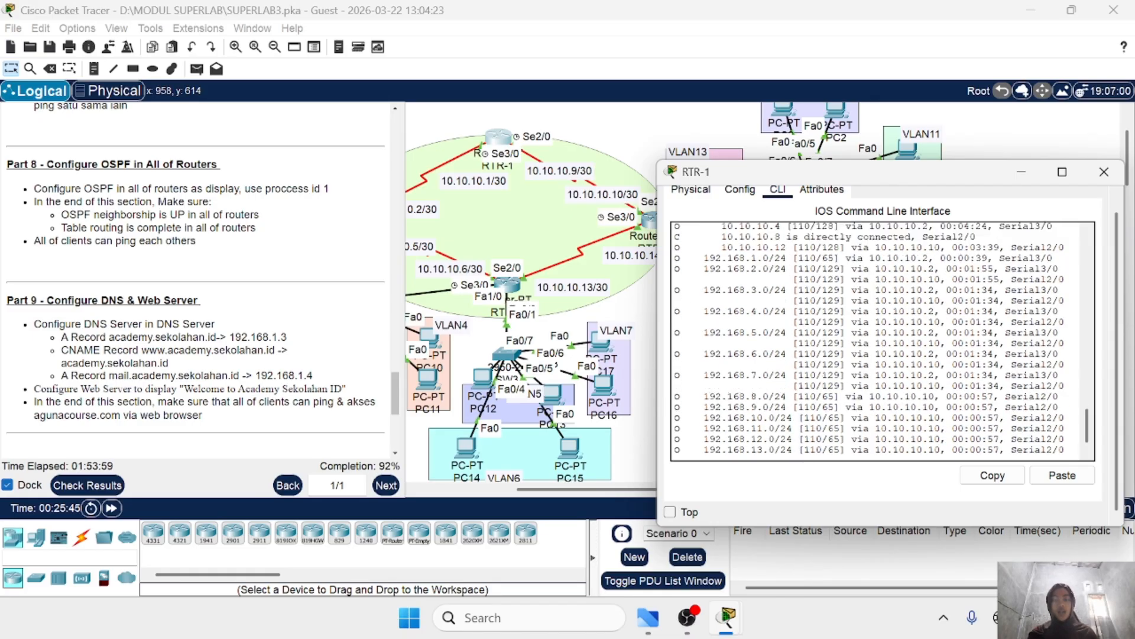
{"action": "scroll", "coordinate": [883, 340], "scroll_direction": "up", "scroll_amount": 8}
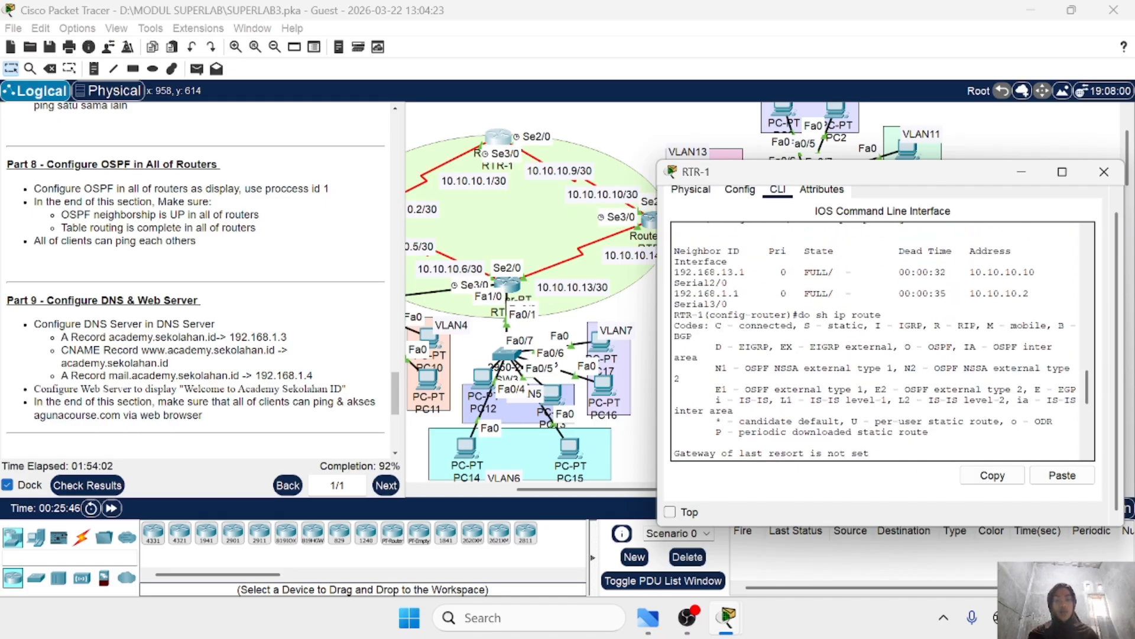
{"action": "scroll", "coordinate": [883, 340], "scroll_direction": "down", "scroll_amount": 5}
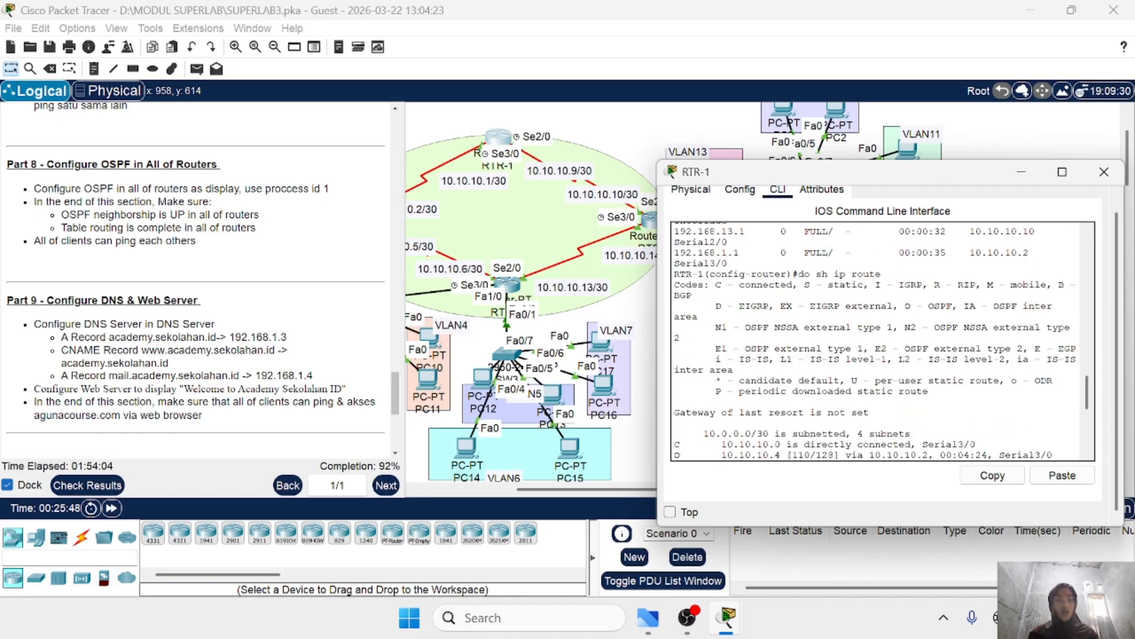
{"action": "left_click_drag", "start_coordinate": [900, 306], "coordinate": [958, 305]}
{"action": "scroll", "coordinate": [883, 340], "scroll_direction": "down", "scroll_amount": 5}
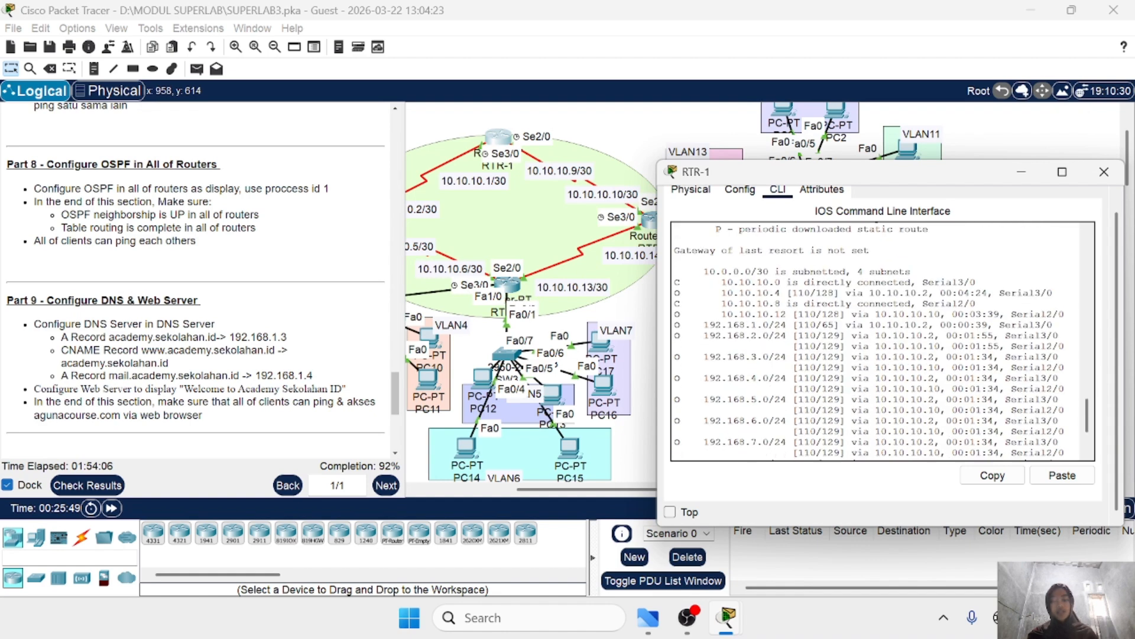
{"action": "left_click_drag", "start_coordinate": [677, 292], "coordinate": [798, 467]}
{"action": "left_click", "coordinate": [799, 452]}
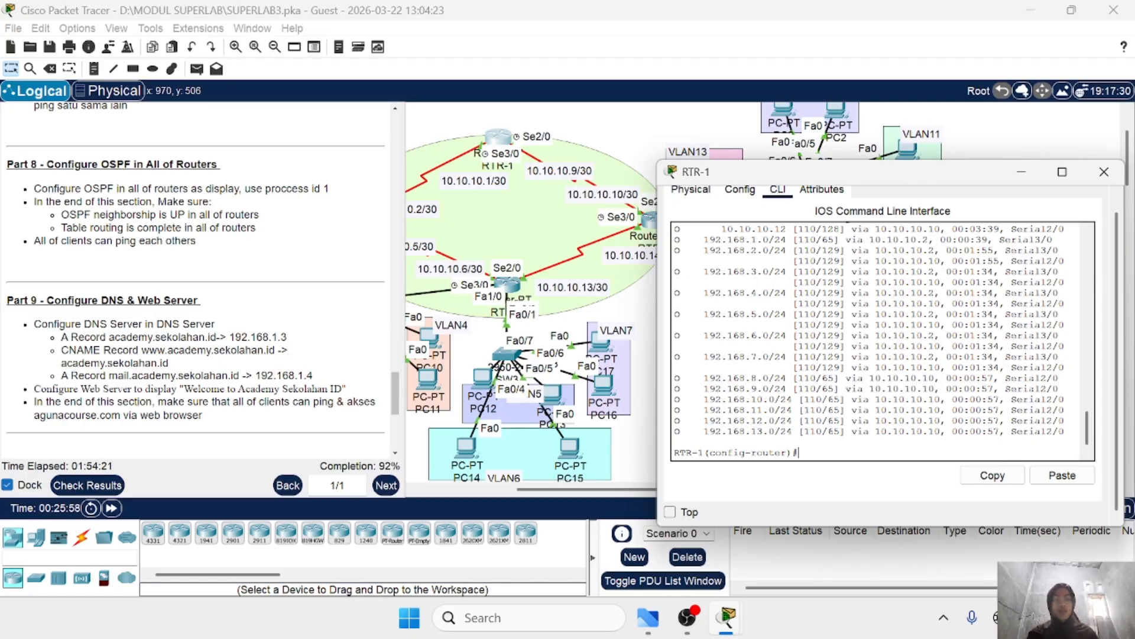
{"action": "left_click", "coordinate": [1105, 172]}
Step: Set PC17 in VLAN7 to obtain its IPv4 configuration through DHCP and close its window
{"action": "scroll", "coordinate": [689, 402], "scroll_direction": "left", "scroll_amount": 5}
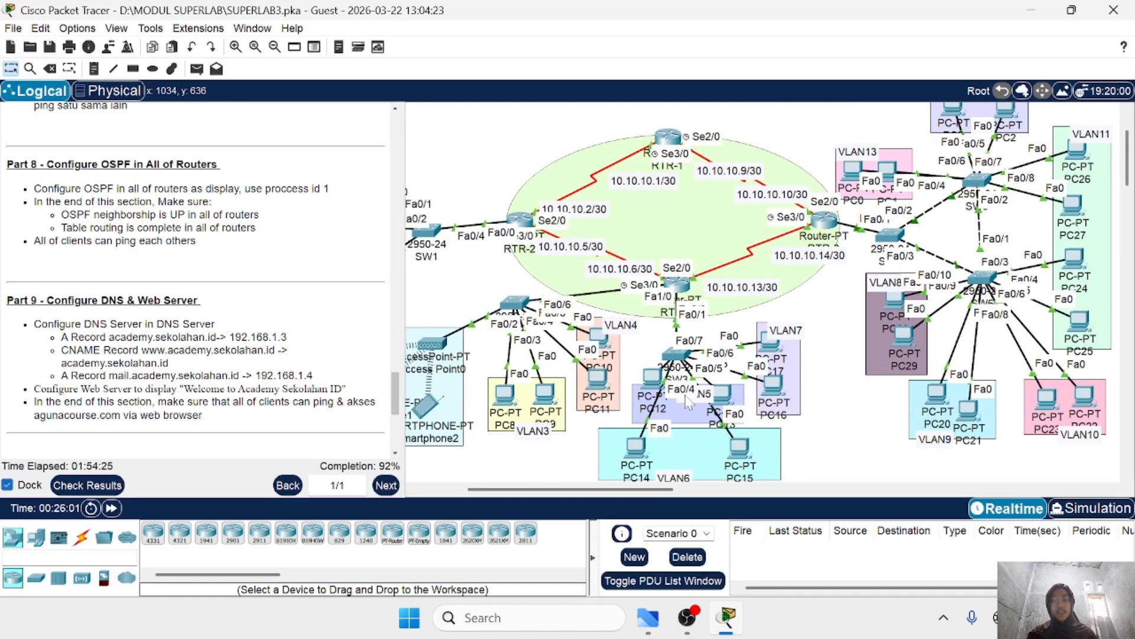
{"action": "scroll", "coordinate": [689, 402], "scroll_direction": "down", "scroll_amount": 1}
{"action": "scroll", "coordinate": [689, 403], "scroll_direction": "right", "scroll_amount": 3}
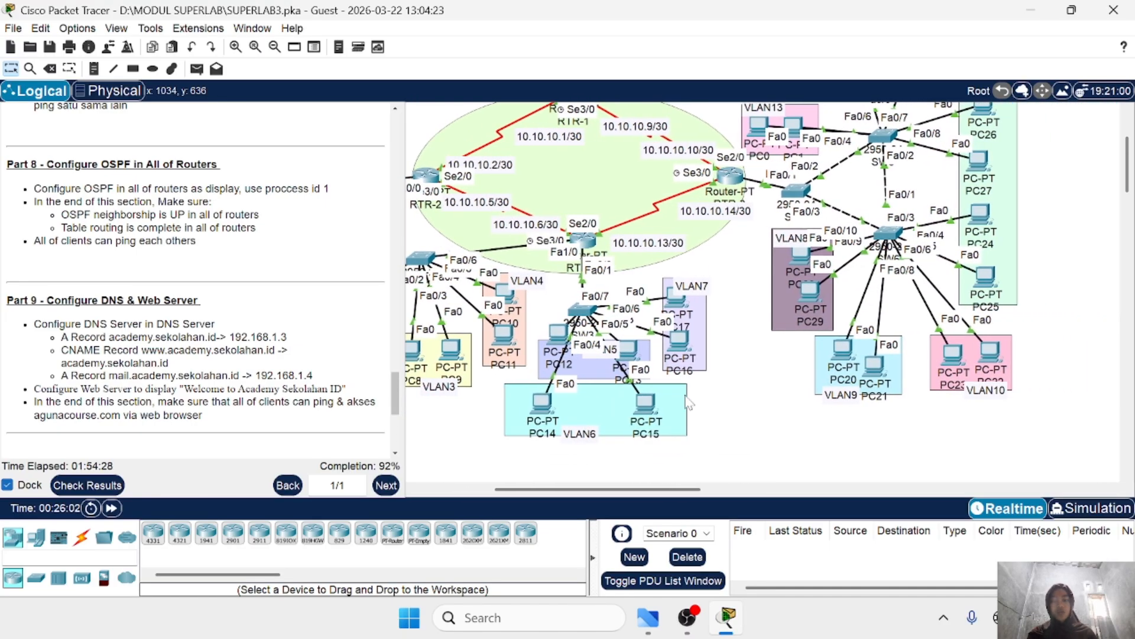
{"action": "left_click", "coordinate": [672, 296]}
{"action": "left_click", "coordinate": [530, 42]}
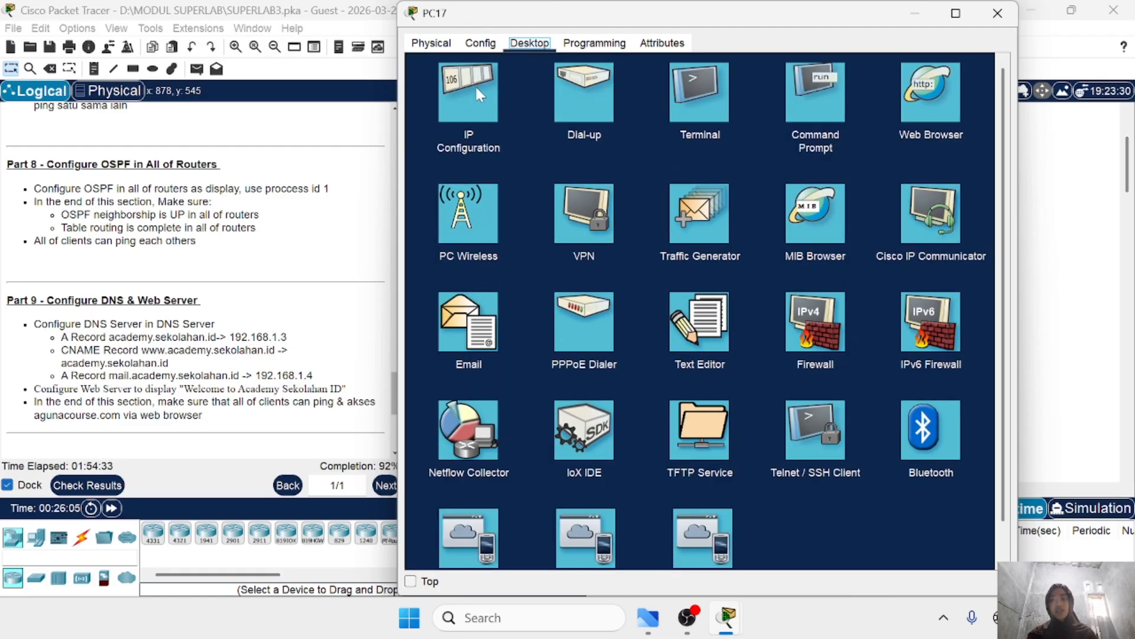
{"action": "left_click", "coordinate": [478, 93]}
{"action": "left_click", "coordinate": [425, 121]}
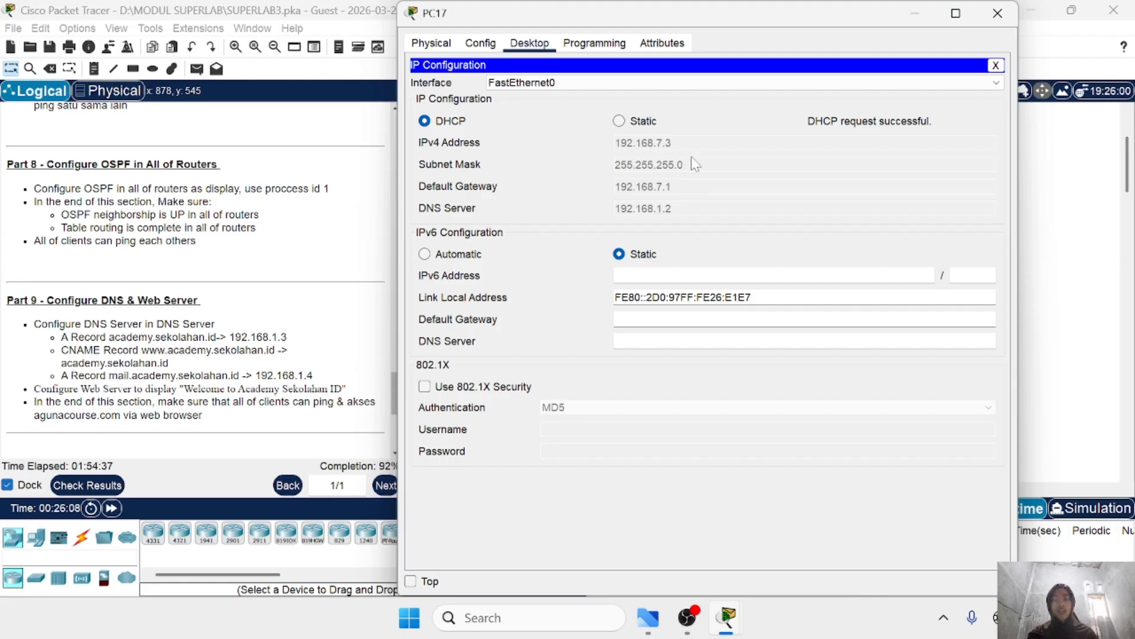
{"action": "left_click", "coordinate": [998, 13]}
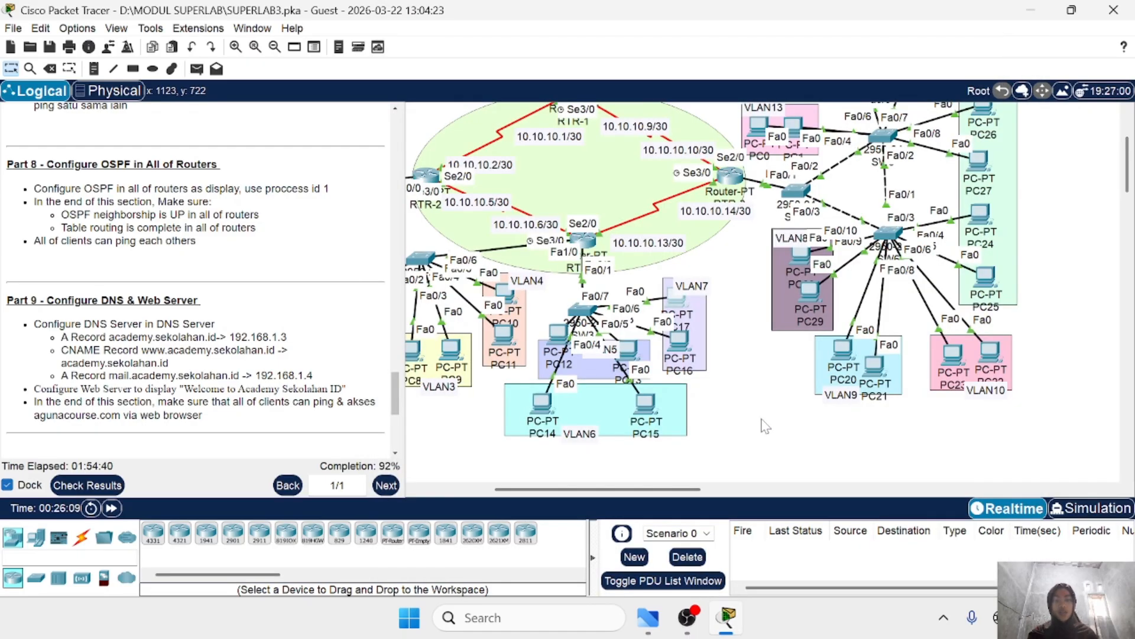
Step: Check the IP configuration of PC28 in VLAN8 and close its window
{"action": "scroll", "coordinate": [761, 430], "scroll_direction": "right", "scroll_amount": 2}
{"action": "left_click", "coordinate": [727, 256]}
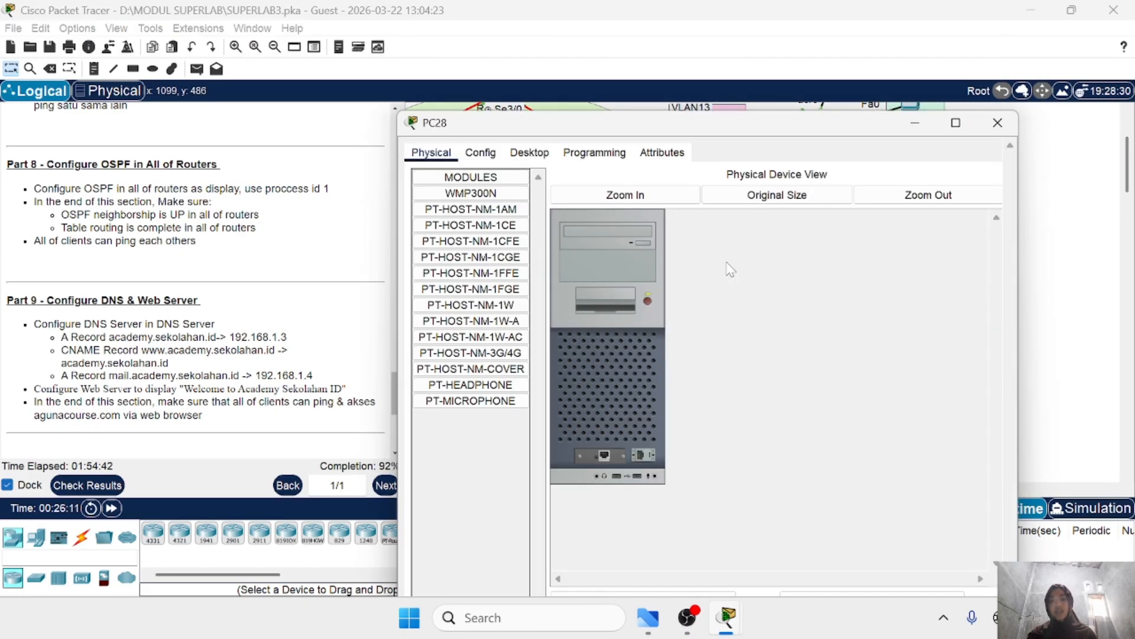
{"action": "left_click", "coordinate": [531, 43]}
{"action": "left_click", "coordinate": [465, 83]}
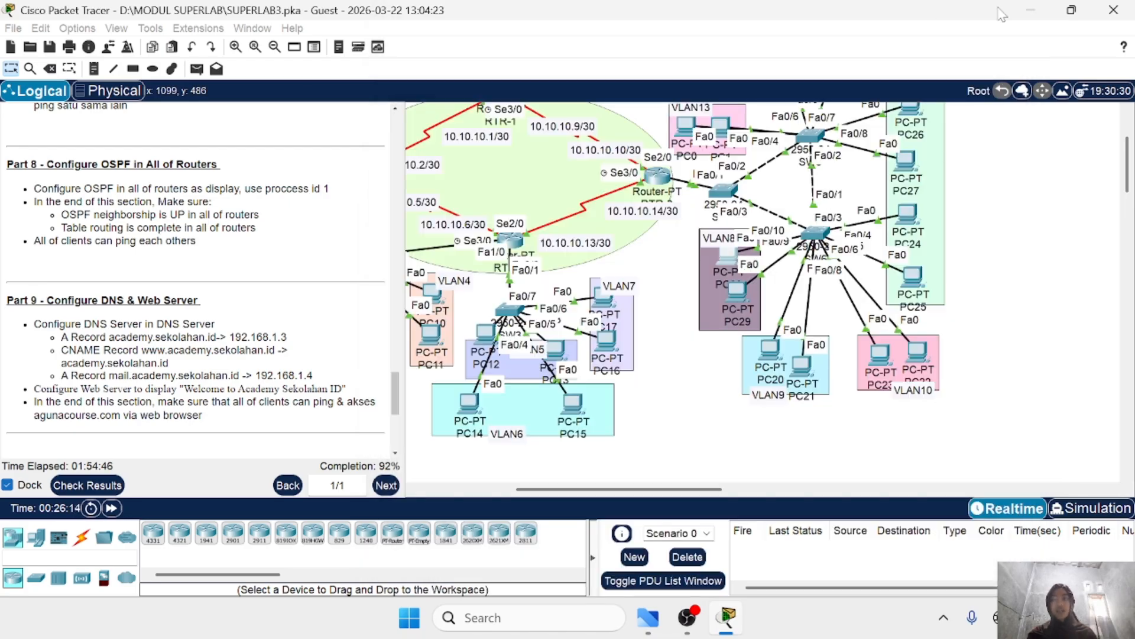
{"action": "left_click", "coordinate": [998, 13]}
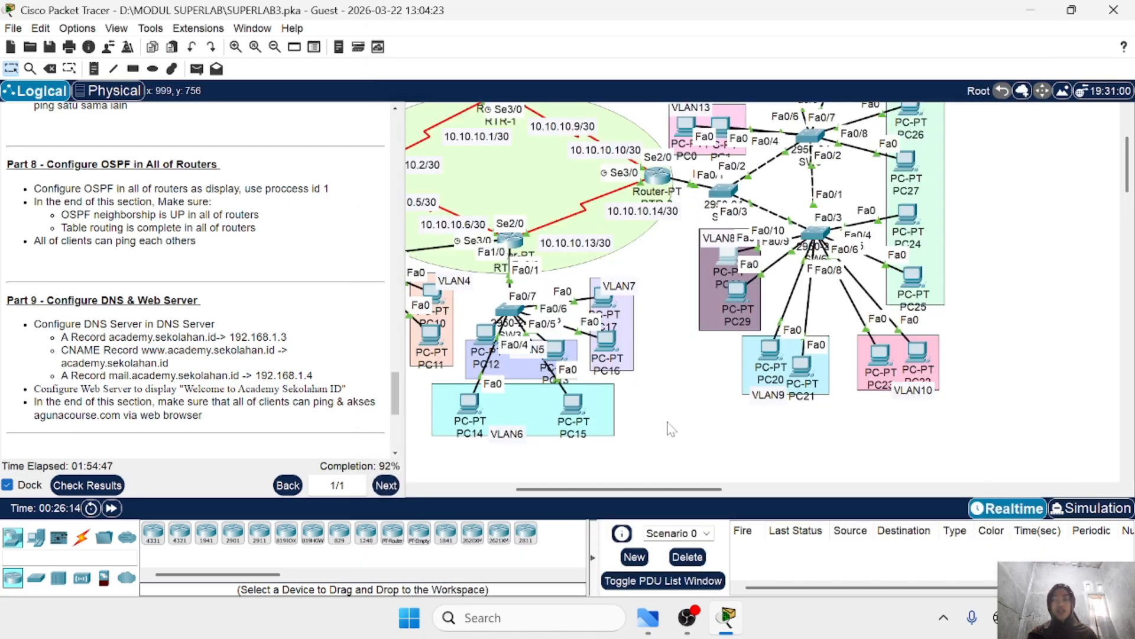
Step: Send a simple PDU from PC17 in VLAN7 to PC28 in VLAN8, and repeat the test once
{"action": "left_click", "coordinate": [196, 69]}
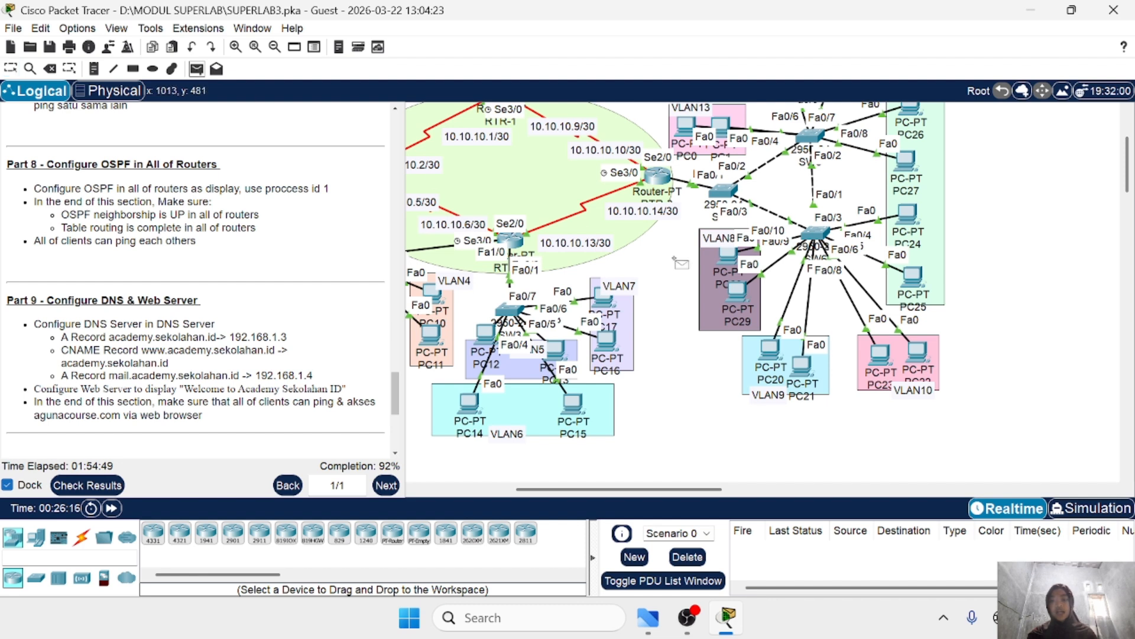
{"action": "left_click", "coordinate": [604, 300]}
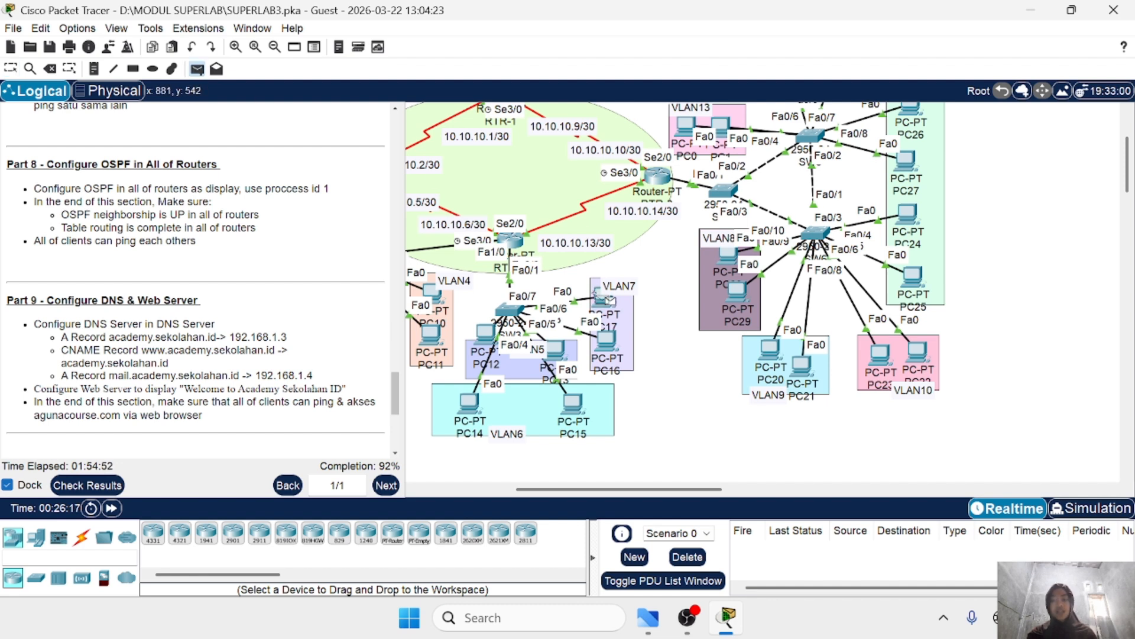
{"action": "left_click", "coordinate": [728, 254]}
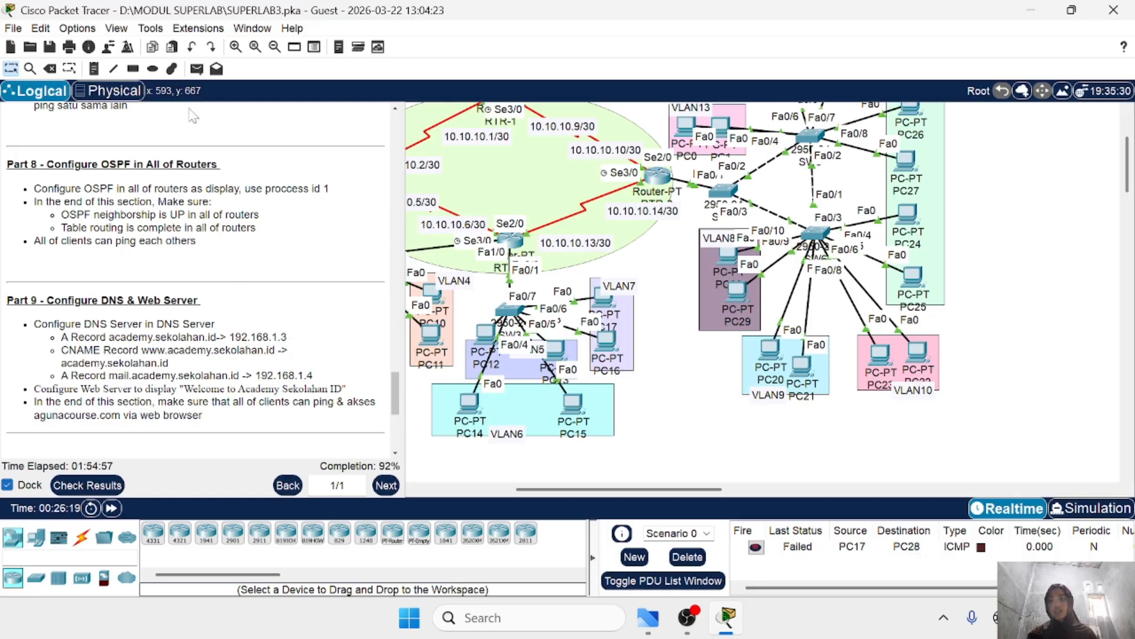
{"action": "left_click", "coordinate": [196, 69]}
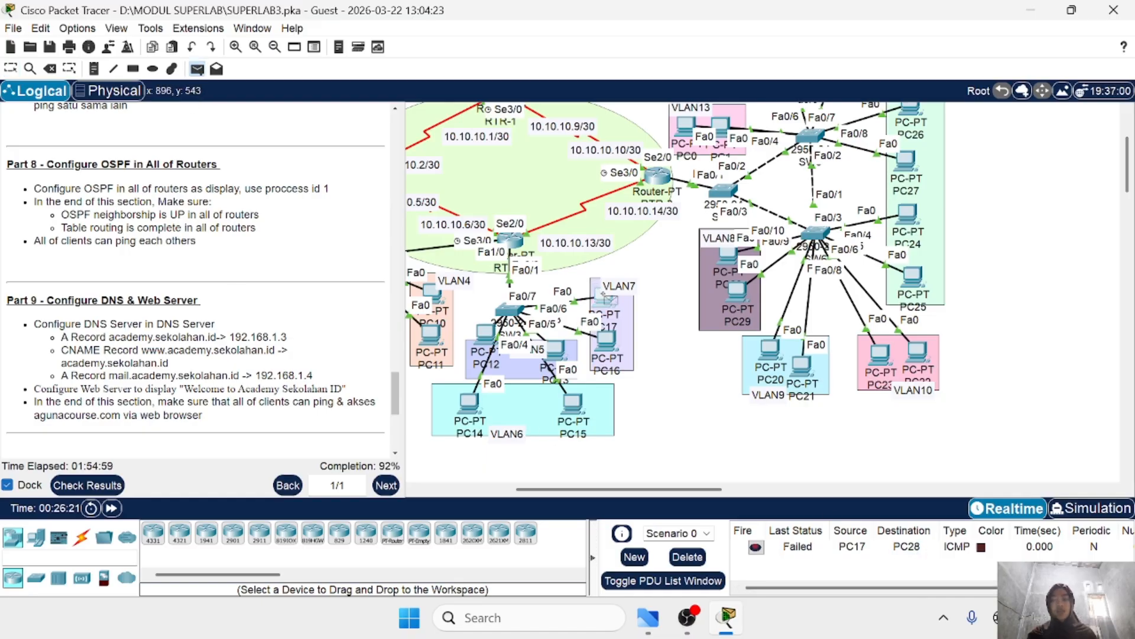
{"action": "left_click", "coordinate": [607, 299]}
{"action": "left_click", "coordinate": [731, 253]}
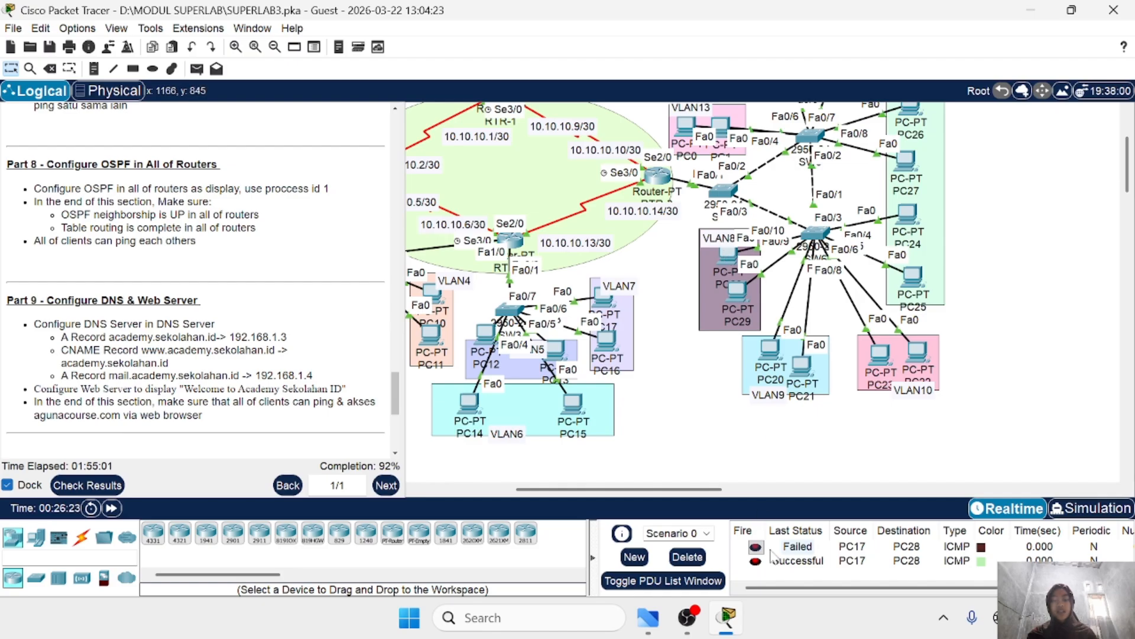
Step: Set PC25 in VLAN11 to obtain its IPv4 configuration through DHCP and close its window
{"action": "scroll", "coordinate": [715, 463], "scroll_direction": "up", "scroll_amount": 2}
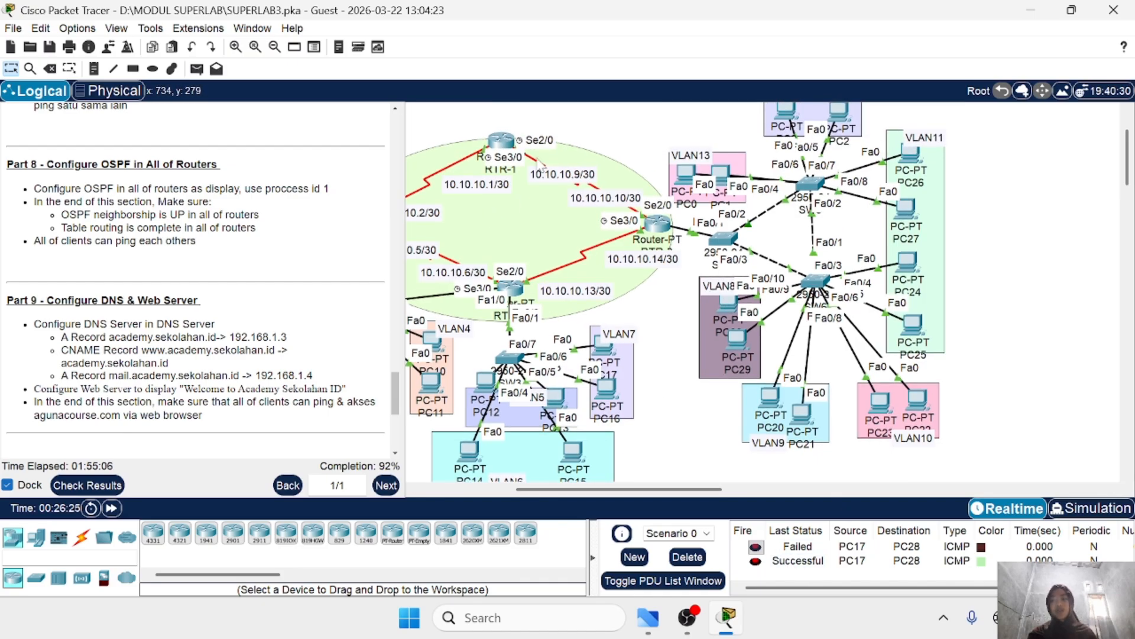
{"action": "scroll", "coordinate": [515, 208], "scroll_direction": "left", "scroll_amount": 3}
{"action": "scroll", "coordinate": [658, 297], "scroll_direction": "right", "scroll_amount": 7}
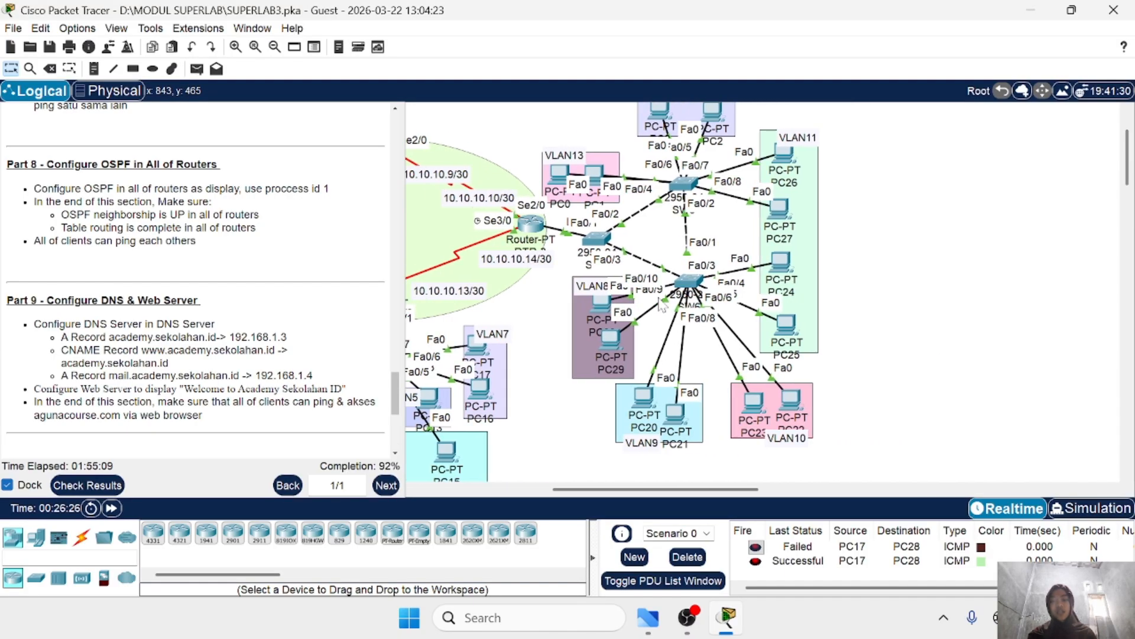
{"action": "scroll", "coordinate": [551, 398], "scroll_direction": "right", "scroll_amount": 1}
{"action": "scroll", "coordinate": [551, 398], "scroll_direction": "up", "scroll_amount": 1}
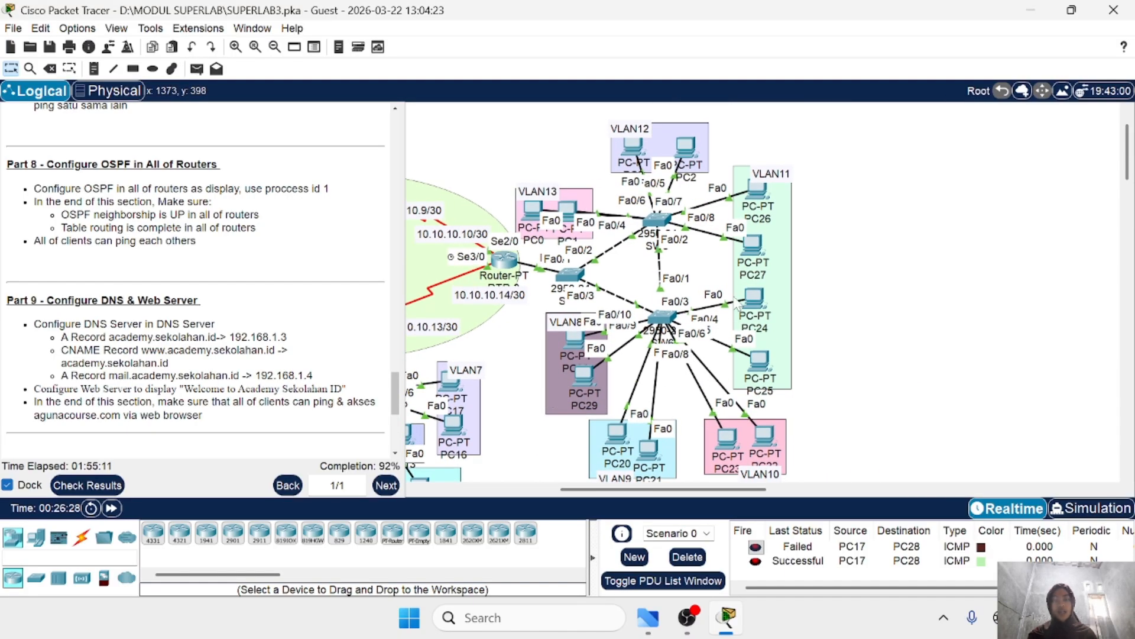
{"action": "scroll", "coordinate": [746, 319], "scroll_direction": "down", "scroll_amount": 1}
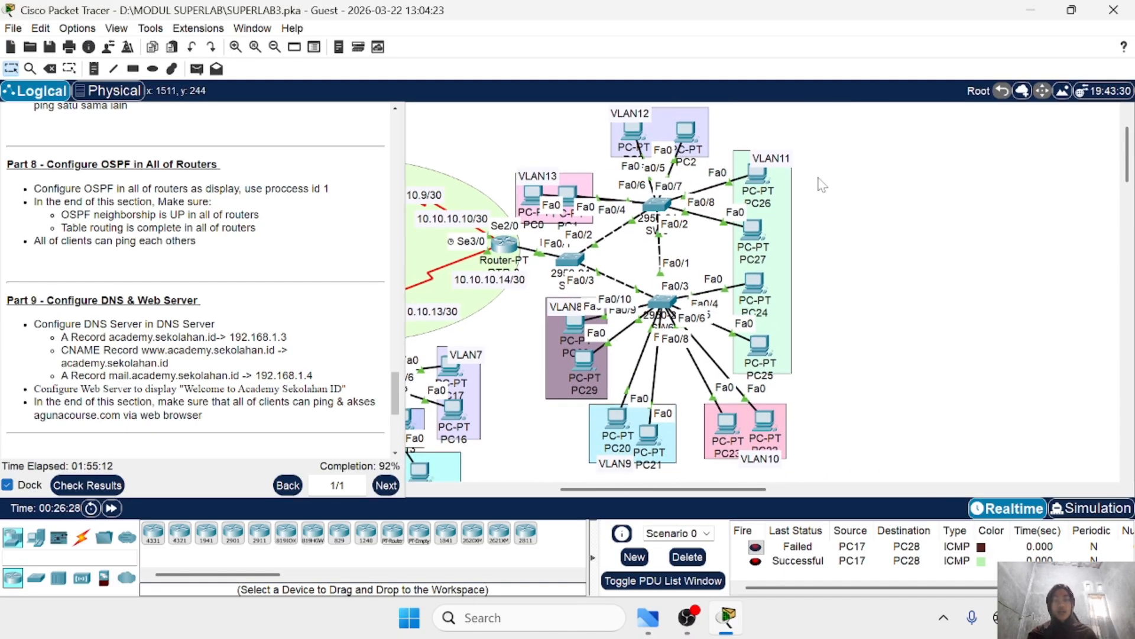
{"action": "left_click", "coordinate": [761, 362]}
{"action": "left_click", "coordinate": [530, 152]}
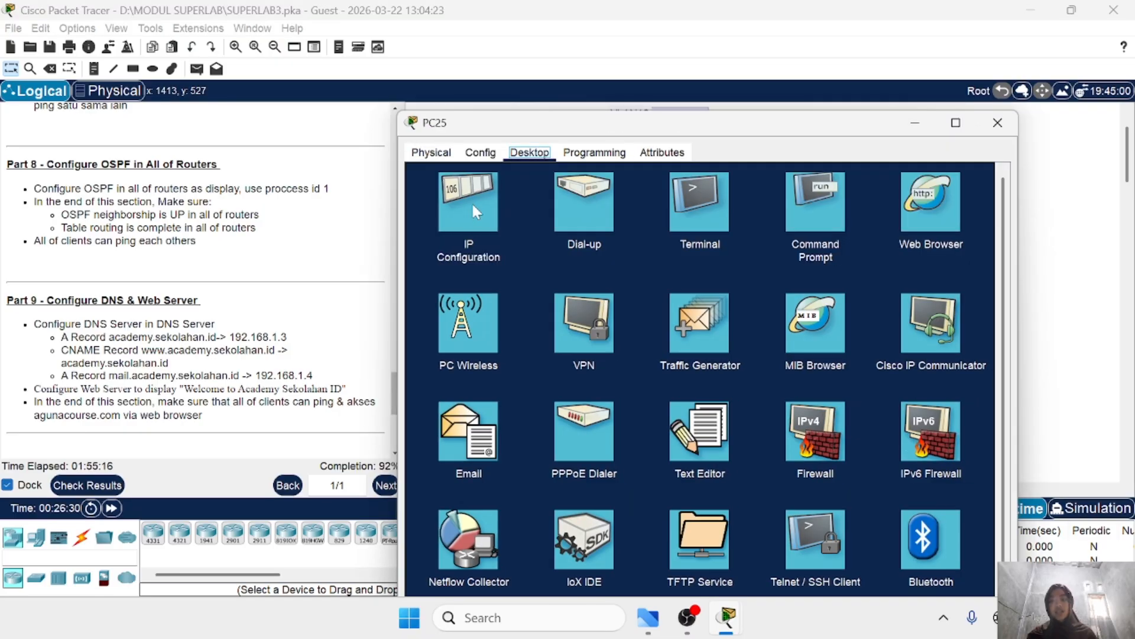
{"action": "left_click", "coordinate": [470, 209]}
{"action": "left_click", "coordinate": [425, 230]}
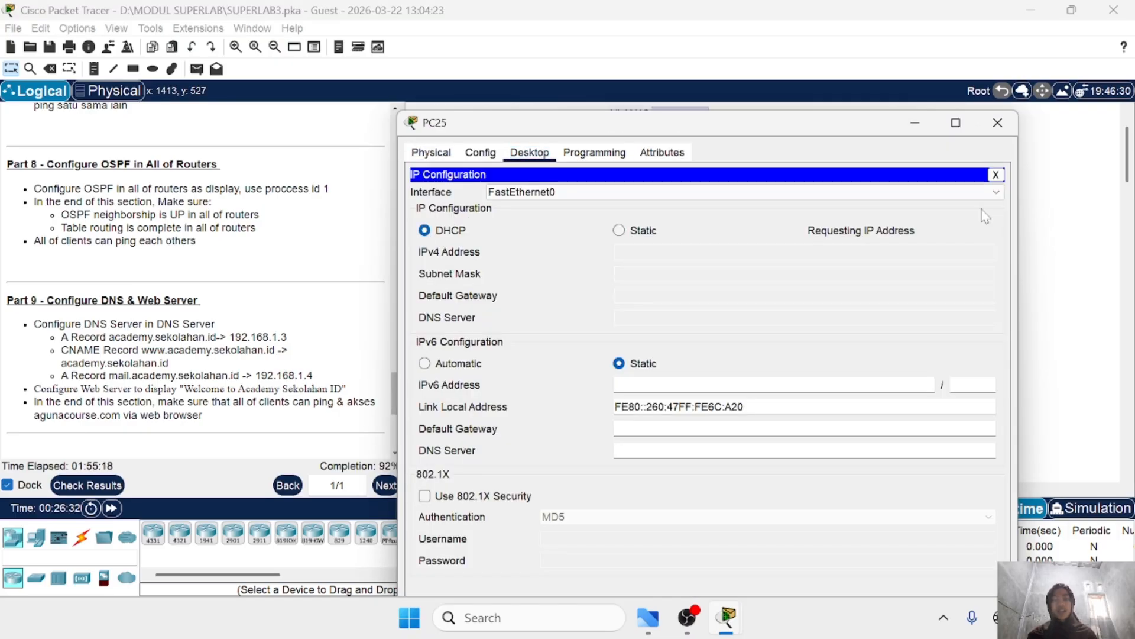
{"action": "left_click", "coordinate": [997, 122]}
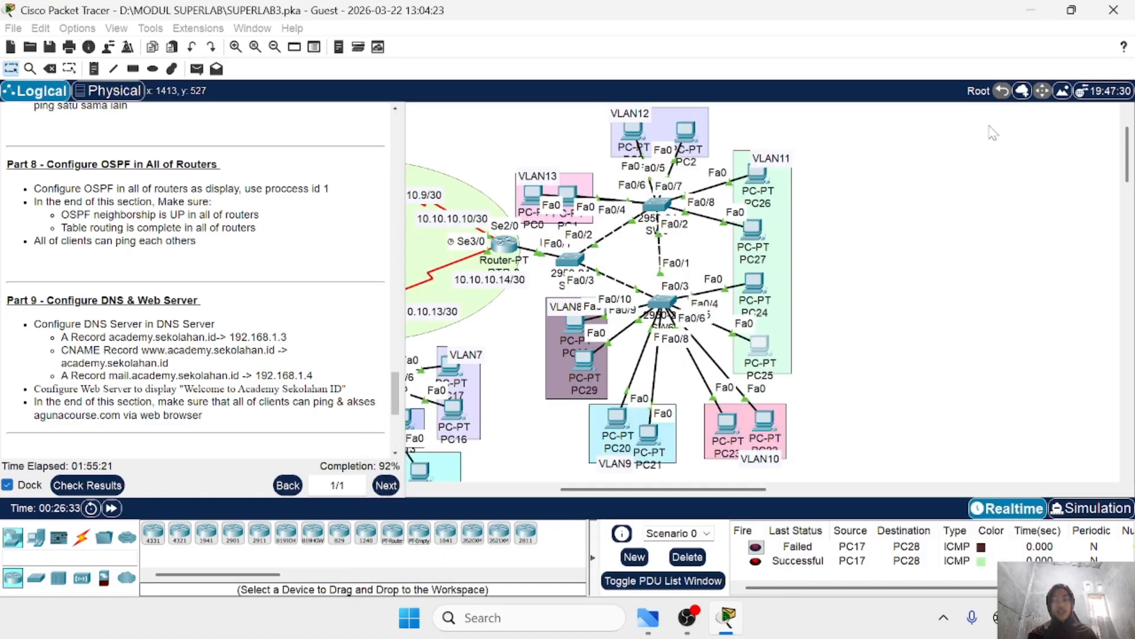
Step: Set PC11 in VLAN4 to obtain its IPv4 configuration through DHCP and close its window
{"action": "scroll", "coordinate": [715, 404], "scroll_direction": "down", "scroll_amount": 3}
{"action": "scroll", "coordinate": [557, 291], "scroll_direction": "left", "scroll_amount": 6}
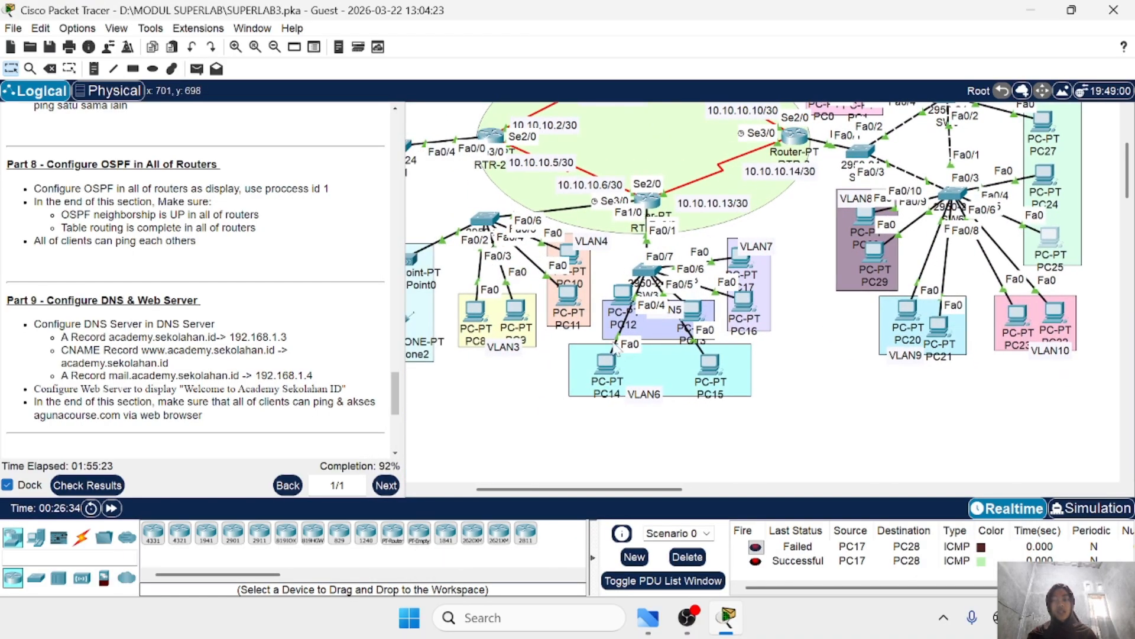
{"action": "left_click", "coordinate": [565, 293]}
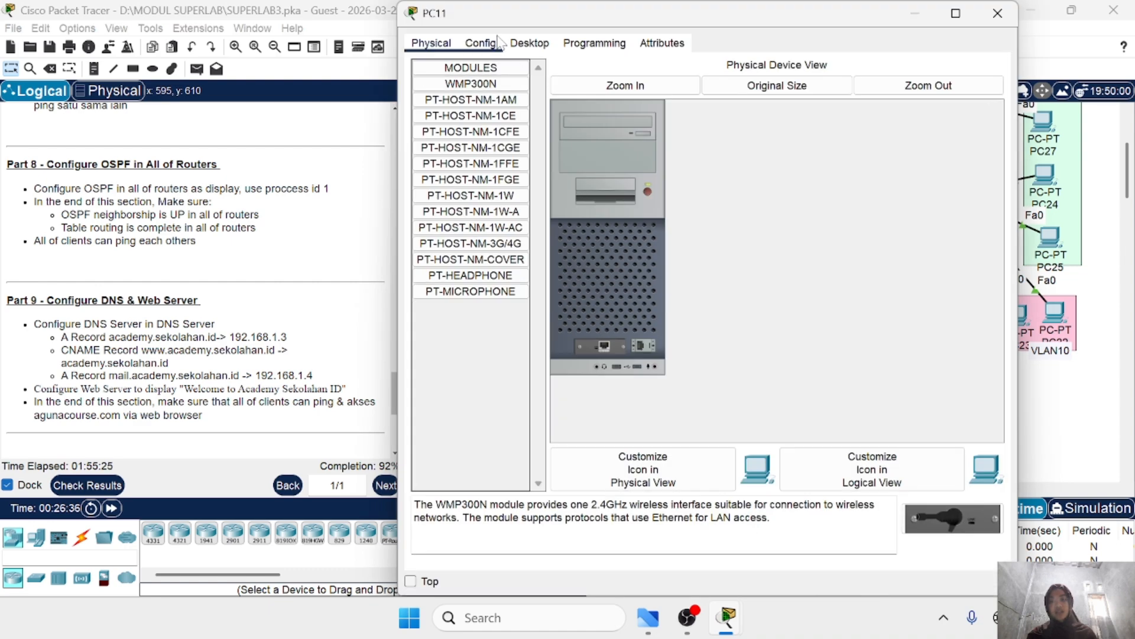
{"action": "left_click", "coordinate": [519, 47]}
{"action": "left_click", "coordinate": [455, 89]}
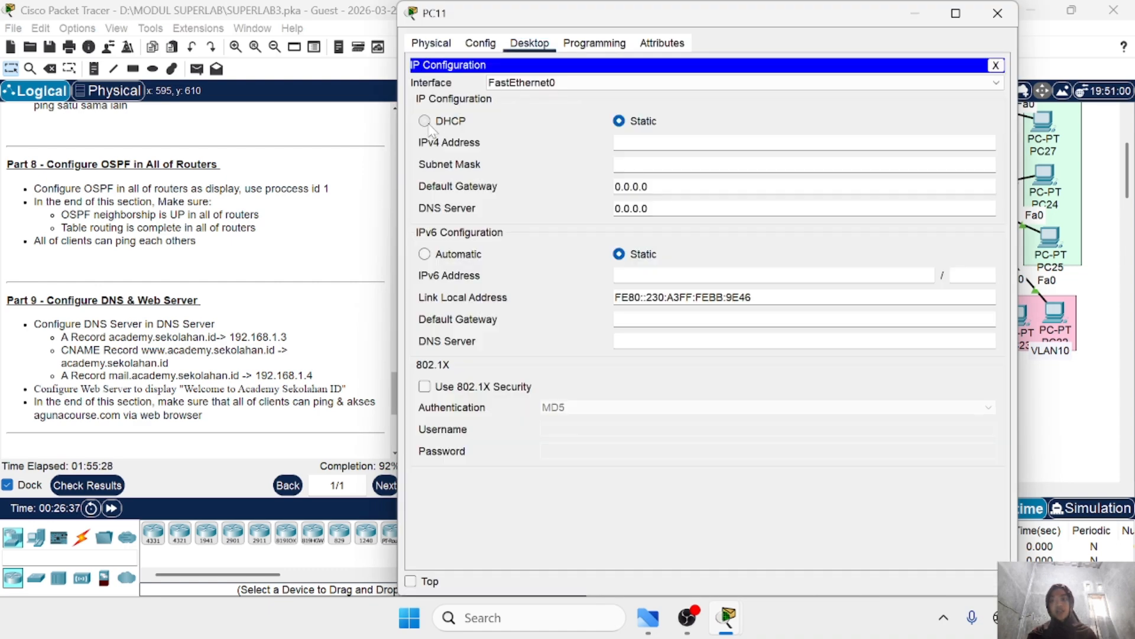
{"action": "left_click", "coordinate": [424, 120]}
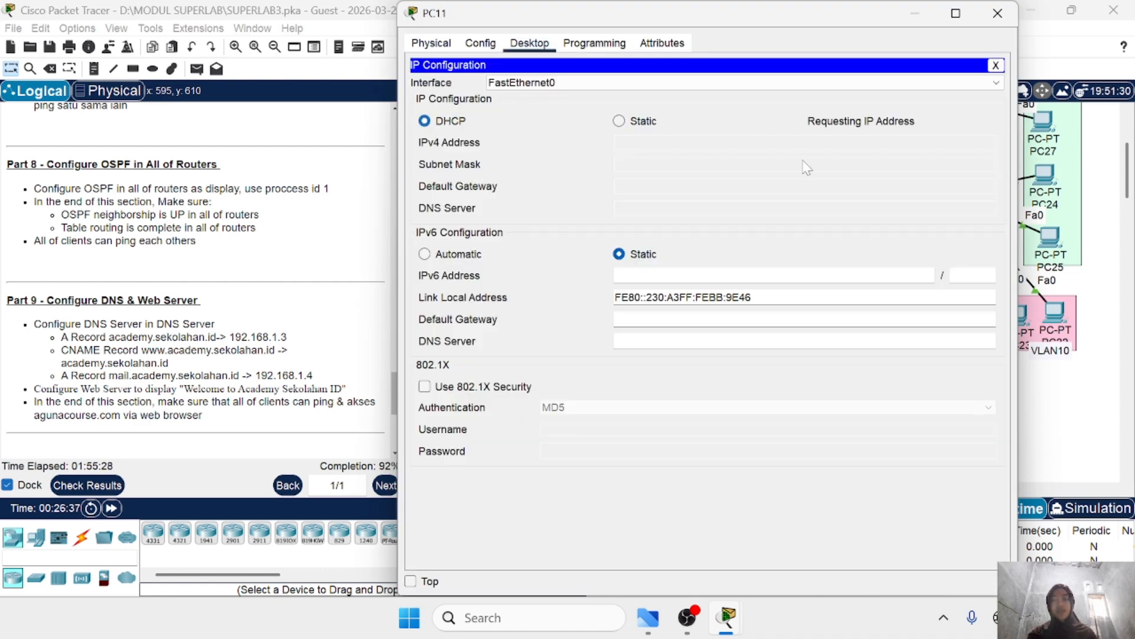
{"action": "left_click", "coordinate": [995, 13]}
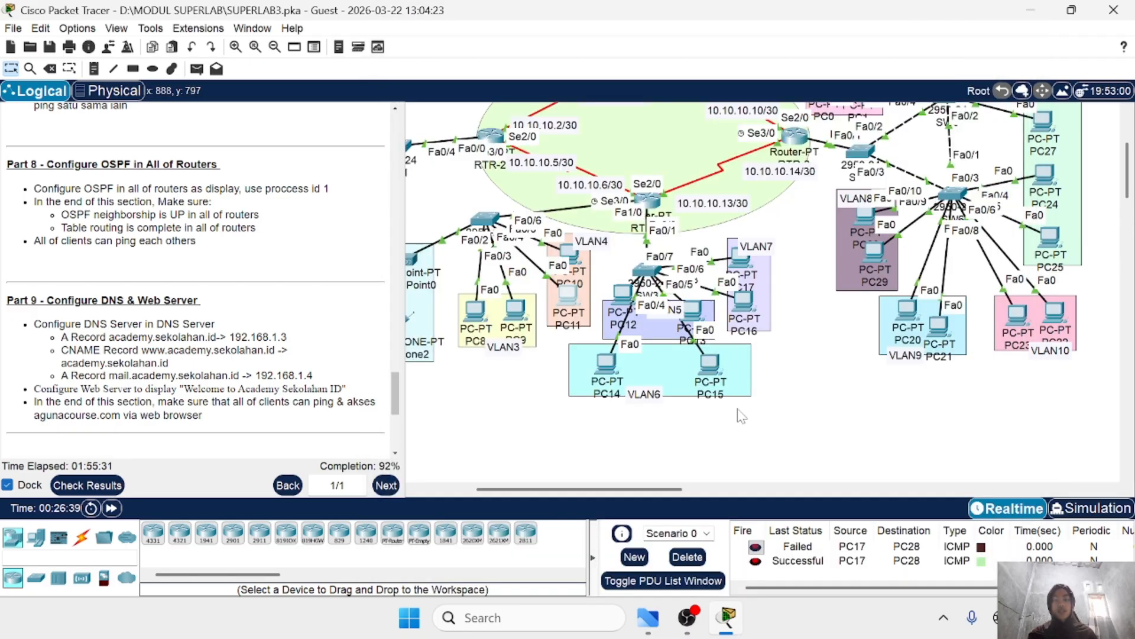
Step: Clear the previous PDU results, and test with a simple PDU sent twice from PC11 in VLAN4 to PC25 in VLAN11
{"action": "left_click", "coordinate": [688, 556]}
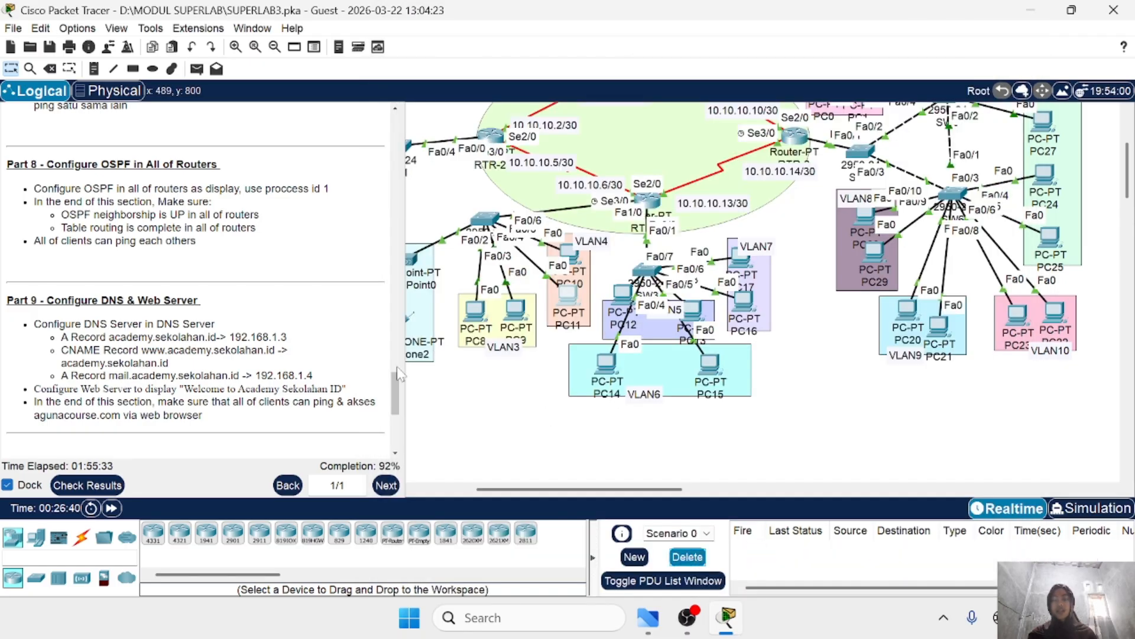
{"action": "left_click", "coordinate": [197, 68]}
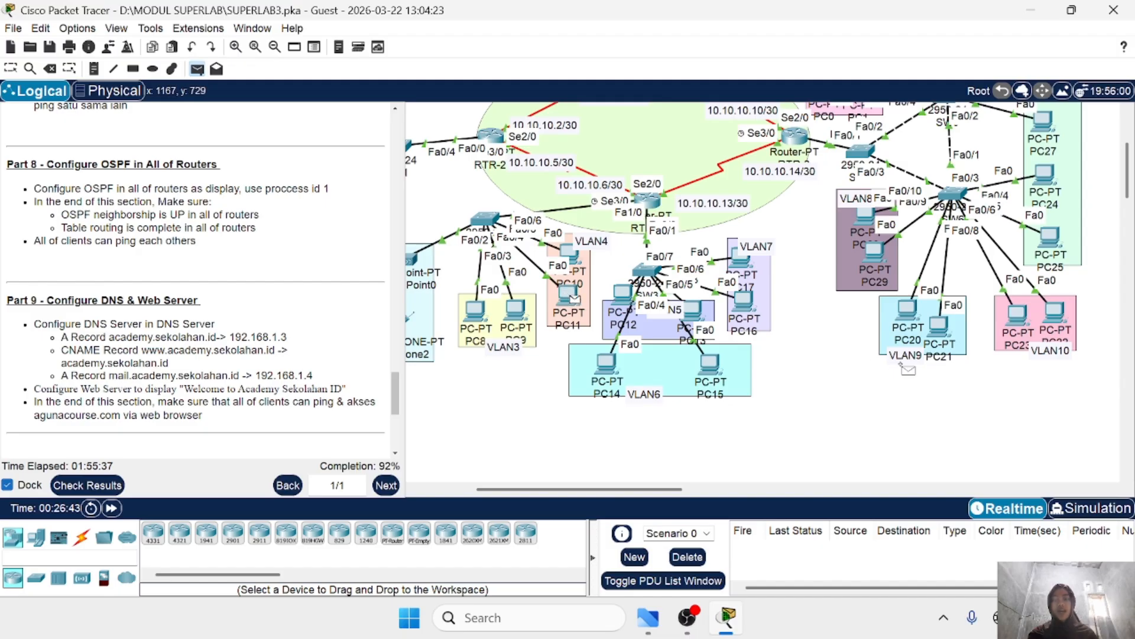
{"action": "scroll", "coordinate": [908, 368], "scroll_direction": "right", "scroll_amount": 4}
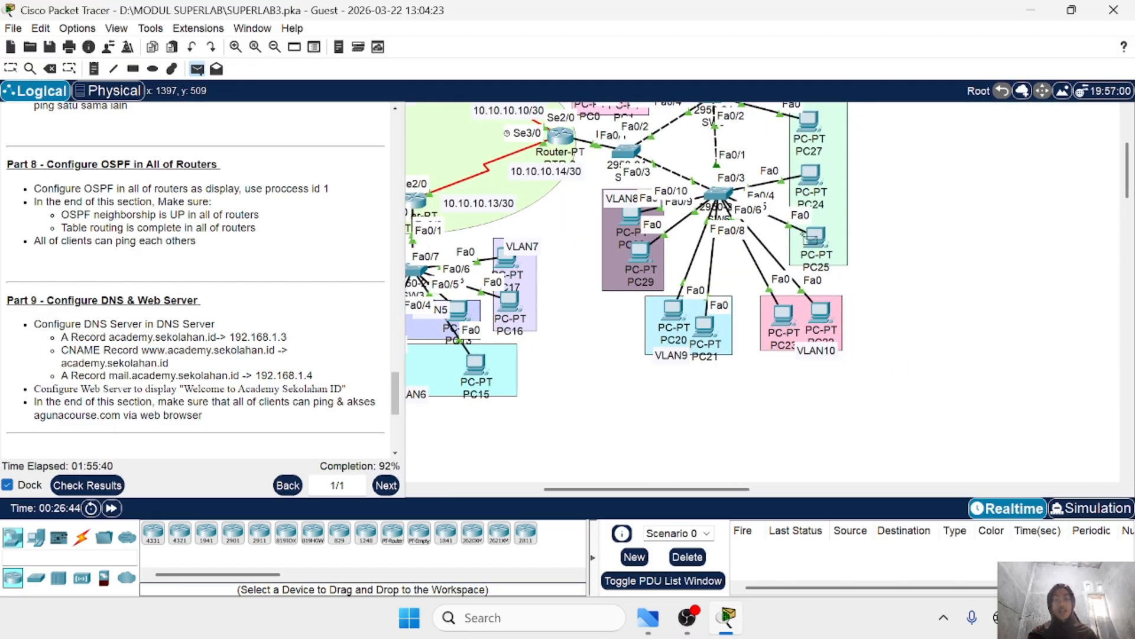
{"action": "scroll", "coordinate": [948, 298], "scroll_direction": "up", "scroll_amount": 1}
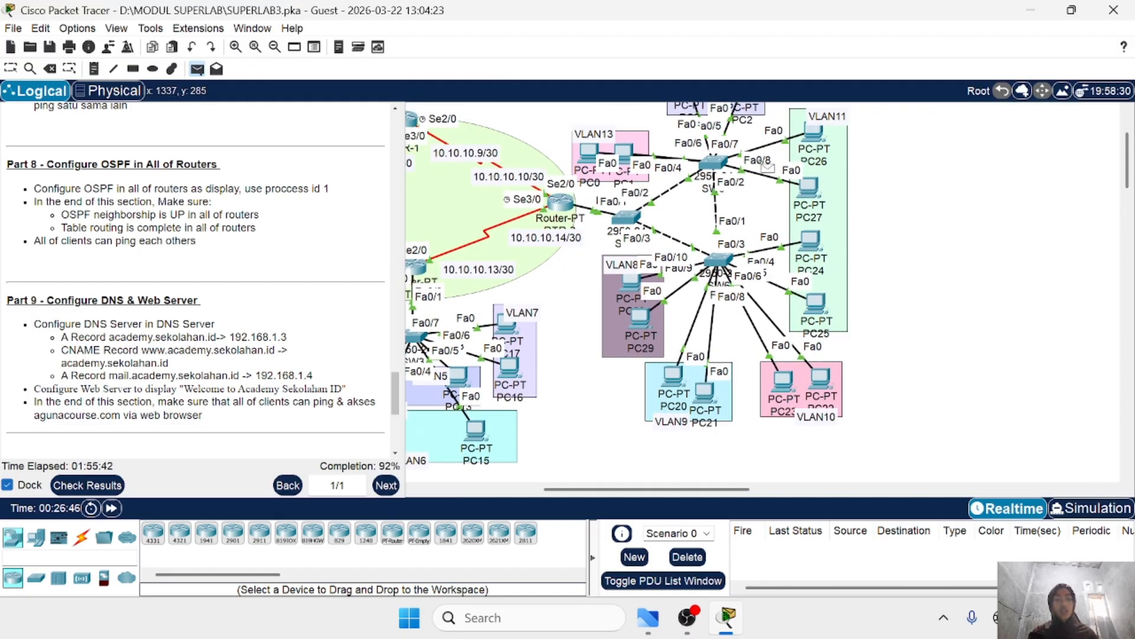
{"action": "left_click", "coordinate": [816, 303]}
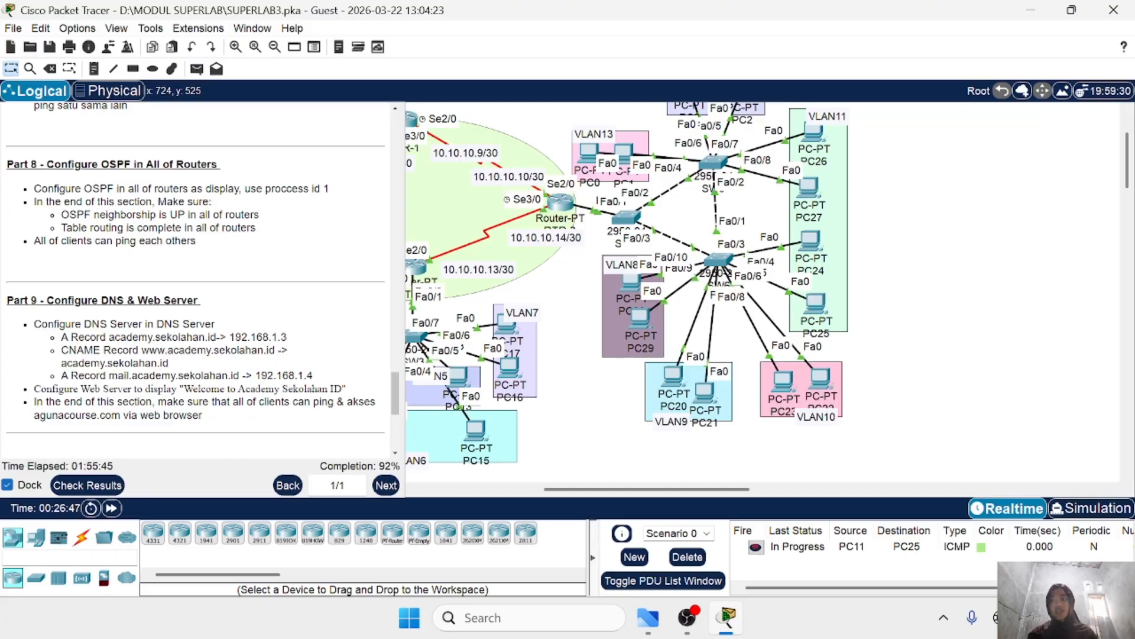
{"action": "left_click", "coordinate": [196, 69]}
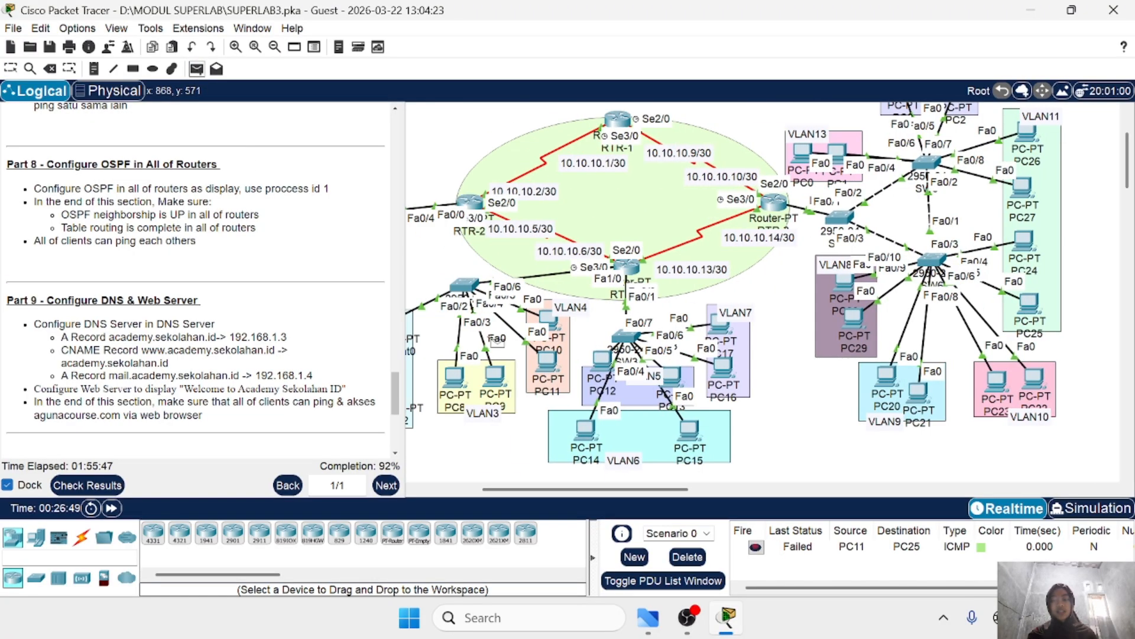
{"action": "scroll", "coordinate": [496, 341], "scroll_direction": "left", "scroll_amount": 4}
{"action": "left_click", "coordinate": [548, 362]}
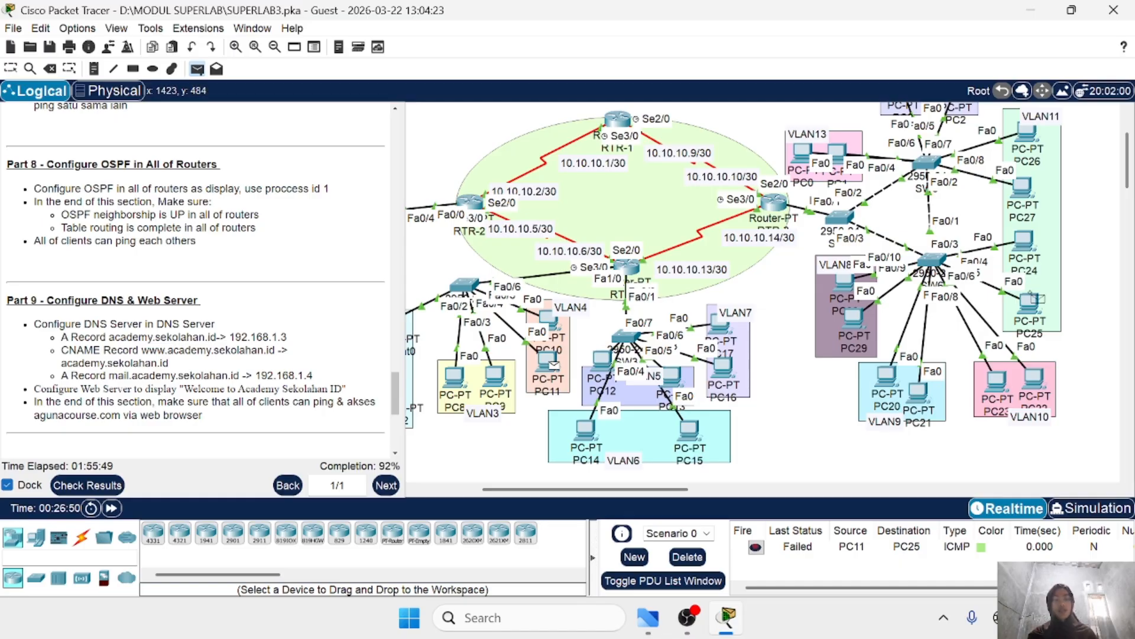
{"action": "left_click", "coordinate": [1029, 303]}
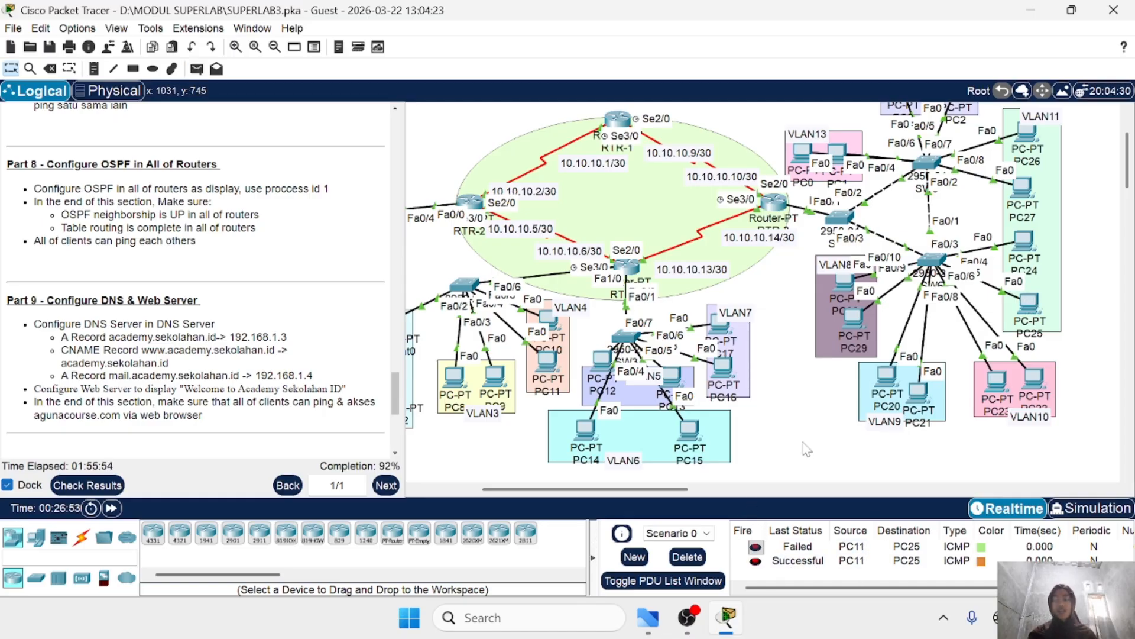
Step: Delete the PC11 to PC25 test results and bring up the Part 9 DNS server instructions alongside the VLAN1 servers
{"action": "scroll", "coordinate": [195, 278], "scroll_direction": "down", "scroll_amount": 3}
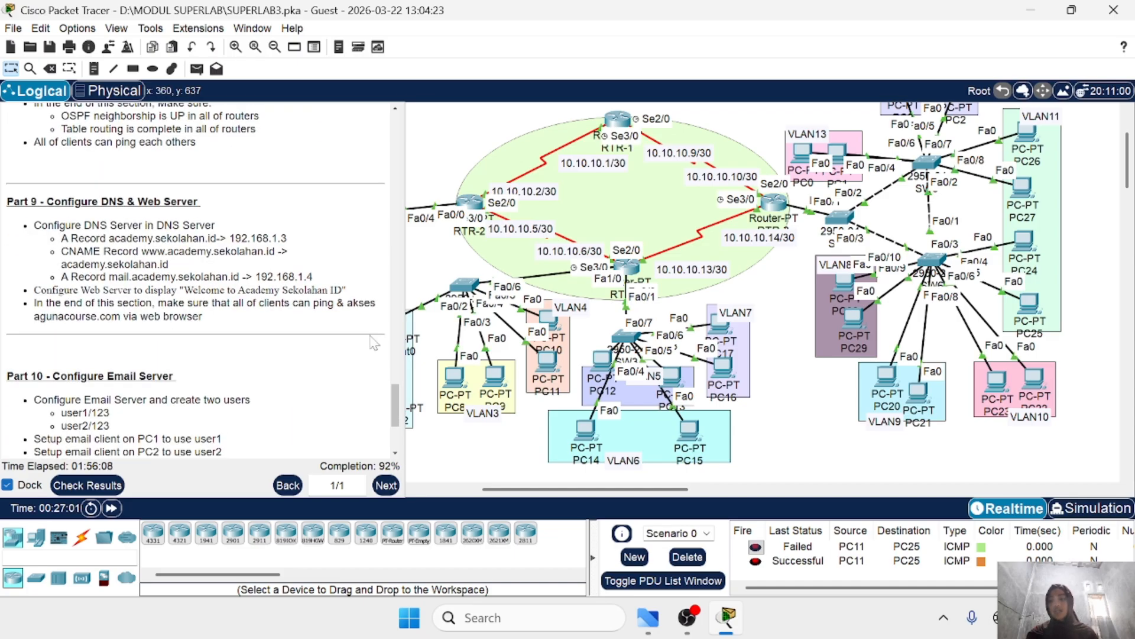
{"action": "left_click", "coordinate": [687, 557]}
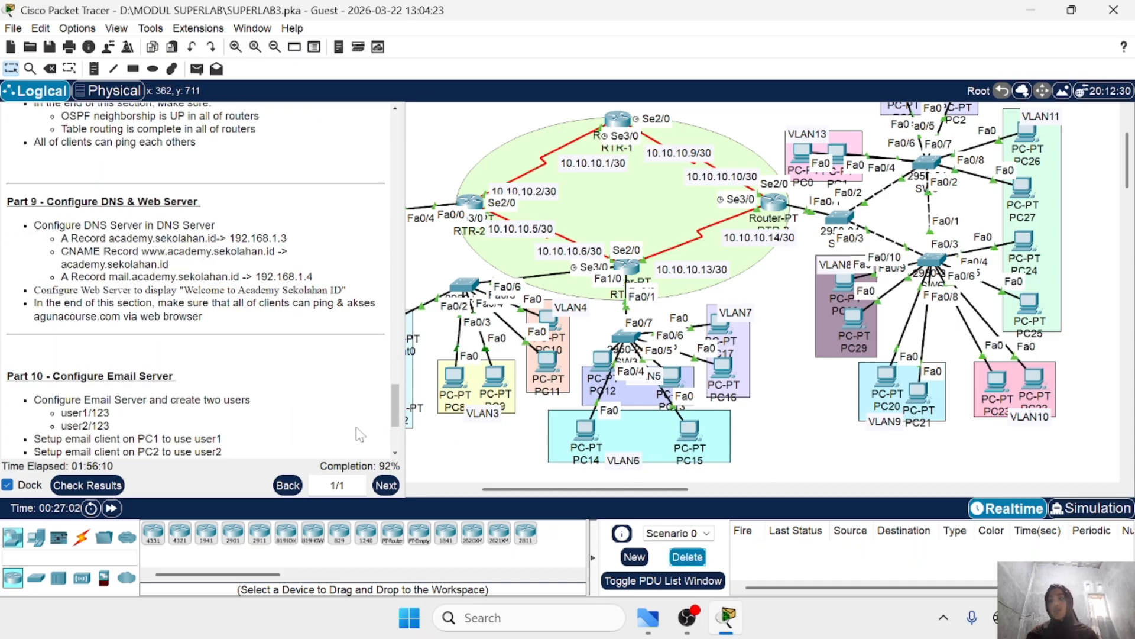
{"action": "scroll", "coordinate": [239, 326], "scroll_direction": "down", "scroll_amount": 2}
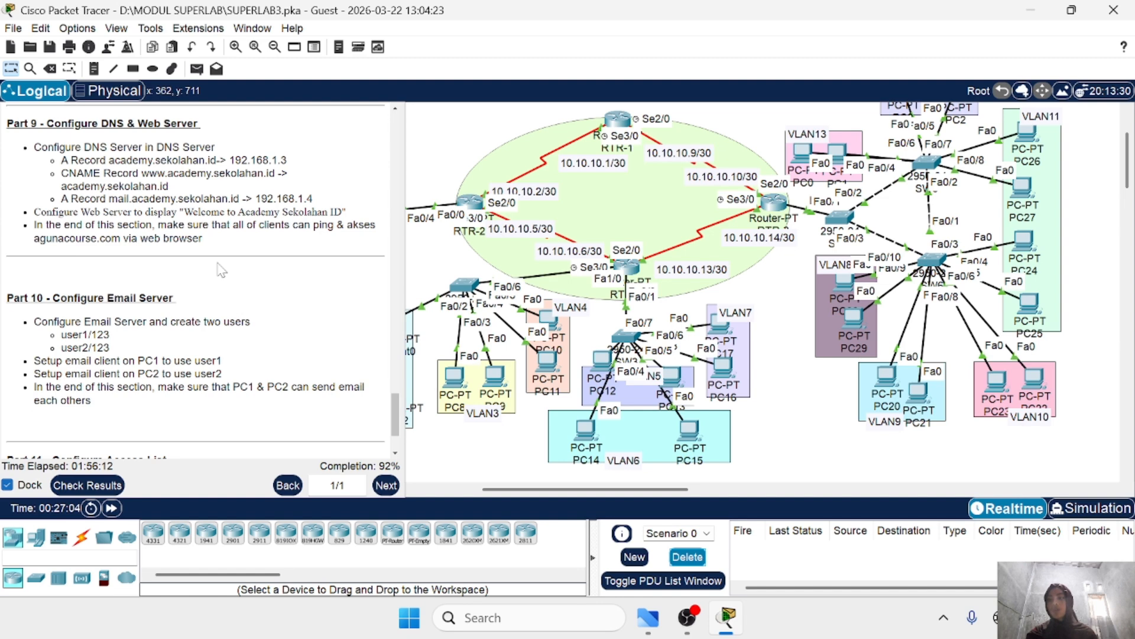
{"action": "scroll", "coordinate": [602, 274], "scroll_direction": "left", "scroll_amount": 5}
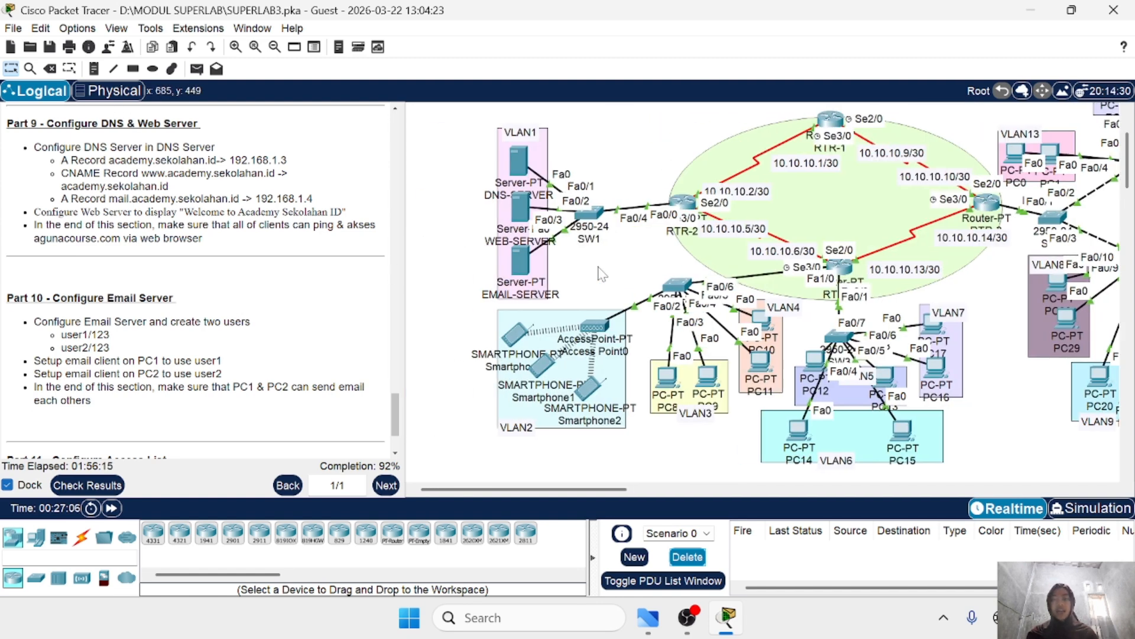
{"action": "scroll", "coordinate": [602, 274], "scroll_direction": "up", "scroll_amount": 1}
{"action": "scroll", "coordinate": [602, 274], "scroll_direction": "down", "scroll_amount": 1}
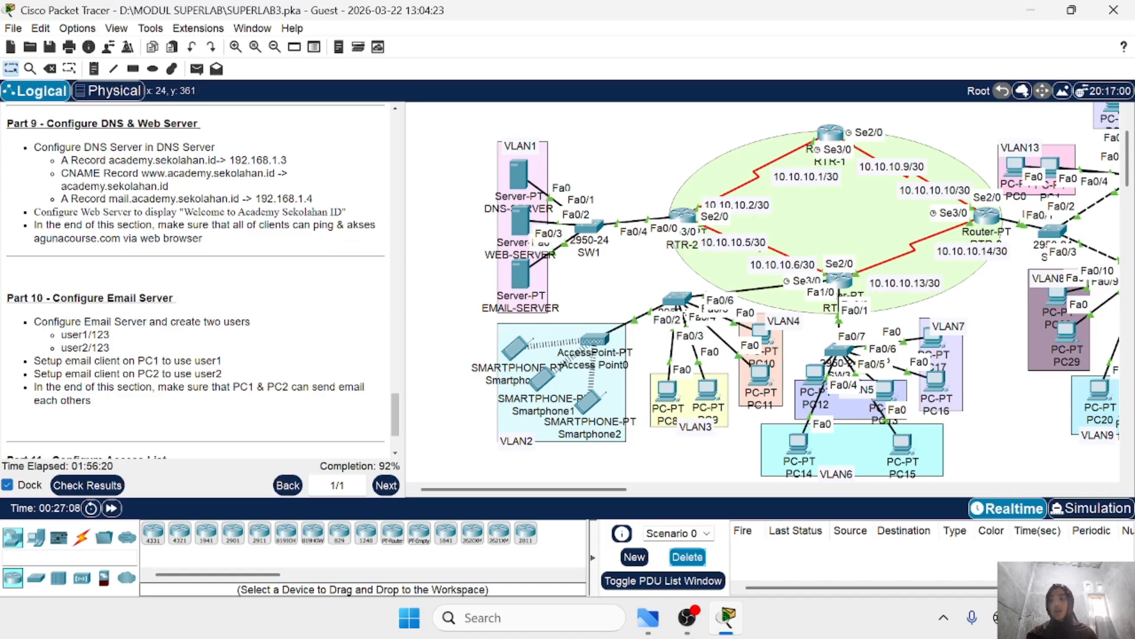
{"action": "left_click_drag", "start_coordinate": [34, 148], "coordinate": [236, 152]}
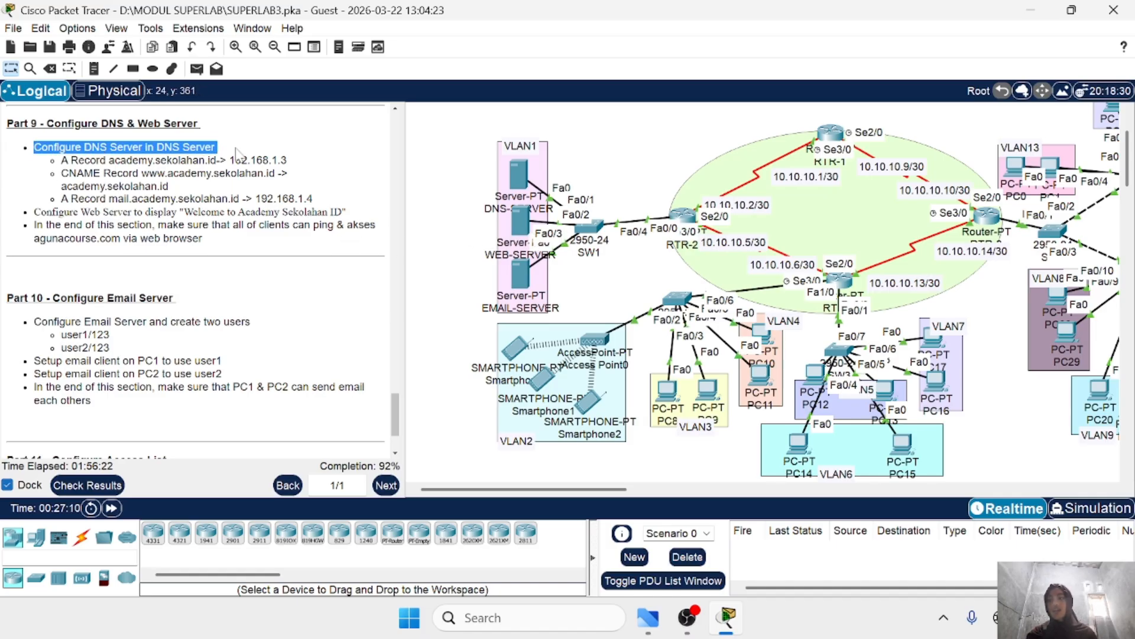
{"action": "left_click", "coordinate": [241, 148]}
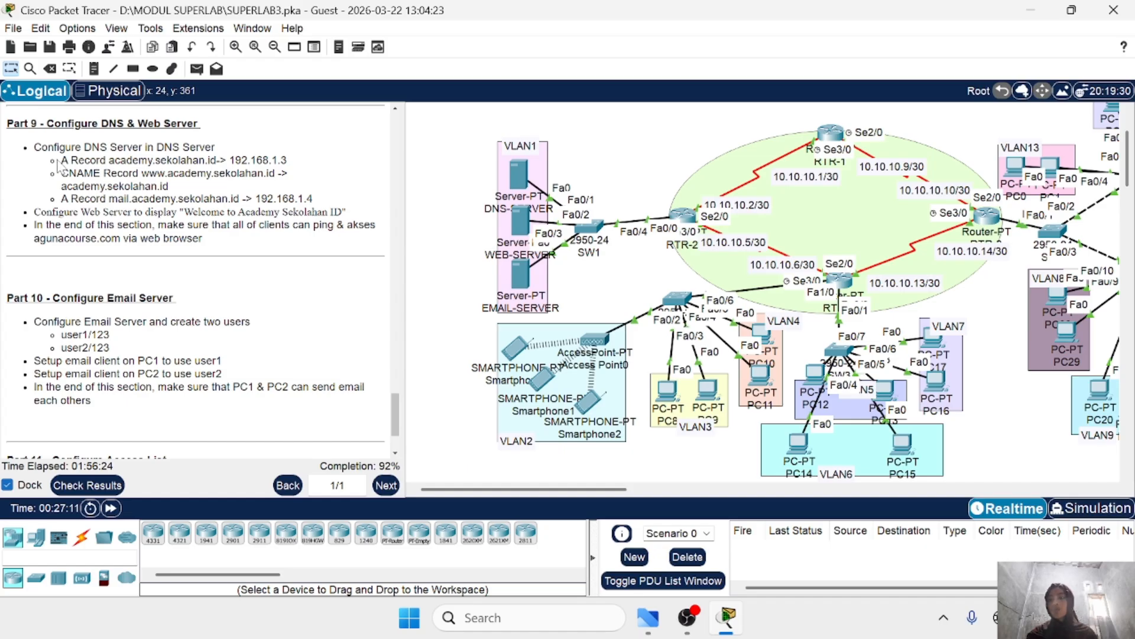
{"action": "left_click_drag", "start_coordinate": [61, 160], "coordinate": [173, 161]}
{"action": "left_click_drag", "start_coordinate": [69, 173], "coordinate": [141, 174]}
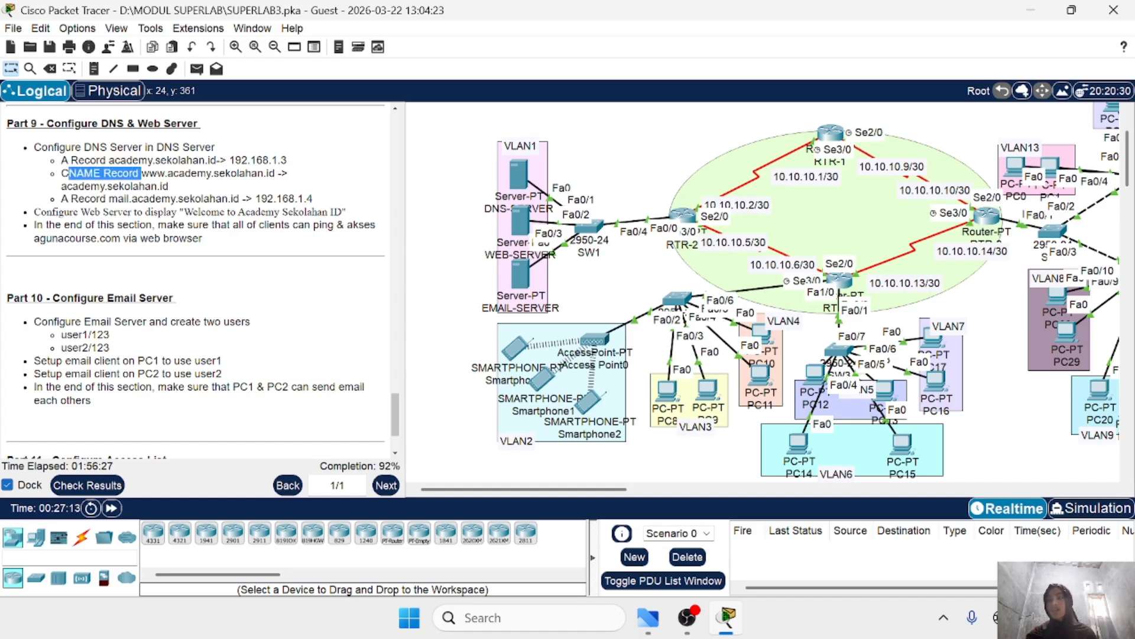
{"action": "left_click_drag", "start_coordinate": [61, 199], "coordinate": [128, 198]}
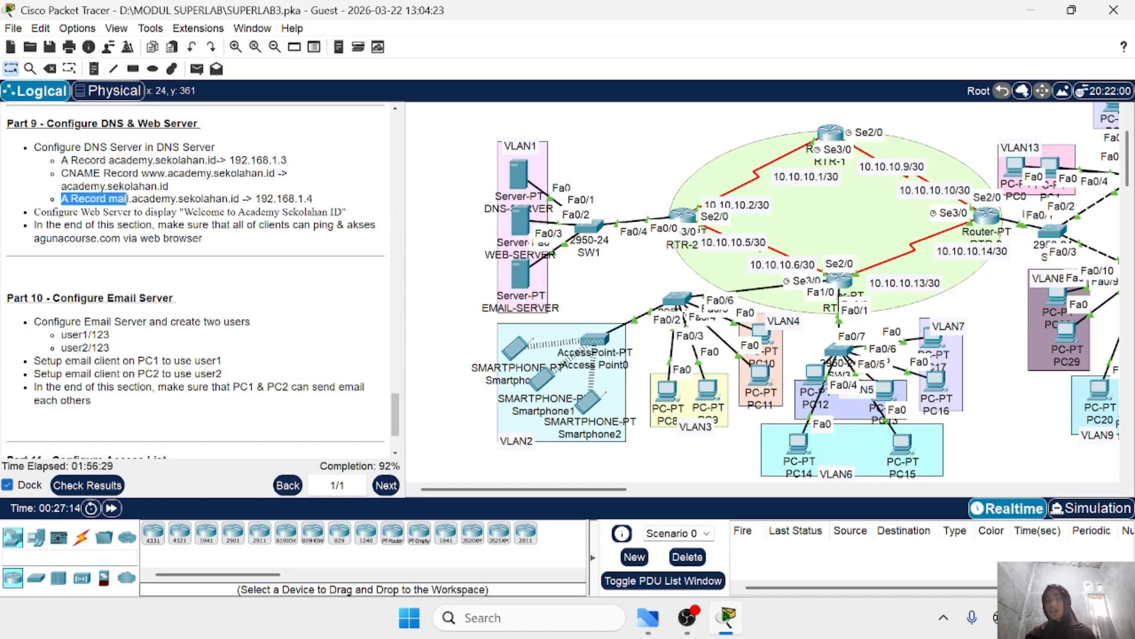
{"action": "left_click", "coordinate": [183, 195]}
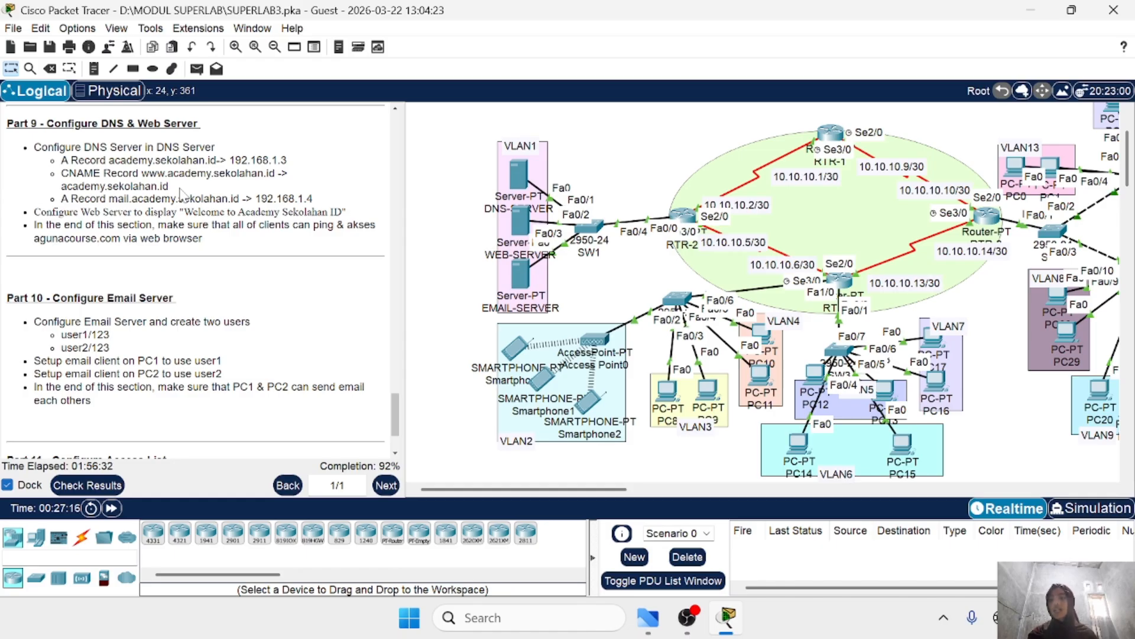
Step: Open the DNS service settings of DNS-SERVER, turn the service on, and keep the lab instructions visible beside the window
{"action": "left_click", "coordinate": [522, 183]}
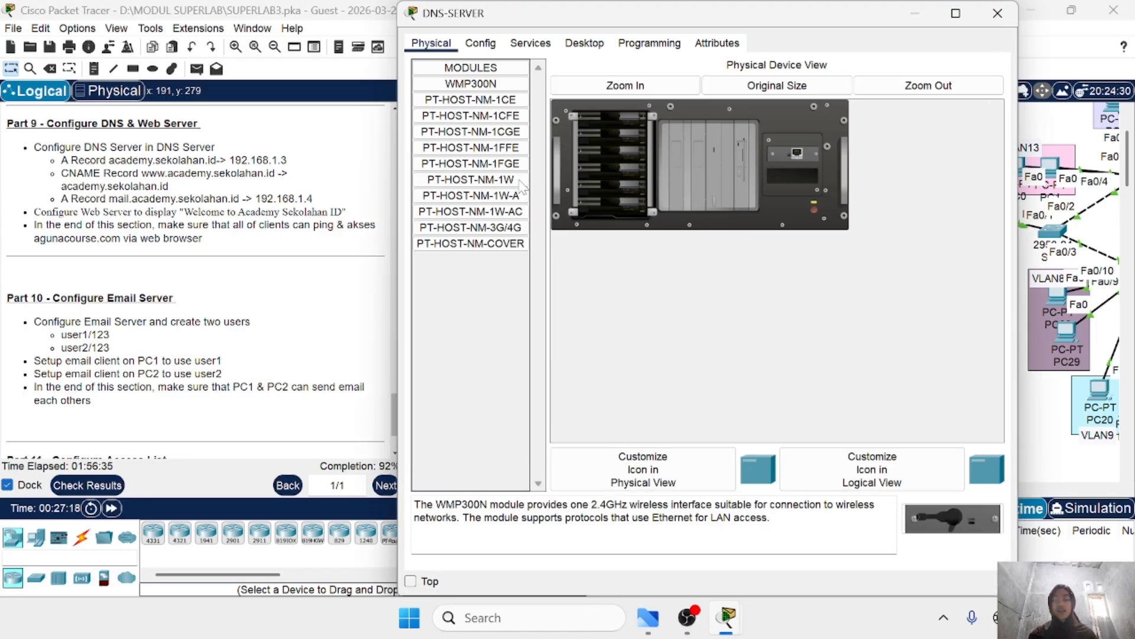
{"action": "left_click", "coordinate": [530, 43]}
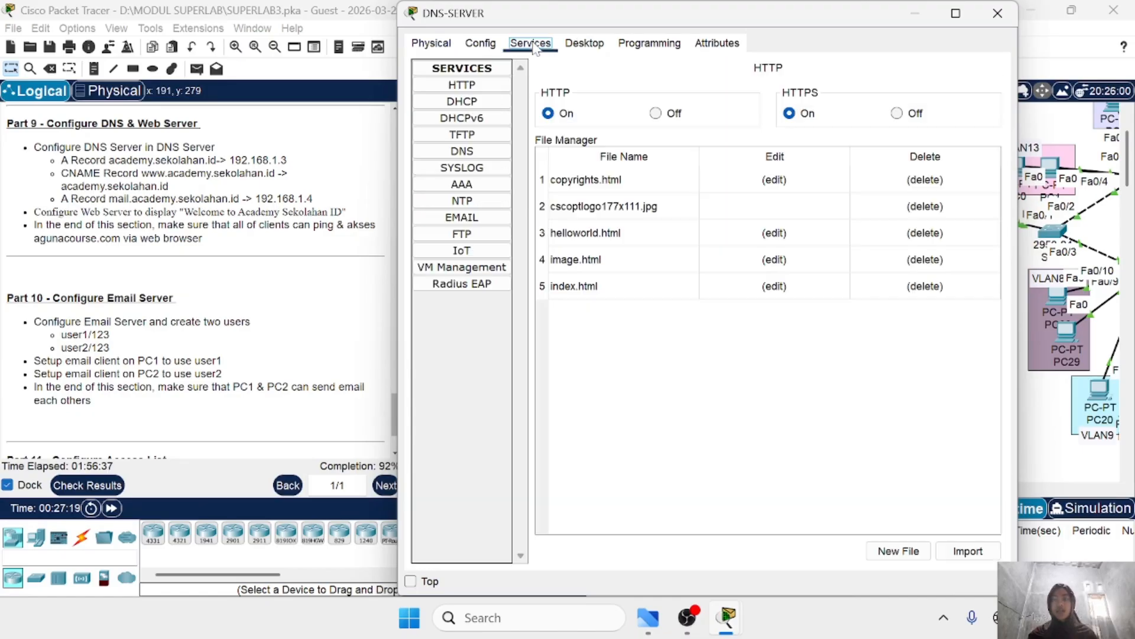
{"action": "left_click", "coordinate": [462, 151]}
{"action": "left_click_drag", "start_coordinate": [400, 10], "coordinate": [496, 117]}
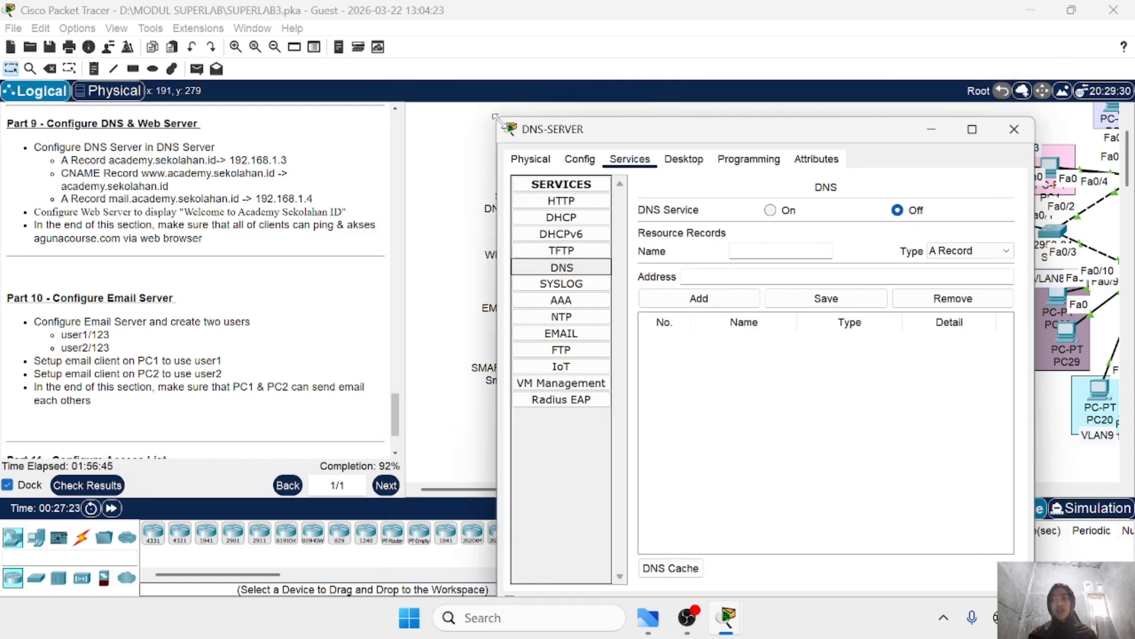
{"action": "left_click_drag", "start_coordinate": [662, 137], "coordinate": [651, 87]}
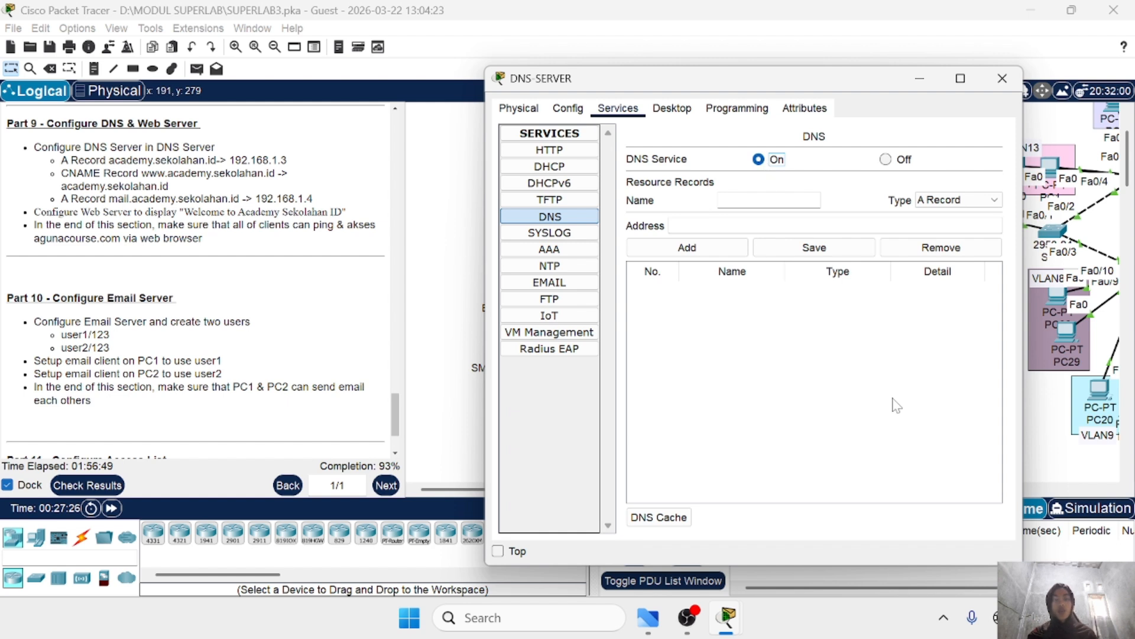
Step: Add an A Record to the DNS server mapping academy.sekolahan.id to 192.168.1.3
{"action": "left_click", "coordinate": [951, 199]}
{"action": "left_click", "coordinate": [949, 198]}
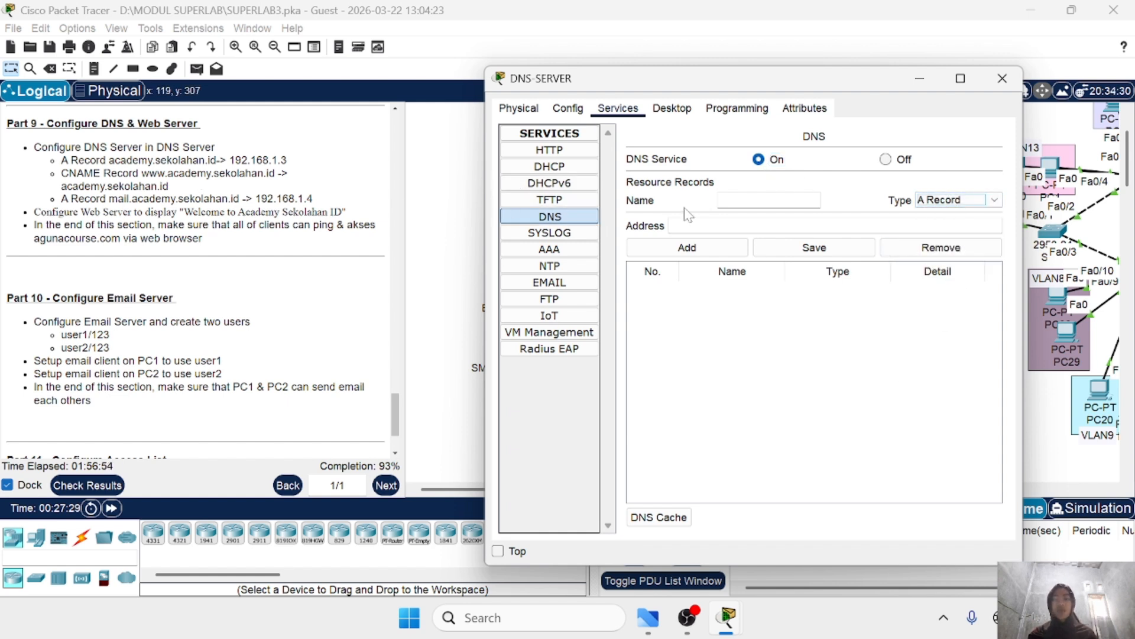
{"action": "left_click", "coordinate": [733, 201]}
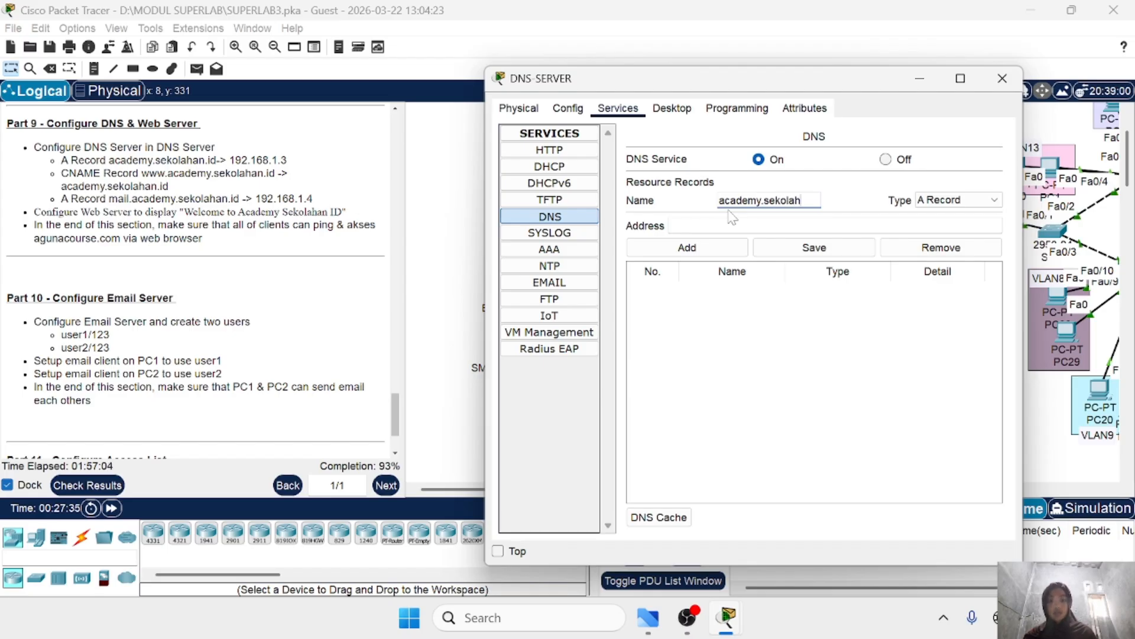
{"action": "type", "text": "academy.sekolahan.id"}
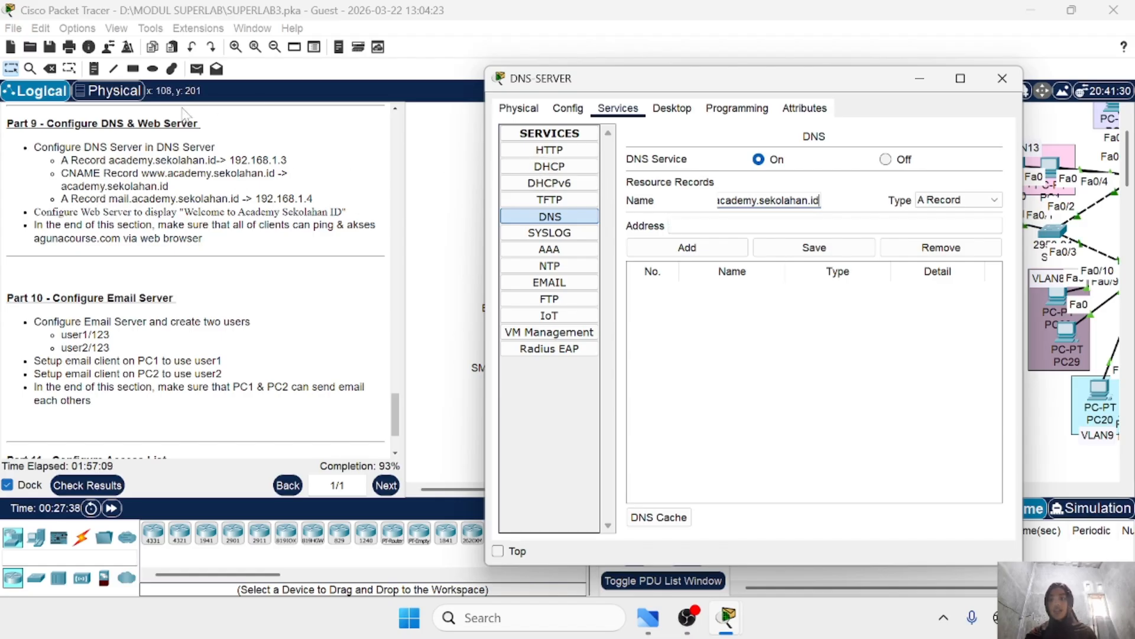
{"action": "left_click", "coordinate": [698, 226]}
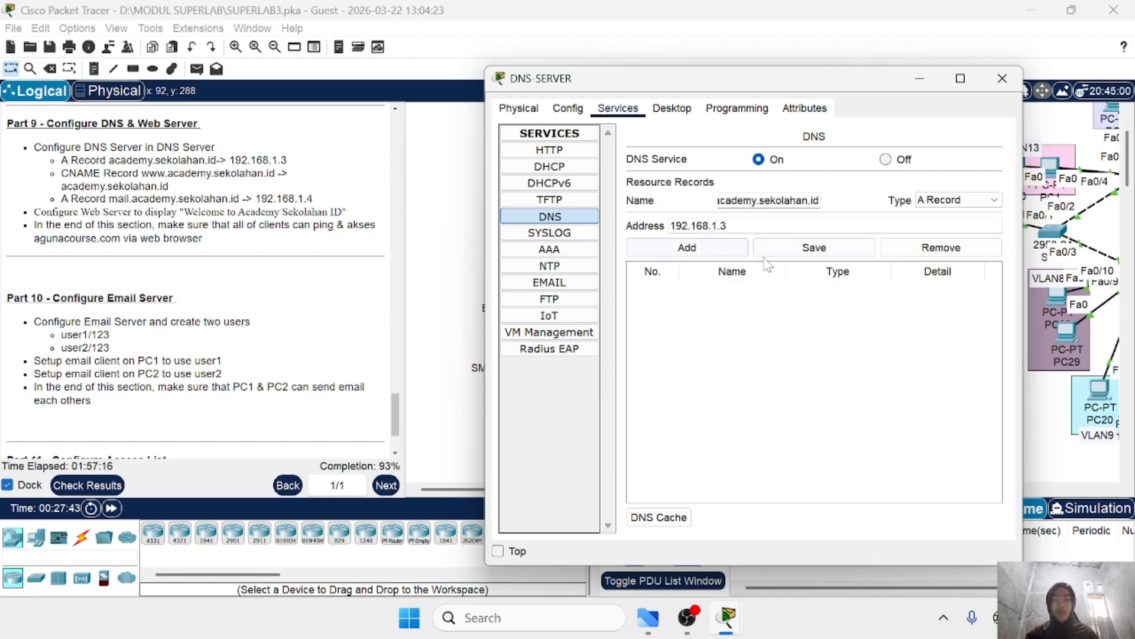
{"action": "left_click", "coordinate": [692, 248]}
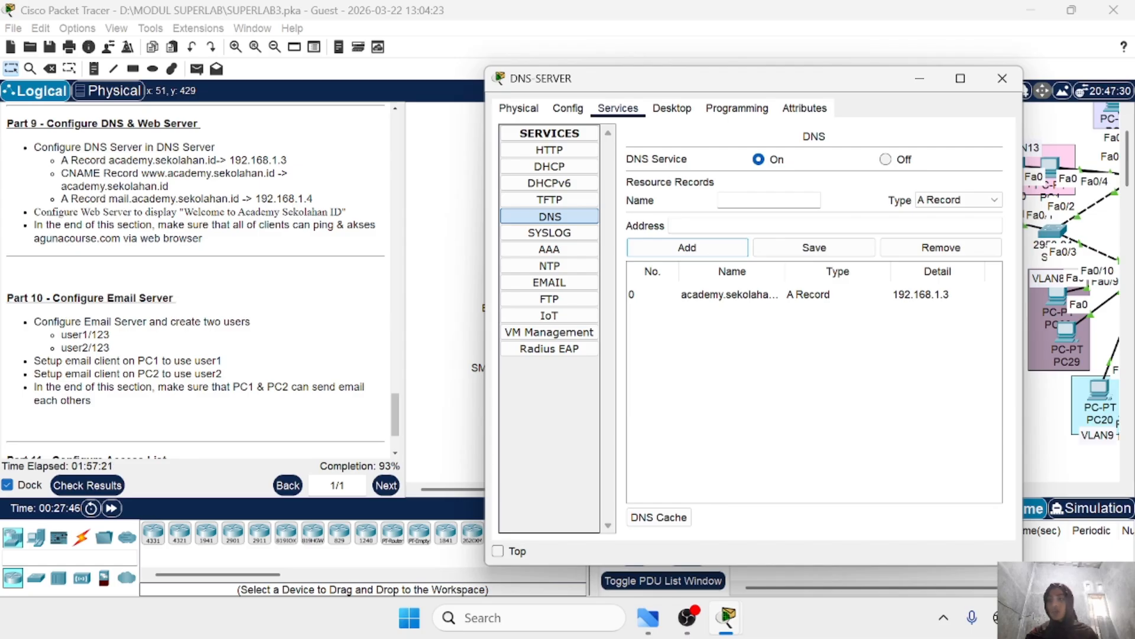
{"action": "left_click", "coordinate": [959, 207]}
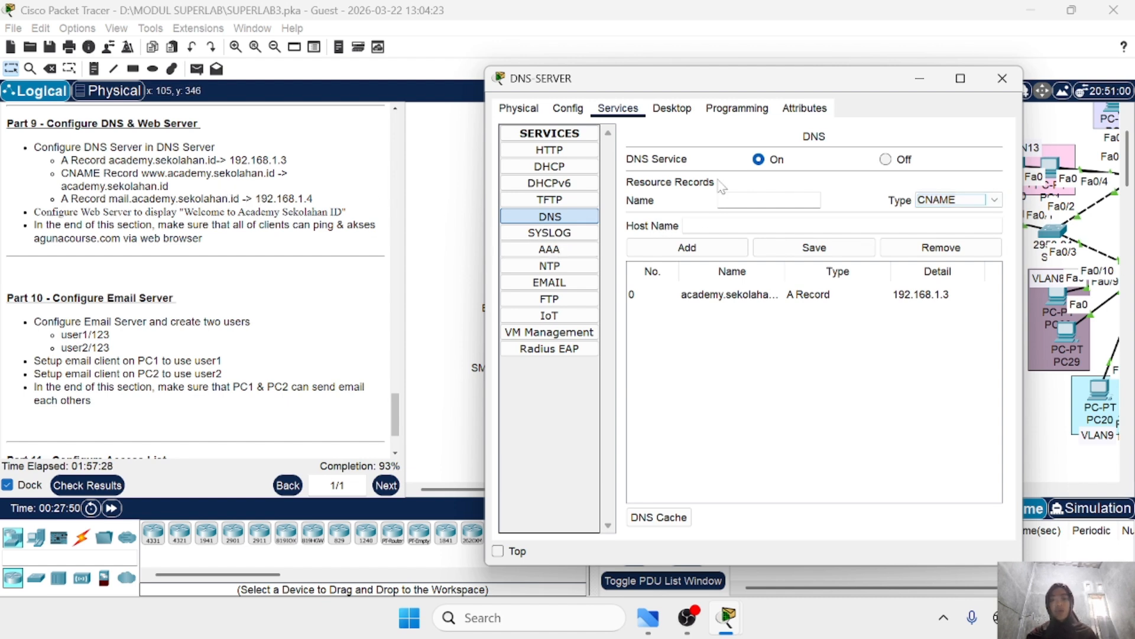
{"action": "left_click", "coordinate": [720, 200]}
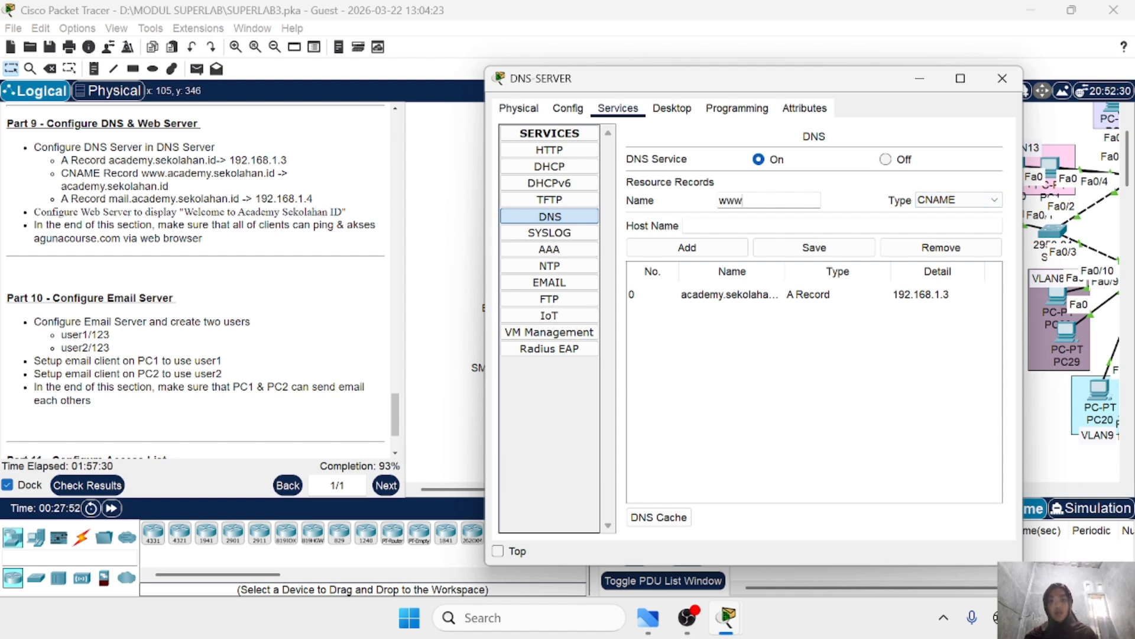
{"action": "type", "text": "www.academ"}
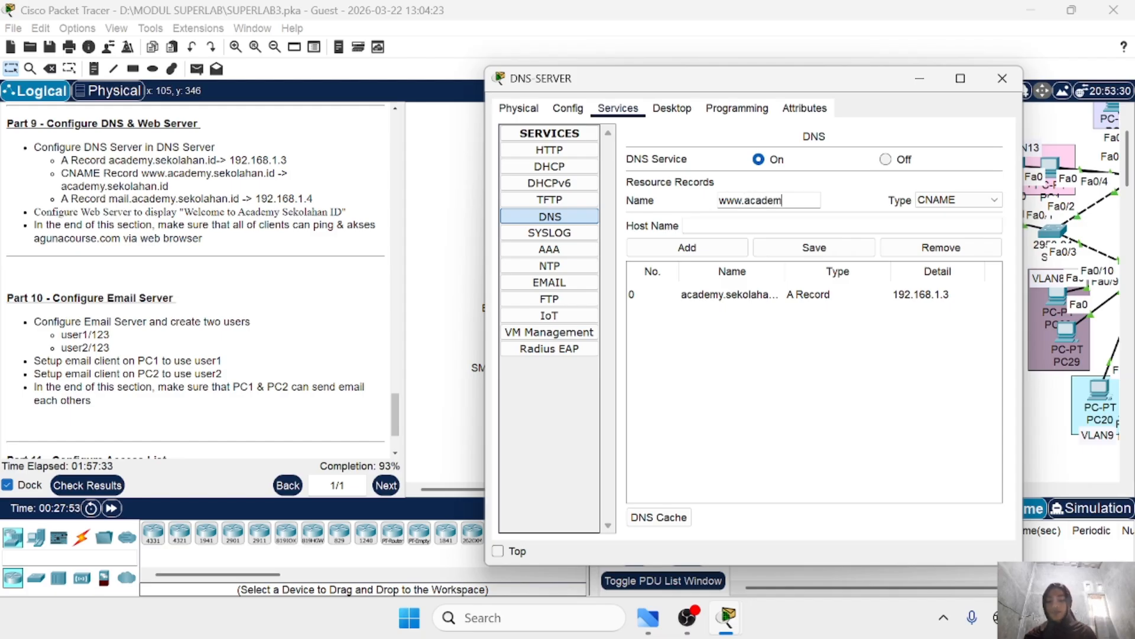
{"action": "type", "text": "y.sek"}
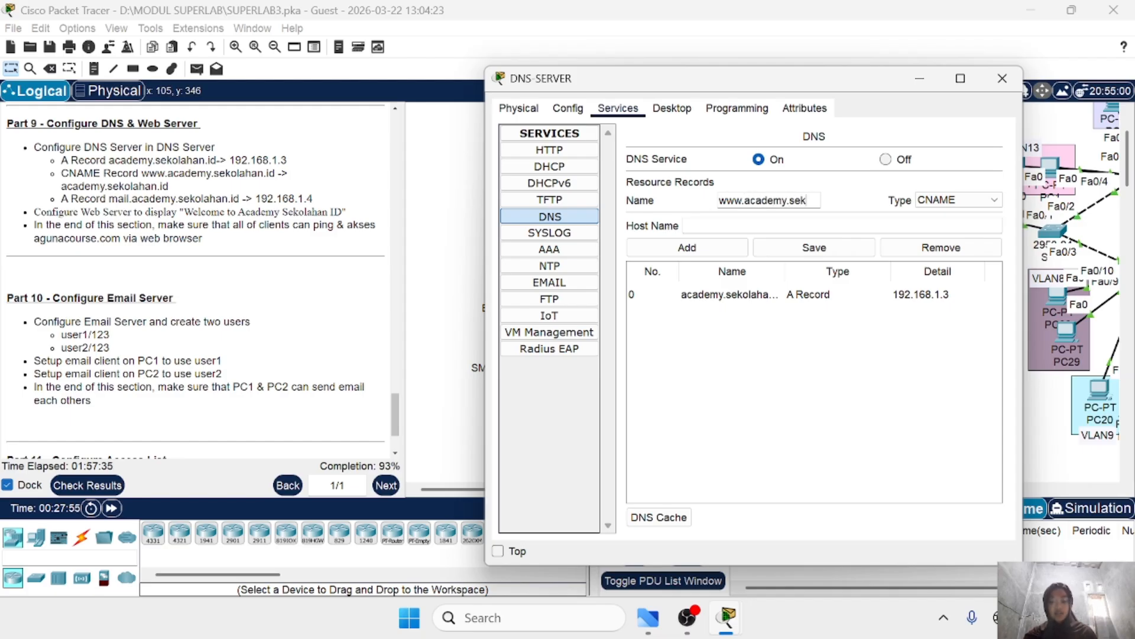
{"action": "type", "text": "olahan"}
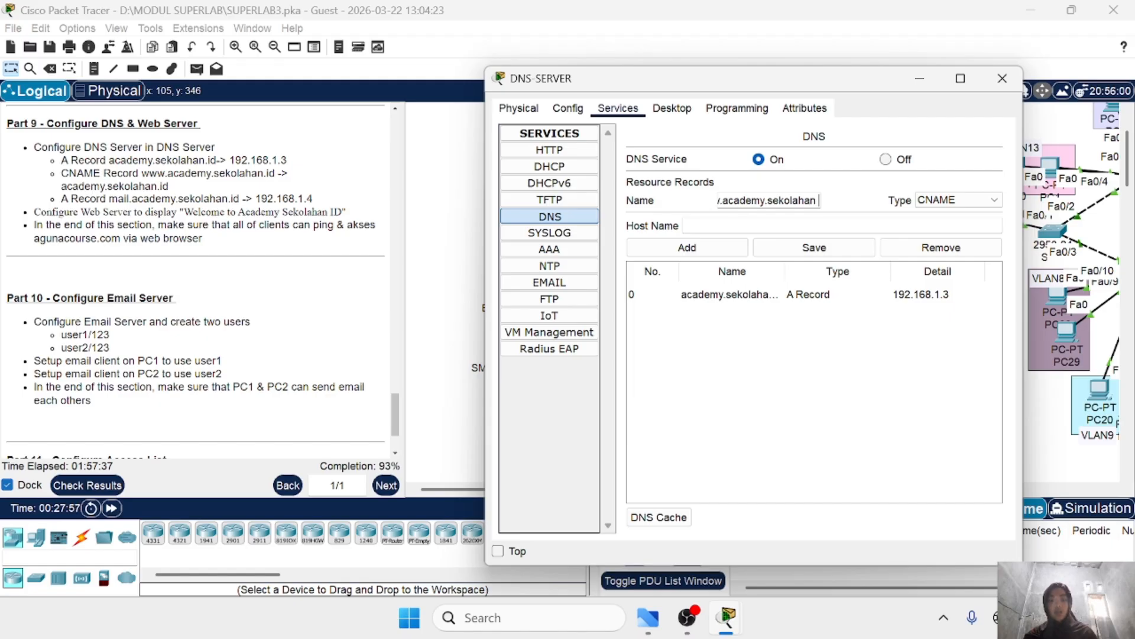
{"action": "type", "text": ".o"}
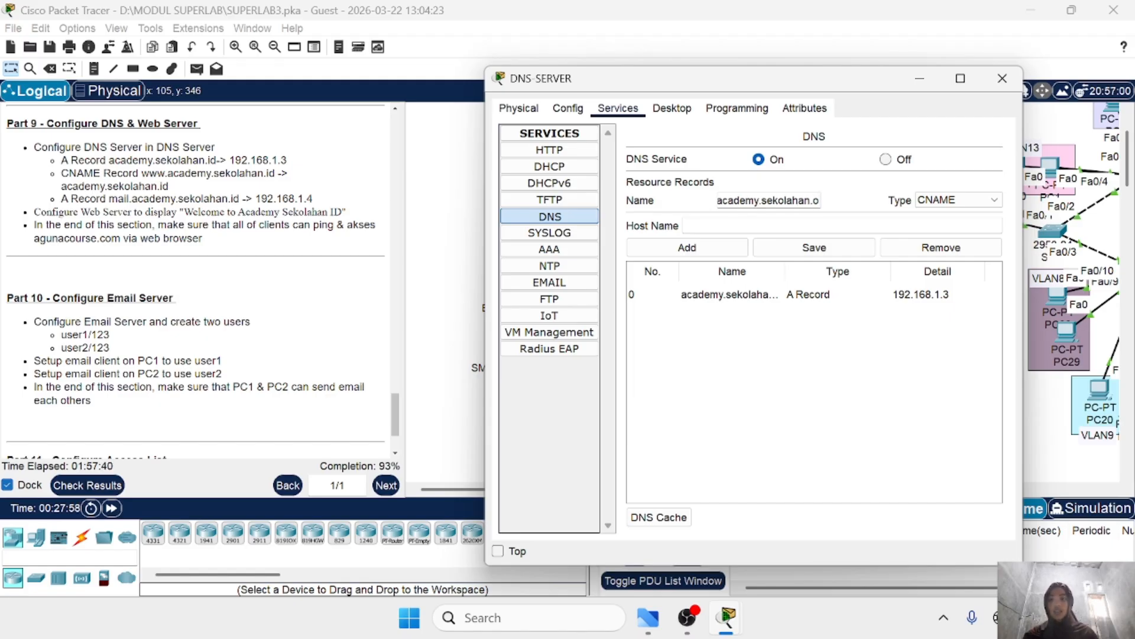
{"action": "key", "text": "BackSpace"}
{"action": "type", "text": "id"}
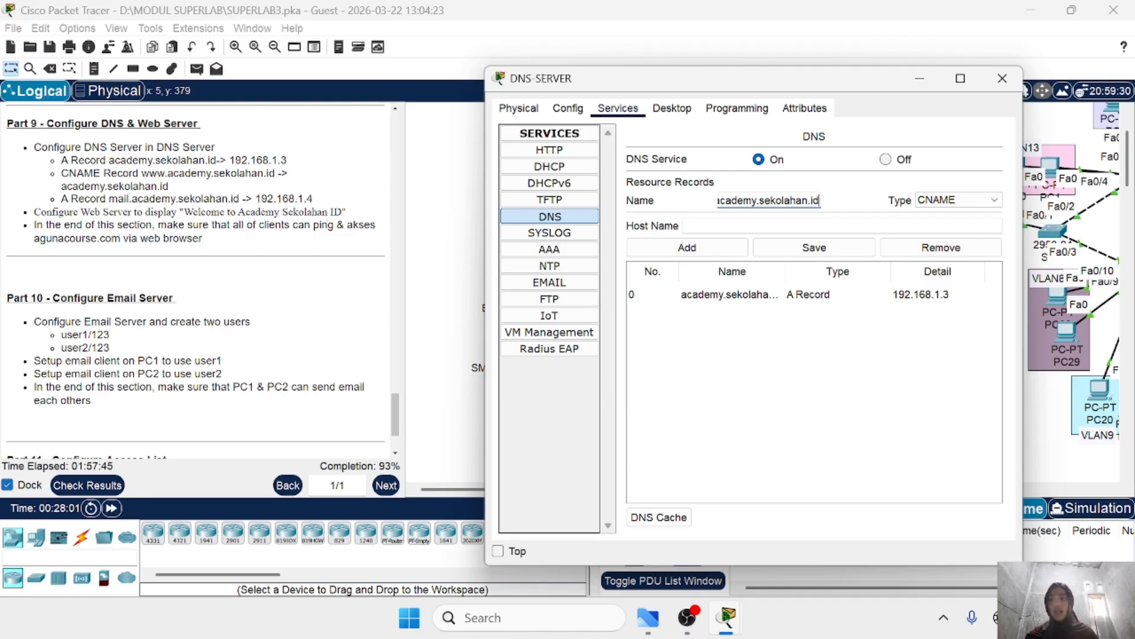
{"action": "left_click", "coordinate": [772, 227]}
{"action": "type", "text": "aca"}
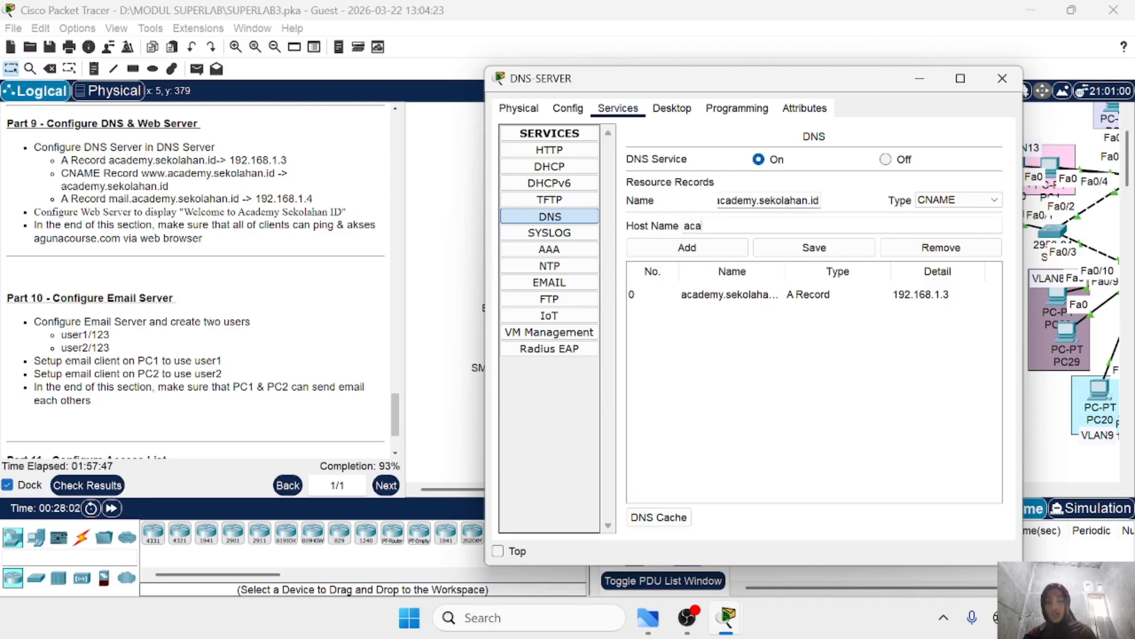
{"action": "type", "text": "demy.s"}
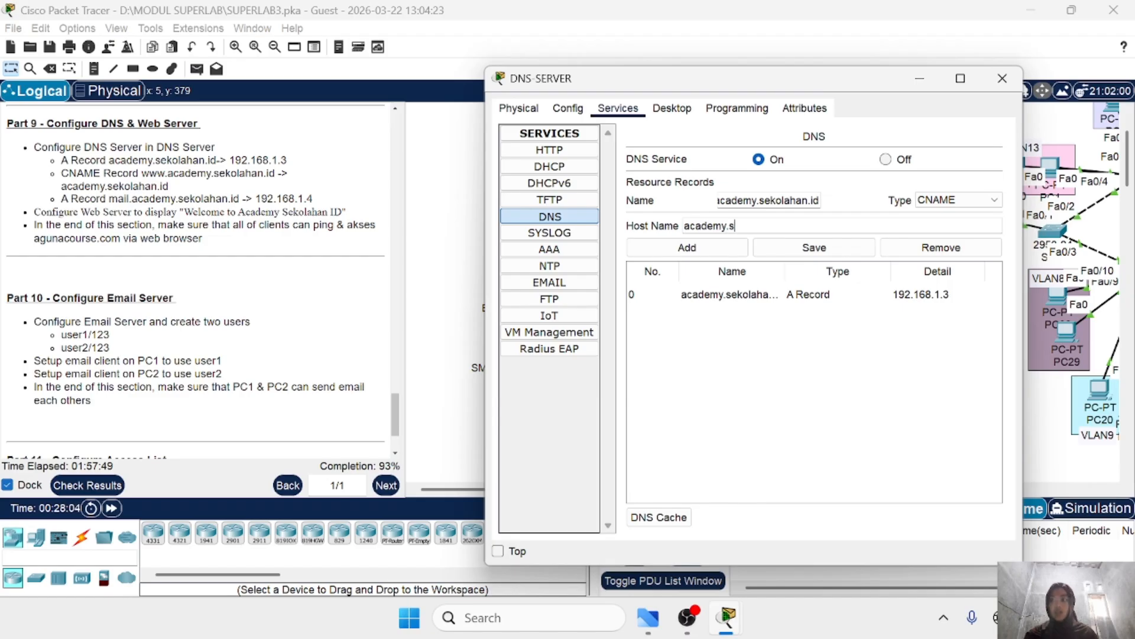
{"action": "type", "text": "ekolahan.id"}
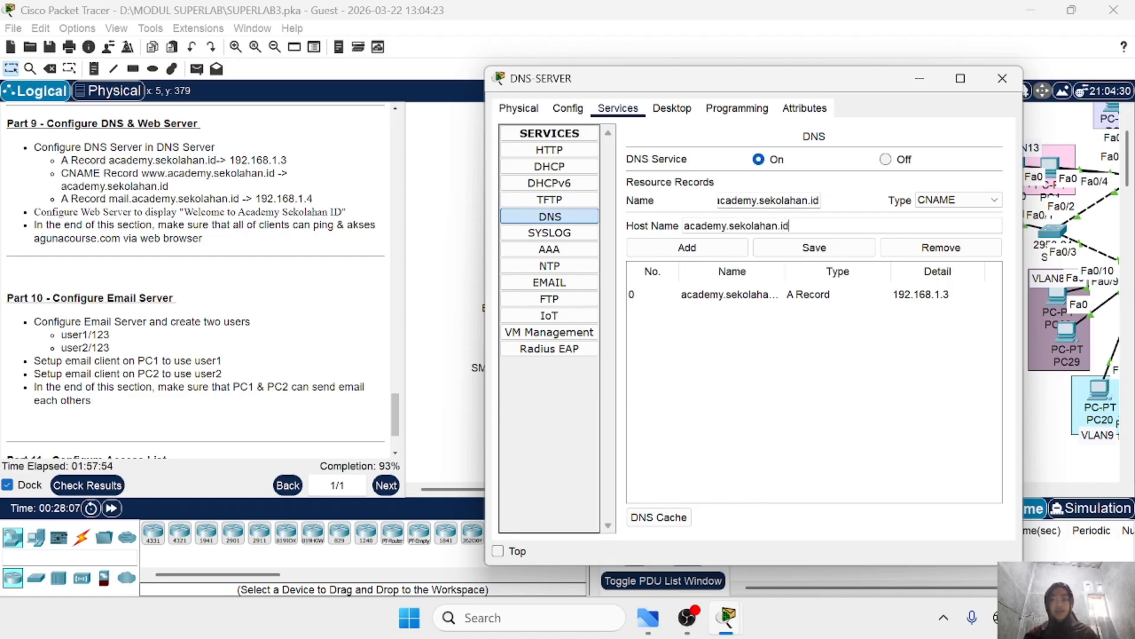
{"action": "left_click", "coordinate": [687, 247]}
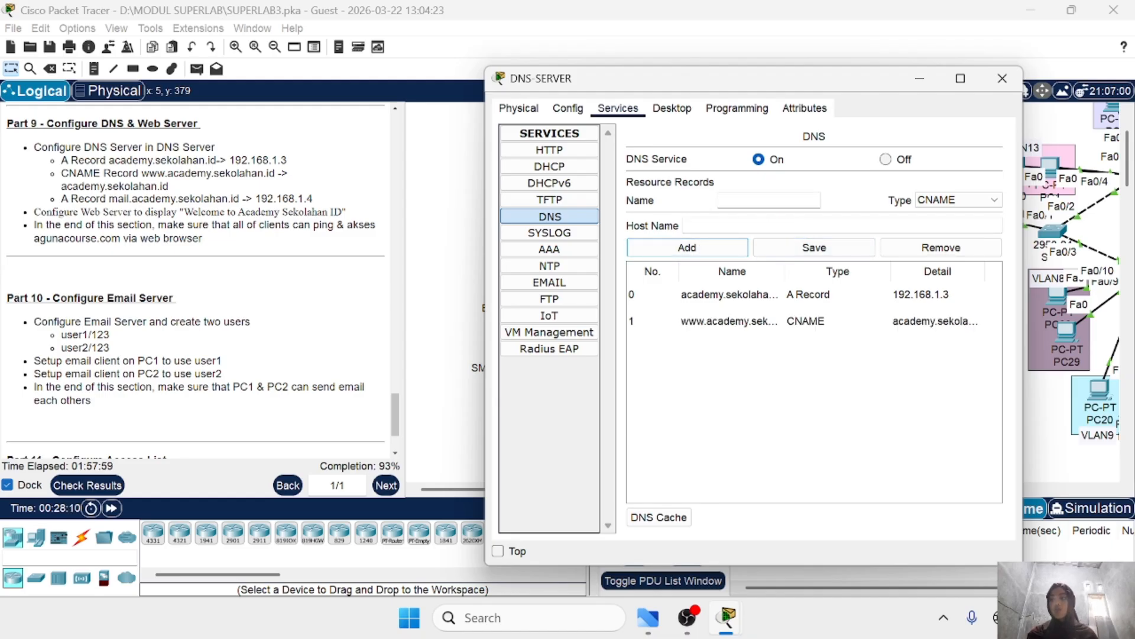
Step: Add an A Record to the DNS server mapping mail.academy.sekolahan.id to 192.168.1.4
{"action": "left_click_drag", "start_coordinate": [61, 200], "coordinate": [227, 199]}
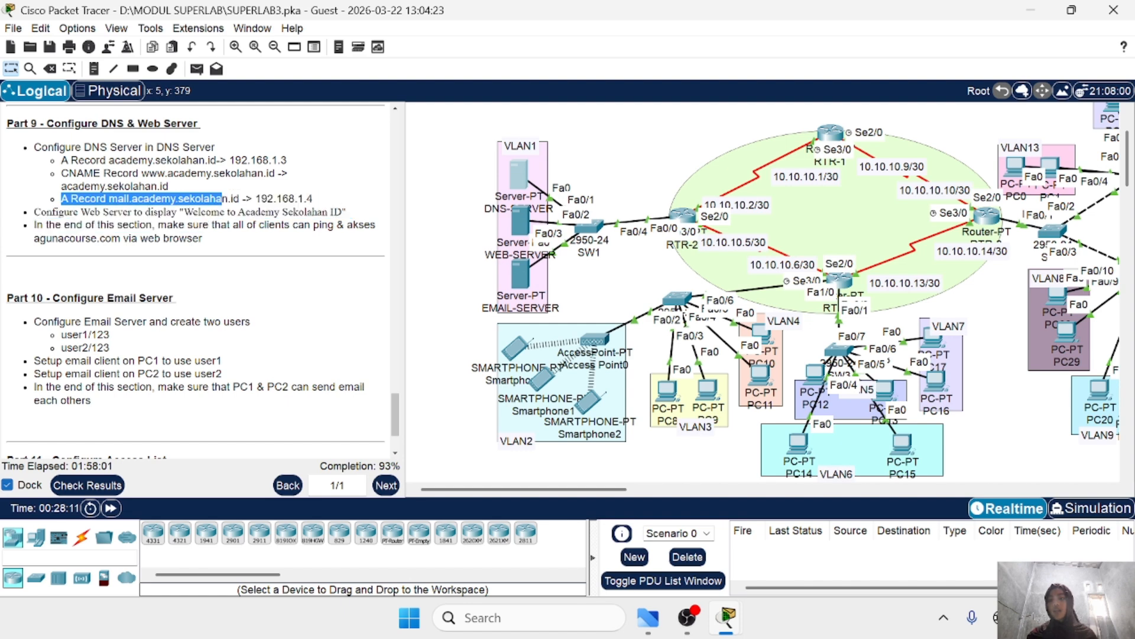
{"action": "left_click", "coordinate": [519, 177]}
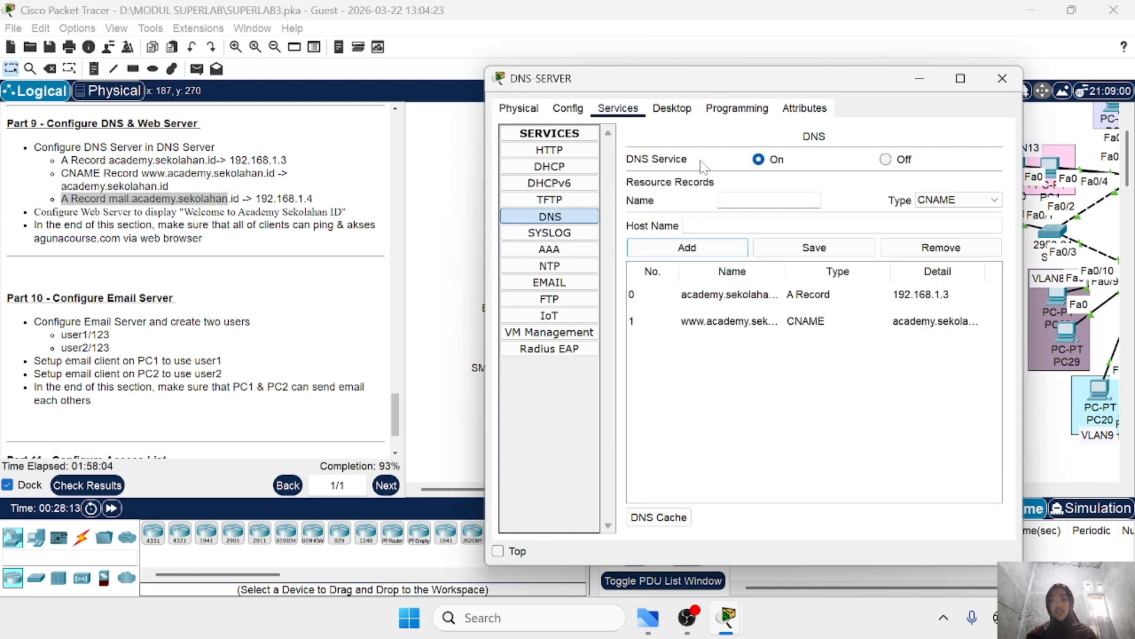
{"action": "left_click", "coordinate": [935, 203]}
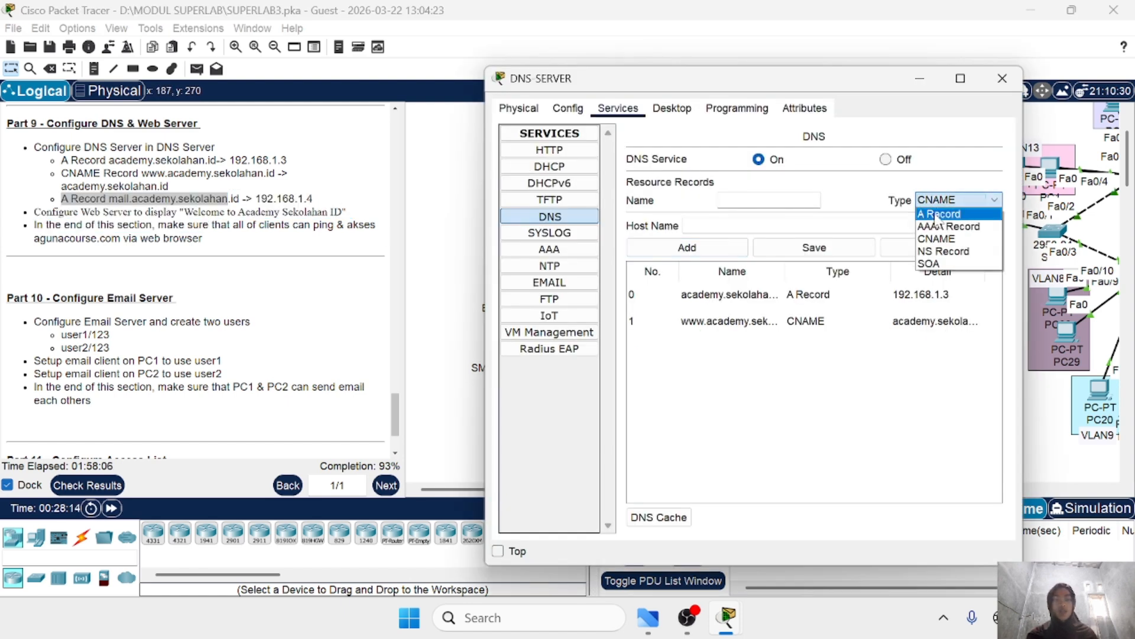
{"action": "left_click", "coordinate": [940, 214]}
{"action": "left_click", "coordinate": [740, 200]}
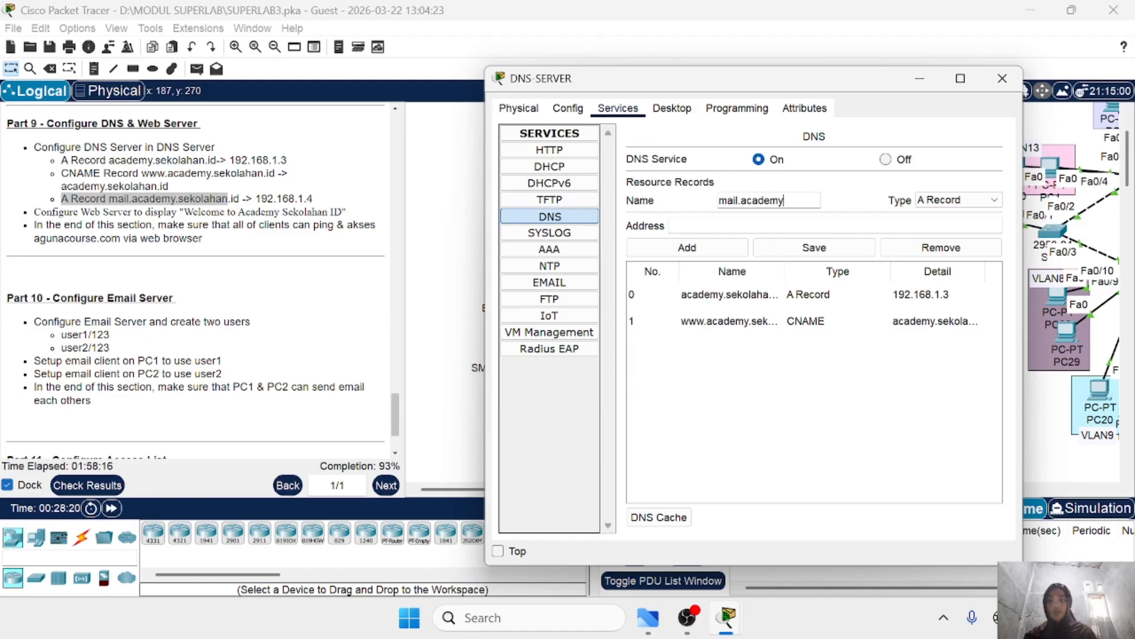
{"action": "type", "text": "mail.academy.sekolahan.id"}
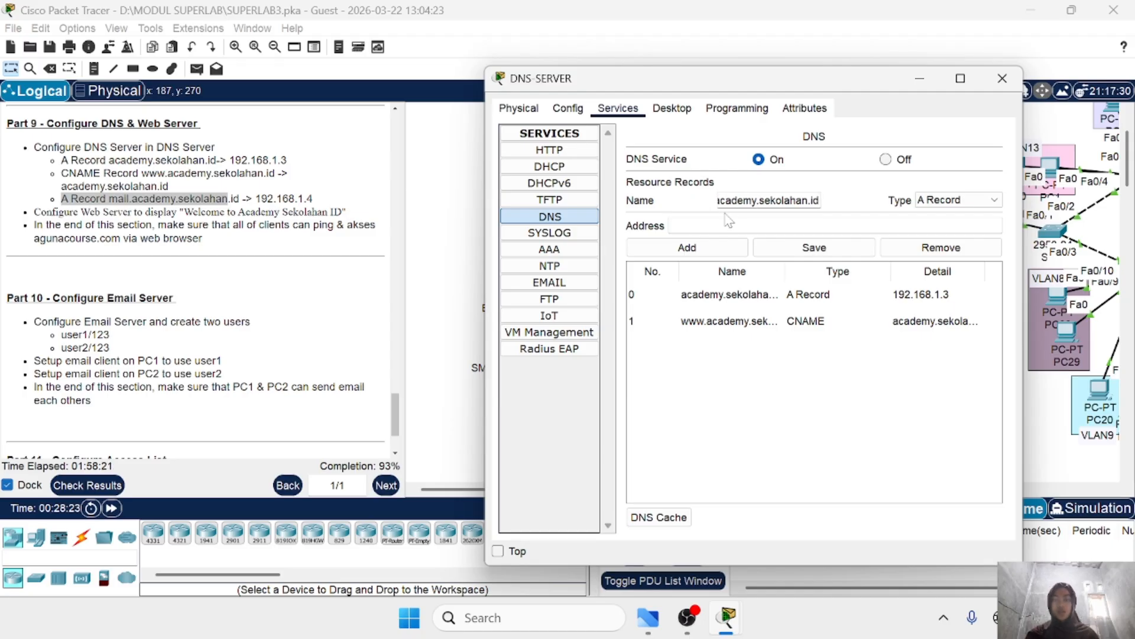
{"action": "key", "text": "Tab"}
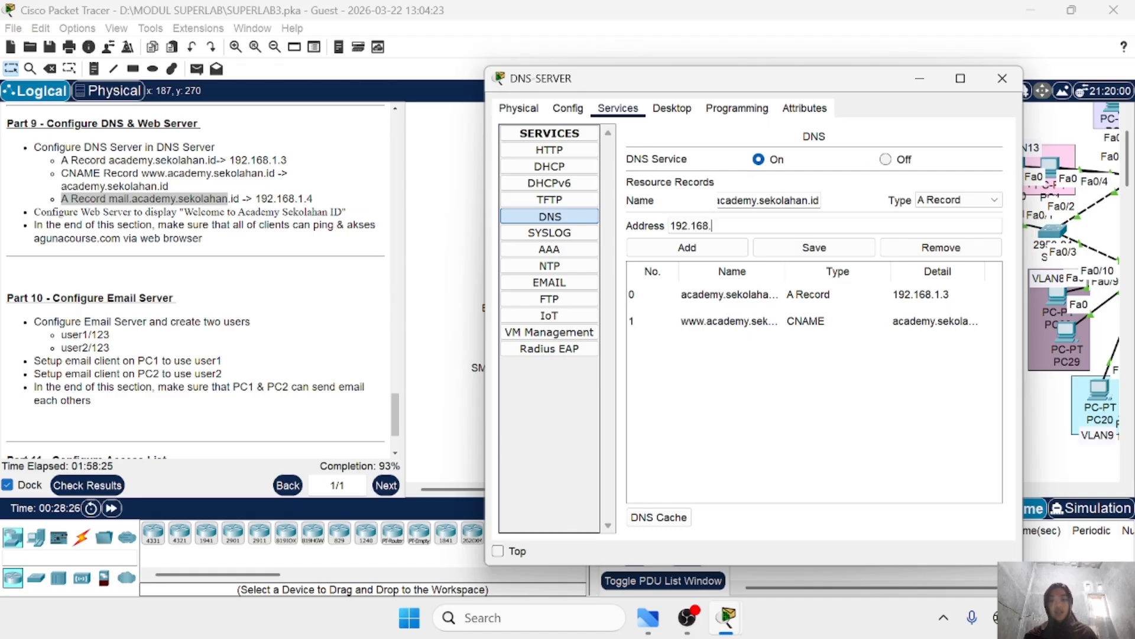
{"action": "left_click", "coordinate": [689, 248]}
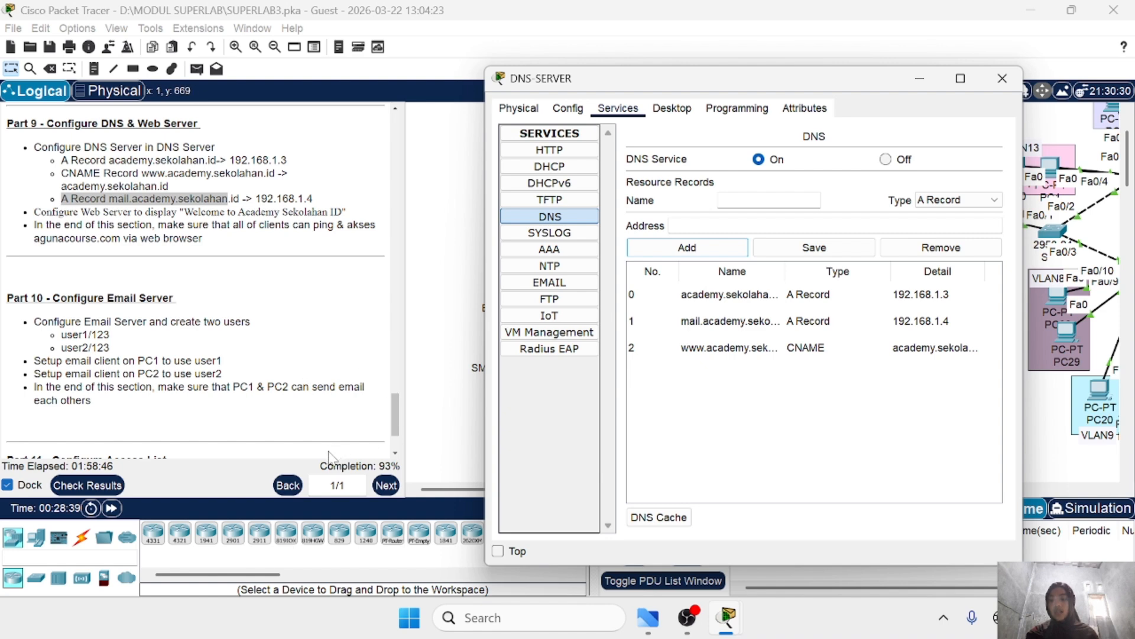
Step: Check the activity results and examine the assessment items for the DNS-SERVER resource records and the email server users
{"action": "left_click", "coordinate": [87, 486]}
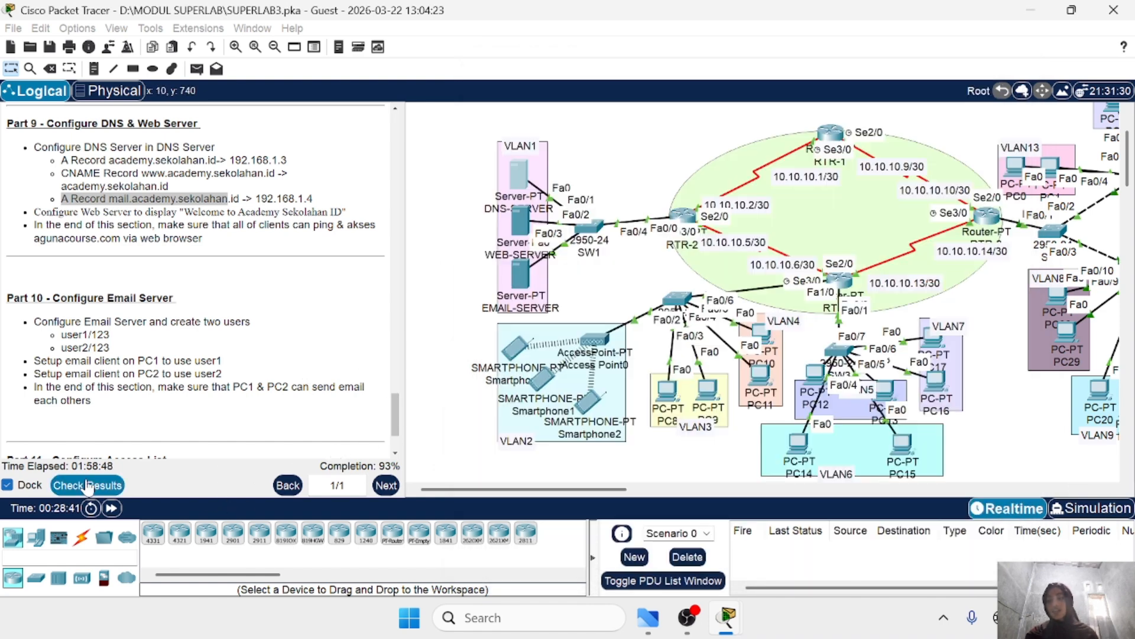
{"action": "left_click", "coordinate": [87, 486]}
{"action": "left_click", "coordinate": [152, 99]}
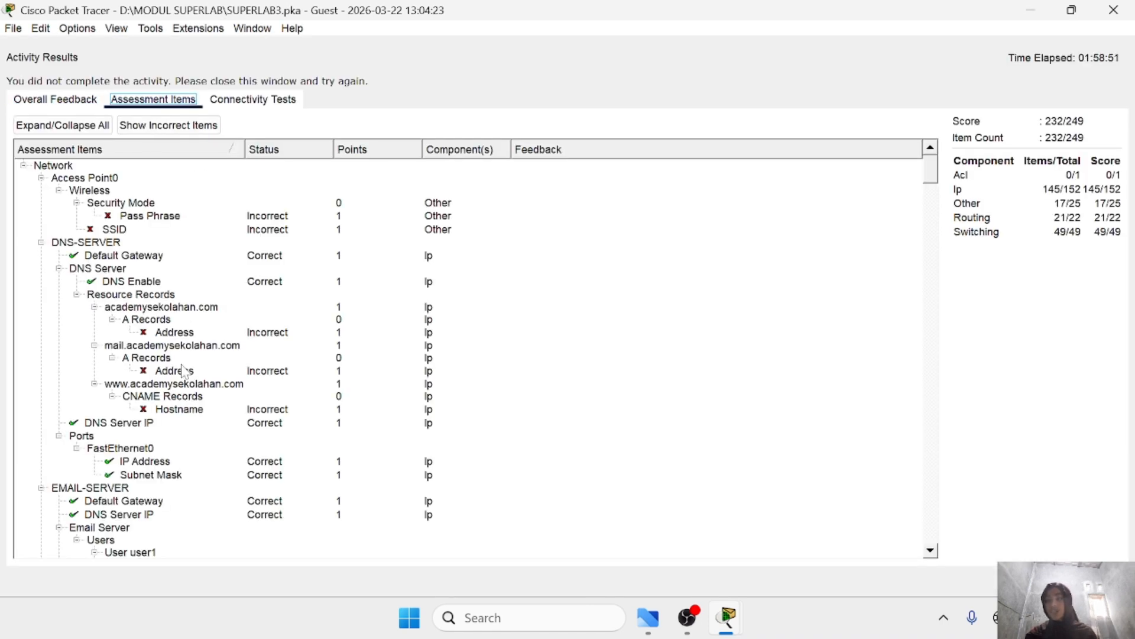
{"action": "scroll", "coordinate": [185, 371], "scroll_direction": "down", "scroll_amount": 6}
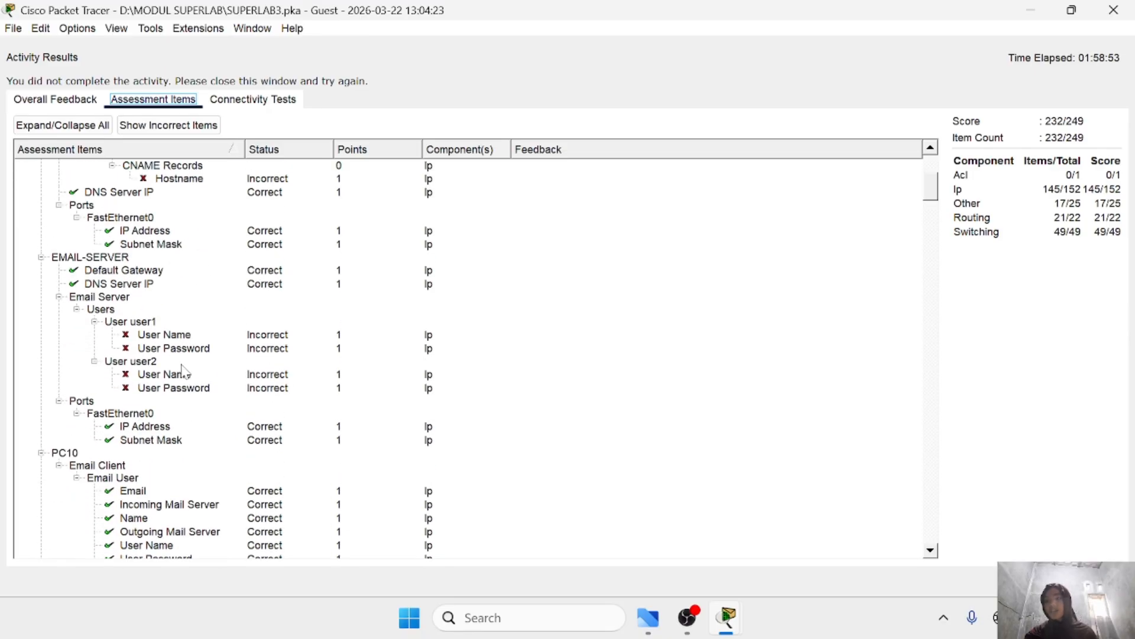
{"action": "scroll", "coordinate": [186, 273], "scroll_direction": "up", "scroll_amount": 6}
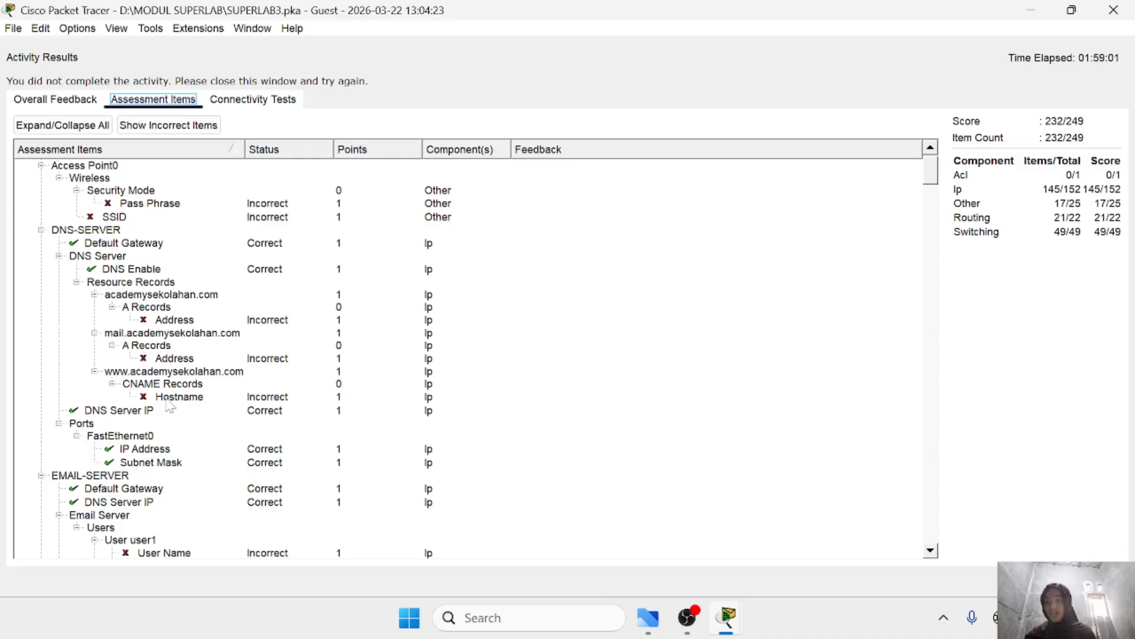
Step: Compare the DNS-SERVER resource record items with the EMAIL-SERVER user items in the assessment, and close the activity results
{"action": "scroll", "coordinate": [170, 405], "scroll_direction": "down", "scroll_amount": 1}
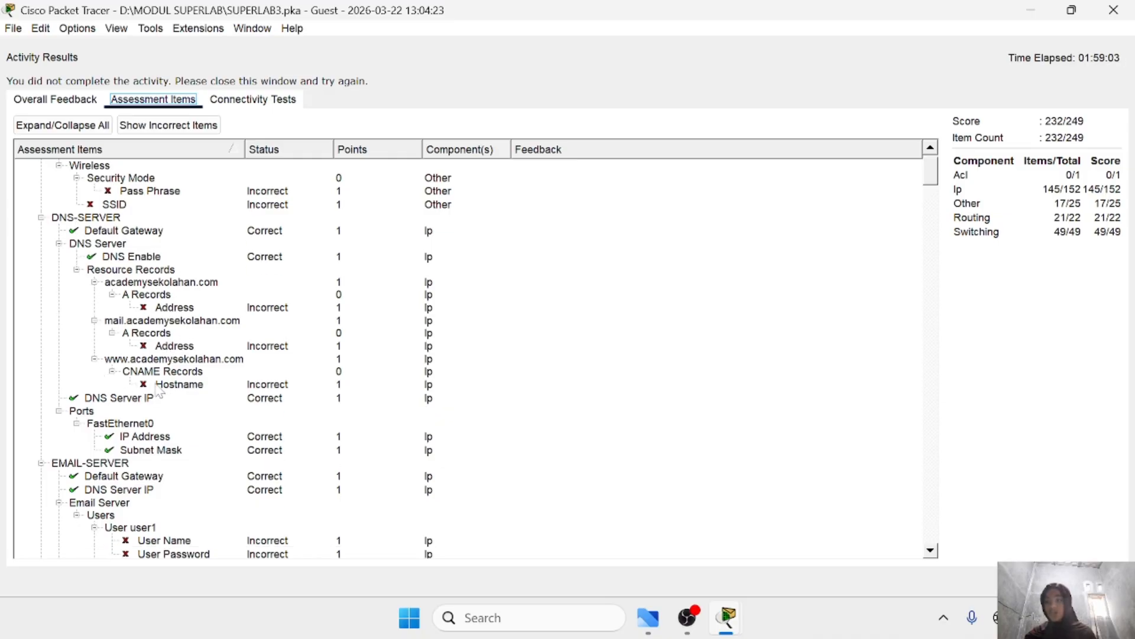
{"action": "scroll", "coordinate": [165, 392], "scroll_direction": "up", "scroll_amount": 1}
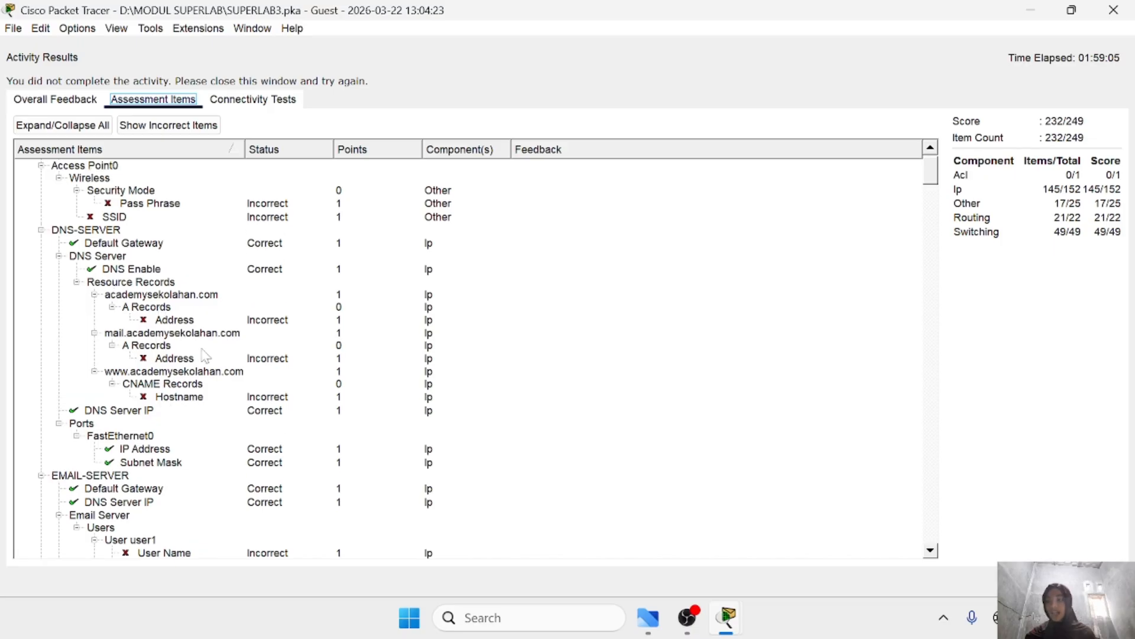
{"action": "scroll", "coordinate": [205, 355], "scroll_direction": "down", "scroll_amount": 7}
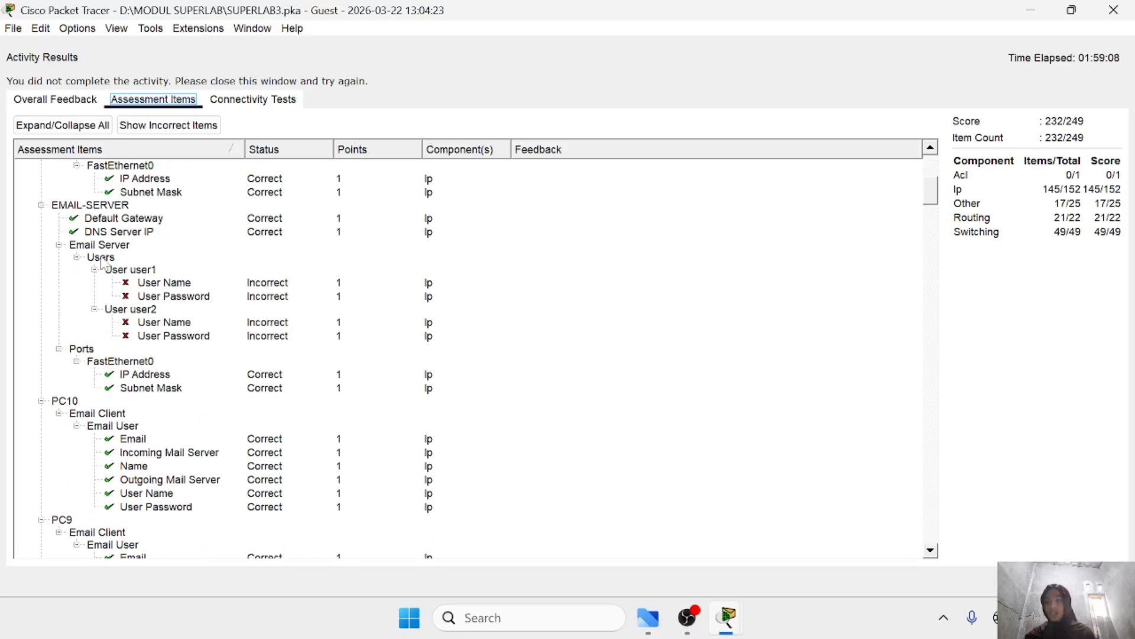
{"action": "scroll", "coordinate": [195, 294], "scroll_direction": "up", "scroll_amount": 7}
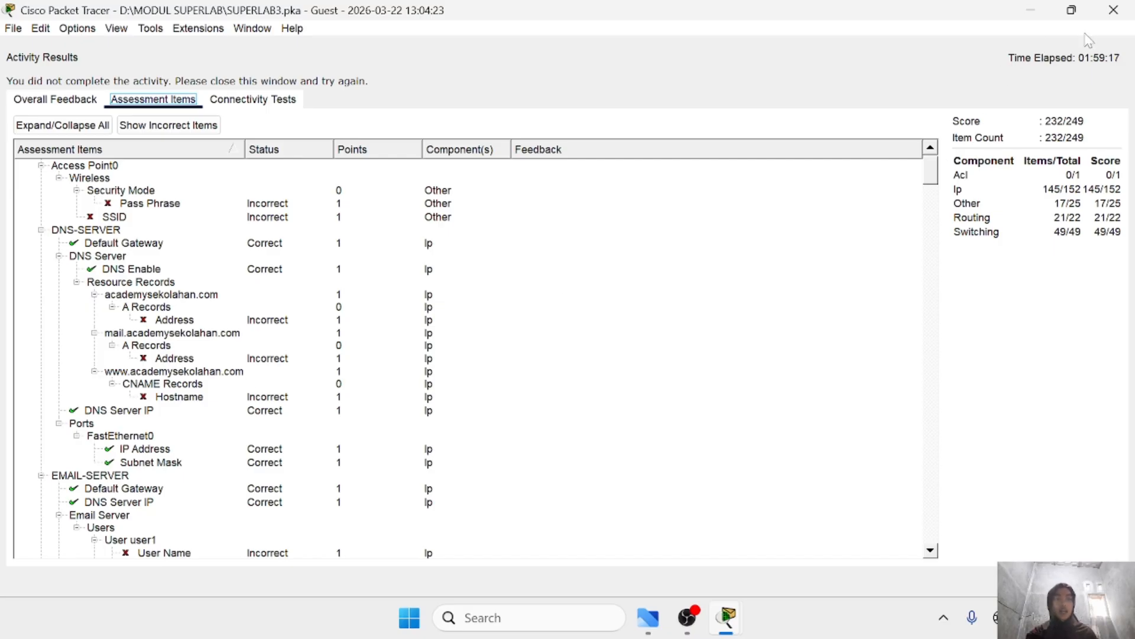
{"action": "left_click", "coordinate": [1114, 10]}
Step: Remove all three resource records from the DNS service of DNS-SERVER
{"action": "scroll", "coordinate": [814, 302], "scroll_direction": "right", "scroll_amount": 1}
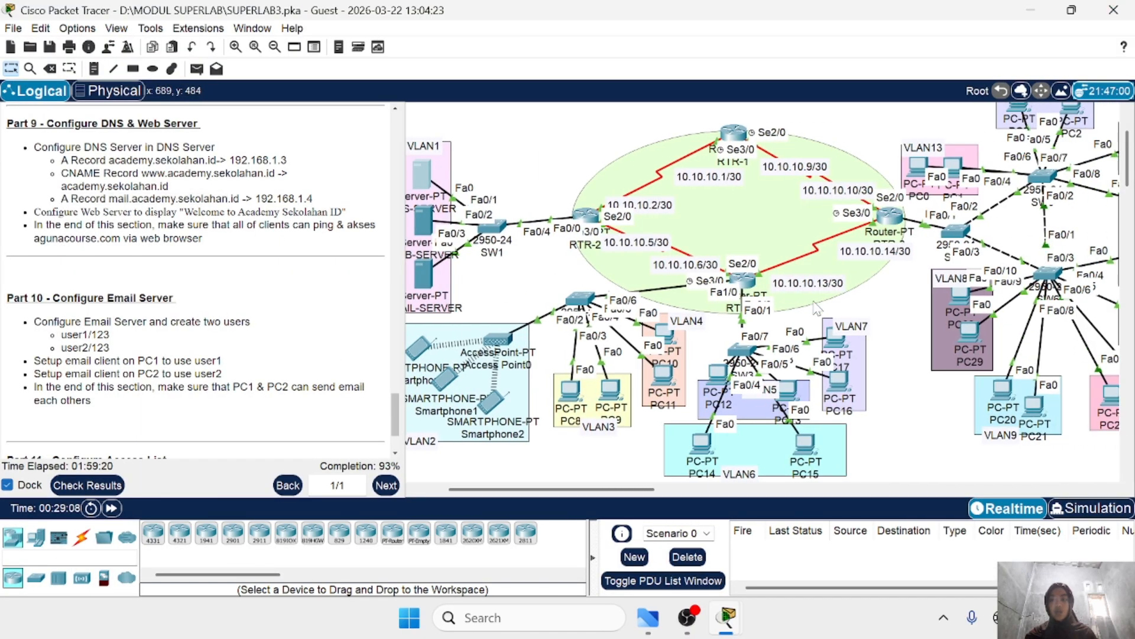
{"action": "scroll", "coordinate": [814, 301], "scroll_direction": "left", "scroll_amount": 1}
{"action": "left_click", "coordinate": [512, 168]}
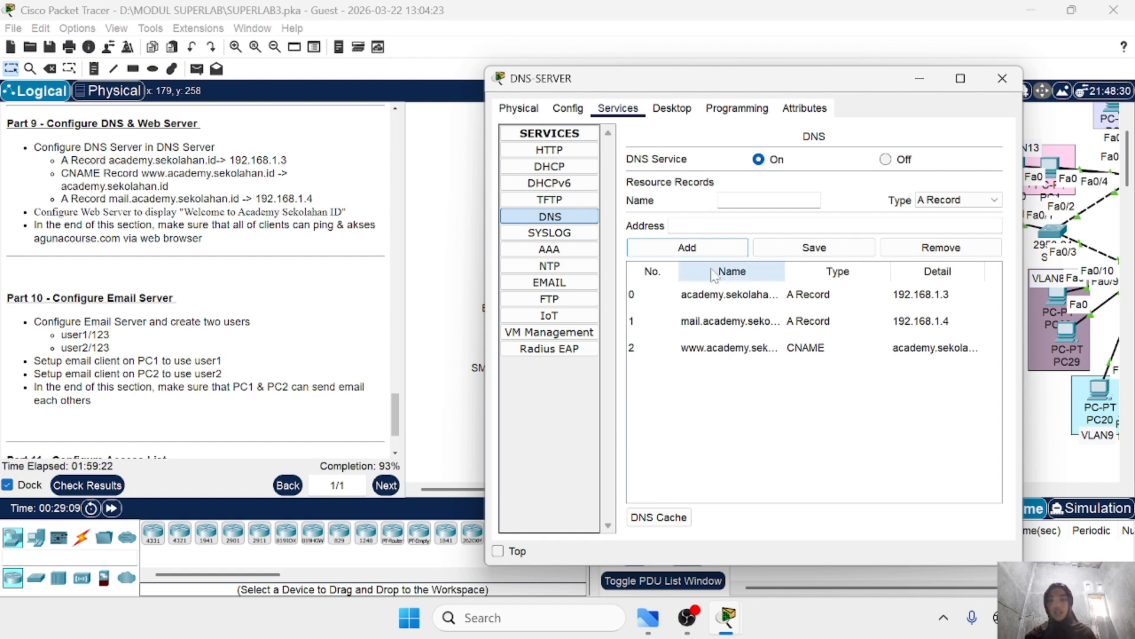
{"action": "left_click", "coordinate": [715, 299]}
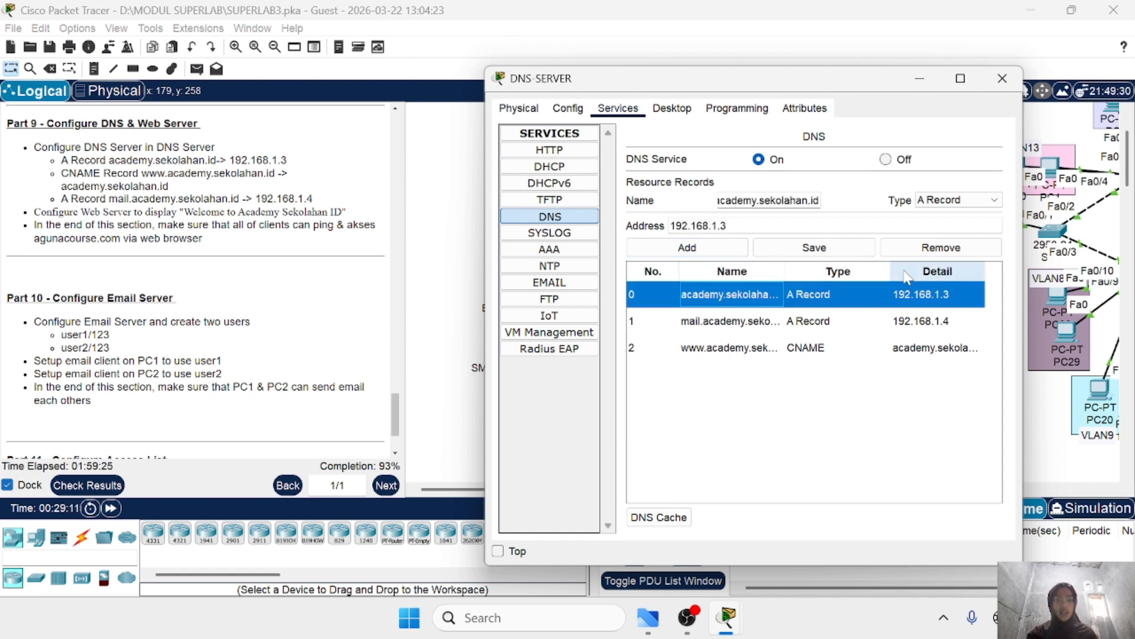
{"action": "left_click", "coordinate": [920, 255]}
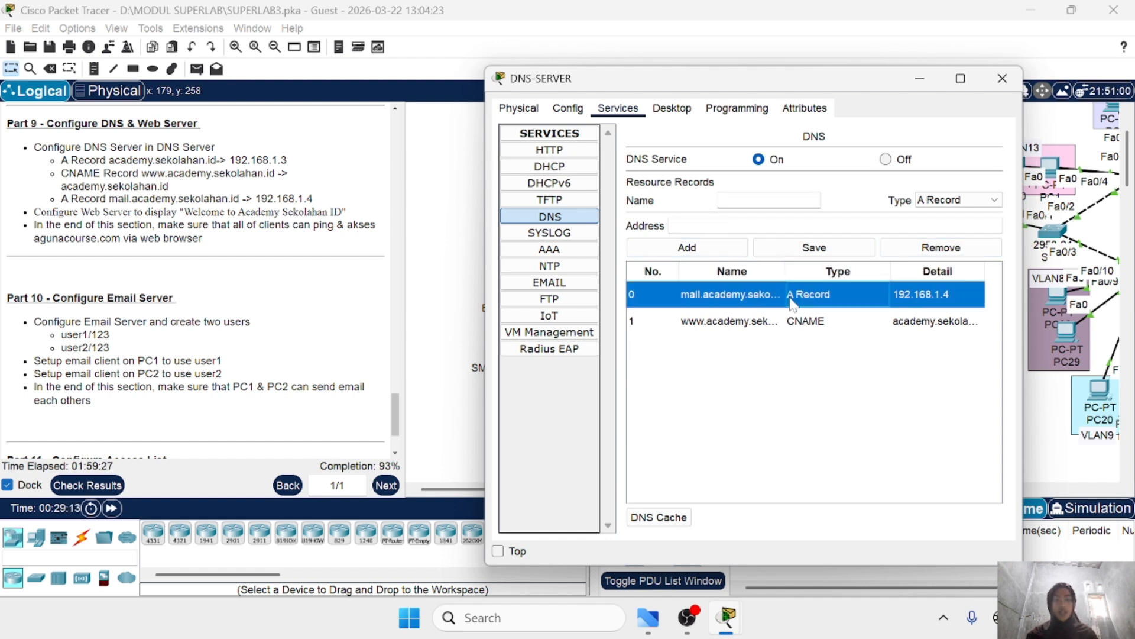
{"action": "left_click", "coordinate": [925, 254]}
{"action": "left_click", "coordinate": [934, 251]}
Step: Add an A Record to DNS-SERVER mapping academy.sekolahan.id to 192.168.1.3
{"action": "left_click", "coordinate": [959, 199]}
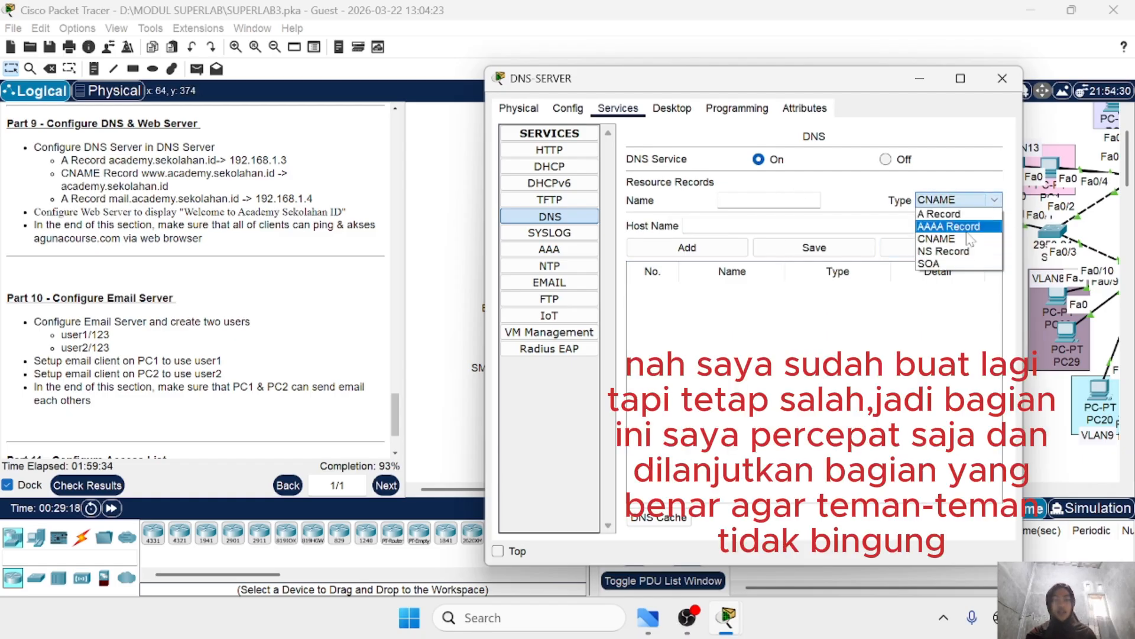
{"action": "left_click", "coordinate": [947, 213]}
{"action": "left_click", "coordinate": [763, 201]}
{"action": "type", "text": "academy.sekolahan.id"}
{"action": "left_click", "coordinate": [739, 225]}
{"action": "type", "text": "192.168.1.3"}
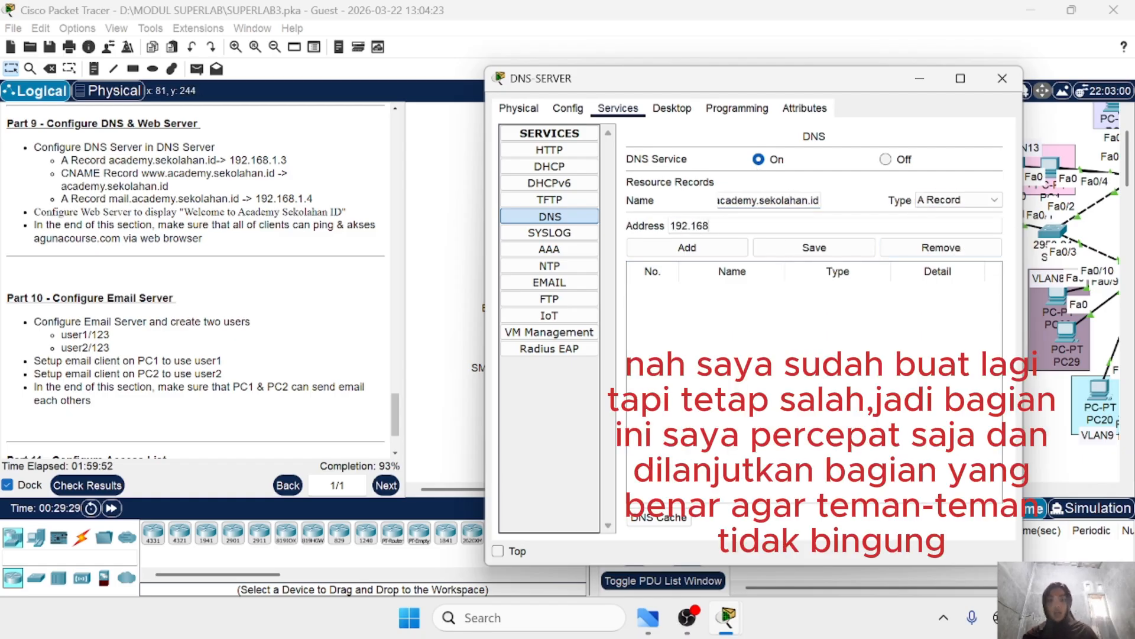
{"action": "left_click", "coordinate": [687, 247]}
{"action": "left_click", "coordinate": [959, 200]}
{"action": "left_click", "coordinate": [944, 238]}
{"action": "left_click", "coordinate": [749, 198]}
{"action": "type", "text": "www.sekolahan.id"}
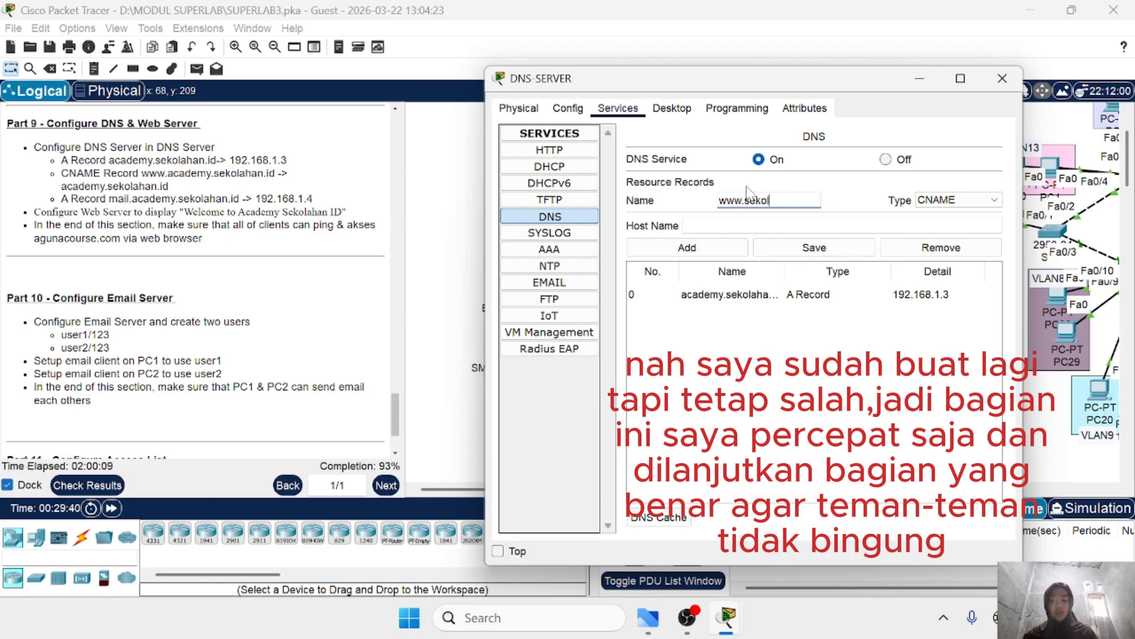
{"action": "key", "text": "BackSpace"}
{"action": "key", "text": "BackSpace"}
{"action": "key", "text": "BackSpace"}
{"action": "key", "text": "BackSpace"}
{"action": "key", "text": "BackSpace"}
{"action": "key", "text": "BackSpace"}
{"action": "key", "text": "BackSpace"}
{"action": "key", "text": "BackSpace"}
{"action": "key", "text": "BackSpace"}
{"action": "key", "text": "BackSpace"}
{"action": "key", "text": "BackSpace"}
{"action": "key", "text": "BackSpace"}
{"action": "type", "text": "academy.sekolahan.id"}
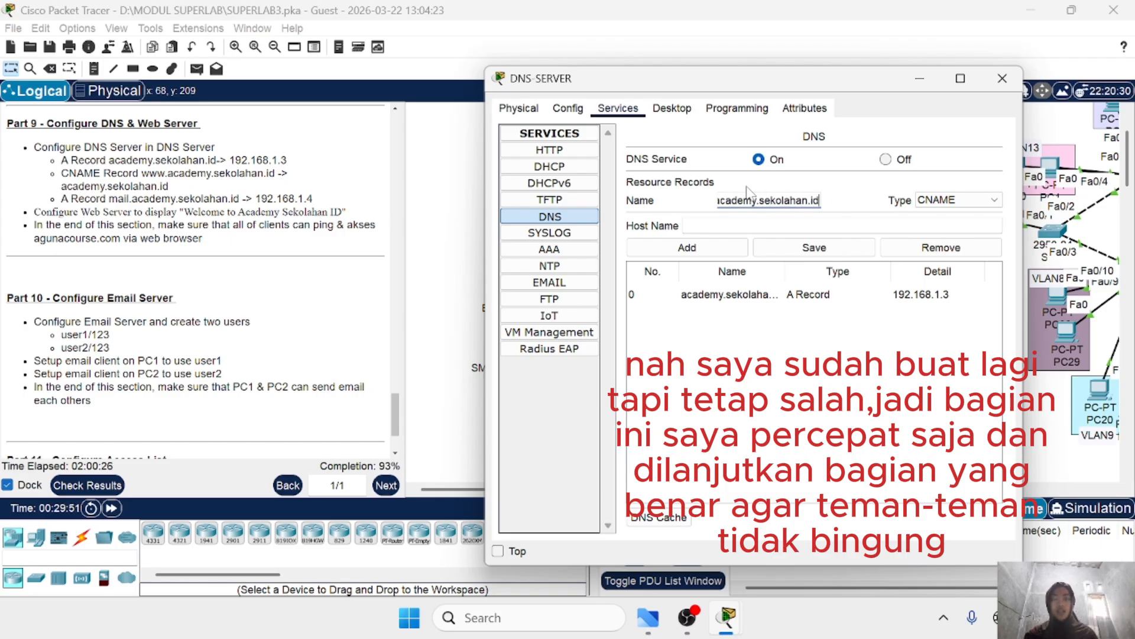
{"action": "left_click", "coordinate": [740, 225]}
{"action": "type", "text": "academy.sekolahan.id"}
{"action": "left_click", "coordinate": [687, 247]}
Step: Add an A Record to DNS-SERVER mapping mail.academy.sekolhan.id to 192.168.1.4
{"action": "left_click", "coordinate": [959, 201]}
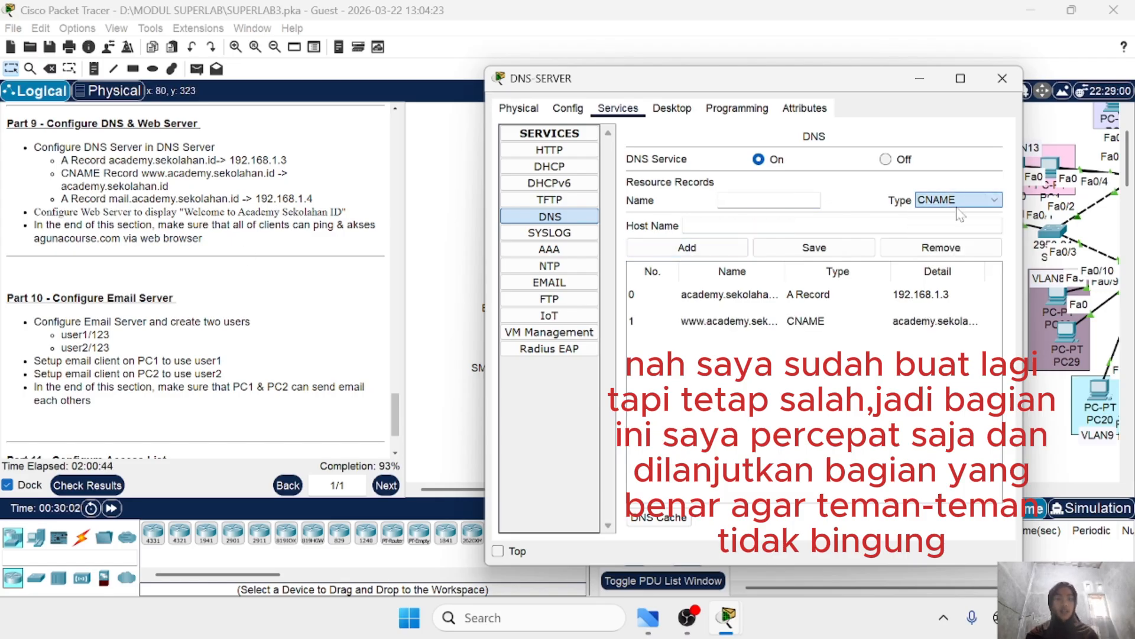
{"action": "left_click", "coordinate": [763, 199]}
{"action": "type", "text": "mail.academy.se"}
{"action": "type", "text": "kolhan.id"}
{"action": "left_click", "coordinate": [959, 200]}
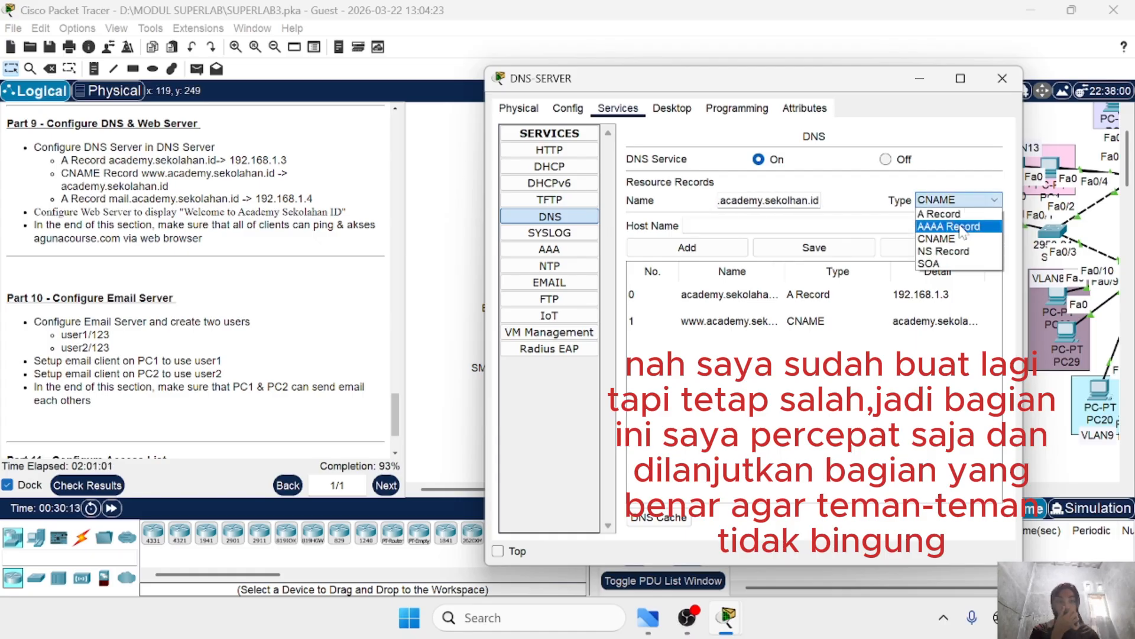
{"action": "left_click", "coordinate": [950, 215]}
{"action": "left_click", "coordinate": [768, 226]}
{"action": "type", "text": "192.168.1.4"}
{"action": "left_click", "coordinate": [688, 247]}
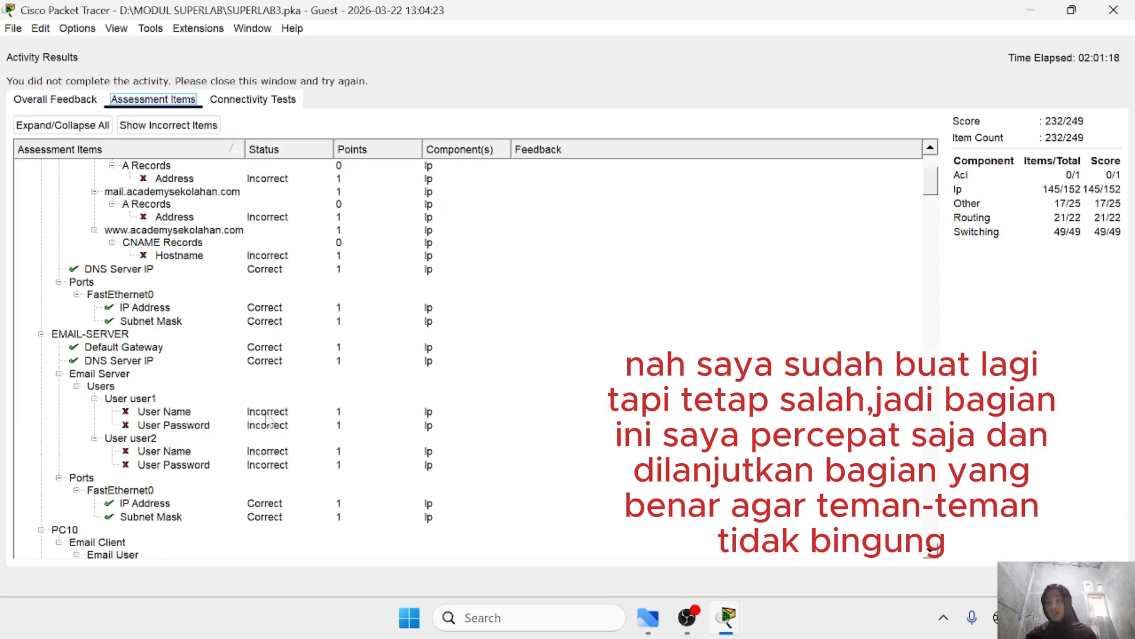
Step: Examine the record names expected under the DNS-SERVER resource records in the assessment items, and close the activity results
{"action": "scroll", "coordinate": [127, 362], "scroll_direction": "up", "scroll_amount": 5}
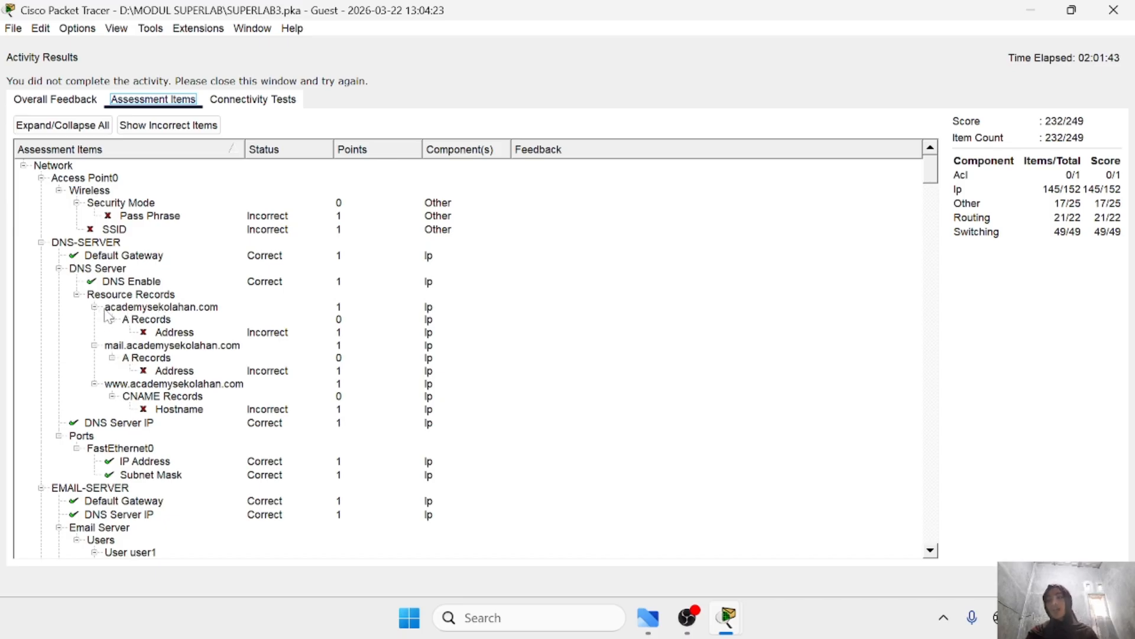
{"action": "scroll", "coordinate": [218, 327], "scroll_direction": "down", "scroll_amount": 1}
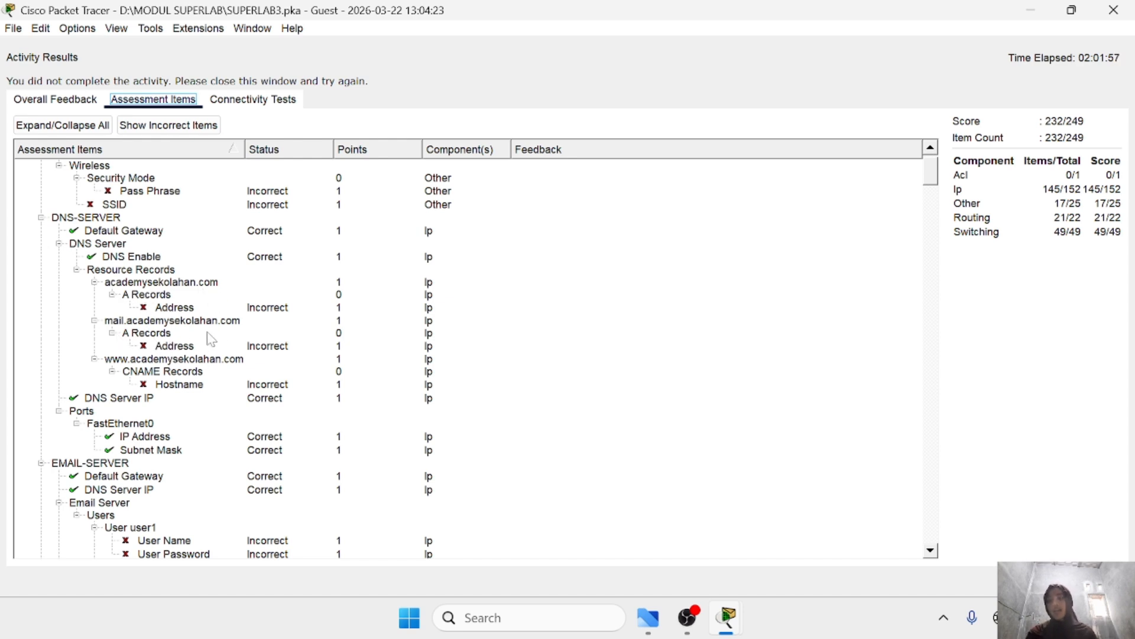
{"action": "scroll", "coordinate": [246, 384], "scroll_direction": "up", "scroll_amount": 2}
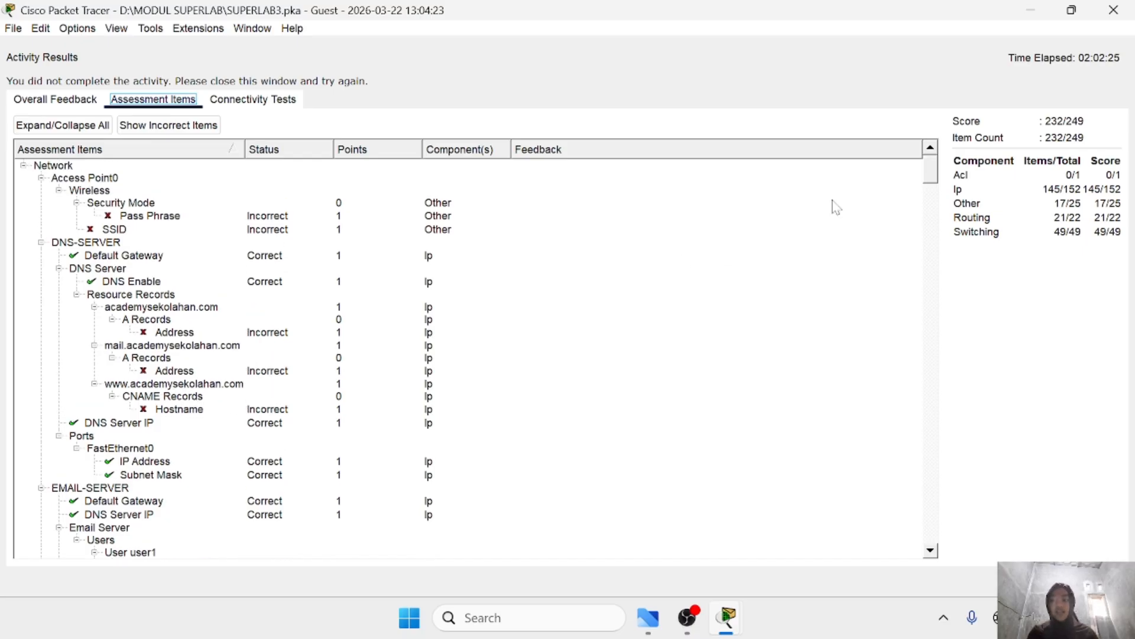
{"action": "left_click", "coordinate": [1130, 7]}
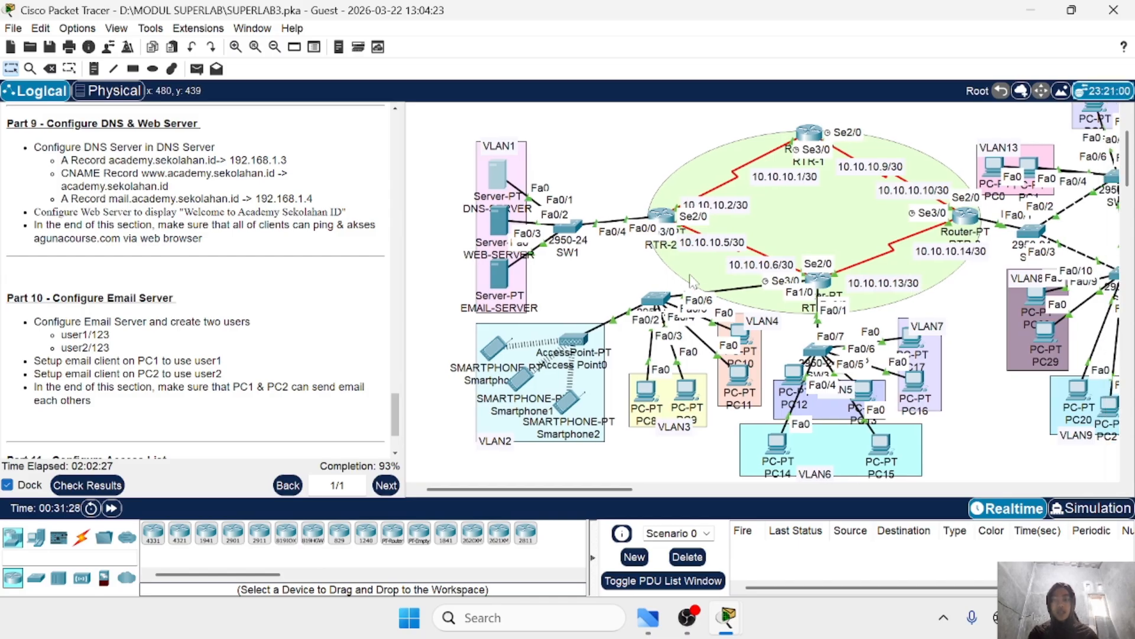
Step: Delete the academy, mail and www resource records from the DNS service of DNS-SERVER
{"action": "left_click", "coordinate": [486, 180]}
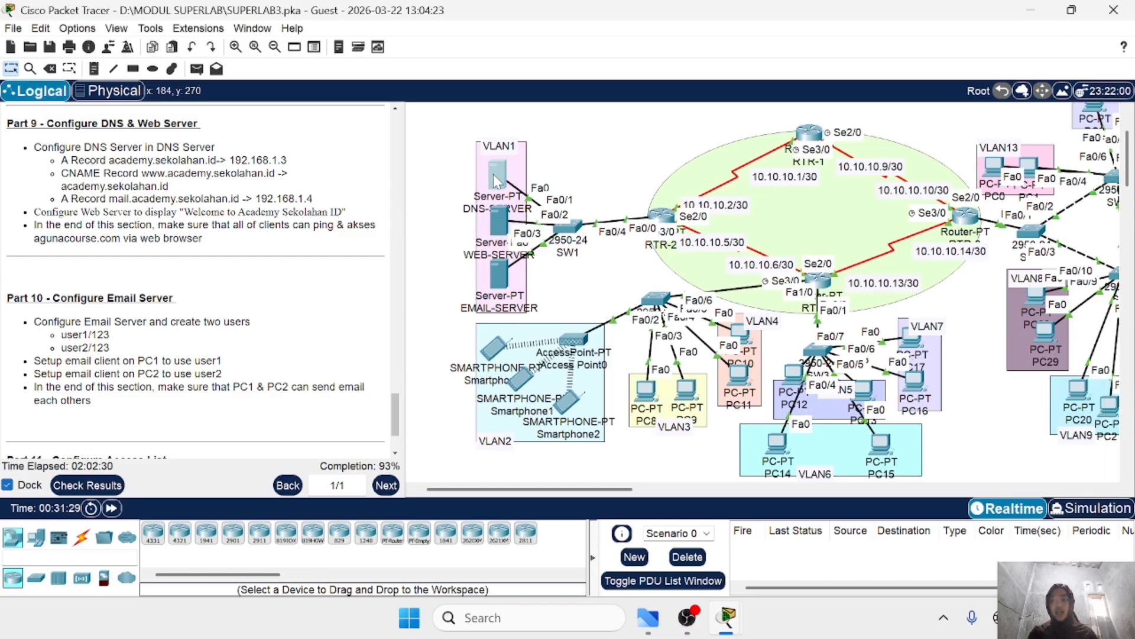
{"action": "left_click", "coordinate": [704, 296]}
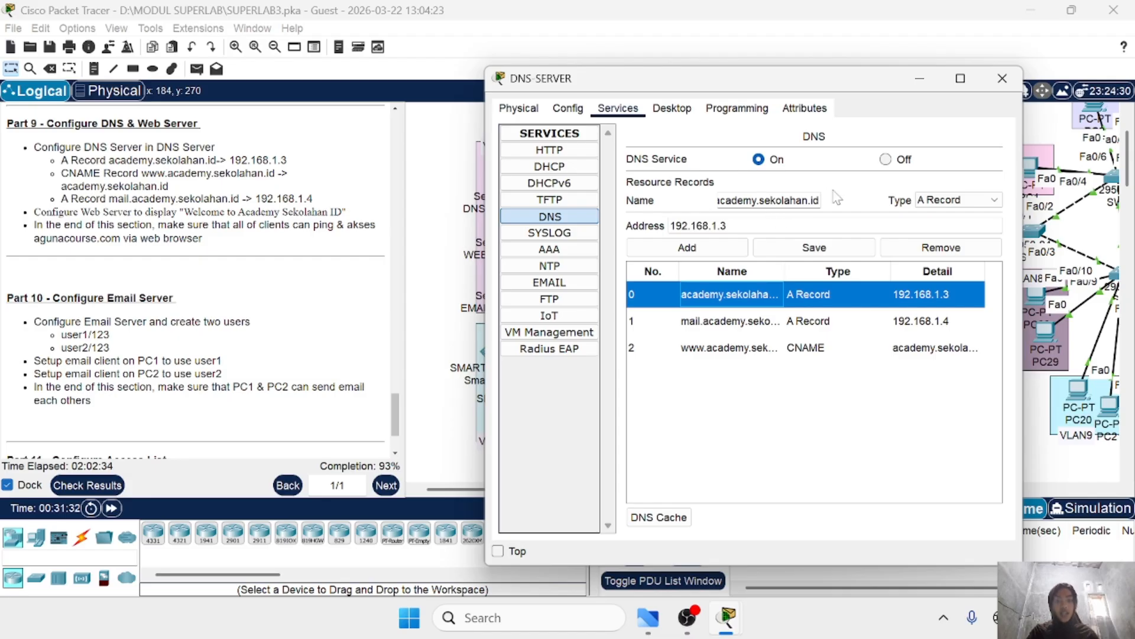
{"action": "left_click", "coordinate": [940, 247]}
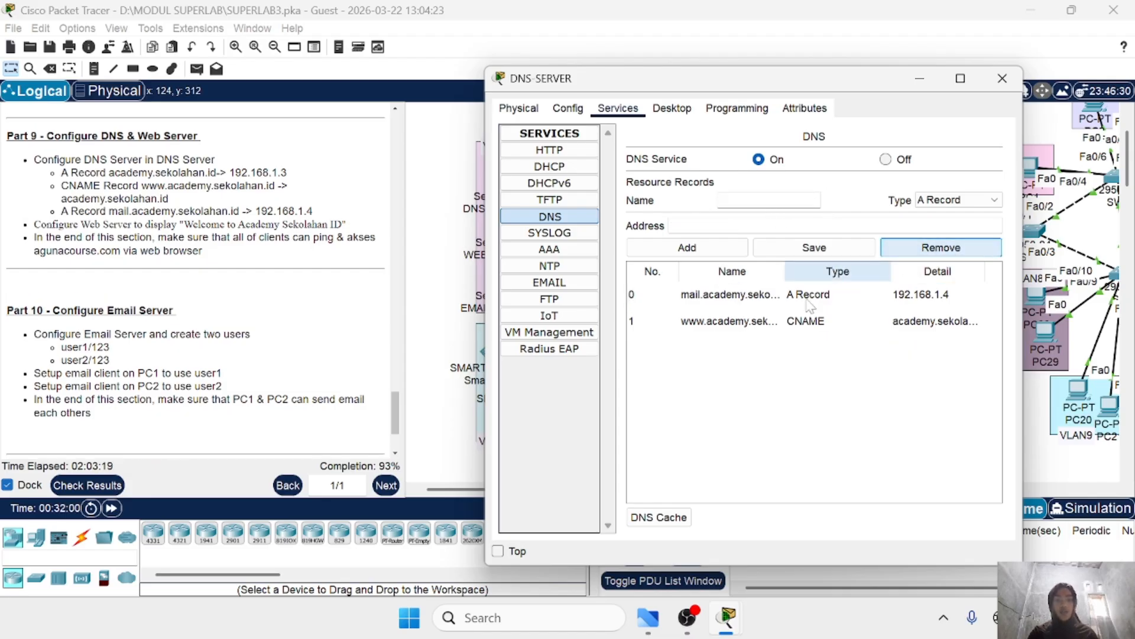
{"action": "left_click", "coordinate": [750, 299]}
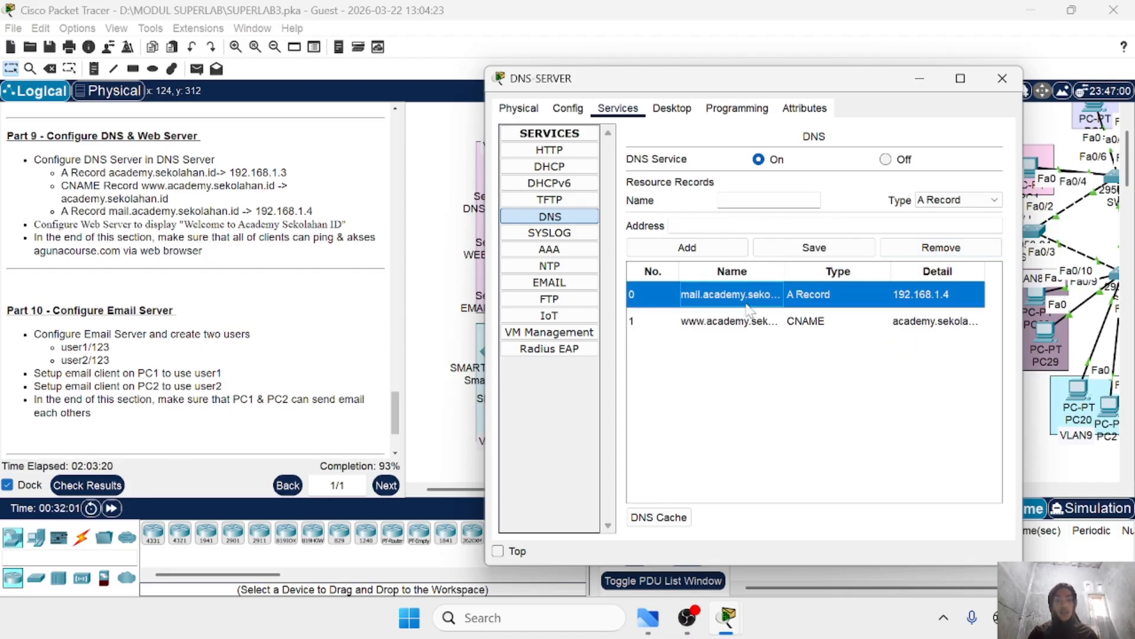
{"action": "left_click", "coordinate": [932, 252]}
{"action": "left_click", "coordinate": [760, 299]}
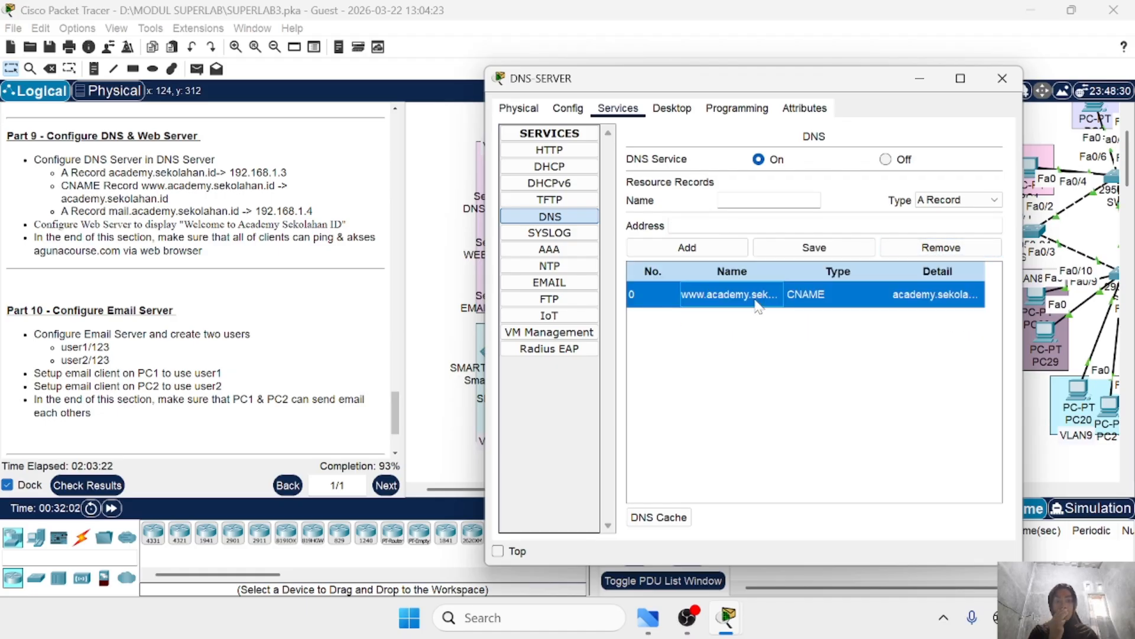
{"action": "left_click", "coordinate": [940, 247]}
Step: Add an A Record to DNS-SERVER mapping academysekolahan.com to 192.168.1.3
{"action": "left_click", "coordinate": [956, 200]}
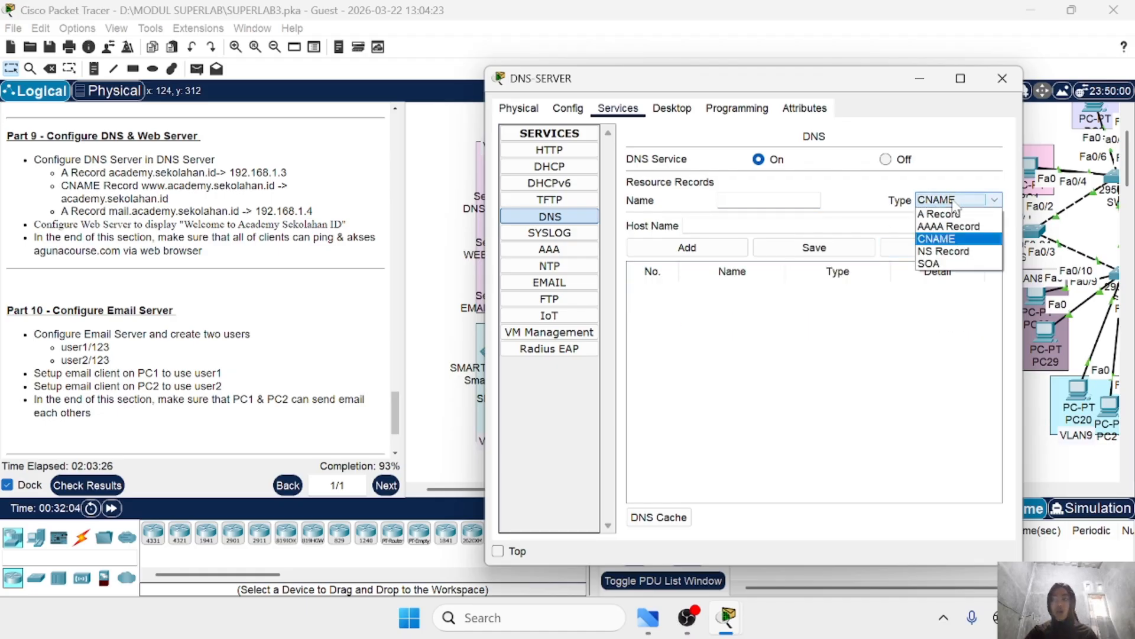
{"action": "left_click", "coordinate": [953, 214]}
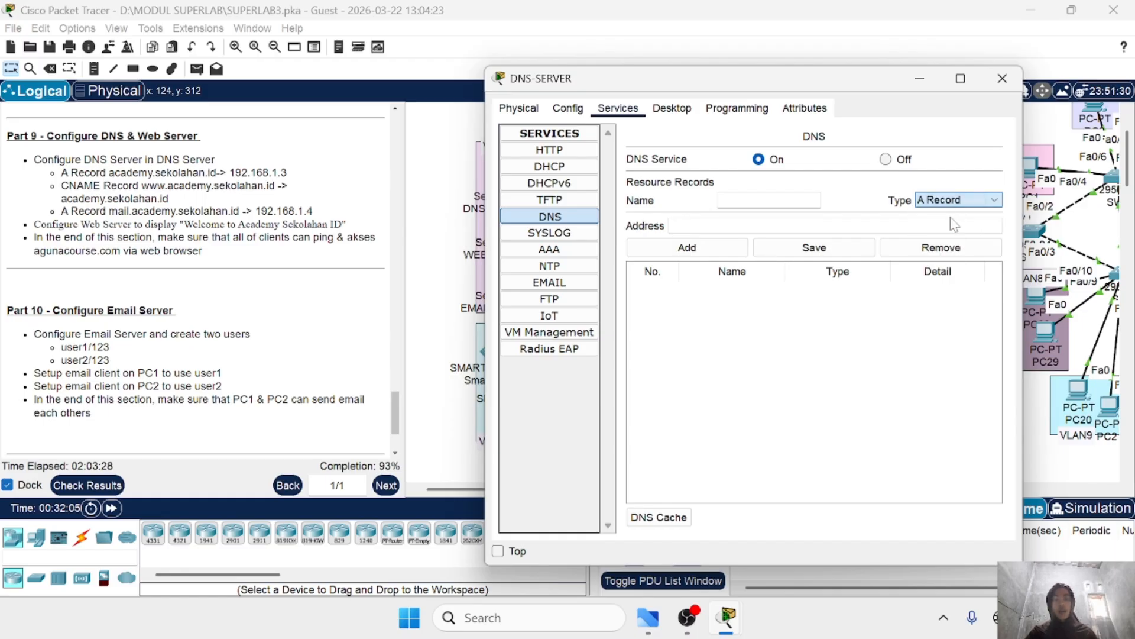
{"action": "left_click", "coordinate": [764, 200]}
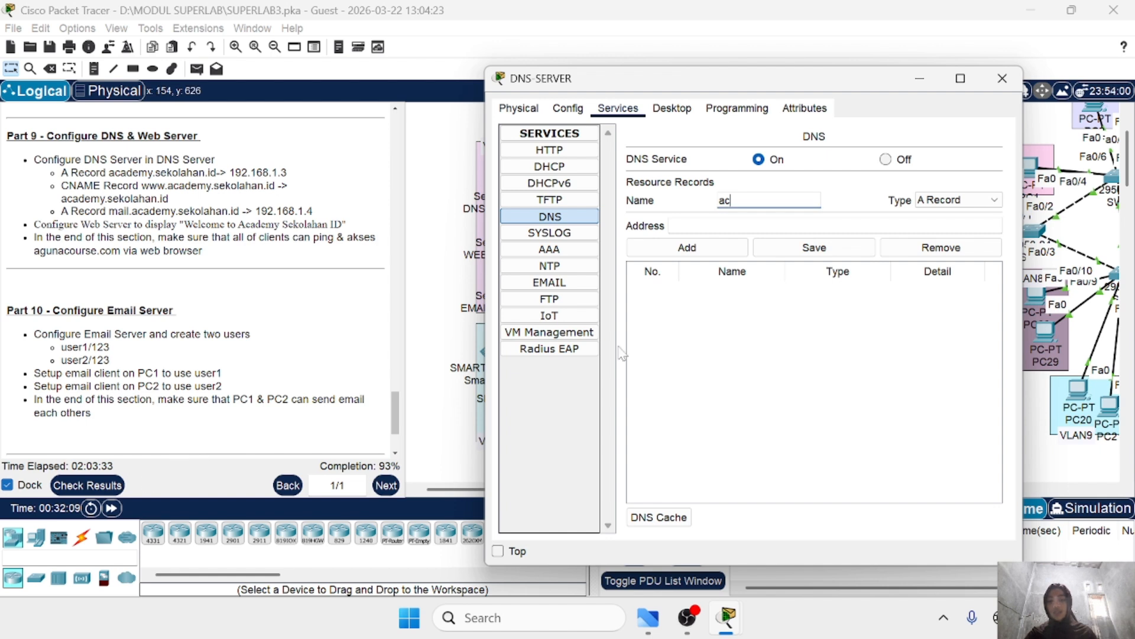
{"action": "type", "text": "acade"}
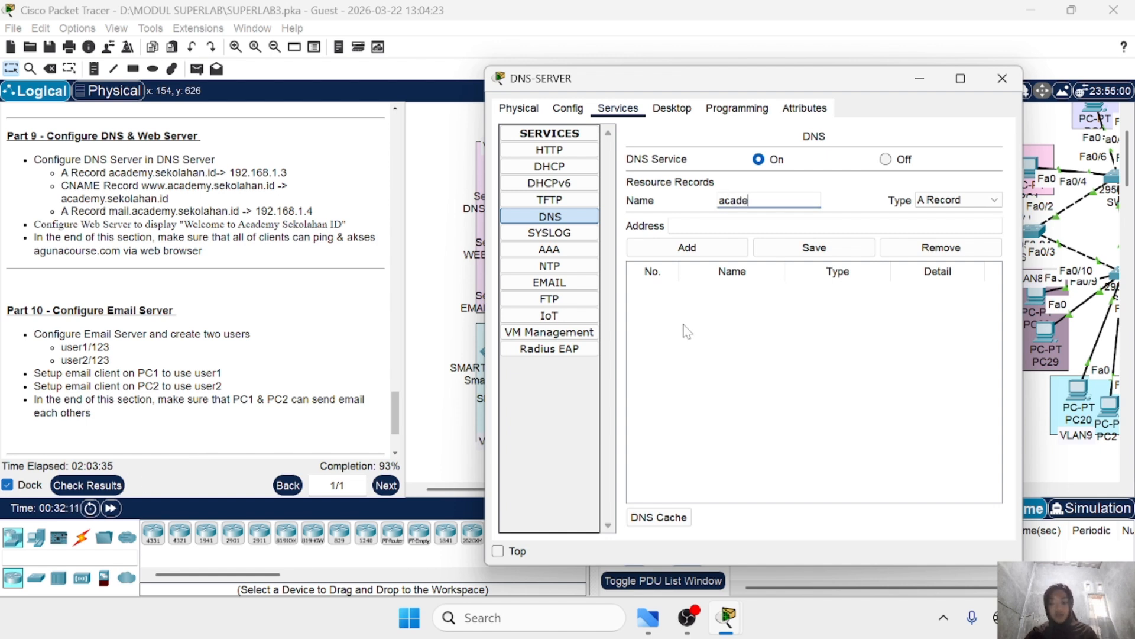
{"action": "type", "text": "mysekolahan."}
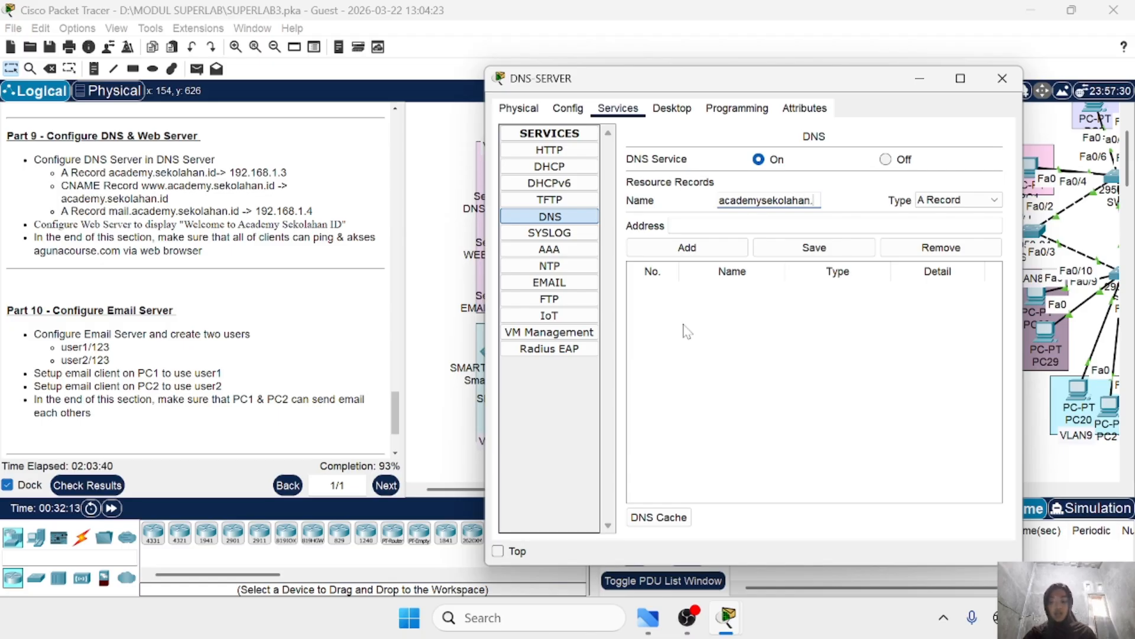
{"action": "type", "text": "com"}
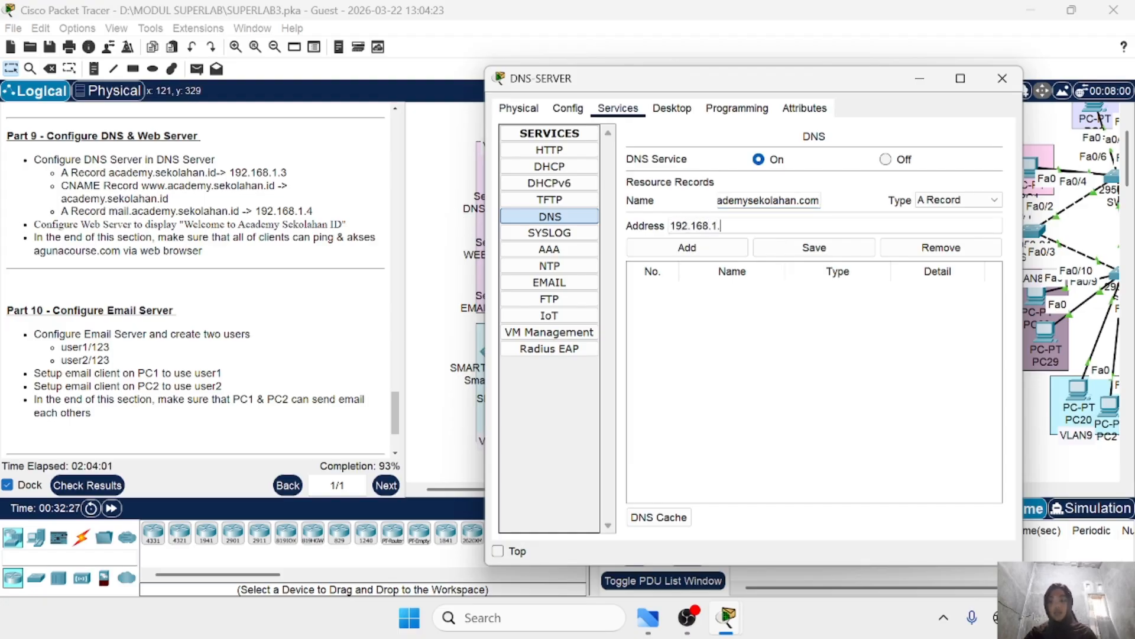
{"action": "left_click", "coordinate": [713, 249]}
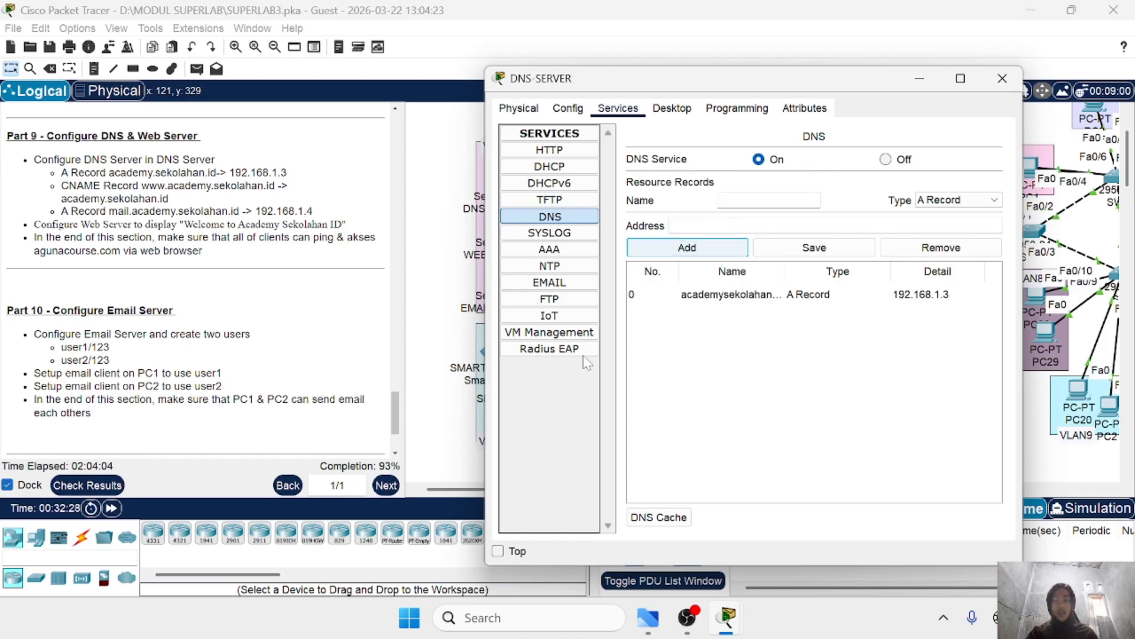
Step: Check the activity results for the academysekolahan.com A Record and the other DNS-SERVER items, and close the results
{"action": "left_click", "coordinate": [88, 485]}
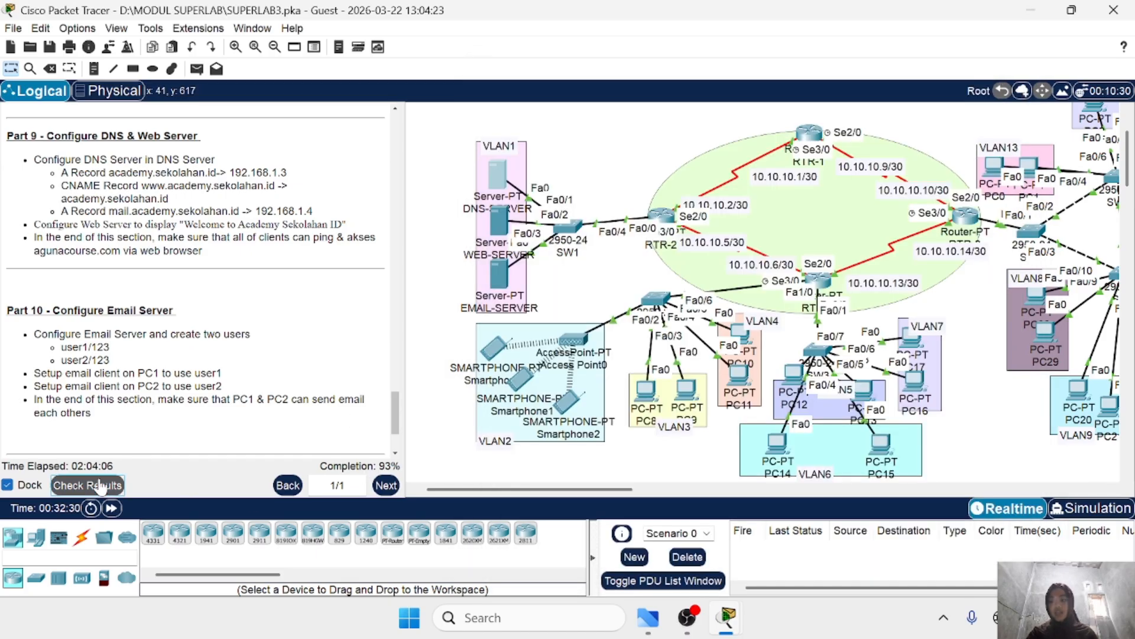
{"action": "left_click", "coordinate": [180, 101]}
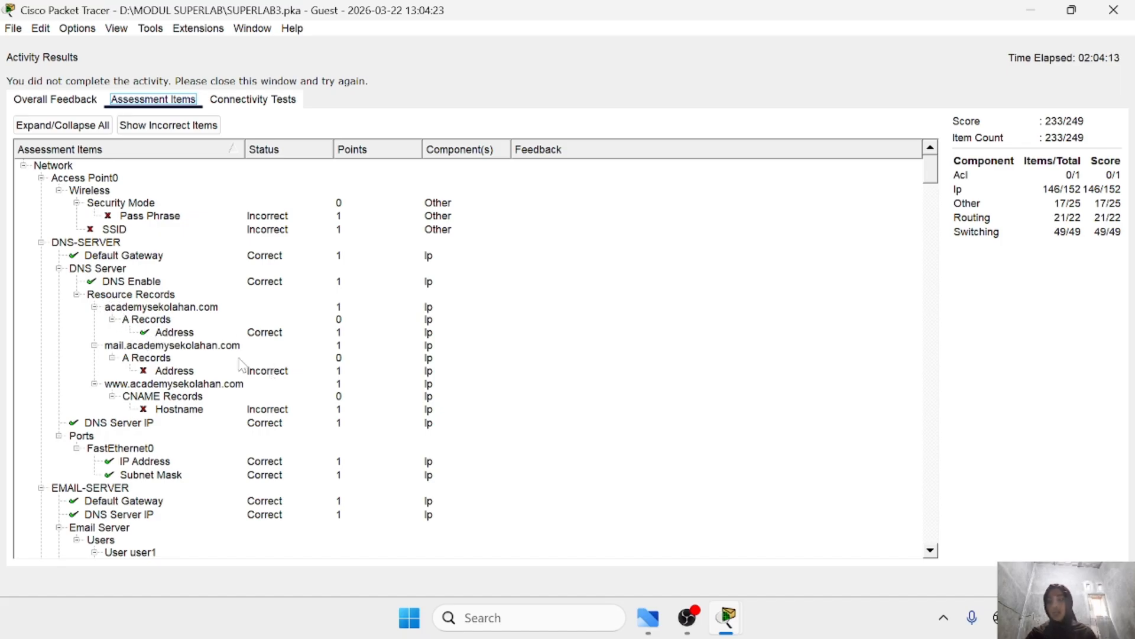
{"action": "scroll", "coordinate": [242, 367], "scroll_direction": "down", "scroll_amount": 1}
{"action": "scroll", "coordinate": [165, 319], "scroll_direction": "up", "scroll_amount": 2}
{"action": "scroll", "coordinate": [201, 380], "scroll_direction": "down", "scroll_amount": 1}
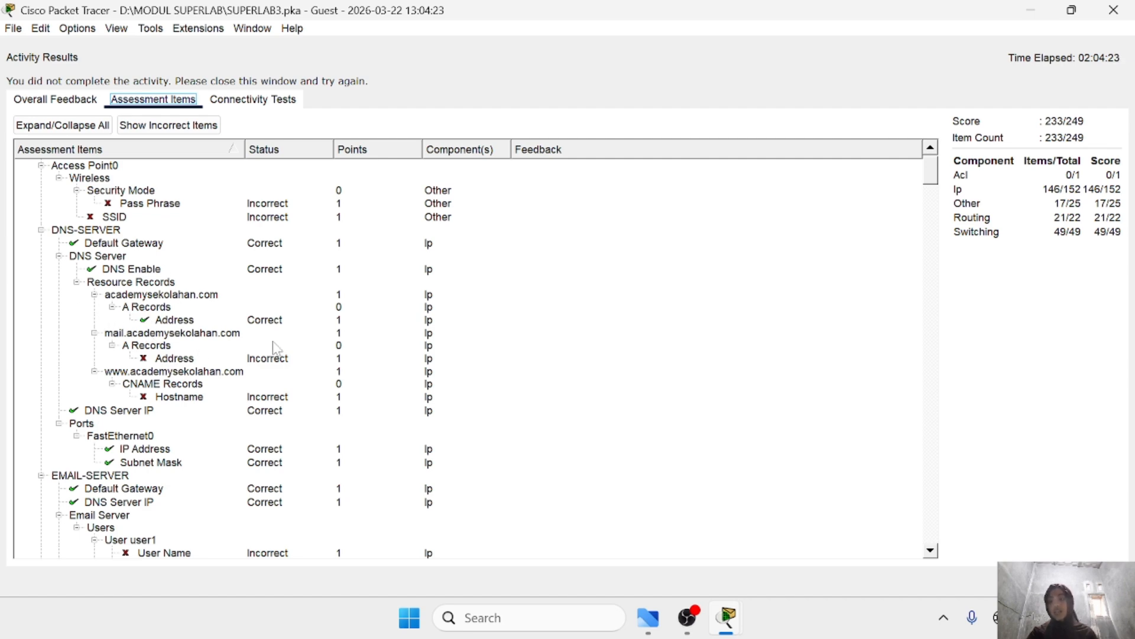
{"action": "left_click", "coordinate": [1114, 10]}
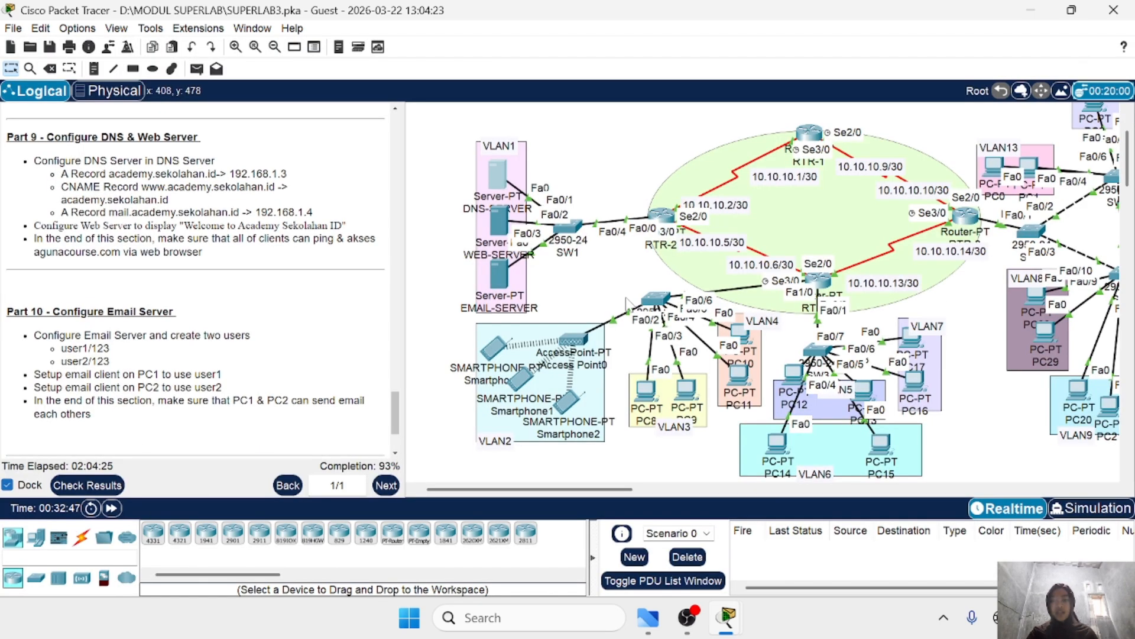
{"action": "left_click", "coordinate": [492, 178]}
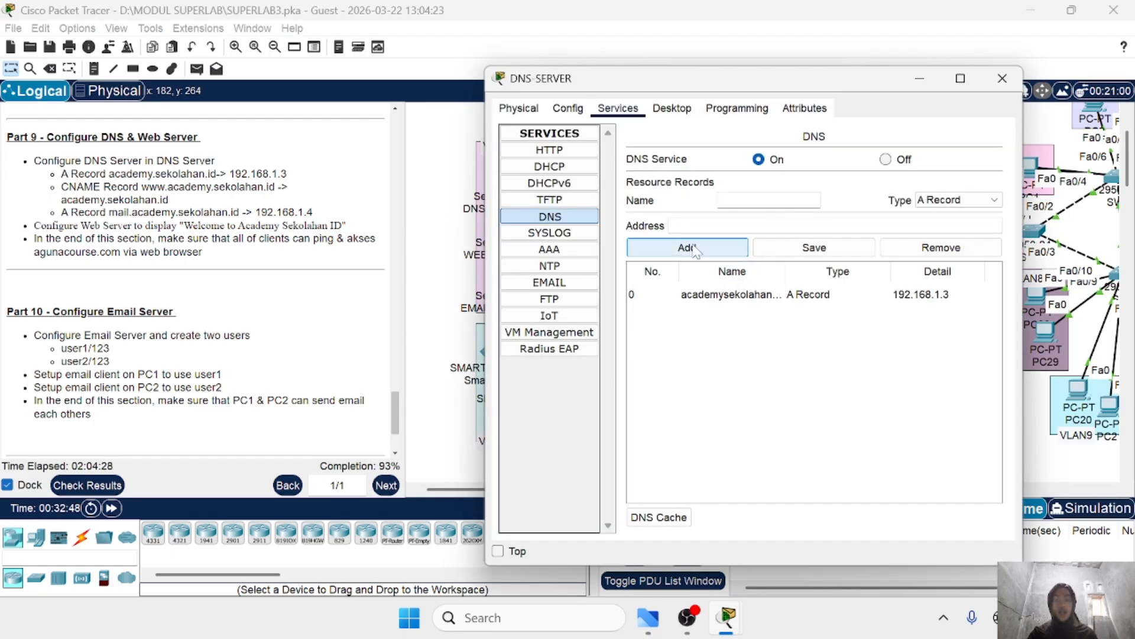
{"action": "left_click", "coordinate": [964, 200]}
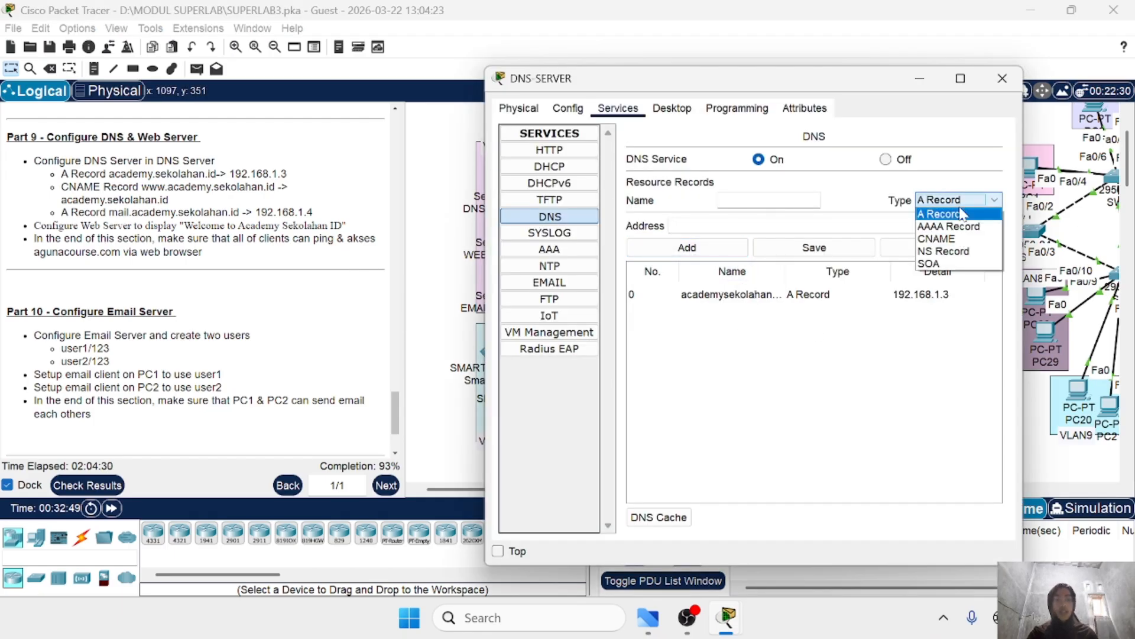
{"action": "left_click", "coordinate": [953, 239]}
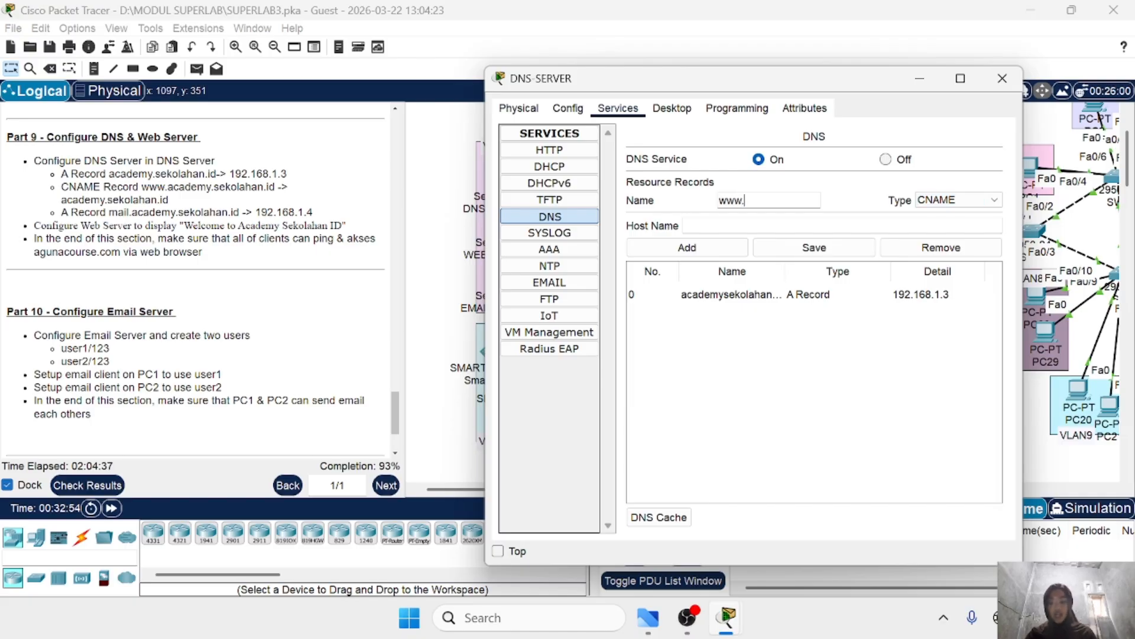
{"action": "type", "text": "www"}
{"action": "type", "text": "."}
{"action": "type", "text": "ola"}
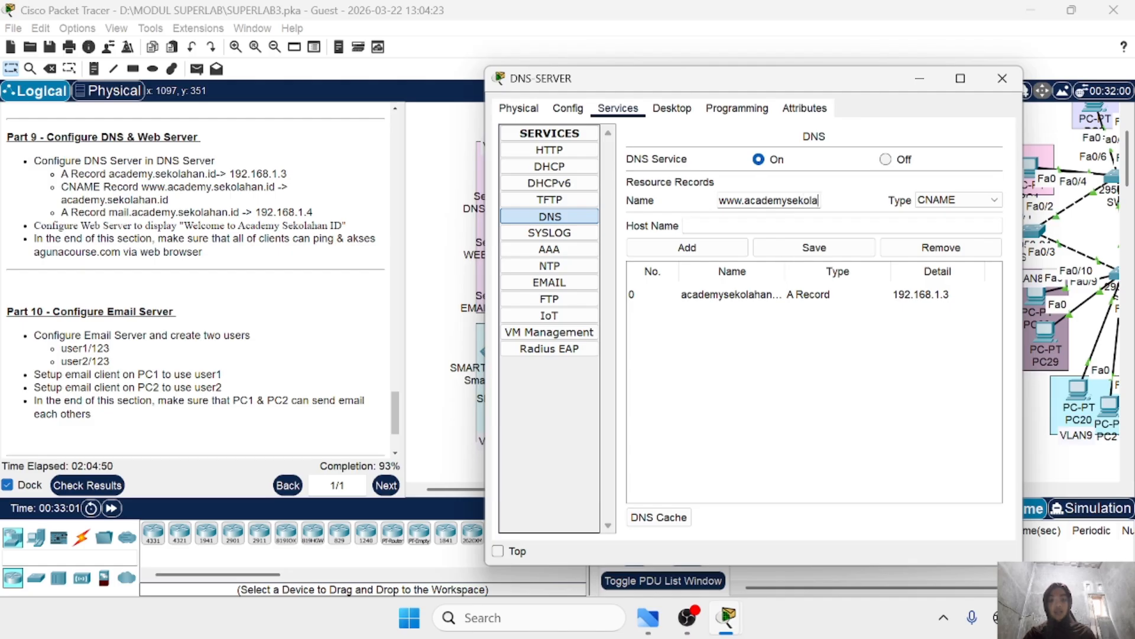
{"action": "type", "text": "han.com"}
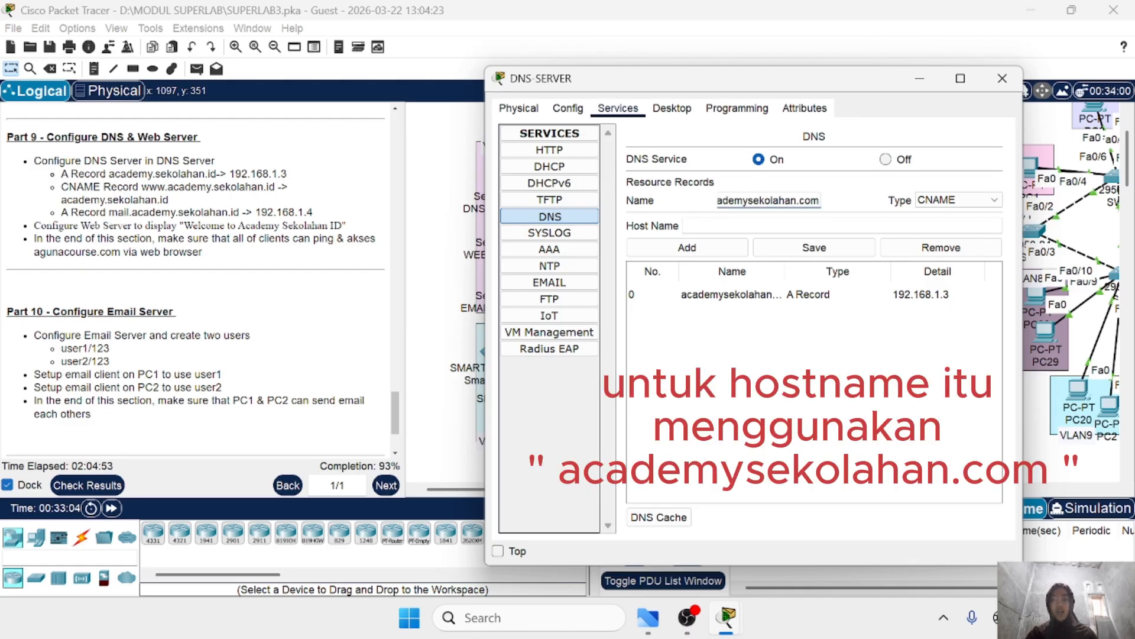
Step: Set the CNAME record's host name to academy.sekolahan.id and add the record to the DNS service
{"action": "left_click", "coordinate": [745, 225]}
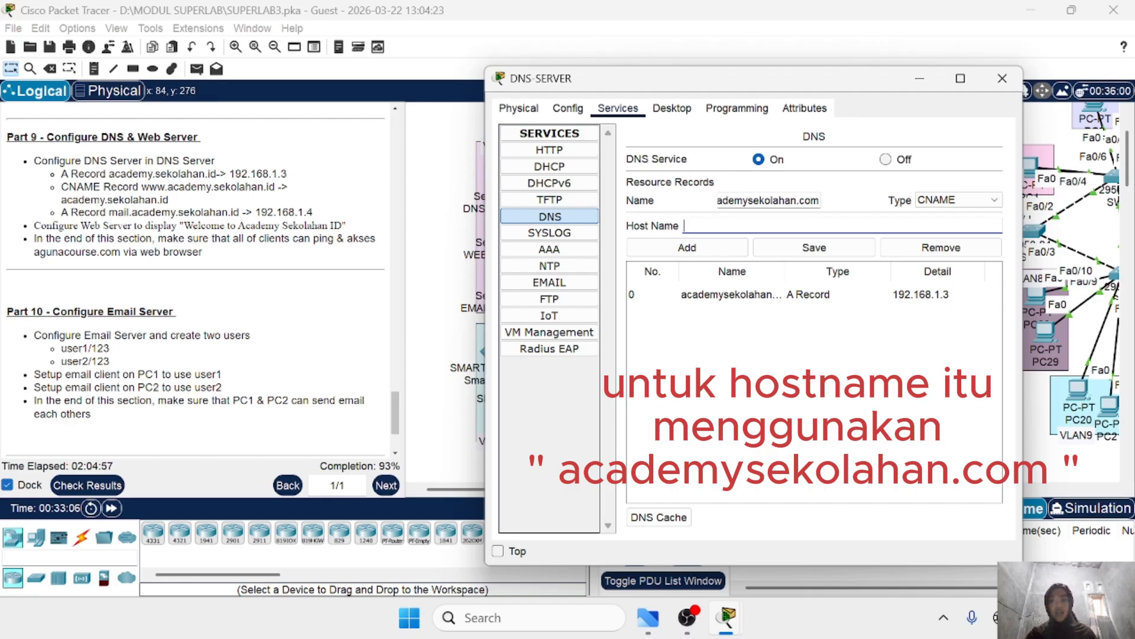
{"action": "type", "text": "acade"}
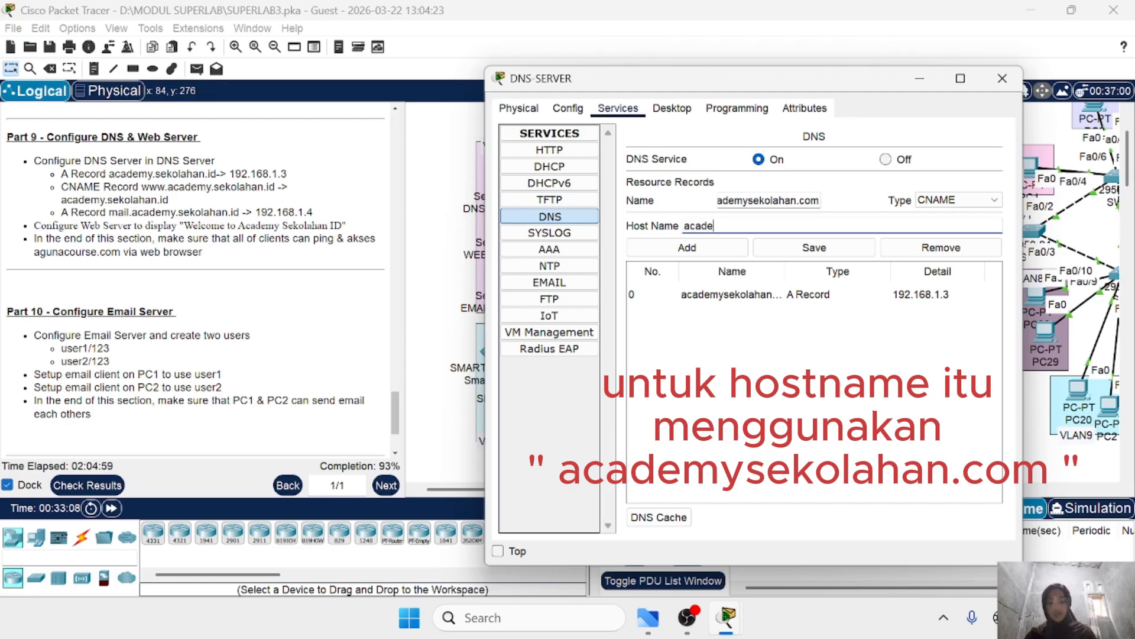
{"action": "type", "text": "my.seko"}
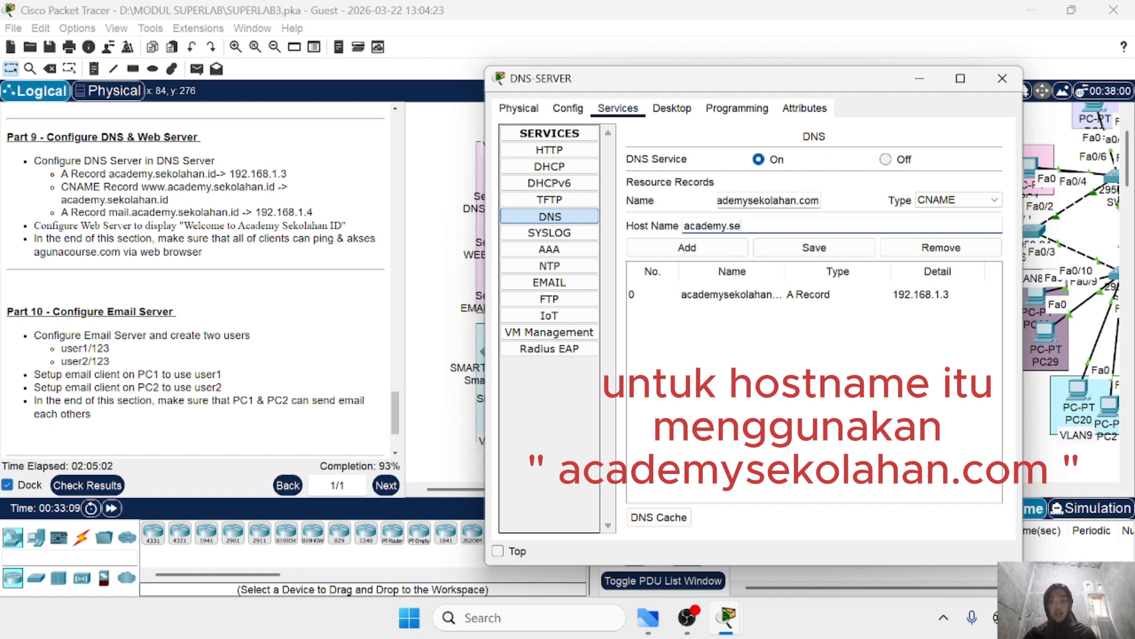
{"action": "key", "text": "BackSpace"}
{"action": "key", "text": "BackSpace"}
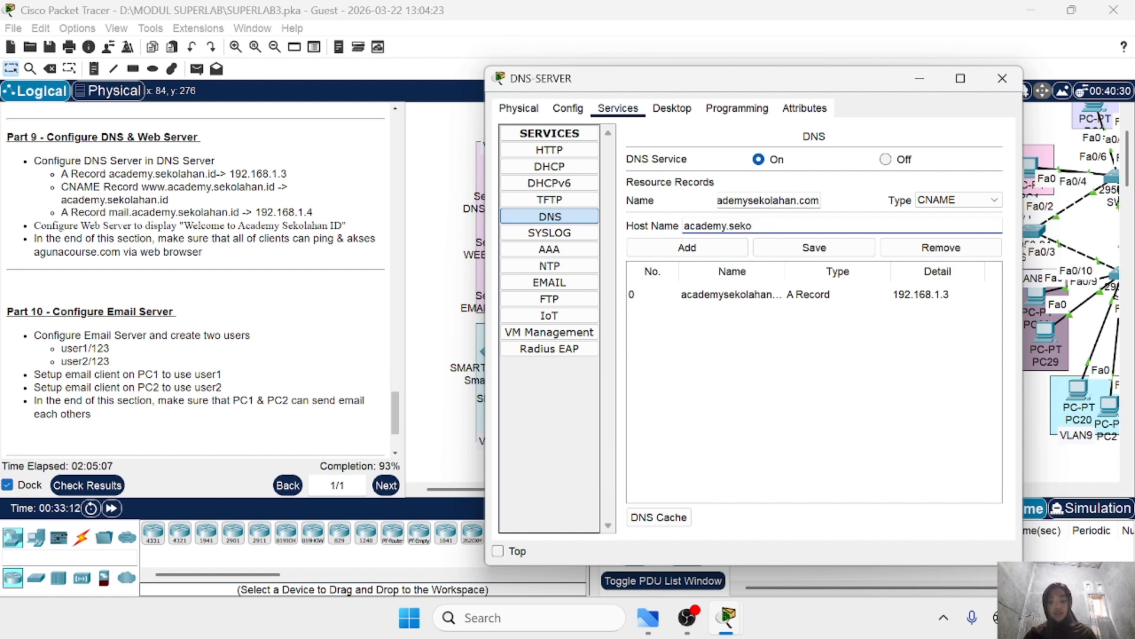
{"action": "type", "text": "id"}
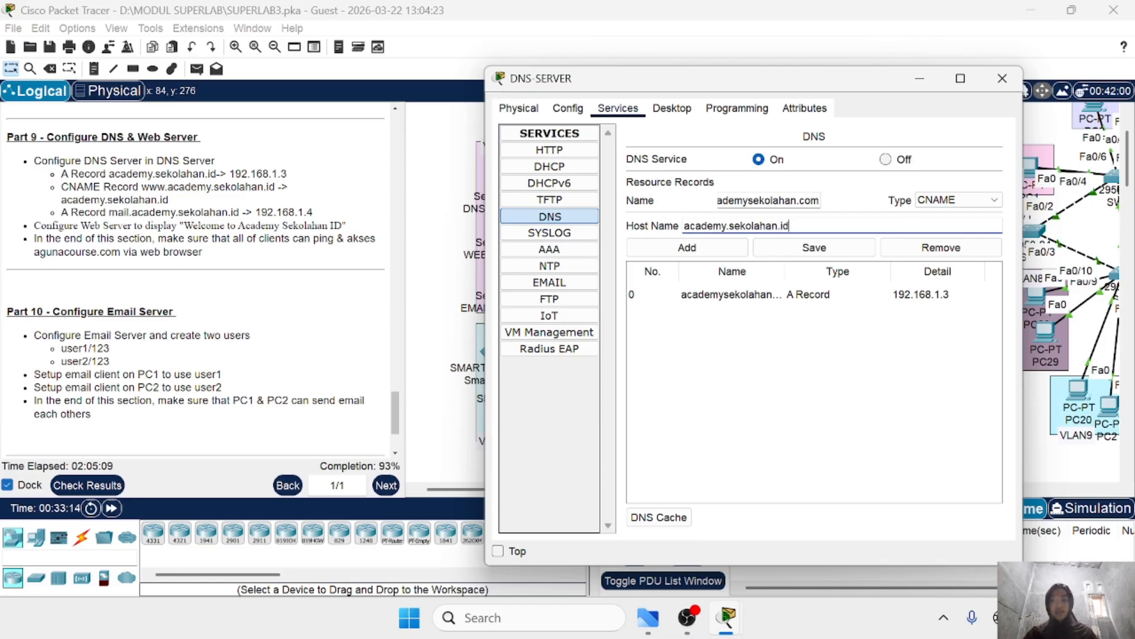
{"action": "left_click", "coordinate": [701, 250]}
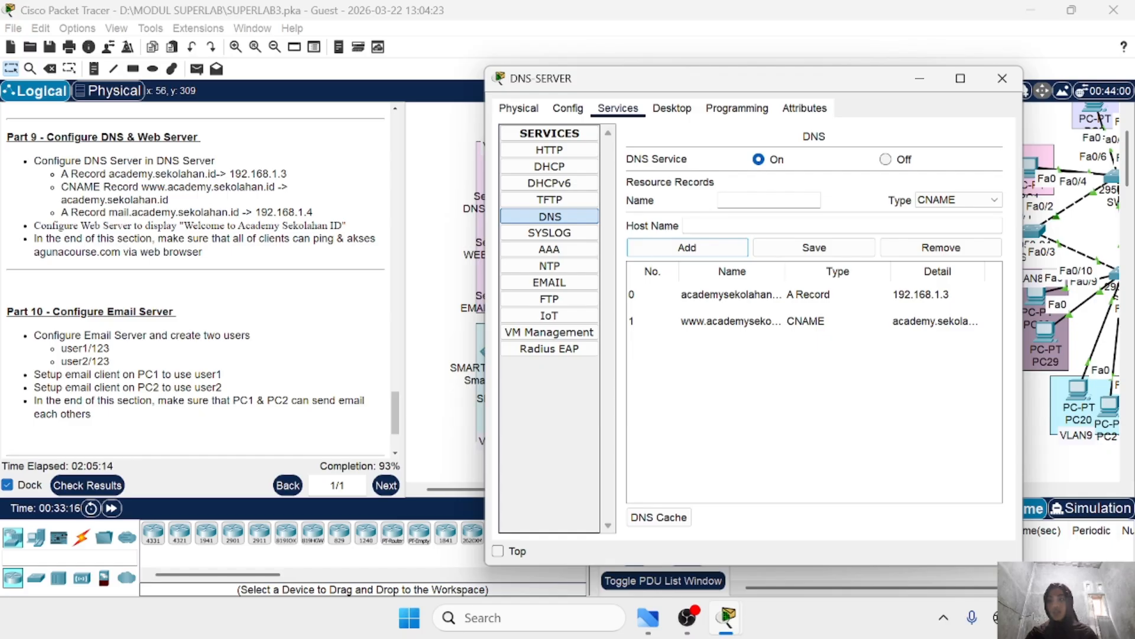
Step: Add an A Record to DNS-SERVER mapping mail.academysekolahan.com to 192.168.1.4
{"action": "left_click", "coordinate": [959, 200]}
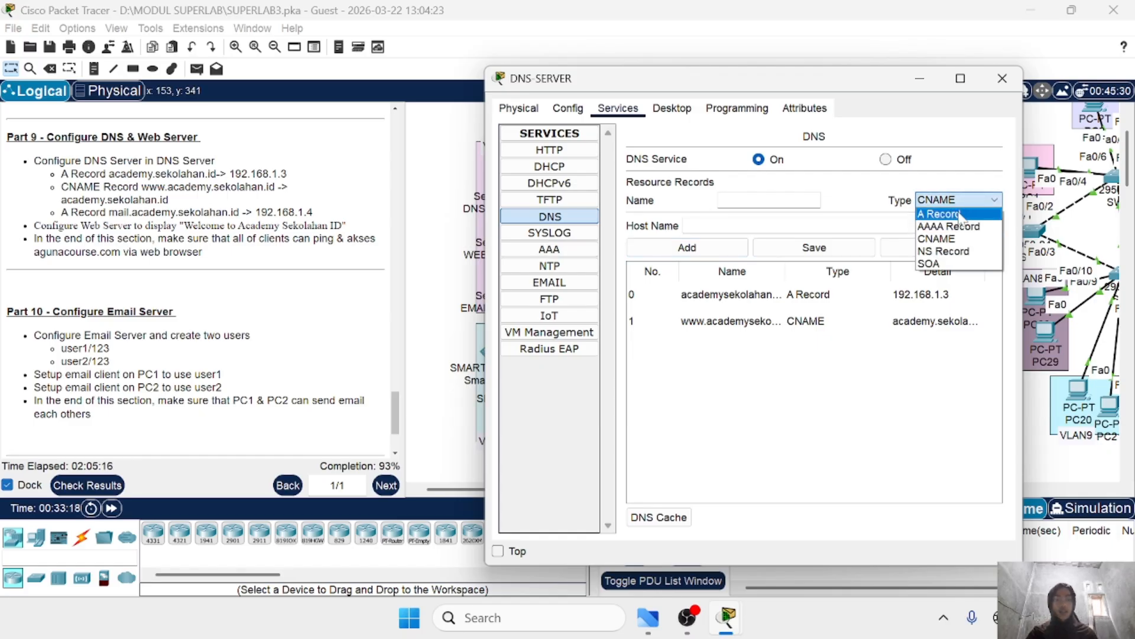
{"action": "left_click", "coordinate": [961, 214]}
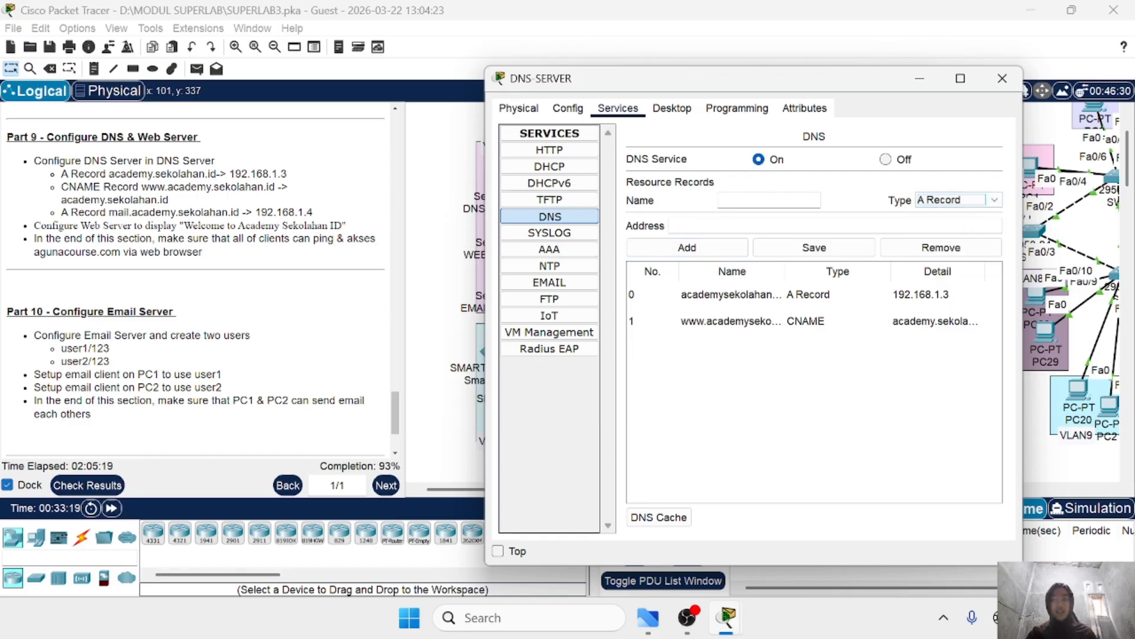
{"action": "left_click", "coordinate": [769, 200]}
{"action": "type", "text": "mail"}
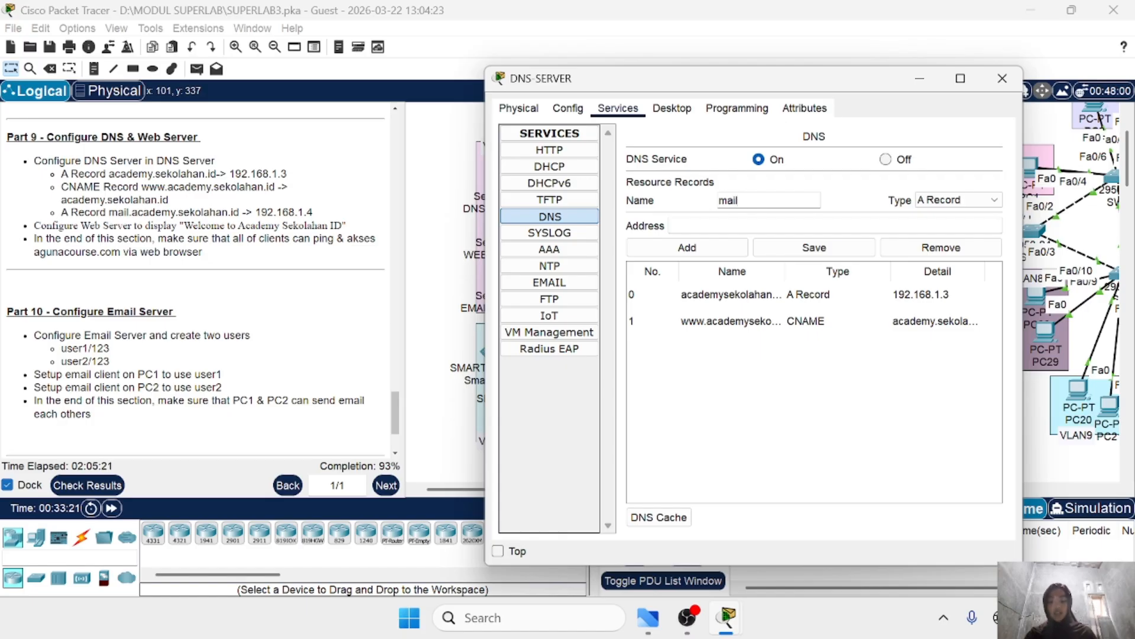
{"action": "type", "text": ".academ"}
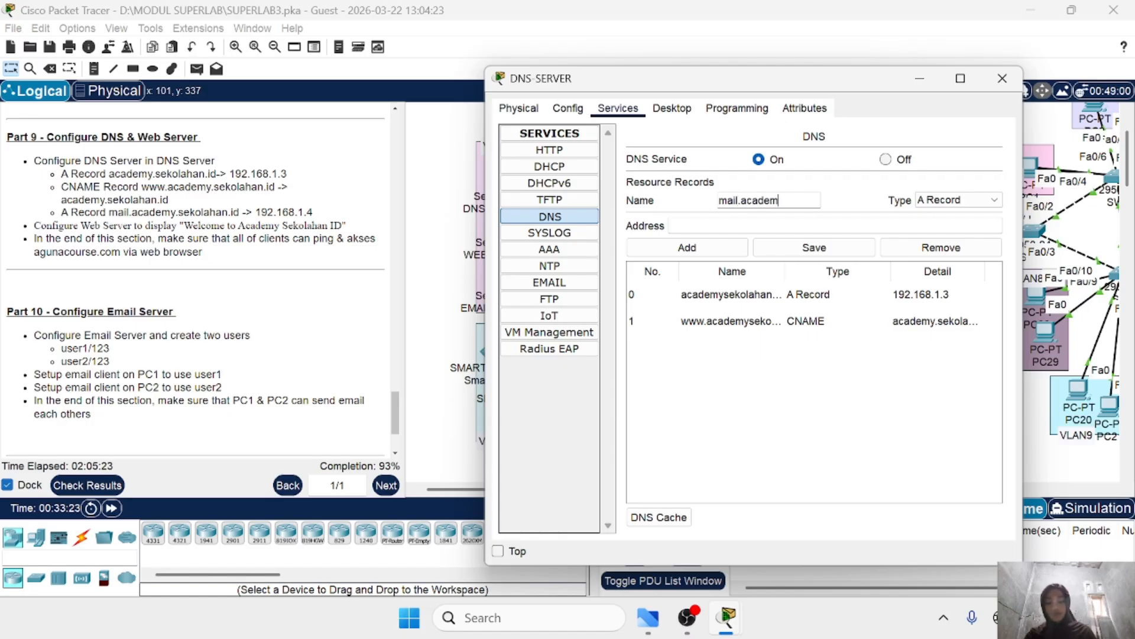
{"action": "type", "text": "ysekolahan.com"}
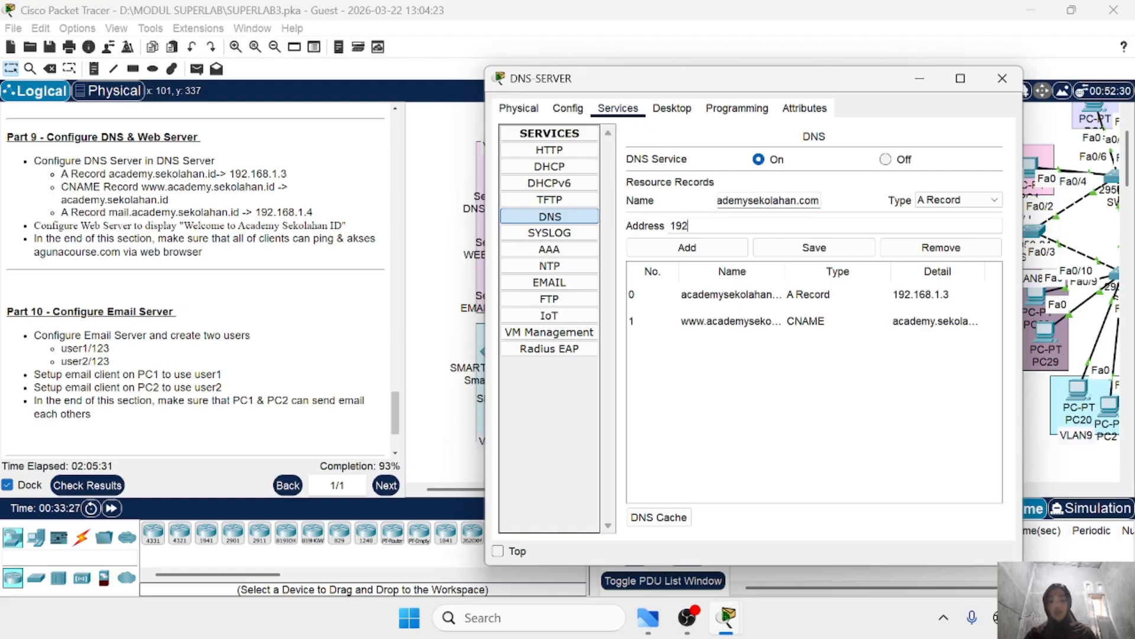
{"action": "type", "text": "192.168.1.4"}
{"action": "left_click", "coordinate": [685, 248]}
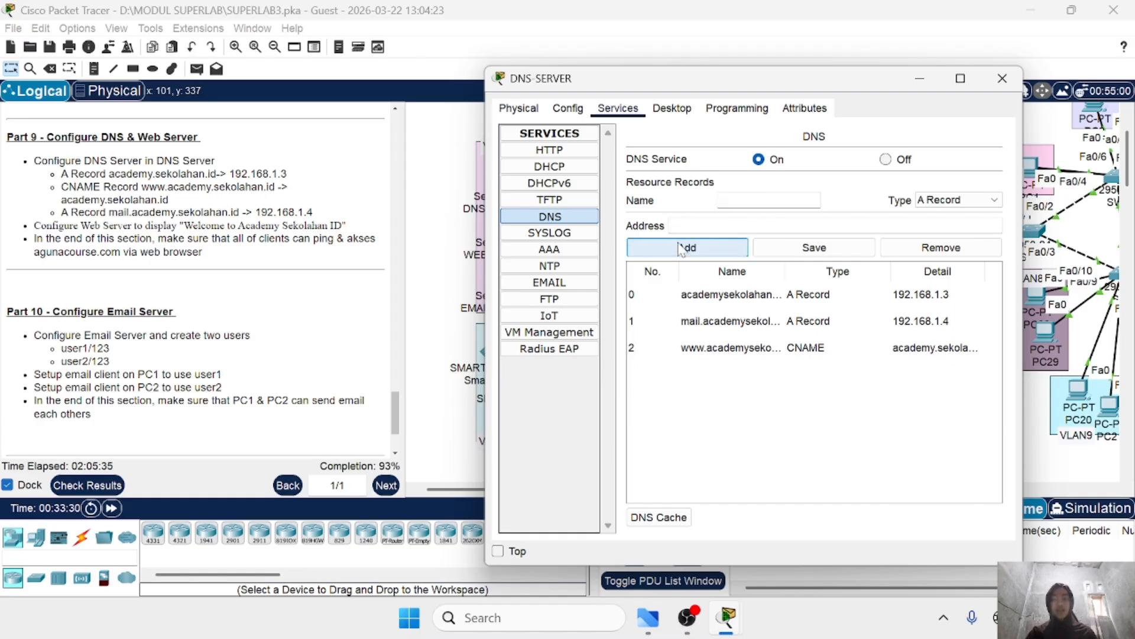
Step: Check the assessment items for DNS-SERVER's mail A Record and www CNAME record, and close the activity results
{"action": "left_click", "coordinate": [95, 486]}
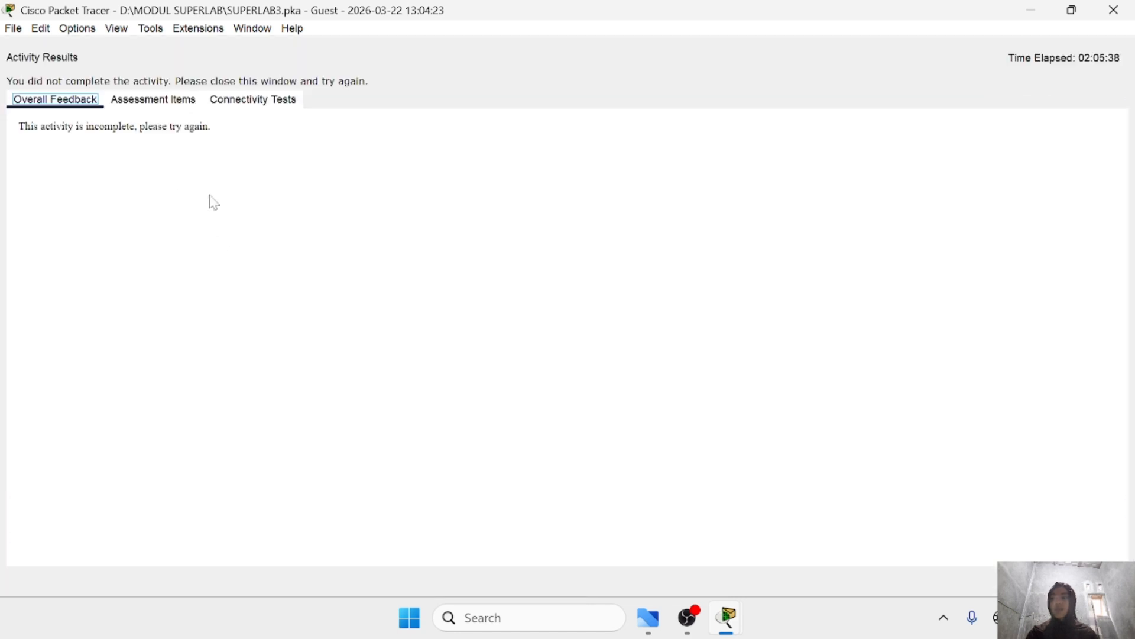
{"action": "left_click", "coordinate": [158, 101]}
{"action": "scroll", "coordinate": [201, 305], "scroll_direction": "up", "scroll_amount": 1}
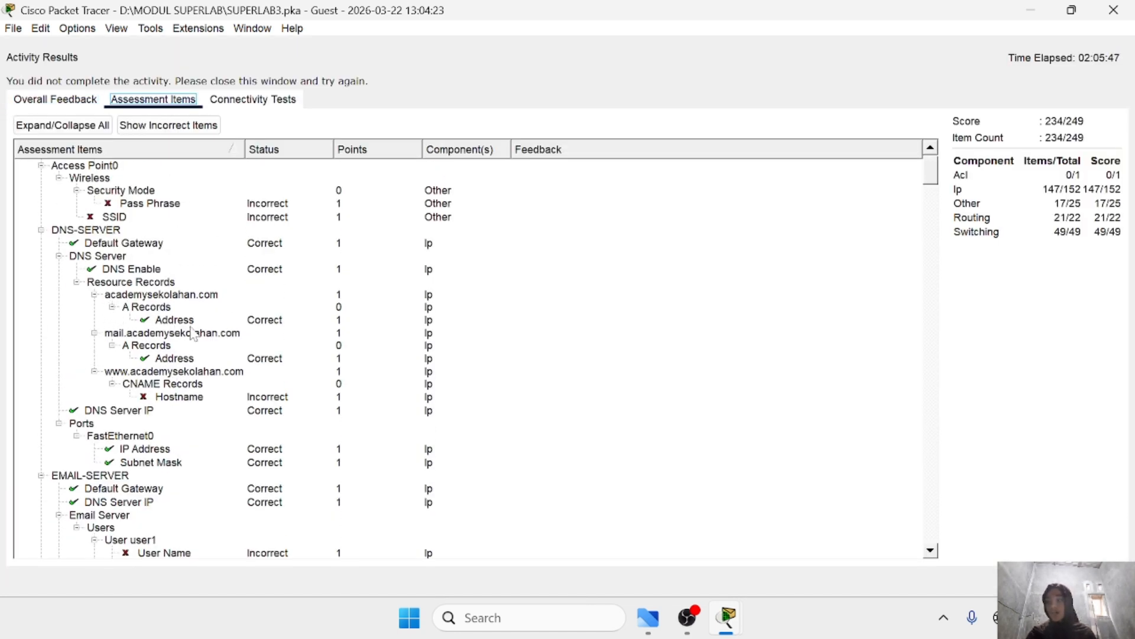
{"action": "scroll", "coordinate": [145, 316], "scroll_direction": "down", "scroll_amount": 1}
{"action": "scroll", "coordinate": [185, 357], "scroll_direction": "up", "scroll_amount": 1}
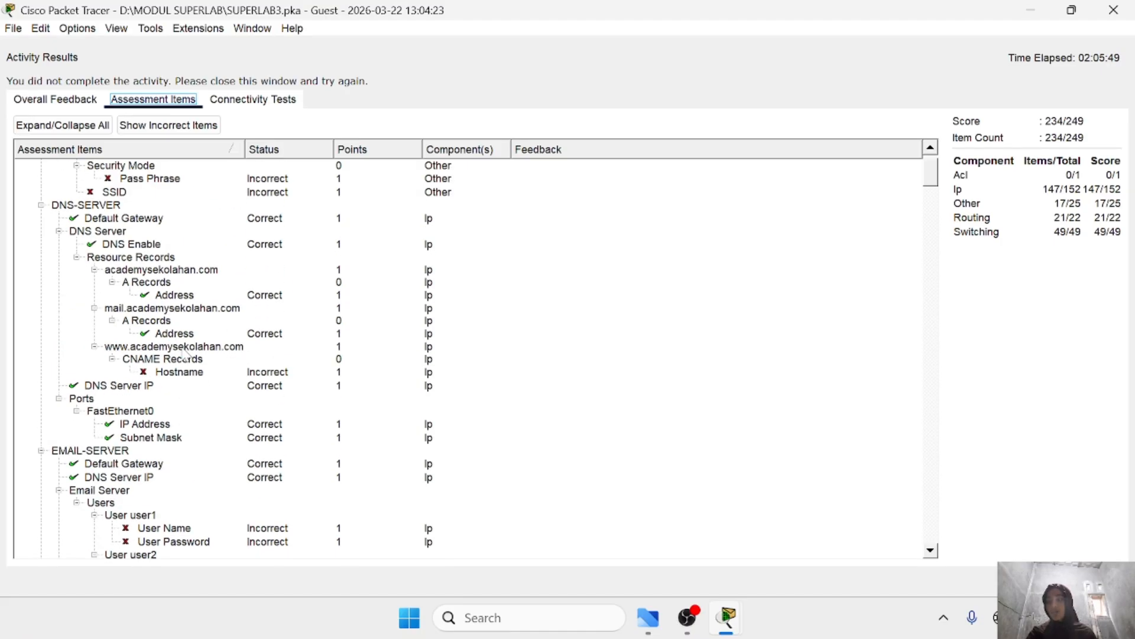
{"action": "left_click", "coordinate": [1127, 13]}
{"action": "left_click", "coordinate": [503, 194]}
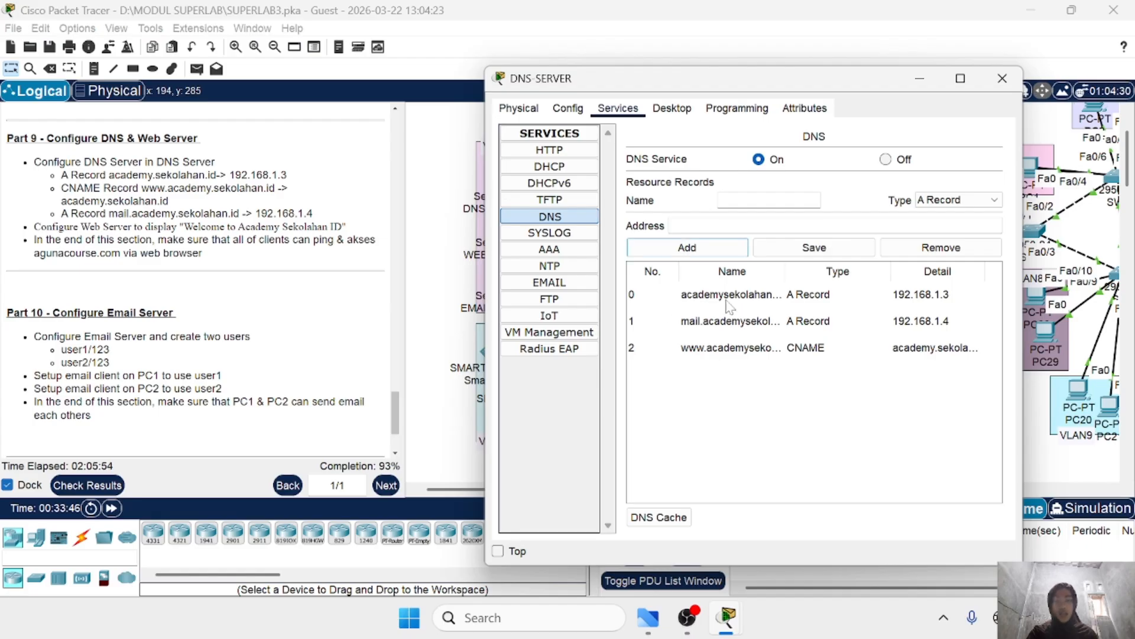
{"action": "left_click", "coordinate": [712, 346]}
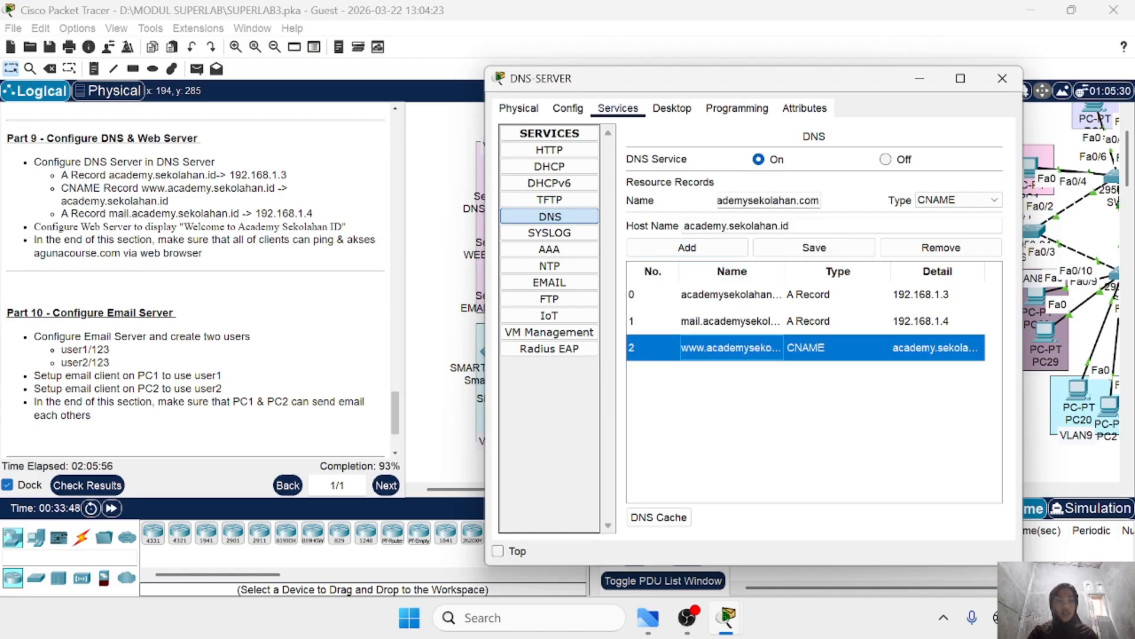
{"action": "left_click", "coordinate": [792, 226]}
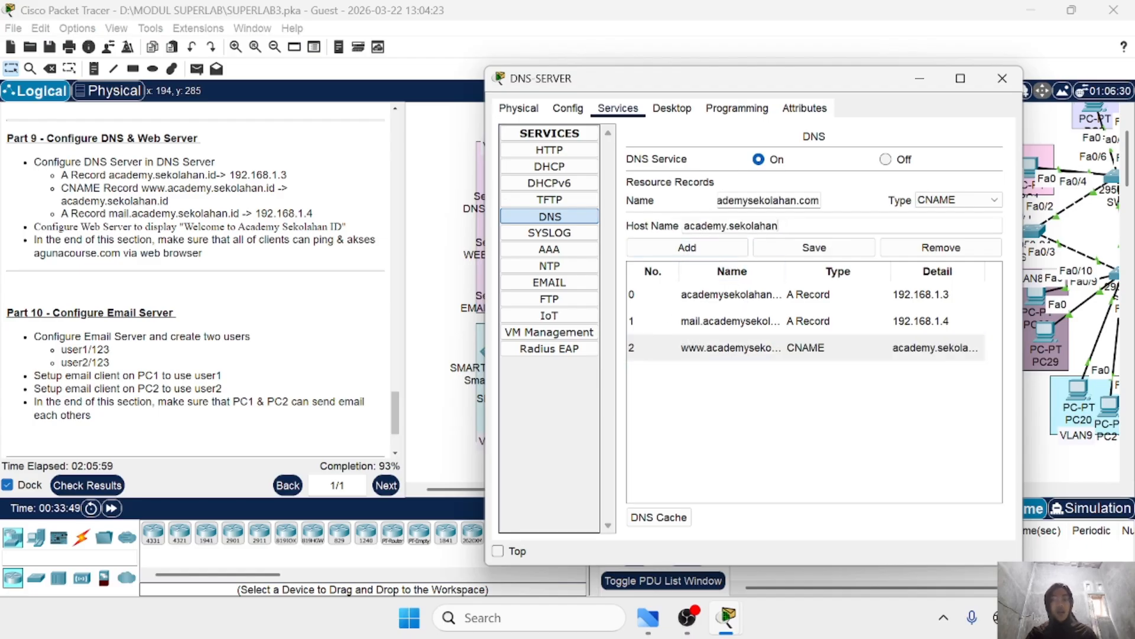
{"action": "type", "text": ".com"}
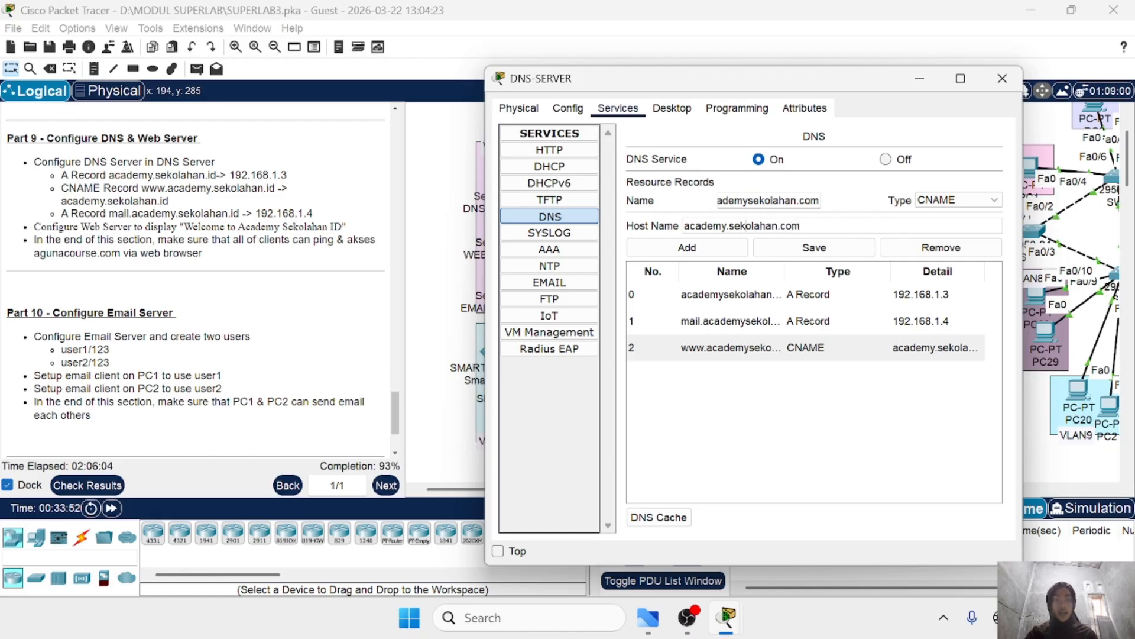
{"action": "key", "text": "BackSpace"}
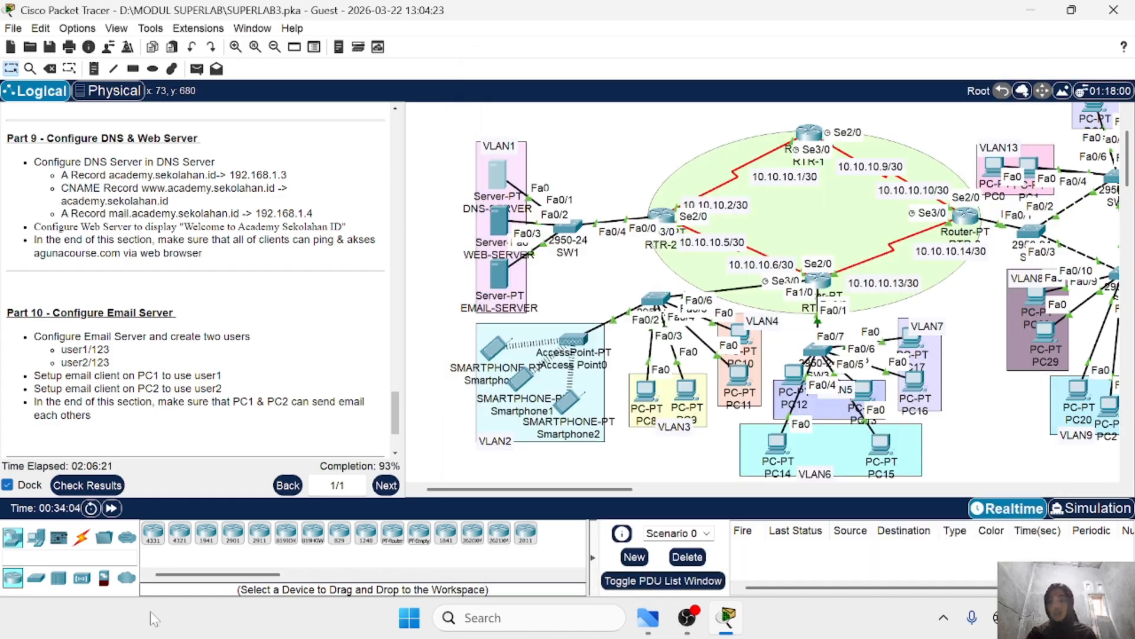
{"action": "left_click", "coordinate": [87, 484]}
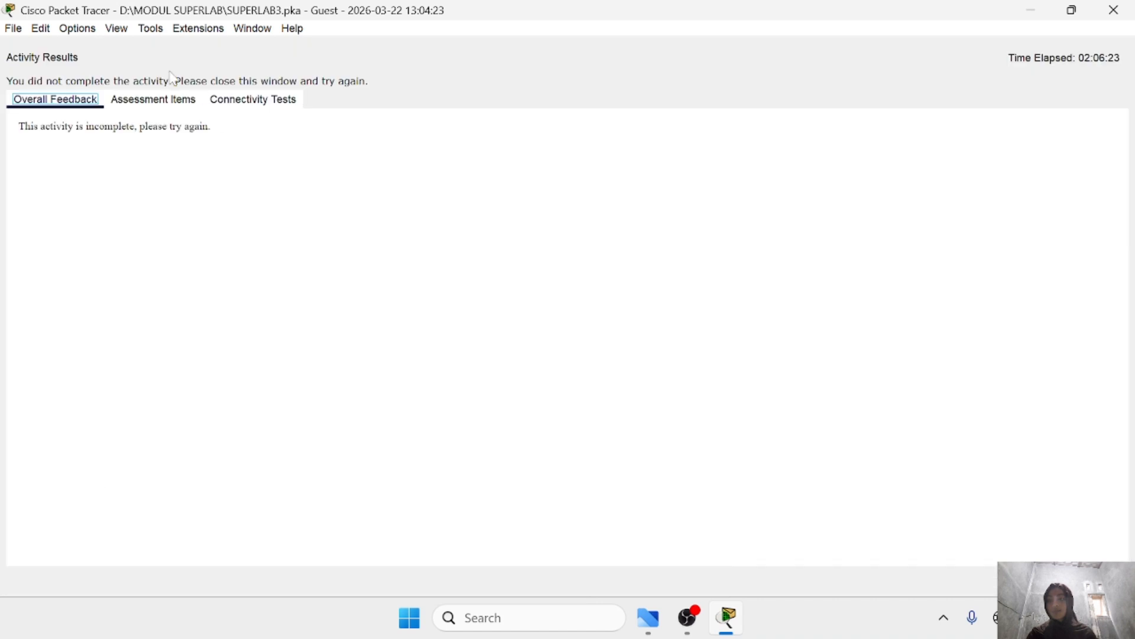
{"action": "left_click", "coordinate": [163, 100]}
{"action": "scroll", "coordinate": [248, 414], "scroll_direction": "down", "scroll_amount": 1}
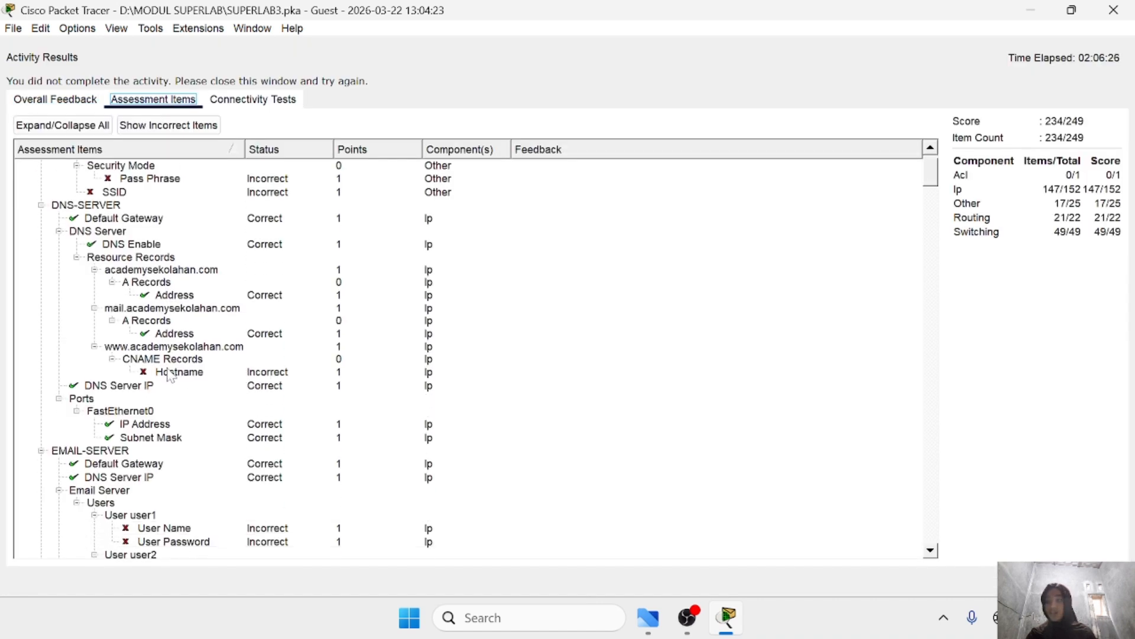
{"action": "scroll", "coordinate": [170, 375], "scroll_direction": "down", "scroll_amount": 1}
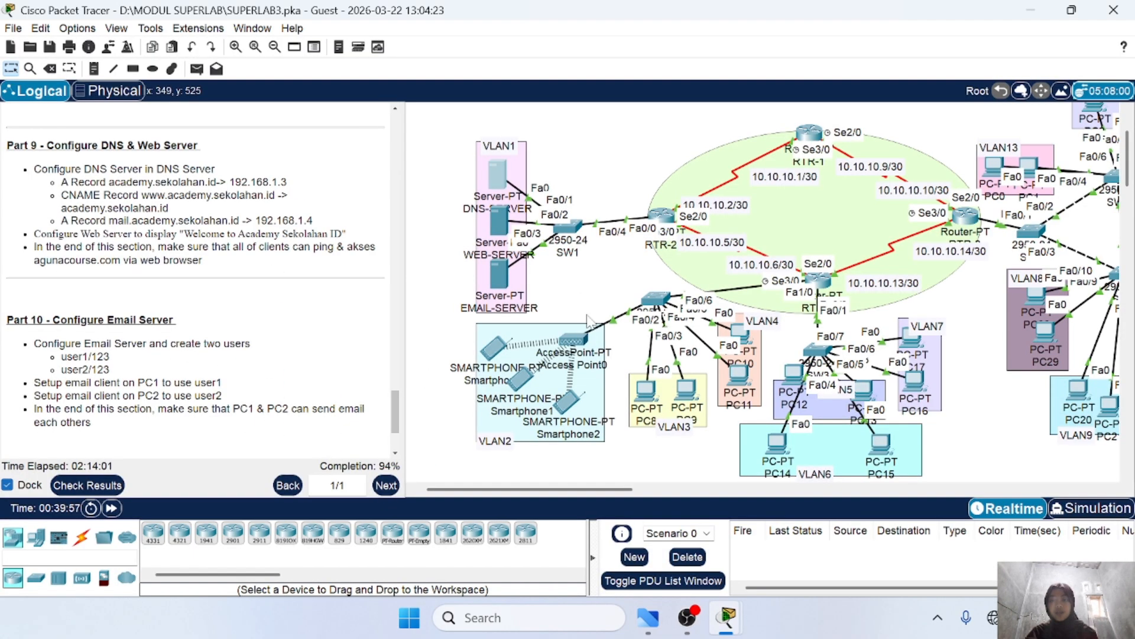
{"action": "left_click", "coordinate": [497, 175]}
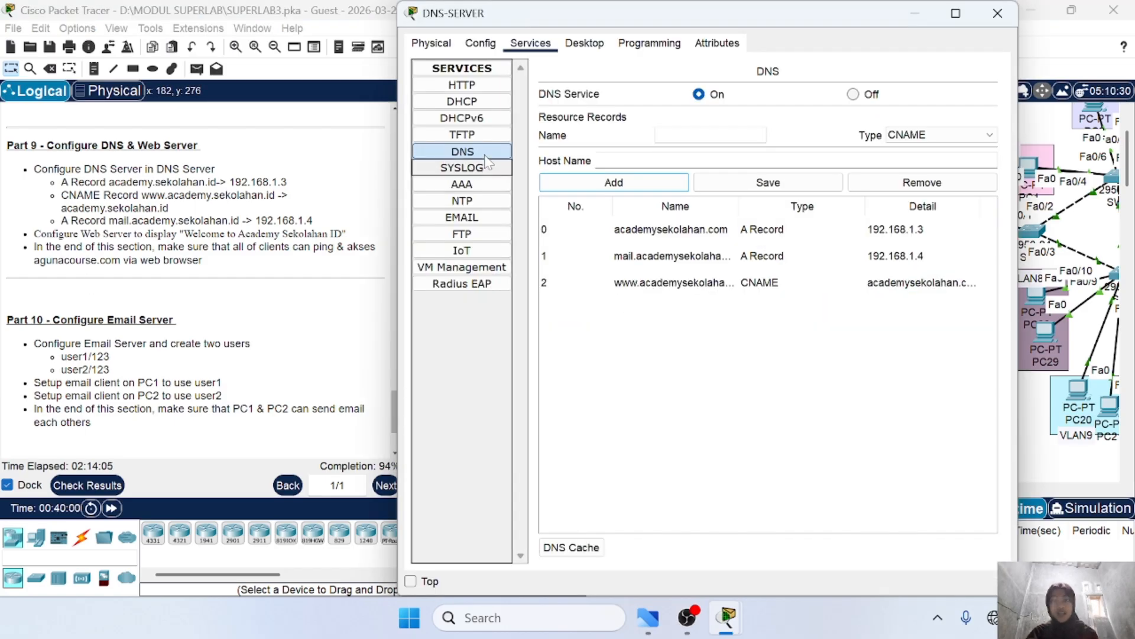
{"action": "left_click", "coordinate": [651, 282]}
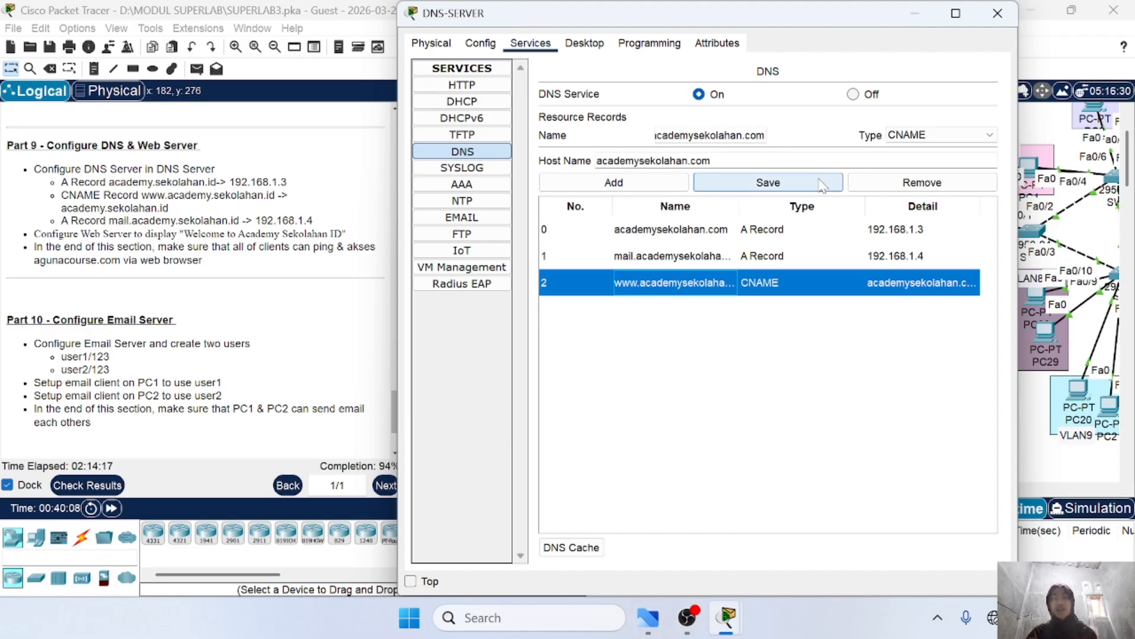
{"action": "left_click", "coordinate": [1000, 17]}
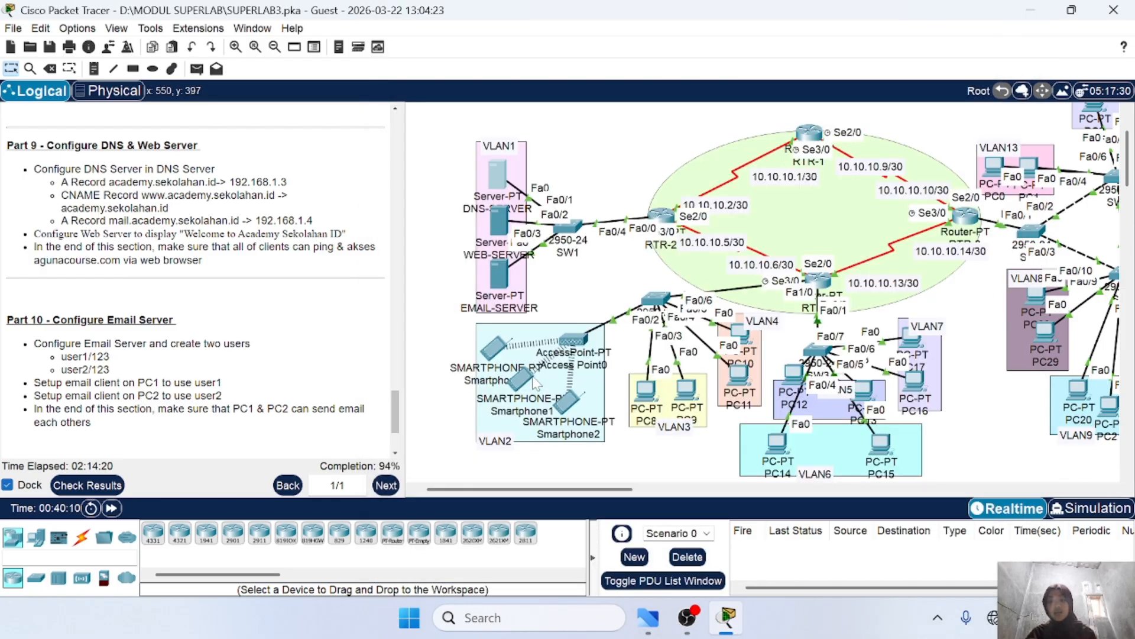
Step: Examine the status of all DNS-SERVER resource records and the EMAIL-SERVER user items in the assessment items, and close the results
{"action": "left_click", "coordinate": [74, 485]}
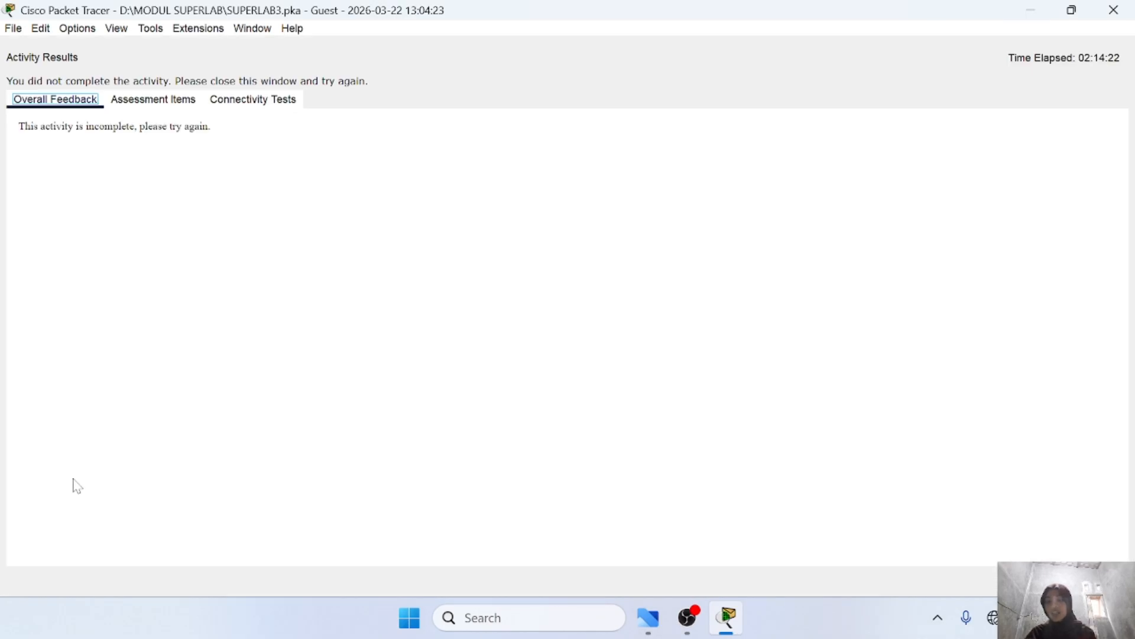
{"action": "left_click", "coordinate": [148, 102]}
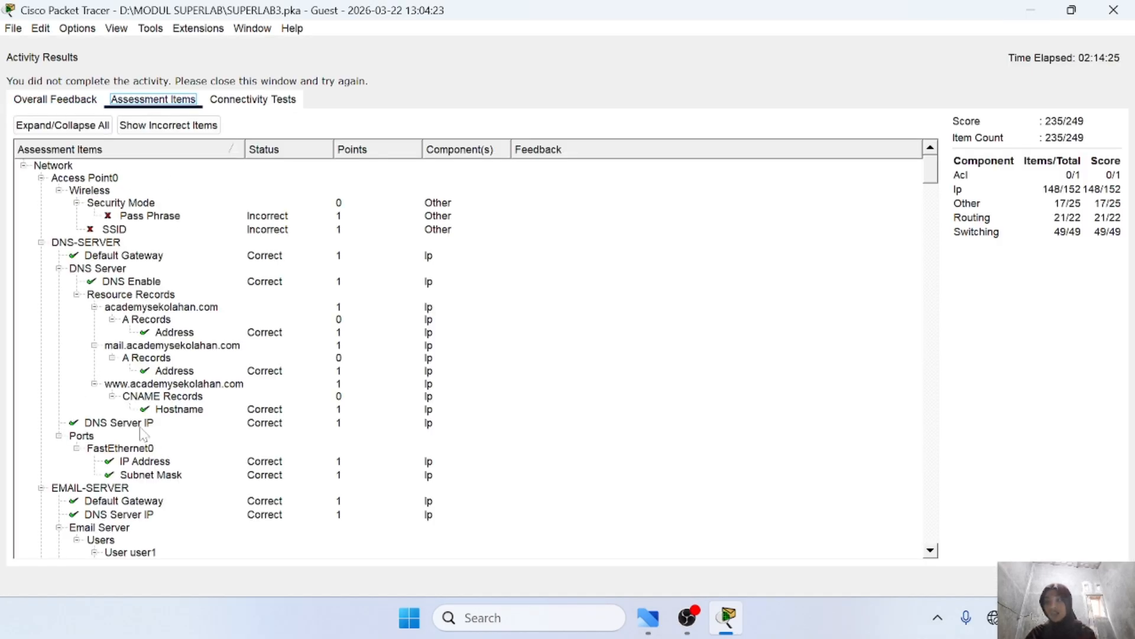
{"action": "scroll", "coordinate": [201, 407], "scroll_direction": "down", "scroll_amount": 2}
{"action": "scroll", "coordinate": [198, 287], "scroll_direction": "up", "scroll_amount": 2}
{"action": "scroll", "coordinate": [198, 287], "scroll_direction": "down", "scroll_amount": 2}
{"action": "scroll", "coordinate": [200, 290], "scroll_direction": "up", "scroll_amount": 2}
{"action": "scroll", "coordinate": [235, 380], "scroll_direction": "down", "scroll_amount": 3}
{"action": "scroll", "coordinate": [235, 381], "scroll_direction": "up", "scroll_amount": 3}
{"action": "scroll", "coordinate": [309, 329], "scroll_direction": "down", "scroll_amount": 2}
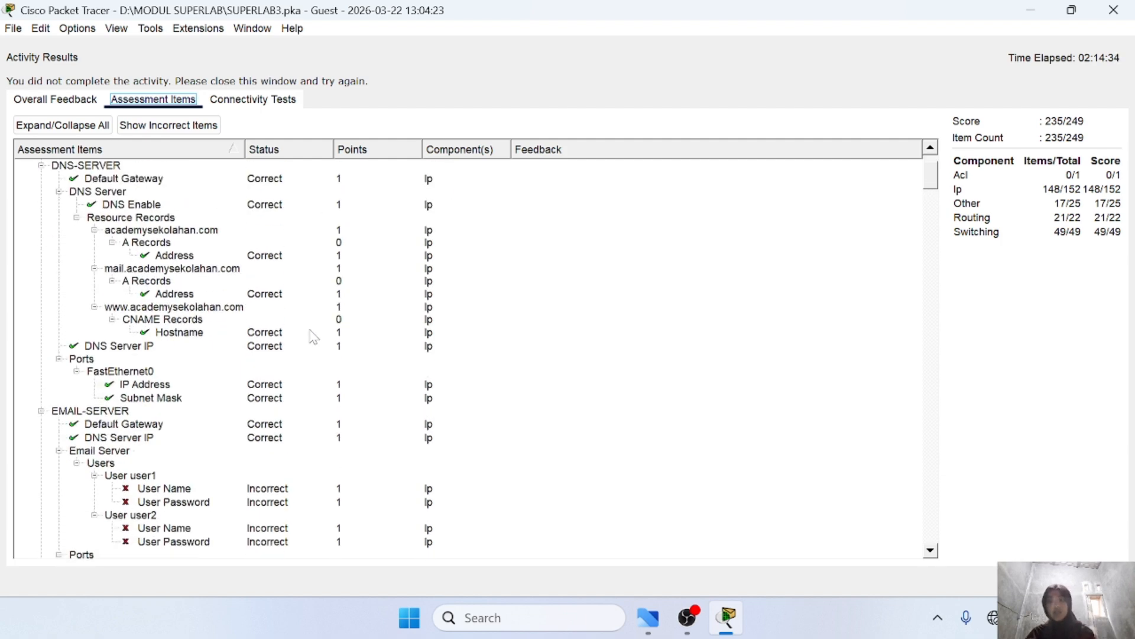
{"action": "scroll", "coordinate": [310, 329], "scroll_direction": "up", "scroll_amount": 2}
{"action": "left_click", "coordinate": [1113, 10]}
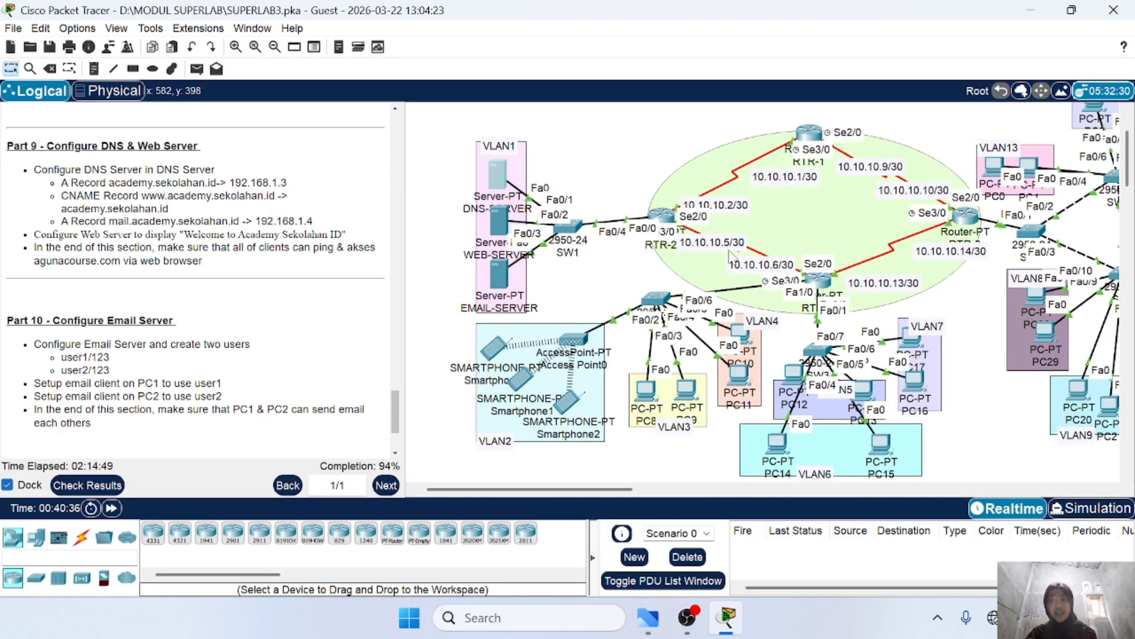
Step: Check Part 9's web page text requirement and open index.html from WEB-SERVER's HTTP service for editing
{"action": "scroll", "coordinate": [182, 315], "scroll_direction": "up", "scroll_amount": 1}
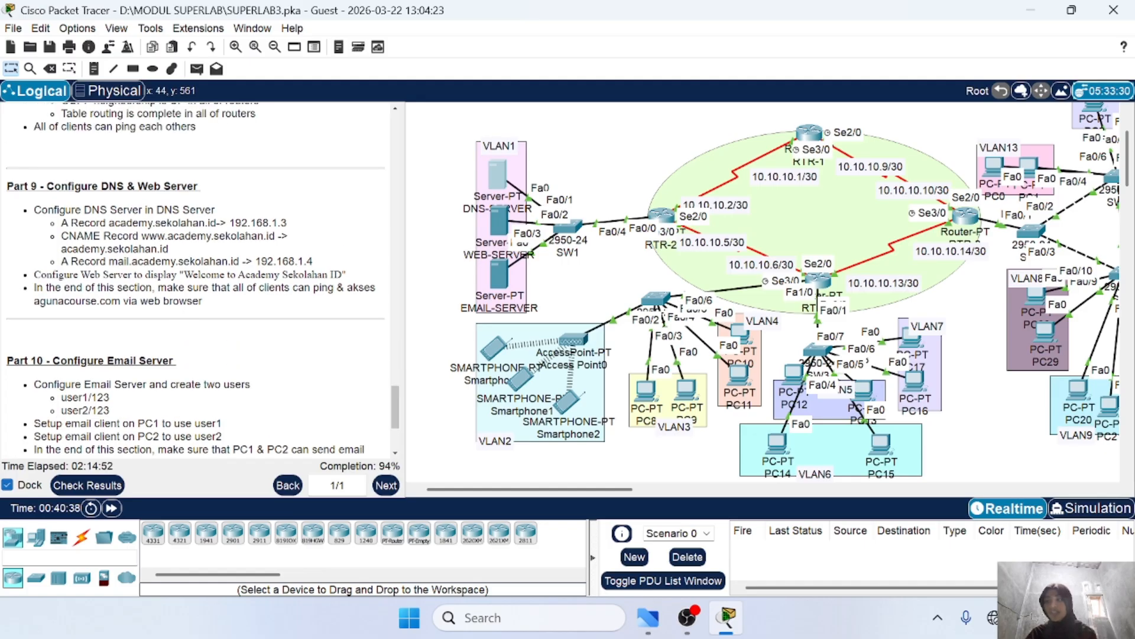
{"action": "left_click_drag", "start_coordinate": [53, 275], "coordinate": [184, 274]}
{"action": "left_click", "coordinate": [220, 302]}
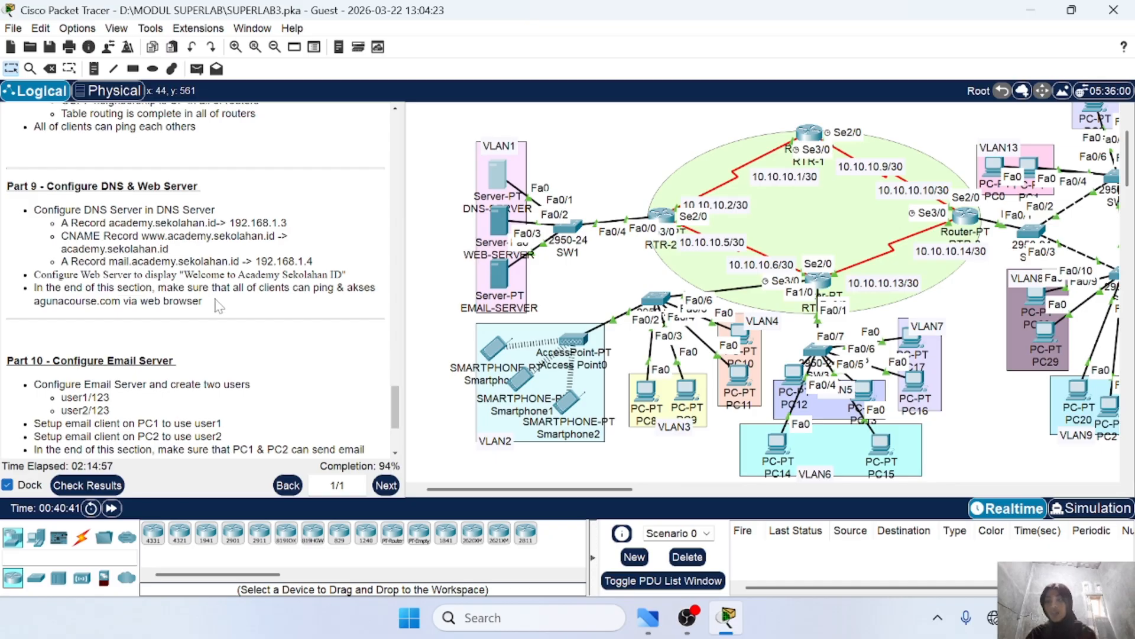
{"action": "left_click_drag", "start_coordinate": [178, 274], "coordinate": [364, 277]}
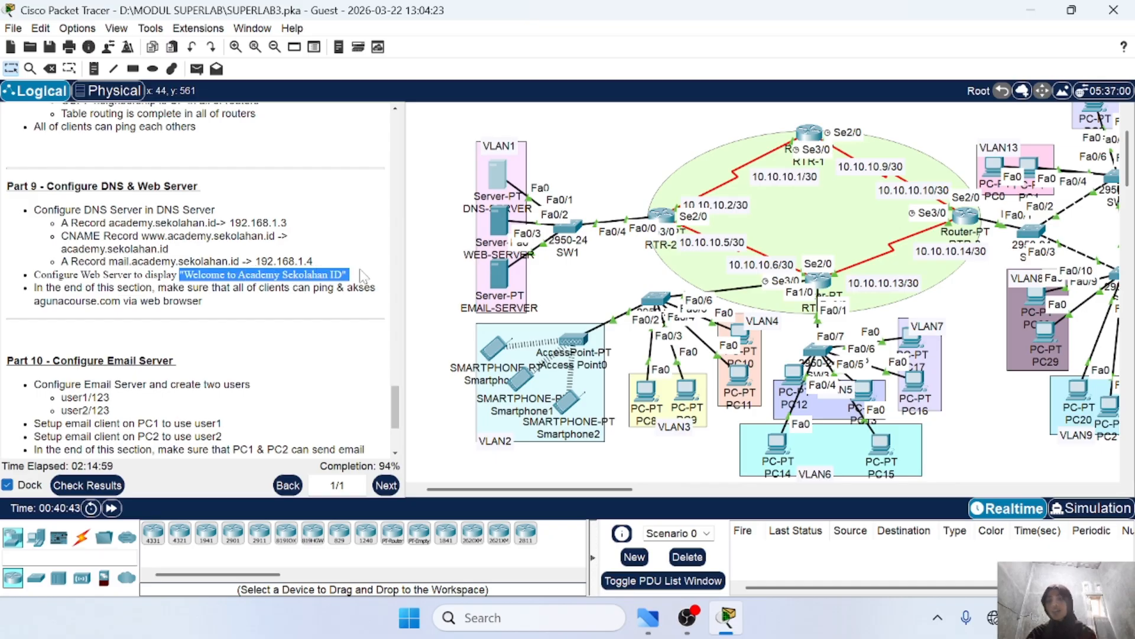
{"action": "left_click", "coordinate": [325, 325]}
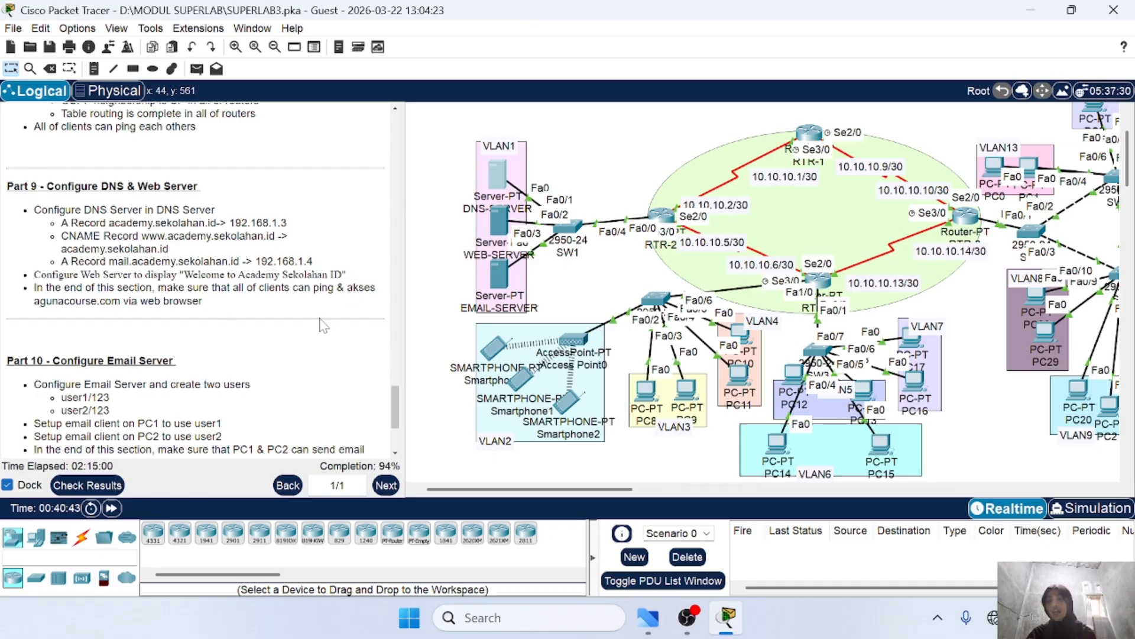
{"action": "left_click", "coordinate": [500, 220]}
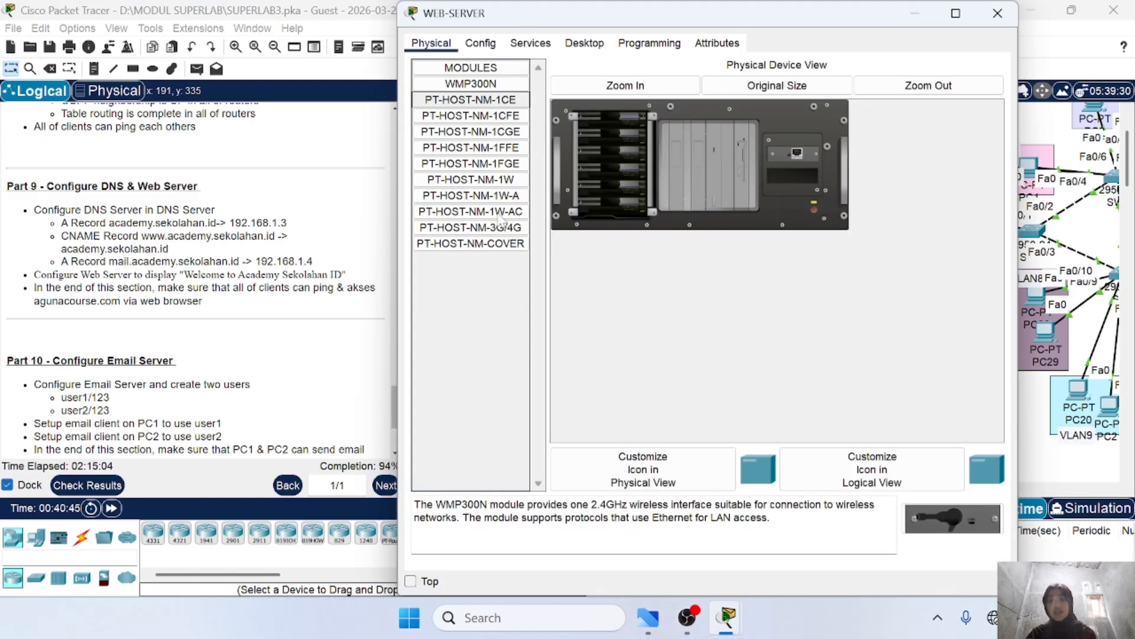
{"action": "left_click", "coordinate": [539, 48]}
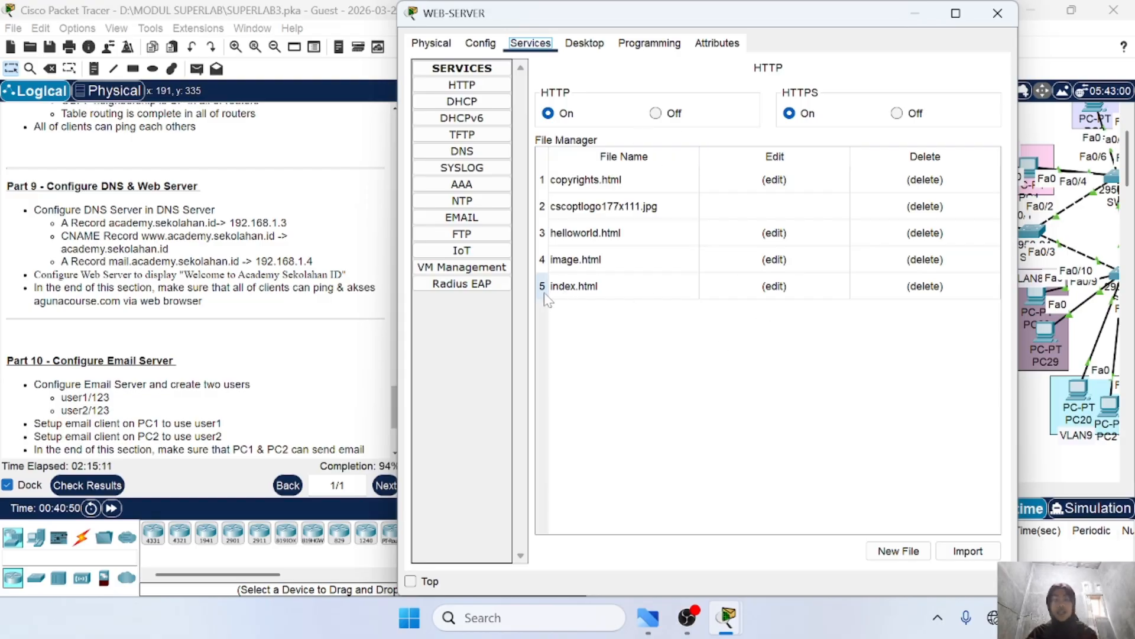
{"action": "left_click", "coordinate": [775, 286]}
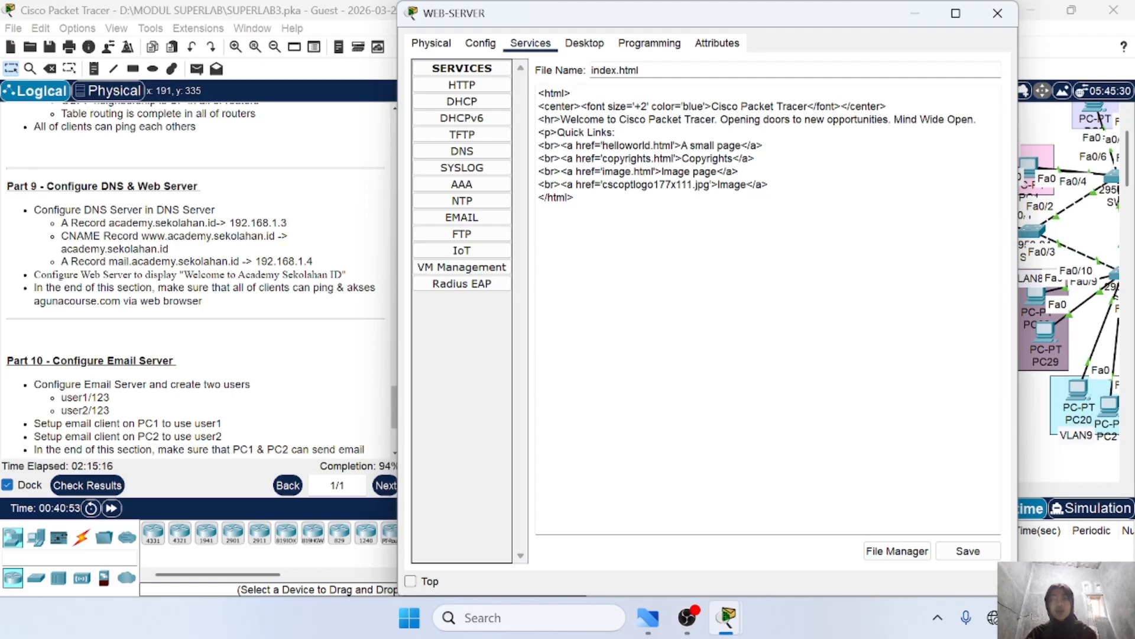
Step: Replace the blue centered heading text in index.html with ACADEMY SEKOLAHAN ID
{"action": "key", "text": "BackSpace"}
{"action": "key", "text": "BackSpace"}
{"action": "key", "text": "BackSpace"}
{"action": "key", "text": "BackSpace"}
{"action": "key", "text": "BackSpace"}
{"action": "key", "text": "BackSpace"}
{"action": "key", "text": "BackSpace"}
{"action": "key", "text": "BackSpace"}
{"action": "key", "text": "BackSpace"}
{"action": "key", "text": "BackSpace"}
{"action": "key", "text": "BackSpace"}
{"action": "key", "text": "BackSpace"}
{"action": "key", "text": "BackSpace"}
{"action": "key", "text": "BackSpace"}
{"action": "key", "text": "BackSpace"}
{"action": "key", "text": "BackSpace"}
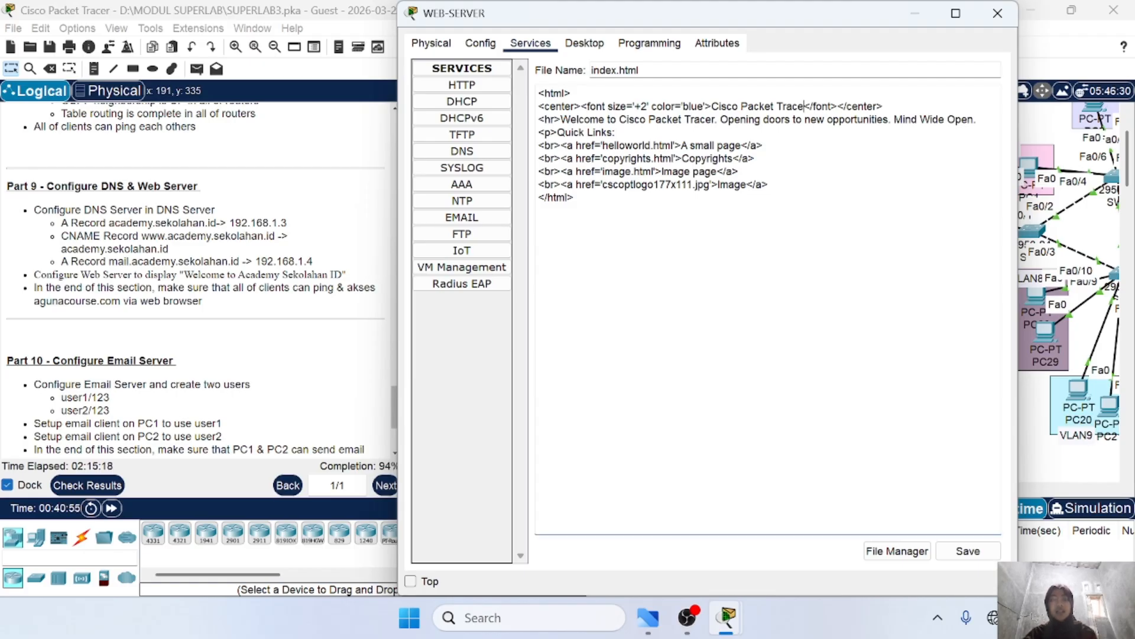
{"action": "key", "text": "BackSpace"}
{"action": "key", "text": "BackSpace"}
{"action": "key", "text": "BackSpace"}
{"action": "key", "text": "Caps_Lock"}
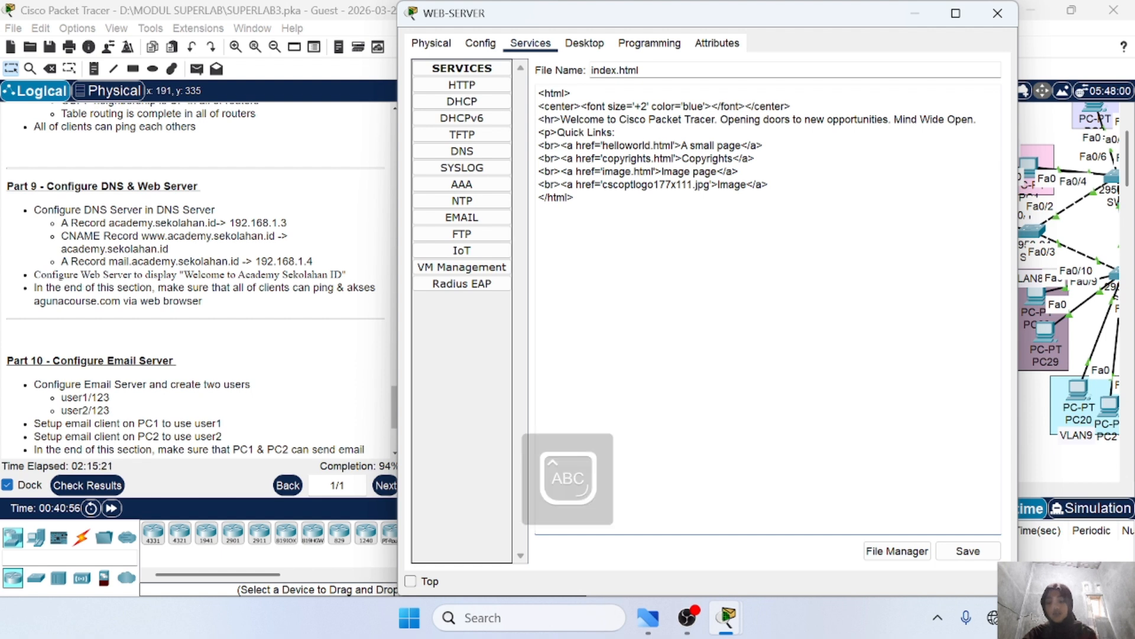
{"action": "type", "text": "ACADEMY"}
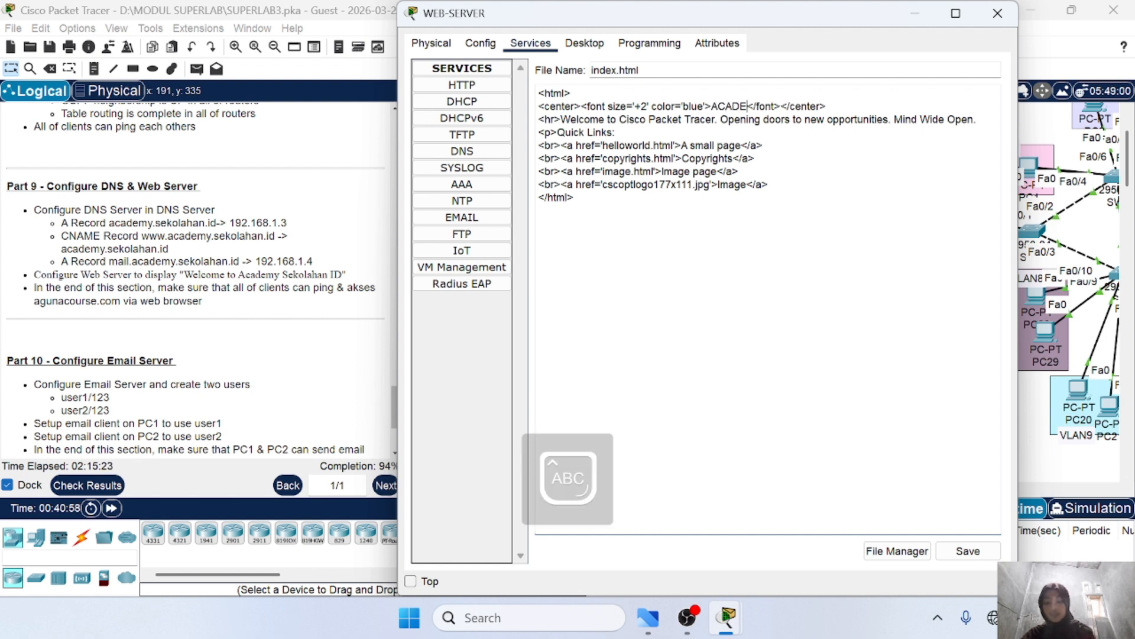
{"action": "type", "text": " S"}
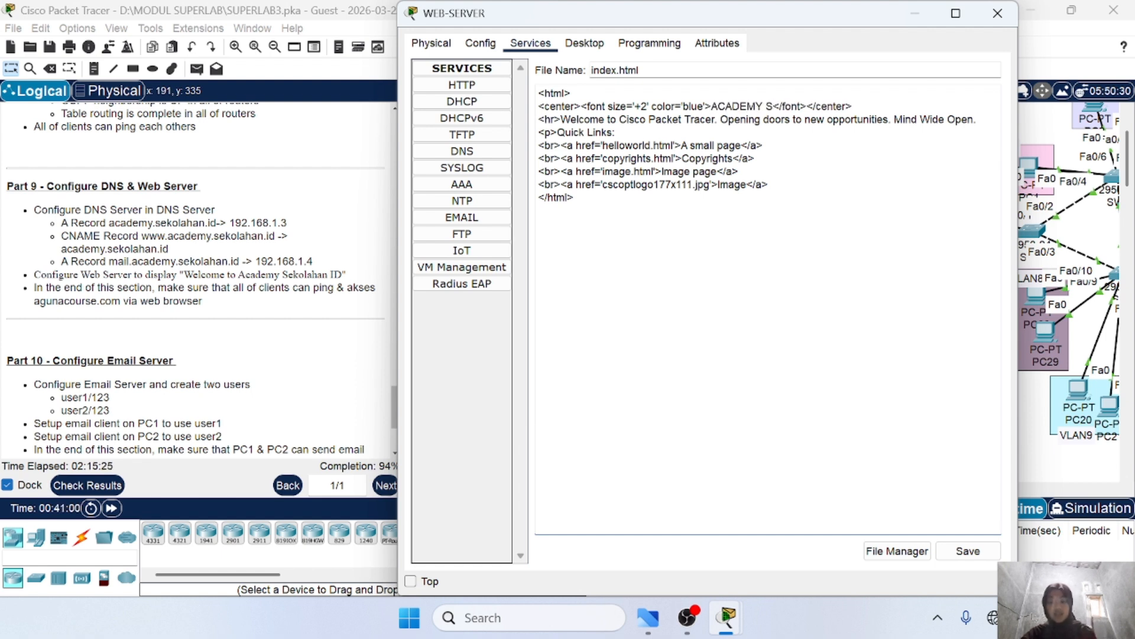
{"action": "type", "text": "EKOLAHAN "}
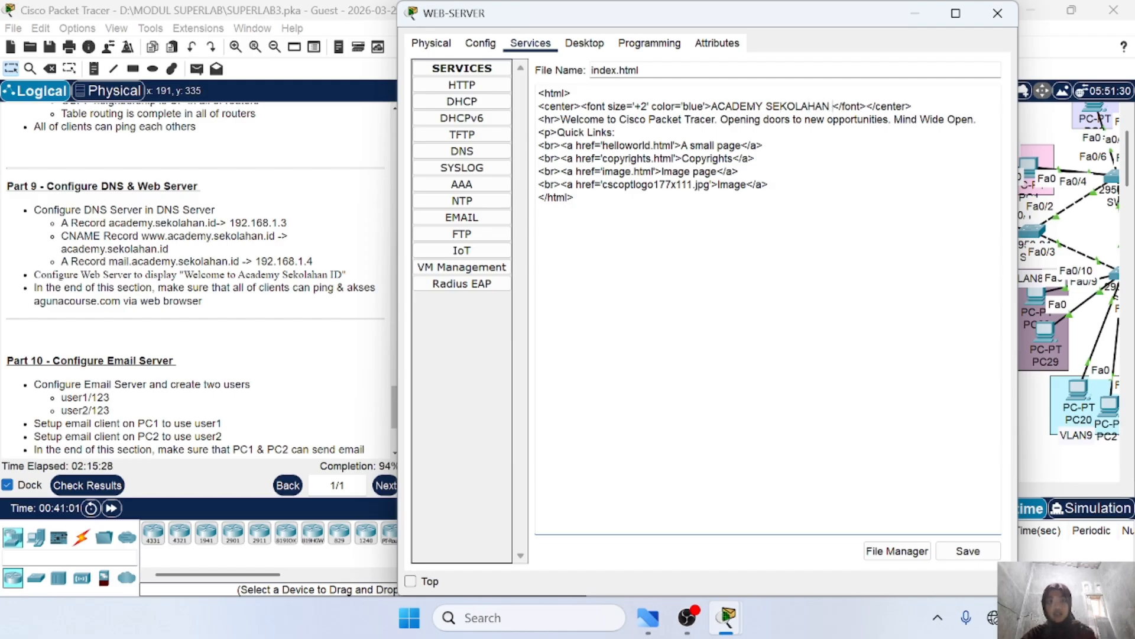
{"action": "type", "text": "ID"}
{"action": "key", "text": "Caps_Lock"}
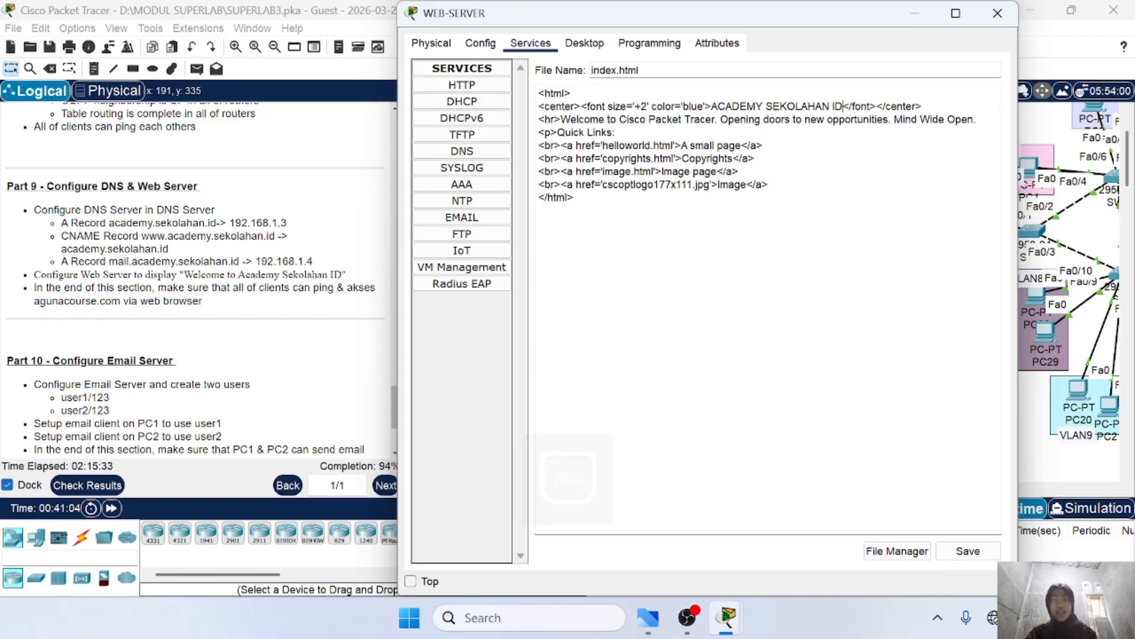
Step: Change the welcome sentence in index.html to read "Welcome to Academy Sekolahan ID", keeping the rest of the line
{"action": "key", "text": "BackSpace"}
{"action": "key", "text": "BackSpace"}
{"action": "key", "text": "BackSpace"}
{"action": "key", "text": "BackSpace"}
{"action": "key", "text": "BackSpace"}
{"action": "key", "text": "BackSpace"}
{"action": "key", "text": "BackSpace"}
{"action": "key", "text": "BackSpace"}
{"action": "key", "text": "BackSpace"}
{"action": "key", "text": "BackSpace"}
{"action": "key", "text": "BackSpace"}
{"action": "key", "text": "BackSpace"}
{"action": "key", "text": "BackSpace"}
{"action": "key", "text": "BackSpace"}
{"action": "key", "text": "BackSpace"}
{"action": "key", "text": "BackSpace"}
{"action": "key", "text": "BackSpace"}
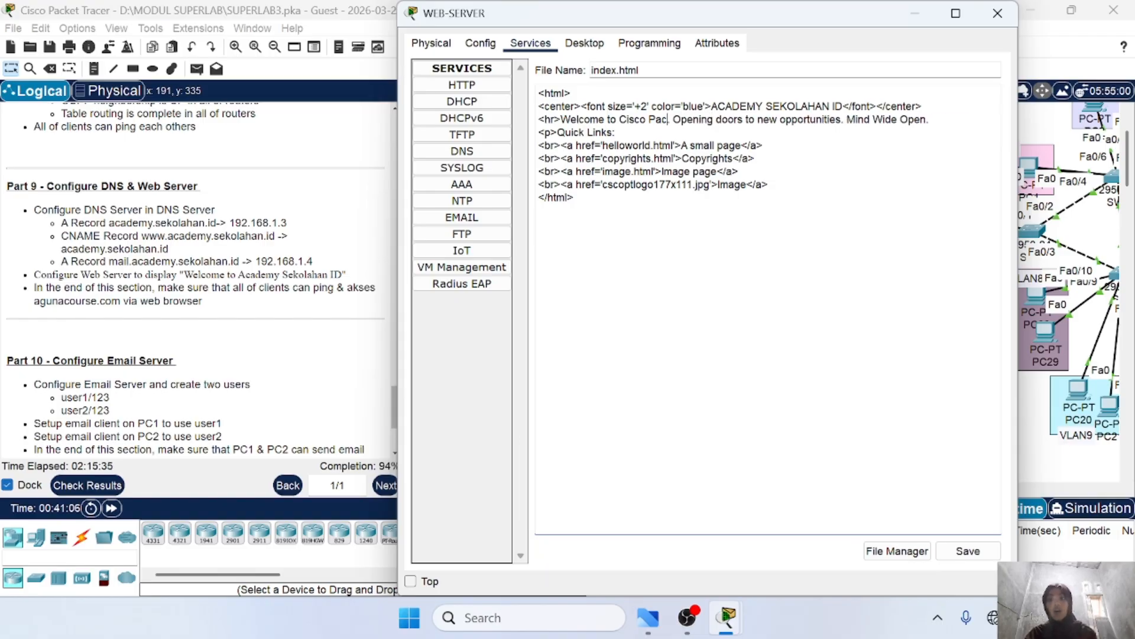
{"action": "key", "text": "BackSpace"}
{"action": "key", "text": "BackSpace"}
{"action": "key", "text": "BackSpace"}
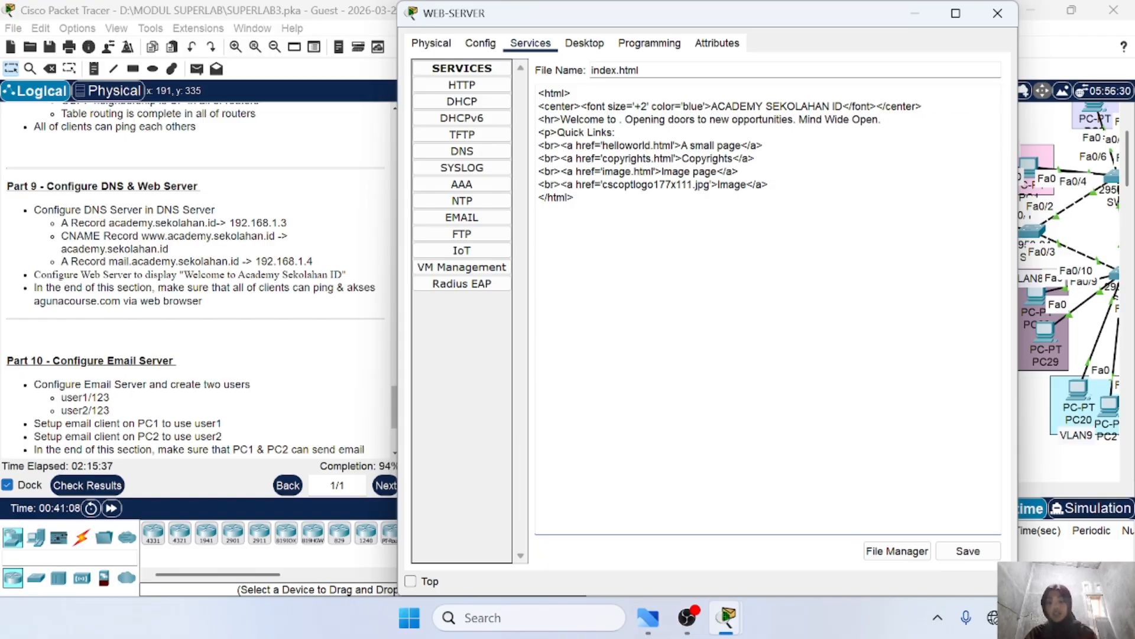
{"action": "key", "text": "Caps_Lock"}
{"action": "type", "text": "A"}
{"action": "key", "text": "Caps_Lock"}
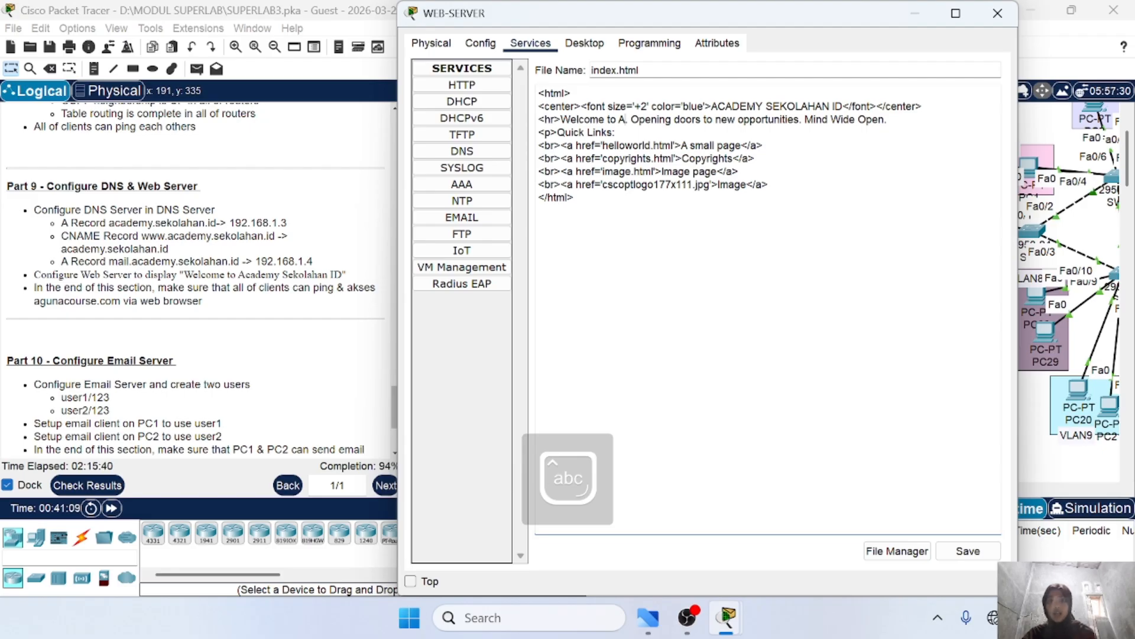
{"action": "type", "text": "ca"}
{"action": "type", "text": "demy "}
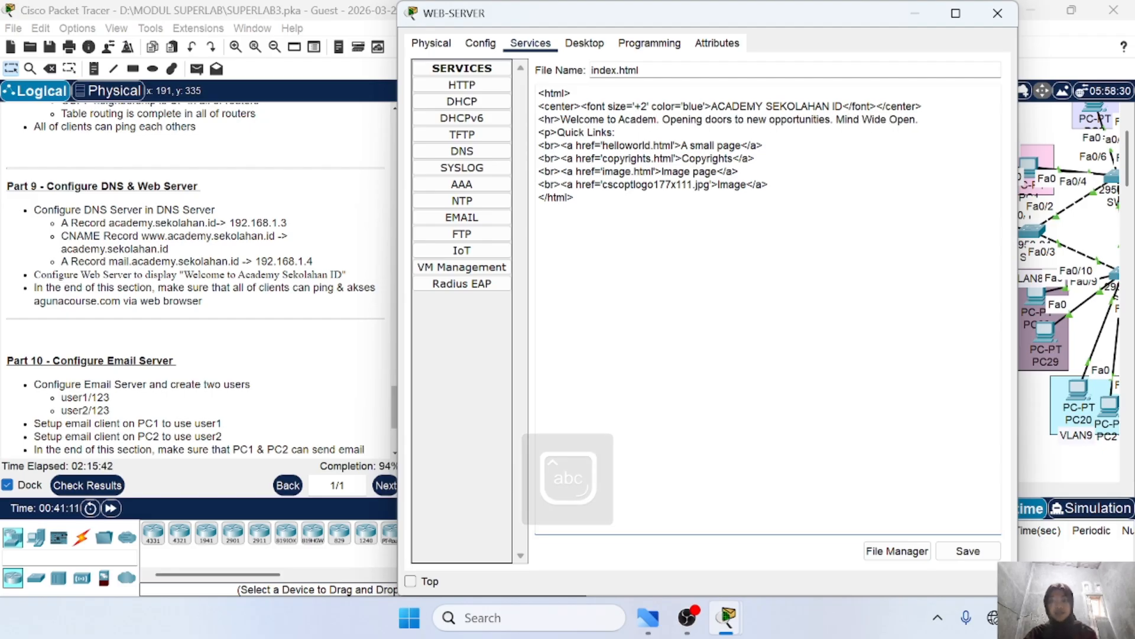
{"action": "type", "text": "s"}
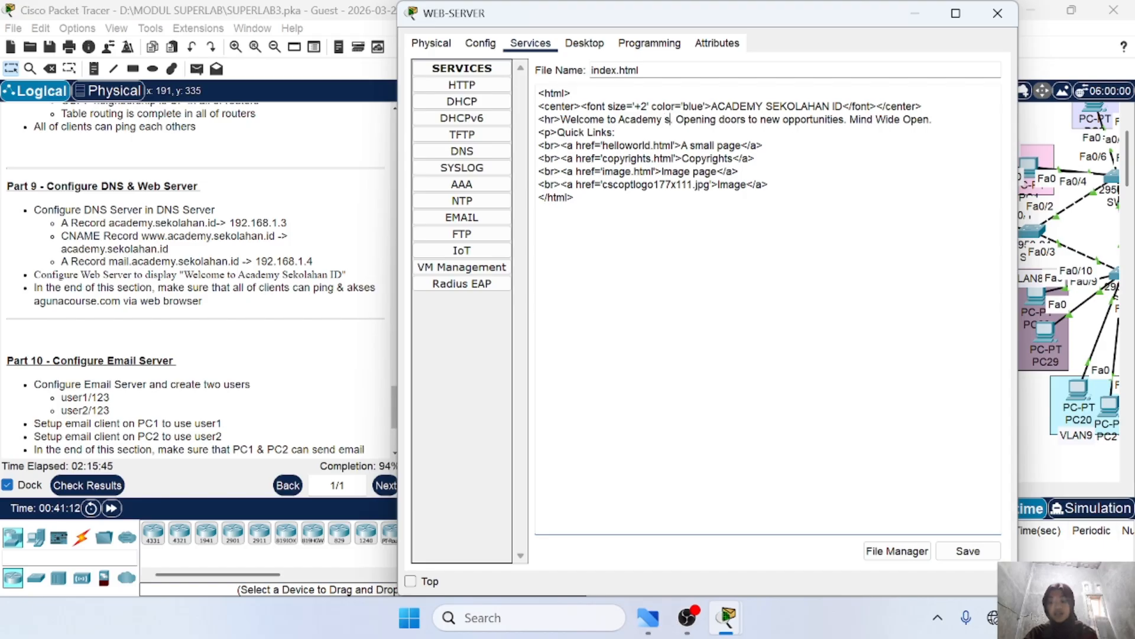
{"action": "key", "text": "BackSpace"}
{"action": "key", "text": "Caps_Lock"}
{"action": "type", "text": "S"}
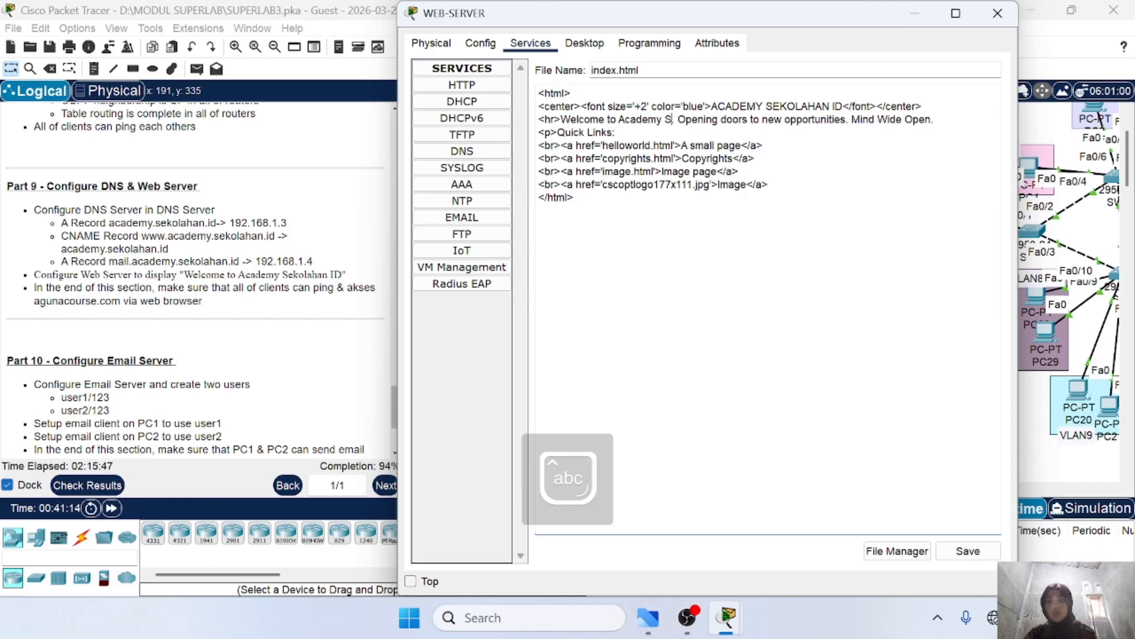
{"action": "type", "text": "ekola"}
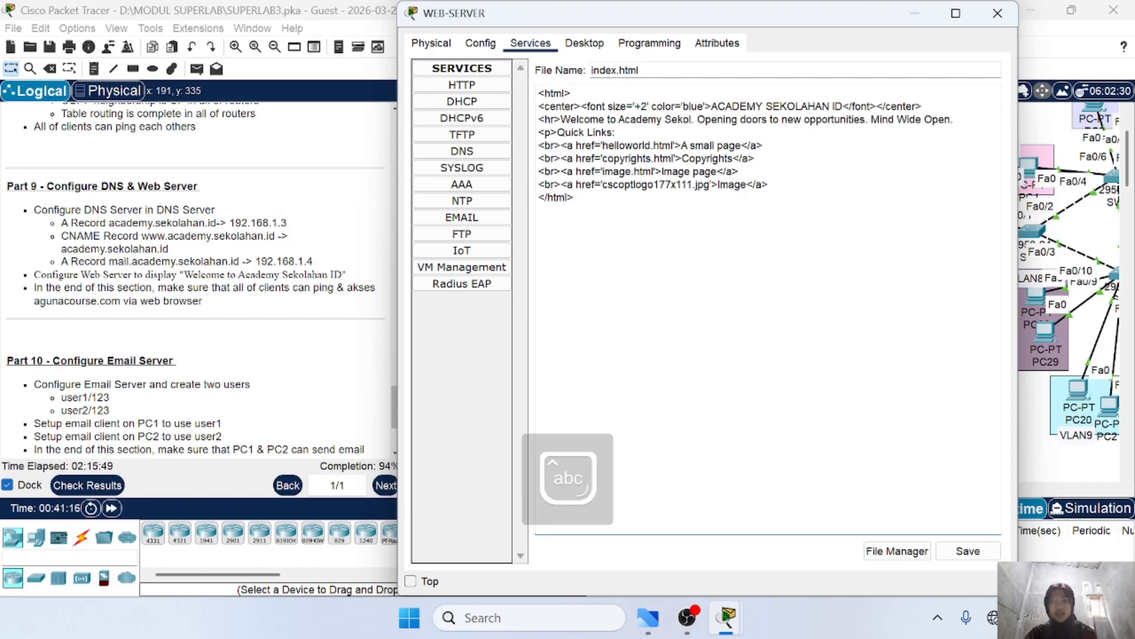
{"action": "type", "text": "han"}
{"action": "key", "text": "Caps_Lock"}
{"action": "type", "text": "ID"}
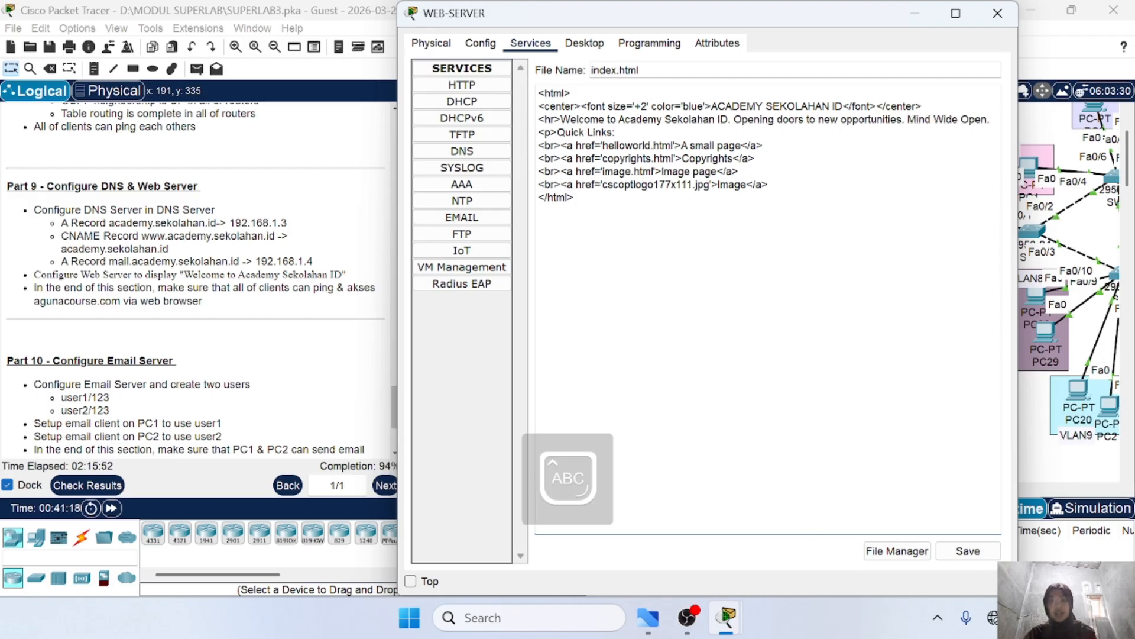
{"action": "key", "text": "Caps_Lock"}
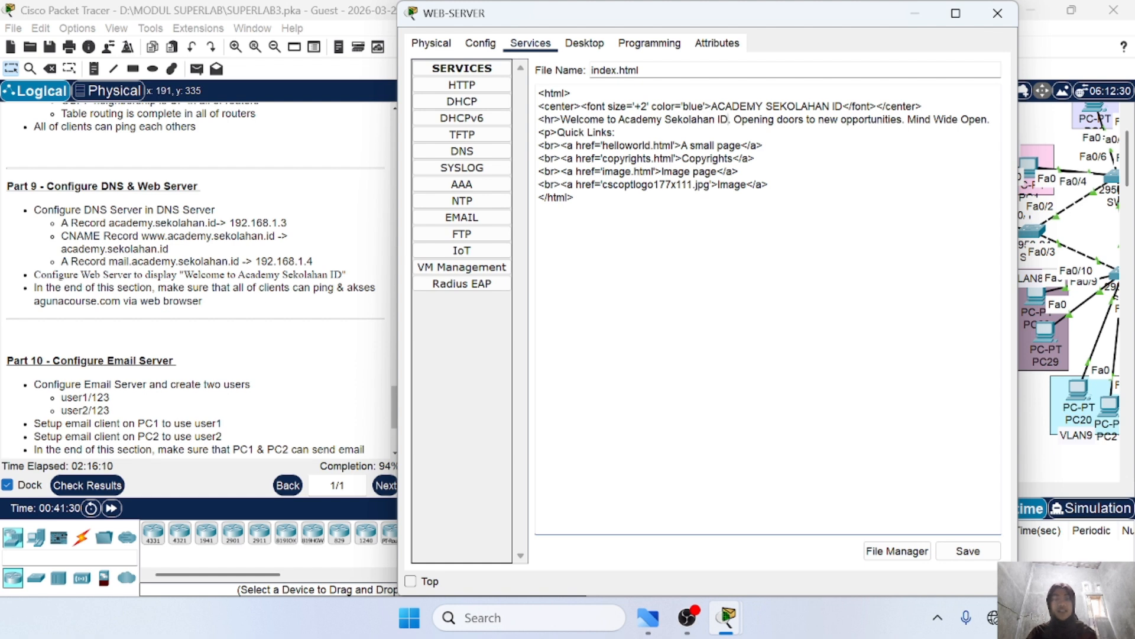
Step: Save index.html, overwriting the existing file, and close the WEB-SERVER window
{"action": "left_click", "coordinate": [968, 559]}
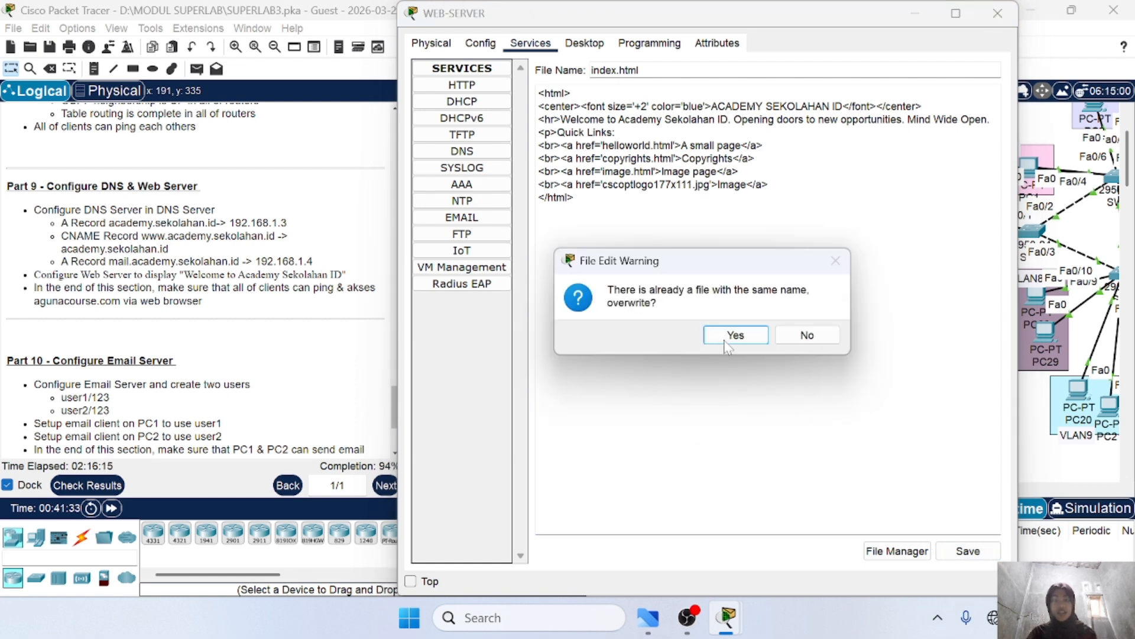
{"action": "left_click", "coordinate": [726, 343]}
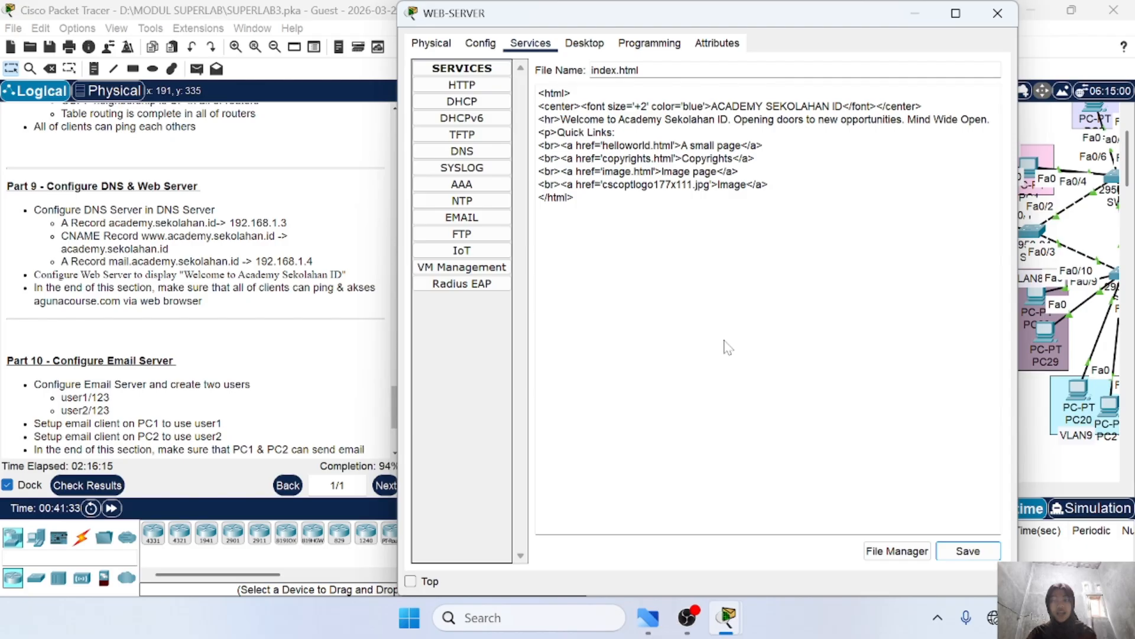
{"action": "left_click", "coordinate": [998, 13]}
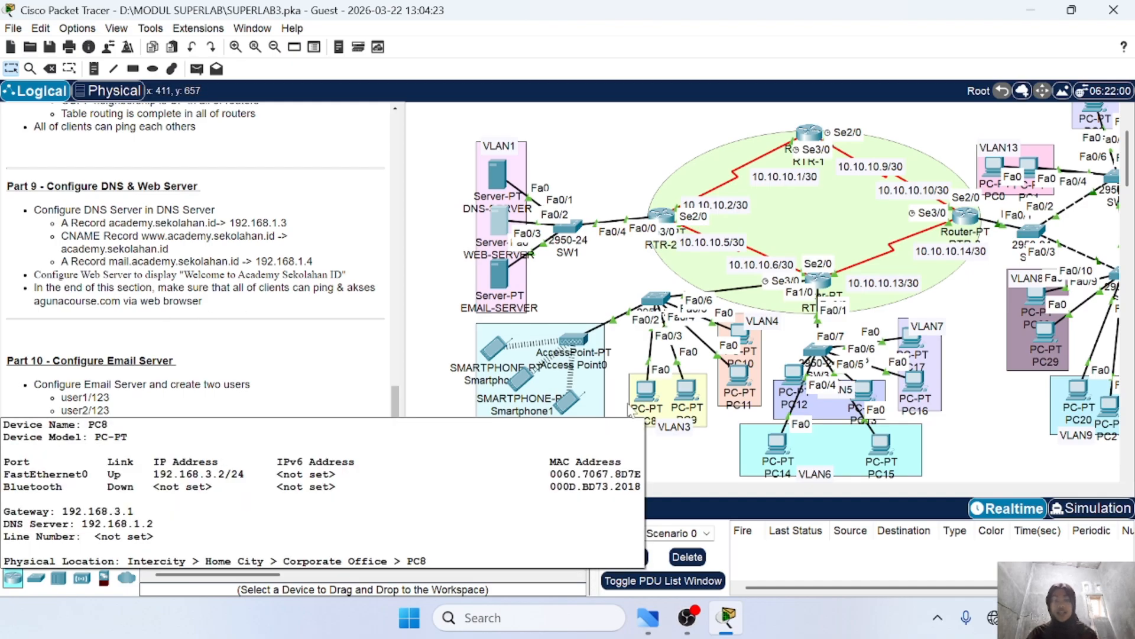
Step: Review PC12's IP configuration, including its DNS server address, and close the configuration
{"action": "scroll", "coordinate": [633, 408], "scroll_direction": "right", "scroll_amount": 3}
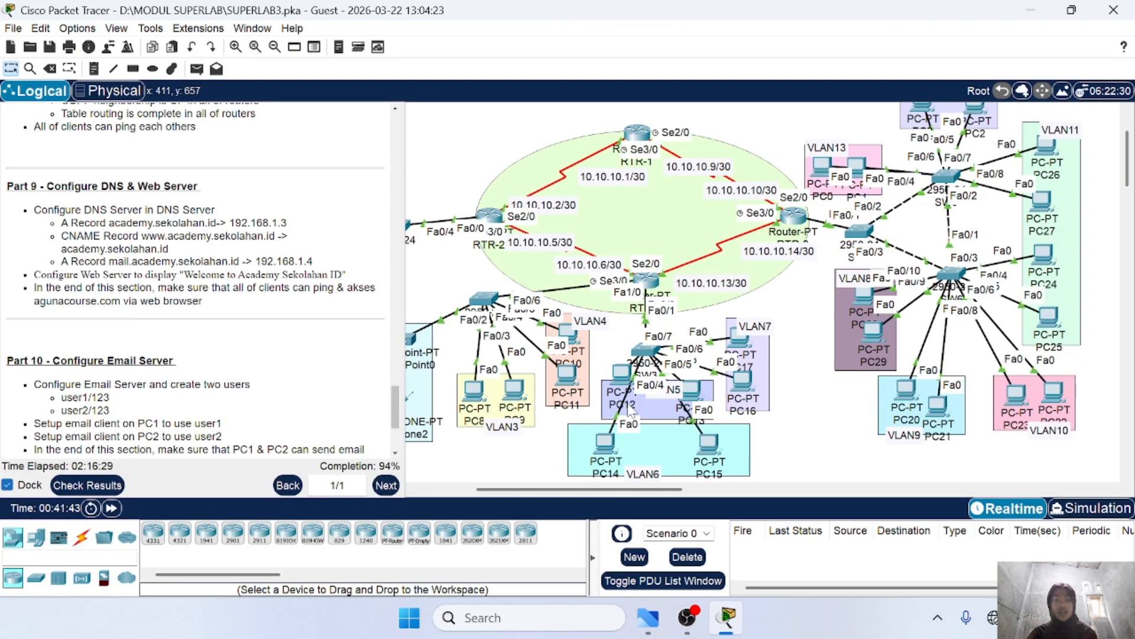
{"action": "left_click", "coordinate": [621, 373]}
{"action": "left_click", "coordinate": [538, 47]}
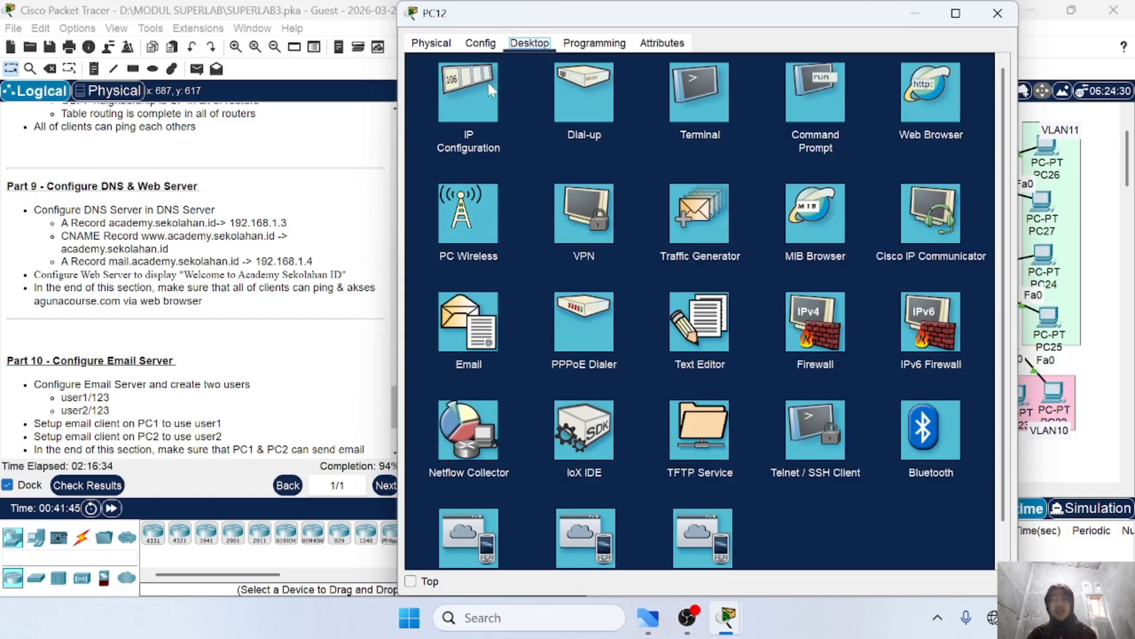
{"action": "left_click", "coordinate": [479, 85]}
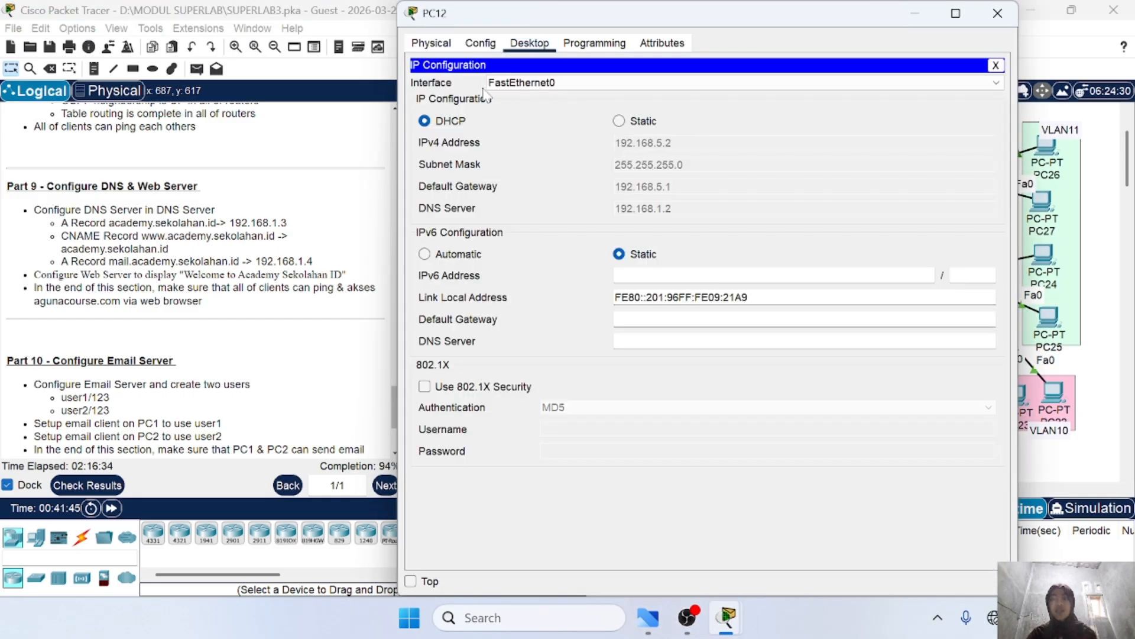
{"action": "left_click", "coordinate": [995, 66]}
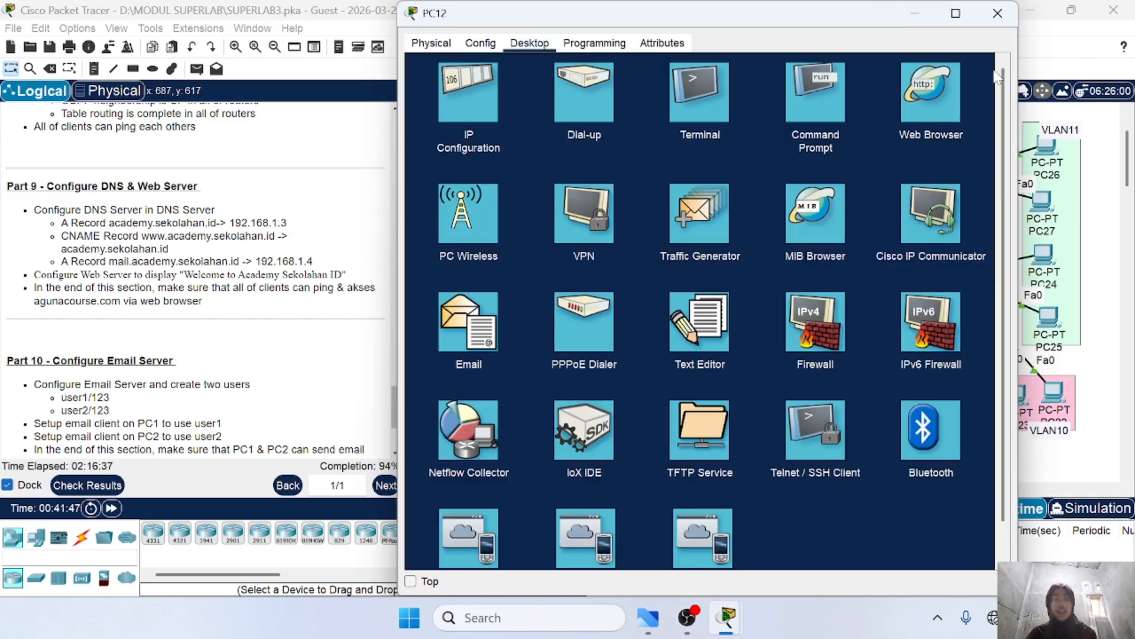
Step: Ping academysekolahan.com from PC12's Command Prompt
{"action": "left_click", "coordinate": [810, 101]}
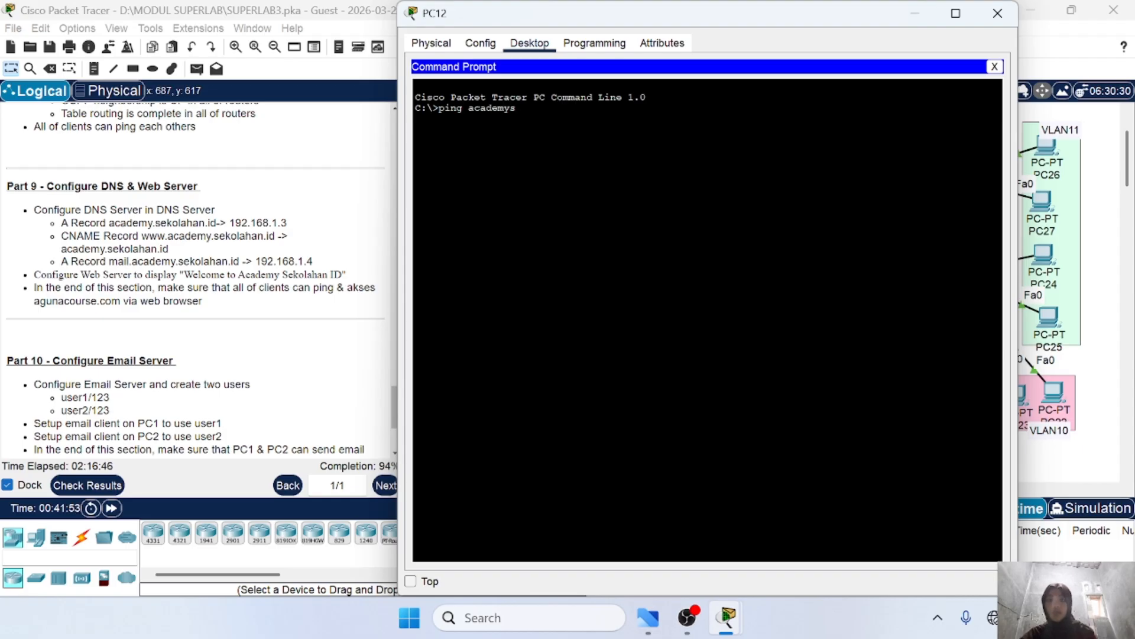
{"action": "type", "text": "ping academysekolahan"}
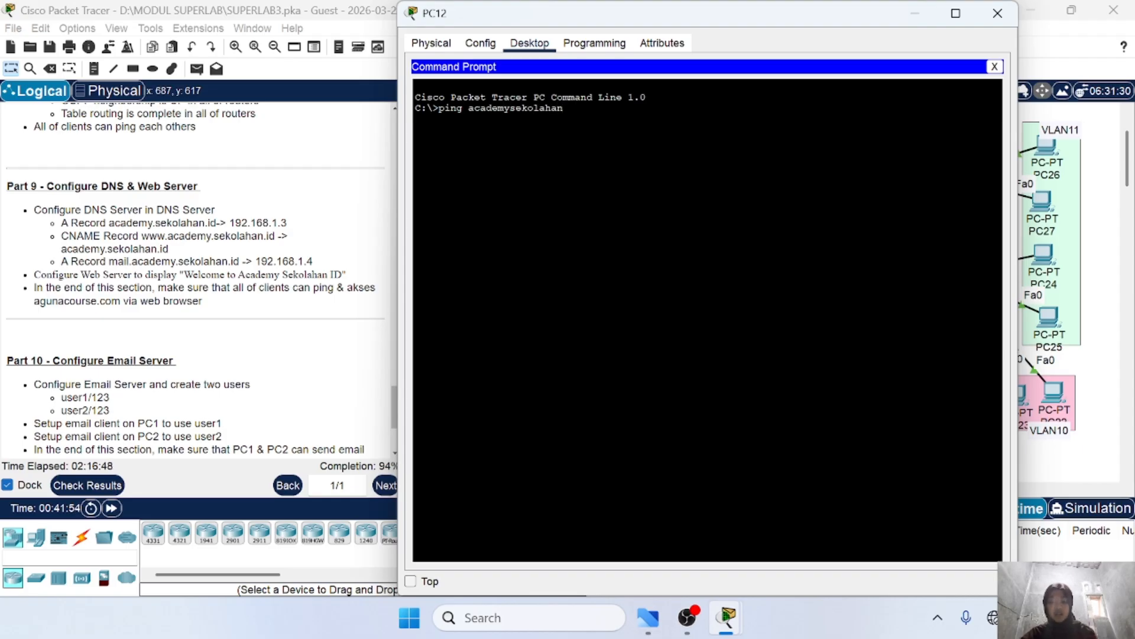
{"action": "type", "text": ".com"}
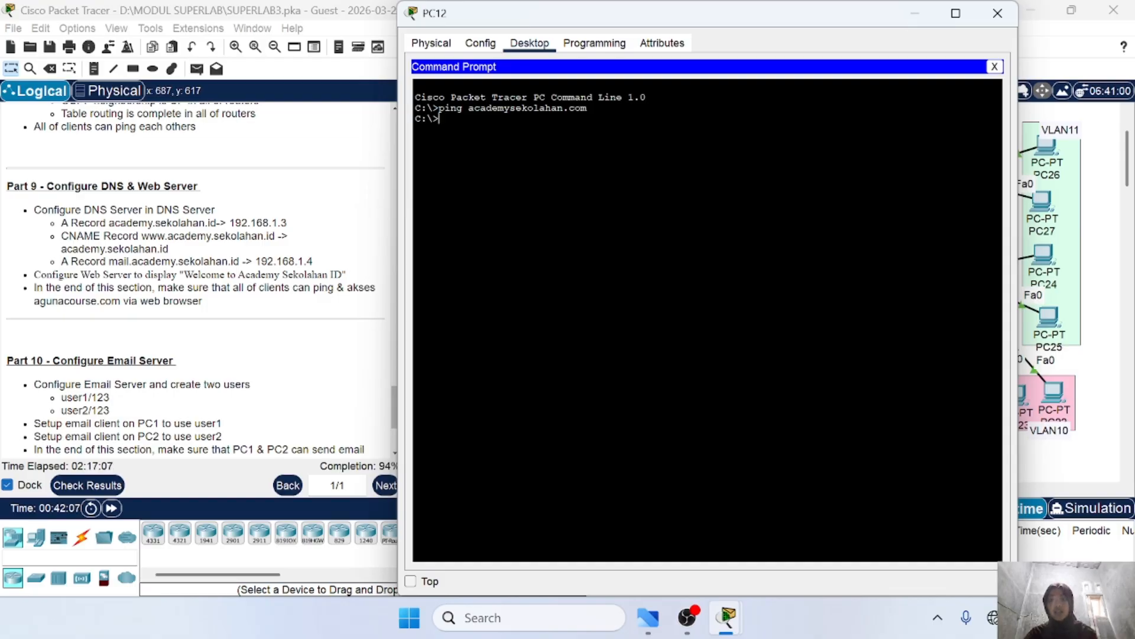
Step: Try to ping academy.sekolahan.com from PC12, reusing the previous ping command with a dot added after academy
{"action": "key", "text": "Up"}
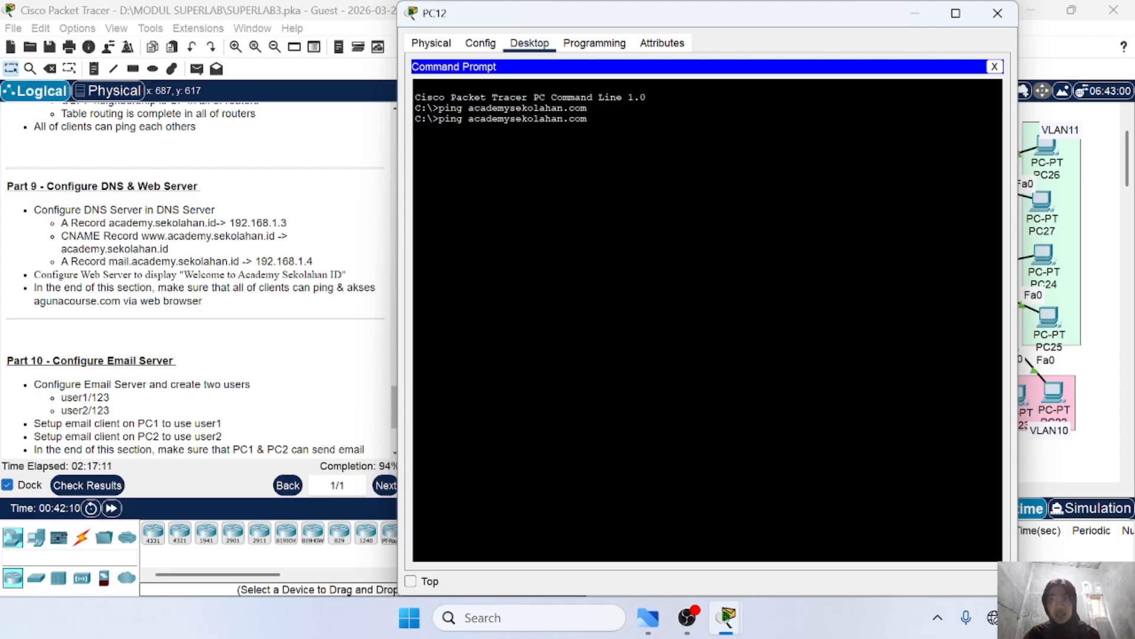
{"action": "type", "text": "."}
{"action": "key", "text": "Return"}
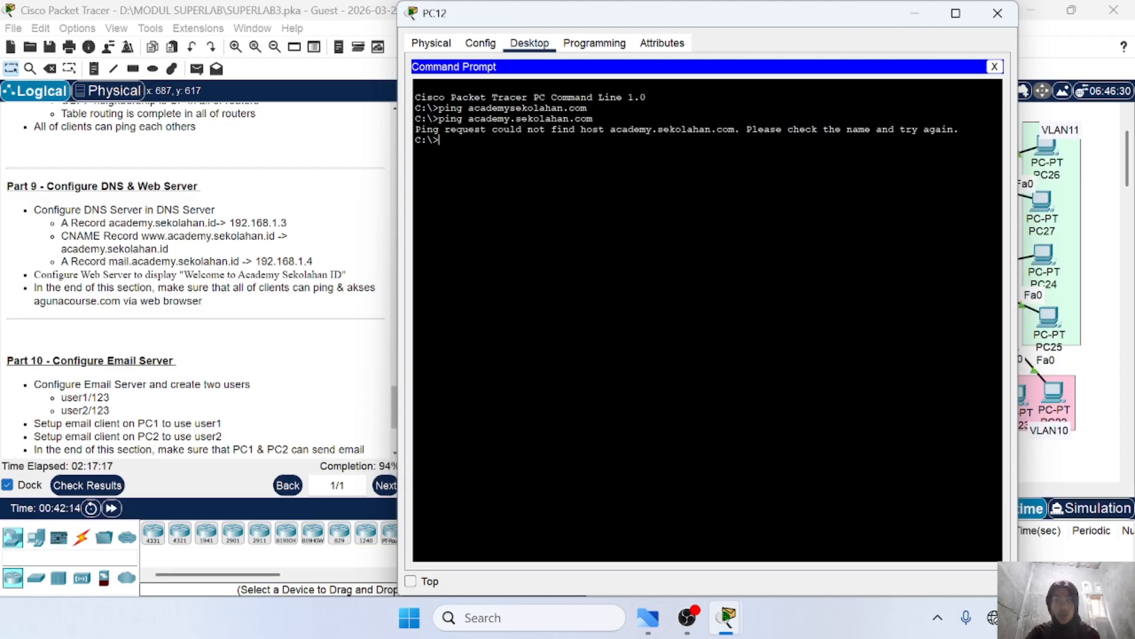
Step: Remove the dot after academy from the recalled command and ping academysekolahan.com again
{"action": "key", "text": "Up"}
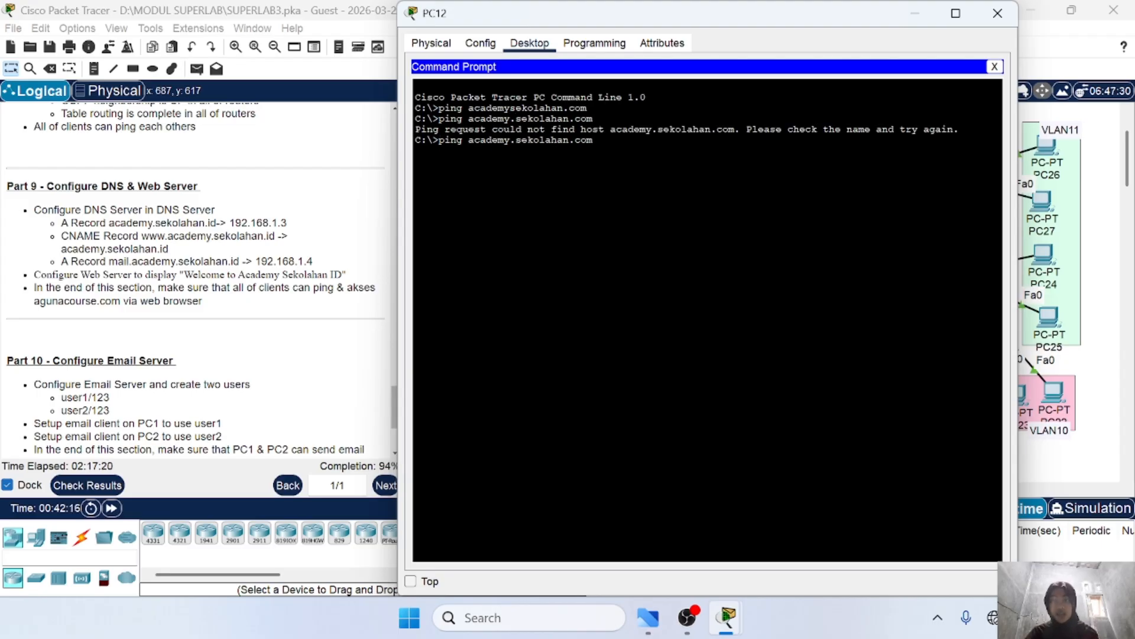
{"action": "key", "text": "Left"}
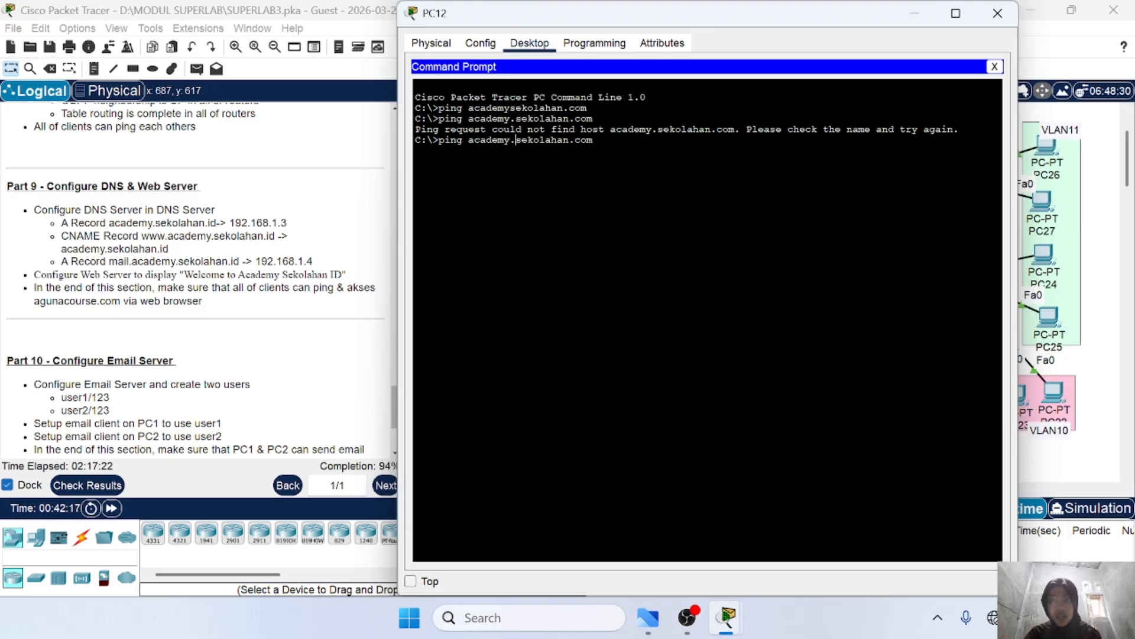
{"action": "key", "text": "BackSpace"}
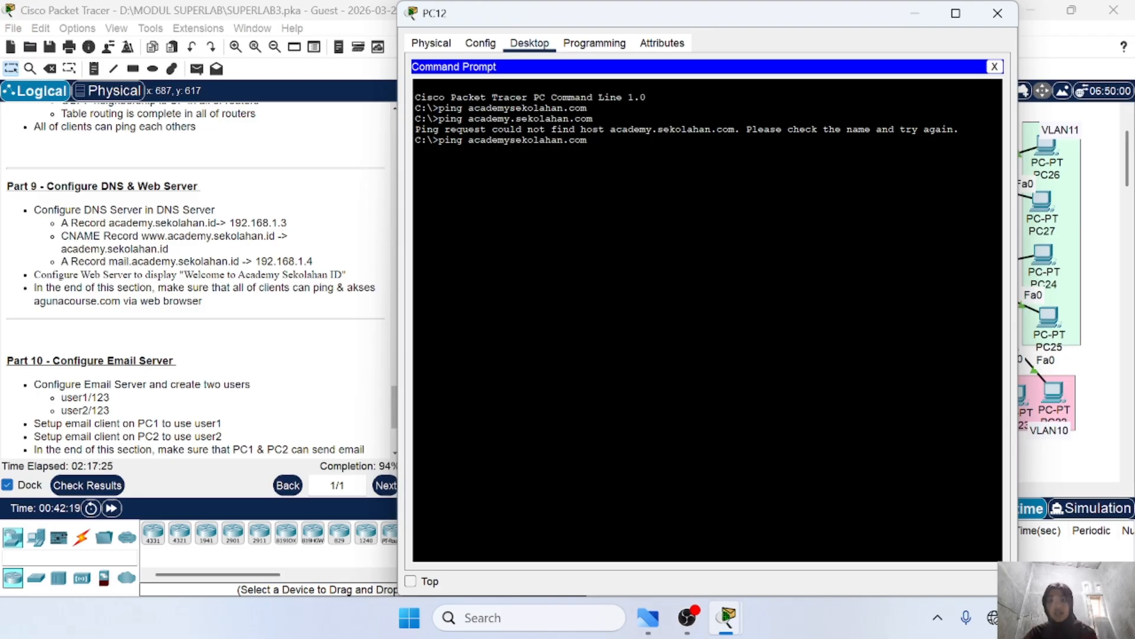
{"action": "key", "text": "Return"}
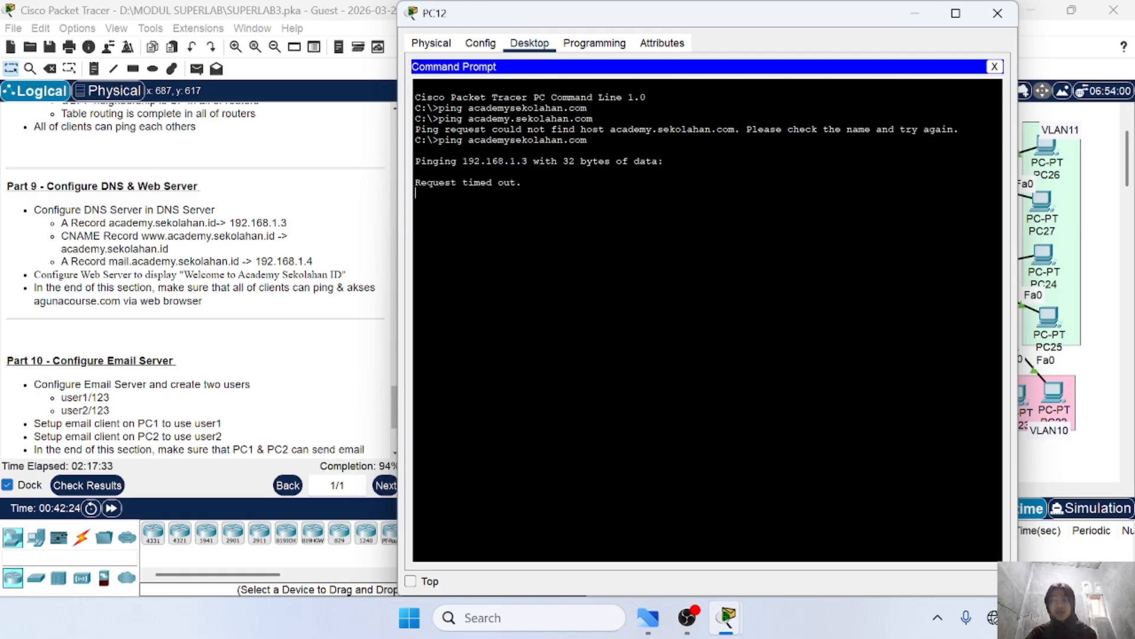
Step: Examine the replies to the academysekolahan.com ping and compare the host names used in the earlier ping commands
{"action": "left_click_drag", "start_coordinate": [416, 182], "coordinate": [558, 193]}
{"action": "left_click", "coordinate": [558, 195]}
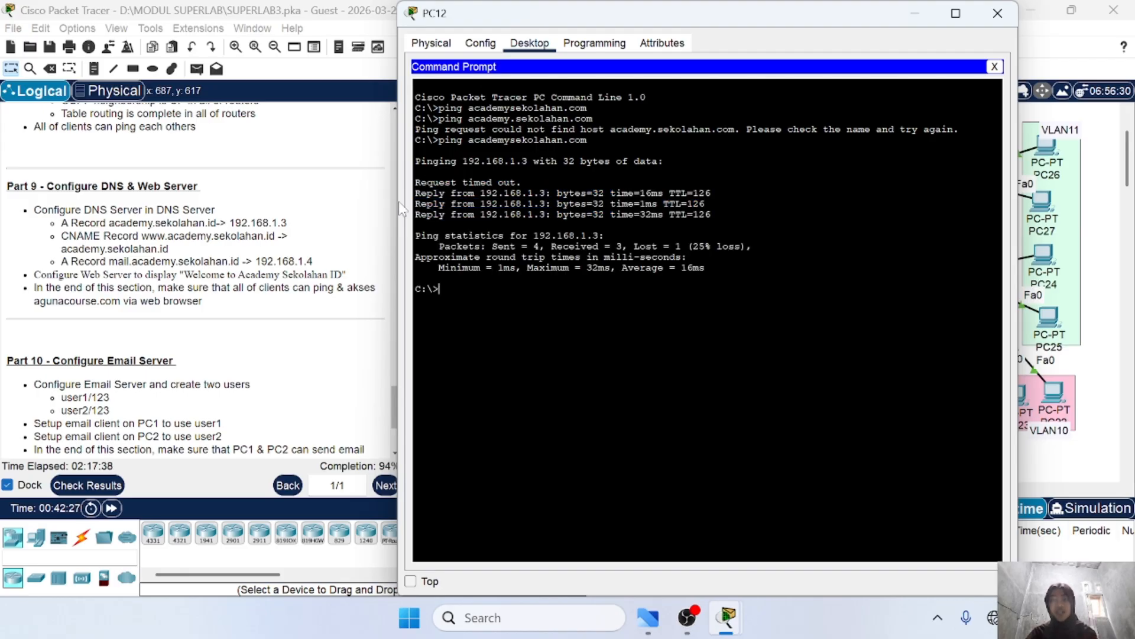
{"action": "left_click_drag", "start_coordinate": [416, 194], "coordinate": [707, 216]}
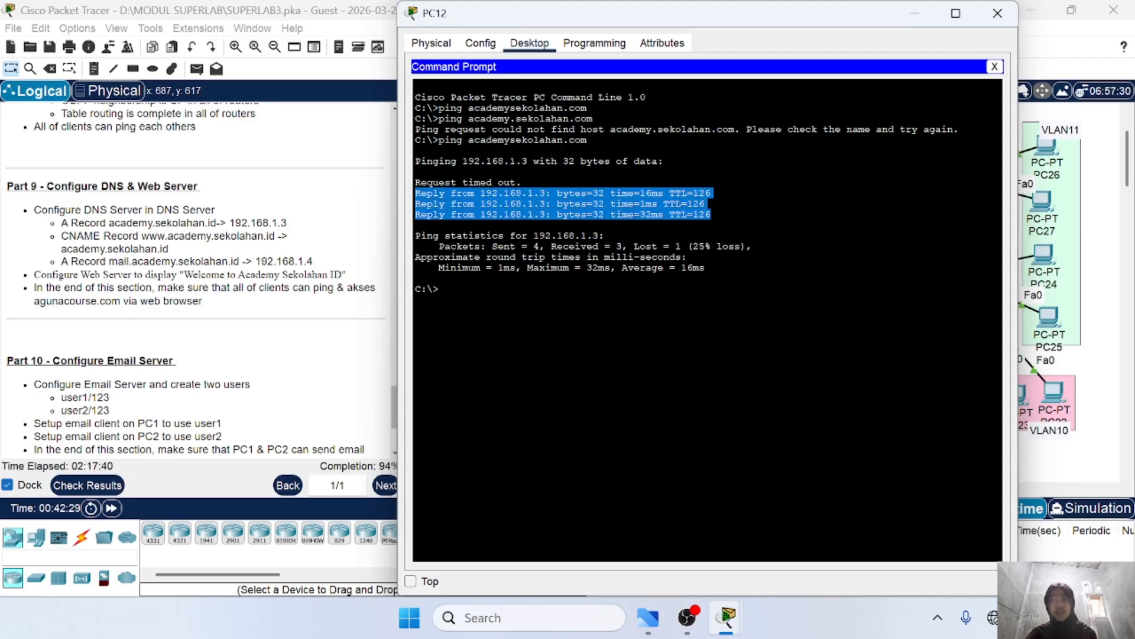
{"action": "left_click", "coordinate": [711, 214]}
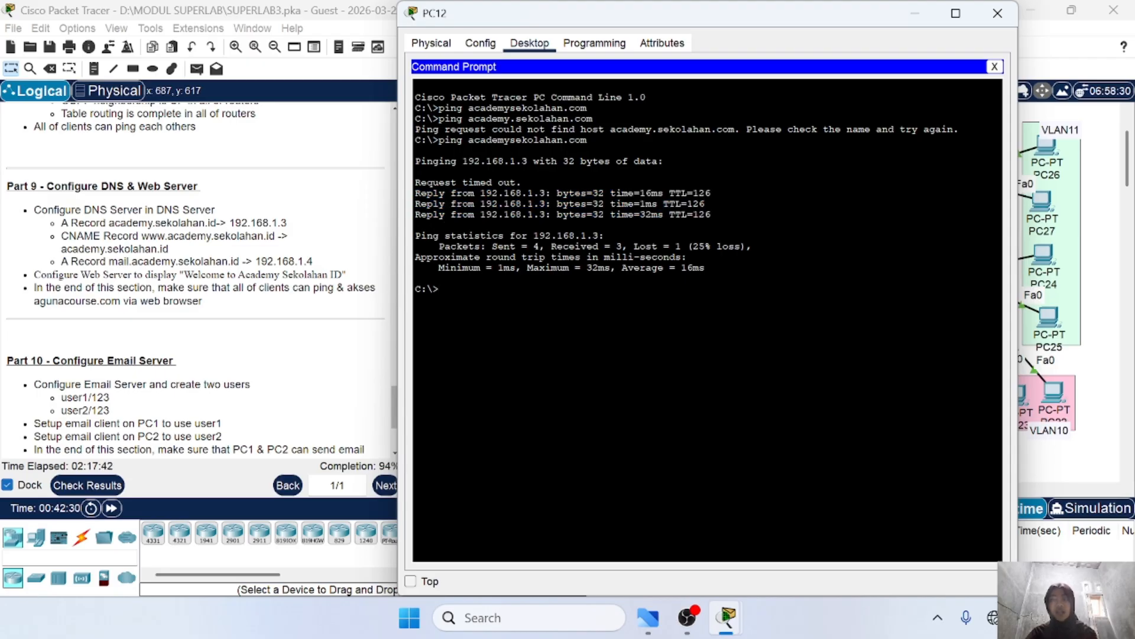
{"action": "left_click_drag", "start_coordinate": [439, 107], "coordinate": [592, 119]}
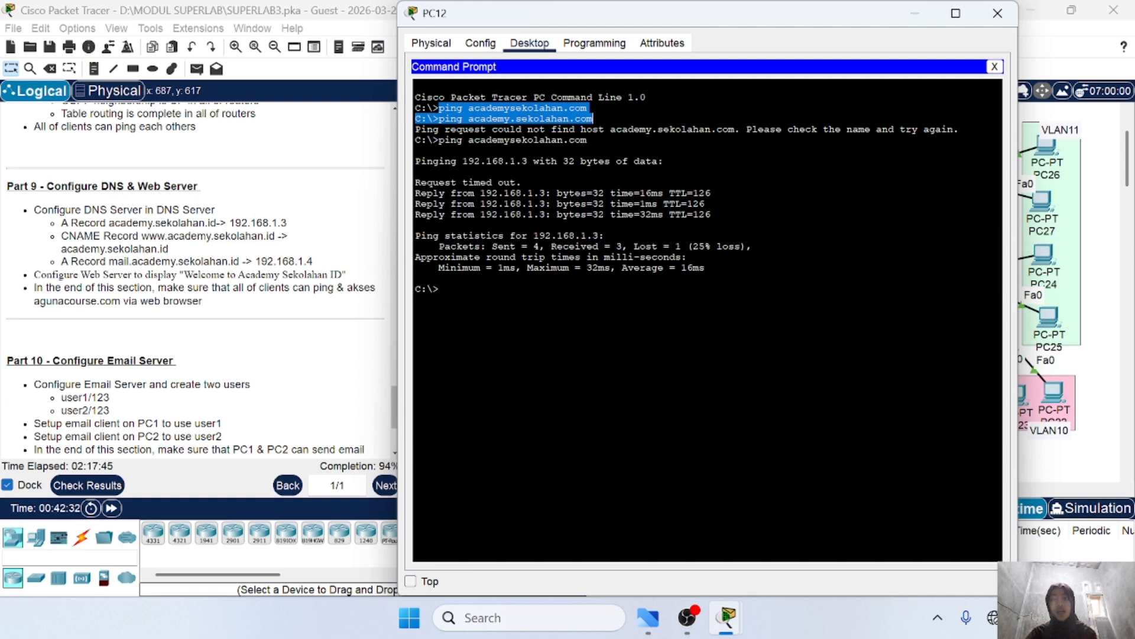
{"action": "left_click", "coordinate": [593, 119]}
{"action": "left_click_drag", "start_coordinate": [445, 118], "coordinate": [589, 139]}
{"action": "left_click", "coordinate": [416, 150]}
{"action": "left_click", "coordinate": [439, 288]}
Step: Repeat the ping to academysekolahan.com from PC12 and close the Command Prompt
{"action": "type", "text": "ping academysekolahan.com"}
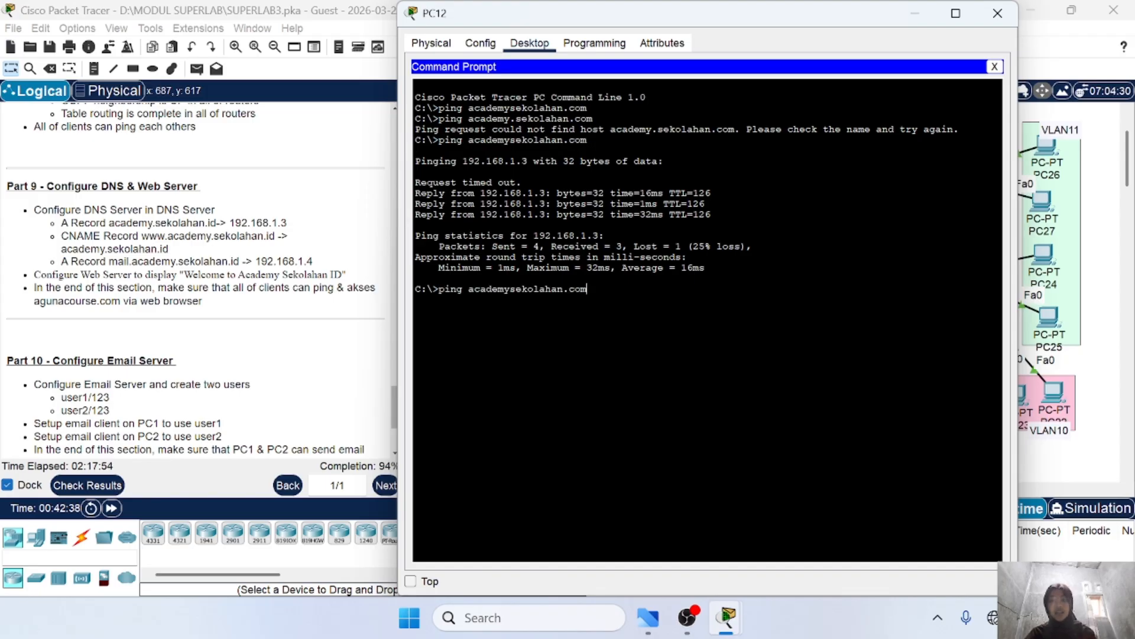
{"action": "key", "text": "Return"}
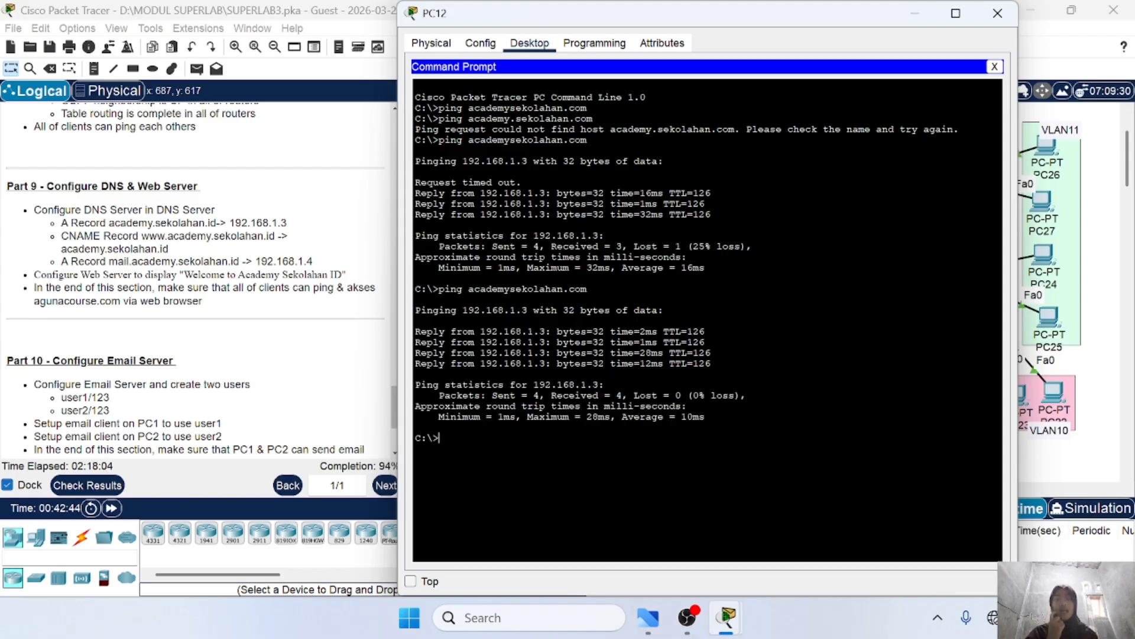
{"action": "left_click", "coordinate": [995, 66]}
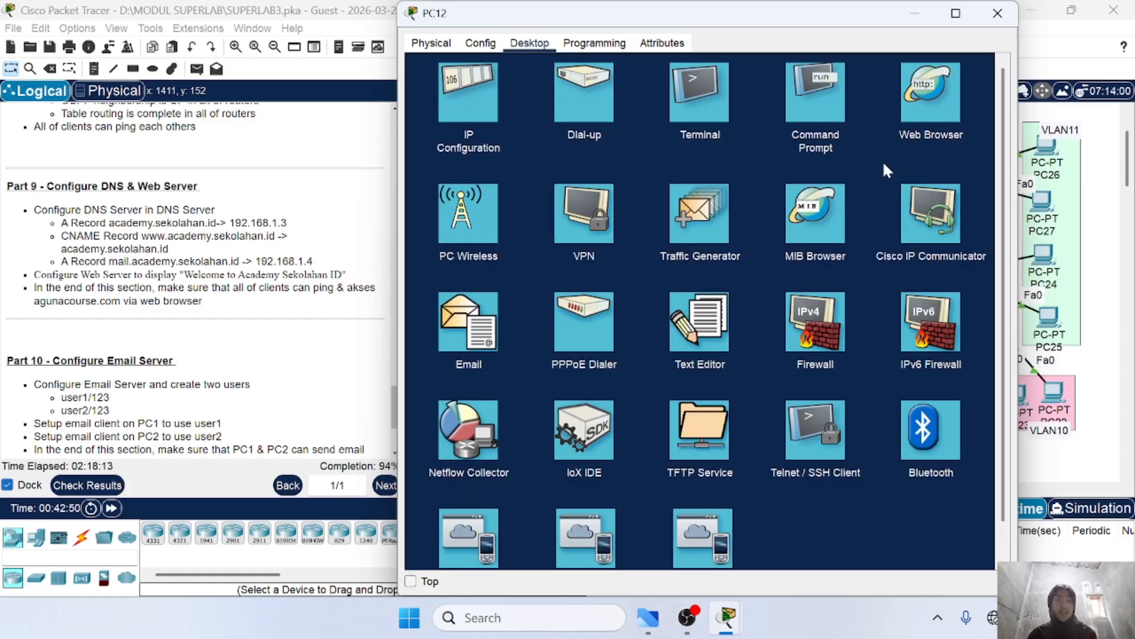
Step: Load academysekolahan.com in PC12's Web Browser
{"action": "left_click", "coordinate": [927, 102]}
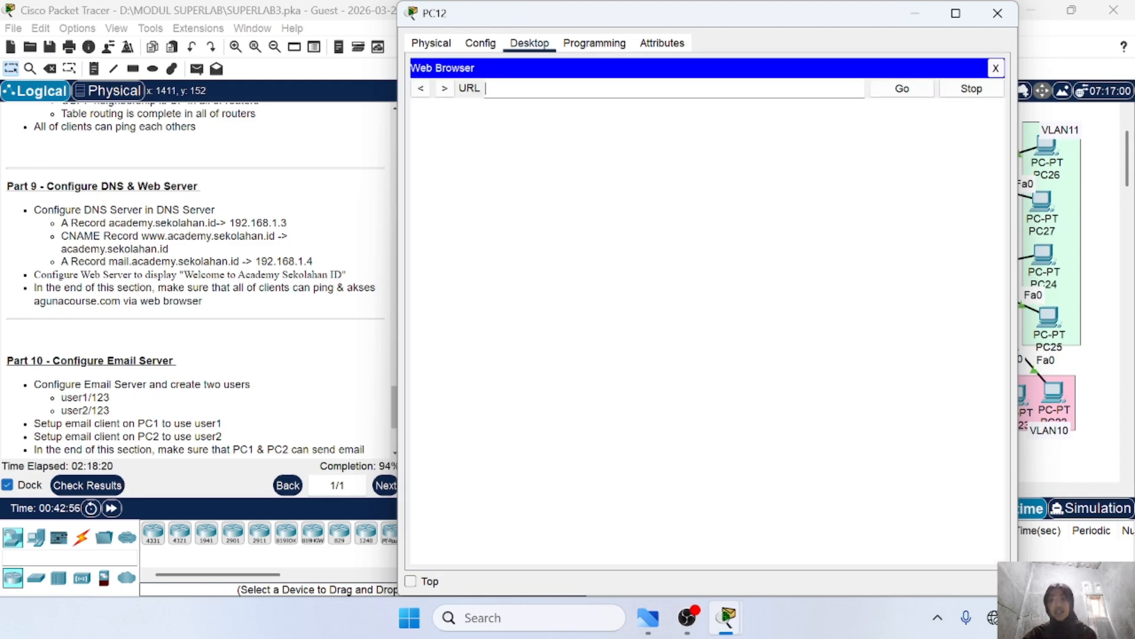
{"action": "type", "text": "acade"}
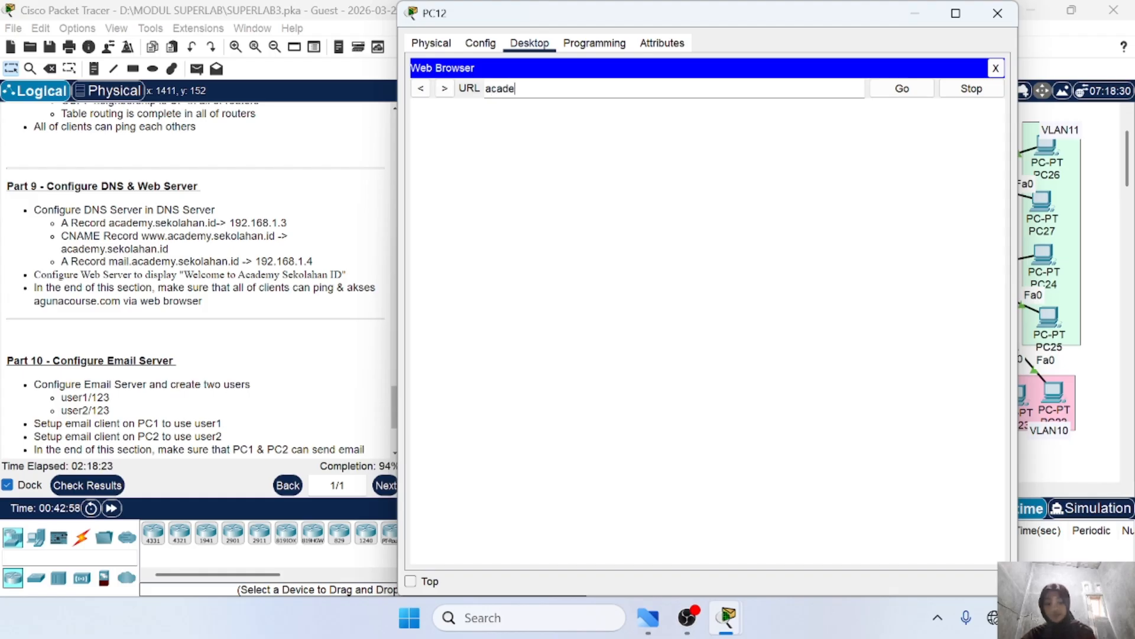
{"action": "type", "text": "mysekola"}
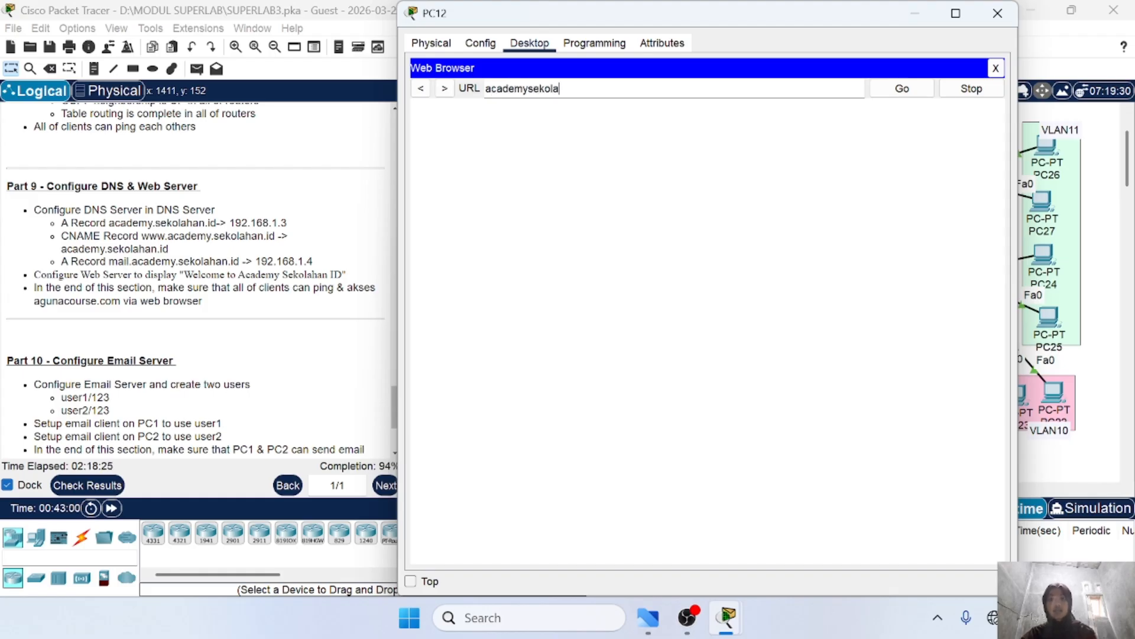
{"action": "type", "text": "han.com"}
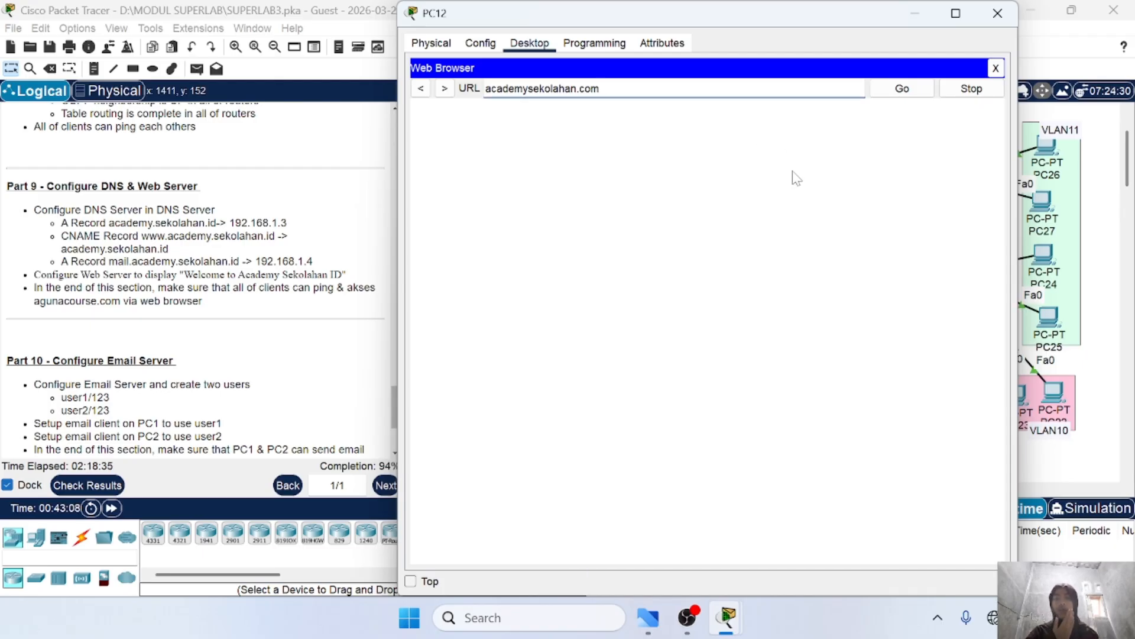
{"action": "left_click", "coordinate": [901, 89]}
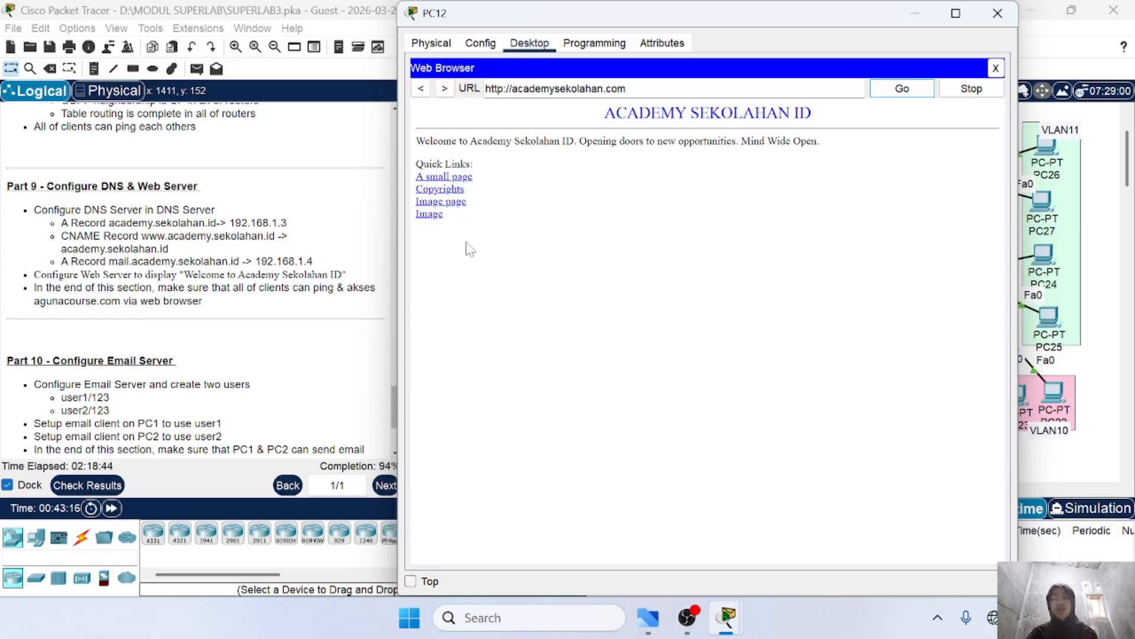
Step: Check the heading and welcome sentence on the academysekolahan.com page, then close the PC12 window
{"action": "left_click_drag", "start_coordinate": [657, 24], "coordinate": [806, 50]}
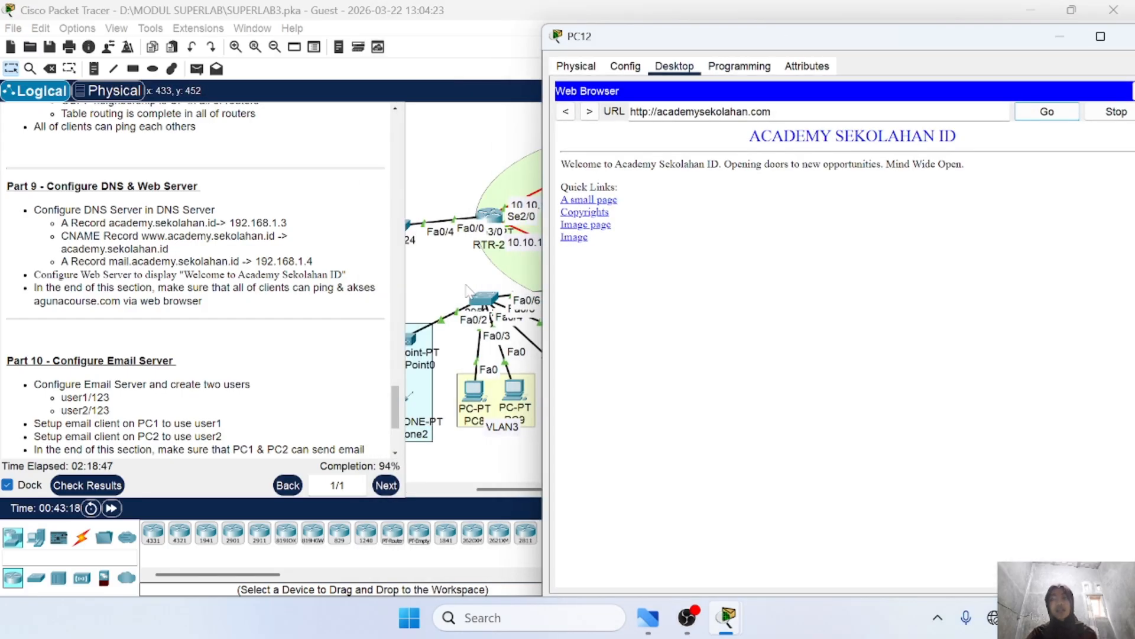
{"action": "scroll", "coordinate": [419, 322], "scroll_direction": "left", "scroll_amount": 3}
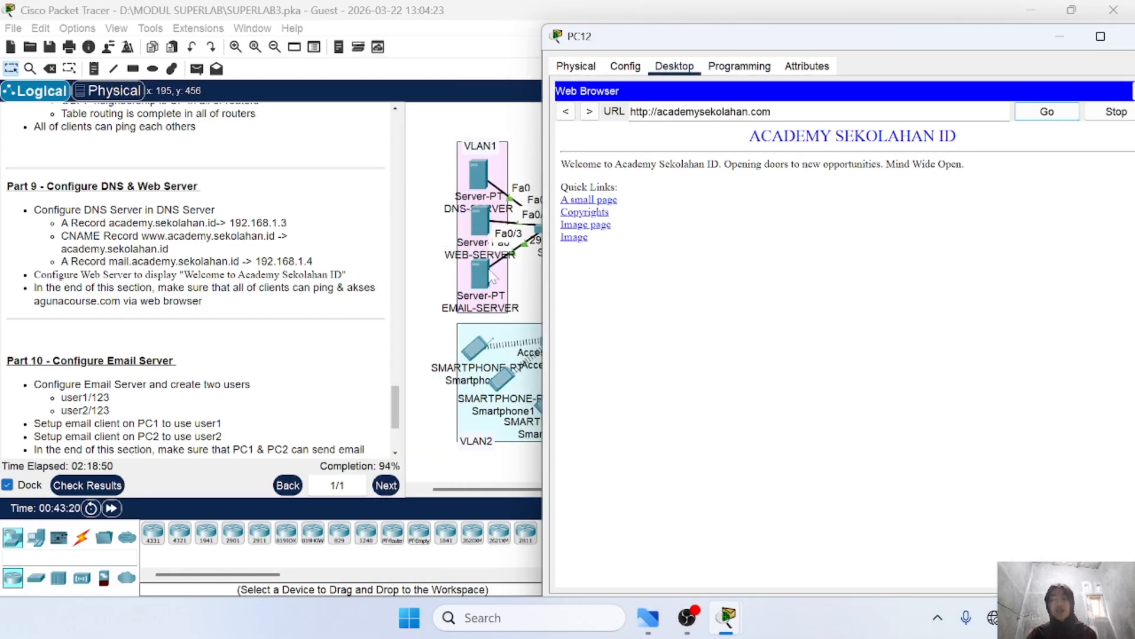
{"action": "left_click_drag", "start_coordinate": [744, 33], "coordinate": [614, 30]}
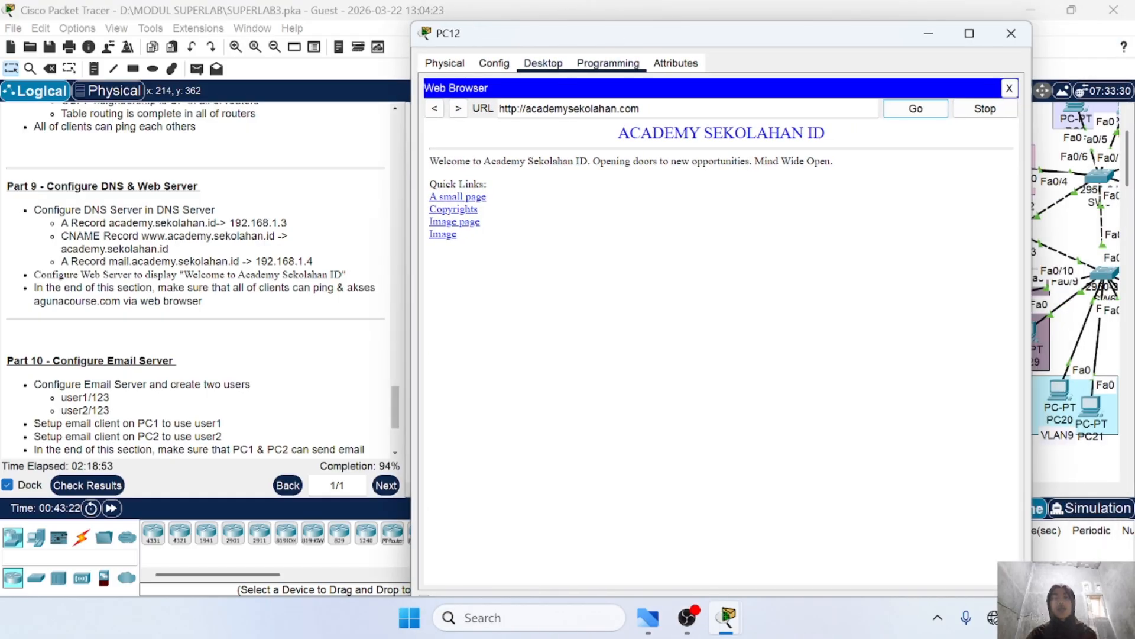
{"action": "triple_click", "coordinate": [620, 141]}
{"action": "left_click_drag", "start_coordinate": [619, 140], "coordinate": [649, 212]}
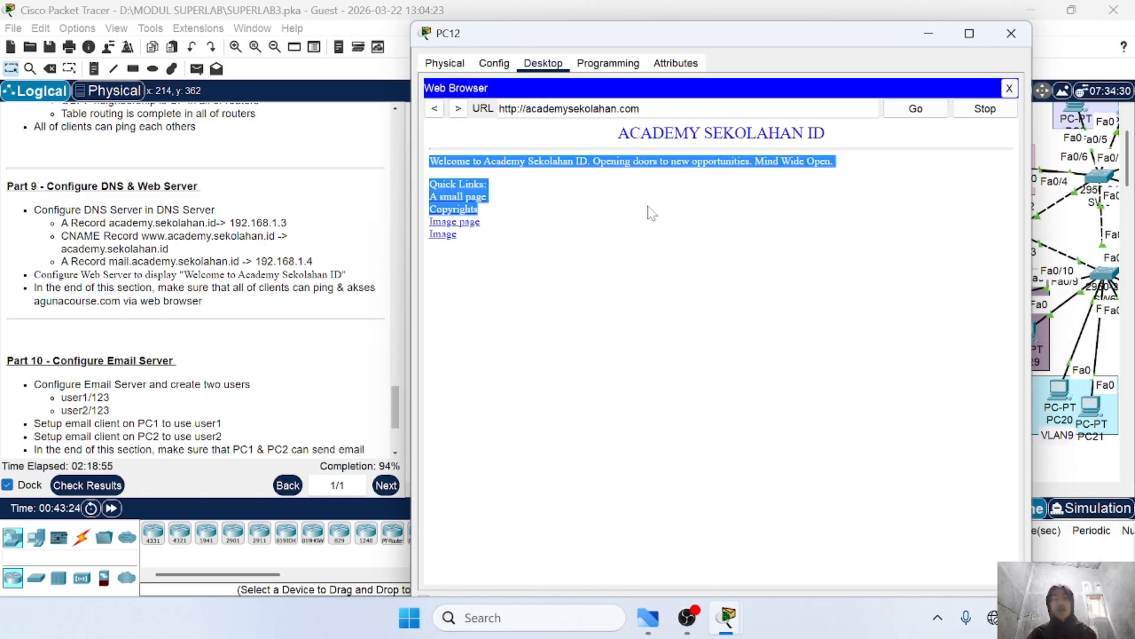
{"action": "left_click", "coordinate": [649, 214]}
{"action": "left_click_drag", "start_coordinate": [629, 135], "coordinate": [834, 132]}
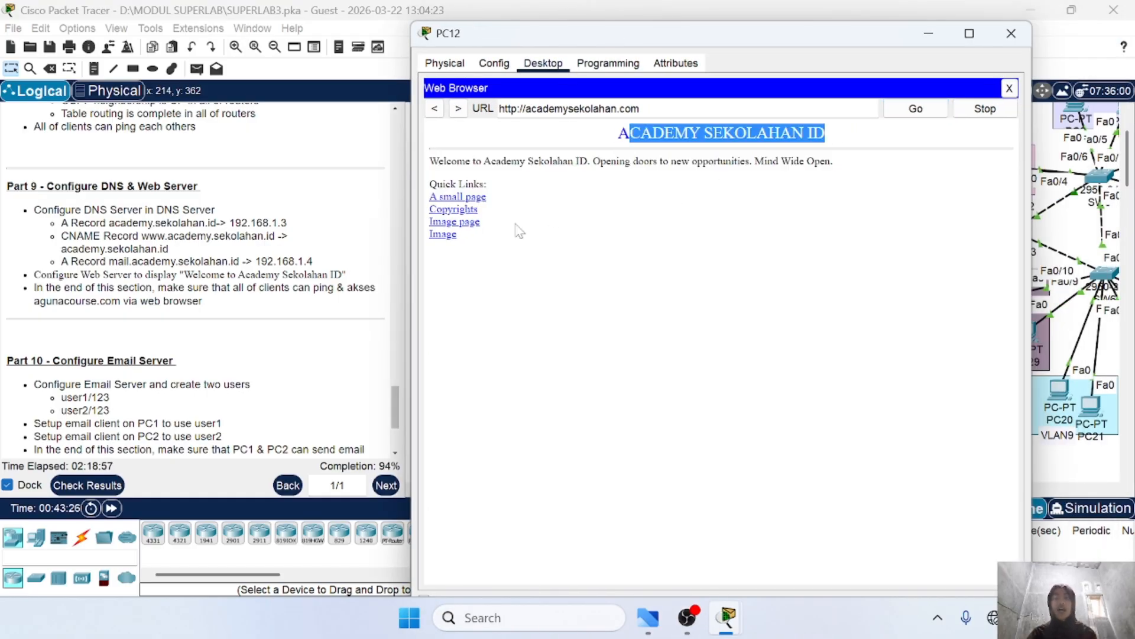
{"action": "left_click", "coordinate": [498, 211]}
{"action": "left_click_drag", "start_coordinate": [429, 163], "coordinate": [588, 161]}
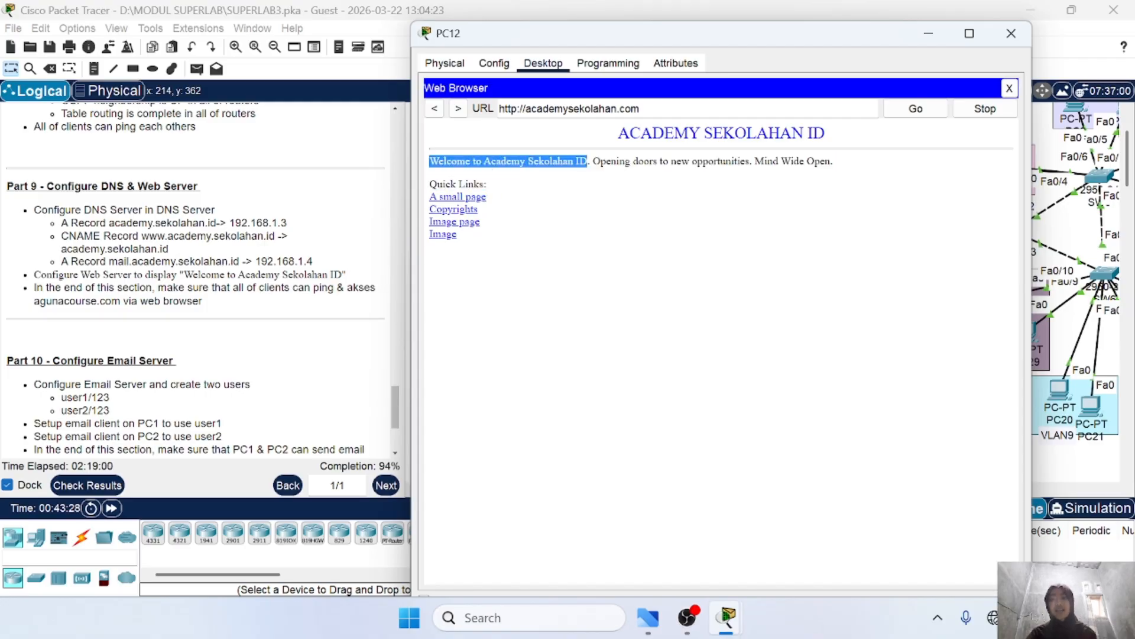
{"action": "left_click", "coordinate": [524, 205]}
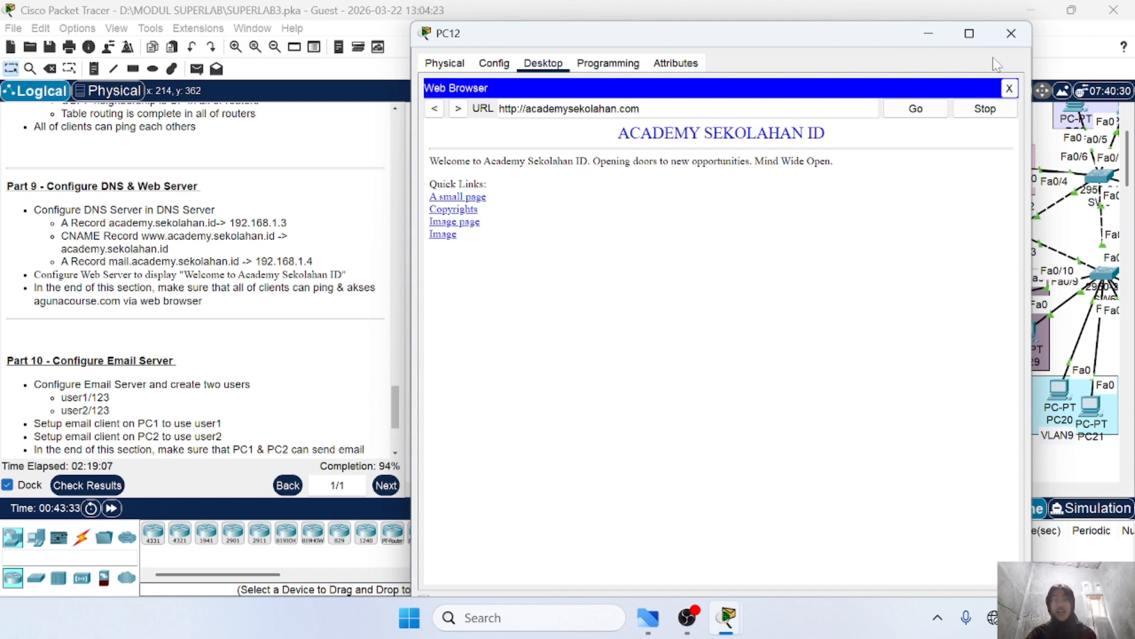
{"action": "left_click", "coordinate": [1010, 34]}
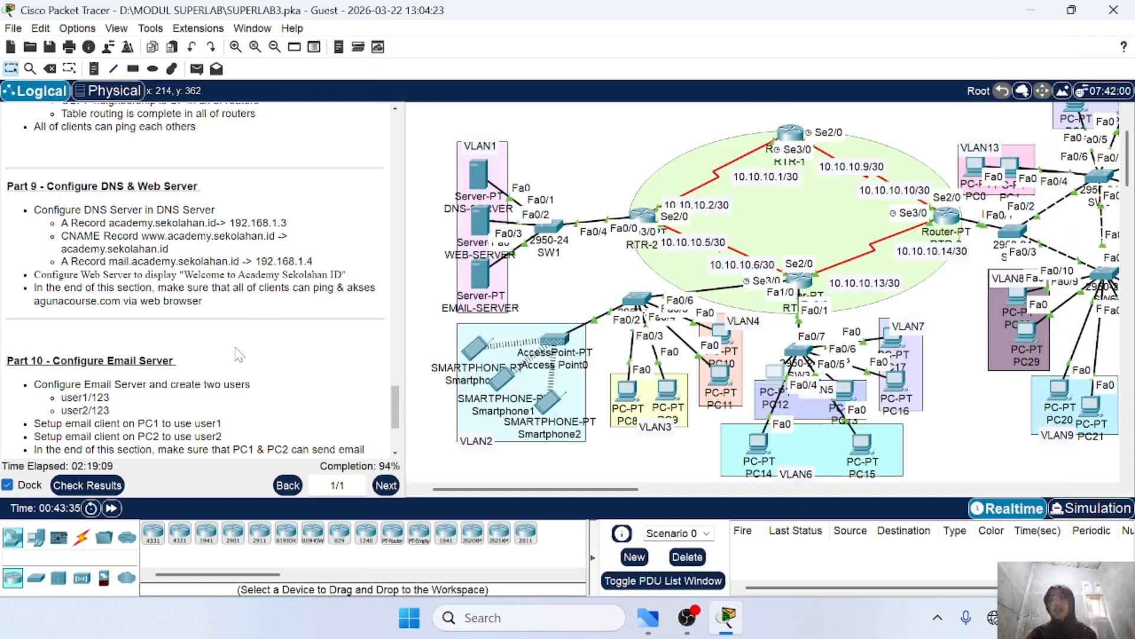
Step: Read the Part 10 email server and client instructions and look over the client PCs in the topology
{"action": "scroll", "coordinate": [239, 355], "scroll_direction": "down", "scroll_amount": 2}
{"action": "scroll", "coordinate": [239, 354], "scroll_direction": "down", "scroll_amount": 3}
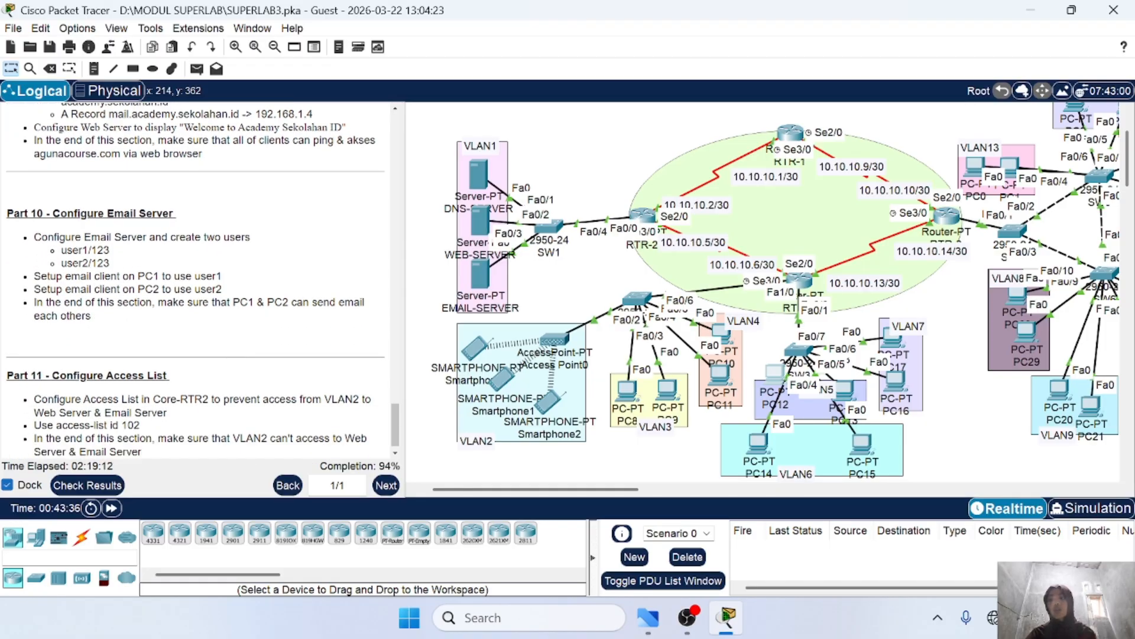
{"action": "scroll", "coordinate": [182, 317], "scroll_direction": "down", "scroll_amount": 1}
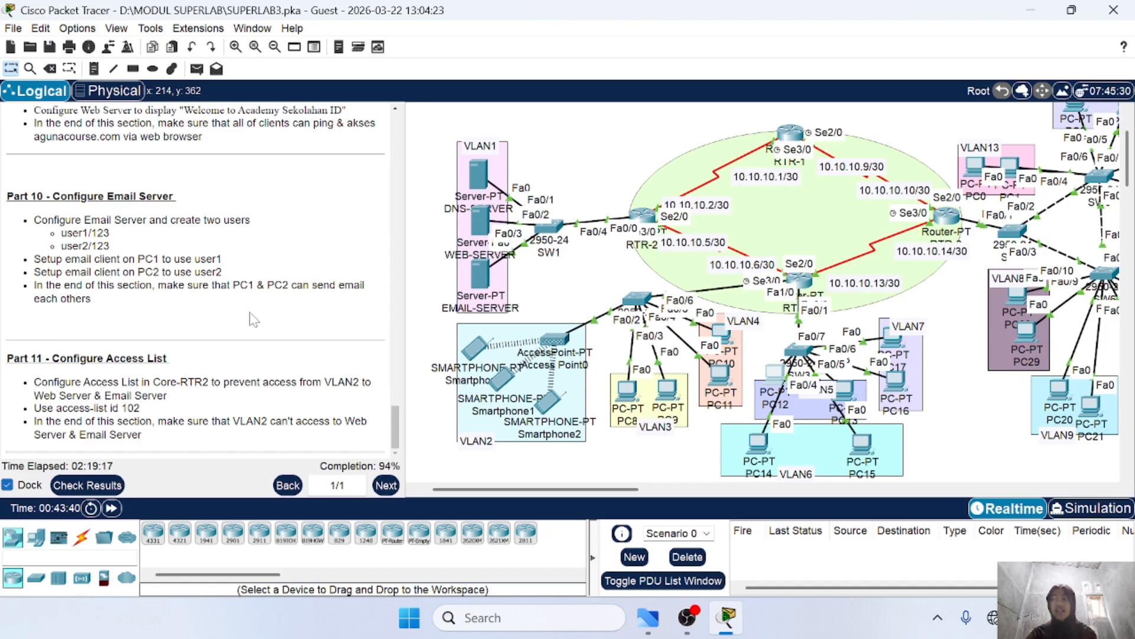
{"action": "left_click_drag", "start_coordinate": [33, 219], "coordinate": [185, 253]}
{"action": "left_click", "coordinate": [185, 252]}
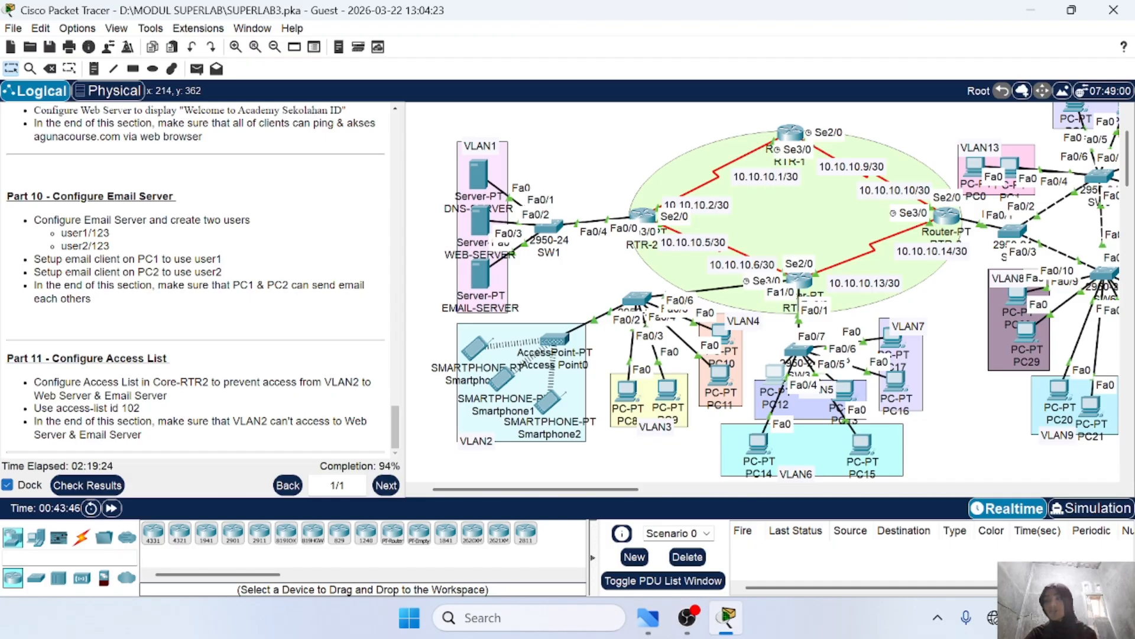
{"action": "left_click_drag", "start_coordinate": [48, 258], "coordinate": [202, 258]}
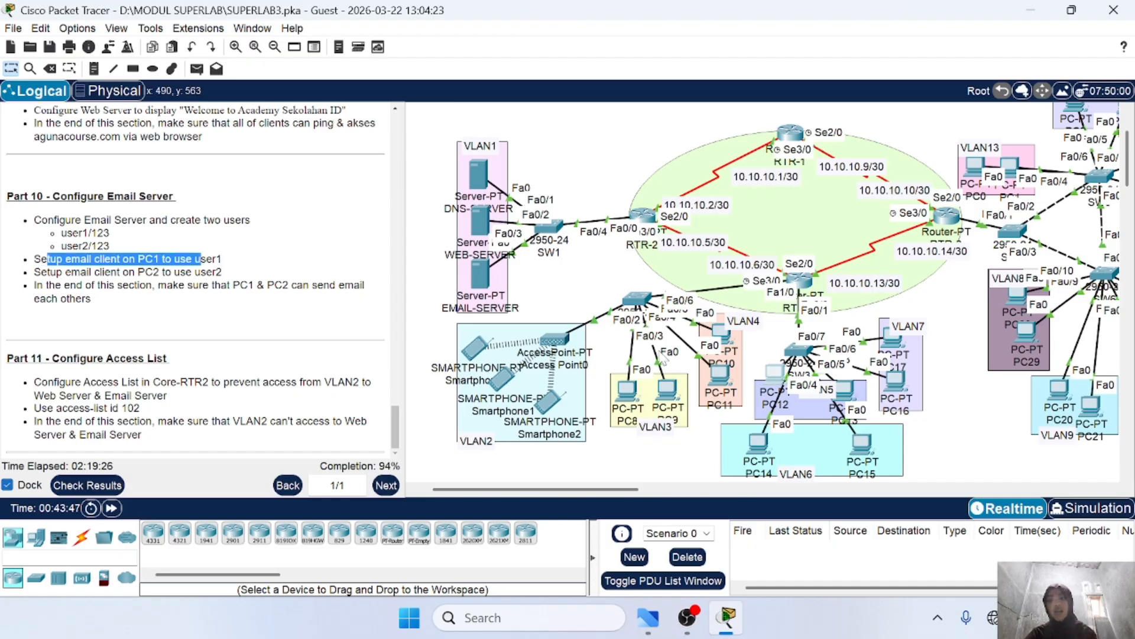
{"action": "scroll", "coordinate": [664, 357], "scroll_direction": "down", "scroll_amount": 3}
{"action": "scroll", "coordinate": [545, 224], "scroll_direction": "up", "scroll_amount": 3}
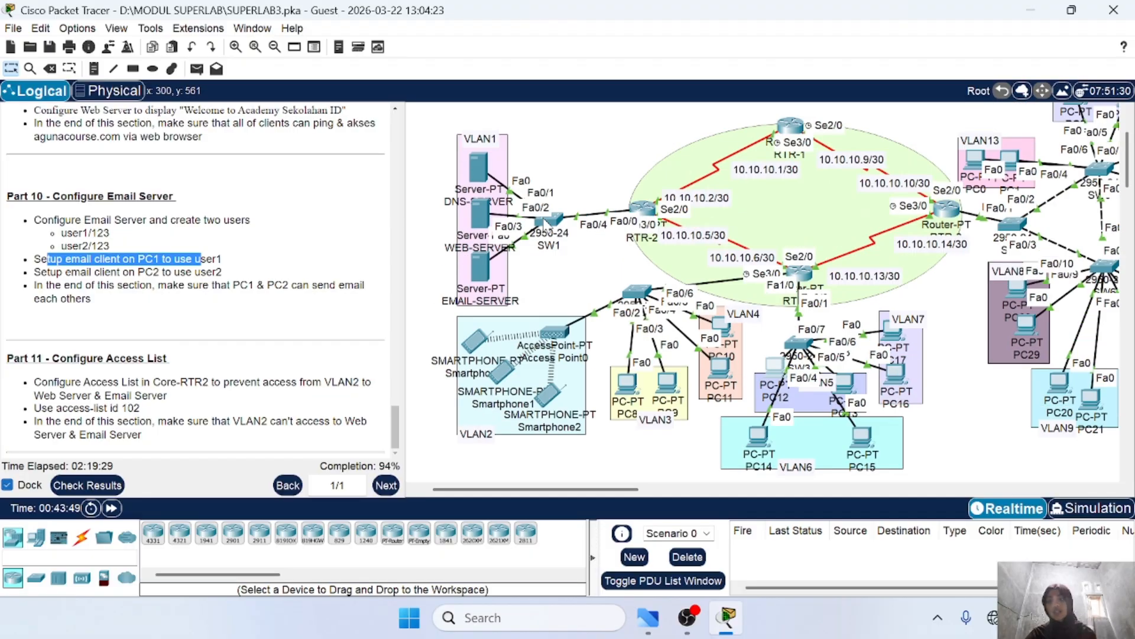
{"action": "scroll", "coordinate": [544, 224], "scroll_direction": "down", "scroll_amount": 3}
{"action": "scroll", "coordinate": [538, 236], "scroll_direction": "right", "scroll_amount": 3}
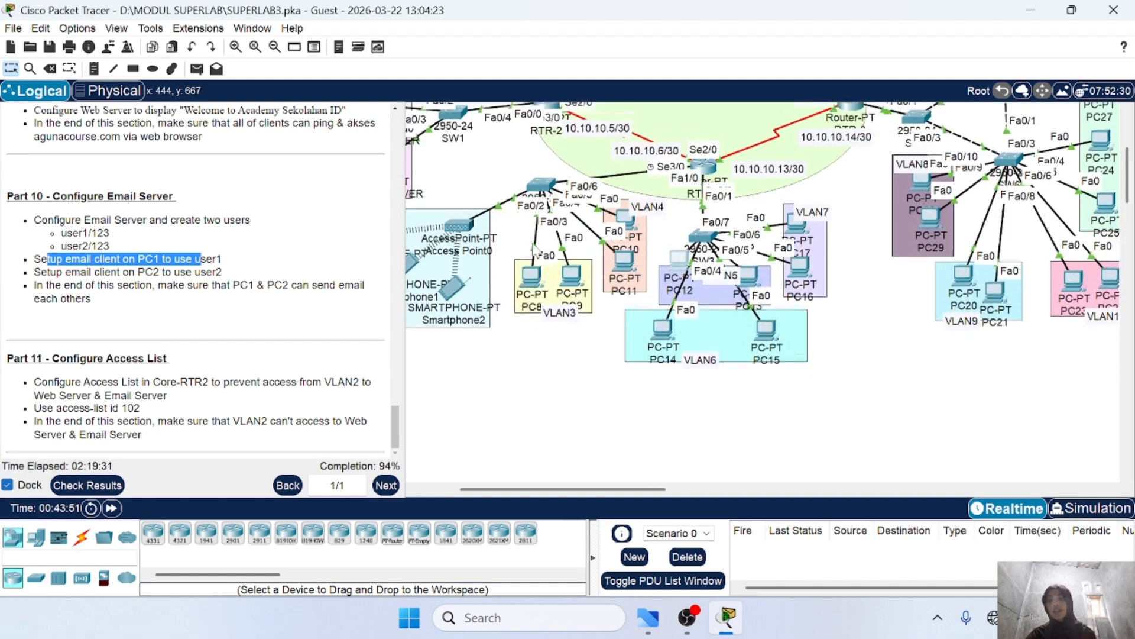
{"action": "scroll", "coordinate": [535, 252], "scroll_direction": "up", "scroll_amount": 1}
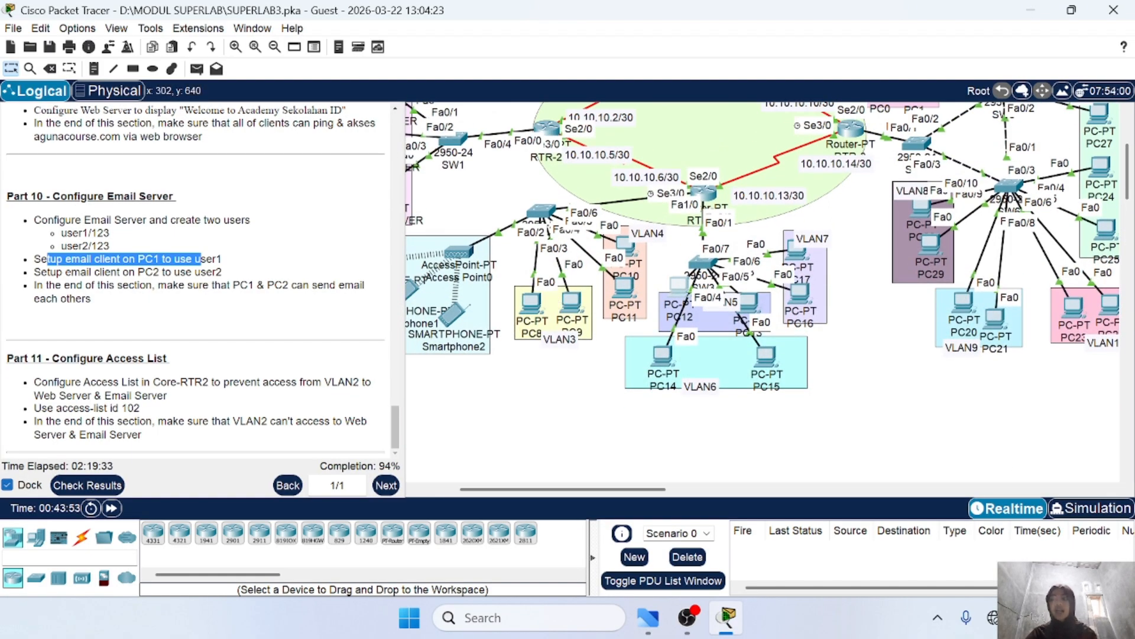
{"action": "left_click_drag", "start_coordinate": [123, 285], "coordinate": [206, 273]}
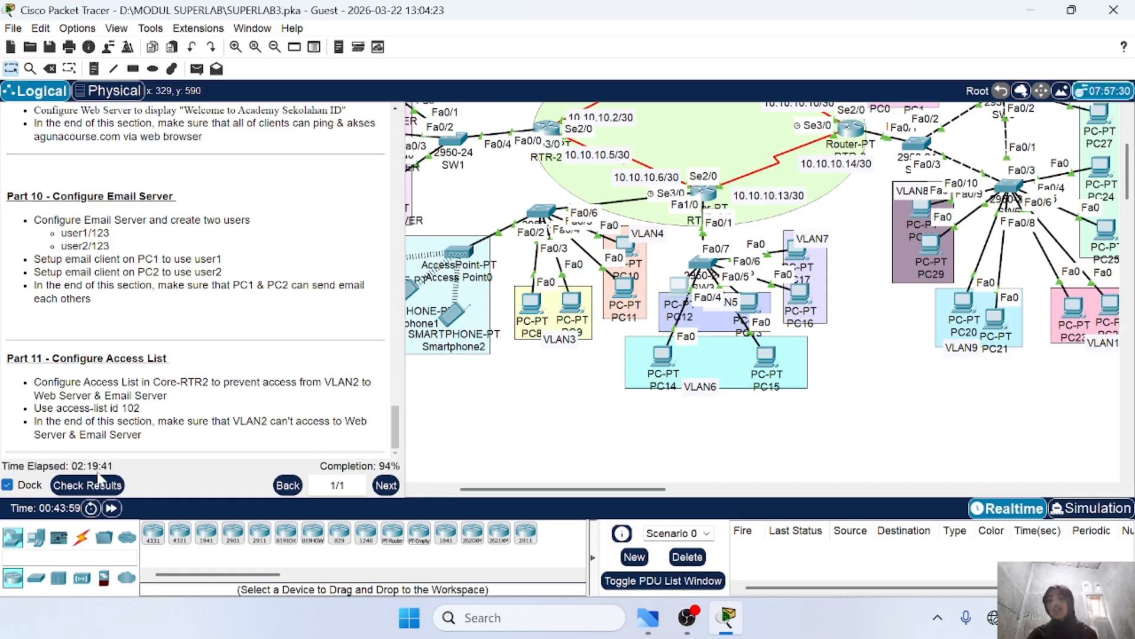
Step: Check the activity's assessment items for the EMAIL-SERVER users and the PC9 and PC10 email clients, then close the results
{"action": "left_click", "coordinate": [99, 484]}
{"action": "left_click", "coordinate": [158, 100]}
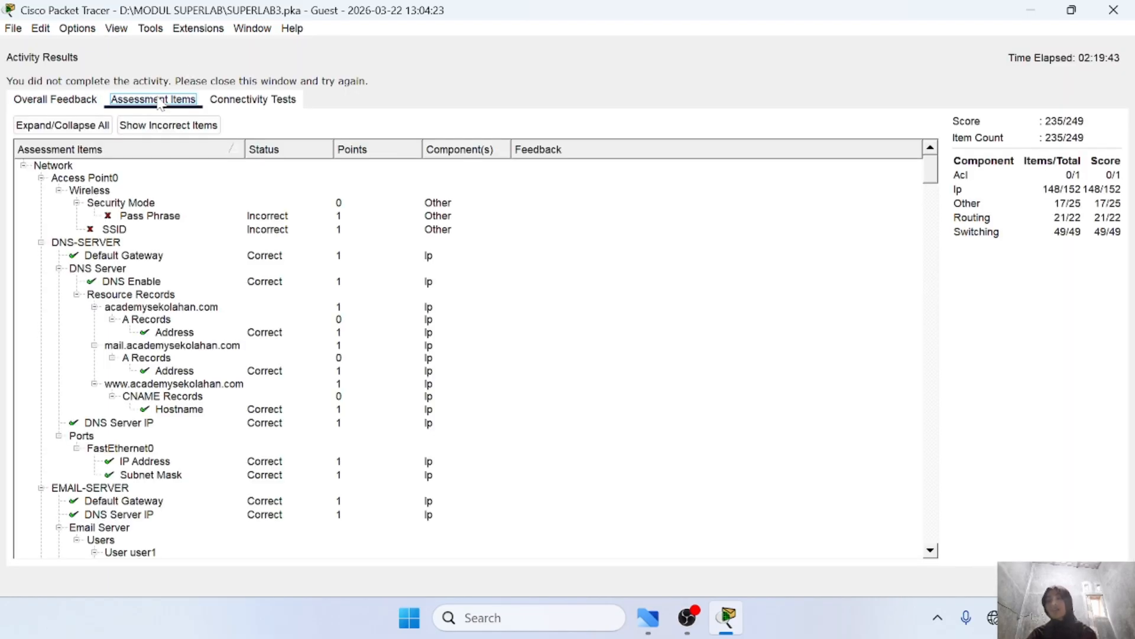
{"action": "scroll", "coordinate": [203, 362], "scroll_direction": "down", "scroll_amount": 9}
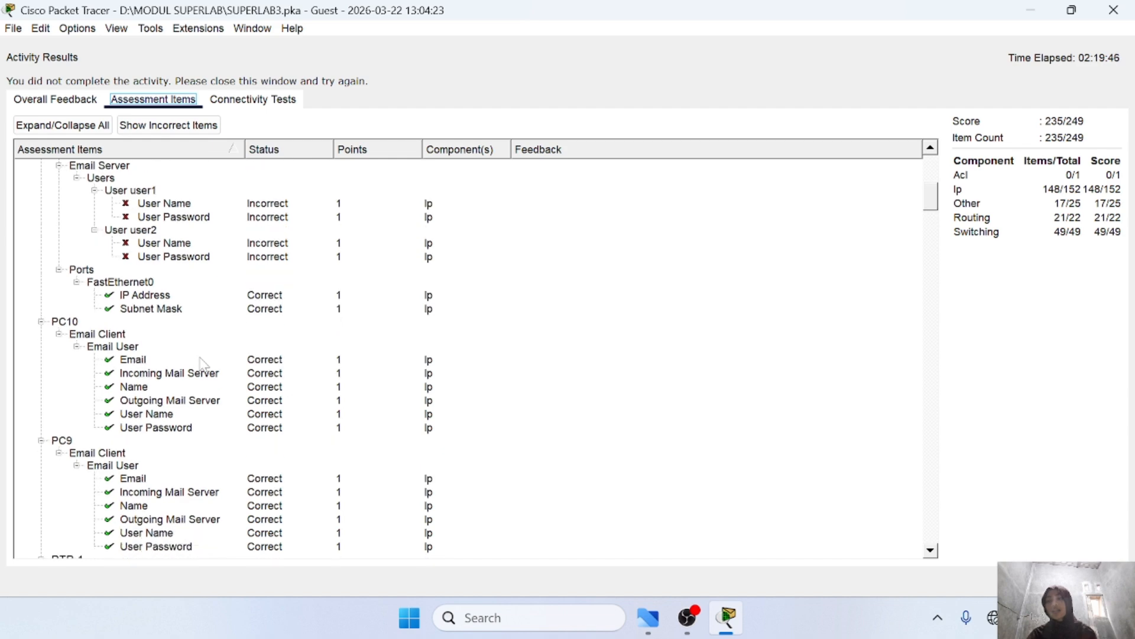
{"action": "scroll", "coordinate": [203, 362], "scroll_direction": "down", "scroll_amount": 1}
{"action": "scroll", "coordinate": [170, 236], "scroll_direction": "down", "scroll_amount": 3}
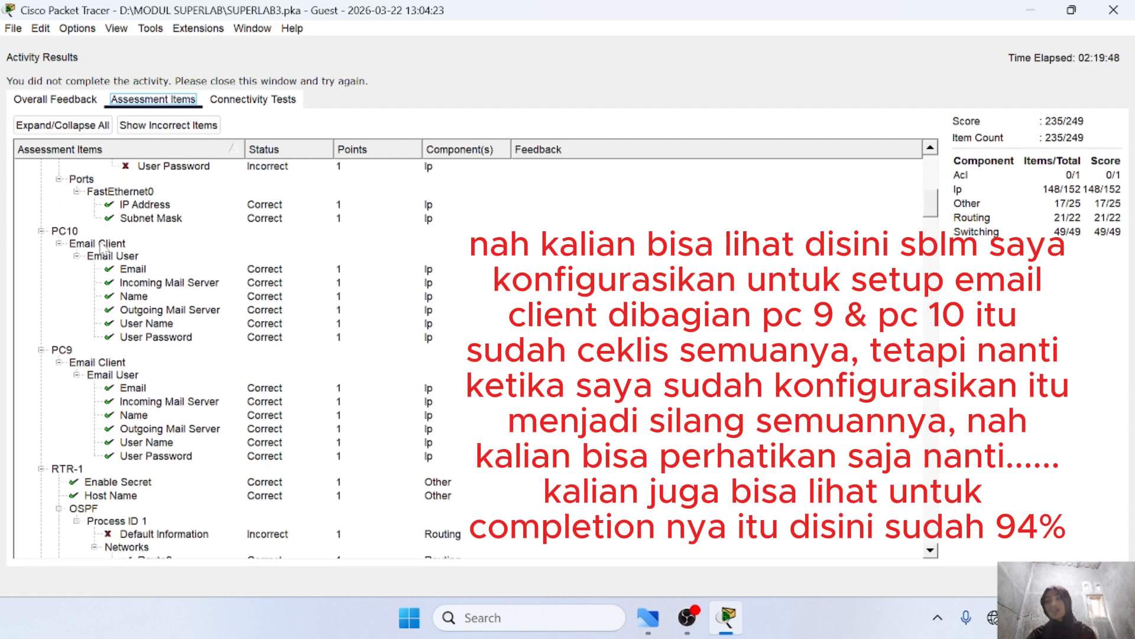
{"action": "scroll", "coordinate": [131, 355], "scroll_direction": "up", "scroll_amount": 1}
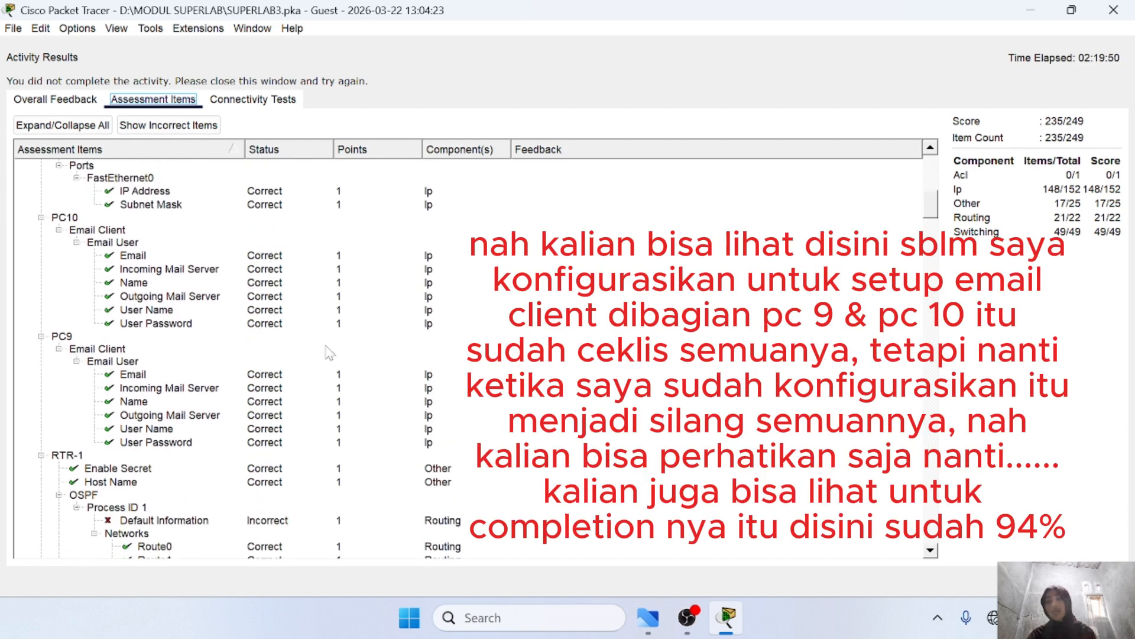
{"action": "left_click", "coordinate": [1114, 10]}
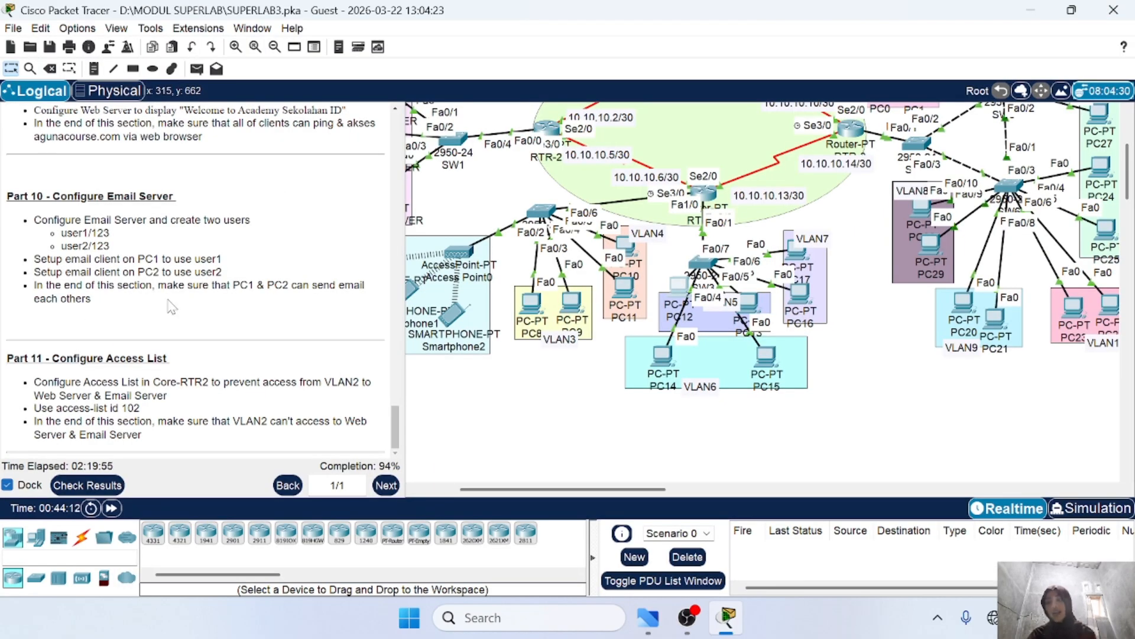
Step: Reread the Part 10 user requirements and open the EMAIL service settings of EMAIL-SERVER
{"action": "scroll", "coordinate": [65, 288], "scroll_direction": "up", "scroll_amount": 1}
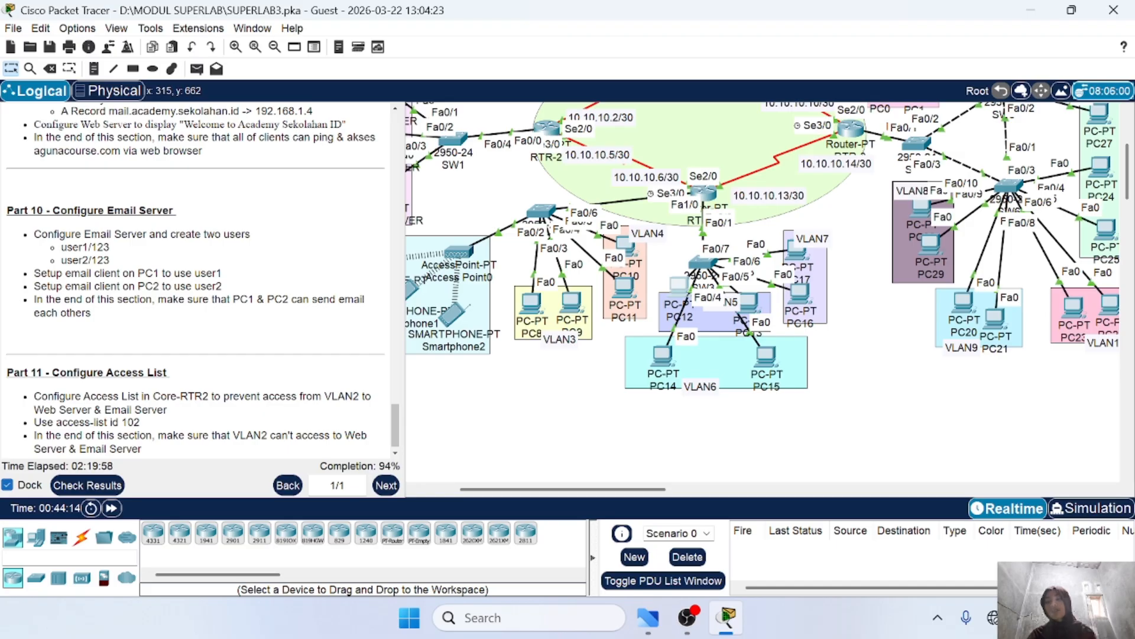
{"action": "scroll", "coordinate": [176, 271], "scroll_direction": "up", "scroll_amount": 1}
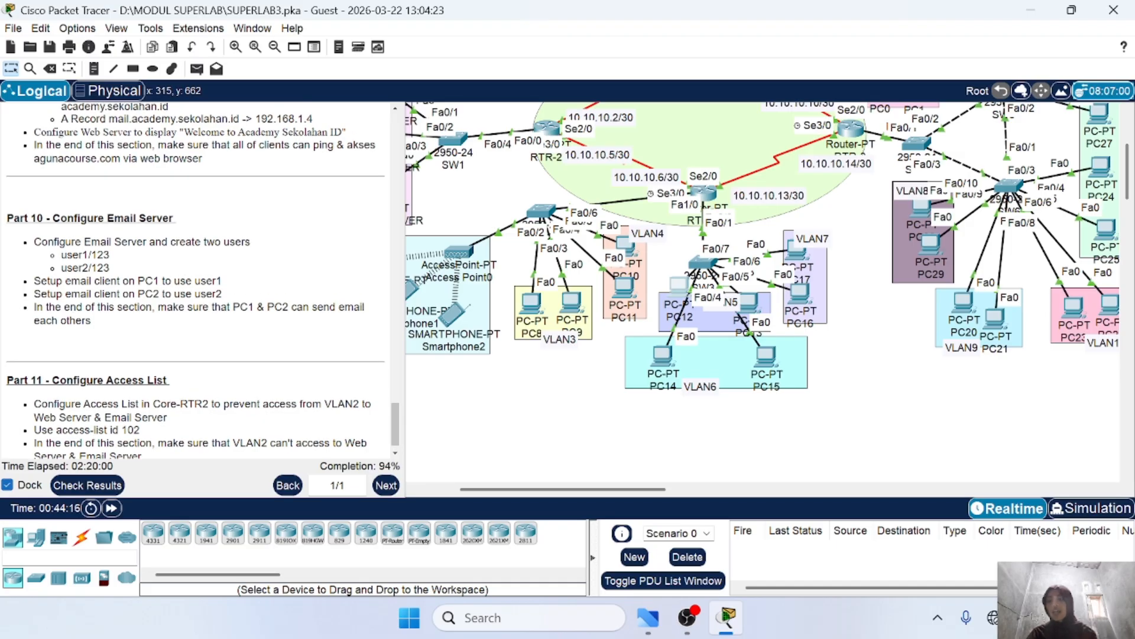
{"action": "left_click_drag", "start_coordinate": [41, 241], "coordinate": [146, 241]}
{"action": "left_click", "coordinate": [148, 253]}
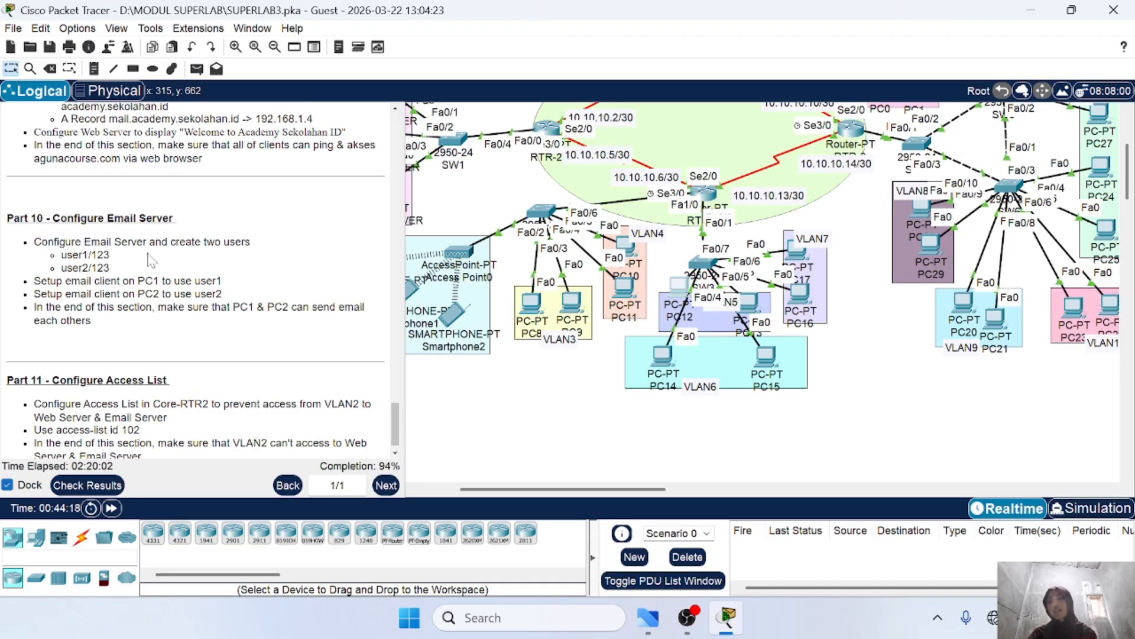
{"action": "scroll", "coordinate": [533, 310], "scroll_direction": "left", "scroll_amount": 2}
{"action": "scroll", "coordinate": [534, 310], "scroll_direction": "up", "scroll_amount": 1}
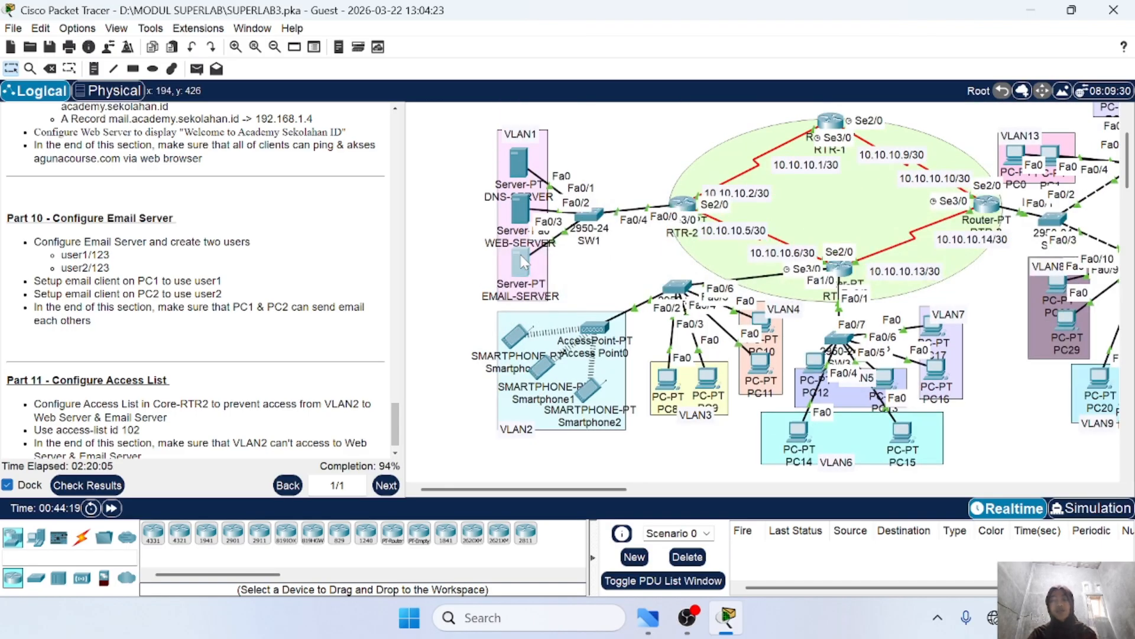
{"action": "left_click", "coordinate": [520, 254]}
{"action": "left_click", "coordinate": [530, 154]}
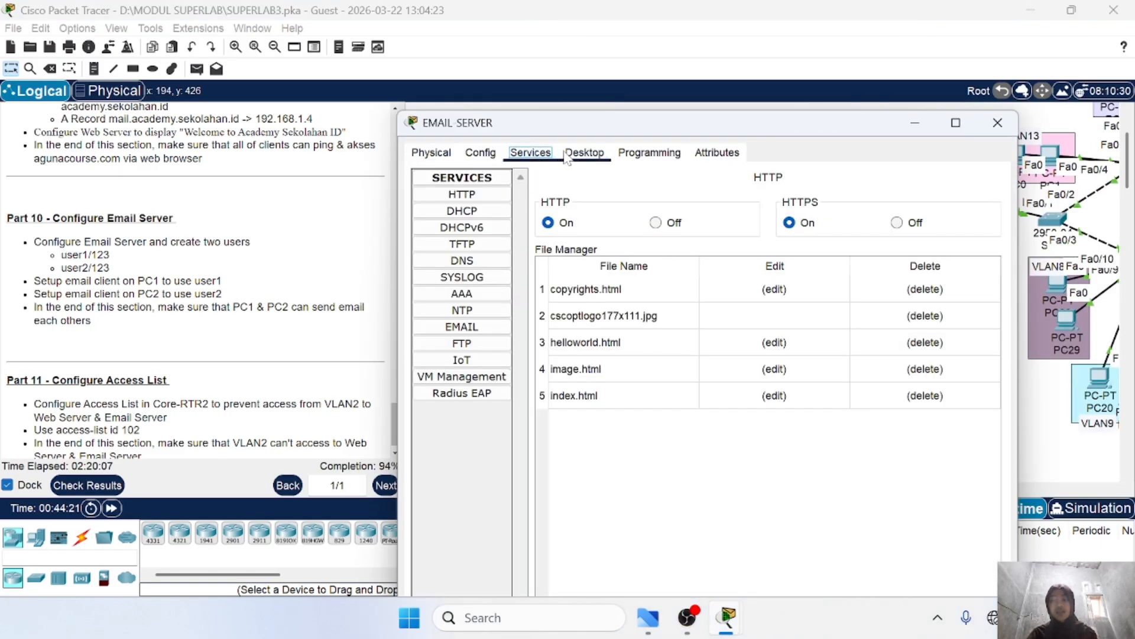
{"action": "left_click", "coordinate": [466, 331]}
{"action": "left_click_drag", "start_coordinate": [646, 122], "coordinate": [694, 71]}
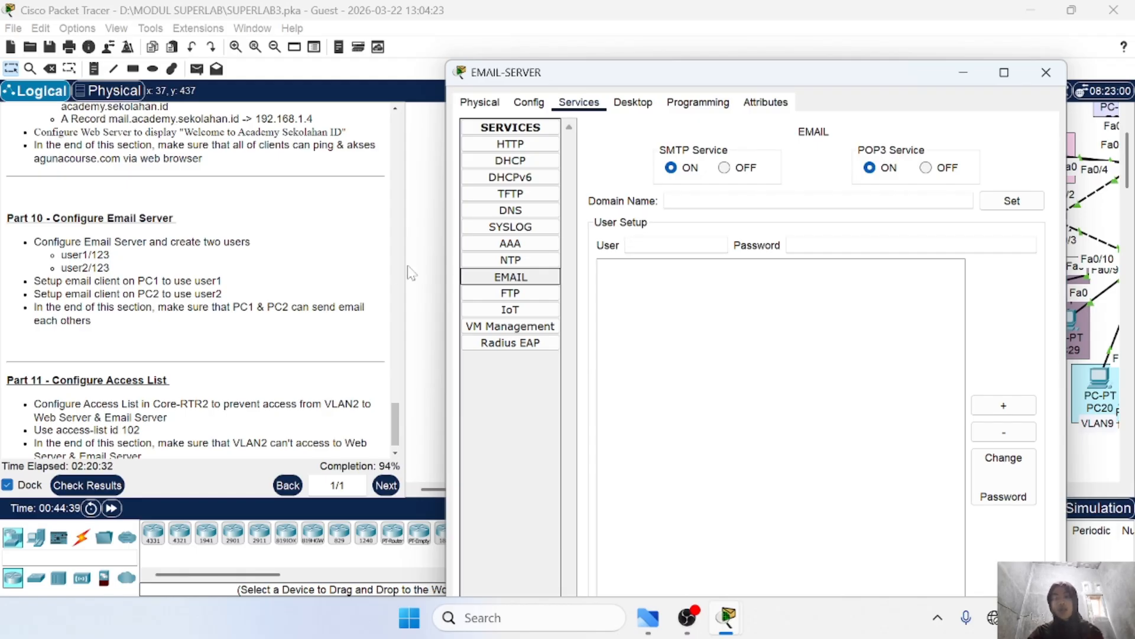
Step: Enter user1 as the domain name and add the mail user user1 with its account password
{"action": "left_click", "coordinate": [692, 201]}
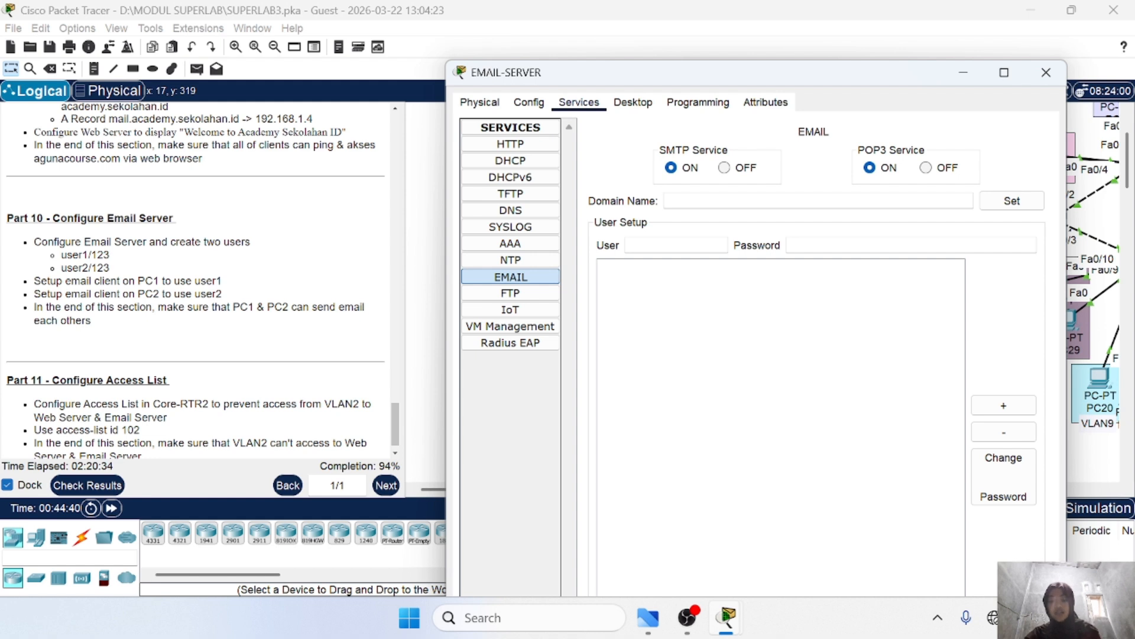
{"action": "type", "text": "user1"}
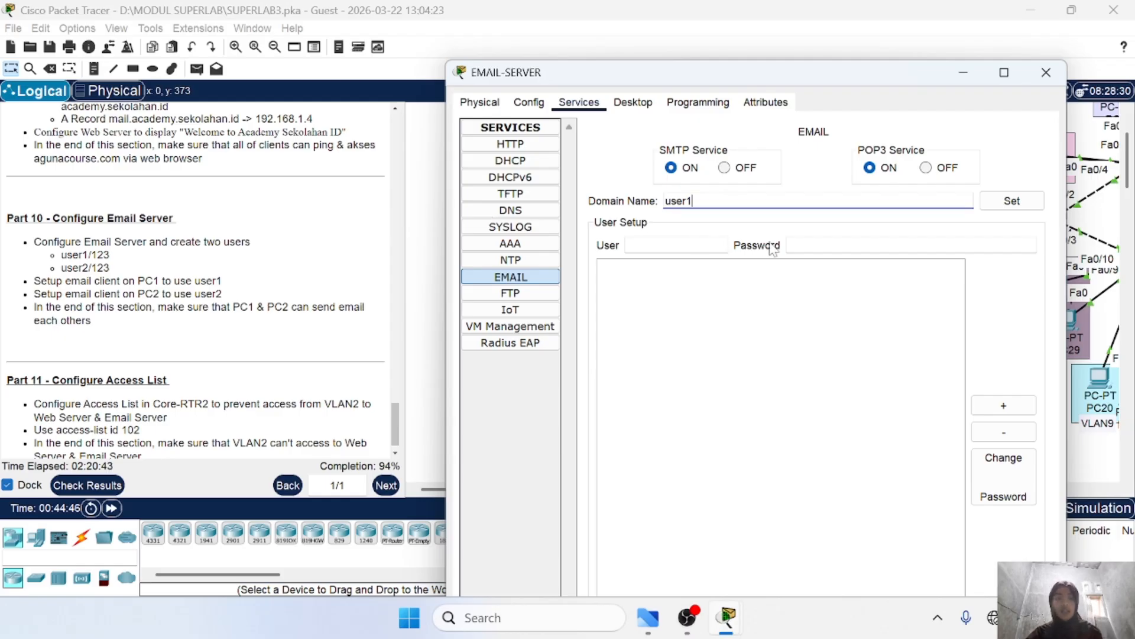
{"action": "type", "text": "23"}
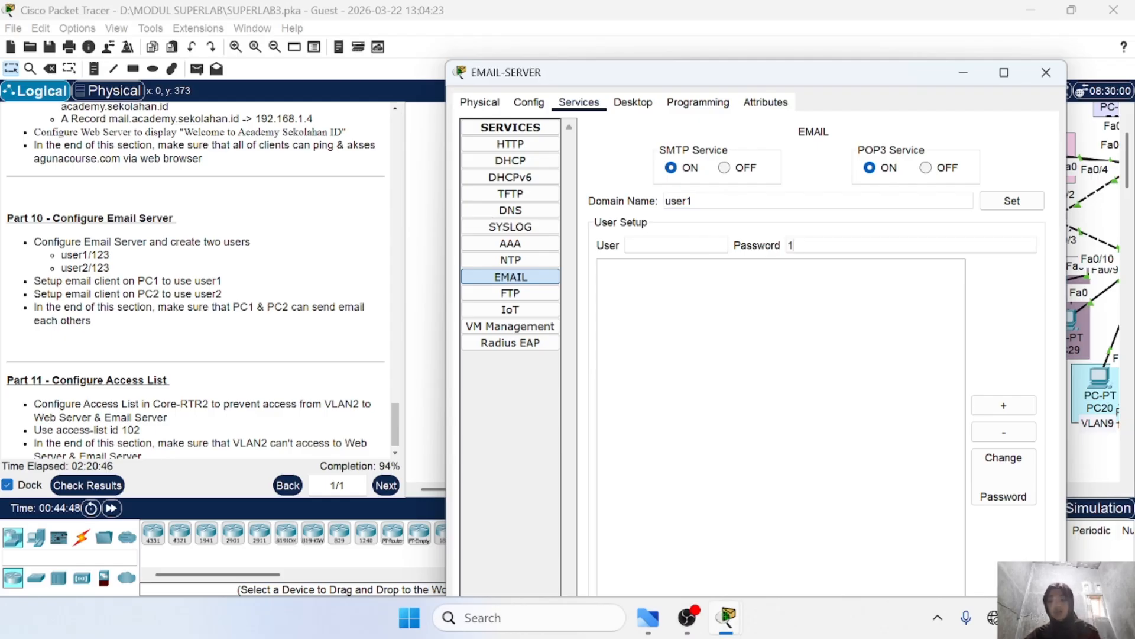
{"action": "left_click", "coordinate": [650, 245]}
{"action": "type", "text": "user1"}
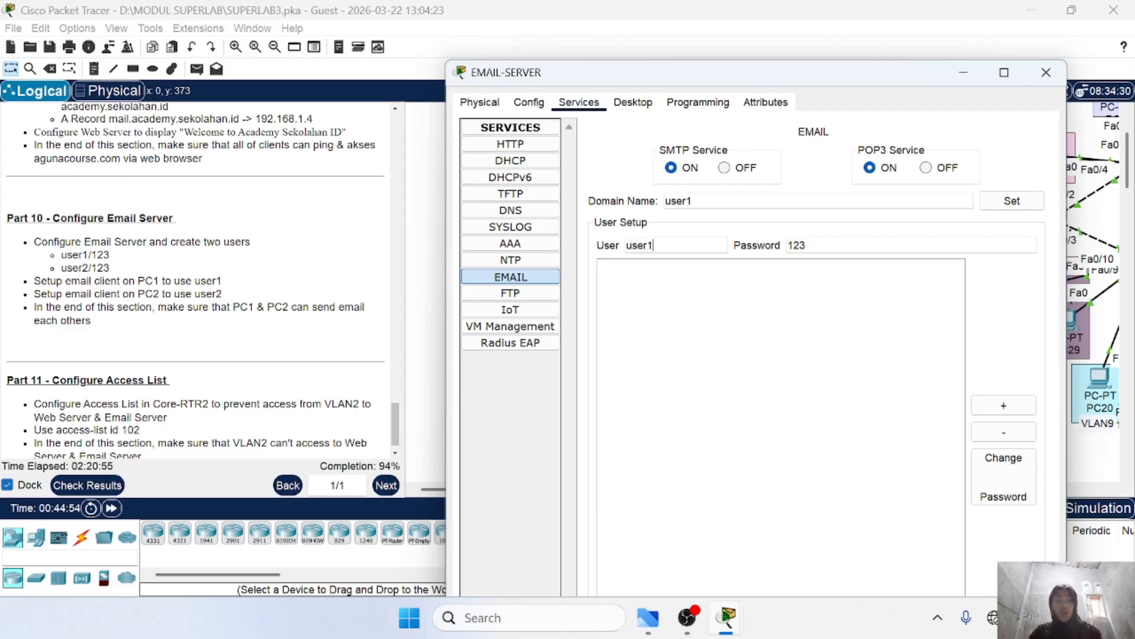
{"action": "left_click", "coordinate": [1004, 405]}
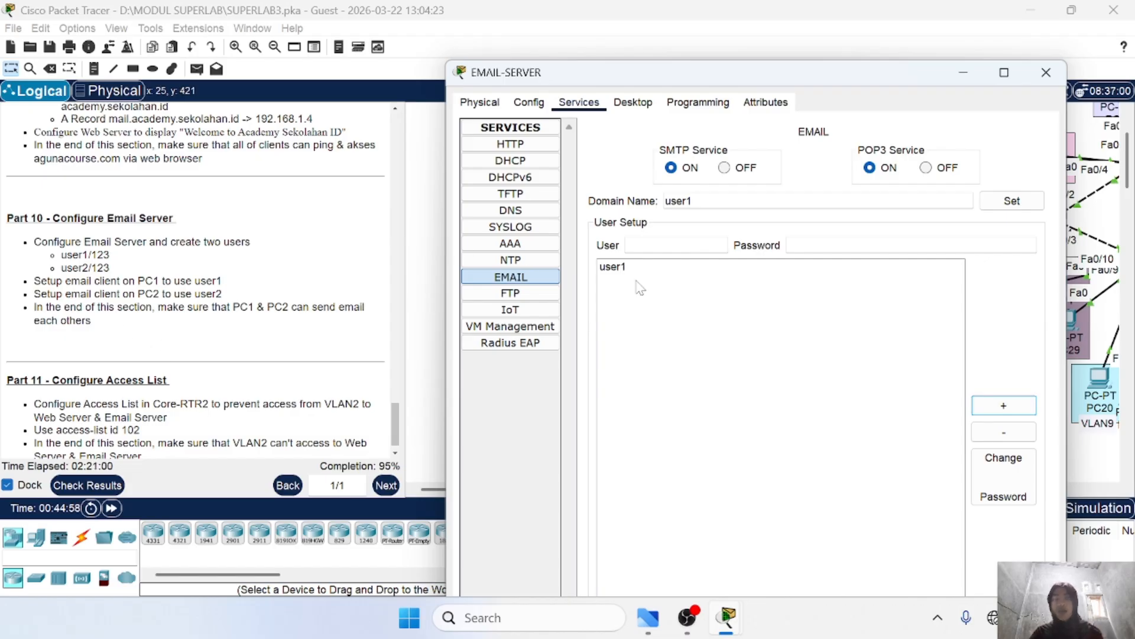
Step: Replace the domain name with user2 and add the mail user user2 with its account password
{"action": "left_click", "coordinate": [709, 201]}
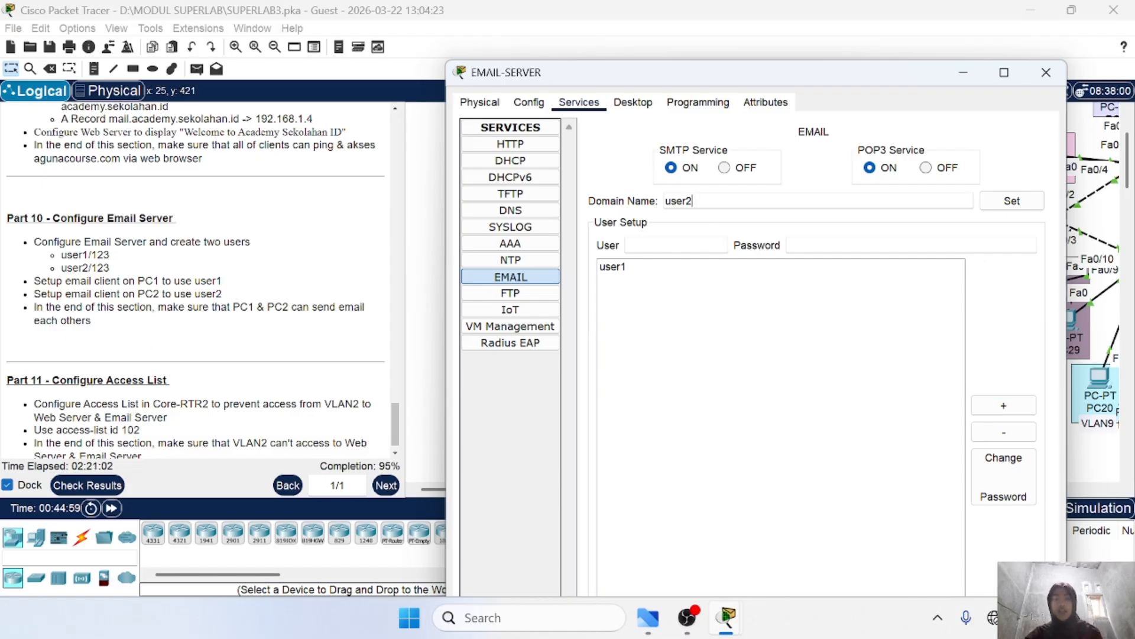
{"action": "left_click", "coordinate": [628, 247]}
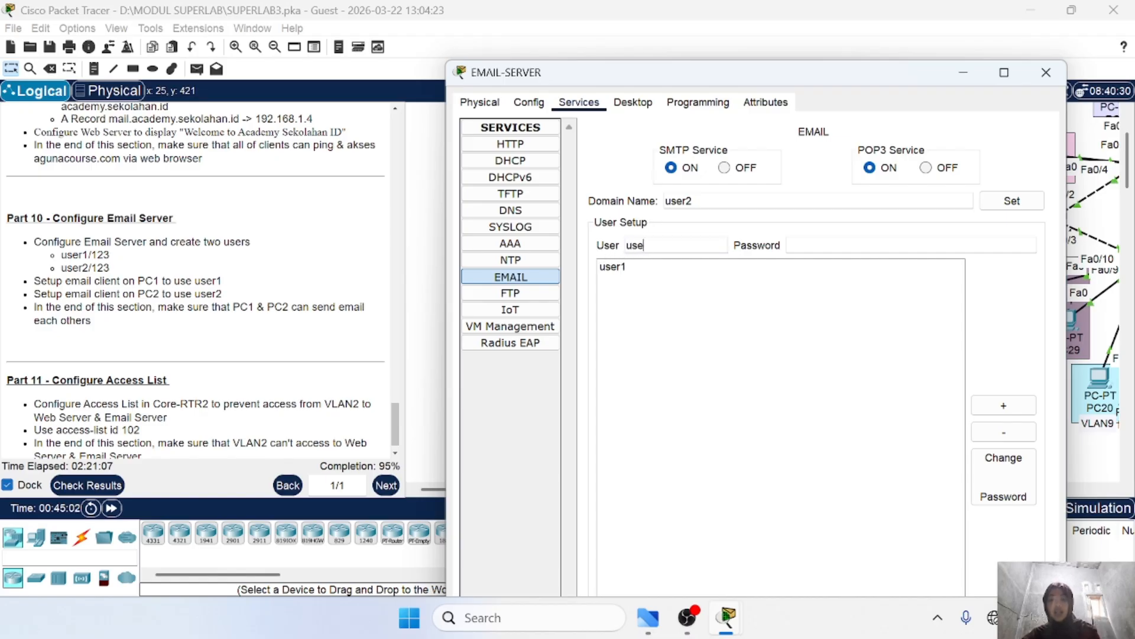
{"action": "type", "text": "user2"}
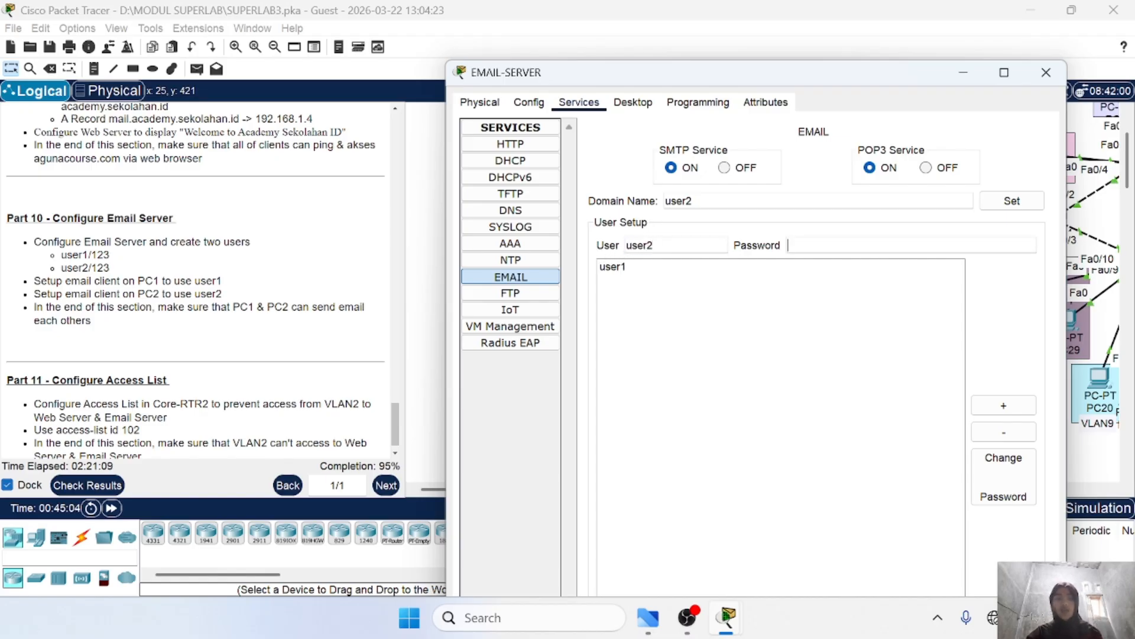
{"action": "key", "text": "Tab"}
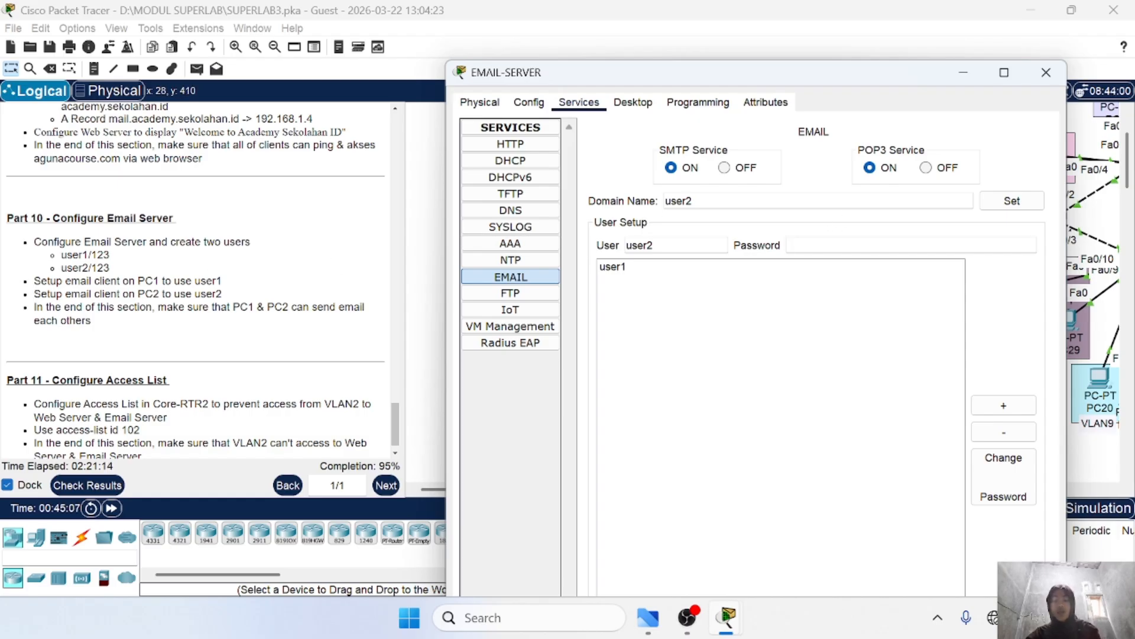
{"action": "left_click", "coordinate": [1029, 407]}
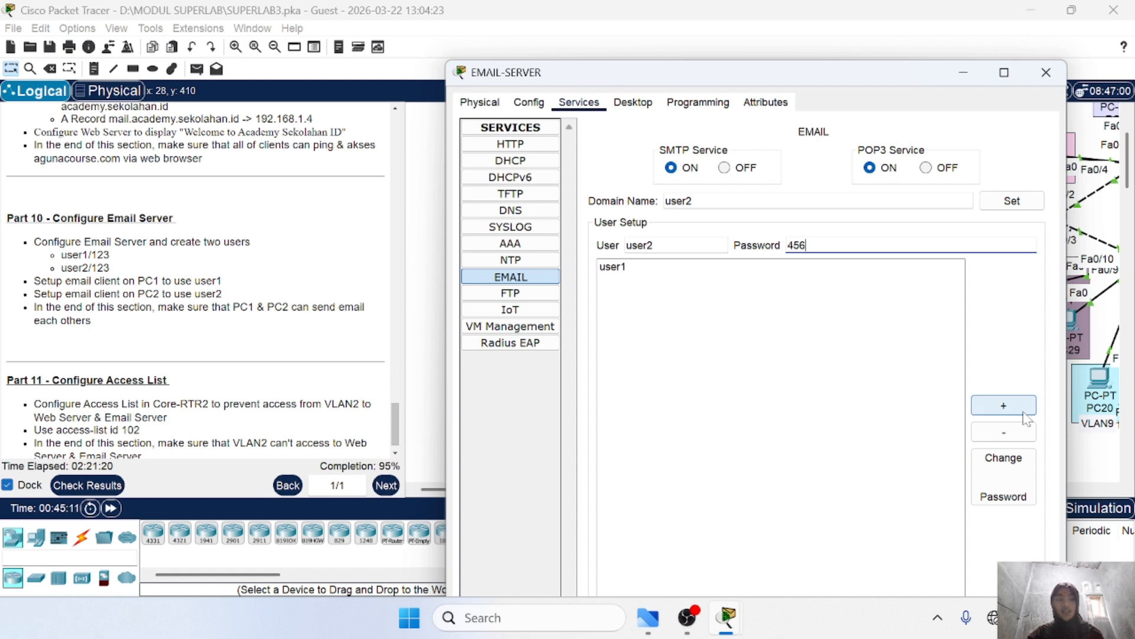
Step: Check the EMAIL-SERVER user entries in the activity's assessment items, then close the results
{"action": "left_click", "coordinate": [102, 484]}
{"action": "left_click", "coordinate": [141, 109]}
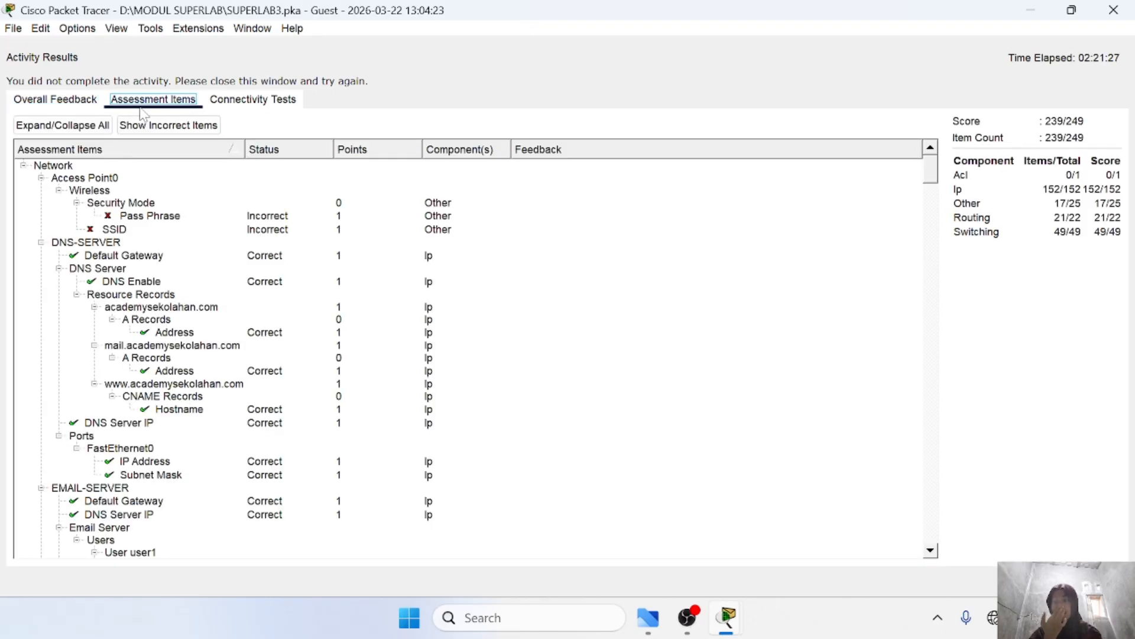
{"action": "scroll", "coordinate": [271, 400], "scroll_direction": "down", "scroll_amount": 5}
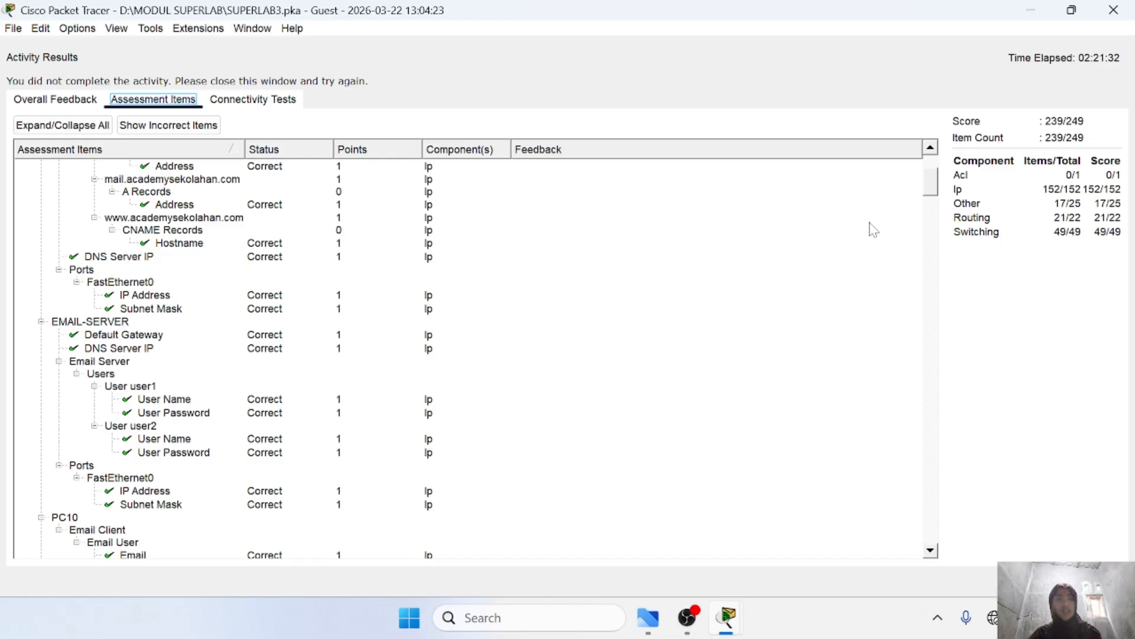
{"action": "left_click", "coordinate": [1114, 10]}
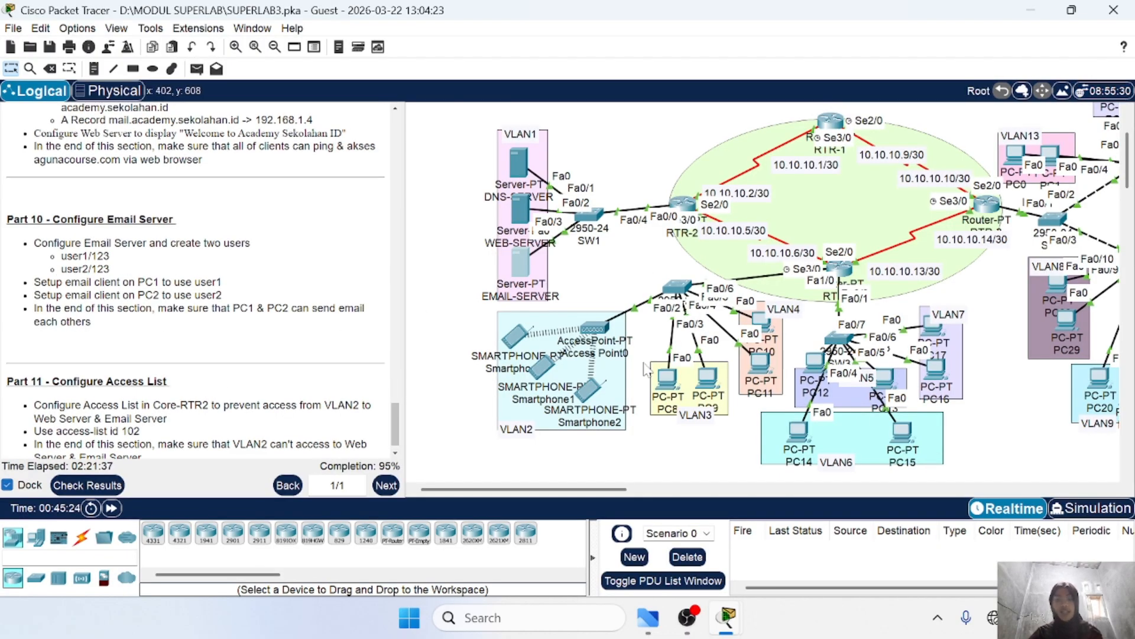
Step: Open the email client on PC9 in VLAN3 to view its mail configuration form
{"action": "scroll", "coordinate": [646, 371], "scroll_direction": "right", "scroll_amount": 3}
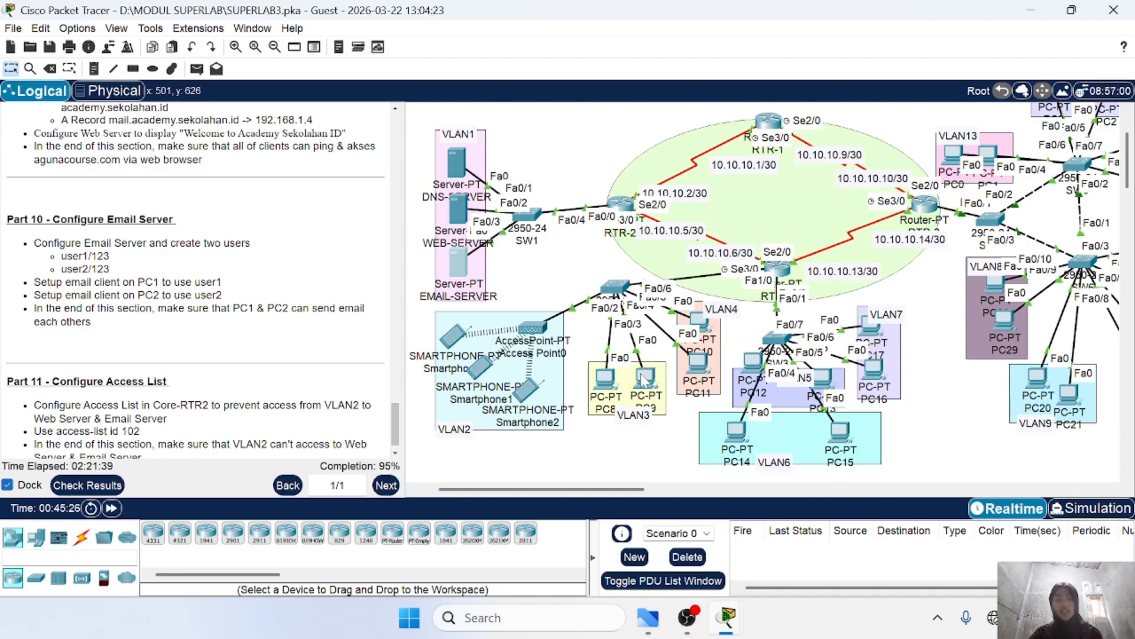
{"action": "left_click", "coordinate": [645, 378]}
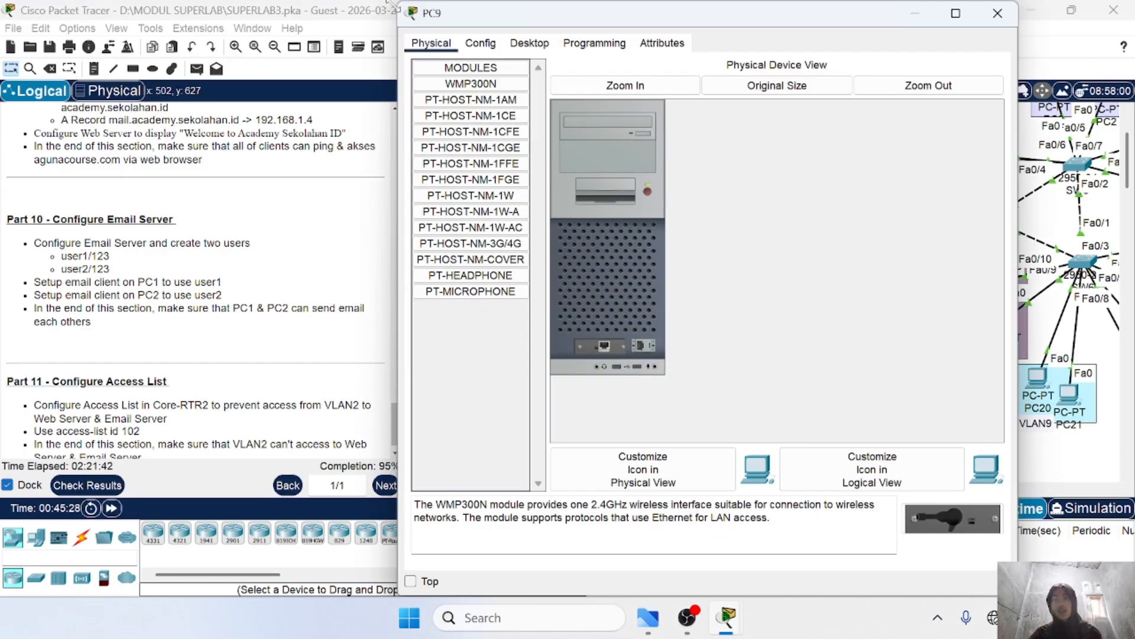
{"action": "left_click_drag", "start_coordinate": [440, 5], "coordinate": [521, 108]}
{"action": "left_click", "coordinate": [622, 149]}
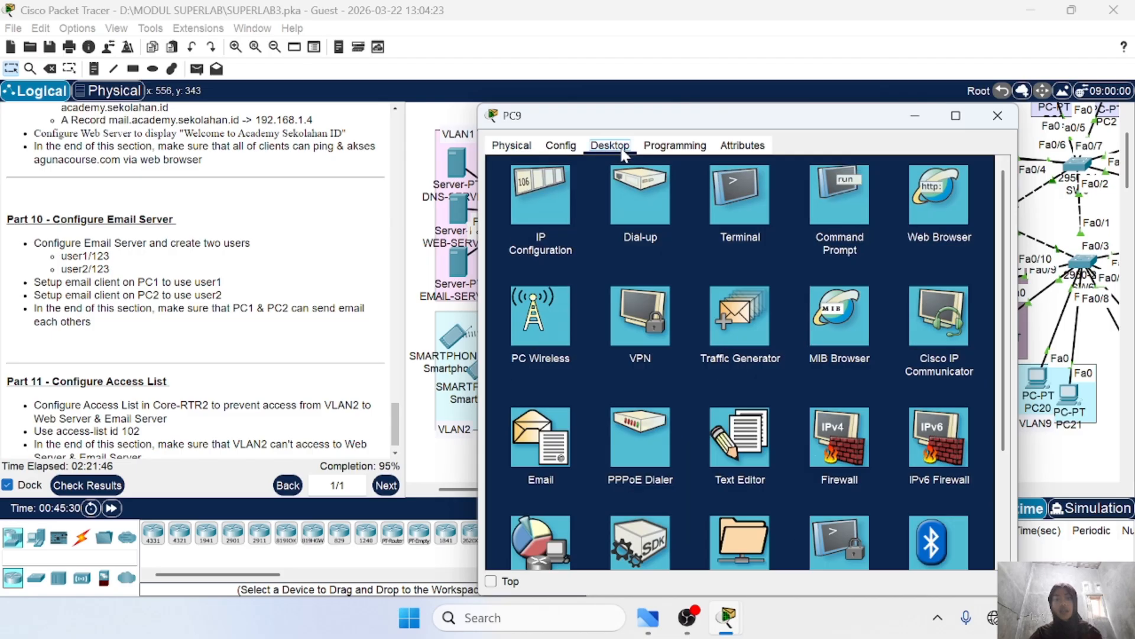
{"action": "scroll", "coordinate": [666, 349], "scroll_direction": "down", "scroll_amount": 2}
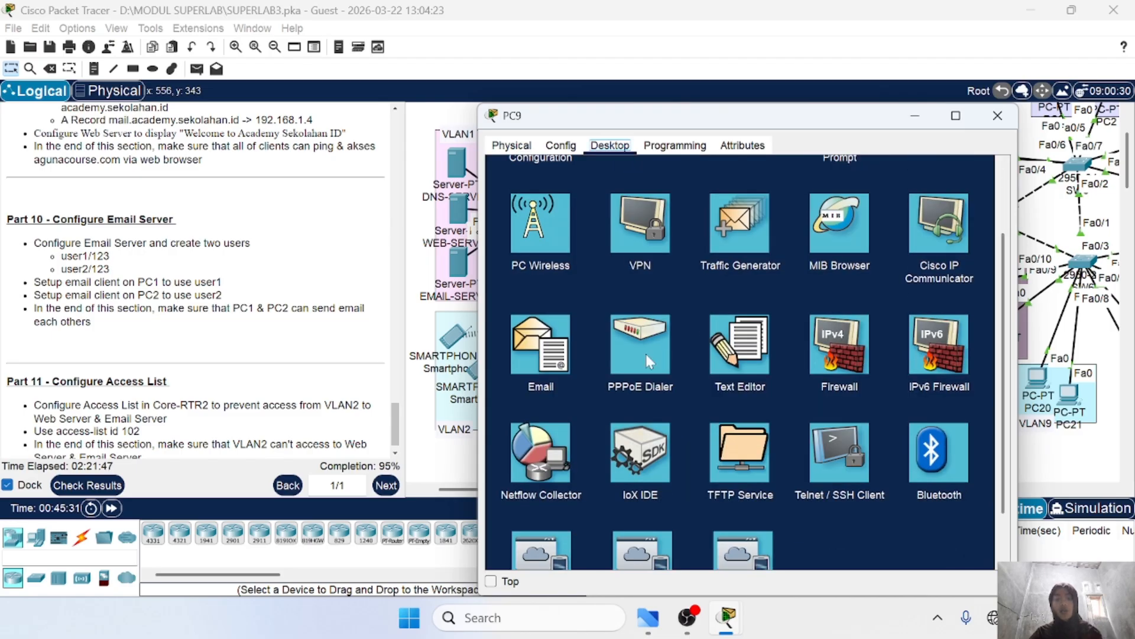
{"action": "left_click", "coordinate": [531, 346]}
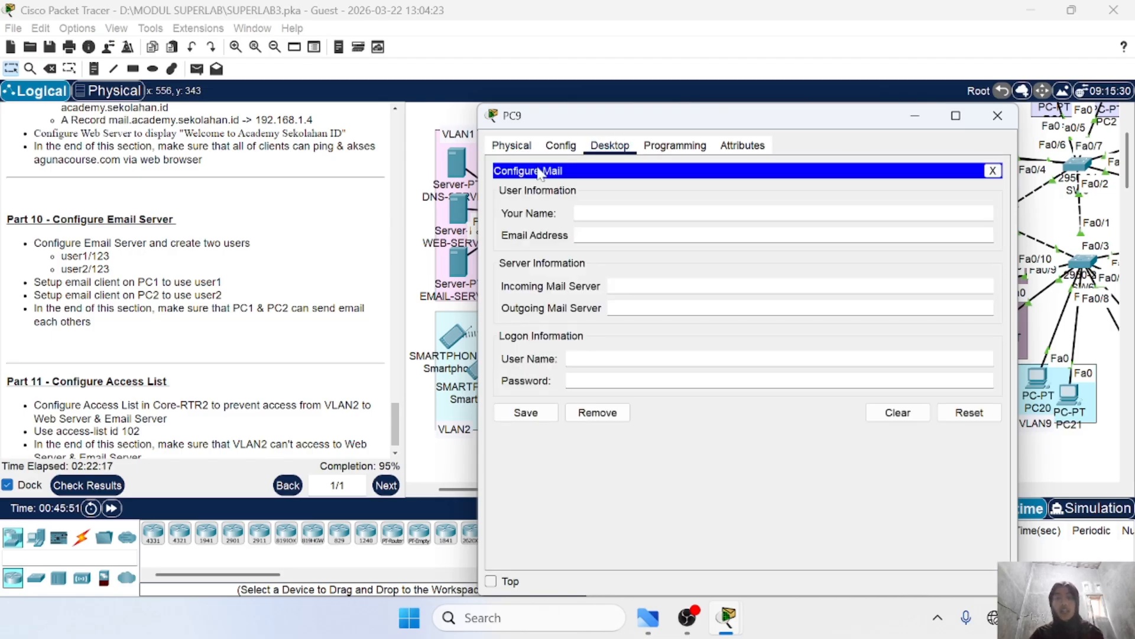
Step: Leave PC9's email client and switch its FastEthernet0 IP configuration to DHCP
{"action": "left_click", "coordinate": [993, 170]}
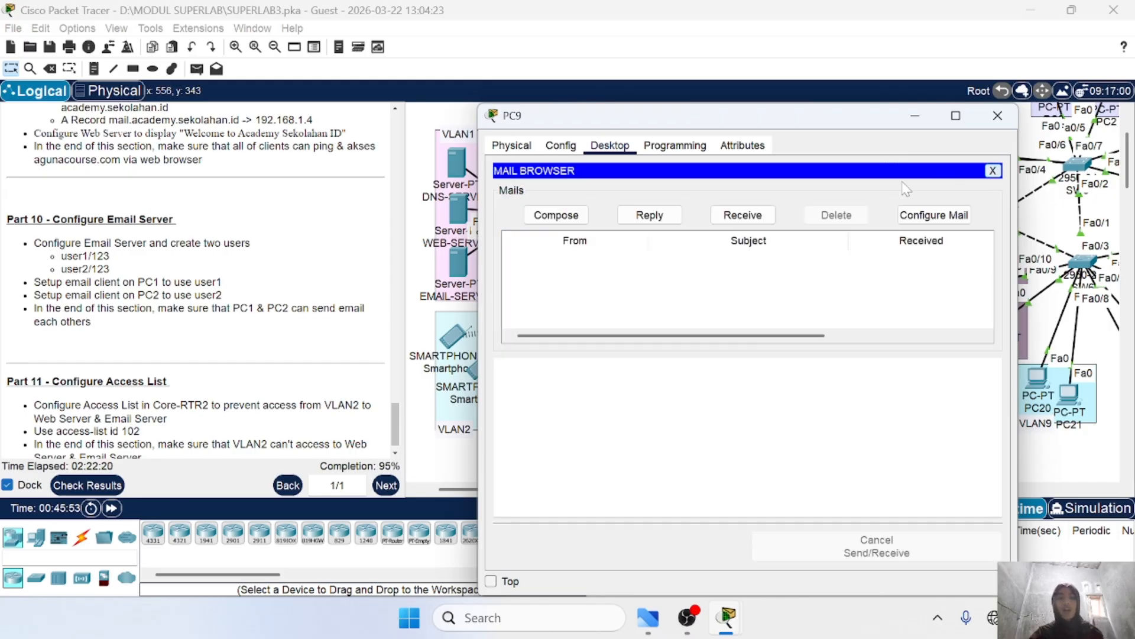
{"action": "left_click", "coordinate": [993, 170]}
{"action": "left_click", "coordinate": [536, 201]}
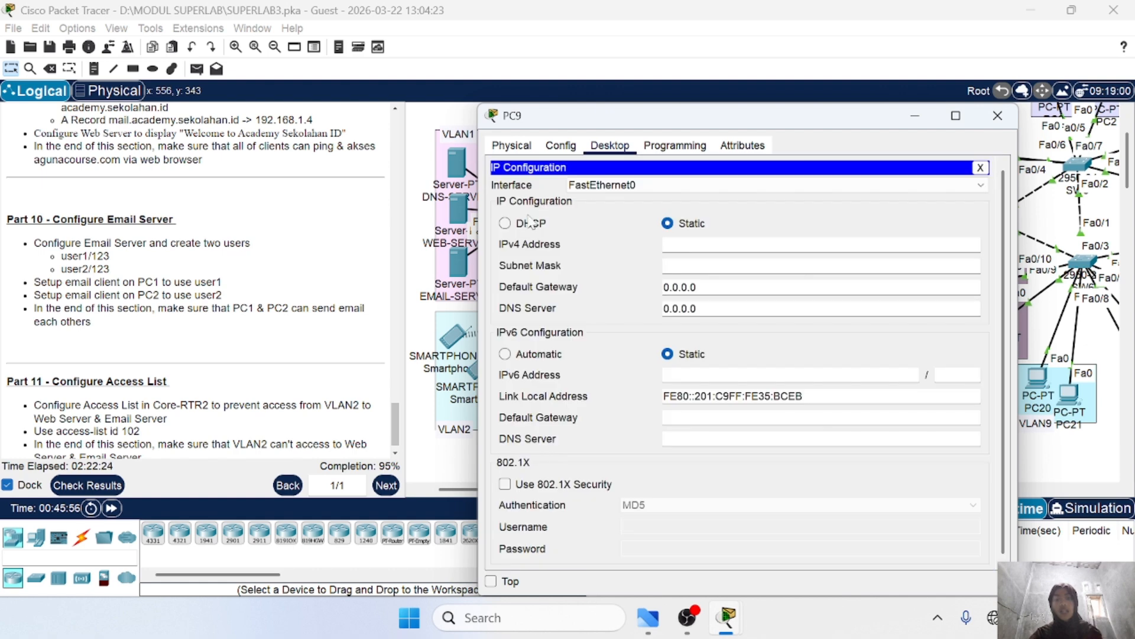
{"action": "left_click", "coordinate": [506, 224]}
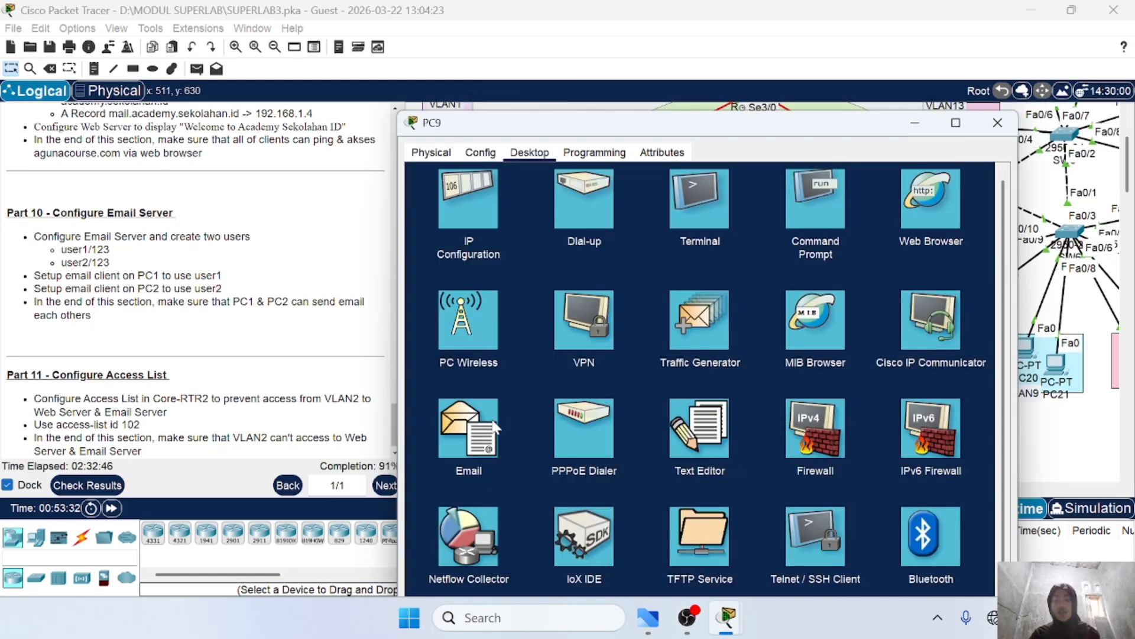
Step: Open the mail configuration on PC9 and enter user1 as the display name
{"action": "left_click", "coordinate": [467, 426]}
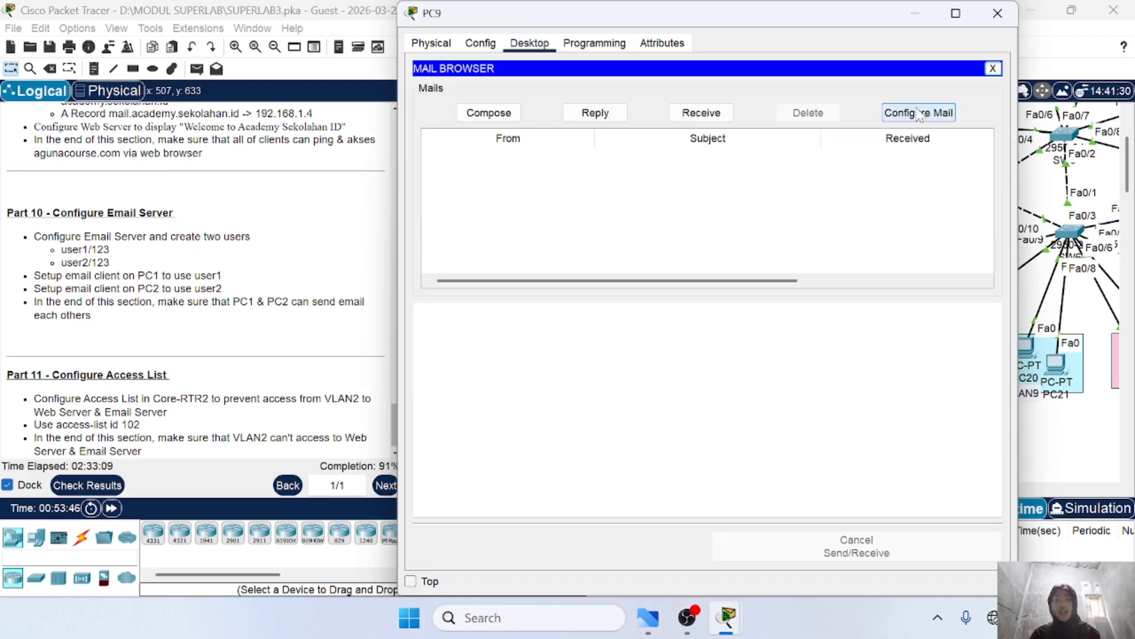
{"action": "left_click", "coordinate": [919, 112]}
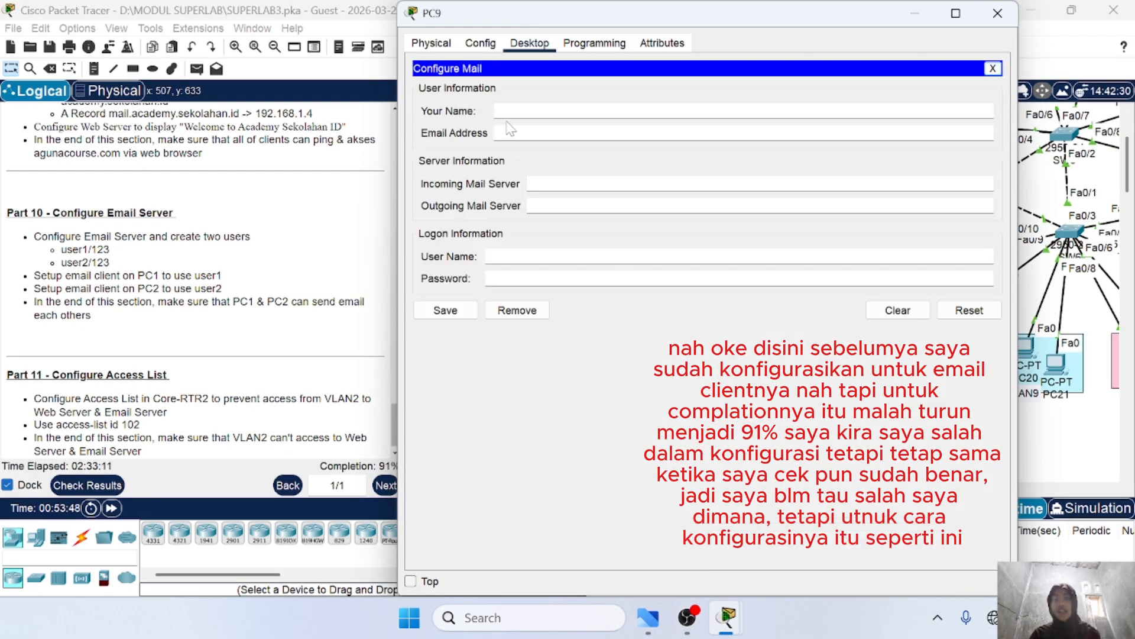
{"action": "left_click_drag", "start_coordinate": [553, 18], "coordinate": [612, 32]}
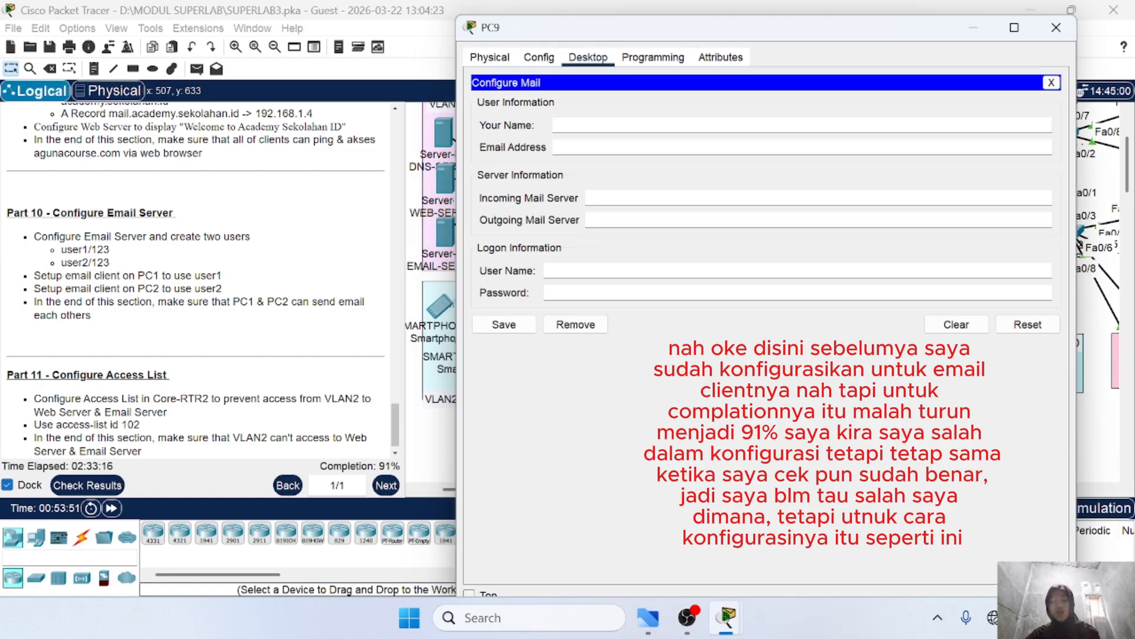
{"action": "type", "text": "user"}
{"action": "type", "text": "1"}
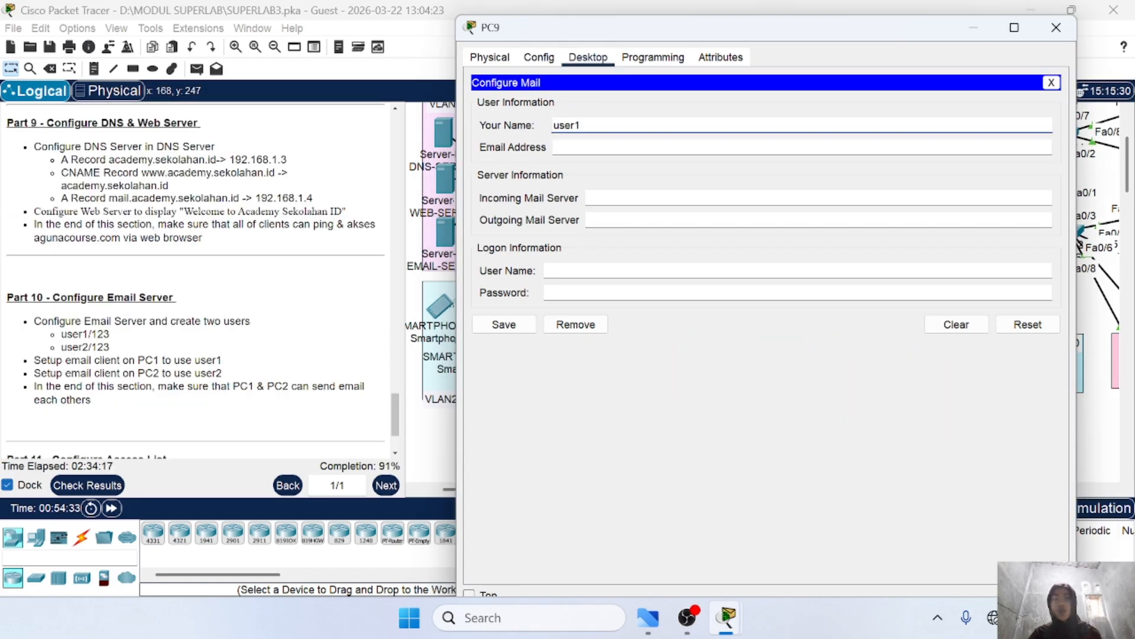
Step: Fill in user1's email address on PC9 using the domain mail.academysekolahan.com
{"action": "left_click", "coordinate": [554, 146]}
{"action": "type", "text": "user"}
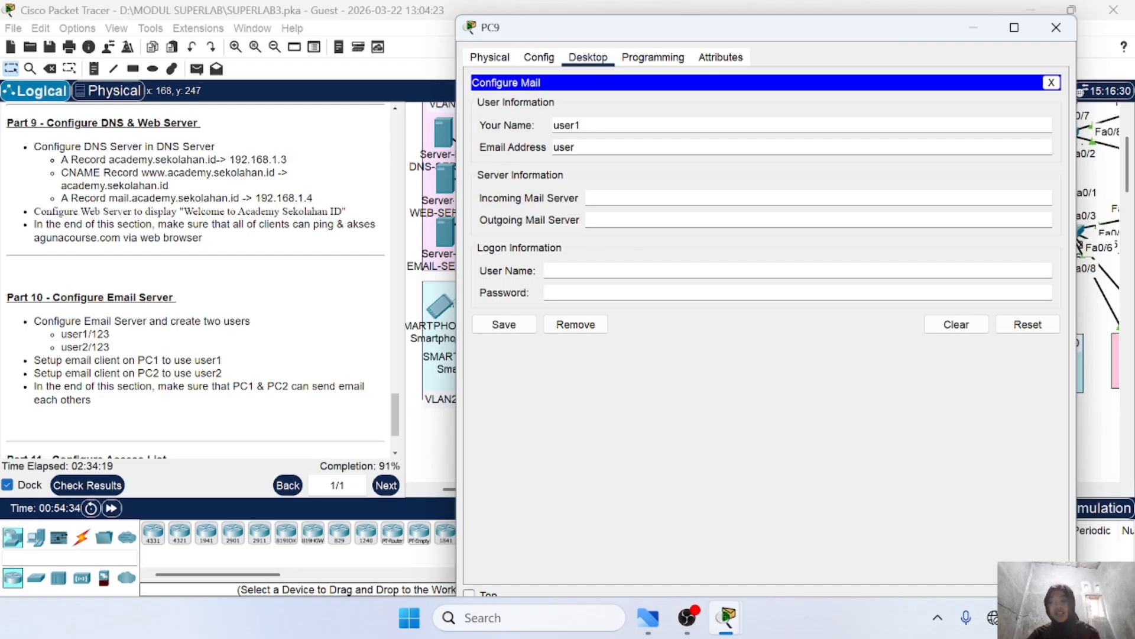
{"action": "type", "text": "1"}
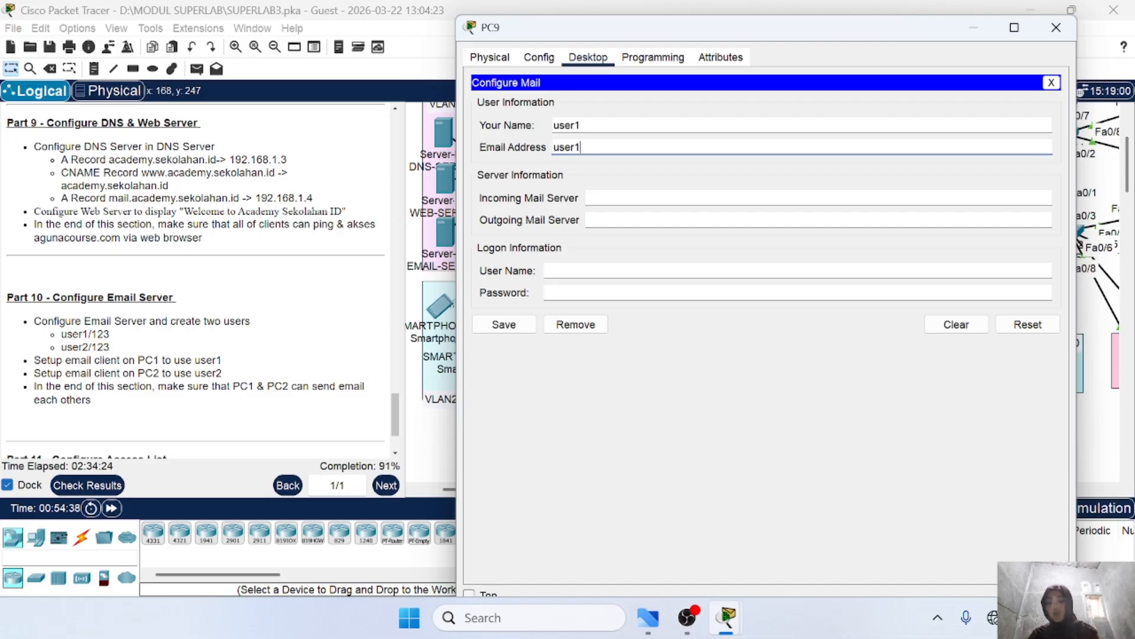
{"action": "type", "text": "@"}
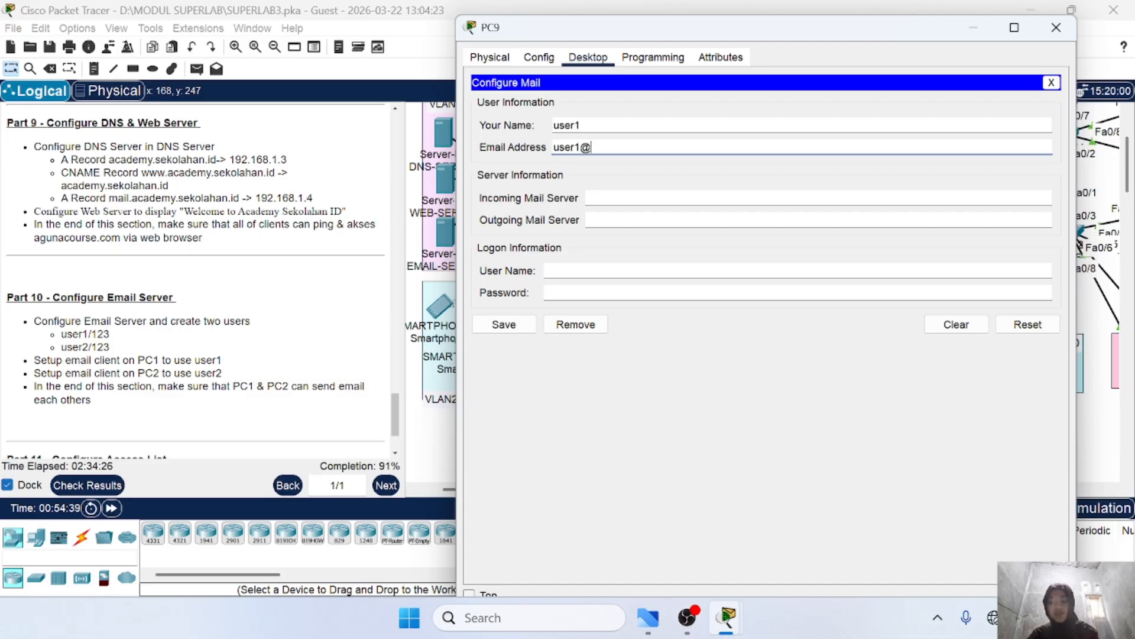
{"action": "type", "text": "mail.academy.s"}
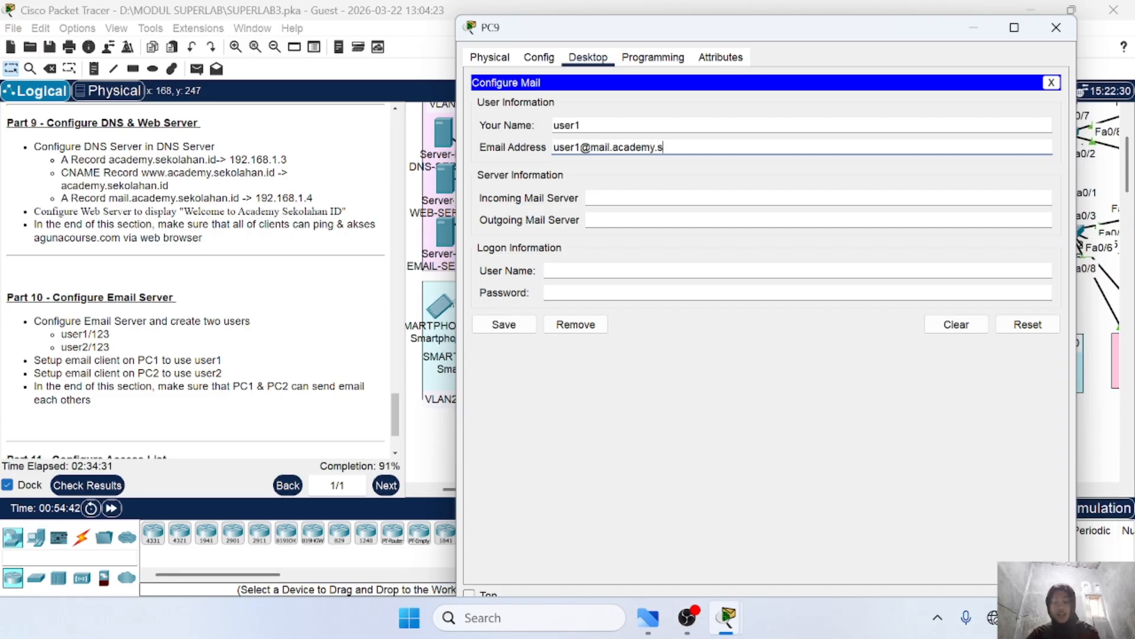
{"action": "type", "text": "eko"}
{"action": "key", "text": "BackSpace"}
{"action": "key", "text": "BackSpace"}
{"action": "key", "text": "BackSpace"}
{"action": "key", "text": "BackSpace"}
{"action": "key", "text": "BackSpace"}
{"action": "key", "text": "BackSpace"}
{"action": "key", "text": "BackSpace"}
{"action": "type", "text": "ysekolahan"}
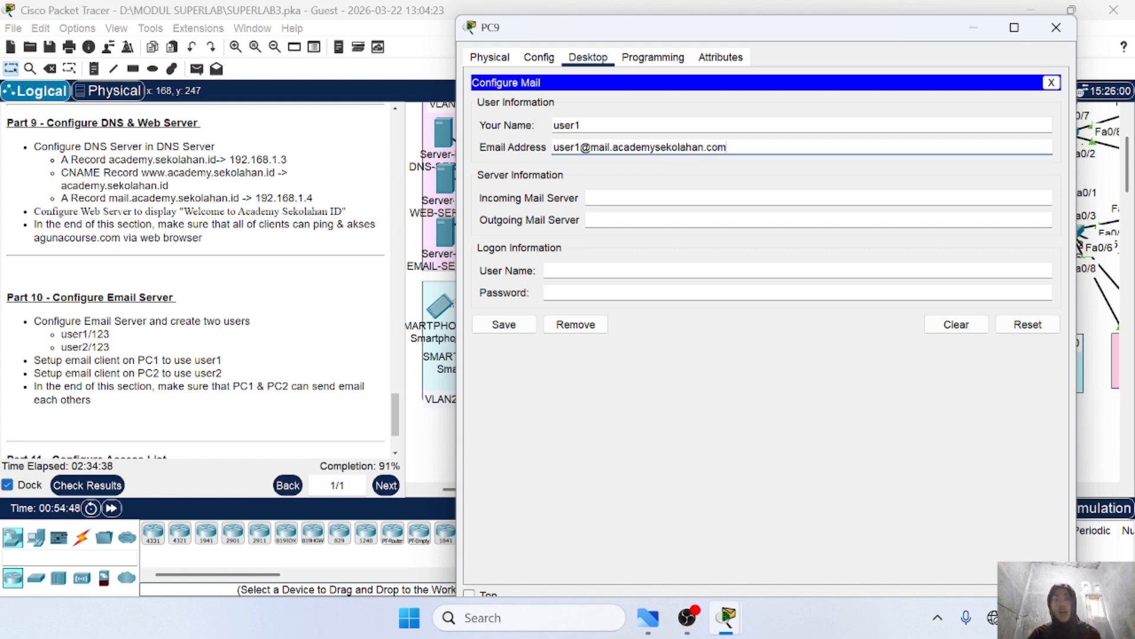
Step: Set both the incoming and outgoing mail servers on PC9 to mail.academysekolahan.com
{"action": "left_click", "coordinate": [612, 198]}
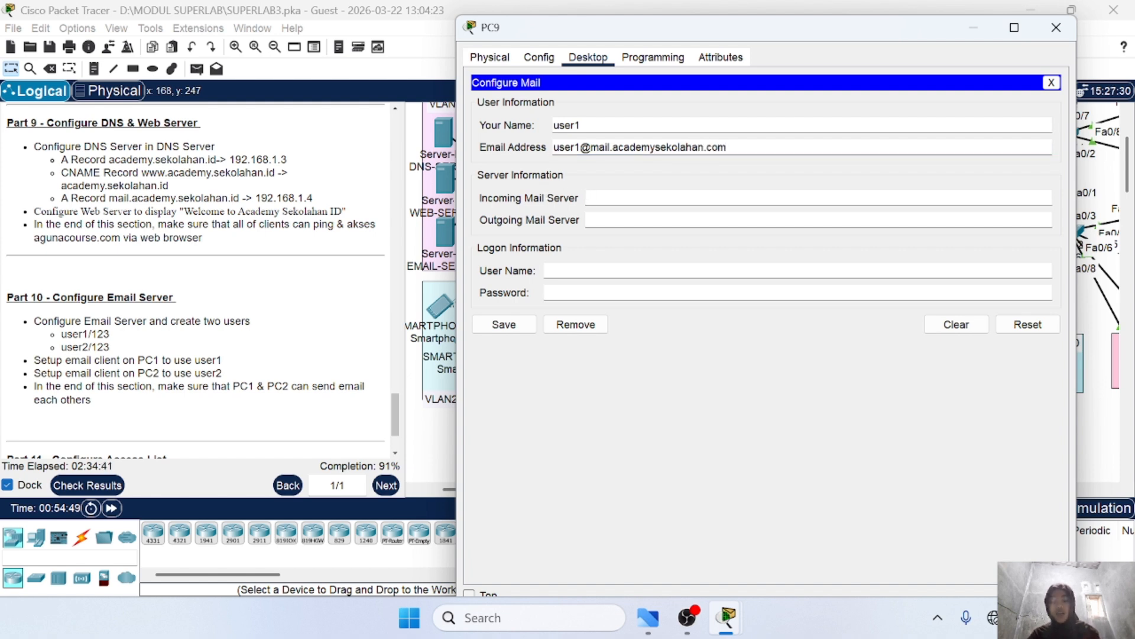
{"action": "type", "text": "mail.acad"}
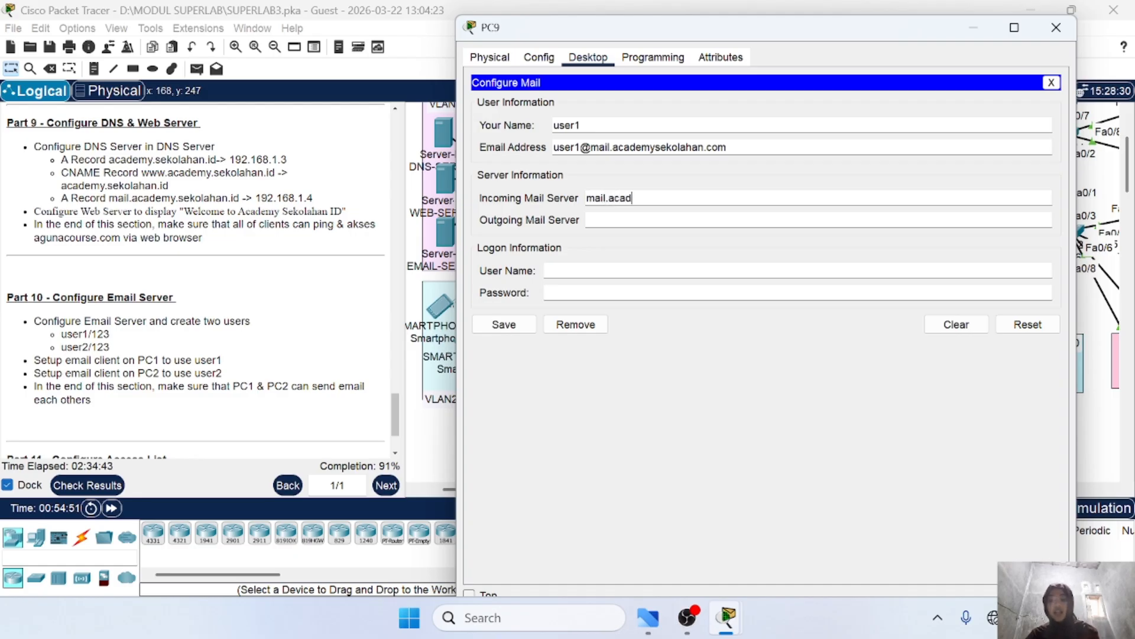
{"action": "type", "text": "emyse"}
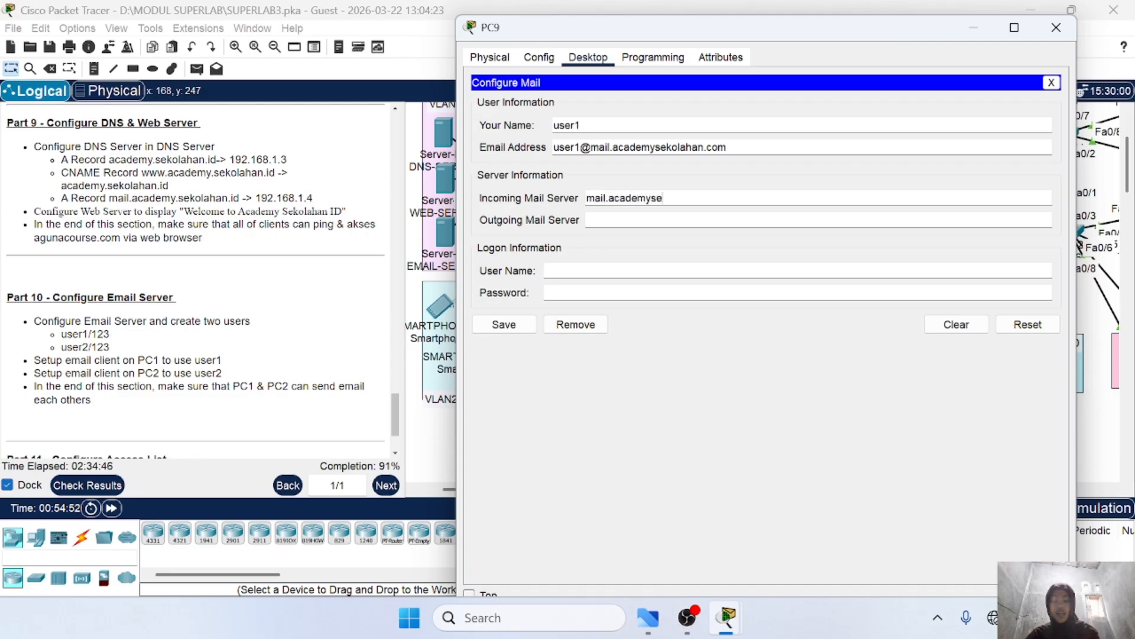
{"action": "type", "text": "kolahan.com"}
{"action": "left_click_drag", "start_coordinate": [725, 198], "coordinate": [584, 199]}
{"action": "key", "text": "ctrl+c"}
{"action": "left_click", "coordinate": [588, 220]}
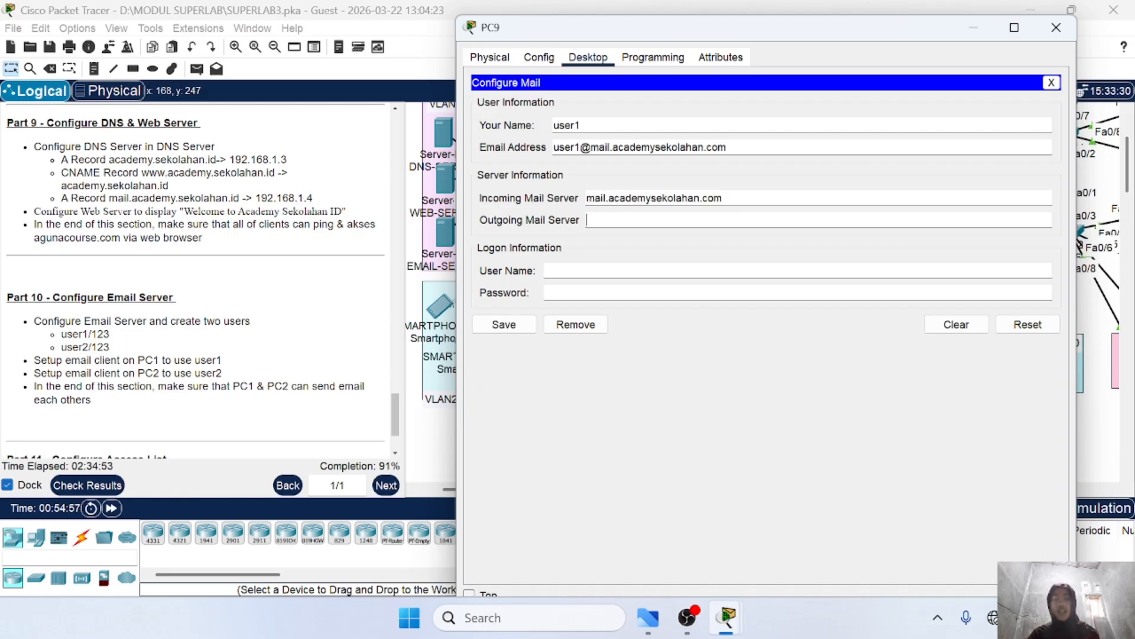
{"action": "key", "text": "ctrl+v"}
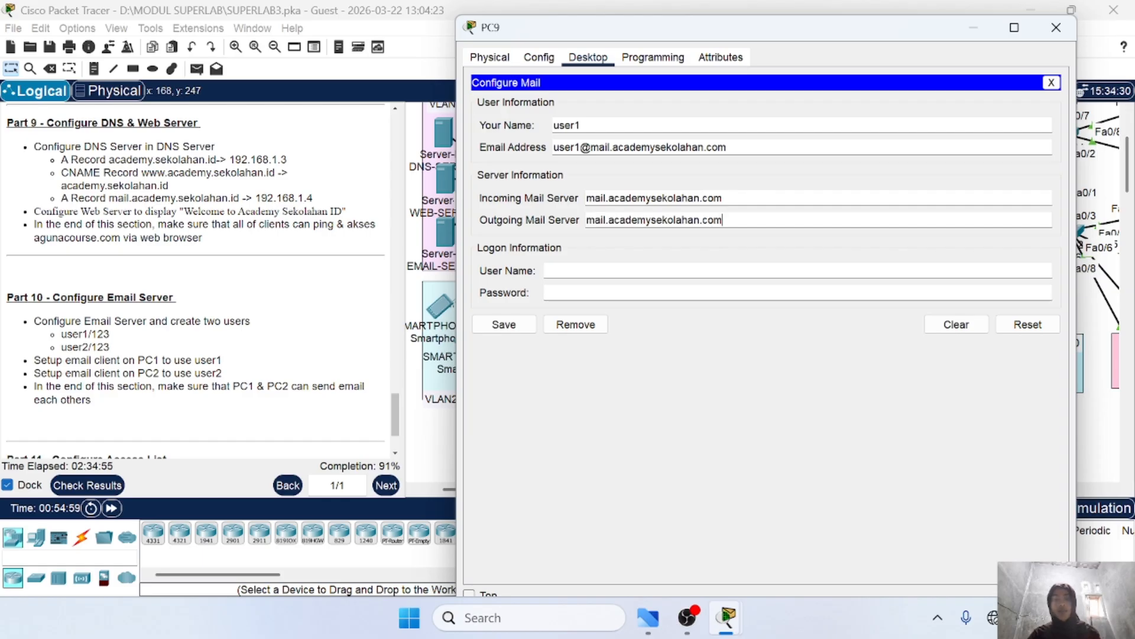
Step: Enter user1 as the logon user name with the account password, save PC9's mail settings and close its window
{"action": "left_click", "coordinate": [551, 271]}
{"action": "type", "text": "user1"}
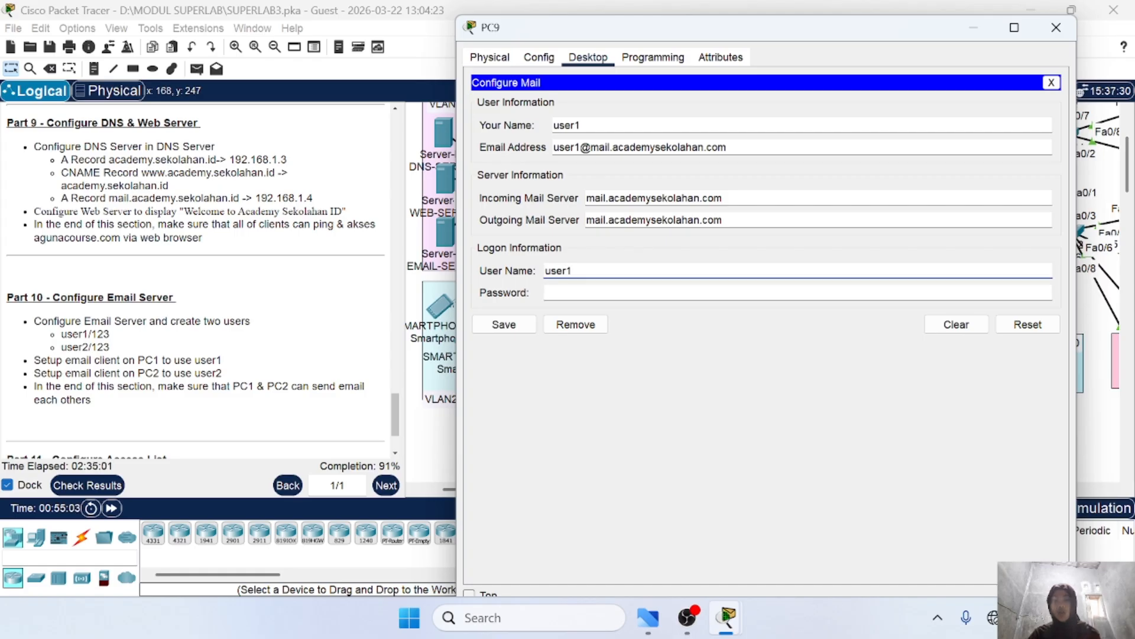
{"action": "key", "text": "Tab"}
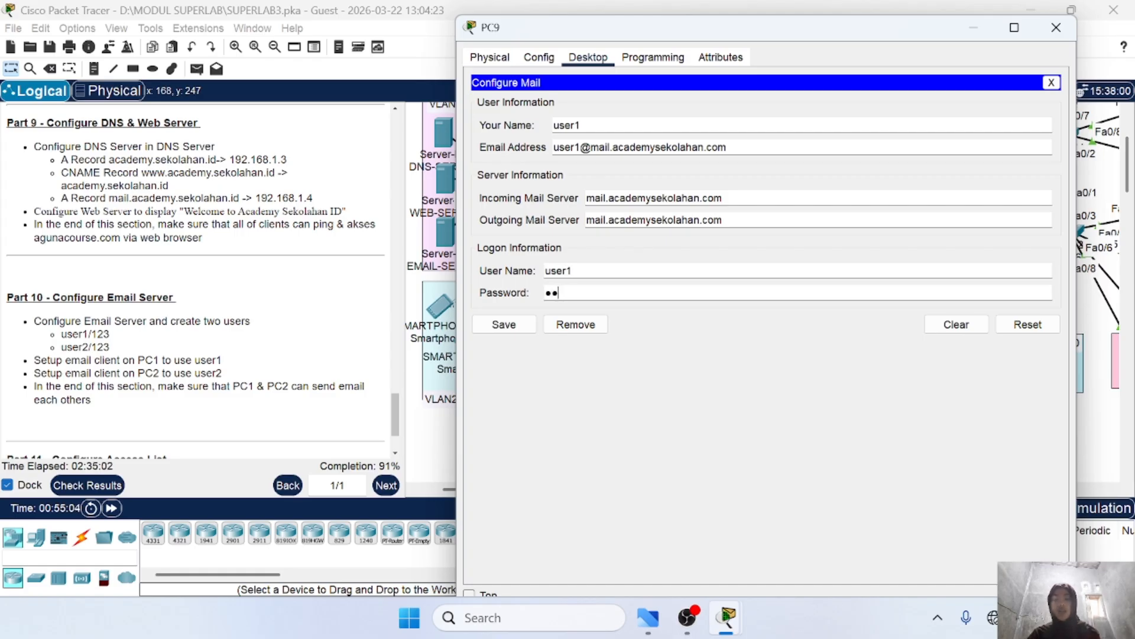
{"action": "left_click", "coordinate": [509, 326]}
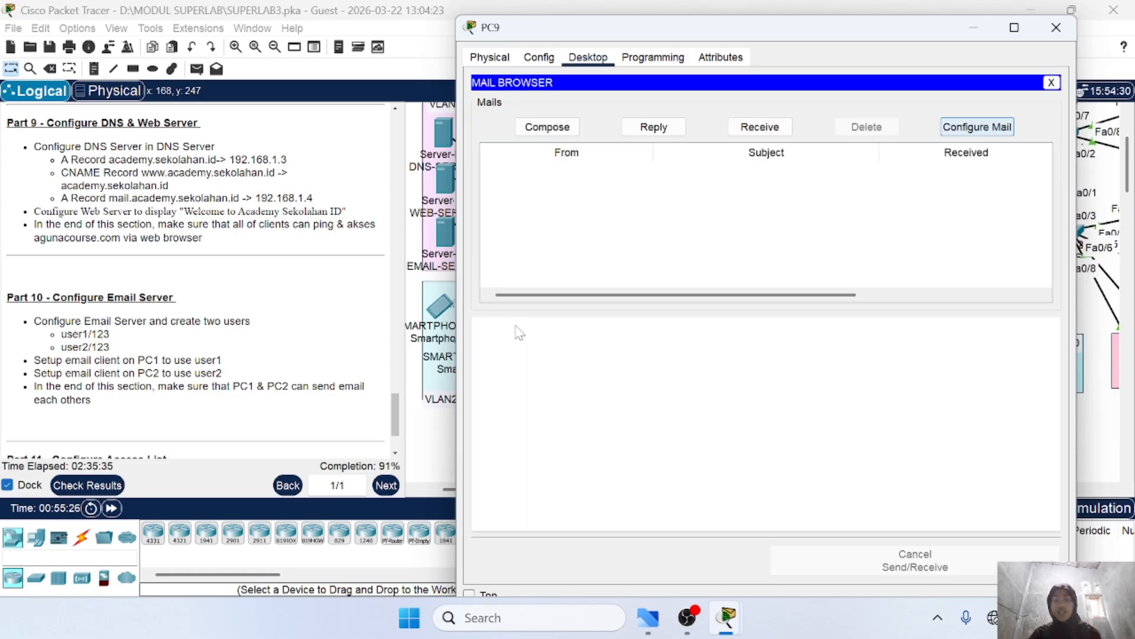
{"action": "left_click", "coordinate": [1056, 27]}
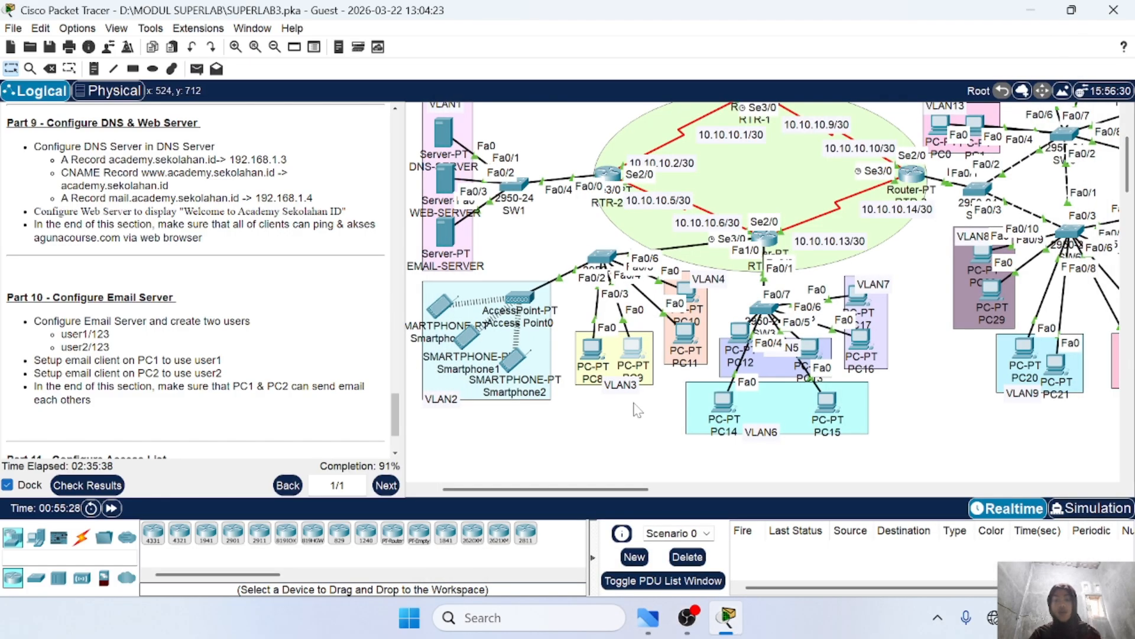
Step: Check the IP configuration of PC10 in VLAN4 and open its mail configuration form
{"action": "scroll", "coordinate": [636, 414], "scroll_direction": "right", "scroll_amount": 1}
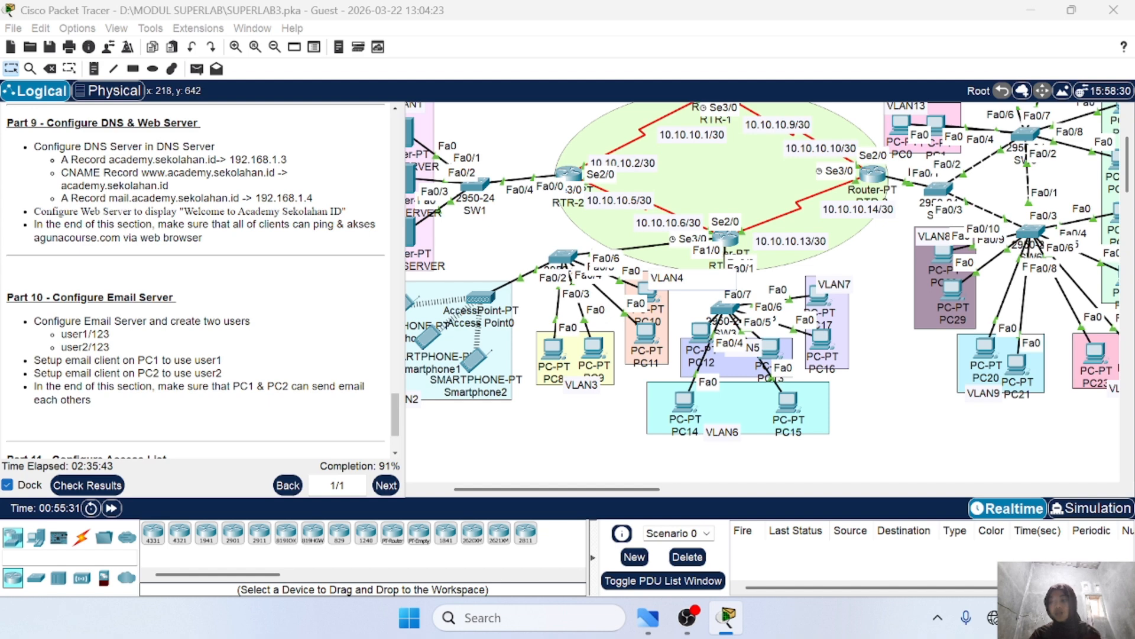
{"action": "left_click", "coordinate": [652, 291]}
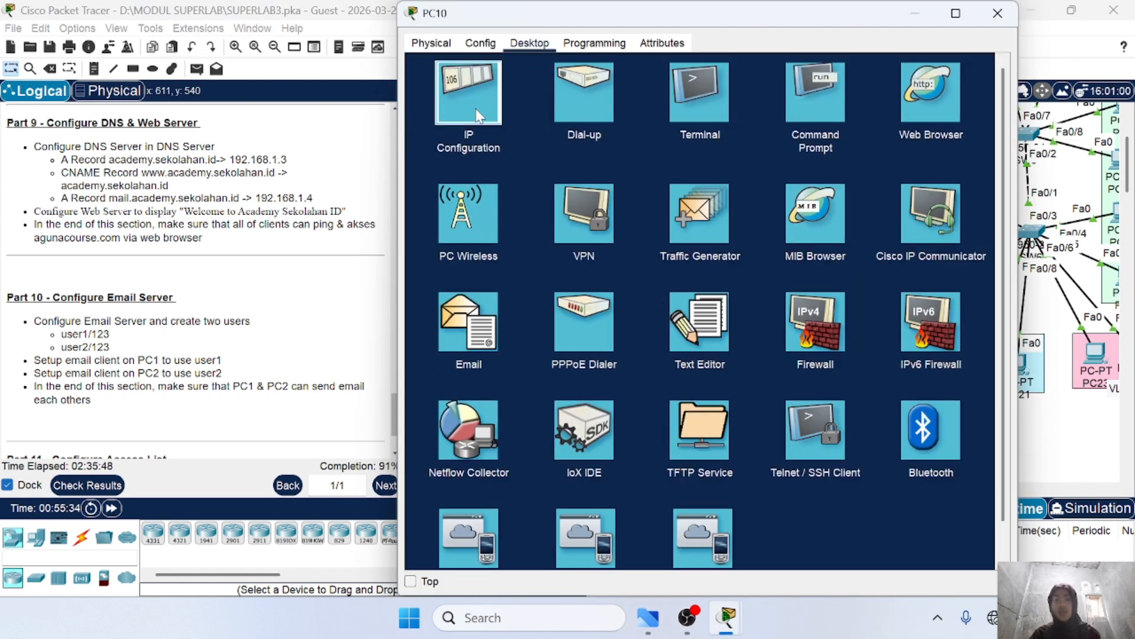
{"action": "left_click", "coordinate": [479, 114]}
{"action": "left_click", "coordinate": [1002, 66]}
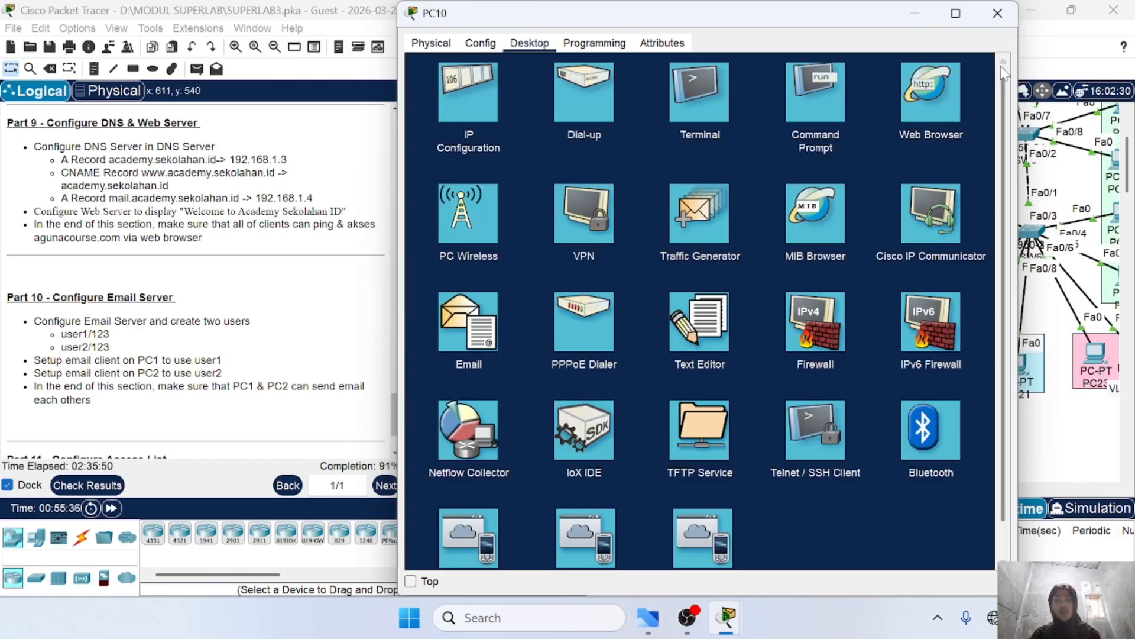
{"action": "left_click", "coordinate": [482, 347]}
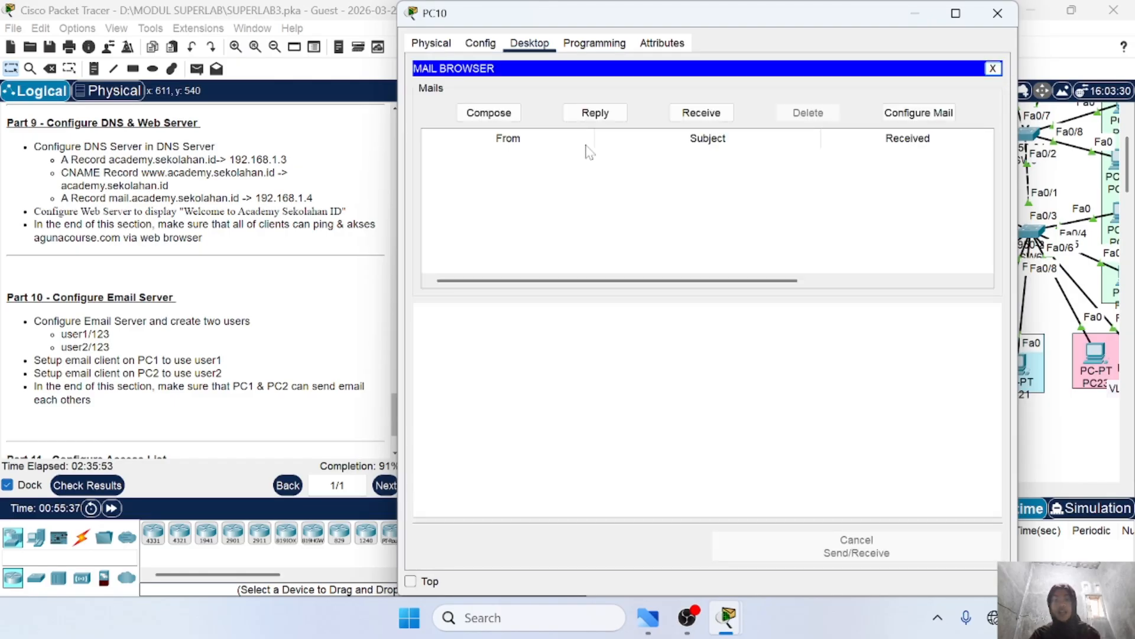
{"action": "left_click", "coordinate": [905, 113]}
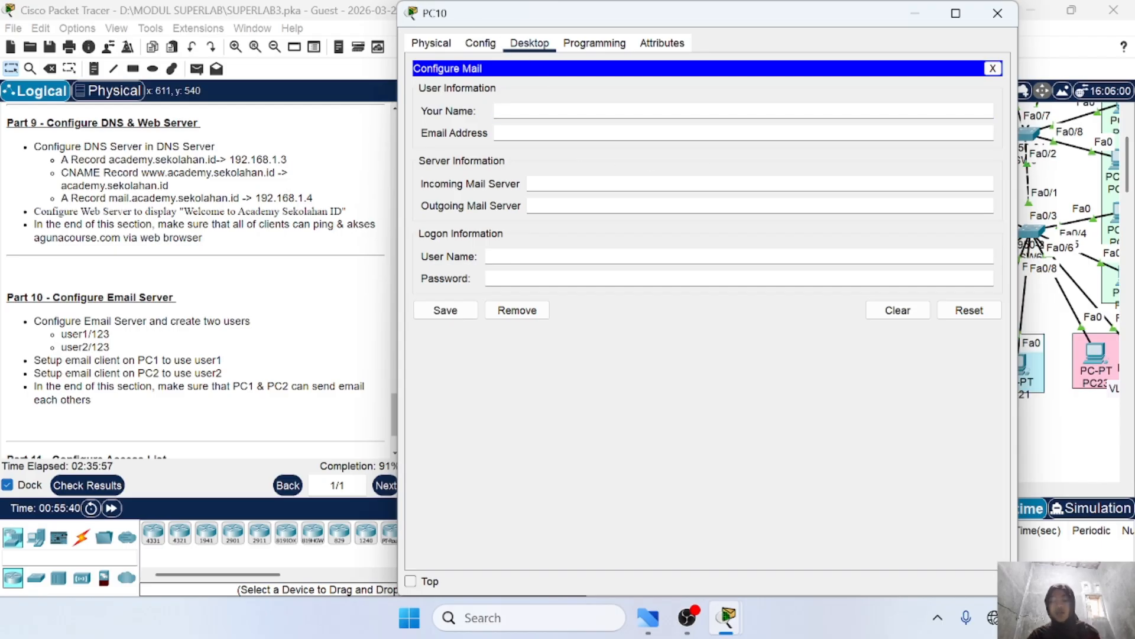
Step: Enter user2 as PC10's display name and fill in its email address using the domain mail.academysekolahan.com
{"action": "type", "text": "user2"}
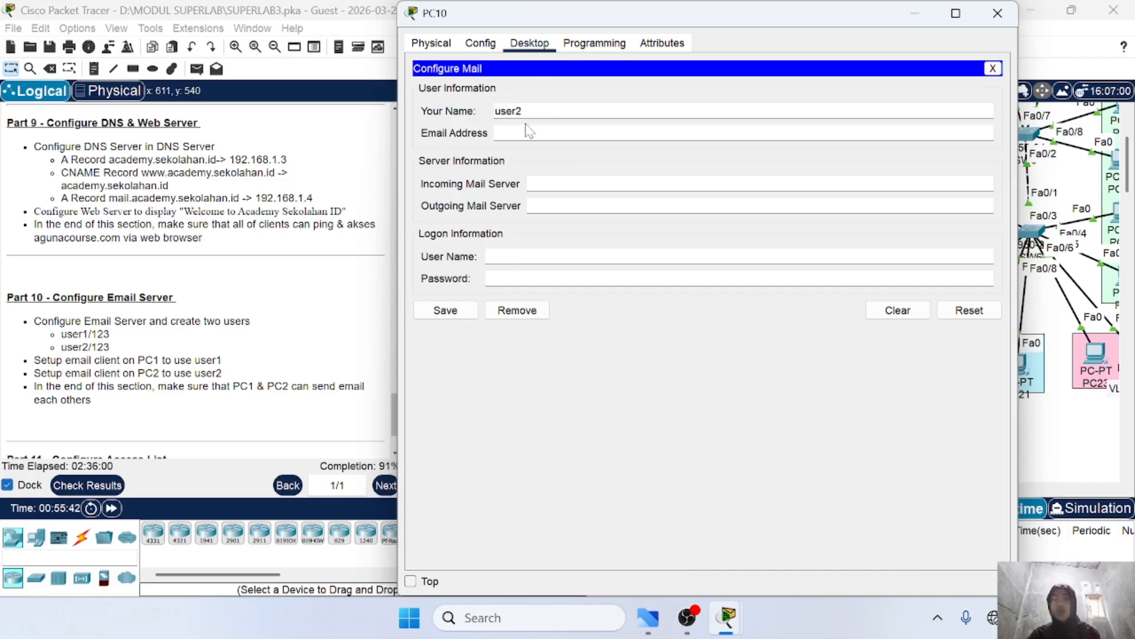
{"action": "left_click", "coordinate": [531, 131]}
{"action": "type", "text": "user"}
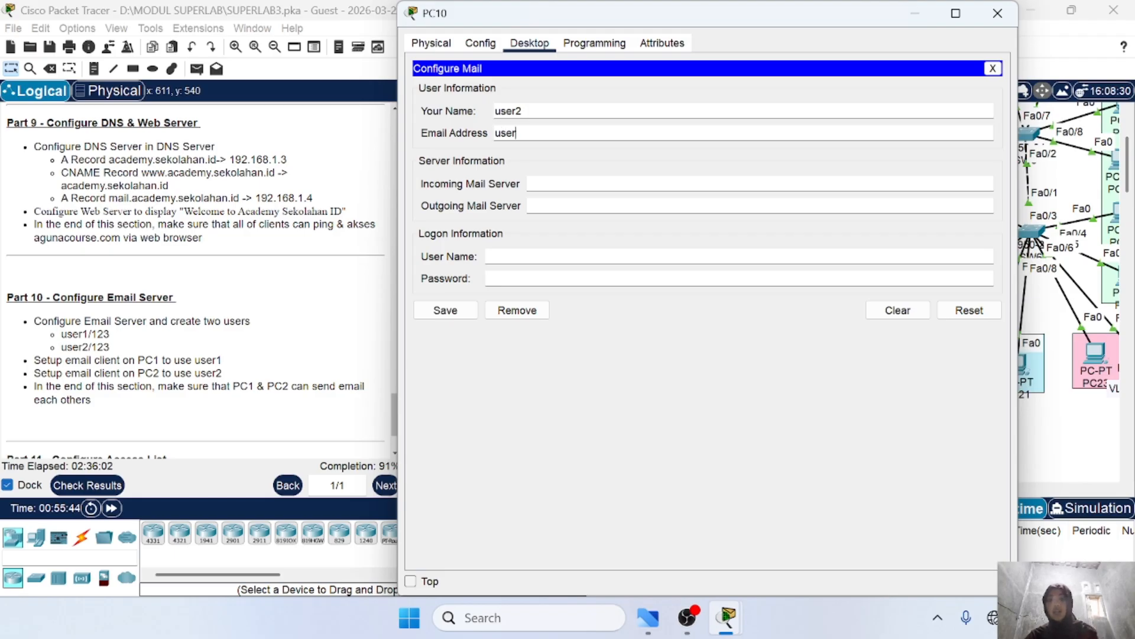
{"action": "type", "text": "2"}
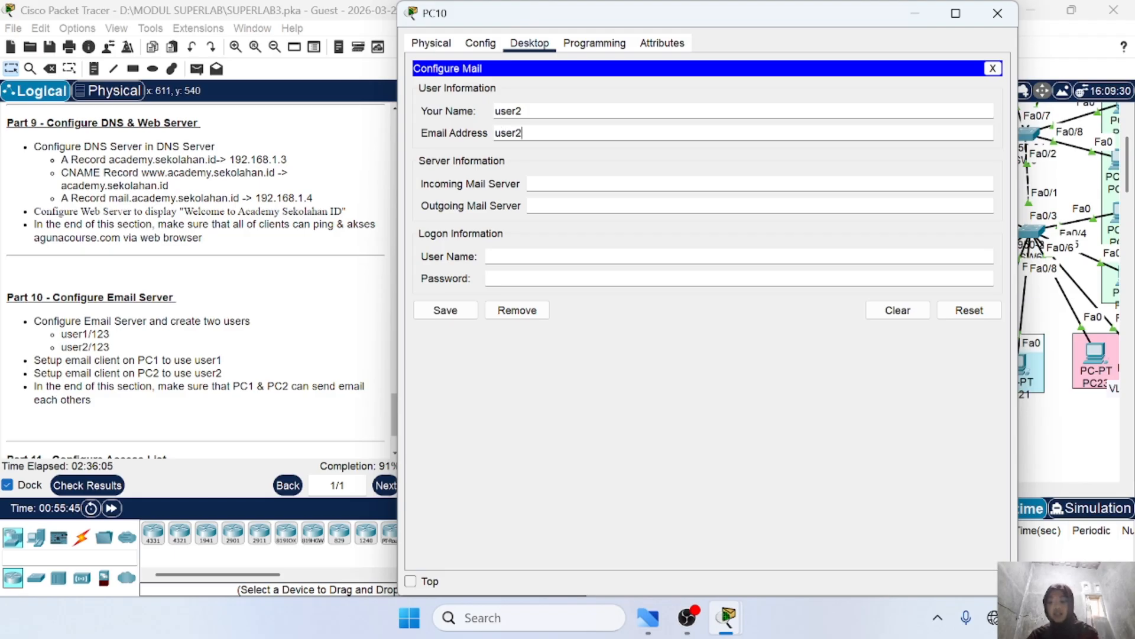
{"action": "type", "text": "mail.academysekolahan.com"}
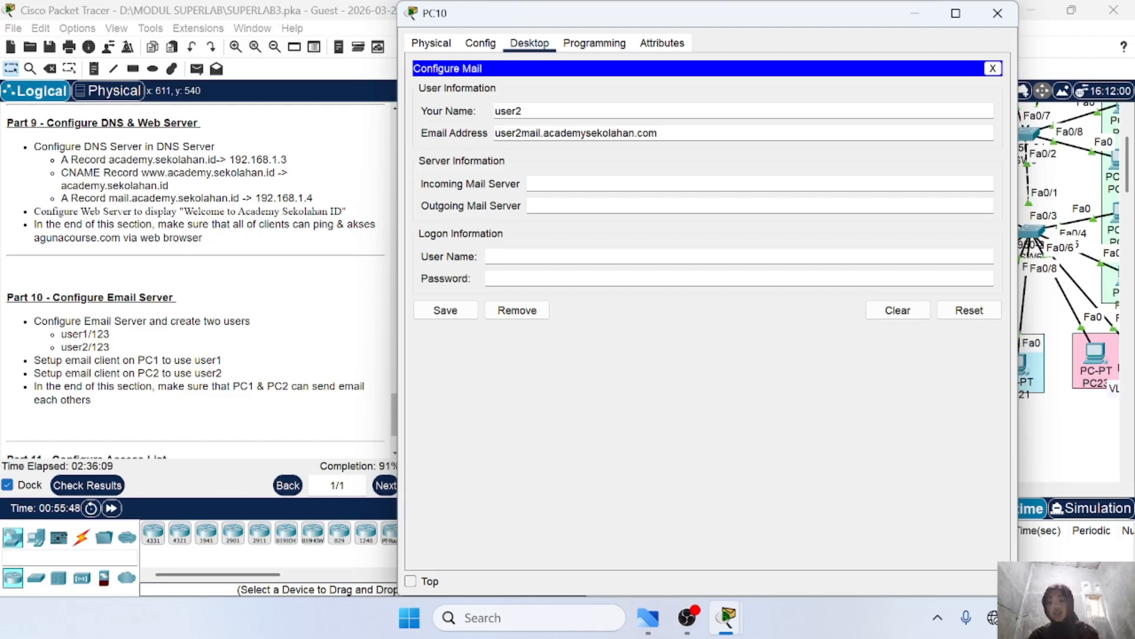
Step: Add the missing @ to PC10's email address and set both incoming and outgoing mail servers to mail.academysekolahan.com
{"action": "type", "text": "@"}
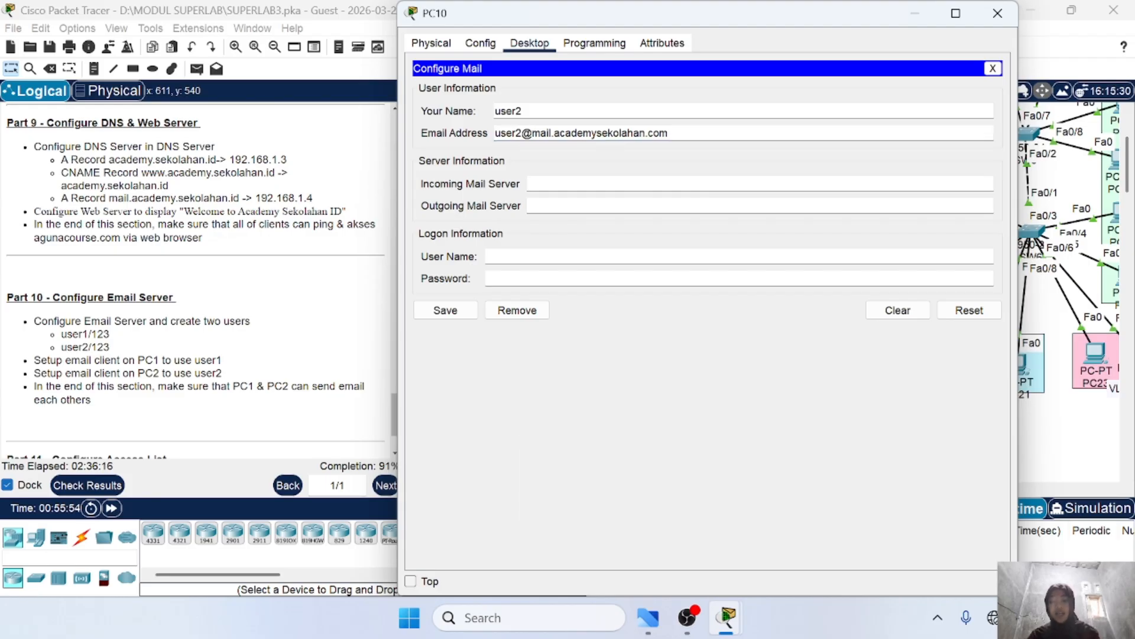
{"action": "key", "text": "ctrl+v"}
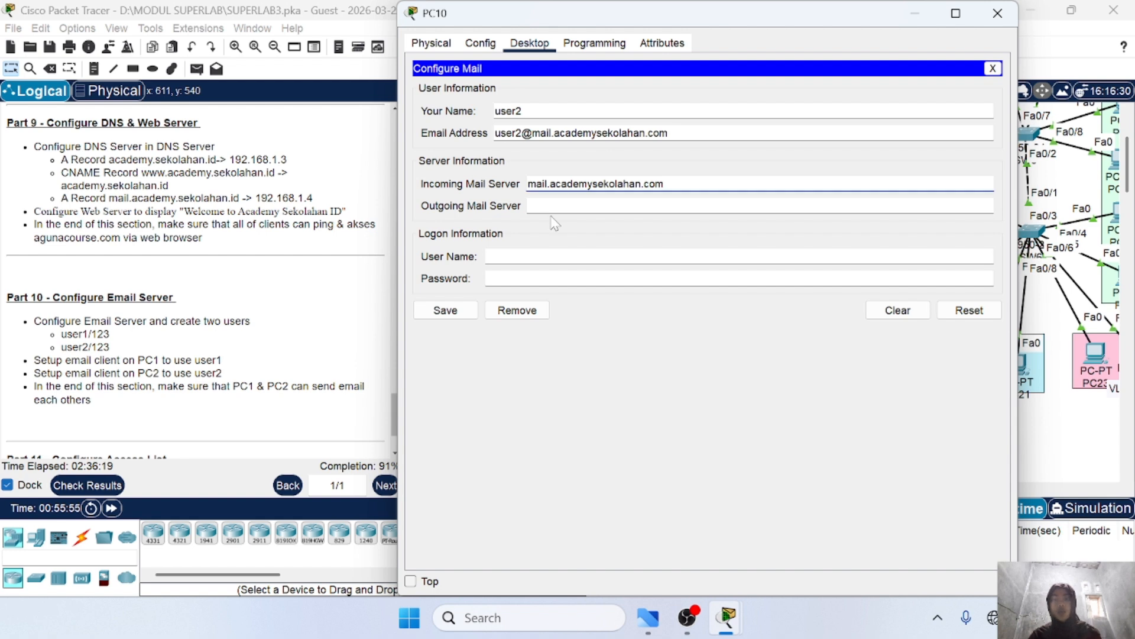
{"action": "key", "text": "Tab"}
{"action": "type", "text": "mail.academysekolahan.com"}
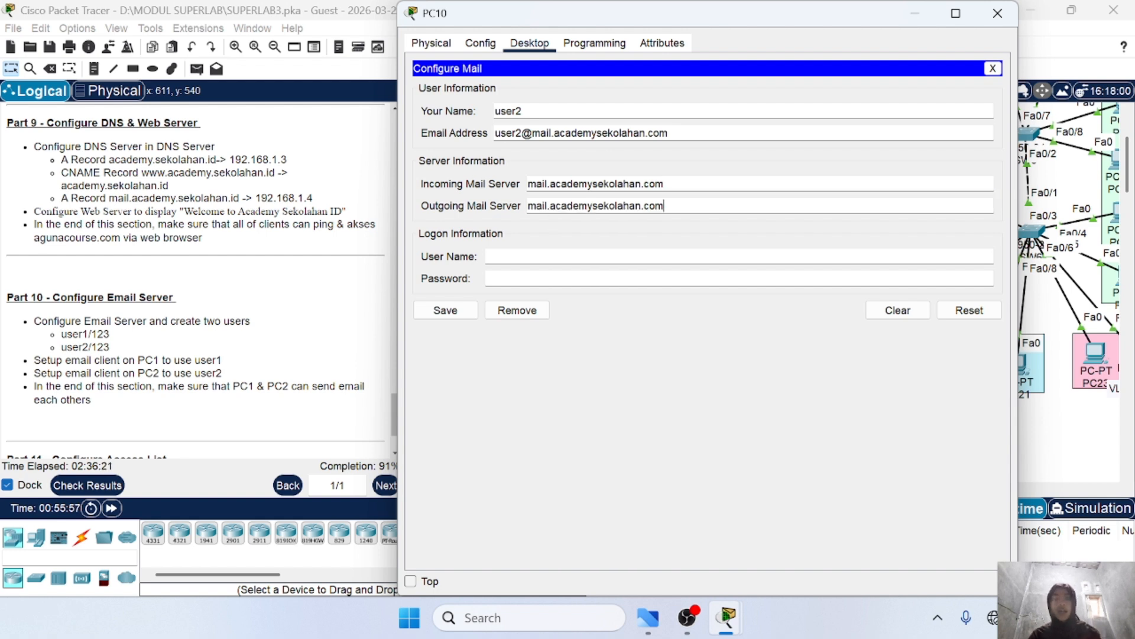
Step: Enter user2 as PC10's logon user name, fill in the account password, and save the mail settings
{"action": "left_click", "coordinate": [532, 256]}
{"action": "type", "text": "user2"}
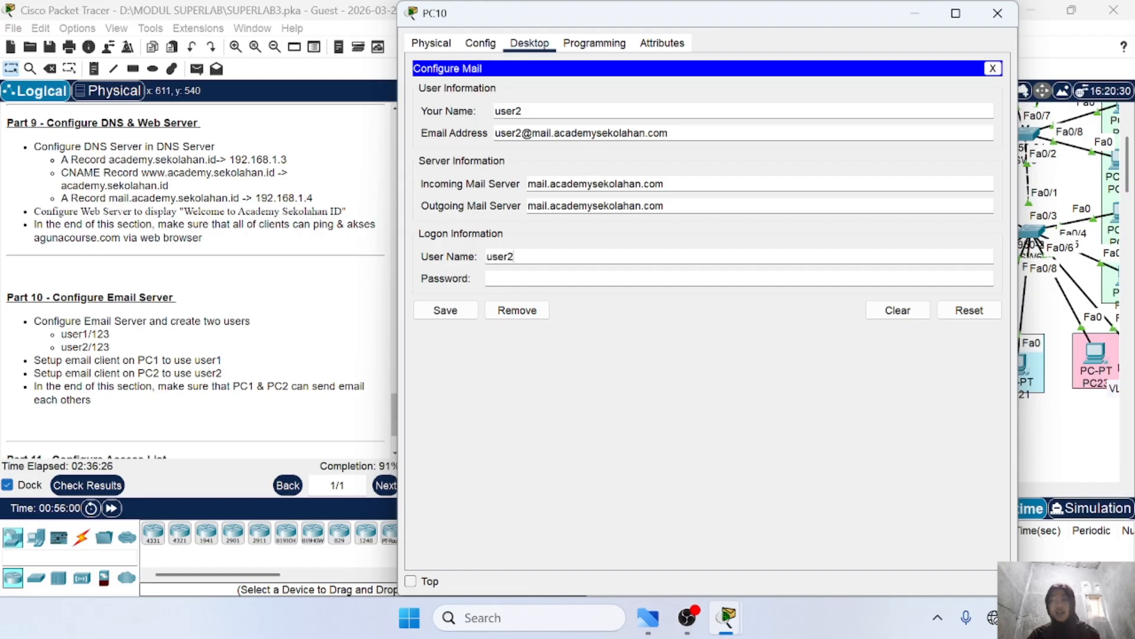
{"action": "left_click", "coordinate": [532, 278]}
{"action": "type", "text": "12"}
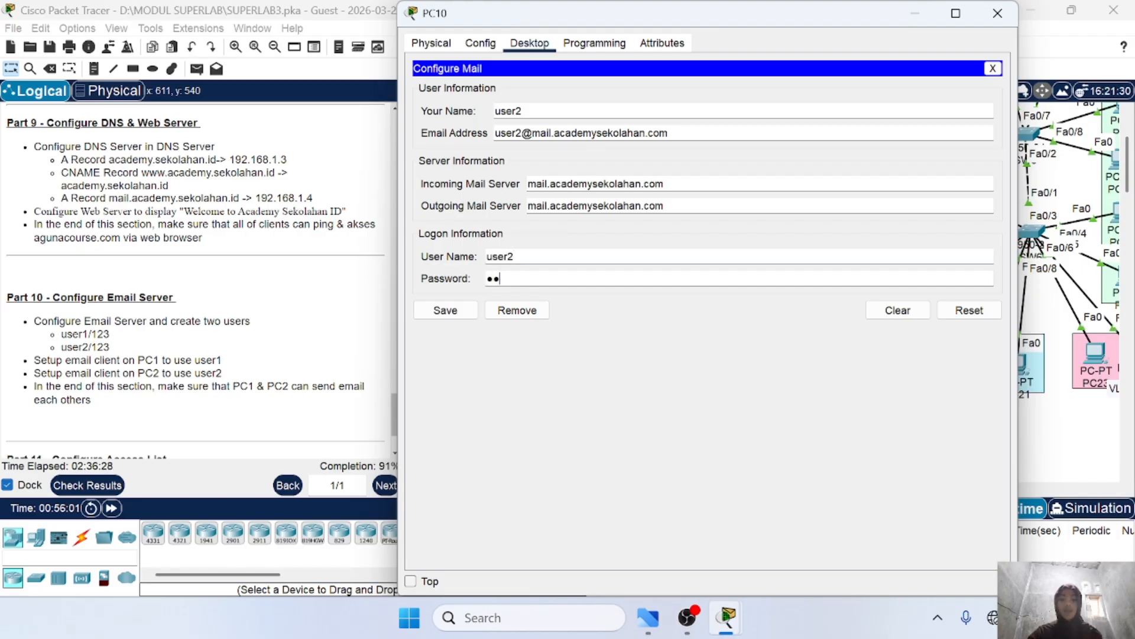
{"action": "type", "text": "3"}
{"action": "left_click", "coordinate": [446, 310]}
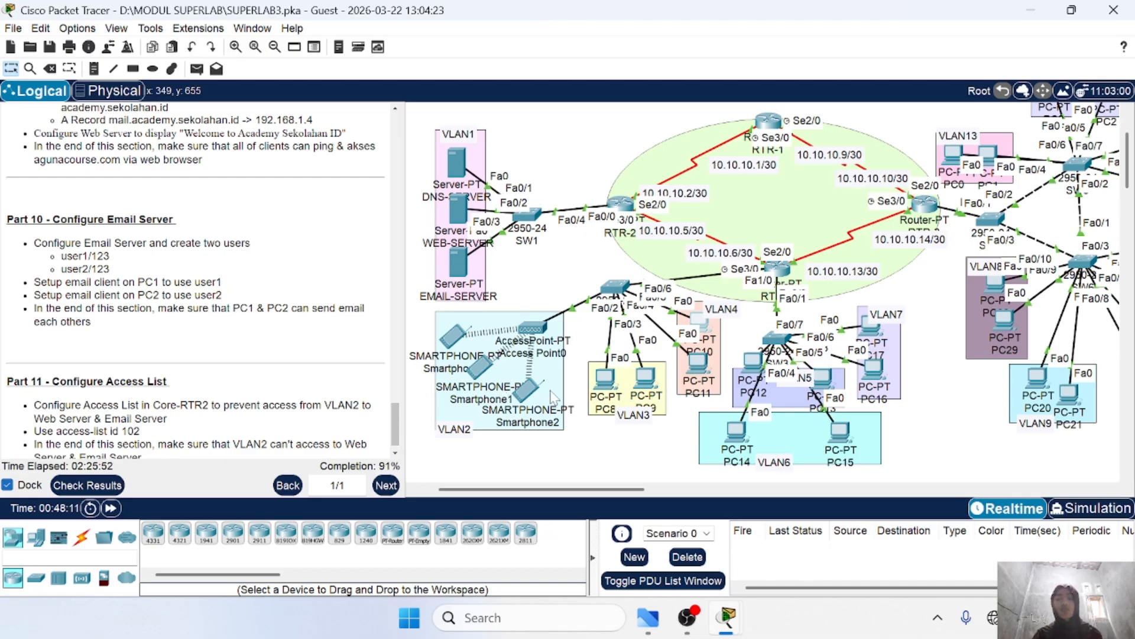
{"action": "scroll", "coordinate": [553, 397], "scroll_direction": "down", "scroll_amount": 3}
{"action": "scroll", "coordinate": [553, 397], "scroll_direction": "right", "scroll_amount": 3}
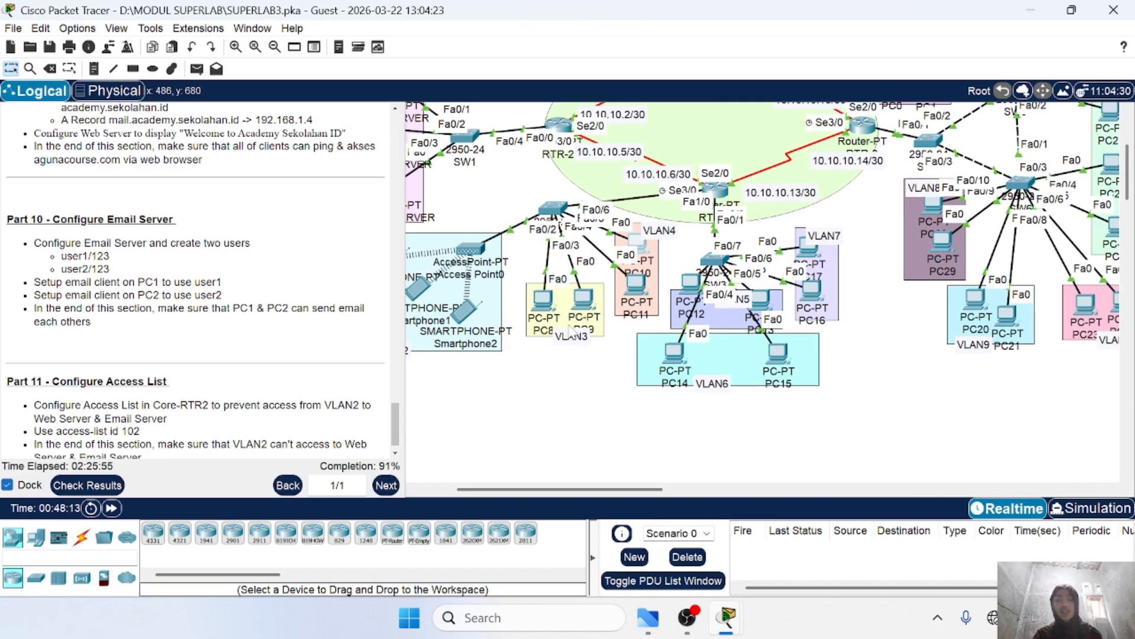
{"action": "scroll", "coordinate": [571, 332], "scroll_direction": "up", "scroll_amount": 2}
{"action": "scroll", "coordinate": [534, 368], "scroll_direction": "right", "scroll_amount": 2}
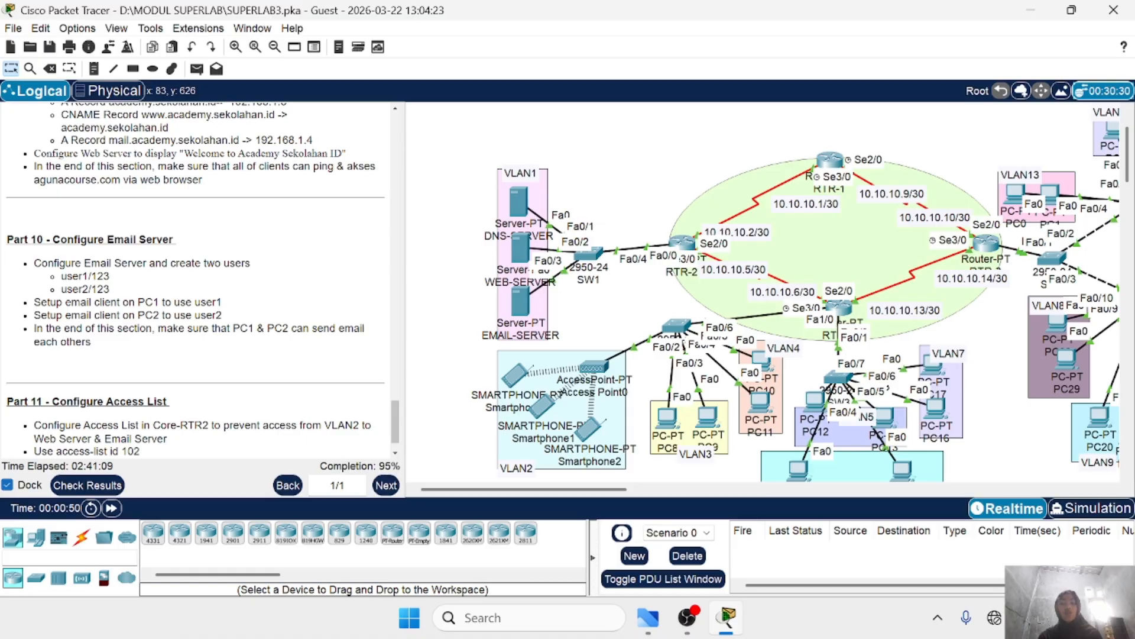
Step: Check the activity's assessment items for the email client settings of PC10 and PC9, and close the results
{"action": "left_click", "coordinate": [93, 485]}
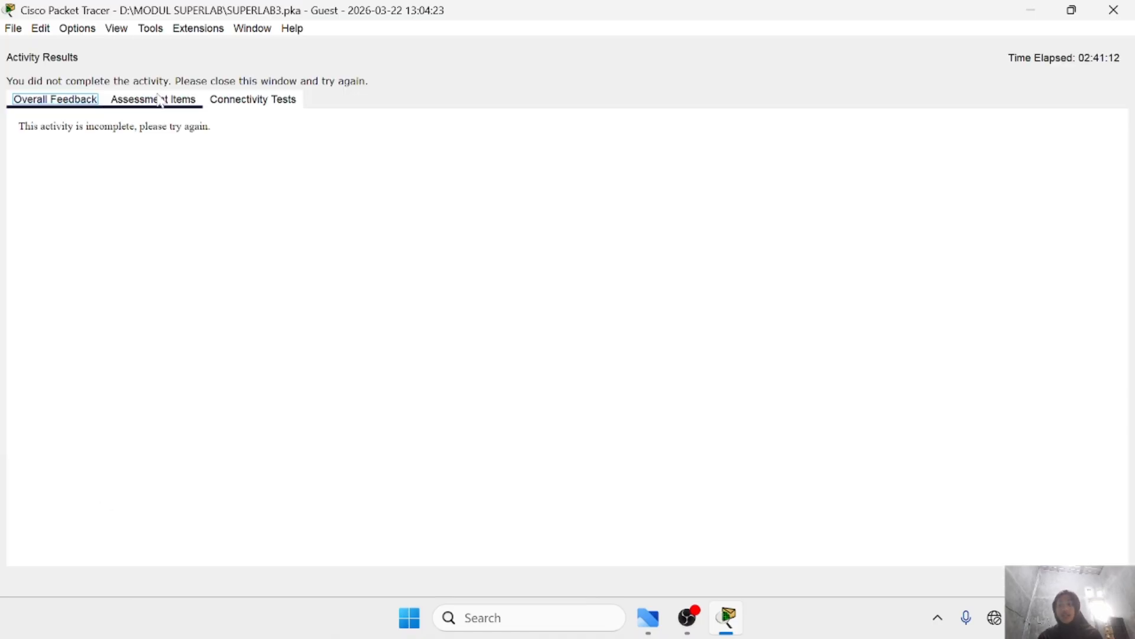
{"action": "left_click", "coordinate": [161, 99]}
{"action": "scroll", "coordinate": [311, 458], "scroll_direction": "down", "scroll_amount": 8}
{"action": "scroll", "coordinate": [256, 410], "scroll_direction": "down", "scroll_amount": 4}
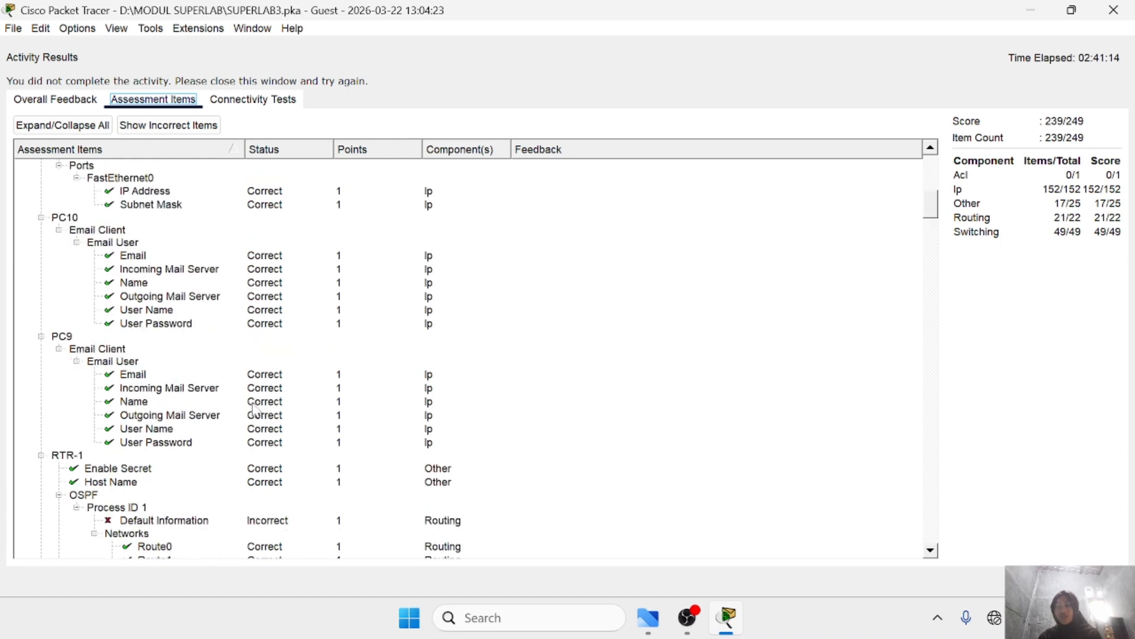
{"action": "scroll", "coordinate": [189, 395], "scroll_direction": "up", "scroll_amount": 2}
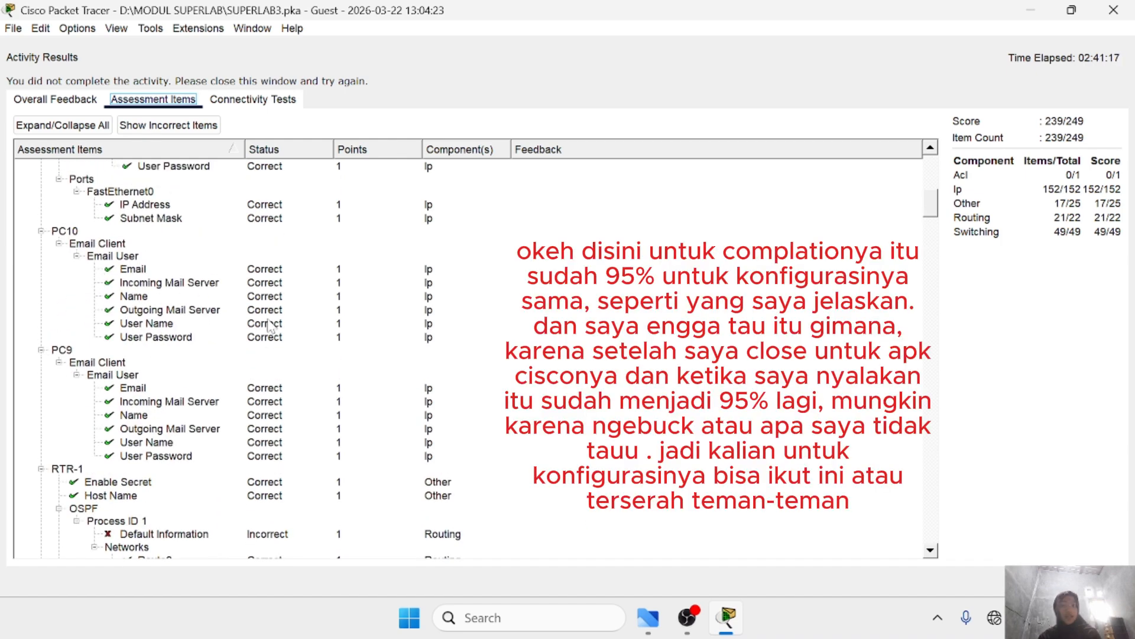
{"action": "scroll", "coordinate": [278, 332], "scroll_direction": "up", "scroll_amount": 1}
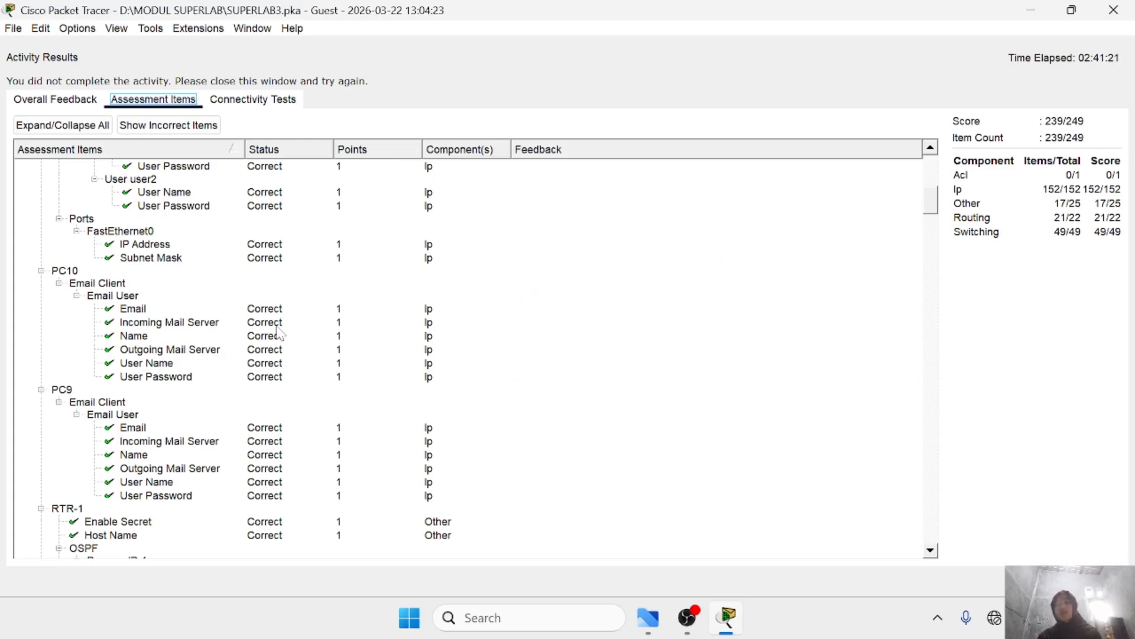
{"action": "scroll", "coordinate": [197, 374], "scroll_direction": "down", "scroll_amount": 2}
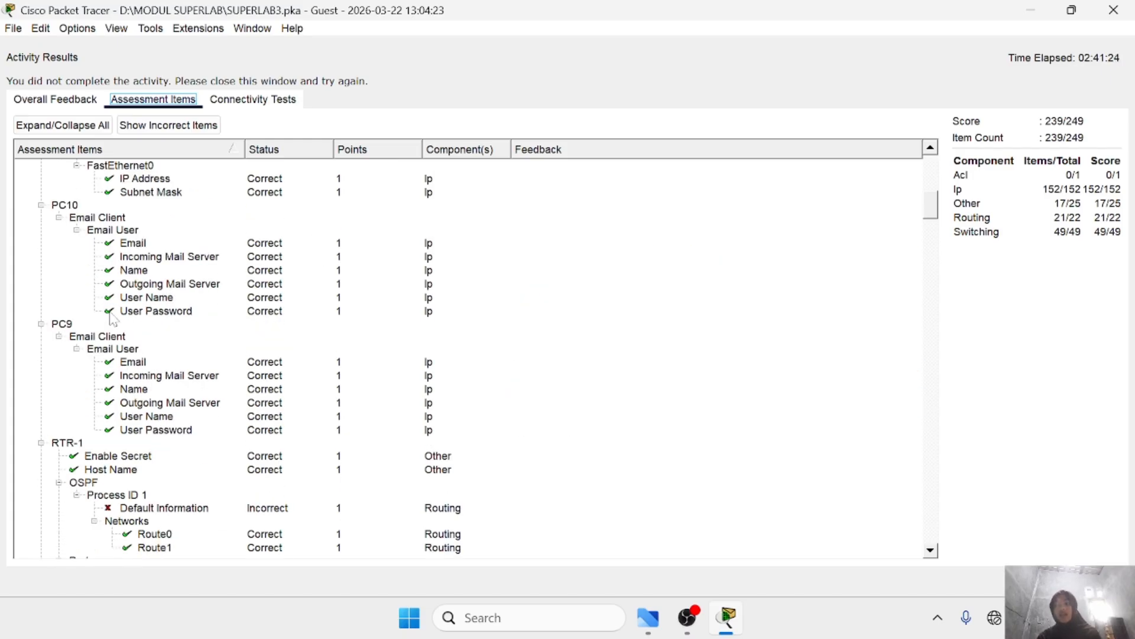
{"action": "left_click", "coordinate": [1112, 18]}
Step: Read the Part 11 access list requirements, including the access-list ID, and locate RTR-2 in the topology
{"action": "scroll", "coordinate": [285, 251], "scroll_direction": "down", "scroll_amount": 2}
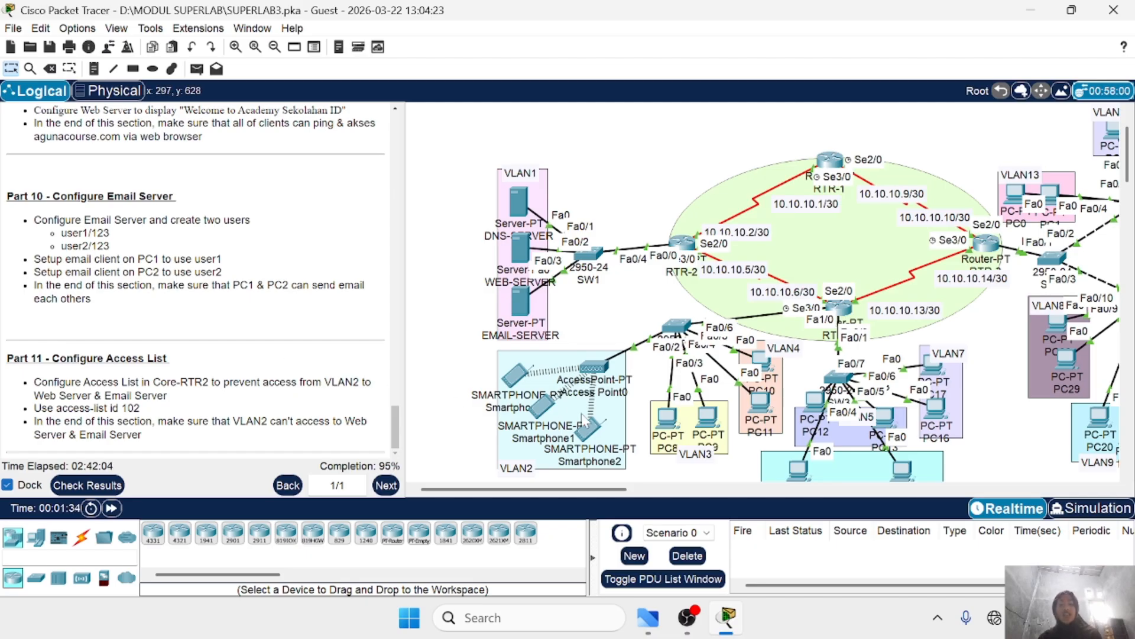
{"action": "scroll", "coordinate": [787, 369], "scroll_direction": "right", "scroll_amount": 2}
{"action": "scroll", "coordinate": [787, 369], "scroll_direction": "left", "scroll_amount": 2}
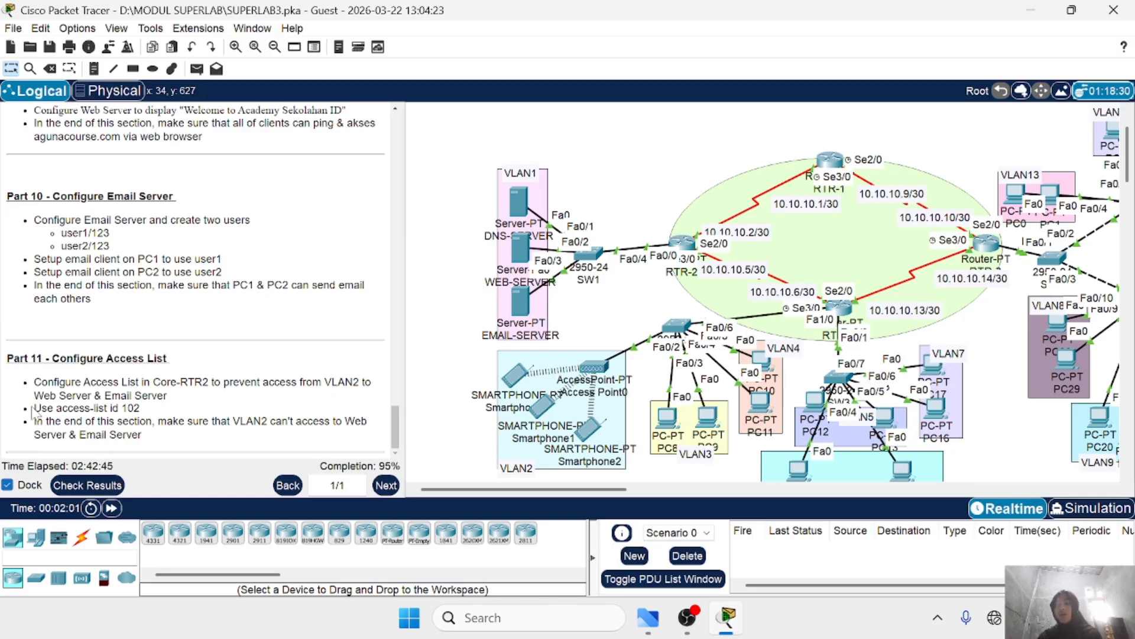
{"action": "left_click_drag", "start_coordinate": [34, 408], "coordinate": [159, 412]}
{"action": "left_click", "coordinate": [158, 413]}
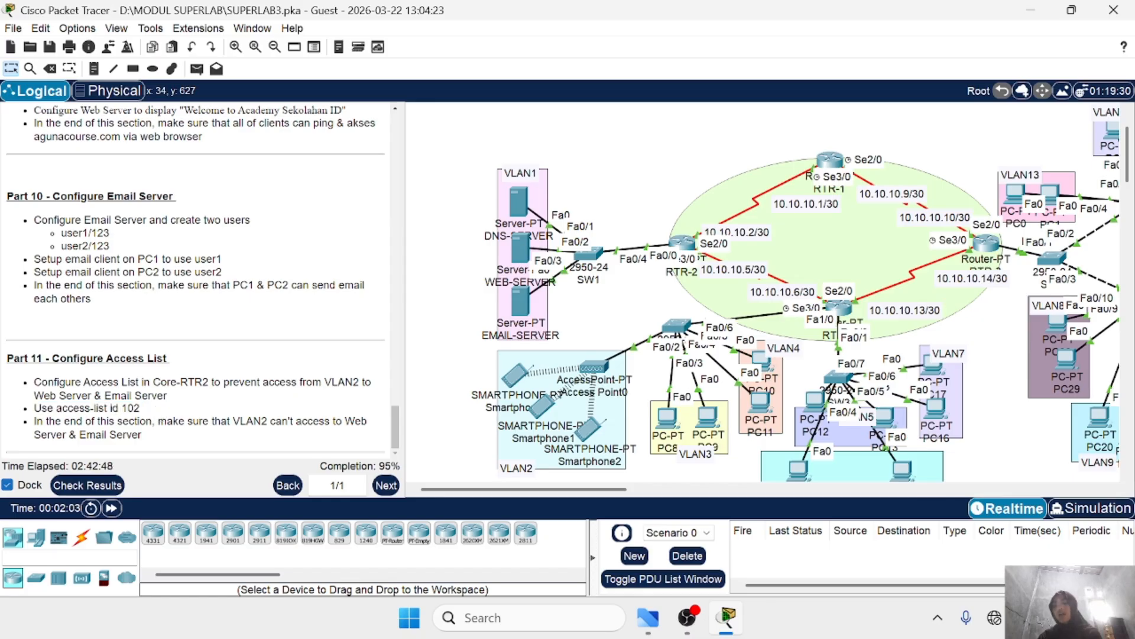
{"action": "scroll", "coordinate": [251, 344], "scroll_direction": "up", "scroll_amount": 1}
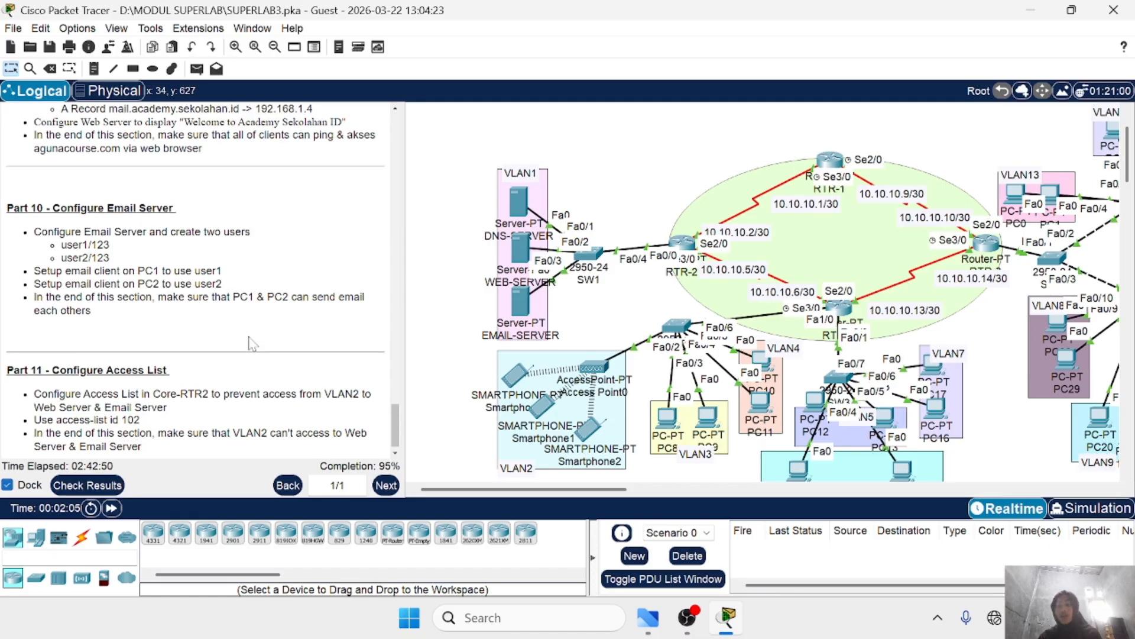
{"action": "scroll", "coordinate": [251, 345], "scroll_direction": "down", "scroll_amount": 1}
{"action": "scroll", "coordinate": [599, 353], "scroll_direction": "right", "scroll_amount": 1}
{"action": "scroll", "coordinate": [599, 353], "scroll_direction": "right", "scroll_amount": 1}
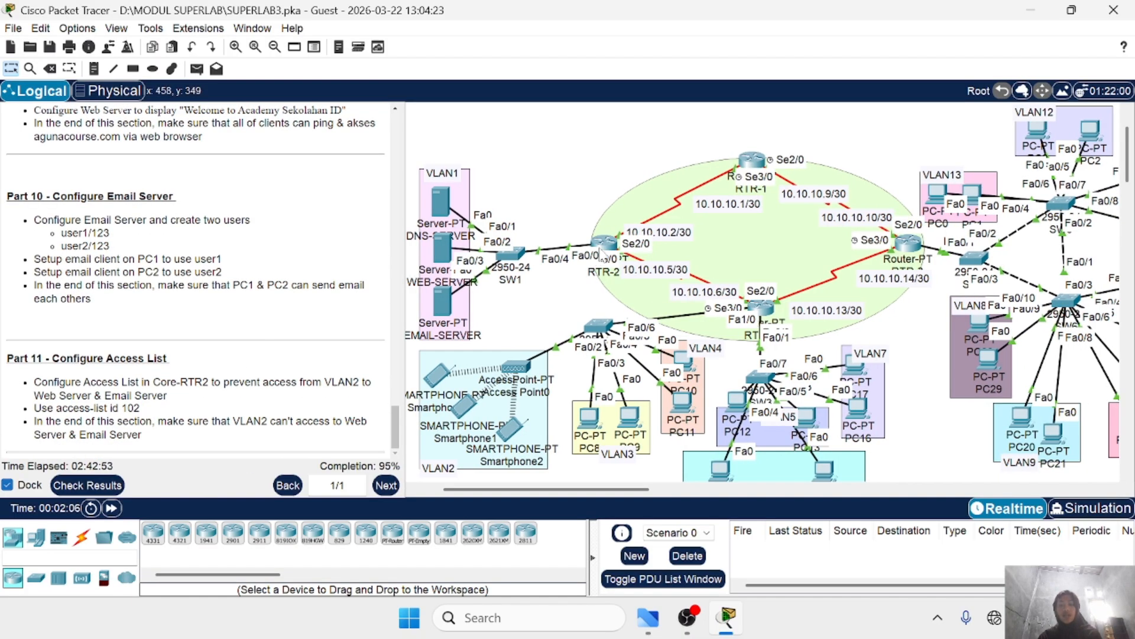
Step: Open RTR-2's command line with its window clear of the servers, enter the enable password, and enter global configuration mode
{"action": "left_click", "coordinate": [603, 248]}
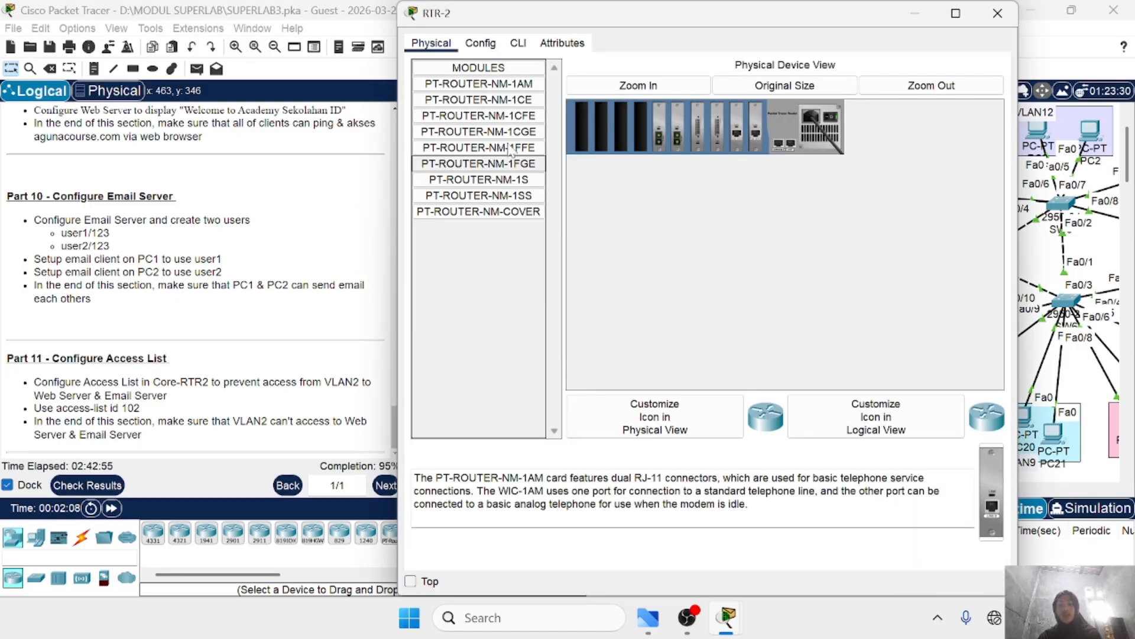
{"action": "left_click_drag", "start_coordinate": [396, 2], "coordinate": [495, 257]}
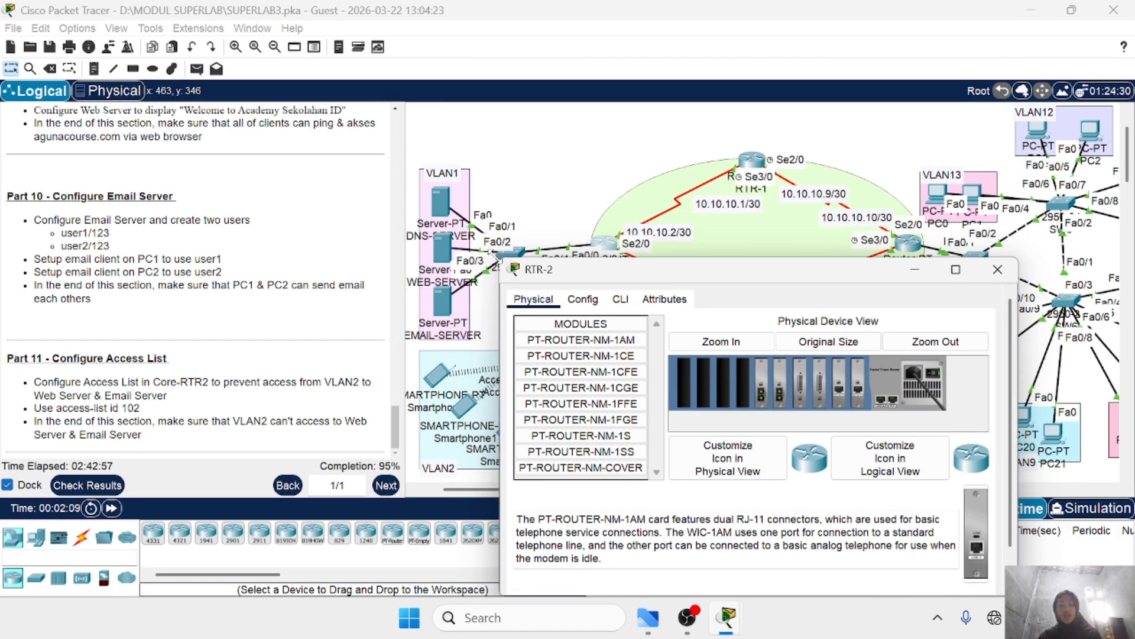
{"action": "left_click_drag", "start_coordinate": [710, 277], "coordinate": [857, 192]}
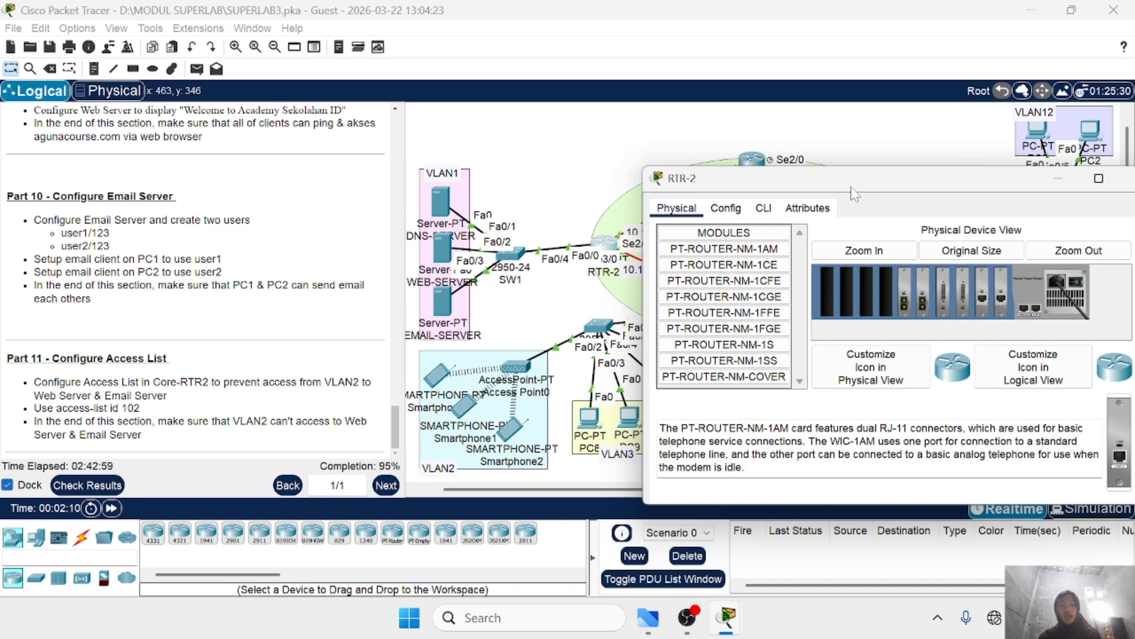
{"action": "left_click", "coordinate": [764, 210]}
{"action": "key", "text": "Return"}
{"action": "type", "text": "en"}
{"action": "key", "text": "Return"}
{"action": "key", "text": "Return"}
{"action": "type", "text": "conf t"}
{"action": "key", "text": "Return"}
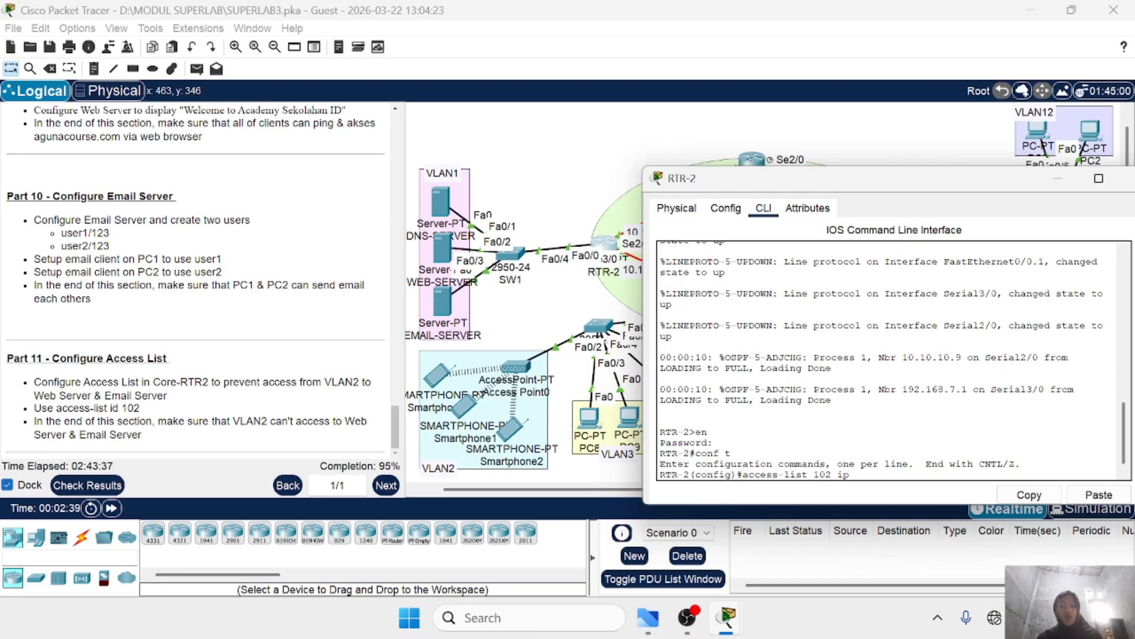
Step: Begin the access-list 102 ip entry on RTR-2 with VLAN2's network 192.168.2.0 as the source
{"action": "scroll", "coordinate": [531, 303], "scroll_direction": "left", "scroll_amount": 3}
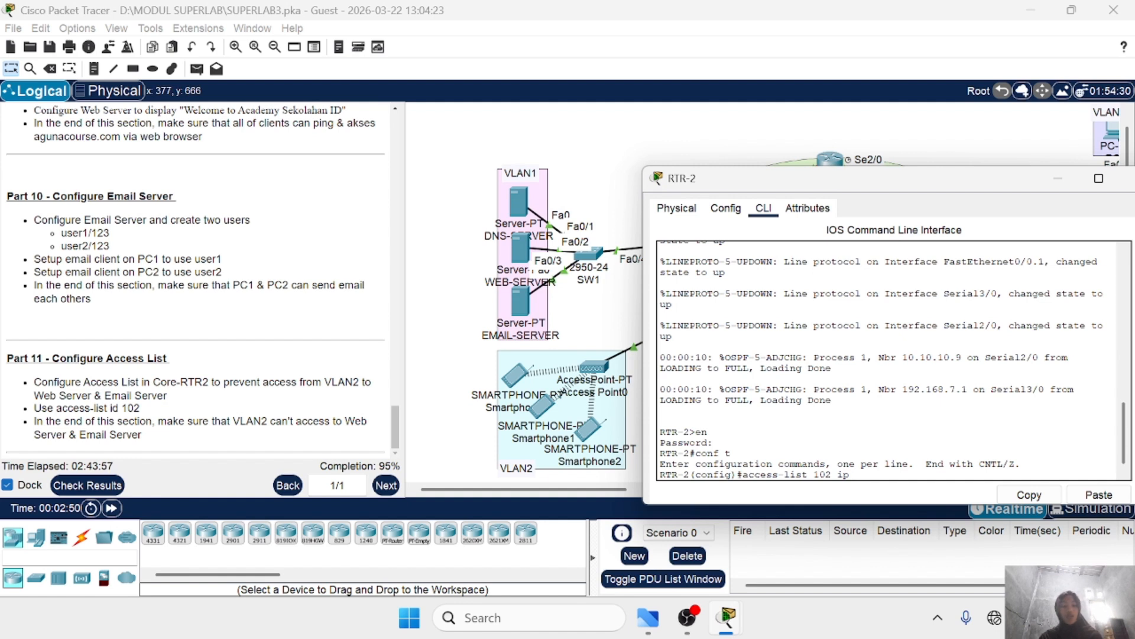
{"action": "type", "text": "192"}
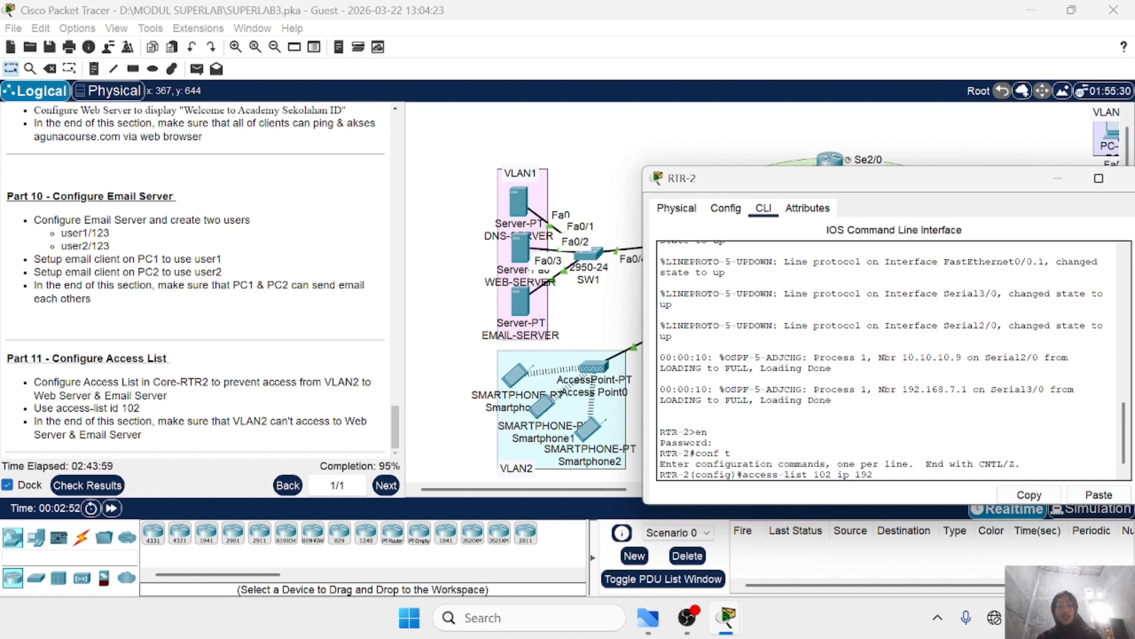
{"action": "type", "text": ".168.2.0"}
{"action": "scroll", "coordinate": [577, 378], "scroll_direction": "down", "scroll_amount": 2}
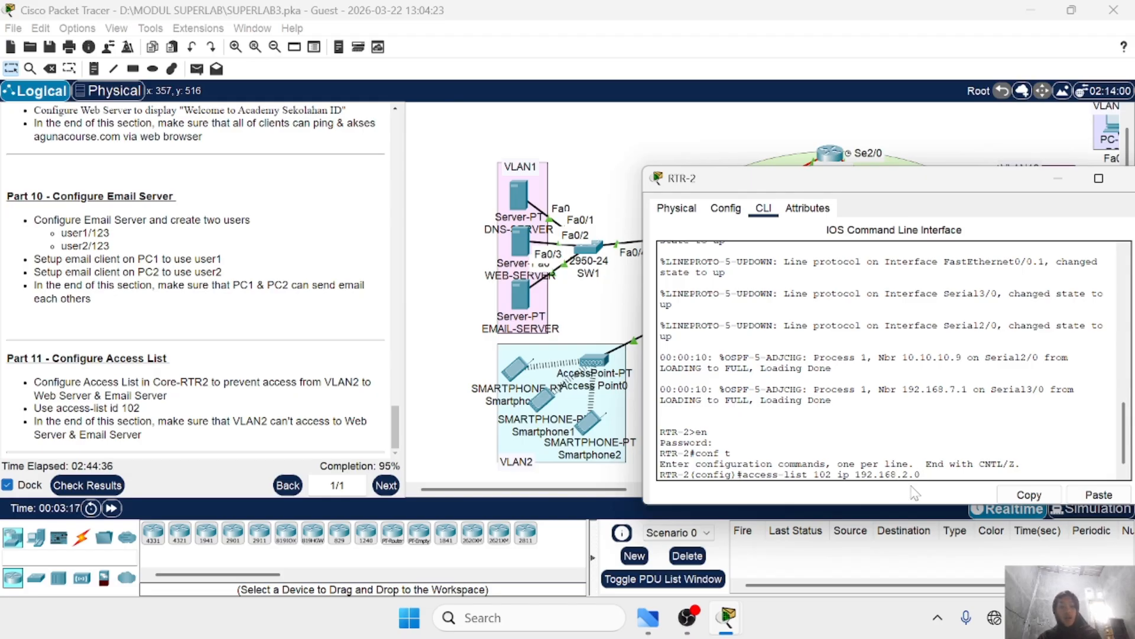
Step: Insert deny before ip in the access-list 102 entry and add the wildcard mask 0.0.0.255 after the source network
{"action": "key", "text": "Left"}
{"action": "key", "text": "Left"}
{"action": "key", "text": "Left"}
{"action": "key", "text": "Left"}
{"action": "key", "text": "Left"}
{"action": "key", "text": "Left"}
{"action": "key", "text": "Left"}
{"action": "key", "text": "Left"}
{"action": "key", "text": "Left"}
{"action": "key", "text": "Left"}
{"action": "key", "text": "Left"}
{"action": "key", "text": "Left"}
{"action": "key", "text": "Left"}
{"action": "key", "text": "Left"}
{"action": "type", "text": "deny"}
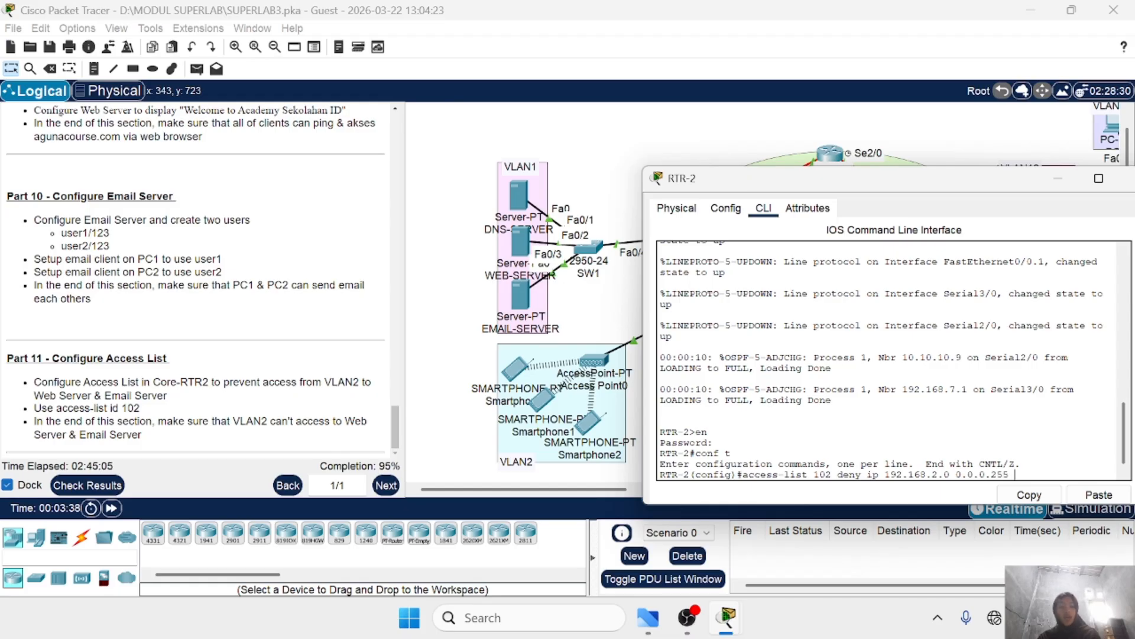
Step: Complete the access-list 102 deny entry with host 192.168.1.3 as its destination
{"action": "type", "text": "host"}
{"action": "scroll", "coordinate": [894, 361], "scroll_direction": "down", "scroll_amount": 2}
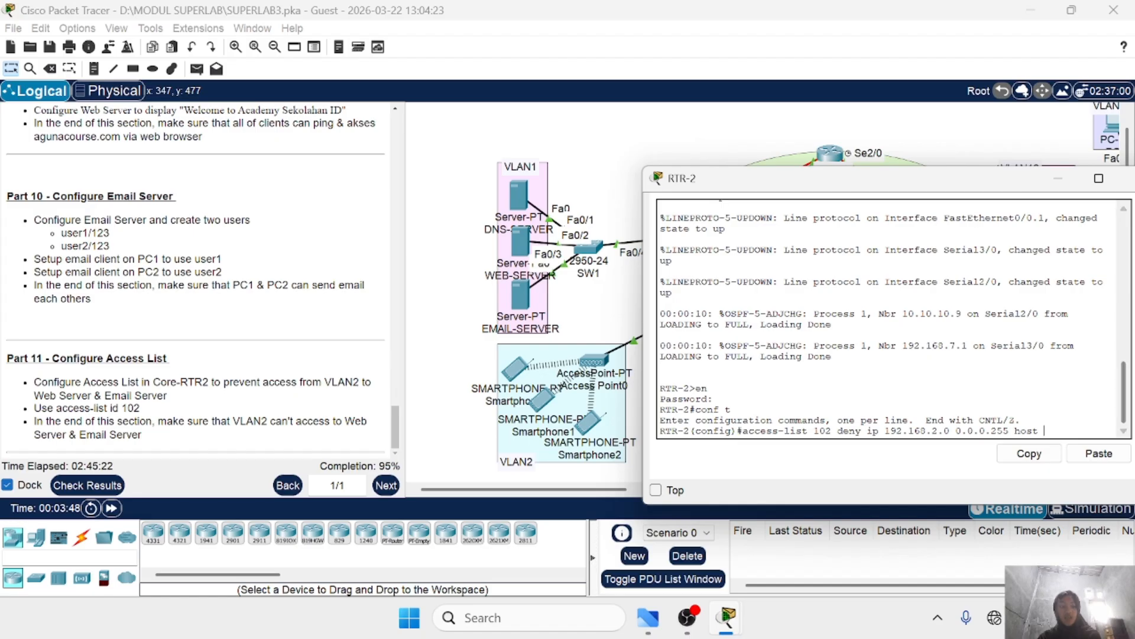
{"action": "type", "text": ".168.1.3"}
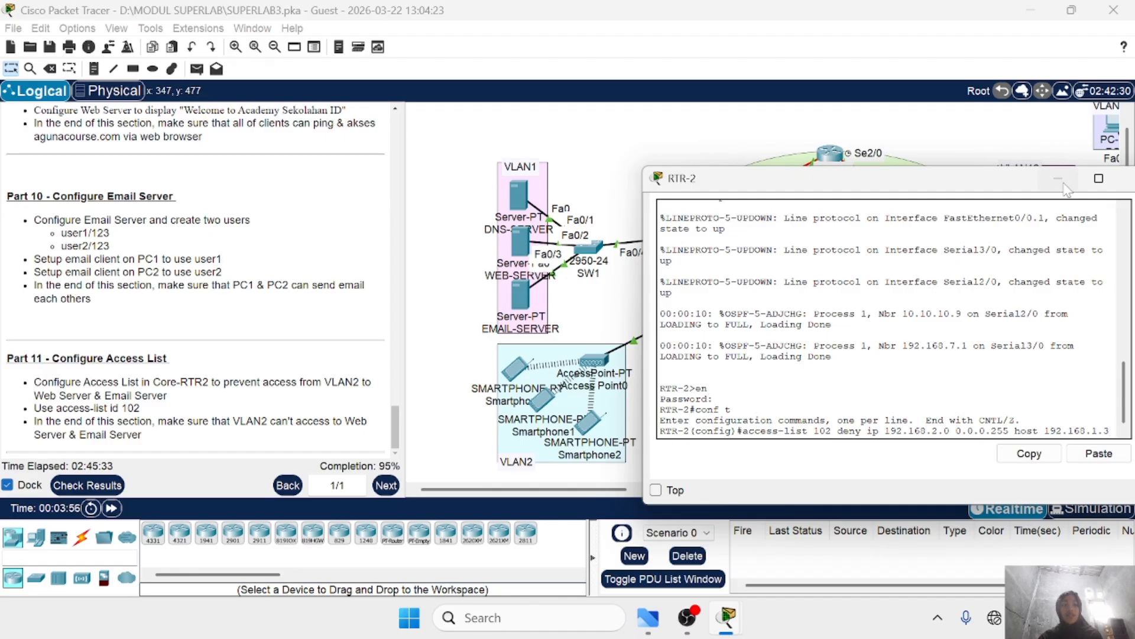
Step: Minimize the RTR-2 window and check the IP configuration of WEB-SERVER in VLAN1
{"action": "left_click", "coordinate": [1062, 179]}
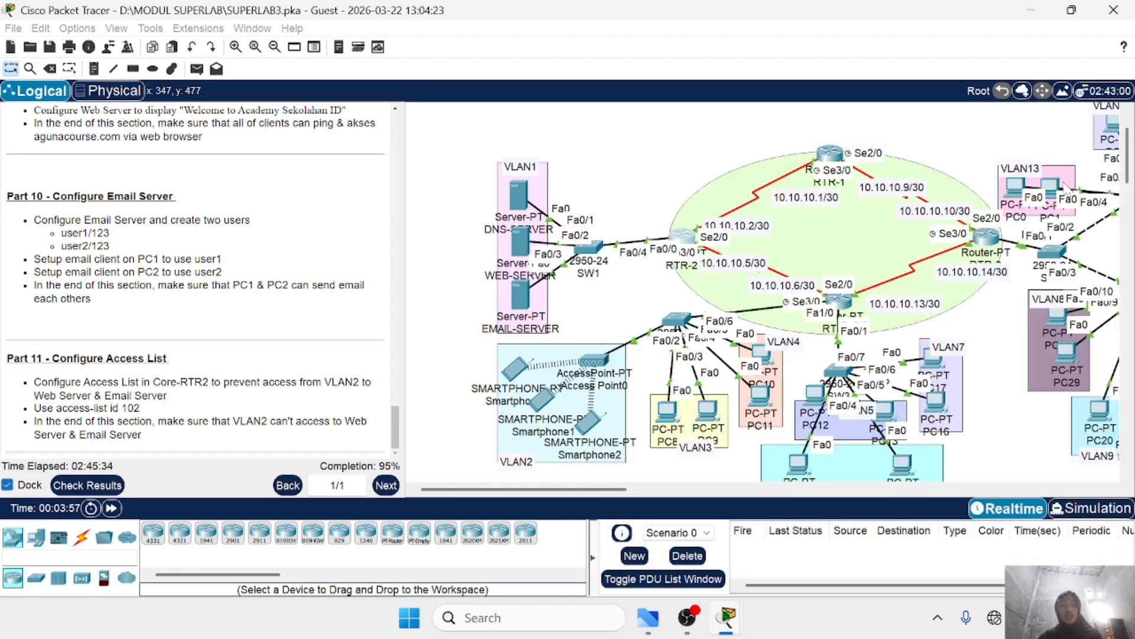
{"action": "left_click", "coordinate": [527, 301]}
{"action": "left_click", "coordinate": [993, 10]}
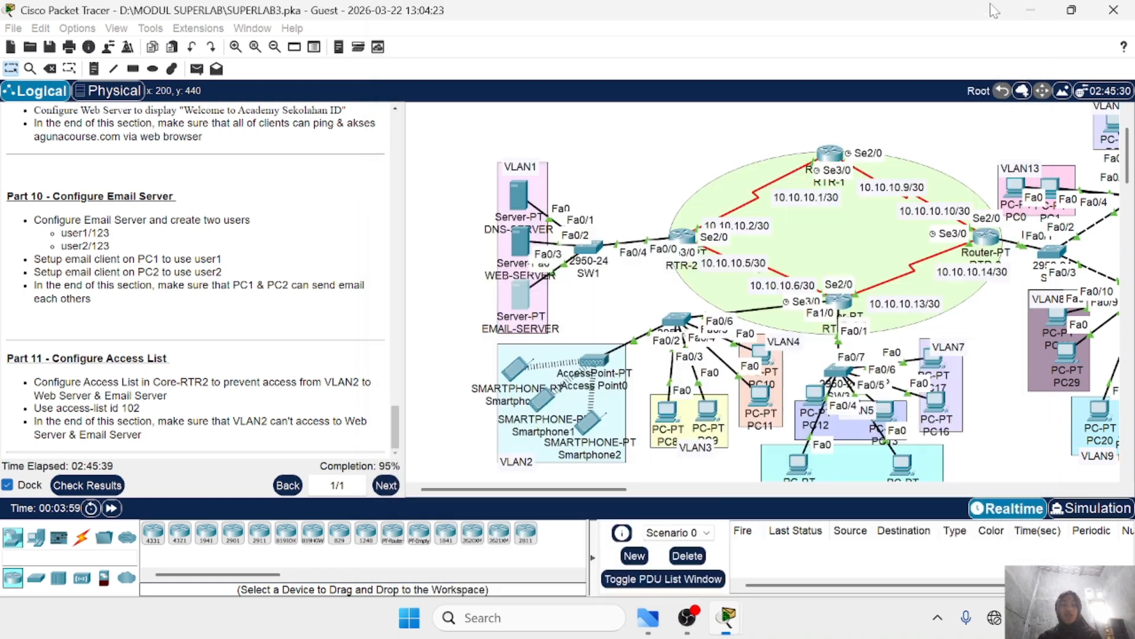
{"action": "left_click", "coordinate": [521, 245]}
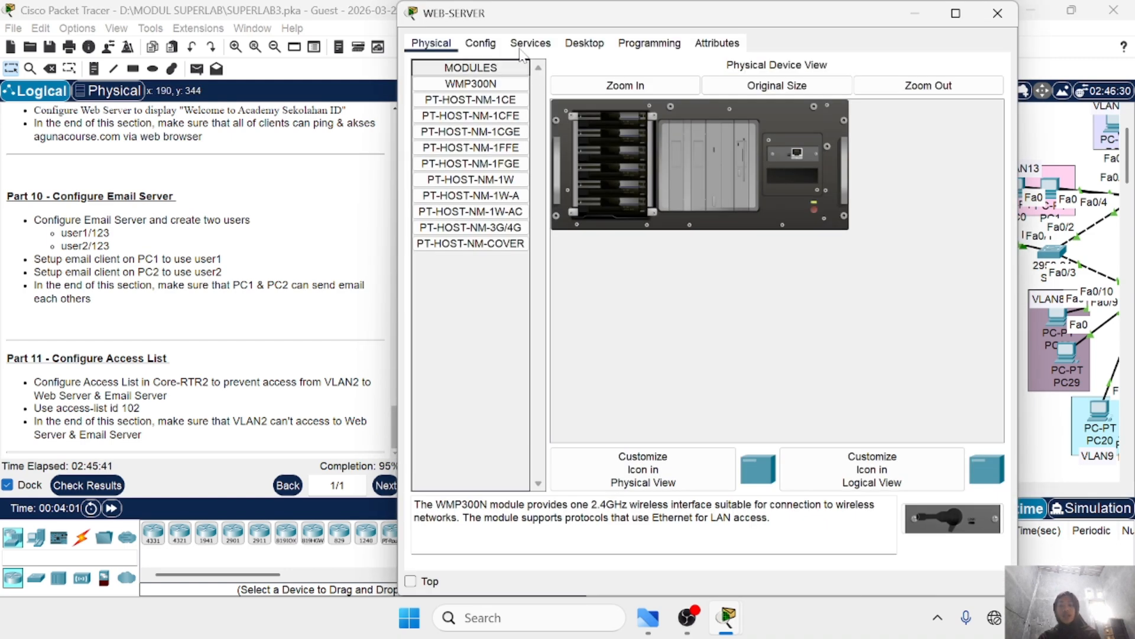
{"action": "left_click", "coordinate": [584, 43]}
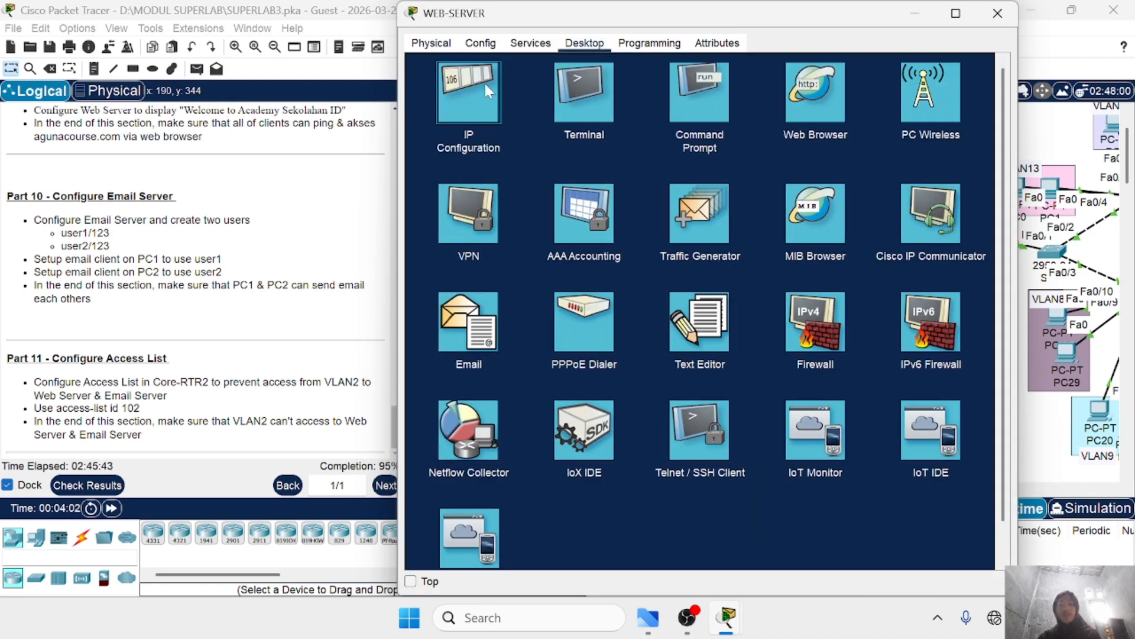
{"action": "left_click", "coordinate": [484, 82]}
{"action": "left_click", "coordinate": [998, 13]}
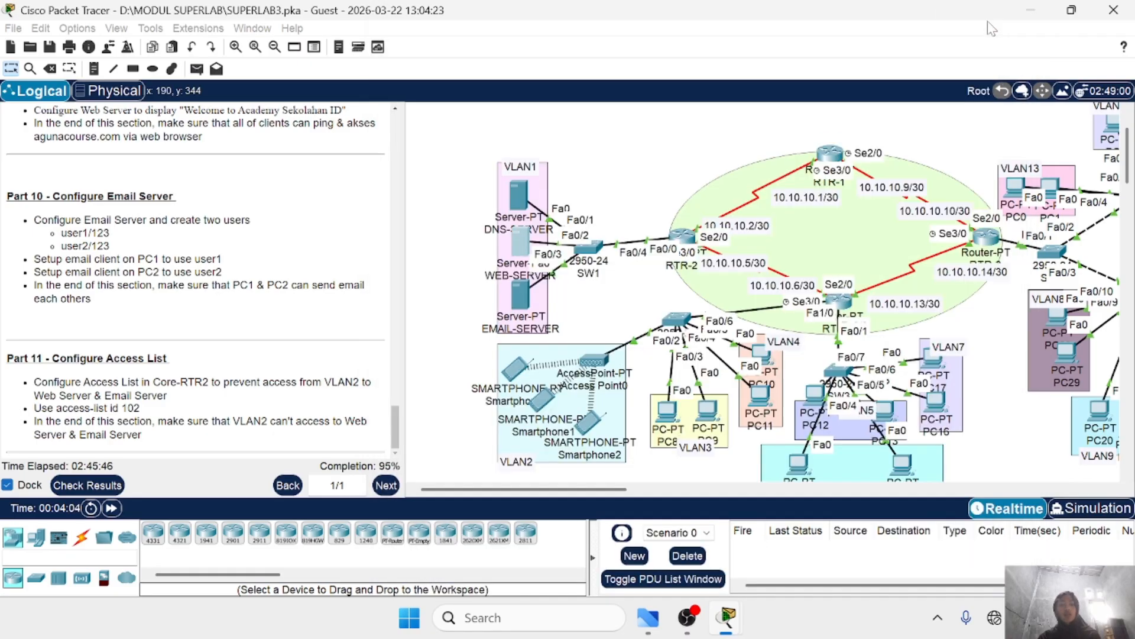
Step: Check the IP configuration of EMAIL-SERVER in VLAN1
{"action": "left_click", "coordinate": [515, 299]}
{"action": "left_click", "coordinate": [585, 43]}
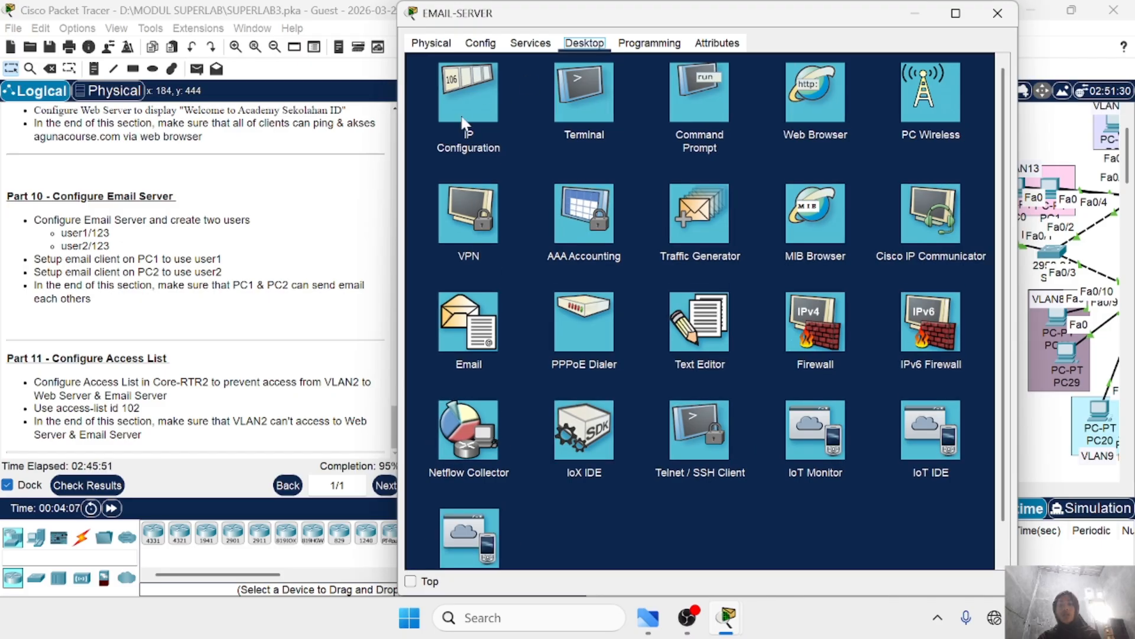
{"action": "left_click", "coordinate": [469, 94]}
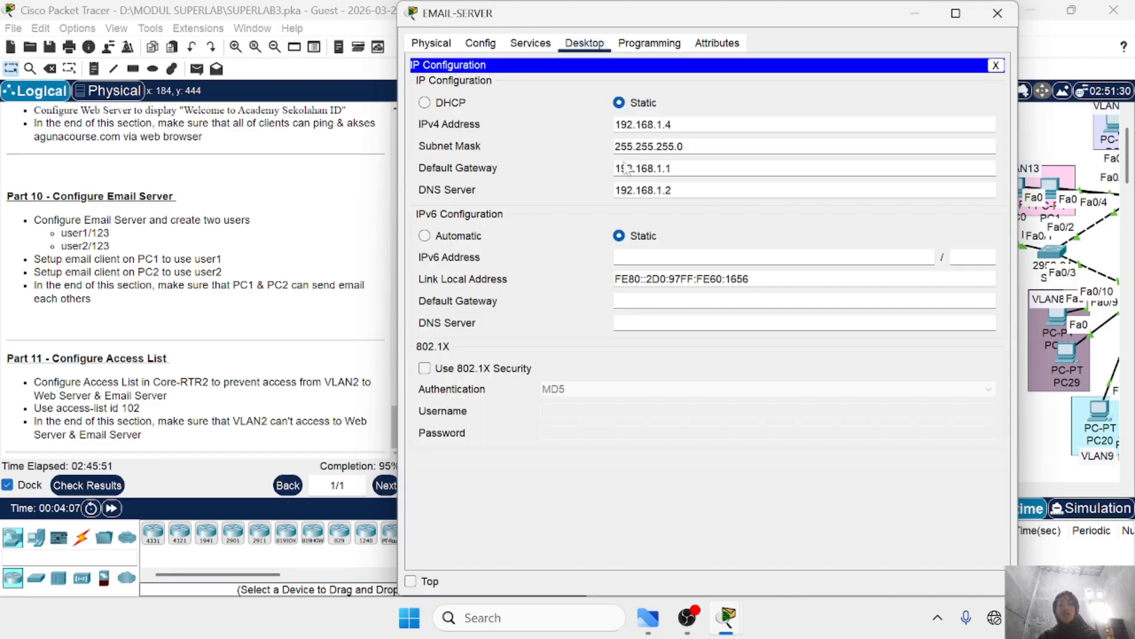
Step: Return to the RTR-2 console, submit the access-list 102 deny entry for host 192.168.1.3, and add a matching one for host 192.168.1.4
{"action": "left_click", "coordinate": [998, 13]}
{"action": "left_click", "coordinate": [694, 242]}
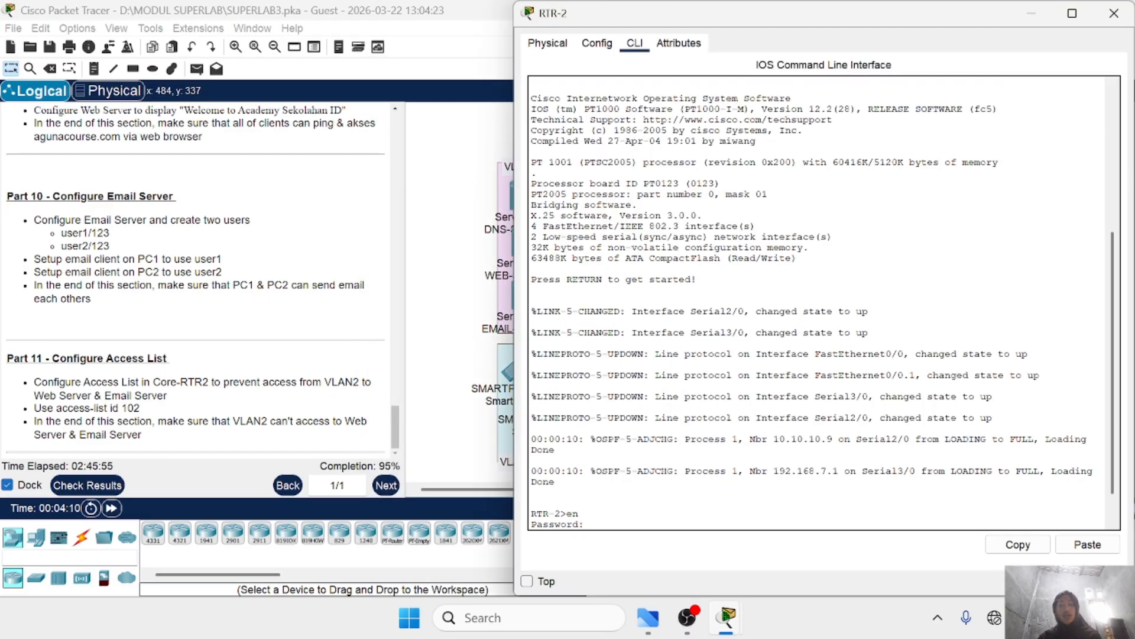
{"action": "left_click_drag", "start_coordinate": [515, 1], "coordinate": [578, 182]}
{"action": "scroll", "coordinate": [769, 385], "scroll_direction": "down", "scroll_amount": 7}
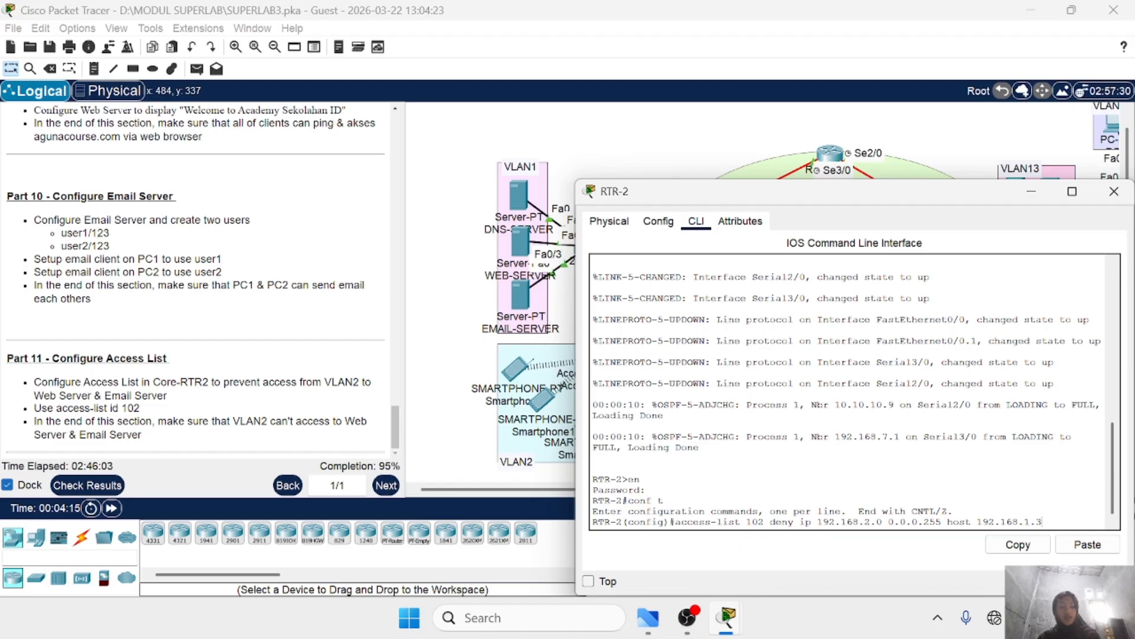
{"action": "key", "text": "Return"}
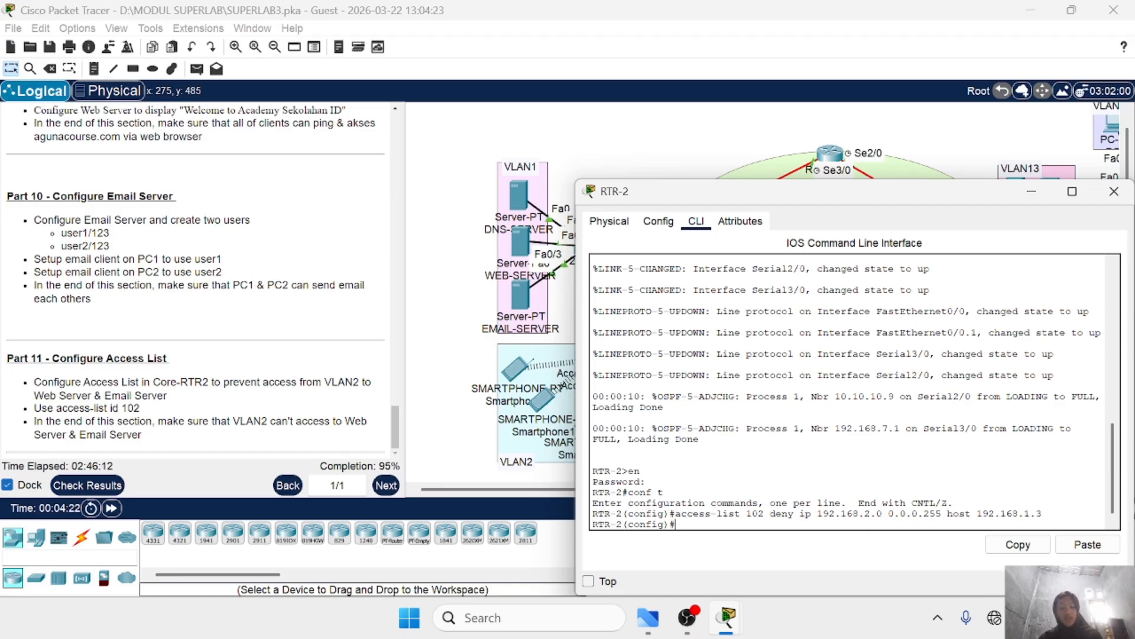
{"action": "key", "text": "Up"}
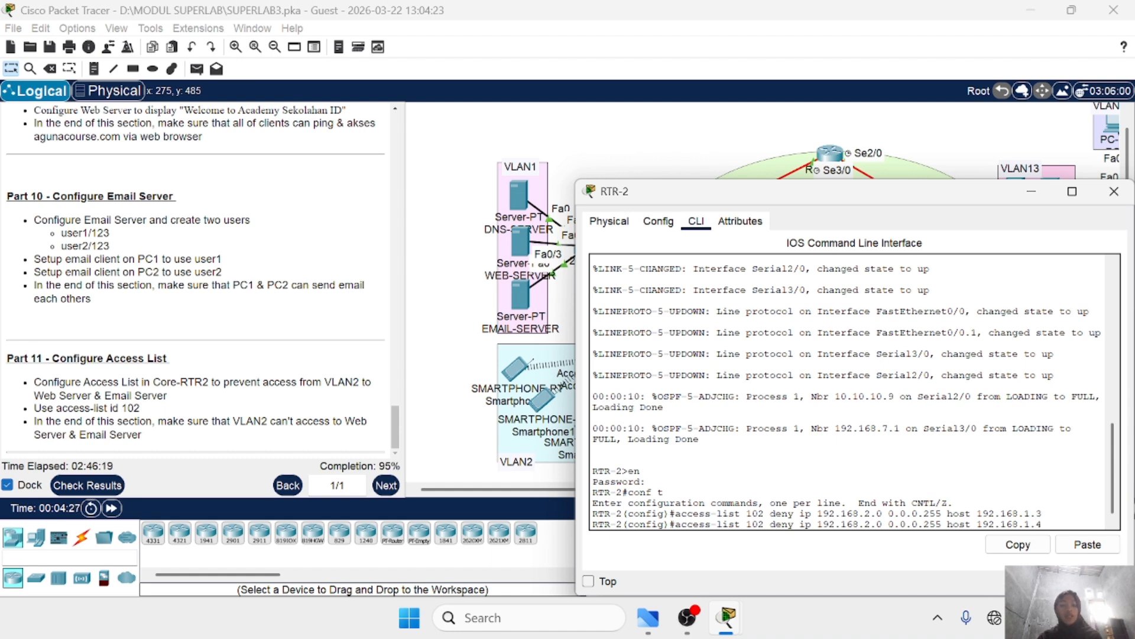
{"action": "key", "text": "Return"}
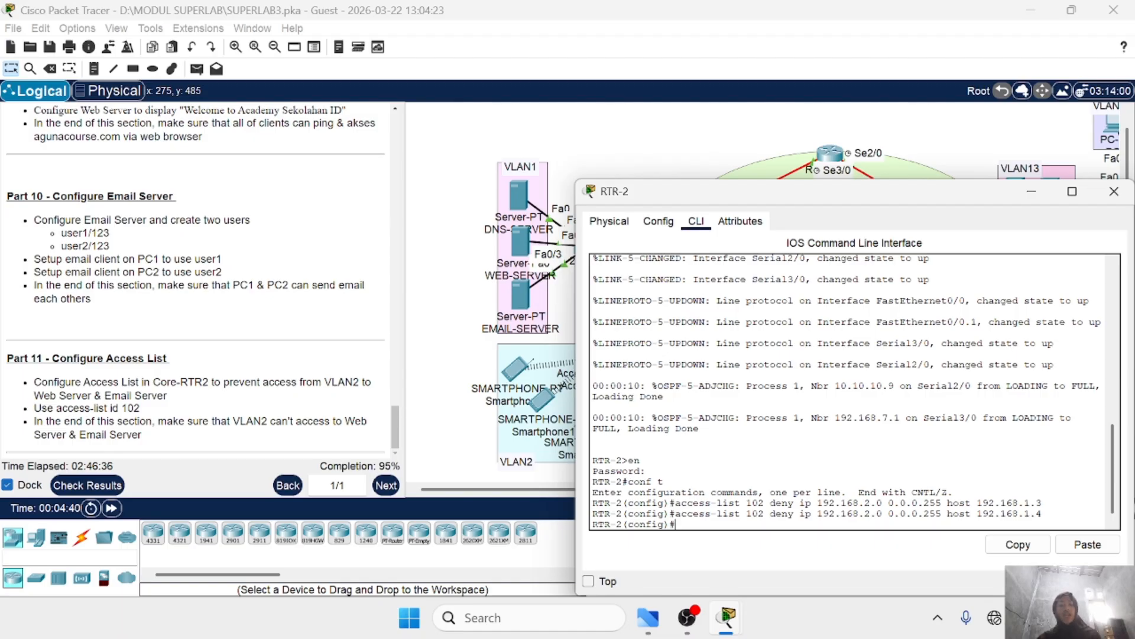
Step: Enter configuration mode for subinterface fa0/0.1 on RTR-2, the one facing the VLAN1 servers
{"action": "left_click_drag", "start_coordinate": [748, 192], "coordinate": [799, 130]}
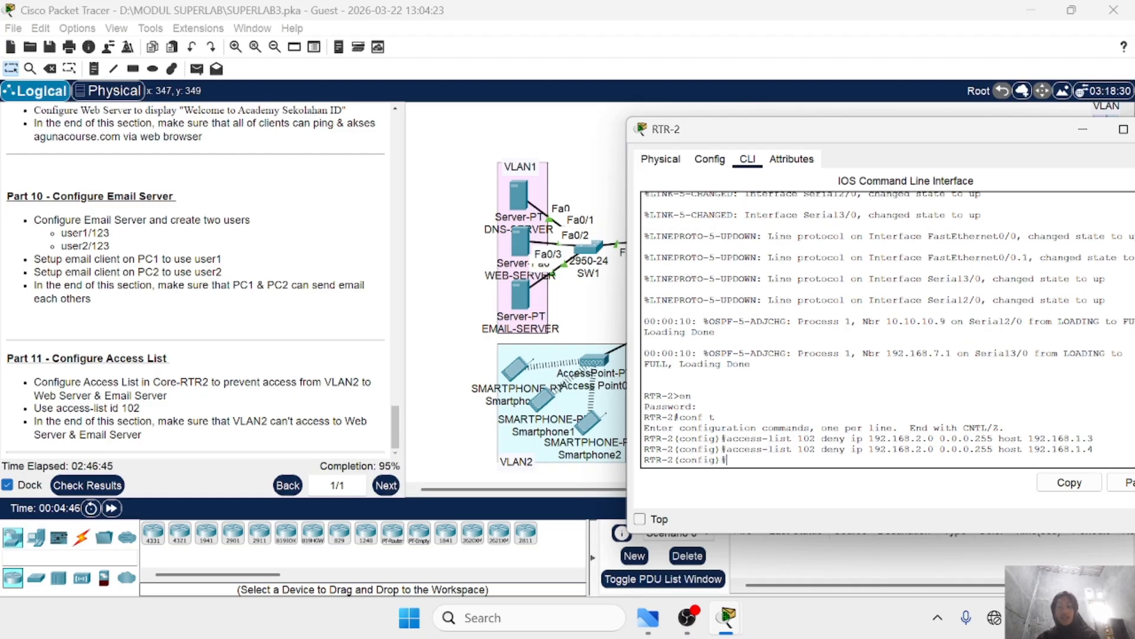
{"action": "type", "text": "nt fa0/0"}
{"action": "scroll", "coordinate": [608, 351], "scroll_direction": "right", "scroll_amount": 1}
{"action": "scroll", "coordinate": [608, 351], "scroll_direction": "right", "scroll_amount": 3}
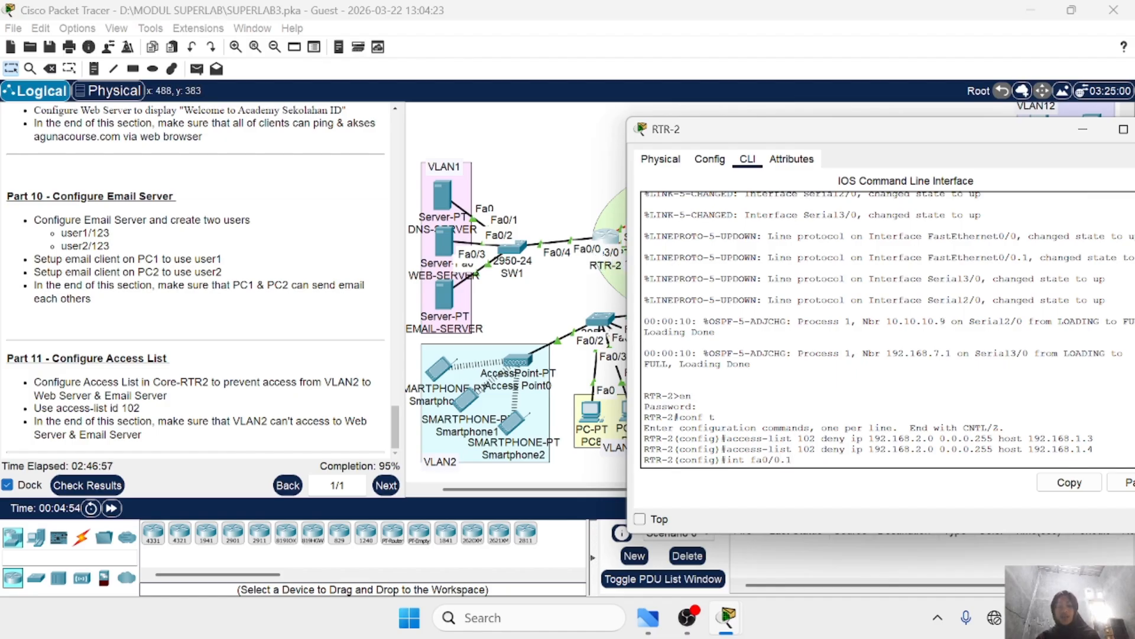
{"action": "type", "text": ".1"}
{"action": "key", "text": "Return"}
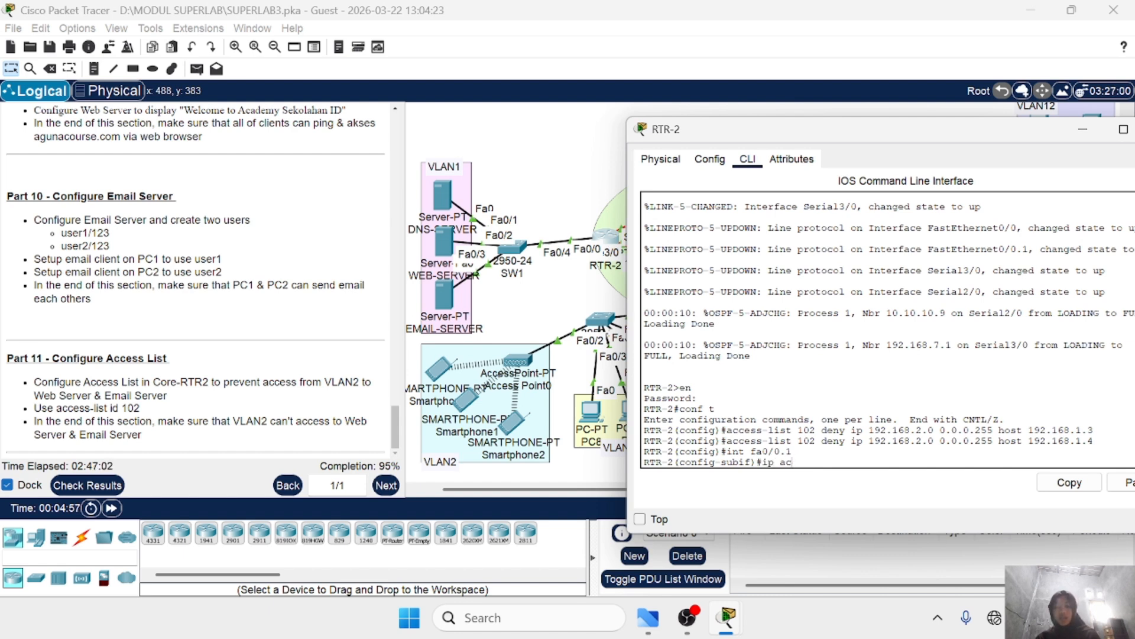
Step: Apply access group 102 to subinterface fa0/0.1 in the outbound direction
{"action": "type", "text": "ip access-g"}
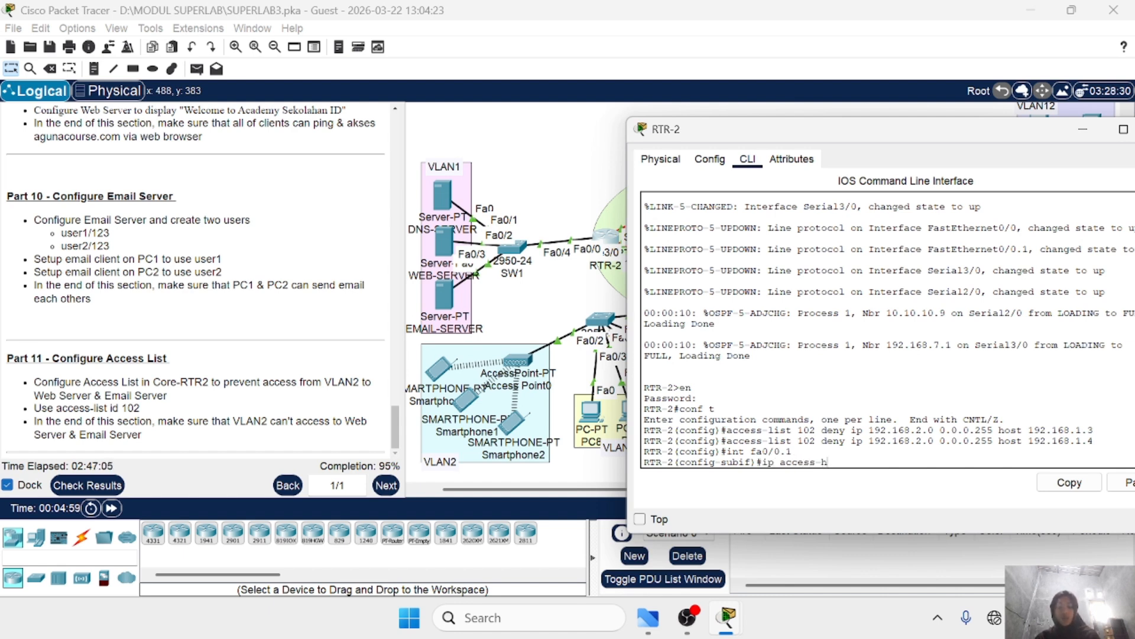
{"action": "type", "text": "roup 102 out"}
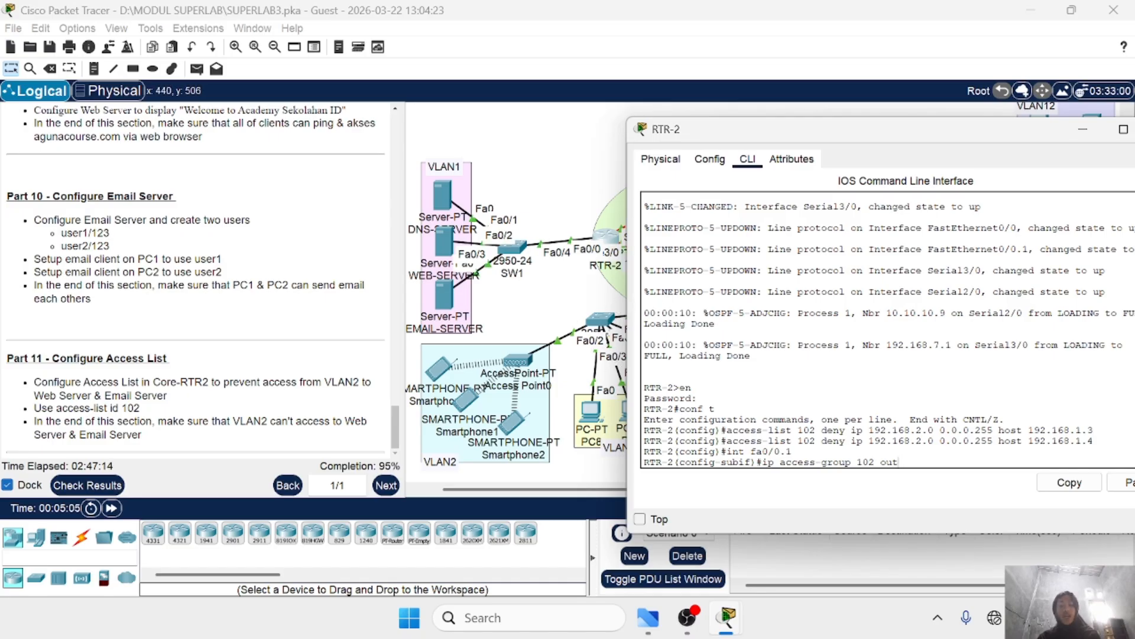
{"action": "scroll", "coordinate": [589, 331], "scroll_direction": "left", "scroll_amount": 3}
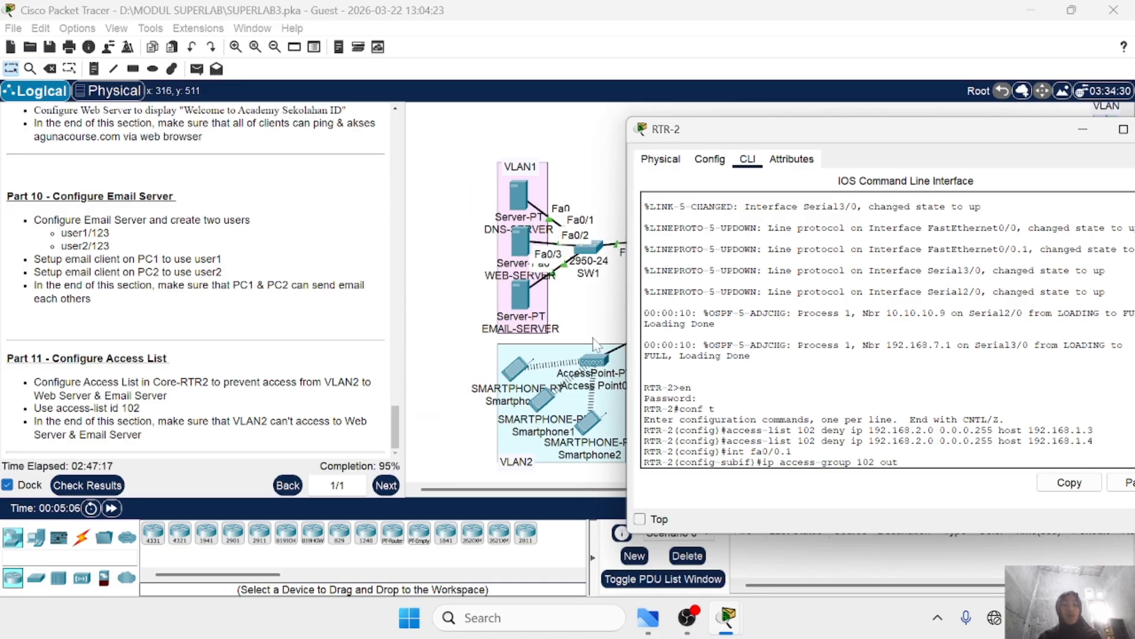
{"action": "scroll", "coordinate": [583, 370], "scroll_direction": "right", "scroll_amount": 6}
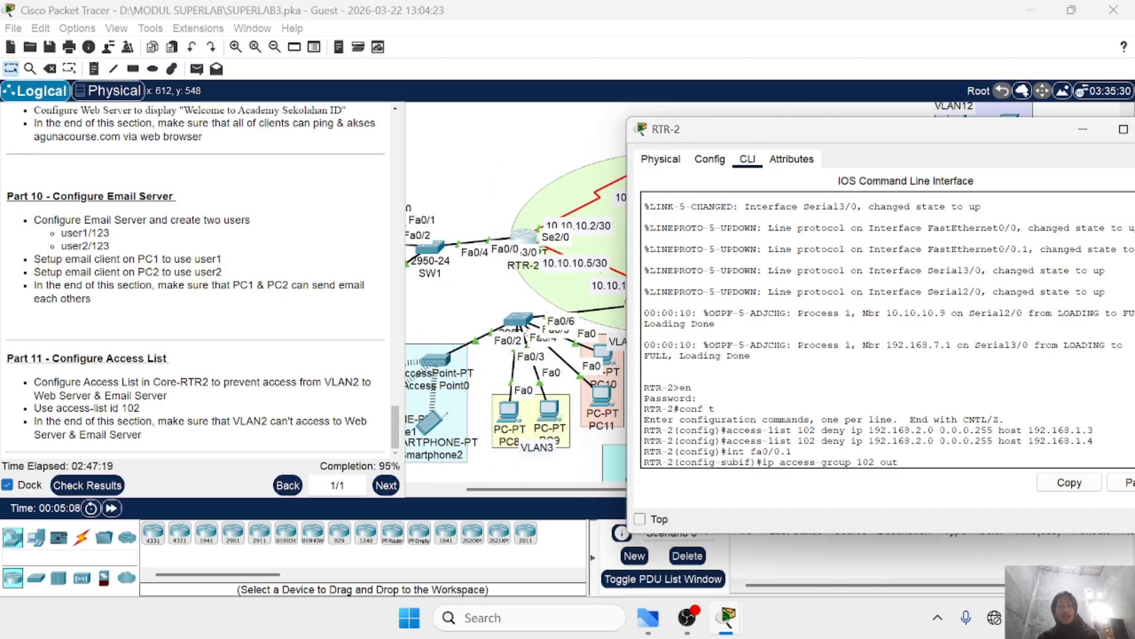
{"action": "key", "text": "Return"}
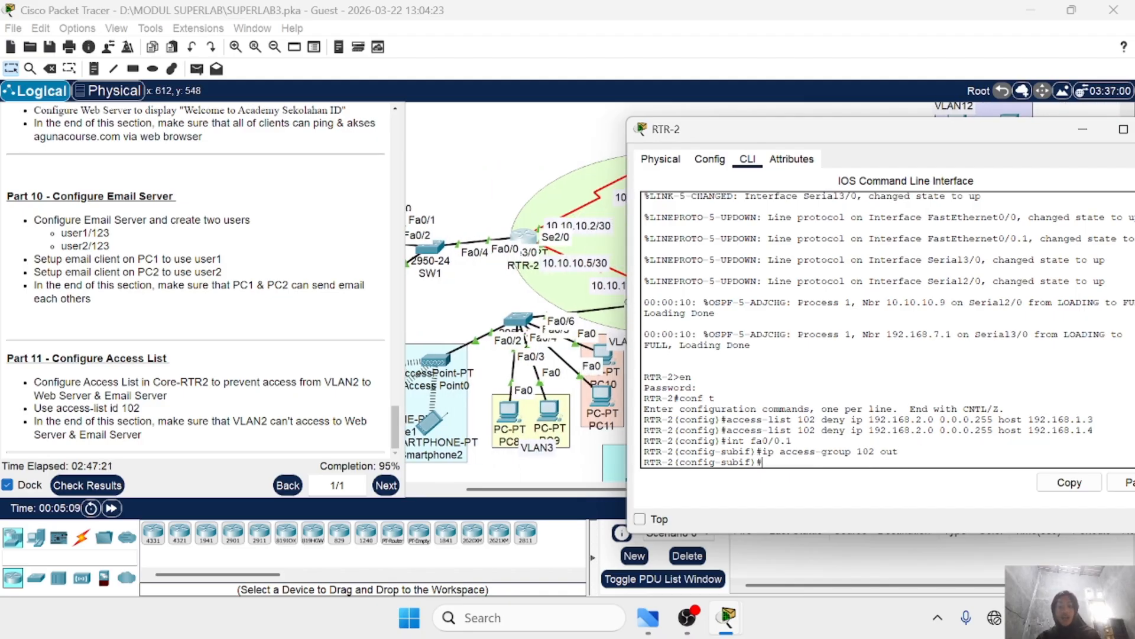
Step: Add an access-list 102 entry that permits ip any any, and close the RTR-2 window
{"action": "type", "text": "accce"}
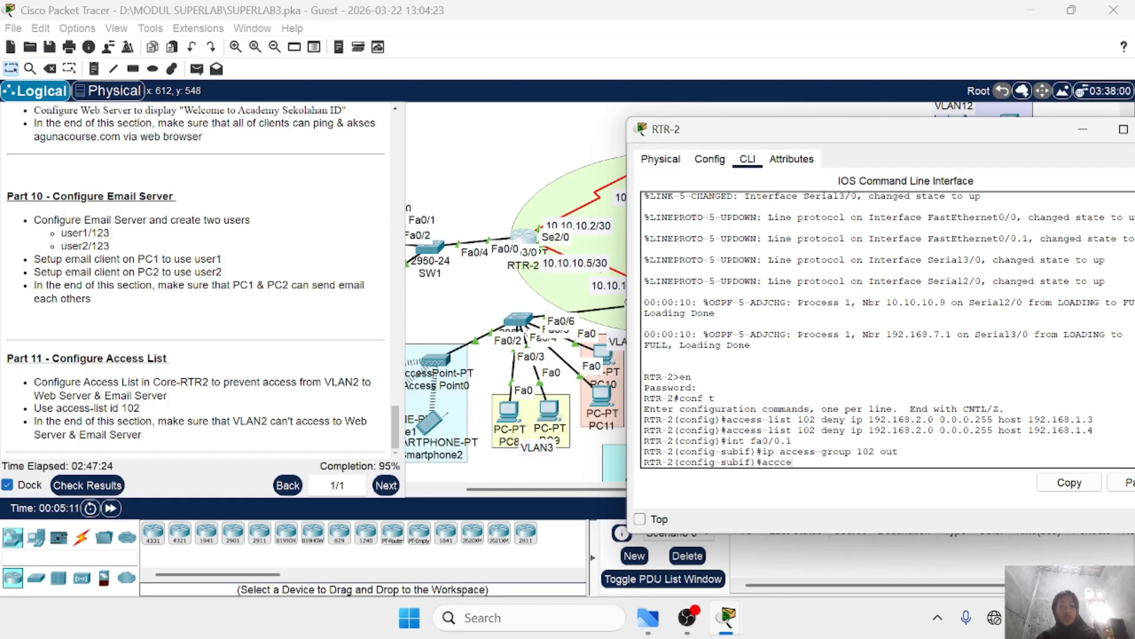
{"action": "key", "text": "BackSpace"}
{"action": "key", "text": "BackSpace"}
{"action": "type", "text": "ess-list"}
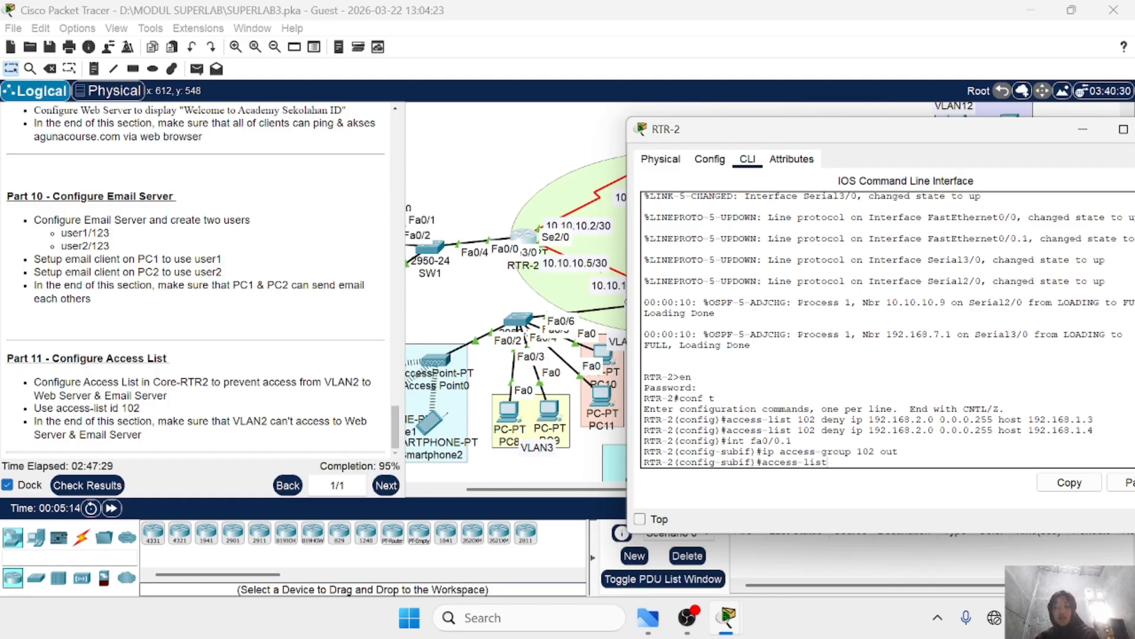
{"action": "type", "text": " 102 permit ip"}
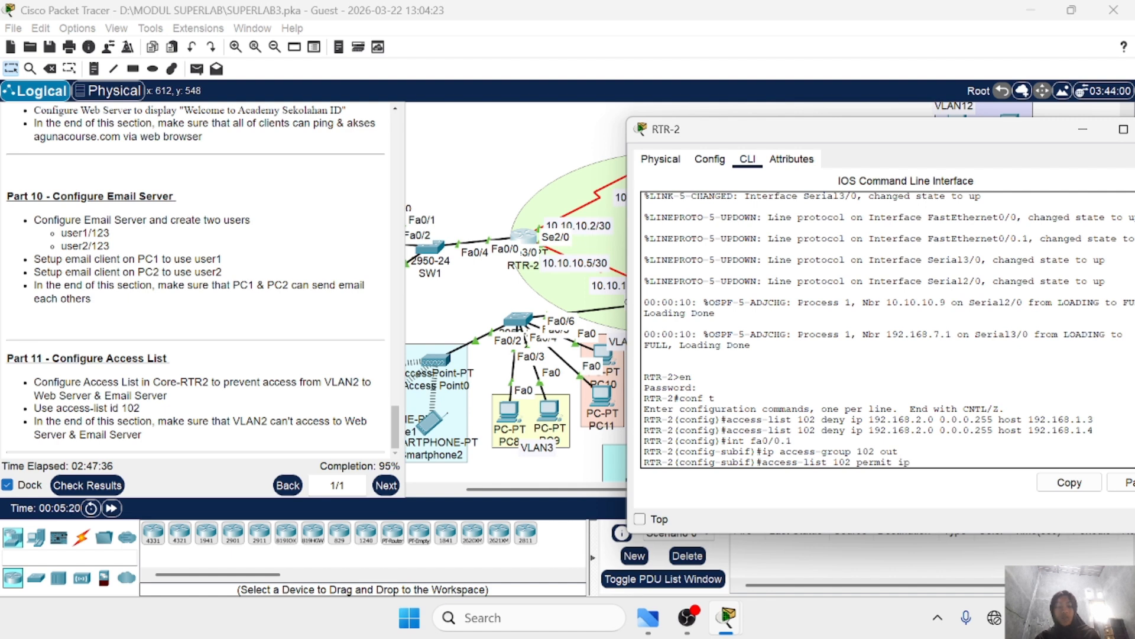
{"action": "type", "text": " any an"}
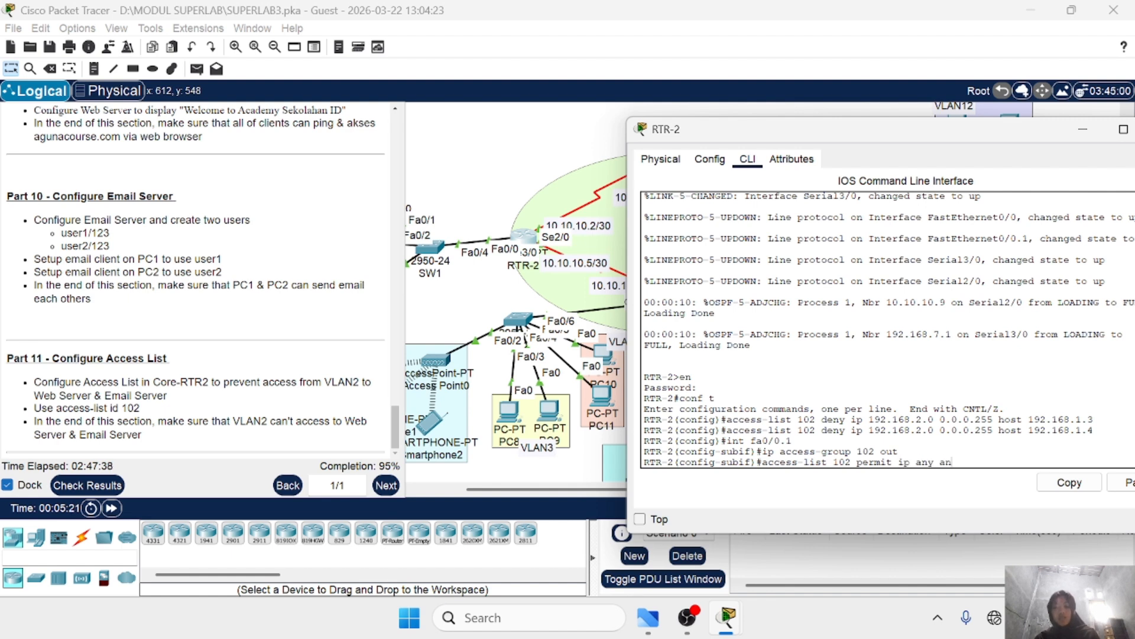
{"action": "type", "text": "y"}
{"action": "key", "text": "Return"}
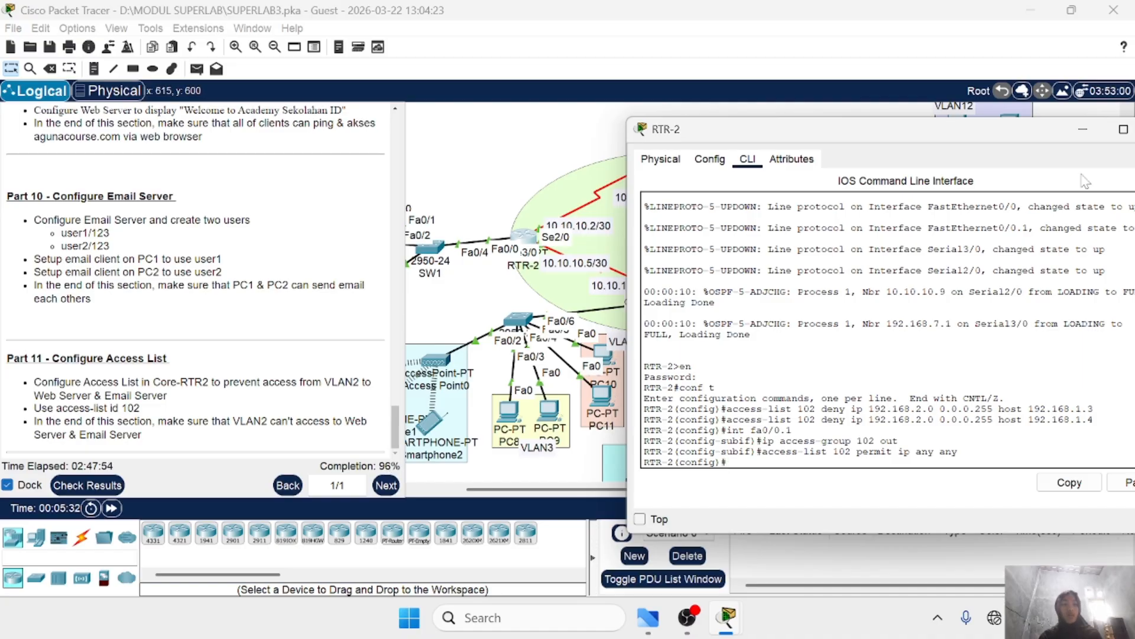
{"action": "left_click_drag", "start_coordinate": [989, 137], "coordinate": [856, 130]}
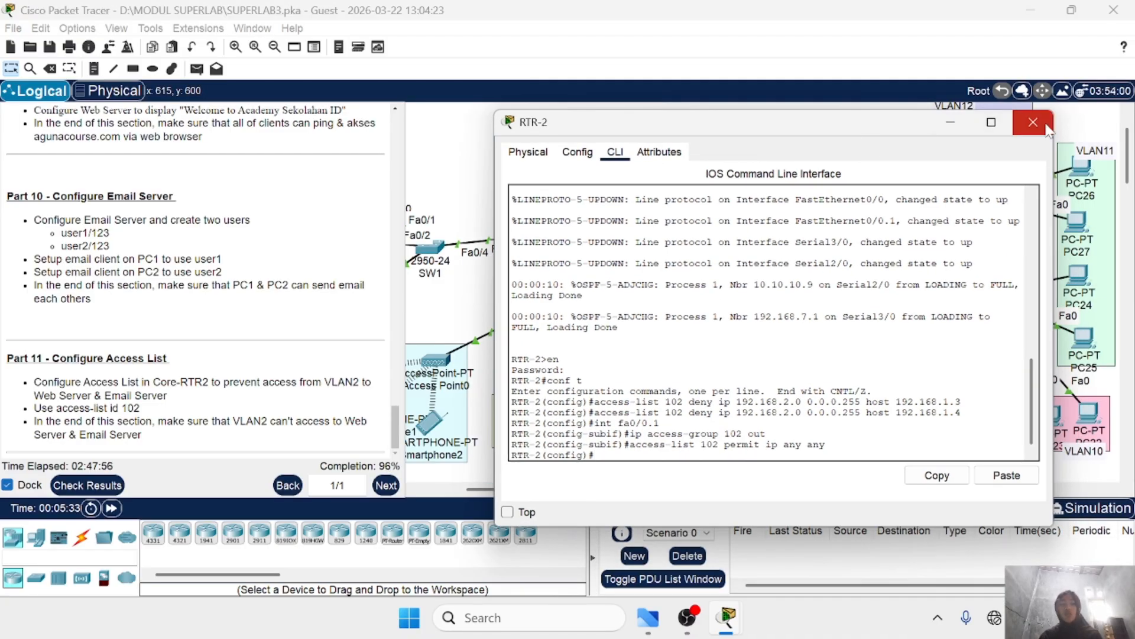
{"action": "left_click", "coordinate": [1050, 124]}
Step: Check the IP configuration of PC17 in VLAN7 and open its Command Prompt
{"action": "scroll", "coordinate": [735, 332], "scroll_direction": "left", "scroll_amount": 3}
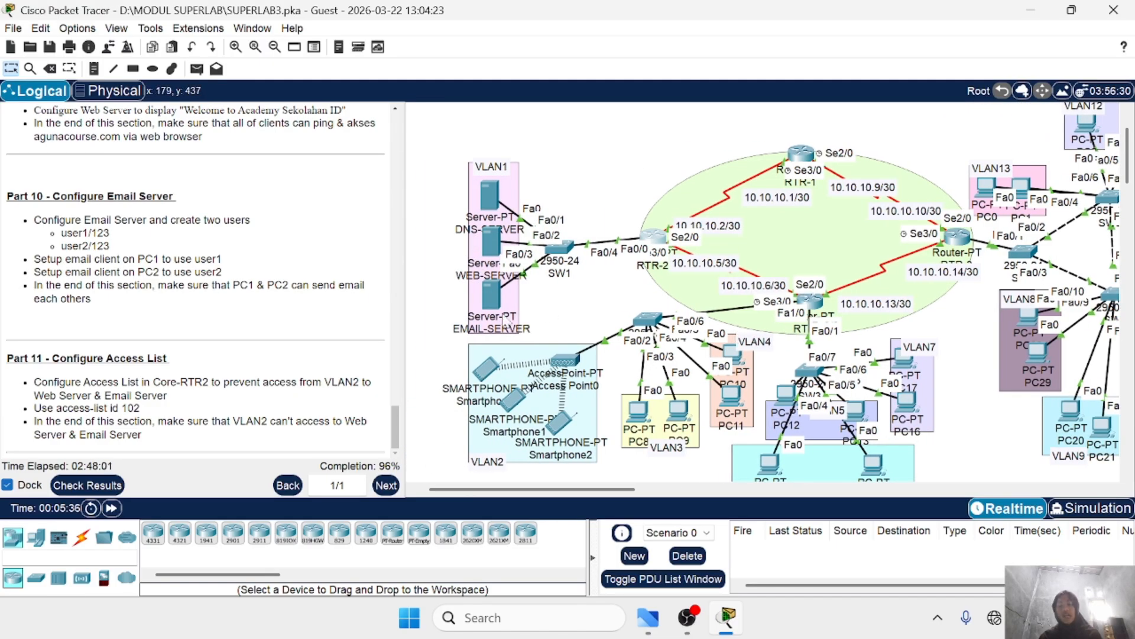
{"action": "scroll", "coordinate": [585, 309], "scroll_direction": "down", "scroll_amount": 2}
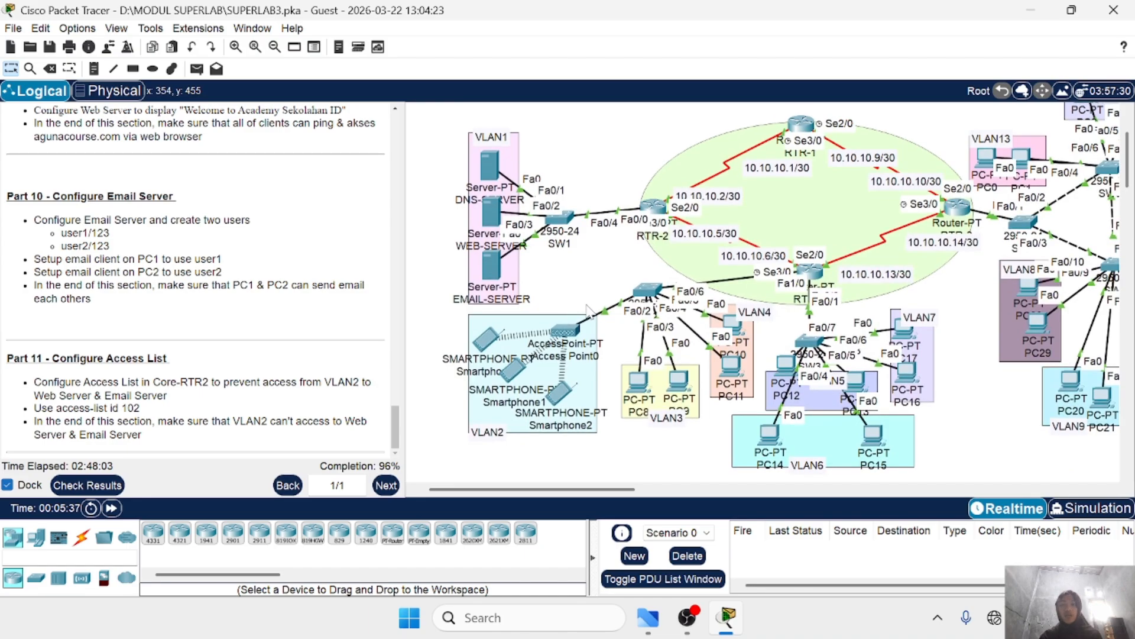
{"action": "scroll", "coordinate": [704, 438], "scroll_direction": "right", "scroll_amount": 5}
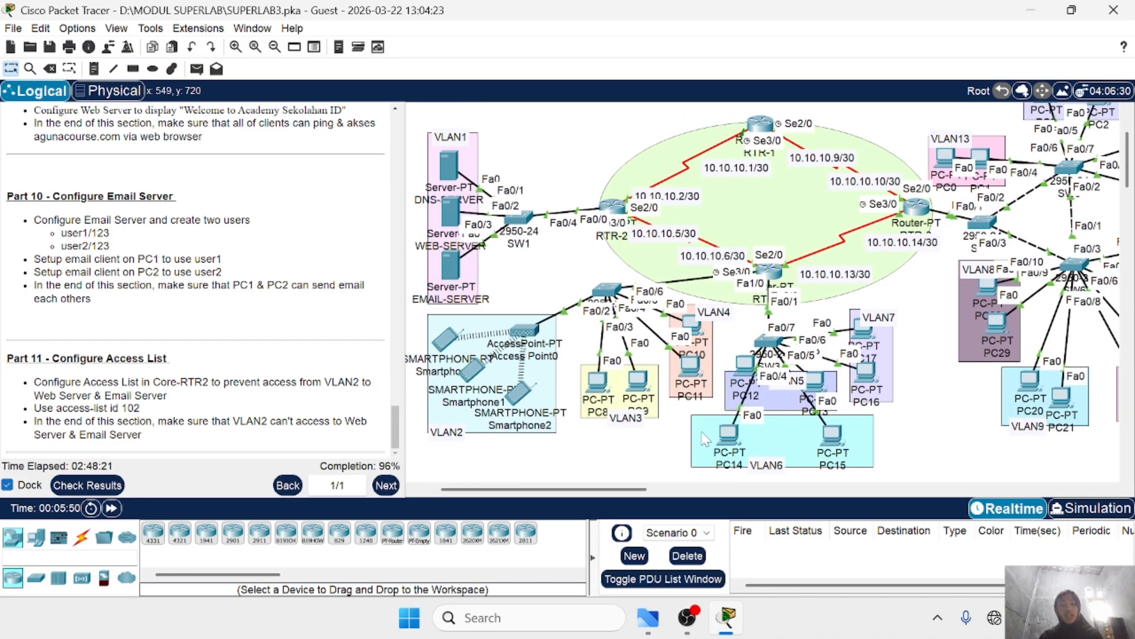
{"action": "scroll", "coordinate": [704, 438], "scroll_direction": "right", "scroll_amount": 2}
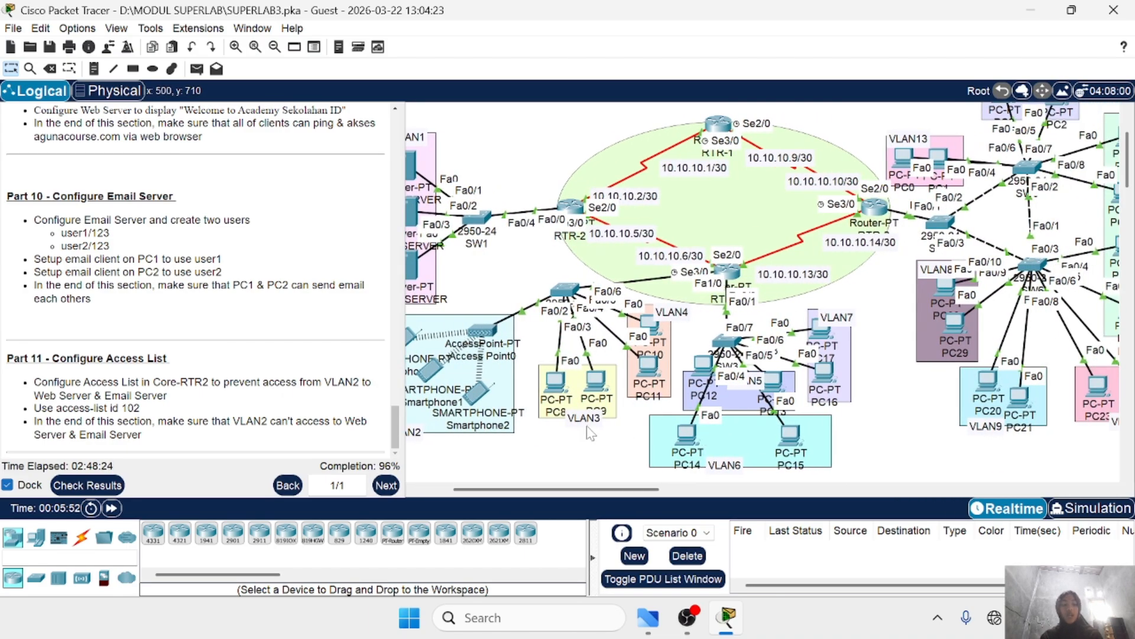
{"action": "scroll", "coordinate": [587, 428], "scroll_direction": "right", "scroll_amount": 12}
{"action": "scroll", "coordinate": [587, 428], "scroll_direction": "right", "scroll_amount": 1}
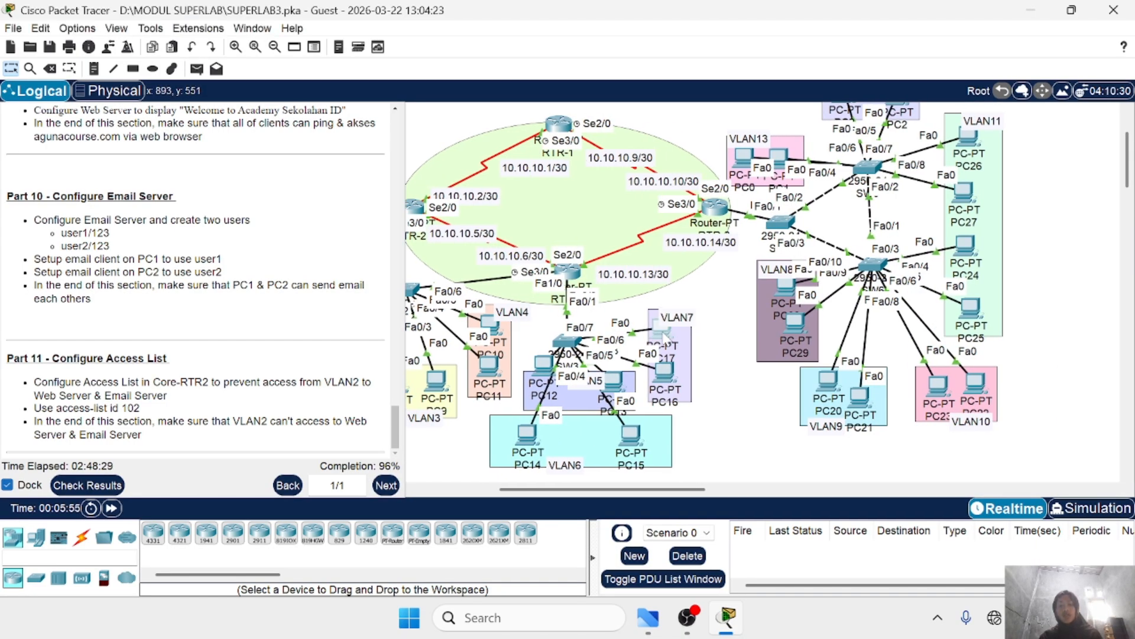
{"action": "left_click", "coordinate": [667, 337]}
{"action": "left_click", "coordinate": [530, 43]}
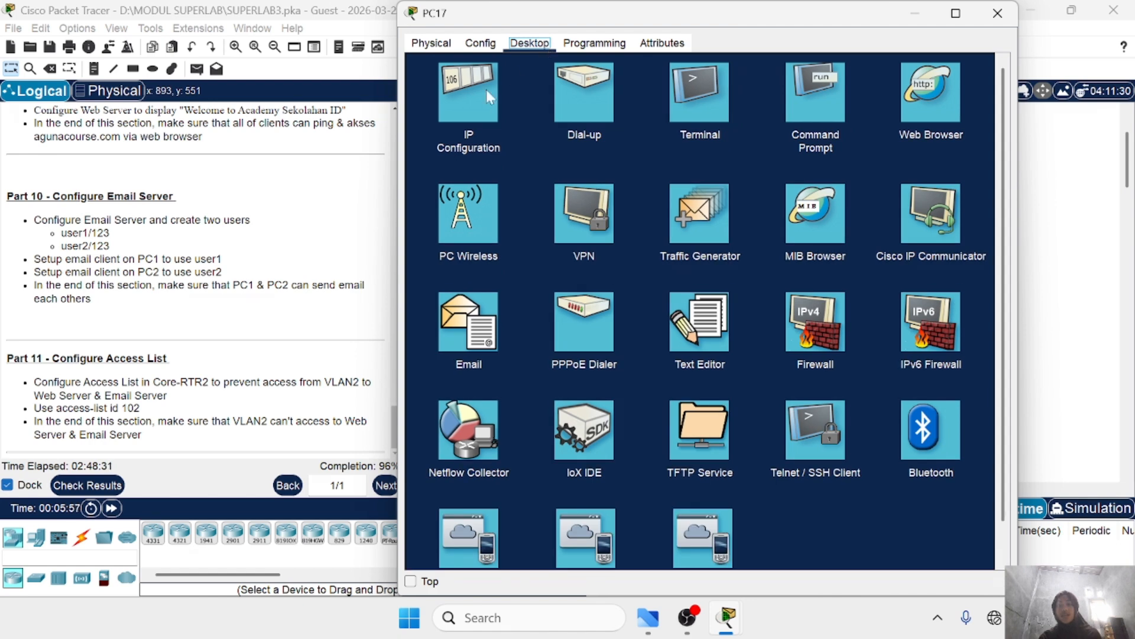
{"action": "left_click", "coordinate": [487, 90]}
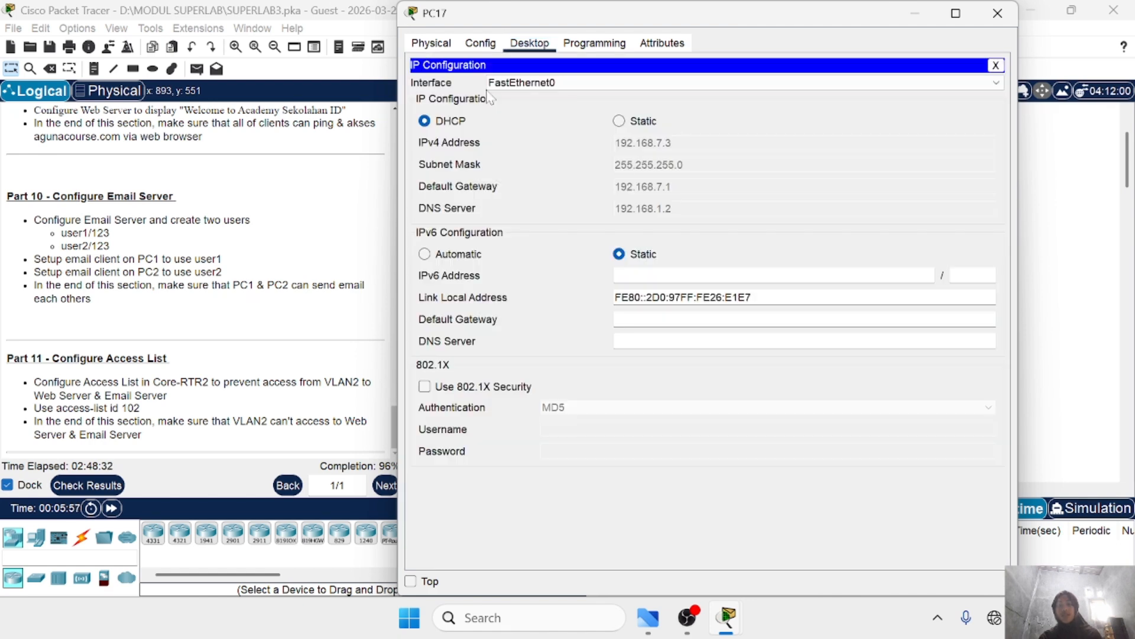
{"action": "left_click", "coordinate": [996, 65]}
{"action": "left_click", "coordinate": [825, 98]}
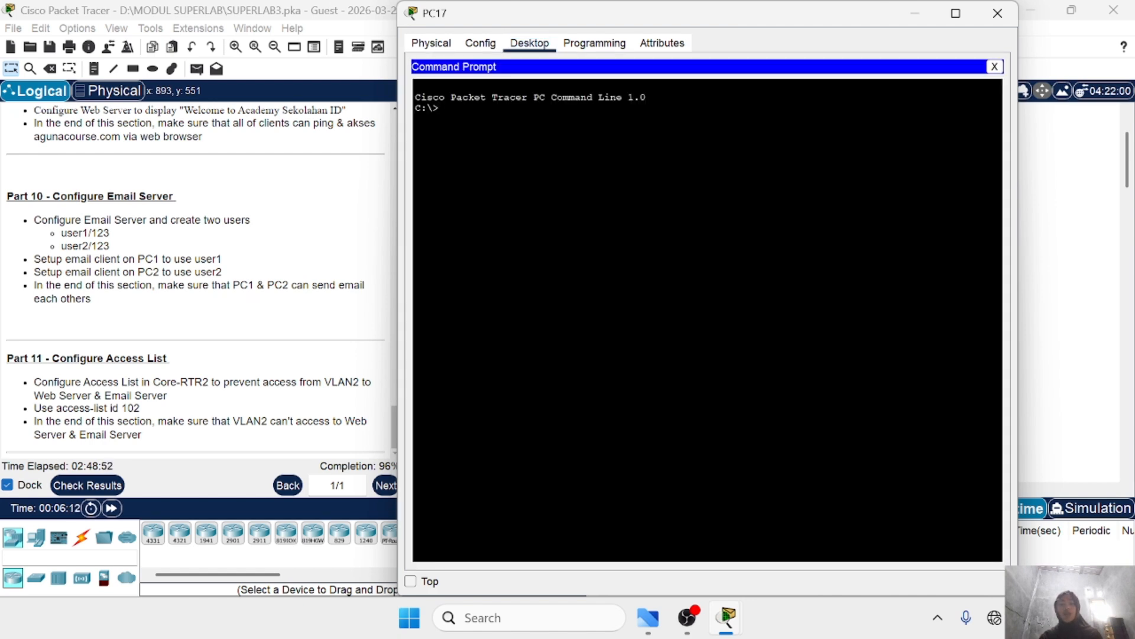
{"action": "type", "text": "ping"}
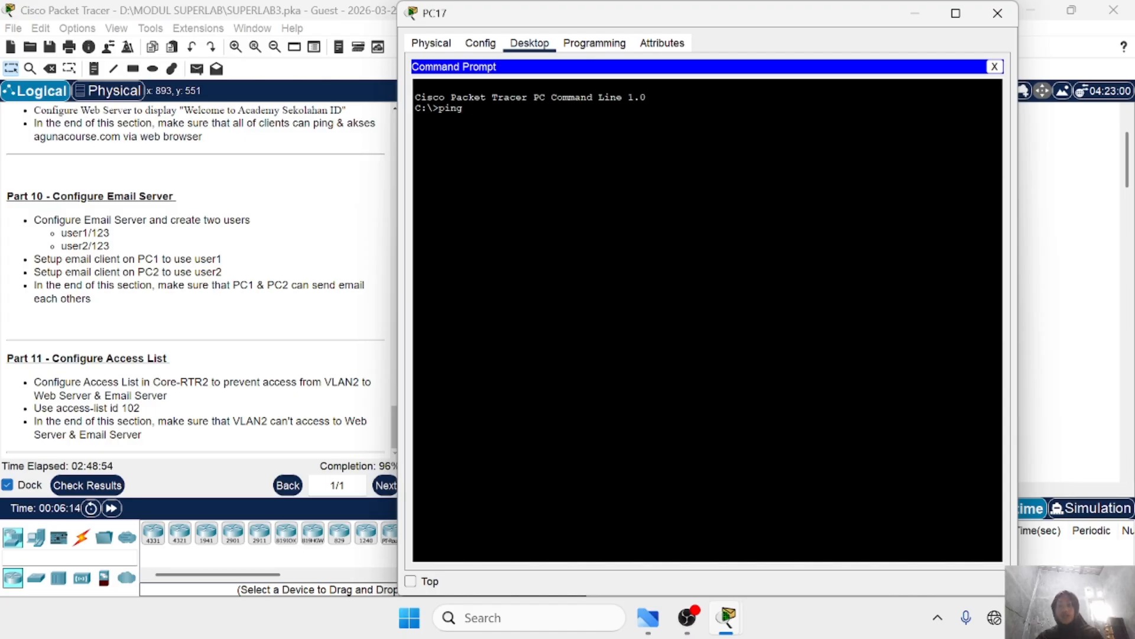
{"action": "type", "text": " acade"}
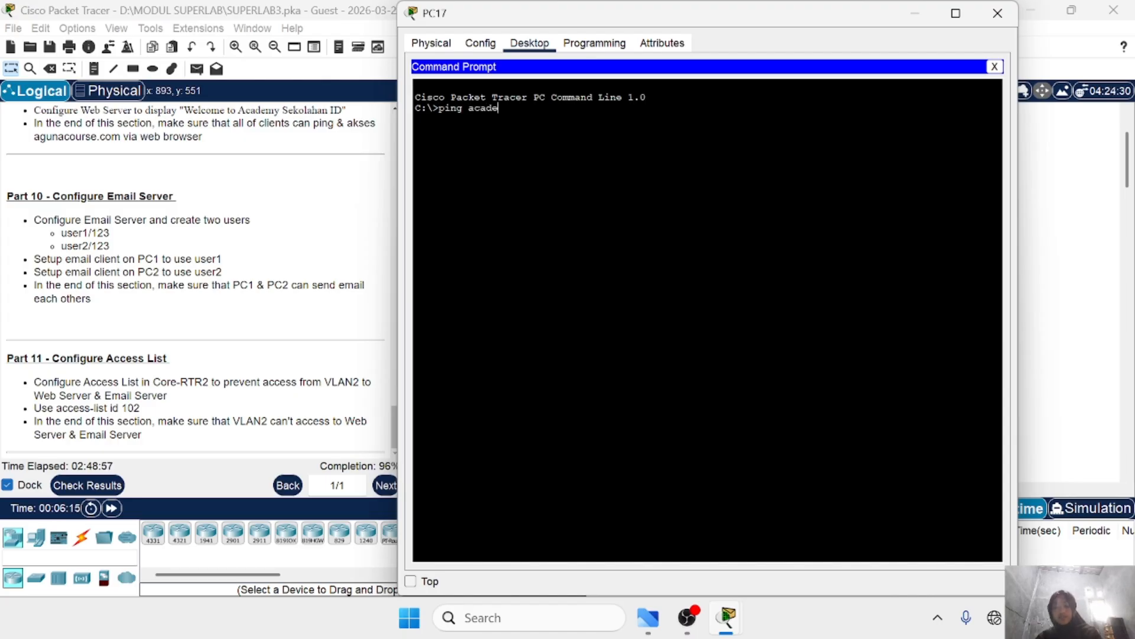
{"action": "type", "text": "mysekol"}
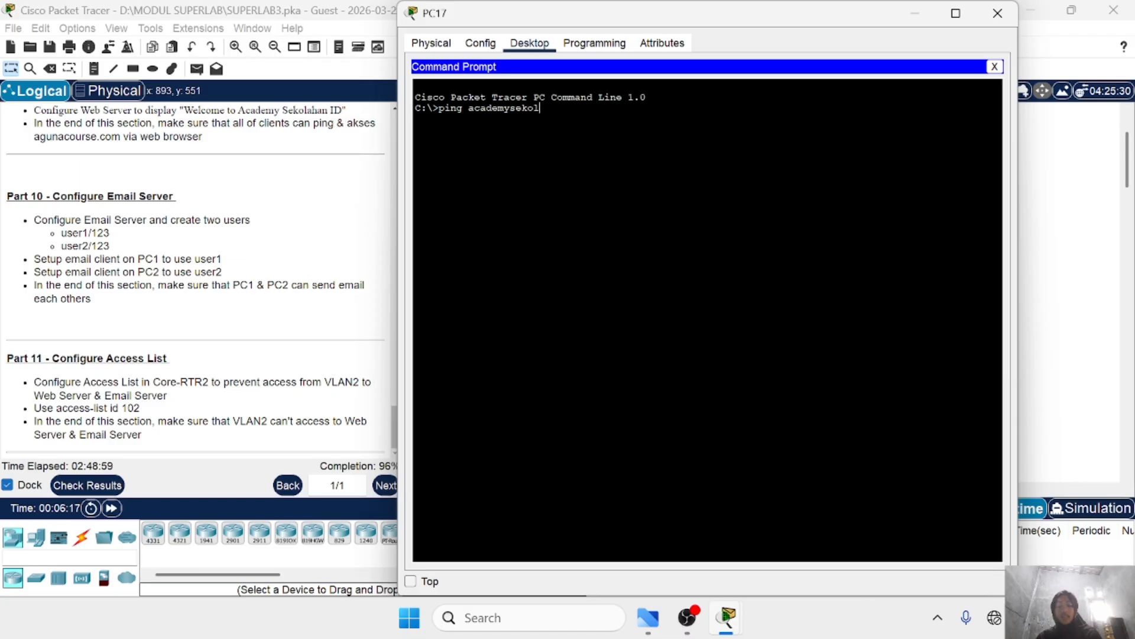
{"action": "type", "text": "ahan.com"}
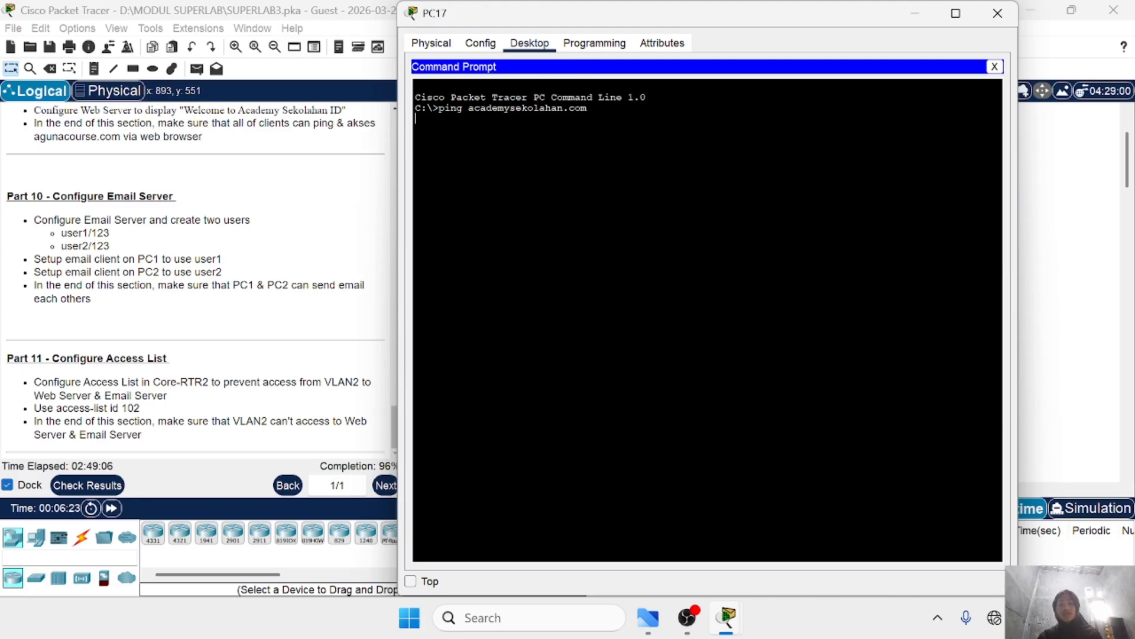
{"action": "key", "text": "ctrl+c"}
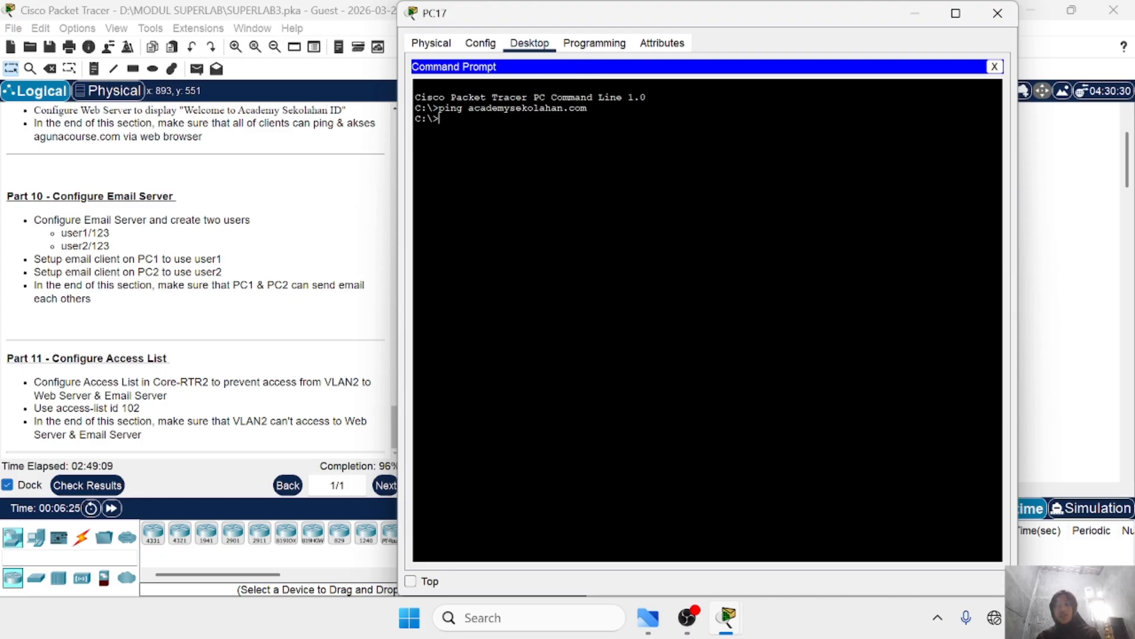
Step: Ping academysekolahan.com from PC17 to test access to the web server from outside VLAN2
{"action": "type", "text": "ping academ"}
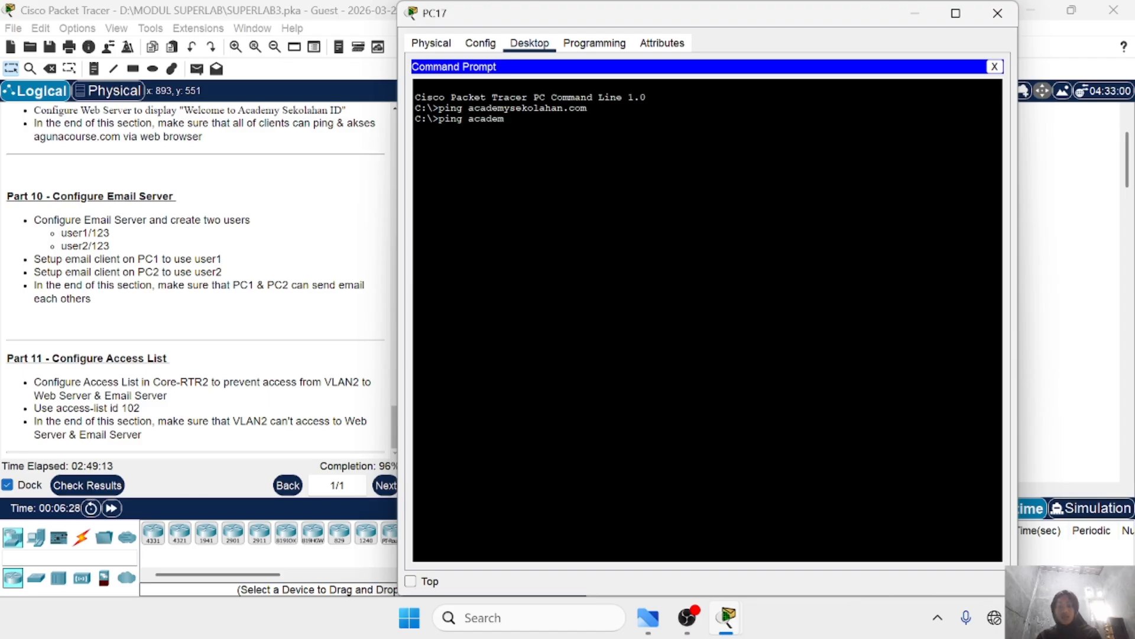
{"action": "type", "text": "ysekolahan.co"}
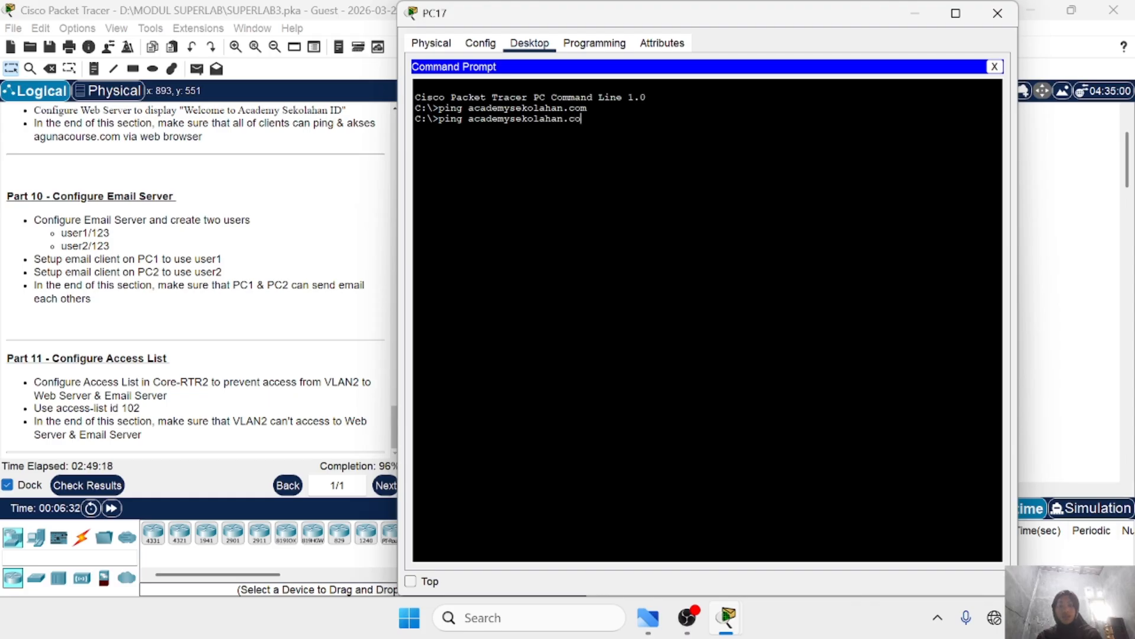
{"action": "type", "text": "m"}
{"action": "key", "text": "Return"}
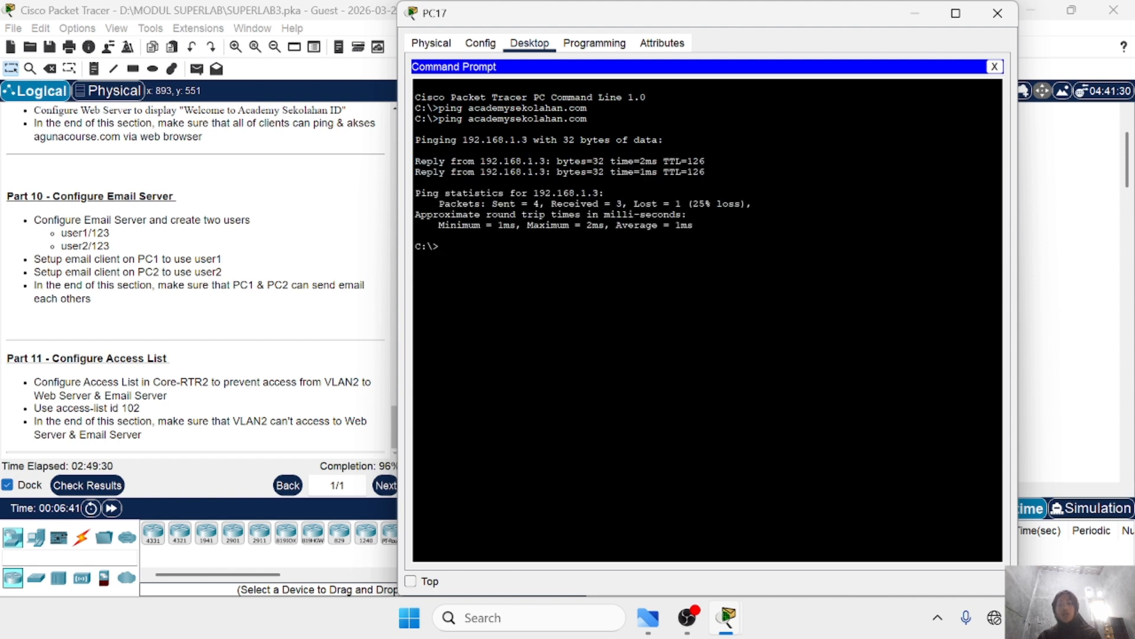
Step: Repeat the ping to academysekolahan.com from PC17, examine the replies, and close its Command Prompt
{"action": "left_click_drag", "start_coordinate": [420, 161], "coordinate": [670, 172]}
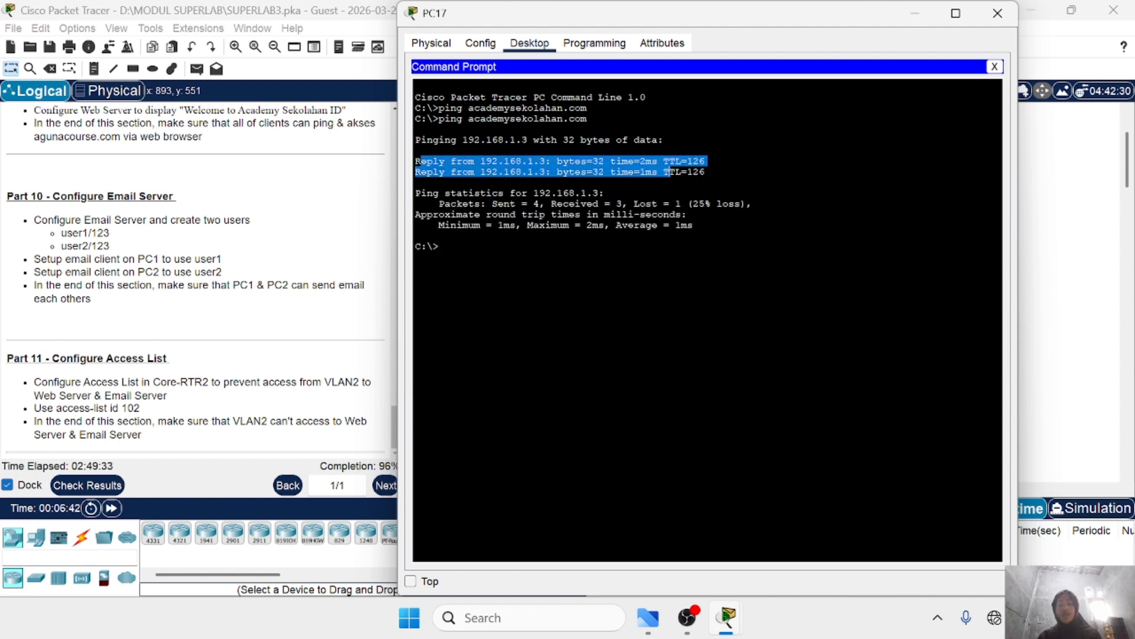
{"action": "left_click", "coordinate": [670, 172]}
{"action": "key", "text": "Up"}
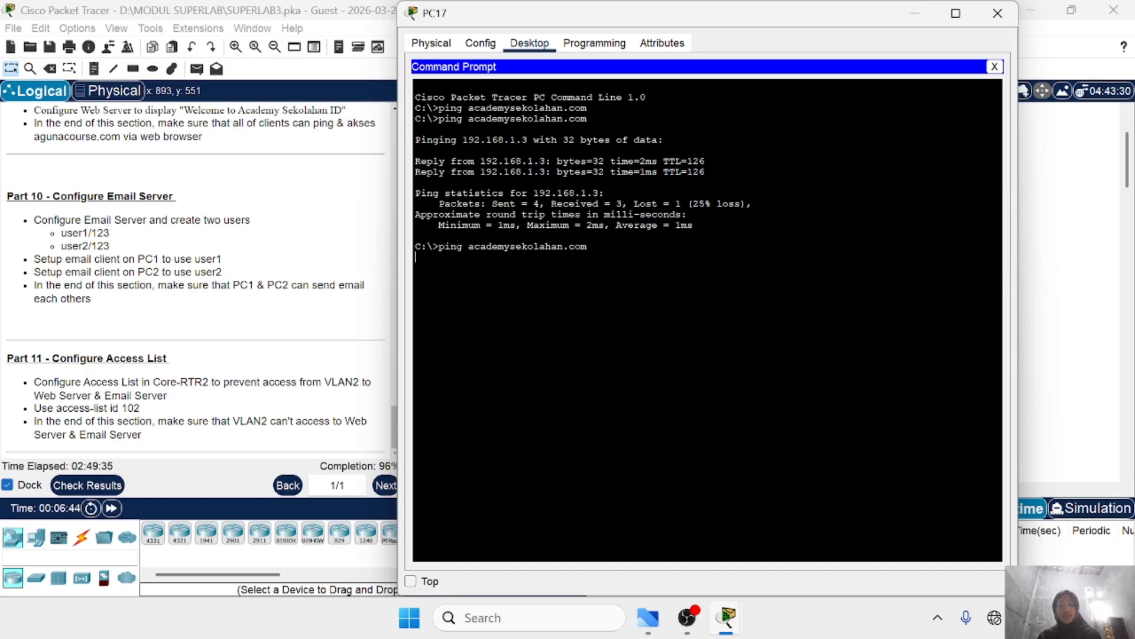
{"action": "left_click_drag", "start_coordinate": [415, 289], "coordinate": [706, 309]}
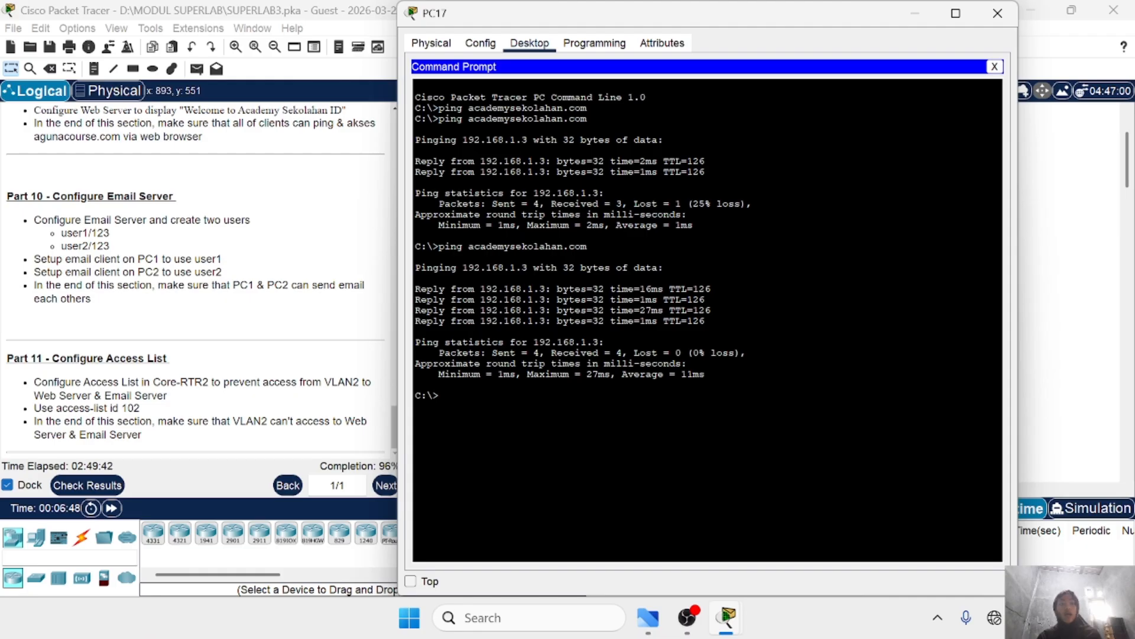
{"action": "left_click", "coordinate": [995, 66]}
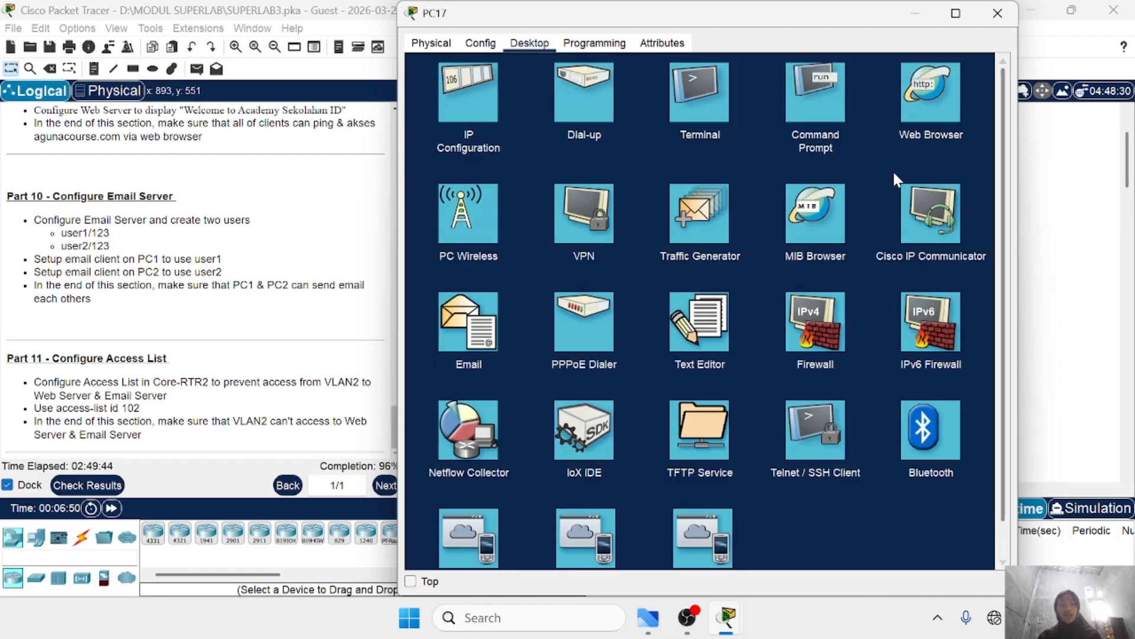
Step: Load academysekolahan.com in PC17's Web Browser to test web server access from VLAN7, and close the PC17 window
{"action": "left_click", "coordinate": [908, 121]}
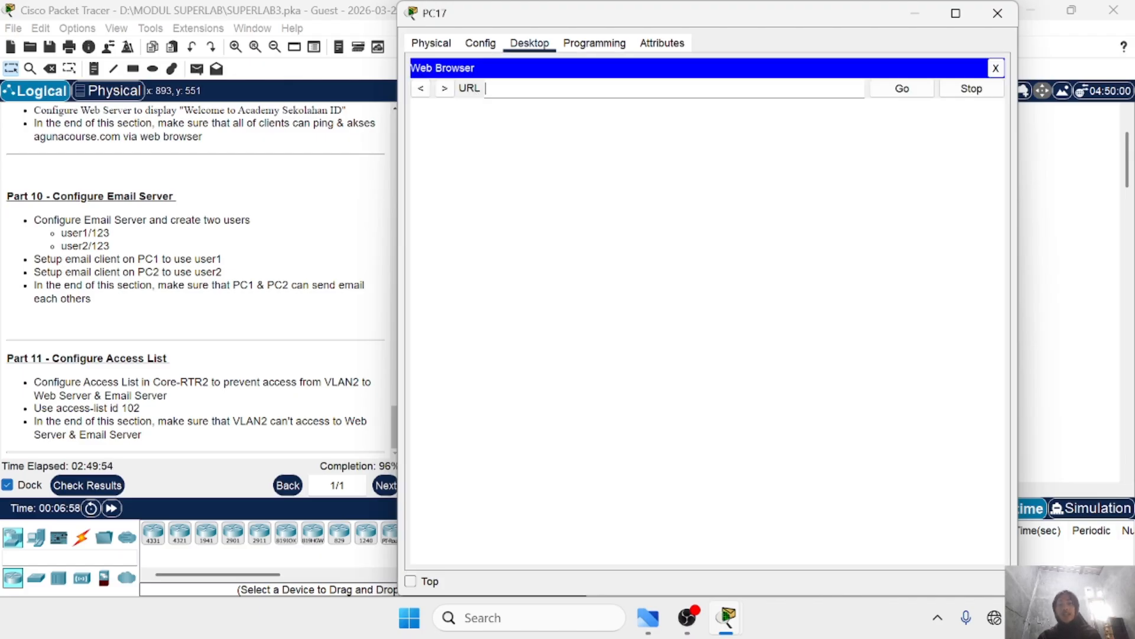
{"action": "type", "text": "acade"}
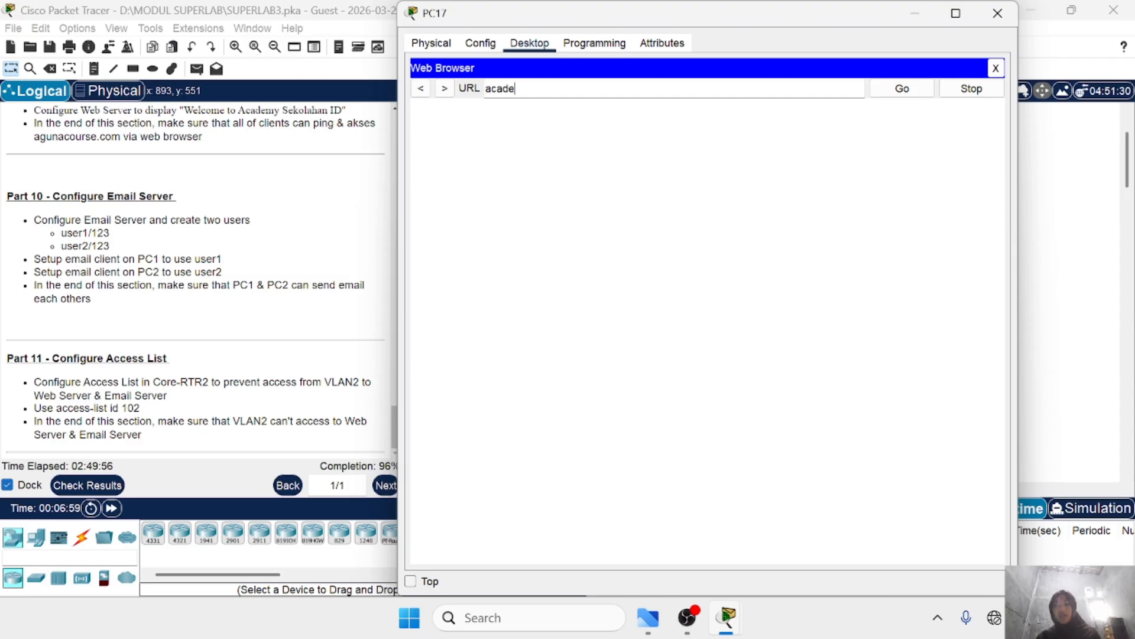
{"action": "type", "text": "mysekolahan.com"}
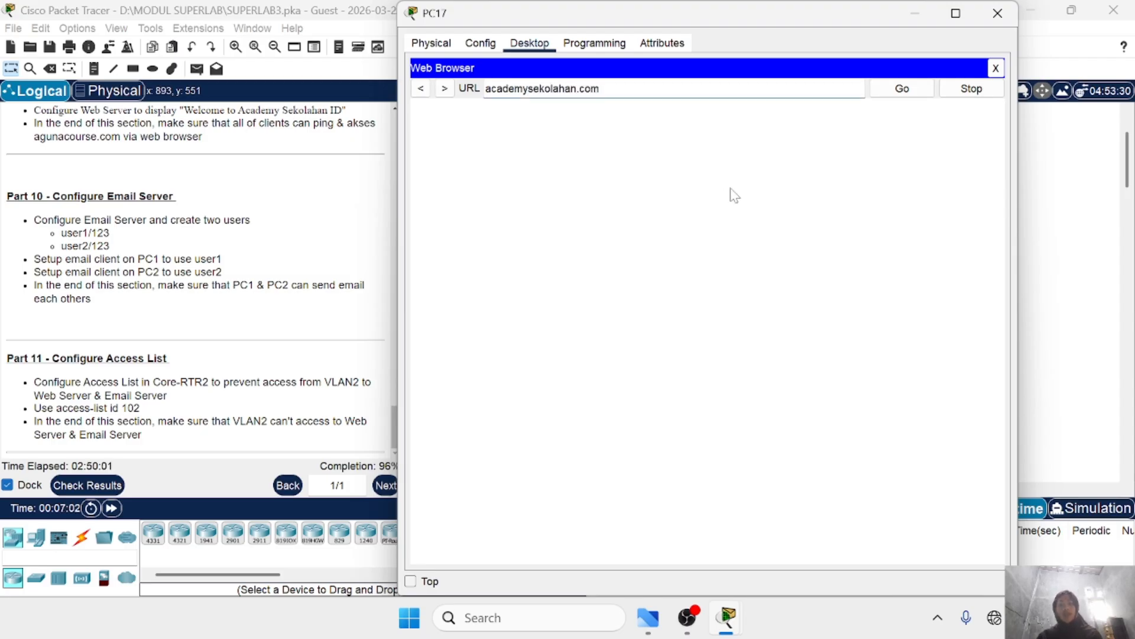
{"action": "left_click", "coordinate": [888, 94]}
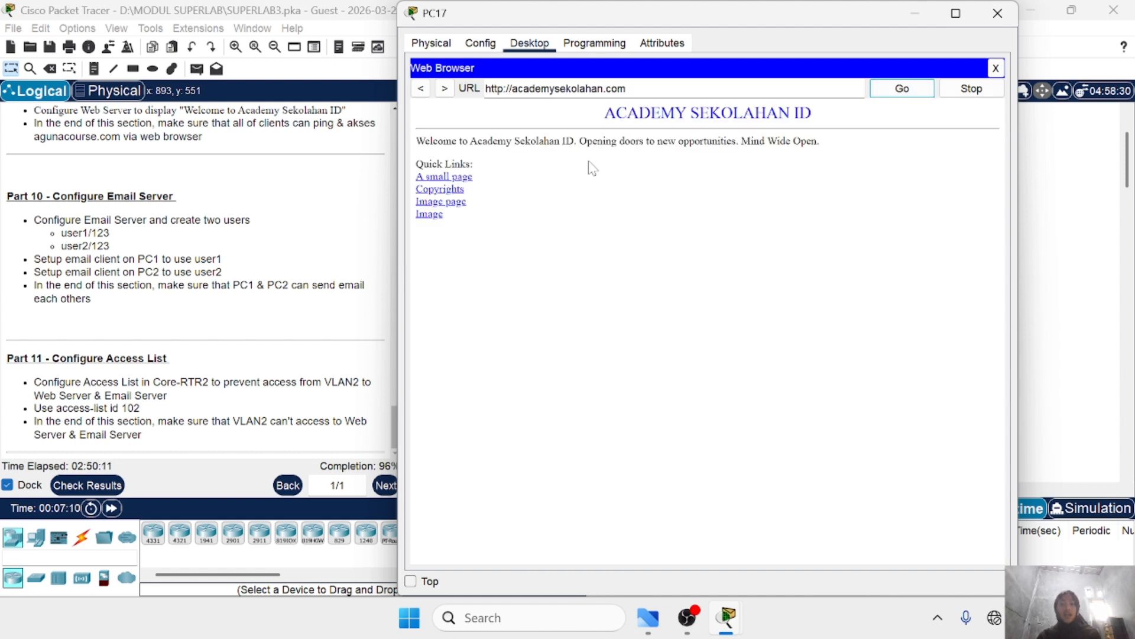
{"action": "left_click_drag", "start_coordinate": [602, 112], "coordinate": [738, 157]}
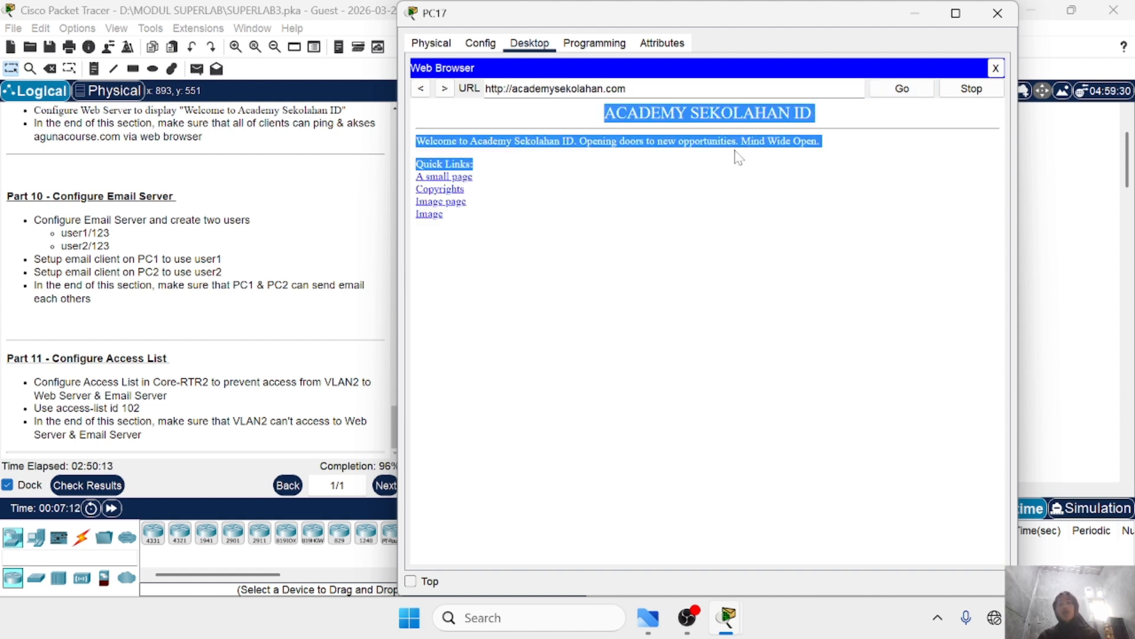
{"action": "left_click", "coordinate": [606, 194]}
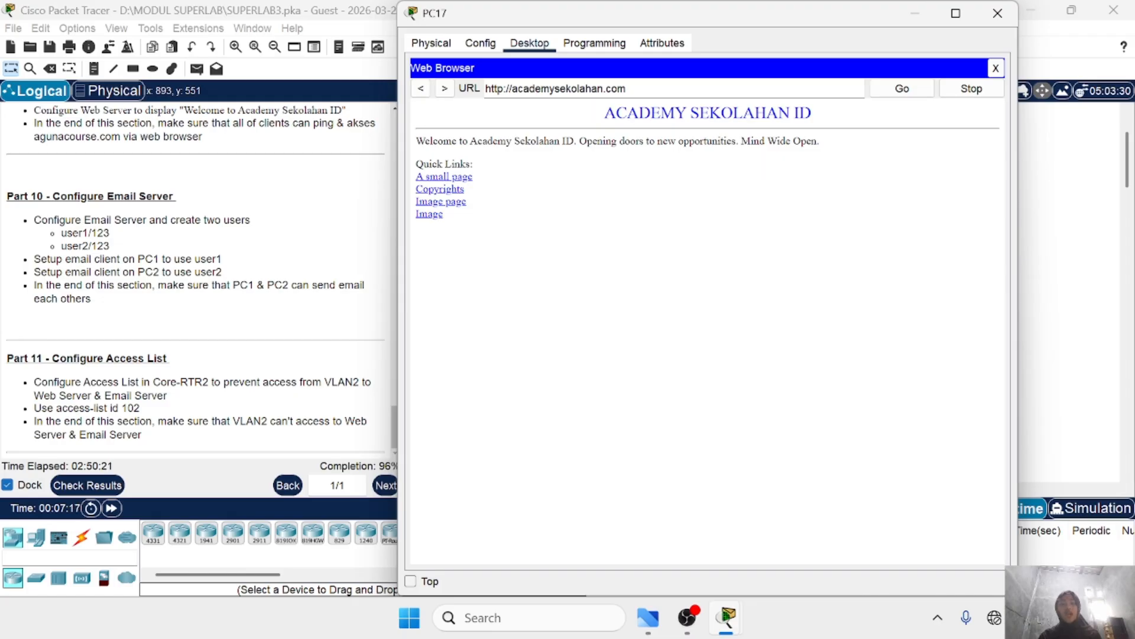
{"action": "left_click_drag", "start_coordinate": [577, 110], "coordinate": [631, 183]}
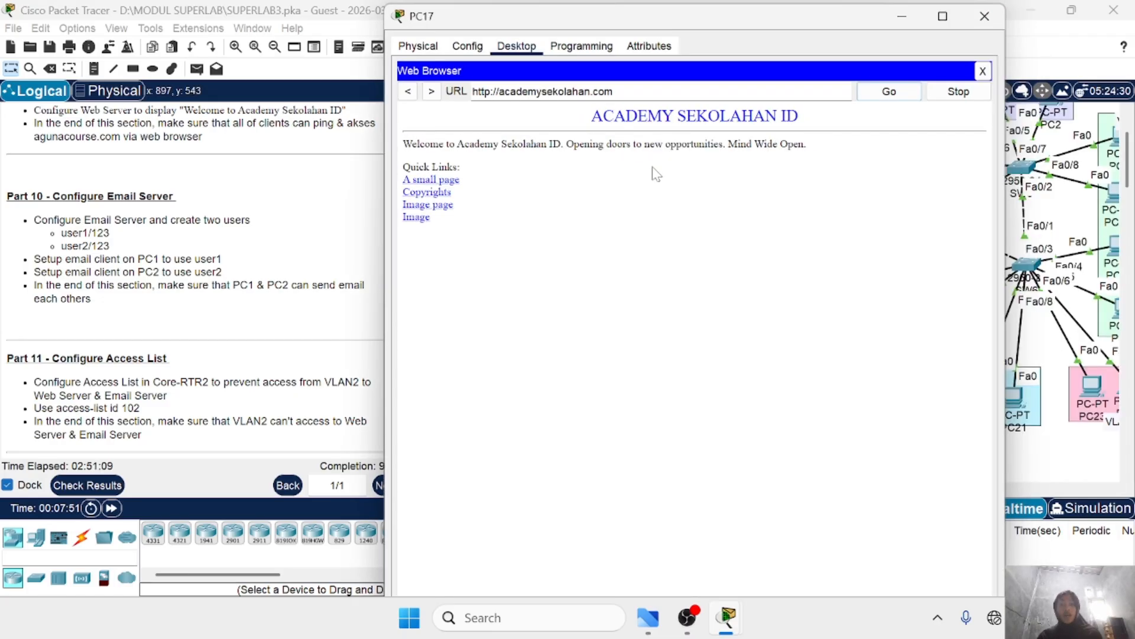
{"action": "left_click", "coordinate": [986, 16]}
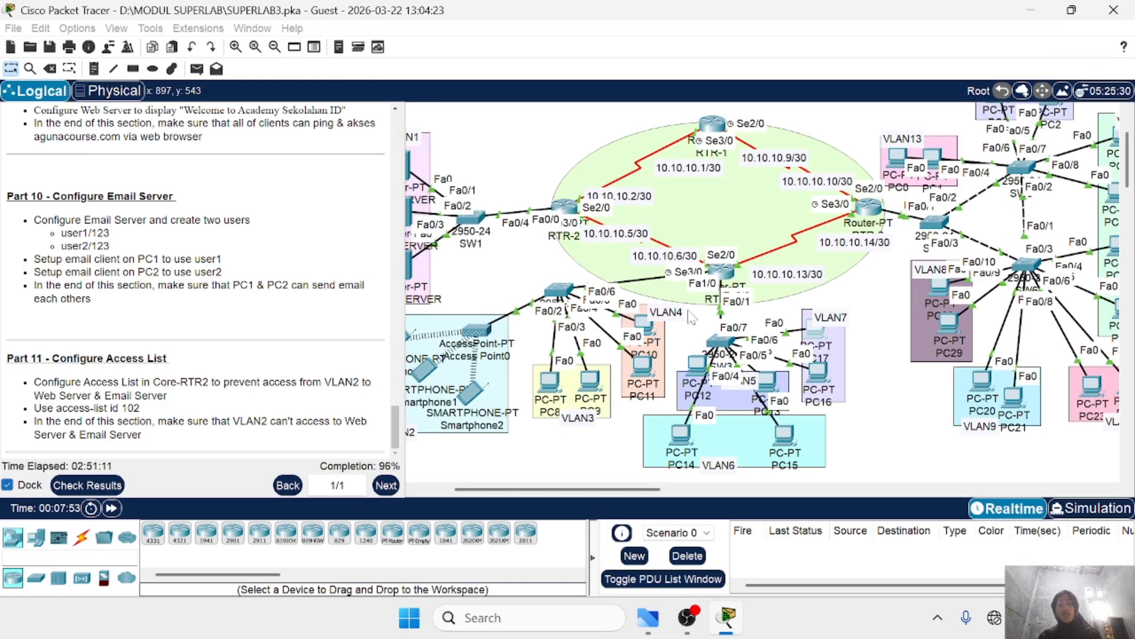
Step: Open the Web Browser on Smartphone2 in VLAN2 and request academysekolahan.com to test the access-list block
{"action": "scroll", "coordinate": [625, 452], "scroll_direction": "left", "scroll_amount": 3}
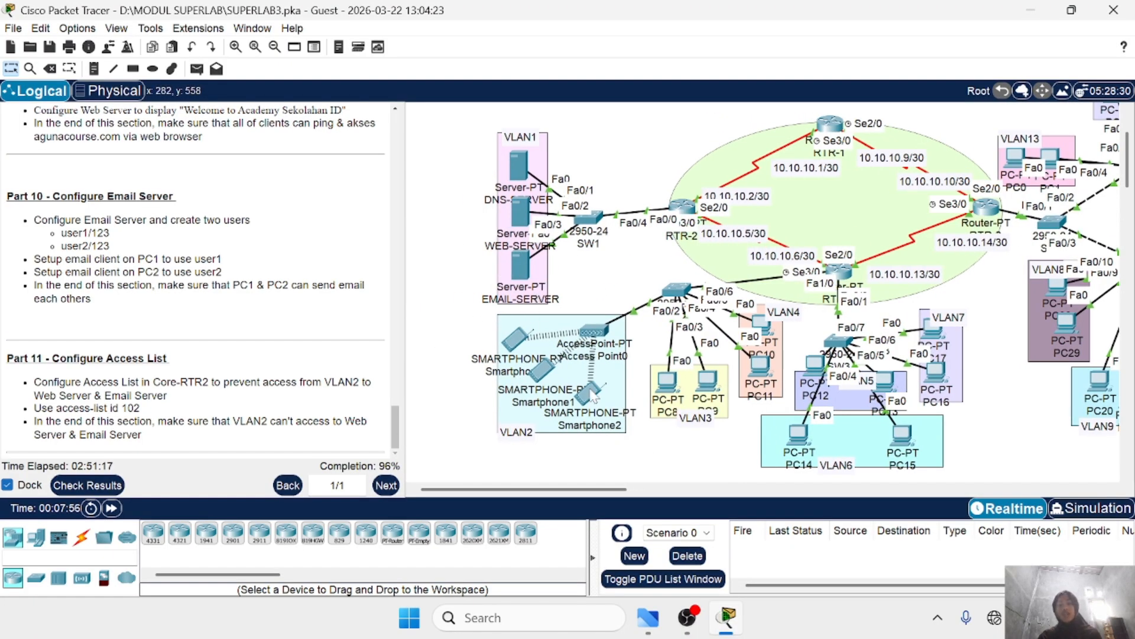
{"action": "scroll", "coordinate": [590, 435], "scroll_direction": "down", "scroll_amount": 1}
{"action": "scroll", "coordinate": [590, 436], "scroll_direction": "up", "scroll_amount": 2}
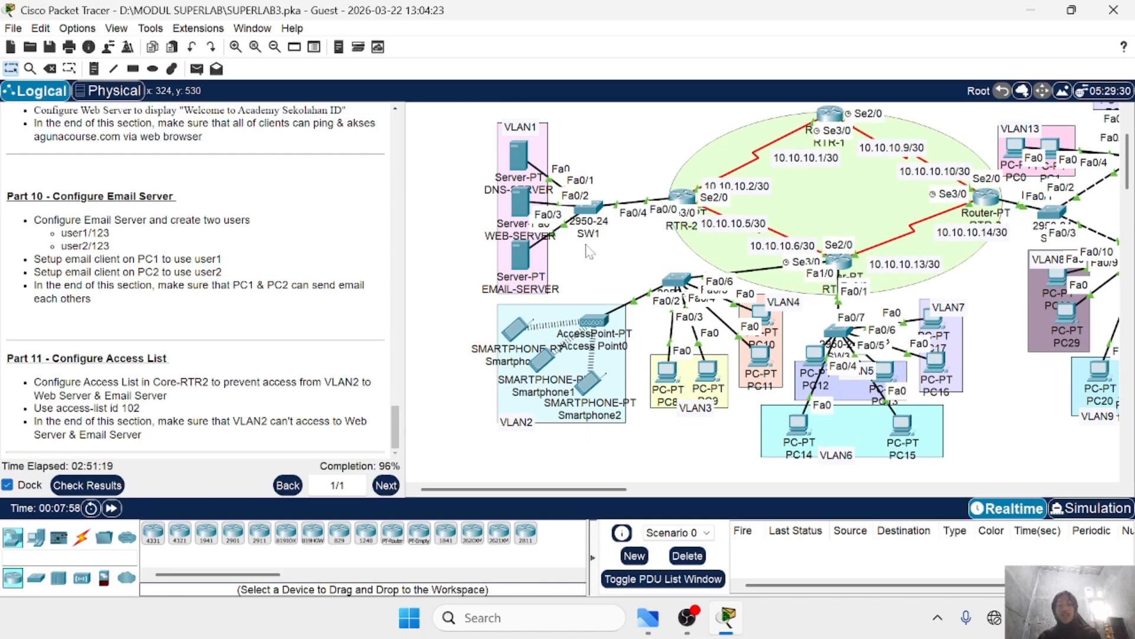
{"action": "left_click", "coordinate": [593, 386]}
{"action": "left_click", "coordinate": [535, 47]}
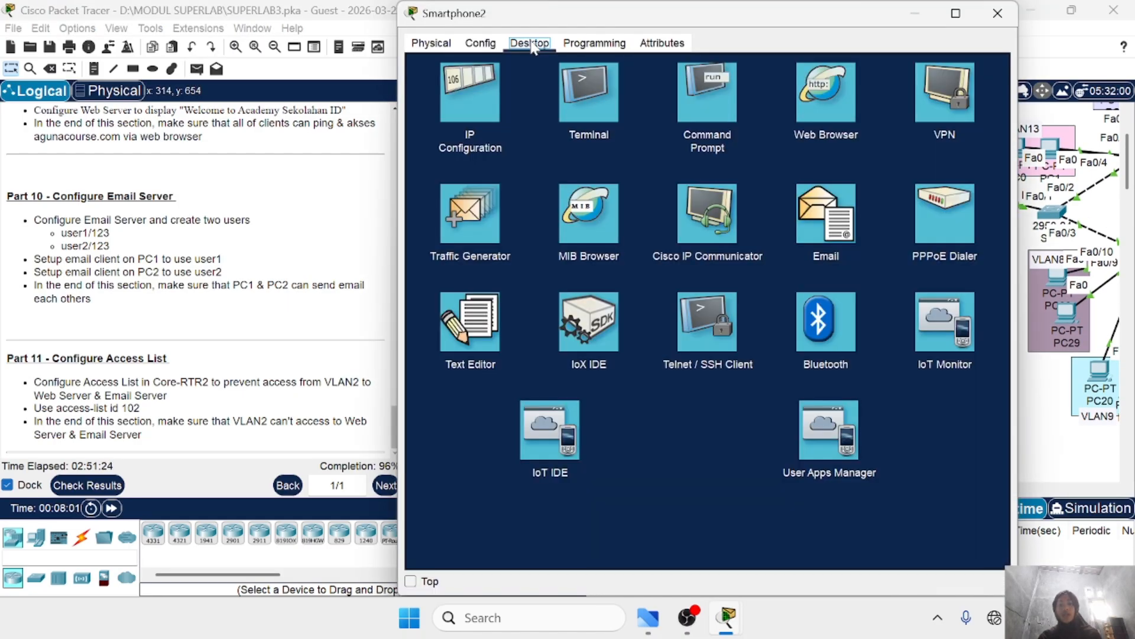
{"action": "left_click", "coordinate": [833, 115]}
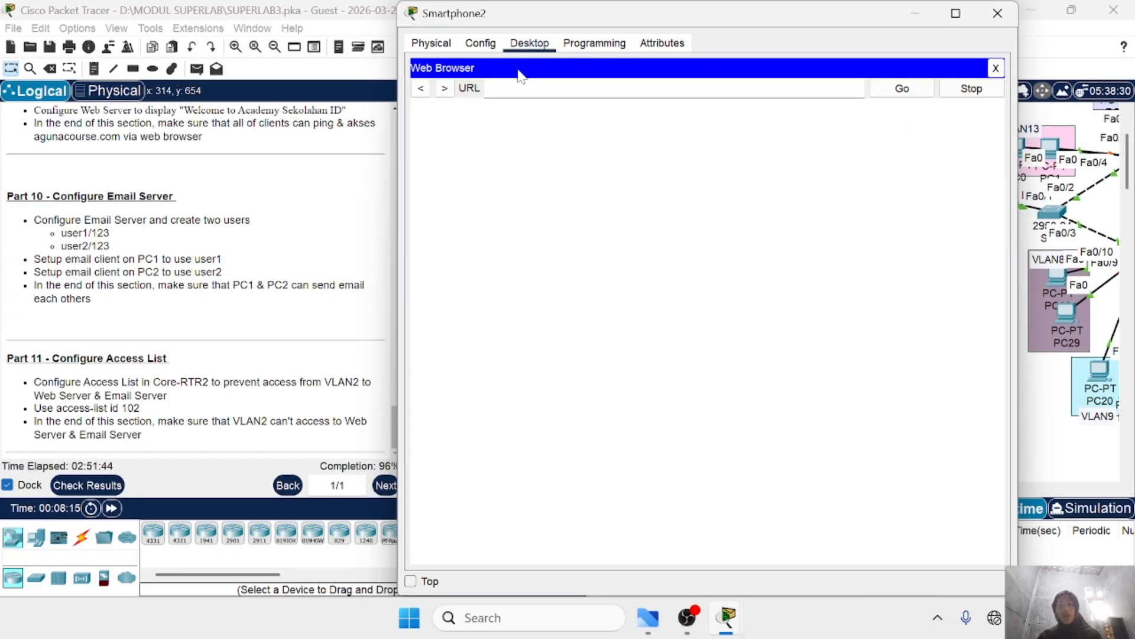
{"action": "type", "text": "acade"}
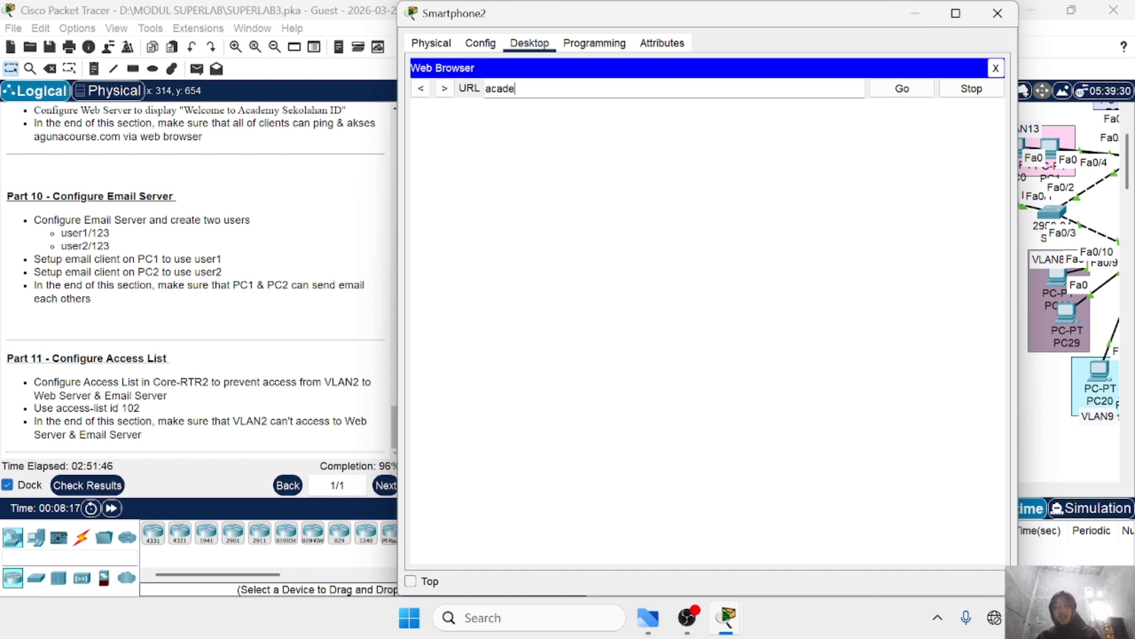
{"action": "type", "text": "mys"}
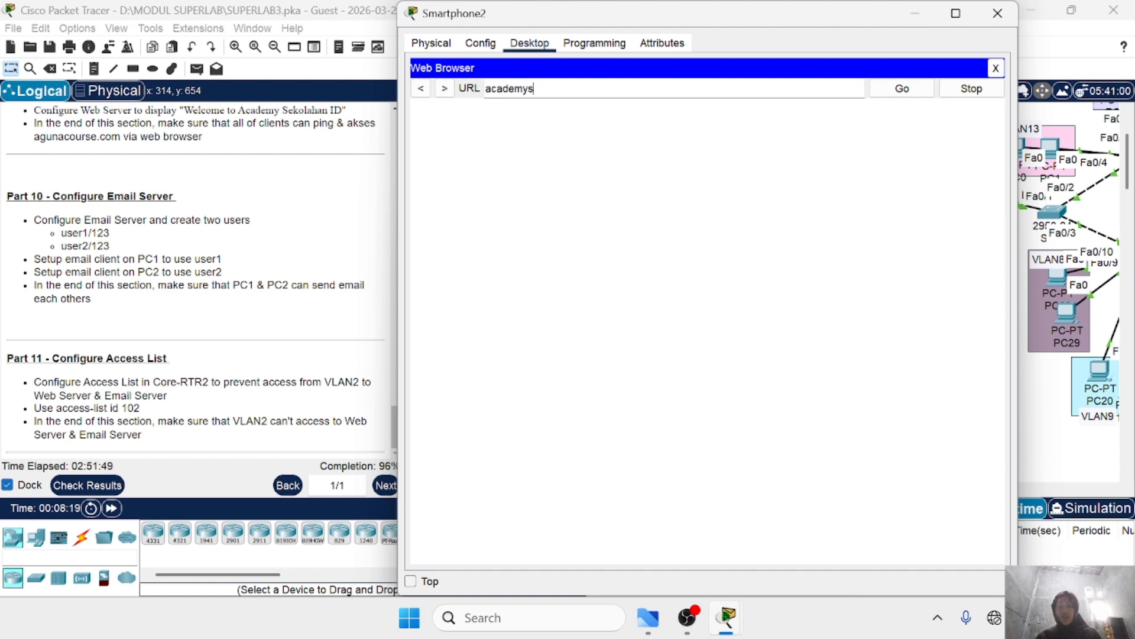
{"action": "type", "text": "ekolahan.com"}
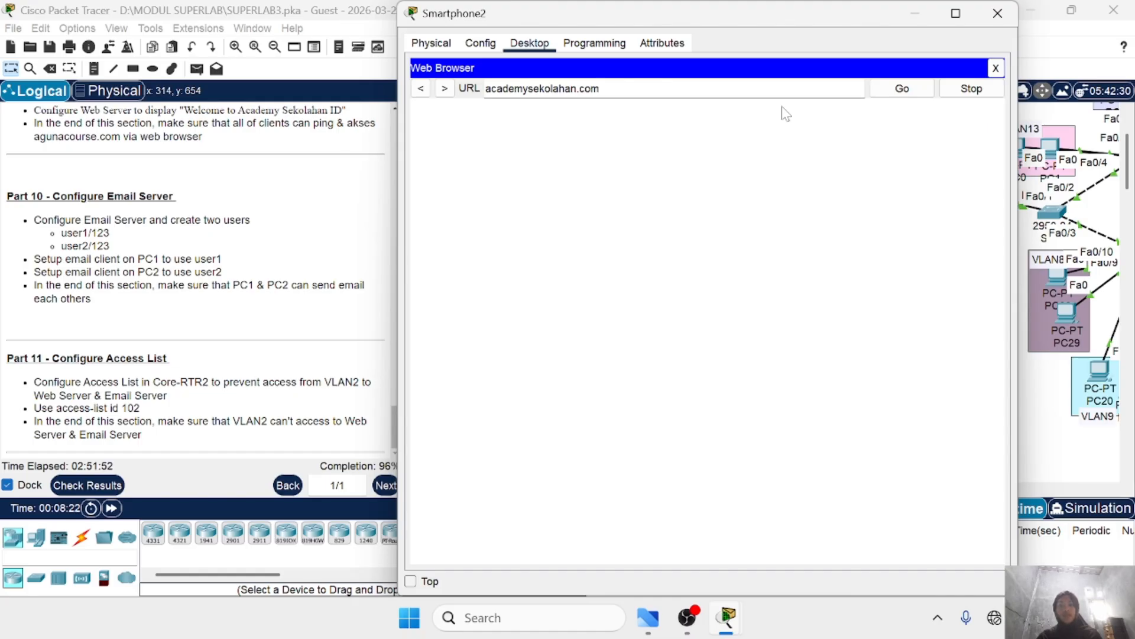
{"action": "left_click", "coordinate": [916, 96]}
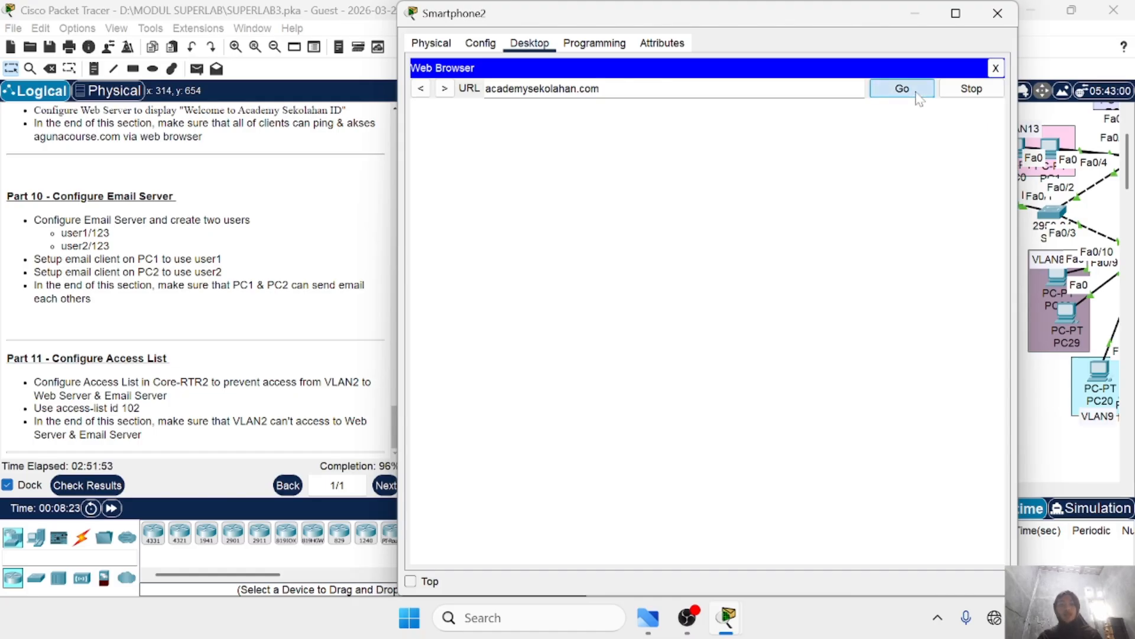
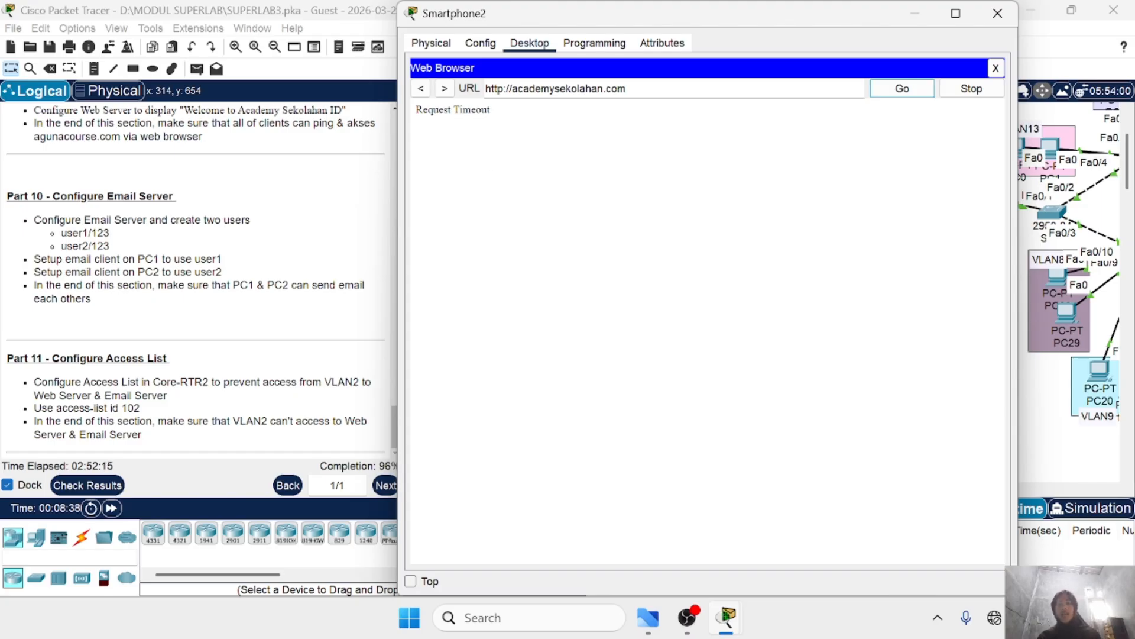
Step: Examine the web server's response in Smartphone2's Web Browser and close the browser
{"action": "left_click_drag", "start_coordinate": [416, 112], "coordinate": [489, 112]}
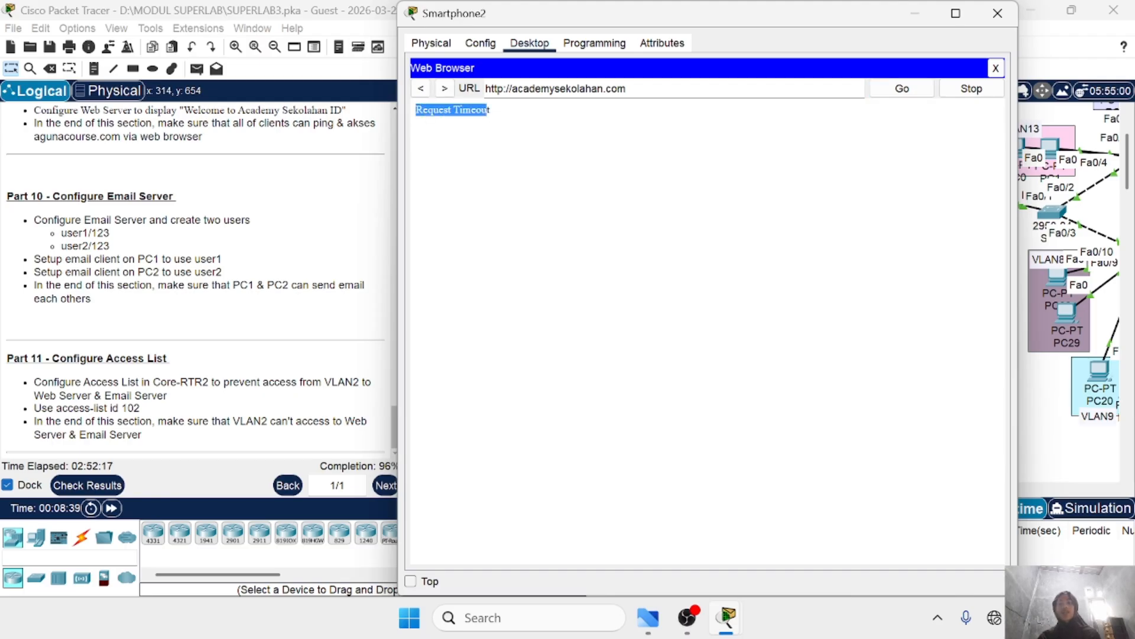
{"action": "left_click", "coordinate": [502, 112]}
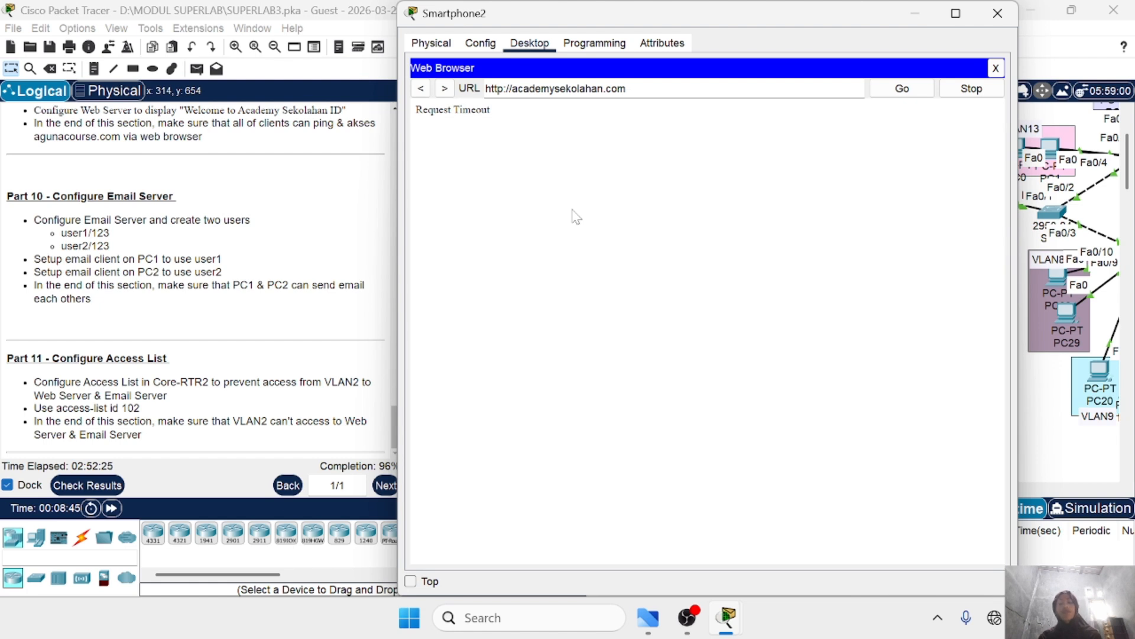
{"action": "left_click_drag", "start_coordinate": [416, 111], "coordinate": [499, 111]}
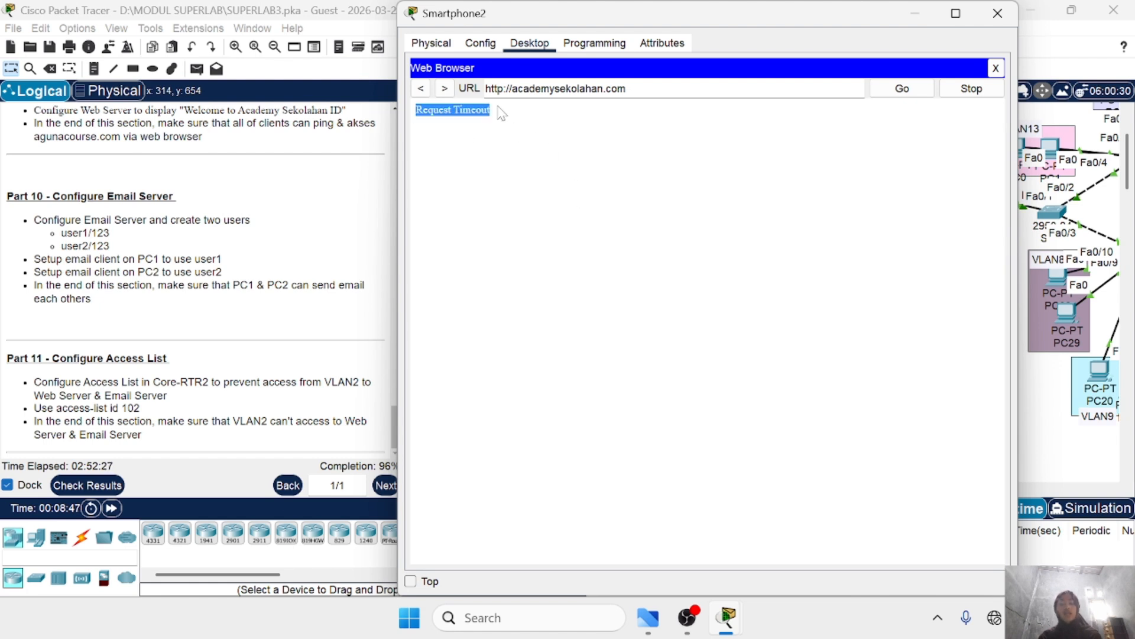
{"action": "left_click", "coordinate": [502, 113]}
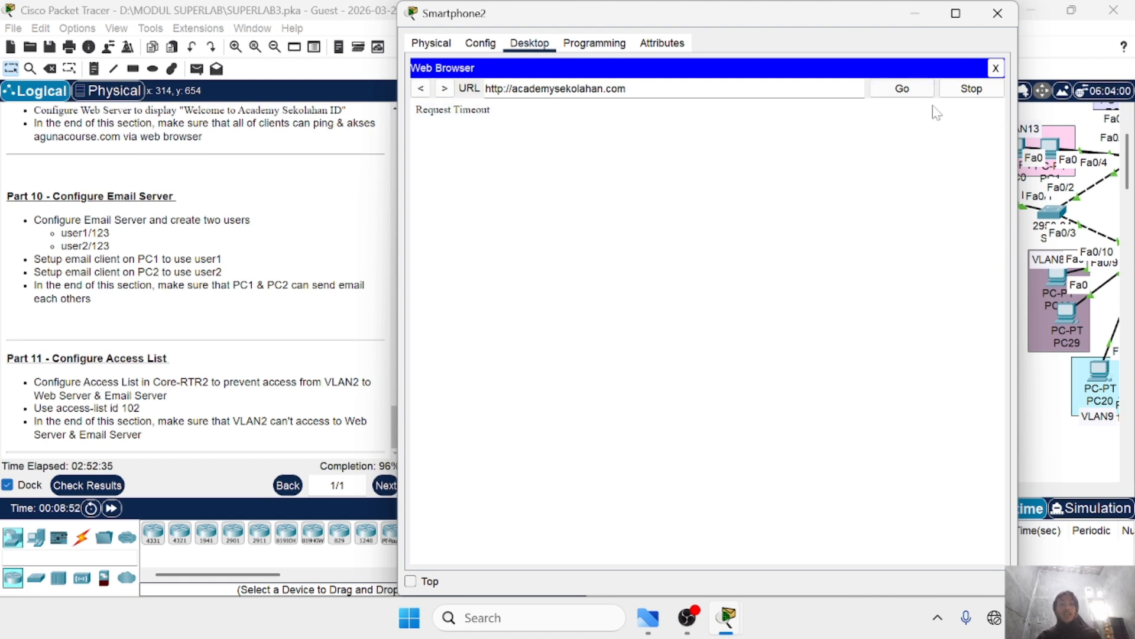
{"action": "left_click", "coordinate": [996, 69]}
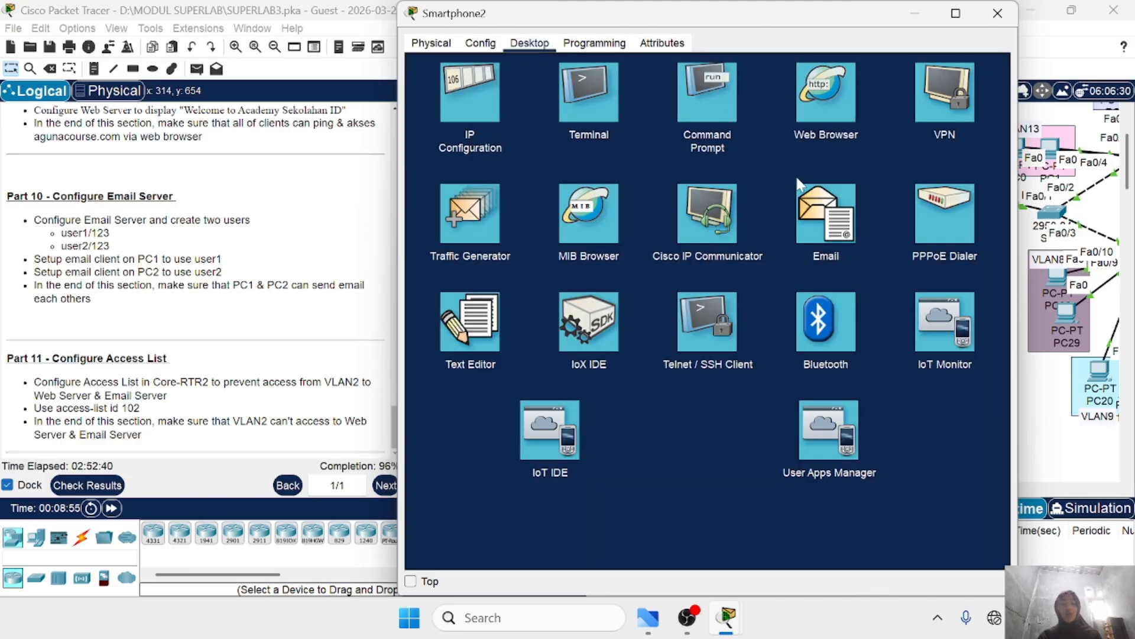
Step: Ping academysekolahan.com twice from Smartphone2's Command Prompt to test the VLAN2 block, and close the Smartphone2 window
{"action": "left_click", "coordinate": [726, 120]}
{"action": "type", "text": "p"}
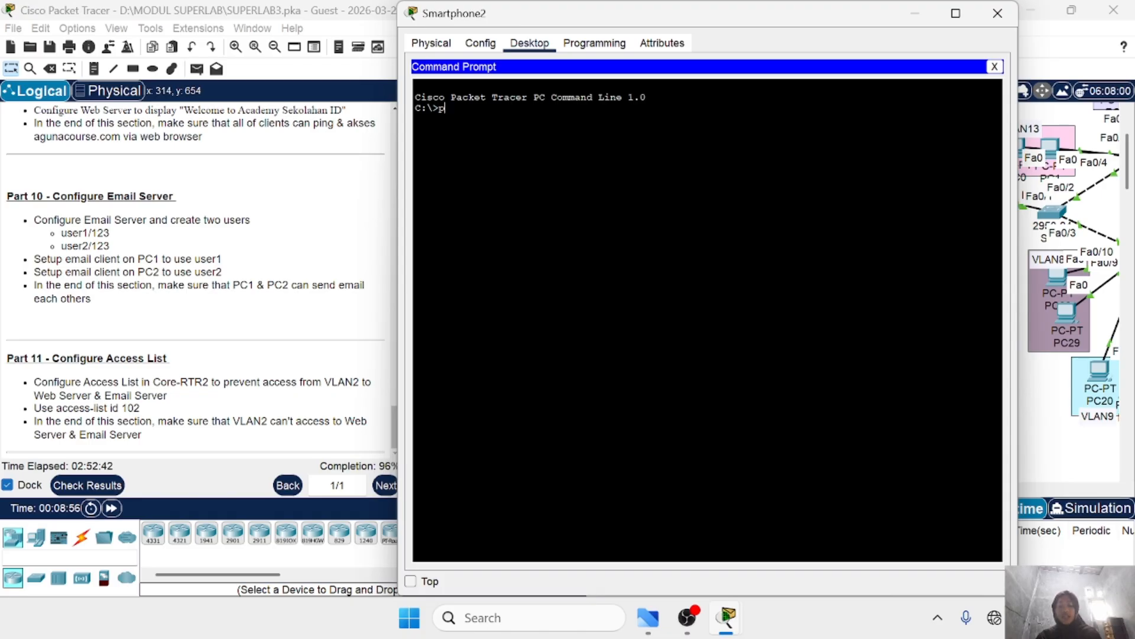
{"action": "type", "text": "ing aca"}
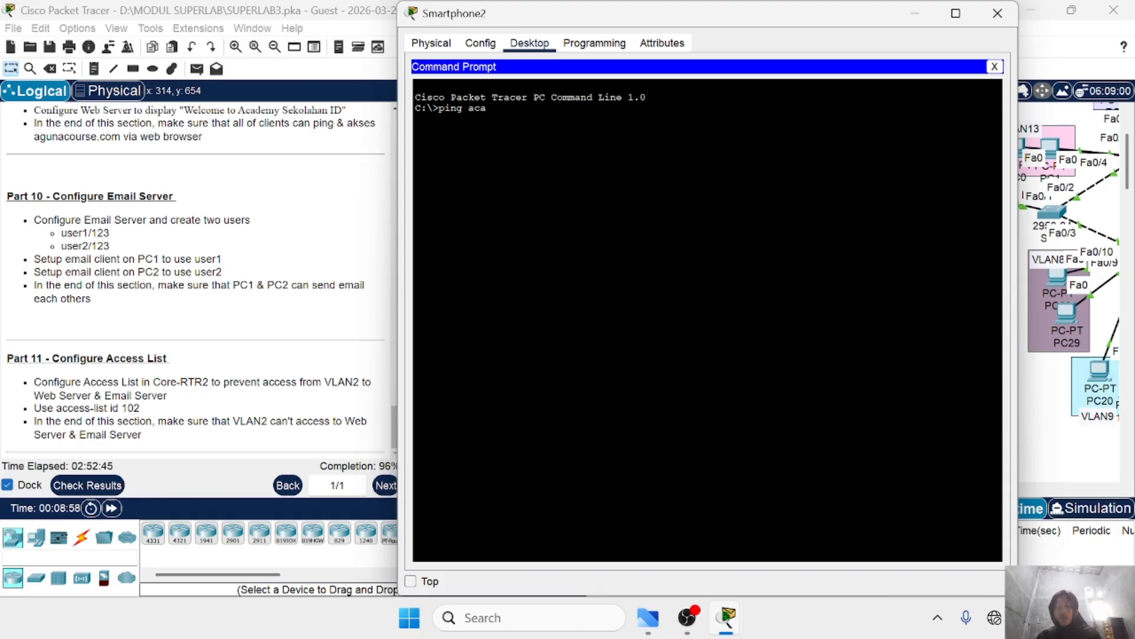
{"action": "type", "text": "demyse"}
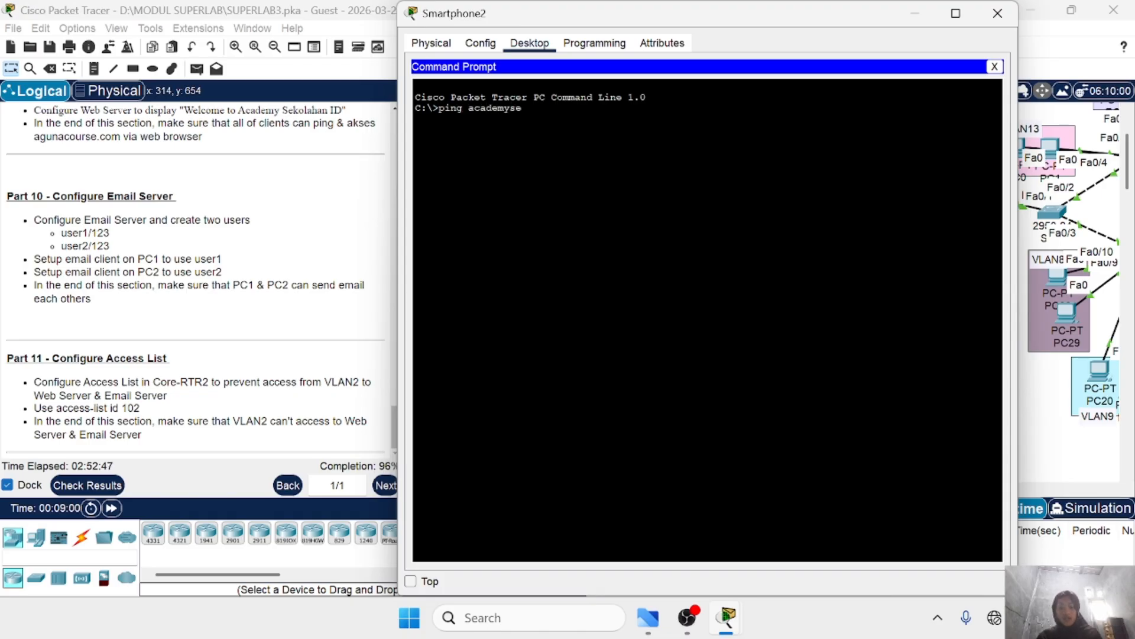
{"action": "type", "text": "kolahan.com"}
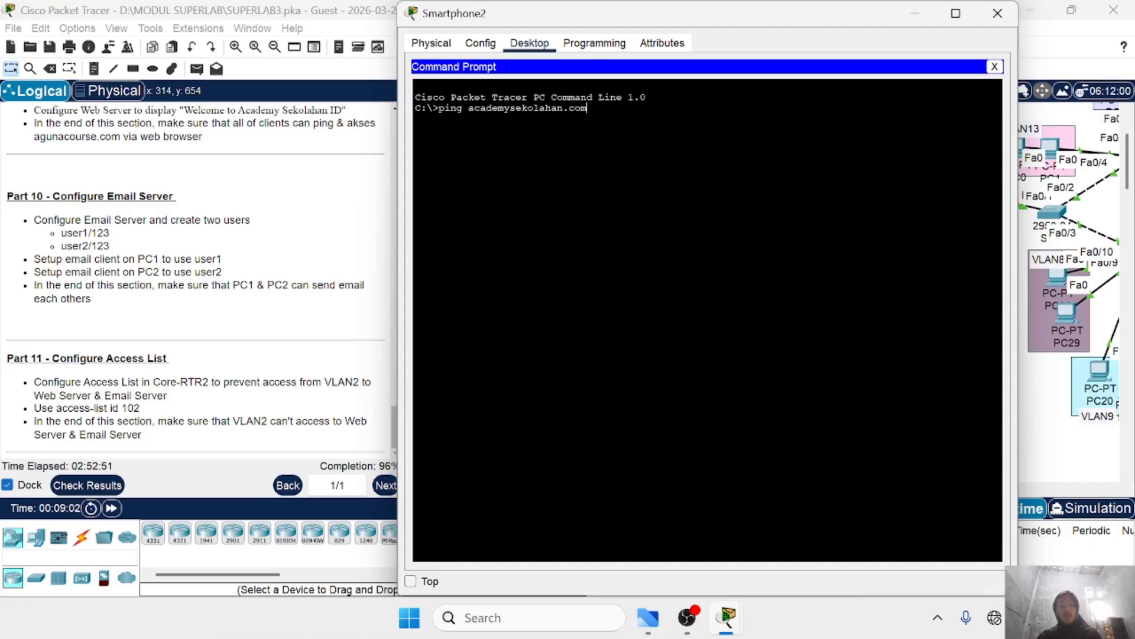
{"action": "key", "text": "Return"}
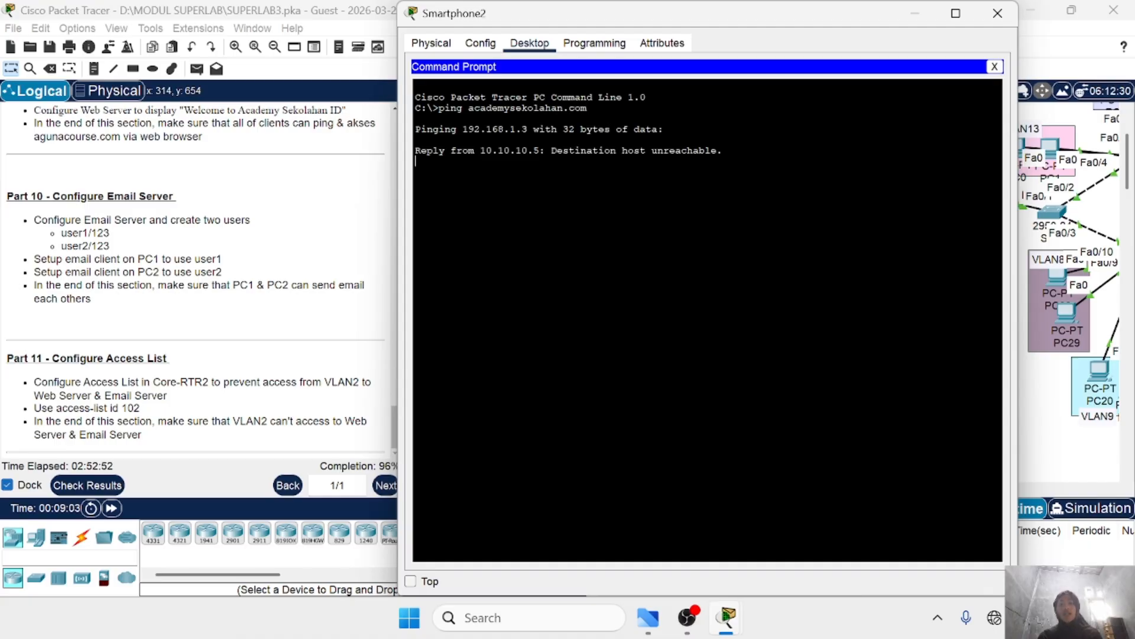
{"action": "left_click_drag", "start_coordinate": [420, 150], "coordinate": [727, 174]}
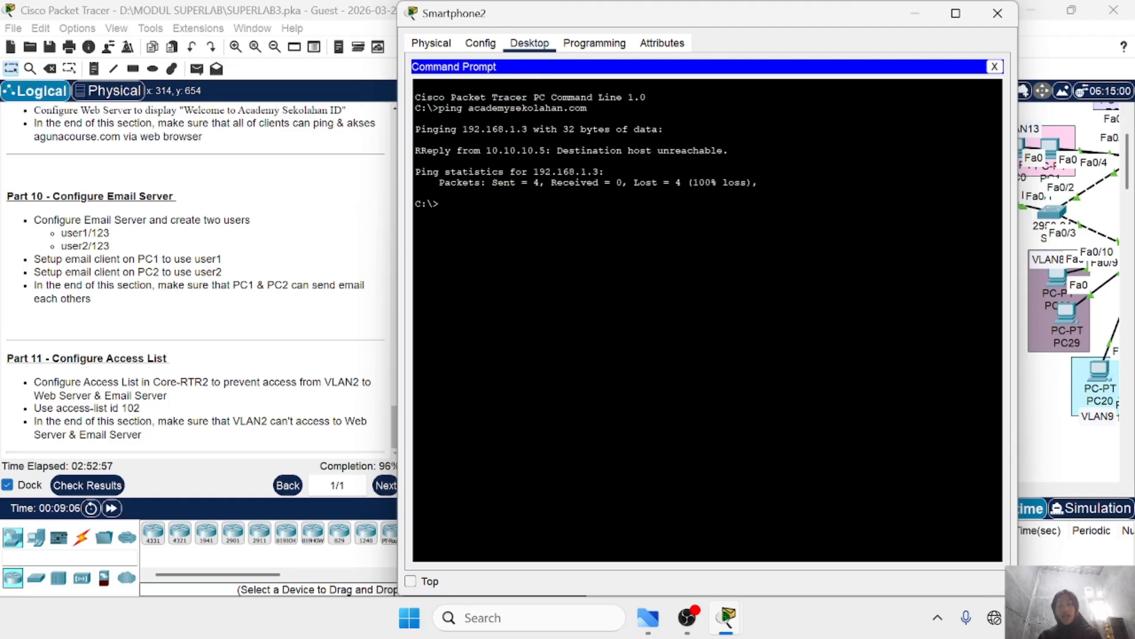
{"action": "key", "text": "Up"}
{"action": "key", "text": "Return"}
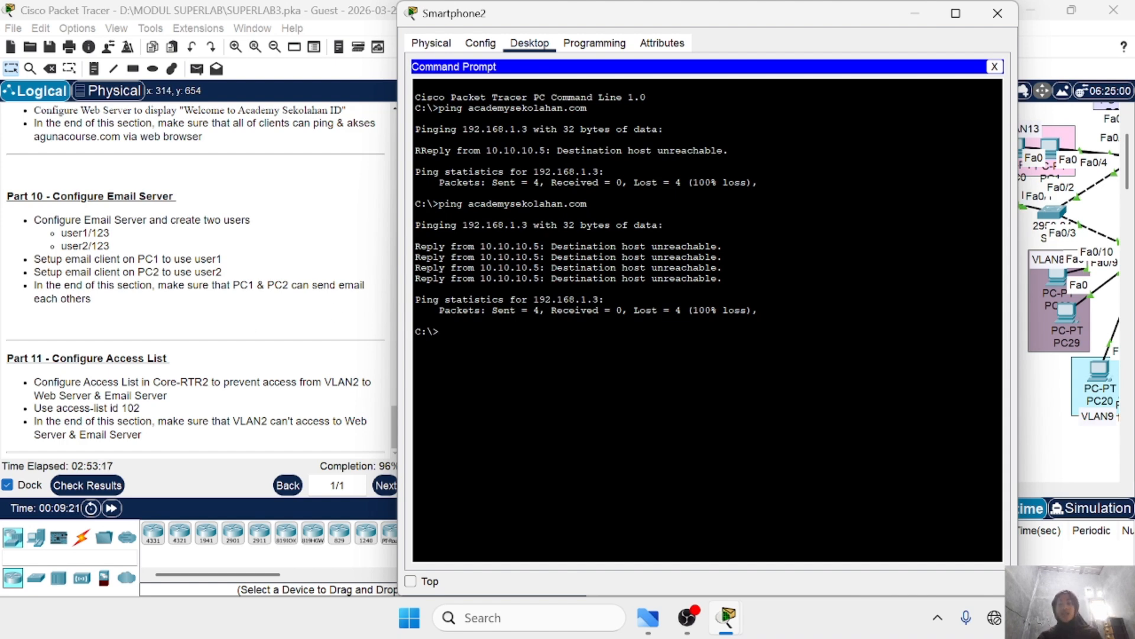
{"action": "left_click", "coordinate": [995, 14]}
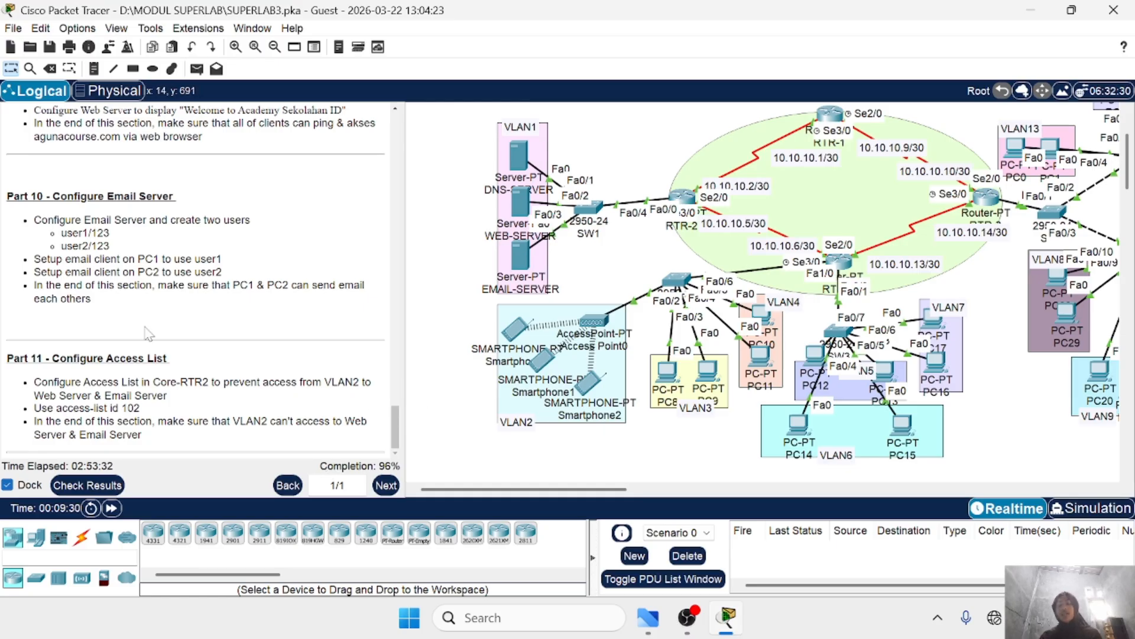
{"action": "scroll", "coordinate": [146, 333], "scroll_direction": "up", "scroll_amount": 2}
{"action": "scroll", "coordinate": [146, 333], "scroll_direction": "down", "scroll_amount": 2}
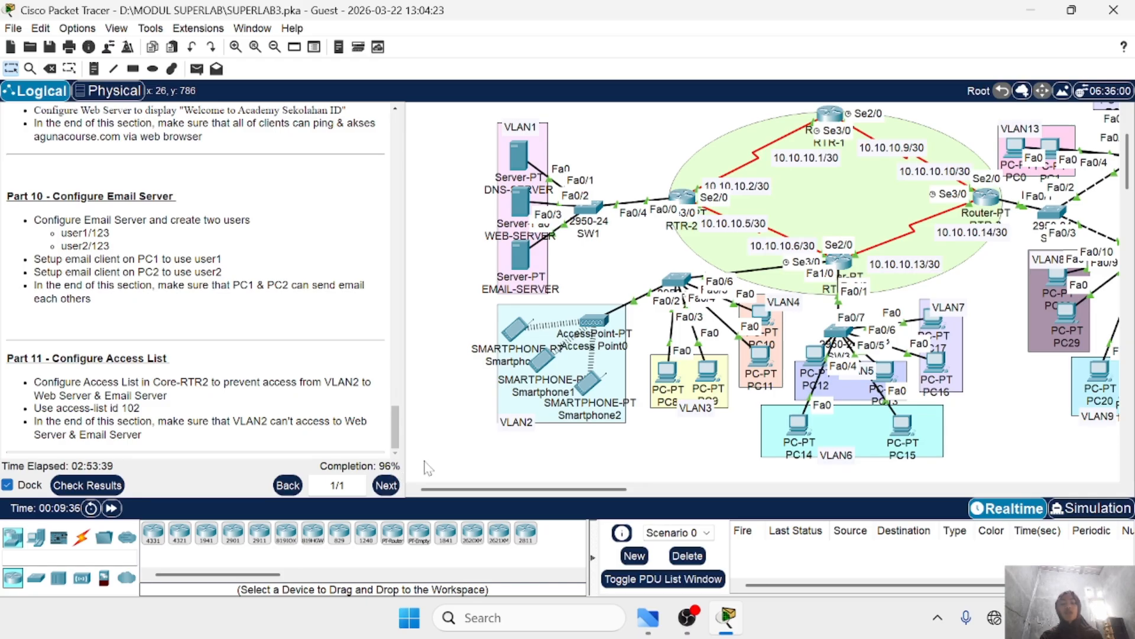
Step: Check the activity results and examine the assessment items for Access Point0's wireless settings and DNS-SERVER
{"action": "left_click", "coordinate": [106, 490]}
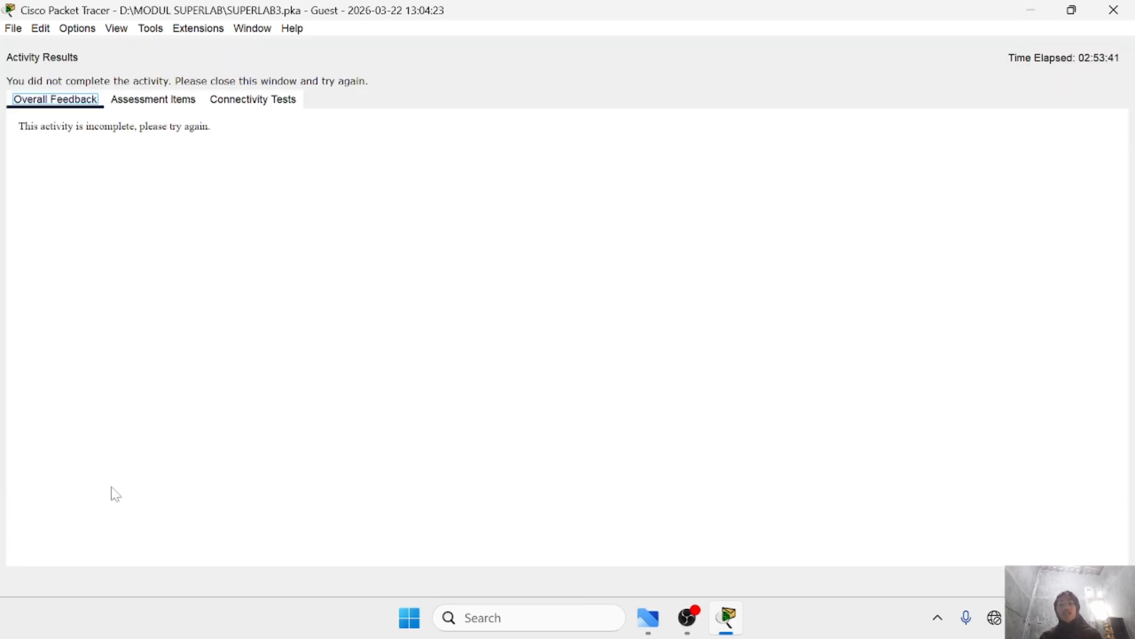
{"action": "left_click", "coordinate": [162, 106]}
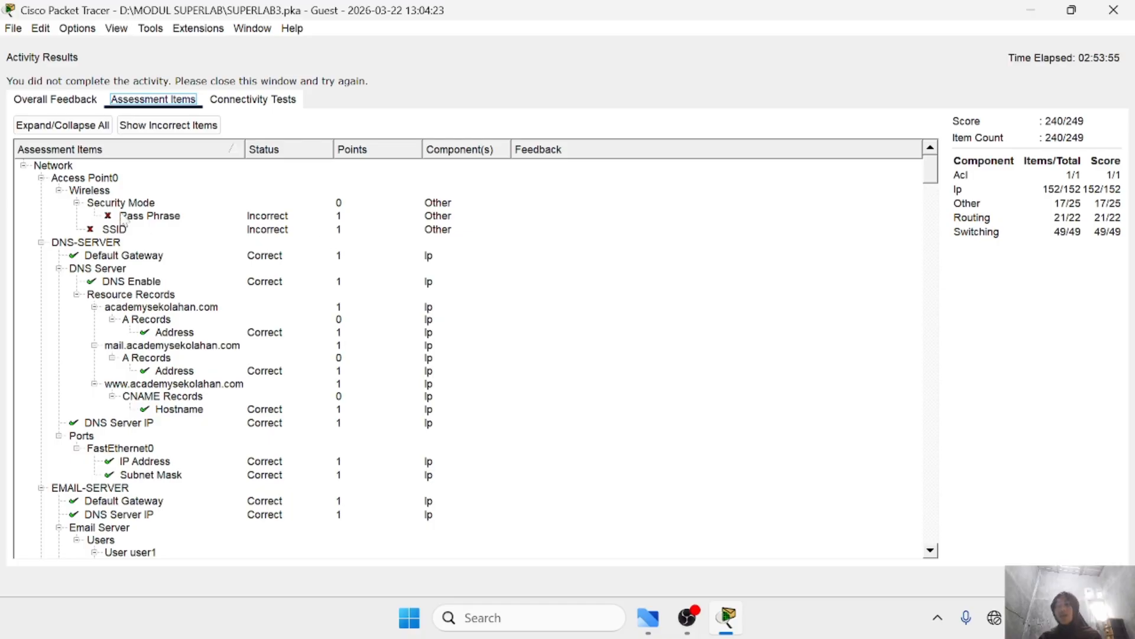
{"action": "scroll", "coordinate": [124, 225], "scroll_direction": "down", "scroll_amount": 3}
{"action": "scroll", "coordinate": [125, 232], "scroll_direction": "up", "scroll_amount": 2}
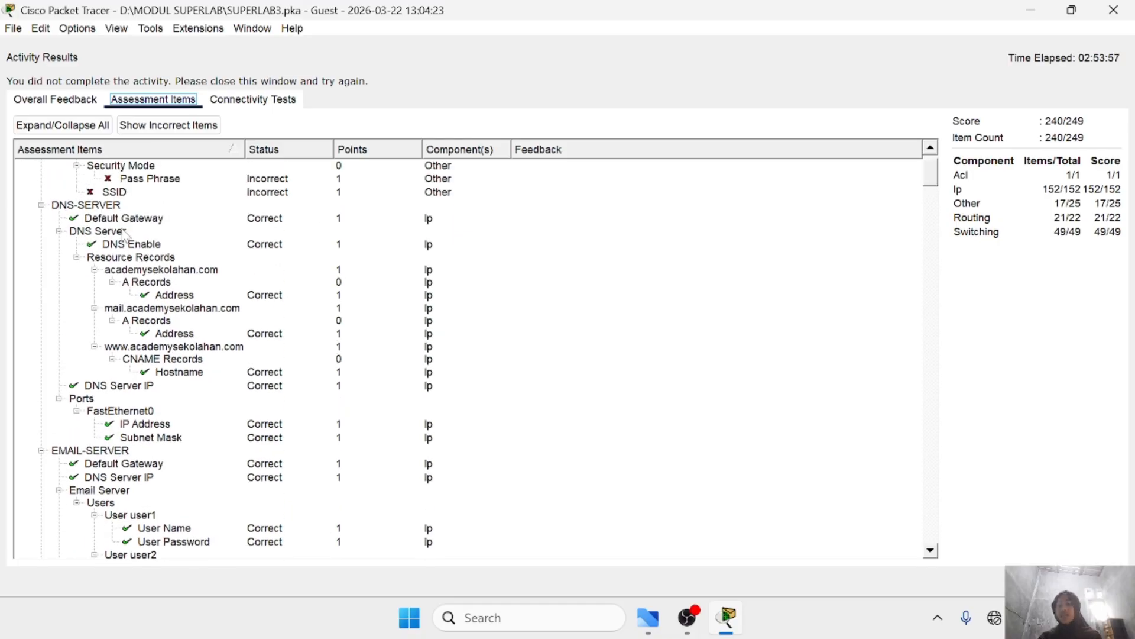
{"action": "scroll", "coordinate": [125, 233], "scroll_direction": "up", "scroll_amount": 1}
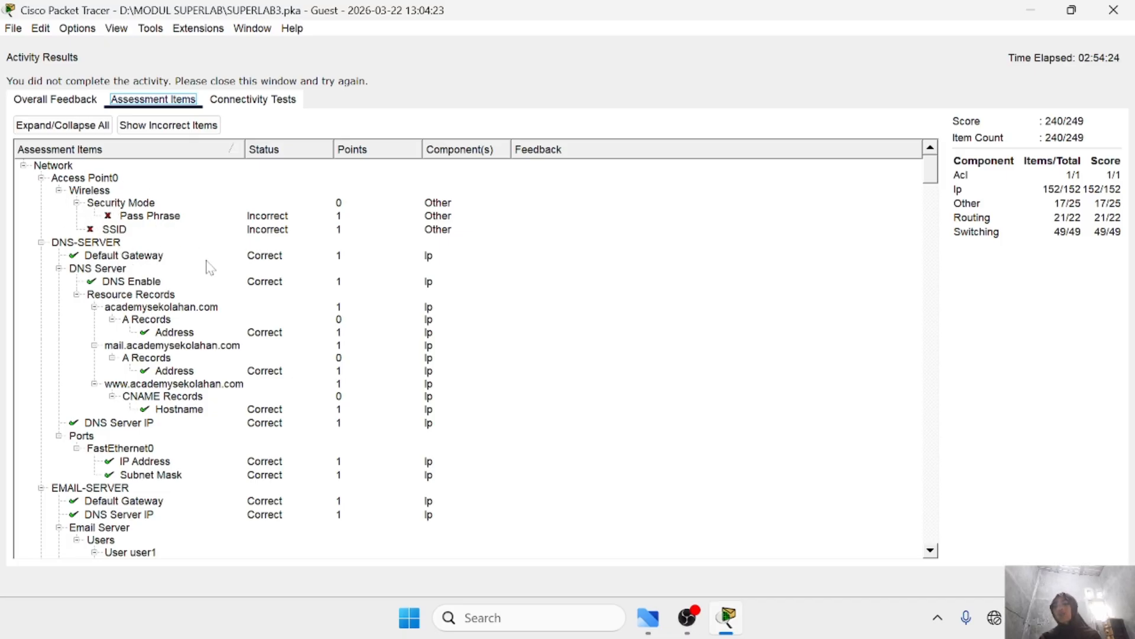
Step: Examine the assessment items for RTR-1's OSPF default information and RTR-2's ACL 102, OSPF networks and ports
{"action": "scroll", "coordinate": [223, 267], "scroll_direction": "down", "scroll_amount": 18}
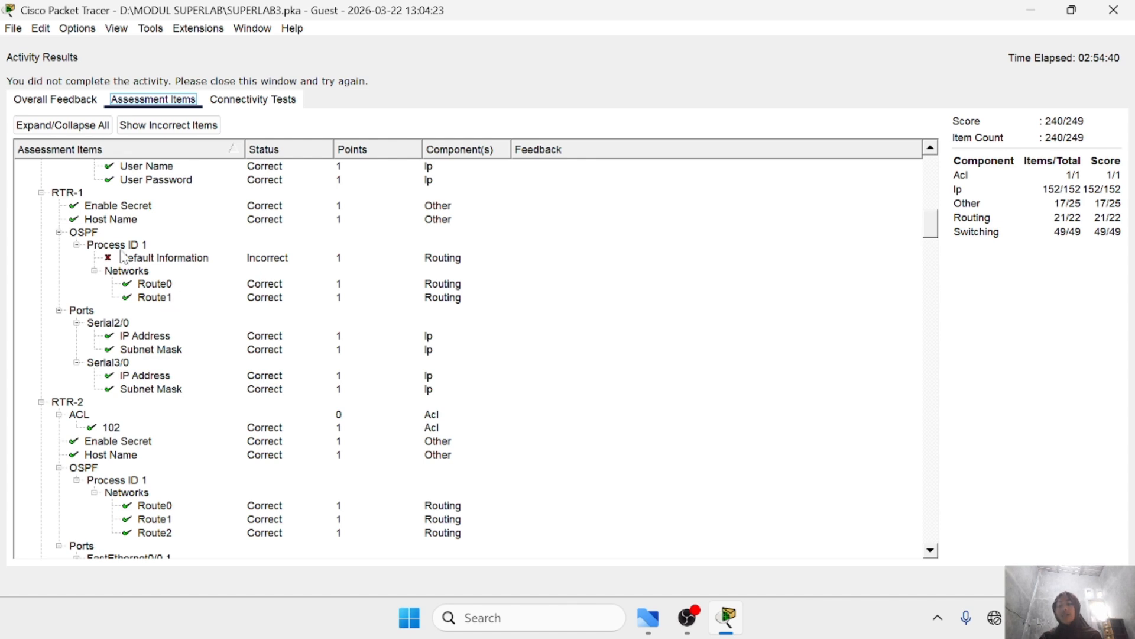
{"action": "scroll", "coordinate": [210, 278], "scroll_direction": "up", "scroll_amount": 1}
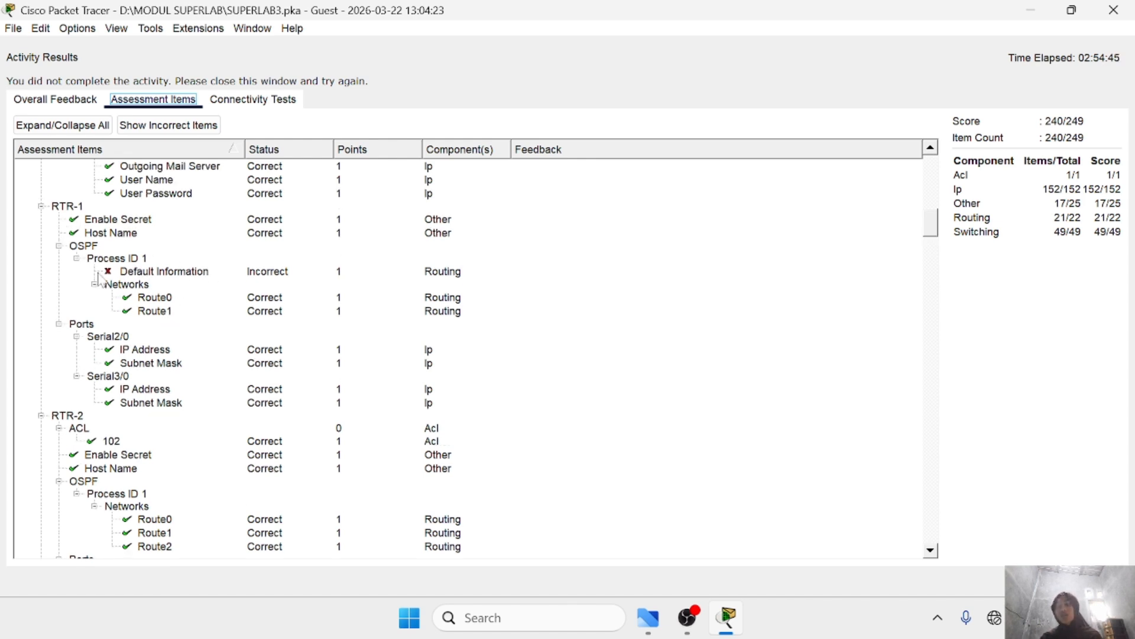
{"action": "scroll", "coordinate": [251, 334], "scroll_direction": "down", "scroll_amount": 3}
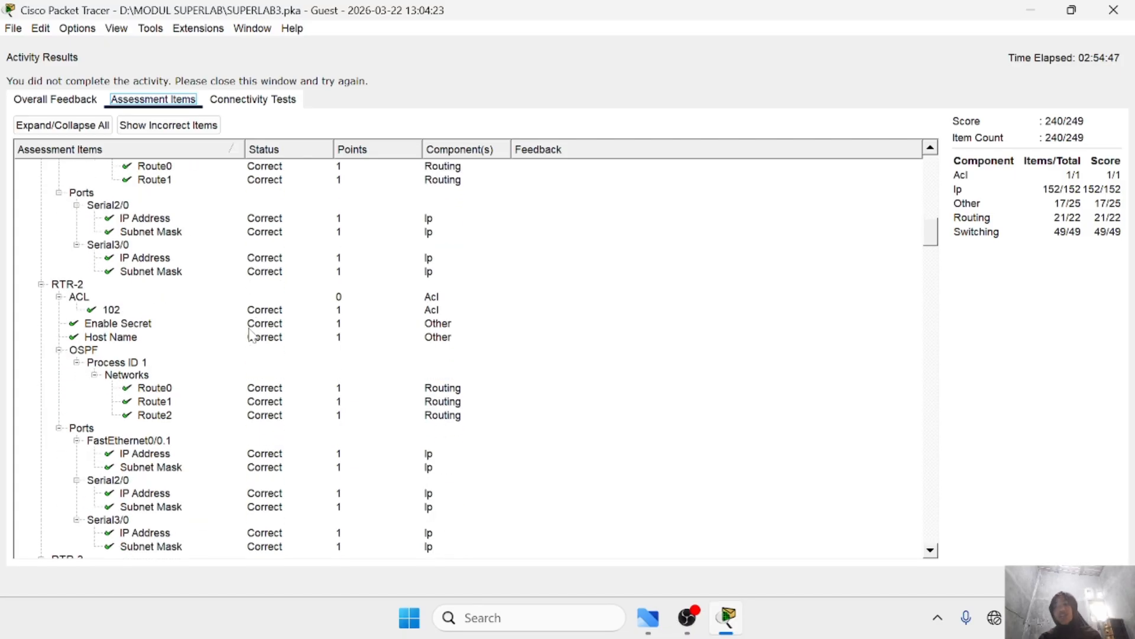
{"action": "scroll", "coordinate": [253, 336], "scroll_direction": "up", "scroll_amount": 3}
{"action": "scroll", "coordinate": [207, 322], "scroll_direction": "down", "scroll_amount": 7}
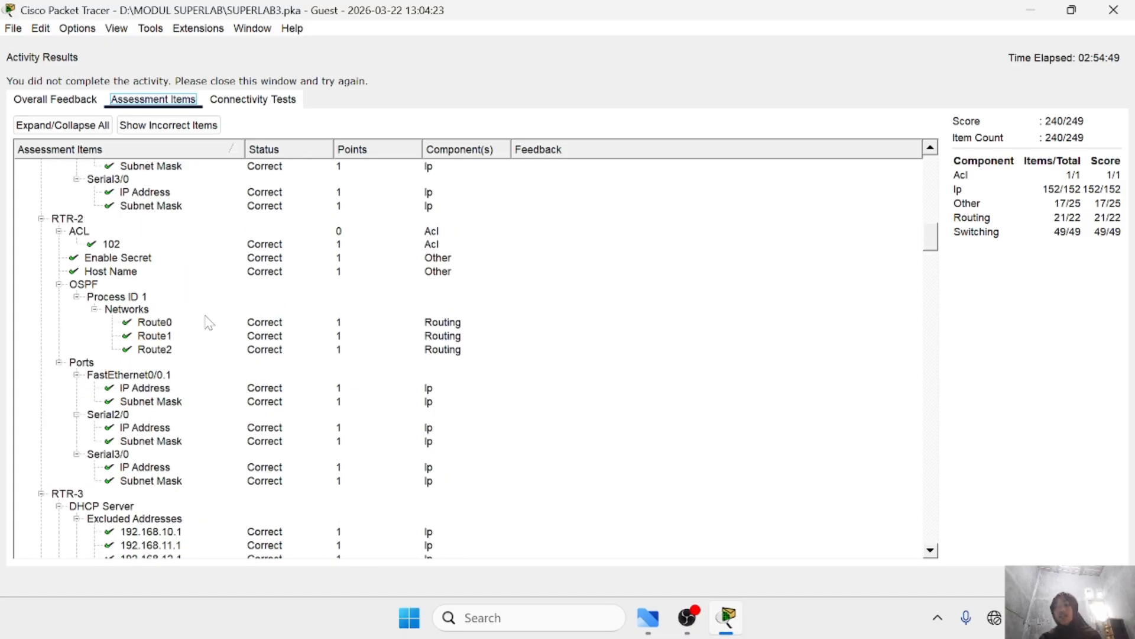
Step: Review the remaining router assessment items and examine the wireless Pass Phrase and SSID items of Smartphone0, Smartphone1 and Smartphone2
{"action": "scroll", "coordinate": [209, 322], "scroll_direction": "down", "scroll_amount": 20}
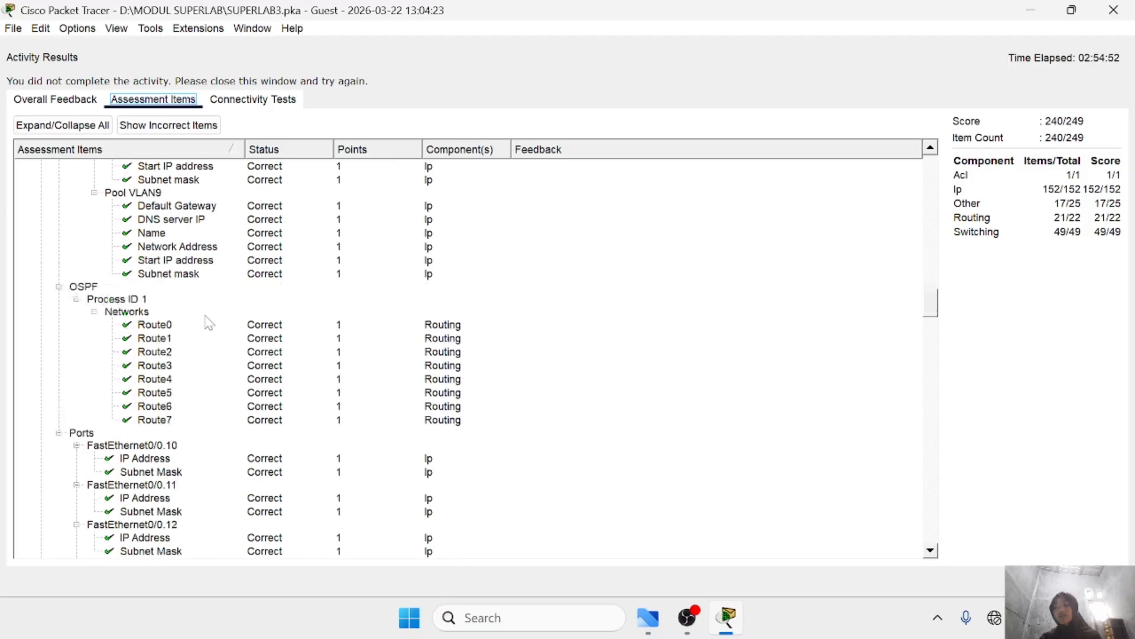
{"action": "scroll", "coordinate": [209, 322], "scroll_direction": "down", "scroll_amount": 19}
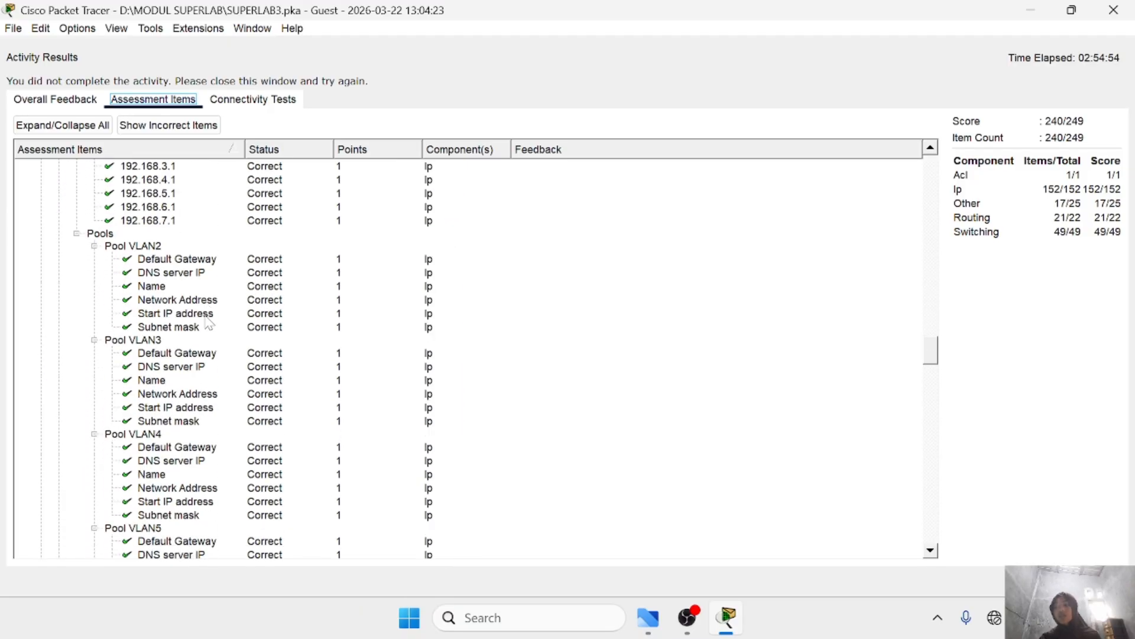
{"action": "scroll", "coordinate": [209, 323], "scroll_direction": "down", "scroll_amount": 16}
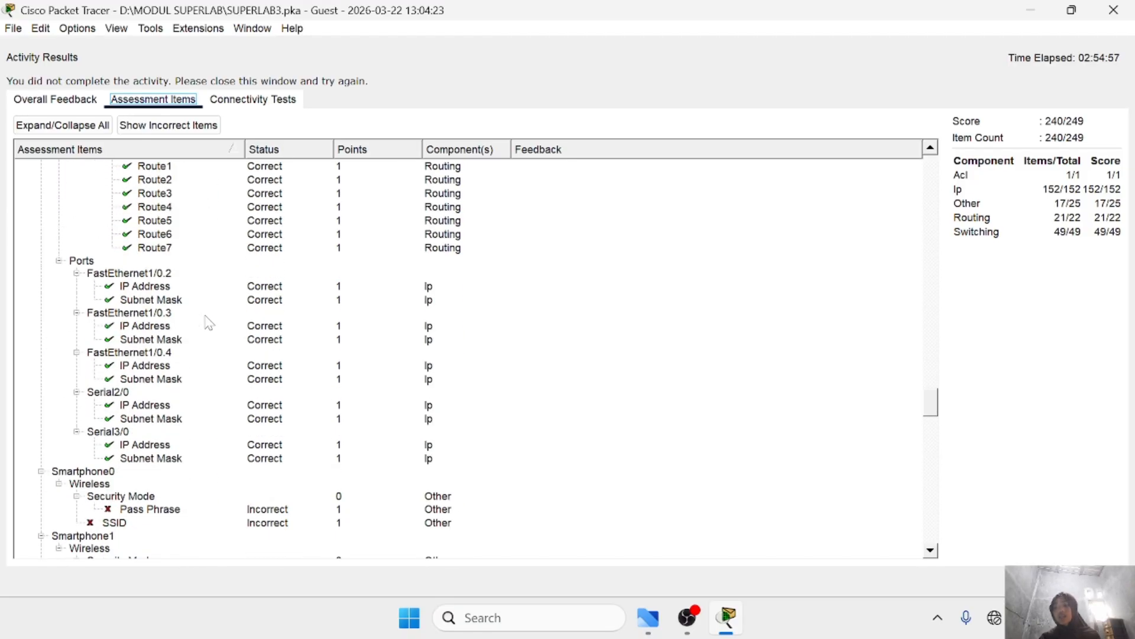
{"action": "scroll", "coordinate": [209, 322], "scroll_direction": "up", "scroll_amount": 3}
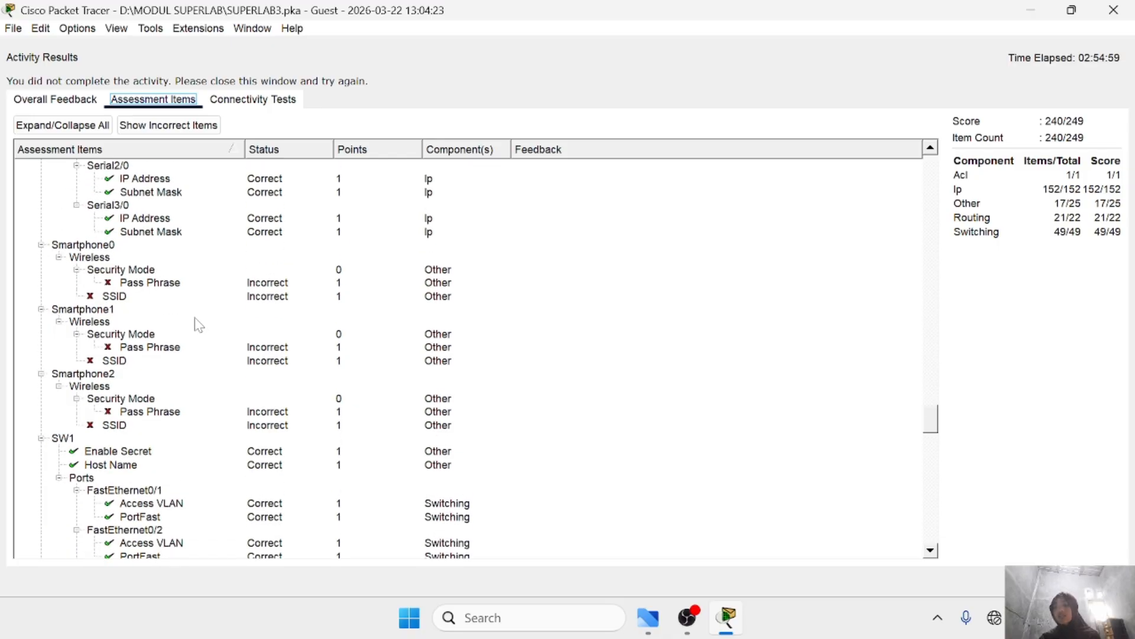
{"action": "scroll", "coordinate": [167, 248], "scroll_direction": "down", "scroll_amount": 4}
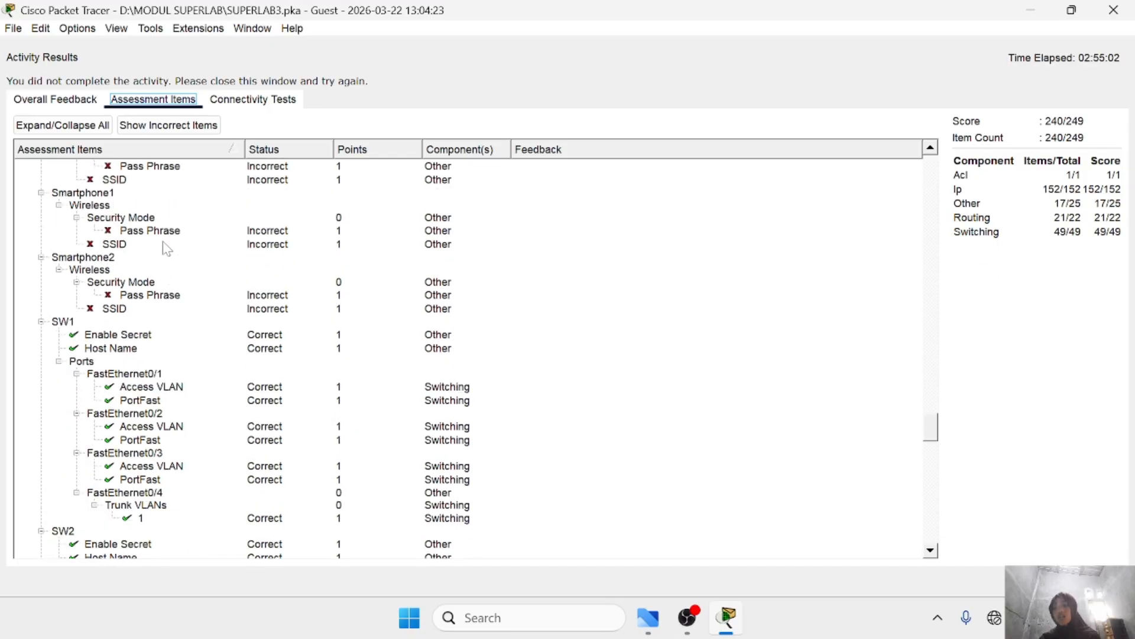
{"action": "scroll", "coordinate": [167, 242], "scroll_direction": "up", "scroll_amount": 1}
{"action": "scroll", "coordinate": [167, 237], "scroll_direction": "up", "scroll_amount": 1}
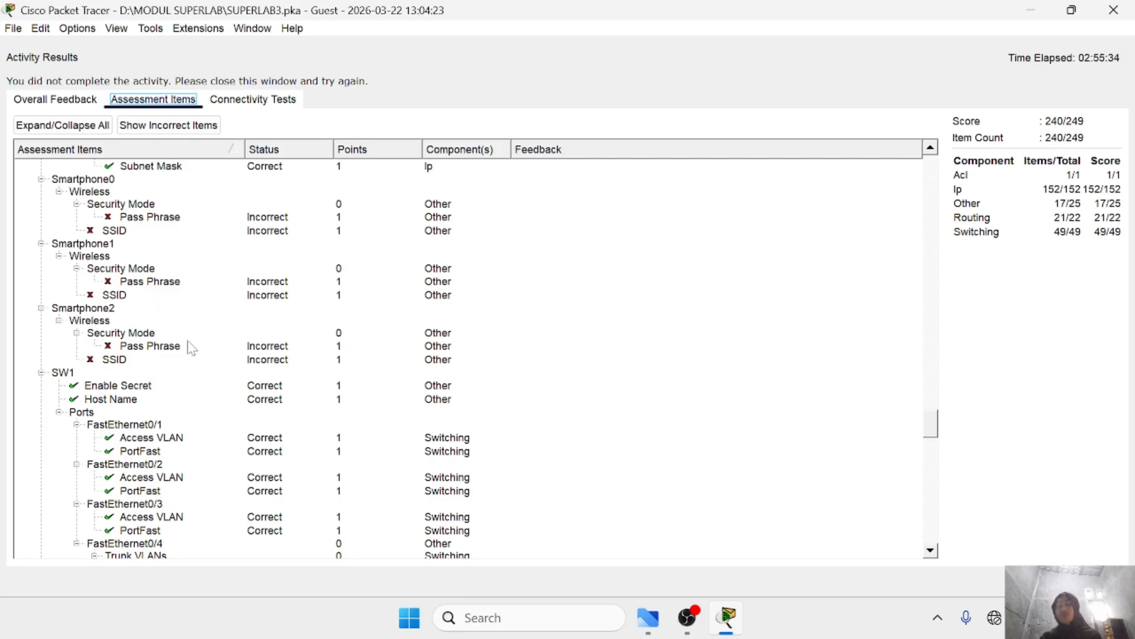
{"action": "scroll", "coordinate": [242, 359], "scroll_direction": "down", "scroll_amount": 2}
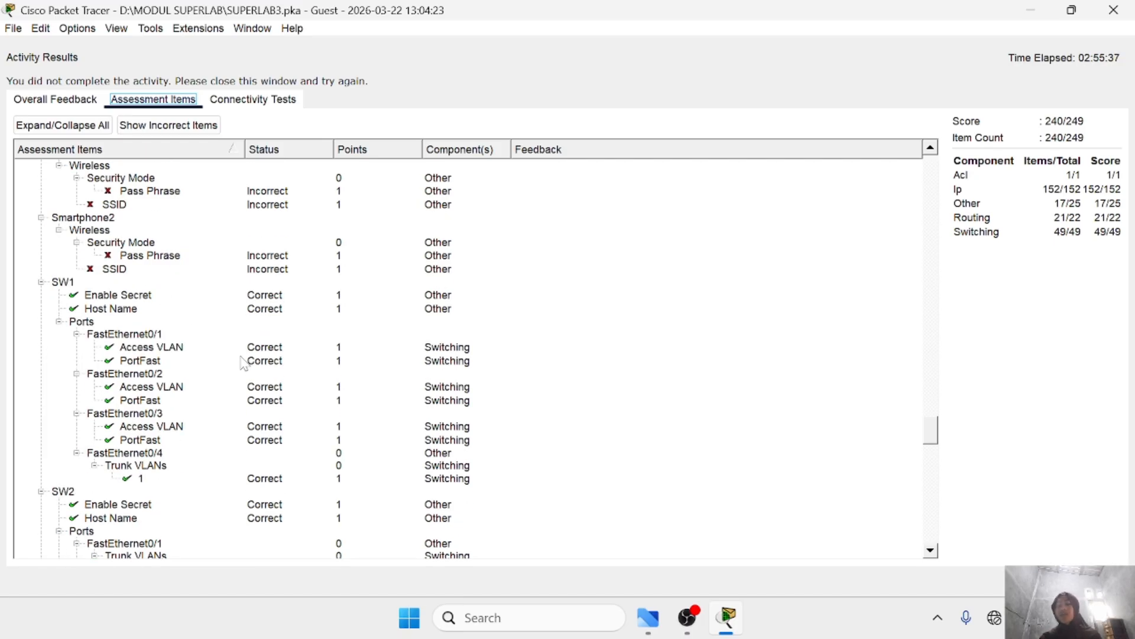
{"action": "scroll", "coordinate": [236, 263], "scroll_direction": "up", "scroll_amount": 2}
{"action": "scroll", "coordinate": [236, 263], "scroll_direction": "down", "scroll_amount": 4}
{"action": "scroll", "coordinate": [237, 263], "scroll_direction": "up", "scroll_amount": 1}
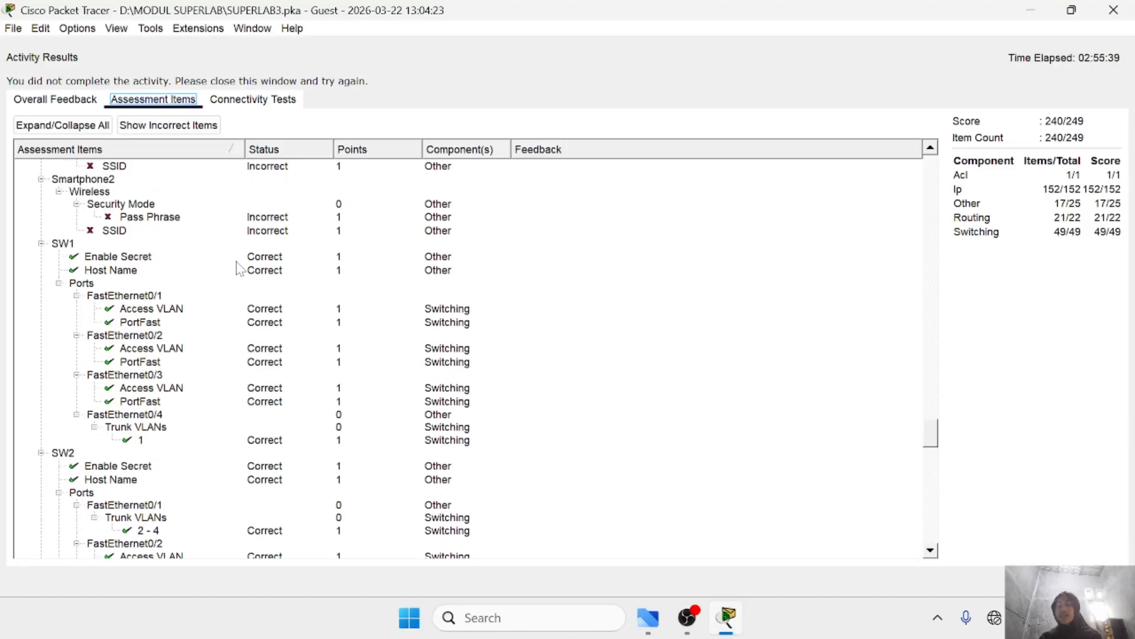
{"action": "scroll", "coordinate": [236, 269], "scroll_direction": "up", "scroll_amount": 5}
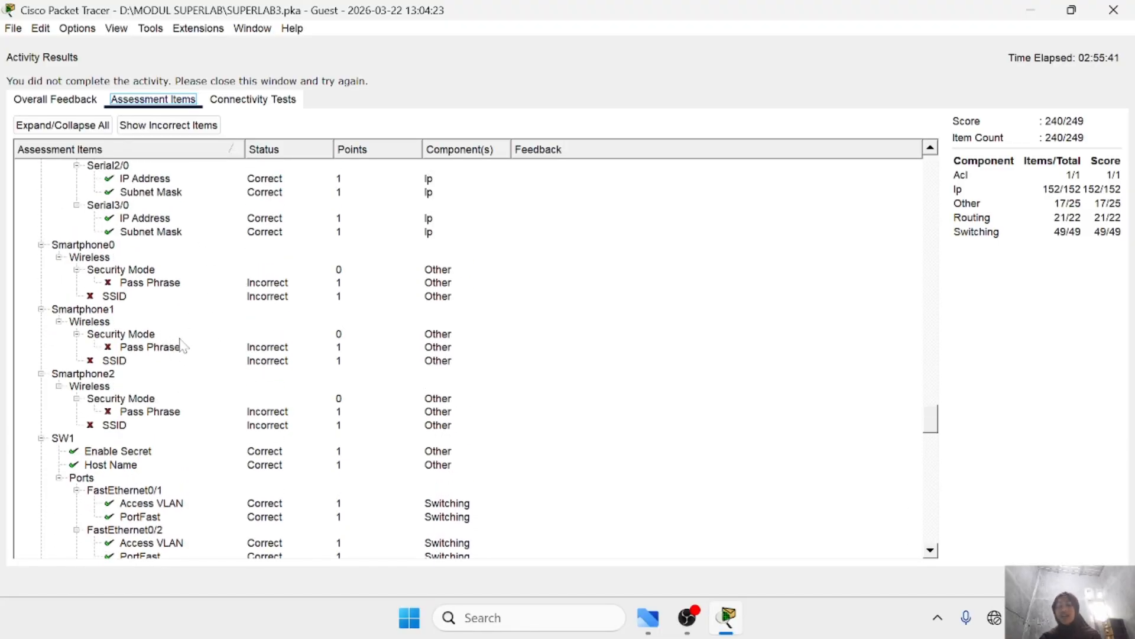
Step: Review the assessment items for the switches and WEB-SERVER through the end of the list, and close the activity results
{"action": "scroll", "coordinate": [183, 346], "scroll_direction": "down", "scroll_amount": 9}
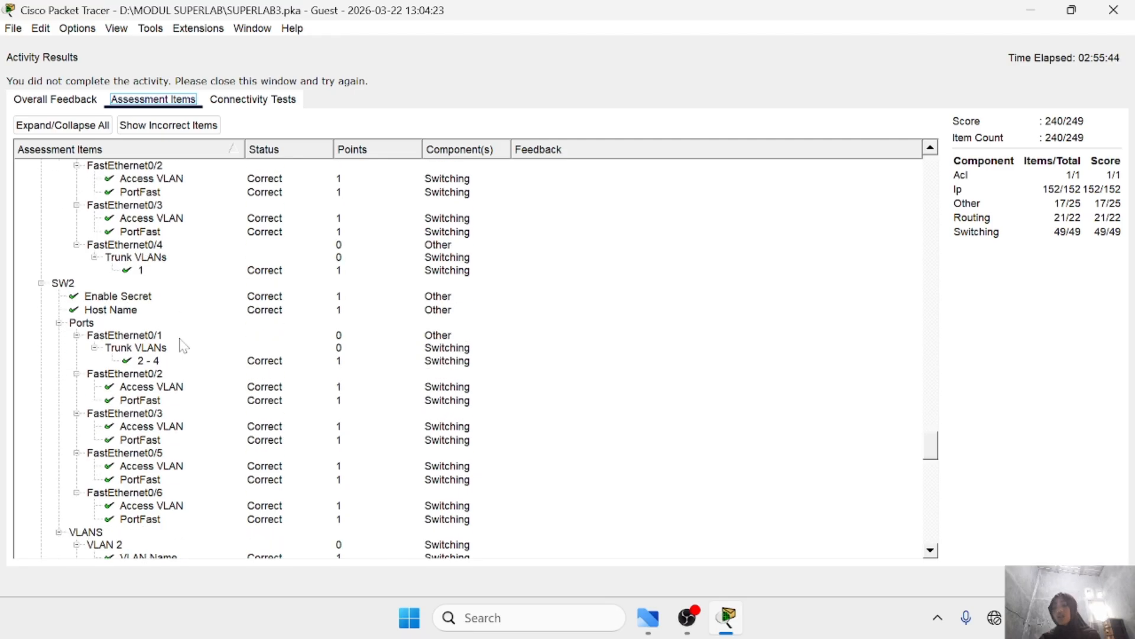
{"action": "scroll", "coordinate": [183, 346], "scroll_direction": "down", "scroll_amount": 20}
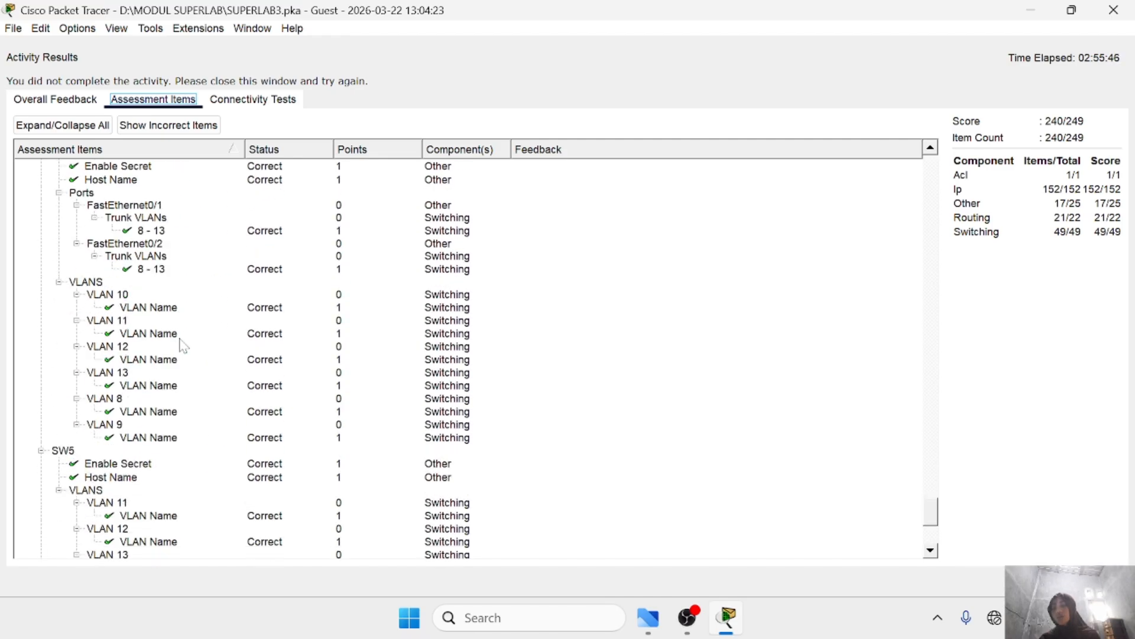
{"action": "scroll", "coordinate": [183, 346], "scroll_direction": "down", "scroll_amount": 6}
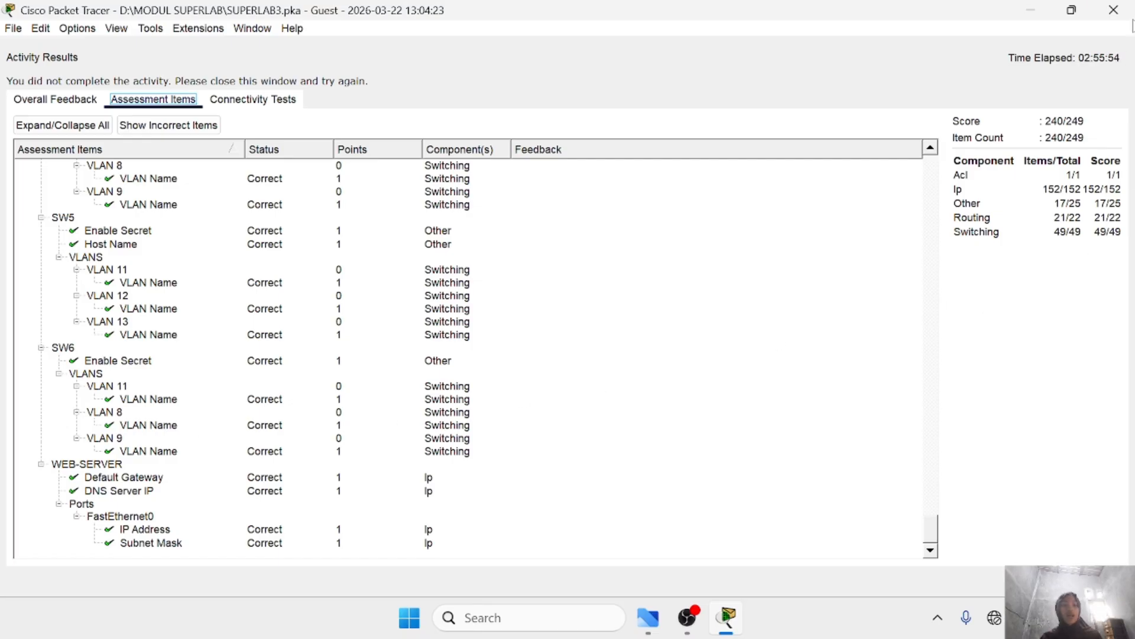
{"action": "left_click", "coordinate": [1119, 10]}
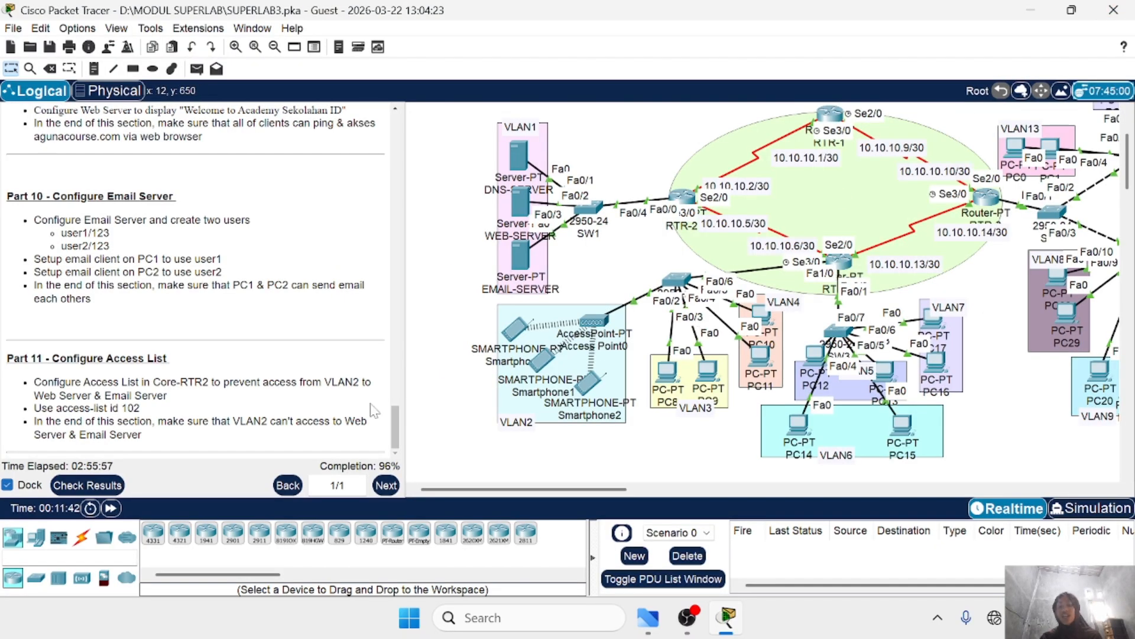